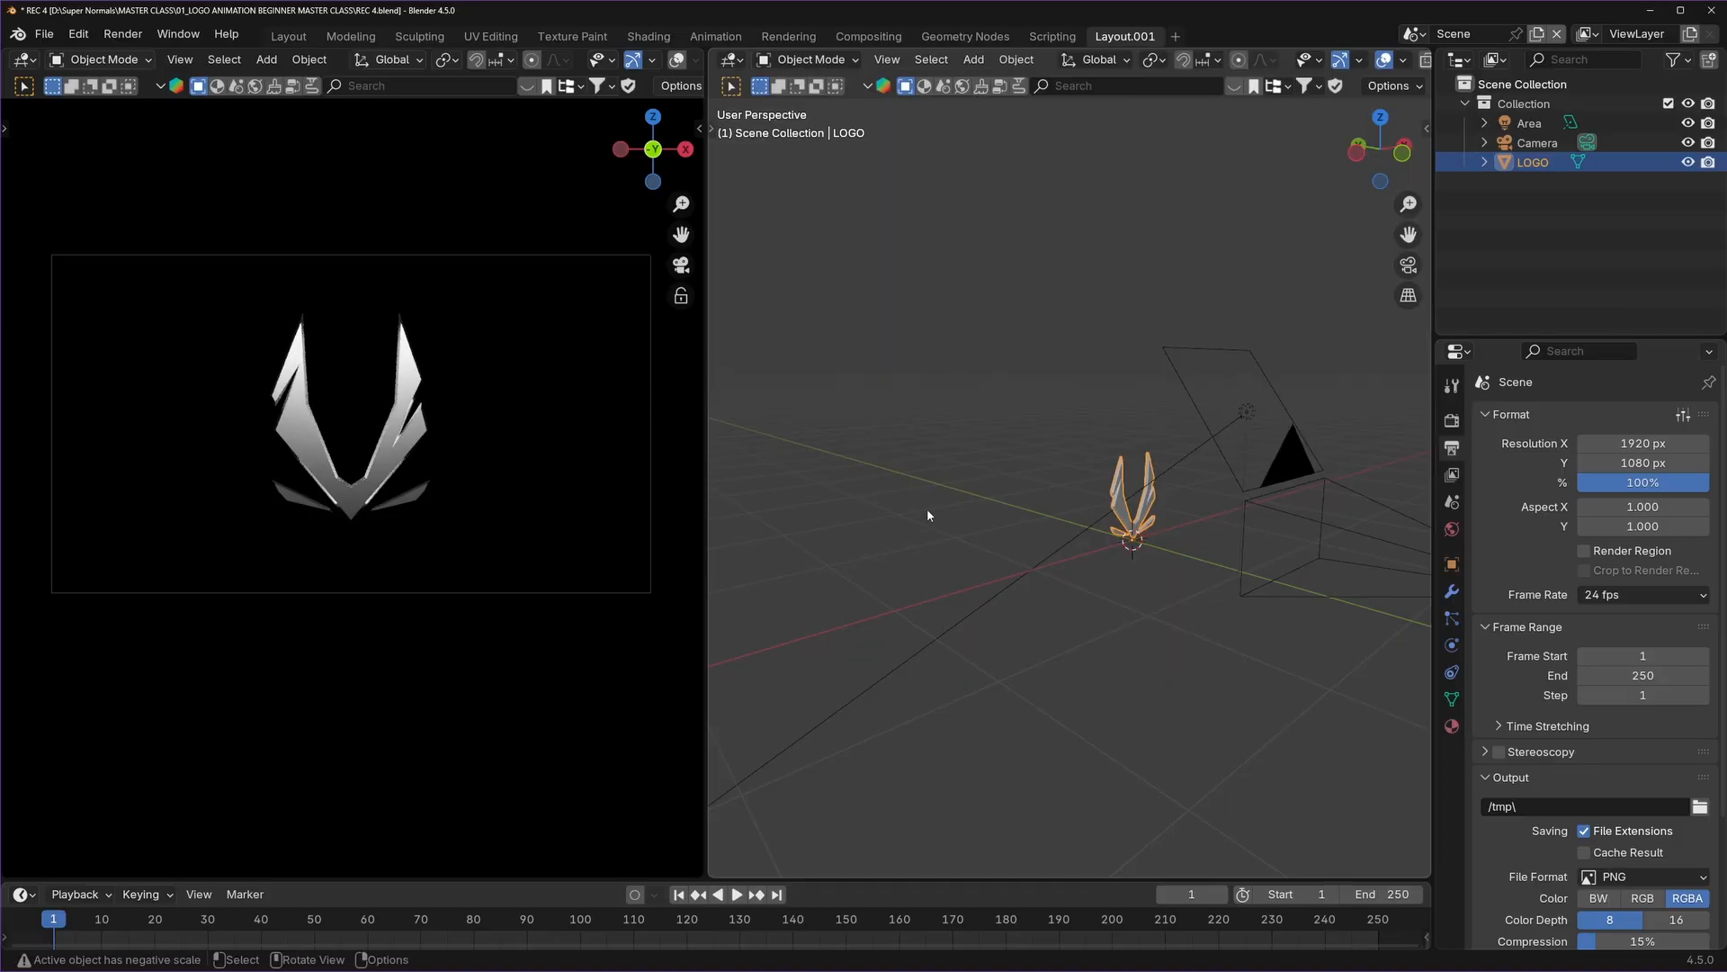
Add a mesh plane at the base of the logo.
{"action": "left_click", "coordinate": [963, 473]}
{"action": "middle_click_drag", "start_coordinate": [1022, 525], "coordinate": [1077, 532]}
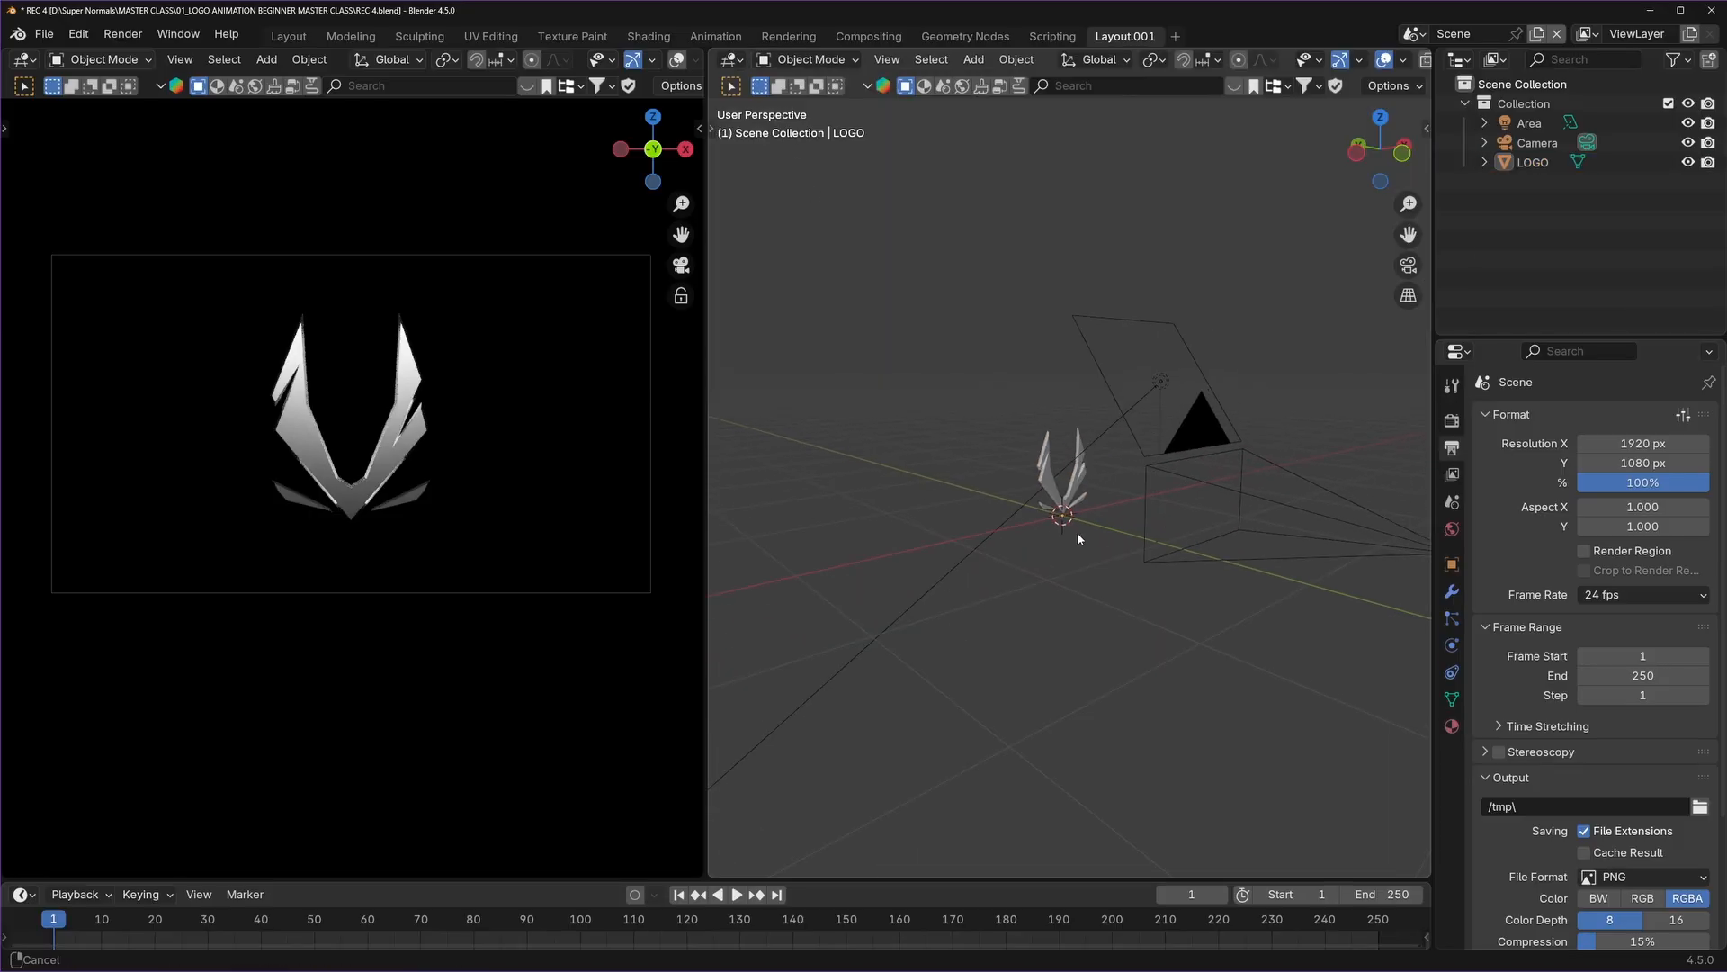
{"action": "middle_click_drag", "start_coordinate": [890, 429], "coordinate": [1093, 477]}
{"action": "key", "text": "shift+a"}
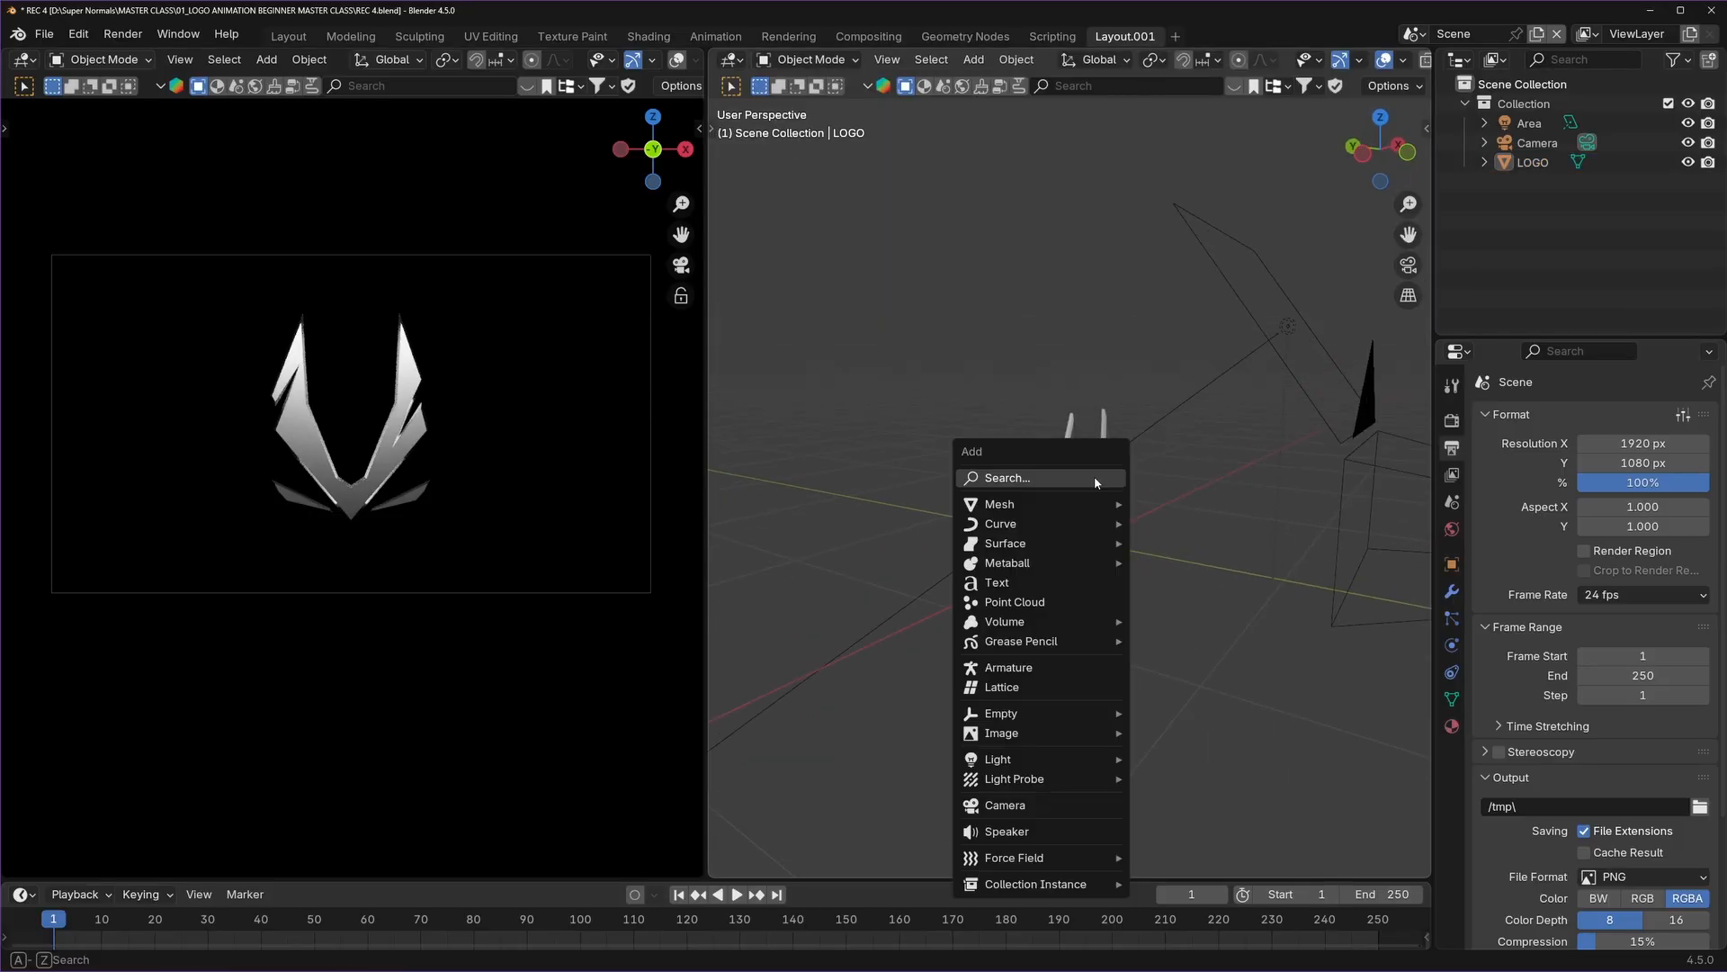
{"action": "mouse_move", "coordinate": [1078, 502]}
{"action": "left_click", "coordinate": [1148, 512]}
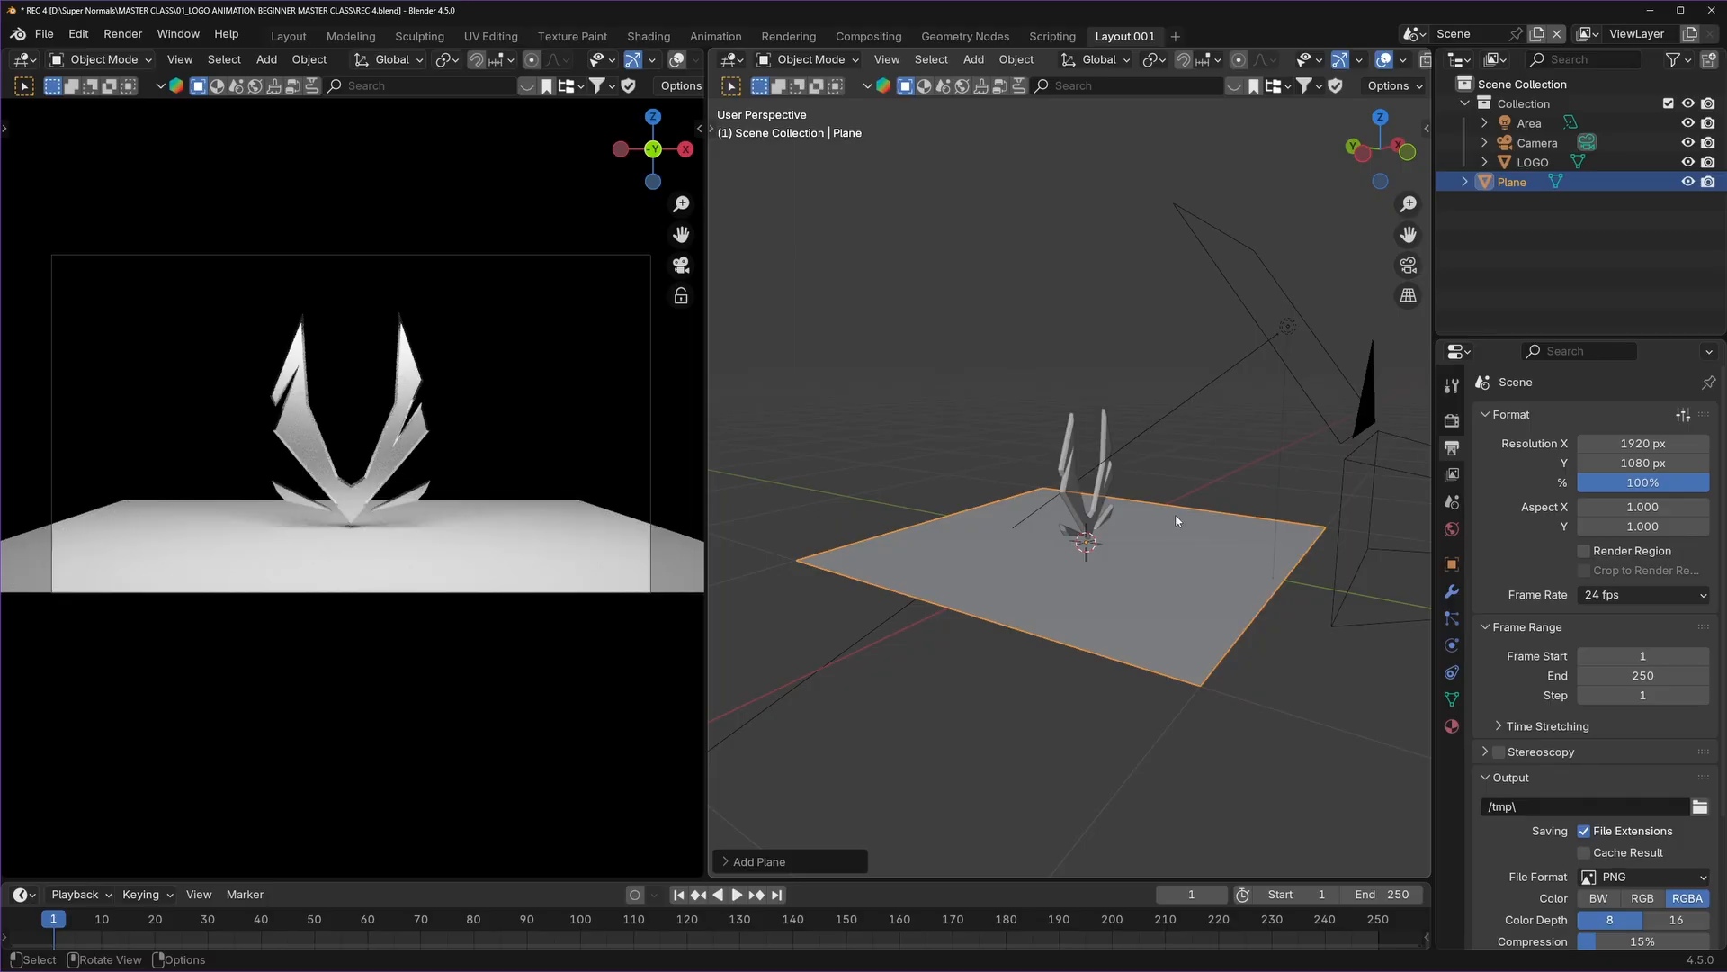
Rotate the plane 90° around the global X axis to stand it upright.
{"action": "scroll", "coordinate": [1188, 511], "scroll_direction": "down", "scroll_amount": 4}
{"action": "middle_click_drag", "start_coordinate": [1206, 509], "coordinate": [1205, 534]}
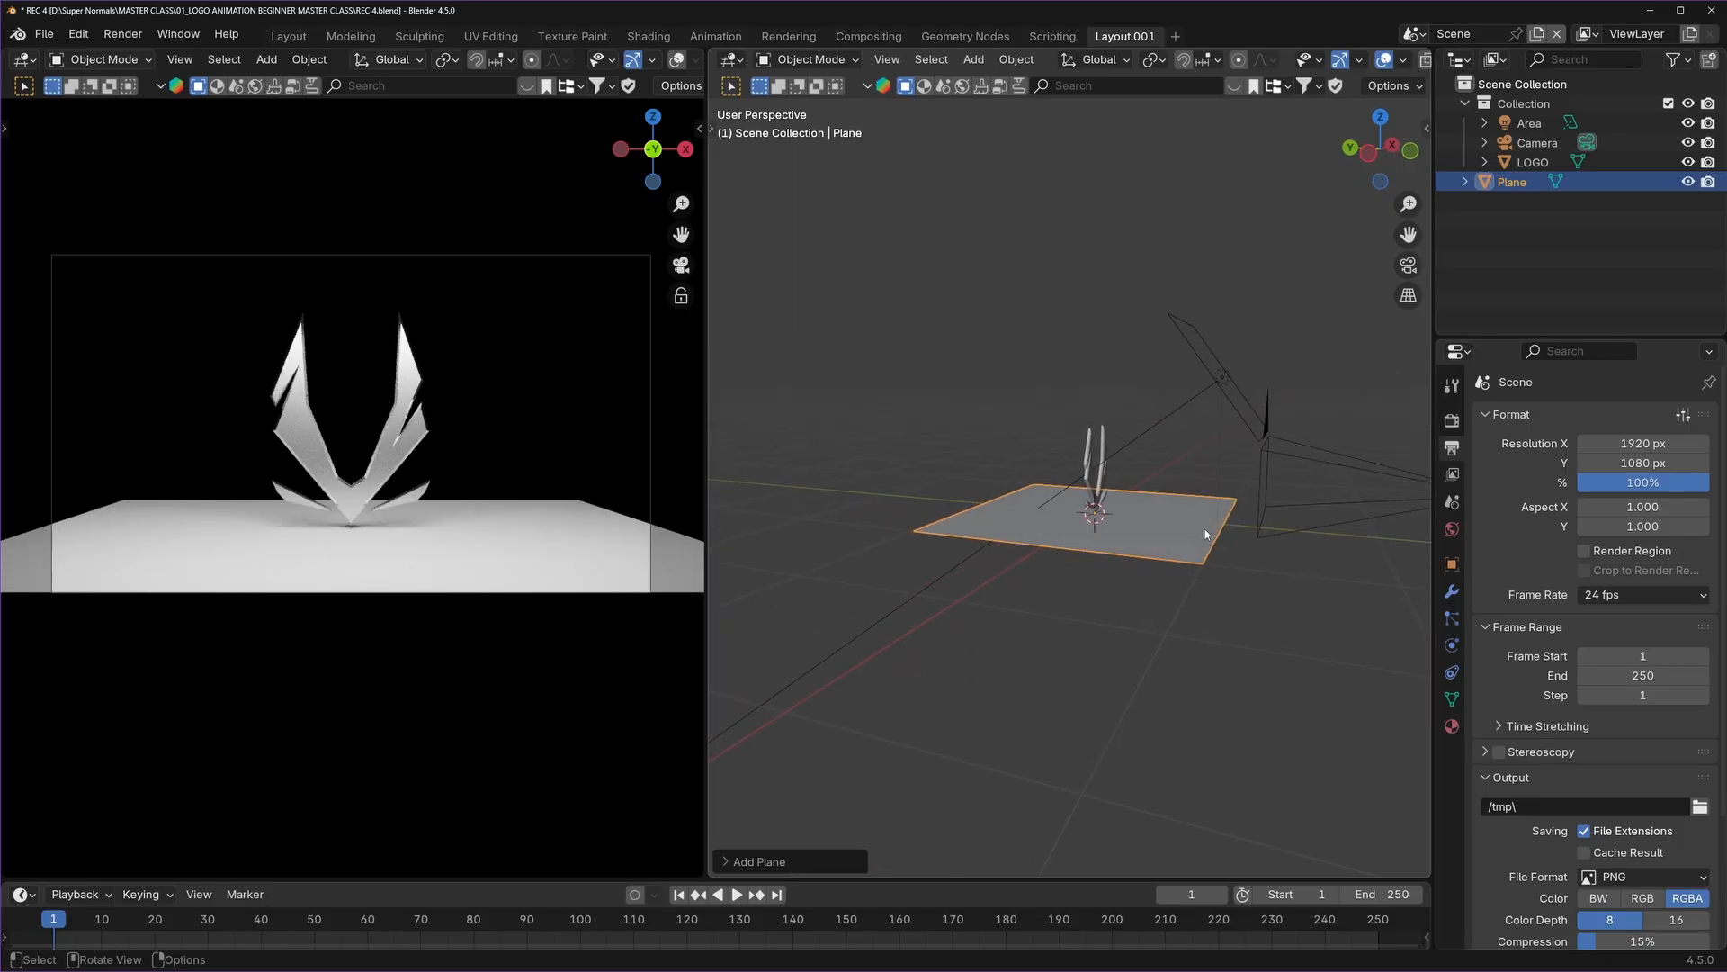
{"action": "key", "text": "r"}
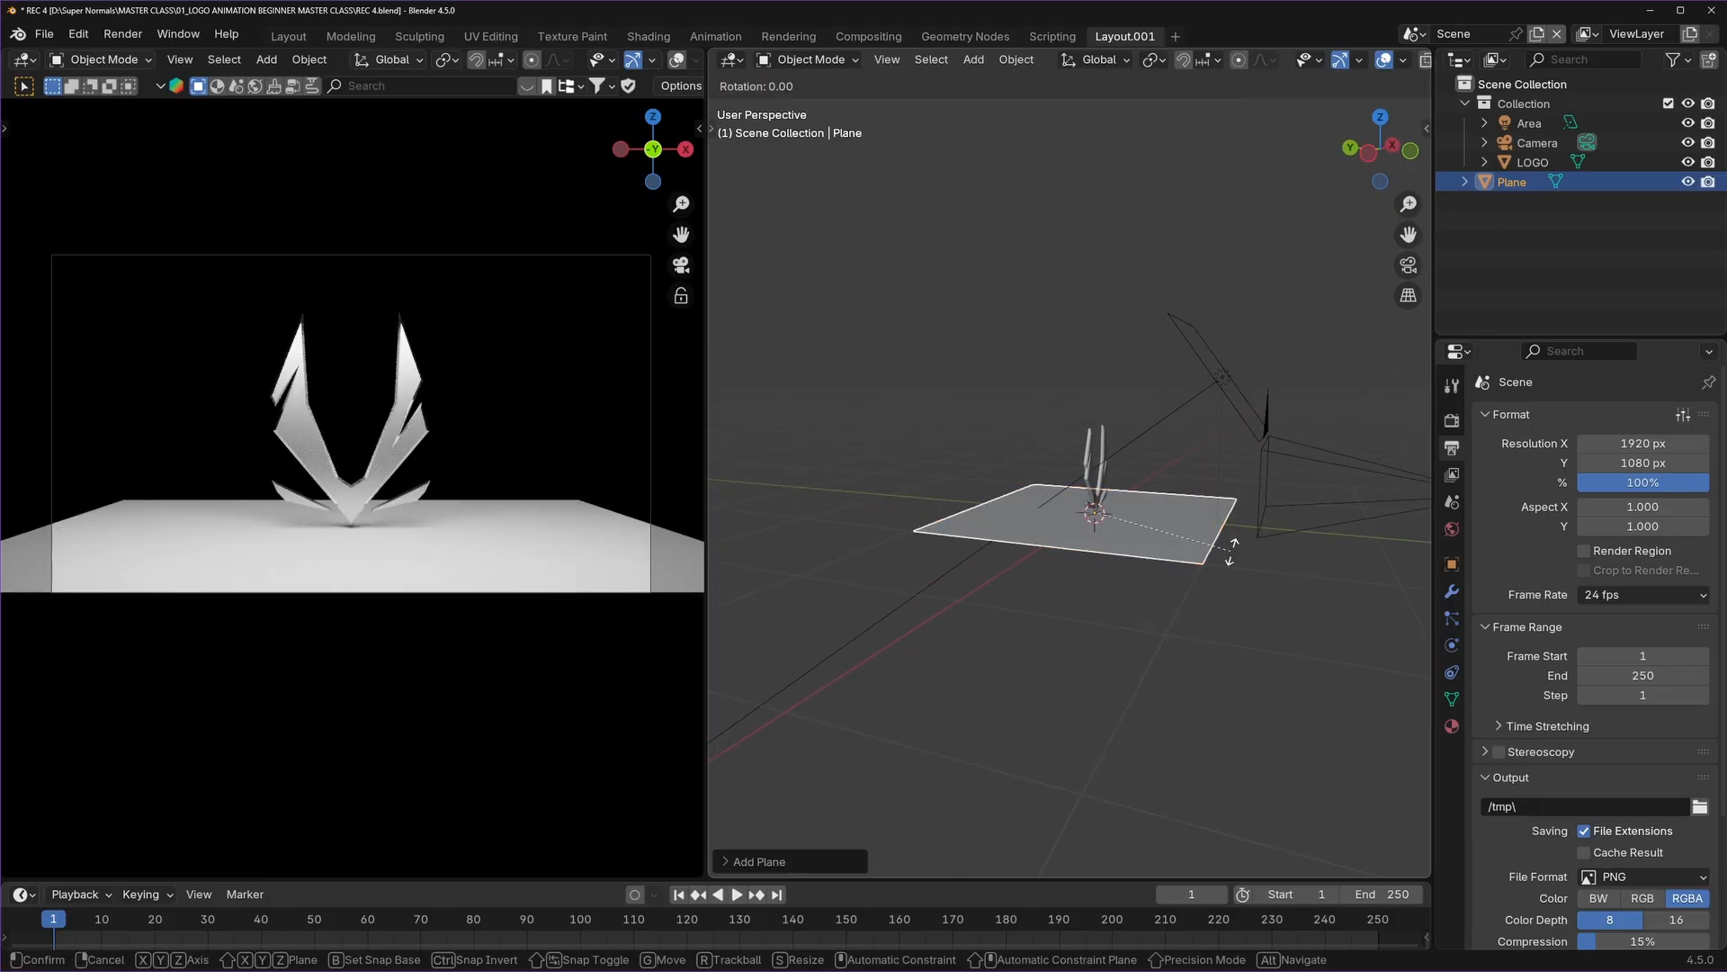
{"action": "key", "text": "x"}
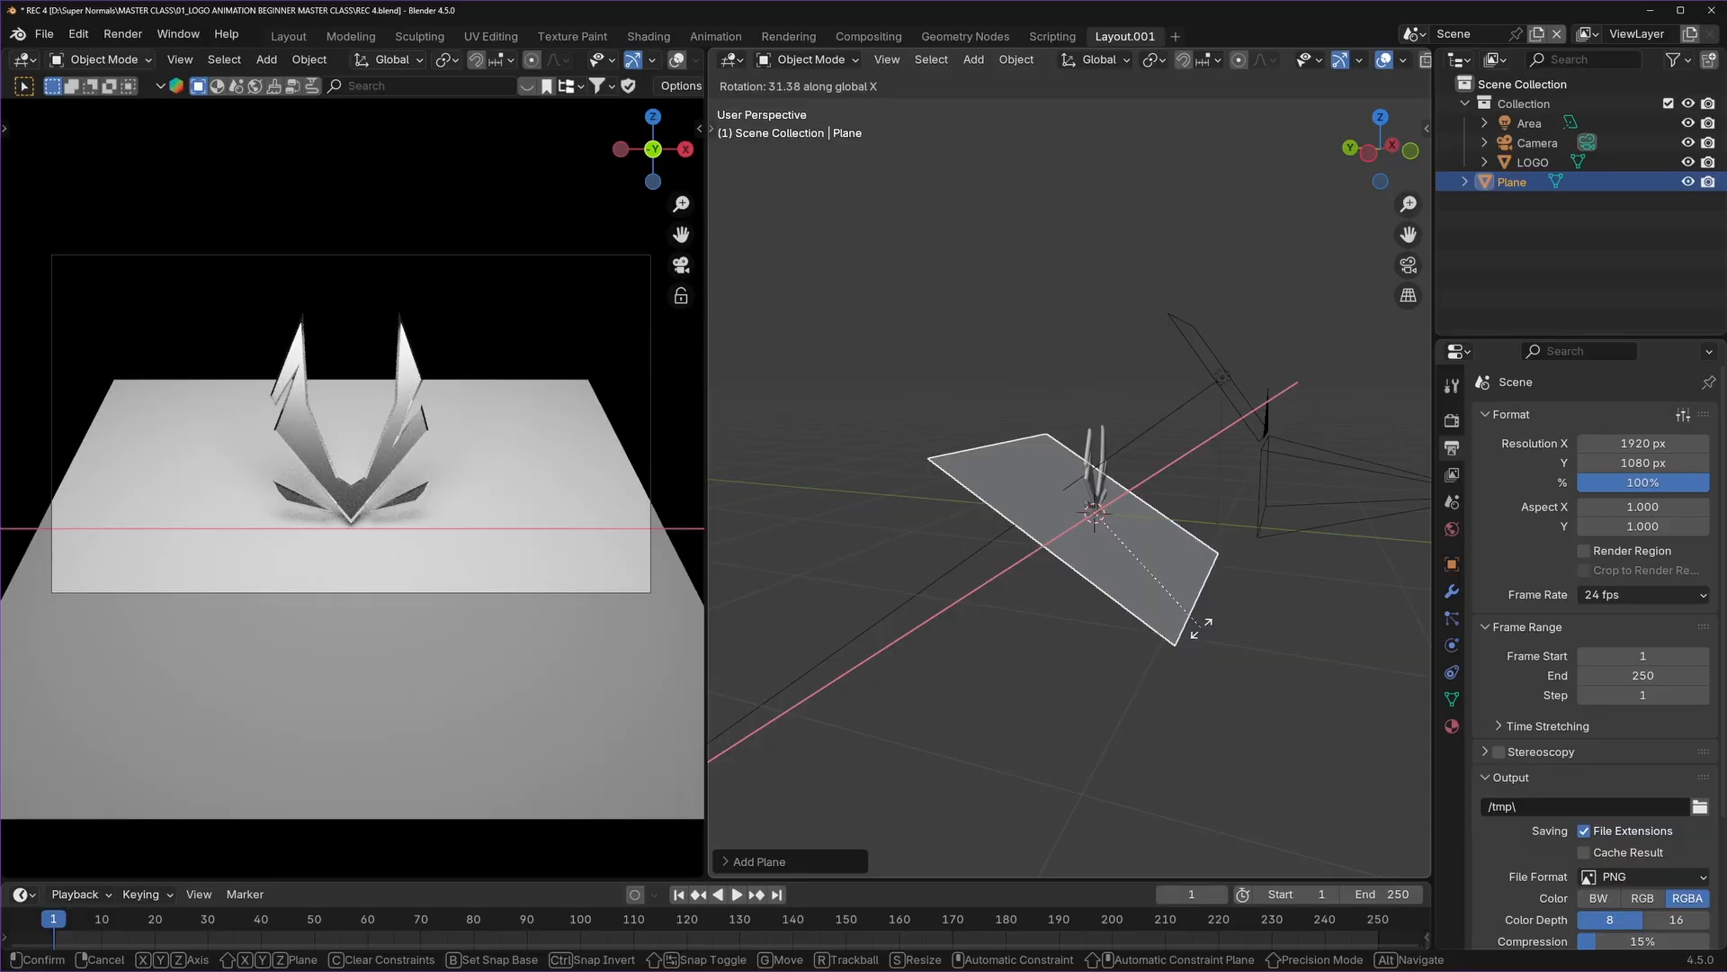
{"action": "type", "text": "90"}
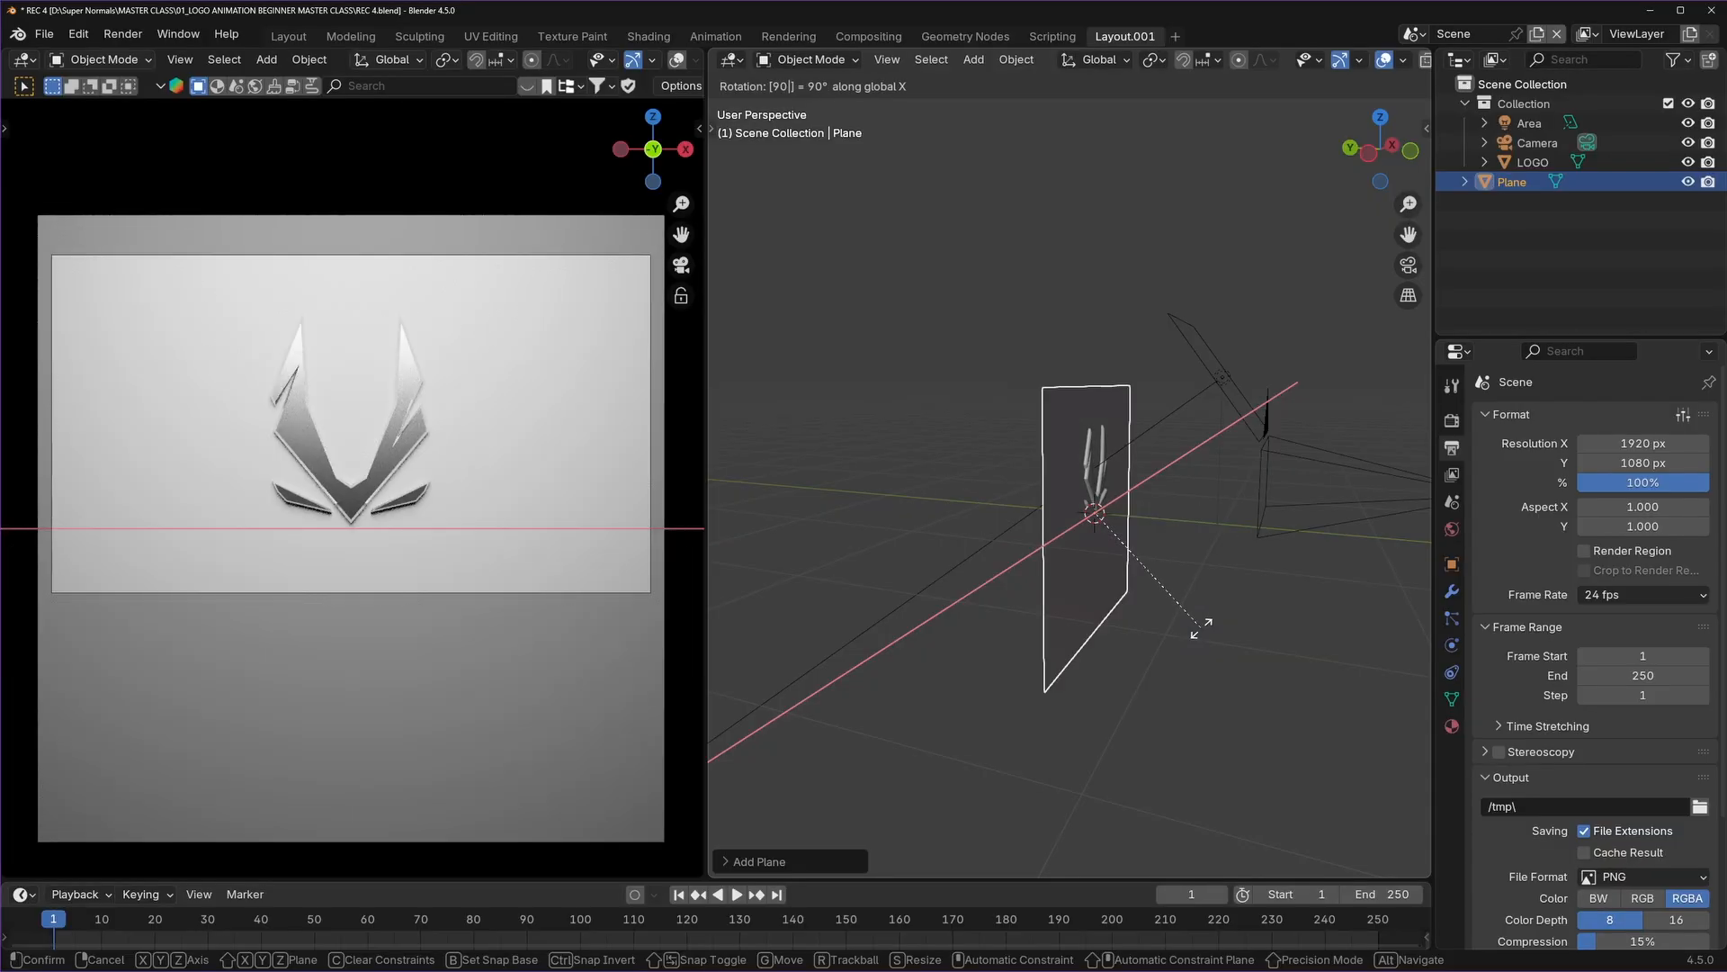
{"action": "key", "text": "Return"}
{"action": "middle_click_drag", "start_coordinate": [1203, 628], "coordinate": [1113, 564]}
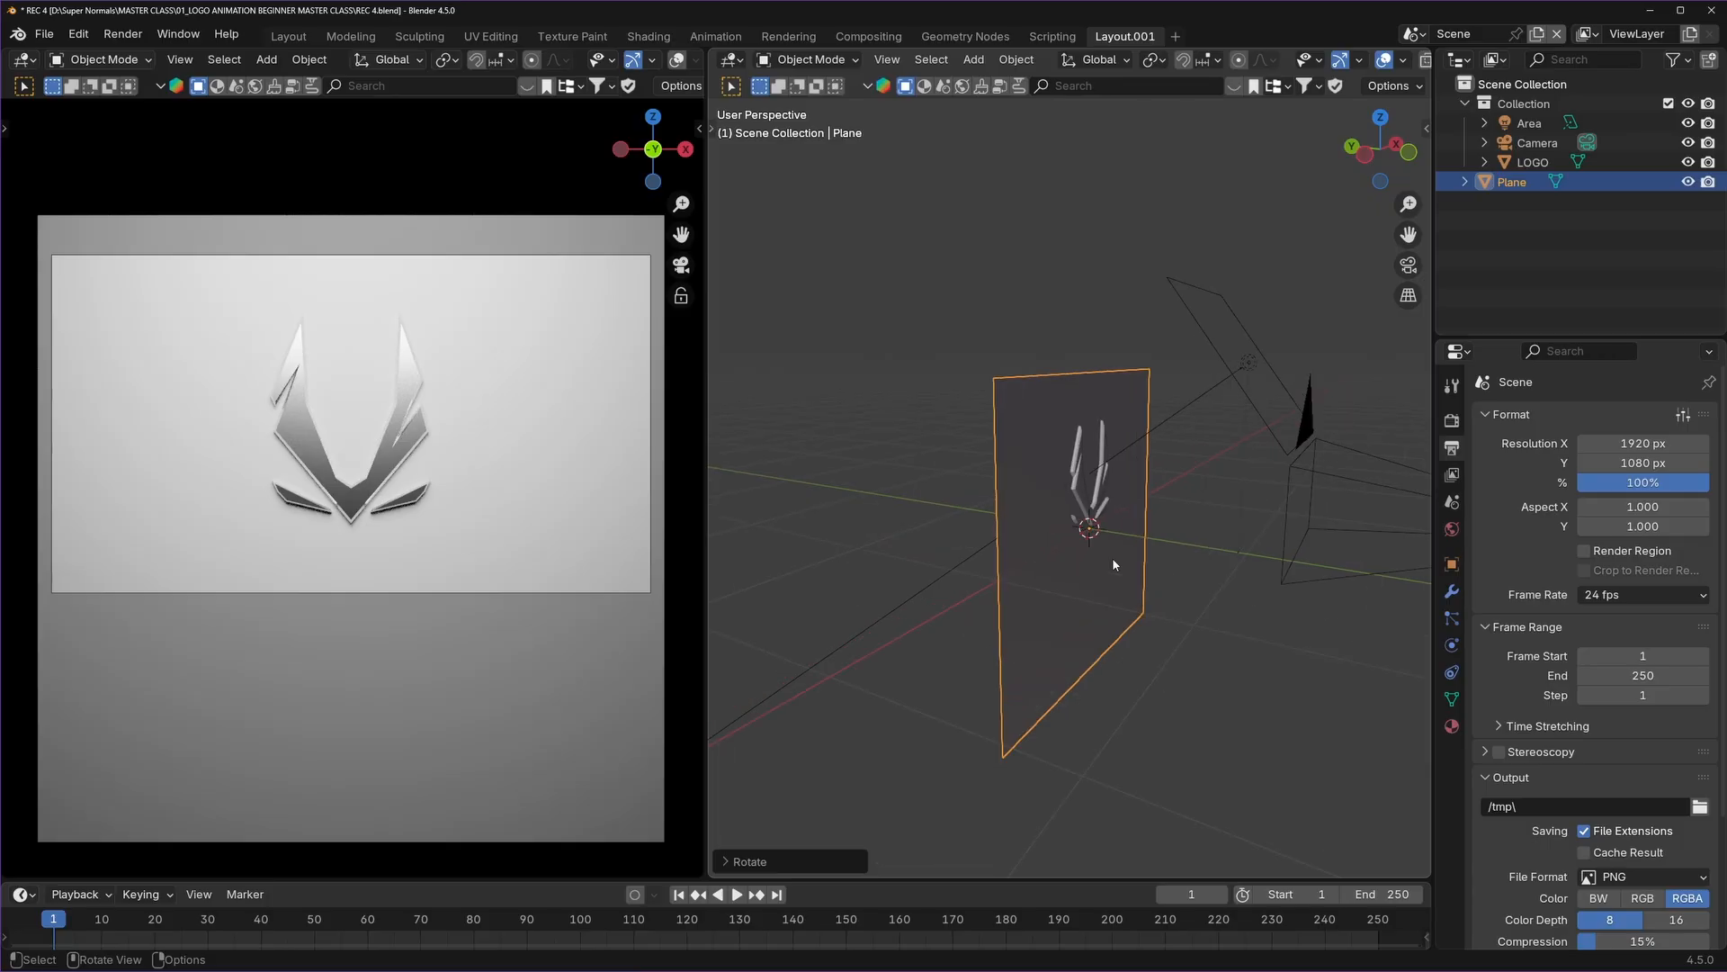
Move the plane along the global Y axis to a position well behind the logo.
{"action": "key", "text": "g"}
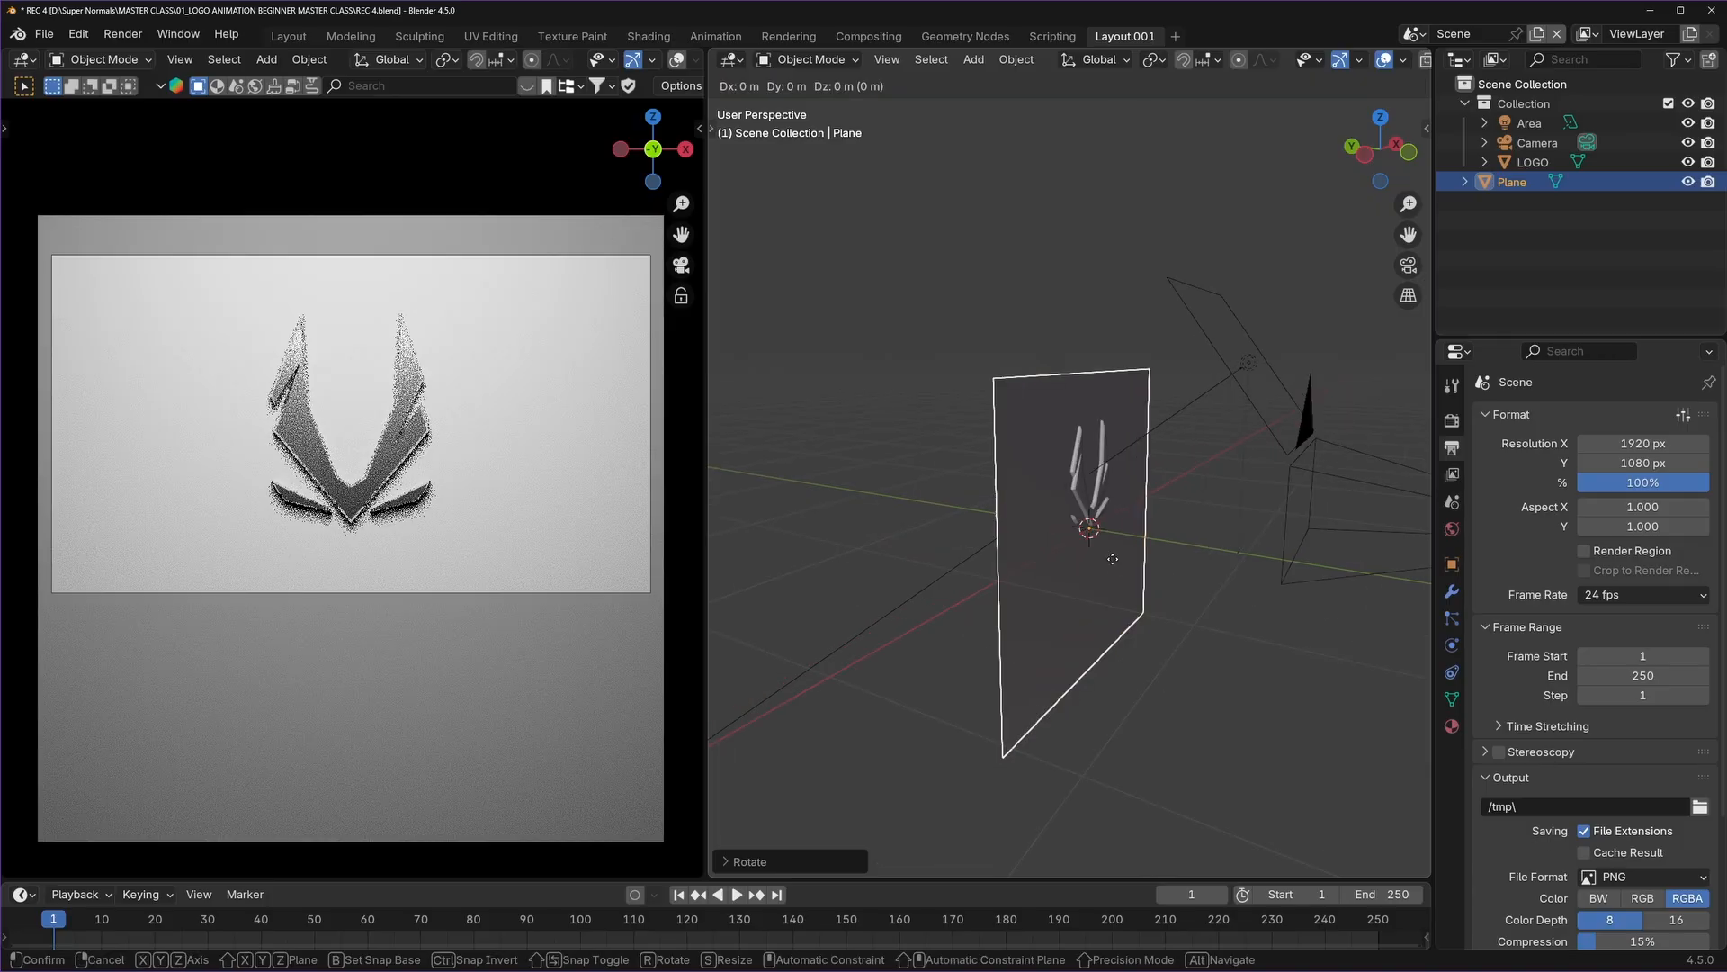
{"action": "key", "text": "y"}
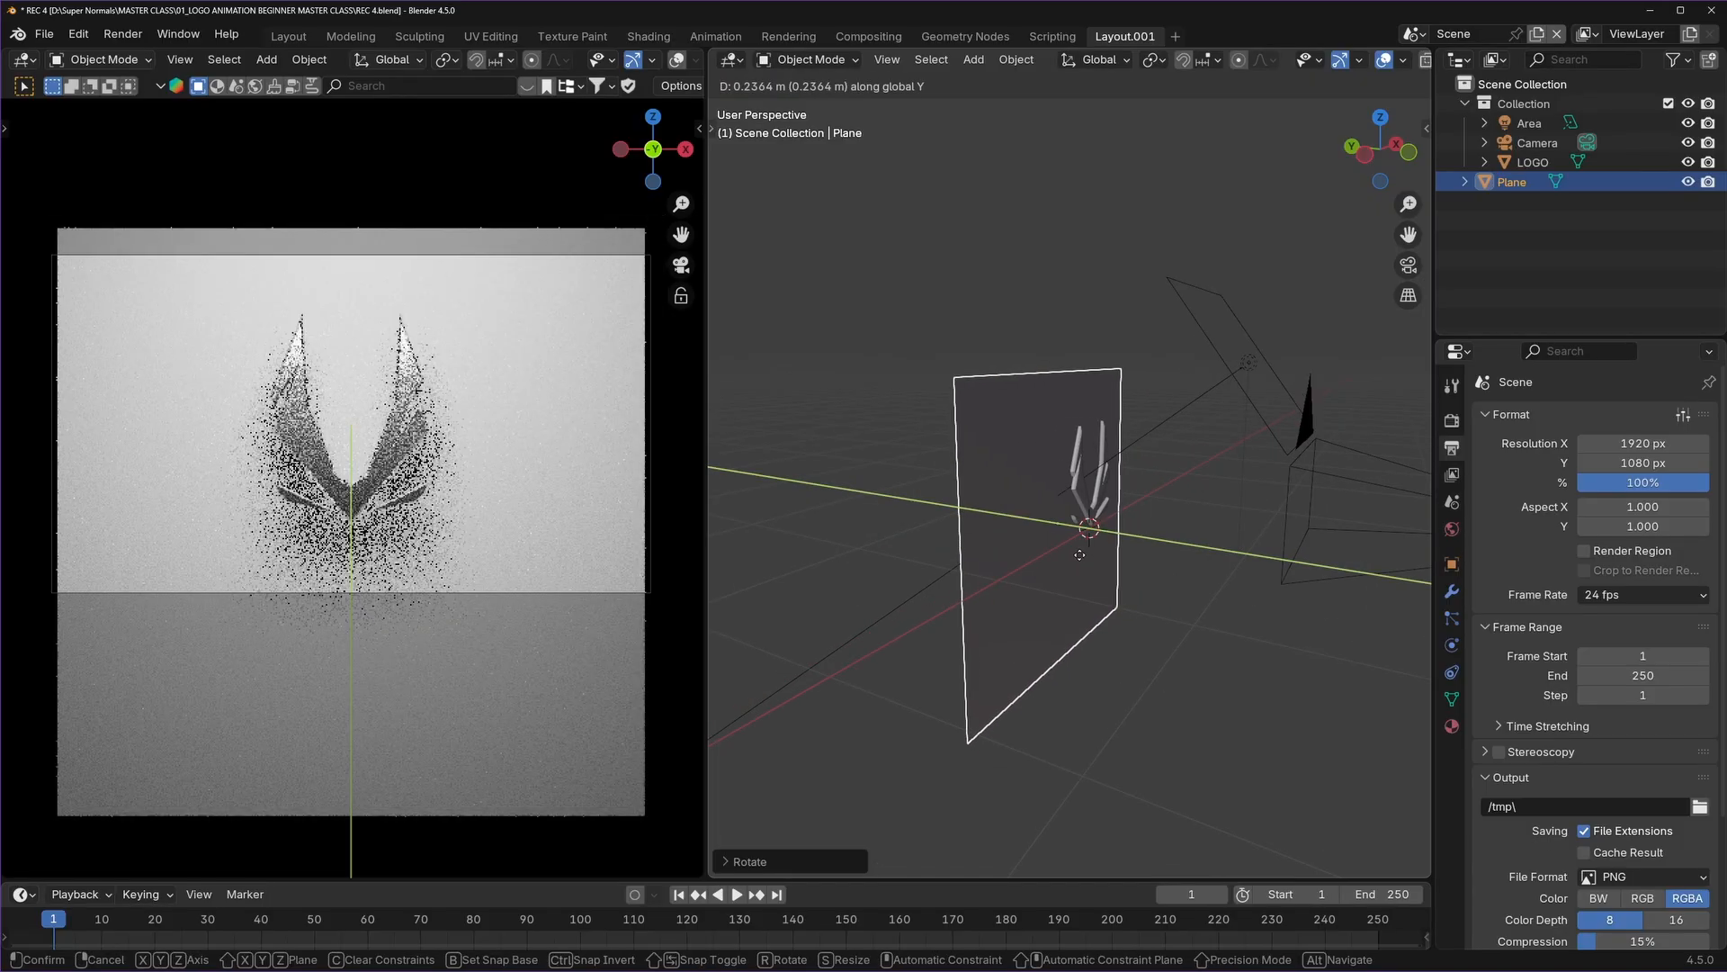
{"action": "left_click", "coordinate": [887, 524]}
{"action": "middle_click_drag", "start_coordinate": [887, 524], "coordinate": [985, 526]}
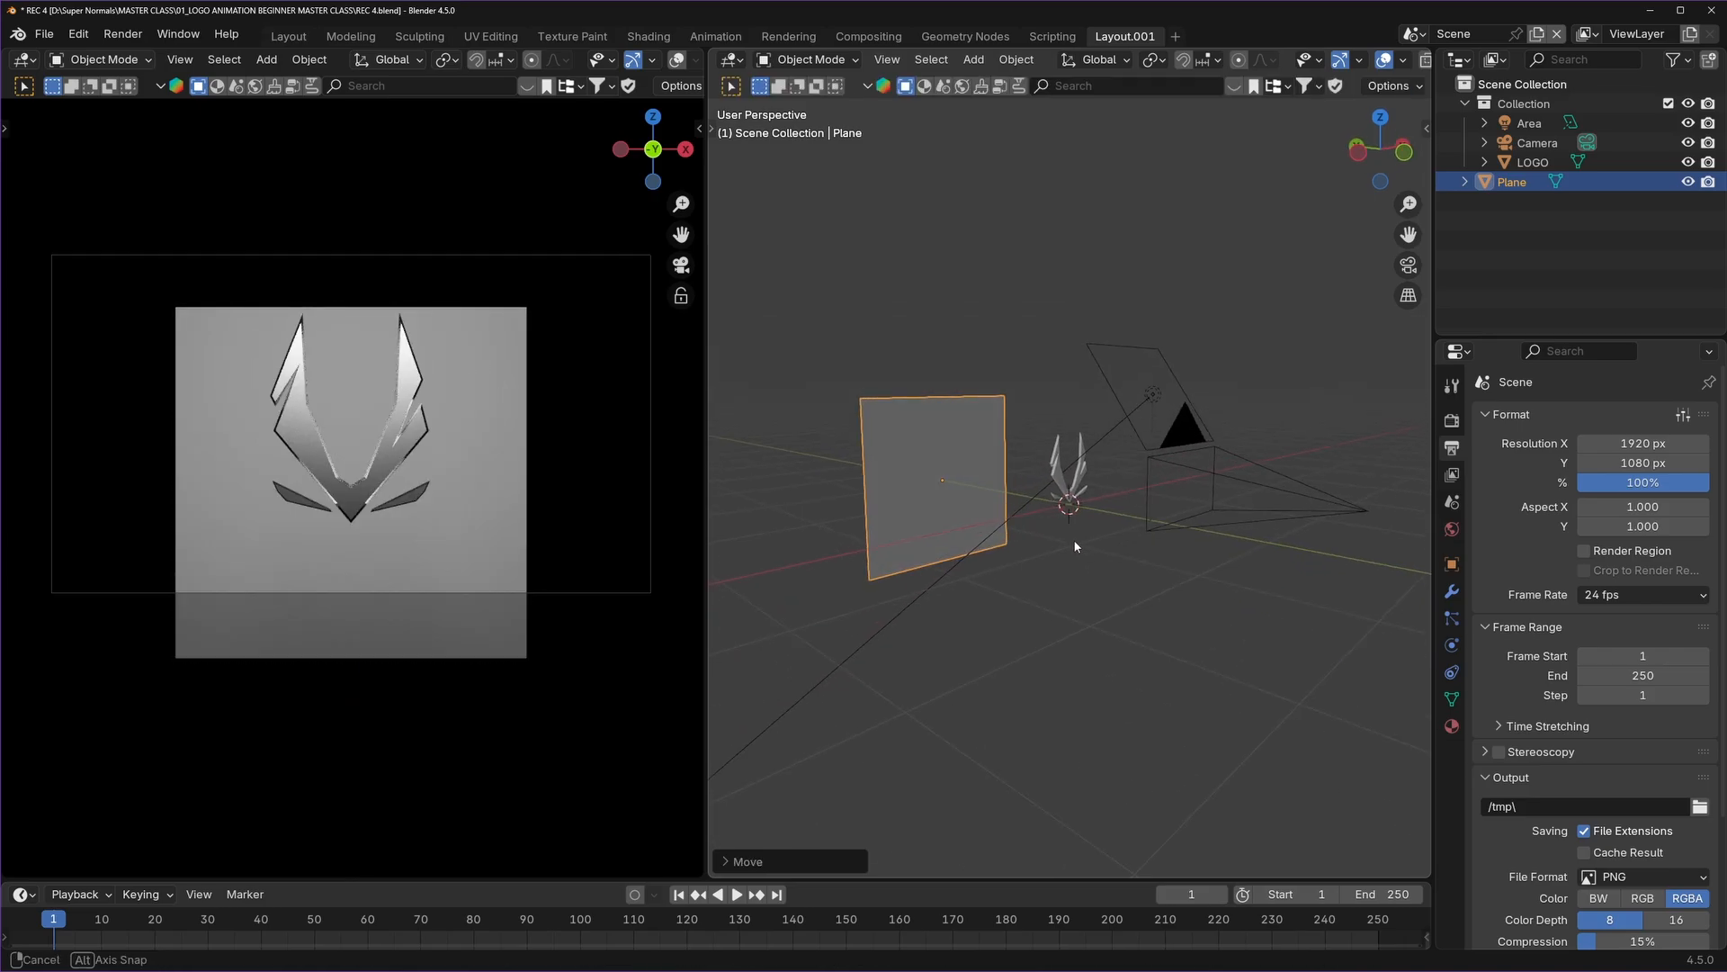
Raise the plane about 0.34 m along the global Z axis and scale it up about 1.75 times to fill the camera frame.
{"action": "key", "text": "g"}
{"action": "key", "text": "z"}
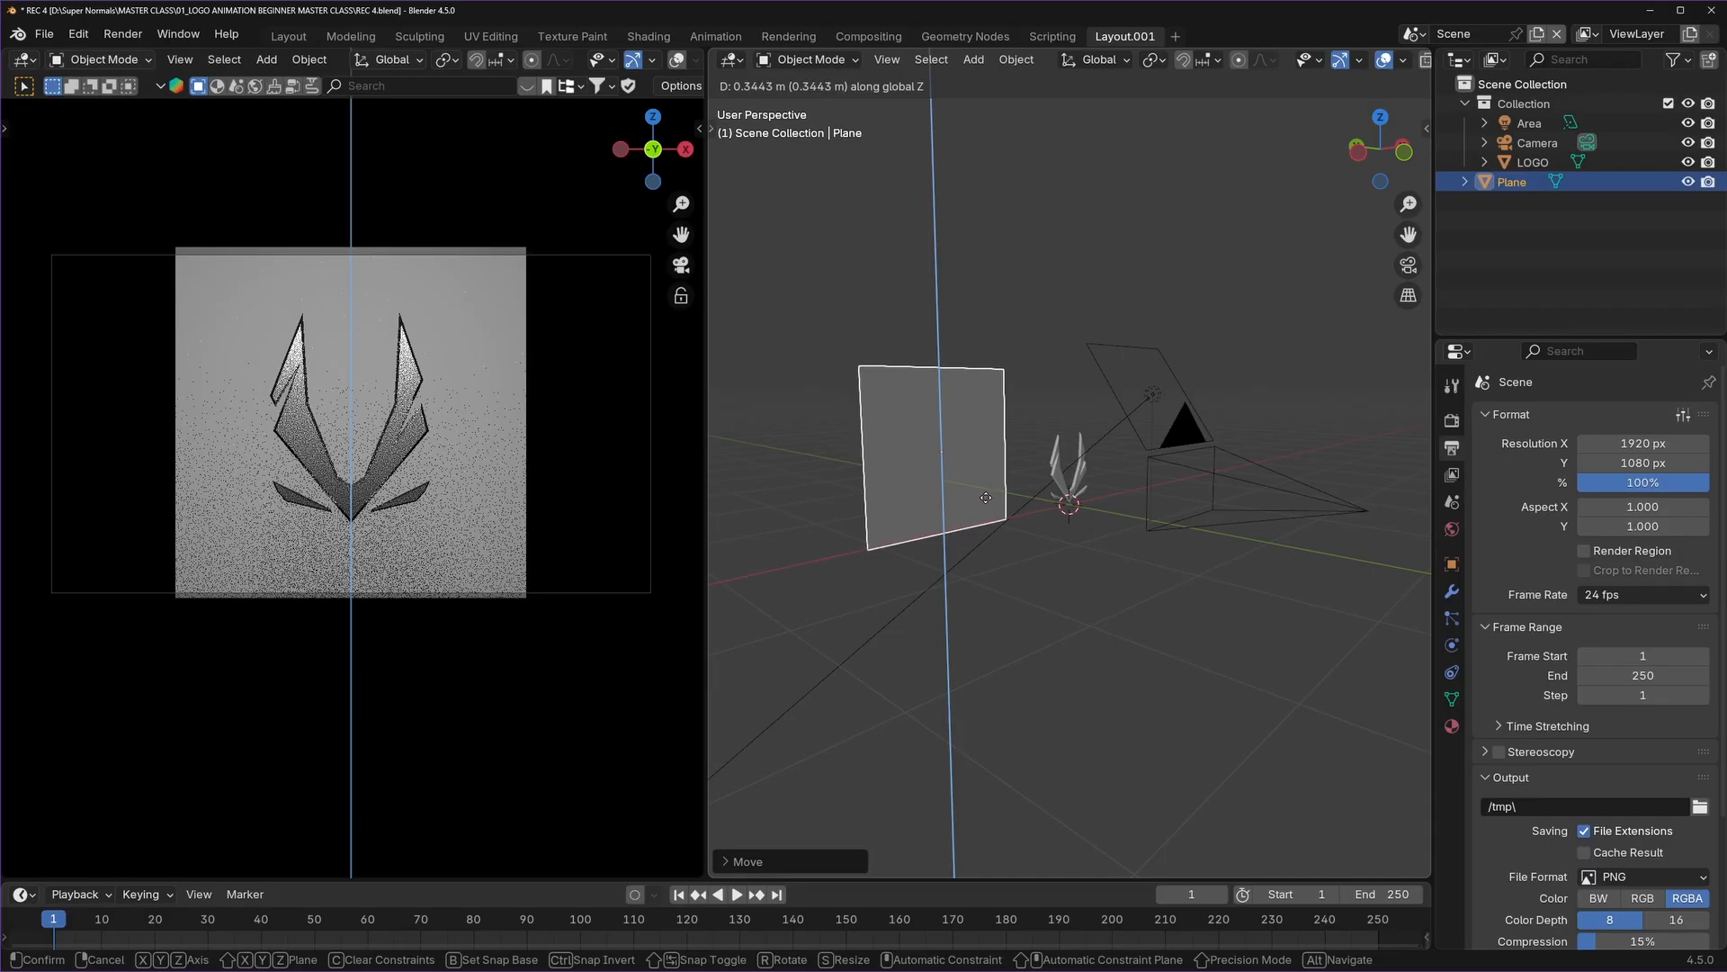
{"action": "left_click", "coordinate": [903, 474]}
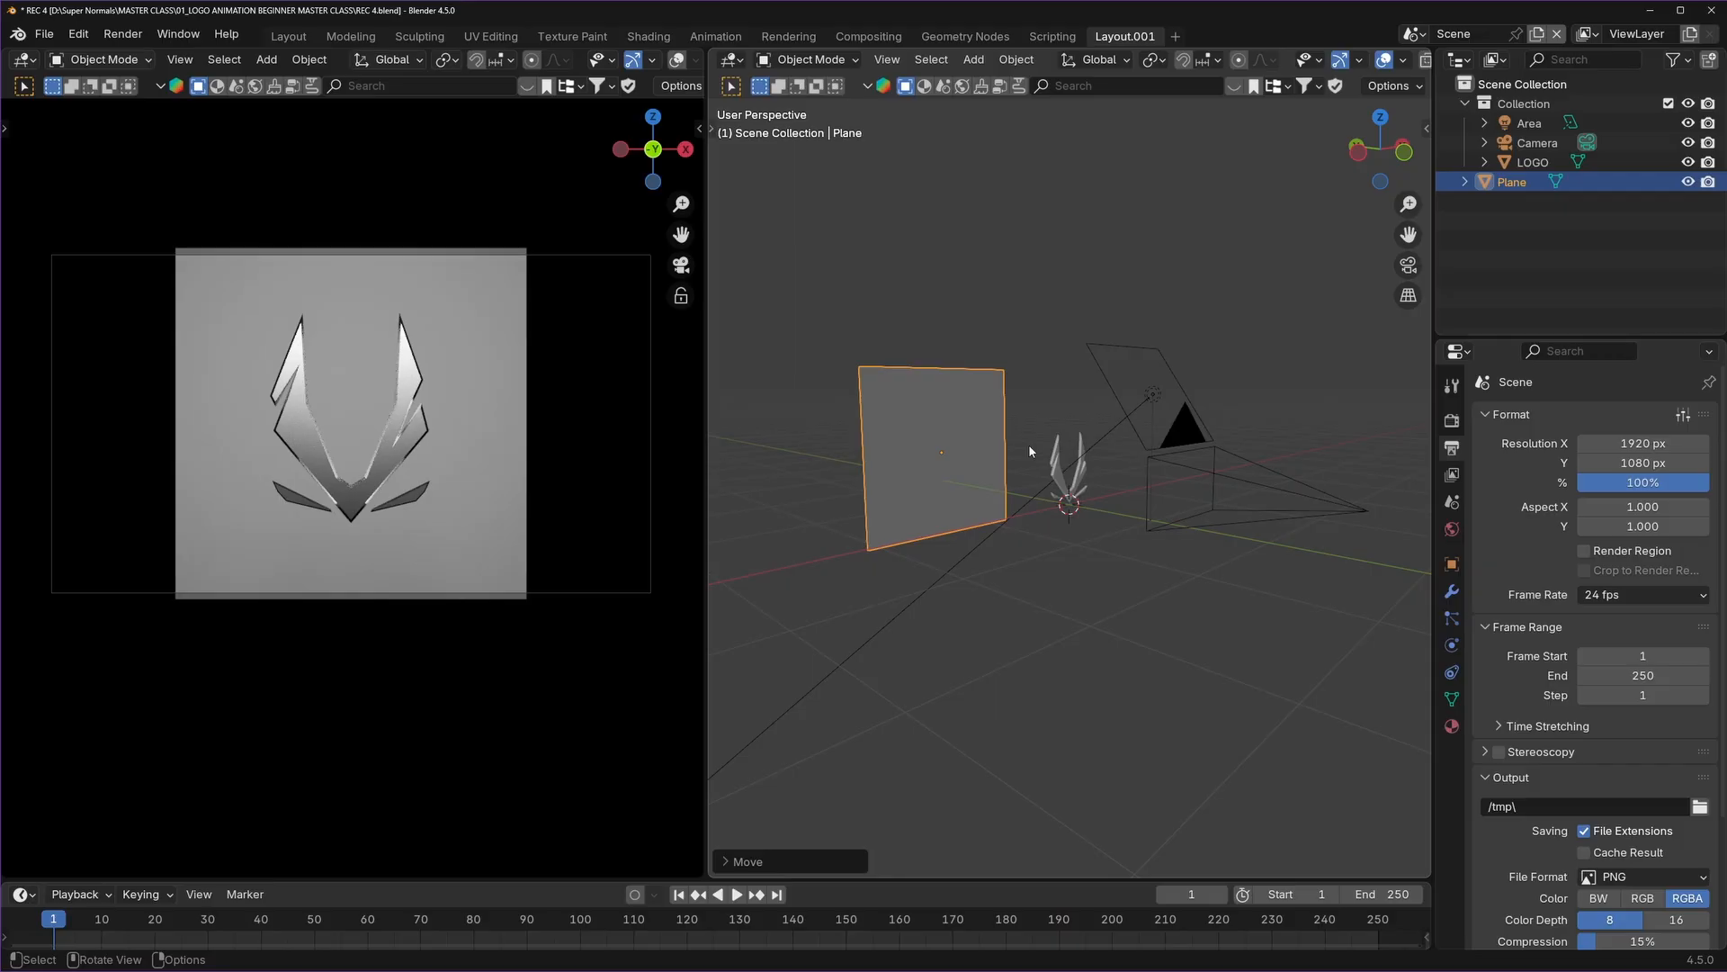
{"action": "key", "text": "s"}
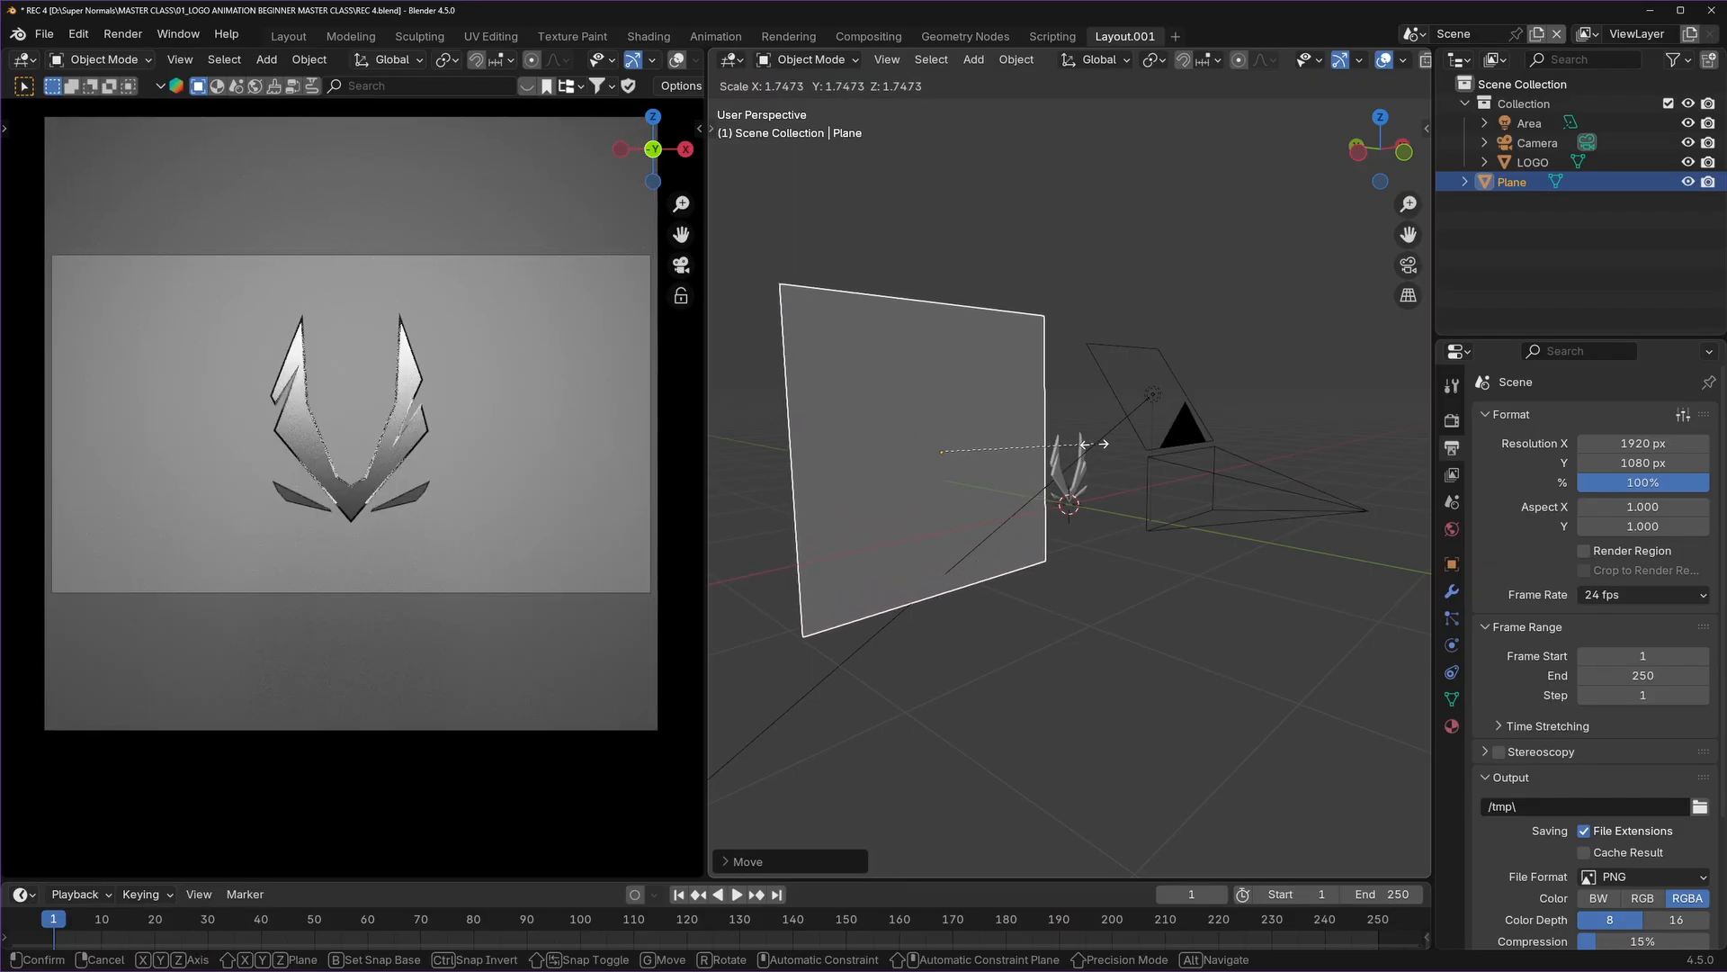
{"action": "left_click", "coordinate": [1093, 445]}
Enable Render Region in the output format settings and deselect the plane.
{"action": "left_click", "coordinate": [1585, 553]}
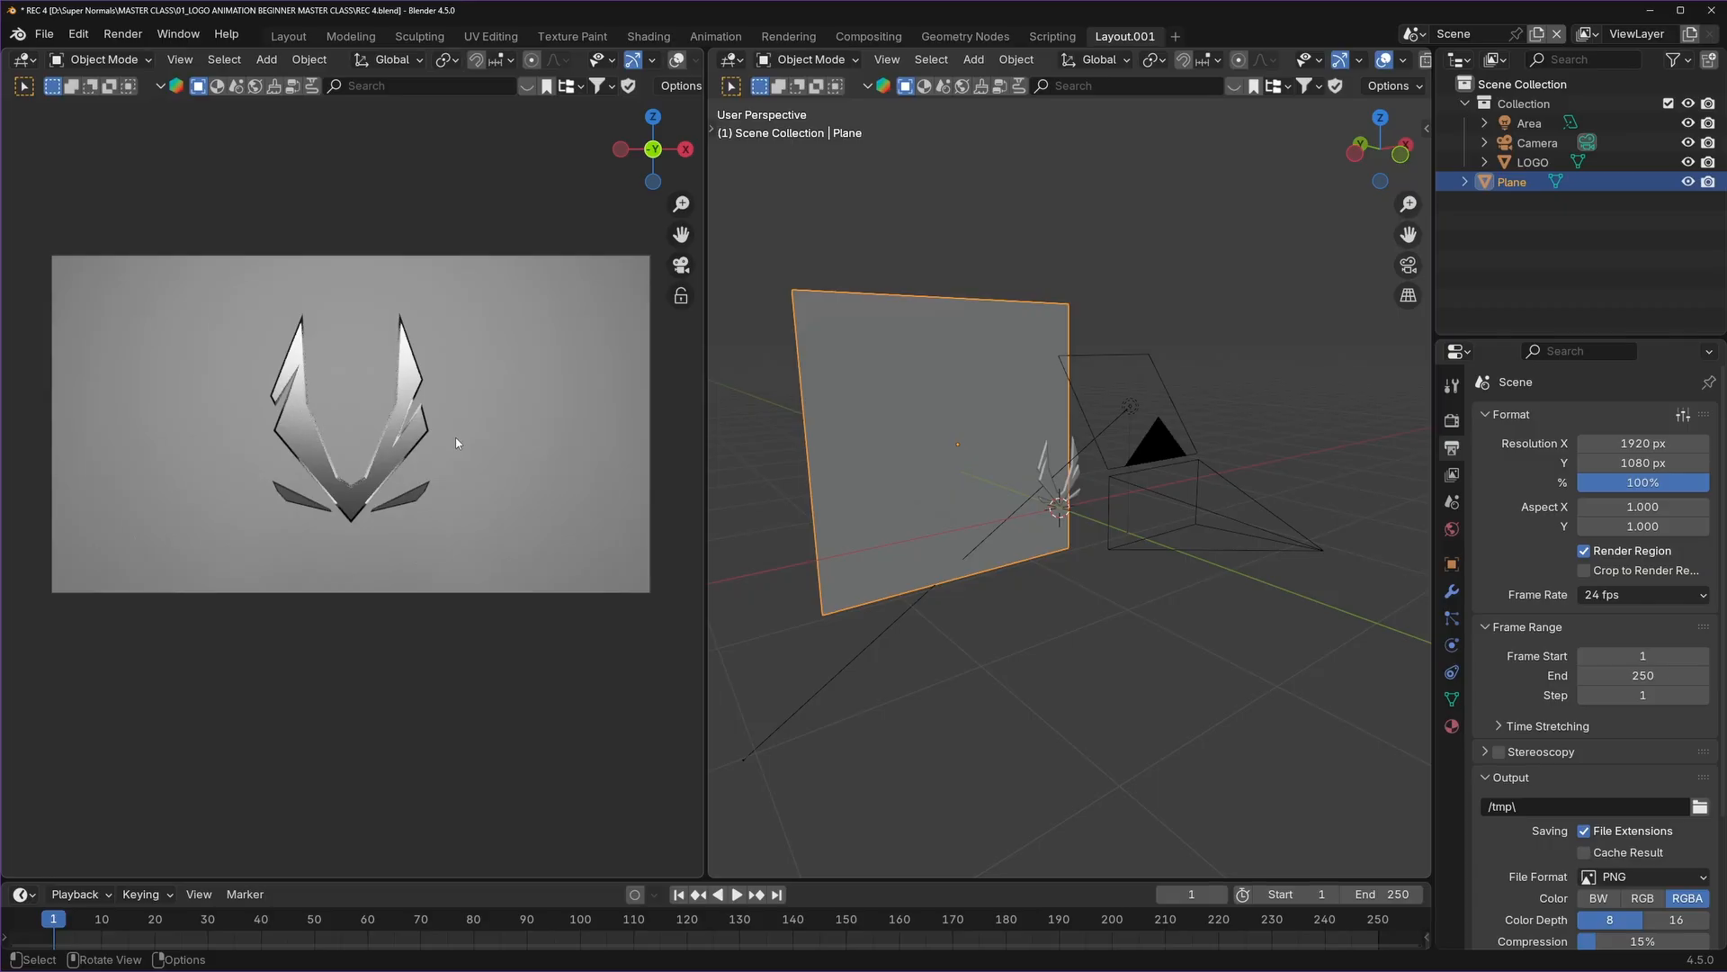
{"action": "left_click", "coordinate": [990, 590]}
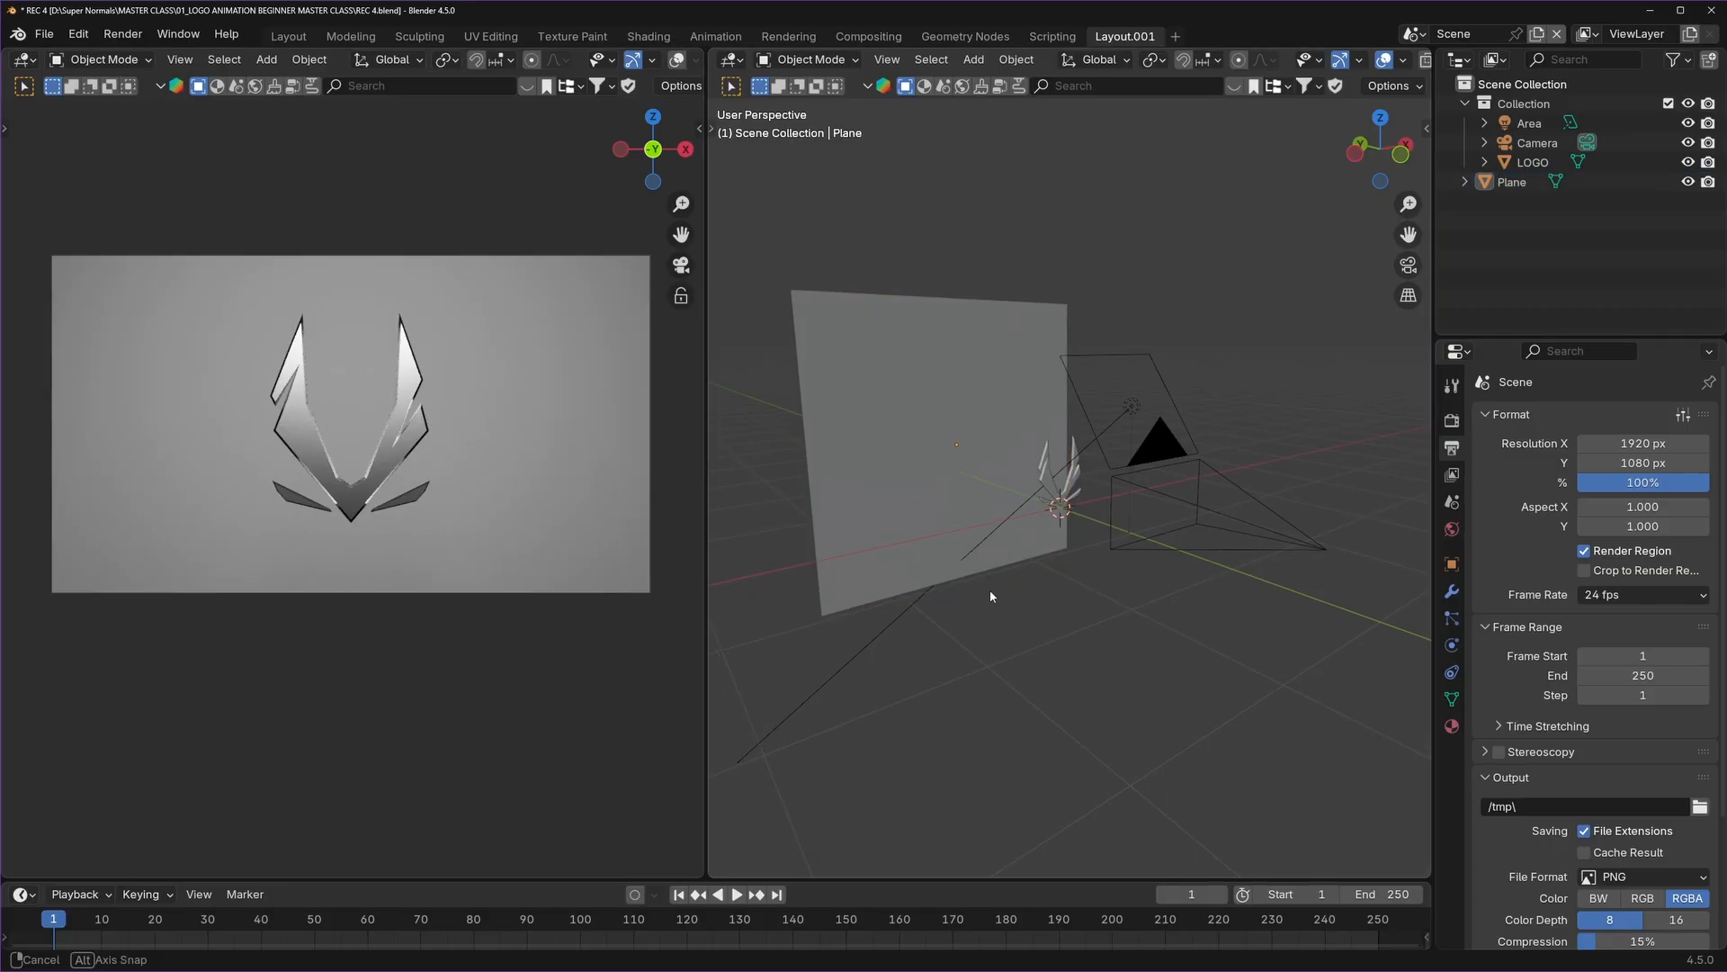
{"action": "middle_click_drag", "start_coordinate": [989, 590], "coordinate": [1010, 594]}
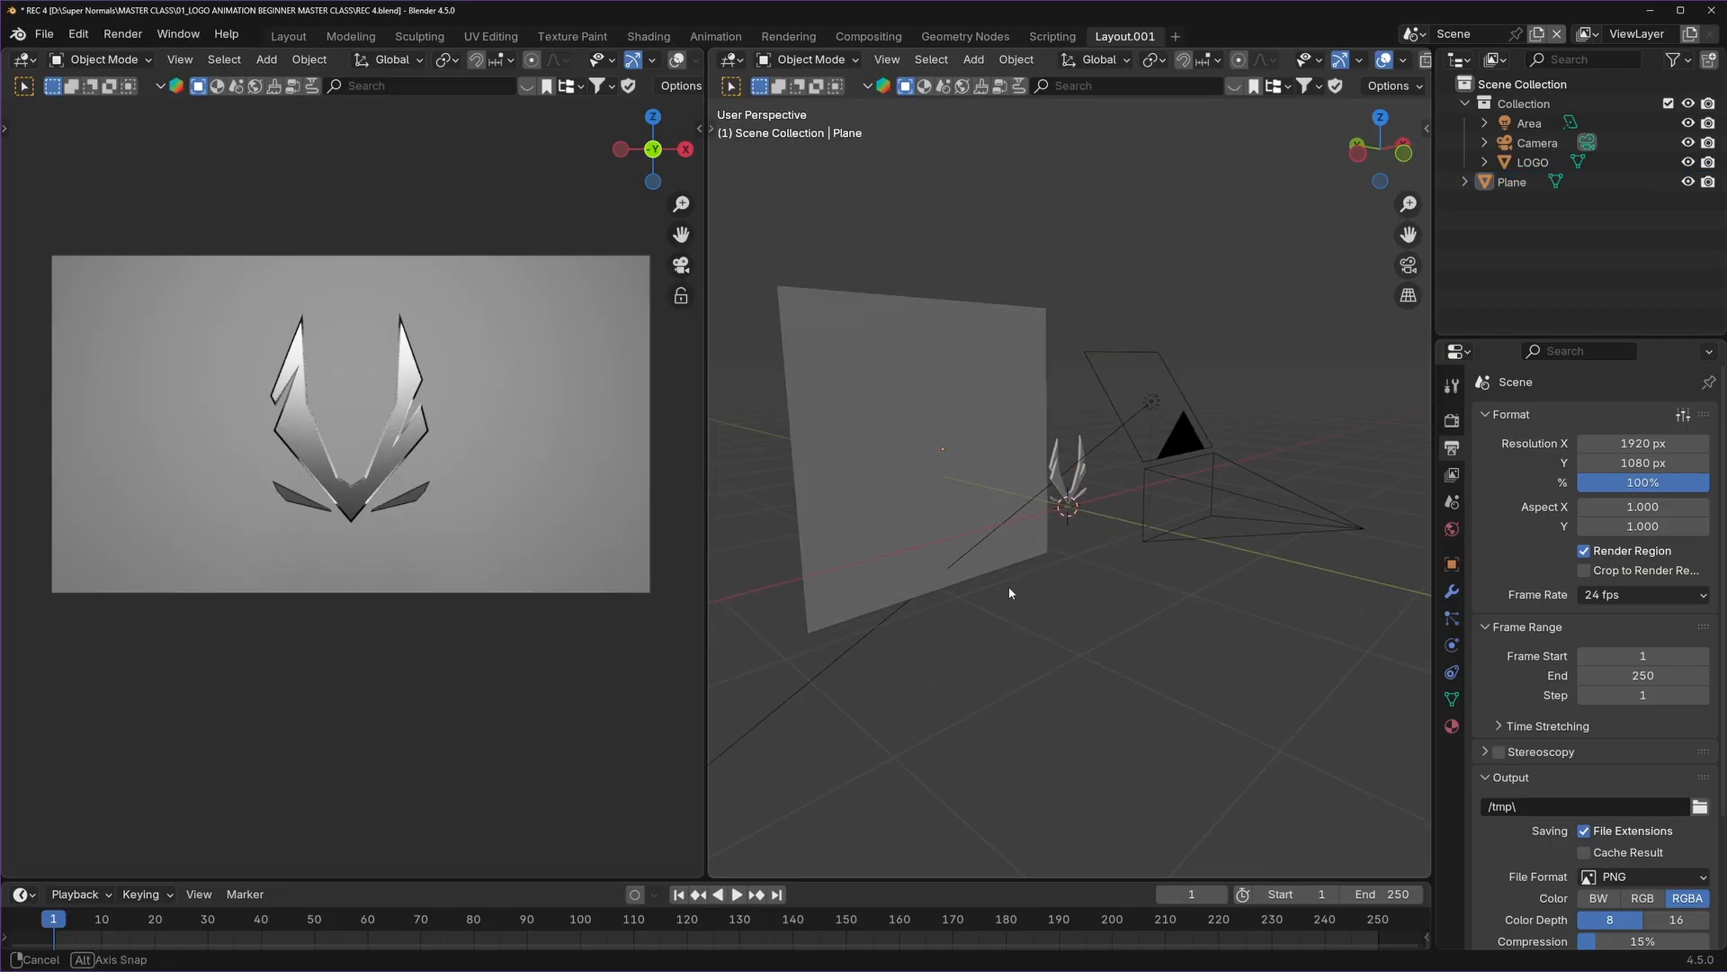
Rename the plane behind the logo as BG.
{"action": "left_click", "coordinate": [941, 430]}
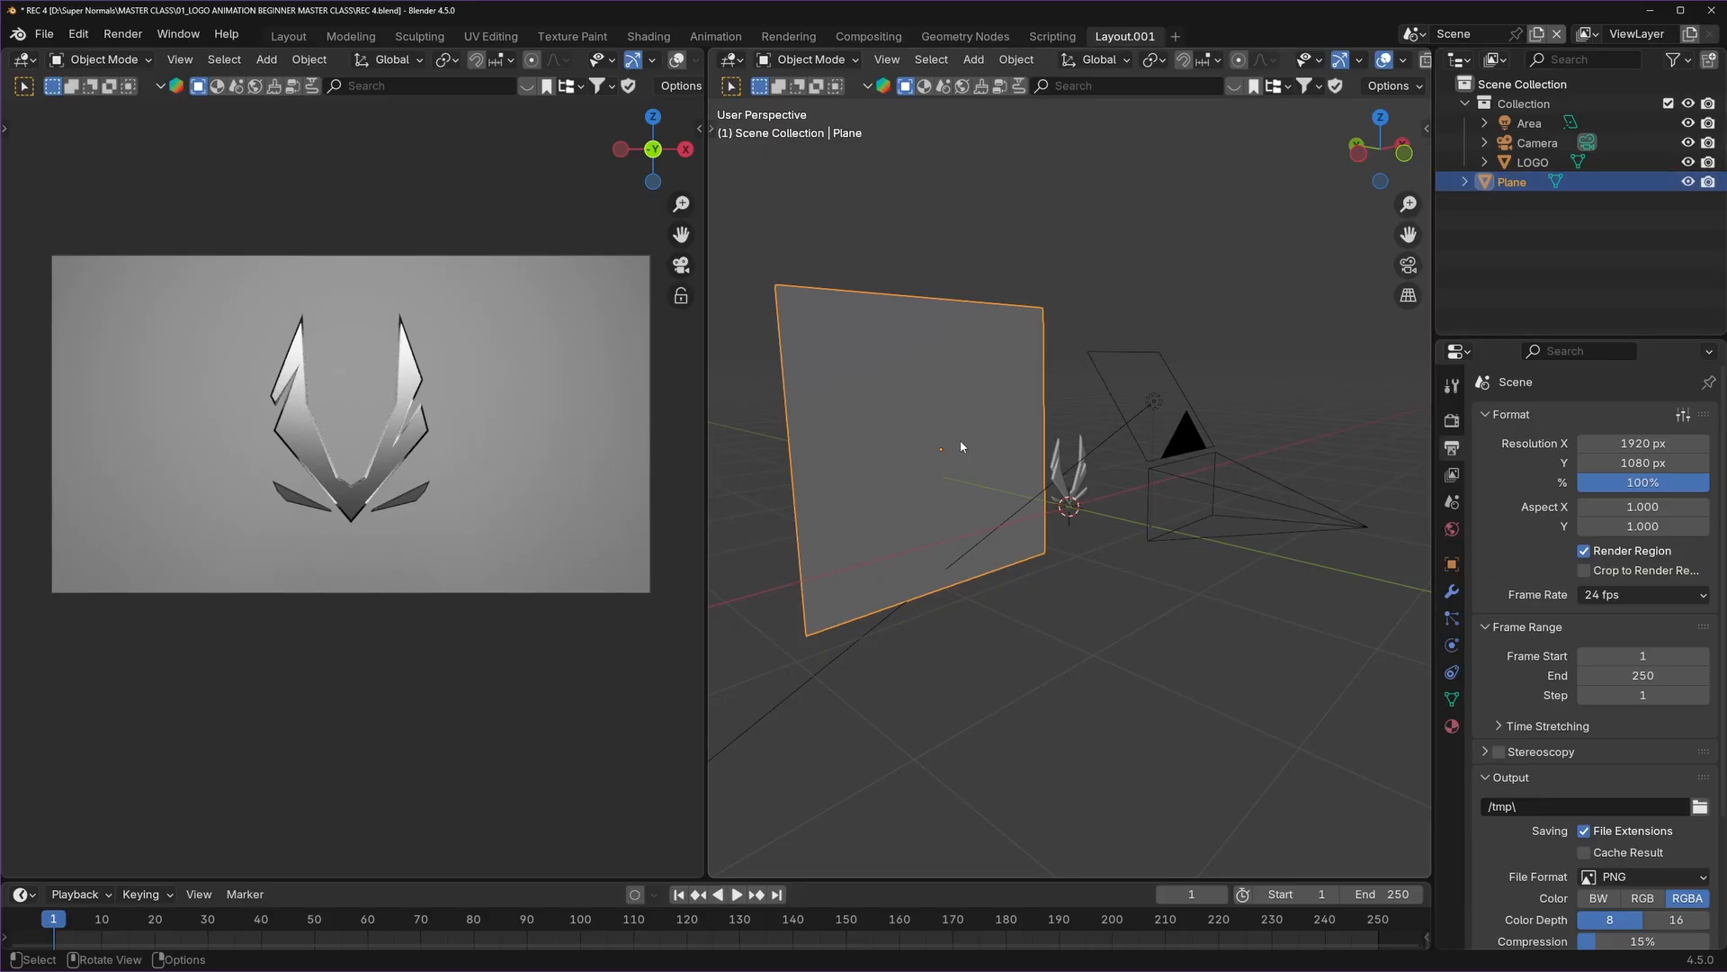
{"action": "key", "text": "F2"}
{"action": "type", "text": "BG"}
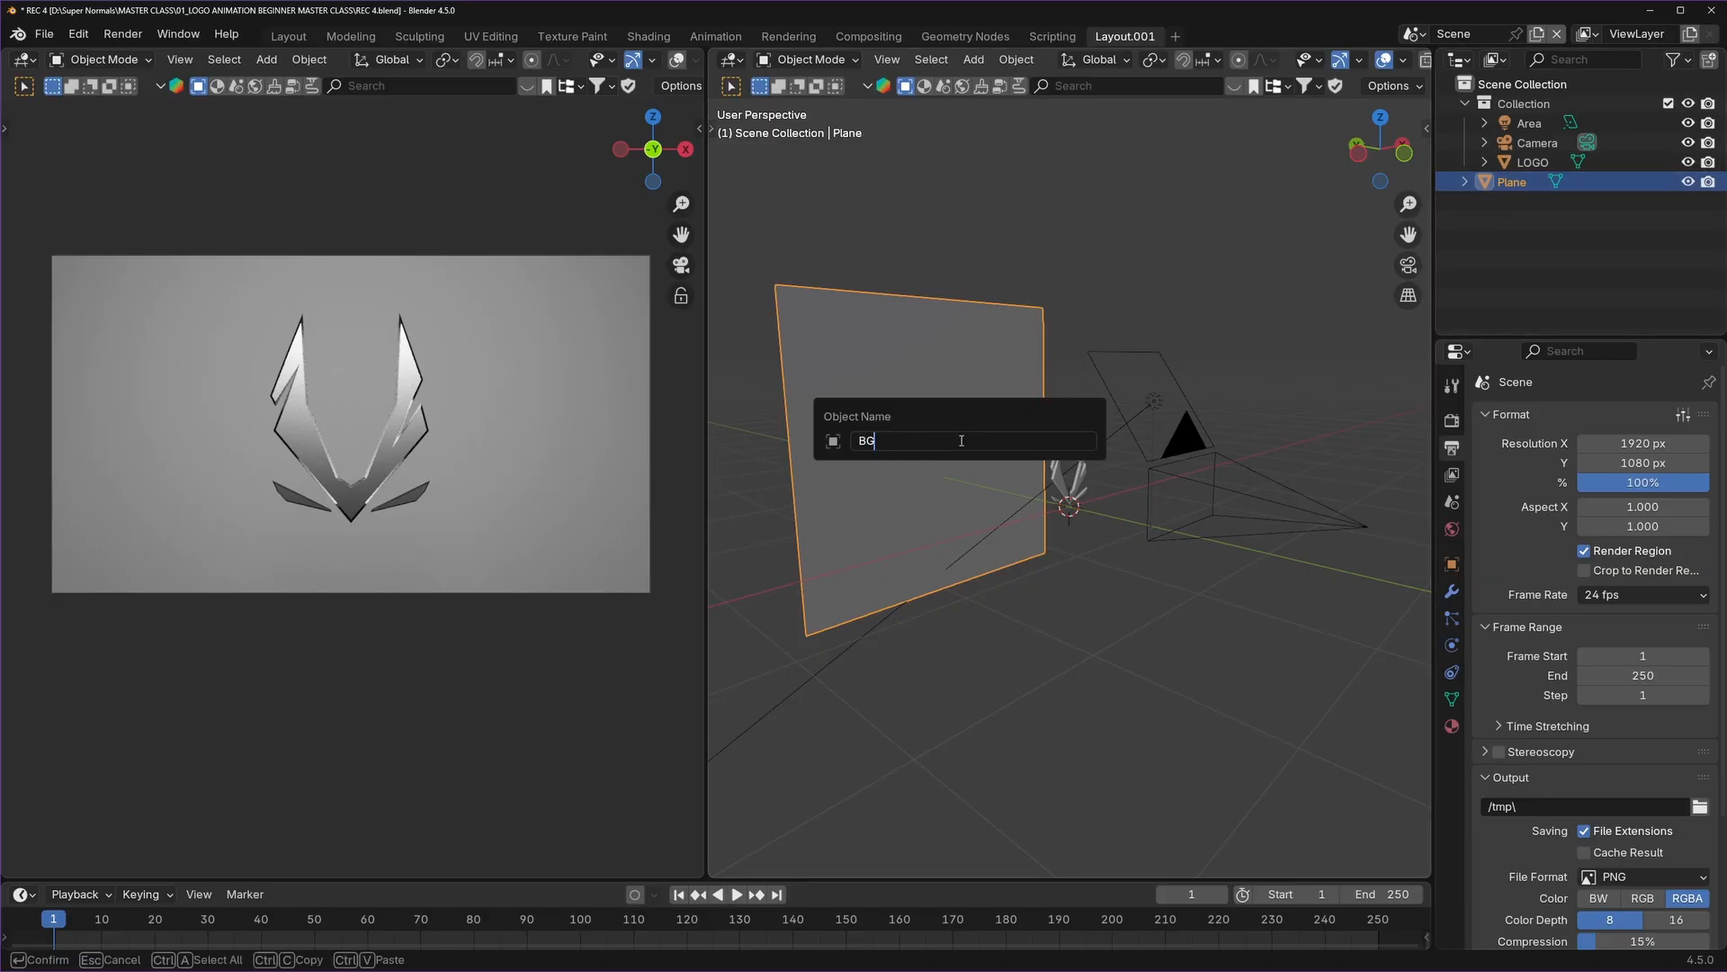
{"action": "key", "text": "Return"}
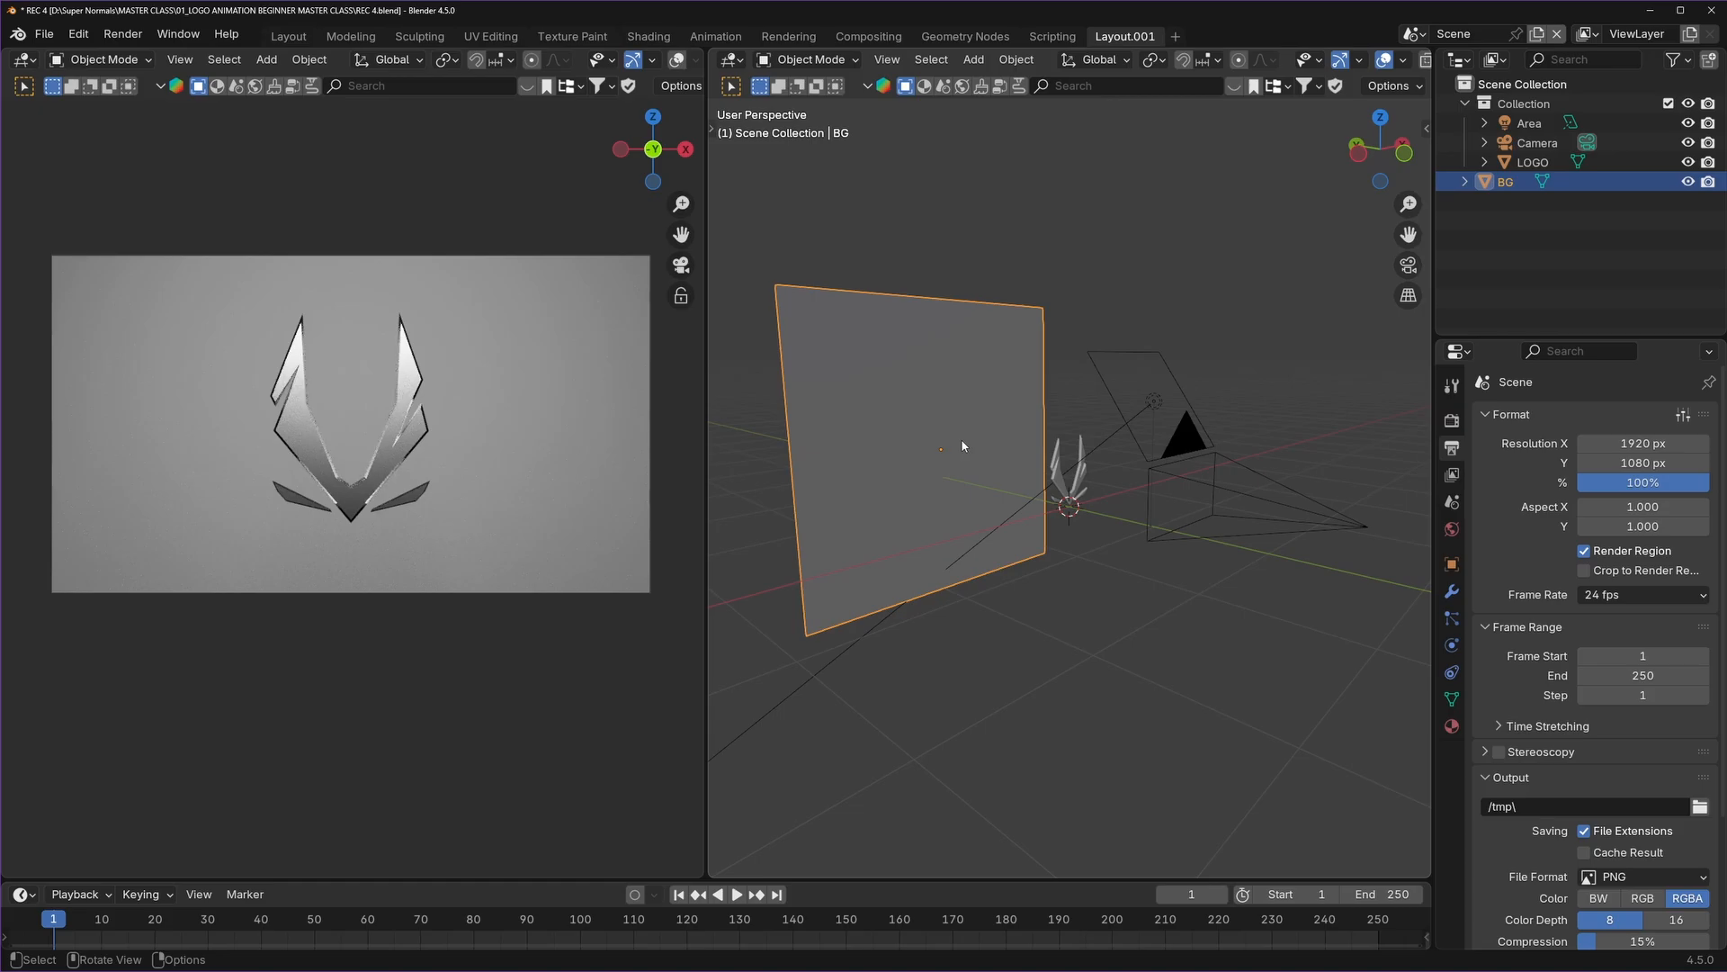
Create a new material for the BG plane and name it Background.
{"action": "left_click", "coordinate": [1452, 727]}
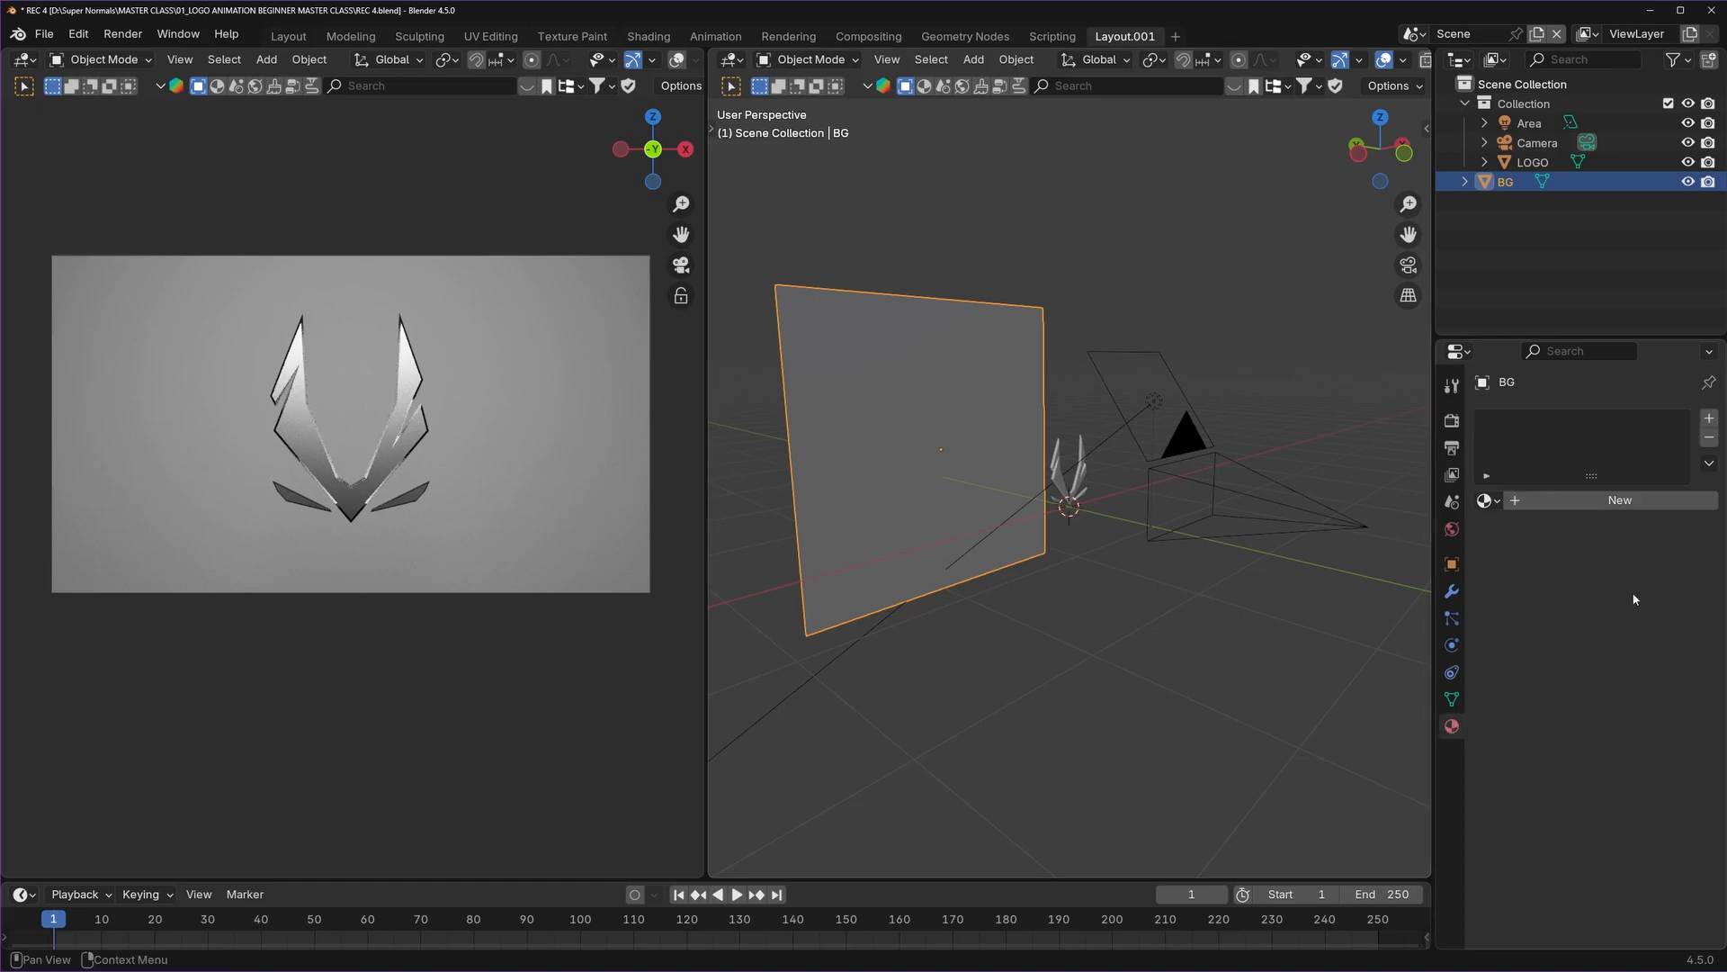
{"action": "left_click", "coordinate": [1608, 501]}
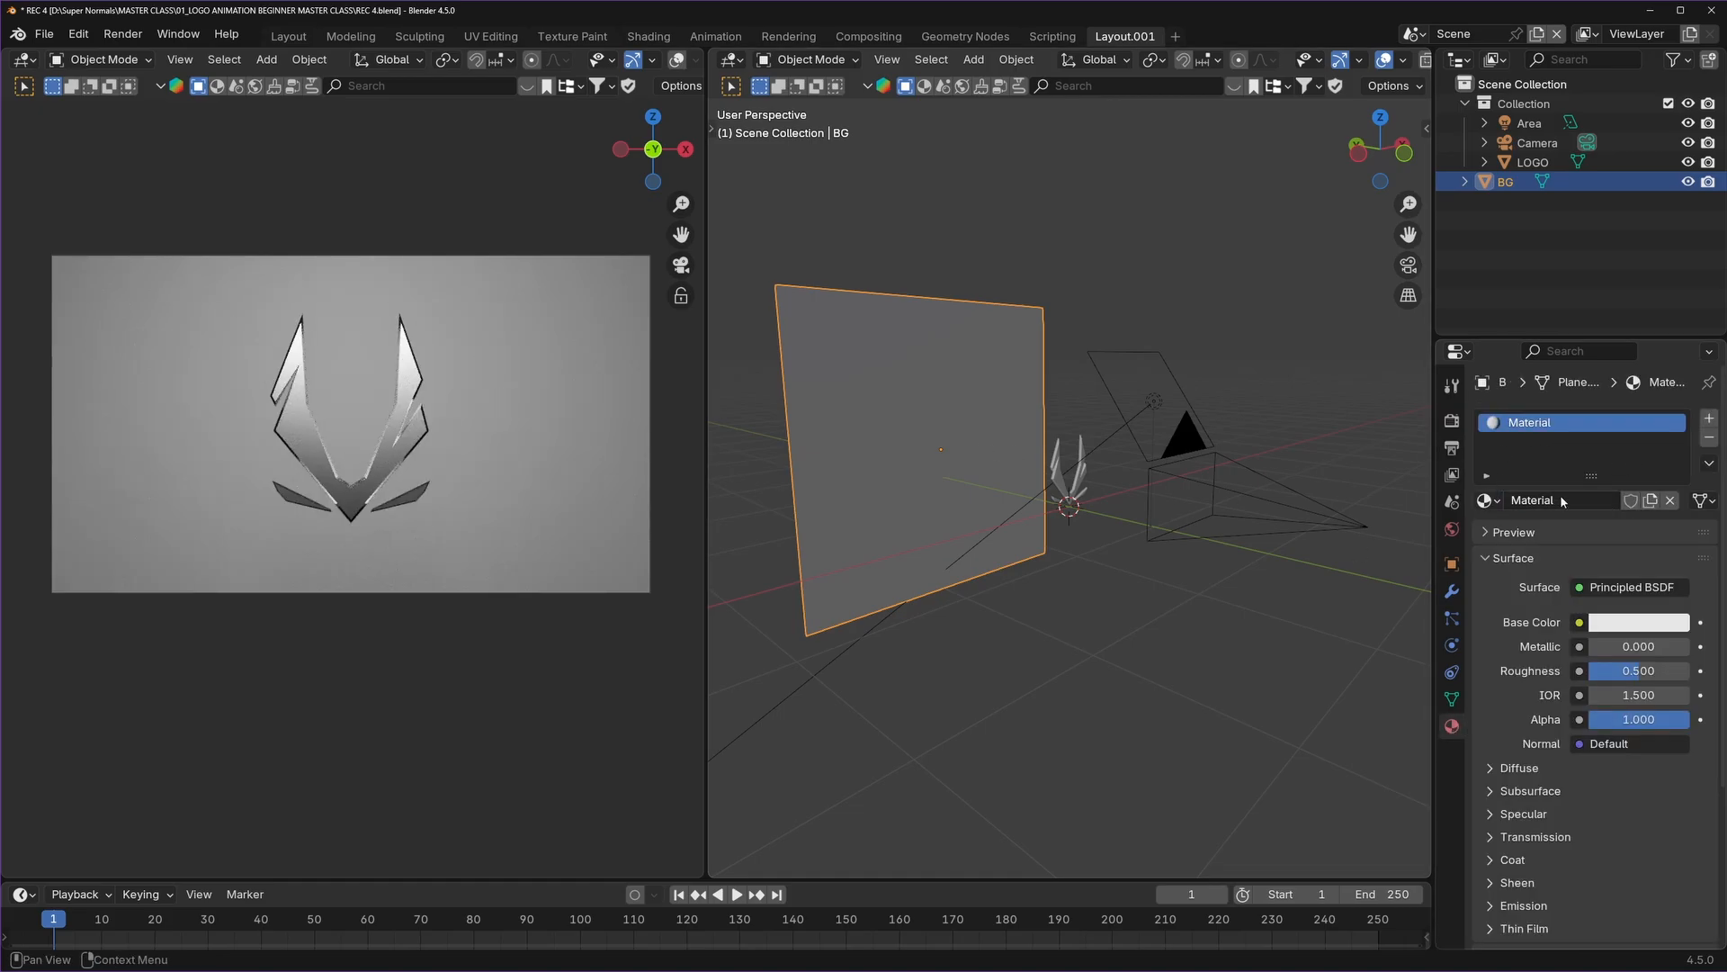
{"action": "double_click", "coordinate": [1538, 423]}
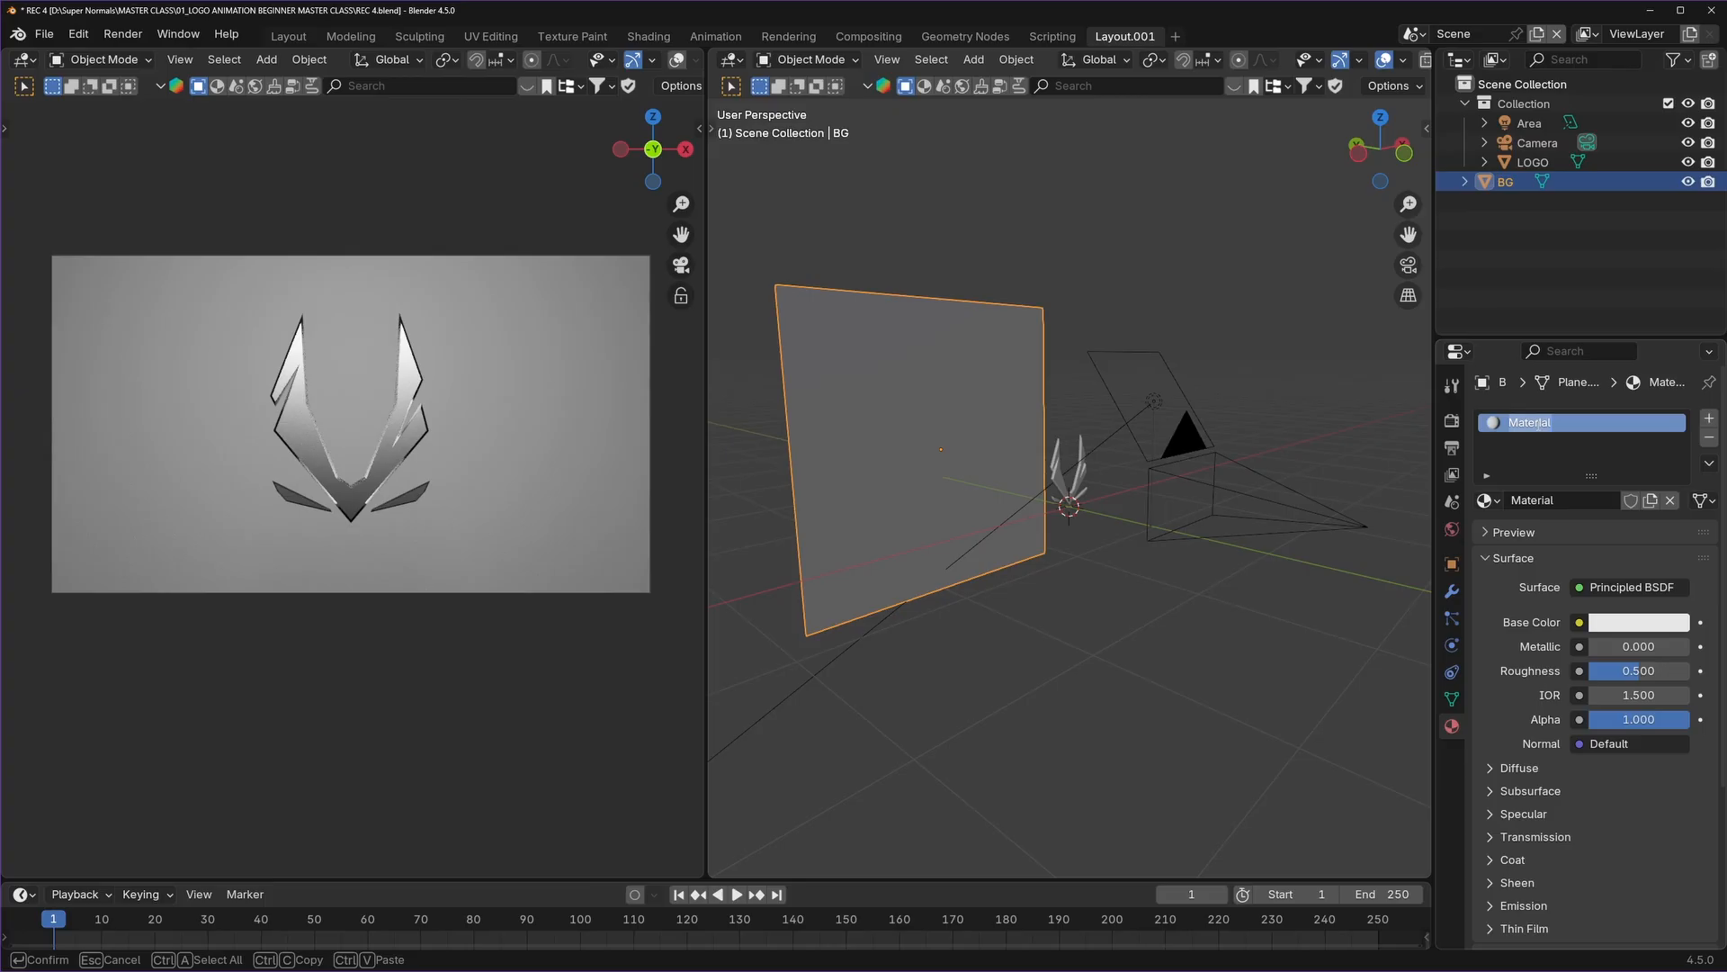
{"action": "type", "text": "Background"}
{"action": "key", "text": "Return"}
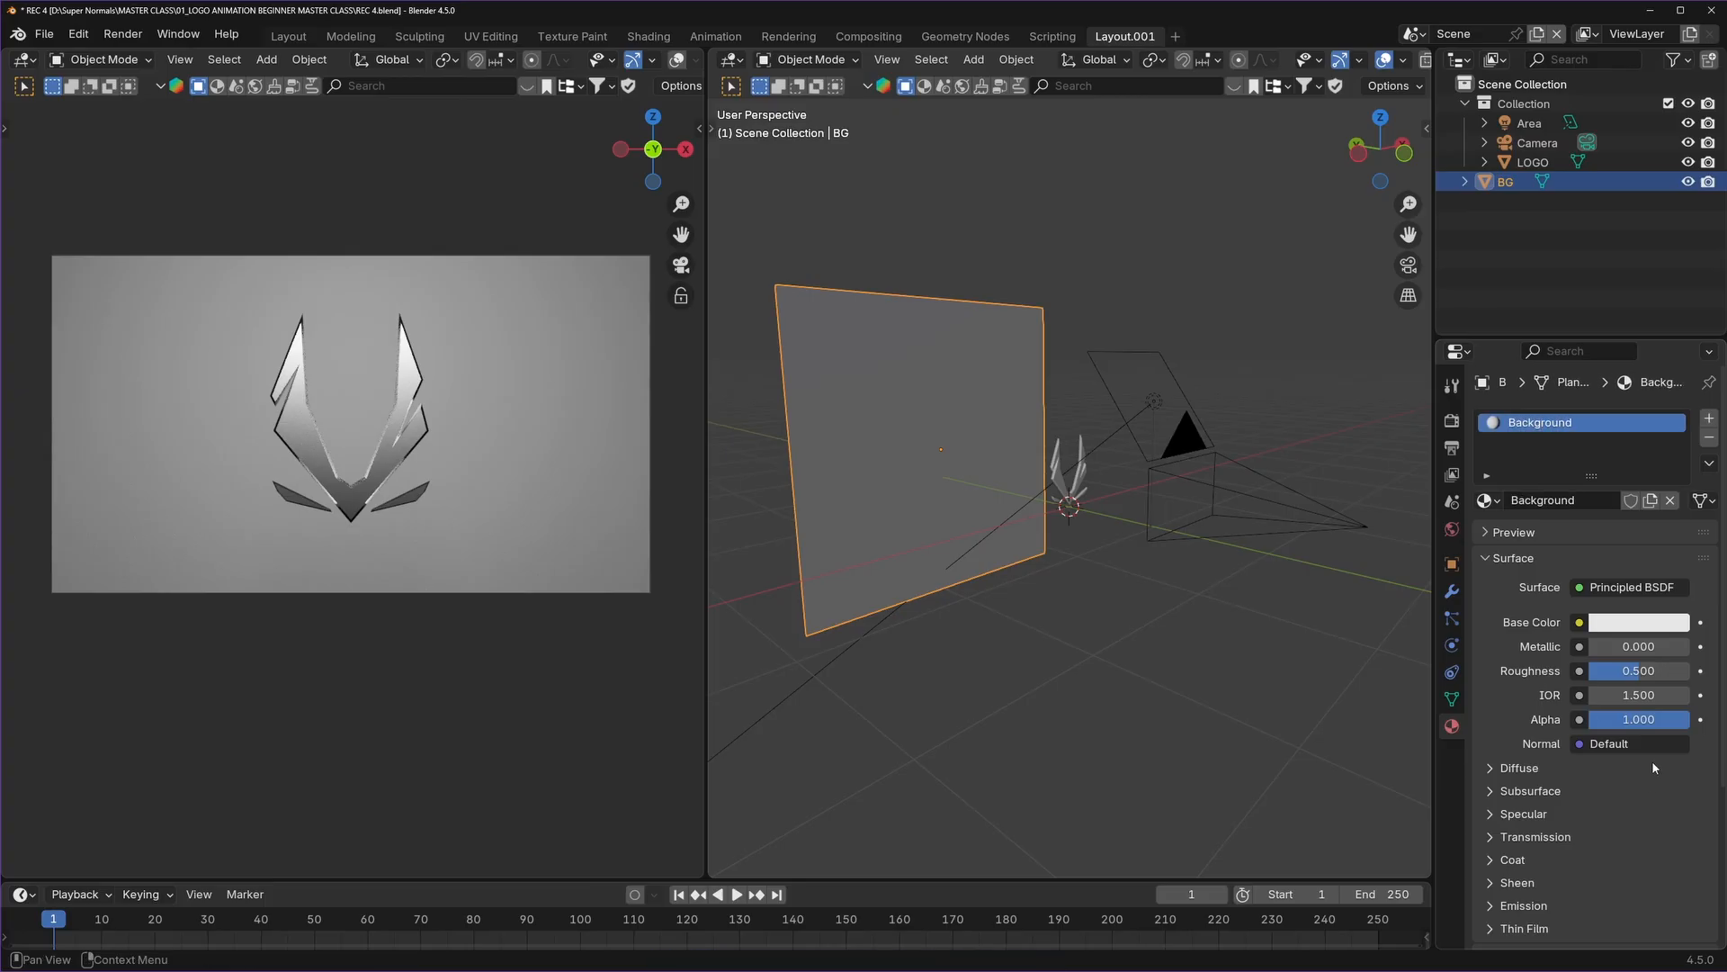
Switch the perspective viewport to the Shader Editor to show the Background material's nodes.
{"action": "scroll", "coordinate": [1524, 786], "scroll_direction": "down", "scroll_amount": 3}
{"action": "scroll", "coordinate": [1638, 790], "scroll_direction": "up", "scroll_amount": 3}
{"action": "left_click", "coordinate": [736, 61]}
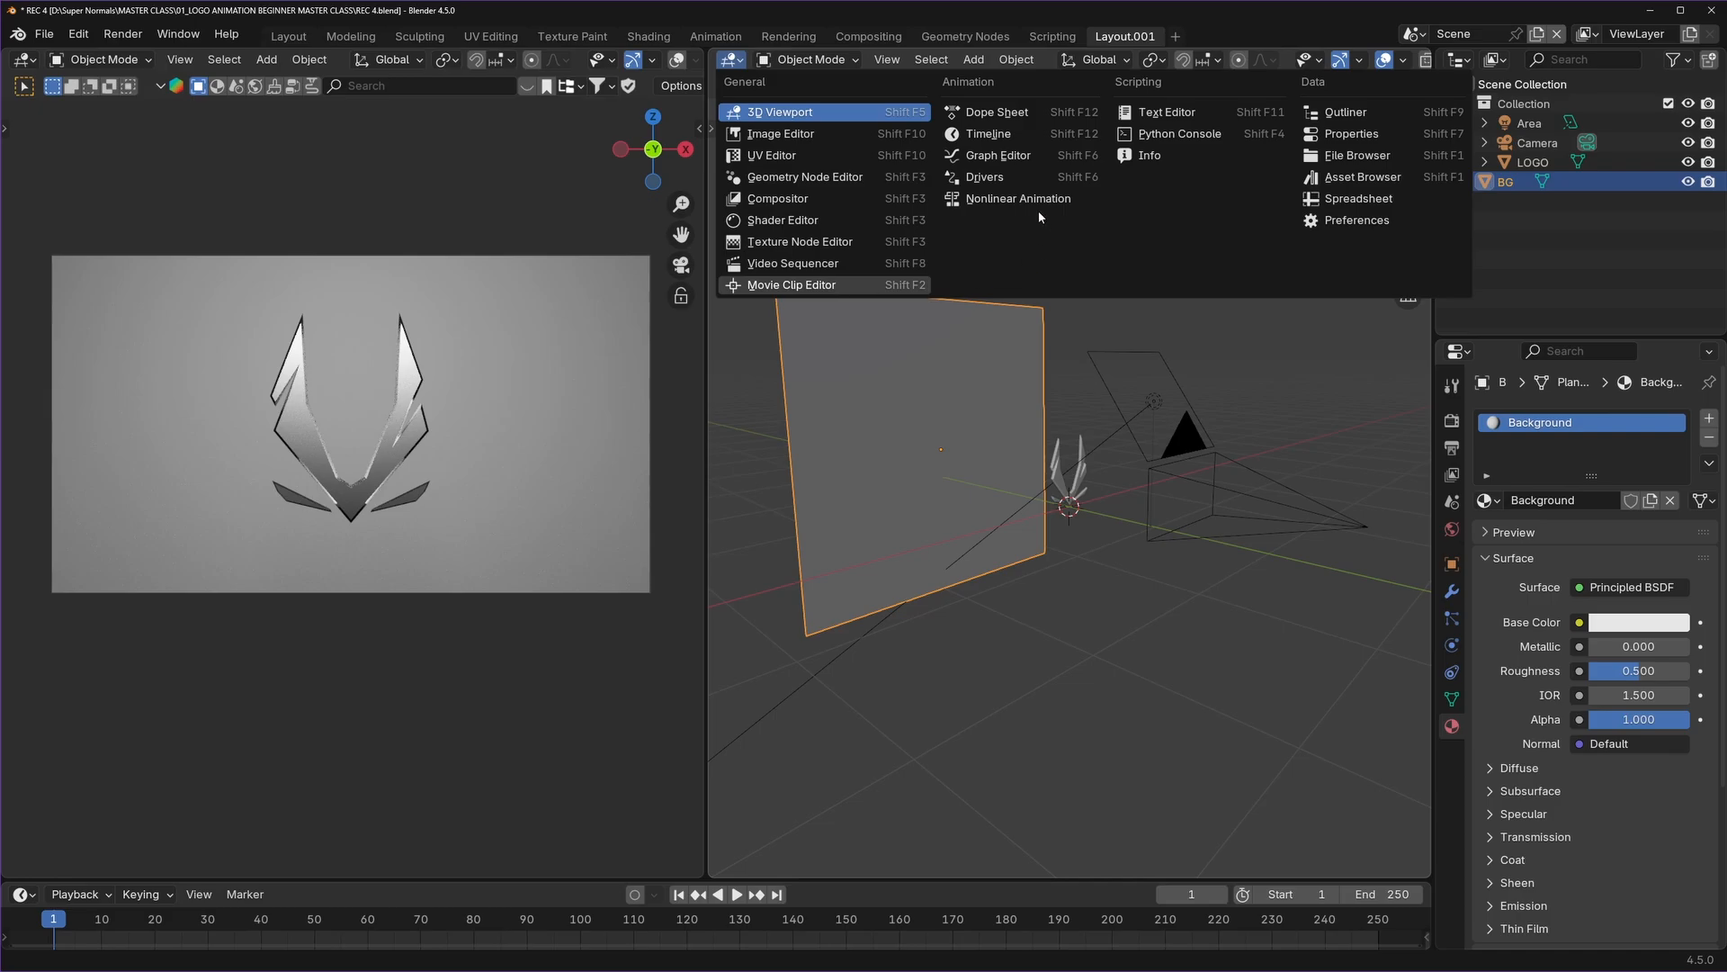
{"action": "left_click", "coordinate": [791, 223]}
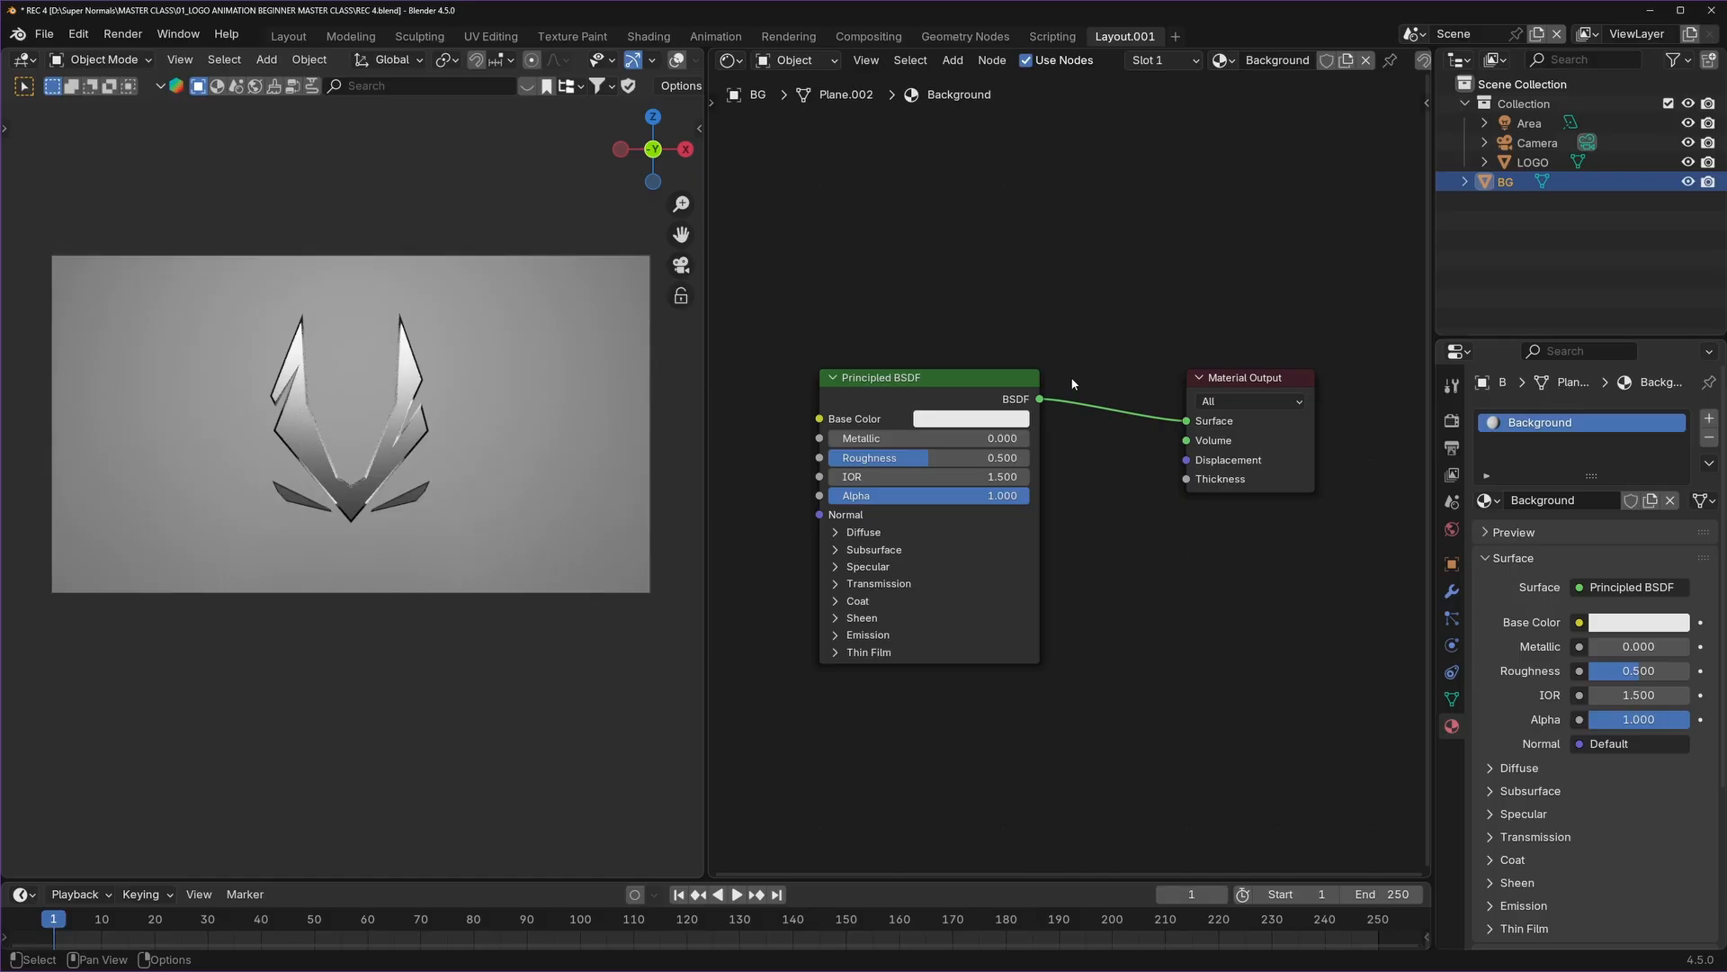
Examine the Background material's Principled BSDF node, its parameters and its link to the Material Output.
{"action": "scroll", "coordinate": [1068, 478], "scroll_direction": "up", "scroll_amount": 4}
{"action": "middle_click_drag", "start_coordinate": [959, 478], "coordinate": [1103, 475]}
{"action": "scroll", "coordinate": [1102, 490], "scroll_direction": "up", "scroll_amount": 1}
{"action": "mouse_move", "coordinate": [1003, 337]}
{"action": "left_mouse_down"}
{"action": "mouse_move", "coordinate": [995, 353]}
{"action": "mouse_move", "coordinate": [1011, 337]}
{"action": "left_mouse_up"}
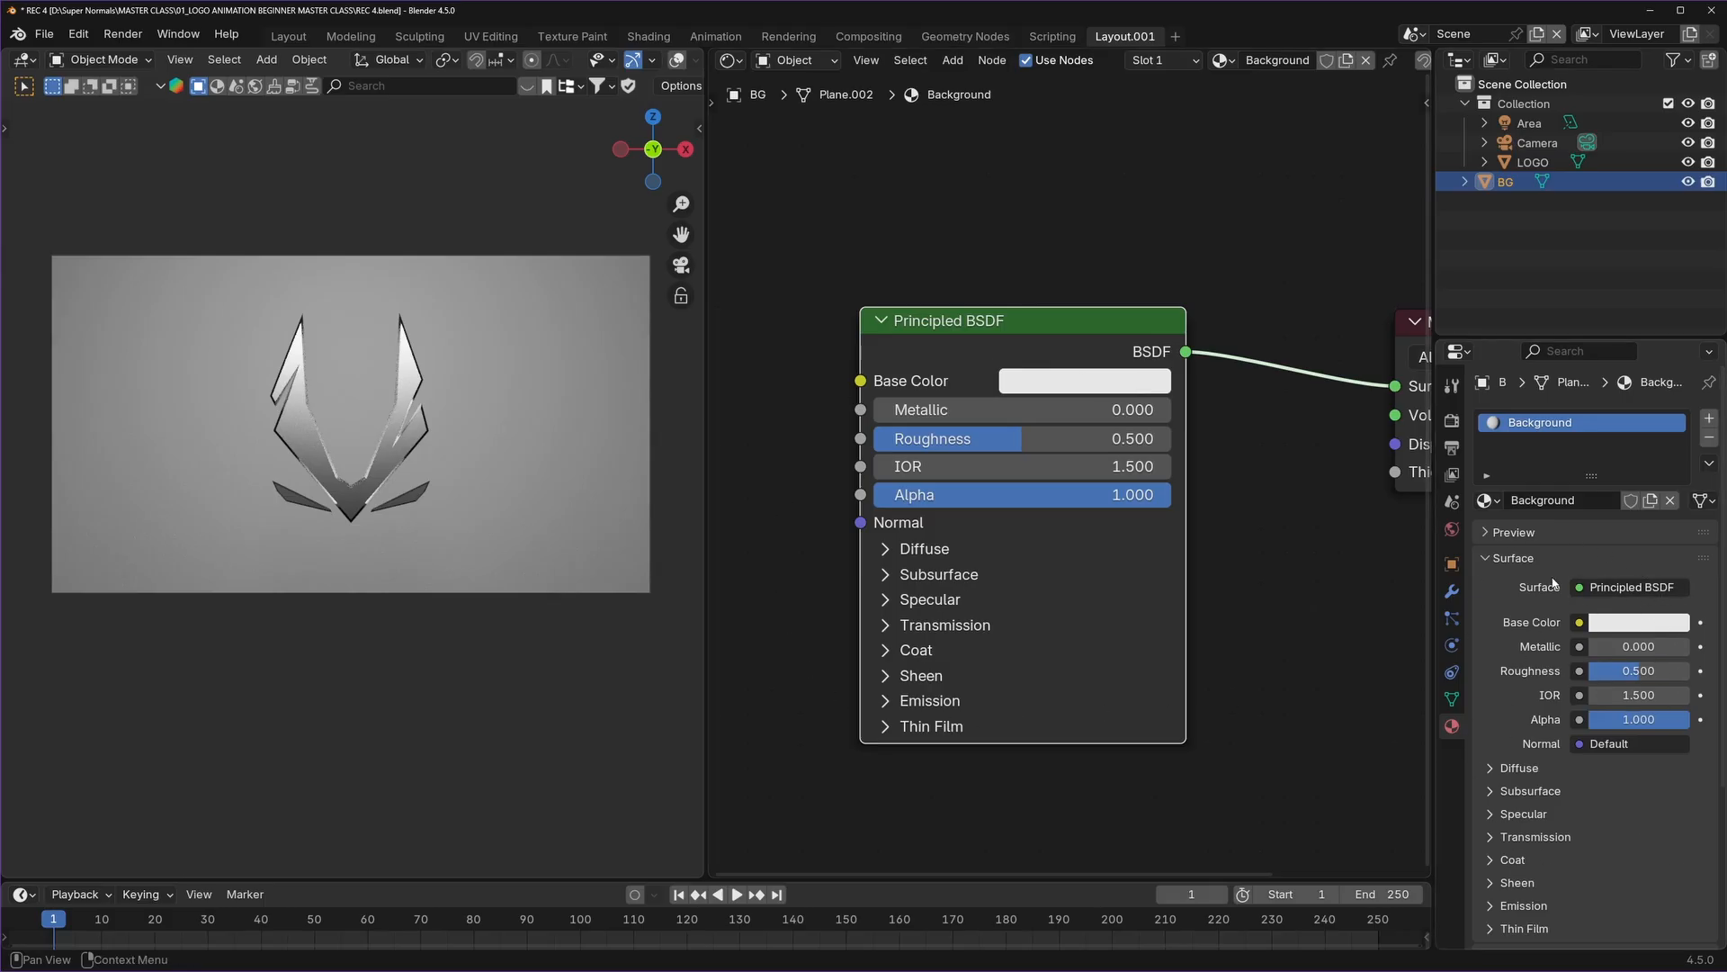
{"action": "scroll", "coordinate": [1278, 688], "scroll_direction": "down", "scroll_amount": 4}
{"action": "middle_click_drag", "start_coordinate": [1279, 688], "coordinate": [1157, 736]}
{"action": "scroll", "coordinate": [1157, 737], "scroll_direction": "up", "scroll_amount": 4}
{"action": "left_click_drag", "start_coordinate": [815, 400], "coordinate": [869, 401]}
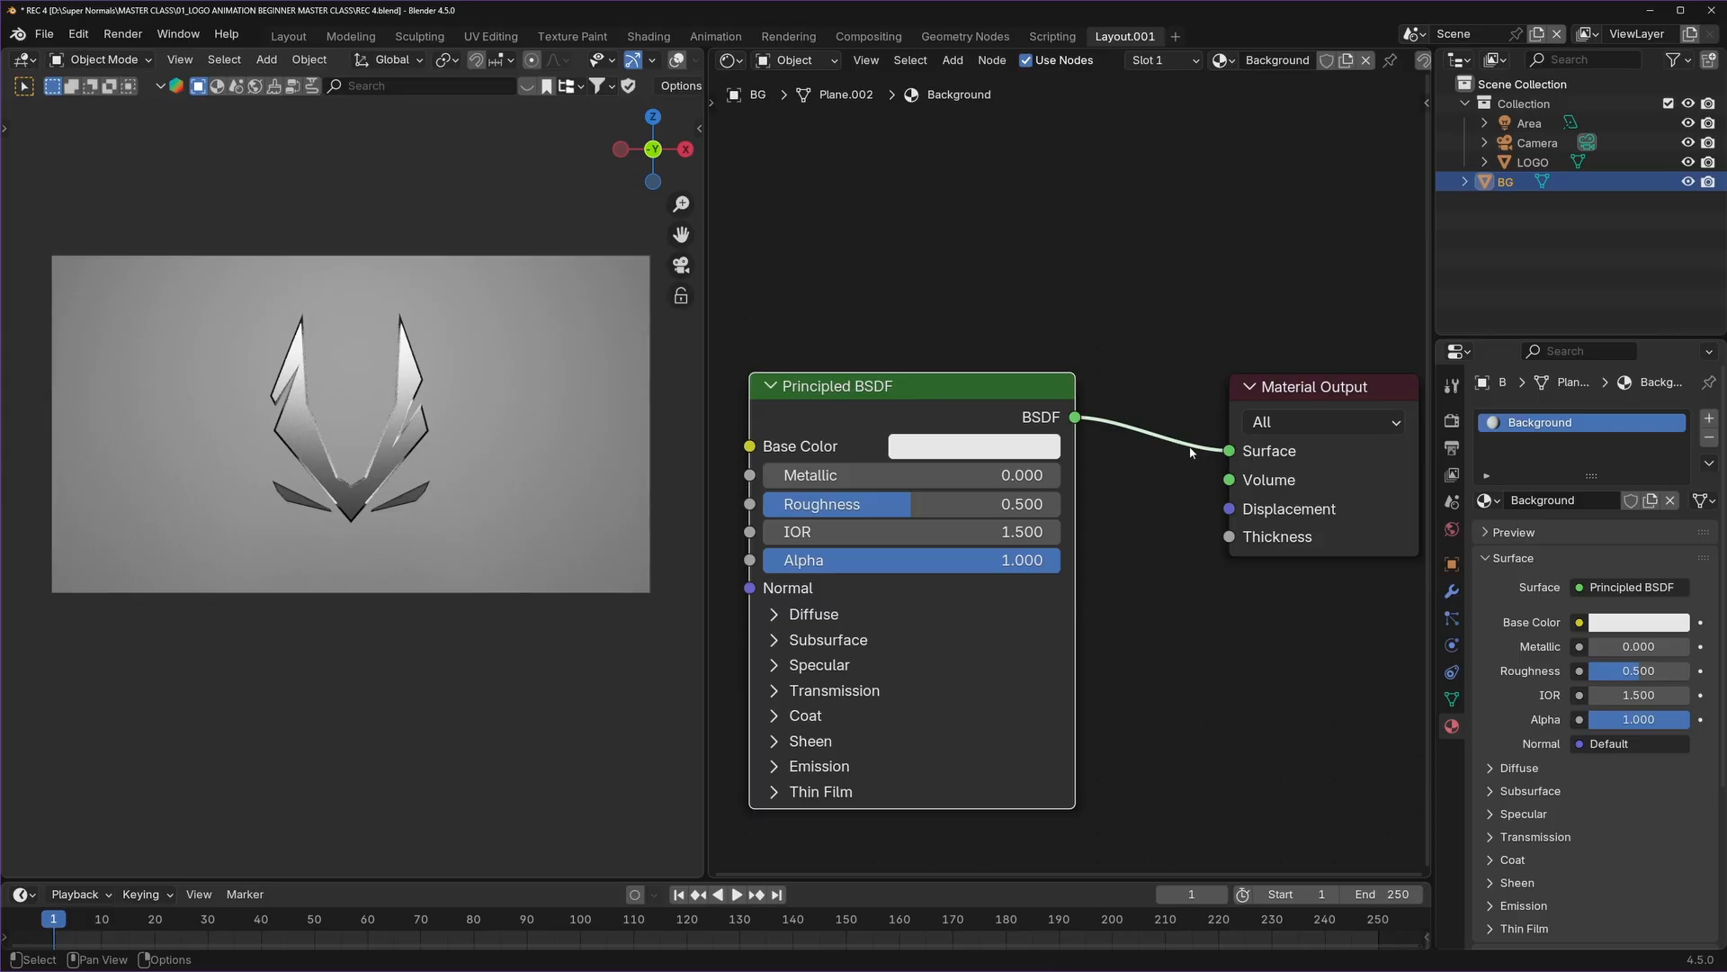
{"action": "scroll", "coordinate": [1192, 453], "scroll_direction": "up", "scroll_amount": 1}
{"action": "left_click_drag", "start_coordinate": [1271, 373], "coordinate": [1256, 374]}
{"action": "scroll", "coordinate": [1135, 478], "scroll_direction": "down", "scroll_amount": 1}
{"action": "middle_click_drag", "start_coordinate": [1107, 547], "coordinate": [1226, 536]}
{"action": "left_click_drag", "start_coordinate": [1007, 402], "coordinate": [962, 393]}
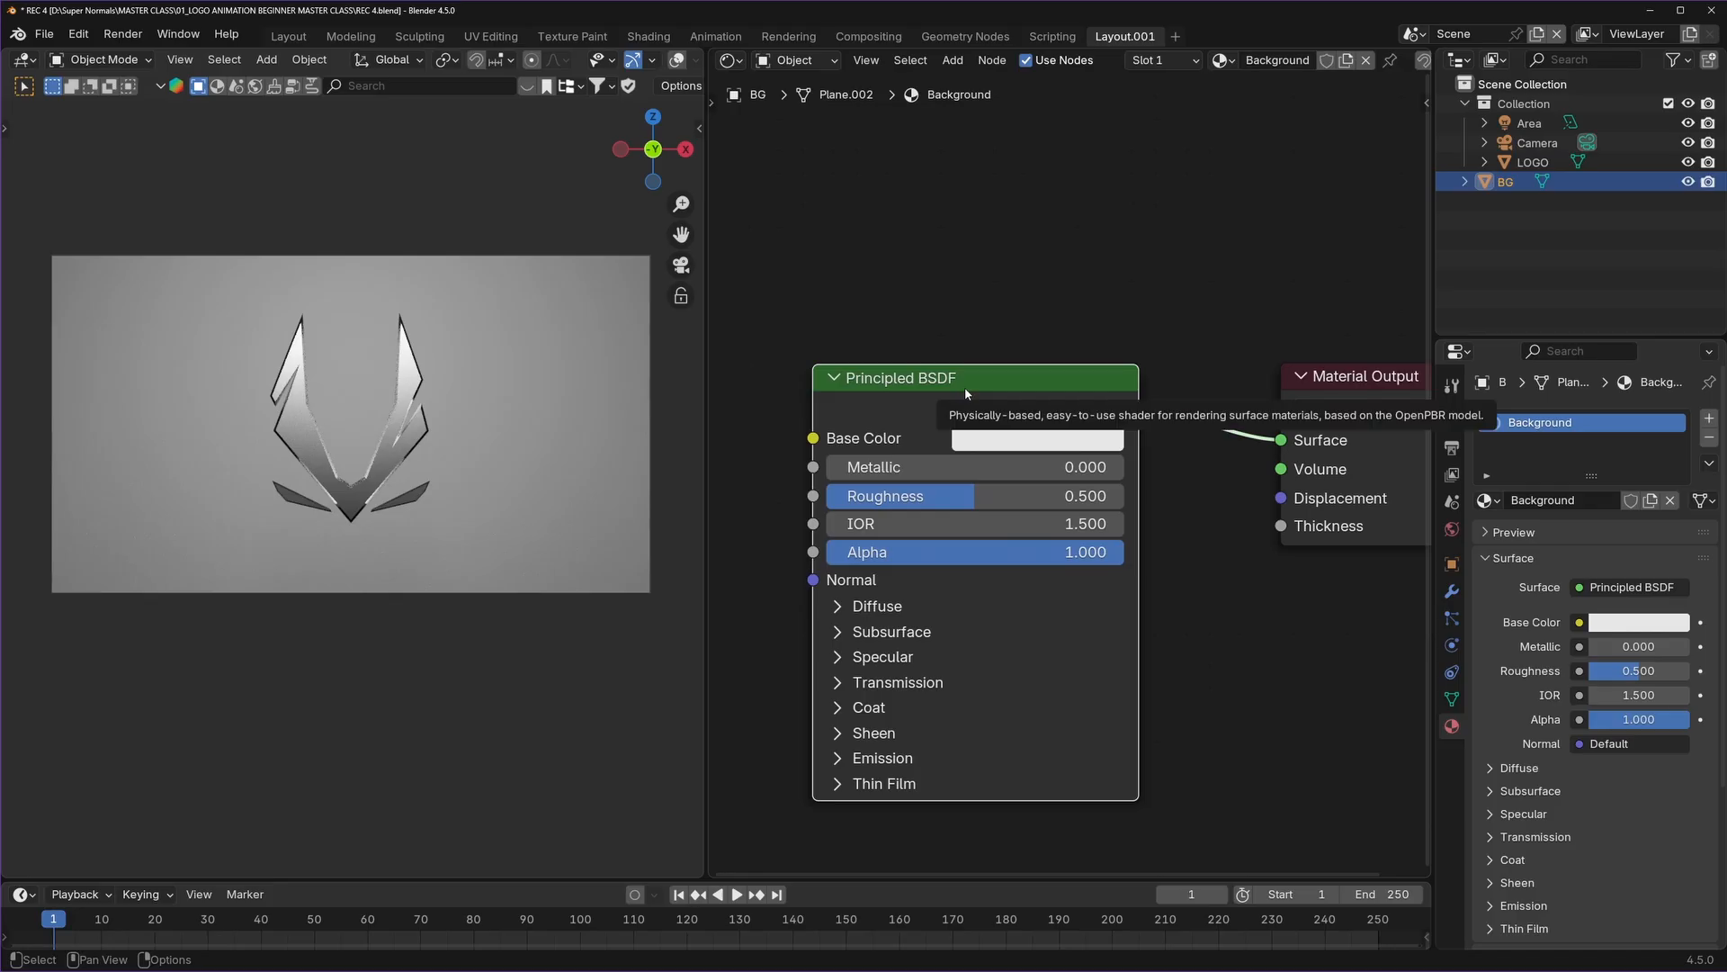
{"action": "scroll", "coordinate": [965, 387], "scroll_direction": "down", "scroll_amount": 1}
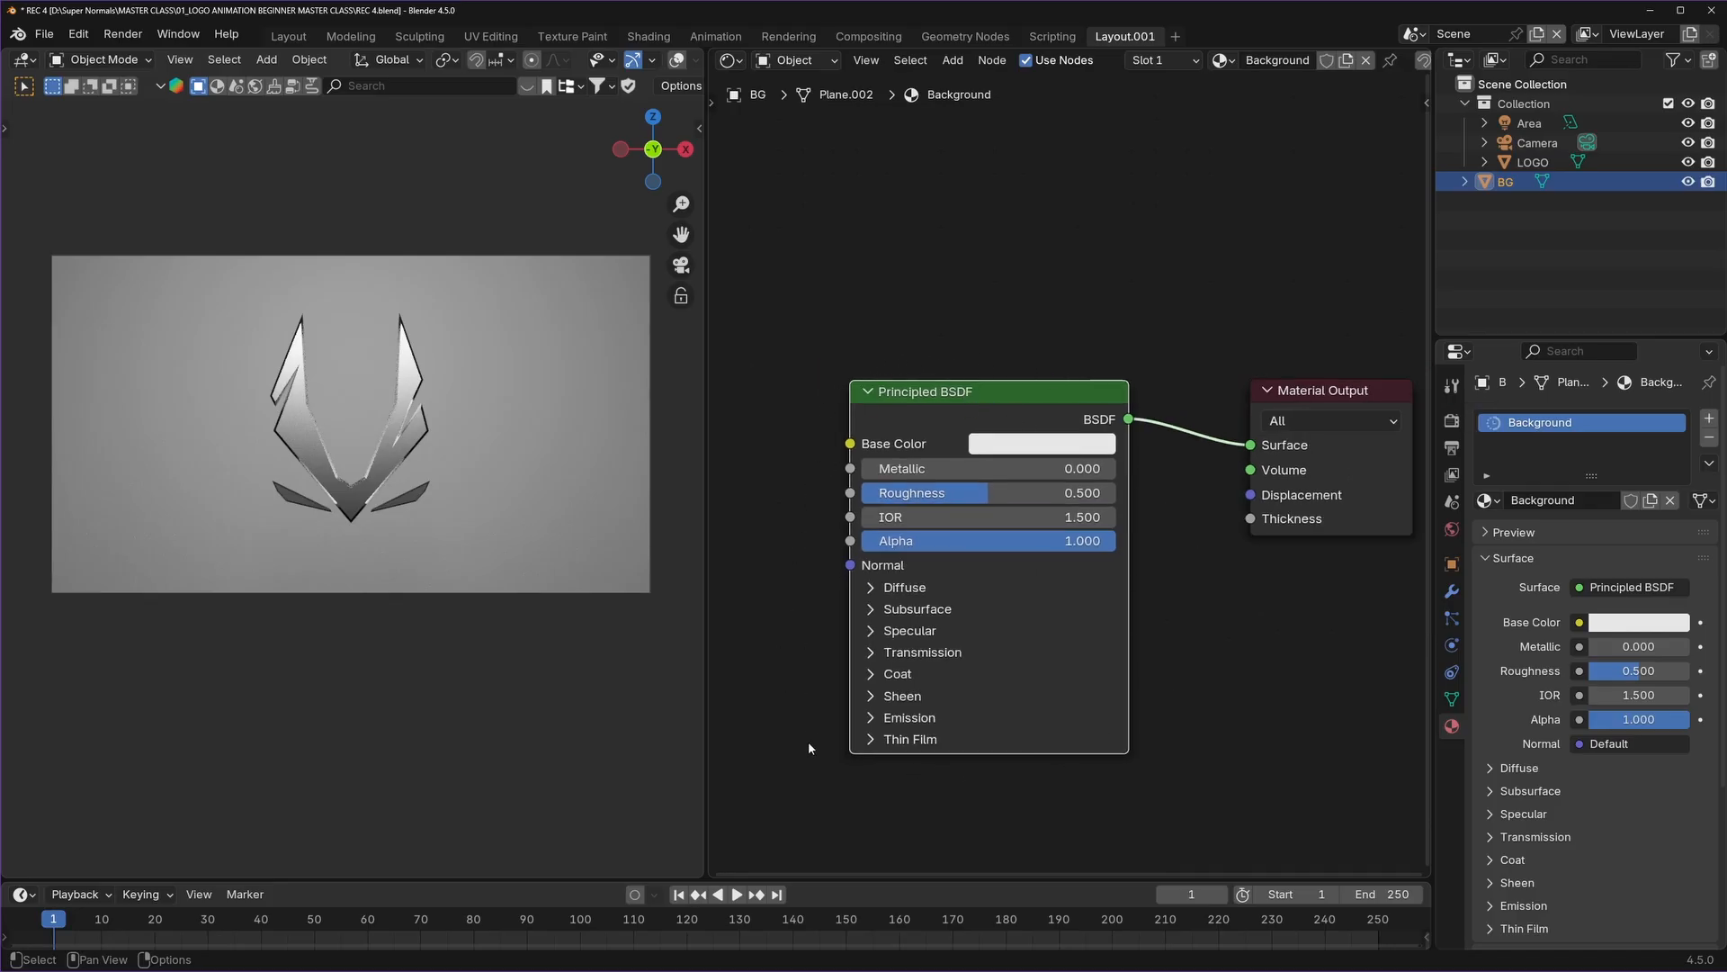
{"action": "scroll", "coordinate": [1061, 450], "scroll_direction": "up", "scroll_amount": 1}
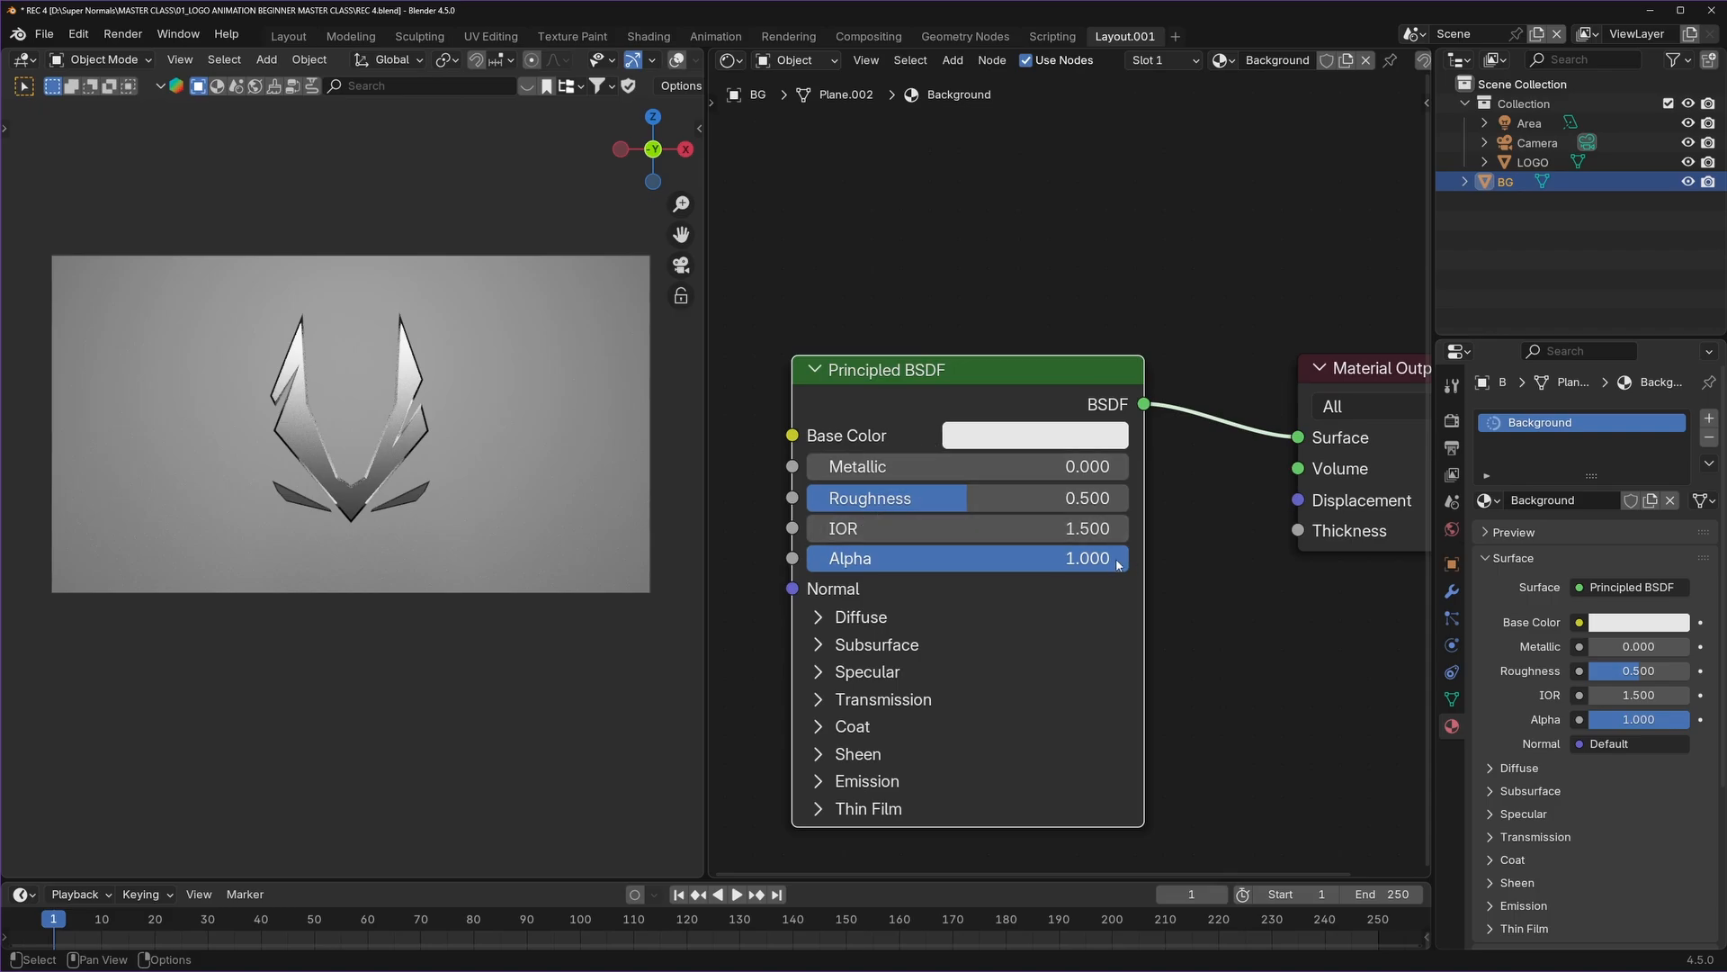
{"action": "mouse_move", "coordinate": [1120, 564]}
{"action": "left_mouse_down"}
{"action": "mouse_move", "coordinate": [807, 558]}
{"action": "mouse_move", "coordinate": [1130, 558]}
{"action": "left_mouse_up"}
{"action": "scroll", "coordinate": [1174, 523], "scroll_direction": "down", "scroll_amount": 3}
Add Diffuse BSDF, Glossy BSDF and Refraction BSDF nodes around the Principled BSDF.
{"action": "left_click", "coordinate": [1007, 378]}
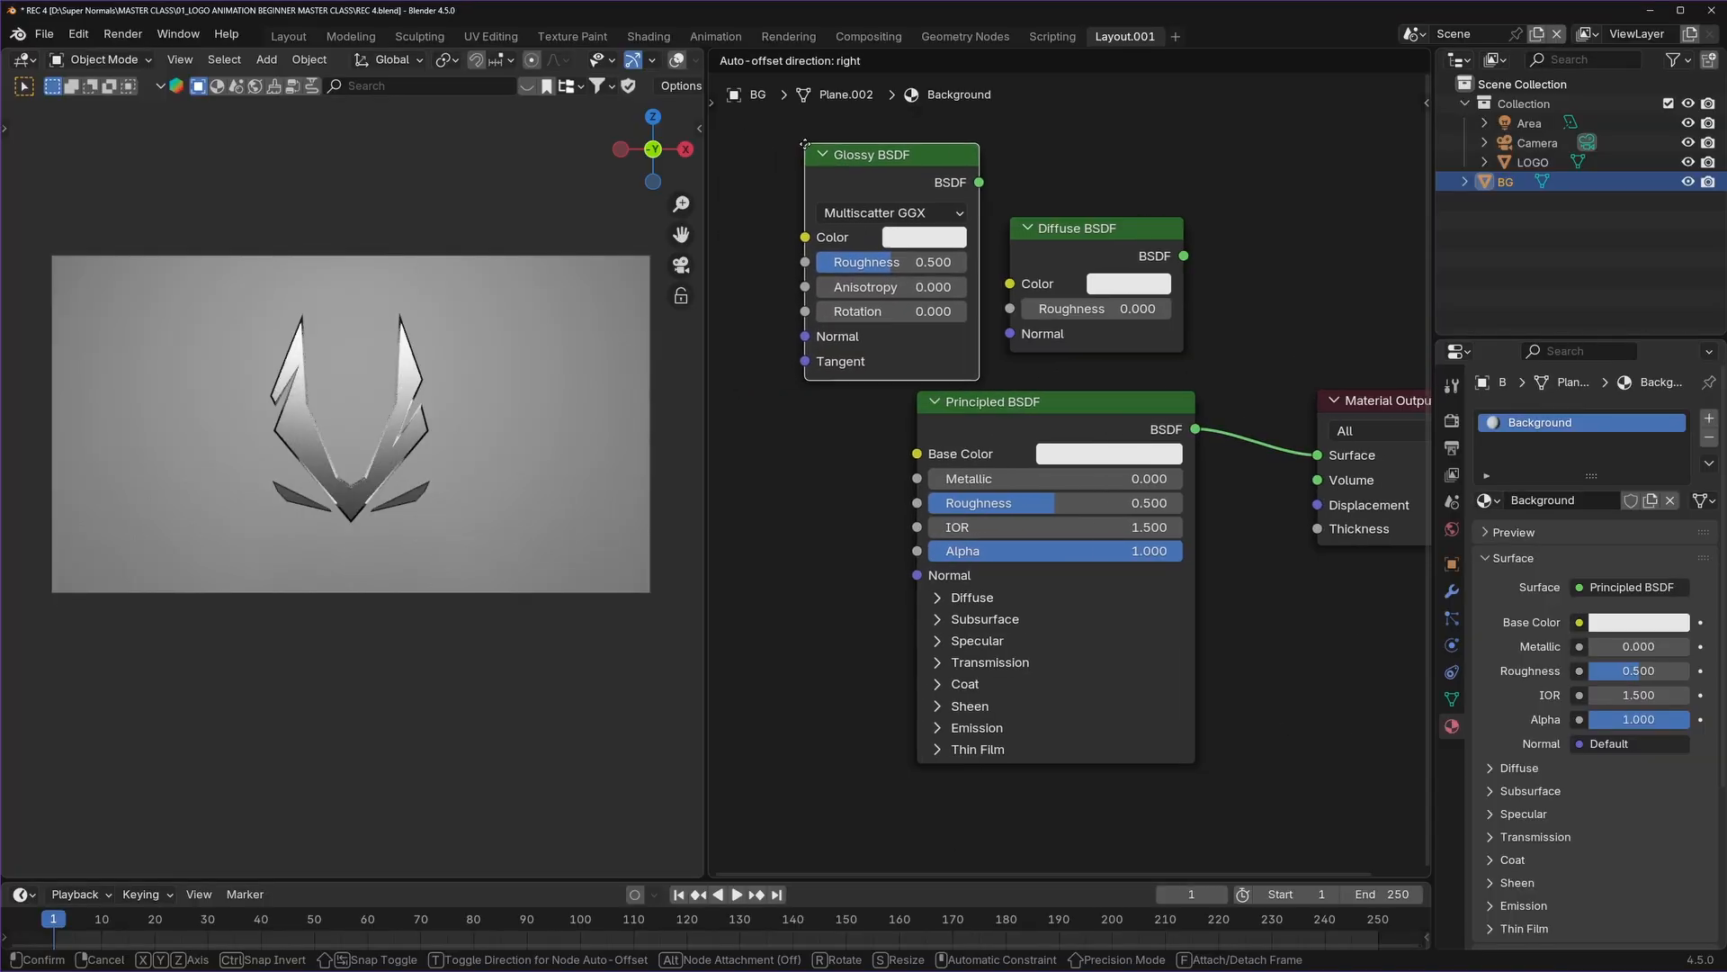
{"action": "scroll", "coordinate": [900, 387], "scroll_direction": "down", "scroll_amount": 2}
{"action": "key", "text": "shift+a"}
{"action": "mouse_move", "coordinate": [899, 387]}
{"action": "left_click", "coordinate": [1079, 673]}
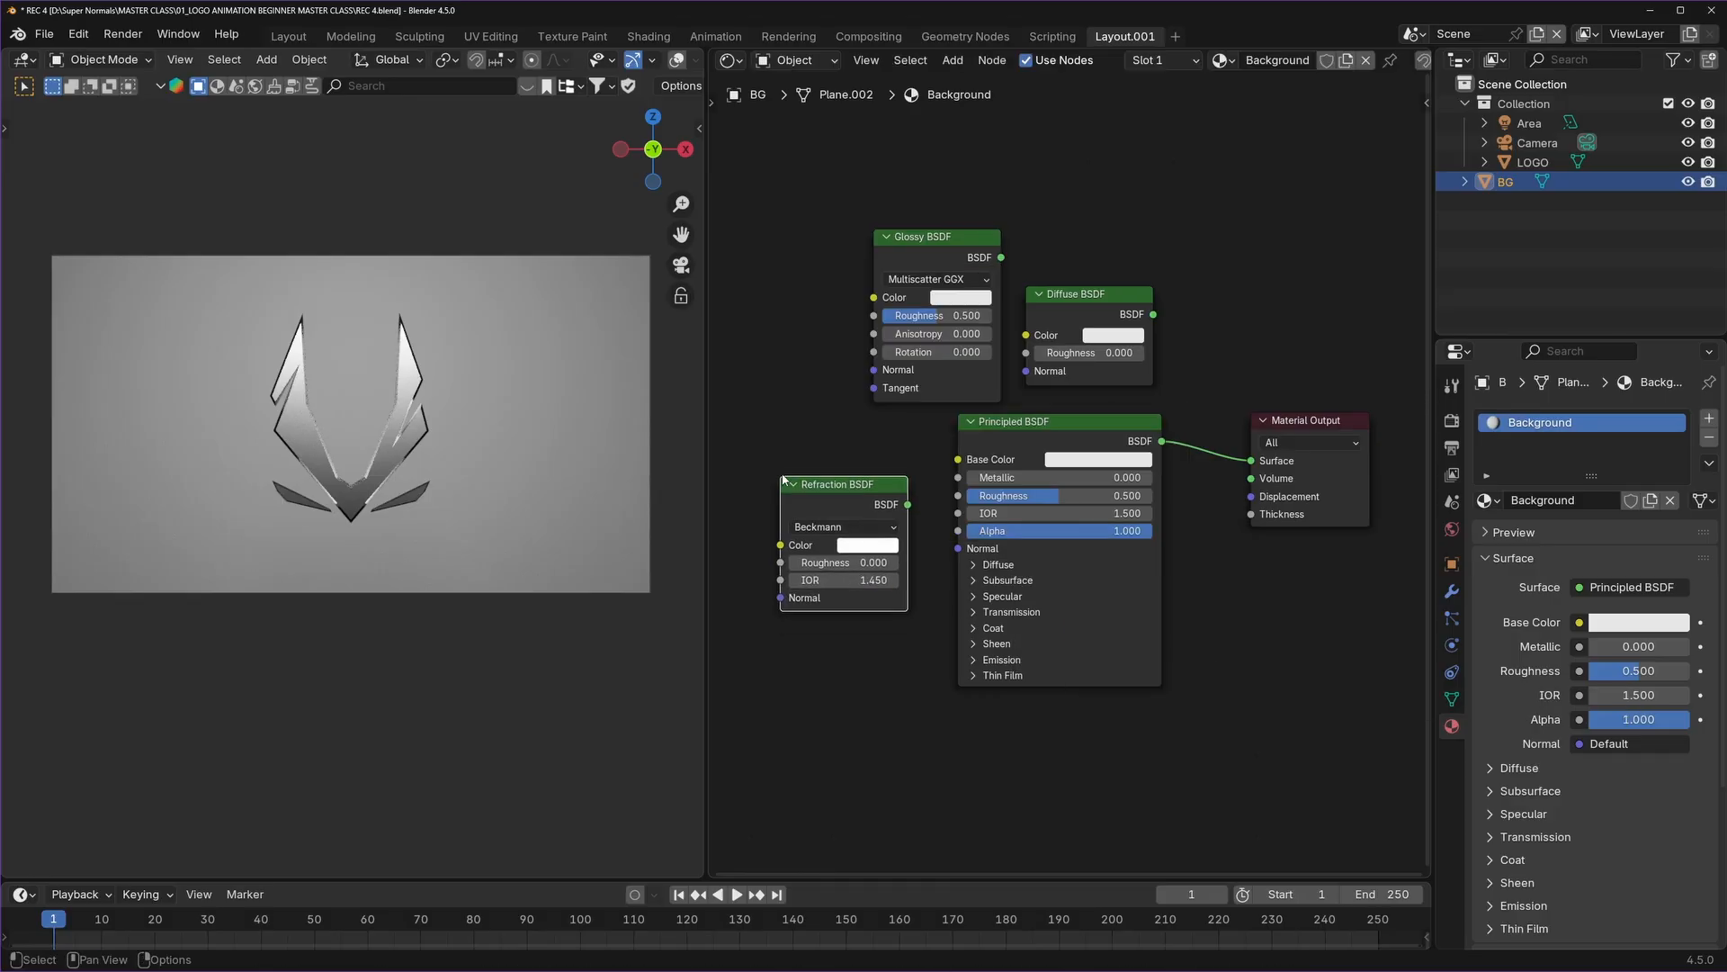
Add a Toon BSDF node below the Refraction BSDF and a Glass BSDF node below the Principled BSDF.
{"action": "key", "text": "shift+a"}
{"action": "mouse_move", "coordinate": [747, 358]}
{"action": "left_click", "coordinate": [927, 671]}
{"action": "left_click", "coordinate": [807, 649]}
{"action": "key", "text": "shift+a"}
{"action": "mouse_move", "coordinate": [948, 461]}
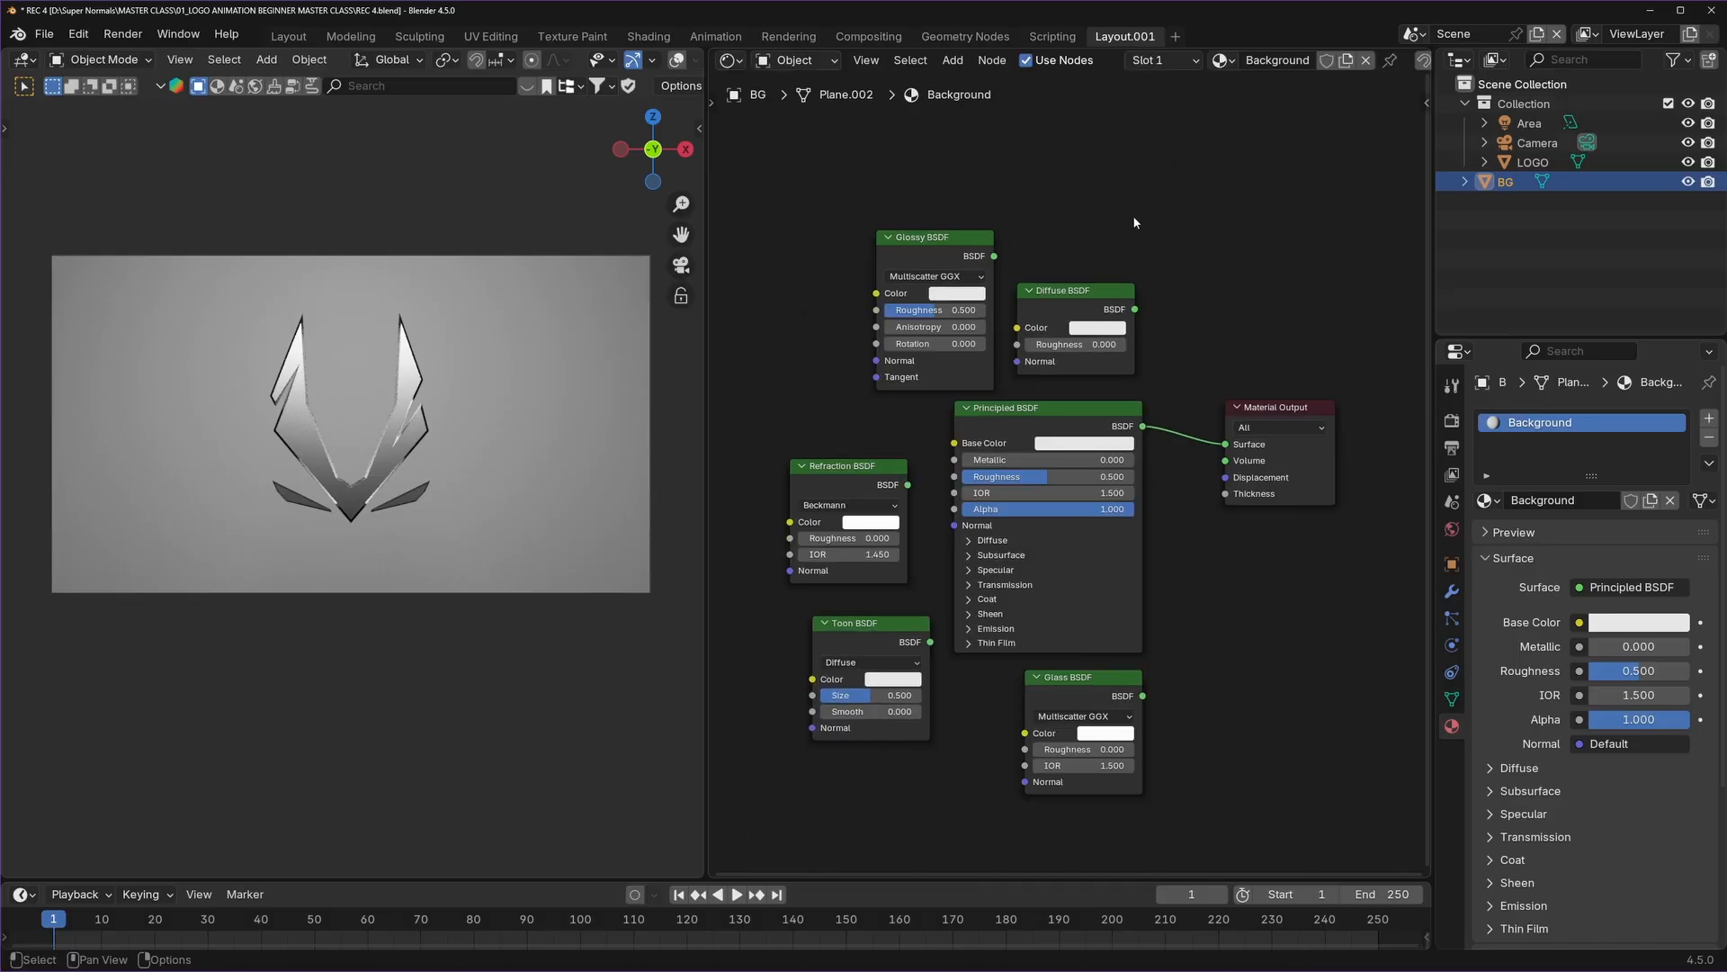
Connect the Glossy BSDF to the Surface input of the Material Output in place of the Principled BSDF.
{"action": "left_click_drag", "start_coordinate": [1135, 191], "coordinate": [820, 826]}
{"action": "left_click", "coordinate": [827, 389]}
{"action": "scroll", "coordinate": [1173, 511], "scroll_direction": "up", "scroll_amount": 1}
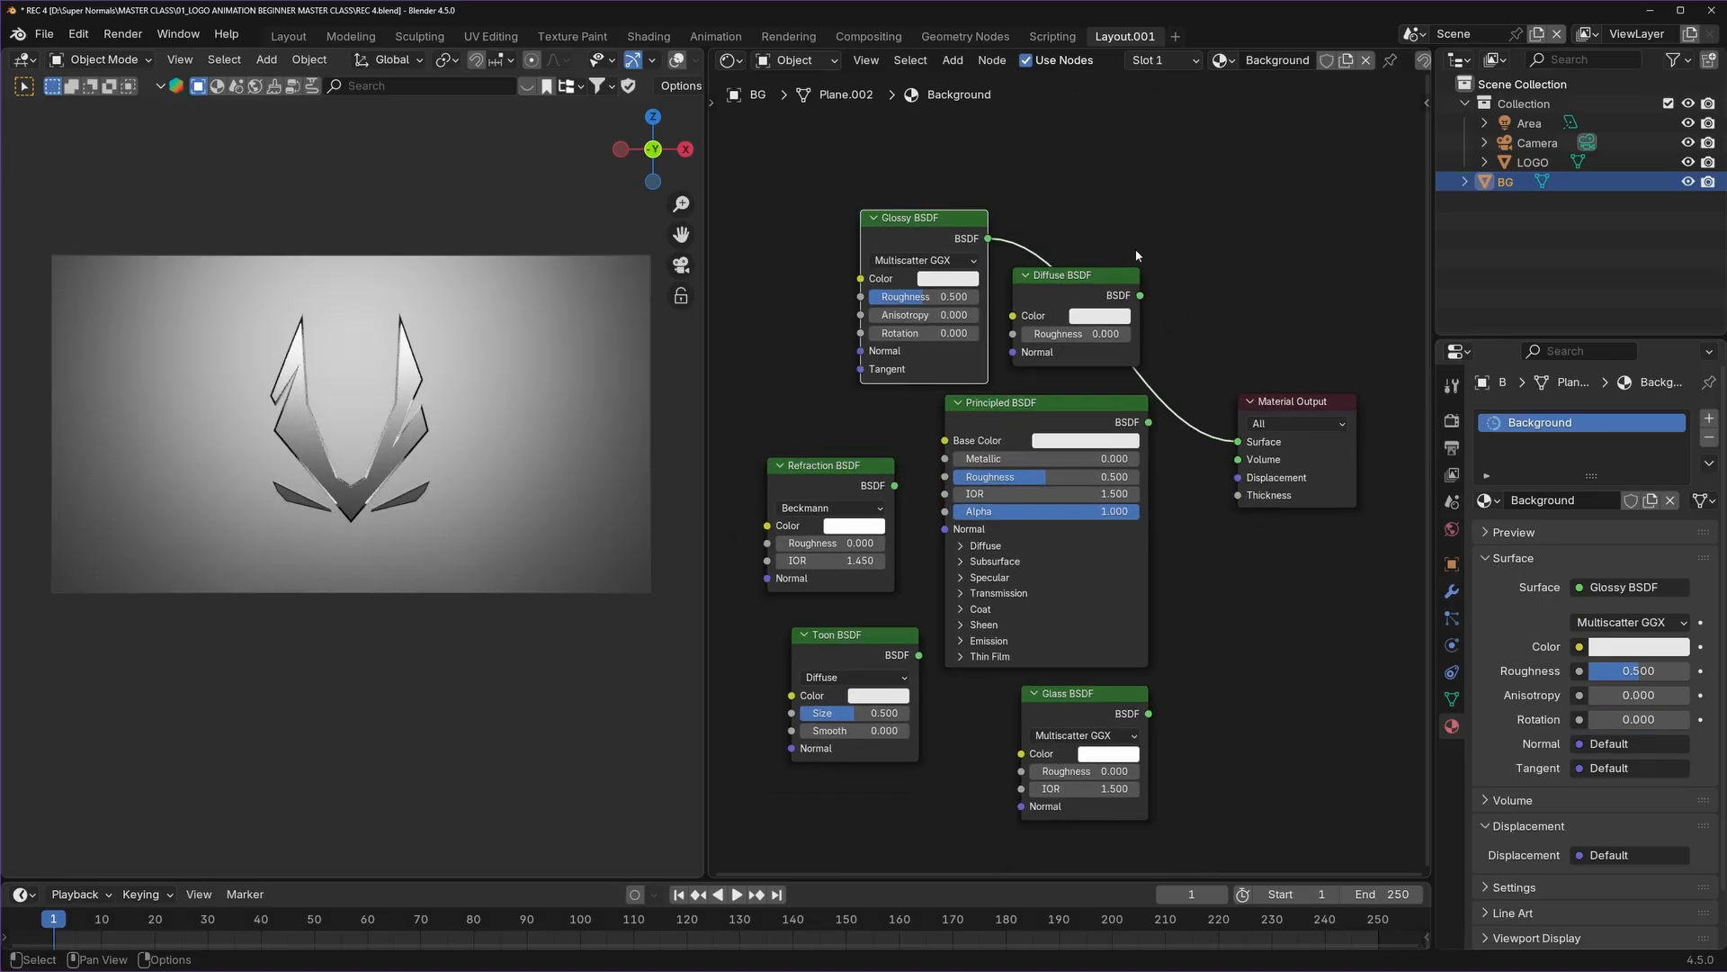
Delete the Glossy, Diffuse, Refraction, Toon and Glass BSDF nodes from the Background material.
{"action": "left_click_drag", "start_coordinate": [1145, 202], "coordinate": [959, 301]}
{"action": "key", "text": "x"}
{"action": "left_click", "coordinate": [850, 495]}
{"action": "key", "text": "x"}
{"action": "left_click", "coordinate": [871, 664]}
{"action": "key", "text": "x"}
{"action": "left_click", "coordinate": [1084, 716]}
{"action": "key", "text": "x"}
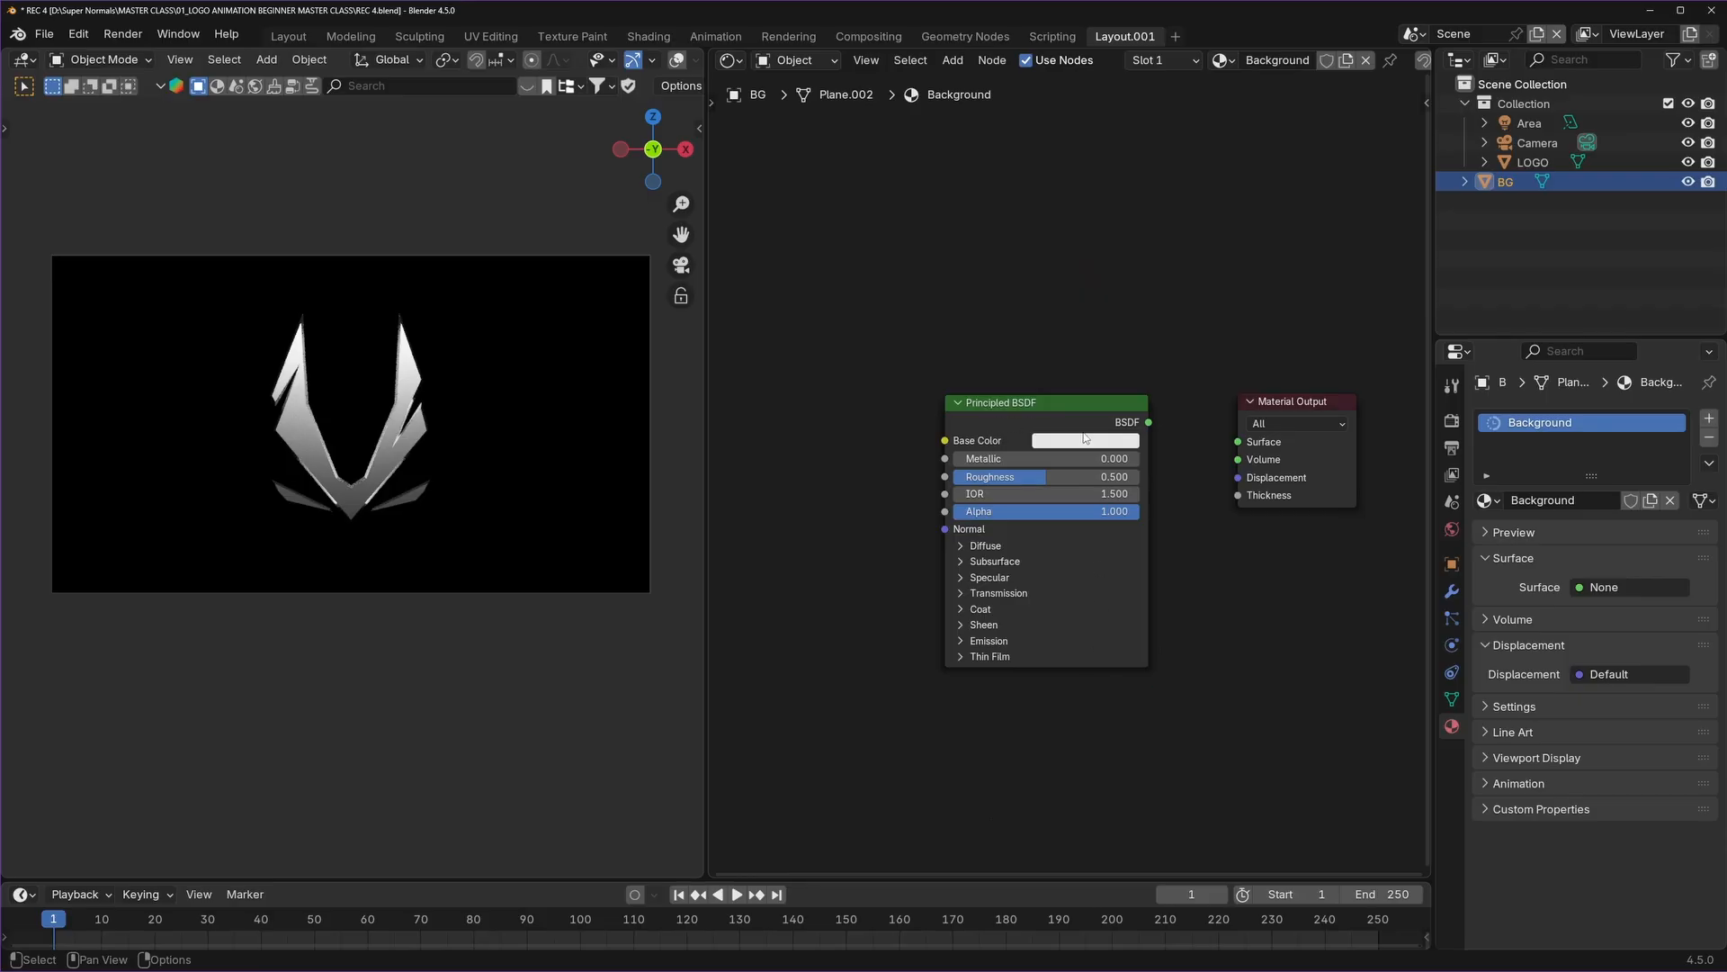
Connect the Principled BSDF's BSDF output to the Surface input of the Material Output.
{"action": "scroll", "coordinate": [1086, 439], "scroll_direction": "up", "scroll_amount": 2}
{"action": "middle_click_drag", "start_coordinate": [1194, 443], "coordinate": [1071, 456]}
{"action": "scroll", "coordinate": [1092, 446], "scroll_direction": "up", "scroll_amount": 4}
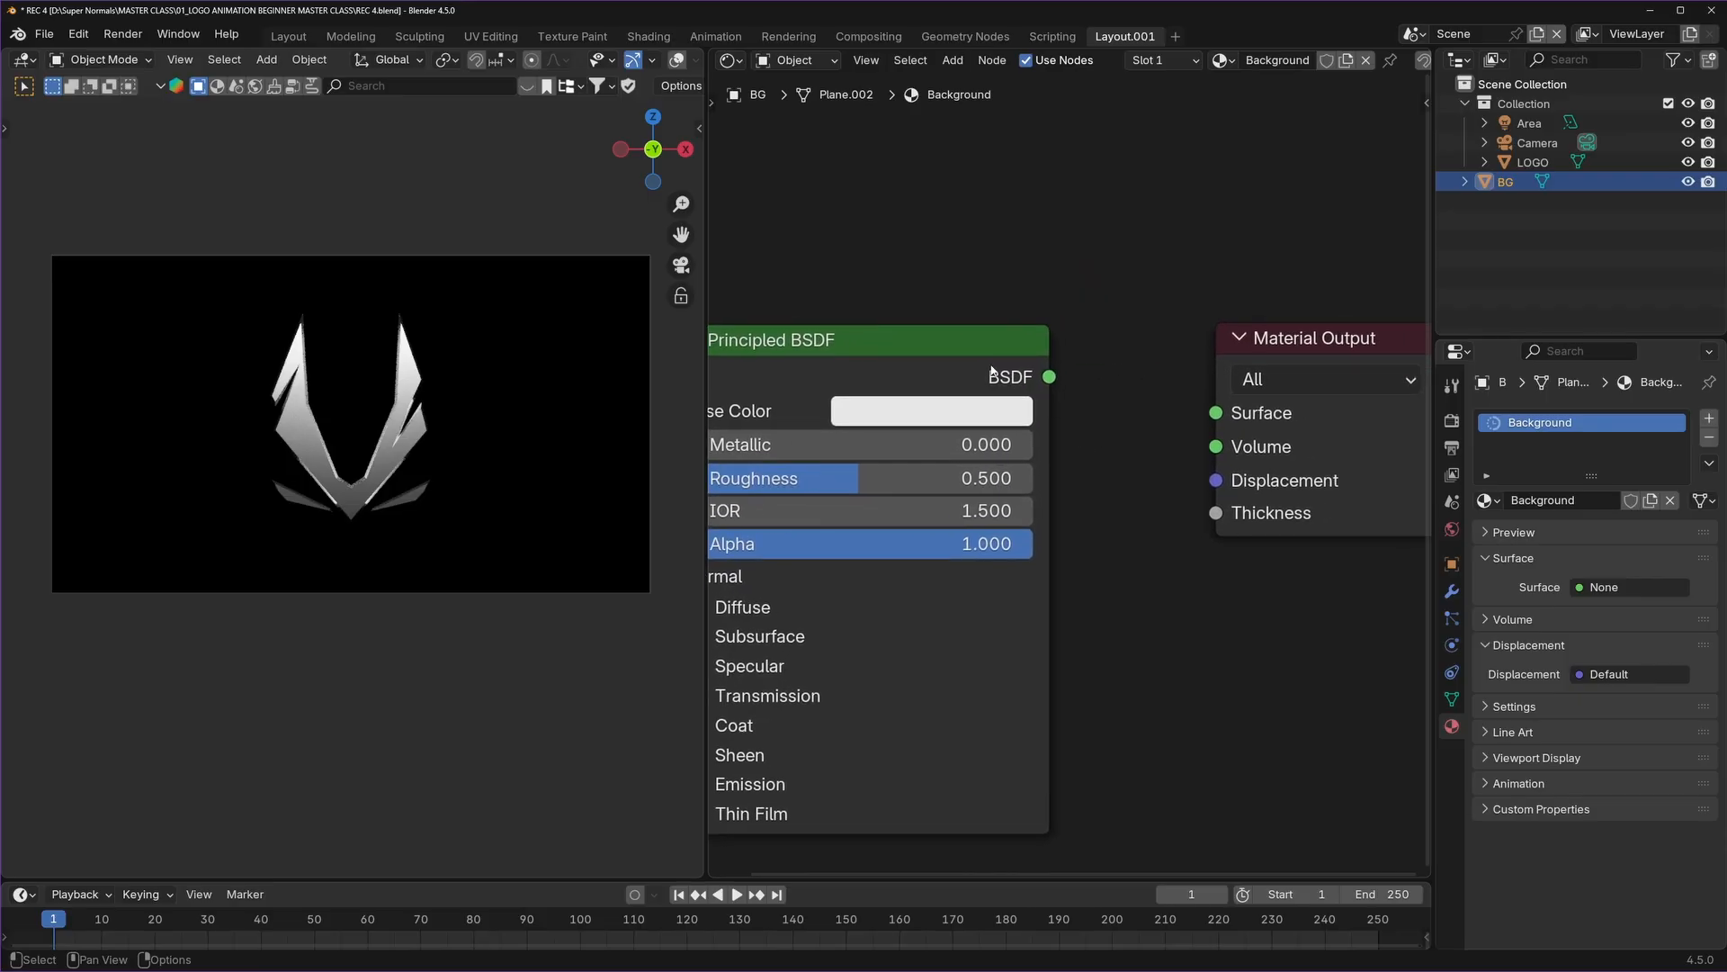
{"action": "left_click_drag", "start_coordinate": [990, 373], "coordinate": [1217, 413]}
{"action": "scroll", "coordinate": [1165, 538], "scroll_direction": "down", "scroll_amount": 2}
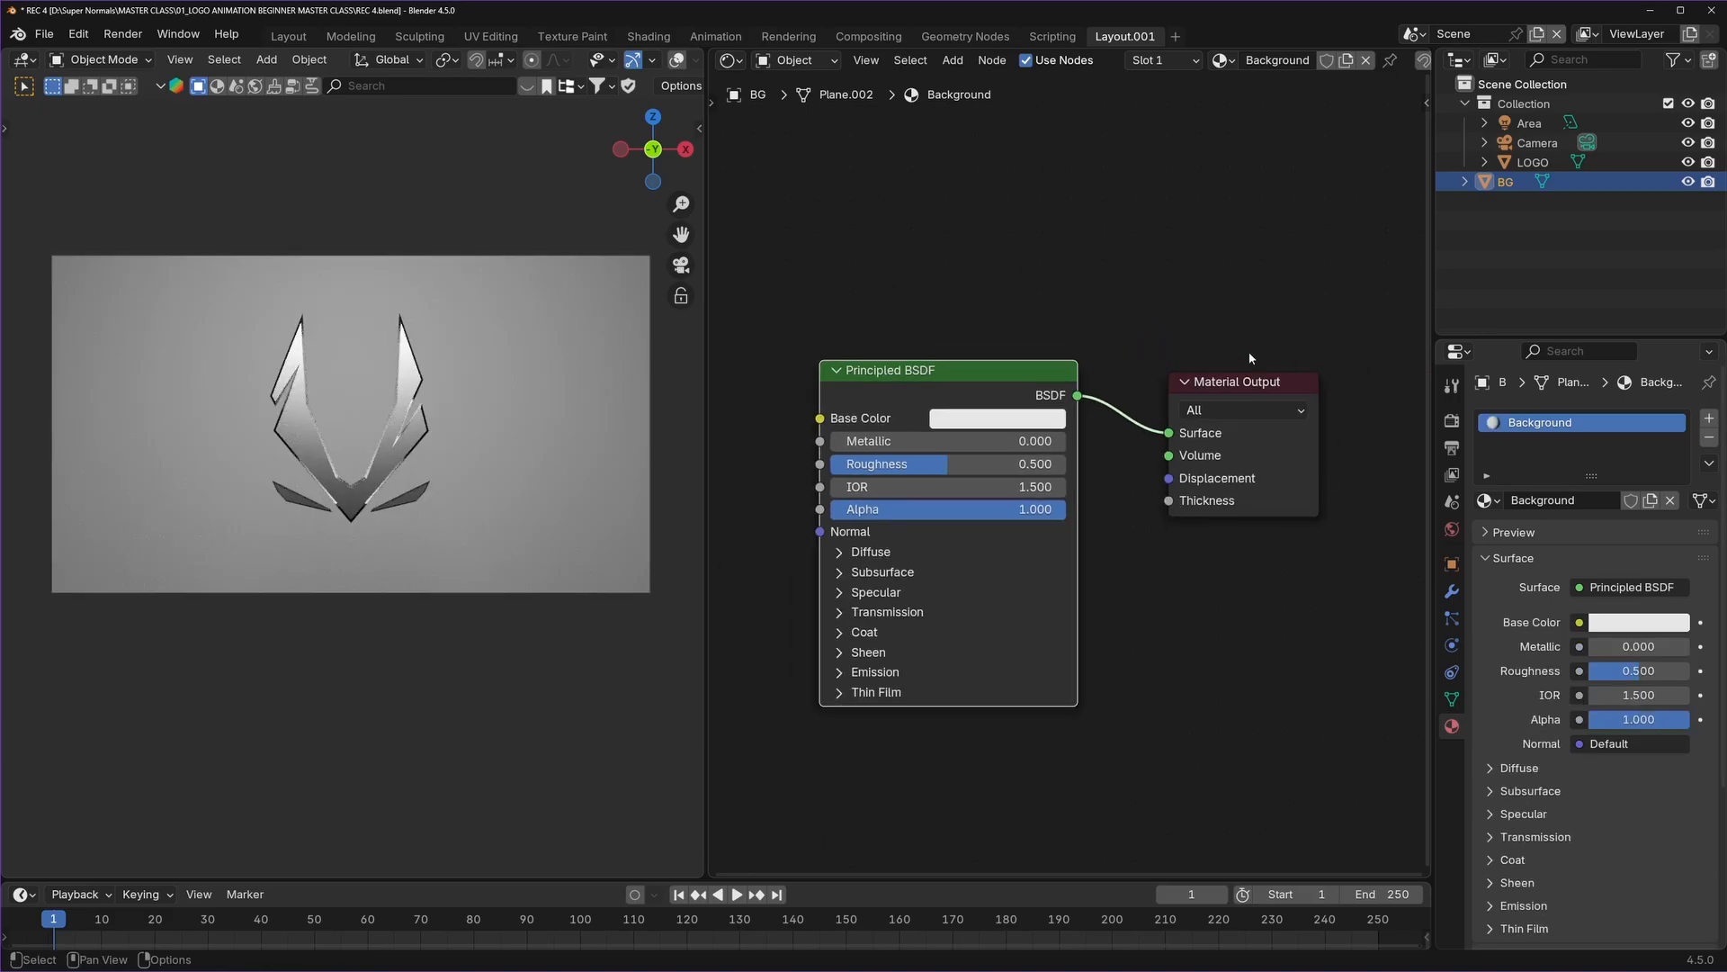
{"action": "scroll", "coordinate": [1310, 544], "scroll_direction": "up", "scroll_amount": 3}
{"action": "mouse_move", "coordinate": [1206, 462]}
{"action": "left_mouse_down"}
{"action": "mouse_move", "coordinate": [1248, 462]}
{"action": "mouse_move", "coordinate": [1213, 462]}
{"action": "left_mouse_up"}
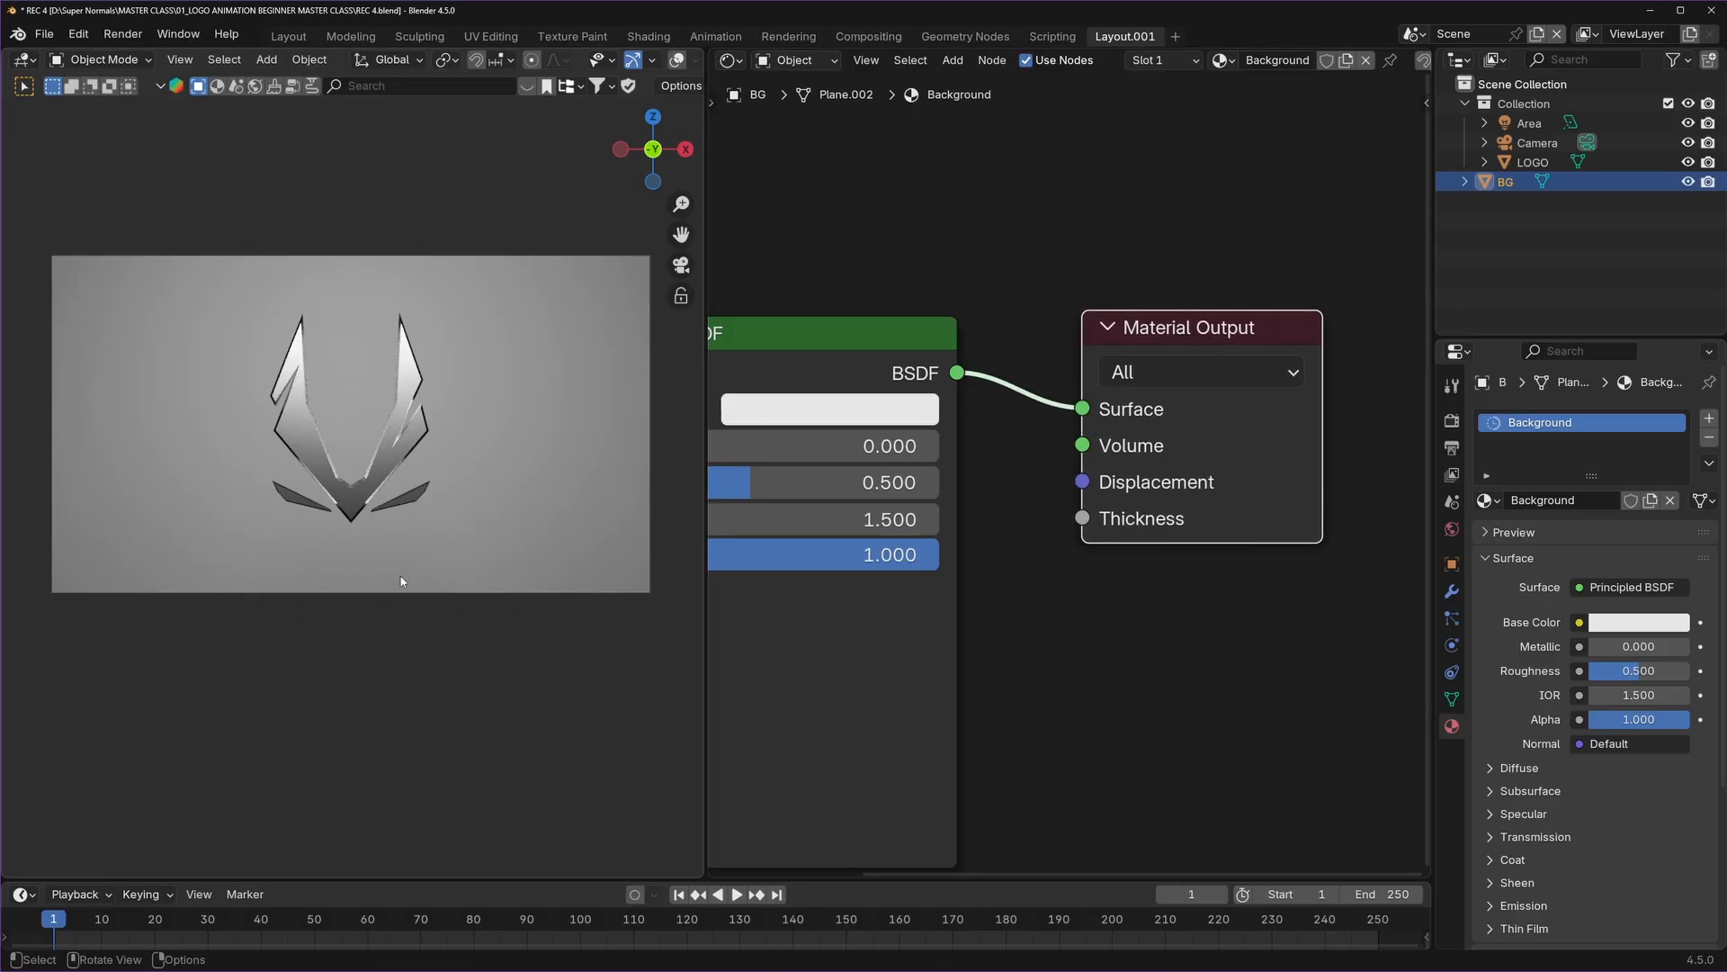
Try a green Base Color on the Principled BSDF with Metallic at 1.000 and Roughness at 0.168.
{"action": "middle_click_drag", "start_coordinate": [851, 583], "coordinate": [1022, 572]}
{"action": "scroll", "coordinate": [1022, 572], "scroll_direction": "down", "scroll_amount": 3}
{"action": "left_click", "coordinate": [1014, 433]}
{"action": "left_click_drag", "start_coordinate": [1058, 572], "coordinate": [989, 527]}
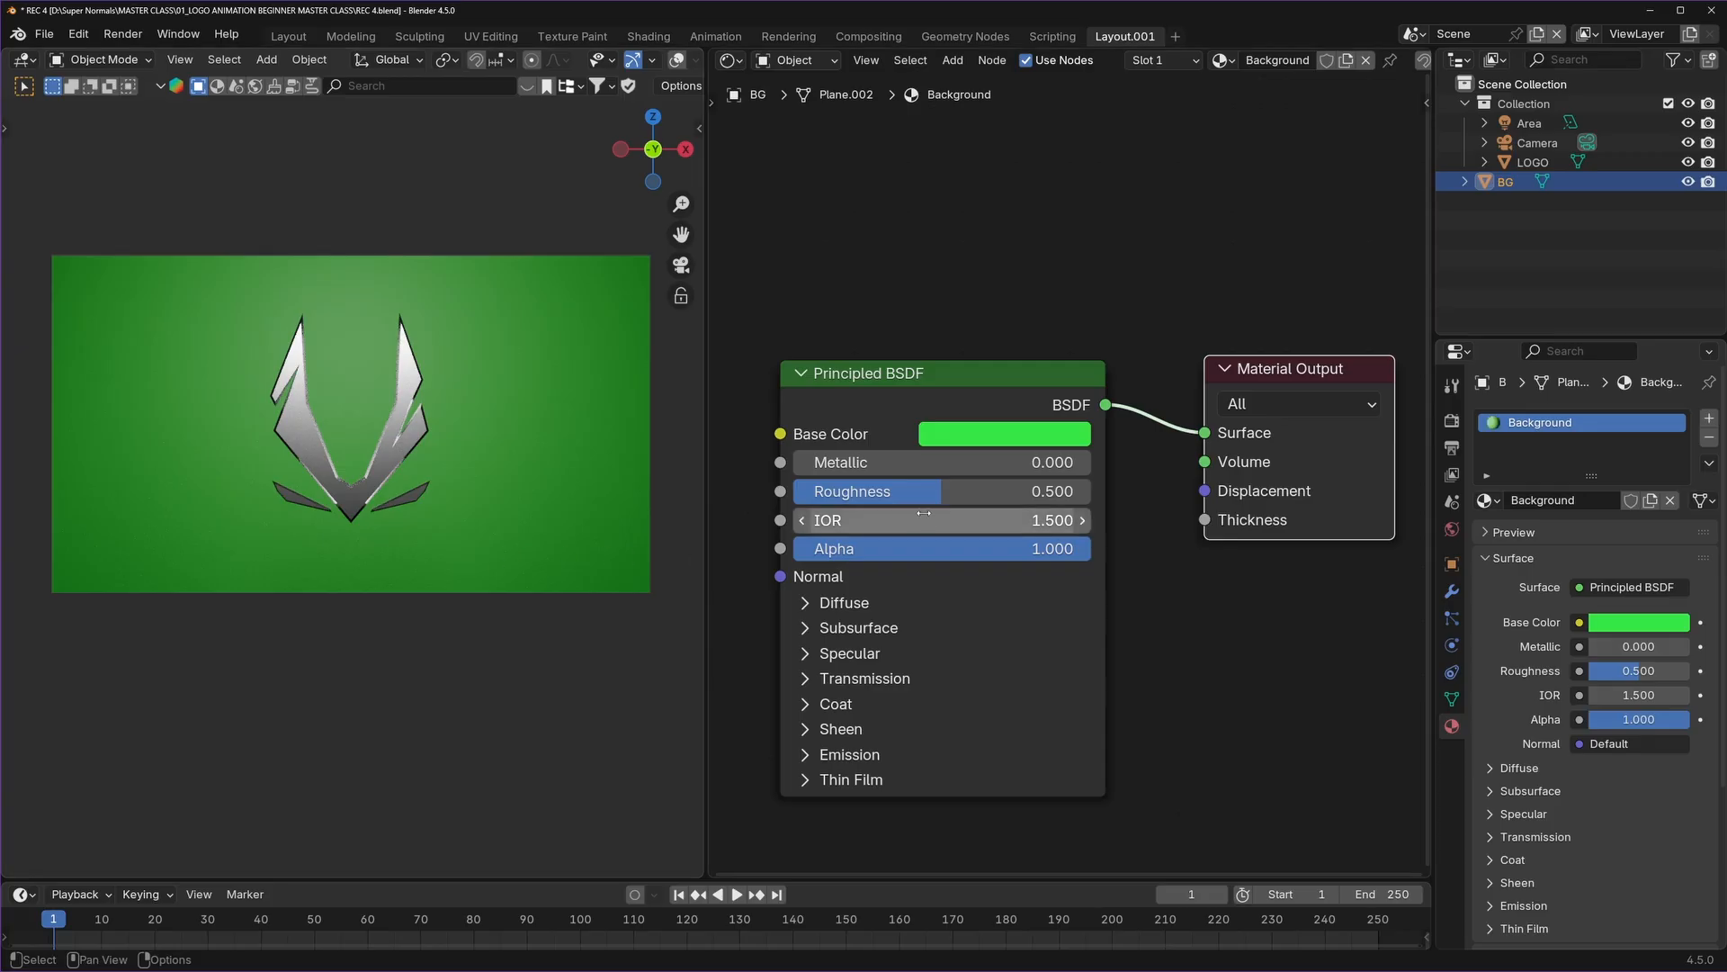
{"action": "left_click_drag", "start_coordinate": [900, 462], "coordinate": [1088, 462]}
{"action": "left_click_drag", "start_coordinate": [960, 491], "coordinate": [854, 491]}
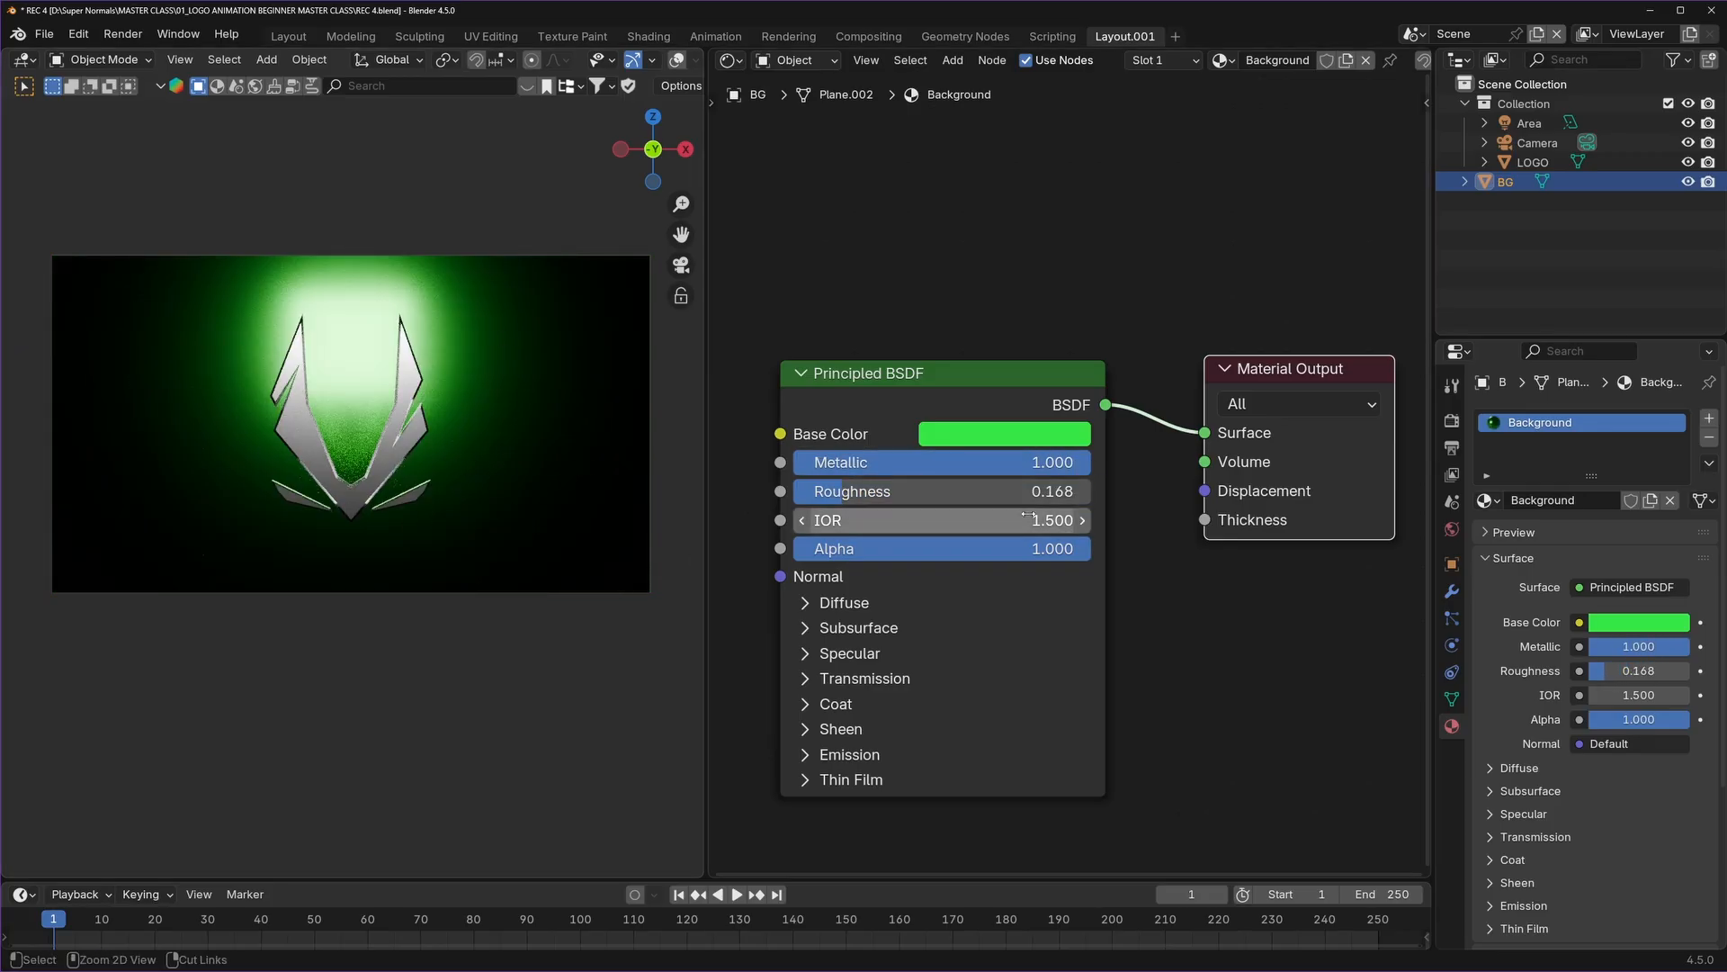
Examine the Principled BSDF's input sockets and its link to the Material Output.
{"action": "scroll", "coordinate": [1156, 431], "scroll_direction": "up", "scroll_amount": 3}
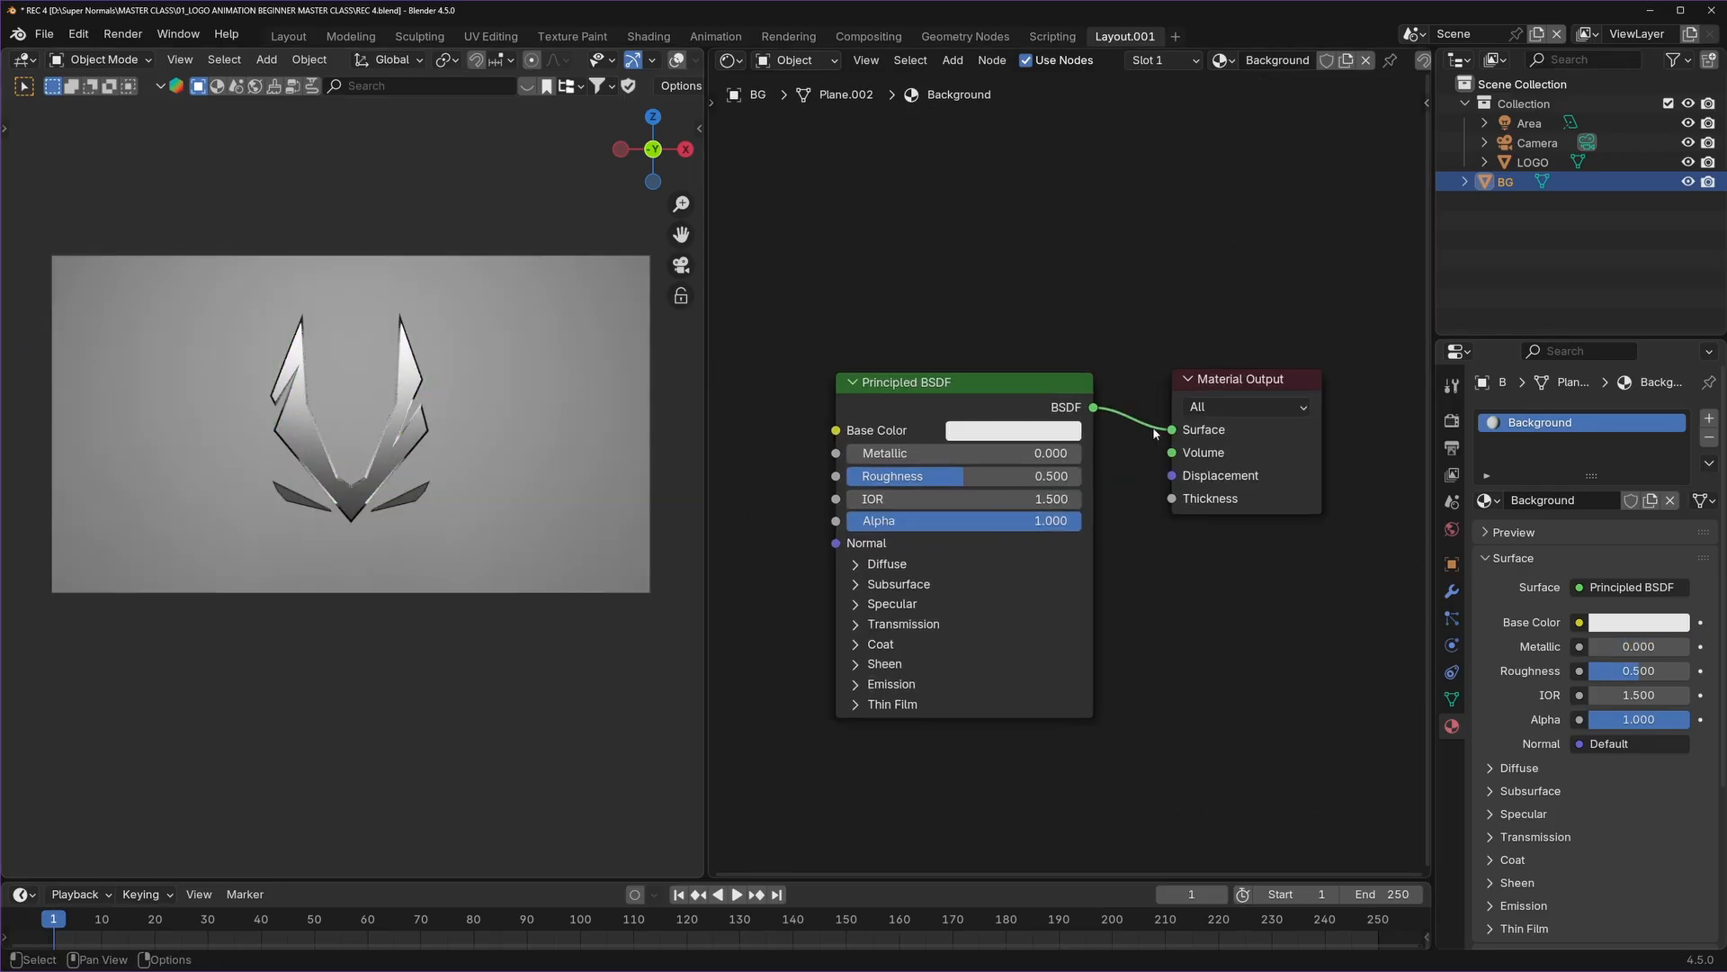
{"action": "middle_click_drag", "start_coordinate": [1134, 498], "coordinate": [1241, 420]}
{"action": "scroll", "coordinate": [1241, 421], "scroll_direction": "up", "scroll_amount": 3}
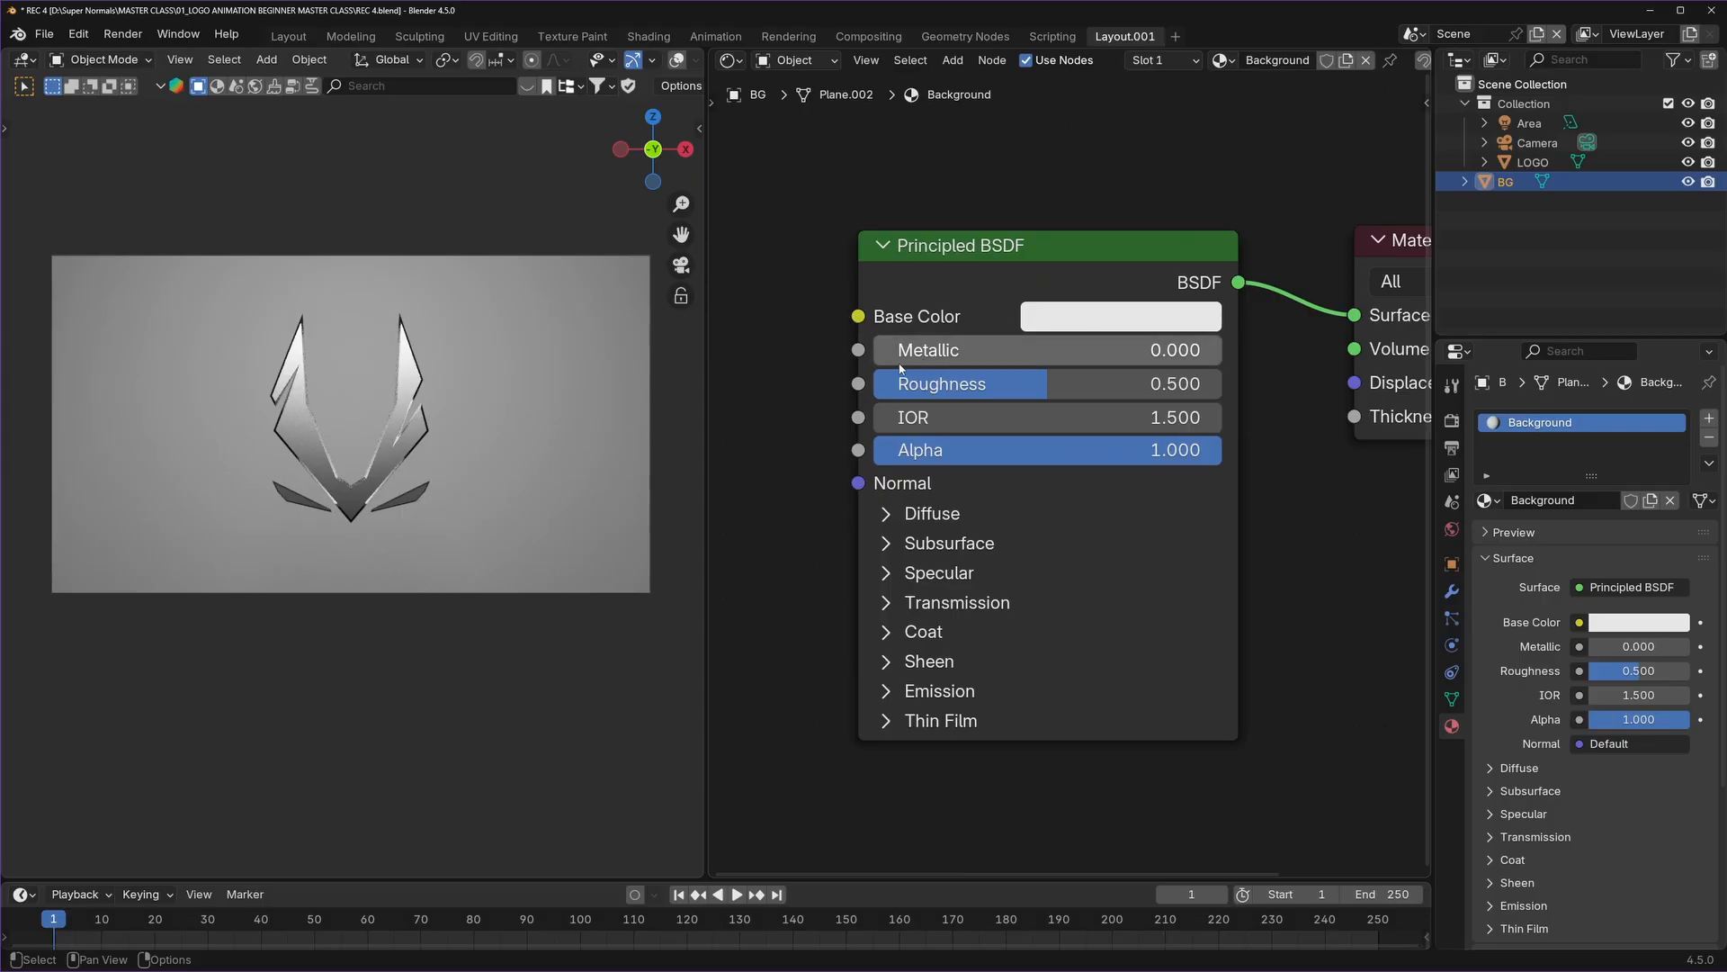
{"action": "scroll", "coordinate": [1051, 493], "scroll_direction": "down", "scroll_amount": 3}
{"action": "scroll", "coordinate": [1051, 494], "scroll_direction": "up", "scroll_amount": 1}
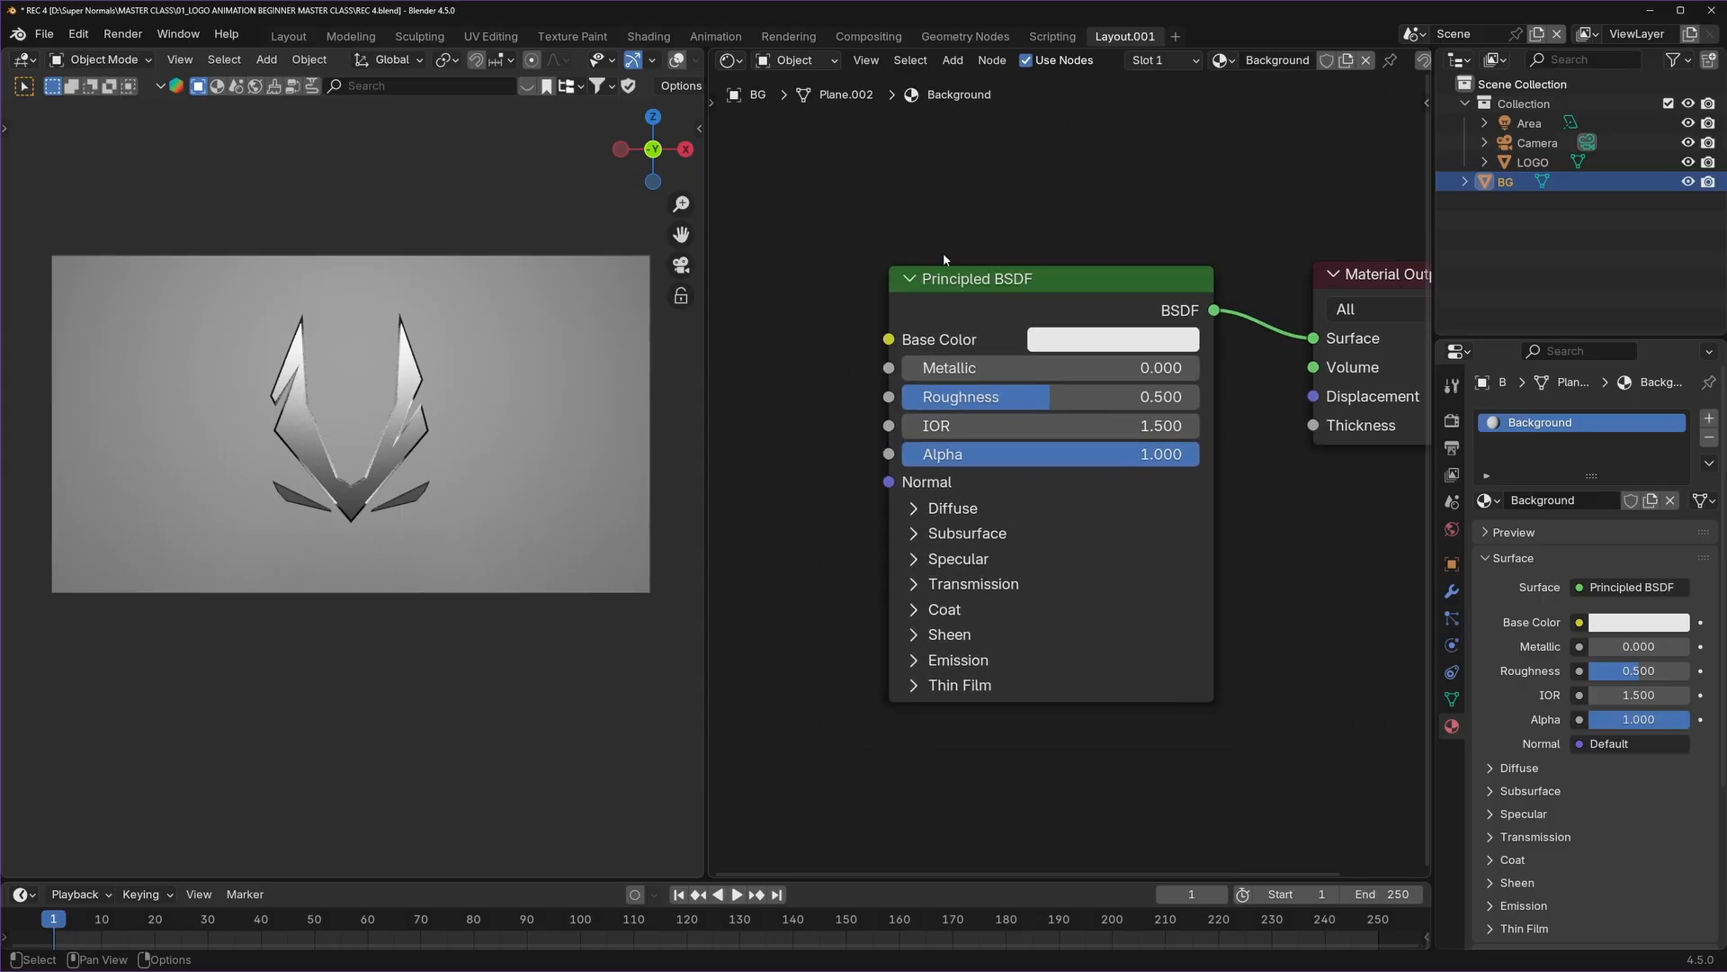
{"action": "scroll", "coordinate": [1069, 476], "scroll_direction": "down", "scroll_amount": 2}
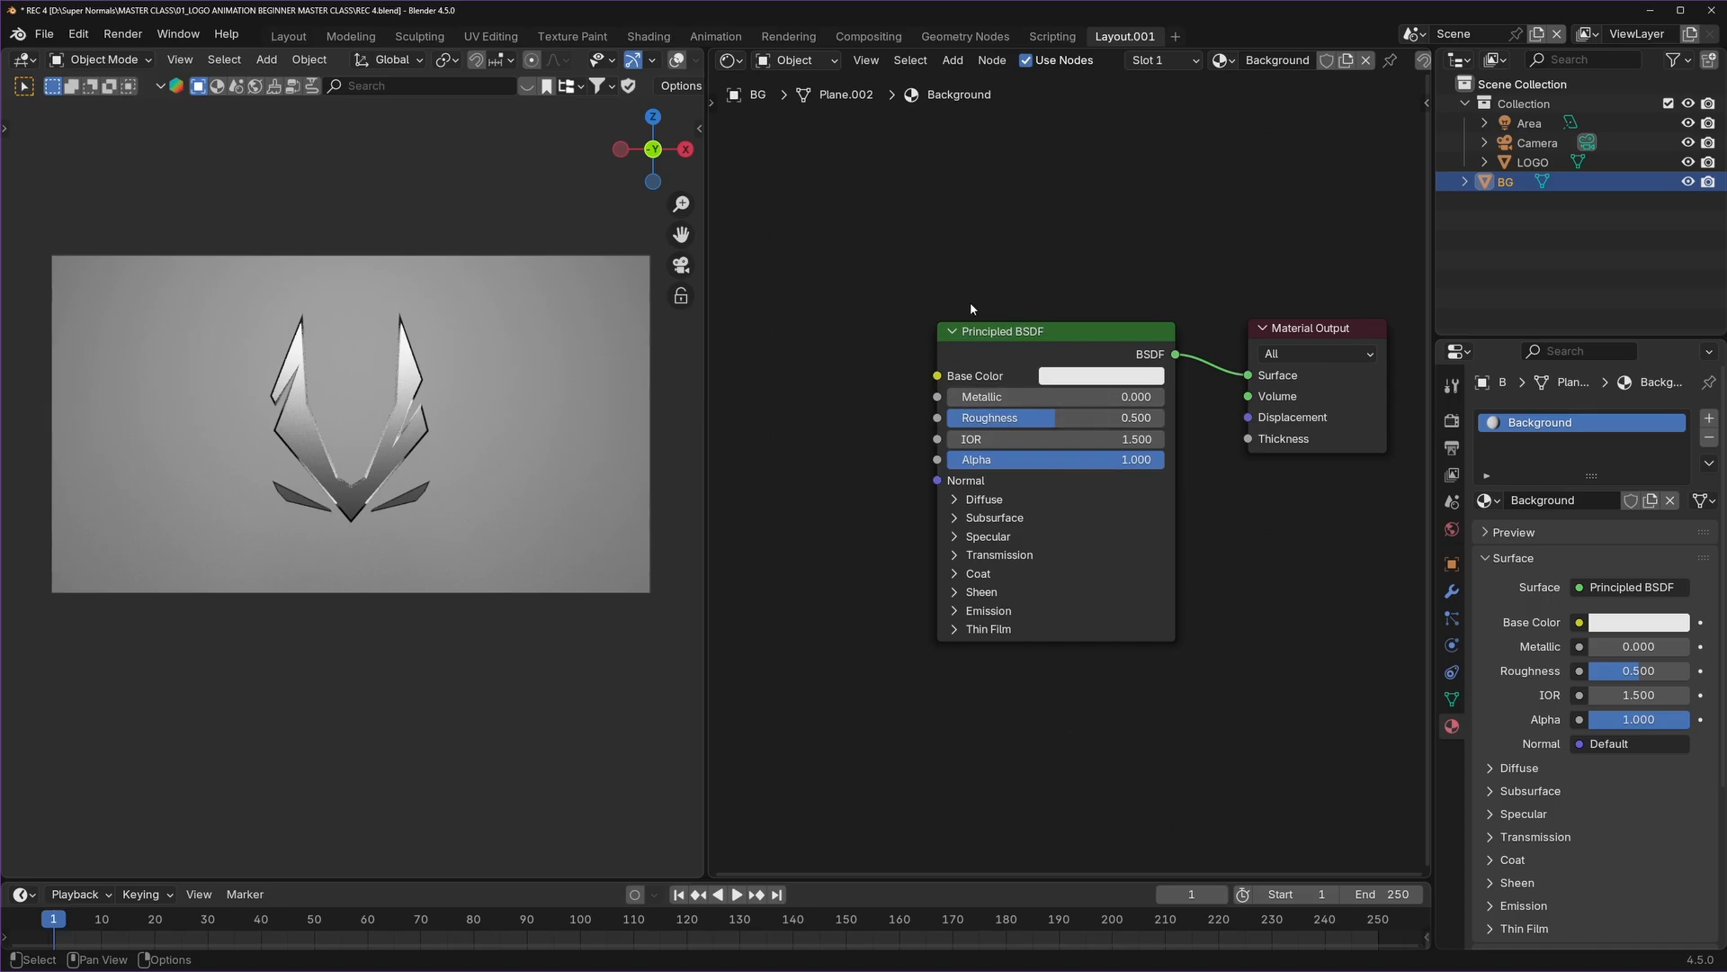
{"action": "middle_click_drag", "start_coordinate": [971, 305], "coordinate": [1090, 325]}
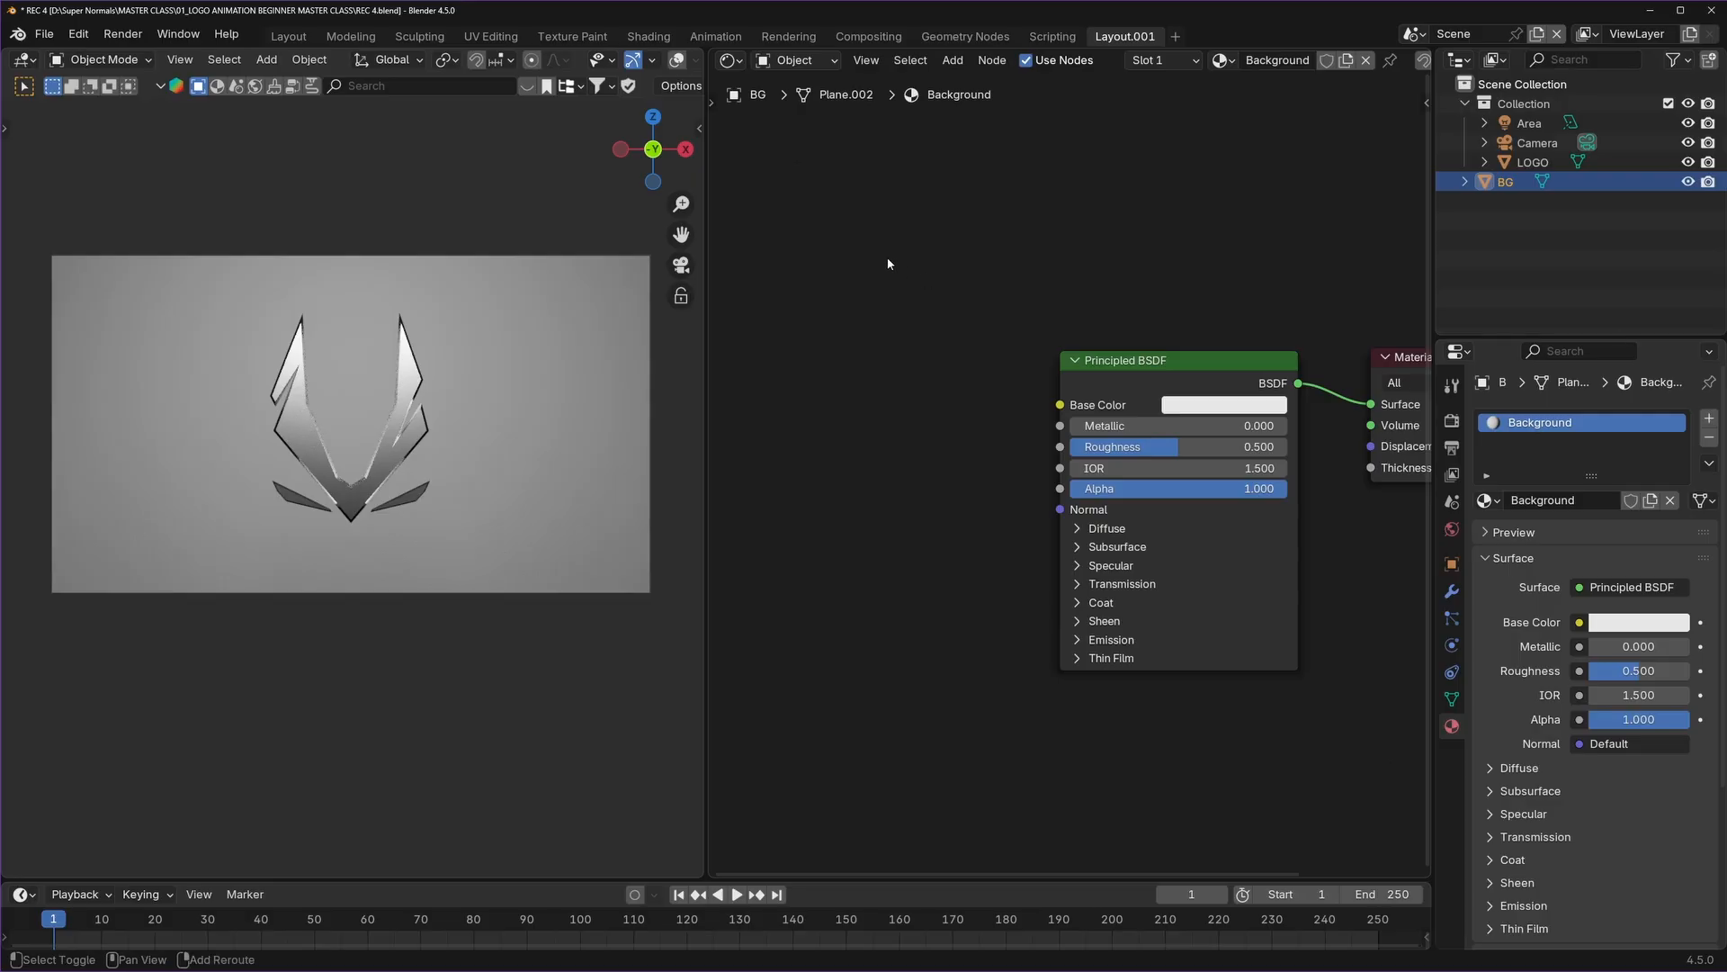
Add Brightness/Contrast, Gamma, Hue/Saturation/Value and Light Falloff nodes in a column before the Principled BSDF.
{"action": "key", "text": "shift+a"}
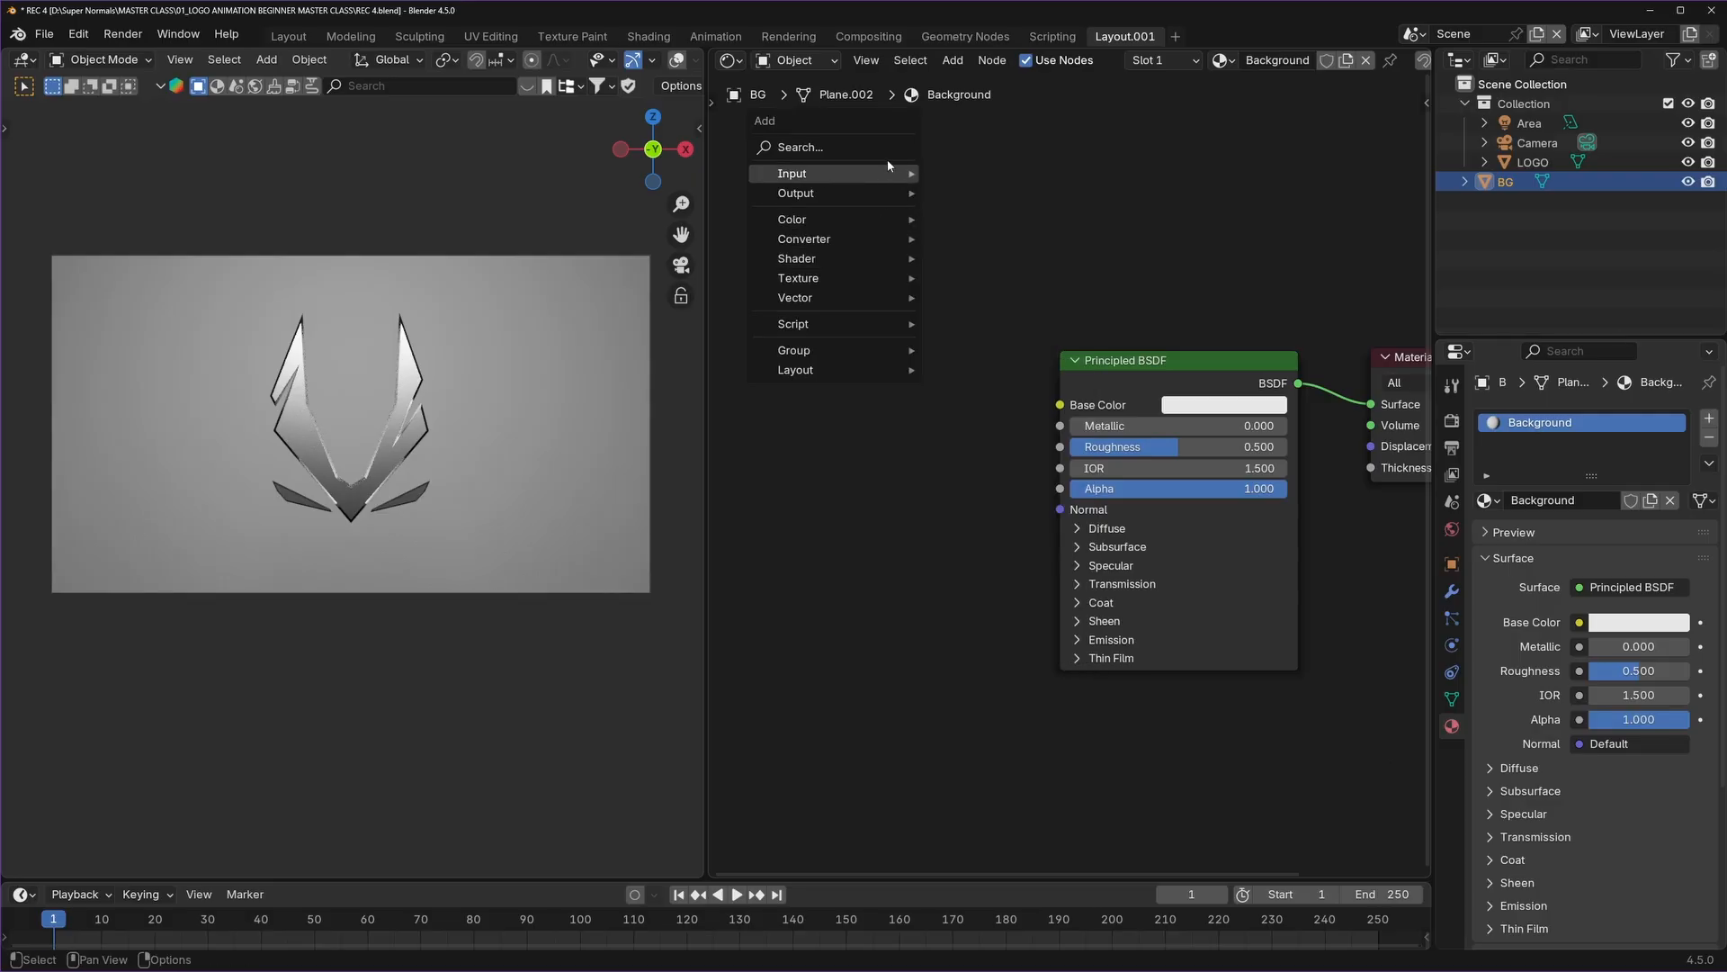
{"action": "mouse_move", "coordinate": [790, 307]}
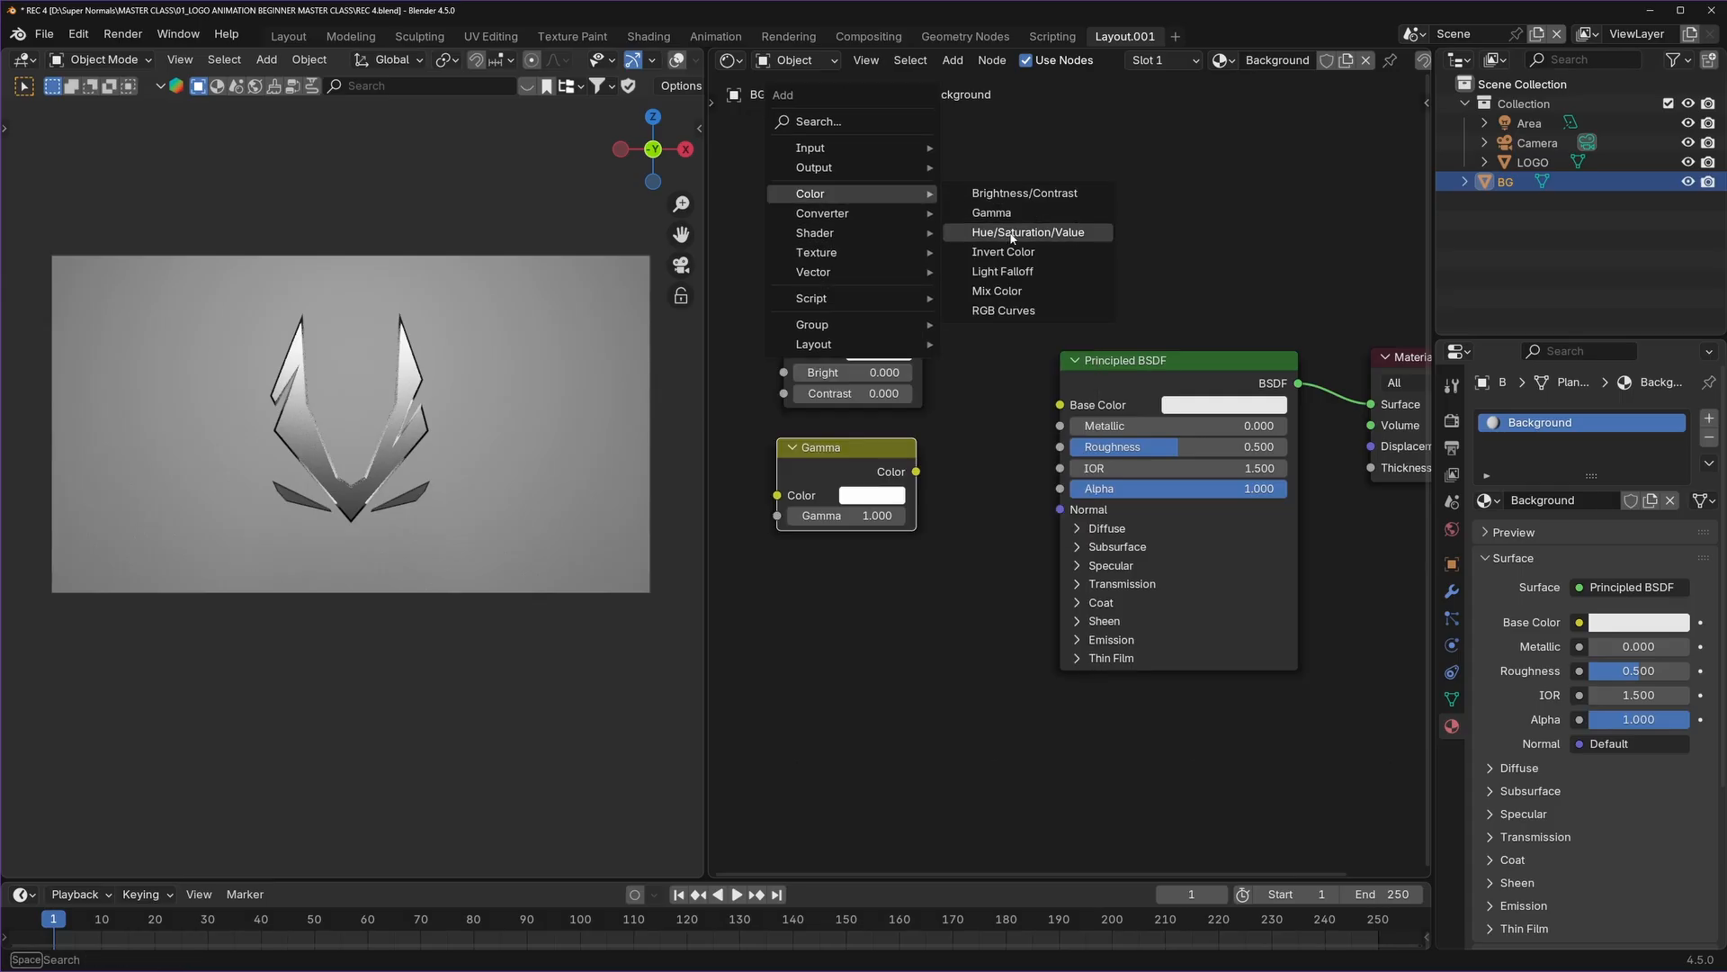
{"action": "left_click", "coordinate": [1035, 223]}
{"action": "left_click", "coordinate": [850, 630]}
{"action": "key", "text": "shift+a"}
{"action": "mouse_move", "coordinate": [988, 168]}
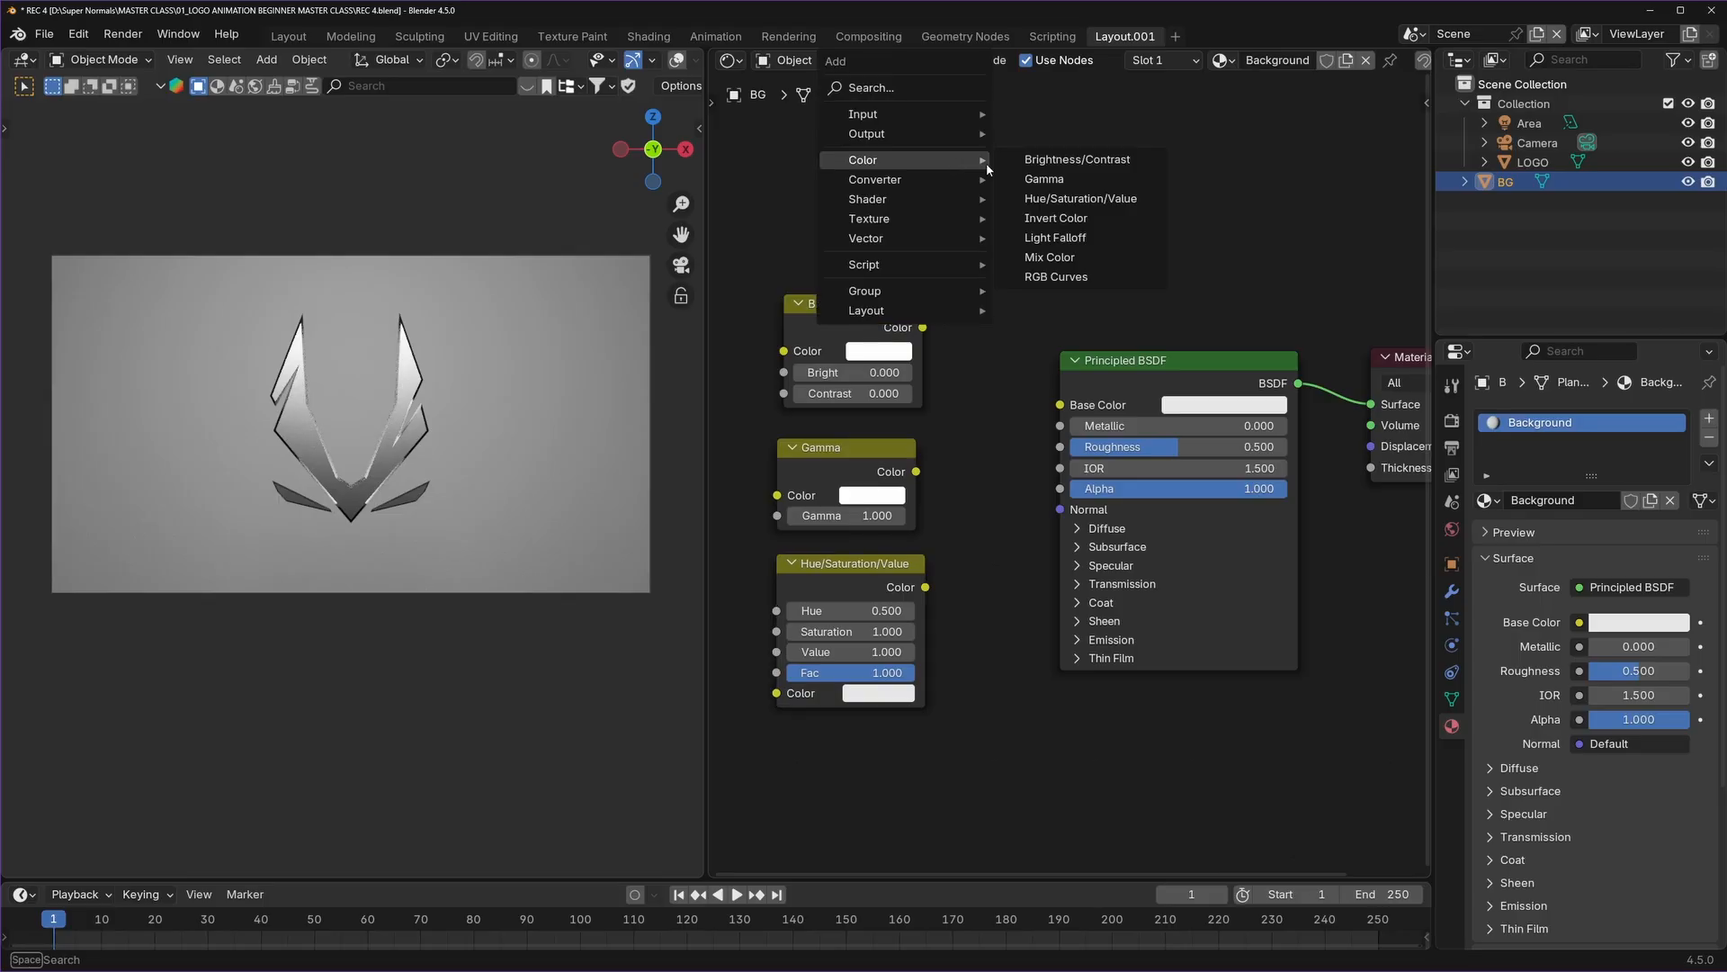
{"action": "left_click", "coordinate": [1055, 237]}
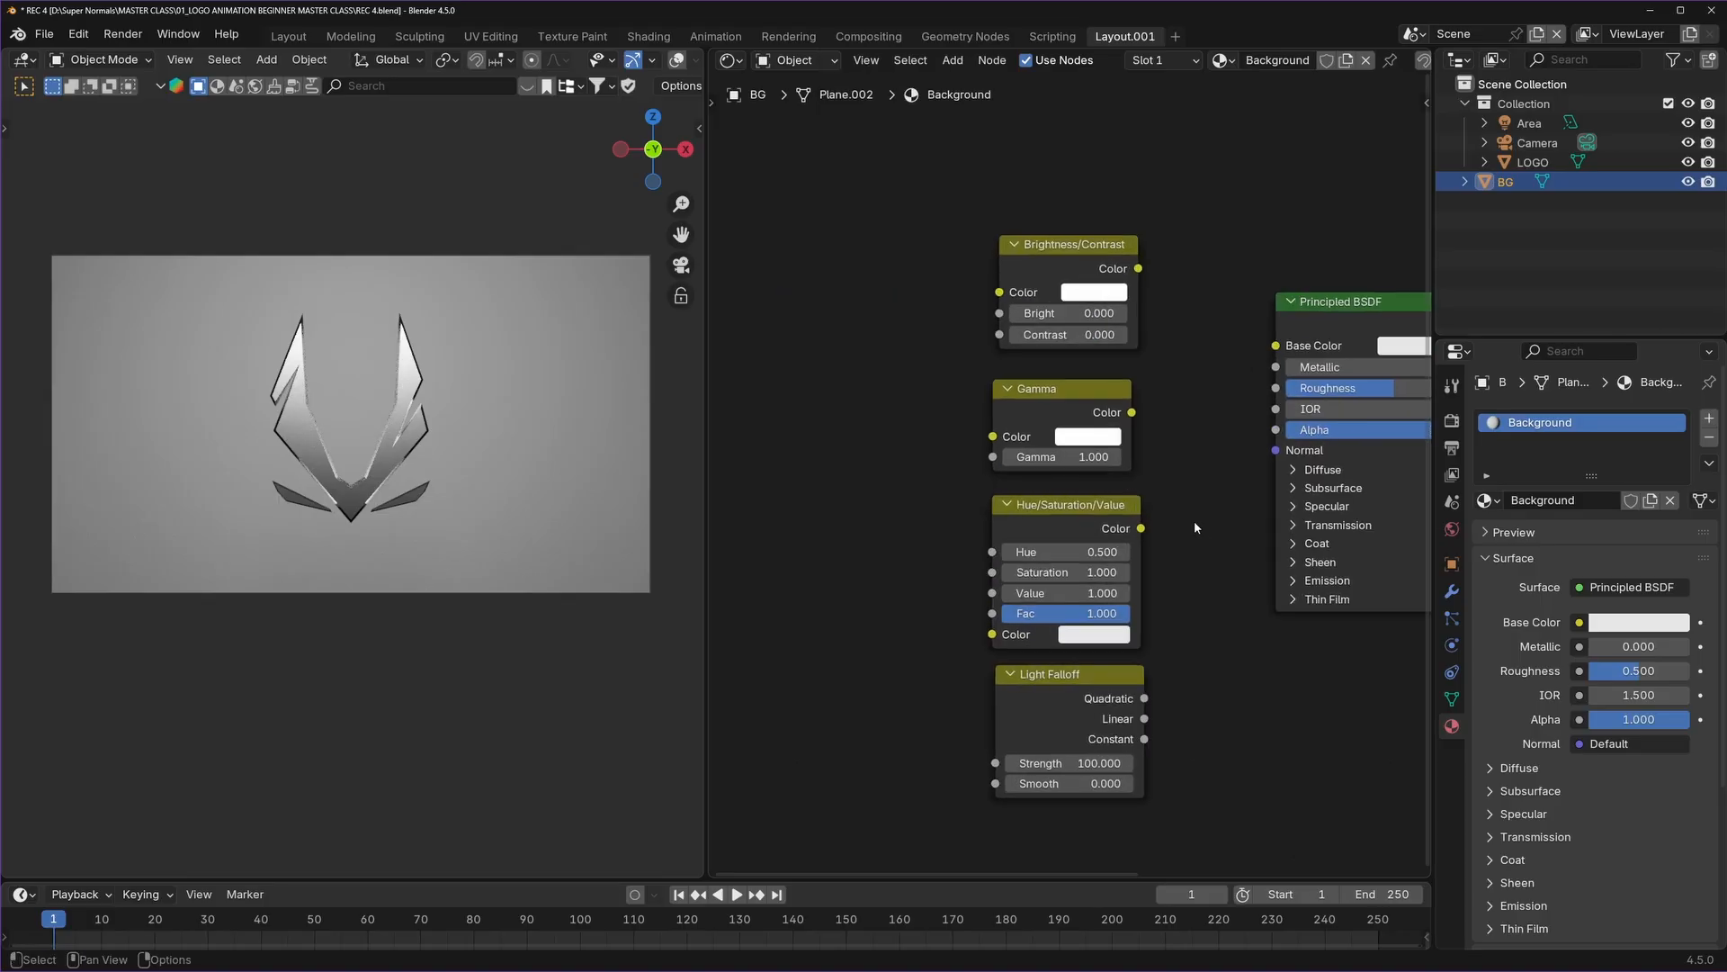
{"action": "left_click", "coordinate": [1137, 274]}
Add Blackbody, Clamp, Color Ramp and Float Curve converter nodes in a column before the color nodes.
{"action": "middle_click_drag", "start_coordinate": [1307, 351], "coordinate": [1205, 352]}
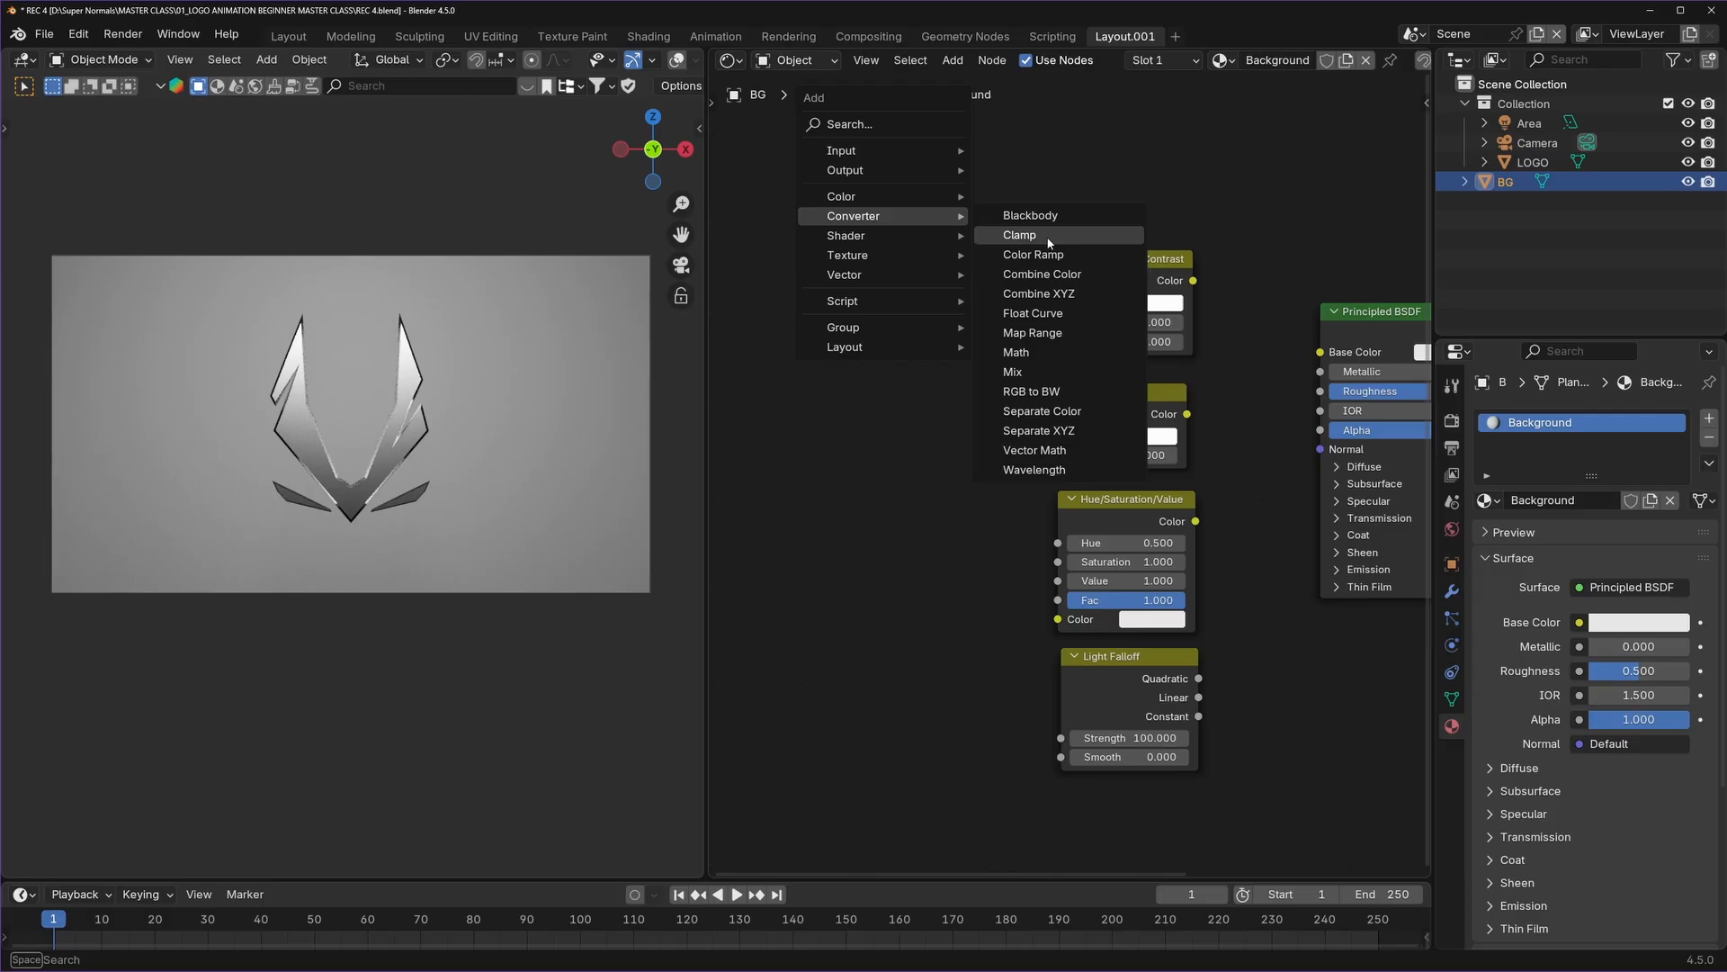
{"action": "left_click", "coordinate": [931, 129]}
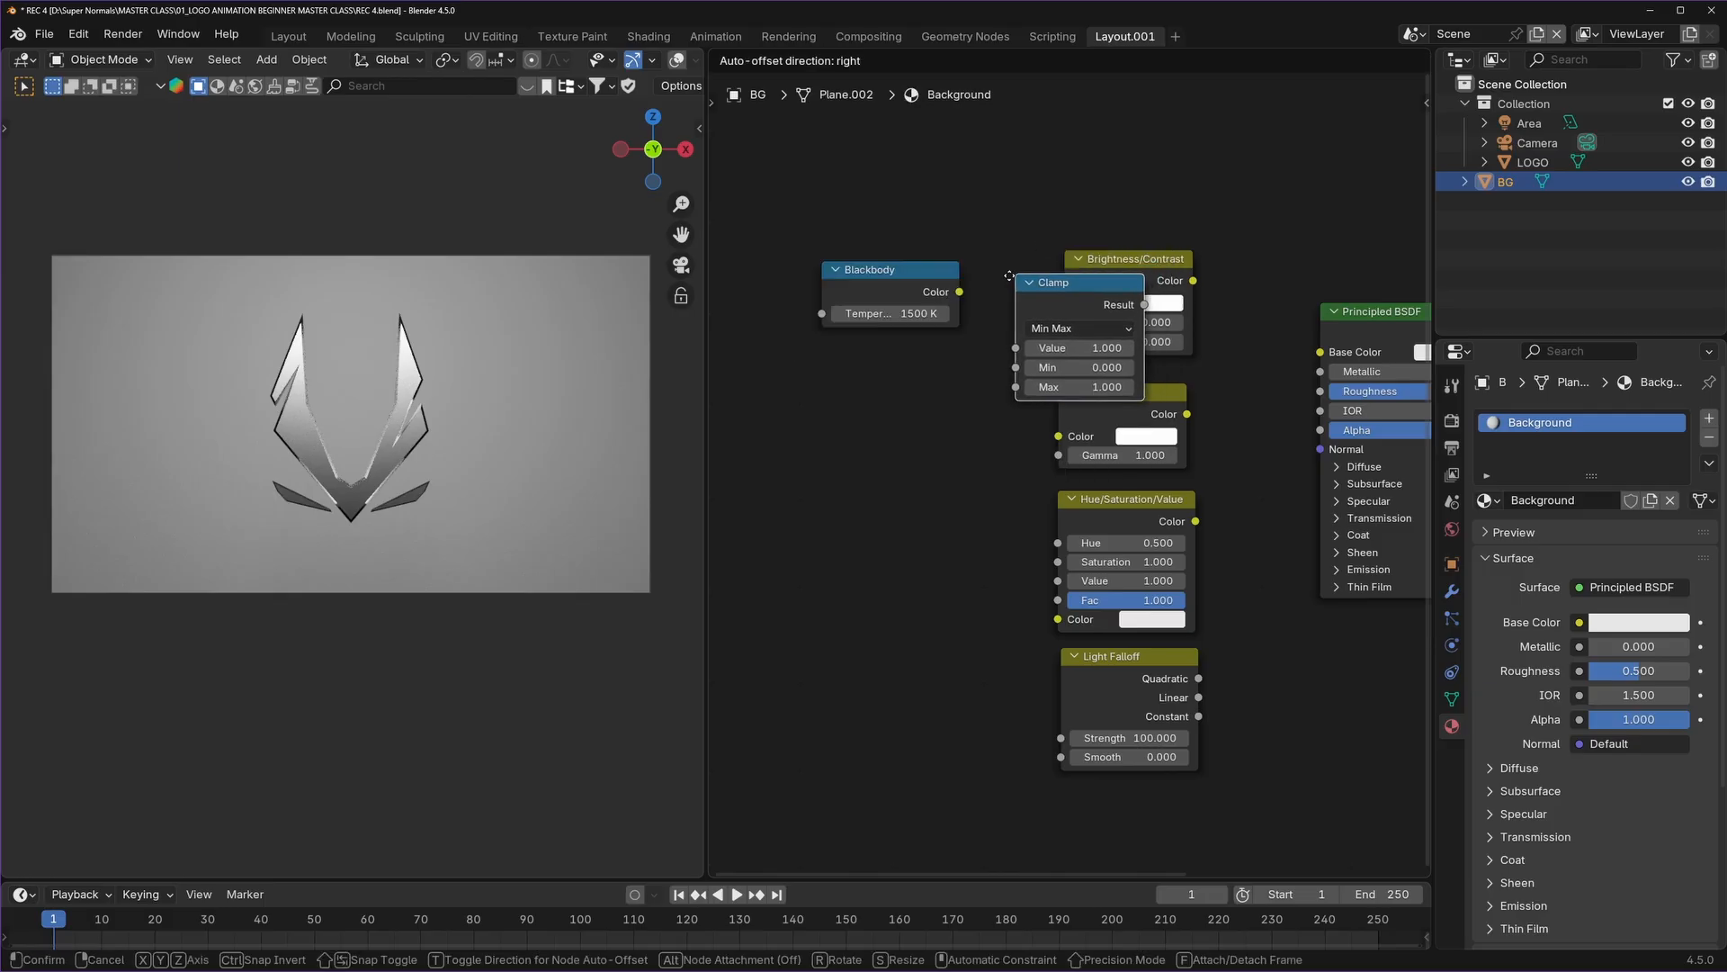
{"action": "left_click", "coordinate": [820, 349]}
{"action": "key", "text": "shift+a"}
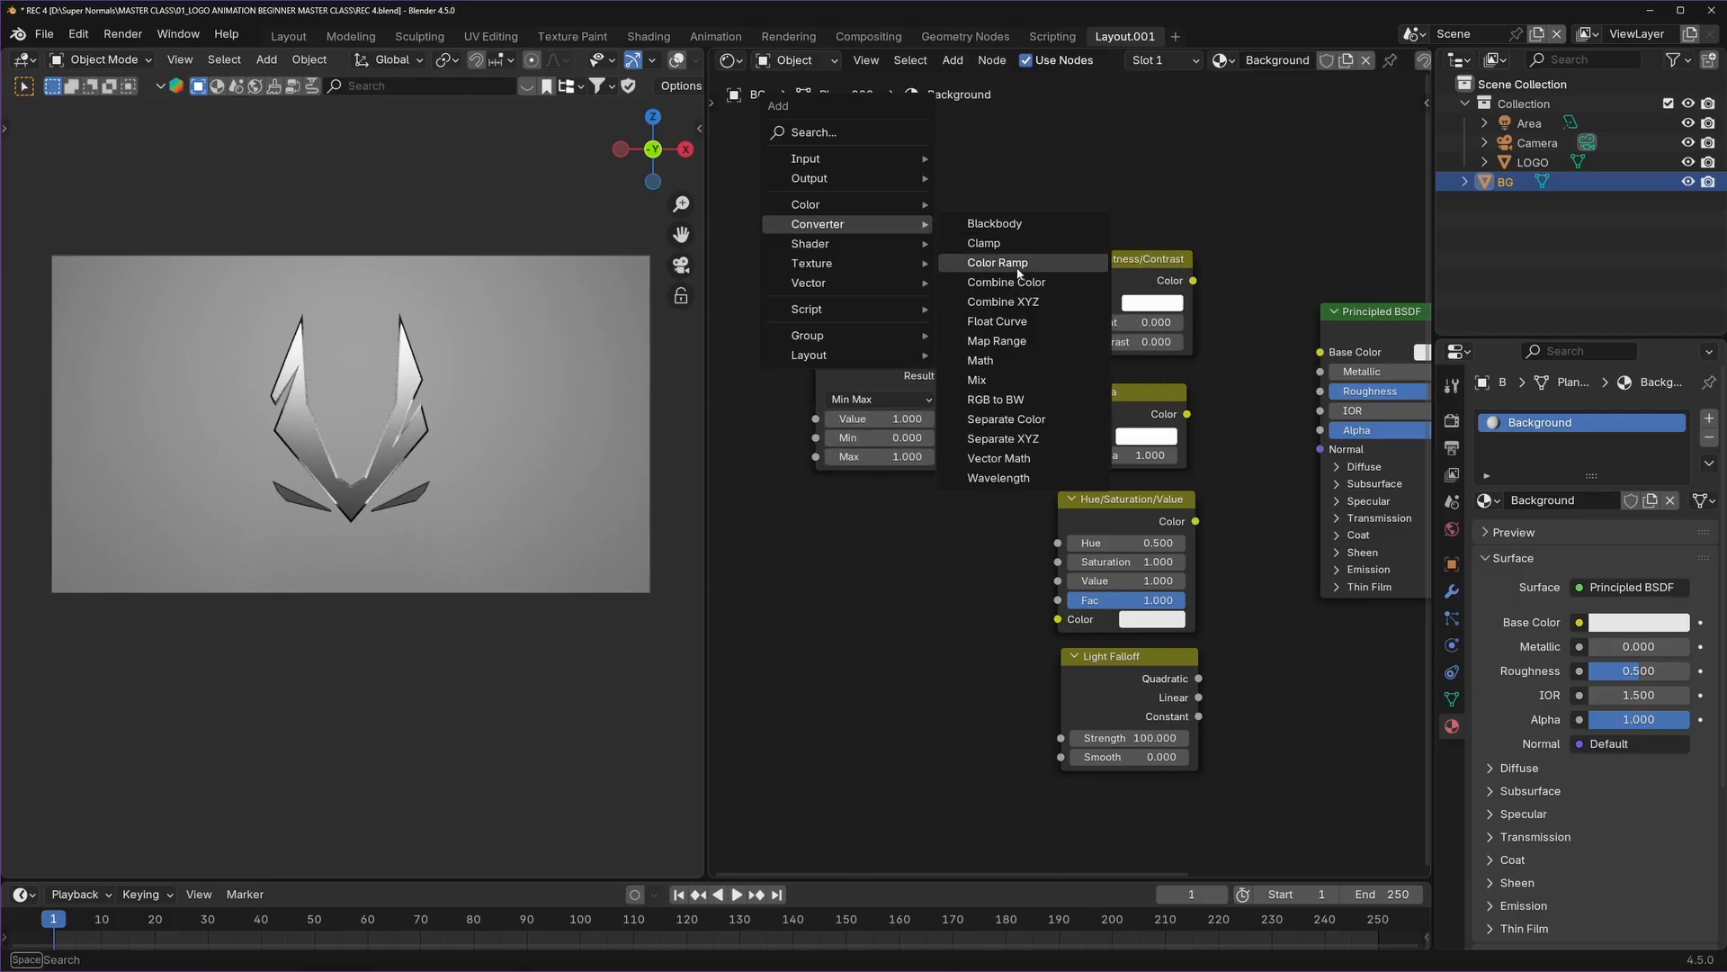
{"action": "left_click", "coordinate": [1017, 262]}
{"action": "left_click", "coordinate": [772, 505]}
{"action": "left_click", "coordinate": [947, 214]}
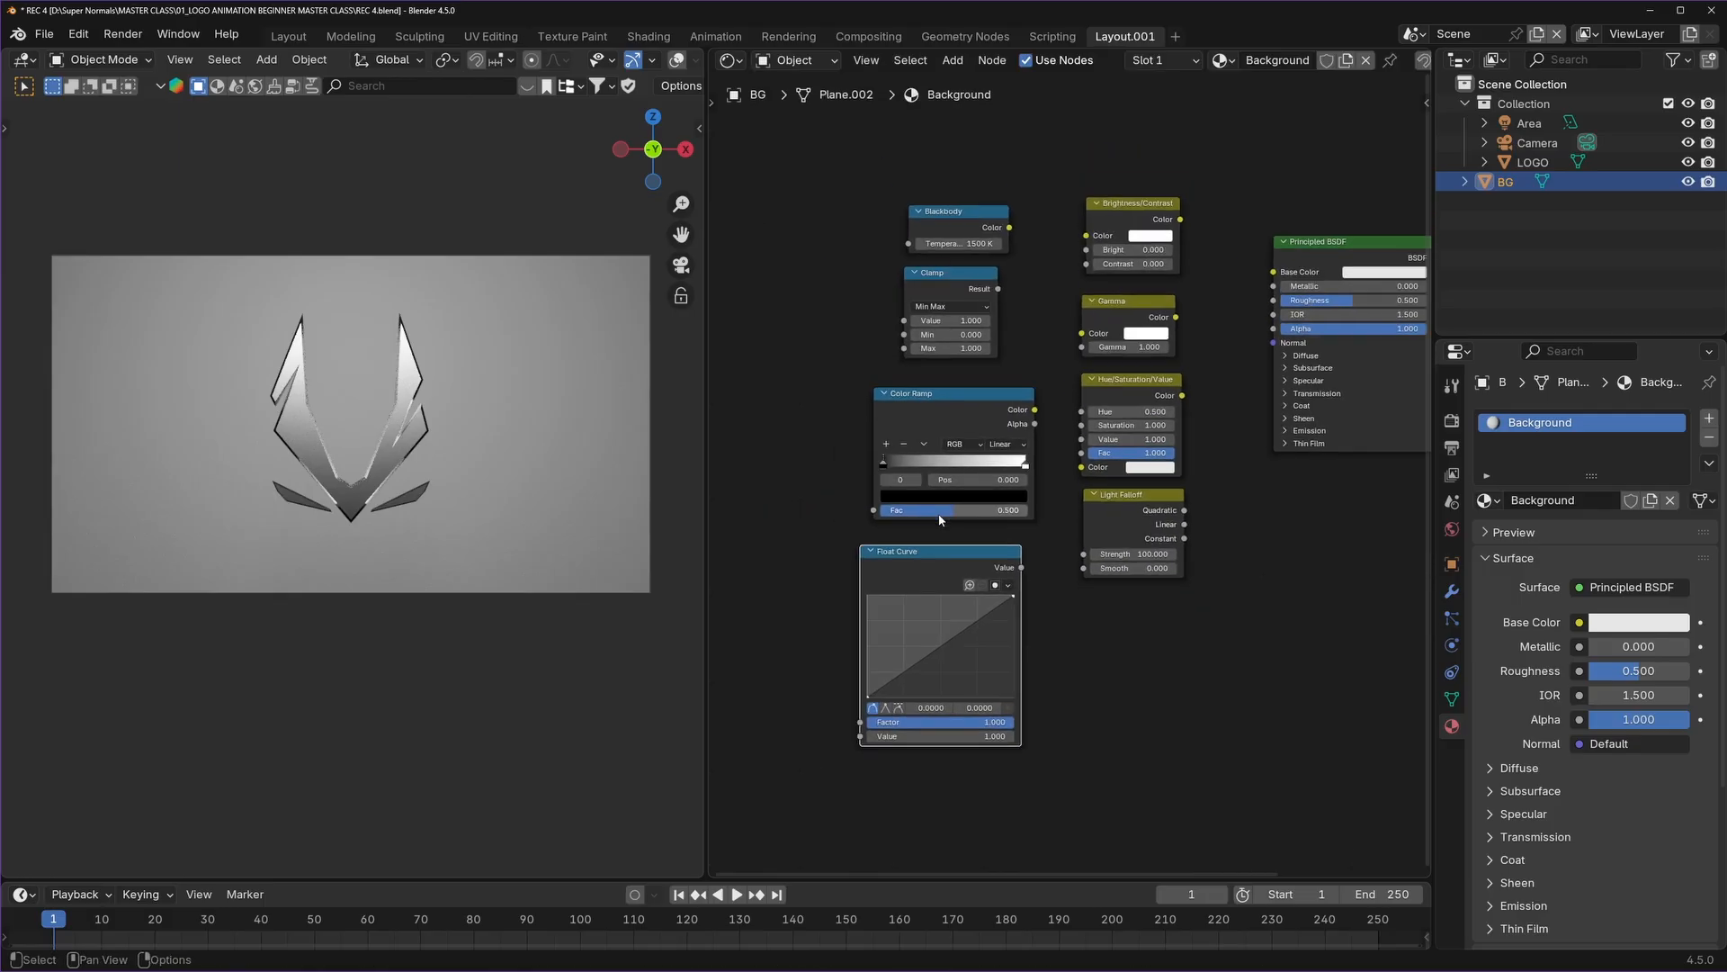
{"action": "middle_click_drag", "start_coordinate": [936, 517], "coordinate": [954, 533]}
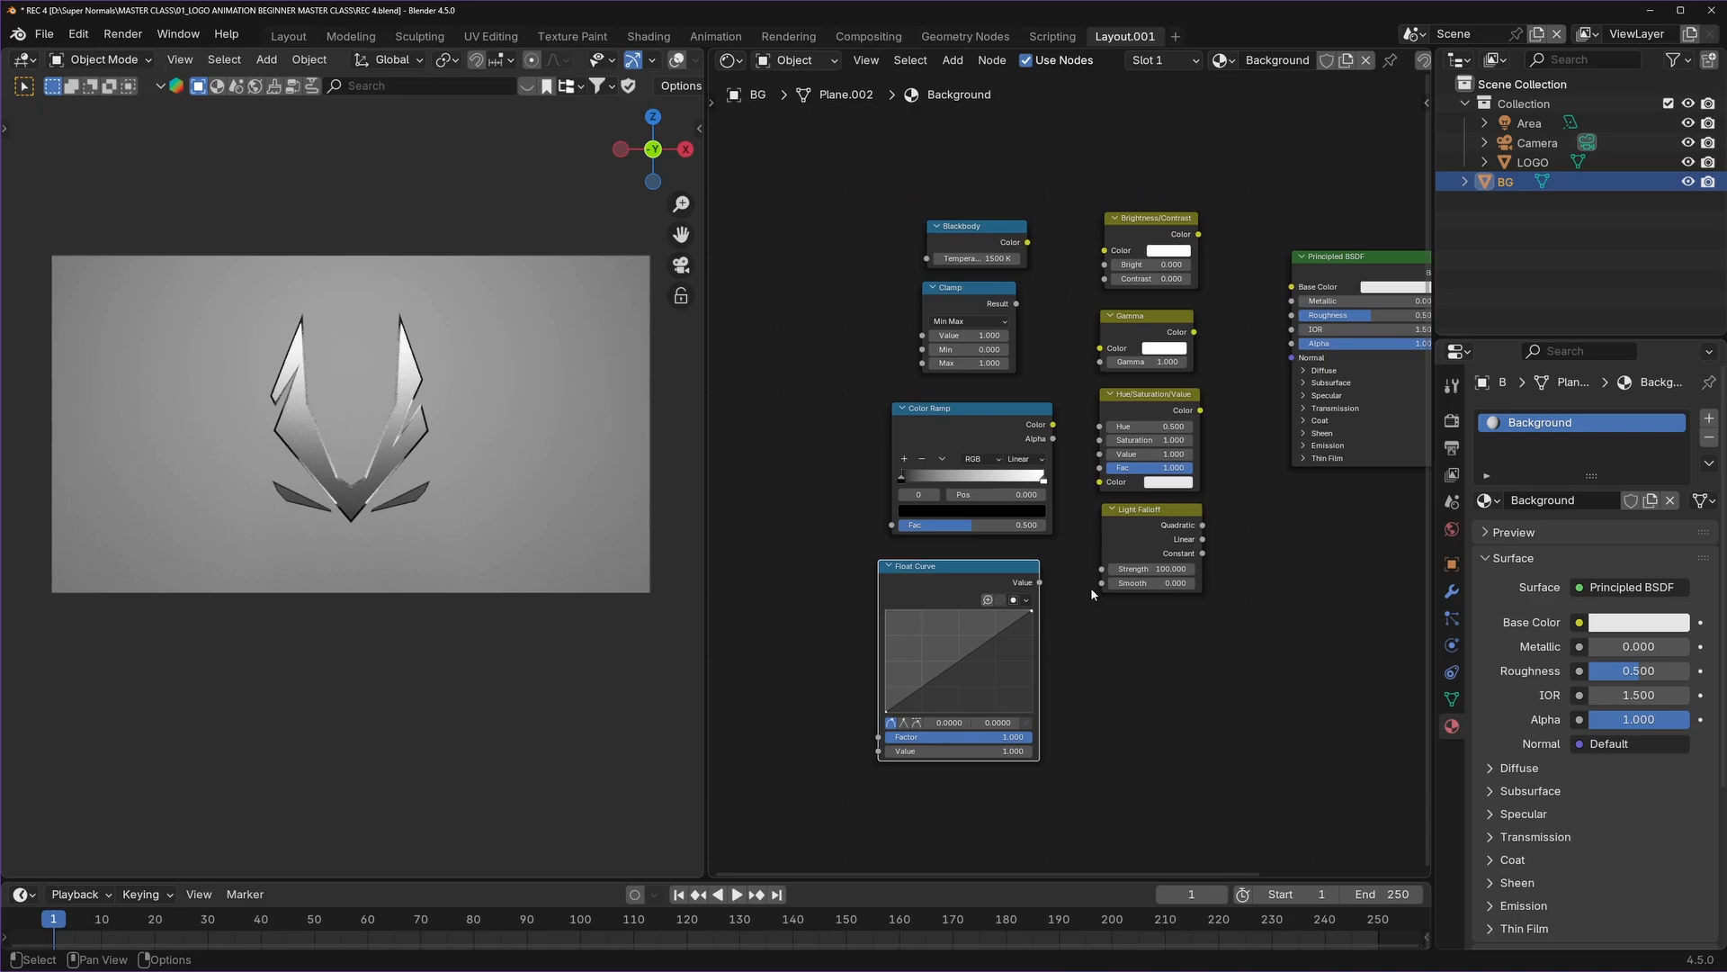
Add a Brick Texture node before the converter nodes and a Checker Texture node below it.
{"action": "key", "text": "shift+a"}
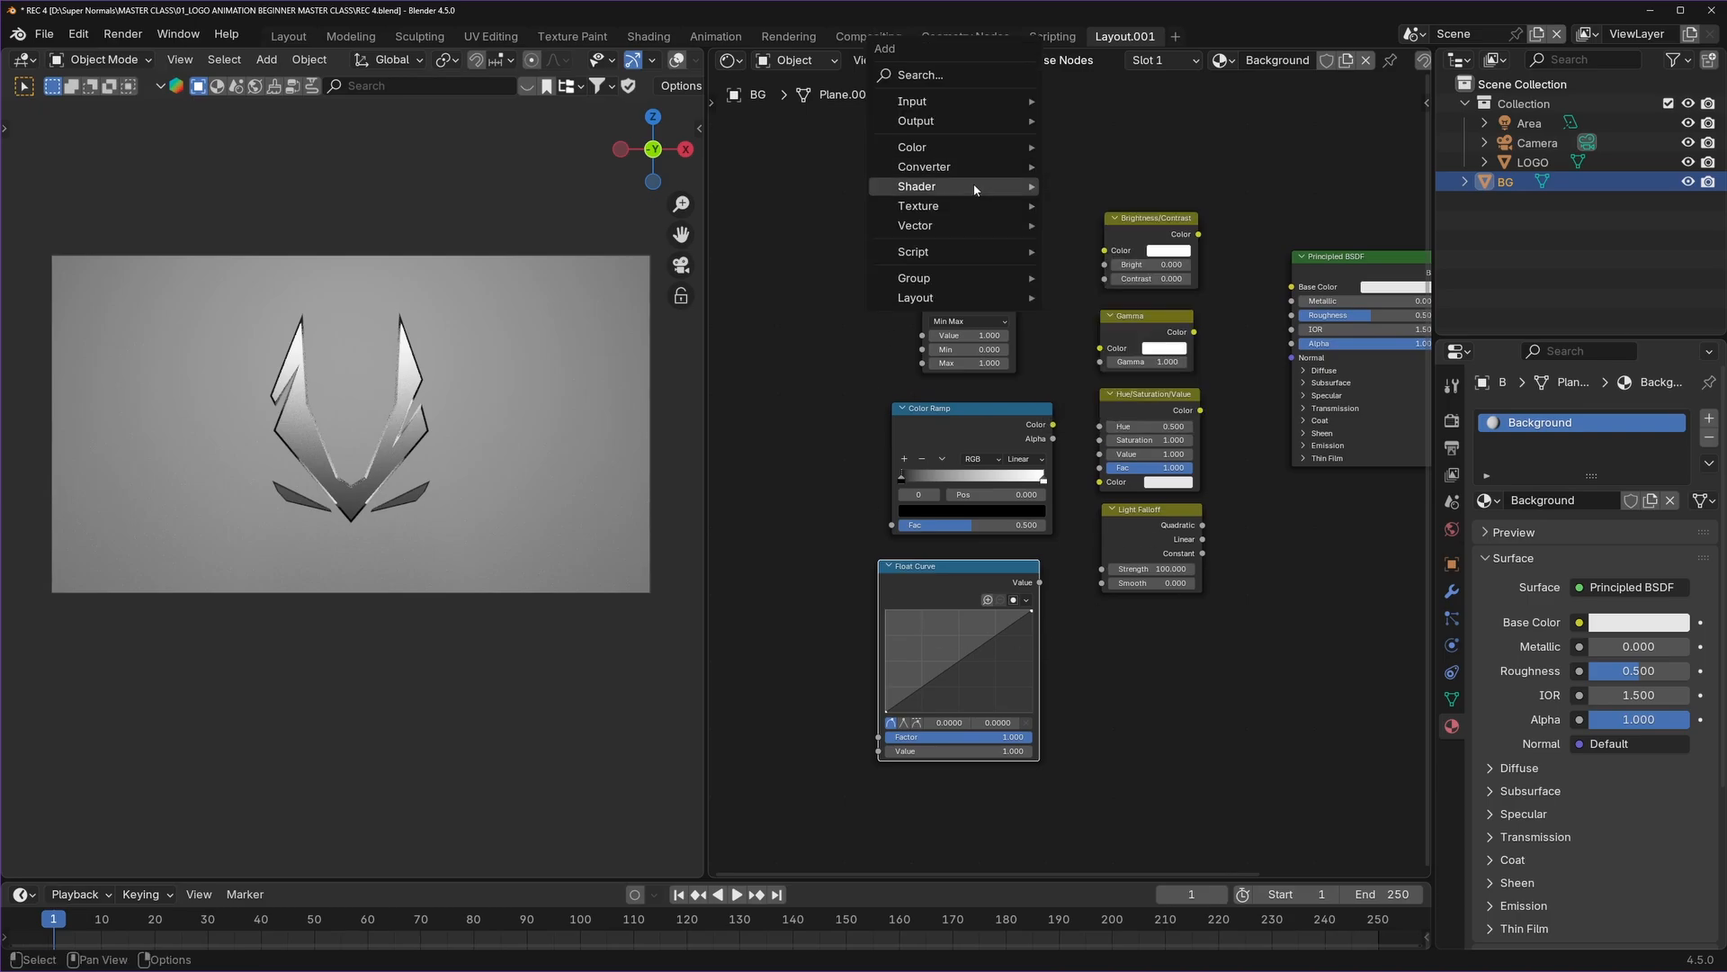
{"action": "mouse_move", "coordinate": [971, 190]}
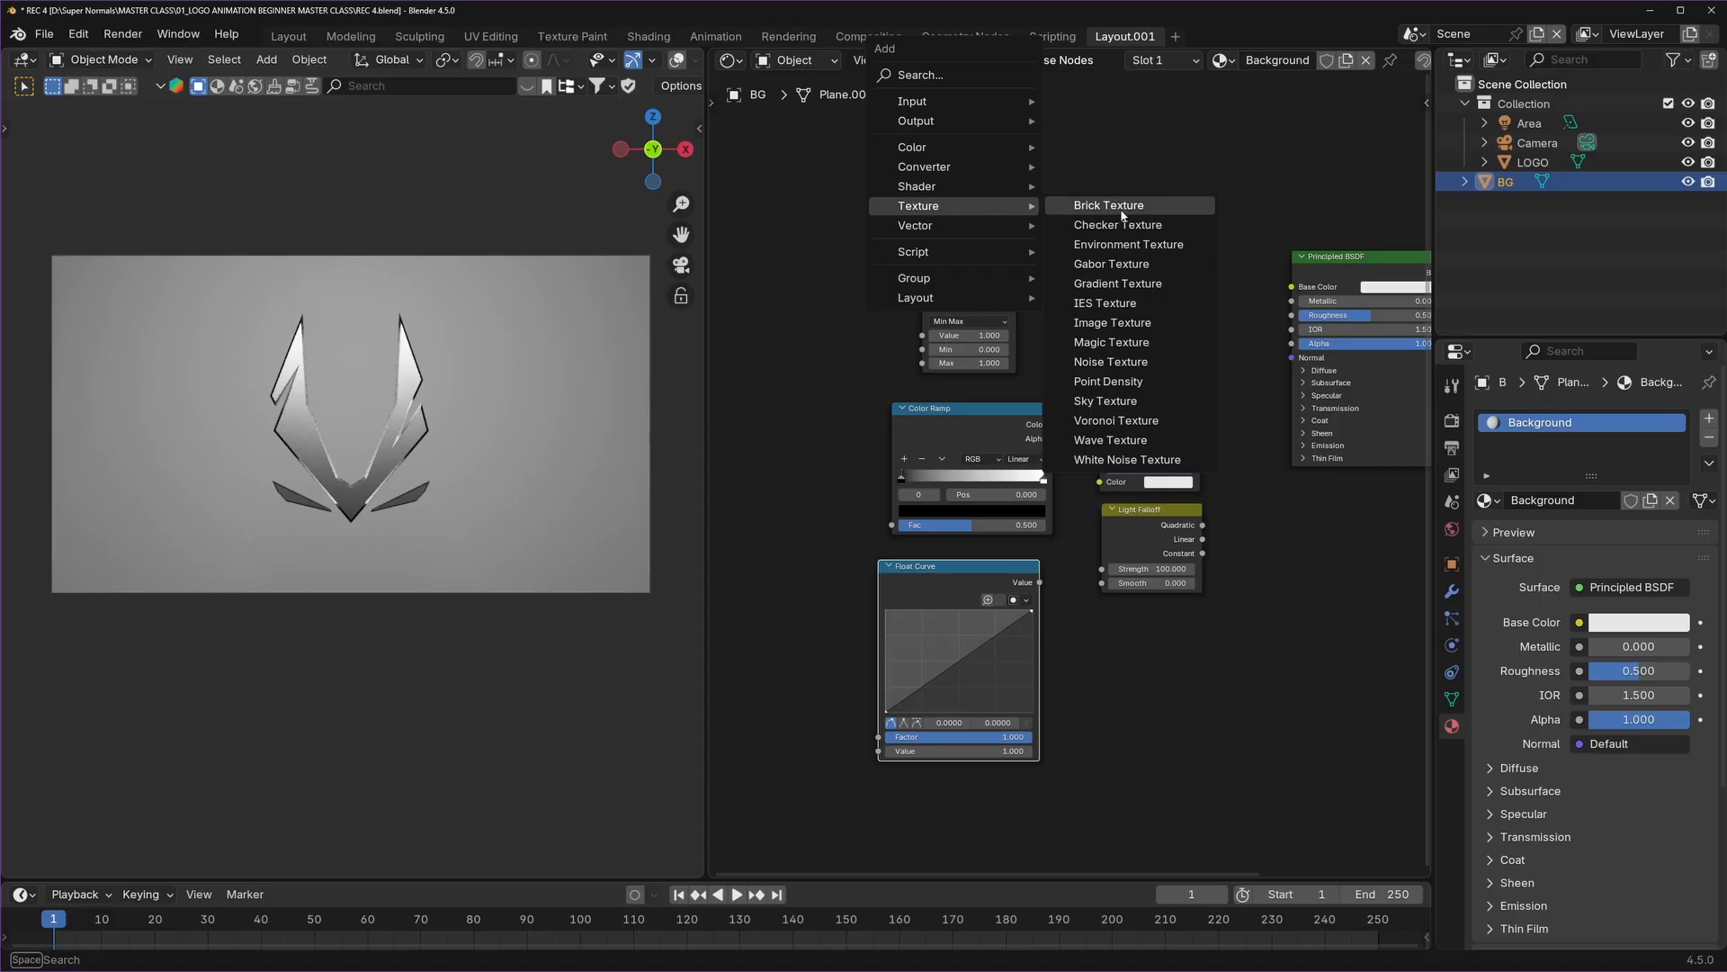
{"action": "left_click", "coordinate": [1147, 209]}
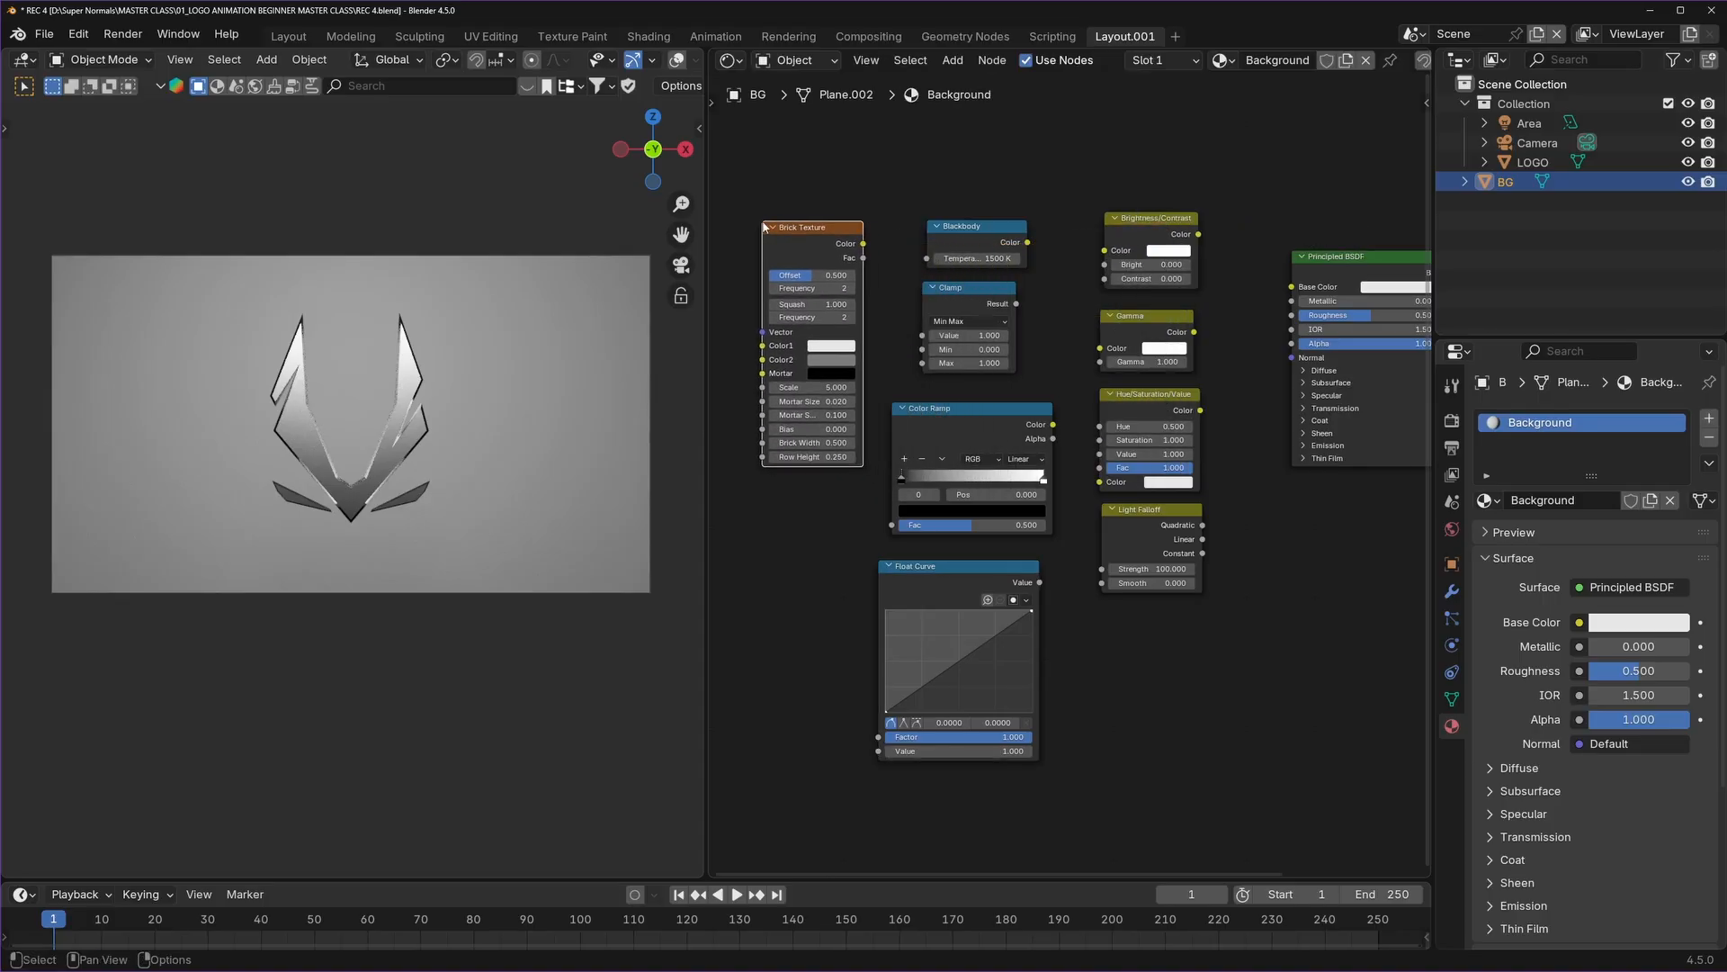
{"action": "left_click", "coordinate": [806, 190]}
{"action": "key", "text": "shift+a"}
{"action": "mouse_move", "coordinate": [806, 202]}
{"action": "left_click", "coordinate": [945, 221]}
{"action": "left_click", "coordinate": [807, 459]}
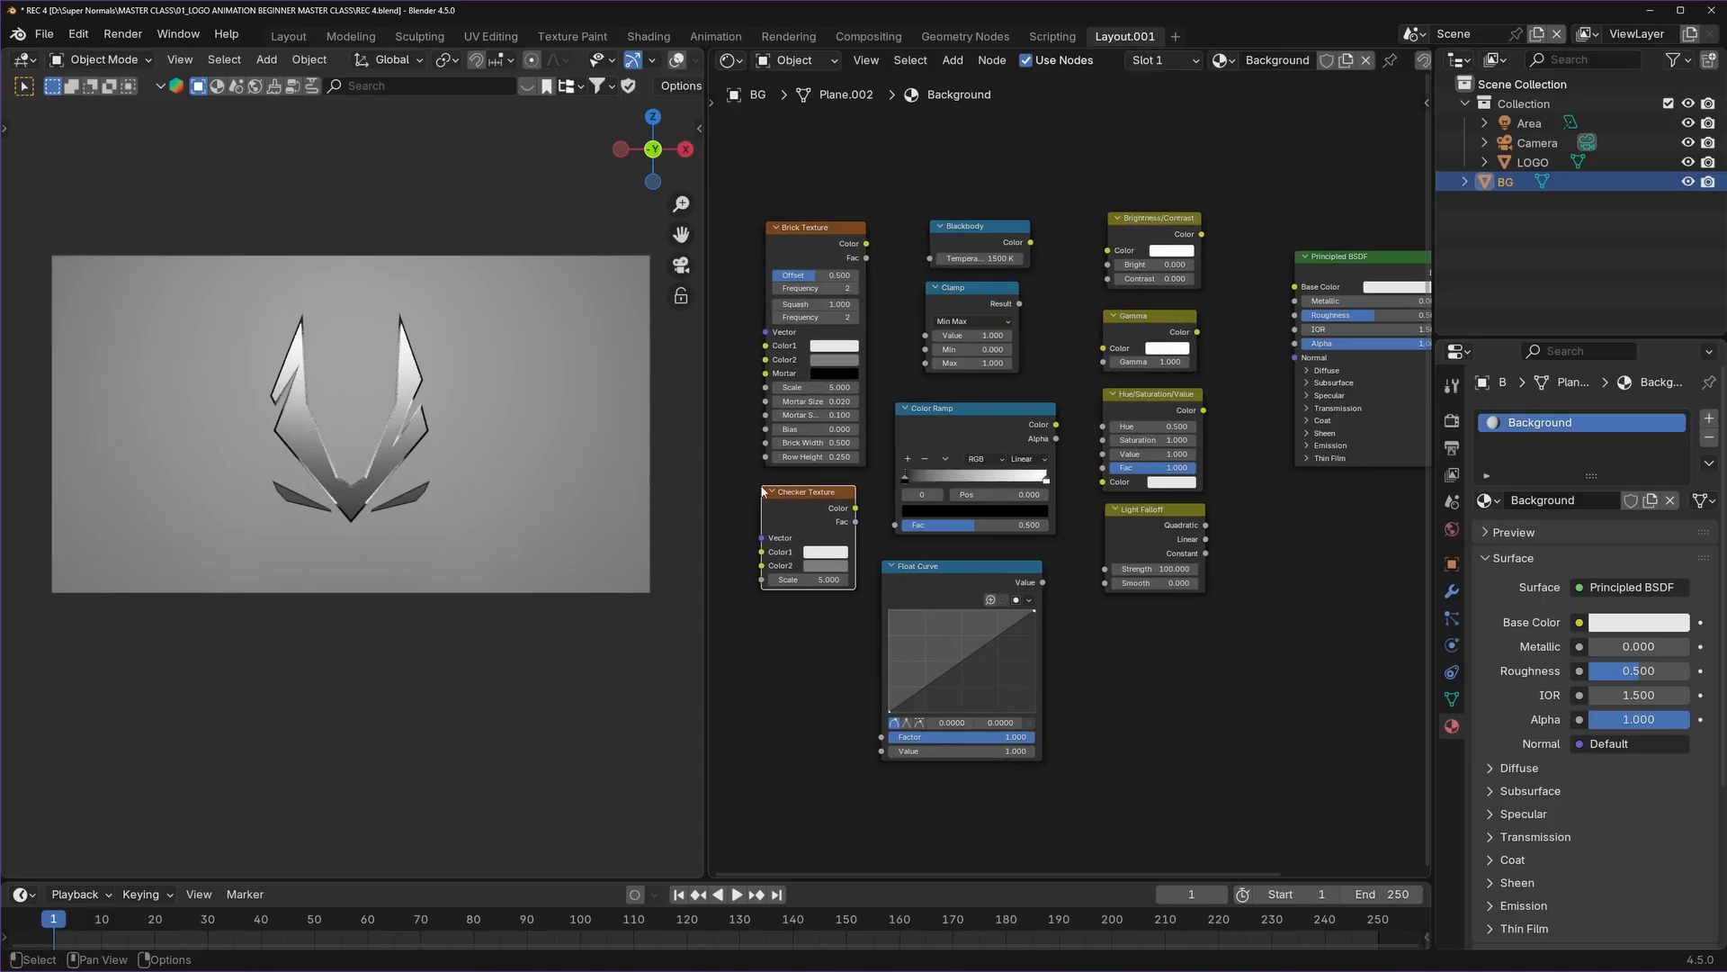
Add Environment Texture and Image Texture nodes below the Checker Texture and align them in the column.
{"action": "key", "text": "shift+a"}
{"action": "mouse_move", "coordinate": [862, 294]}
{"action": "left_click", "coordinate": [908, 332]}
{"action": "left_click", "coordinate": [694, 640]}
{"action": "key", "text": "shift+a"}
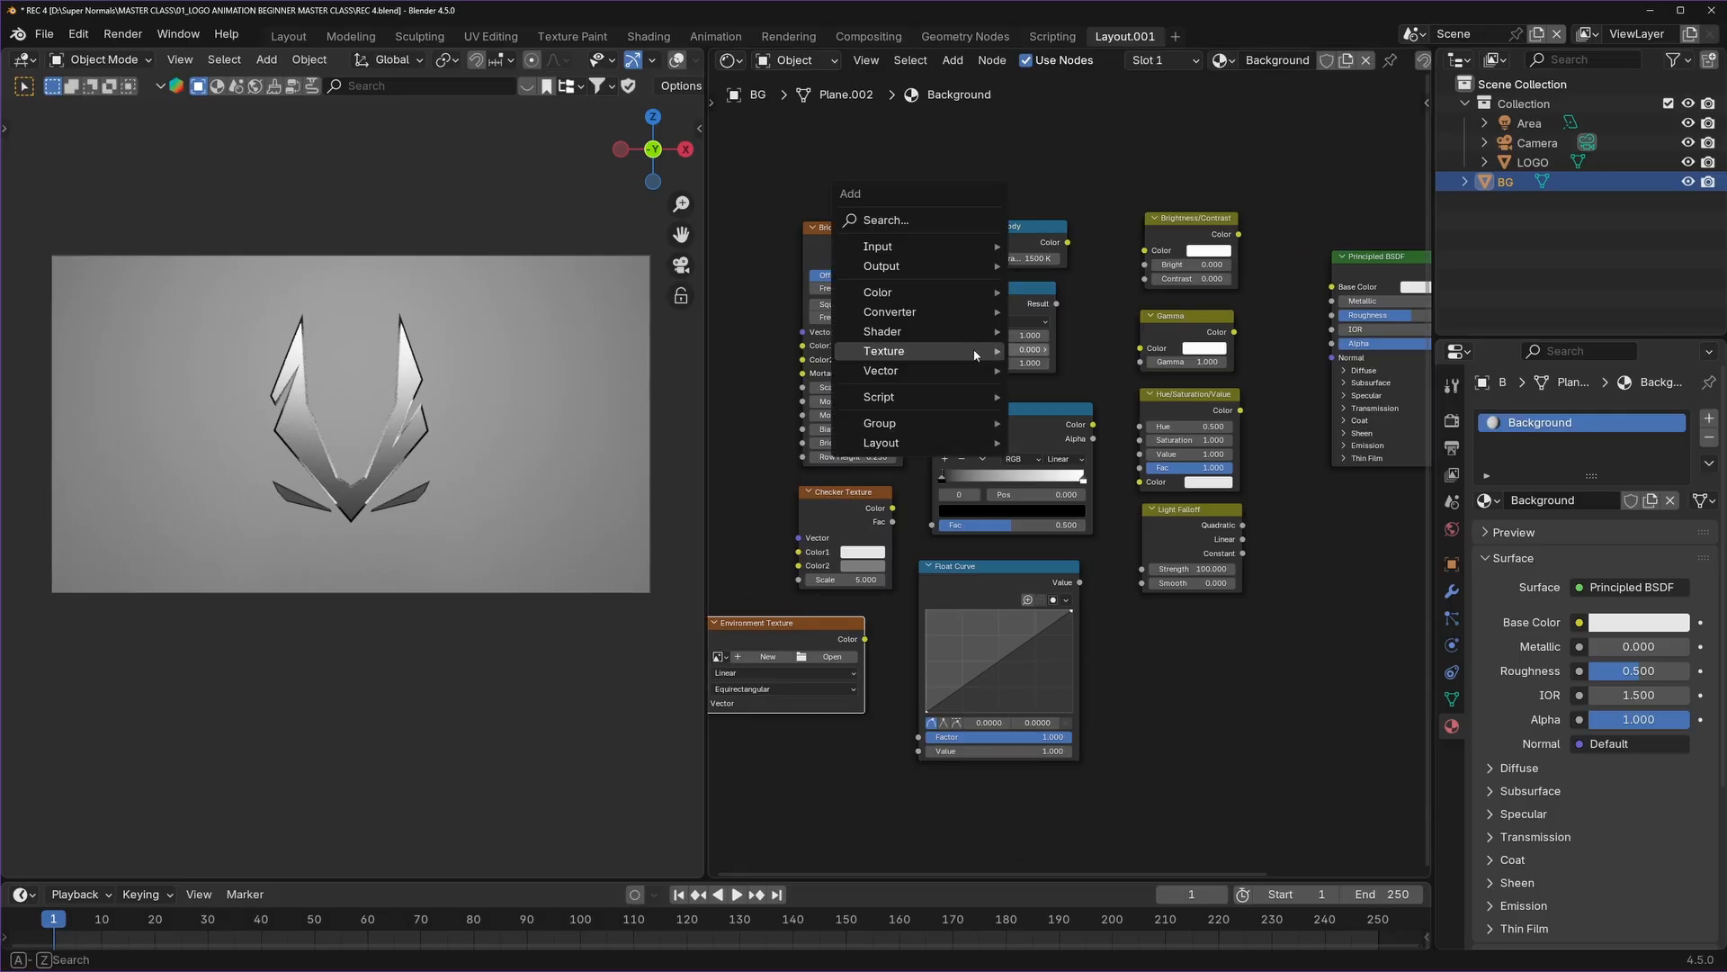
{"action": "mouse_move", "coordinate": [976, 351]}
{"action": "left_click", "coordinate": [1061, 457]}
{"action": "left_click", "coordinate": [806, 762]}
{"action": "left_click_drag", "start_coordinate": [846, 632], "coordinate": [869, 633]}
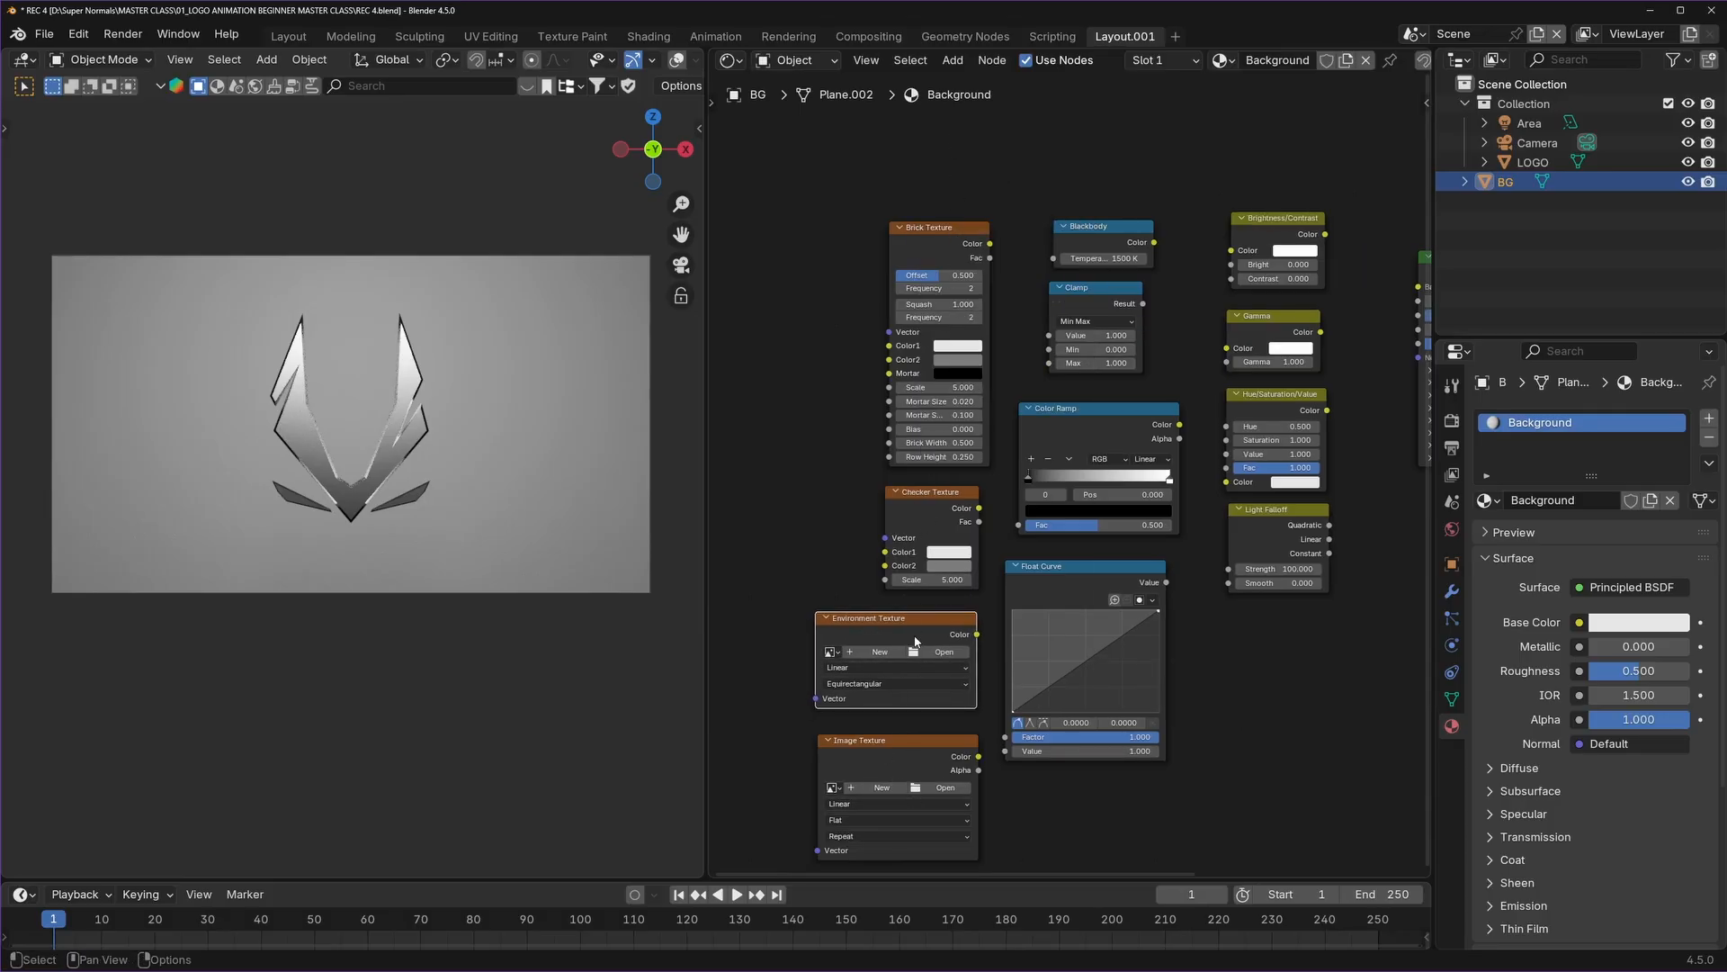
Add Bump, Displacement, Mapping and Vector Curves nodes in a column before the texture nodes.
{"action": "scroll", "coordinate": [972, 424], "scroll_direction": "down", "scroll_amount": 2}
{"action": "key", "text": "shift+a"}
{"action": "mouse_move", "coordinate": [964, 405]}
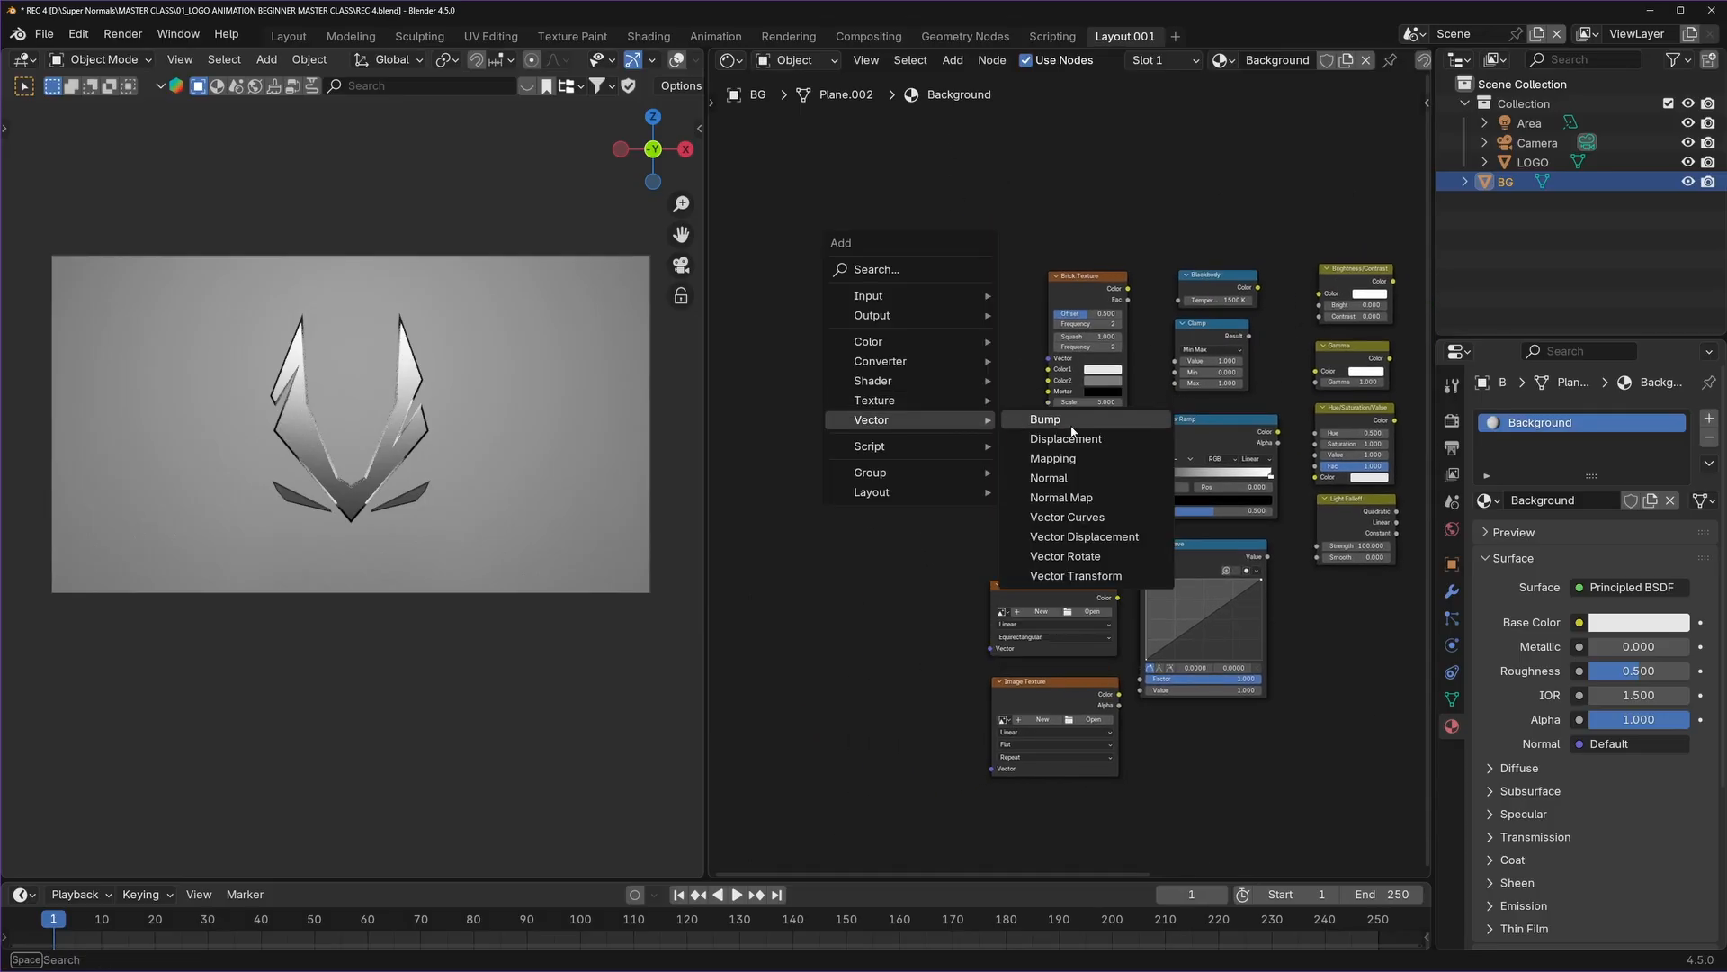
{"action": "left_click", "coordinate": [1062, 419]}
{"action": "left_click", "coordinate": [886, 279]}
{"action": "key", "text": "shift+a"}
{"action": "mouse_move", "coordinate": [913, 228]}
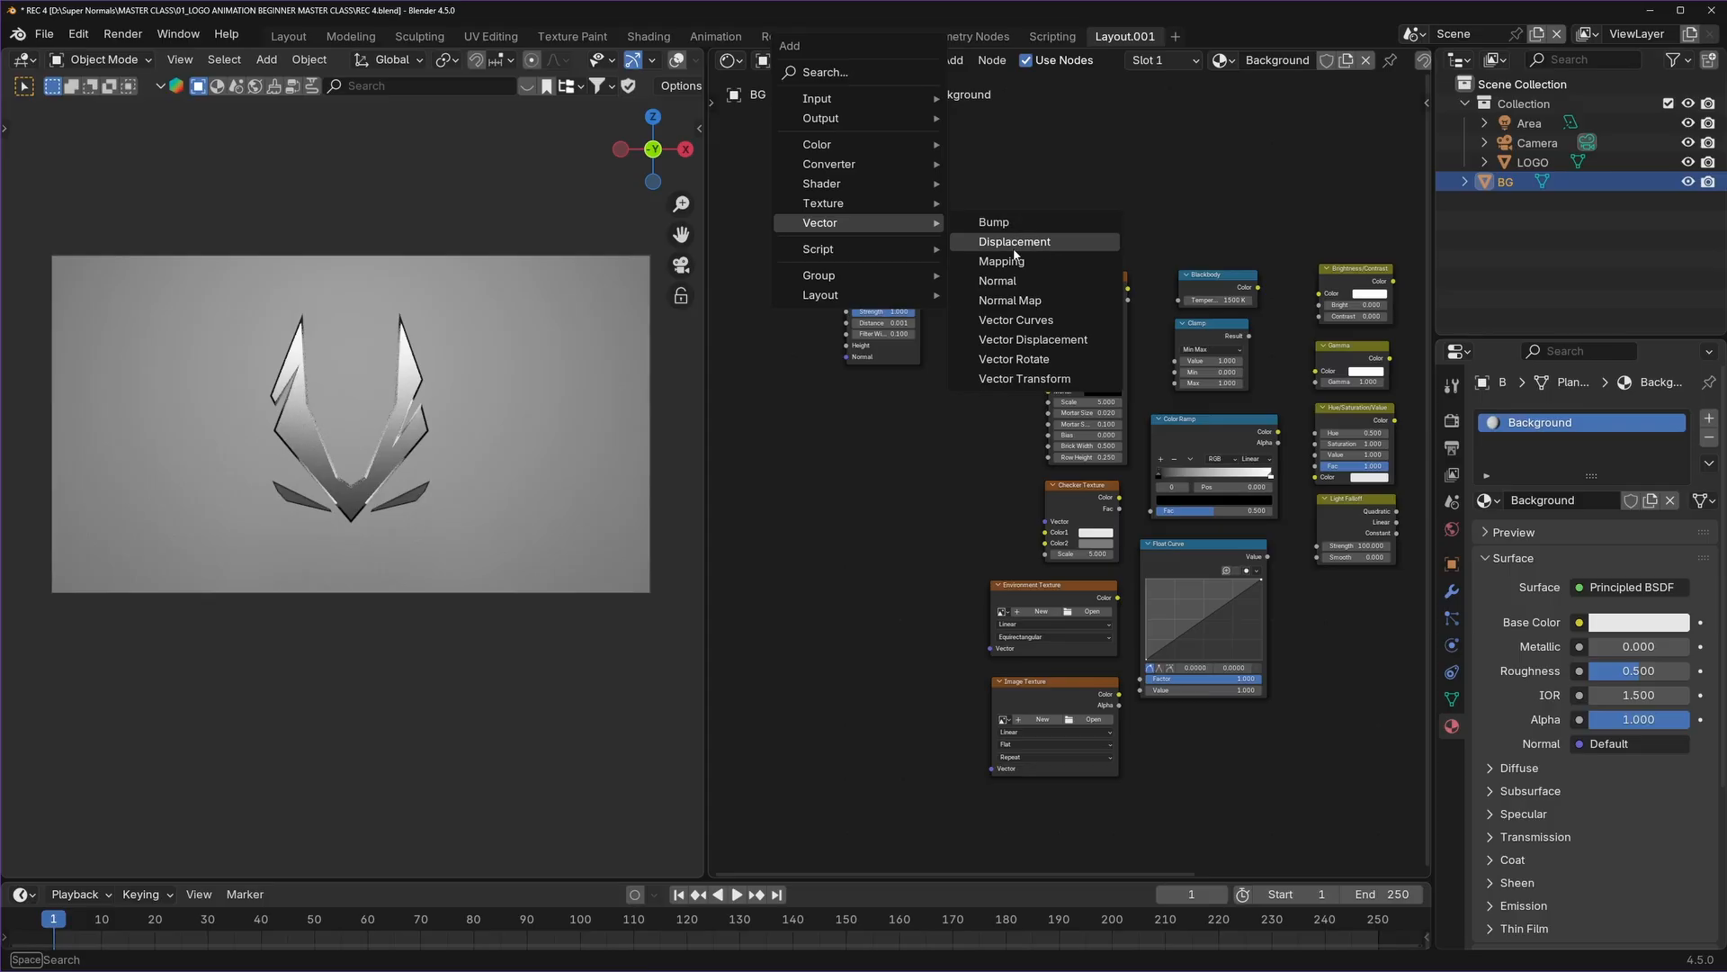
{"action": "left_click", "coordinate": [999, 242]}
{"action": "left_click", "coordinate": [884, 396]}
{"action": "key", "text": "shift+a"}
{"action": "mouse_move", "coordinate": [936, 274]}
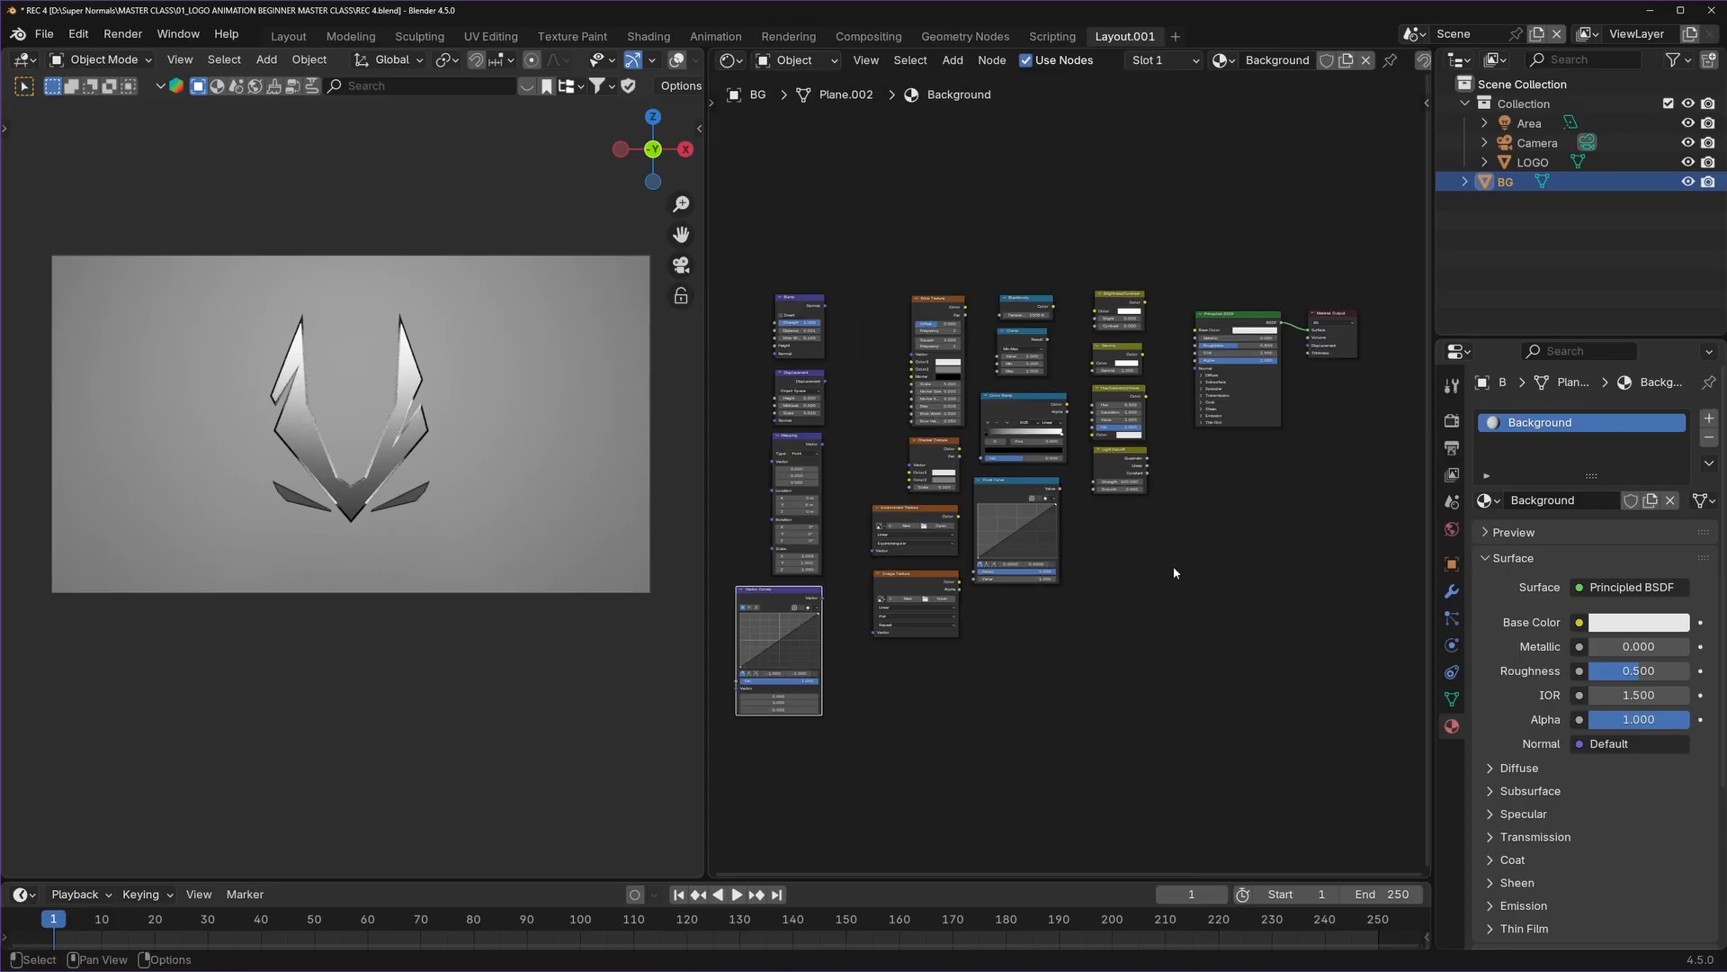
Delete all the color, converter, texture and vector nodes, keeping only the Principled BSDF and Material Output.
{"action": "left_click", "coordinate": [1173, 567]}
{"action": "key", "text": "Home"}
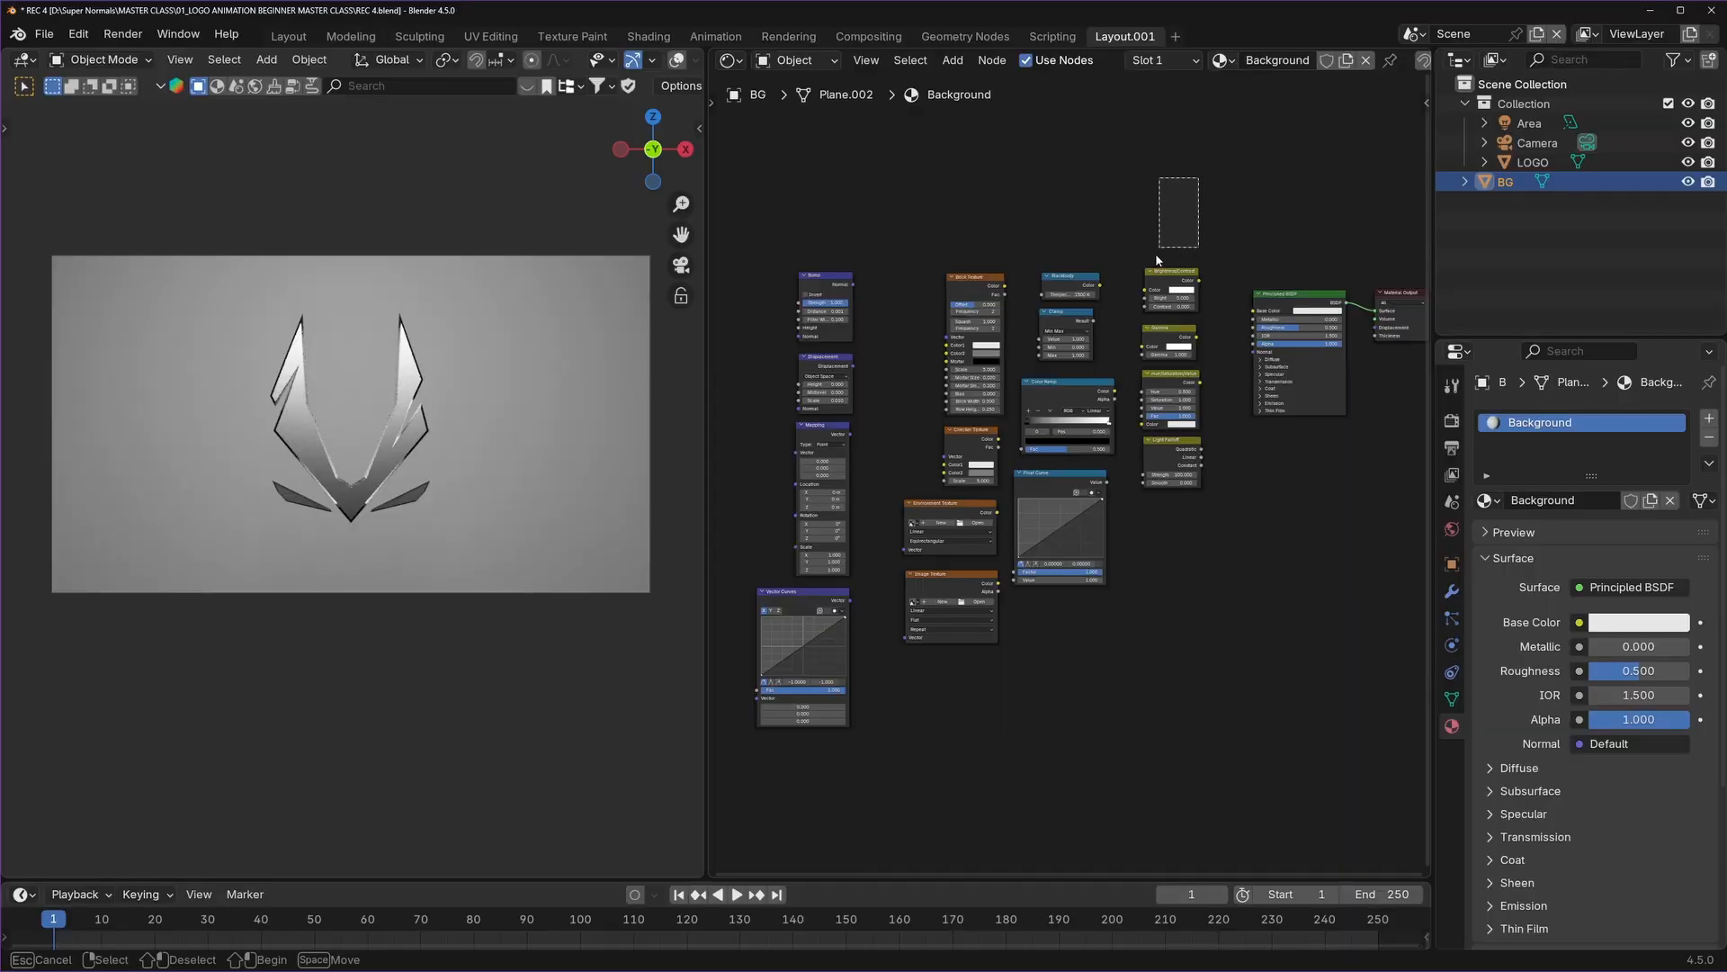
{"action": "left_click_drag", "start_coordinate": [1199, 177], "coordinate": [756, 779]}
{"action": "key", "text": "x"}
{"action": "key", "text": "Home"}
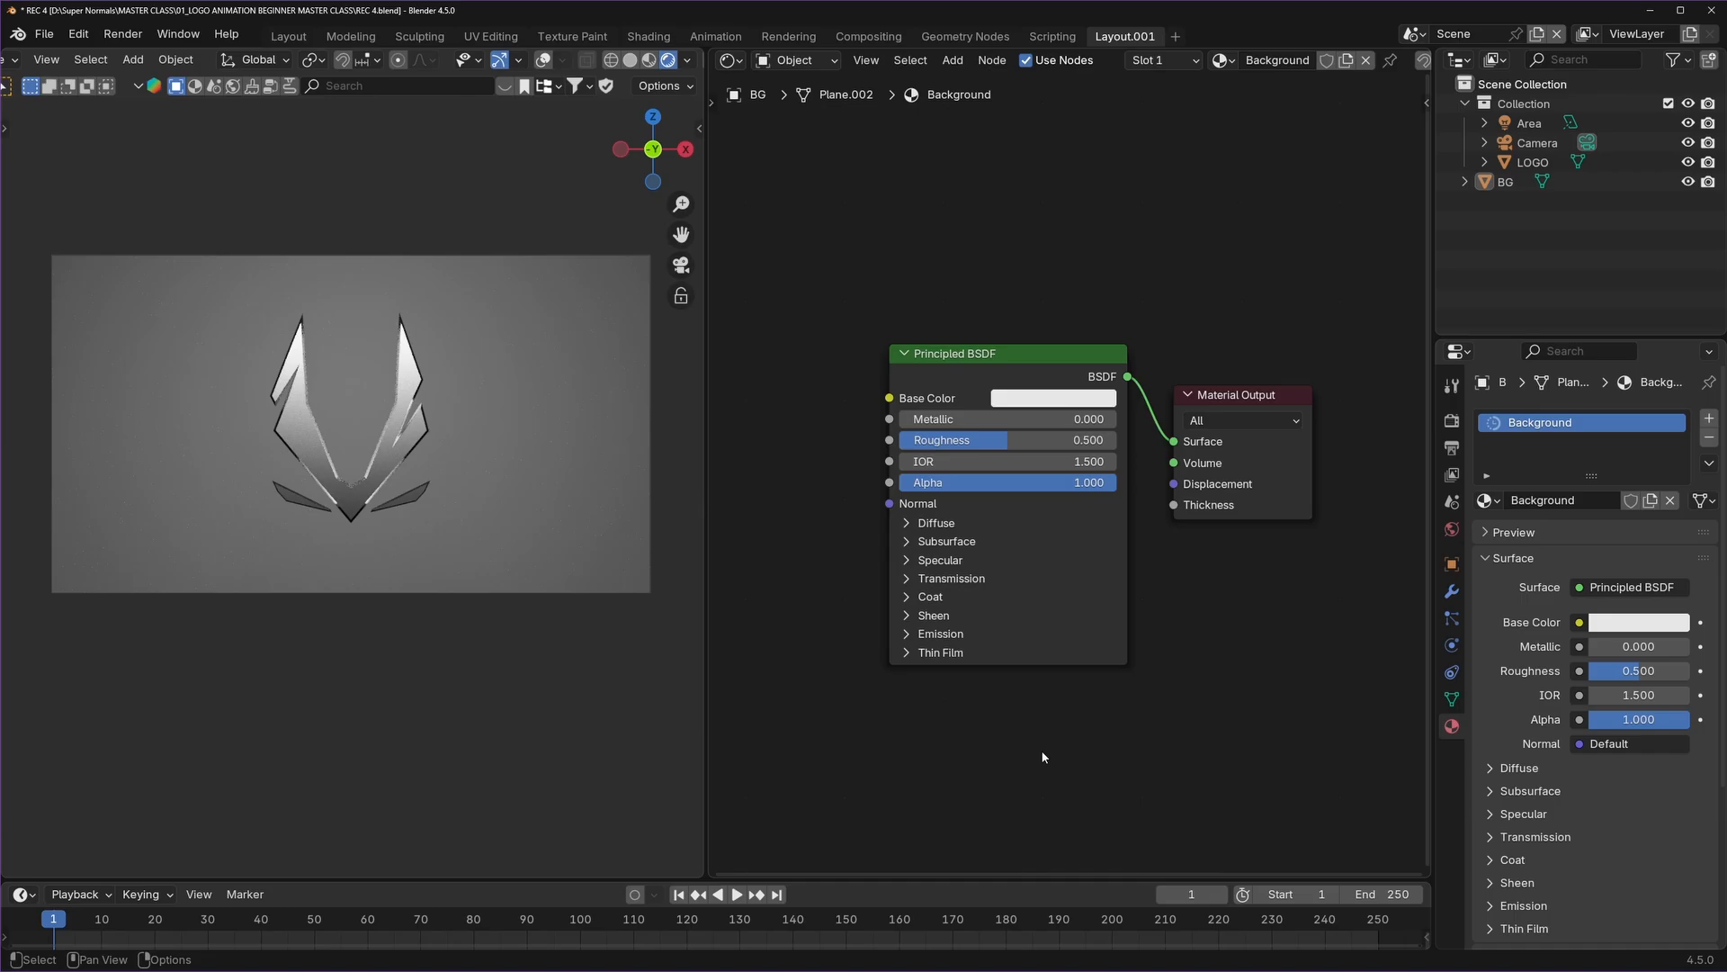
Add a Noise Texture node before the Principled BSDF in the Background material.
{"action": "middle_click_drag", "start_coordinate": [793, 548], "coordinate": [1014, 560]}
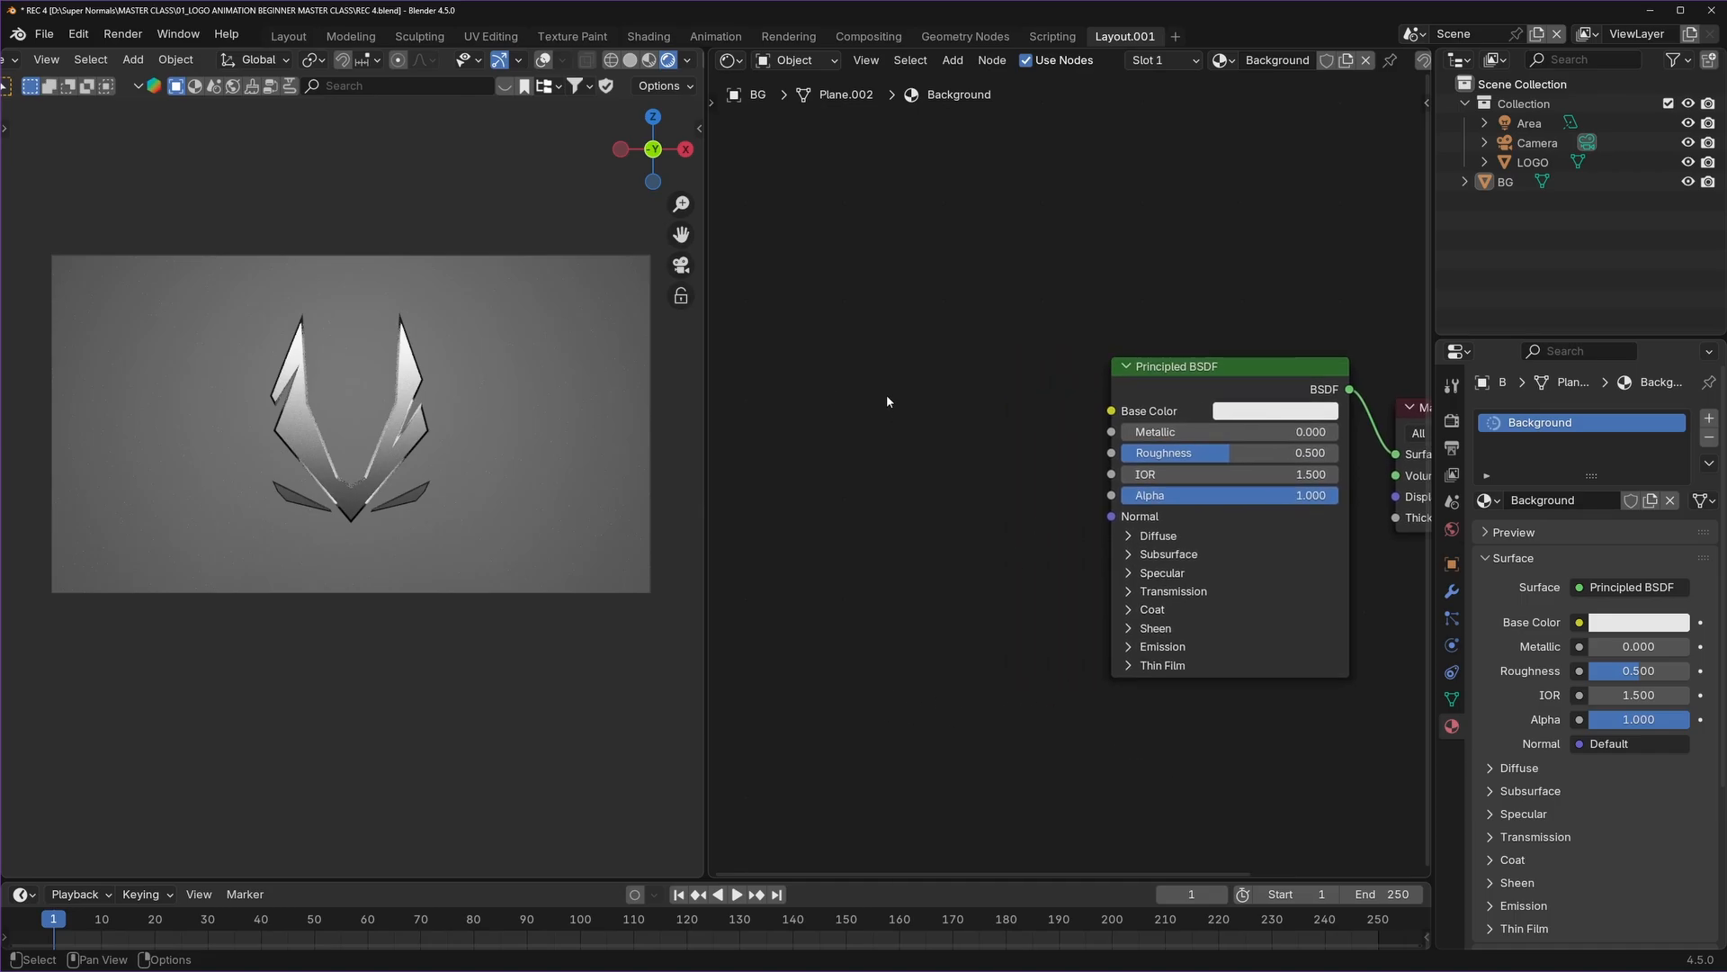
{"action": "key", "text": "shift+a"}
{"action": "mouse_move", "coordinate": [823, 513]}
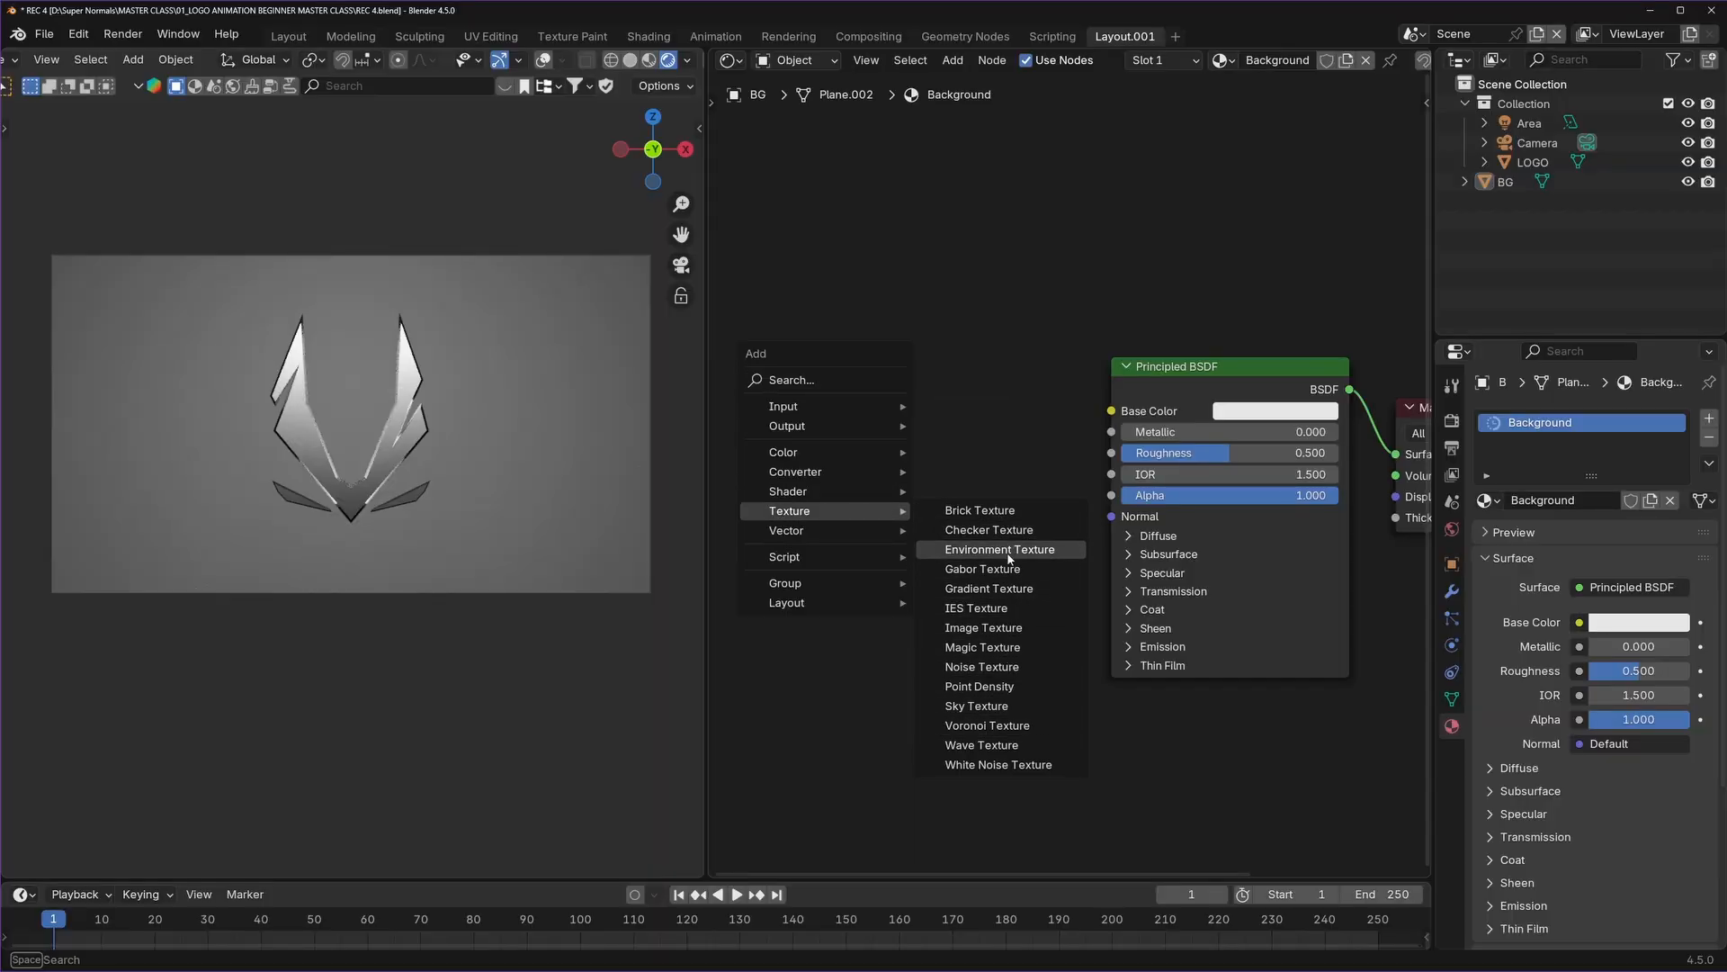
{"action": "left_click", "coordinate": [995, 668]}
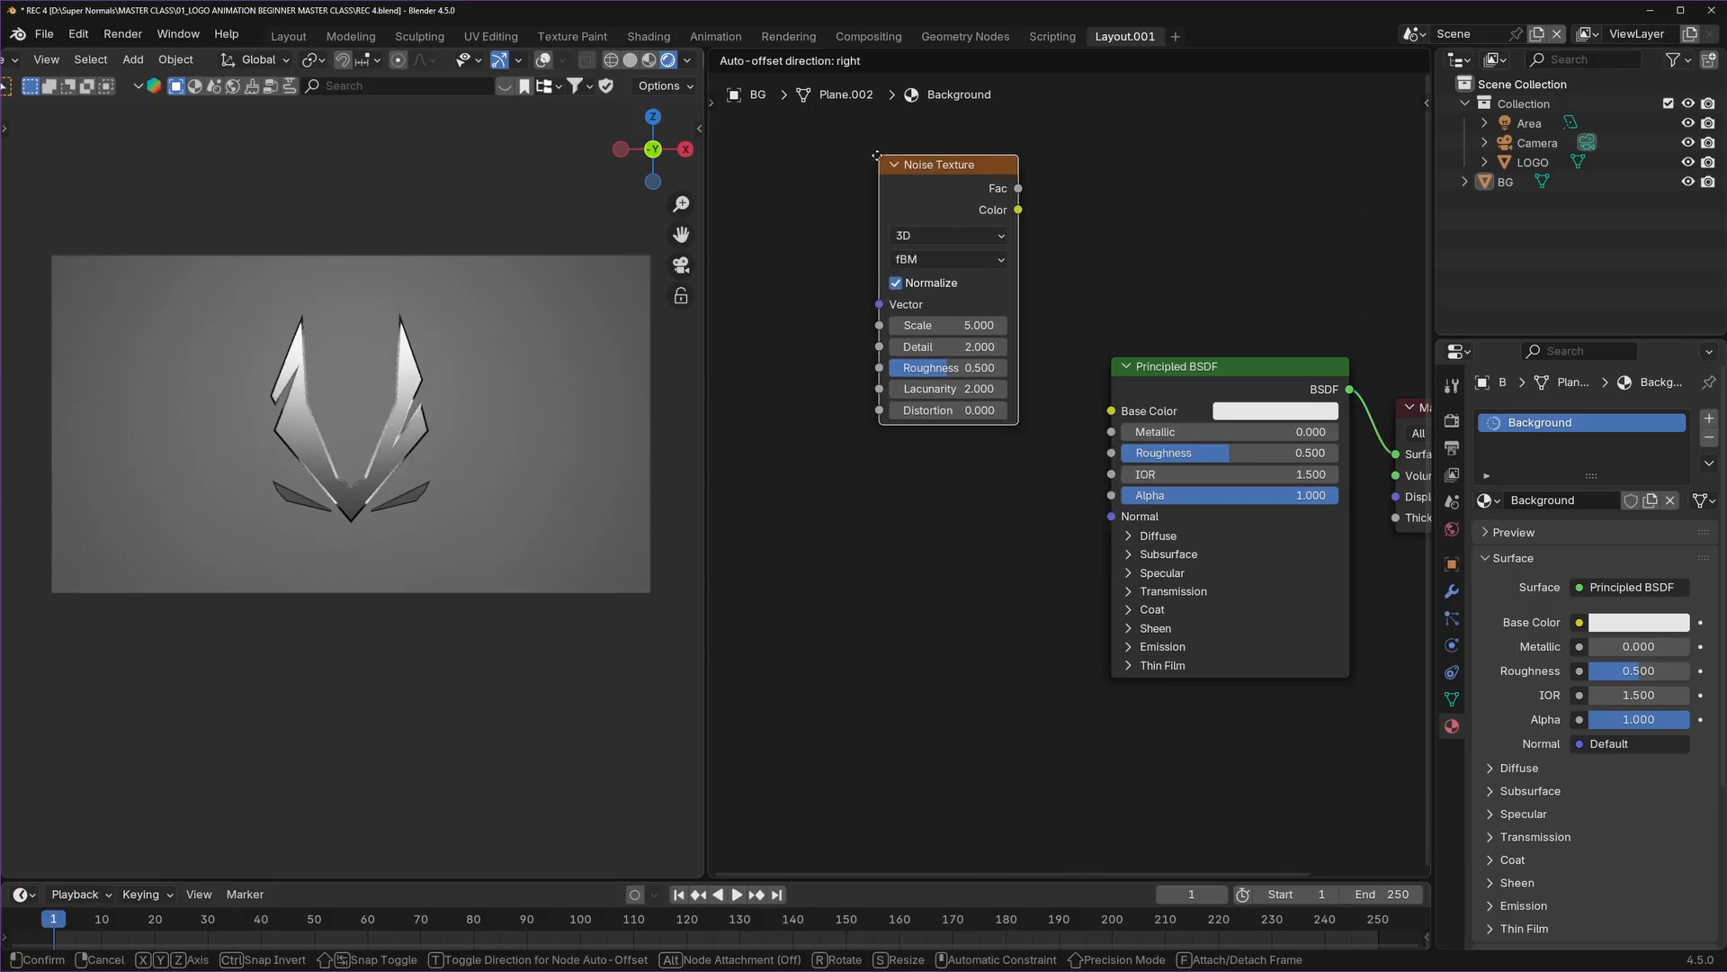
{"action": "left_click", "coordinate": [838, 369]}
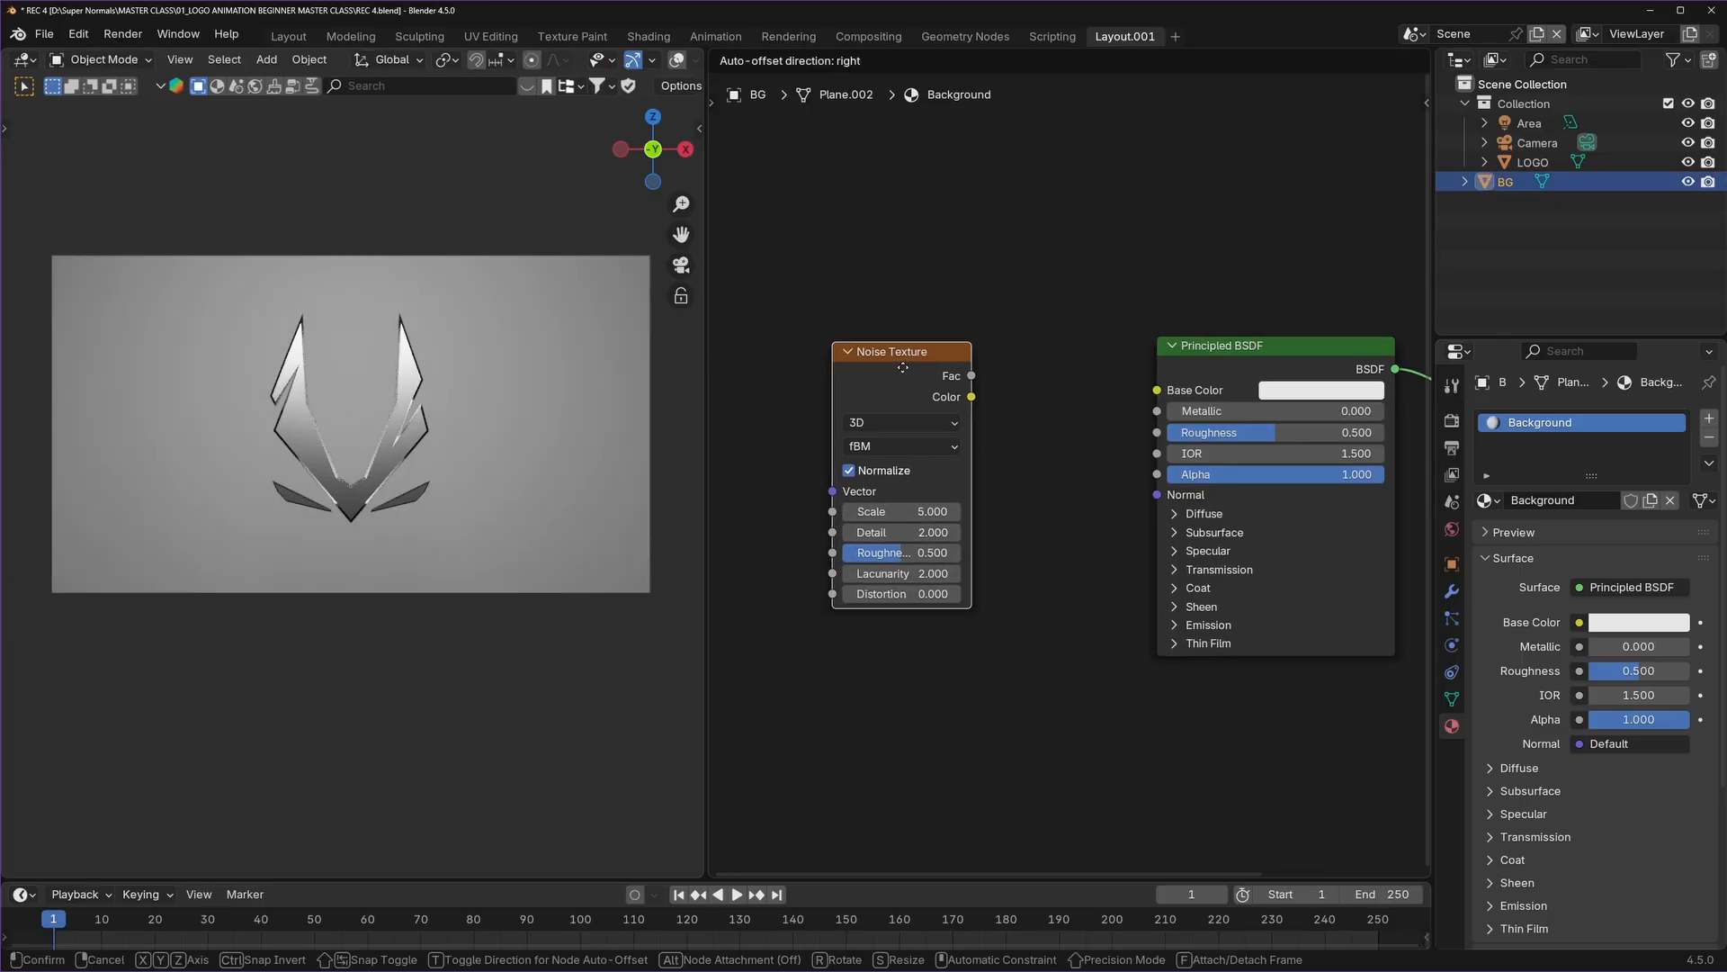
Place the Noise Texture node before the Principled BSDF and connect its Fac output to Base Color.
{"action": "left_click", "coordinate": [1003, 354]}
{"action": "left_click", "coordinate": [1003, 355]}
{"action": "scroll", "coordinate": [977, 385], "scroll_direction": "up", "scroll_amount": 2}
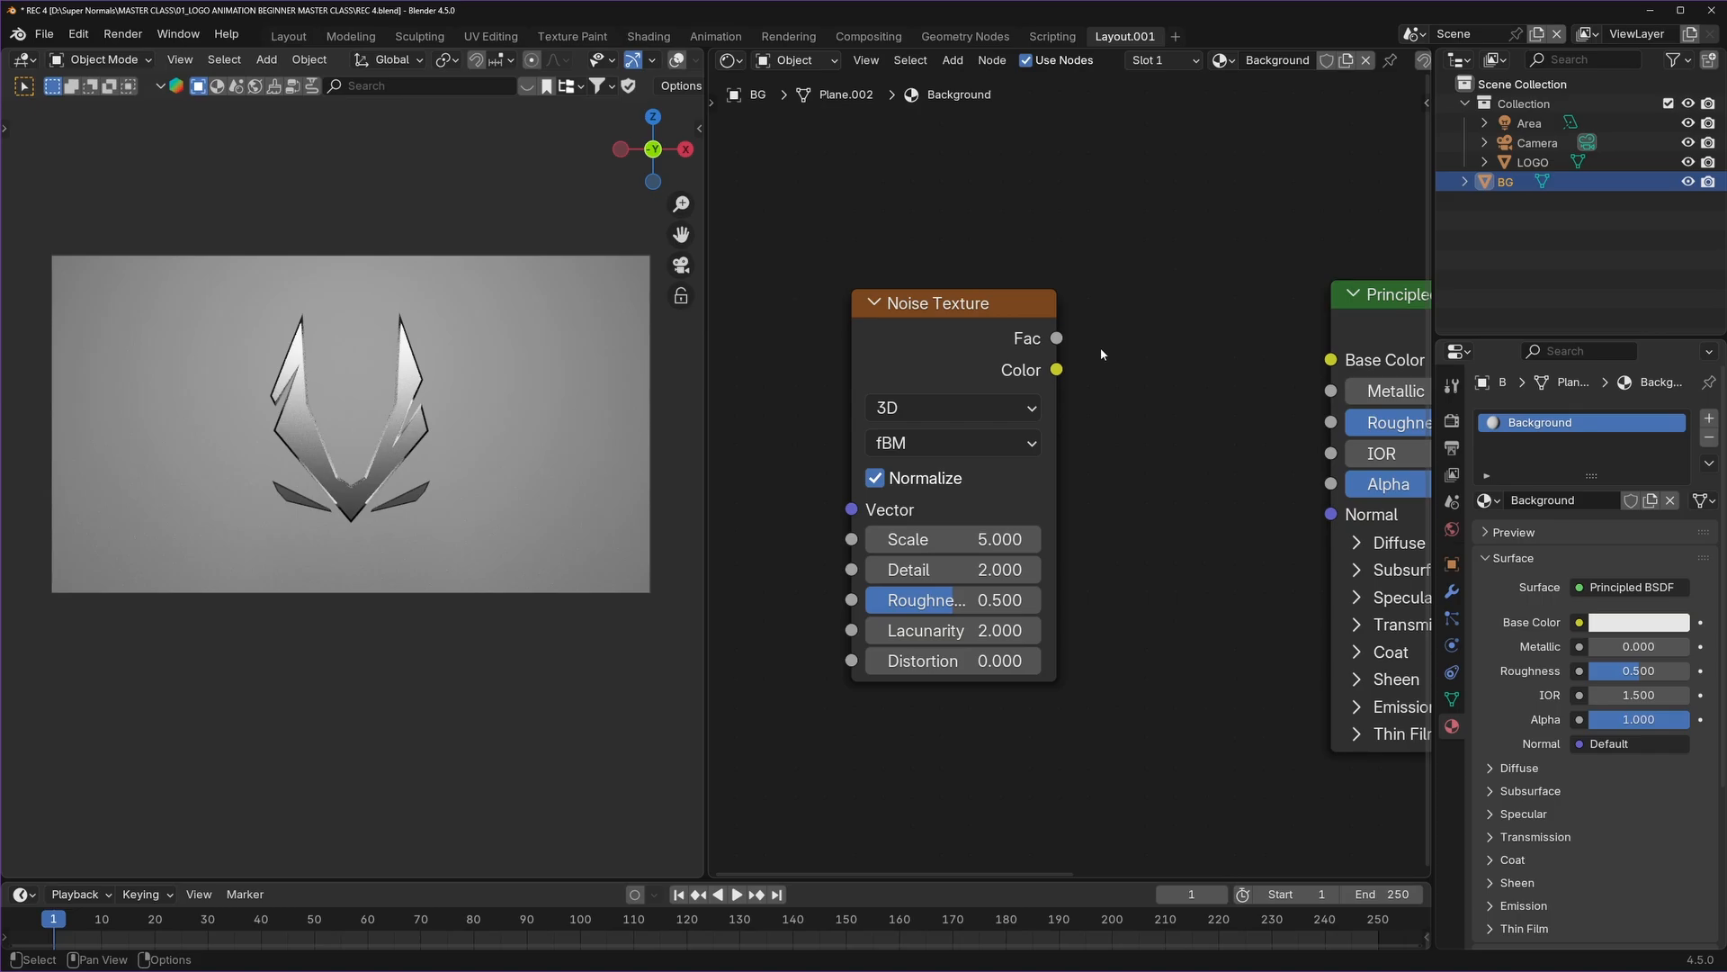
{"action": "scroll", "coordinate": [1099, 347], "scroll_direction": "down", "scroll_amount": 3}
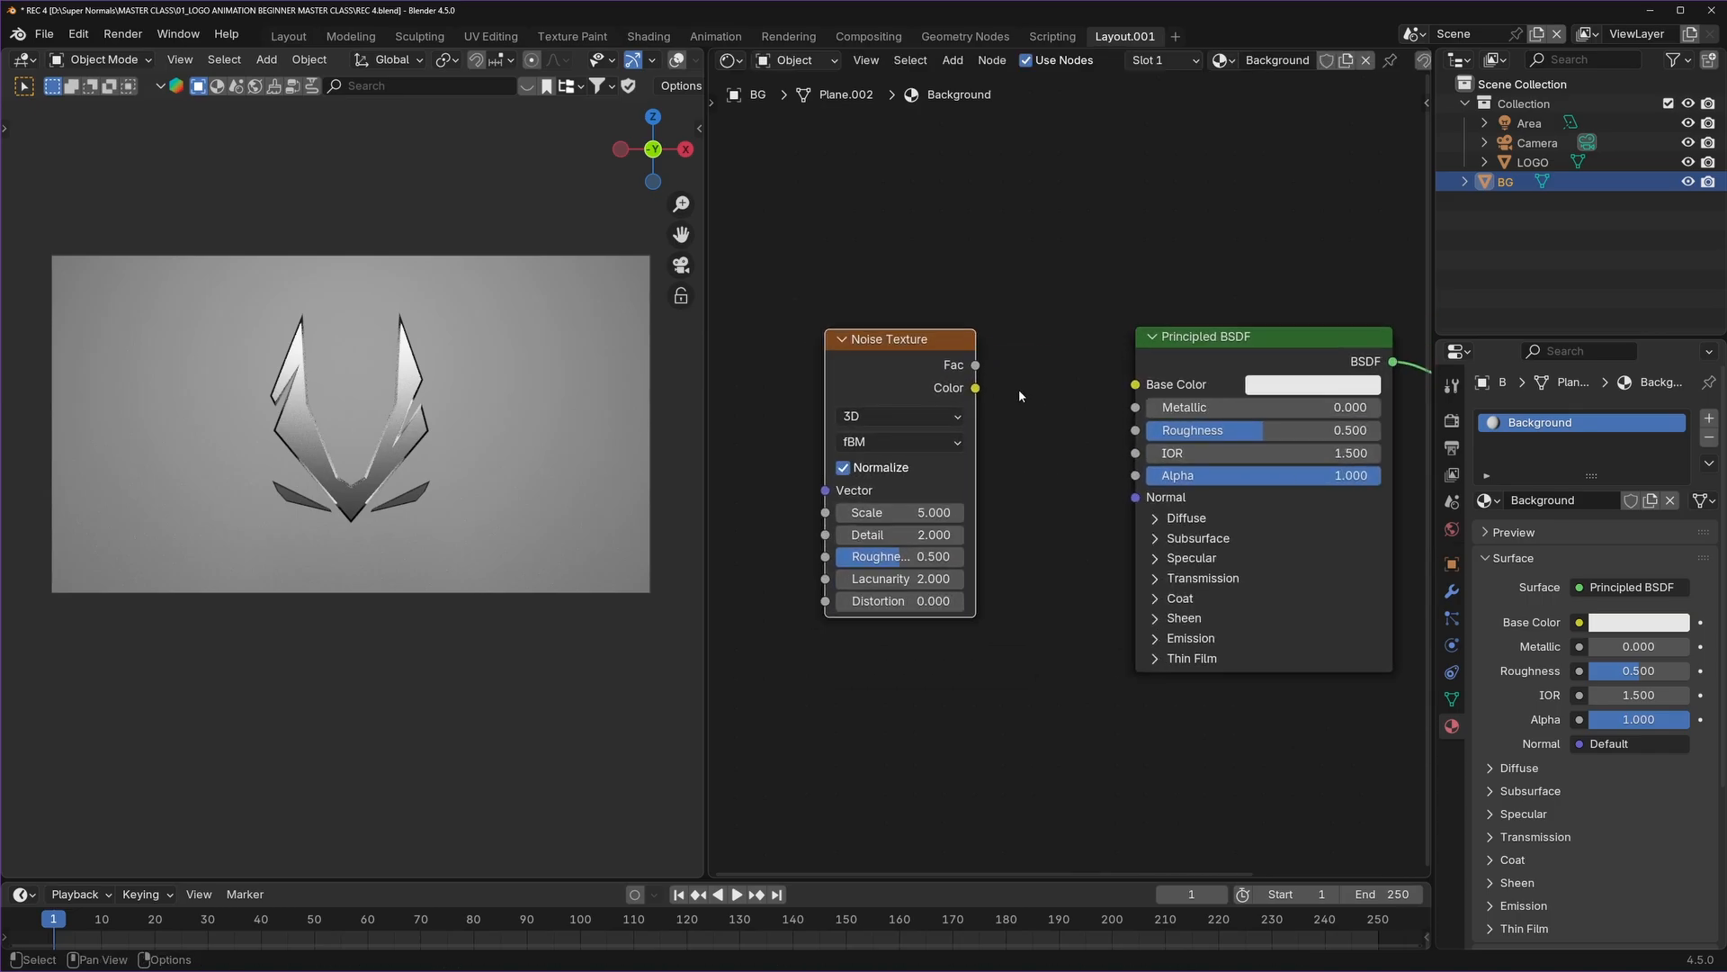
{"action": "scroll", "coordinate": [1019, 396], "scroll_direction": "up", "scroll_amount": 1}
{"action": "left_click_drag", "start_coordinate": [992, 354], "coordinate": [1165, 375]}
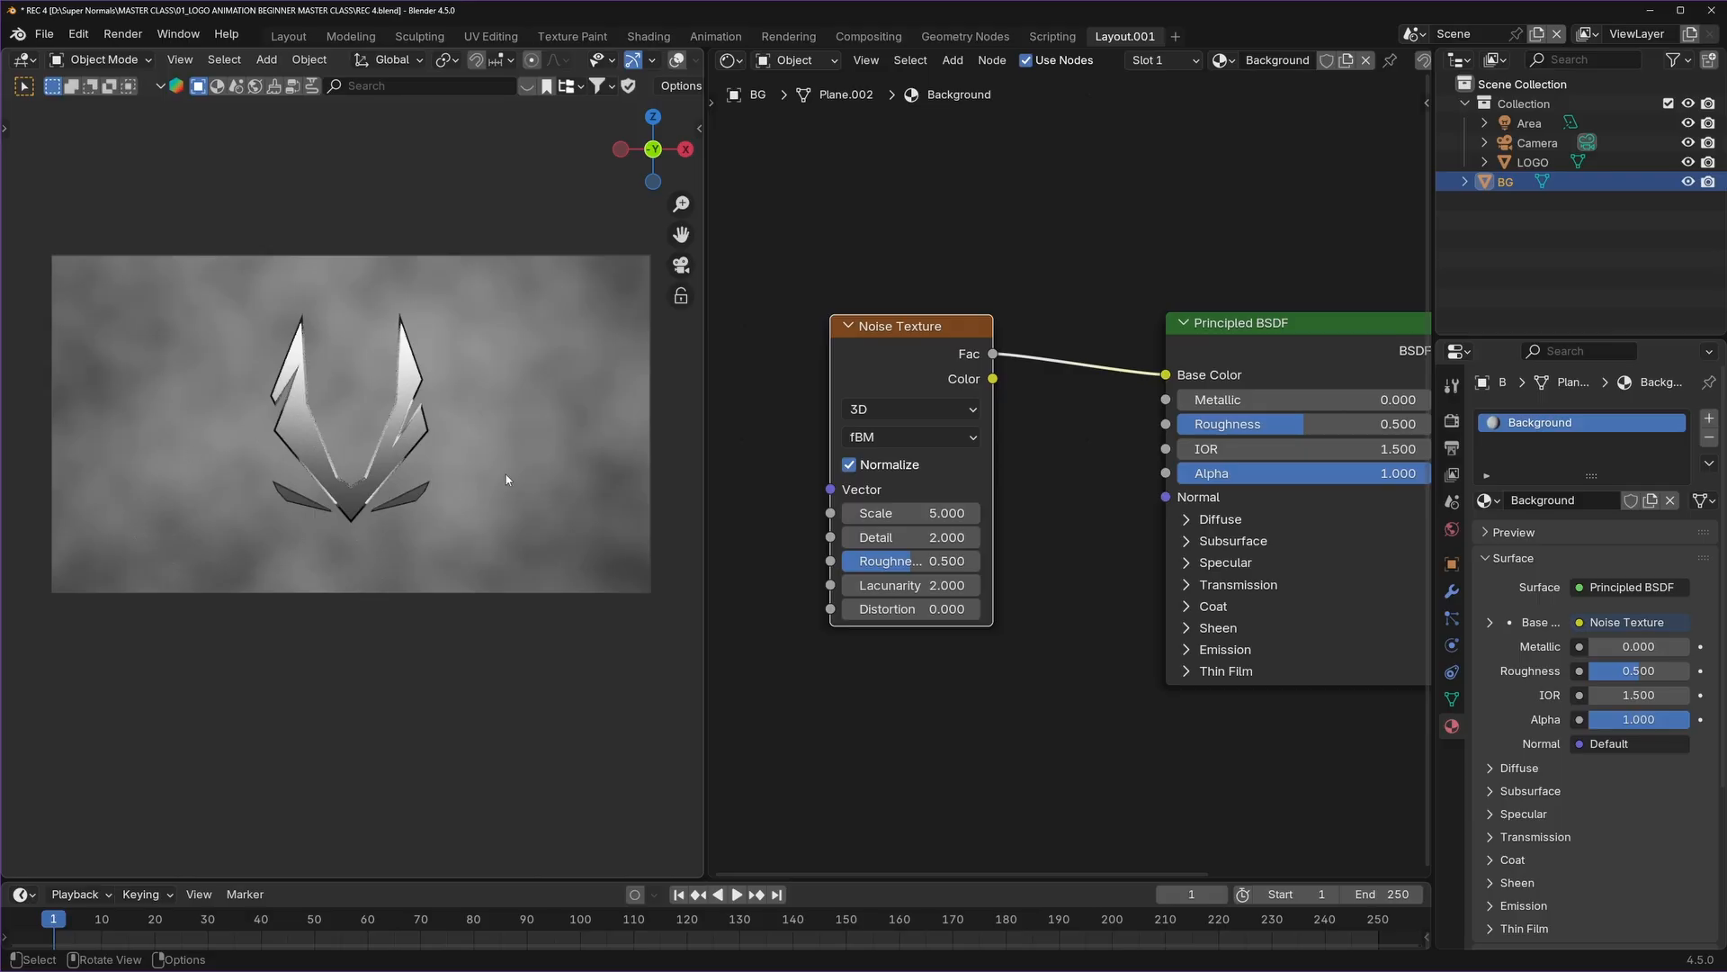
Try the Noise Texture's Color output as the Base Color input, and undo the connection.
{"action": "scroll", "coordinate": [785, 488], "scroll_direction": "up", "scroll_amount": 1}
{"action": "left_click_drag", "start_coordinate": [987, 371], "coordinate": [1184, 368]}
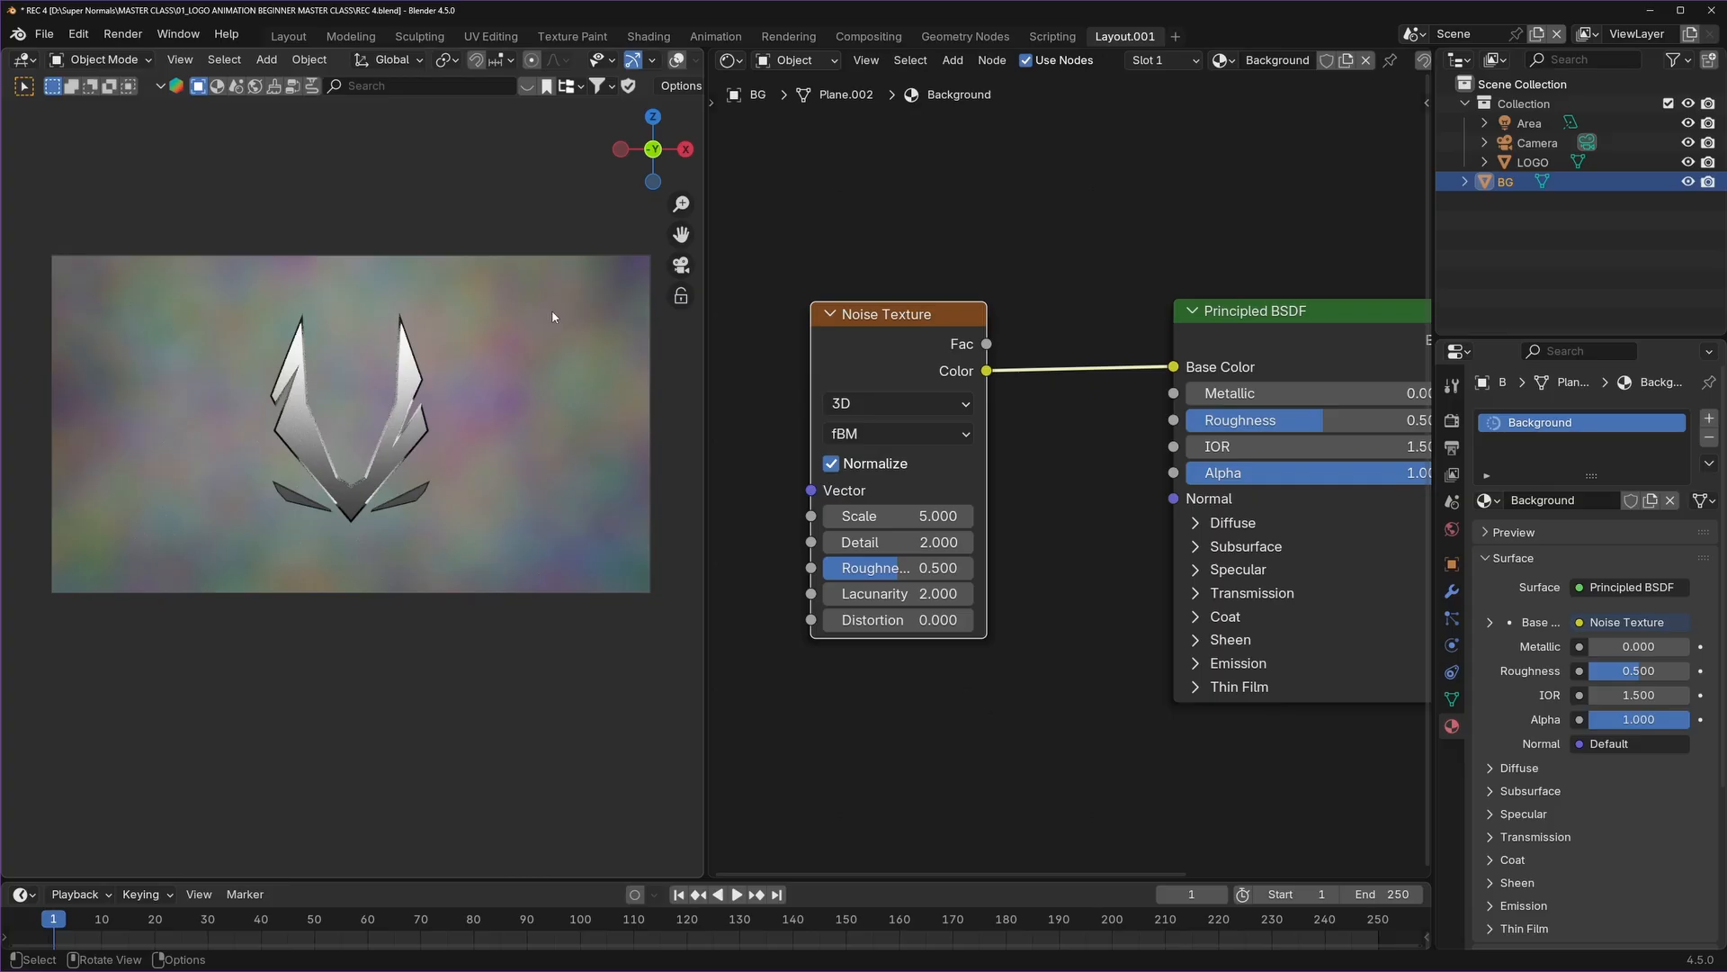
{"action": "key", "text": "ctrl+z"}
Try a Scale of 61 on the Noise Texture node and experiment with its Detail and Roughness values.
{"action": "scroll", "coordinate": [963, 408], "scroll_direction": "up", "scroll_amount": 2}
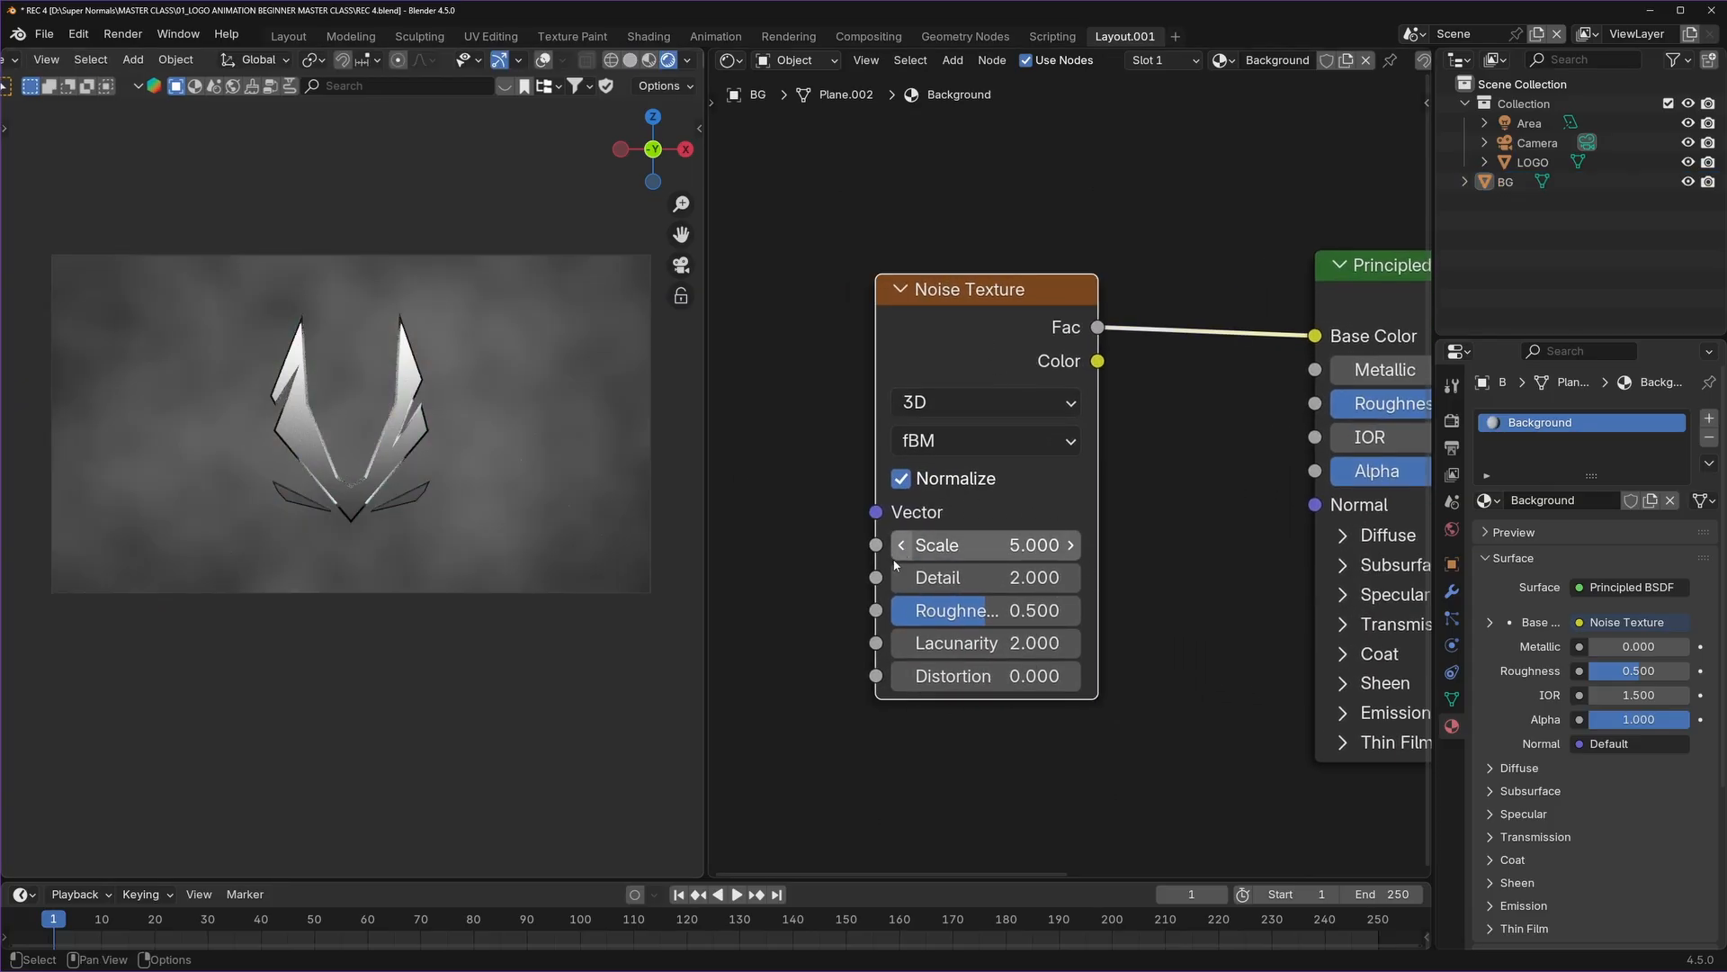
{"action": "left_click_drag", "start_coordinate": [963, 544], "coordinate": [1170, 544]}
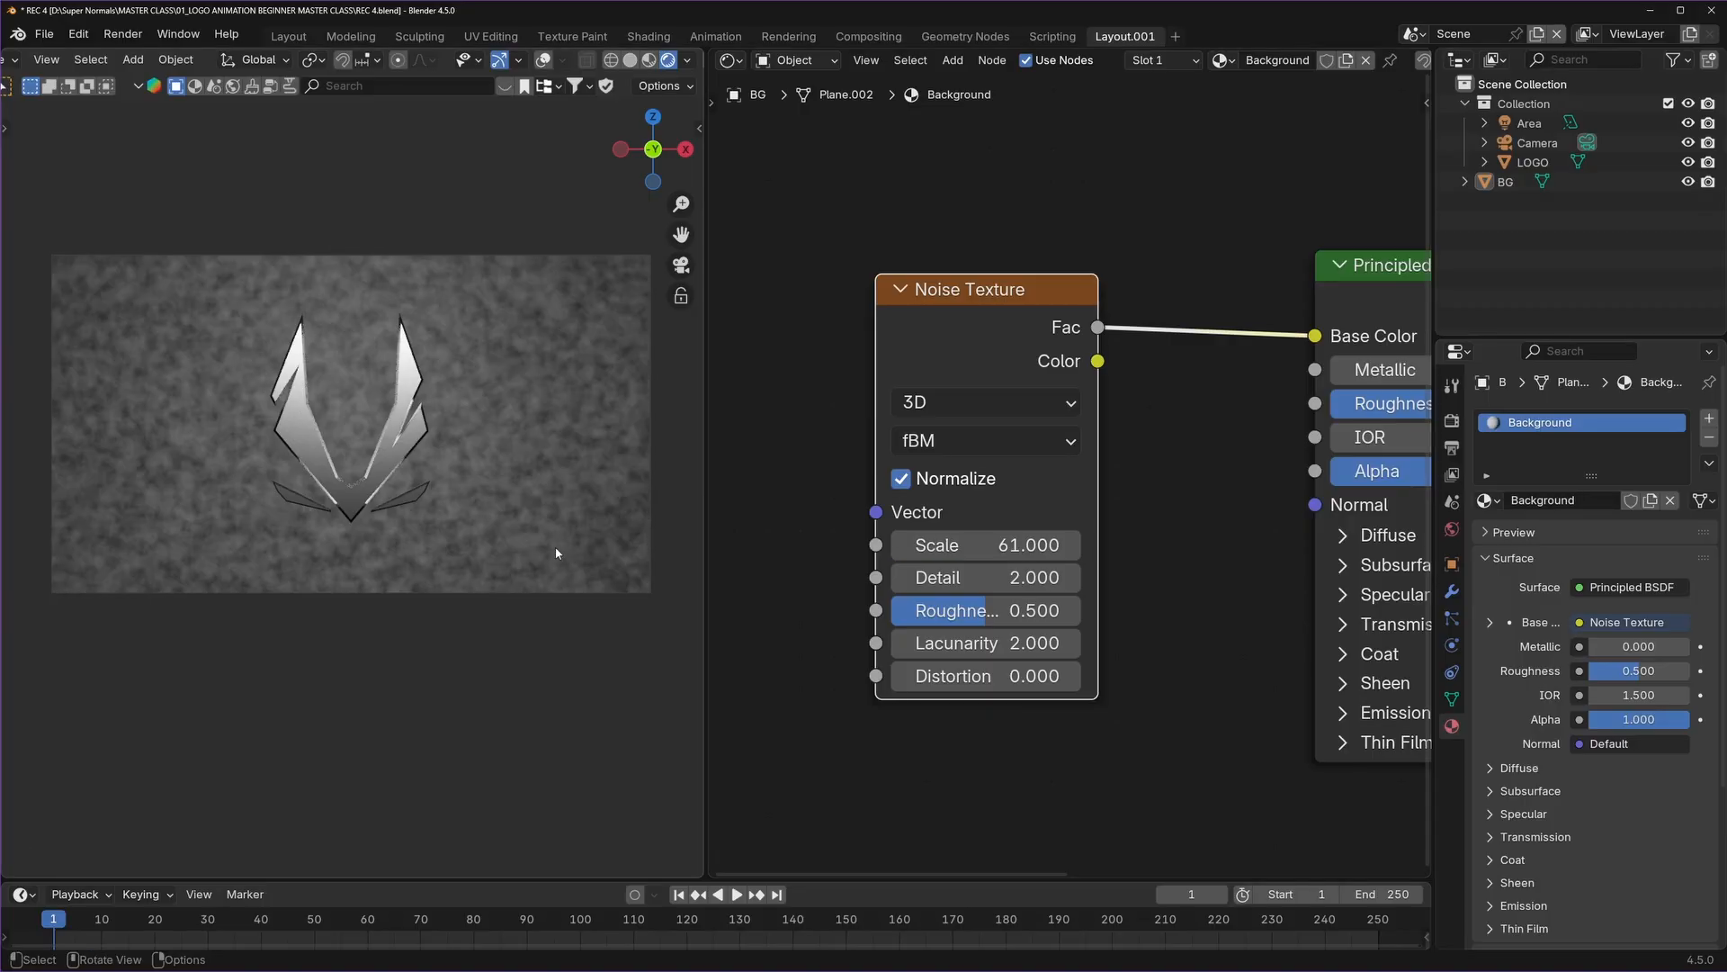
{"action": "left_click_drag", "start_coordinate": [967, 577], "coordinate": [1070, 576]}
{"action": "key", "text": "ctrl+z"}
{"action": "mouse_move", "coordinate": [968, 610]}
{"action": "left_mouse_down"}
{"action": "mouse_move", "coordinate": [901, 610]}
{"action": "mouse_move", "coordinate": [1057, 610]}
{"action": "mouse_move", "coordinate": [882, 609]}
{"action": "mouse_move", "coordinate": [1039, 610]}
{"action": "mouse_move", "coordinate": [925, 610]}
{"action": "mouse_move", "coordinate": [985, 610]}
{"action": "left_mouse_up"}
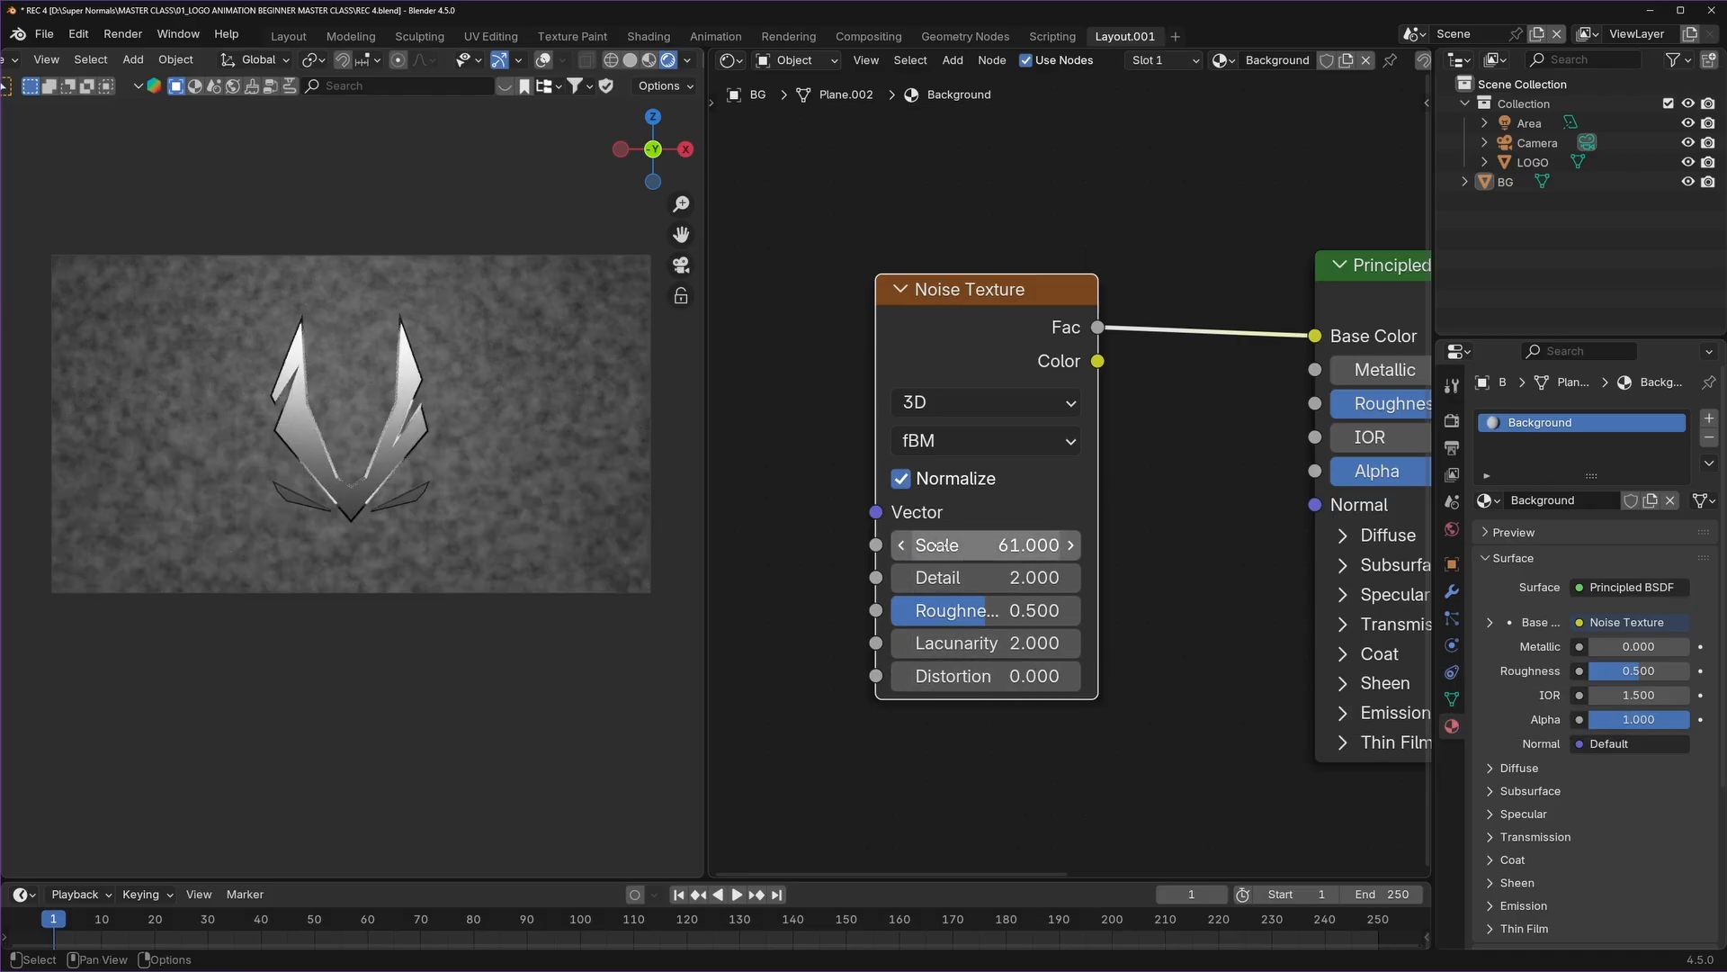
Set the Noise Texture's Scale to 100 and deselect the node.
{"action": "left_click", "coordinate": [1000, 545]}
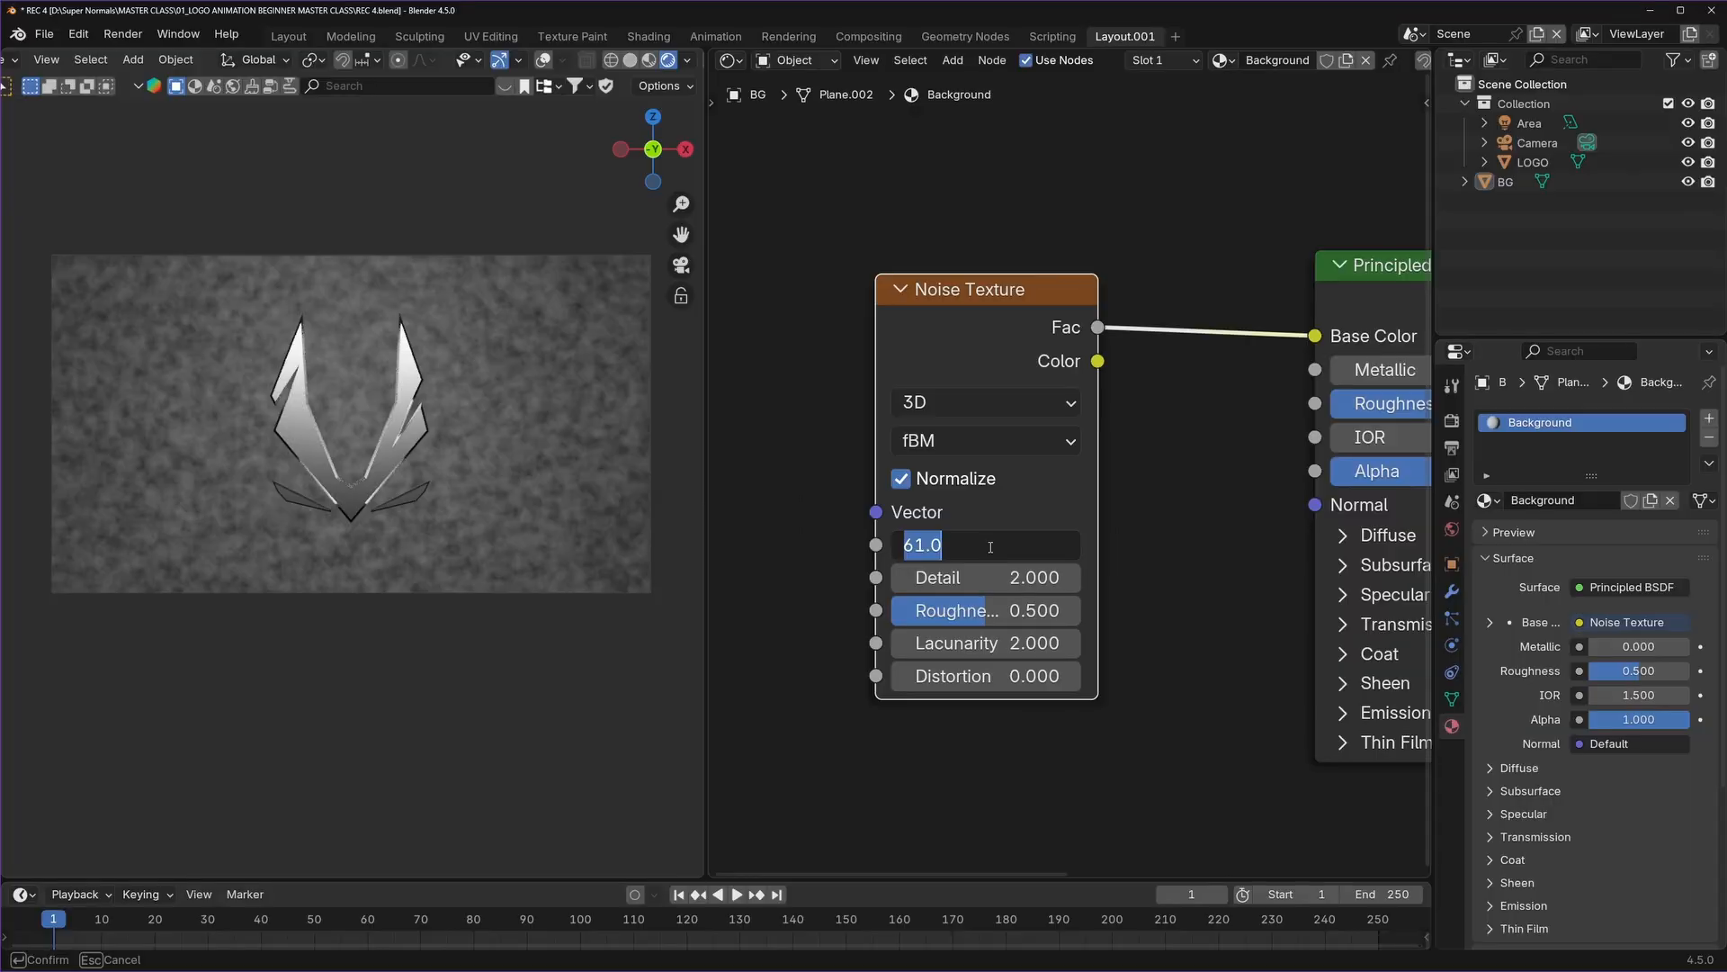
{"action": "type", "text": "100"}
{"action": "key", "text": "Return"}
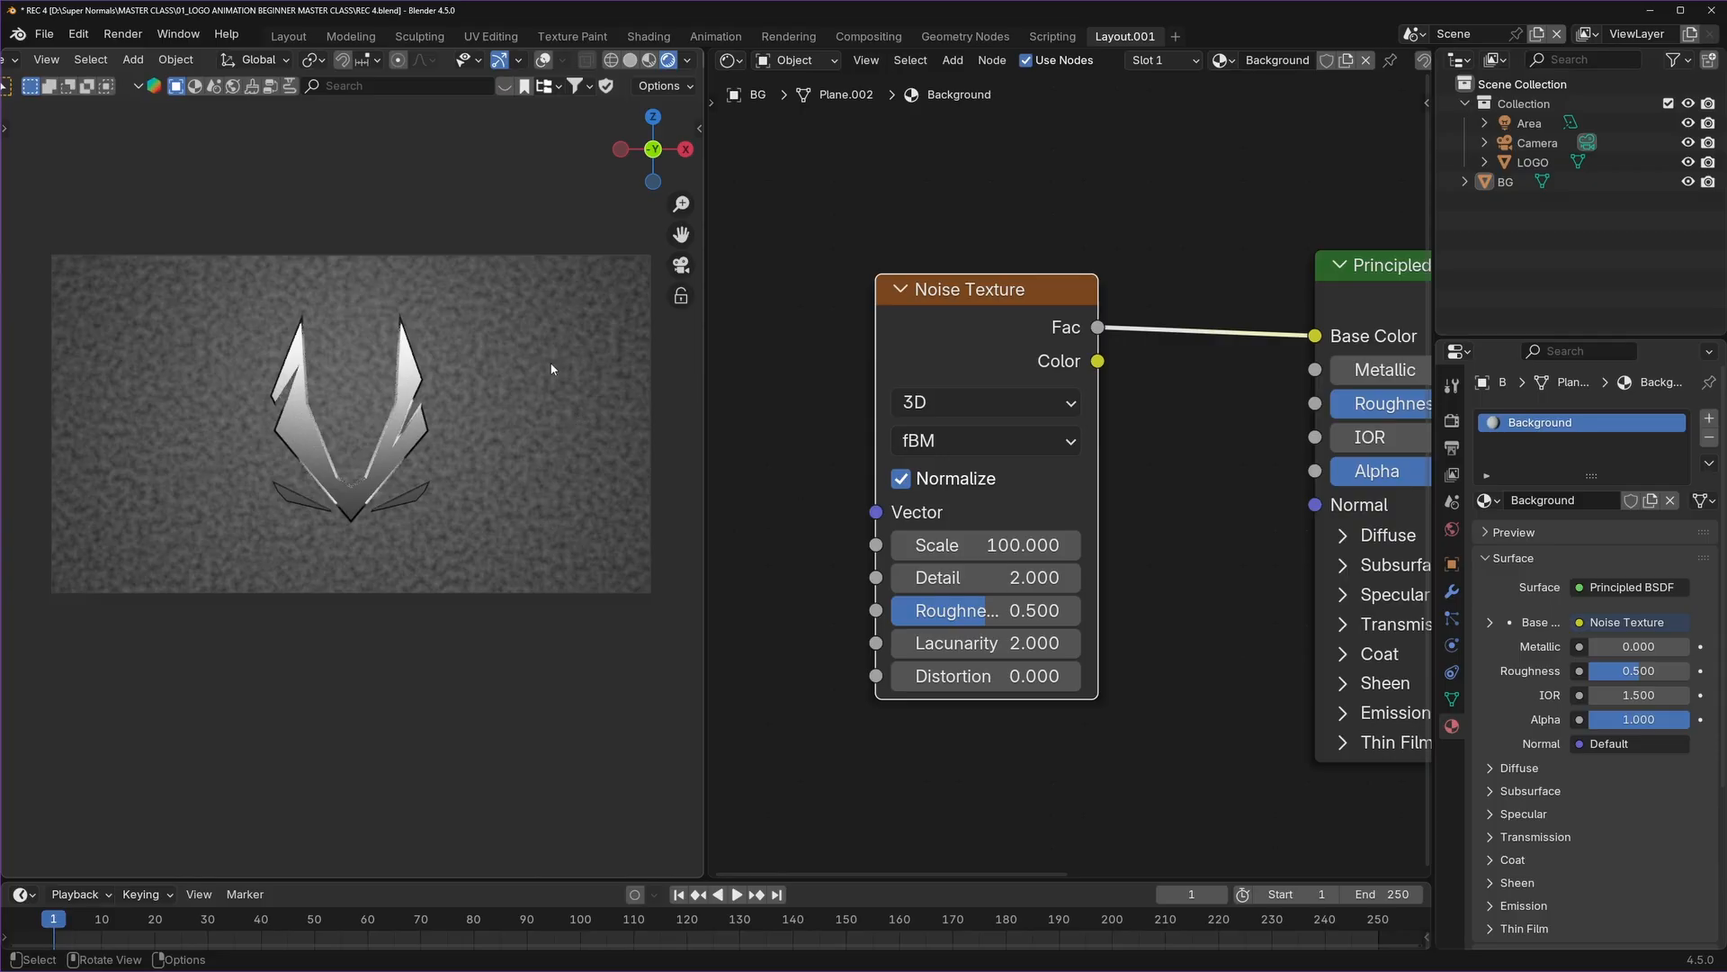
{"action": "left_click", "coordinate": [850, 407]}
Add a Texture Coordinate node before the Noise Texture node.
{"action": "middle_click_drag", "start_coordinate": [876, 403], "coordinate": [953, 370]}
{"action": "scroll", "coordinate": [1034, 480], "scroll_direction": "up", "scroll_amount": 2}
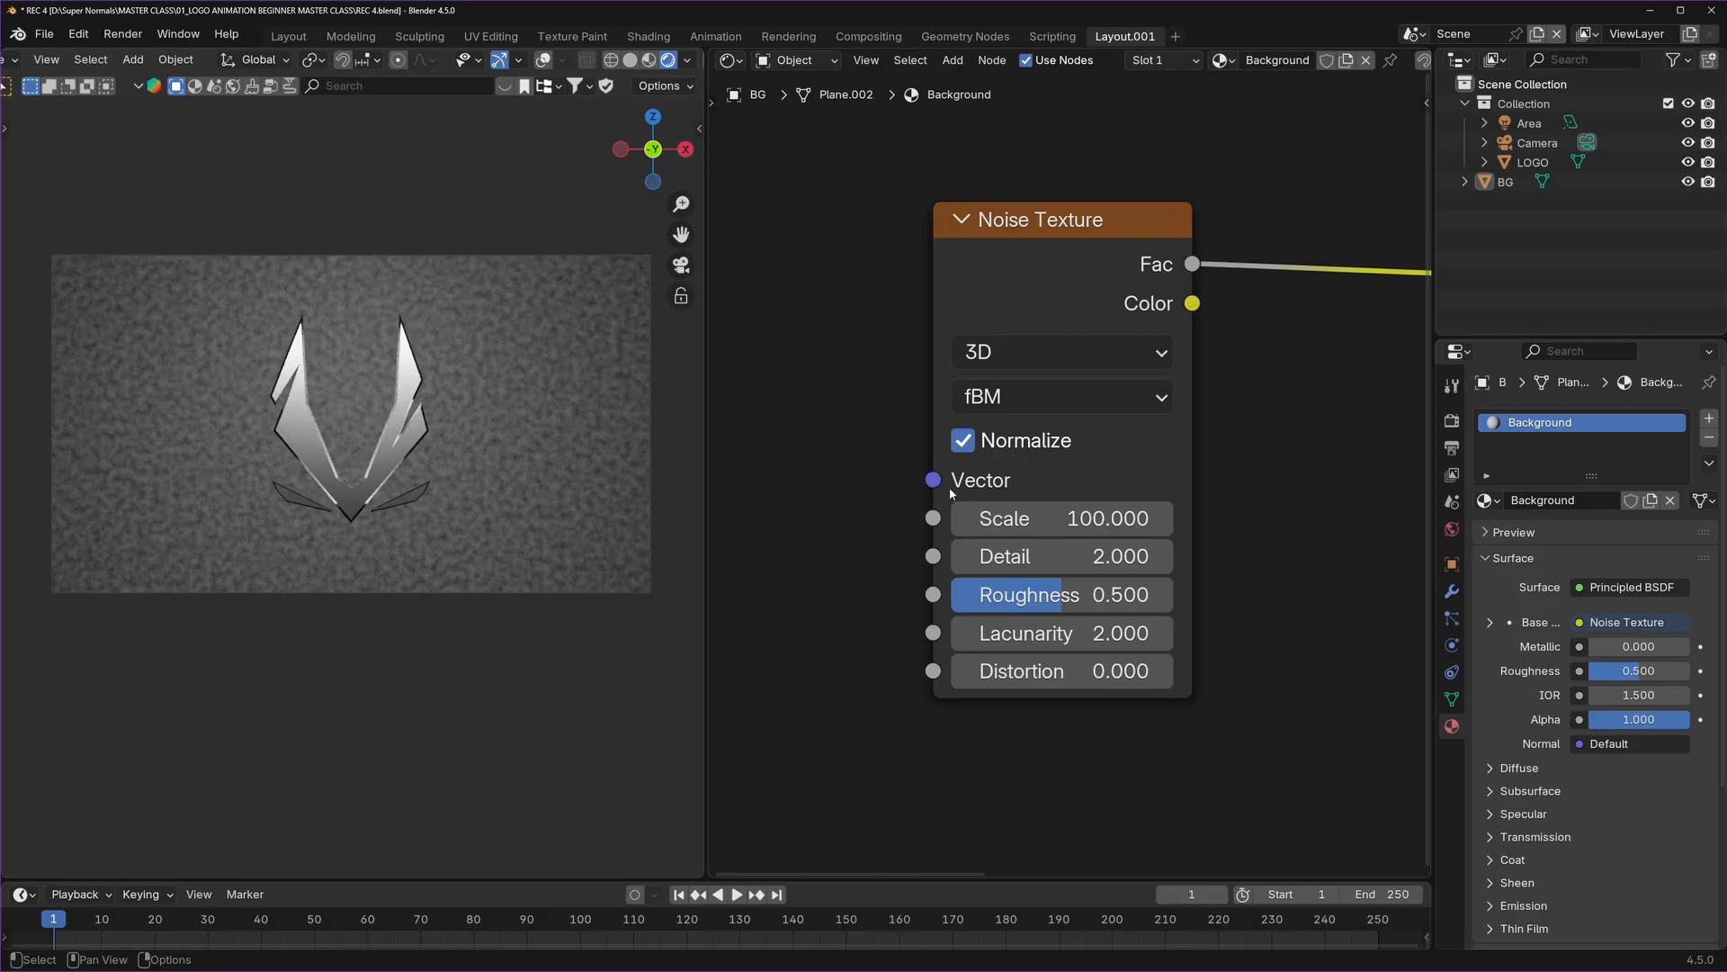
{"action": "scroll", "coordinate": [977, 493], "scroll_direction": "down", "scroll_amount": 1}
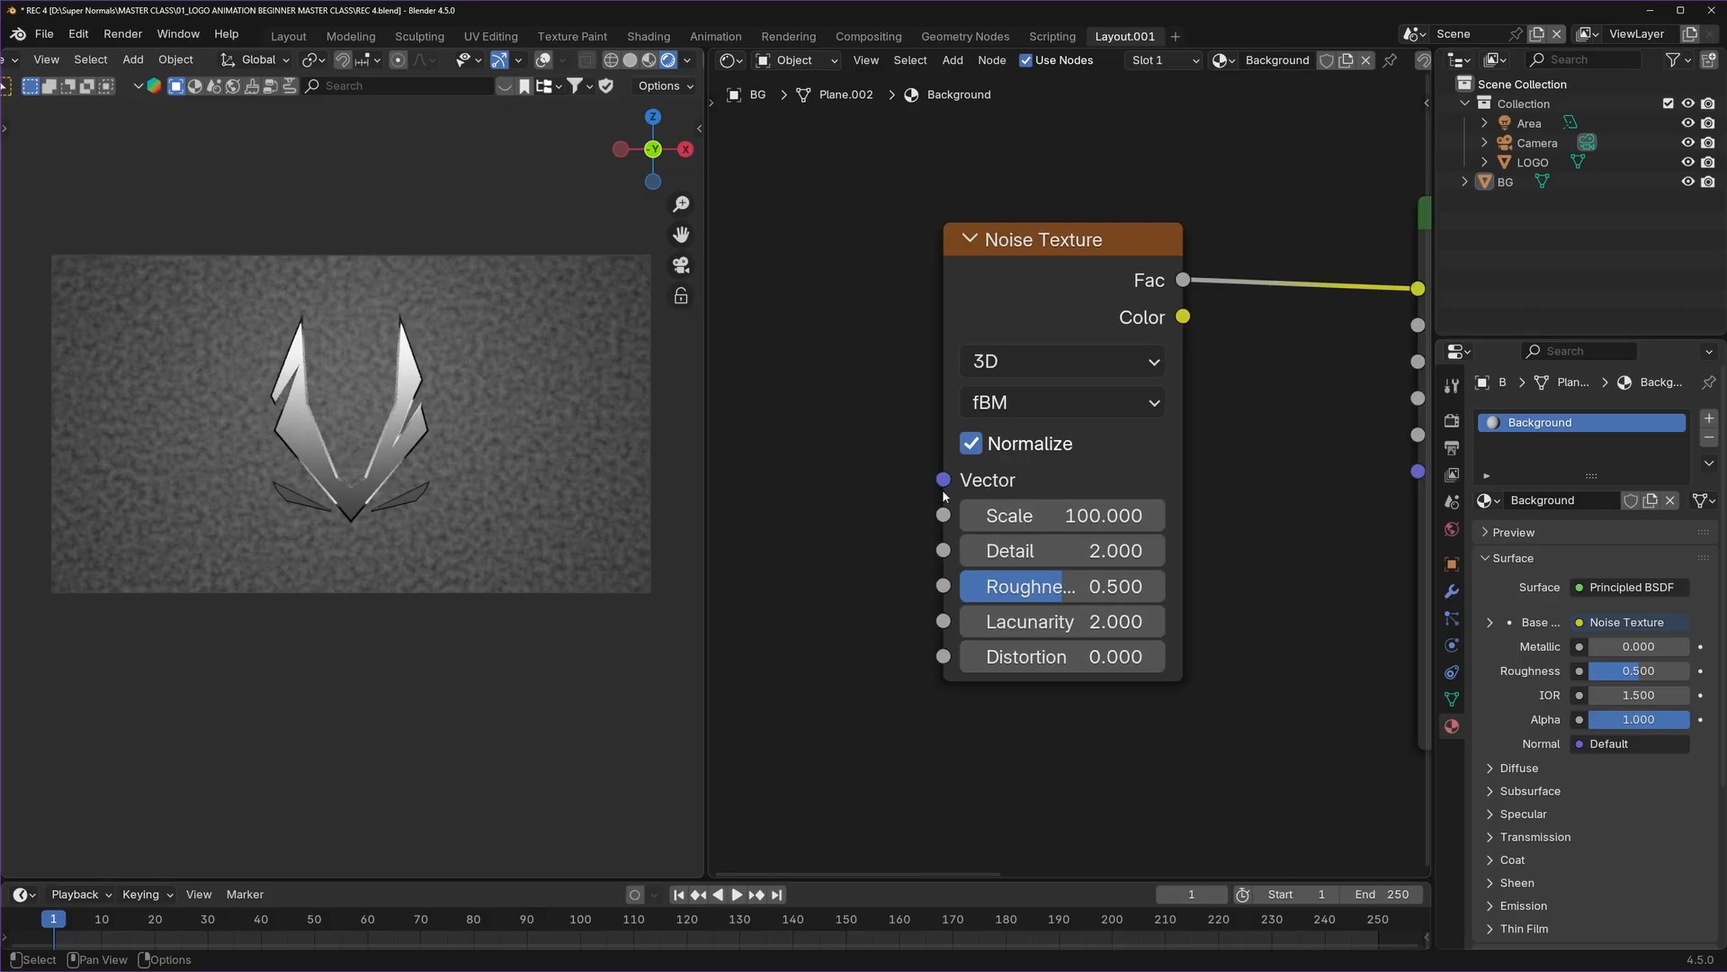
{"action": "scroll", "coordinate": [992, 494], "scroll_direction": "down", "scroll_amount": 1}
{"action": "key", "text": "shift+a"}
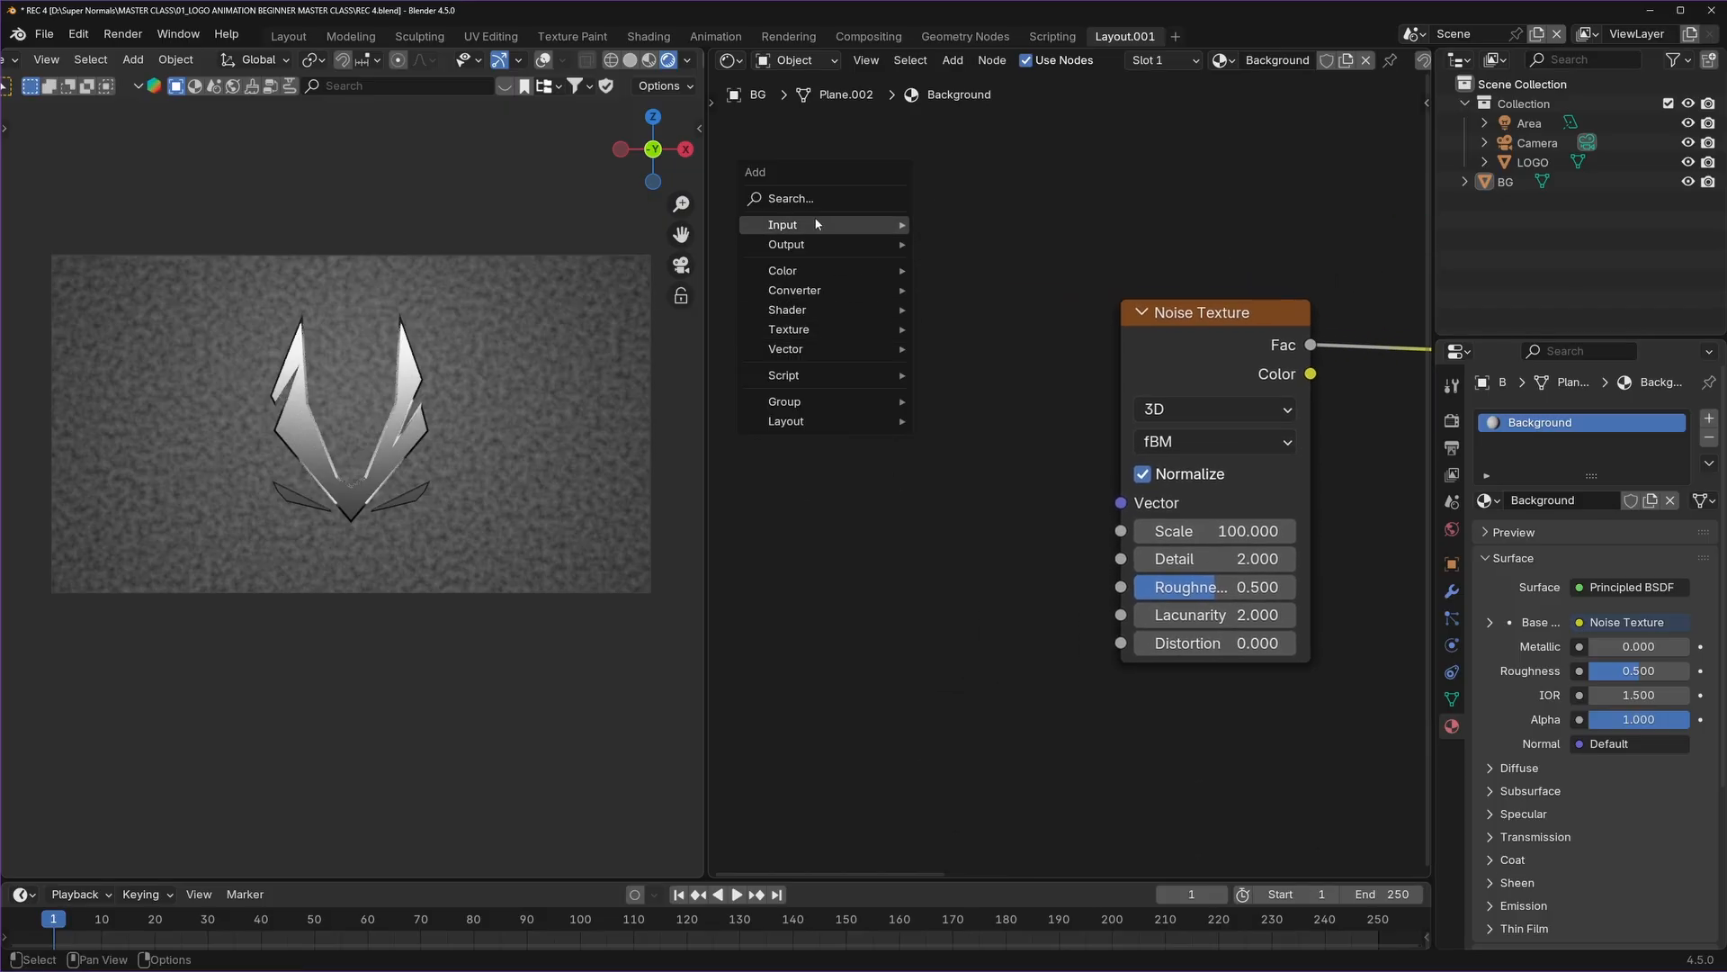
{"action": "key", "text": "Escape"}
{"action": "key", "text": "shift+a"}
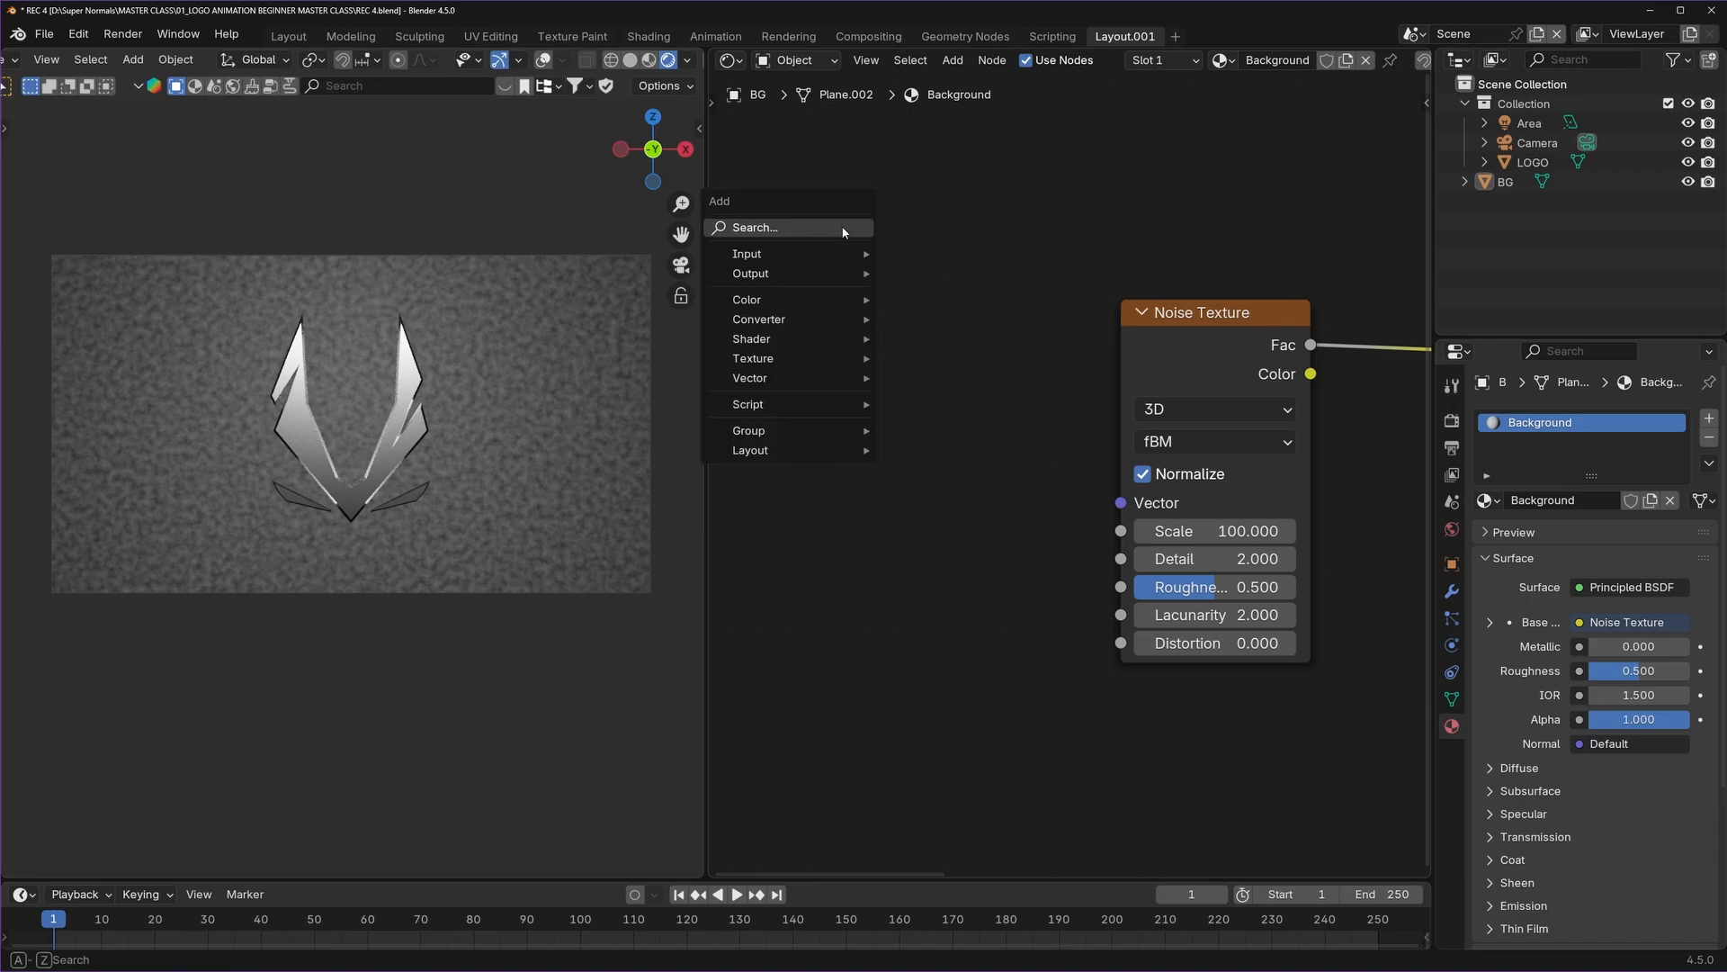
{"action": "left_click", "coordinate": [767, 230]}
{"action": "type", "text": "tex"}
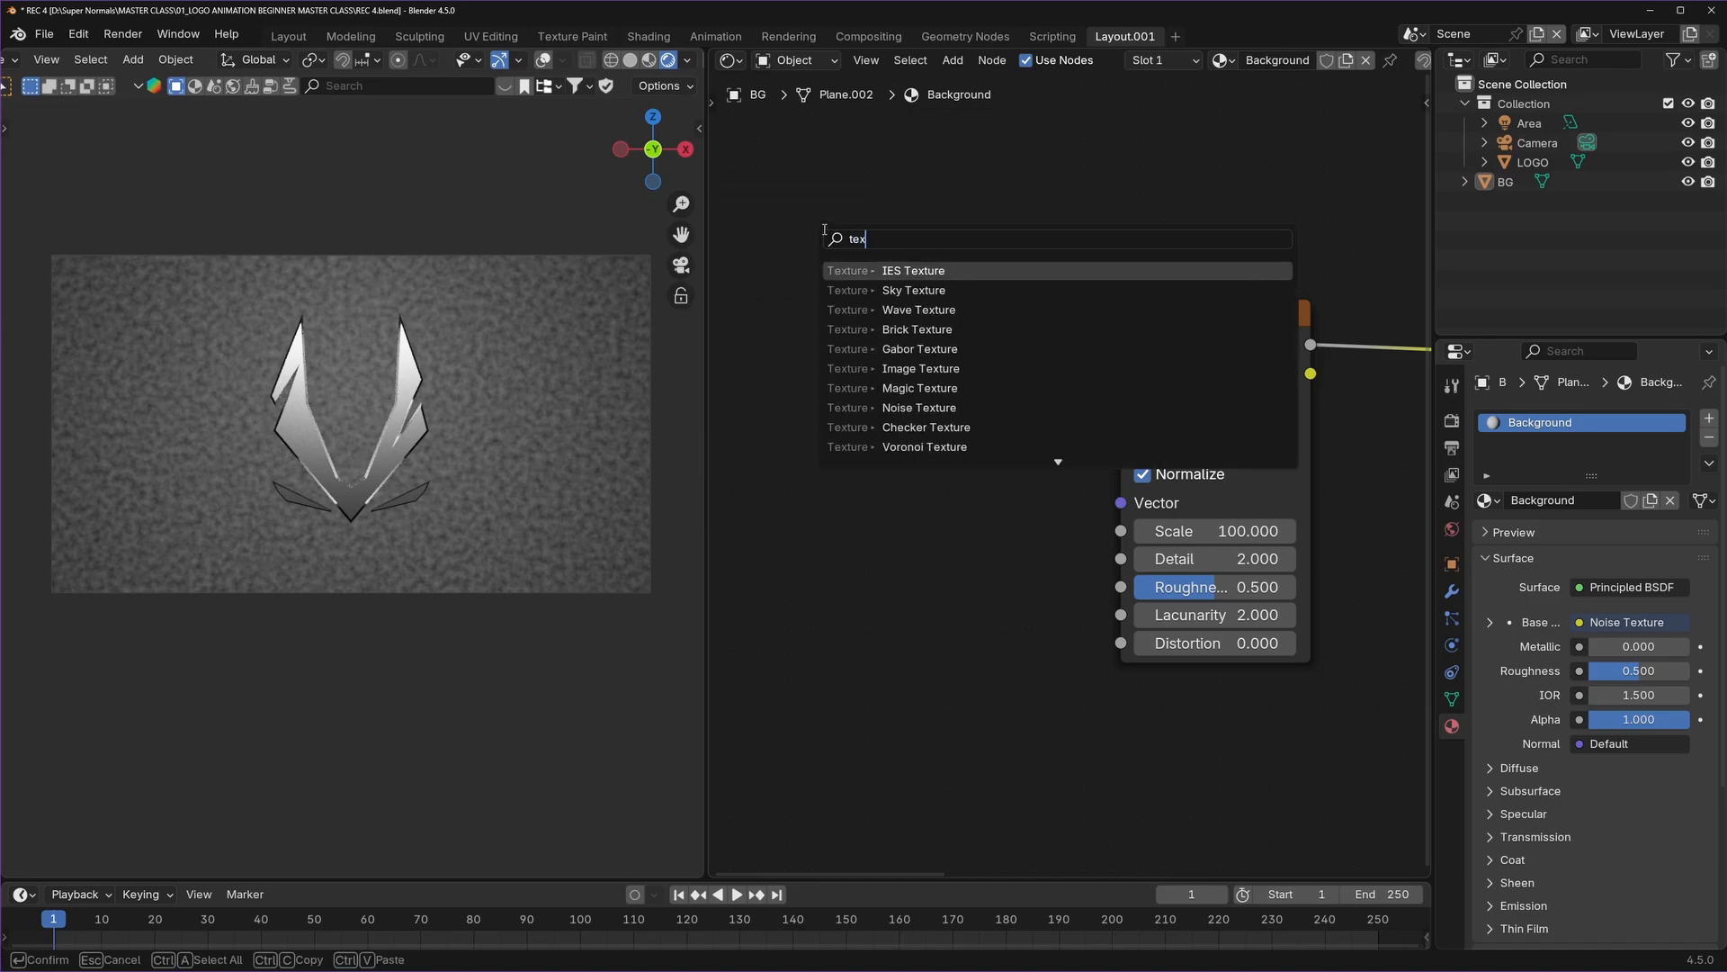
{"action": "type", "text": "ture co"}
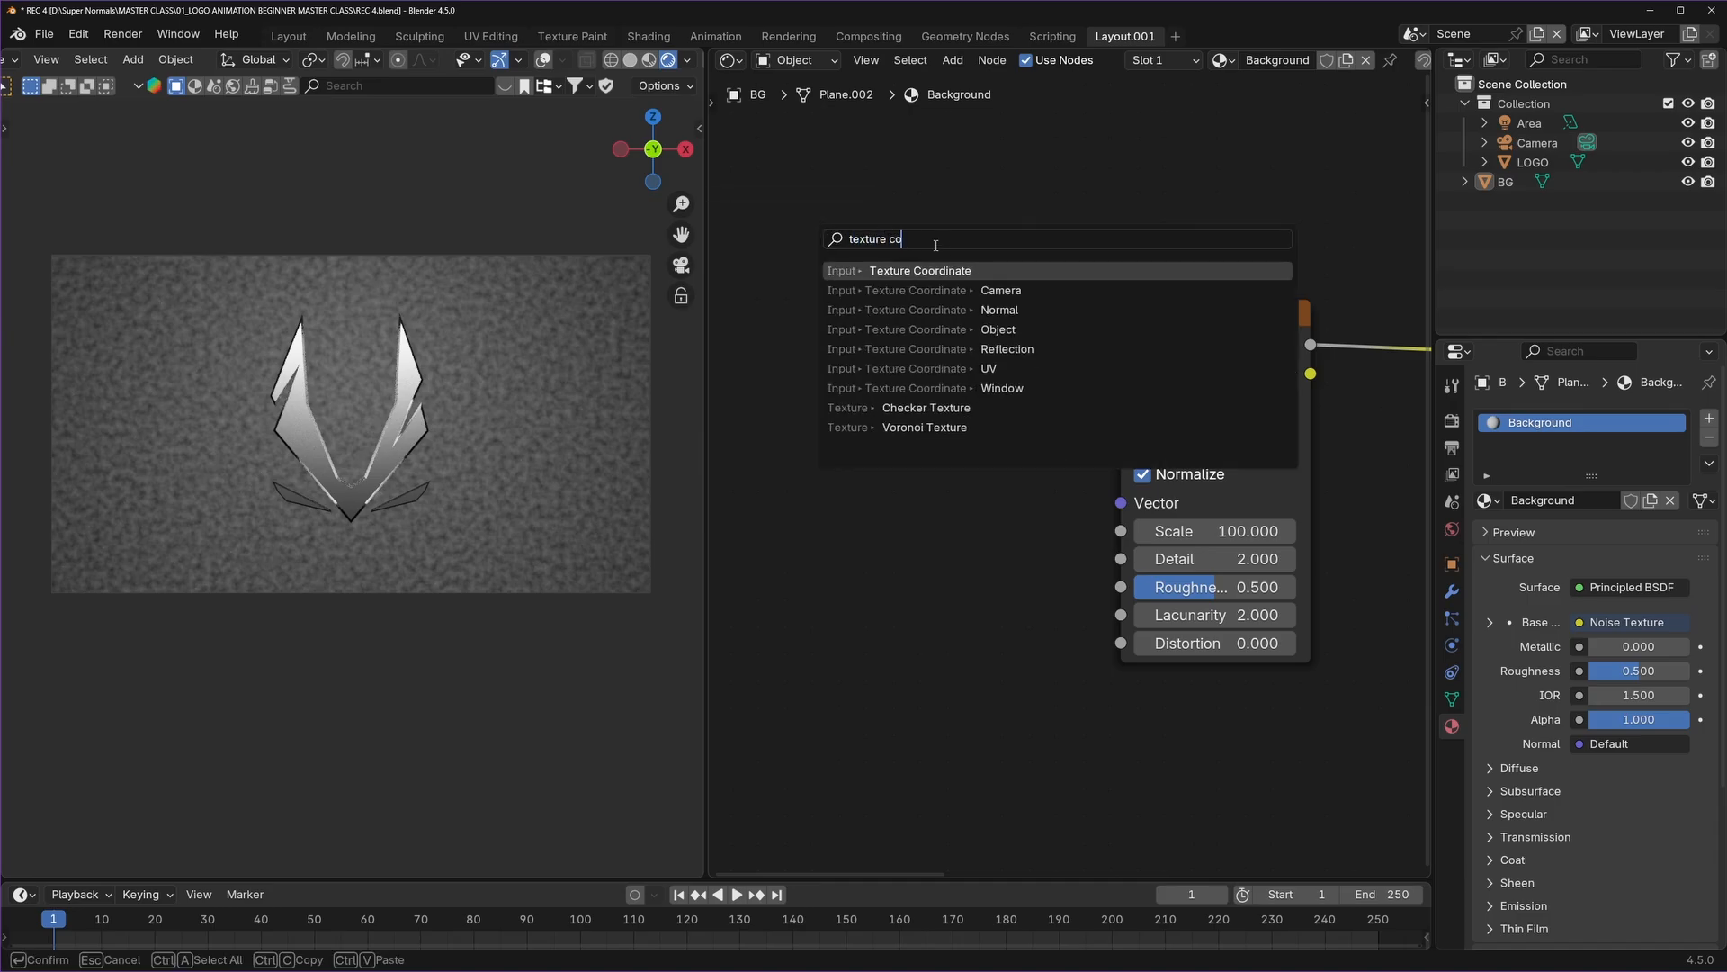
{"action": "left_click", "coordinate": [918, 268]}
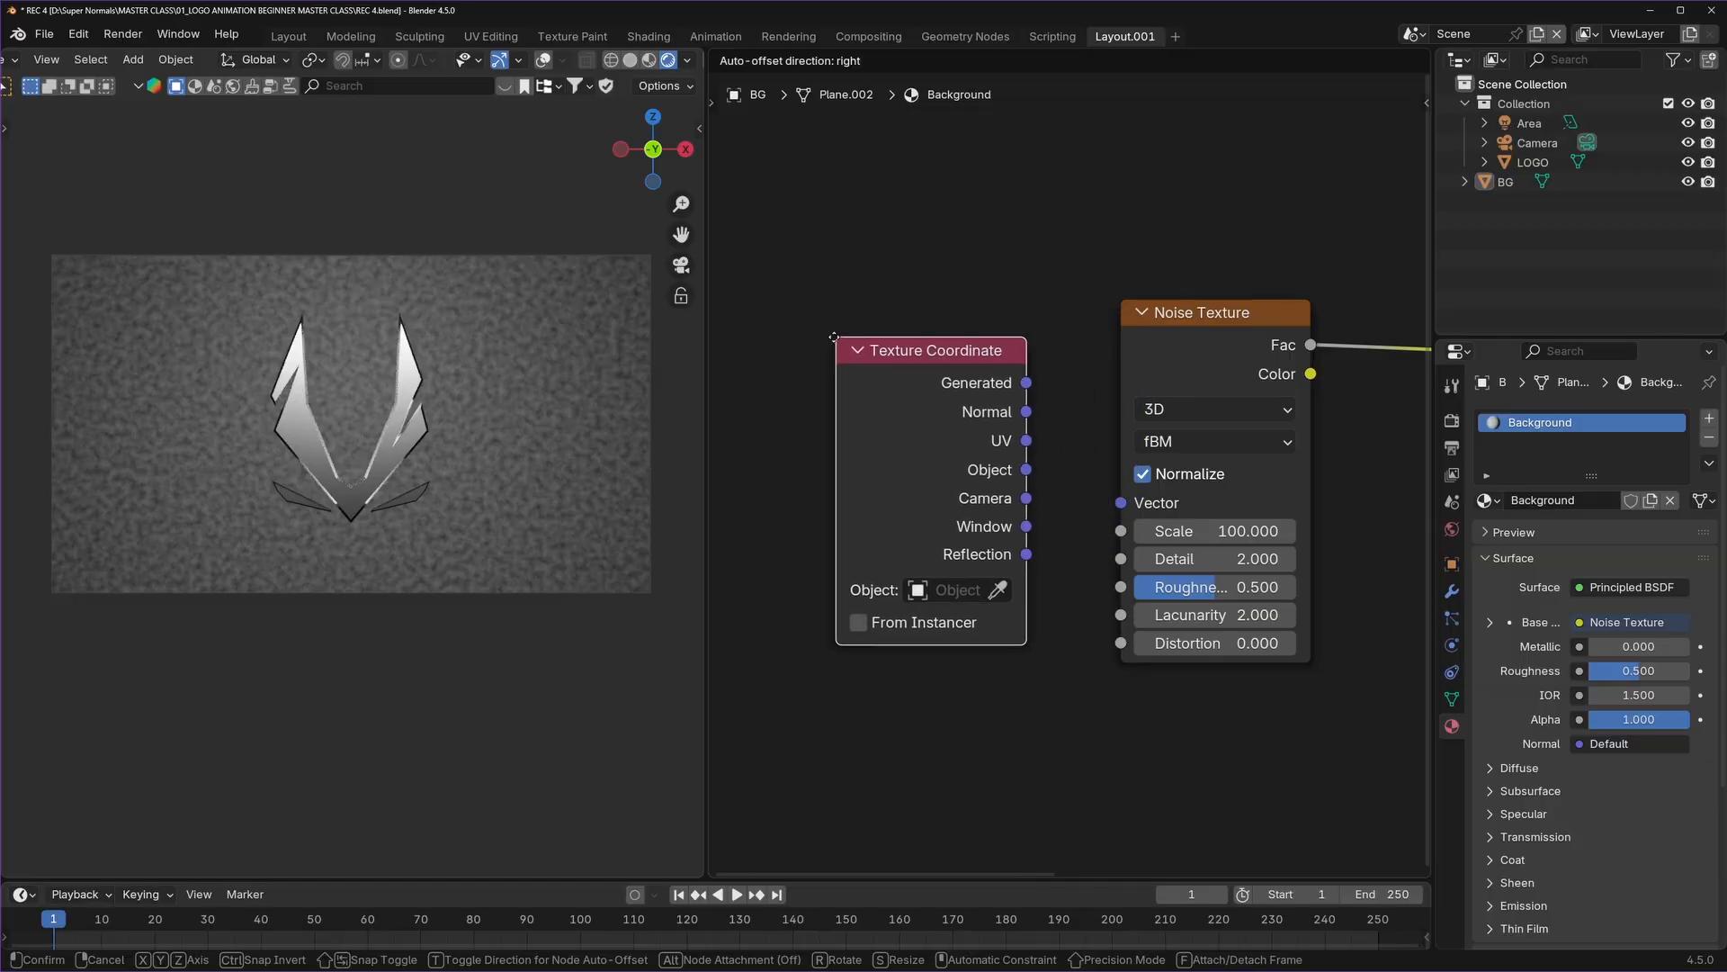
{"action": "left_click", "coordinate": [801, 328]}
{"action": "left_click", "coordinate": [814, 287]}
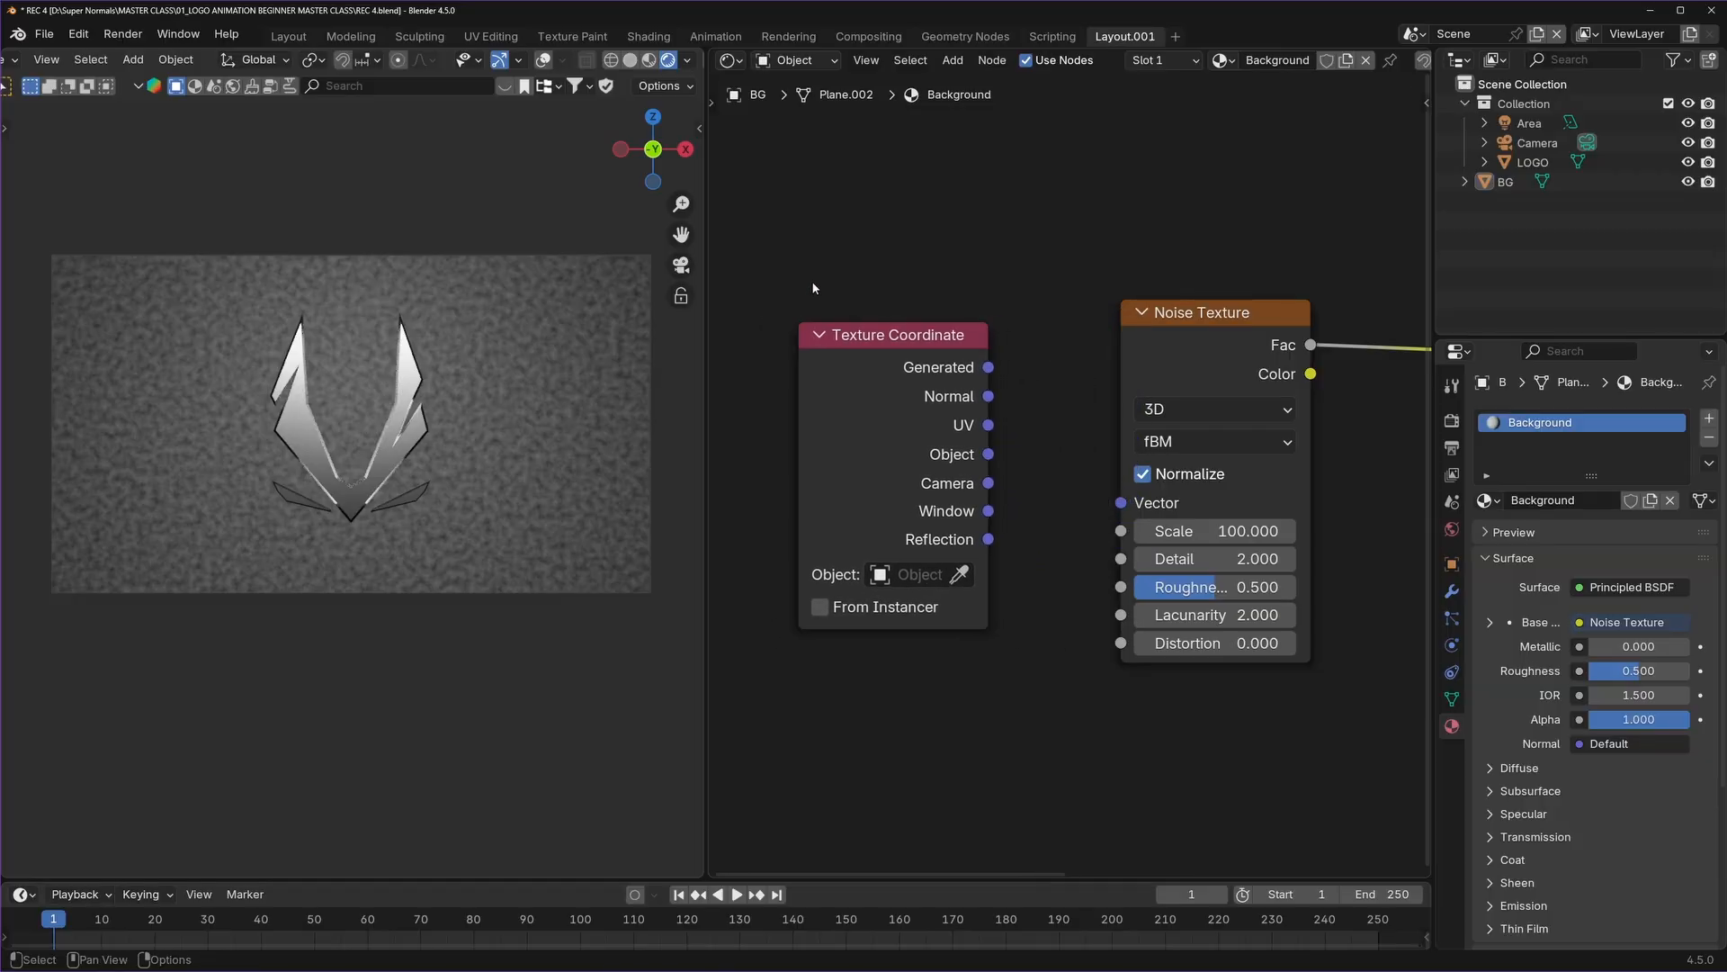
Connect the Texture Coordinate's Generated output to the Noise Texture's Vector input.
{"action": "left_click_drag", "start_coordinate": [992, 371], "coordinate": [1120, 505]}
{"action": "right_click_drag", "start_coordinate": [1062, 358], "coordinate": [1040, 510], "text": "ctrl"}
{"action": "middle_click_drag", "start_coordinate": [1007, 350], "coordinate": [1128, 359]}
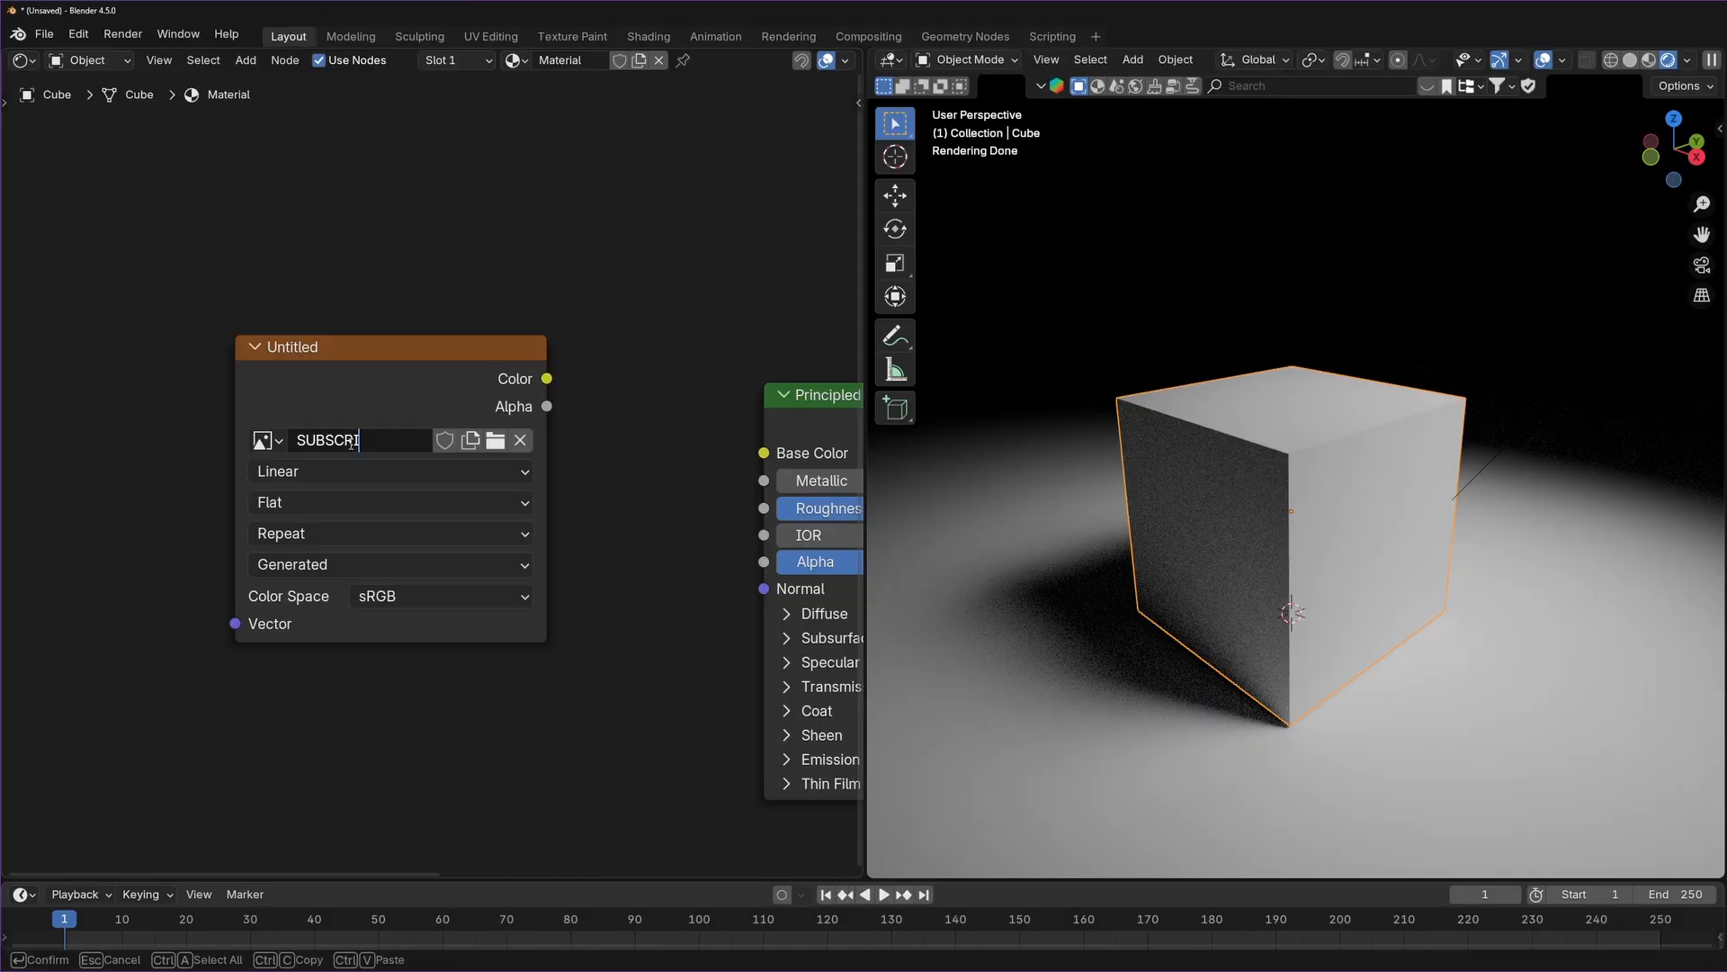
In the cube demo file, name the image texture SUBSCRIBE and connect its Color output to the Principled BSDF's Base Color.
{"action": "type", "text": "E"}
{"action": "key", "text": "Return"}
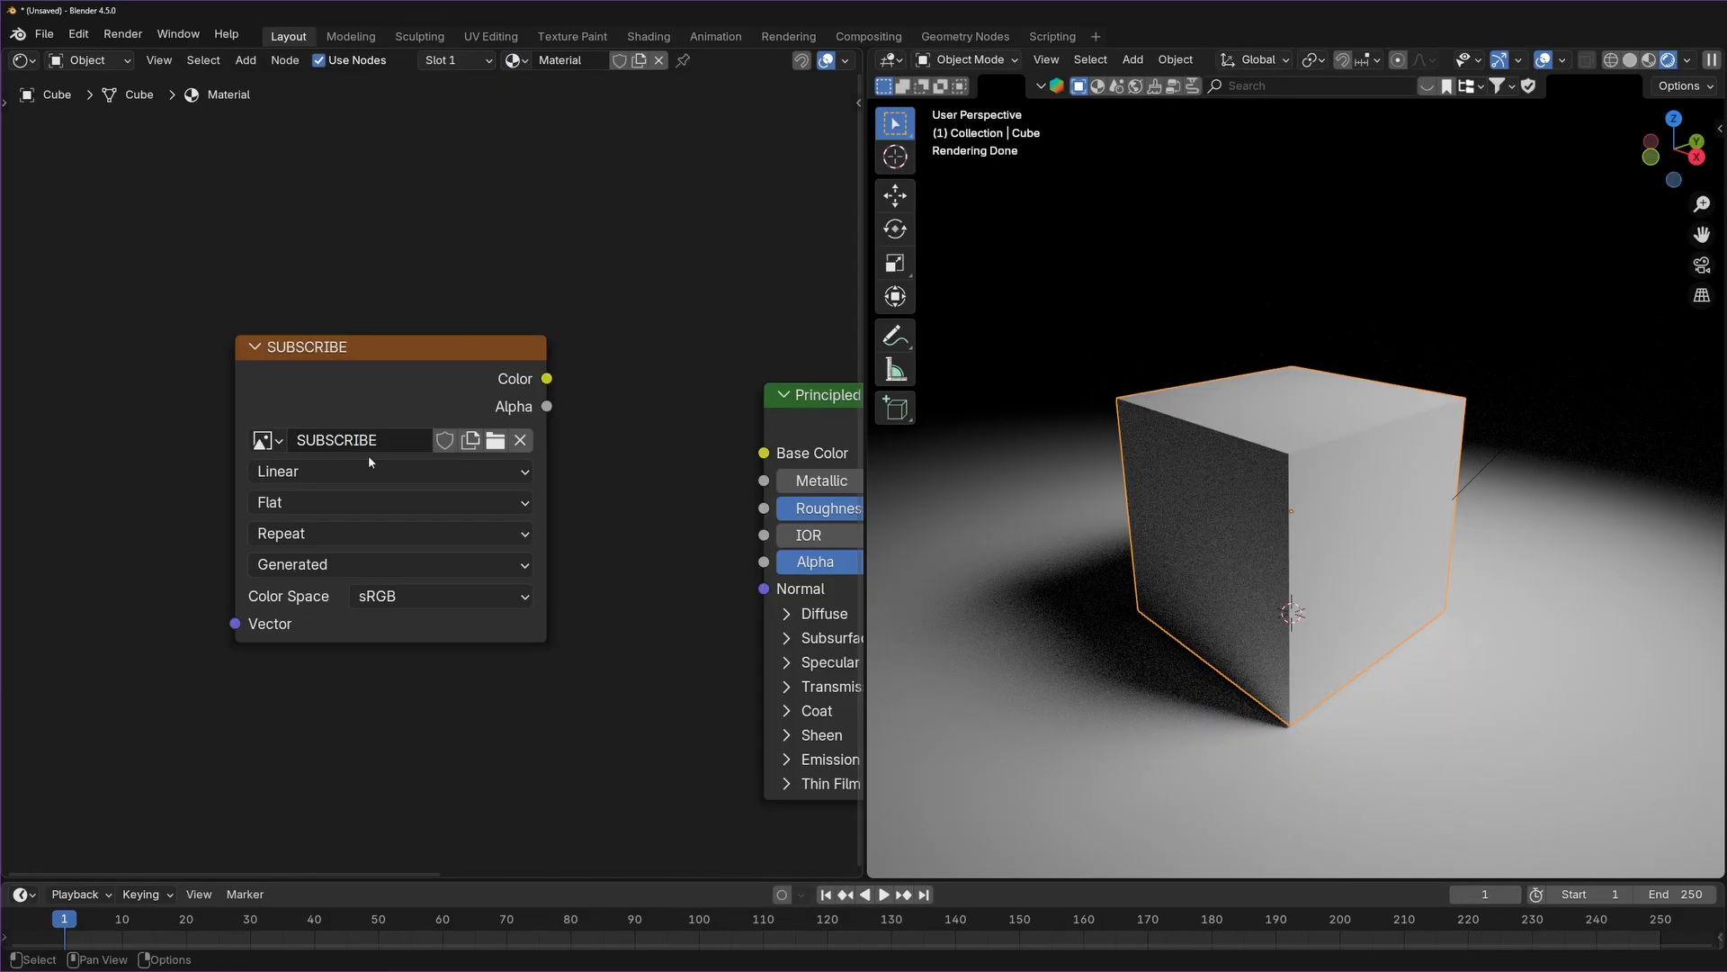
{"action": "left_click_drag", "start_coordinate": [547, 379], "coordinate": [764, 452]}
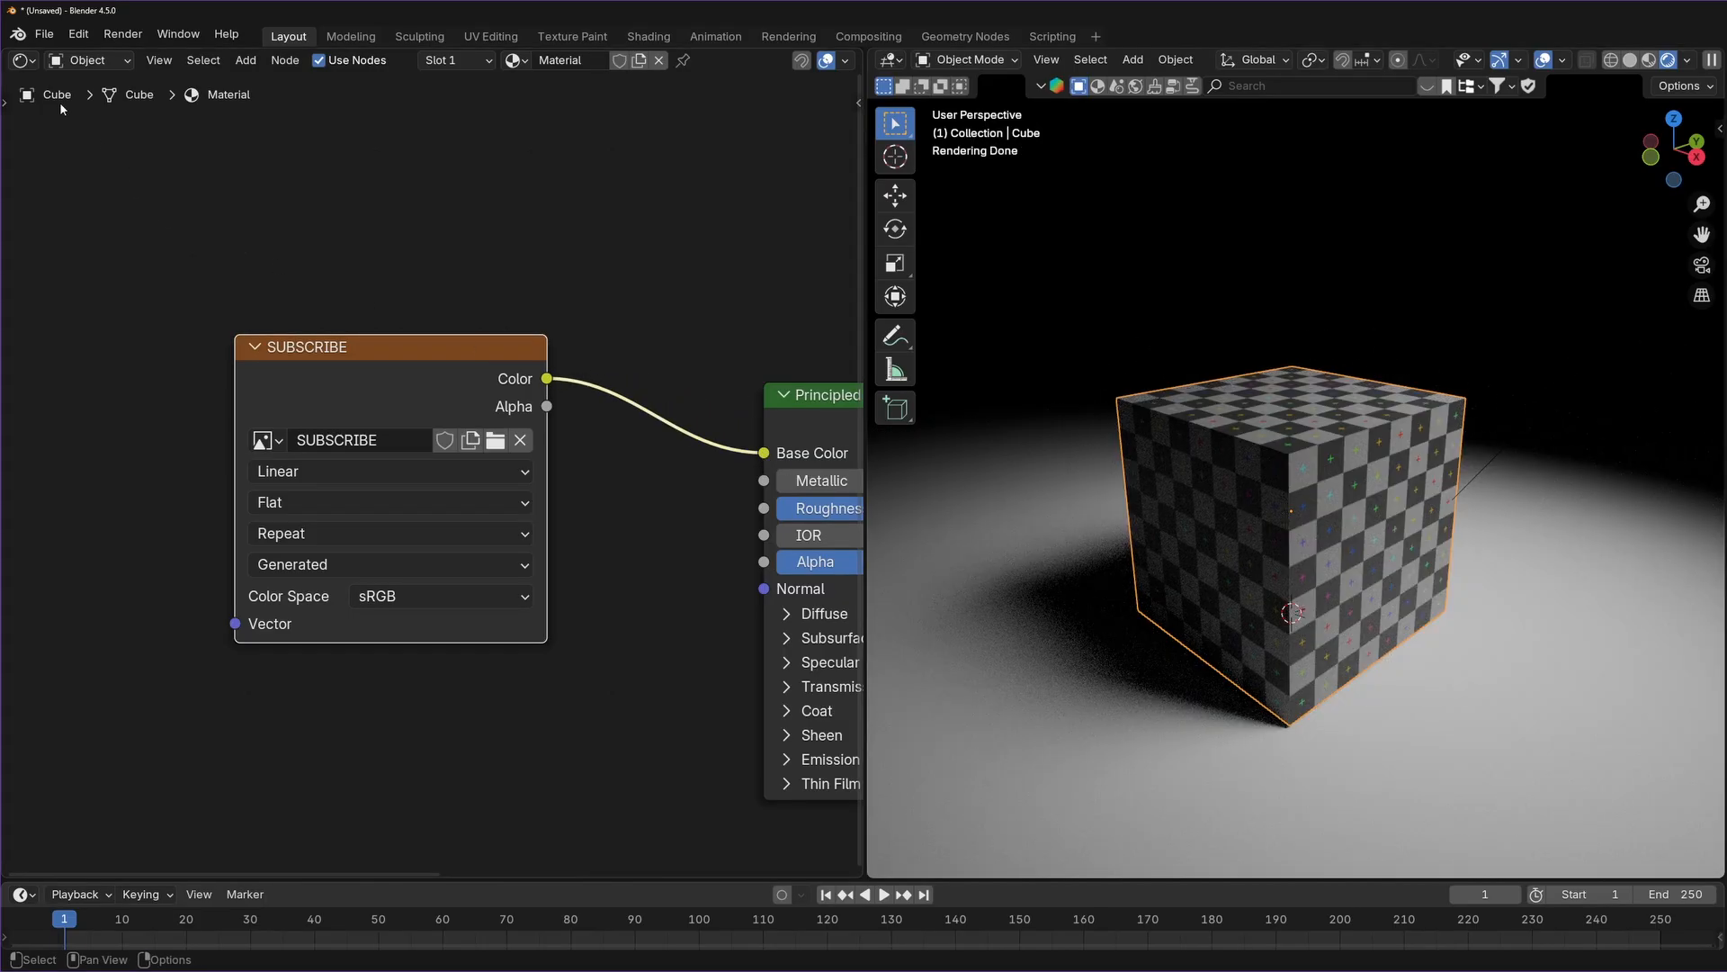
Switch the node area to the UV Editor and put the cube in Edit Mode to display its UV layout.
{"action": "left_click", "coordinate": [24, 61]}
{"action": "left_click", "coordinate": [71, 159]}
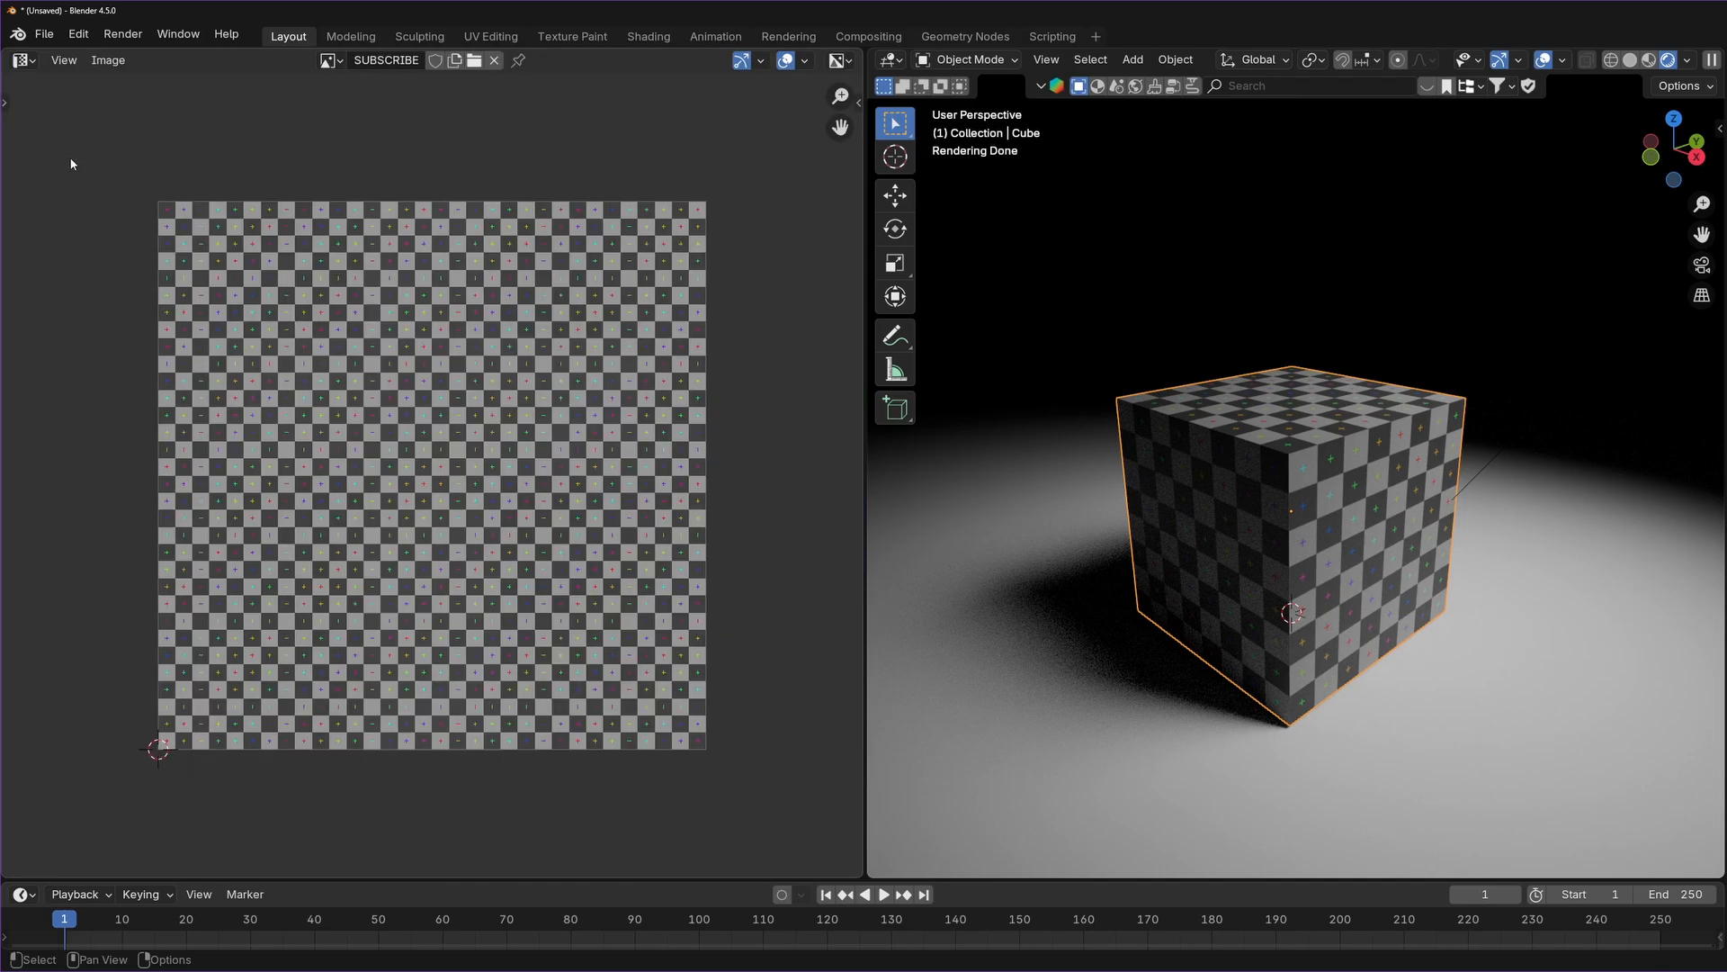
{"action": "key", "text": "Tab"}
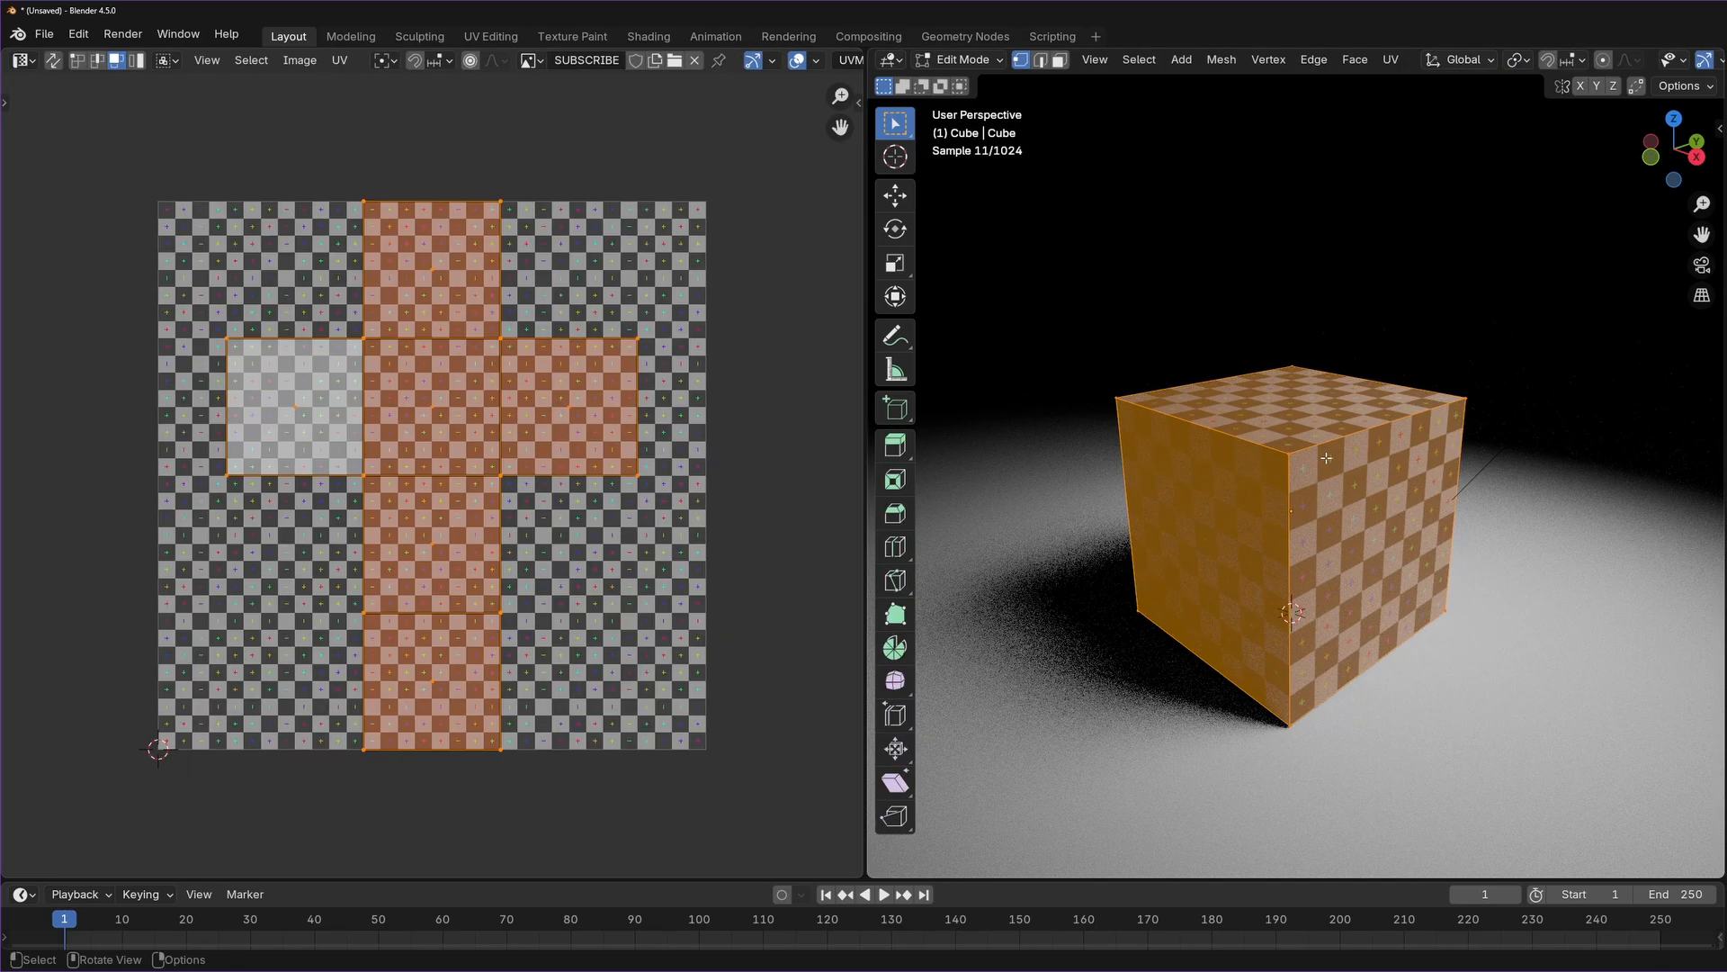
{"action": "scroll", "coordinate": [563, 478], "scroll_direction": "up", "scroll_amount": 1}
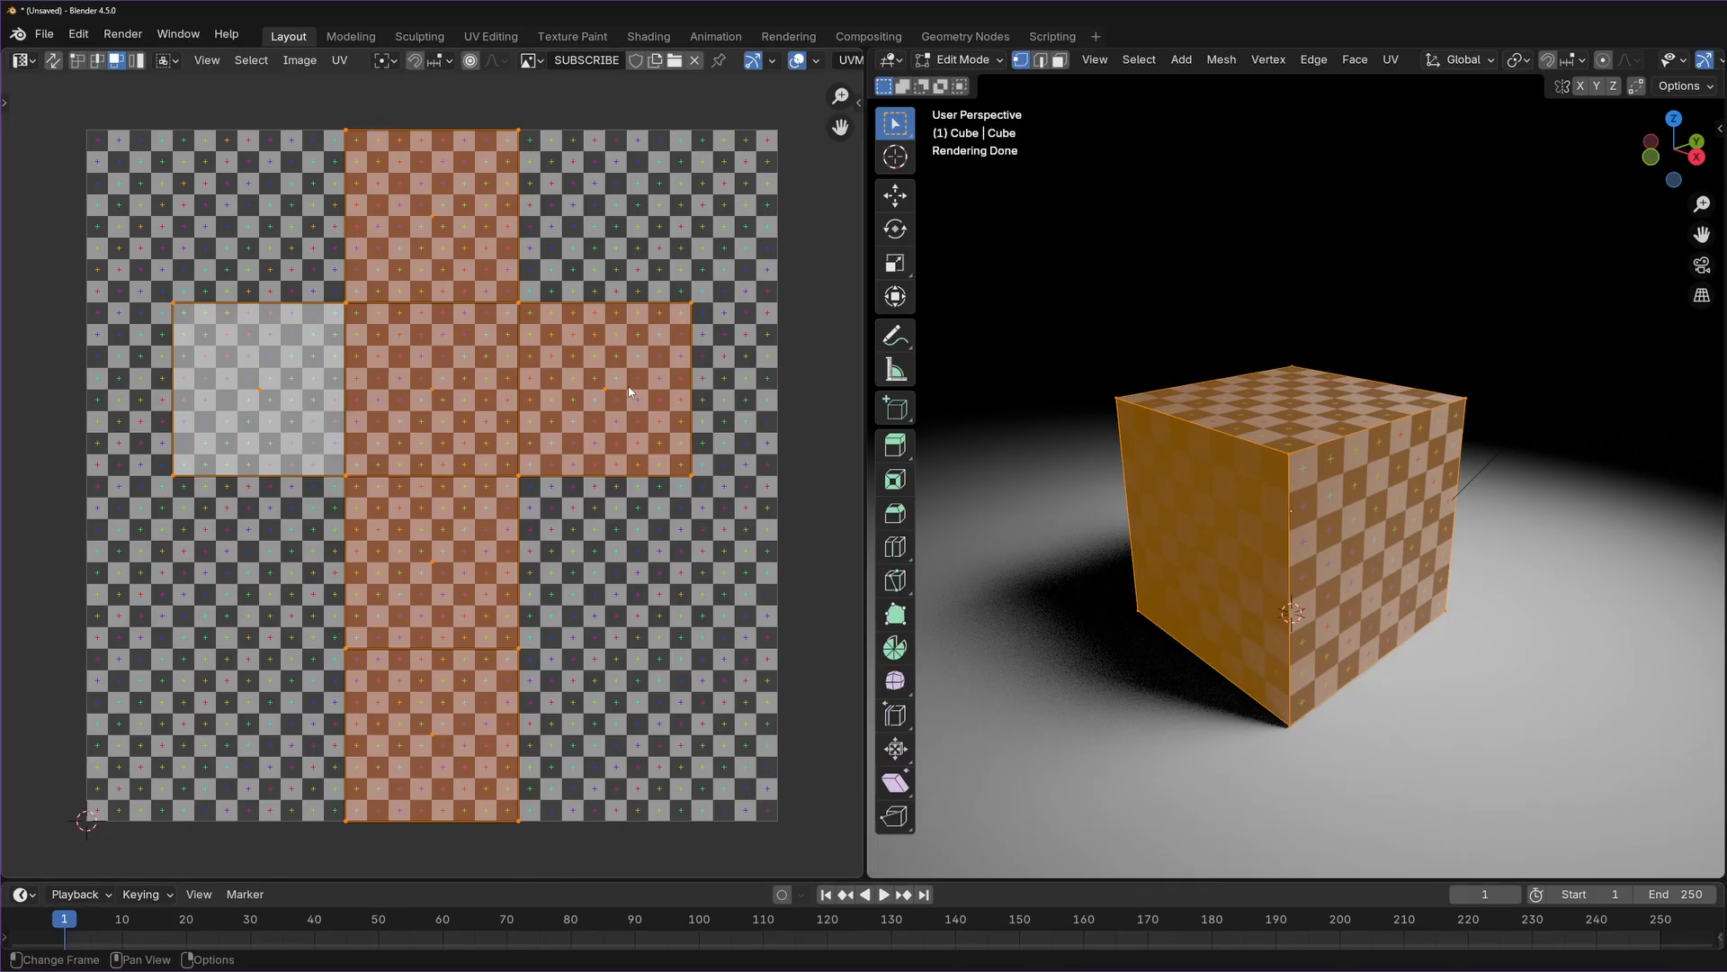
Move the cube's whole UV layout across the checker image and start rotating it.
{"action": "key", "text": "g"}
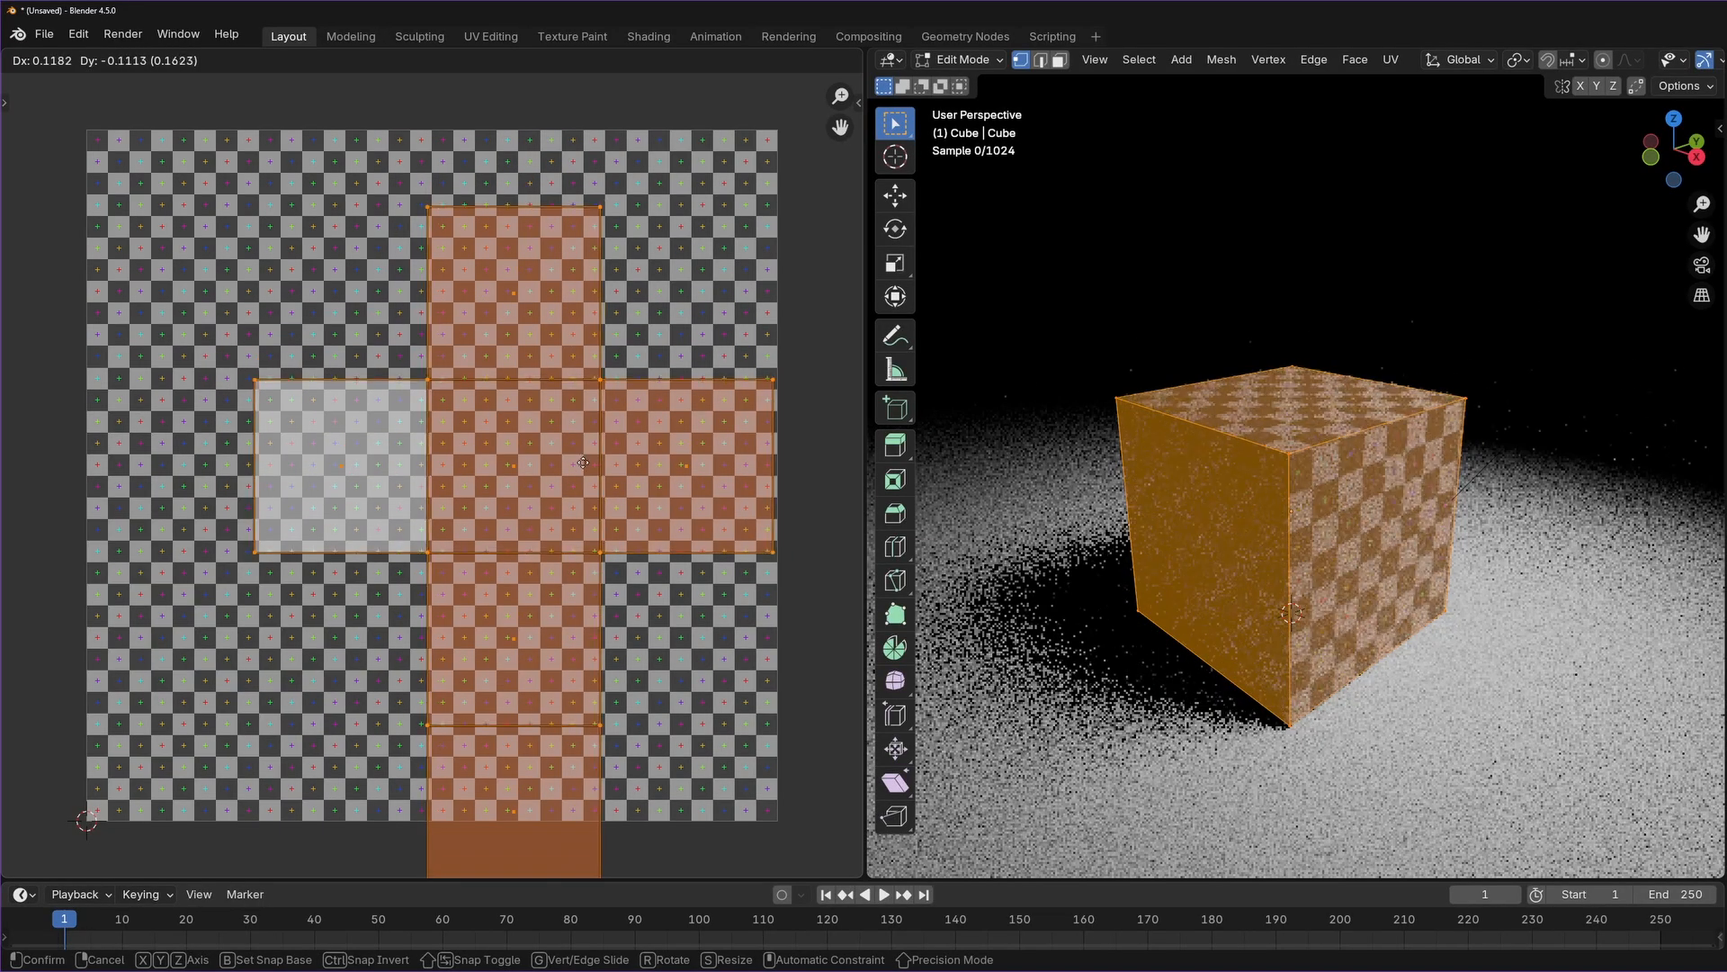
{"action": "left_click", "coordinate": [510, 406]}
{"action": "key", "text": "r"}
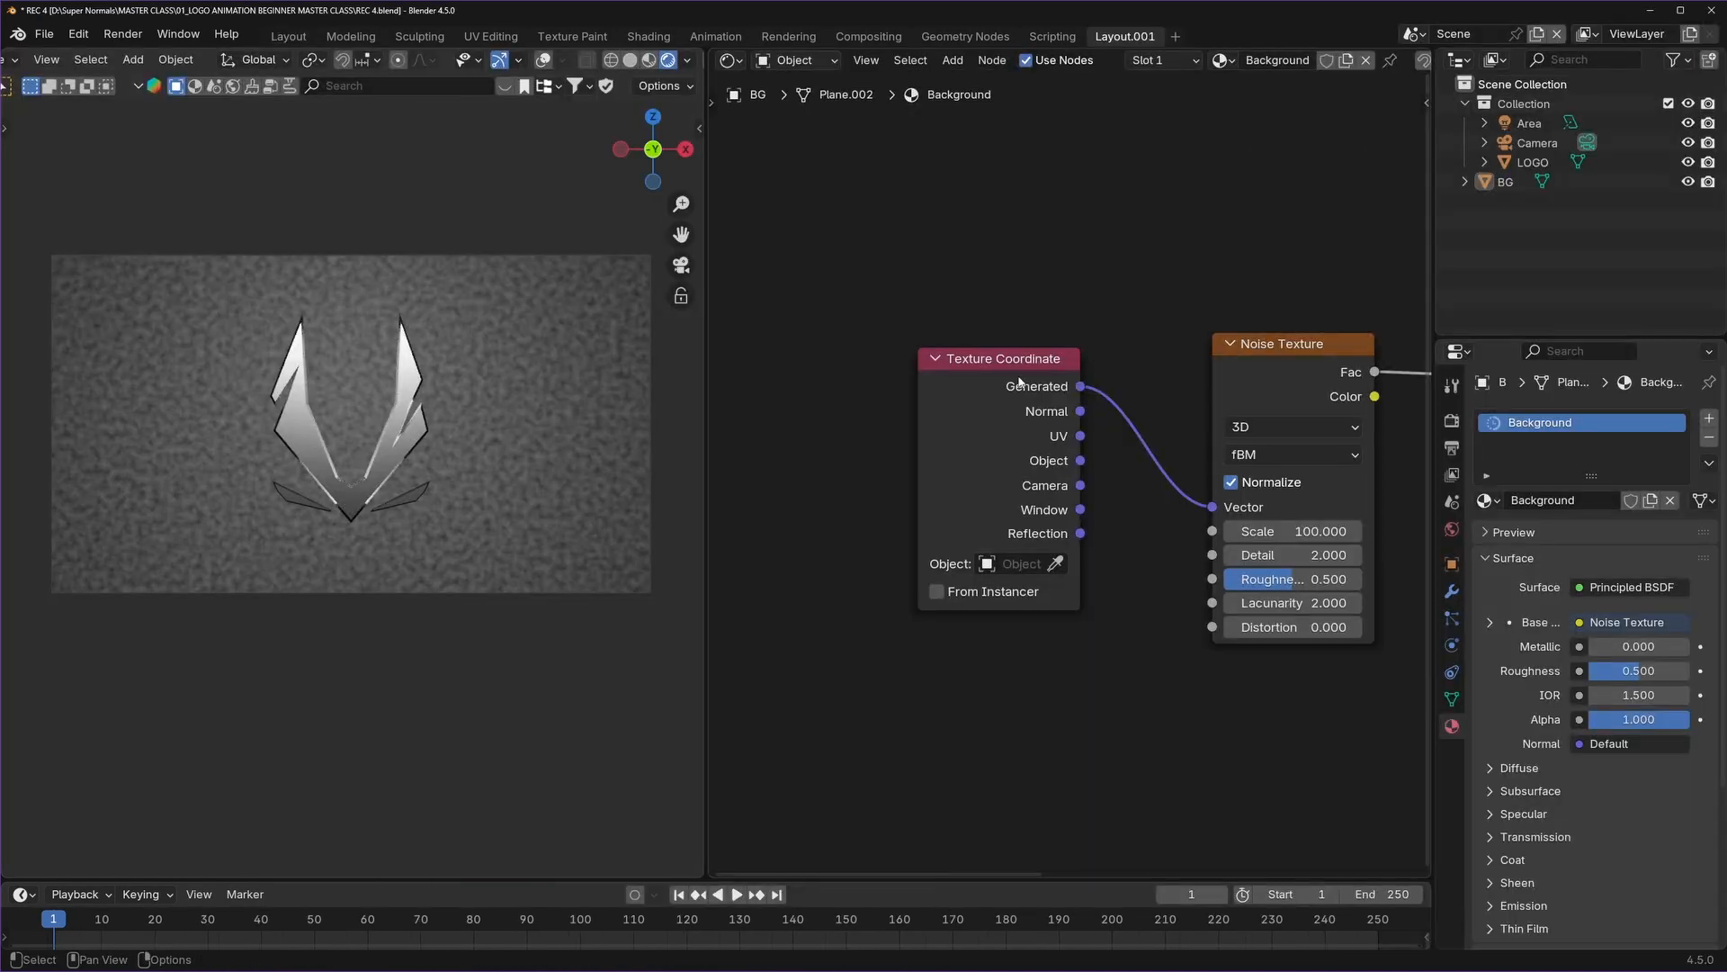
In the logo file, space out the Texture Coordinate node and insert a Mapping node between it and the Noise Texture.
{"action": "left_click_drag", "start_coordinate": [1007, 353], "coordinate": [842, 354]}
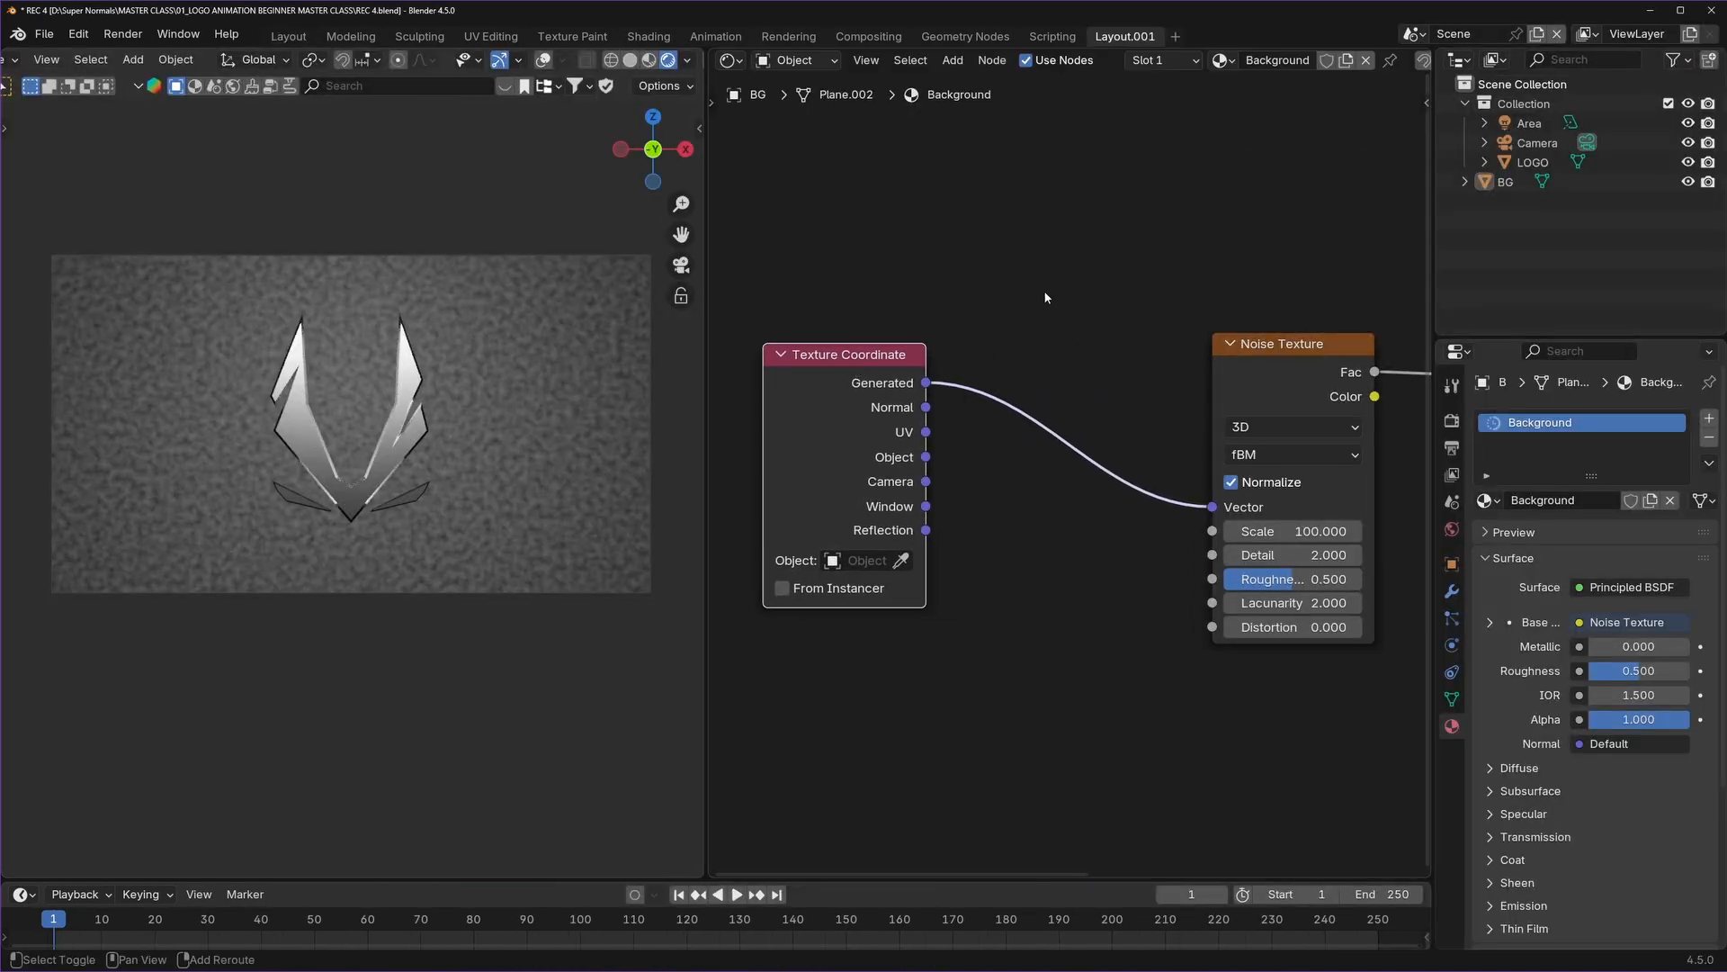
{"action": "key", "text": "shift+a"}
{"action": "key", "text": "shift+a"}
{"action": "left_click", "coordinate": [1036, 252]}
{"action": "type", "text": "mapp"}
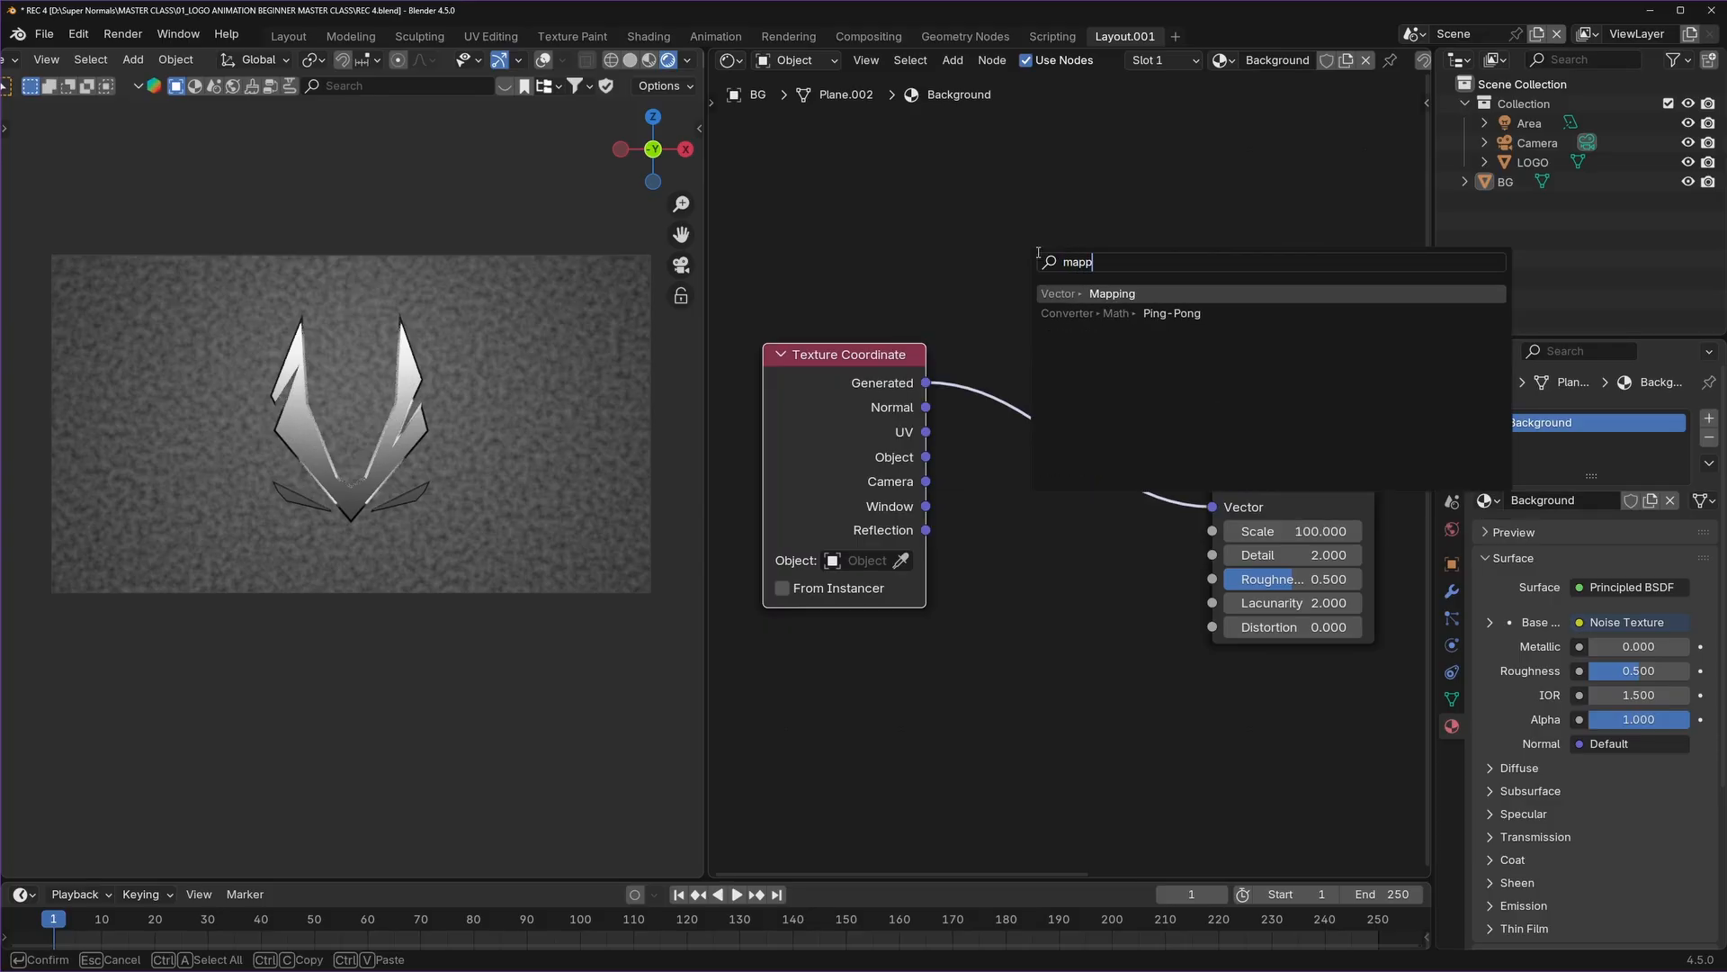
{"action": "key", "text": "Return"}
{"action": "left_click", "coordinate": [981, 295]}
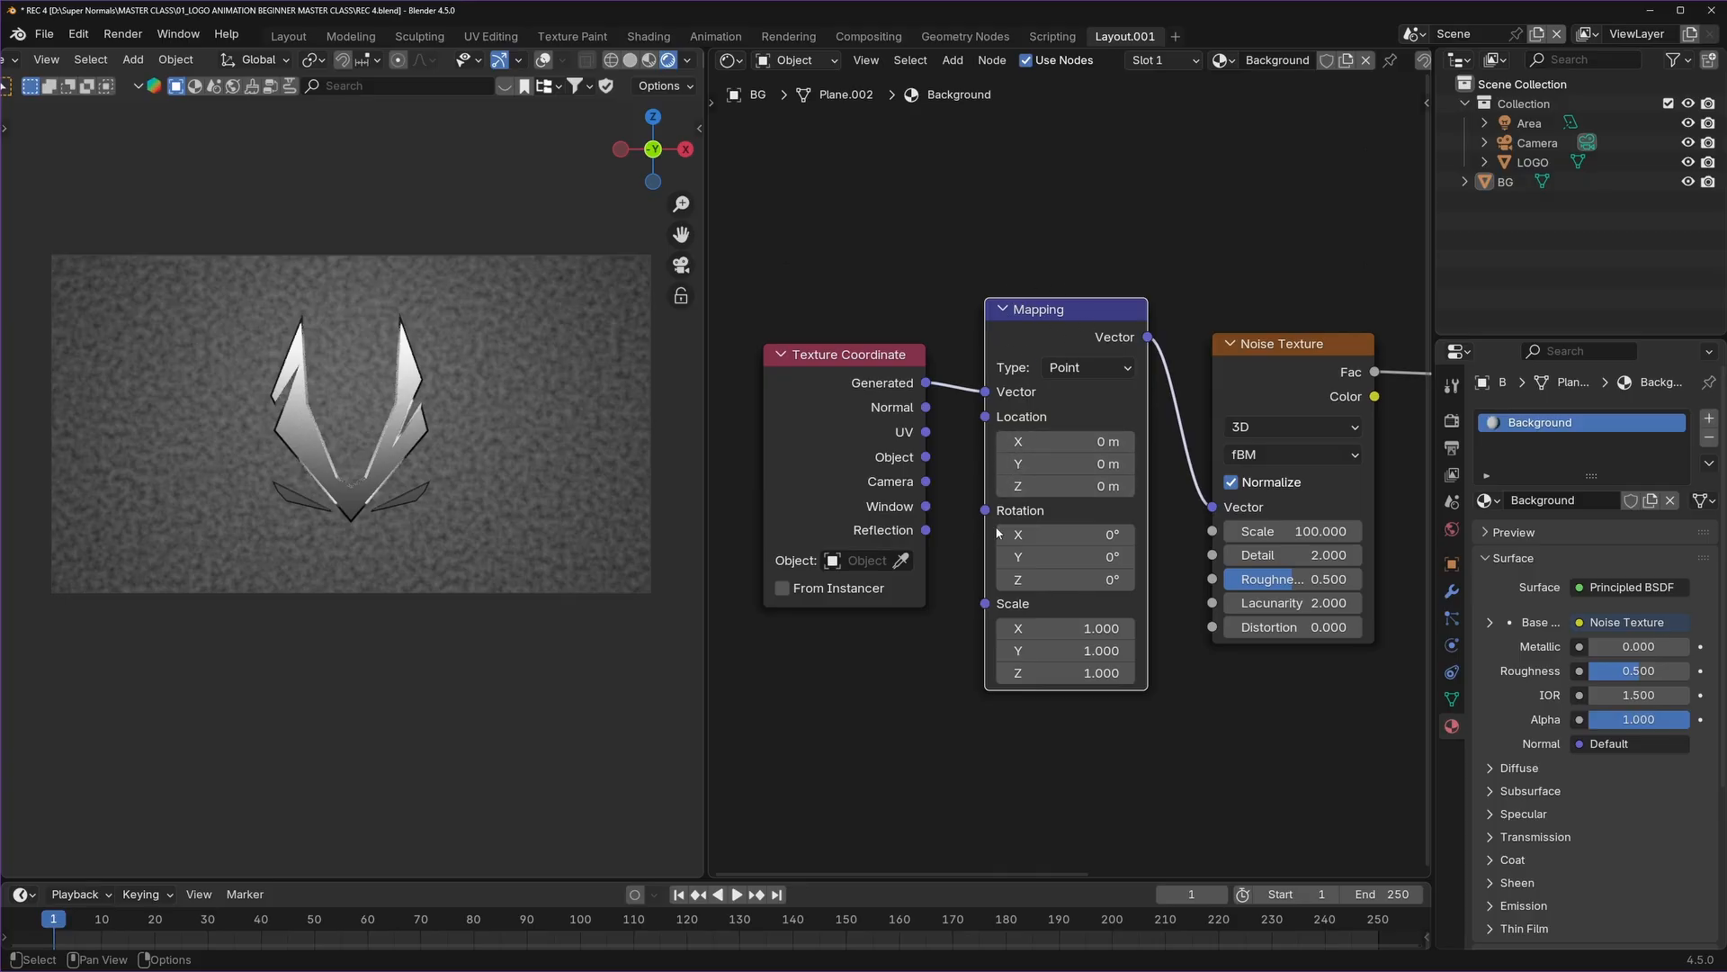
Offset the Mapping node's X Location to about 2.1 m.
{"action": "scroll", "coordinate": [1014, 576], "scroll_direction": "up", "scroll_amount": 3}
{"action": "mouse_move", "coordinate": [998, 429]}
{"action": "left_mouse_down"}
{"action": "mouse_move", "coordinate": [1080, 429]}
{"action": "mouse_move", "coordinate": [980, 426]}
{"action": "mouse_move", "coordinate": [1022, 426]}
{"action": "left_mouse_up"}
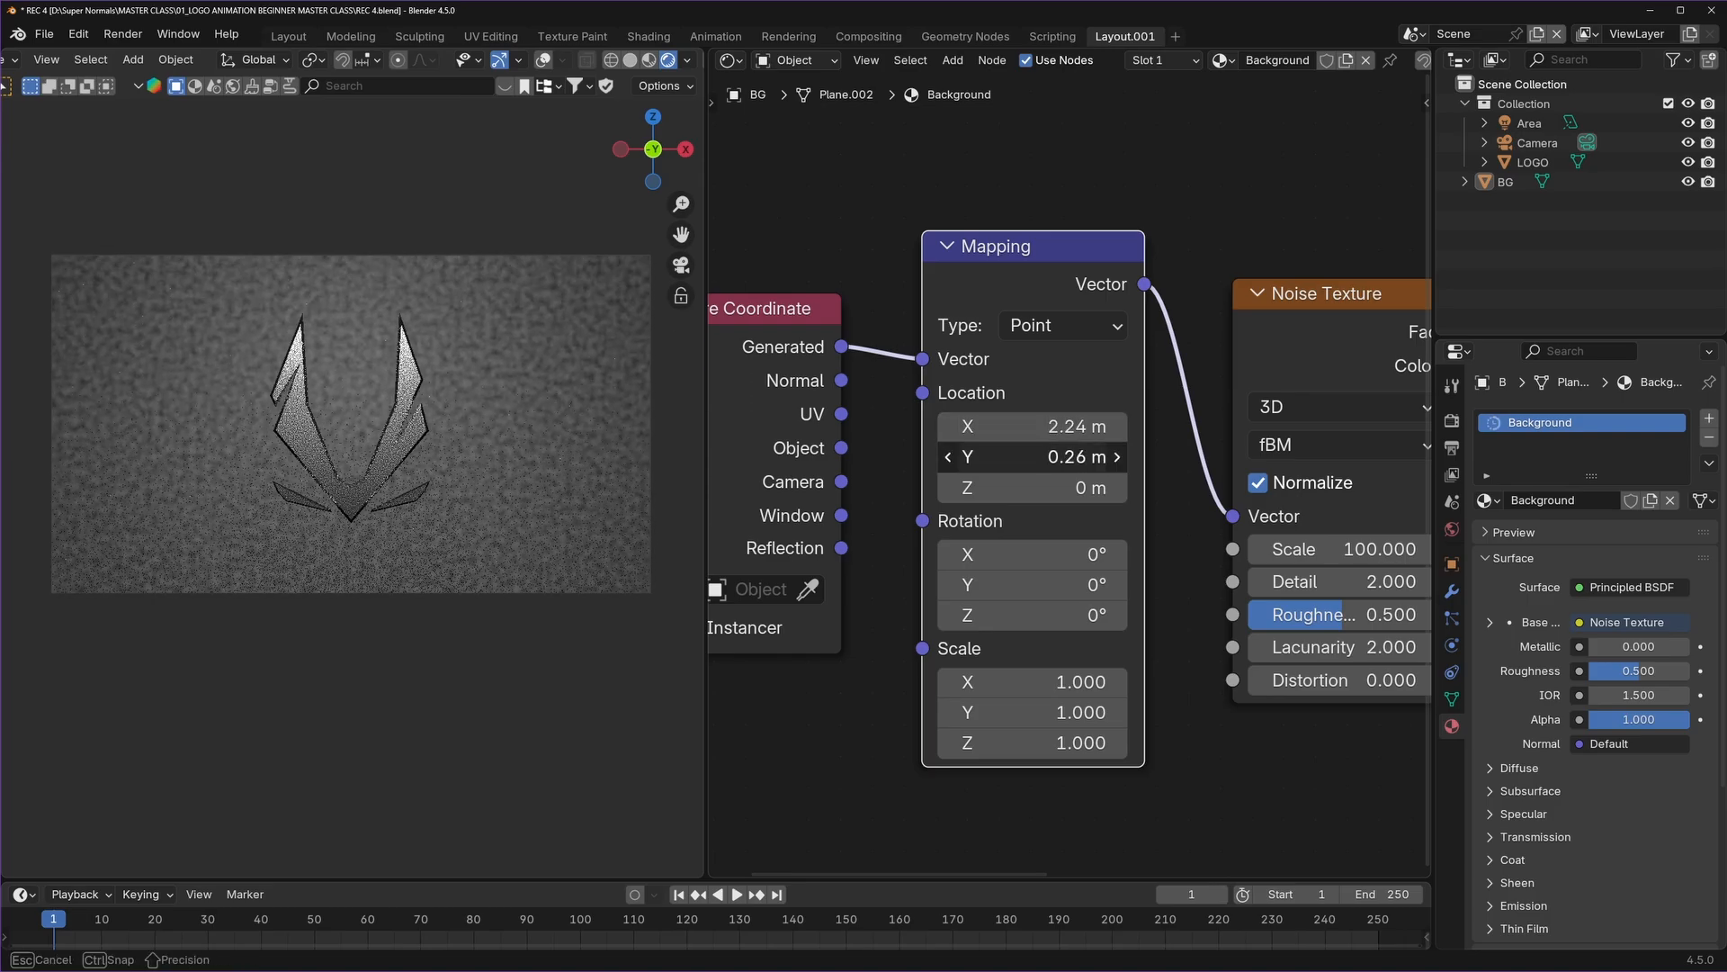
Try a Mapping Y Location of -0.07 m and XYZ Rotation of 45.7°, 15.4° and 1.53°, and undo these changes.
{"action": "left_click_drag", "start_coordinate": [1033, 457], "coordinate": [1007, 456]}
{"action": "mouse_move", "coordinate": [1032, 555]}
{"action": "left_mouse_down"}
{"action": "mouse_move", "coordinate": [1102, 554]}
{"action": "mouse_move", "coordinate": [1057, 585]}
{"action": "mouse_move", "coordinate": [1098, 584]}
{"action": "mouse_move", "coordinate": [1038, 585]}
{"action": "left_mouse_up"}
{"action": "left_click_drag", "start_coordinate": [1032, 616], "coordinate": [1036, 615]}
{"action": "left_click_drag", "start_coordinate": [1032, 585], "coordinate": [1060, 585]}
{"action": "left_click_drag", "start_coordinate": [1033, 615], "coordinate": [1038, 615]}
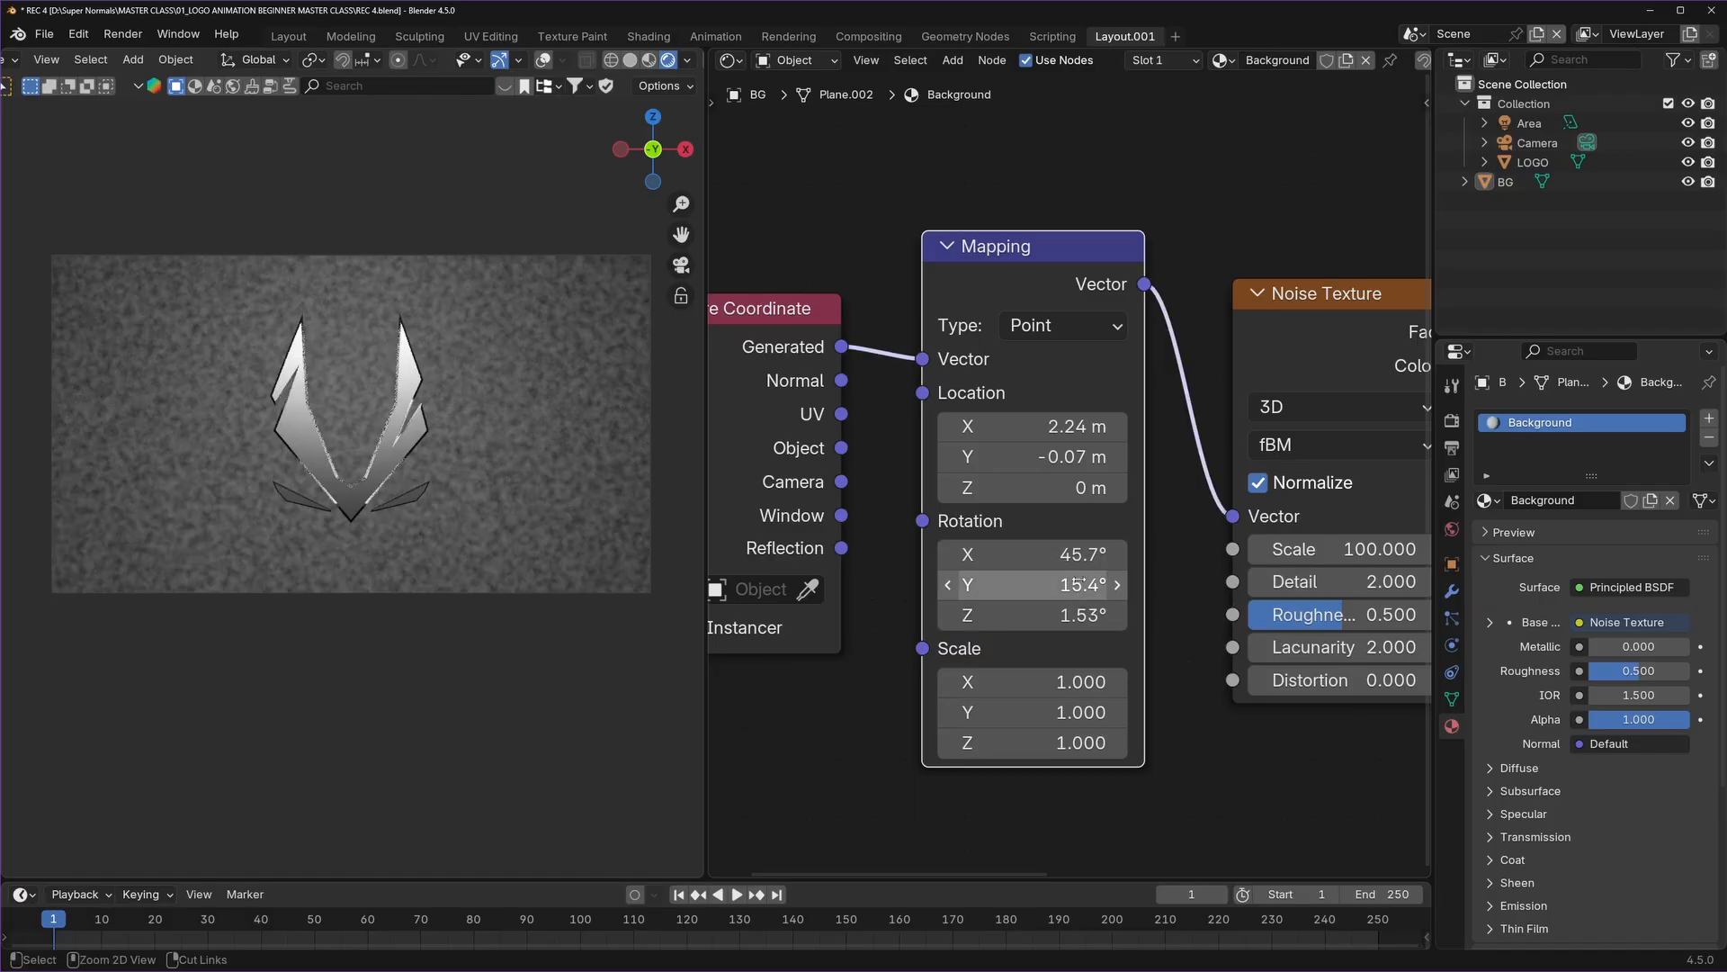
{"action": "key", "text": "ctrl+z"}
{"action": "key", "text": "ctrl+z"}
{"action": "key", "text": "ctrl+z"}
{"action": "key", "text": "ctrl+z"}
{"action": "key", "text": "ctrl+z"}
{"action": "key", "text": "ctrl+z"}
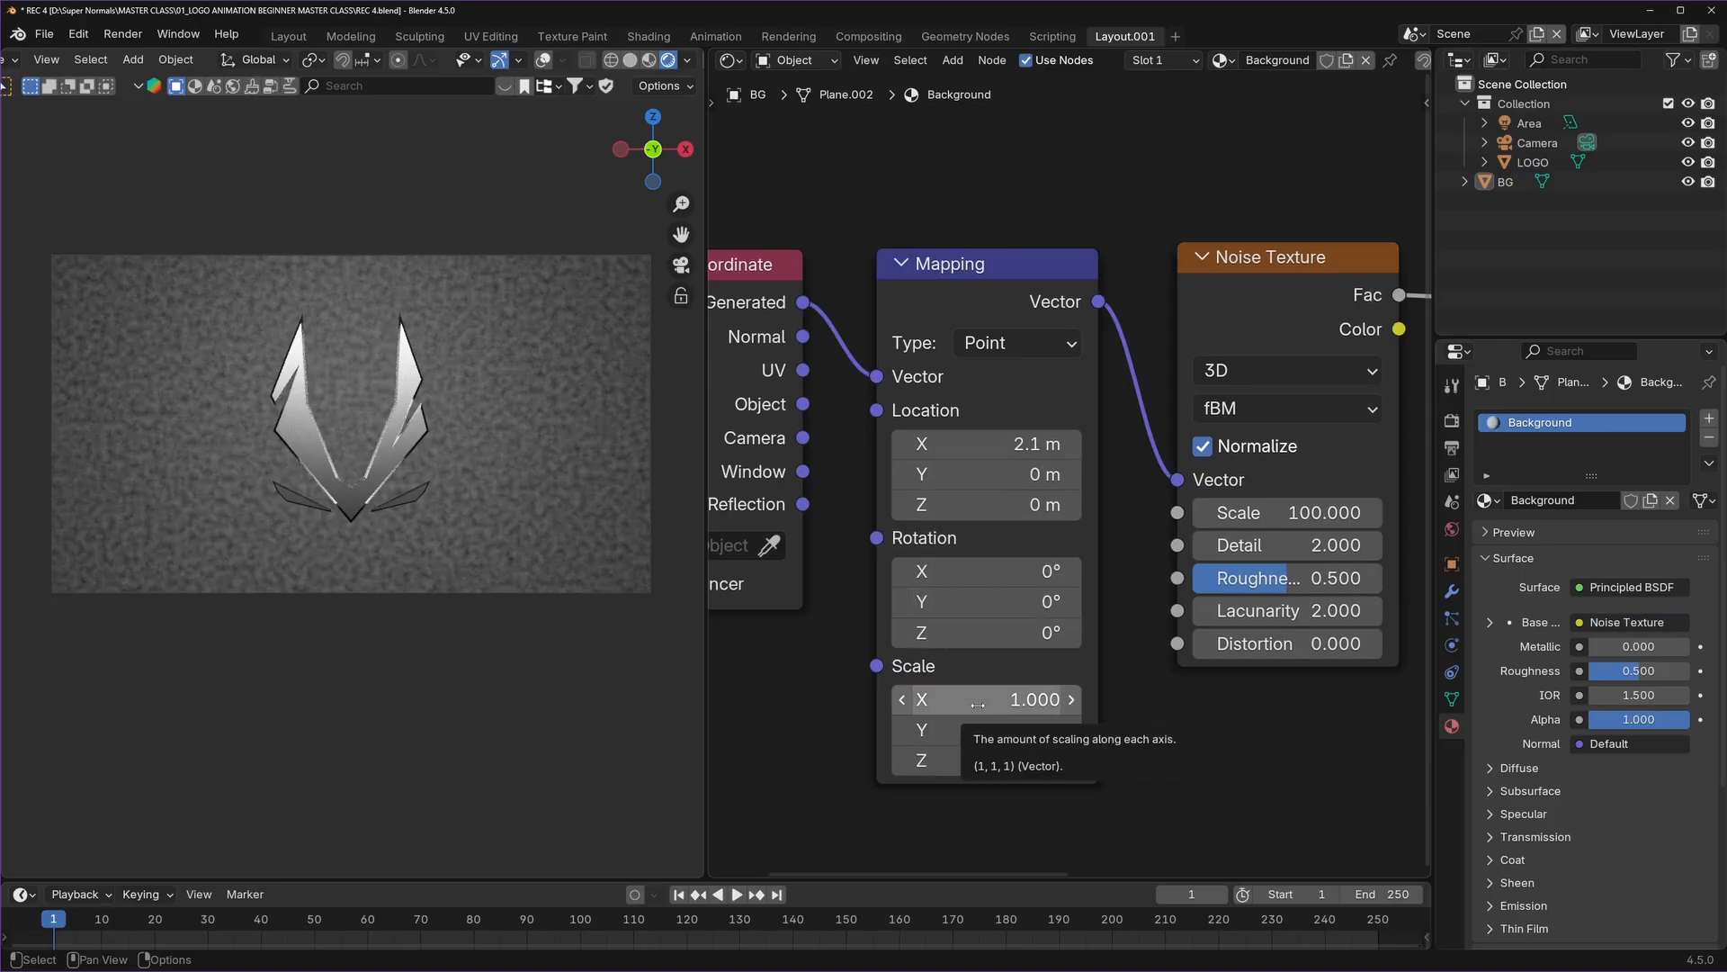
{"action": "left_click_drag", "start_coordinate": [989, 709], "coordinate": [1145, 709]}
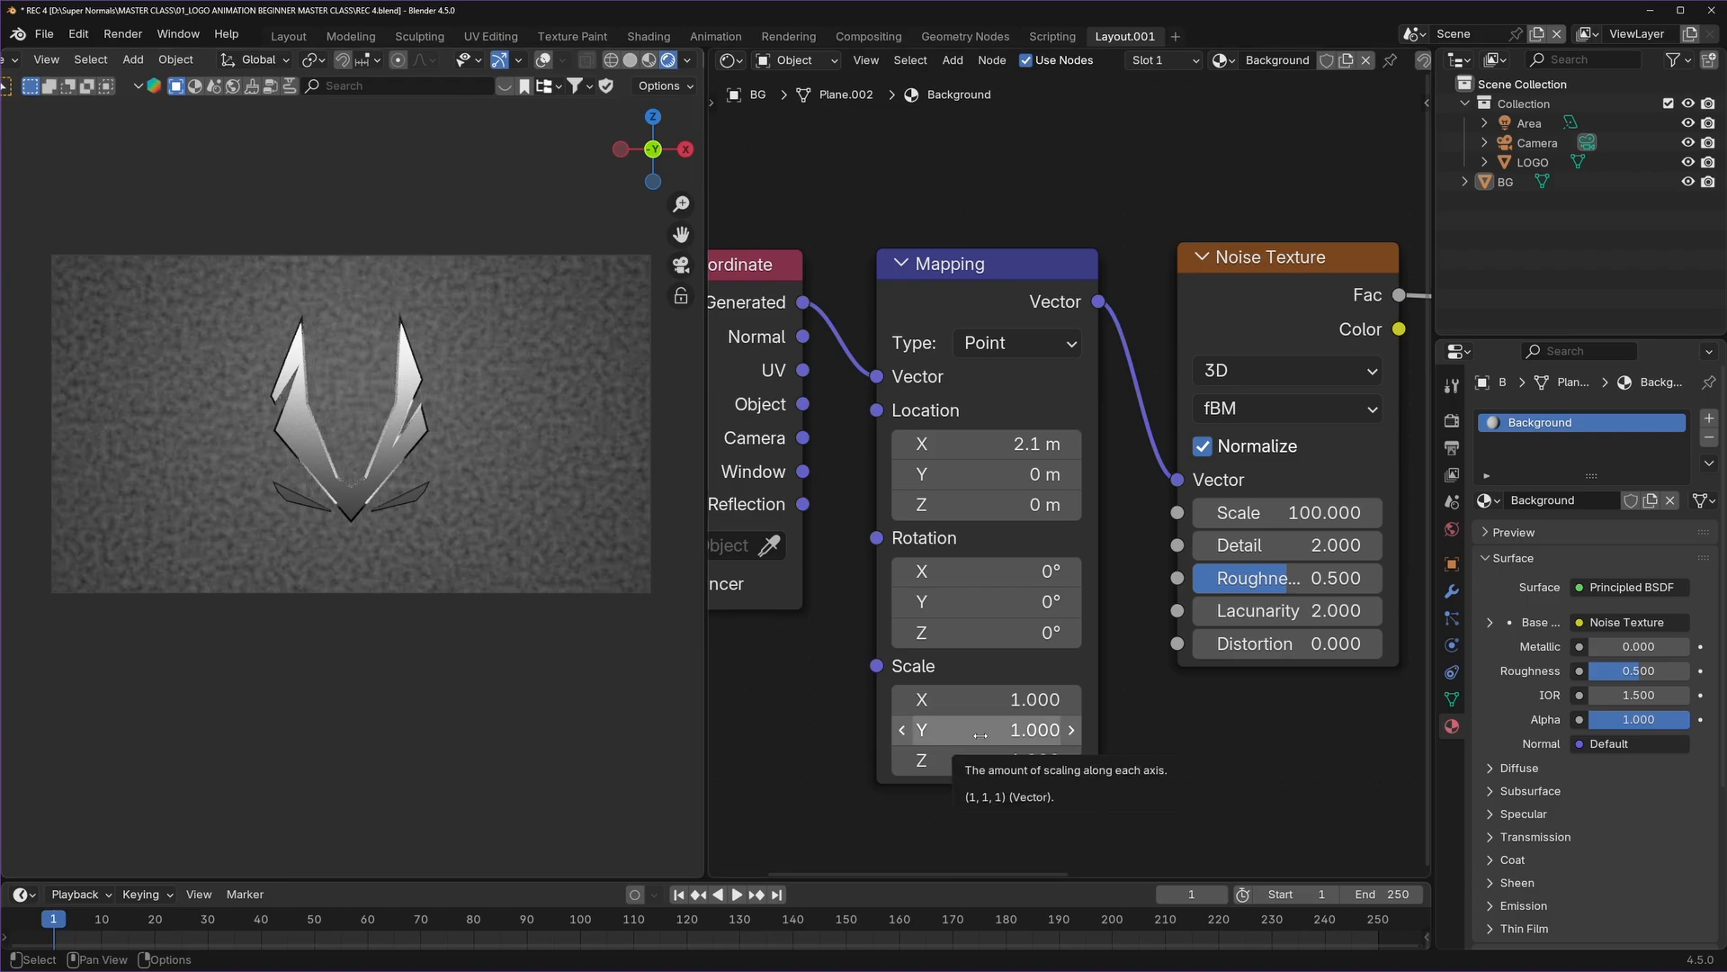
{"action": "left_click_drag", "start_coordinate": [950, 729], "coordinate": [1079, 730]}
{"action": "key", "text": "Escape"}
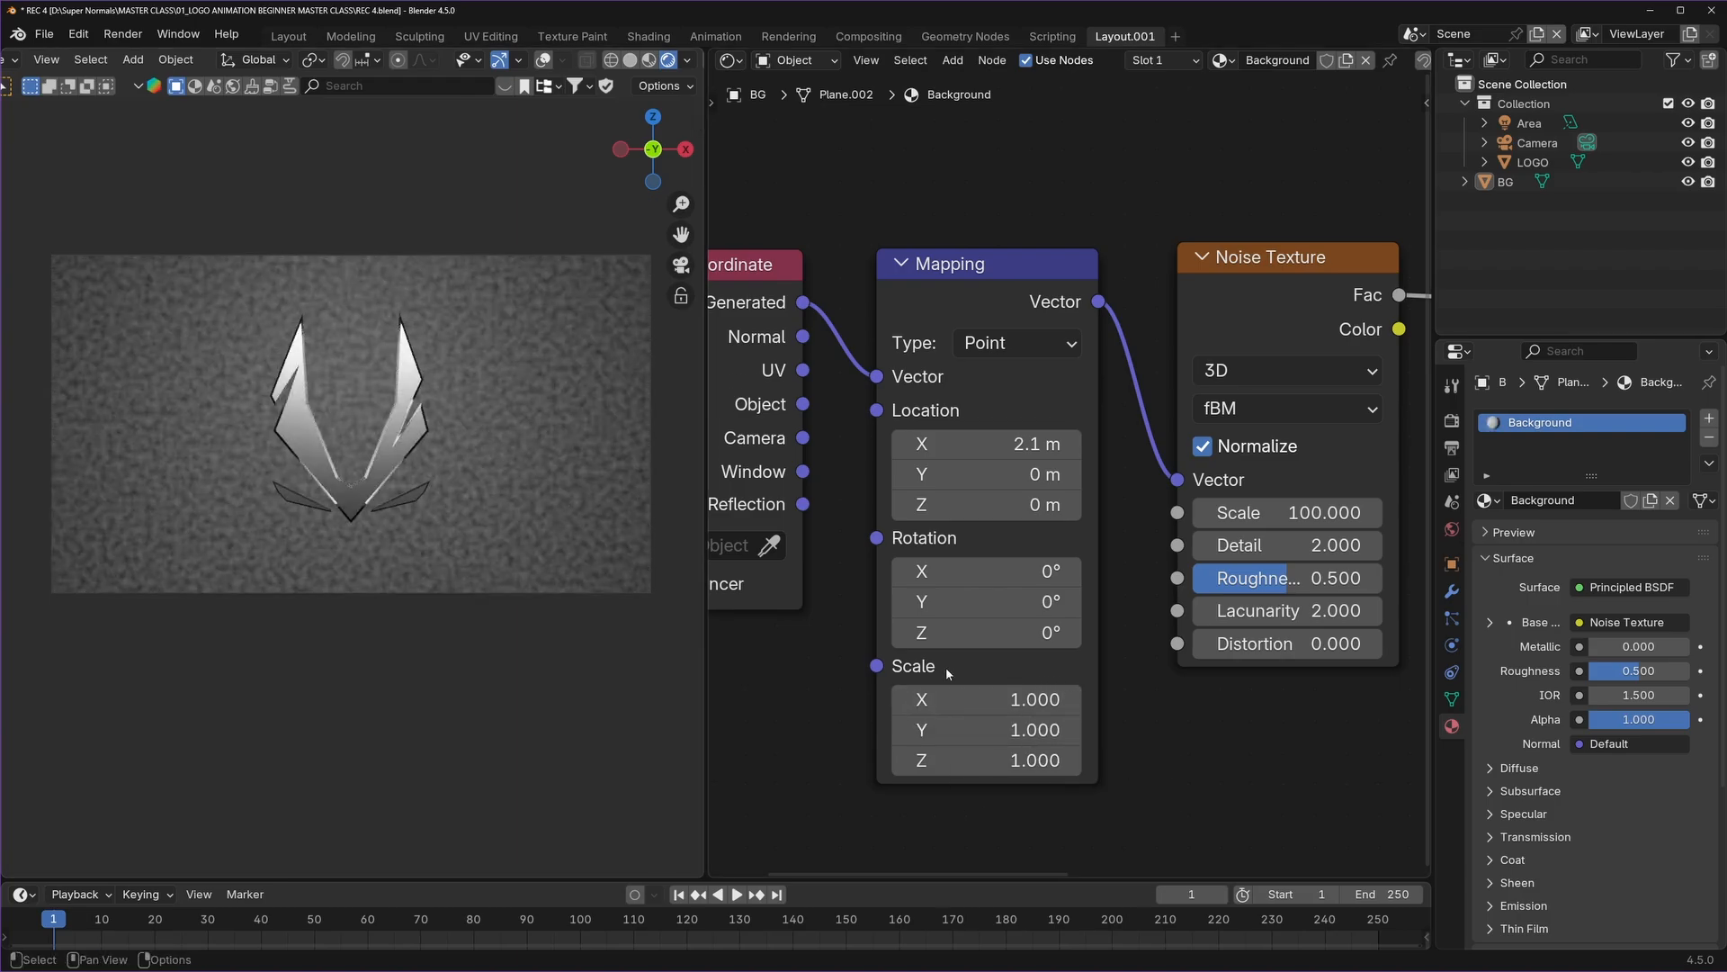
Set the Mapping node's X Scale to 200.
{"action": "middle_click_drag", "start_coordinate": [1112, 765], "coordinate": [1123, 646]}
{"action": "scroll", "coordinate": [1037, 540], "scroll_direction": "up", "scroll_amount": 2}
{"action": "double_click", "coordinate": [1005, 594]}
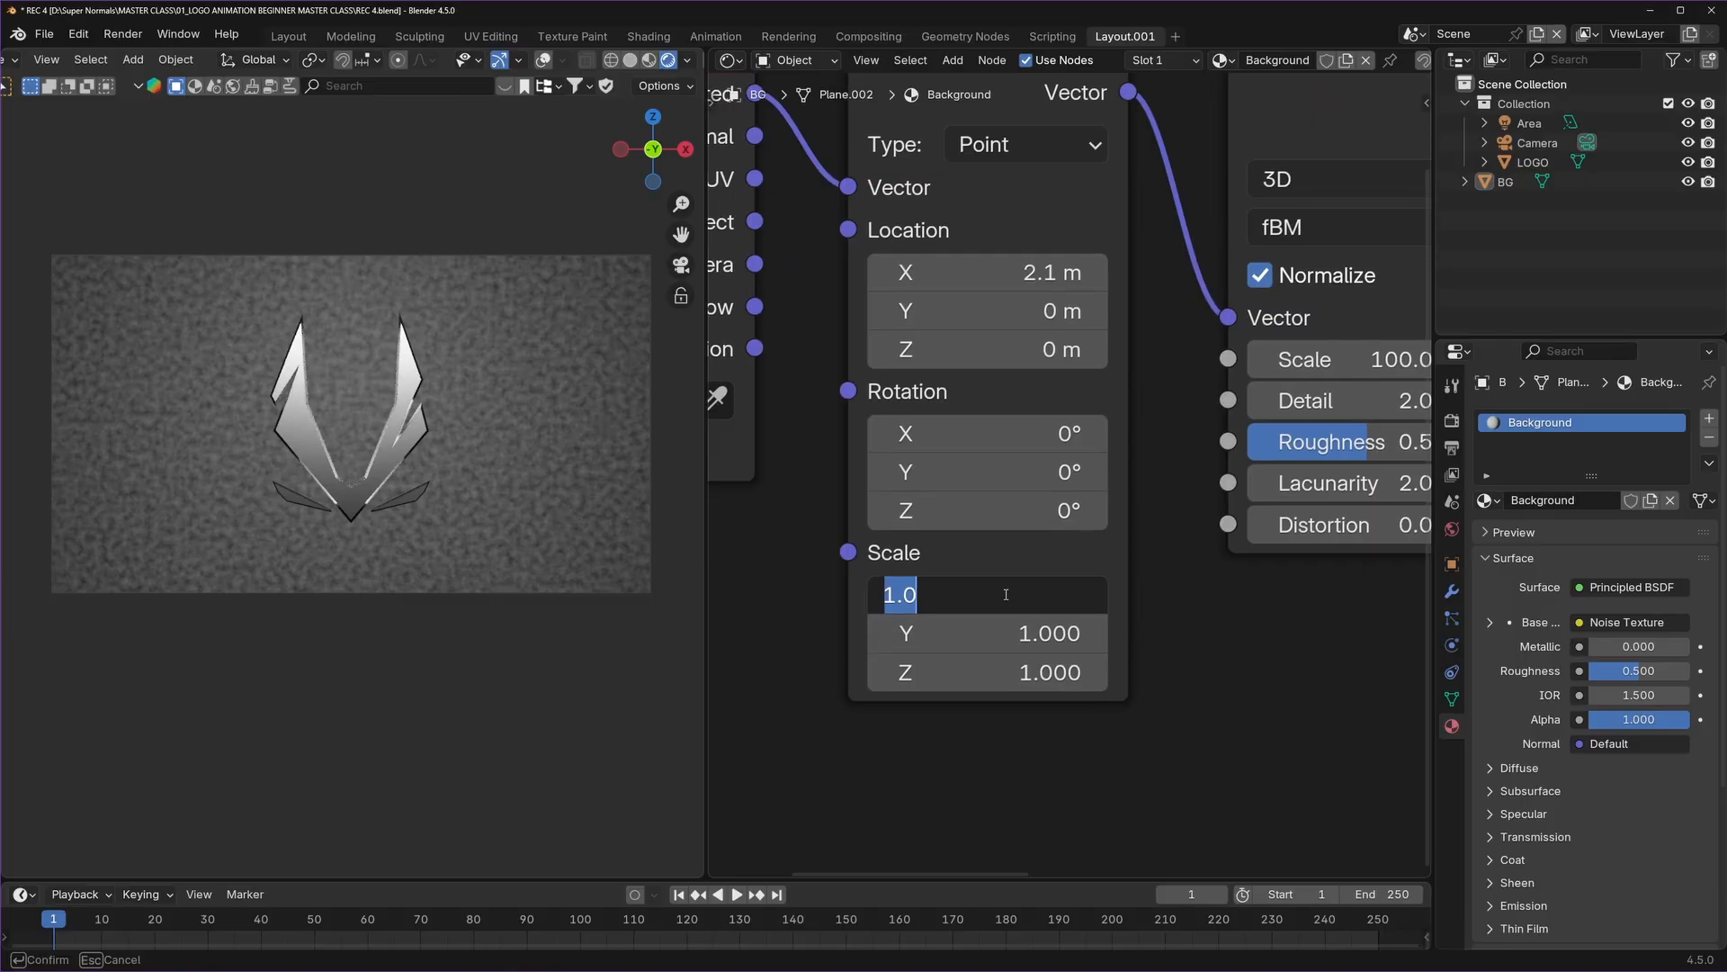
{"action": "type", "text": "200"}
{"action": "key", "text": "Return"}
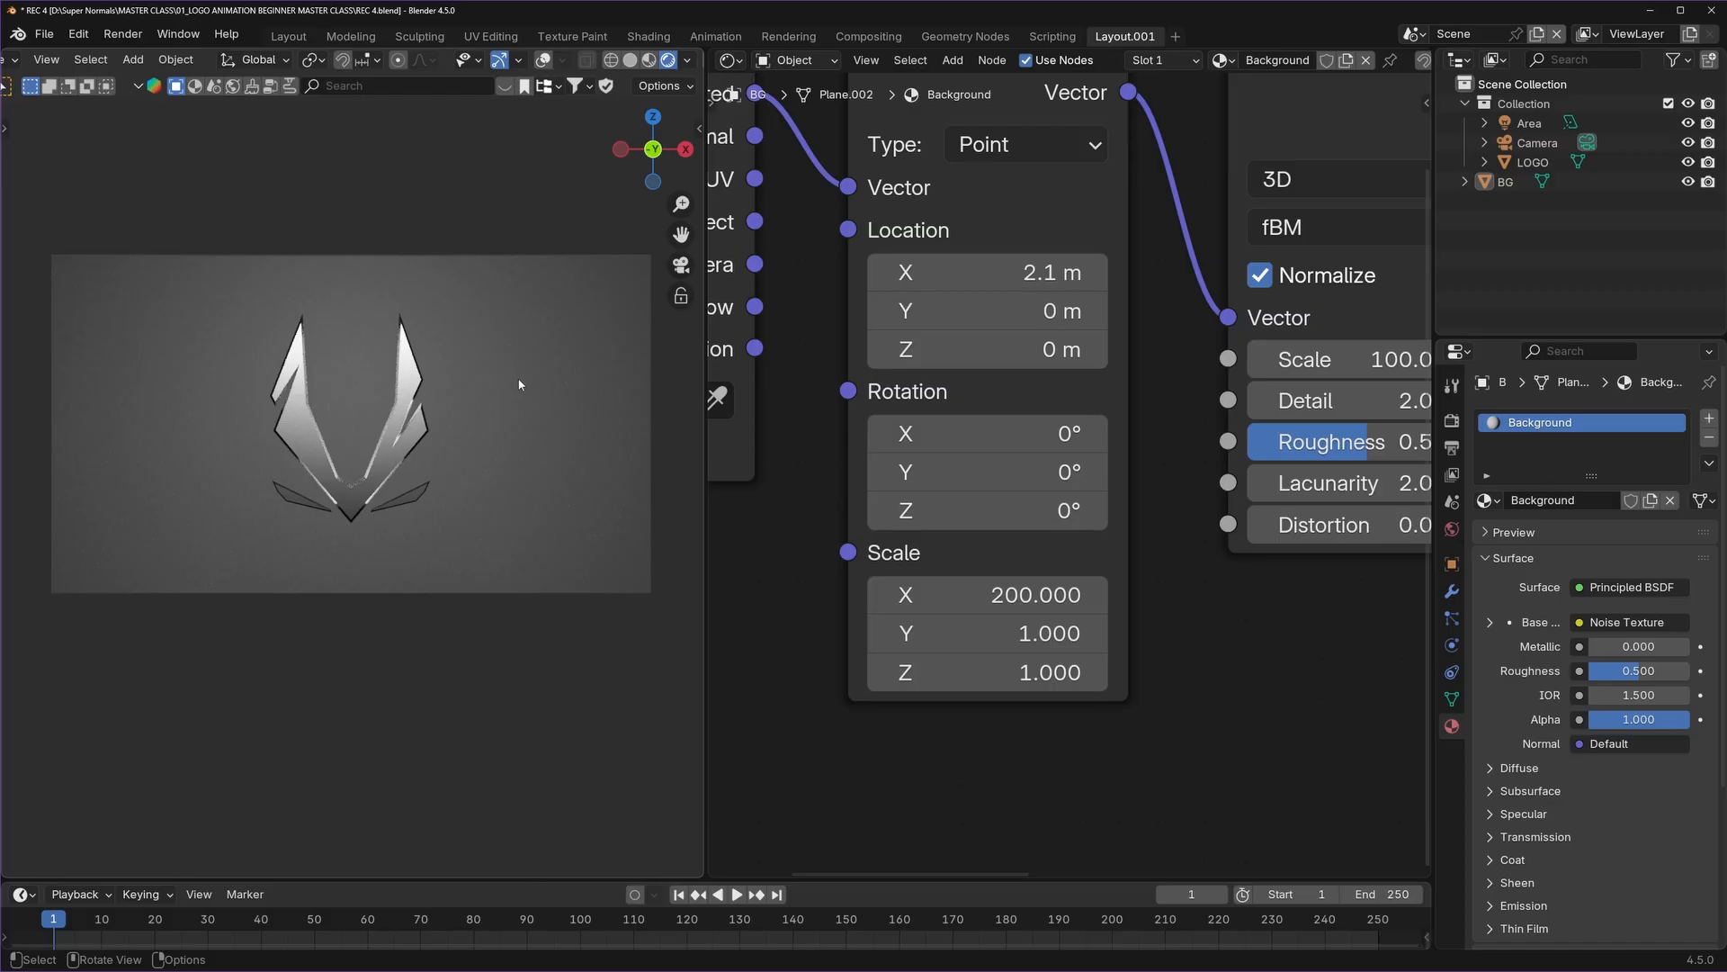
Set the Mapping node's Y Scale to 0.08.
{"action": "left_click_drag", "start_coordinate": [990, 633], "coordinate": [846, 633]}
{"action": "scroll", "coordinate": [1257, 226], "scroll_direction": "down", "scroll_amount": 6}
{"action": "middle_click_drag", "start_coordinate": [1256, 226], "coordinate": [978, 357]}
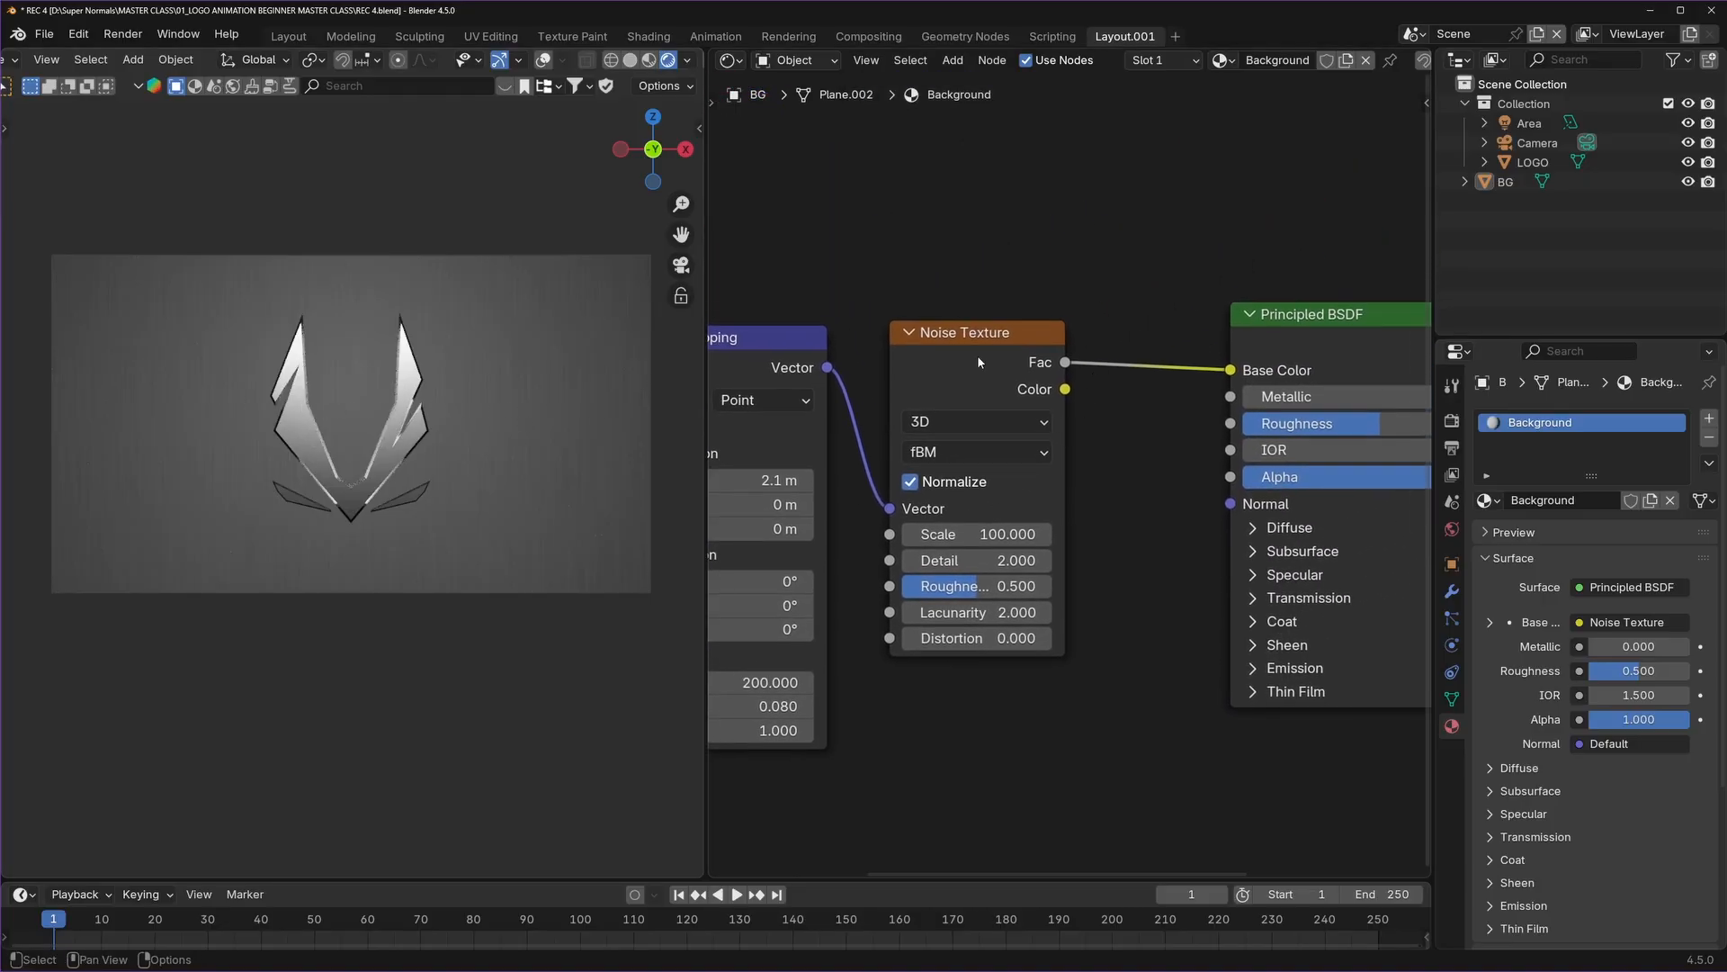
Move the Noise Texture's Fac link from the Principled BSDF's Base Color to its Roughness, and set Metallic to 1.
{"action": "scroll", "coordinate": [1115, 399], "scroll_direction": "up", "scroll_amount": 3}
{"action": "middle_click_drag", "start_coordinate": [1269, 382], "coordinate": [930, 408]}
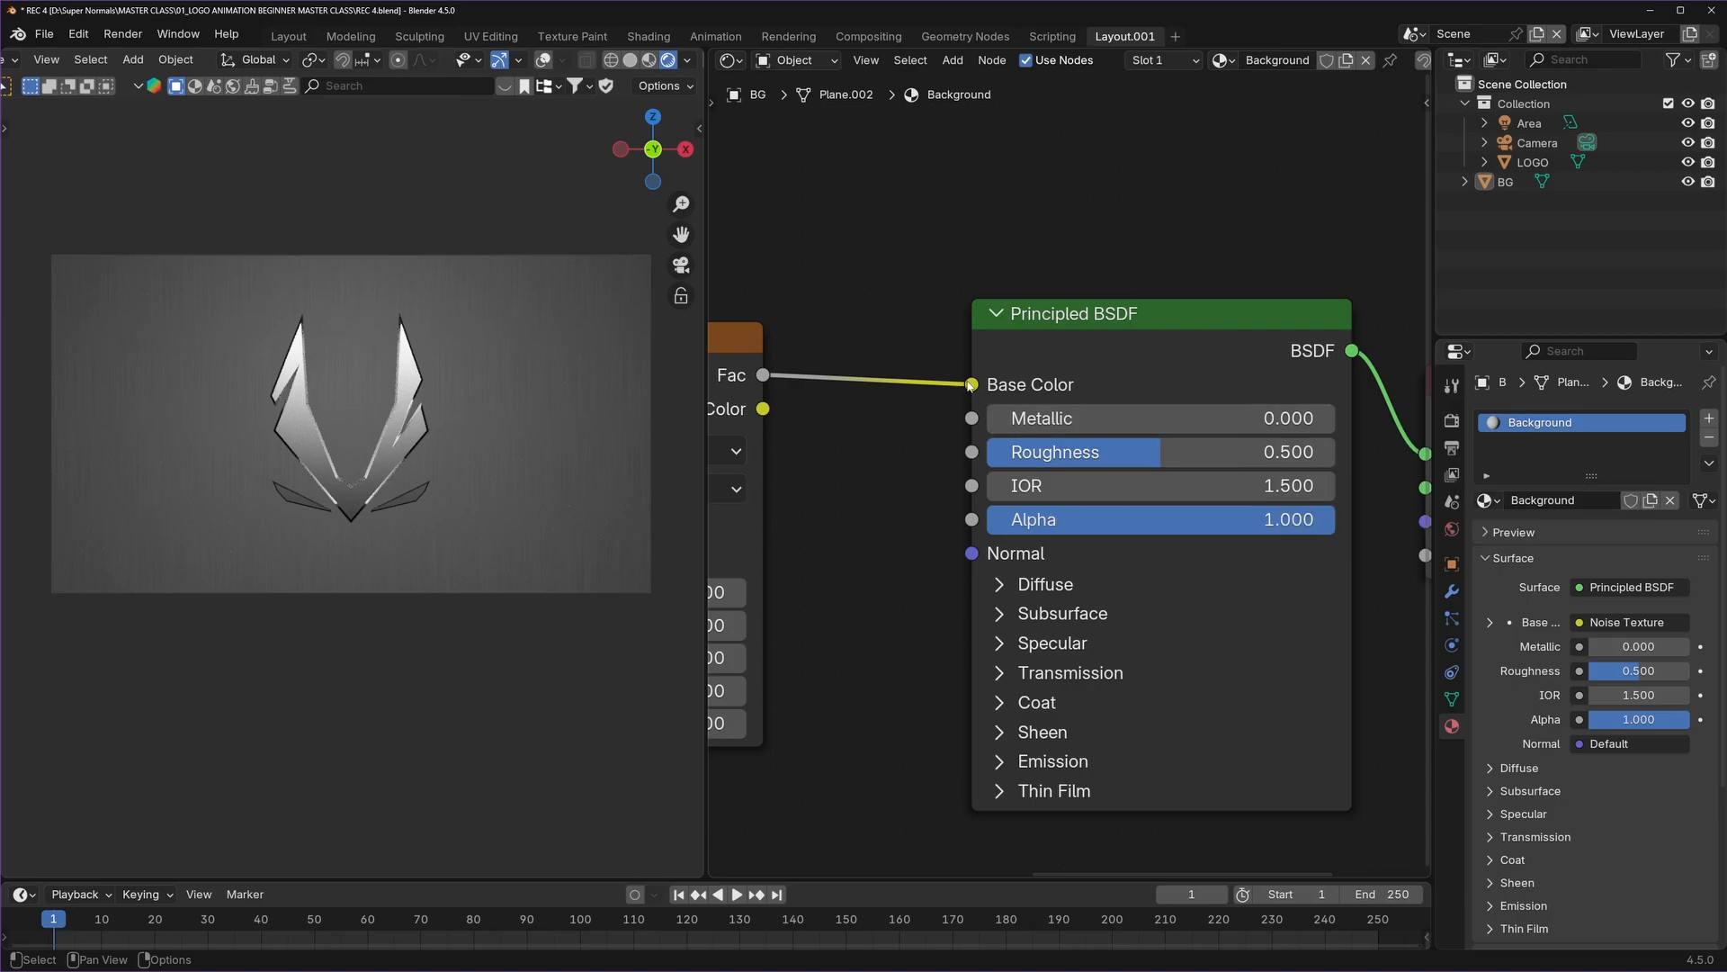
{"action": "left_click_drag", "start_coordinate": [972, 384], "coordinate": [1307, 441]}
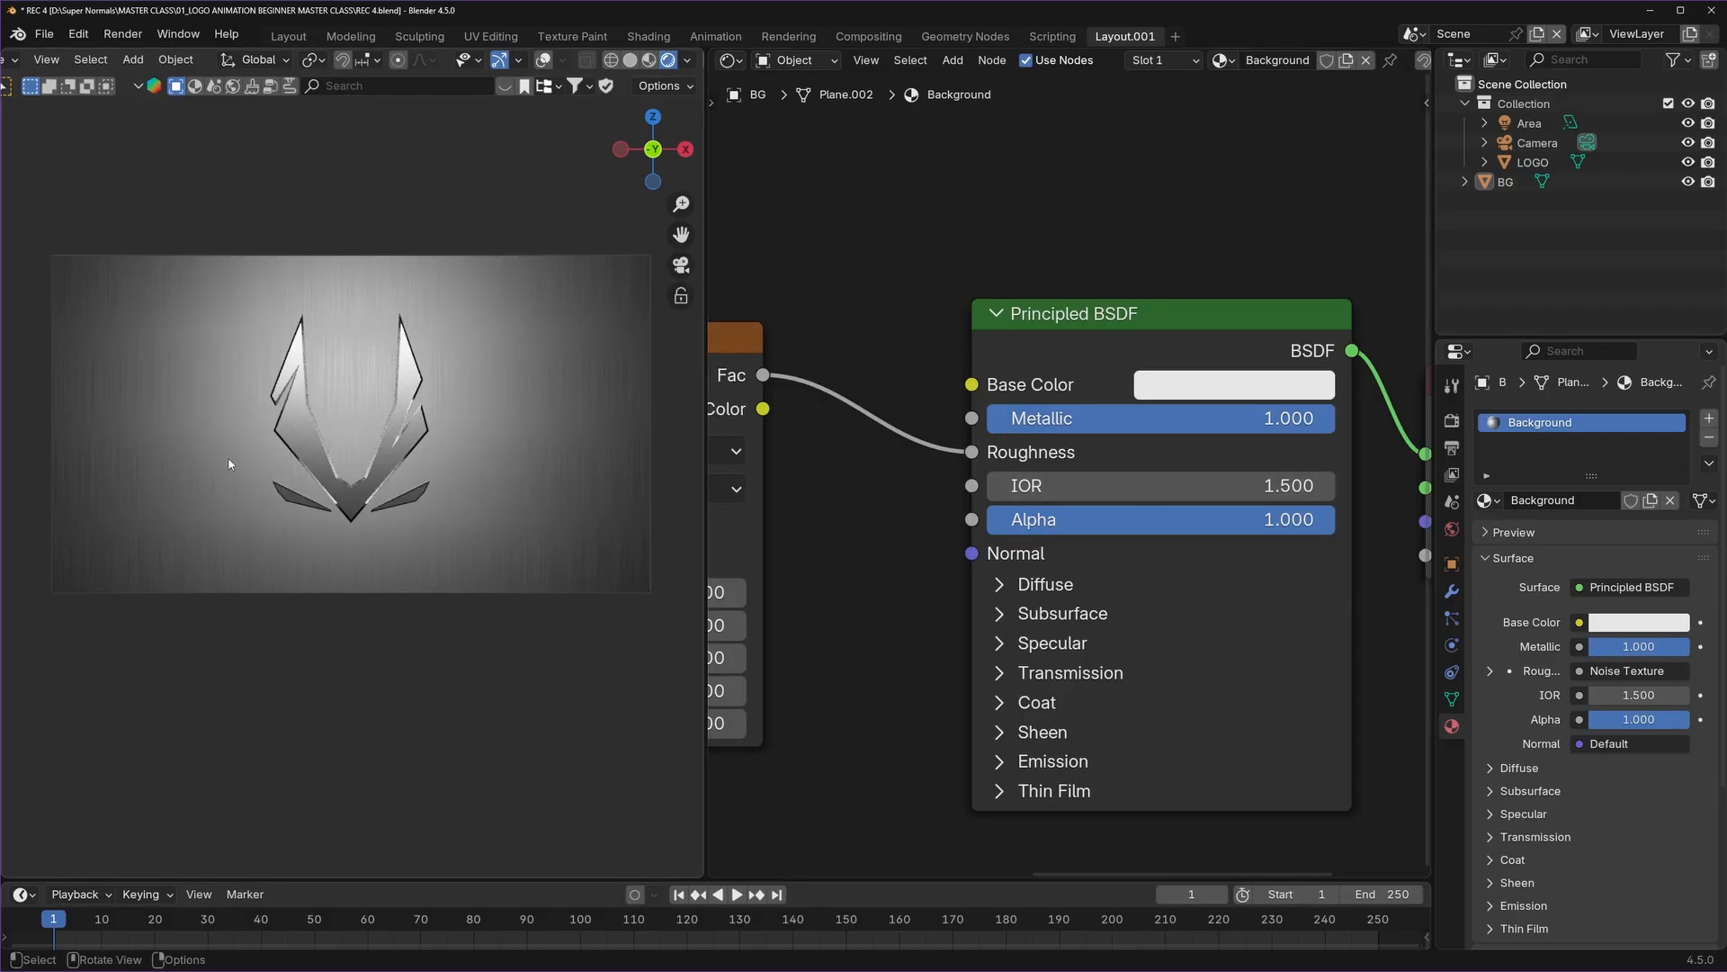
Darken the Principled BSDF's Base Color to a medium grey.
{"action": "left_click", "coordinate": [1234, 386]}
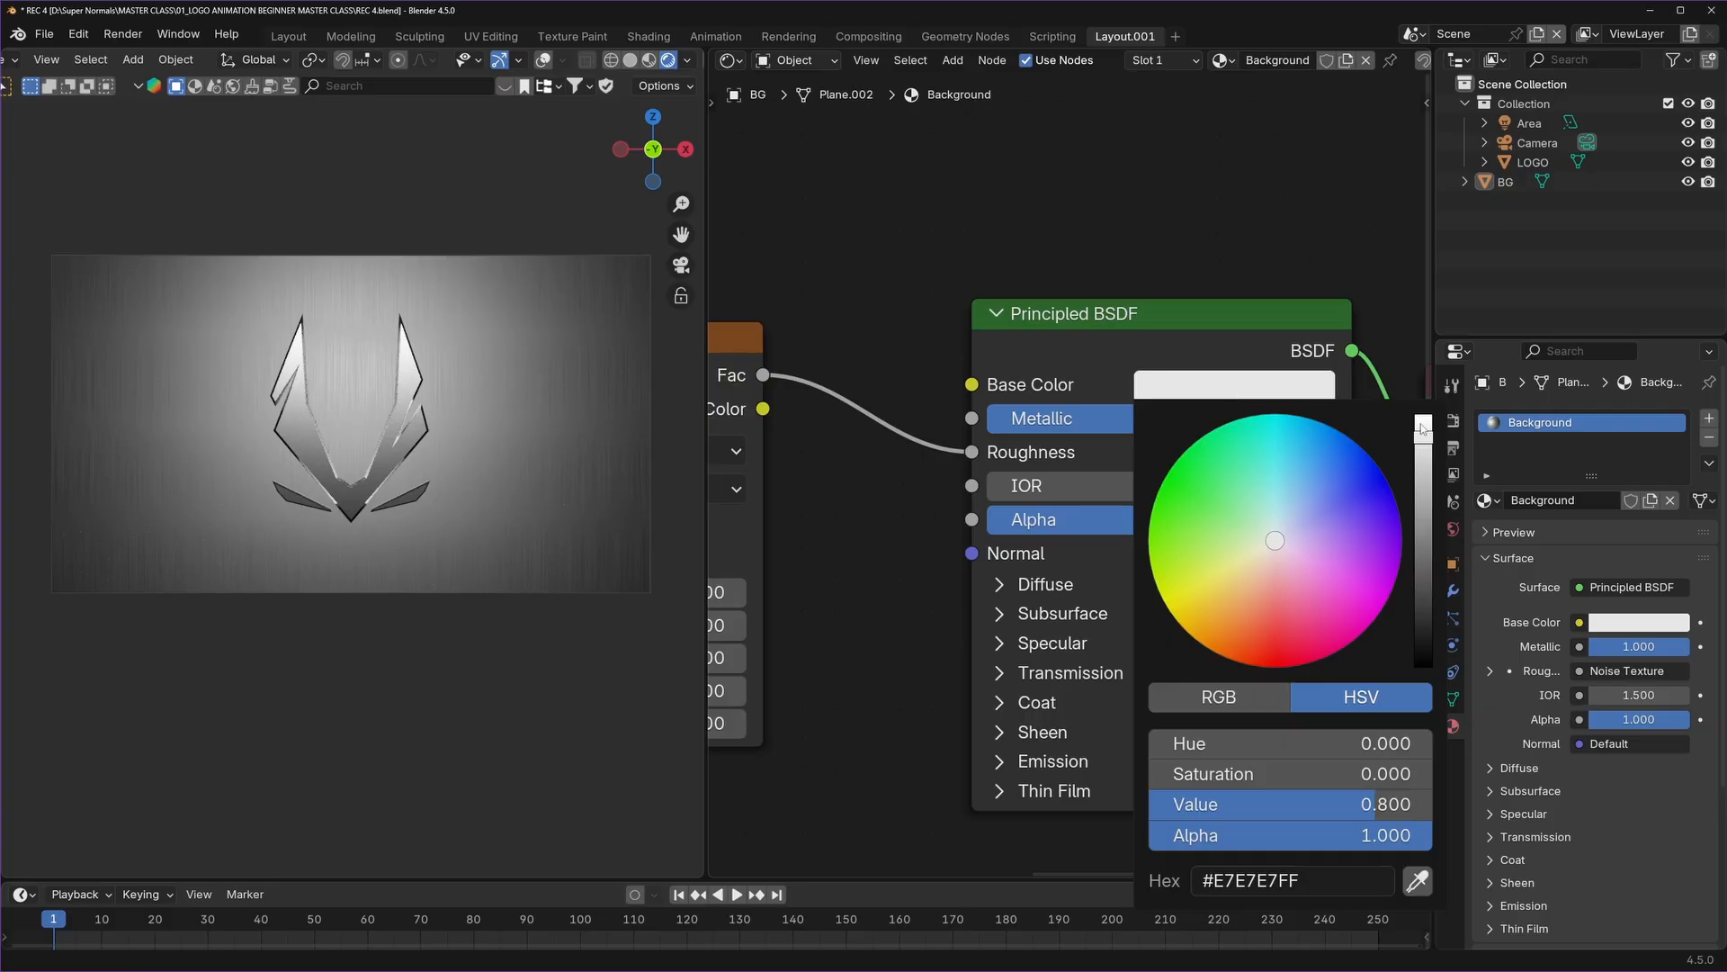
{"action": "left_click_drag", "start_coordinate": [1421, 428], "coordinate": [1422, 546]}
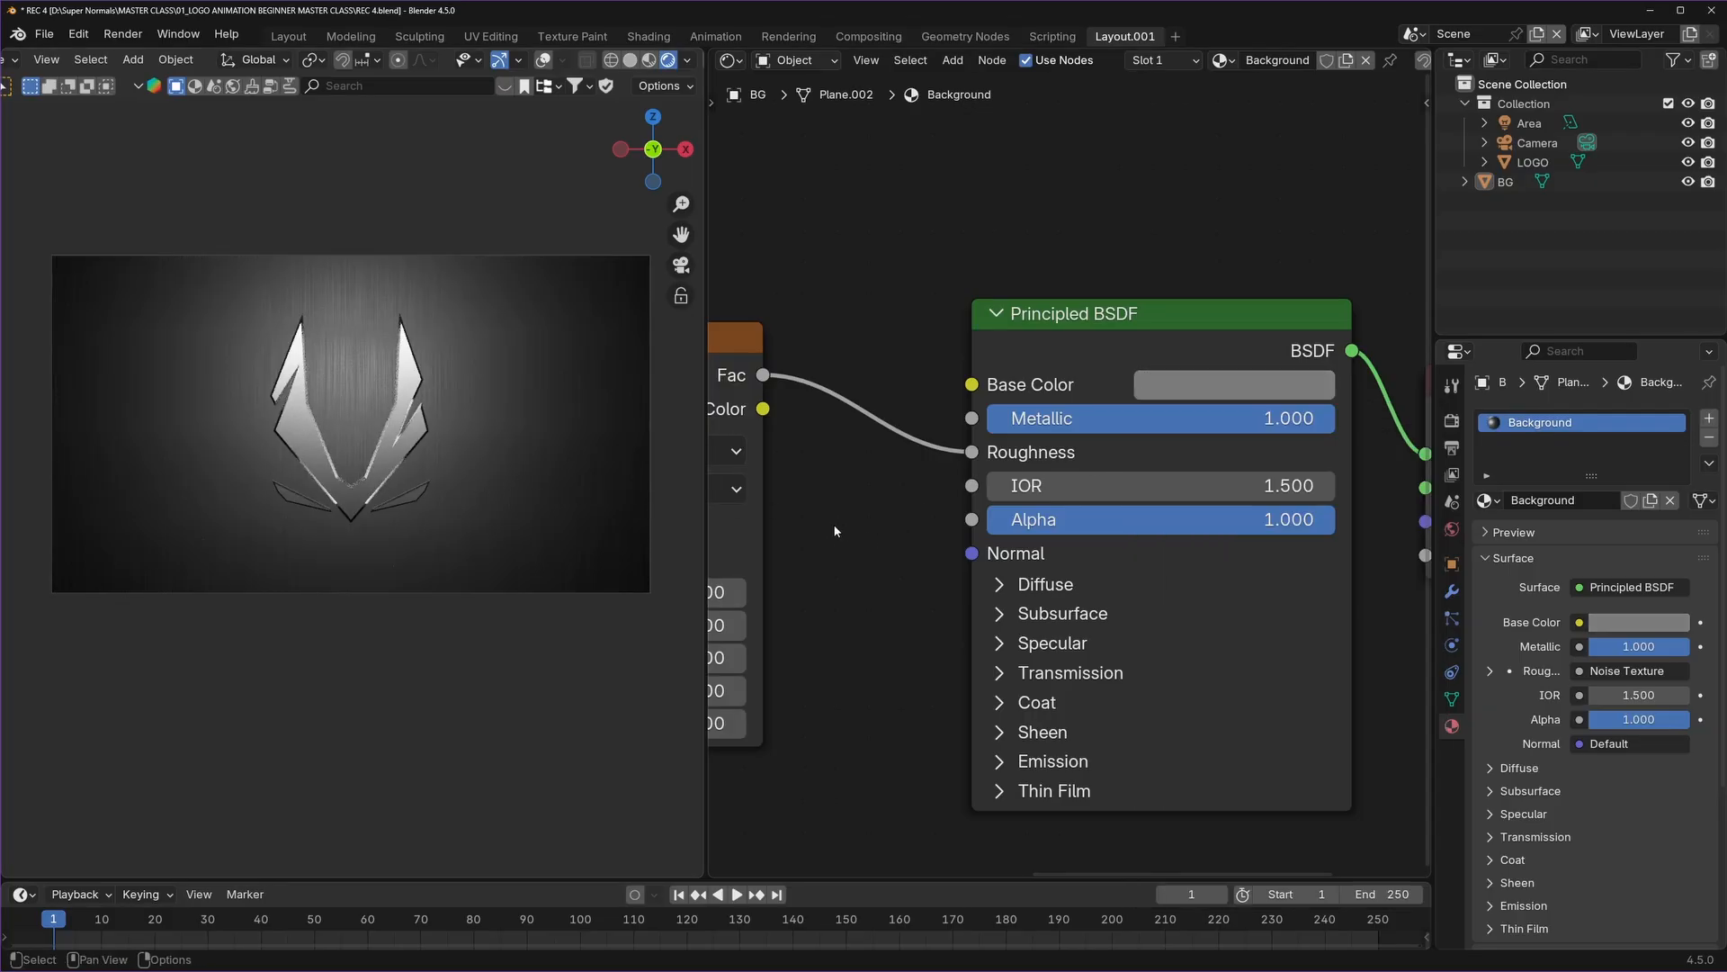
Reset the Noise Texture's Scale to its default value of 5.
{"action": "scroll", "coordinate": [1175, 513], "scroll_direction": "up", "scroll_amount": 1}
{"action": "middle_click_drag", "start_coordinate": [789, 589], "coordinate": [1157, 516]}
{"action": "mouse_move", "coordinate": [980, 293]}
{"action": "left_mouse_down"}
{"action": "mouse_move", "coordinate": [1006, 305]}
{"action": "mouse_move", "coordinate": [999, 284]}
{"action": "left_mouse_up"}
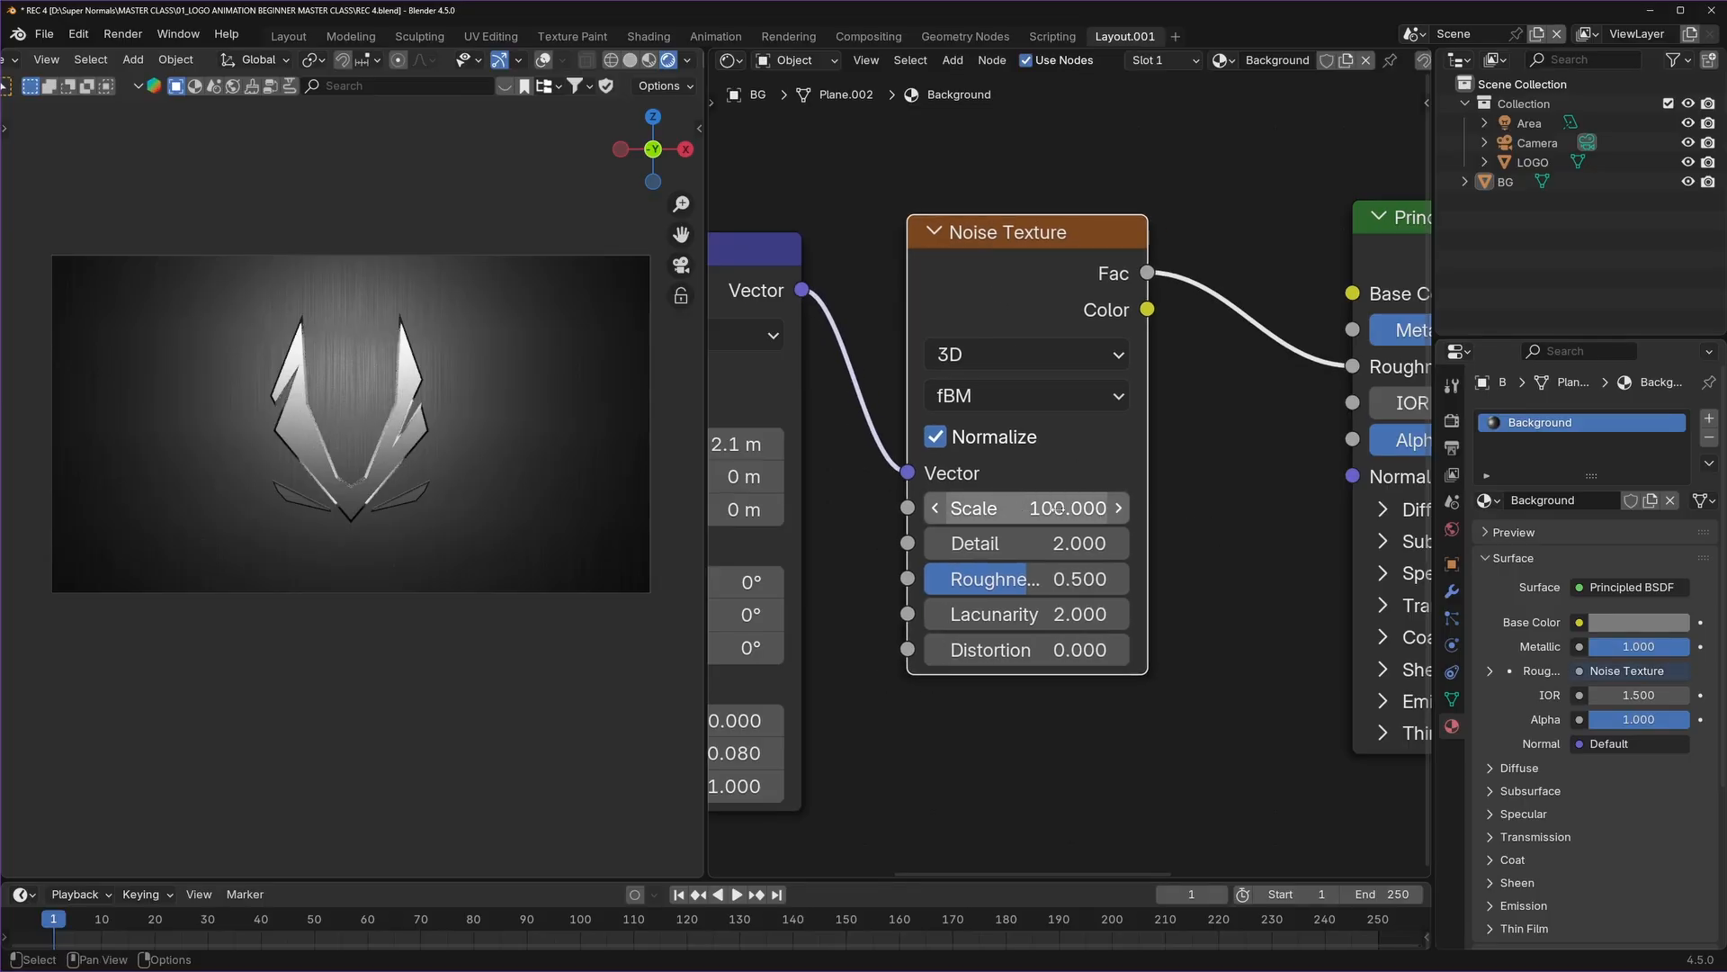
{"action": "right_click", "coordinate": [1056, 509]}
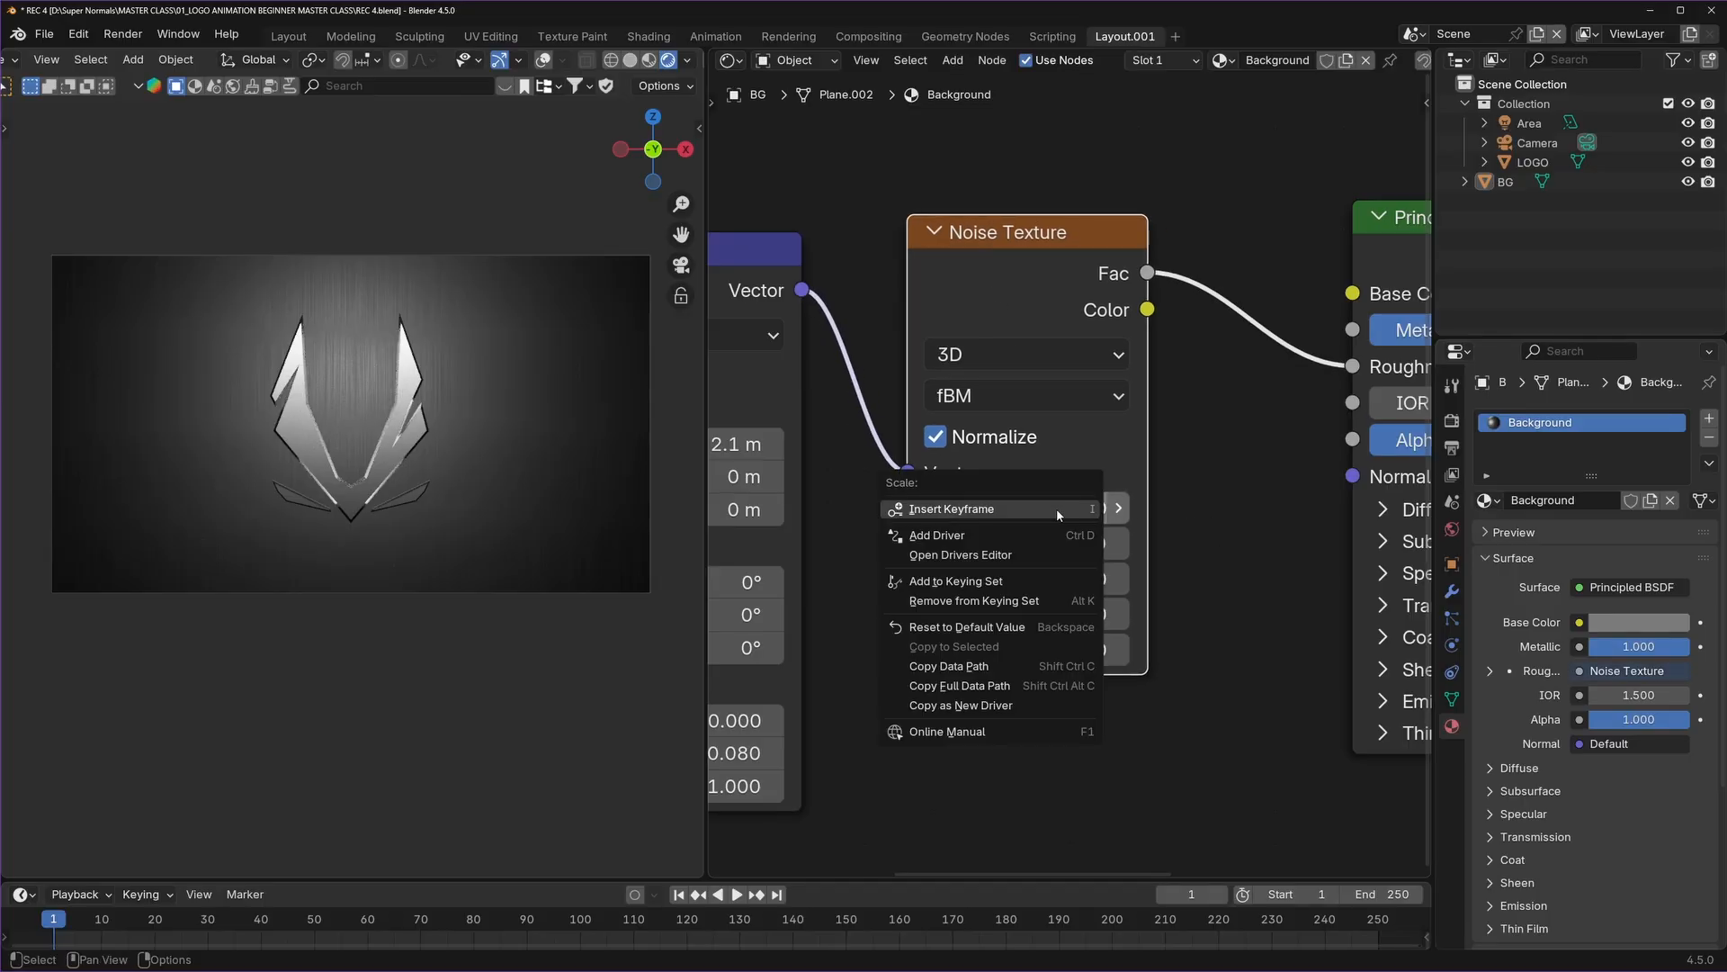
{"action": "left_click", "coordinate": [968, 629]}
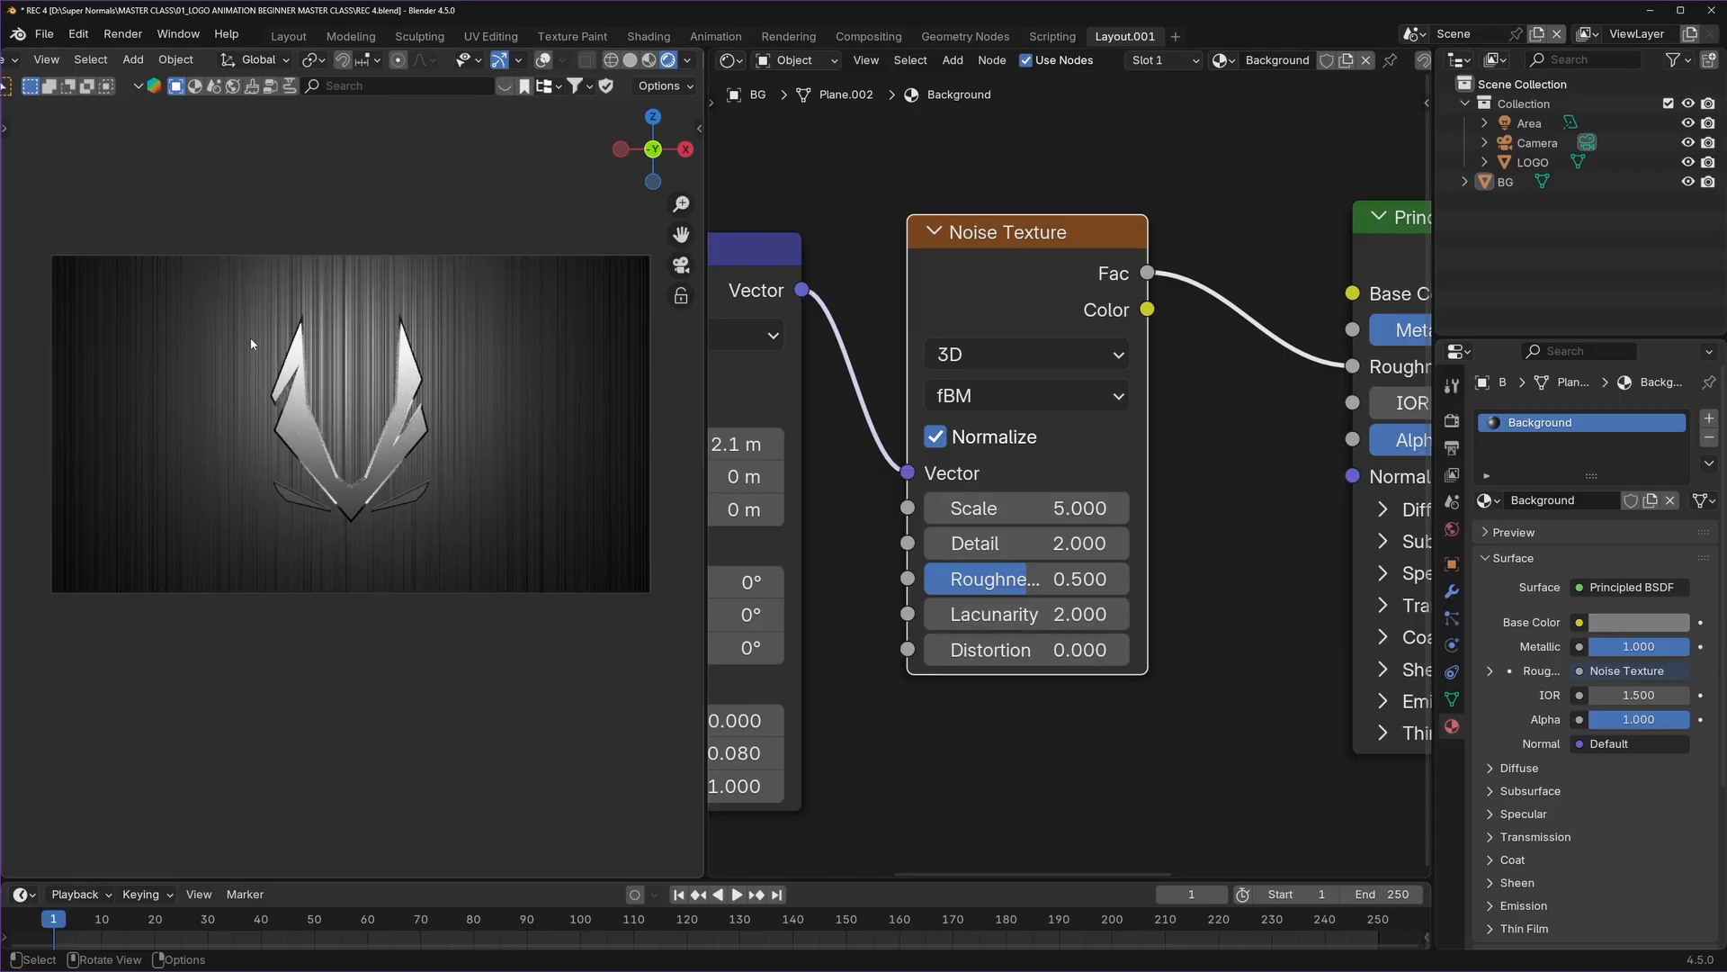
Examine the node setup and the streaked background texture around the logo up close.
{"action": "scroll", "coordinate": [983, 536], "scroll_direction": "down", "scroll_amount": 2}
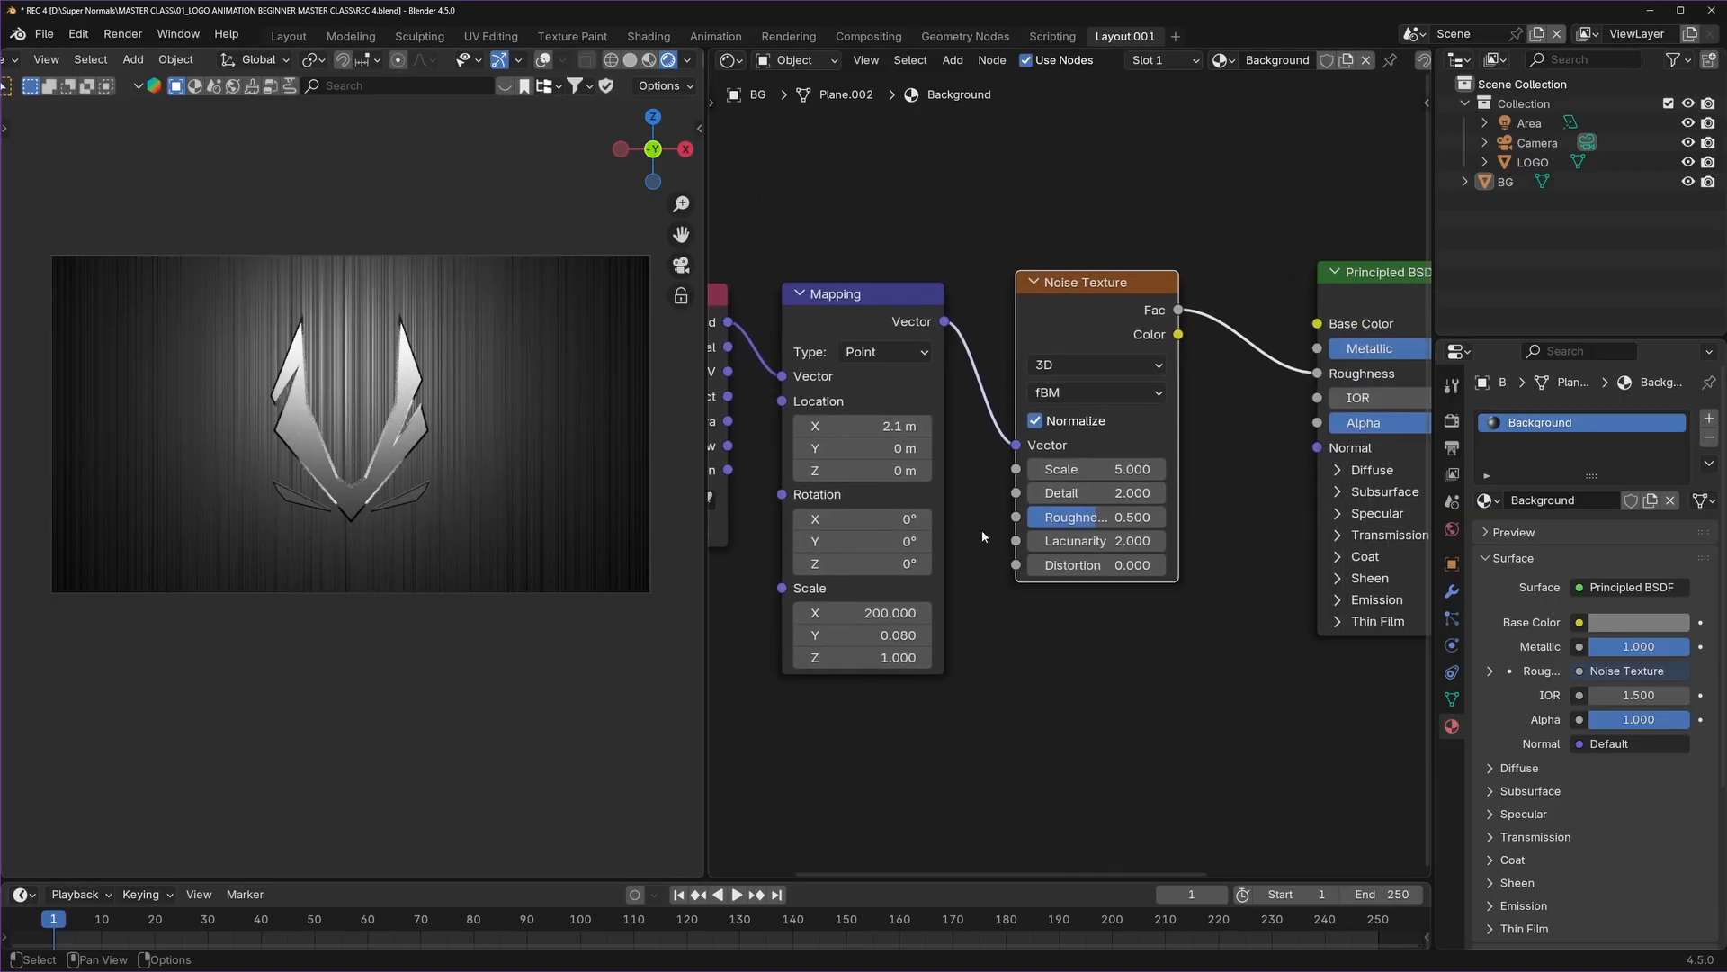
{"action": "left_click", "coordinate": [960, 638]}
{"action": "middle_click_drag", "start_coordinate": [1085, 610], "coordinate": [978, 654]}
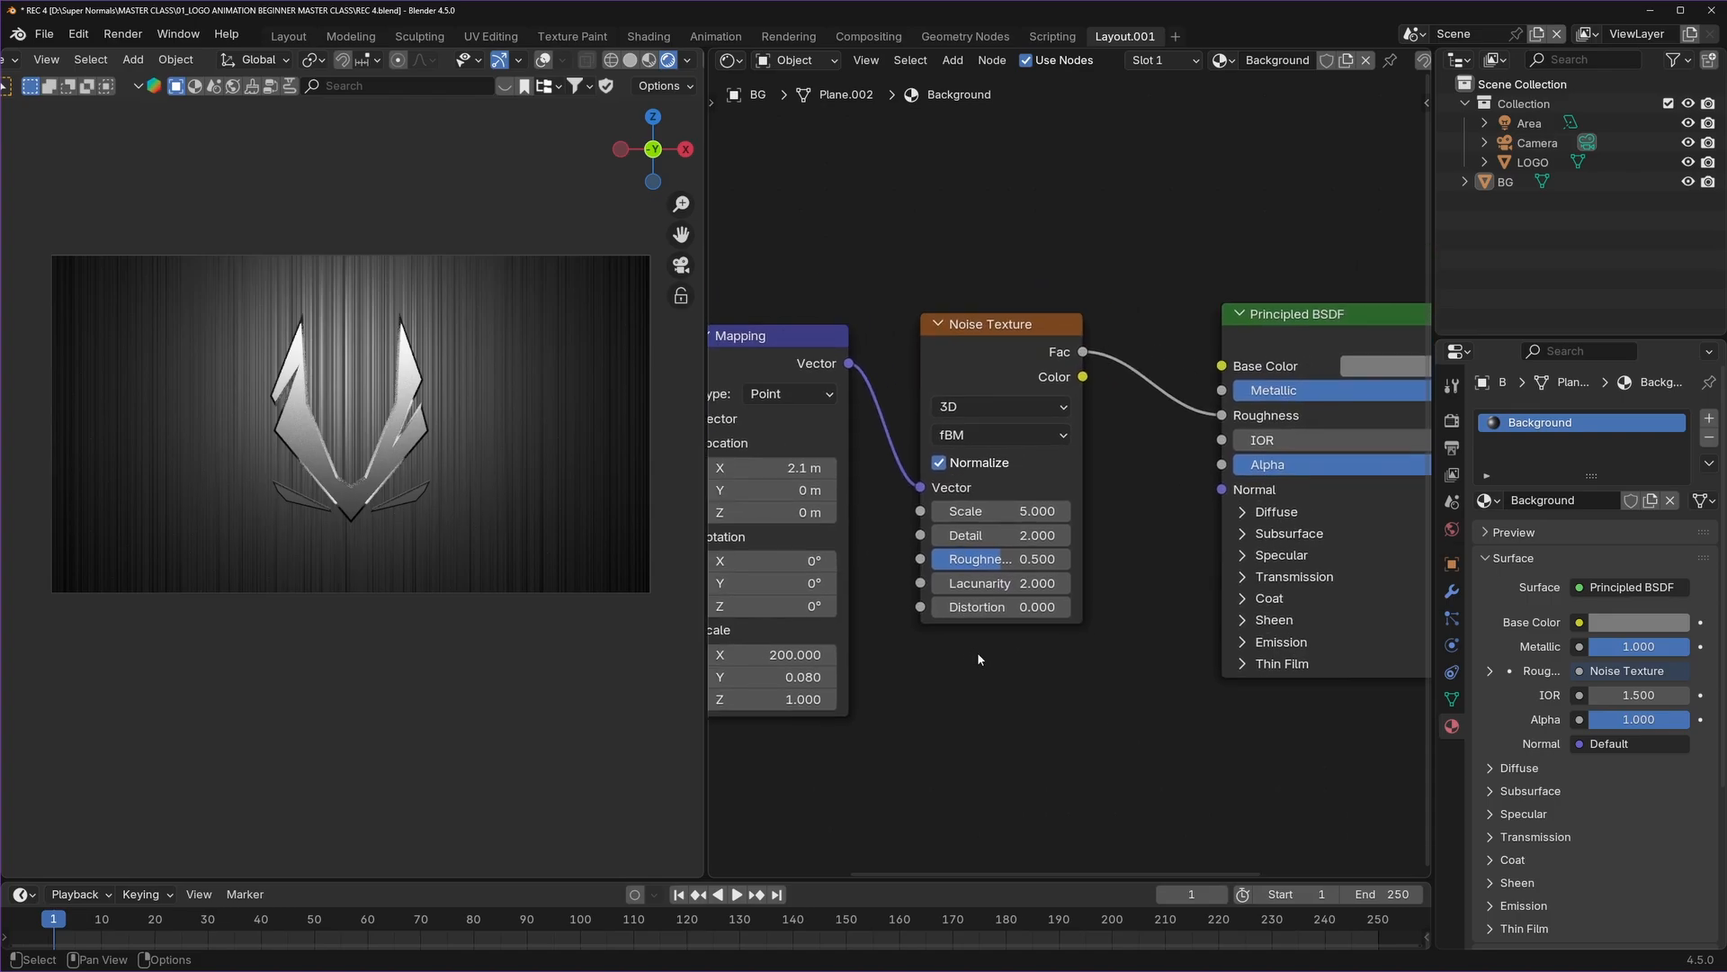
{"action": "scroll", "coordinate": [1084, 485], "scroll_direction": "up", "scroll_amount": 5}
{"action": "middle_click_drag", "start_coordinate": [1152, 465], "coordinate": [963, 555]}
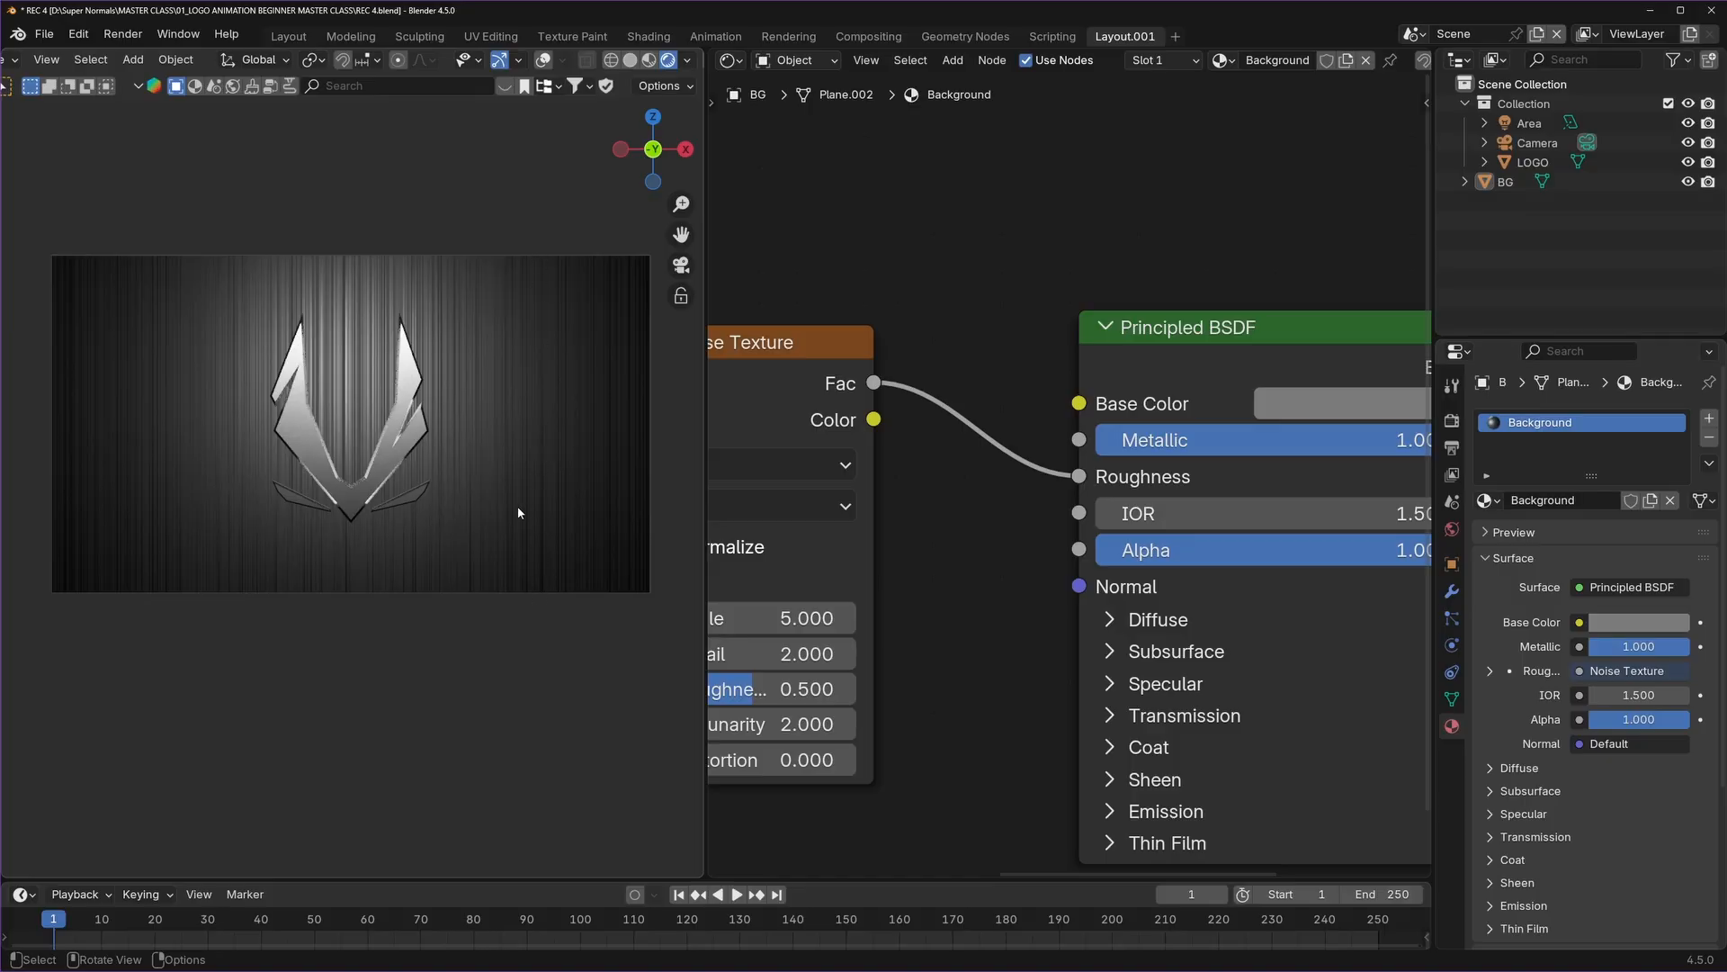
{"action": "scroll", "coordinate": [1014, 500], "scroll_direction": "down", "scroll_amount": 1}
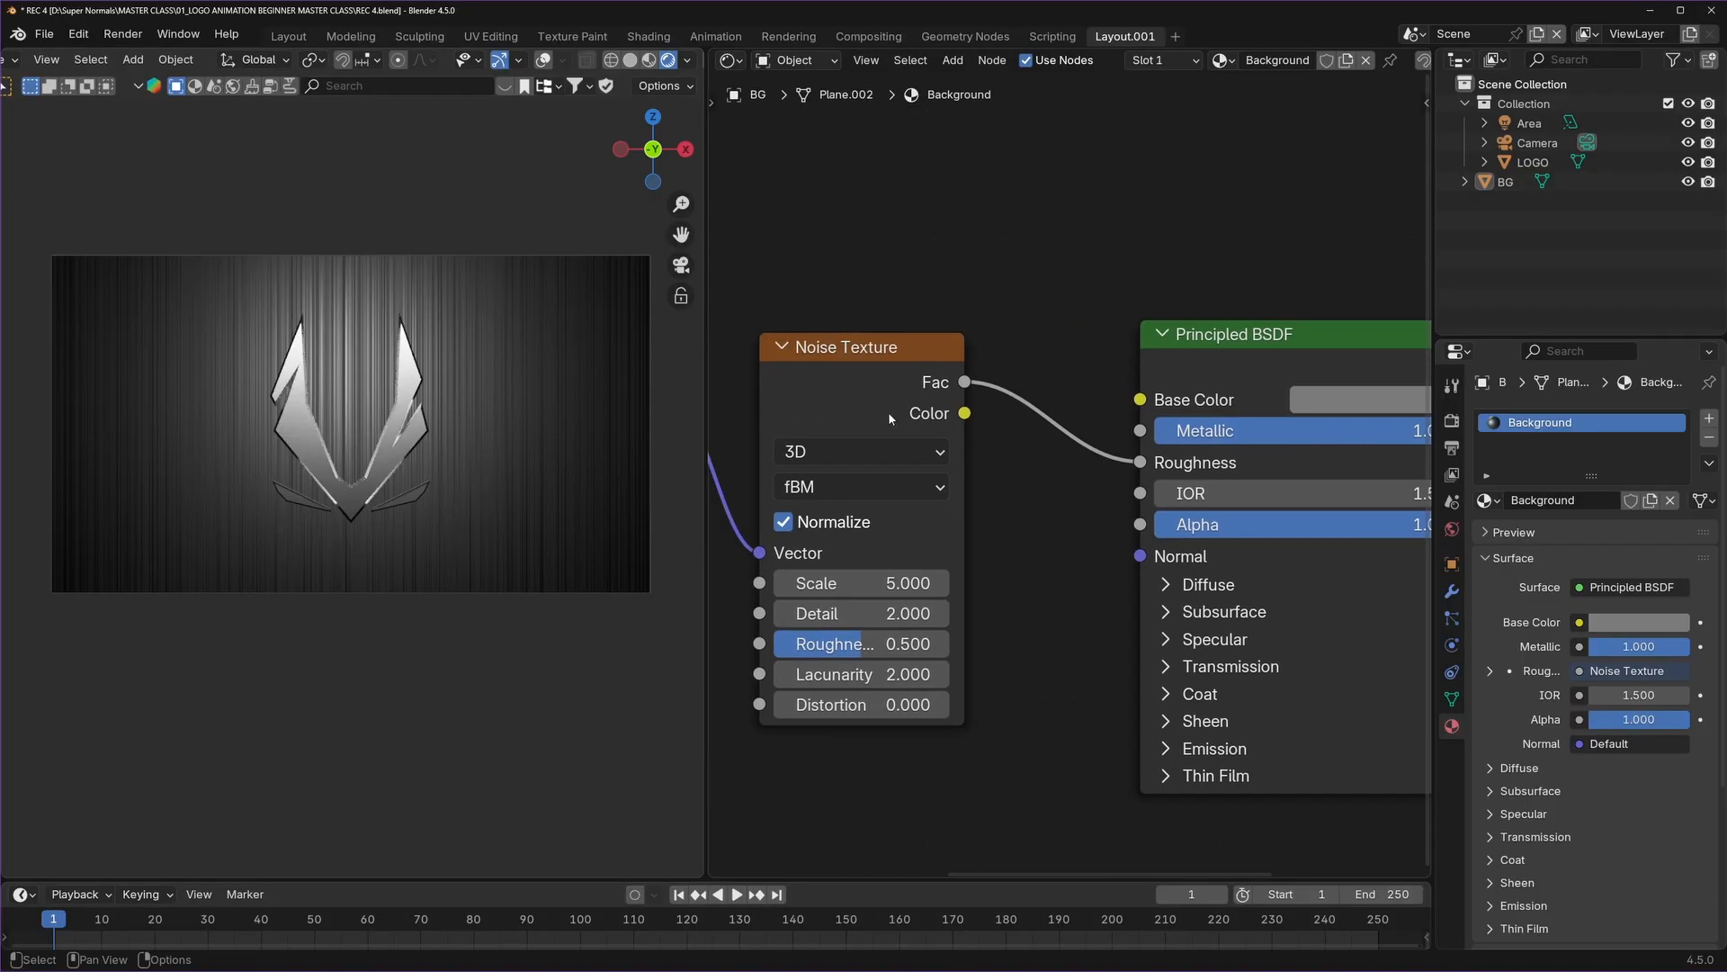
{"action": "middle_click_drag", "start_coordinate": [1031, 490], "coordinate": [1012, 490]}
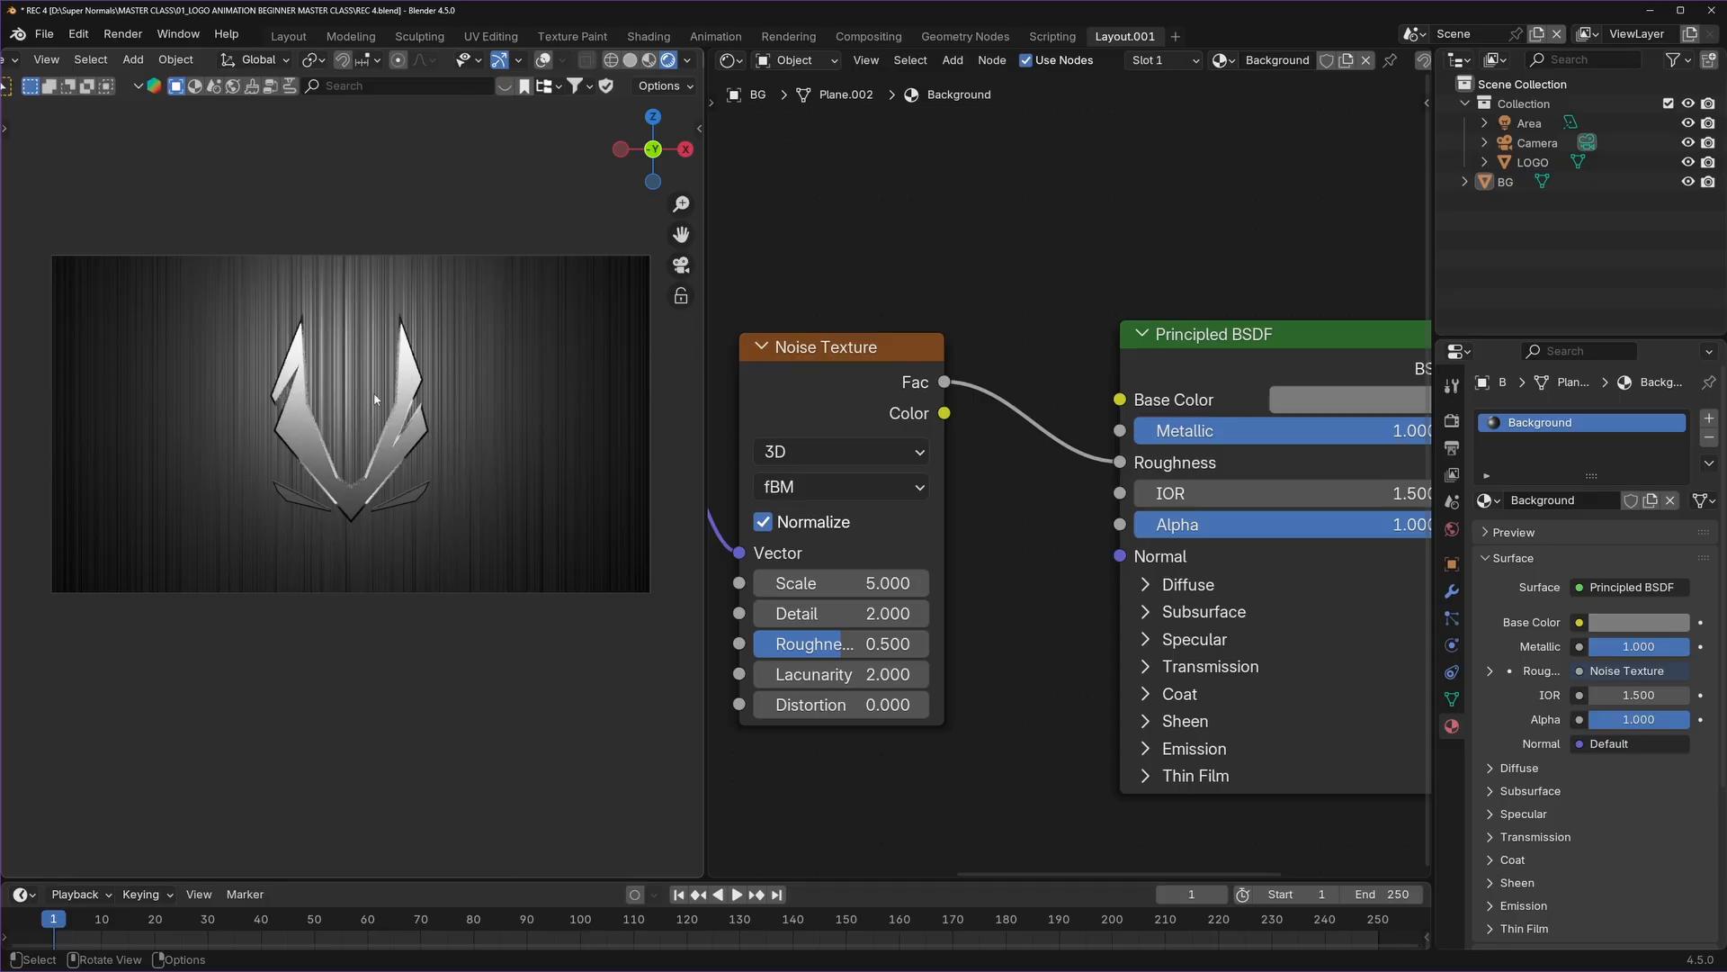
{"action": "scroll", "coordinate": [375, 400], "scroll_direction": "up", "scroll_amount": 6}
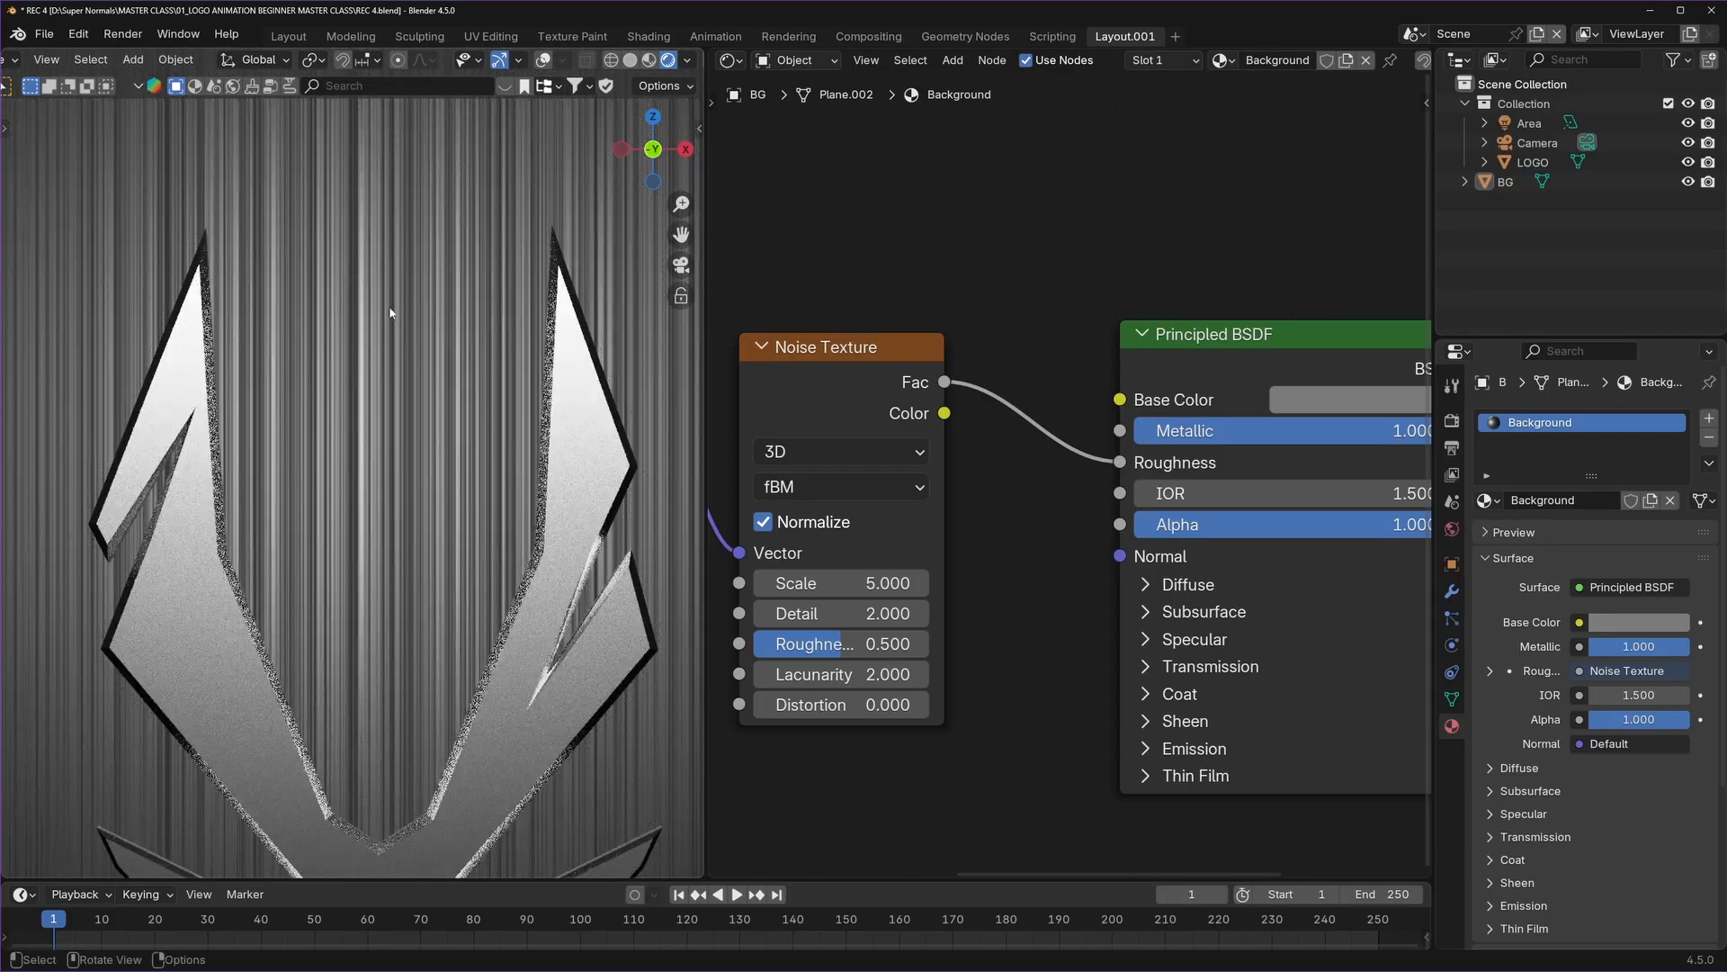
{"action": "key", "text": "Home"}
Move the texture nodes farther from the Principled BSDF to make room for another node, and adjust the Noise Texture's placement slightly.
{"action": "scroll", "coordinate": [1117, 314], "scroll_direction": "down", "scroll_amount": 3}
{"action": "left_click_drag", "start_coordinate": [1117, 314], "coordinate": [763, 635]}
{"action": "key", "text": "g"}
{"action": "left_click", "coordinate": [1034, 498]}
{"action": "left_click", "coordinate": [1037, 498]}
{"action": "scroll", "coordinate": [1066, 499], "scroll_direction": "up", "scroll_amount": 3}
{"action": "middle_click_drag", "start_coordinate": [1114, 506], "coordinate": [1031, 531]}
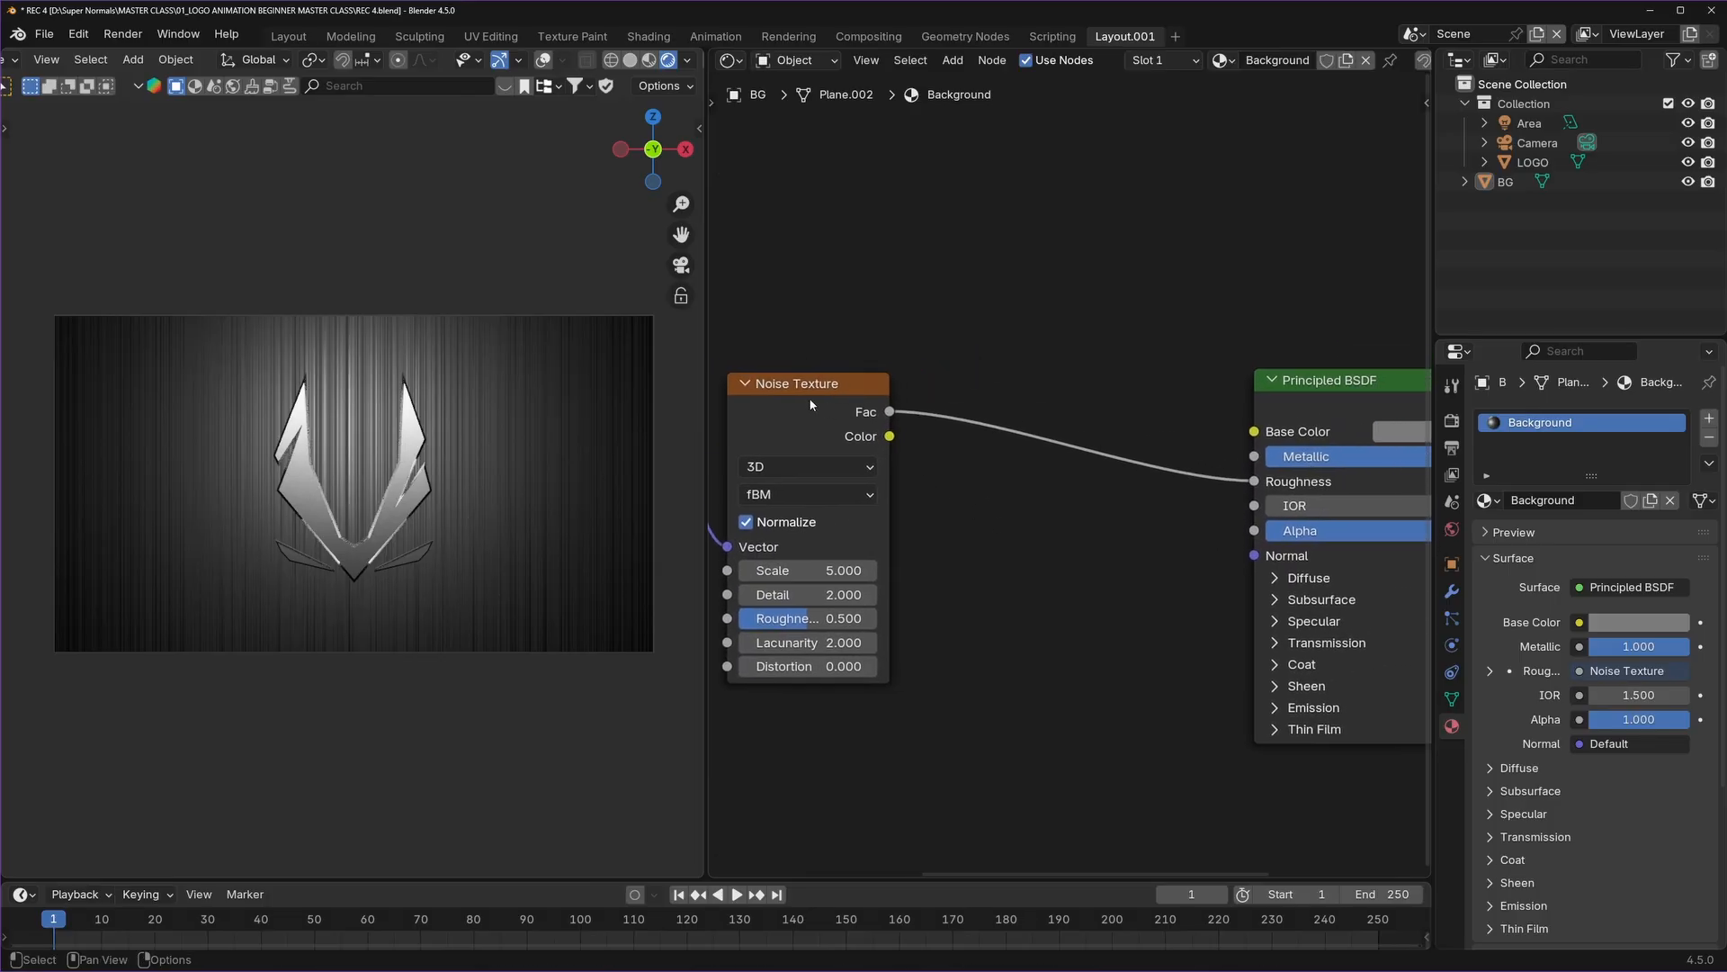
{"action": "left_click_drag", "start_coordinate": [810, 405], "coordinate": [828, 414]}
Insert a Color Ramp node on the link between the Noise Texture's Fac and the Principled BSDF's Roughness.
{"action": "key", "text": "shift+a"}
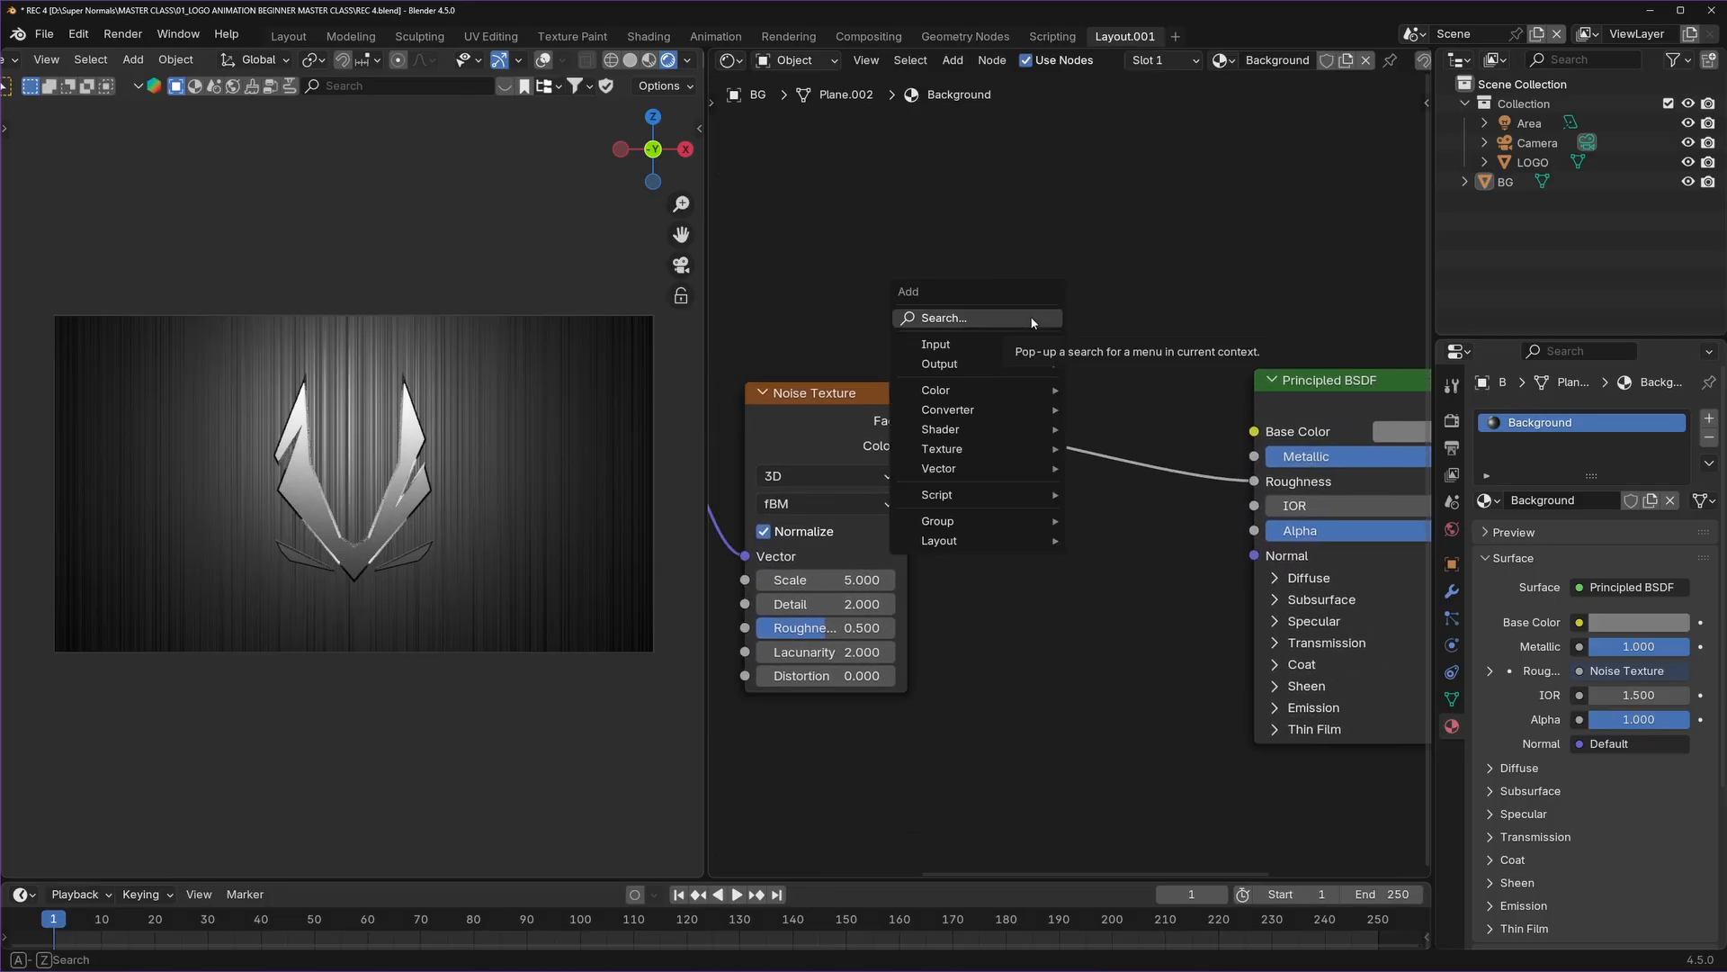
{"action": "left_click", "coordinate": [980, 317]}
{"action": "type", "text": "colo"}
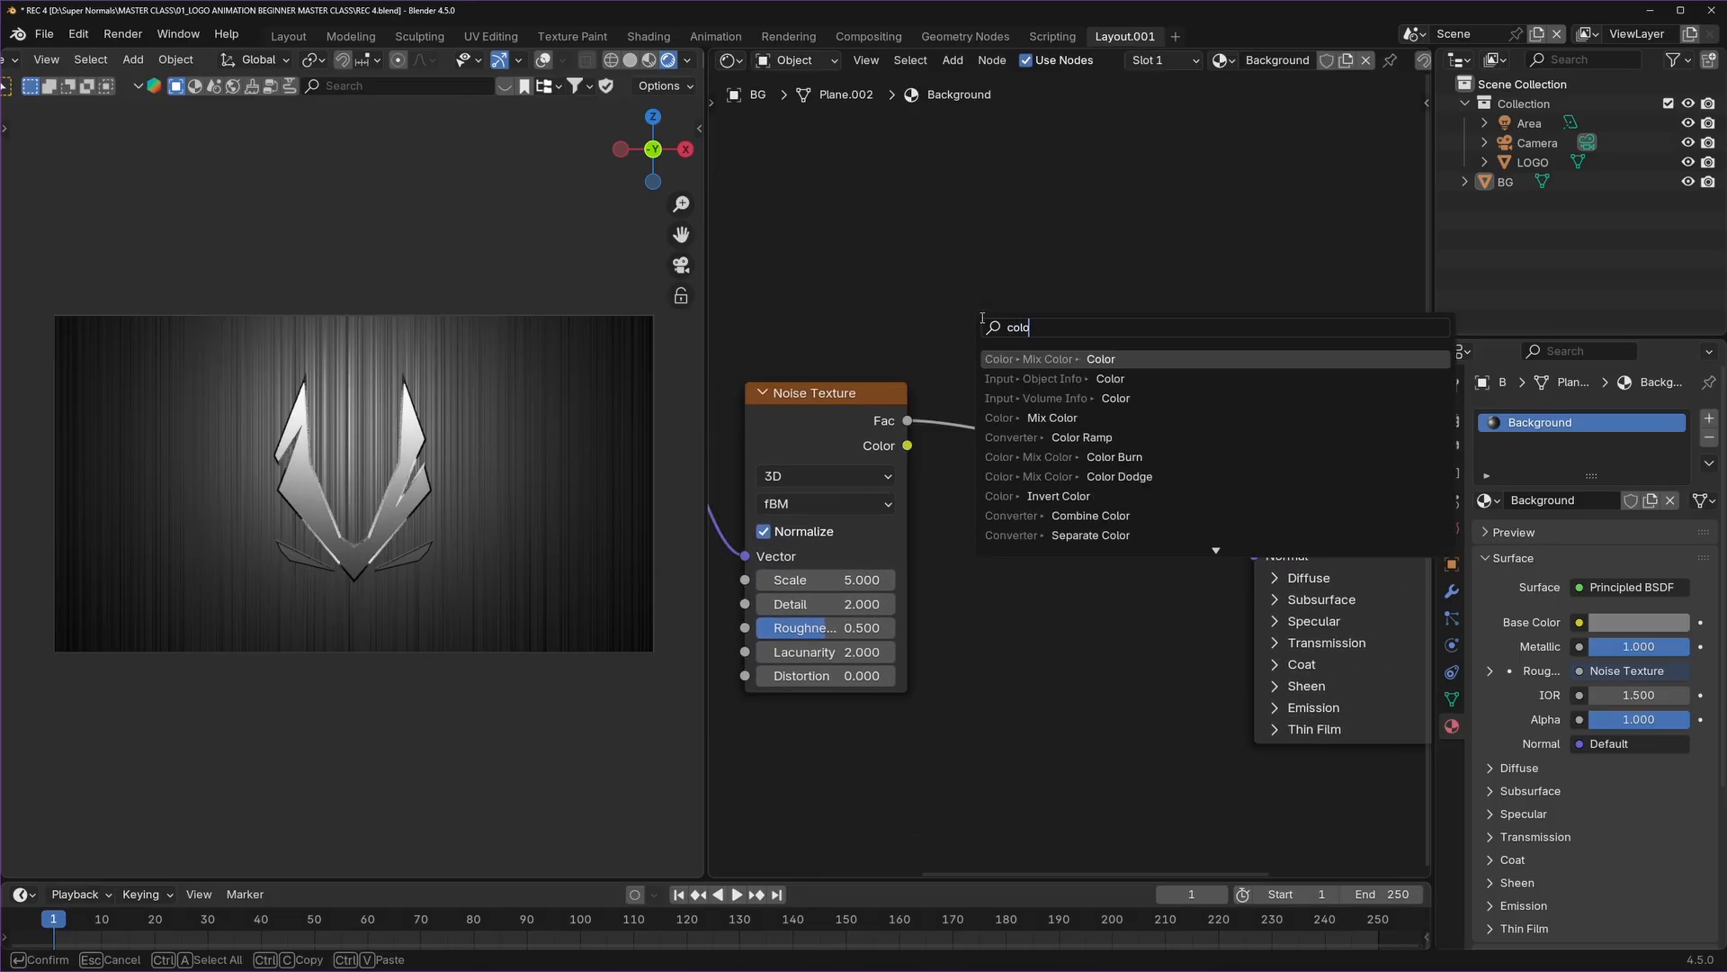
{"action": "type", "text": "r ra"}
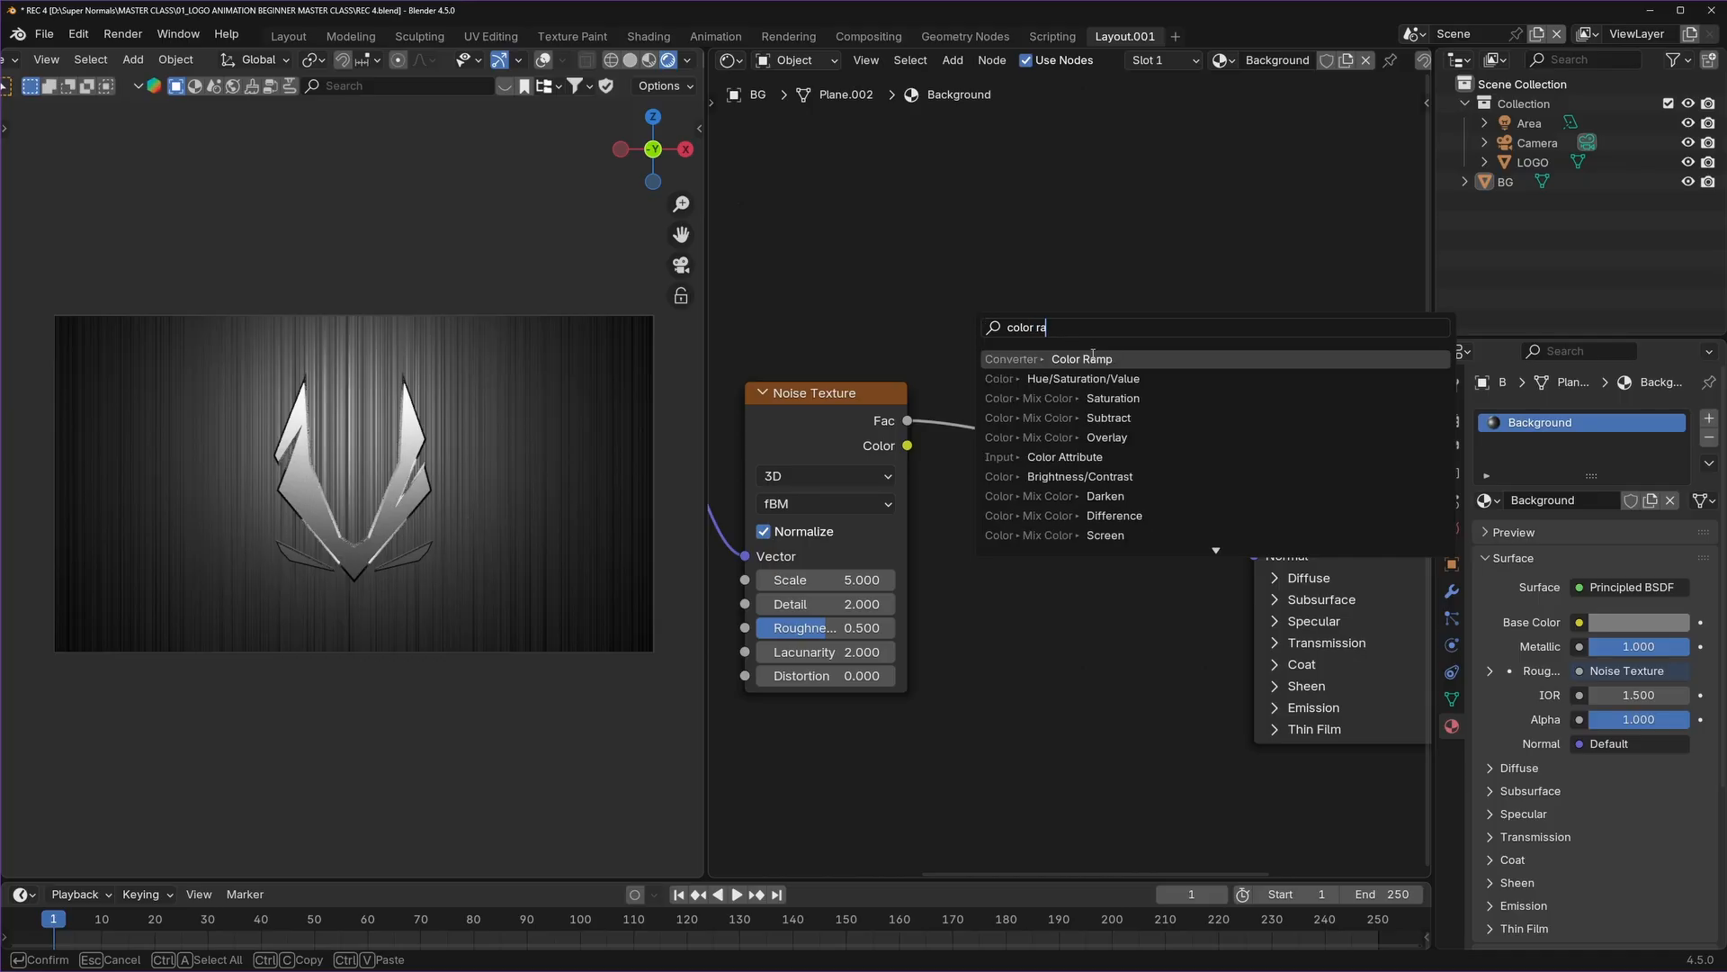
{"action": "left_click", "coordinate": [1093, 358]}
{"action": "left_click", "coordinate": [985, 450]}
{"action": "scroll", "coordinate": [1008, 500], "scroll_direction": "up", "scroll_amount": 2}
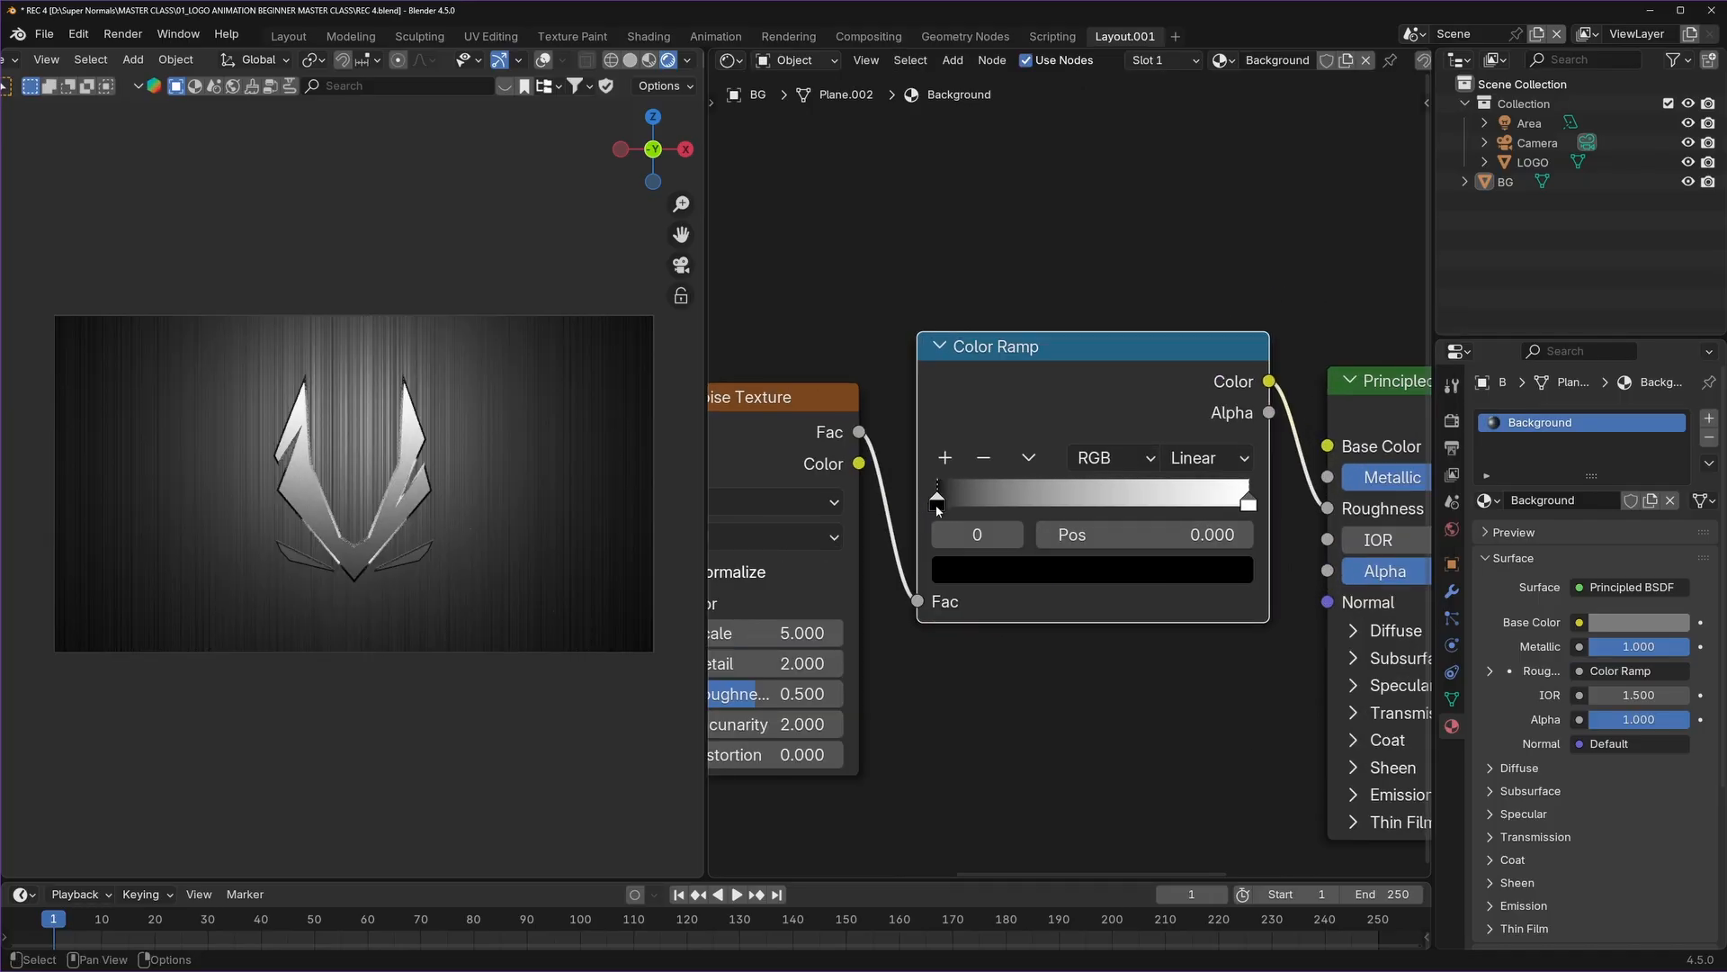
Lighten the Color Ramp's black stop to dark grey and darken its white stop to light grey.
{"action": "left_click", "coordinate": [1098, 576]}
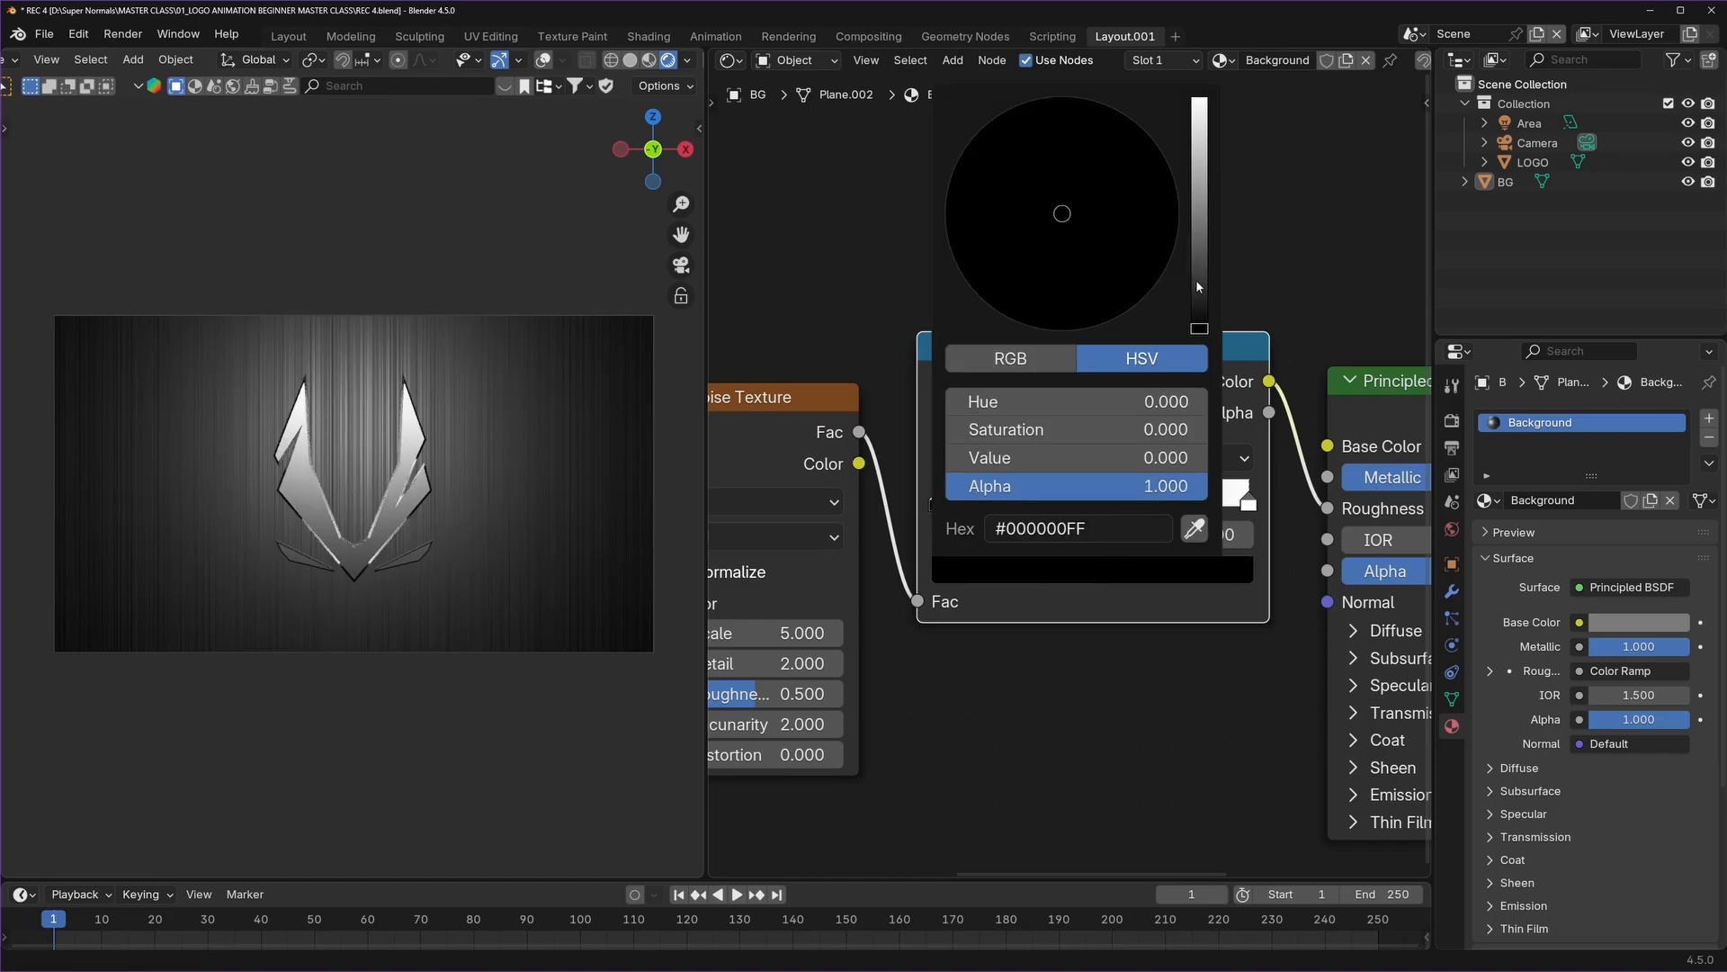
{"action": "left_click_drag", "start_coordinate": [1196, 281], "coordinate": [1199, 245]}
{"action": "left_click", "coordinate": [1248, 502]}
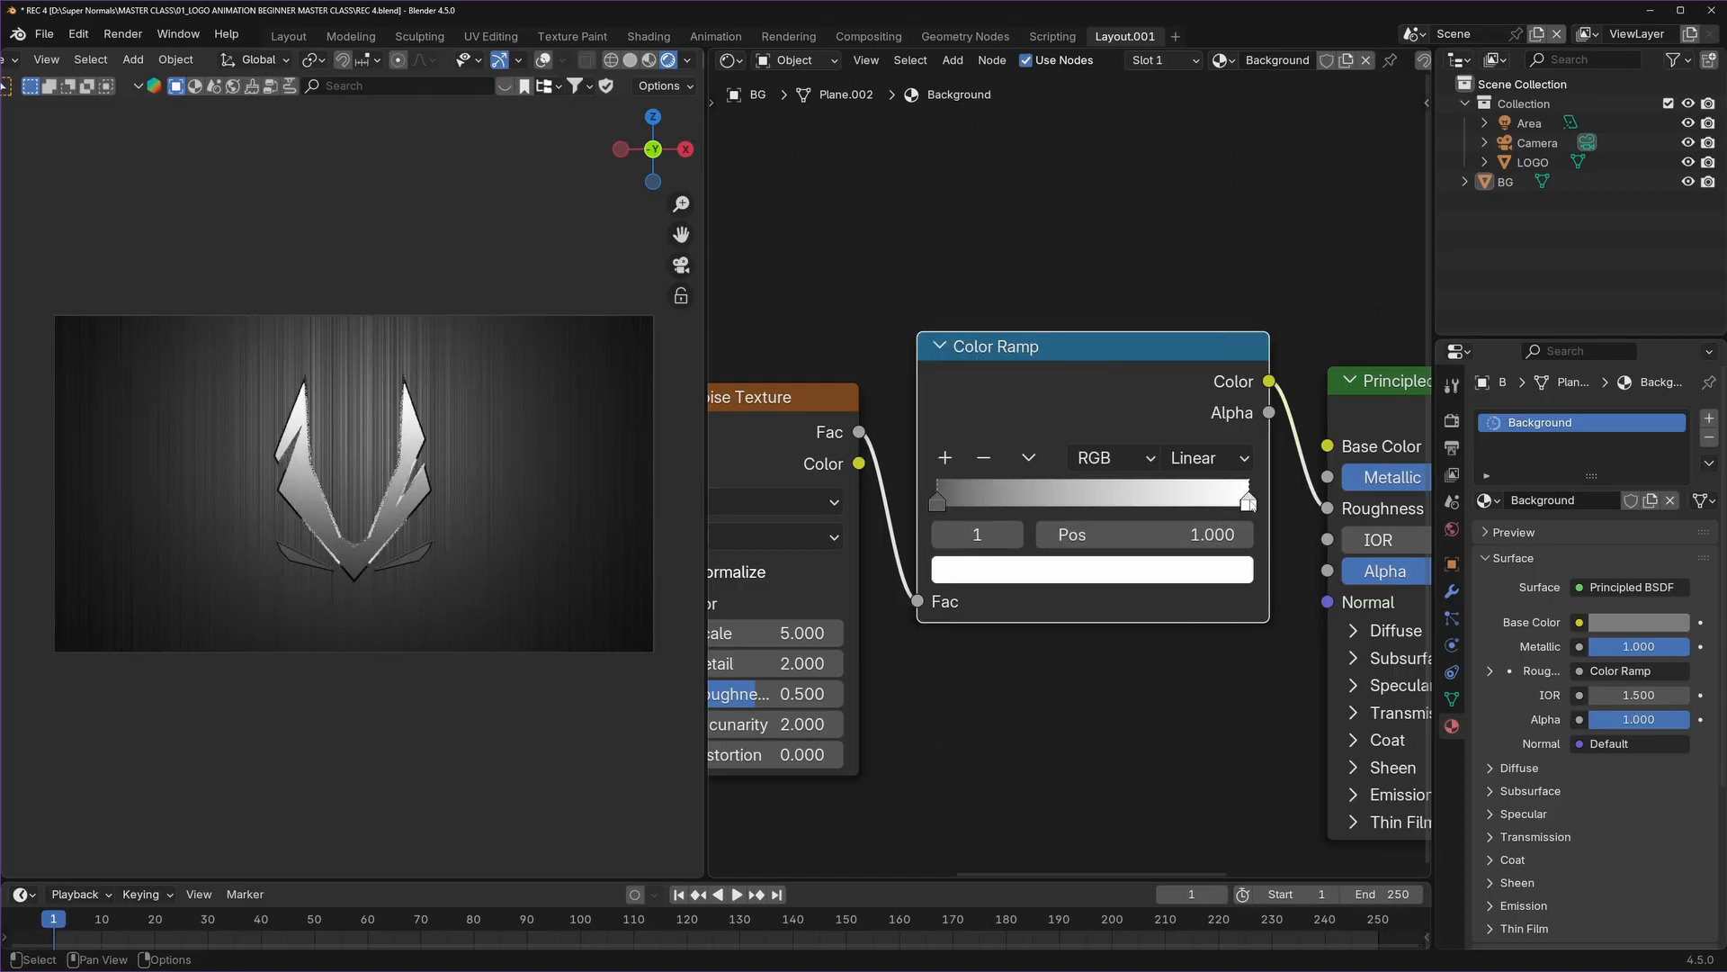
{"action": "left_click", "coordinate": [1111, 574]}
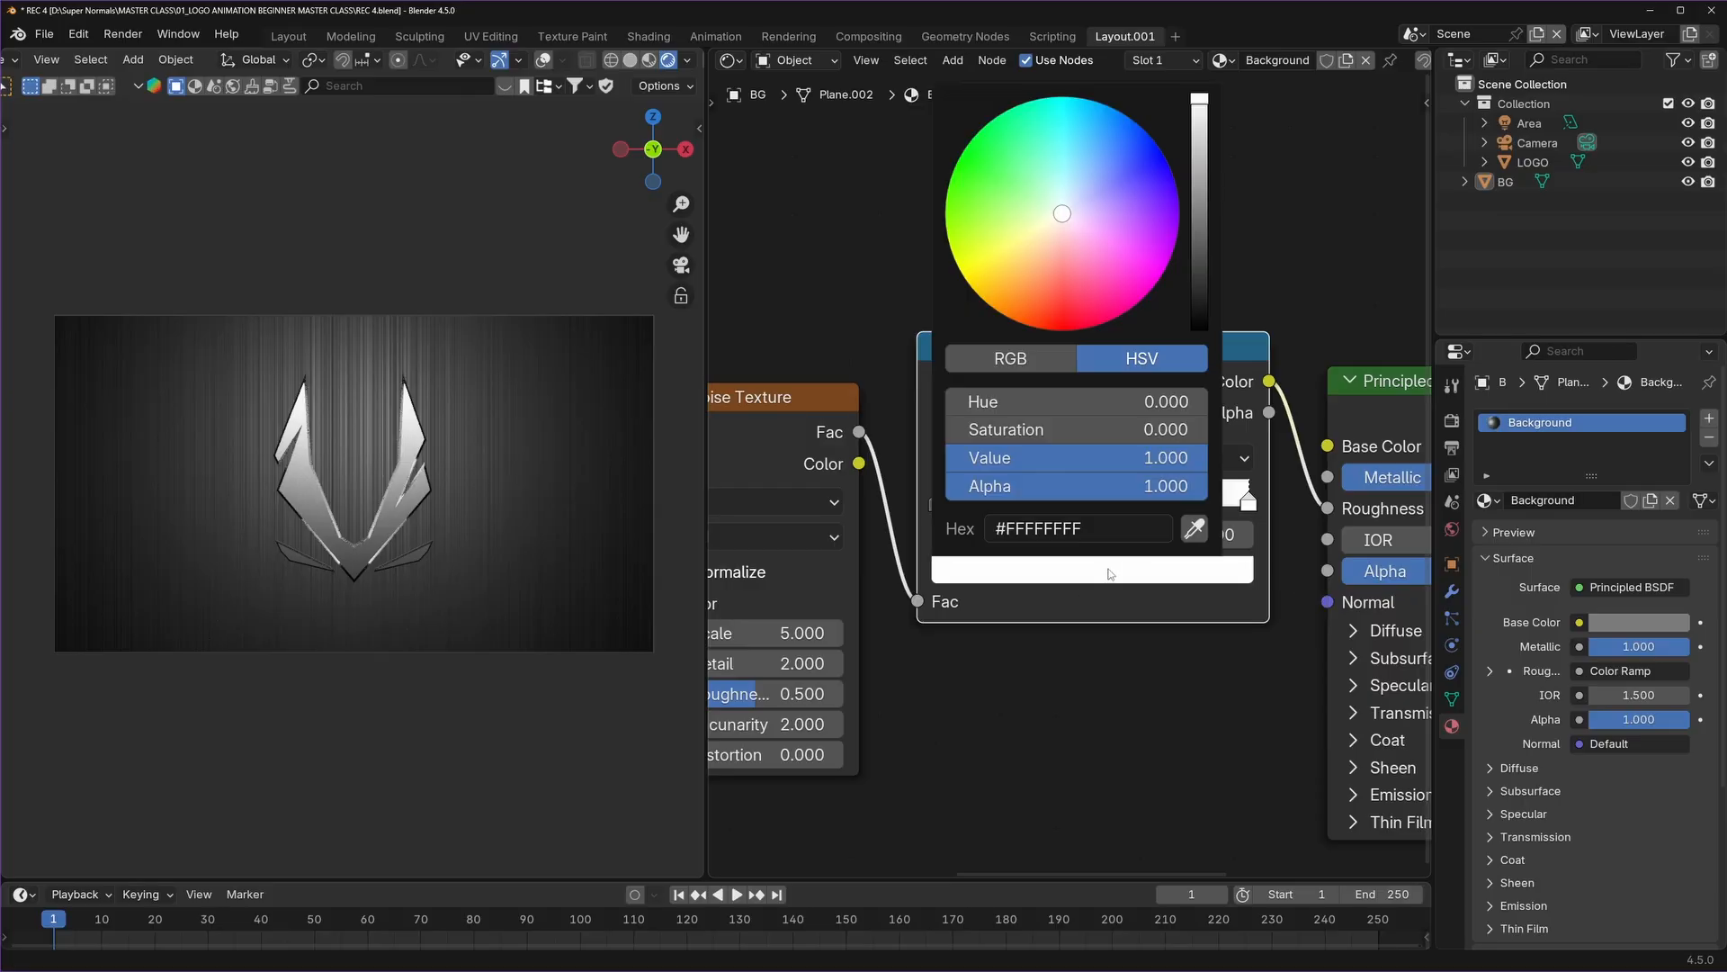
{"action": "left_click_drag", "start_coordinate": [1166, 457], "coordinate": [1023, 457]}
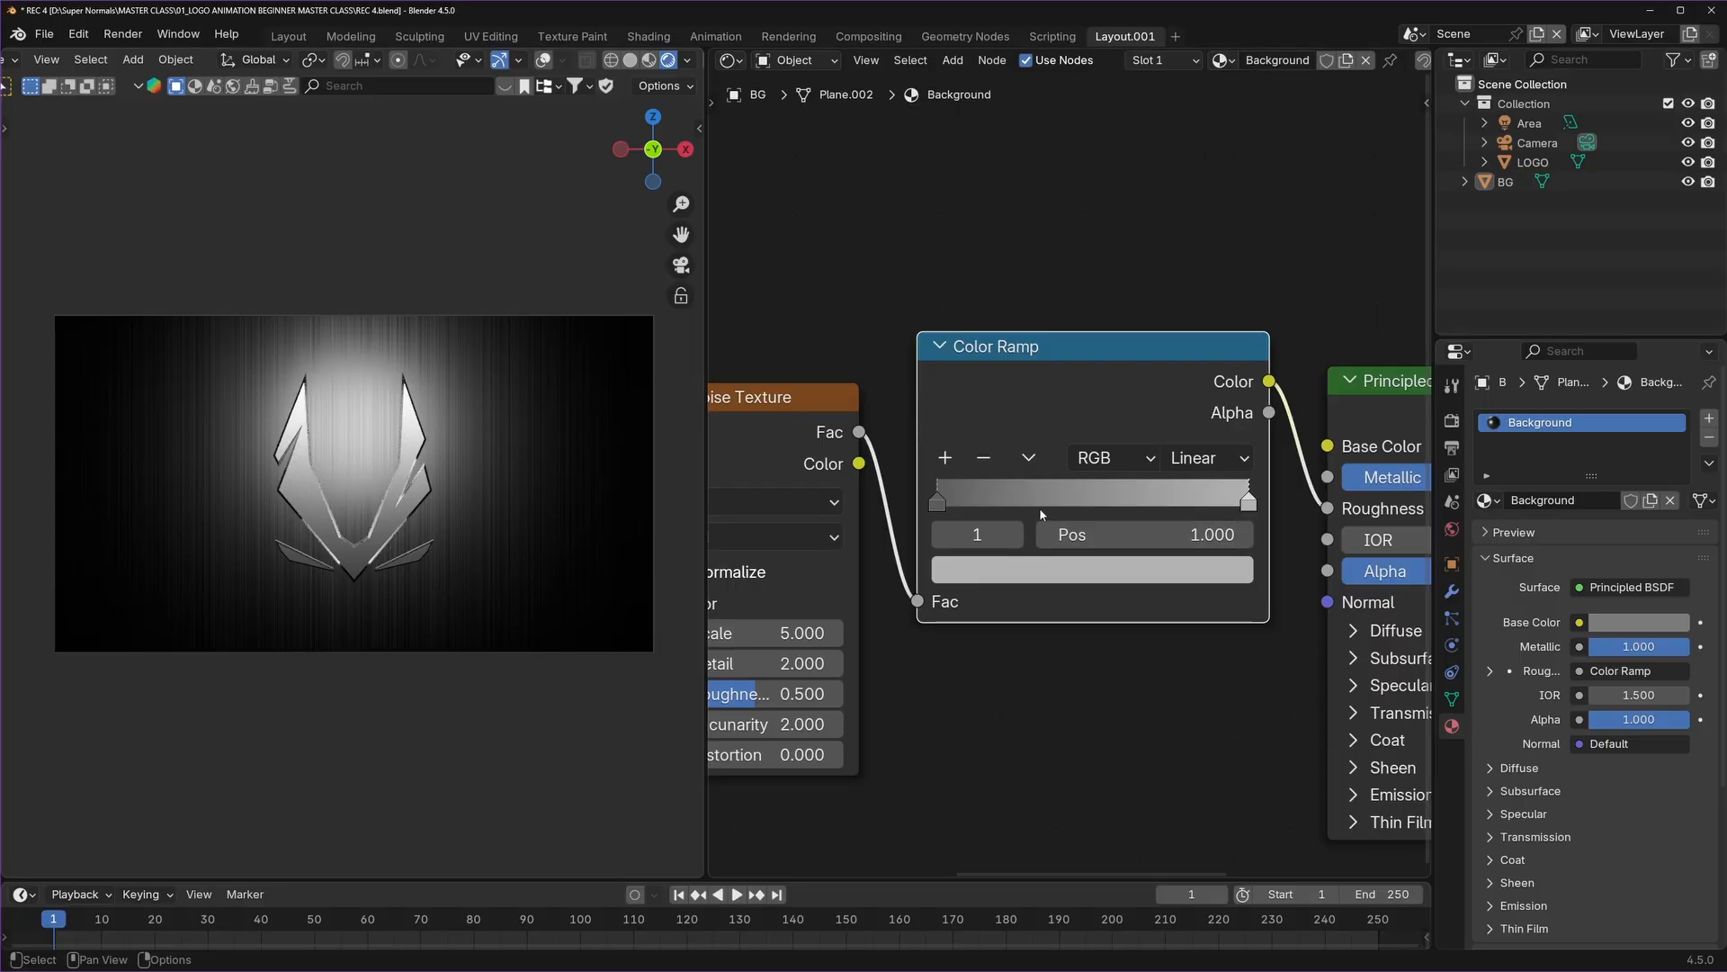
Move the Color Ramp's dark stop to position 0.224 and its light stop to 0.770, and shift the node up slightly.
{"action": "left_click_drag", "start_coordinate": [939, 506], "coordinate": [1012, 506]}
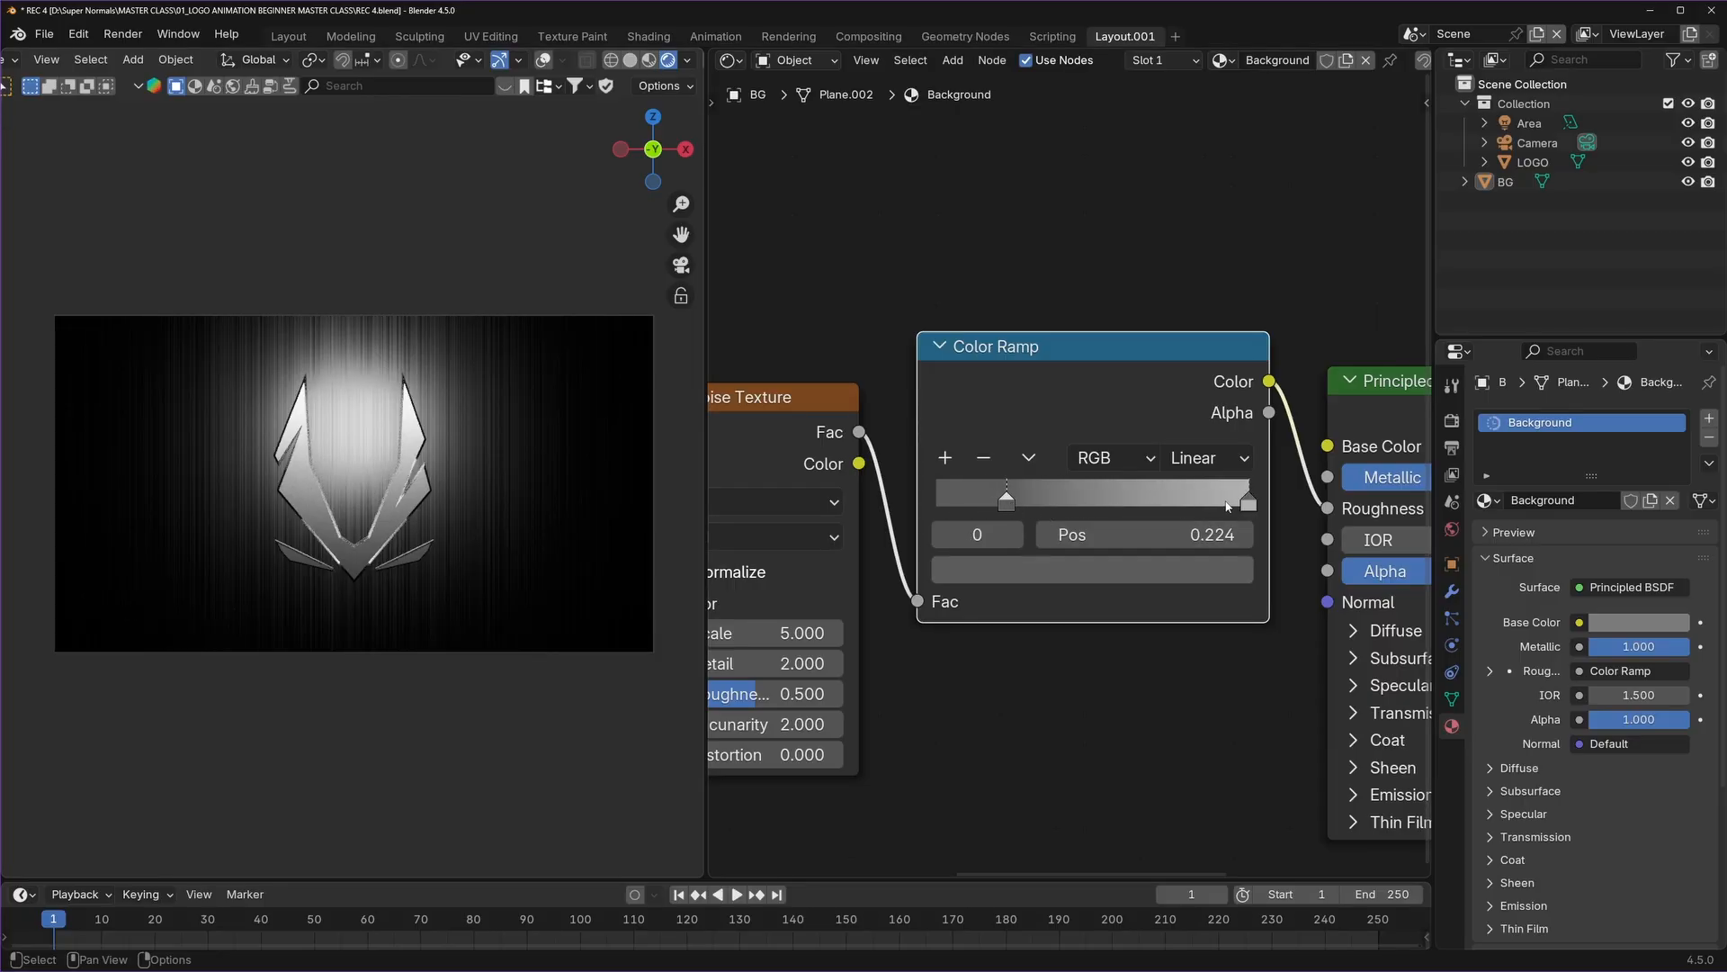
{"action": "left_click_drag", "start_coordinate": [1227, 506], "coordinate": [1177, 507]}
{"action": "scroll", "coordinate": [1047, 617], "scroll_direction": "down", "scroll_amount": 2}
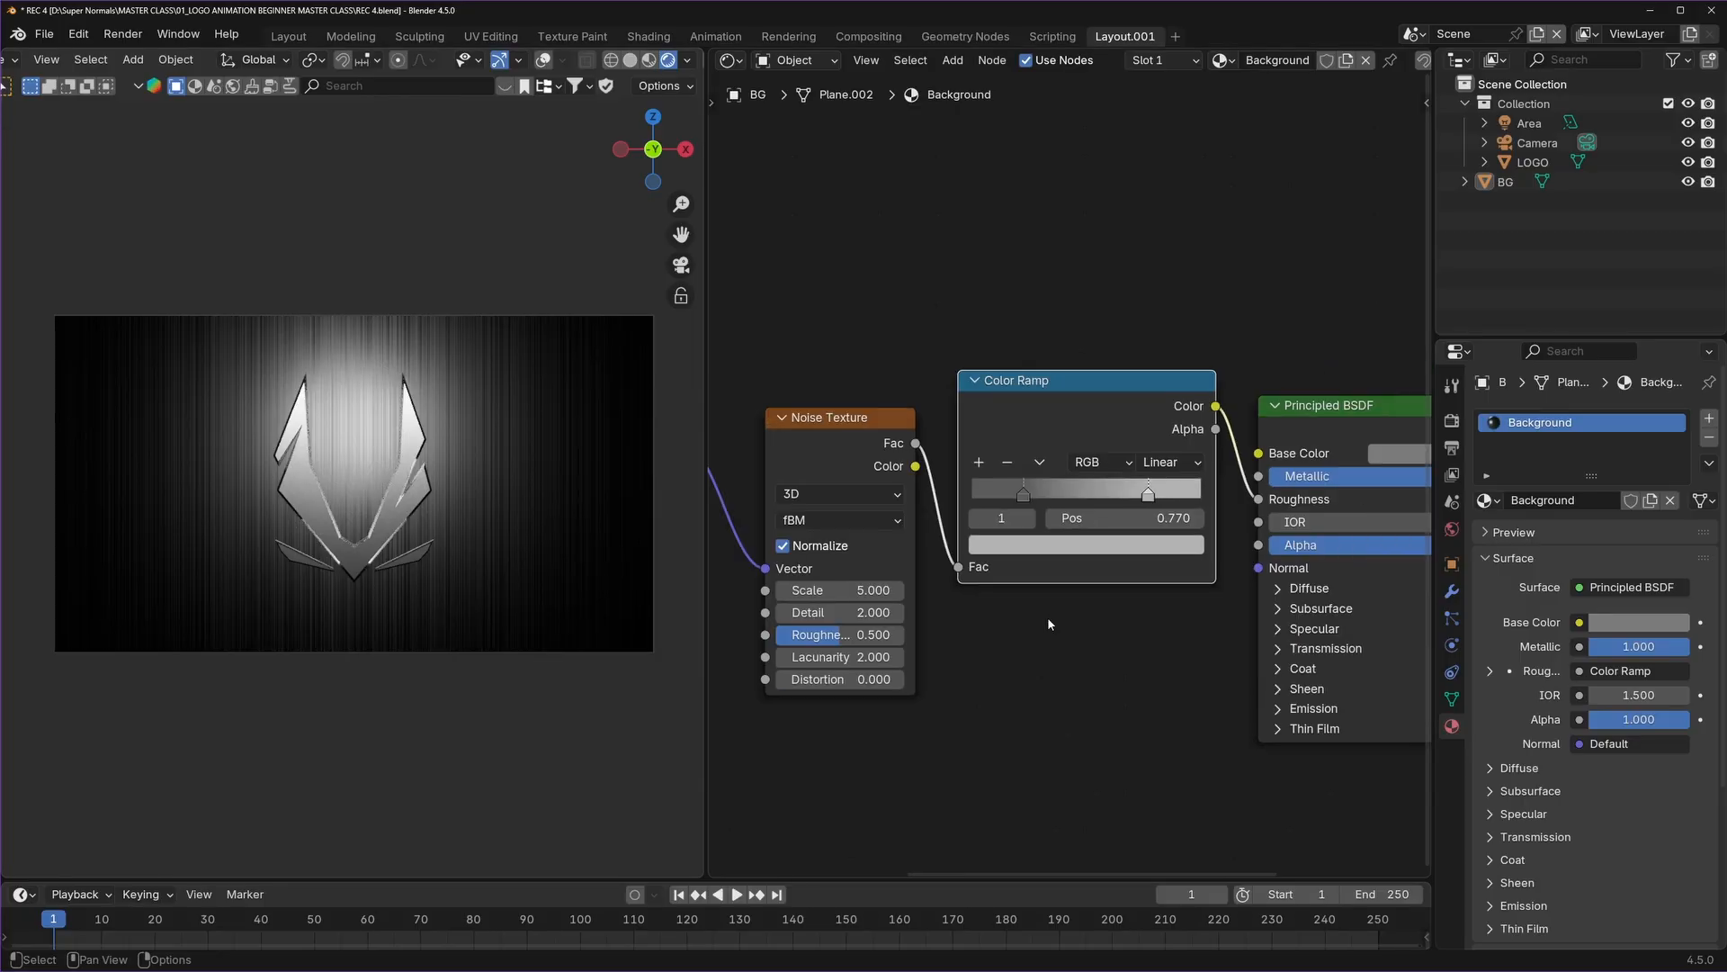
{"action": "left_click_drag", "start_coordinate": [1079, 394], "coordinate": [1082, 358]}
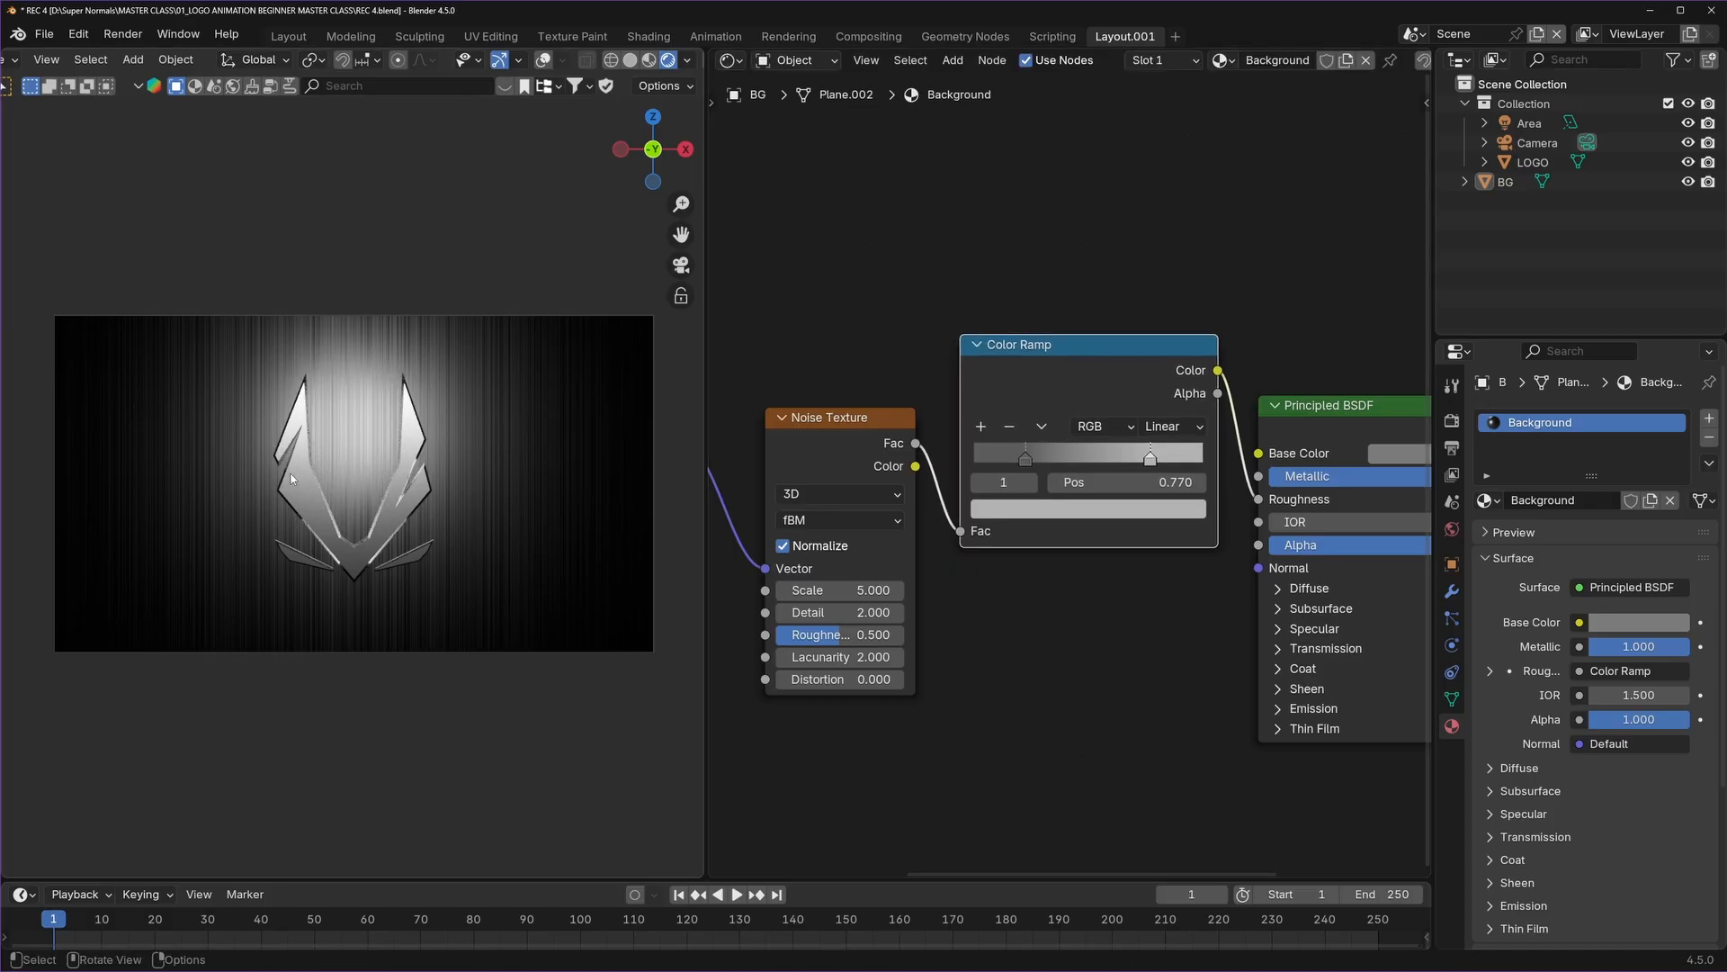
Try linking the Noise Texture's Fac directly to the Principled BSDF's Normal input, and cut that link.
{"action": "scroll", "coordinate": [1026, 619], "scroll_direction": "up", "scroll_amount": 3}
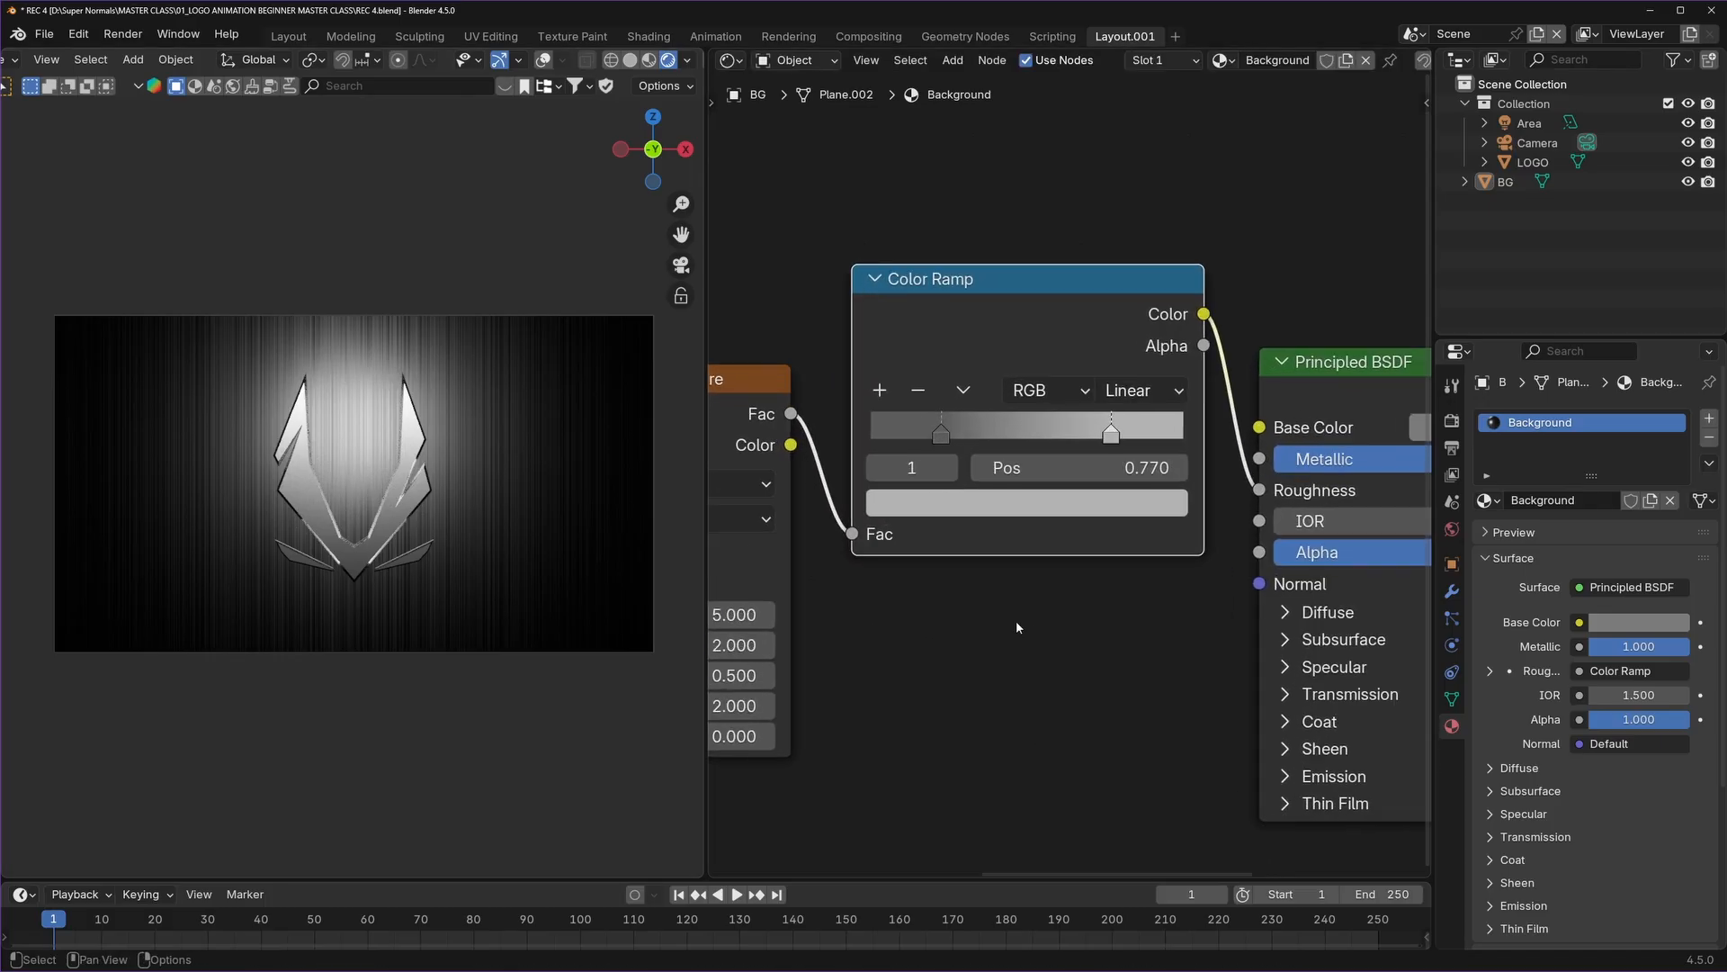
{"action": "scroll", "coordinate": [990, 608], "scroll_direction": "up", "scroll_amount": 2}
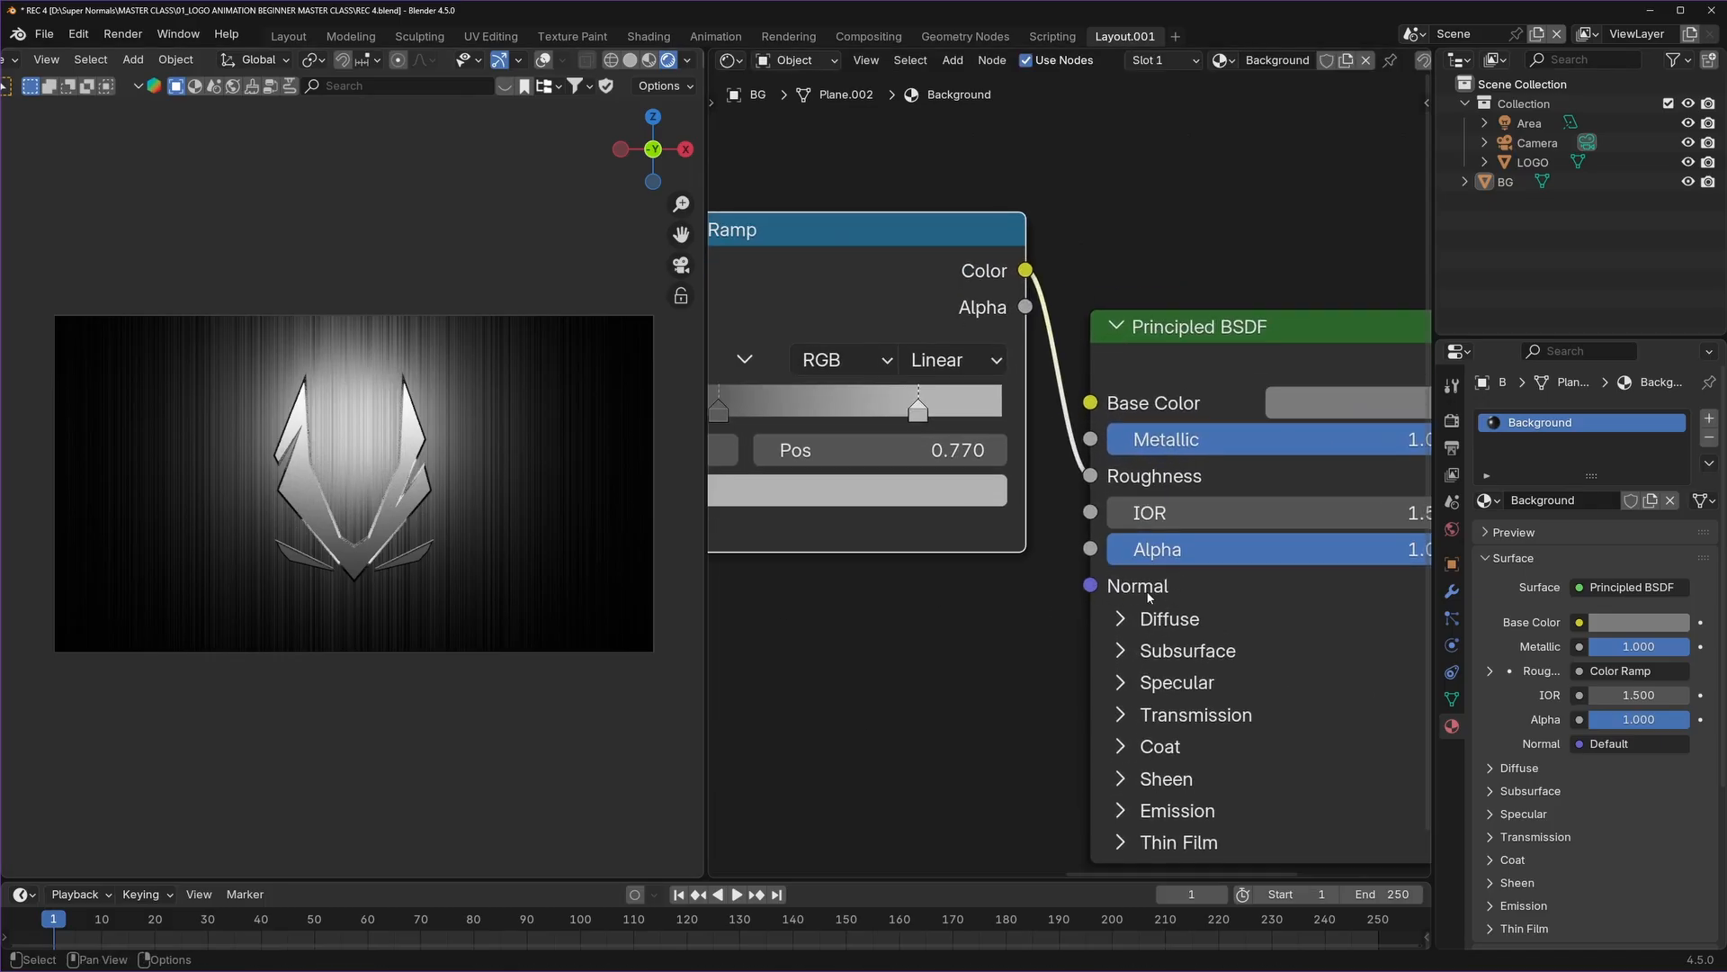
{"action": "scroll", "coordinate": [1115, 599], "scroll_direction": "down", "scroll_amount": 4}
{"action": "middle_click_drag", "start_coordinate": [1094, 601], "coordinate": [1242, 592]}
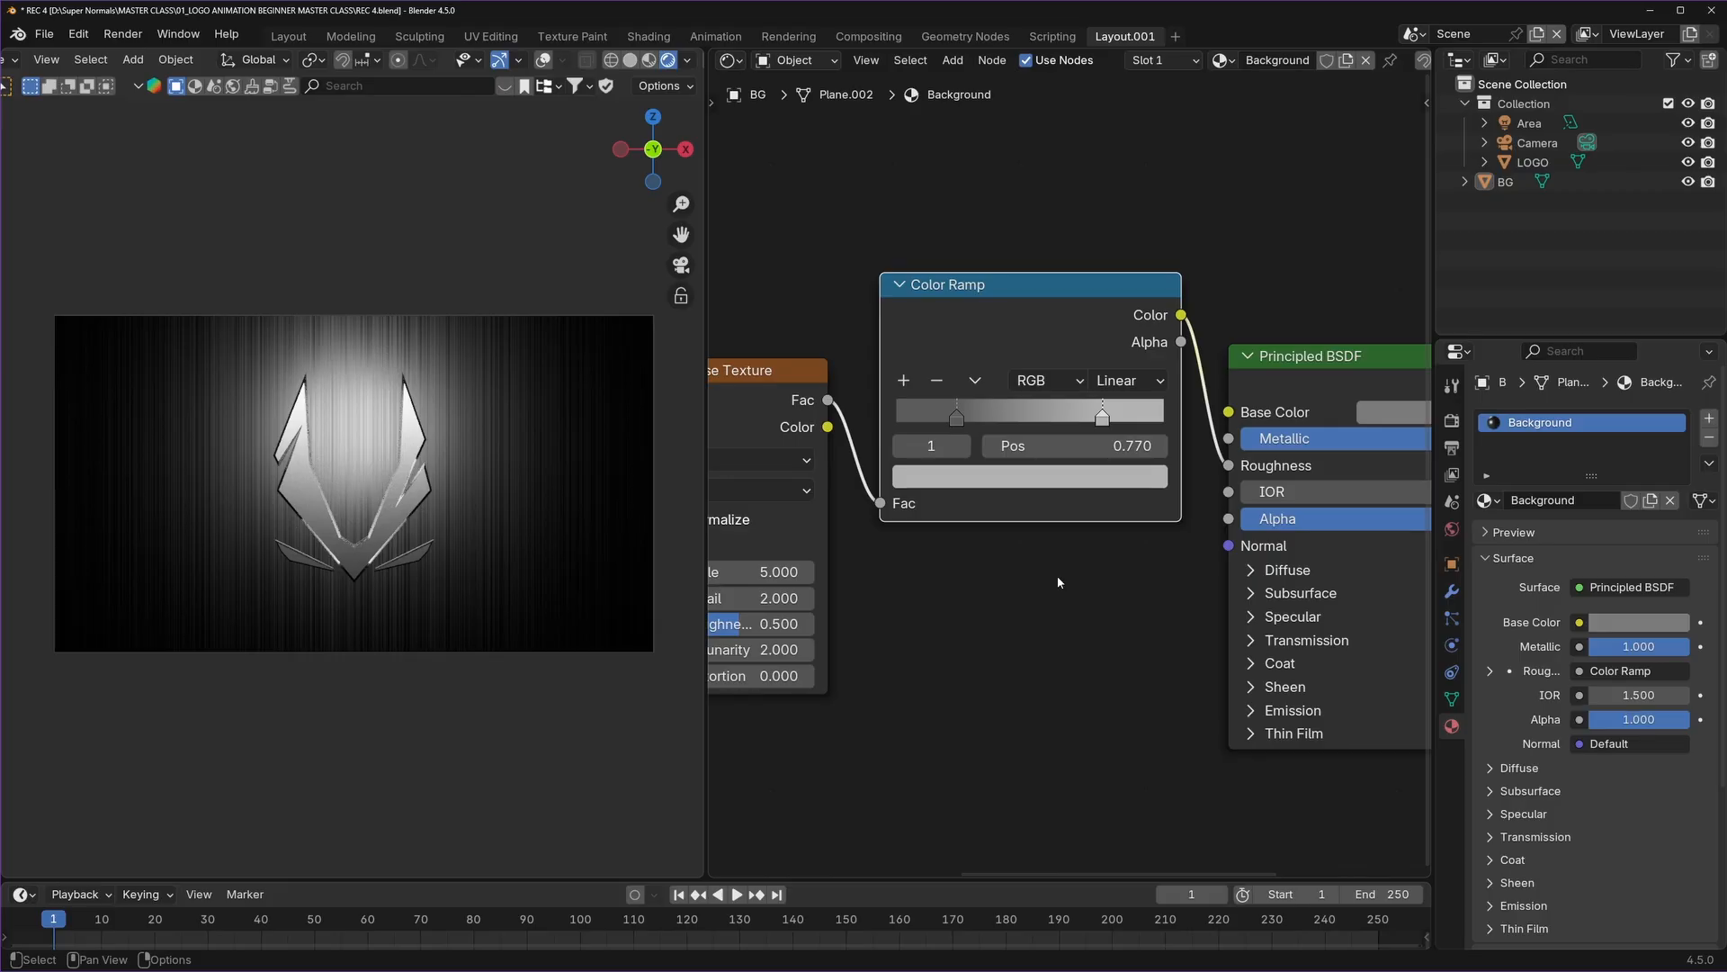
{"action": "middle_click_drag", "start_coordinate": [1029, 569], "coordinate": [1076, 524]}
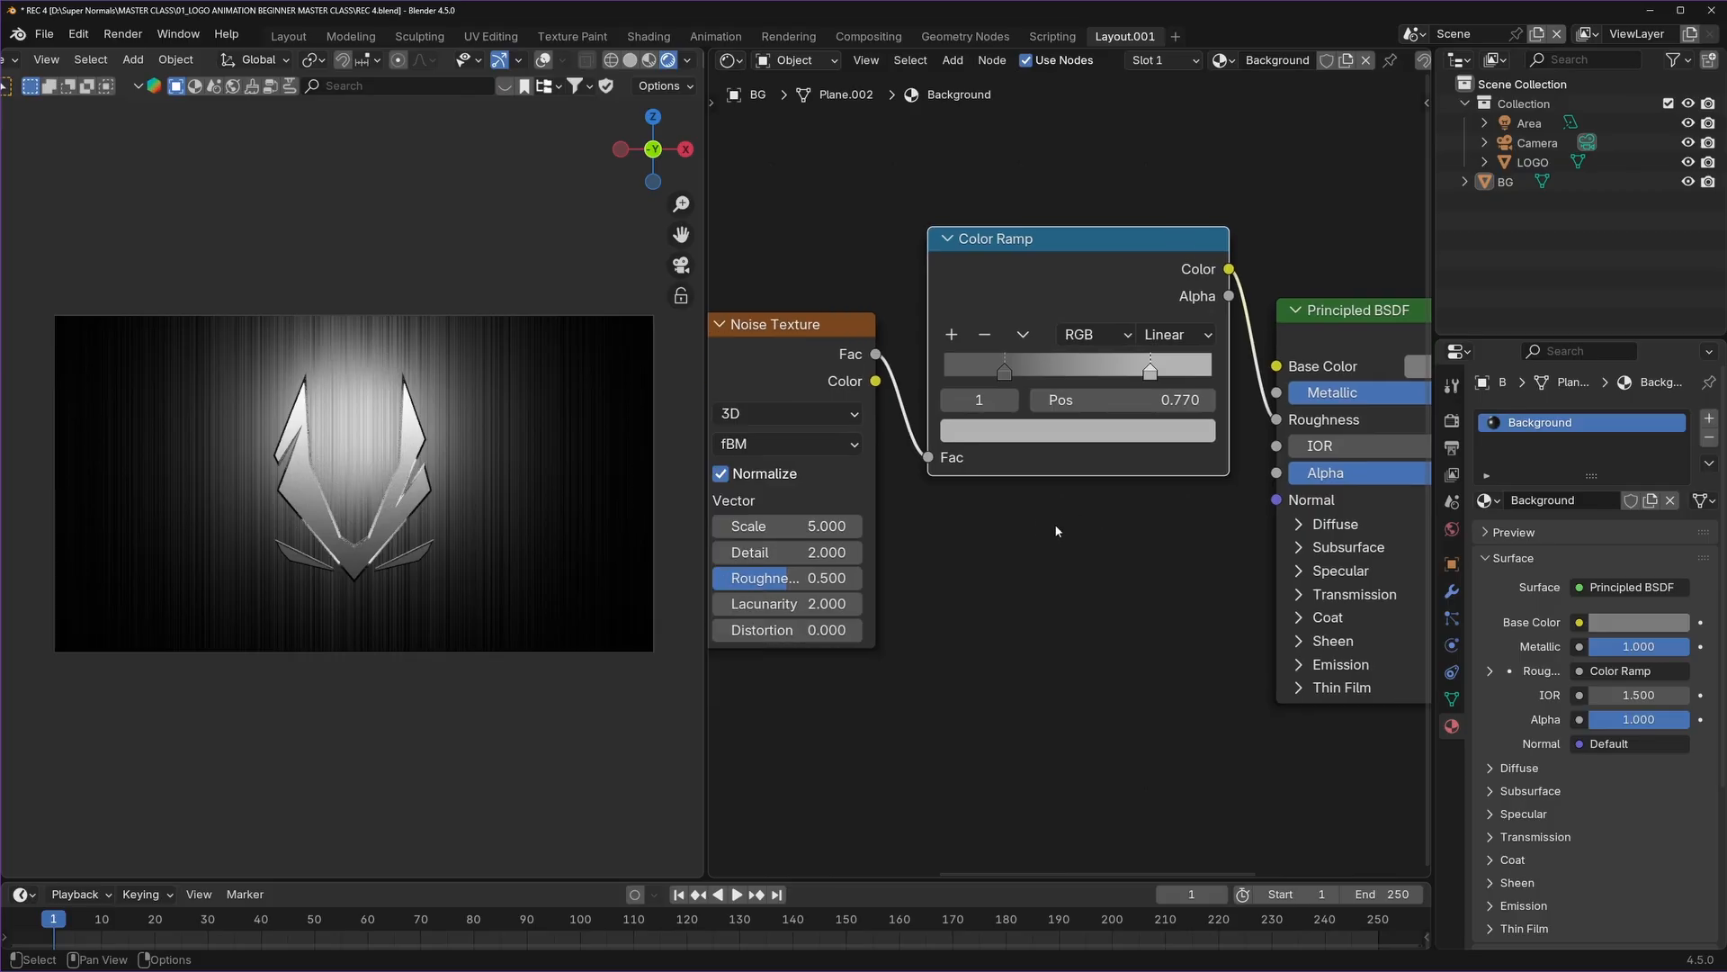
{"action": "mouse_move", "coordinate": [875, 354]}
{"action": "left_mouse_down"}
{"action": "mouse_move", "coordinate": [919, 533]}
{"action": "mouse_move", "coordinate": [1141, 590]}
{"action": "mouse_move", "coordinate": [1279, 505]}
{"action": "left_mouse_up"}
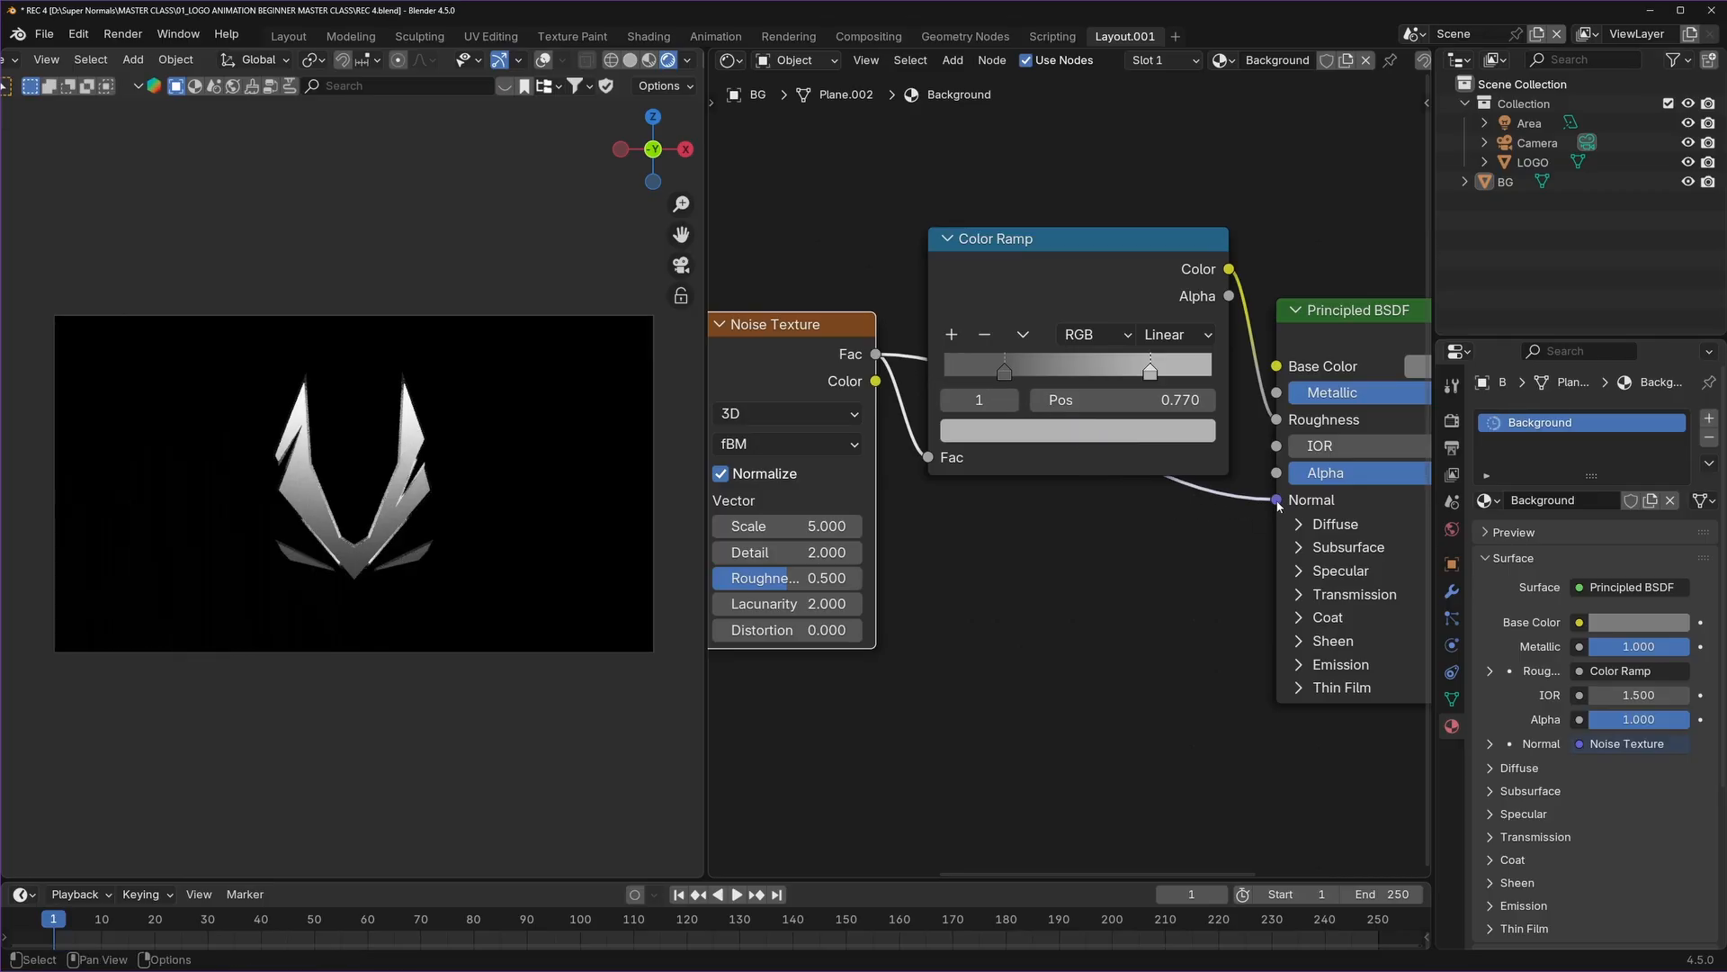
{"action": "right_click_drag", "start_coordinate": [1239, 476], "coordinate": [1233, 500], "text": "ctrl"}
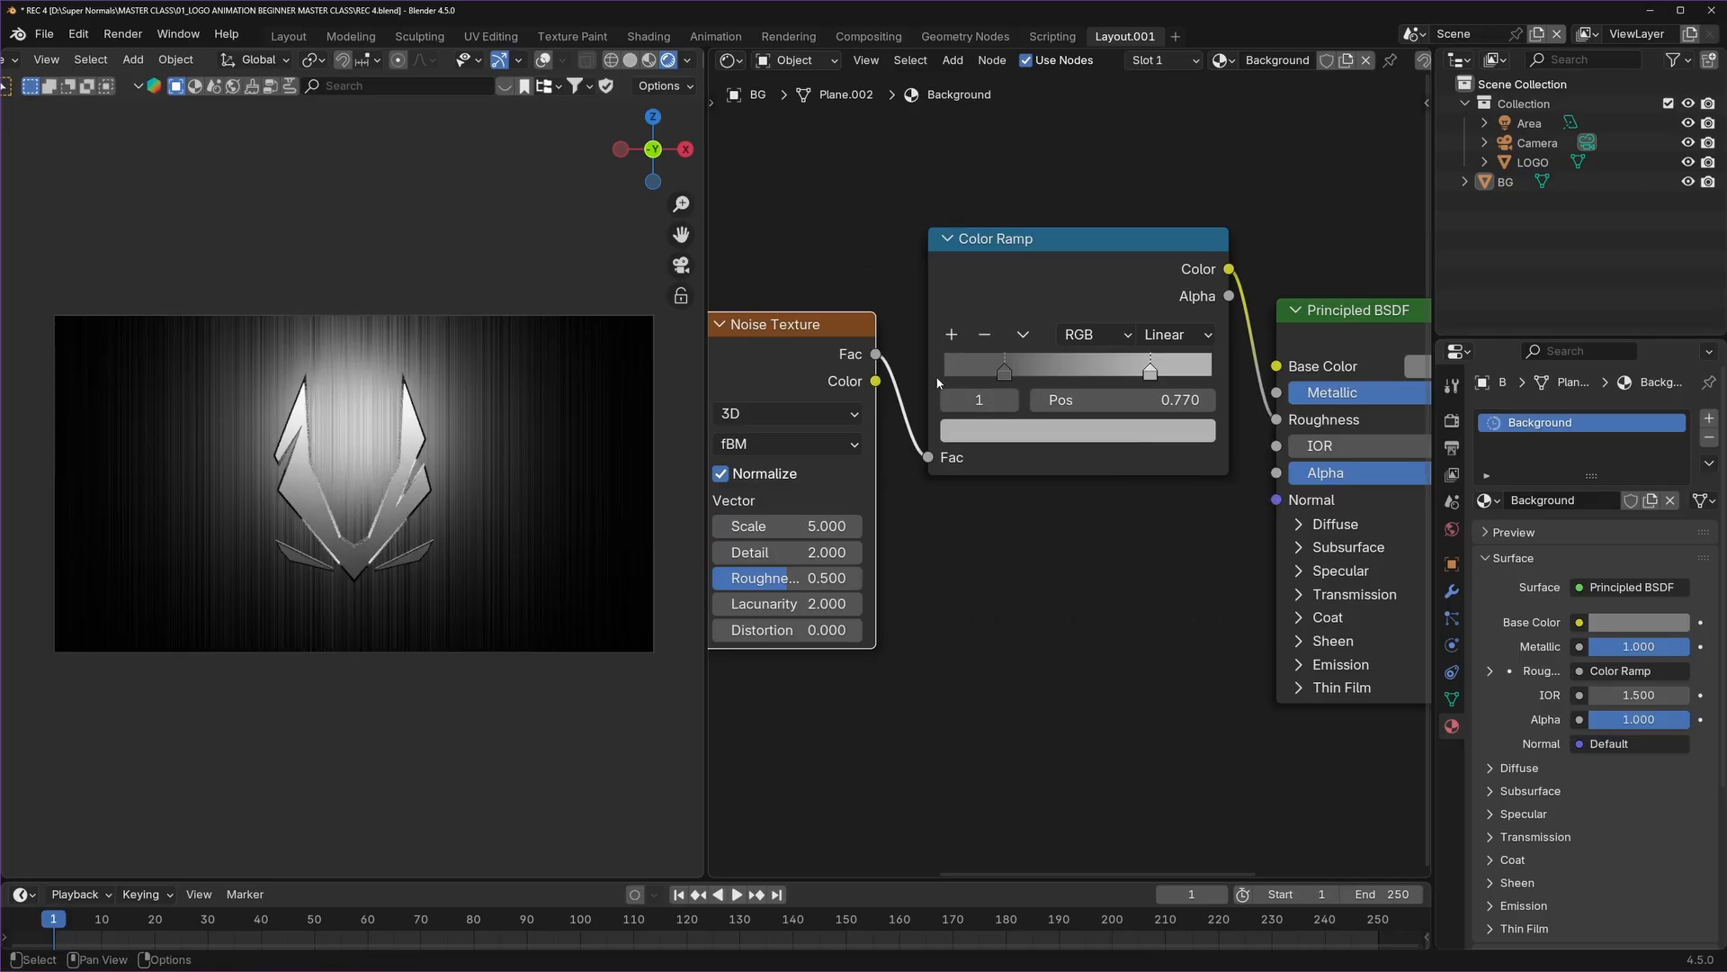
Try adding a Bump node beneath the Color Ramp, and delete it.
{"action": "left_click_drag", "start_coordinate": [875, 357], "coordinate": [1089, 666]}
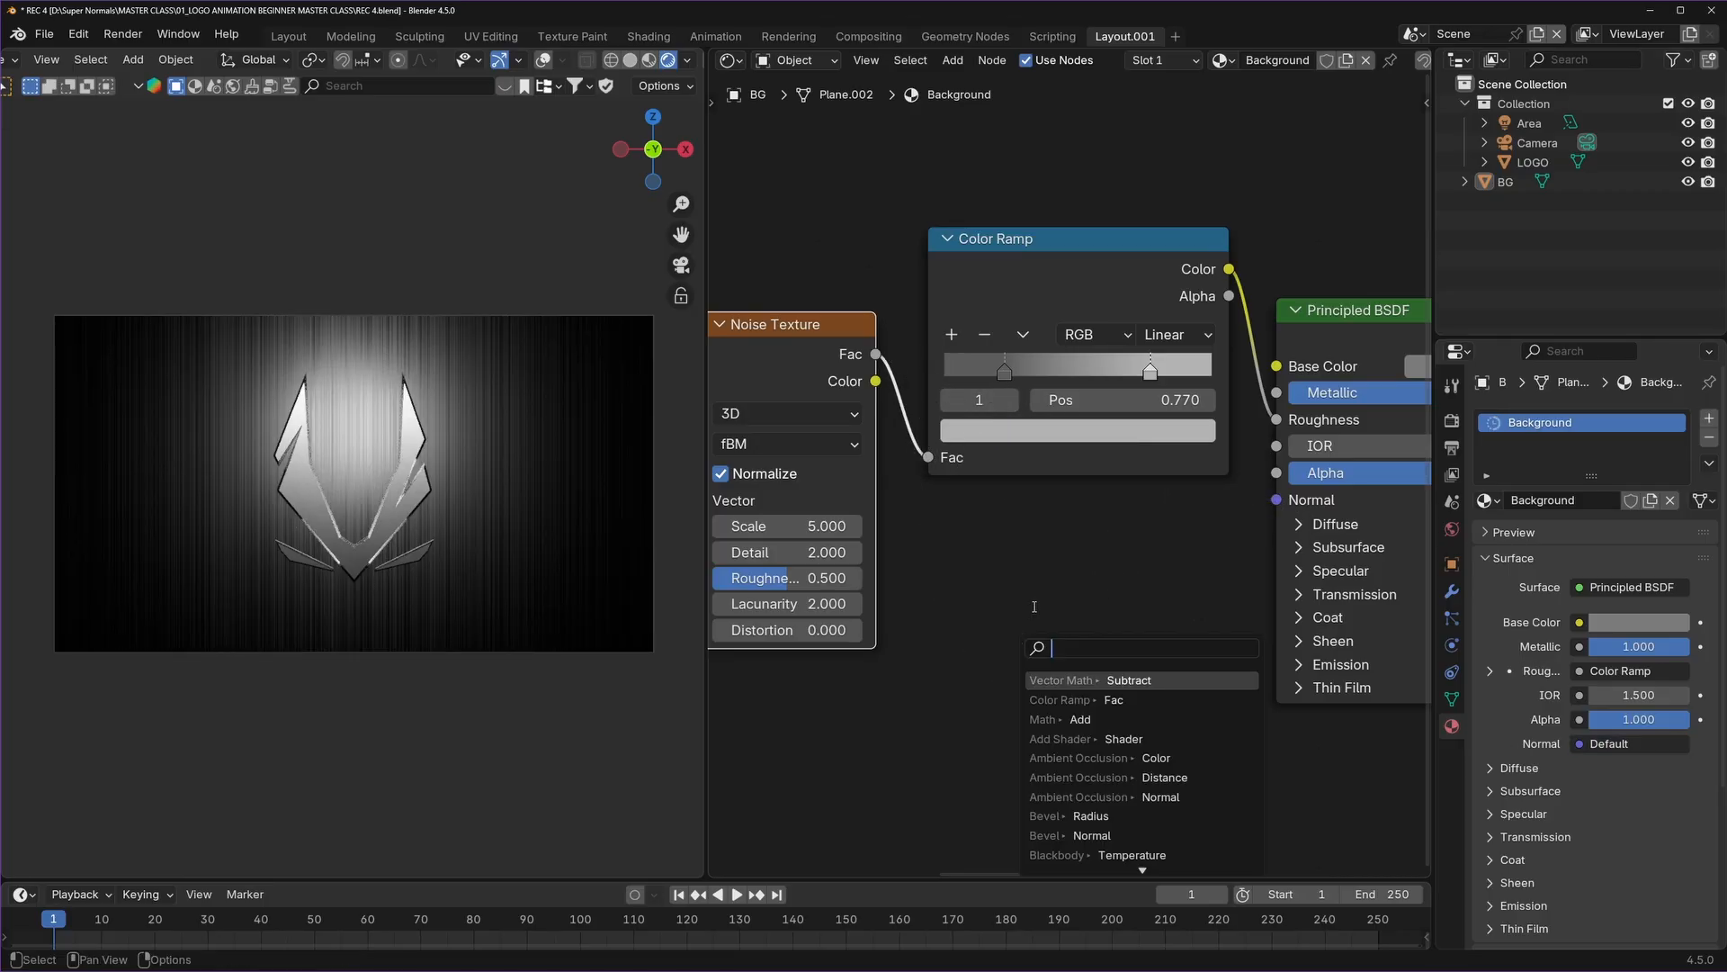
{"action": "key", "text": "shift+a"}
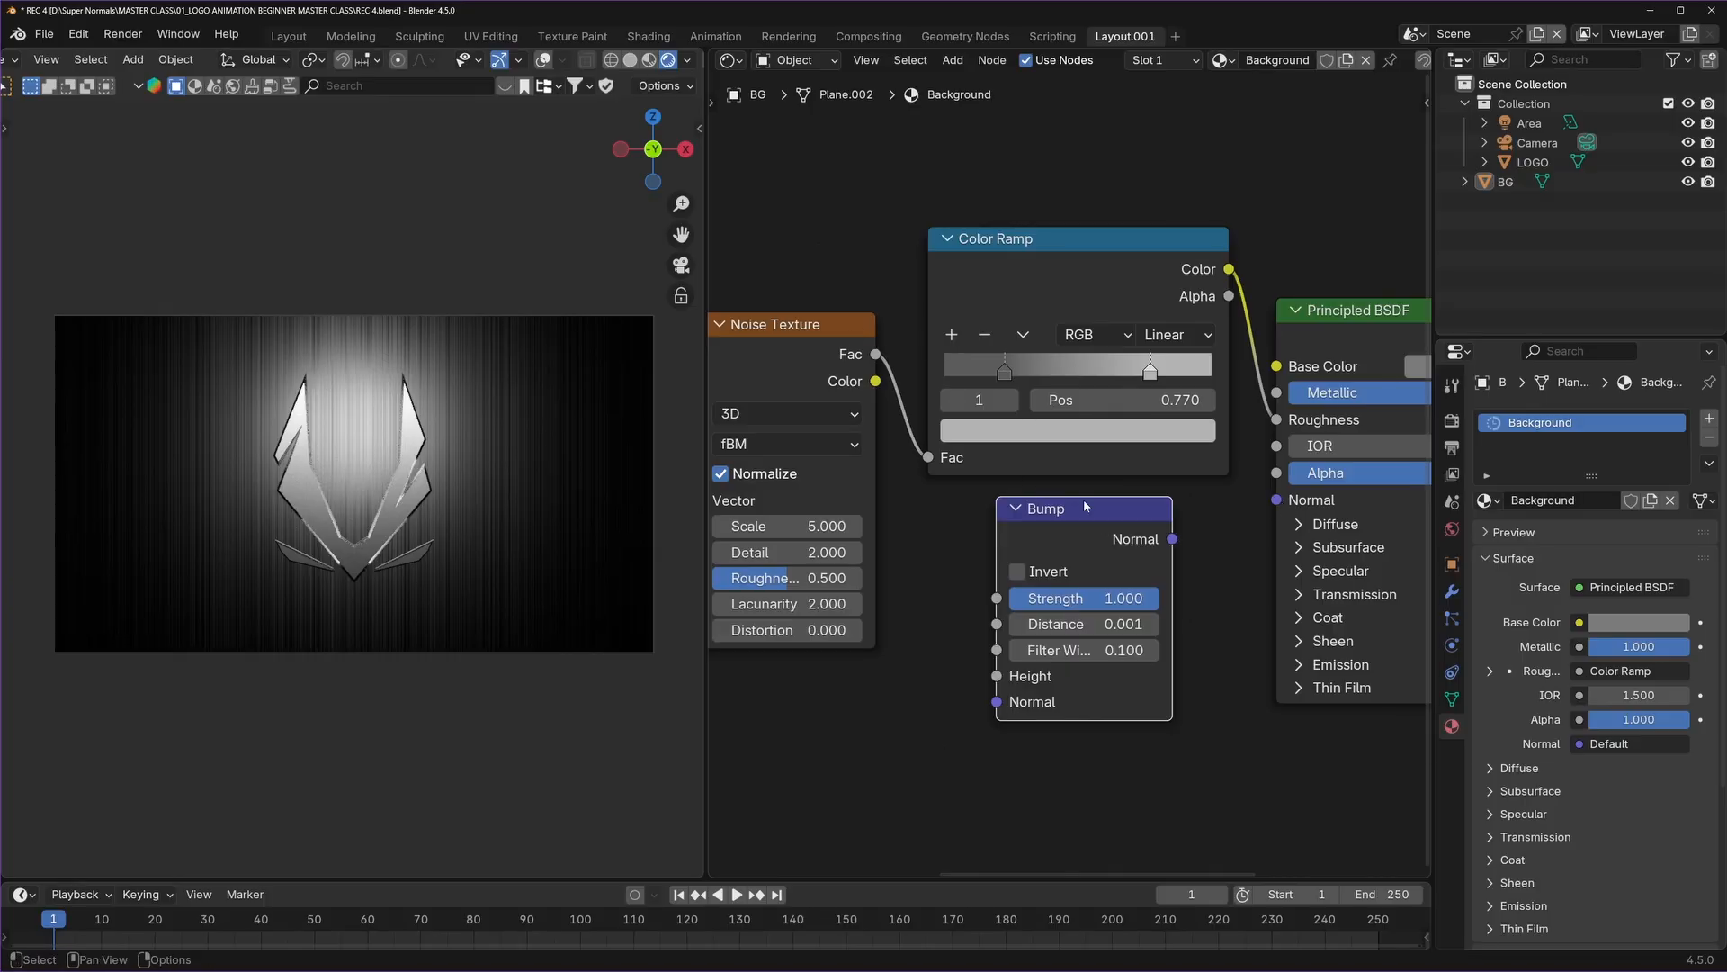
{"action": "key", "text": "x"}
Add a Bump node beneath the Color Ramp, linking Noise Texture Fac to its Height and its Normal to the Principled BSDF's Normal.
{"action": "key", "text": "shift+a"}
{"action": "left_click", "coordinate": [1078, 503]}
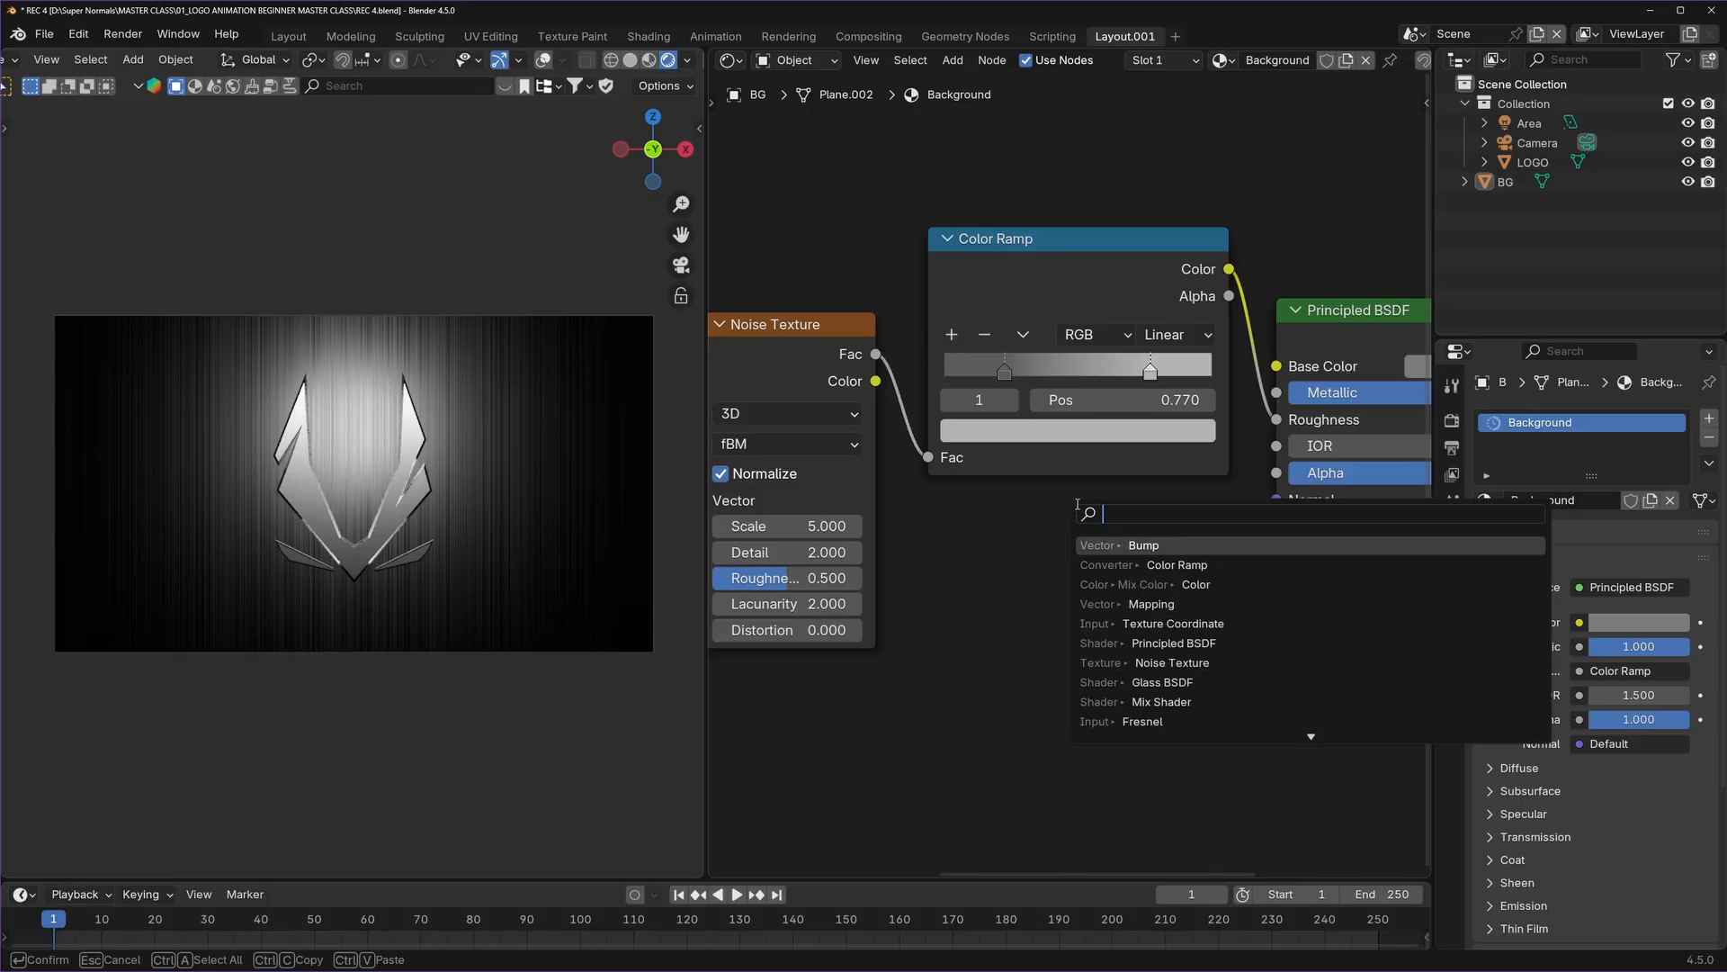
{"action": "type", "text": "bump"}
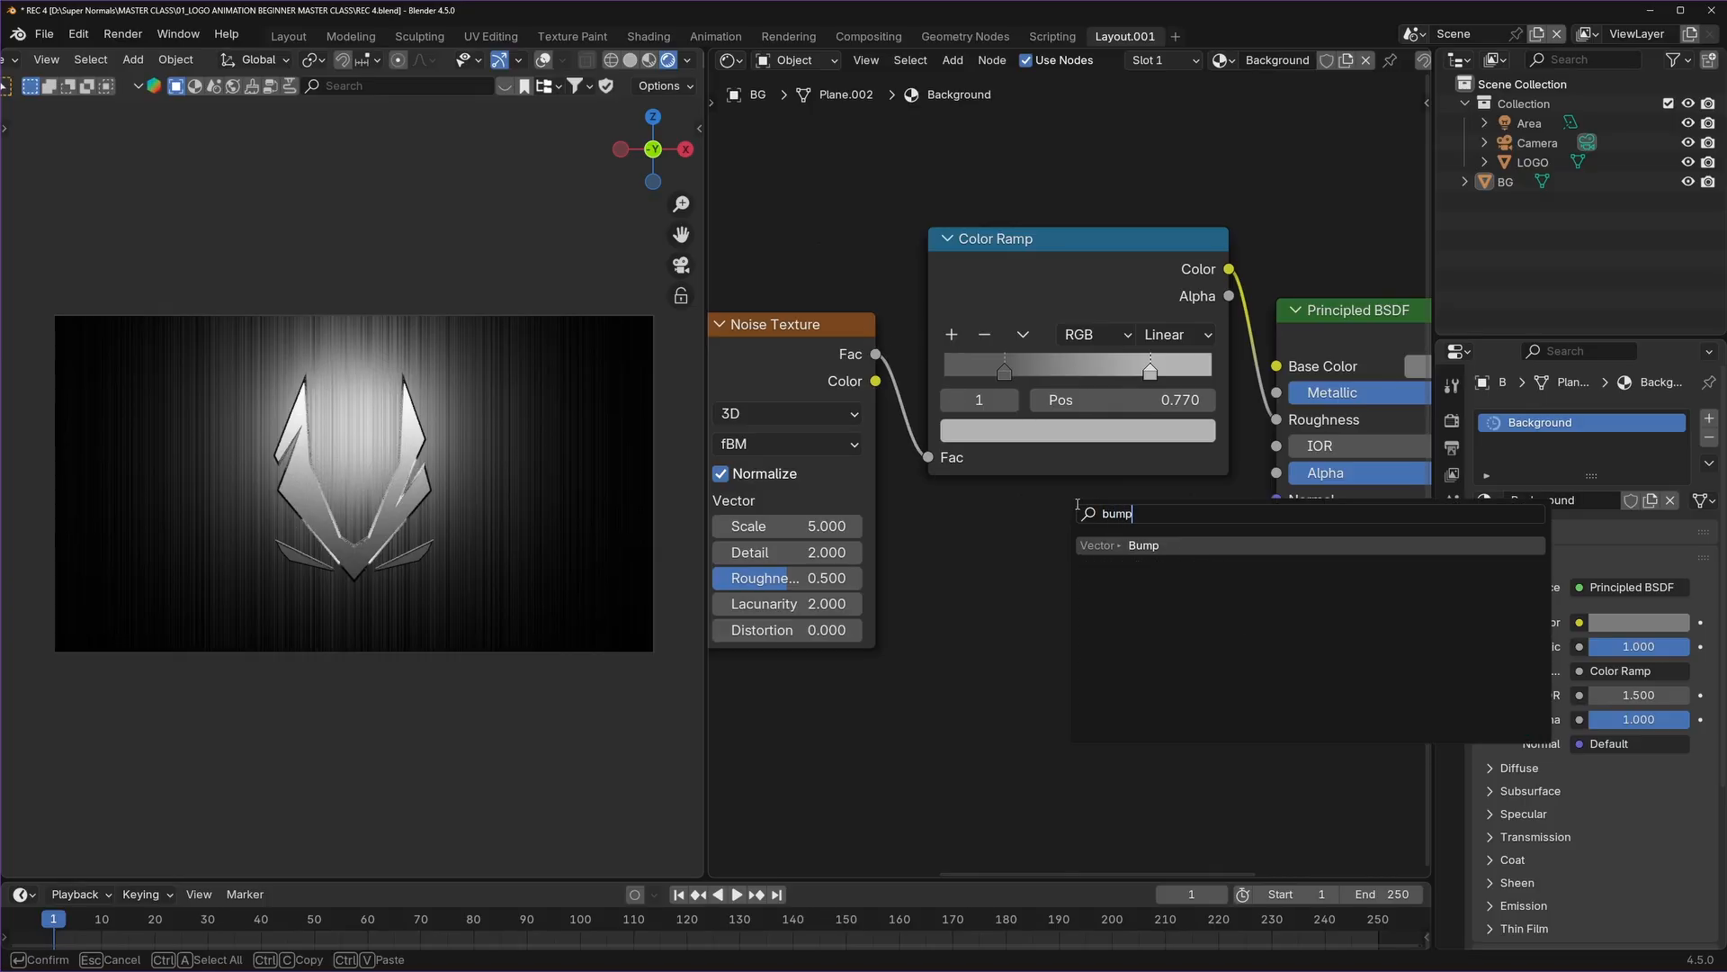
{"action": "key", "text": "Return"}
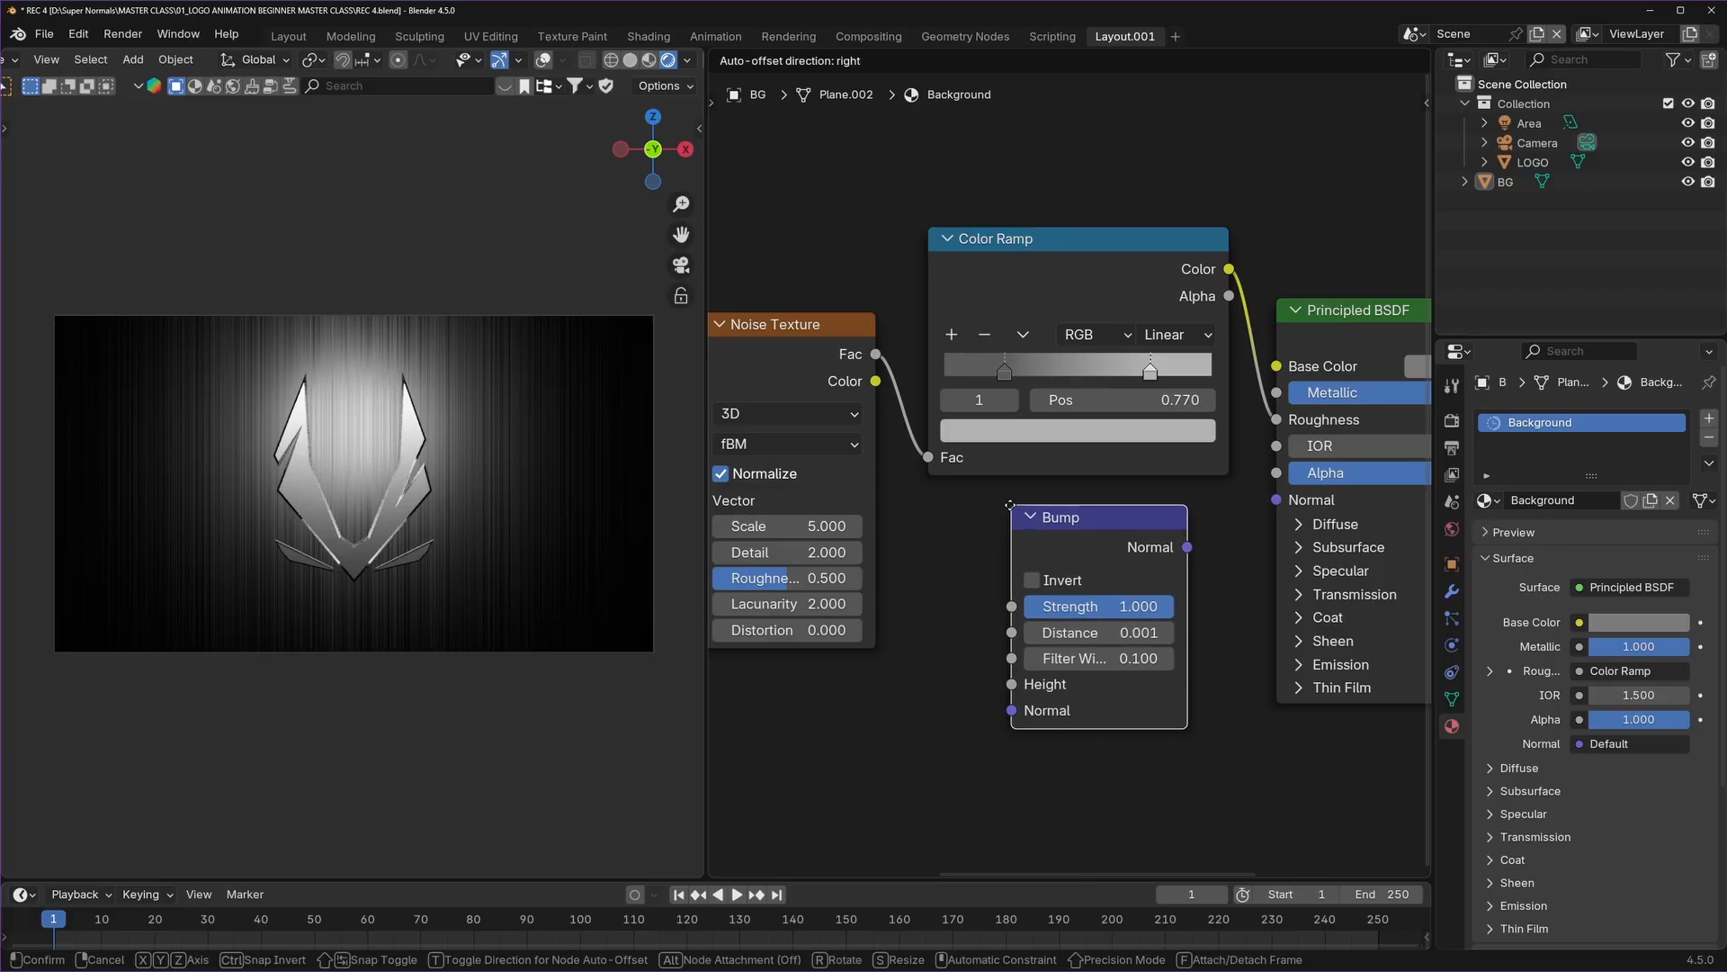
{"action": "left_click", "coordinate": [993, 504]}
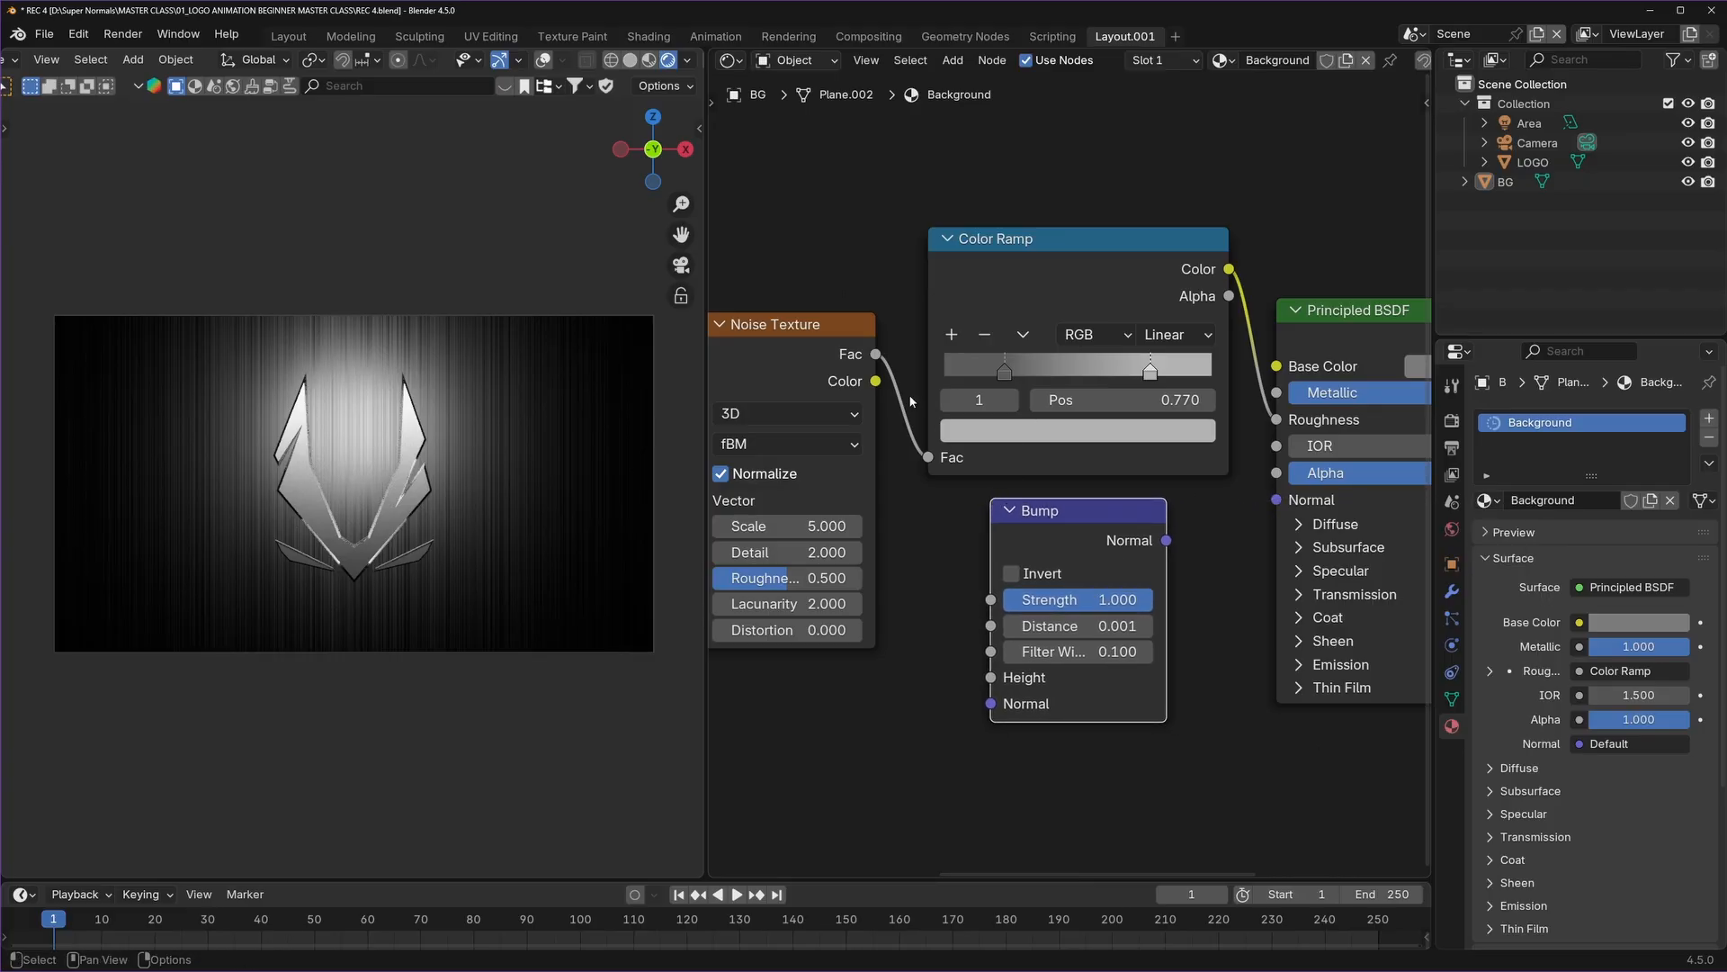
{"action": "left_click_drag", "start_coordinate": [876, 354], "coordinate": [993, 678]}
{"action": "left_click_drag", "start_coordinate": [1166, 541], "coordinate": [1273, 506]}
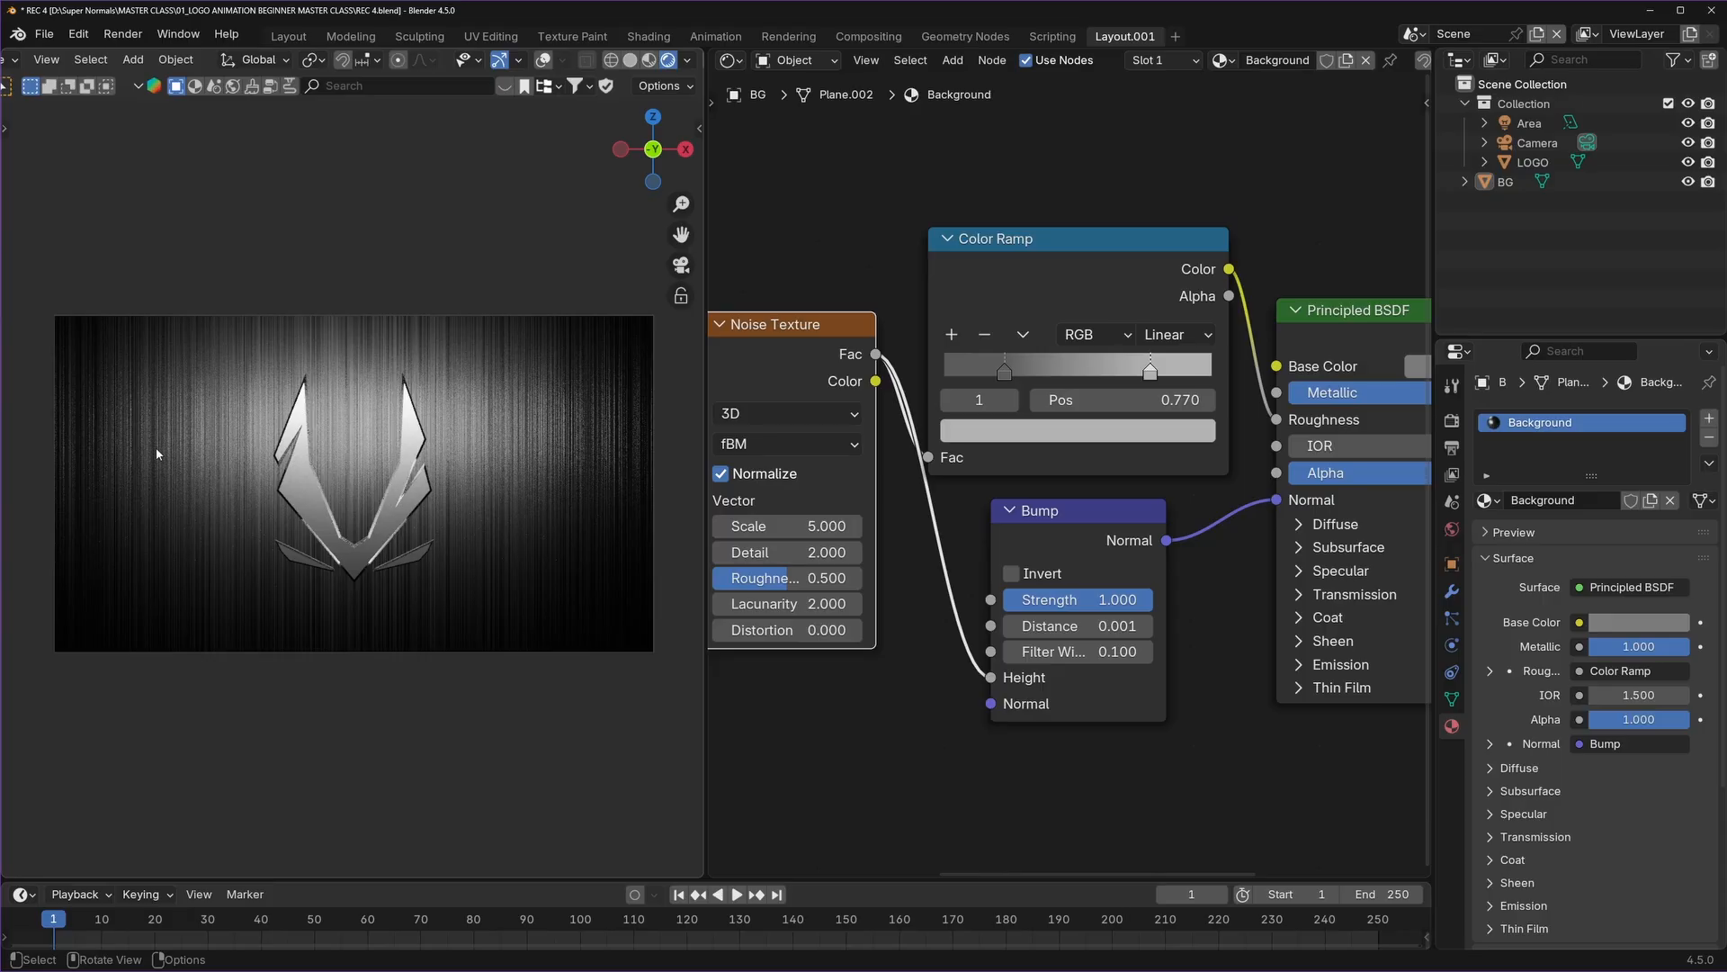
Set the Mapping node's Z rotation to 103°.
{"action": "scroll", "coordinate": [1173, 499], "scroll_direction": "down", "scroll_amount": 4}
{"action": "scroll", "coordinate": [1173, 499], "scroll_direction": "up", "scroll_amount": 2}
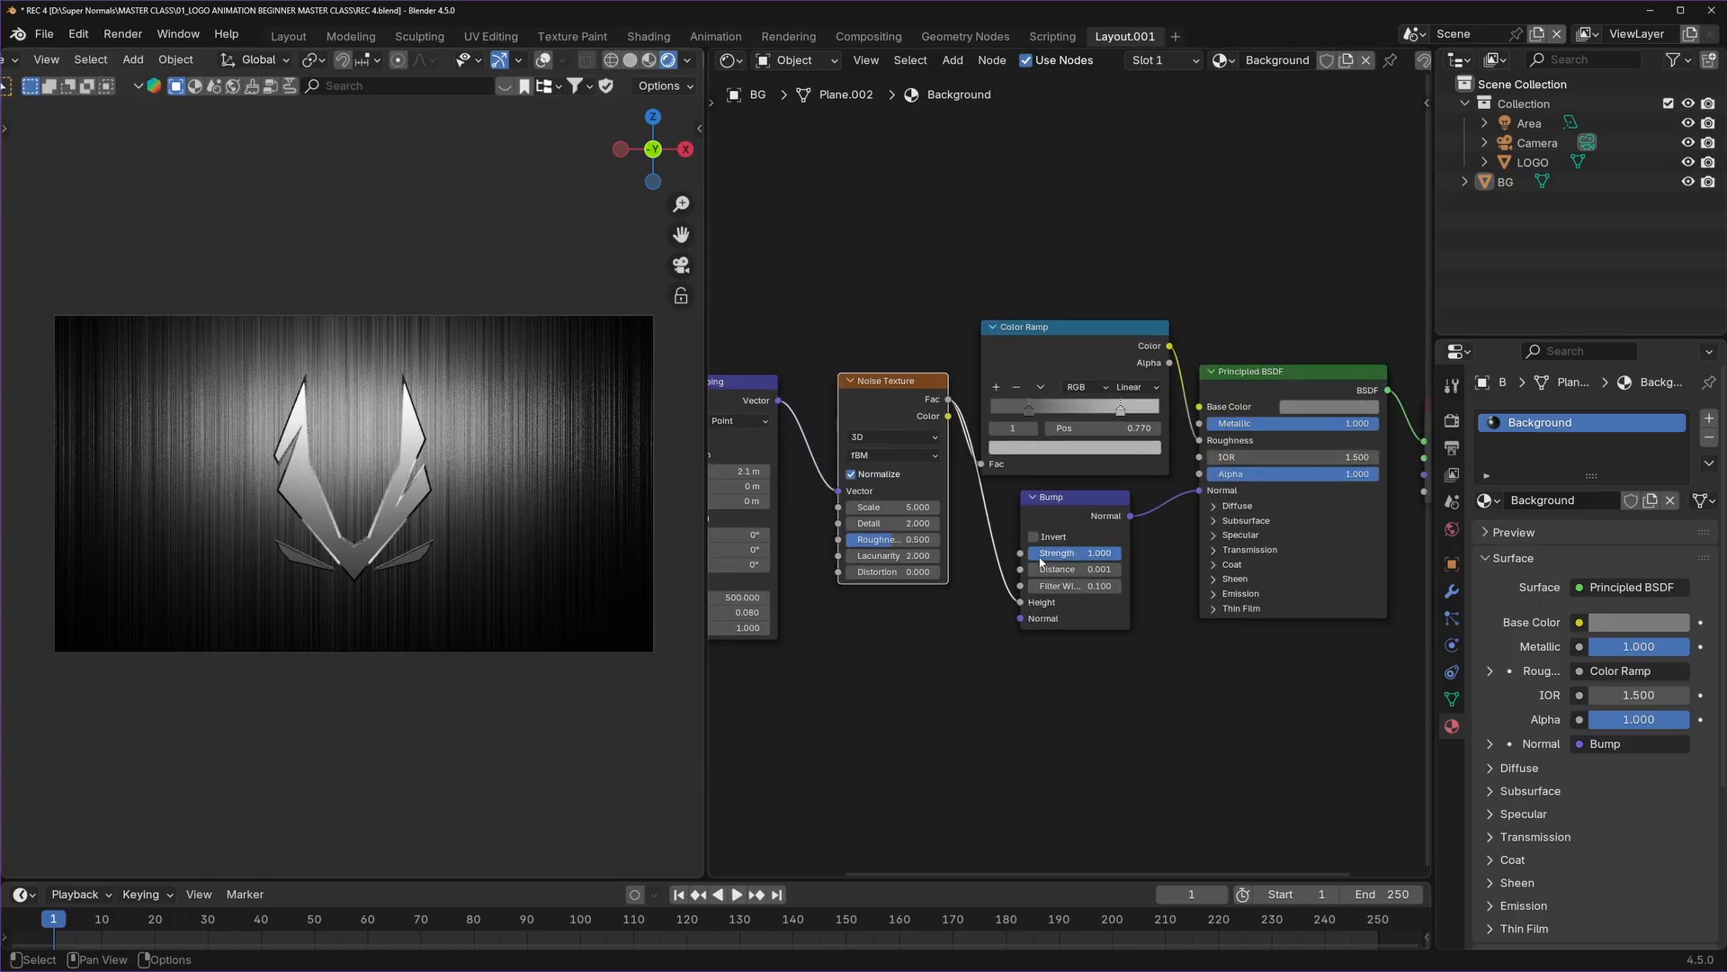
{"action": "scroll", "coordinate": [813, 477], "scroll_direction": "down", "scroll_amount": 2}
{"action": "middle_click_drag", "start_coordinate": [841, 599], "coordinate": [1155, 558]}
{"action": "scroll", "coordinate": [1116, 601], "scroll_direction": "up", "scroll_amount": 10}
{"action": "scroll", "coordinate": [1155, 557], "scroll_direction": "up", "scroll_amount": 3}
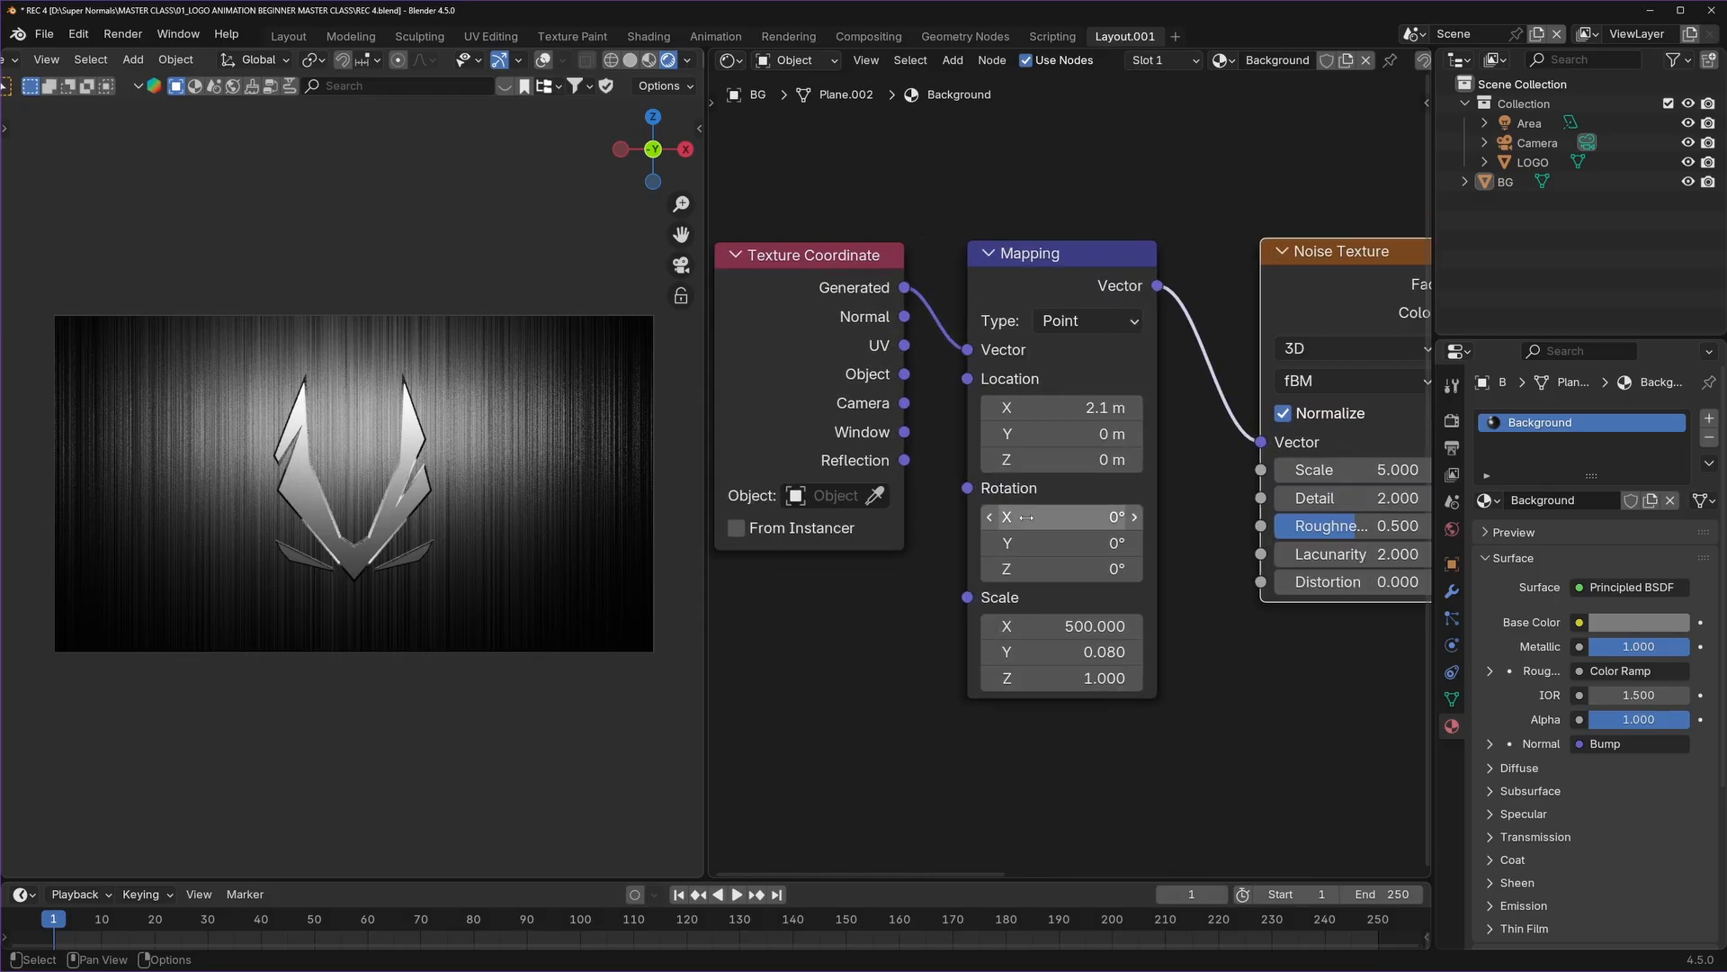
{"action": "left_click_drag", "start_coordinate": [1048, 568], "coordinate": [1062, 580]}
Move the Texture Coordinate node away from the Mapping node and insert a second Mapping node on the link between them.
{"action": "scroll", "coordinate": [1042, 377], "scroll_direction": "down", "scroll_amount": 2}
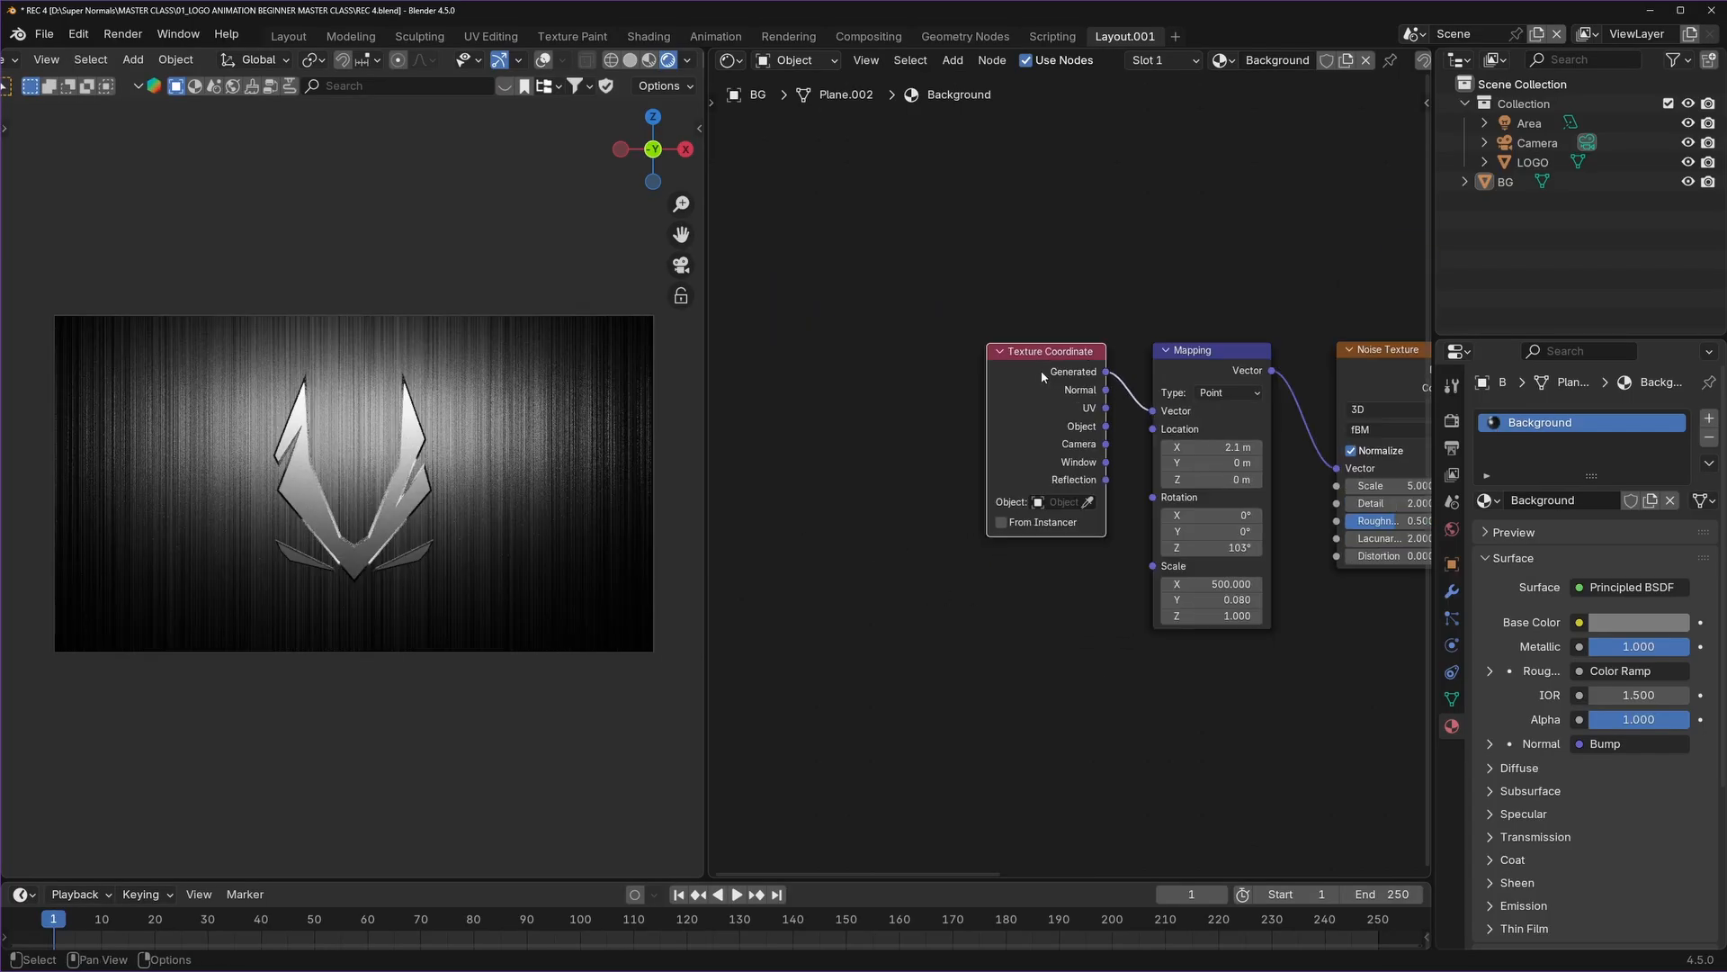
{"action": "left_click_drag", "start_coordinate": [1046, 373], "coordinate": [864, 367]}
{"action": "left_click", "coordinate": [1071, 456]}
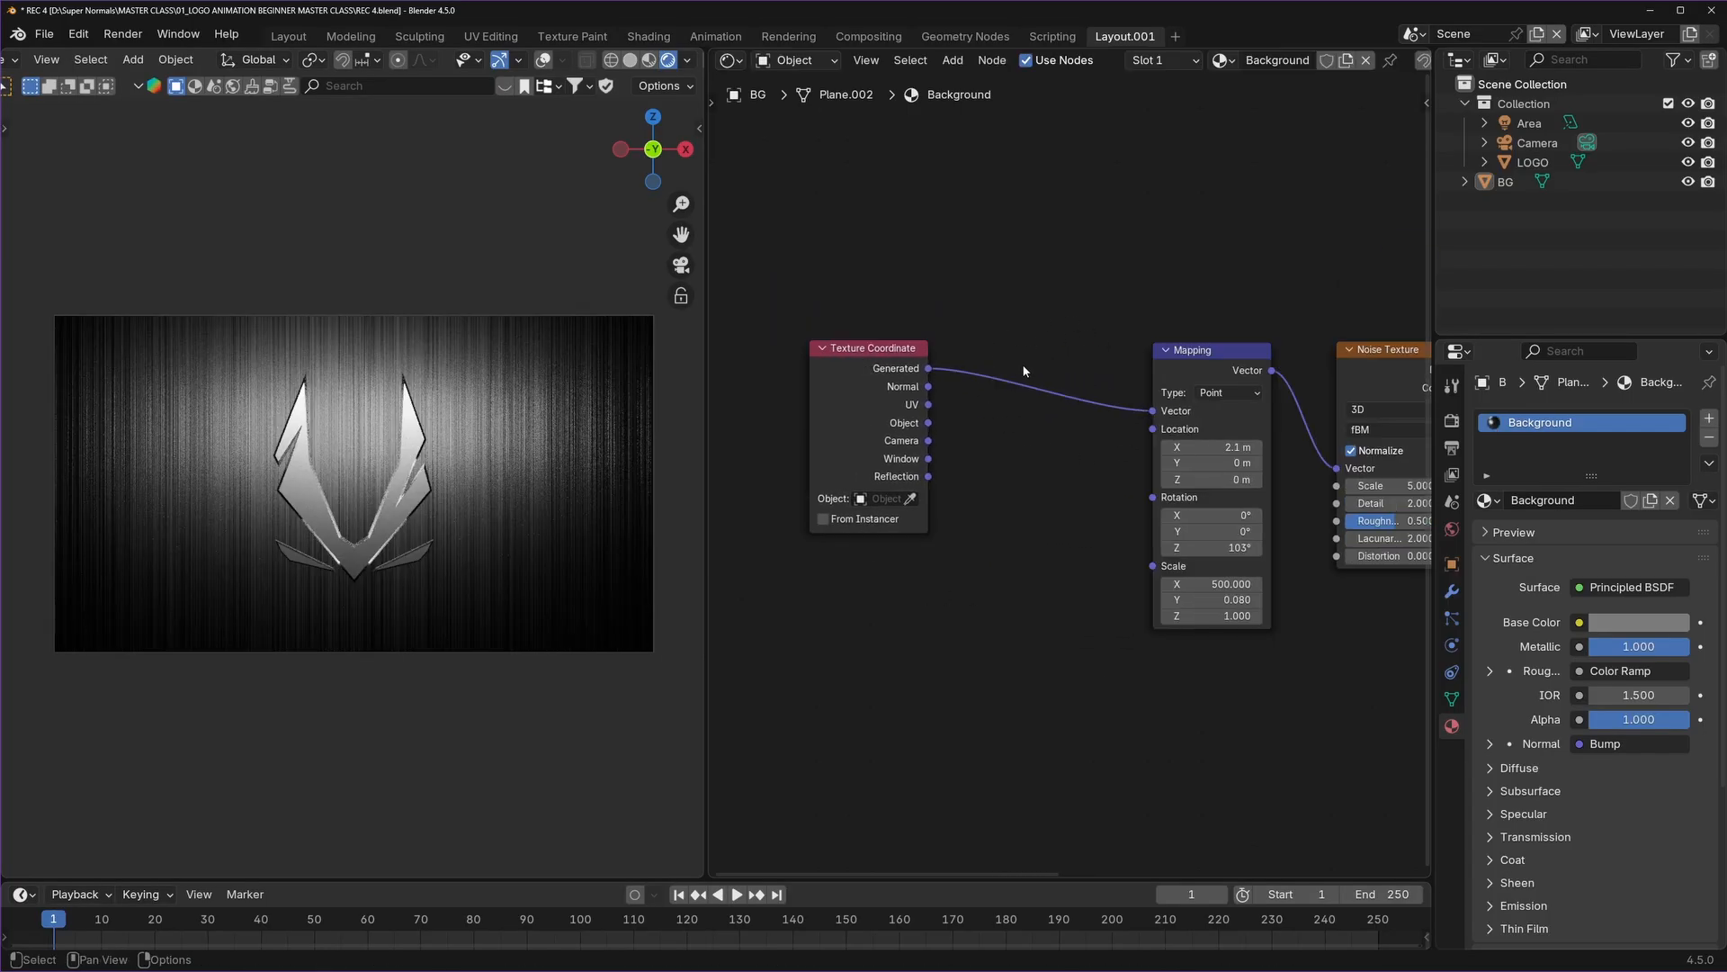
{"action": "key", "text": "shift+a"}
{"action": "type", "text": "mapp"}
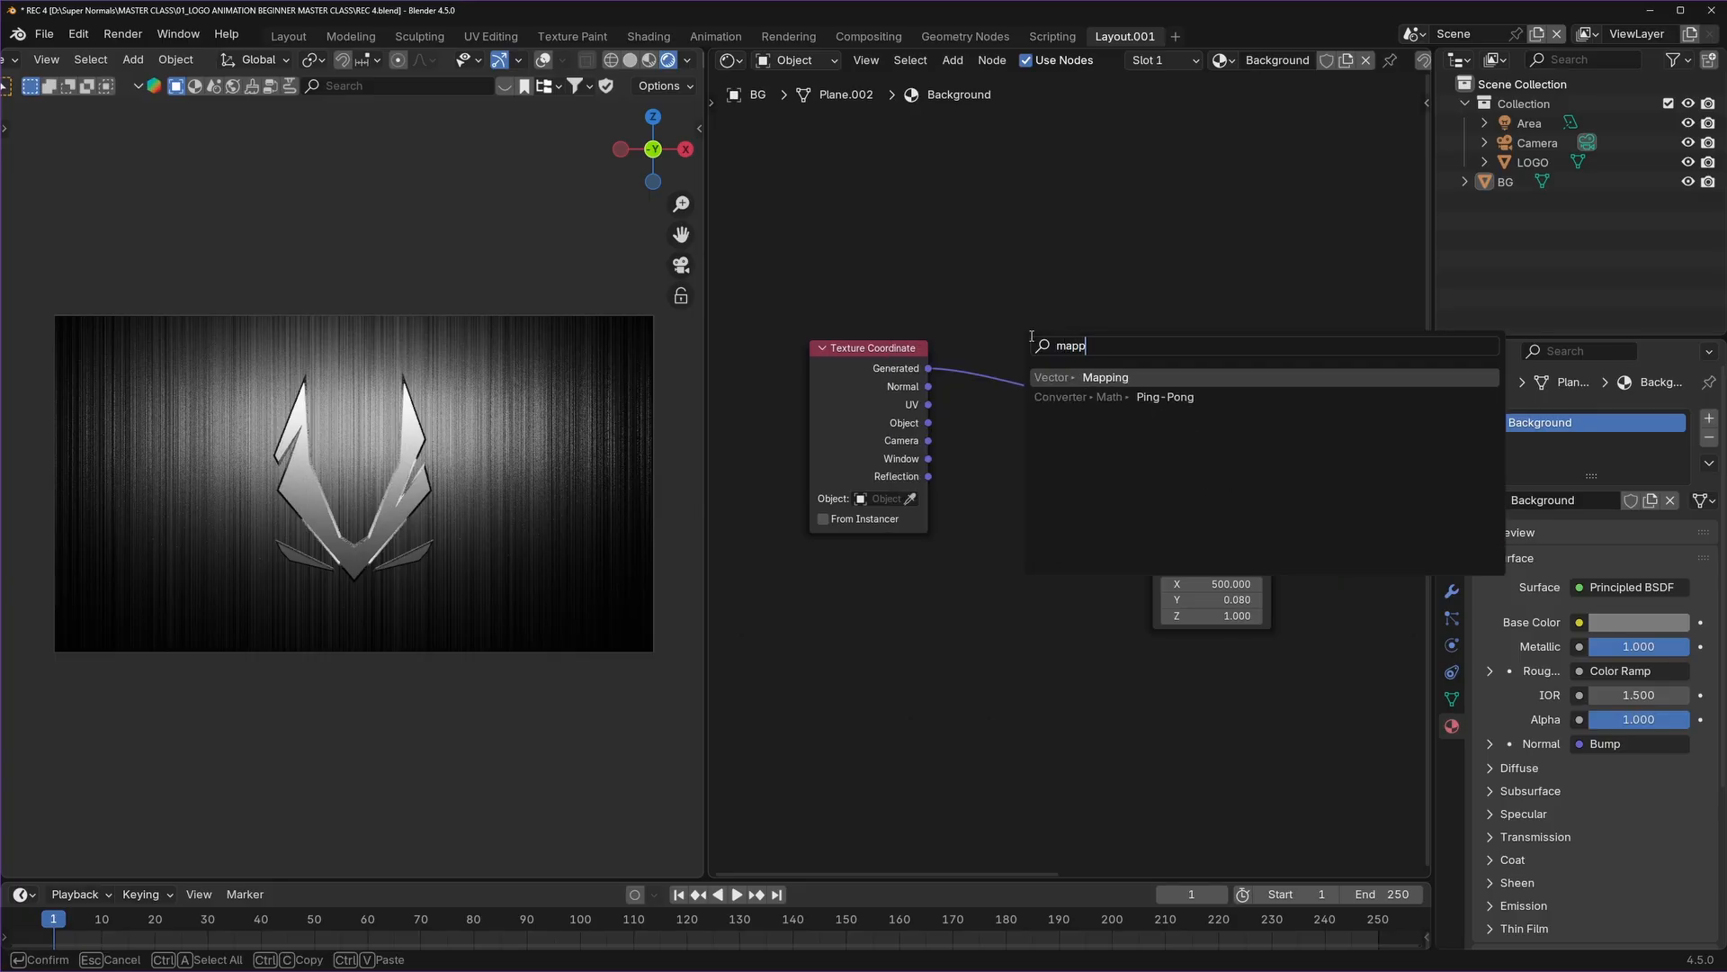
{"action": "key", "text": "Return"}
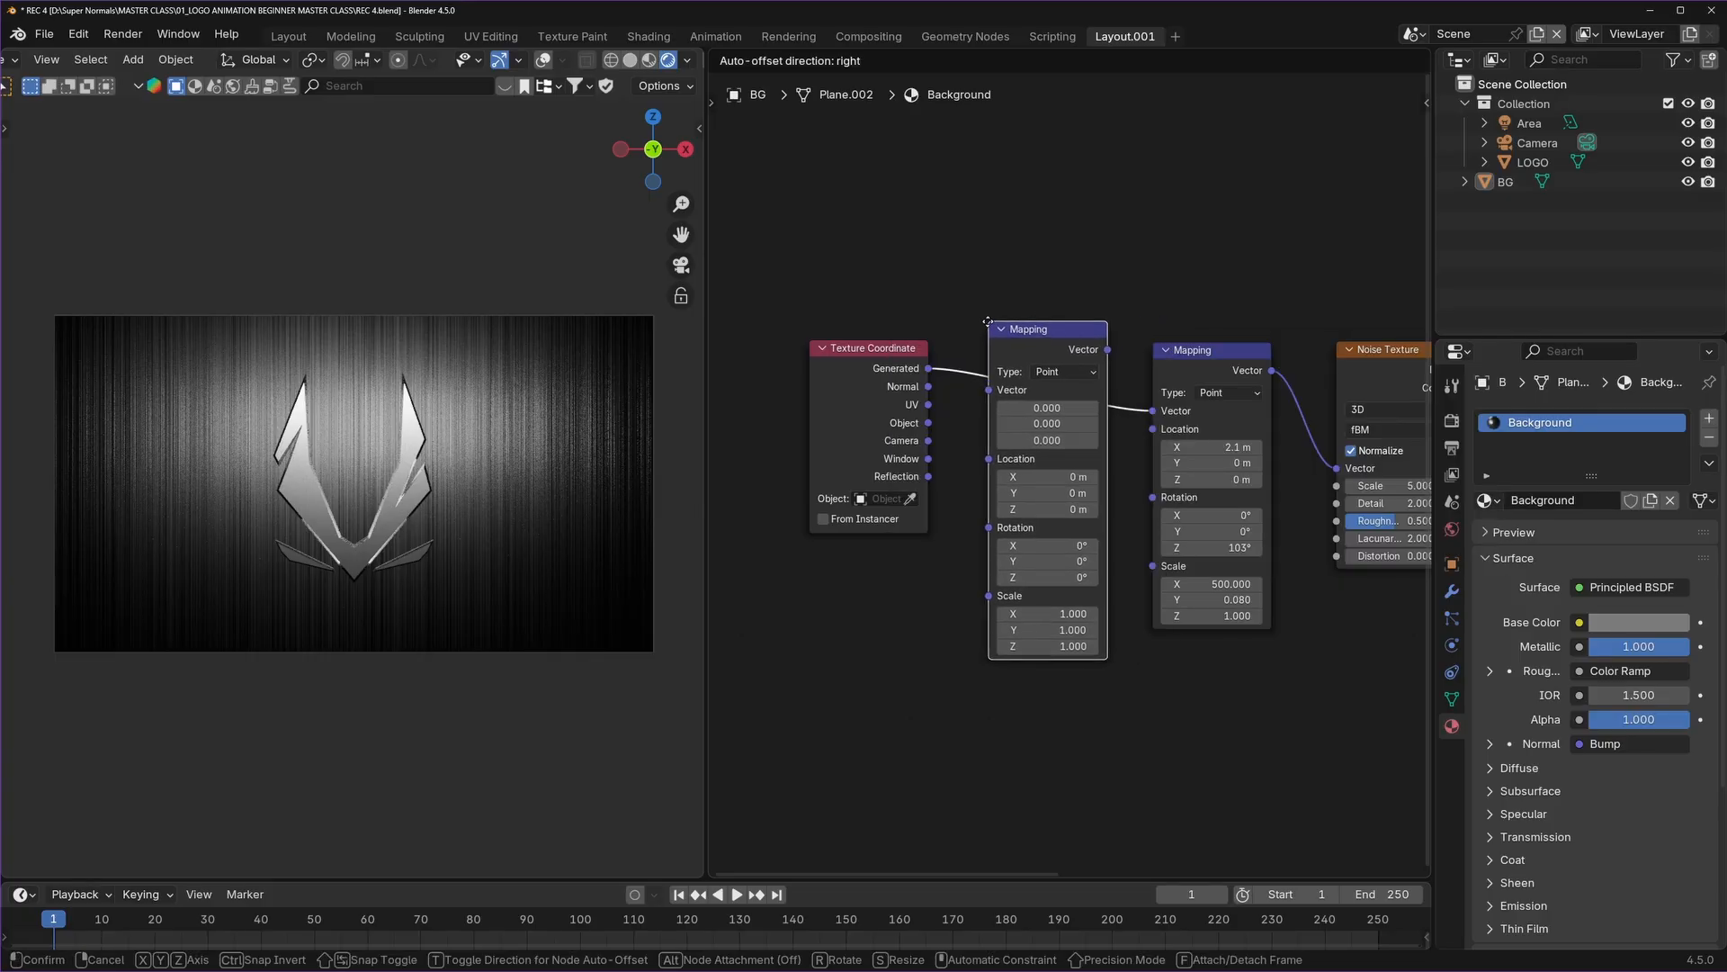
{"action": "left_click", "coordinate": [985, 349]}
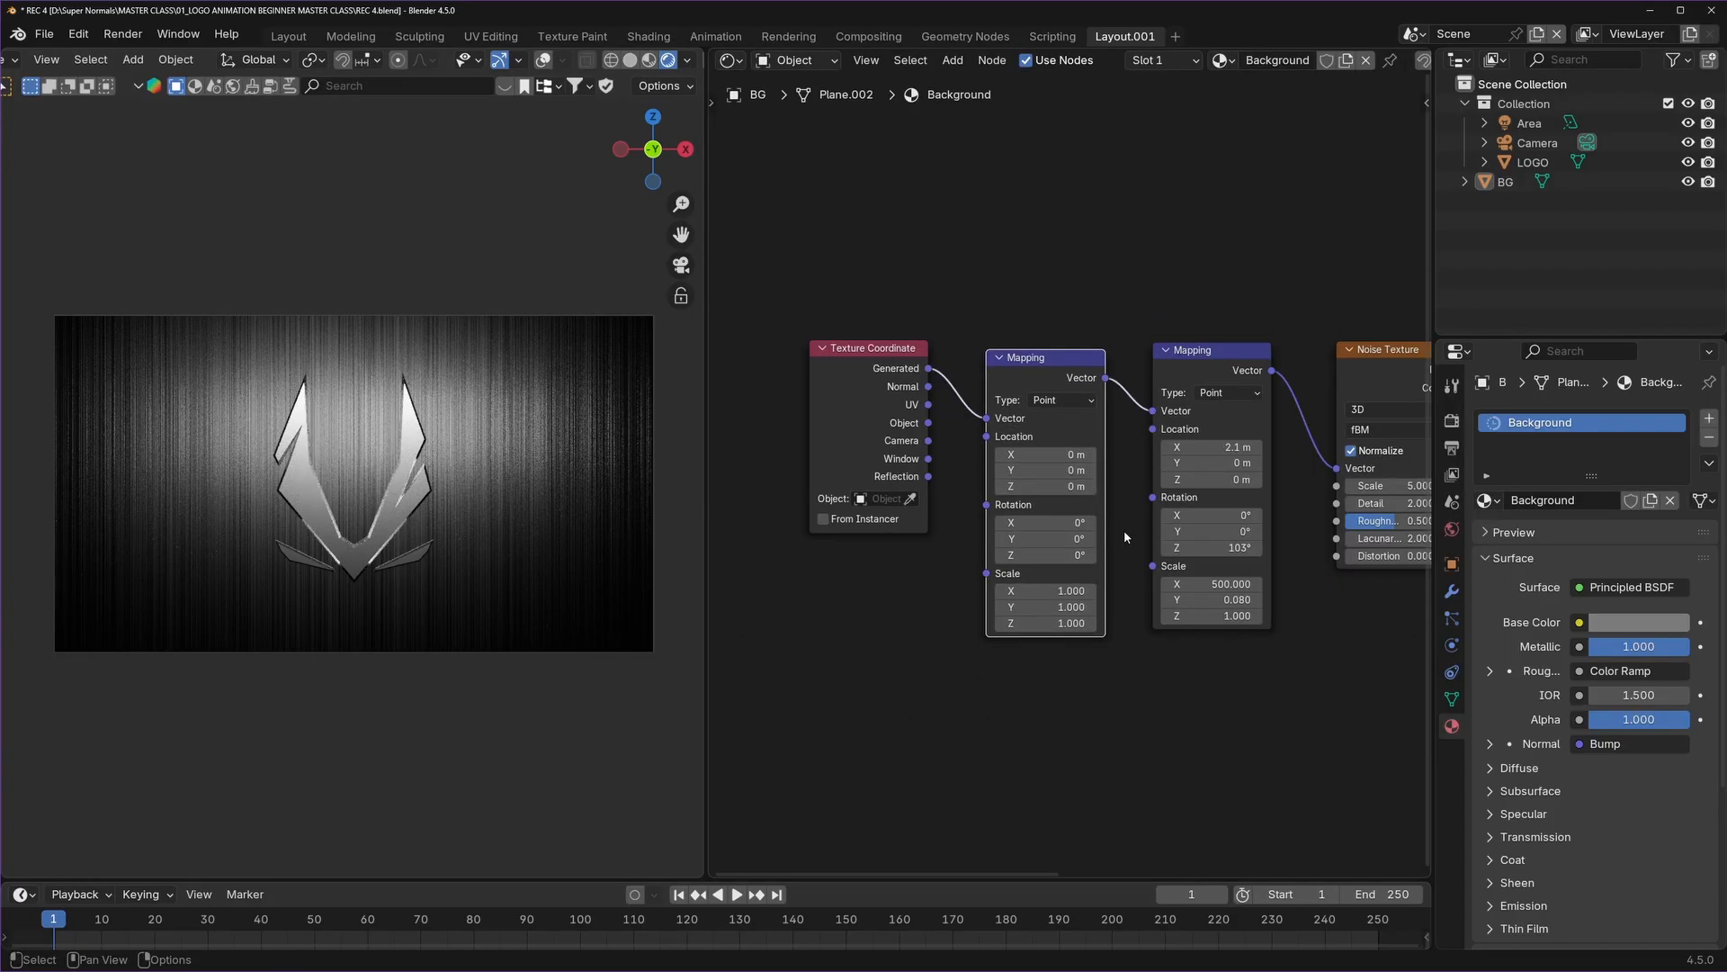
Set the new Mapping node's Z rotation to 45° to run the brushed streaks diagonally.
{"action": "scroll", "coordinate": [1066, 477], "scroll_direction": "up", "scroll_amount": 2}
{"action": "left_click_drag", "start_coordinate": [1018, 596], "coordinate": [1108, 595]}
{"action": "left_click", "coordinate": [1044, 596]}
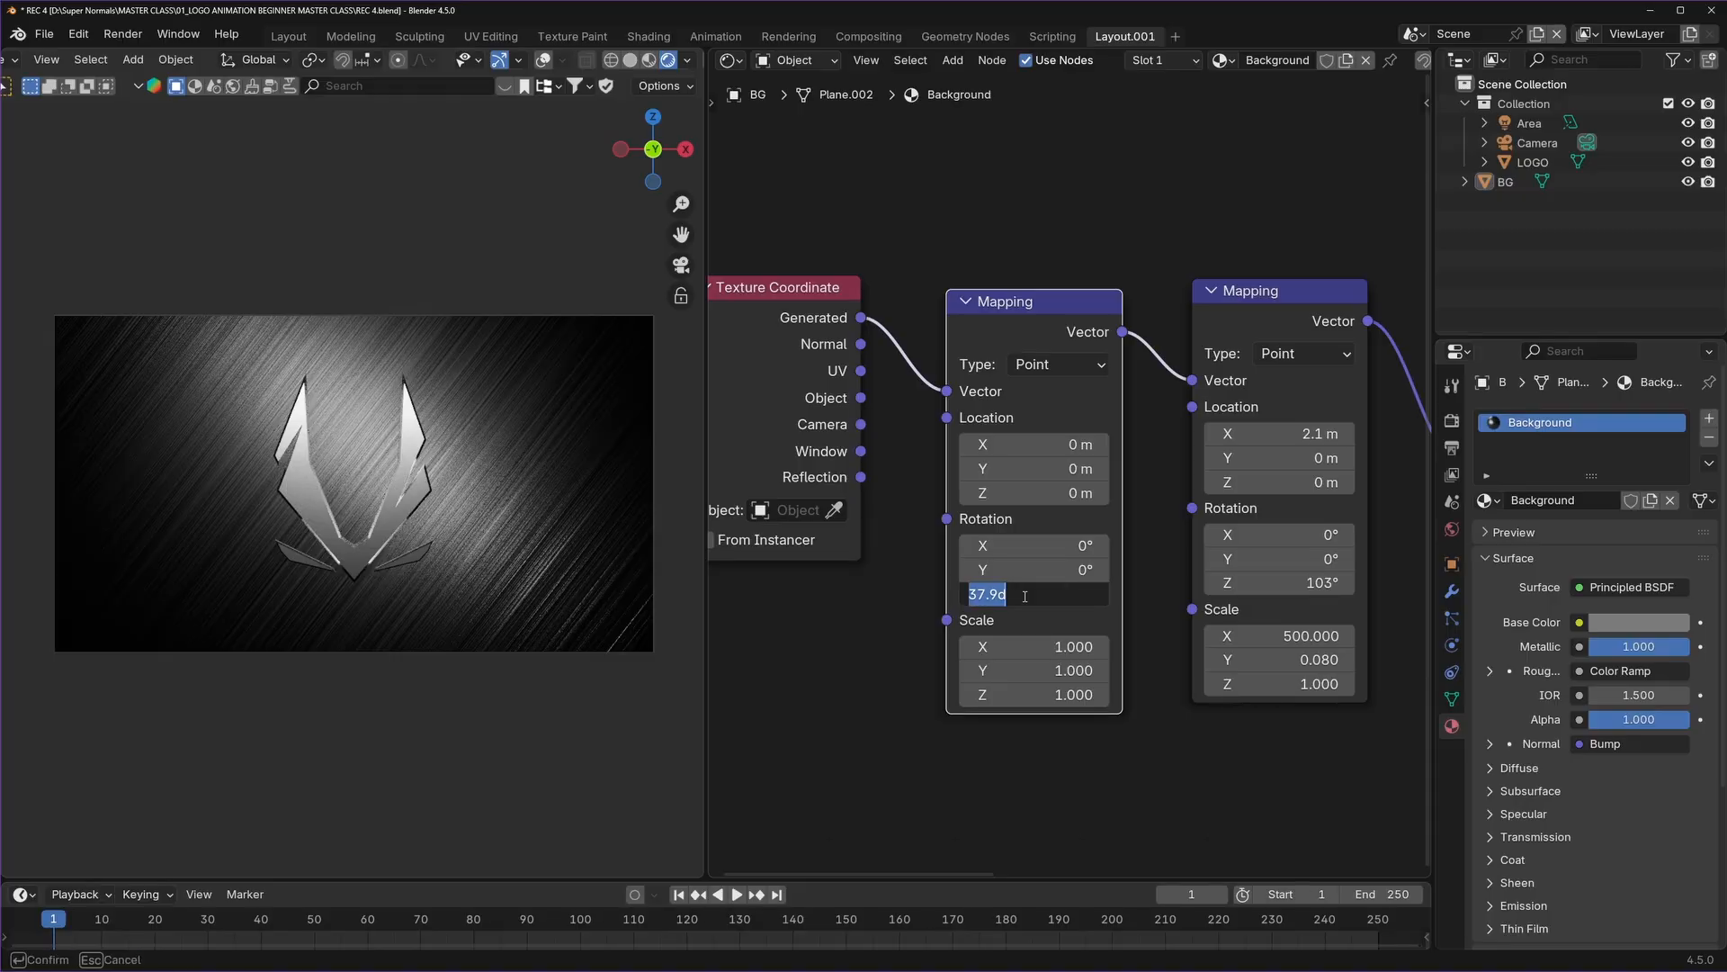
{"action": "type", "text": "45"}
{"action": "key", "text": "Return"}
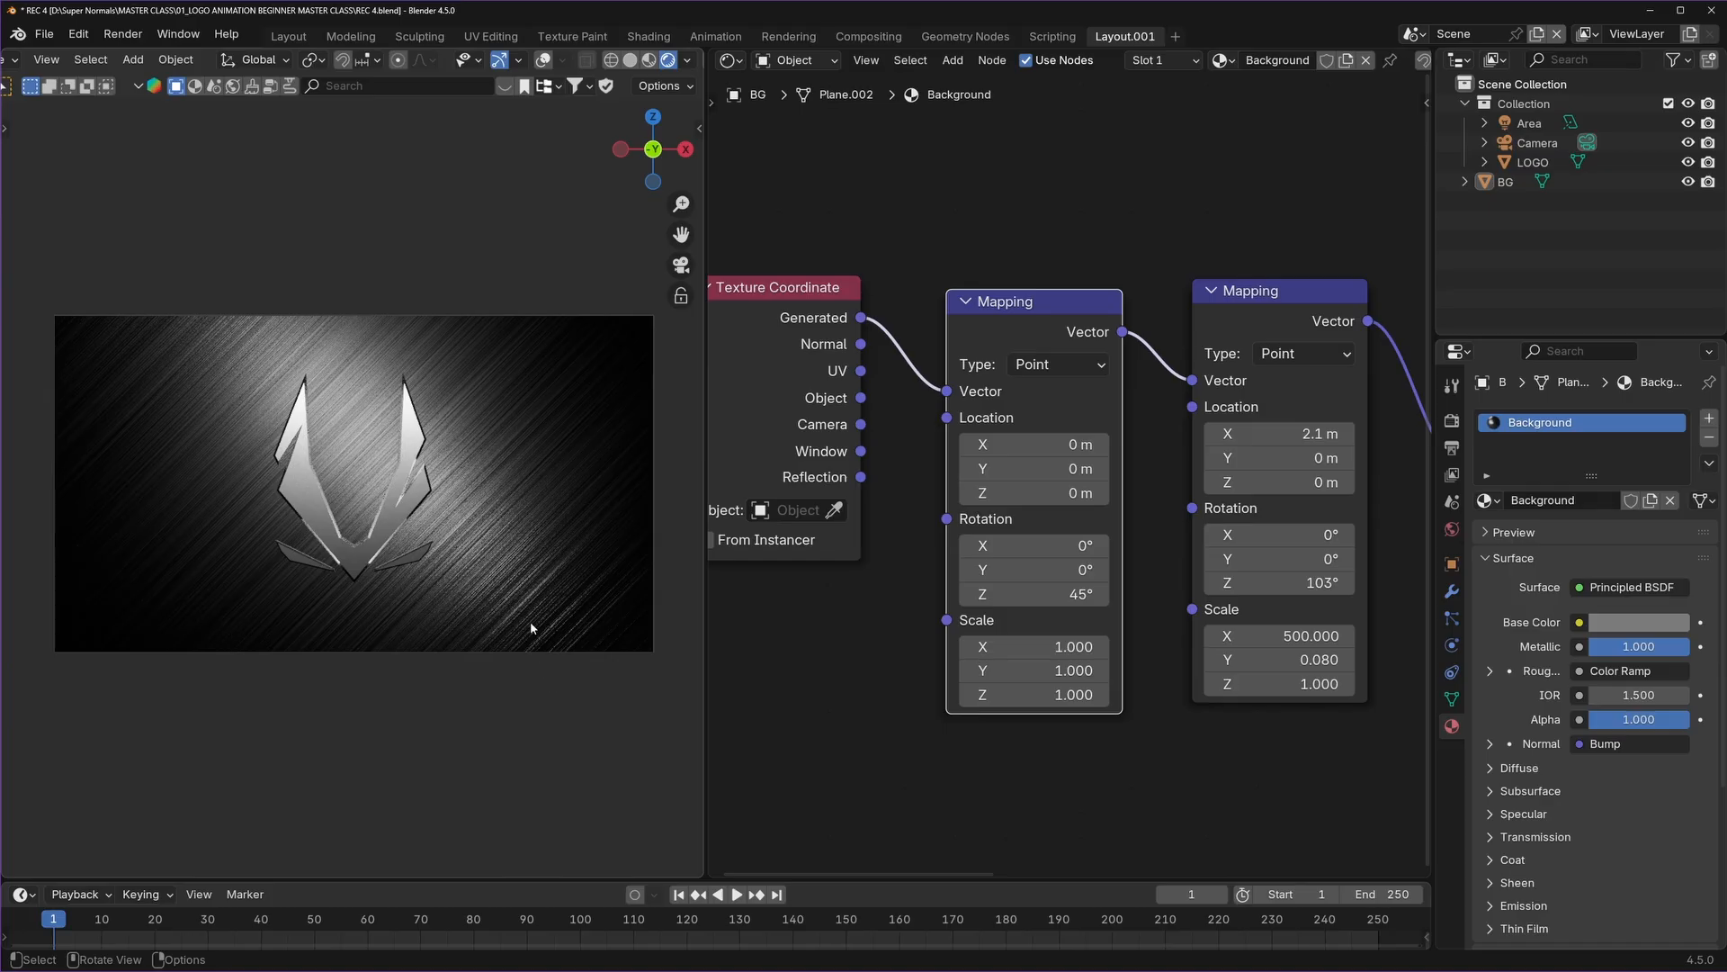
Widen the 3D viewport slightly against the neighbouring shader editor.
{"action": "scroll", "coordinate": [1133, 617], "scroll_direction": "down", "scroll_amount": 5}
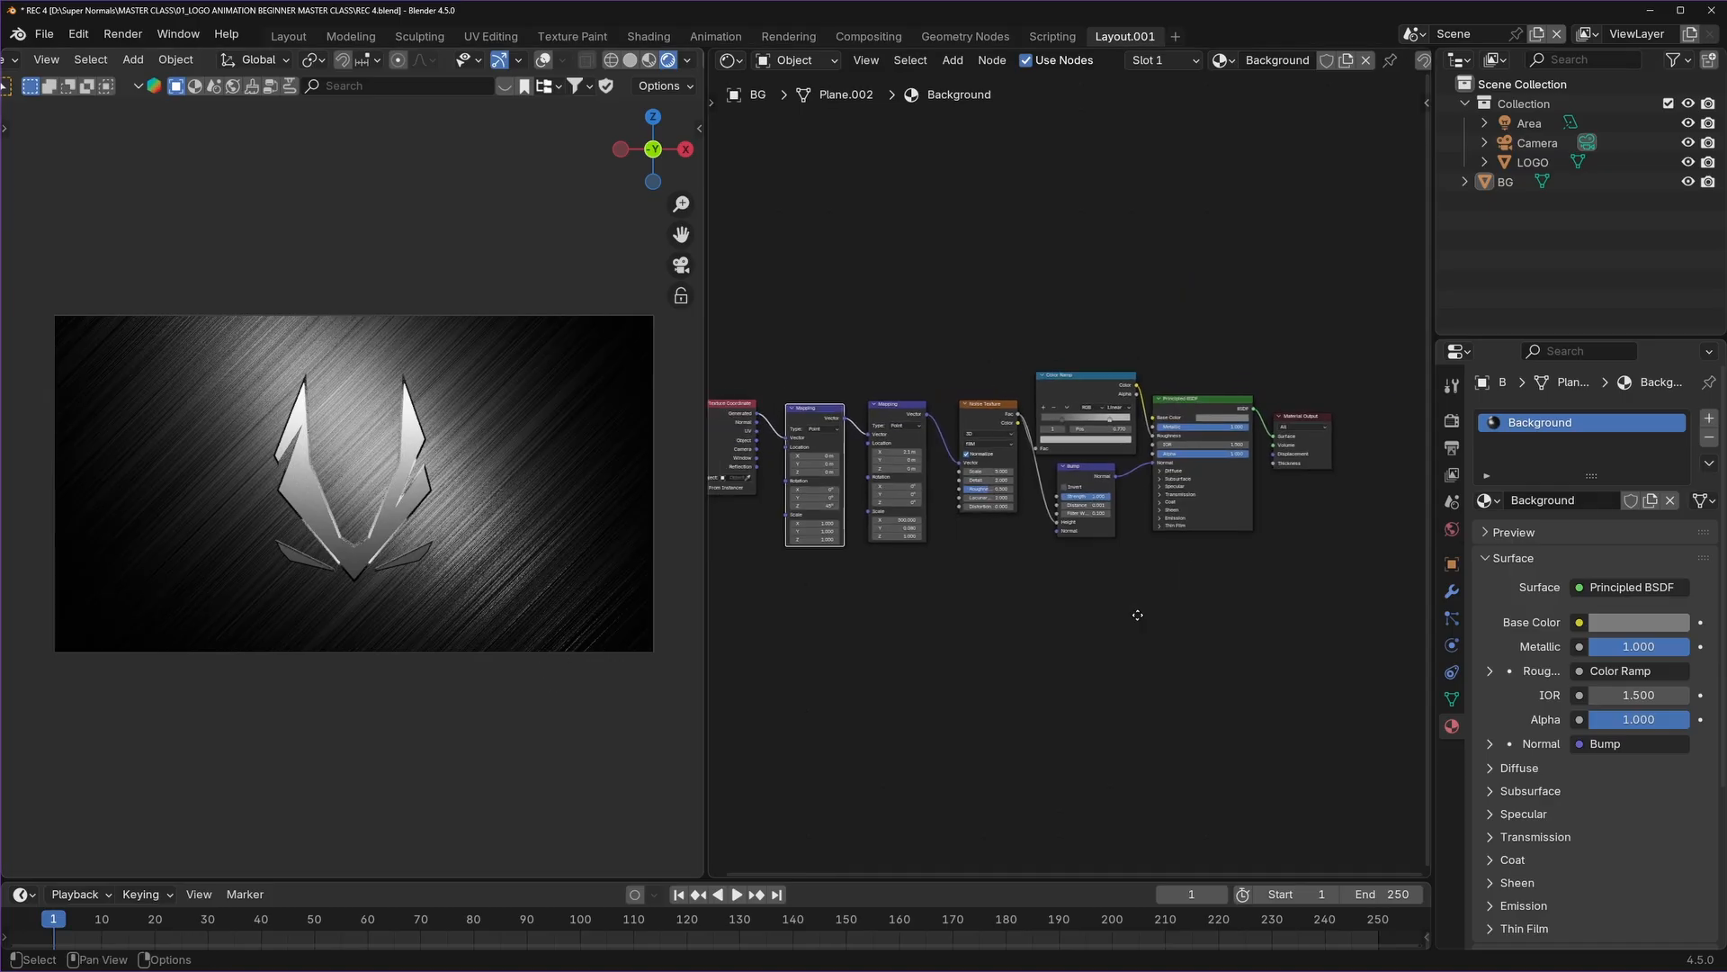
{"action": "middle_click_drag", "start_coordinate": [1182, 618], "coordinate": [1190, 618]}
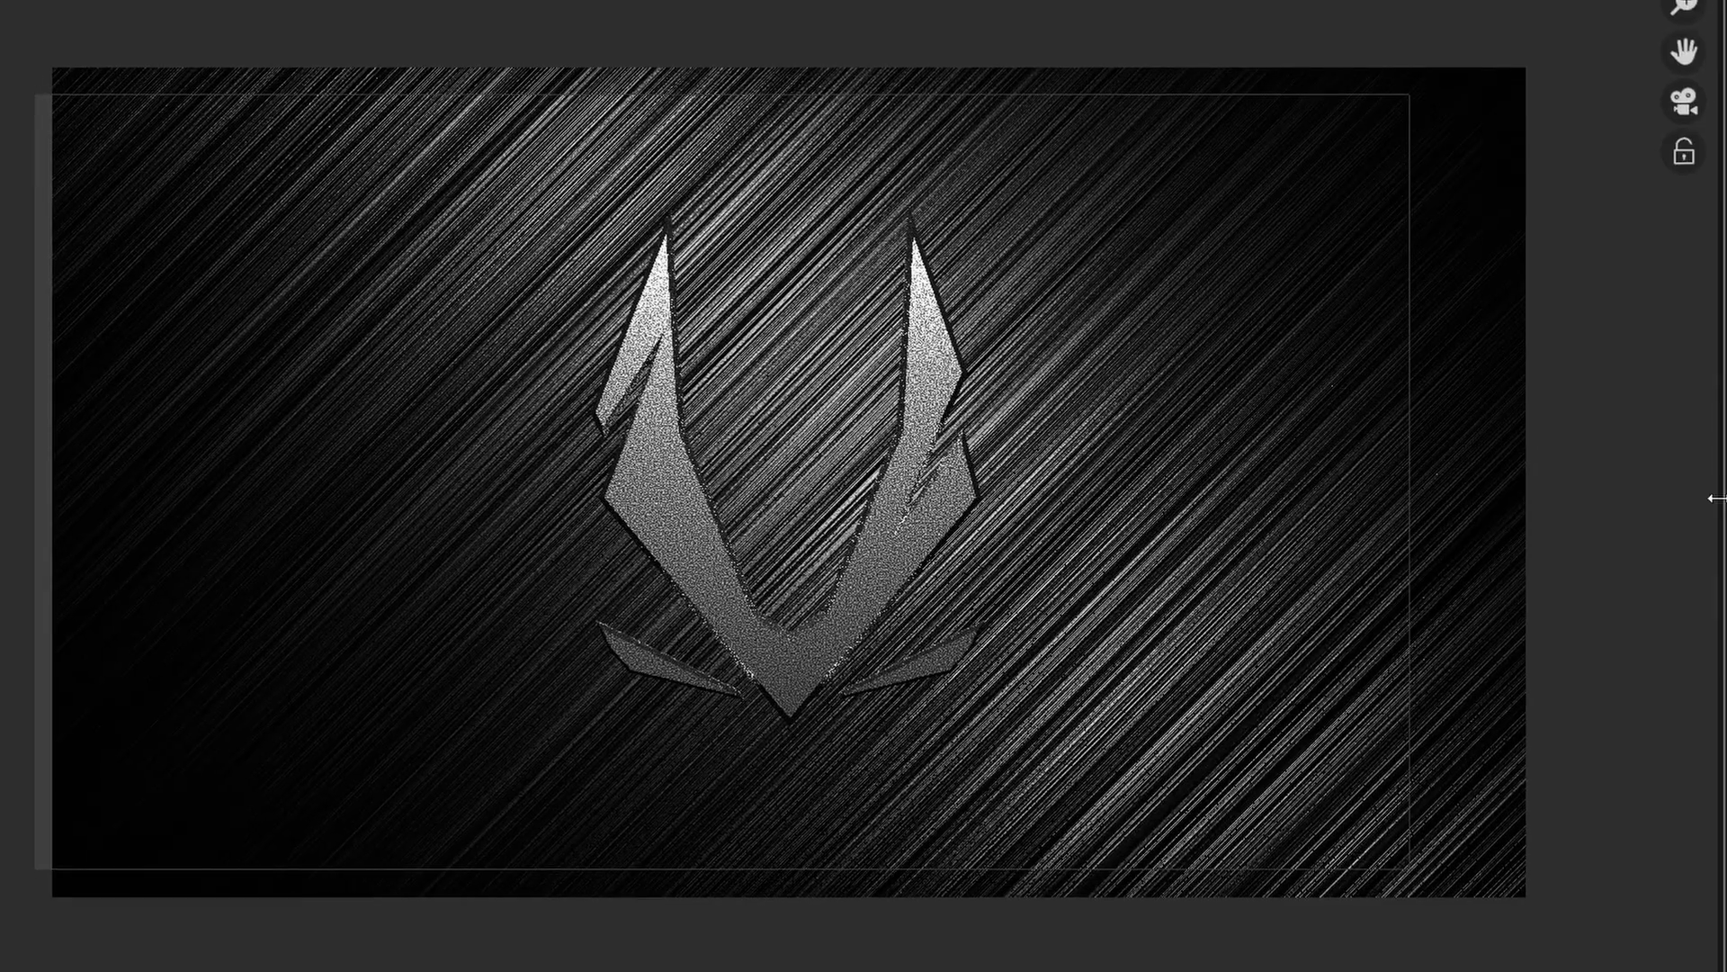
{"action": "left_click_drag", "start_coordinate": [1715, 498], "coordinate": [1035, 517]}
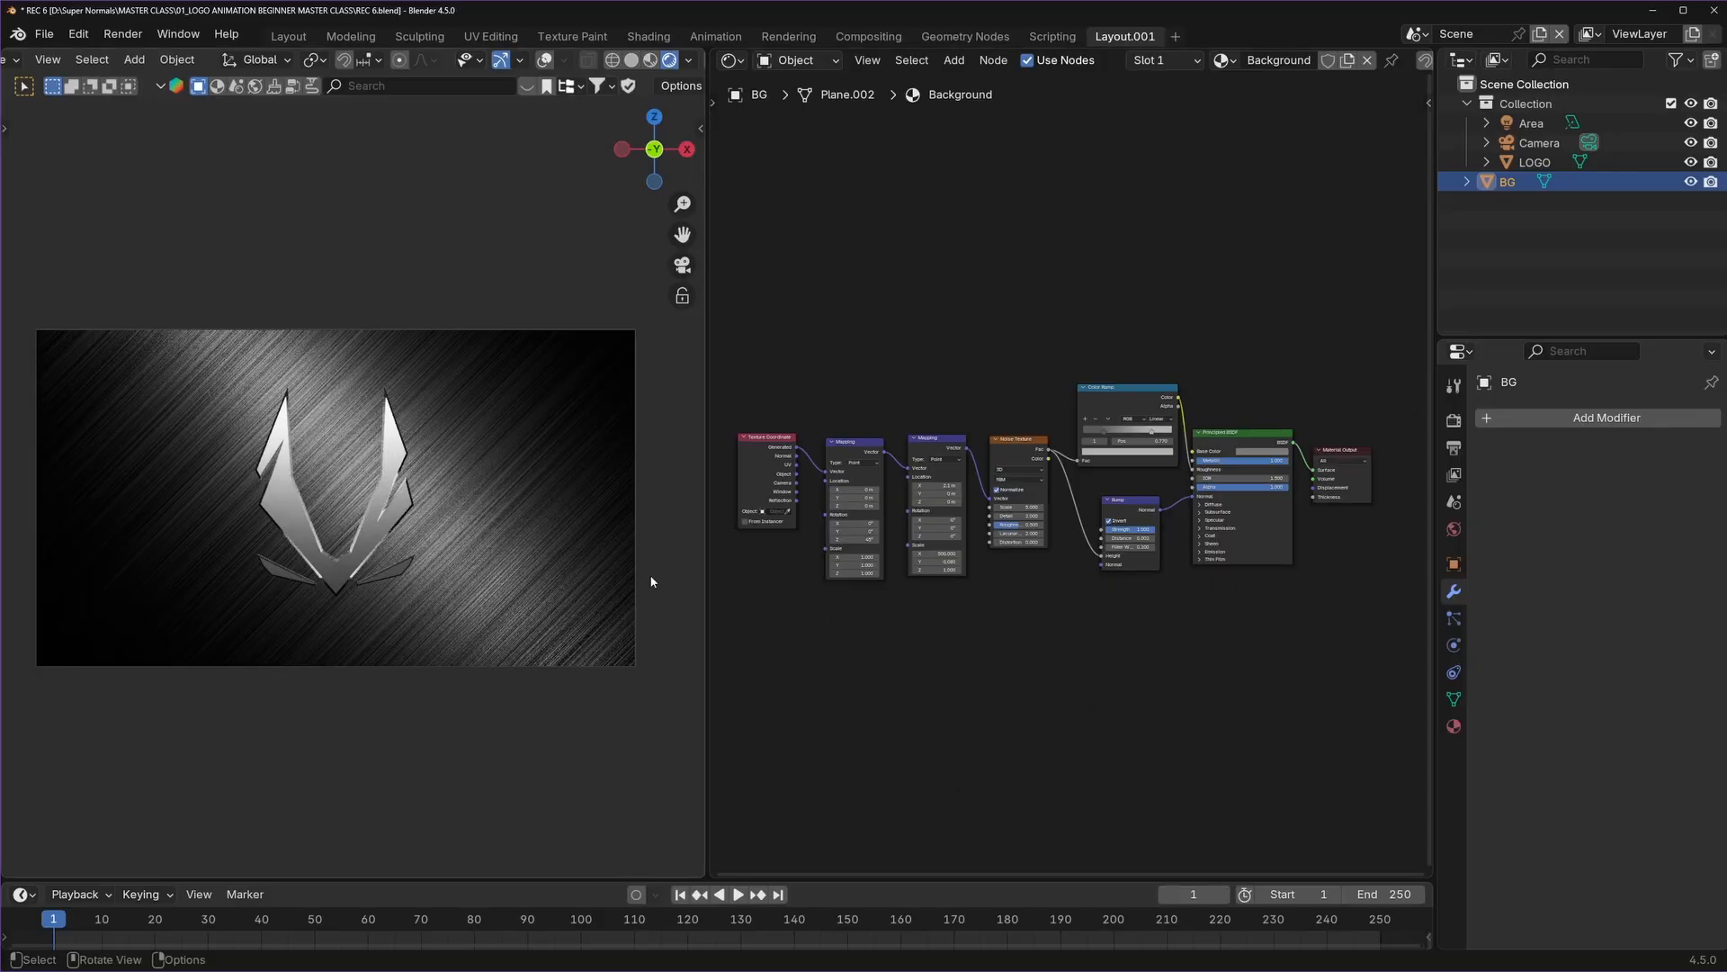
{"action": "mouse_move", "coordinate": [709, 478]}
{"action": "left_mouse_down"}
{"action": "mouse_move", "coordinate": [1330, 494]}
{"action": "mouse_move", "coordinate": [727, 494]}
{"action": "left_mouse_up"}
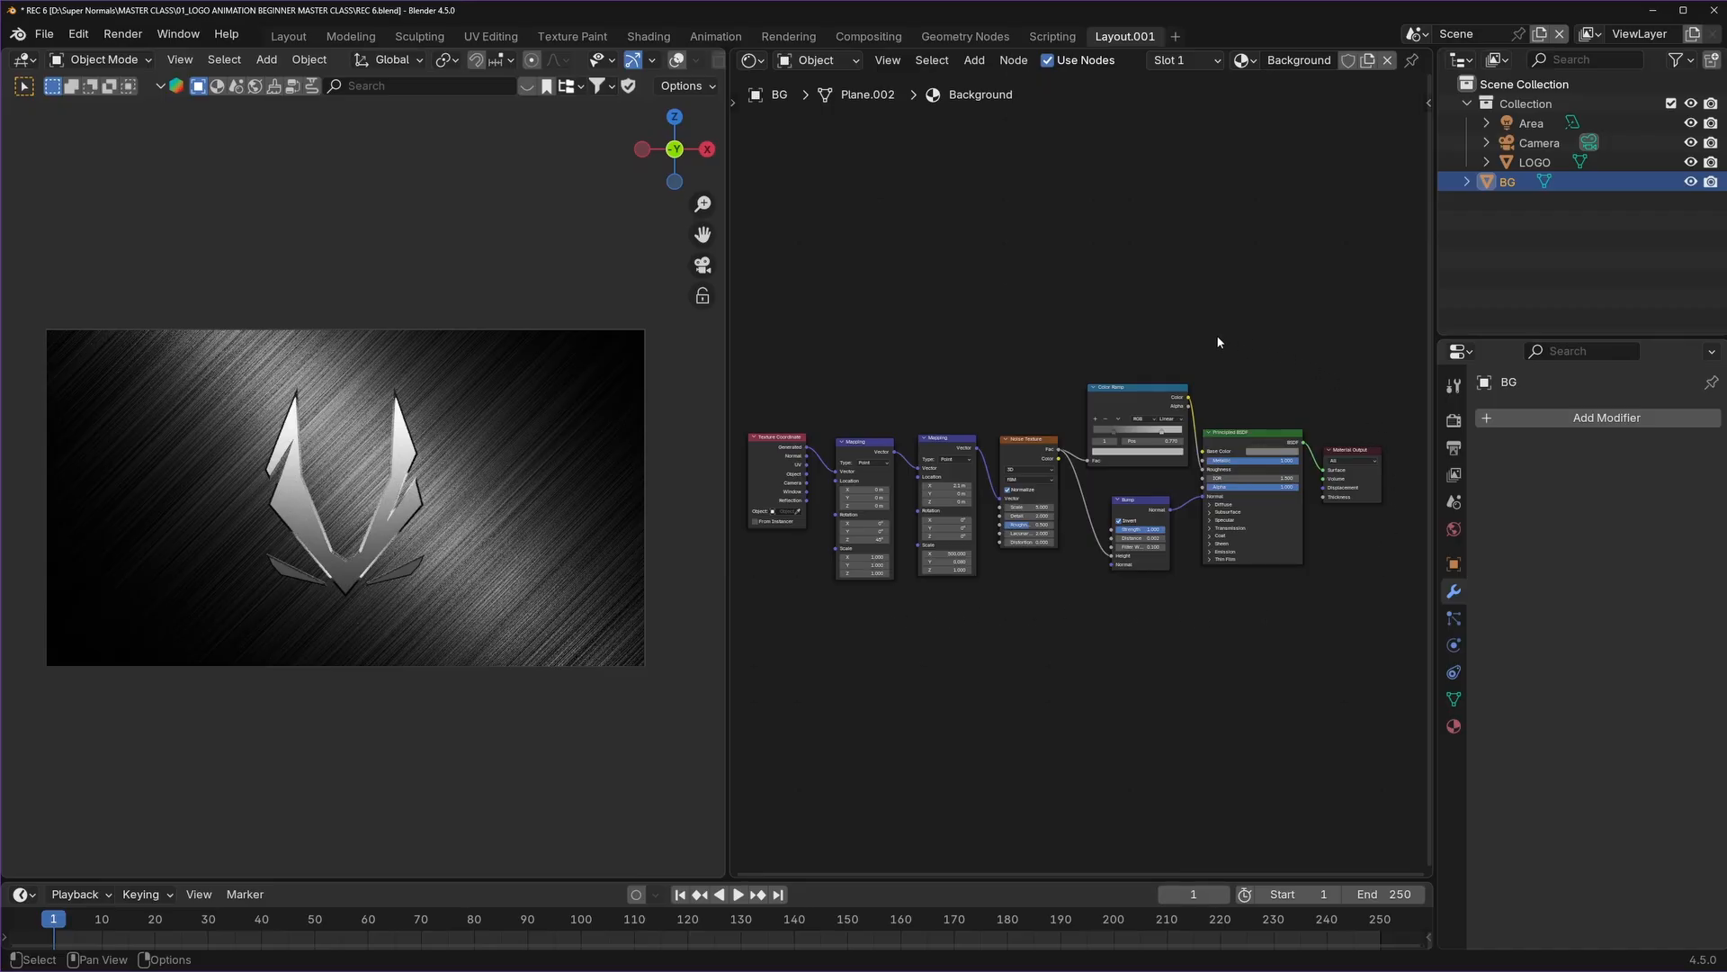
Select the LOGO object and add a Geometry Nodes modifier to it.
{"action": "left_click", "coordinate": [405, 467]}
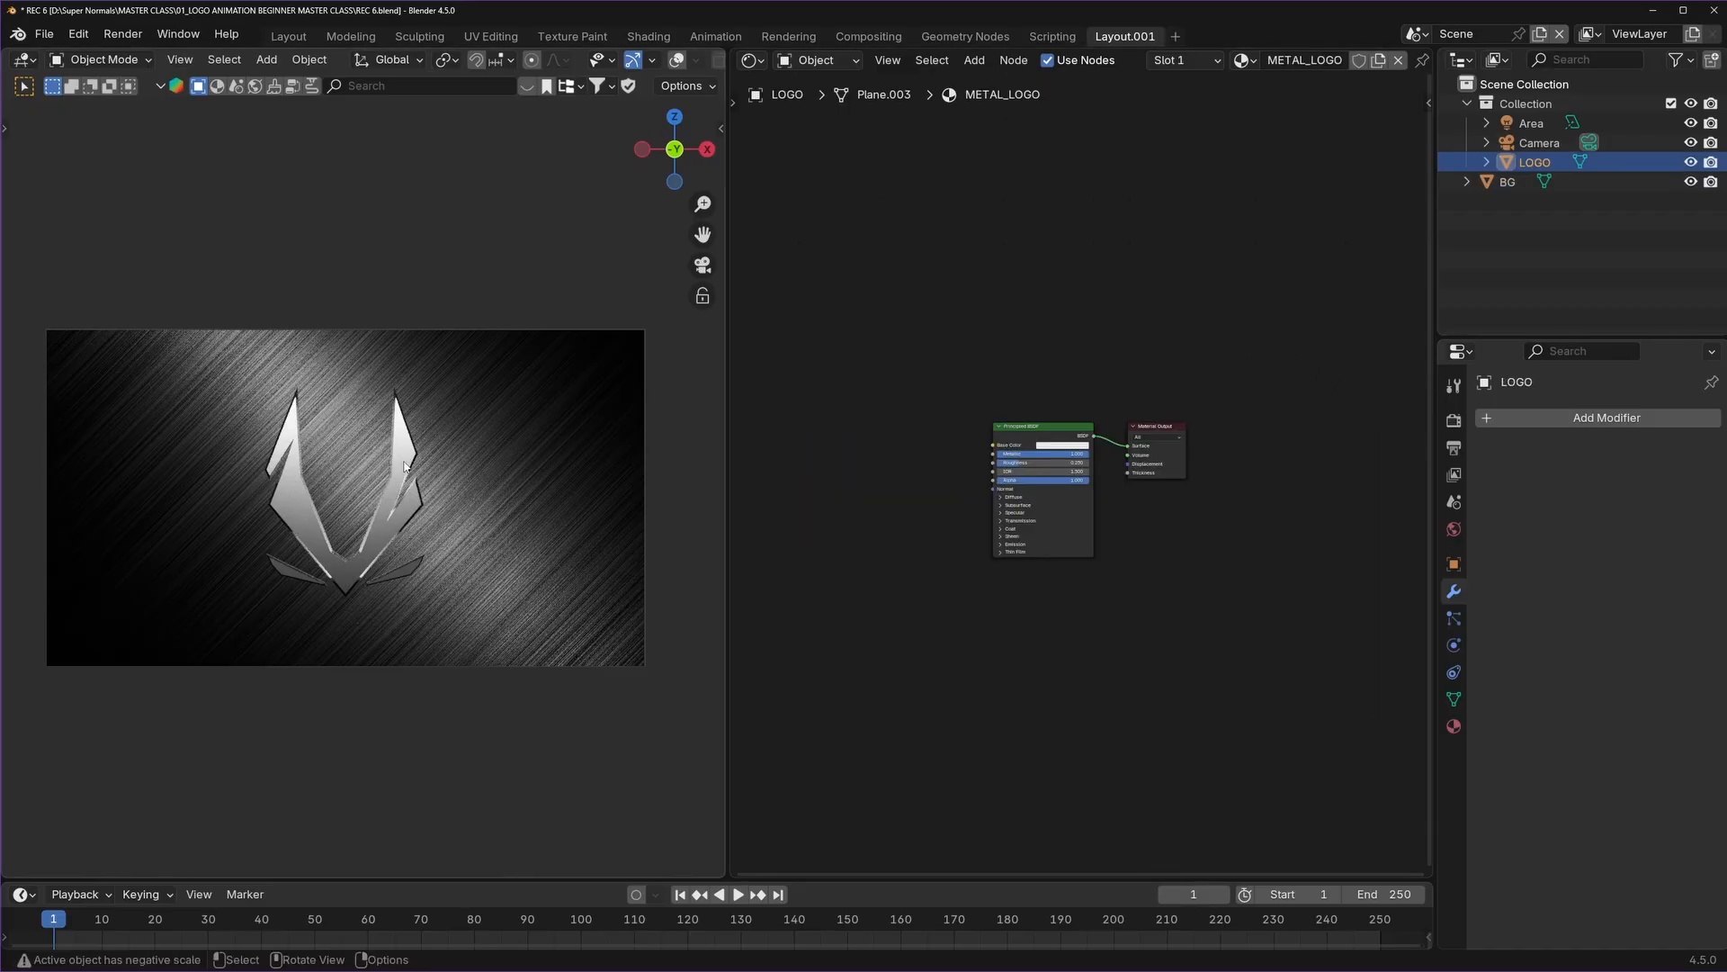
{"action": "left_click", "coordinate": [1454, 726]}
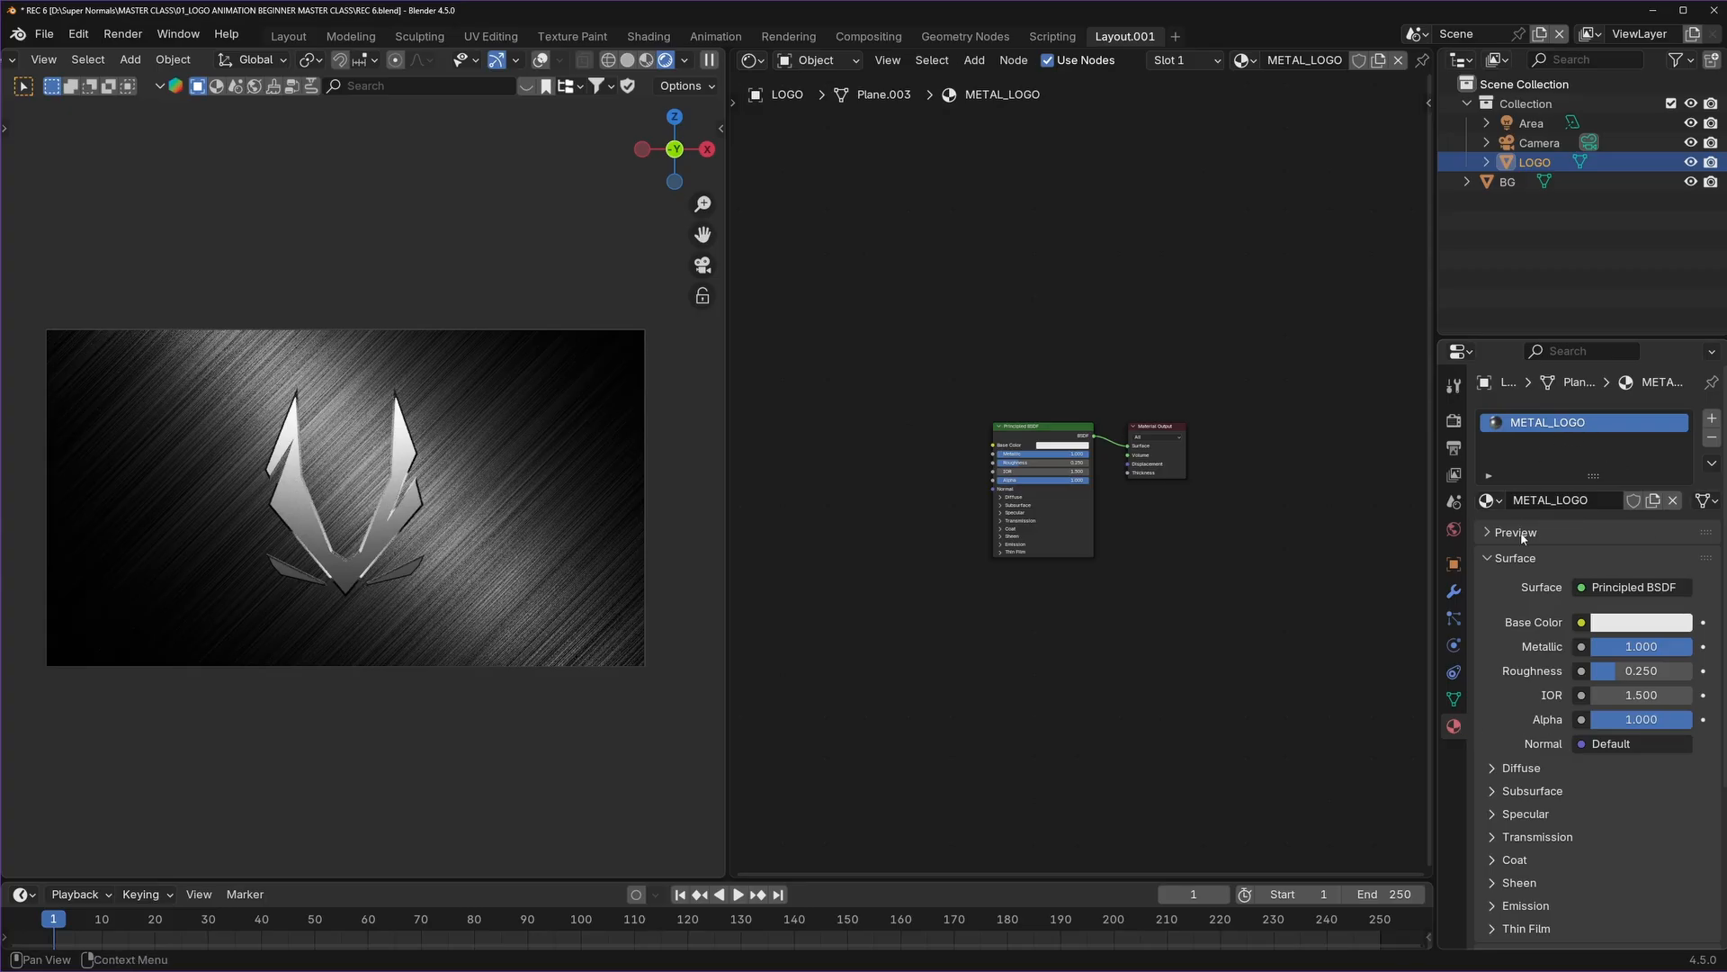
{"action": "left_click", "coordinate": [1454, 592]}
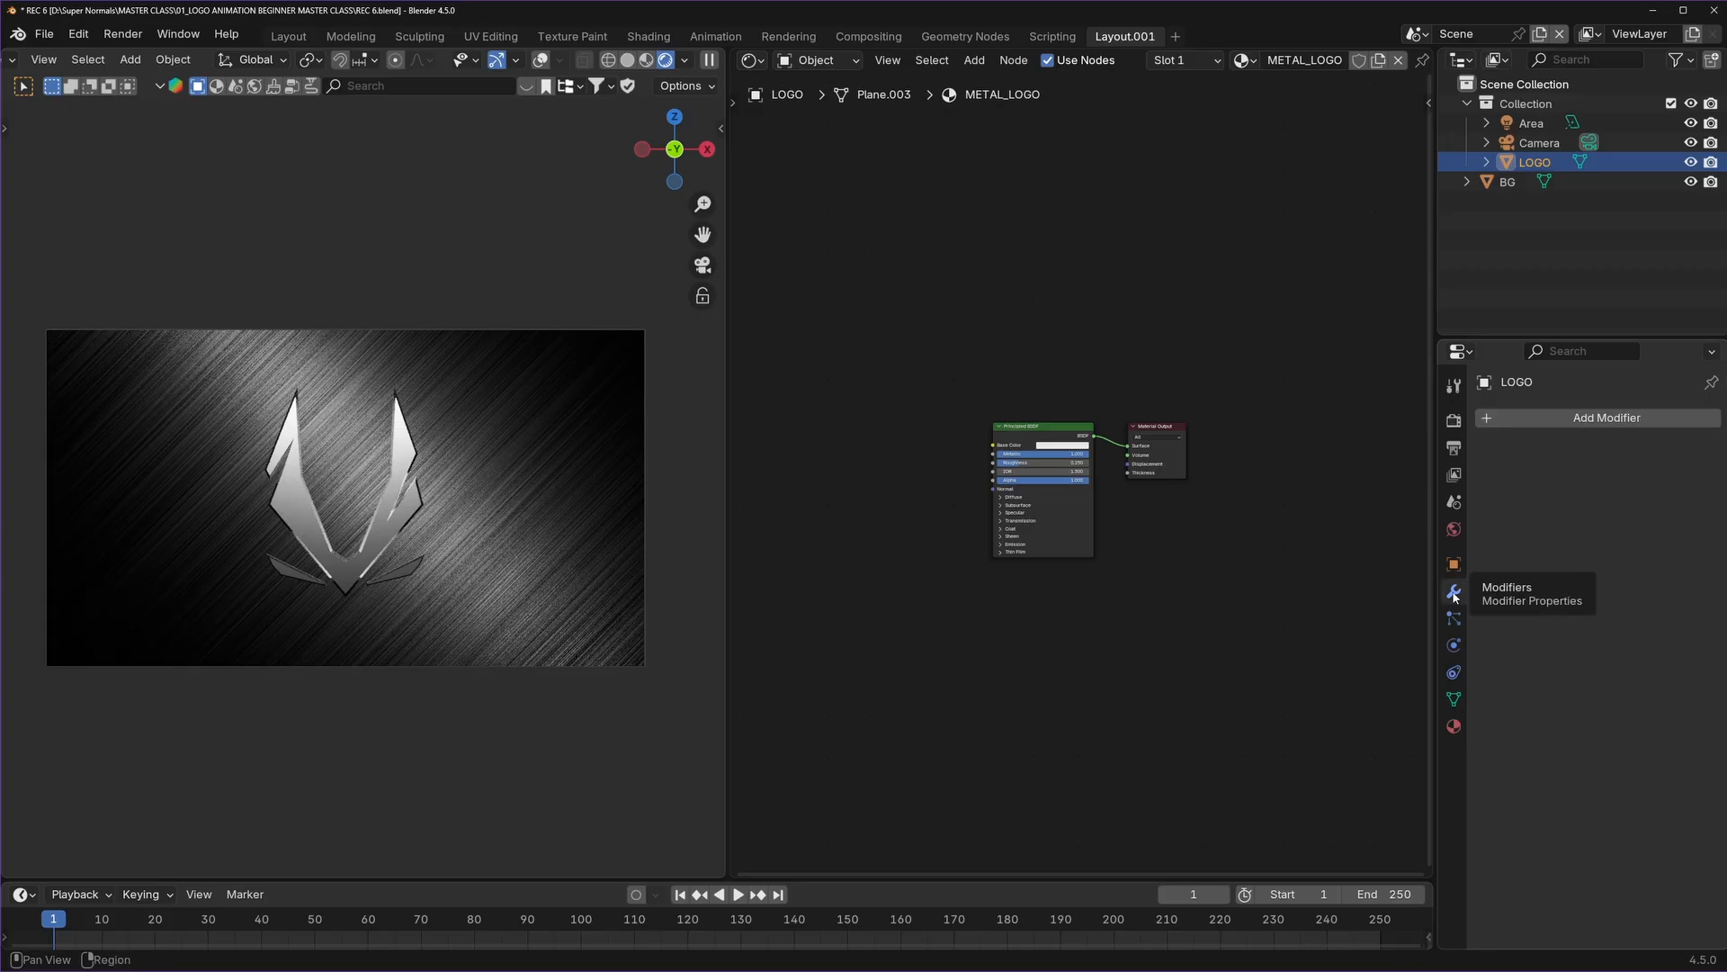
{"action": "left_click", "coordinate": [1594, 418]}
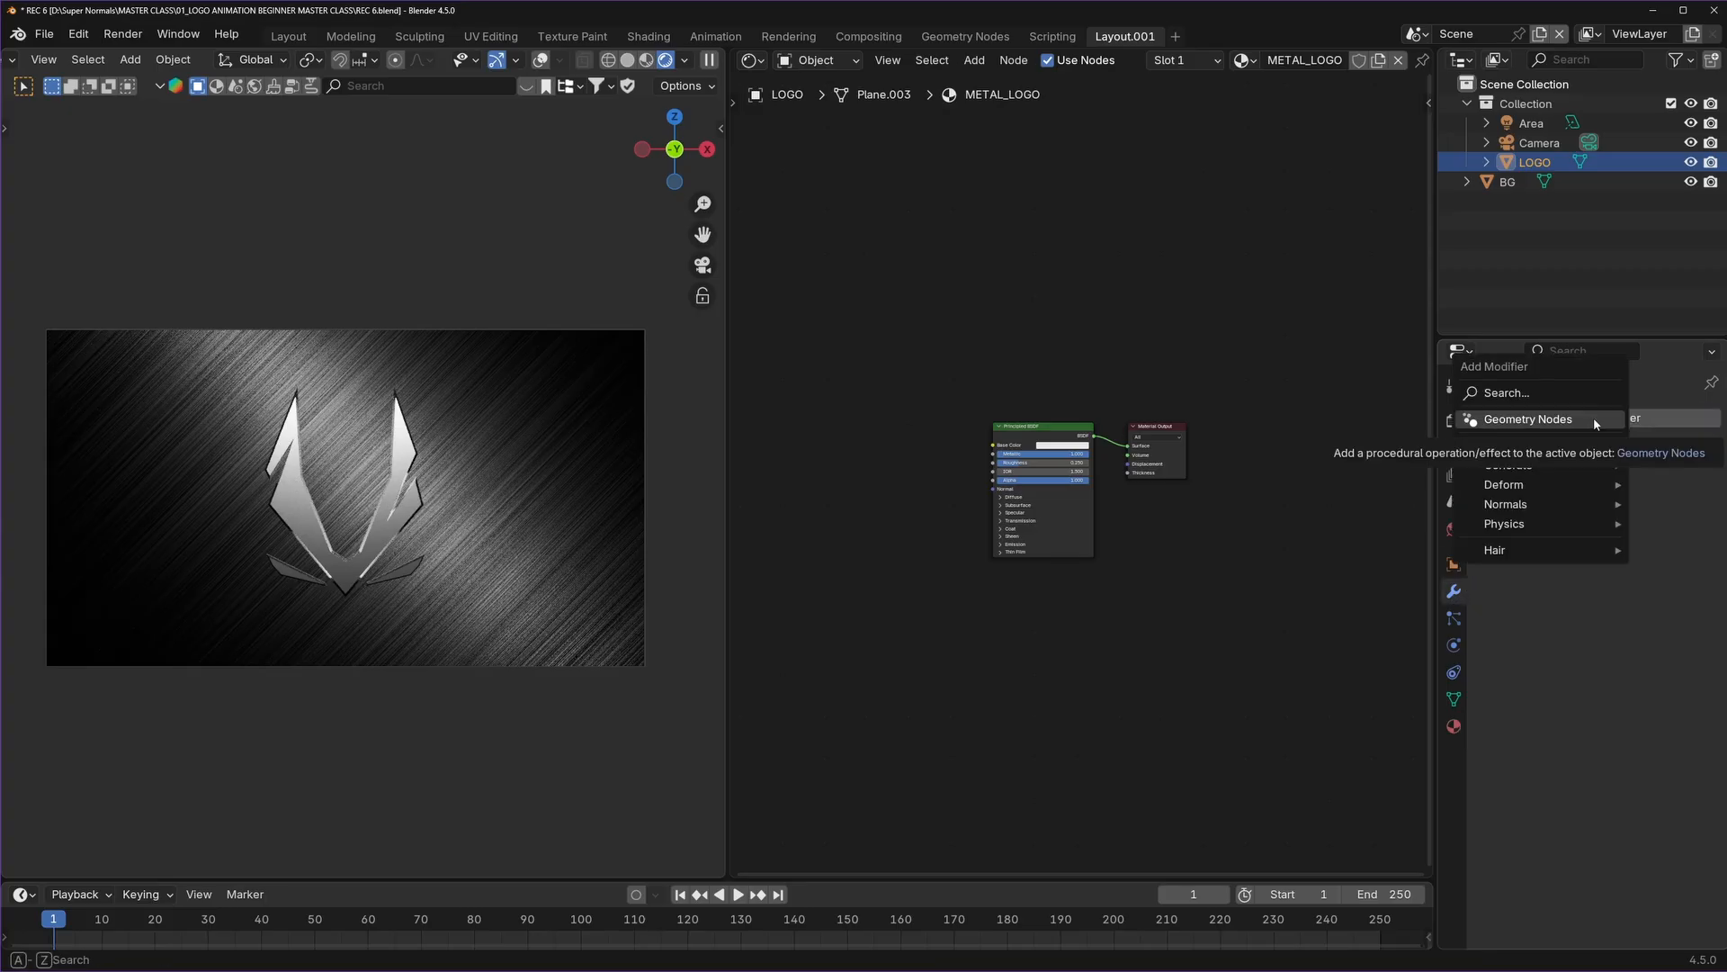
{"action": "left_click", "coordinate": [1544, 420]}
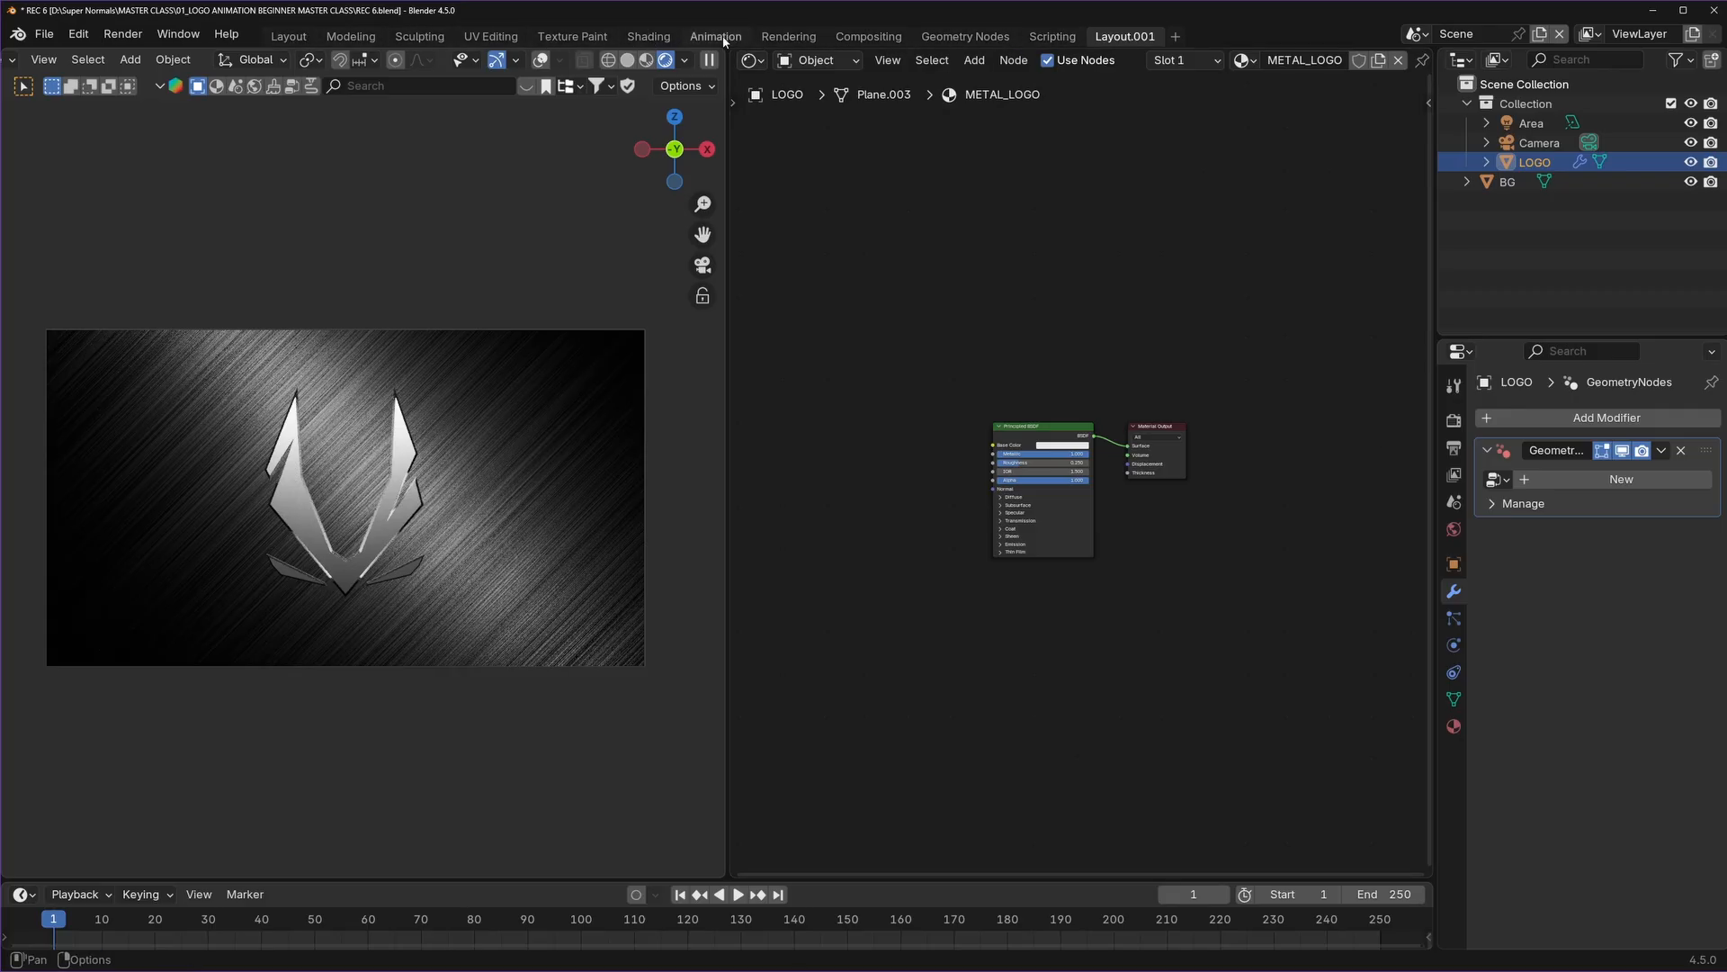
Switch to the Geometry Nodes workspace and create a new geometry node group for the LOGO object's modifier.
{"action": "left_click", "coordinate": [966, 37]}
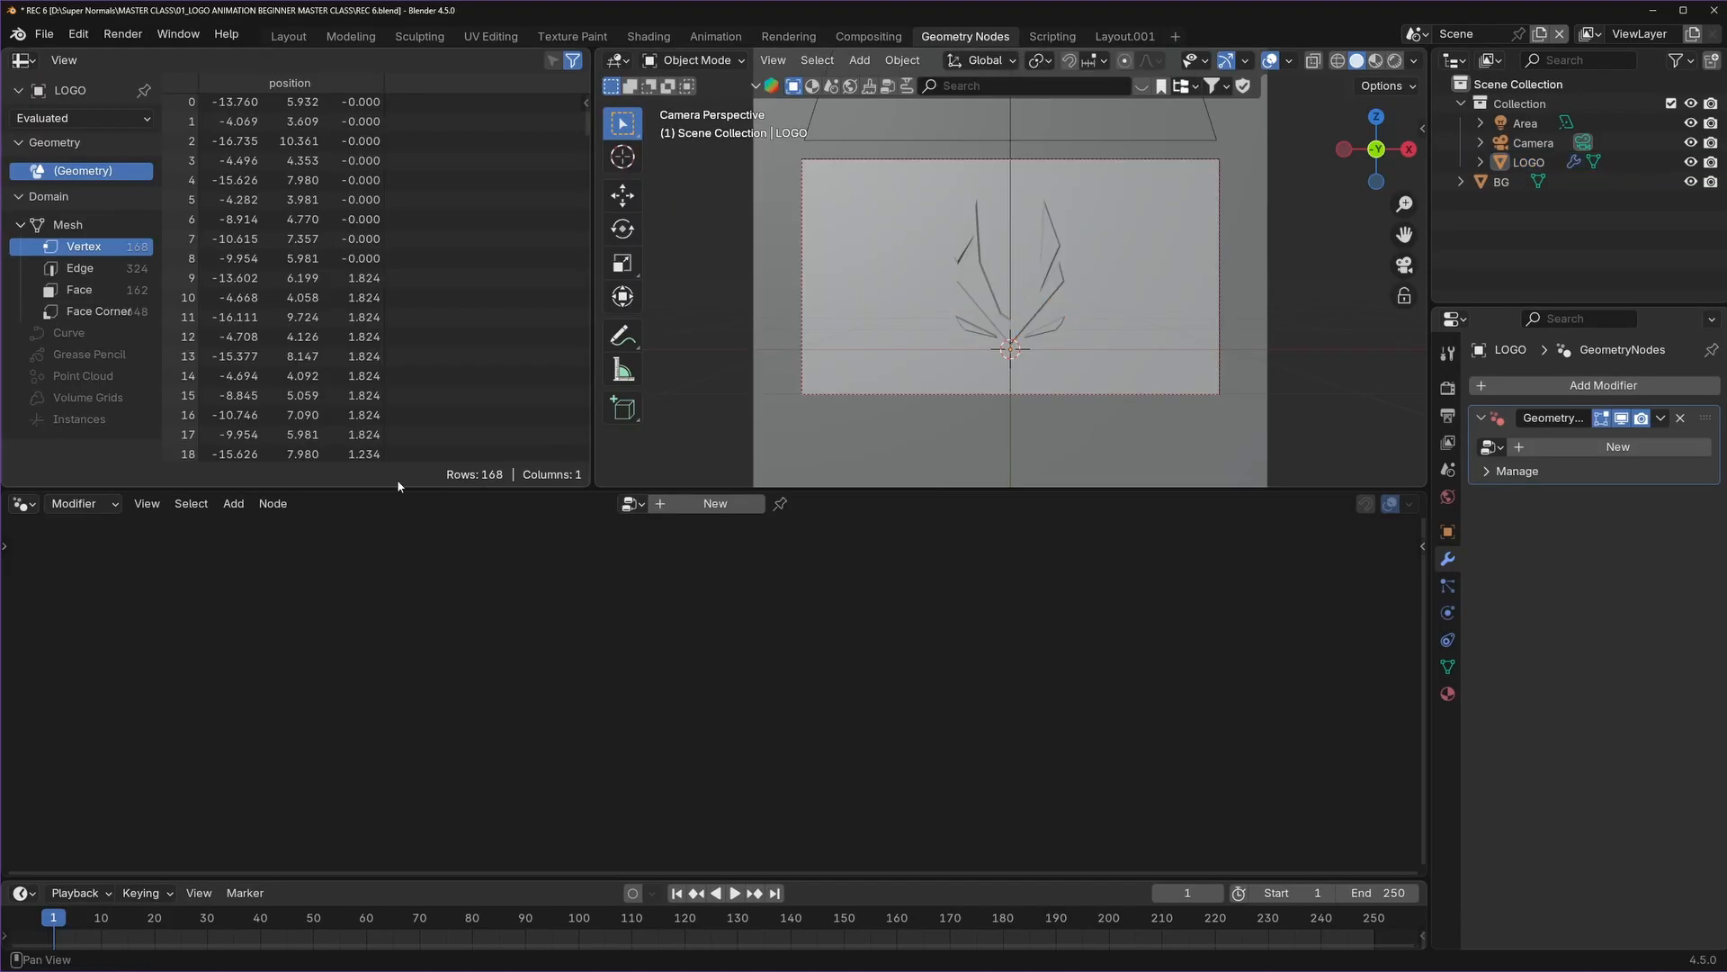
{"action": "middle_click_drag", "start_coordinate": [1034, 396], "coordinate": [985, 315]}
{"action": "left_click", "coordinate": [982, 311]}
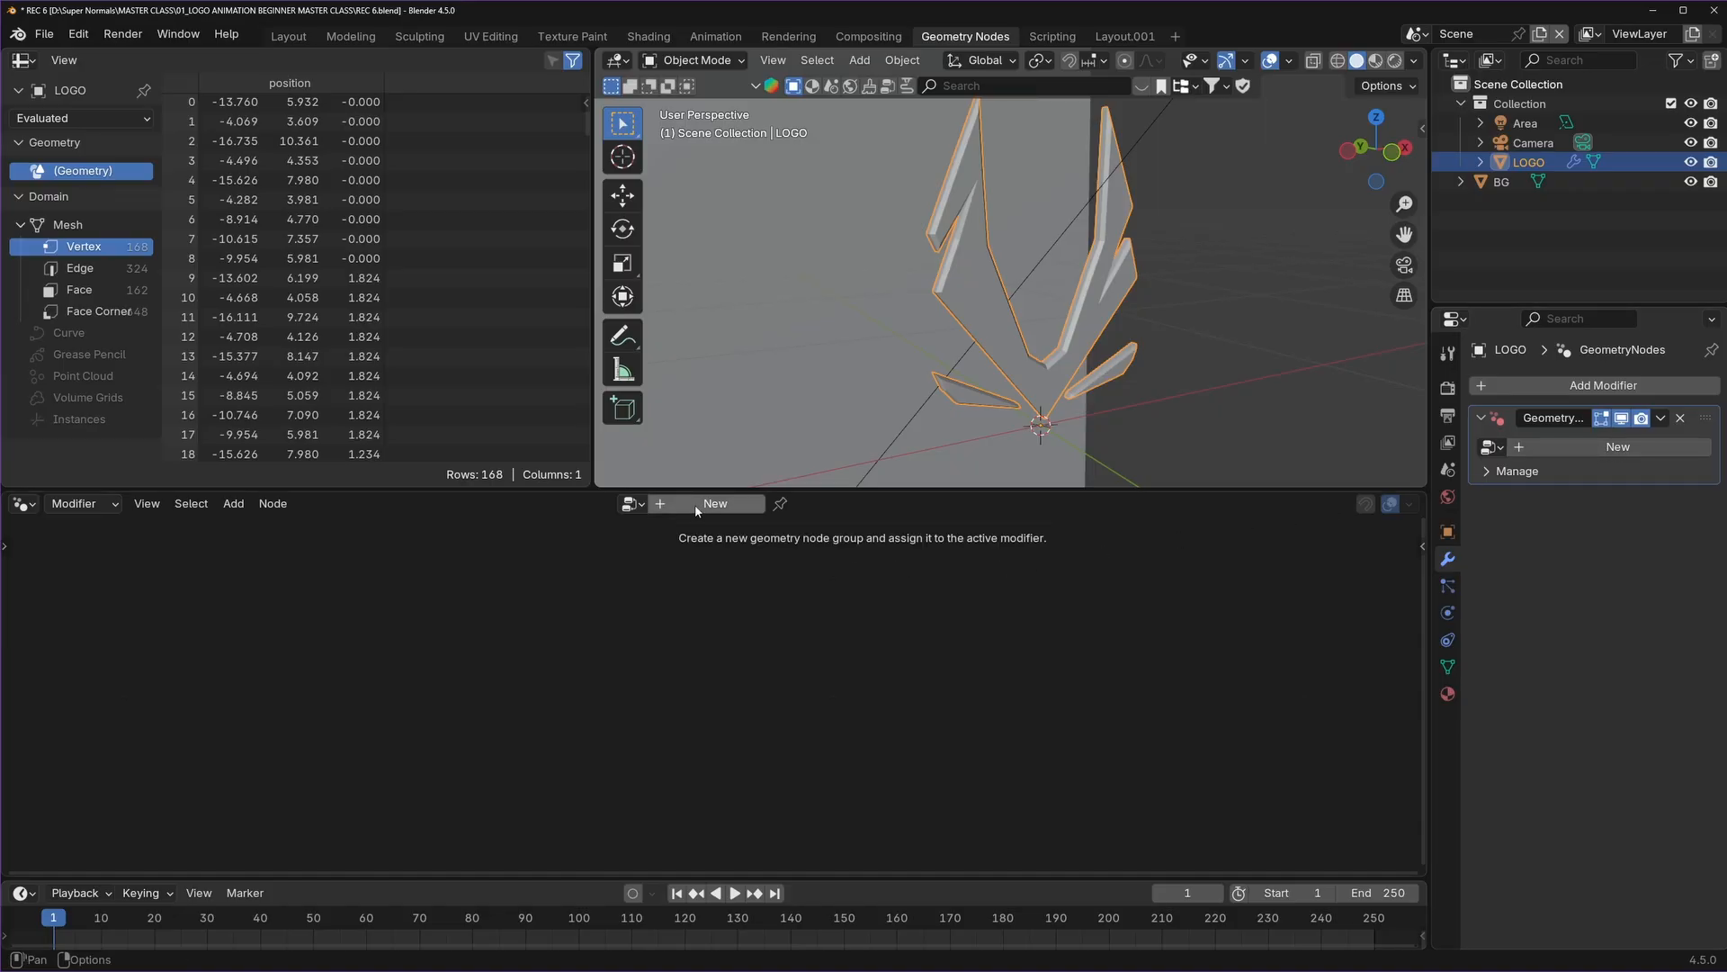
{"action": "left_click", "coordinate": [23, 503]}
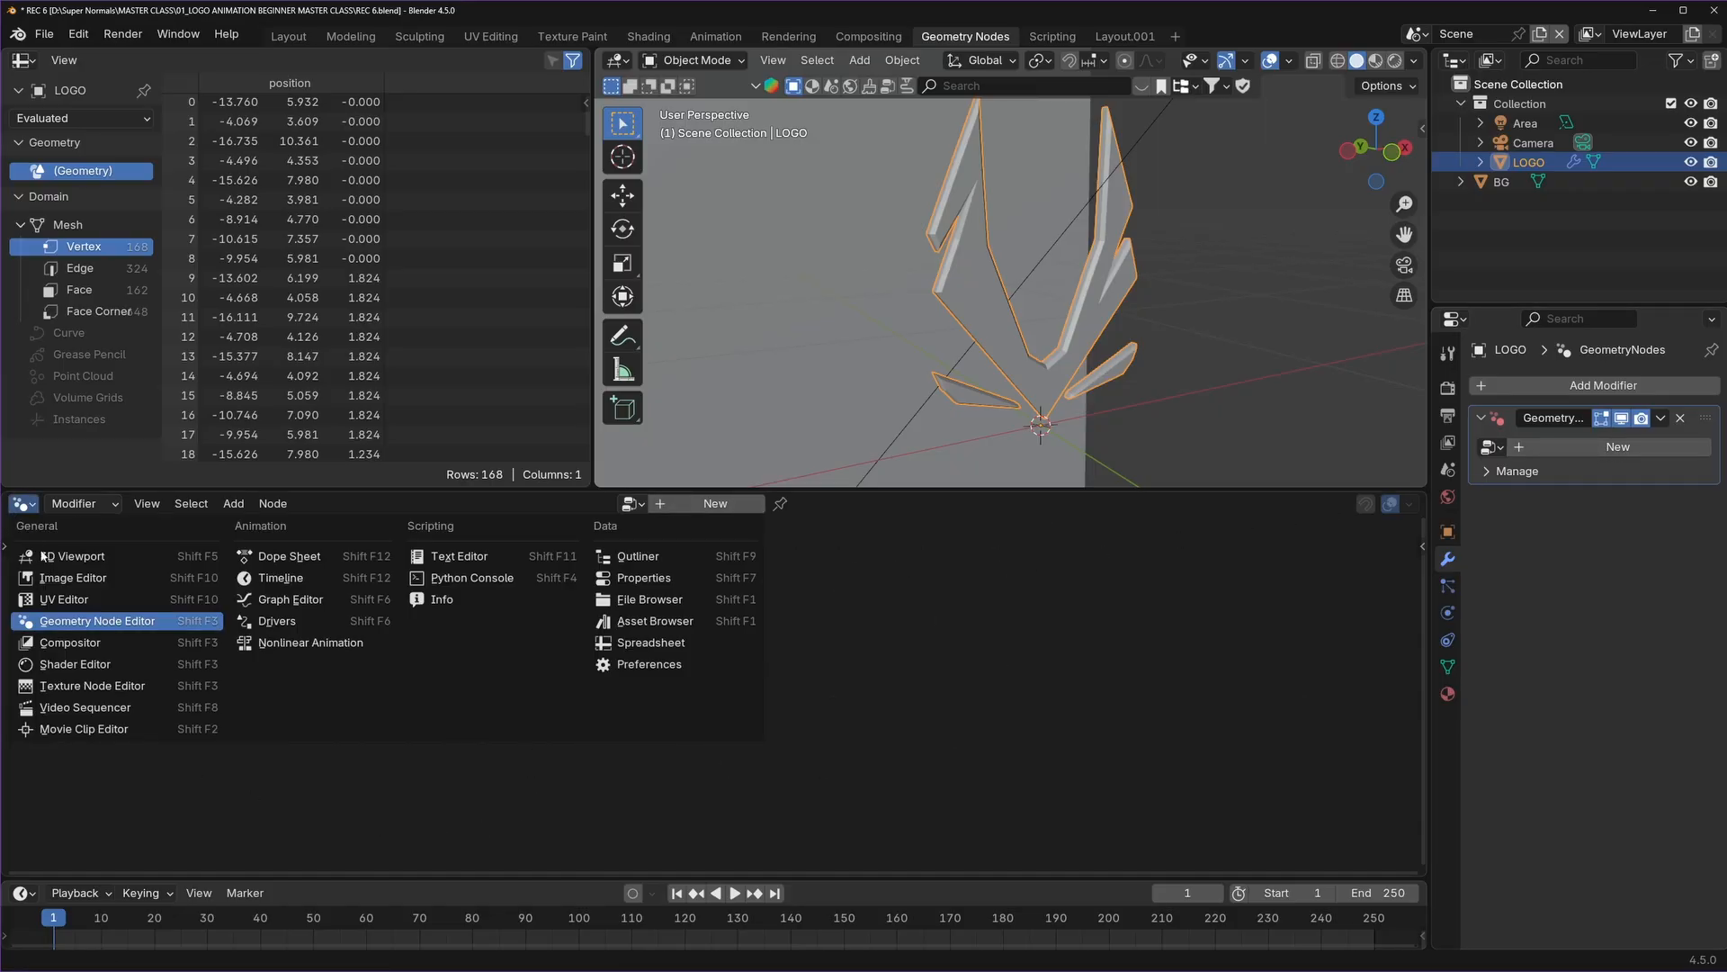
{"action": "left_click", "coordinate": [118, 628]}
{"action": "left_click", "coordinate": [716, 510]}
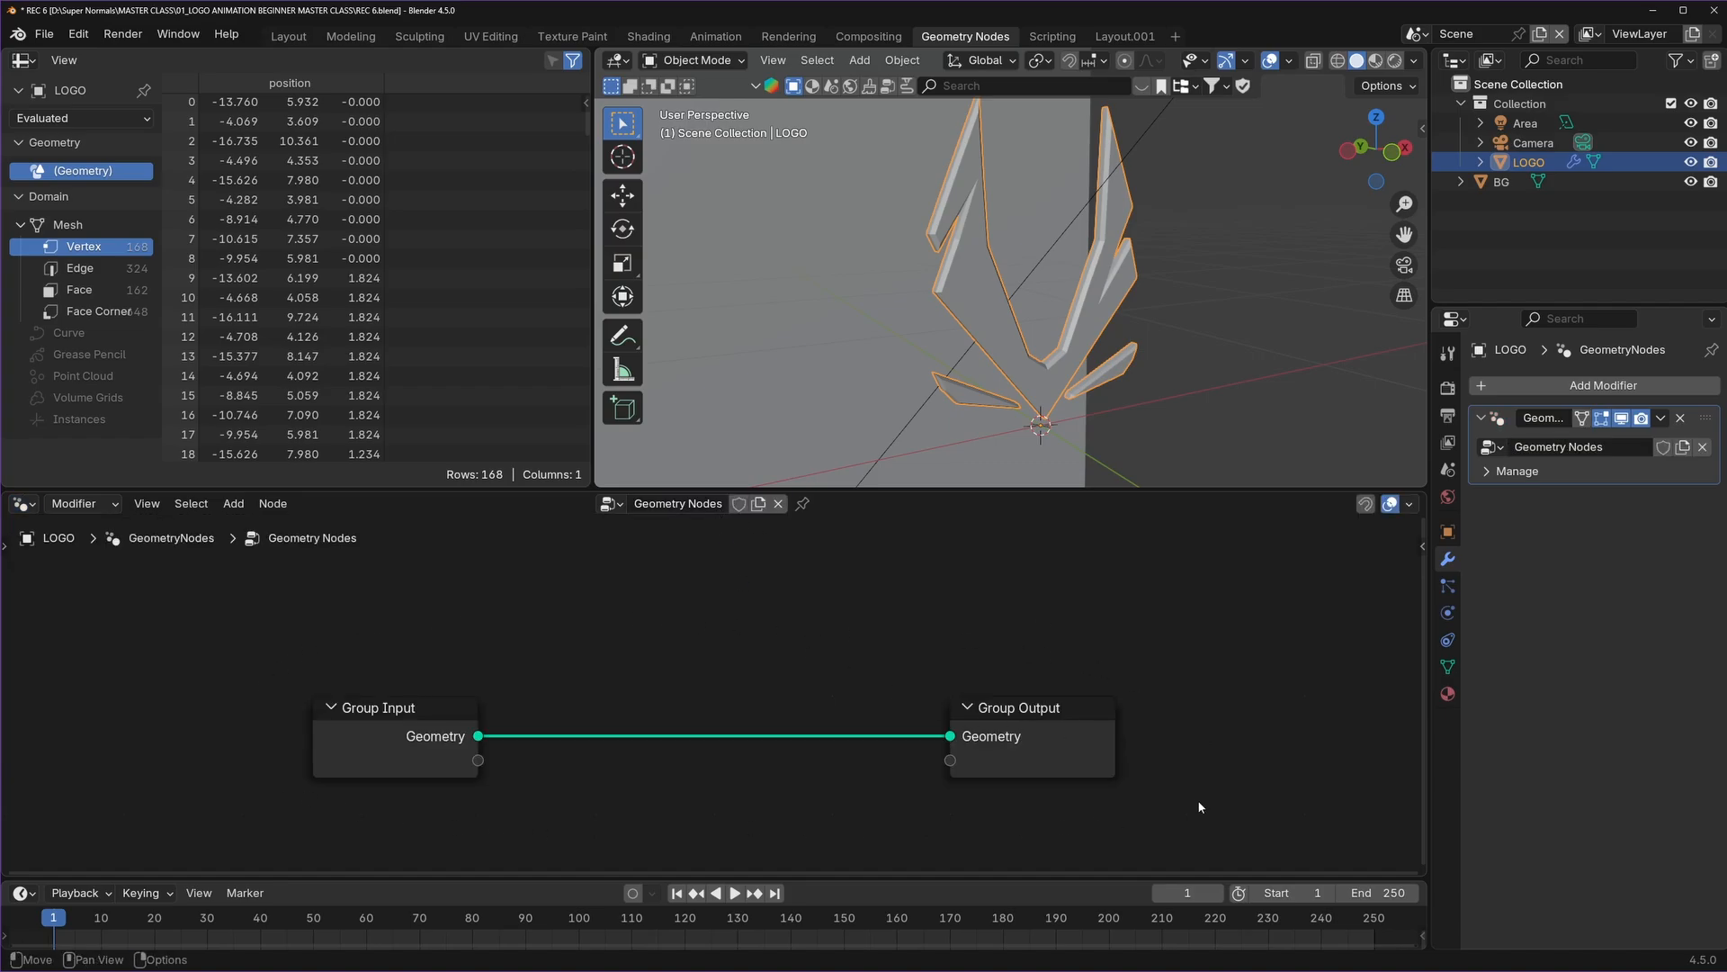
Spread the Group Input and Group Output nodes further apart to make room between them.
{"action": "middle_click_drag", "start_coordinate": [811, 684], "coordinate": [822, 641]}
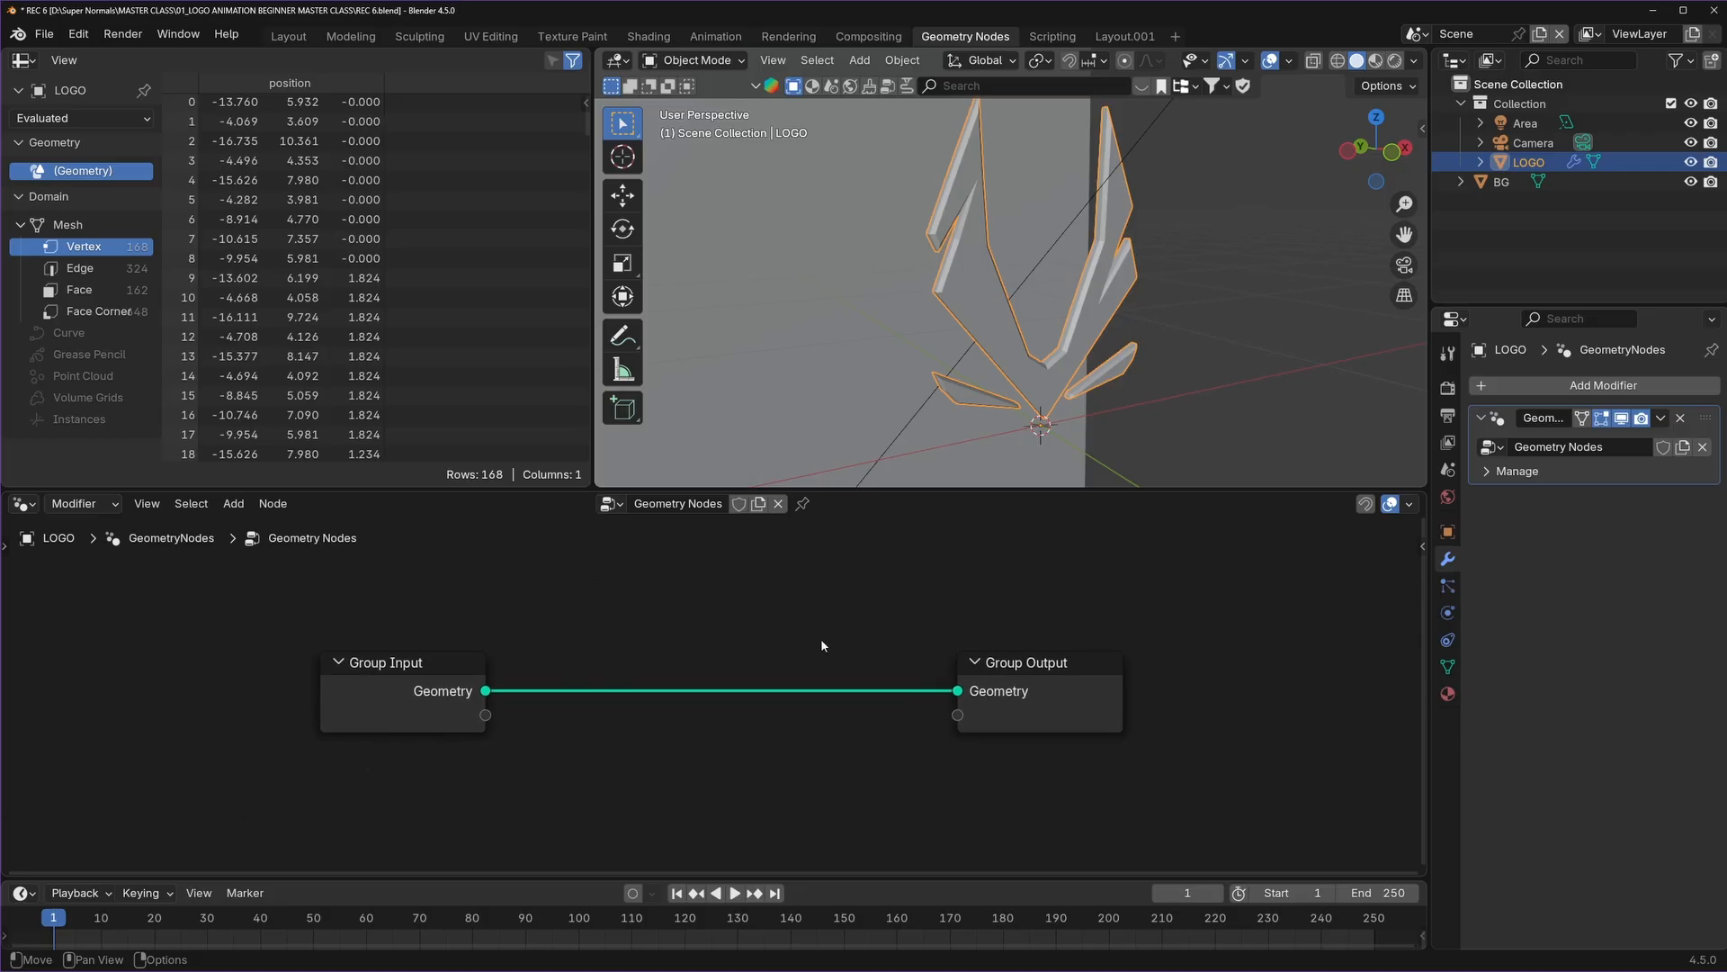
{"action": "mouse_move", "coordinate": [399, 674]}
{"action": "left_mouse_down"}
{"action": "mouse_move", "coordinate": [416, 673]}
{"action": "mouse_move", "coordinate": [382, 672]}
{"action": "left_mouse_up"}
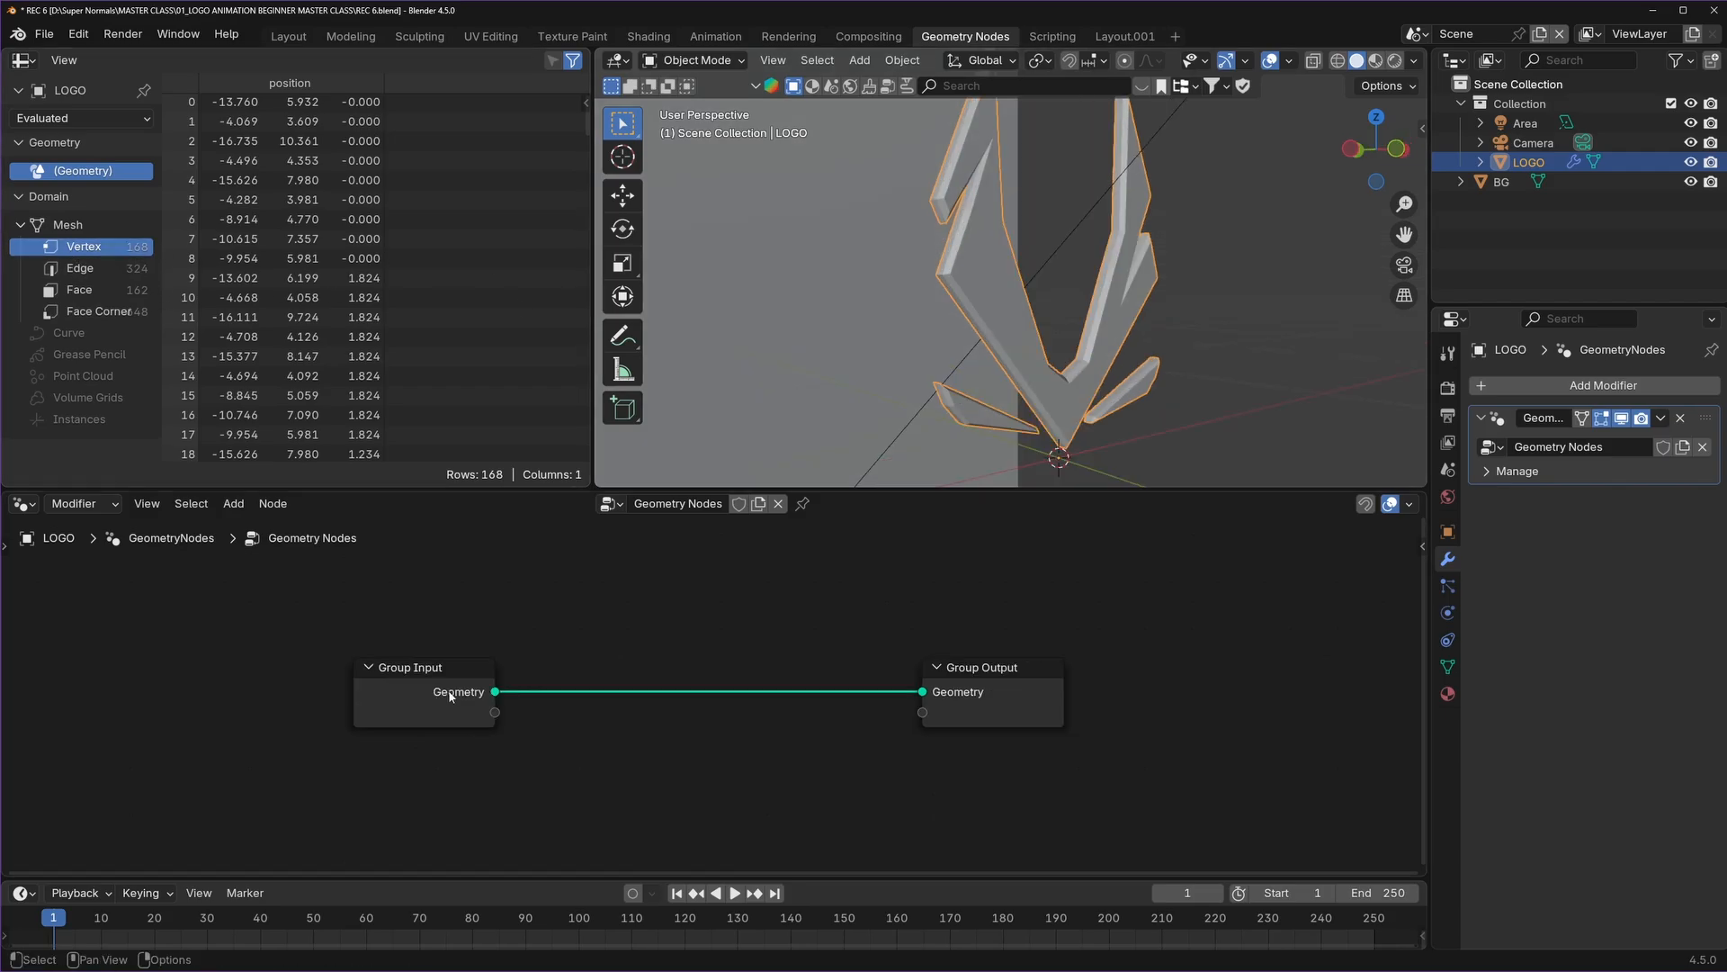
{"action": "mouse_move", "coordinate": [434, 699]}
{"action": "left_mouse_down"}
{"action": "mouse_move", "coordinate": [476, 690]}
{"action": "mouse_move", "coordinate": [407, 688]}
{"action": "left_mouse_up"}
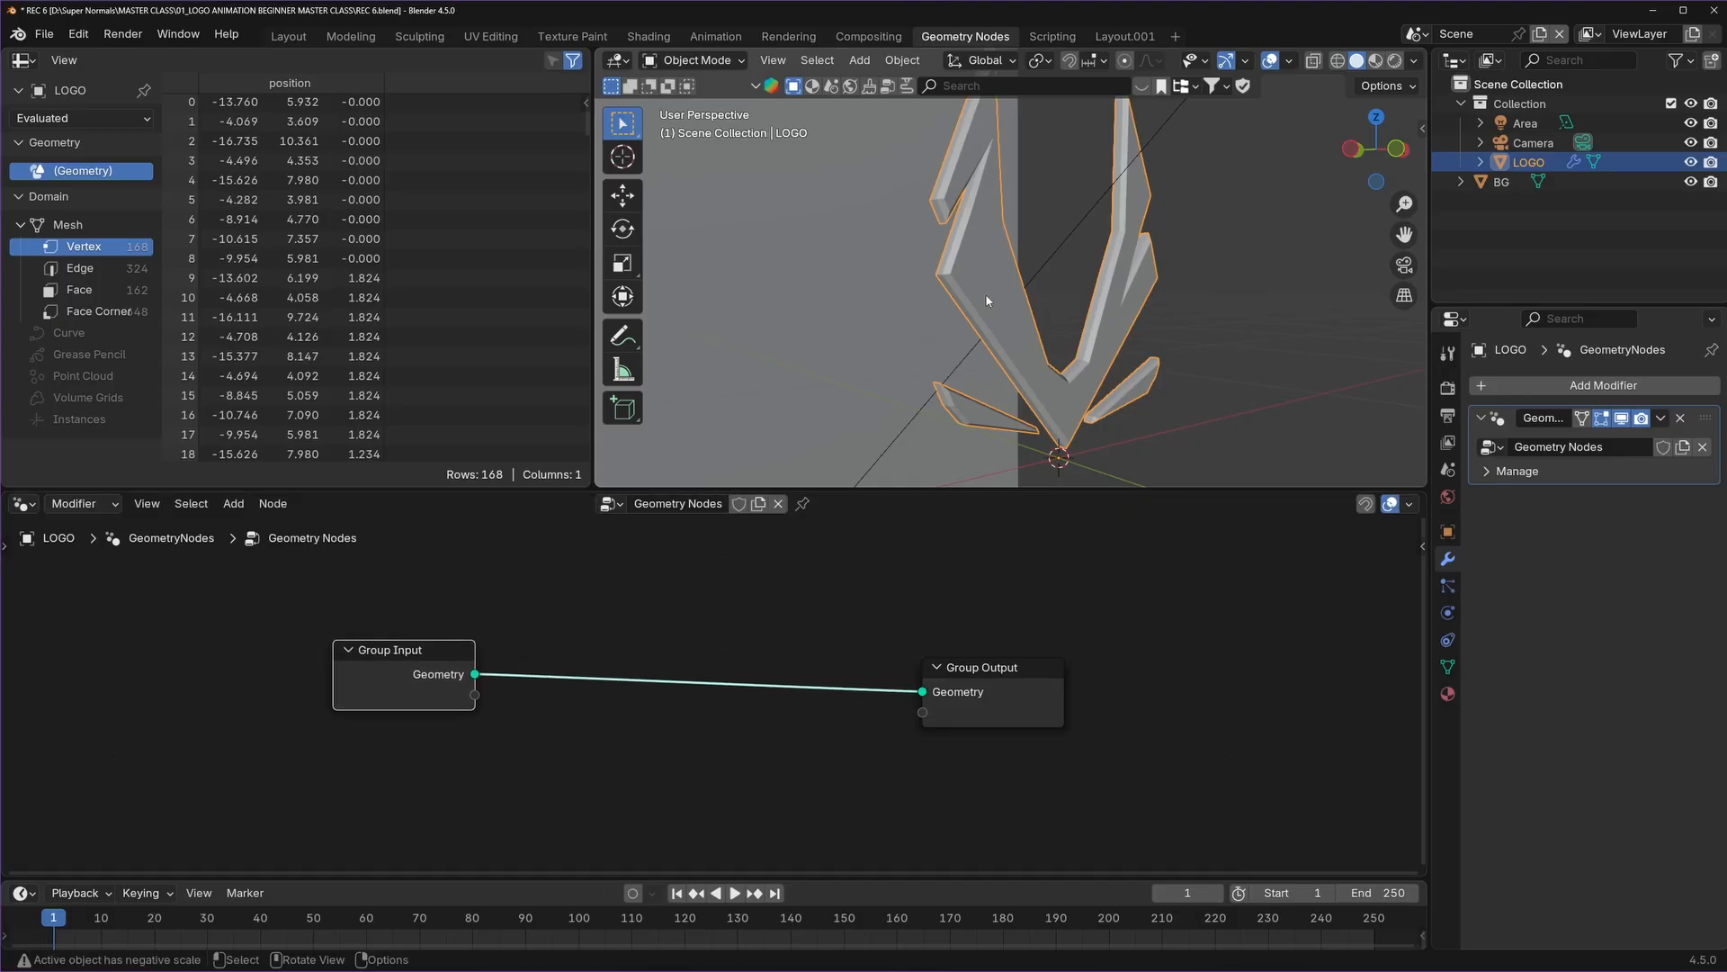
{"action": "mouse_move", "coordinate": [1005, 690]}
{"action": "left_mouse_down"}
{"action": "mouse_move", "coordinate": [1039, 677]}
{"action": "mouse_move", "coordinate": [1015, 684]}
{"action": "left_mouse_up"}
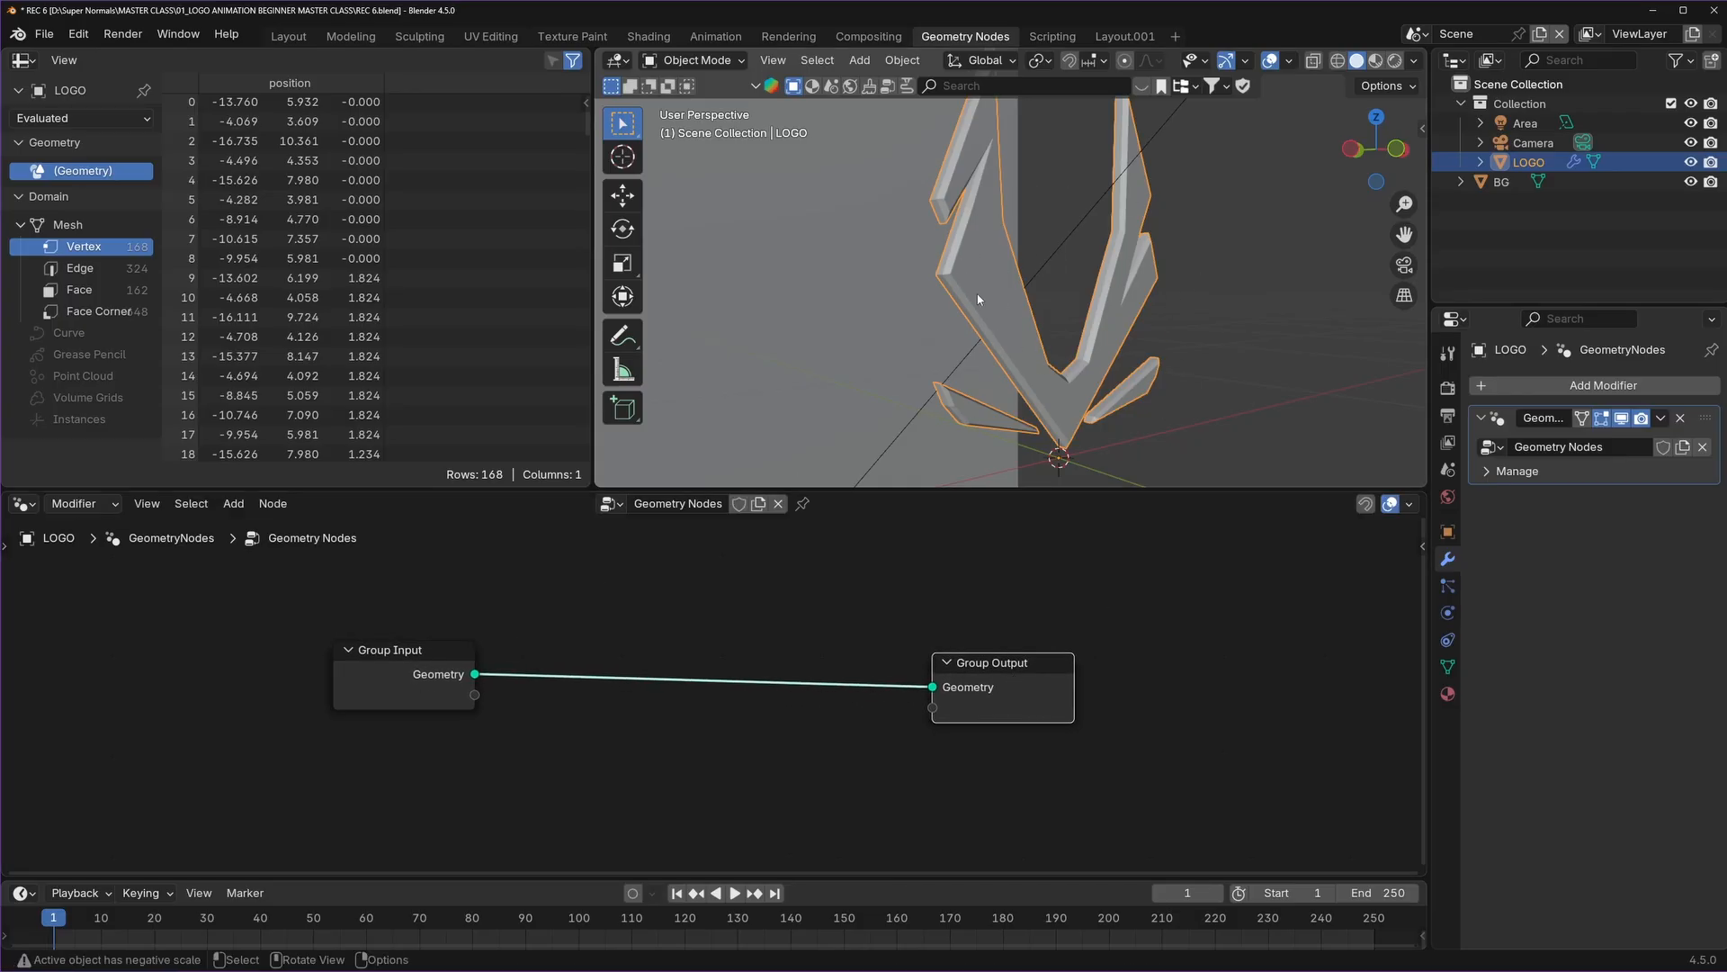
{"action": "left_click_drag", "start_coordinate": [1005, 664], "coordinate": [1011, 655]}
{"action": "left_click", "coordinate": [549, 614]}
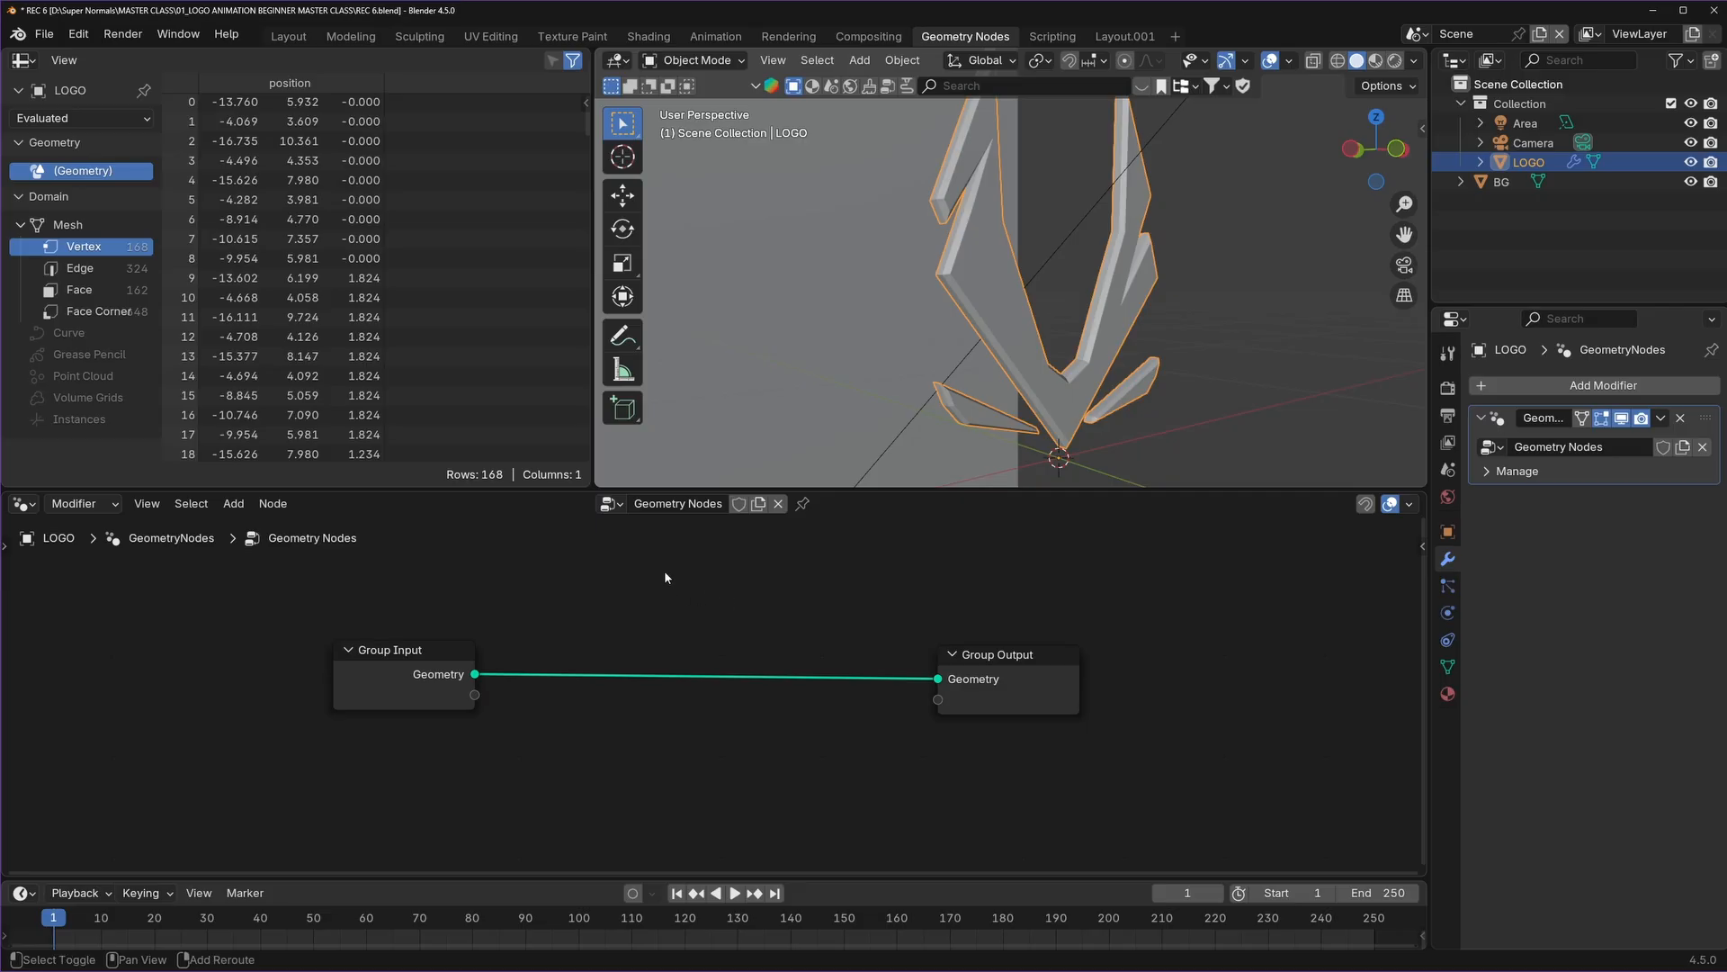
Add a Set Position node on the link between Group Input and Group Output and place it slightly above them.
{"action": "key", "text": "shift+a"}
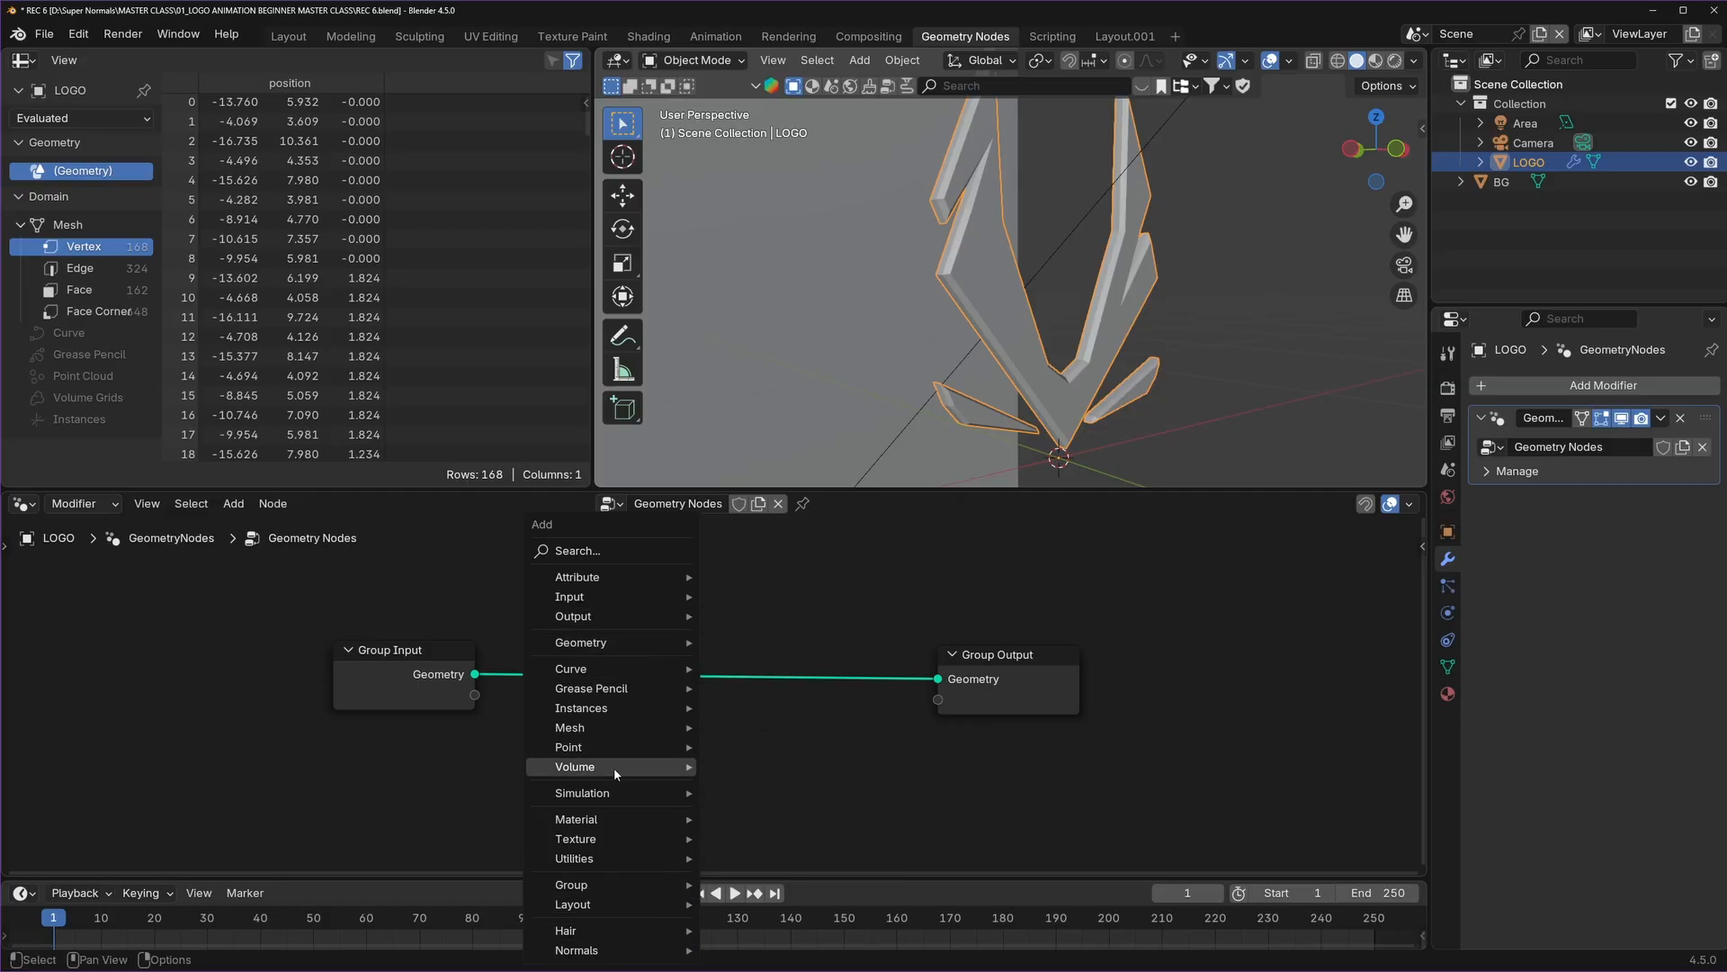
{"action": "mouse_move", "coordinate": [615, 704]}
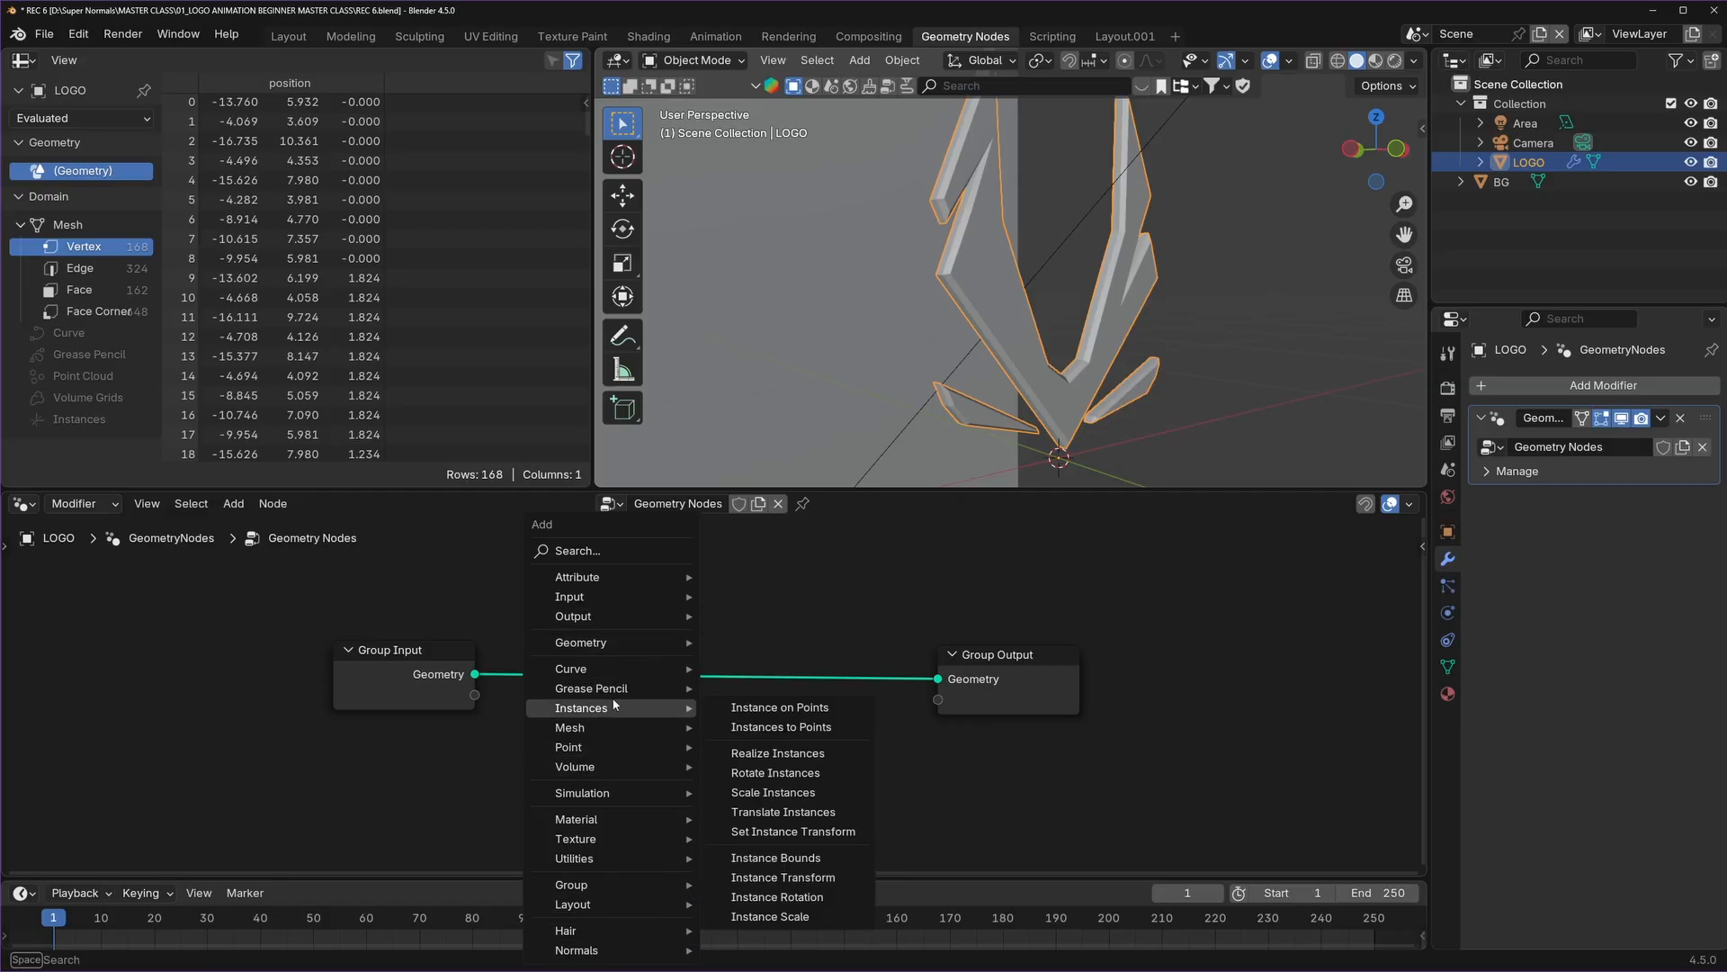
{"action": "left_click", "coordinate": [578, 551]}
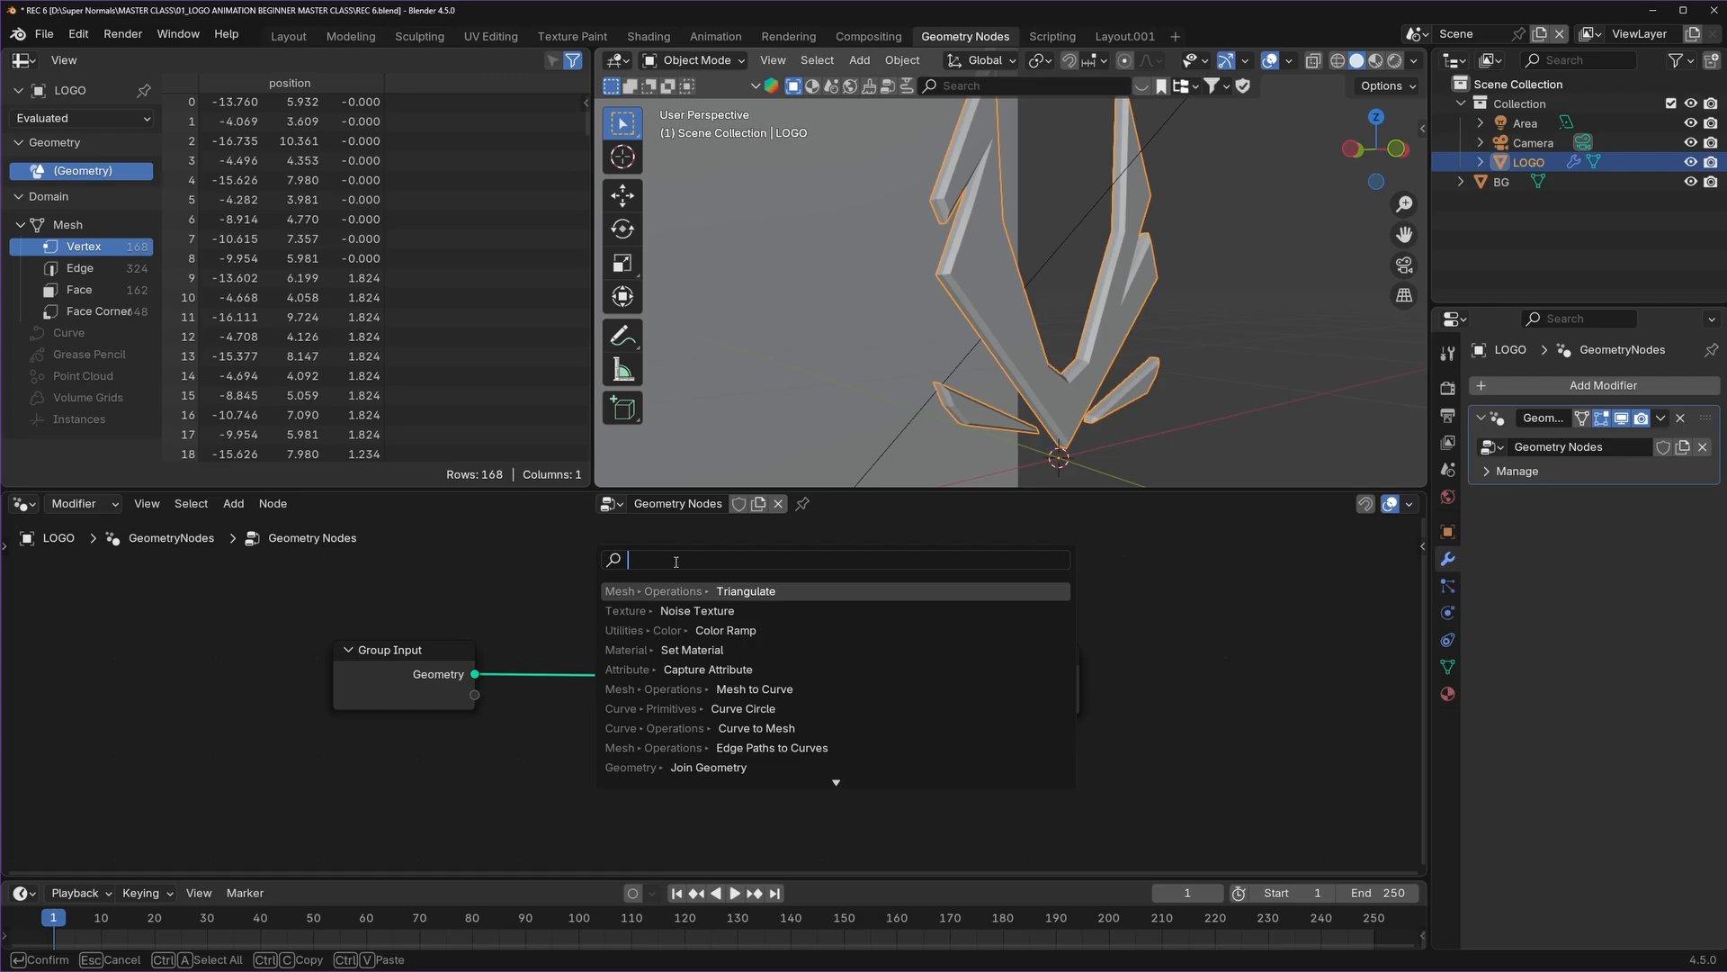
{"action": "type", "text": "set pos"}
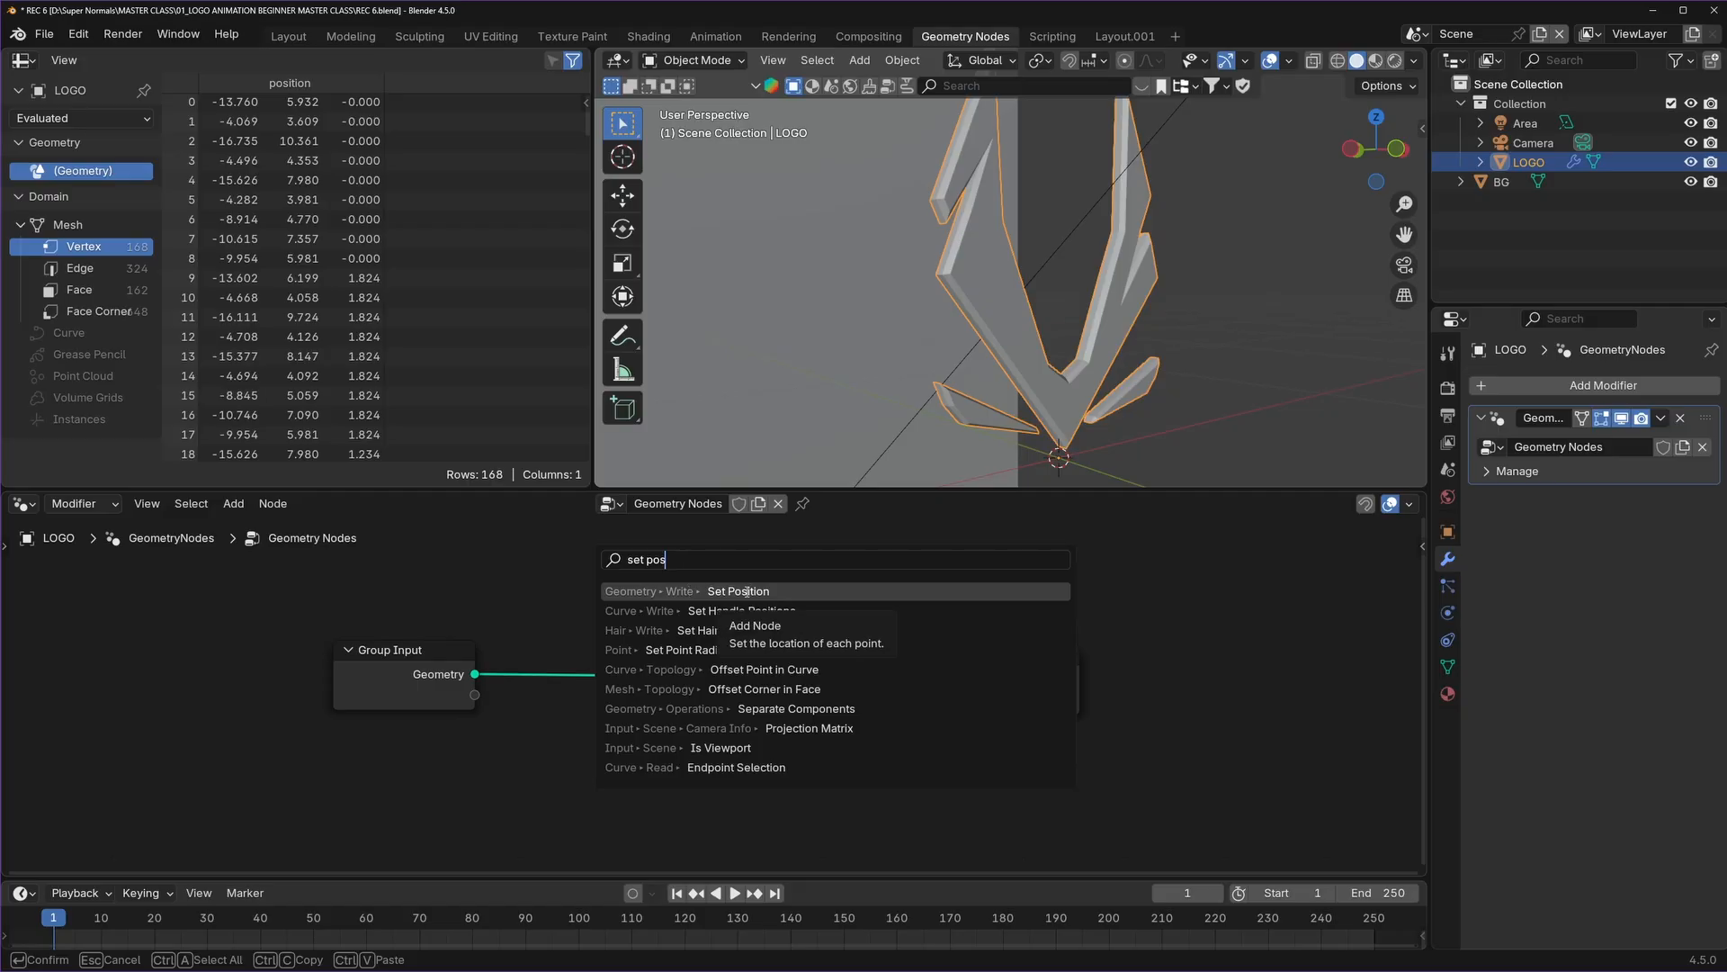
{"action": "left_click", "coordinate": [745, 591]}
{"action": "left_click", "coordinate": [642, 627]}
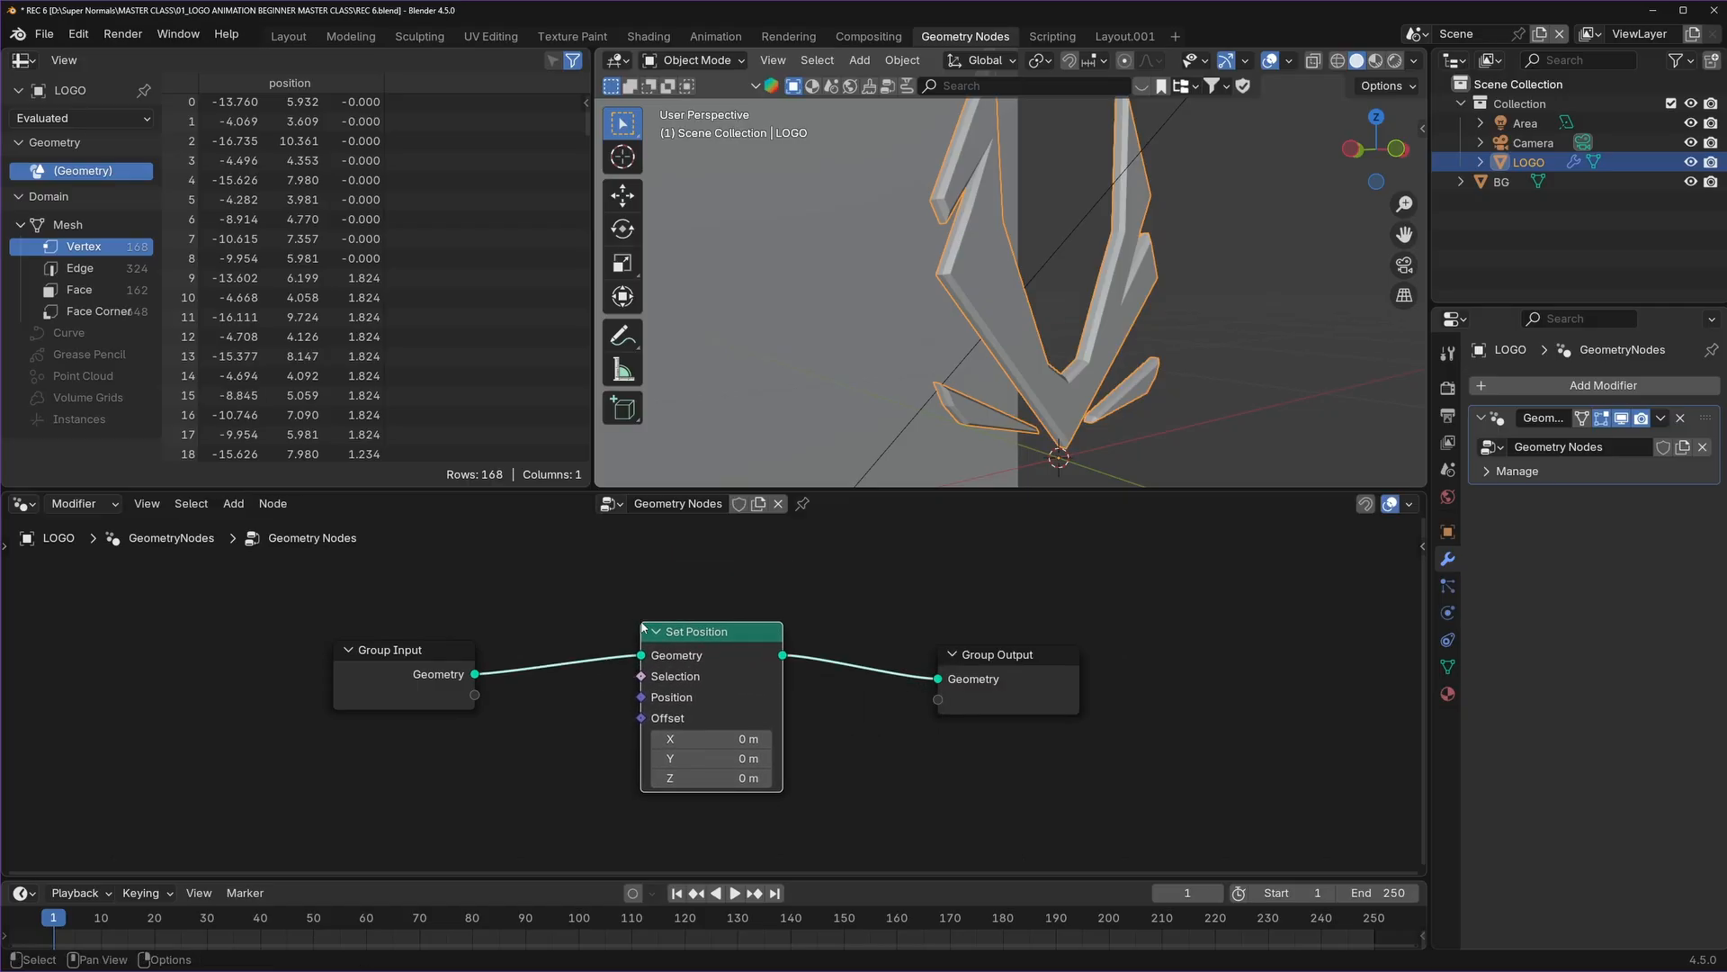
{"action": "left_click_drag", "start_coordinate": [680, 635], "coordinate": [678, 601]}
{"action": "left_click", "coordinate": [847, 698]}
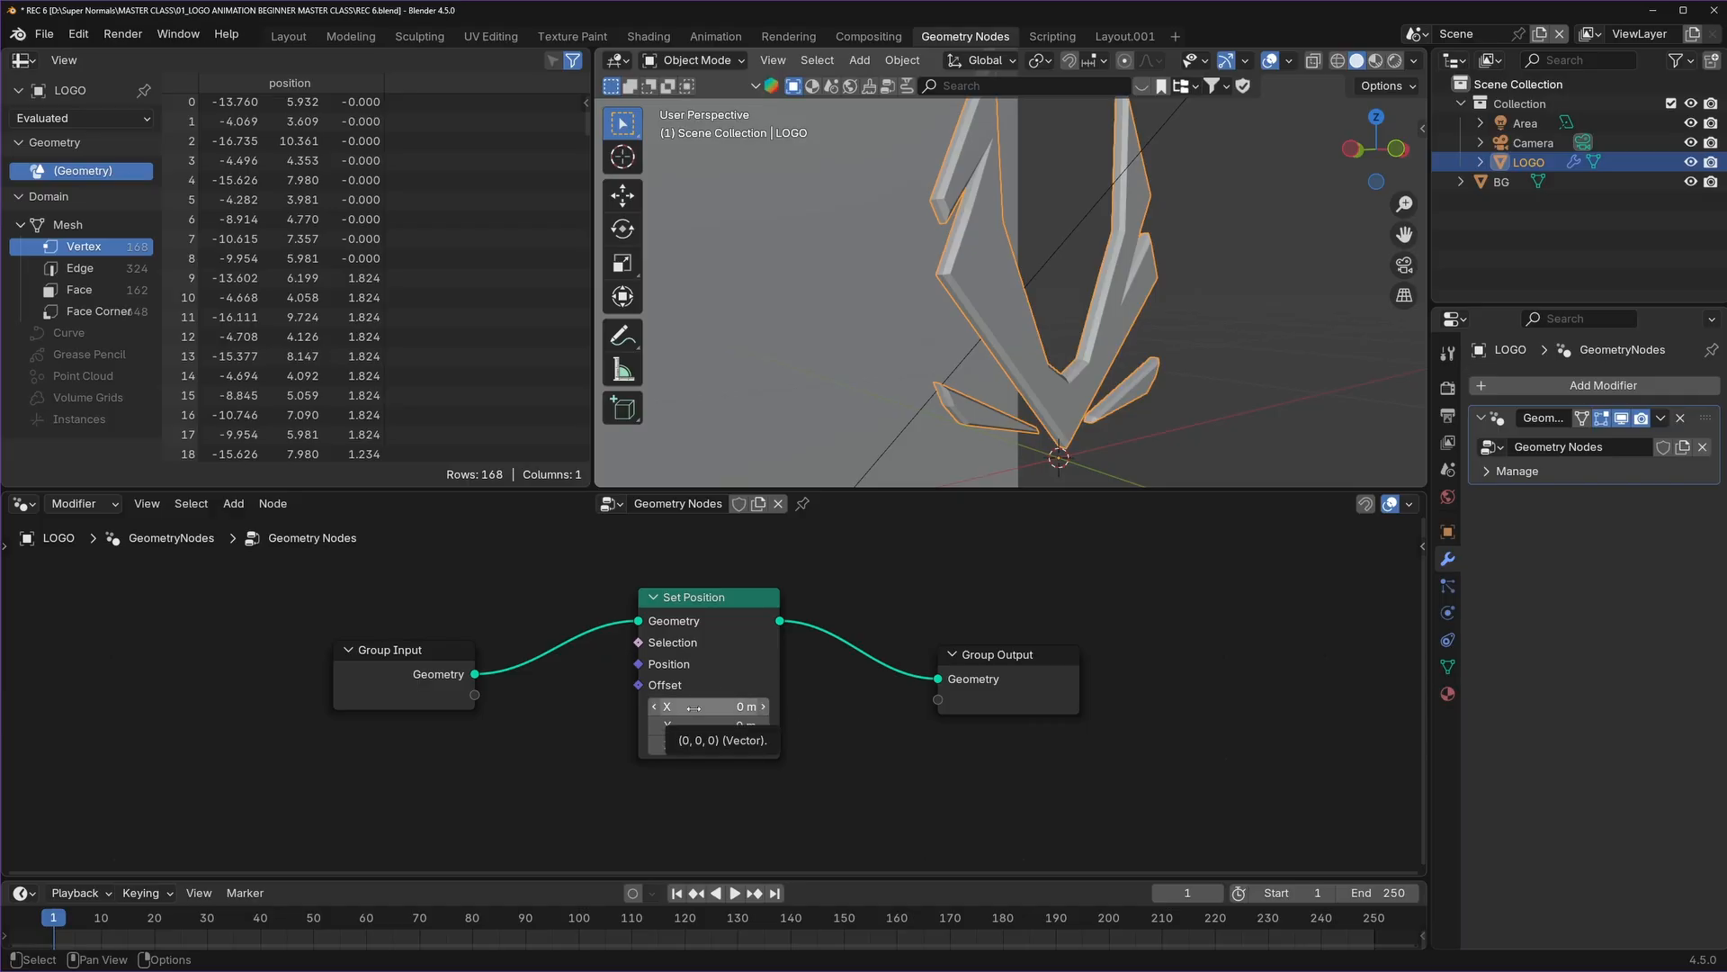
Try shifting the logo with the Set Position node's Y offset at 6.4 m and its Z offset, and undo these changes.
{"action": "mouse_move", "coordinate": [726, 697]}
{"action": "left_mouse_down"}
{"action": "mouse_move", "coordinate": [792, 697]}
{"action": "mouse_move", "coordinate": [677, 697]}
{"action": "mouse_move", "coordinate": [799, 706]}
{"action": "mouse_move", "coordinate": [656, 706]}
{"action": "mouse_move", "coordinate": [755, 725]}
{"action": "mouse_move", "coordinate": [636, 725]}
{"action": "mouse_move", "coordinate": [731, 725]}
{"action": "left_mouse_up"}
{"action": "key", "text": "ctrl+z"}
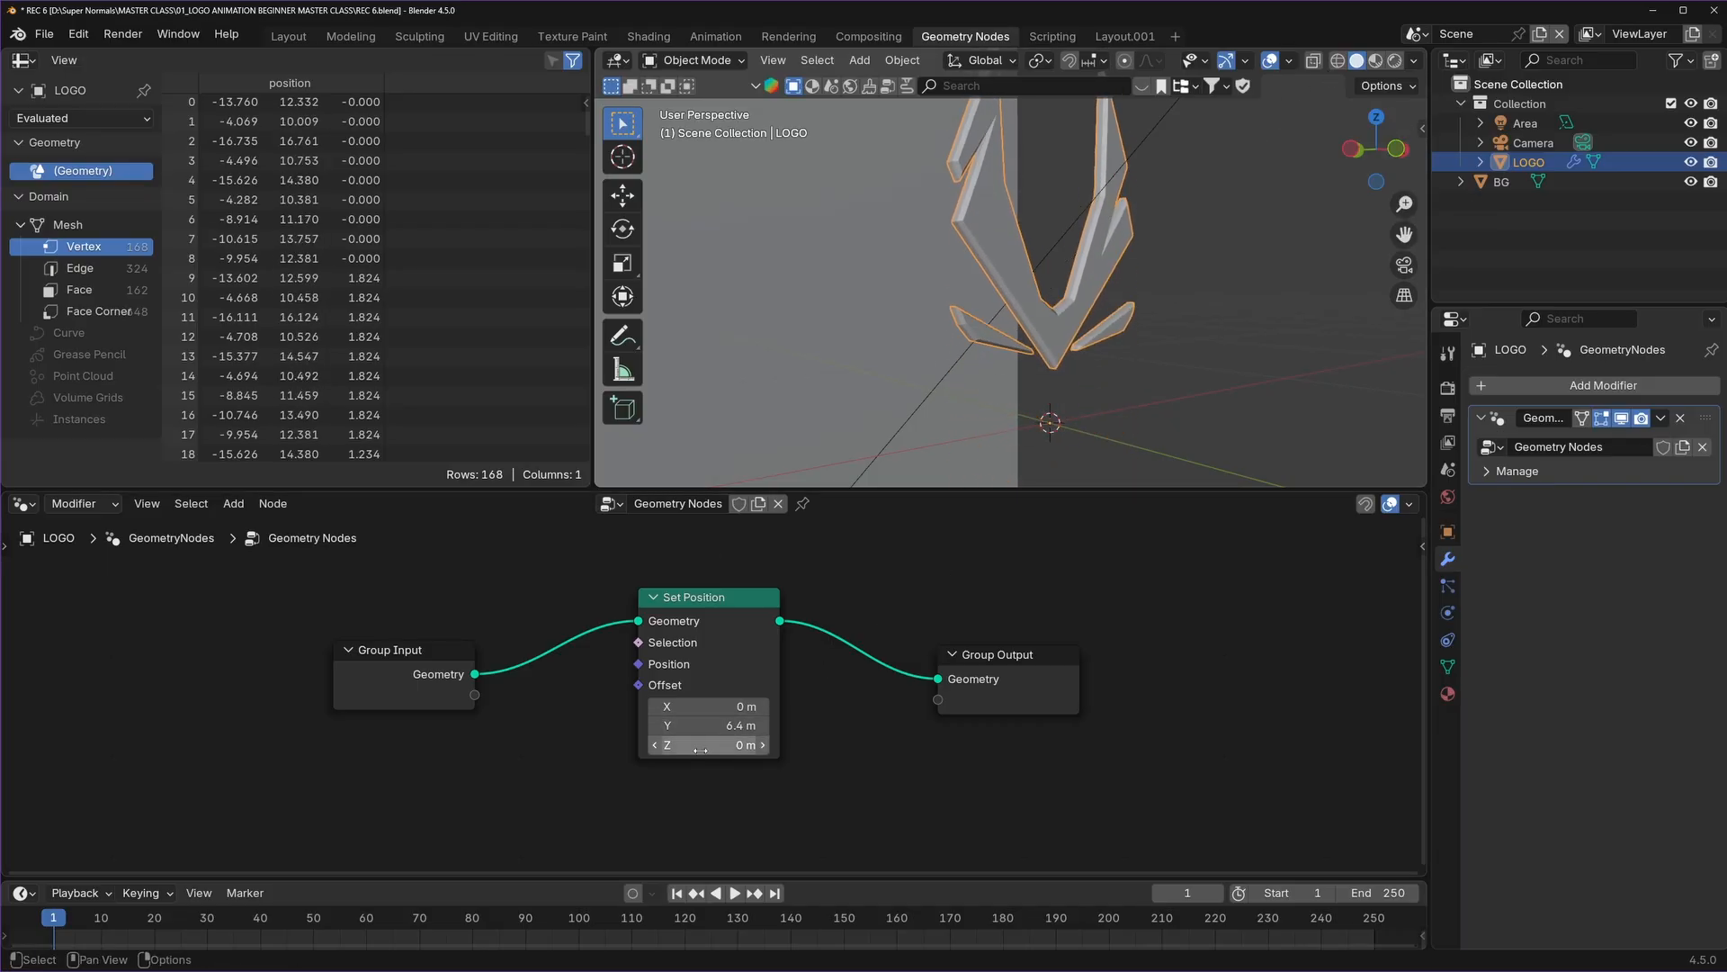
{"action": "left_click_drag", "start_coordinate": [702, 744], "coordinate": [630, 745]}
{"action": "key", "text": "ctrl+z"}
{"action": "key", "text": "ctrl+z"}
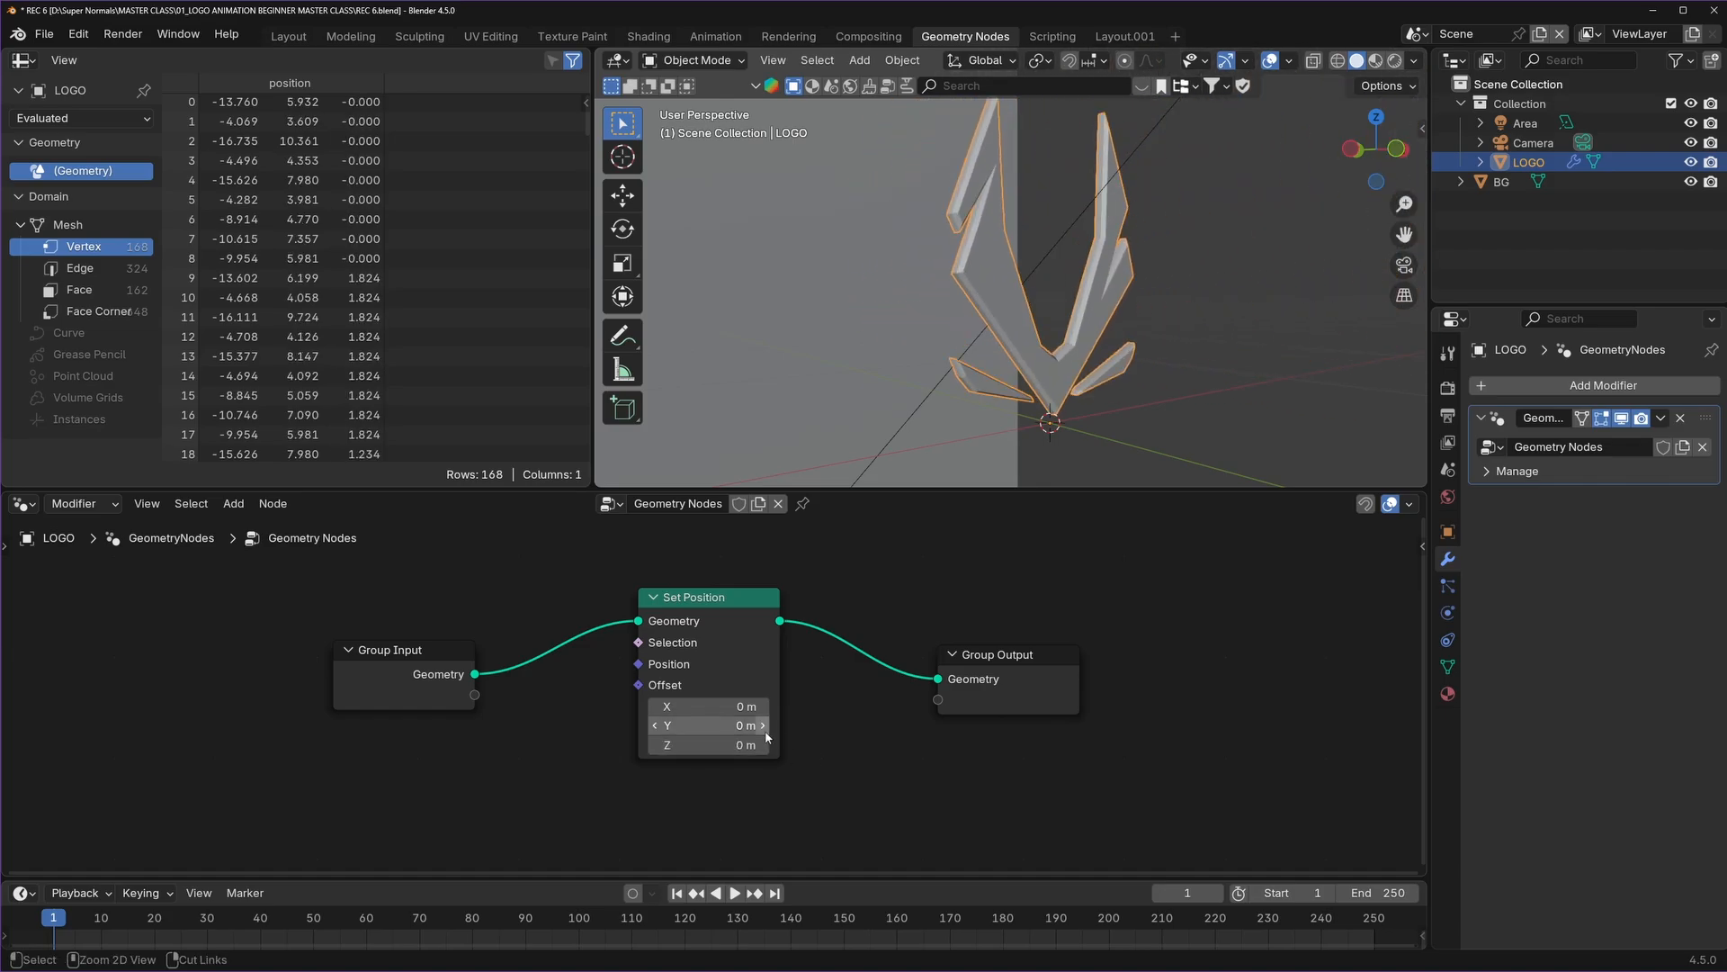
{"action": "key", "text": "ctrl+z"}
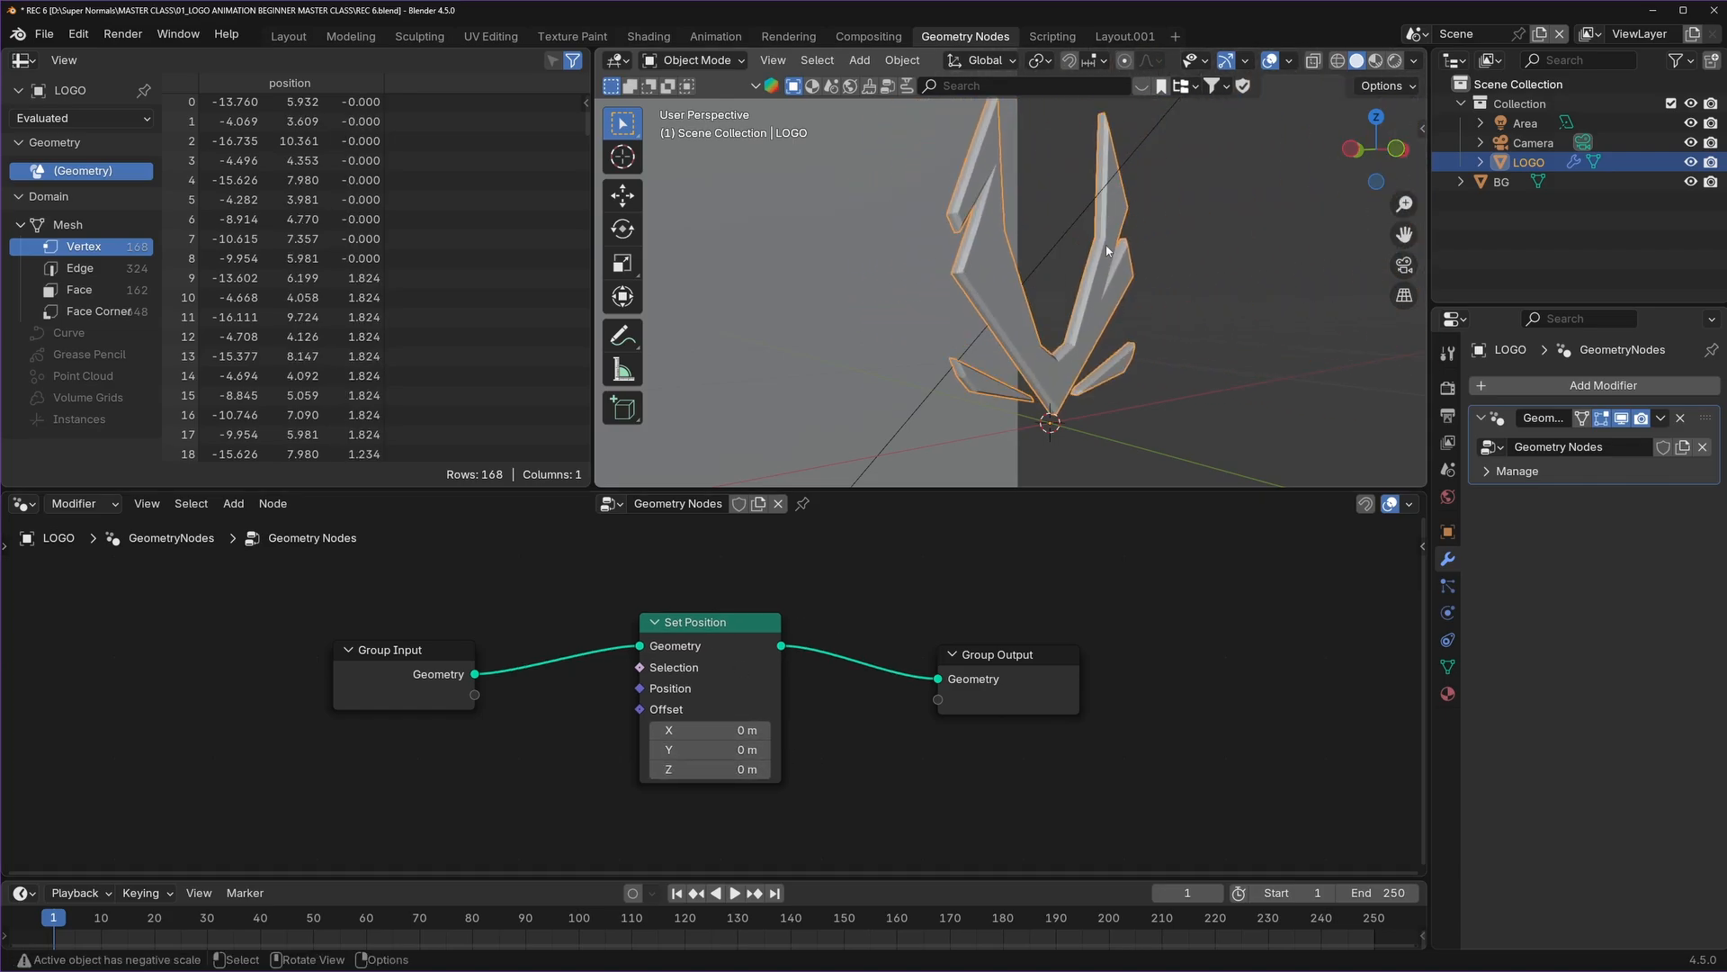
Apply the LOGO object's rotation and test the Set Position node's Y offset on it.
{"action": "key", "text": "n"}
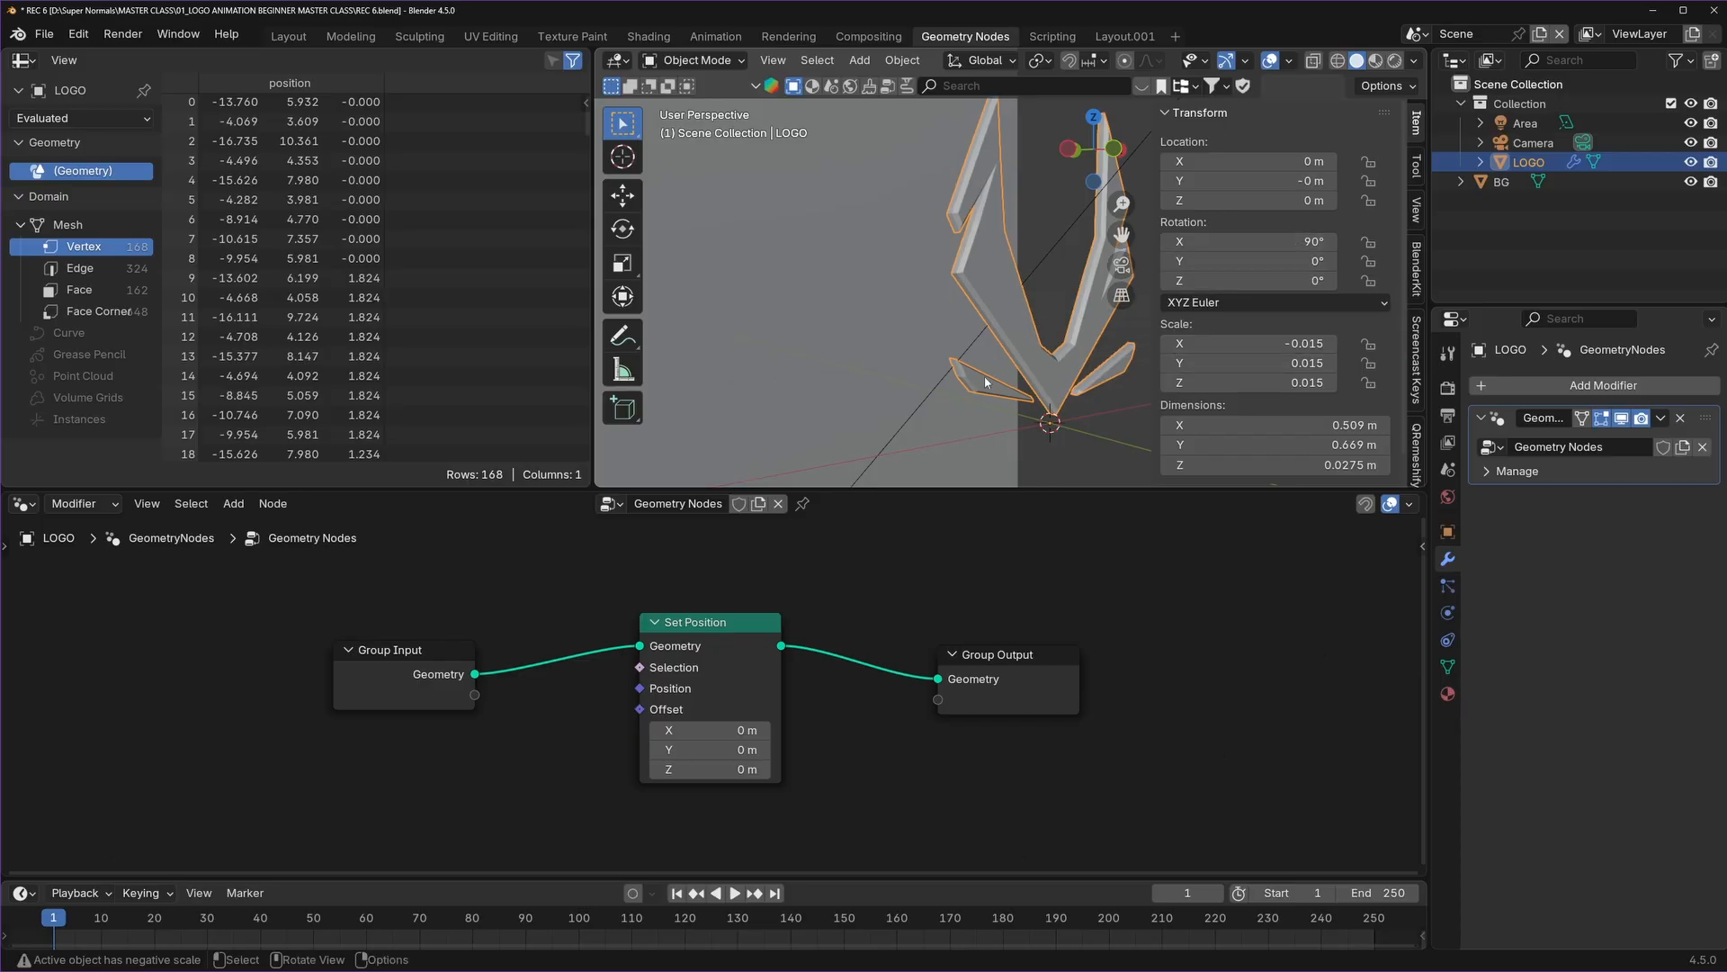
{"action": "left_click_drag", "start_coordinate": [709, 644], "coordinate": [725, 635]}
{"action": "middle_click_drag", "start_coordinate": [1148, 225], "coordinate": [1063, 232], "text": "shift"}
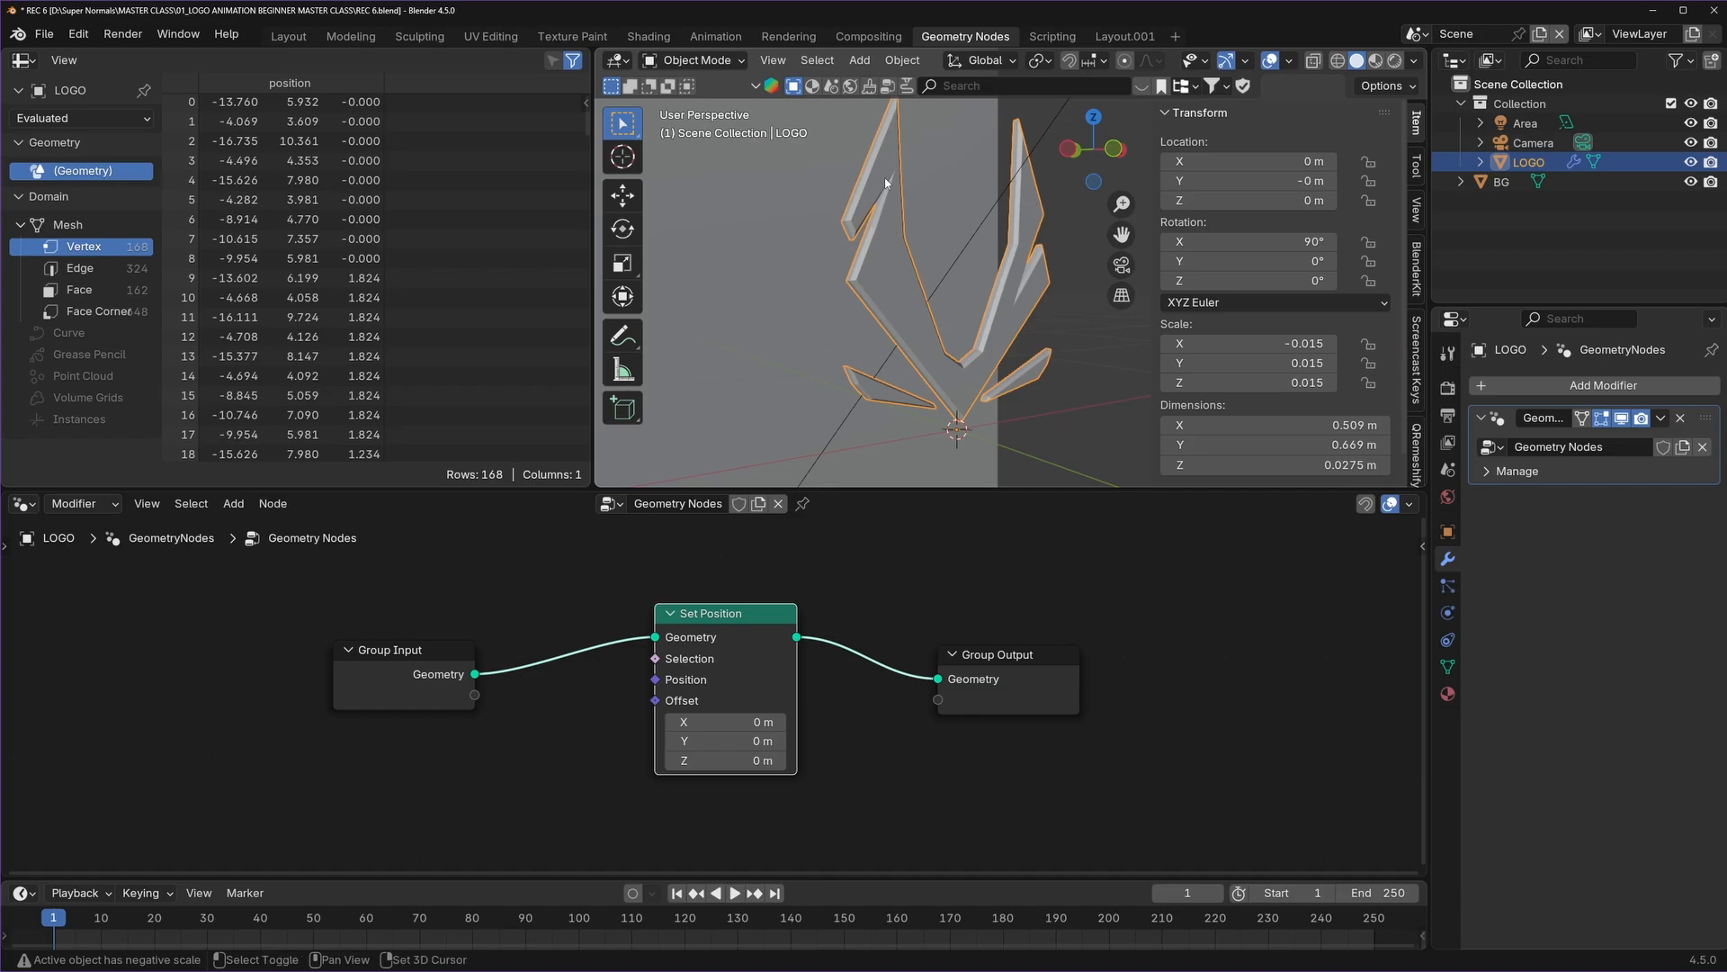
{"action": "key", "text": "ctrl+a"}
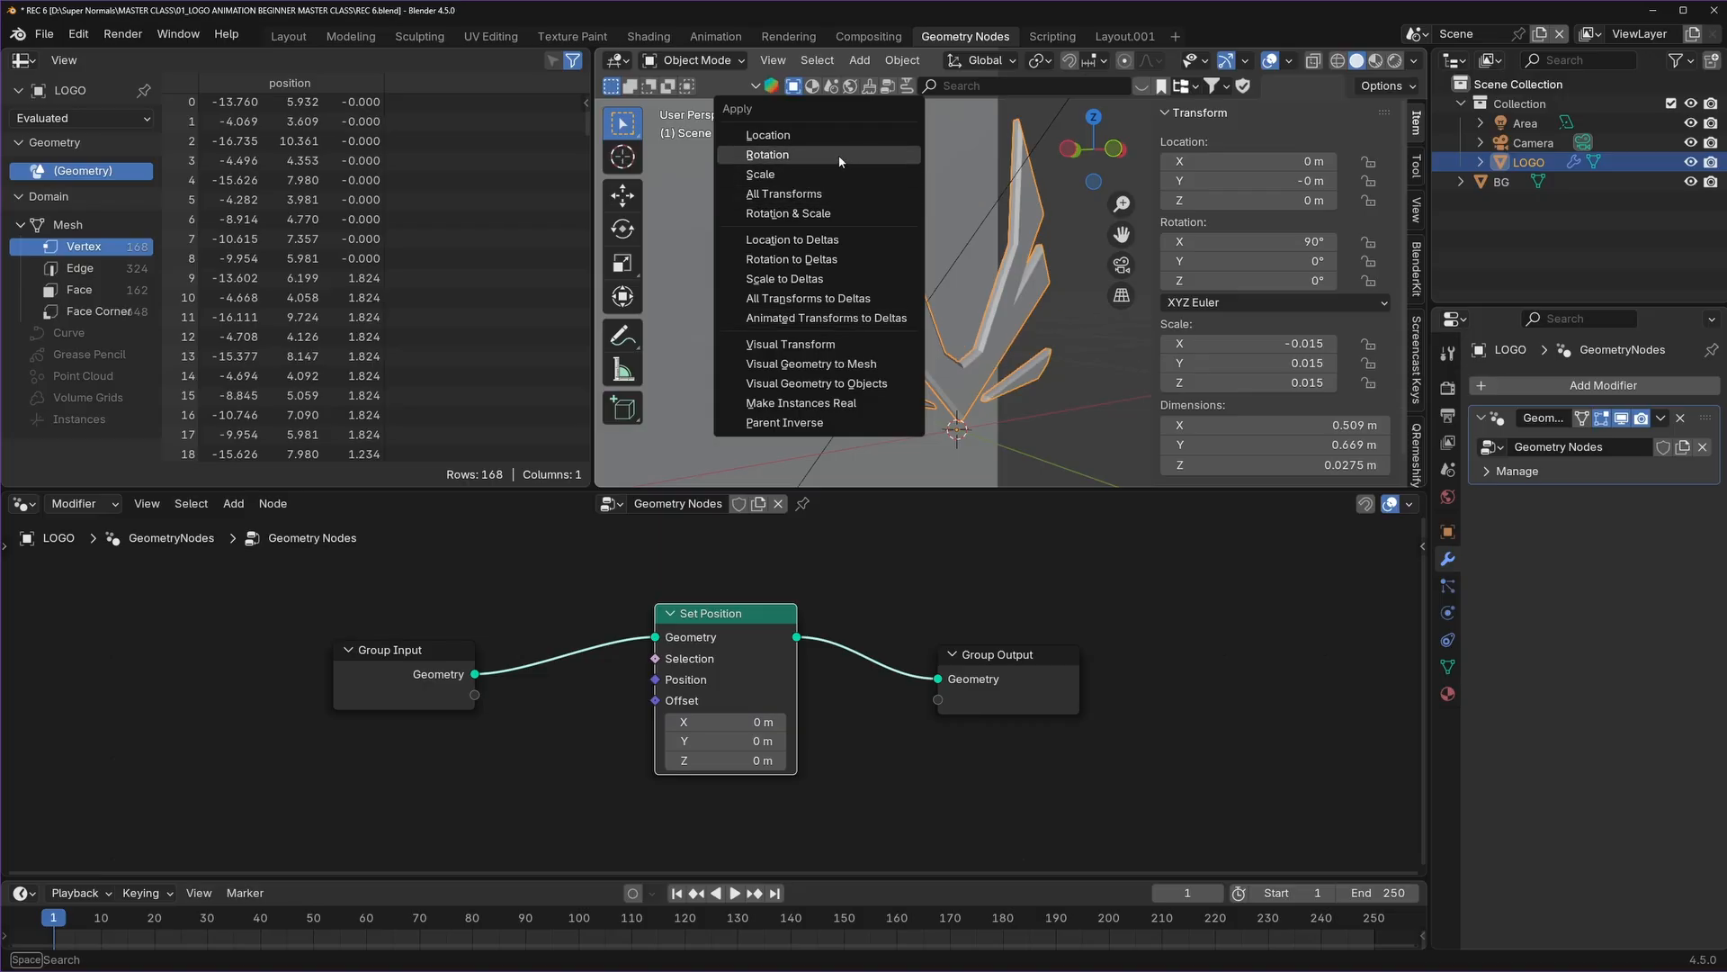
{"action": "left_click", "coordinate": [784, 158]}
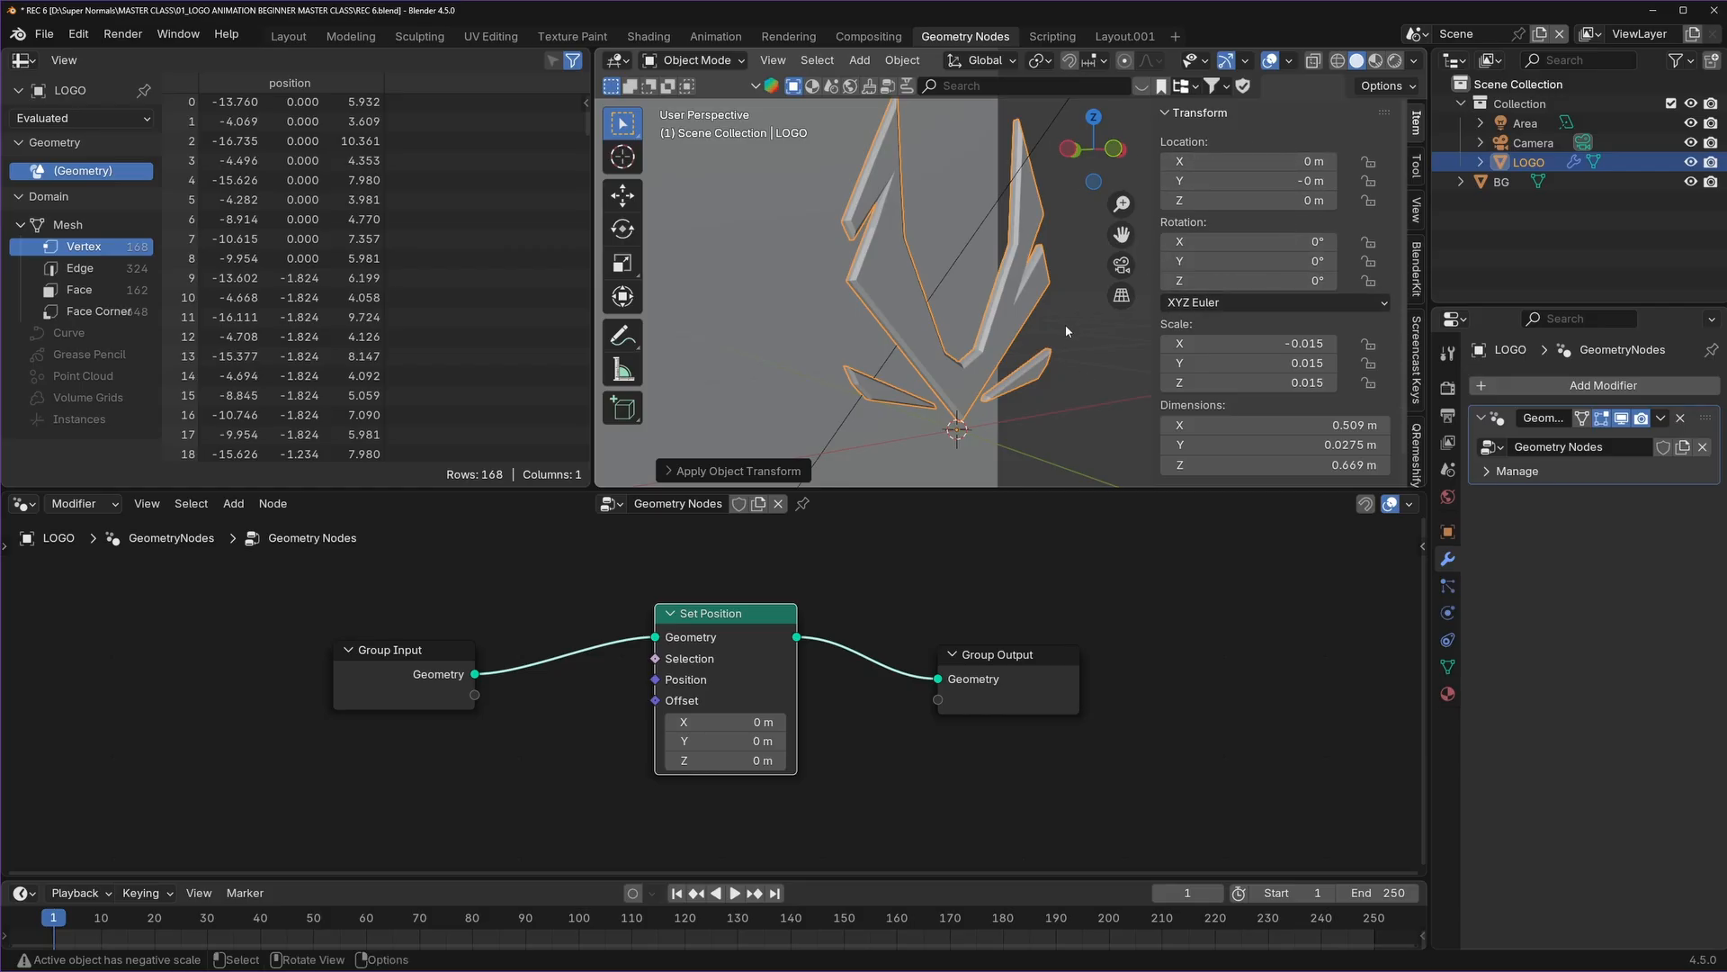
{"action": "key", "text": "n"}
{"action": "scroll", "coordinate": [760, 688], "scroll_direction": "up", "scroll_amount": 3}
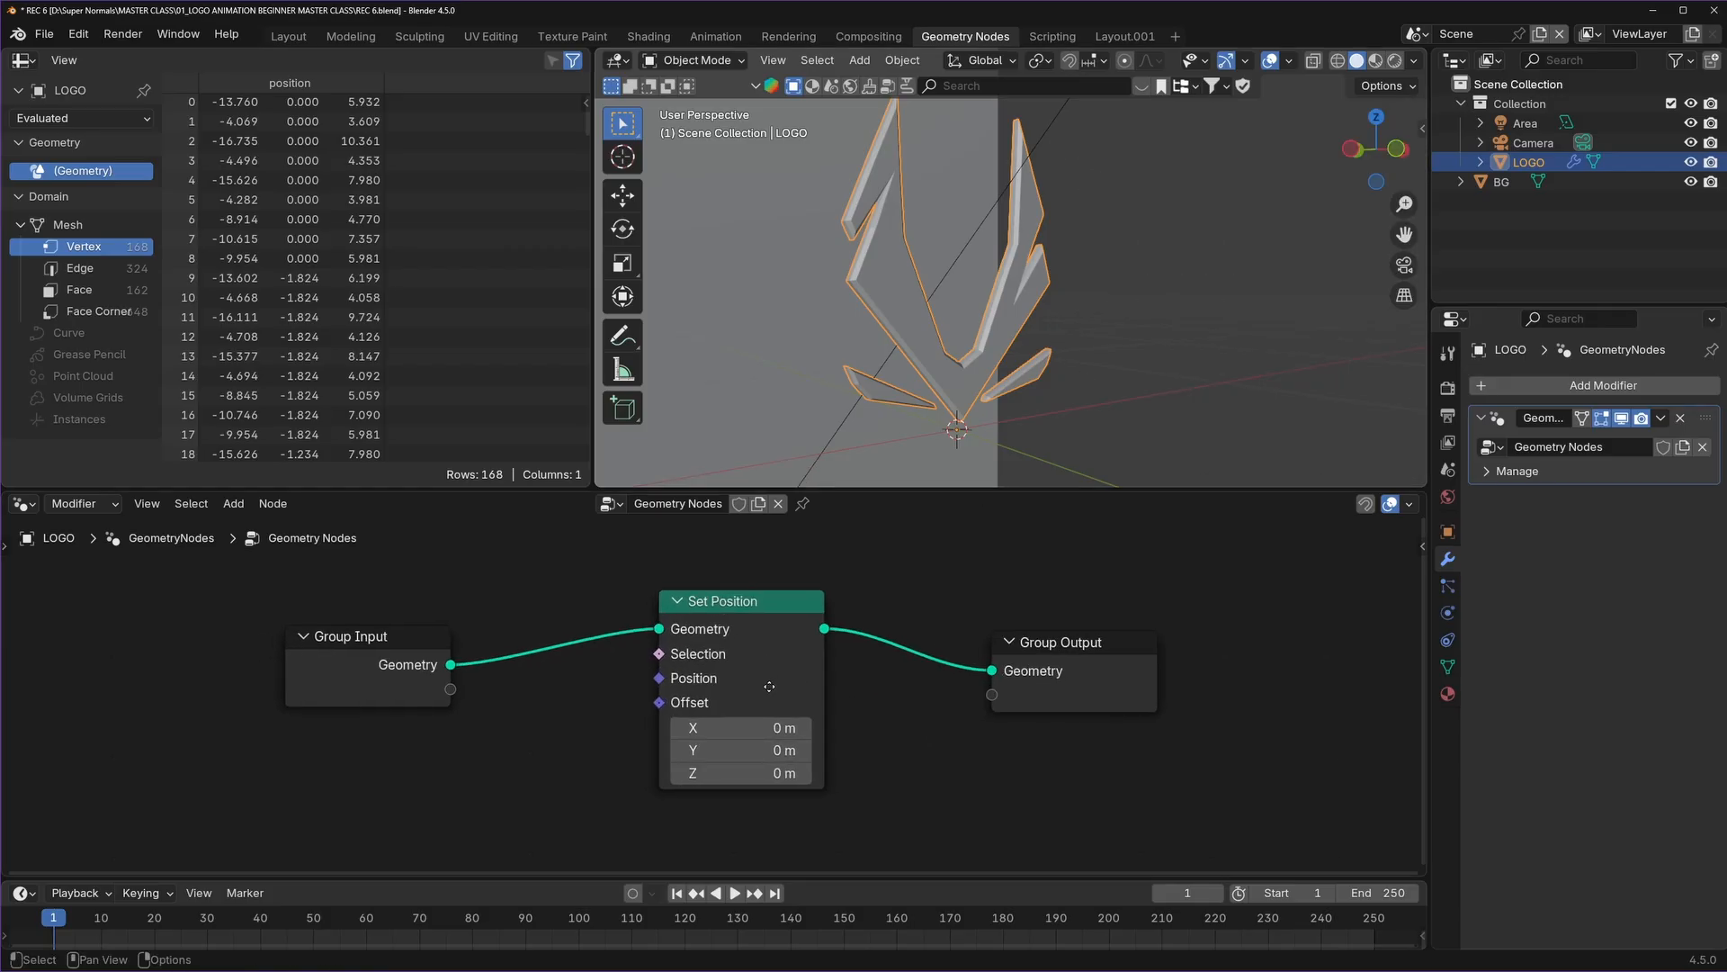
{"action": "left_click_drag", "start_coordinate": [738, 753], "coordinate": [791, 753]}
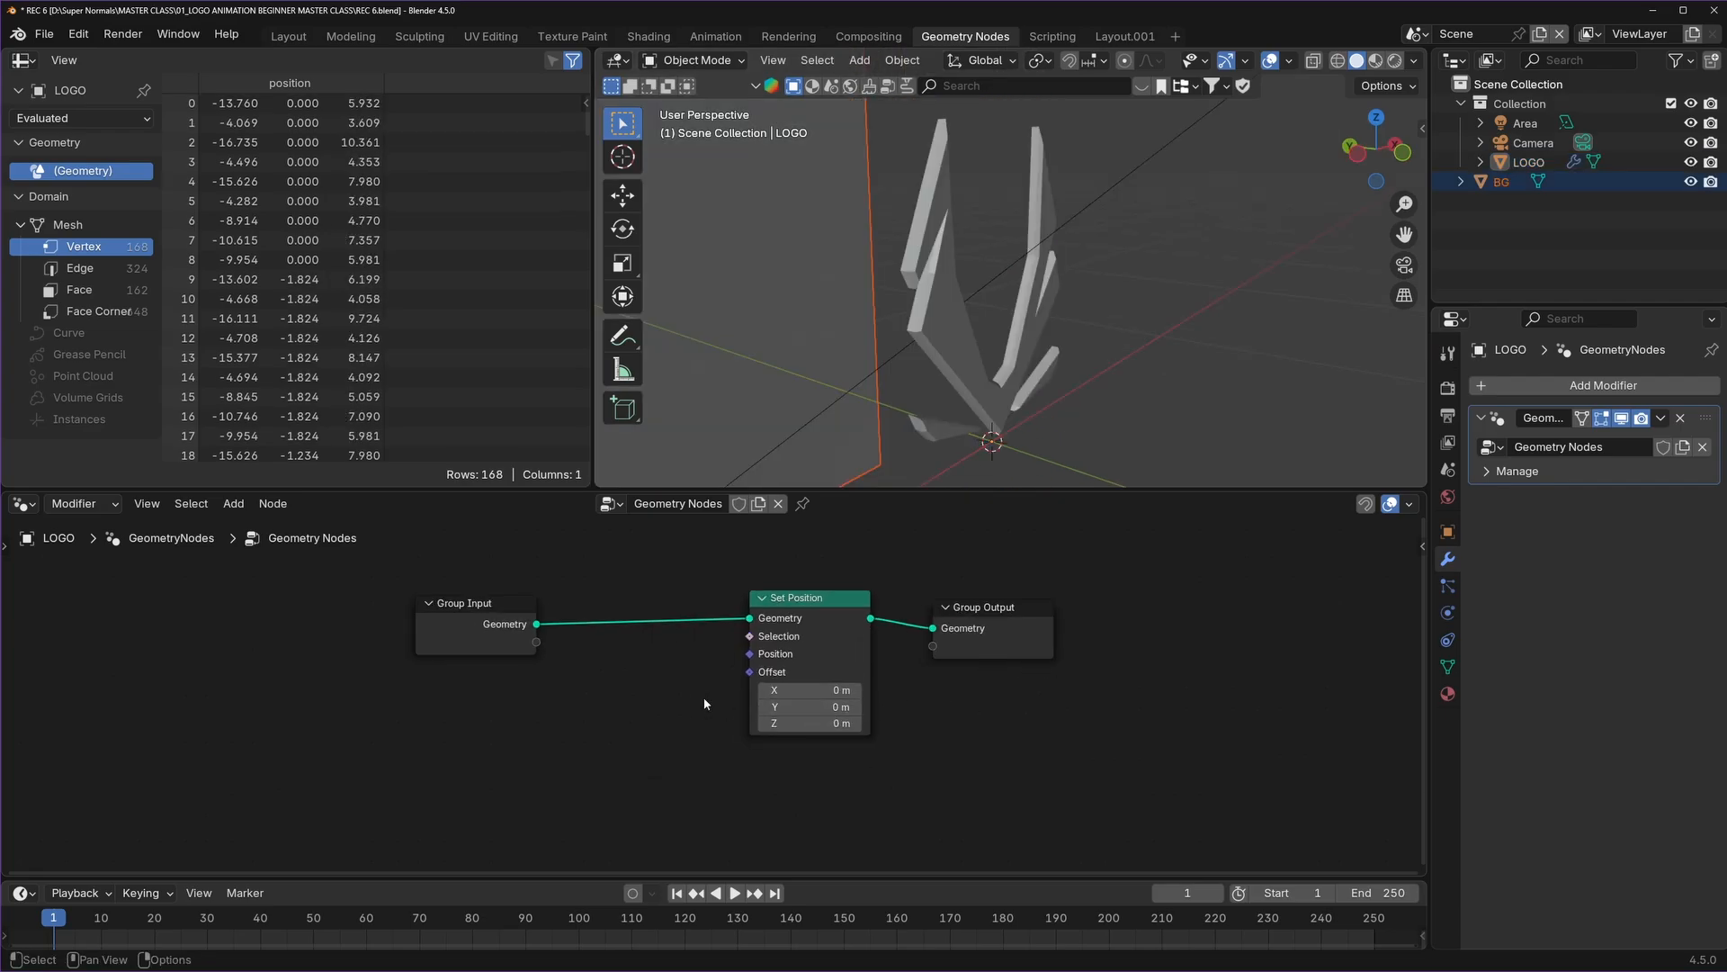
Add a plain axes empty at the base of the logo and scale it down to about 0.215.
{"action": "mouse_move", "coordinate": [1108, 225]}
{"action": "middle_mouse_down"}
{"action": "mouse_move", "coordinate": [1168, 400]}
{"action": "mouse_move", "coordinate": [1088, 420]}
{"action": "mouse_move", "coordinate": [1114, 216]}
{"action": "middle_mouse_up"}
{"action": "middle_click_drag", "start_coordinate": [945, 354], "coordinate": [1111, 321]}
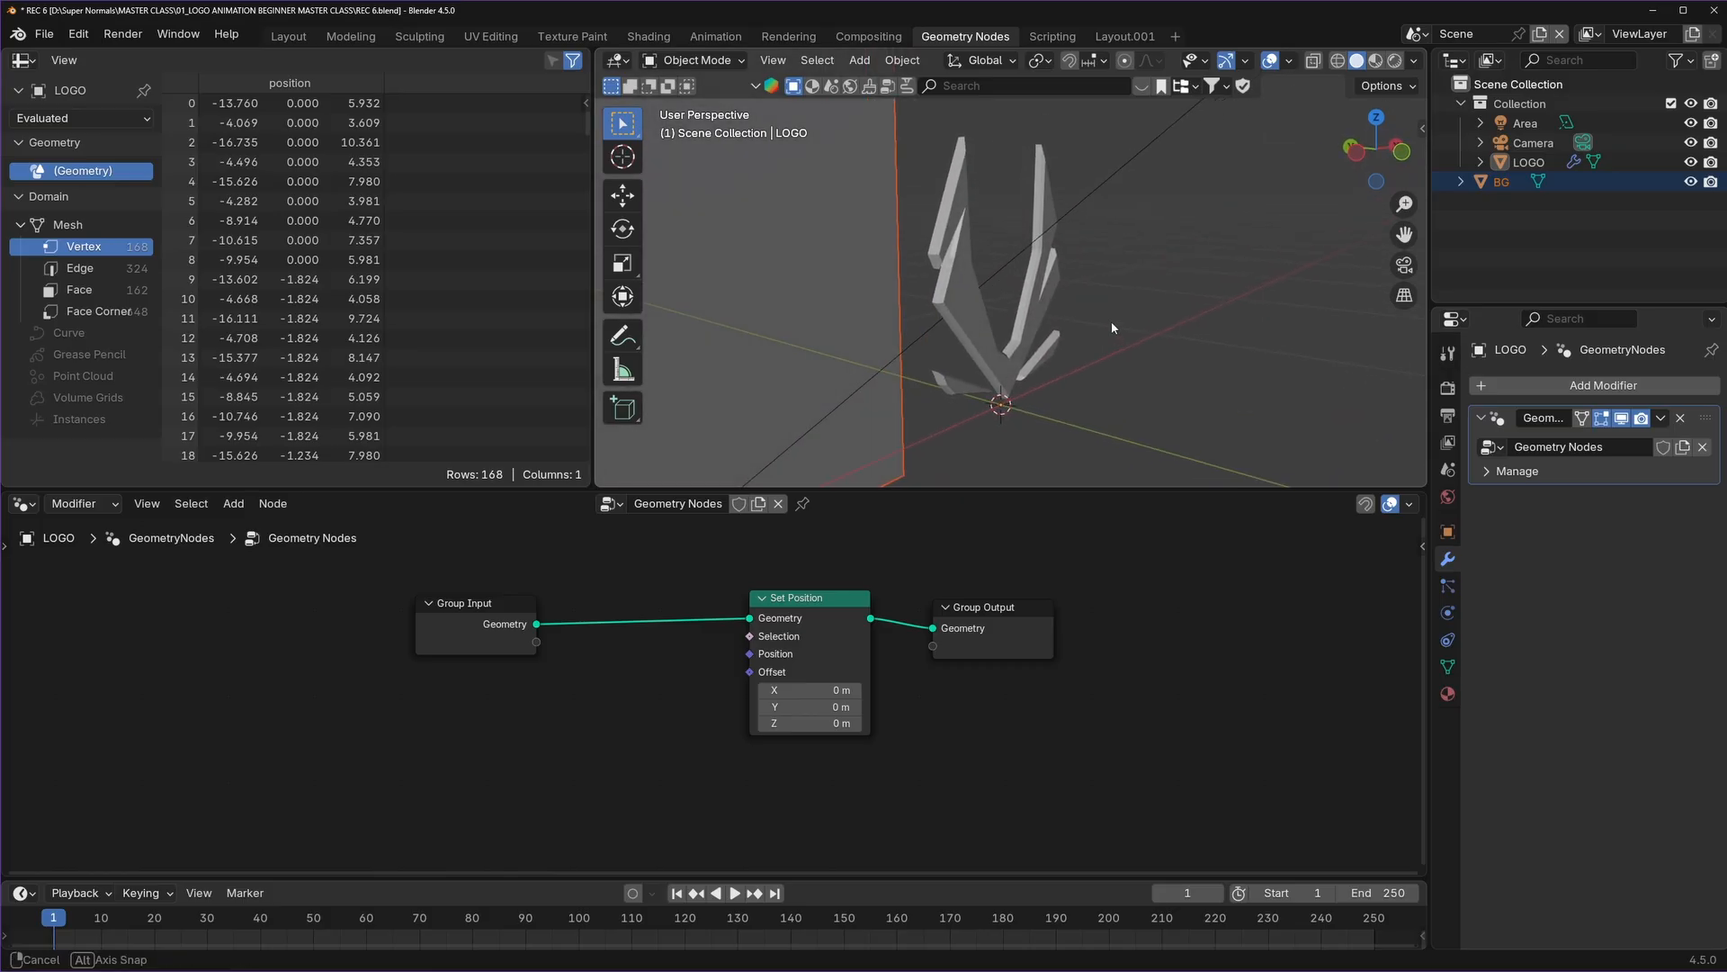
{"action": "key", "text": "shift+a"}
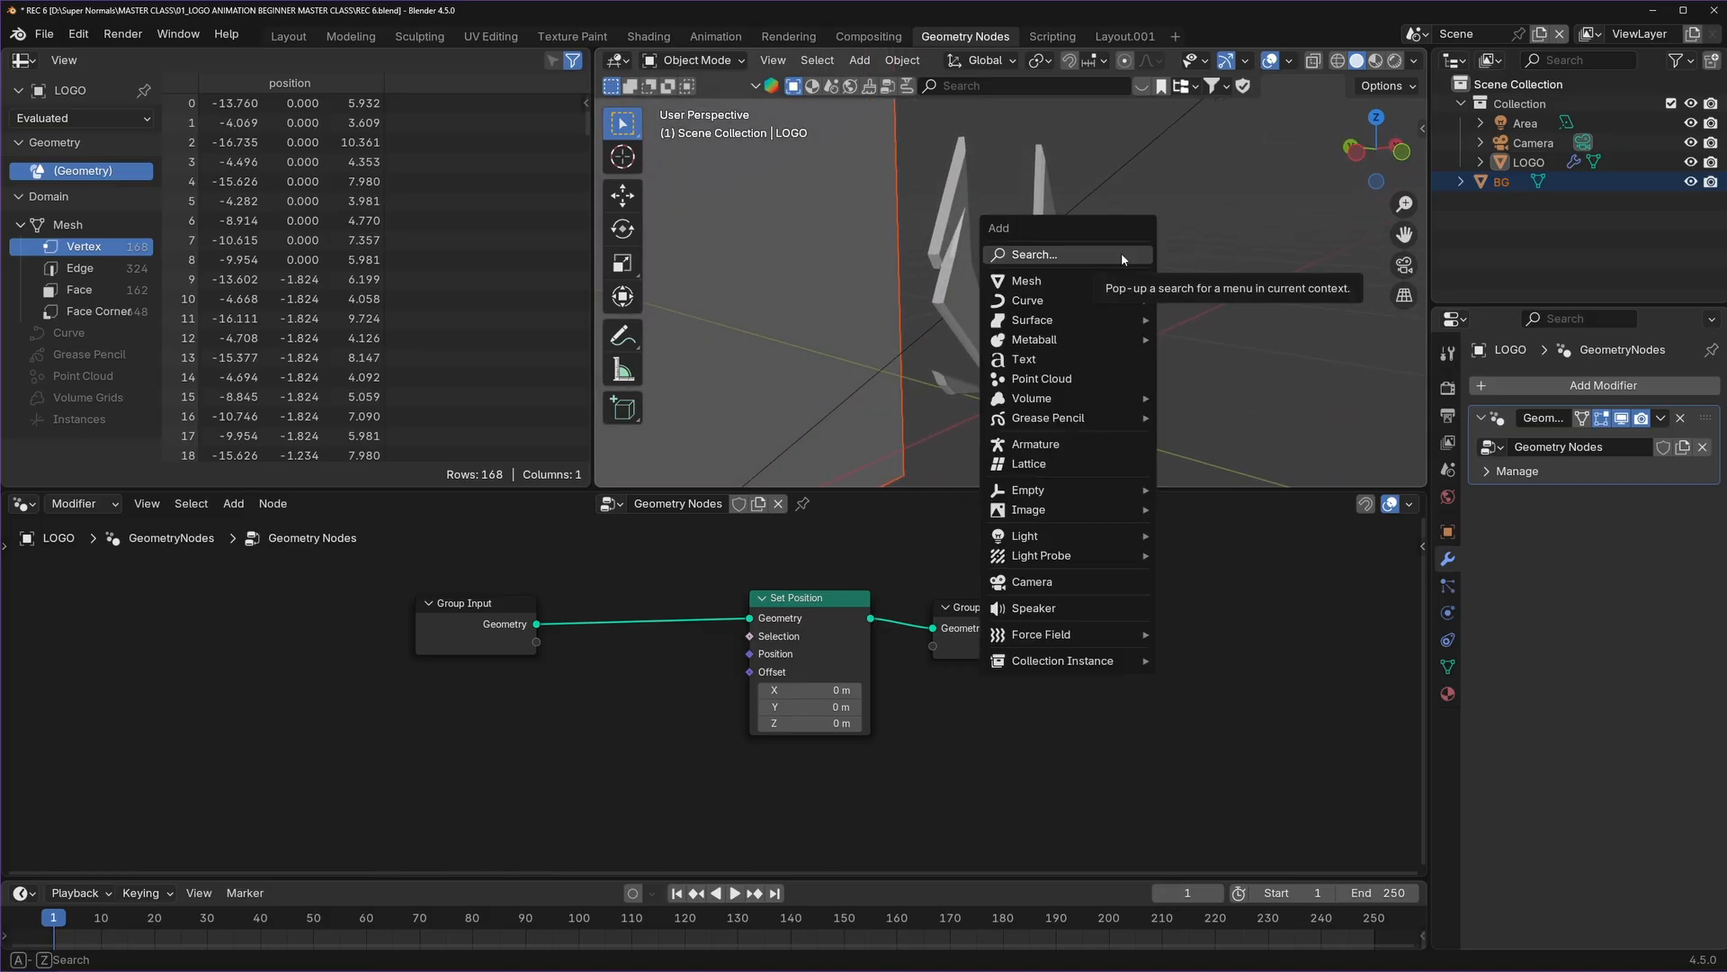
{"action": "mouse_move", "coordinate": [1026, 490]}
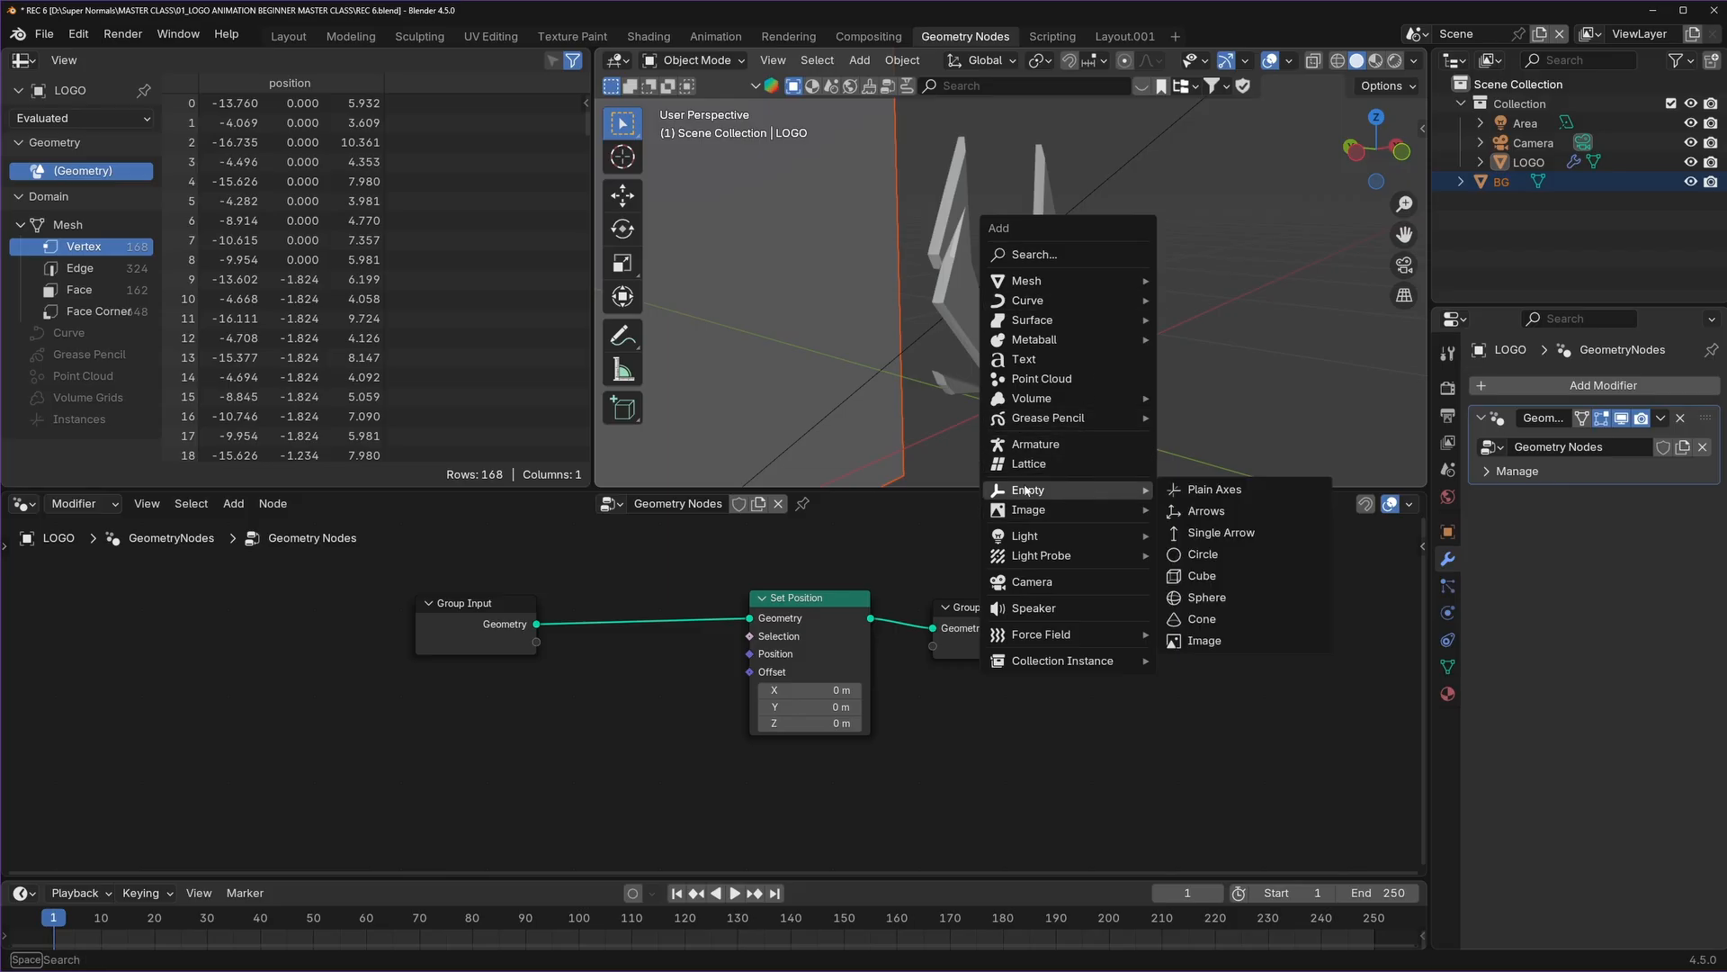
{"action": "left_click", "coordinate": [1192, 489]}
{"action": "middle_click_drag", "start_coordinate": [1062, 401], "coordinate": [1021, 422]}
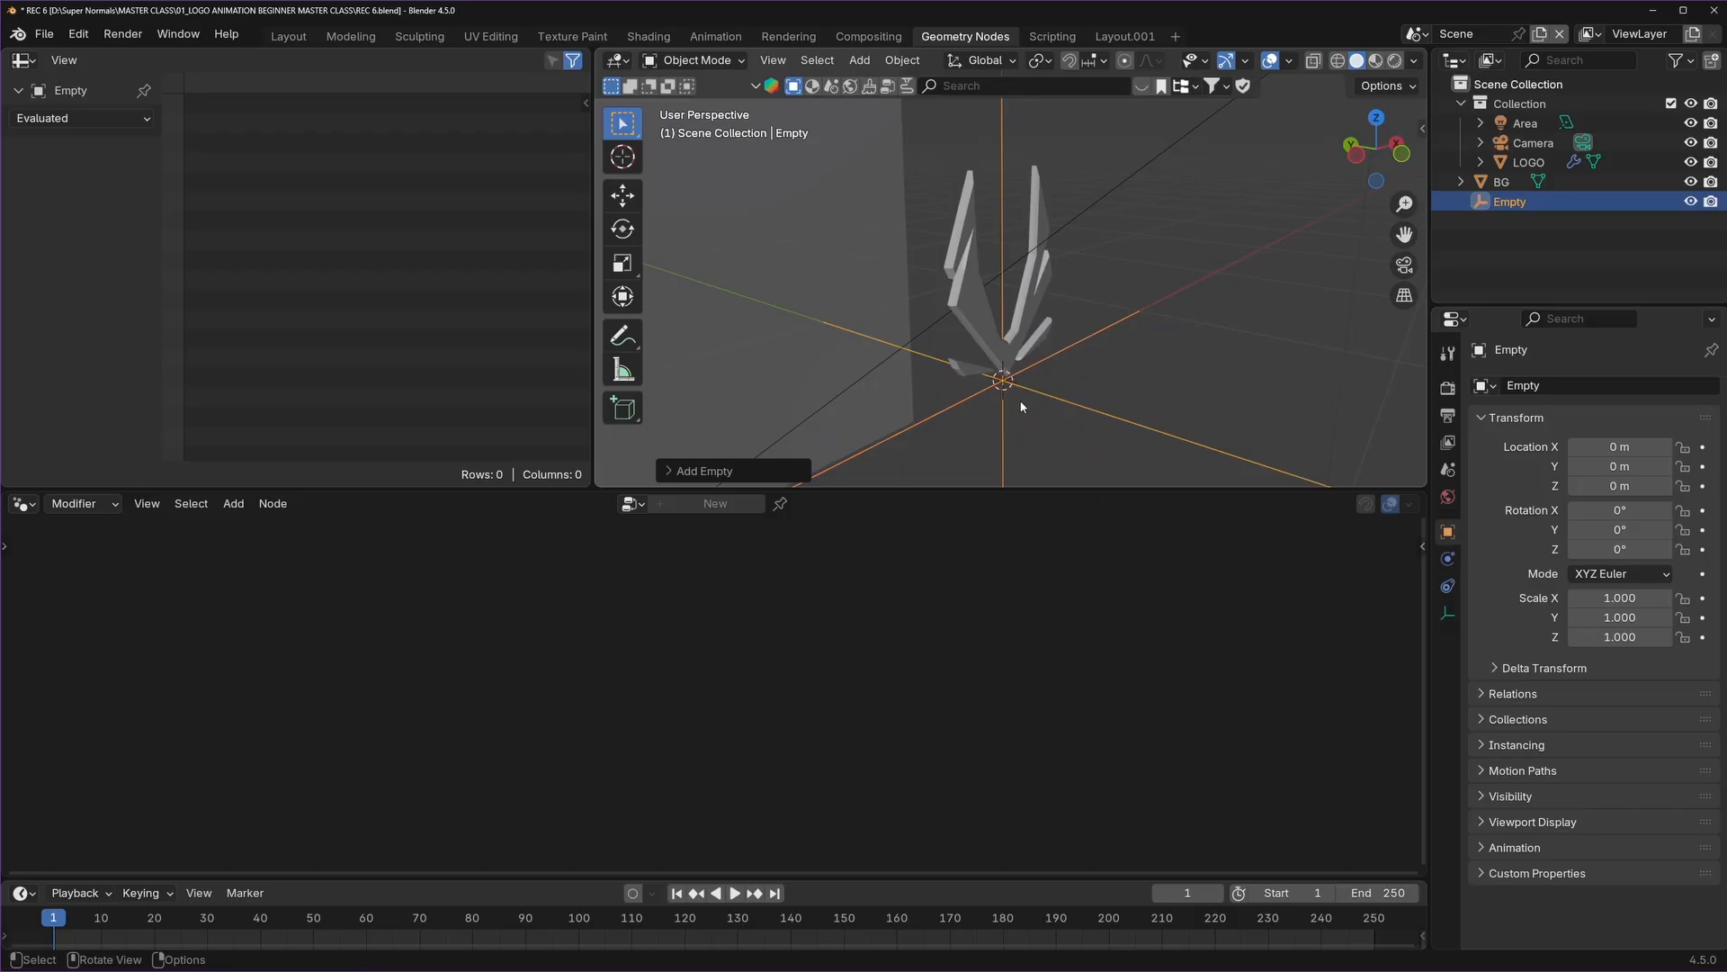
{"action": "key", "text": "s"}
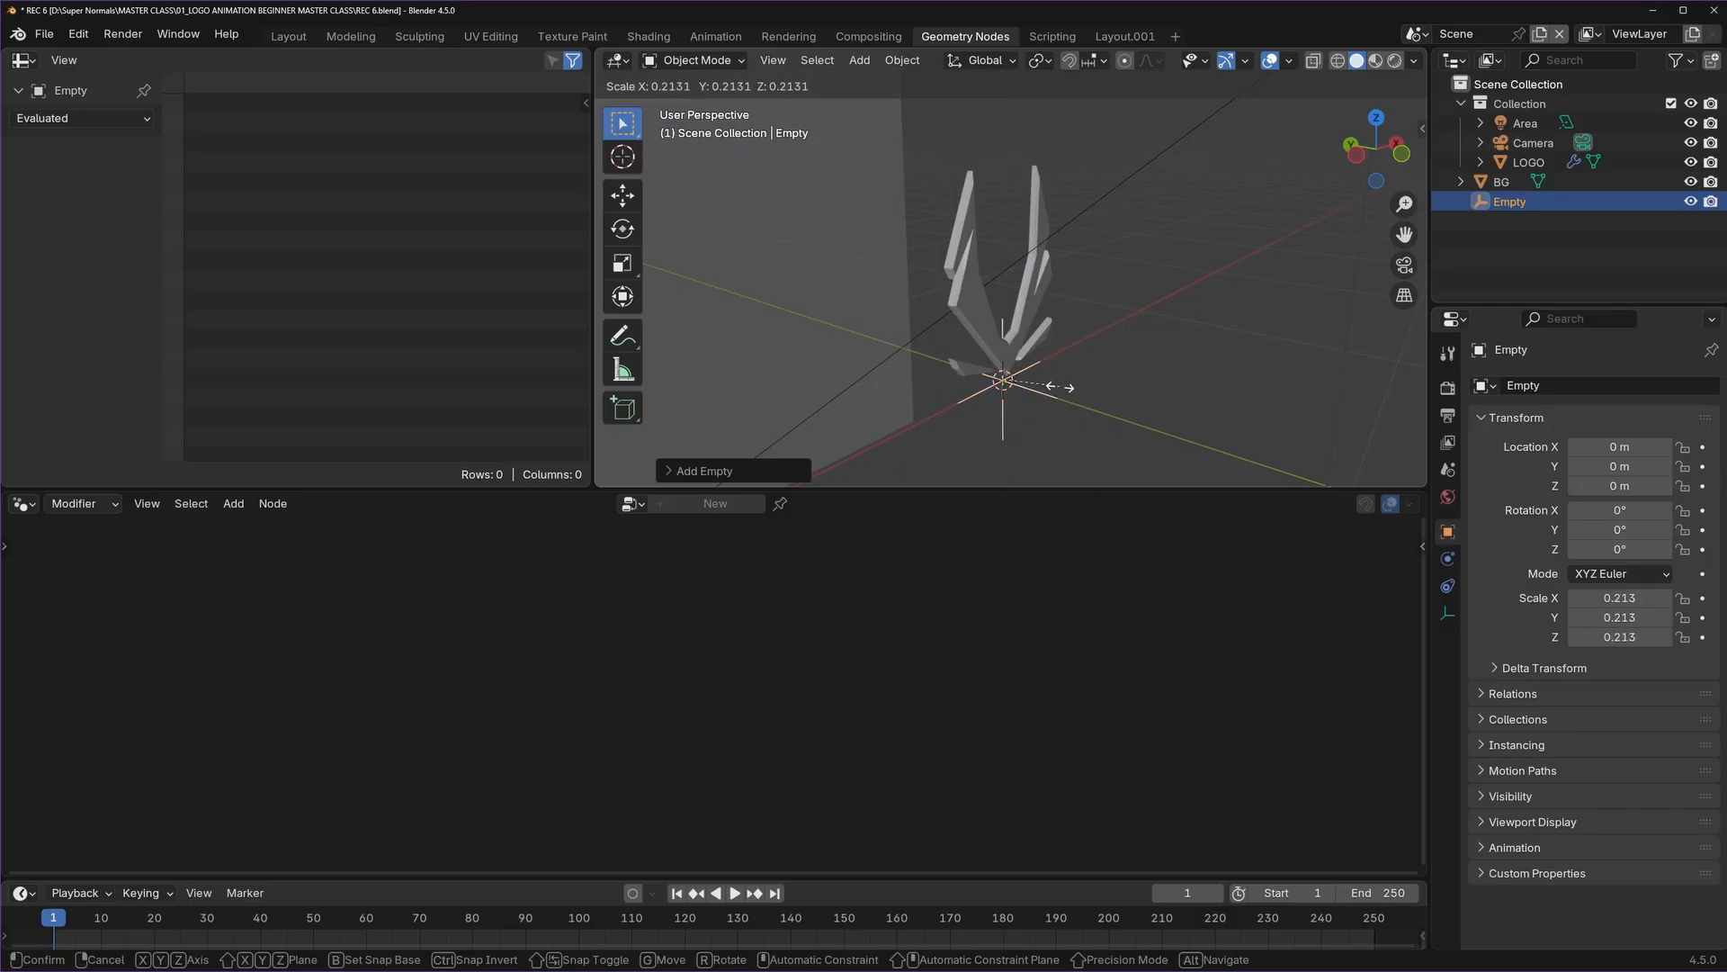
{"action": "left_click", "coordinate": [1062, 385]}
{"action": "scroll", "coordinate": [1030, 360], "scroll_direction": "up", "scroll_amount": 4}
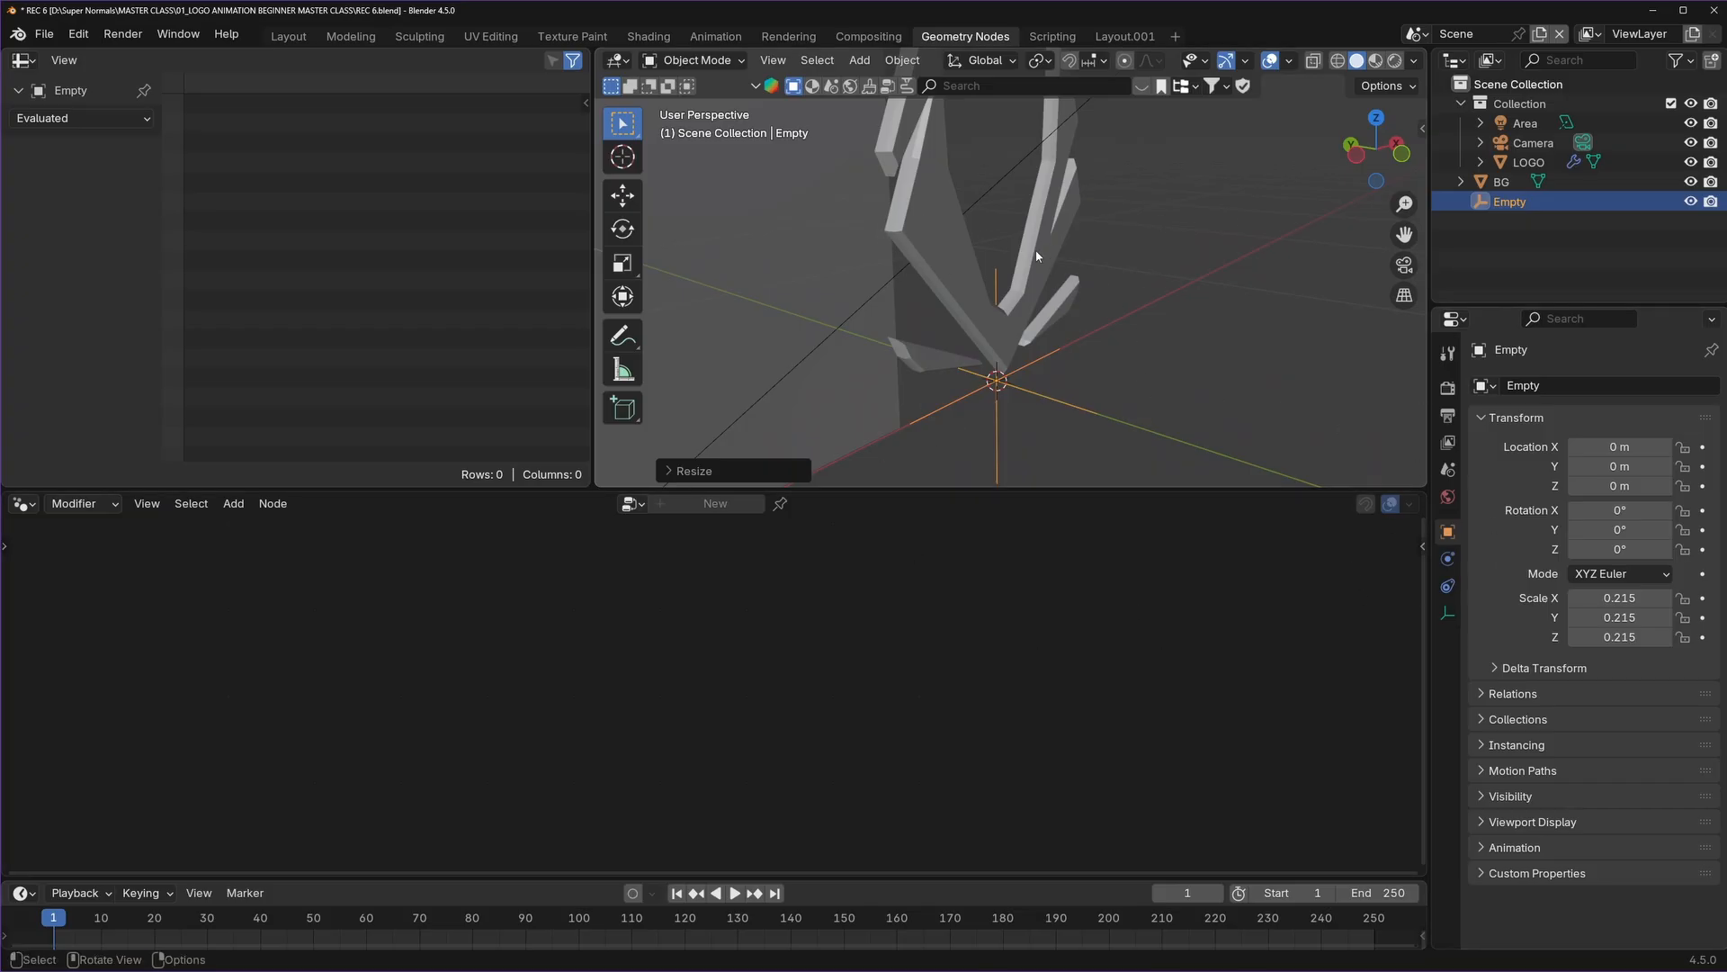
Pin the LOGO object's Geometry Nodes group in the node editor and test the pin by selecting other objects.
{"action": "left_click", "coordinate": [1049, 209]}
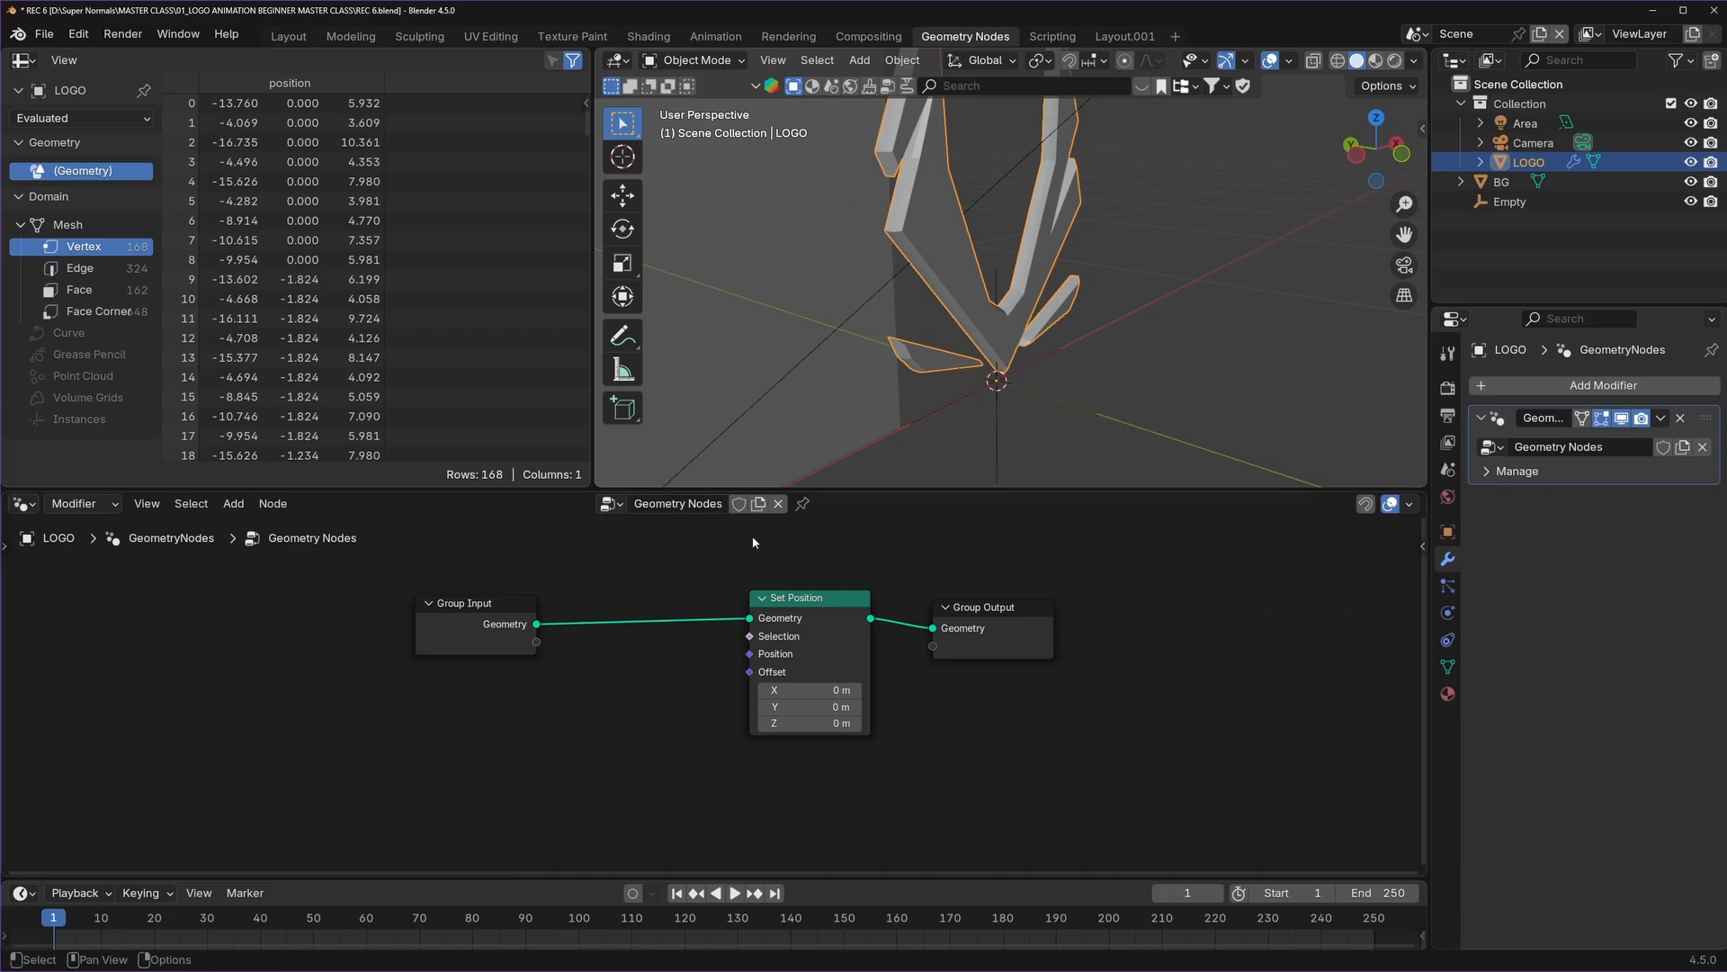
{"action": "left_click", "coordinate": [803, 503]}
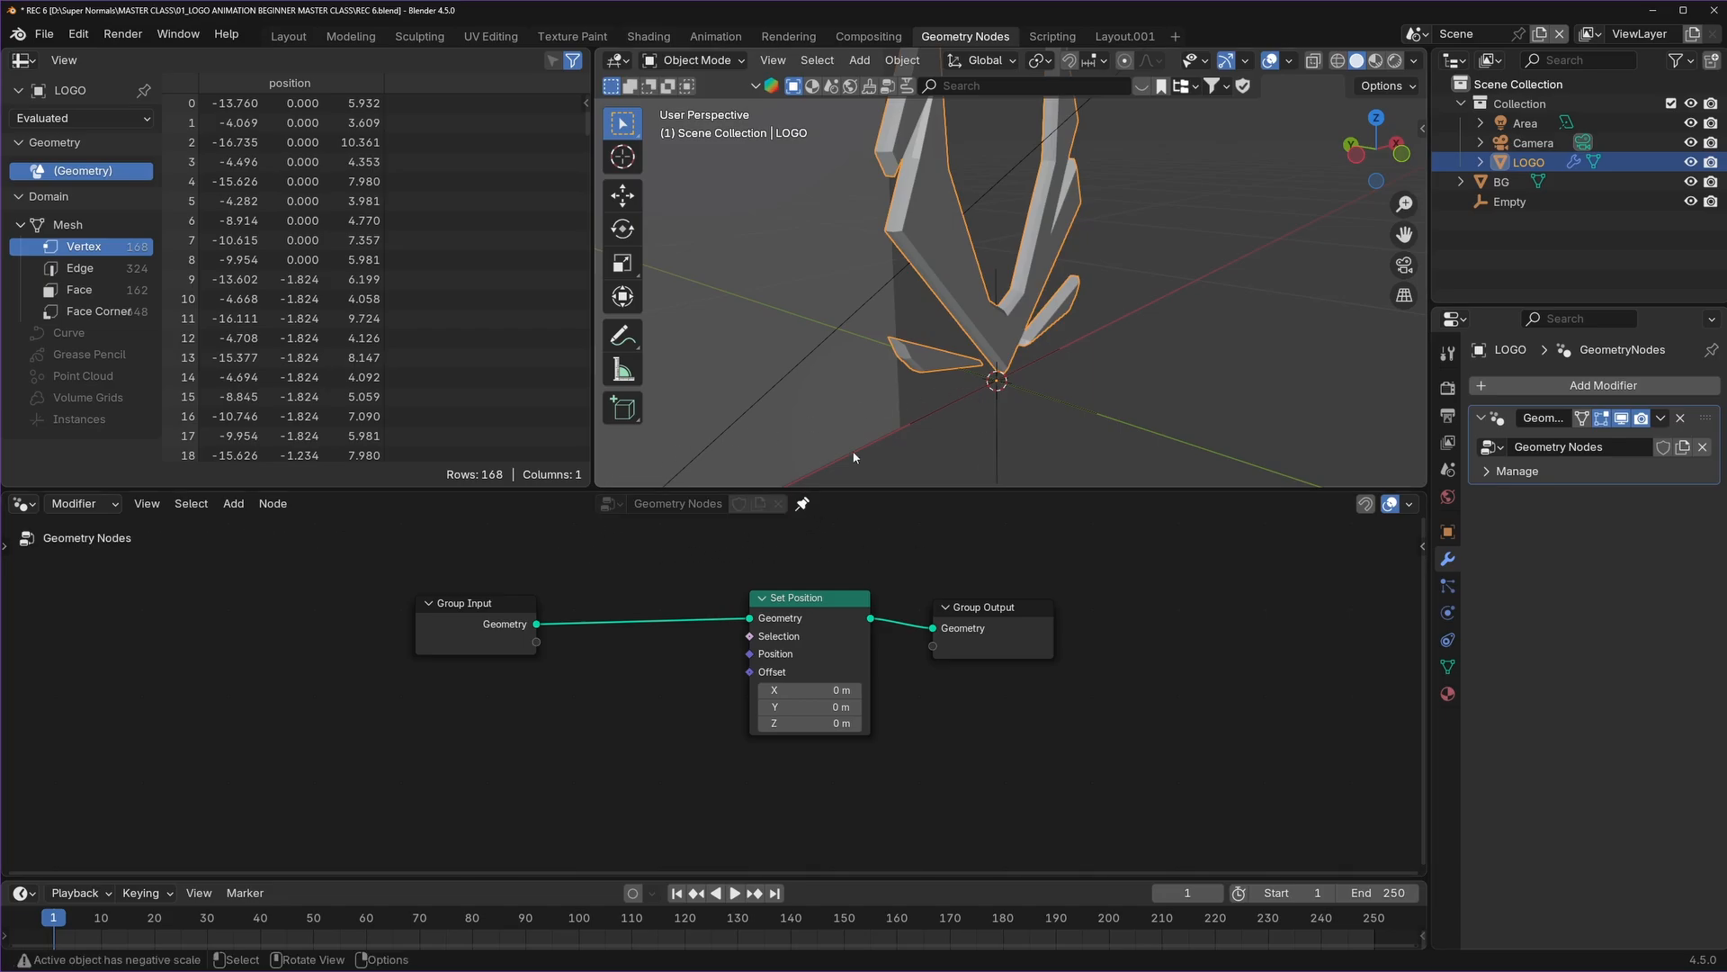
{"action": "left_click", "coordinate": [1060, 396]}
{"action": "left_click", "coordinate": [996, 379]}
{"action": "left_click", "coordinate": [777, 304]}
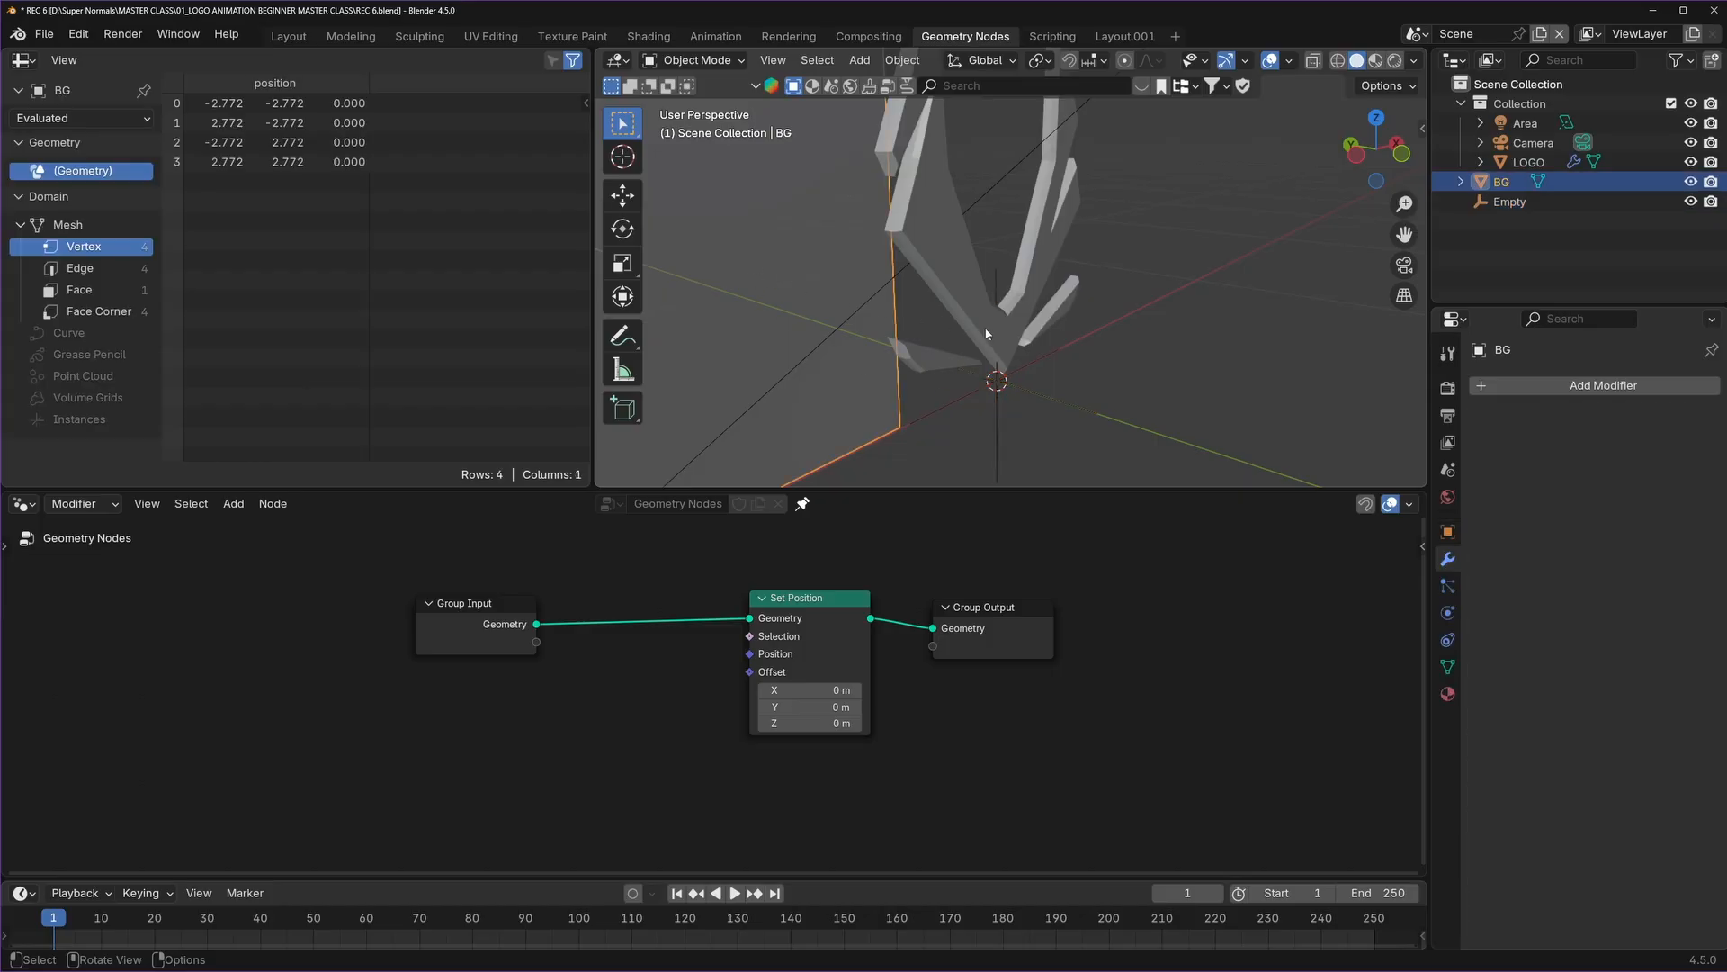
{"action": "left_click", "coordinate": [953, 402]}
{"action": "left_click", "coordinate": [810, 286]}
Rename the plain axes empty as START POINT.
{"action": "left_click", "coordinate": [955, 383]}
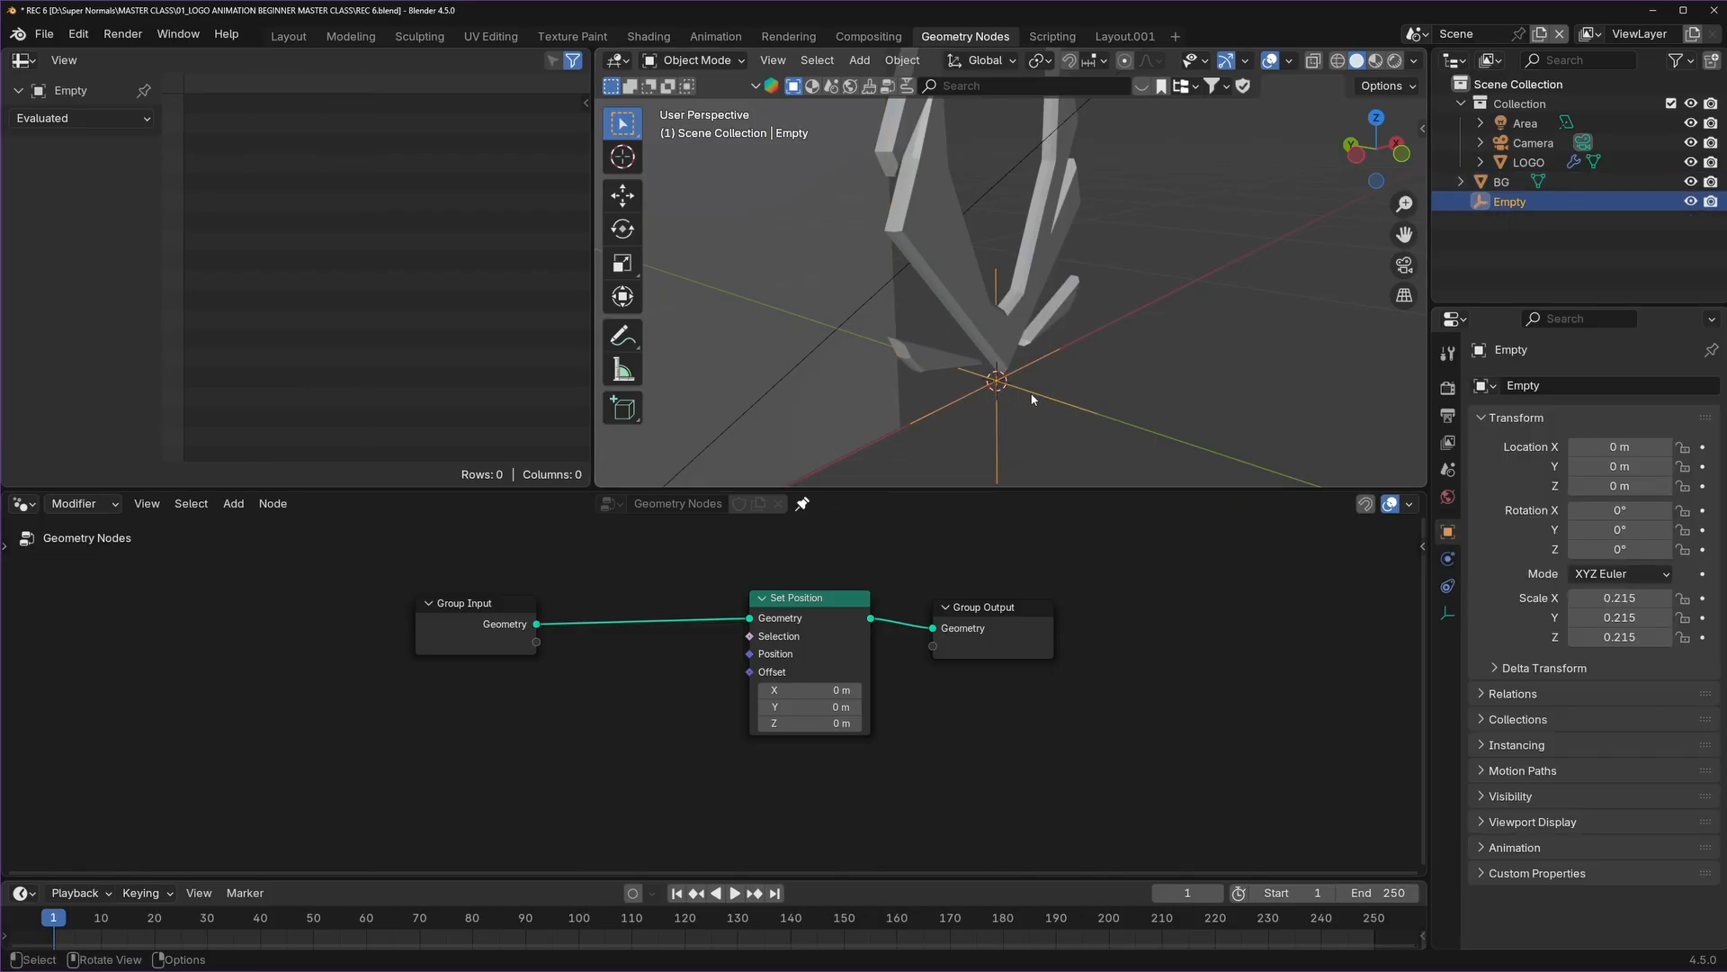
{"action": "key", "text": "F2"}
{"action": "type", "text": "START P"}
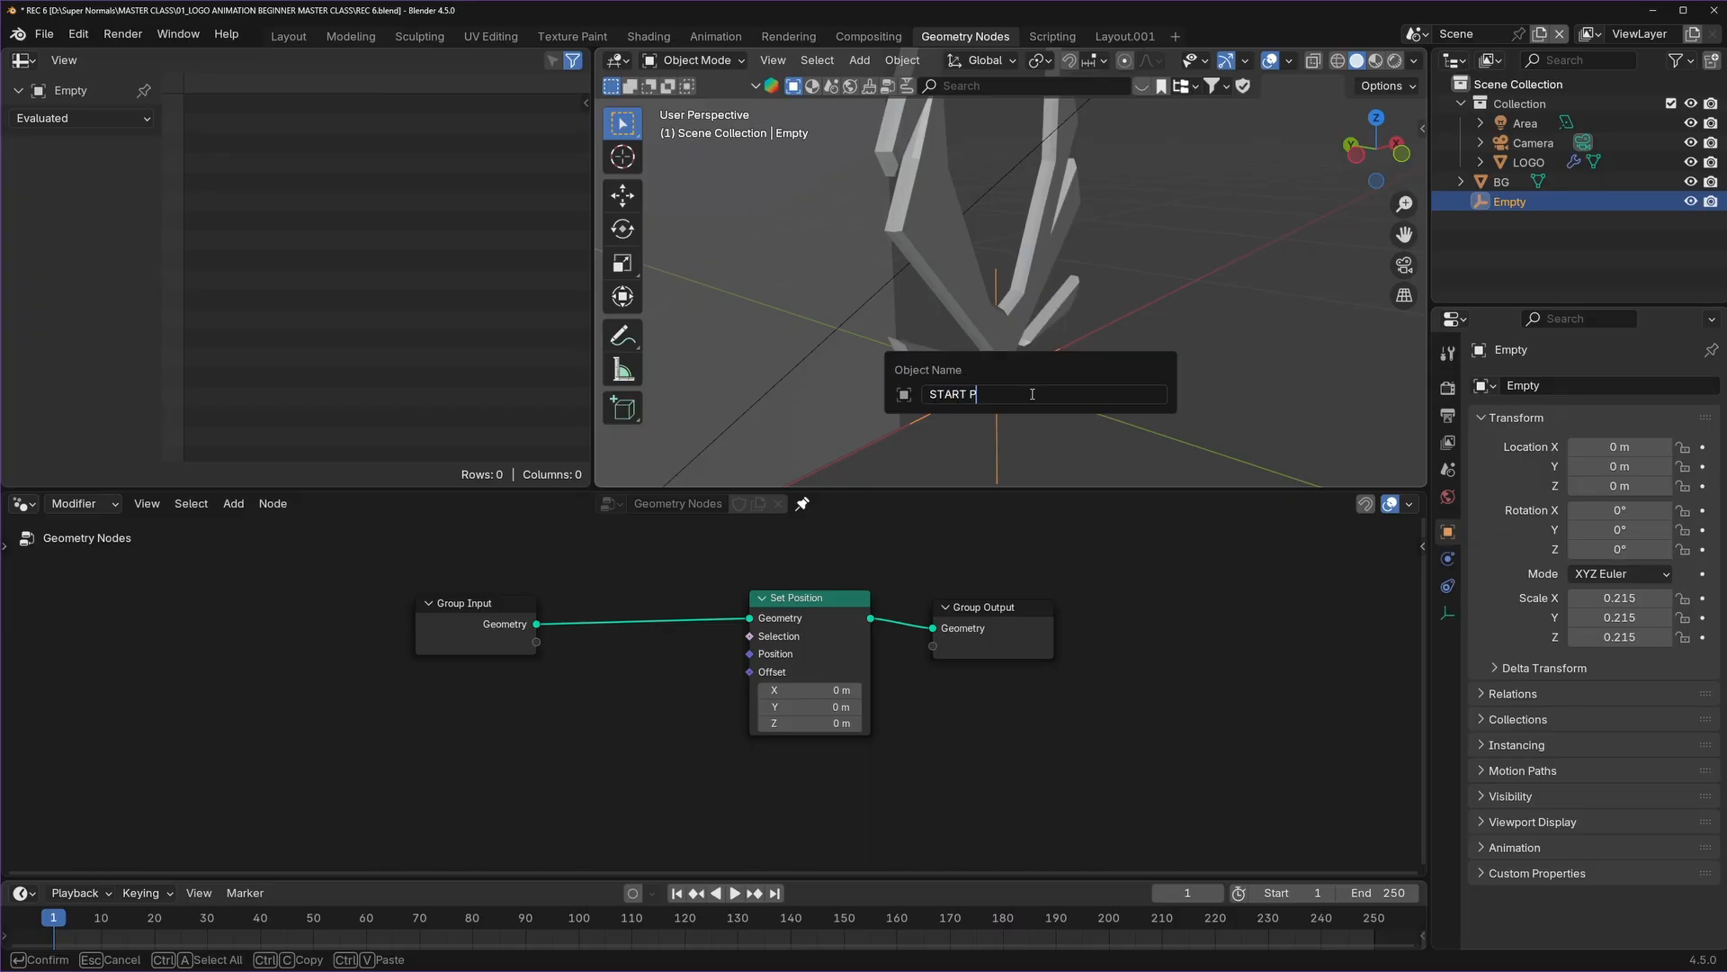
{"action": "type", "text": "OINT"}
{"action": "key", "text": "Return"}
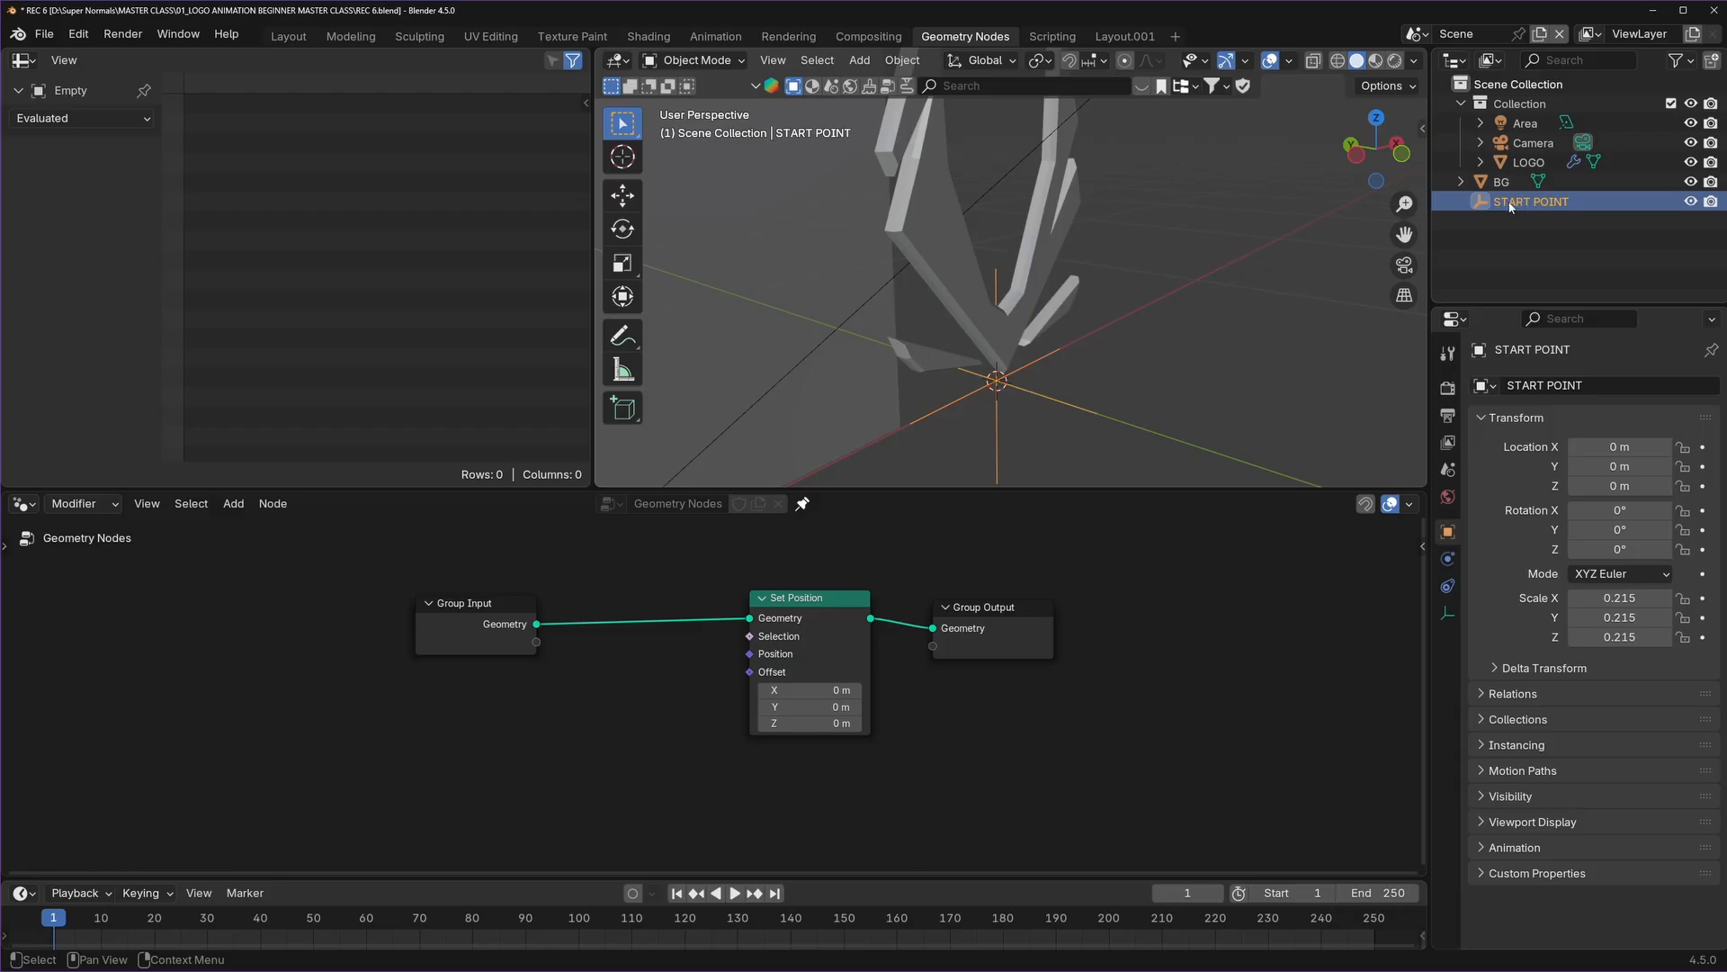
Bring the START POINT empty into the node group as an Object Info node, placed below and left of Group Input.
{"action": "left_click_drag", "start_coordinate": [1510, 206], "coordinate": [462, 708]}
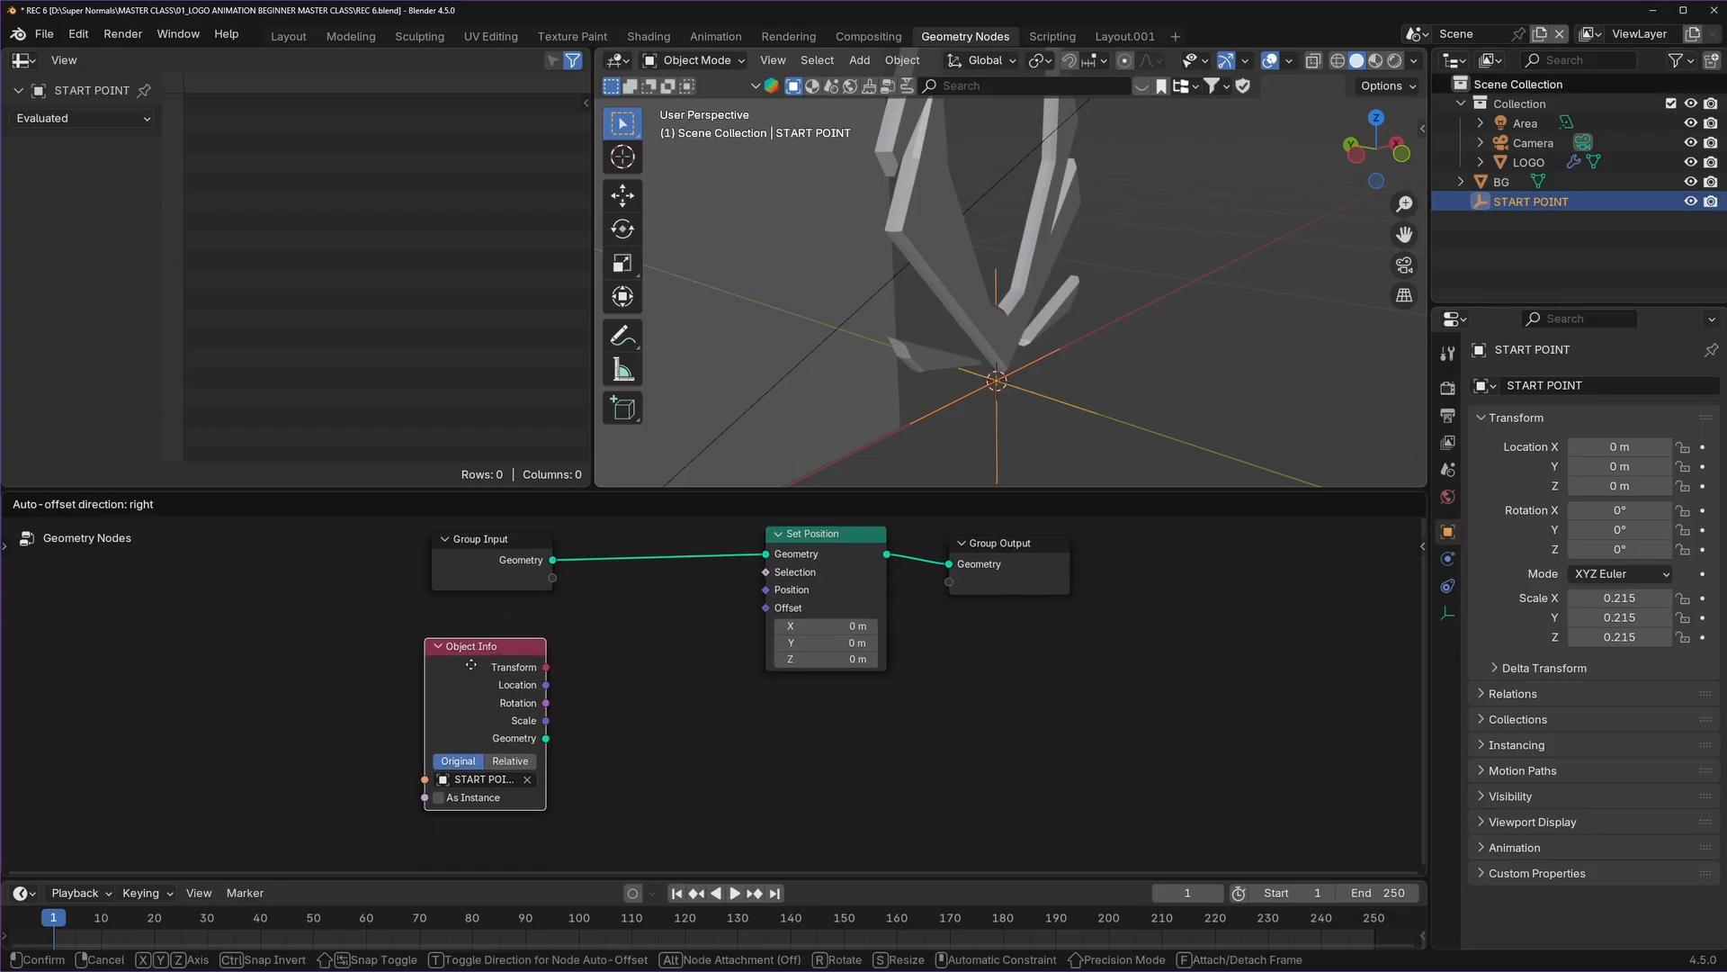
{"action": "left_click", "coordinate": [476, 644]}
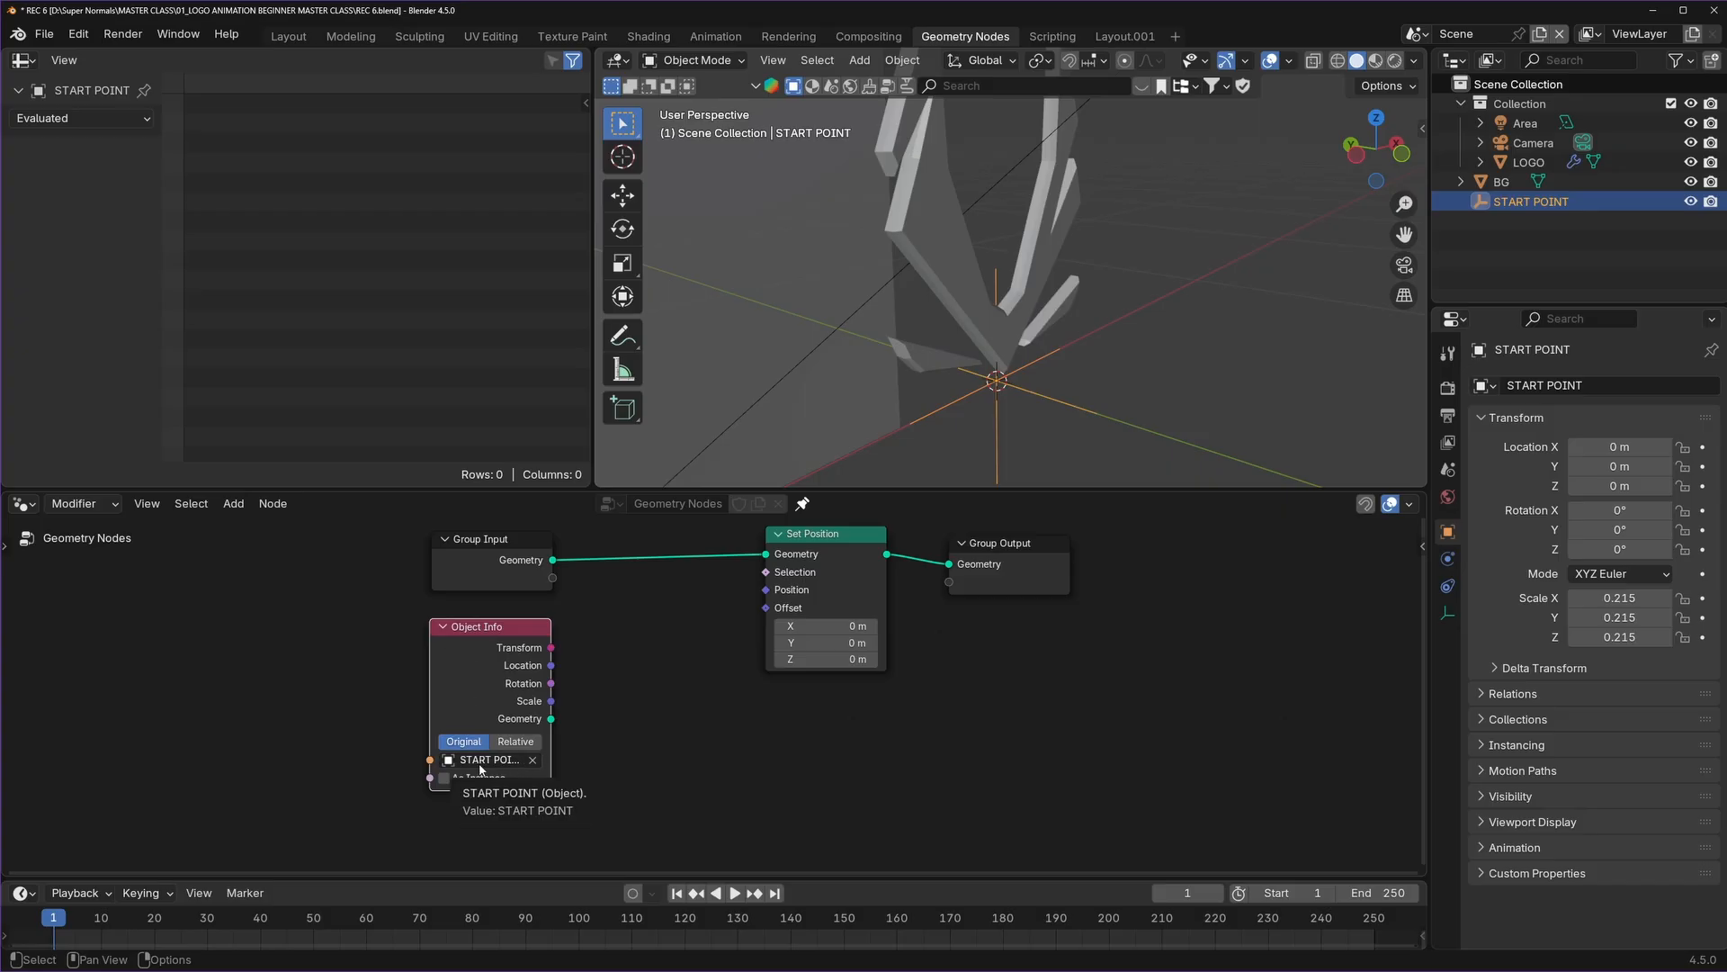
{"action": "scroll", "coordinate": [480, 769], "scroll_direction": "up", "scroll_amount": 3}
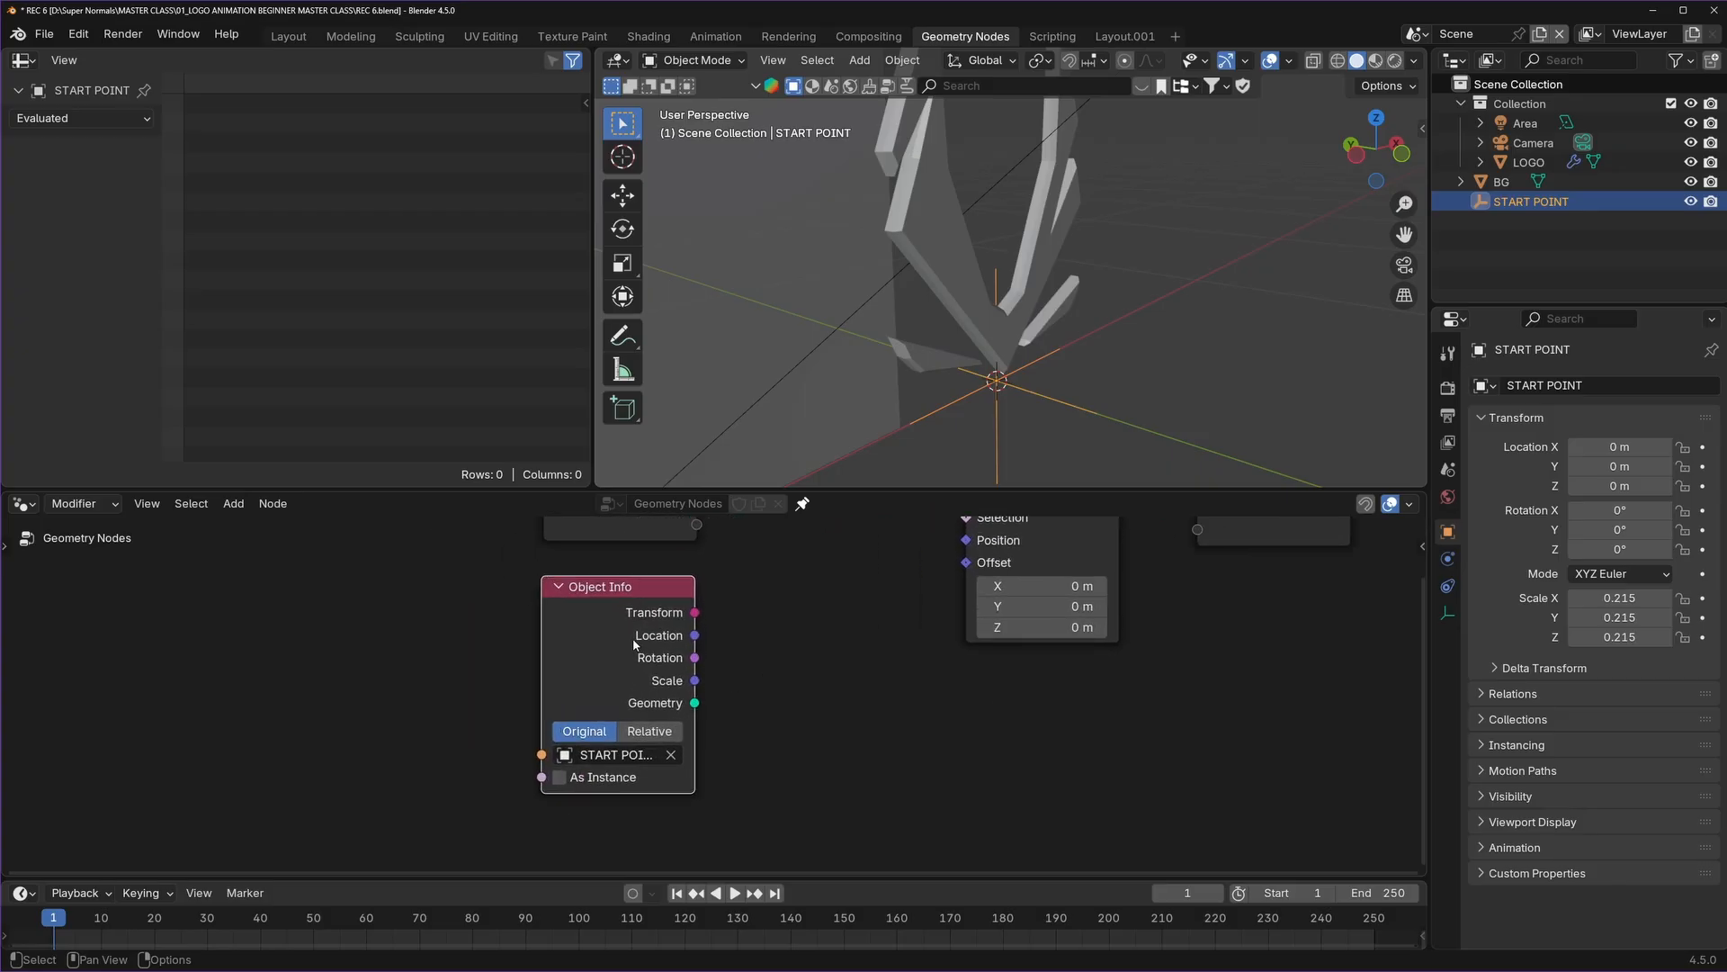
{"action": "left_click_drag", "start_coordinate": [624, 638], "coordinate": [698, 612]}
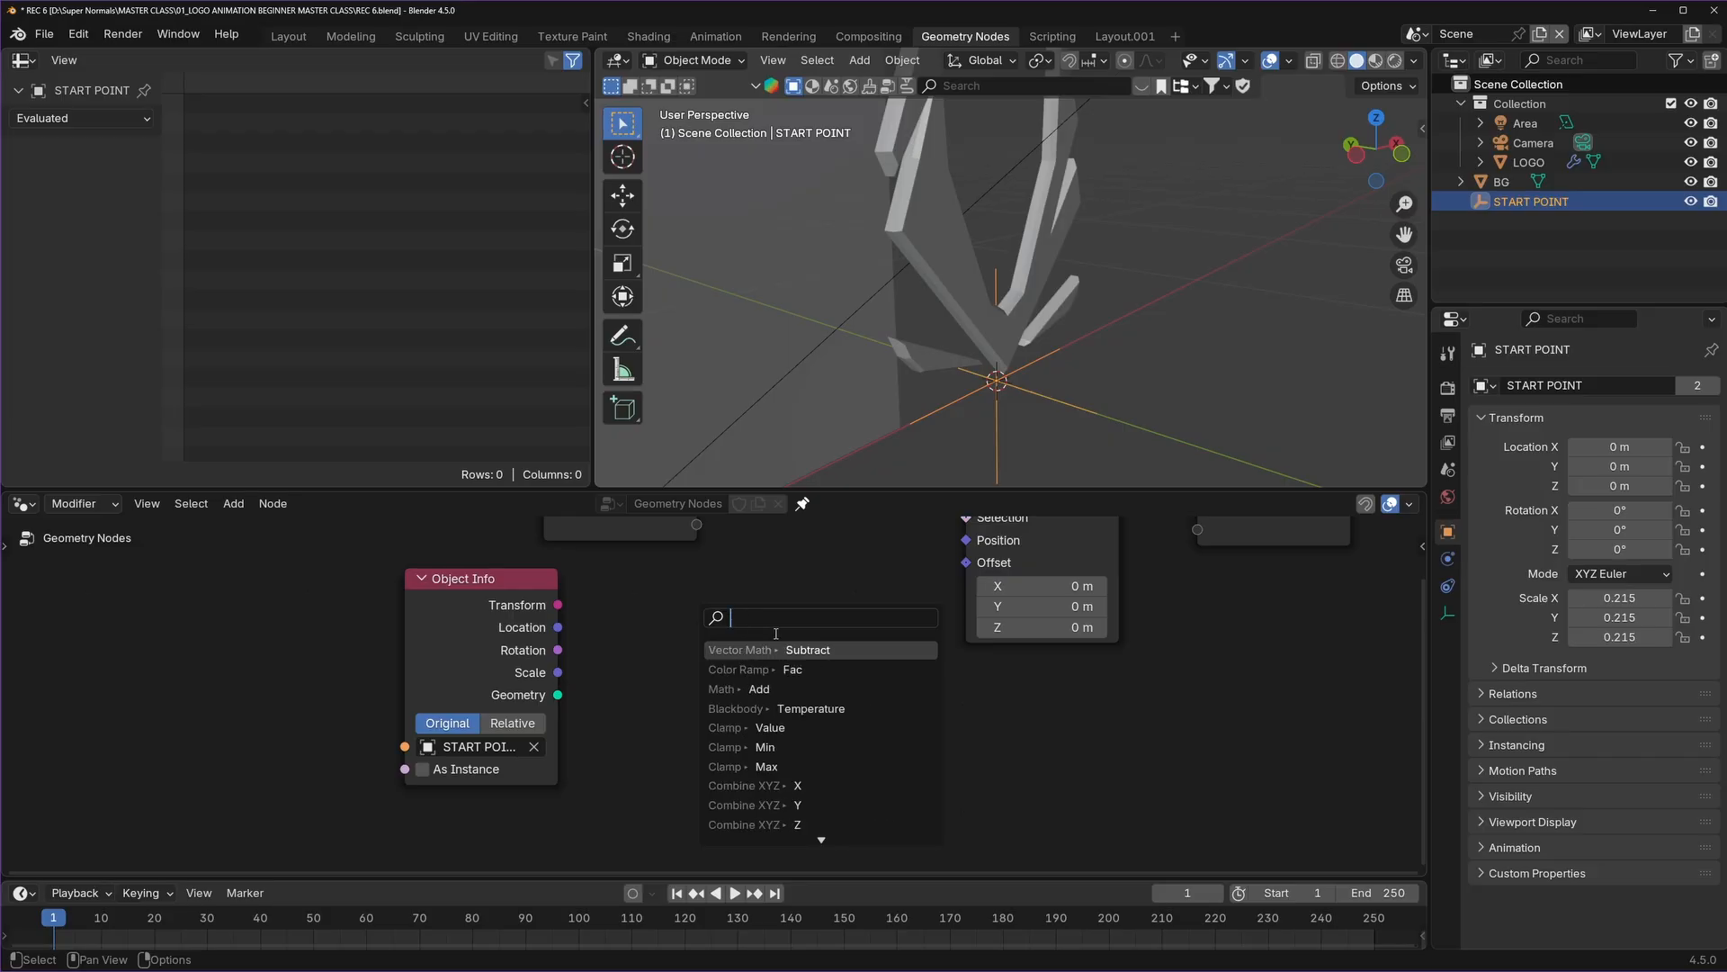
{"action": "key", "text": "Escape"}
Add a Vector Math node, feed it the Object Info node's Location, and set its operation to Distance.
{"action": "key", "text": "shift+a"}
{"action": "left_click", "coordinate": [679, 550]}
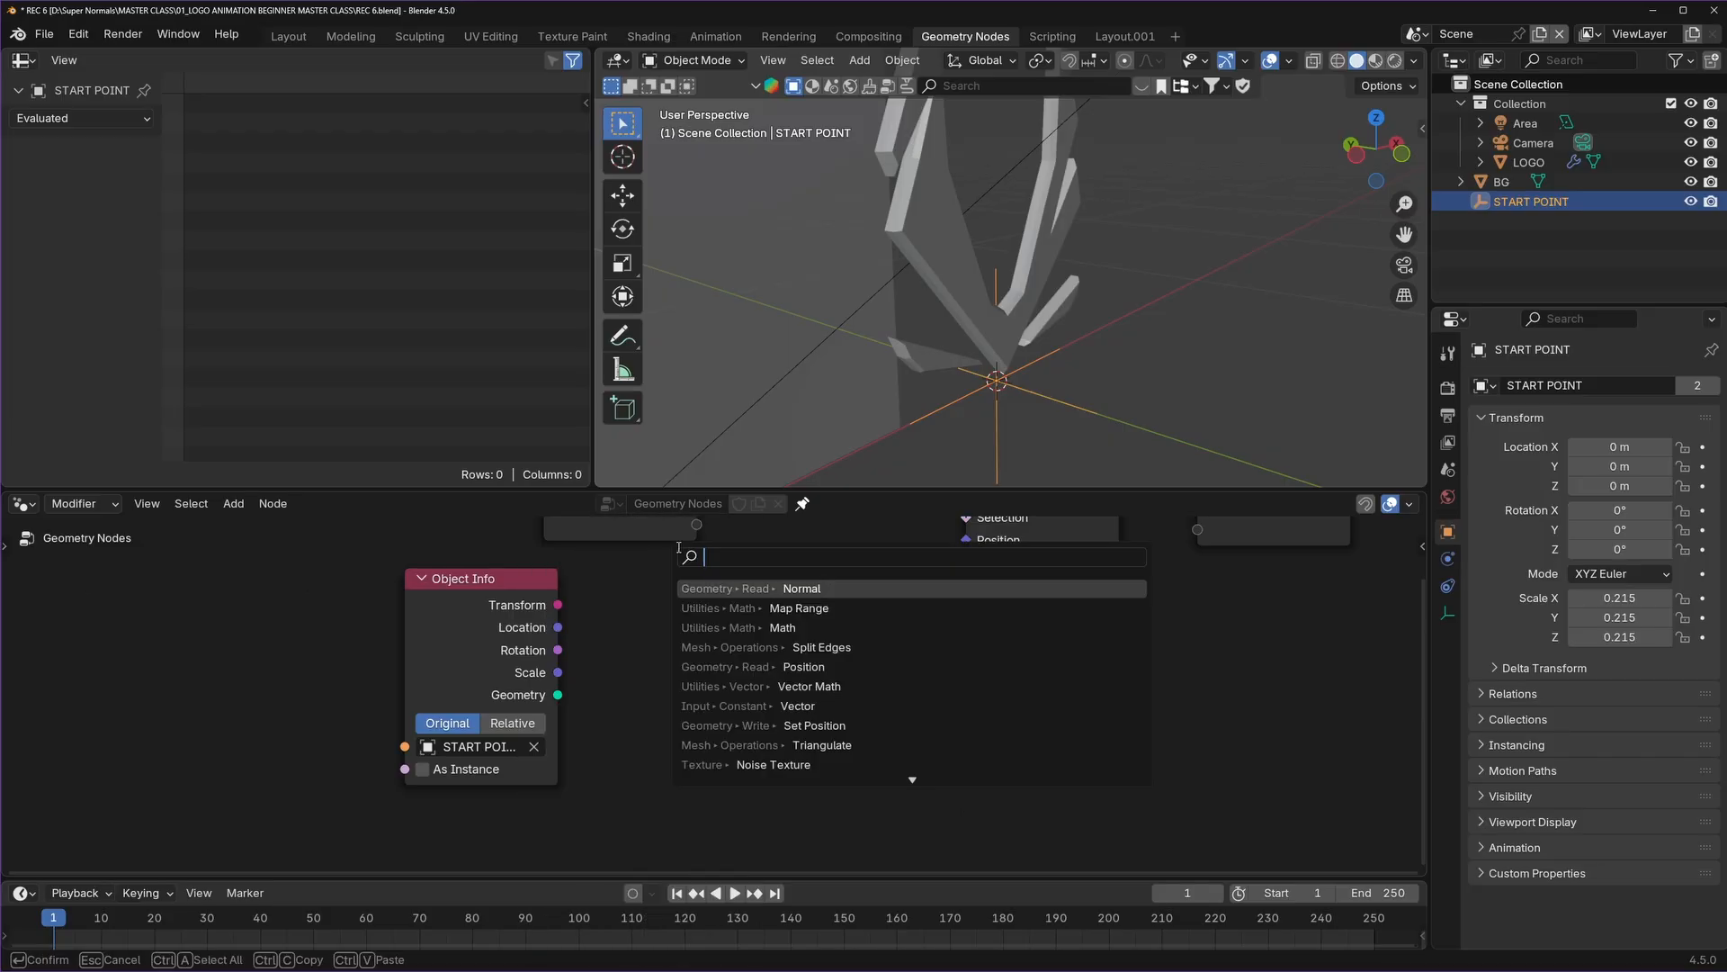
{"action": "type", "text": "vecotr"}
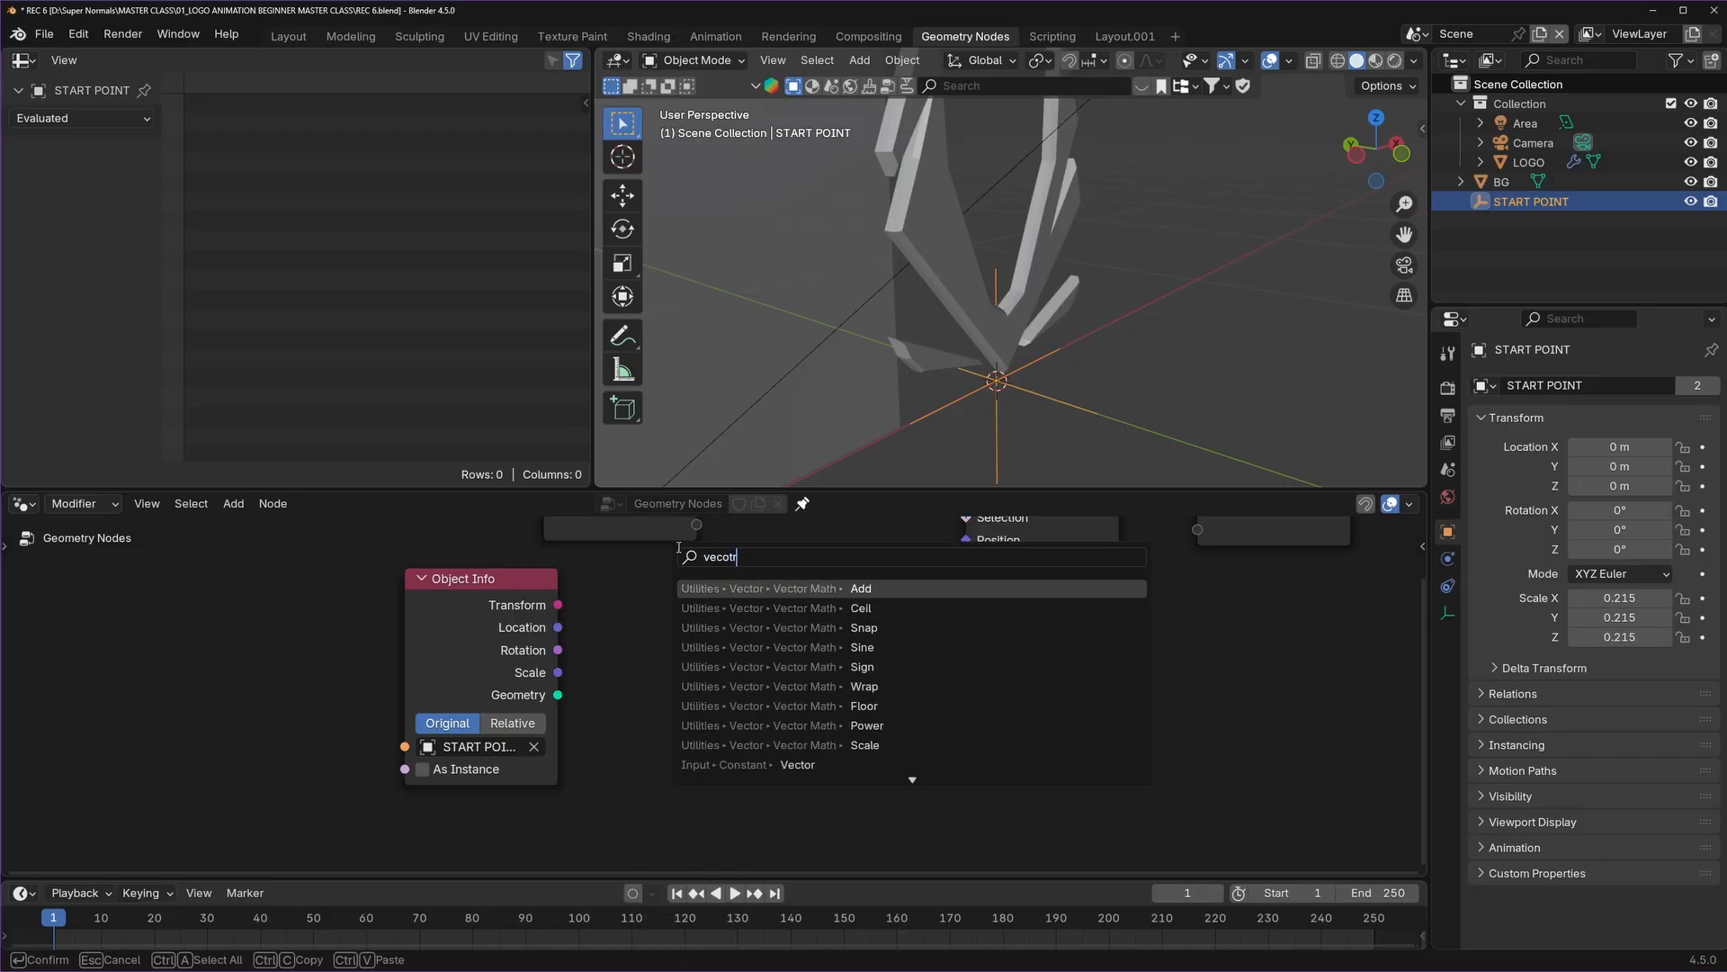
{"action": "key", "text": "Return"}
{"action": "left_click_drag", "start_coordinate": [557, 627], "coordinate": [633, 671]}
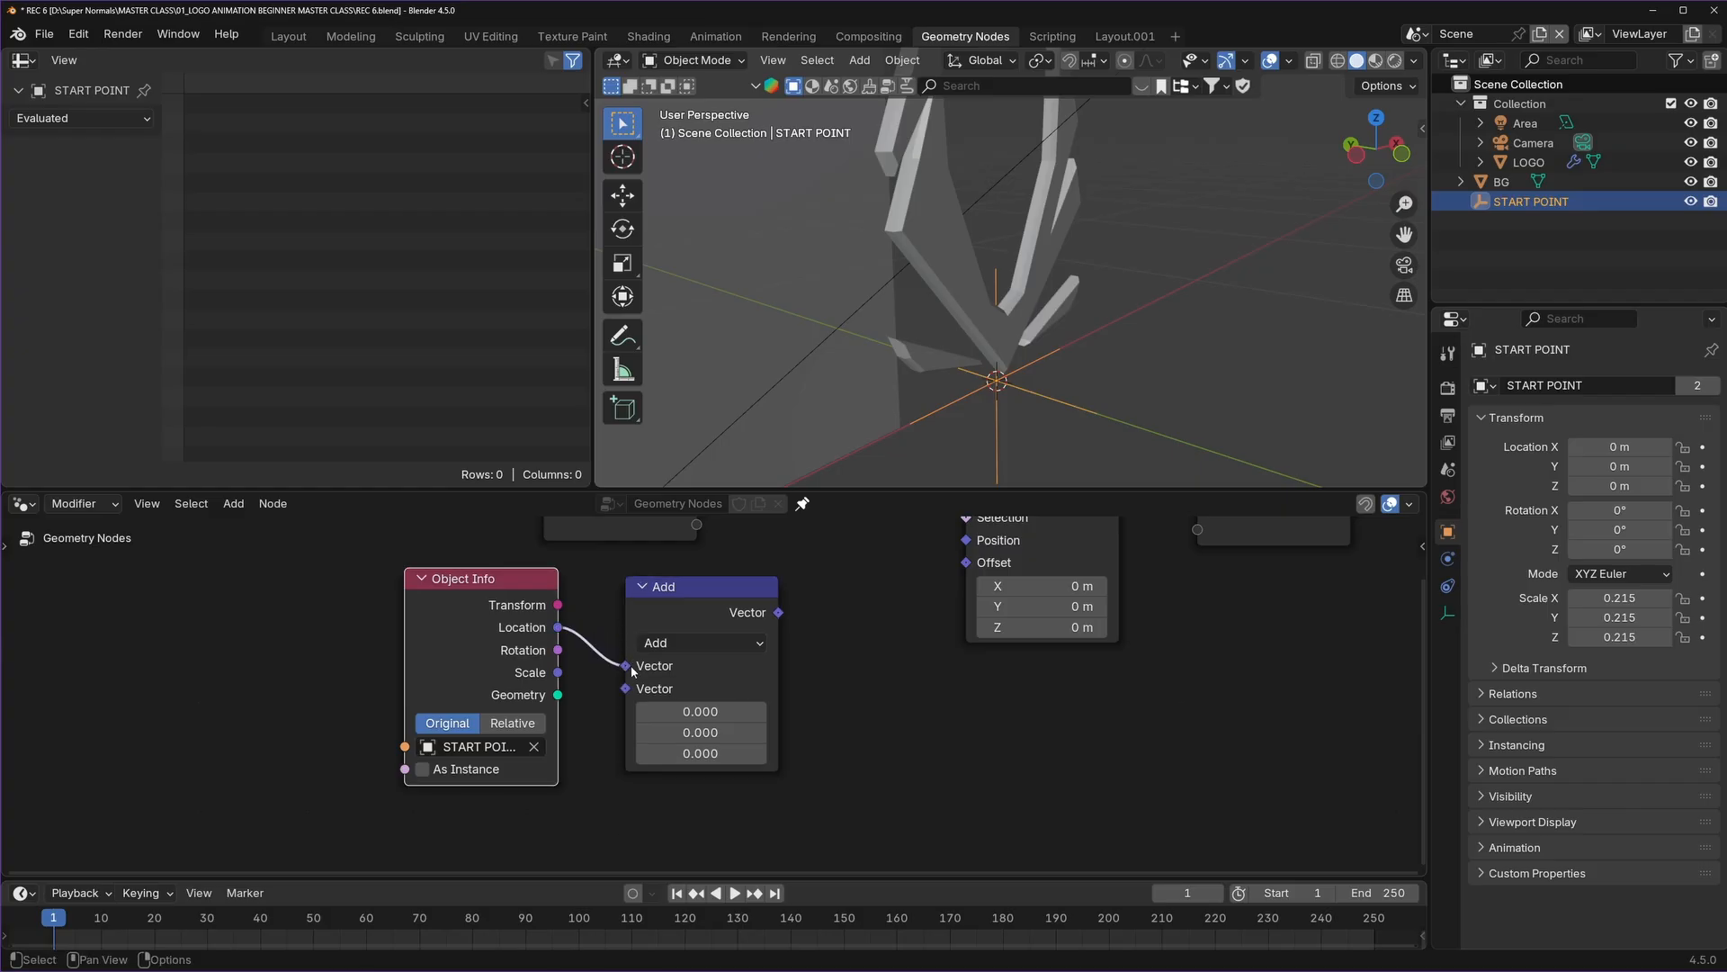
{"action": "left_click", "coordinate": [692, 640]}
{"action": "left_click", "coordinate": [696, 549]}
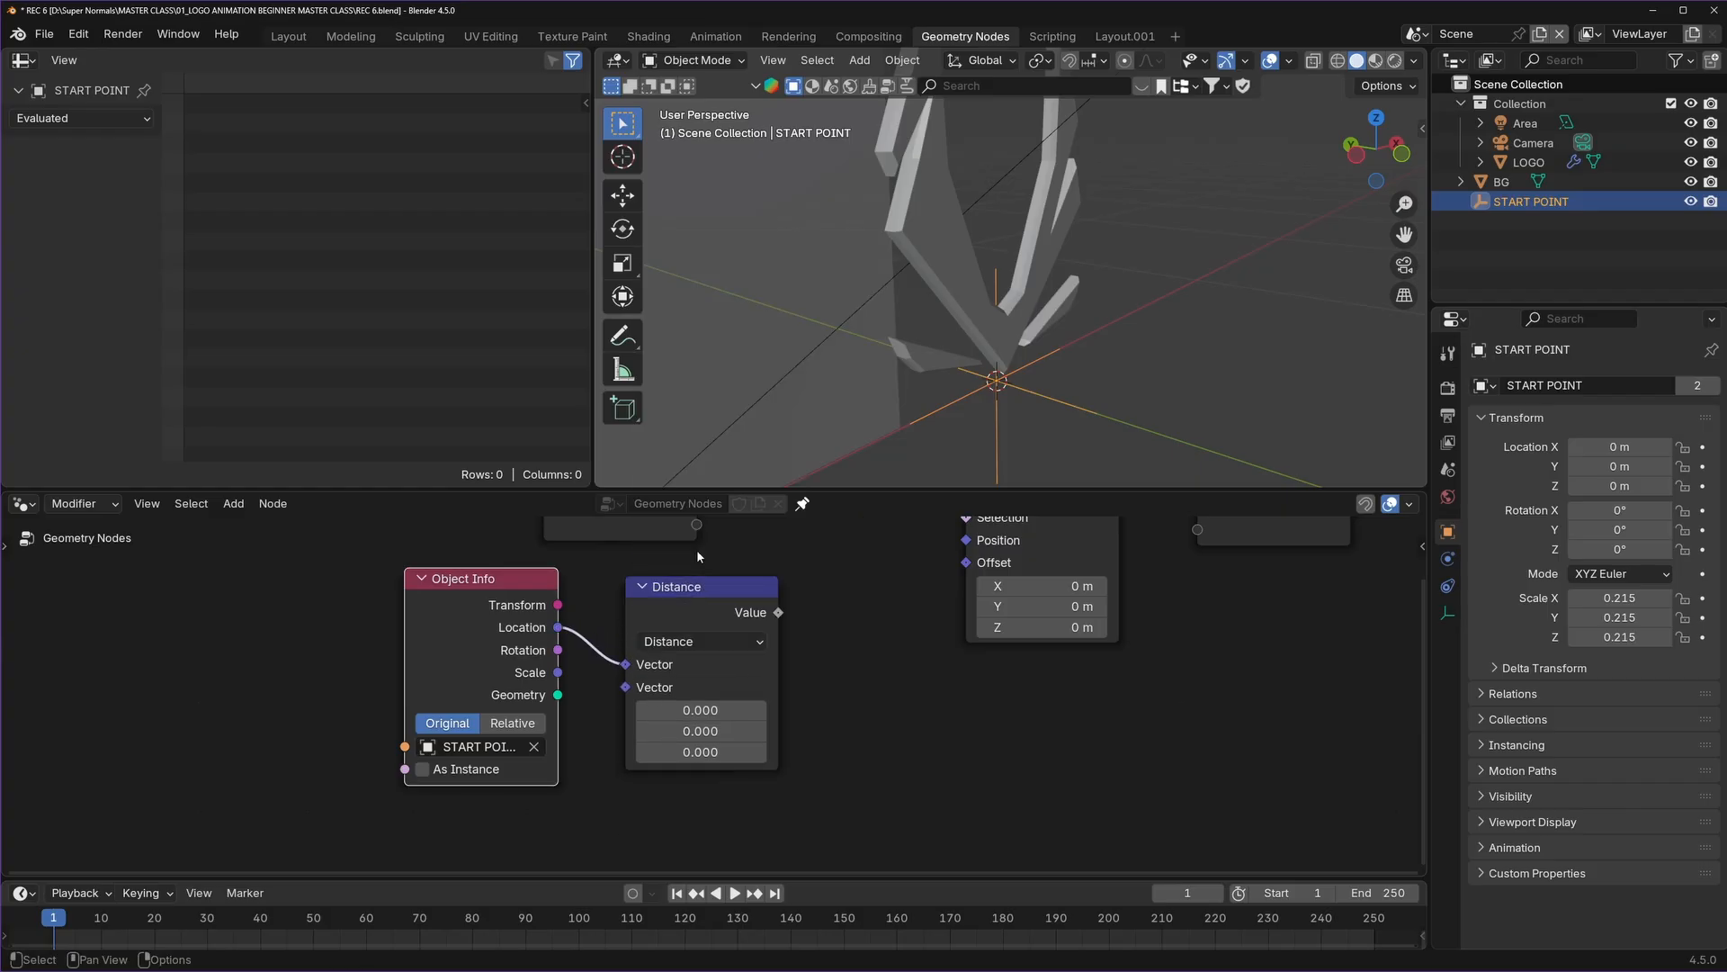
Add a Position node beneath the Object Info node and connect it to the Distance node's second Vector input.
{"action": "scroll", "coordinate": [810, 624], "scroll_direction": "down", "scroll_amount": 1}
{"action": "middle_click_drag", "start_coordinate": [740, 625], "coordinate": [791, 589]}
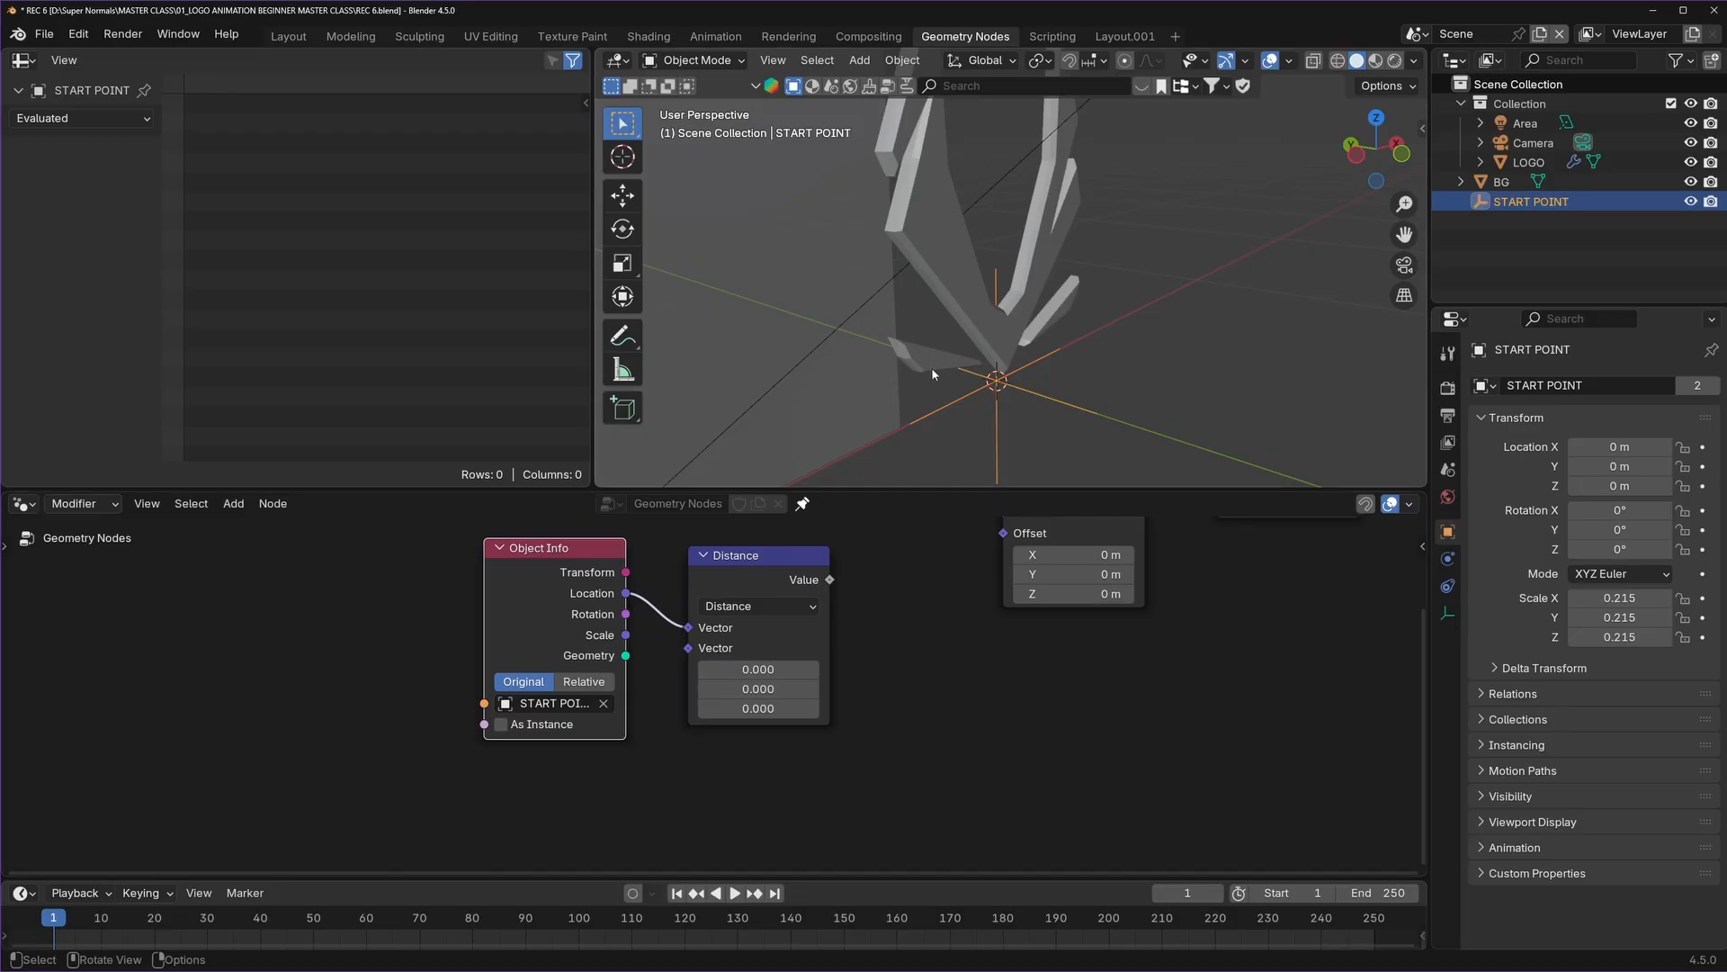
{"action": "left_click", "coordinate": [885, 612]}
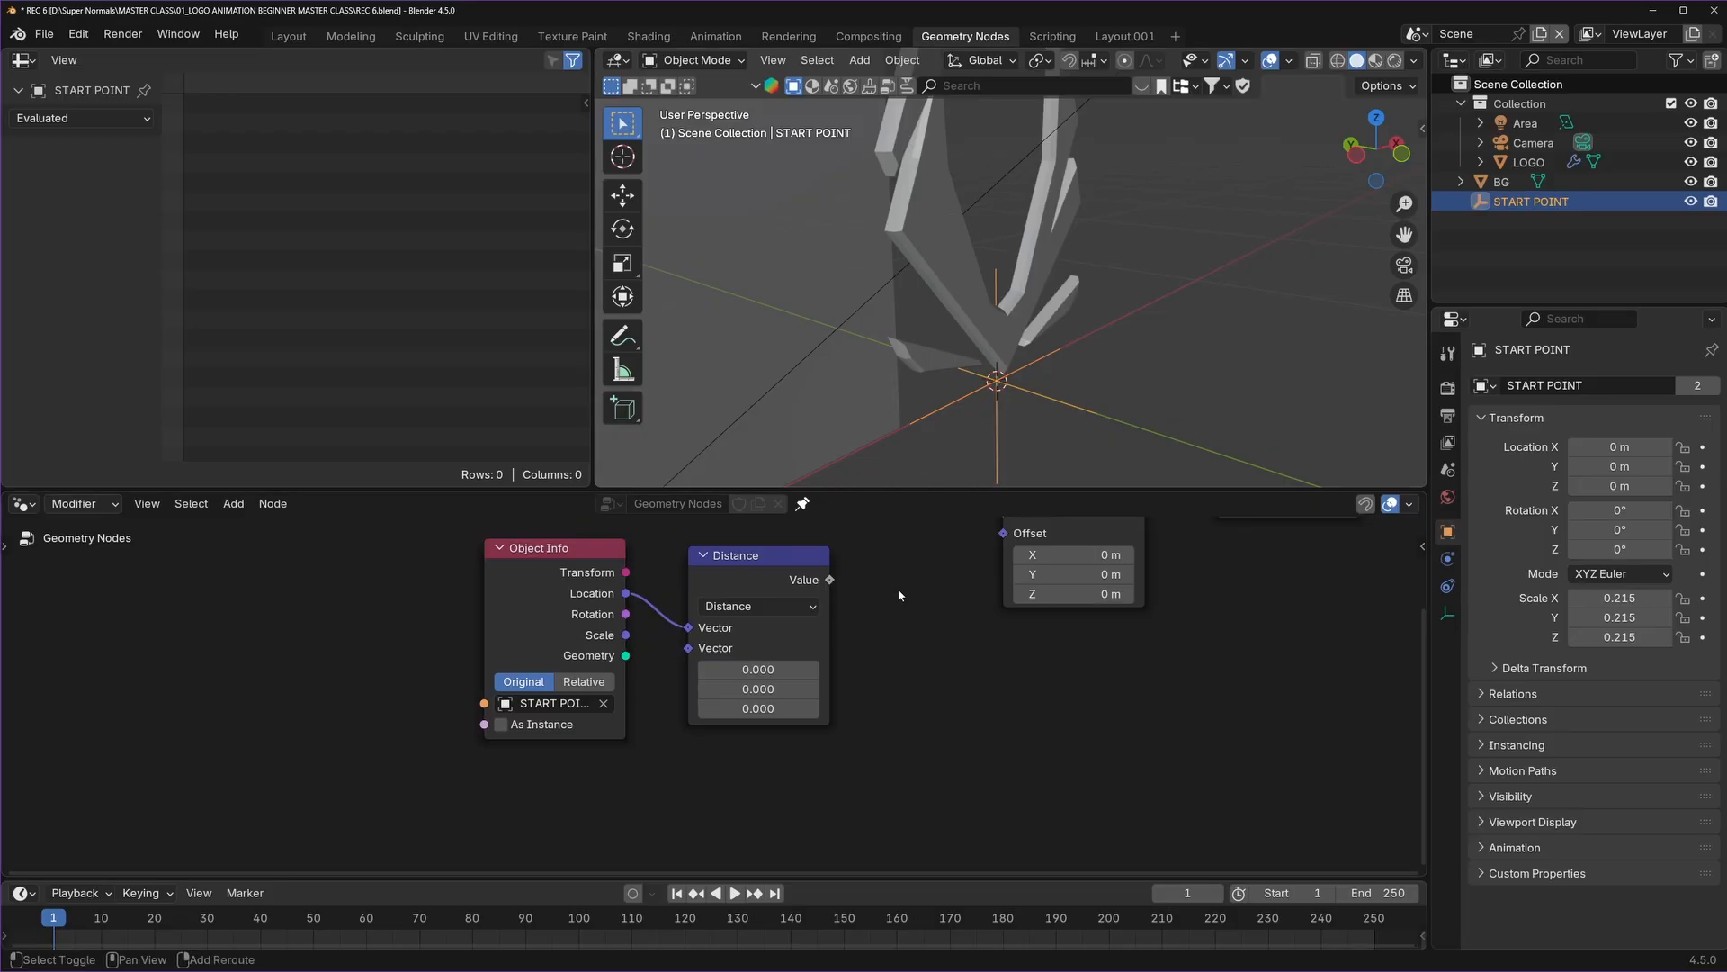
{"action": "key", "text": "shift+a"}
{"action": "left_click", "coordinate": [871, 554]}
{"action": "type", "text": "po"}
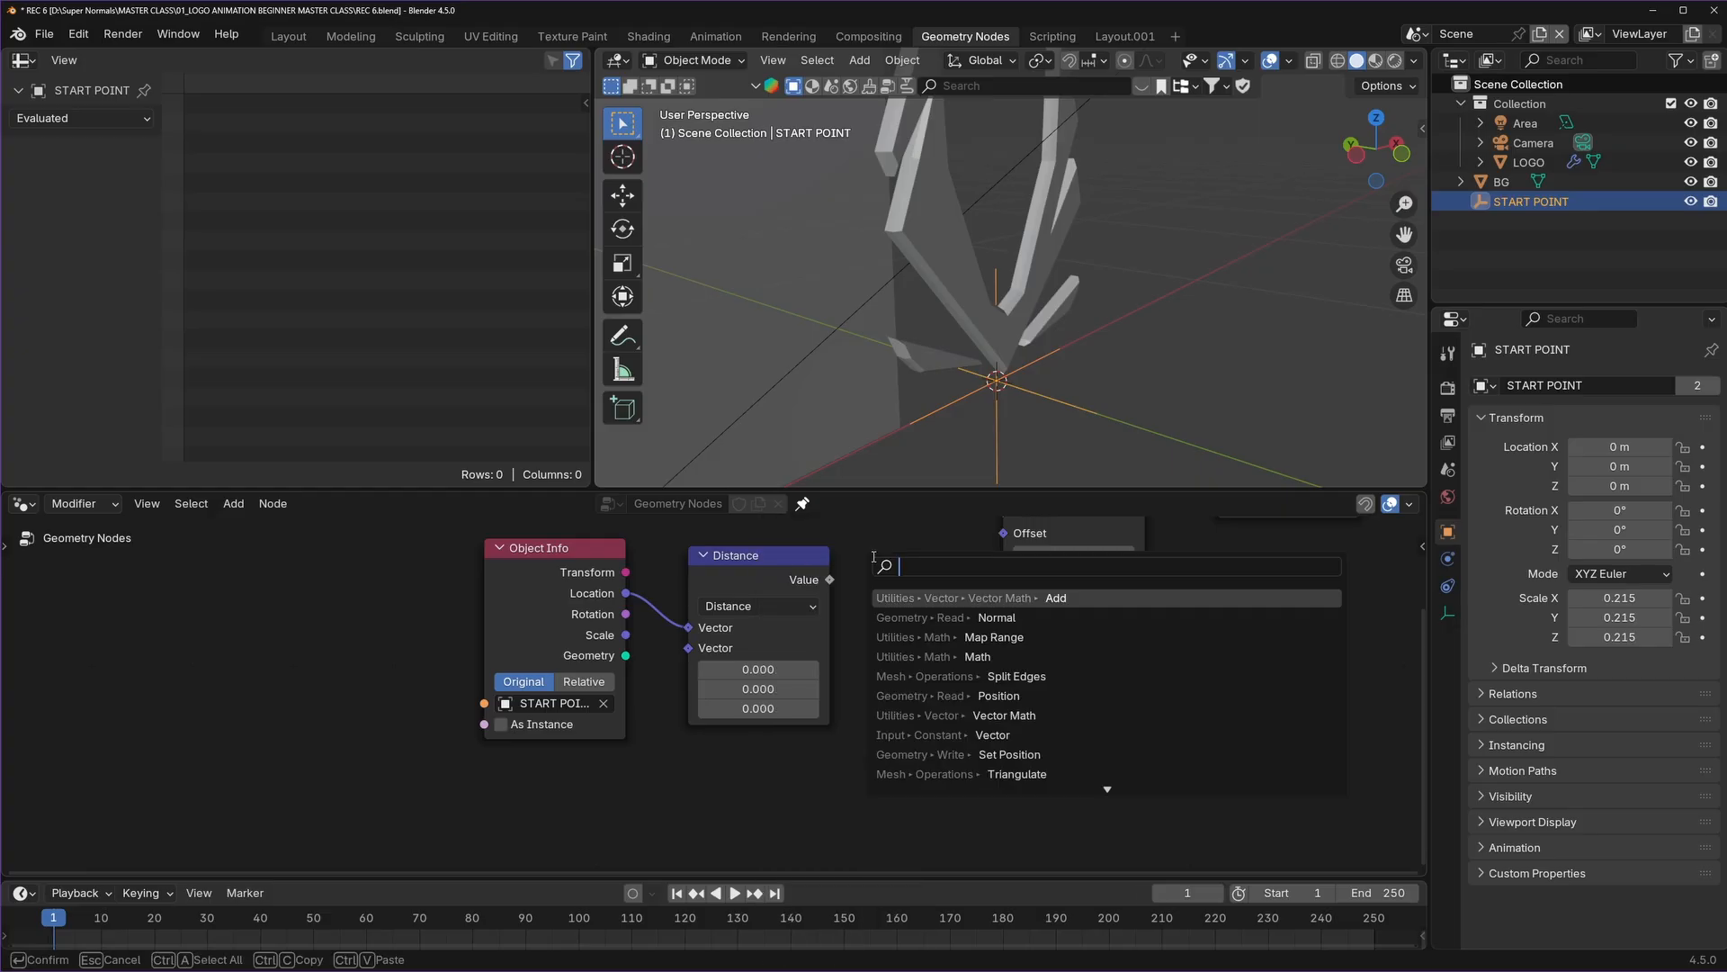
{"action": "type", "text": "s"}
{"action": "left_click", "coordinate": [959, 597]}
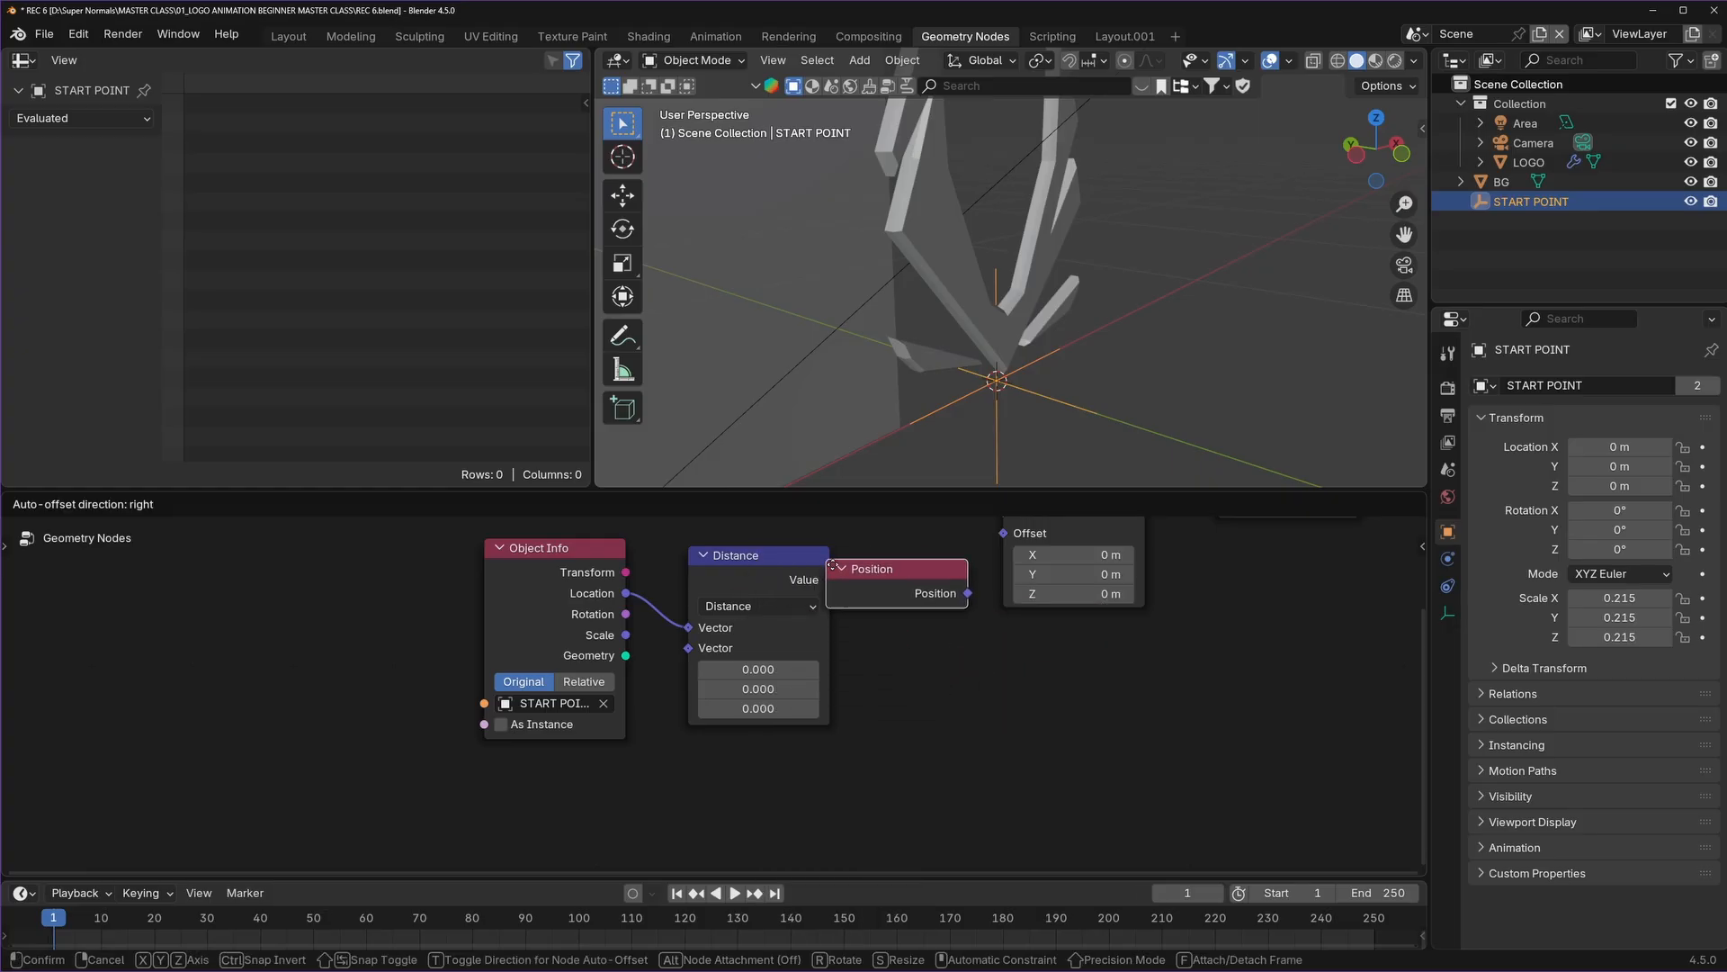
{"action": "left_click", "coordinate": [625, 787]}
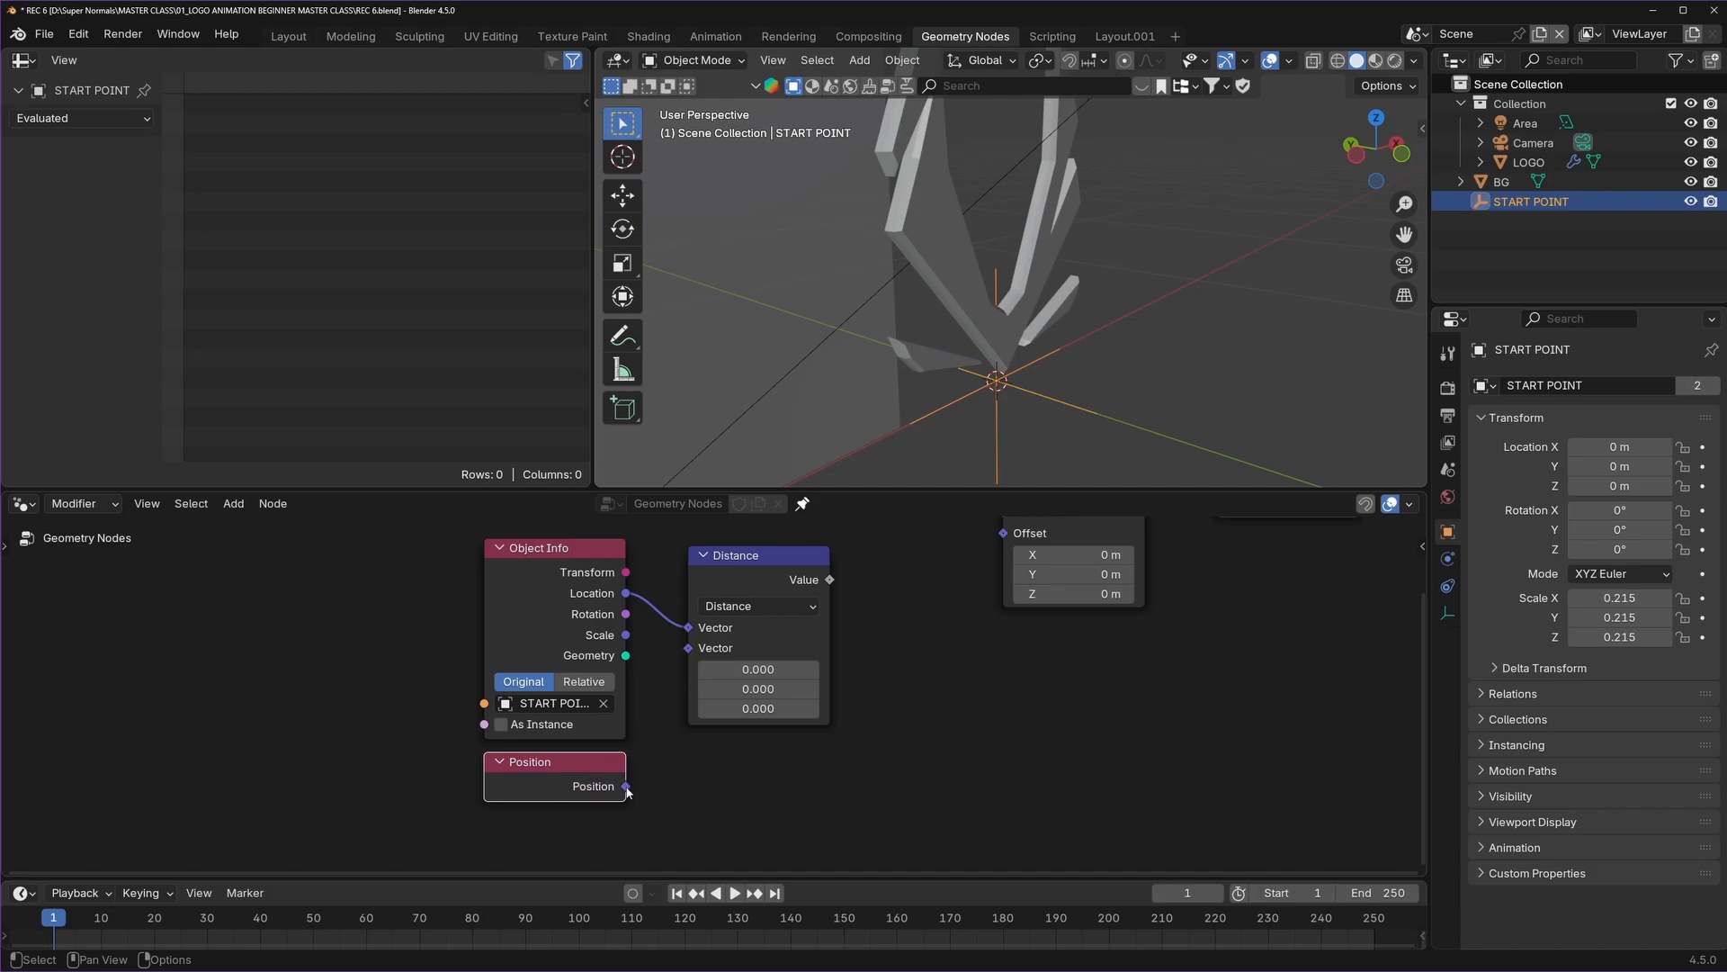
{"action": "left_click_drag", "start_coordinate": [626, 787], "coordinate": [691, 656]}
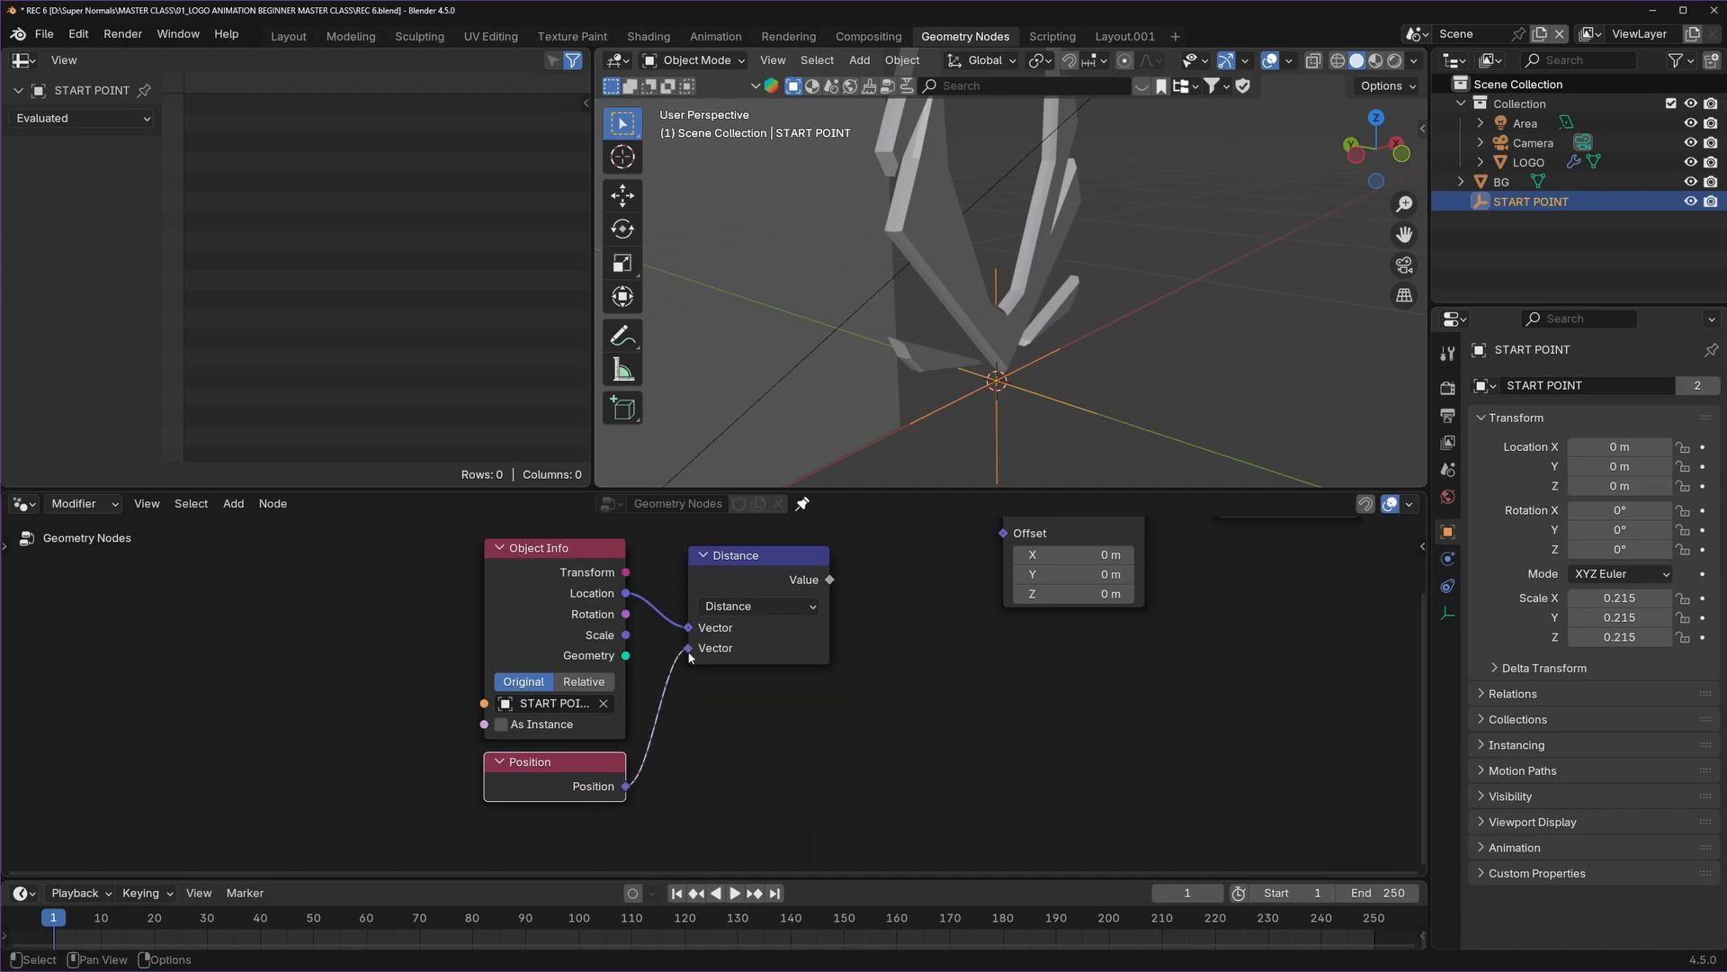
Move the Object Info, Position and Distance nodes together down and to the left, beneath Group Input.
{"action": "middle_click_drag", "start_coordinate": [879, 621], "coordinate": [794, 691]}
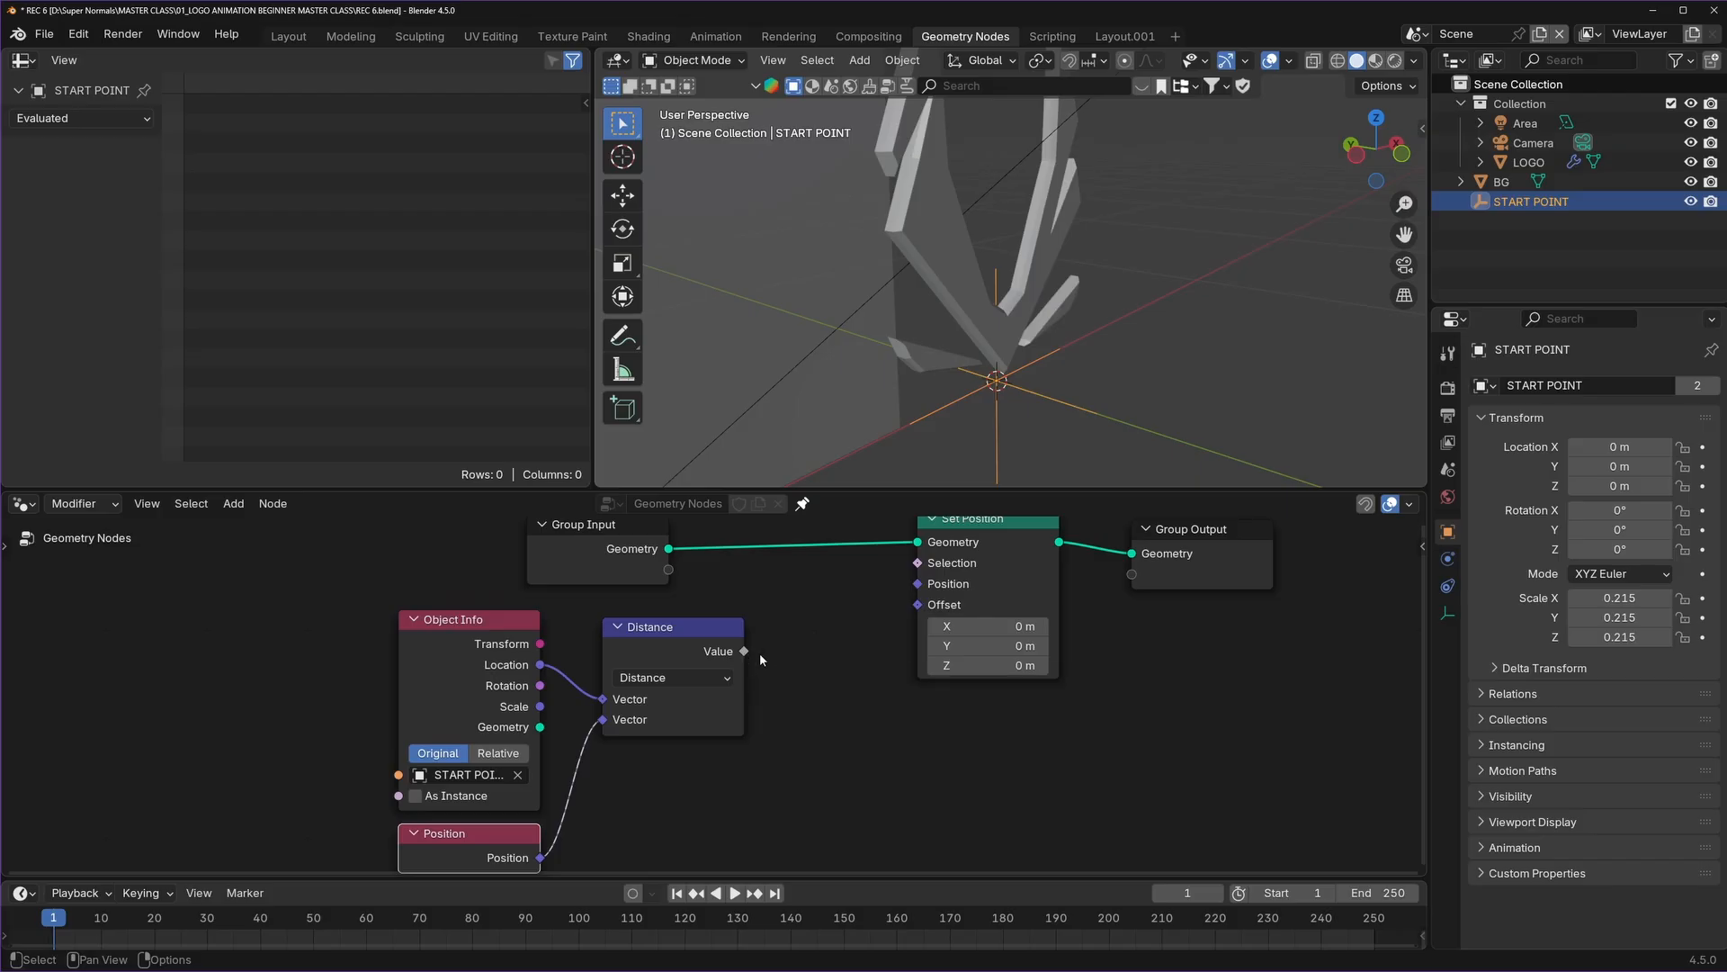
{"action": "scroll", "coordinate": [744, 692], "scroll_direction": "down", "scroll_amount": 1}
{"action": "left_click_drag", "start_coordinate": [741, 834], "coordinate": [467, 704]}
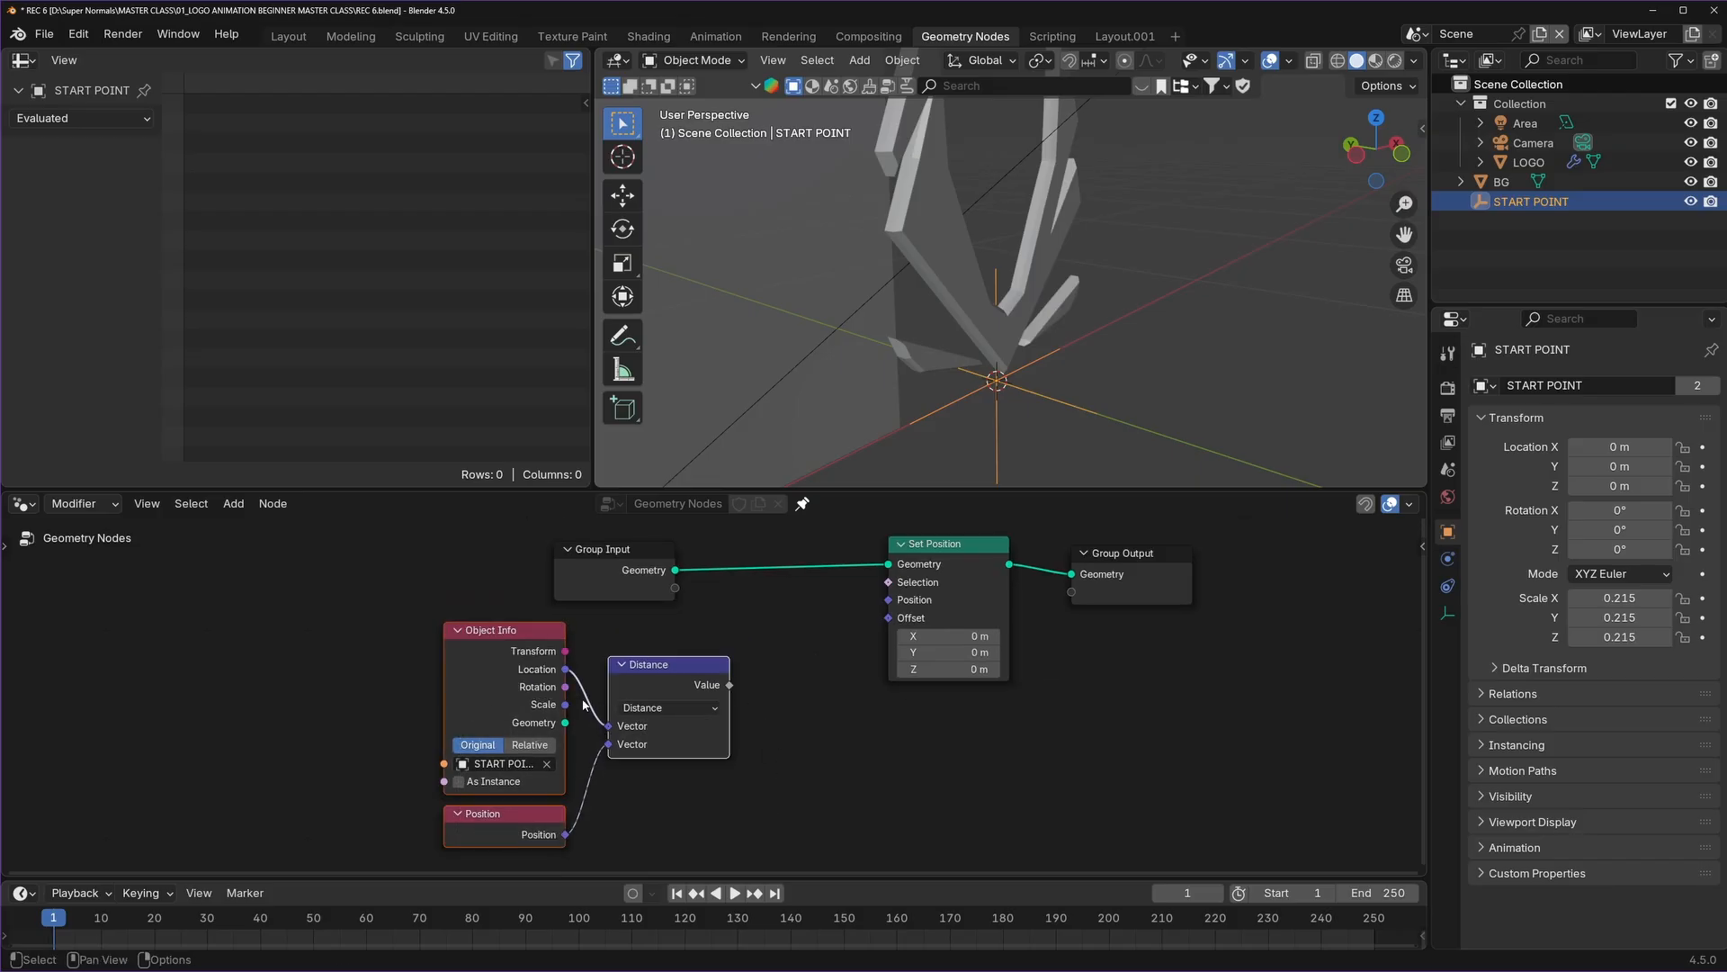
{"action": "key", "text": "g"}
{"action": "left_click", "coordinate": [500, 701]}
{"action": "left_click", "coordinate": [659, 675]}
{"action": "middle_click_drag", "start_coordinate": [632, 654], "coordinate": [677, 698]}
{"action": "scroll", "coordinate": [655, 675], "scroll_direction": "up", "scroll_amount": 1}
{"action": "left_click_drag", "start_coordinate": [687, 643], "coordinate": [665, 613]}
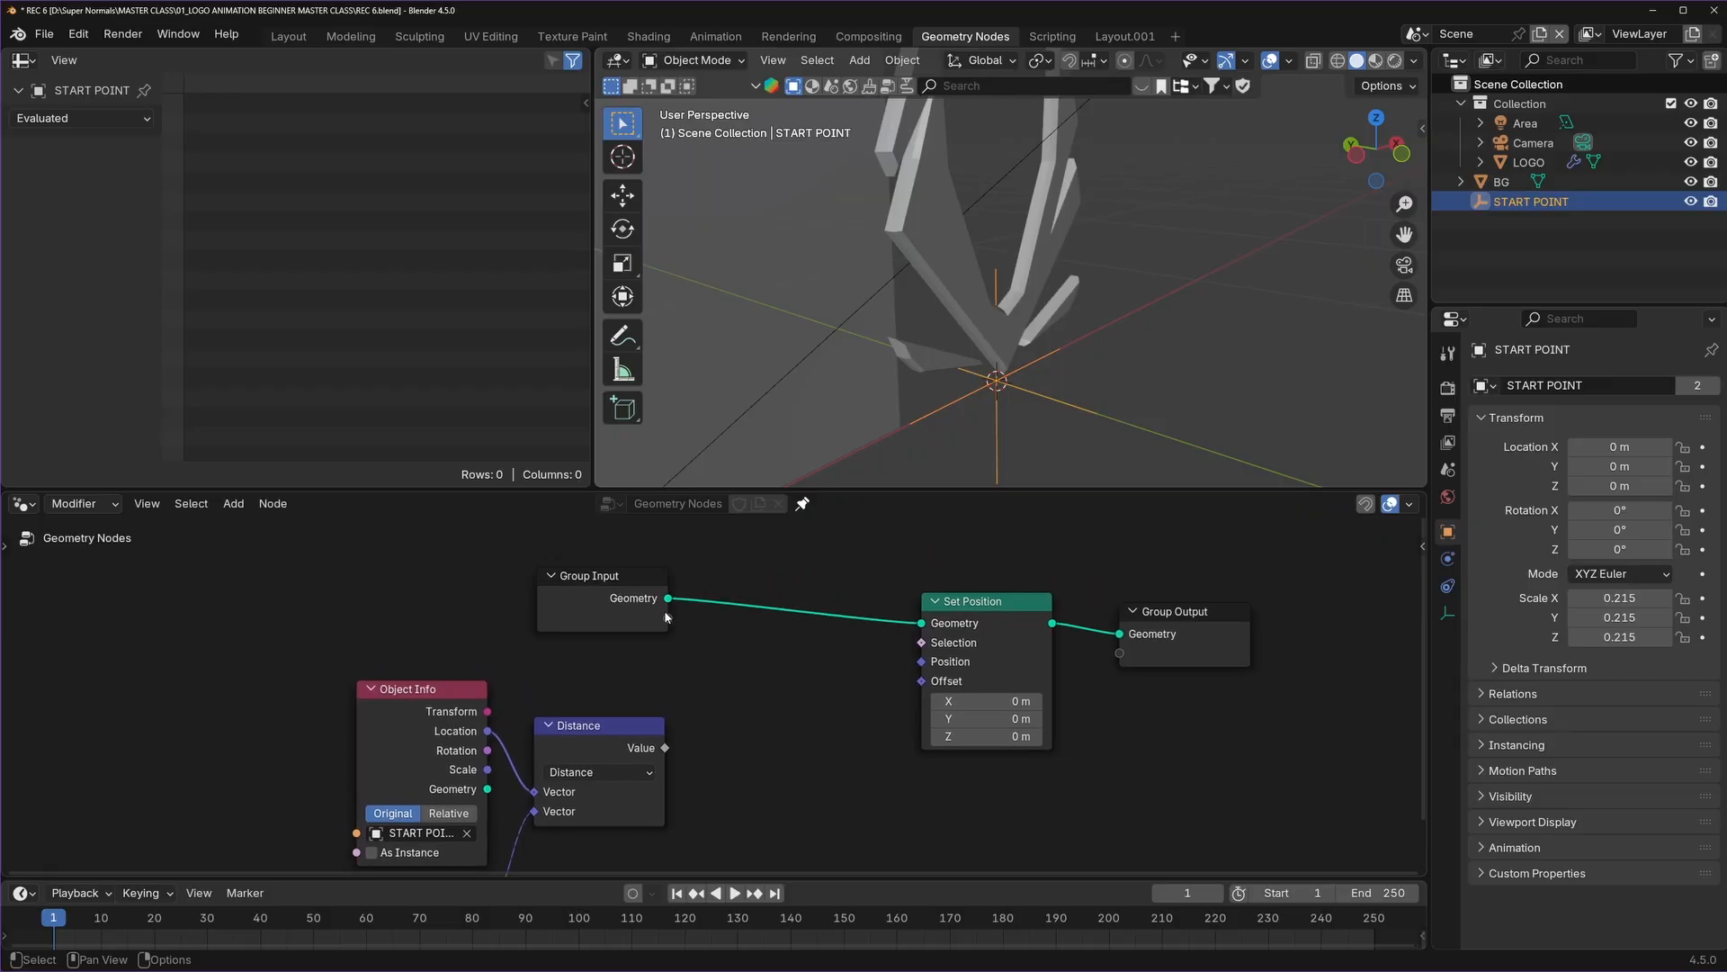
Attach a Viewer node to the Group Input geometry and feed it the Distance value to preview the distances on the logo.
{"action": "left_click", "coordinate": [607, 595], "text": "ctrl+shift"}
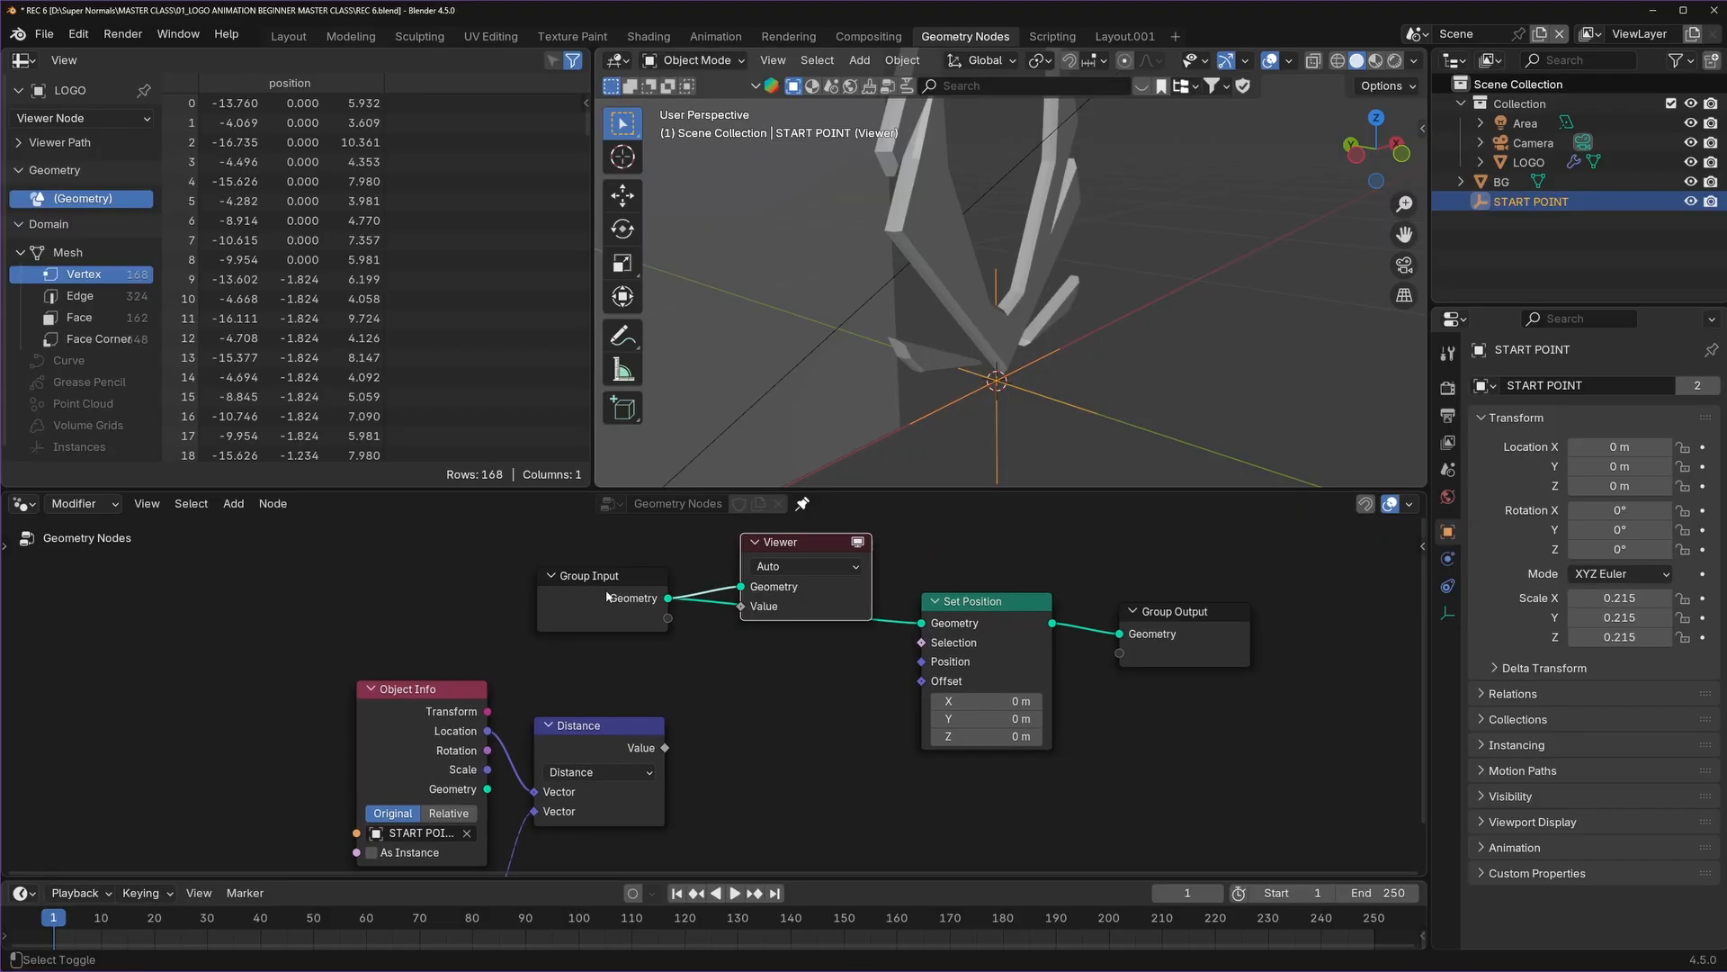
{"action": "left_click_drag", "start_coordinate": [766, 531], "coordinate": [825, 642]}
{"action": "middle_click_drag", "start_coordinate": [795, 706], "coordinate": [813, 657]}
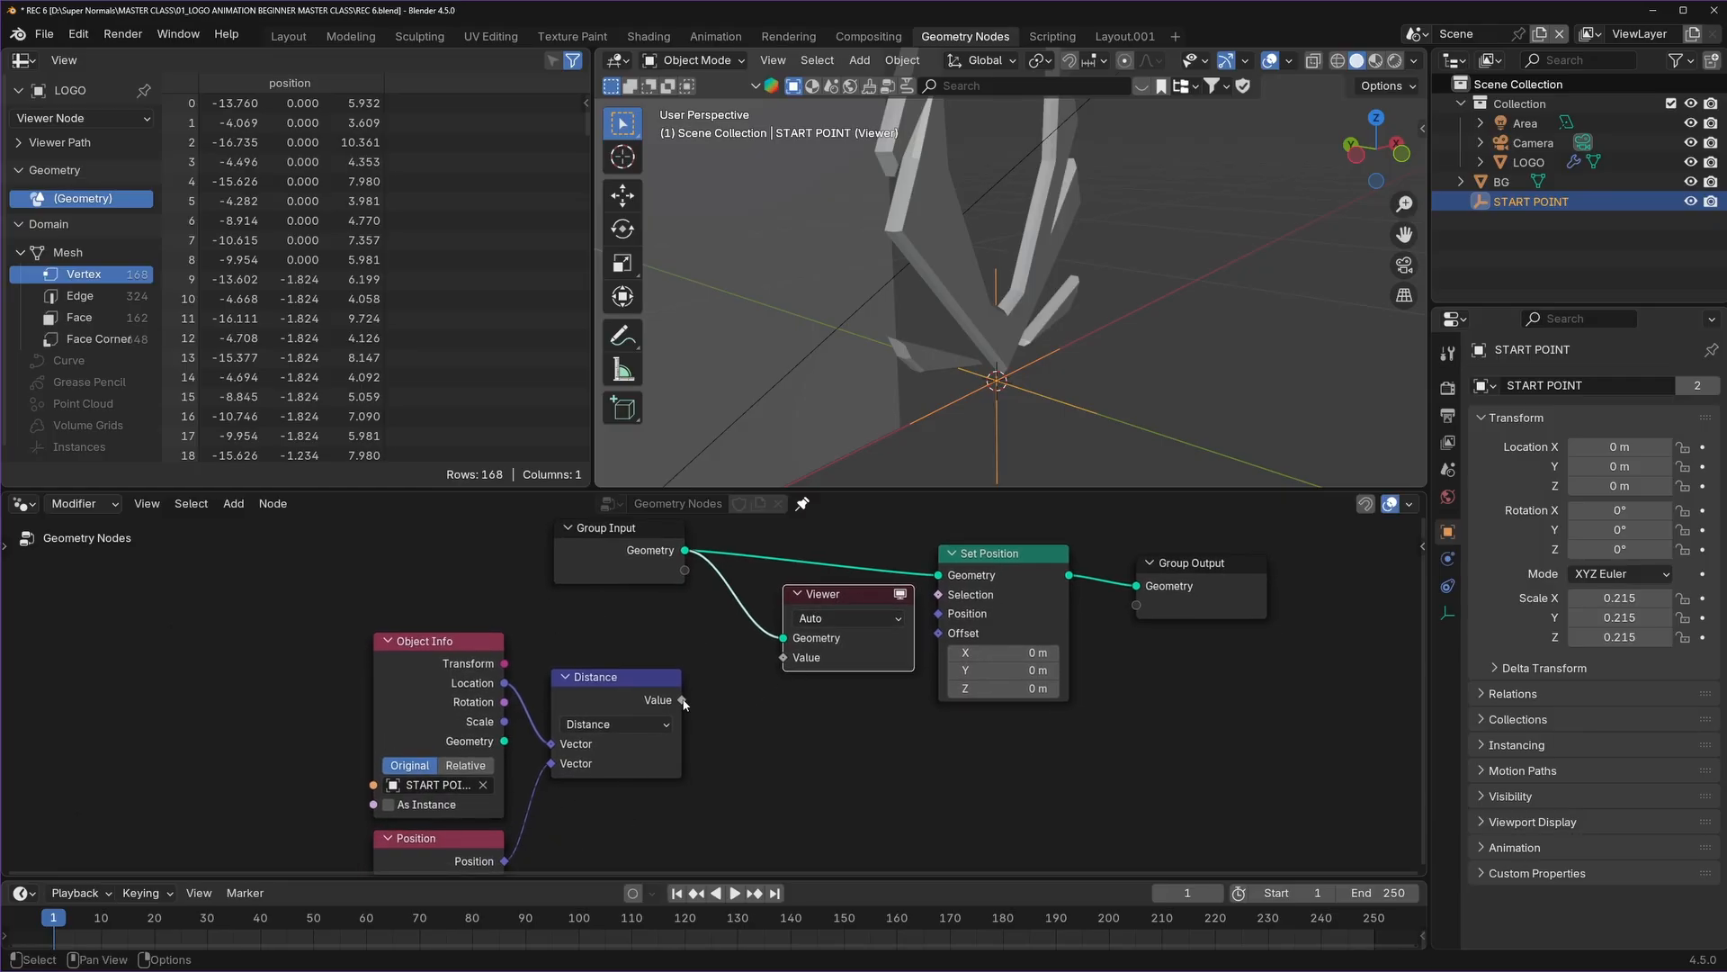
{"action": "left_click_drag", "start_coordinate": [682, 699], "coordinate": [785, 666]}
{"action": "scroll", "coordinate": [1040, 222], "scroll_direction": "down", "scroll_amount": 2}
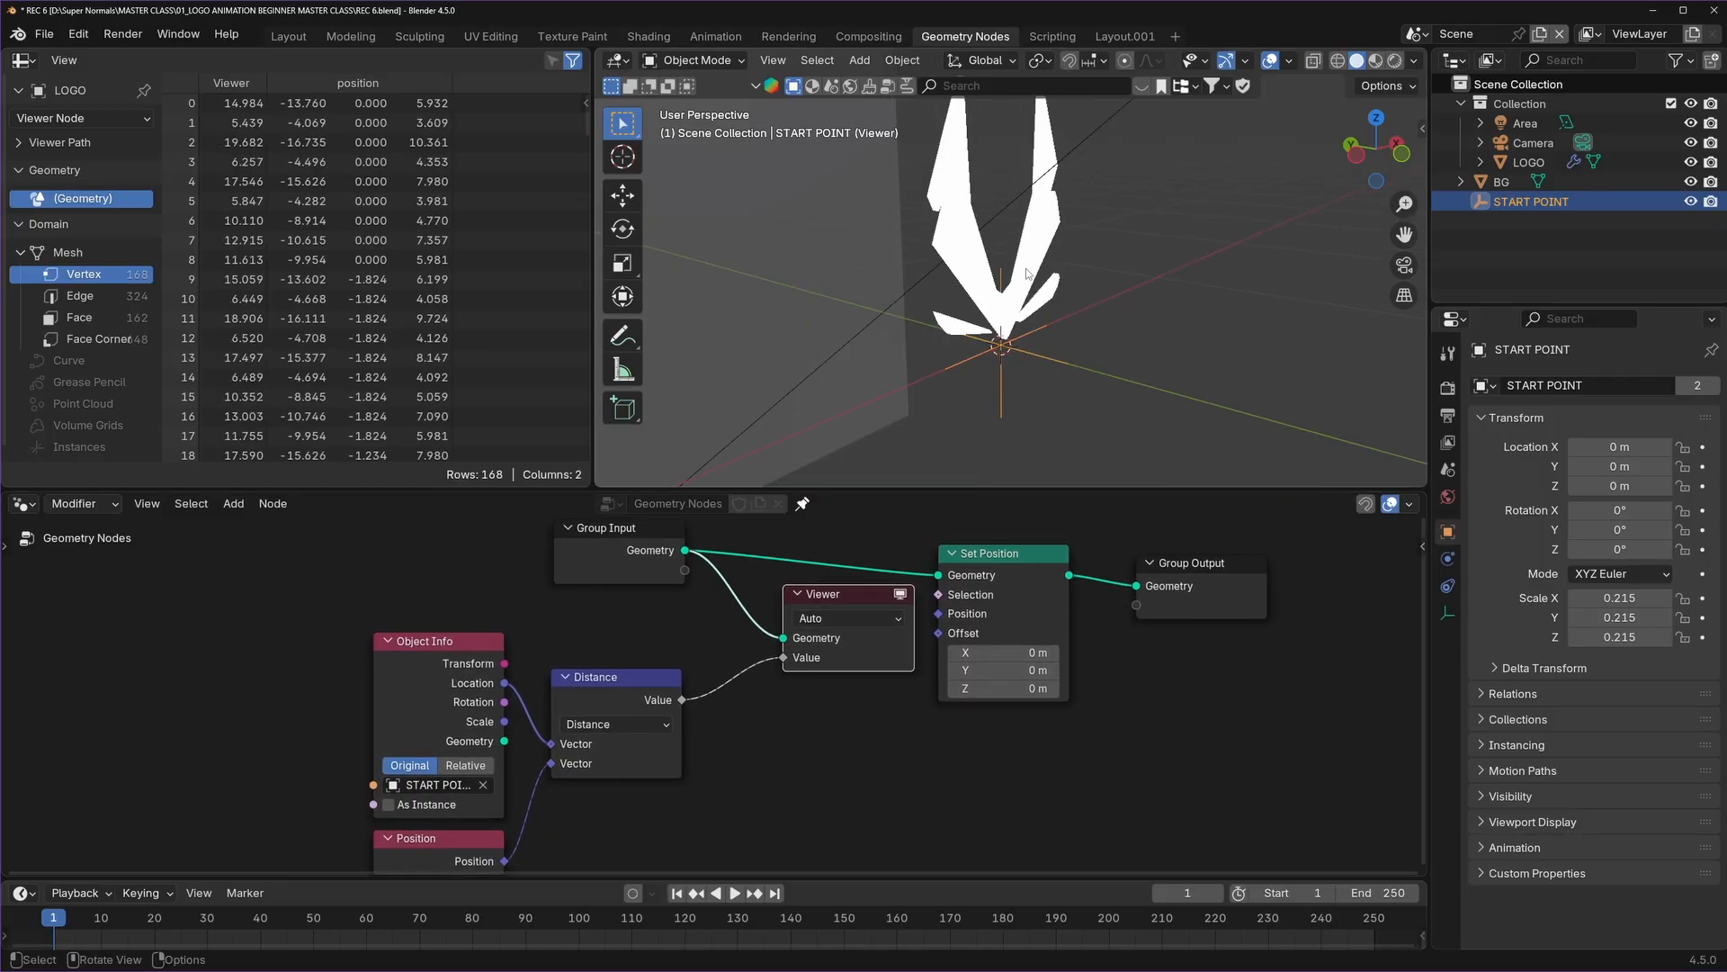
{"action": "middle_click_drag", "start_coordinate": [1040, 221], "coordinate": [1043, 328], "text": "shift"}
{"action": "scroll", "coordinate": [1044, 329], "scroll_direction": "up", "scroll_amount": 1}
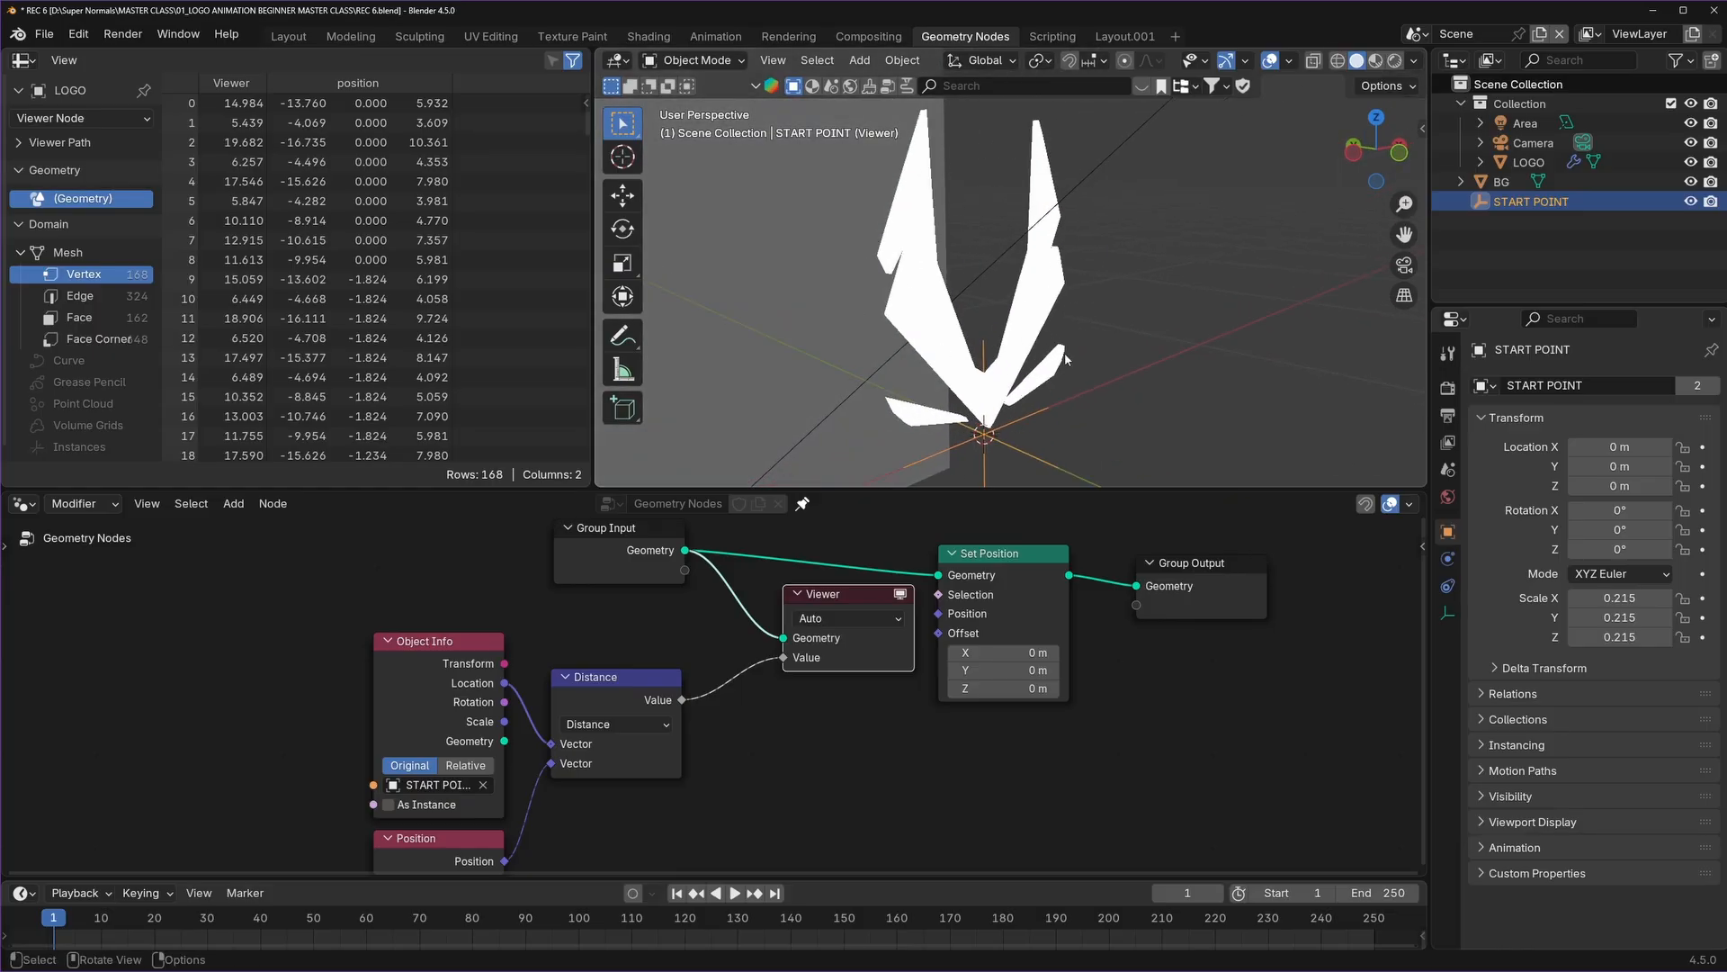
Check the LOGO object's transform values and apply its scale.
{"action": "key", "text": "n"}
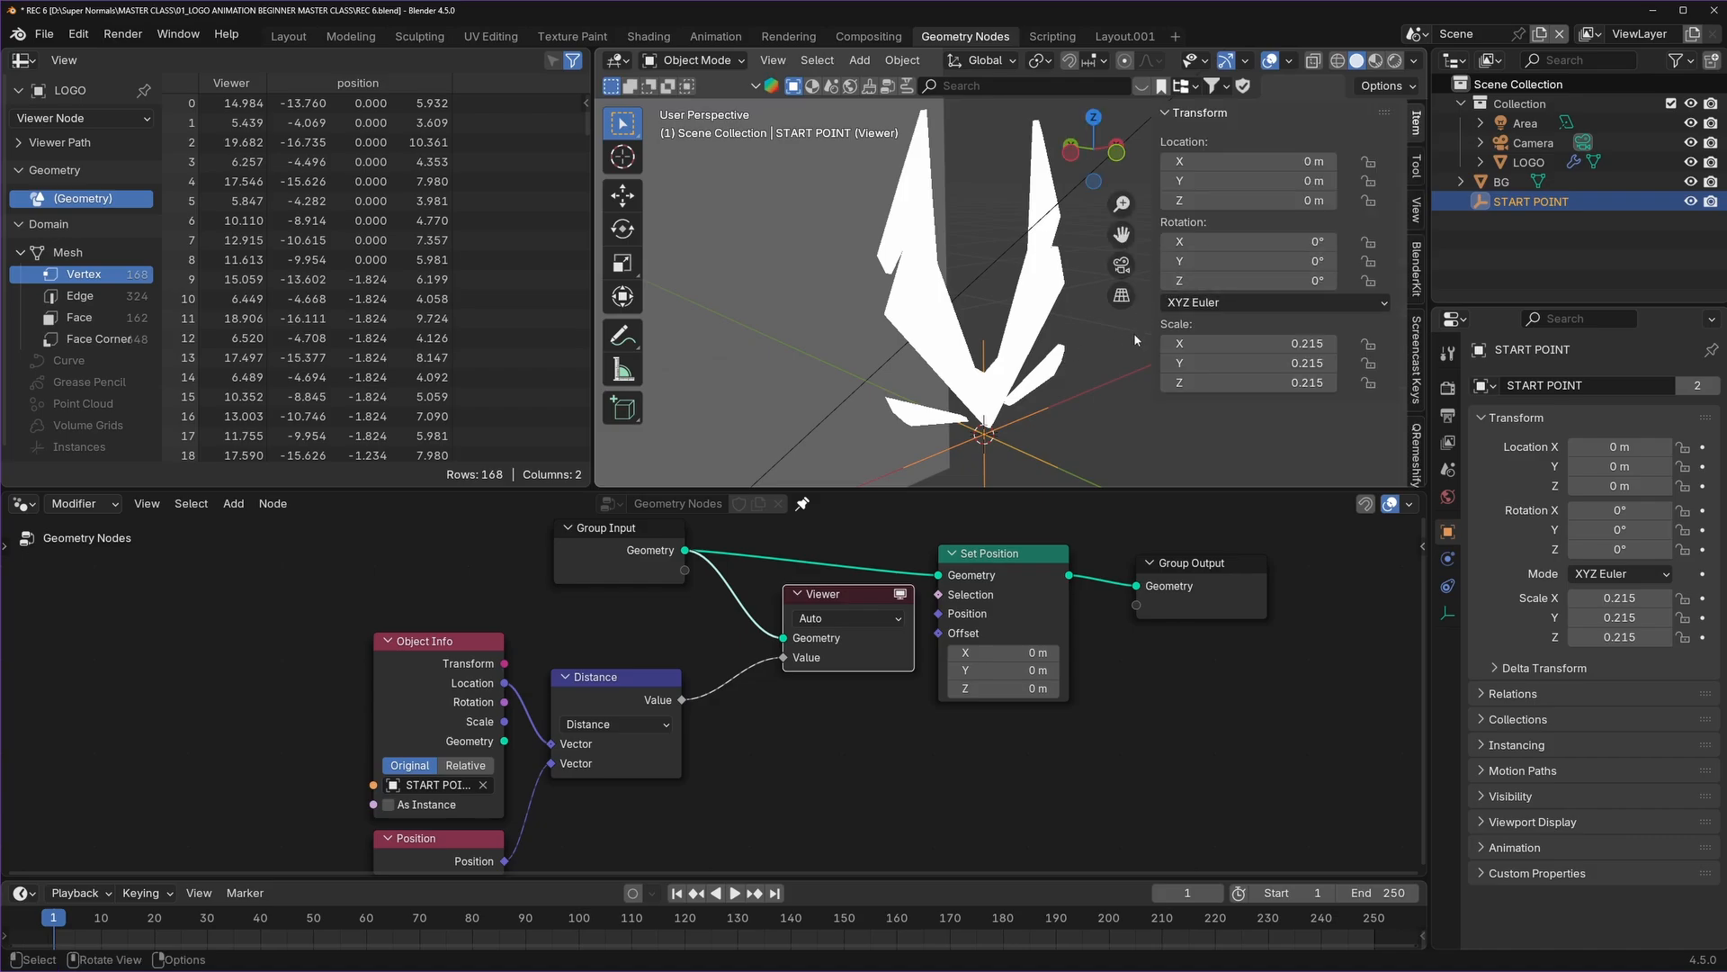
{"action": "left_click", "coordinate": [1050, 323]}
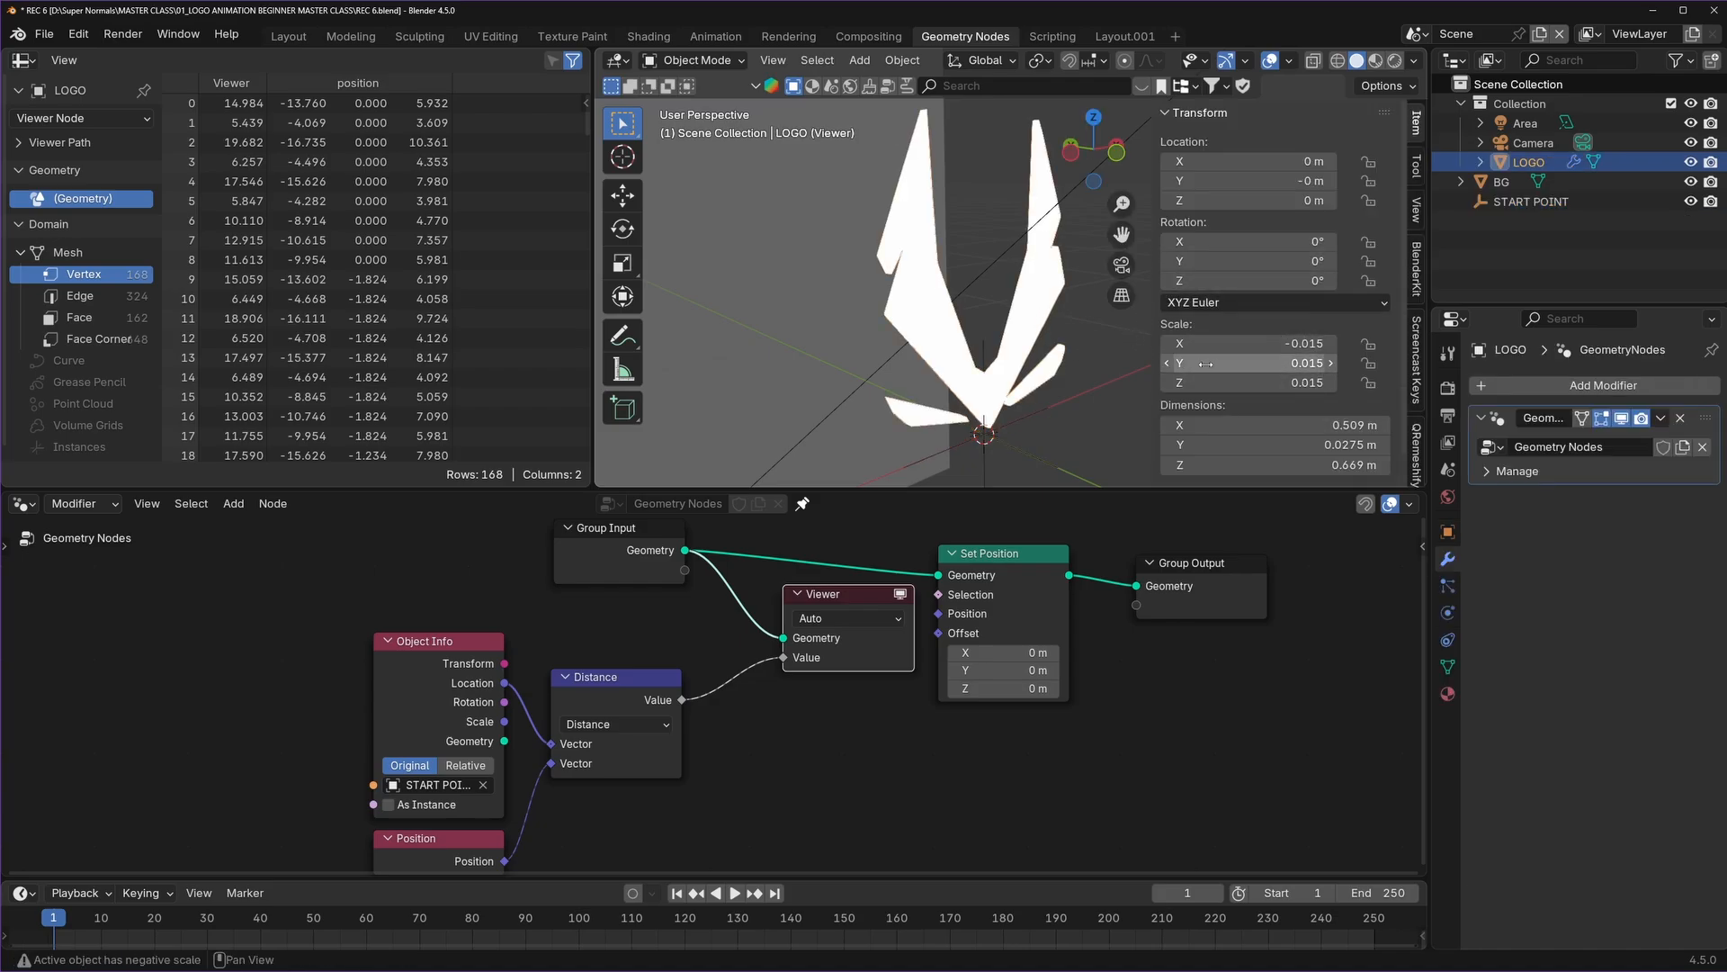
{"action": "key", "text": "n"}
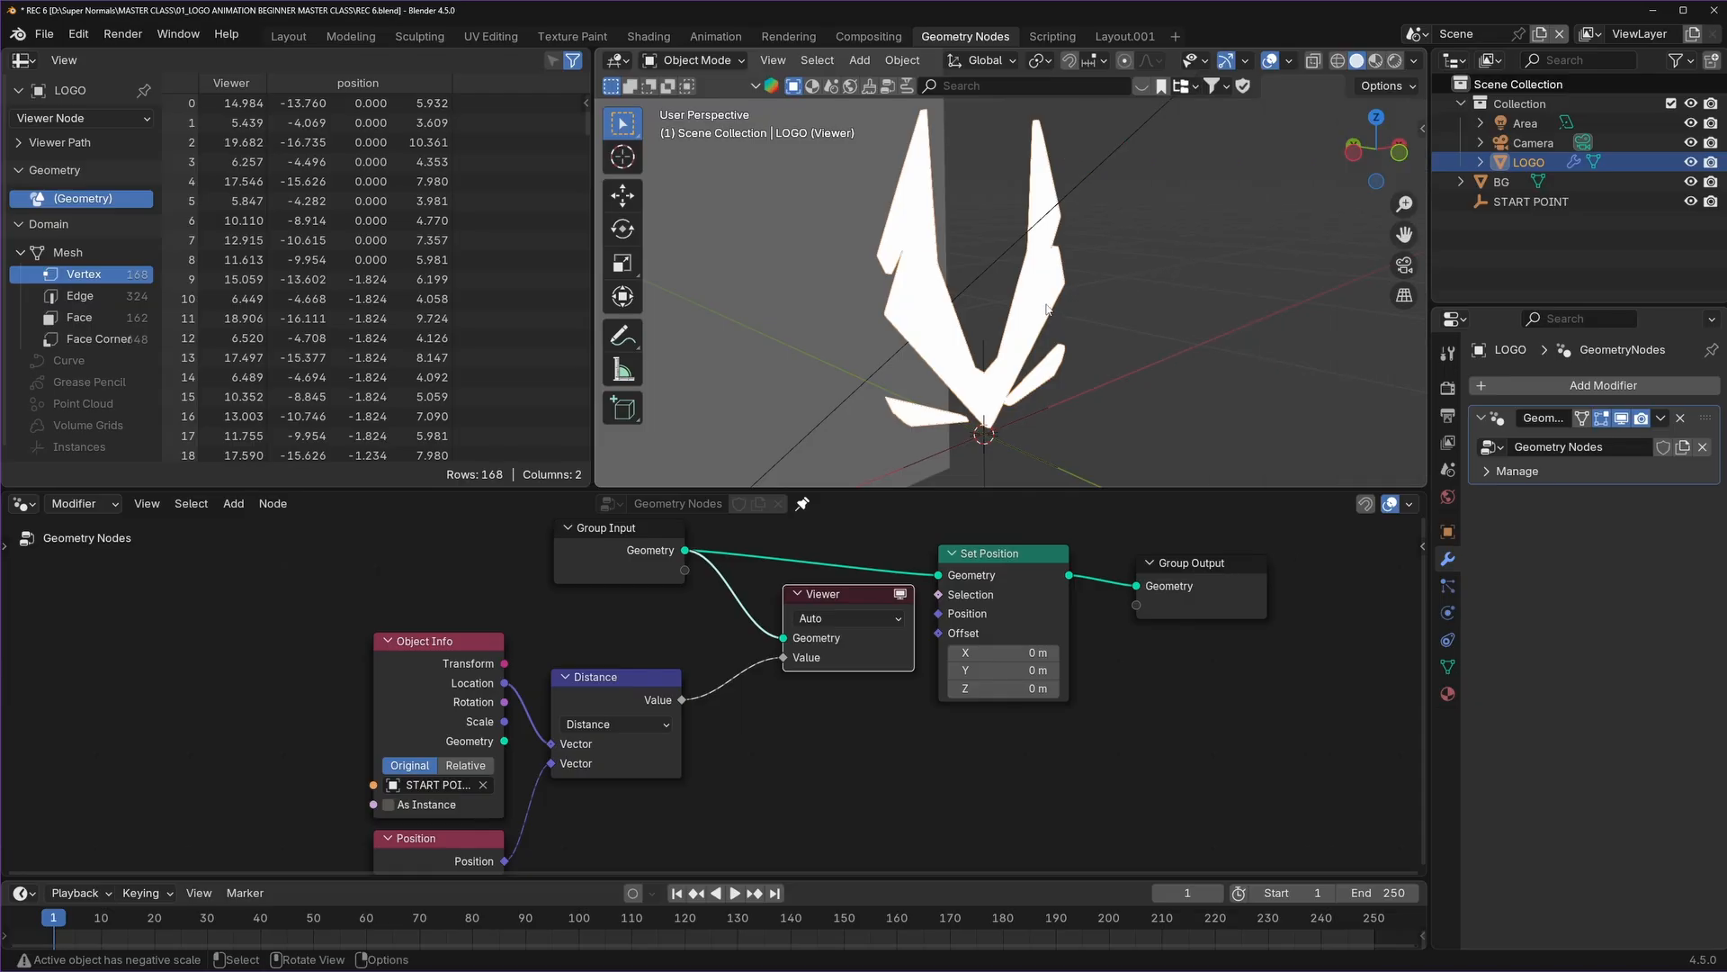
{"action": "key", "text": "n"}
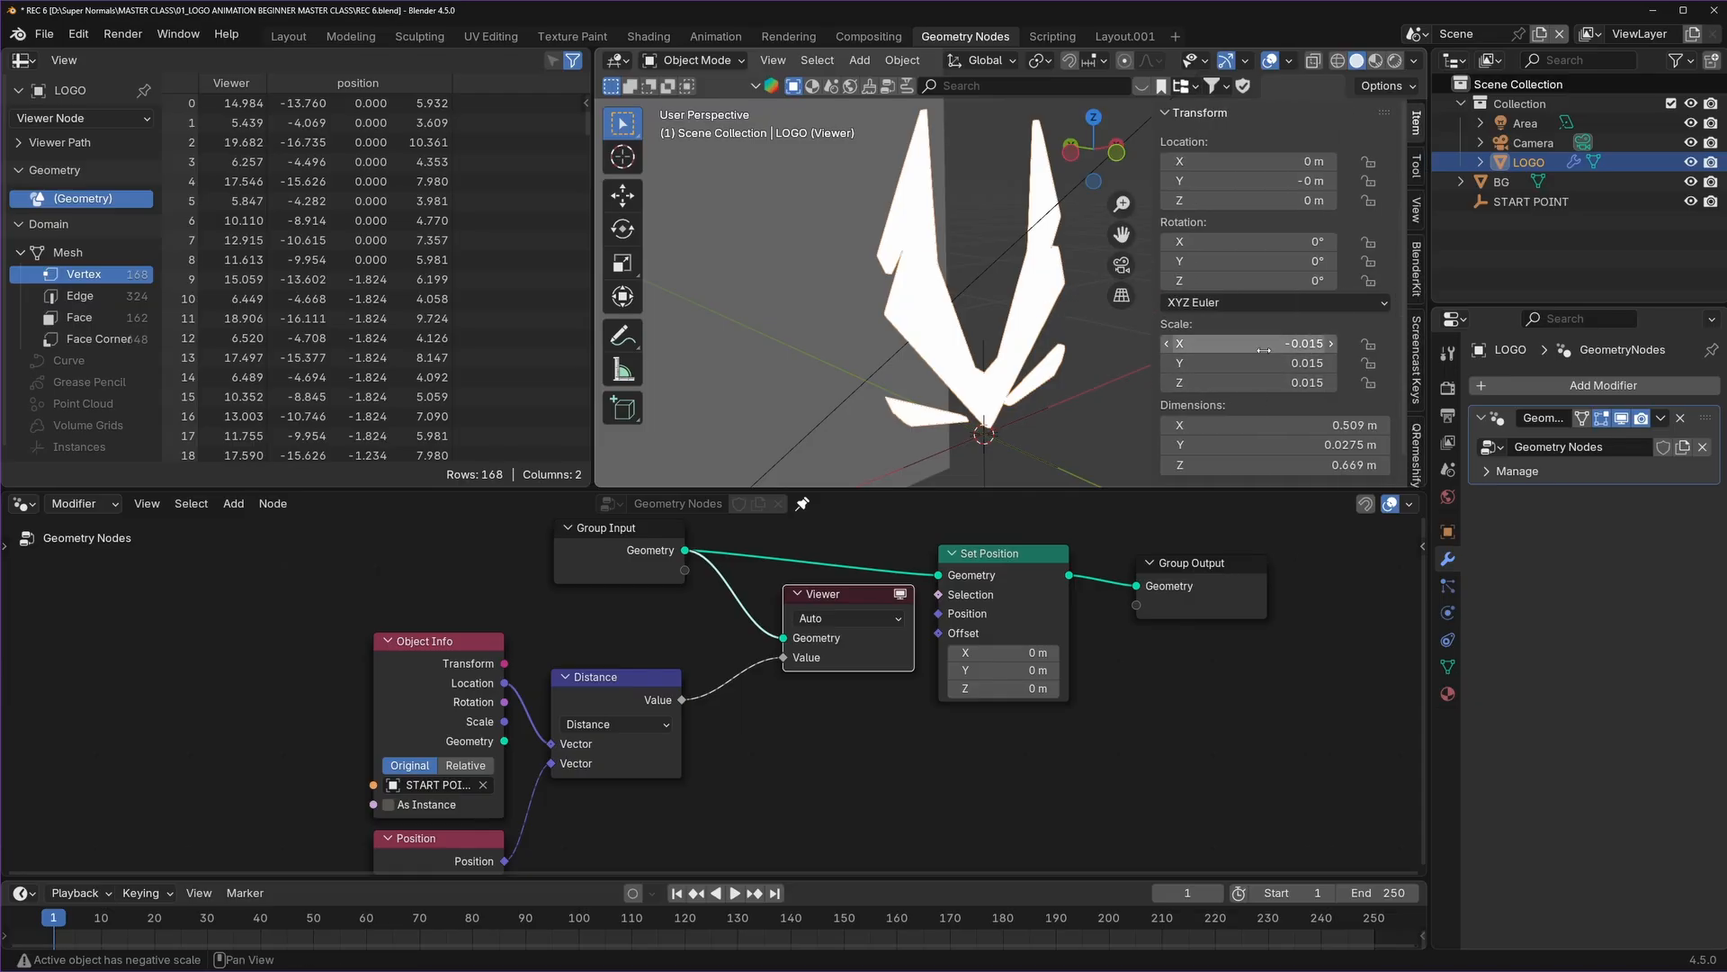
{"action": "key", "text": "n"}
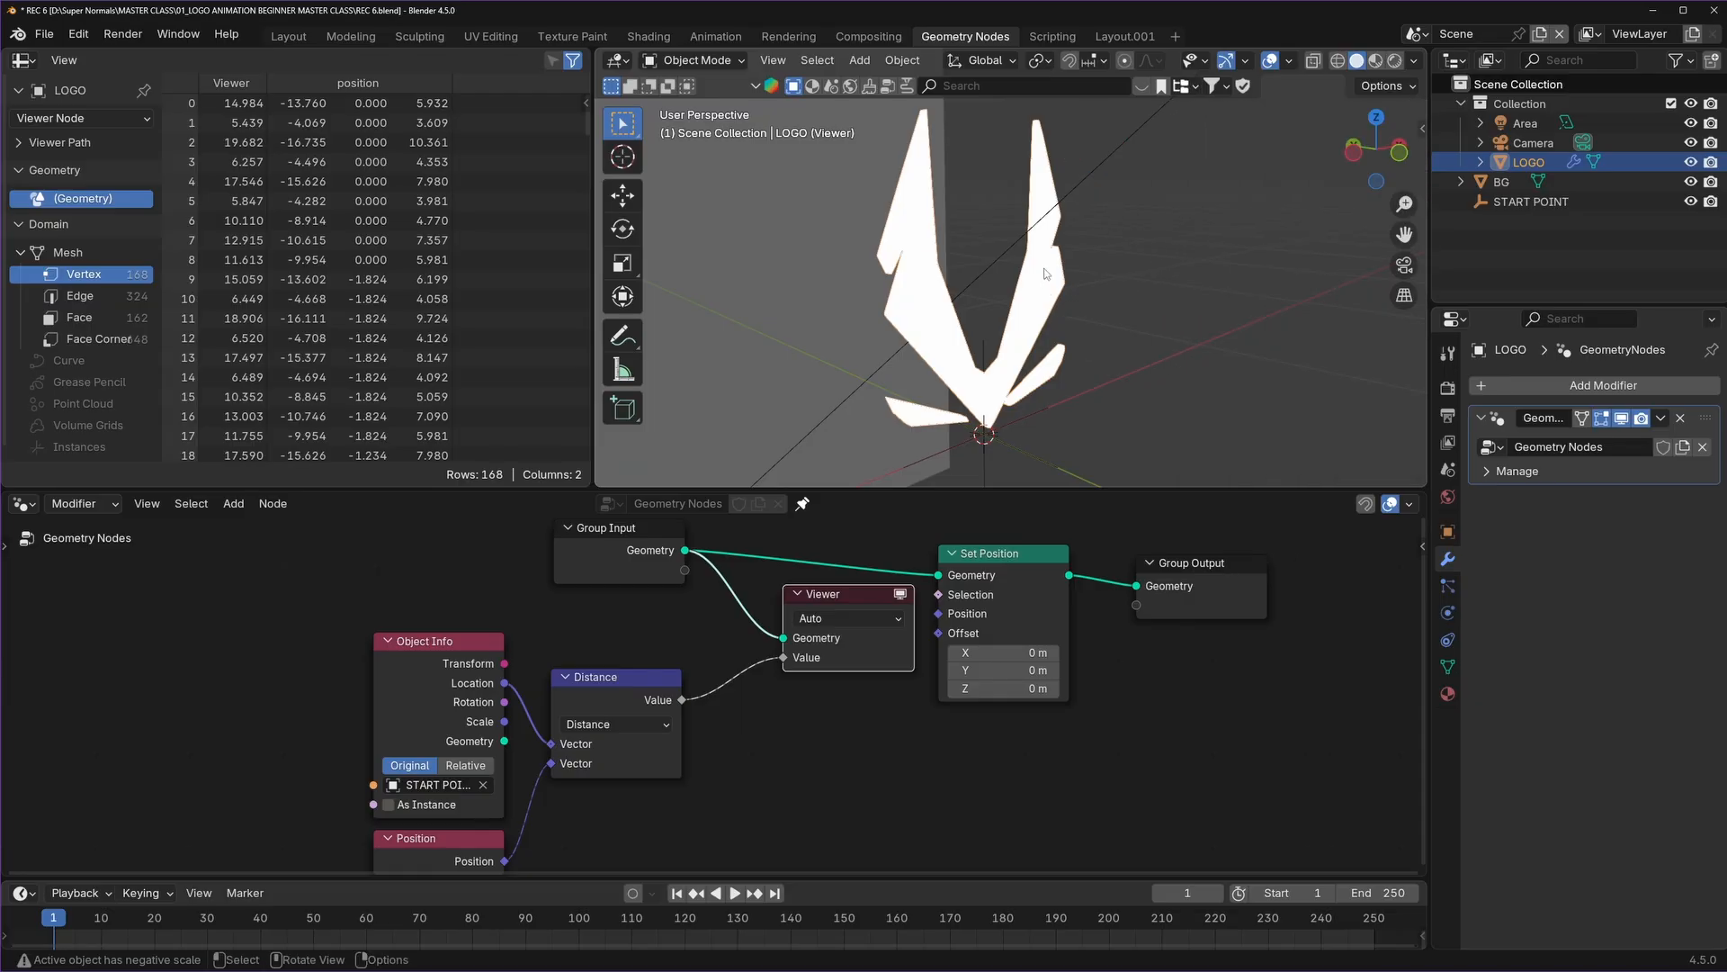
{"action": "key", "text": "ctrl+a"}
{"action": "left_click", "coordinate": [921, 269]}
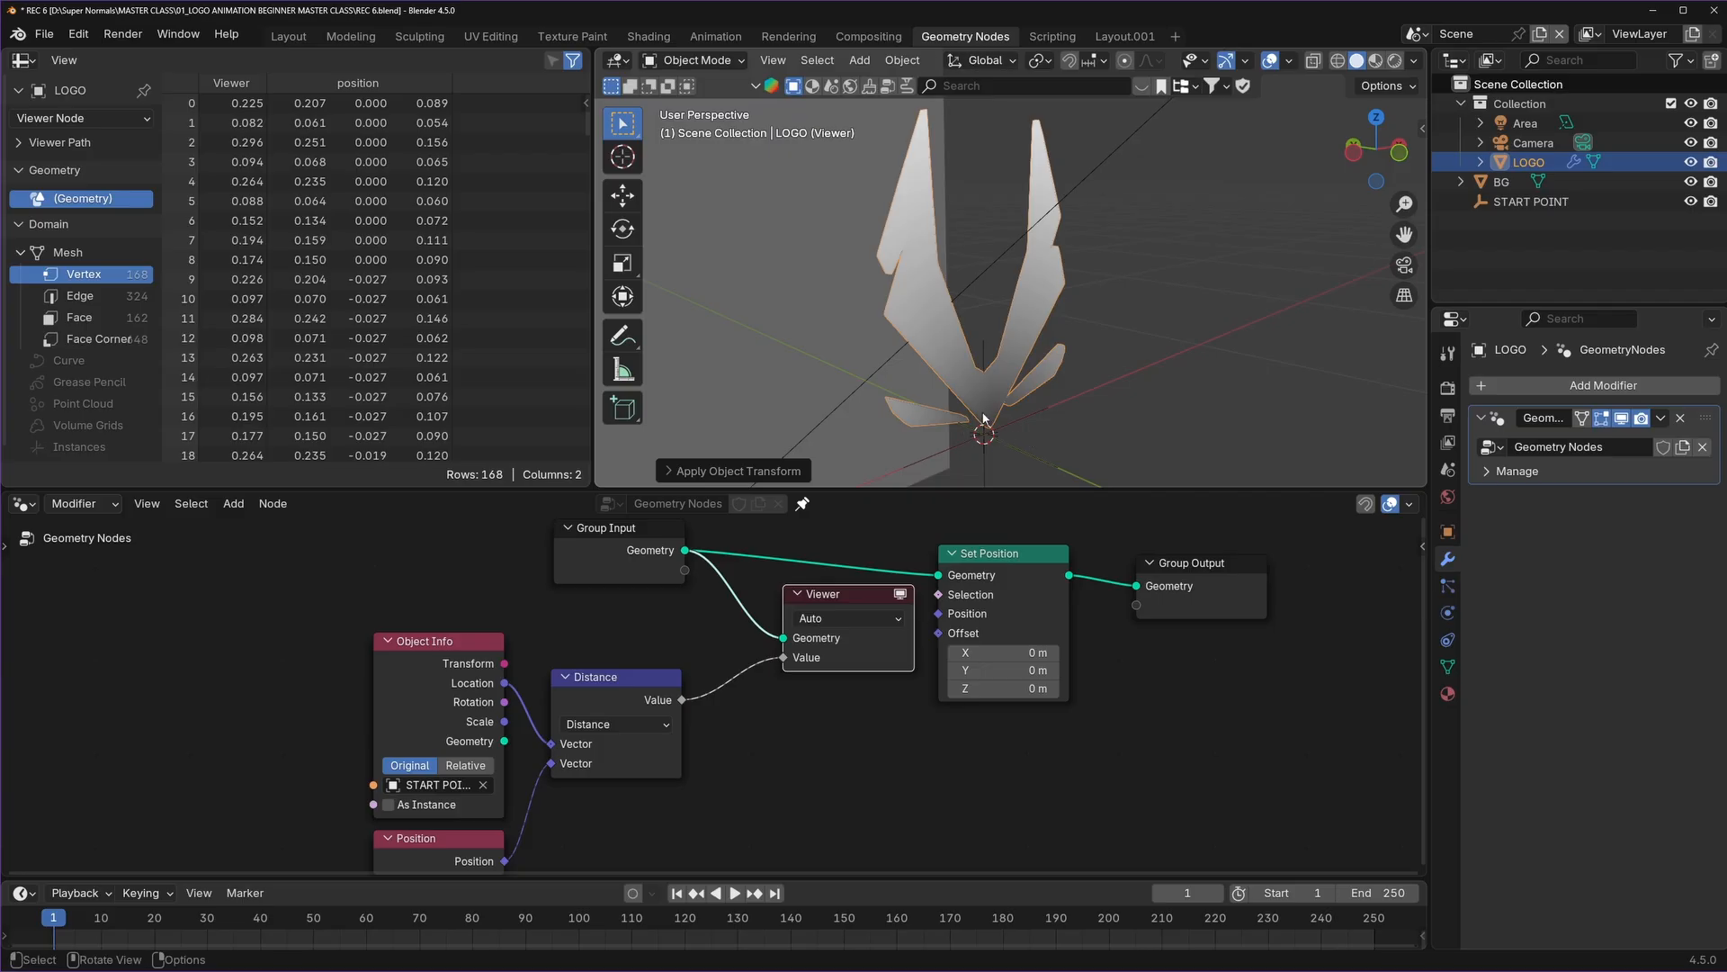
Connect the Distance value to Set Position's Offset and switch the Viewer off to inspect the displaced logo.
{"action": "left_click_drag", "start_coordinate": [444, 649], "coordinate": [441, 646]}
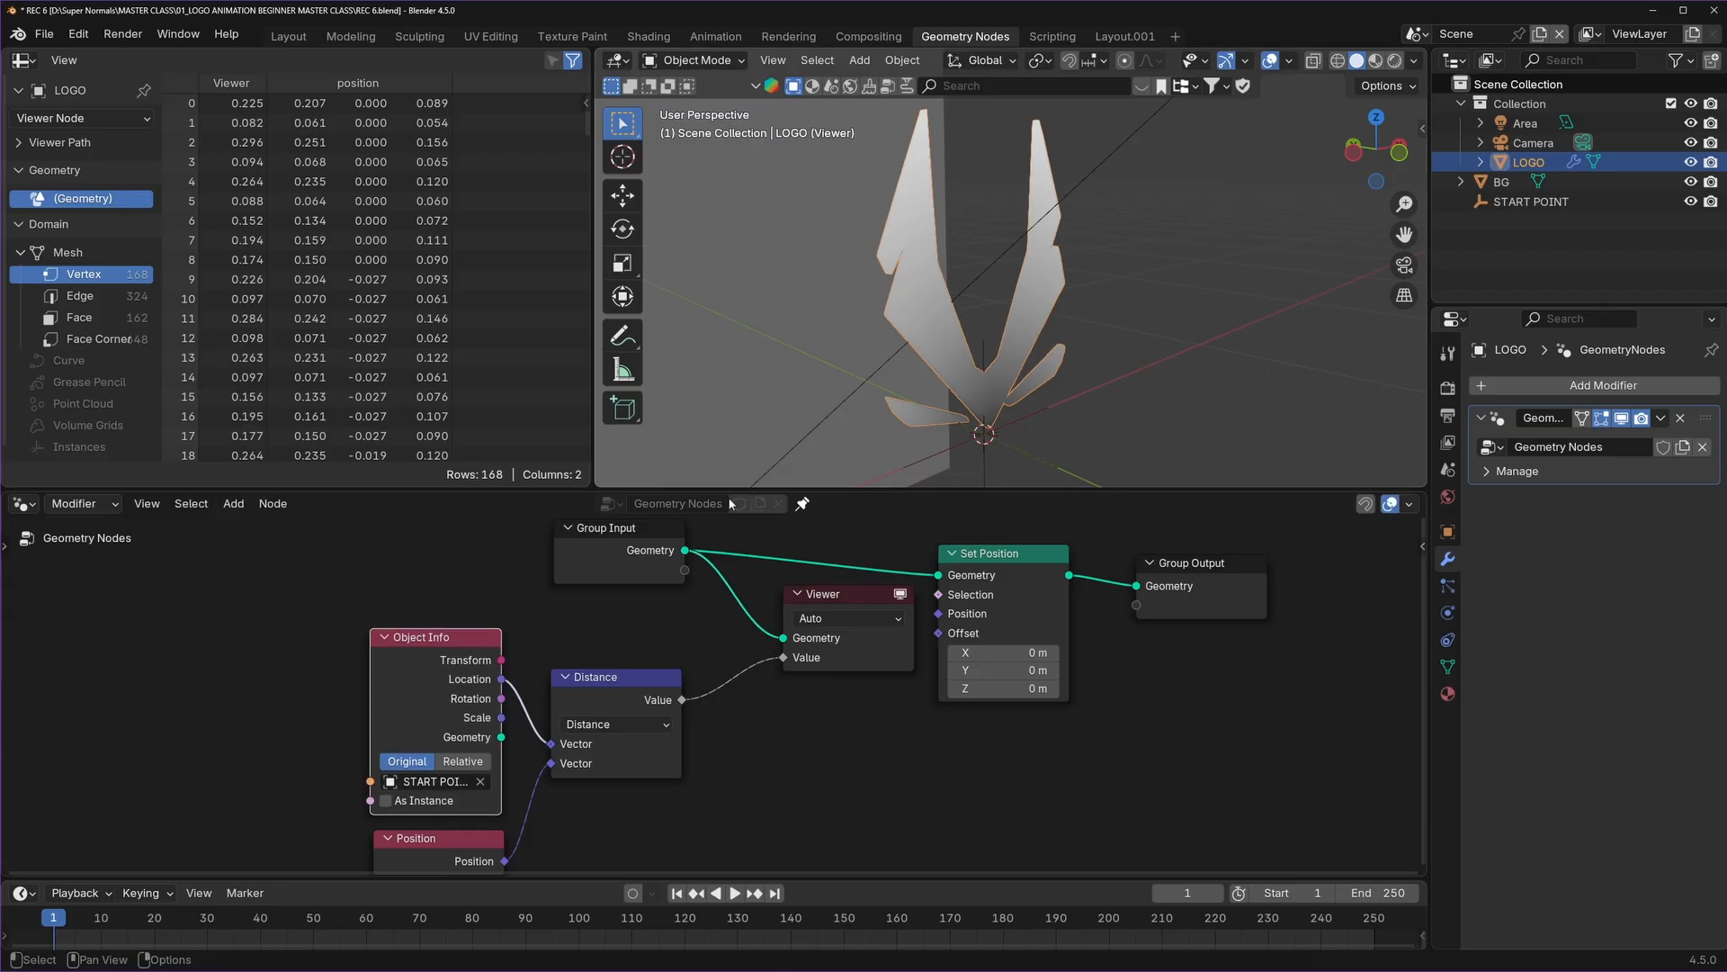
{"action": "key", "text": "n"}
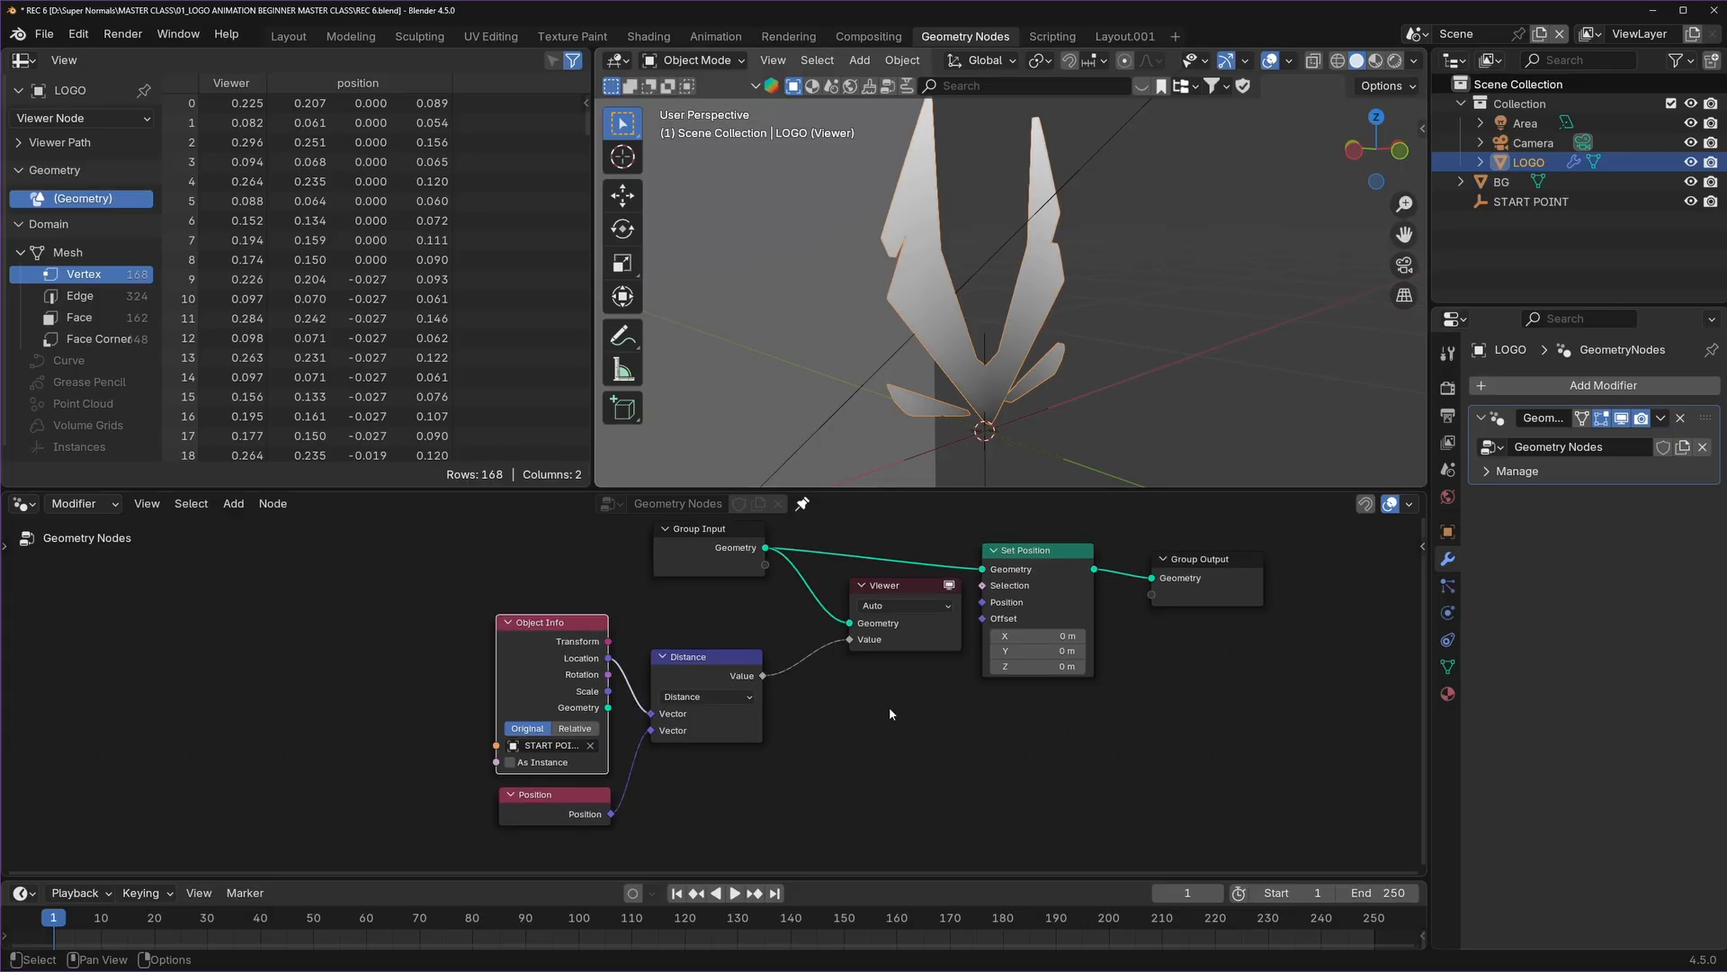
{"action": "scroll", "coordinate": [877, 656], "scroll_direction": "up", "scroll_amount": 2}
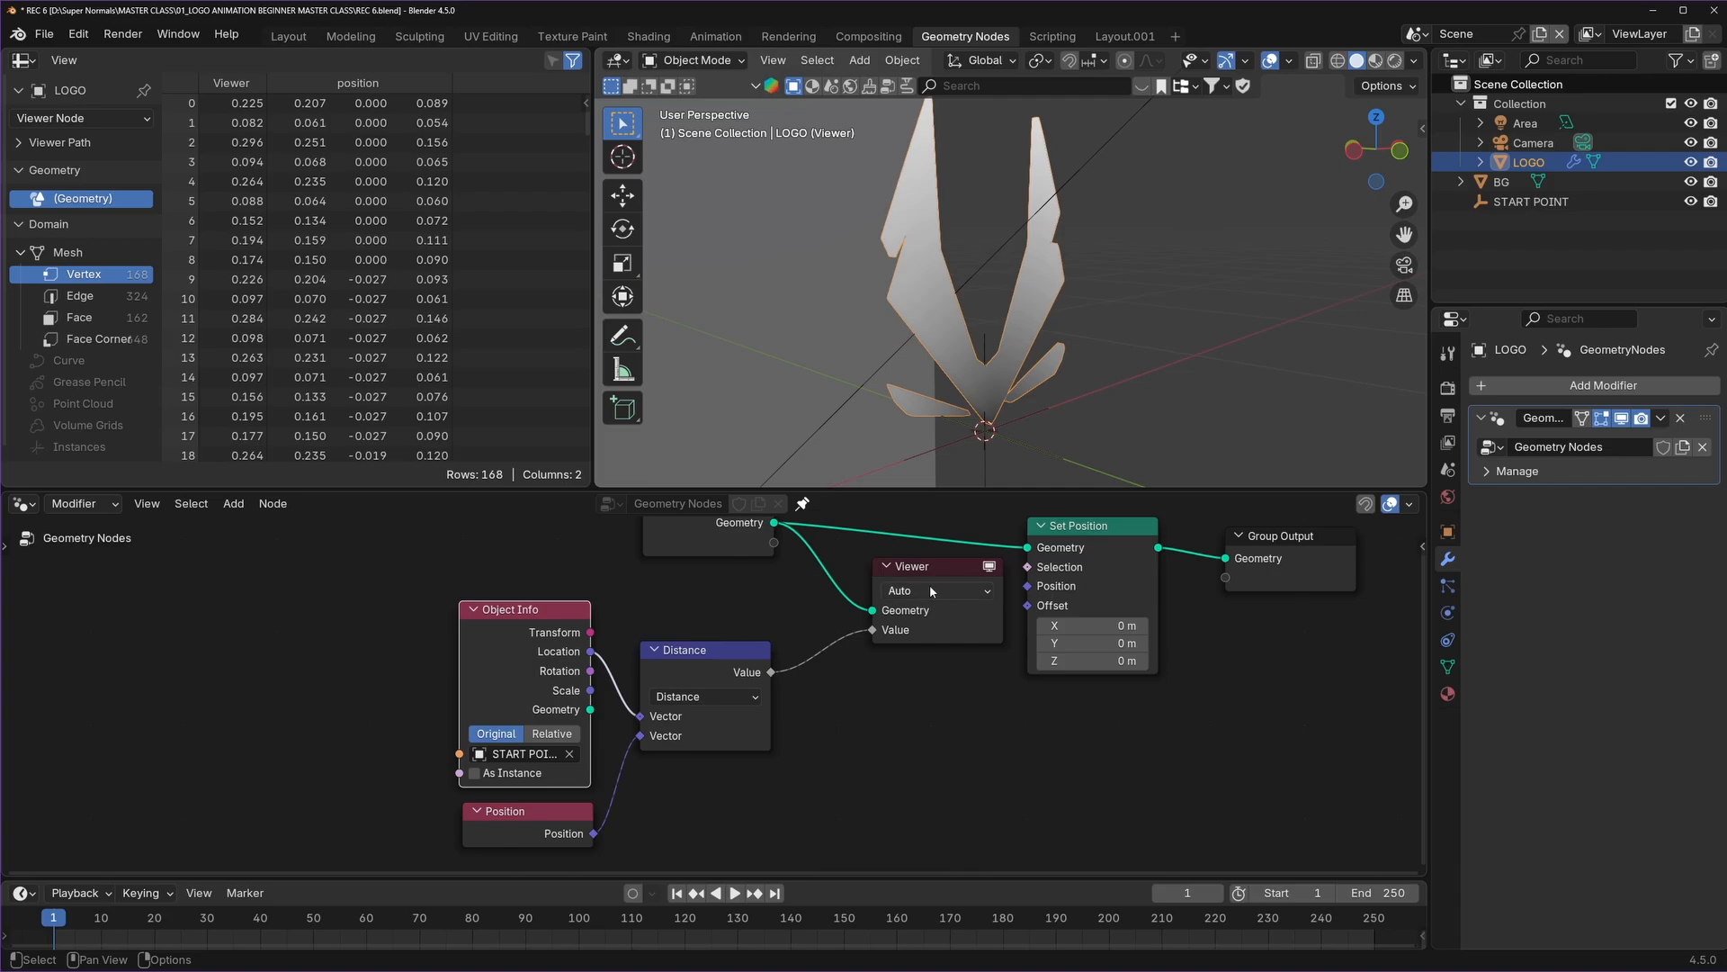
{"action": "left_click_drag", "start_coordinate": [771, 672], "coordinate": [1029, 616]}
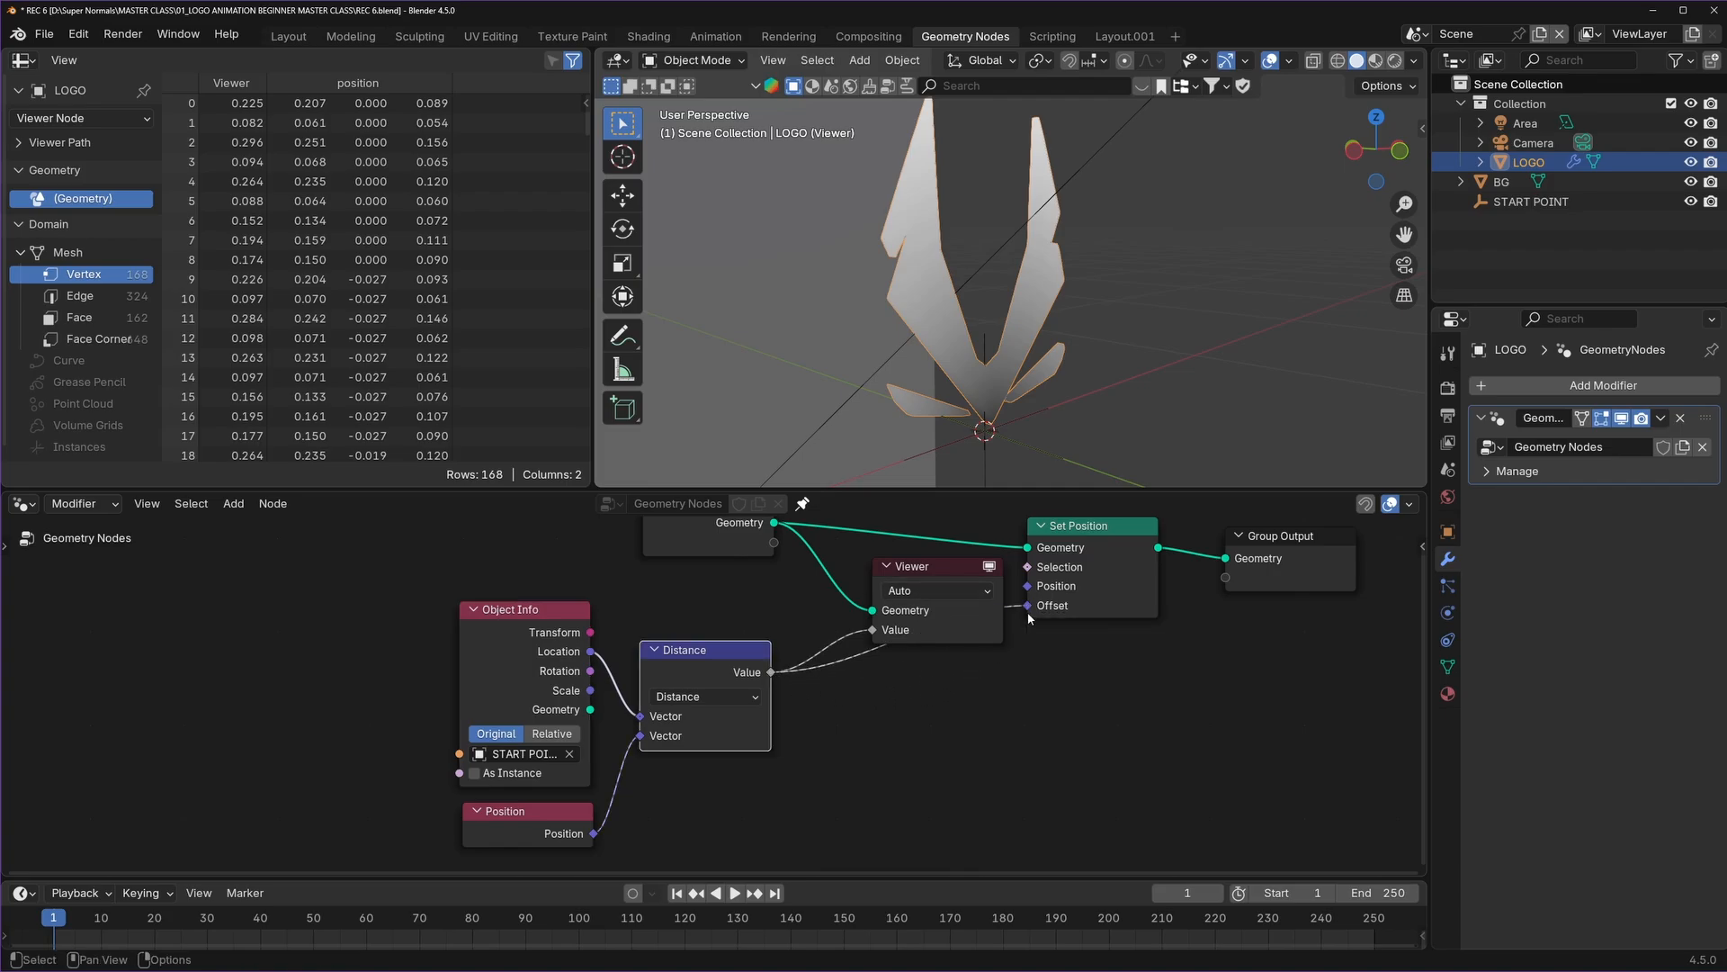
{"action": "left_click_drag", "start_coordinate": [946, 572], "coordinate": [894, 561]}
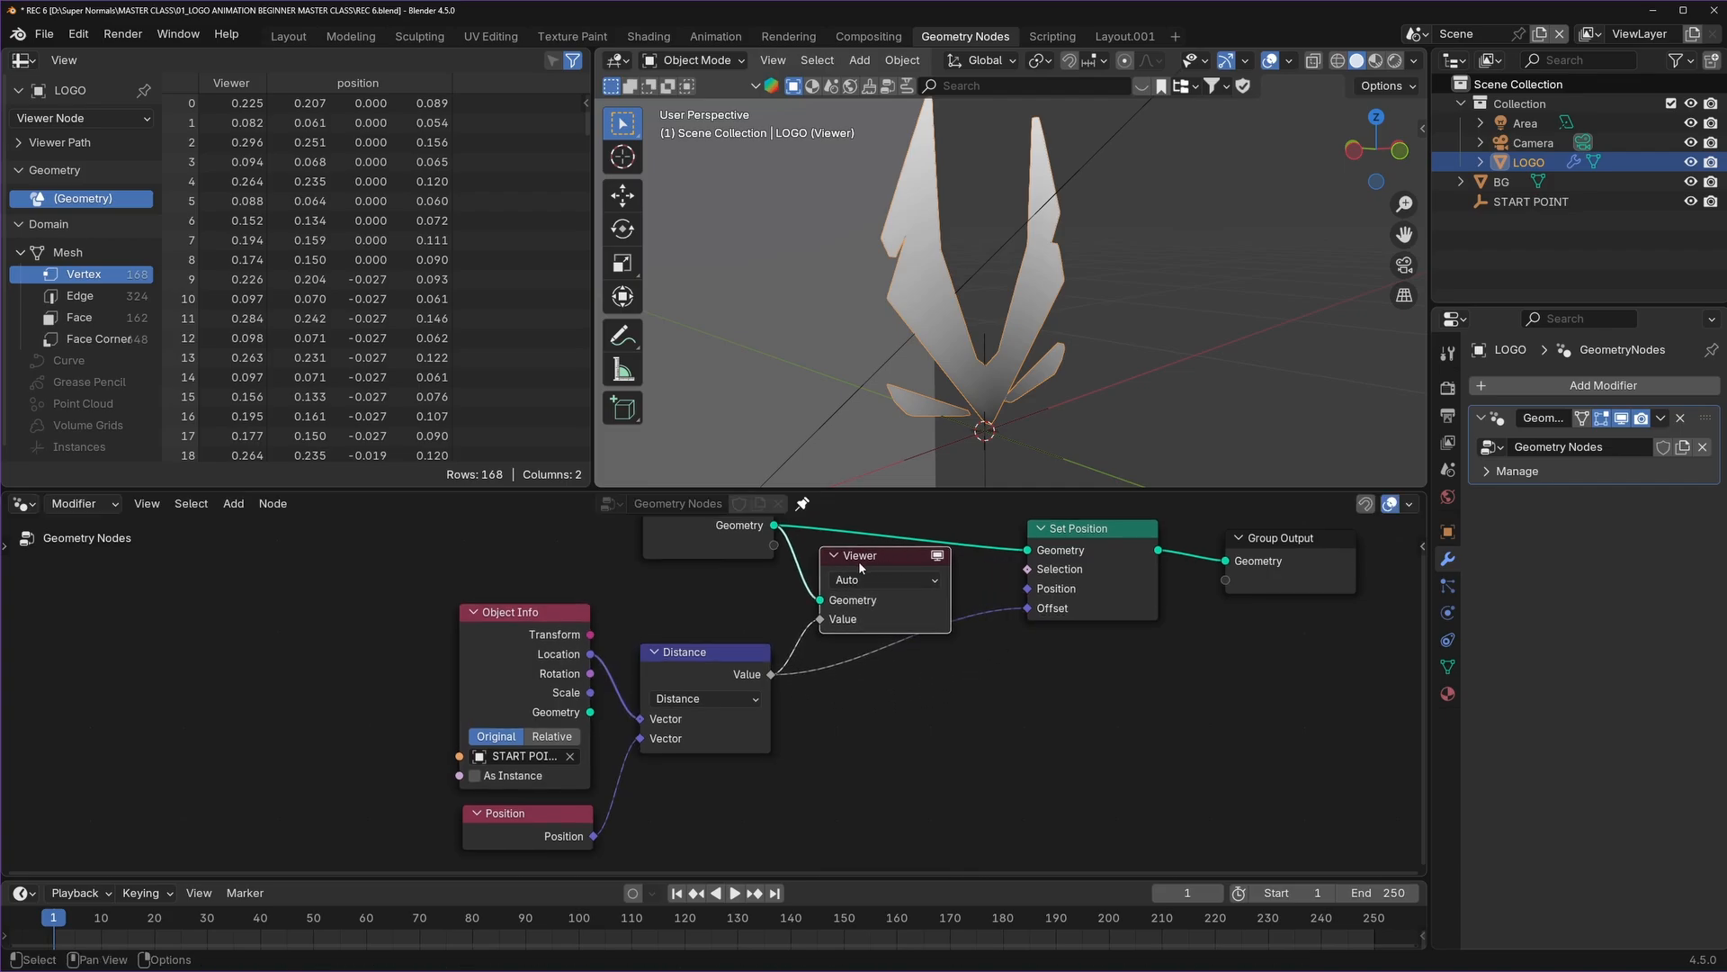
{"action": "left_click", "coordinate": [937, 556]}
{"action": "mouse_move", "coordinate": [970, 394]}
{"action": "middle_mouse_down"}
{"action": "mouse_move", "coordinate": [1015, 400]}
{"action": "mouse_move", "coordinate": [966, 387]}
{"action": "middle_mouse_up"}
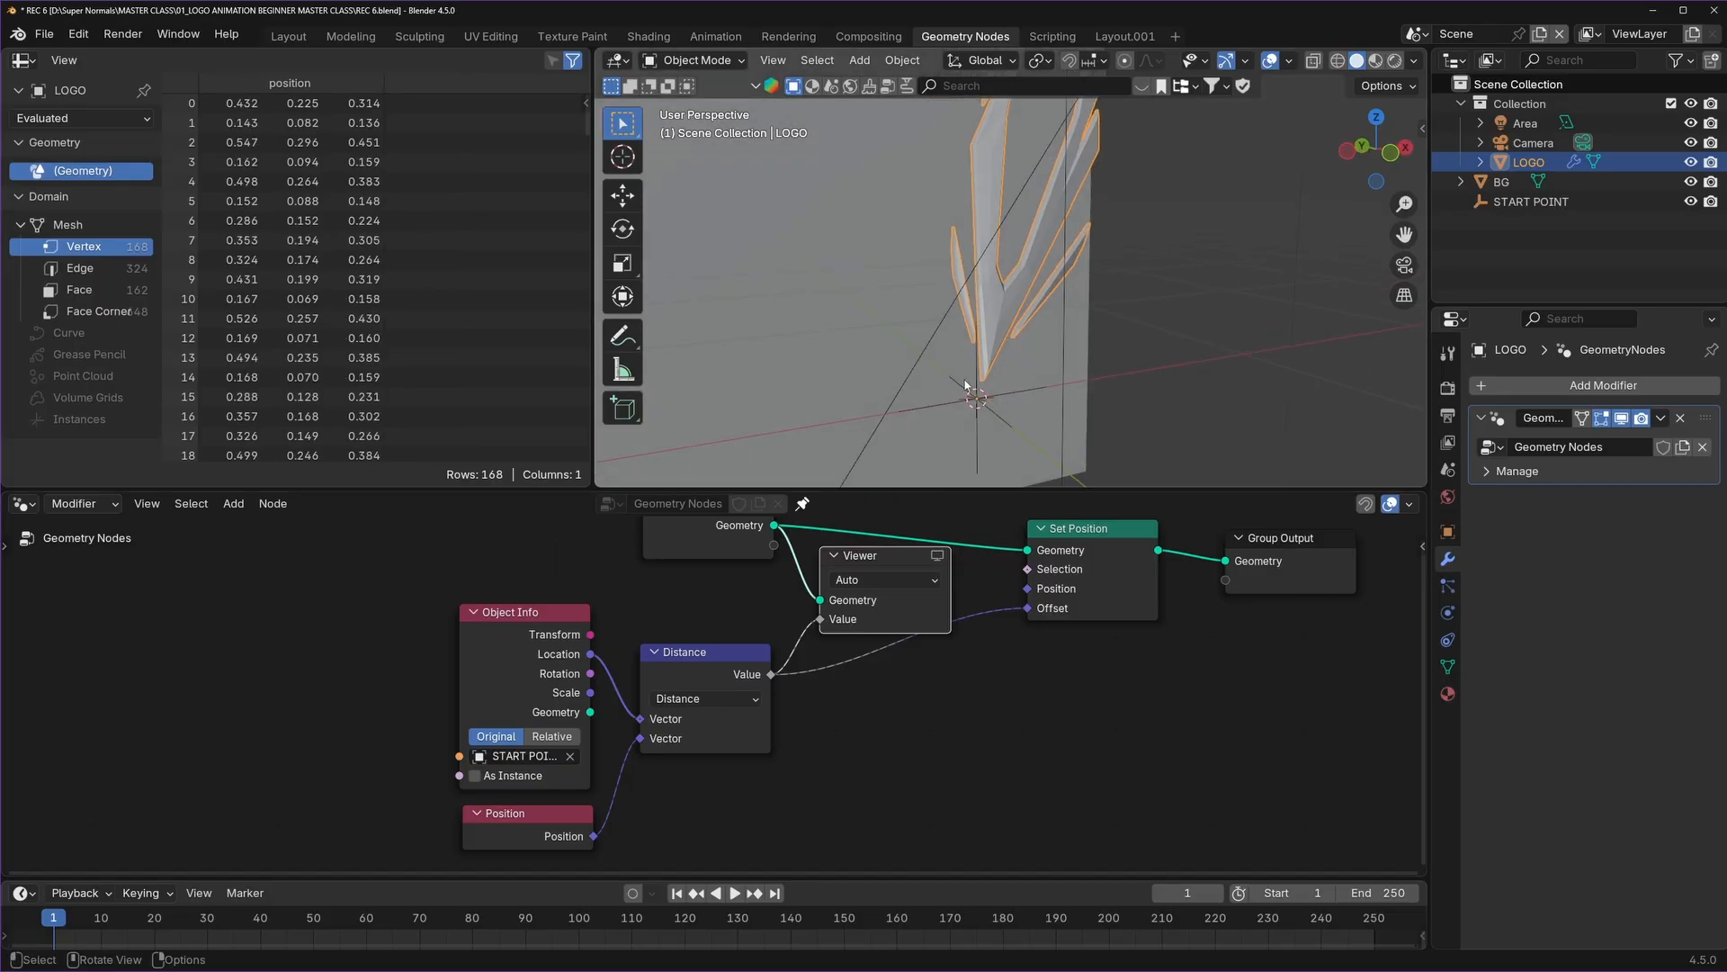
{"action": "middle_click_drag", "start_coordinate": [1042, 236], "coordinate": [930, 275]}
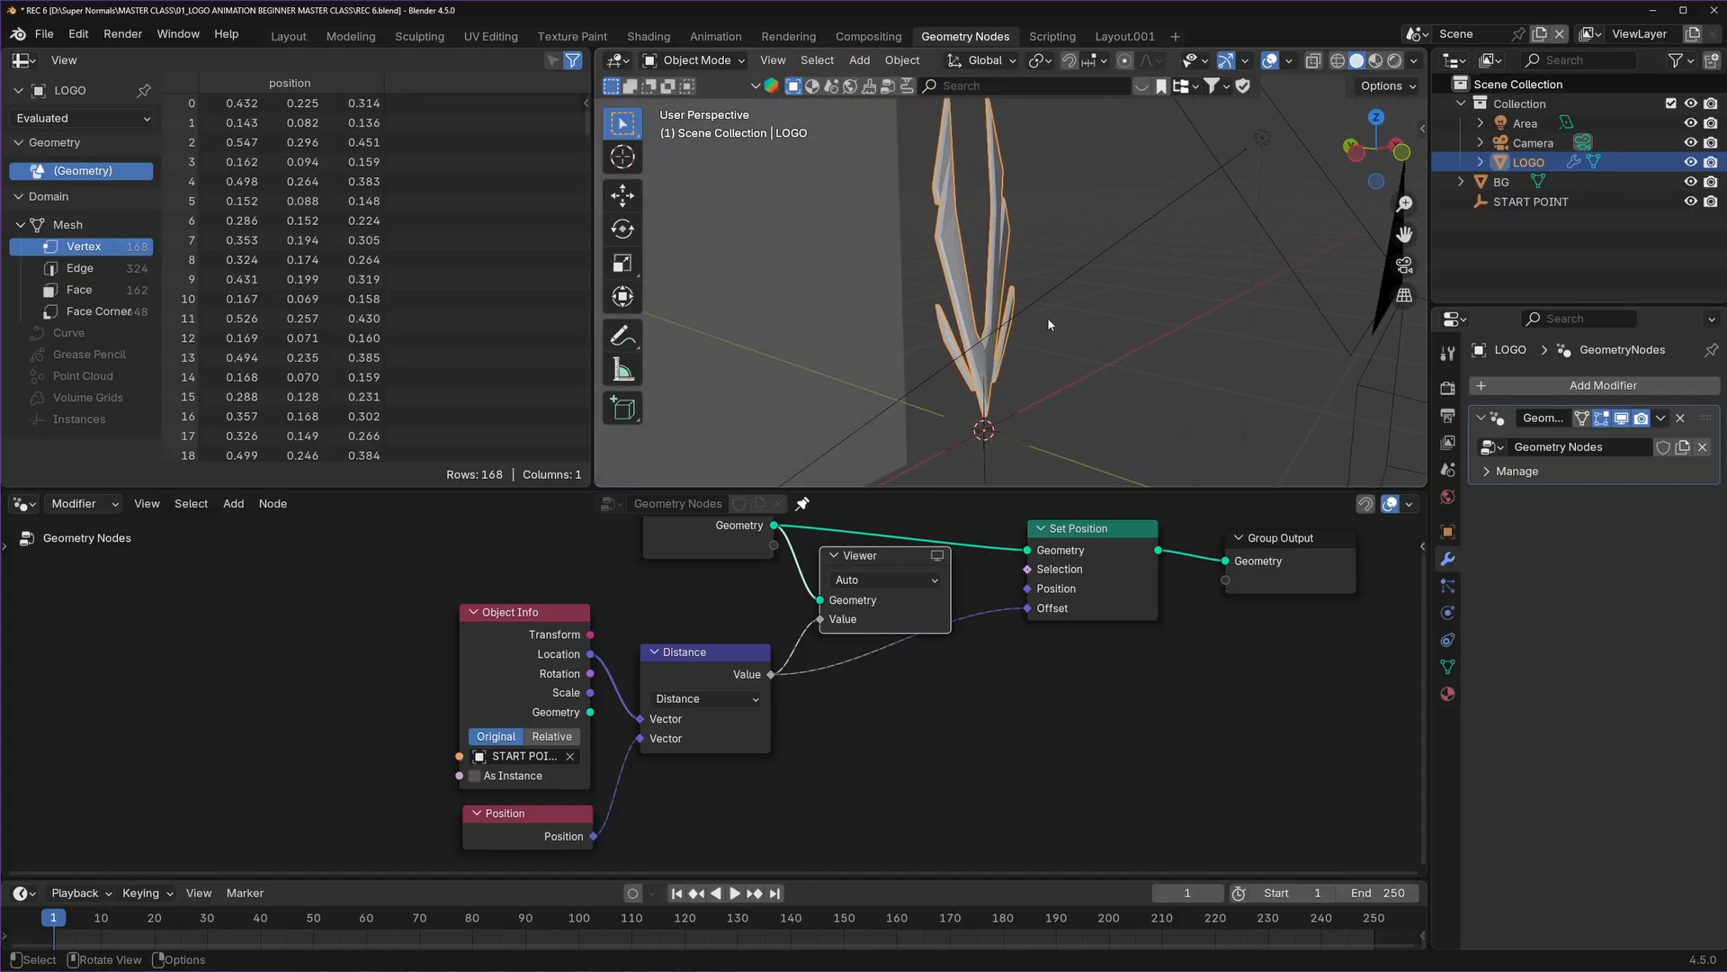
{"action": "middle_click_drag", "start_coordinate": [1047, 319], "coordinate": [1022, 352]}
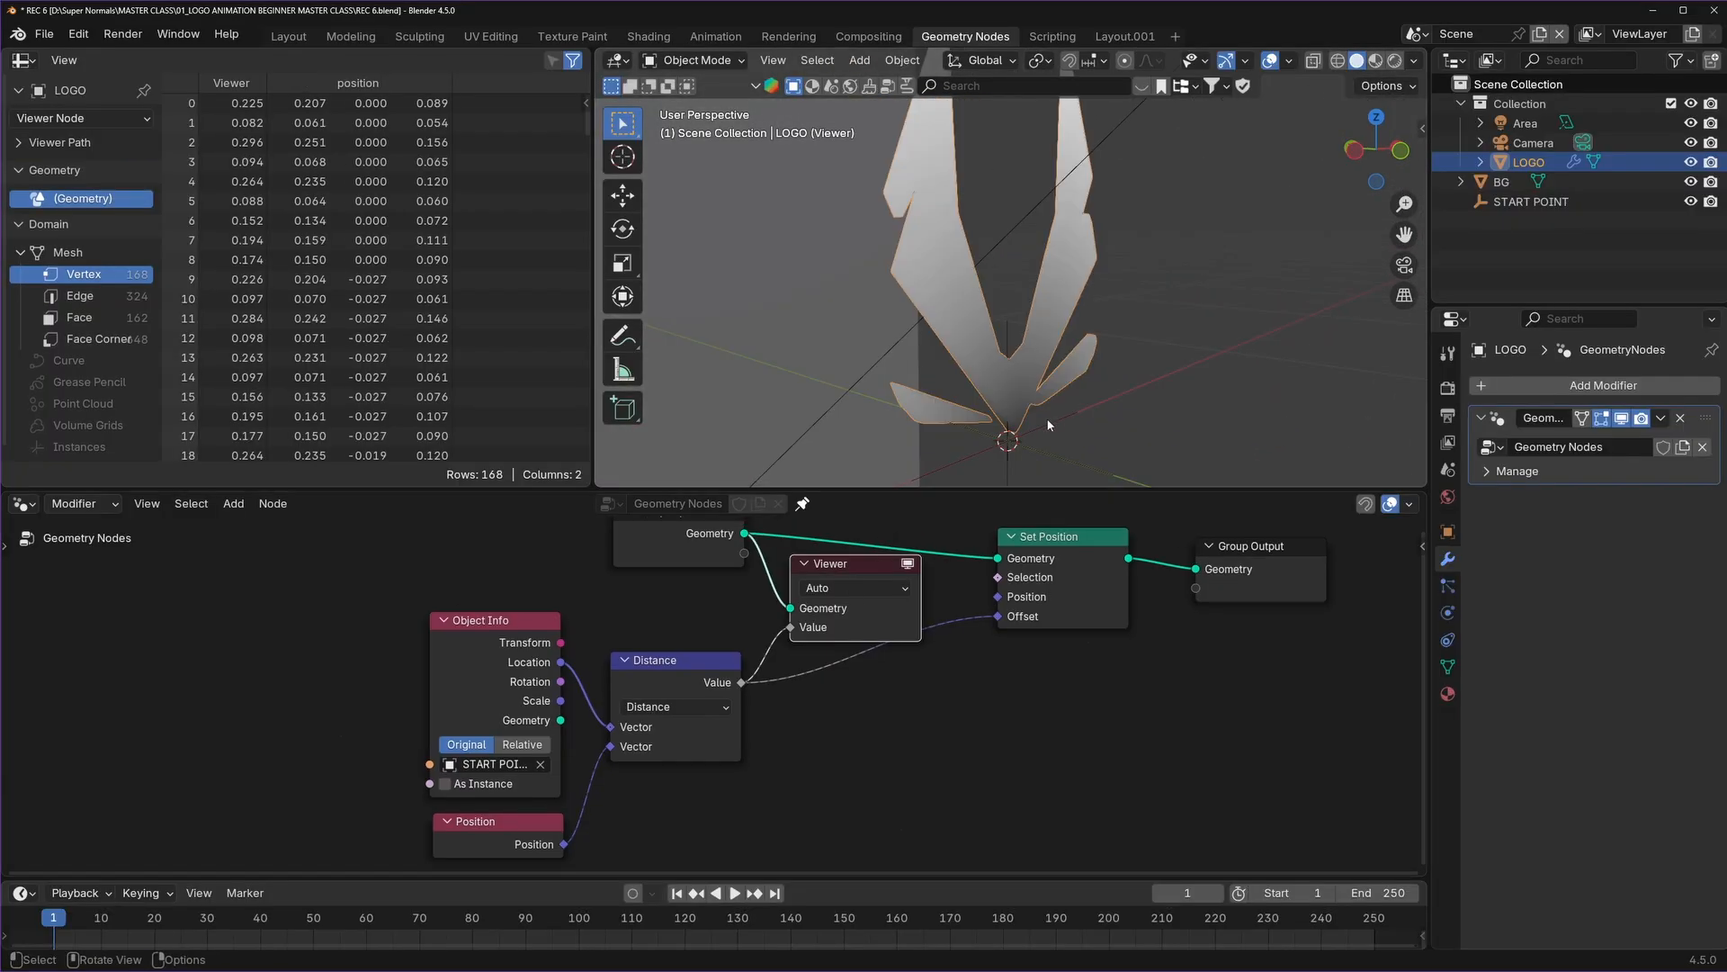
Add a Math node set to Add beneath the Viewer and feed the Distance value into its first input.
{"action": "middle_click_drag", "start_coordinate": [804, 674], "coordinate": [852, 644]}
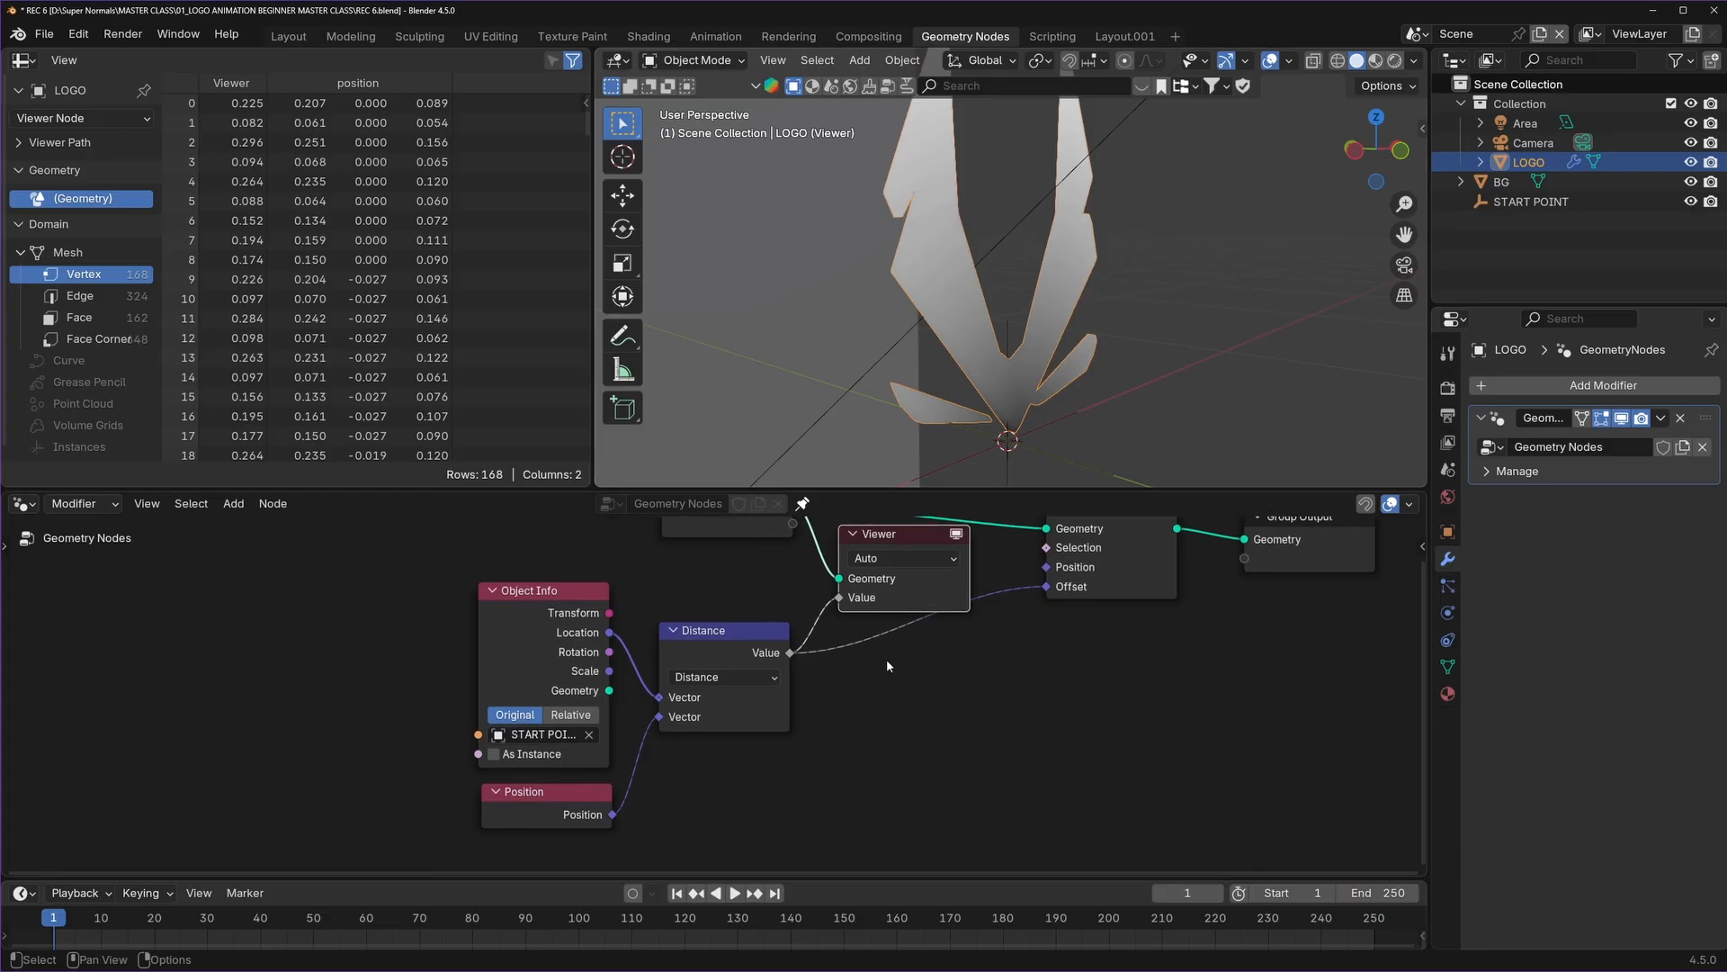
{"action": "key", "text": "shift+a"}
{"action": "left_click", "coordinate": [866, 555]}
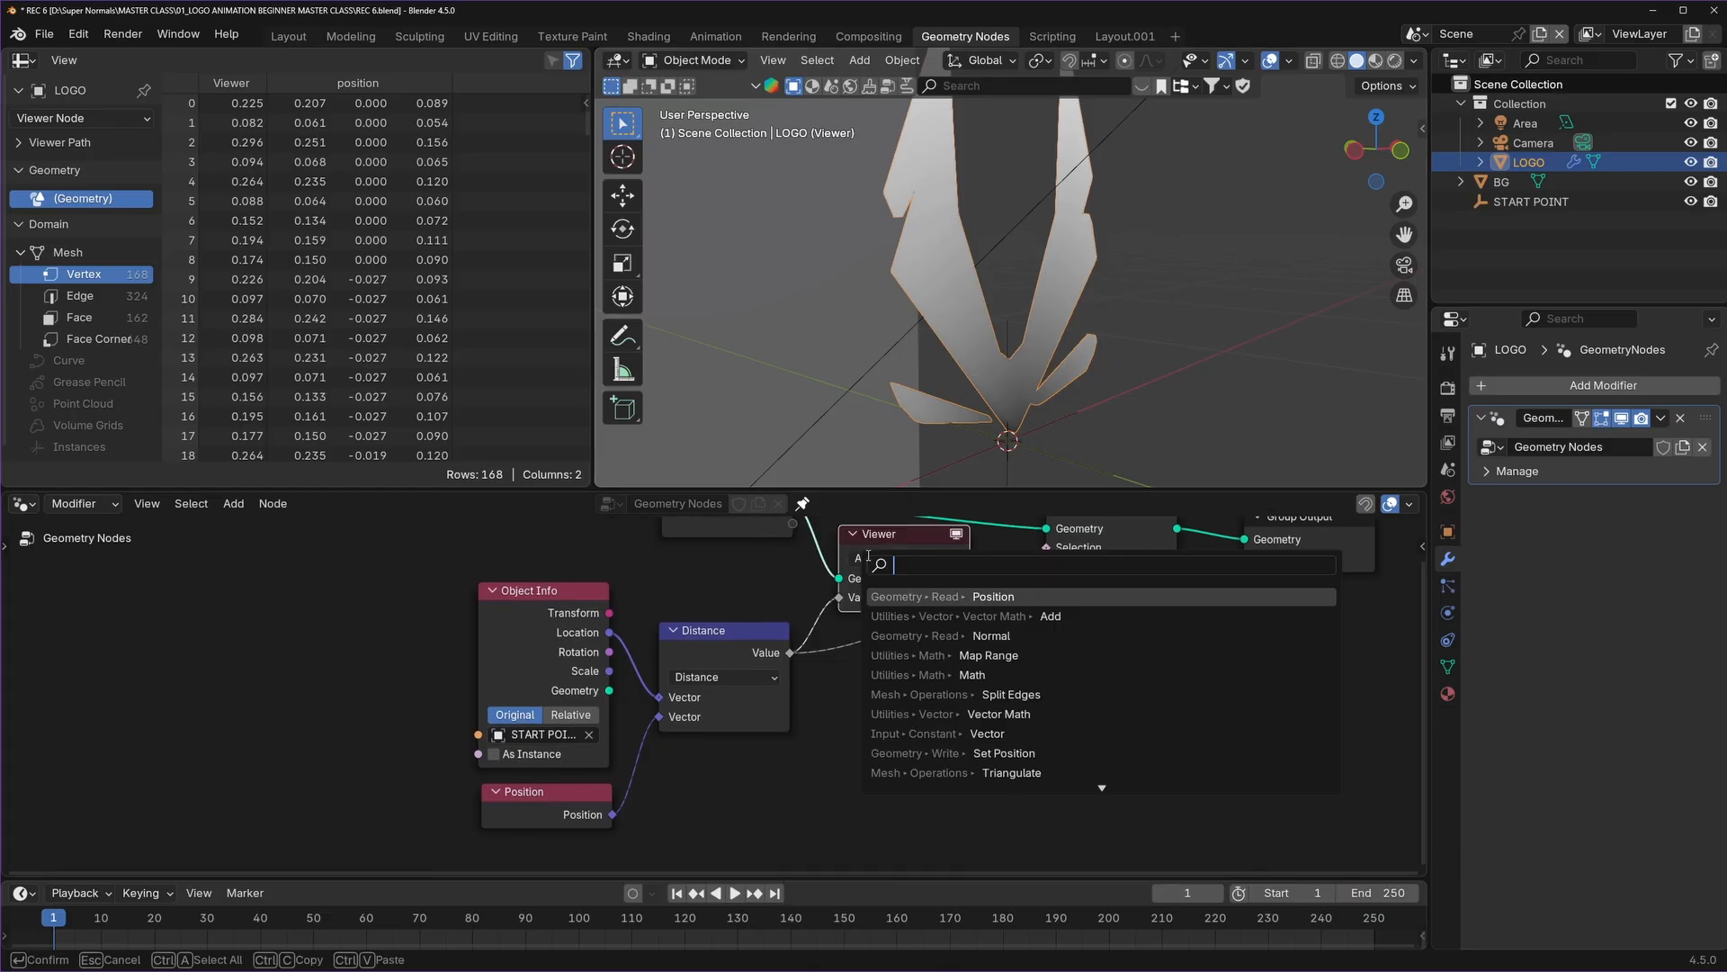
{"action": "type", "text": "add"}
{"action": "key", "text": "Return"}
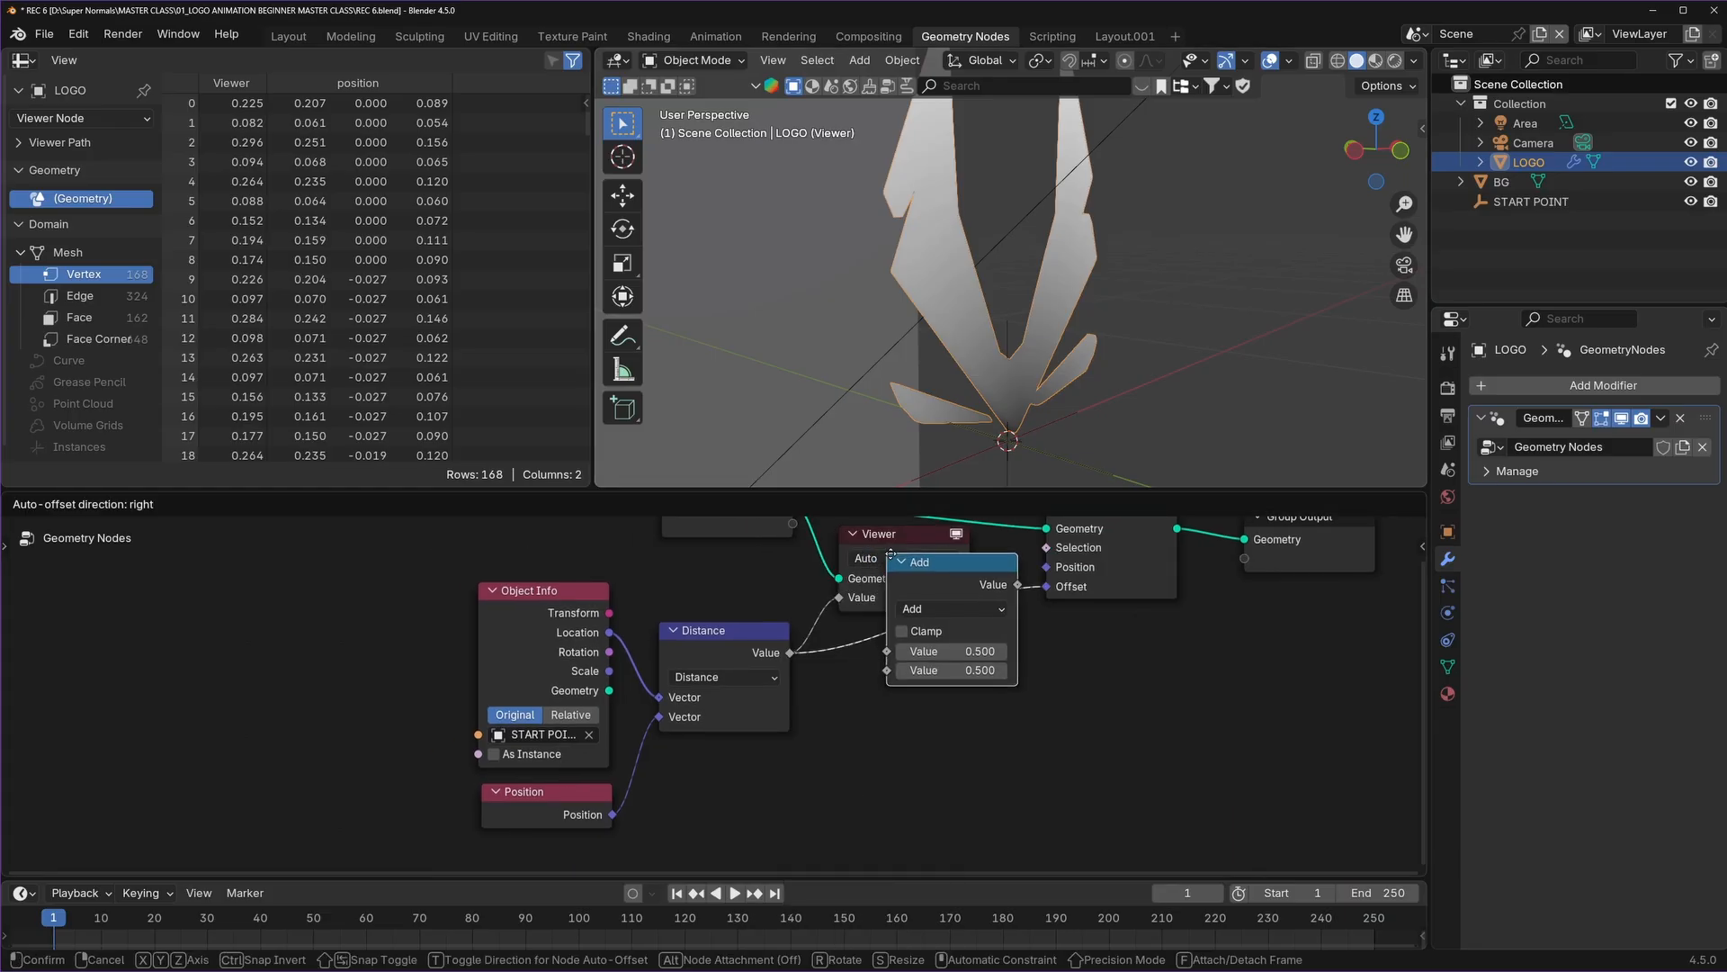
{"action": "left_click", "coordinate": [860, 670]}
{"action": "left_click_drag", "start_coordinate": [790, 653], "coordinate": [818, 689]}
{"action": "left_click_drag", "start_coordinate": [851, 763], "coordinate": [852, 763]}
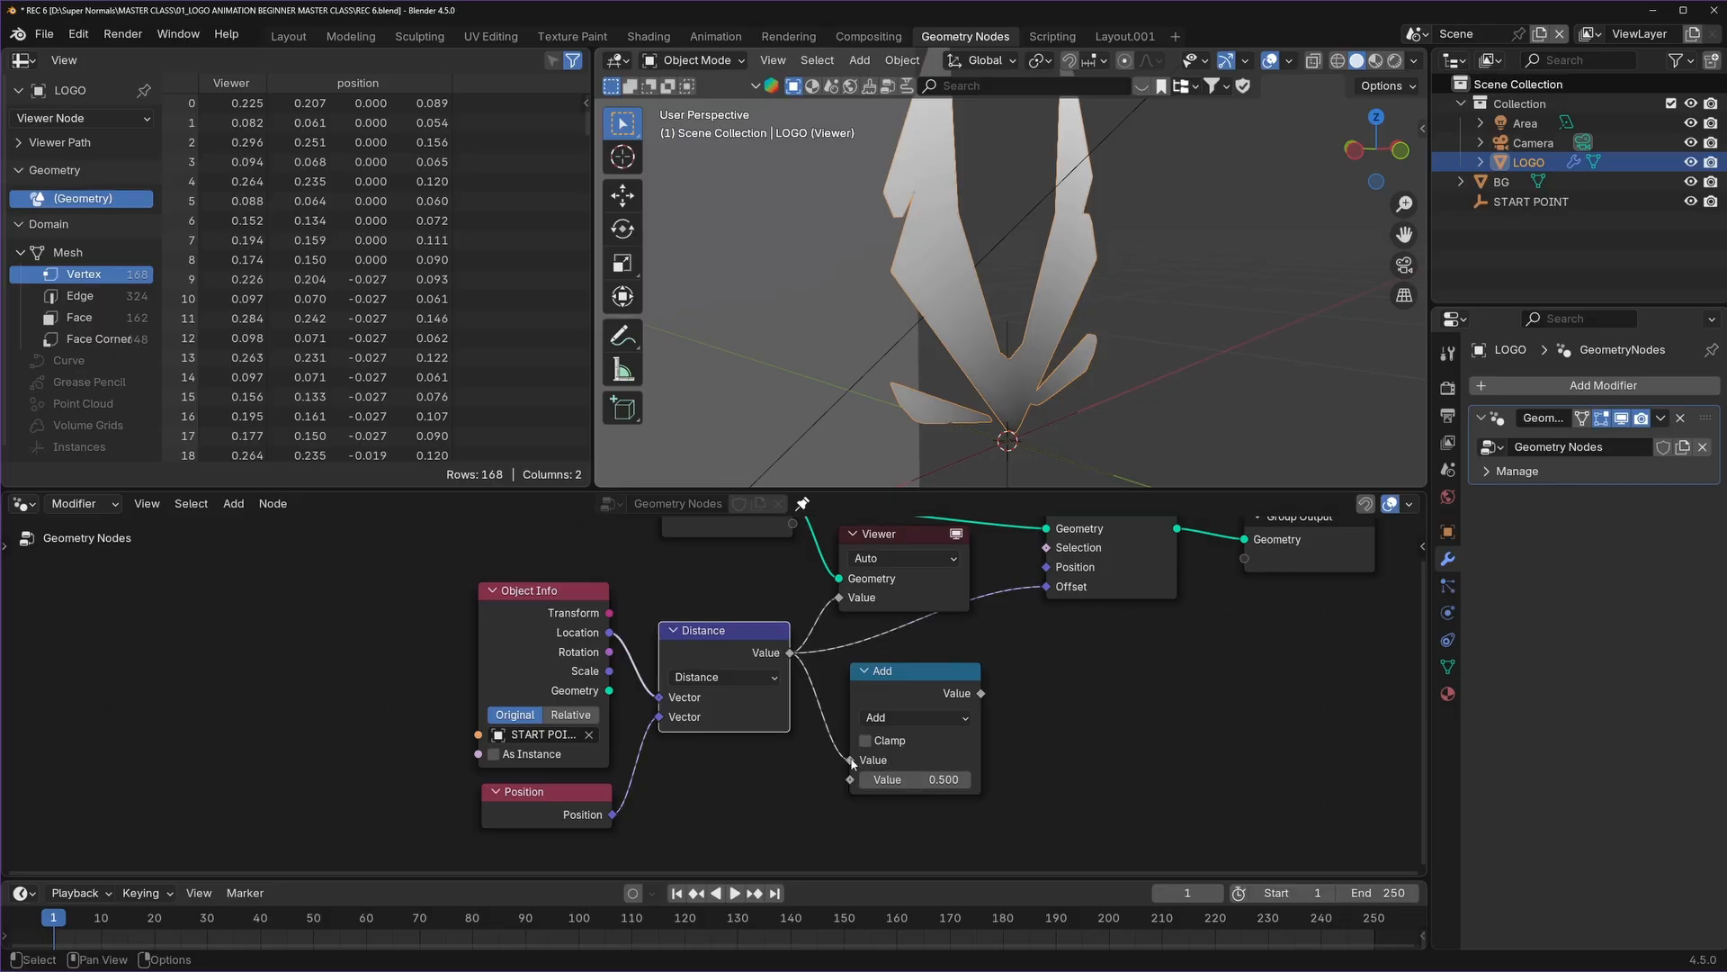
Connect the Add node's result to both Set Position's Offset and the Viewer's Value.
{"action": "left_click_drag", "start_coordinate": [981, 694], "coordinate": [985, 694]}
{"action": "left_click_drag", "start_coordinate": [1032, 610], "coordinate": [1045, 590]}
{"action": "left_click_drag", "start_coordinate": [981, 693], "coordinate": [1006, 677]}
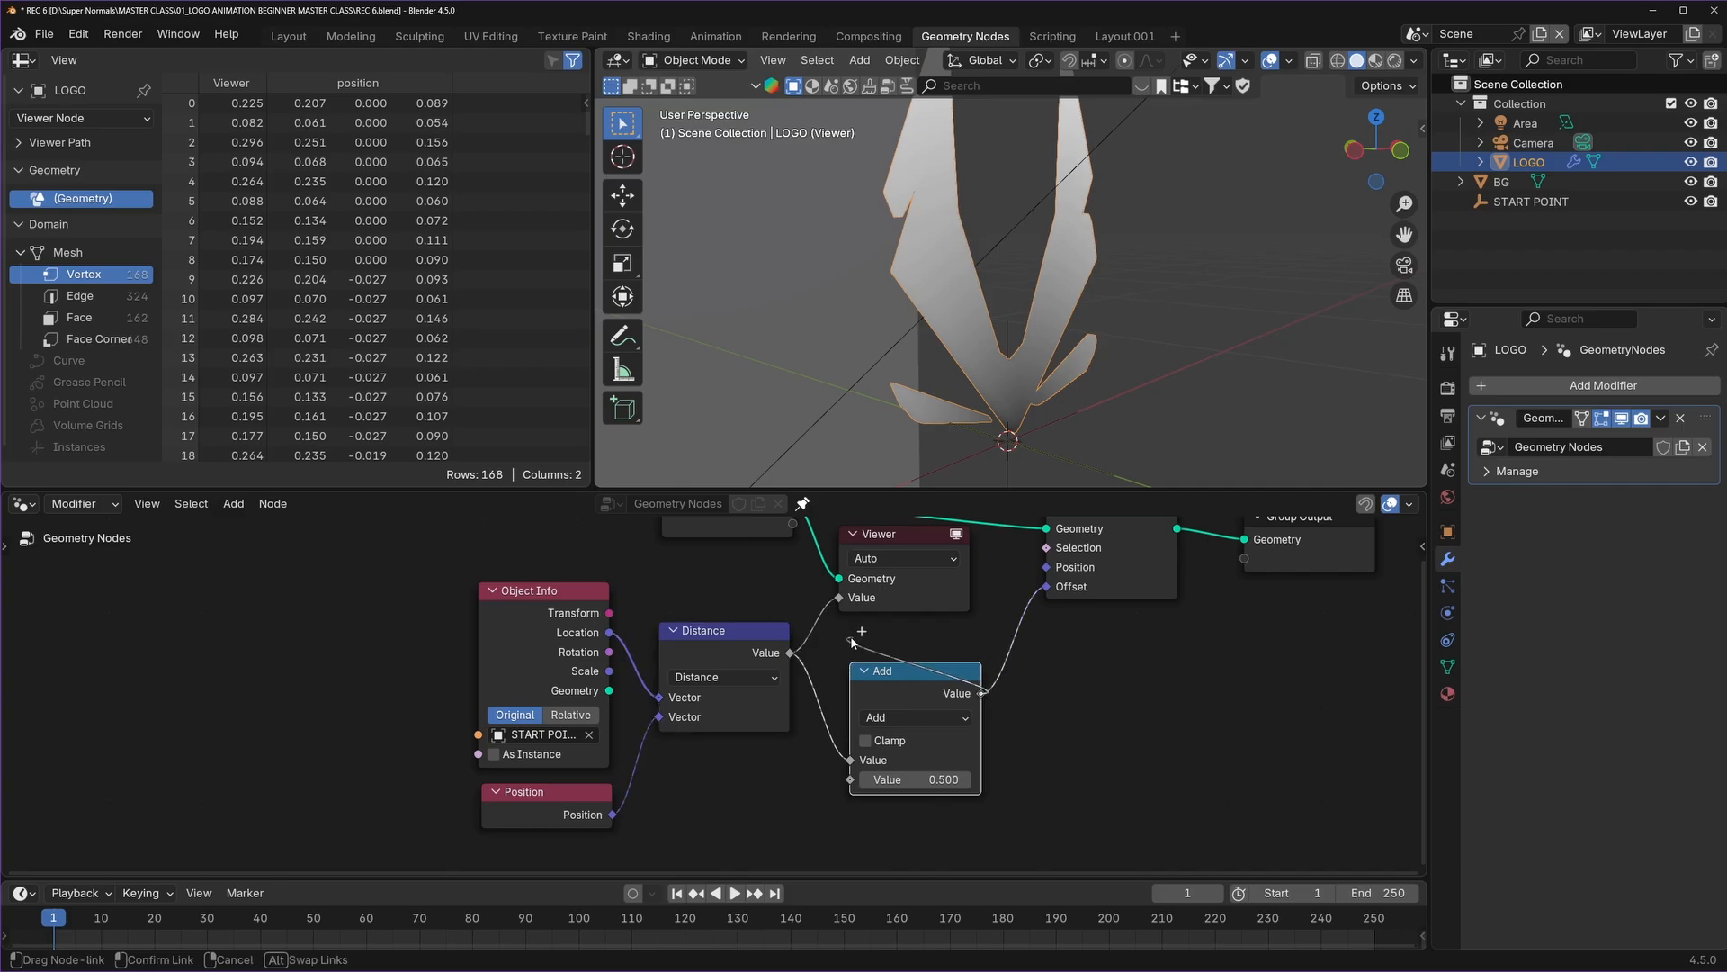
{"action": "left_click_drag", "start_coordinate": [852, 642], "coordinate": [839, 597]}
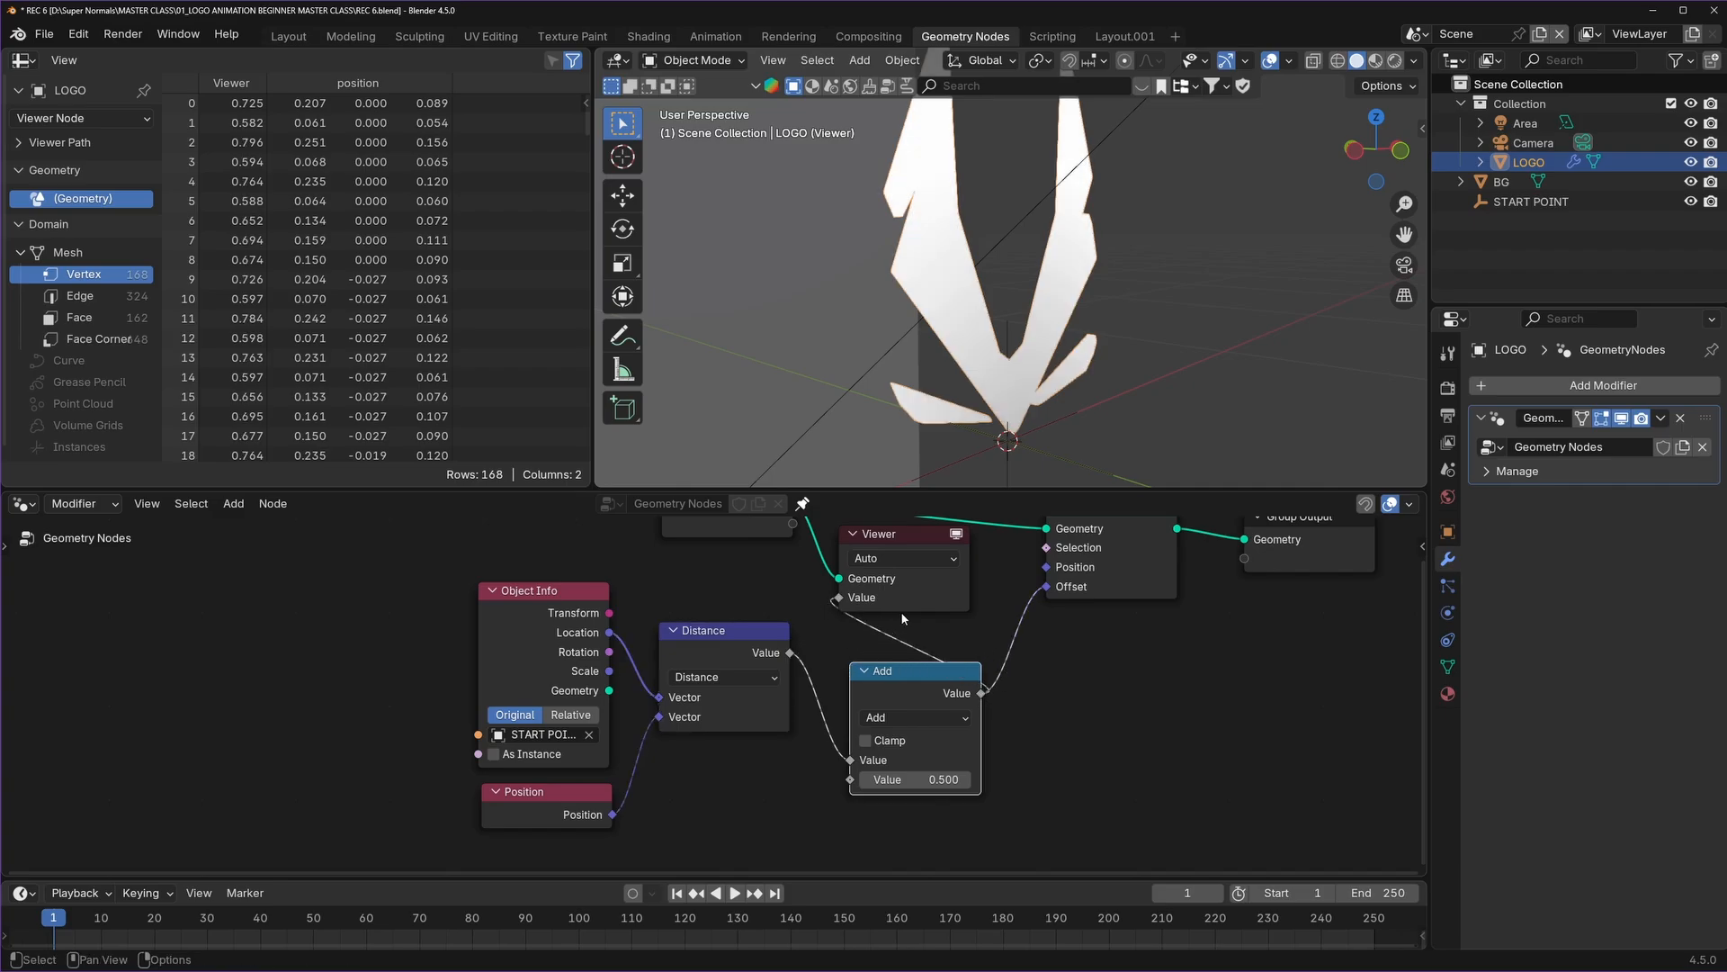
Set the Add node's second value to -0.190 and rearrange the nodes with the Viewer above Group Input and Set Position.
{"action": "left_click_drag", "start_coordinate": [907, 779], "coordinate": [842, 780]}
{"action": "scroll", "coordinate": [1023, 719], "scroll_direction": "down", "scroll_amount": 2}
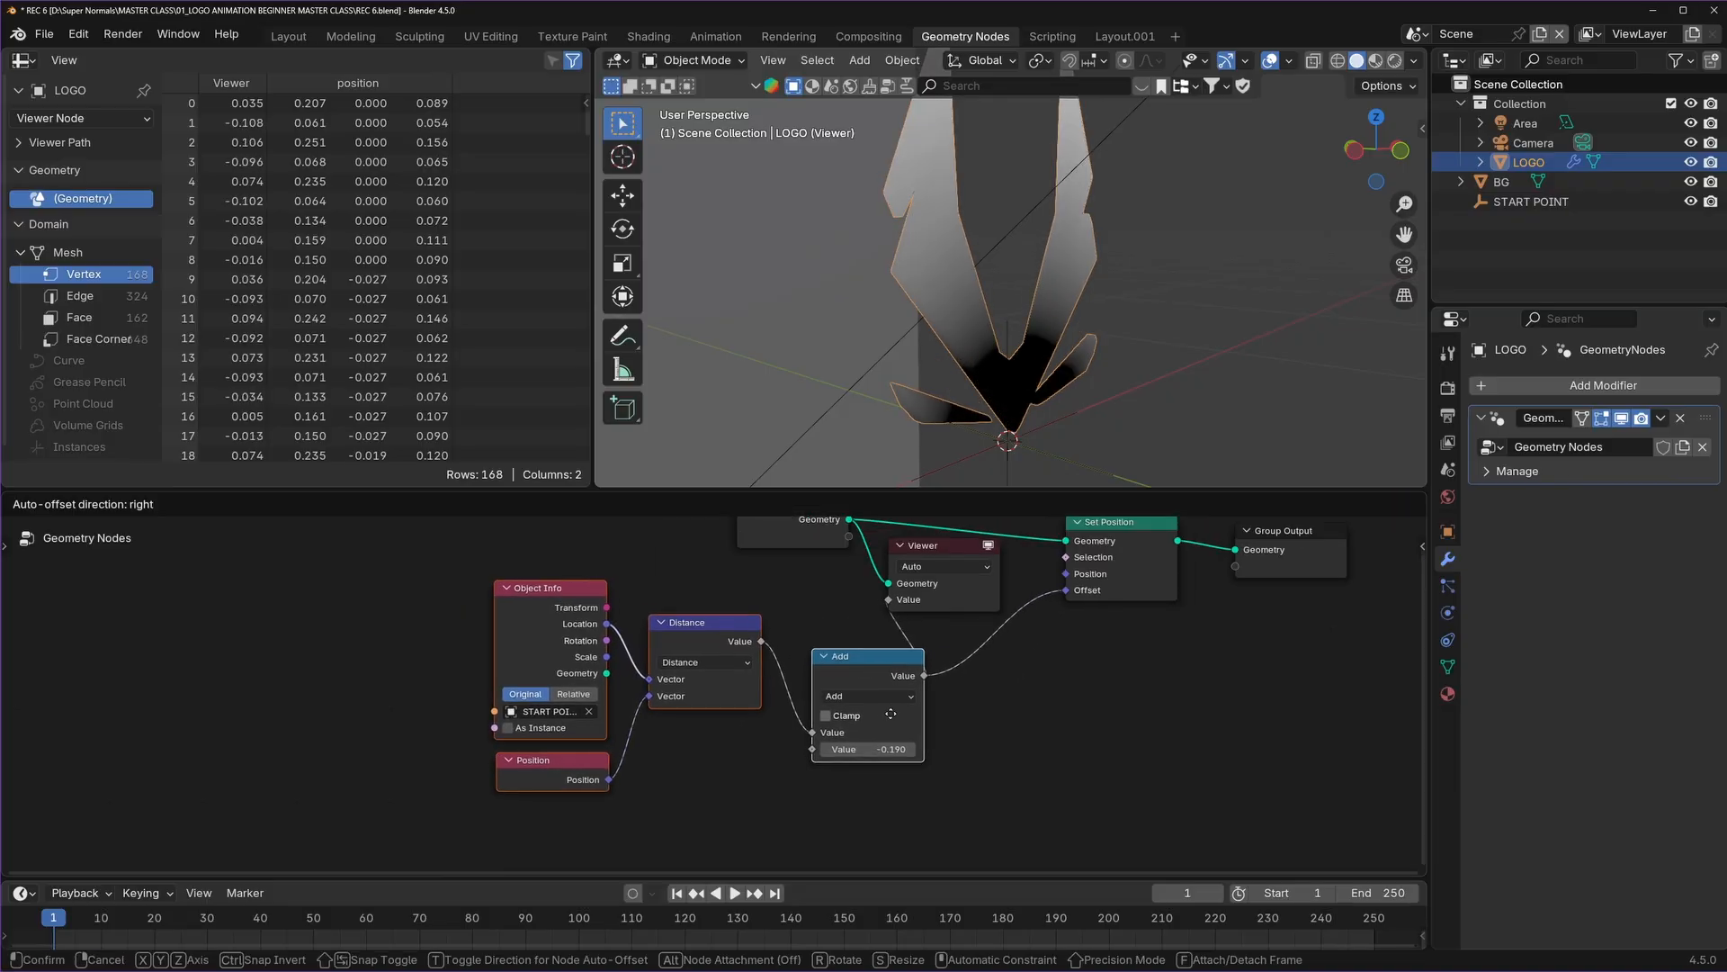
{"action": "middle_click_drag", "start_coordinate": [946, 596], "coordinate": [831, 724]}
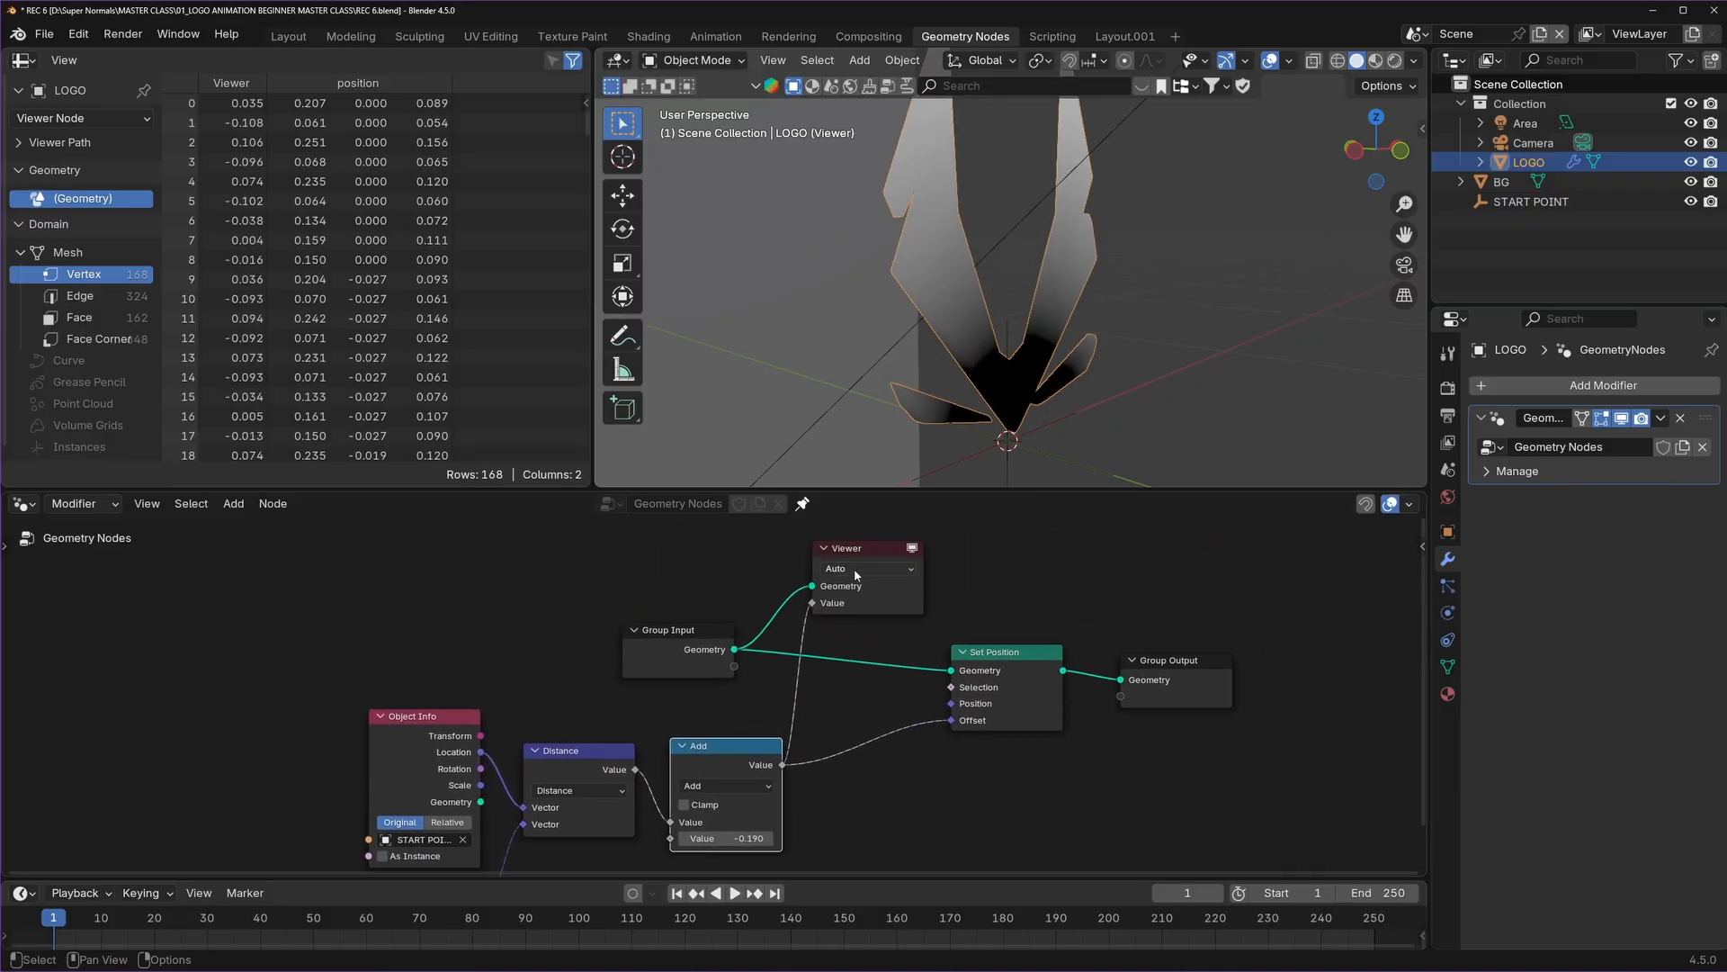
Move the Viewer node directly above Set Position and switch it off to show the displaced logo.
{"action": "left_click_drag", "start_coordinate": [862, 552], "coordinate": [1005, 561]}
{"action": "left_click_drag", "start_coordinate": [1005, 562], "coordinate": [1000, 570]}
{"action": "middle_click_drag", "start_coordinate": [980, 627], "coordinate": [969, 627]}
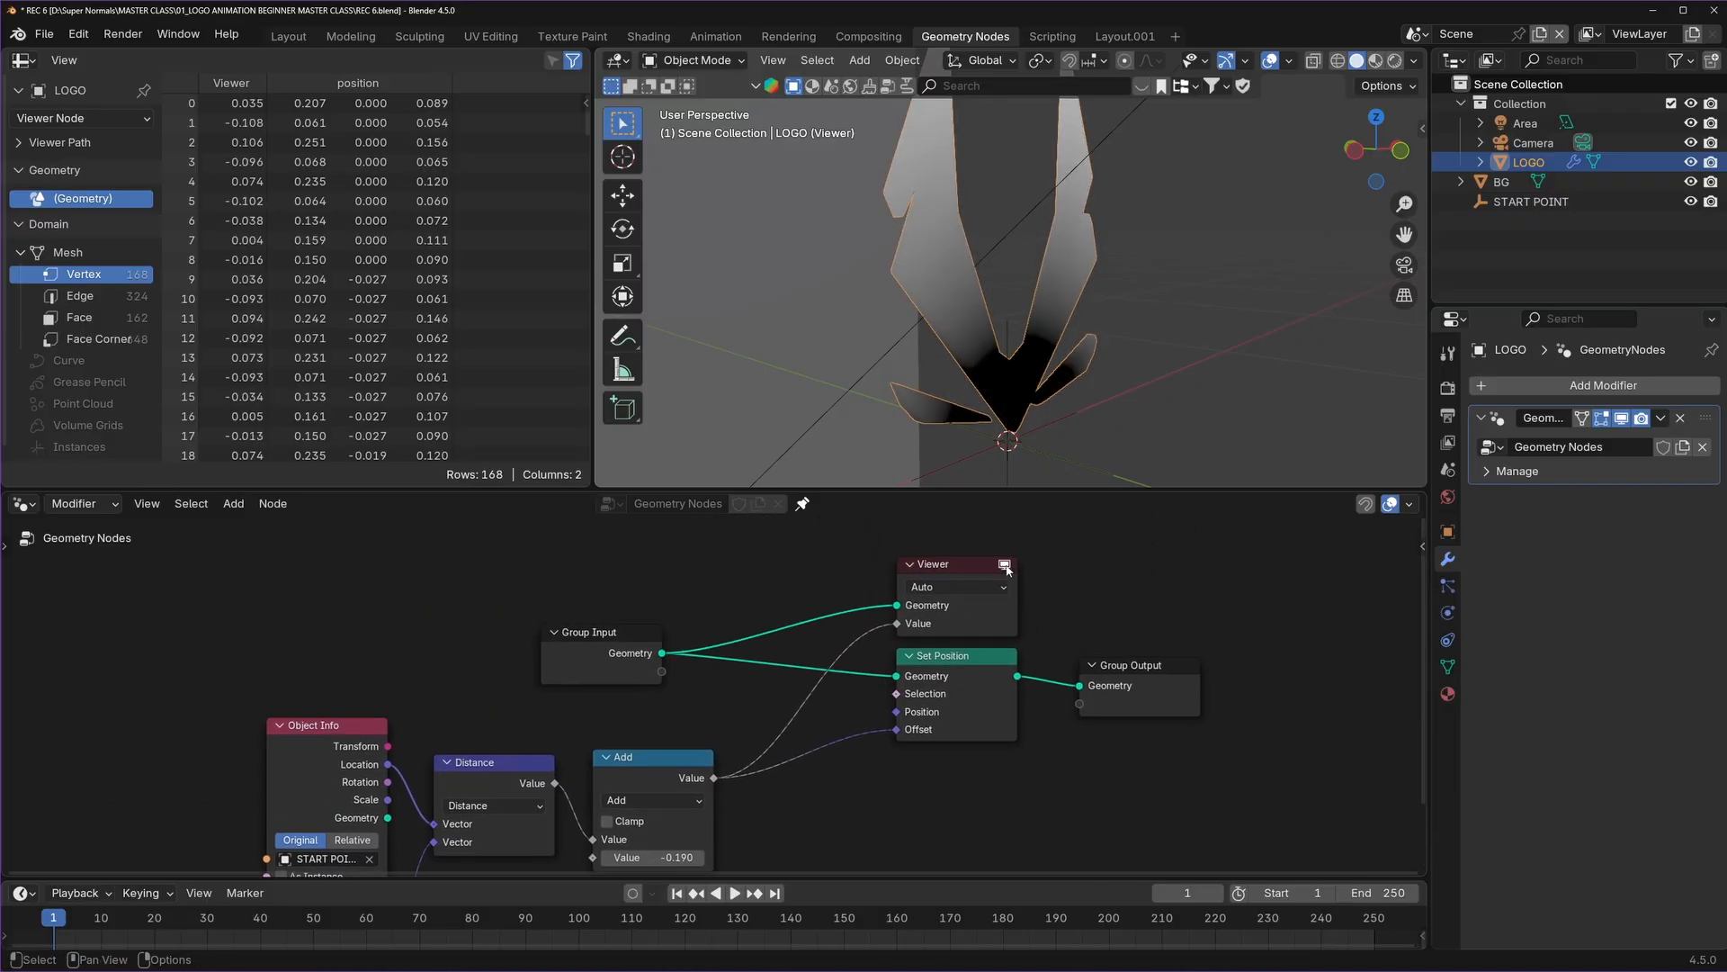
{"action": "left_click", "coordinate": [1005, 565]}
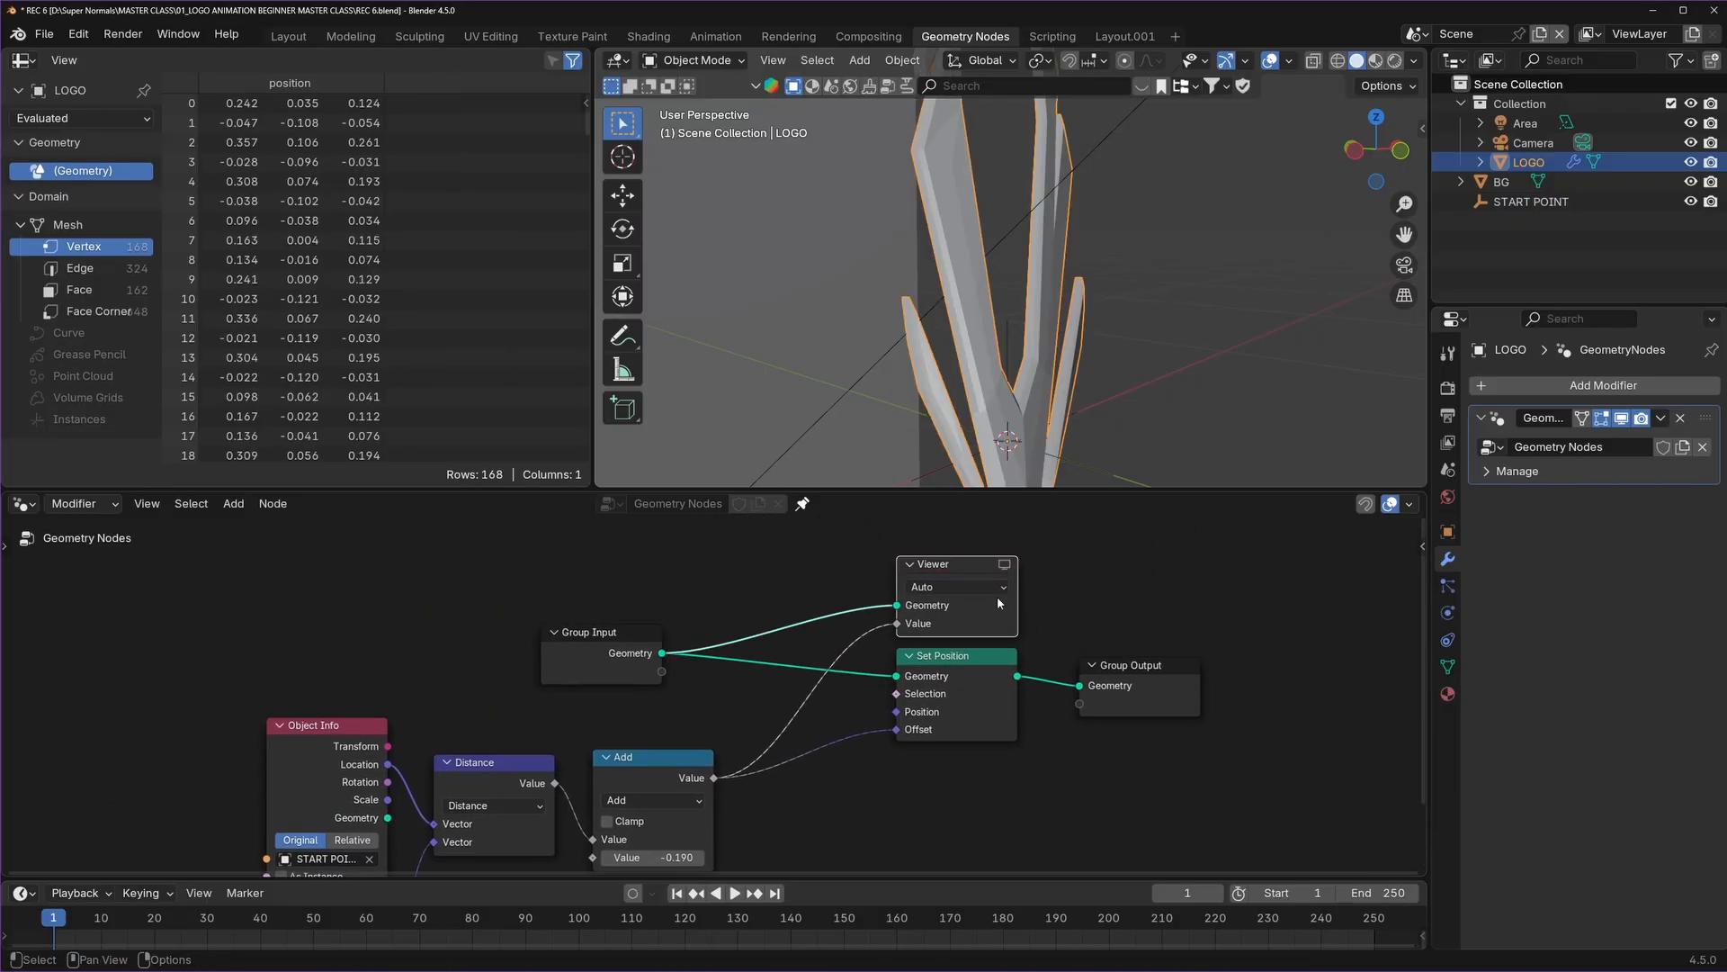
Set the Add node's second value to -0.180.
{"action": "middle_click_drag", "start_coordinate": [1034, 342], "coordinate": [1078, 340]}
{"action": "middle_click_drag", "start_coordinate": [819, 743], "coordinate": [909, 641]}
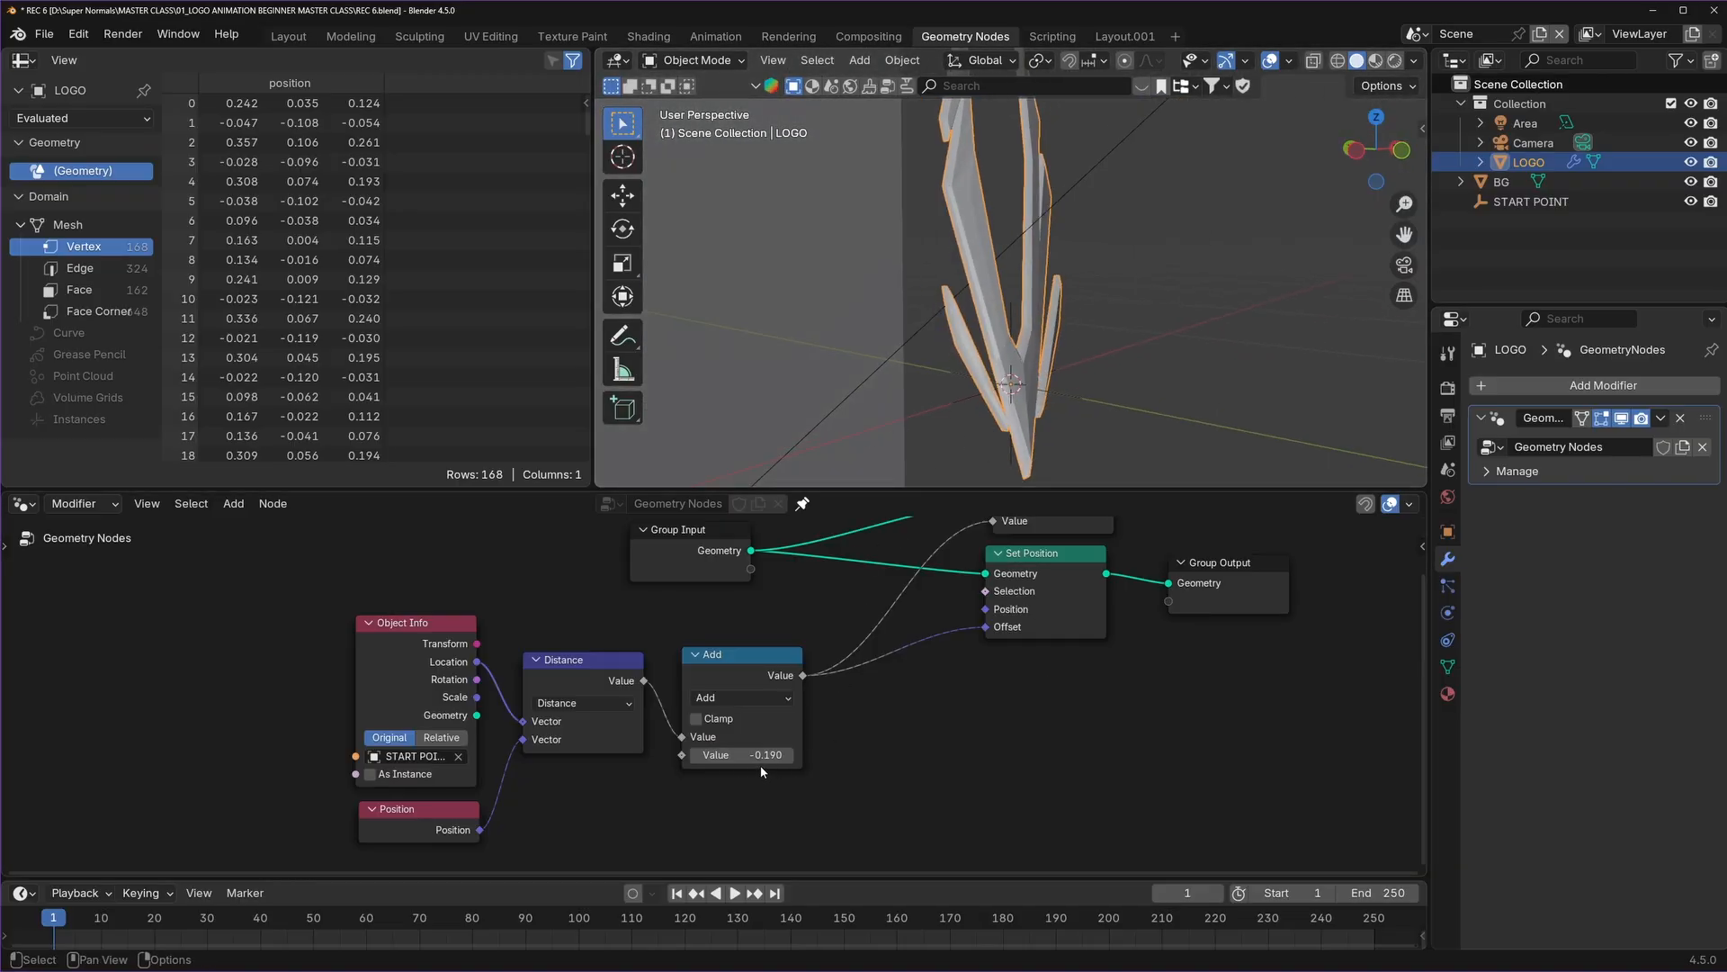
{"action": "mouse_move", "coordinate": [759, 756]}
{"action": "left_mouse_down"}
{"action": "mouse_move", "coordinate": [692, 756]}
{"action": "mouse_move", "coordinate": [805, 756]}
{"action": "mouse_move", "coordinate": [762, 756]}
{"action": "left_mouse_up"}
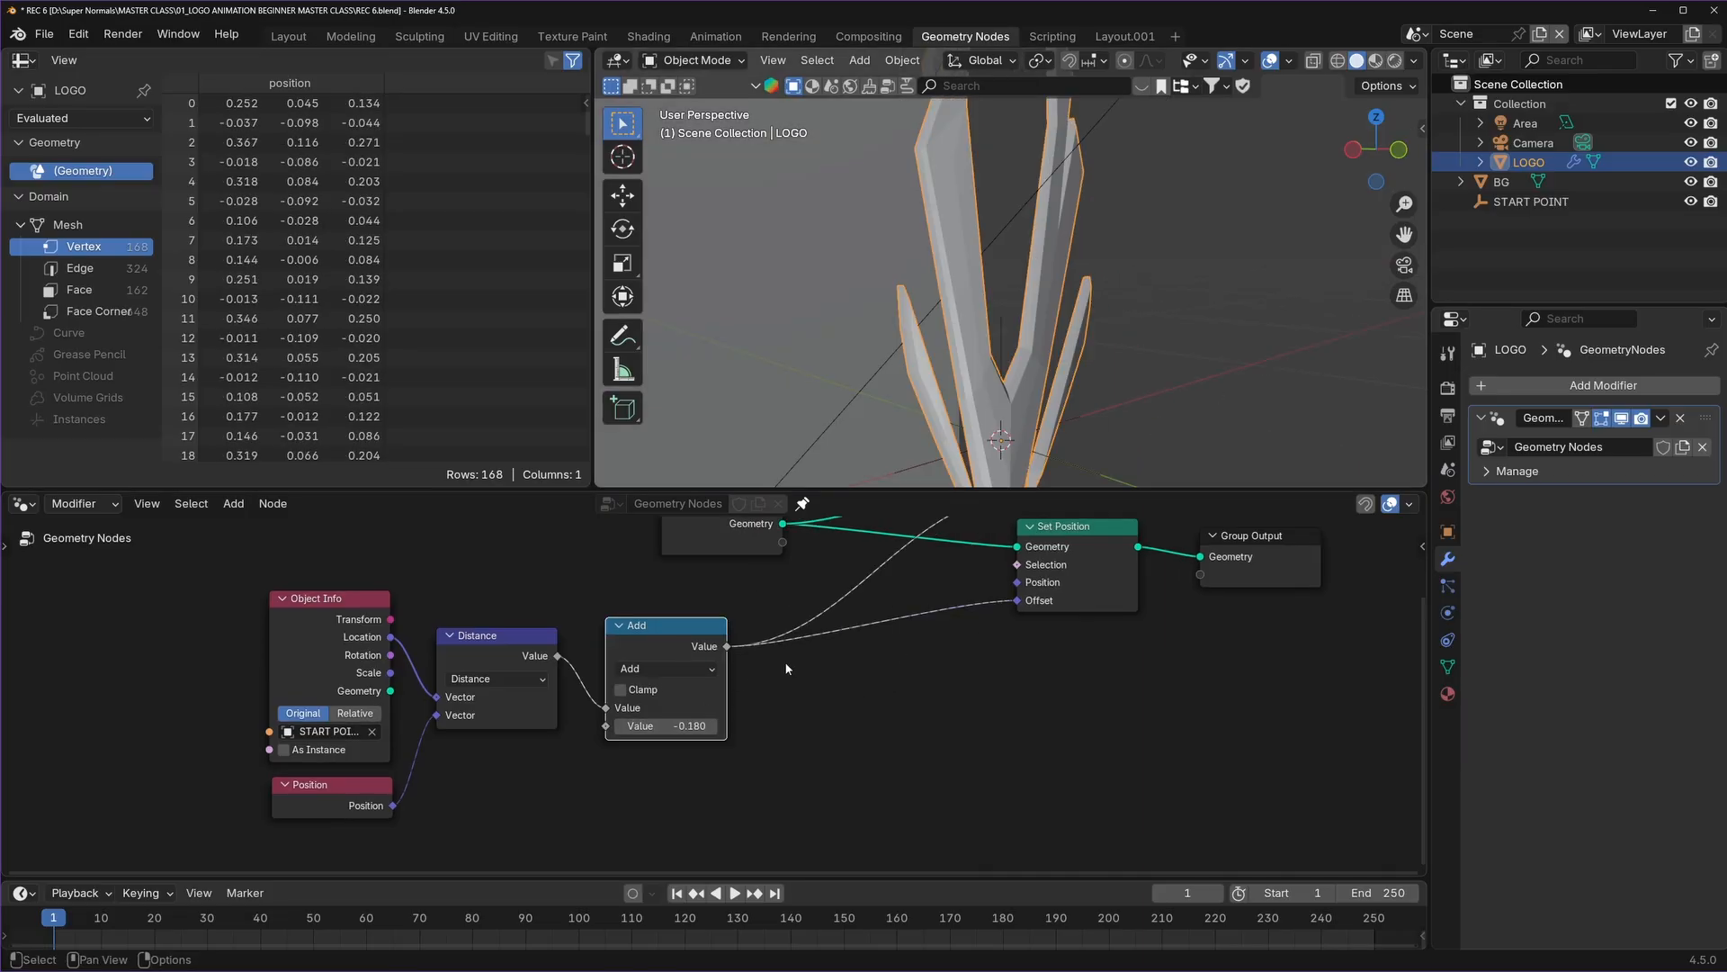
Insert a Map Range node after the Add node and connect its Result to Set Position's Offset.
{"action": "key", "text": "shift+a"}
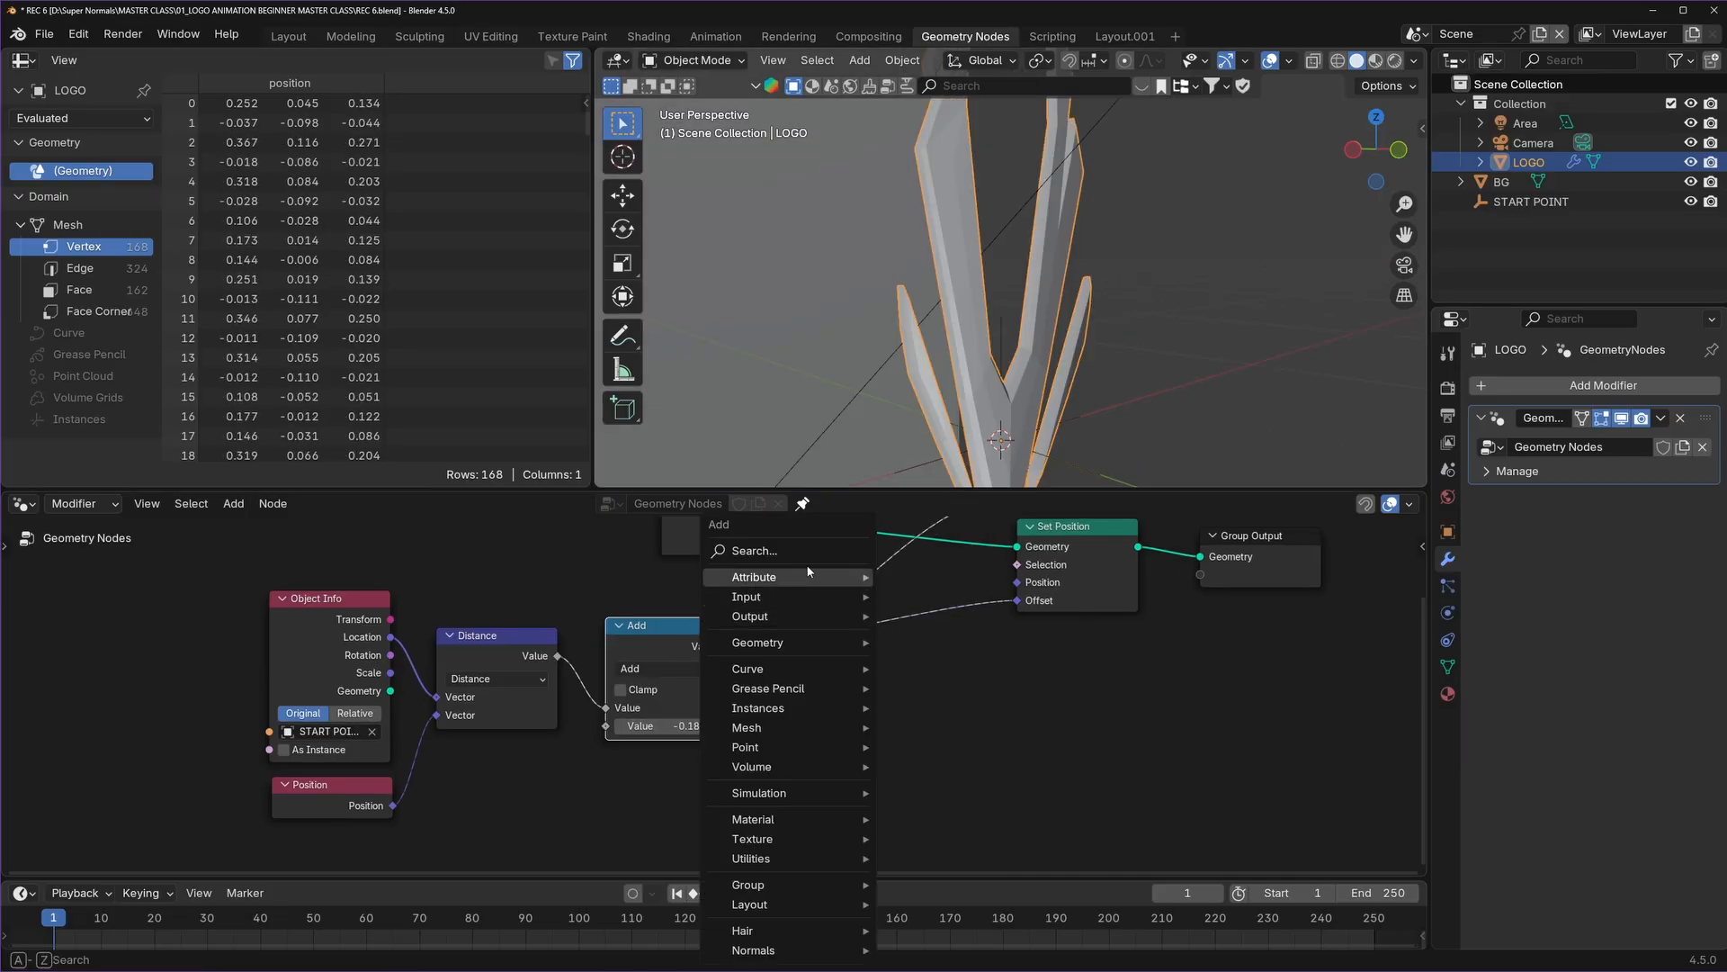
{"action": "left_click", "coordinate": [799, 549]}
{"action": "type", "text": "mapr"}
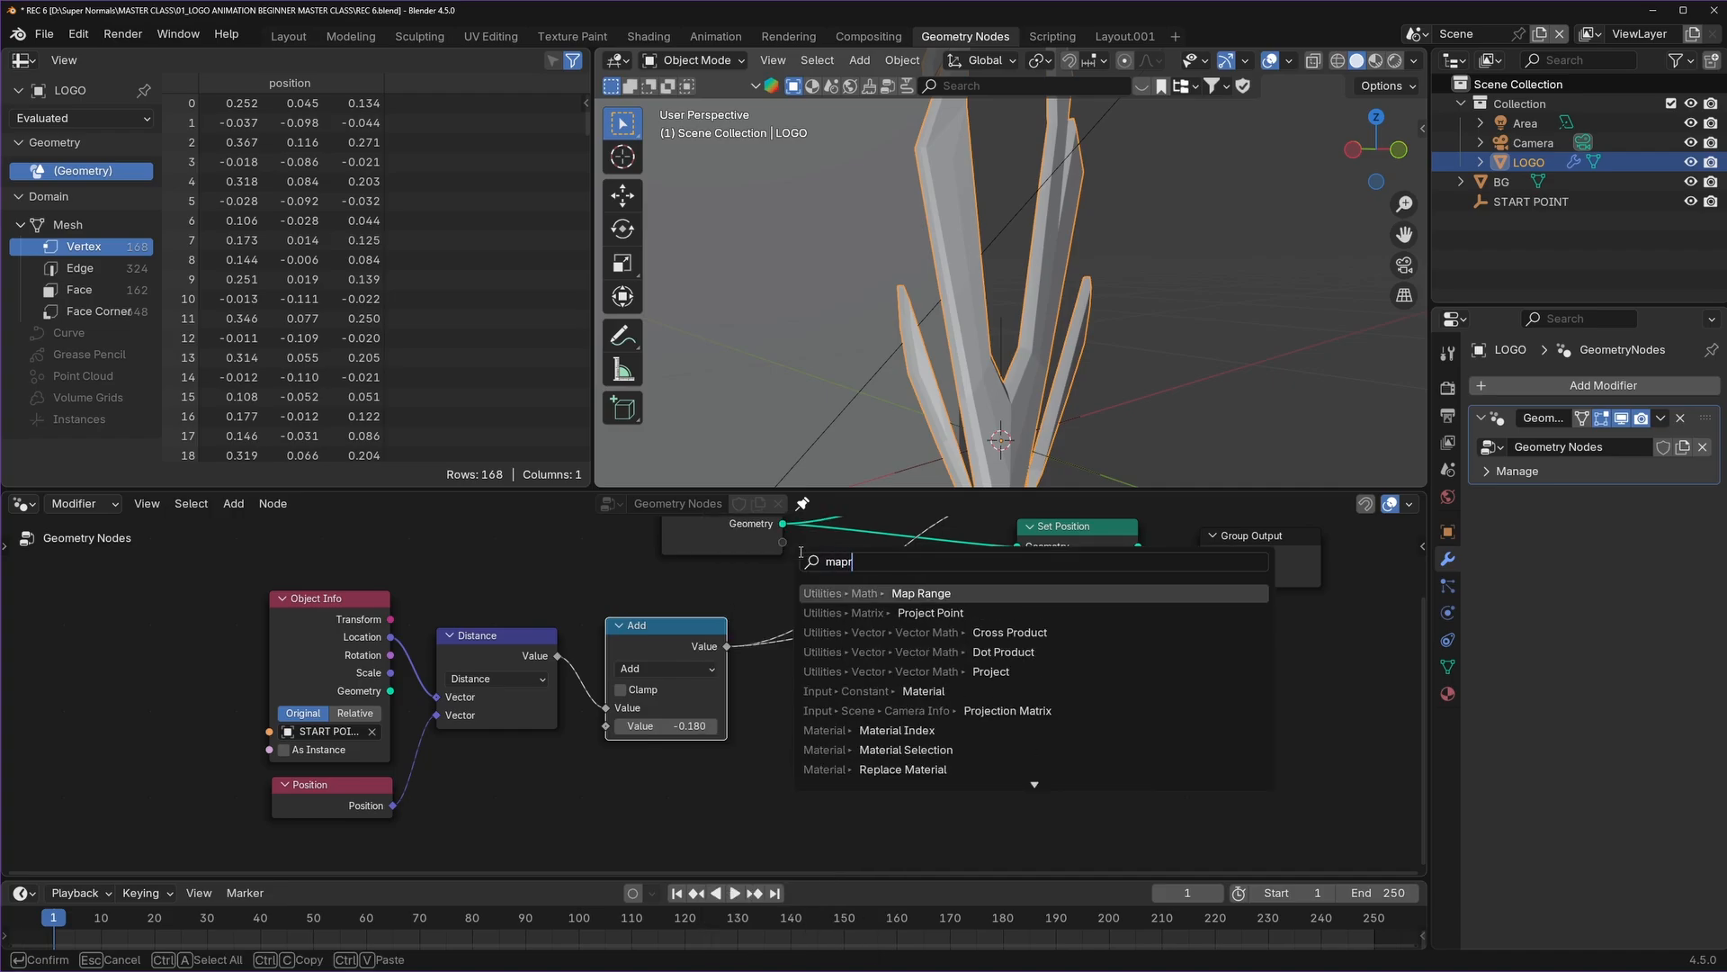
{"action": "key", "text": "Return"}
{"action": "left_click", "coordinate": [788, 601]}
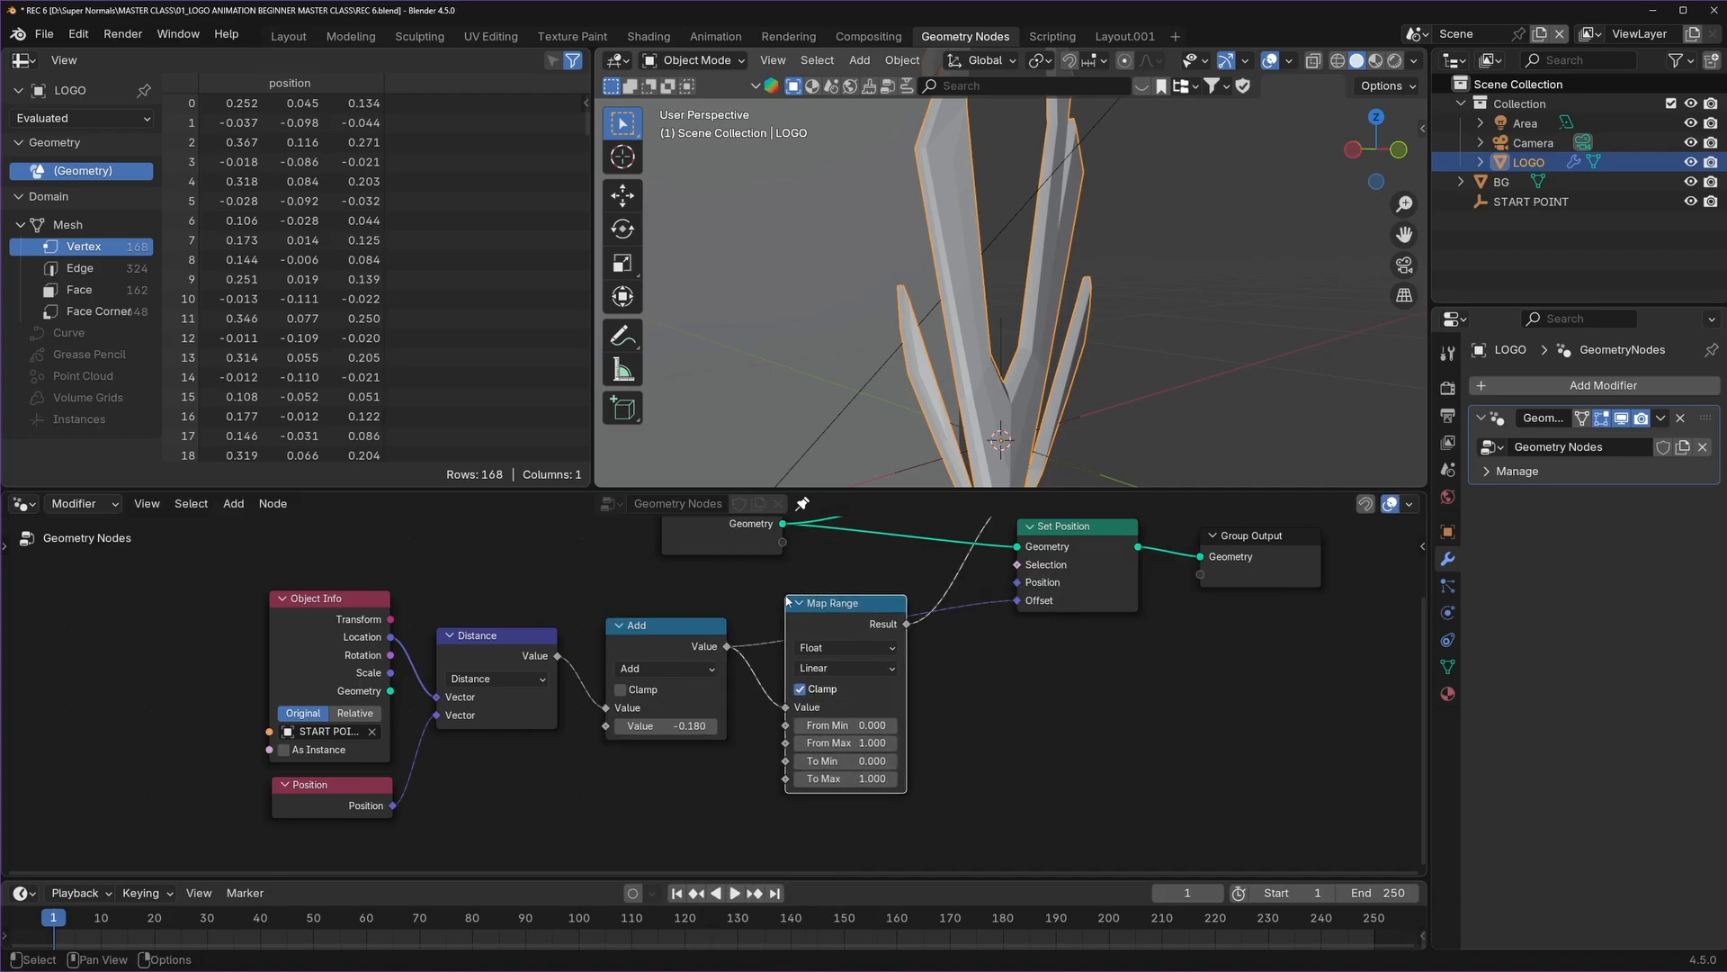
{"action": "middle_click_drag", "start_coordinate": [904, 621], "coordinate": [847, 654]}
{"action": "left_click_drag", "start_coordinate": [835, 682], "coordinate": [942, 658]}
{"action": "middle_click_drag", "start_coordinate": [864, 735], "coordinate": [919, 649]}
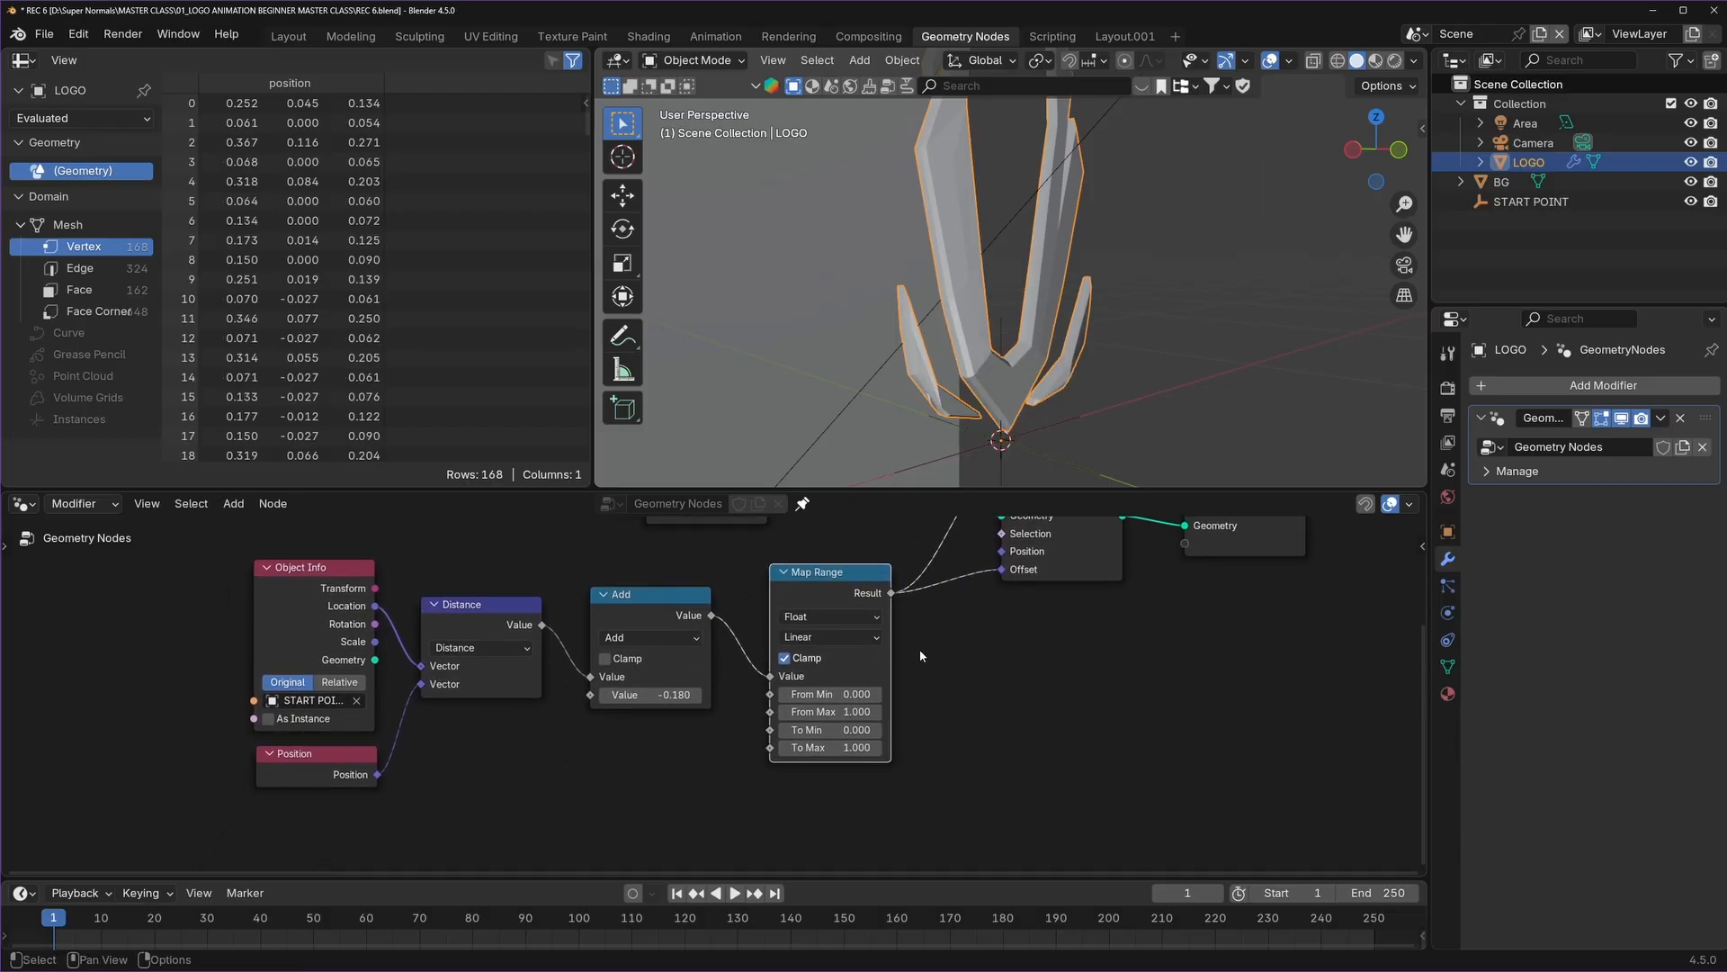
Lower the Add node's second value to -0.980 to test the clamped offset.
{"action": "scroll", "coordinate": [990, 706], "scroll_direction": "up", "scroll_amount": 3}
{"action": "scroll", "coordinate": [990, 703], "scroll_direction": "up", "scroll_amount": 1}
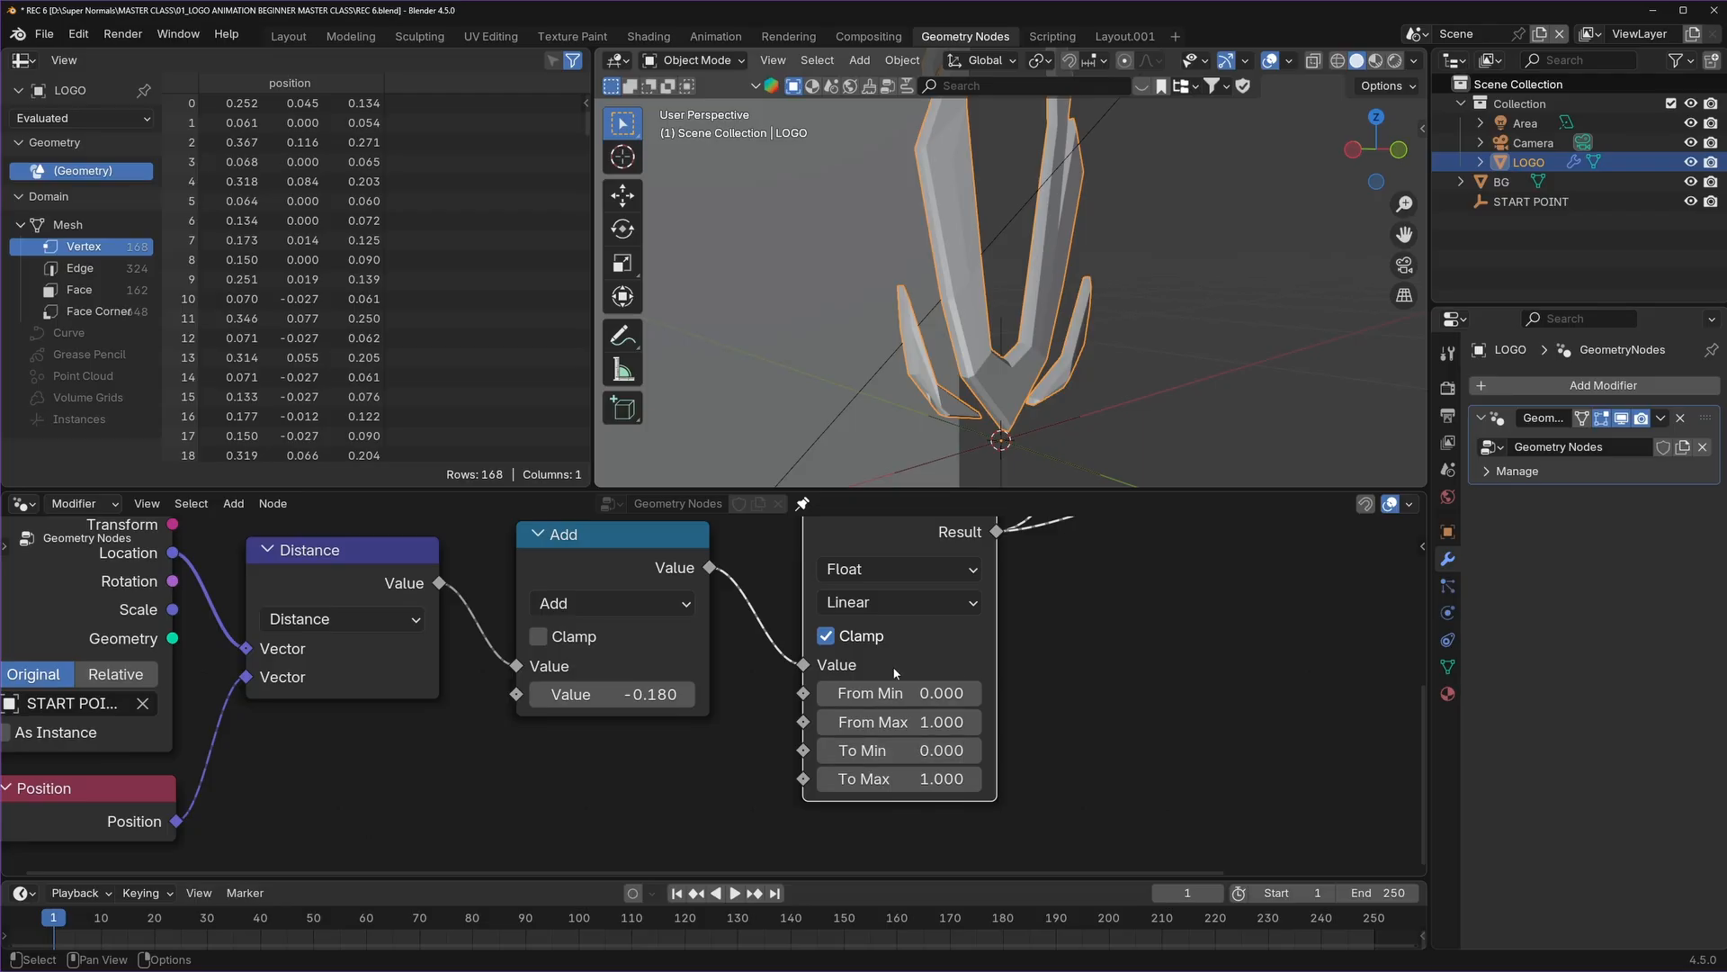
{"action": "middle_click_drag", "start_coordinate": [699, 658], "coordinate": [745, 693]}
{"action": "left_click_drag", "start_coordinate": [658, 595], "coordinate": [655, 593]}
{"action": "mouse_move", "coordinate": [666, 729]}
{"action": "left_mouse_down"}
{"action": "mouse_move", "coordinate": [782, 729]}
{"action": "mouse_move", "coordinate": [634, 728]}
{"action": "mouse_move", "coordinate": [670, 728]}
{"action": "left_mouse_up"}
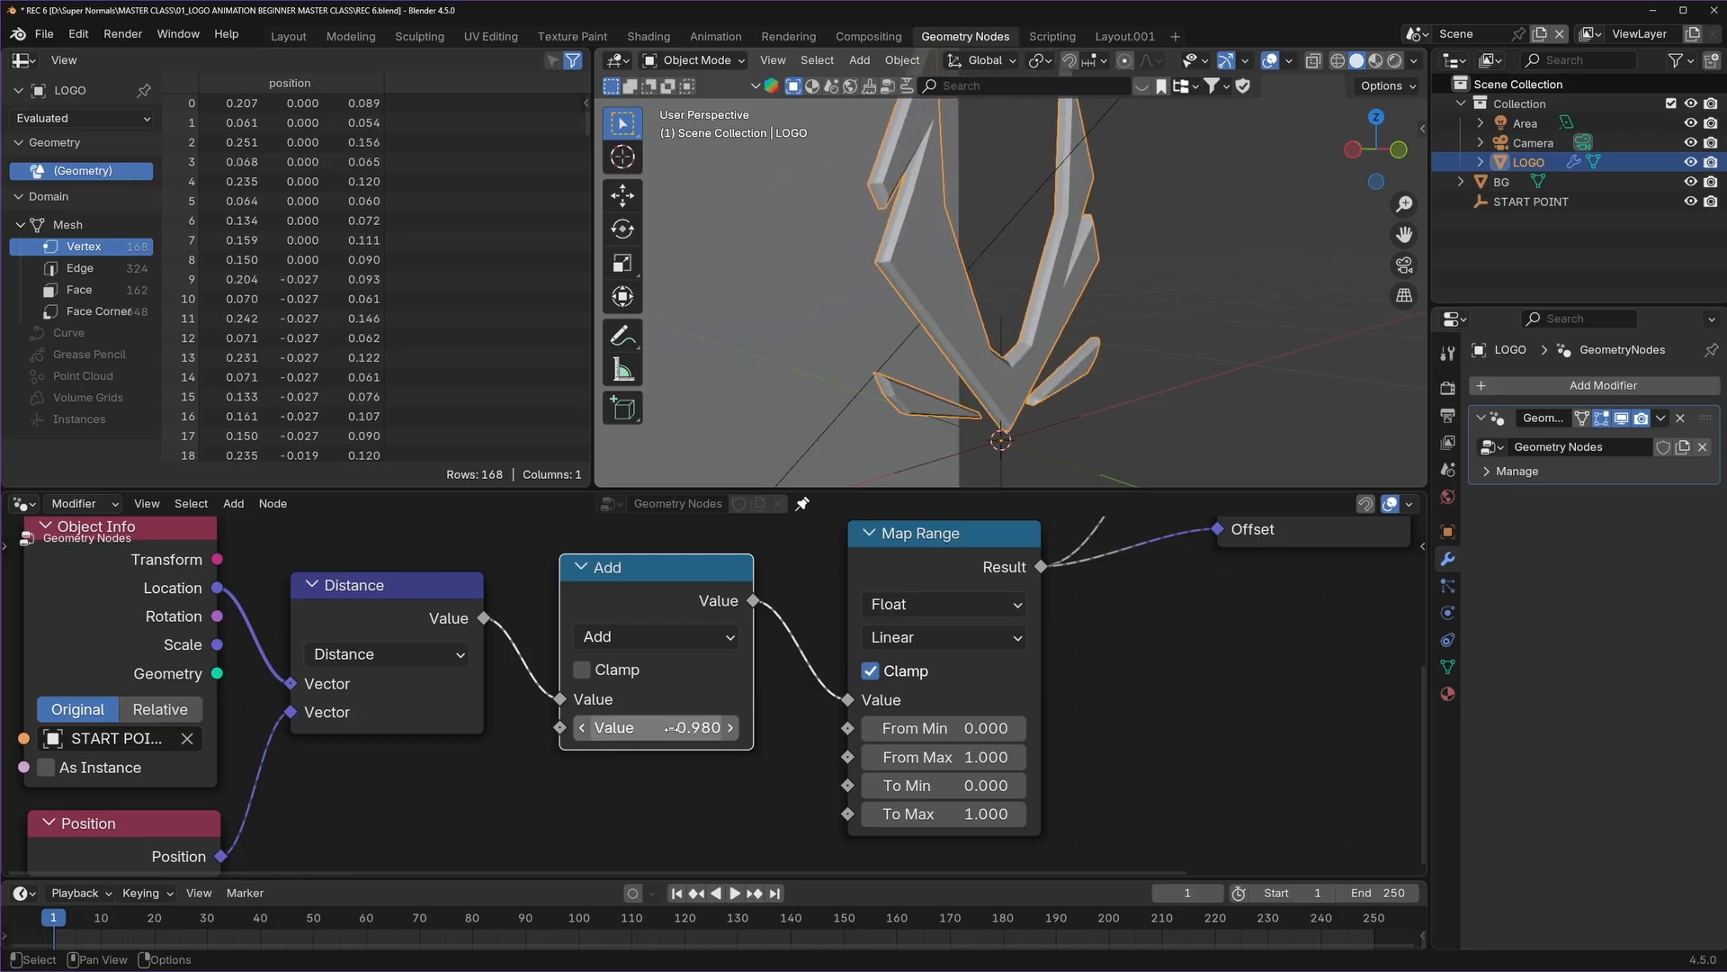
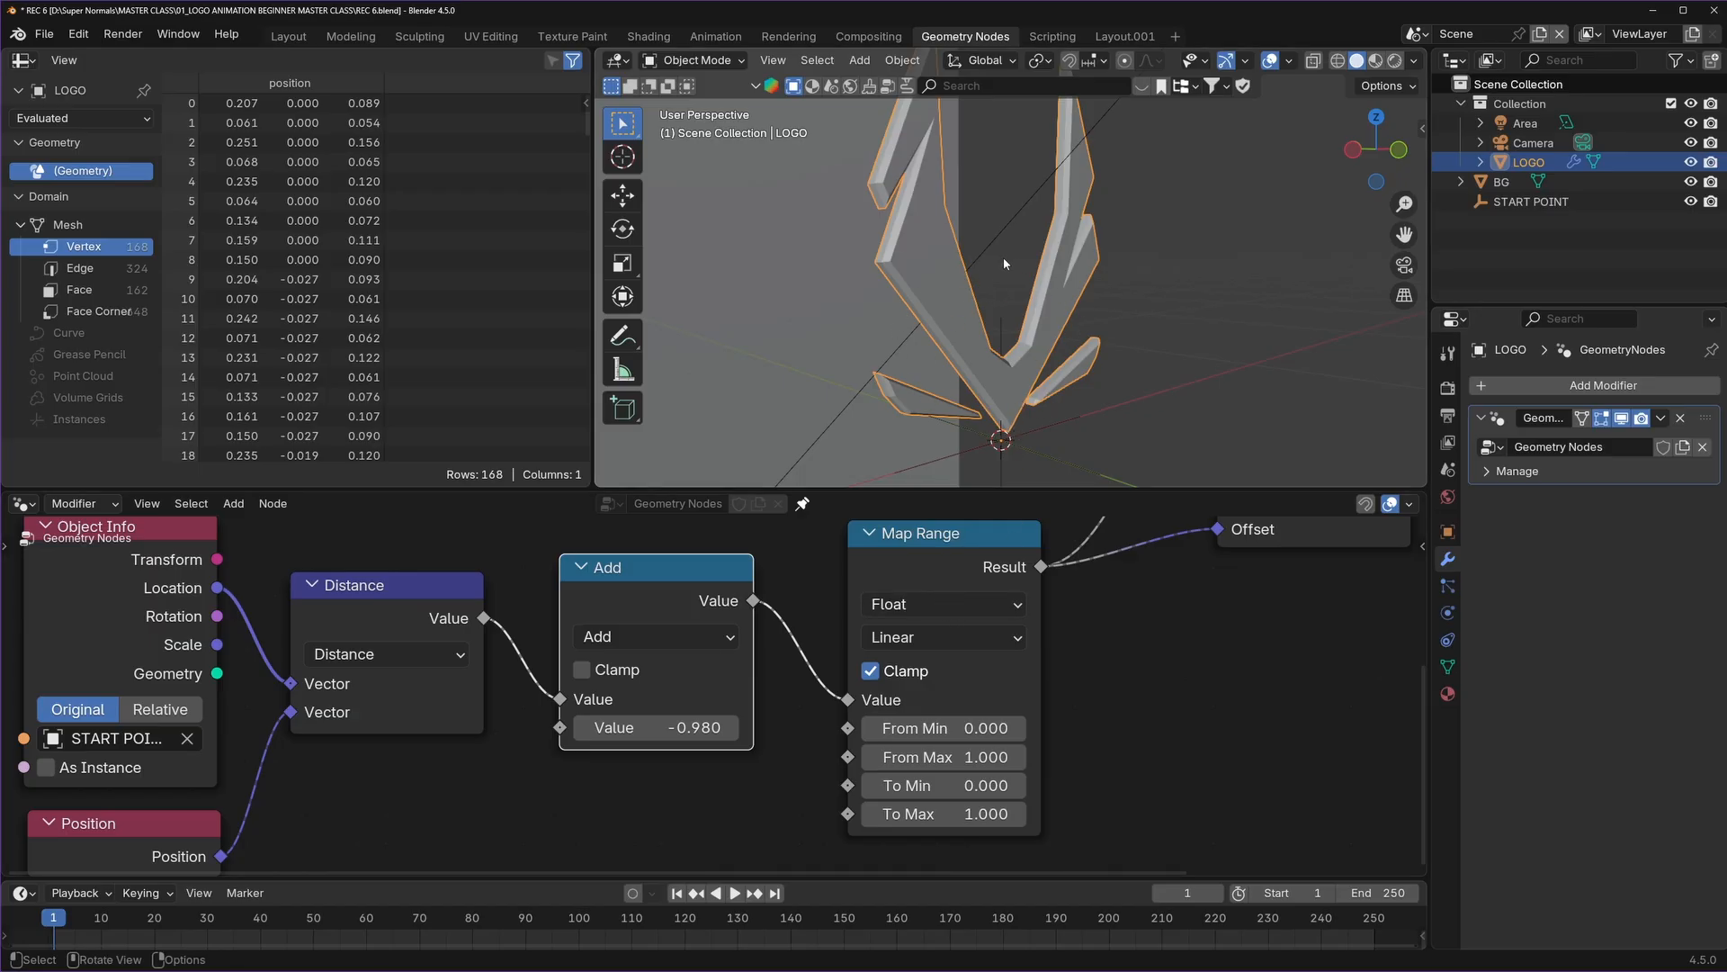
Set the Map Range interpolation to Smoother Step and the Add node's second value to 0.030, comparing the result with Linear.
{"action": "left_click", "coordinate": [904, 645]}
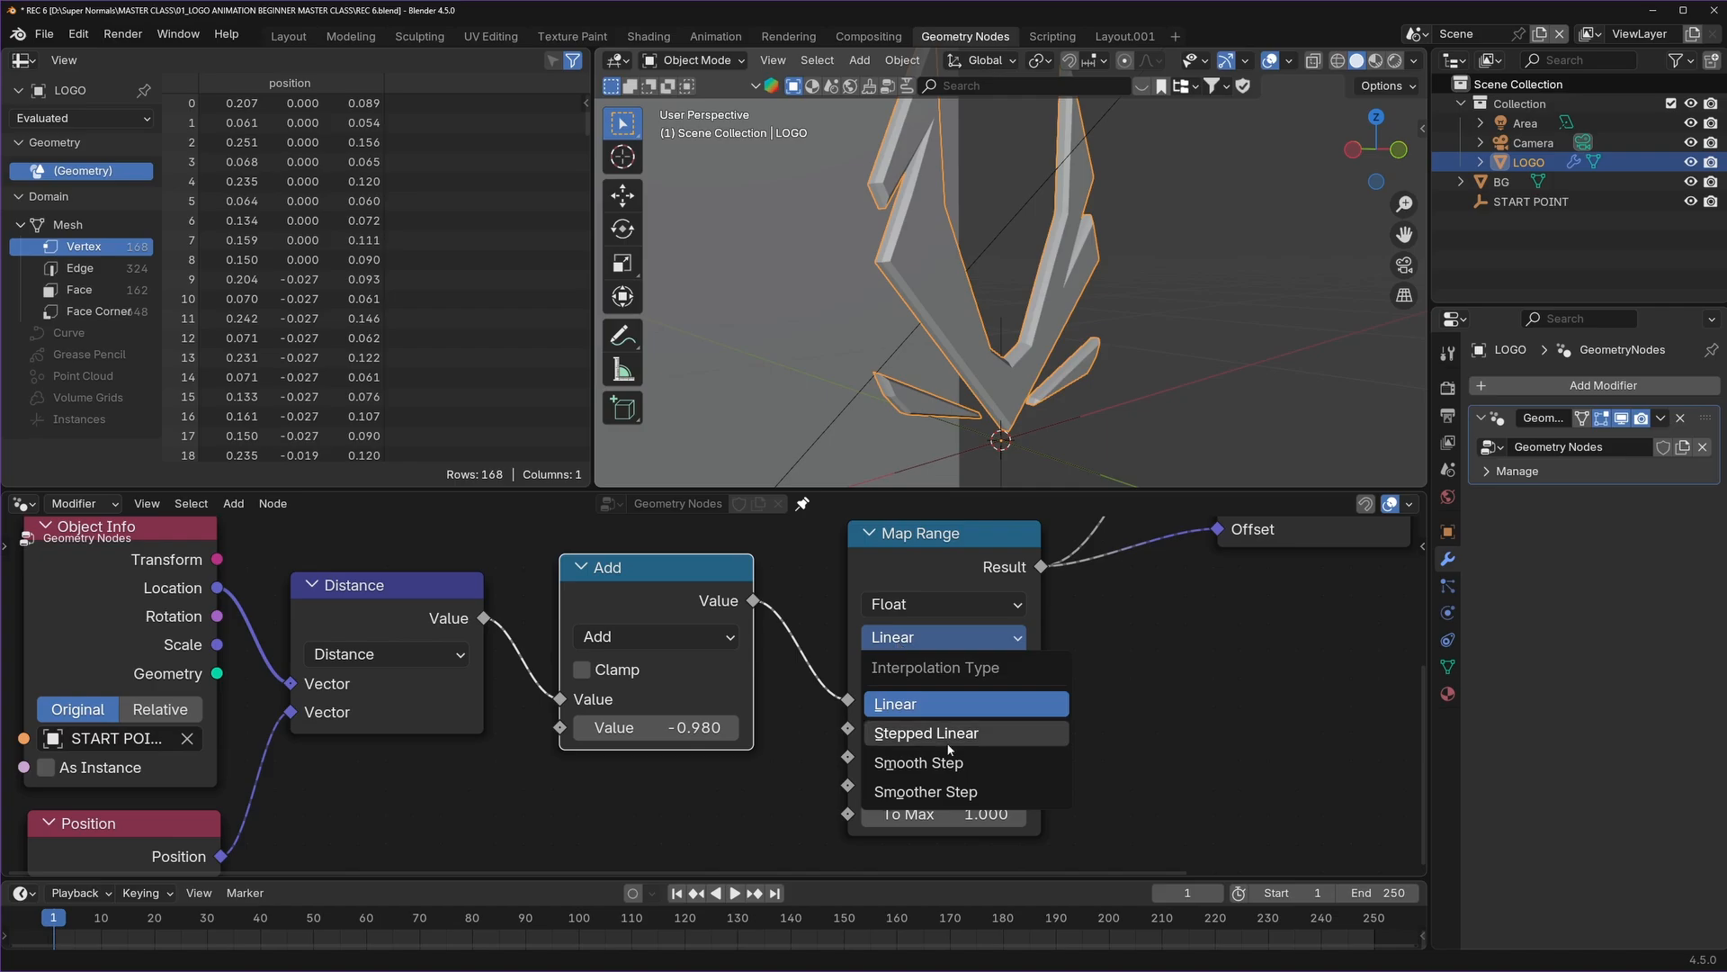
{"action": "left_click", "coordinate": [926, 792]}
{"action": "left_click_drag", "start_coordinate": [657, 727], "coordinate": [706, 726]}
{"action": "left_click", "coordinate": [943, 637]}
{"action": "left_click", "coordinate": [926, 699]}
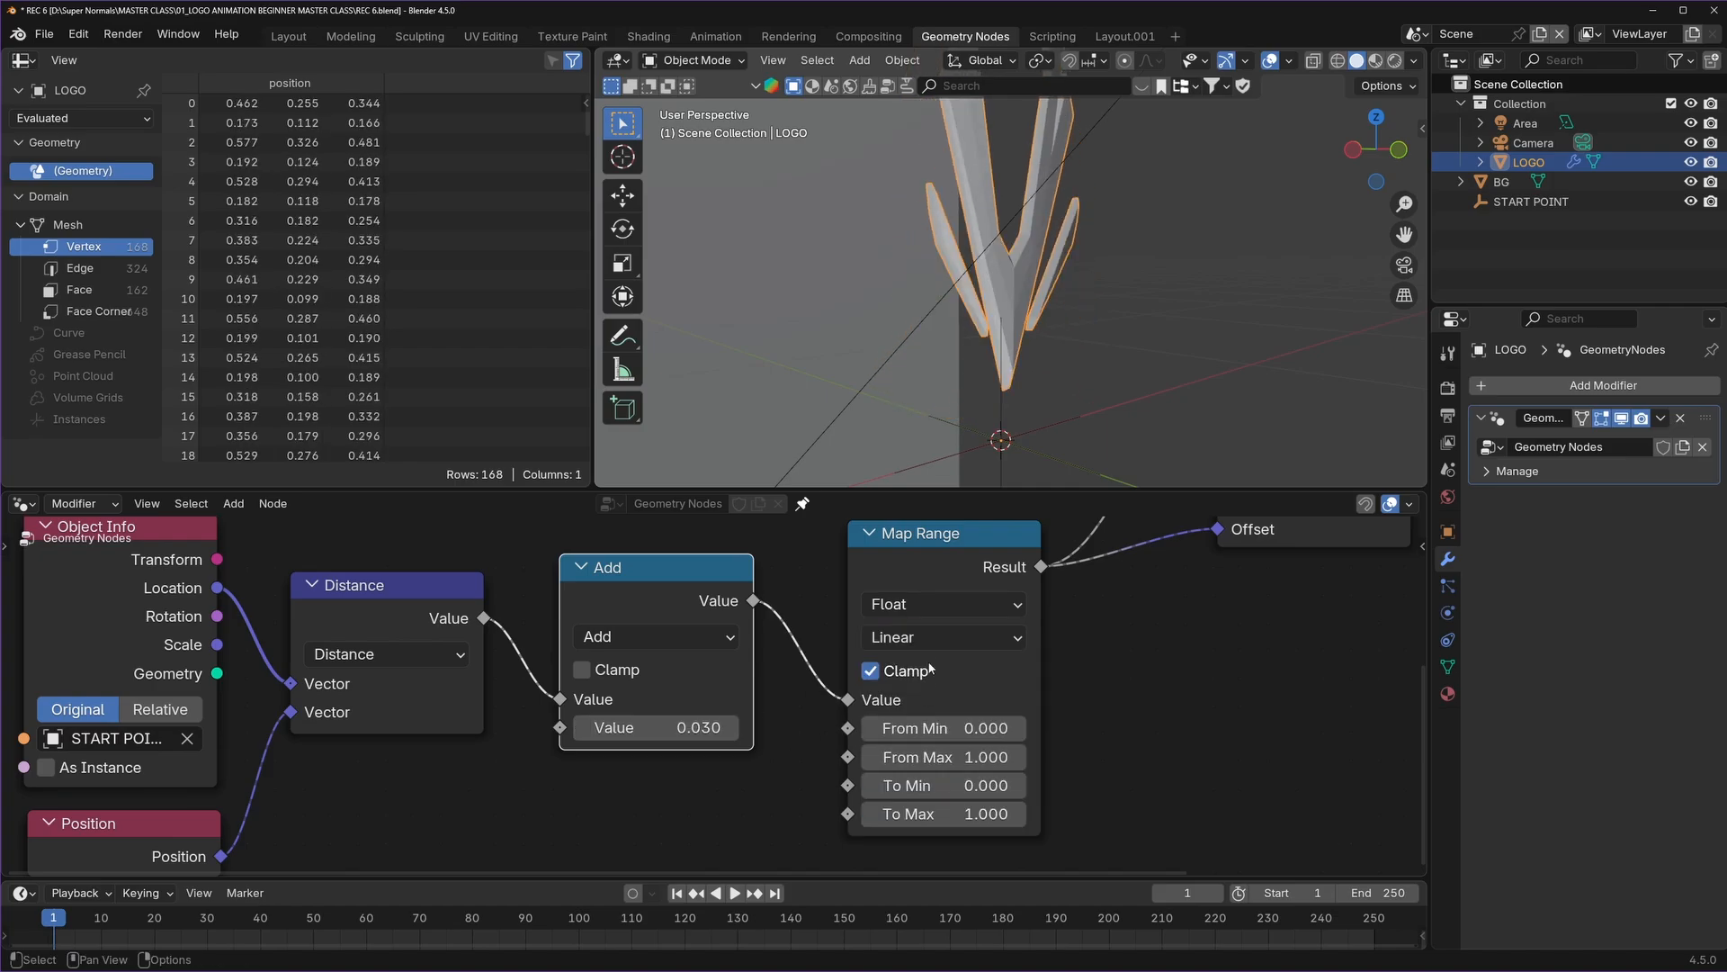
{"action": "left_click", "coordinate": [936, 637]}
{"action": "left_click", "coordinate": [925, 794]}
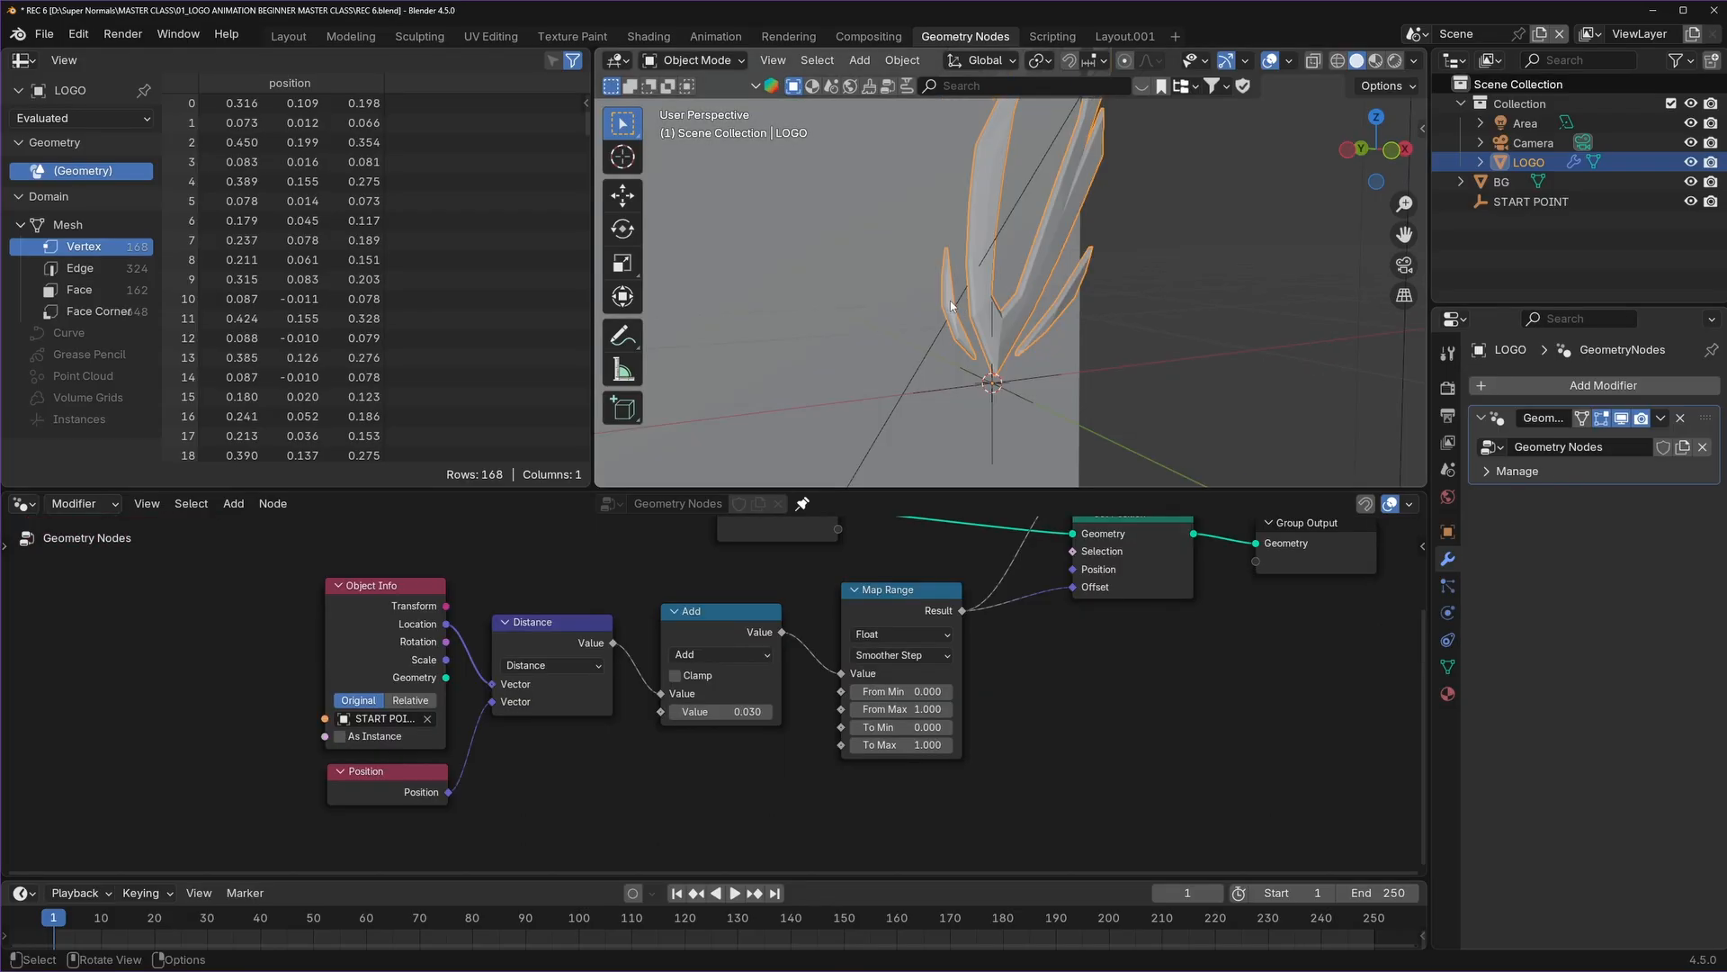
Examine the displaced logo from several angles to see the direction in which its geometry is offset.
{"action": "middle_click_drag", "start_coordinate": [951, 306], "coordinate": [1012, 309]}
{"action": "scroll", "coordinate": [1065, 345], "scroll_direction": "up", "scroll_amount": 2}
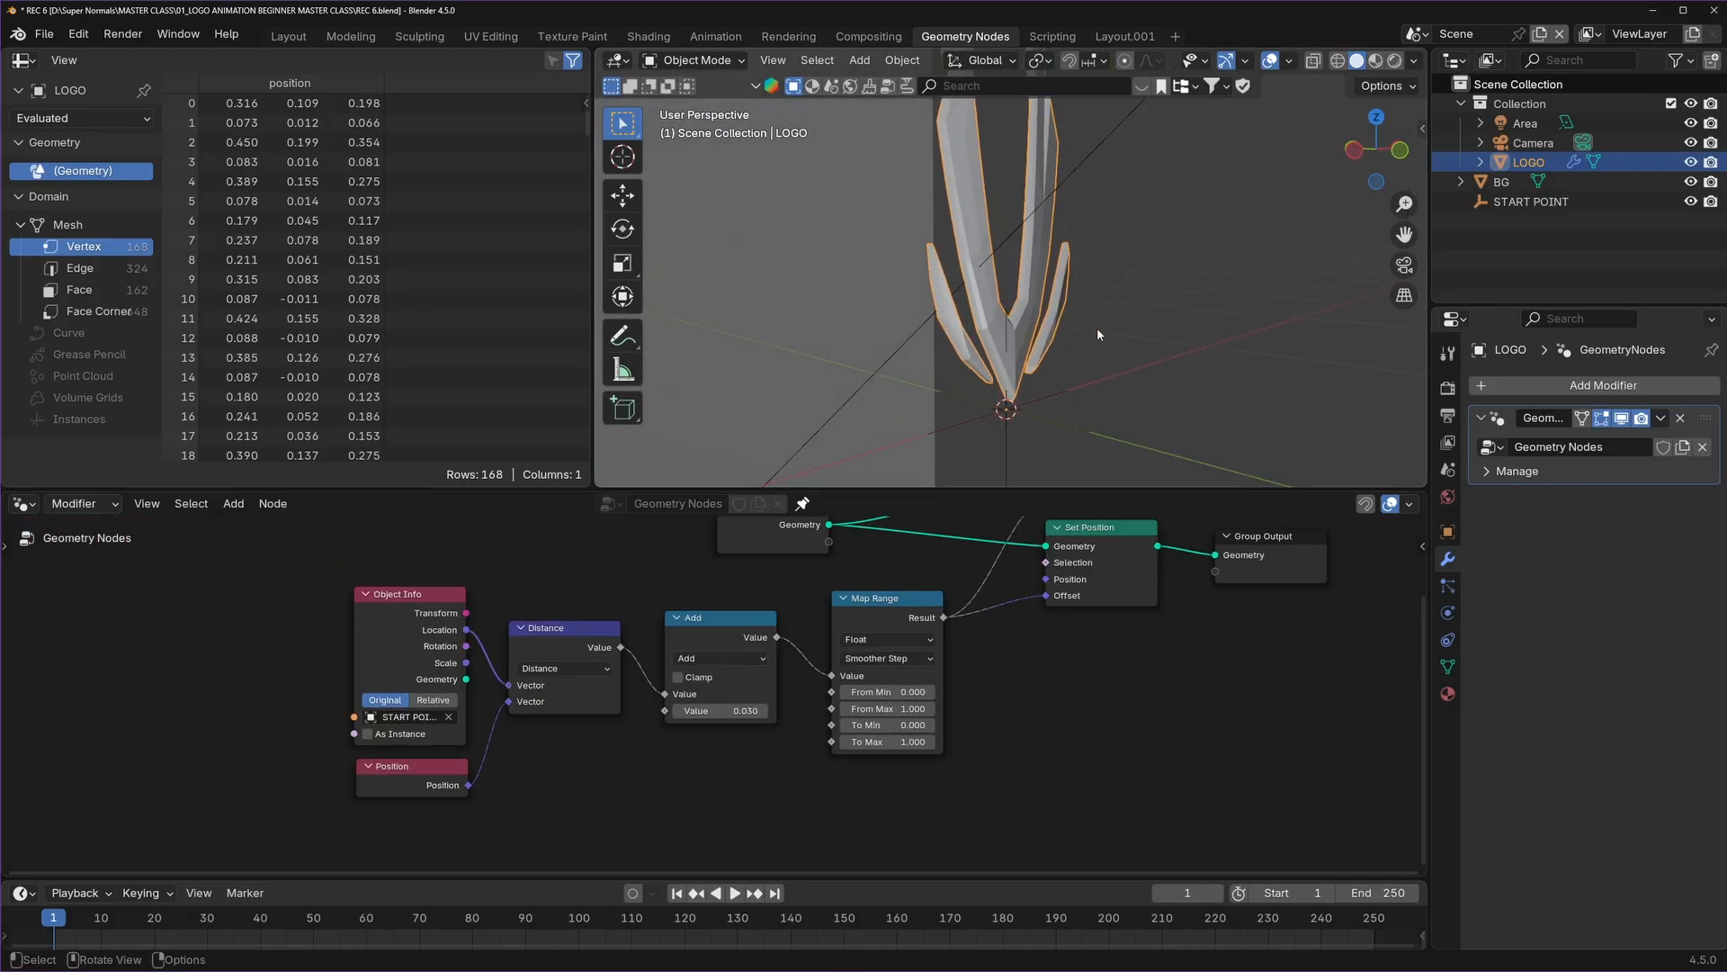
{"action": "middle_click_drag", "start_coordinate": [1097, 335], "coordinate": [1124, 286]}
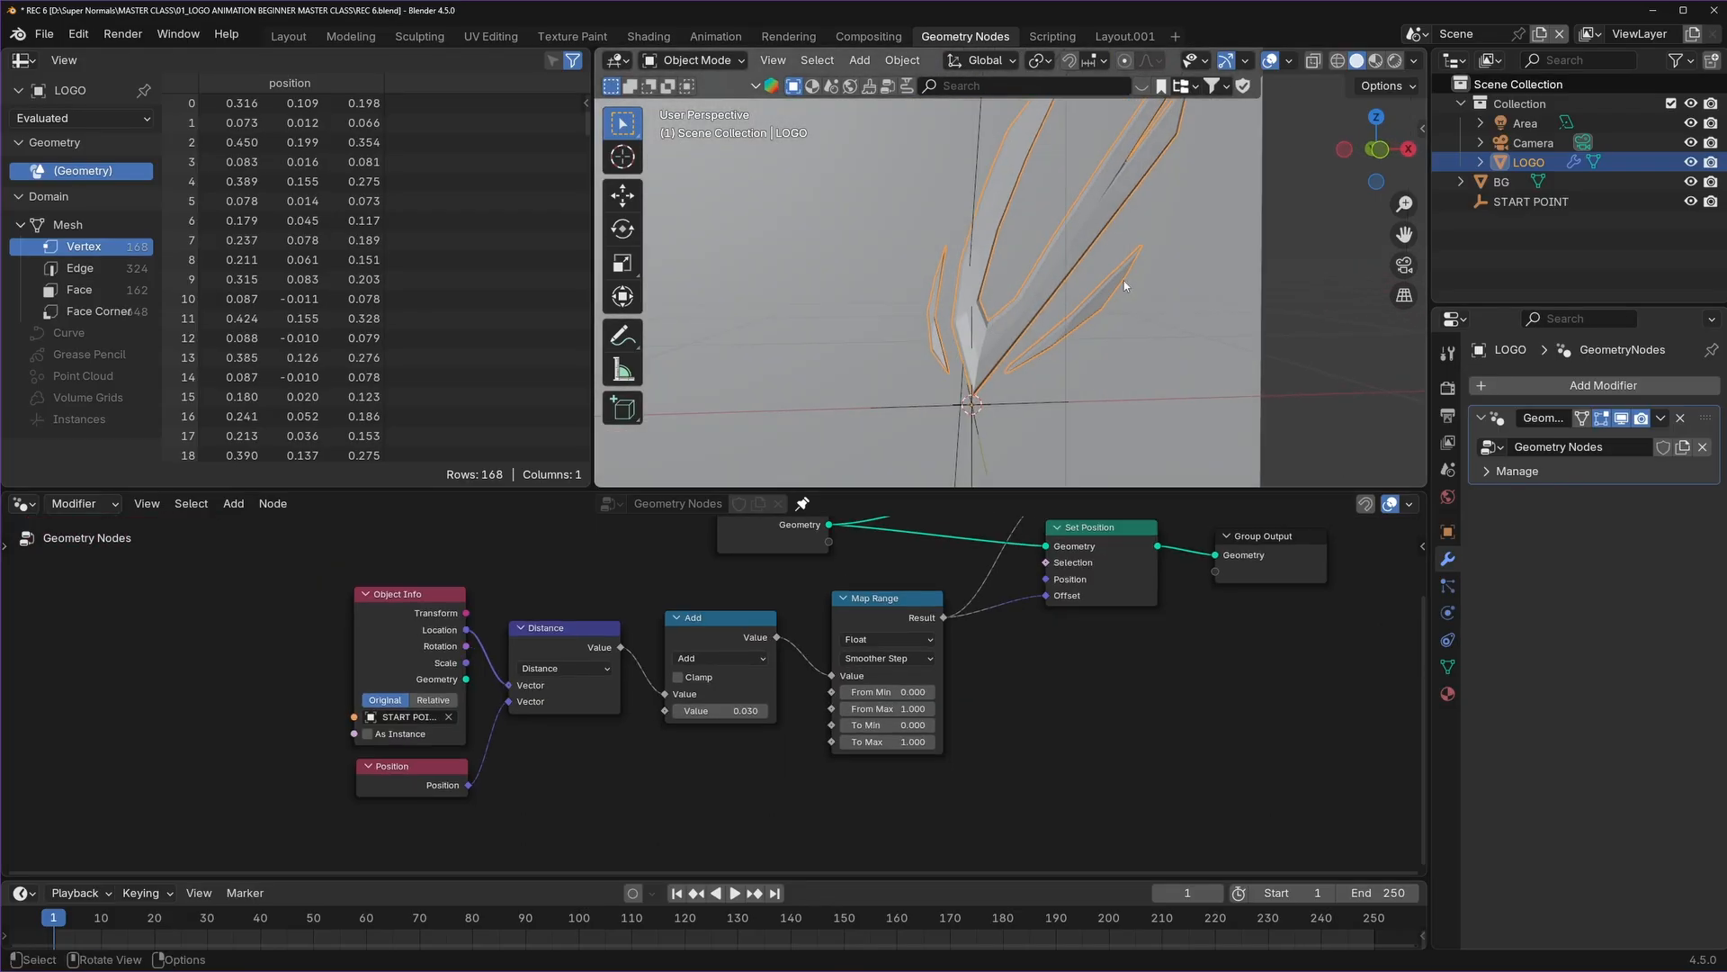
{"action": "middle_click_drag", "start_coordinate": [942, 290], "coordinate": [853, 318]}
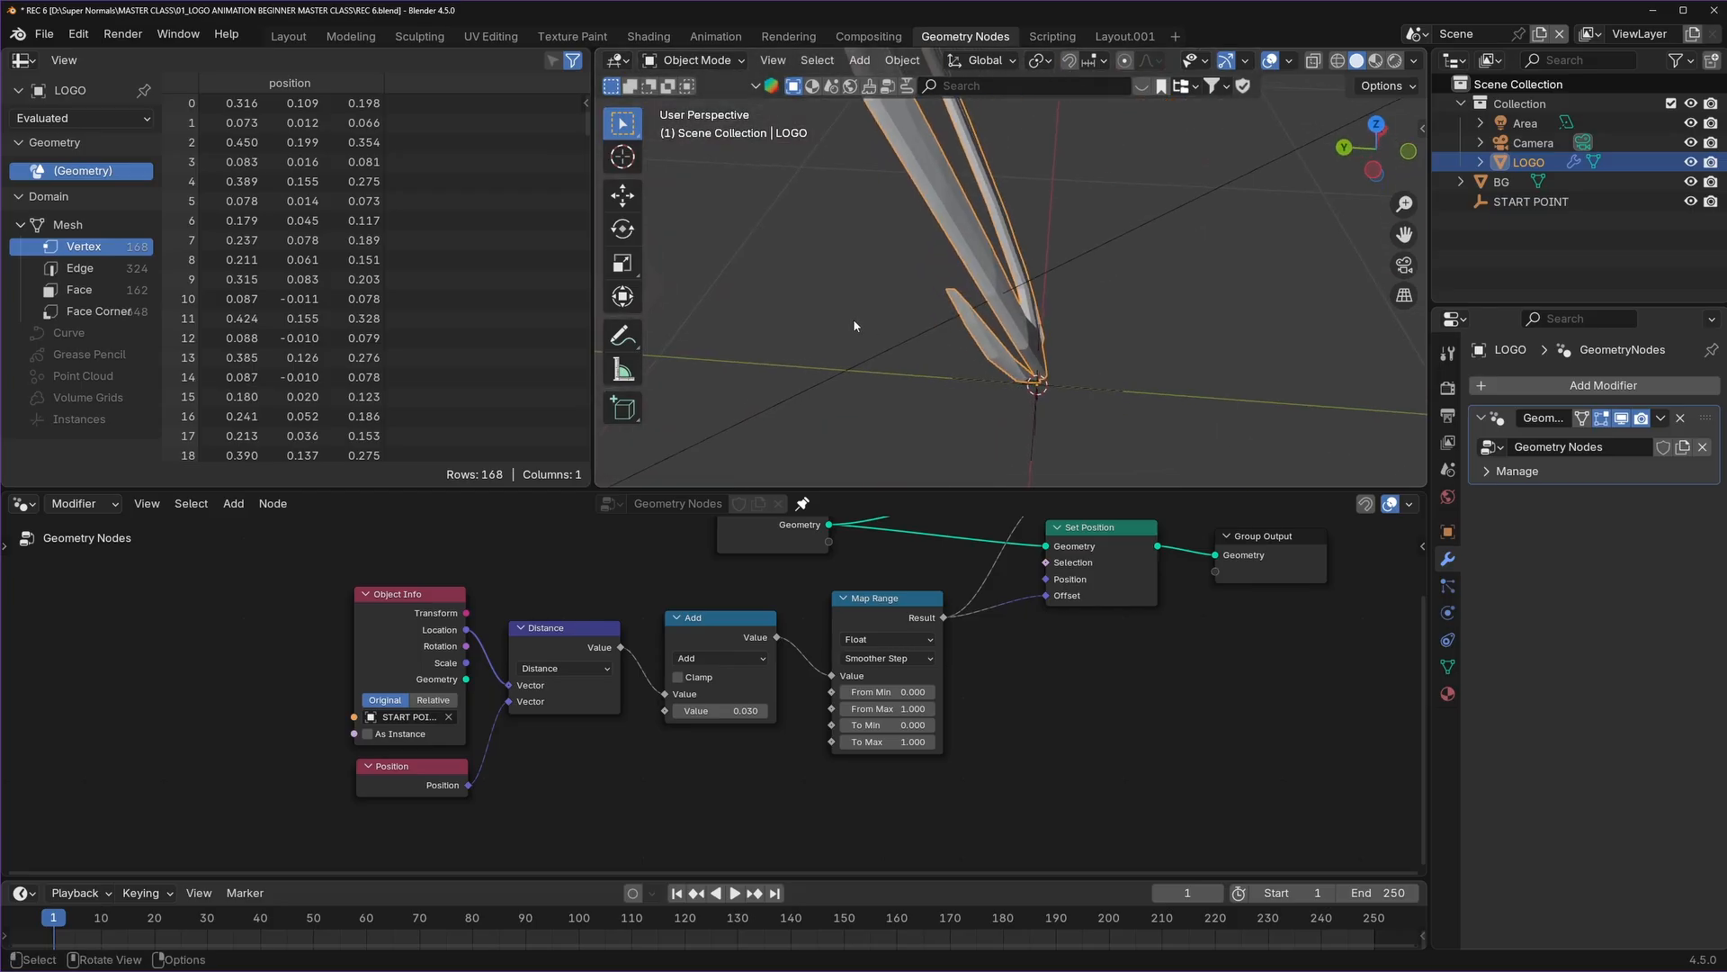
{"action": "middle_click_drag", "start_coordinate": [972, 413], "coordinate": [1036, 259]}
{"action": "left_click", "coordinate": [1061, 210]}
{"action": "left_click", "coordinate": [988, 313]}
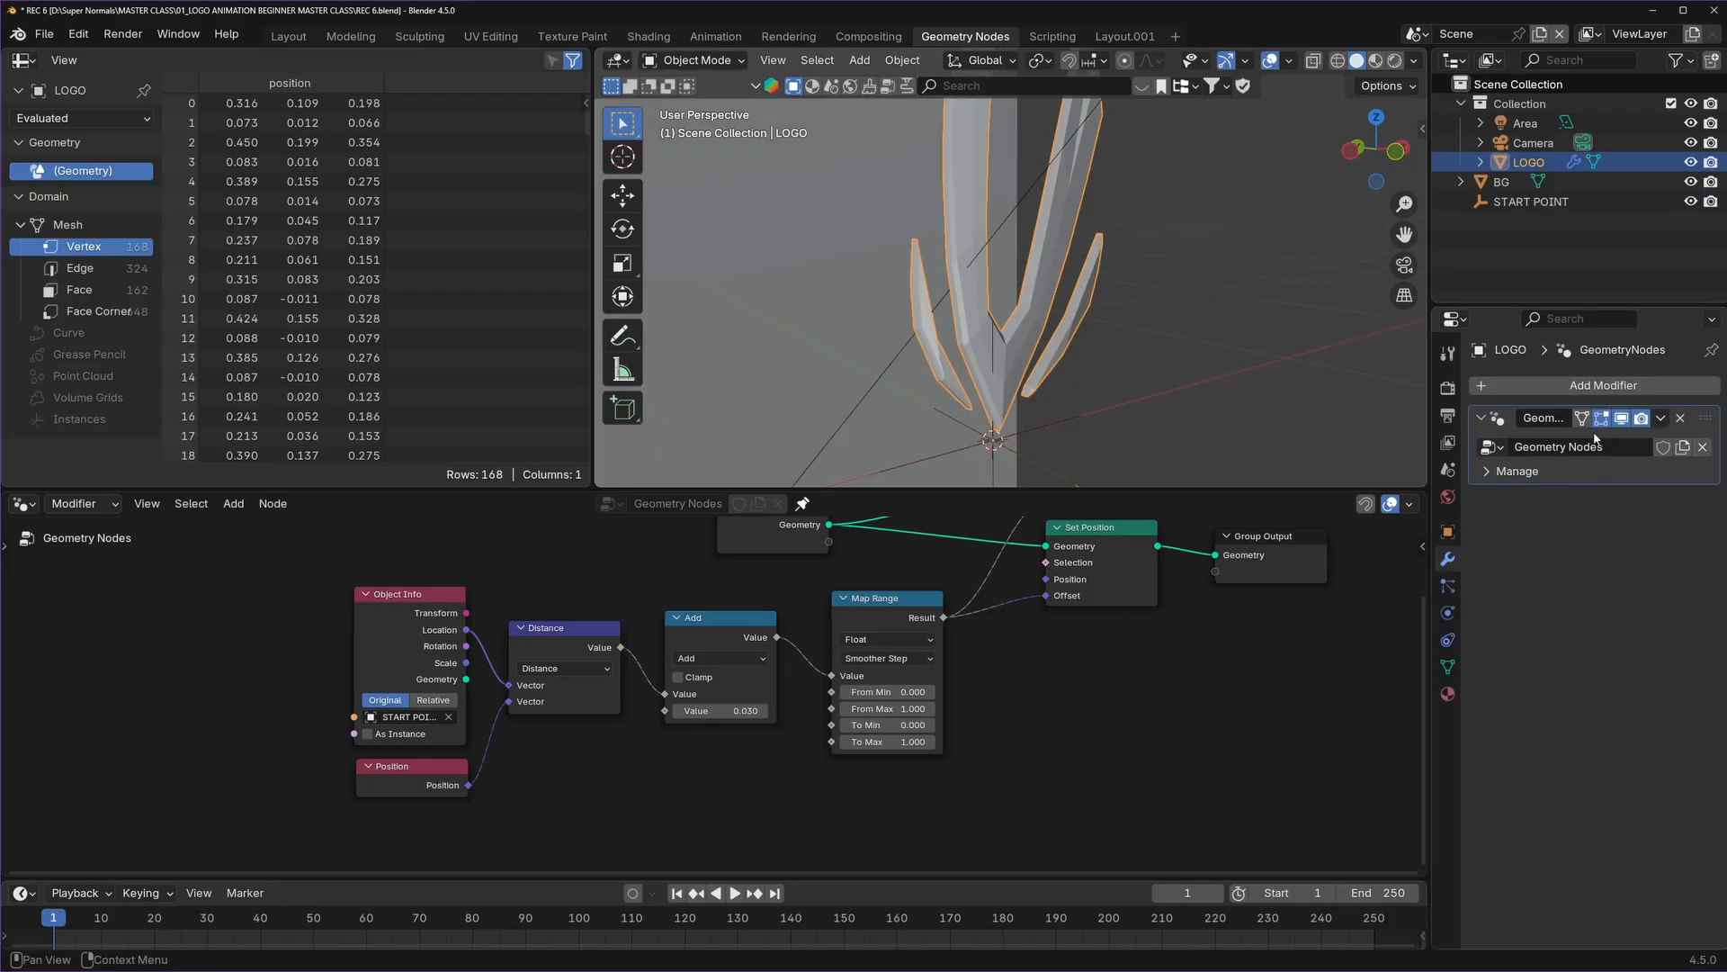
Disable the Geometry Nodes modifier's viewport display and enter Edit Mode on the LOGO mesh.
{"action": "left_click", "coordinate": [1586, 477]}
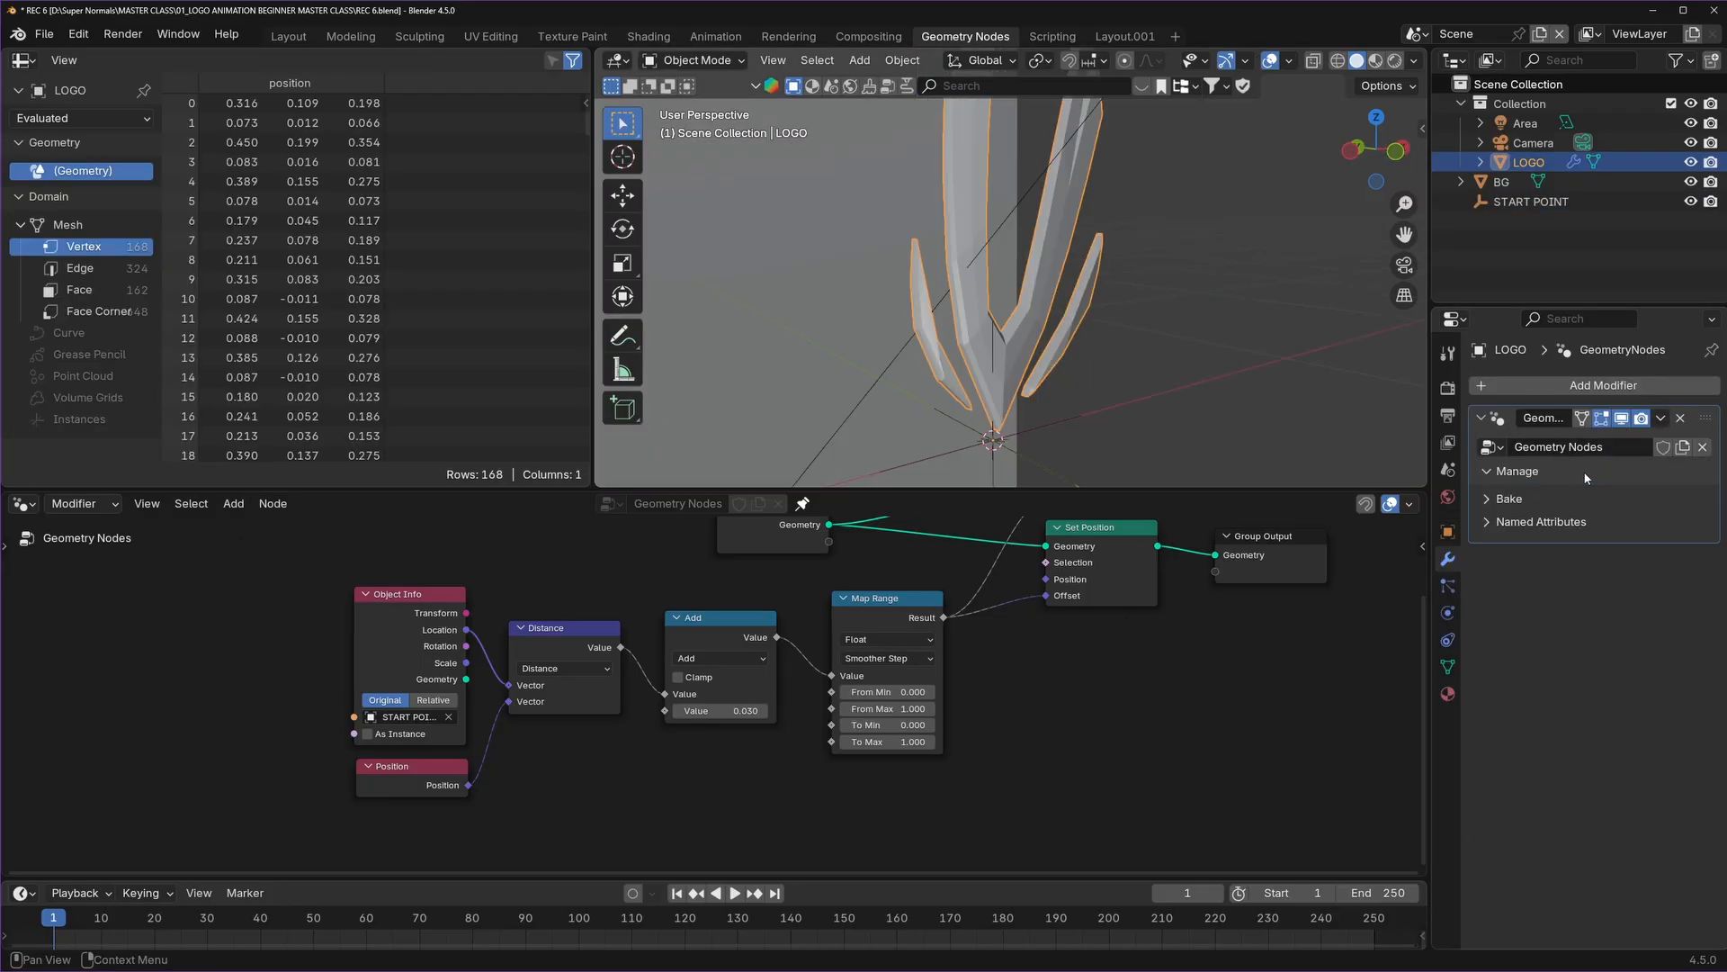
{"action": "left_click", "coordinate": [1621, 419]}
{"action": "middle_click_drag", "start_coordinate": [1034, 324], "coordinate": [1062, 288]}
{"action": "key", "text": "Tab"}
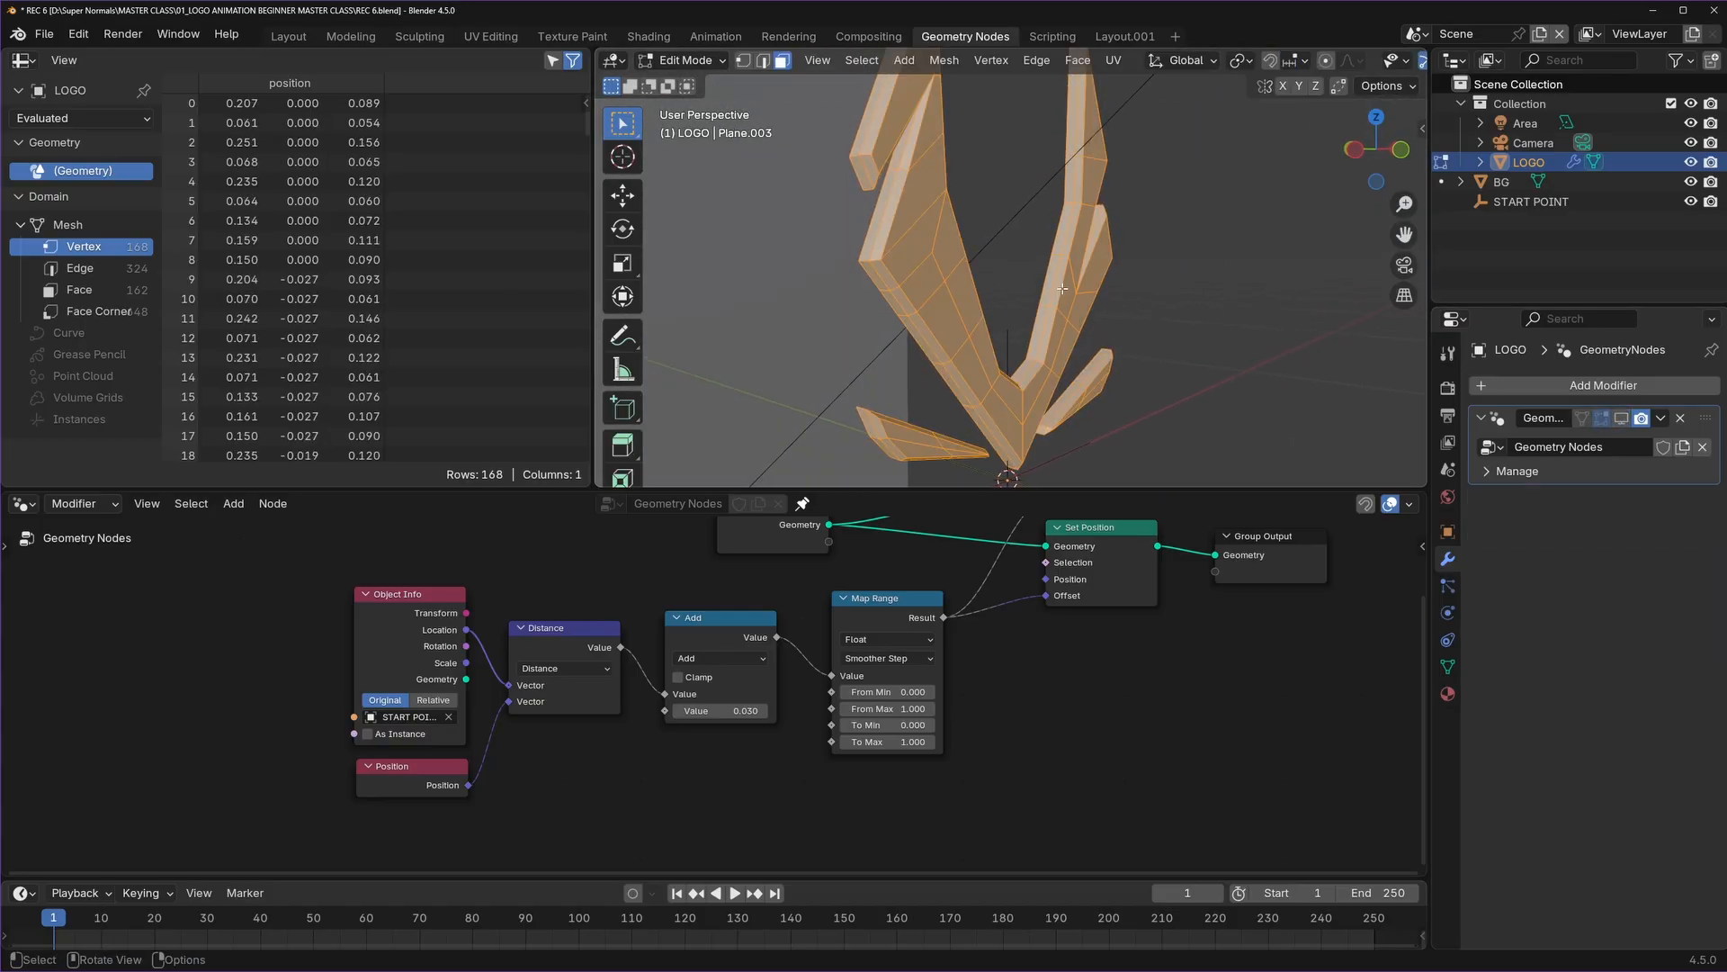
Turn on the face normals display in the mesh edit mode overlays.
{"action": "scroll", "coordinate": [1332, 61], "scroll_direction": "down", "scroll_amount": 5}
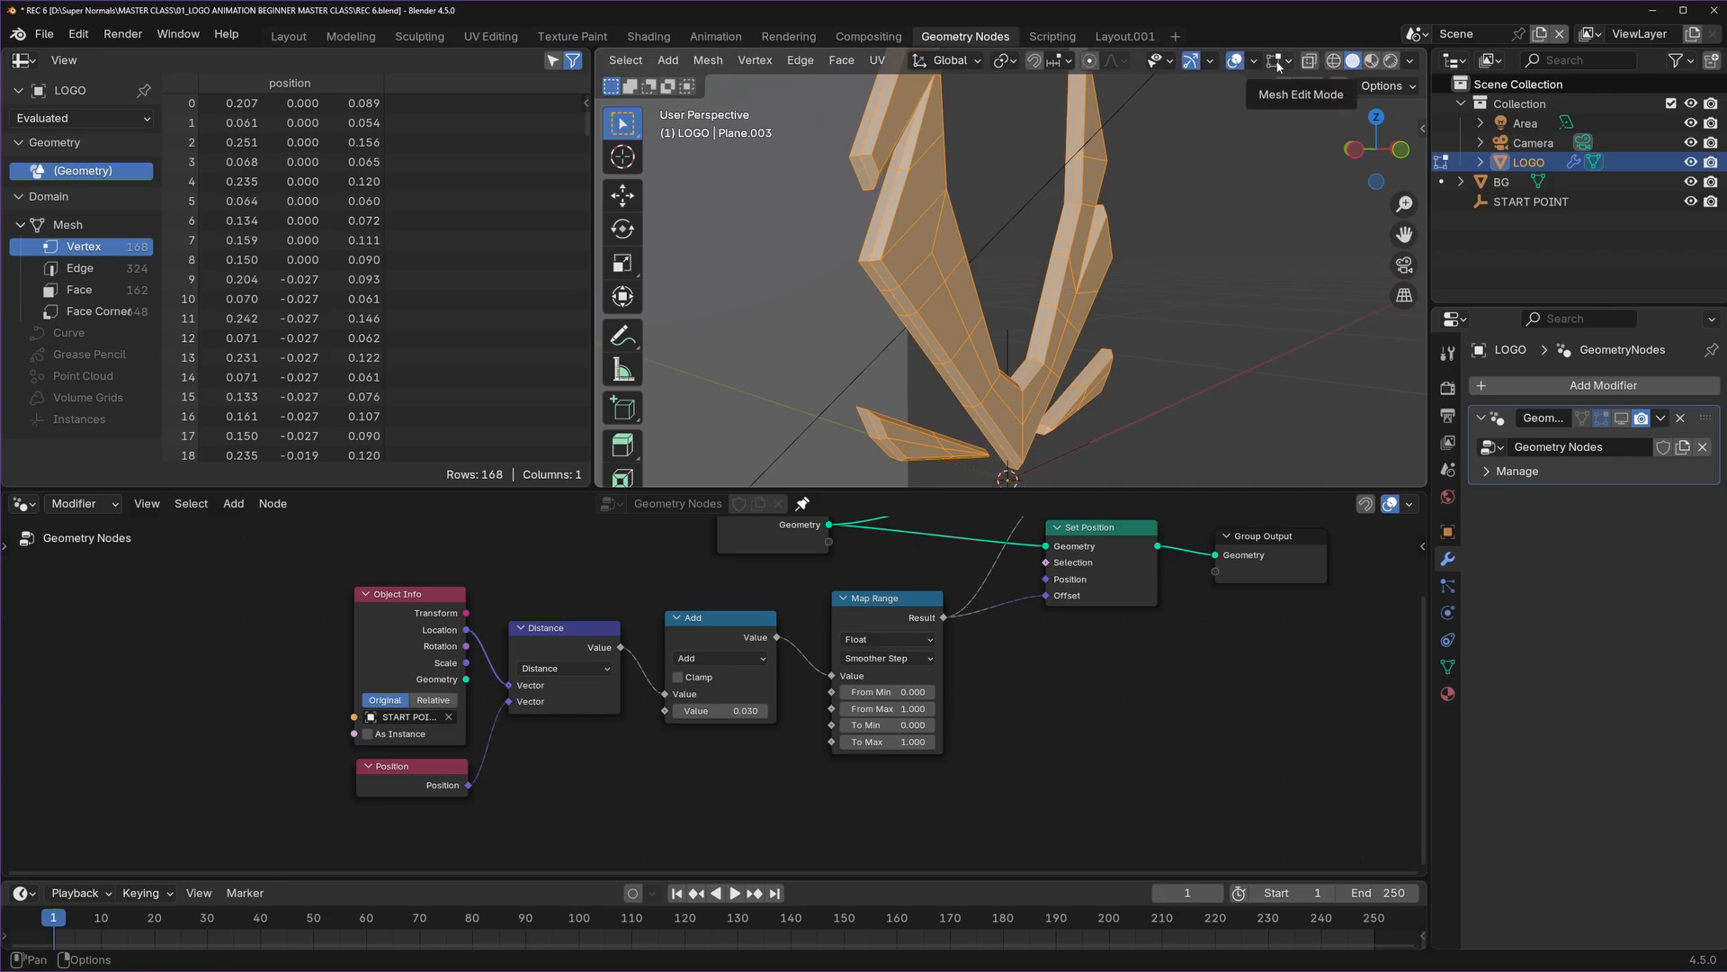
{"action": "left_click", "coordinate": [1288, 61]}
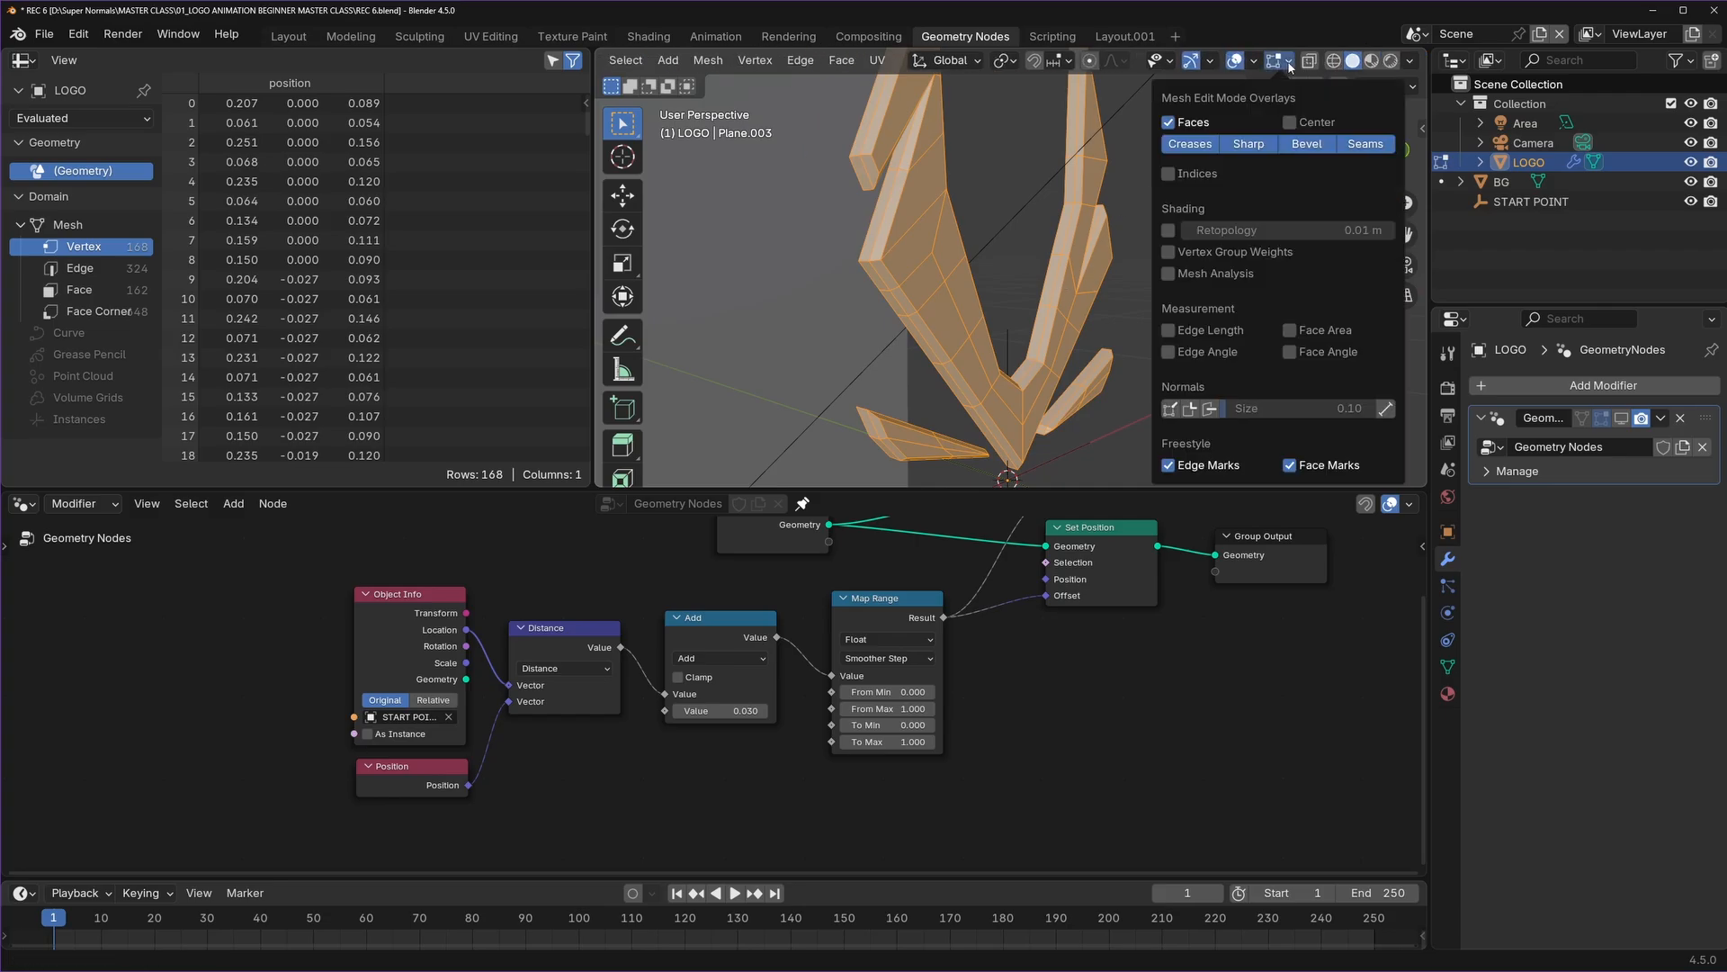
{"action": "left_click", "coordinate": [1210, 409]}
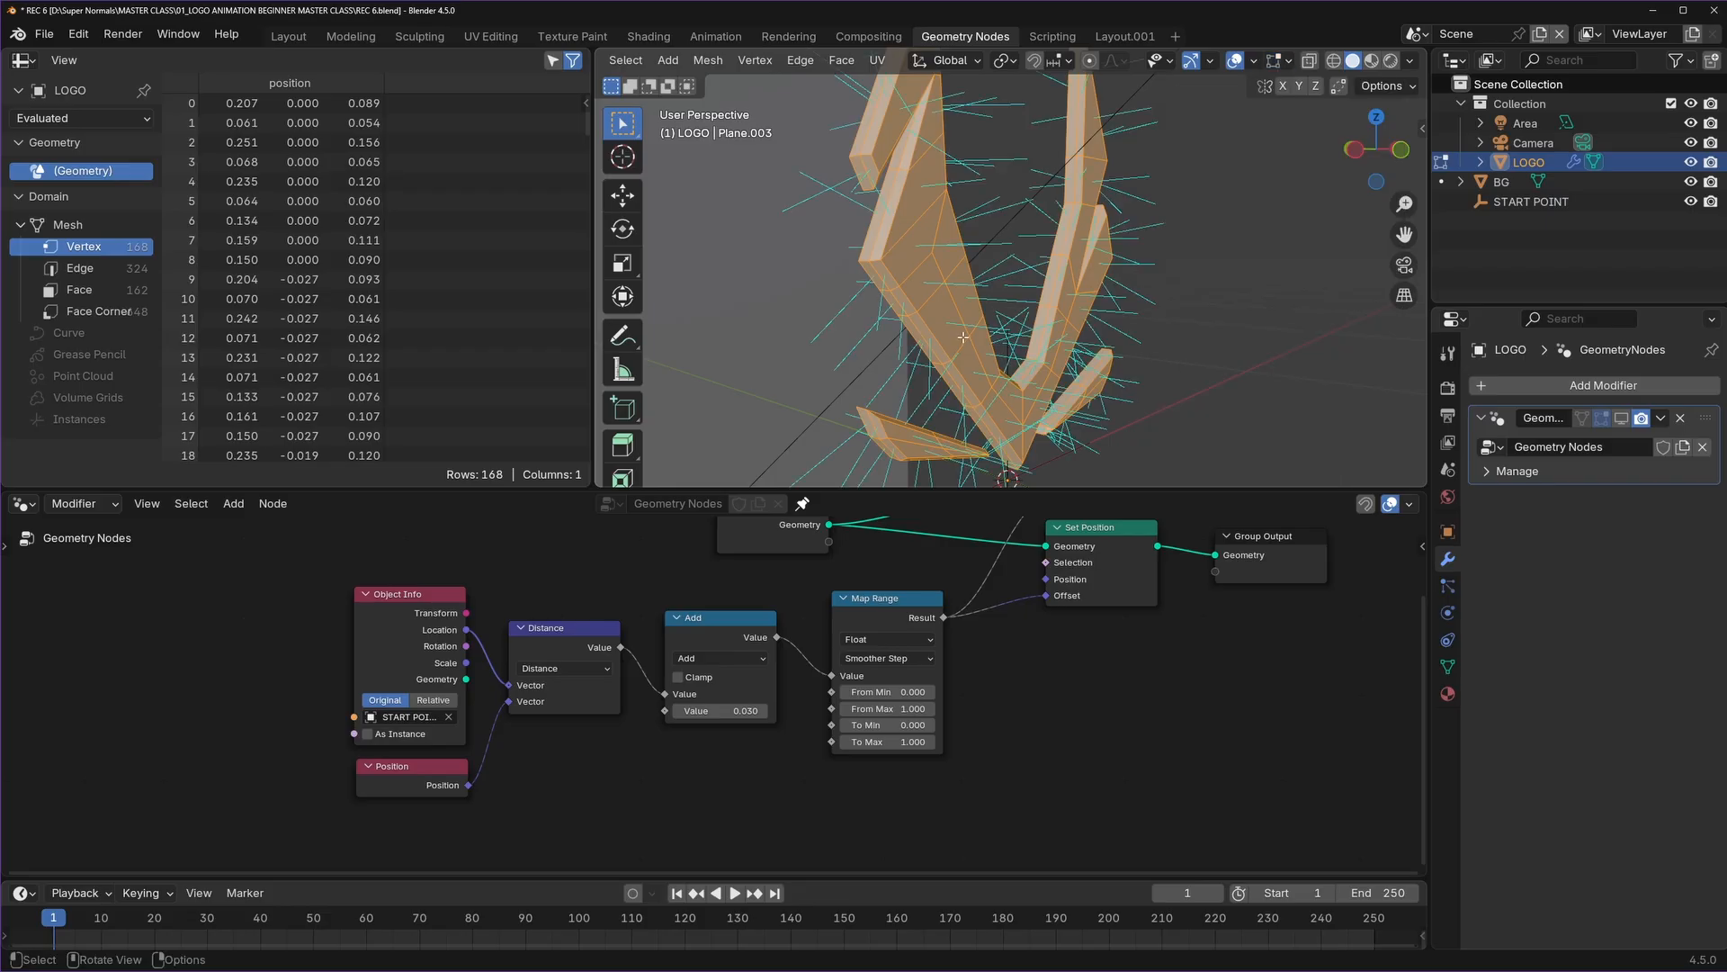
Examine the directions of the logo's face normals from several angles and return to Object Mode.
{"action": "middle_click_drag", "start_coordinate": [1115, 297], "coordinate": [1003, 337]}
{"action": "scroll", "coordinate": [969, 337], "scroll_direction": "up", "scroll_amount": 2}
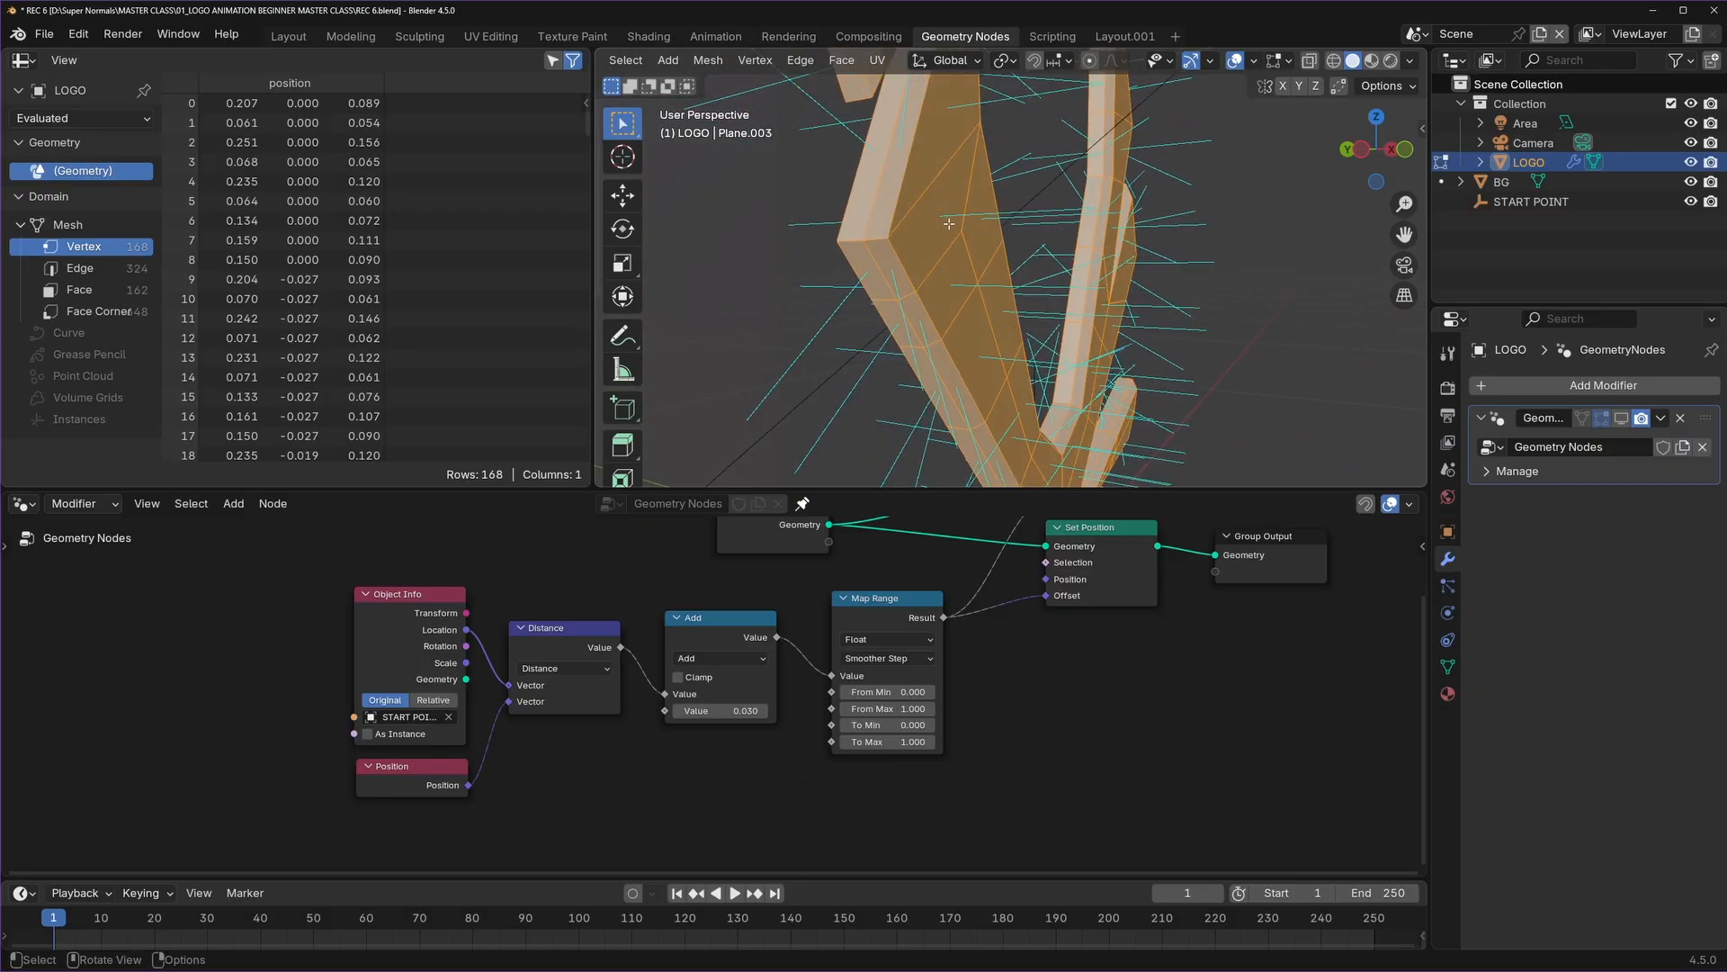
{"action": "middle_click_drag", "start_coordinate": [949, 224], "coordinate": [1113, 251]}
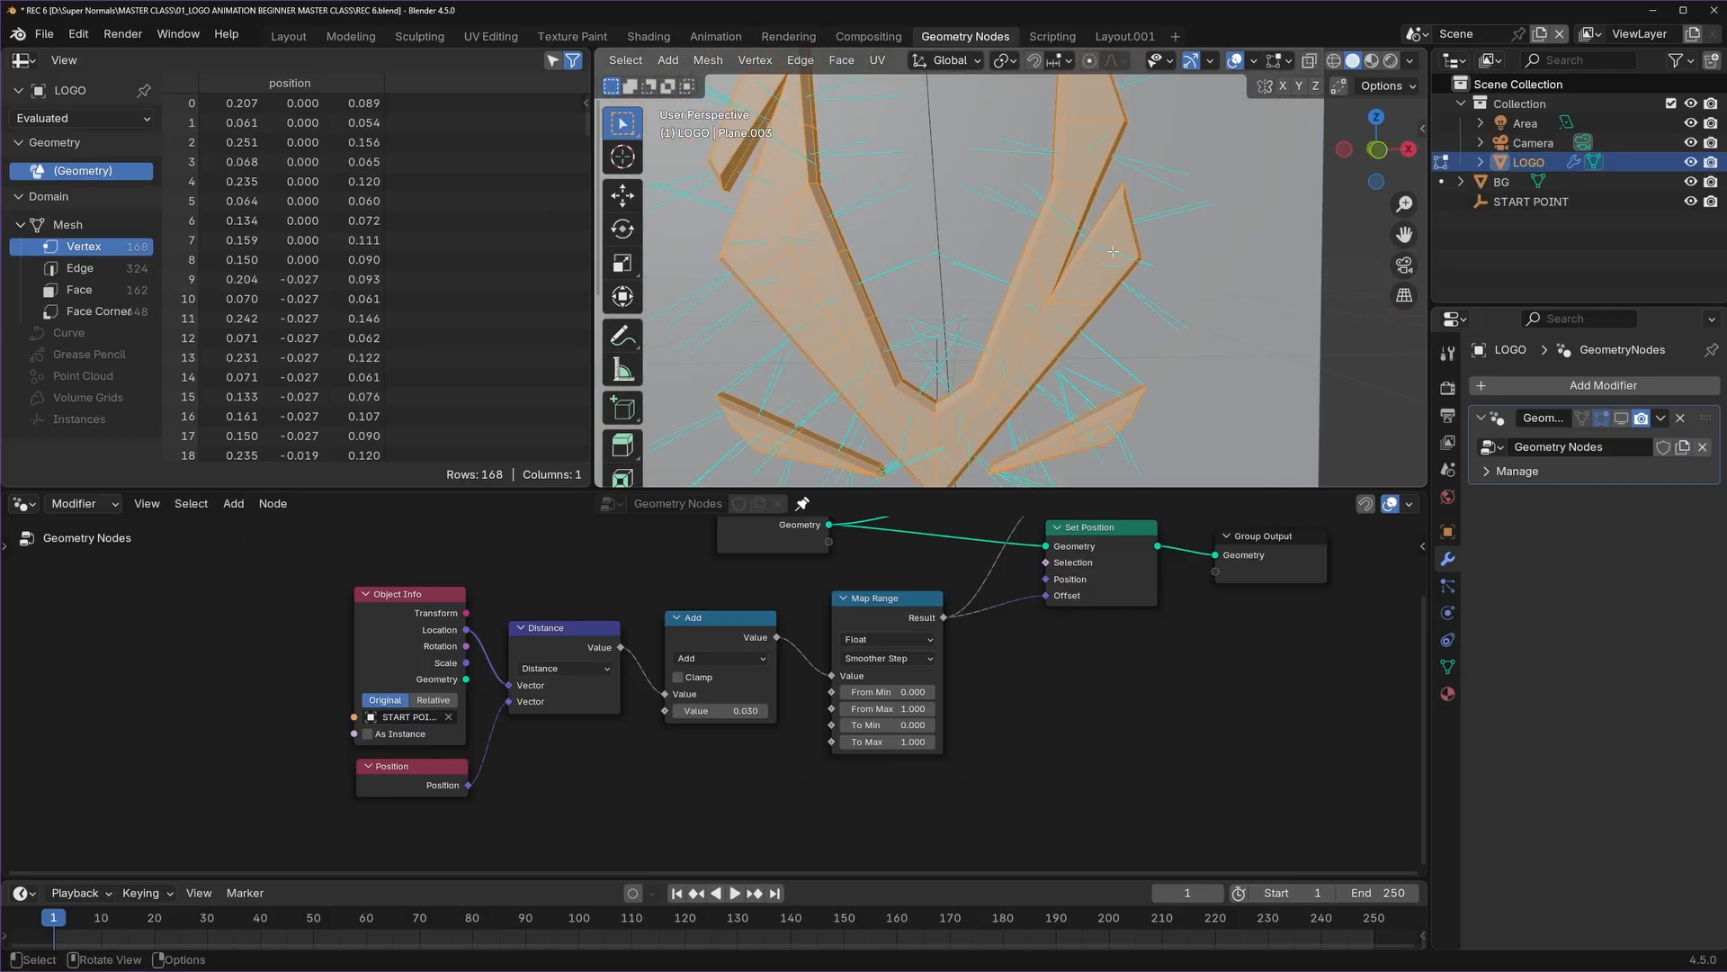
{"action": "scroll", "coordinate": [859, 270], "scroll_direction": "down", "scroll_amount": 4}
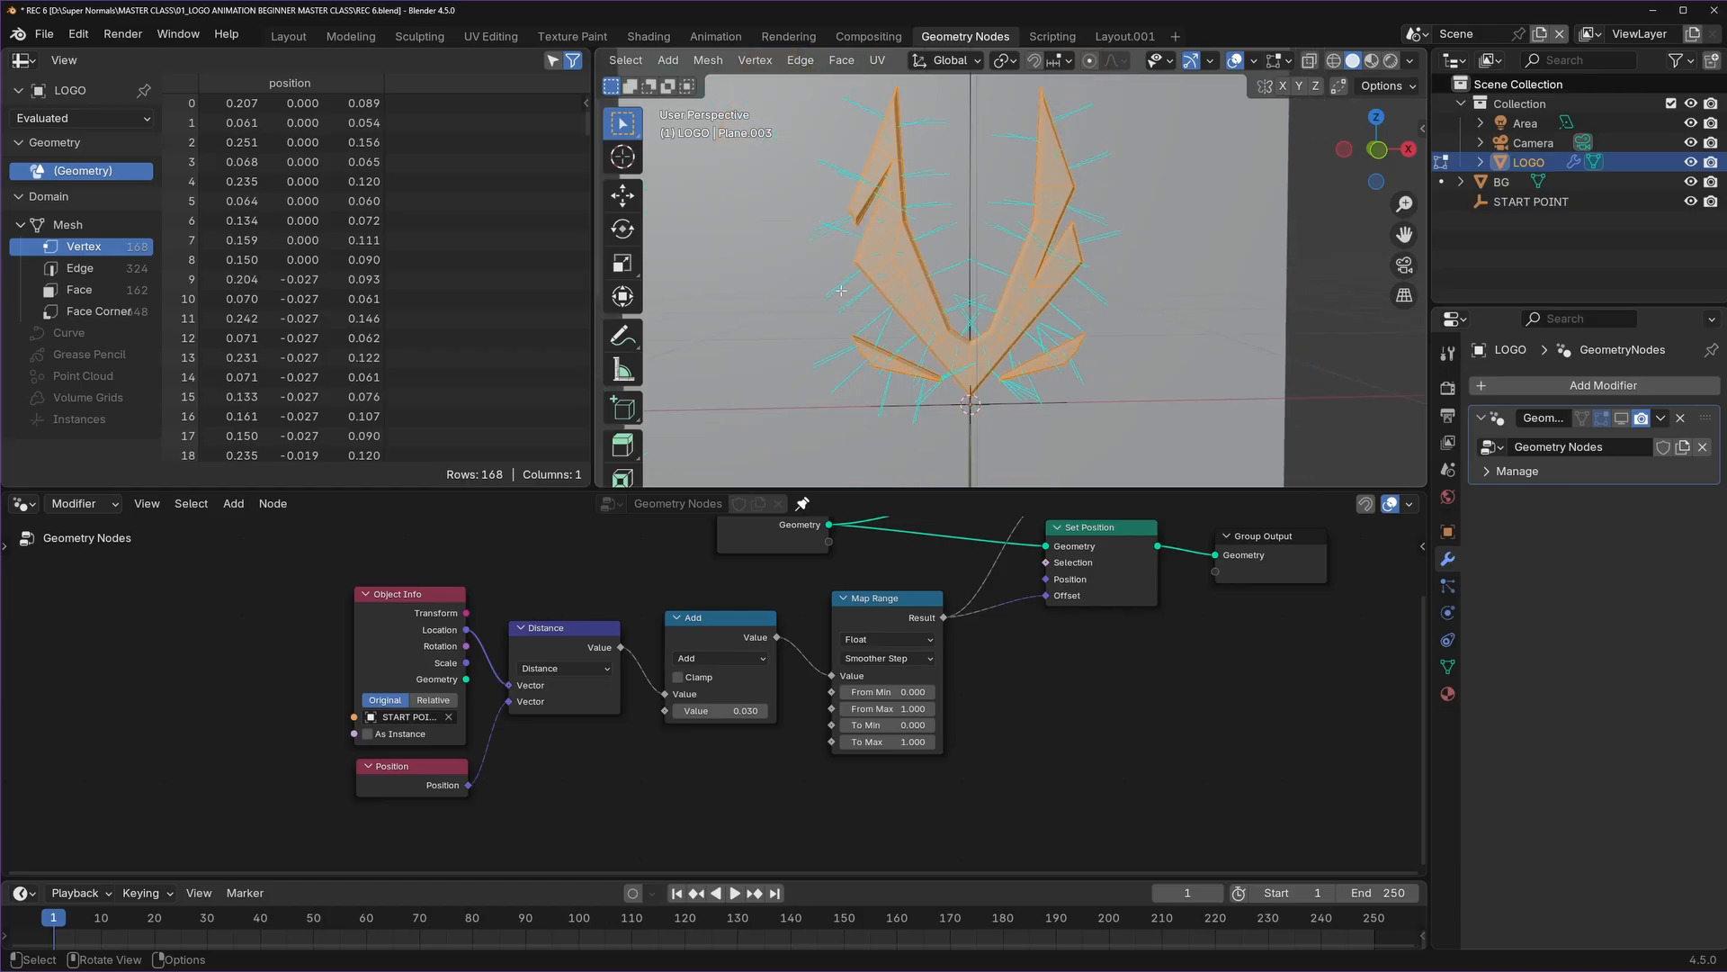
{"action": "scroll", "coordinate": [815, 286], "scroll_direction": "up", "scroll_amount": 2}
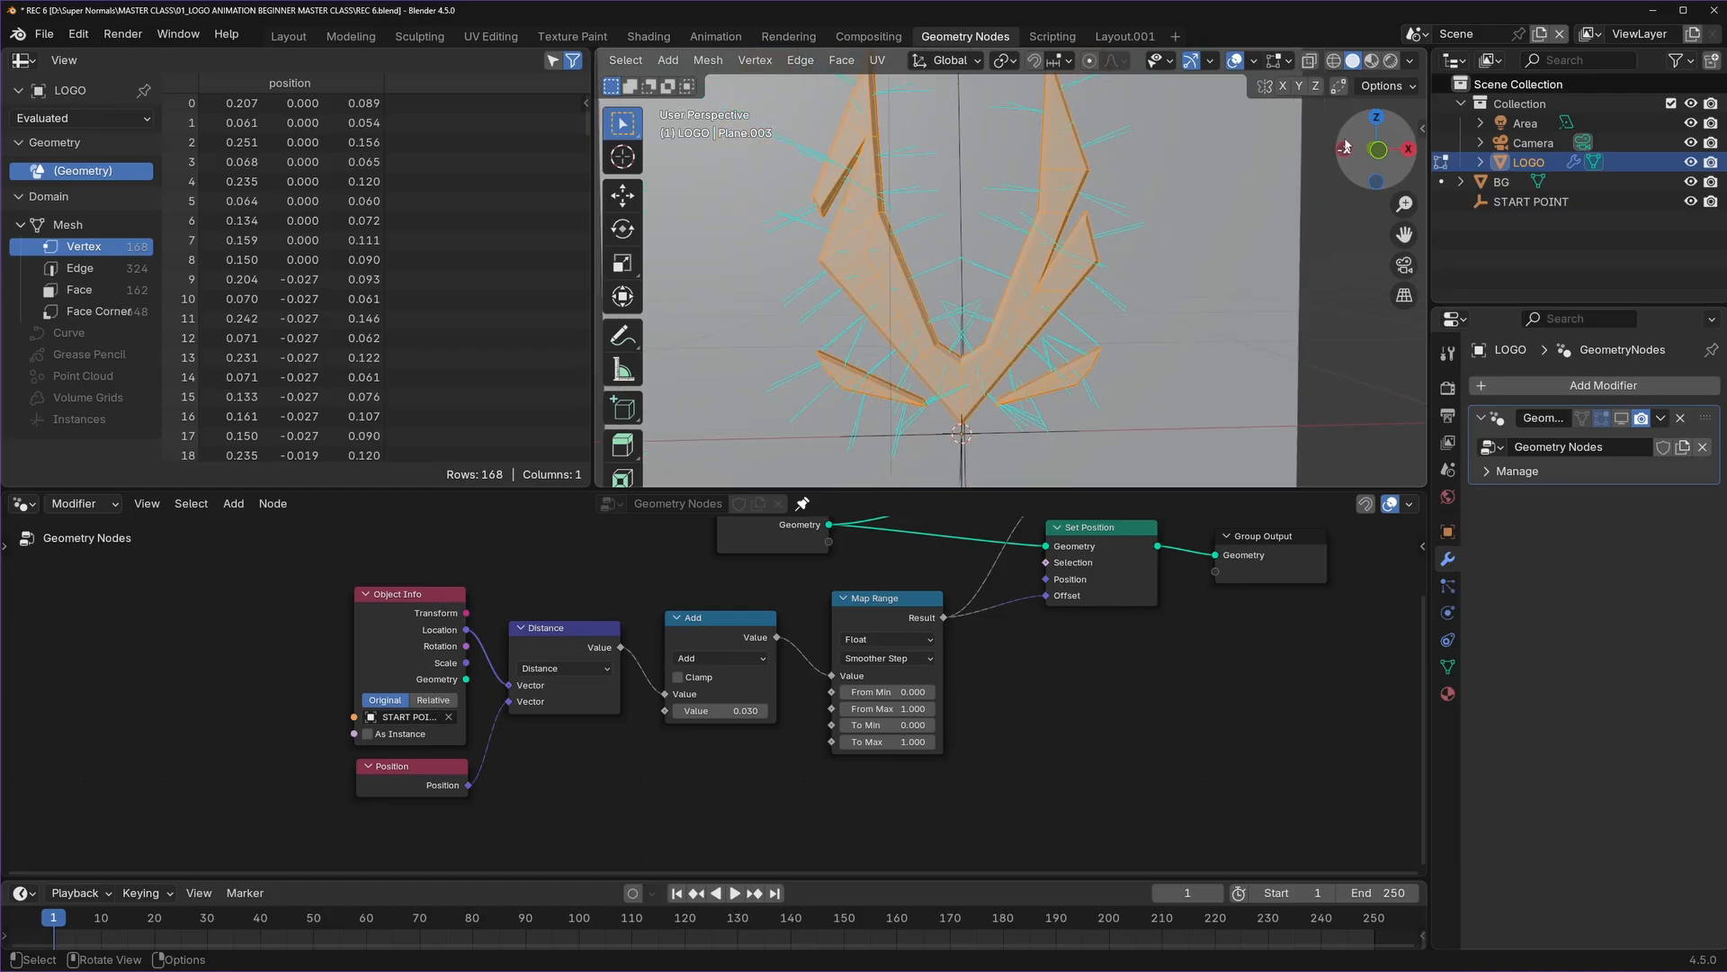
{"action": "key", "text": "Tab"}
{"action": "middle_click_drag", "start_coordinate": [1029, 271], "coordinate": [998, 288]}
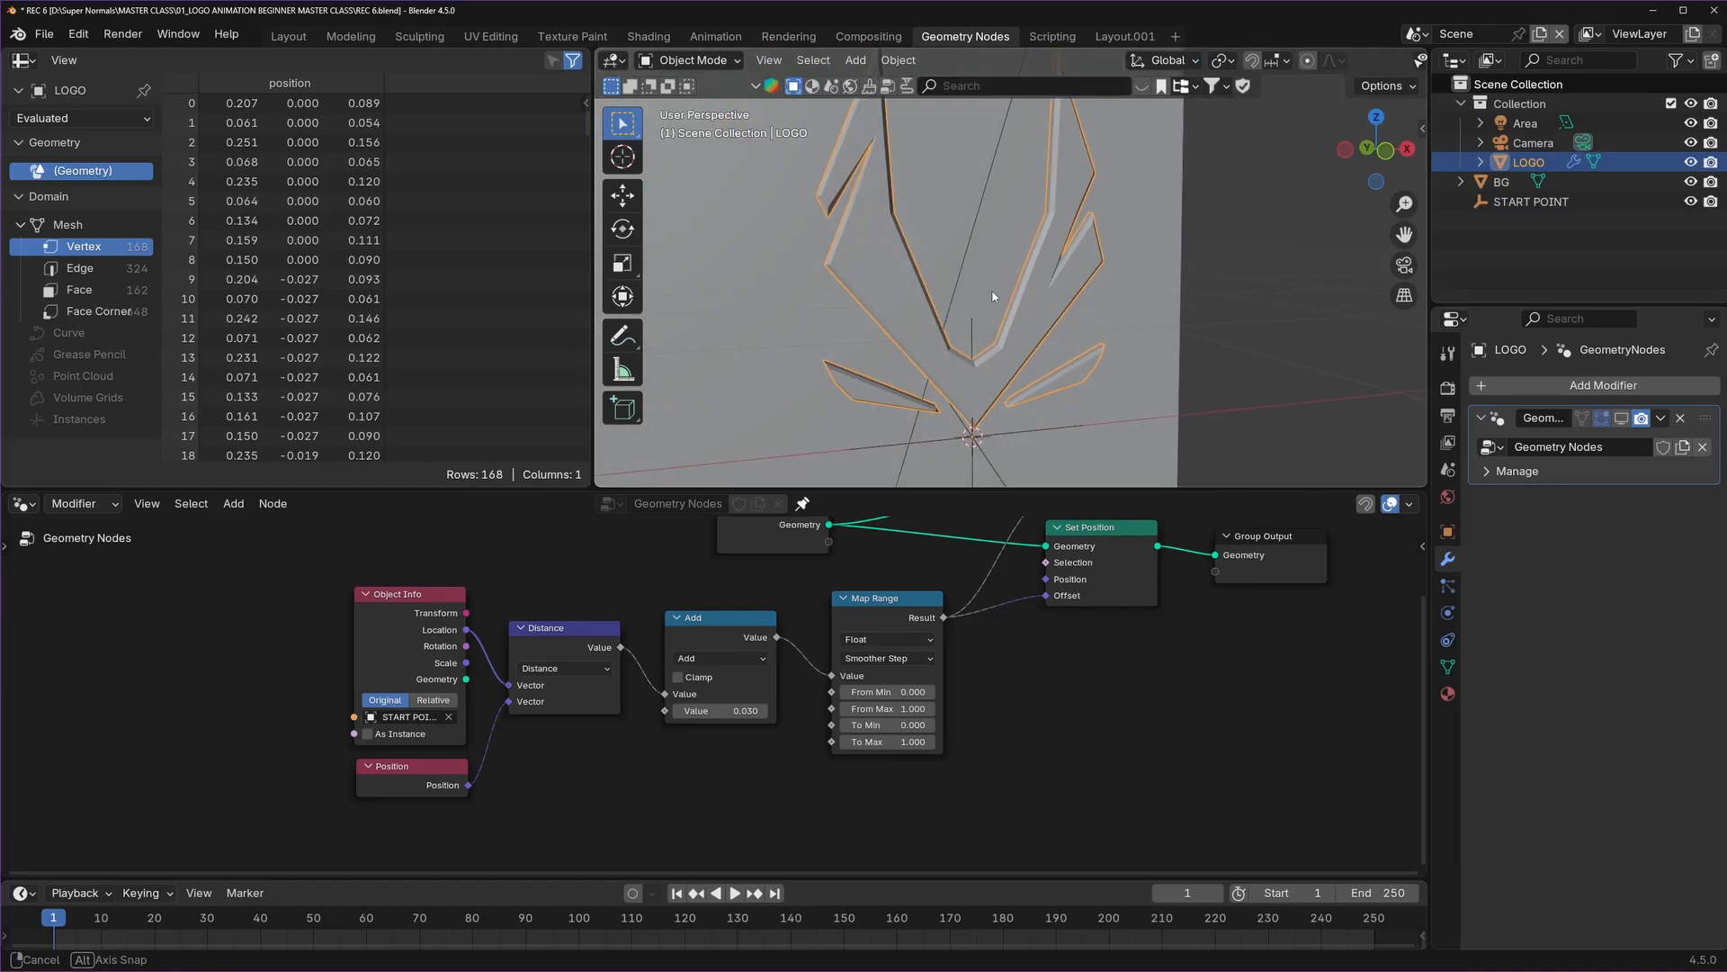
Move the Object Info, Position, Distance, Add and Map Range nodes together away from Set Position to make room.
{"action": "scroll", "coordinate": [982, 698], "scroll_direction": "down", "scroll_amount": 2}
{"action": "middle_click_drag", "start_coordinate": [902, 757], "coordinate": [982, 775]}
{"action": "left_click_drag", "start_coordinate": [904, 662], "coordinate": [885, 674]}
{"action": "left_click_drag", "start_coordinate": [954, 838], "coordinate": [545, 669]}
{"action": "key", "text": "g"}
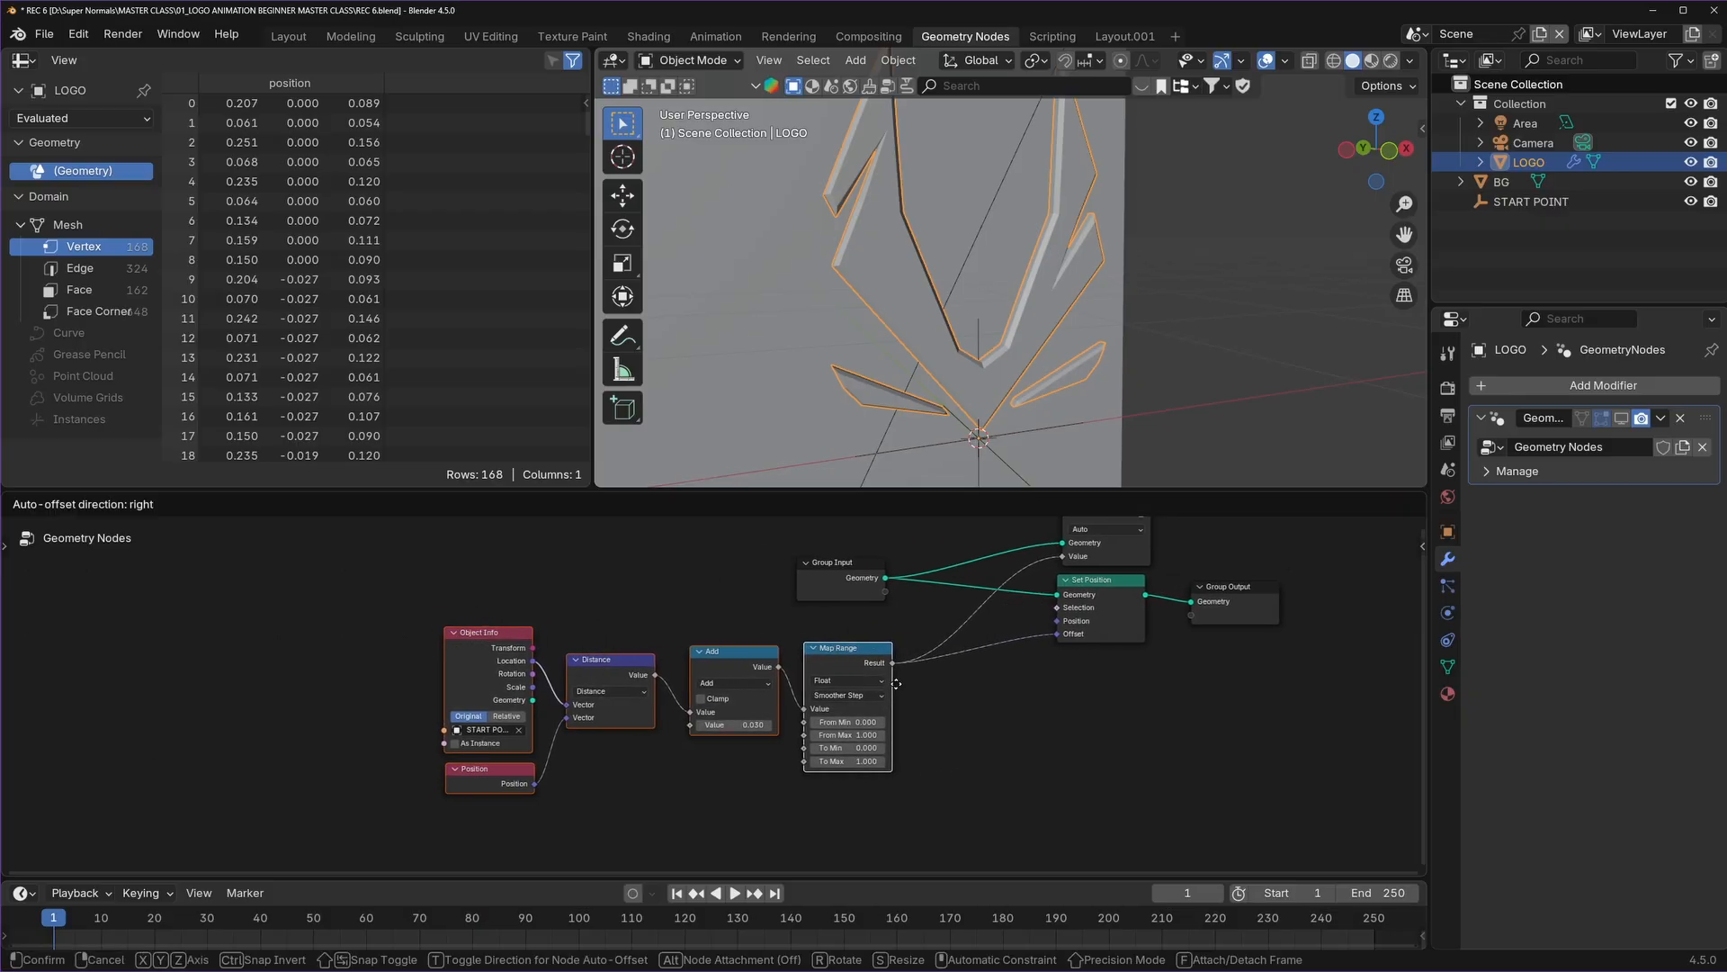
{"action": "left_click", "coordinate": [865, 682]}
Duplicate the Distance node, place the copy between Map Range and Set Position, and change its operation to Multiply.
{"action": "scroll", "coordinate": [956, 695], "scroll_direction": "up", "scroll_amount": 1}
{"action": "left_click", "coordinate": [526, 661]}
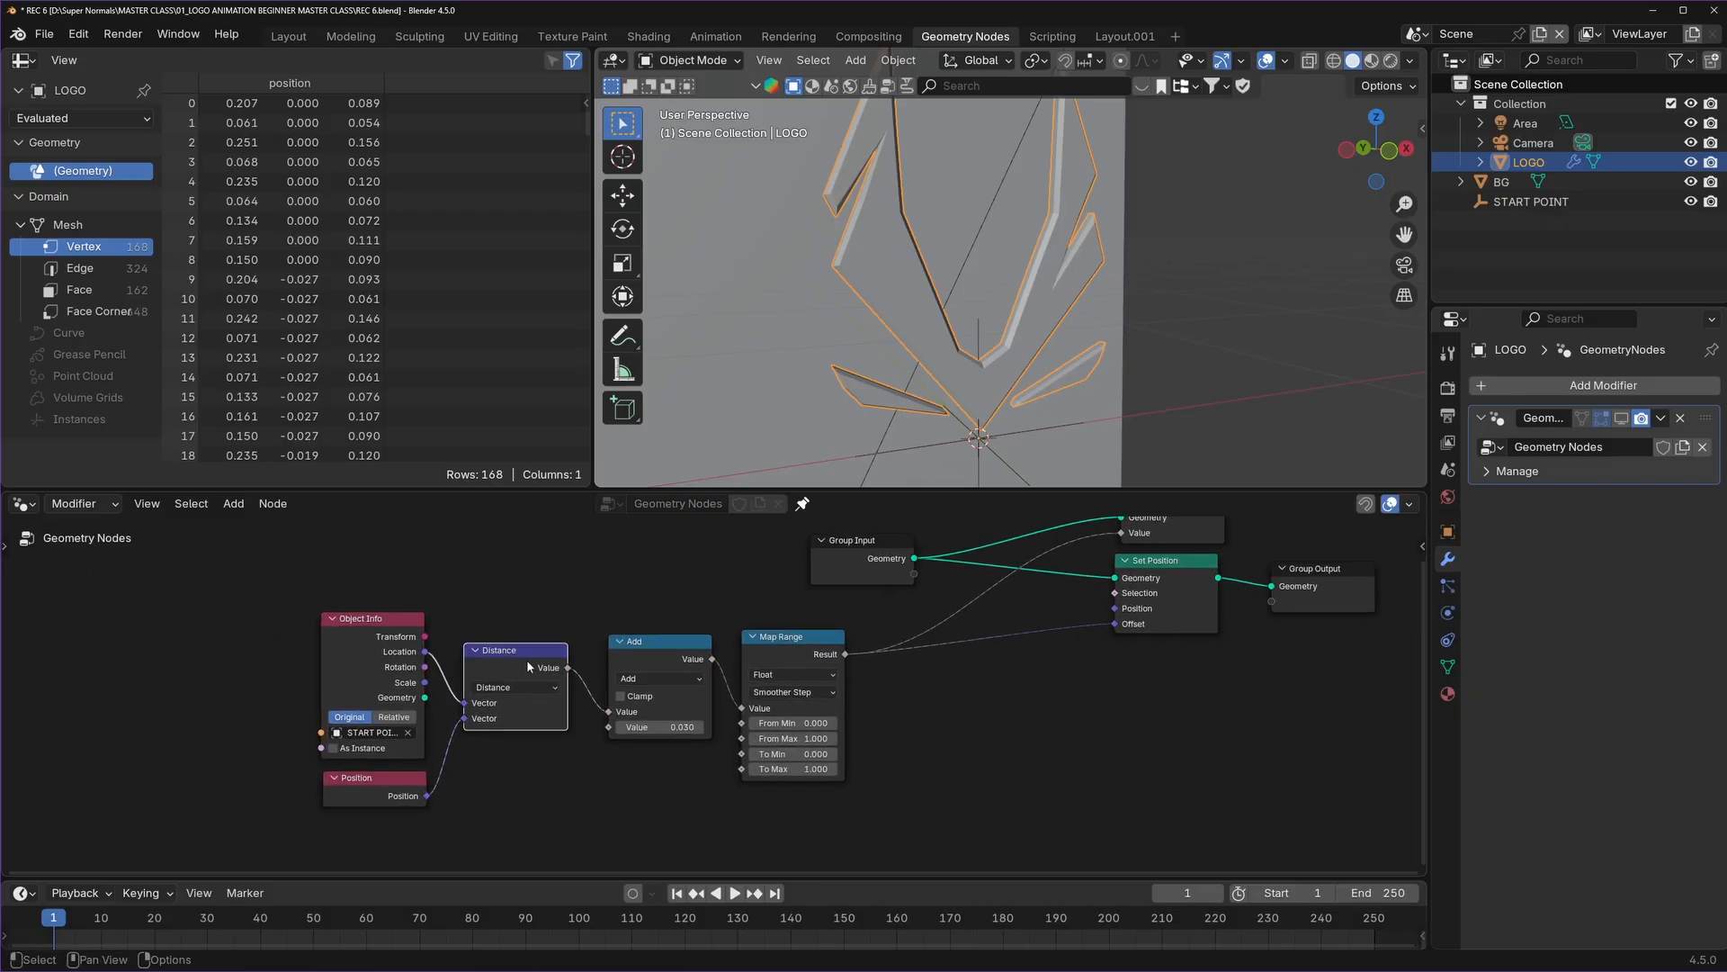
{"action": "key", "text": "shift+d"}
{"action": "left_click", "coordinate": [1017, 686]}
{"action": "scroll", "coordinate": [1037, 712], "scroll_direction": "up", "scroll_amount": 1}
{"action": "middle_click_drag", "start_coordinate": [1036, 712], "coordinate": [882, 626]}
{"action": "scroll", "coordinate": [957, 635], "scroll_direction": "up", "scroll_amount": 2}
{"action": "left_click", "coordinate": [853, 621]}
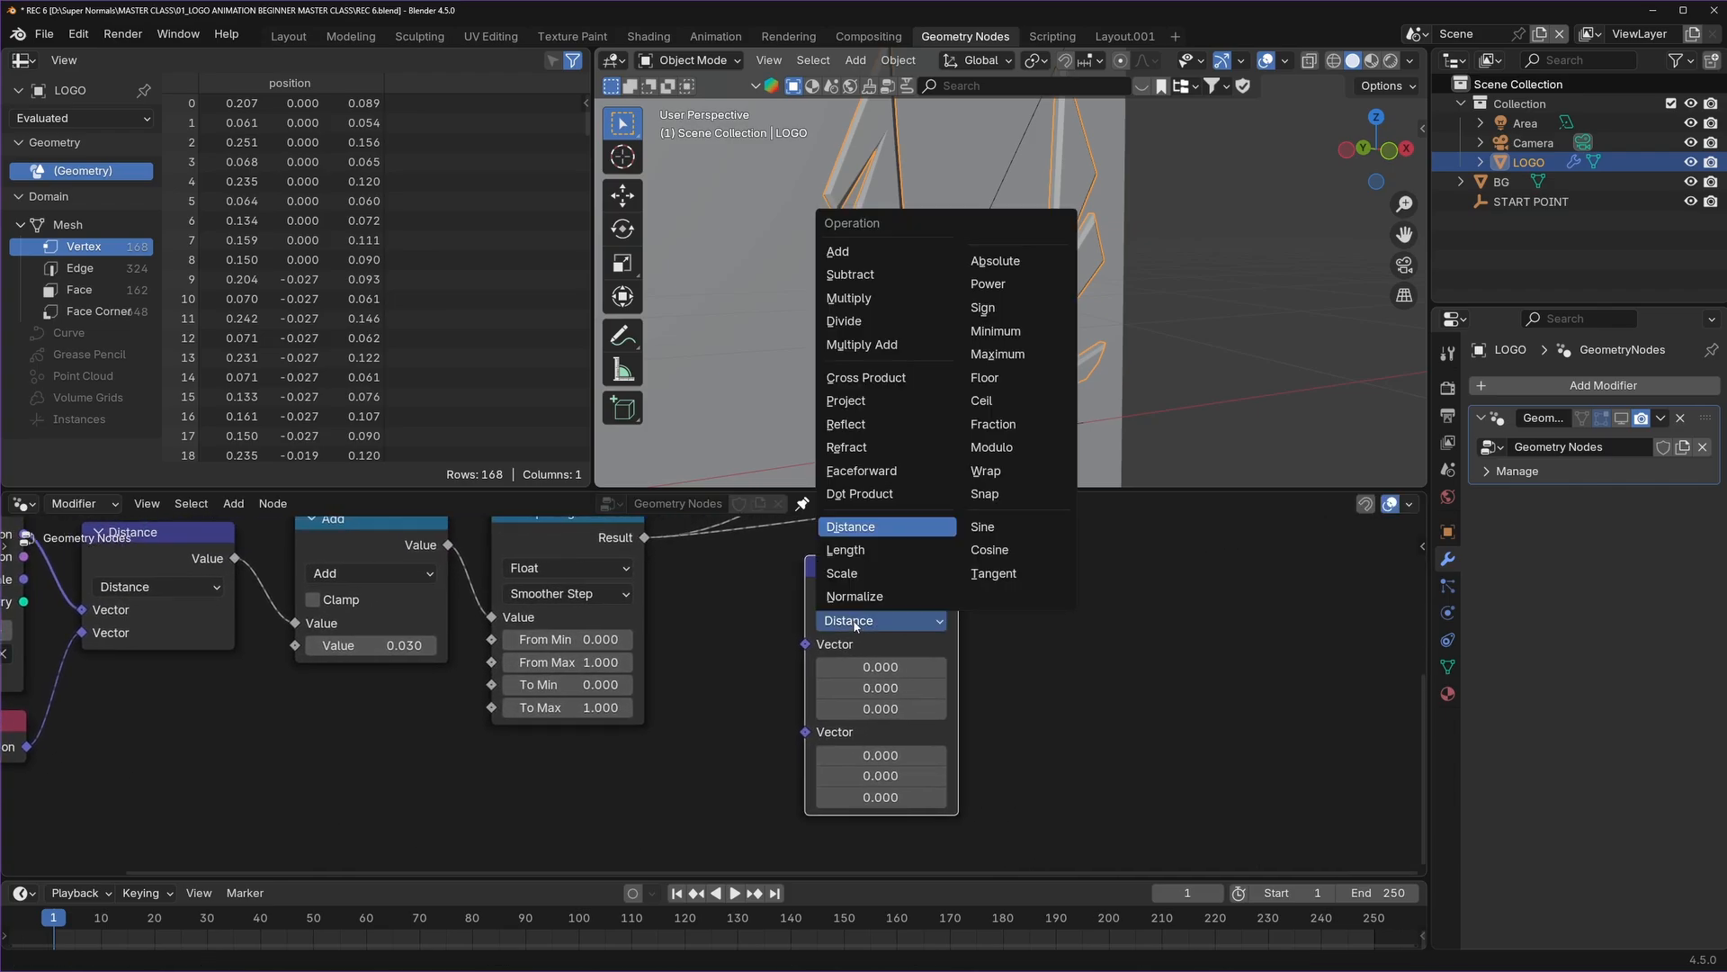
{"action": "left_click", "coordinate": [850, 298]}
Insert the Multiply node into the link from Map Range to Set Position's Offset and feed its Vector to the Viewer's Value.
{"action": "middle_click_drag", "start_coordinate": [782, 578], "coordinate": [840, 708]}
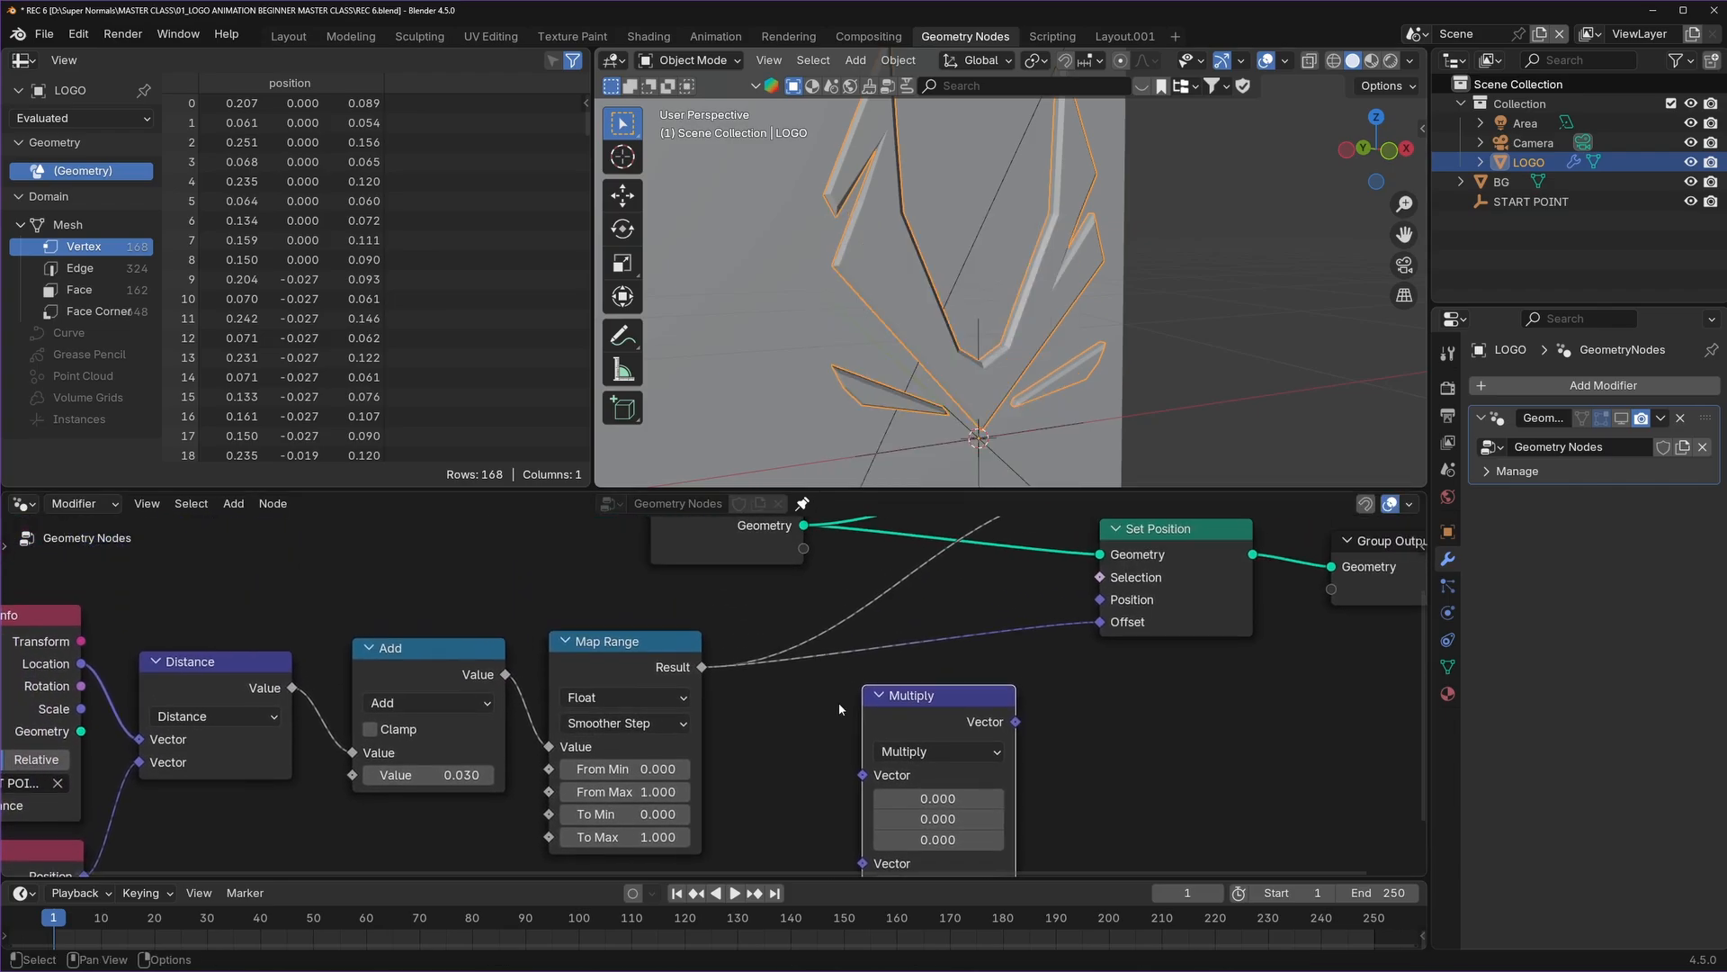
{"action": "left_click_drag", "start_coordinate": [917, 697], "coordinate": [898, 621]}
{"action": "left_click_drag", "start_coordinate": [995, 645], "coordinate": [1080, 628]}
{"action": "key", "text": "Home"}
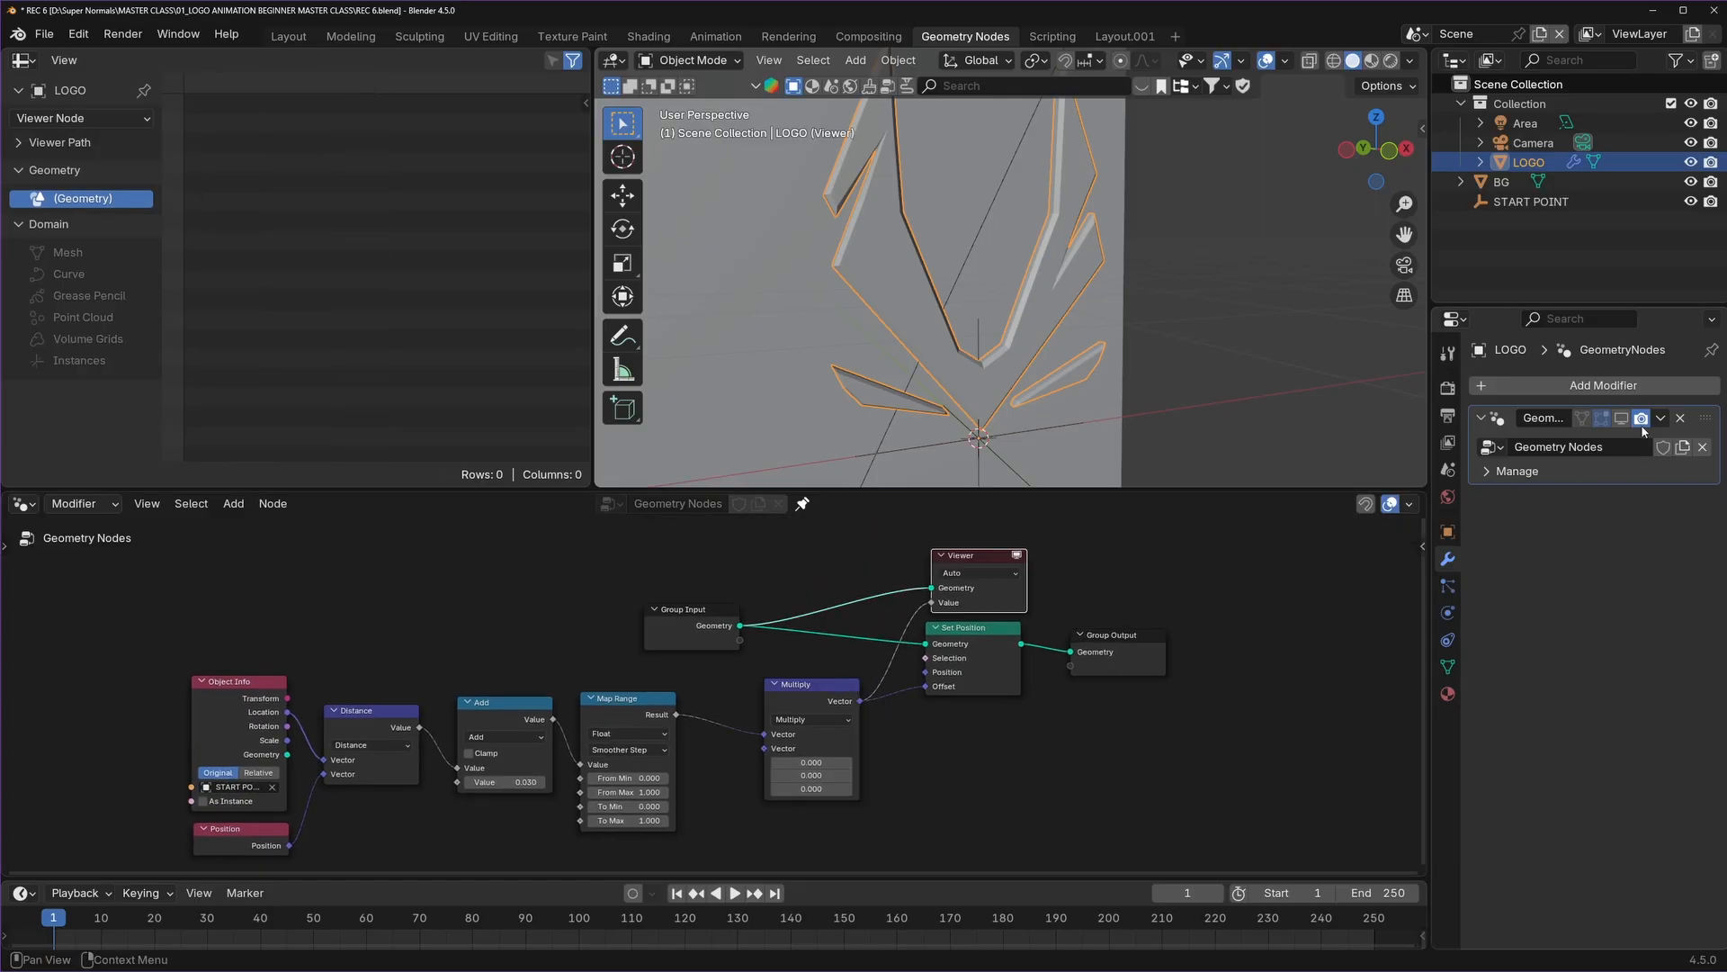
Re-enable the Geometry Nodes modifier's viewport display and switch the Viewer off.
{"action": "left_click", "coordinate": [1625, 420]}
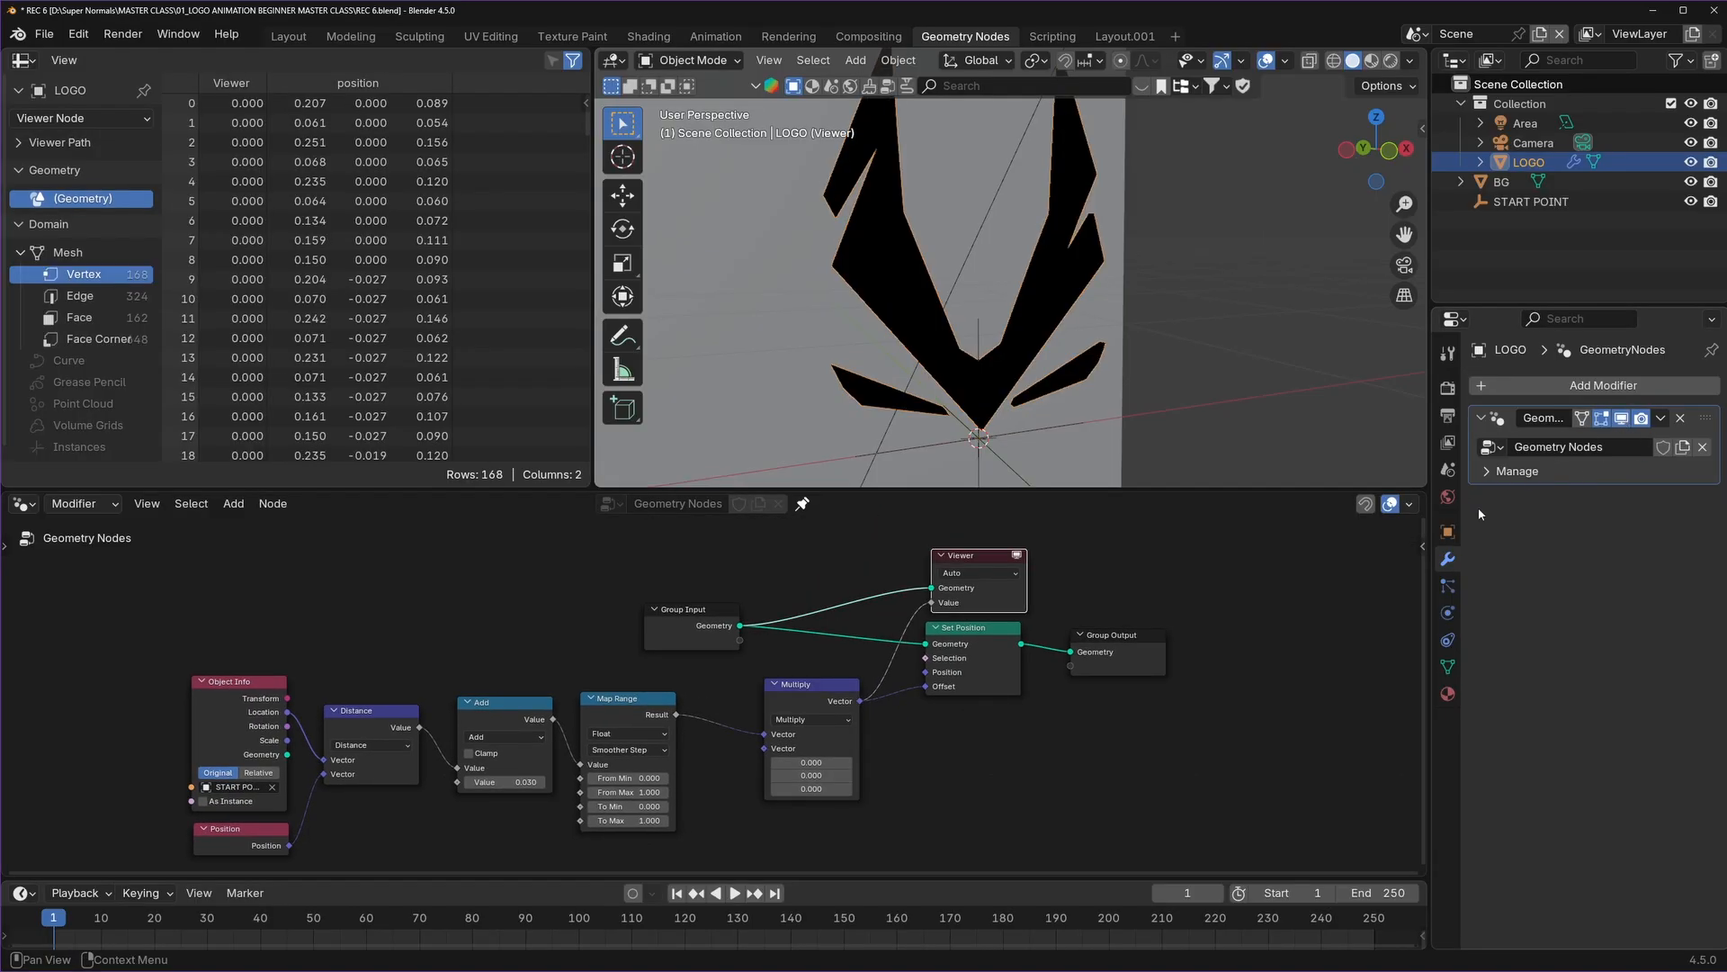
{"action": "left_click", "coordinate": [1017, 557]}
{"action": "middle_click_drag", "start_coordinate": [890, 802], "coordinate": [818, 746]}
{"action": "scroll", "coordinate": [891, 689], "scroll_direction": "up", "scroll_amount": 3}
{"action": "scroll", "coordinate": [884, 684], "scroll_direction": "down", "scroll_amount": 2}
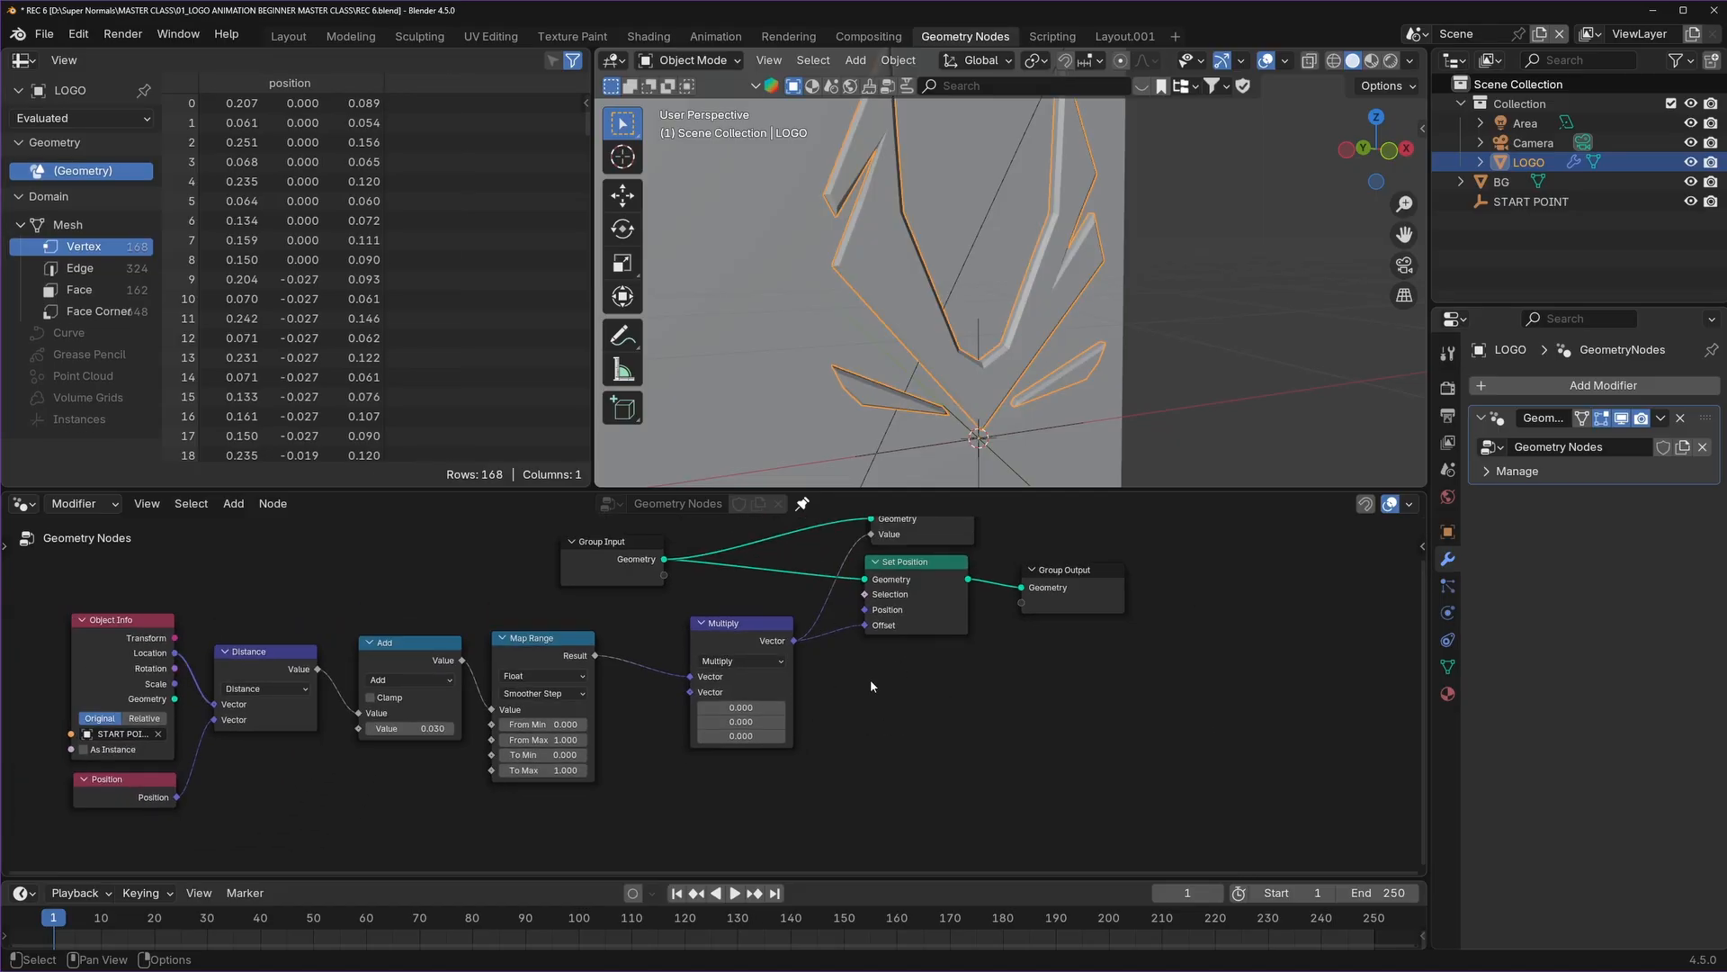
Add a Normal node below Multiply and connect its Normal output to Multiply's second Vector input.
{"action": "key", "text": "shift+a"}
{"action": "left_click", "coordinate": [836, 550]}
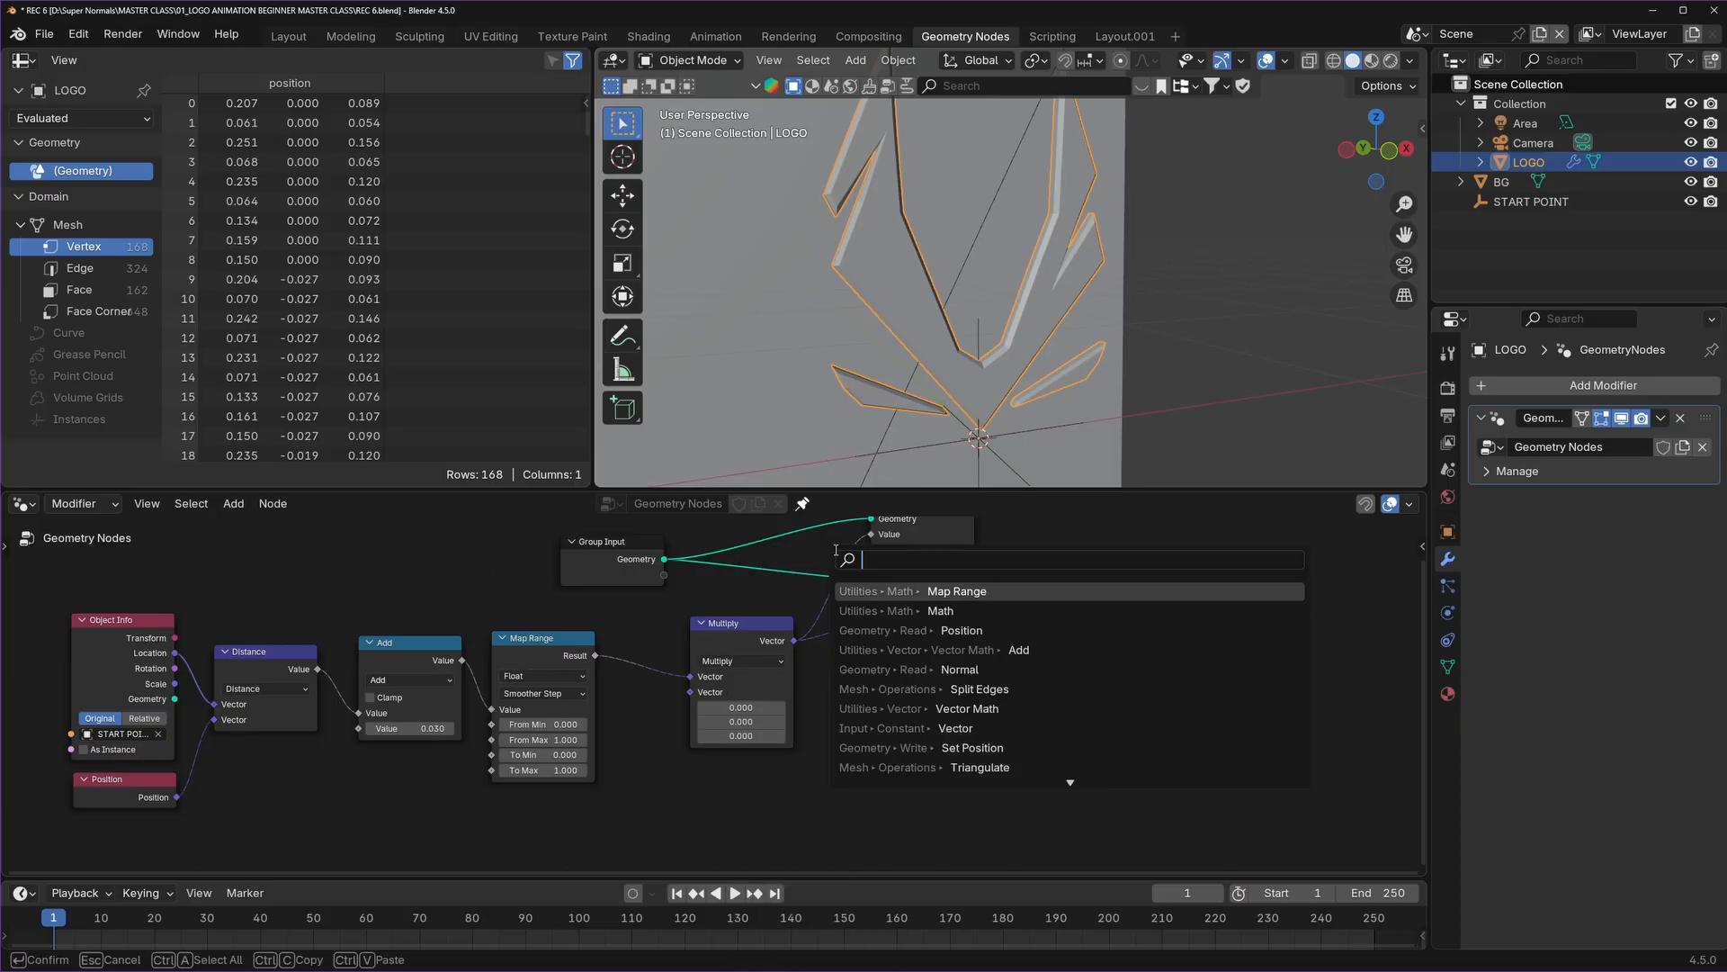
{"action": "type", "text": "normal"}
{"action": "key", "text": "Return"}
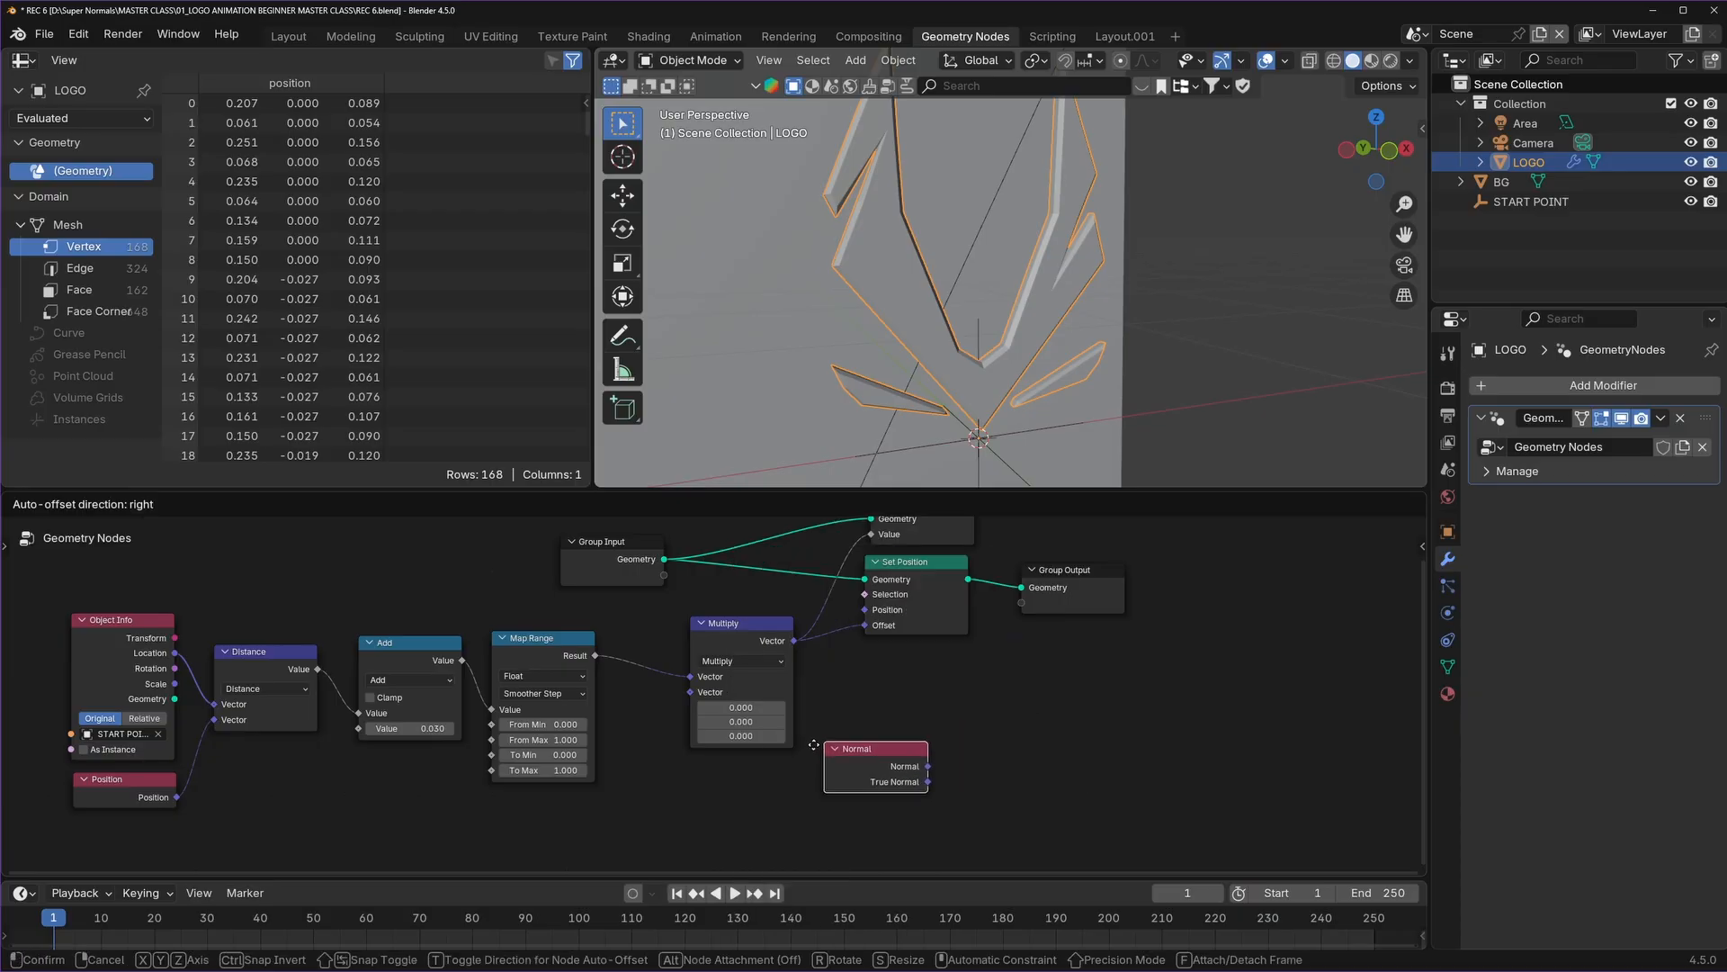
{"action": "left_click", "coordinate": [764, 767]}
{"action": "scroll", "coordinate": [764, 768], "scroll_direction": "up", "scroll_amount": 2}
{"action": "left_click_drag", "start_coordinate": [924, 739], "coordinate": [777, 618]}
{"action": "middle_click_drag", "start_coordinate": [1046, 349], "coordinate": [864, 334]}
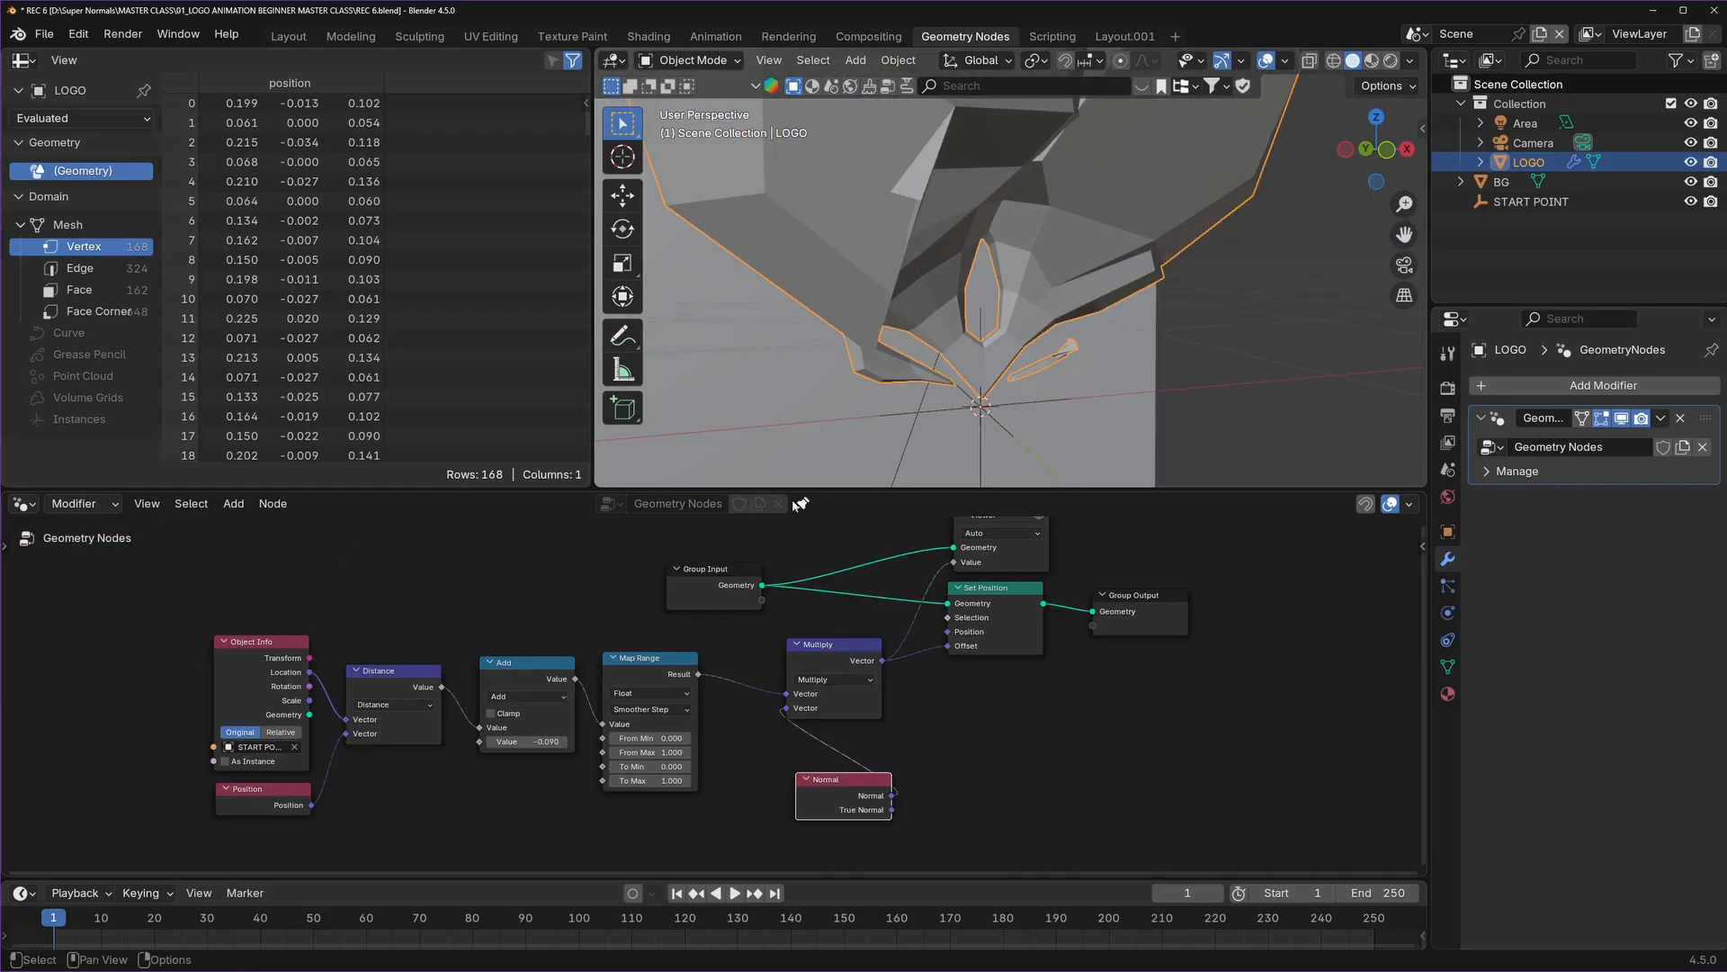
{"action": "middle_click_drag", "start_coordinate": [1079, 360], "coordinate": [1115, 352]}
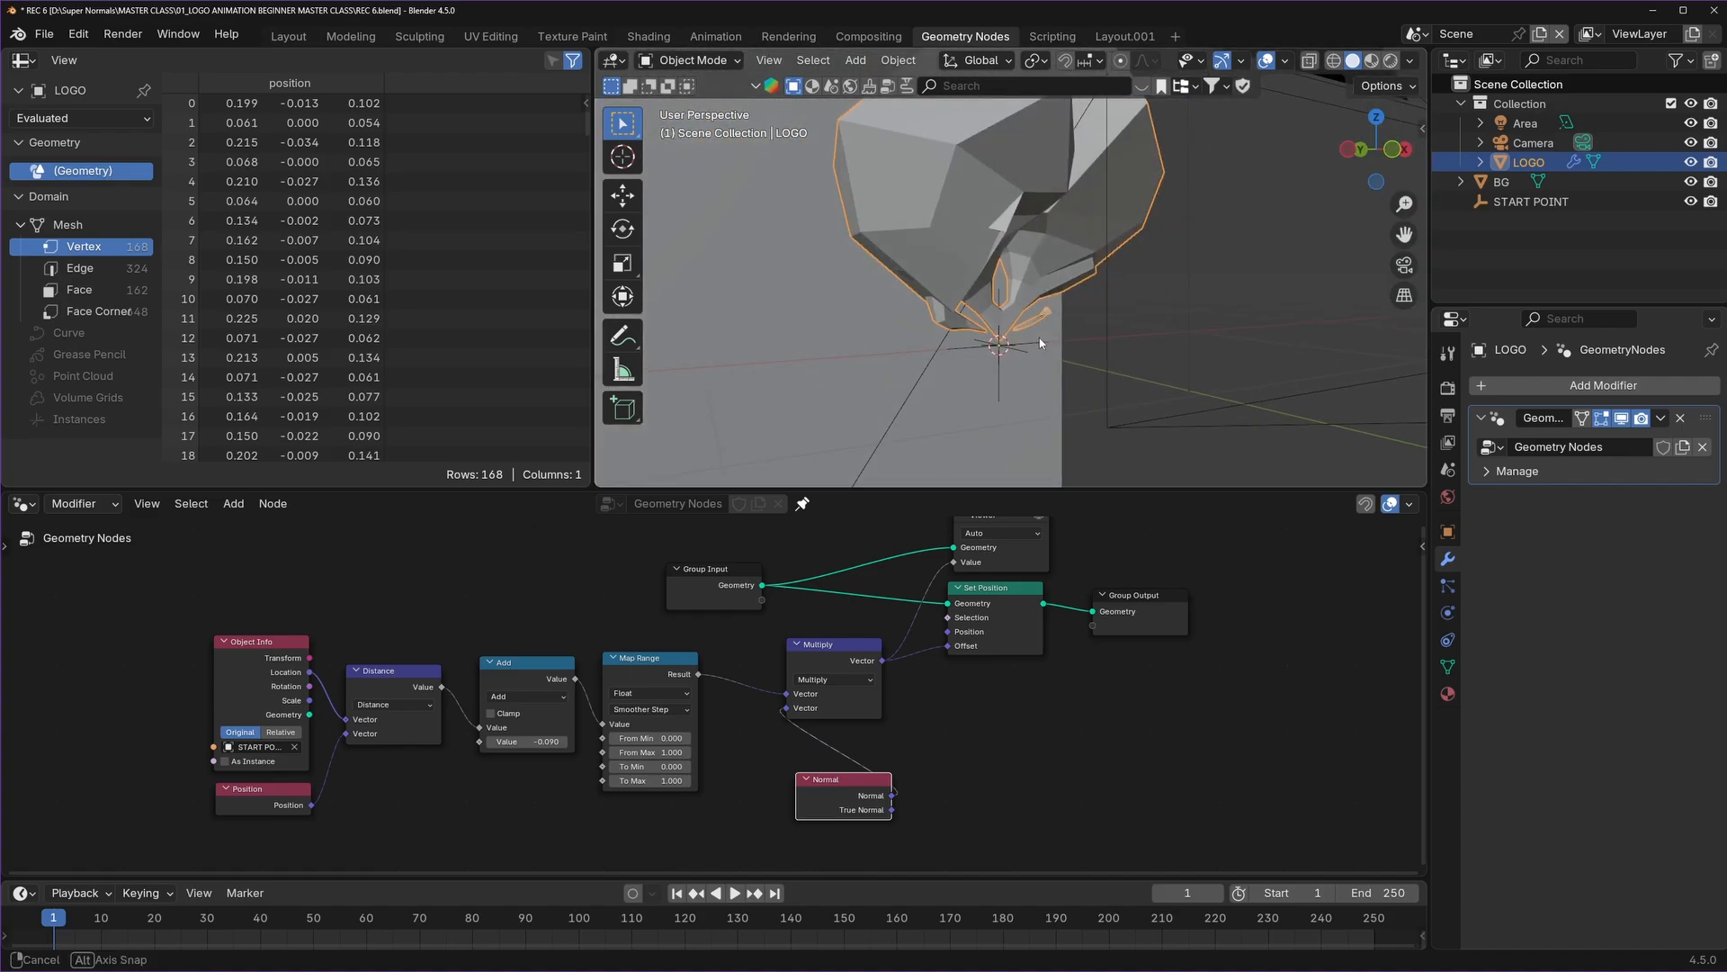
Set the Add node's second Value to -0.120.
{"action": "mouse_move", "coordinate": [531, 741]}
{"action": "left_mouse_down"}
{"action": "mouse_move", "coordinate": [459, 742]}
{"action": "mouse_move", "coordinate": [531, 741]}
{"action": "left_mouse_up"}
{"action": "middle_click_drag", "start_coordinate": [958, 599], "coordinate": [911, 648]}
{"action": "scroll", "coordinate": [910, 648], "scroll_direction": "up", "scroll_amount": 3}
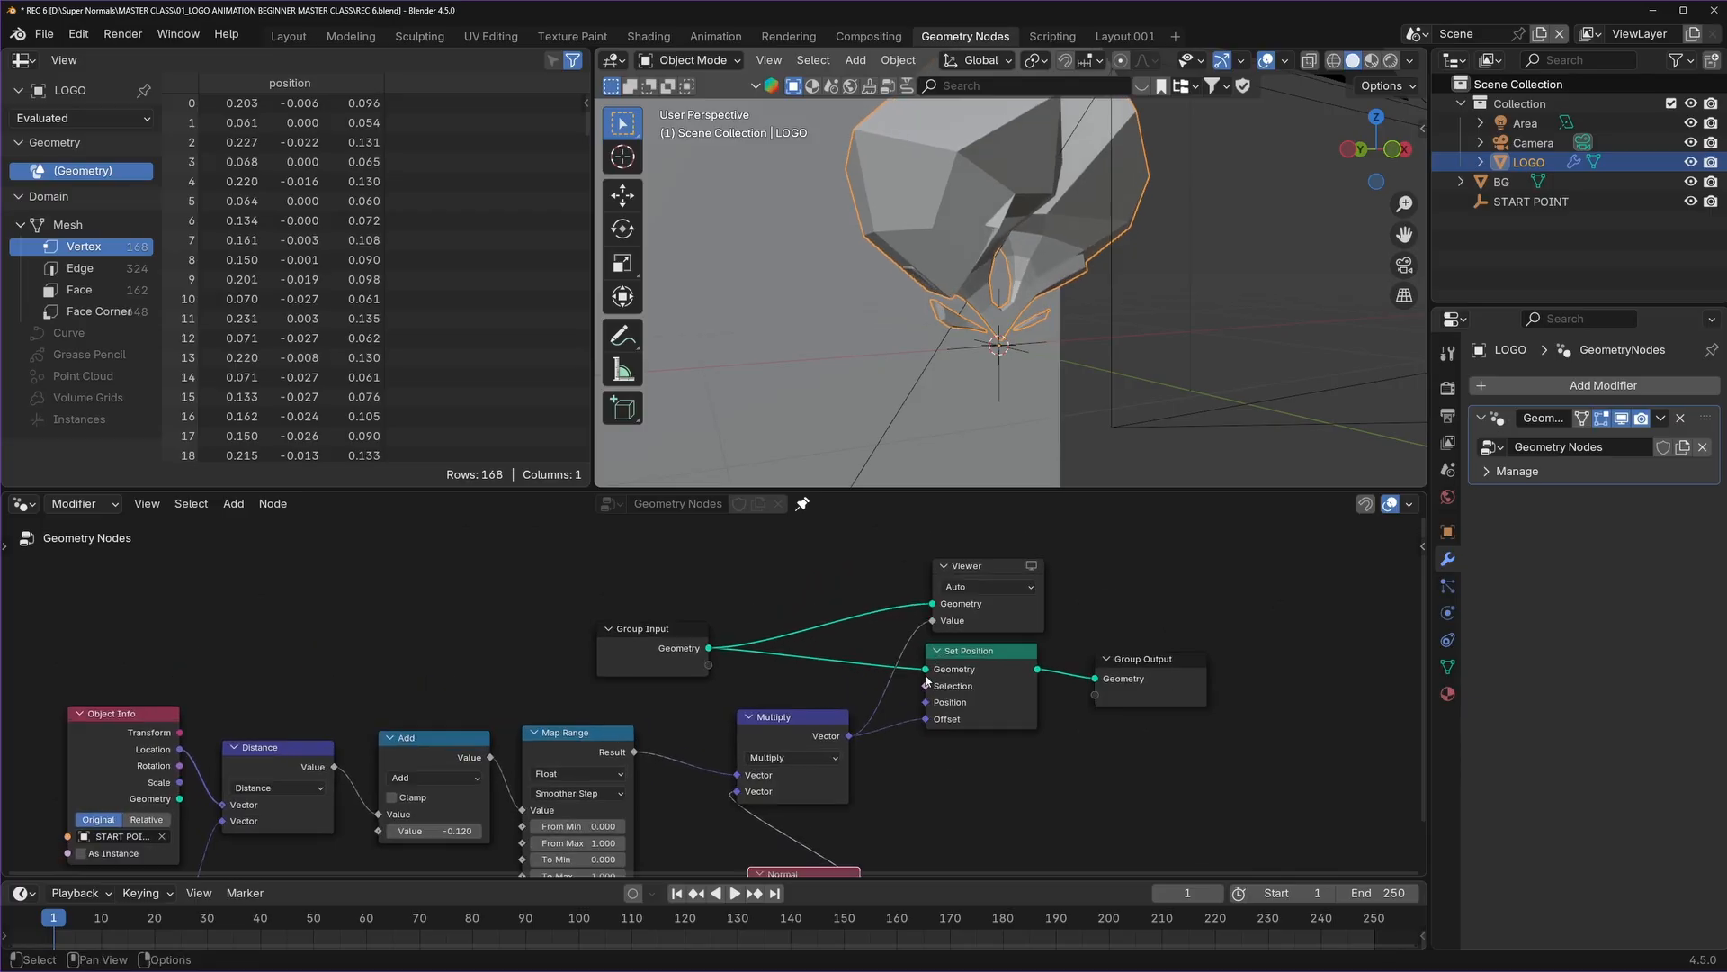
Delete the Viewer node and move Set Position up, level with Group Input.
{"action": "scroll", "coordinate": [1066, 260], "scroll_direction": "up", "scroll_amount": 3}
{"action": "mouse_move", "coordinate": [1053, 270]}
{"action": "middle_mouse_down"}
{"action": "mouse_move", "coordinate": [1103, 266]}
{"action": "mouse_move", "coordinate": [1044, 281]}
{"action": "middle_mouse_up"}
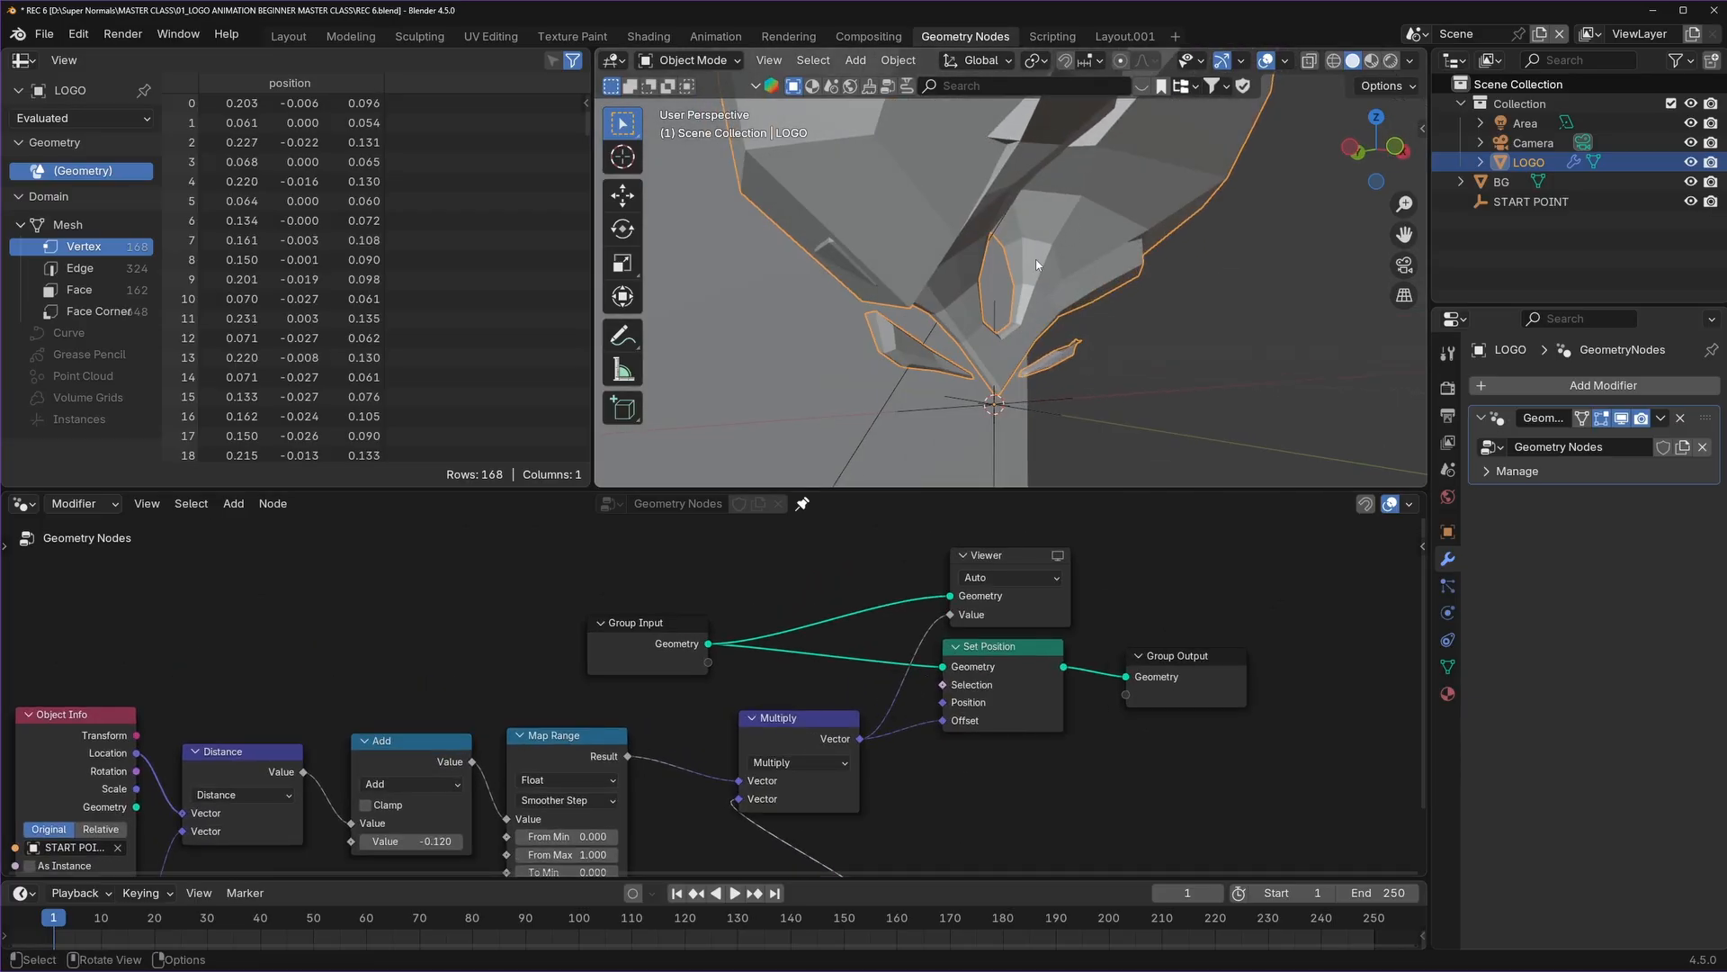
{"action": "middle_click_drag", "start_coordinate": [1024, 378], "coordinate": [1096, 372]}
{"action": "left_click_drag", "start_coordinate": [1002, 646], "coordinate": [1011, 595]}
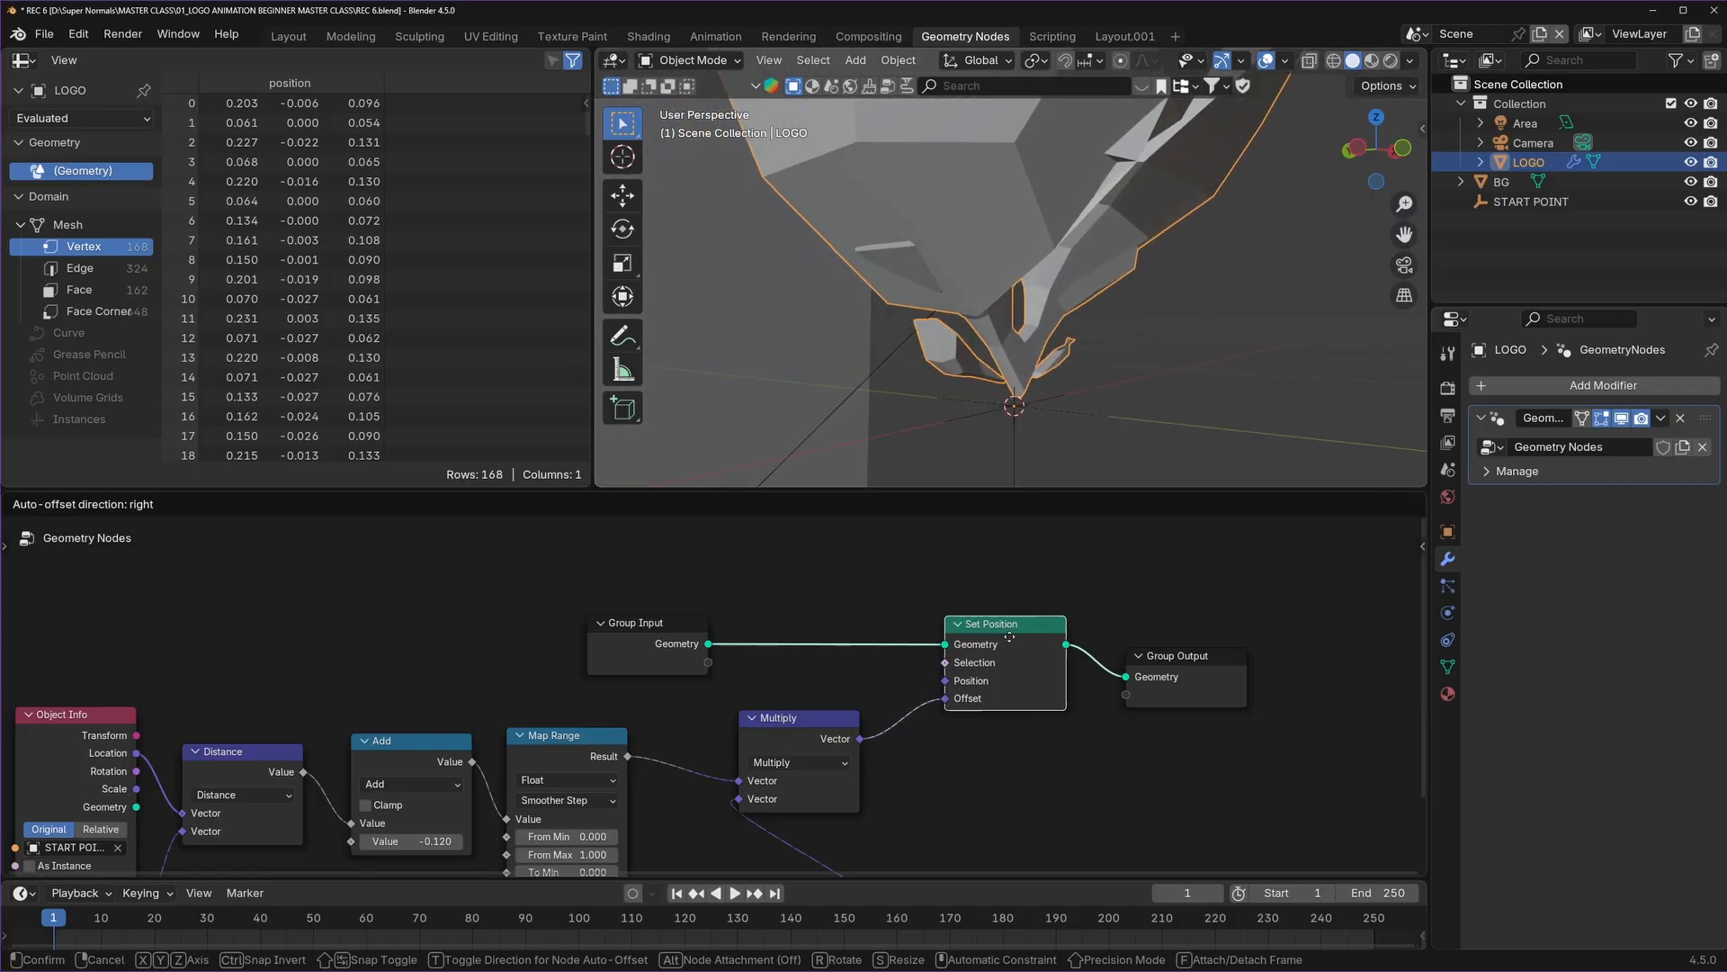
{"action": "middle_click_drag", "start_coordinate": [876, 574], "coordinate": [884, 590]}
Add a Split Edges node and insert it into the link between Group Input and Set Position.
{"action": "key", "text": "shift+a"}
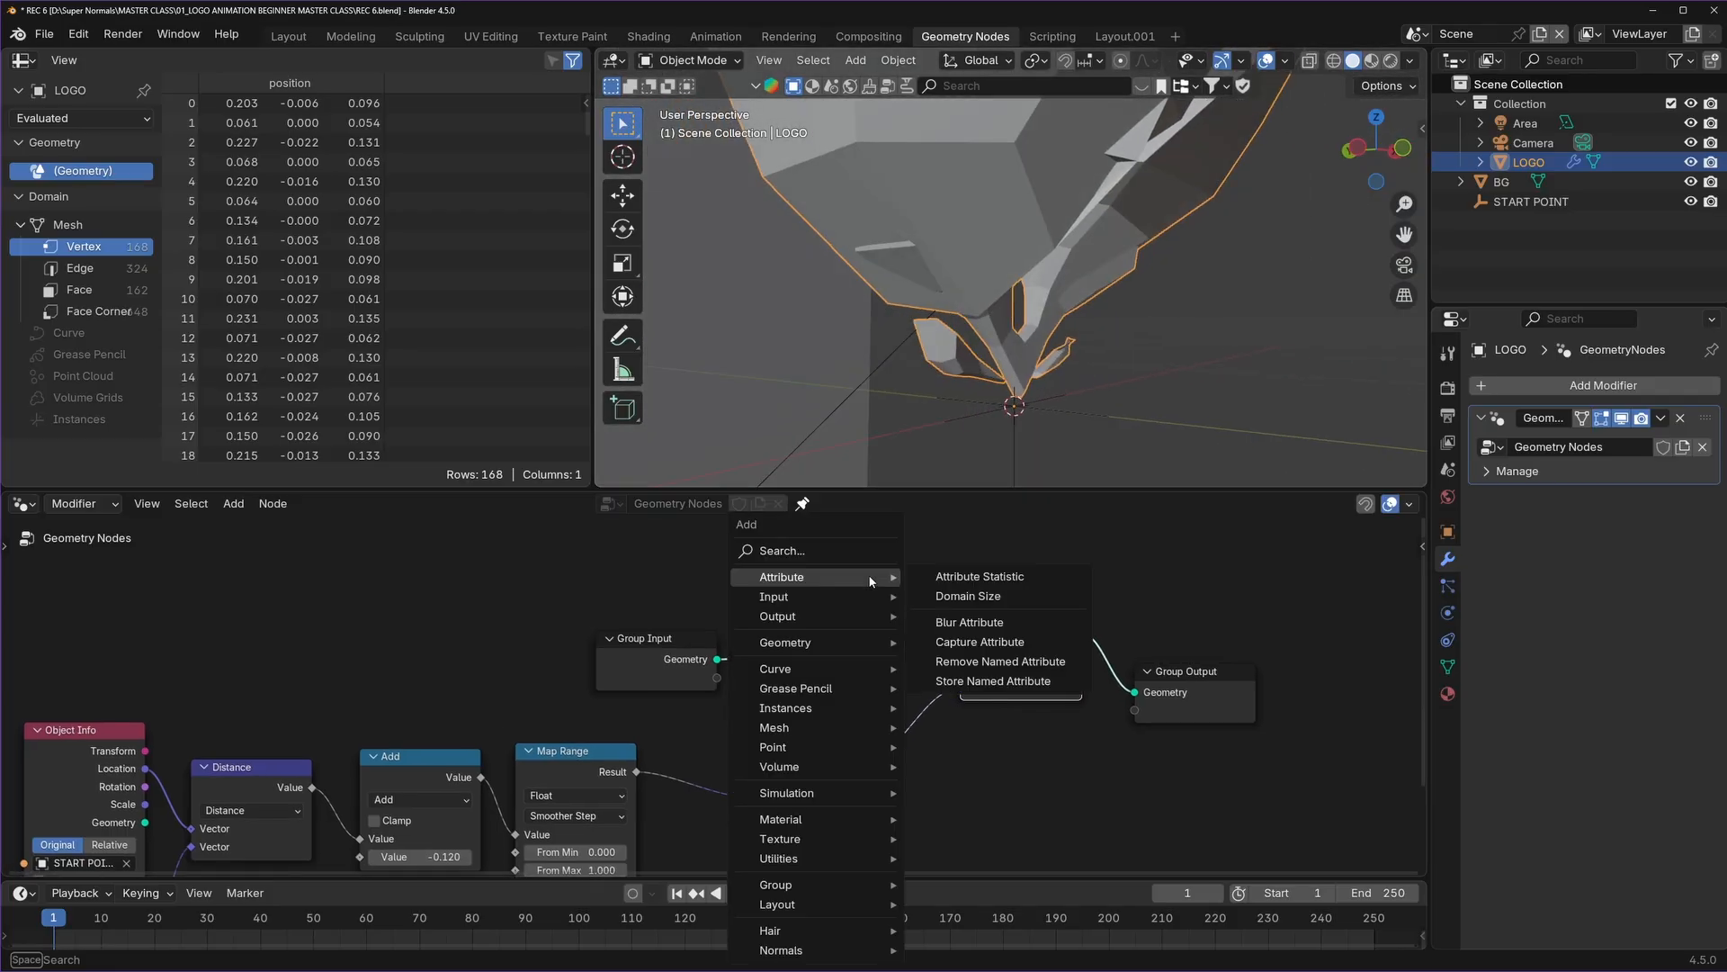
{"action": "left_click", "coordinate": [849, 552]}
{"action": "type", "text": "split"}
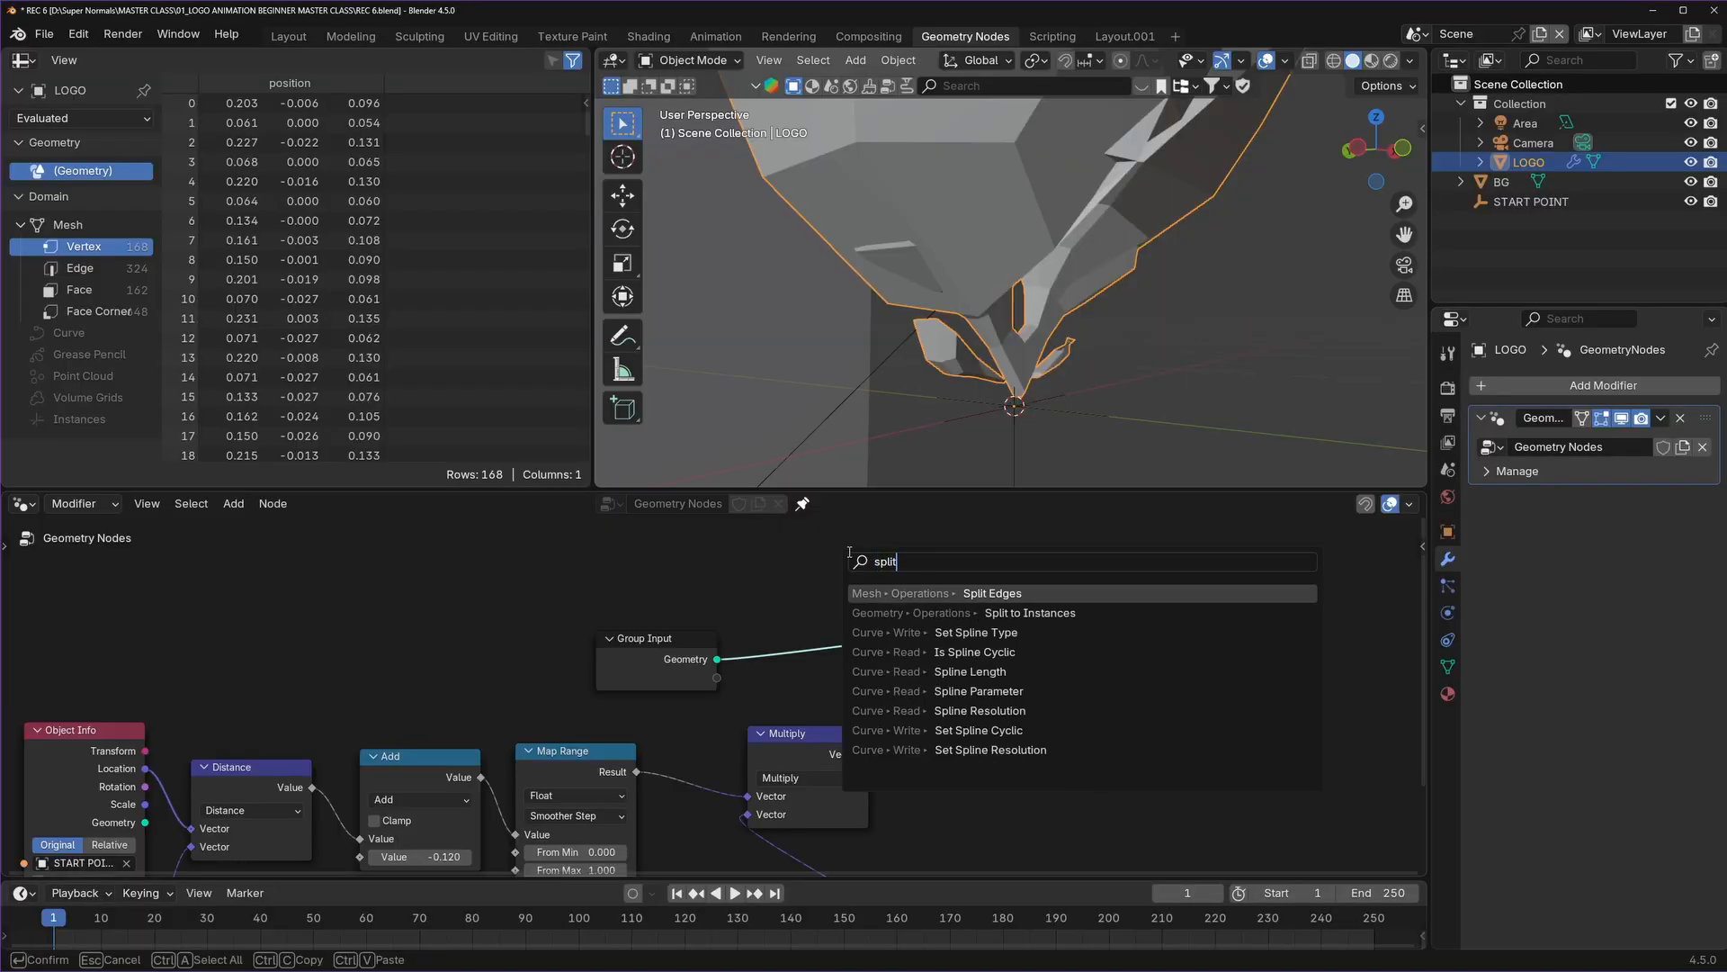
{"action": "left_click", "coordinate": [950, 593]}
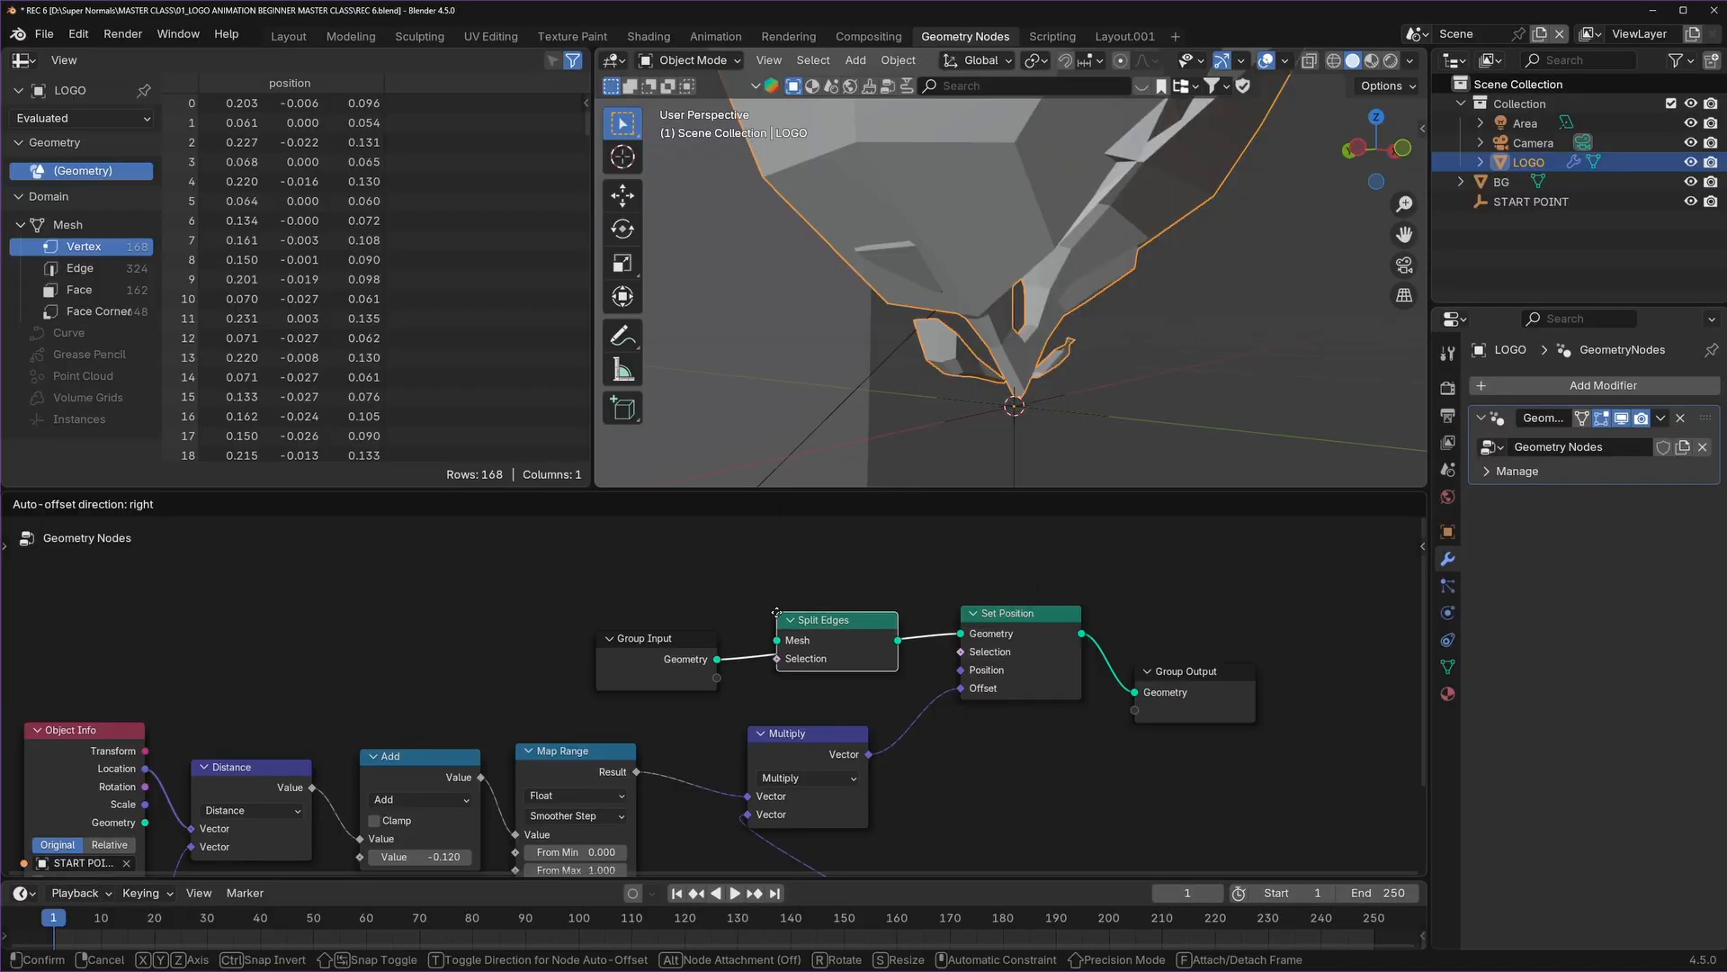
{"action": "left_click", "coordinate": [776, 612]}
Examine from several angles how the LOGO's split faces separate along their normals.
{"action": "middle_click_drag", "start_coordinate": [1151, 325], "coordinate": [1027, 320]}
{"action": "left_click", "coordinate": [1072, 328]}
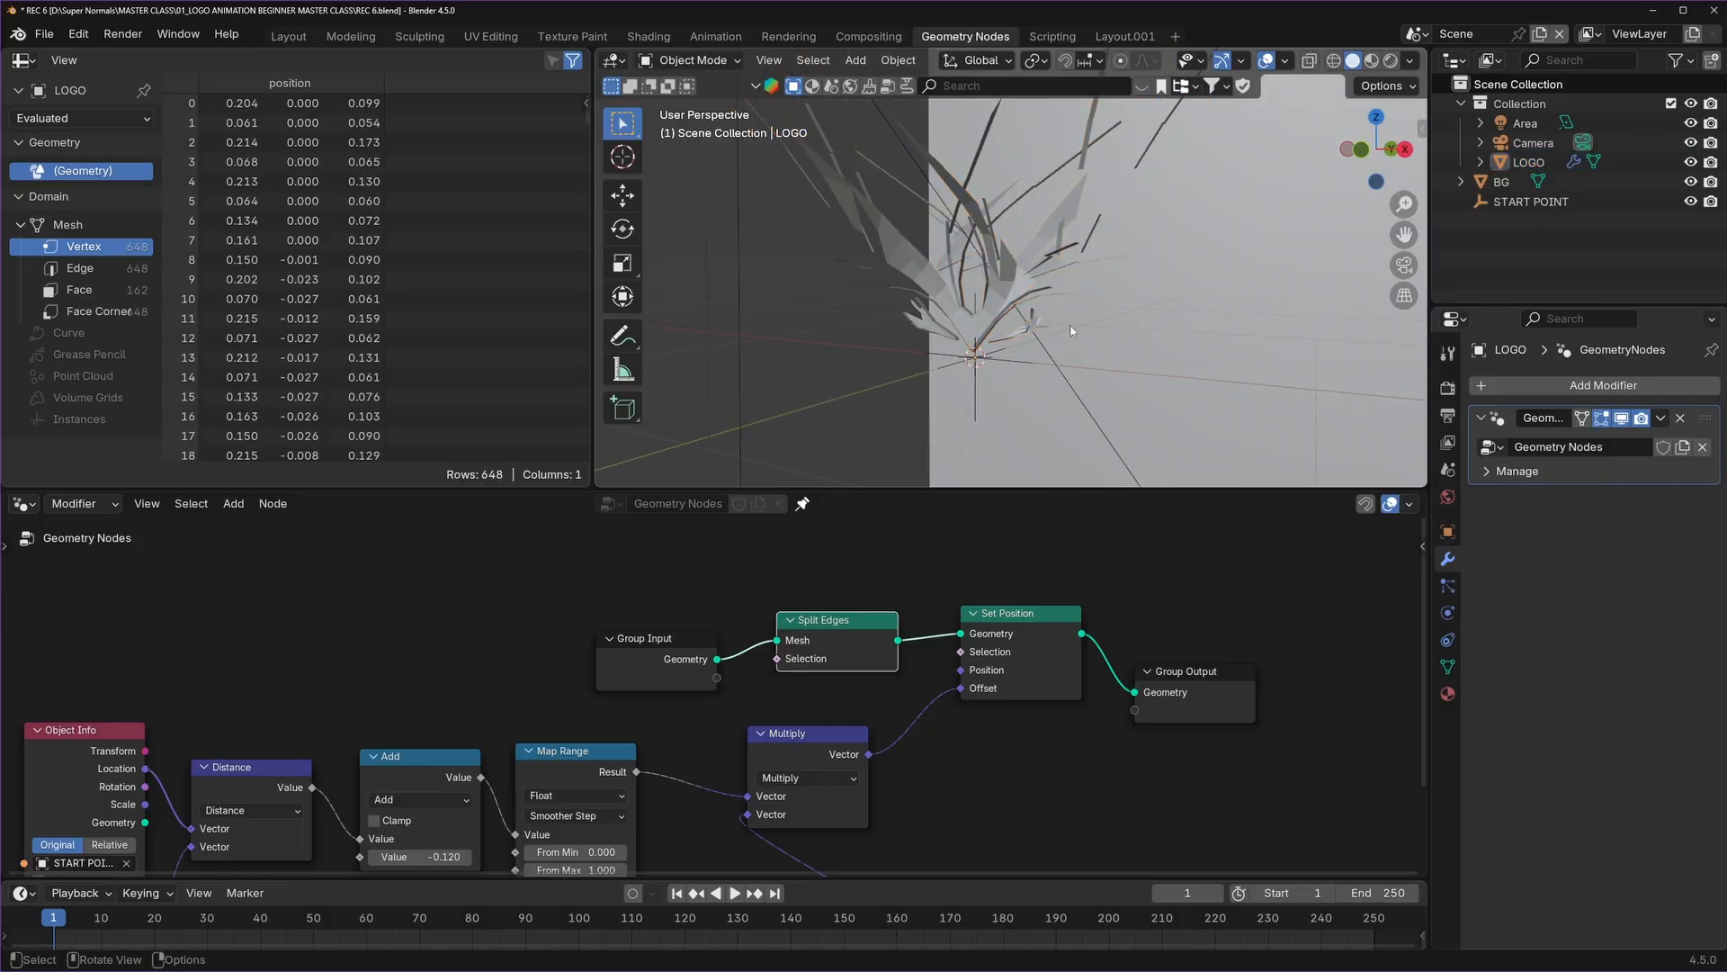
{"action": "middle_click_drag", "start_coordinate": [1071, 328], "coordinate": [842, 346]}
{"action": "scroll", "coordinate": [988, 394], "scroll_direction": "up", "scroll_amount": 3}
{"action": "middle_click_drag", "start_coordinate": [988, 394], "coordinate": [1073, 348]}
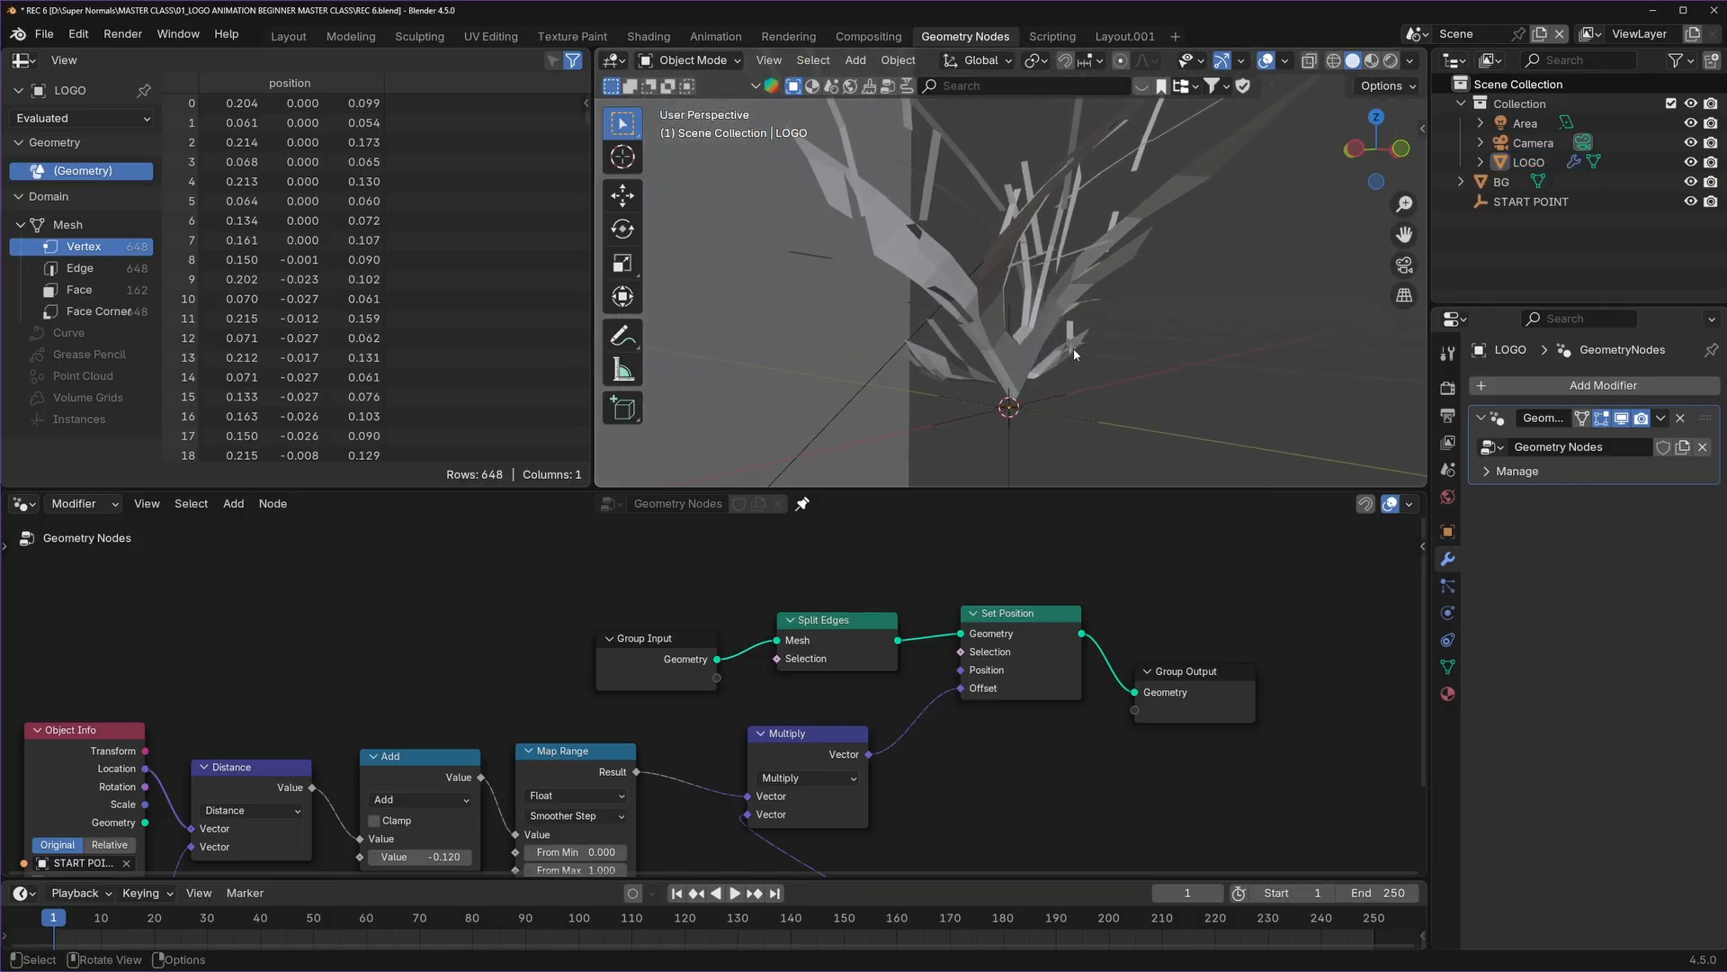
{"action": "scroll", "coordinate": [1044, 347], "scroll_direction": "up", "scroll_amount": 5}
{"action": "left_click", "coordinate": [866, 307]}
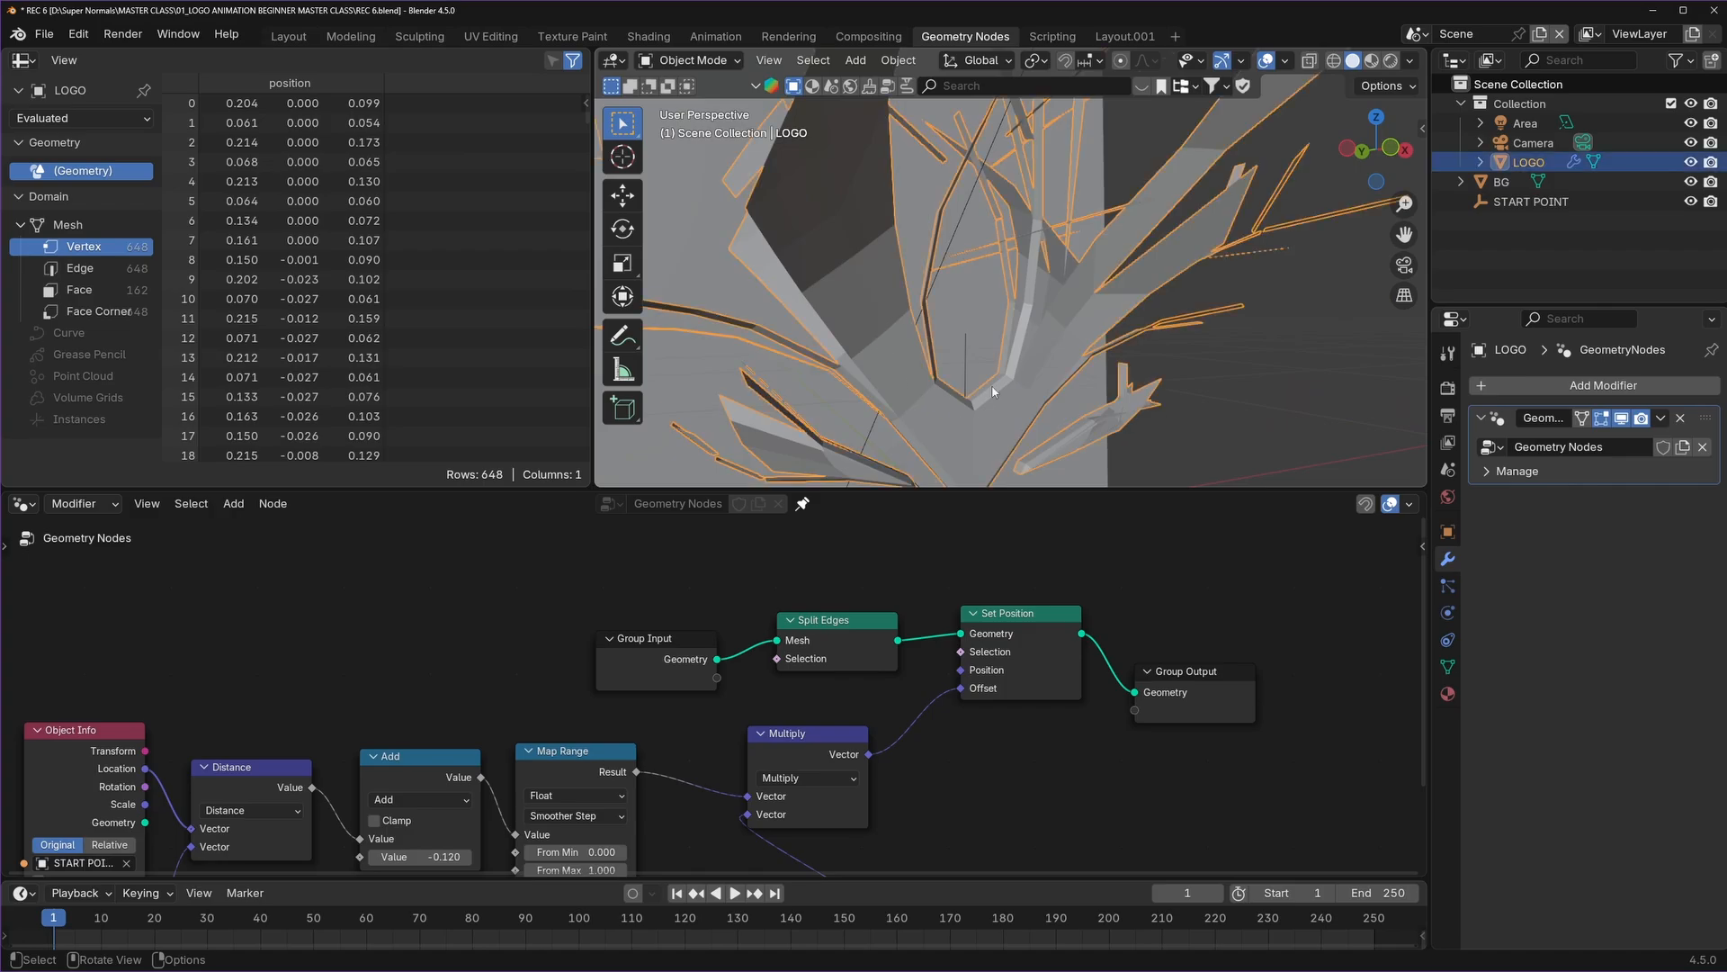
{"action": "scroll", "coordinate": [992, 392], "scroll_direction": "down", "scroll_amount": 1}
Move Group Input aside and insert a Triangulate node between Group Input and Split Edges.
{"action": "middle_click_drag", "start_coordinate": [752, 658], "coordinate": [934, 652]}
{"action": "left_click_drag", "start_coordinate": [827, 644], "coordinate": [688, 619]}
{"action": "key", "text": "shift+a"}
{"action": "mouse_move", "coordinate": [878, 576]}
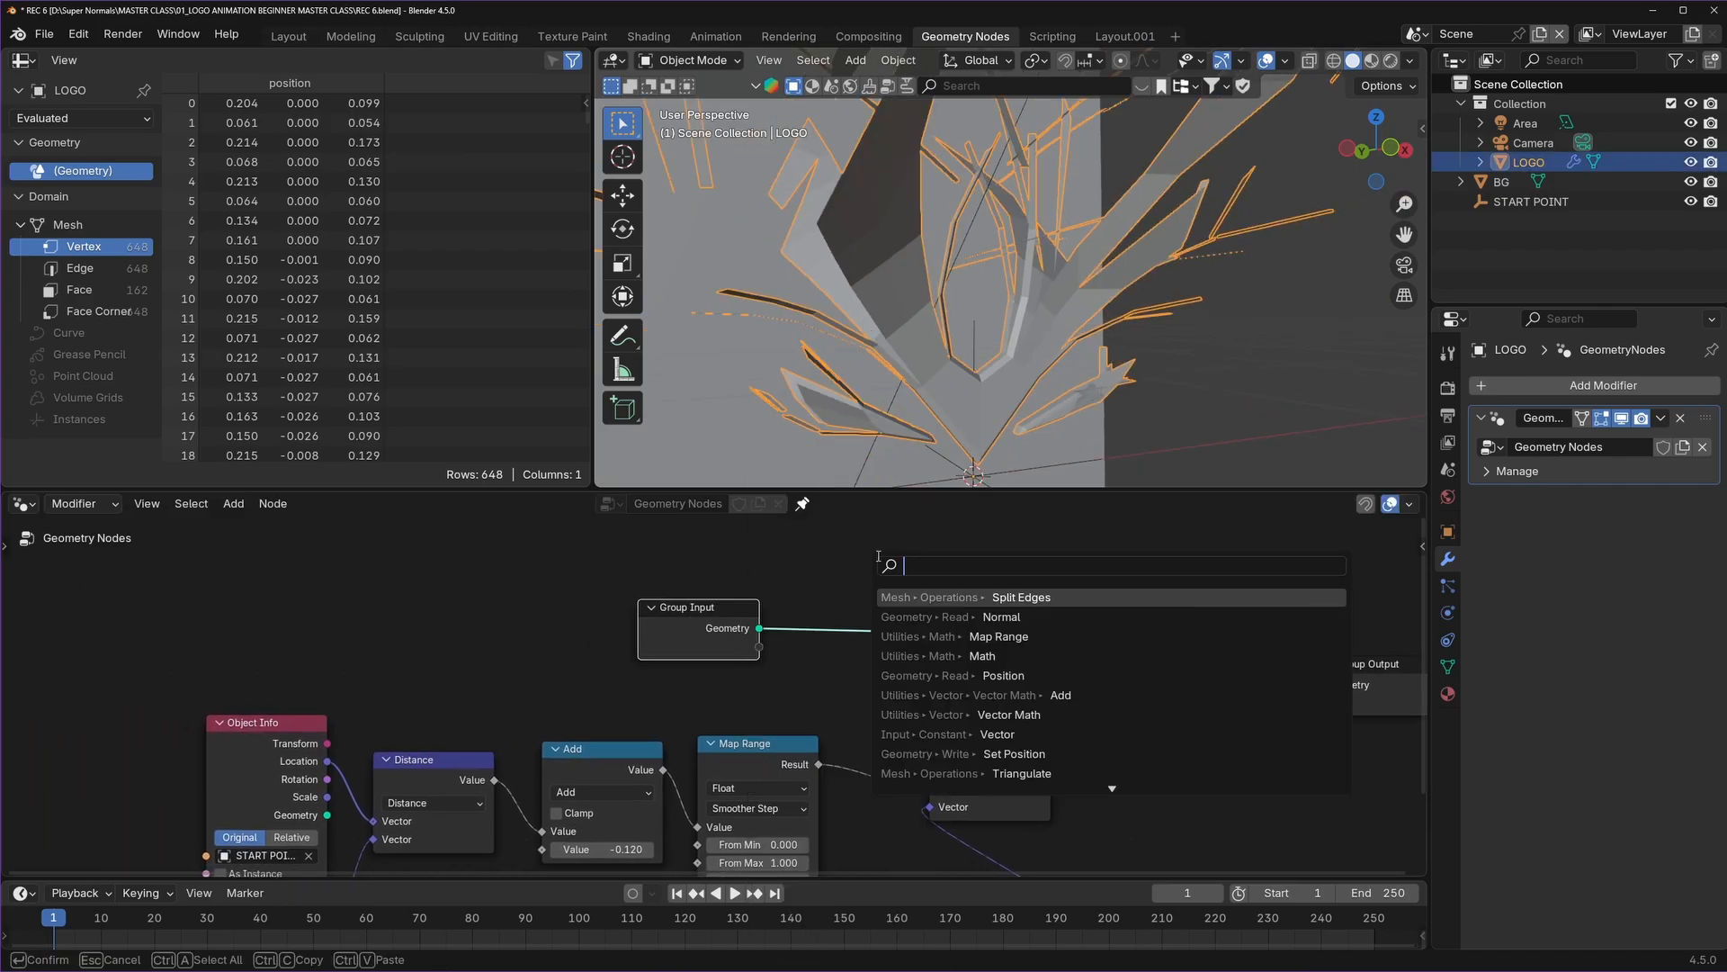
{"action": "type", "text": "trian"}
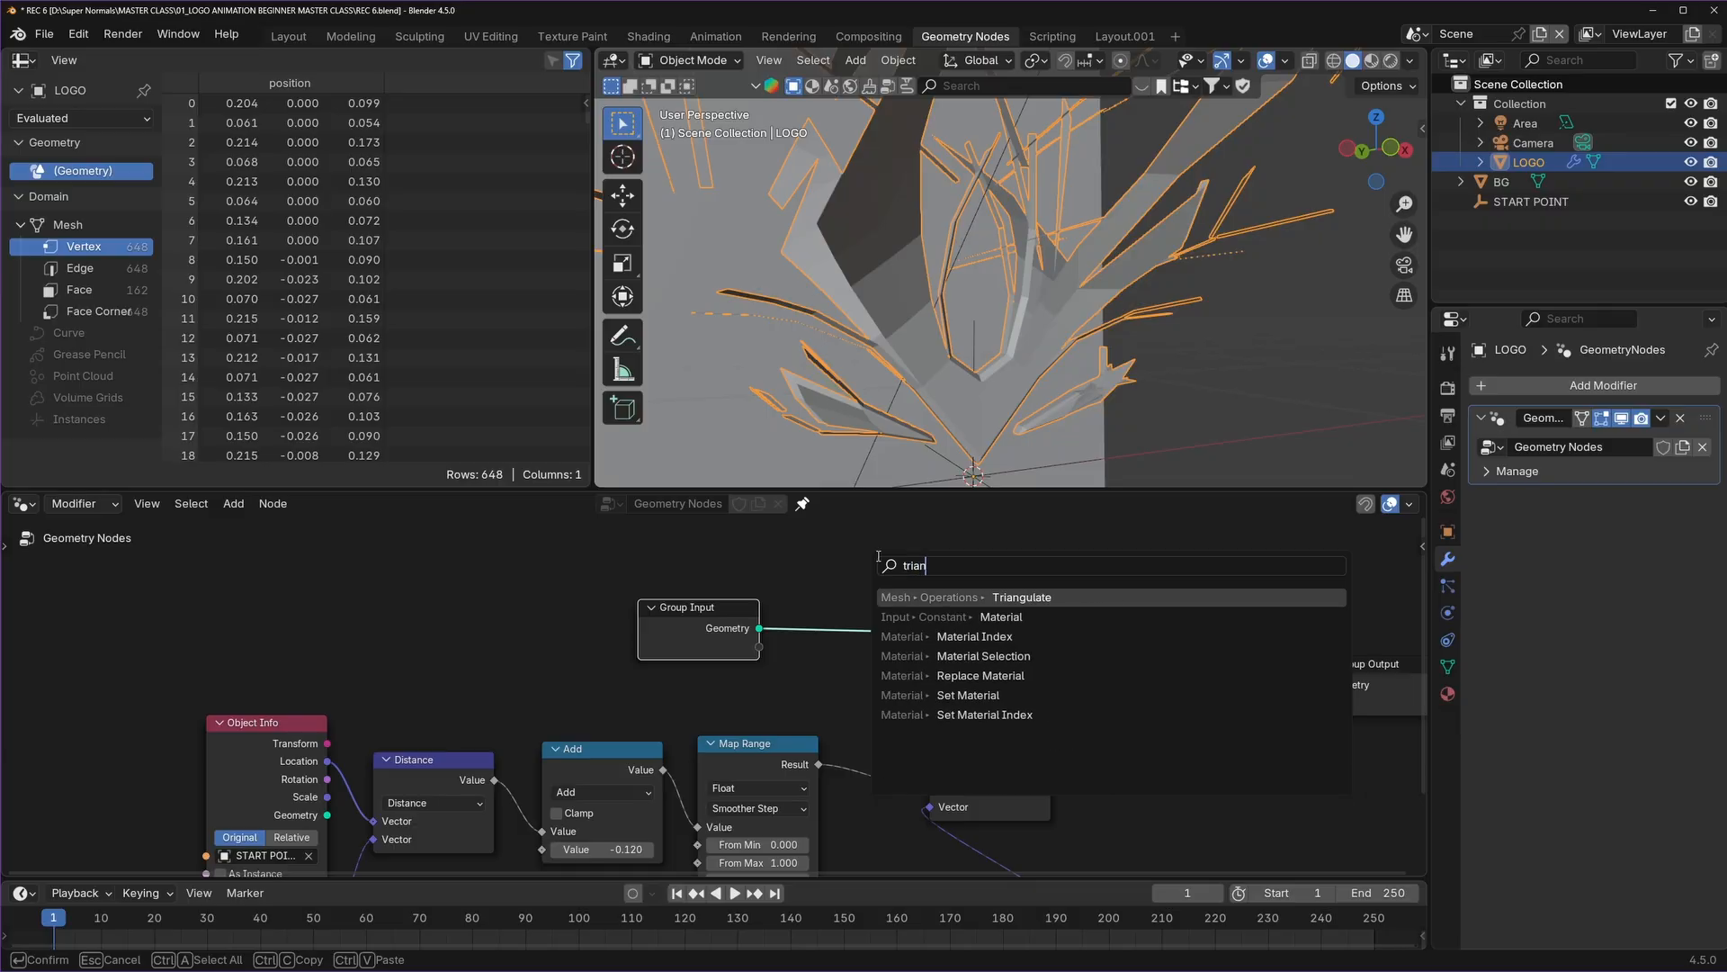
{"action": "left_click", "coordinate": [981, 597]}
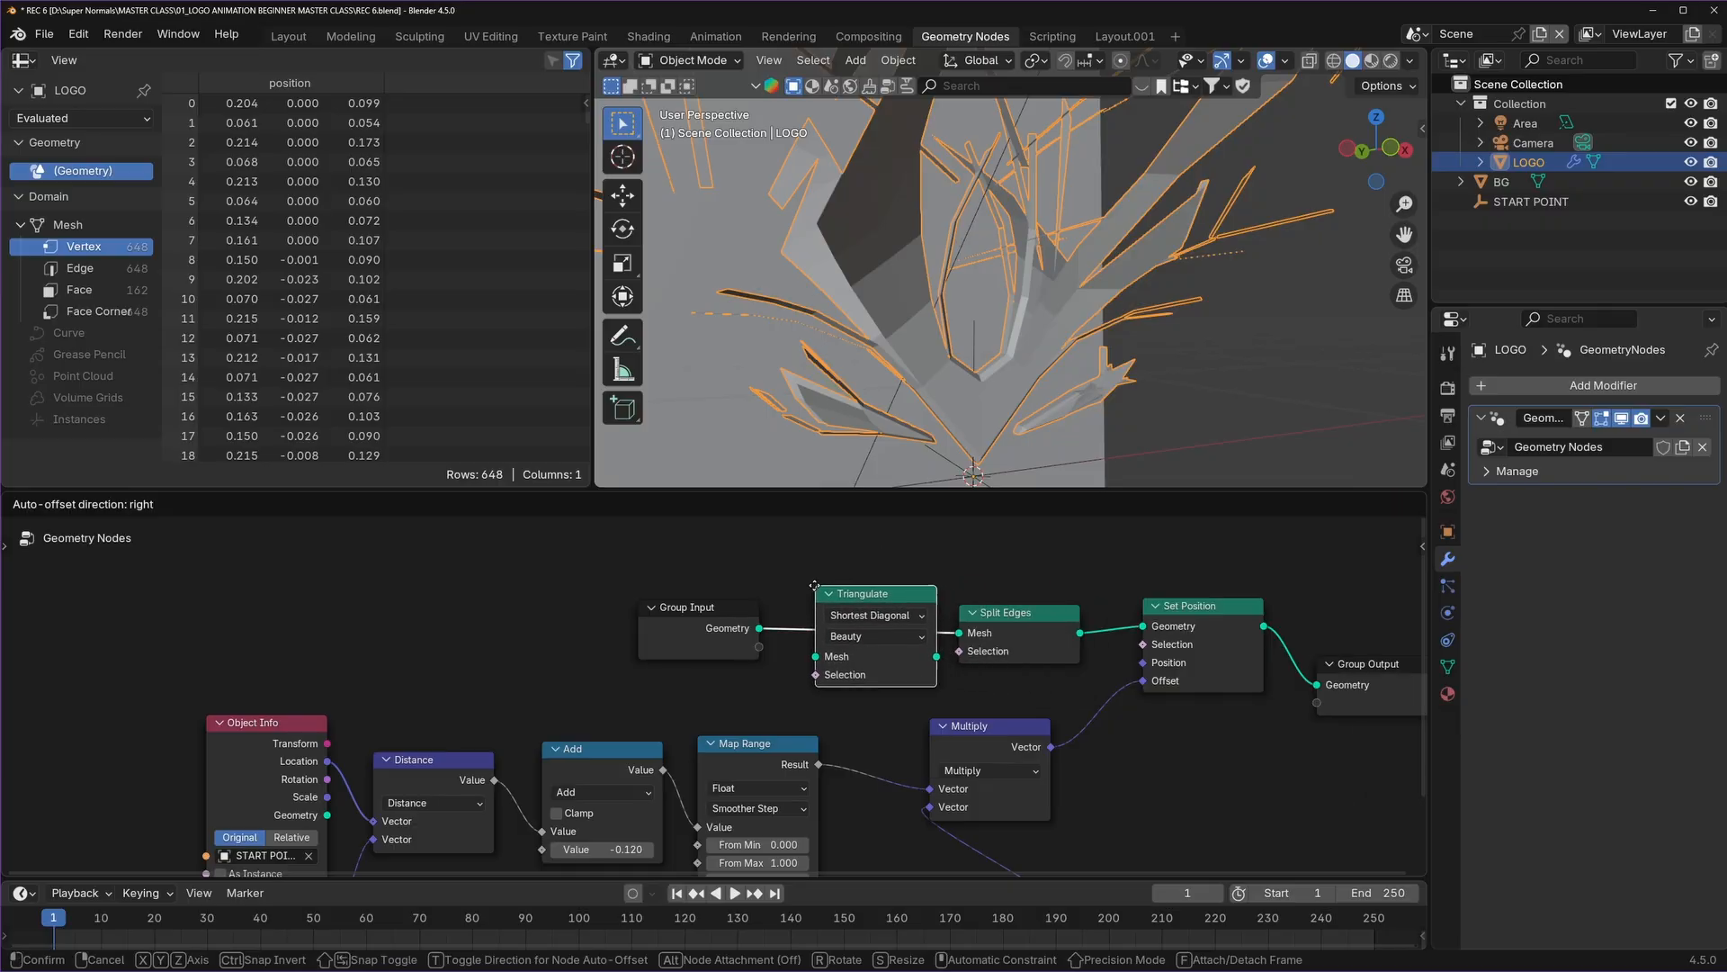
{"action": "left_click", "coordinate": [804, 578]}
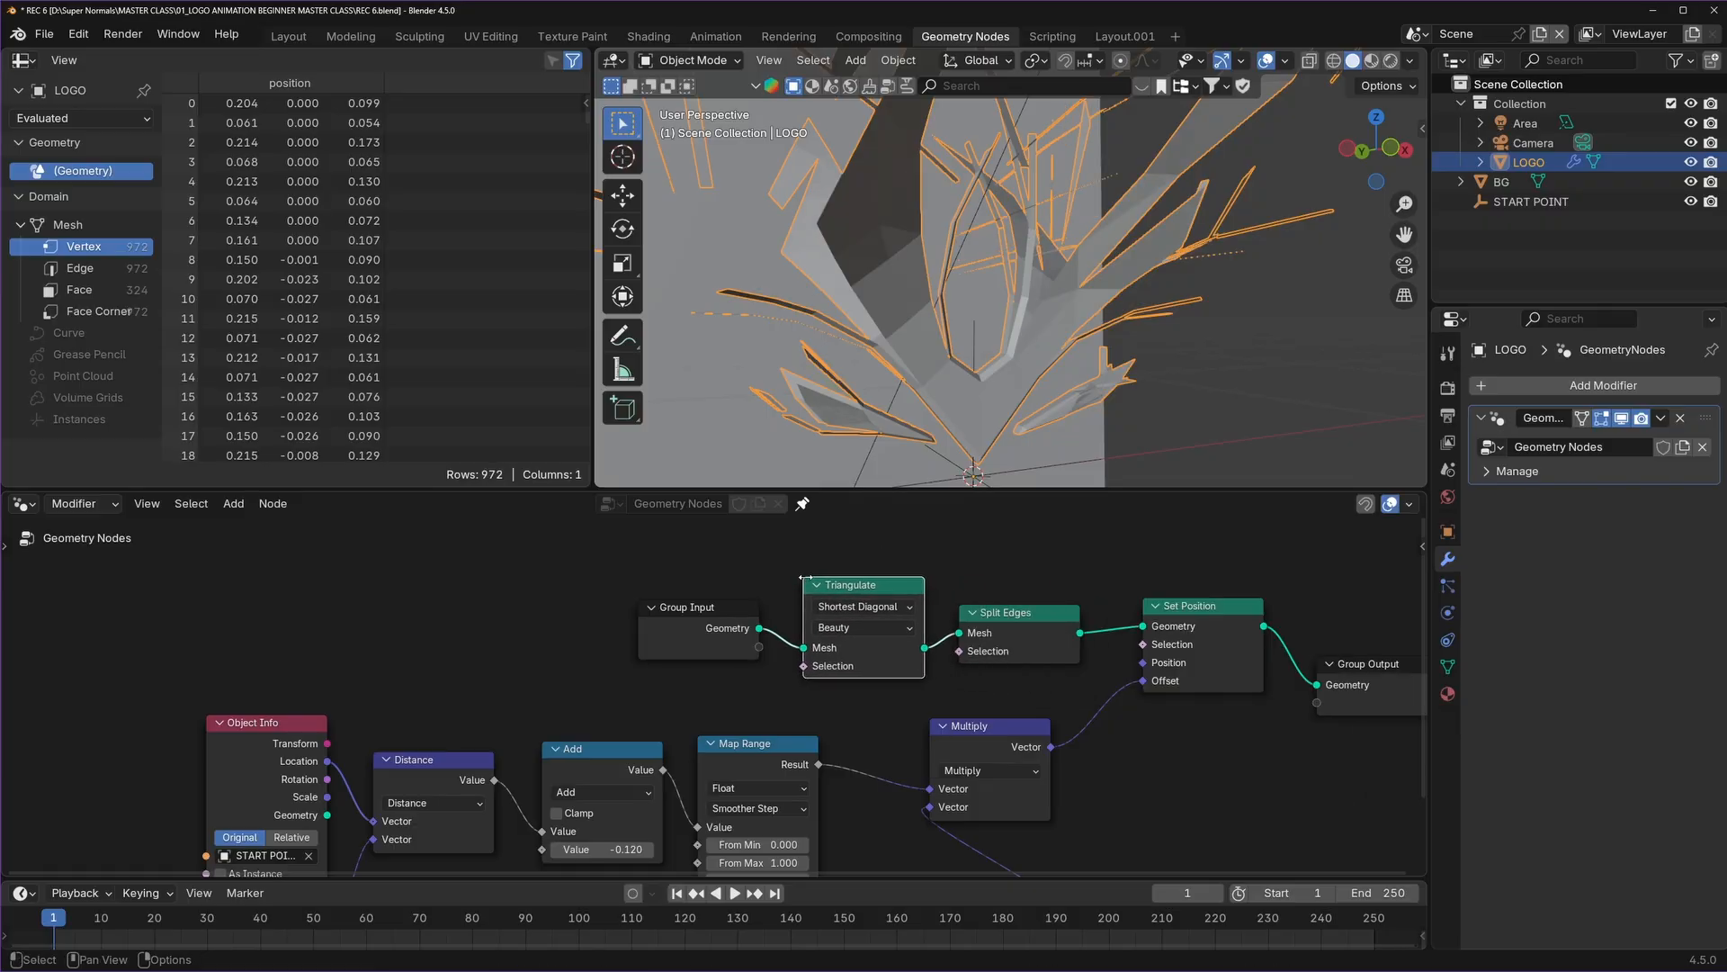
Enter Edit Mode on the LOGO and reduce the display length of its normals in the viewport overlays.
{"action": "middle_click_drag", "start_coordinate": [1055, 380], "coordinate": [1148, 410]}
{"action": "scroll", "coordinate": [1094, 412], "scroll_direction": "up", "scroll_amount": 1}
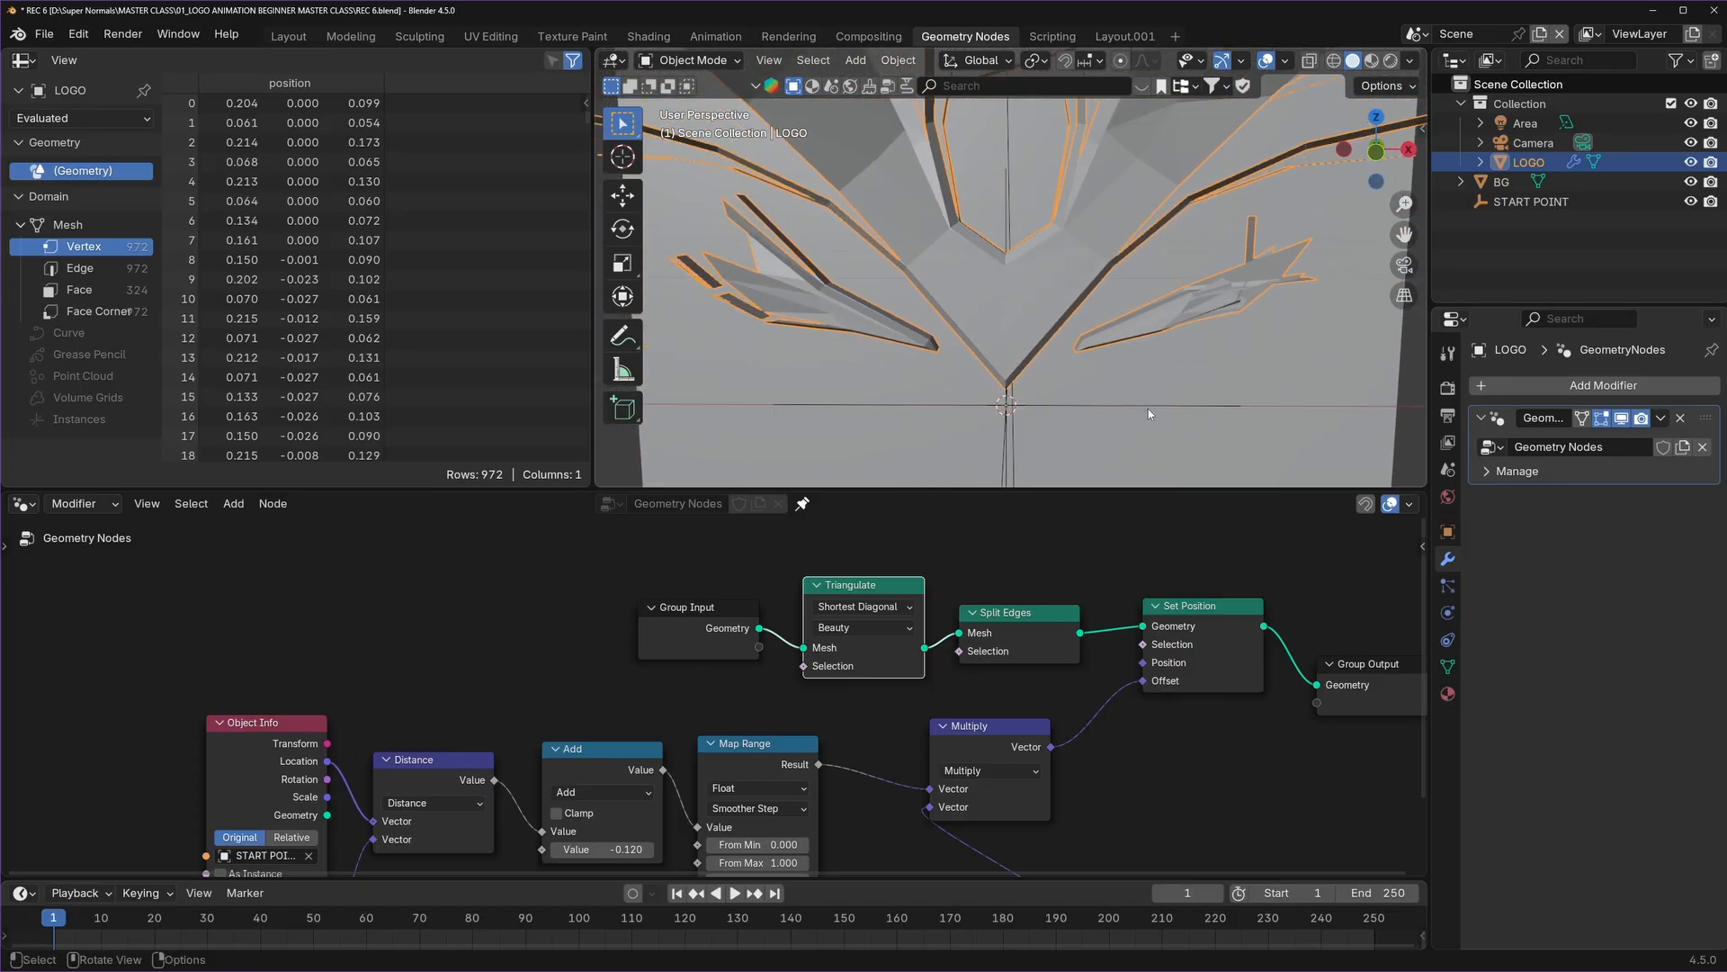
{"action": "middle_click_drag", "start_coordinate": [771, 286], "coordinate": [930, 337]}
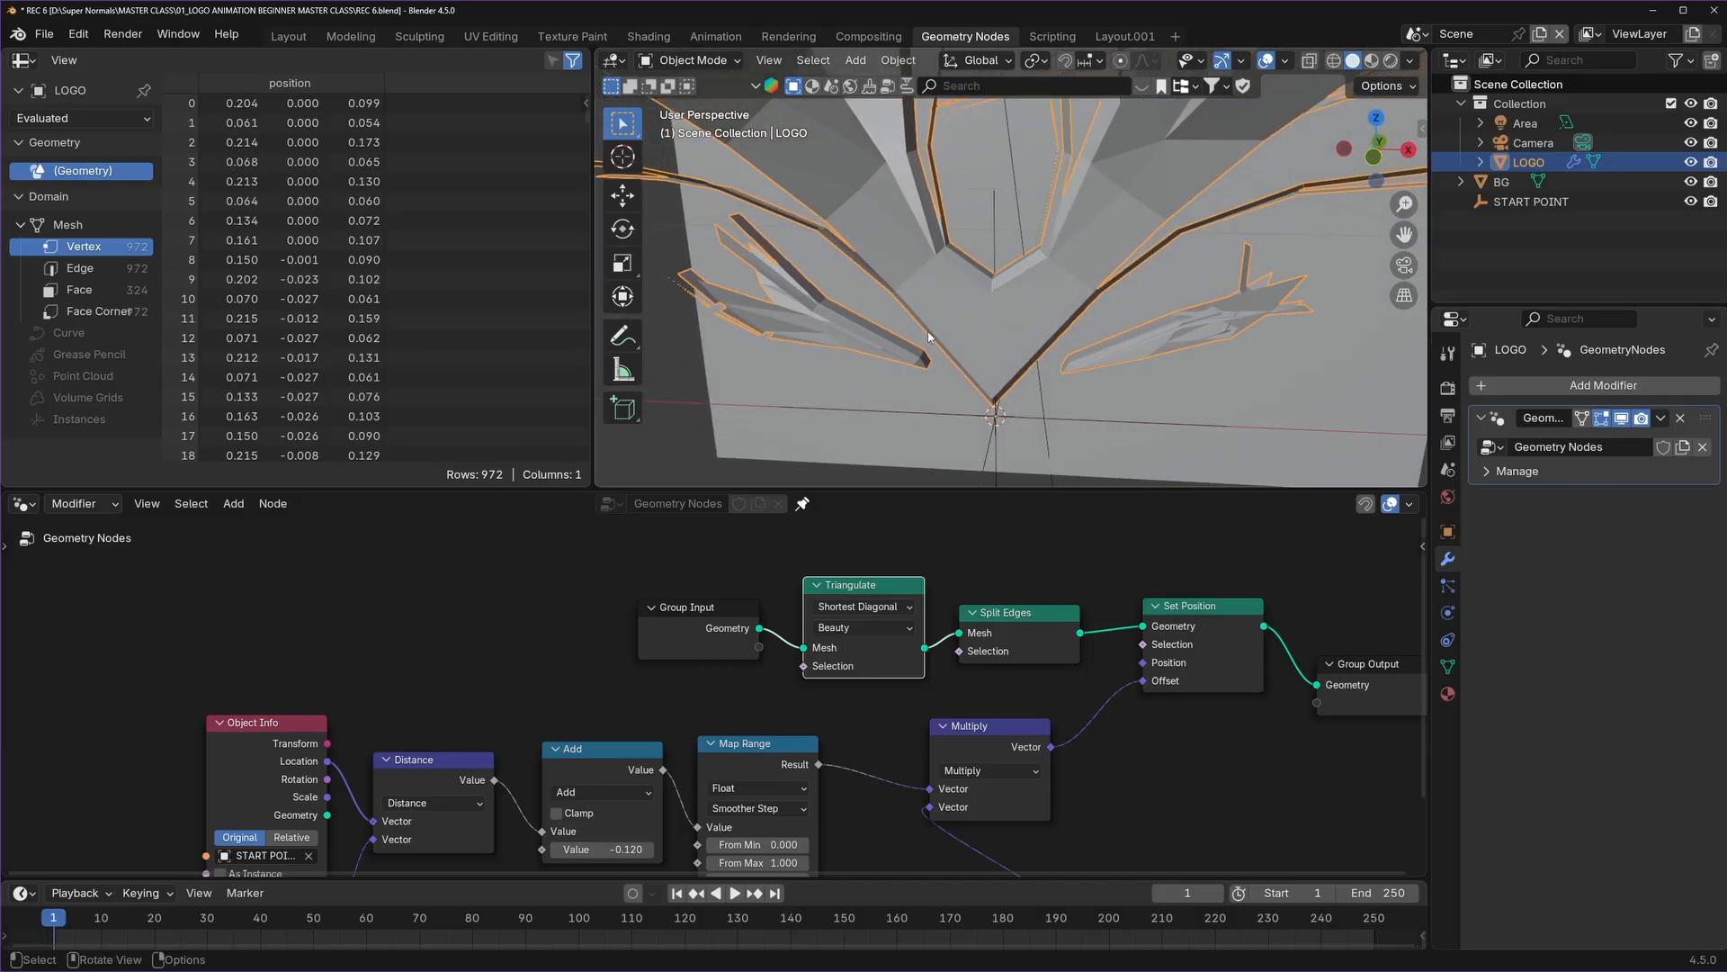
{"action": "scroll", "coordinate": [1239, 331], "scroll_direction": "up", "scroll_amount": 3}
{"action": "middle_click_drag", "start_coordinate": [1278, 330], "coordinate": [1198, 328]}
{"action": "middle_click_drag", "start_coordinate": [1078, 374], "coordinate": [1156, 334]}
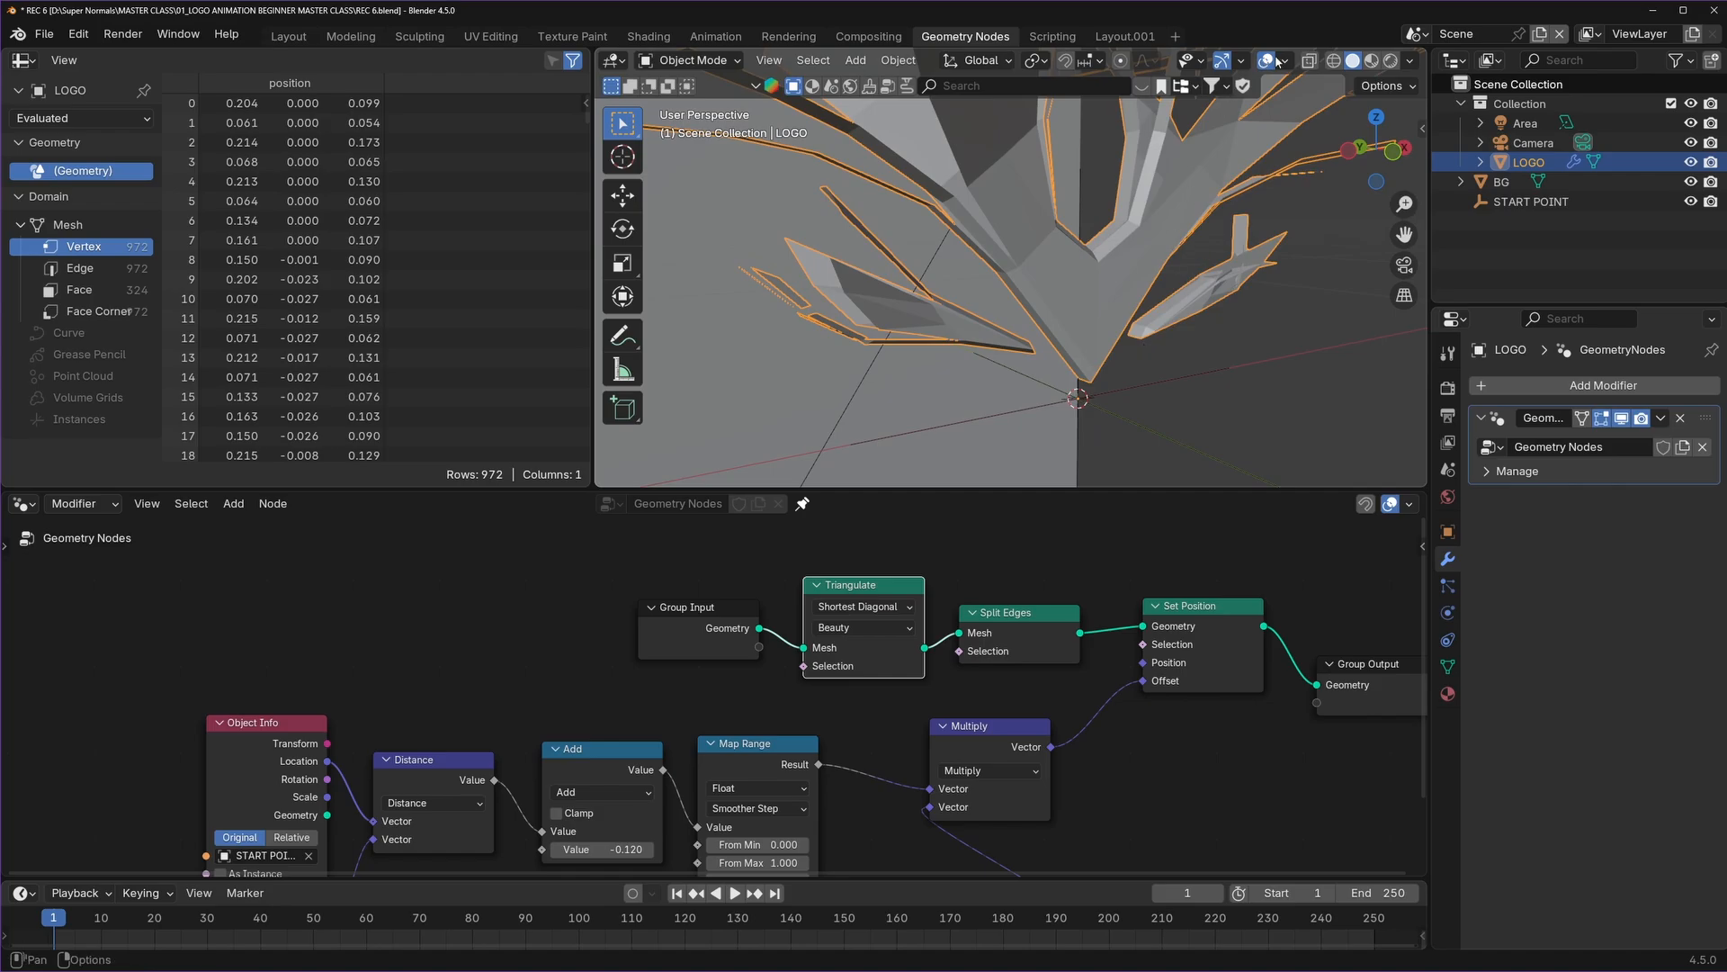
{"action": "key", "text": "Tab"}
{"action": "middle_click_drag", "start_coordinate": [1118, 259], "coordinate": [962, 259]}
{"action": "scroll", "coordinate": [1260, 60], "scroll_direction": "down", "scroll_amount": 5}
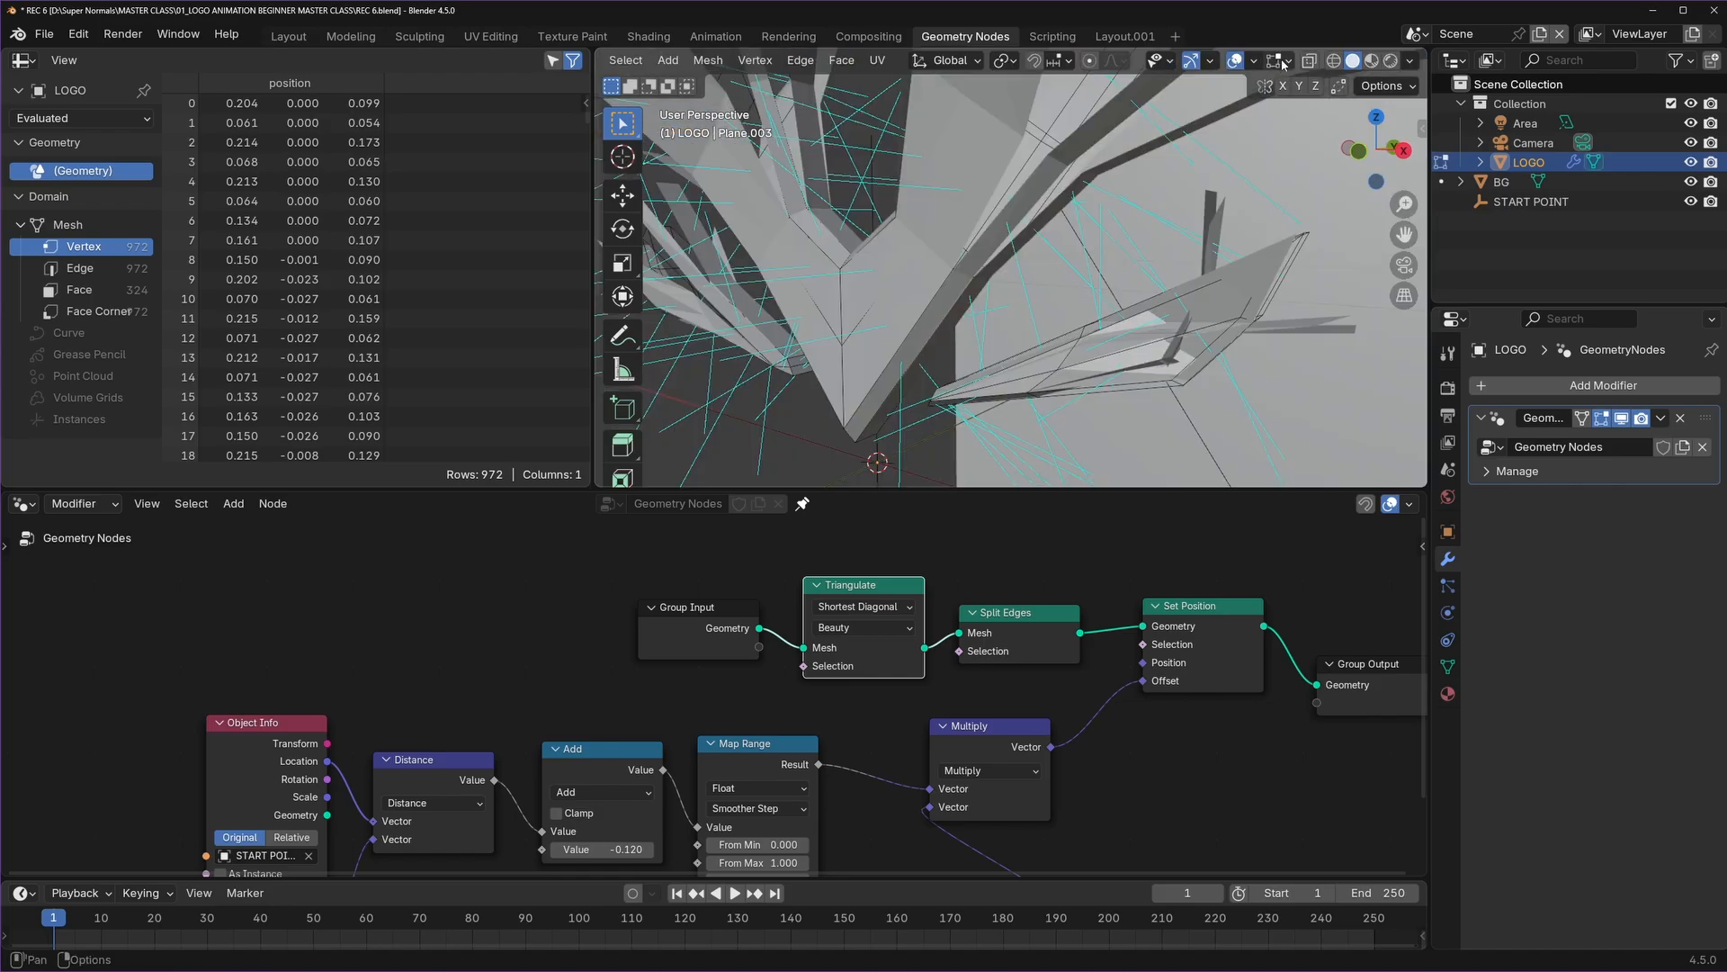
{"action": "left_click", "coordinate": [1280, 60]}
{"action": "left_click_drag", "start_coordinate": [1291, 414], "coordinate": [1291, 408]}
{"action": "middle_click_drag", "start_coordinate": [1035, 396], "coordinate": [1093, 378]}
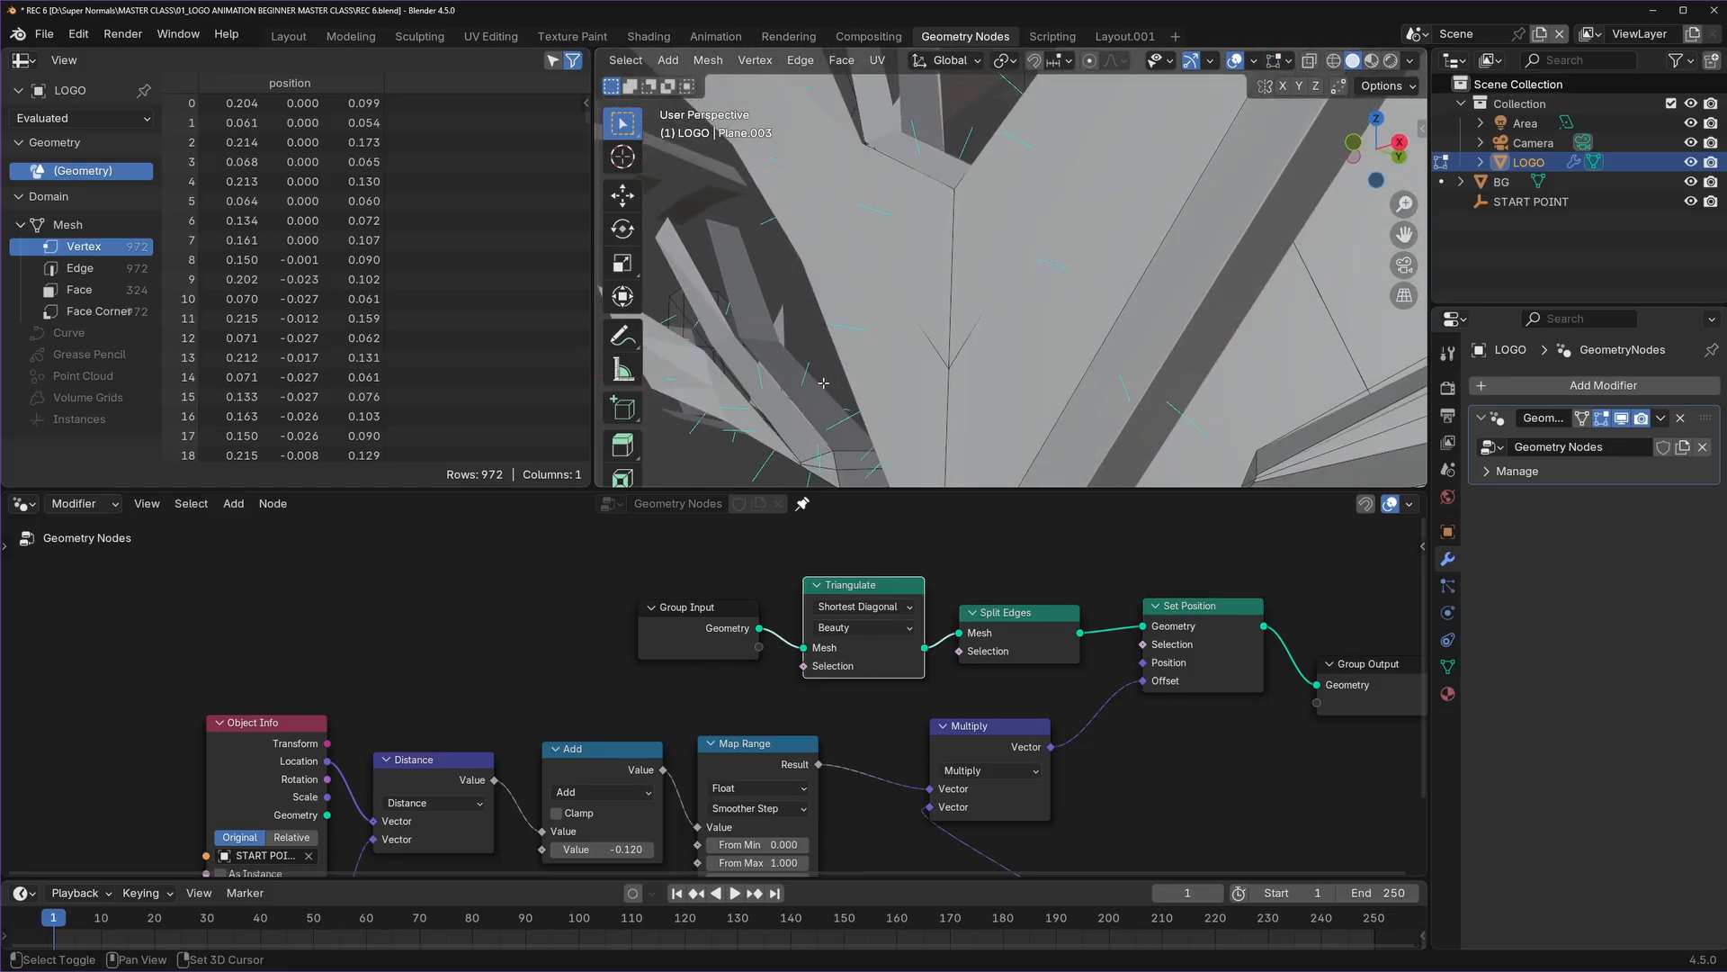
Lower the Add node's Value to -0.380 and inspect the normals on the closed LOGO mesh.
{"action": "middle_click_drag", "start_coordinate": [846, 351], "coordinate": [974, 323], "text": "shift"}
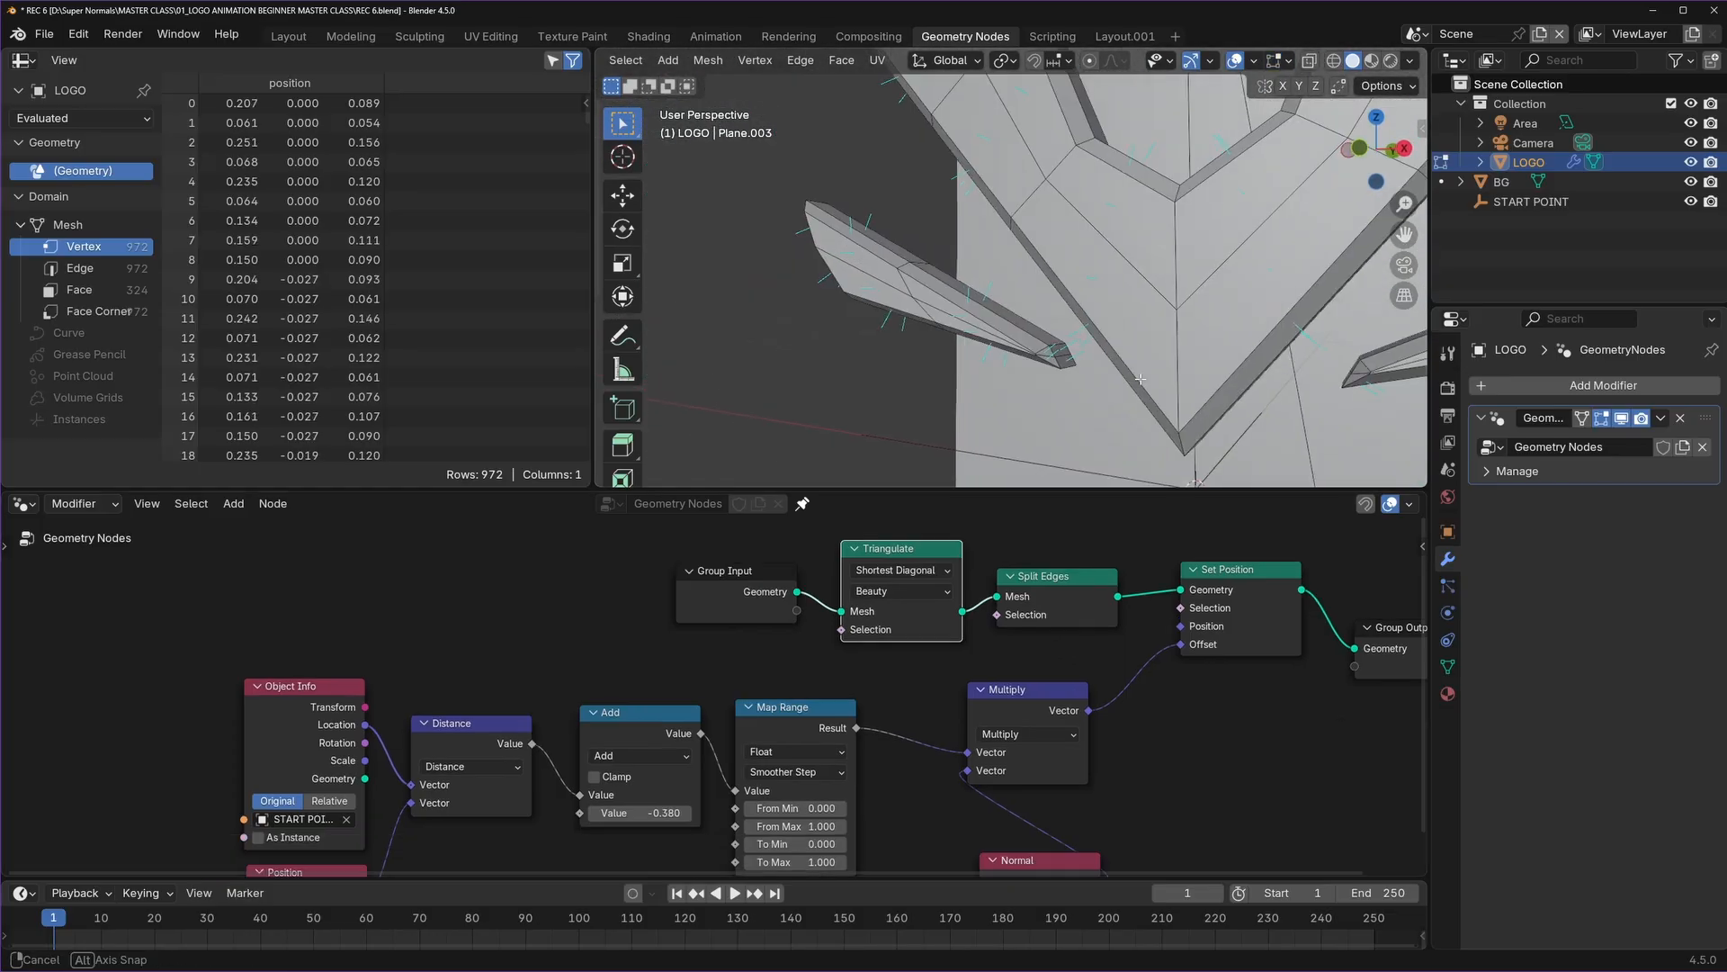
{"action": "middle_click_drag", "start_coordinate": [1062, 360], "coordinate": [851, 349]}
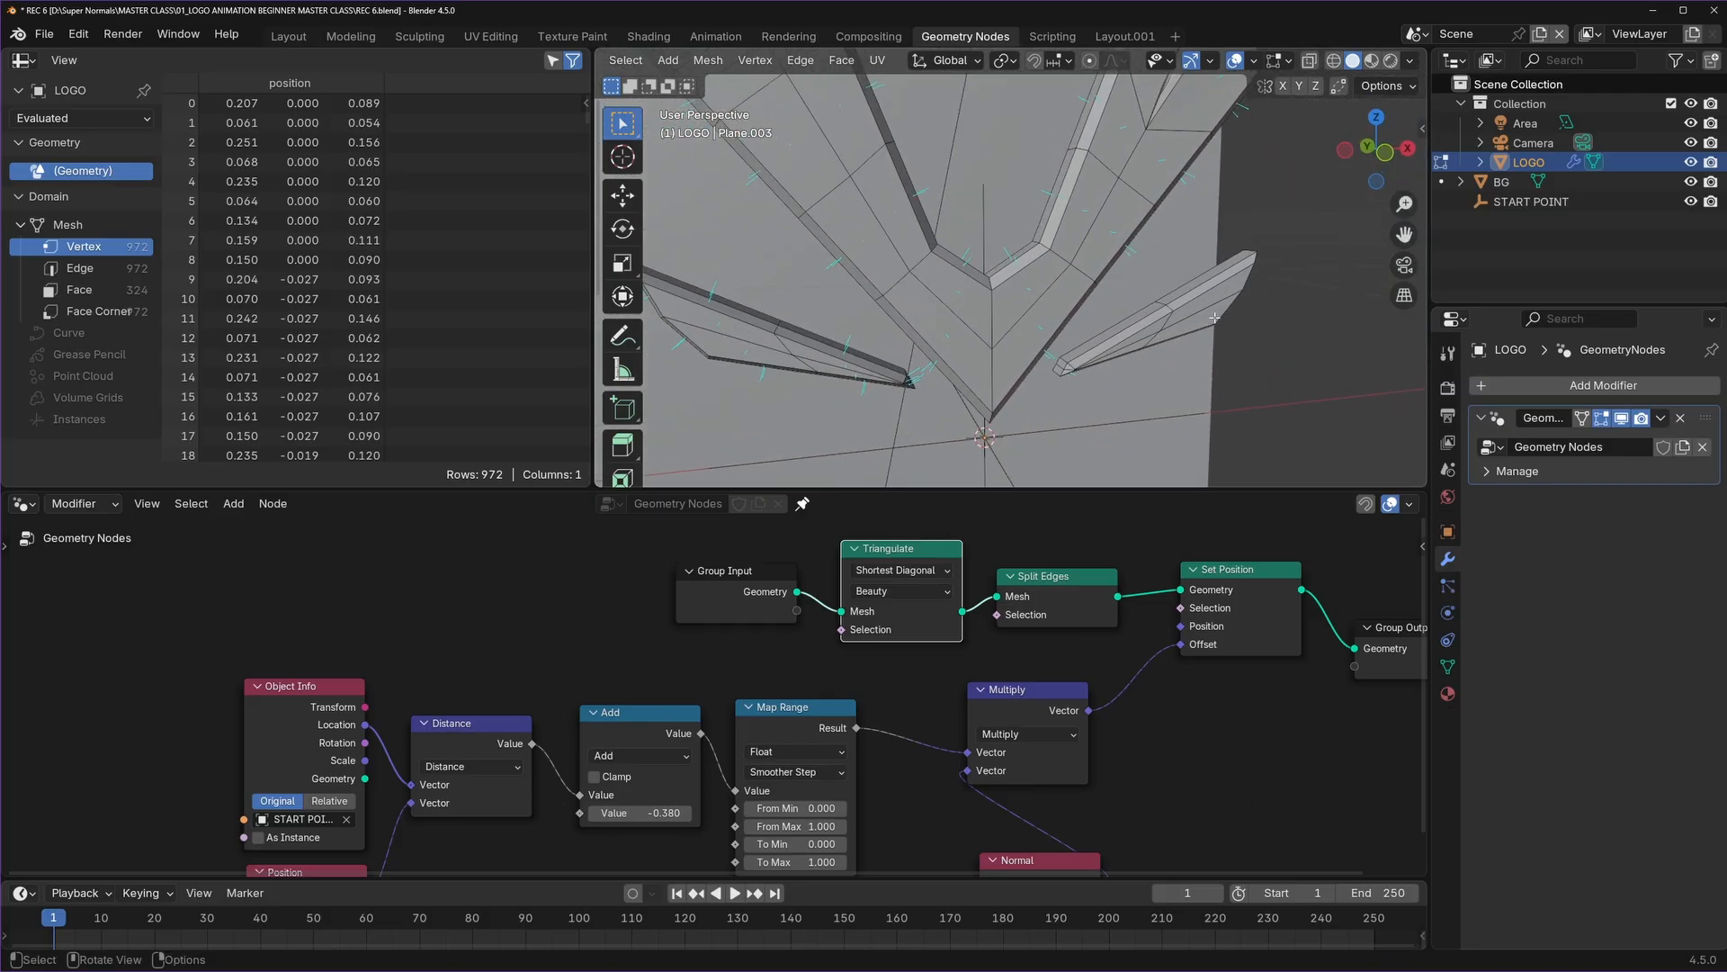
{"action": "middle_click_drag", "start_coordinate": [1136, 324], "coordinate": [1041, 304]}
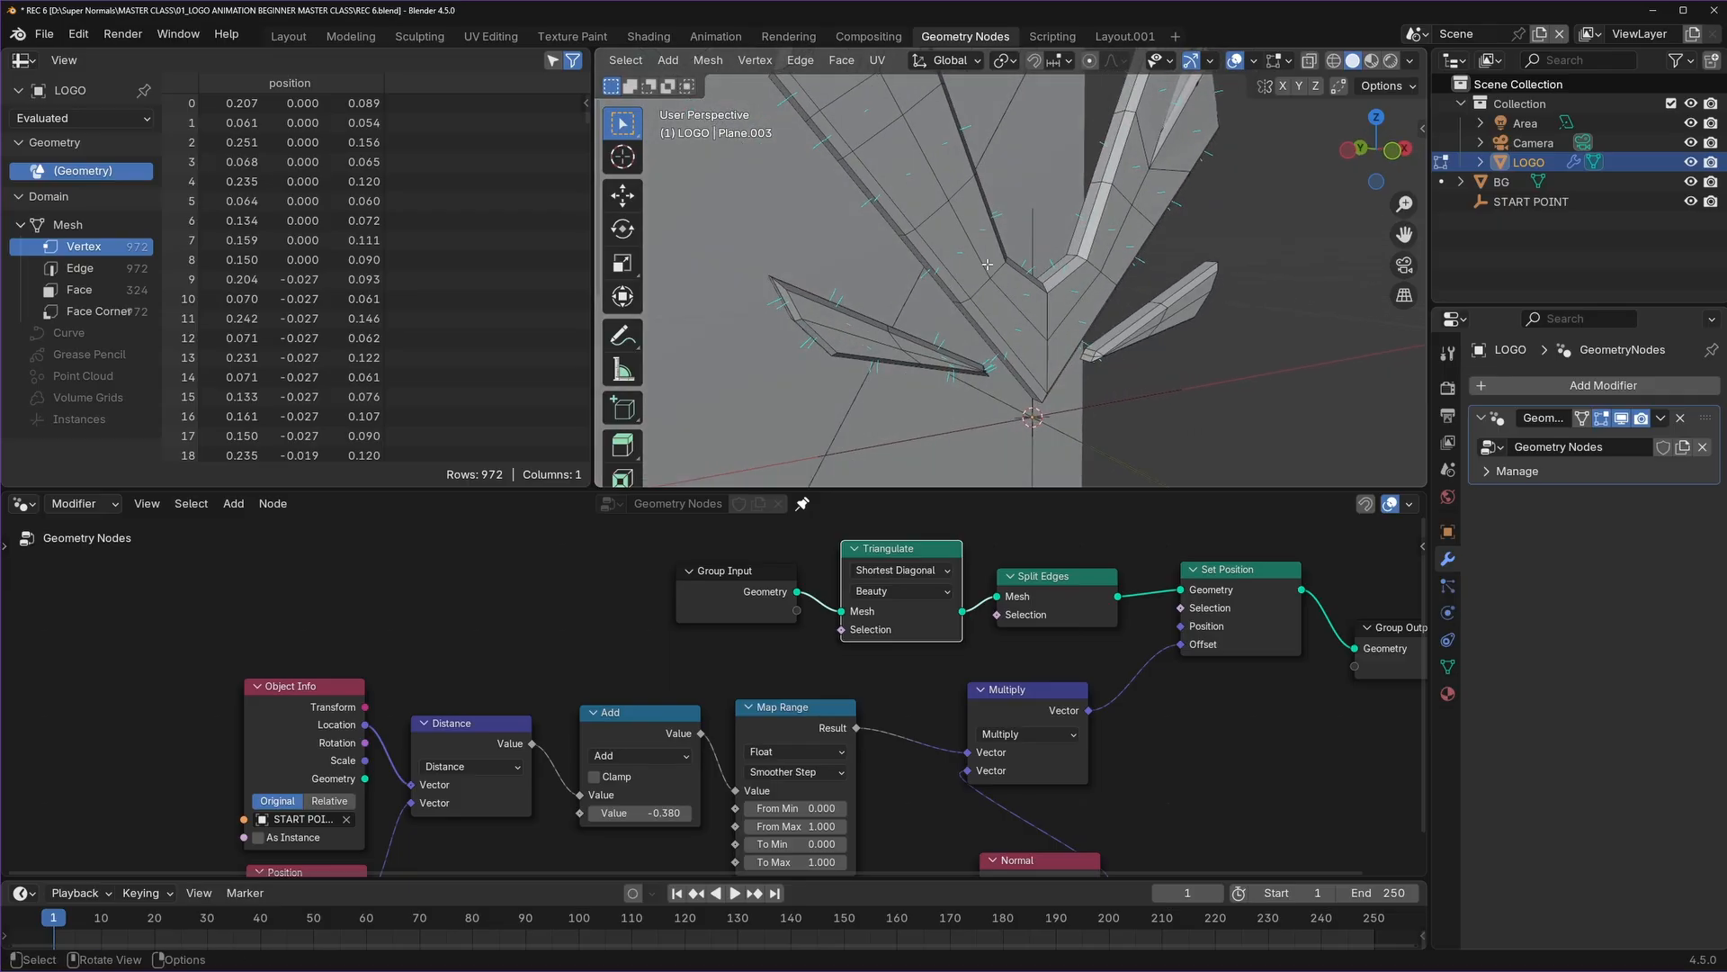
Recalculate the normals of the entire LOGO mesh and return to Object Mode.
{"action": "key", "text": "a"}
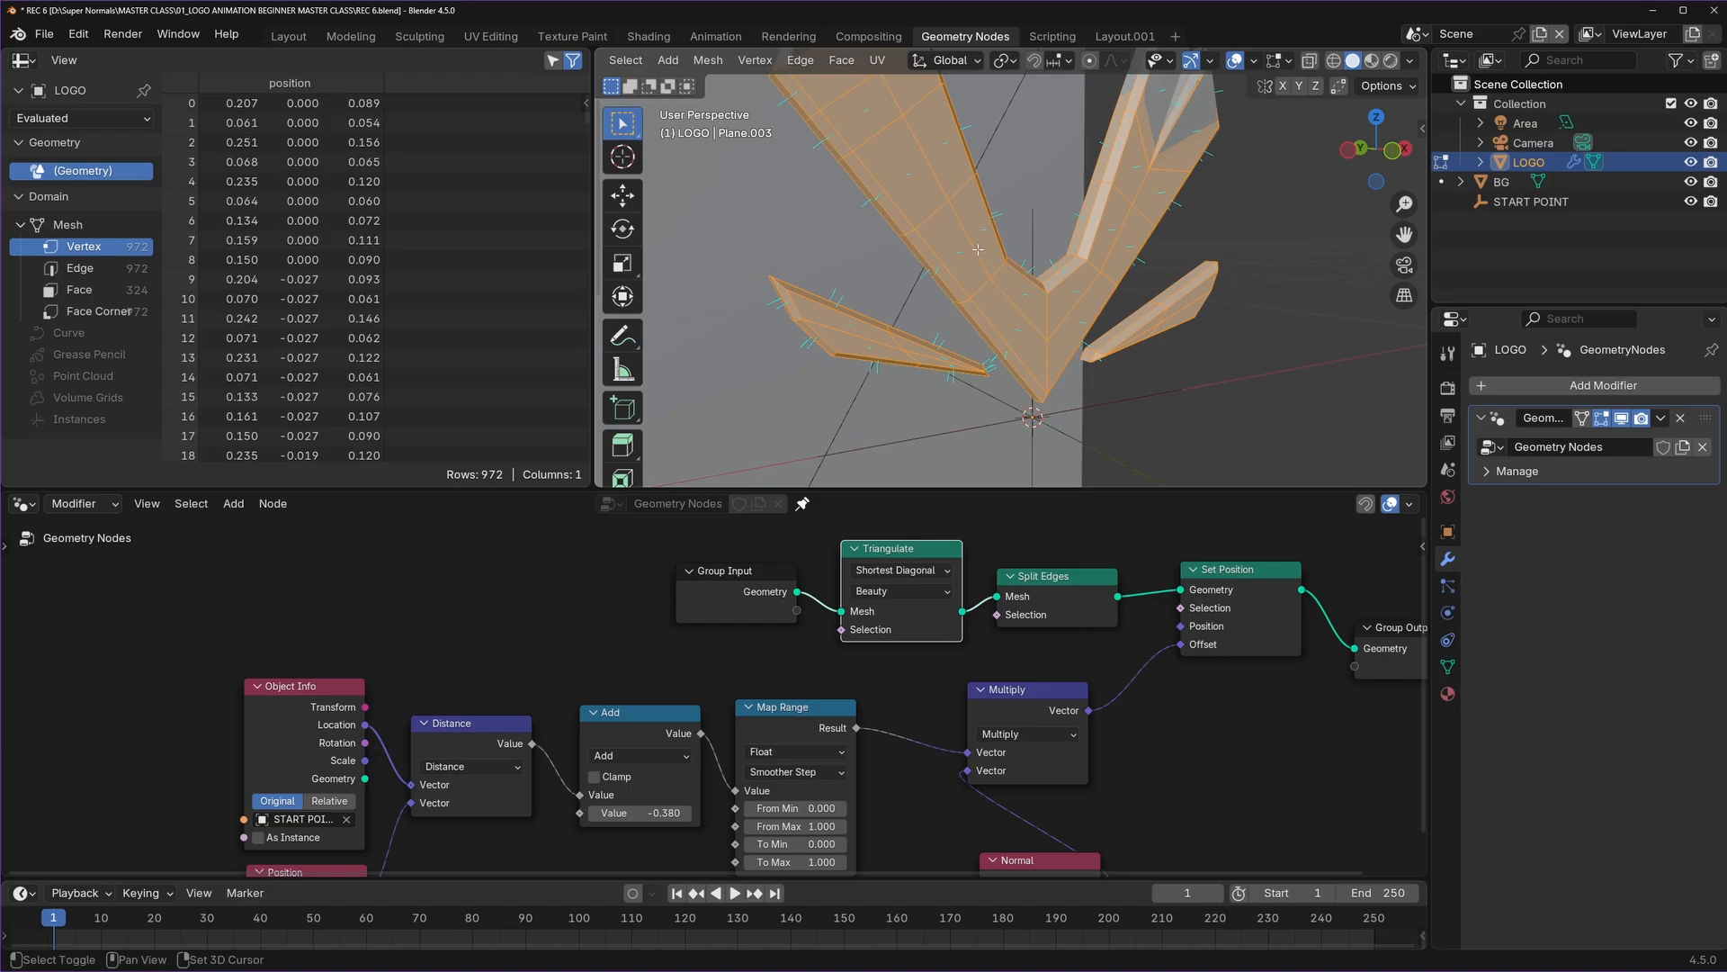
{"action": "key", "text": "shift+n"}
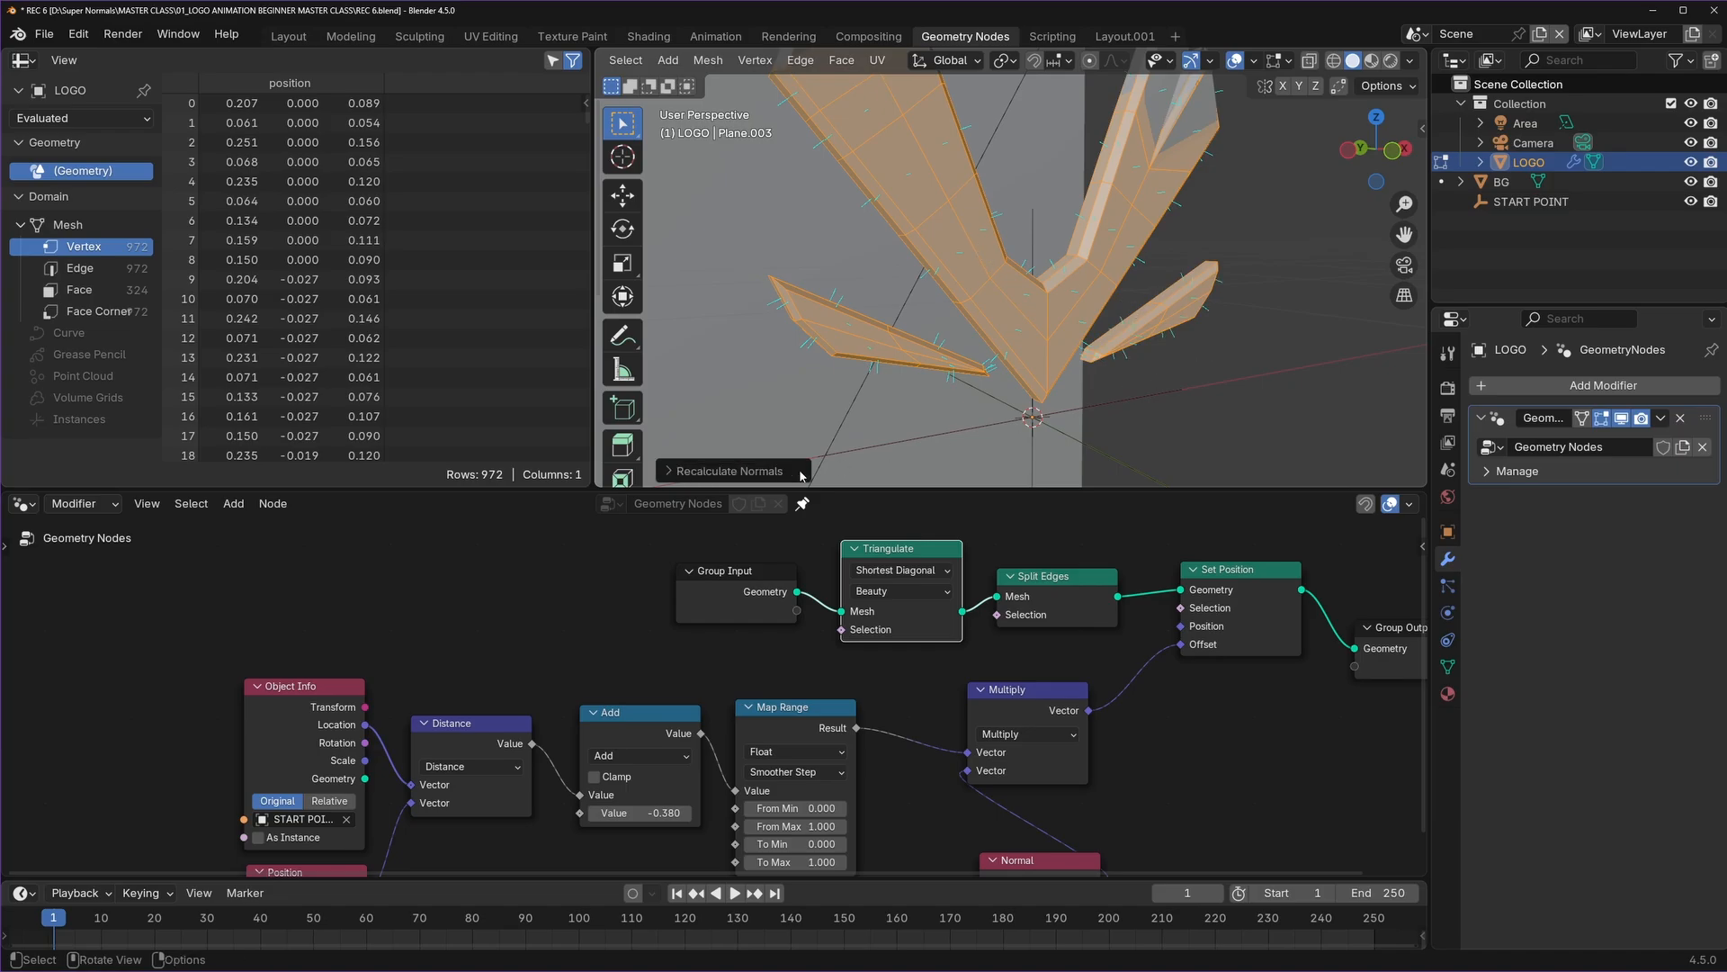
{"action": "left_click", "coordinate": [671, 476]}
{"action": "left_click", "coordinate": [677, 440]}
{"action": "middle_click_drag", "start_coordinate": [1228, 293], "coordinate": [988, 356]}
{"action": "key", "text": "alt+z"}
{"action": "key", "text": "alt+z"}
{"action": "key", "text": "Tab"}
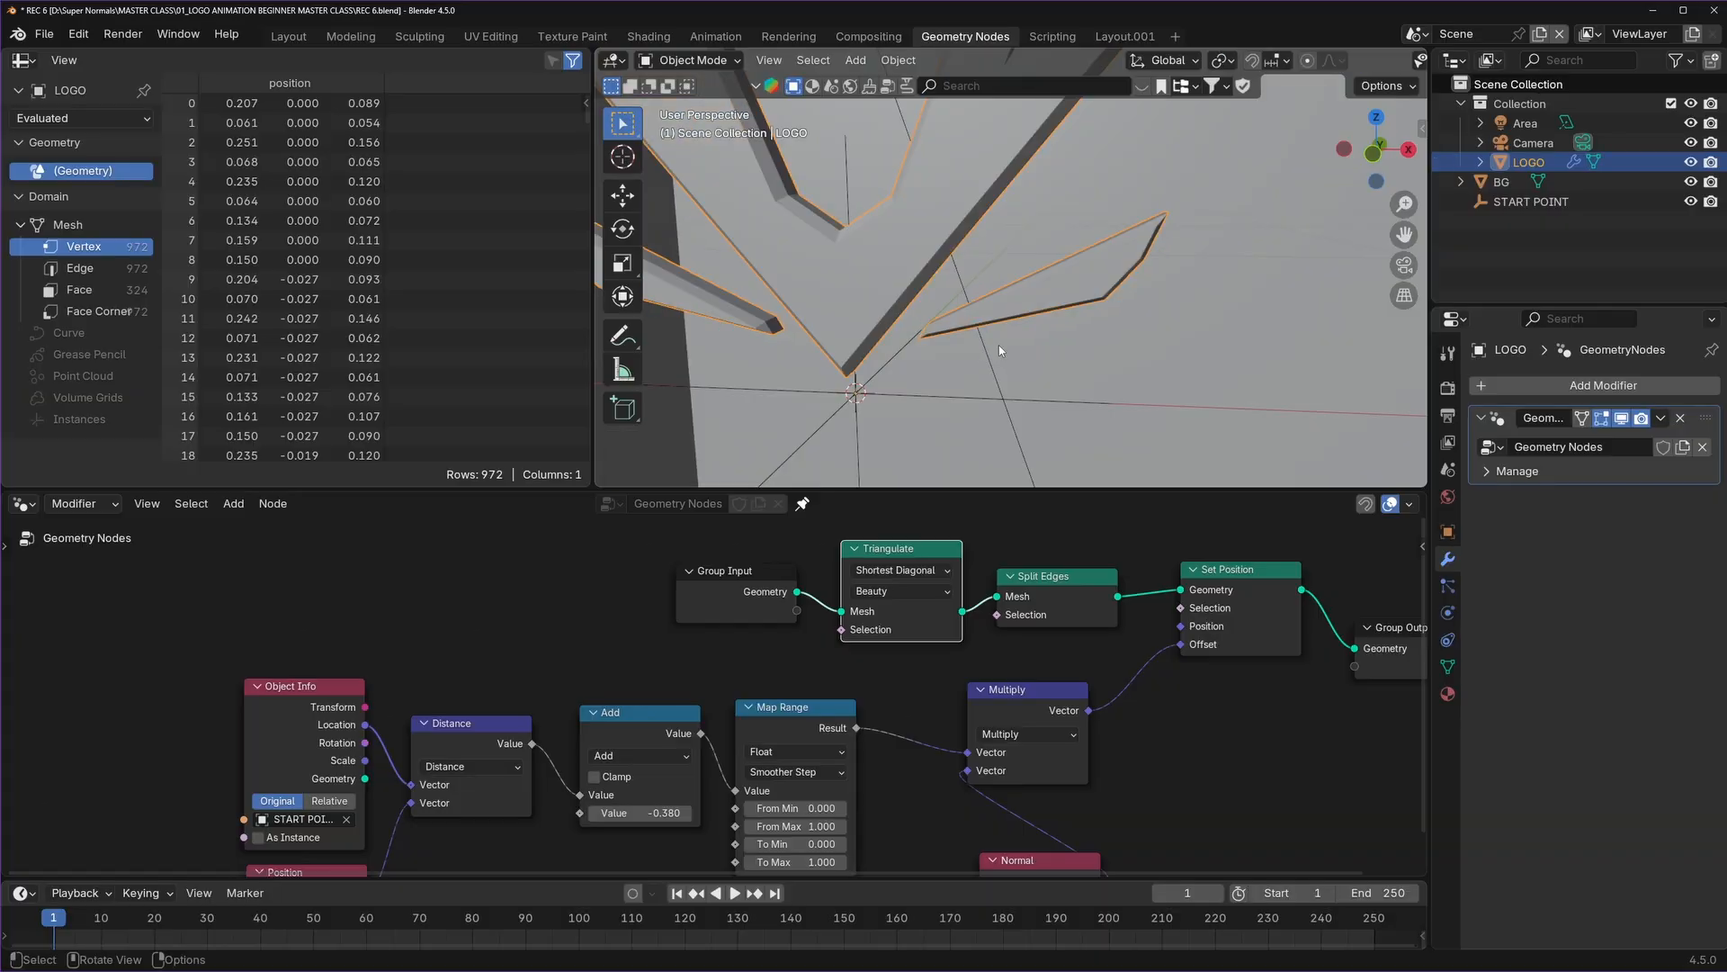
Raise the Add node's Value to 1.760 and check the spread of the LOGO pieces through the camera.
{"action": "scroll", "coordinate": [630, 781], "scroll_direction": "up", "scroll_amount": 3}
{"action": "middle_click_drag", "start_coordinate": [802, 571], "coordinate": [767, 602]}
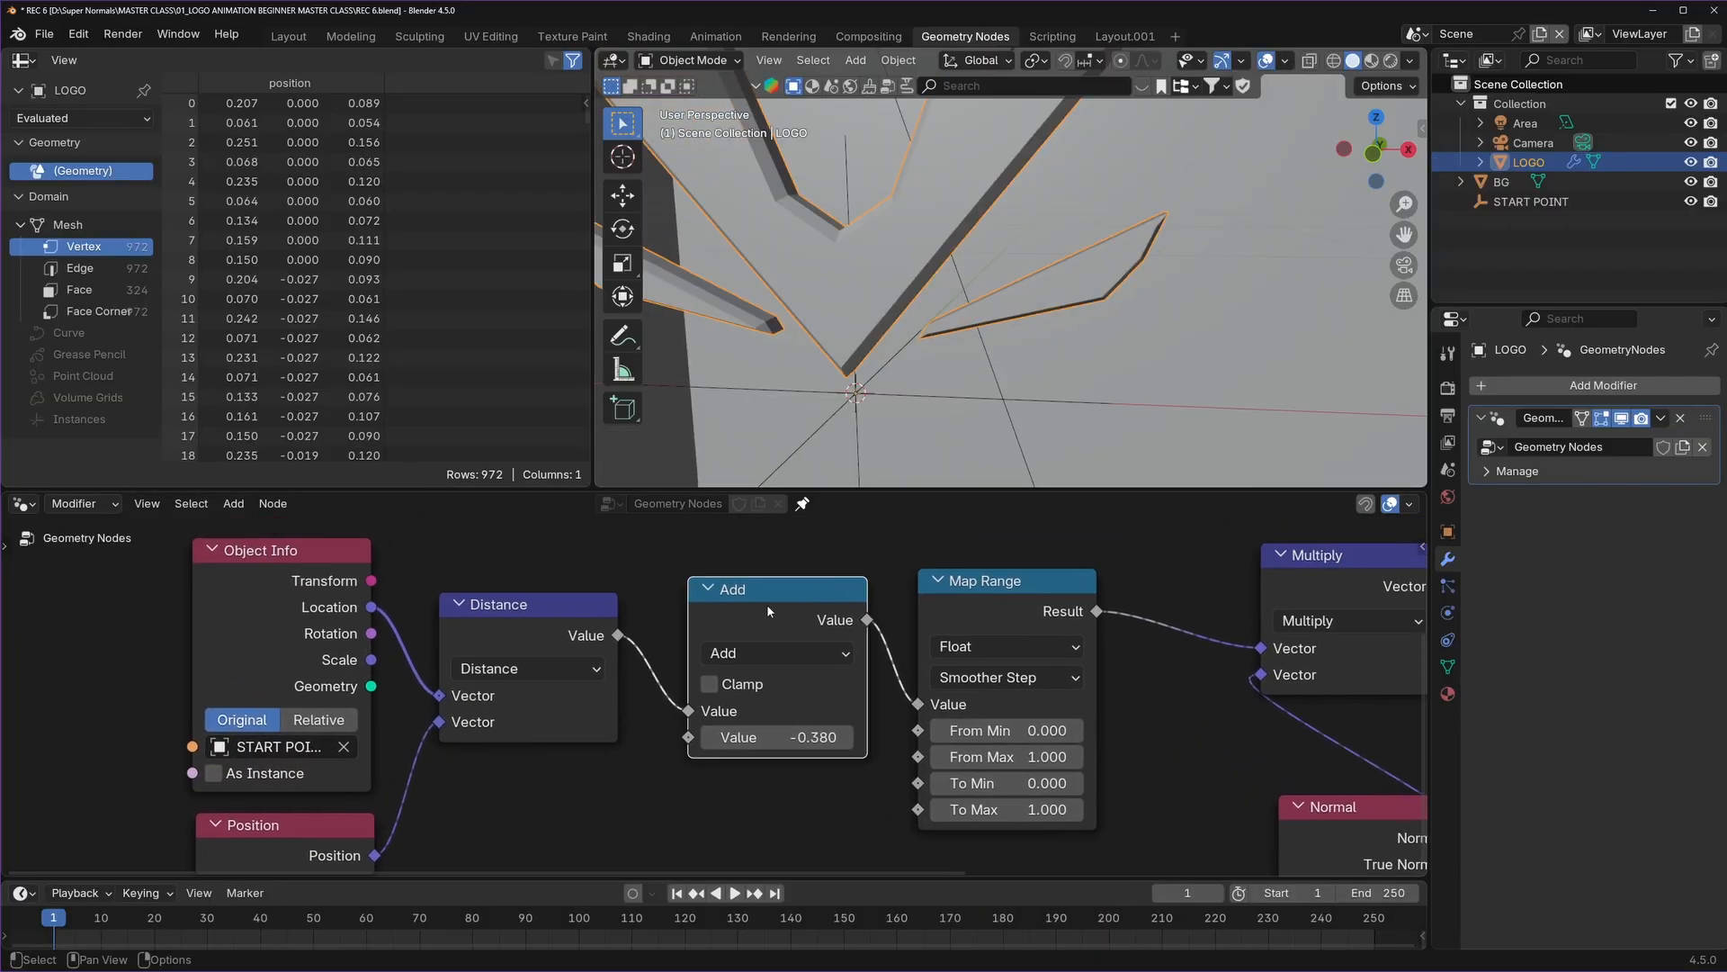
{"action": "left_click_drag", "start_coordinate": [775, 737], "coordinate": [818, 737]}
{"action": "scroll", "coordinate": [1094, 393], "scroll_direction": "down", "scroll_amount": 2}
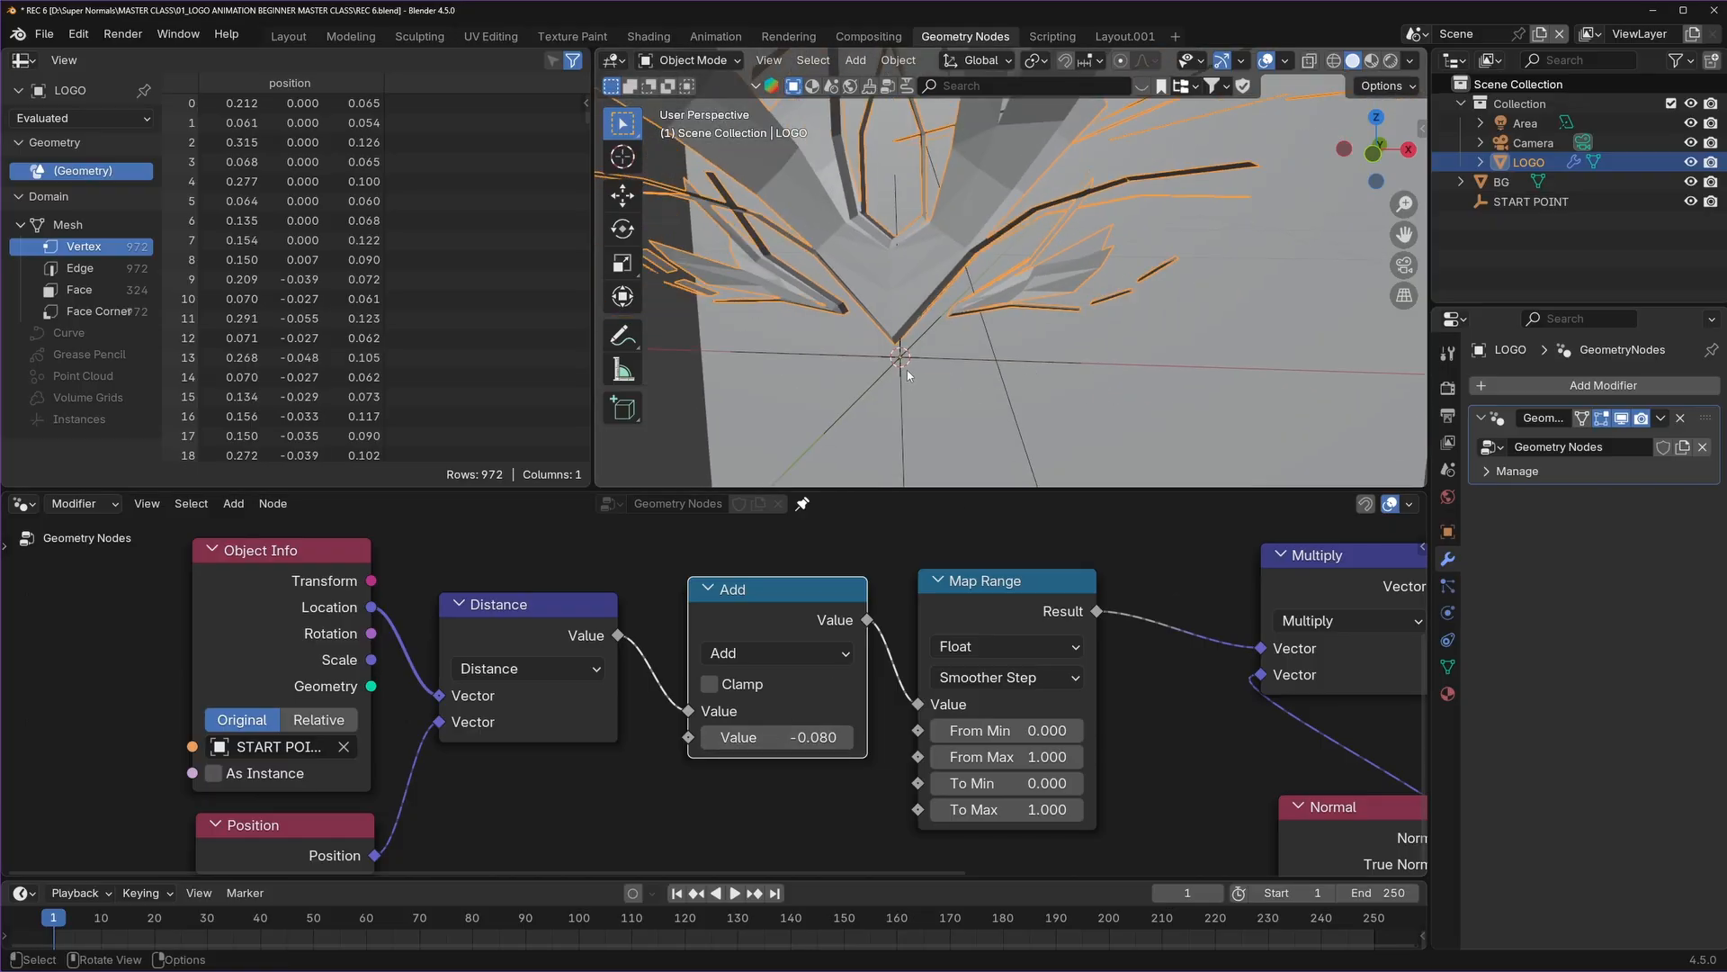
{"action": "middle_click_drag", "start_coordinate": [906, 370], "coordinate": [1162, 322]}
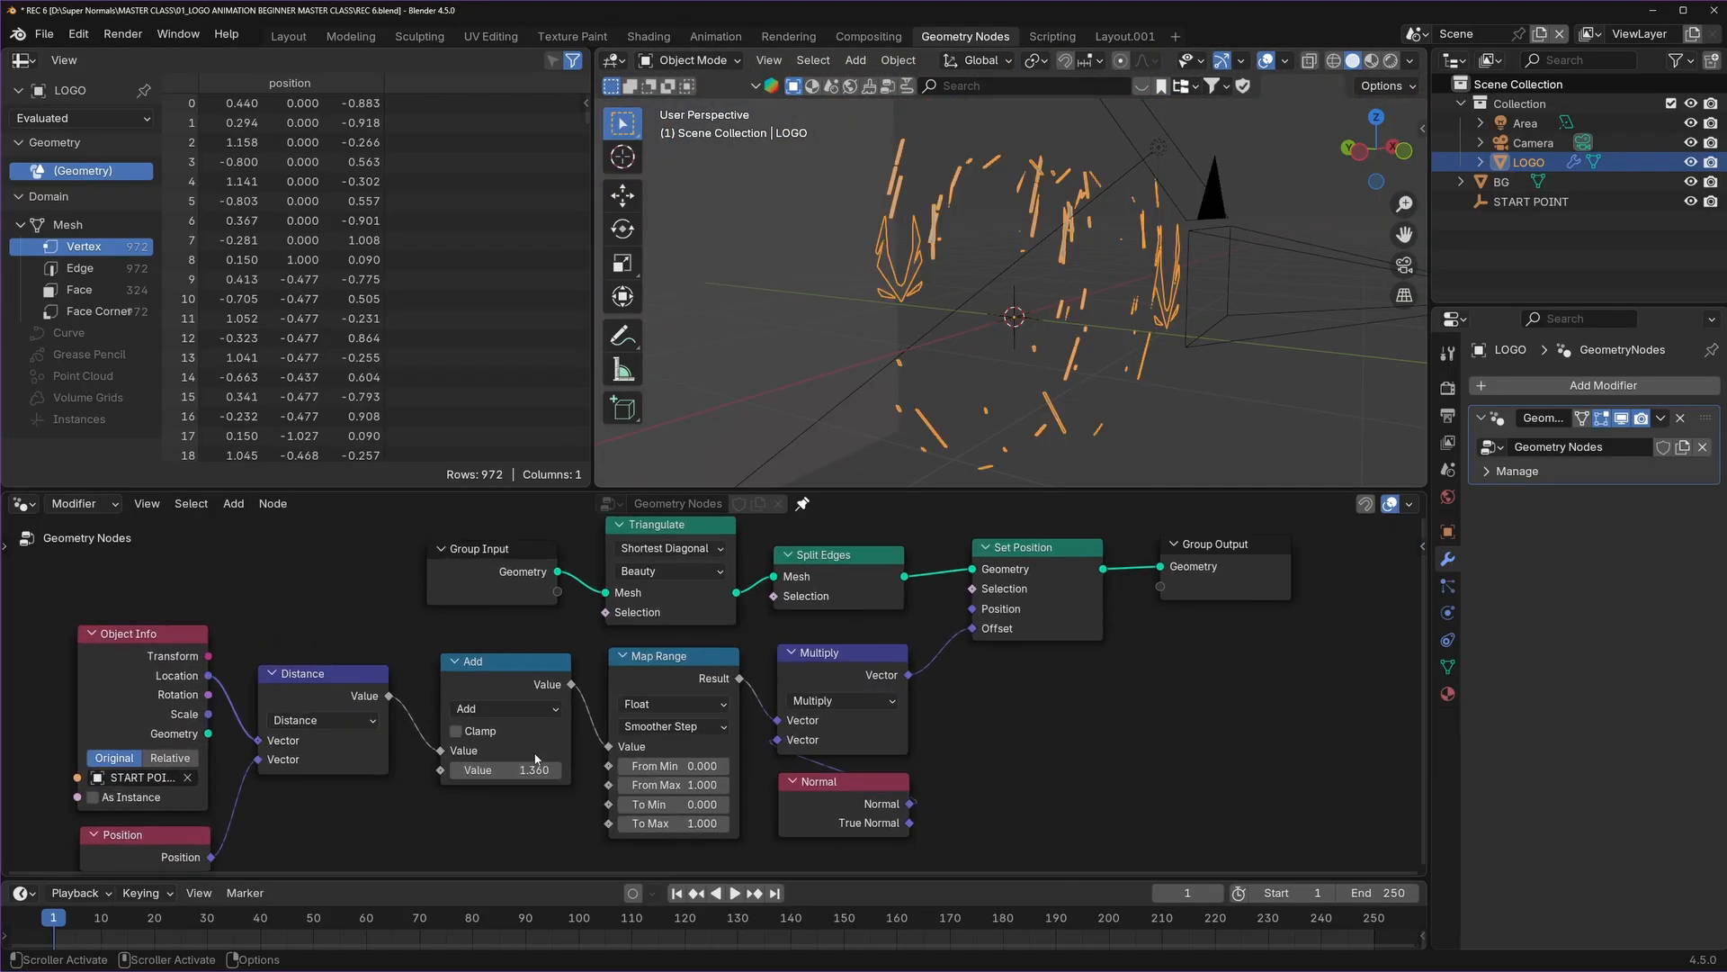
{"action": "mouse_move", "coordinate": [531, 770]}
{"action": "left_mouse_down"}
{"action": "mouse_move", "coordinate": [553, 770]}
{"action": "mouse_move", "coordinate": [482, 770]}
{"action": "mouse_move", "coordinate": [563, 770]}
{"action": "left_mouse_up"}
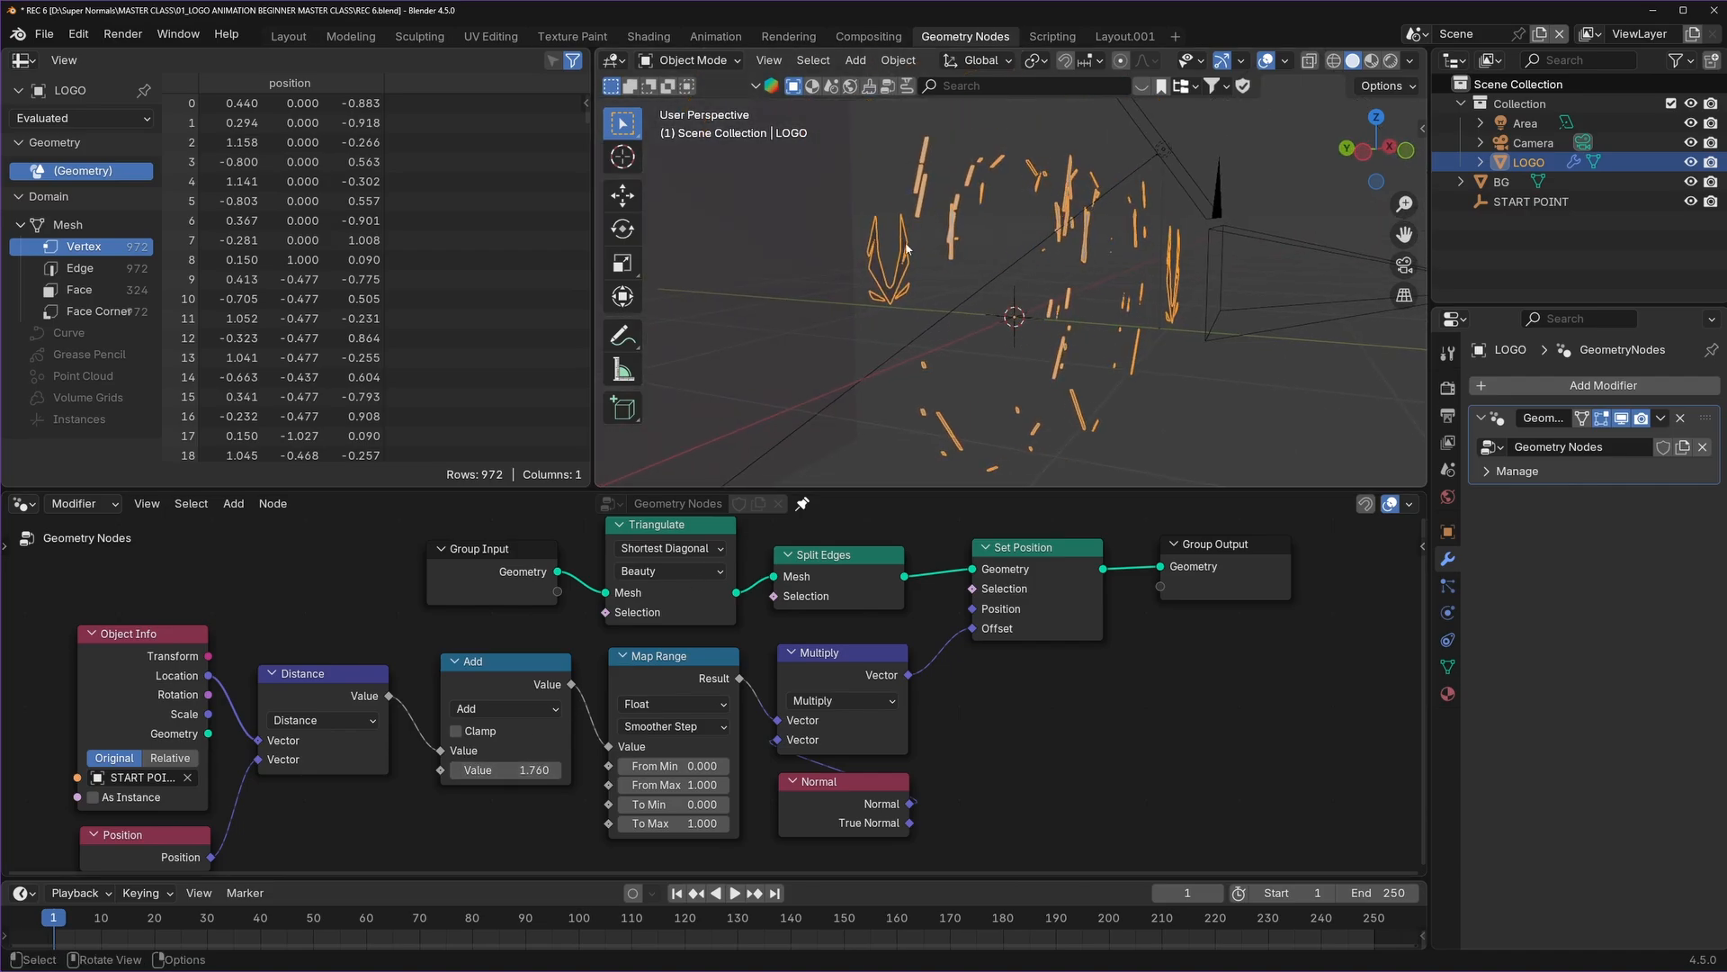
{"action": "middle_click_drag", "start_coordinate": [1068, 322], "coordinate": [964, 295]}
{"action": "left_click", "coordinate": [1265, 307]}
{"action": "left_click", "coordinate": [1405, 266]}
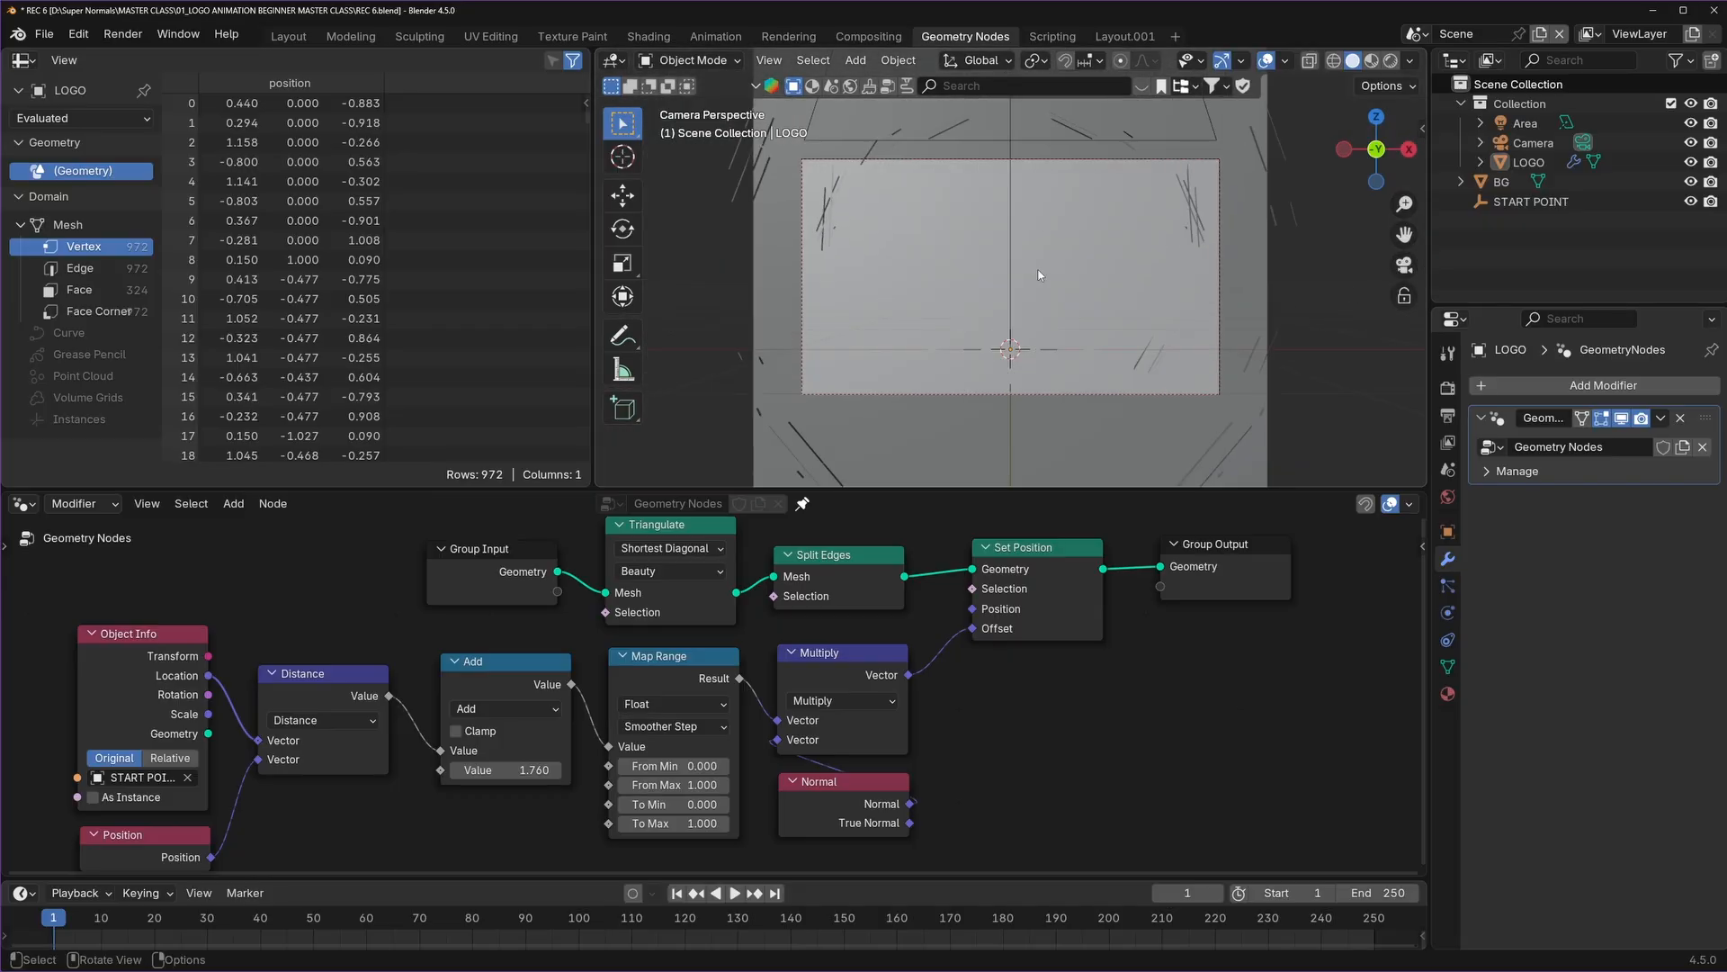
{"action": "key", "text": "KP_0"}
Add a Delete Geometry node and insert it between Set Position and Group Output.
{"action": "middle_click_drag", "start_coordinate": [1259, 679], "coordinate": [1024, 709]}
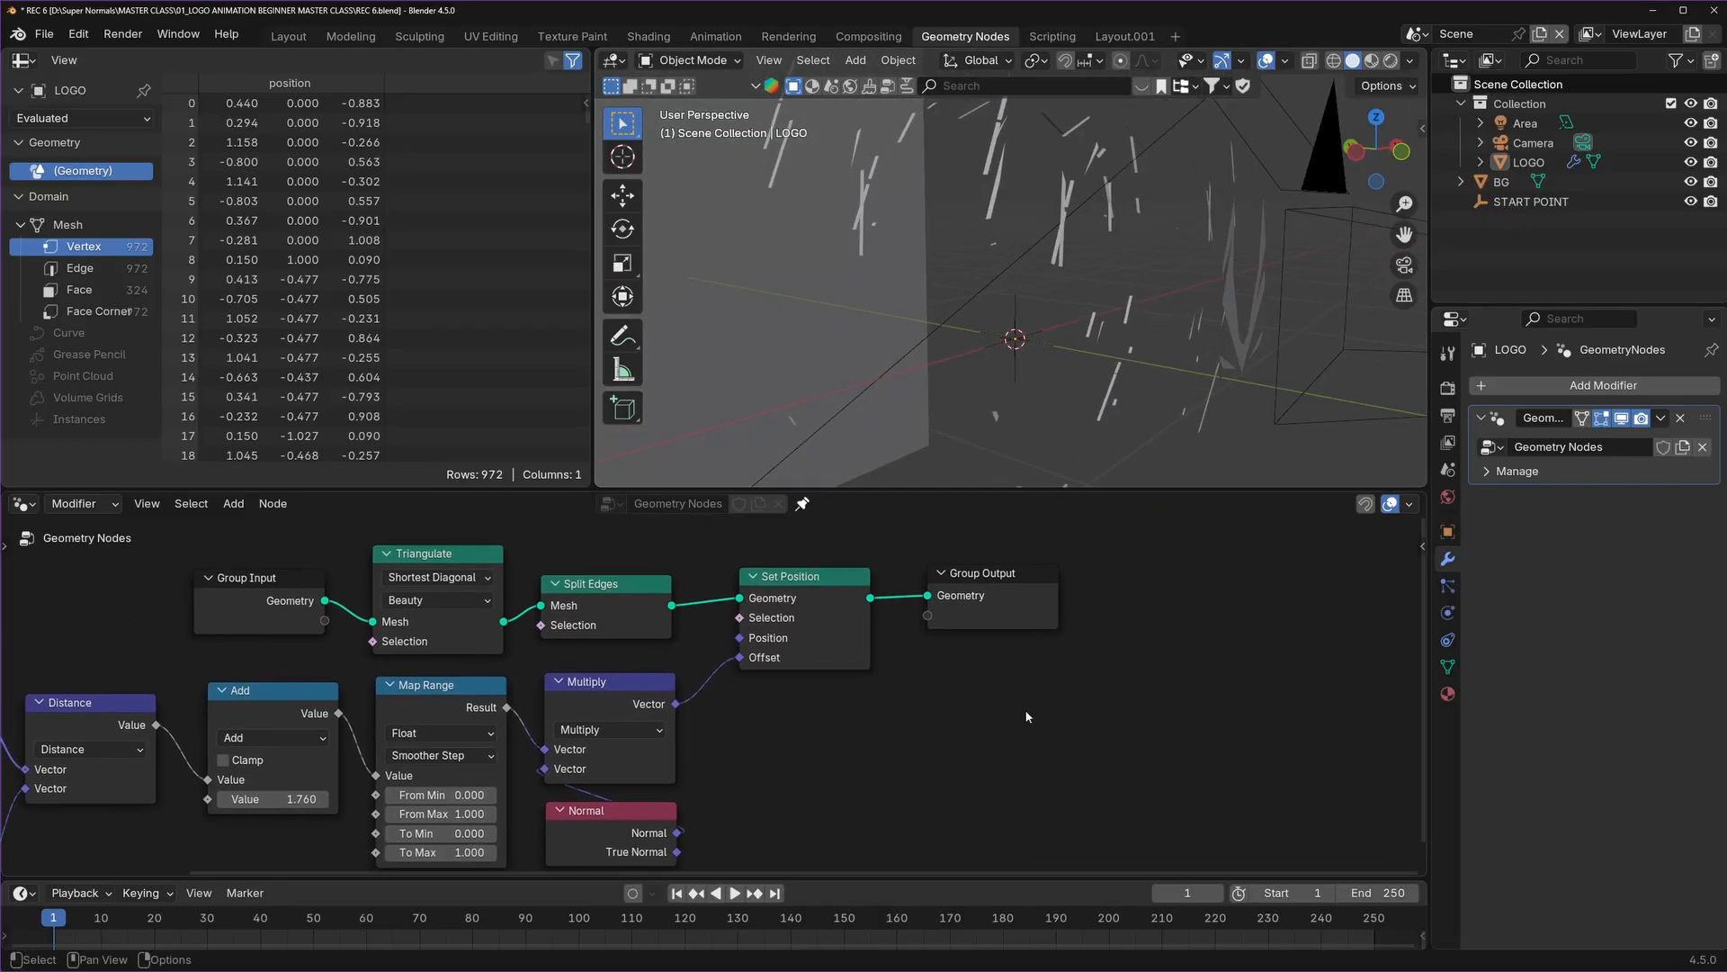
{"action": "key", "text": "shift+a"}
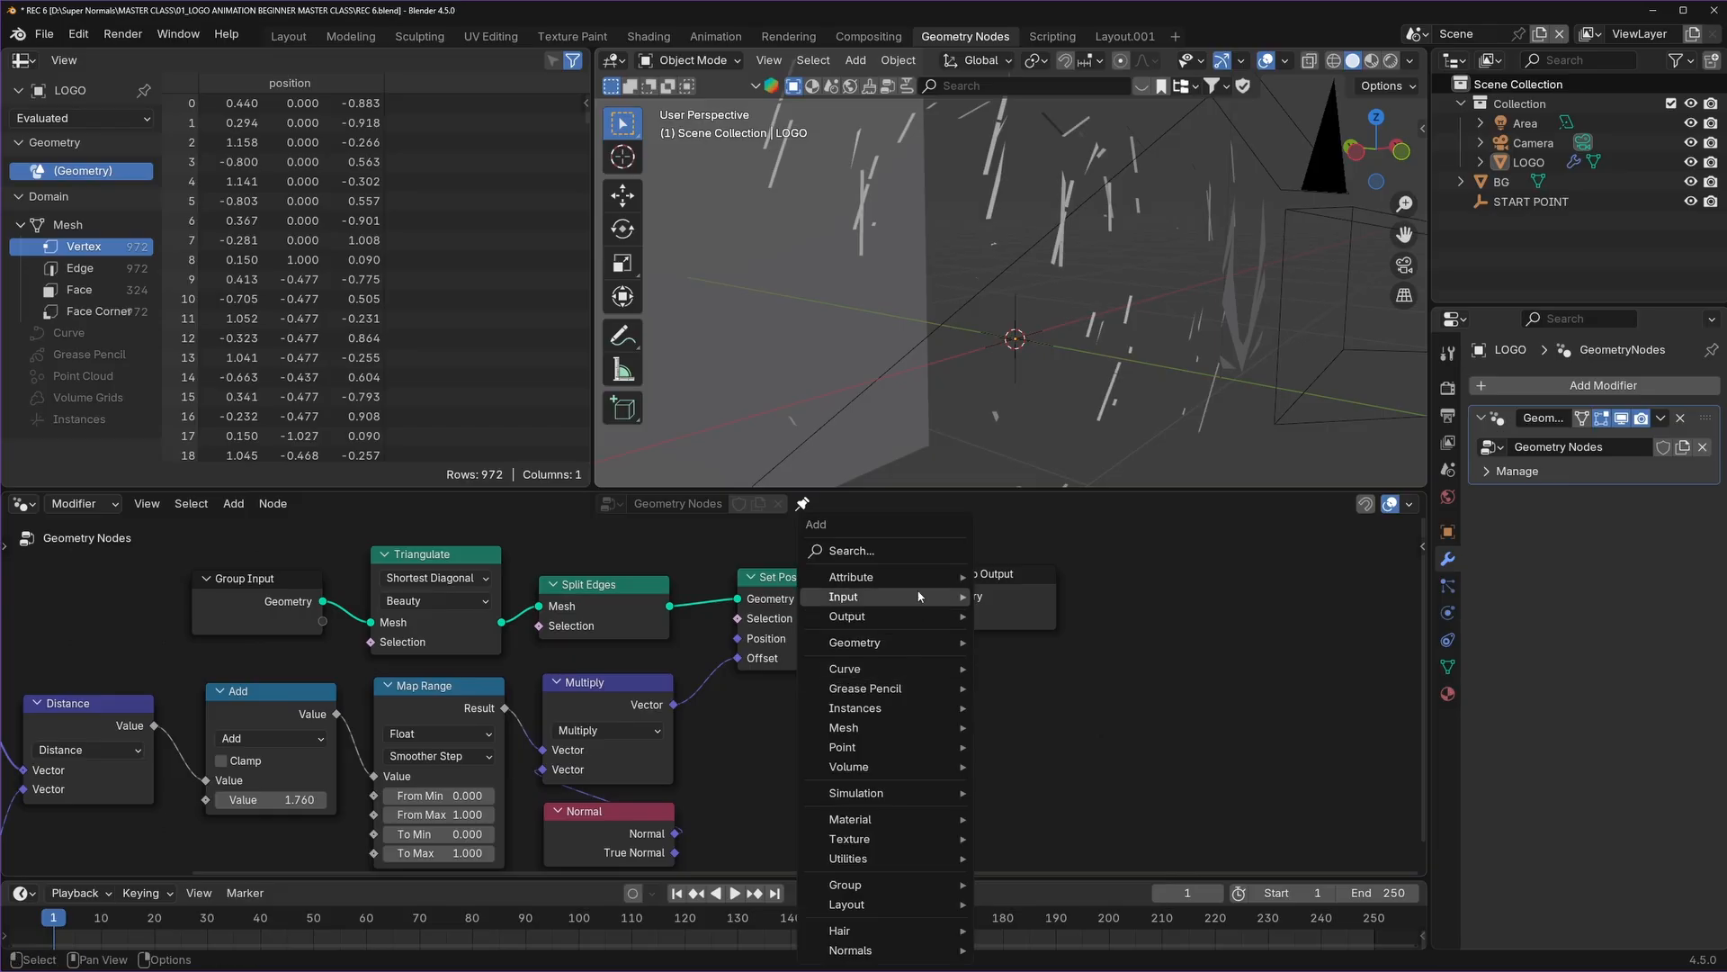
{"action": "type", "text": "delet"}
{"action": "left_click", "coordinate": [1082, 589]}
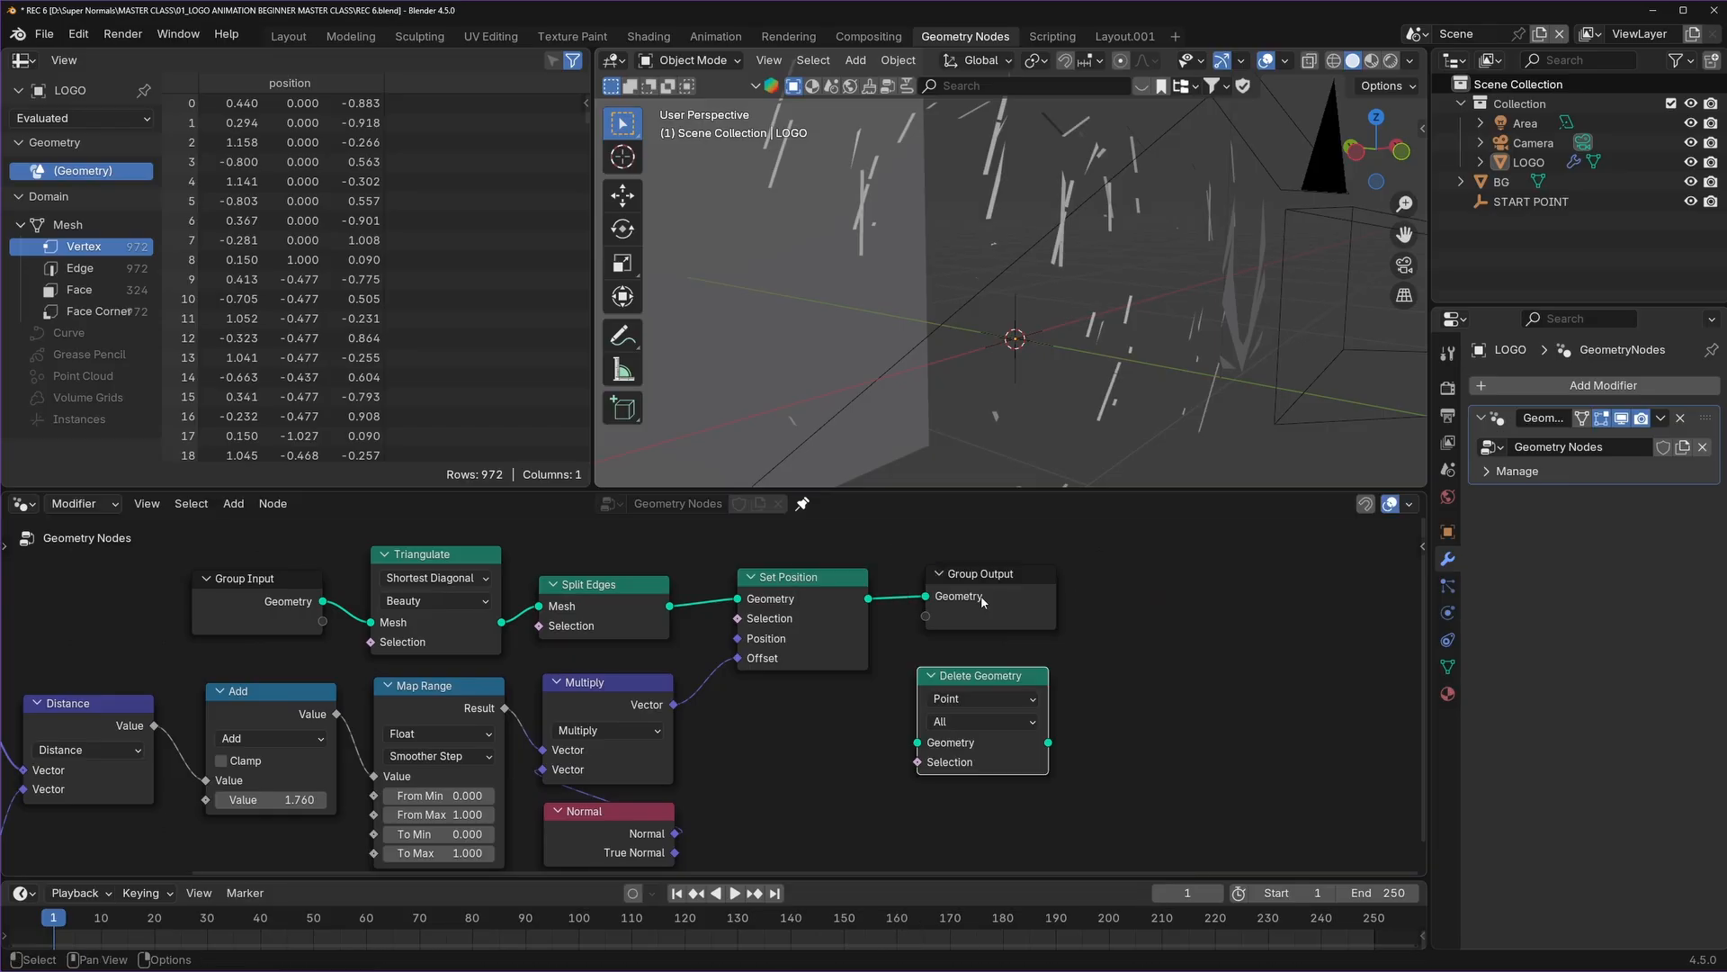
{"action": "left_click", "coordinate": [996, 684]}
{"action": "left_click_drag", "start_coordinate": [997, 690], "coordinate": [989, 577]}
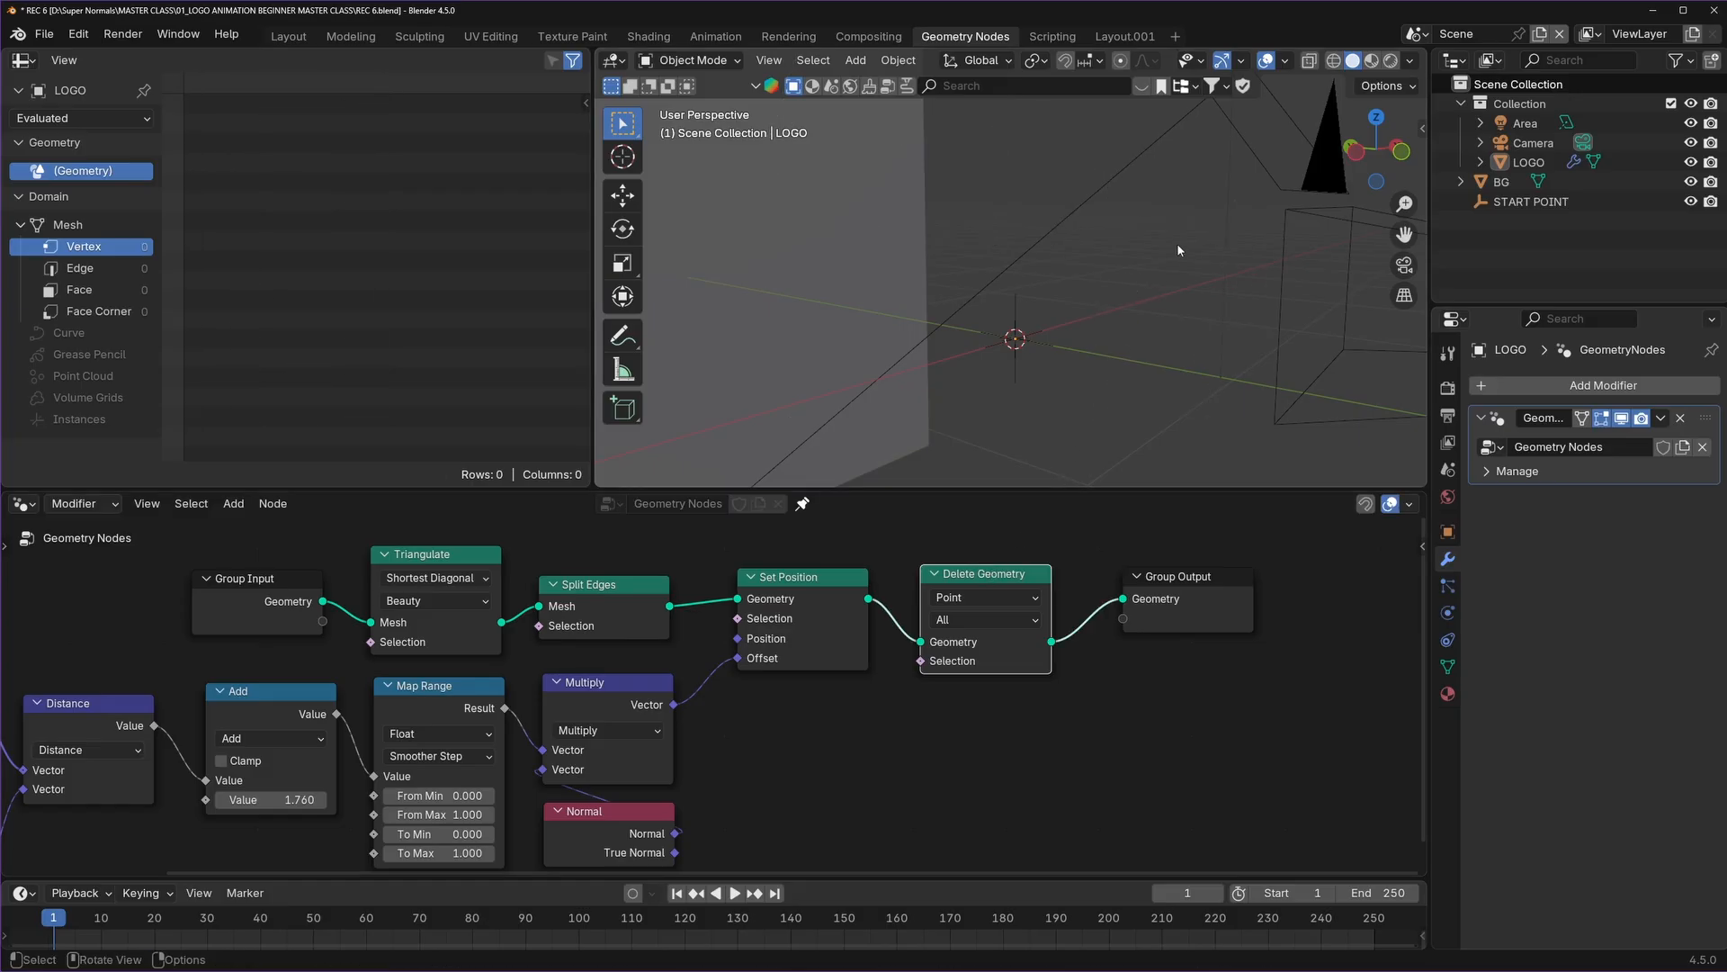
Lower the Add node's Value to -0.690 and connect the Map Range Result to the Delete Geometry Selection.
{"action": "scroll", "coordinate": [977, 716], "scroll_direction": "up", "scroll_amount": 2}
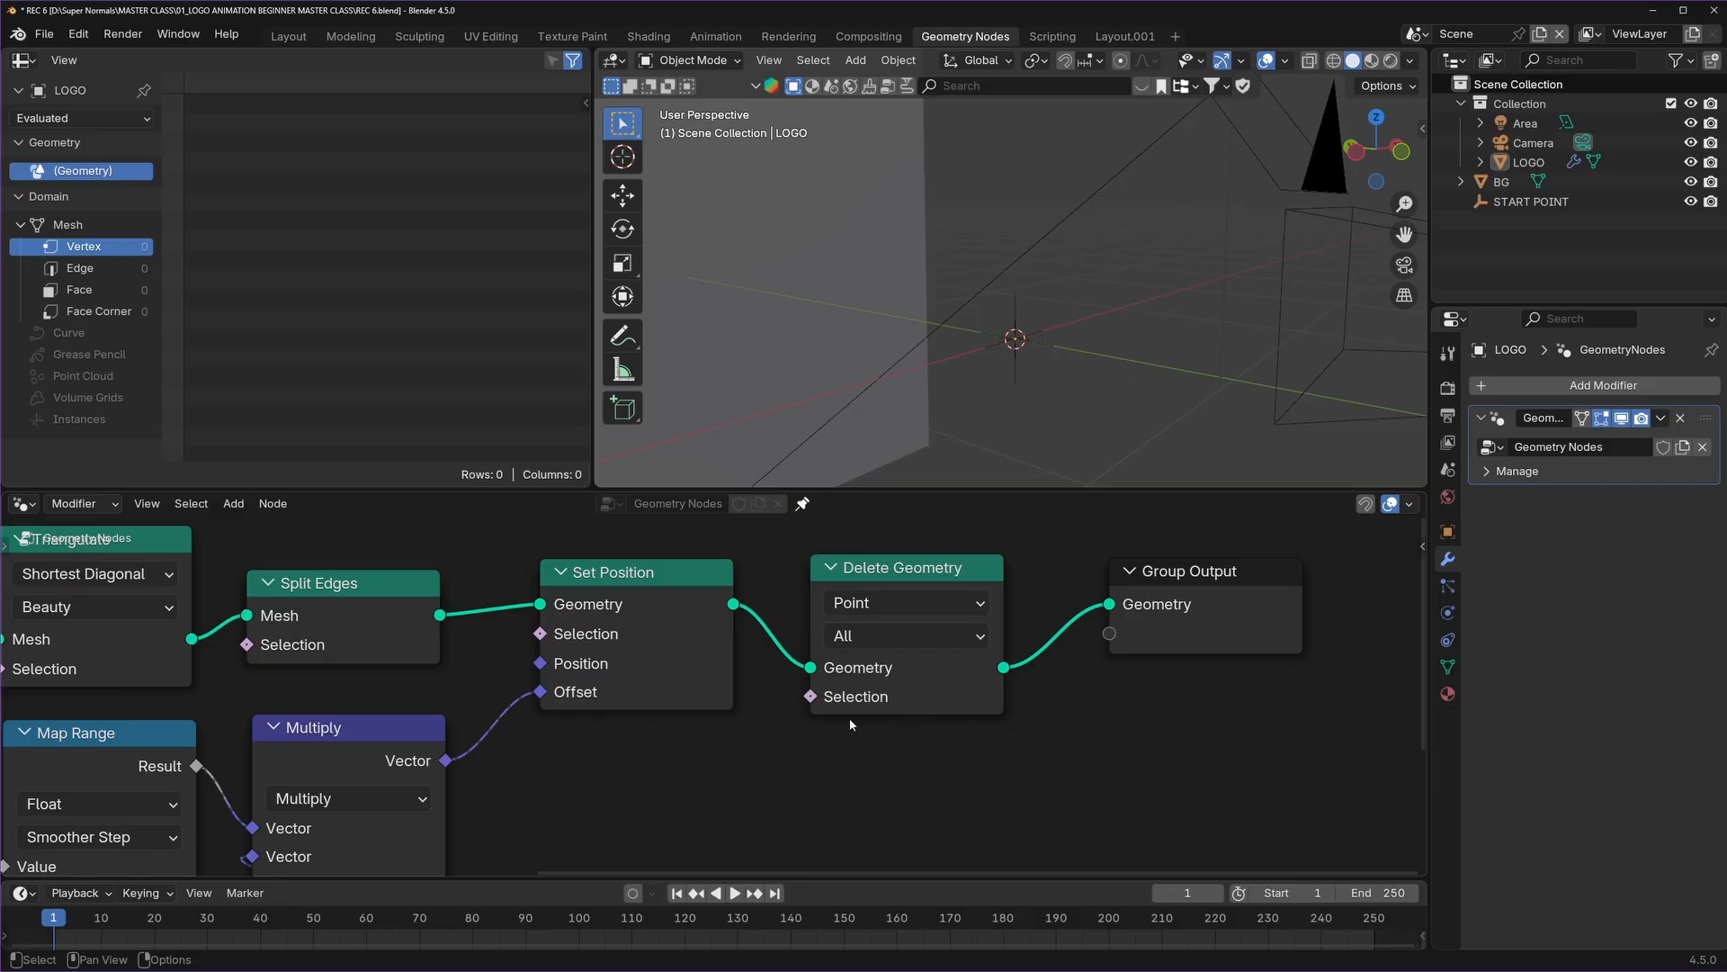
{"action": "key", "text": "Home"}
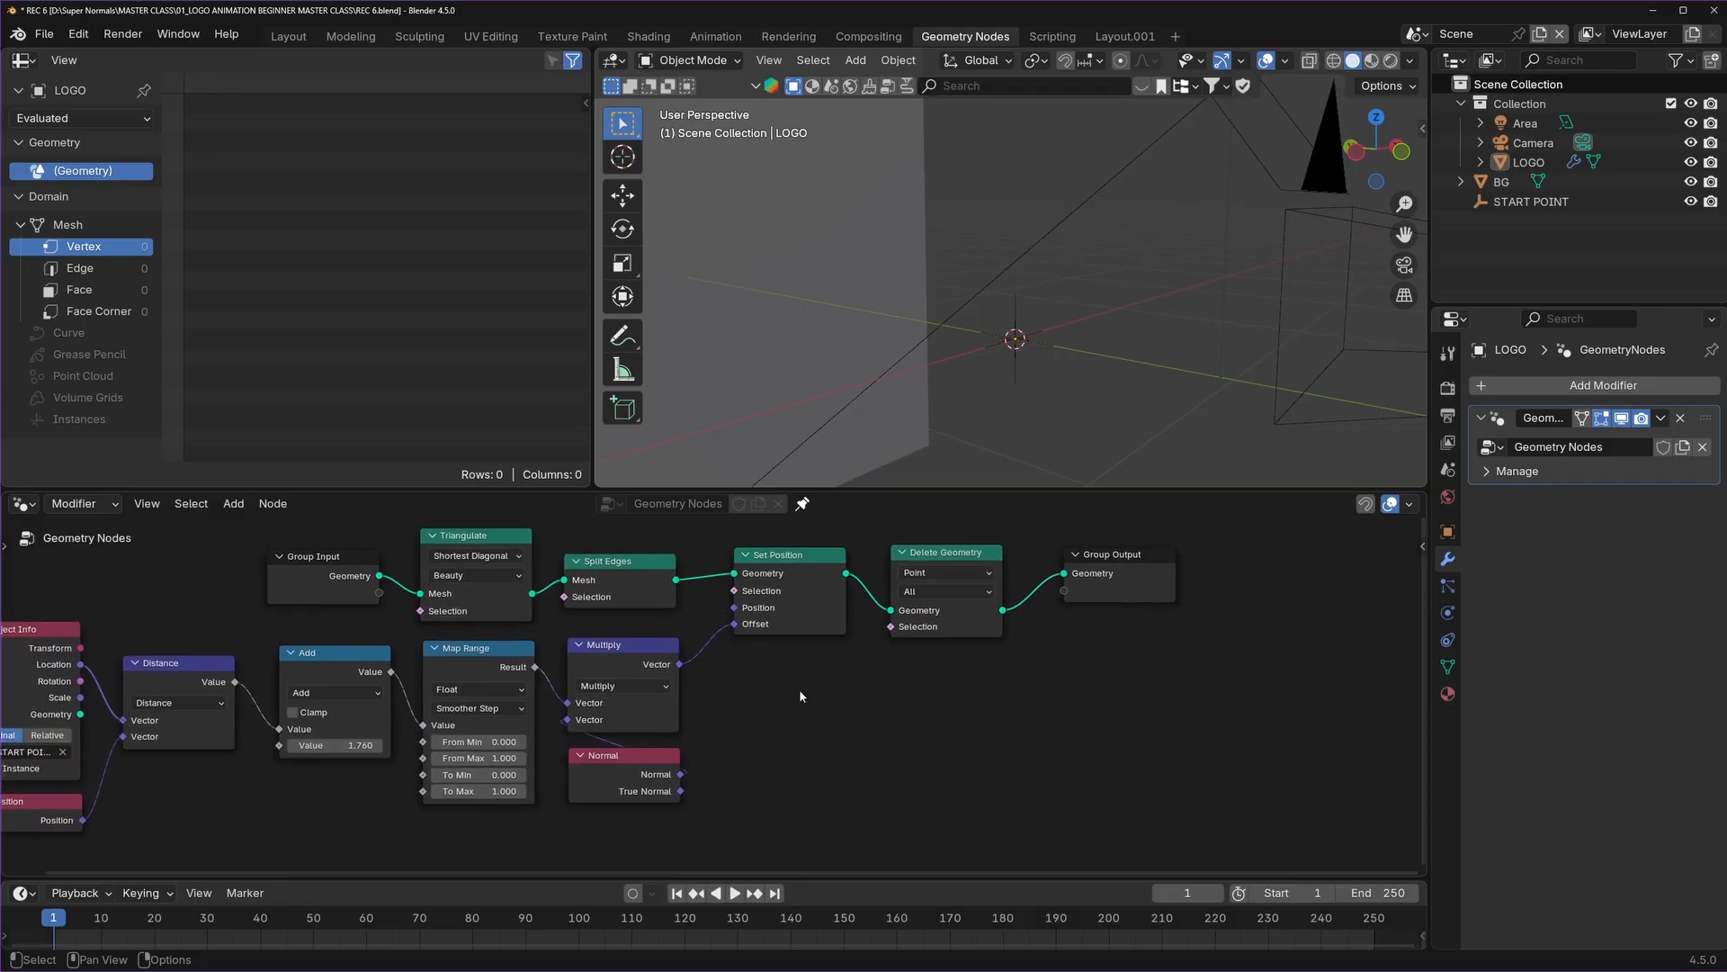
{"action": "middle_click_drag", "start_coordinate": [672, 642], "coordinate": [740, 631]}
{"action": "left_click_drag", "start_coordinate": [757, 817], "coordinate": [276, 614]}
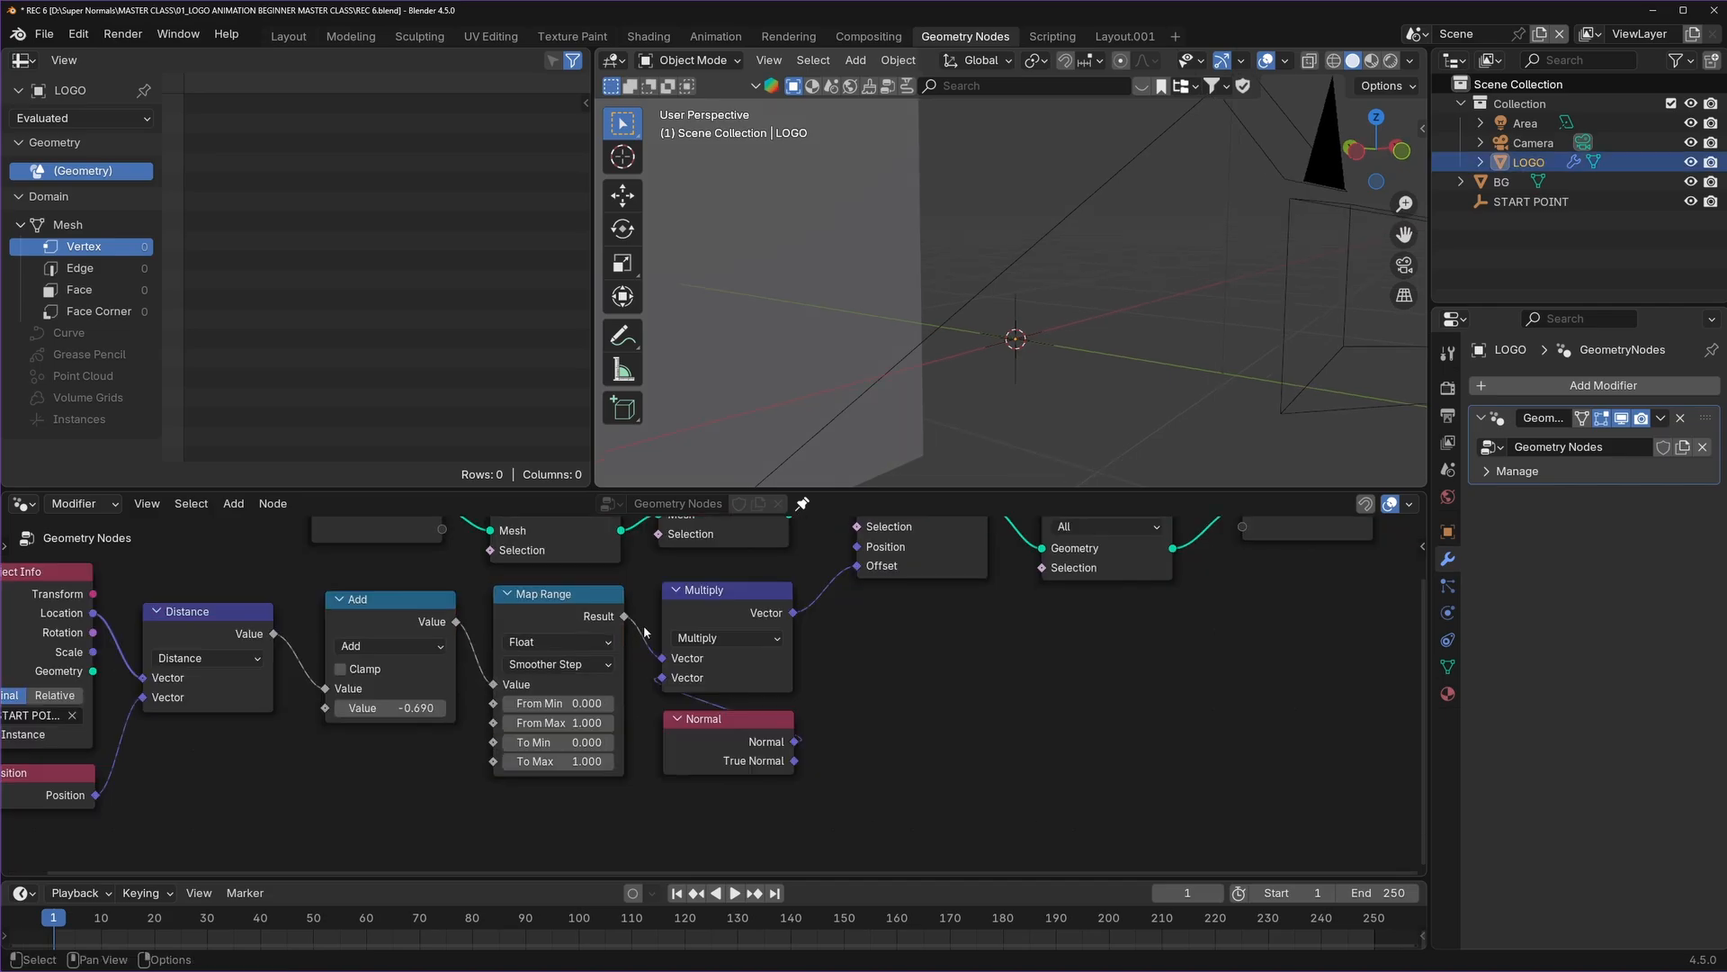
{"action": "middle_click_drag", "start_coordinate": [750, 621], "coordinate": [625, 696]}
{"action": "left_click_drag", "start_coordinate": [501, 693], "coordinate": [922, 651]}
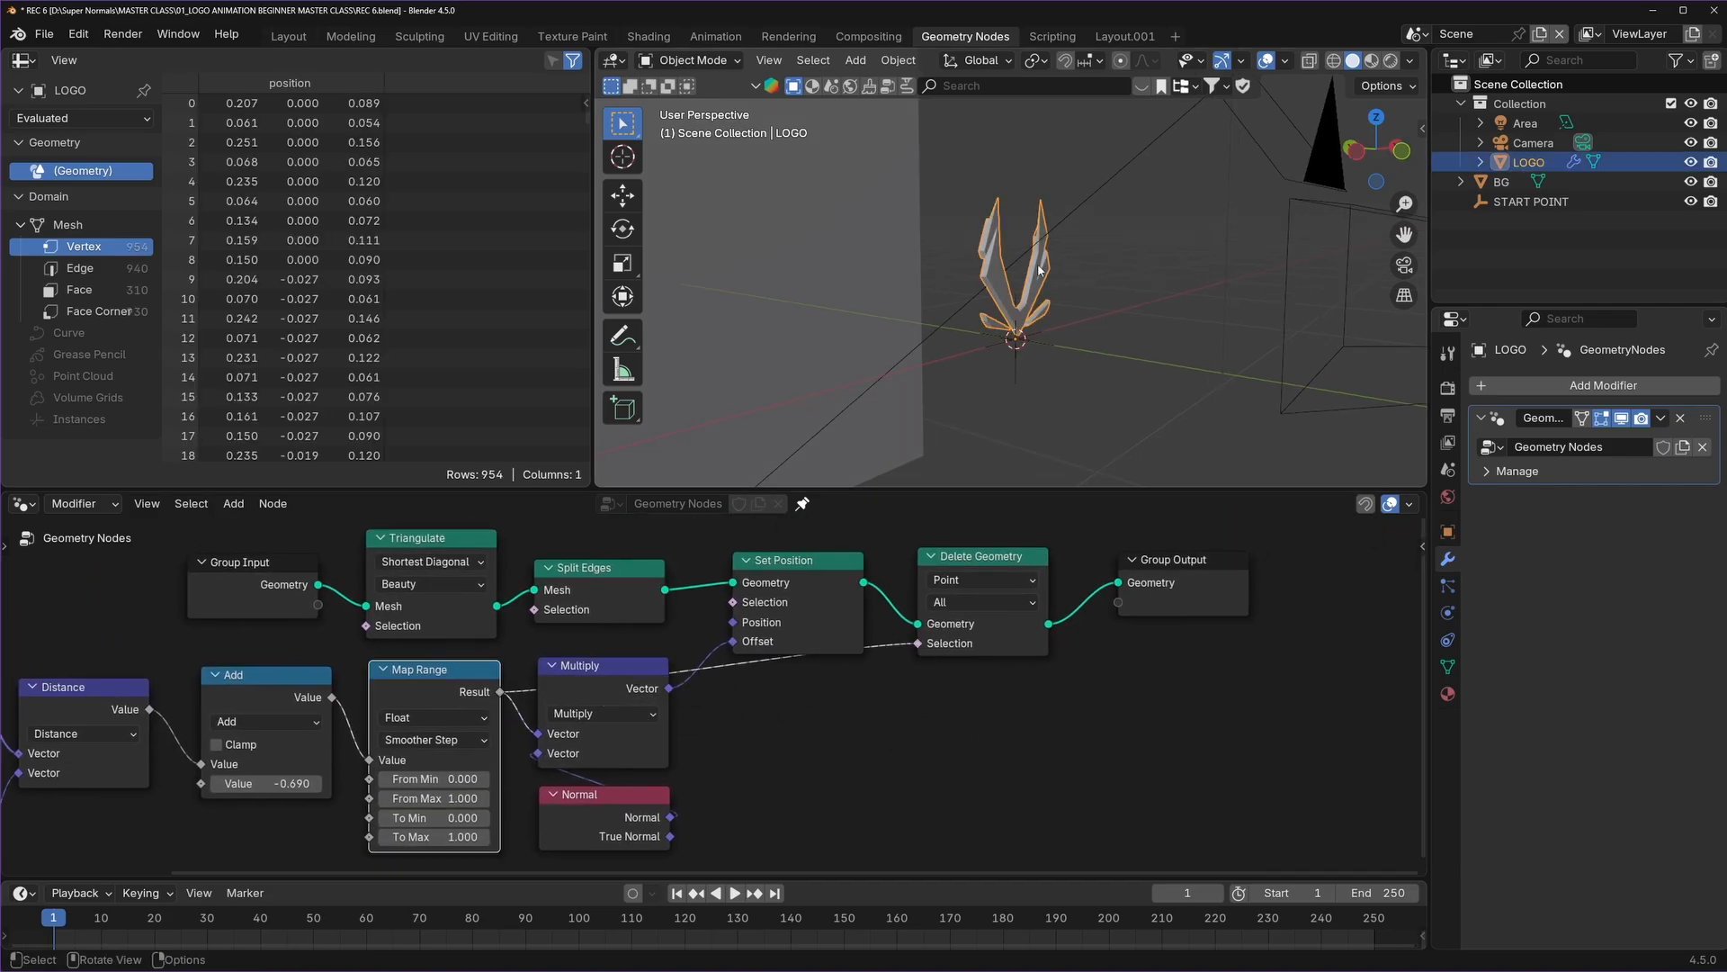
Raise the Add node's Value to -0.450 and inspect how the LOGO mesh is deleted.
{"action": "mouse_move", "coordinate": [998, 315]}
{"action": "middle_mouse_down"}
{"action": "mouse_move", "coordinate": [1025, 303]}
{"action": "mouse_move", "coordinate": [1092, 326]}
{"action": "mouse_move", "coordinate": [994, 333]}
{"action": "middle_mouse_up"}
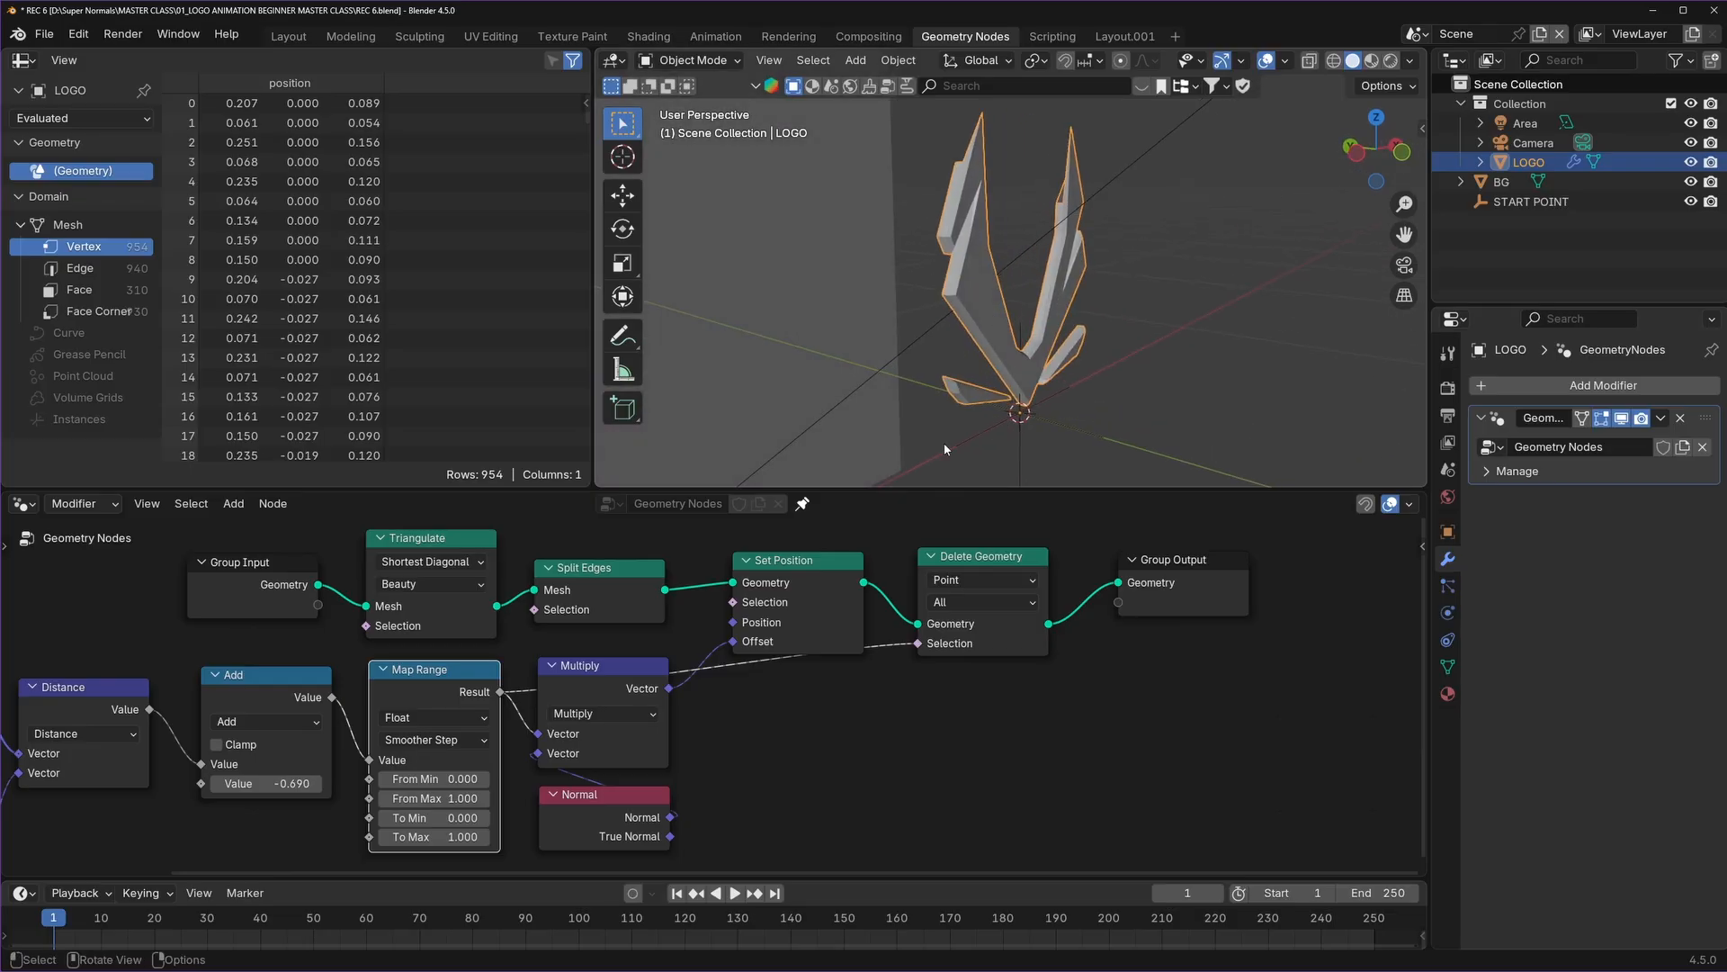
{"action": "scroll", "coordinate": [747, 725], "scroll_direction": "down", "scroll_amount": 4}
{"action": "middle_click_drag", "start_coordinate": [746, 725], "coordinate": [1079, 648]}
{"action": "scroll", "coordinate": [763, 698], "scroll_direction": "up", "scroll_amount": 5}
{"action": "left_click_drag", "start_coordinate": [740, 697], "coordinate": [796, 697]}
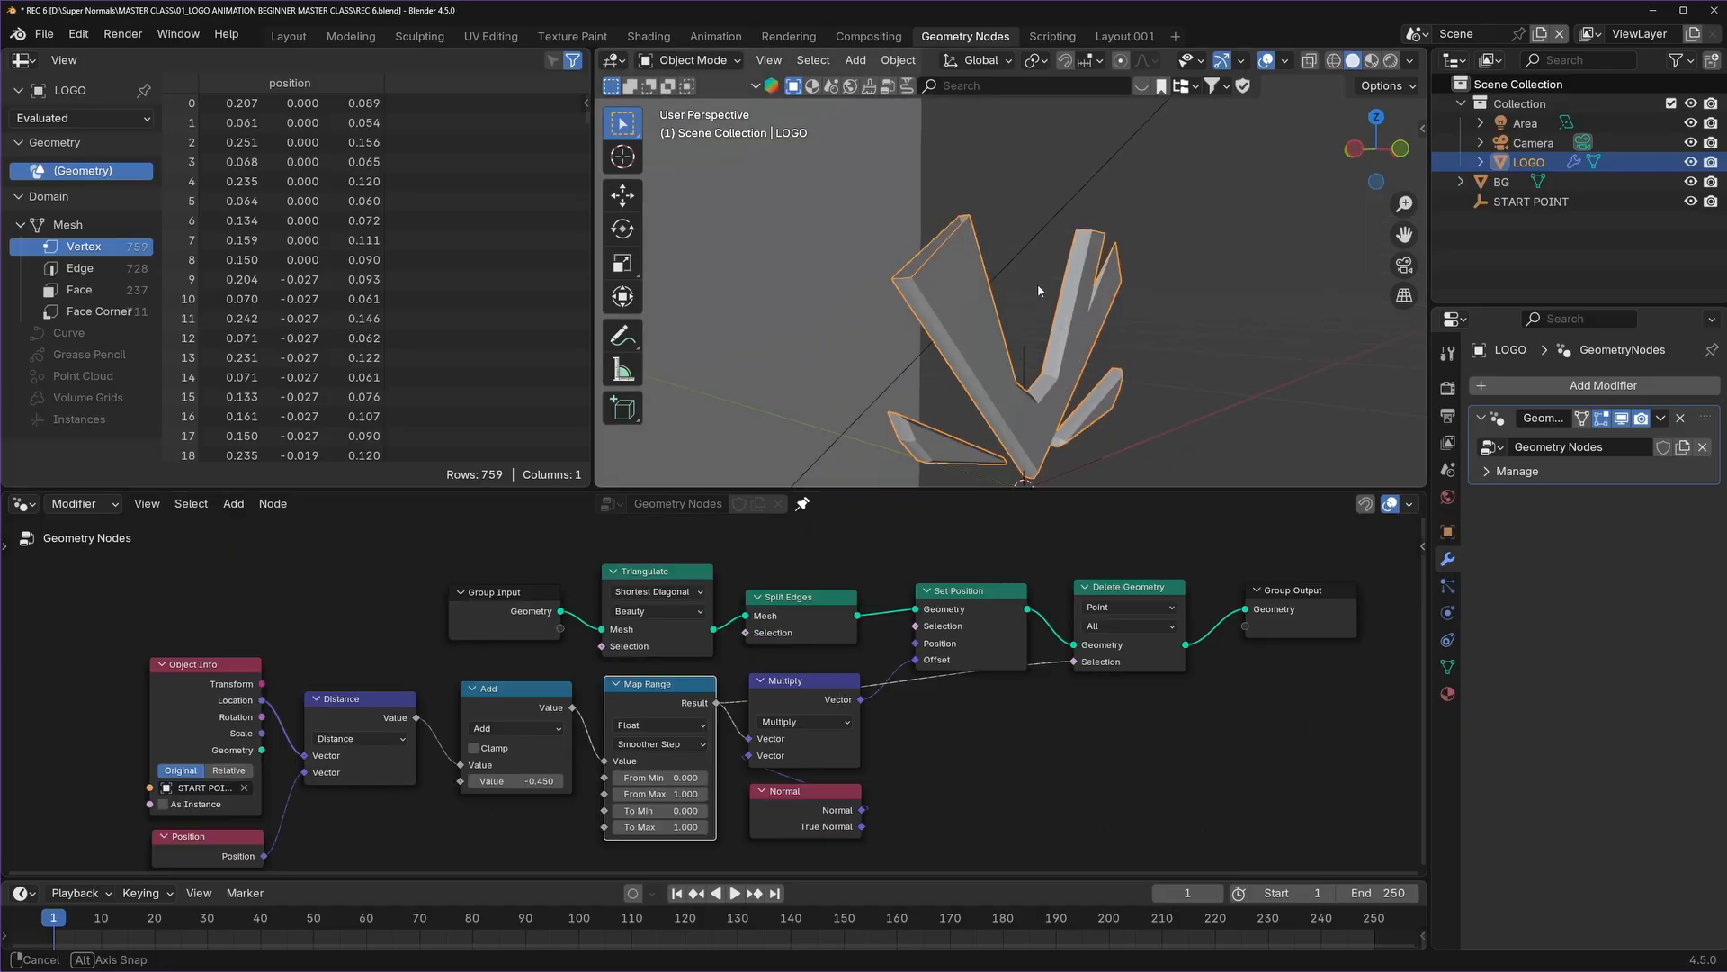
{"action": "middle_click_drag", "start_coordinate": [1038, 283], "coordinate": [981, 170]}
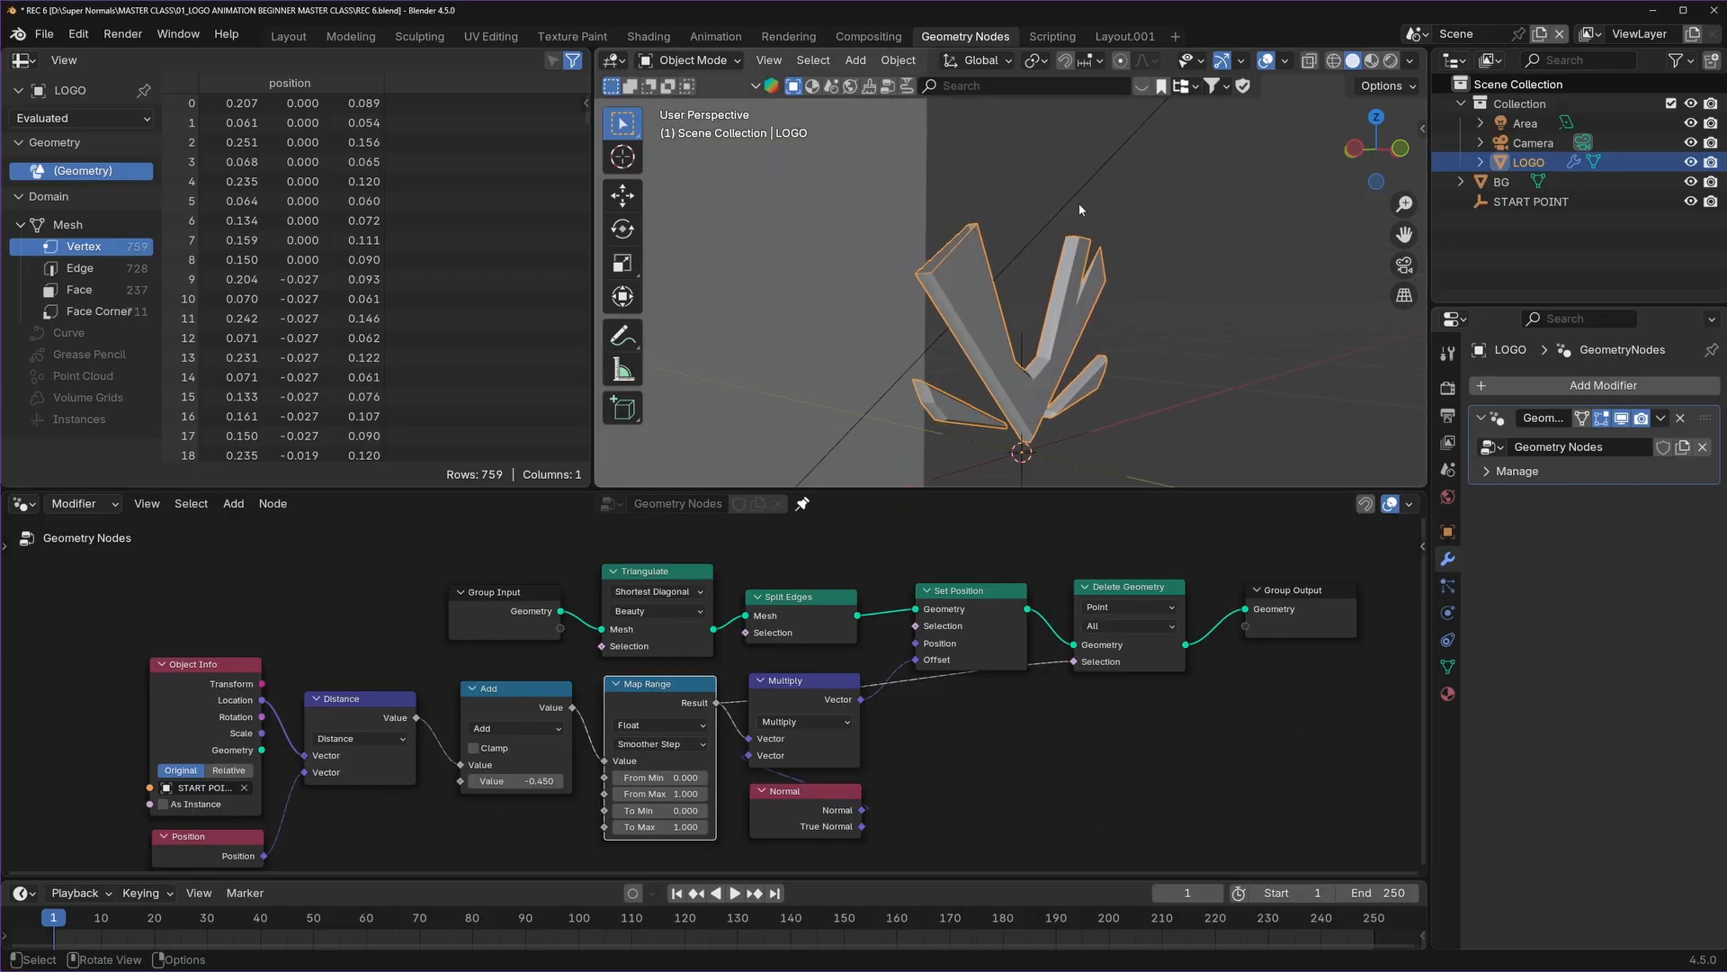
Duplicate the Add node below Delete Geometry and route the Map Range Result through it into the Delete Geometry Selection.
{"action": "middle_click_drag", "start_coordinate": [1144, 618], "coordinate": [1038, 564]}
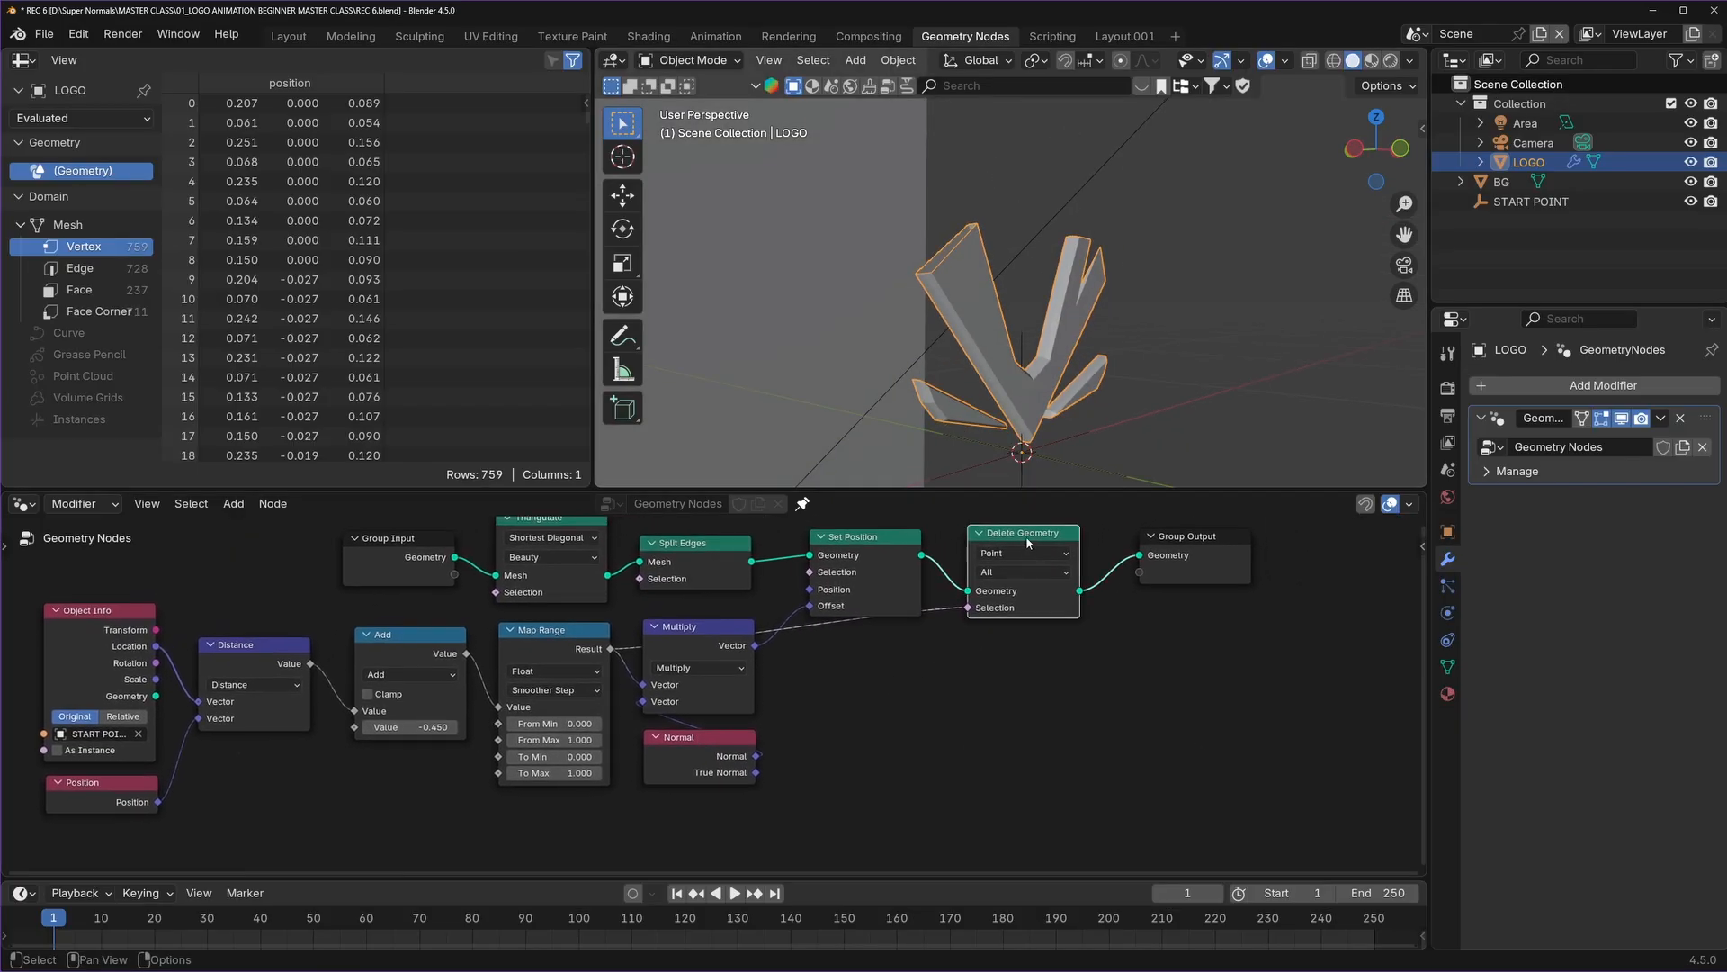
{"action": "left_click", "coordinate": [395, 654]}
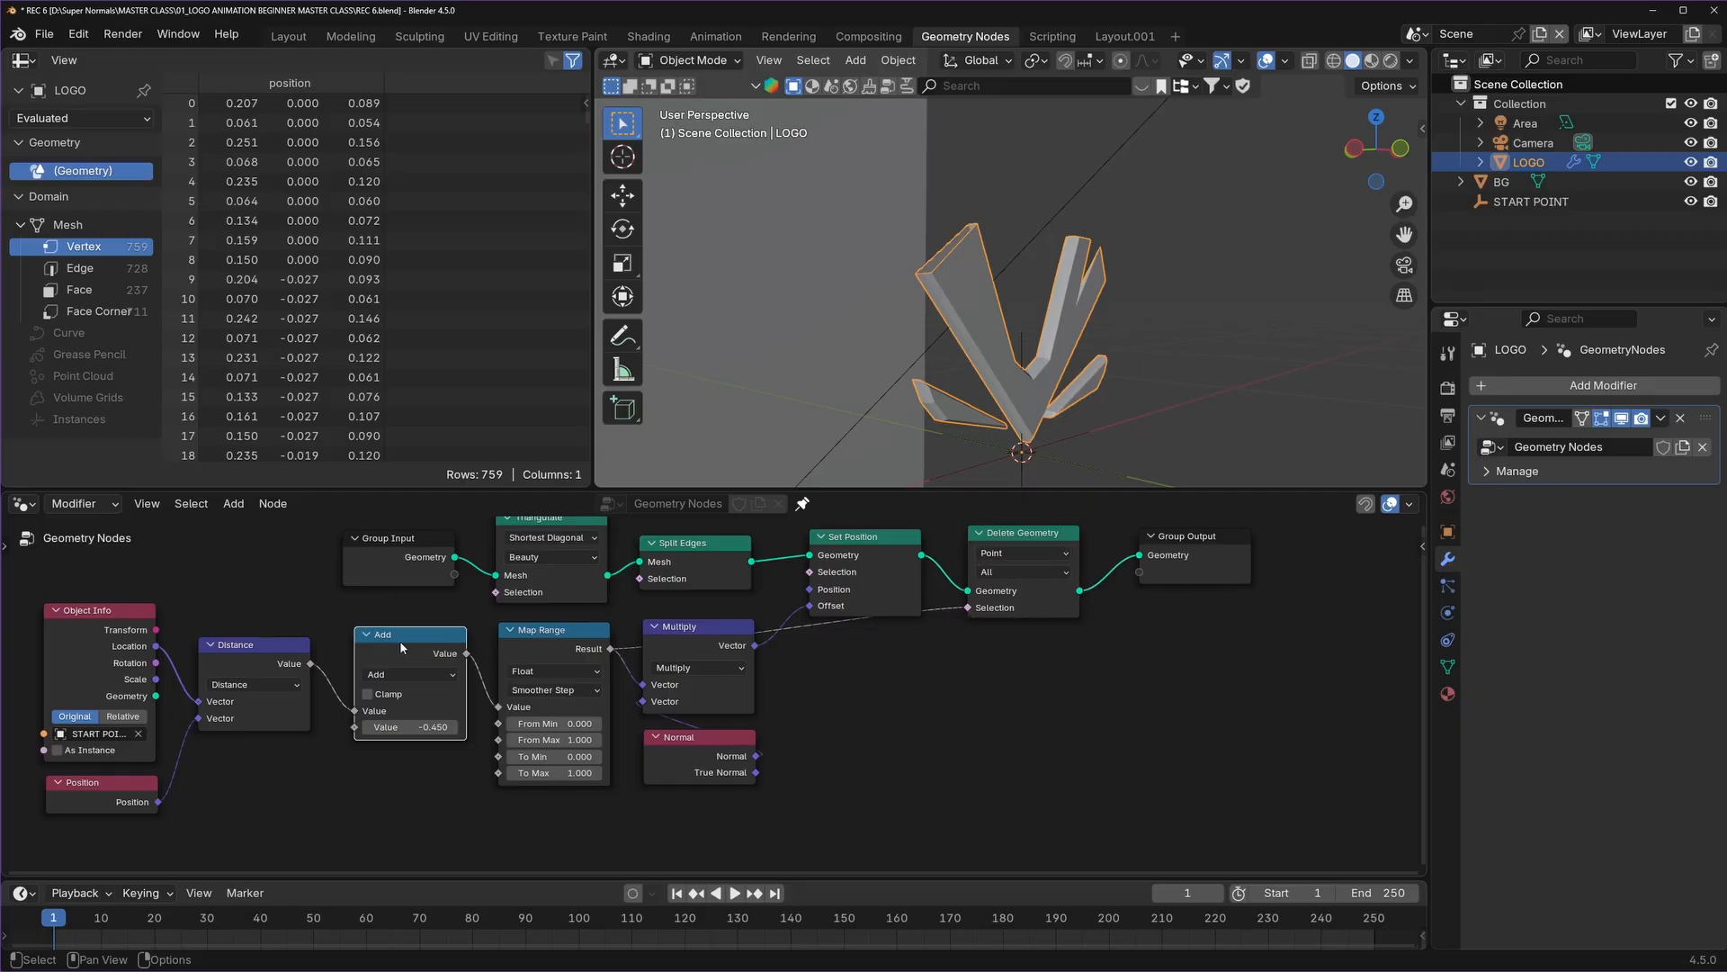
{"action": "key", "text": "shift+d"}
{"action": "left_click", "coordinate": [1002, 661]}
{"action": "scroll", "coordinate": [1002, 661], "scroll_direction": "up", "scroll_amount": 1}
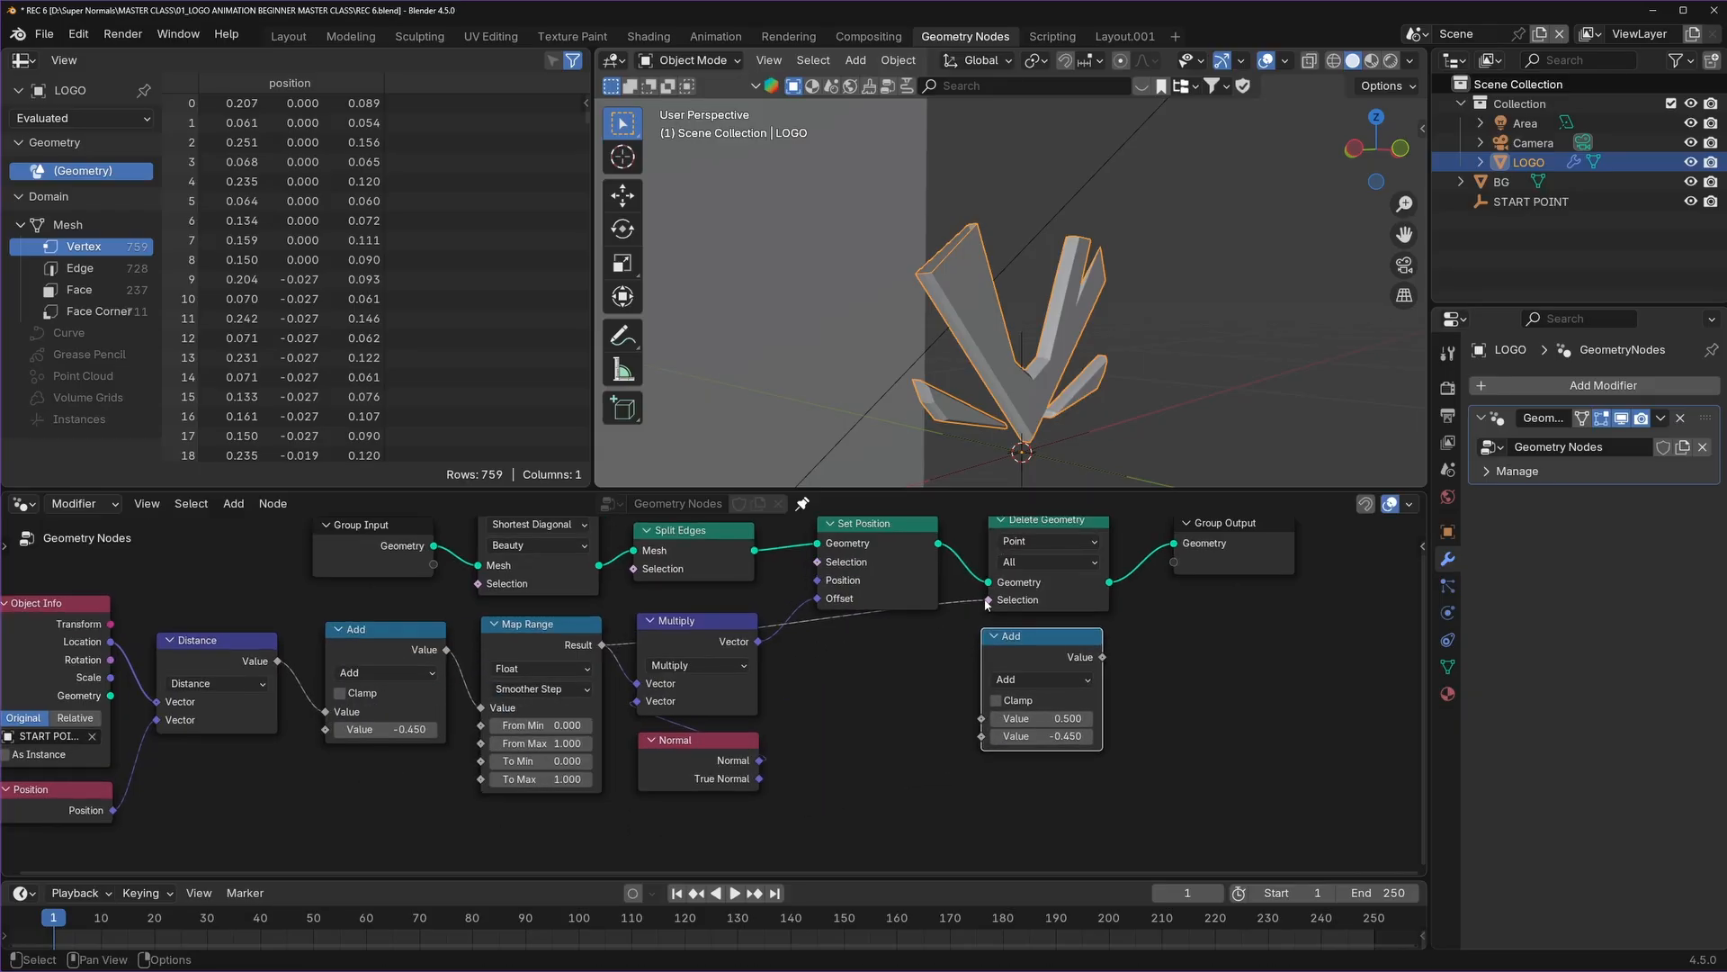
{"action": "left_click_drag", "start_coordinate": [601, 645], "coordinate": [984, 717]}
{"action": "left_click_drag", "start_coordinate": [1103, 658], "coordinate": [1149, 673]}
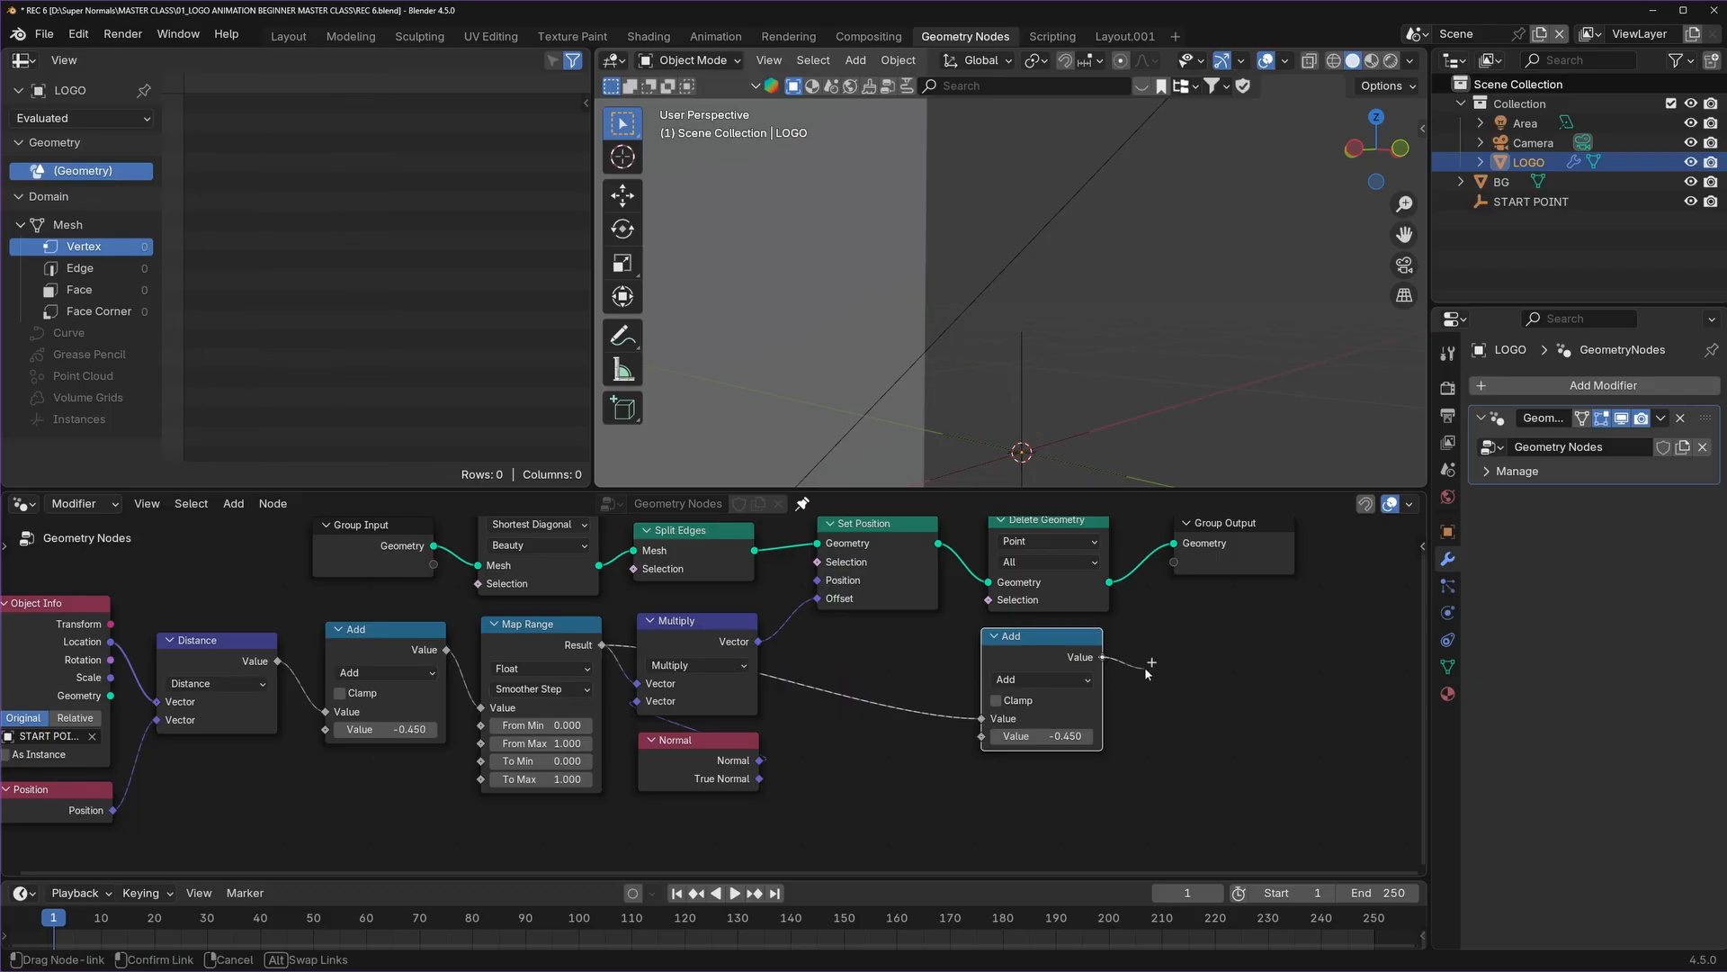
{"action": "left_click_drag", "start_coordinate": [994, 611], "coordinate": [987, 600]}
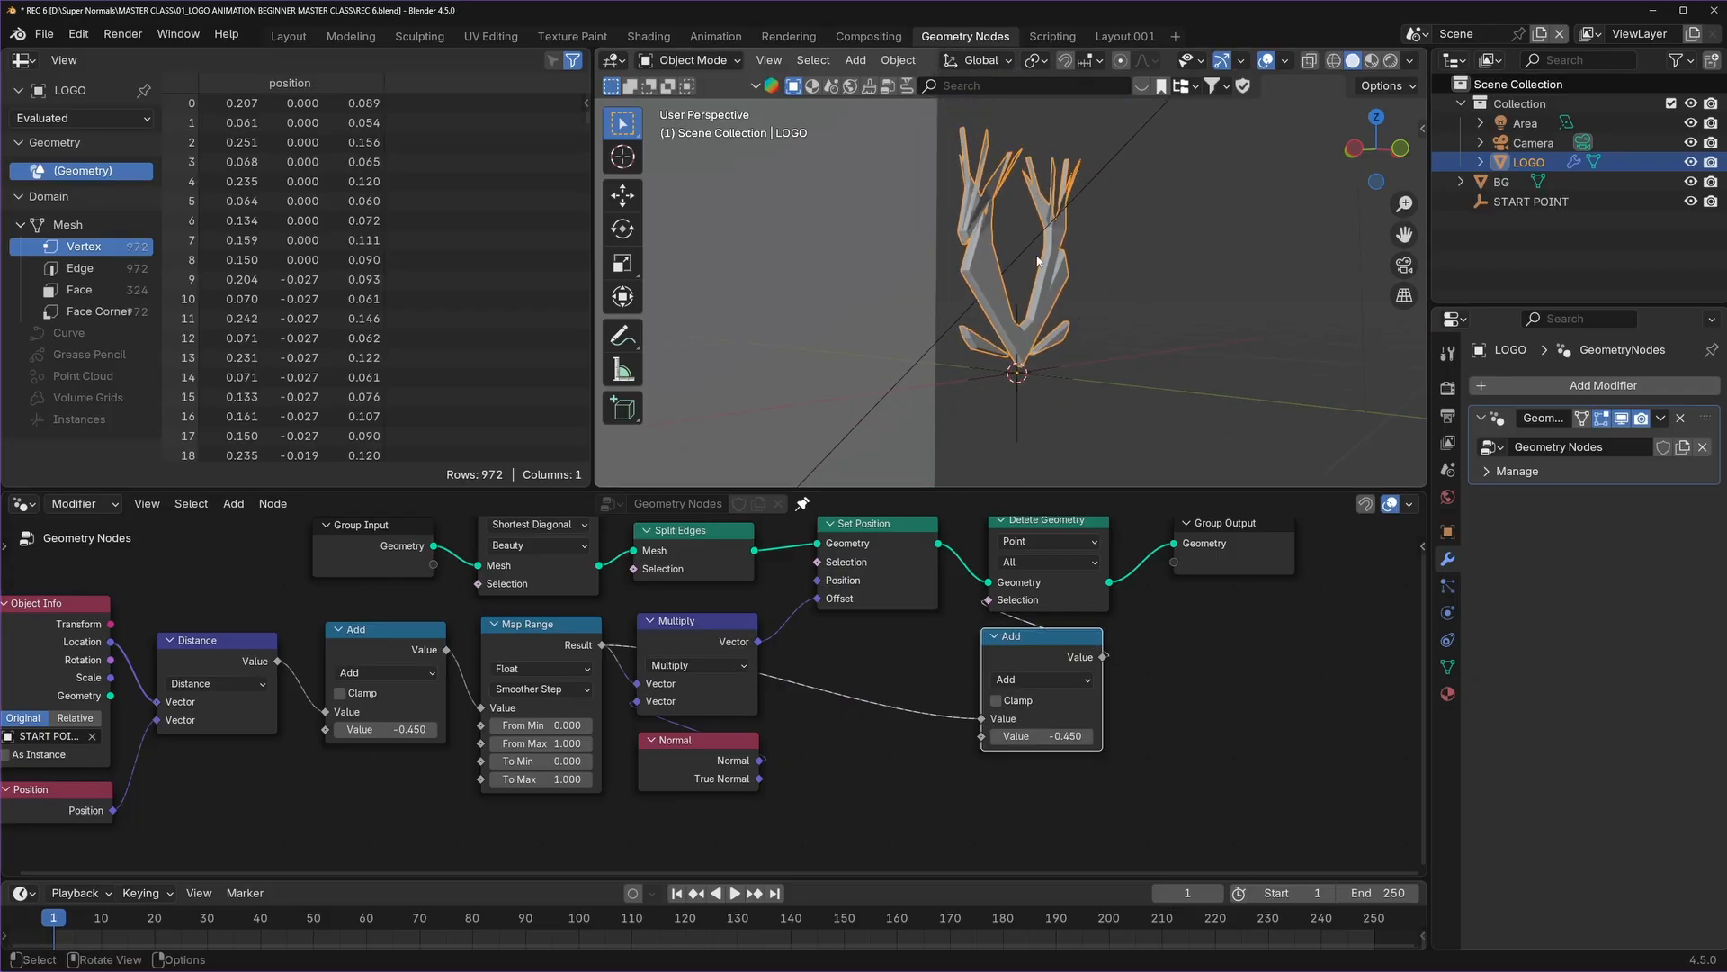
Set the original Add node's Value to -0.130 and the duplicated Add node's Value to -0.500.
{"action": "left_click_drag", "start_coordinate": [387, 729], "coordinate": [441, 729]}
{"action": "scroll", "coordinate": [918, 719], "scroll_direction": "up", "scroll_amount": 2}
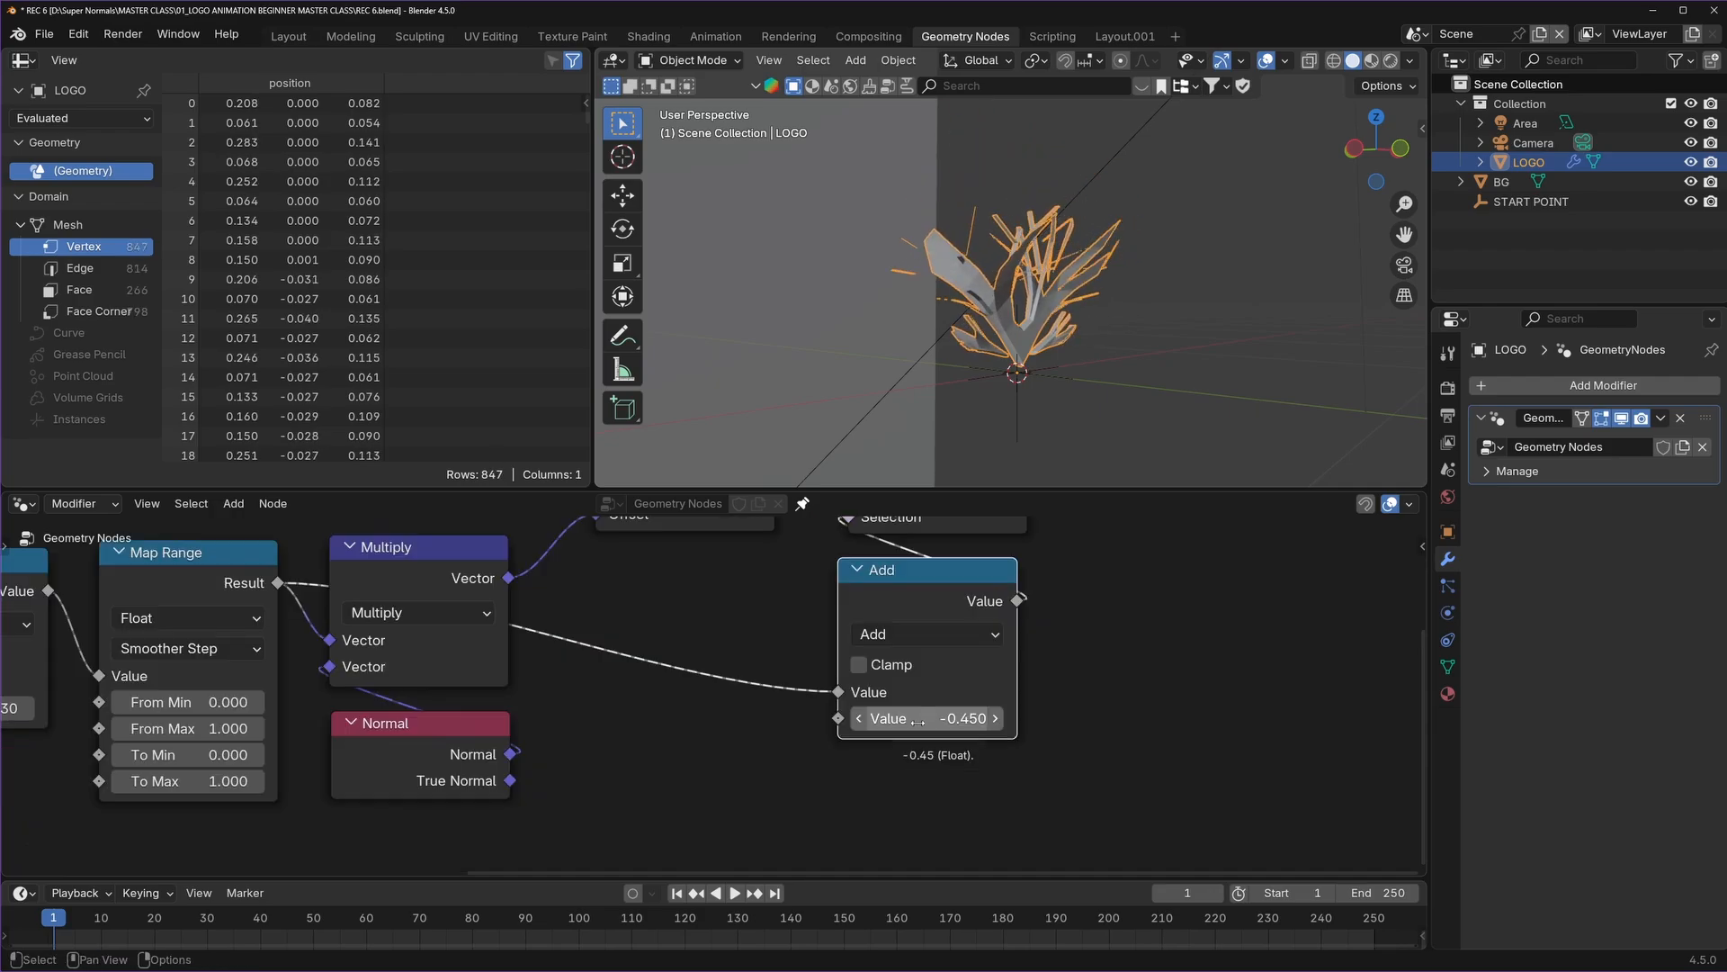
{"action": "mouse_move", "coordinate": [917, 720]}
{"action": "left_mouse_down"}
{"action": "mouse_move", "coordinate": [1009, 719]}
{"action": "mouse_move", "coordinate": [950, 720]}
{"action": "left_mouse_up"}
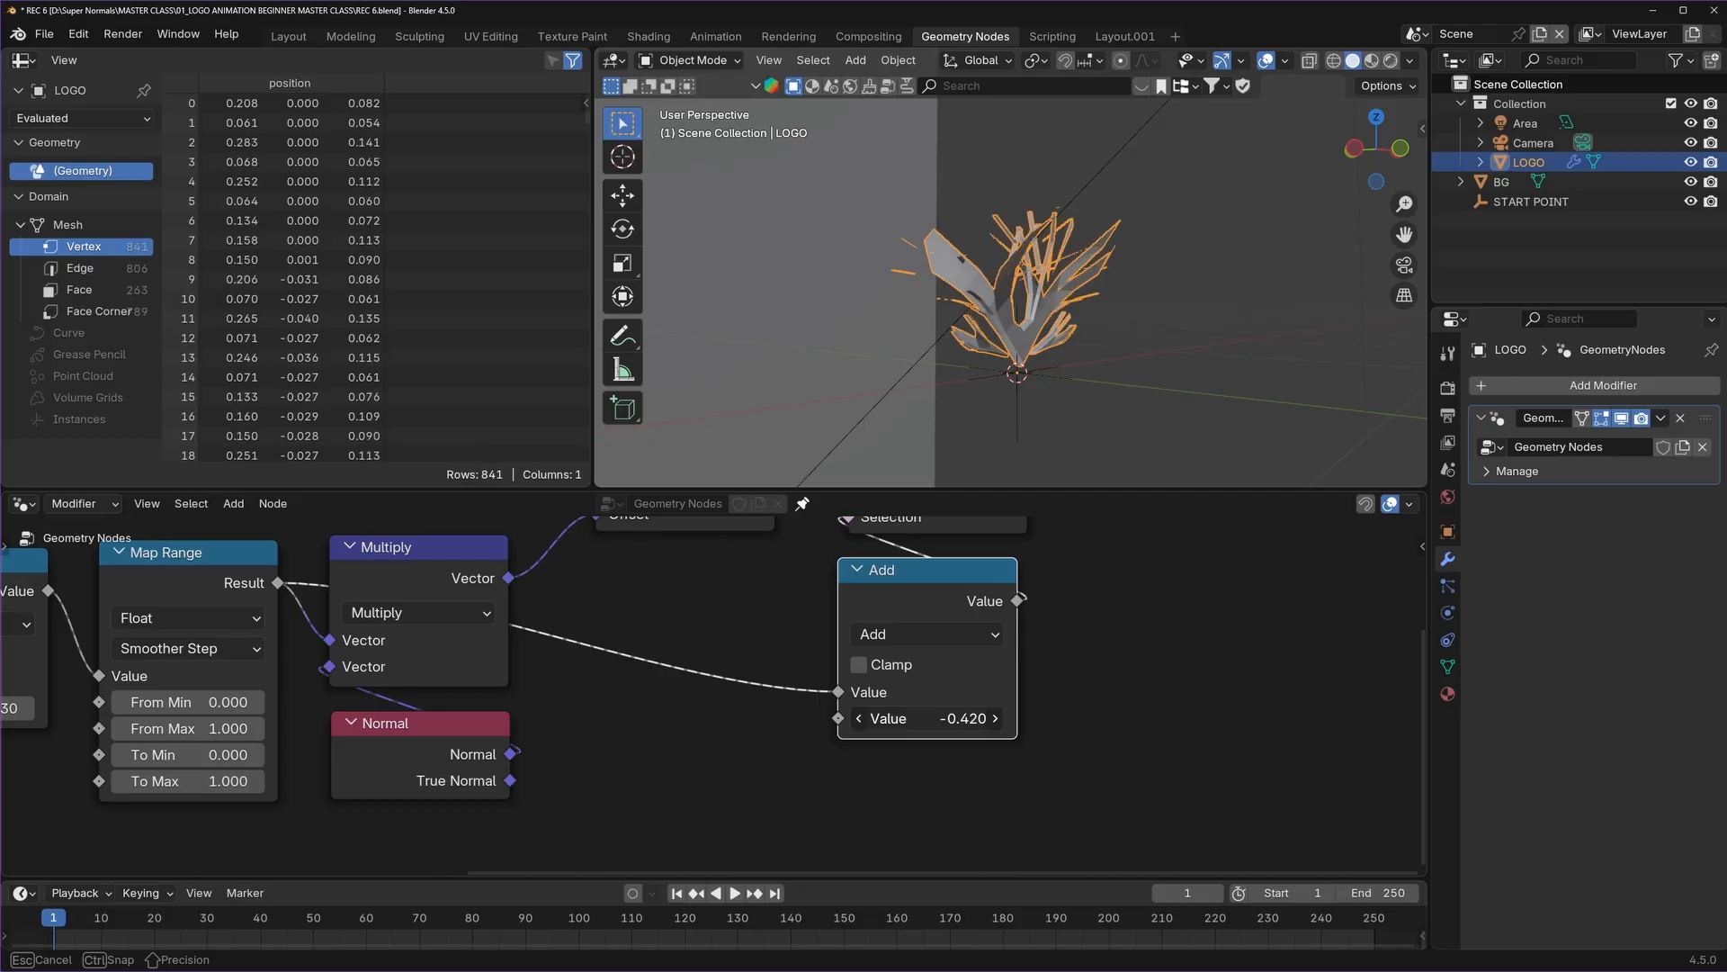
{"action": "left_click_drag", "start_coordinate": [914, 720], "coordinate": [908, 720]}
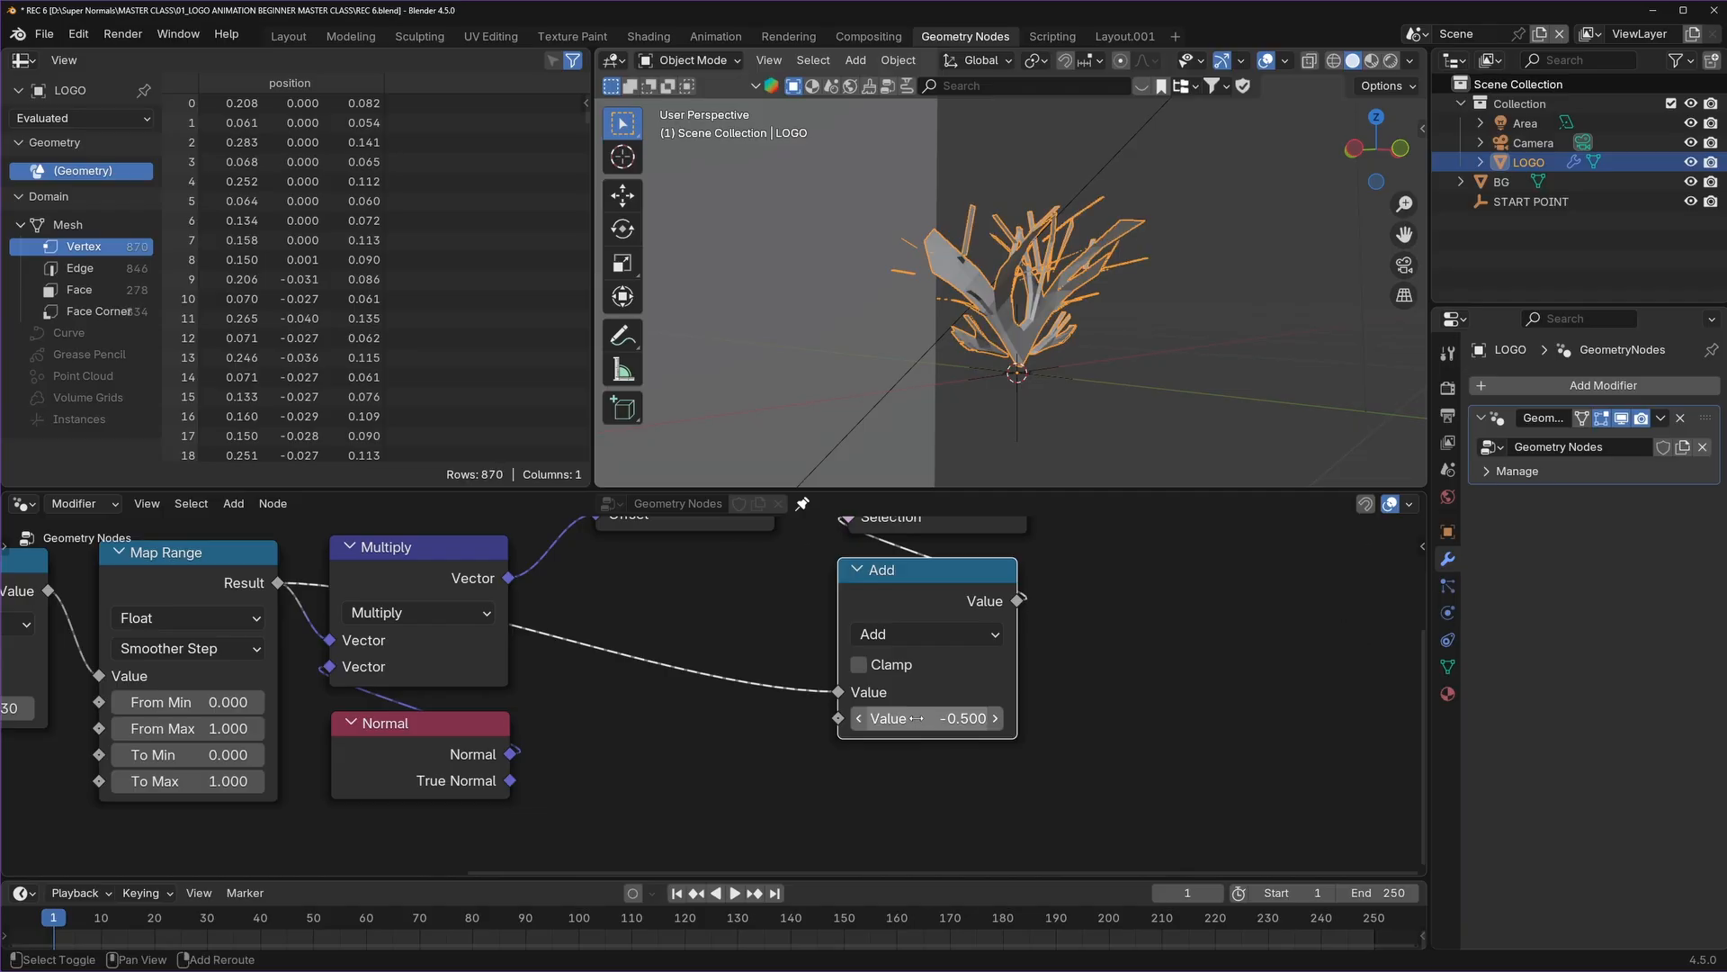
Look at the LOGO through the camera and lower the original Add node's Value to -0.750.
{"action": "scroll", "coordinate": [981, 182], "scroll_direction": "up", "scroll_amount": 4}
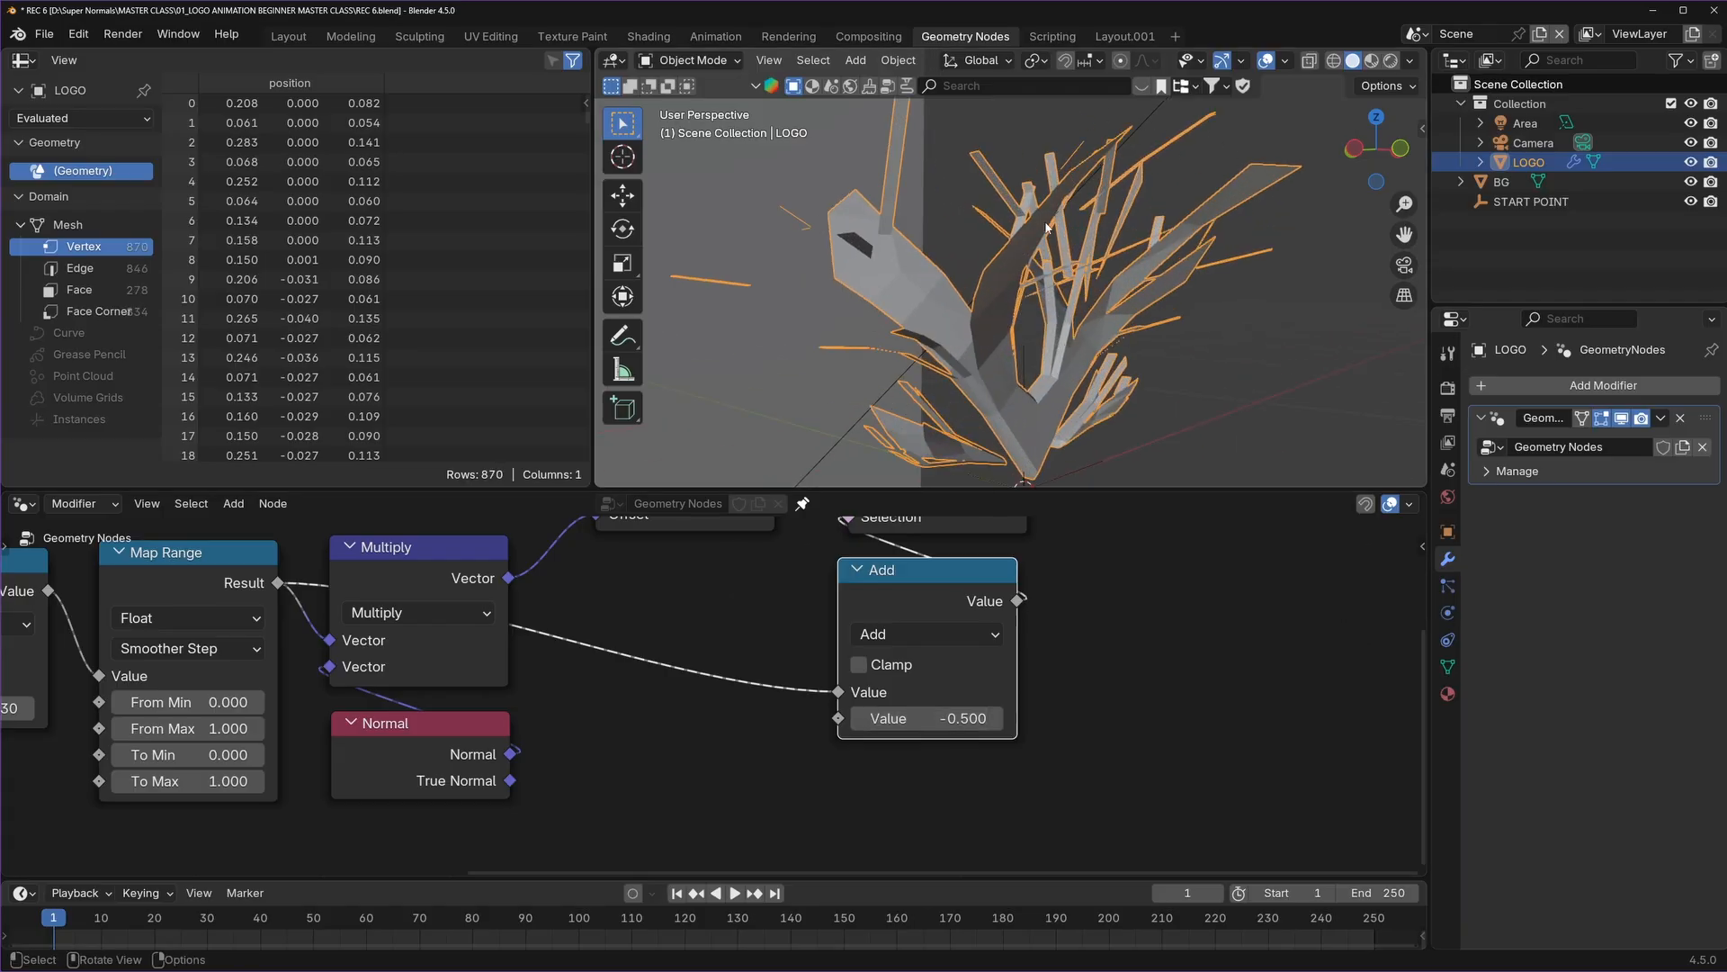
{"action": "scroll", "coordinate": [1046, 228], "scroll_direction": "down", "scroll_amount": 3}
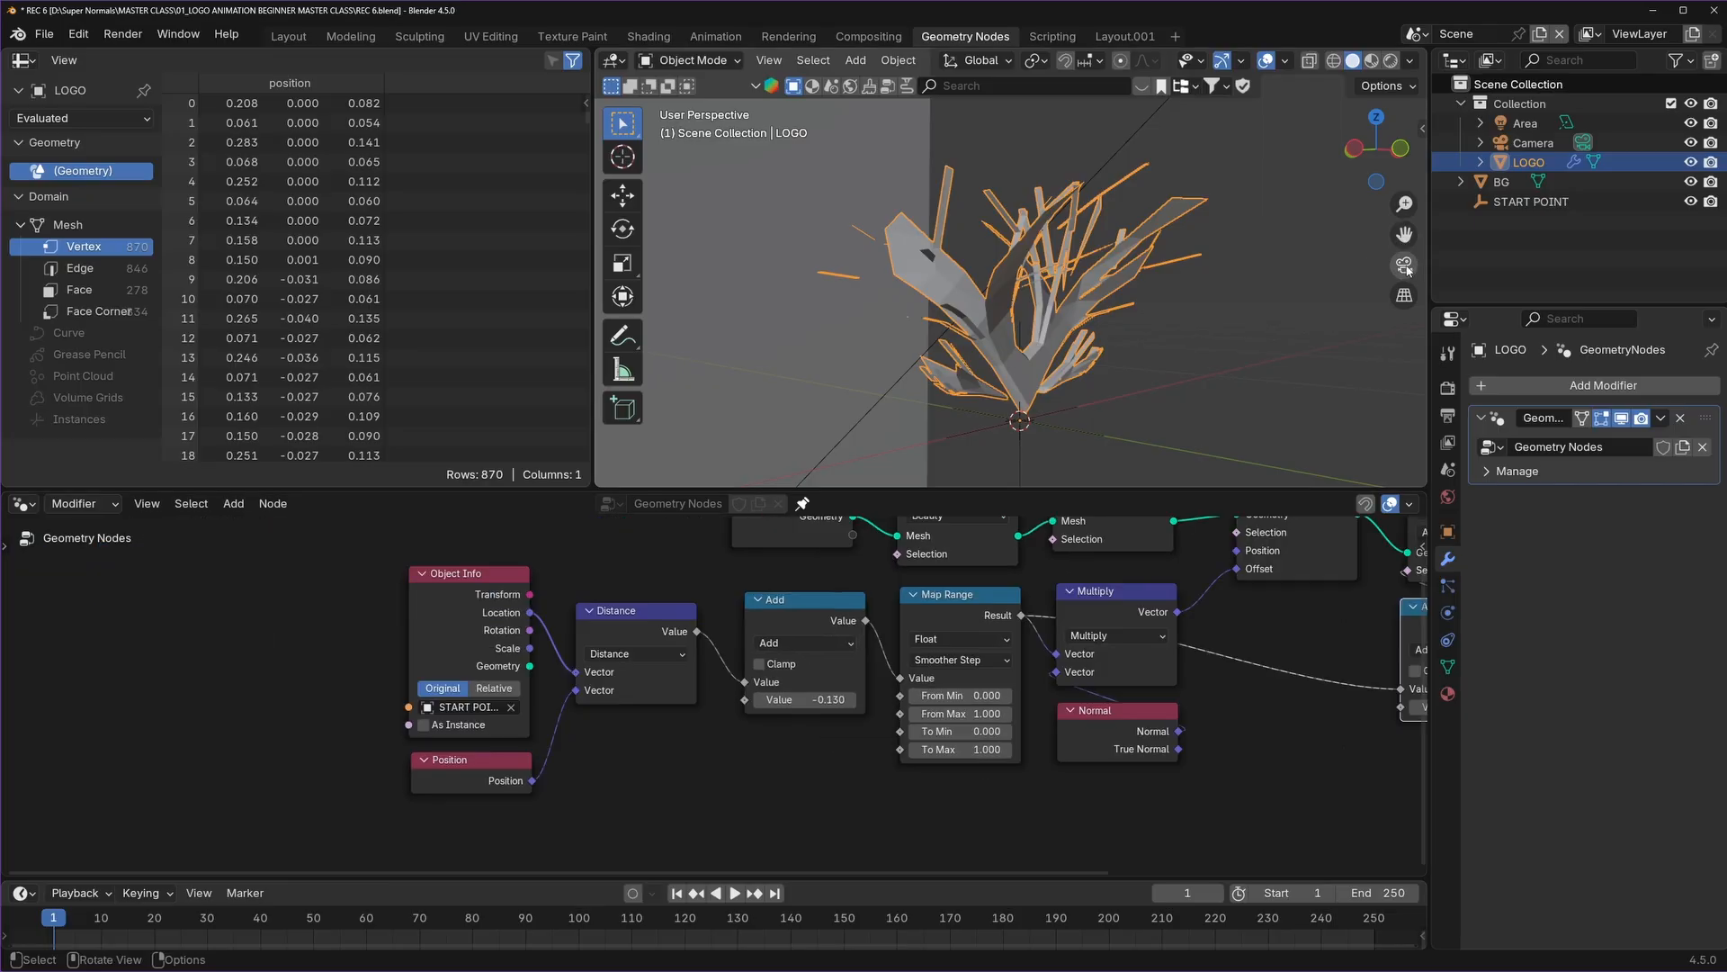
{"action": "left_click", "coordinate": [1404, 265]}
{"action": "mouse_move", "coordinate": [791, 699]}
{"action": "left_mouse_down"}
{"action": "mouse_move", "coordinate": [846, 699]}
{"action": "mouse_move", "coordinate": [796, 699]}
{"action": "left_mouse_up"}
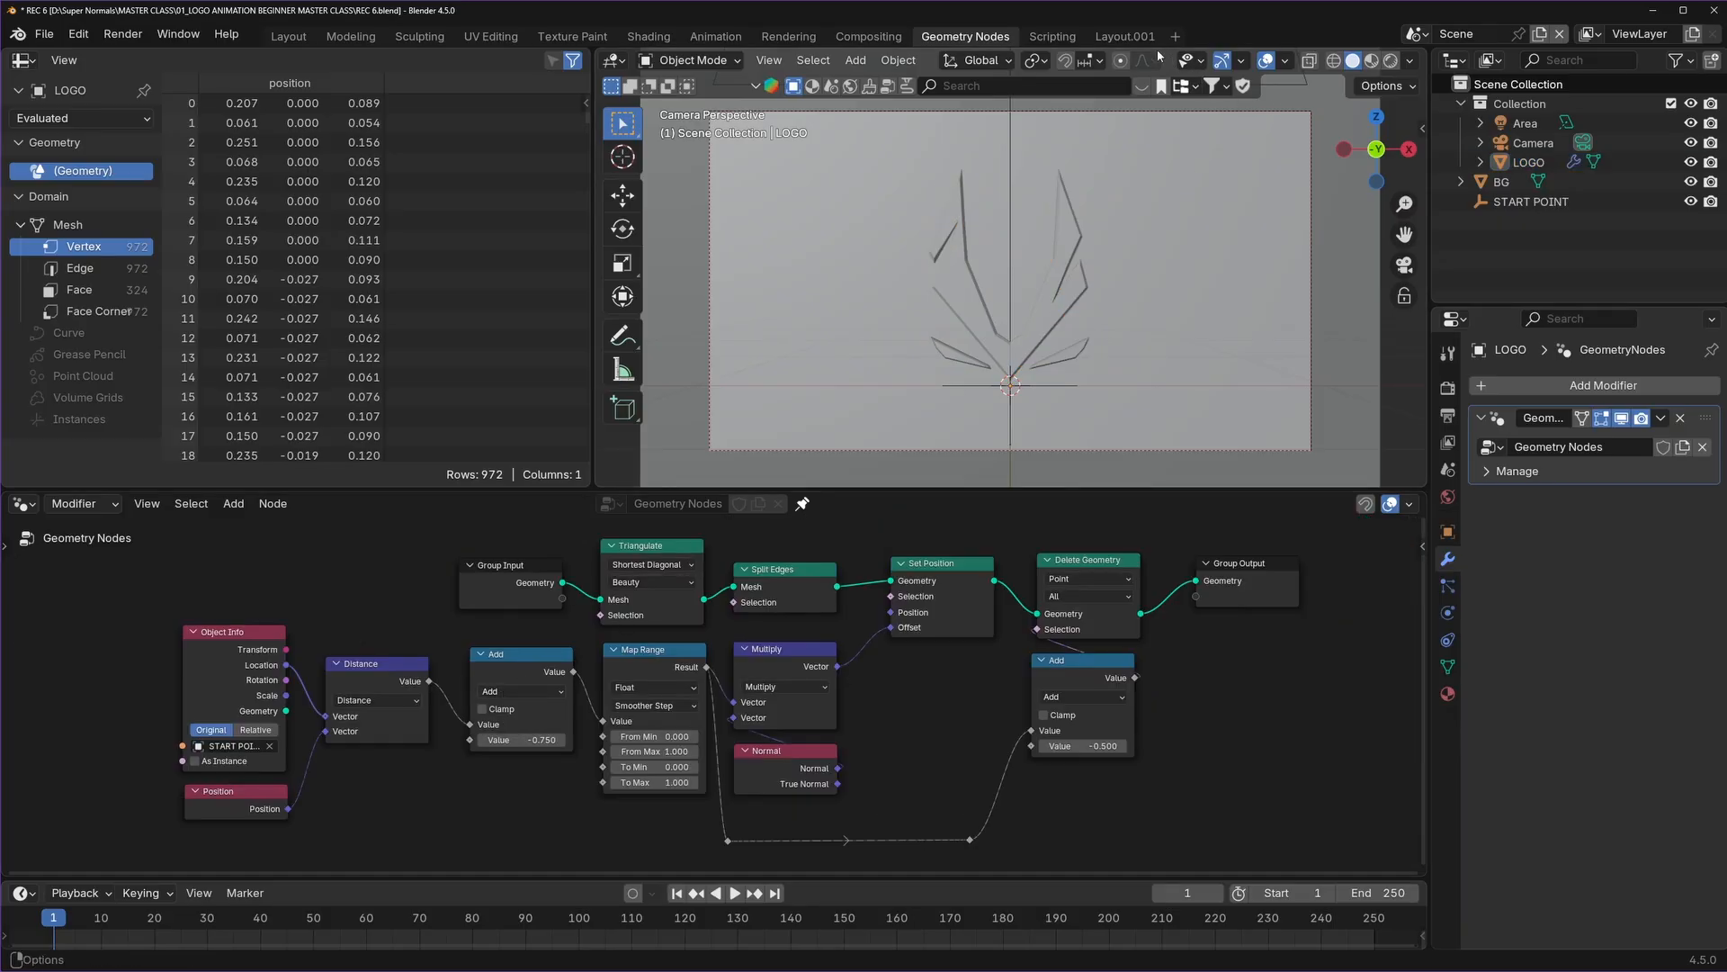
Show the Geometry Node Editor in place of the Shader Editor in the Layout.001 workspace and set the original Add node's Value to -0.690.
{"action": "left_click", "coordinate": [1130, 37]}
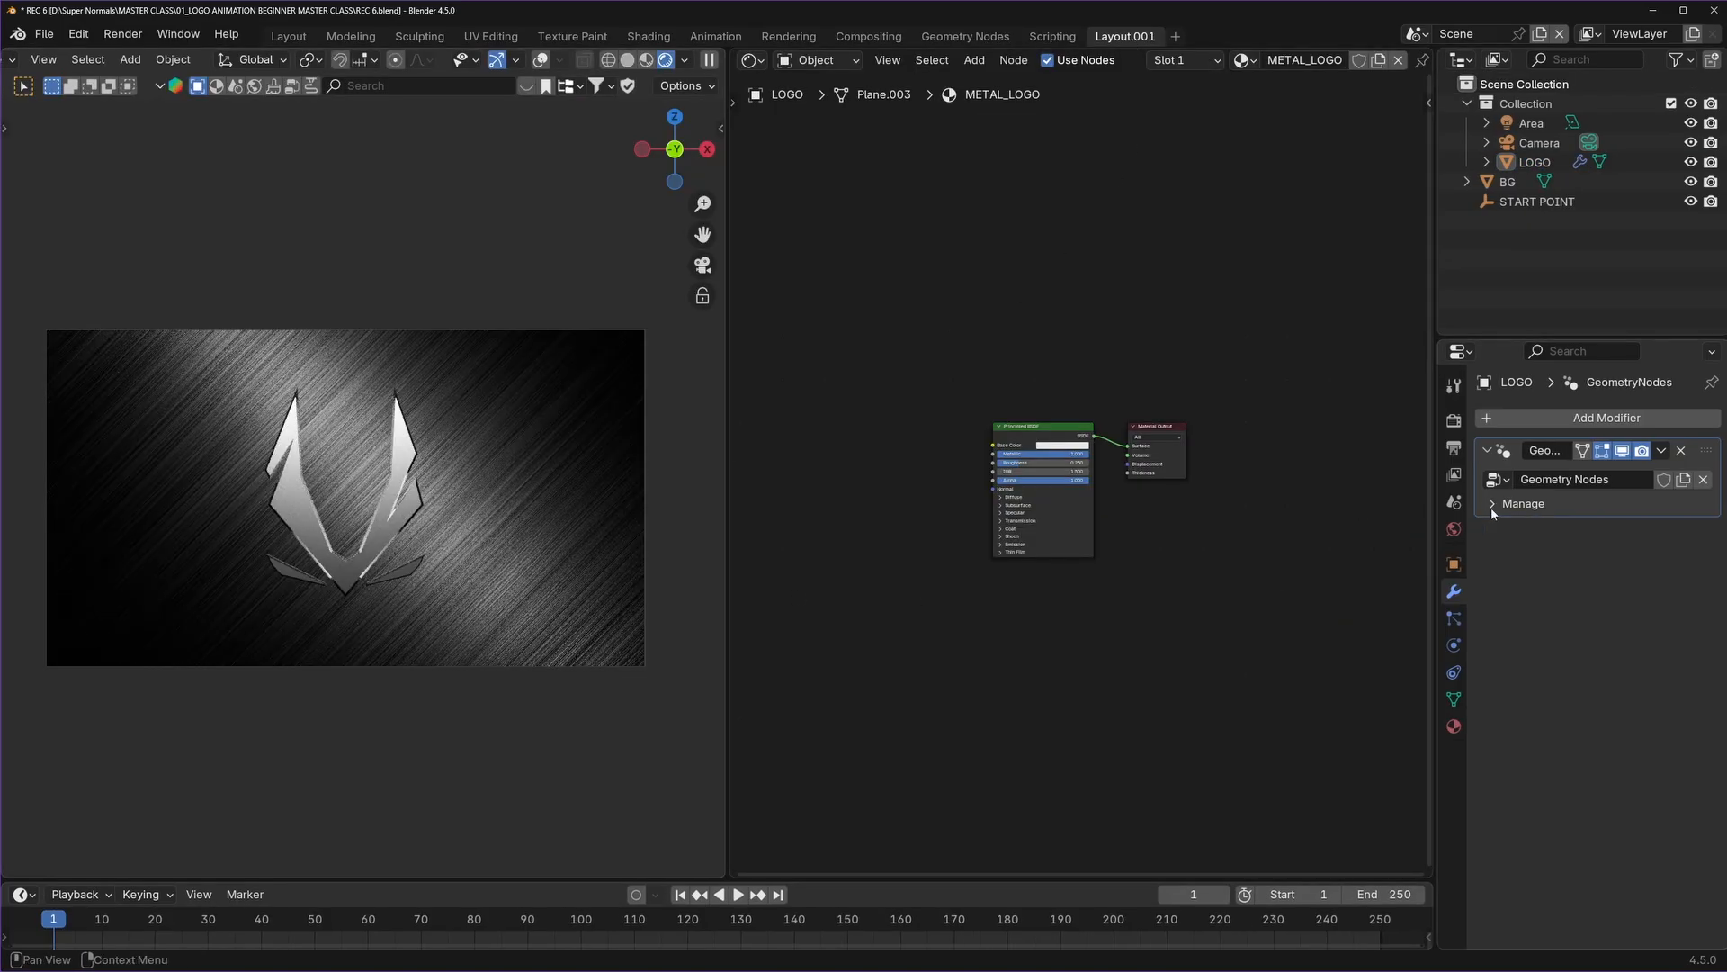
{"action": "left_click", "coordinate": [751, 61]}
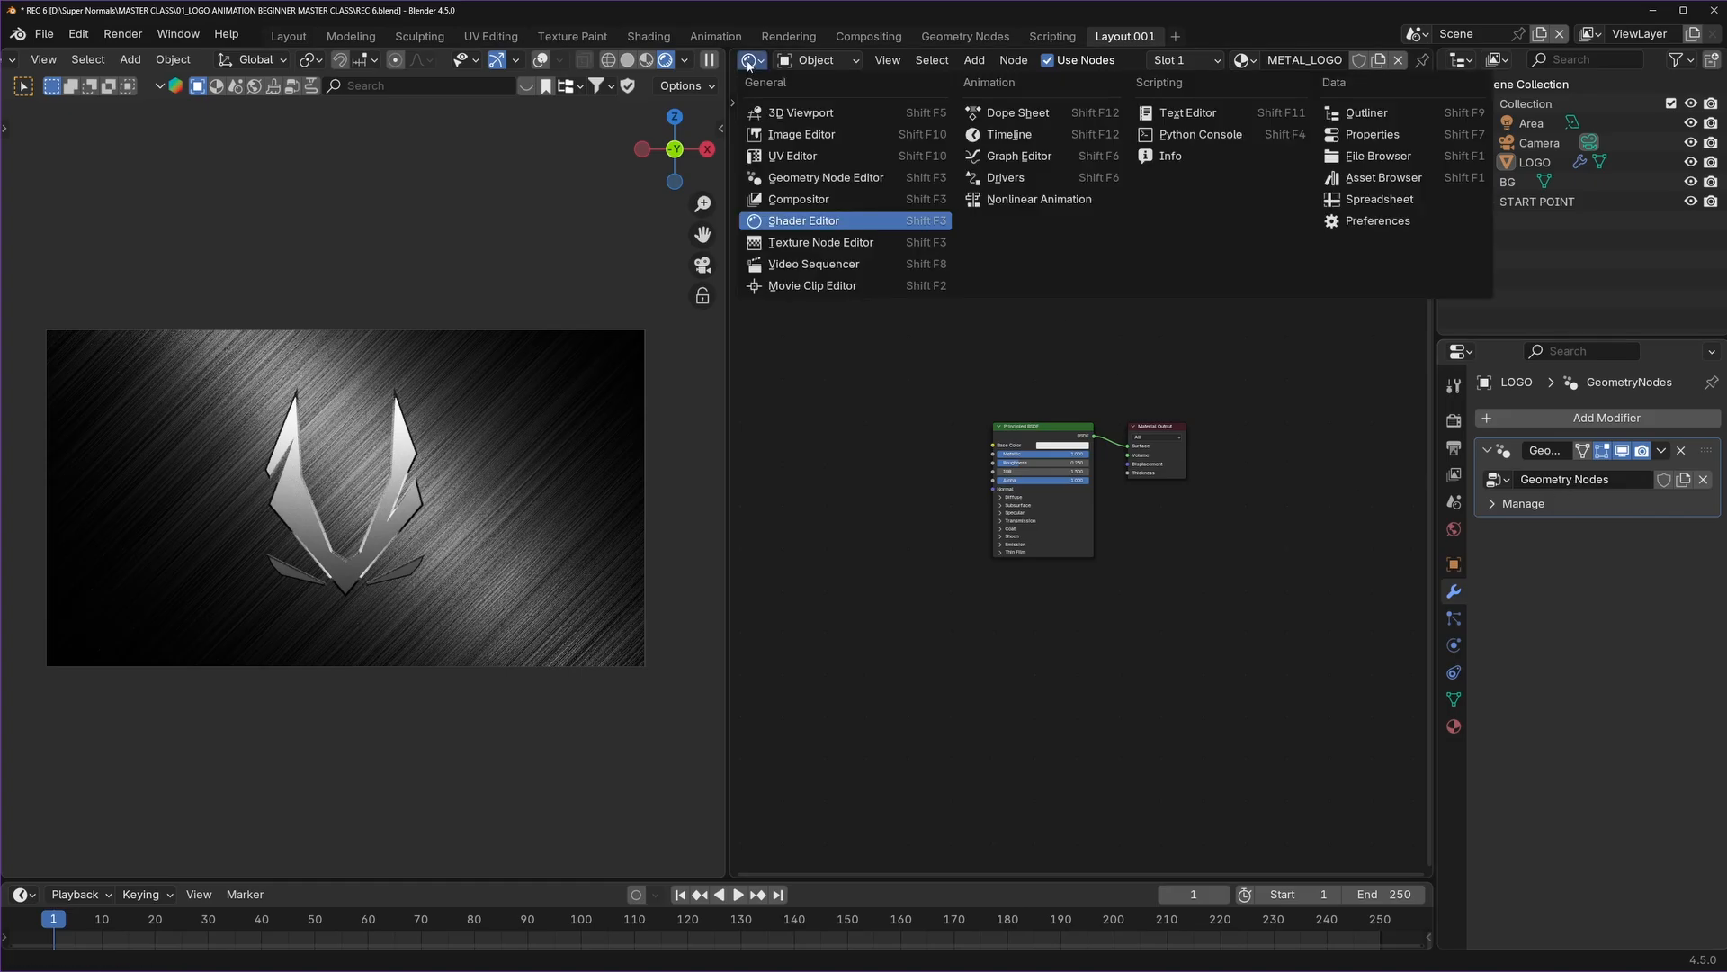
{"action": "left_click", "coordinate": [795, 178]}
{"action": "scroll", "coordinate": [1060, 460], "scroll_direction": "up", "scroll_amount": 5}
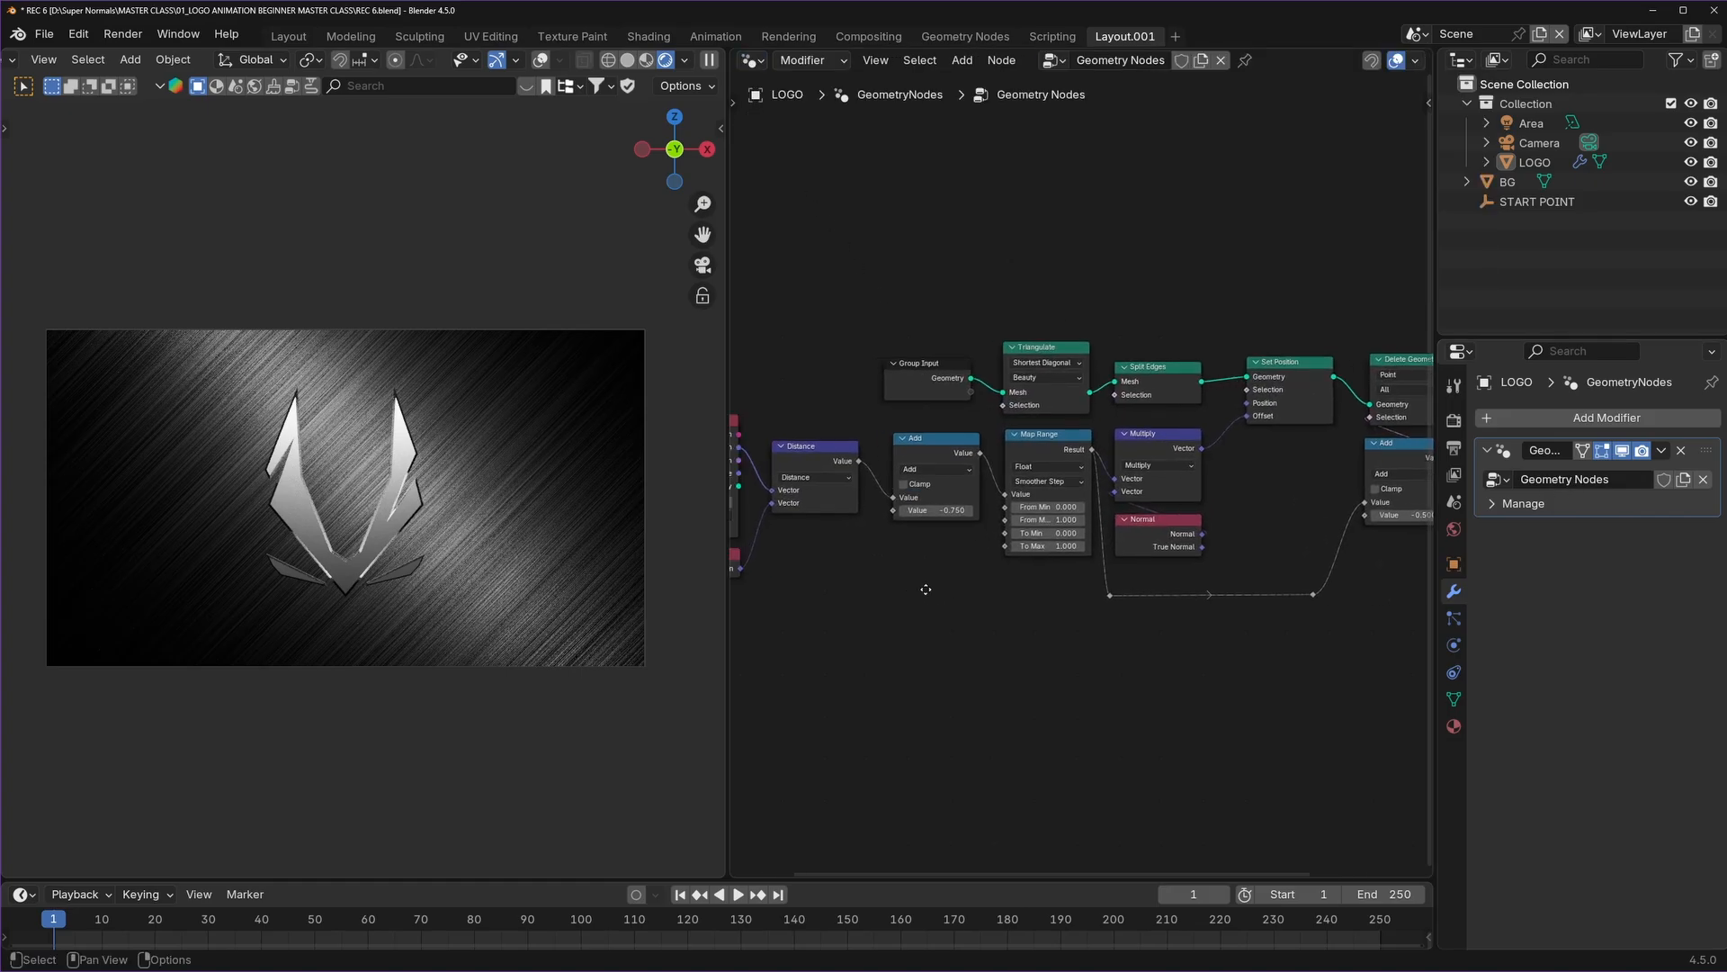
{"action": "left_click_drag", "start_coordinate": [1073, 519], "coordinate": [1093, 519]}
Expose the original Add node's second Value through Group Input and raise the Value on the LOGO's modifier to about -0.402.
{"action": "scroll", "coordinate": [1071, 588], "scroll_direction": "down", "scroll_amount": 2}
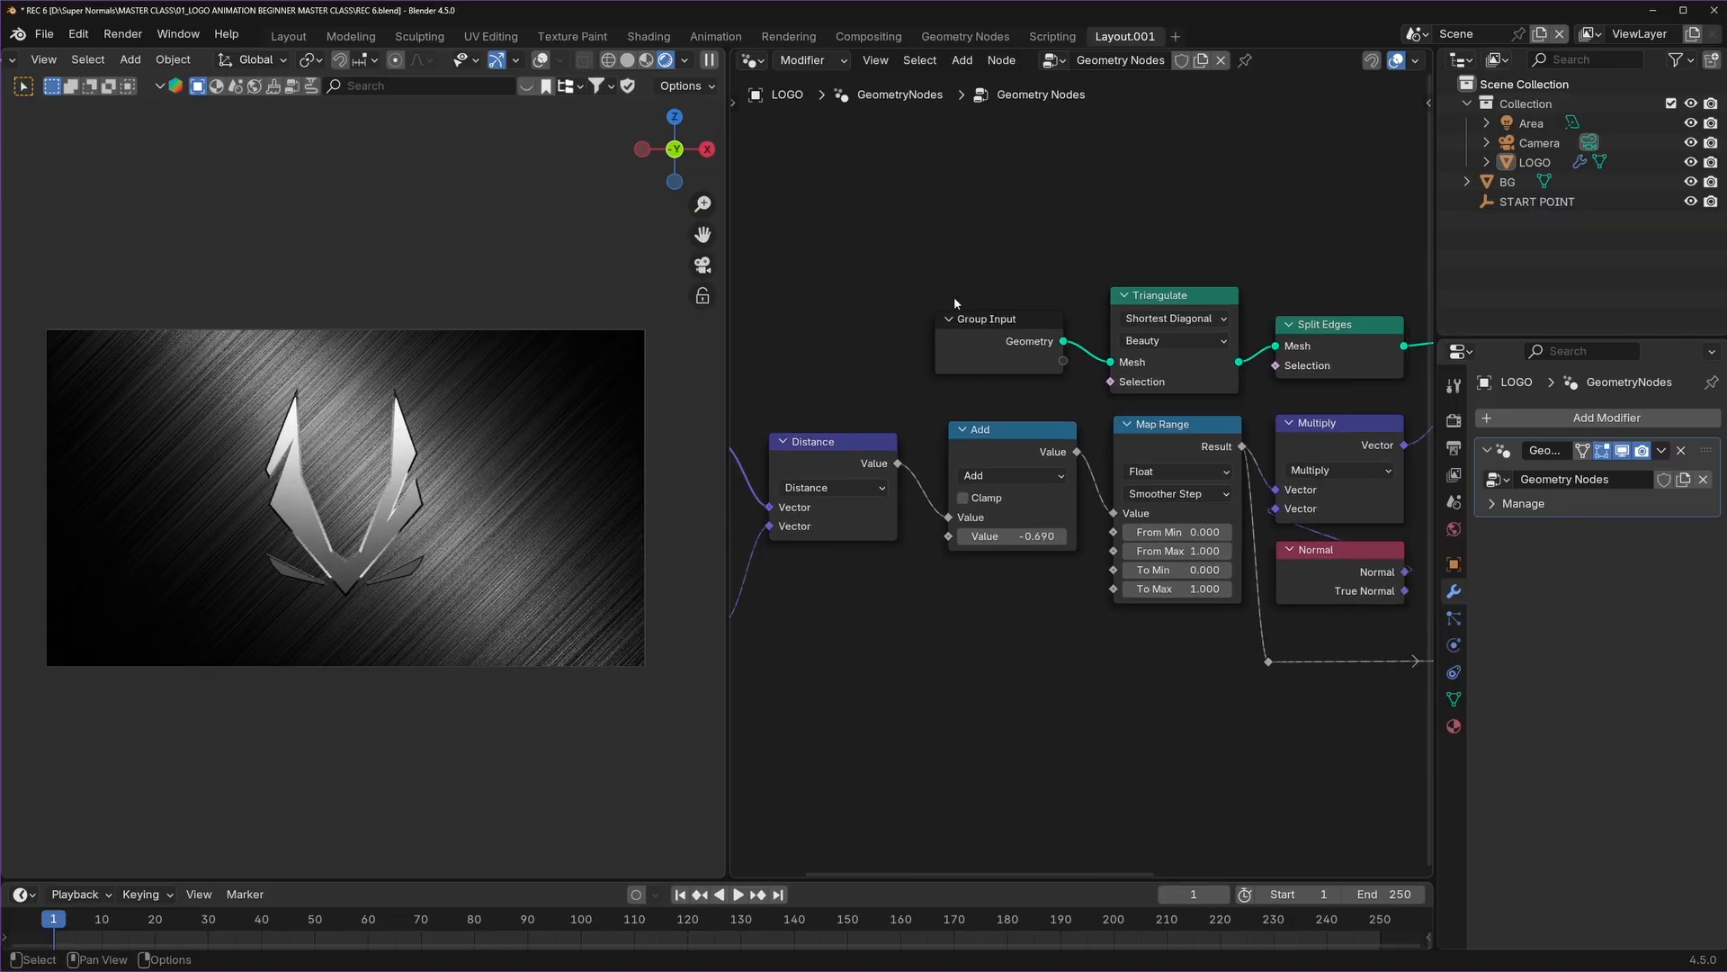
{"action": "scroll", "coordinate": [1006, 499], "scroll_direction": "up", "scroll_amount": 2}
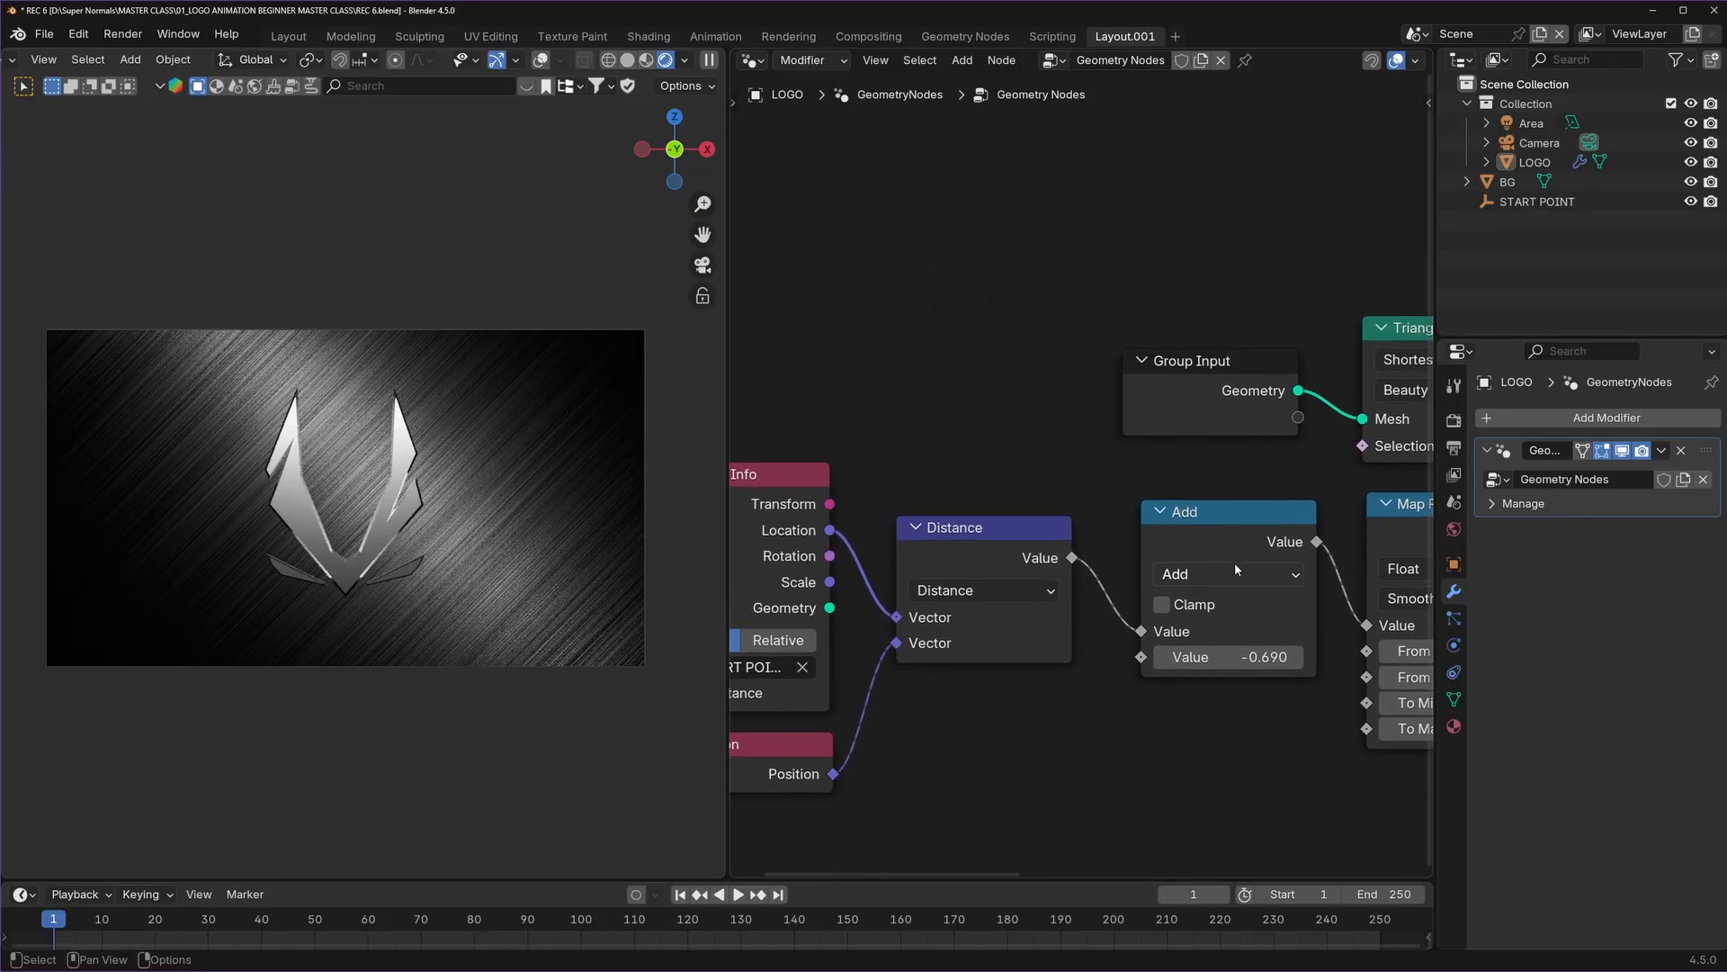
{"action": "scroll", "coordinate": [1210, 384], "scroll_direction": "right", "scroll_amount": 4, "text": "ctrl"}
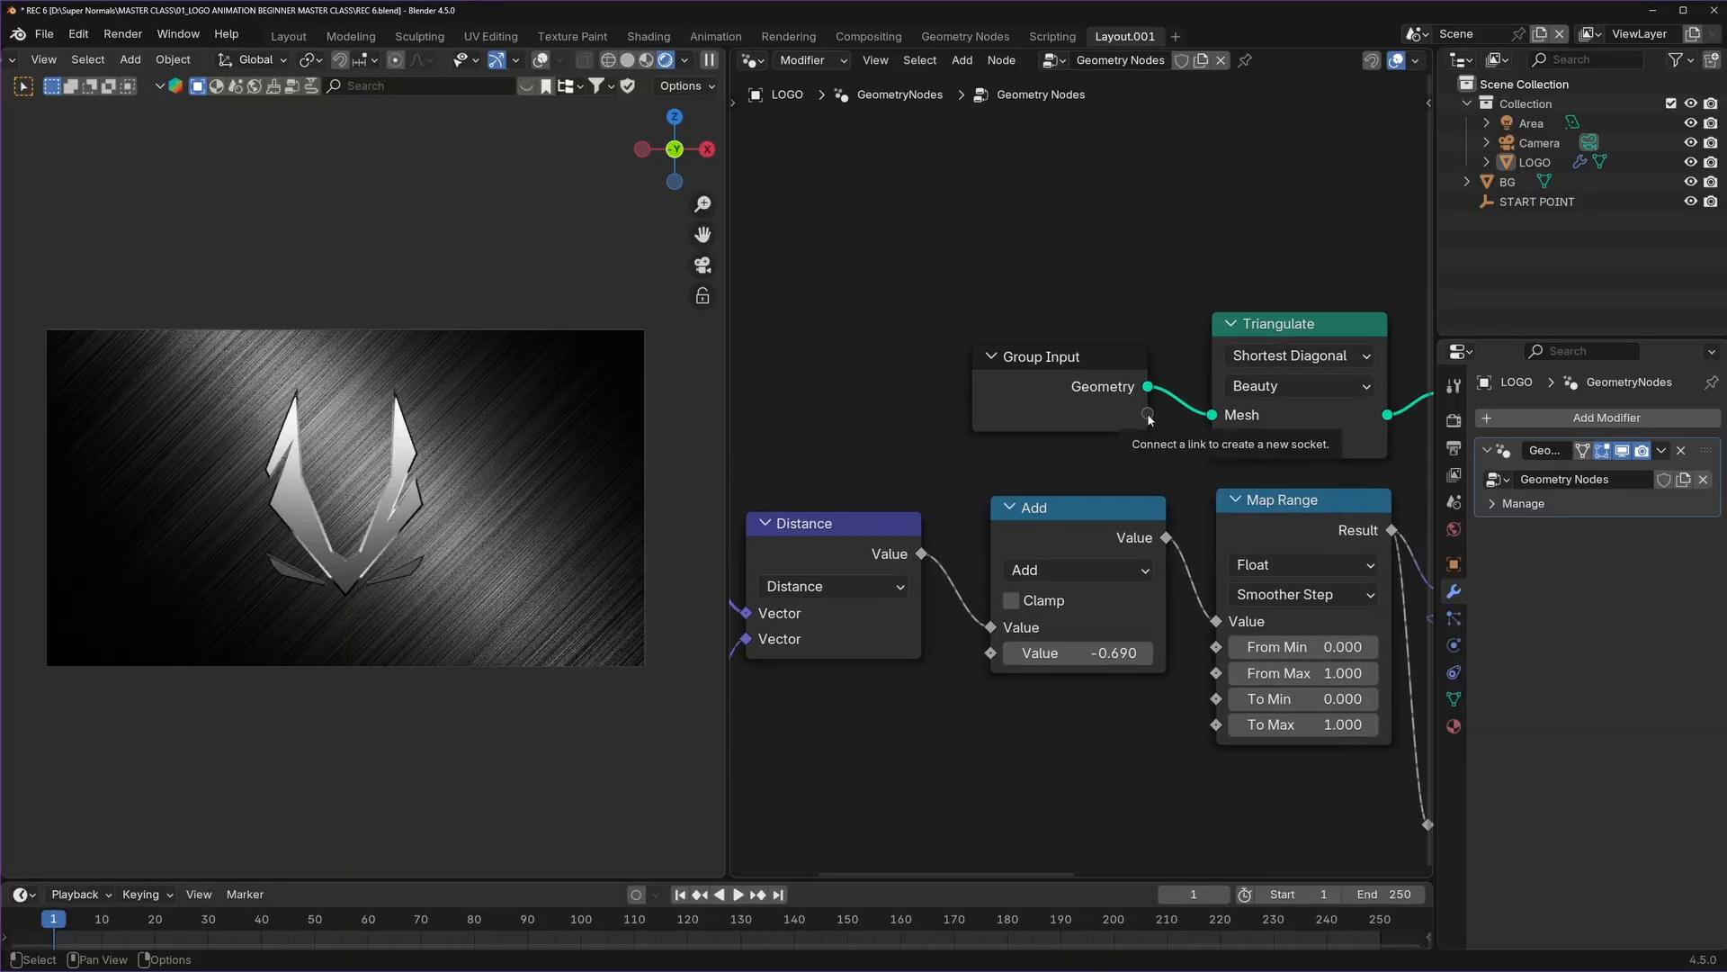
{"action": "left_click_drag", "start_coordinate": [991, 652], "coordinate": [957, 661]}
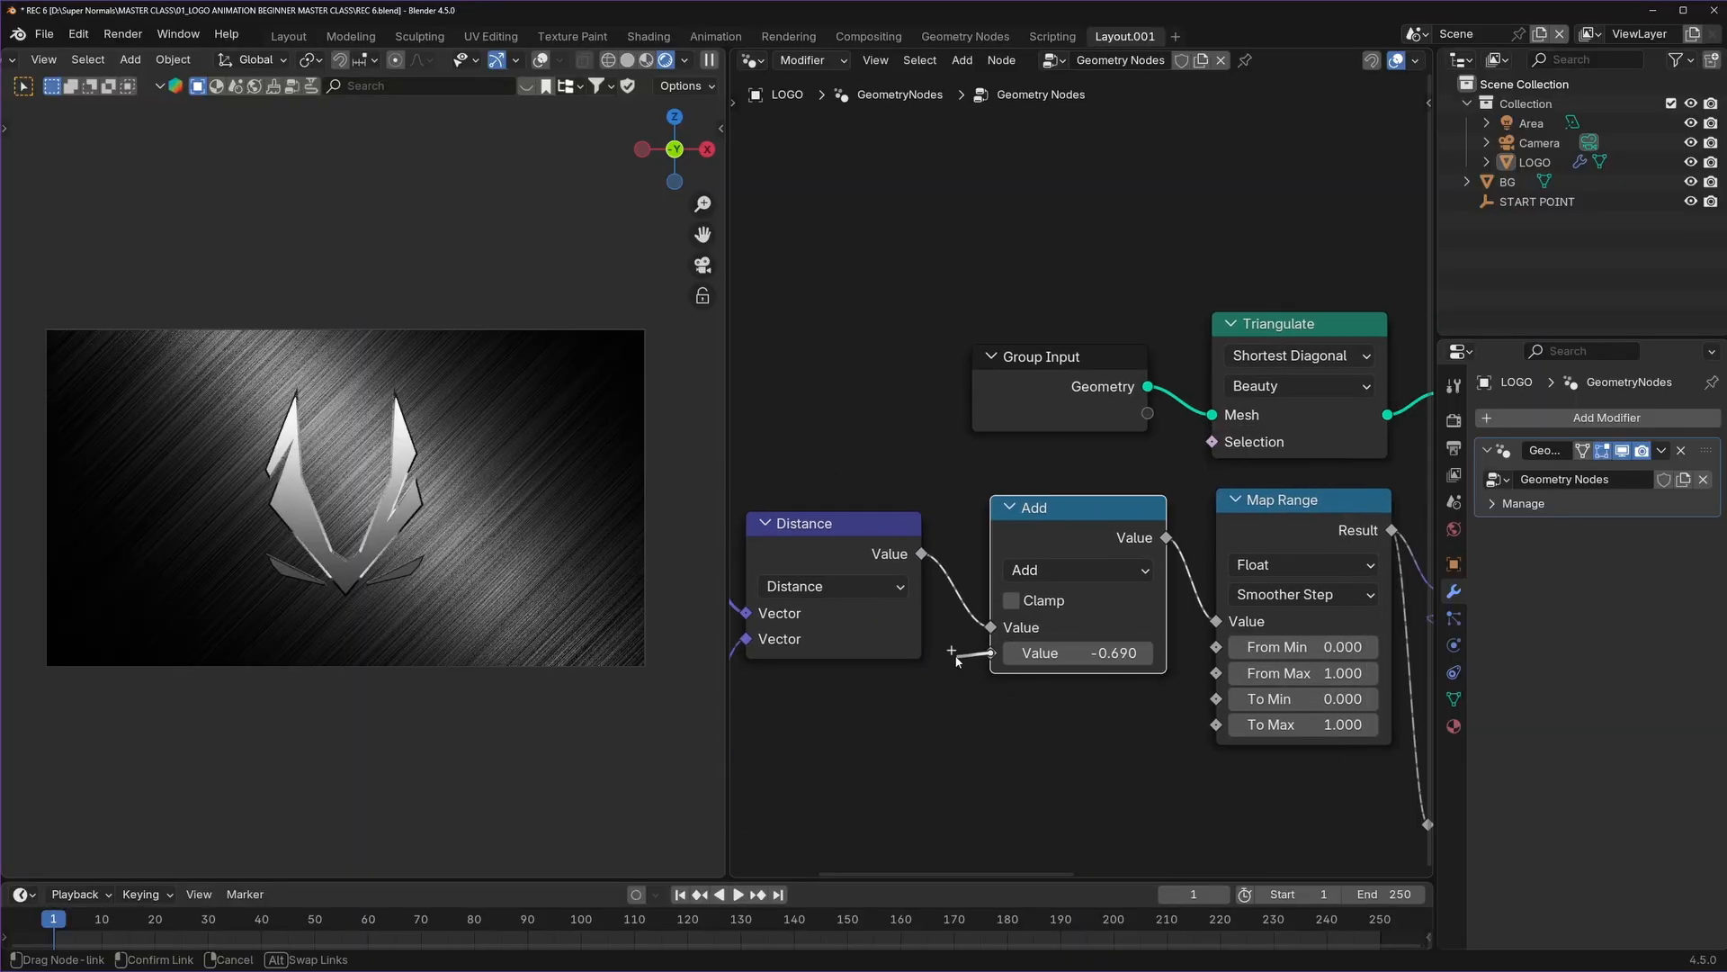
{"action": "left_click_drag", "start_coordinate": [911, 497], "coordinate": [1154, 421]}
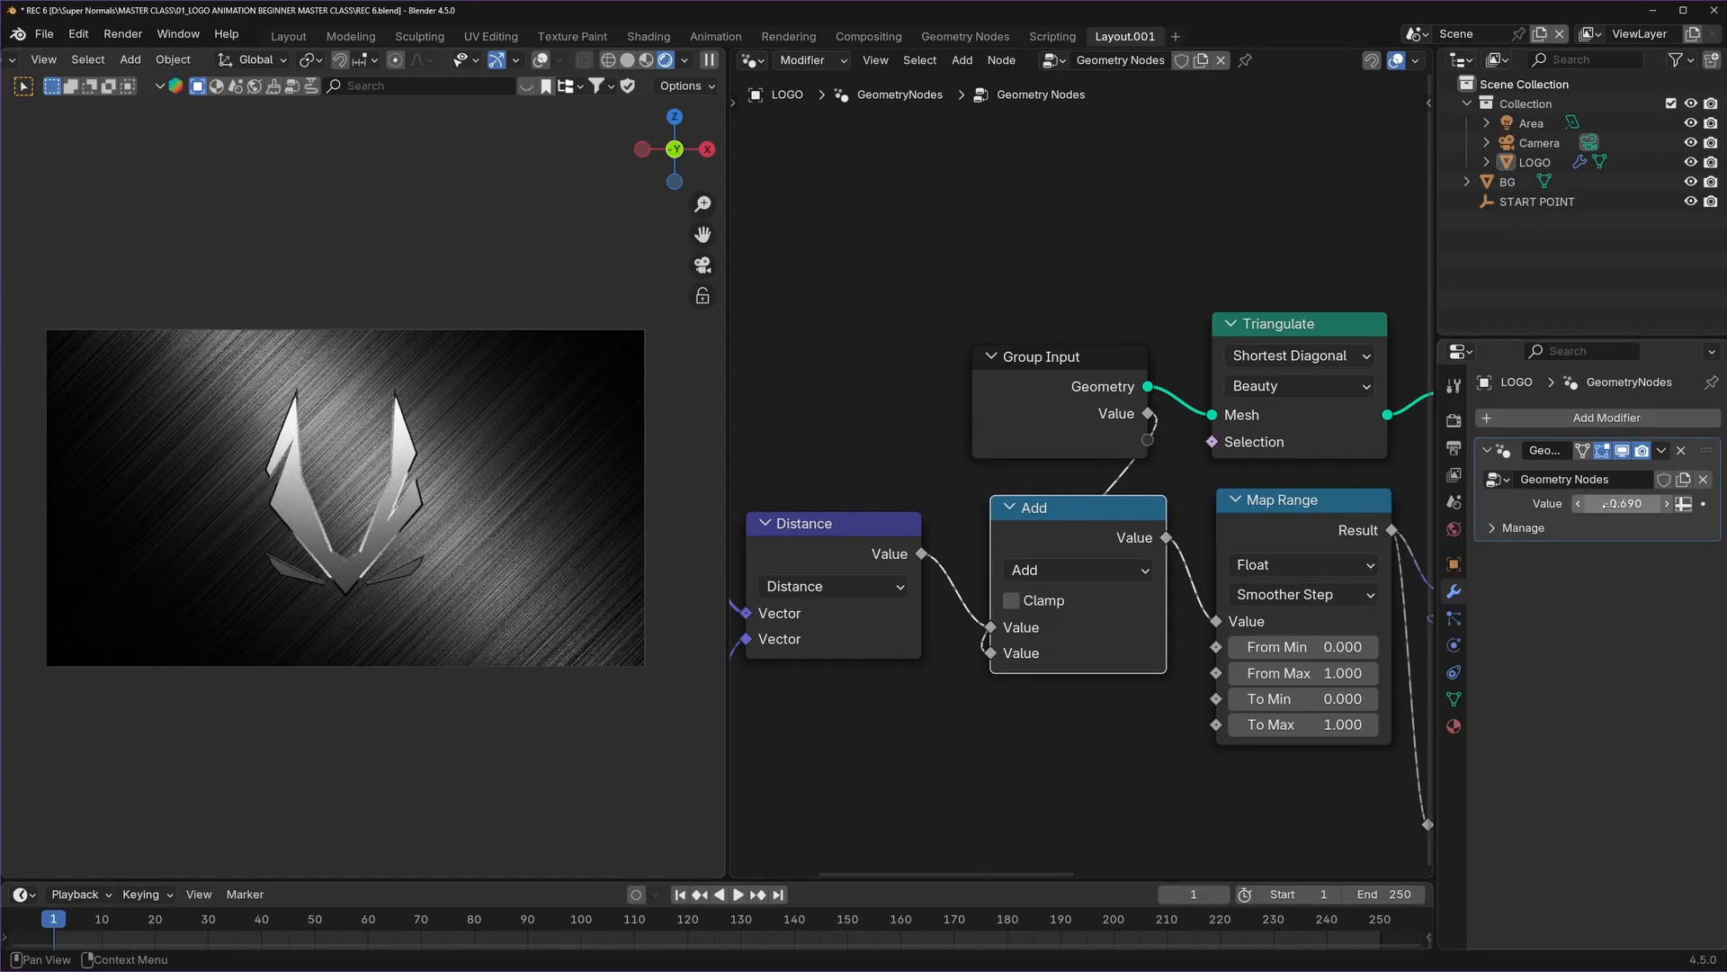
{"action": "mouse_move", "coordinate": [1610, 502]}
{"action": "left_mouse_down"}
{"action": "mouse_move", "coordinate": [1682, 503]}
{"action": "mouse_move", "coordinate": [1633, 503]}
{"action": "left_mouse_up"}
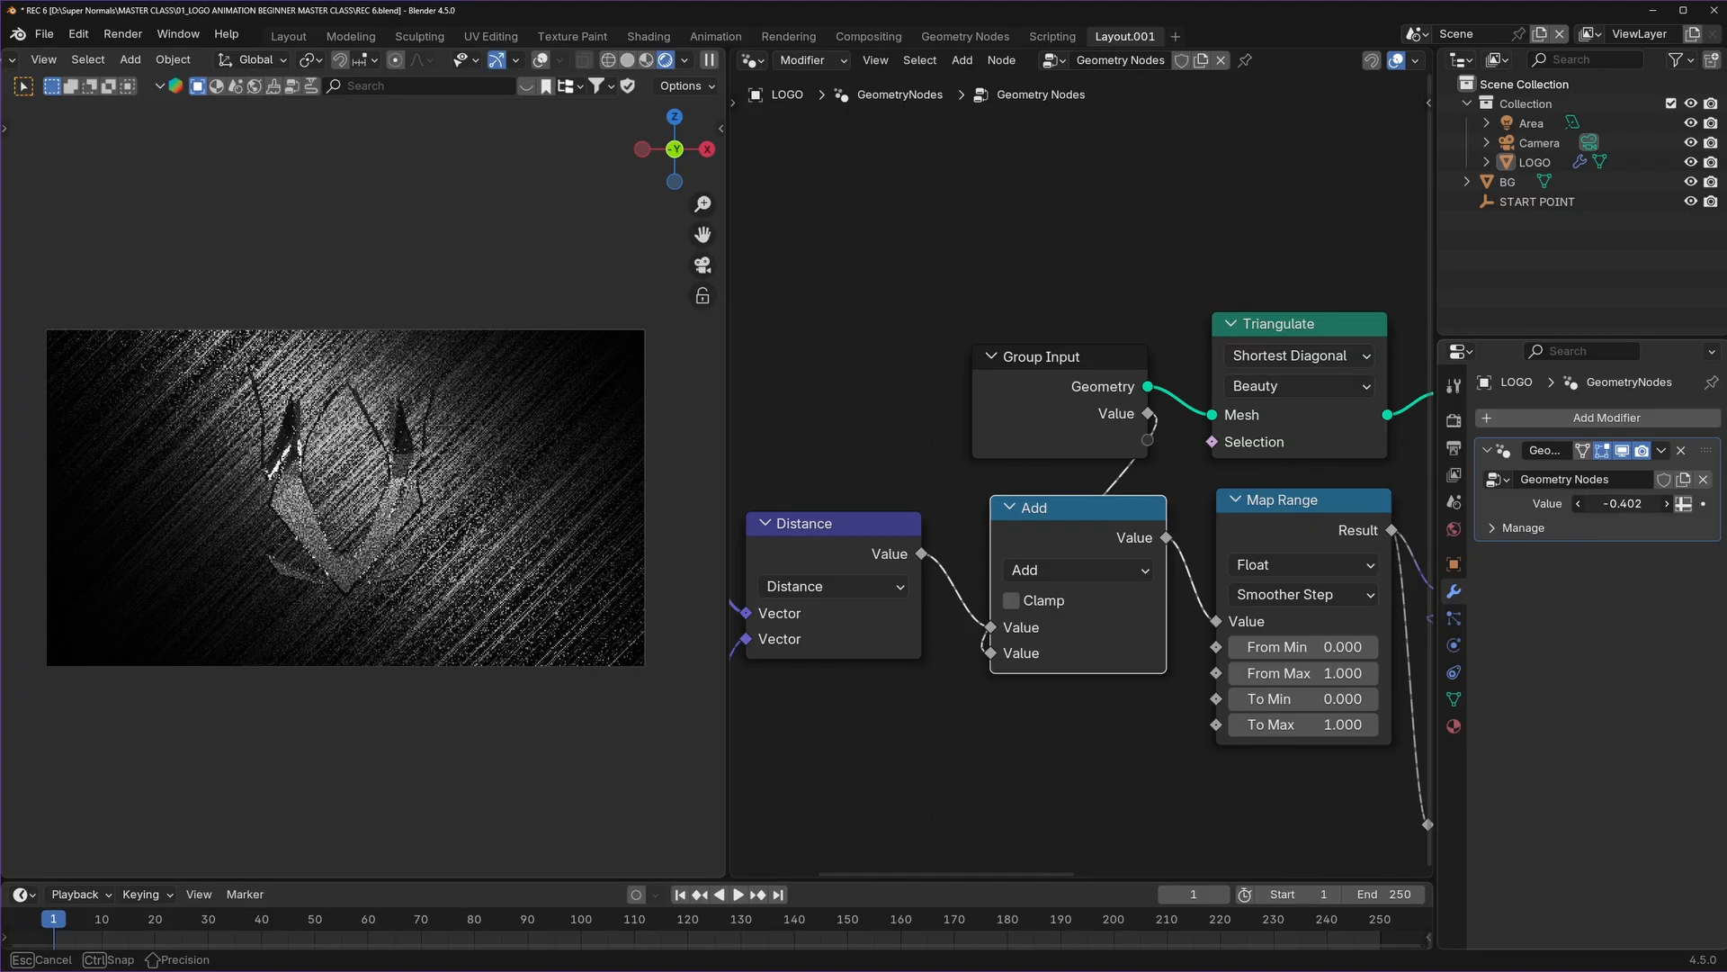
{"action": "key", "text": "Home"}
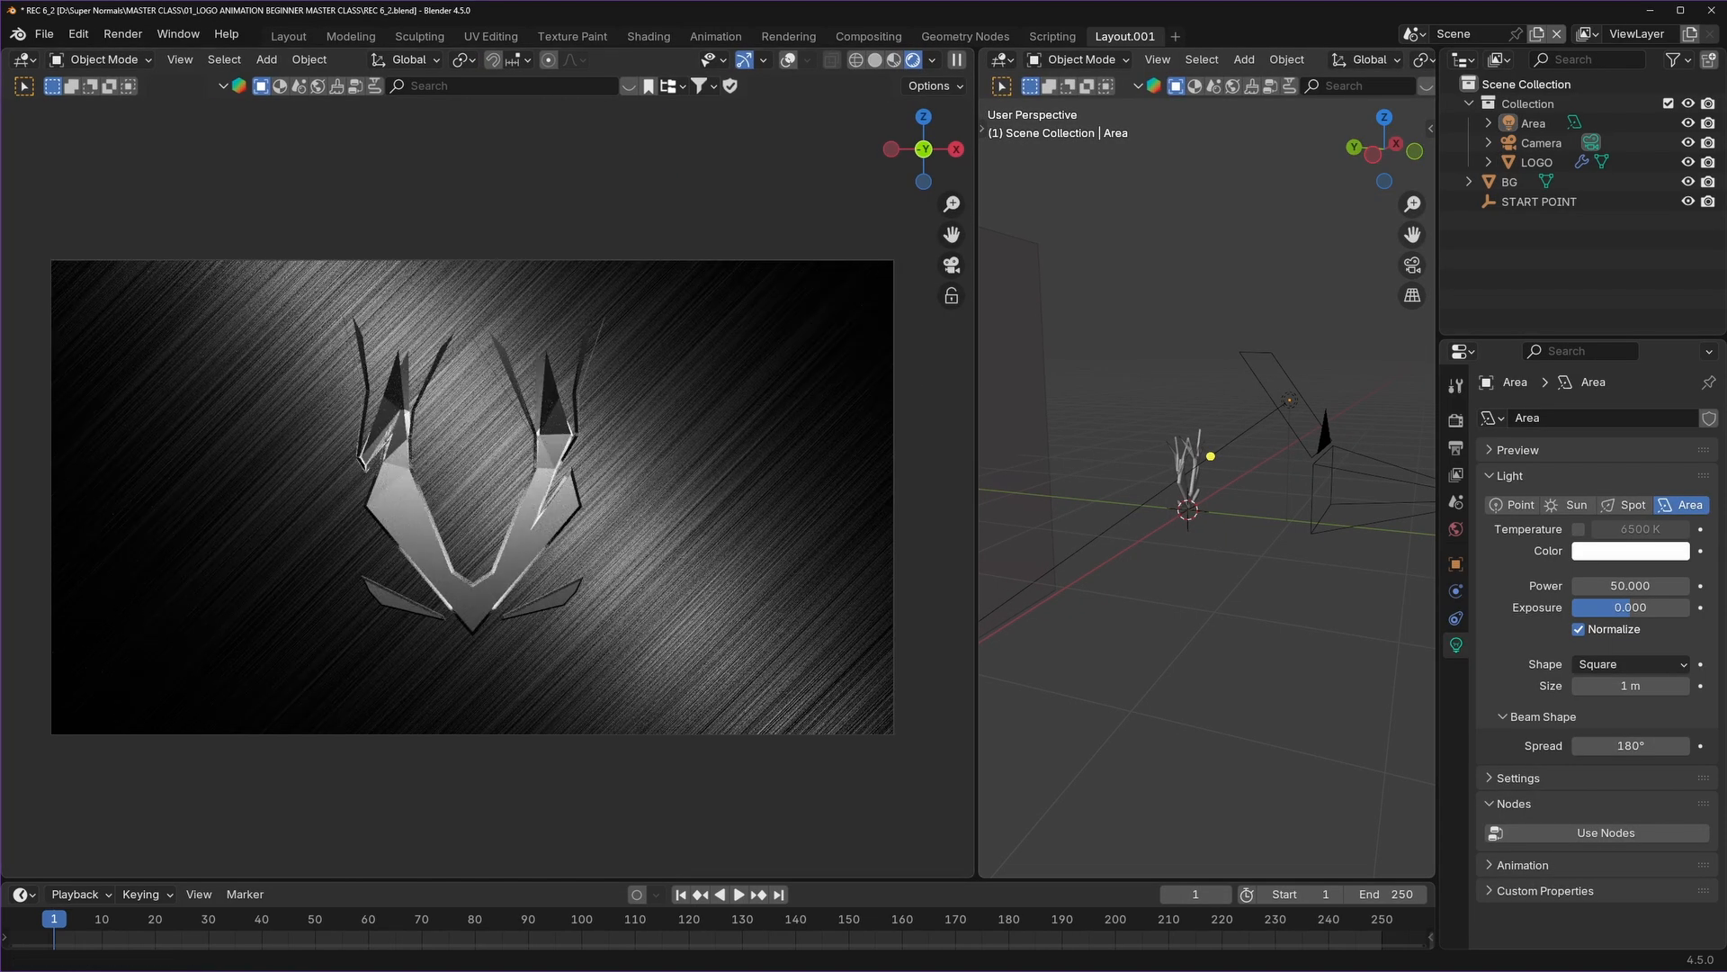
Widen the solid-shaded 3D viewport beside the rendered camera view and bring the LOGO closer in it.
{"action": "left_click", "coordinate": [1157, 299]}
{"action": "scroll", "coordinate": [694, 508], "scroll_direction": "down", "scroll_amount": 1}
{"action": "scroll", "coordinate": [694, 507], "scroll_direction": "up", "scroll_amount": 1}
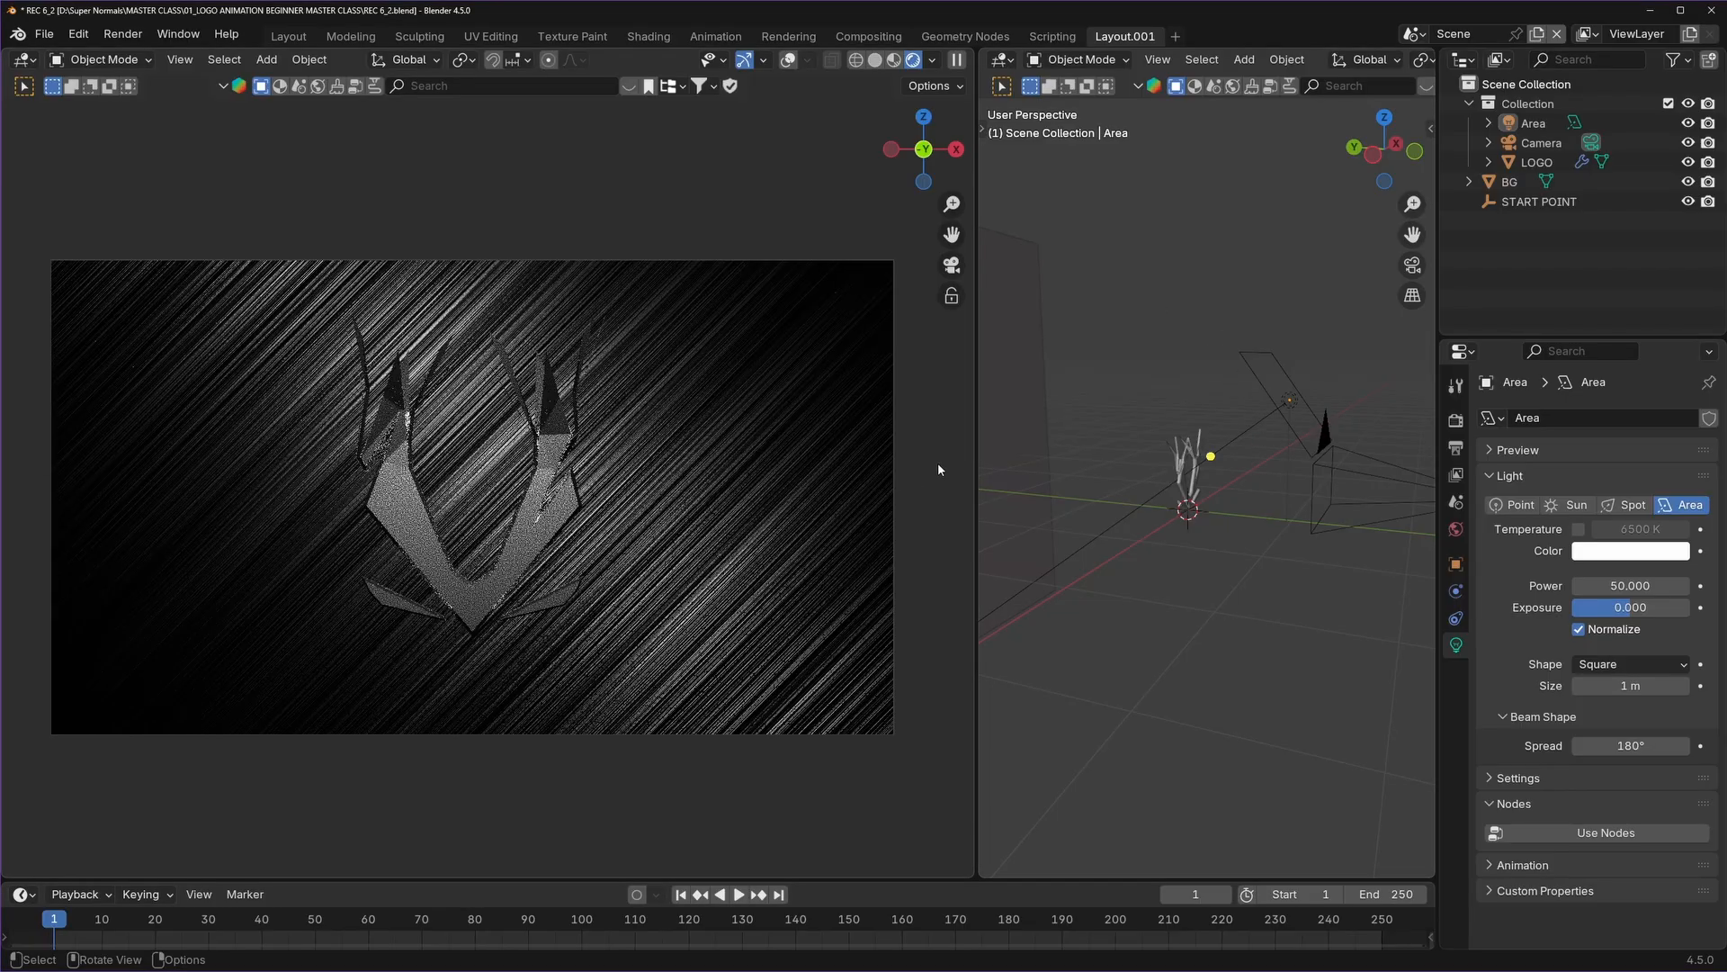
{"action": "left_click_drag", "start_coordinate": [977, 469], "coordinate": [774, 479]}
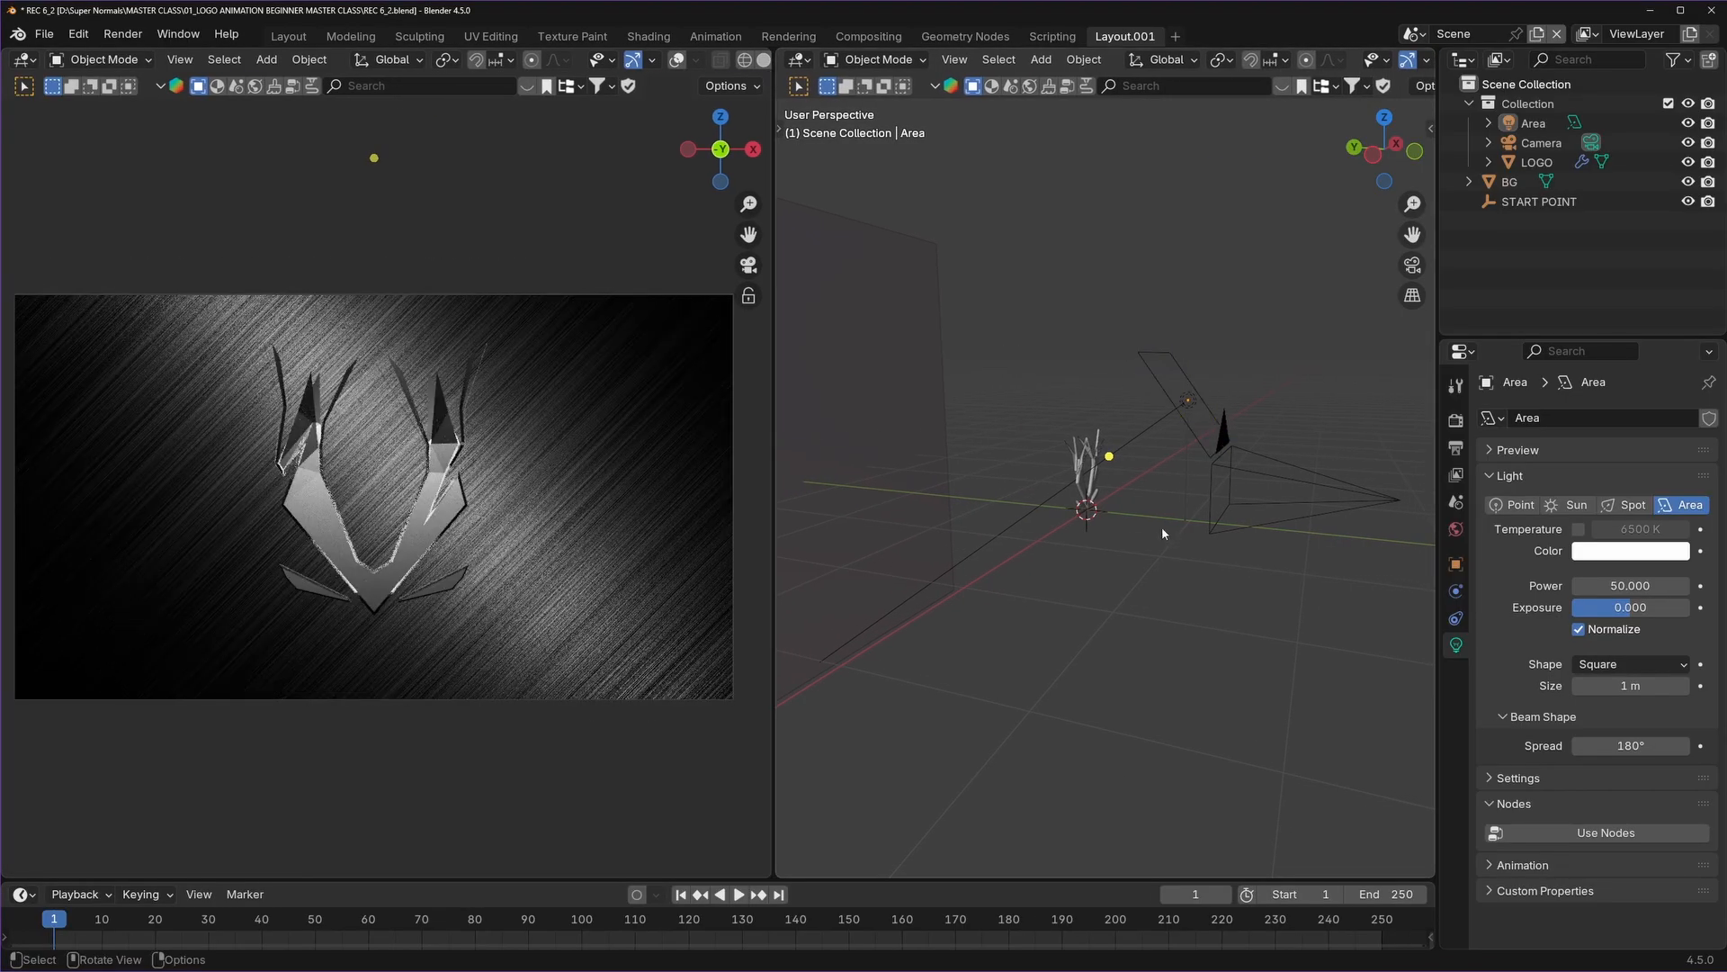
{"action": "scroll", "coordinate": [1162, 533], "scroll_direction": "up", "scroll_amount": 5}
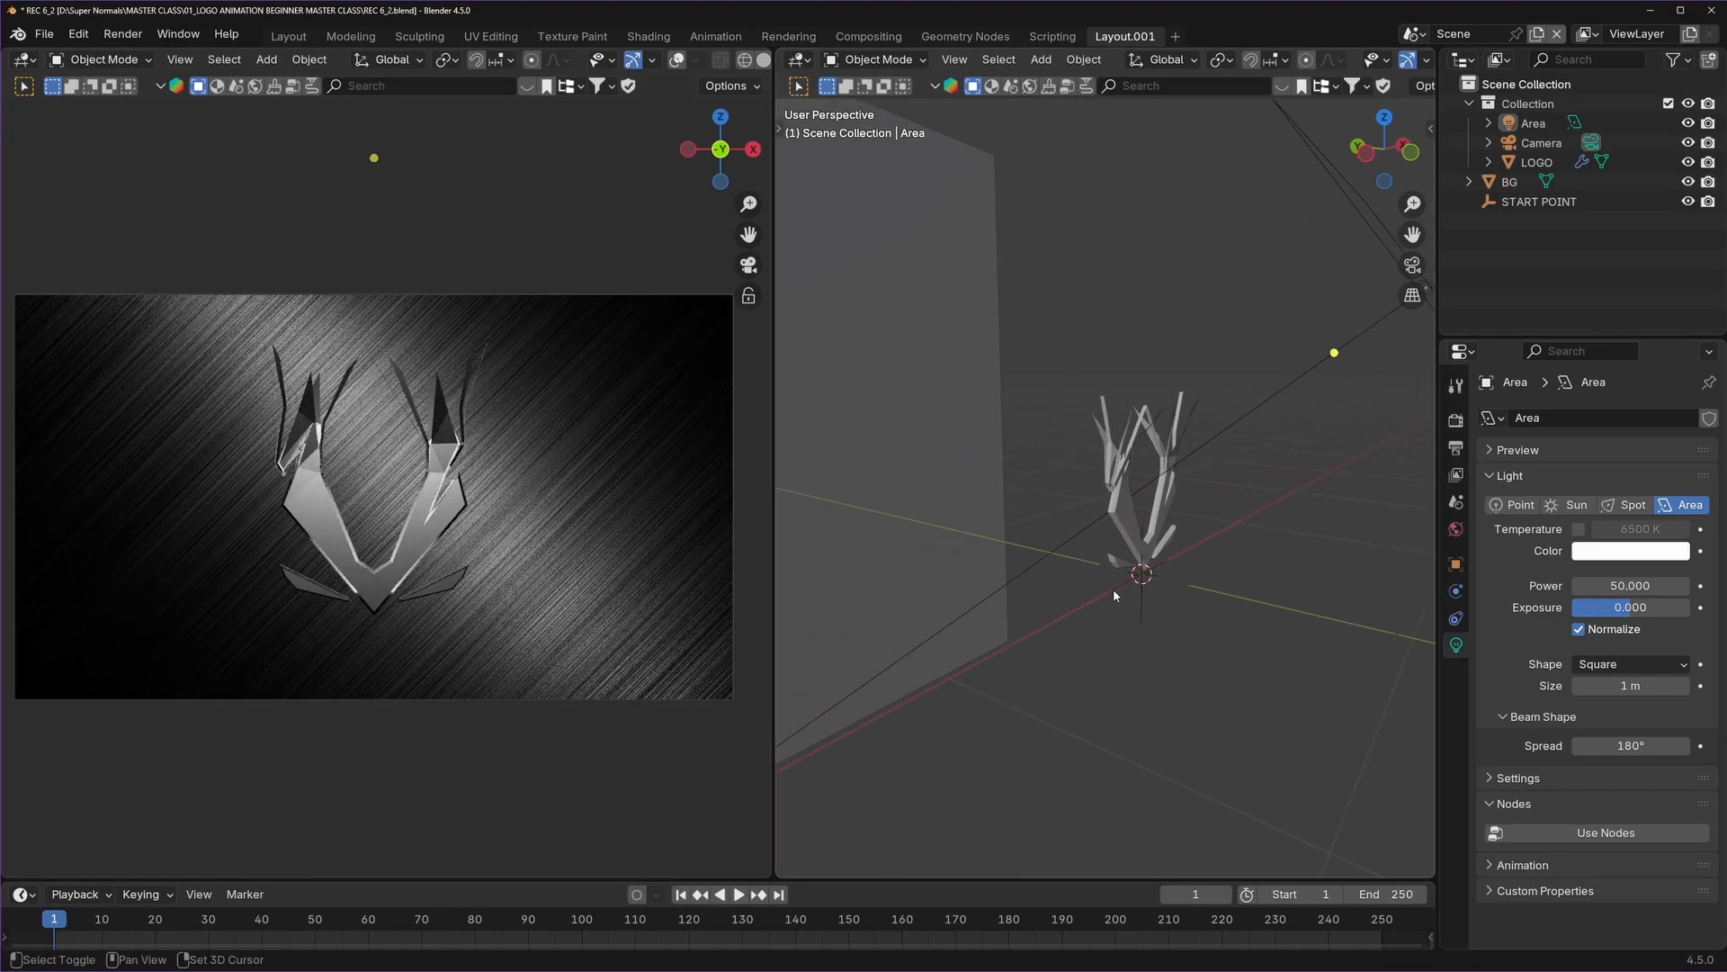
Add a second area light and raise it vertically until it hangs well above the LOGO.
{"action": "scroll", "coordinate": [1164, 531], "scroll_direction": "down", "scroll_amount": 5}
{"action": "key", "text": "shift+a"}
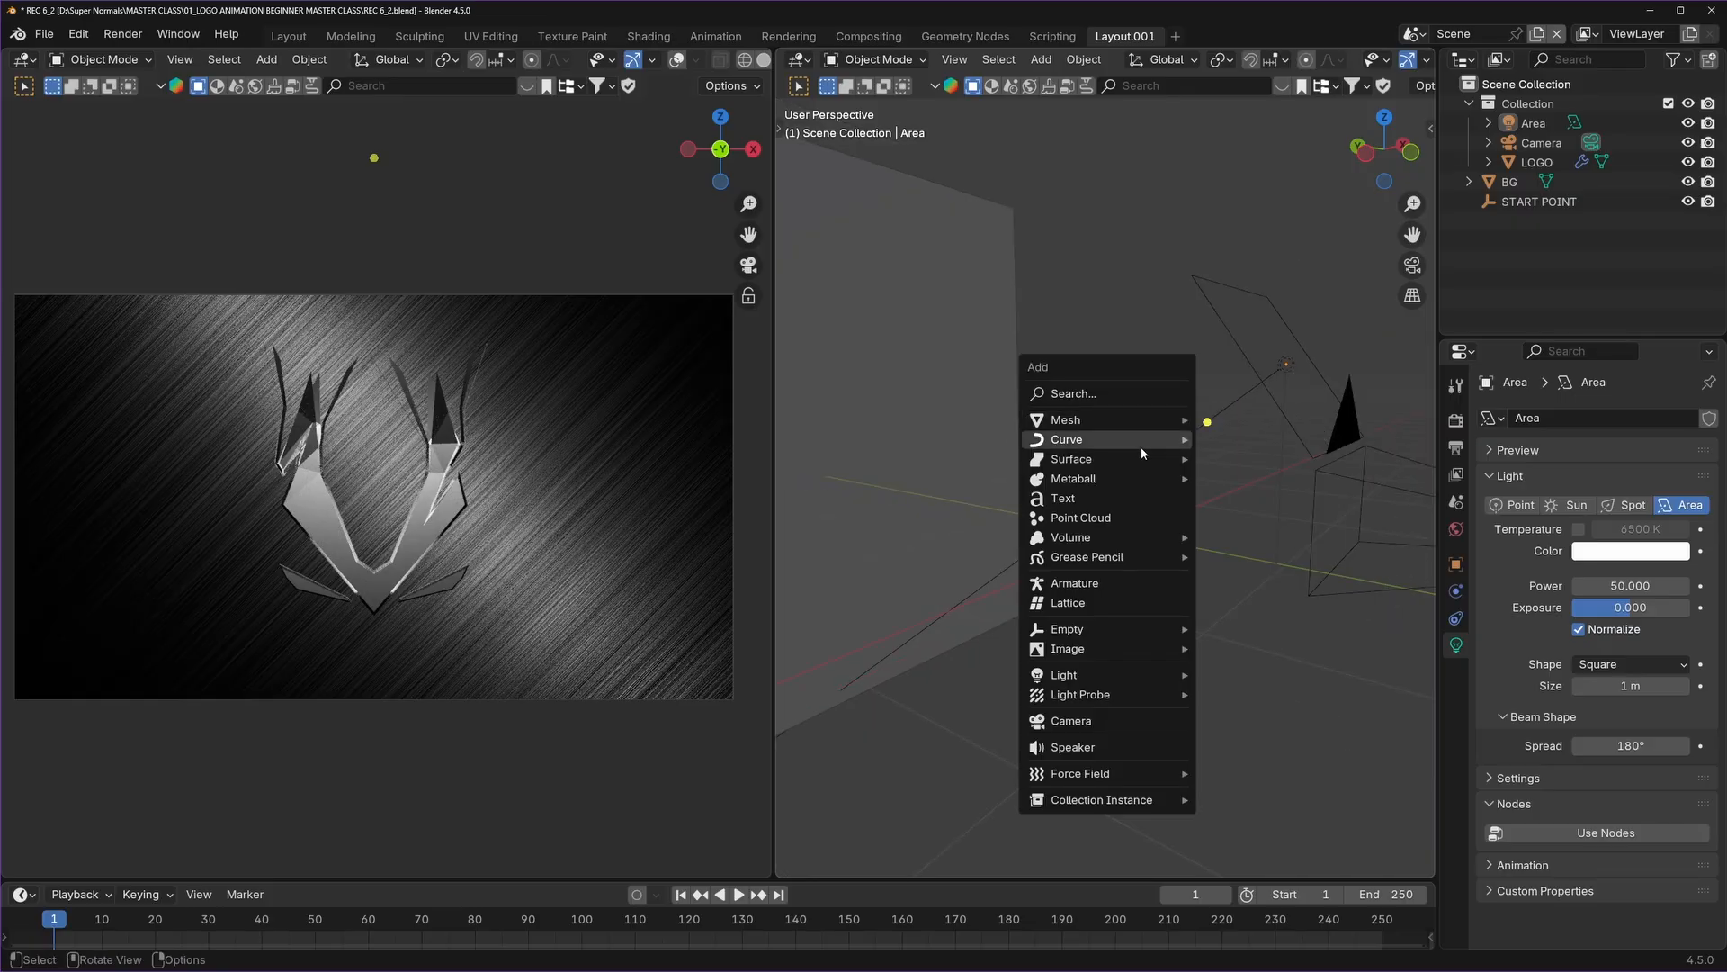
{"action": "mouse_move", "coordinate": [1111, 682]}
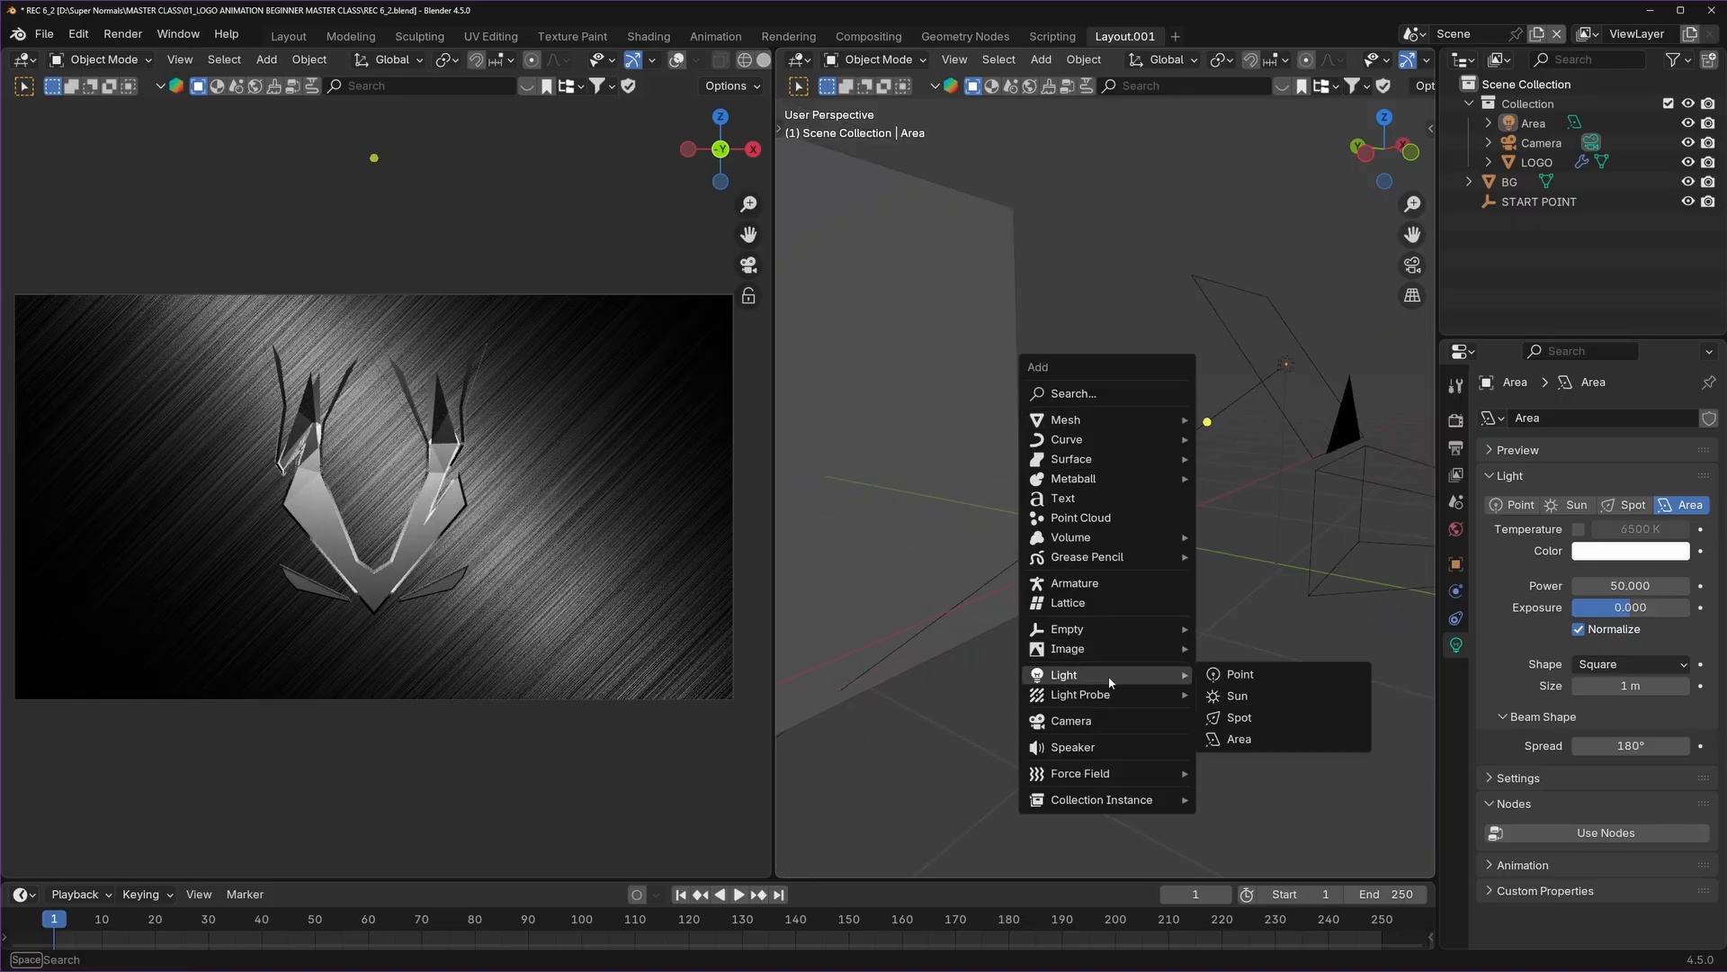
{"action": "left_click", "coordinate": [1265, 739]}
{"action": "middle_click_drag", "start_coordinate": [1262, 729], "coordinate": [1170, 540]}
{"action": "key", "text": "g"}
{"action": "key", "text": "z"}
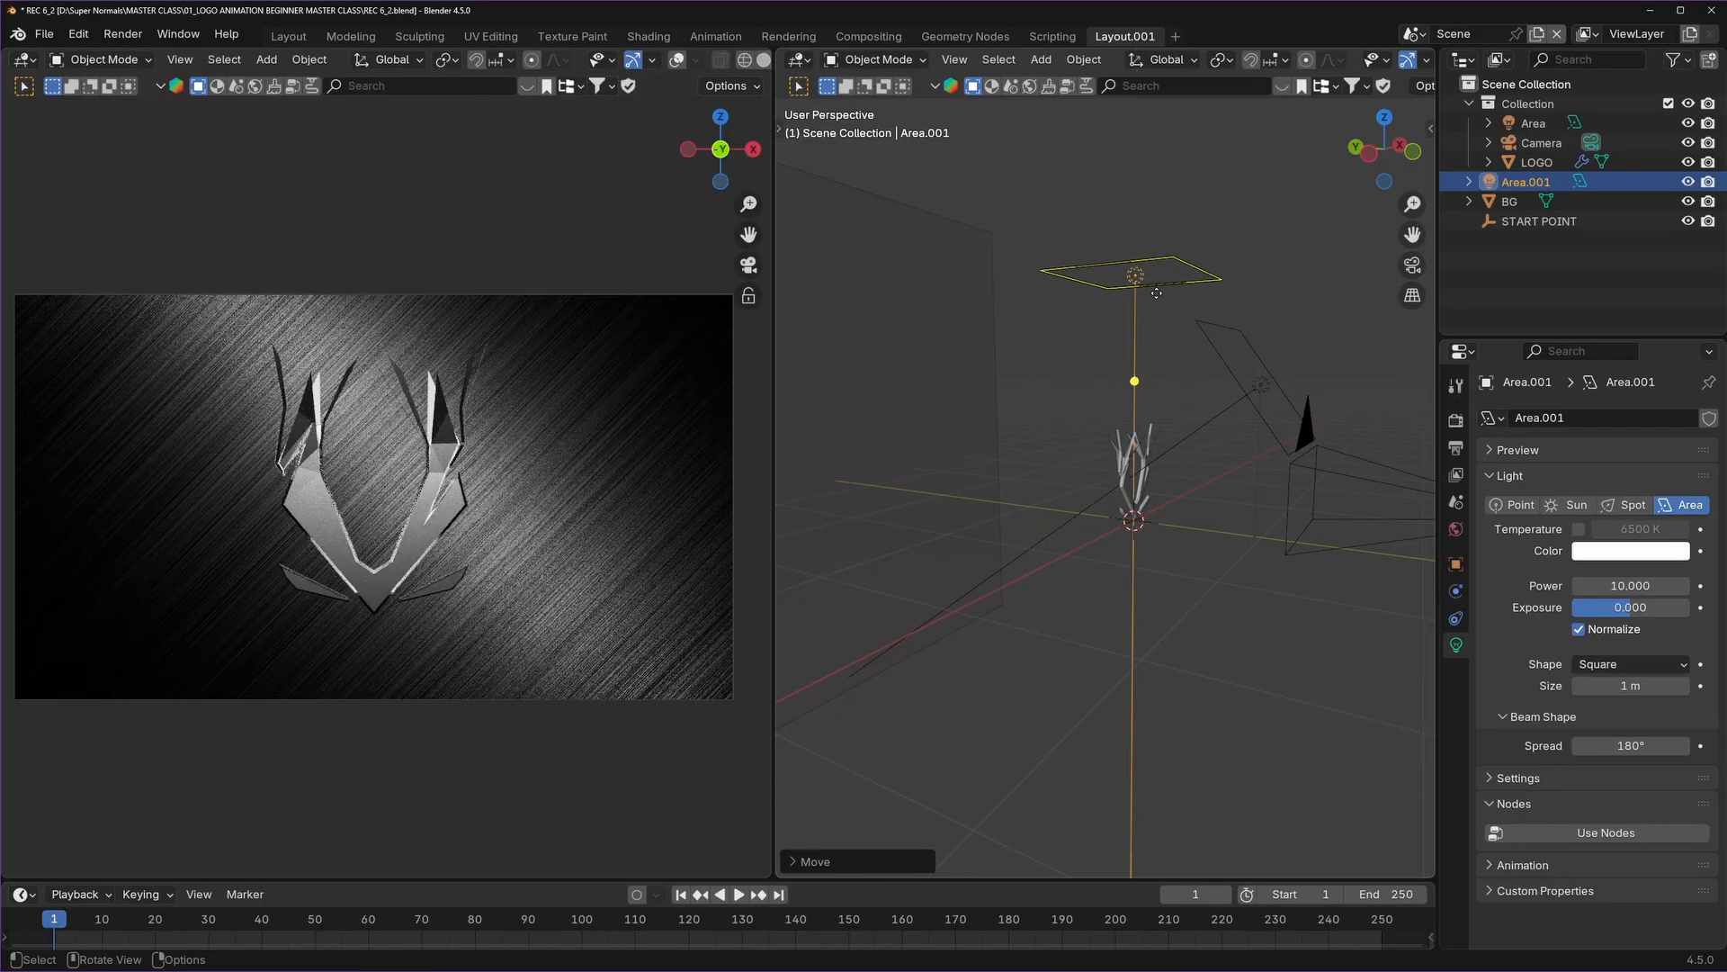
{"action": "left_click", "coordinate": [1174, 310]}
{"action": "left_click", "coordinate": [1203, 554]}
Add a mesh plane under the LOGO and scale it up until it spans the full width of the camera view as a floor.
{"action": "scroll", "coordinate": [1213, 574], "scroll_direction": "up", "scroll_amount": 4}
{"action": "middle_click_drag", "start_coordinate": [1213, 574], "coordinate": [1175, 574]}
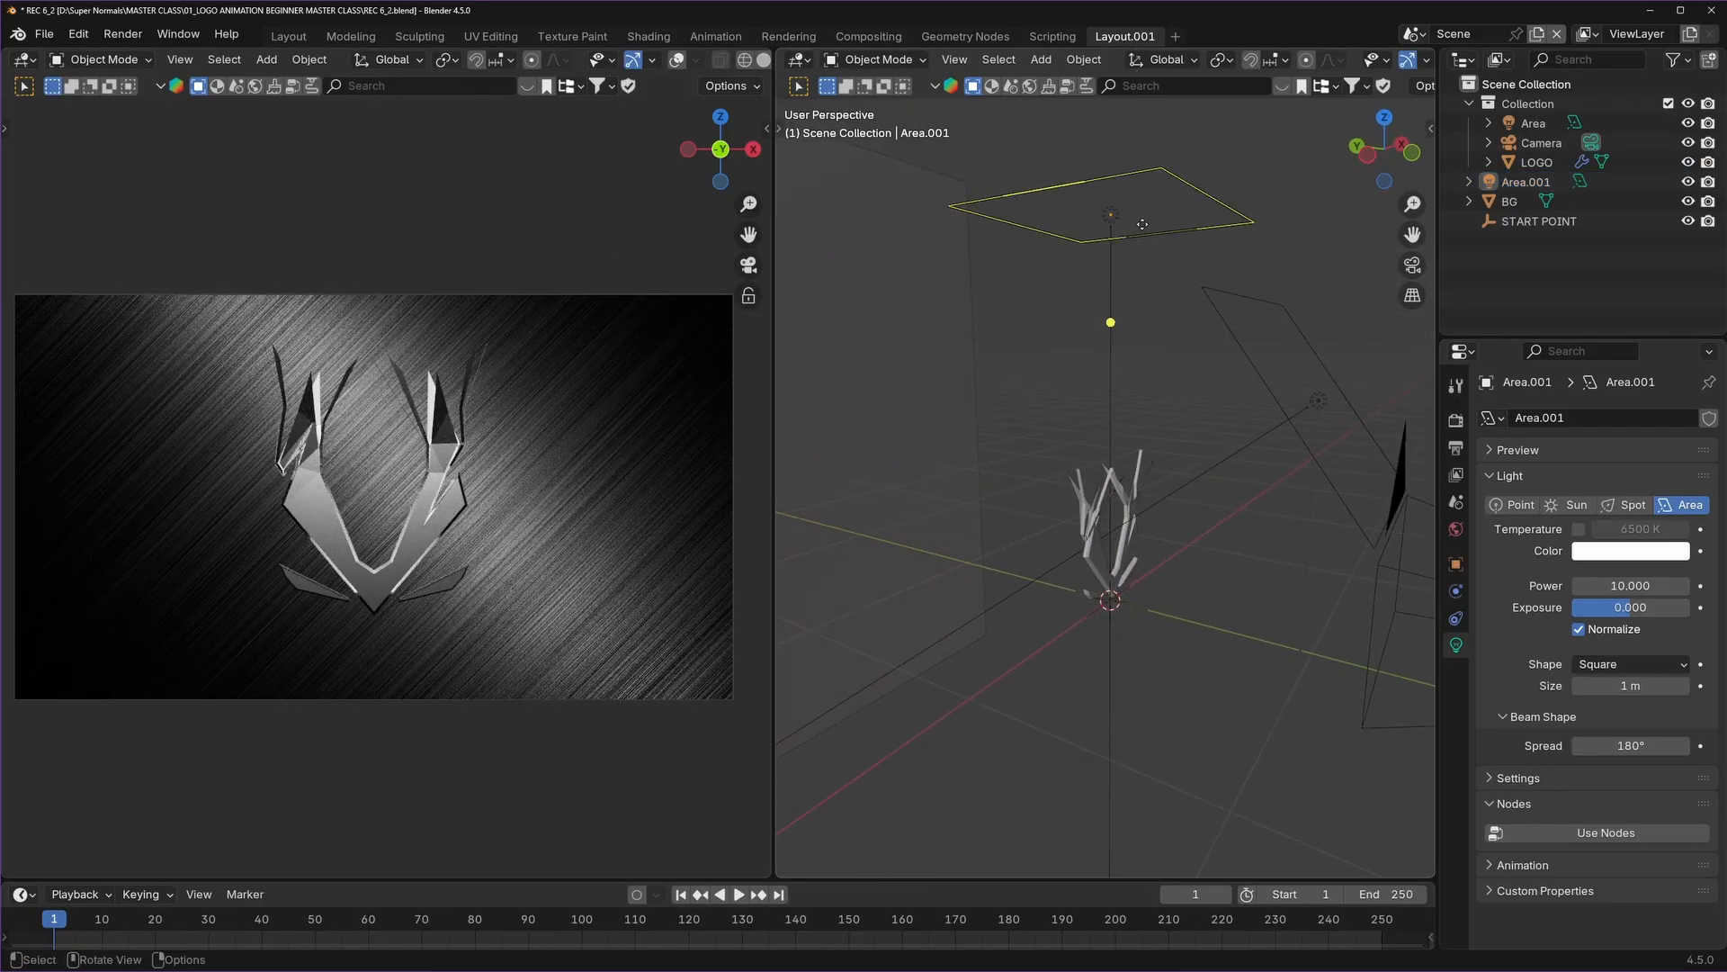
{"action": "middle_click_drag", "start_coordinate": [1143, 224], "coordinate": [1160, 296]}
{"action": "key", "text": "shift+a"}
{"action": "mouse_move", "coordinate": [1121, 137]}
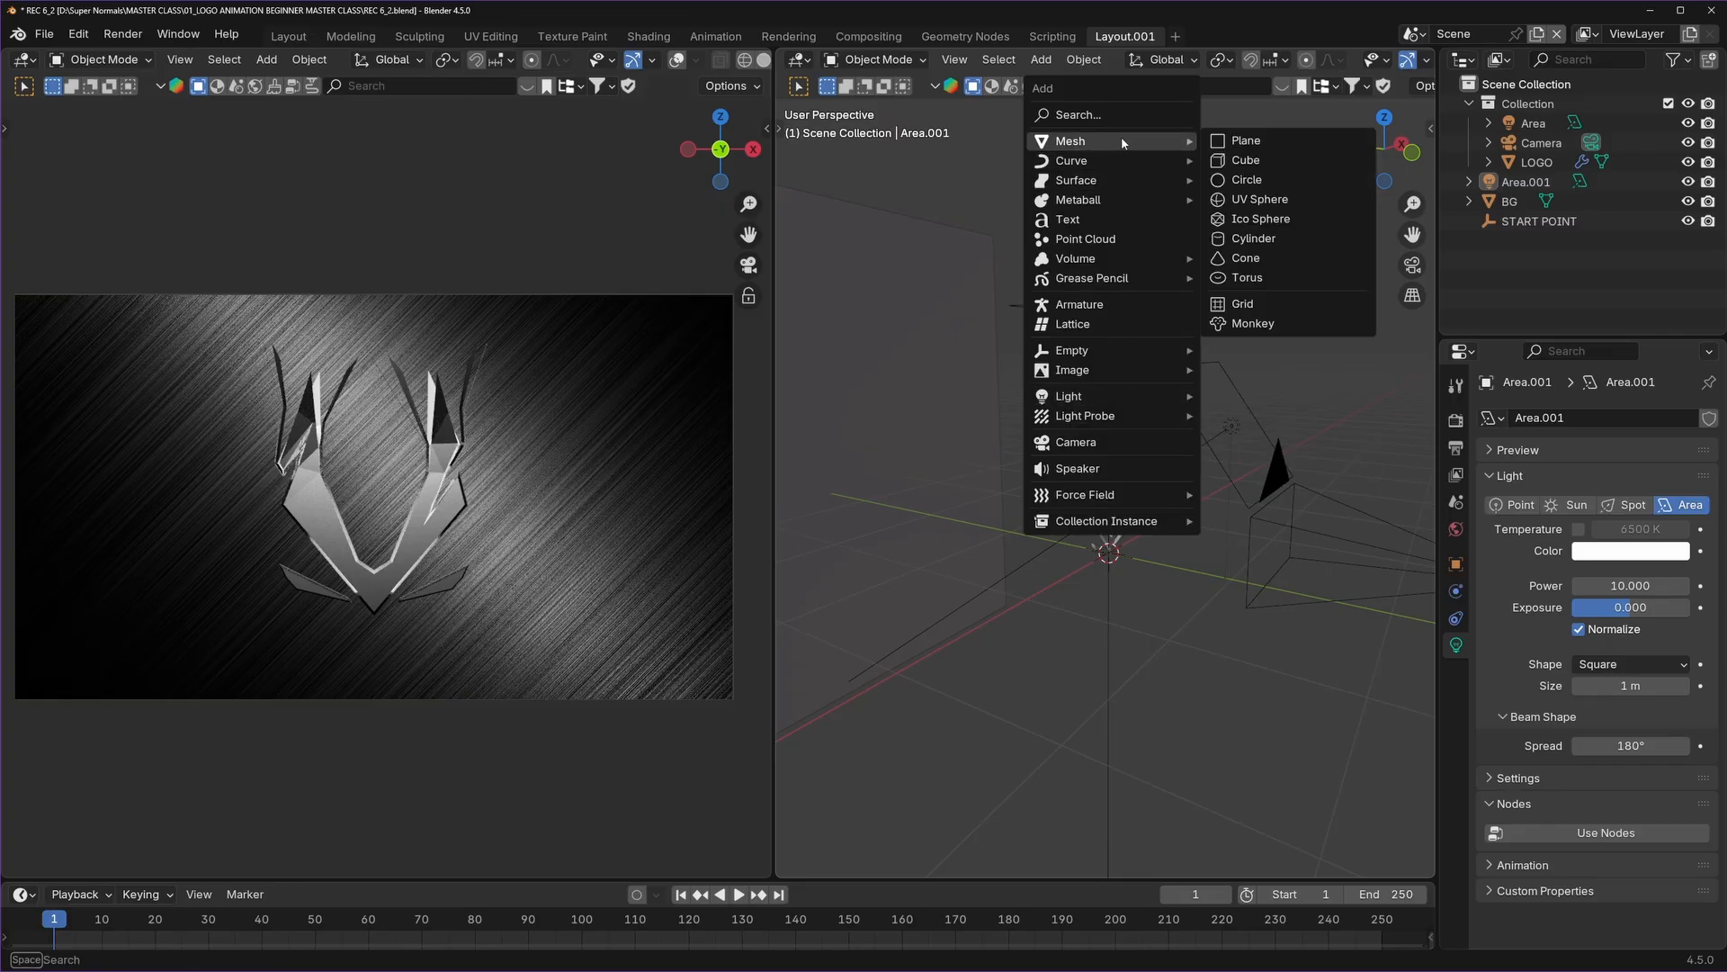
{"action": "left_click", "coordinate": [1261, 141]}
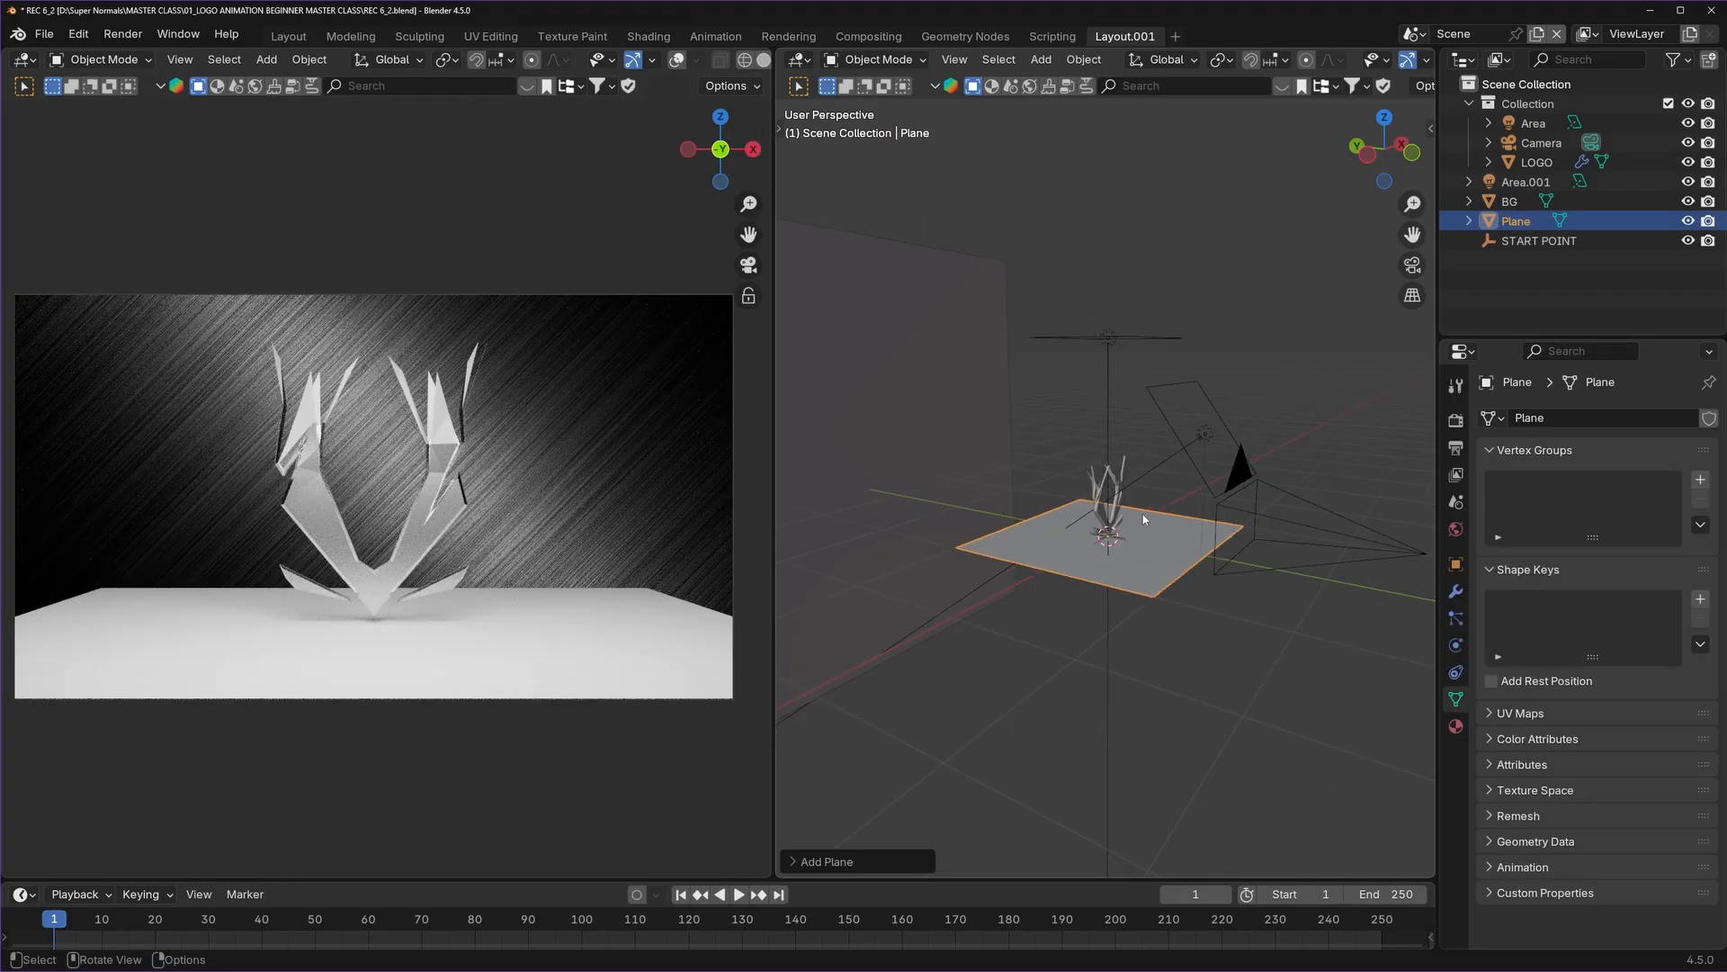
{"action": "key", "text": "s"}
{"action": "left_click", "coordinate": [1201, 518]}
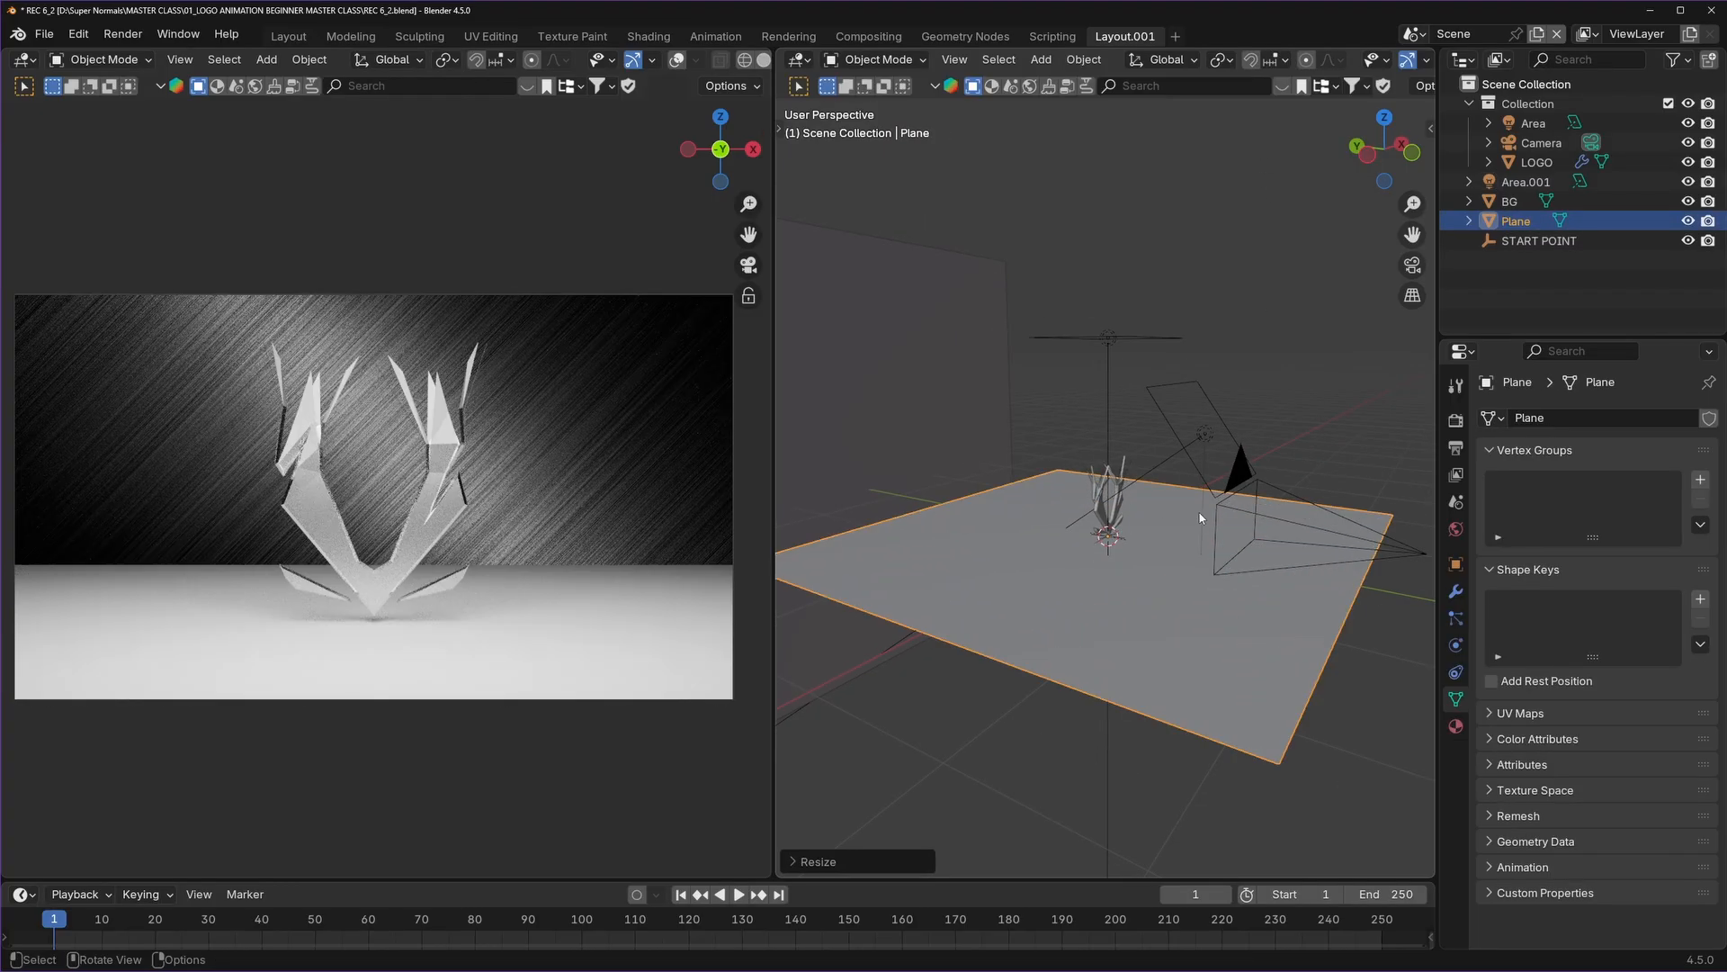
Change the type of the area light above the LOGO to Point.
{"action": "left_click", "coordinate": [1136, 338]}
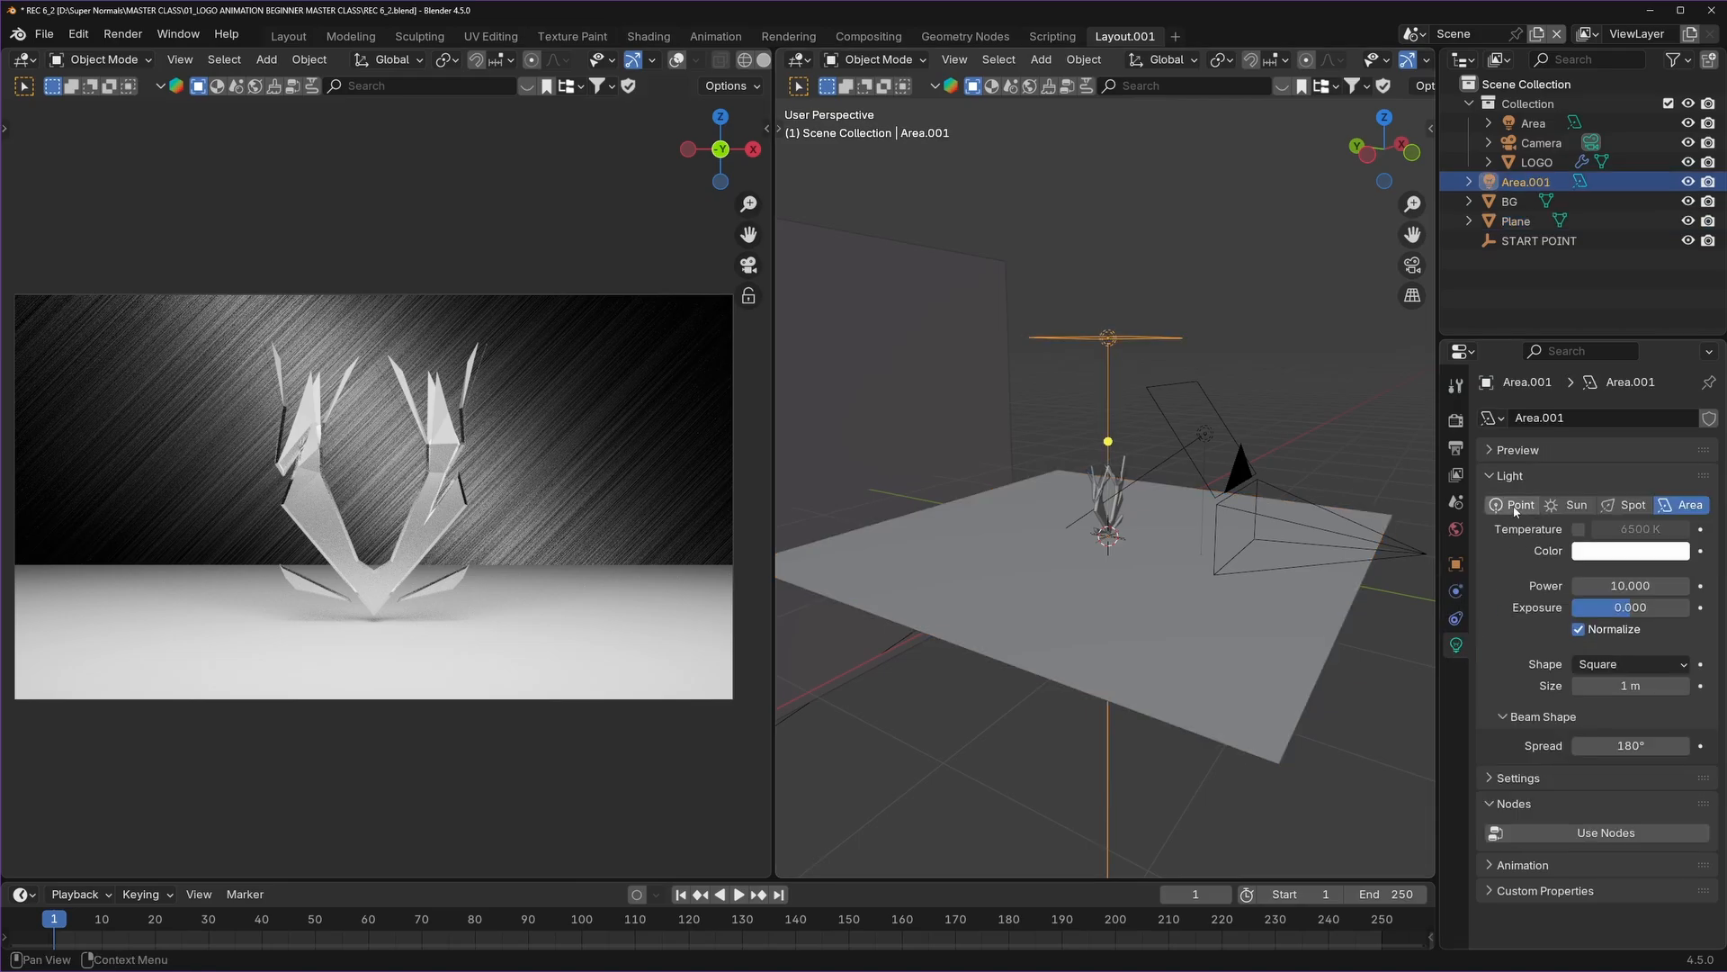
{"action": "left_click", "coordinate": [1569, 504]}
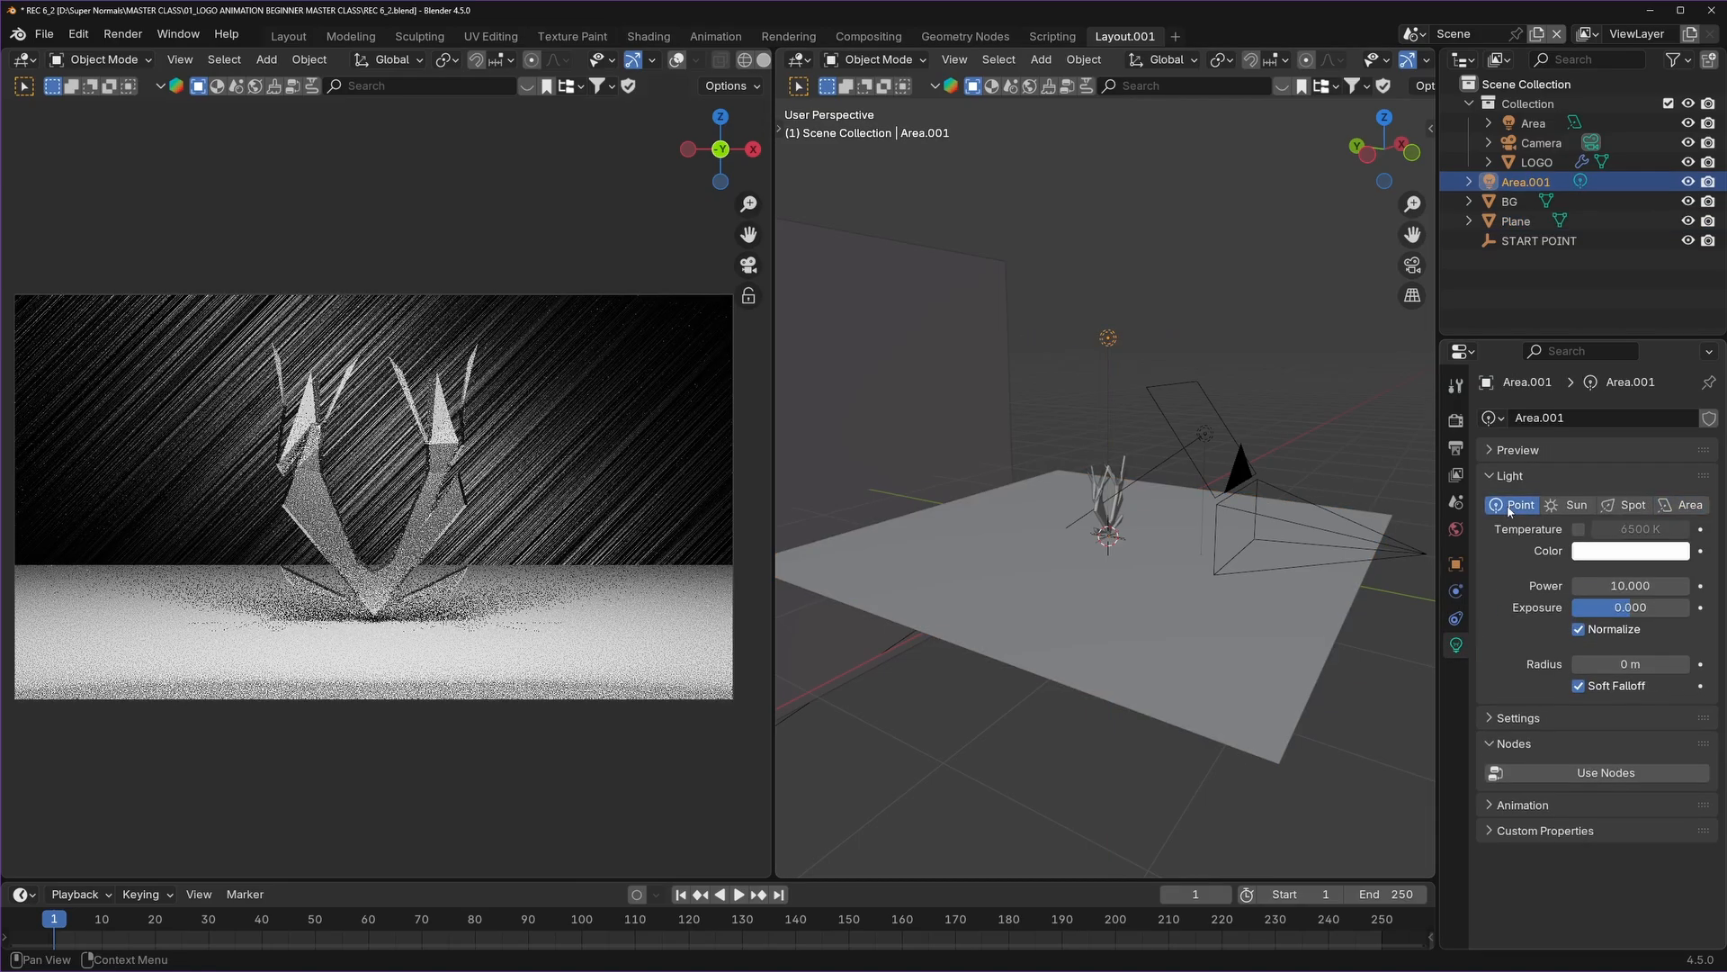
Try the Spot type on the light above the logo and settle on the Area type.
{"action": "left_click", "coordinate": [1630, 507]}
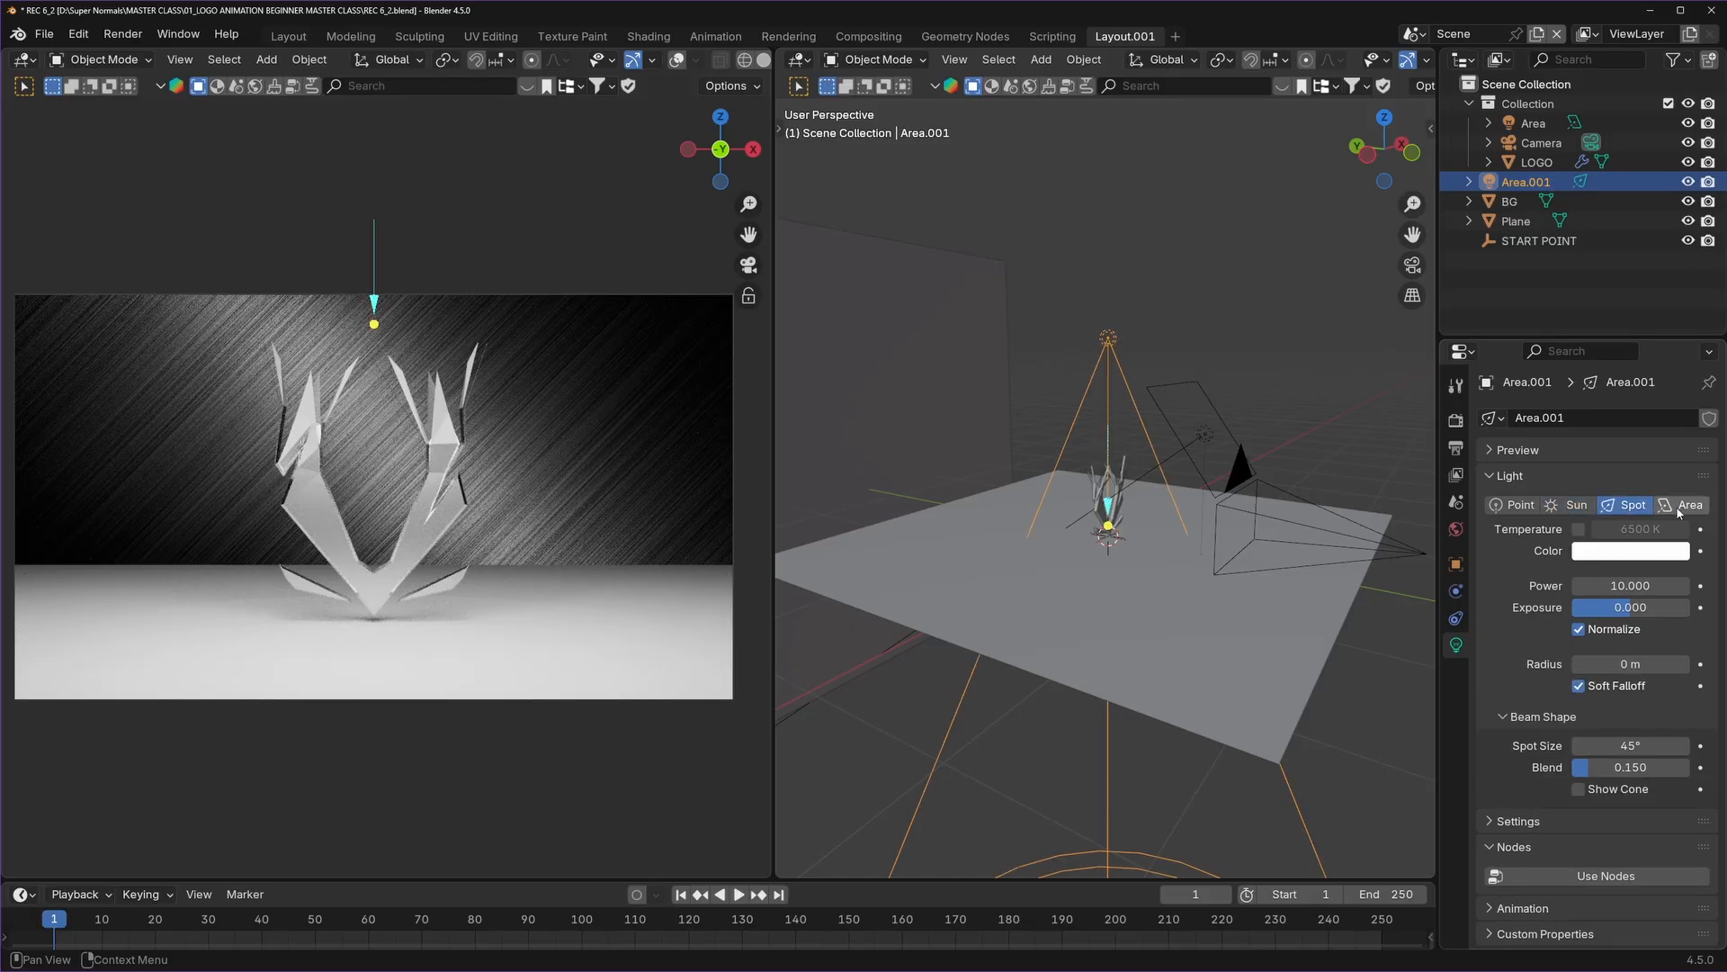
{"action": "left_click", "coordinate": [1679, 507]}
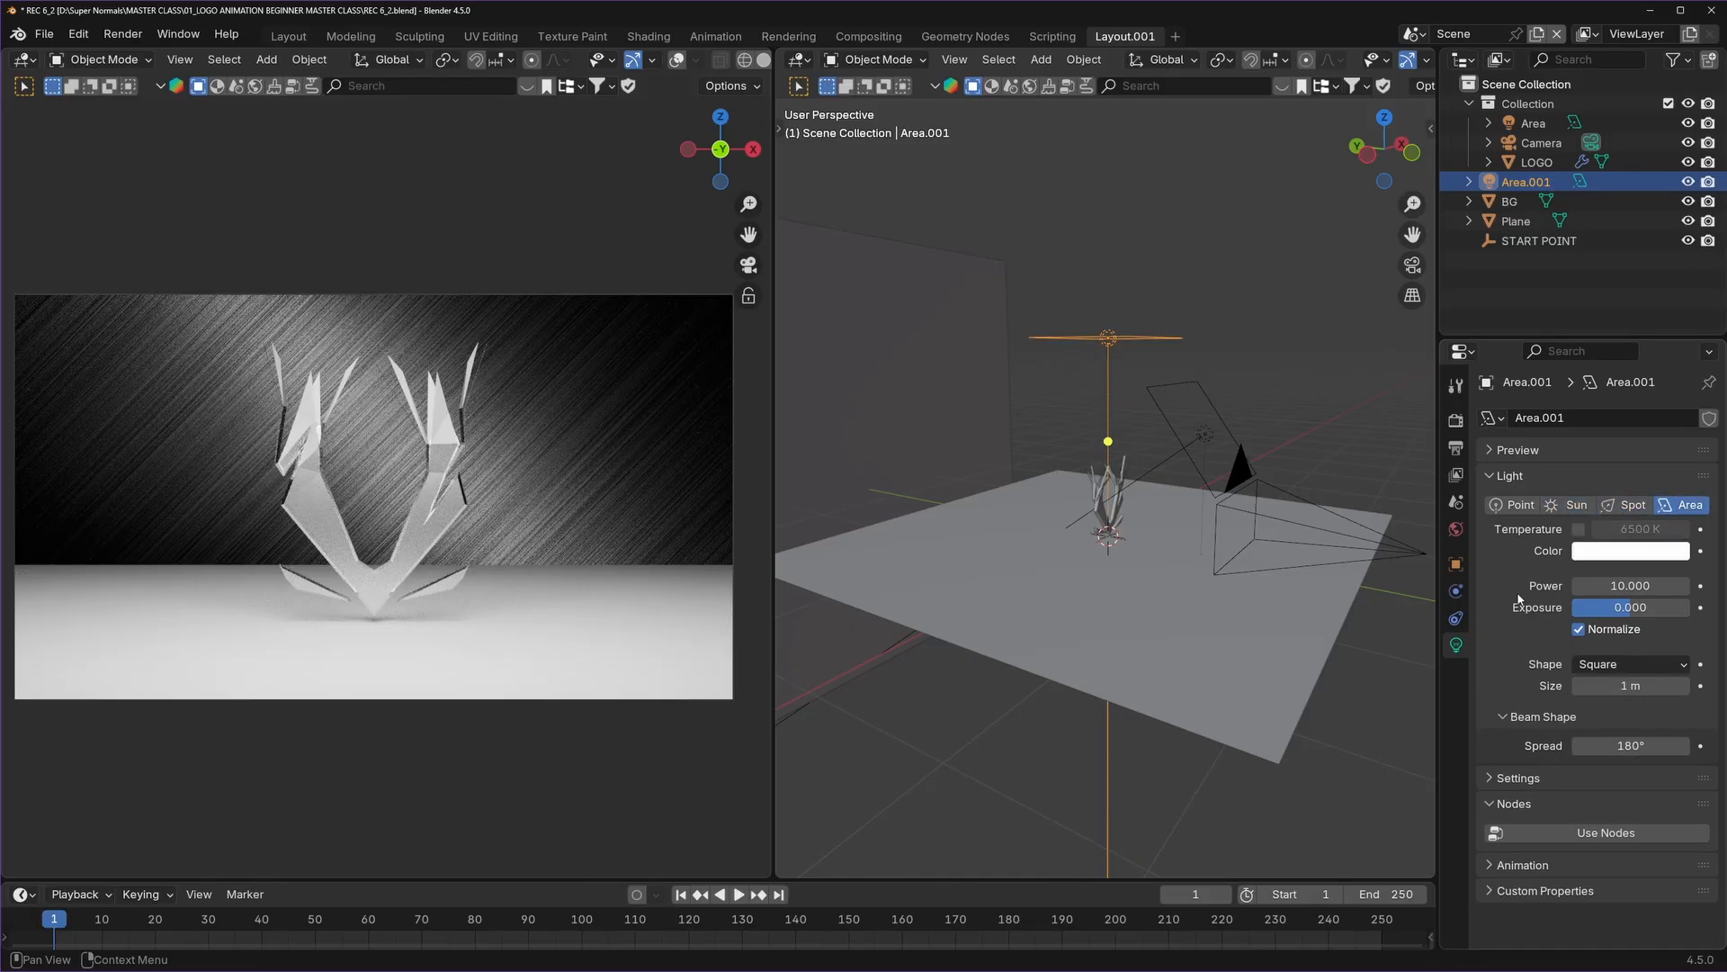
{"action": "left_click", "coordinate": [1030, 291]}
{"action": "key", "text": "shift+a"}
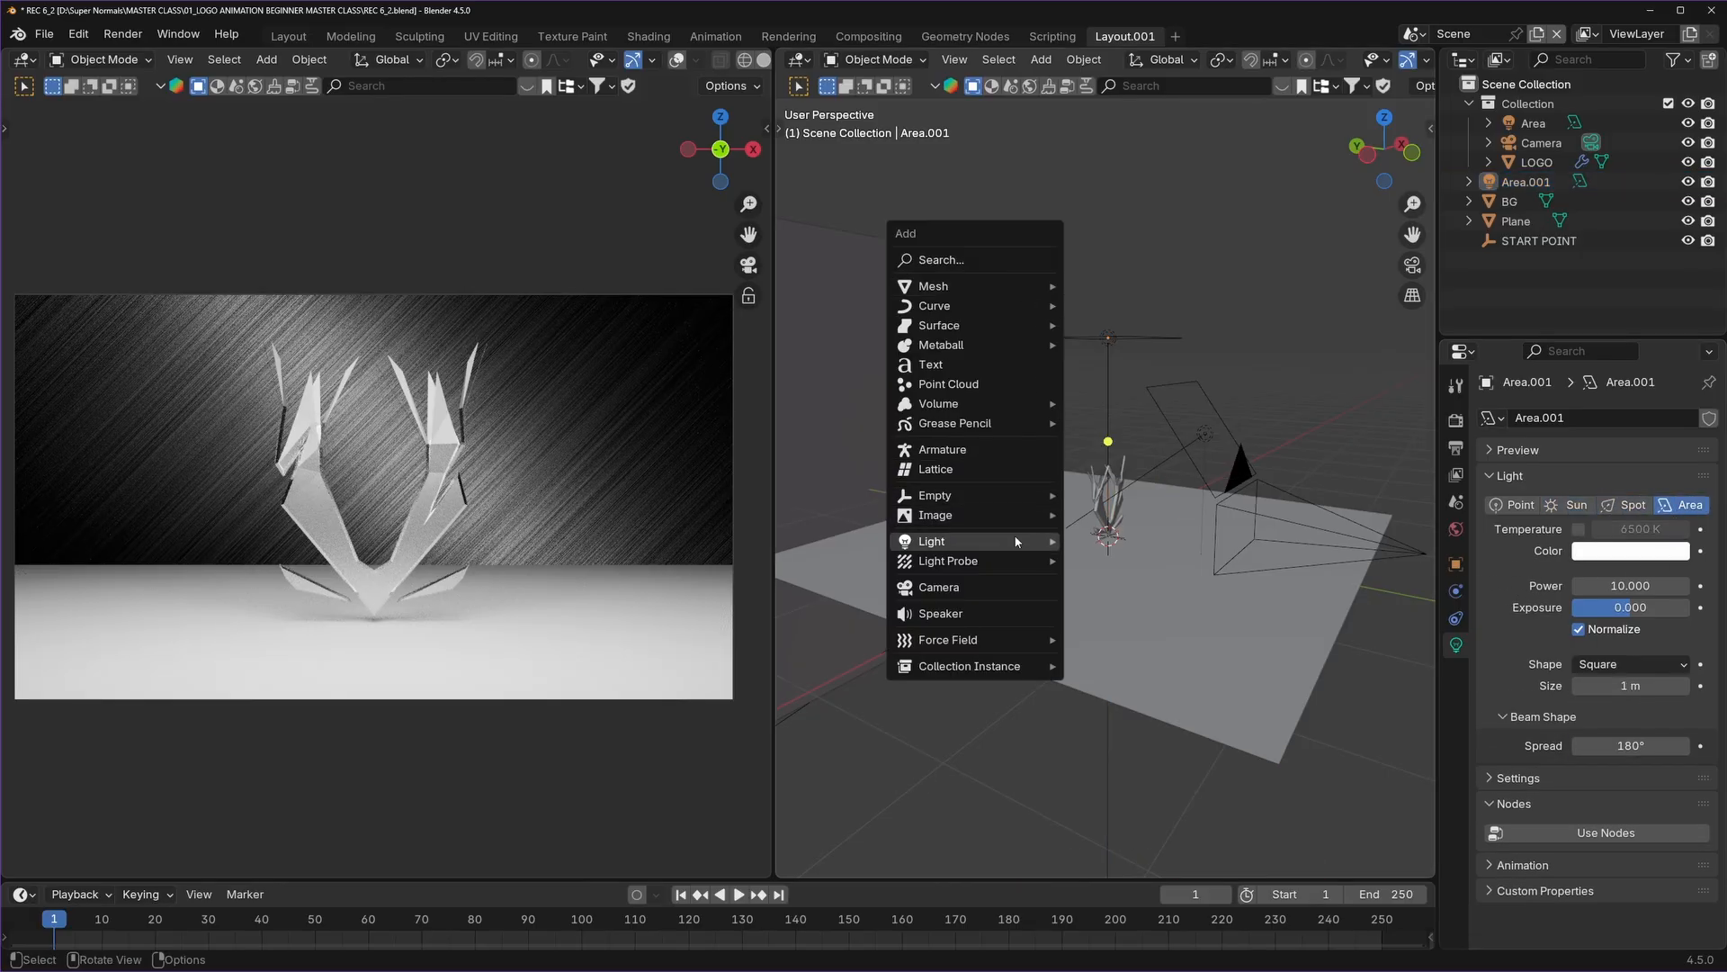
{"action": "mouse_move", "coordinate": [989, 540]}
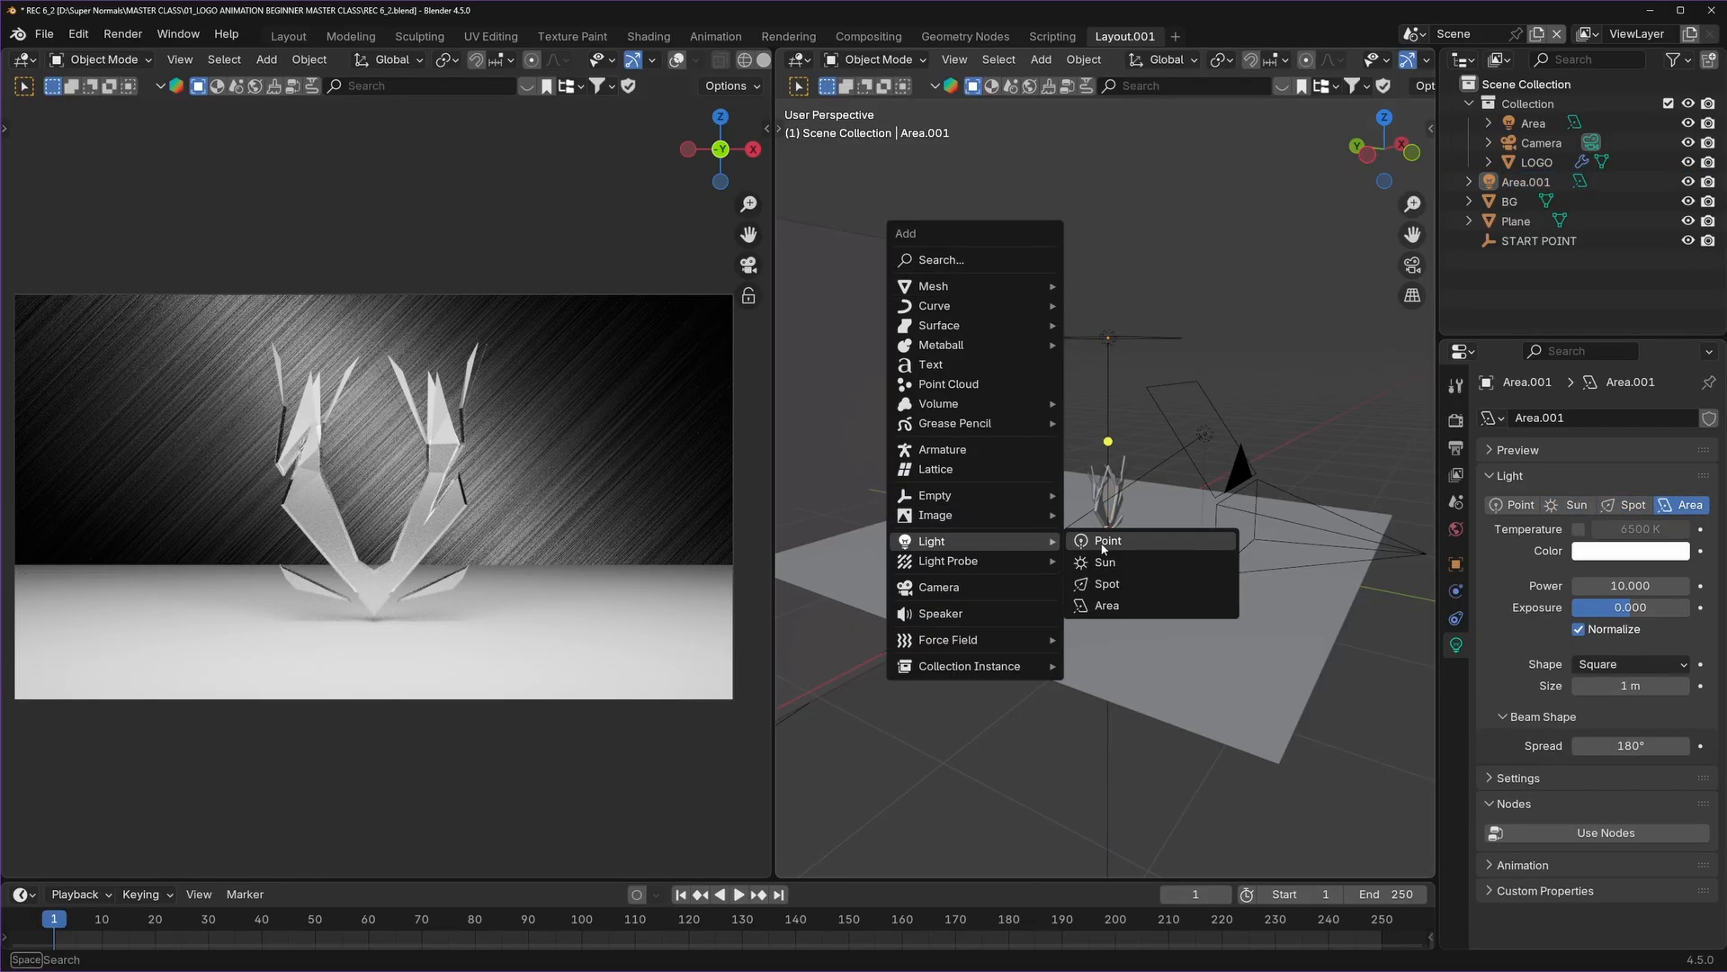
Try a colour temperature of 12420 K on the area light and switch the temperature option off again.
{"action": "left_click", "coordinate": [1579, 529]}
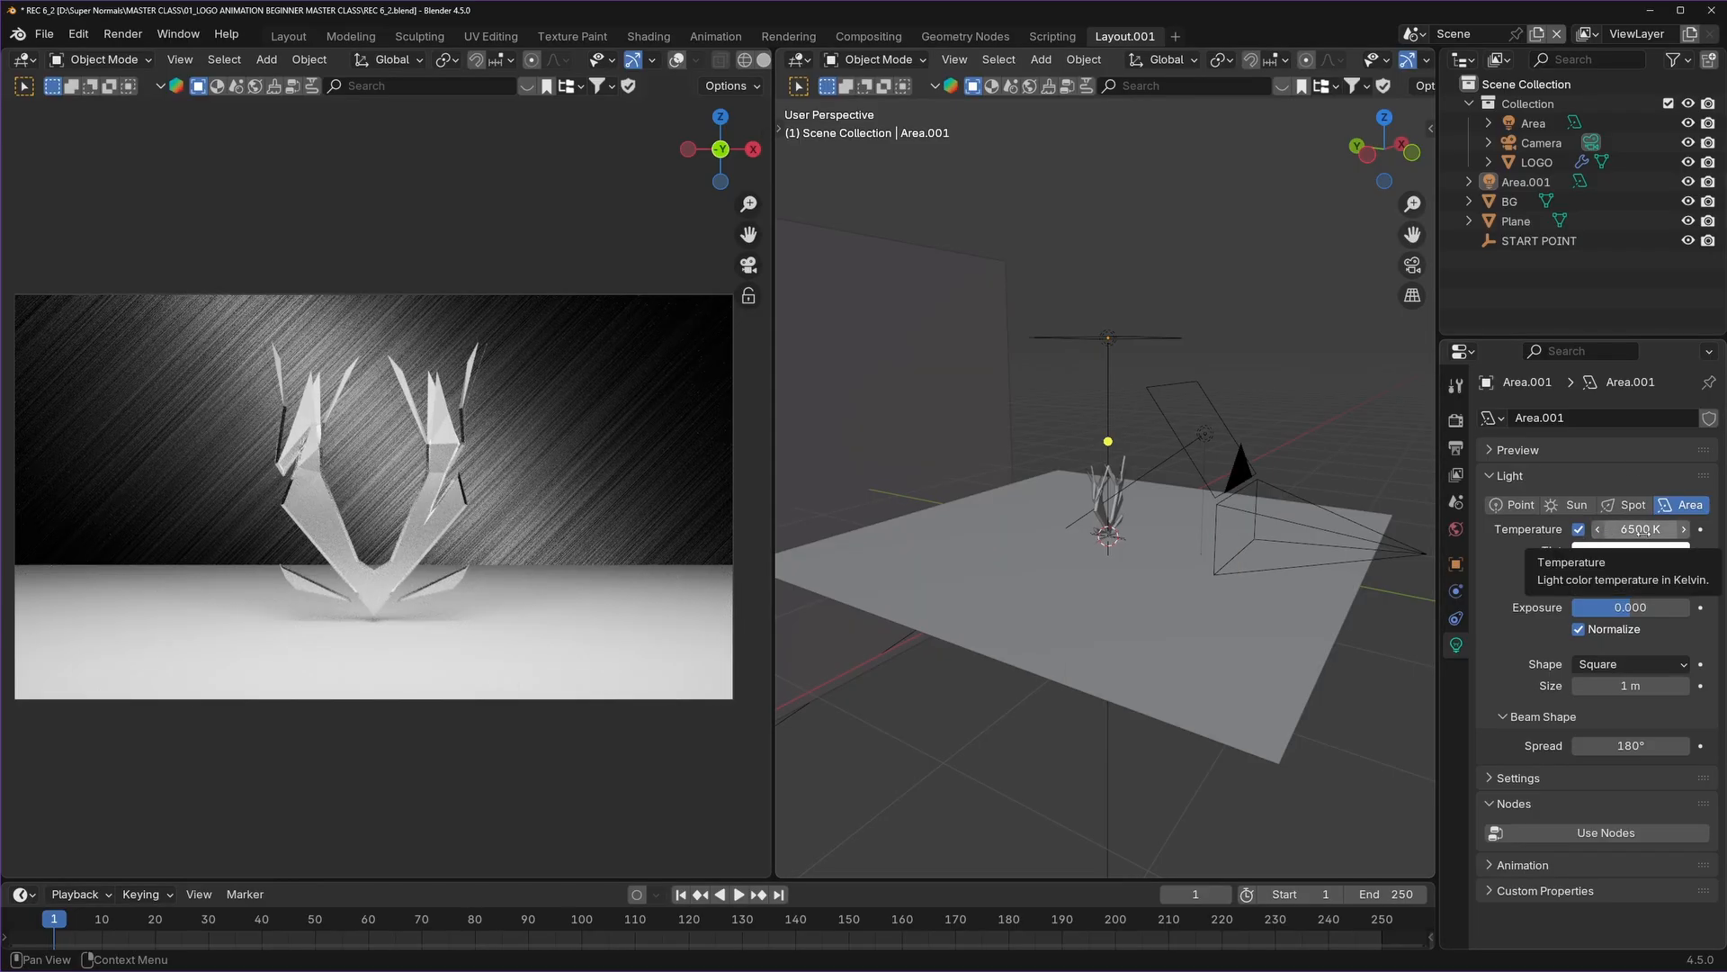
{"action": "mouse_move", "coordinate": [1630, 529]}
{"action": "left_mouse_down"}
{"action": "mouse_move", "coordinate": [1610, 529]}
{"action": "mouse_move", "coordinate": [1629, 529]}
{"action": "left_mouse_up"}
{"action": "left_click_drag", "start_coordinate": [1630, 529], "coordinate": [1639, 529]}
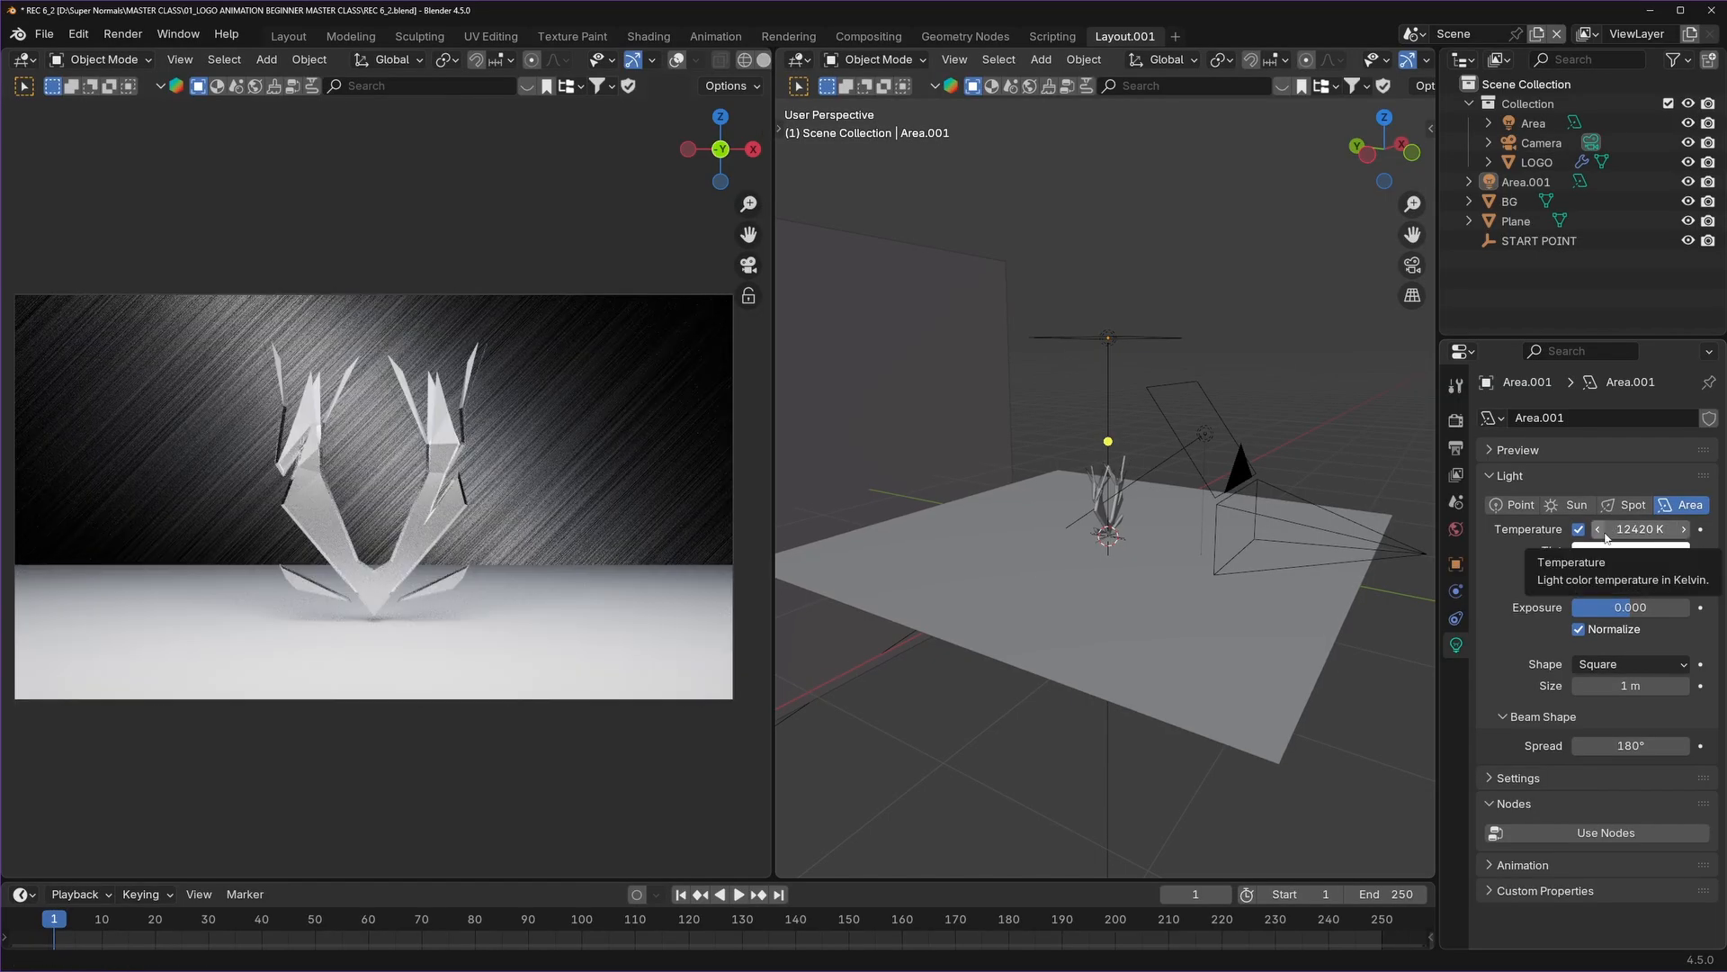
{"action": "left_click", "coordinate": [1580, 529]}
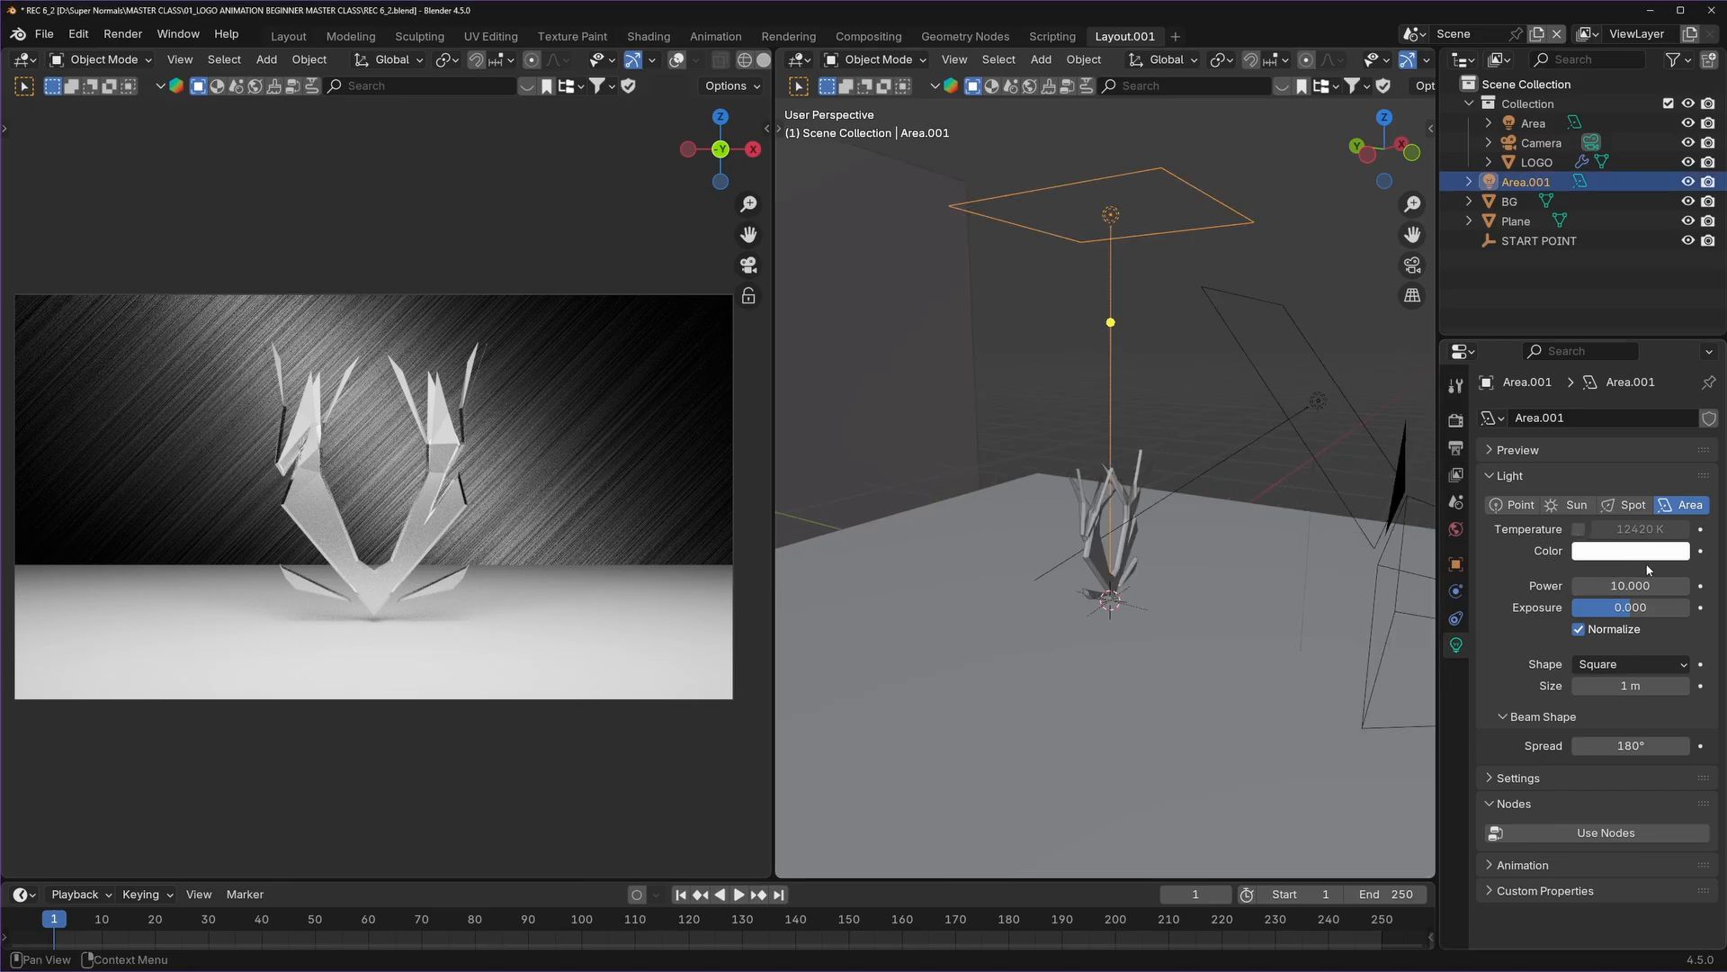
Colour the area light above the logo a saturated blue and set its power to 100.
{"action": "left_click", "coordinate": [1625, 552]}
{"action": "left_click_drag", "start_coordinate": [1602, 373], "coordinate": [1636, 286]}
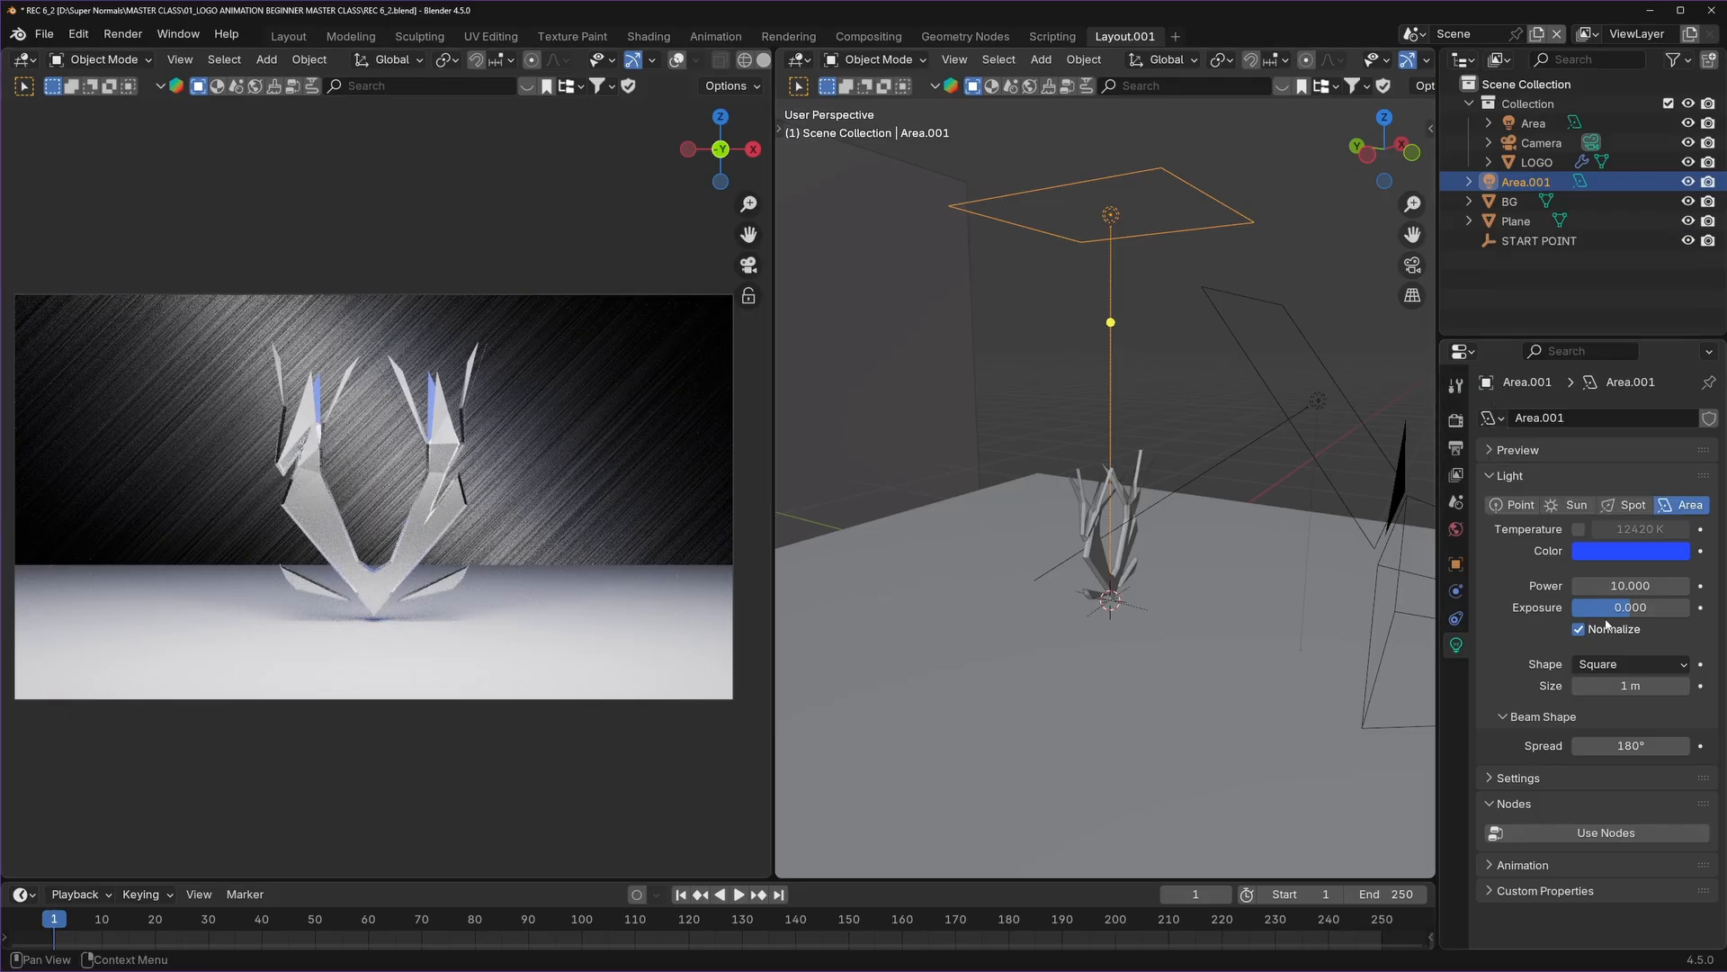
{"action": "left_click_drag", "start_coordinate": [783, 488], "coordinate": [1149, 489]}
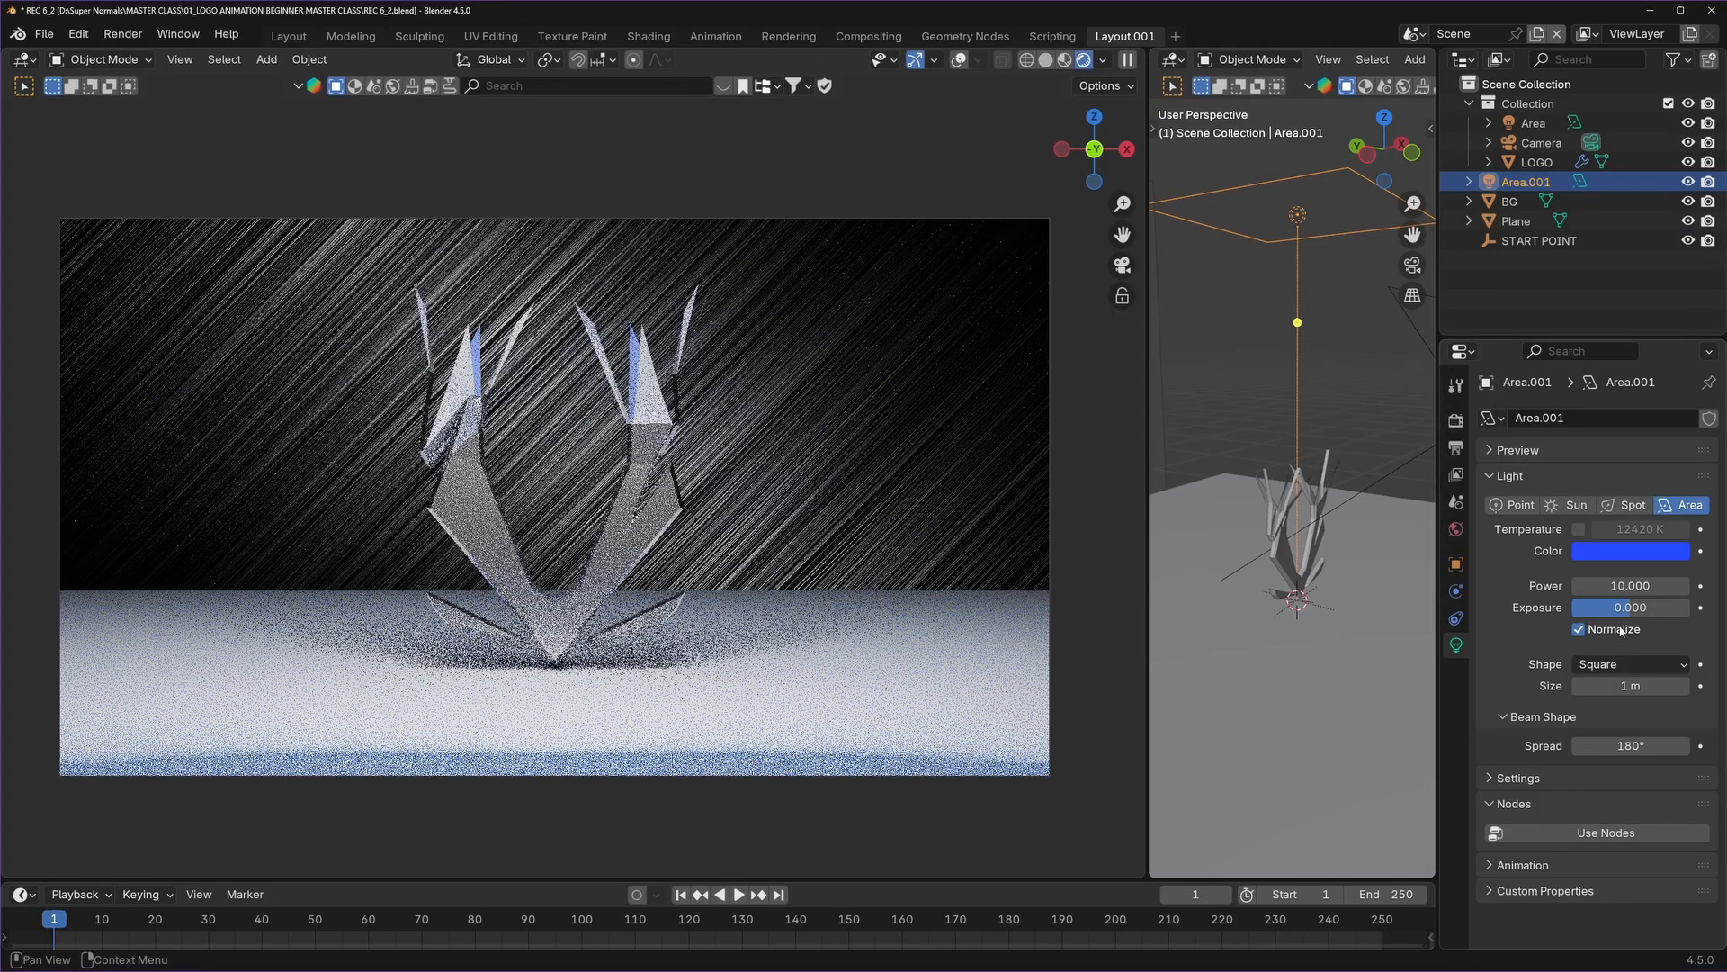
{"action": "double_click", "coordinate": [1630, 584]}
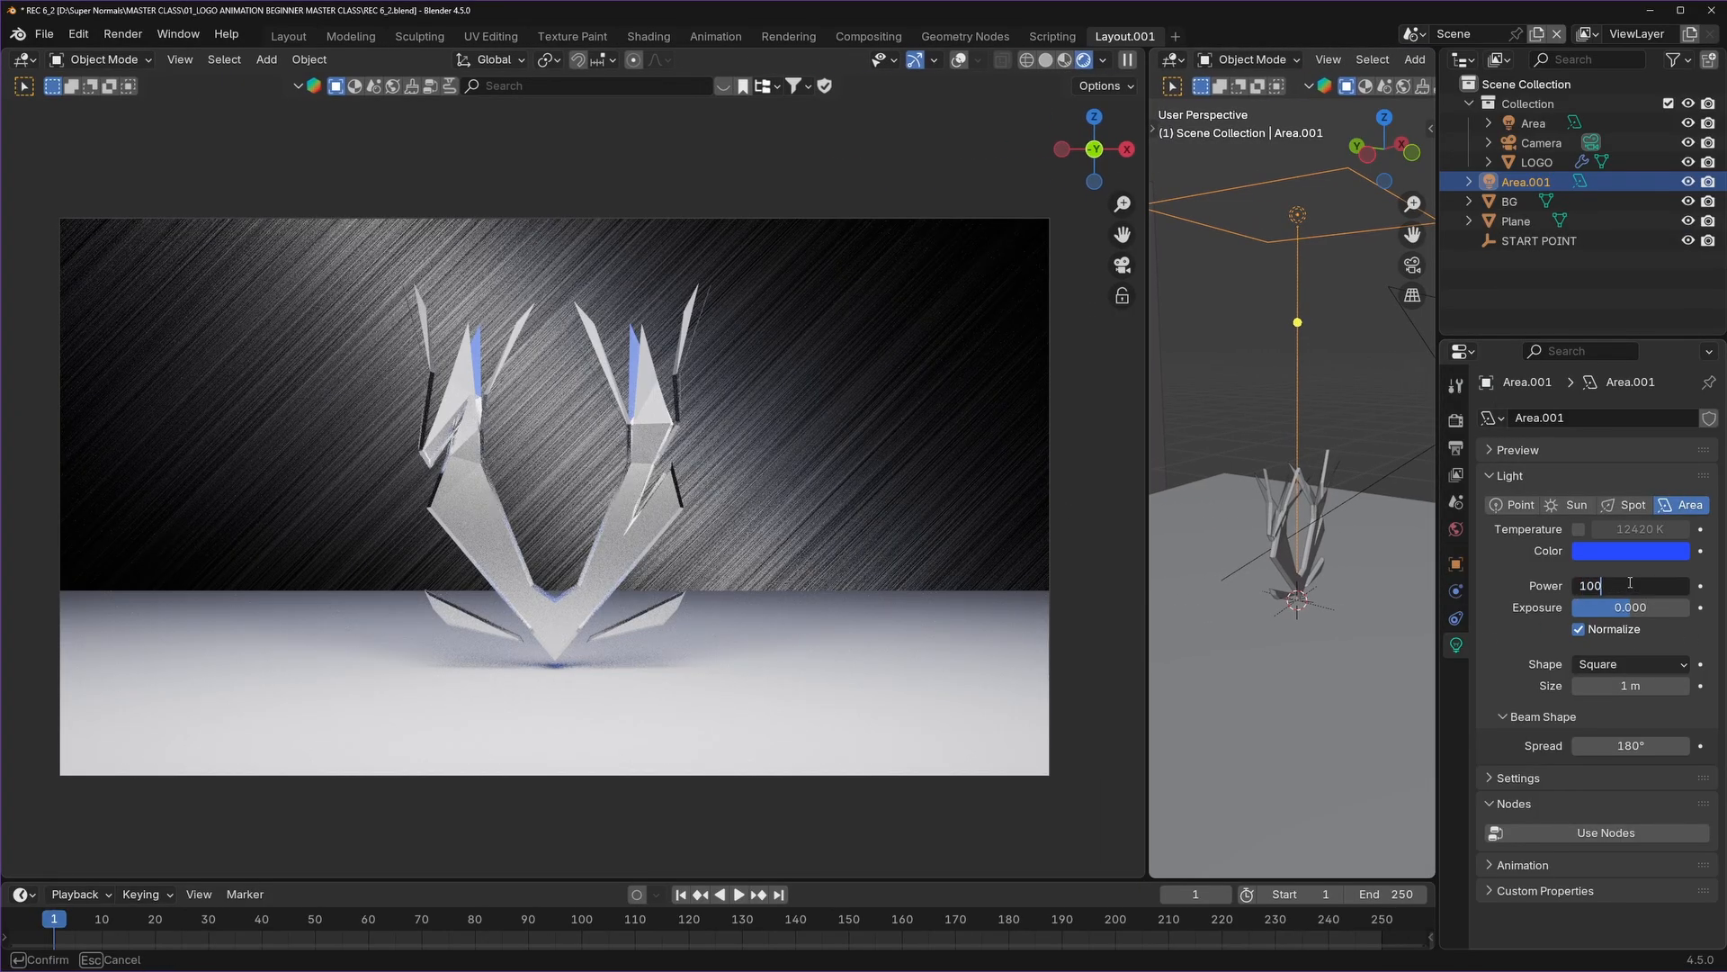
{"action": "type", "text": "100"}
{"action": "key", "text": "Return"}
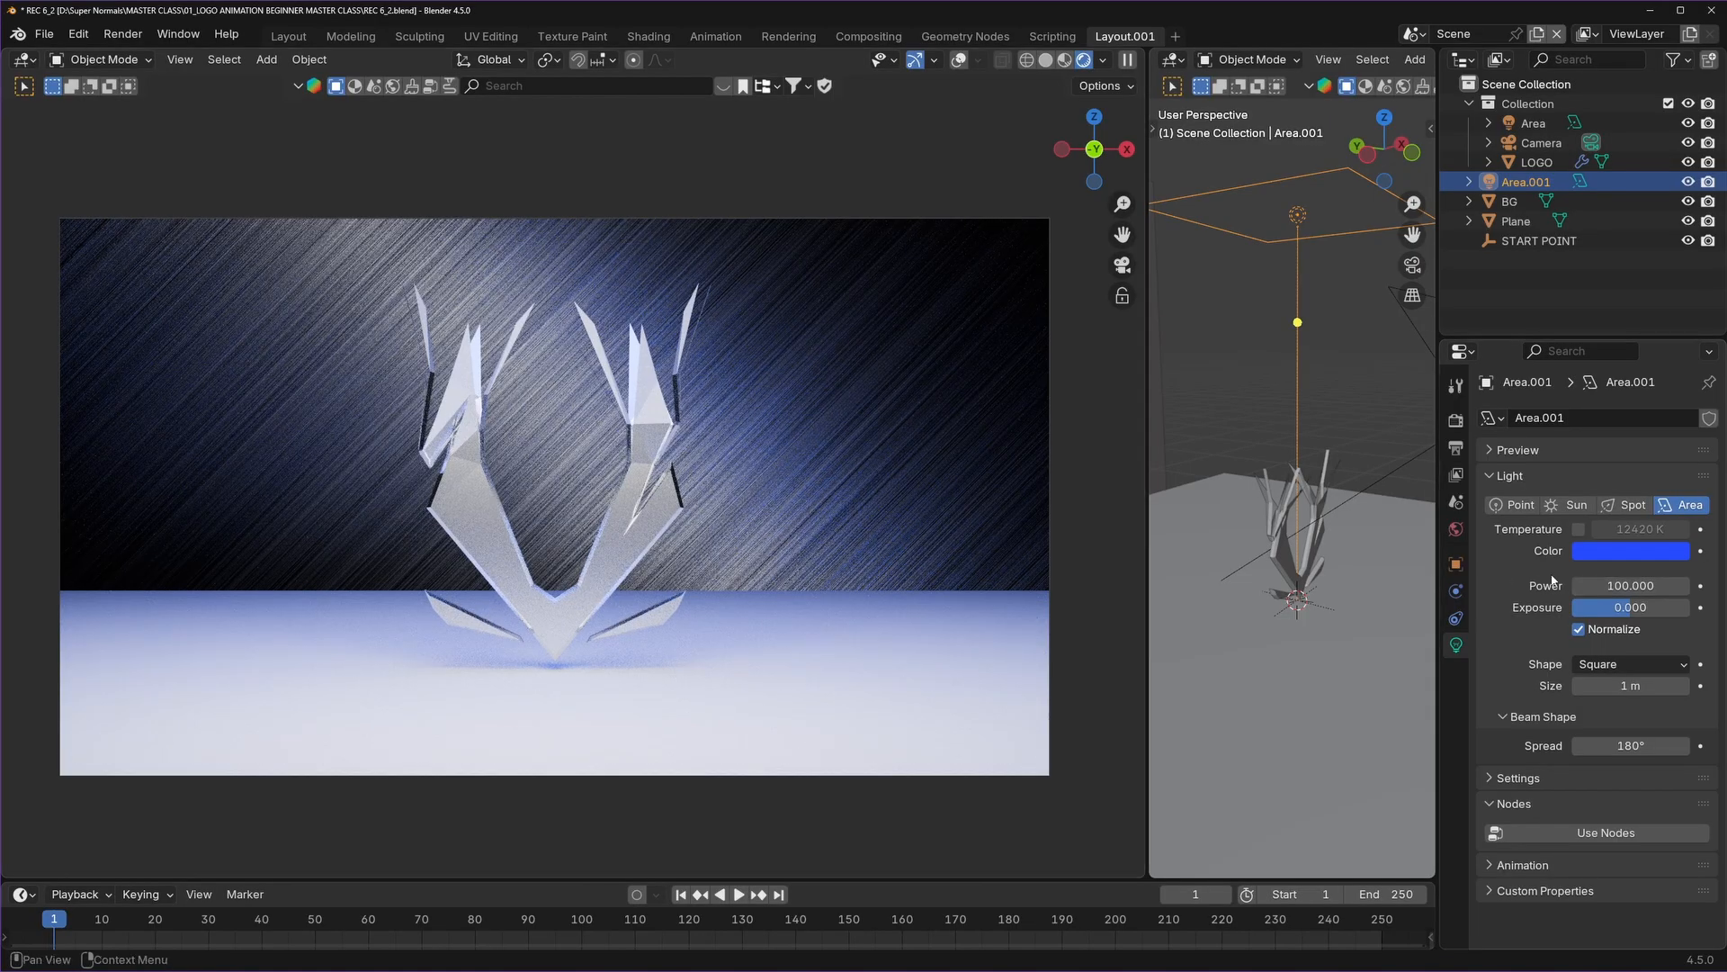
Change the area light's colour to bright green and lower its exposure to -0.678.
{"action": "left_click", "coordinate": [1611, 553]}
{"action": "left_click_drag", "start_coordinate": [1634, 293], "coordinate": [1522, 317]}
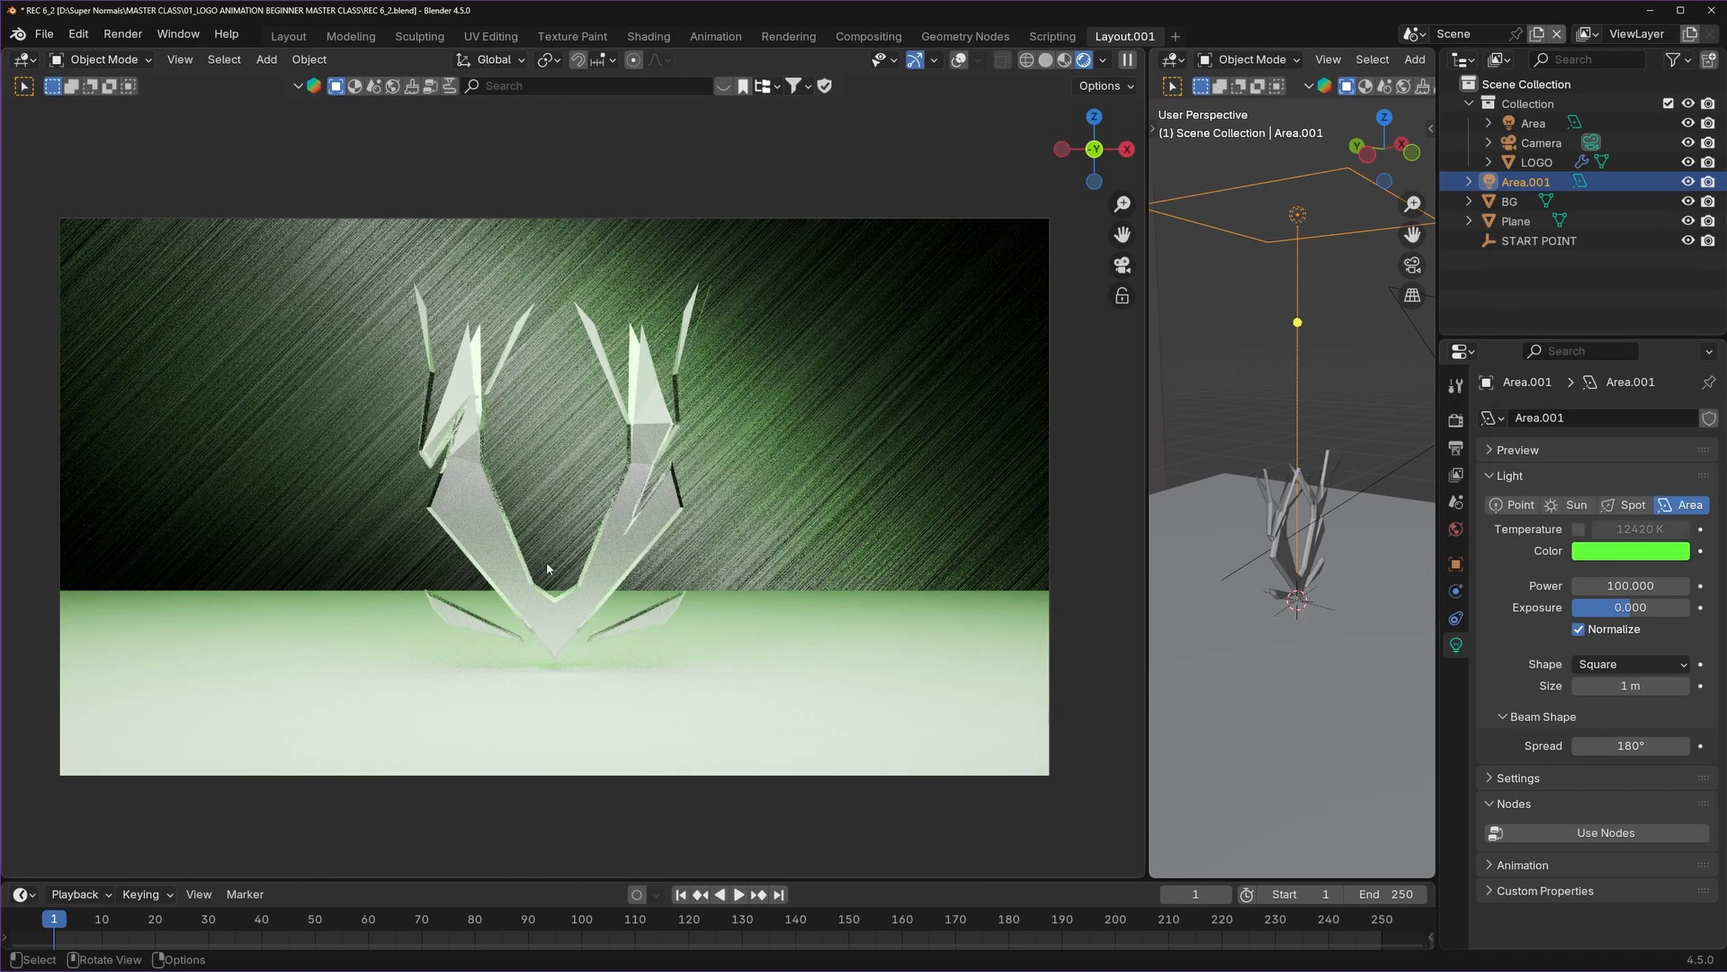
{"action": "mouse_move", "coordinate": [1634, 613]}
{"action": "left_mouse_down"}
{"action": "mouse_move", "coordinate": [1679, 612]}
{"action": "mouse_move", "coordinate": [1620, 621]}
{"action": "left_mouse_up"}
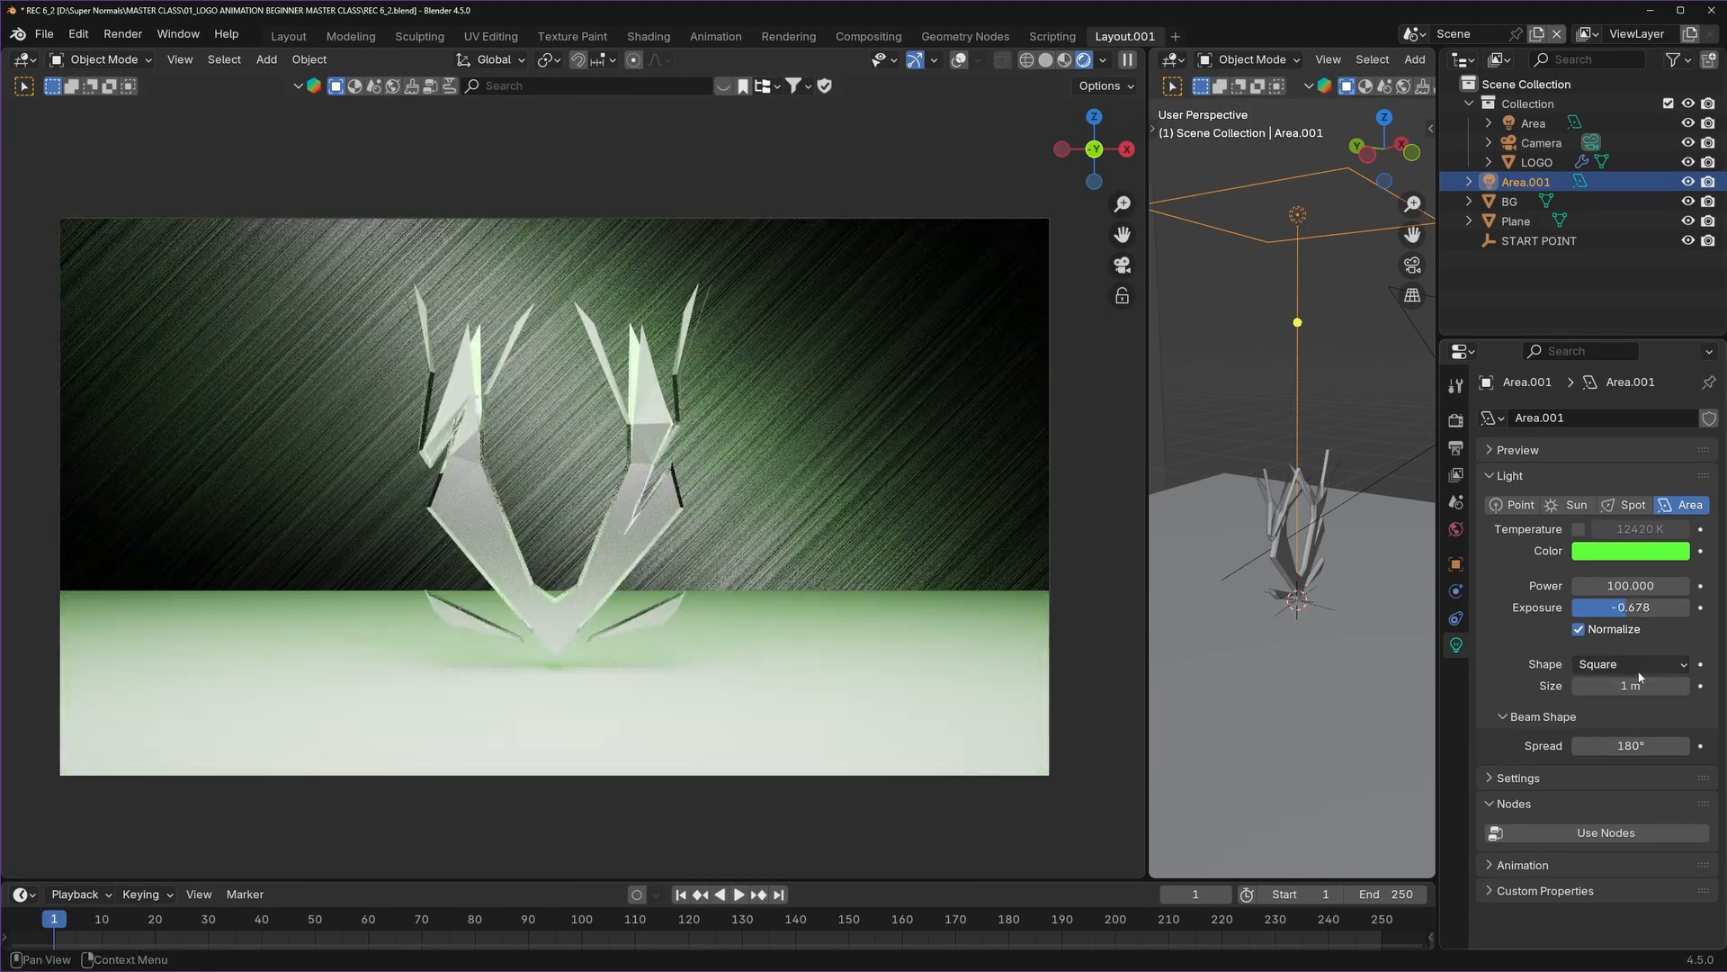
Try the Rectangle, Disk and Ellipse shapes on the area light.
{"action": "left_click", "coordinate": [1644, 667]}
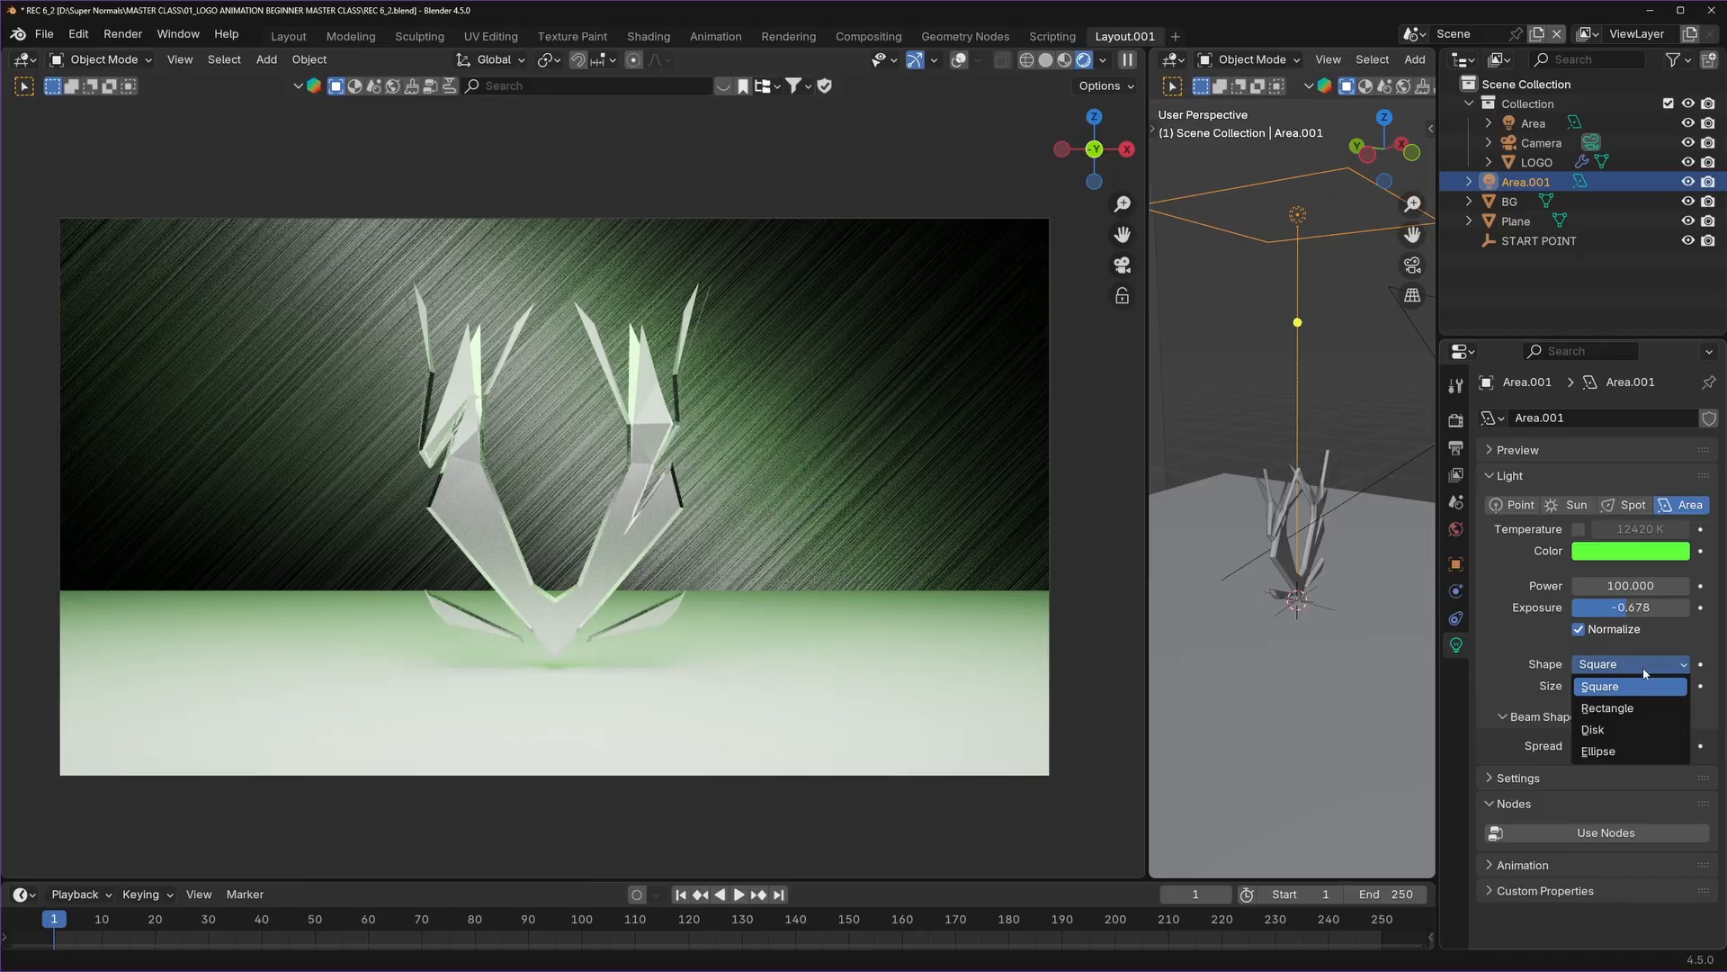
{"action": "left_click", "coordinate": [1621, 714]}
{"action": "left_click", "coordinate": [1634, 667]}
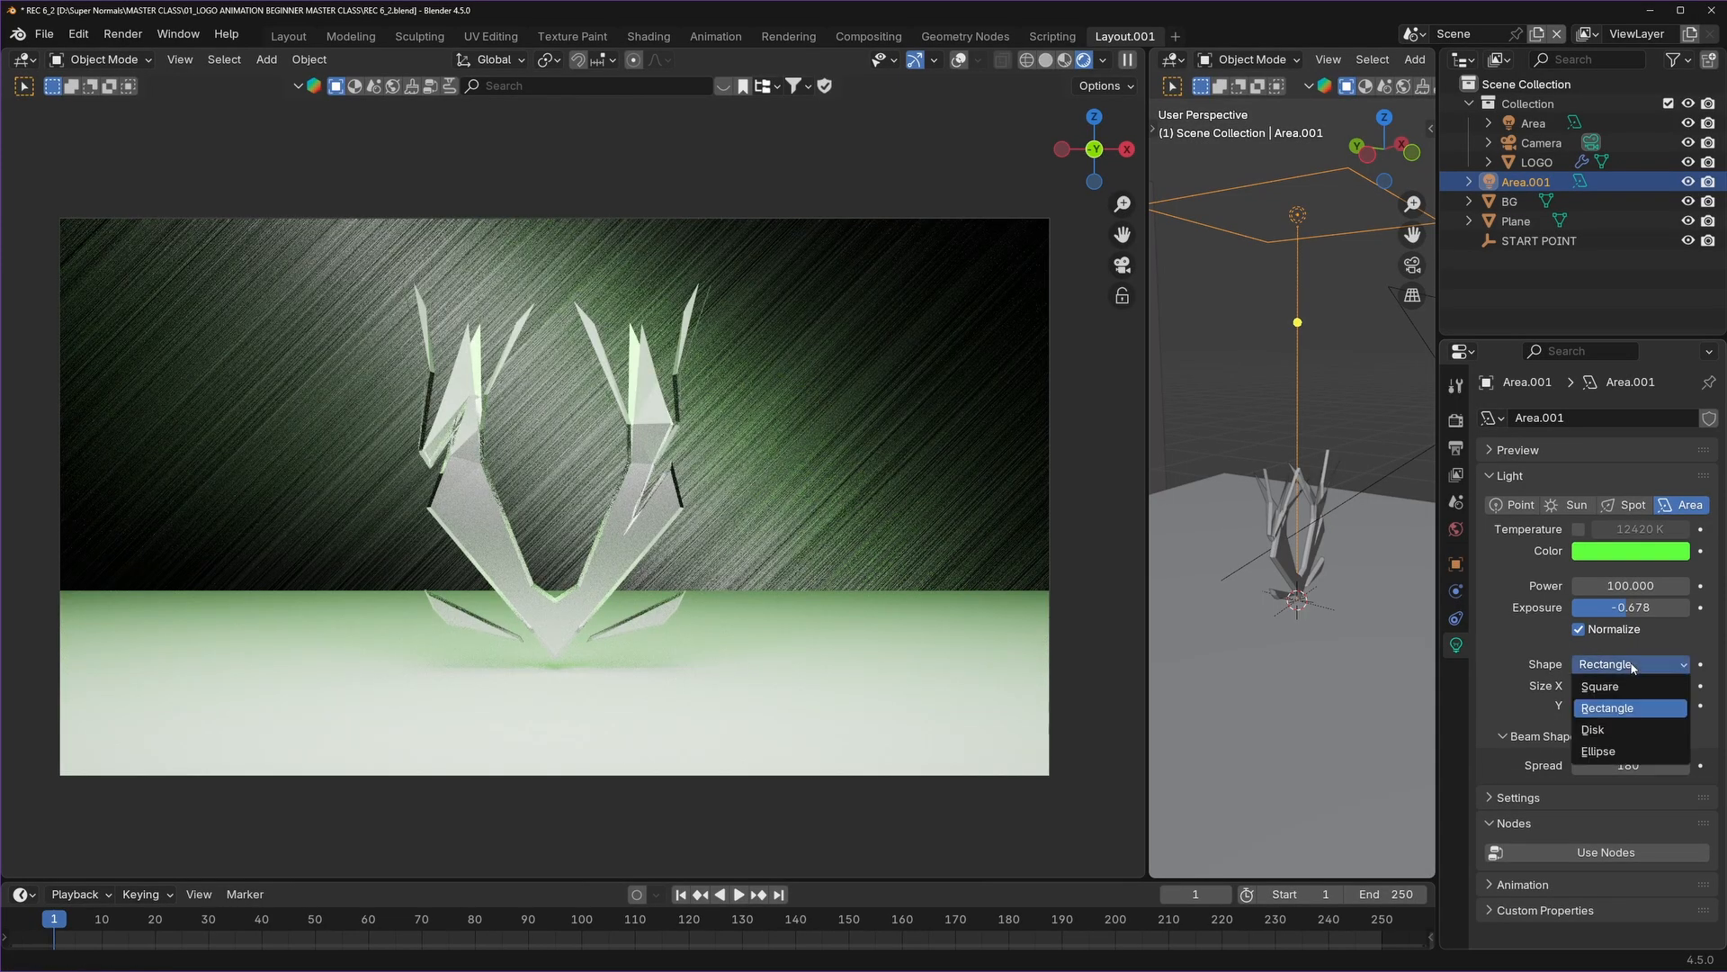
{"action": "left_click", "coordinate": [1619, 728]}
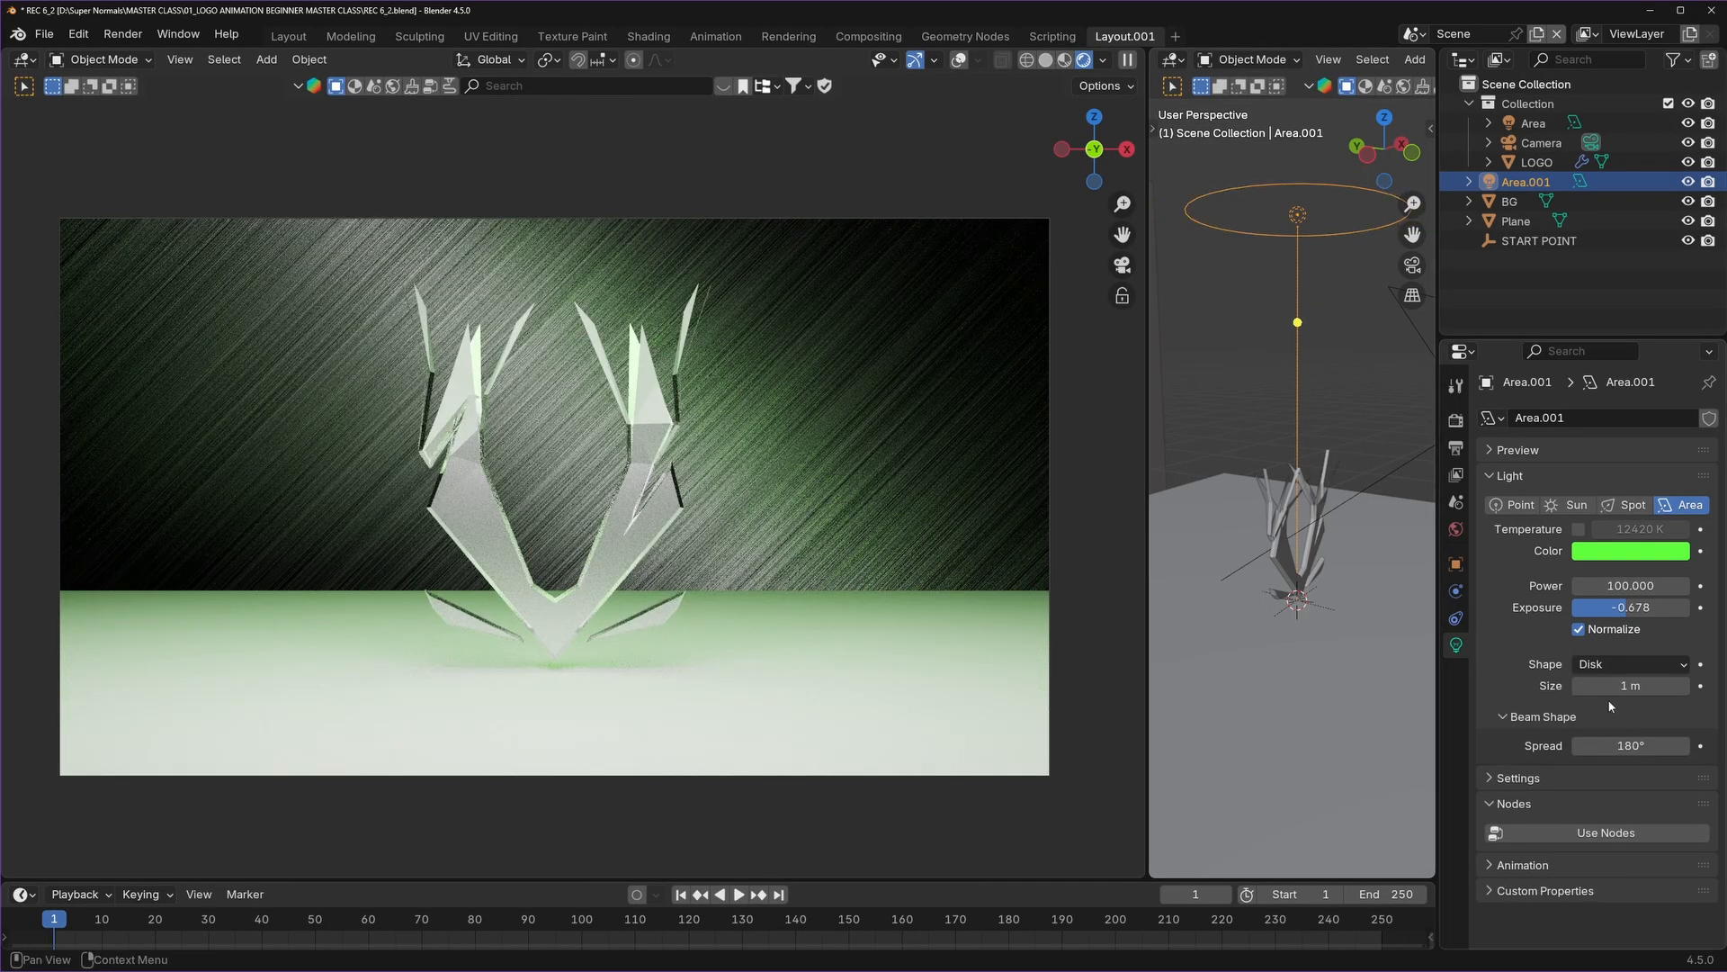
{"action": "left_click", "coordinate": [1635, 664]}
{"action": "left_click", "coordinate": [1614, 752]}
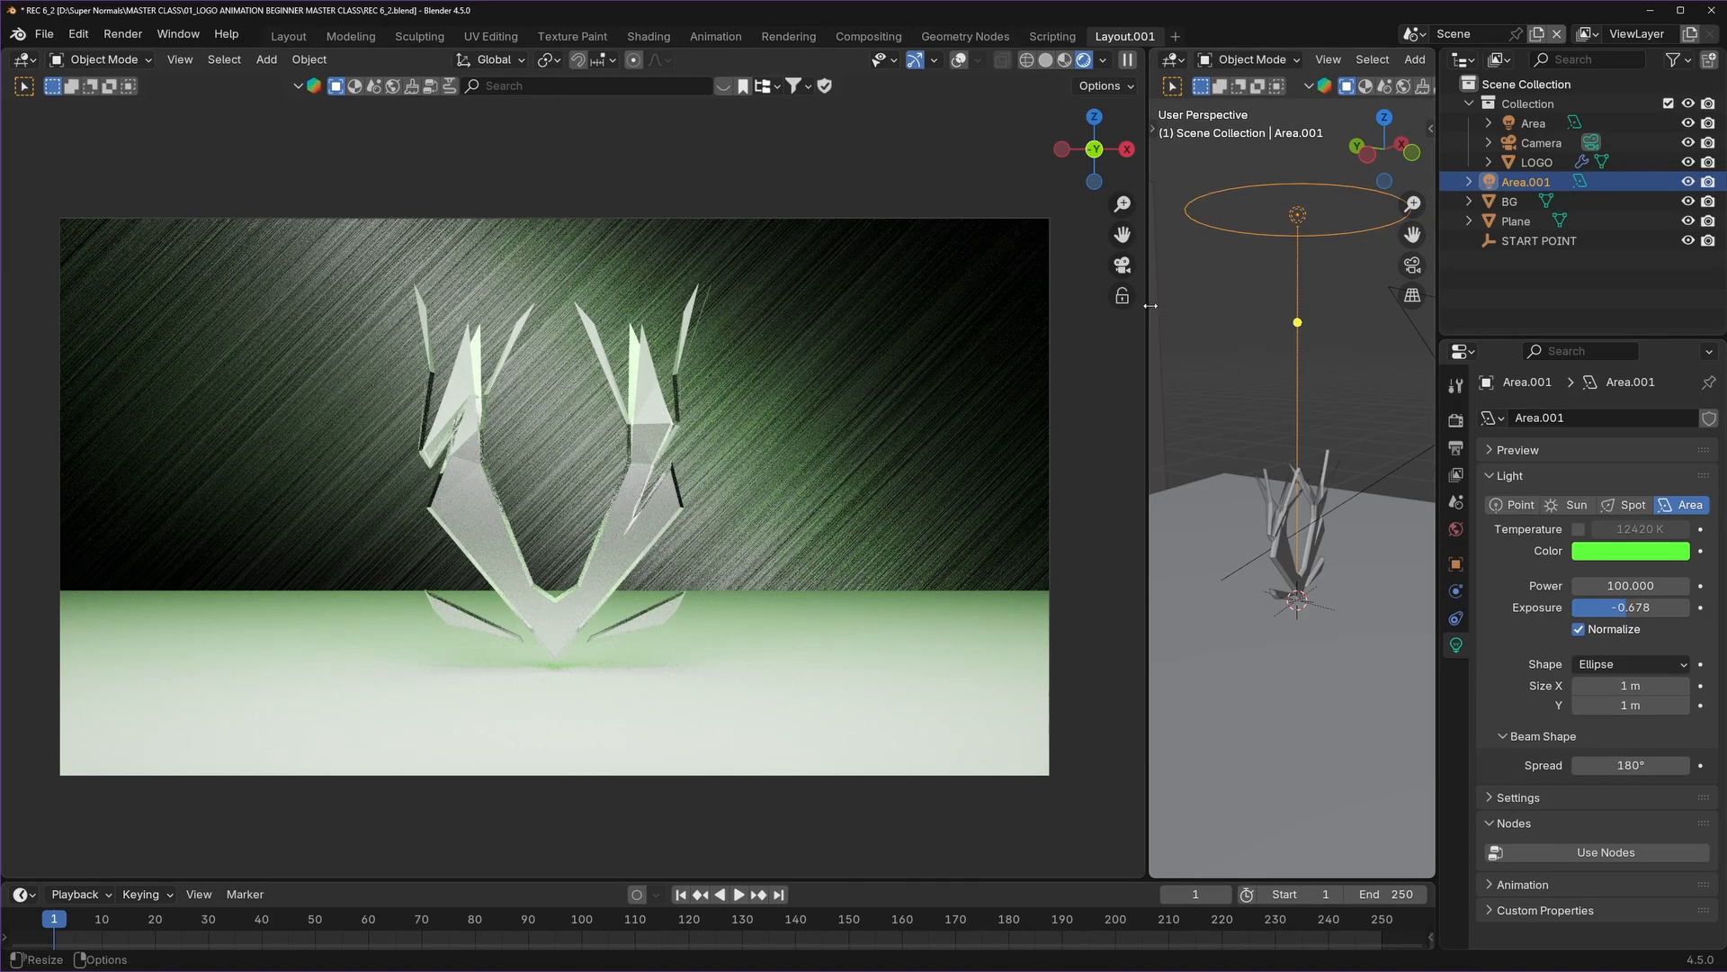
Set the area light's shape to Square with a size of 1.08 m.
{"action": "left_click_drag", "start_coordinate": [1147, 216], "coordinate": [934, 216]}
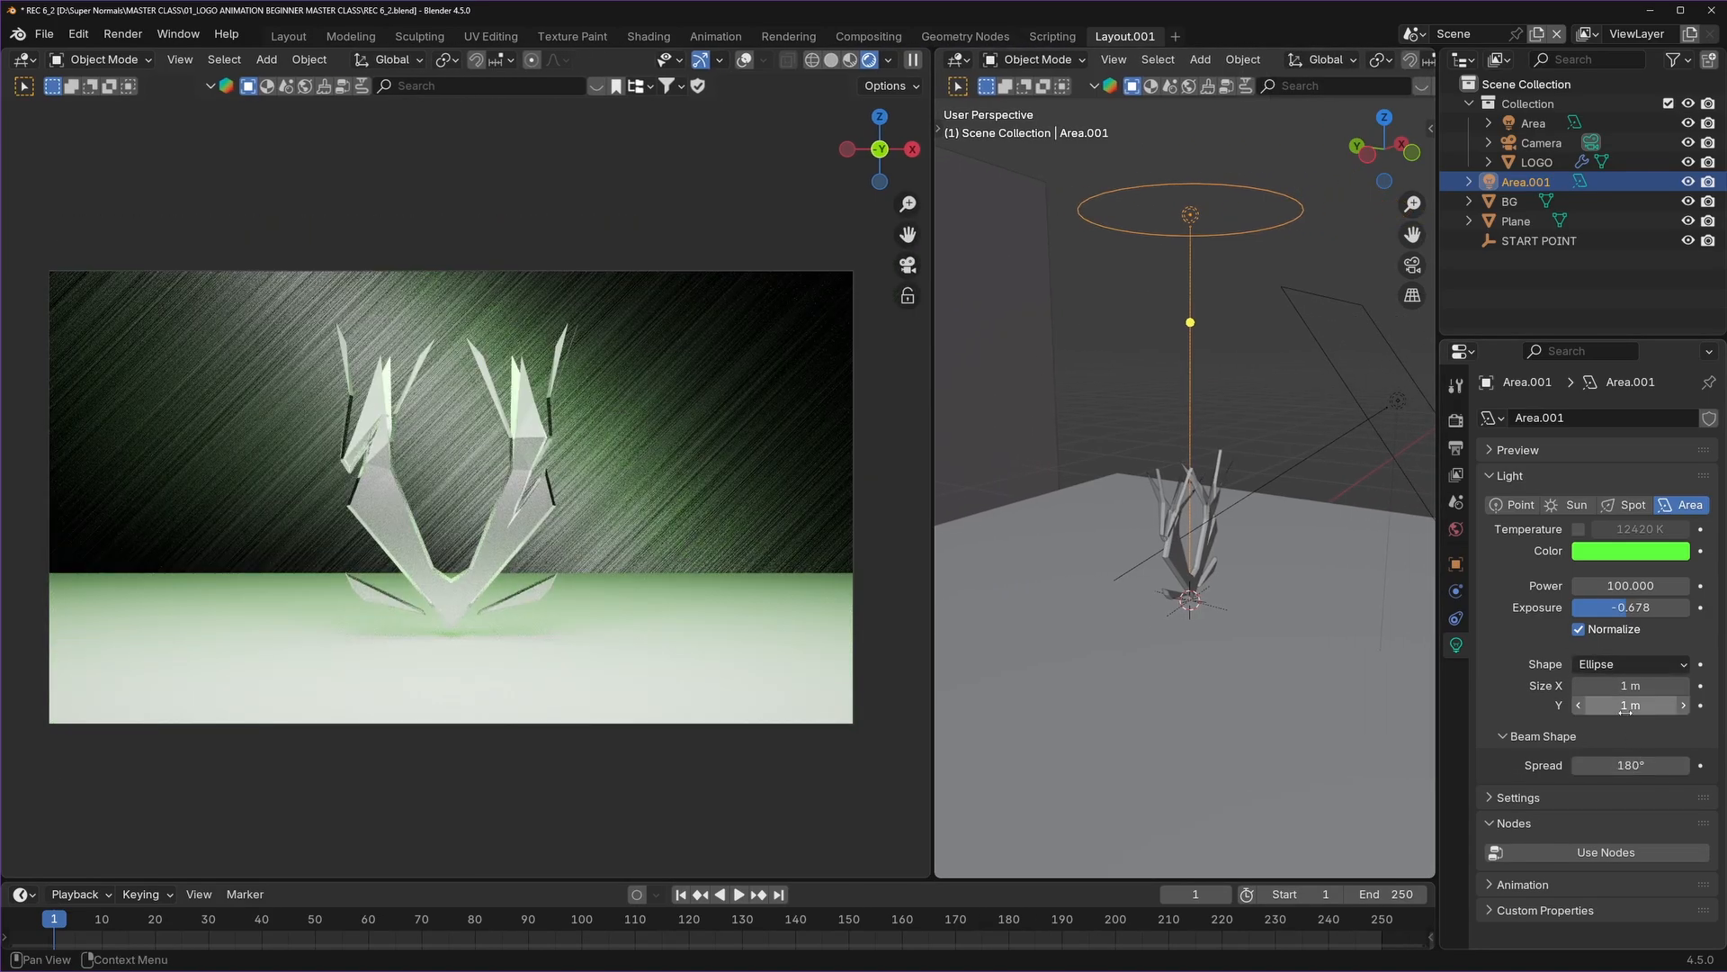
{"action": "left_click", "coordinate": [1624, 664]}
{"action": "left_click", "coordinate": [1602, 687]}
{"action": "left_click_drag", "start_coordinate": [1630, 685], "coordinate": [1656, 685]}
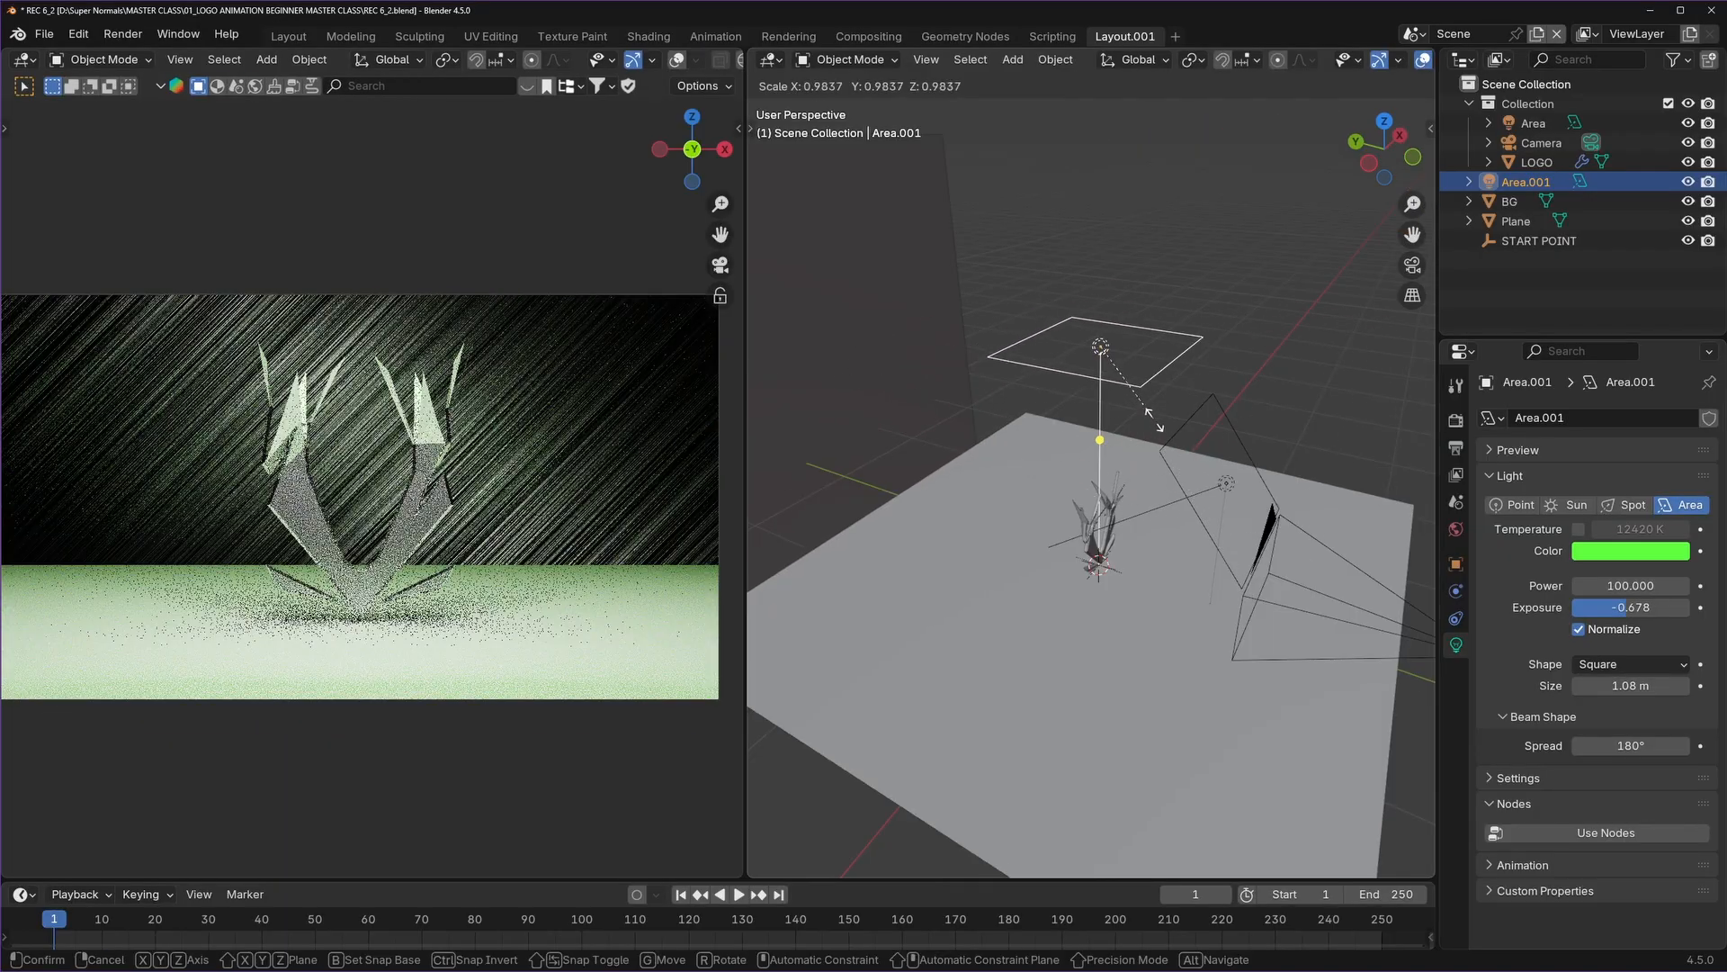
{"action": "right_click", "coordinate": [1216, 491]}
{"action": "key", "text": "s"}
{"action": "key", "text": "x"}
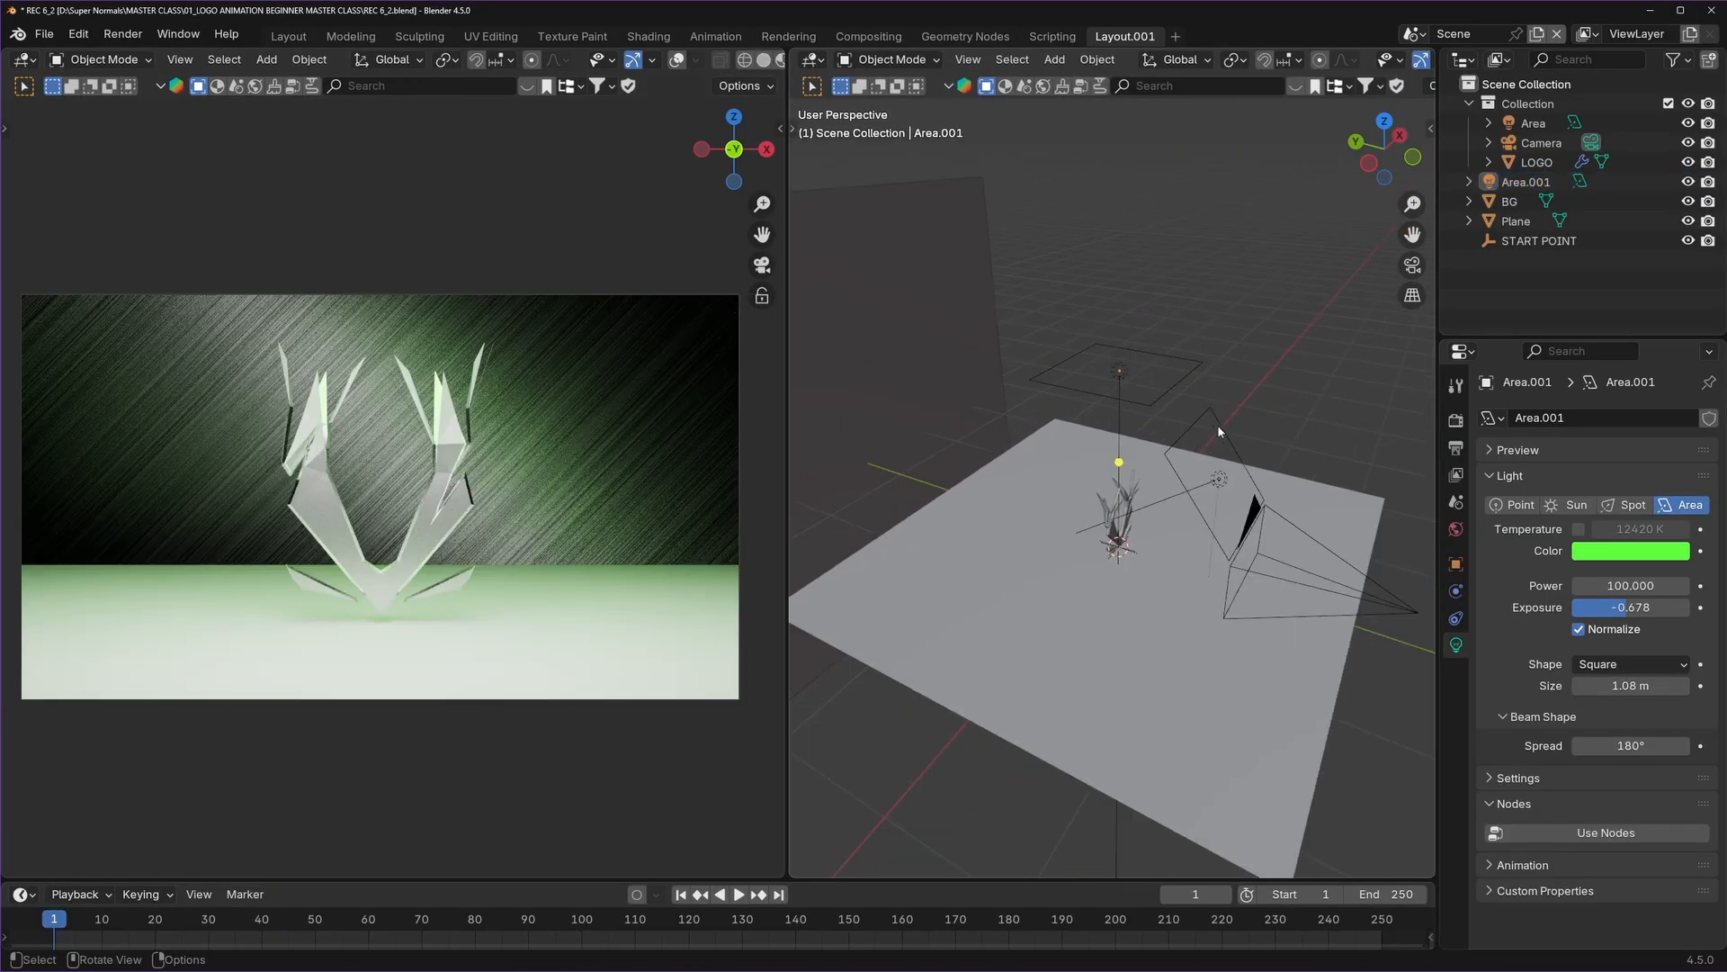
Try a beam spread of 0° on the area light above the logo and restore it to 180°.
{"action": "middle_click_drag", "start_coordinate": [1169, 423], "coordinate": [1211, 421]}
{"action": "left_click", "coordinate": [1137, 365]}
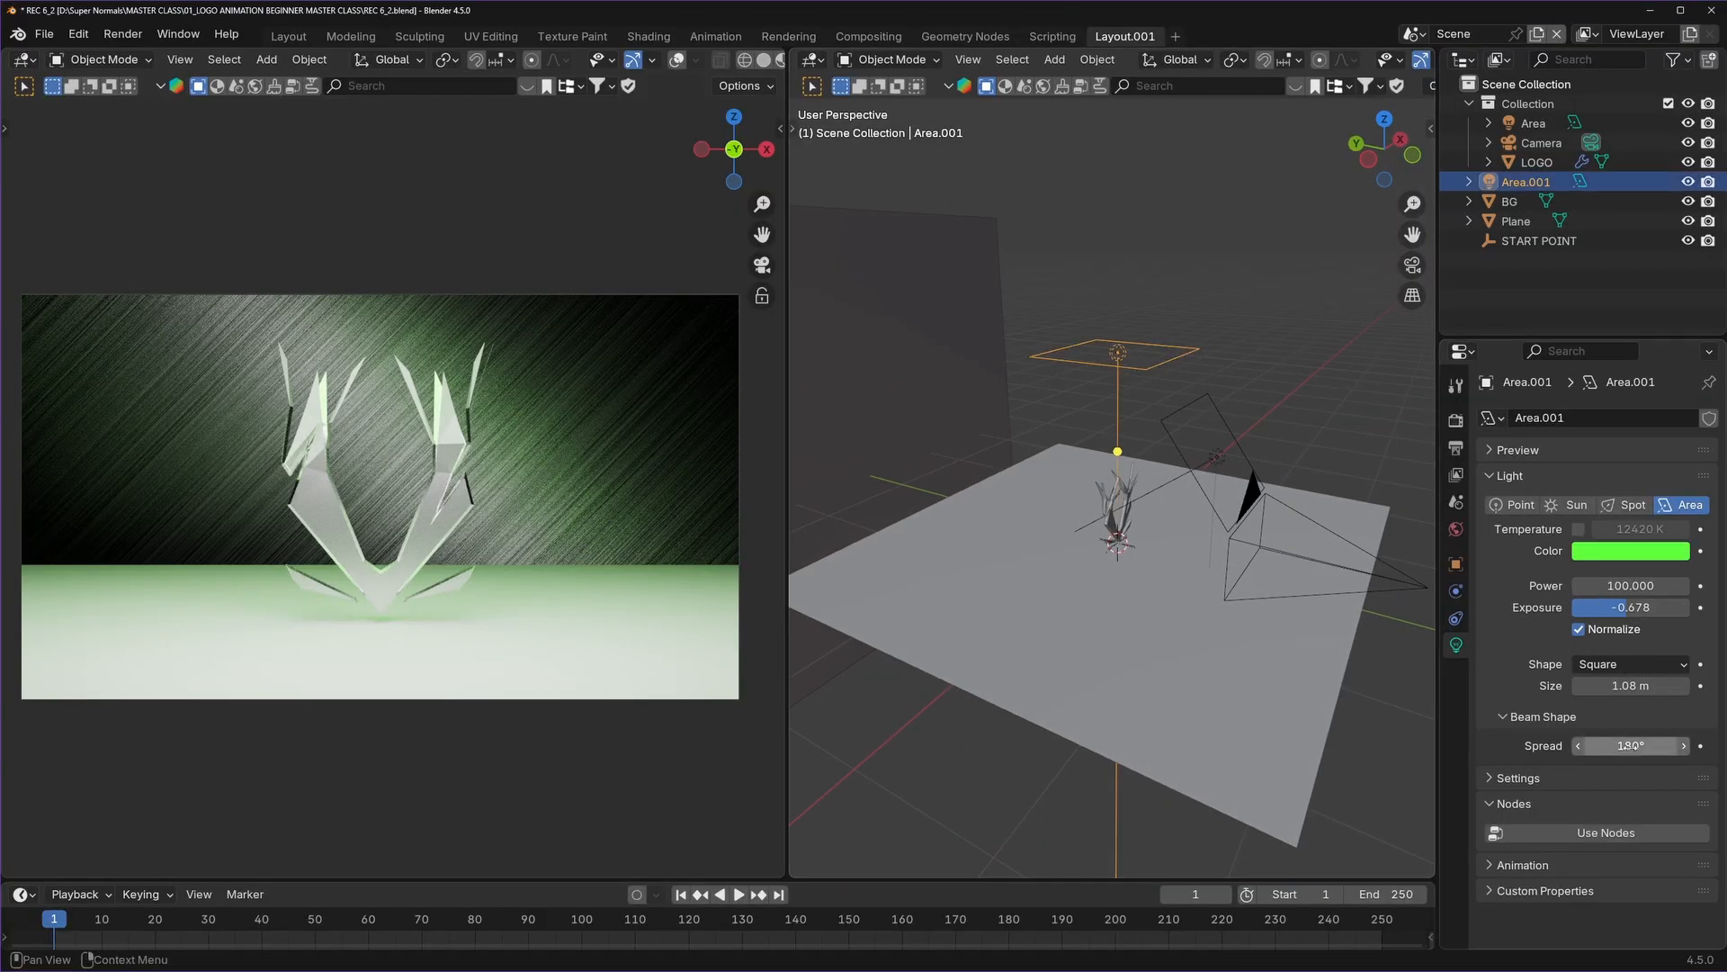
{"action": "left_click_drag", "start_coordinate": [1630, 745], "coordinate": [1484, 745]}
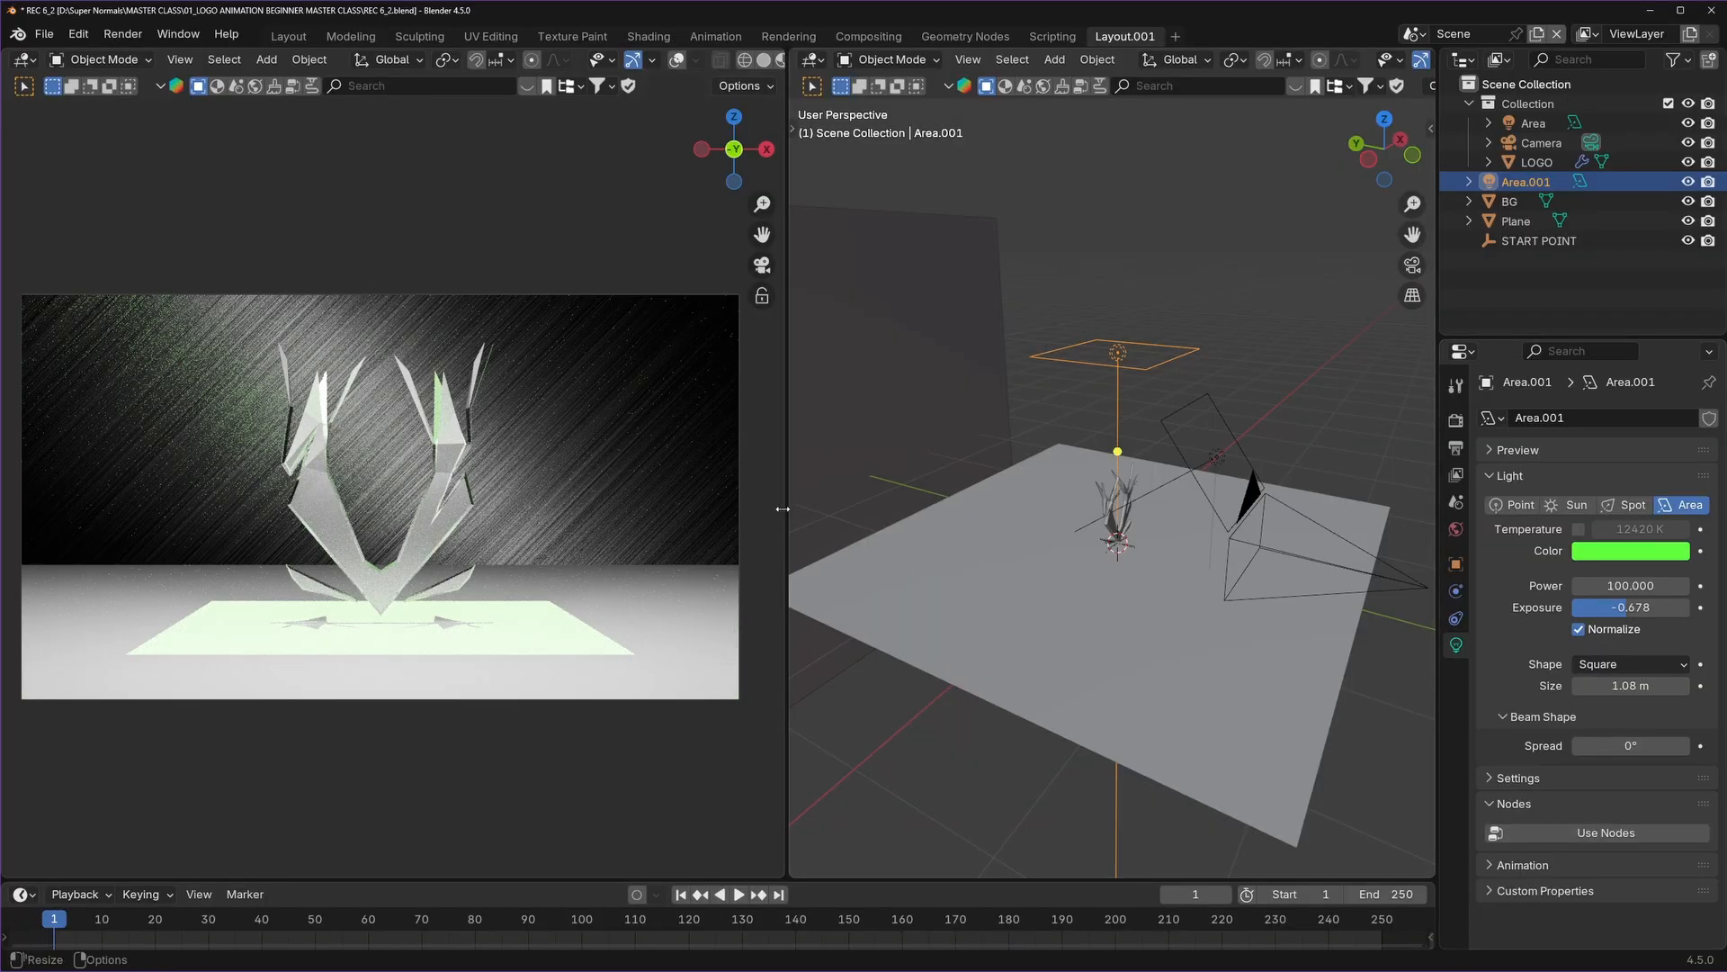
{"action": "left_click_drag", "start_coordinate": [782, 508], "coordinate": [1113, 508]}
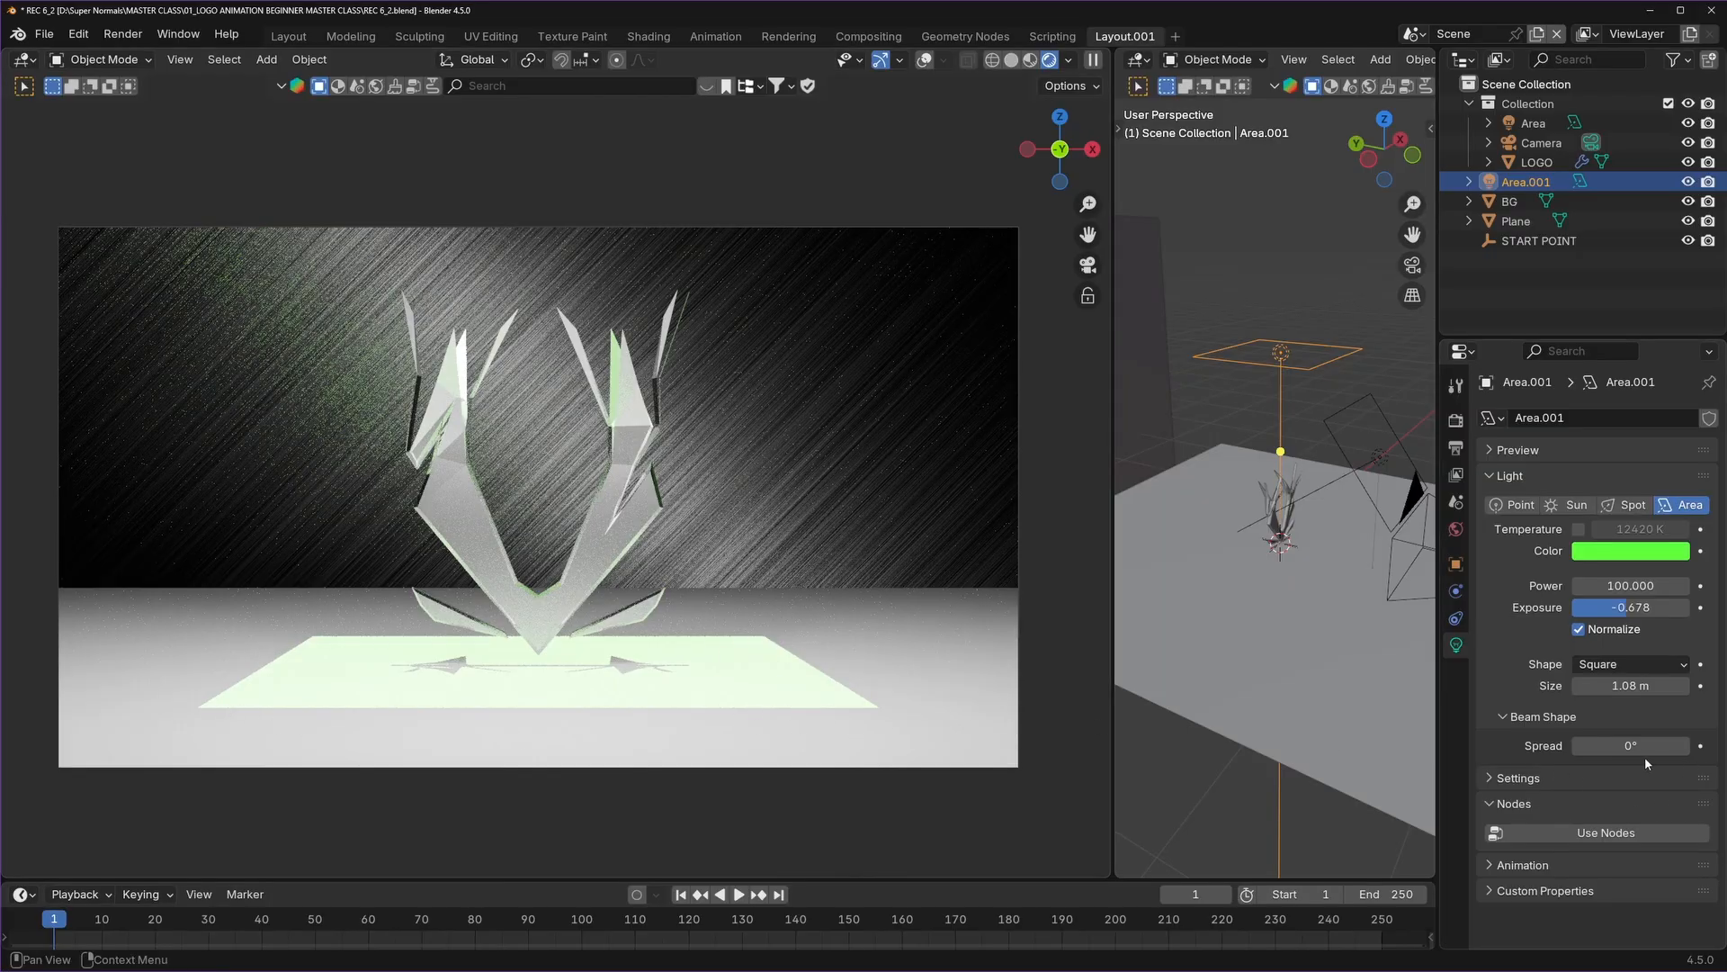
{"action": "mouse_move", "coordinate": [1620, 746]}
{"action": "left_mouse_down"}
{"action": "mouse_move", "coordinate": [1684, 746]}
{"action": "mouse_move", "coordinate": [1589, 739]}
{"action": "left_mouse_up"}
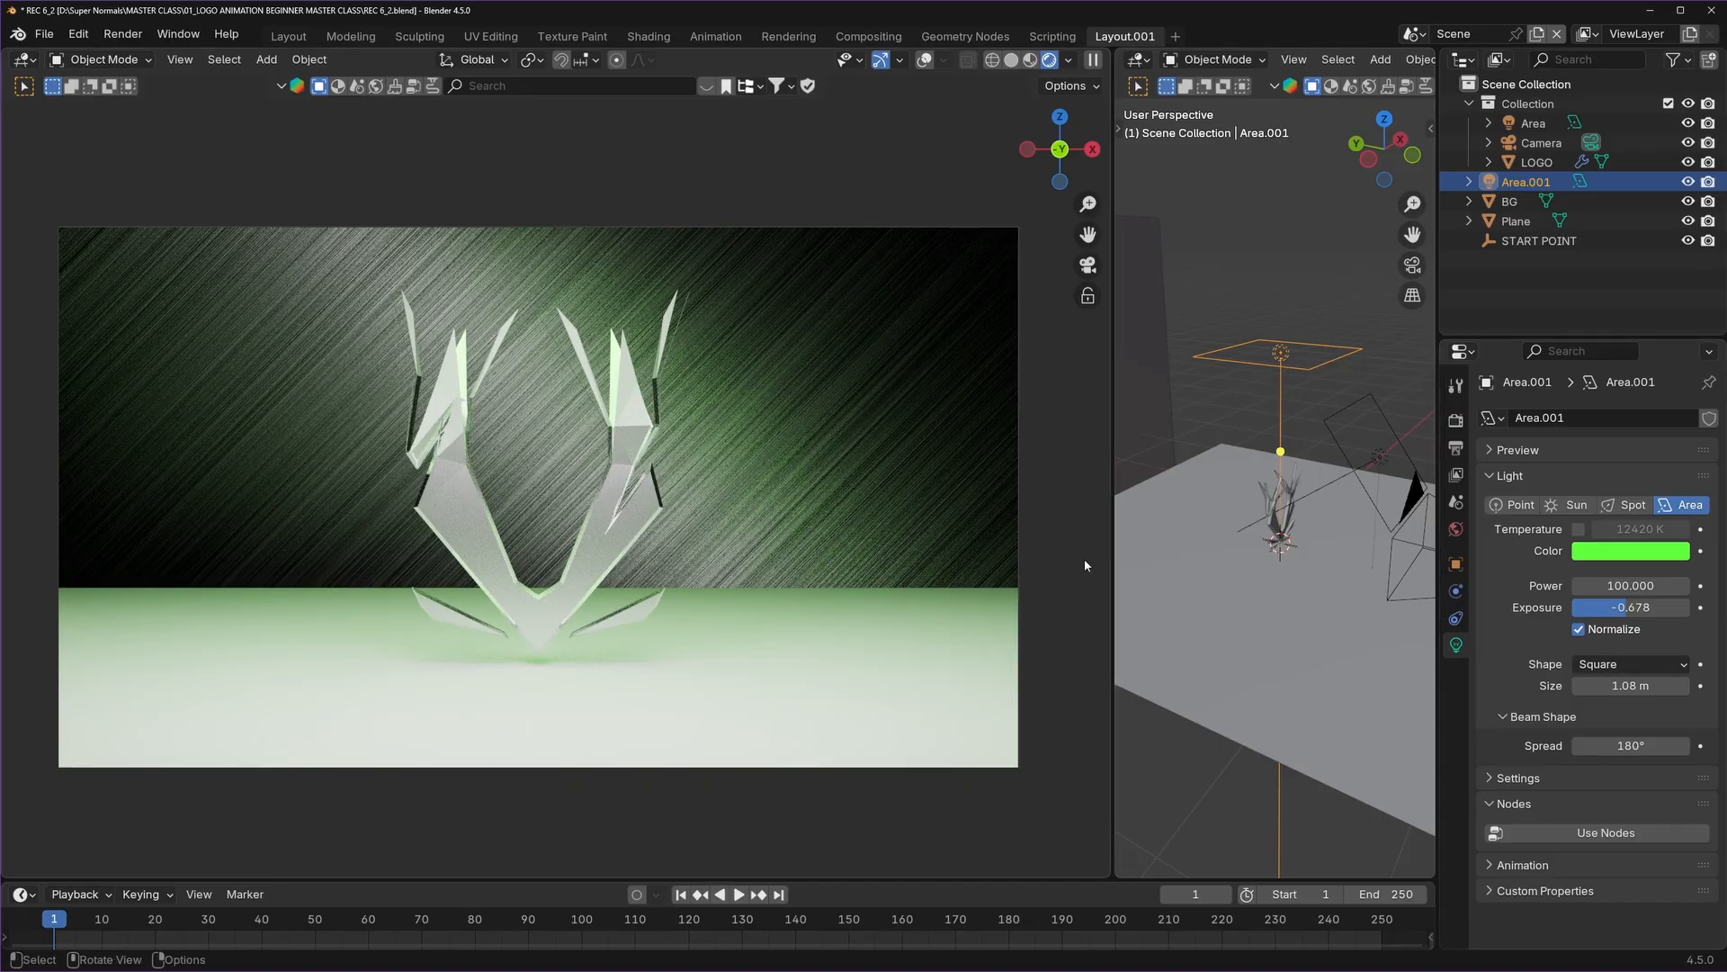
Delete the floor plane beneath the logo.
{"action": "left_click_drag", "start_coordinate": [1113, 405], "coordinate": [918, 405]}
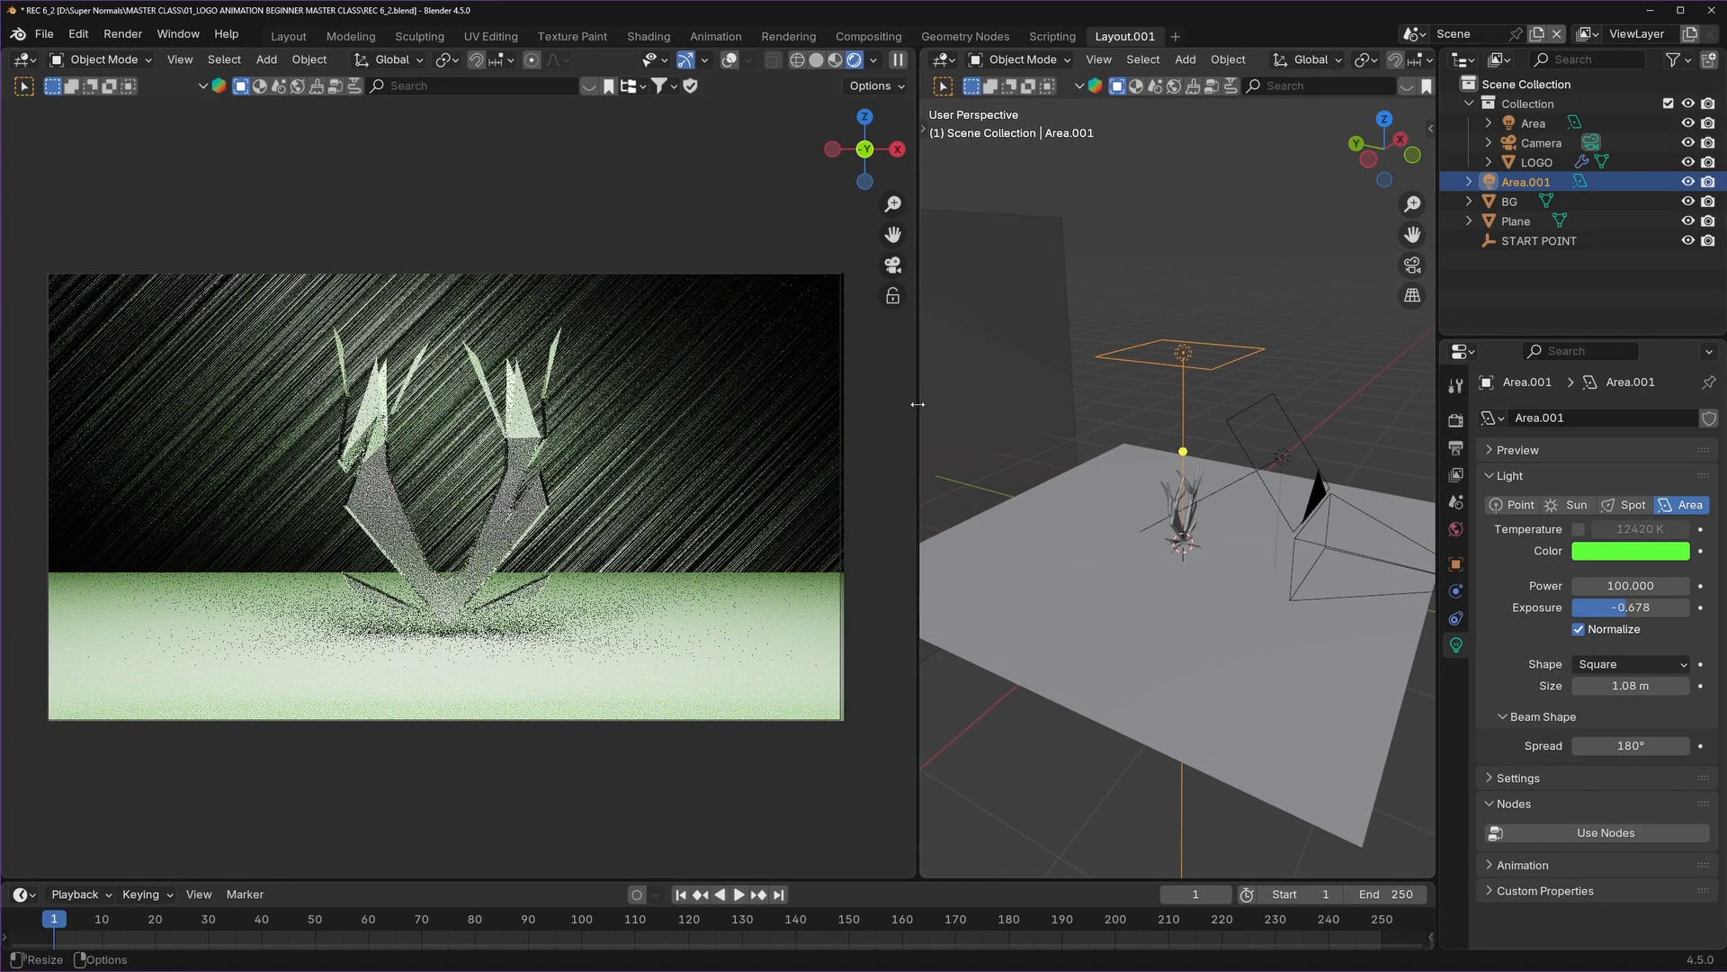
{"action": "mouse_move", "coordinate": [1157, 571]}
{"action": "middle_mouse_down"}
{"action": "mouse_move", "coordinate": [1157, 605]}
{"action": "mouse_move", "coordinate": [1187, 572]}
{"action": "middle_mouse_up"}
{"action": "left_click", "coordinate": [1188, 572]}
{"action": "key", "text": "Delete"}
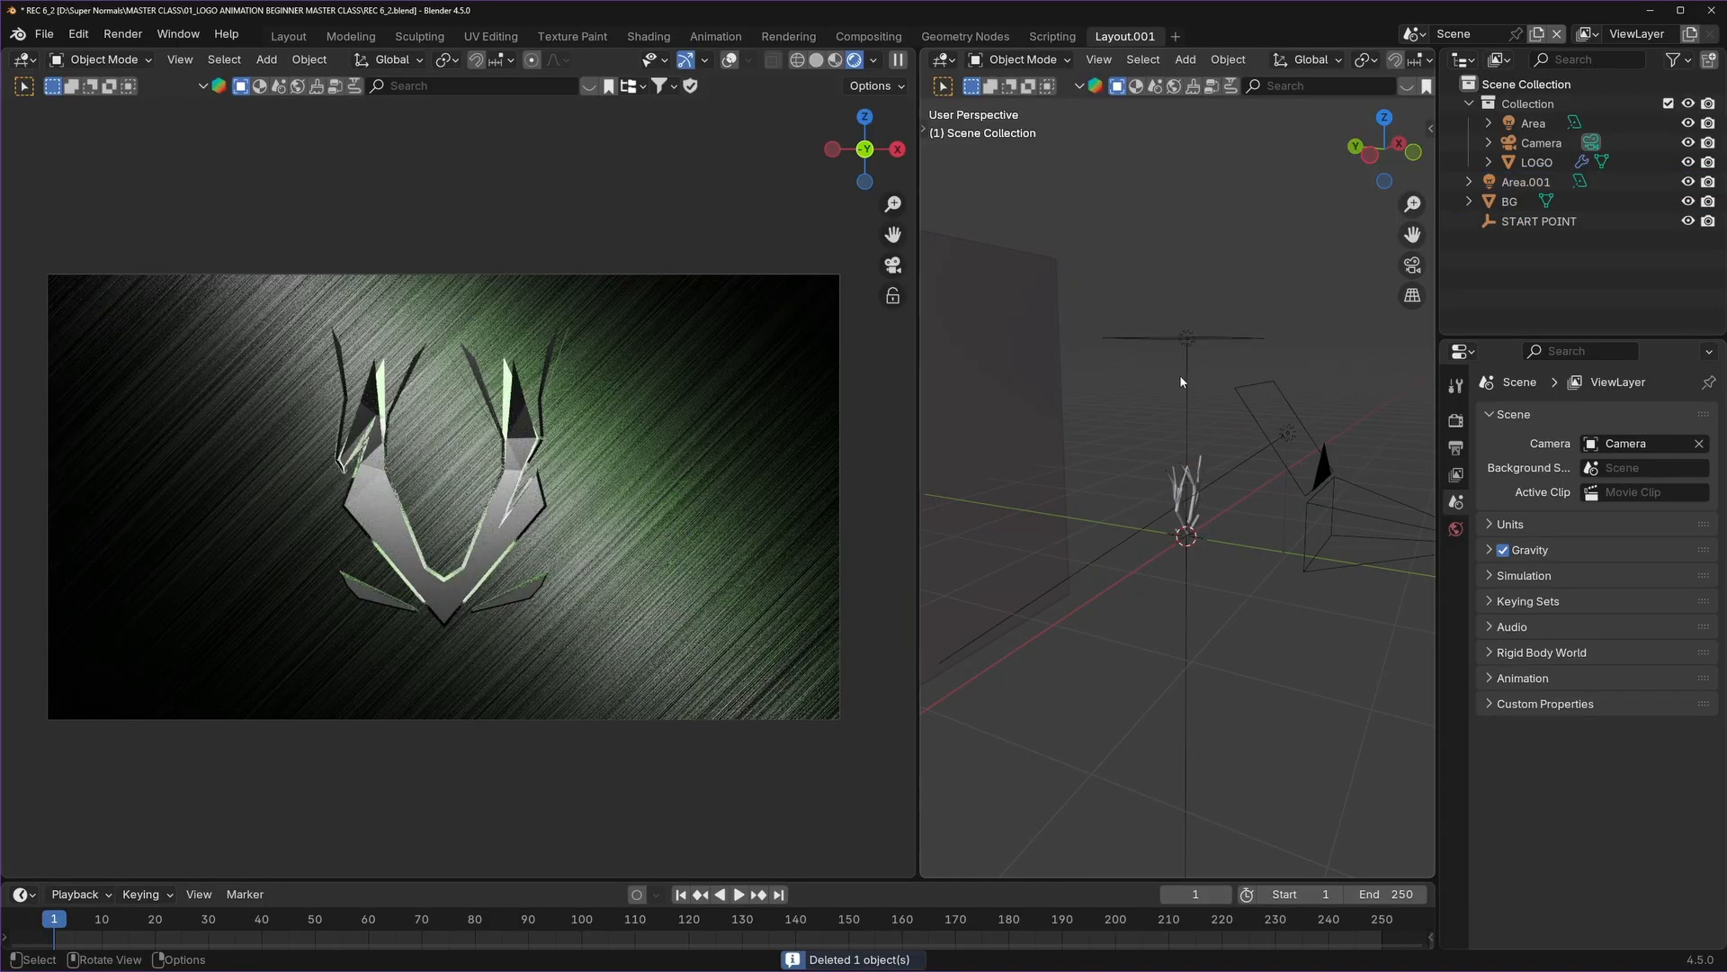
Move the area light straight down along Z to well below the logo and reset its colour to default white.
{"action": "left_click", "coordinate": [1186, 340]}
{"action": "key", "text": "g"}
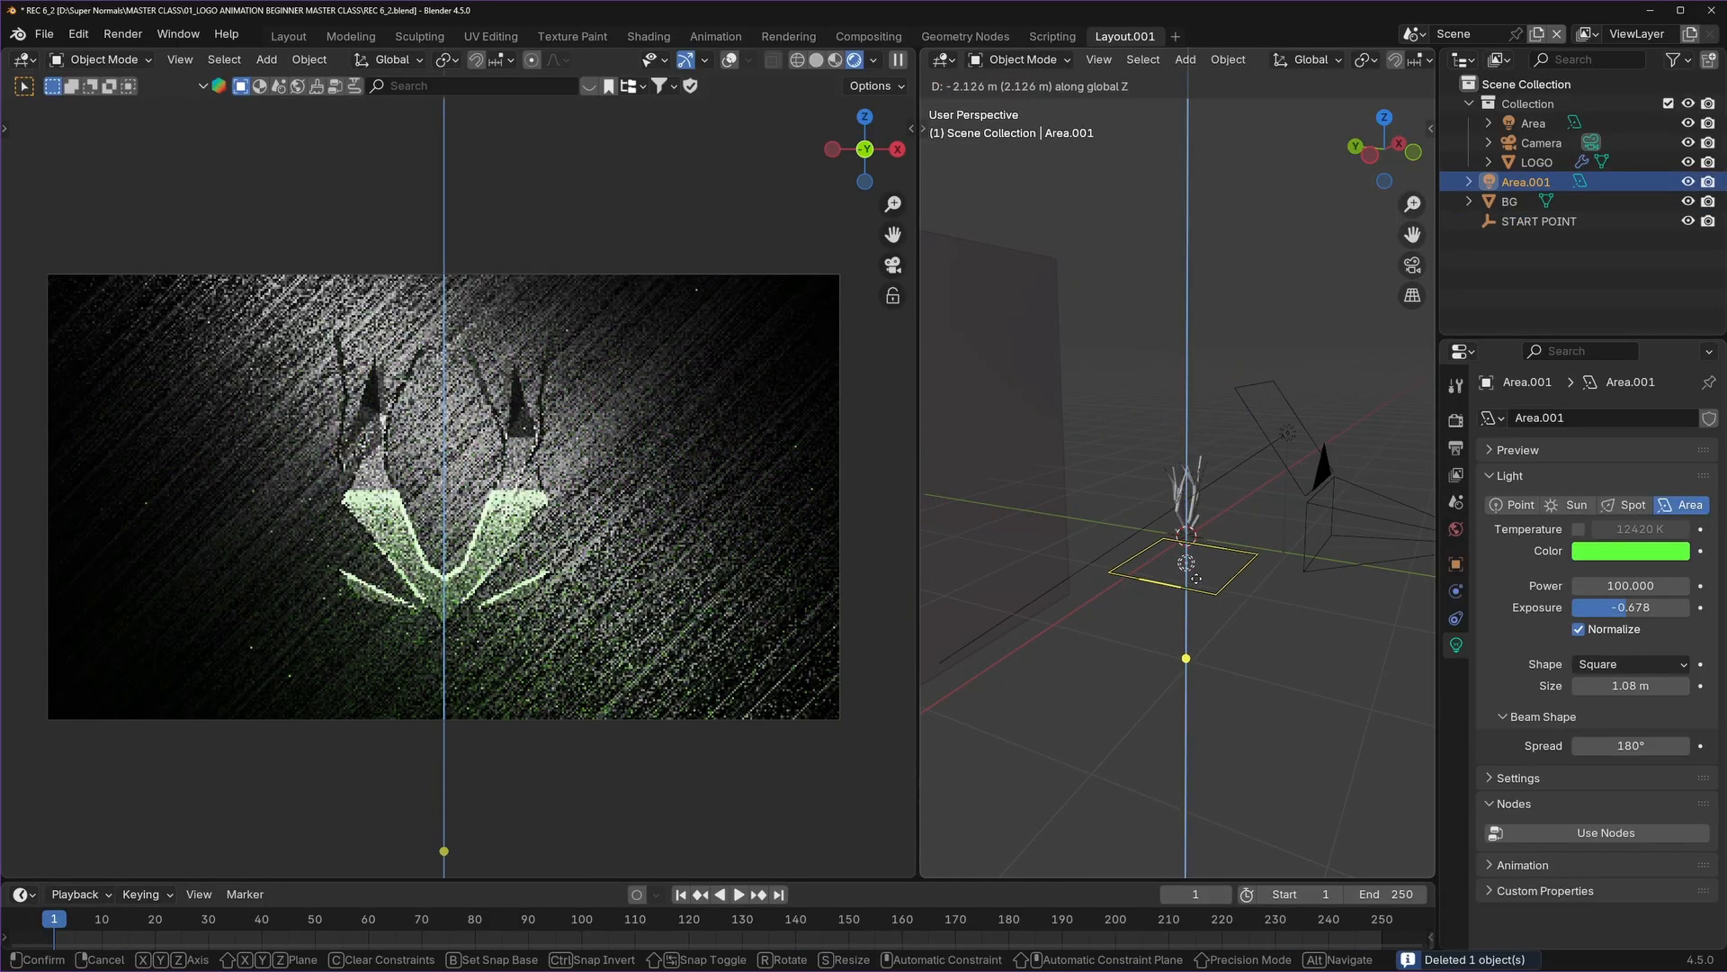
{"action": "left_click", "coordinate": [1215, 726]}
{"action": "middle_click_drag", "start_coordinate": [1214, 726], "coordinate": [1215, 573], "text": "shift"}
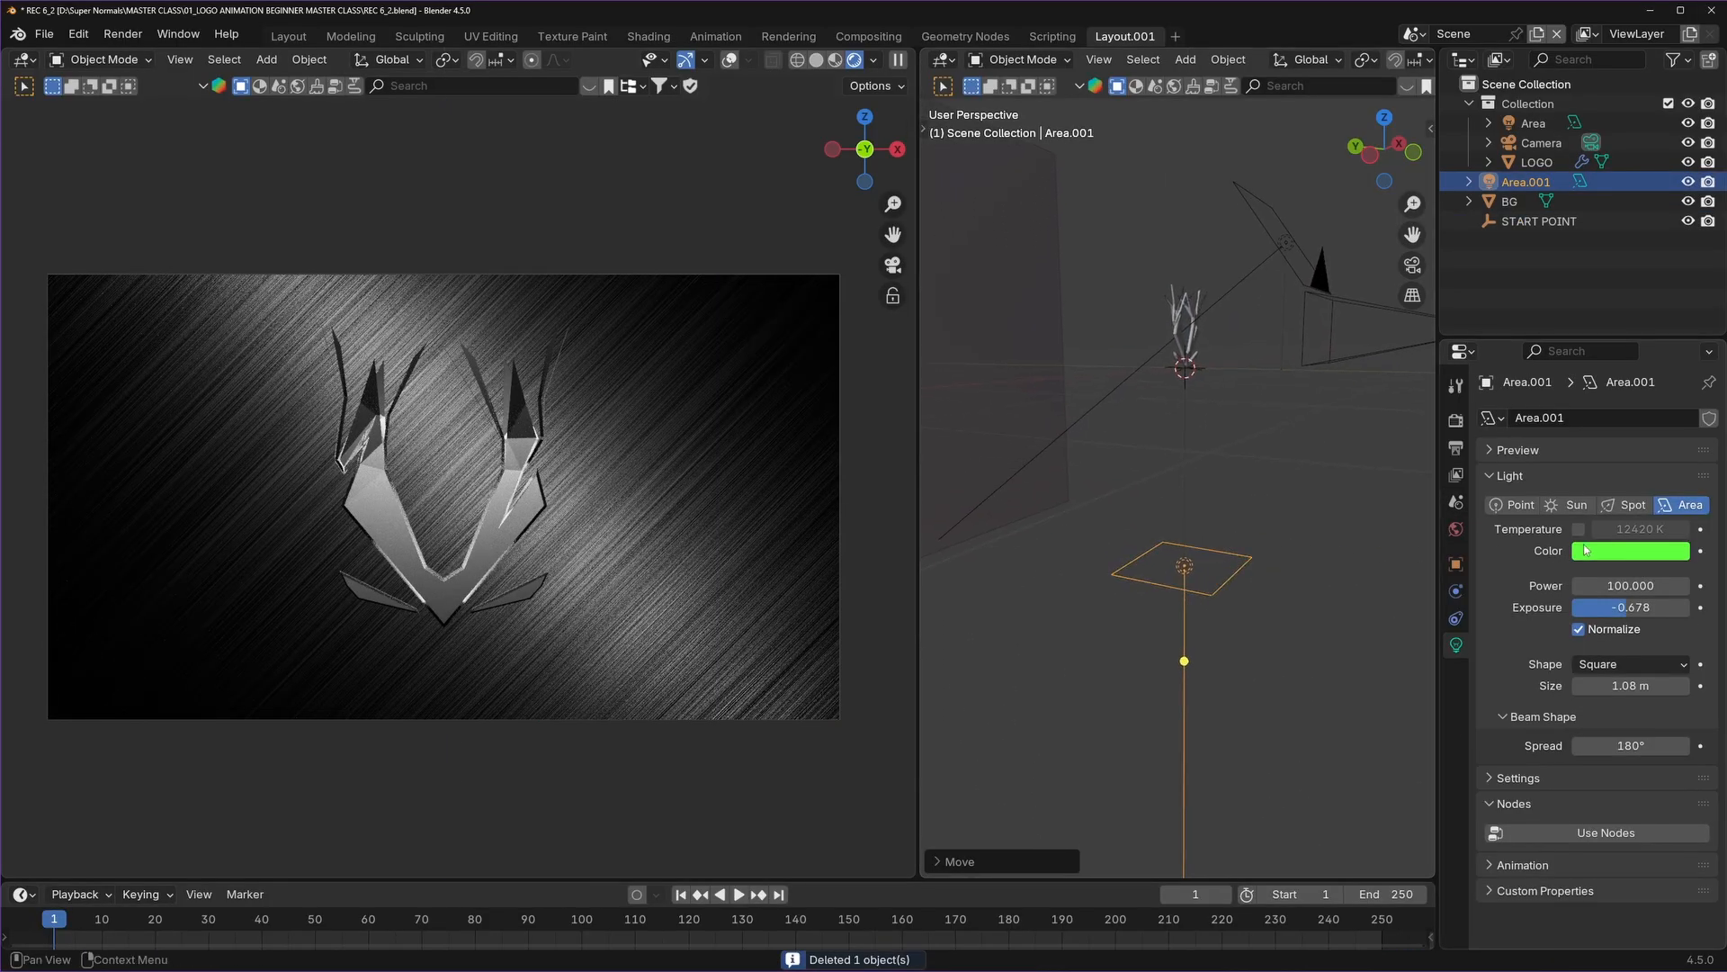
{"action": "right_click", "coordinate": [1612, 544]}
{"action": "left_click", "coordinate": [1538, 662]}
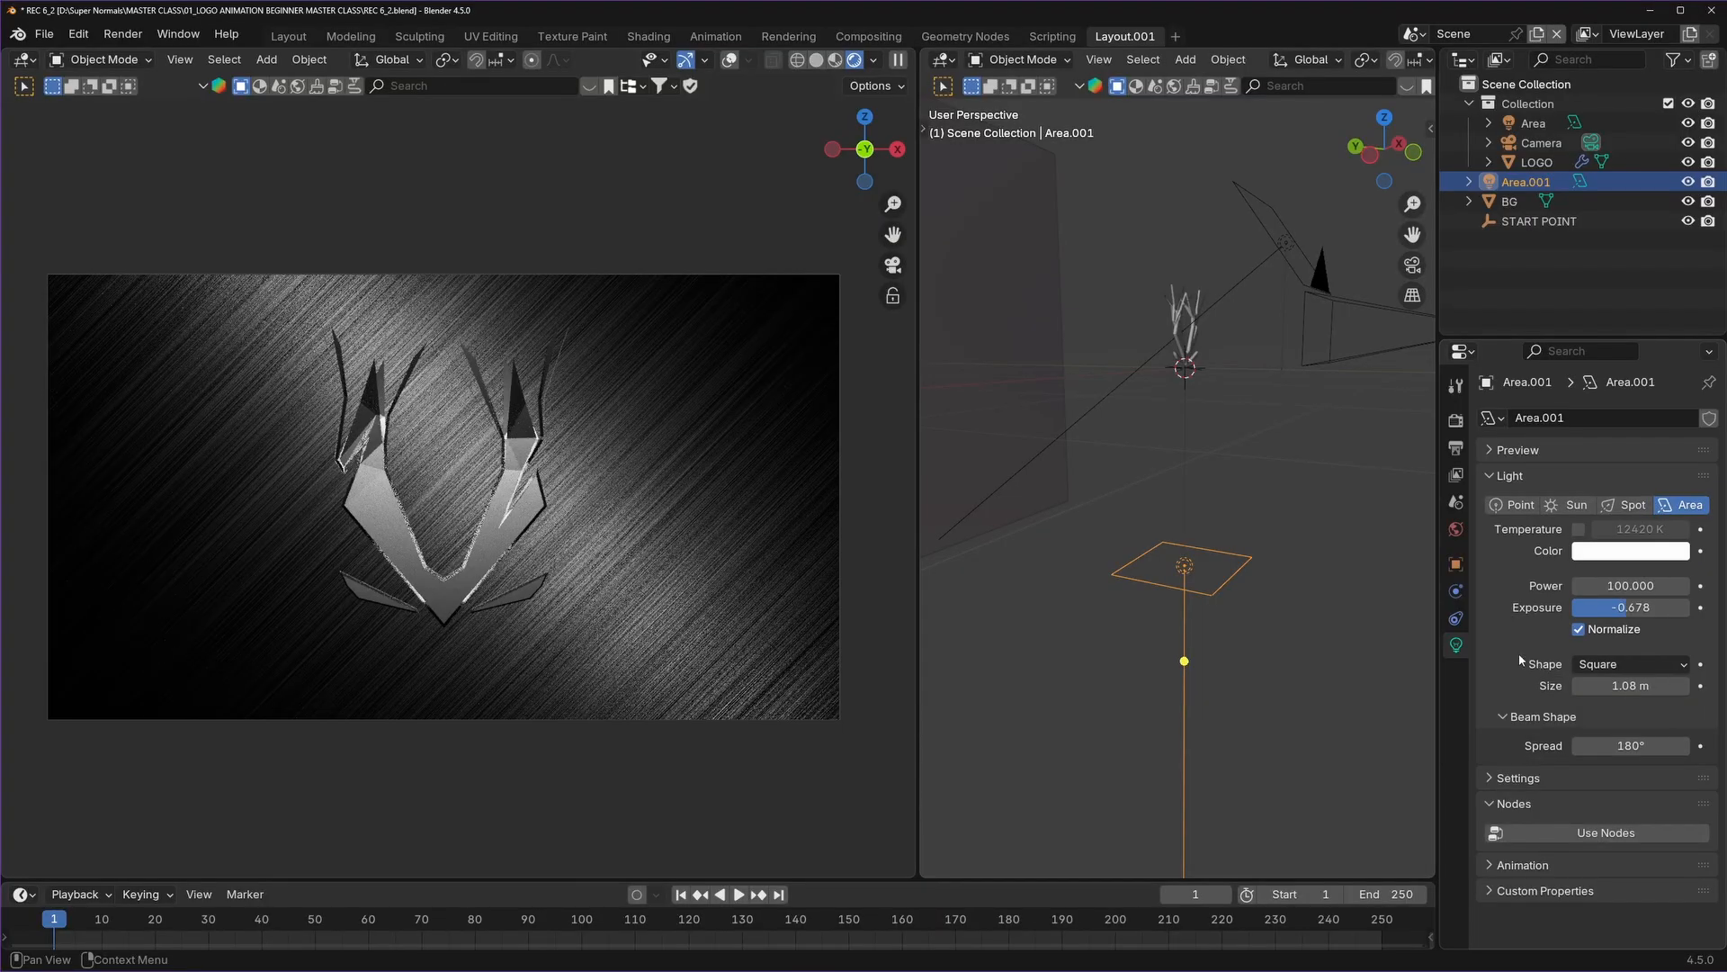
Rotate the area light 180° about the global X axis so it points up at the logo.
{"action": "middle_click_drag", "start_coordinate": [1277, 554], "coordinate": [1296, 555]}
{"action": "key", "text": "r"}
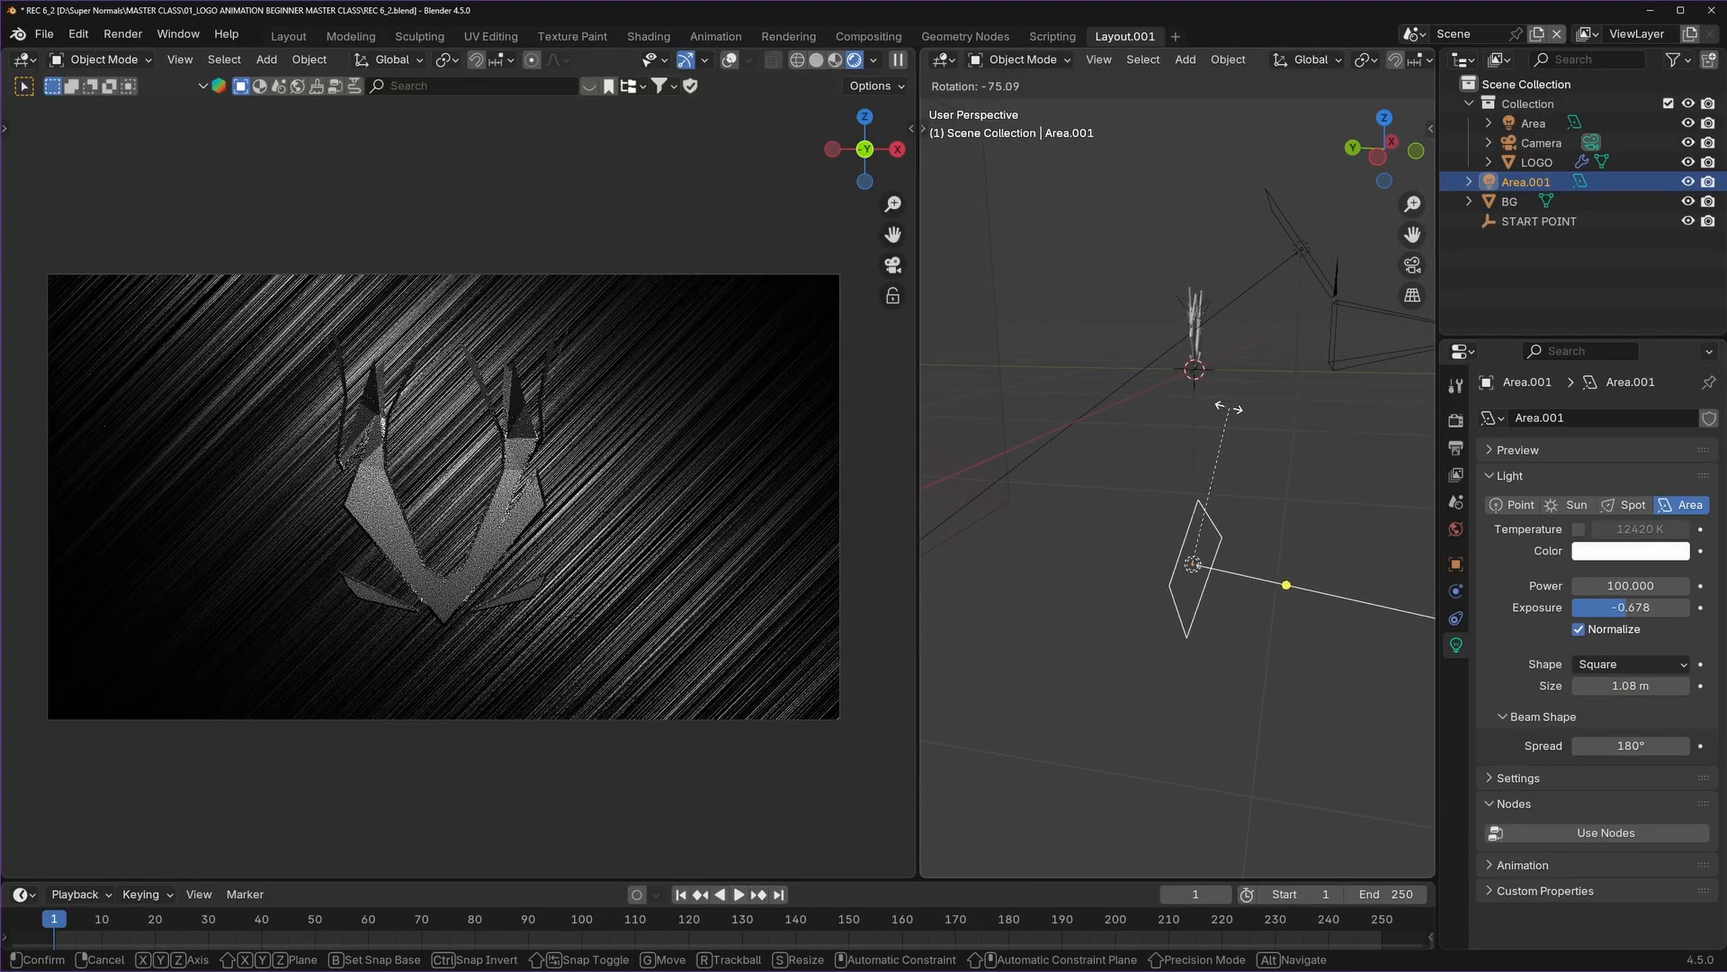
{"action": "key", "text": "x"}
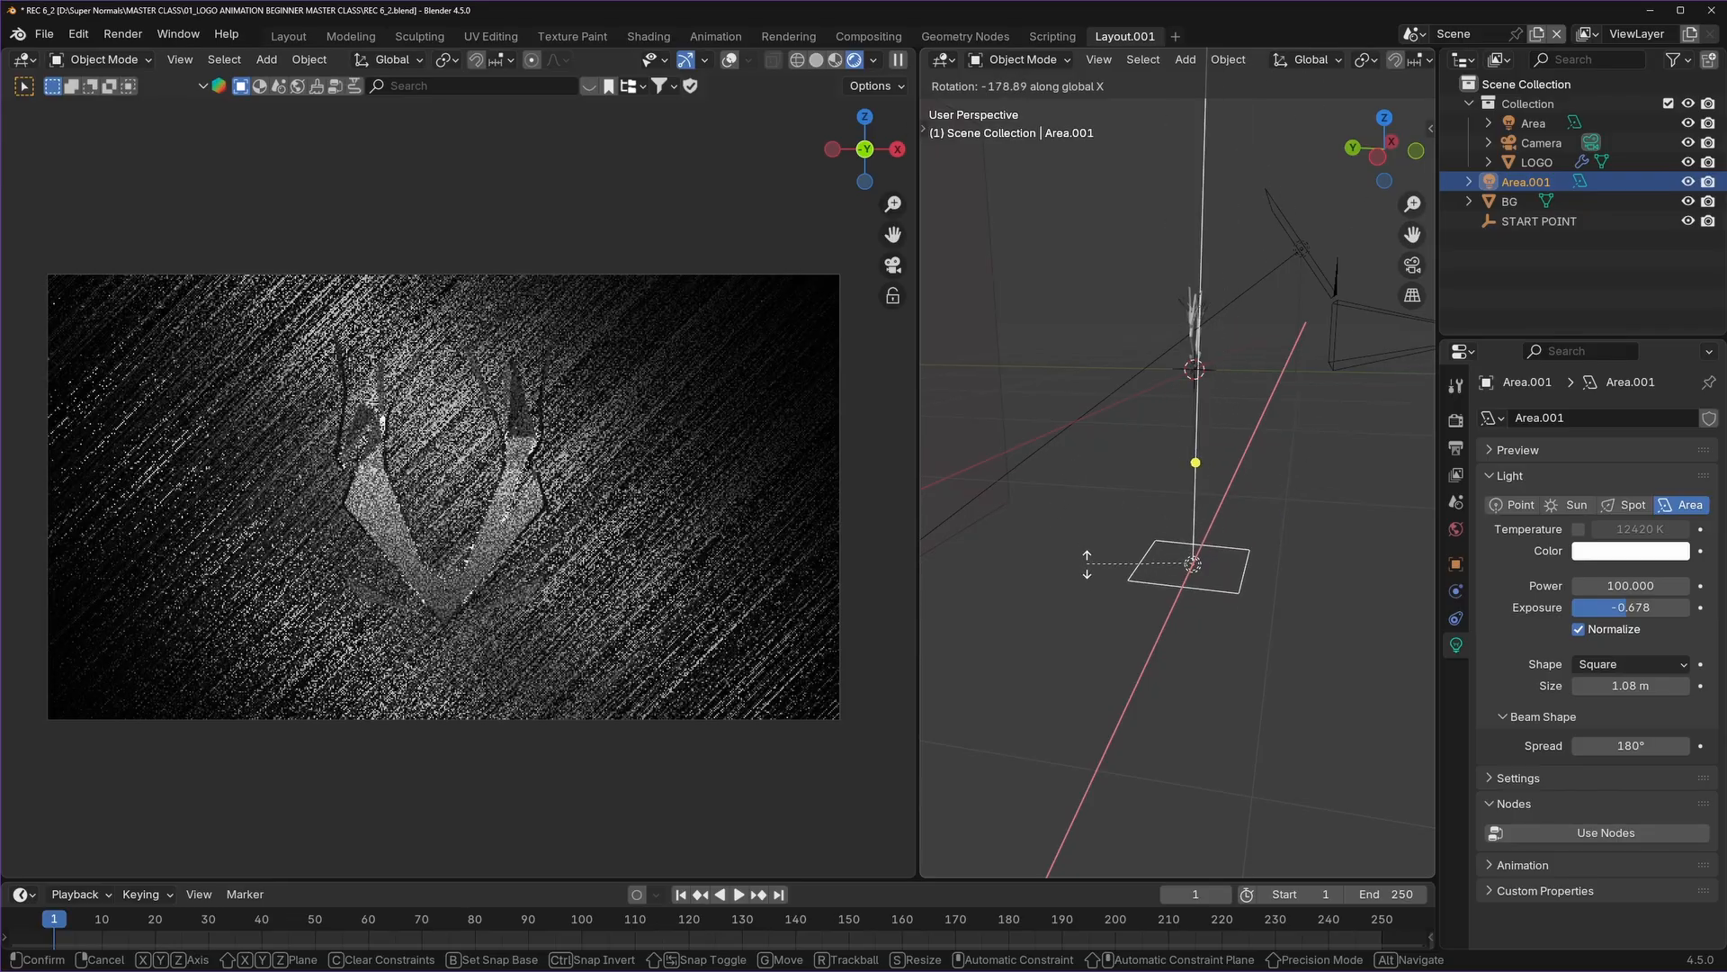
{"action": "type", "text": "1"}
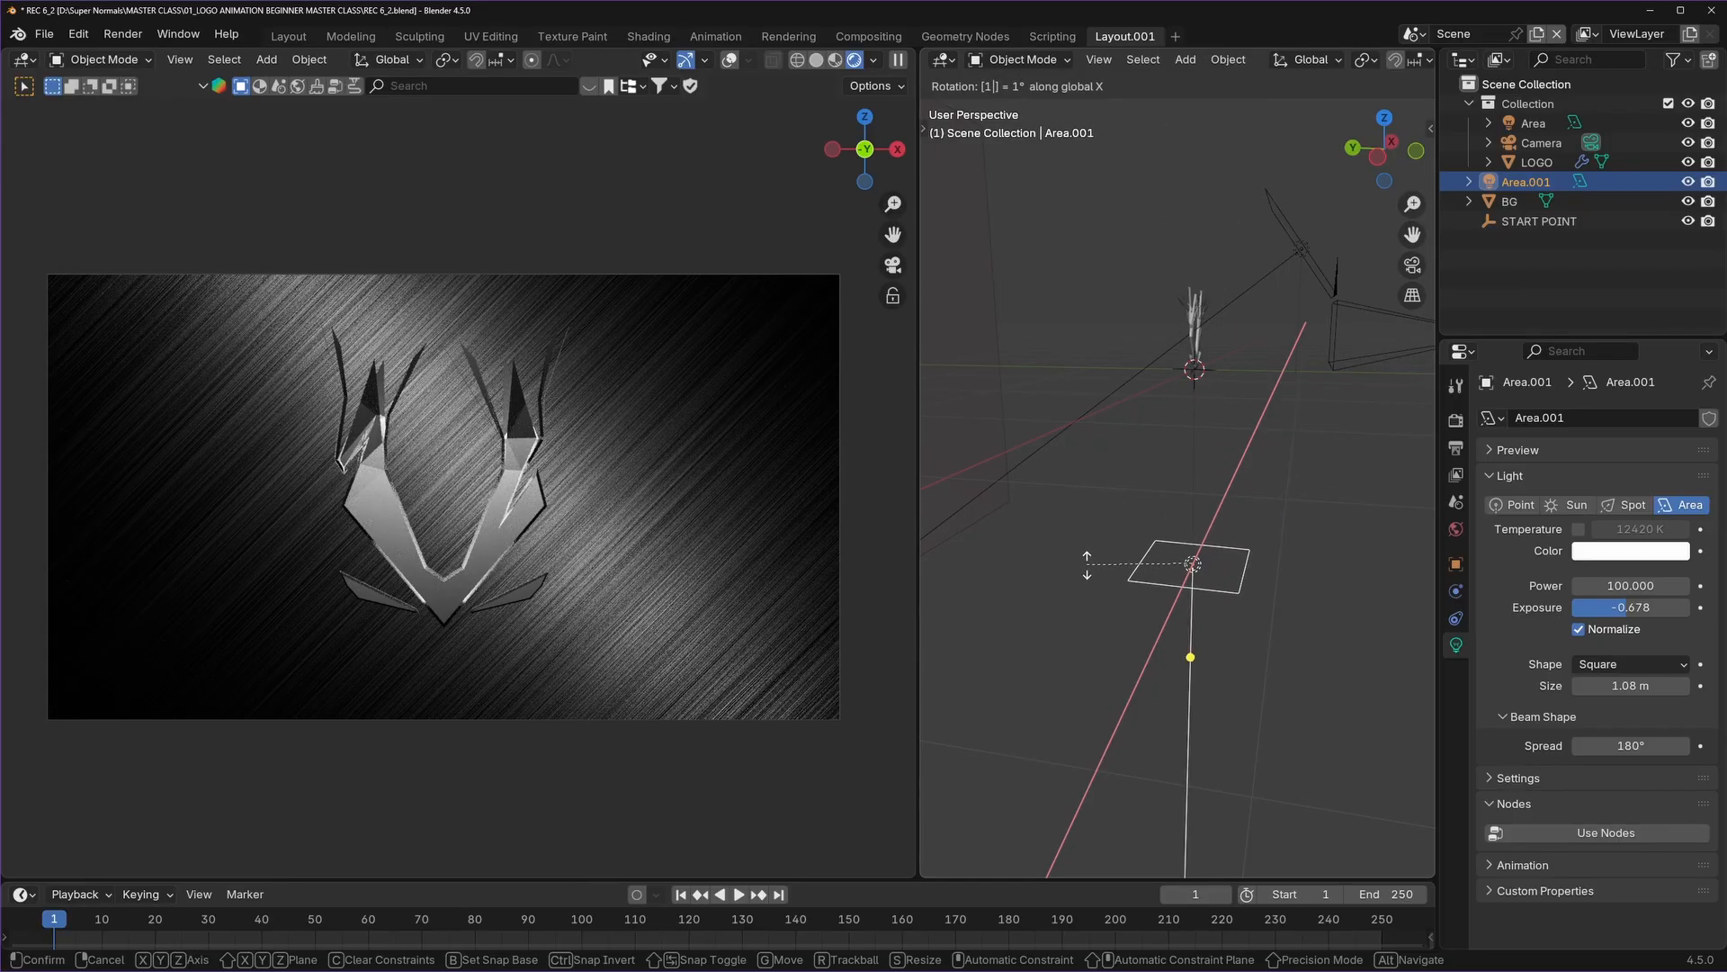
{"action": "type", "text": "80"}
{"action": "key", "text": "Return"}
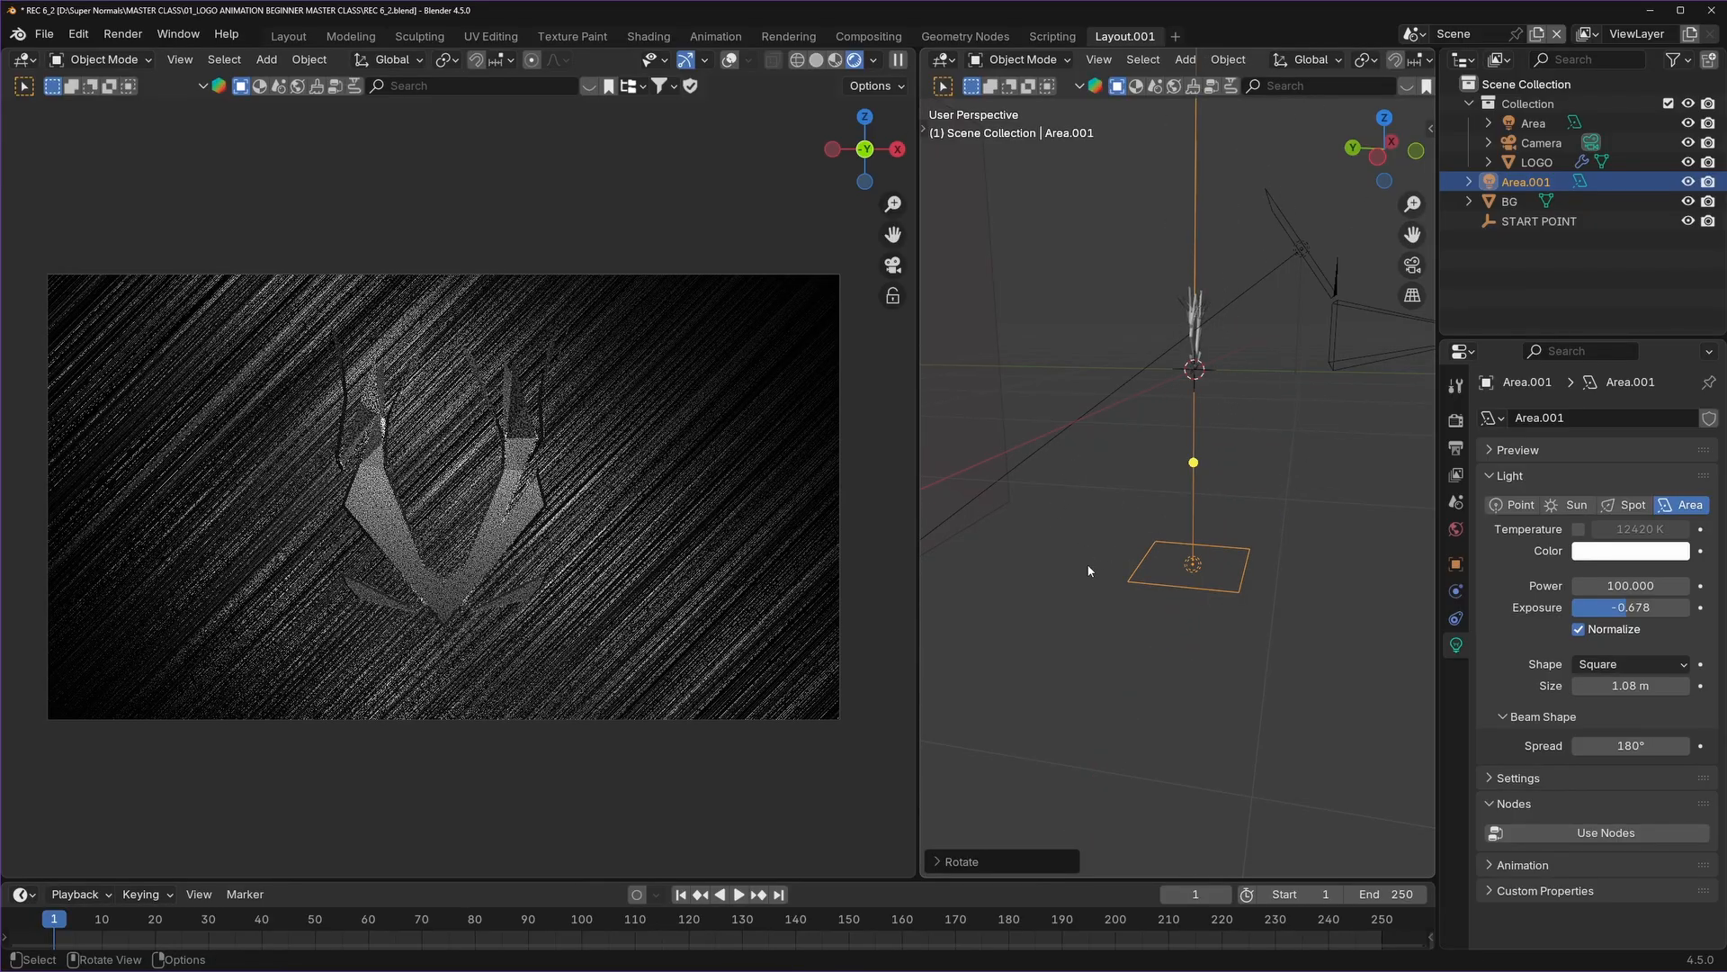
Narrow the upward-facing area light's beam spread to 45°.
{"action": "middle_click_drag", "start_coordinate": [1335, 545], "coordinate": [1300, 551]}
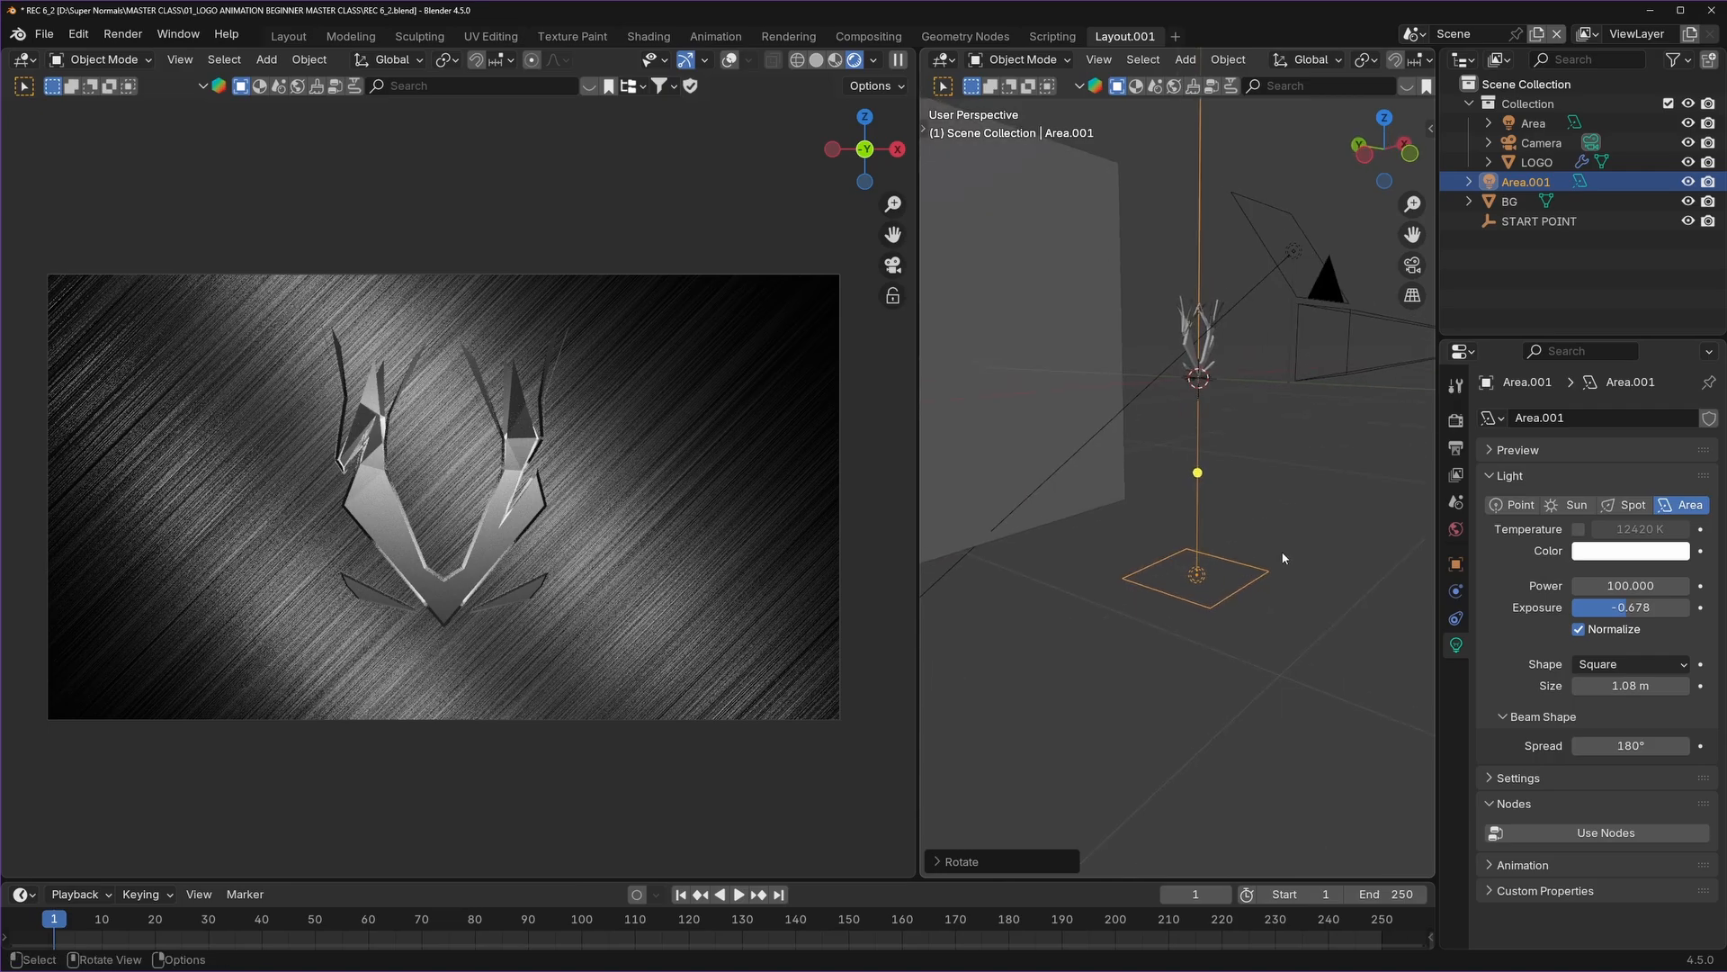
{"action": "left_click_drag", "start_coordinate": [1642, 745], "coordinate": [1604, 745]}
{"action": "left_click", "coordinate": [1641, 746]}
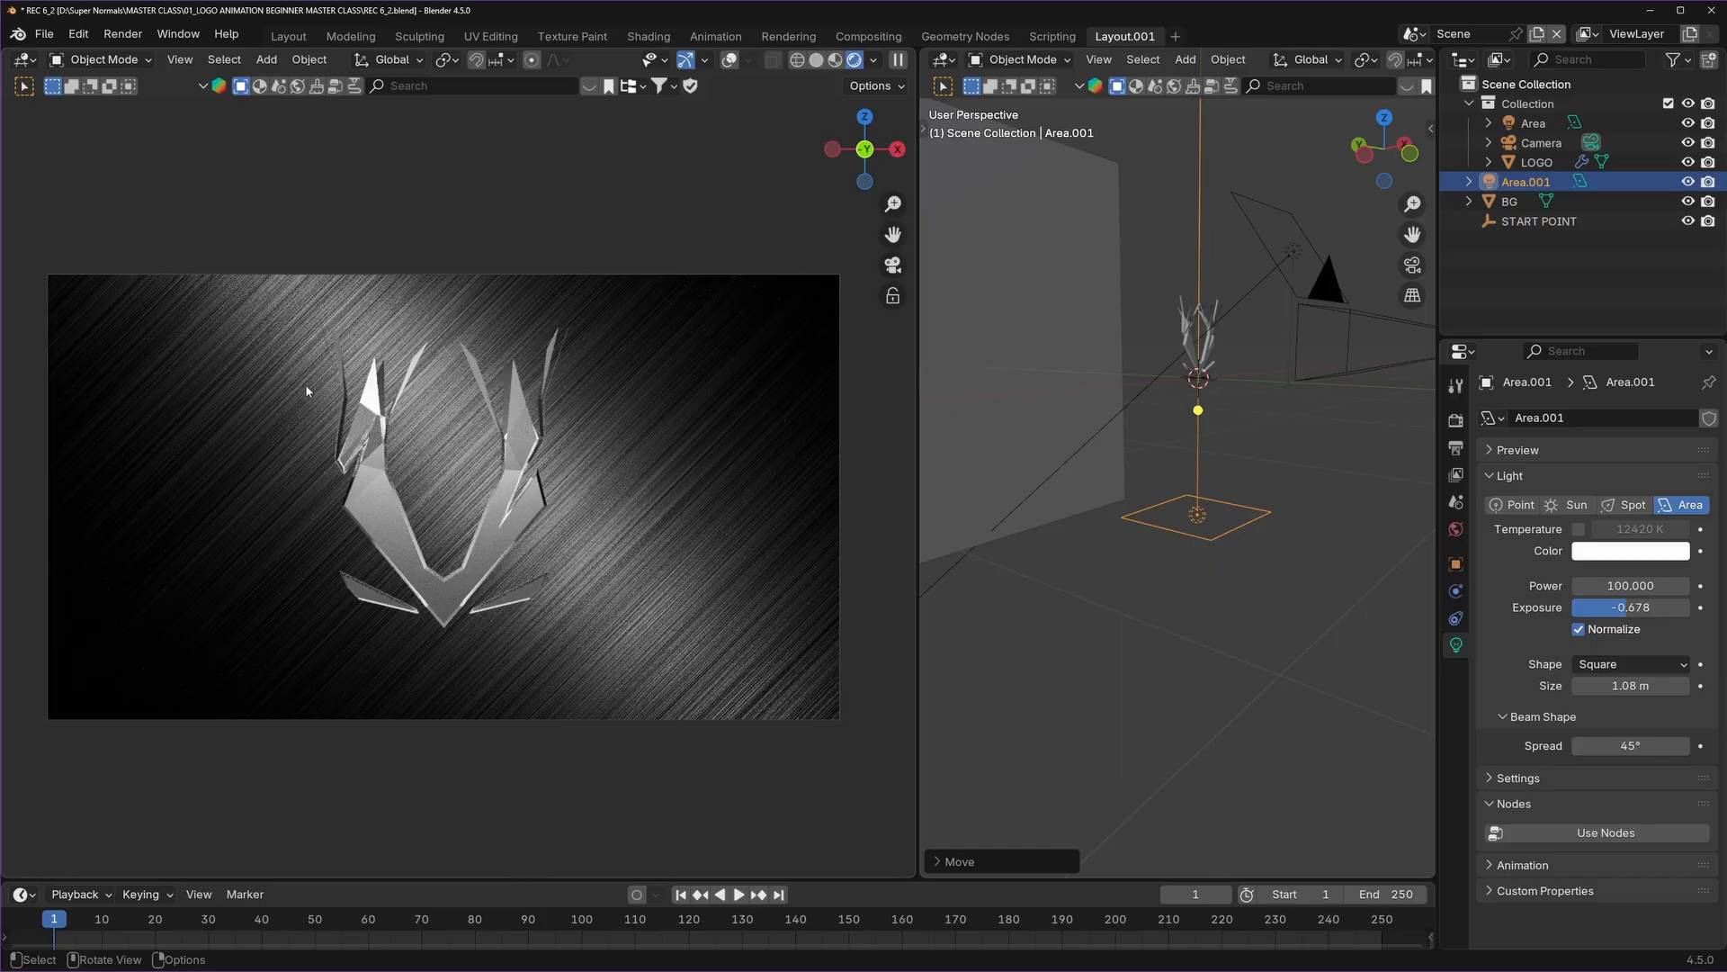
Raise the upward-facing area light slightly along Z, keeping it below the logo.
{"action": "left_click", "coordinate": [1211, 517]}
{"action": "key", "text": "g"}
{"action": "key", "text": "z"}
{"action": "left_click", "coordinate": [1211, 488]}
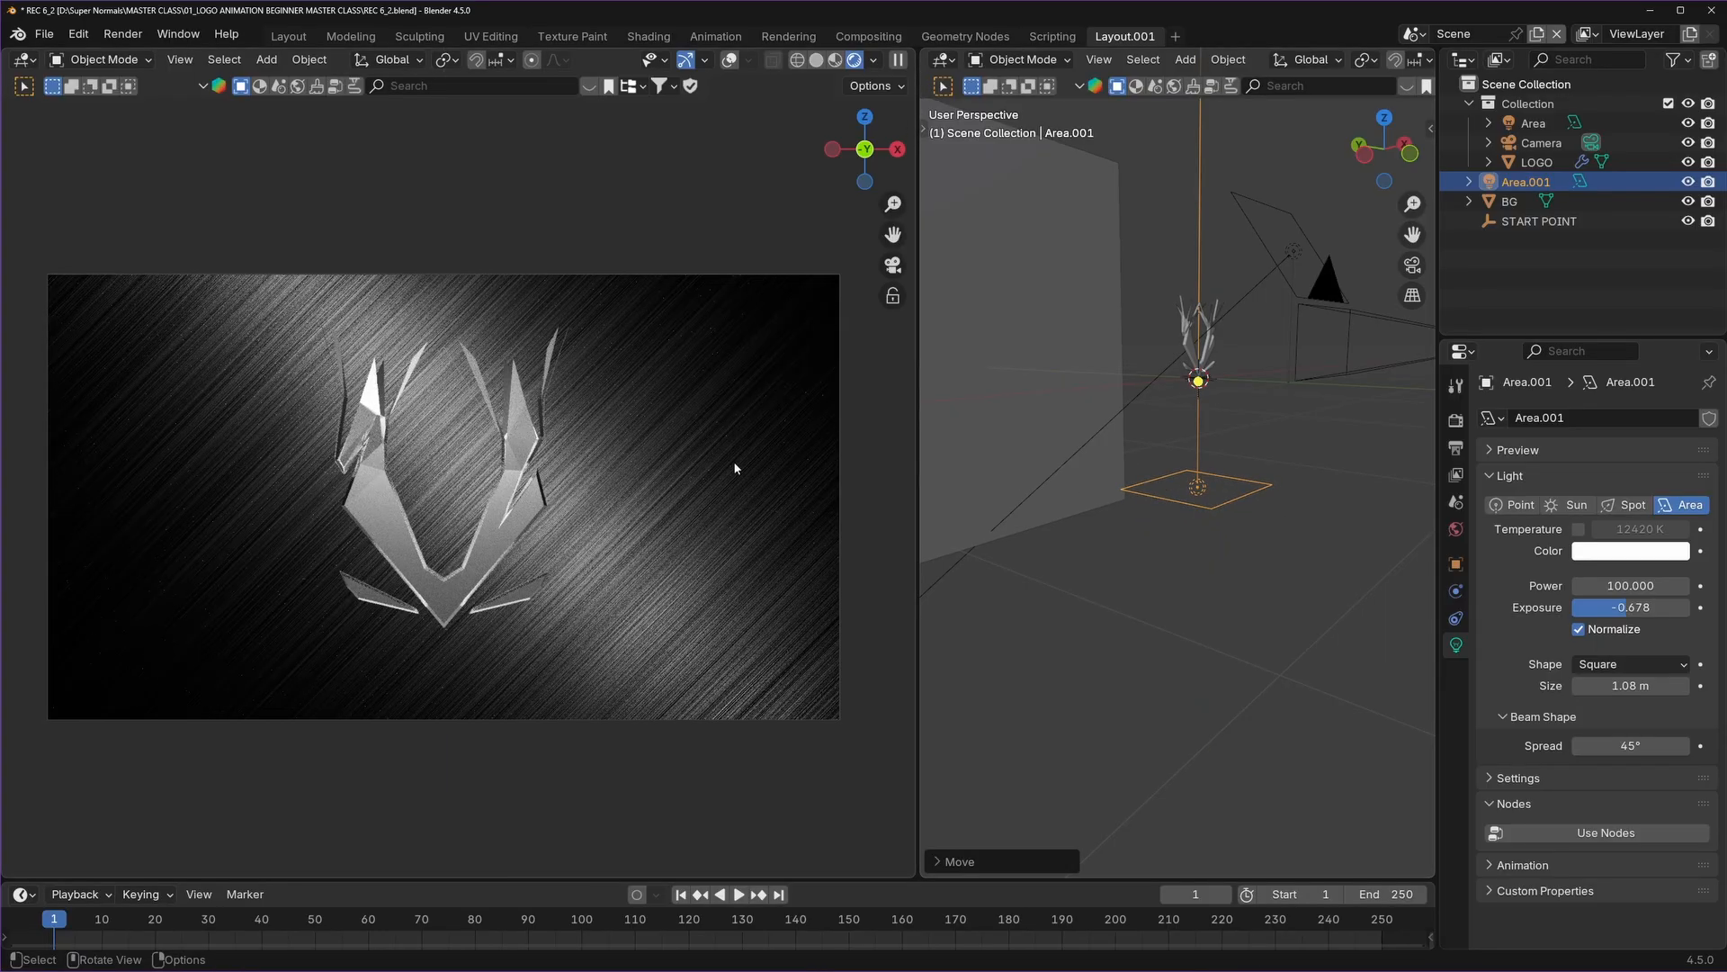
Play the animation briefly, stop it and return to the first frame.
{"action": "key", "text": "alt+a"}
{"action": "key", "text": "space"}
{"action": "key", "text": "space"}
{"action": "left_click", "coordinate": [1222, 472]}
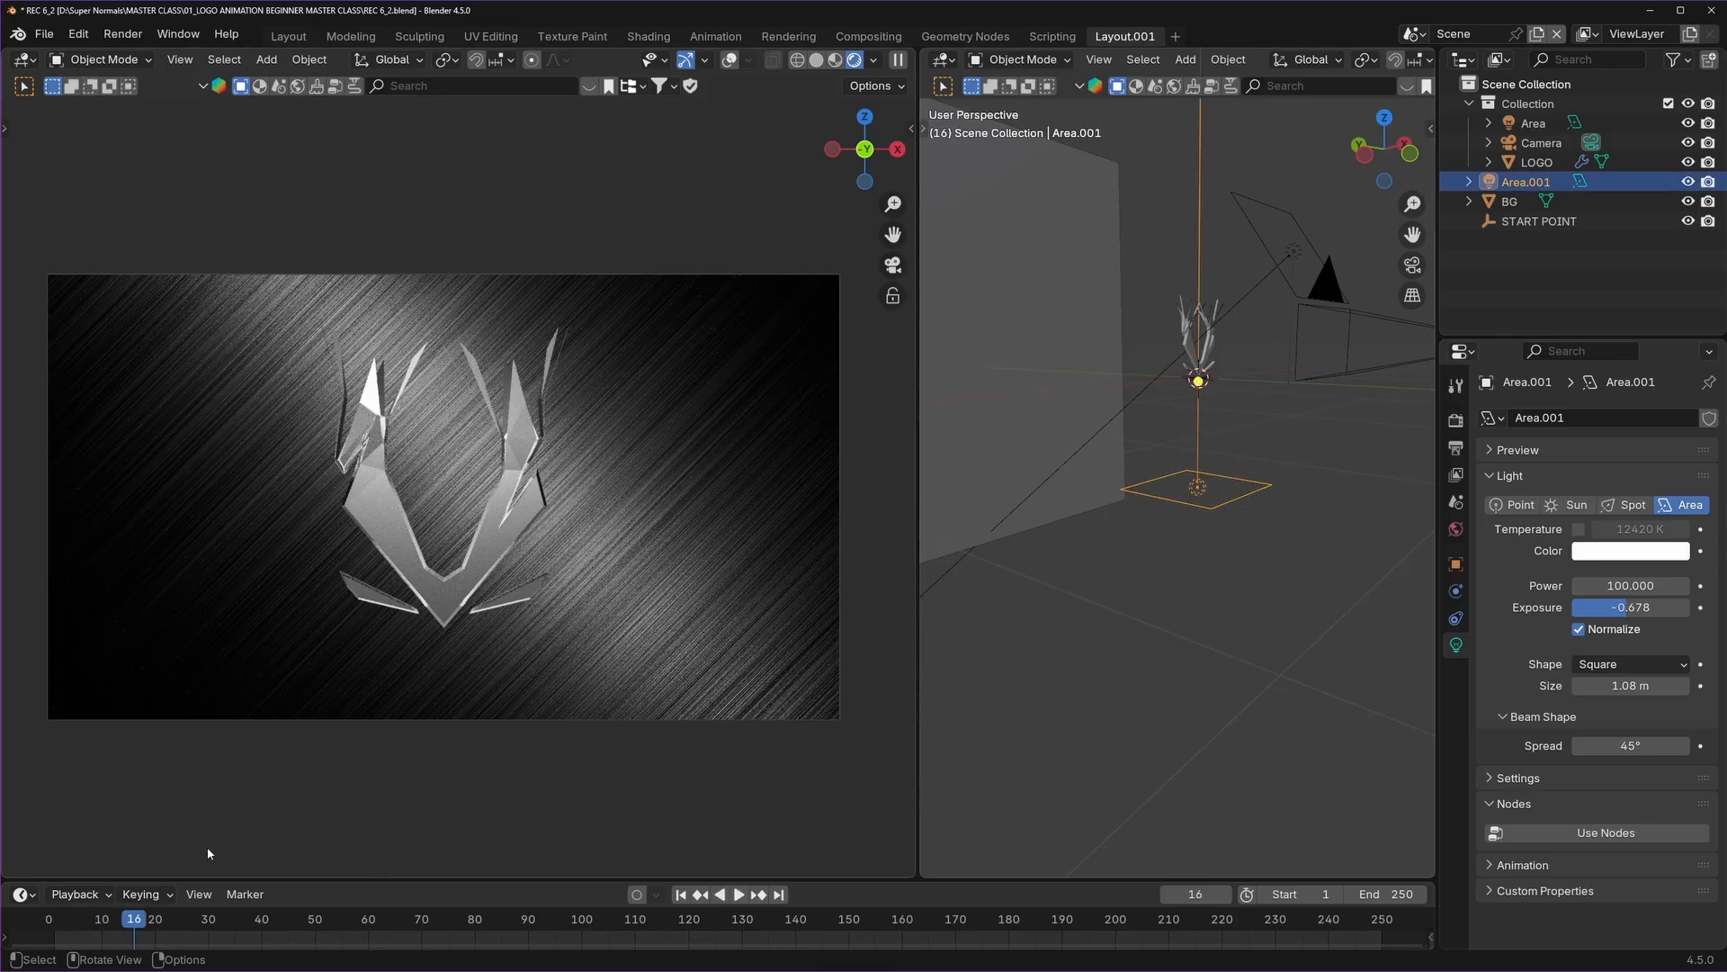
{"action": "key", "text": "shift+Left"}
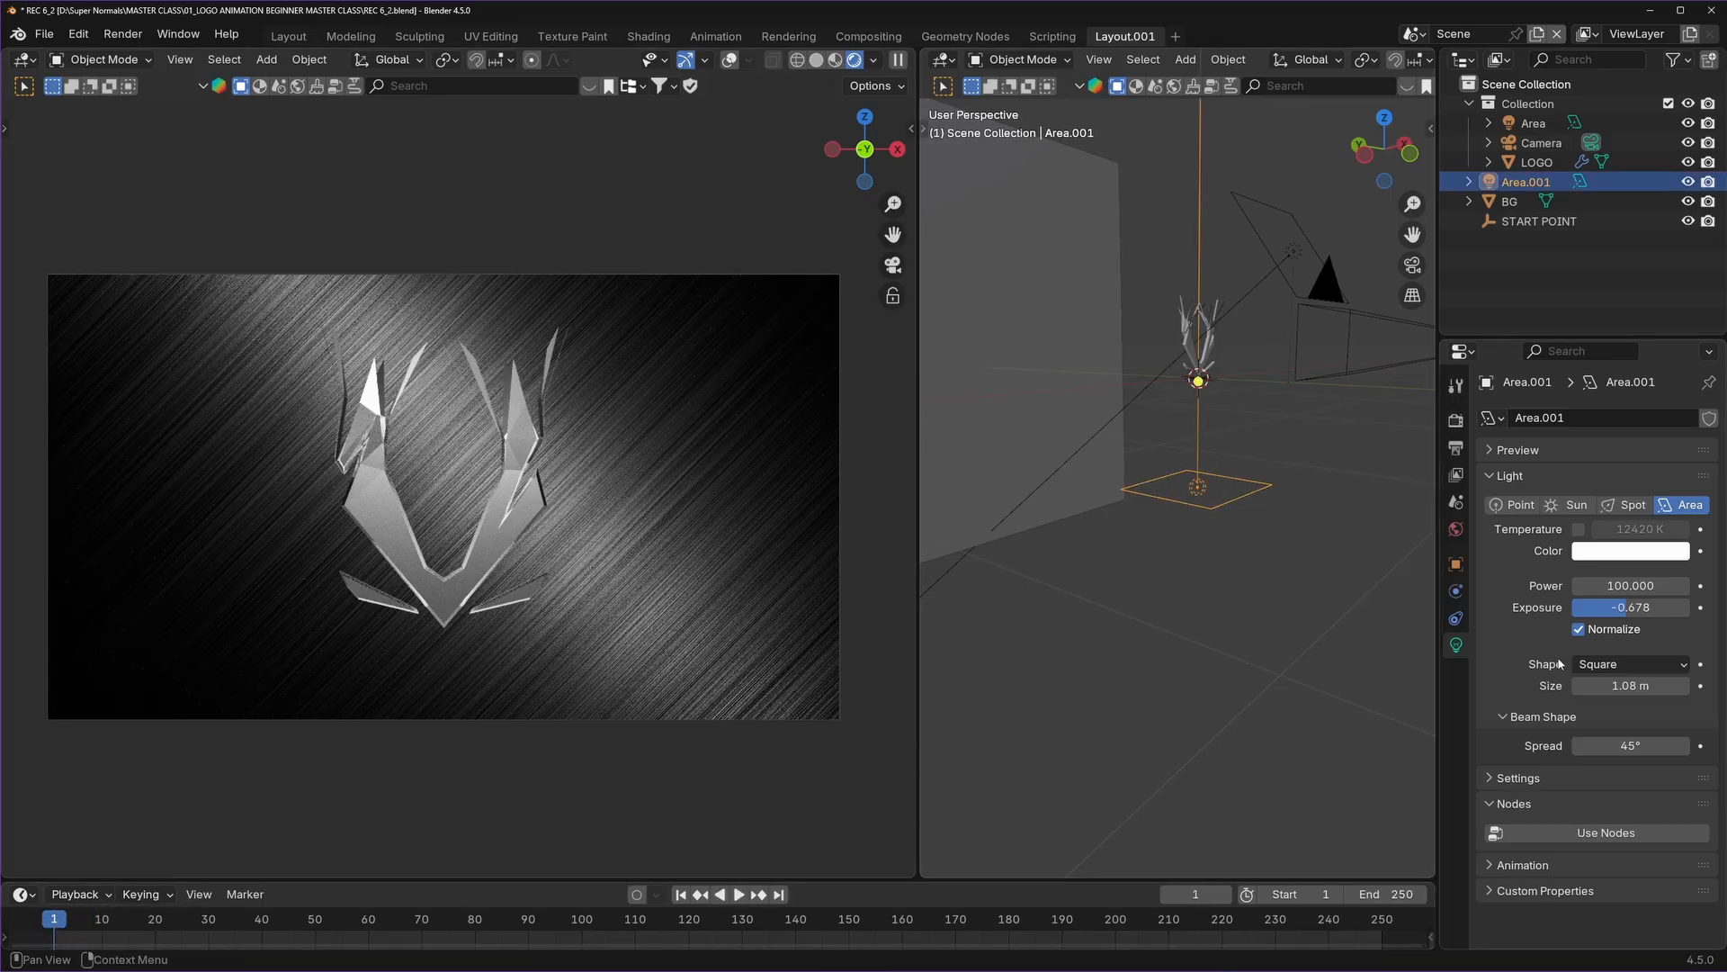
Turn the scene layout viewport into the Compositor, widen it and enable Use Nodes.
{"action": "left_click", "coordinate": [944, 60]}
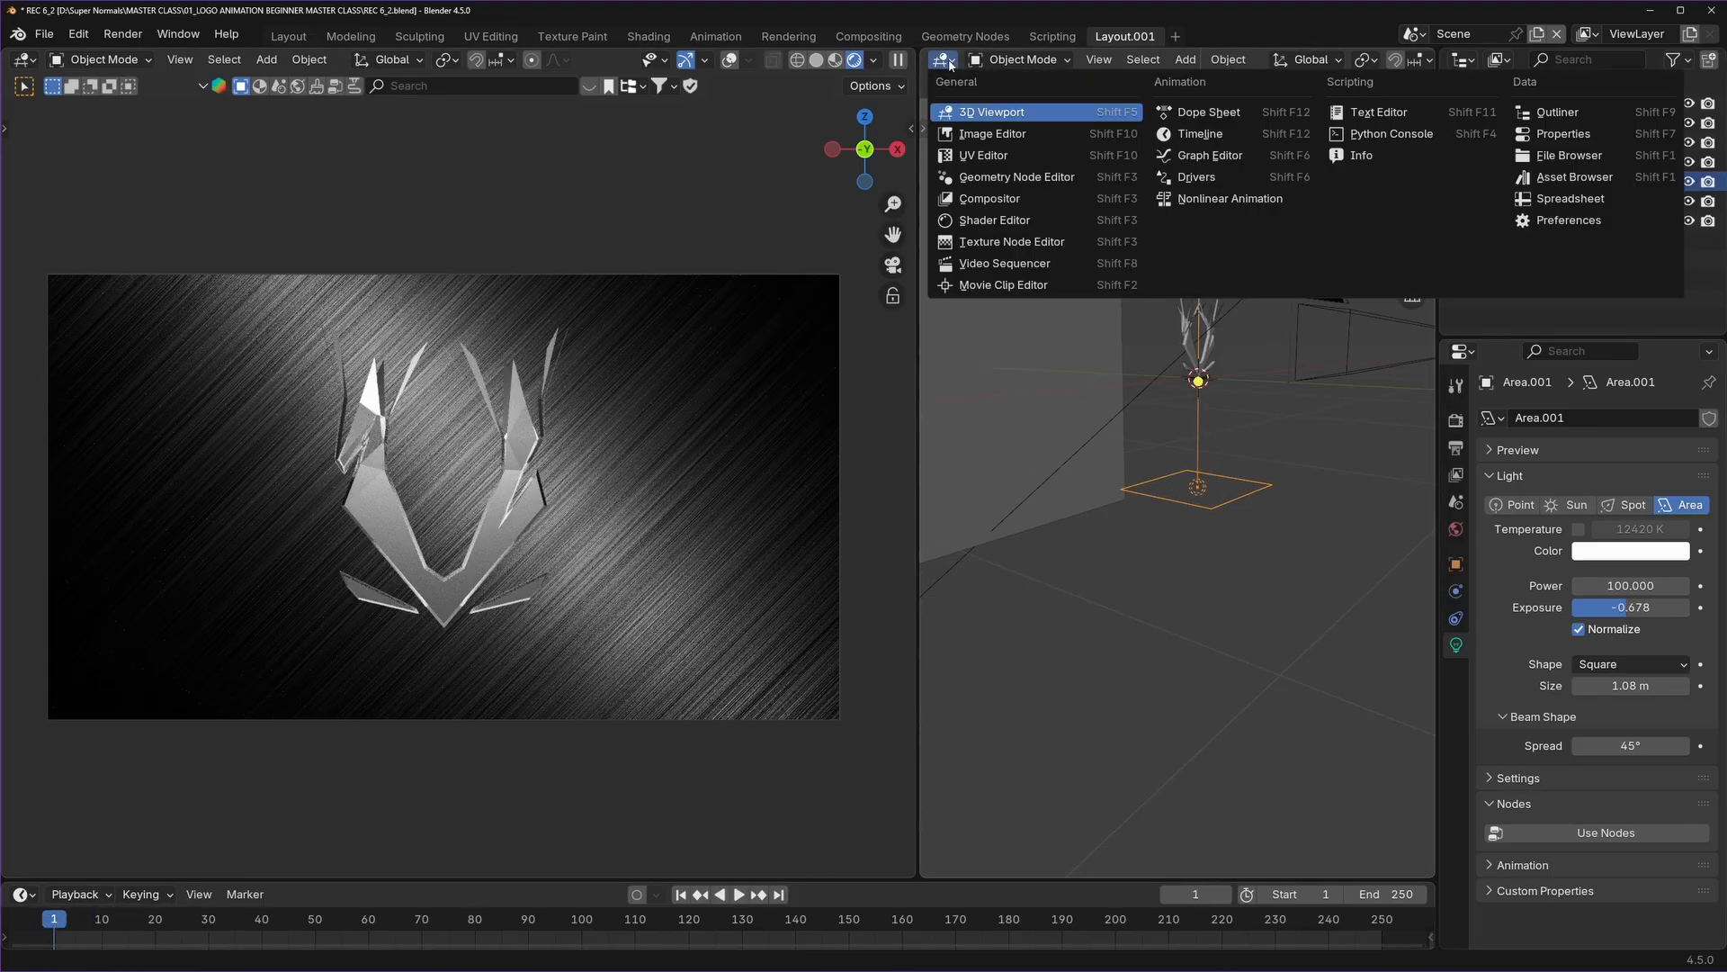
{"action": "left_click", "coordinate": [989, 204]}
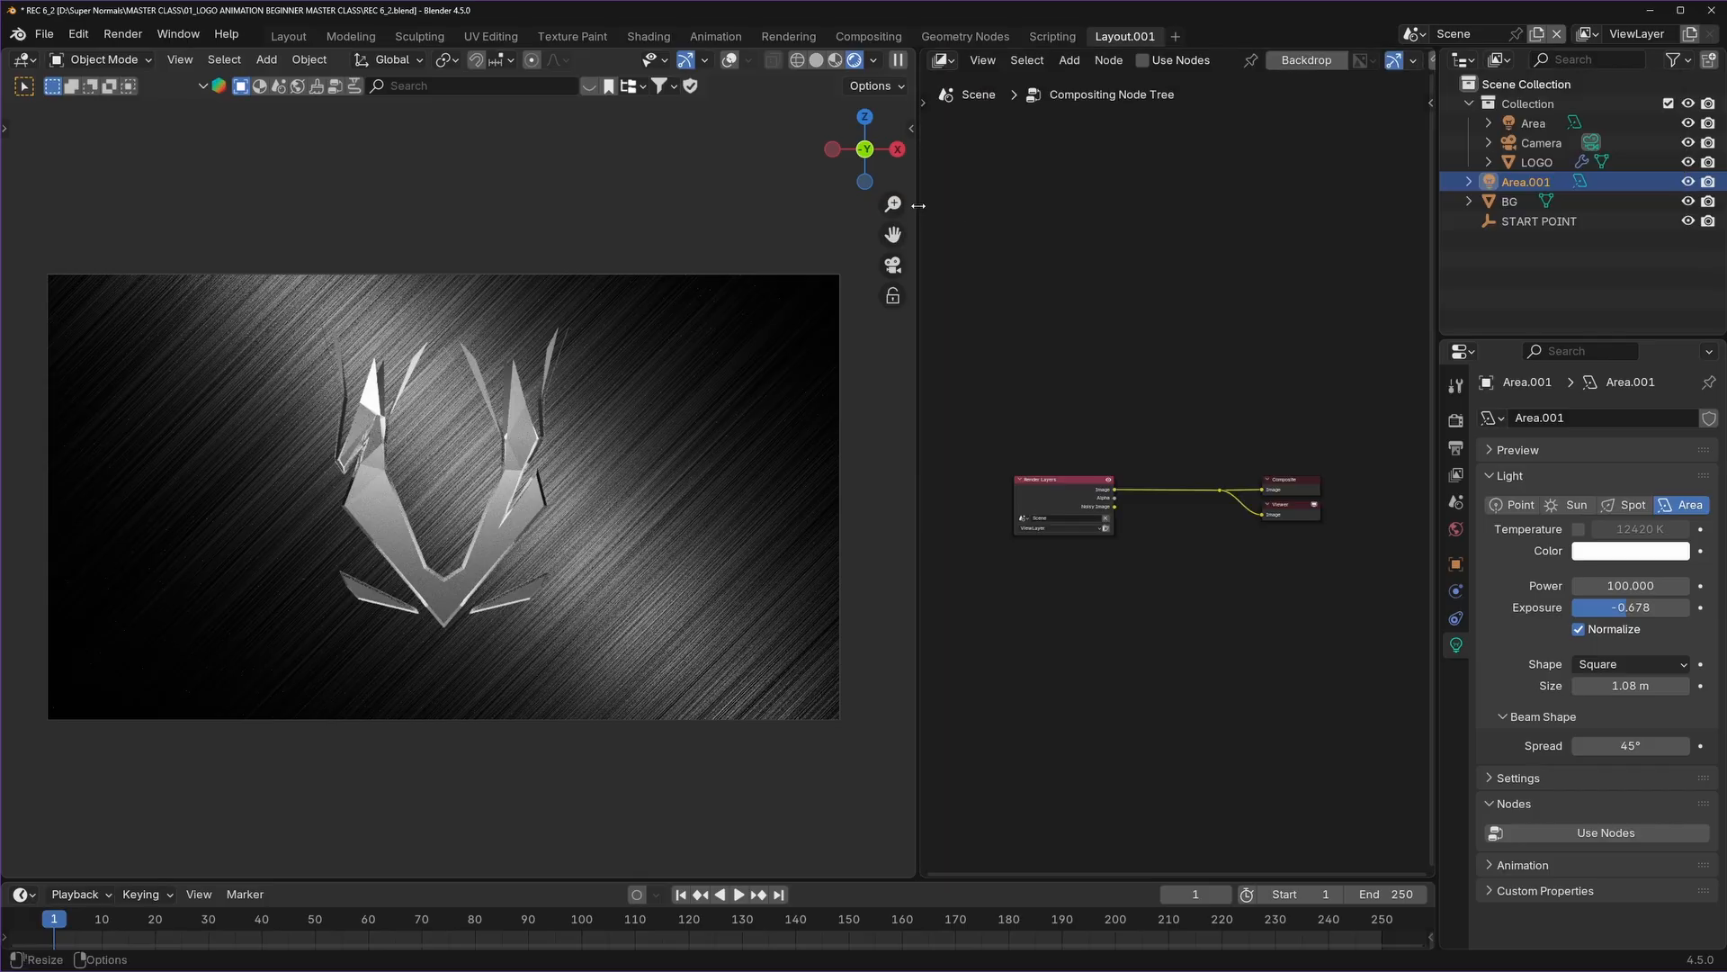
{"action": "left_click_drag", "start_coordinate": [918, 205], "coordinate": [722, 205]}
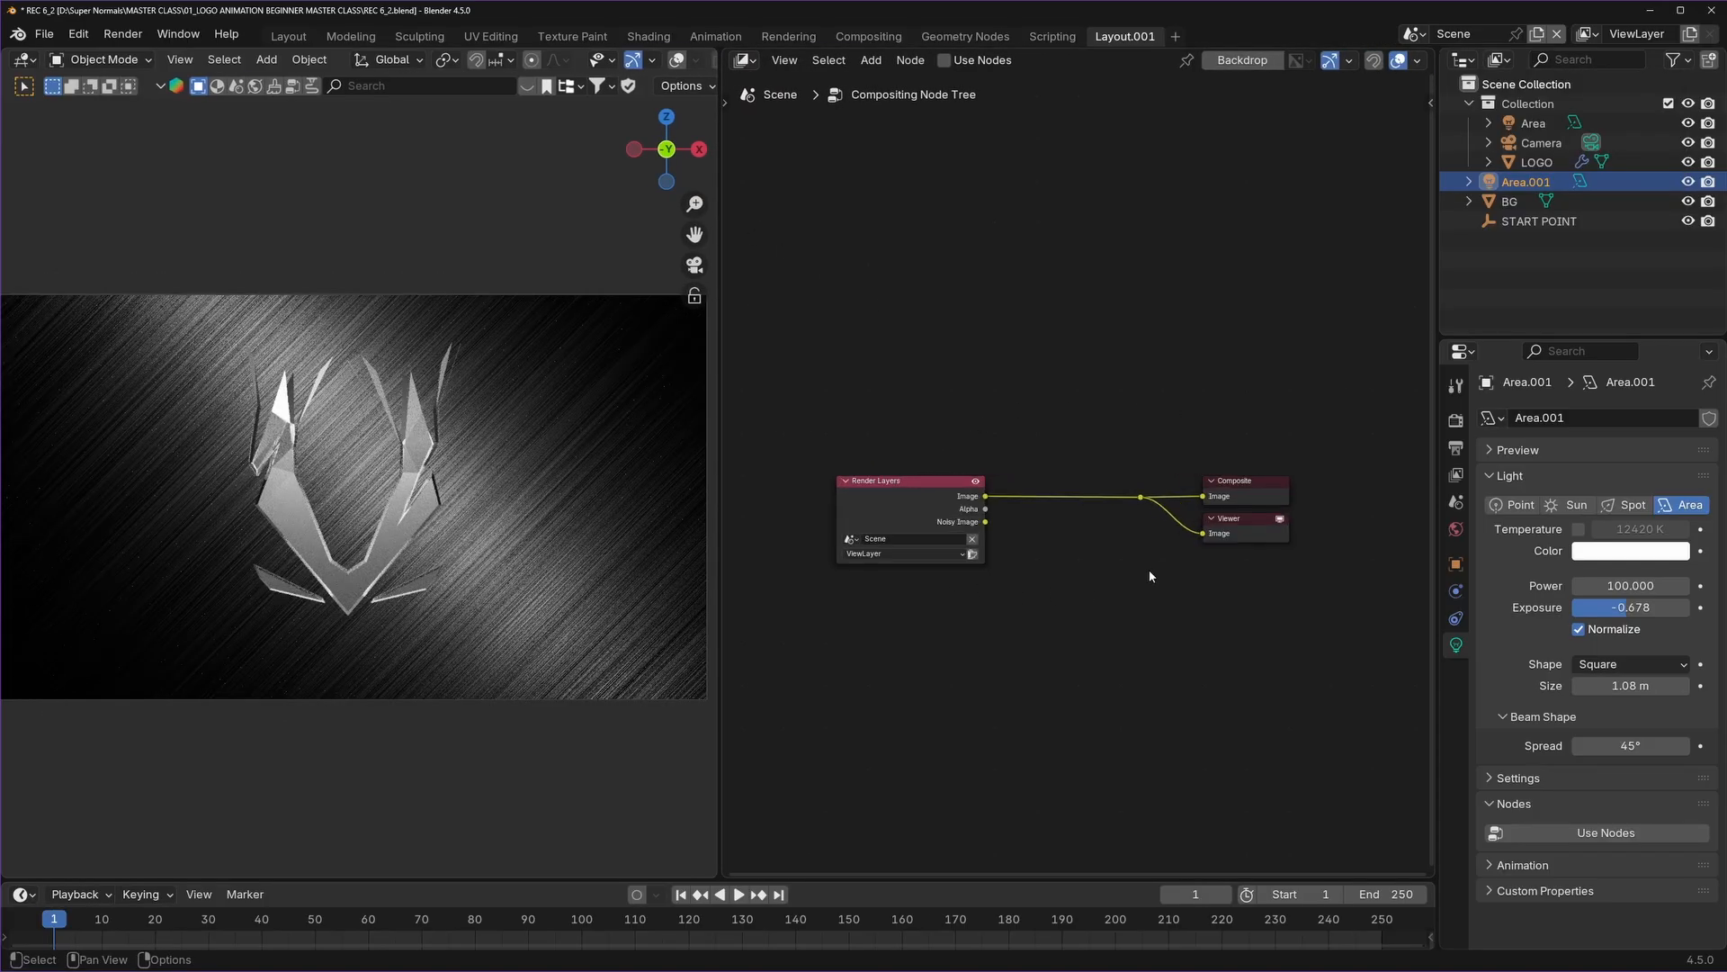
{"action": "scroll", "coordinate": [1150, 576], "scroll_direction": "up", "scroll_amount": 2}
{"action": "left_click", "coordinate": [944, 60]}
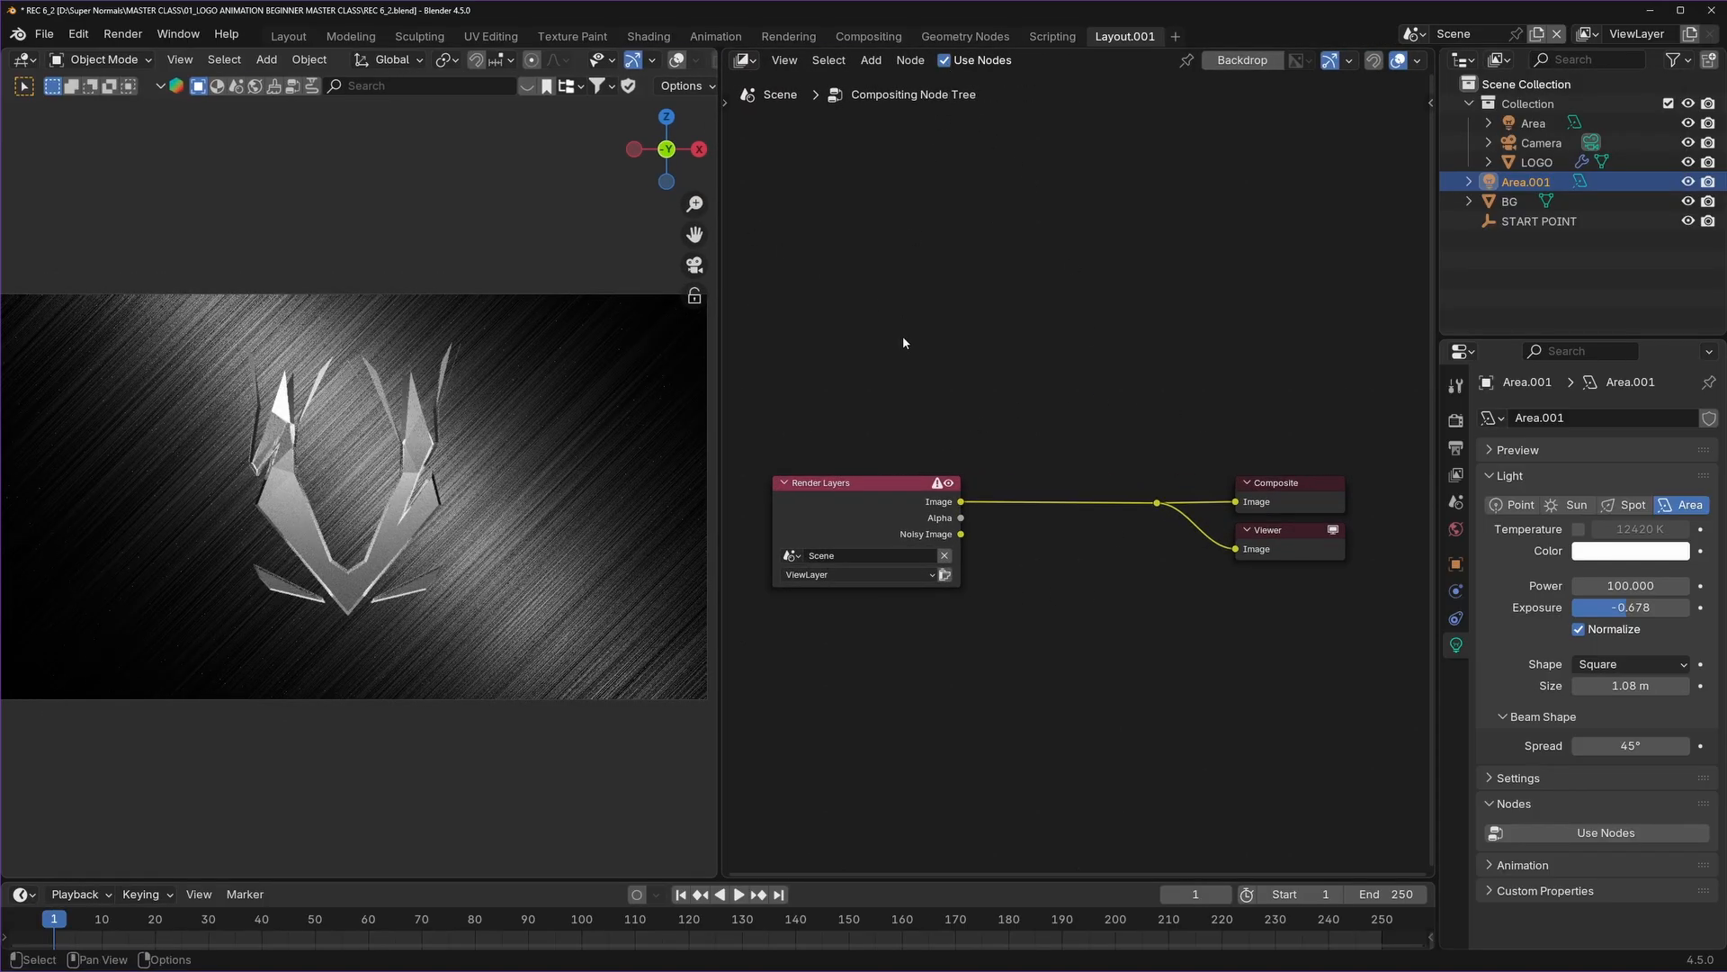
{"action": "middle_click_drag", "start_coordinate": [1341, 531], "coordinate": [1155, 414]}
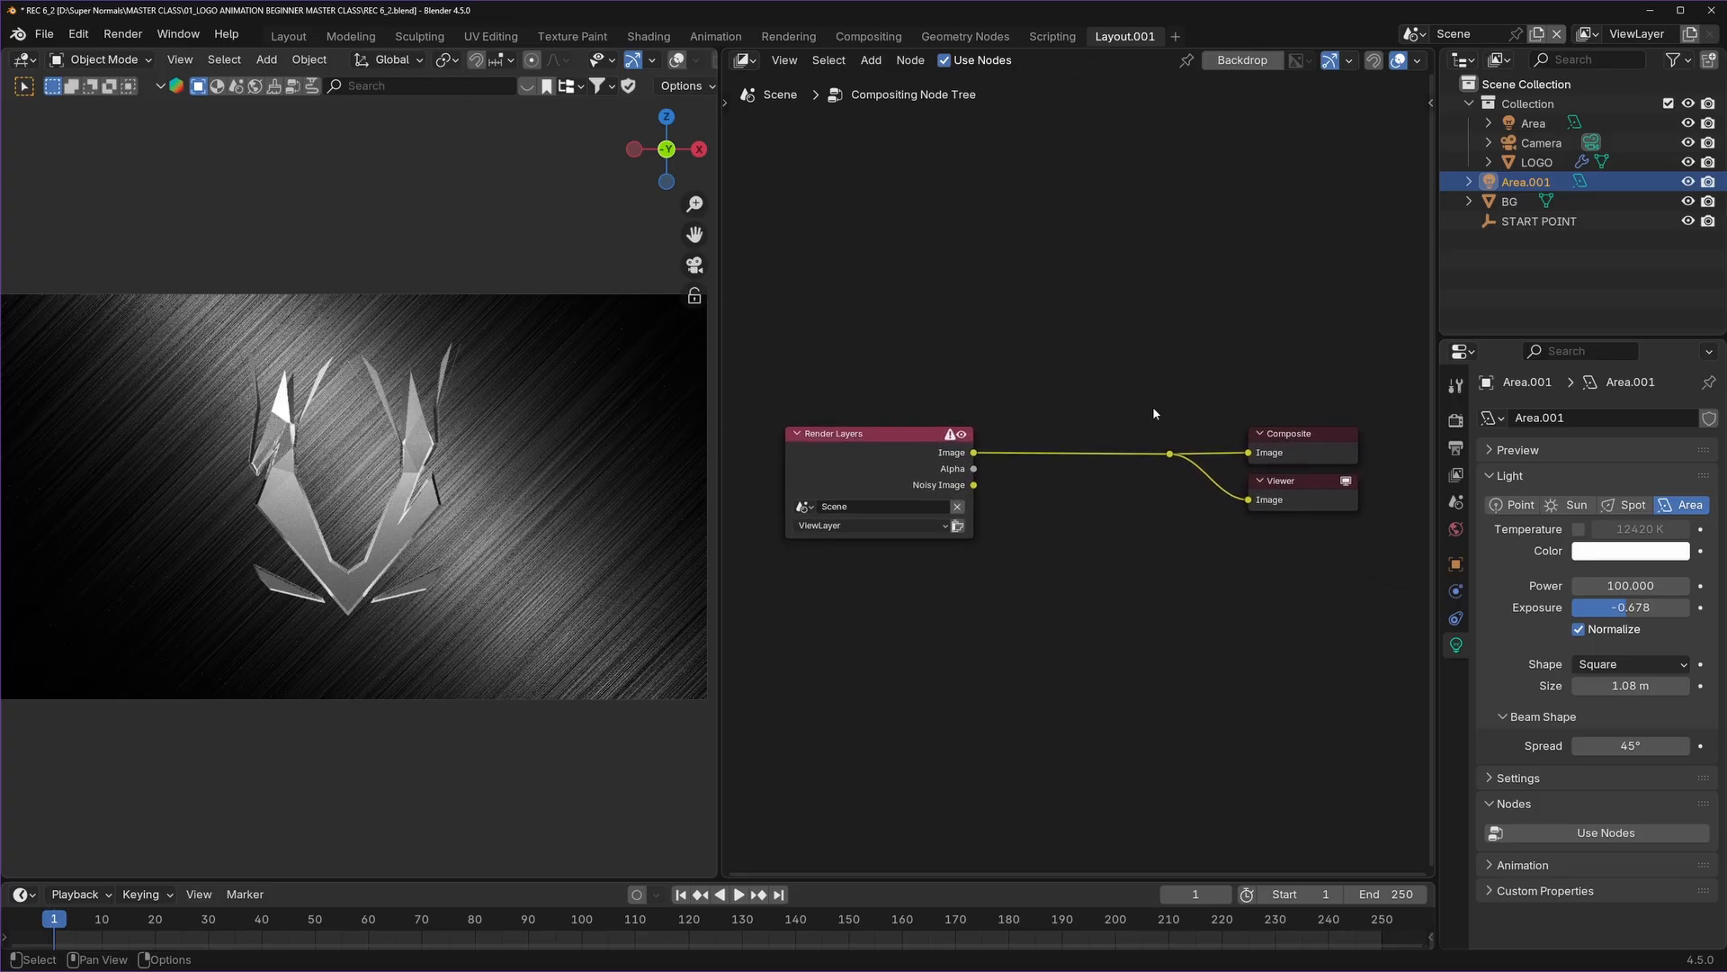
{"action": "scroll", "coordinate": [402, 516], "scroll_direction": "up", "scroll_amount": 3}
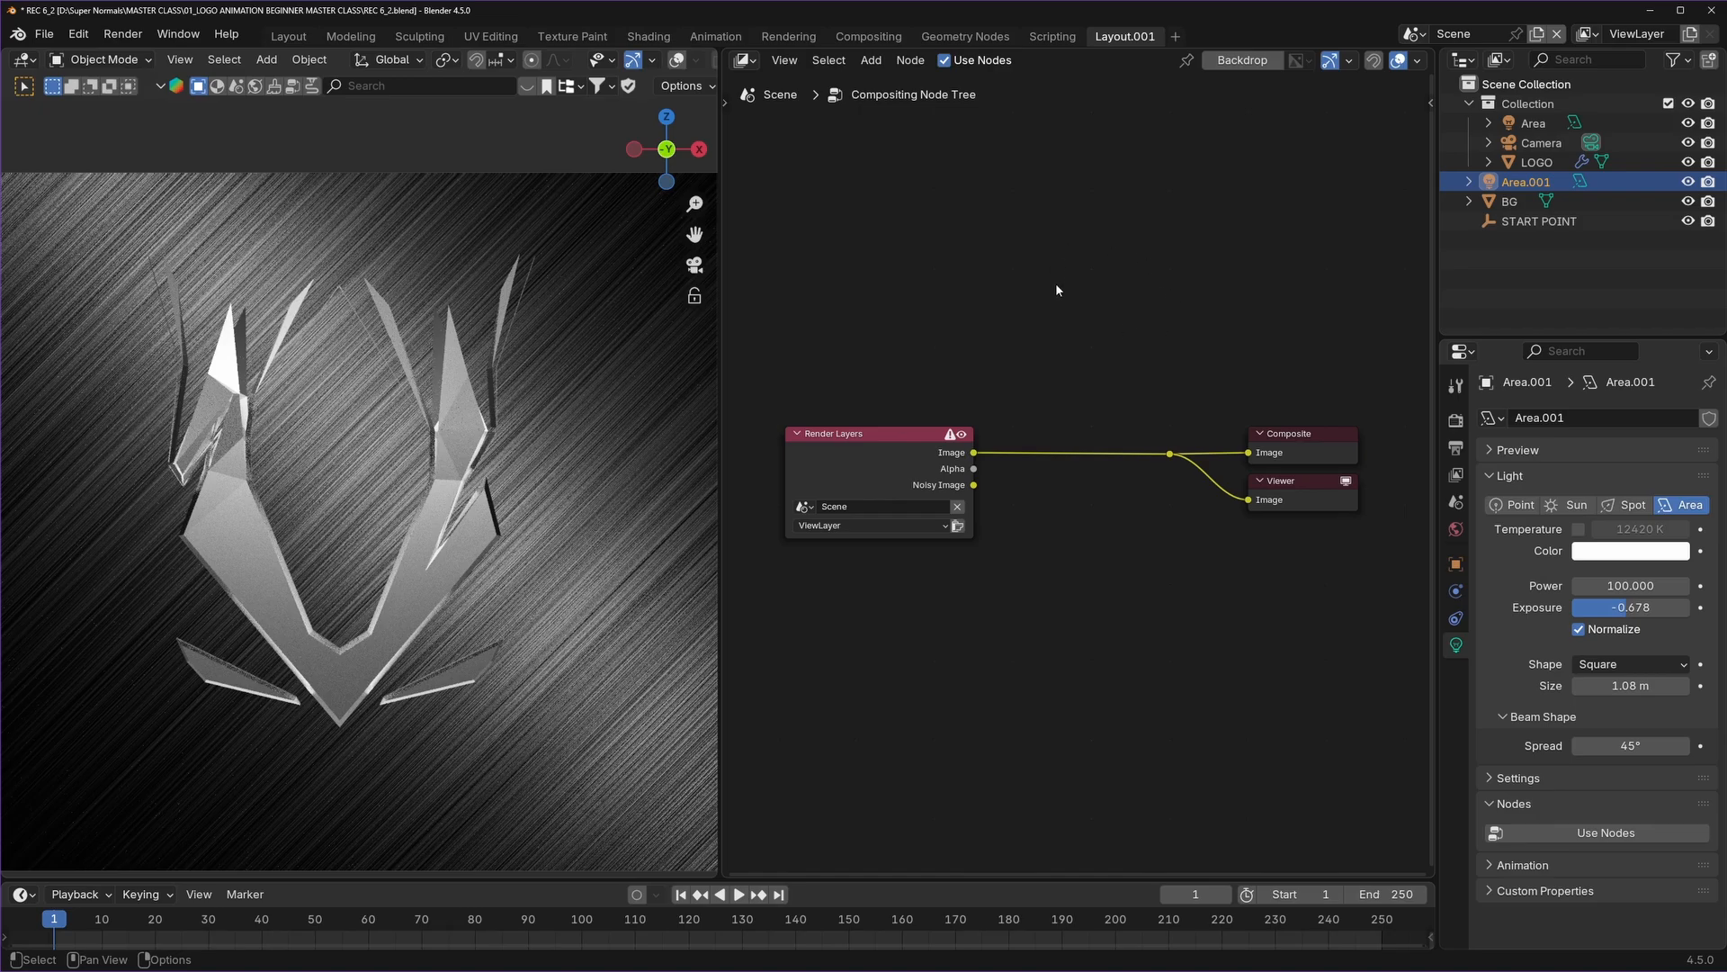
{"action": "key", "text": "ctrl+z"}
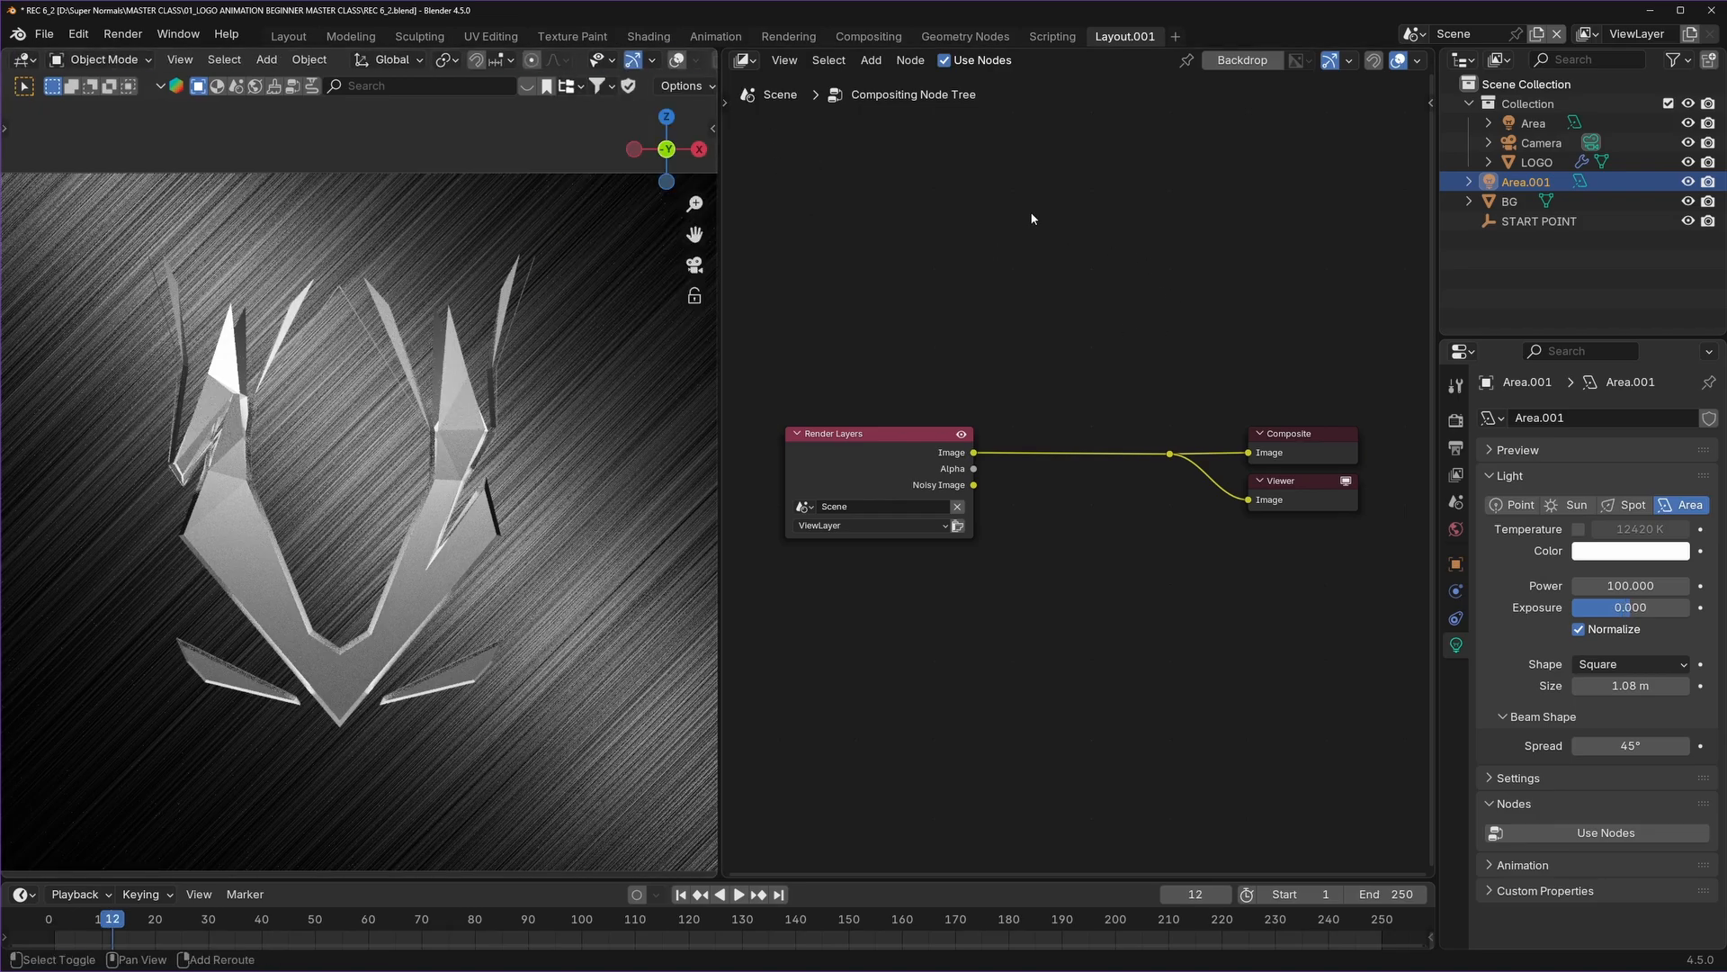
Add a Glare node on the link between the Render Layers node and the Composite and Viewer outputs.
{"action": "key", "text": "shift+a"}
{"action": "type", "text": "glare"}
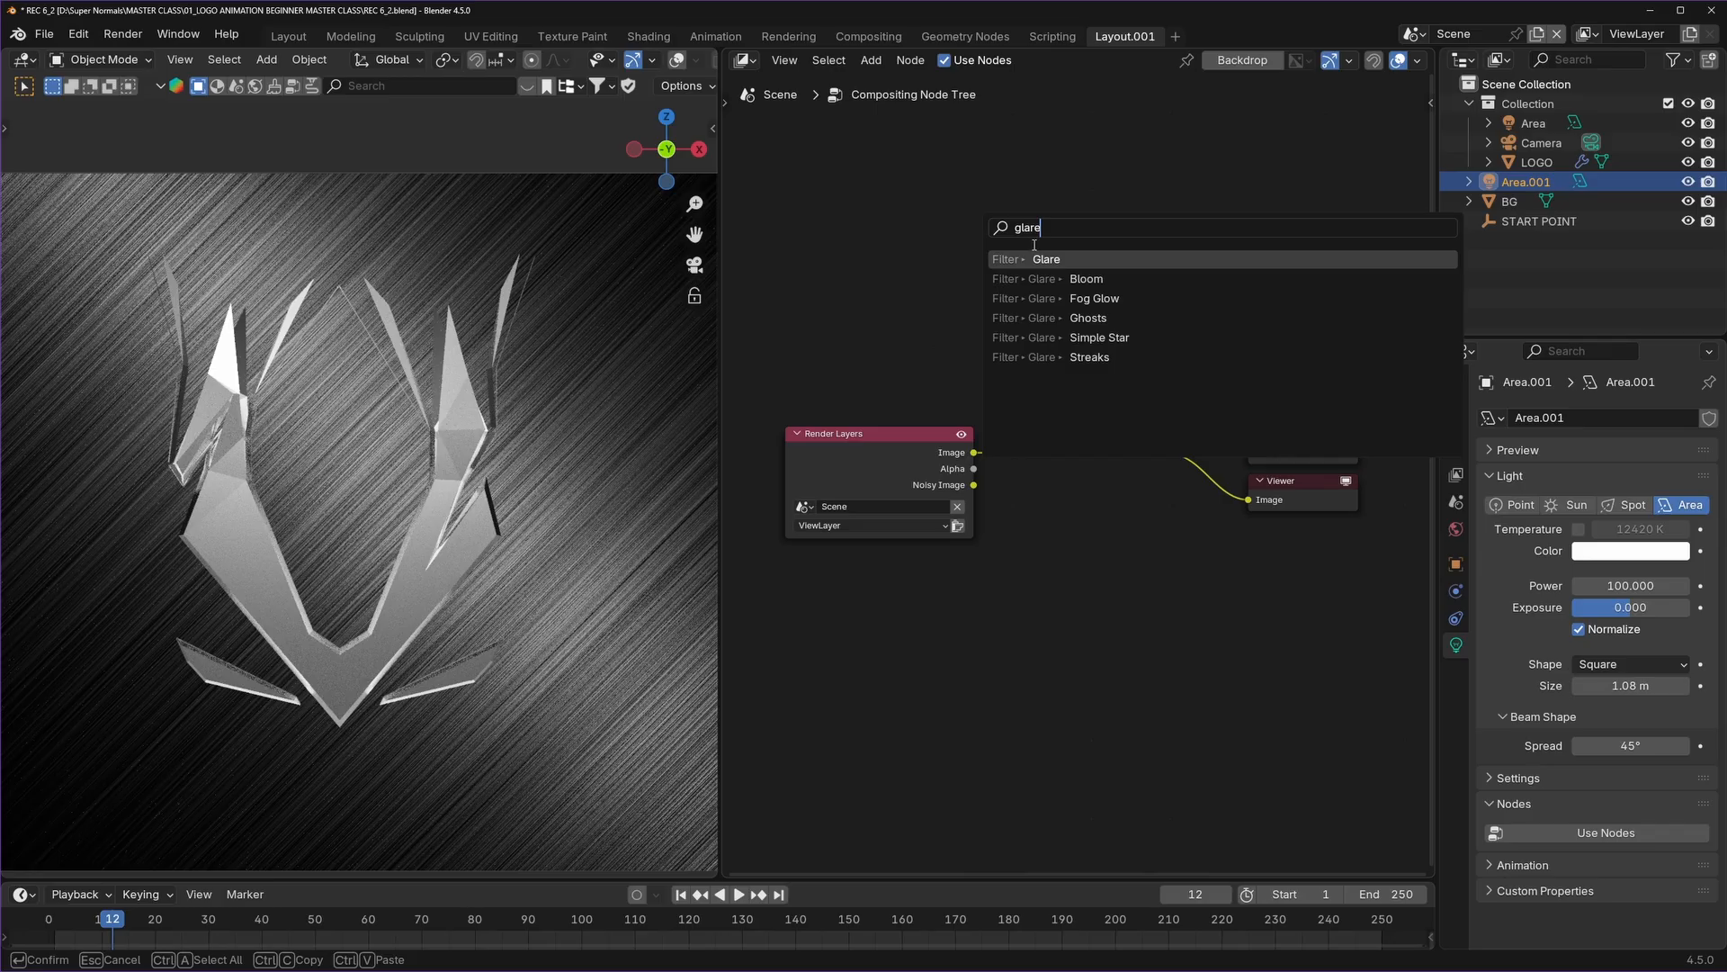
{"action": "key", "text": "Return"}
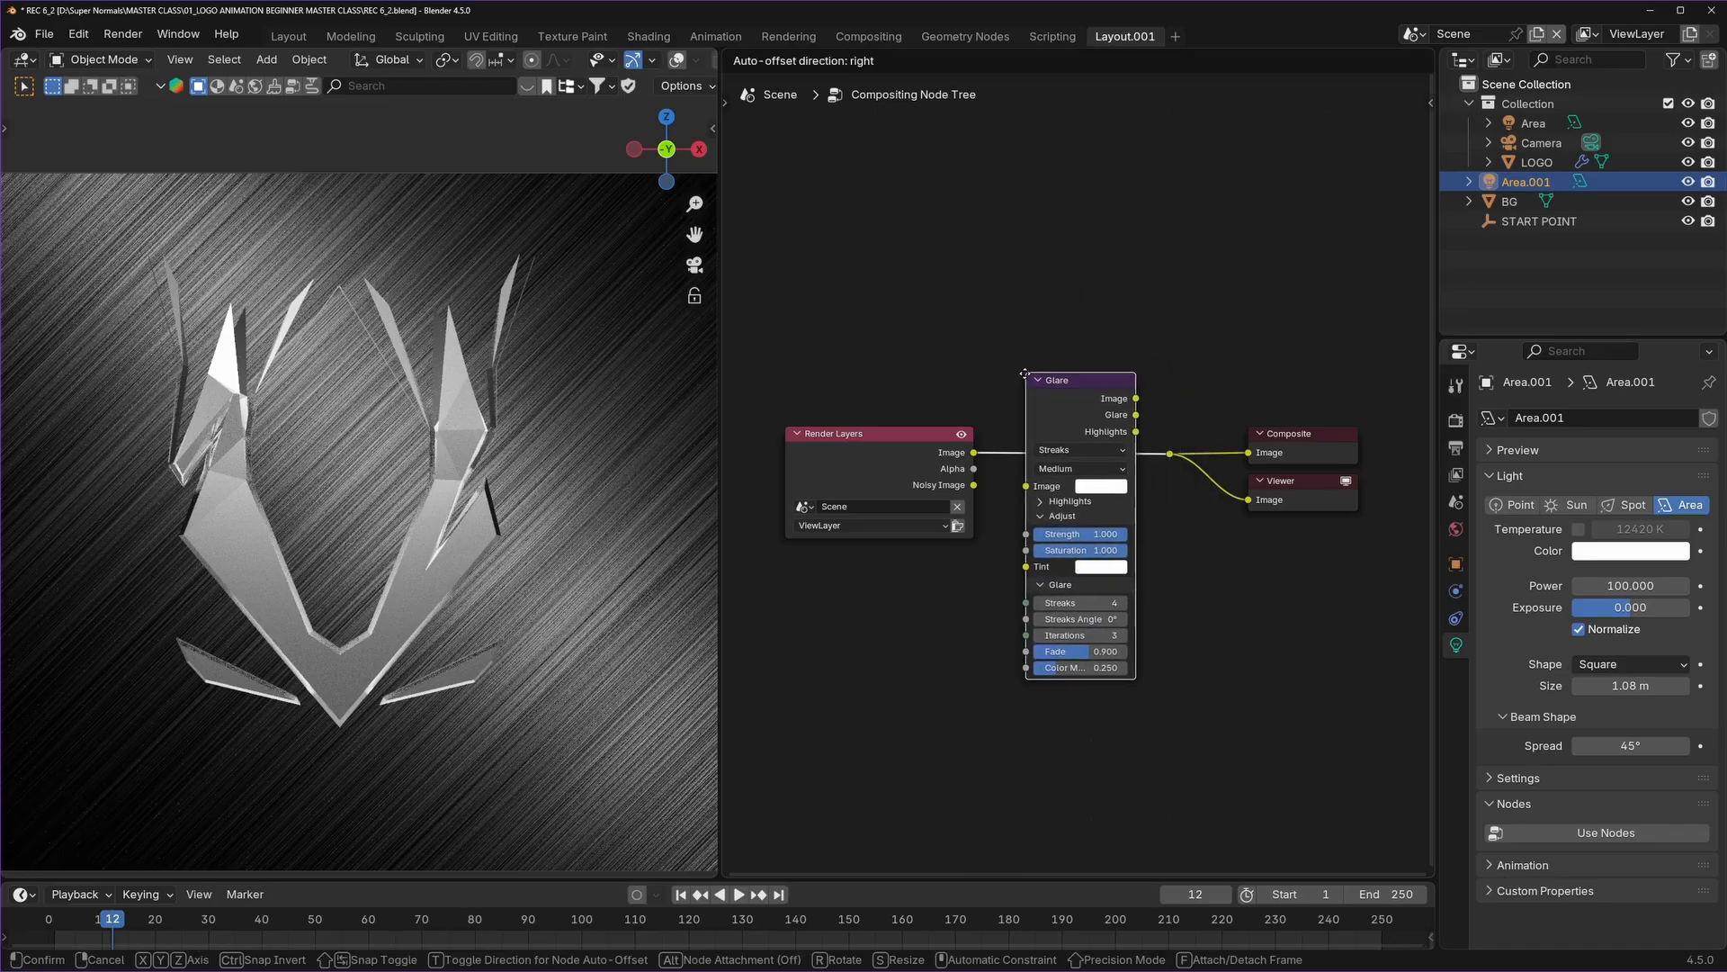
{"action": "left_click", "coordinate": [1019, 402]}
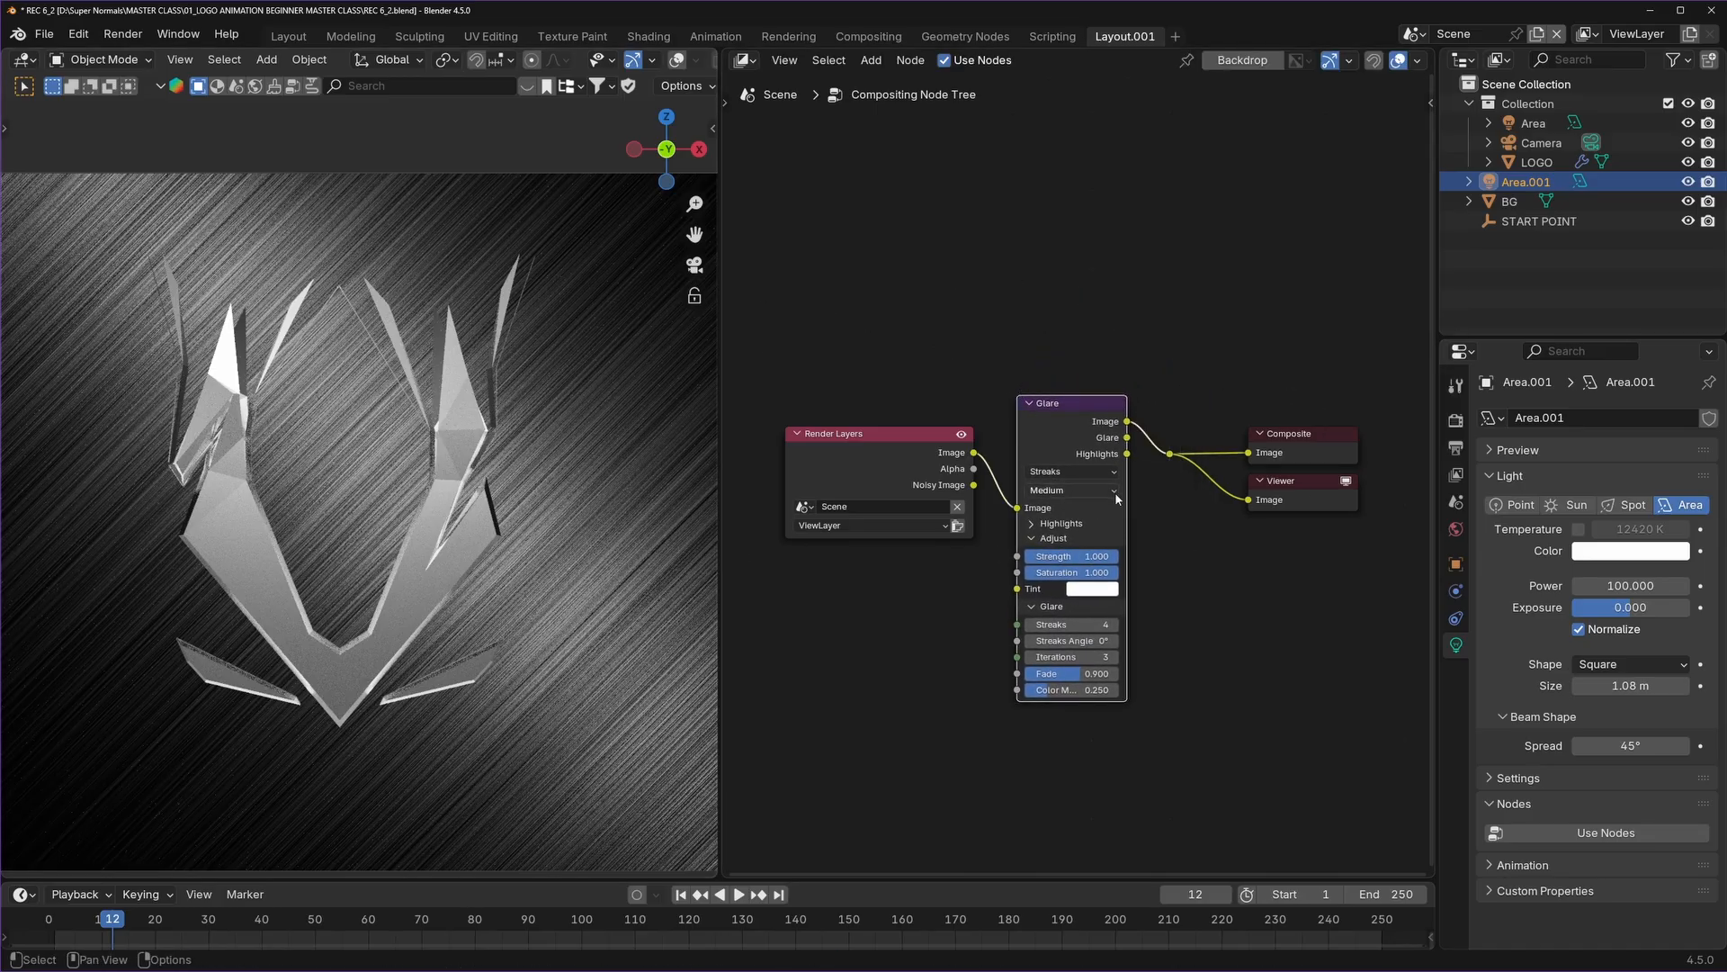
Set the rendered viewport's compositor display to Always.
{"action": "left_click", "coordinate": [123, 34]}
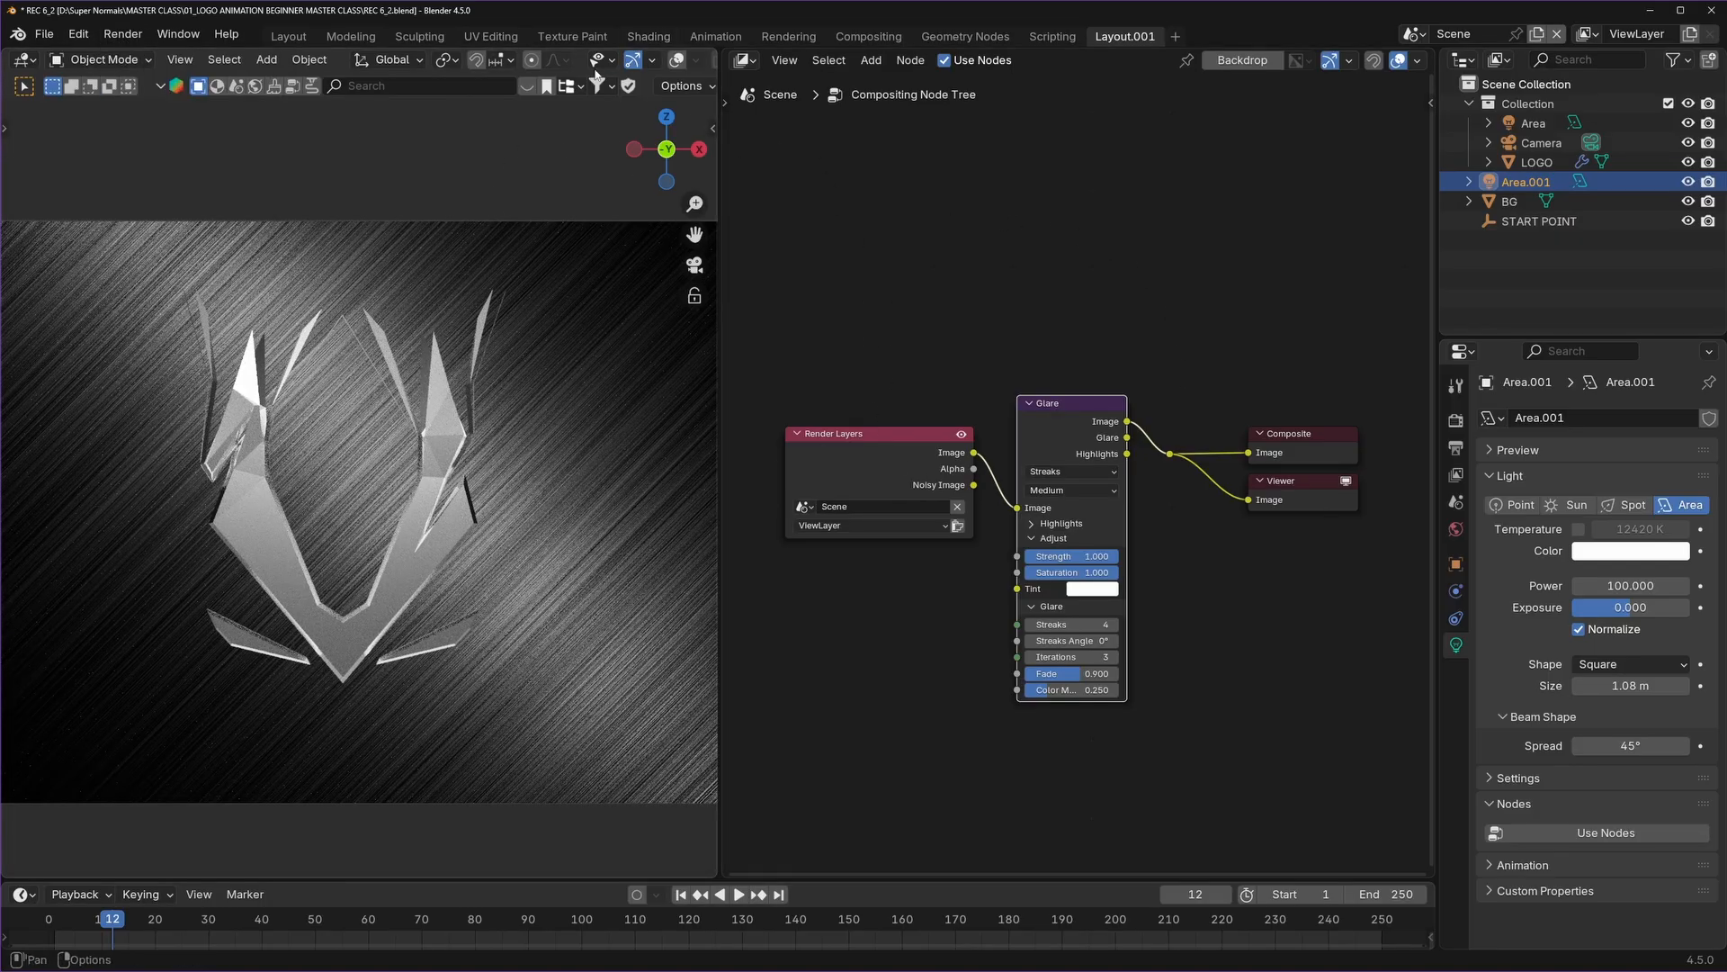
{"action": "scroll", "coordinate": [658, 64], "scroll_direction": "down", "scroll_amount": 4}
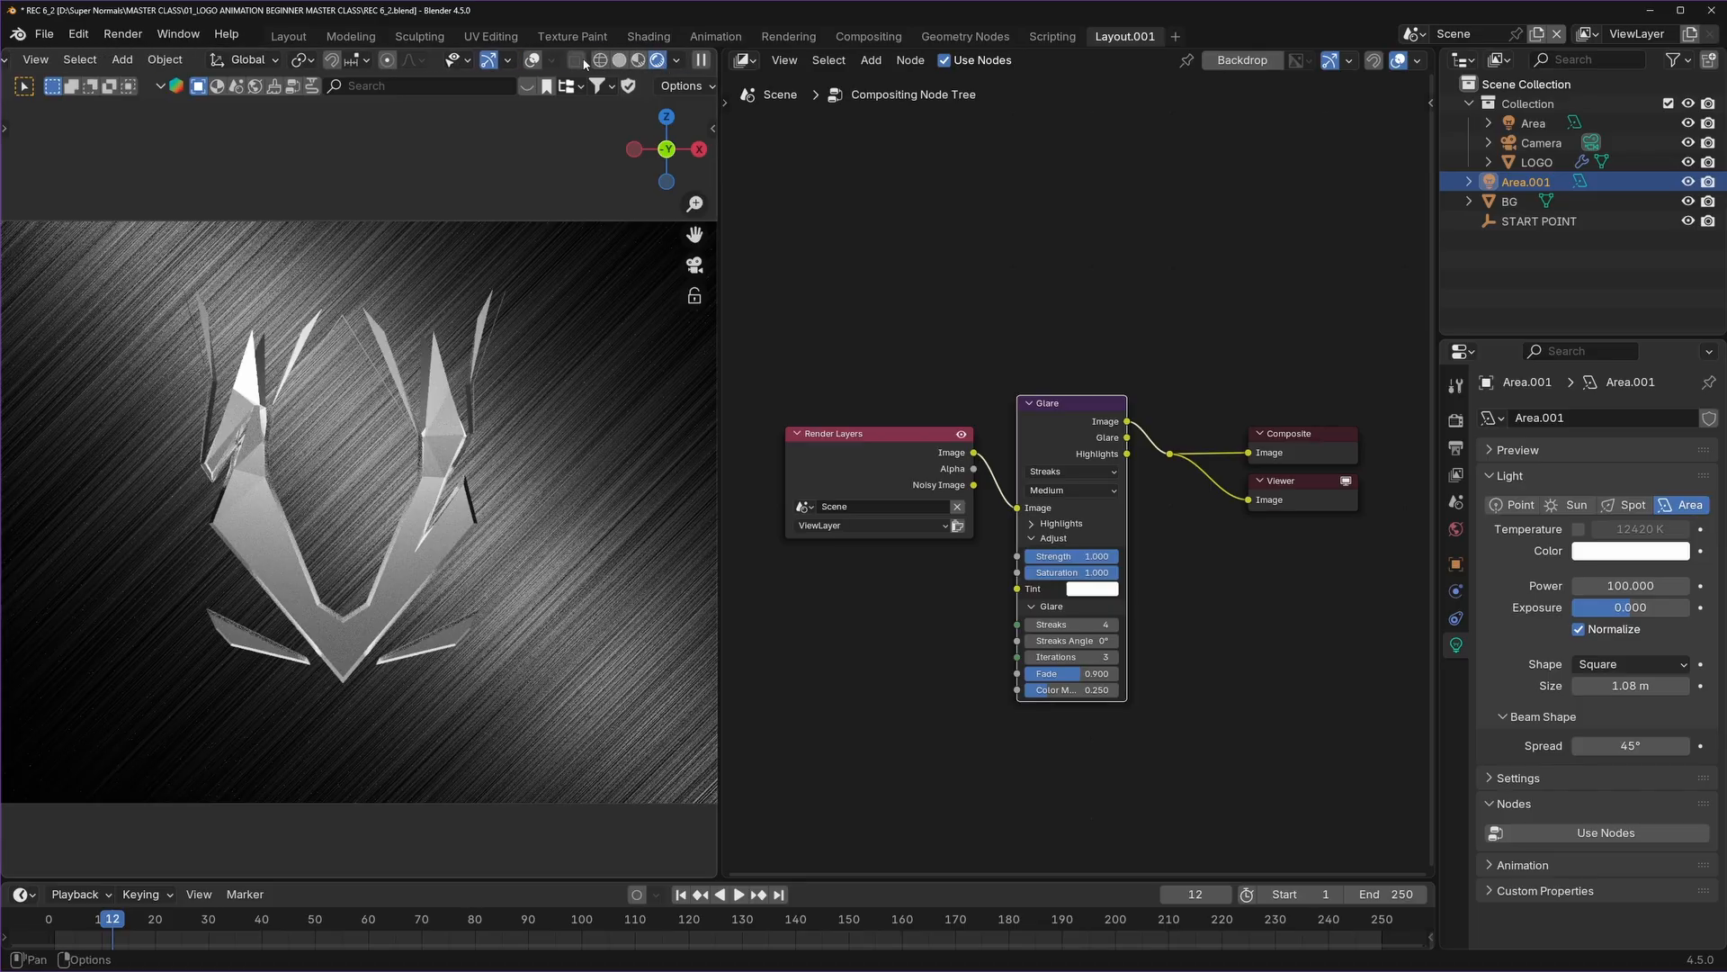
{"action": "left_click", "coordinate": [674, 62]}
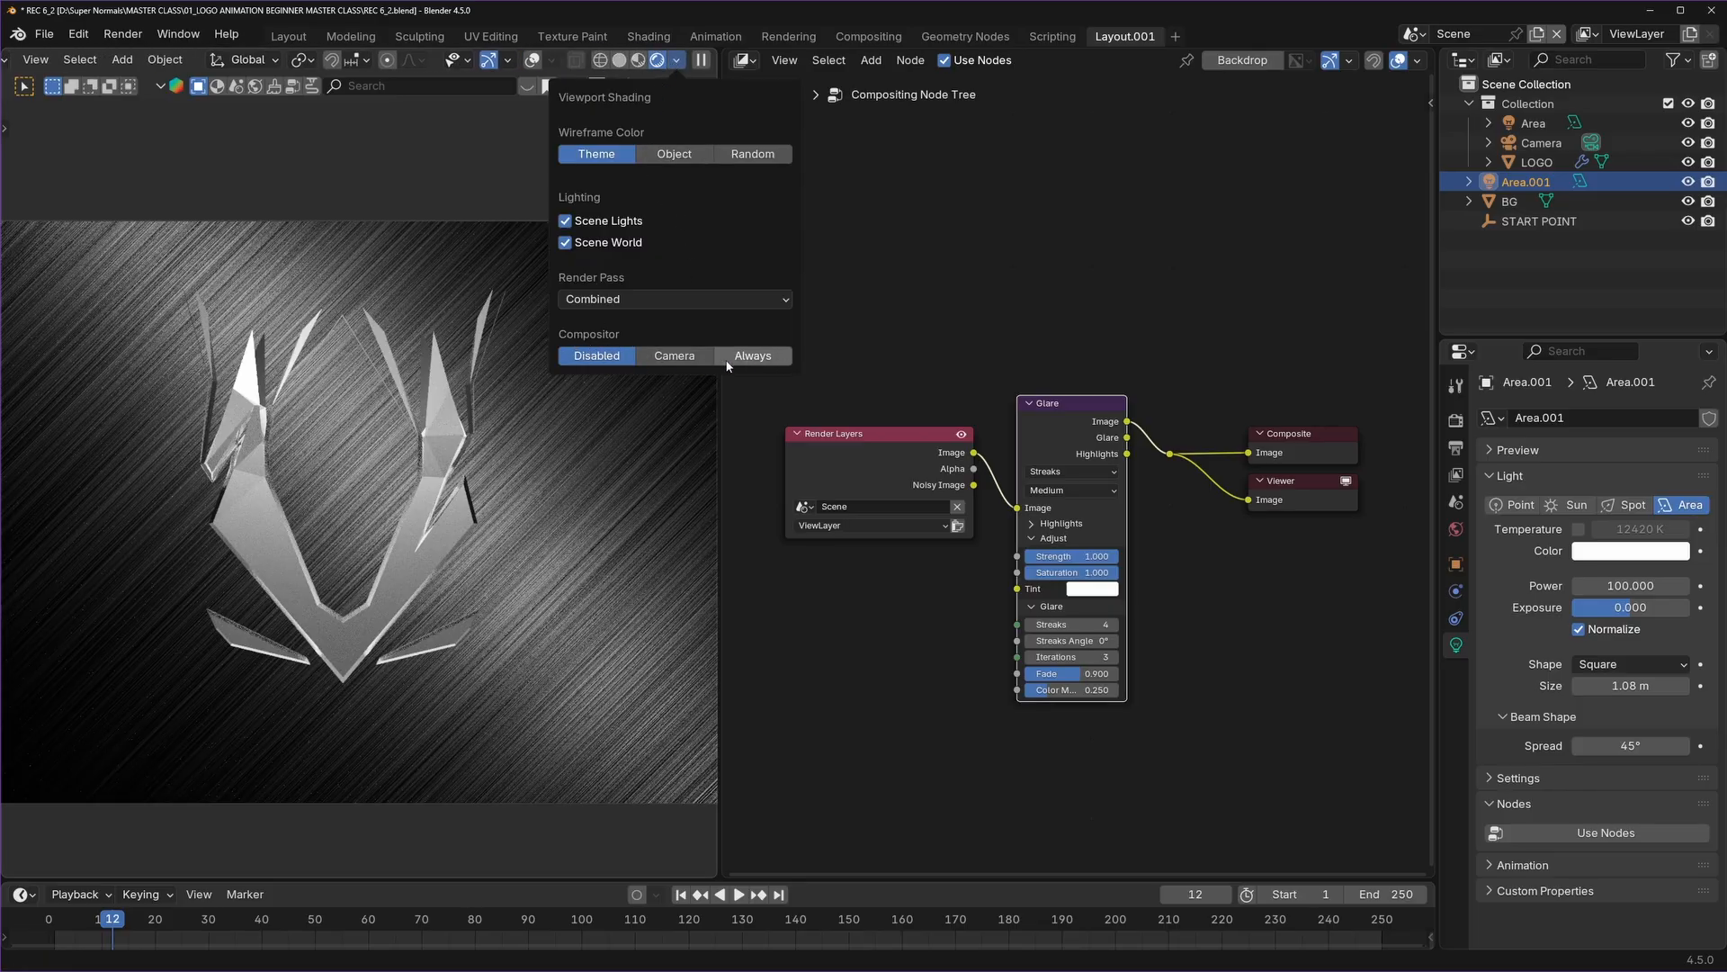
{"action": "left_click", "coordinate": [753, 356]}
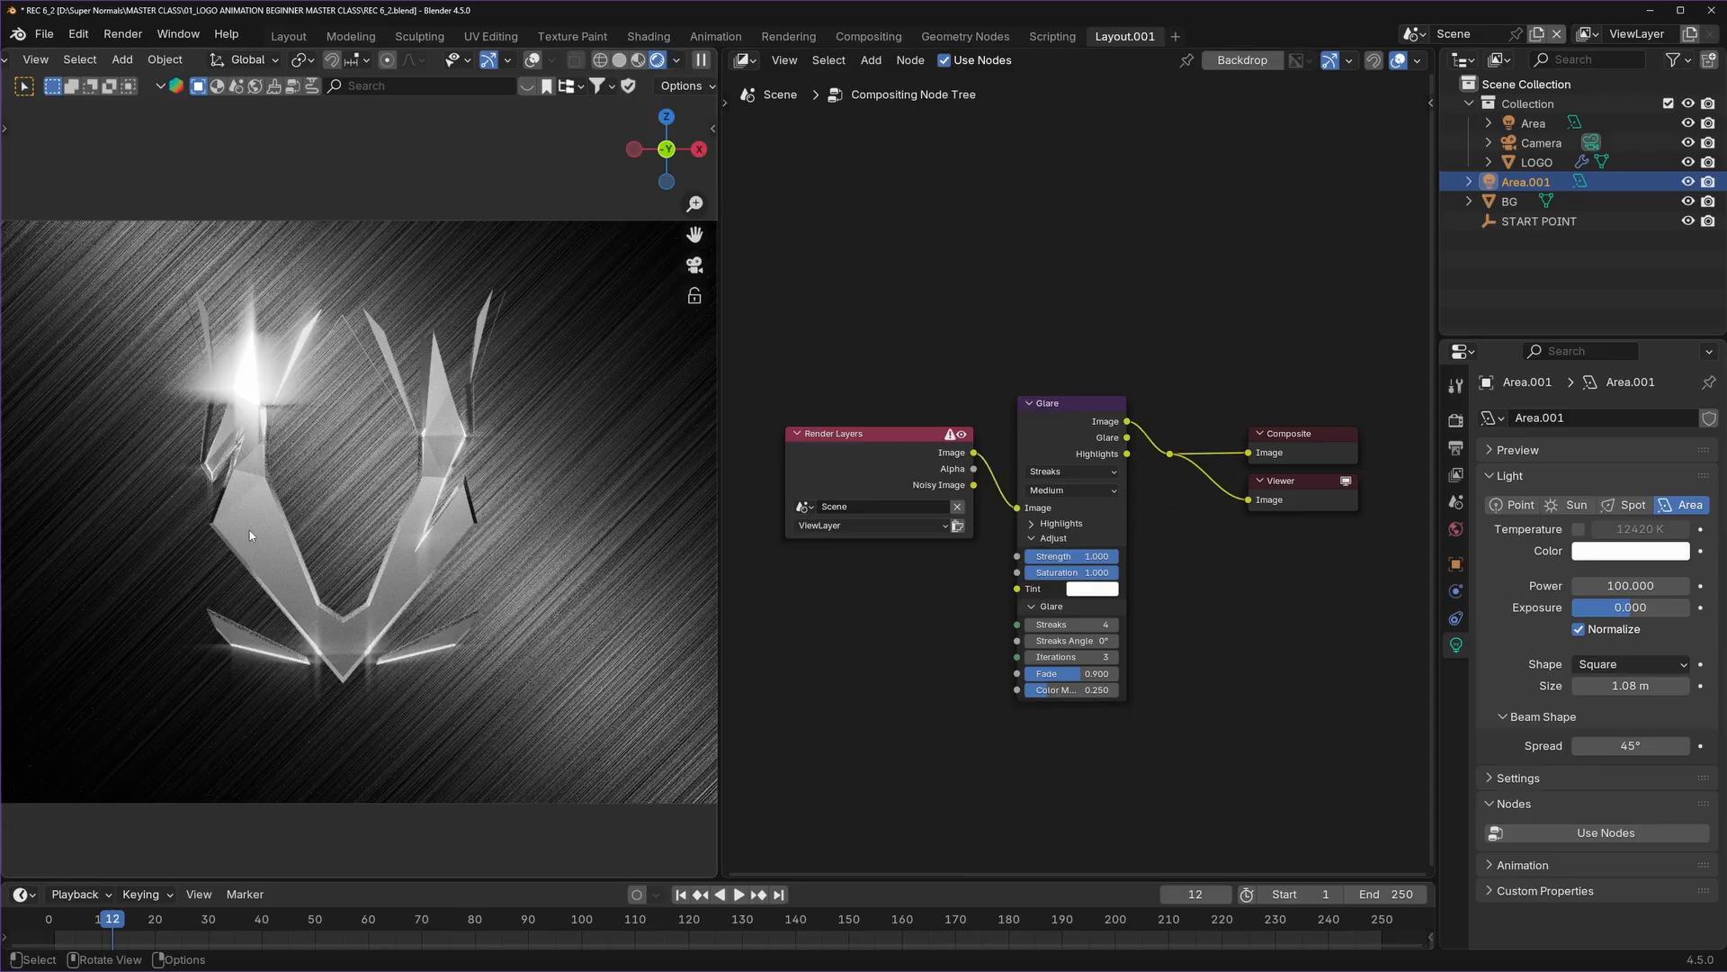
{"action": "scroll", "coordinate": [401, 541], "scroll_direction": "up", "scroll_amount": 1}
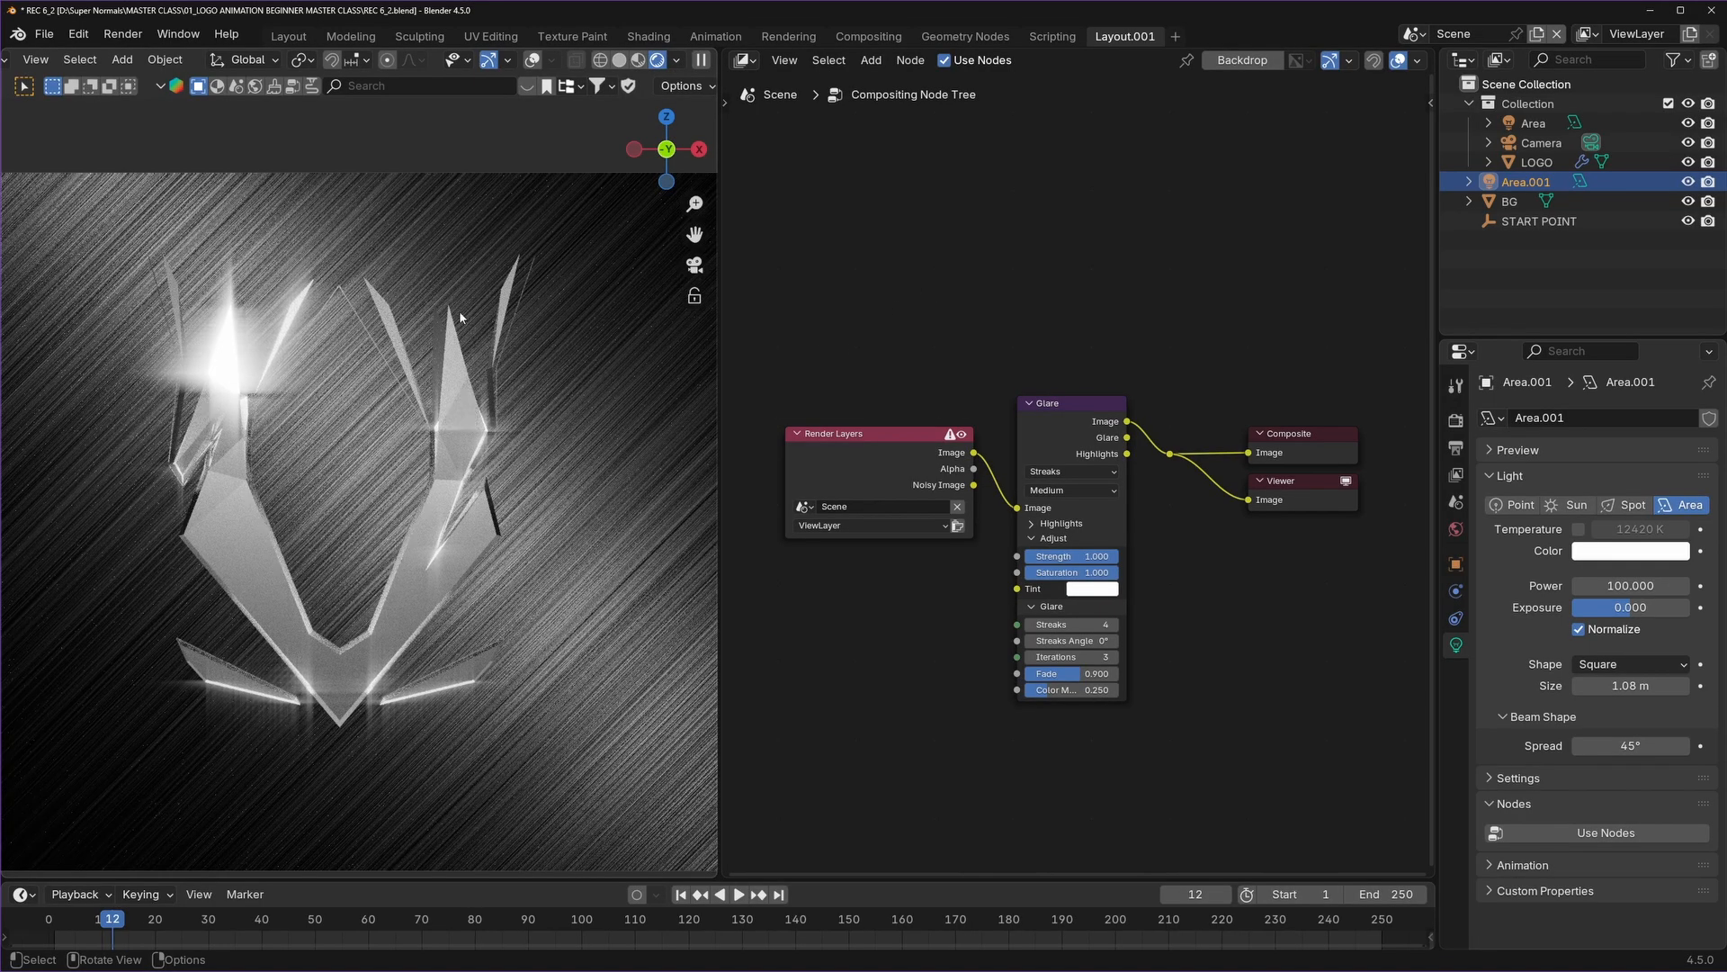
Change the Glare node's type to Bloom.
{"action": "left_click", "coordinate": [1061, 471]}
{"action": "left_click", "coordinate": [1063, 521]}
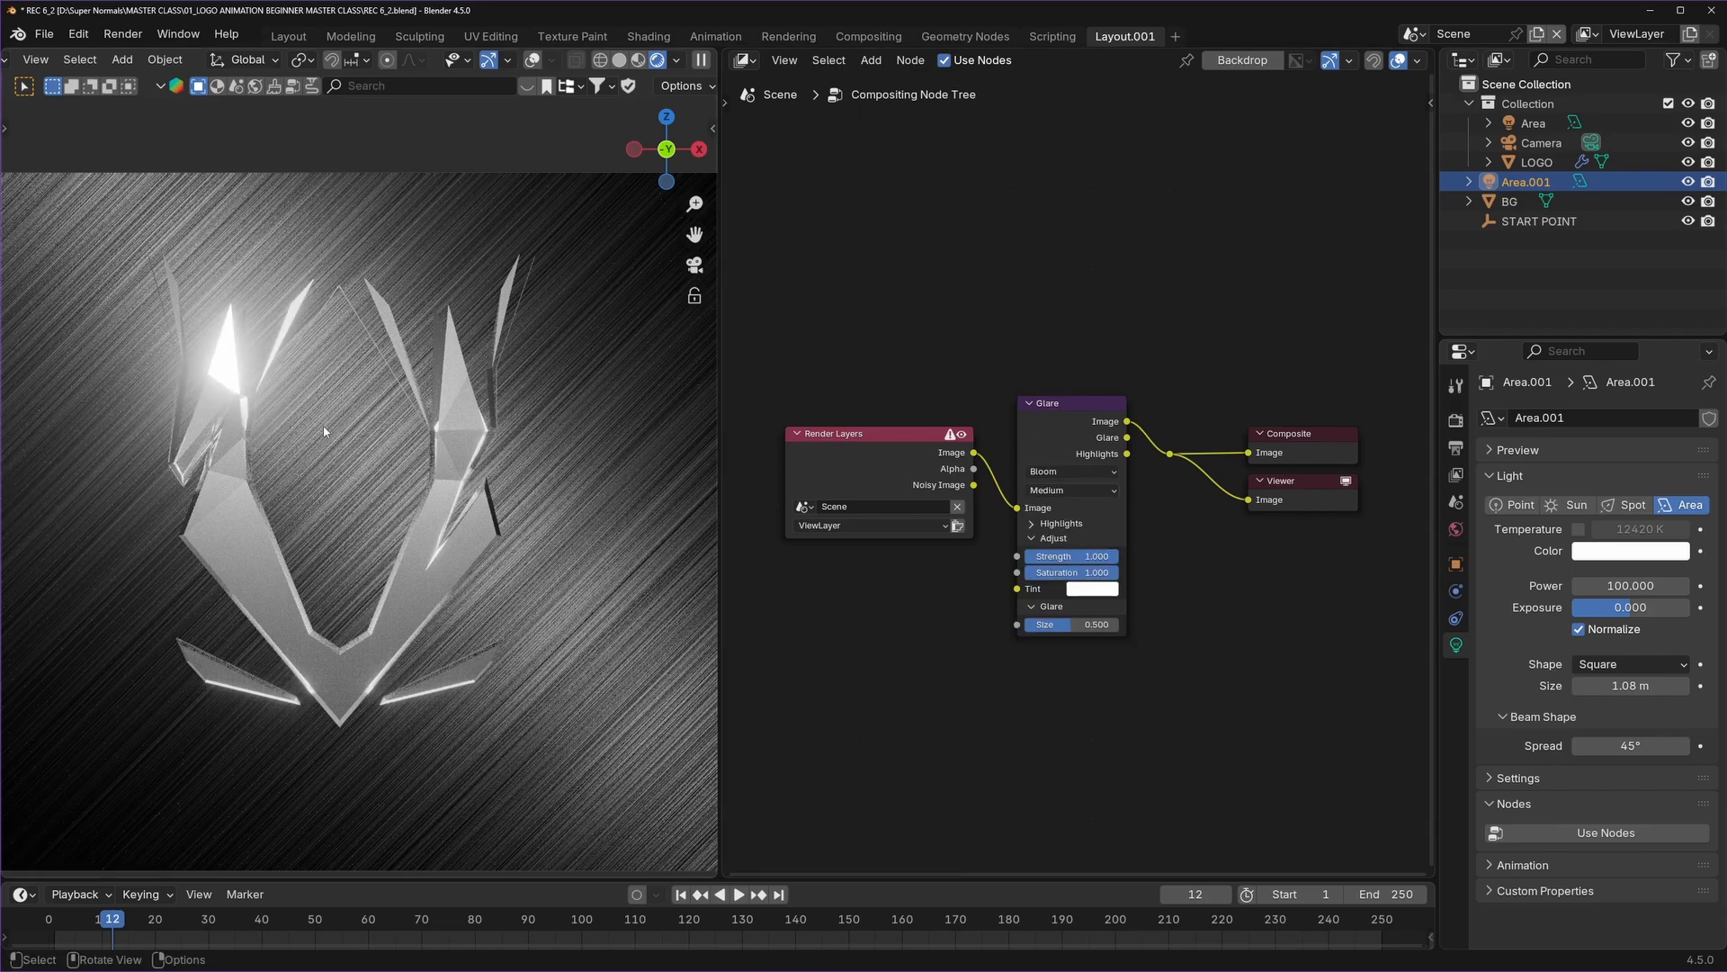
{"action": "scroll", "coordinate": [369, 548], "scroll_direction": "down", "scroll_amount": 1}
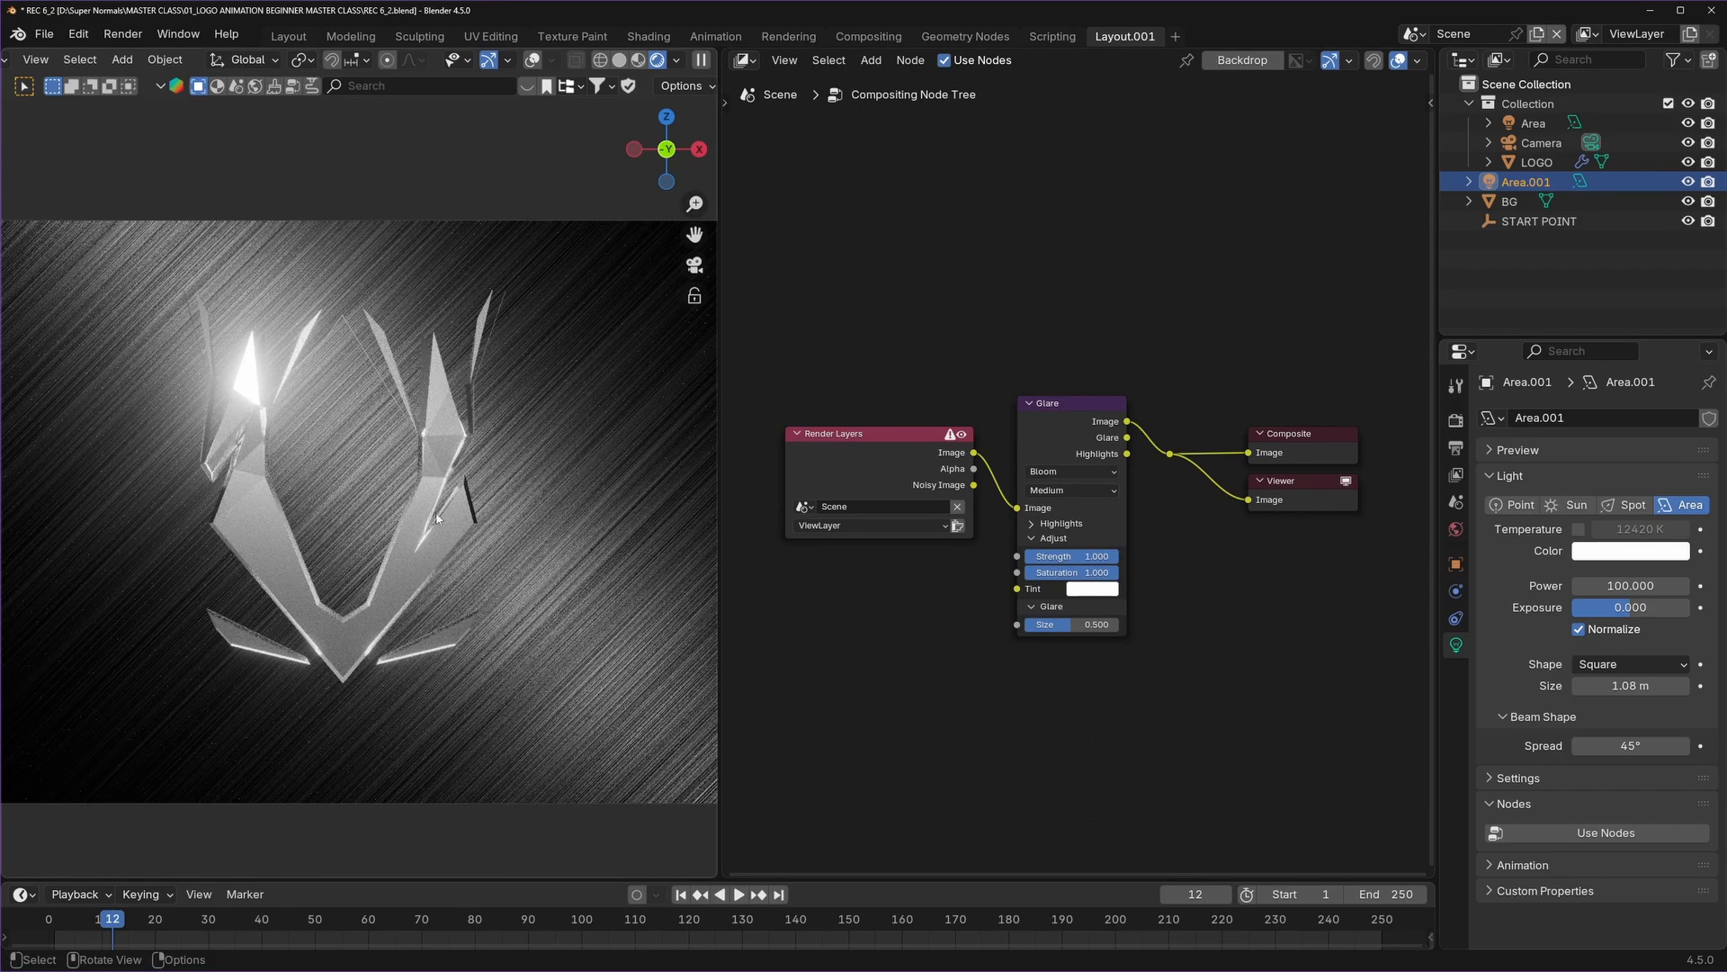
Move the Render Layers node away to make room and insert a duplicate of the Bloom Glare node on the link after it.
{"action": "scroll", "coordinate": [933, 528], "scroll_direction": "down", "scroll_amount": 3}
{"action": "middle_click_drag", "start_coordinate": [932, 528], "coordinate": [997, 535]}
{"action": "left_click_drag", "start_coordinate": [1008, 480], "coordinate": [897, 480]}
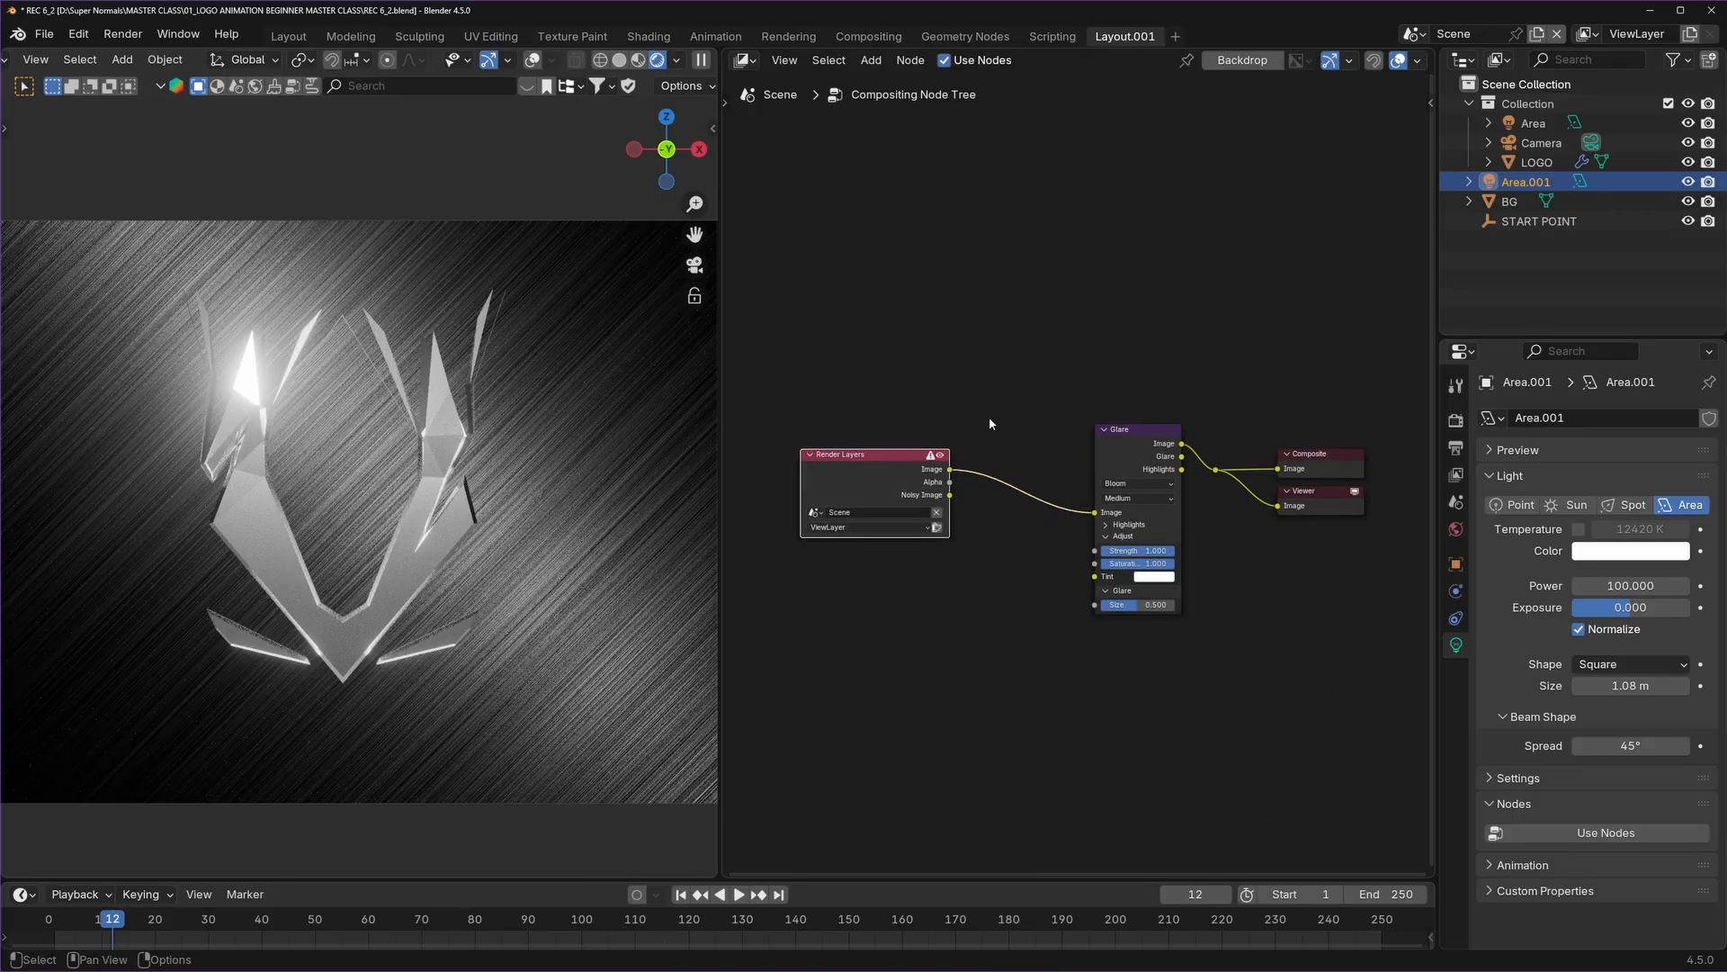
{"action": "left_click", "coordinate": [1124, 434]}
{"action": "key", "text": "shift+d"}
{"action": "left_click", "coordinate": [1019, 490]}
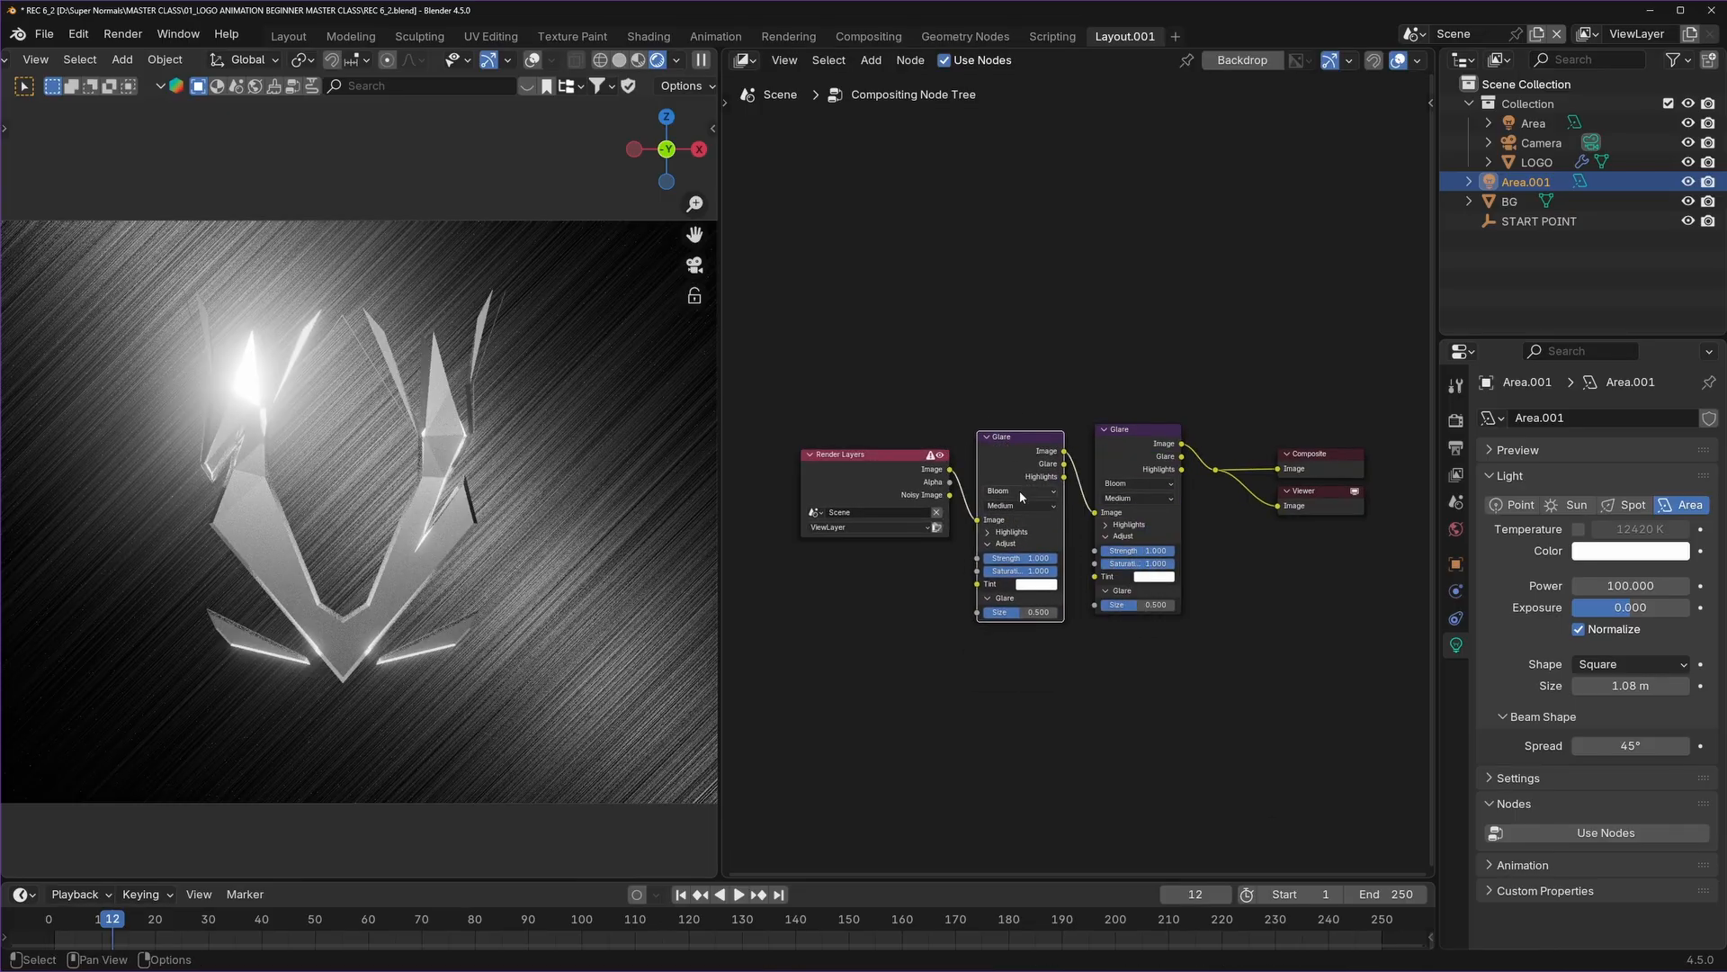
Set the duplicated Glare node's type to Streaks and its strength to 0.293.
{"action": "left_click", "coordinate": [1018, 490]}
{"action": "left_click", "coordinate": [1012, 551]}
{"action": "scroll", "coordinate": [1017, 550], "scroll_direction": "up", "scroll_amount": 2}
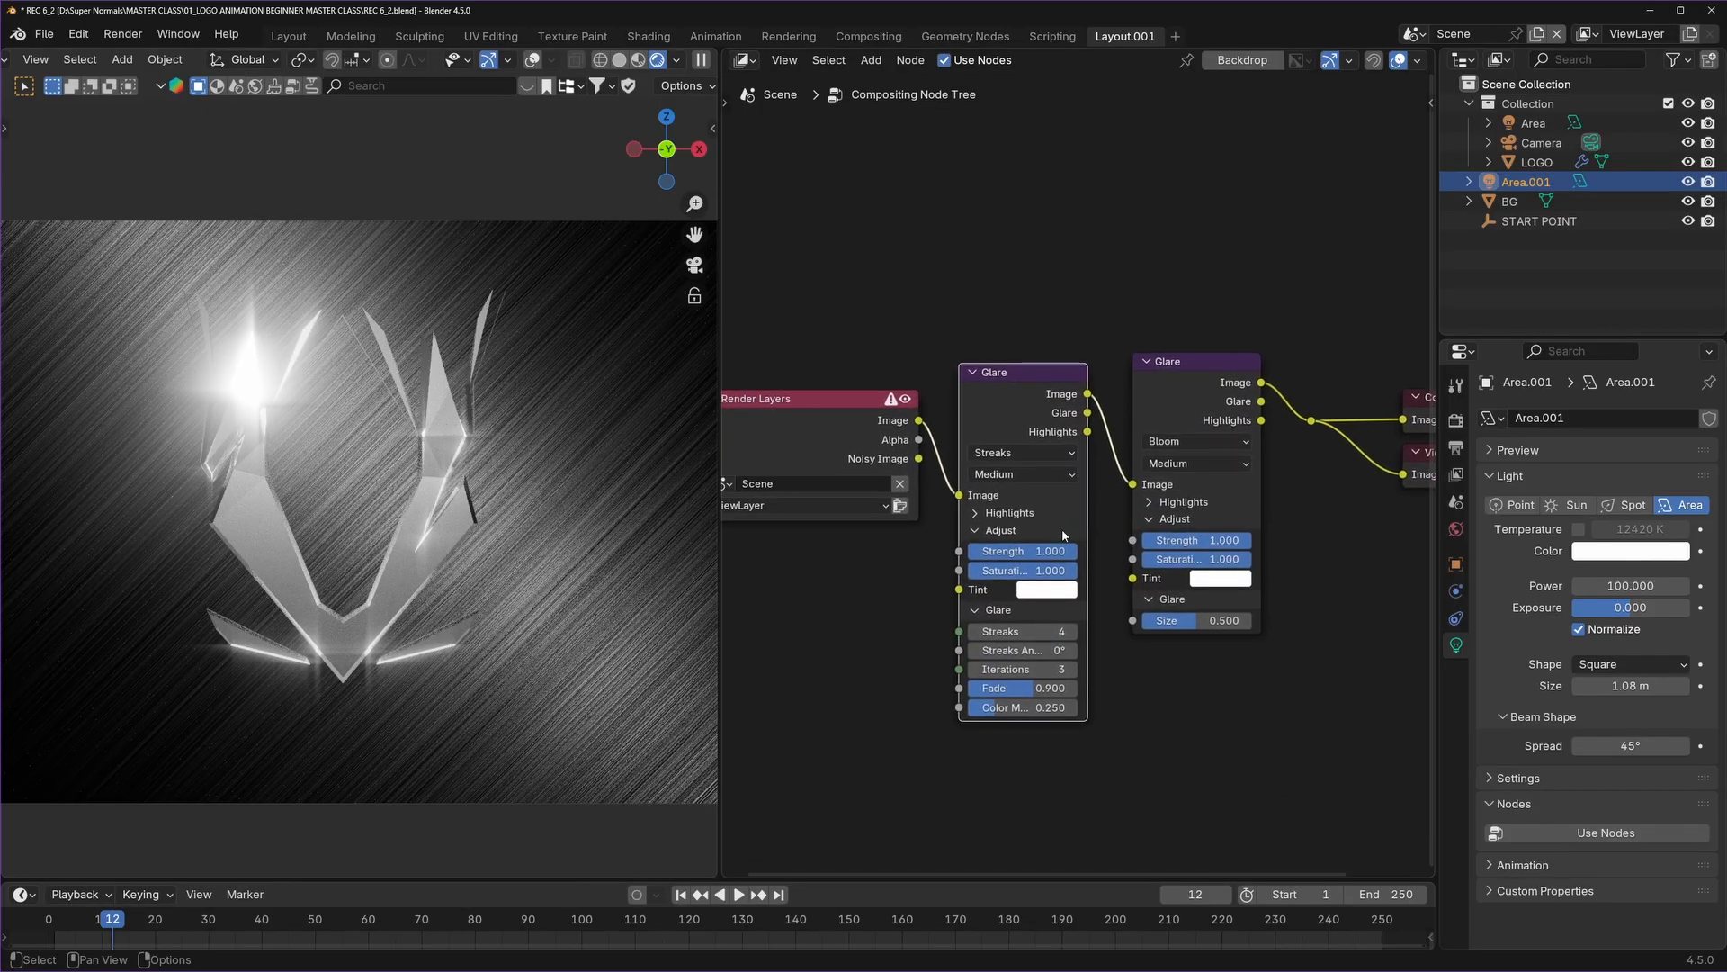
{"action": "left_click_drag", "start_coordinate": [1043, 551], "coordinate": [1012, 524]}
Make room after the Render Layers node and insert a Kuwahara filter node before the Streaks Glare node.
{"action": "scroll", "coordinate": [1011, 524], "scroll_direction": "down", "scroll_amount": 2}
{"action": "middle_click_drag", "start_coordinate": [1011, 525], "coordinate": [1193, 525]}
{"action": "left_click_drag", "start_coordinate": [1068, 448], "coordinate": [932, 447]}
{"action": "key", "text": "shift+a"}
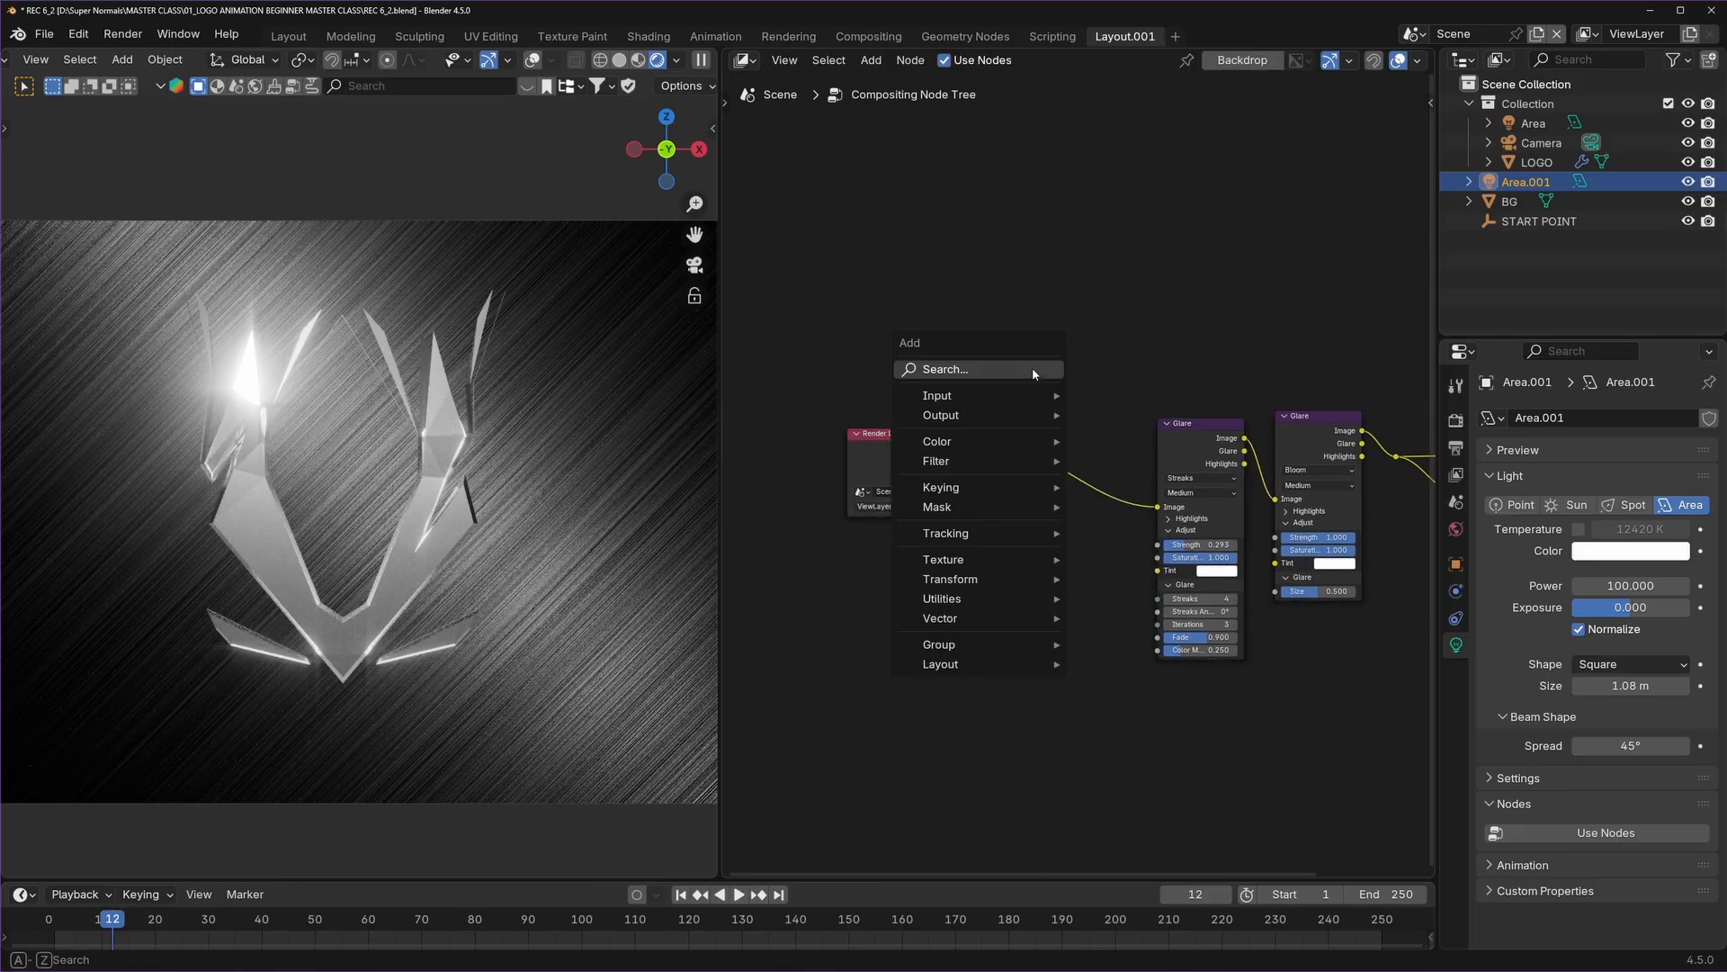
{"action": "left_click", "coordinate": [1033, 367]}
{"action": "type", "text": "kuwa"}
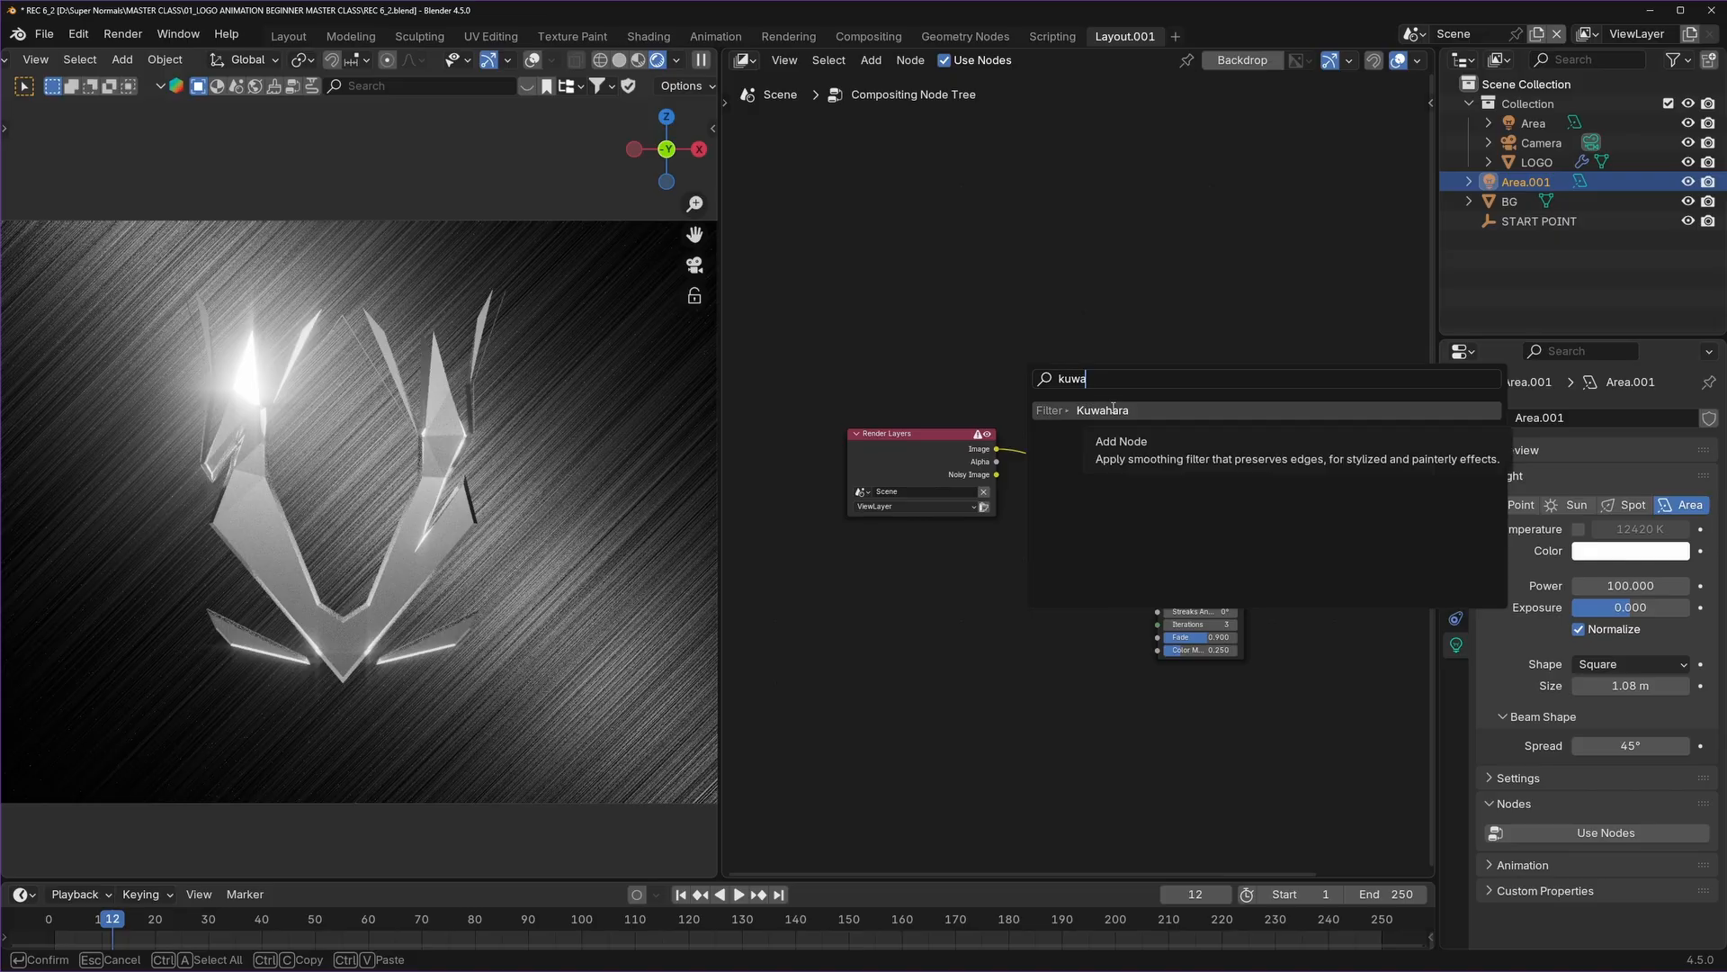
{"action": "left_click", "coordinate": [1113, 409]}
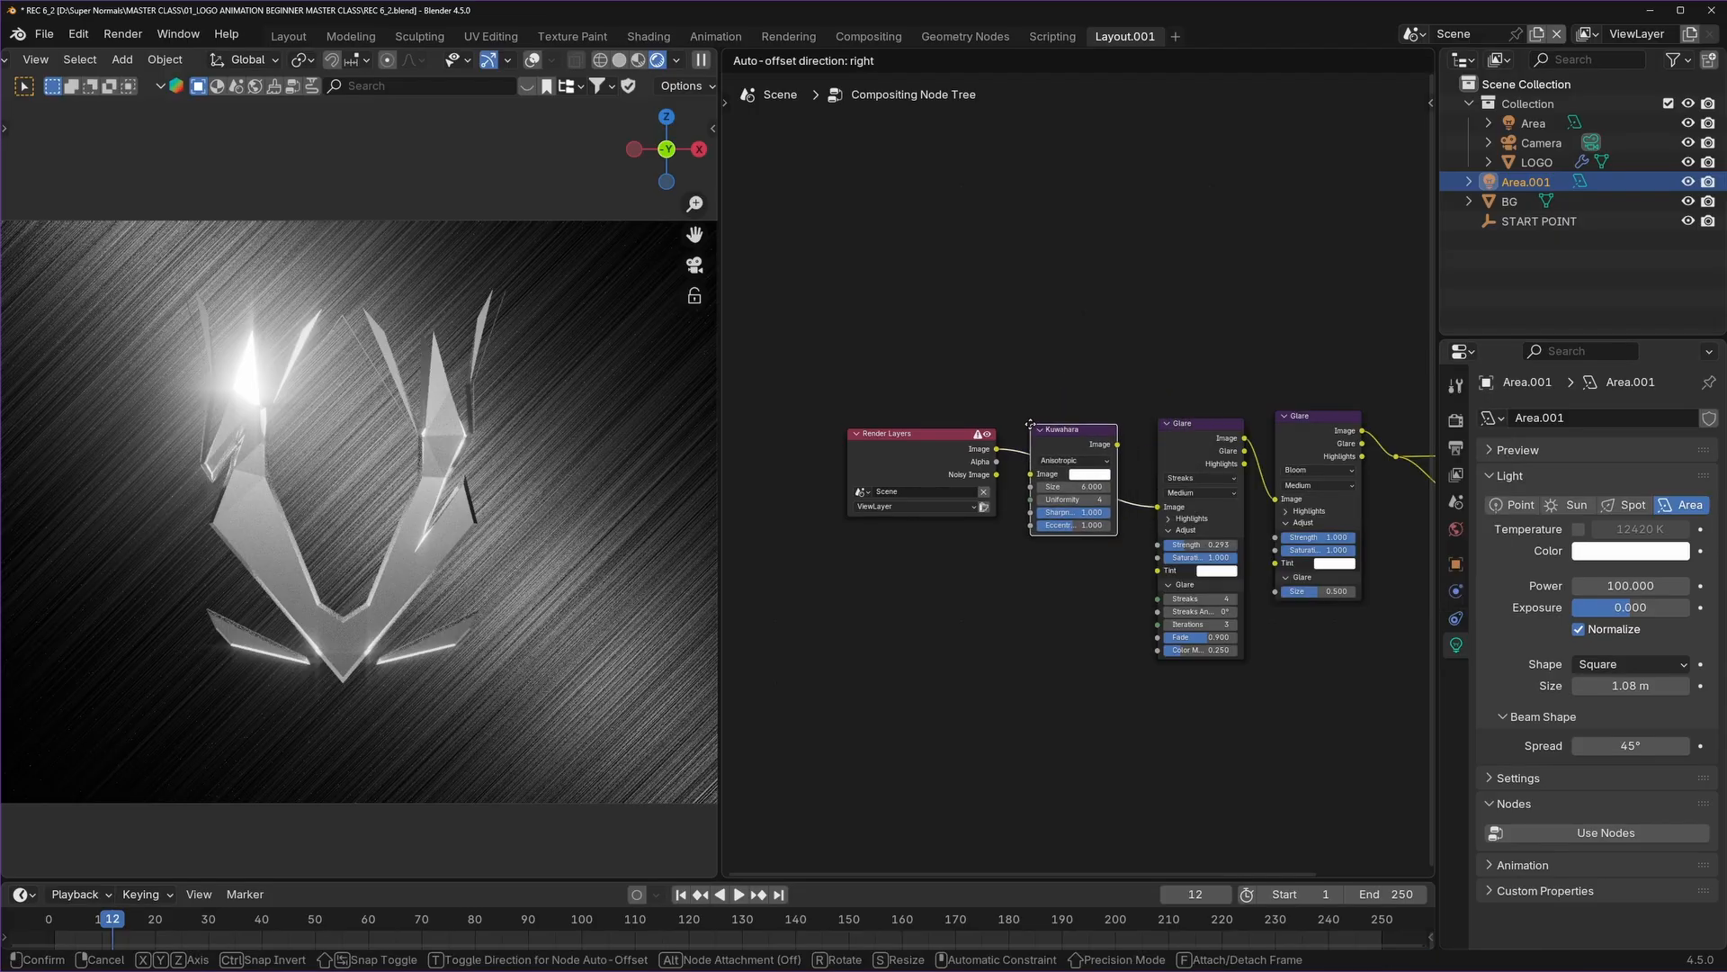
{"action": "left_click", "coordinate": [1030, 424]}
Increase the Kuwahara node's size to 30.700 to try a stronger painterly smoothing.
{"action": "scroll", "coordinate": [402, 488], "scroll_direction": "up", "scroll_amount": 4}
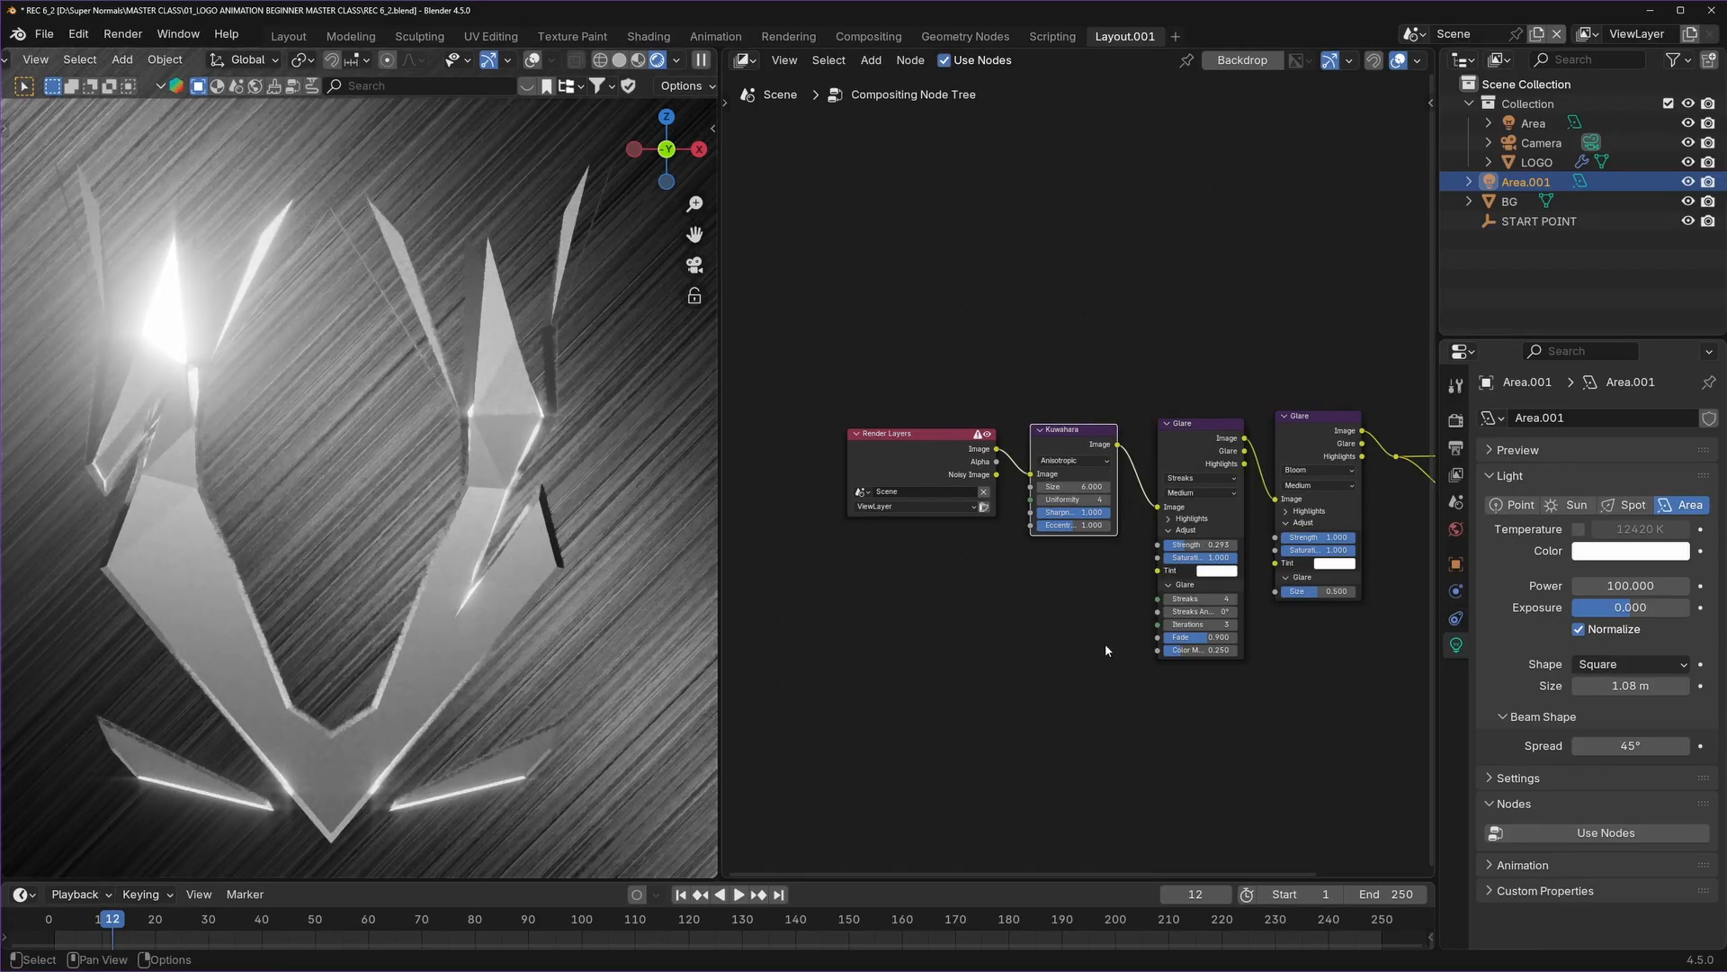
{"action": "scroll", "coordinate": [1076, 499], "scroll_direction": "up", "scroll_amount": 3}
{"action": "left_click_drag", "start_coordinate": [1071, 499], "coordinate": [1354, 498]}
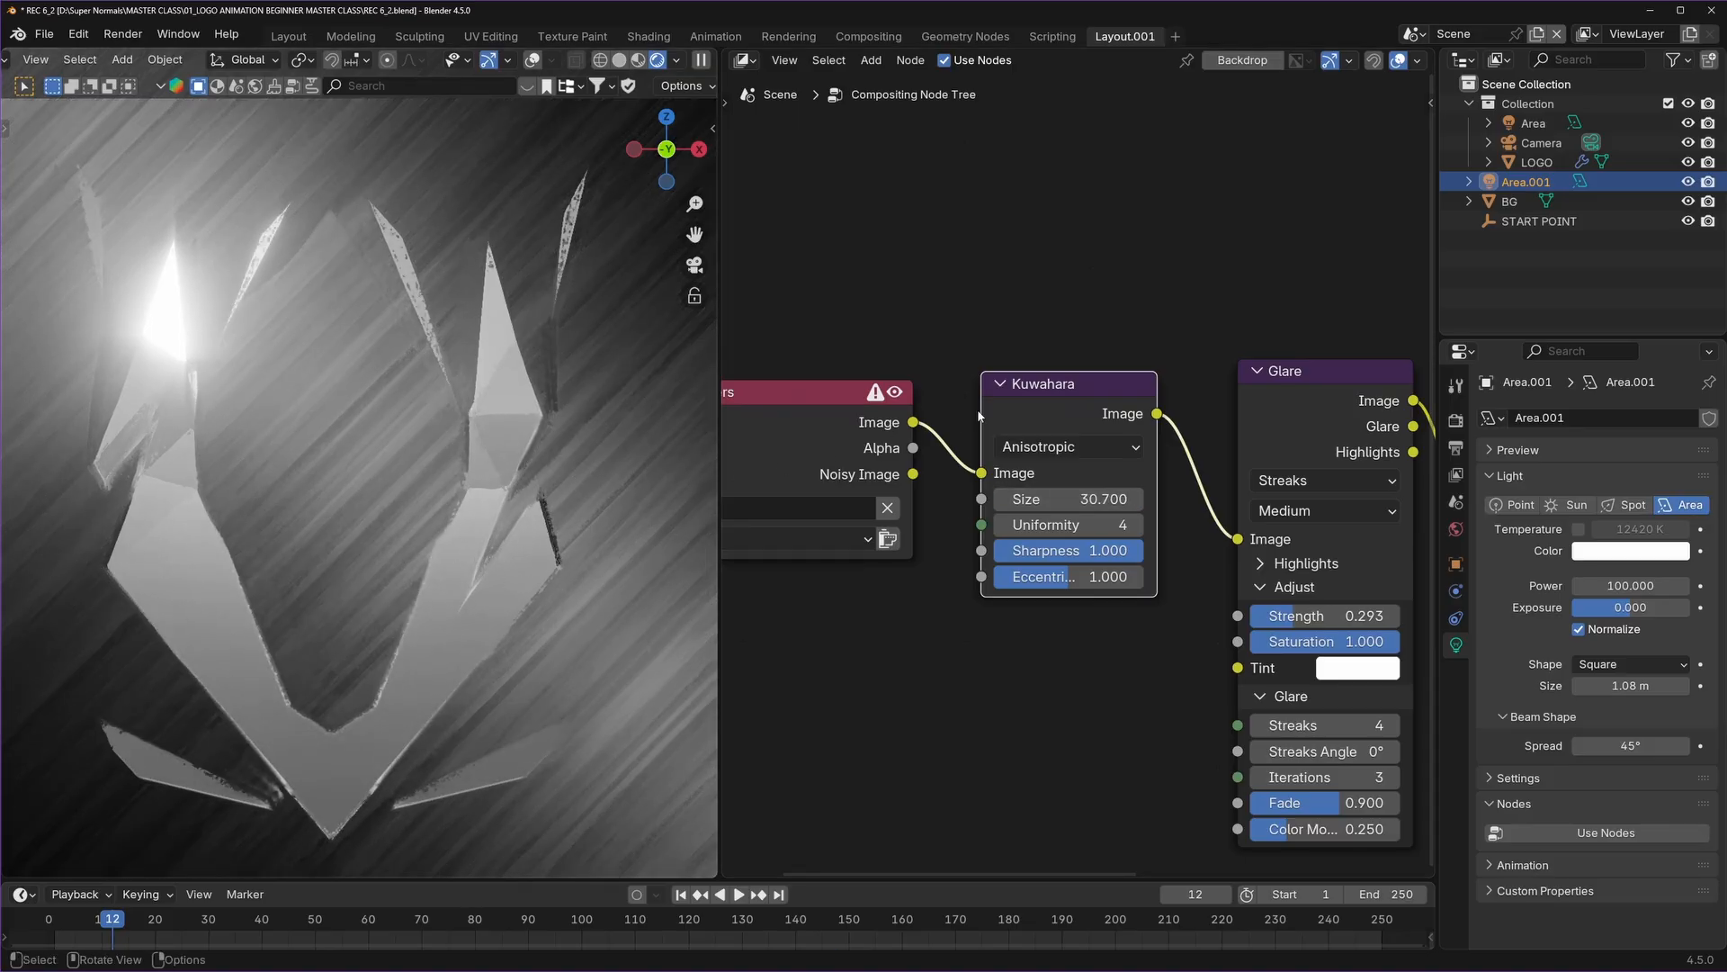
Detach and delete the Kuwahara node, and move the Render Layers node back next to the Streaks Glare node.
{"action": "left_click_drag", "start_coordinate": [980, 415], "coordinate": [980, 632], "text": "alt"}
{"action": "scroll", "coordinate": [1057, 502], "scroll_direction": "down", "scroll_amount": 2}
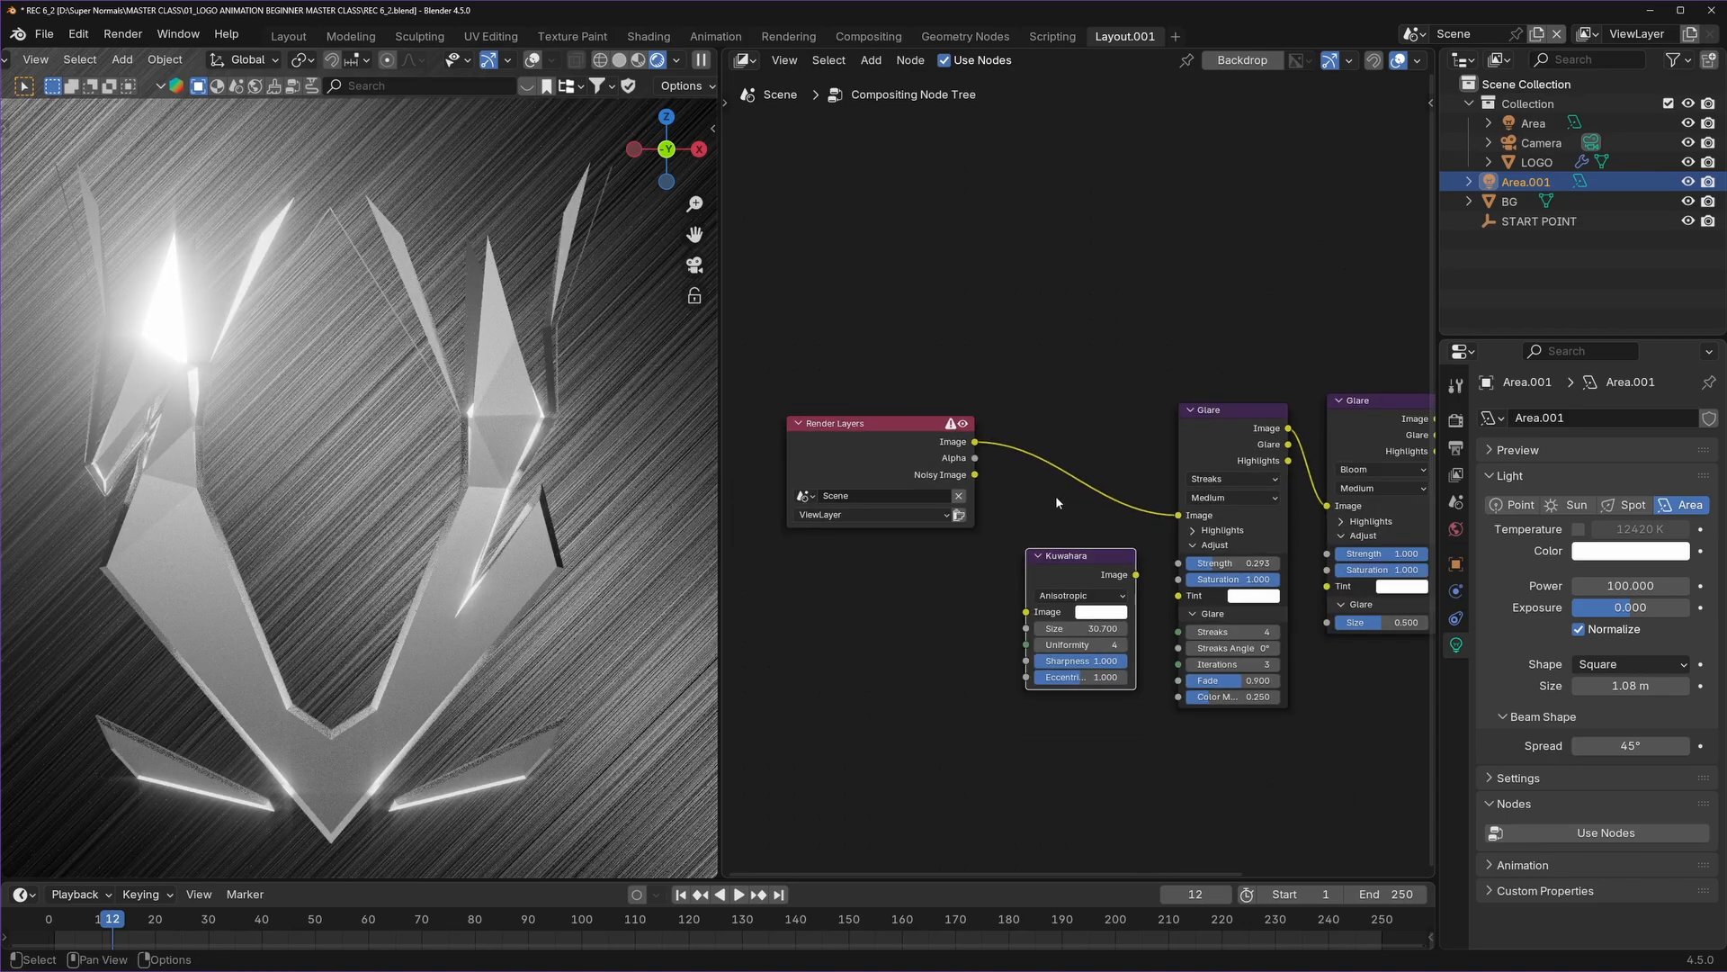
{"action": "scroll", "coordinate": [1057, 502], "scroll_direction": "down", "scroll_amount": 2}
{"action": "key", "text": "x"}
{"action": "left_click_drag", "start_coordinate": [928, 443], "coordinate": [1043, 441]}
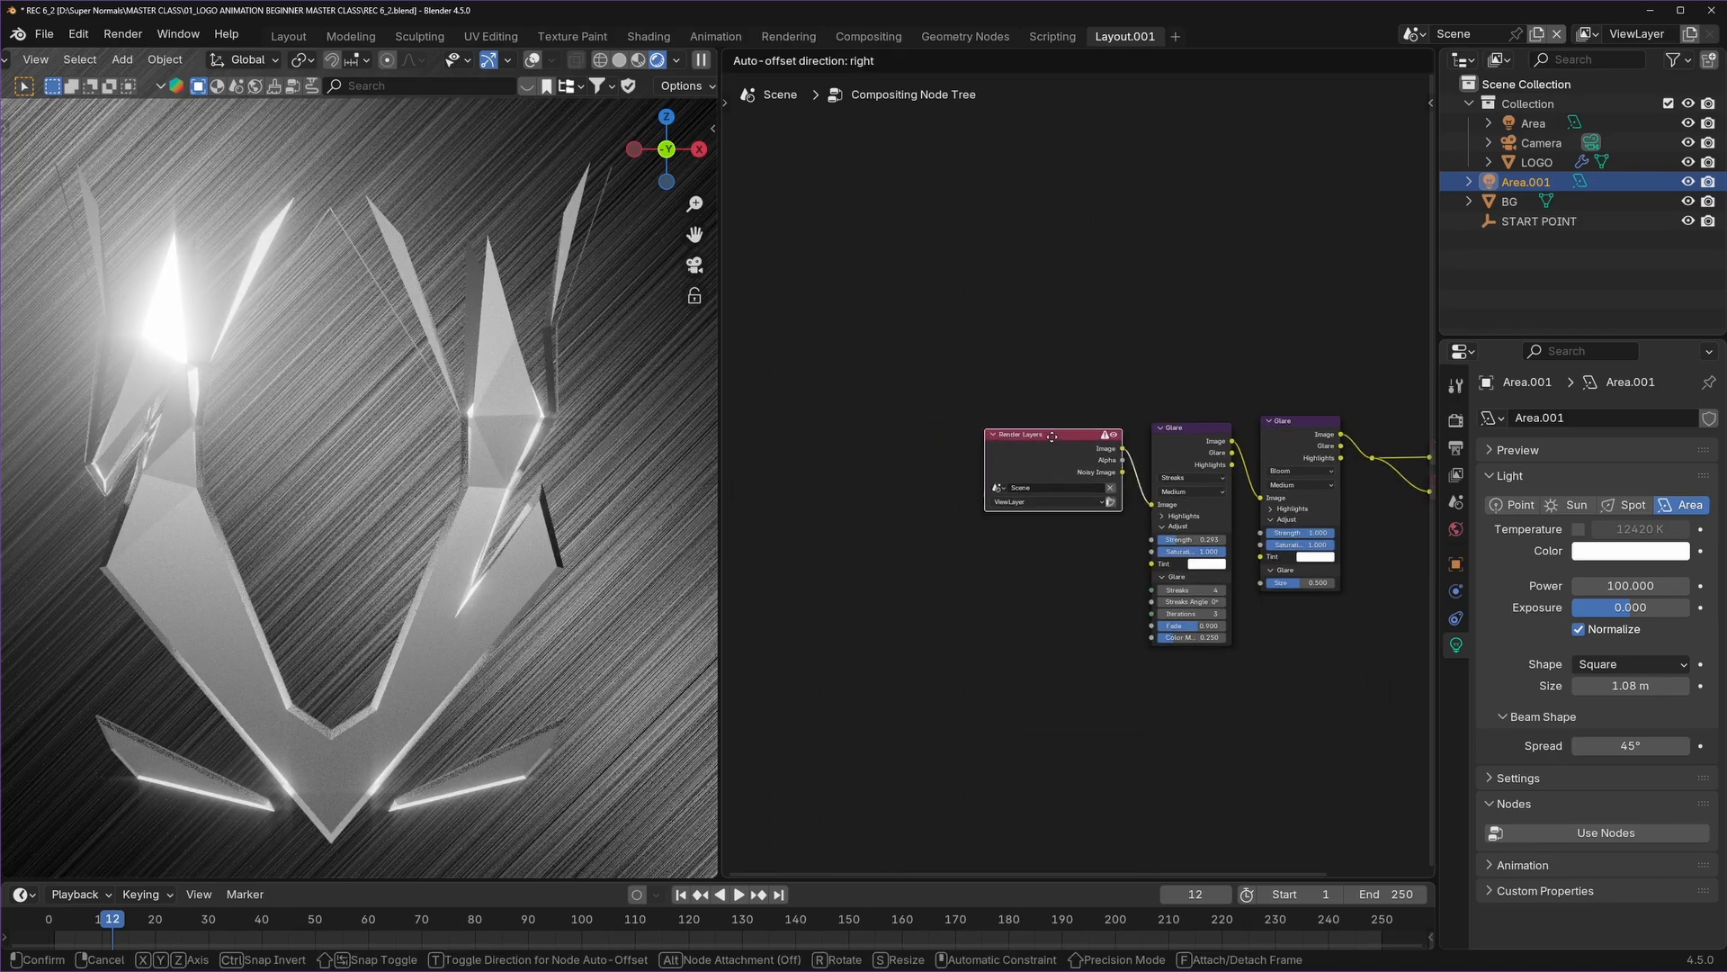
{"action": "scroll", "coordinate": [1154, 488], "scroll_direction": "up", "scroll_amount": 3}
{"action": "middle_click_drag", "start_coordinate": [1129, 498], "coordinate": [1129, 487]}
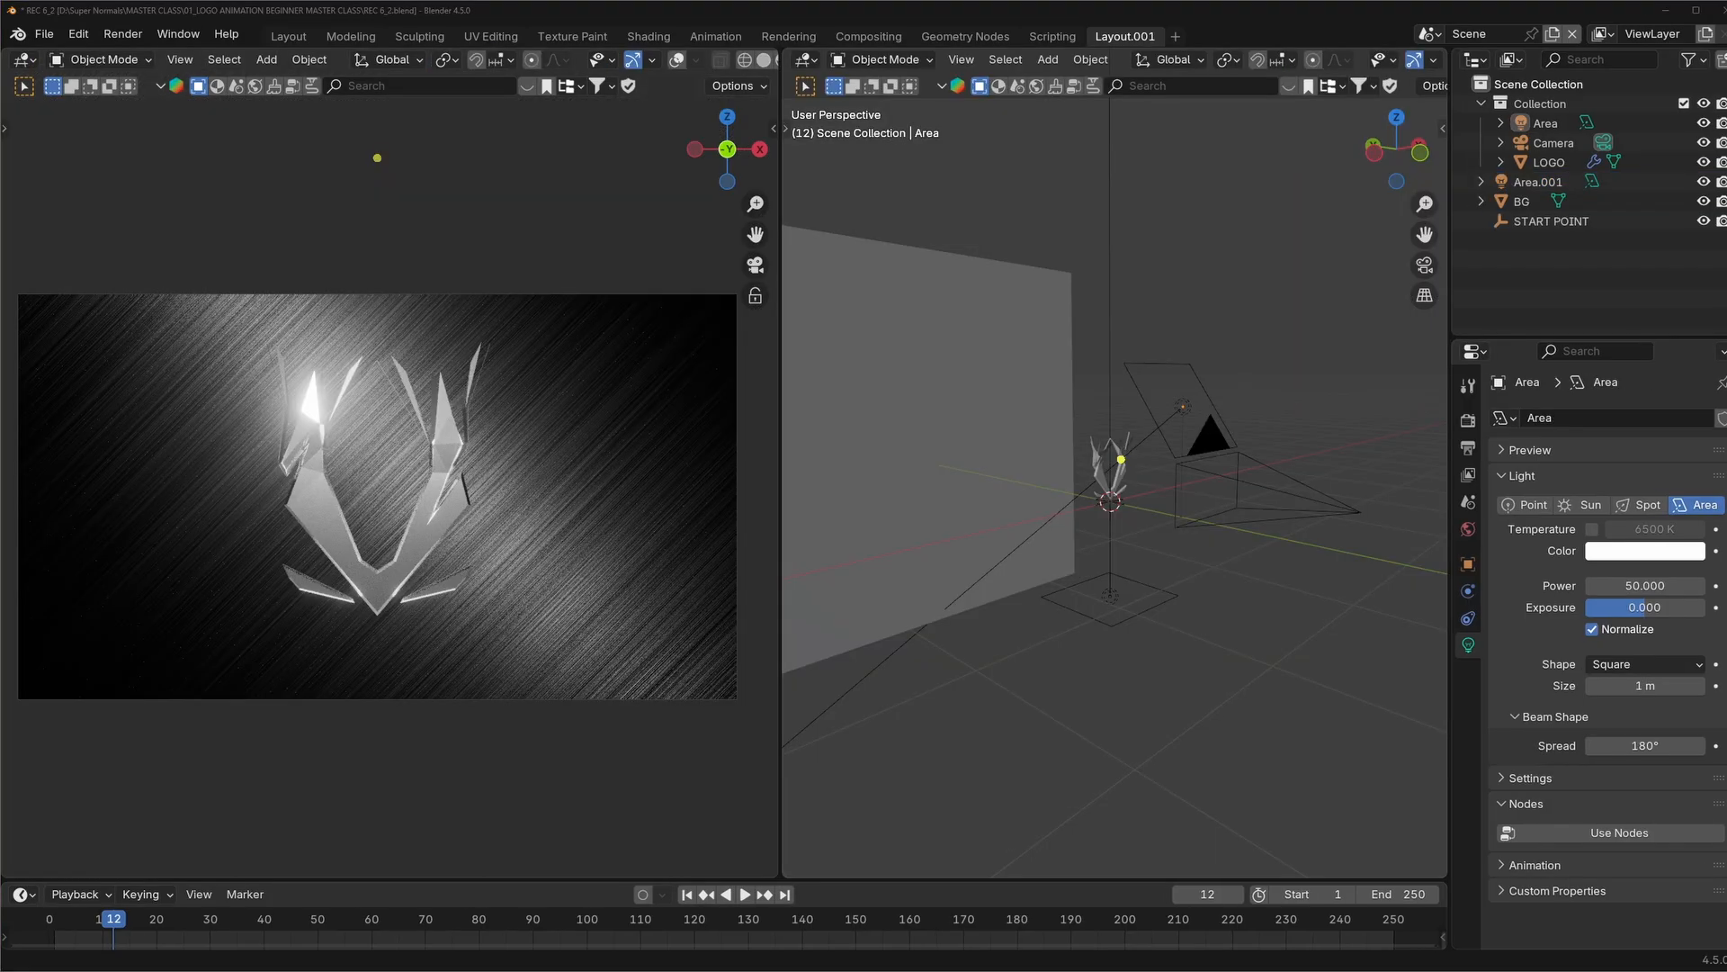
In the left orthographic view, rotate the area light in front of the logo to about 81° on X and show its transform values.
{"action": "middle_click_drag", "start_coordinate": [1062, 557], "coordinate": [1179, 531]}
{"action": "key", "text": "grave"}
{"action": "left_click", "coordinate": [1103, 397]}
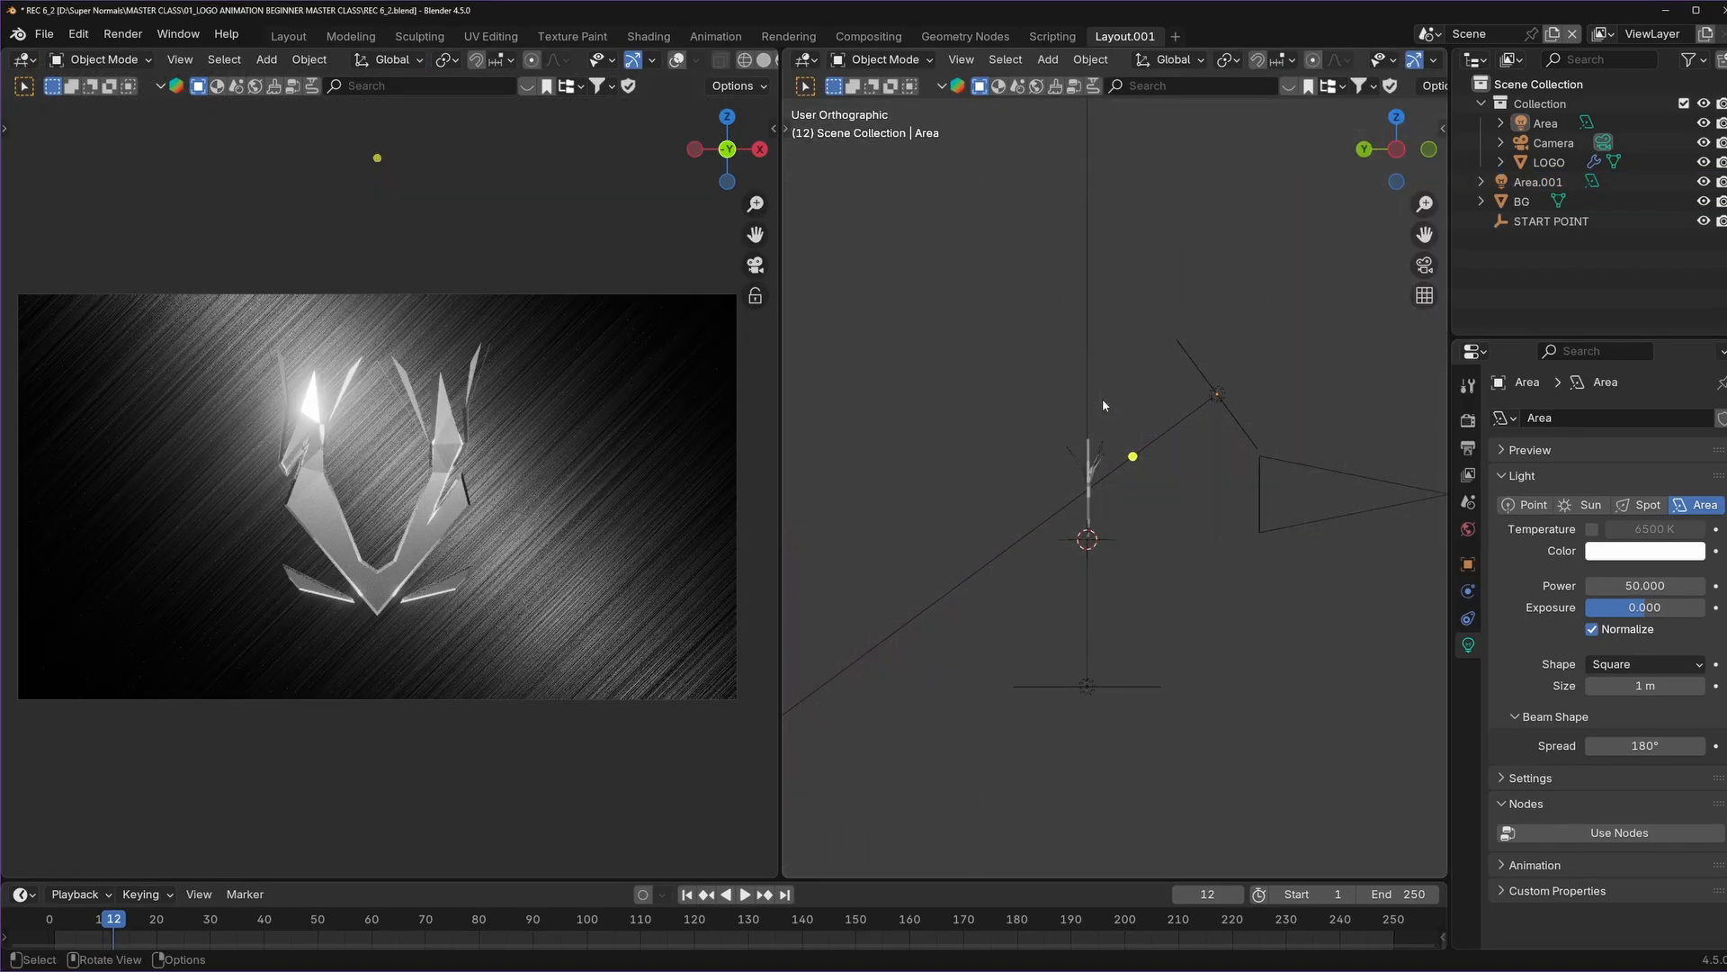
{"action": "left_click", "coordinate": [1150, 398]}
{"action": "key", "text": "r"}
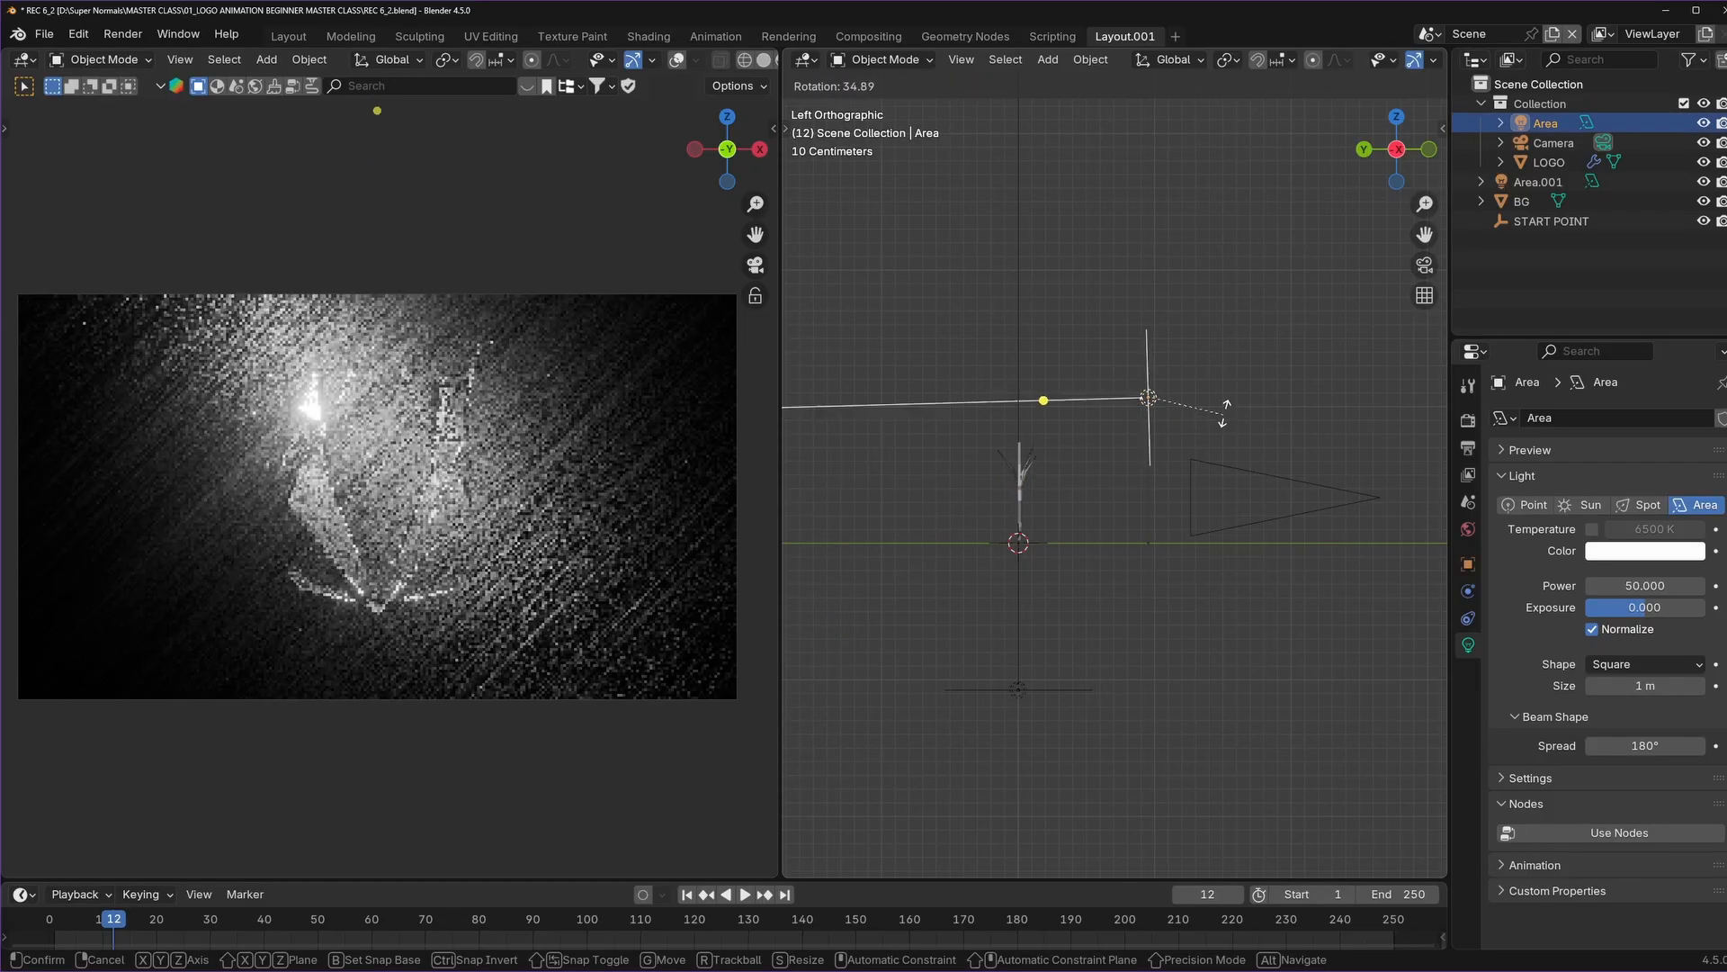
{"action": "left_click", "coordinate": [1232, 409]}
{"action": "scroll", "coordinate": [1246, 409], "scroll_direction": "up", "scroll_amount": 4}
{"action": "middle_click_drag", "start_coordinate": [1261, 416], "coordinate": [1196, 453], "text": "shift"}
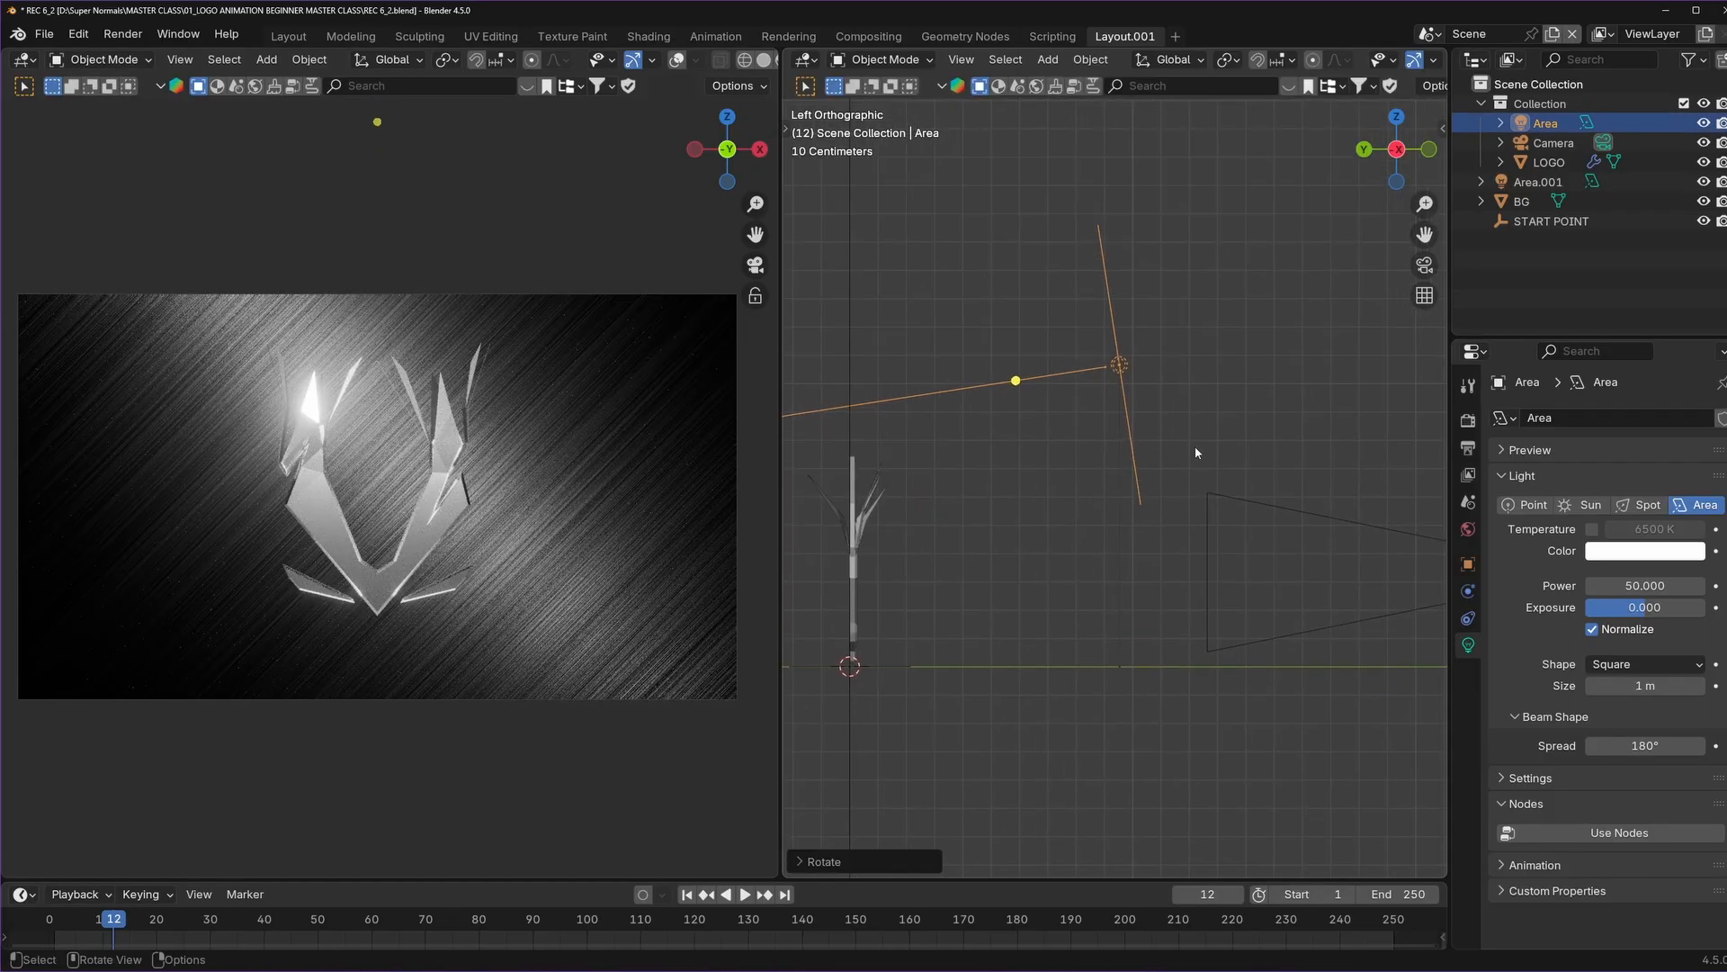
{"action": "key", "text": "n"}
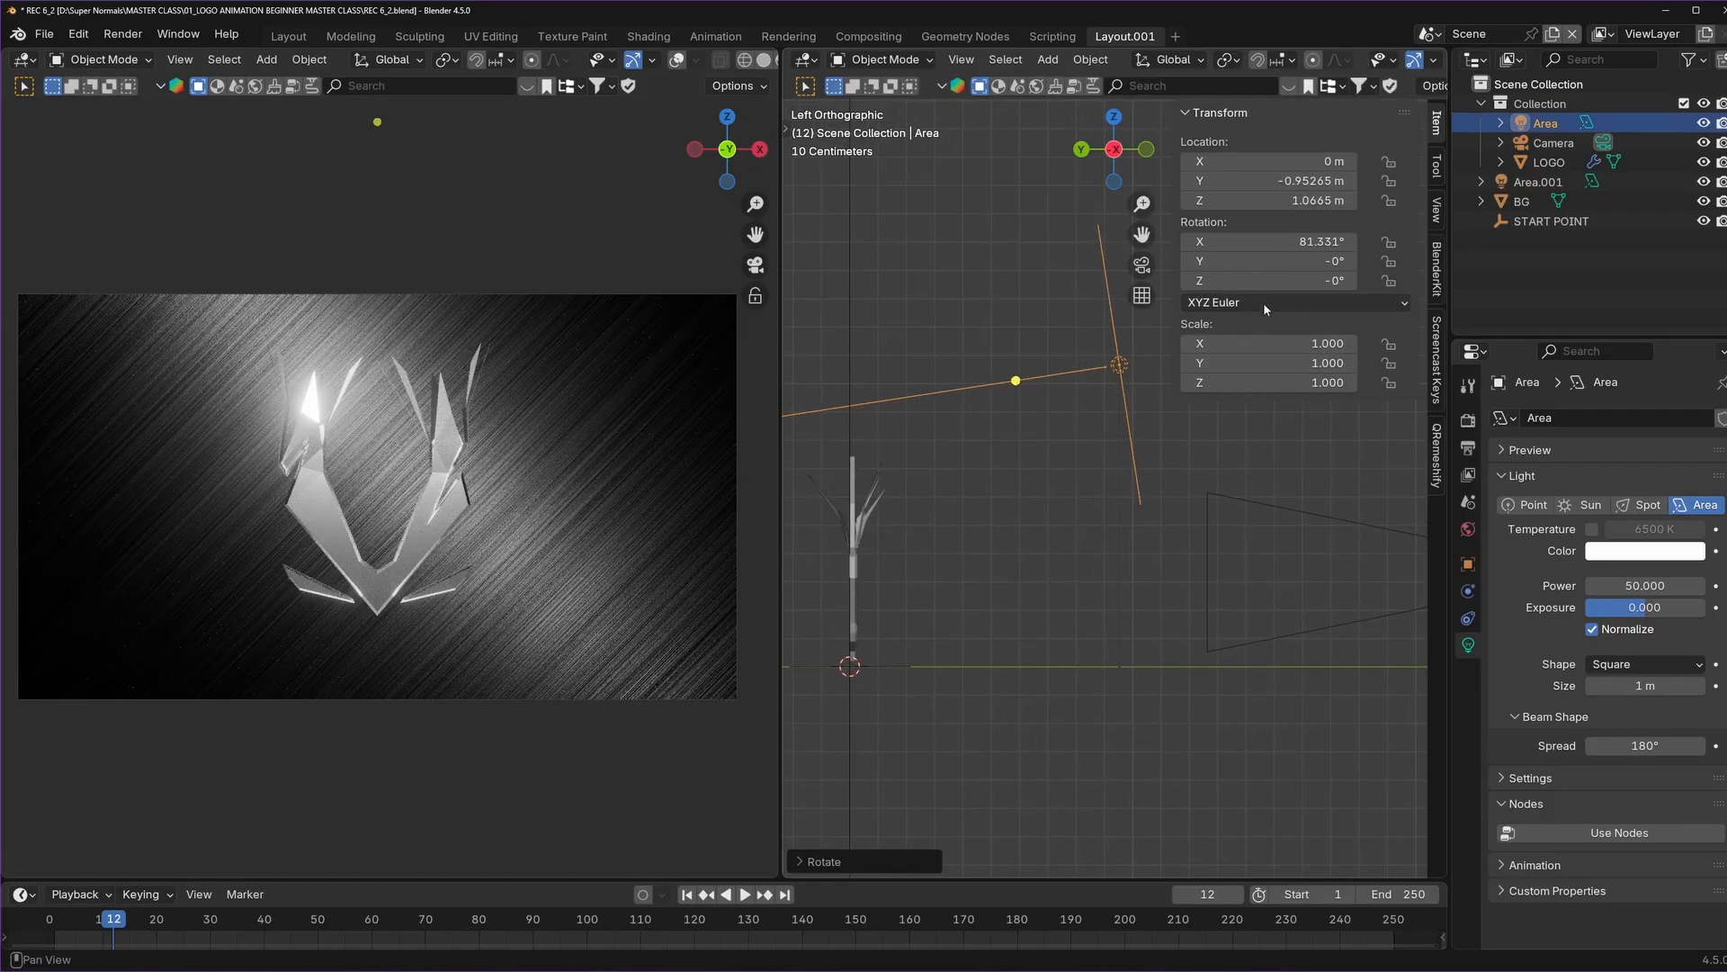
Reset the area light's rotation to 0° on all three axes and hide the transform values.
{"action": "left_click_drag", "start_coordinate": [1306, 242], "coordinate": [1306, 280]}
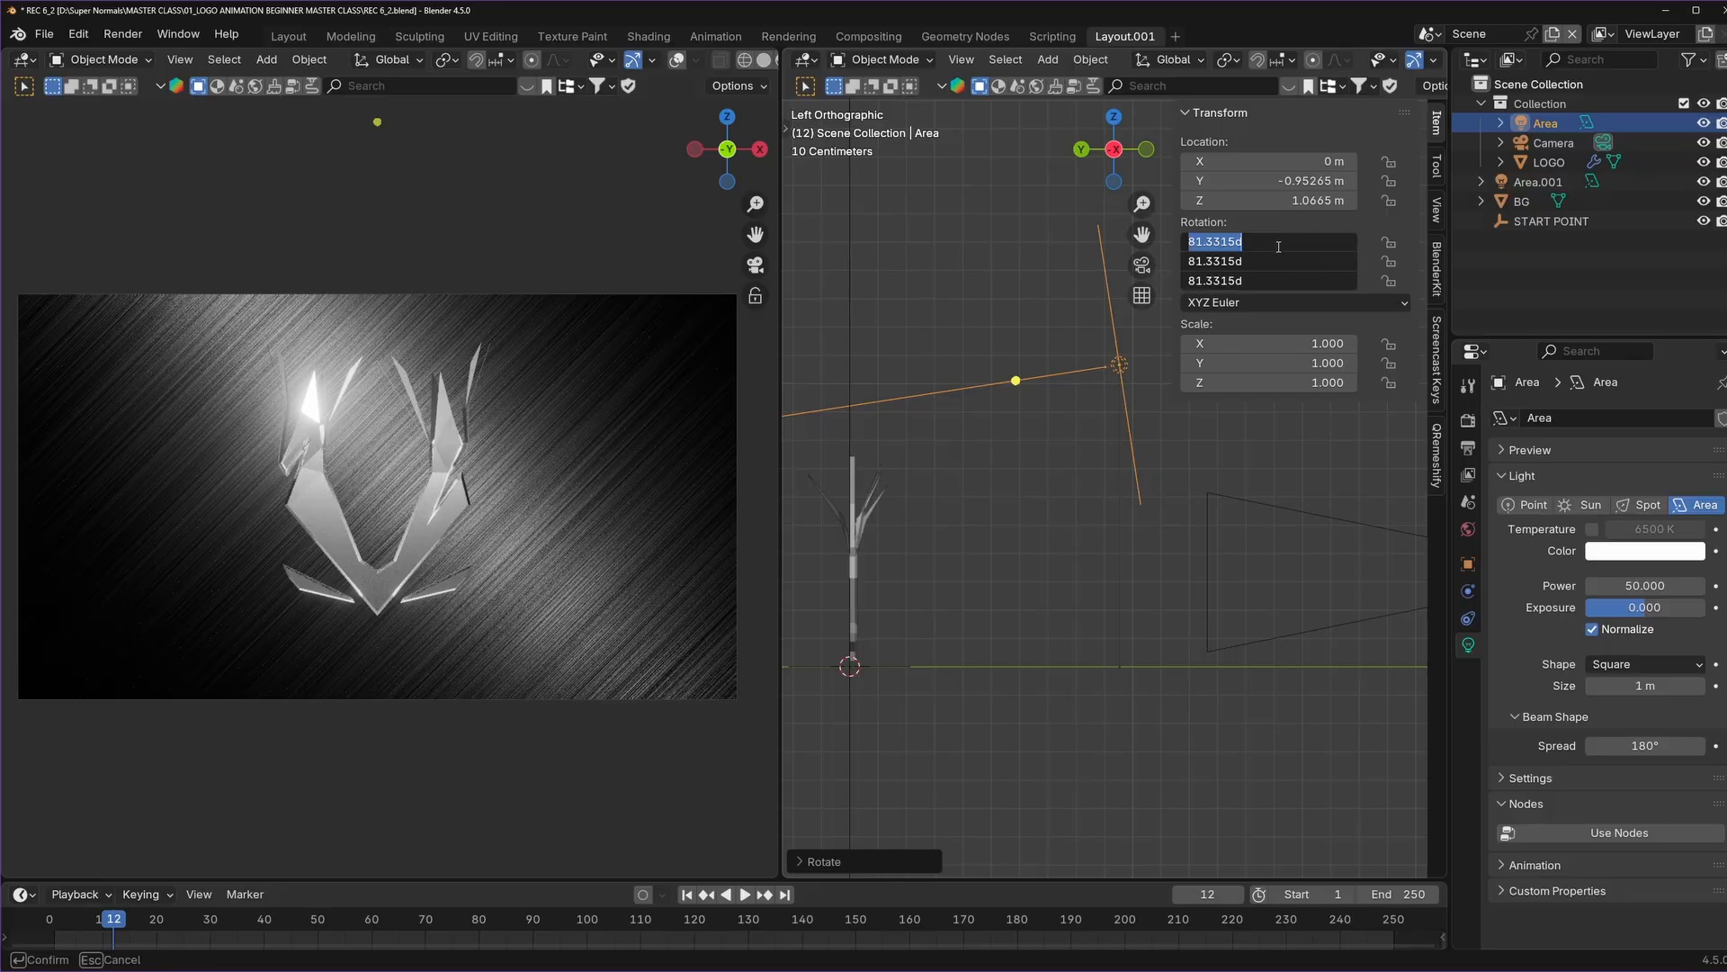
{"action": "type", "text": "0"}
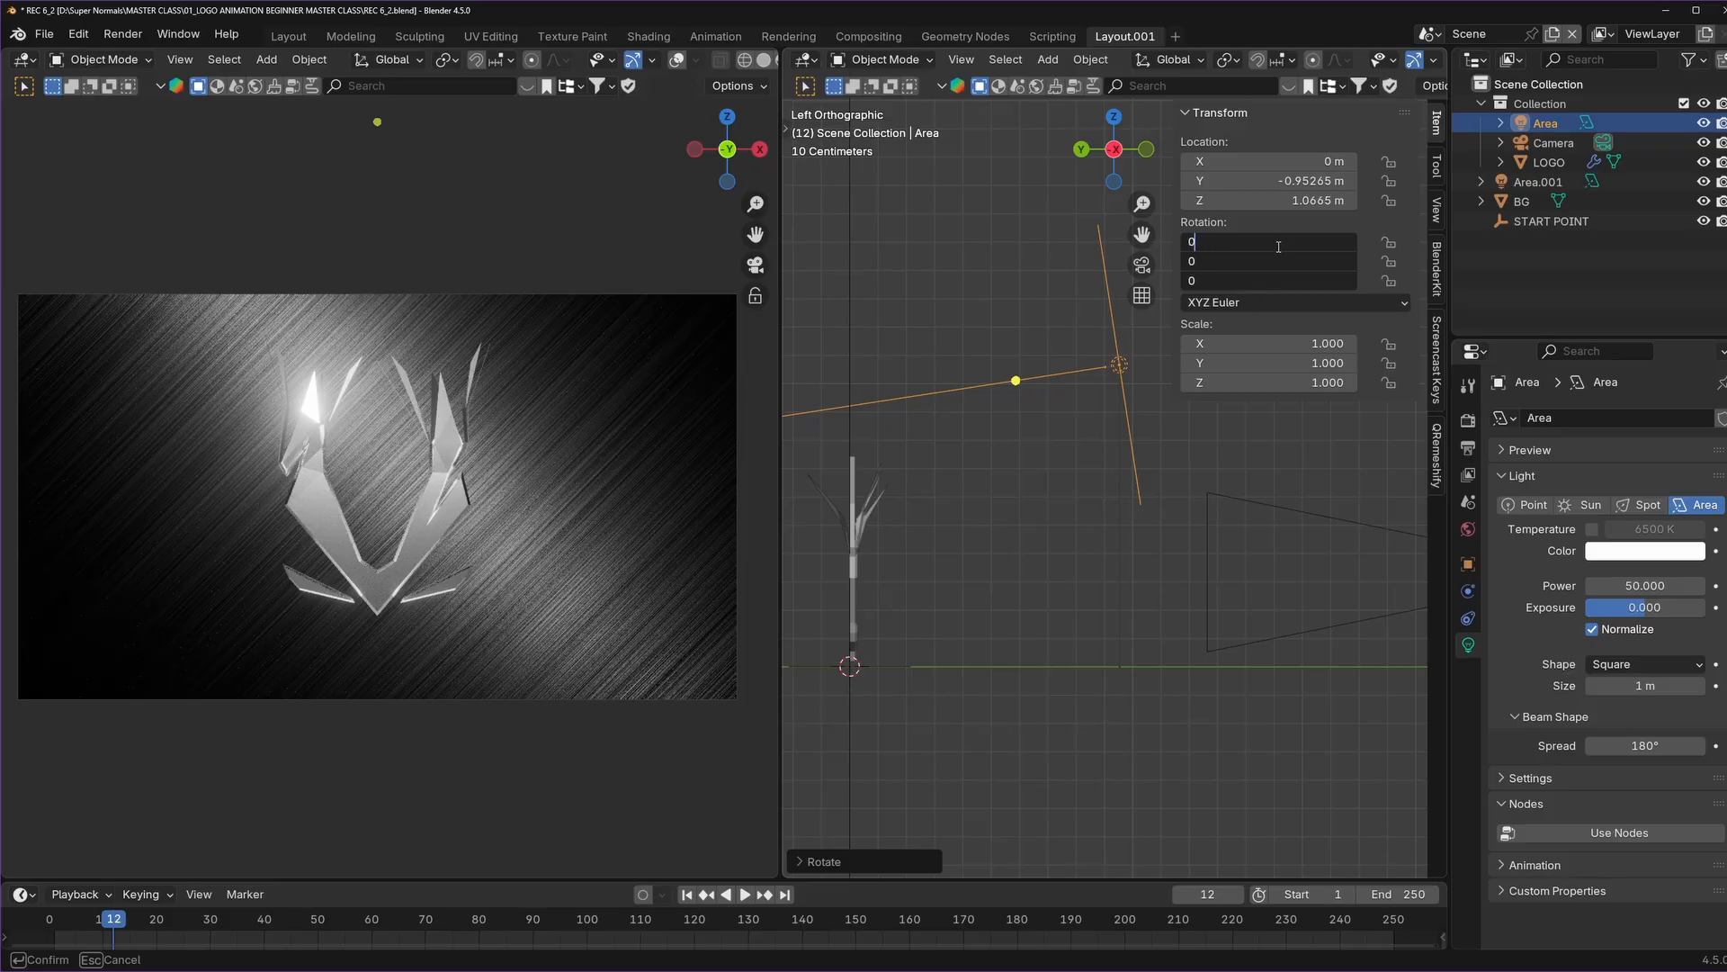
{"action": "key", "text": "Return"}
{"action": "scroll", "coordinate": [1091, 416], "scroll_direction": "down", "scroll_amount": 7}
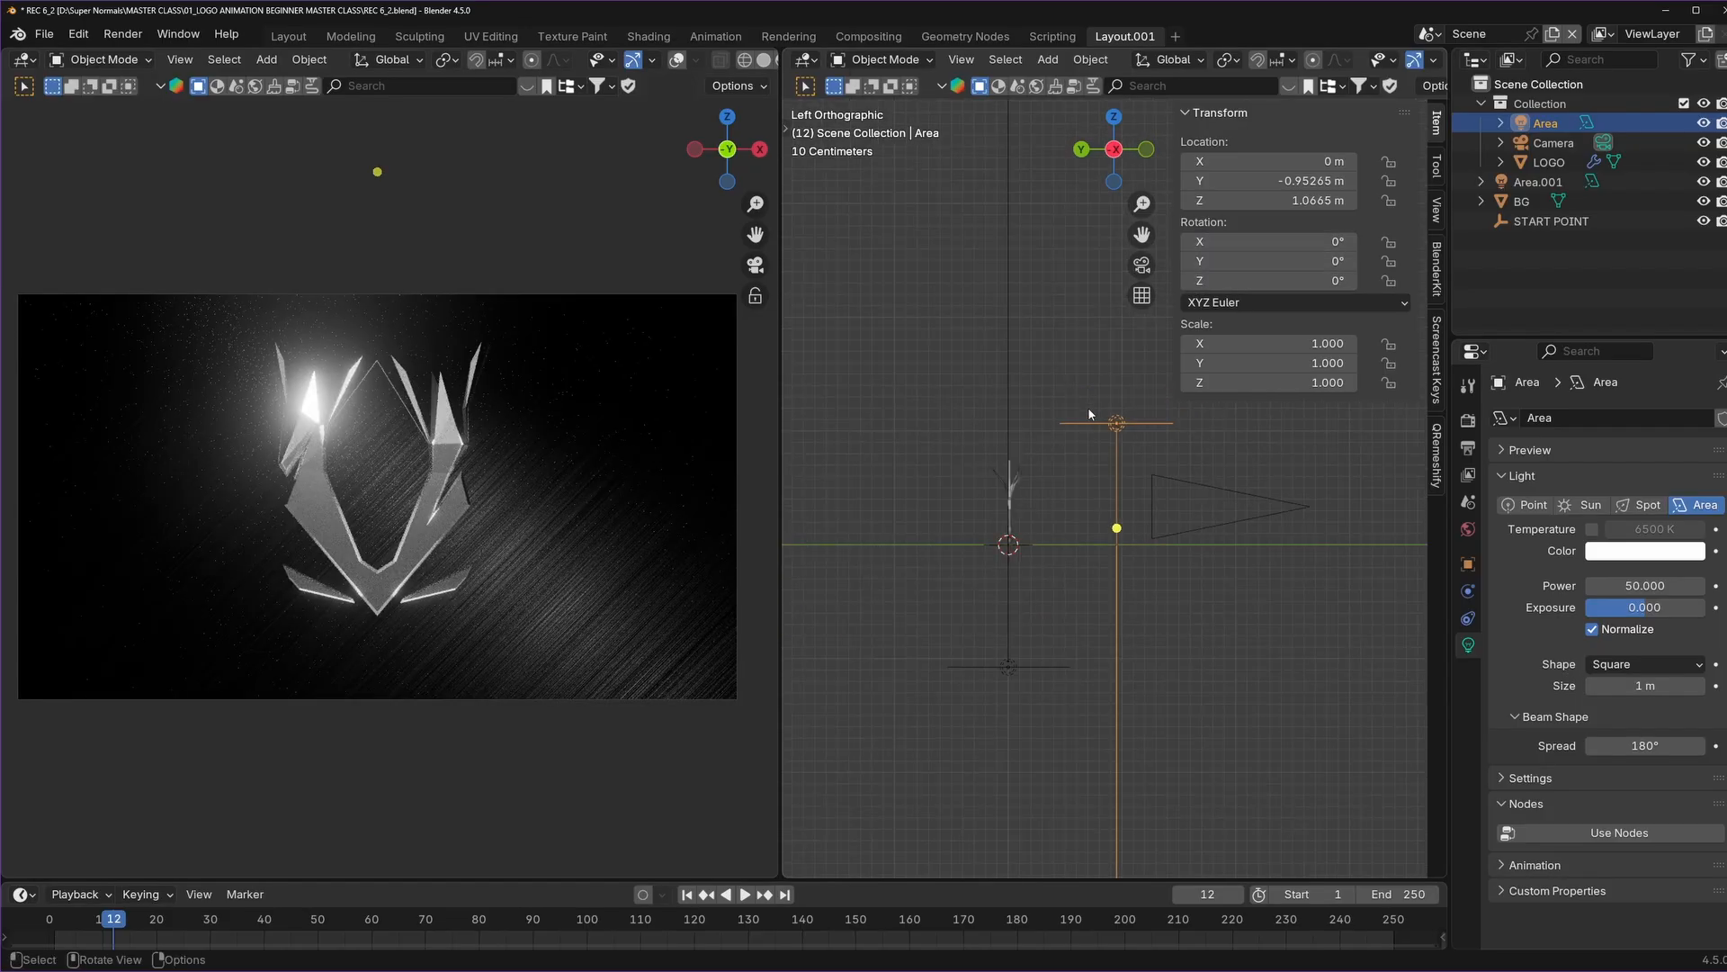
{"action": "scroll", "coordinate": [1215, 469], "scroll_direction": "up", "scroll_amount": 6}
{"action": "key", "text": "n"}
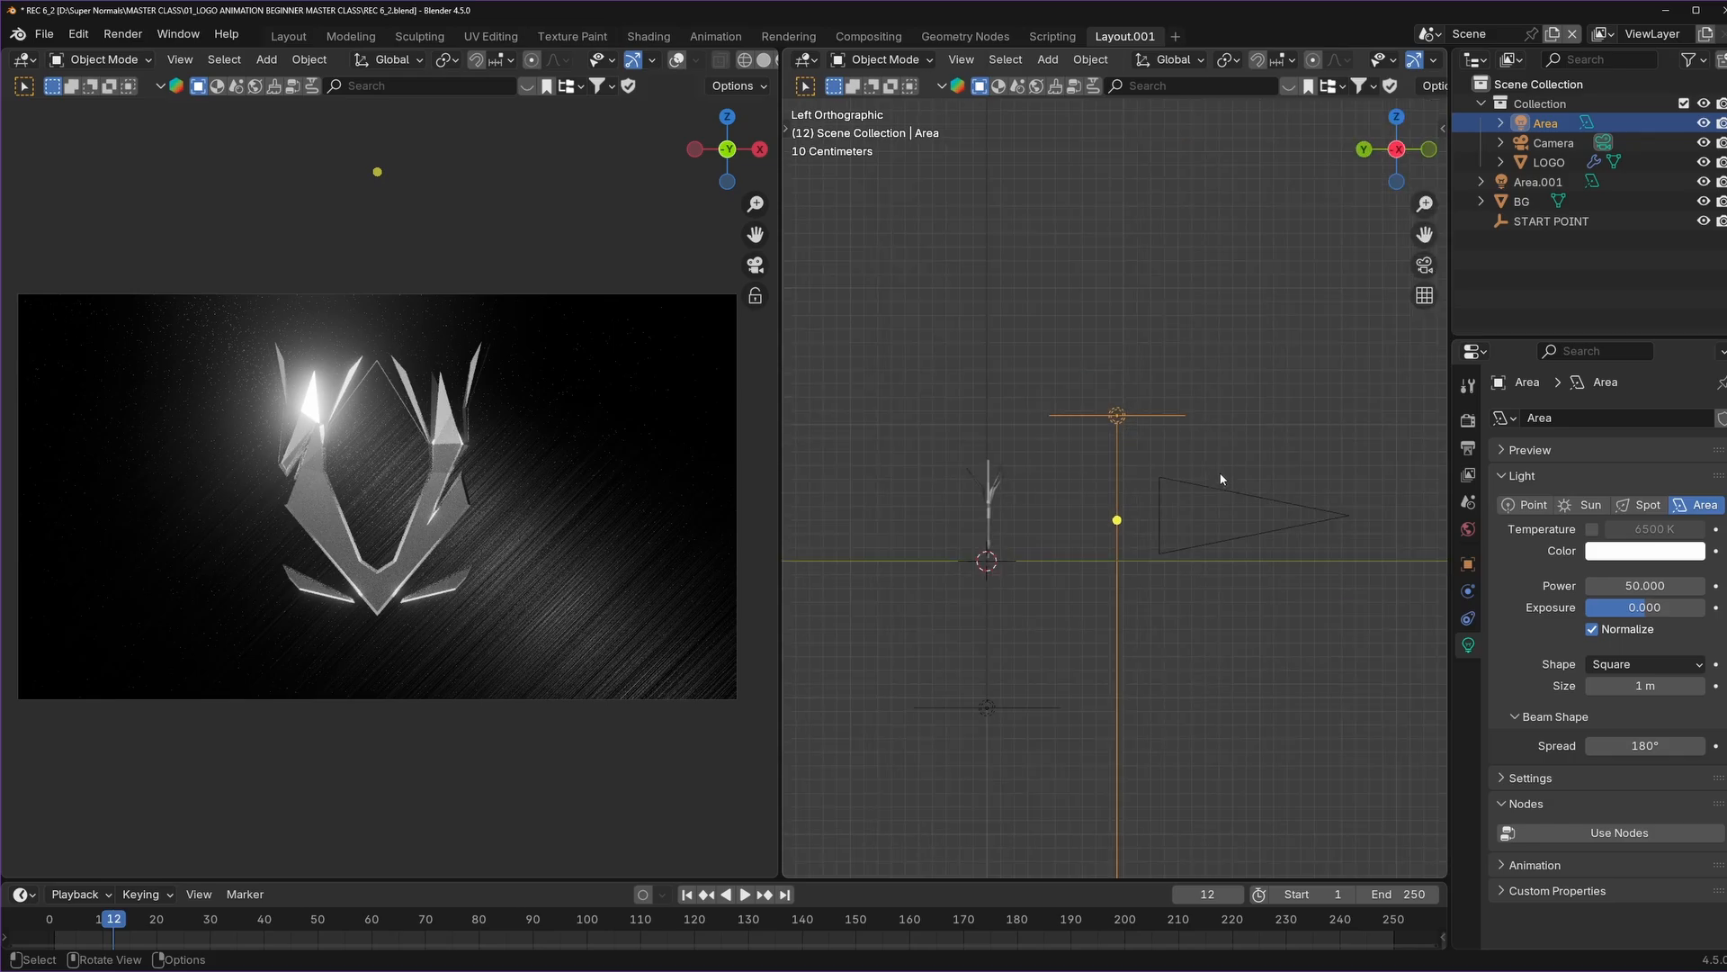
Rotate the area light about 90° to face the logo and move it back to the camera's rear end, level with the camera.
{"action": "scroll", "coordinate": [1215, 450], "scroll_direction": "down", "scroll_amount": 2}
{"action": "key", "text": "r"}
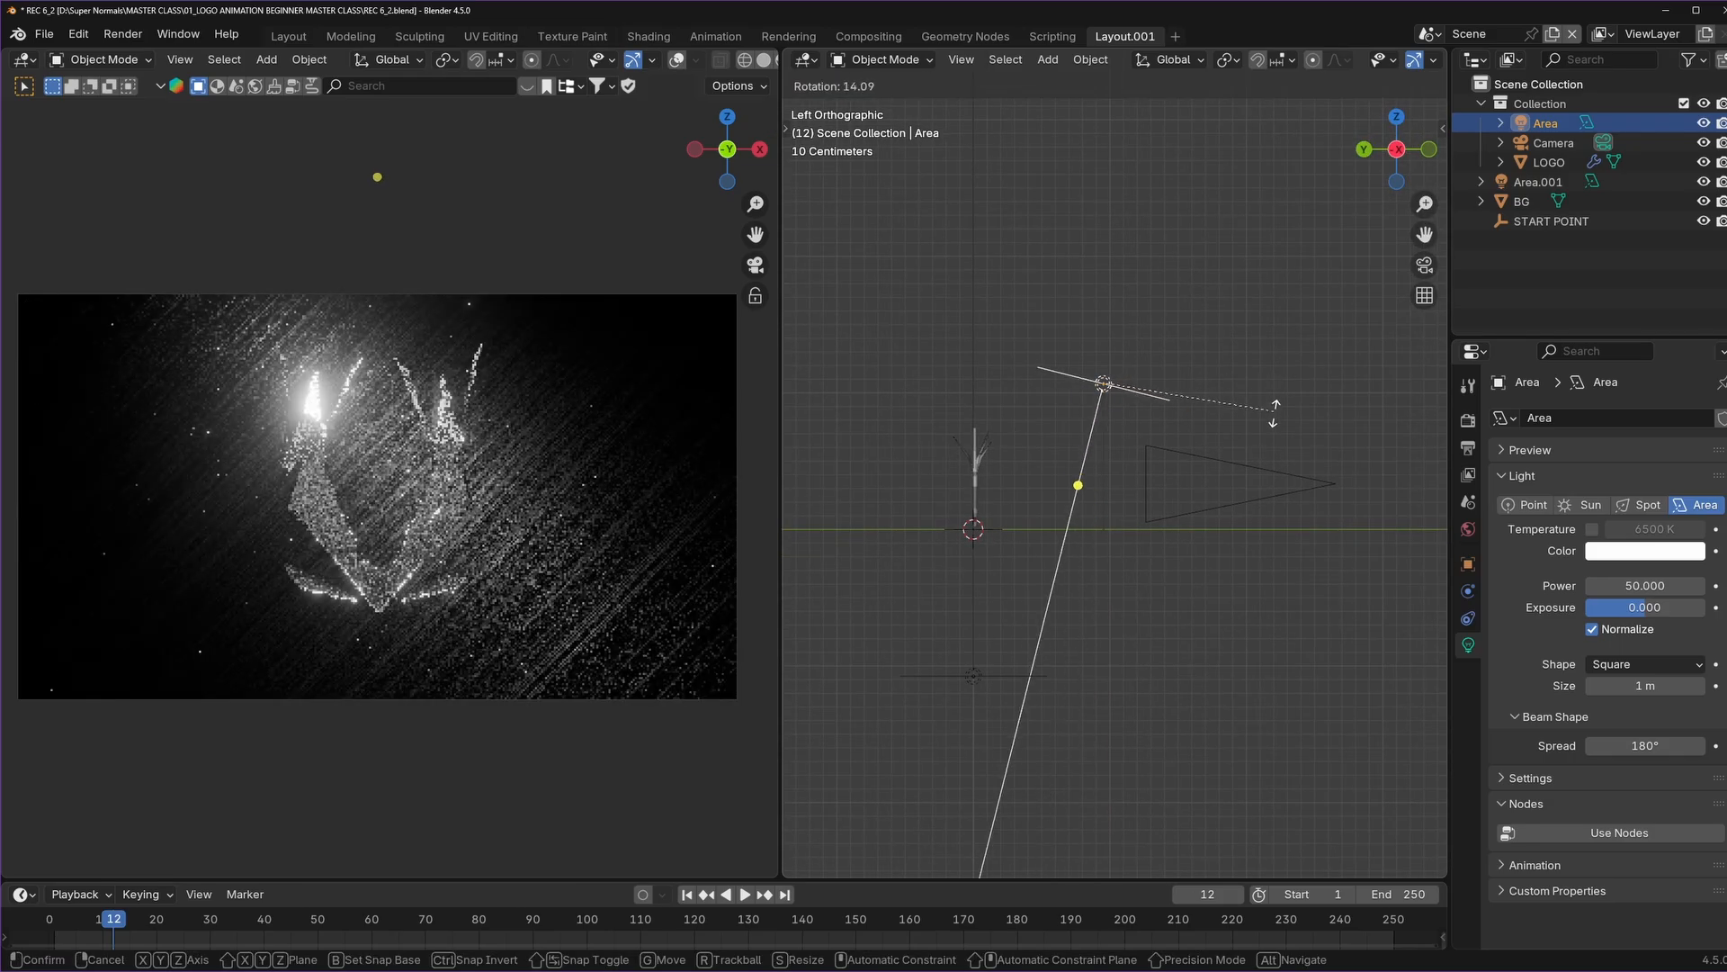
{"action": "left_click", "coordinate": [1111, 537]}
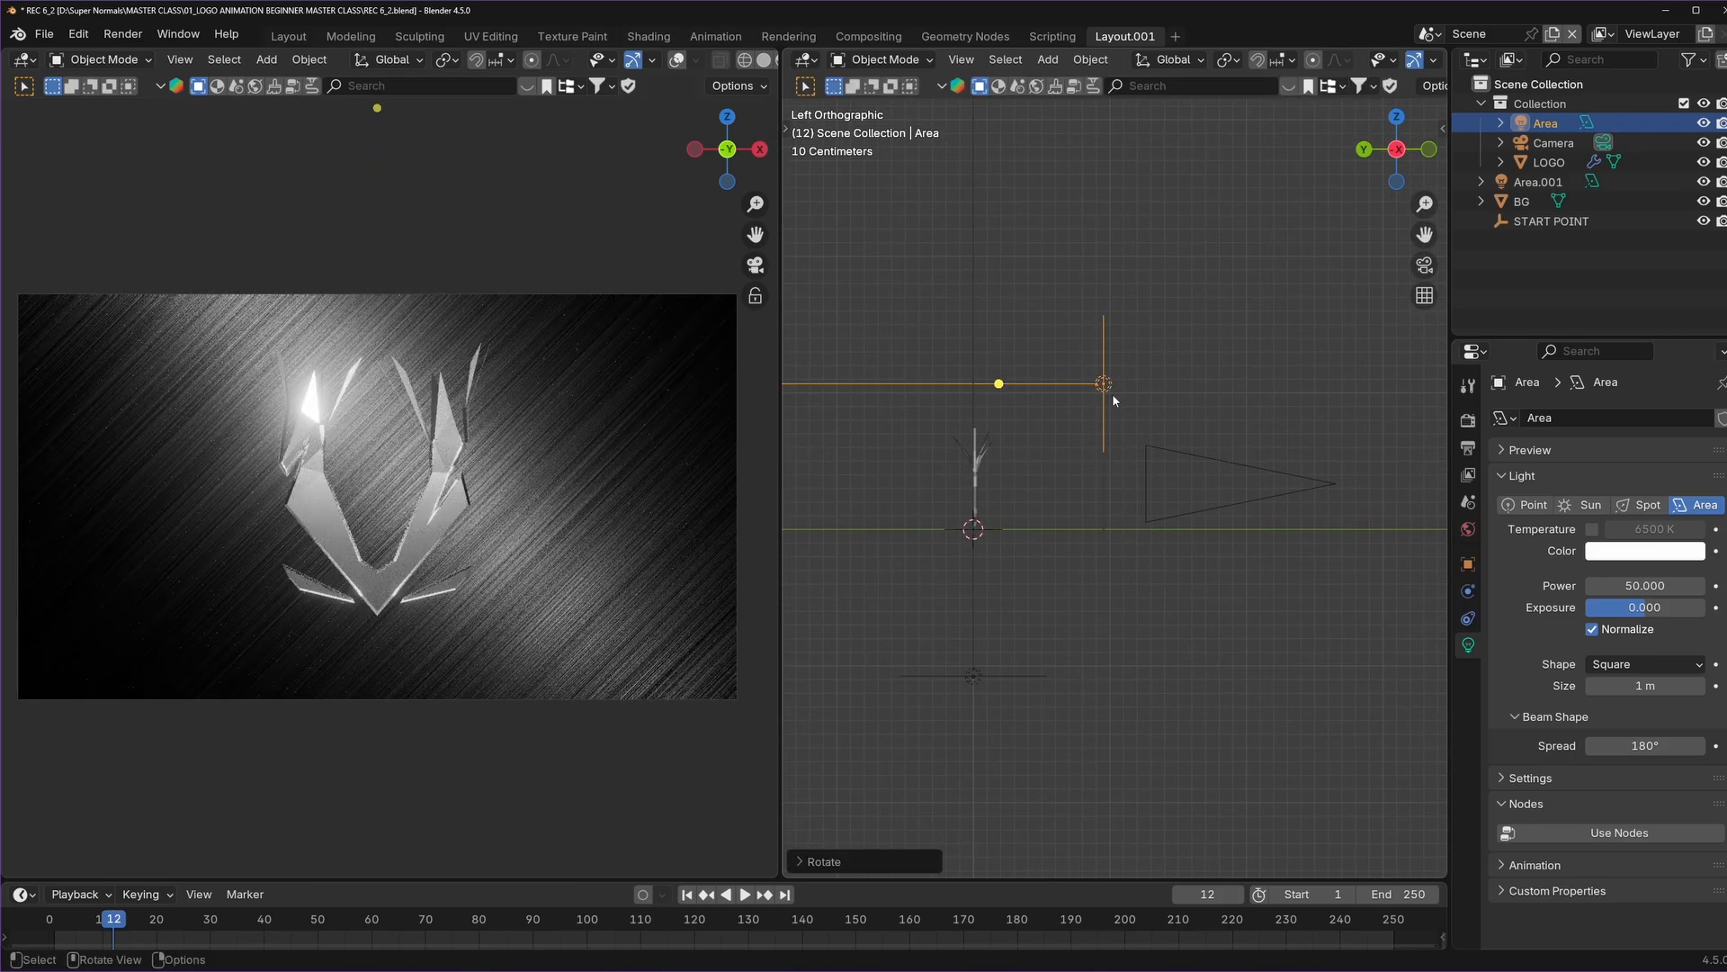
{"action": "key", "text": "g"}
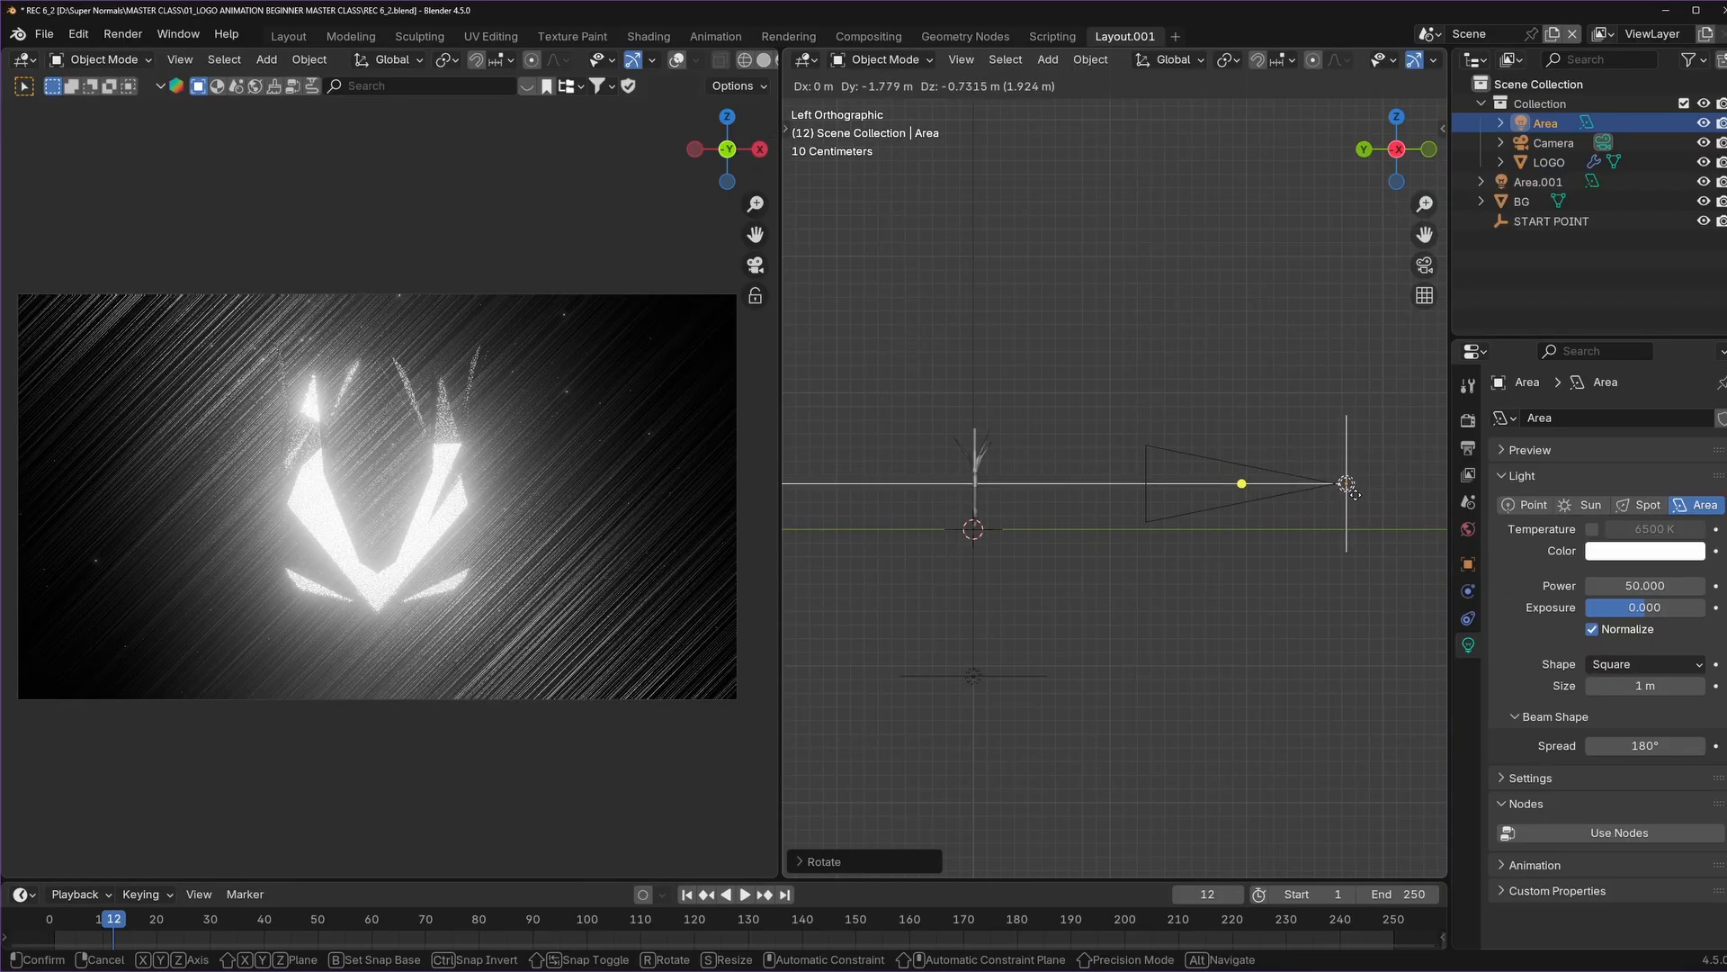
{"action": "left_click", "coordinate": [1354, 493]}
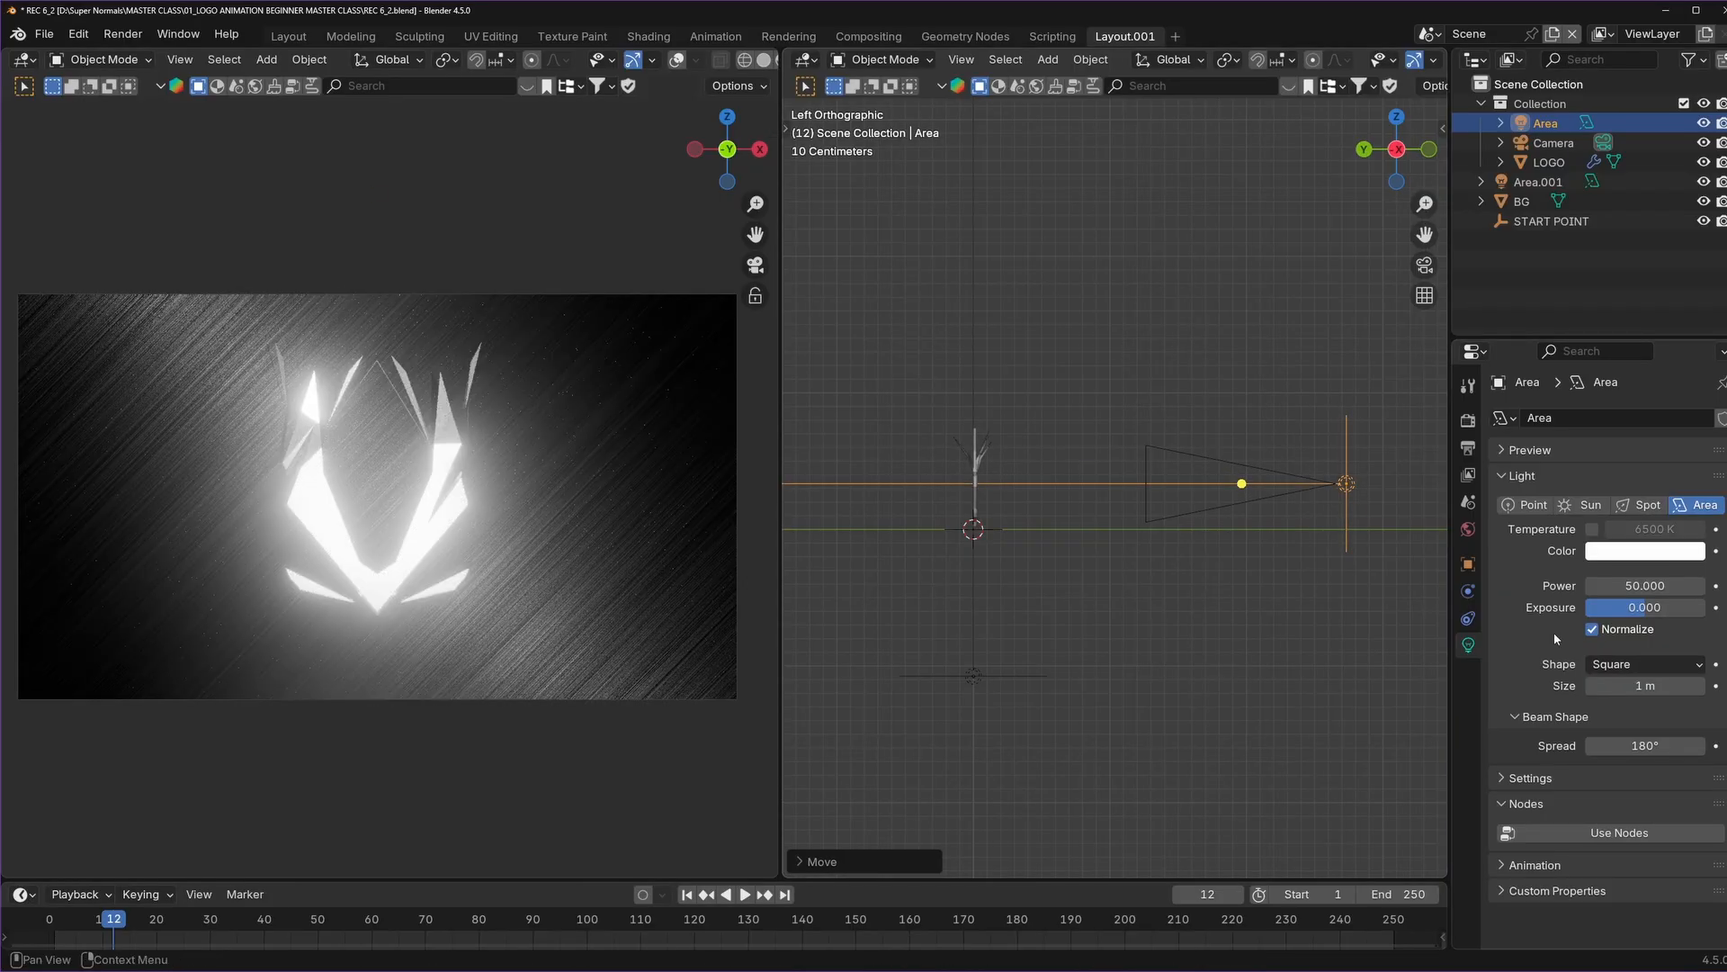
Set the area light's power to 1.
{"action": "left_click", "coordinate": [1647, 585]}
{"action": "type", "text": "1"}
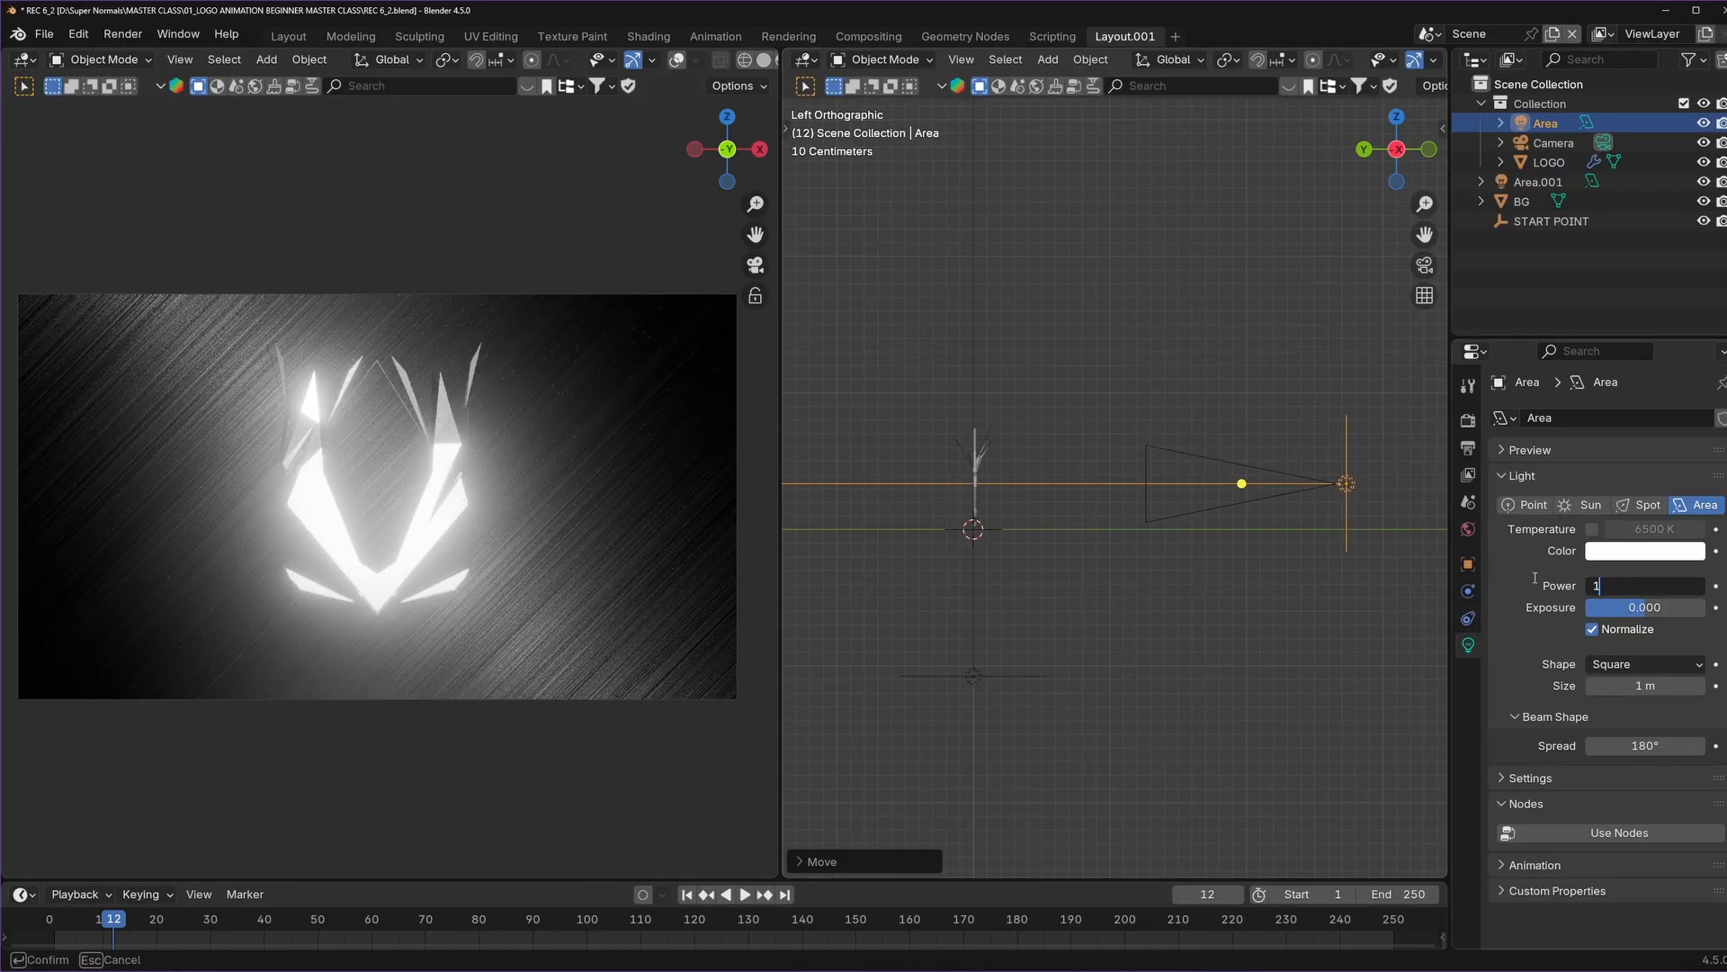
{"action": "key", "text": "Return"}
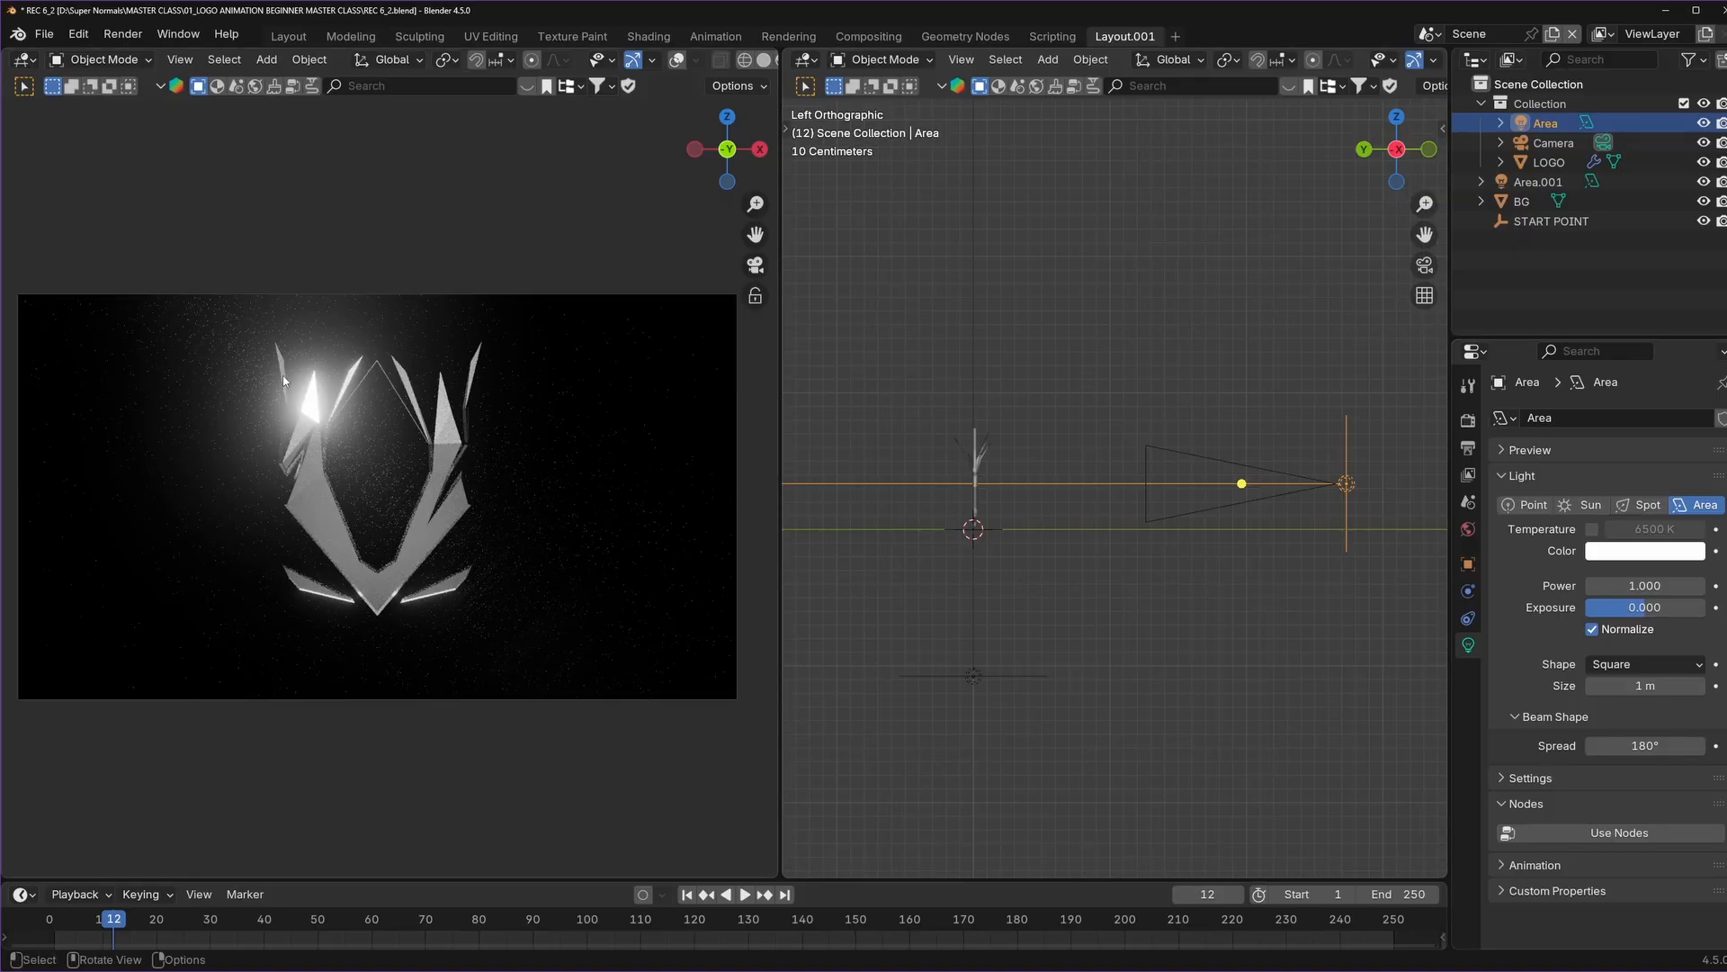
Add a point light at the logo's base and raise it along Z to about 0.27 m, between the logo's arms.
{"action": "middle_click_drag", "start_coordinate": [924, 570], "coordinate": [1144, 466]}
{"action": "key", "text": "shift+a"}
{"action": "mouse_move", "coordinate": [1145, 466]}
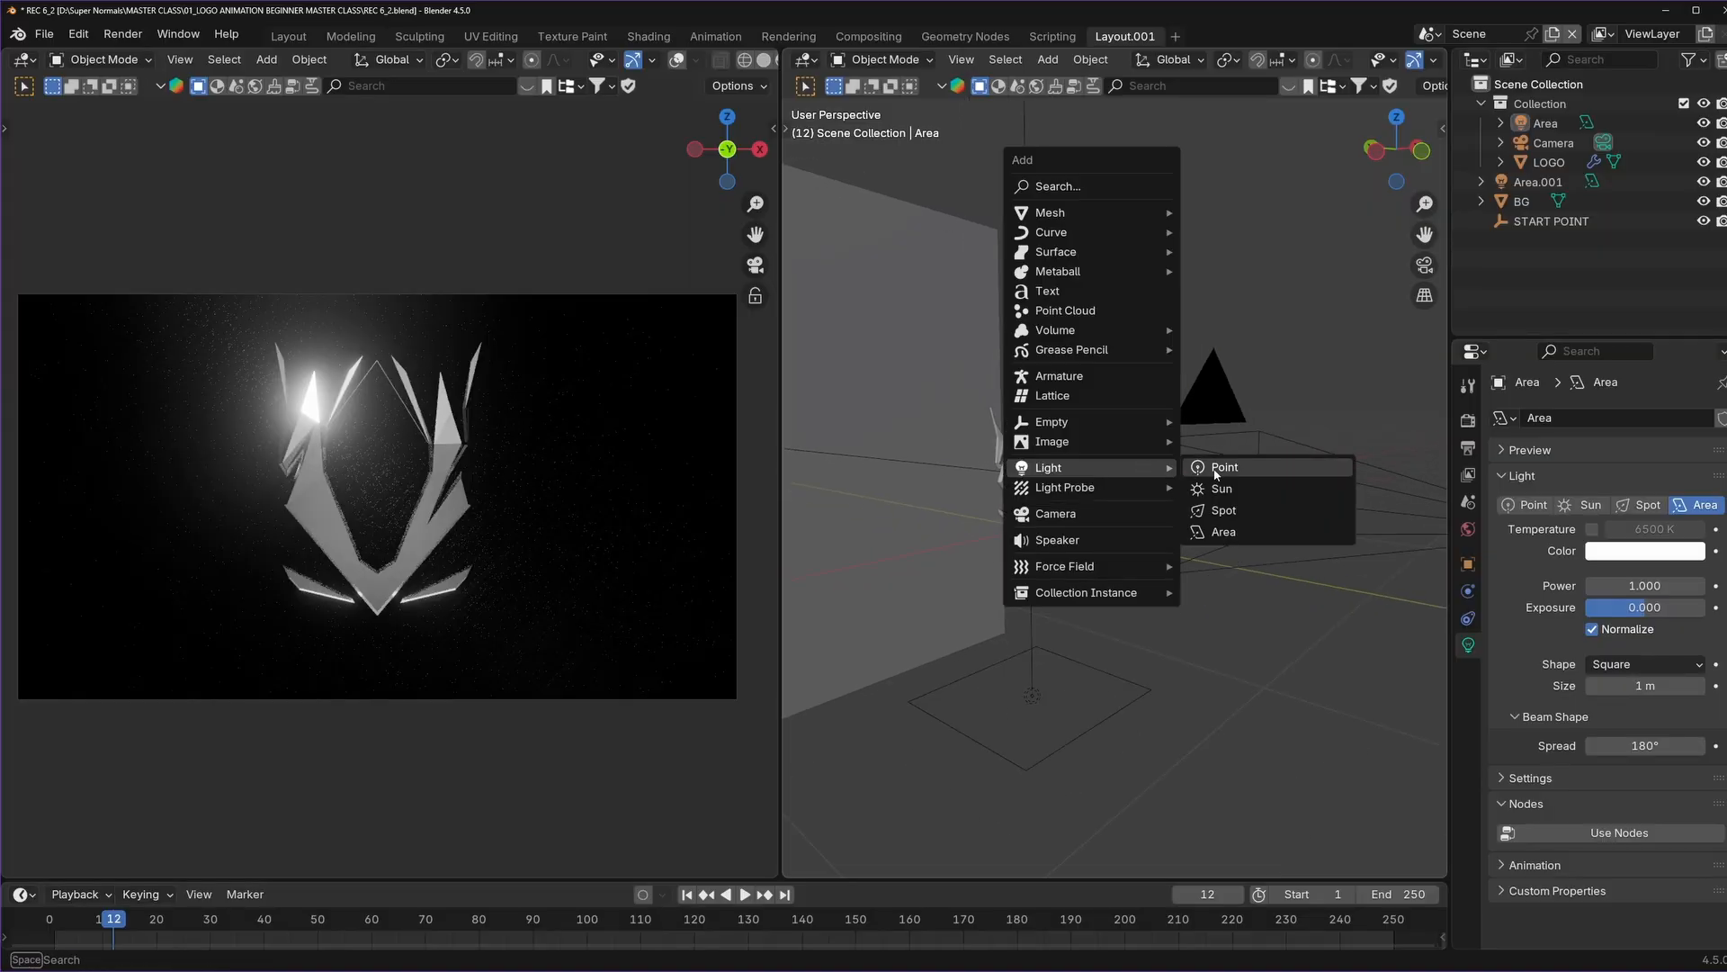
{"action": "left_click", "coordinate": [1238, 468]}
{"action": "key", "text": "KP_Decimal"}
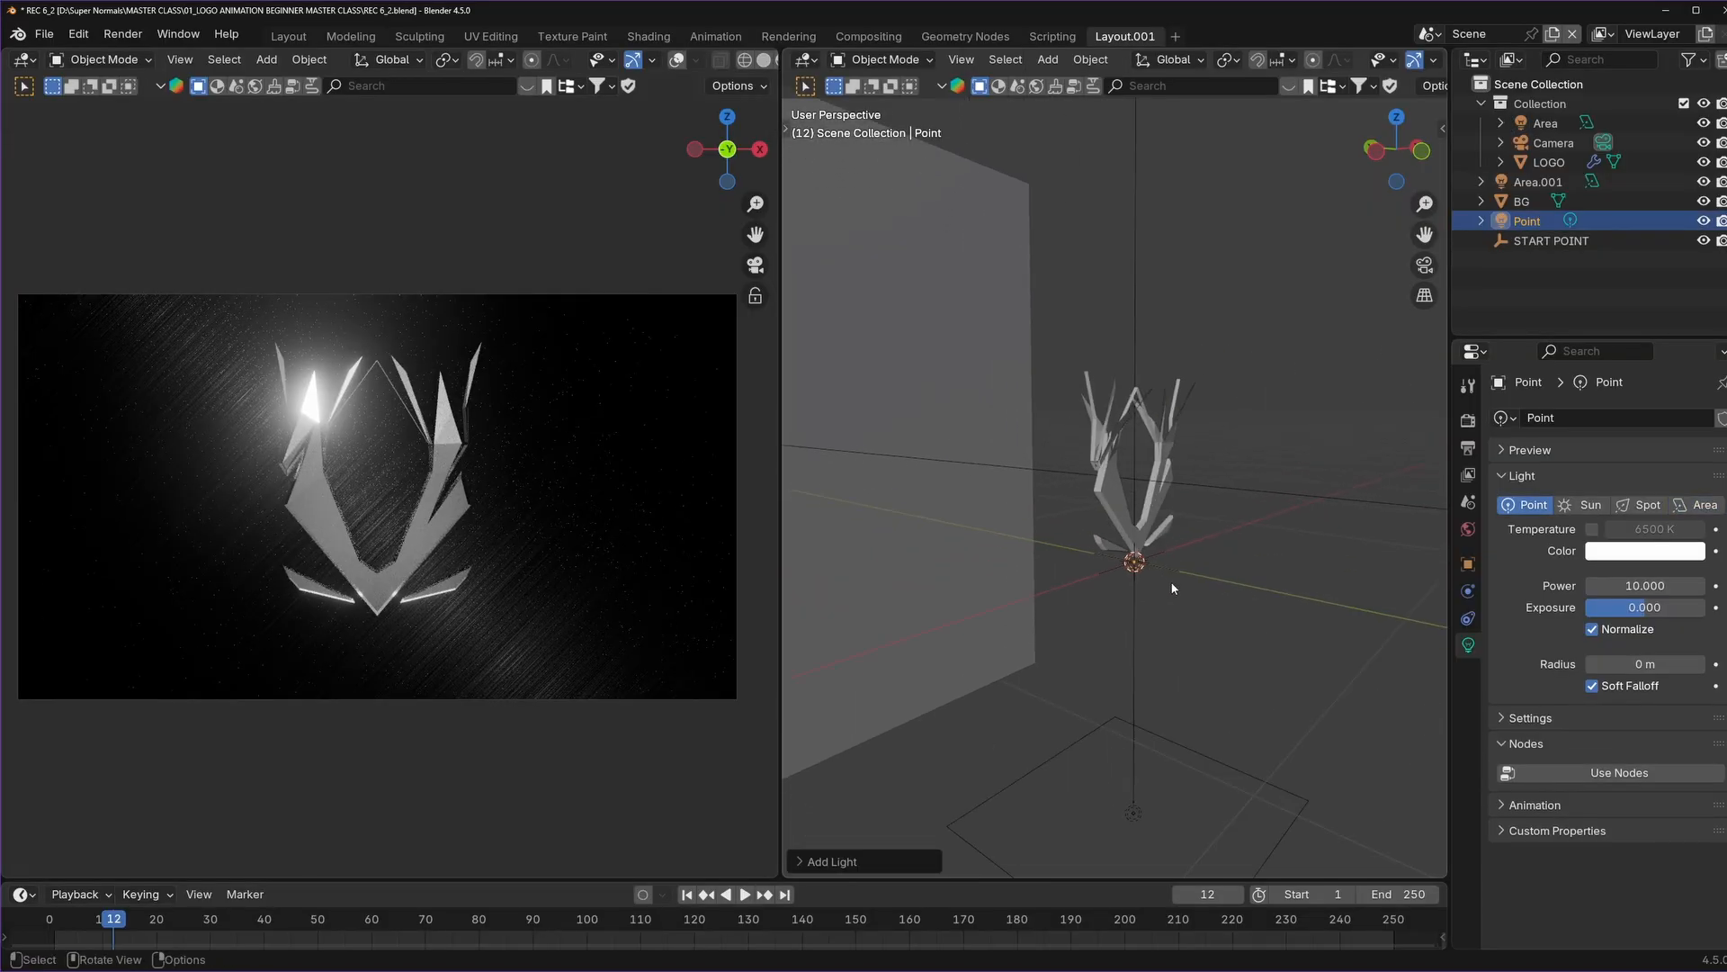
{"action": "key", "text": "g"}
{"action": "key", "text": "z"}
{"action": "left_click", "coordinate": [1185, 505]}
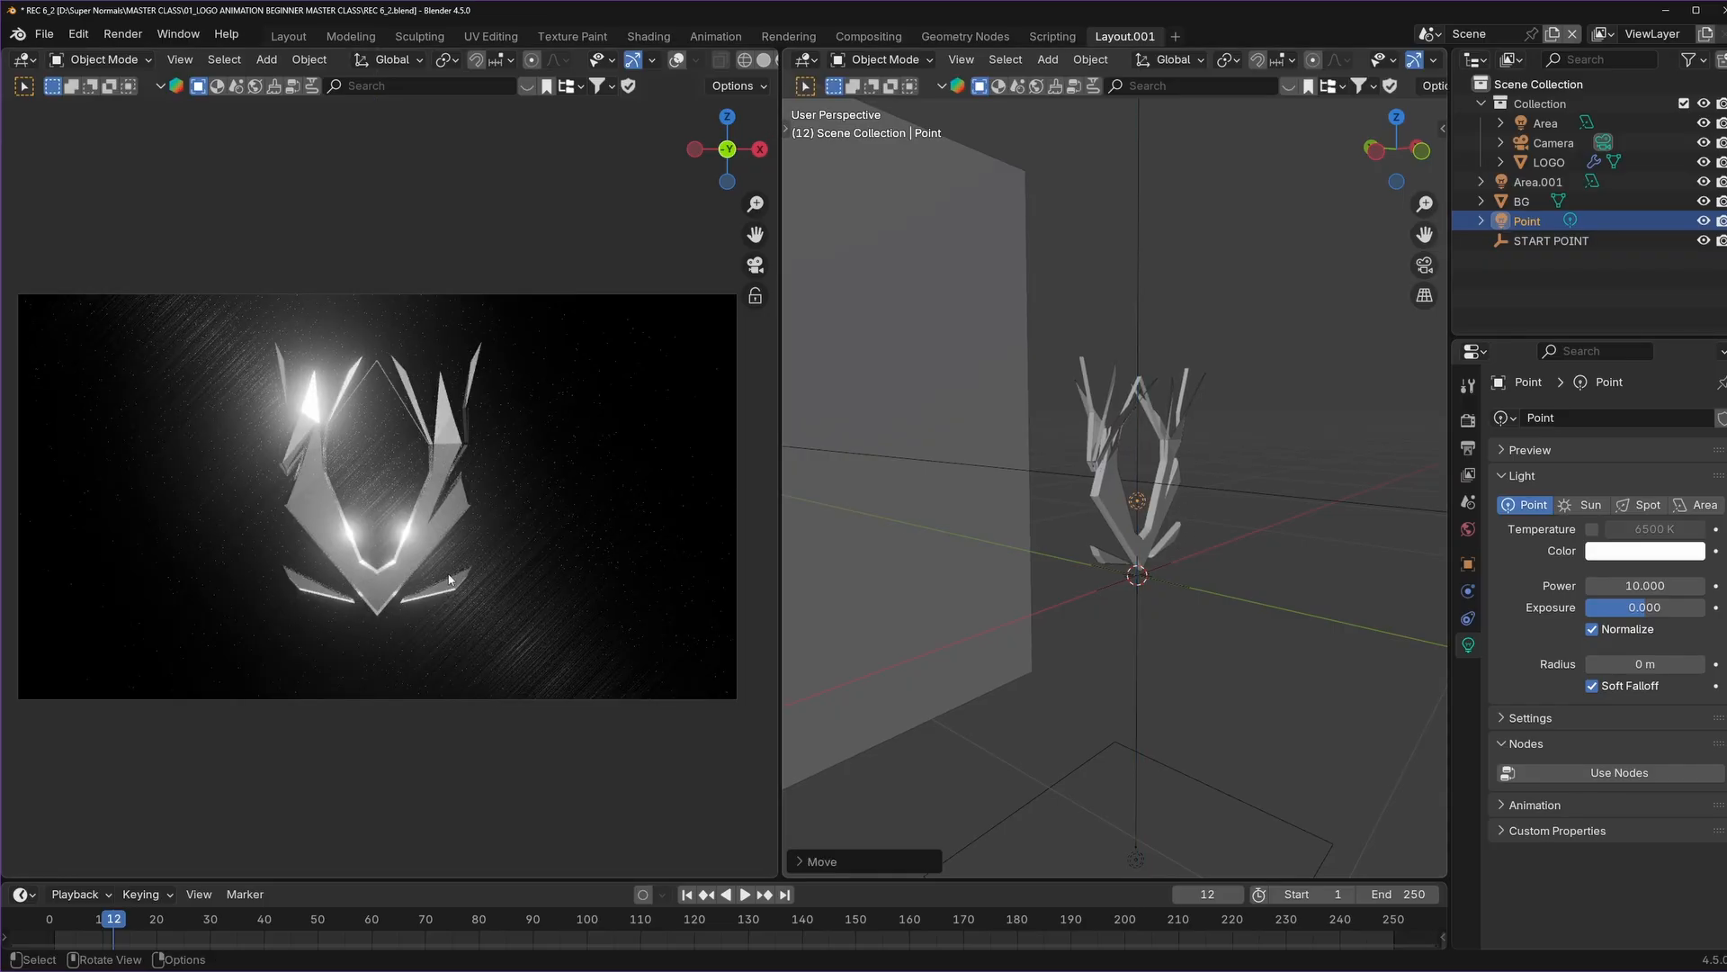
Set the LOGO object's Geometry Nodes modifier value to -0.720.
{"action": "scroll", "coordinate": [1211, 526], "scroll_direction": "up", "scroll_amount": 4}
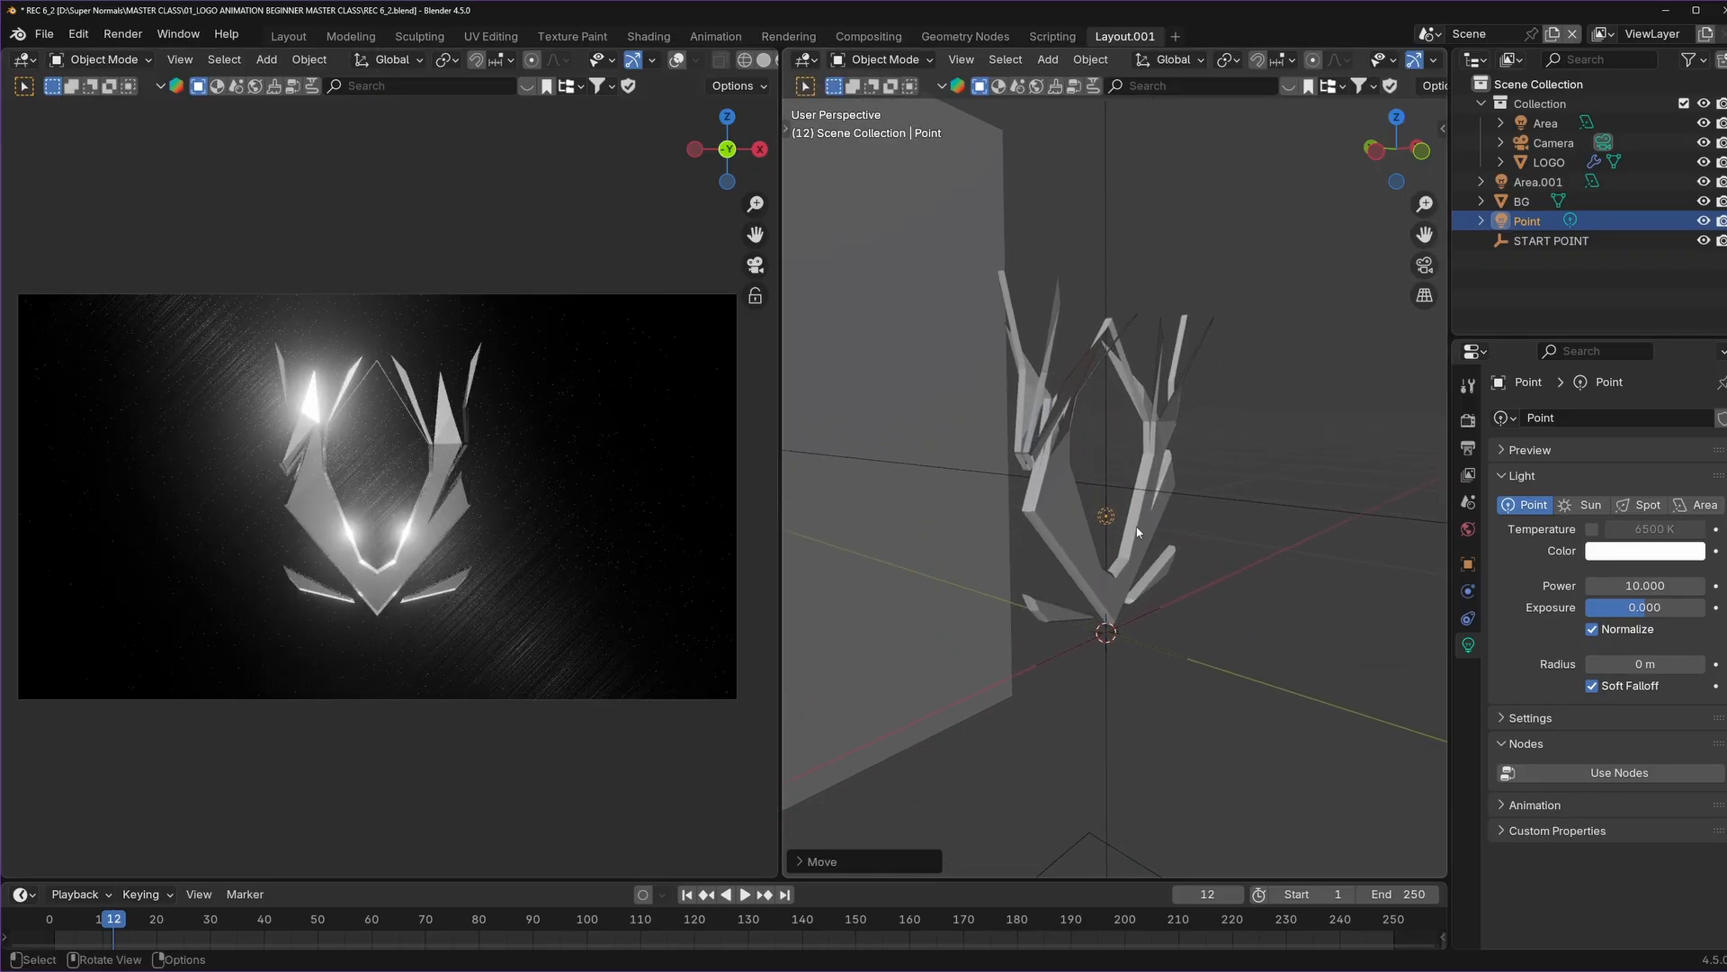
{"action": "left_click", "coordinate": [1122, 547]}
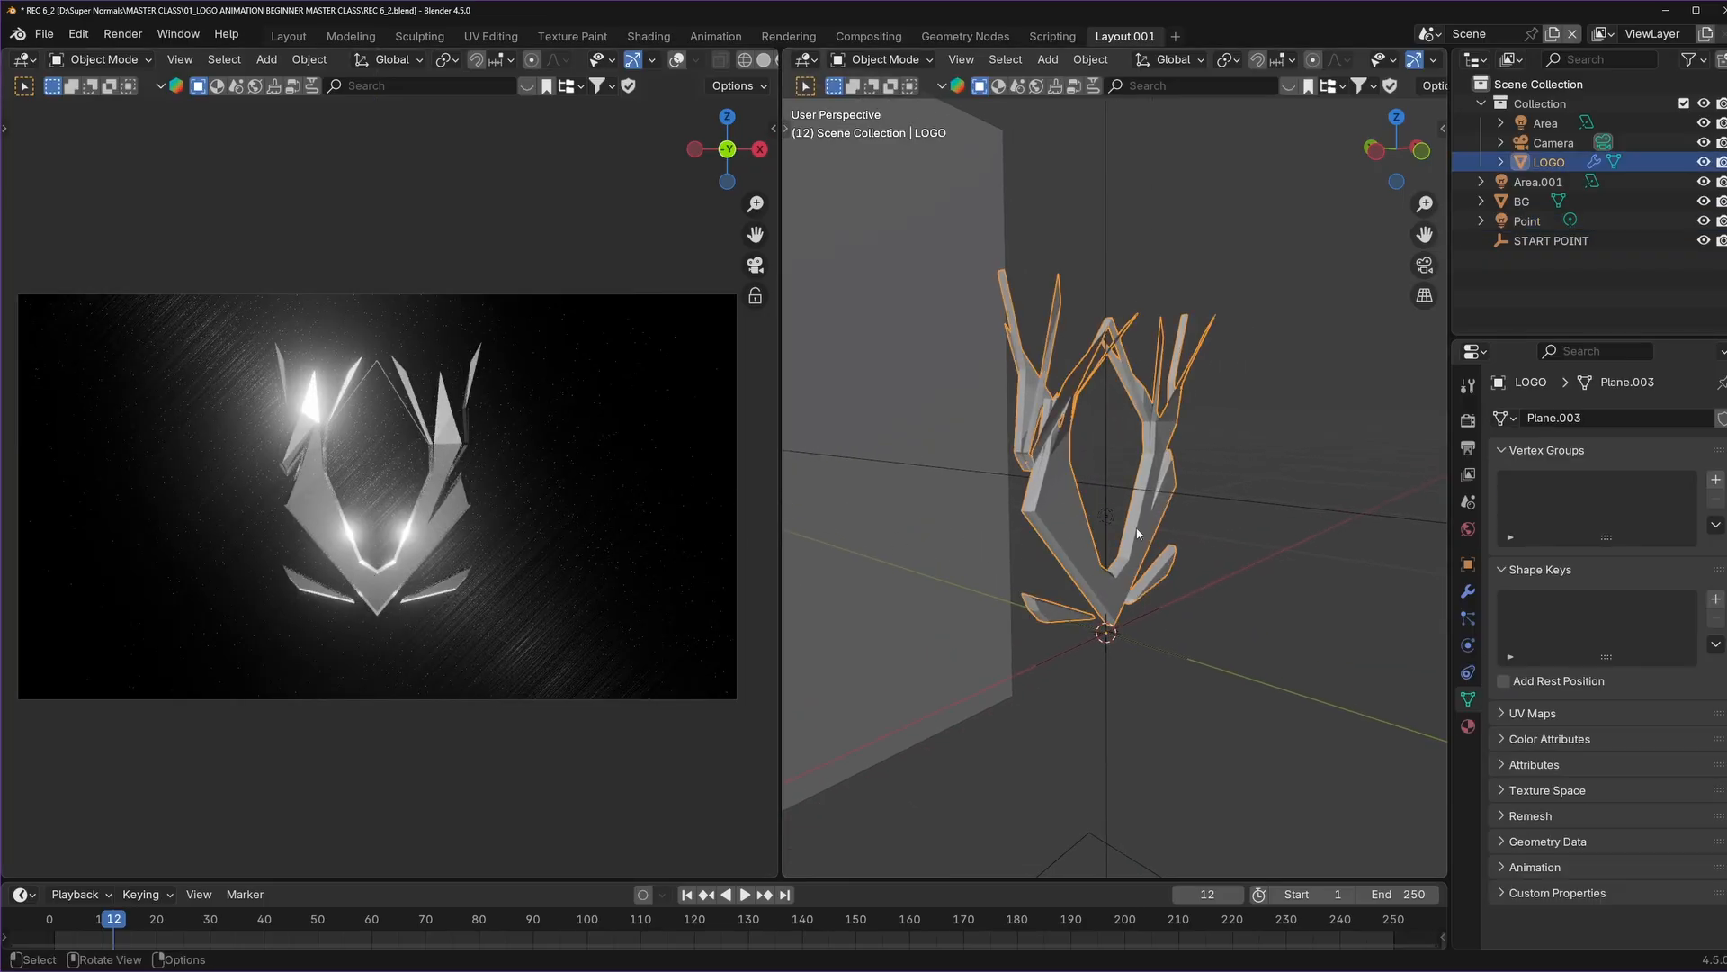
{"action": "left_click", "coordinate": [1471, 591]}
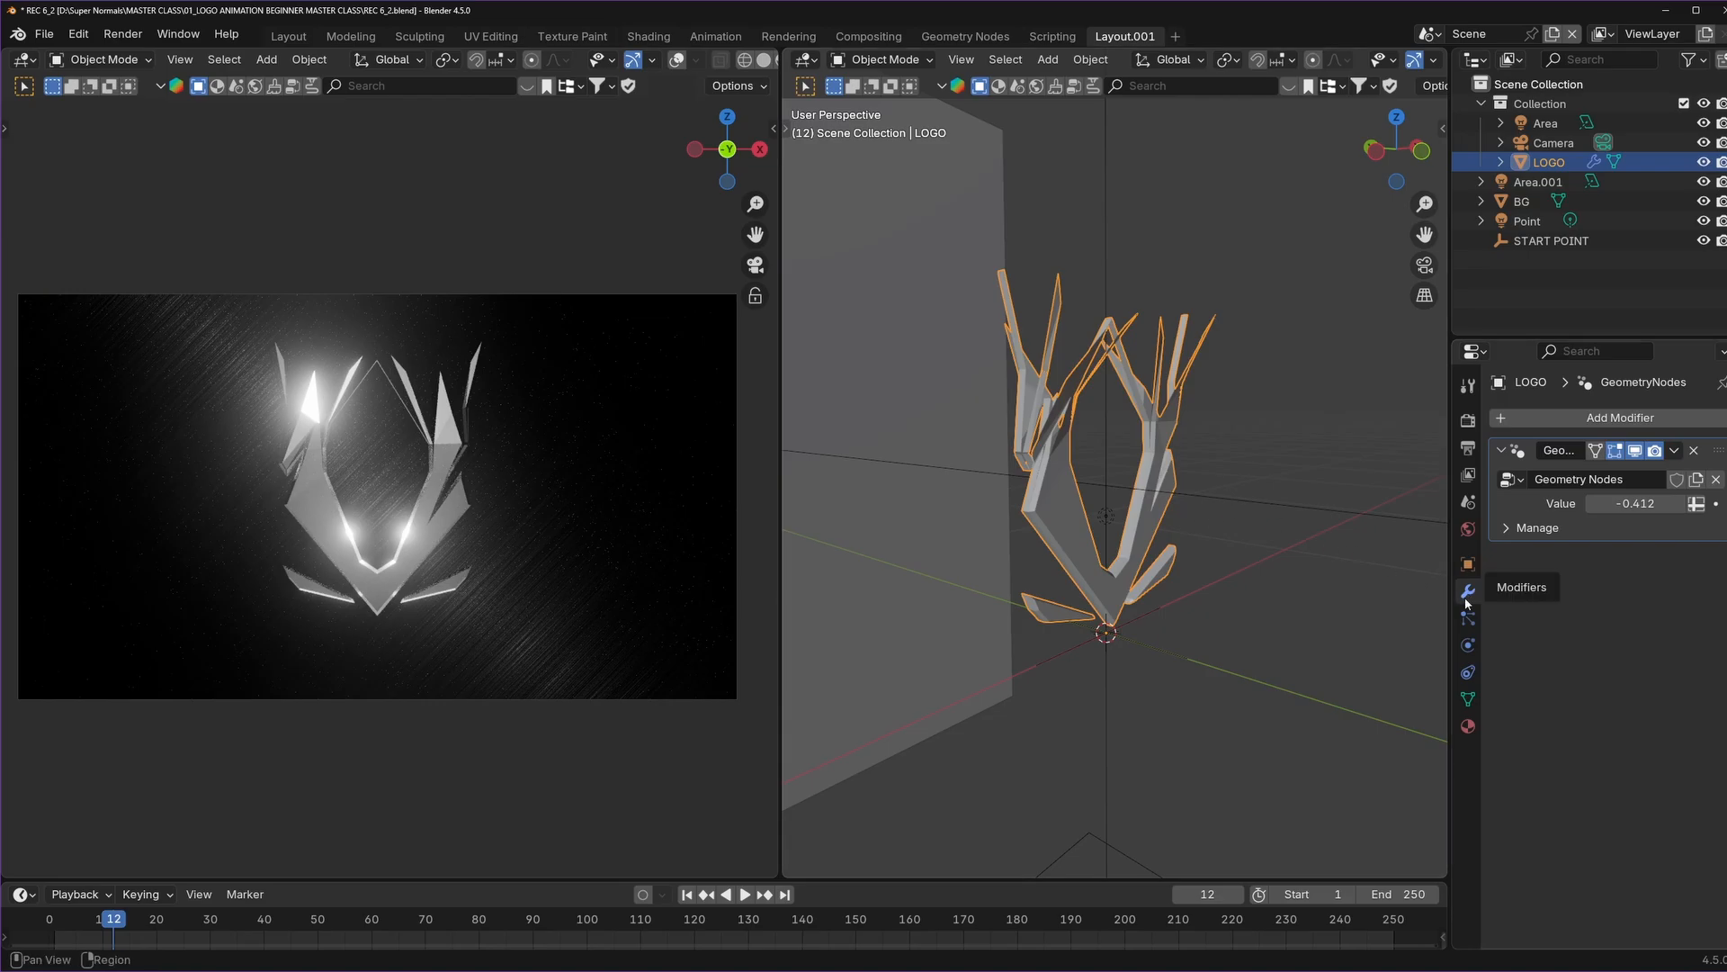
{"action": "left_click_drag", "start_coordinate": [1631, 503], "coordinate": [1565, 502]}
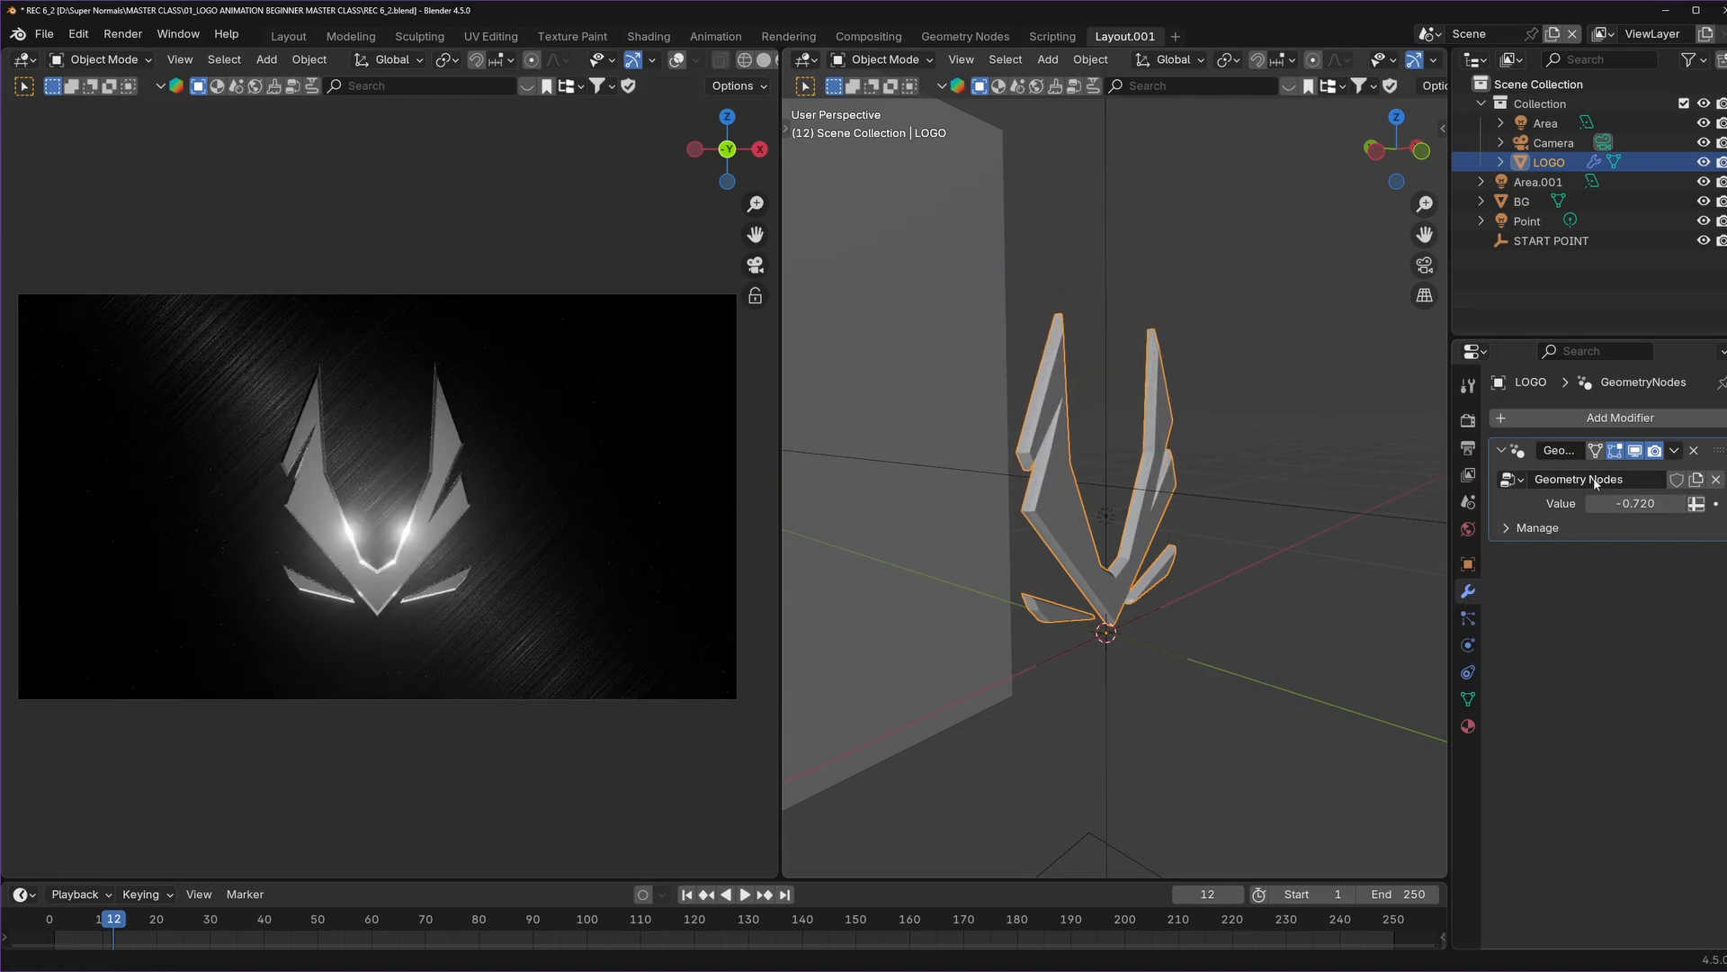
Raise the point light along Z to about 0.289 m.
{"action": "middle_click_drag", "start_coordinate": [1168, 630], "coordinate": [1195, 585]}
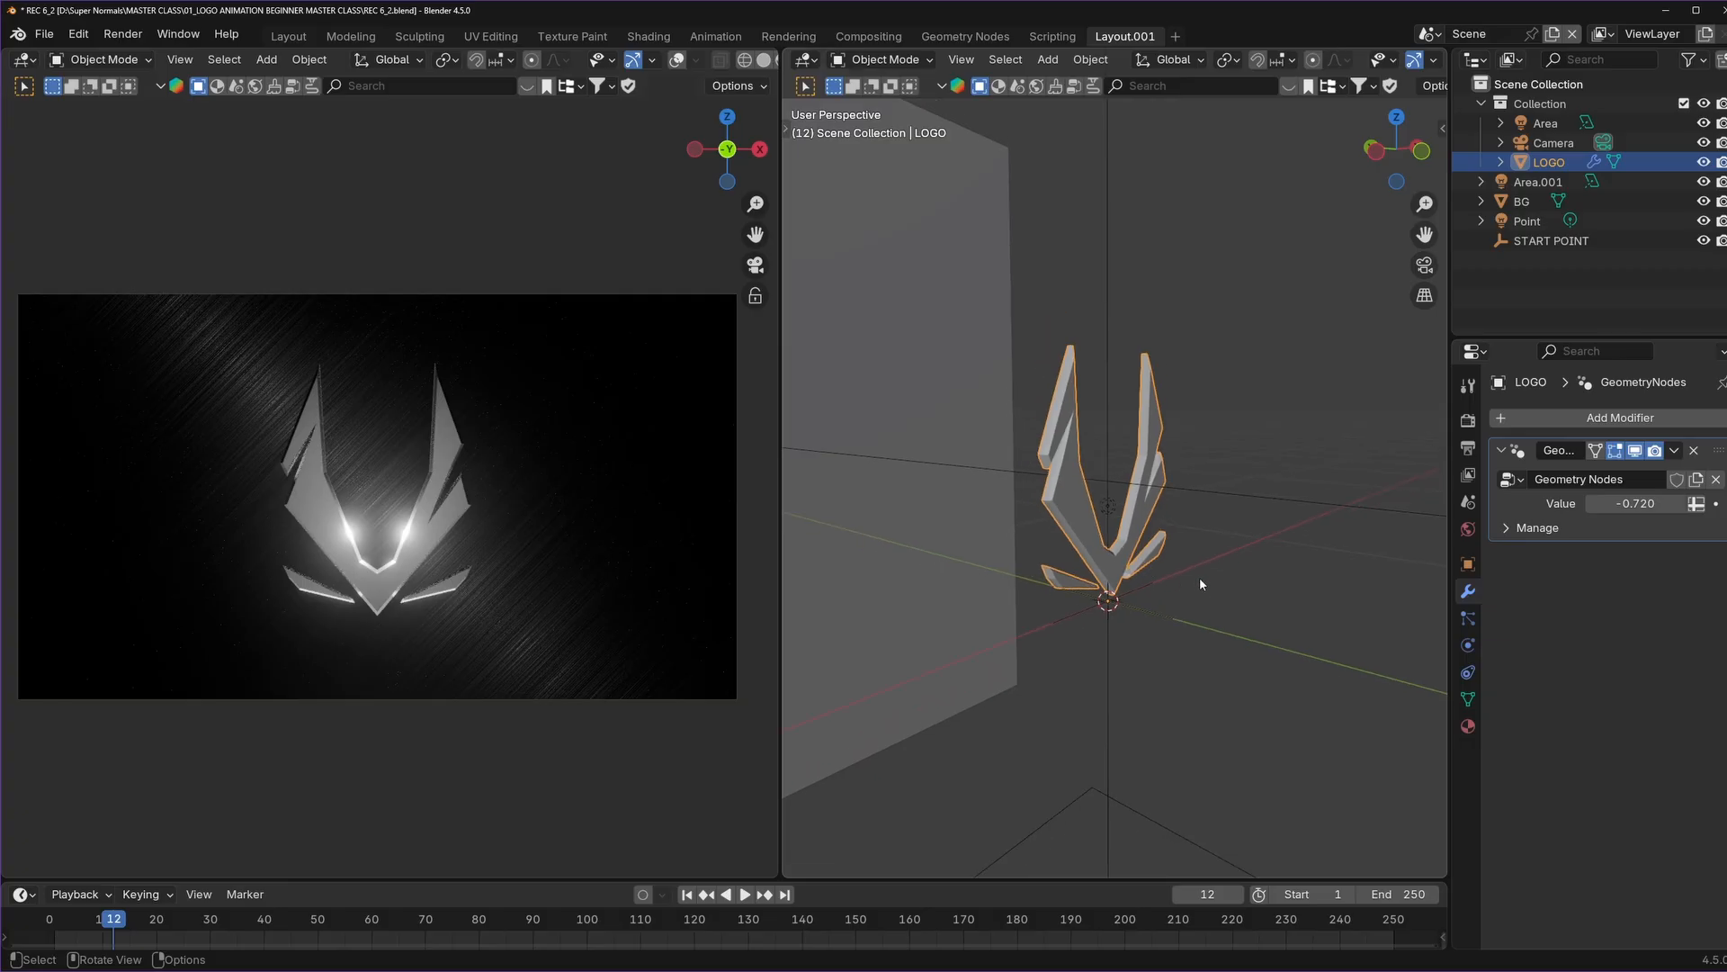
{"action": "left_click", "coordinate": [1110, 508]}
{"action": "key", "text": "g"}
{"action": "key", "text": "z"}
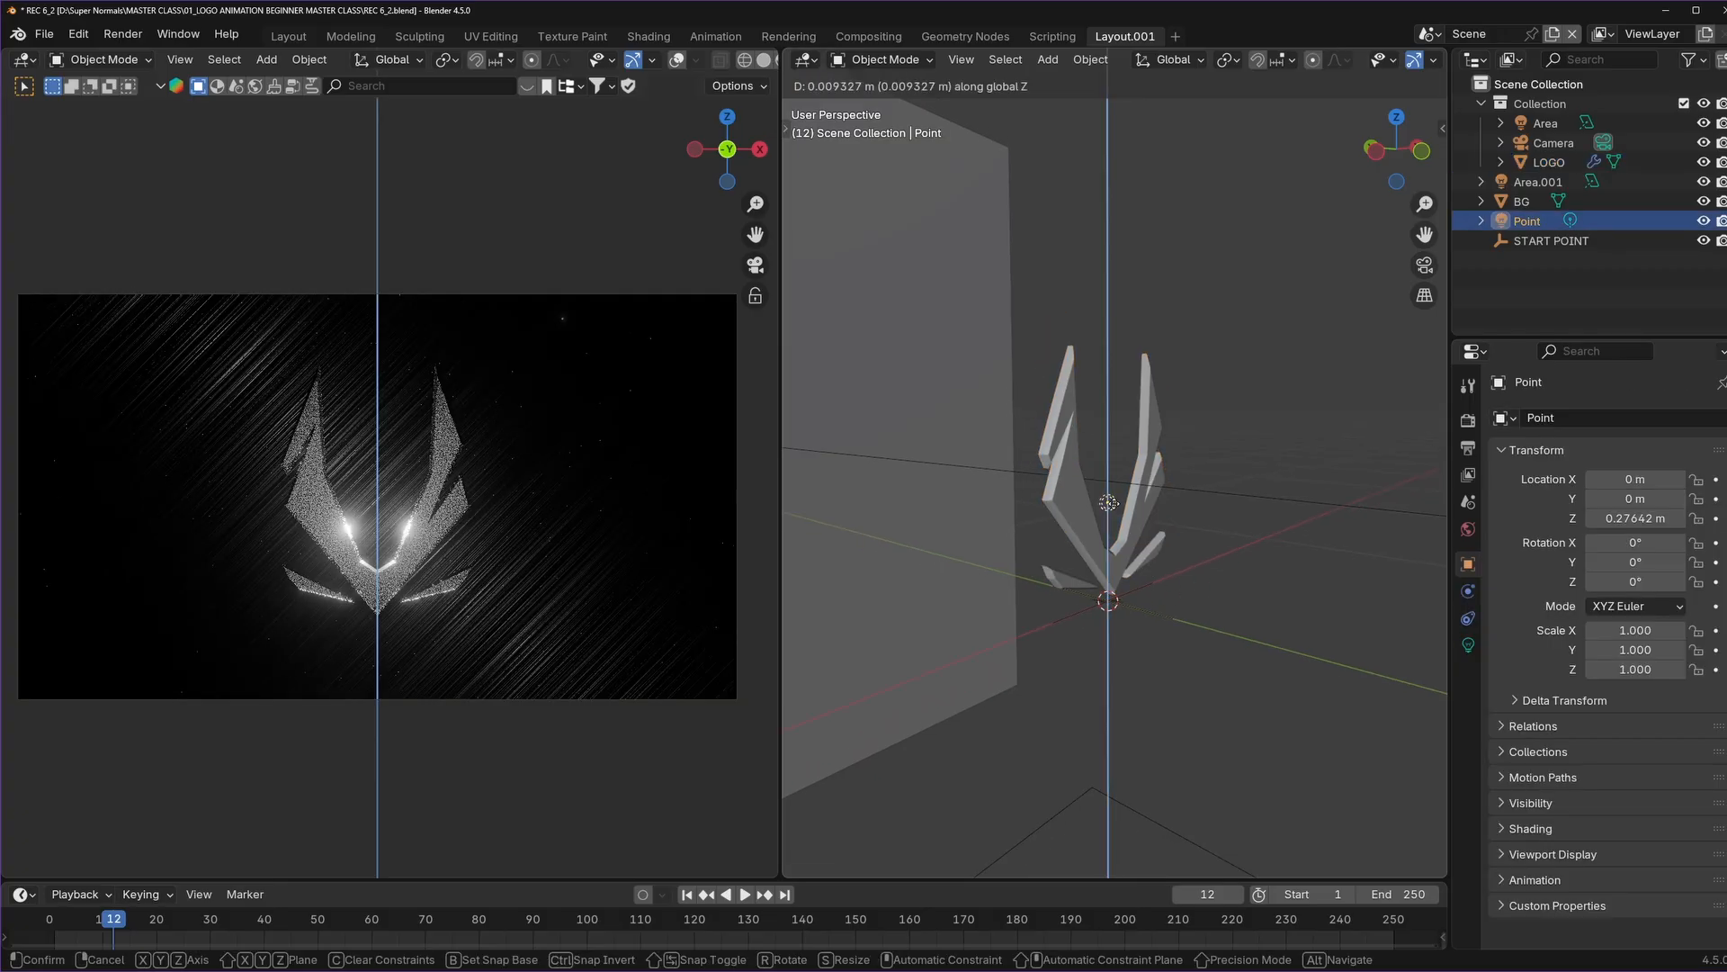
{"action": "left_click", "coordinate": [1130, 585]}
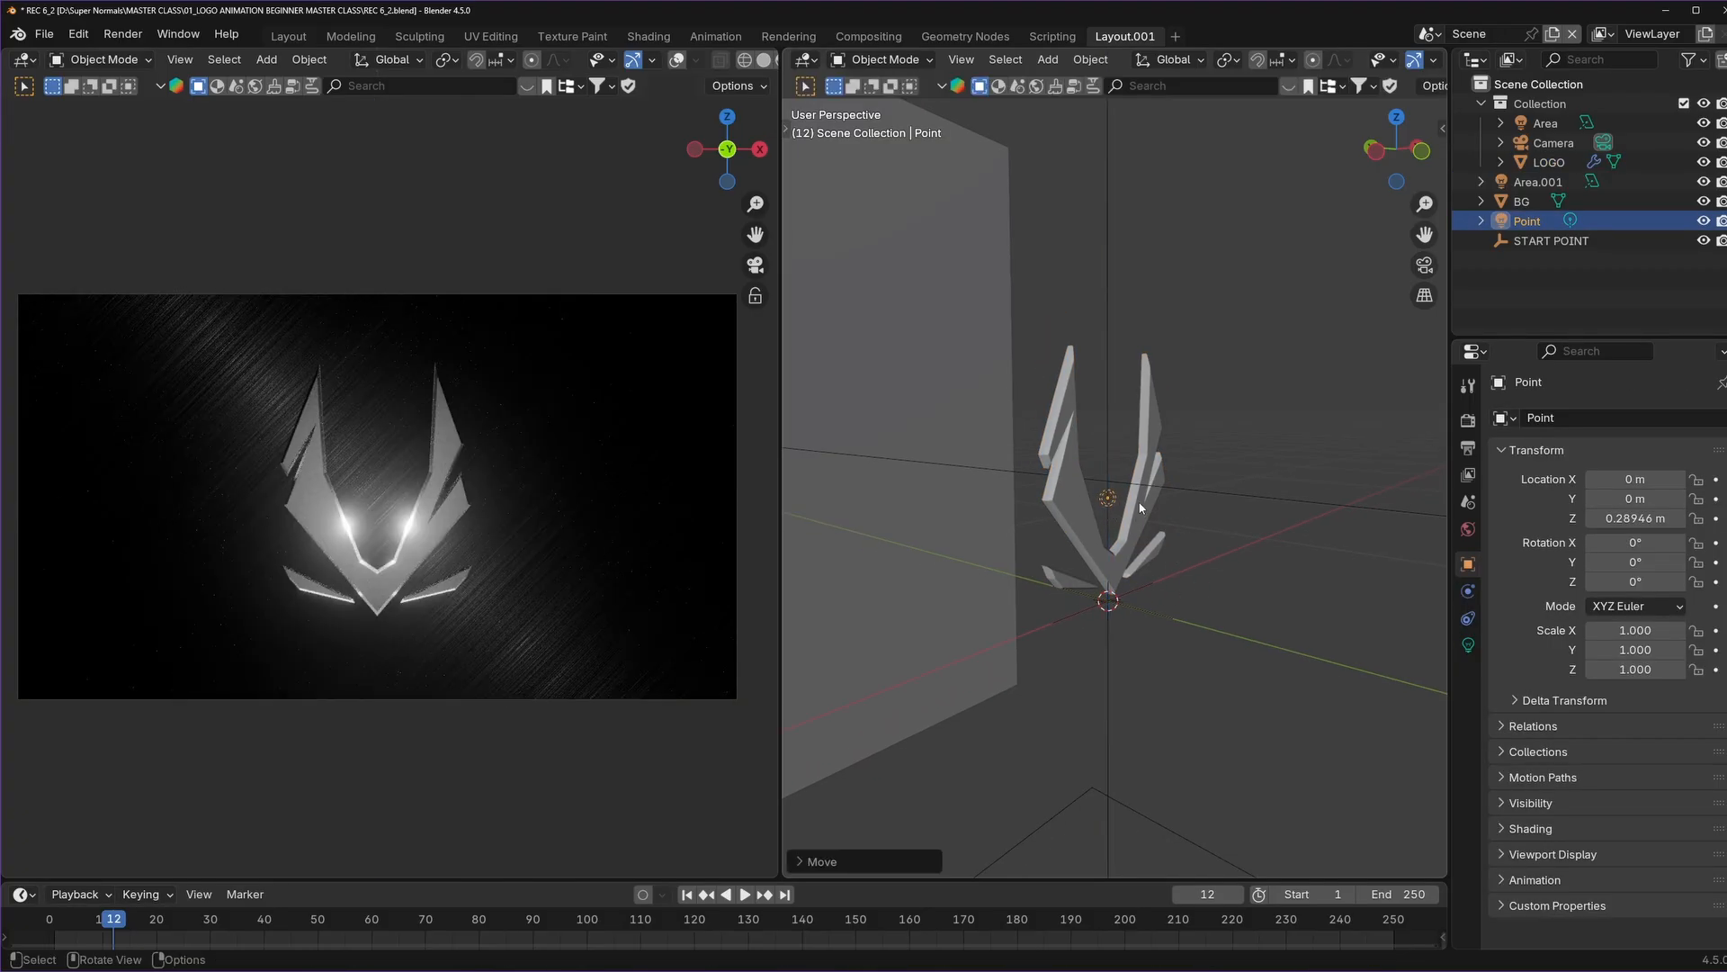
Set the point light's radius to 0.08 m.
{"action": "left_click", "coordinate": [1469, 645]}
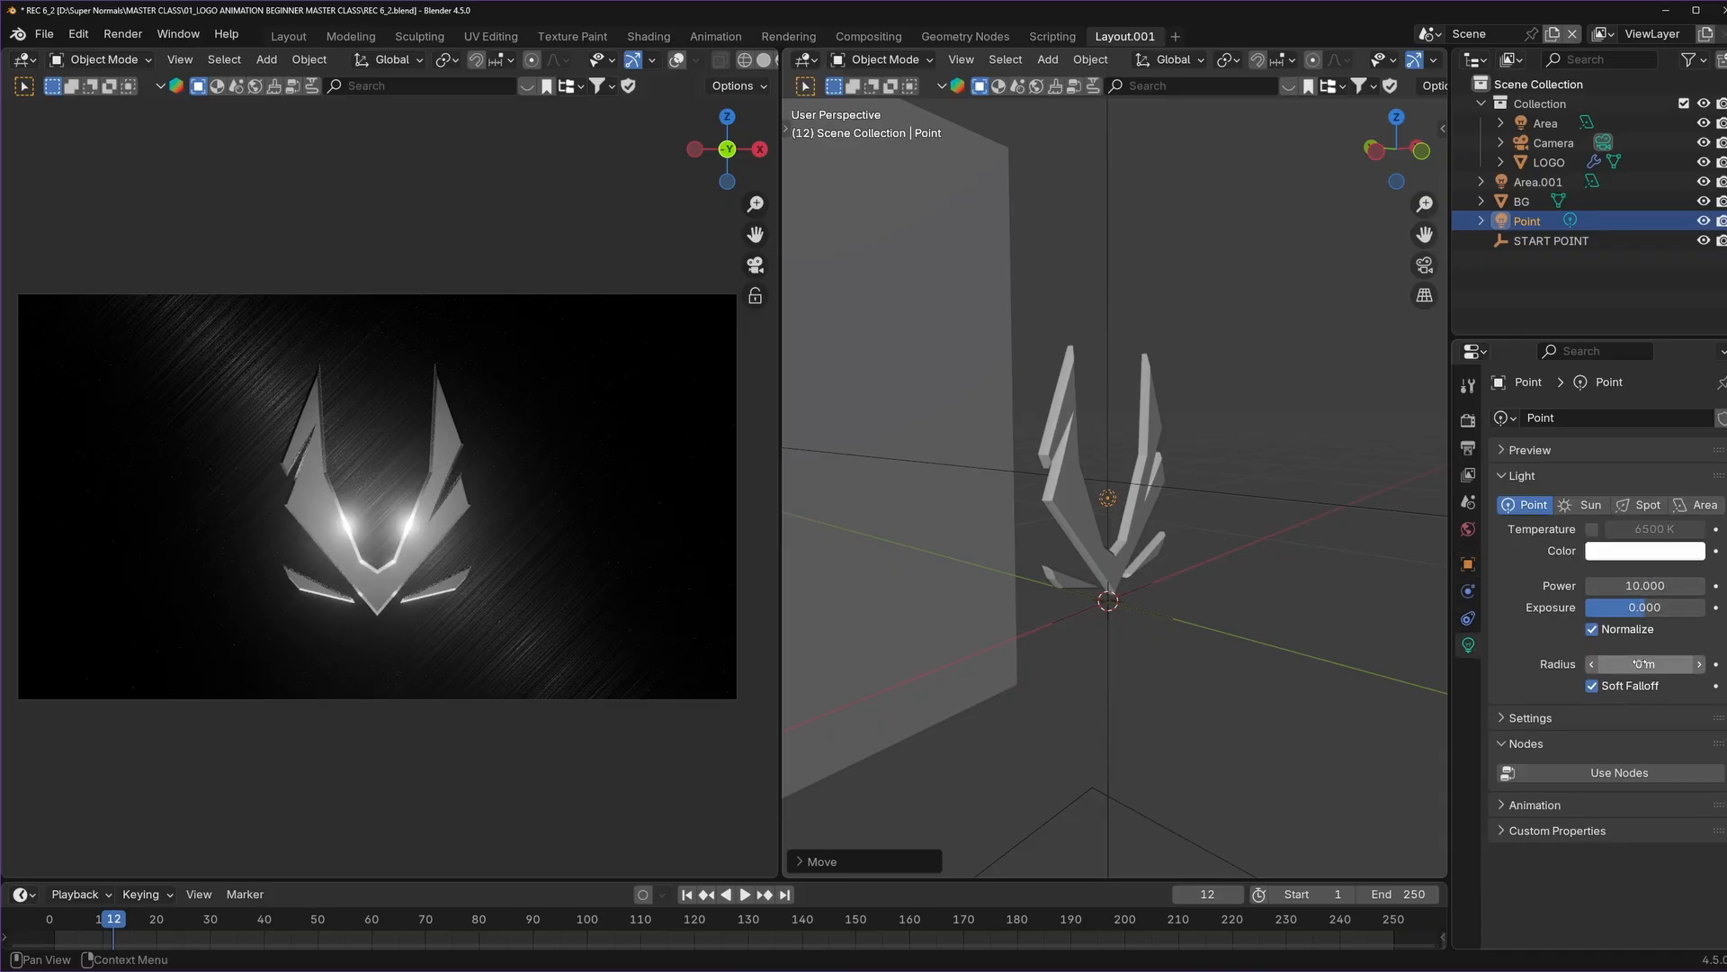
{"action": "mouse_move", "coordinate": [1645, 664]}
{"action": "left_mouse_down"}
{"action": "mouse_move", "coordinate": [1718, 664]}
{"action": "mouse_move", "coordinate": [1659, 664]}
{"action": "left_mouse_up"}
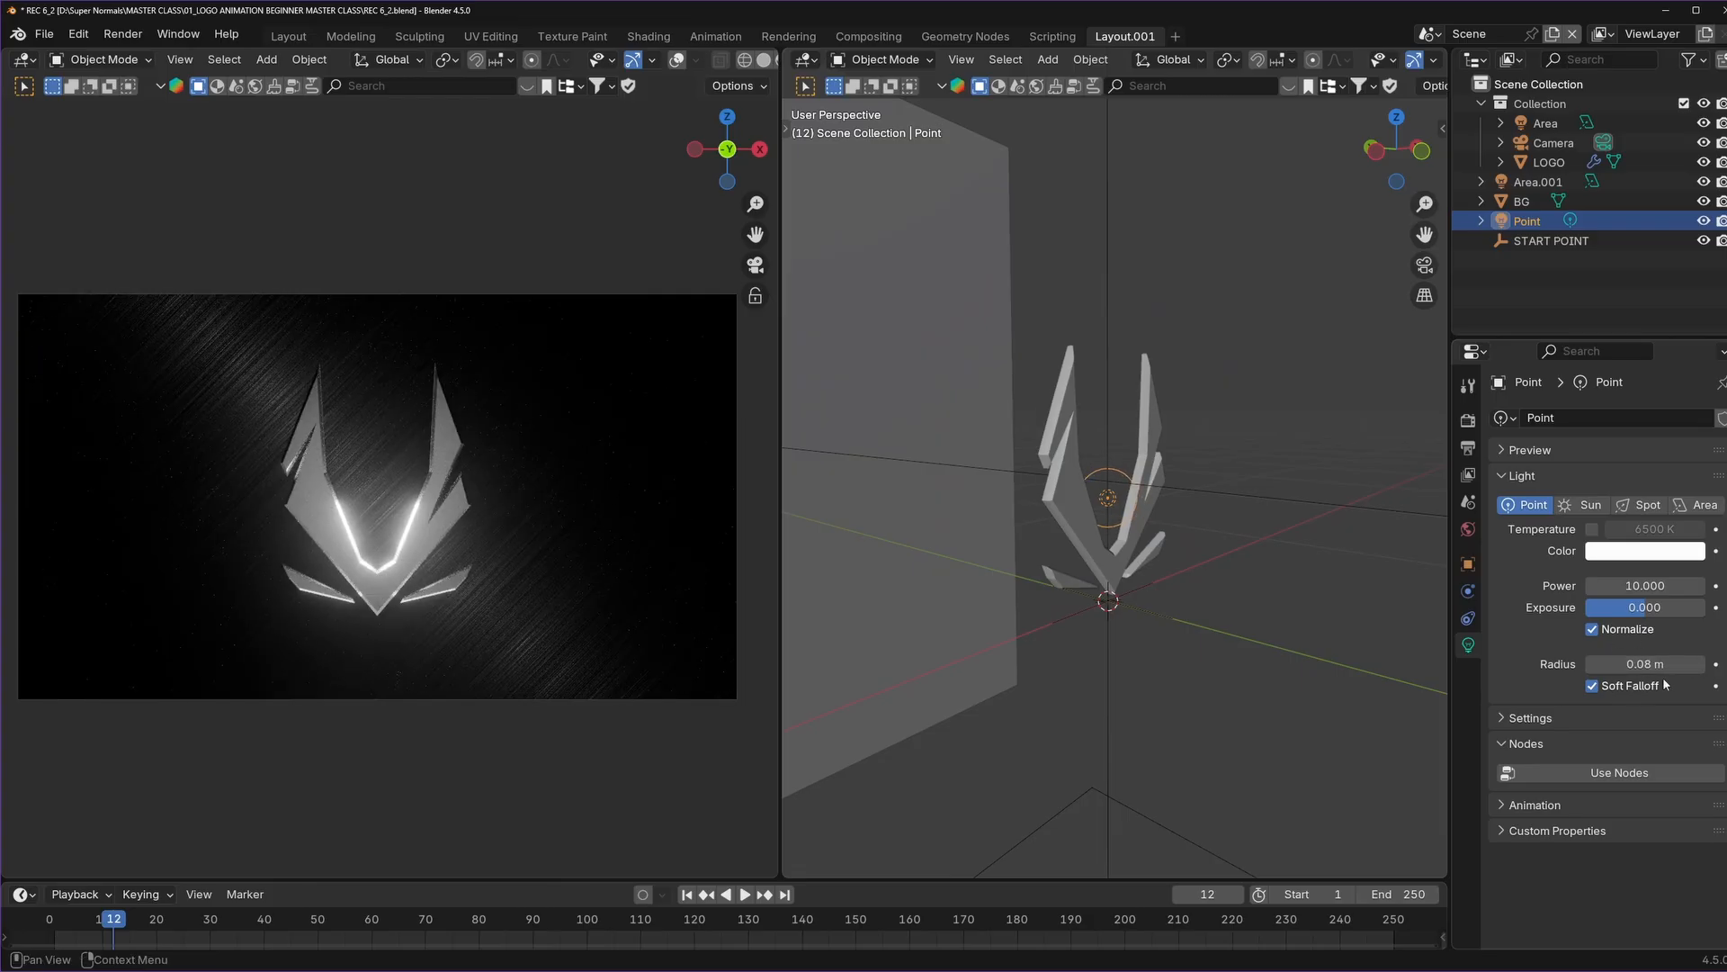
{"action": "scroll", "coordinate": [1141, 609], "scroll_direction": "up", "scroll_amount": 2}
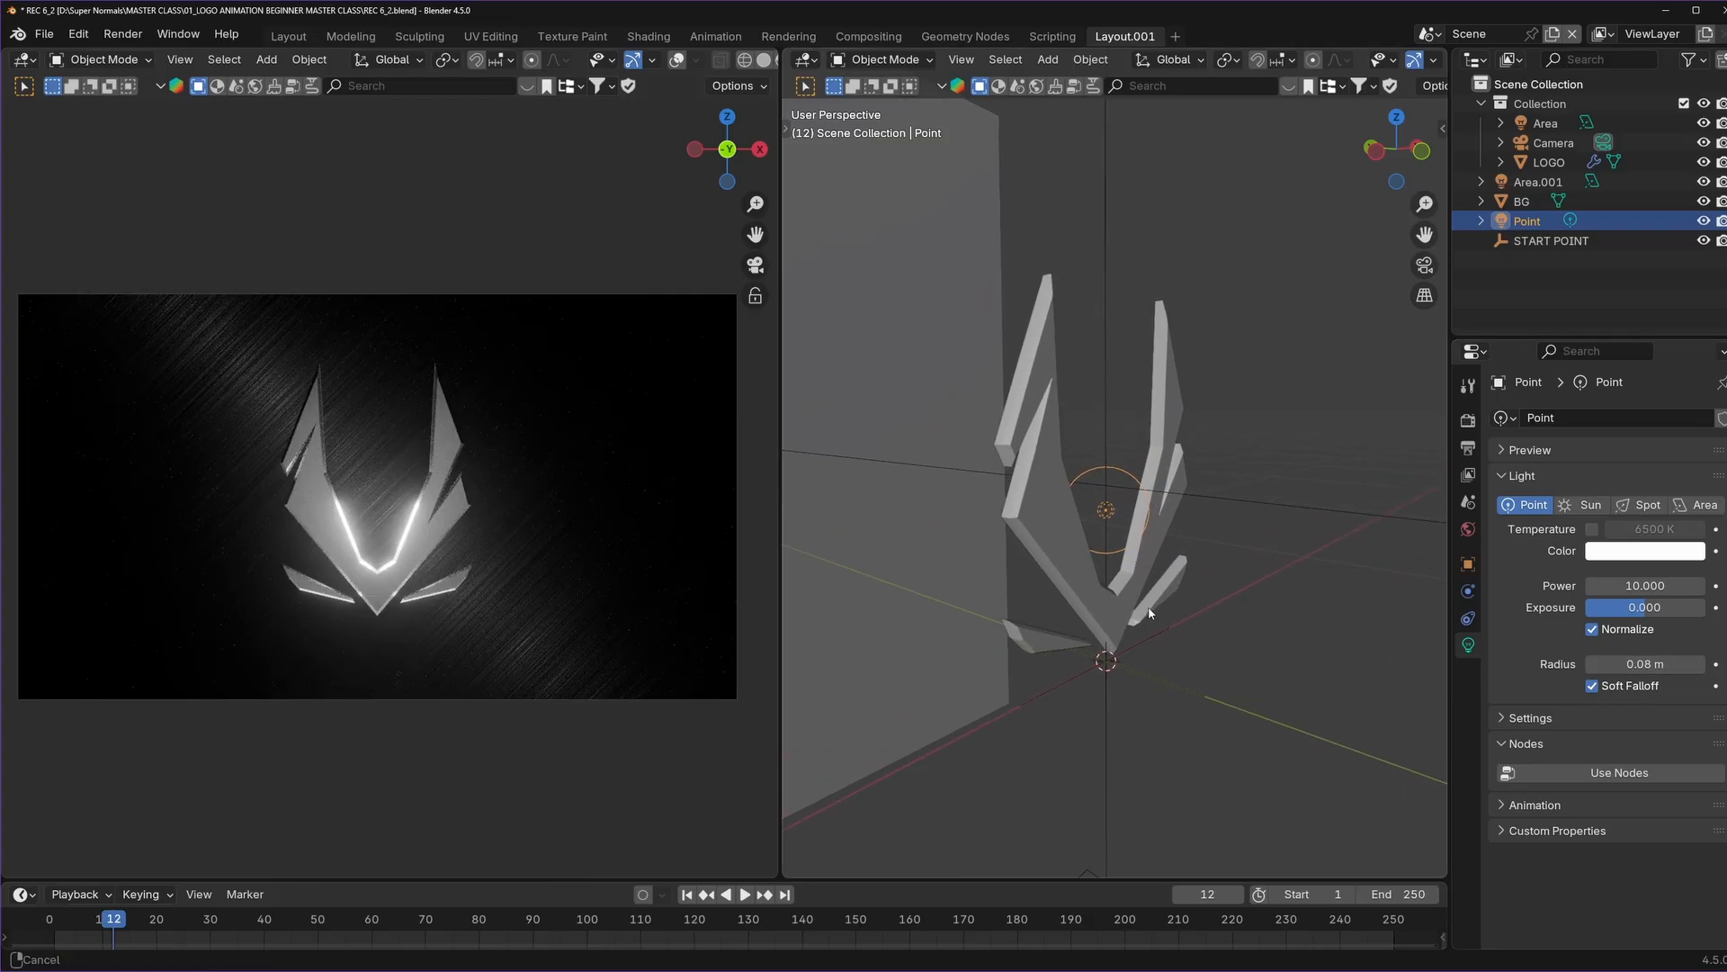
In the front orthographic view, raise the point light about 0.02 m along Z.
{"action": "middle_click_drag", "start_coordinate": [1142, 609], "coordinate": [1130, 488]}
{"action": "key", "text": "grave"}
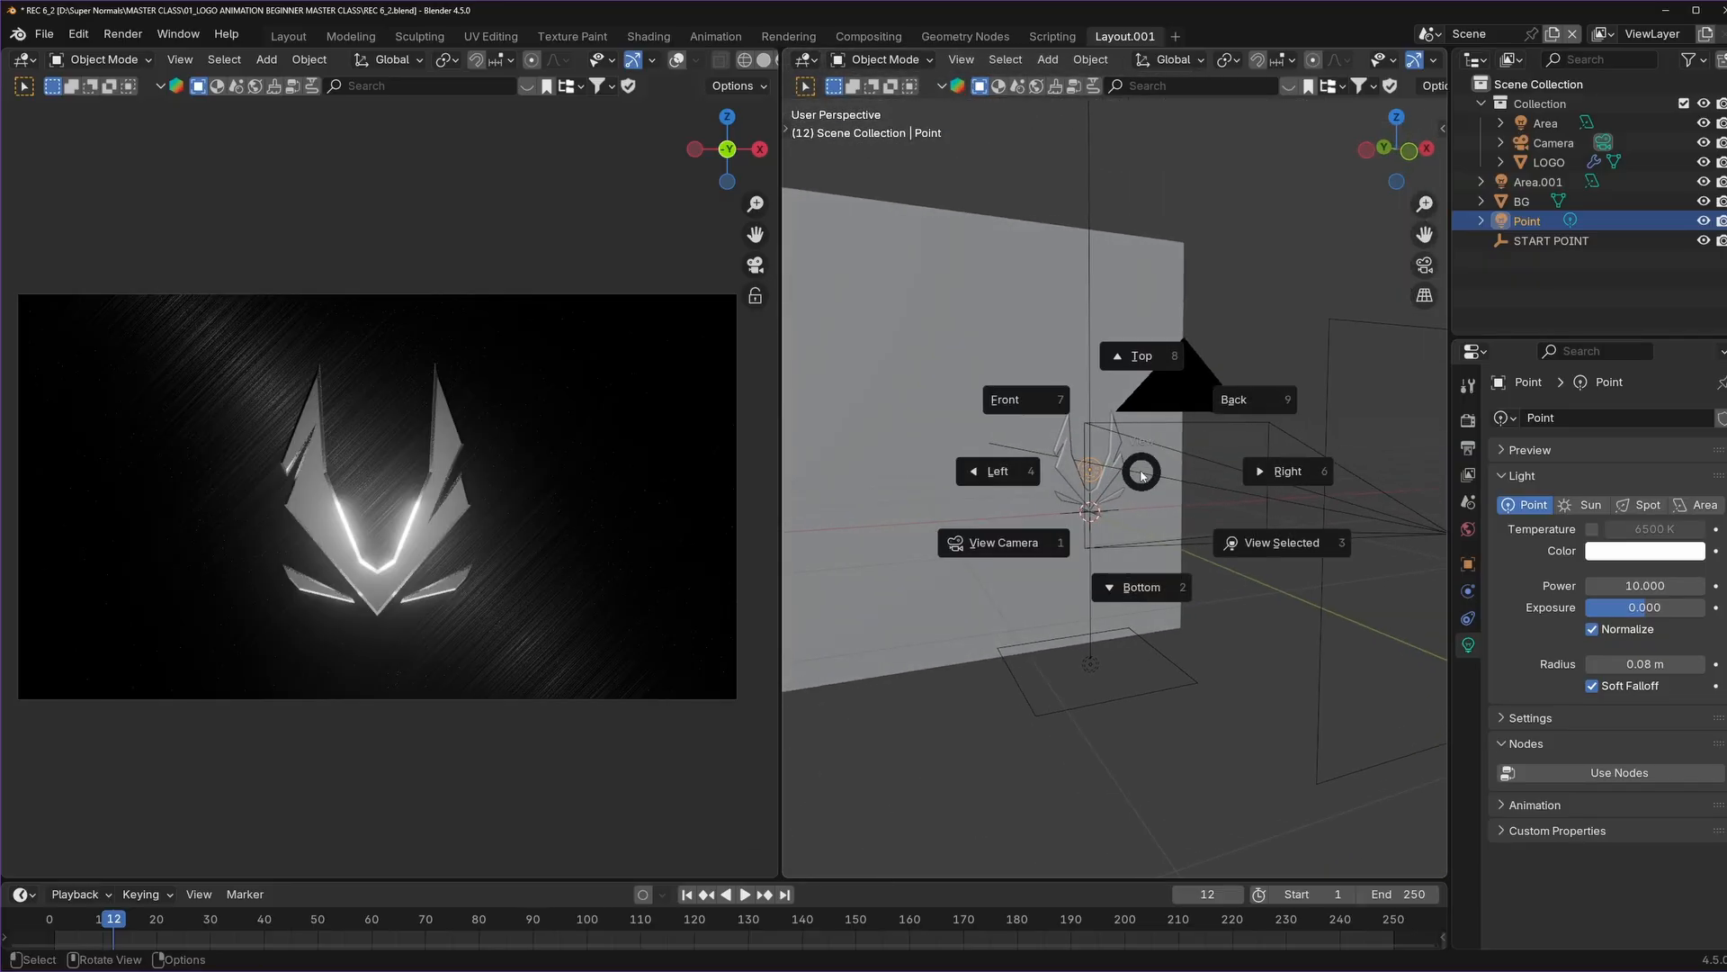
{"action": "left_click", "coordinate": [1025, 400]}
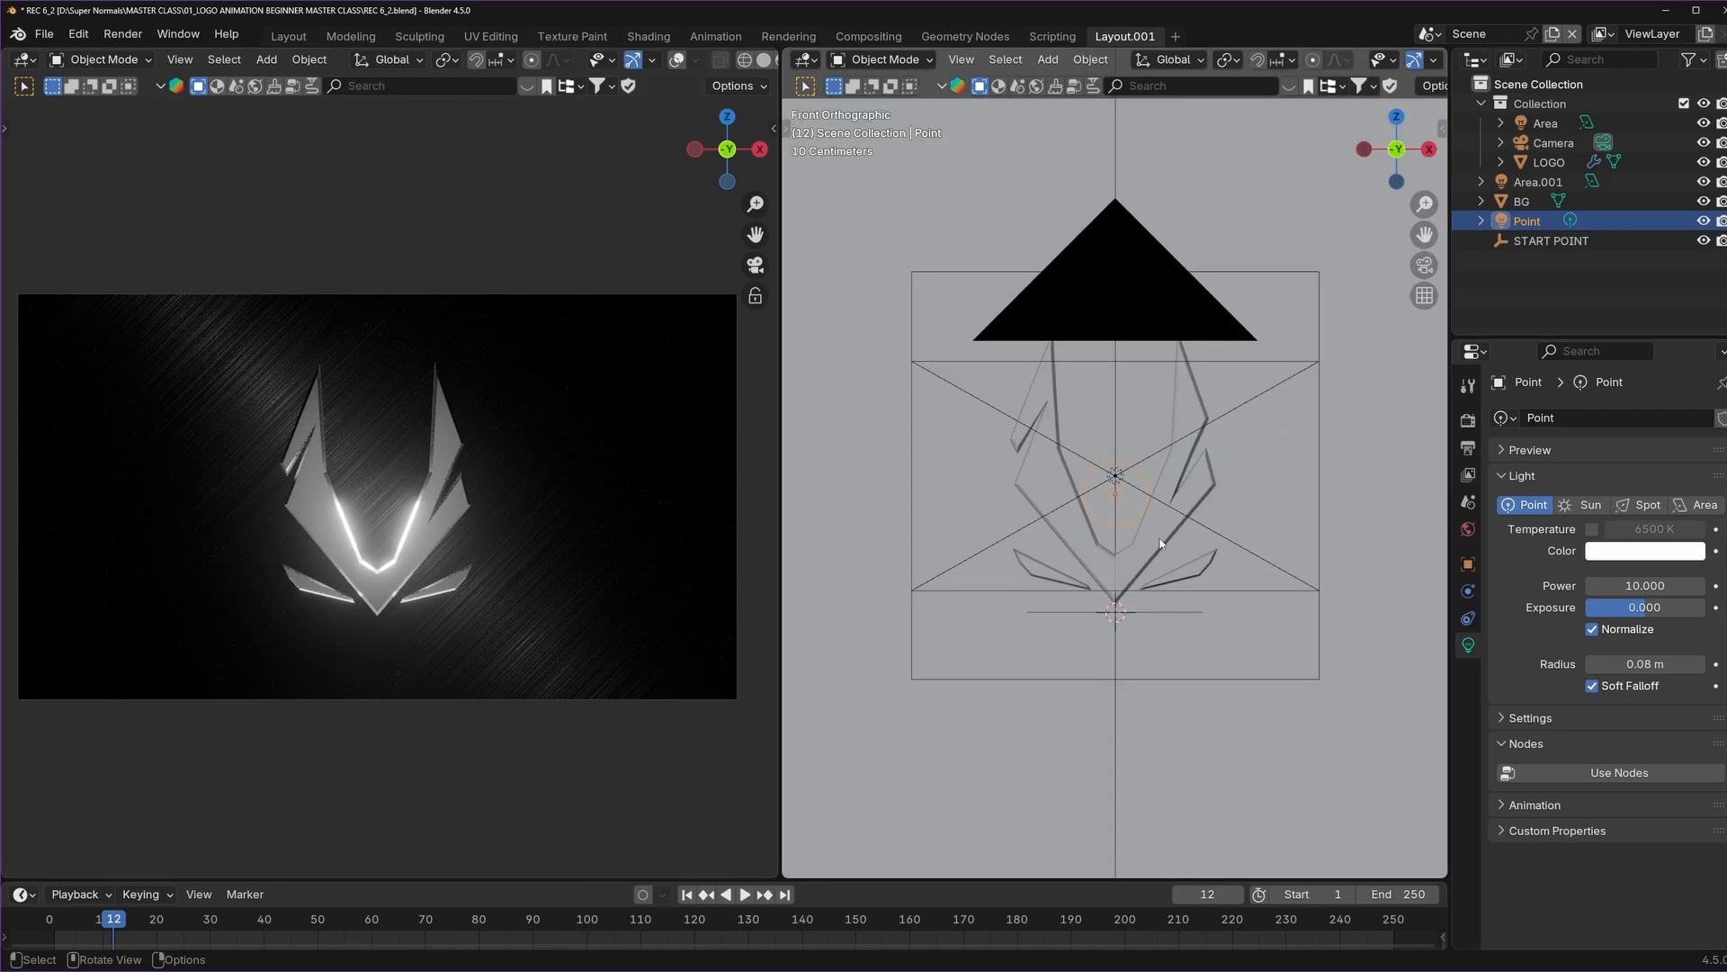
{"action": "scroll", "coordinate": [1161, 543], "scroll_direction": "up", "scroll_amount": 1}
{"action": "key", "text": "g"}
{"action": "key", "text": "z"}
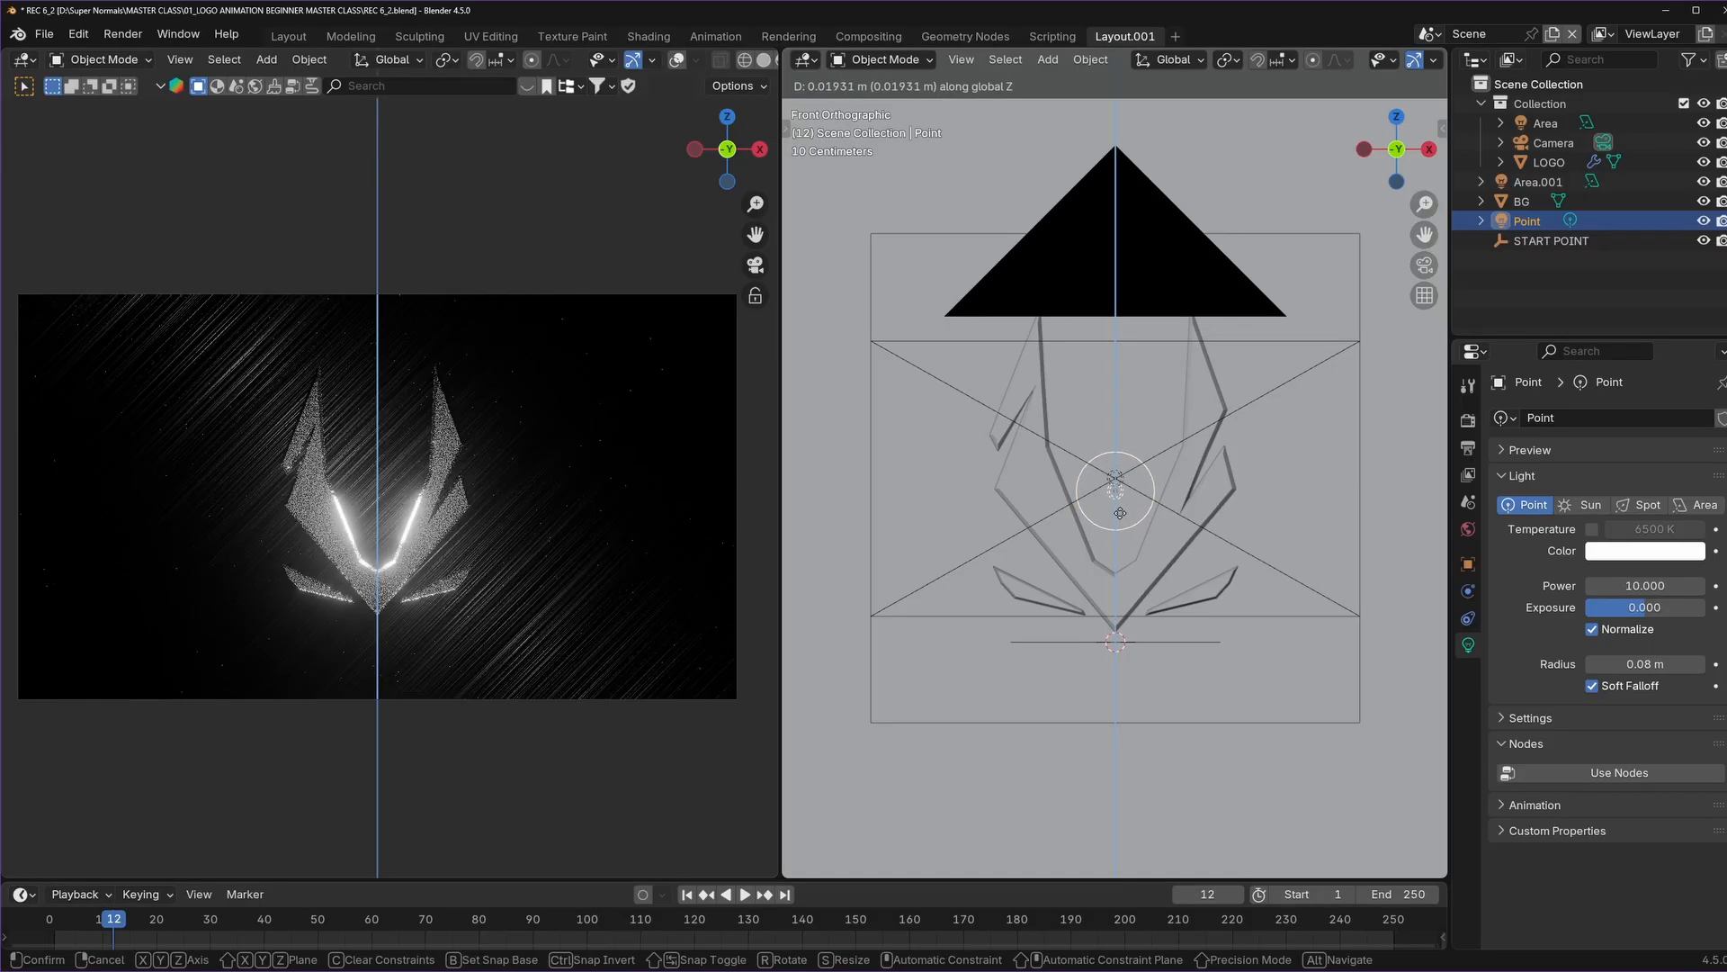
{"action": "left_click", "coordinate": [1120, 513]}
Duplicate the point light twice, placing one copy beside the logo's upper left and the other beside its lower right.
{"action": "key", "text": "shift+d"}
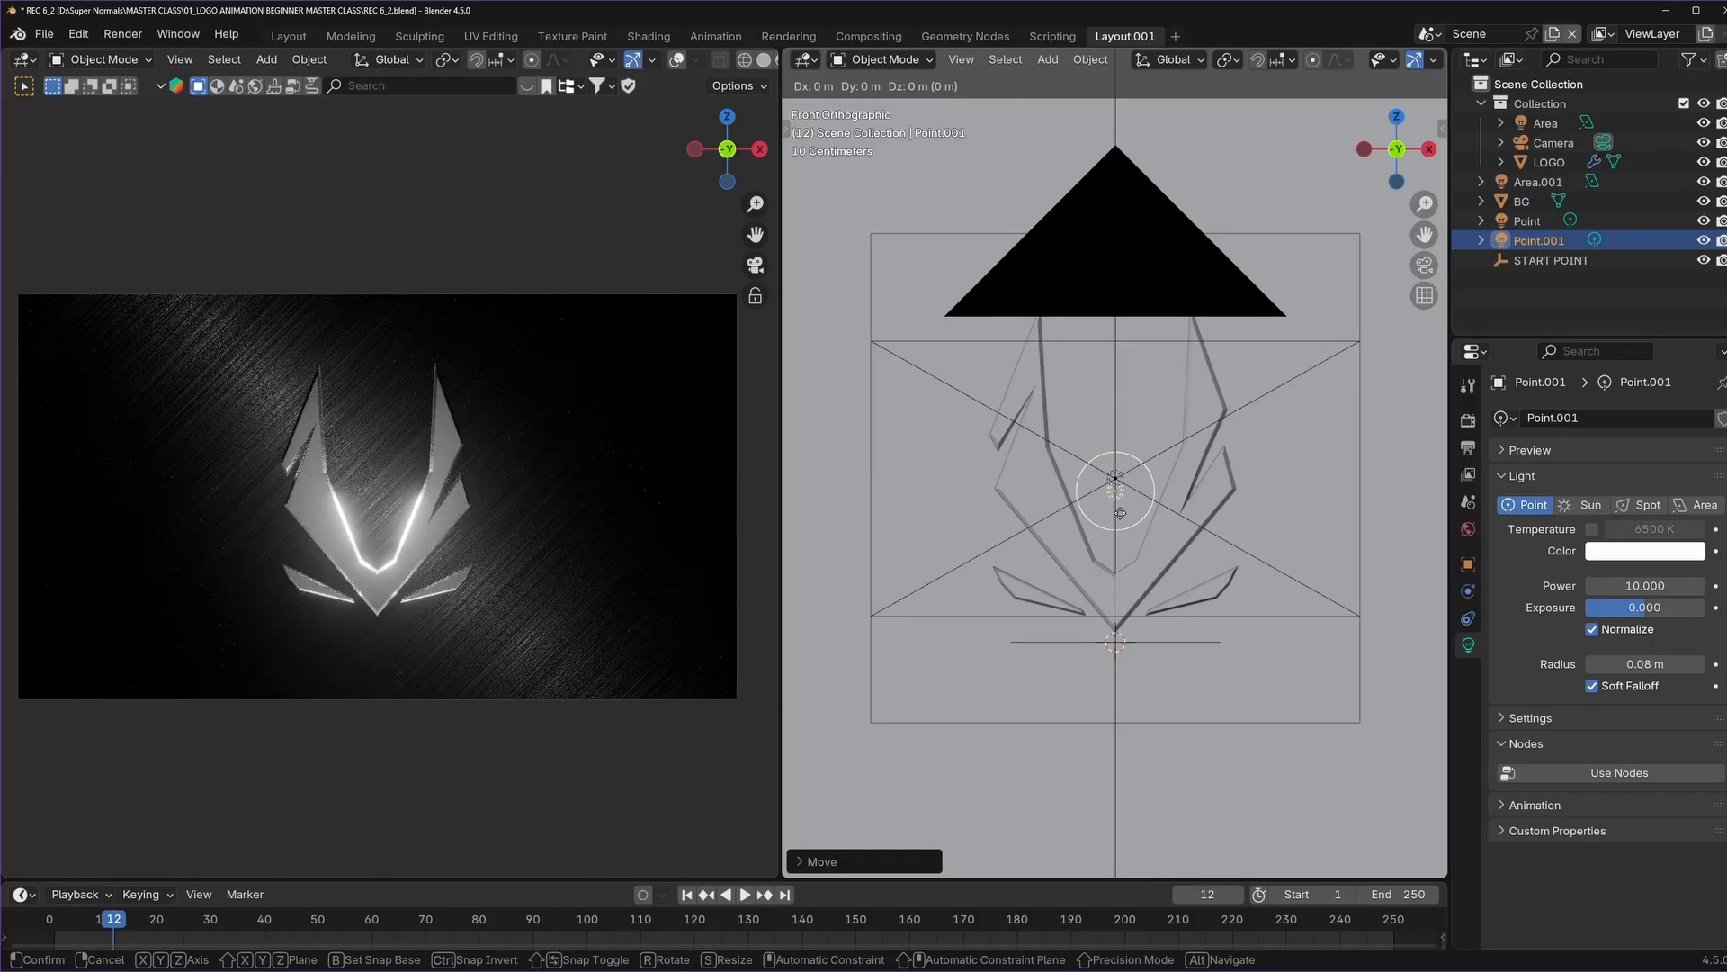
{"action": "left_click", "coordinate": [970, 379]}
{"action": "key", "text": "shift+d"}
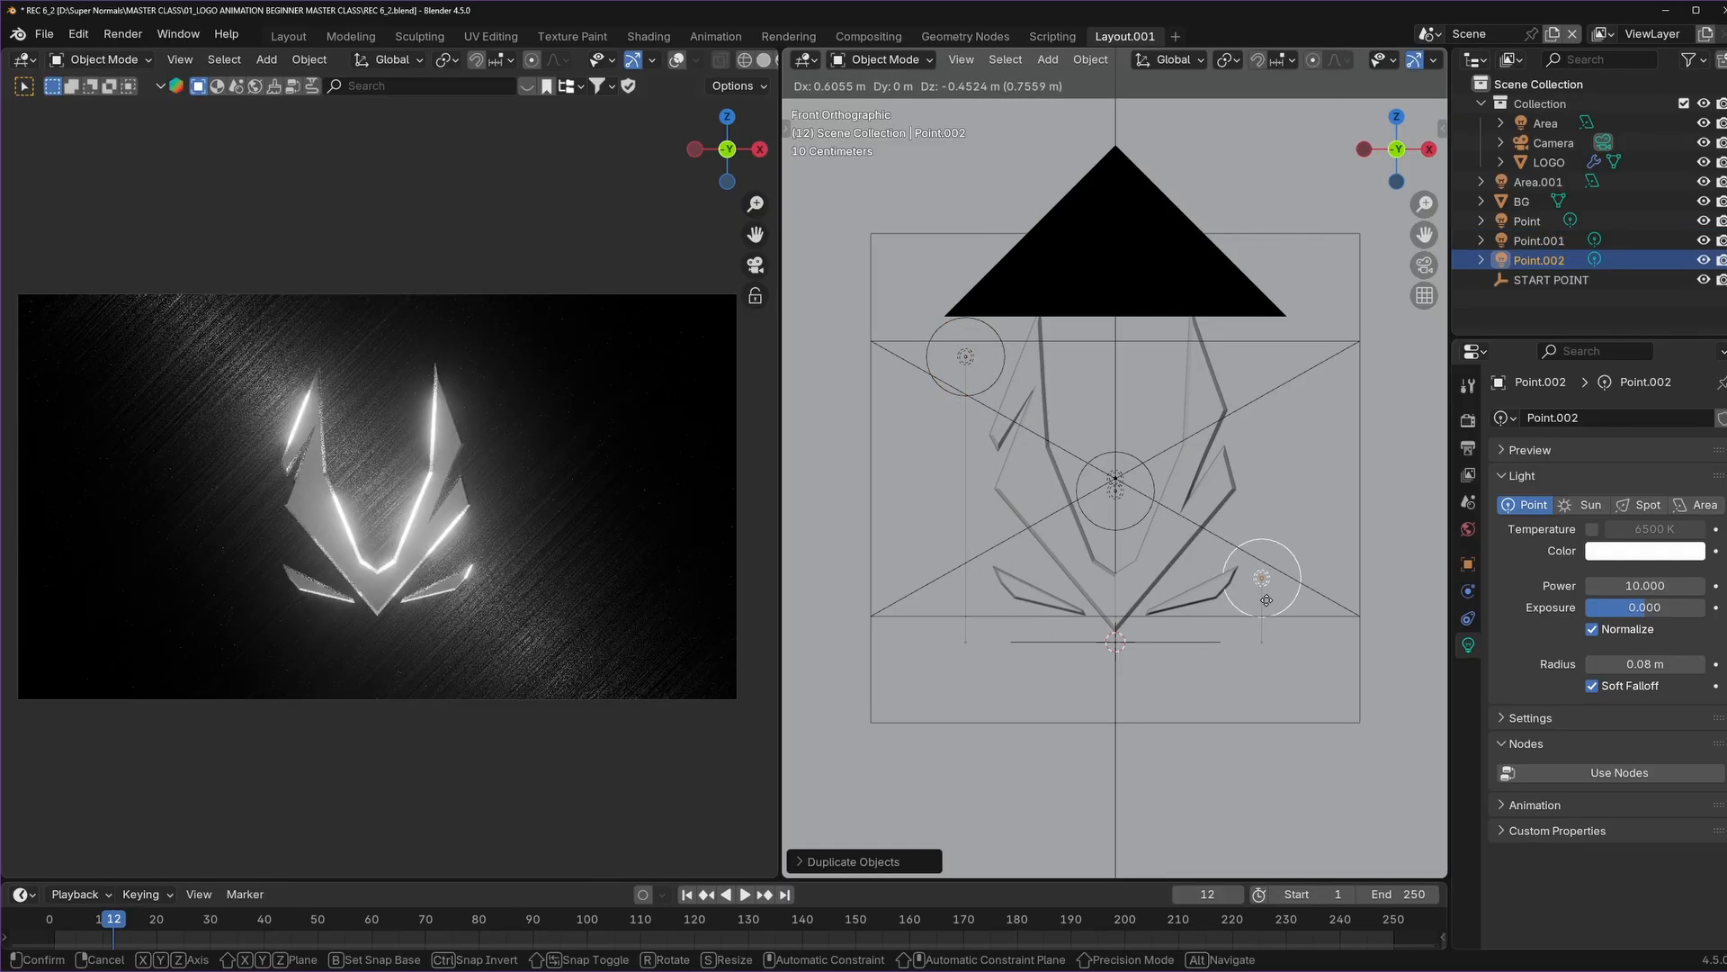
{"action": "left_click", "coordinate": [1268, 600]}
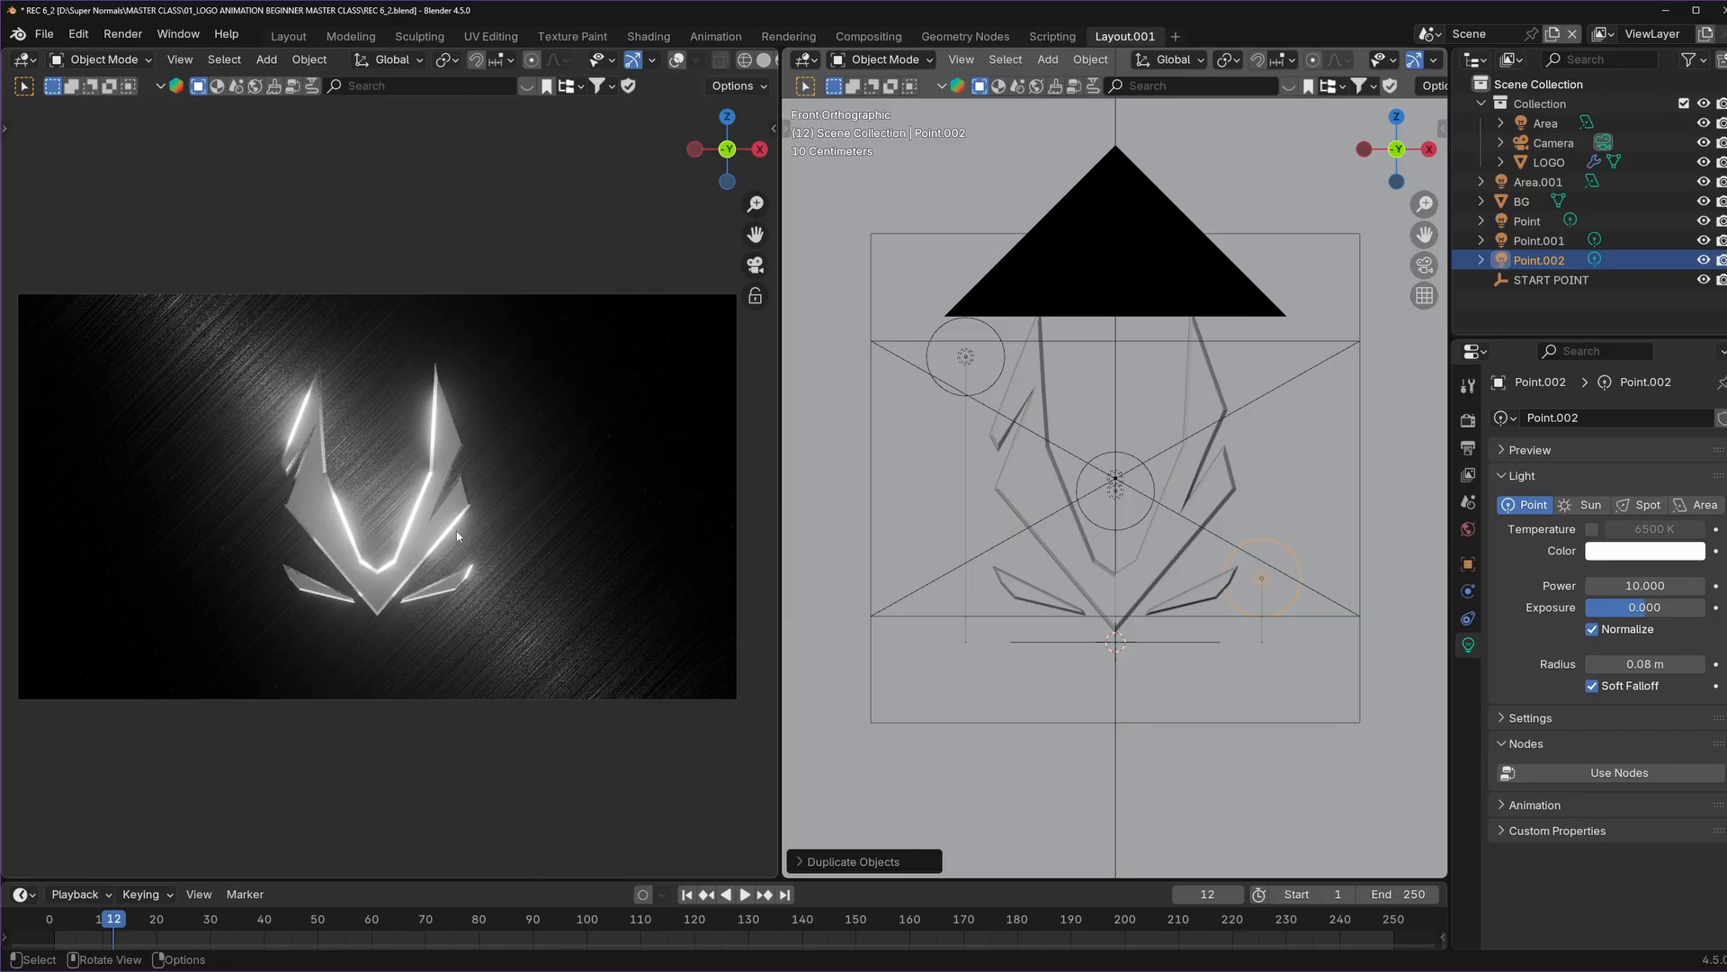
Save the scene file.
{"action": "scroll", "coordinate": [1197, 546], "scroll_direction": "down", "scroll_amount": 5}
{"action": "scroll", "coordinate": [1079, 548], "scroll_direction": "up", "scroll_amount": 5}
{"action": "key", "text": "ctrl+s"}
{"action": "scroll", "coordinate": [1062, 541], "scroll_direction": "down", "scroll_amount": 2}
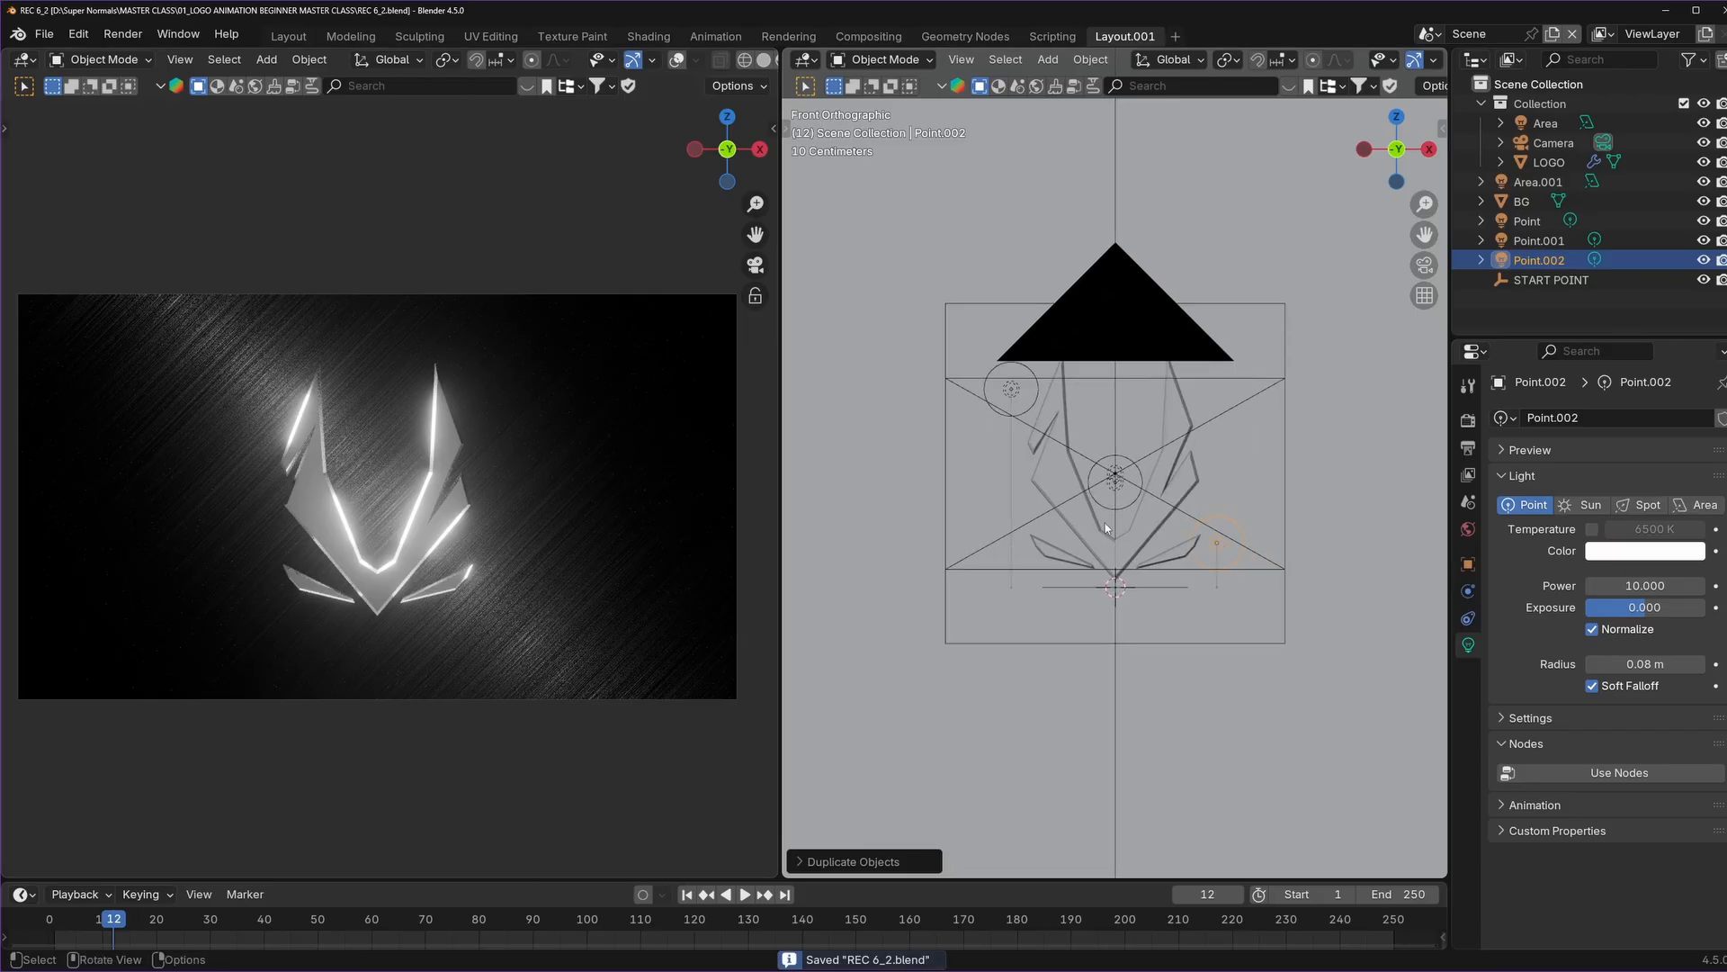
{"action": "left_click", "coordinate": [1110, 491]}
{"action": "mouse_move", "coordinate": [1645, 664]}
{"action": "left_mouse_down"}
{"action": "mouse_move", "coordinate": [1665, 663]}
{"action": "mouse_move", "coordinate": [1661, 640]}
{"action": "left_mouse_up"}
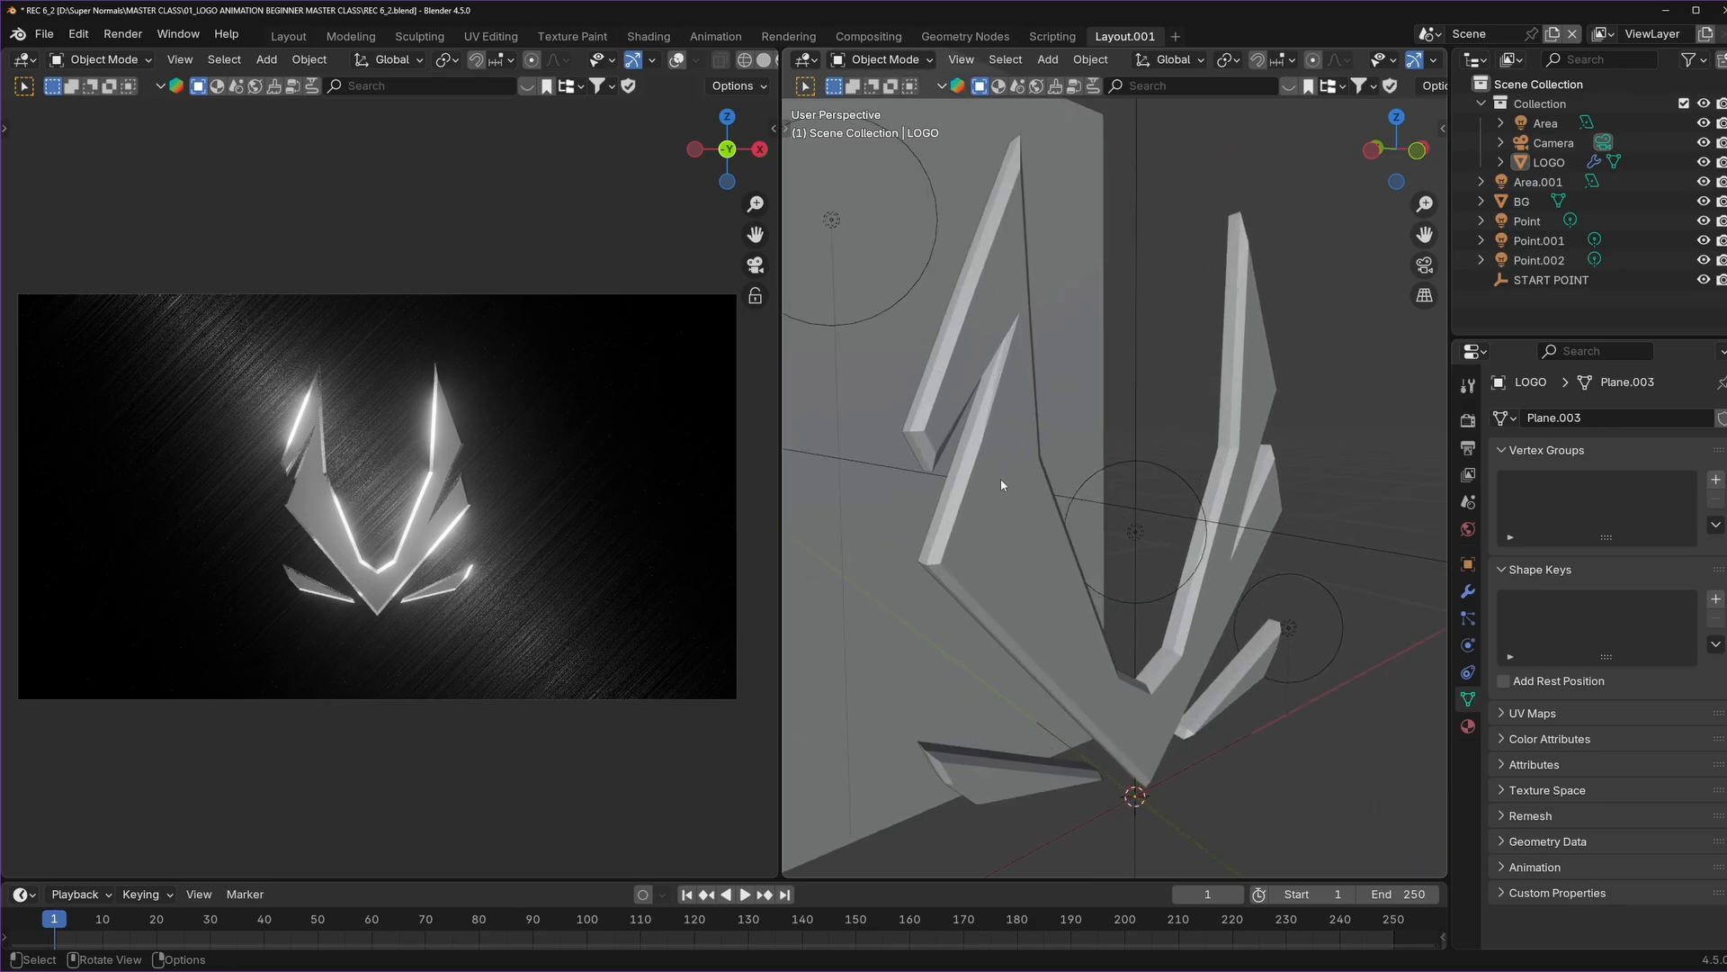
Set the LOGO object's Geometry Nodes modifier value to -0.150 to fan the logo shards out.
{"action": "left_click", "coordinate": [1001, 484]}
{"action": "scroll", "coordinate": [1001, 484], "scroll_direction": "down", "scroll_amount": 5}
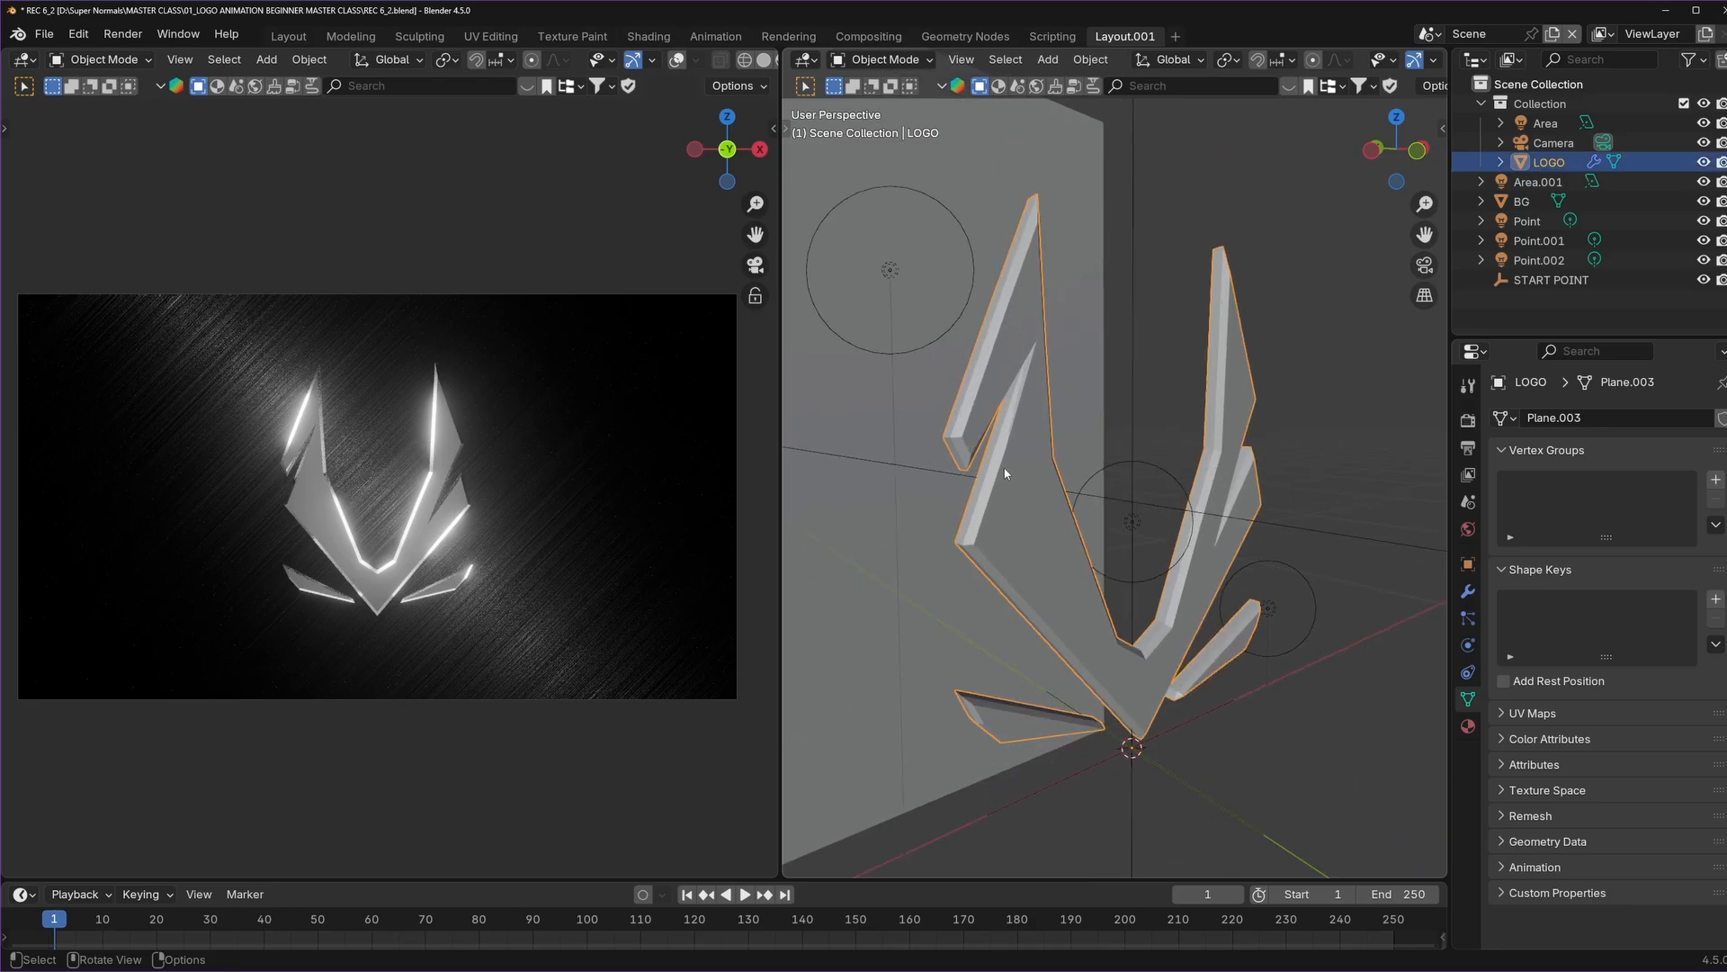
{"action": "left_click", "coordinate": [1469, 592]}
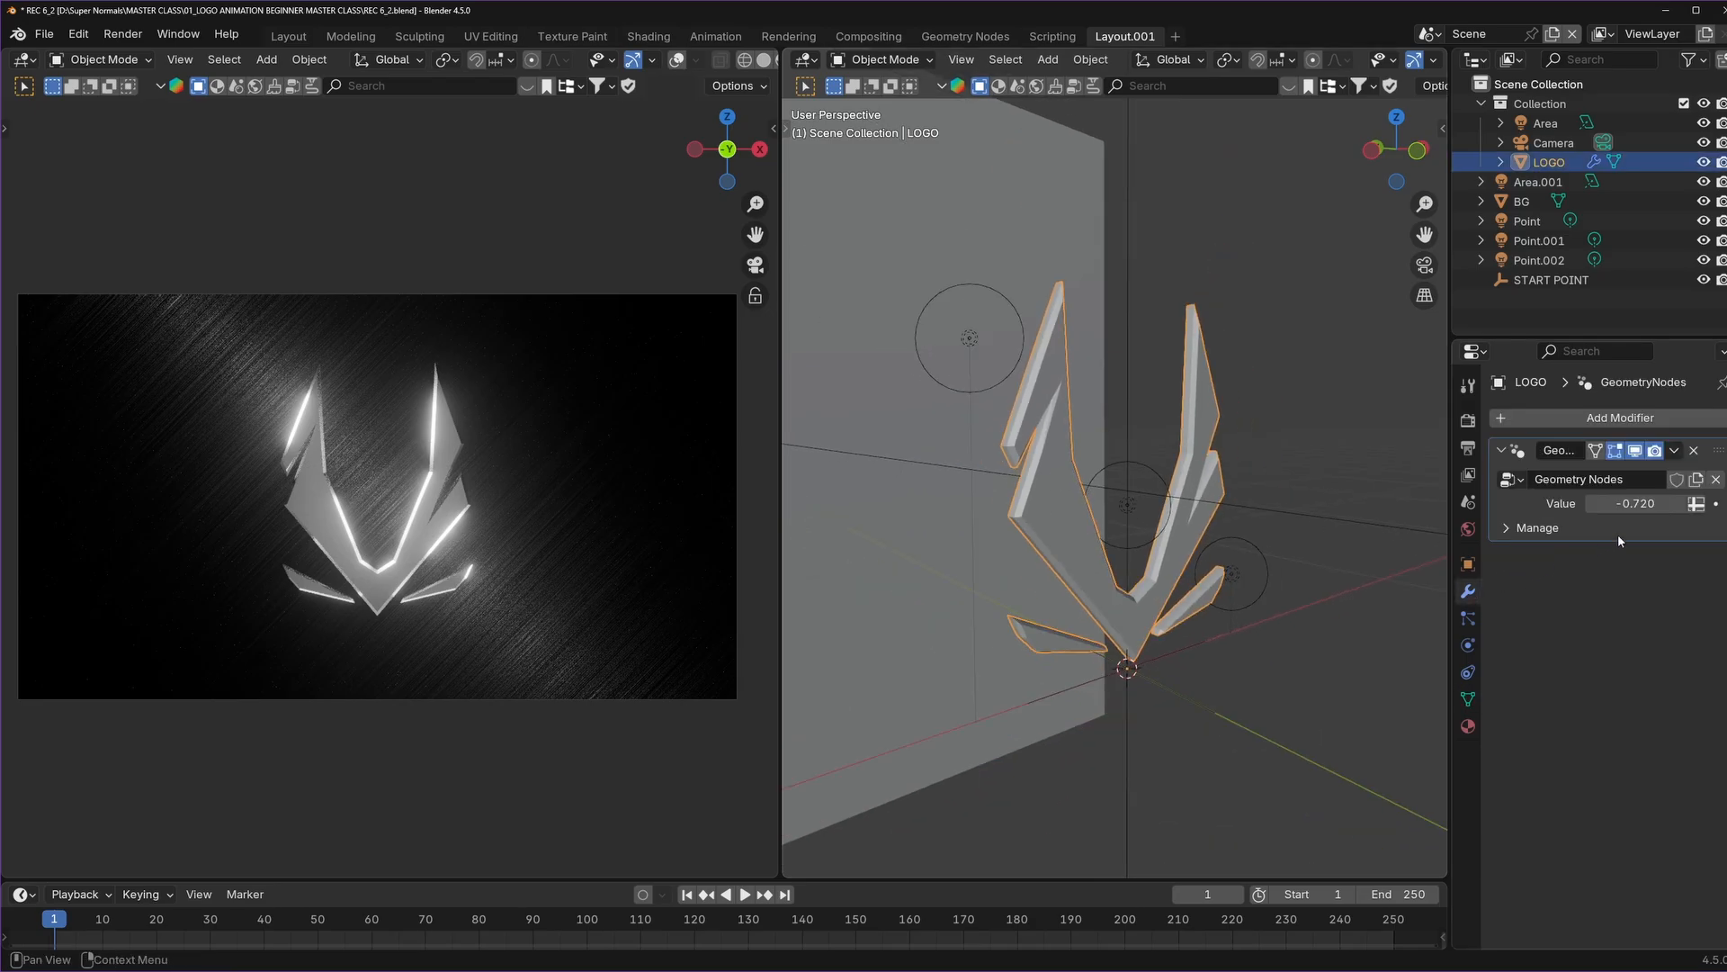
{"action": "left_click_drag", "start_coordinate": [1632, 503], "coordinate": [1705, 503]}
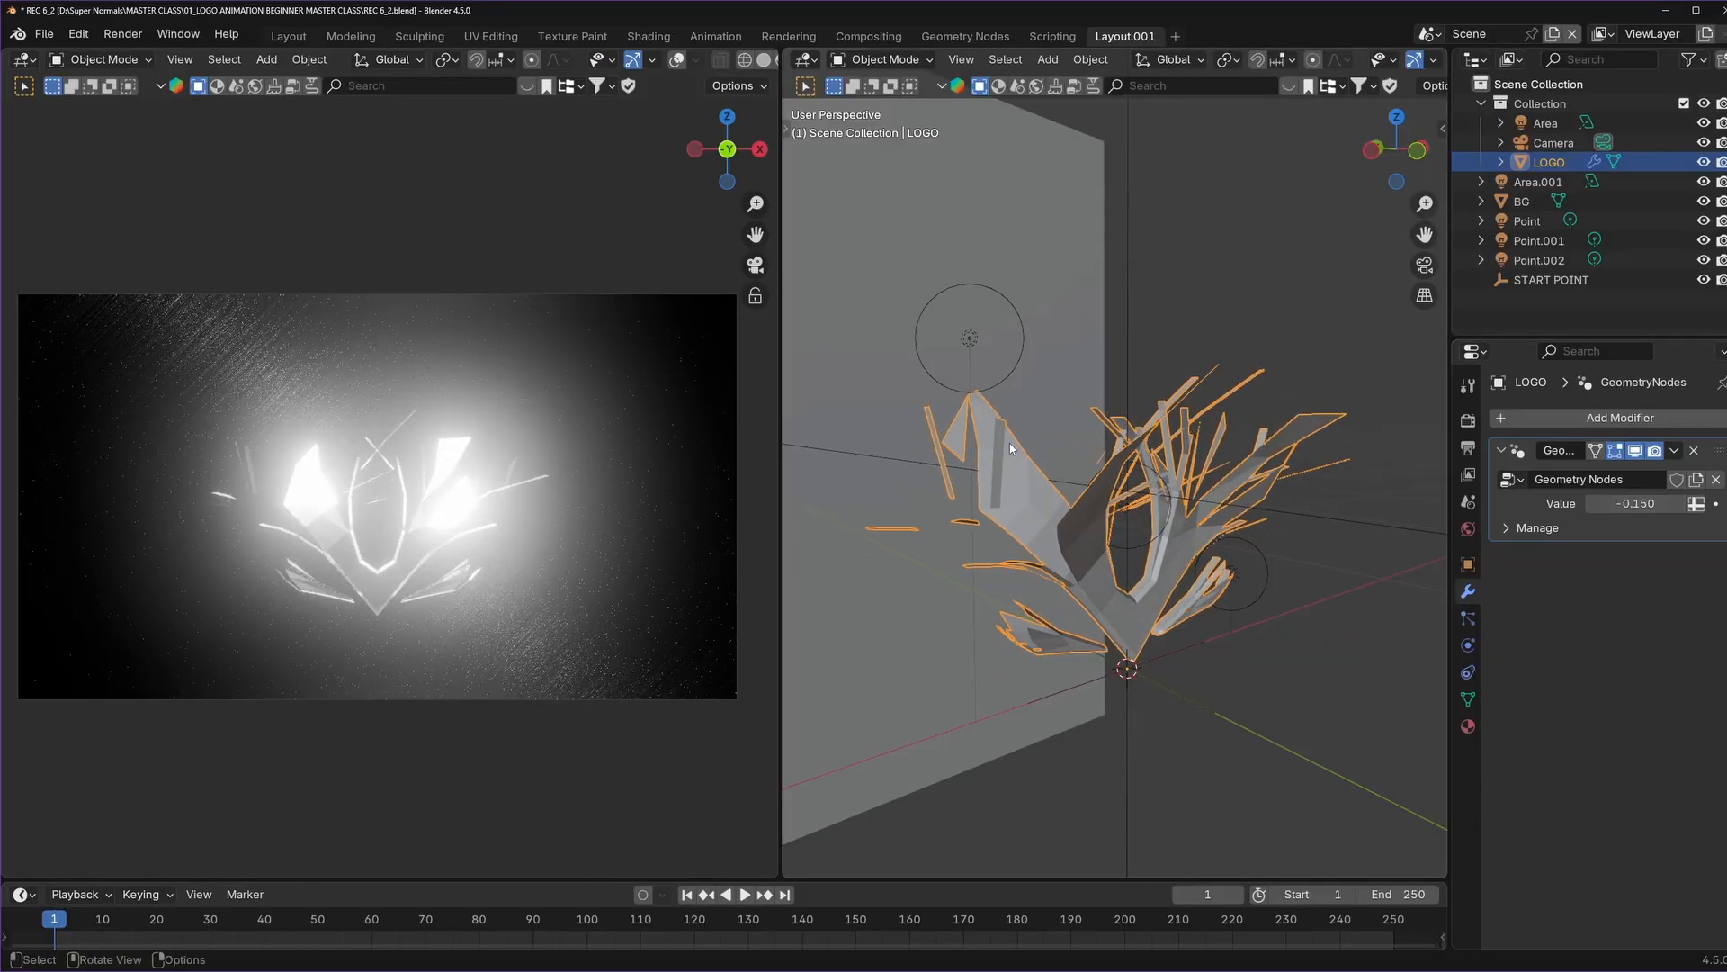
Set the power of the Area.001 light beneath the logo to 5.
{"action": "left_click", "coordinate": [805, 59]}
{"action": "left_click", "coordinate": [1538, 182]}
{"action": "key", "text": "KP_Decimal"}
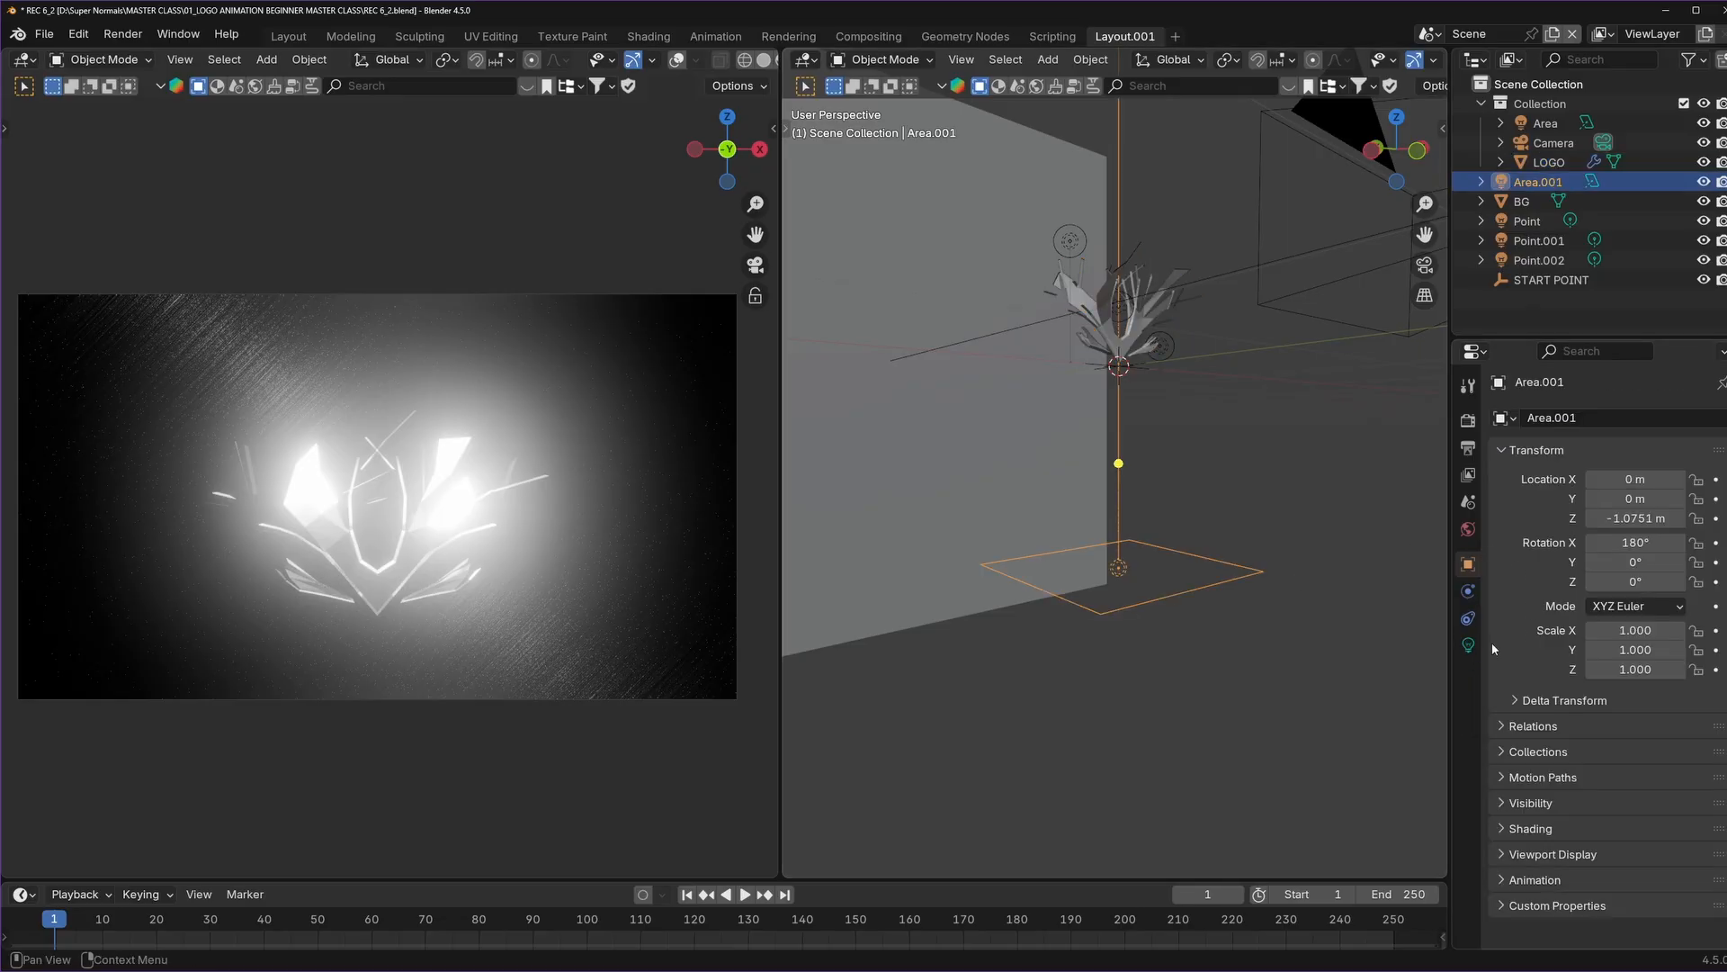
{"action": "left_click", "coordinate": [1468, 645]}
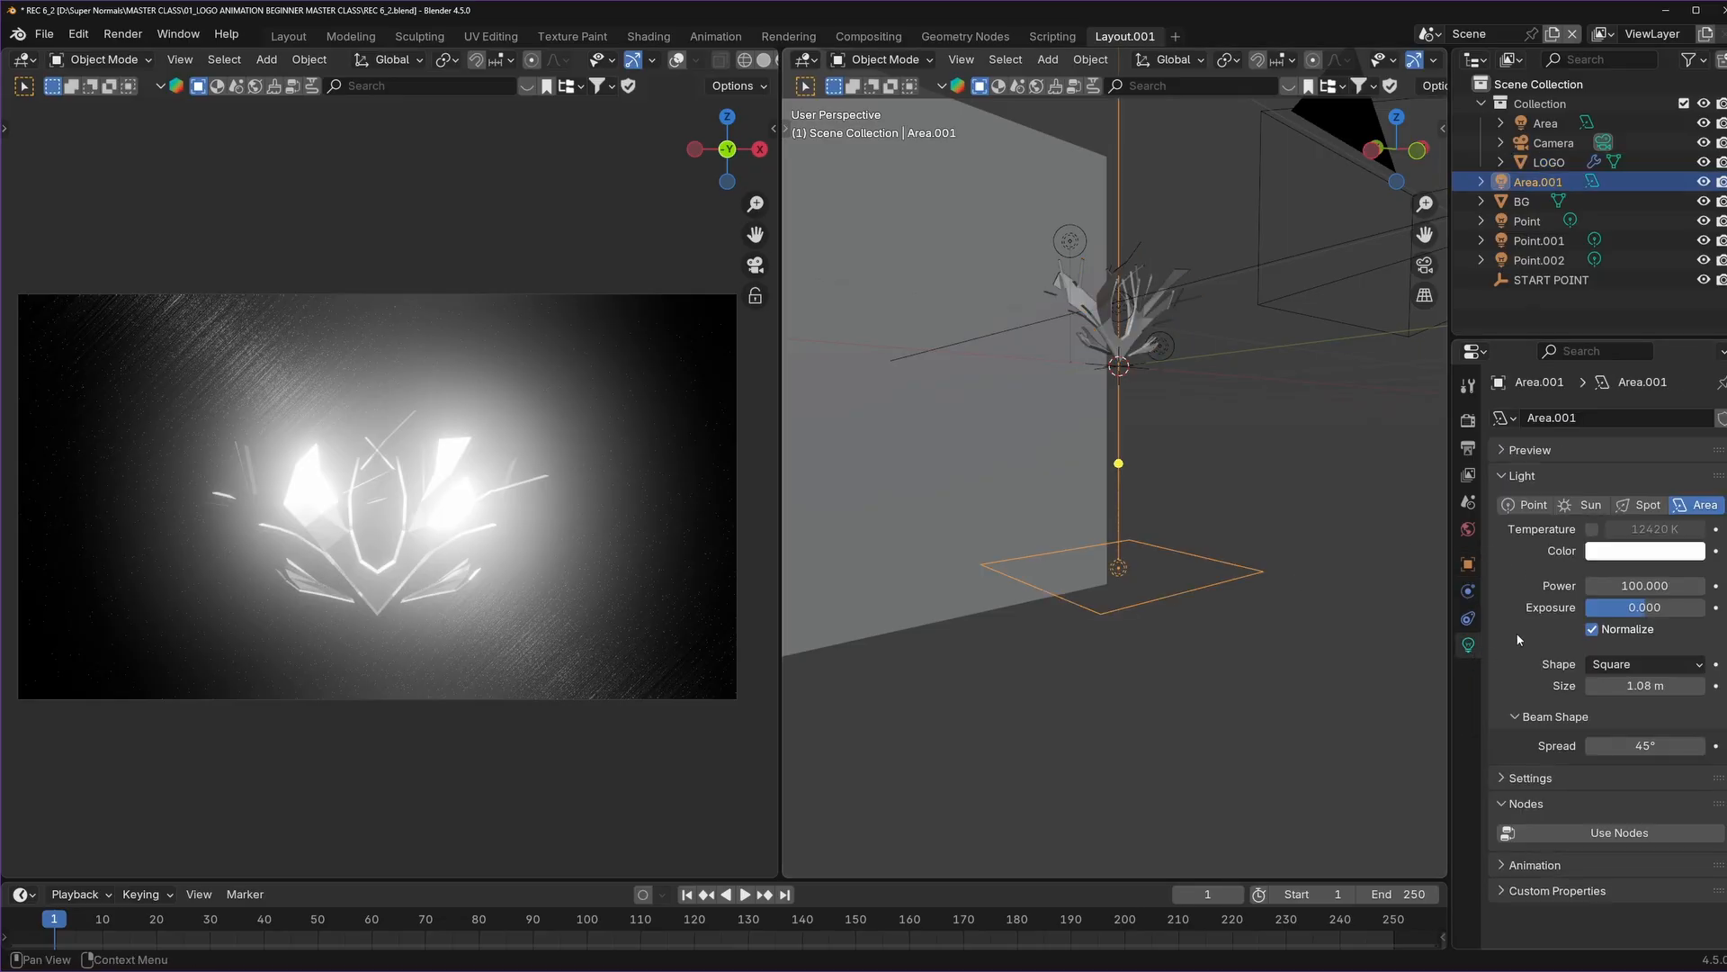
{"action": "left_click", "coordinate": [1646, 586]}
{"action": "type", "text": "5"}
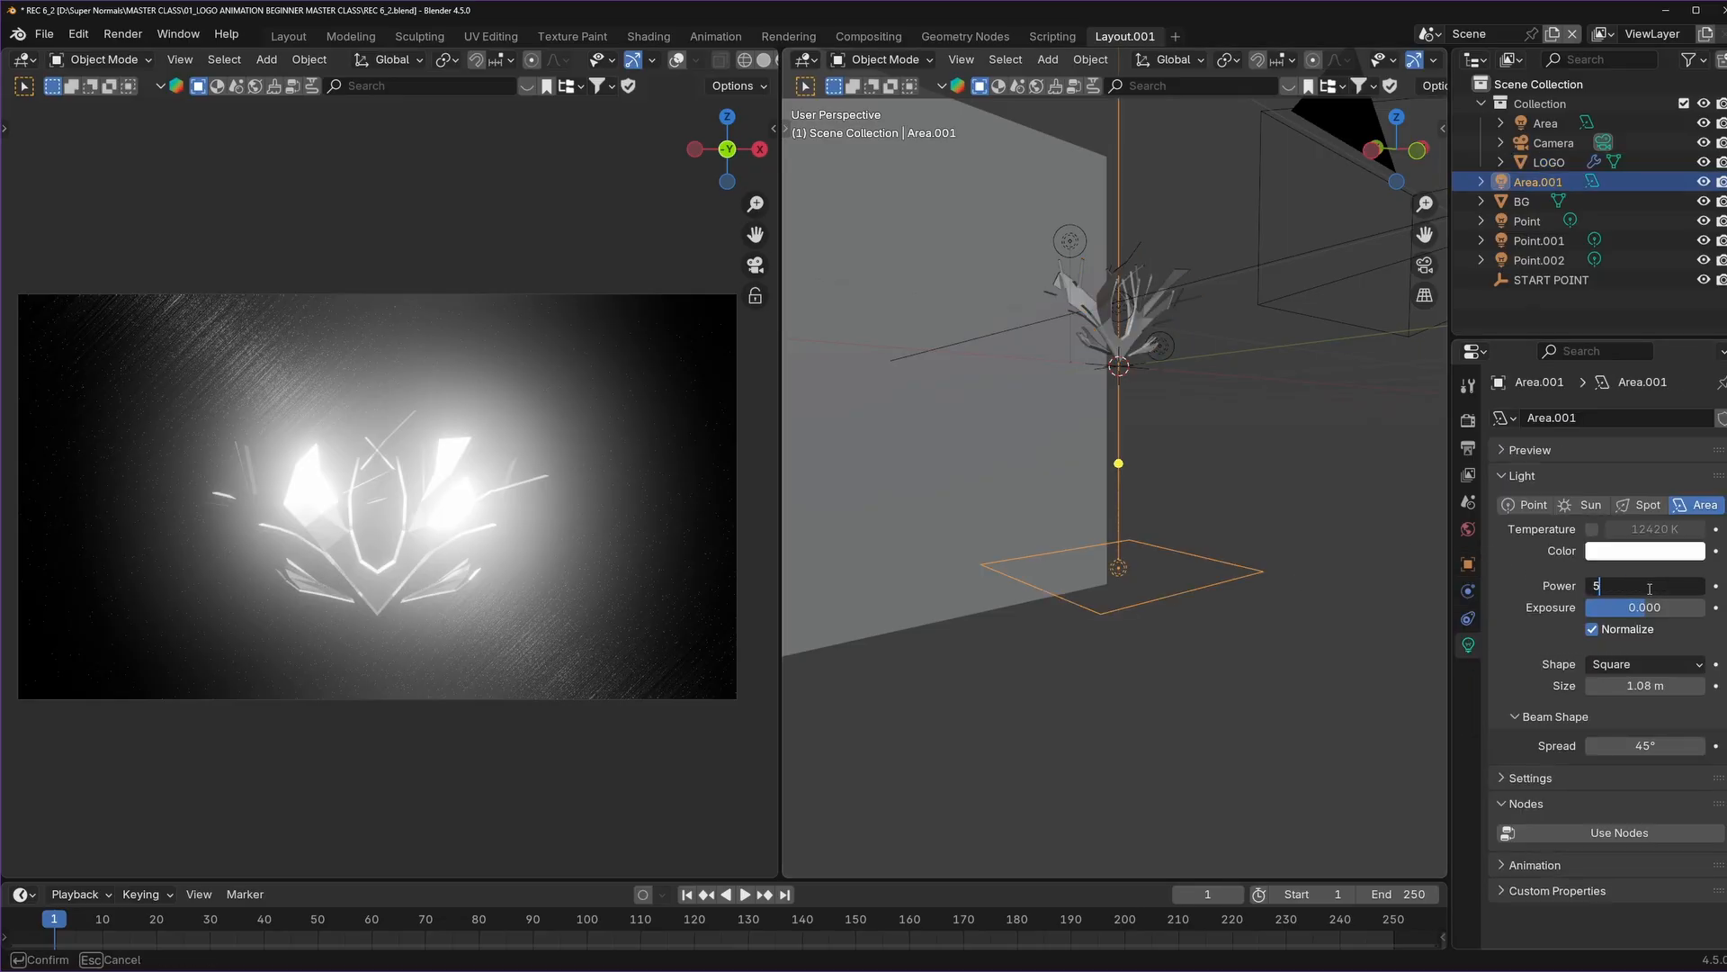
{"action": "key", "text": "Return"}
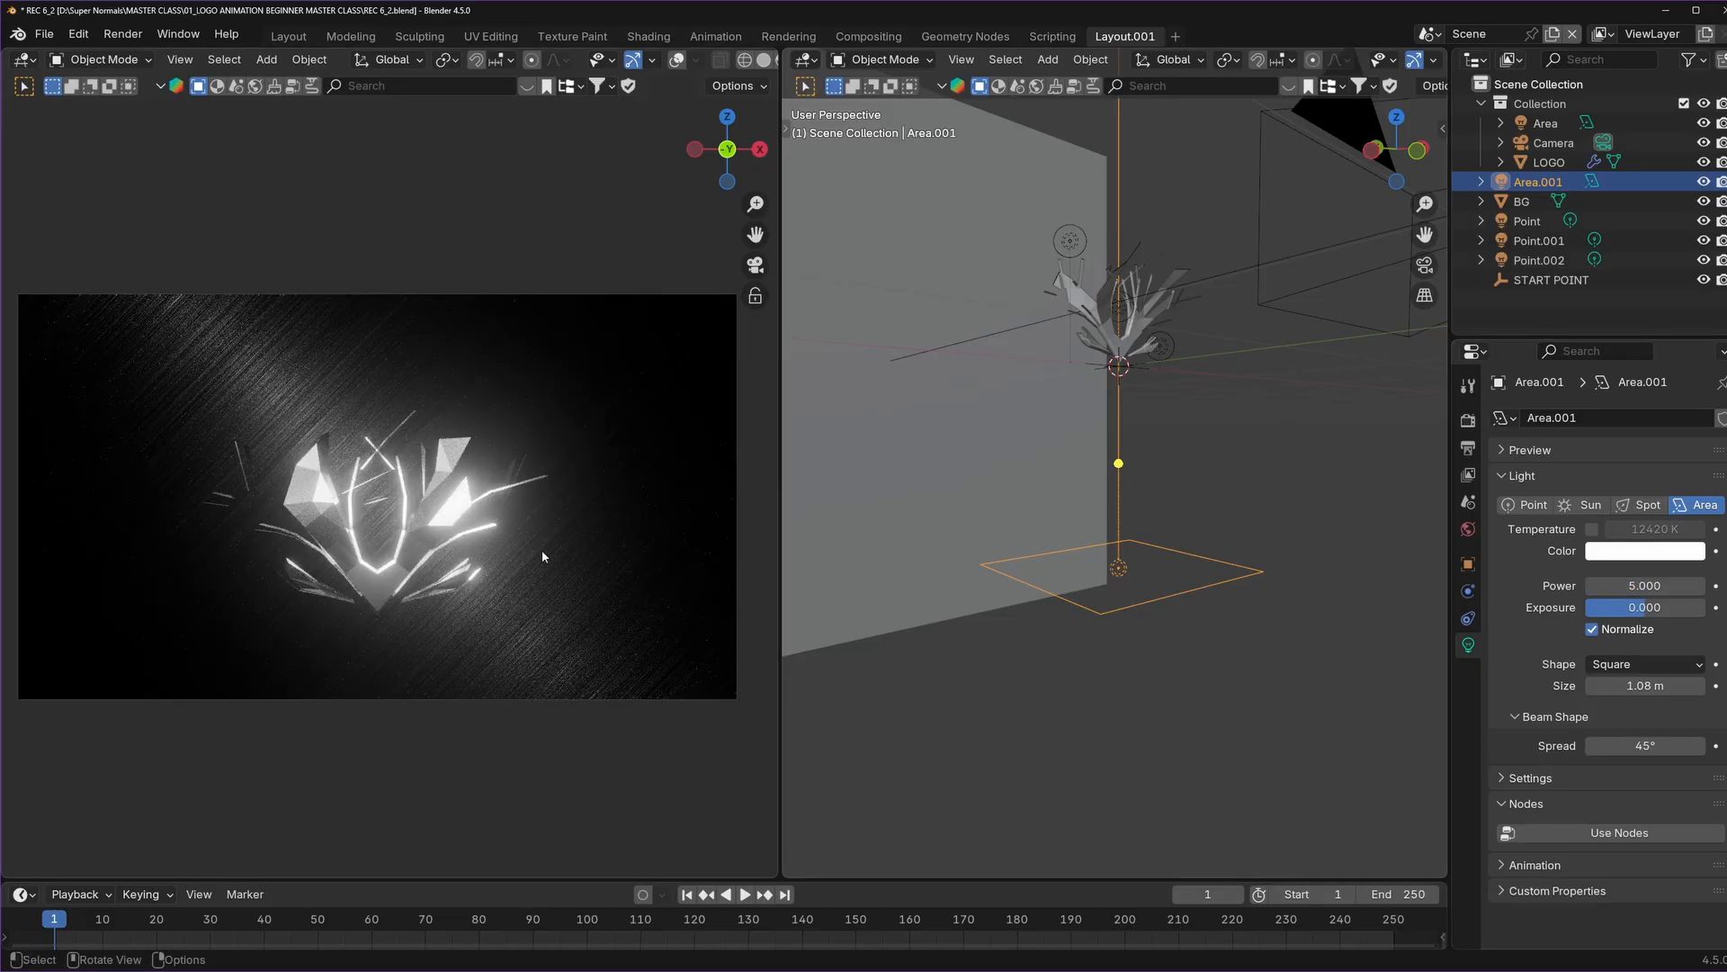
Select the LOGO object and save the scene file.
{"action": "left_click", "coordinate": [1280, 457]}
{"action": "middle_click_drag", "start_coordinate": [1178, 477], "coordinate": [1126, 497]}
{"action": "key", "text": "ctrl+s"}
{"action": "mouse_move", "coordinate": [1131, 404]}
{"action": "middle_mouse_down", "text": "shift"}
{"action": "mouse_move", "coordinate": [1120, 497]}
{"action": "mouse_move", "coordinate": [1121, 402]}
{"action": "middle_mouse_up", "text": "shift"}
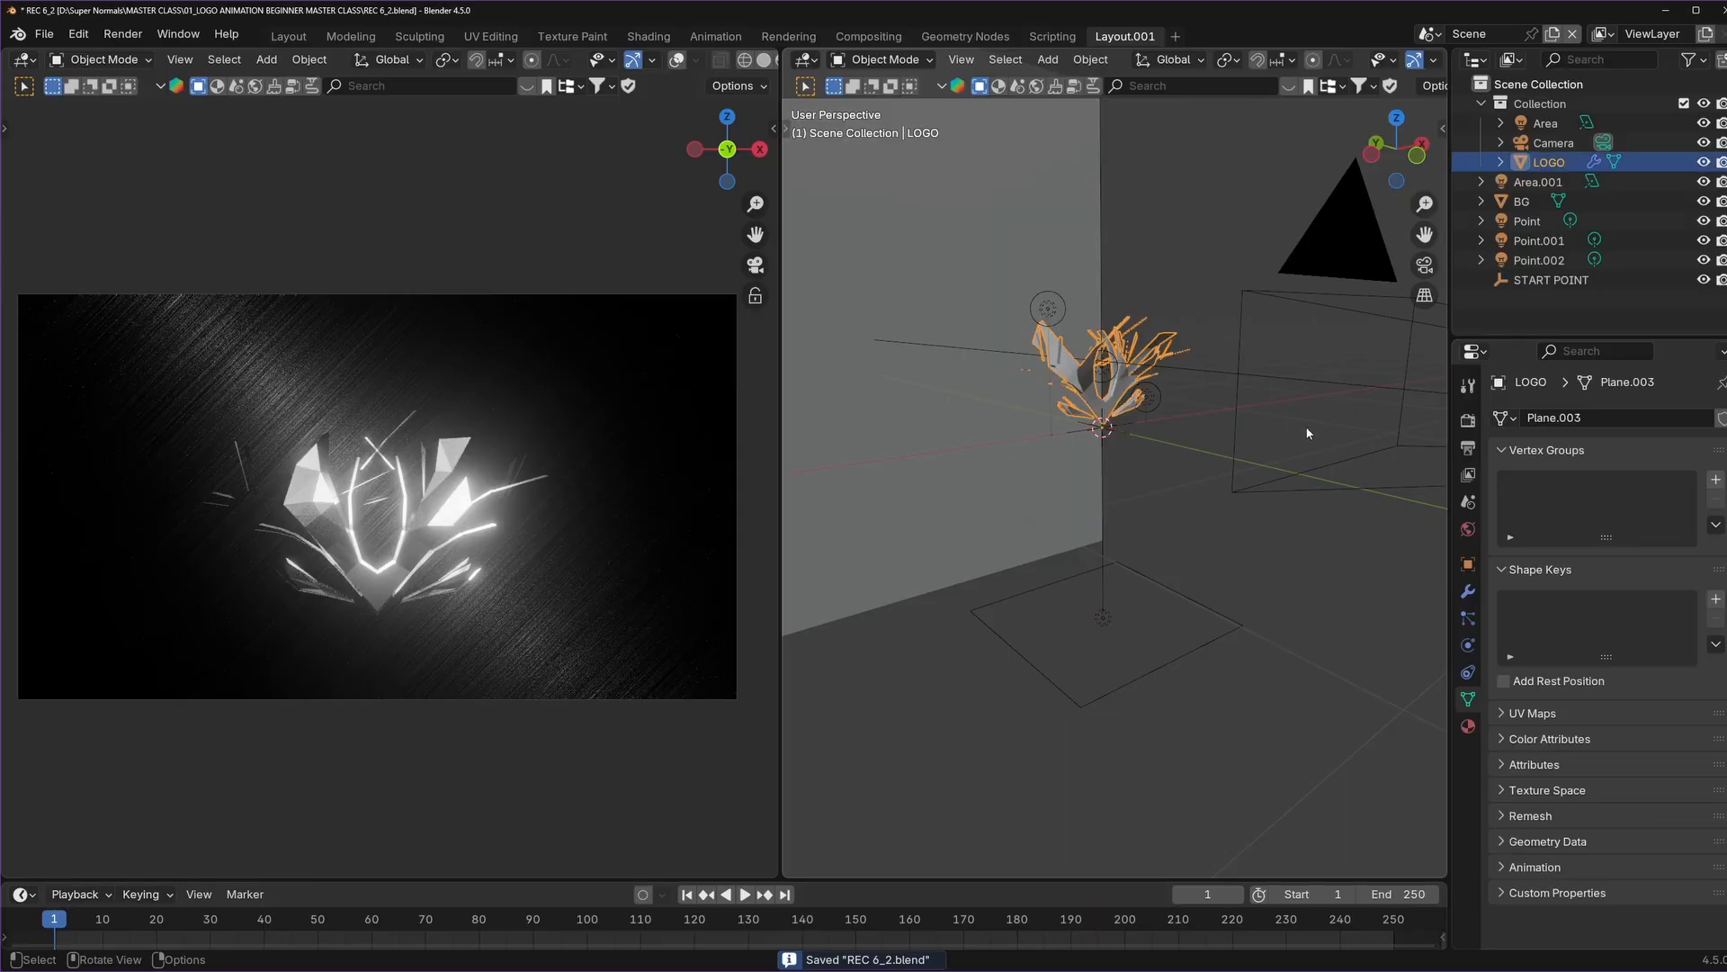
Bring the logo shards together by lowering the Geometry Nodes modifier value to -0.870.
{"action": "left_click", "coordinate": [1470, 591]}
{"action": "left_click_drag", "start_coordinate": [1630, 503], "coordinate": [1545, 504]}
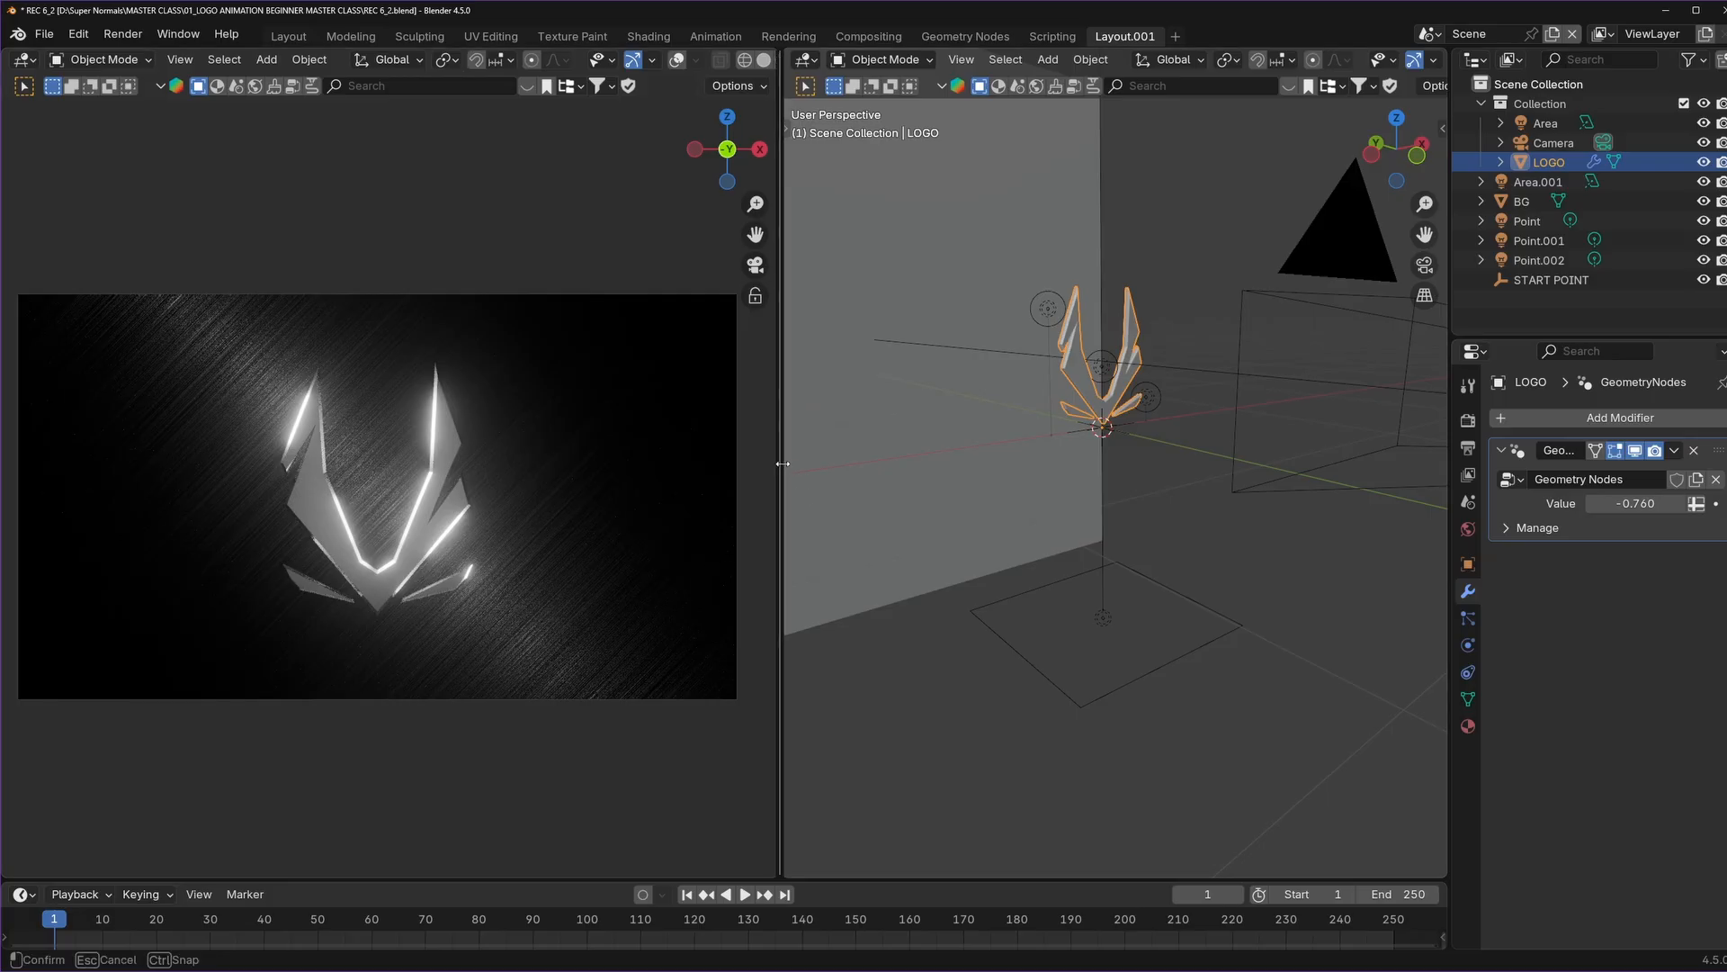
{"action": "middle_click_drag", "start_coordinate": [1016, 420], "coordinate": [913, 591], "text": "shift"}
{"action": "scroll", "coordinate": [1041, 583], "scroll_direction": "up", "scroll_amount": 4}
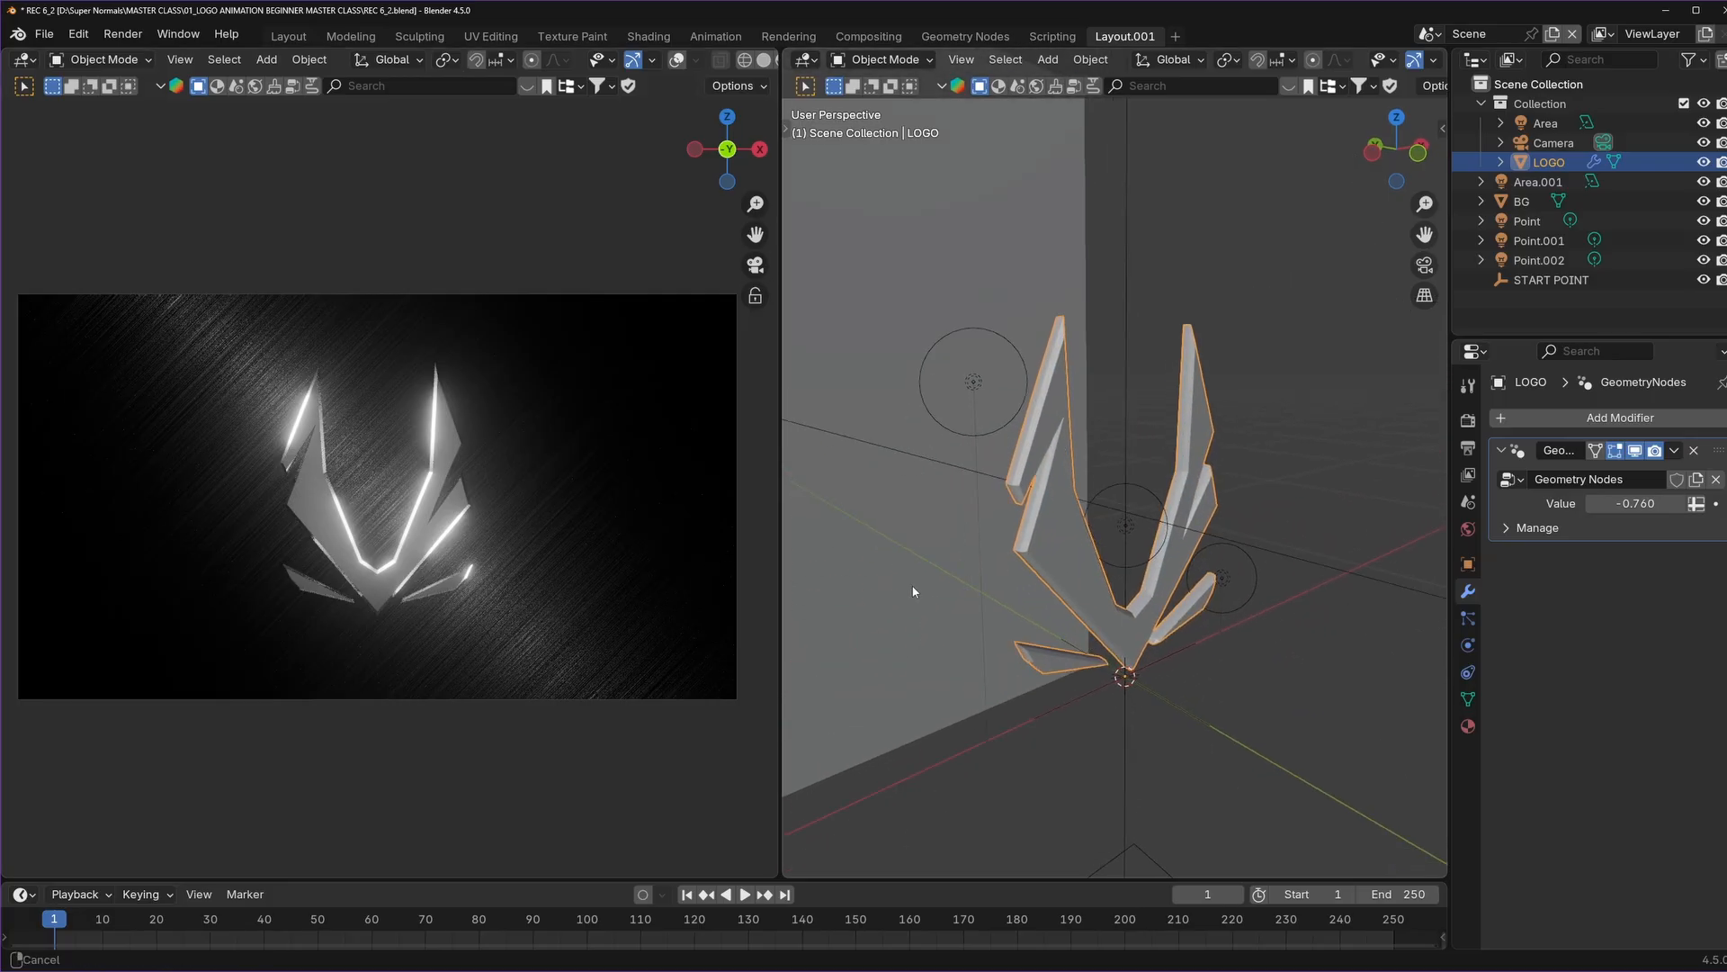
{"action": "left_click_drag", "start_coordinate": [1620, 504], "coordinate": [1664, 503]}
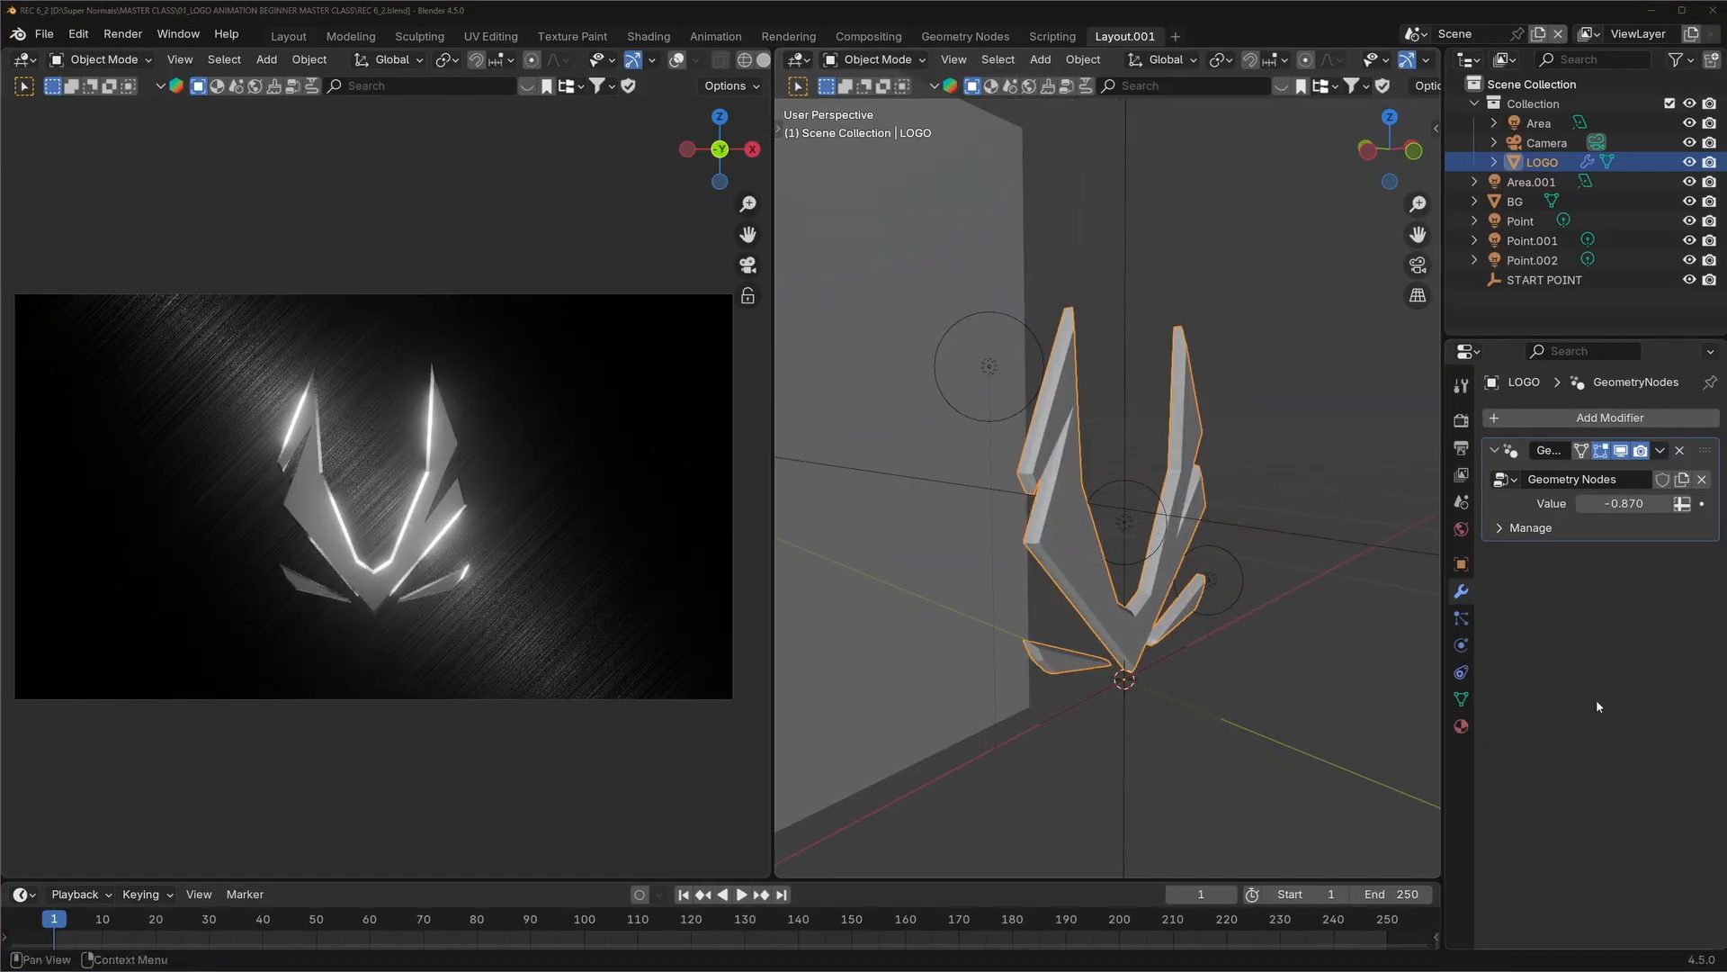
Set the LOGO's Geometry Nodes value to -0.360 and keyframe it at frame 1.
{"action": "left_click", "coordinate": [1292, 686]}
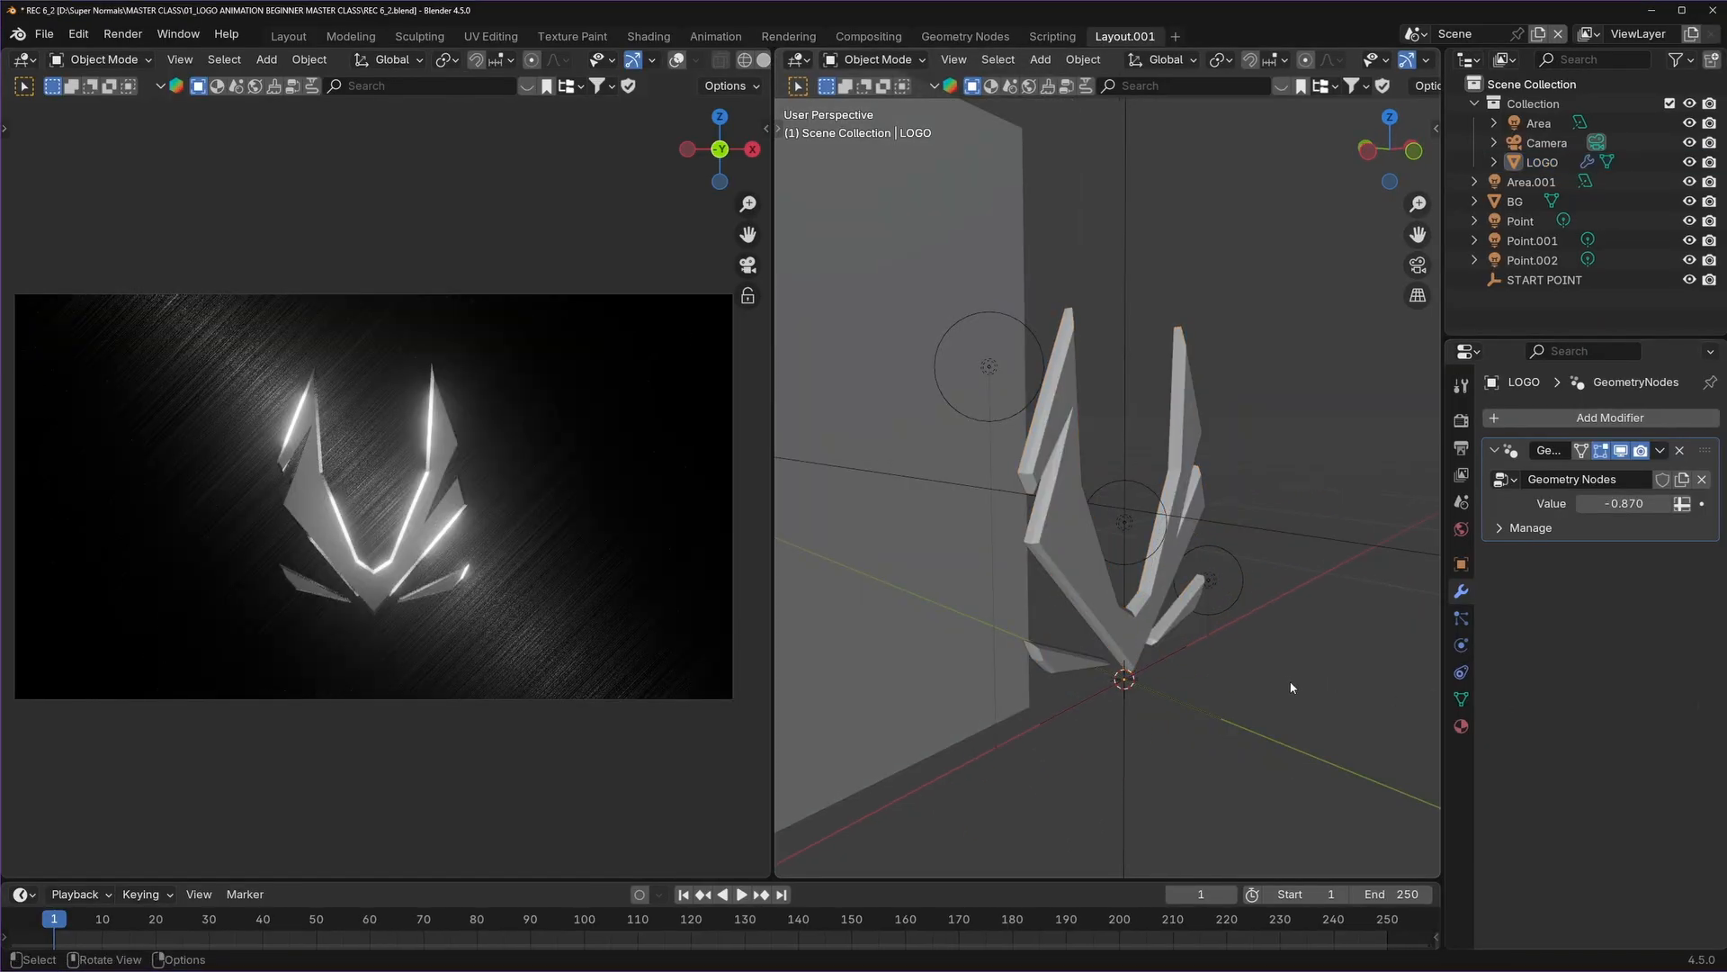
{"action": "left_click", "coordinate": [1060, 509]}
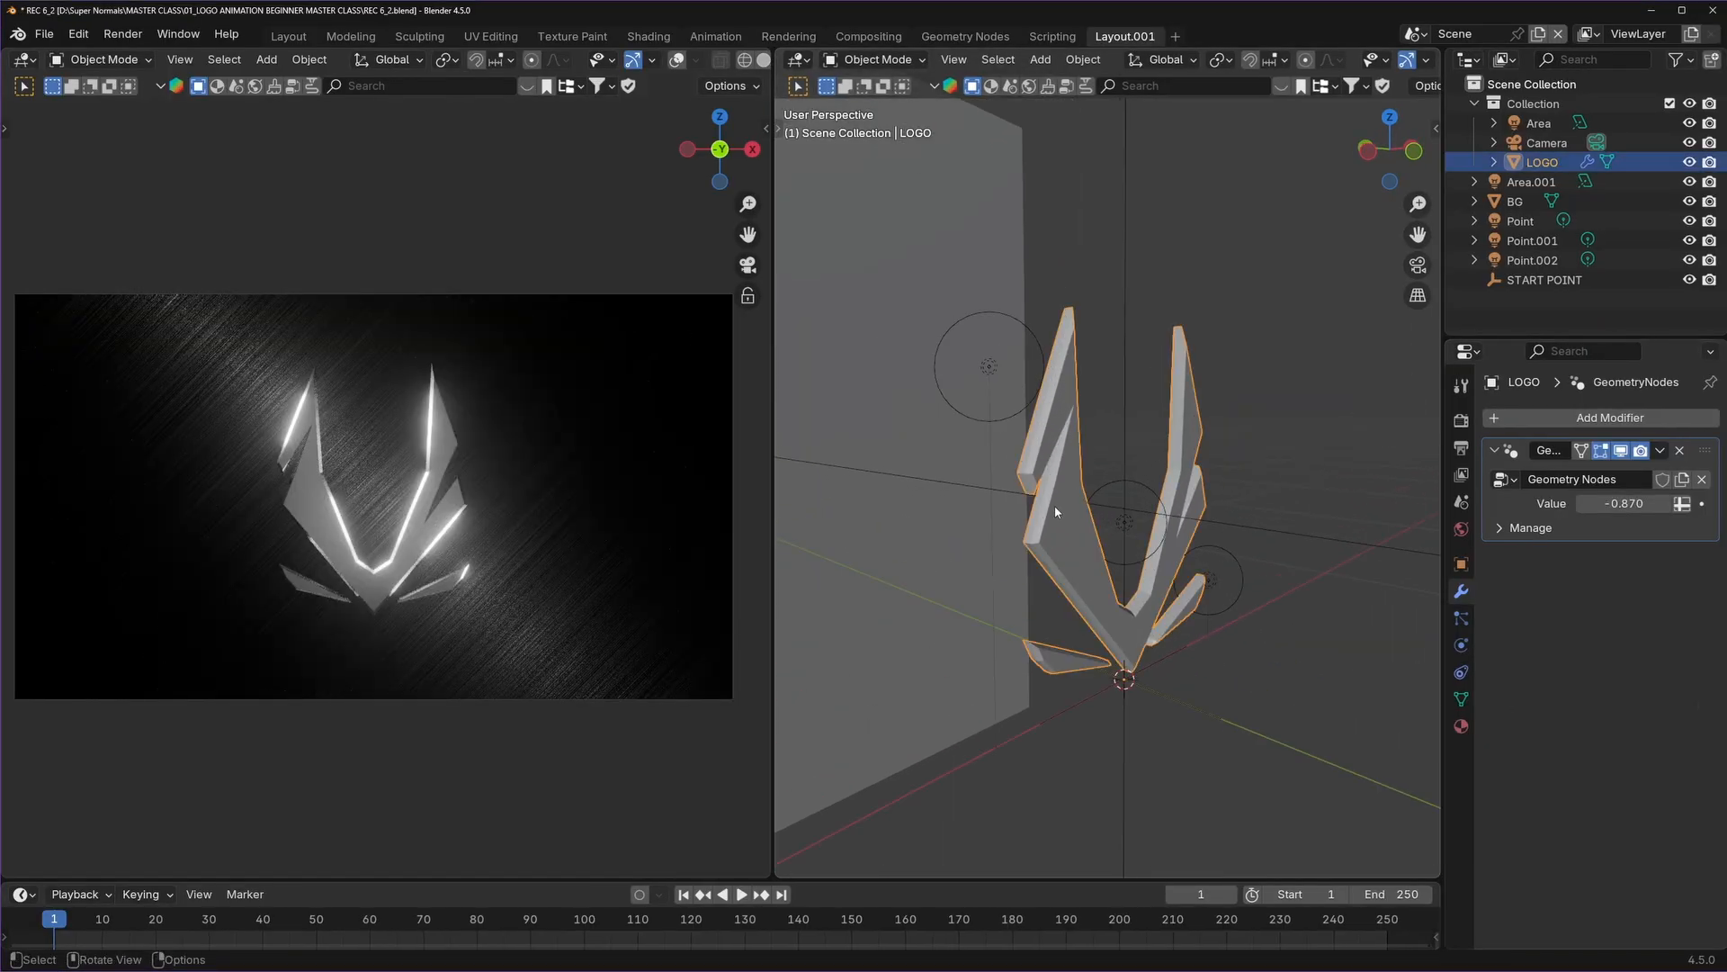
{"action": "scroll", "coordinate": [1106, 531], "scroll_direction": "up", "scroll_amount": 3}
{"action": "middle_click_drag", "start_coordinate": [1287, 619], "coordinate": [1268, 524], "text": "shift"}
{"action": "scroll", "coordinate": [1281, 482], "scroll_direction": "down", "scroll_amount": 2}
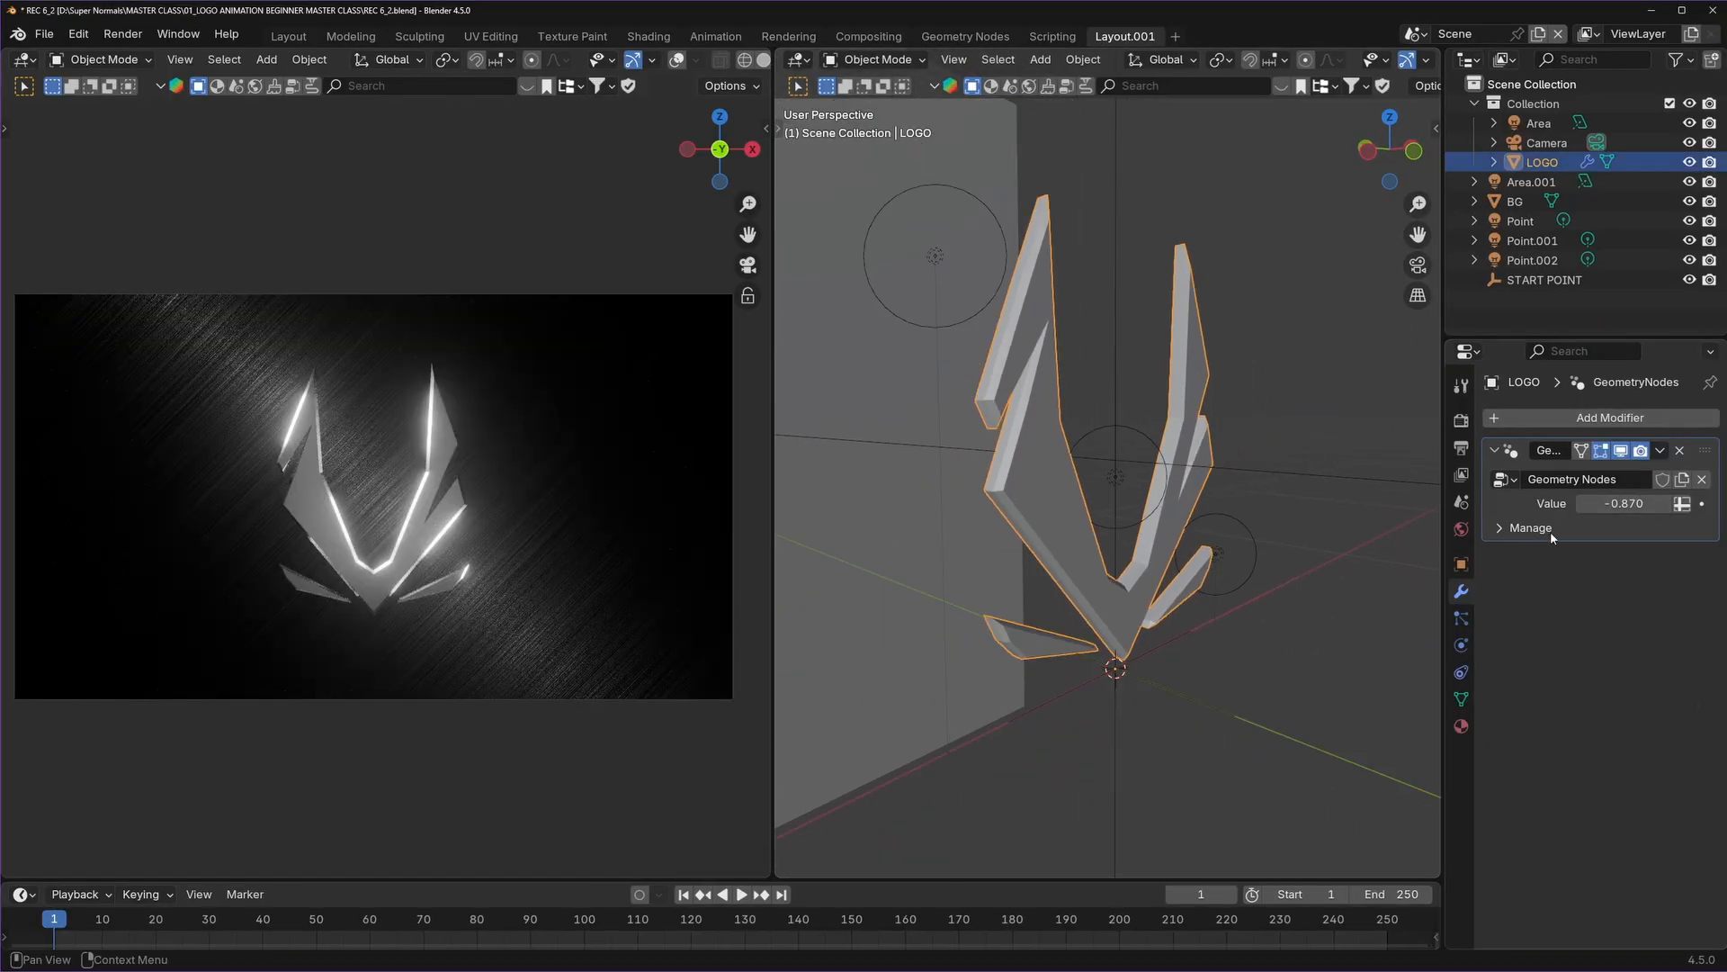
{"action": "mouse_move", "coordinate": [1625, 503]}
{"action": "left_mouse_down"}
{"action": "mouse_move", "coordinate": [1705, 502]}
{"action": "mouse_move", "coordinate": [1647, 503]}
{"action": "left_mouse_up"}
{"action": "scroll", "coordinate": [537, 808], "scroll_direction": "up", "scroll_amount": 1}
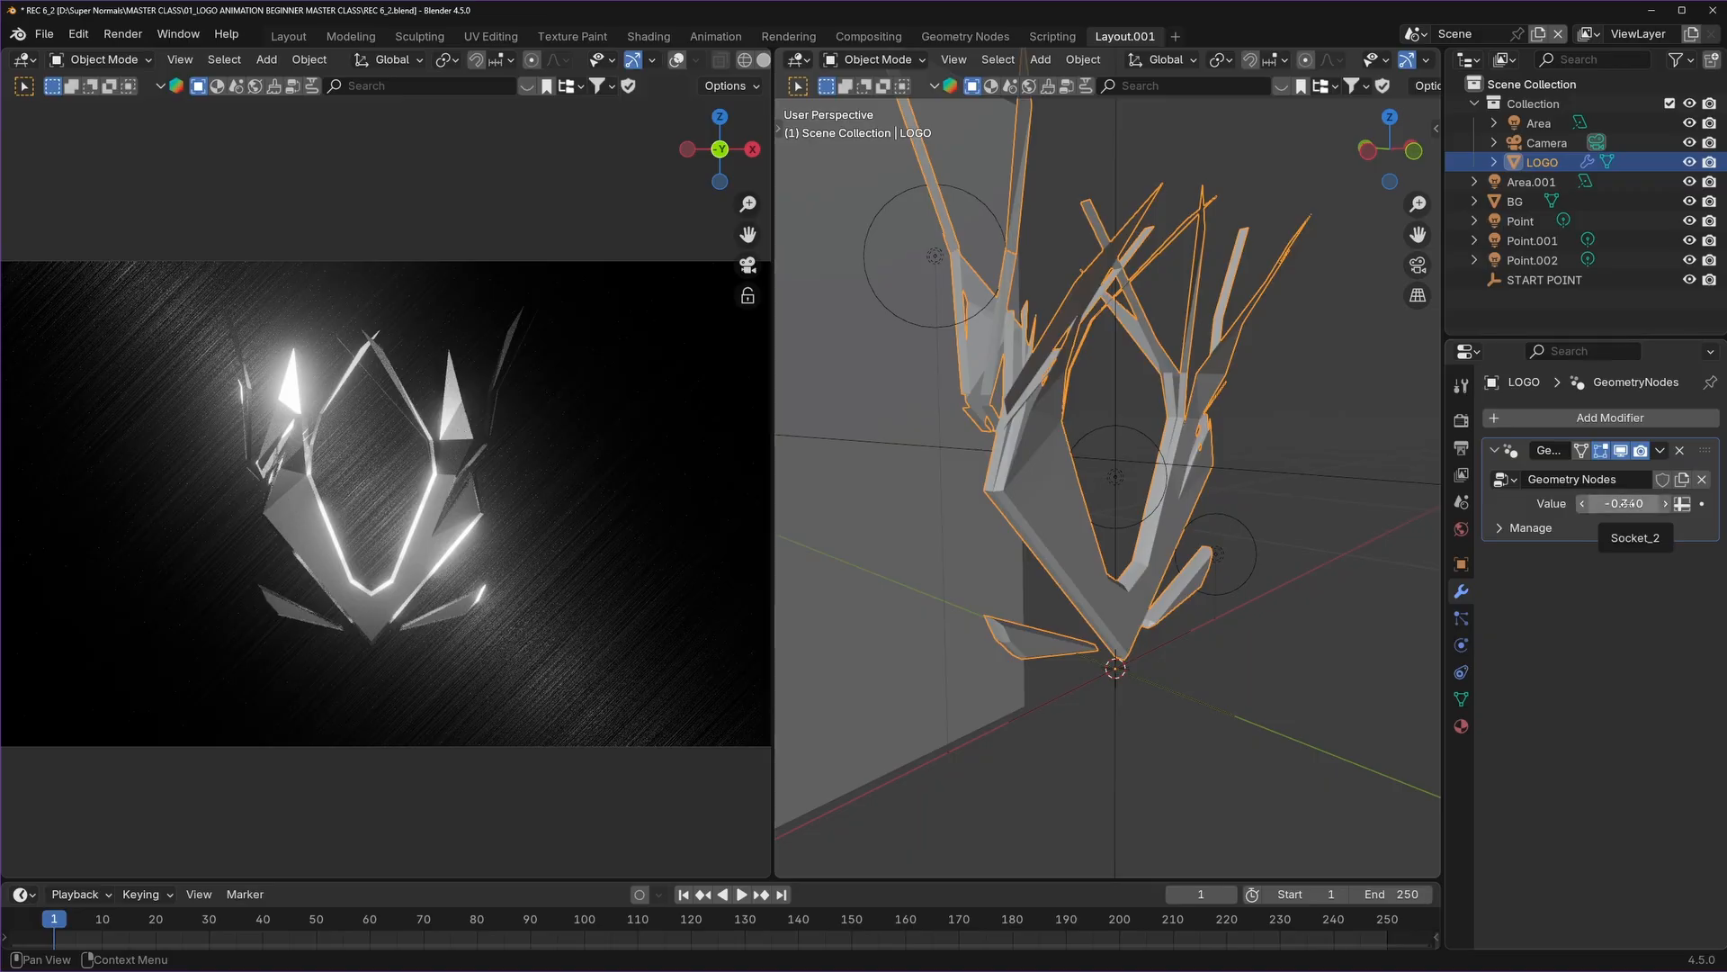
{"action": "key", "text": "i"}
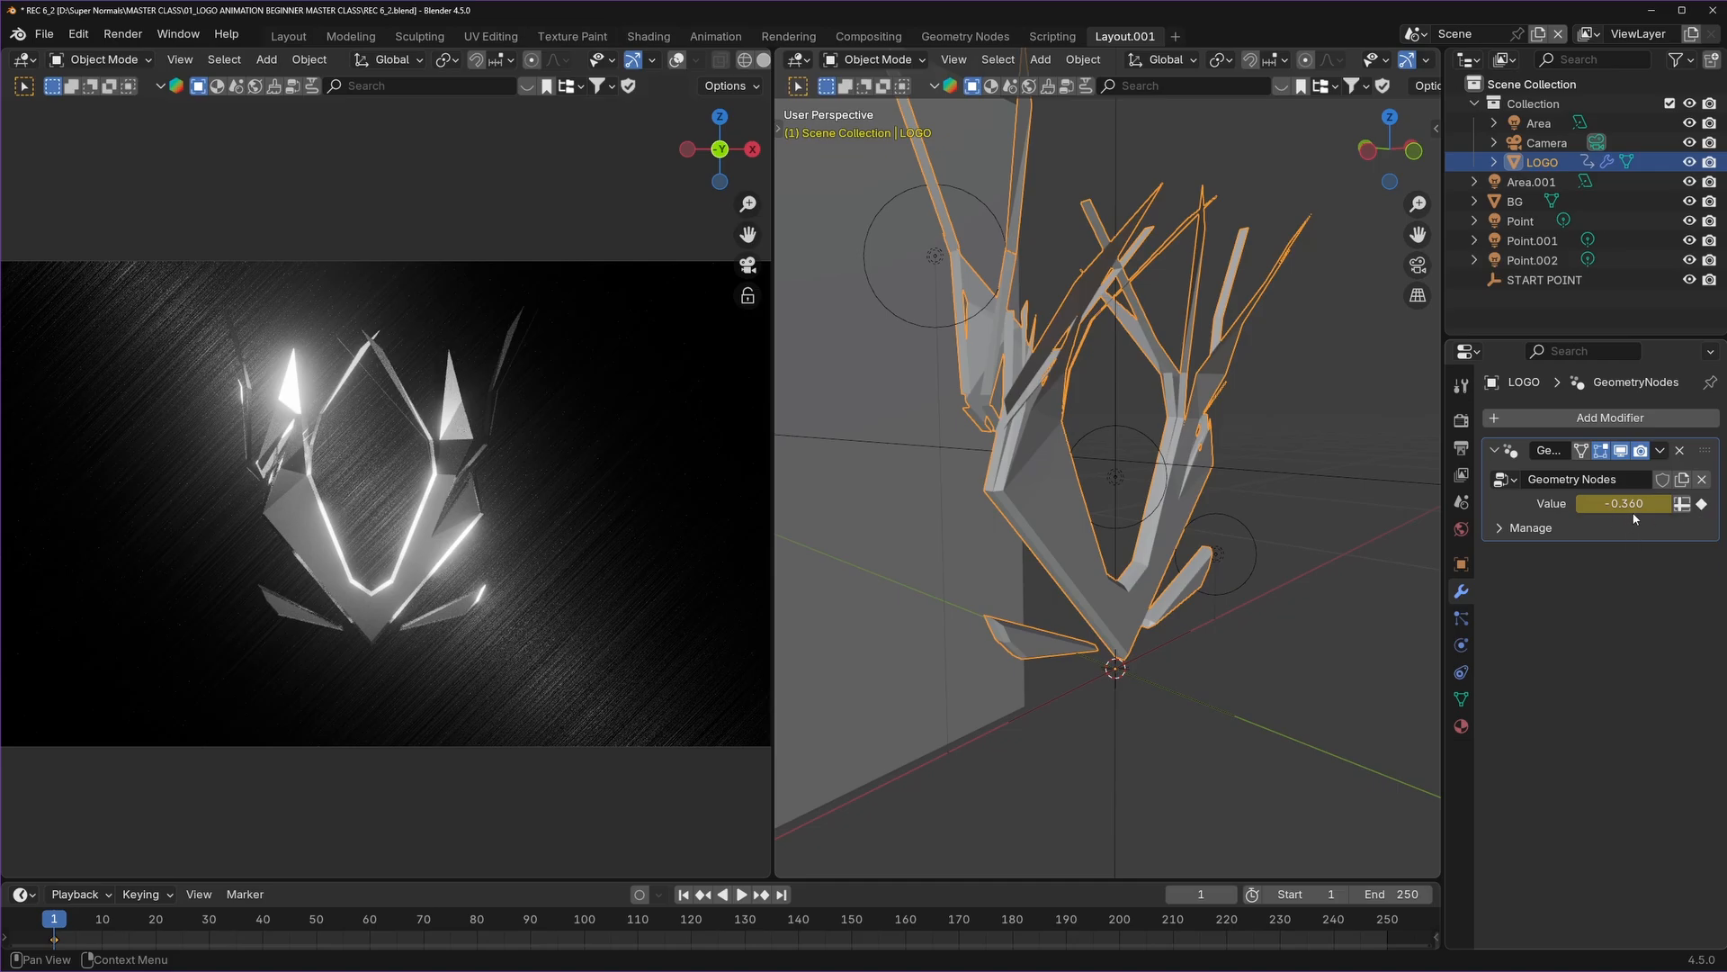
Enlarge the timeline and keyframe the LOGO's Geometry Nodes value at -0.587 on frame 180.
{"action": "left_click_drag", "start_coordinate": [648, 875], "coordinate": [649, 771]}
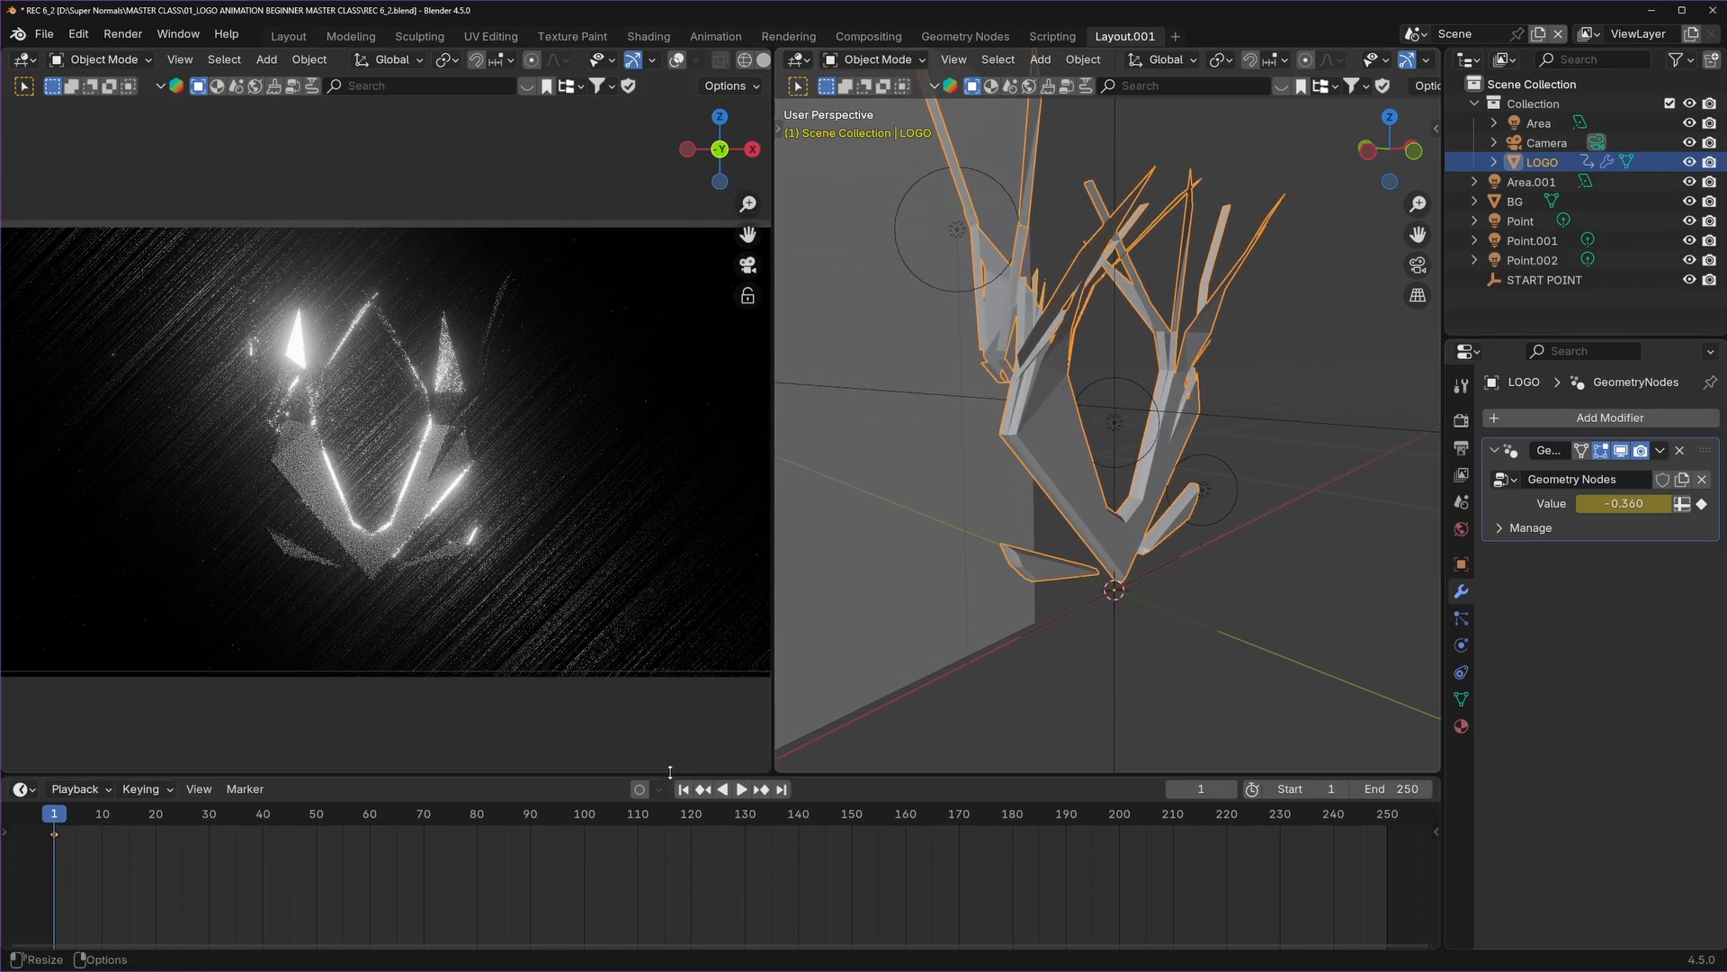
{"action": "left_click_drag", "start_coordinate": [54, 816], "coordinate": [97, 815]}
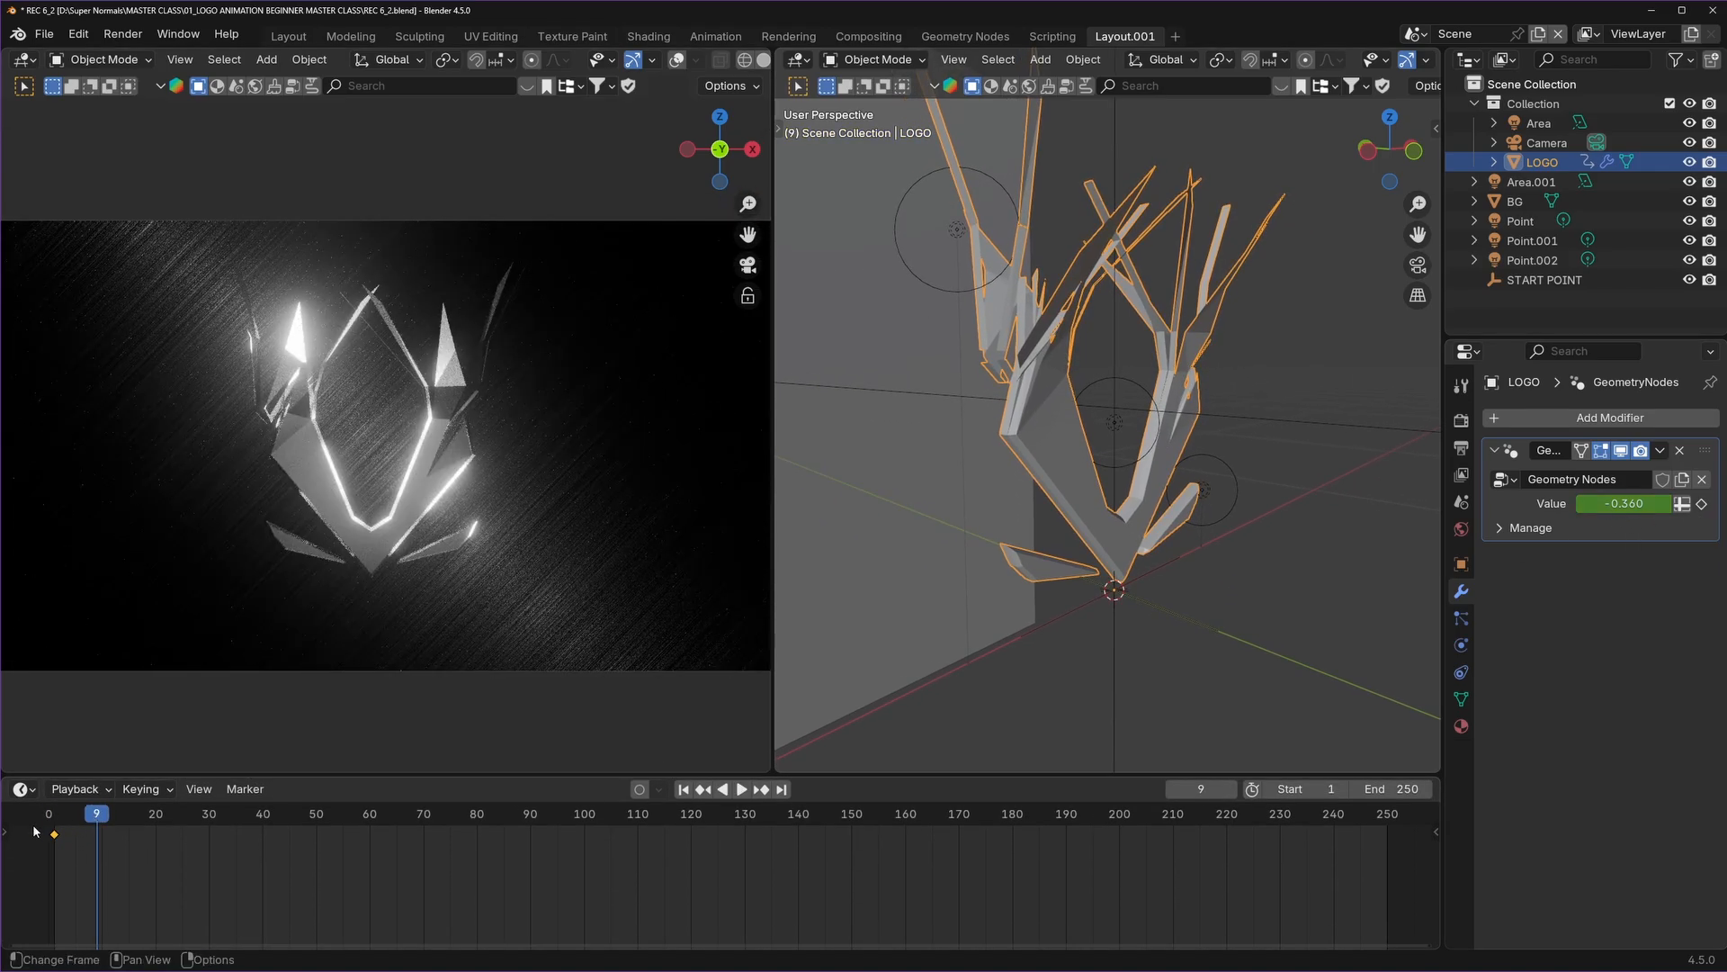
{"action": "left_click", "coordinate": [52, 818]}
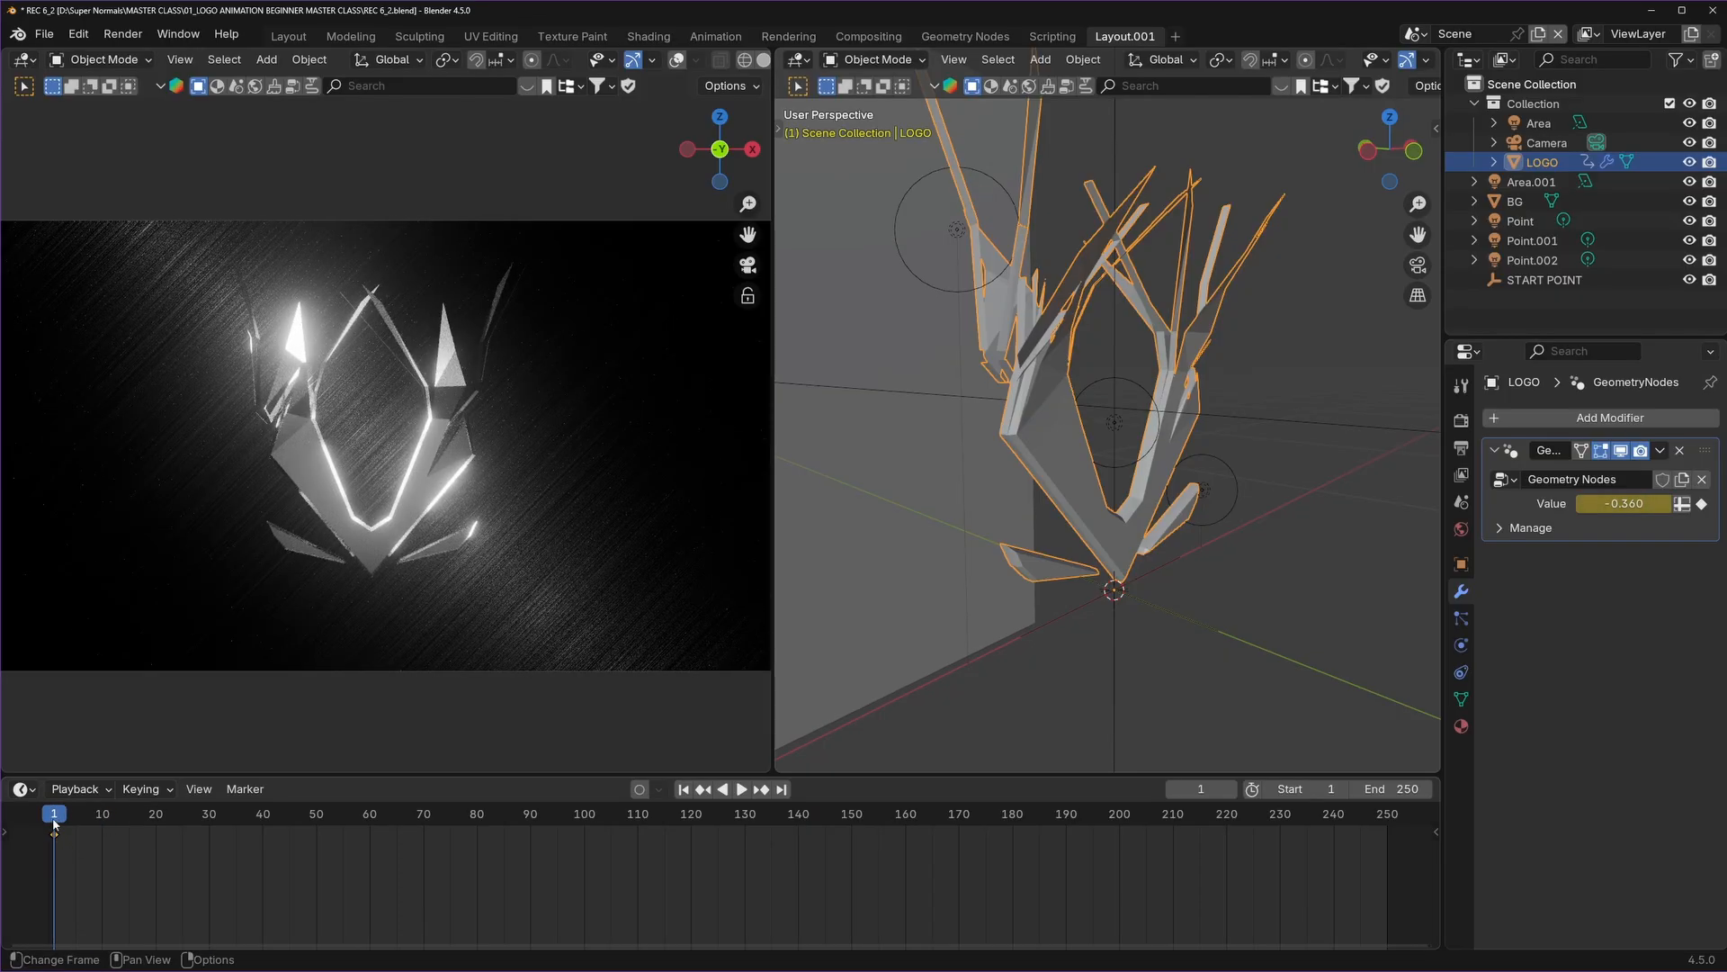
{"action": "left_click_drag", "start_coordinate": [53, 818], "coordinate": [1013, 817]}
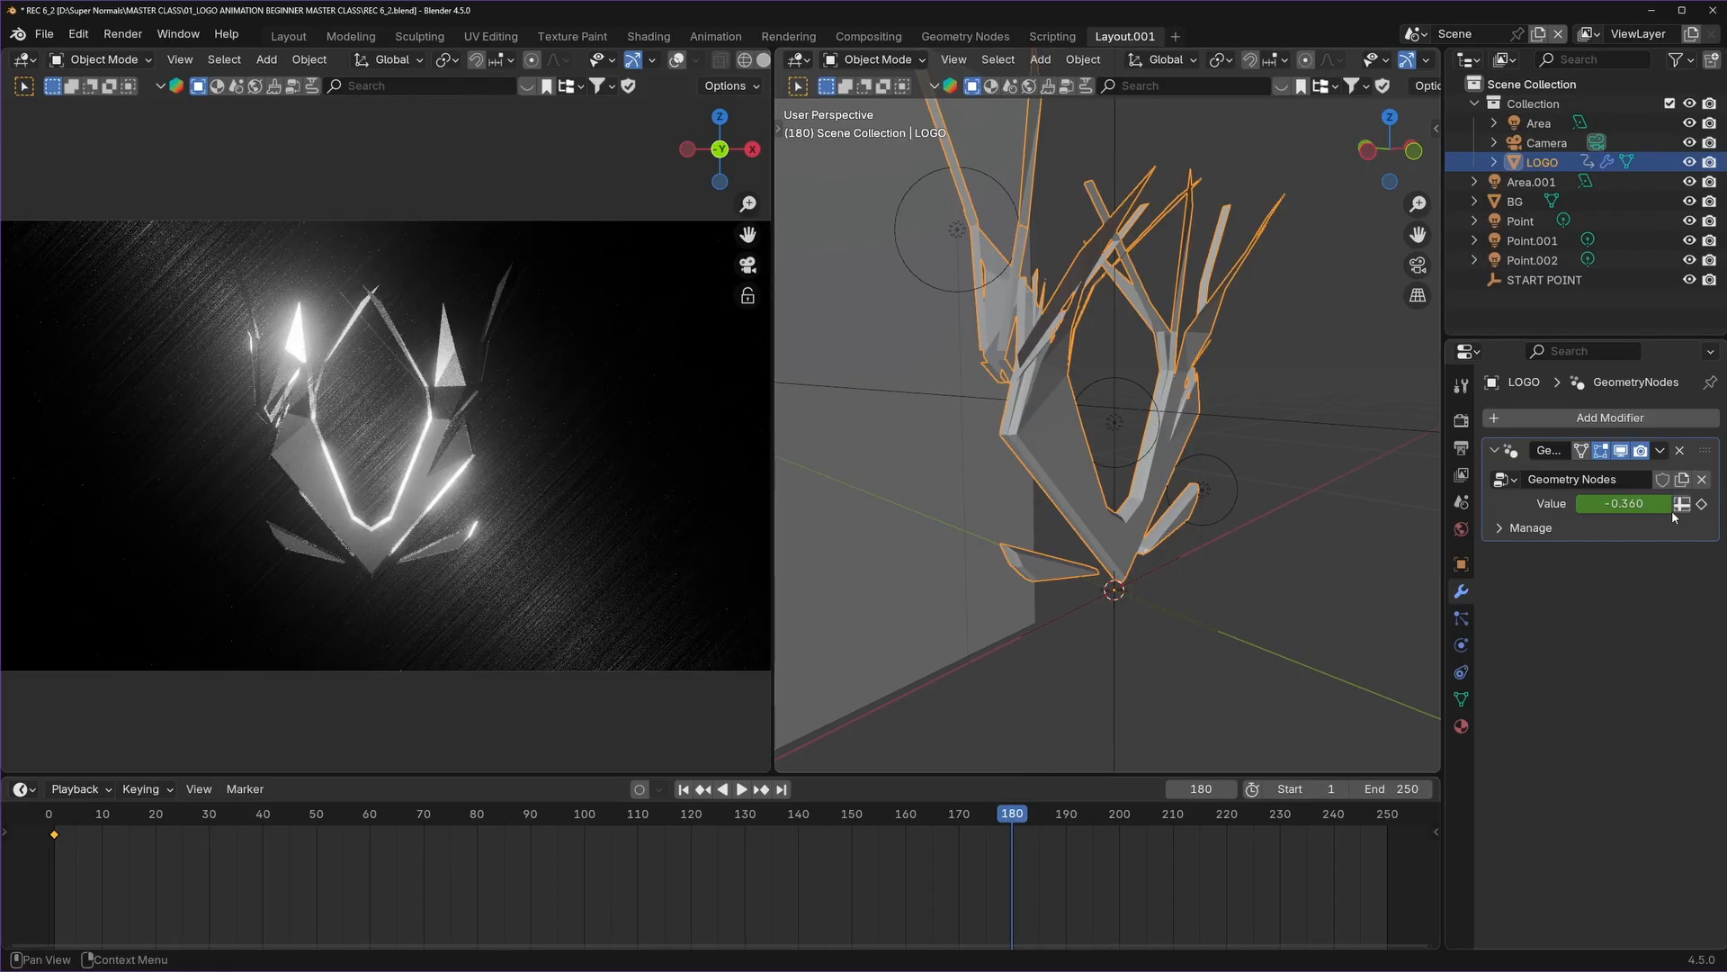
{"action": "key", "text": "i"}
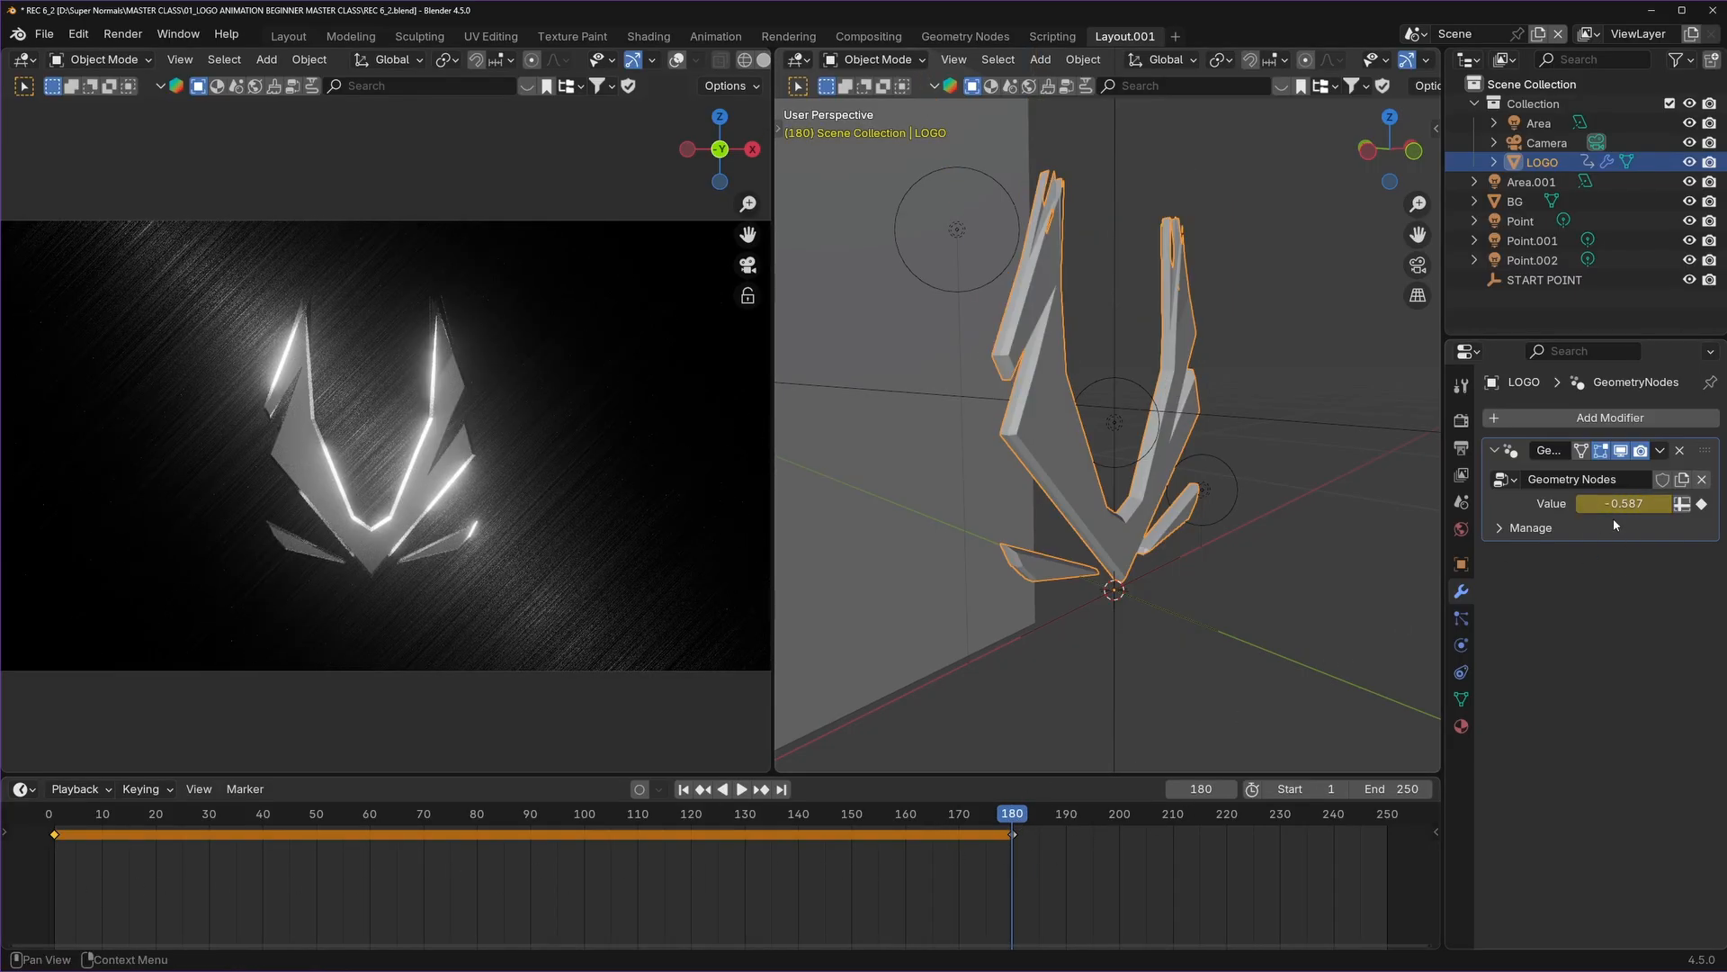
Return to frame 1 and keyframe the LOGO's Geometry Nodes value at 0.243 so the shards start scattered.
{"action": "mouse_move", "coordinate": [990, 851]}
{"action": "left_mouse_down"}
{"action": "mouse_move", "coordinate": [57, 860]}
{"action": "mouse_move", "coordinate": [1013, 856]}
{"action": "left_mouse_up"}
{"action": "key", "text": "shift+Left"}
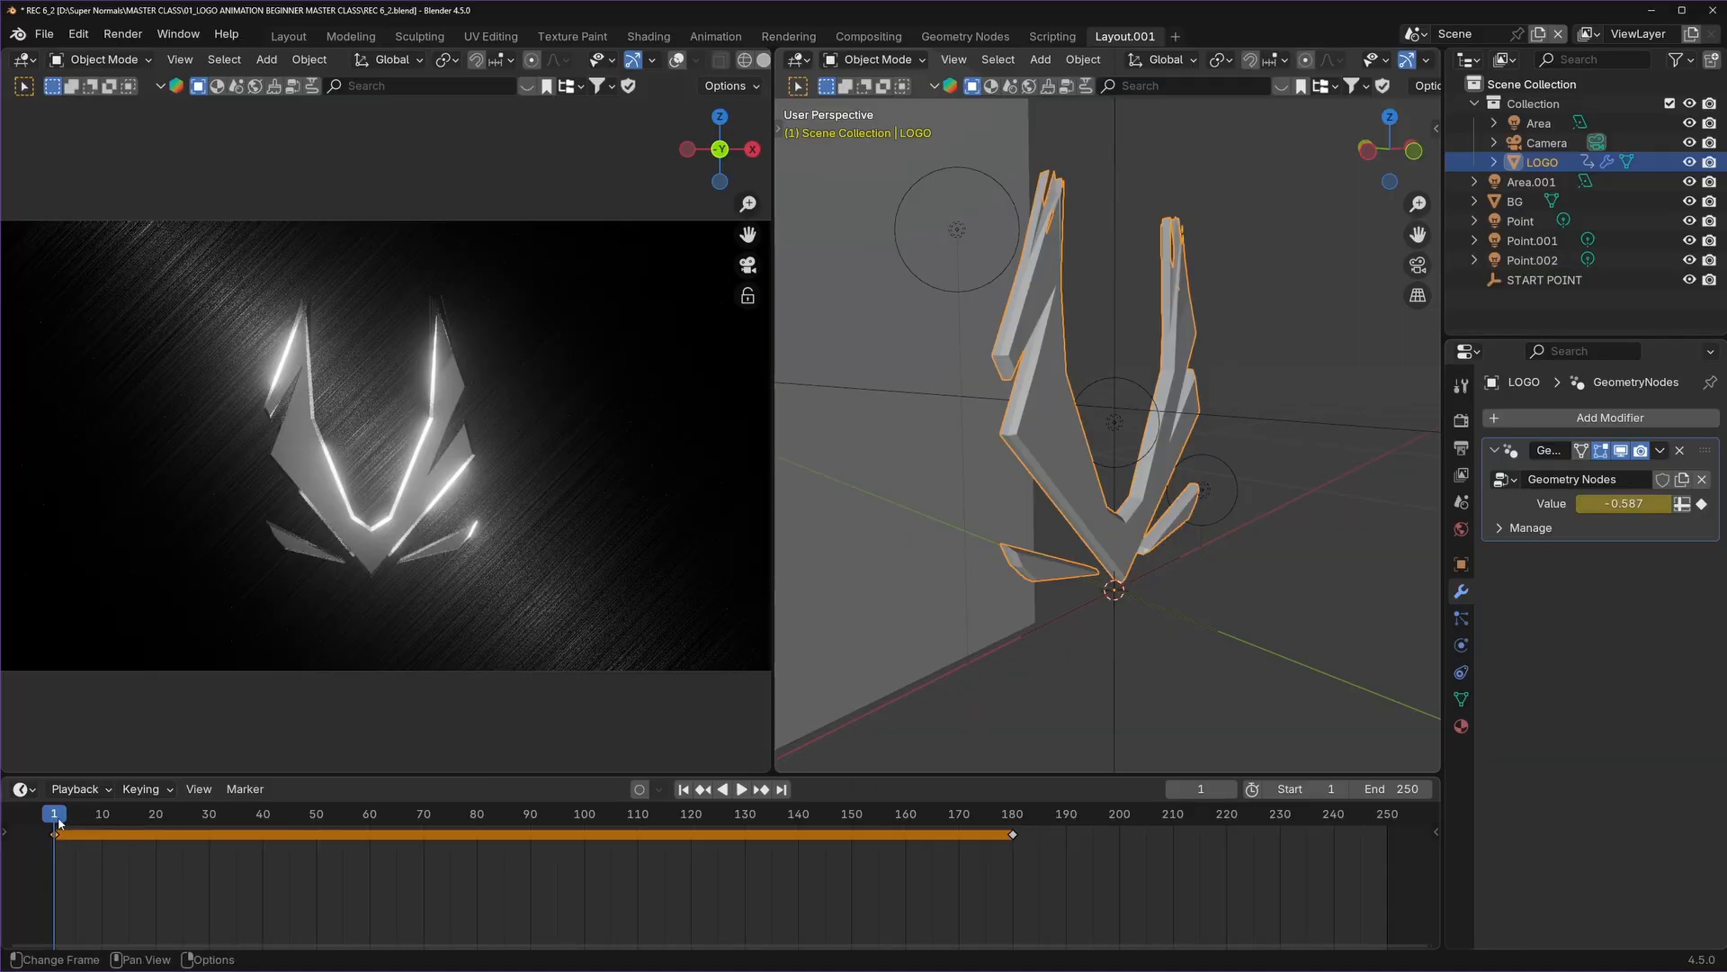
{"action": "middle_click_drag", "start_coordinate": [1098, 376], "coordinate": [1135, 496]}
{"action": "mouse_move", "coordinate": [1624, 502]}
{"action": "left_mouse_down"}
{"action": "mouse_move", "coordinate": [1687, 503]}
{"action": "mouse_move", "coordinate": [1631, 503]}
{"action": "left_mouse_up"}
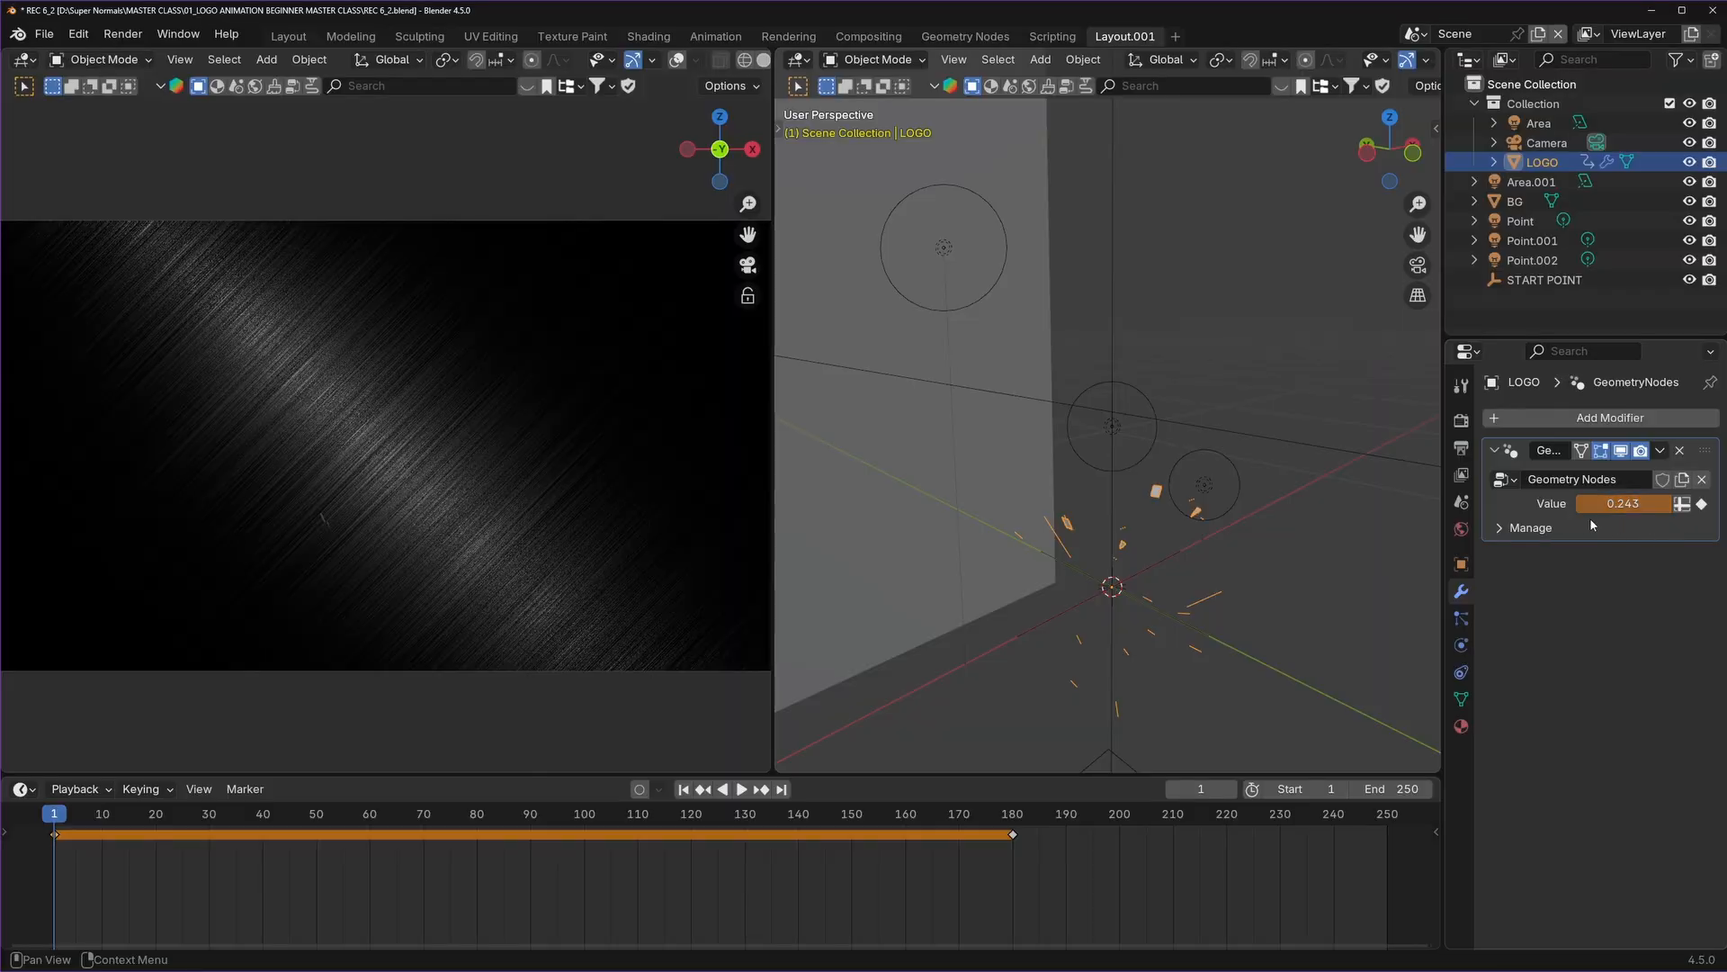
{"action": "key", "text": "i"}
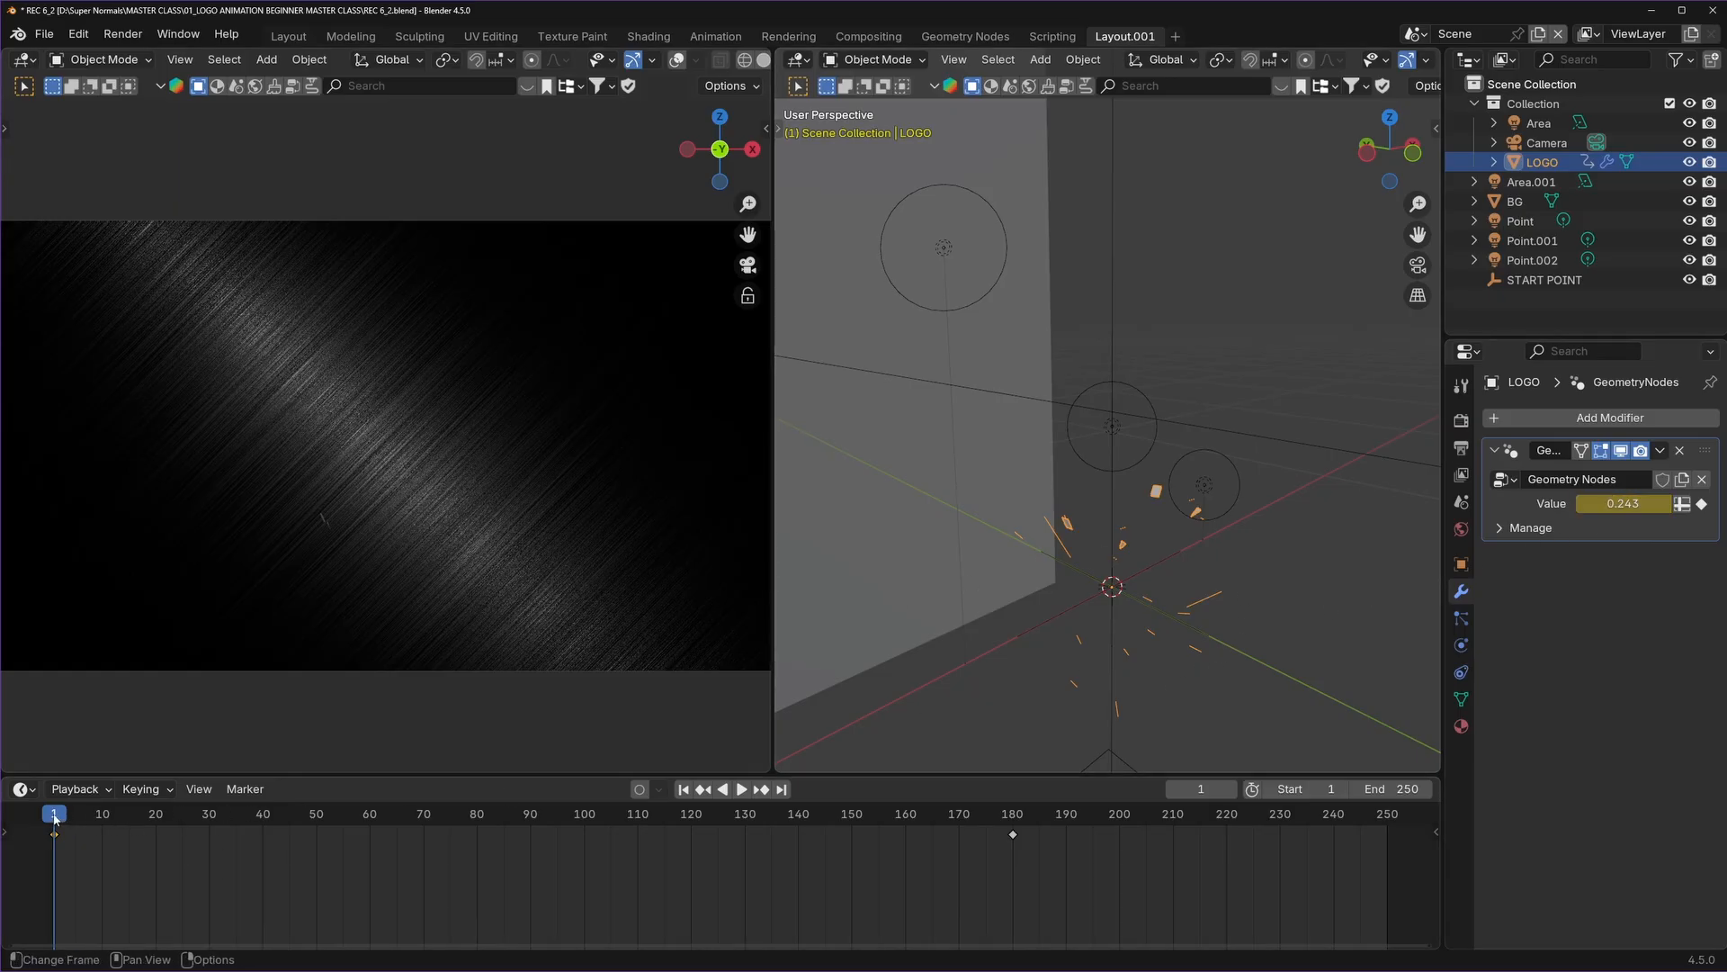
Check the logo assembly animation by stepping between its two keyframes and playing it from frame 1.
{"action": "mouse_move", "coordinate": [54, 819]}
{"action": "left_mouse_down"}
{"action": "mouse_move", "coordinate": [142, 818]}
{"action": "mouse_move", "coordinate": [55, 819]}
{"action": "left_mouse_up"}
{"action": "key", "text": "Up"}
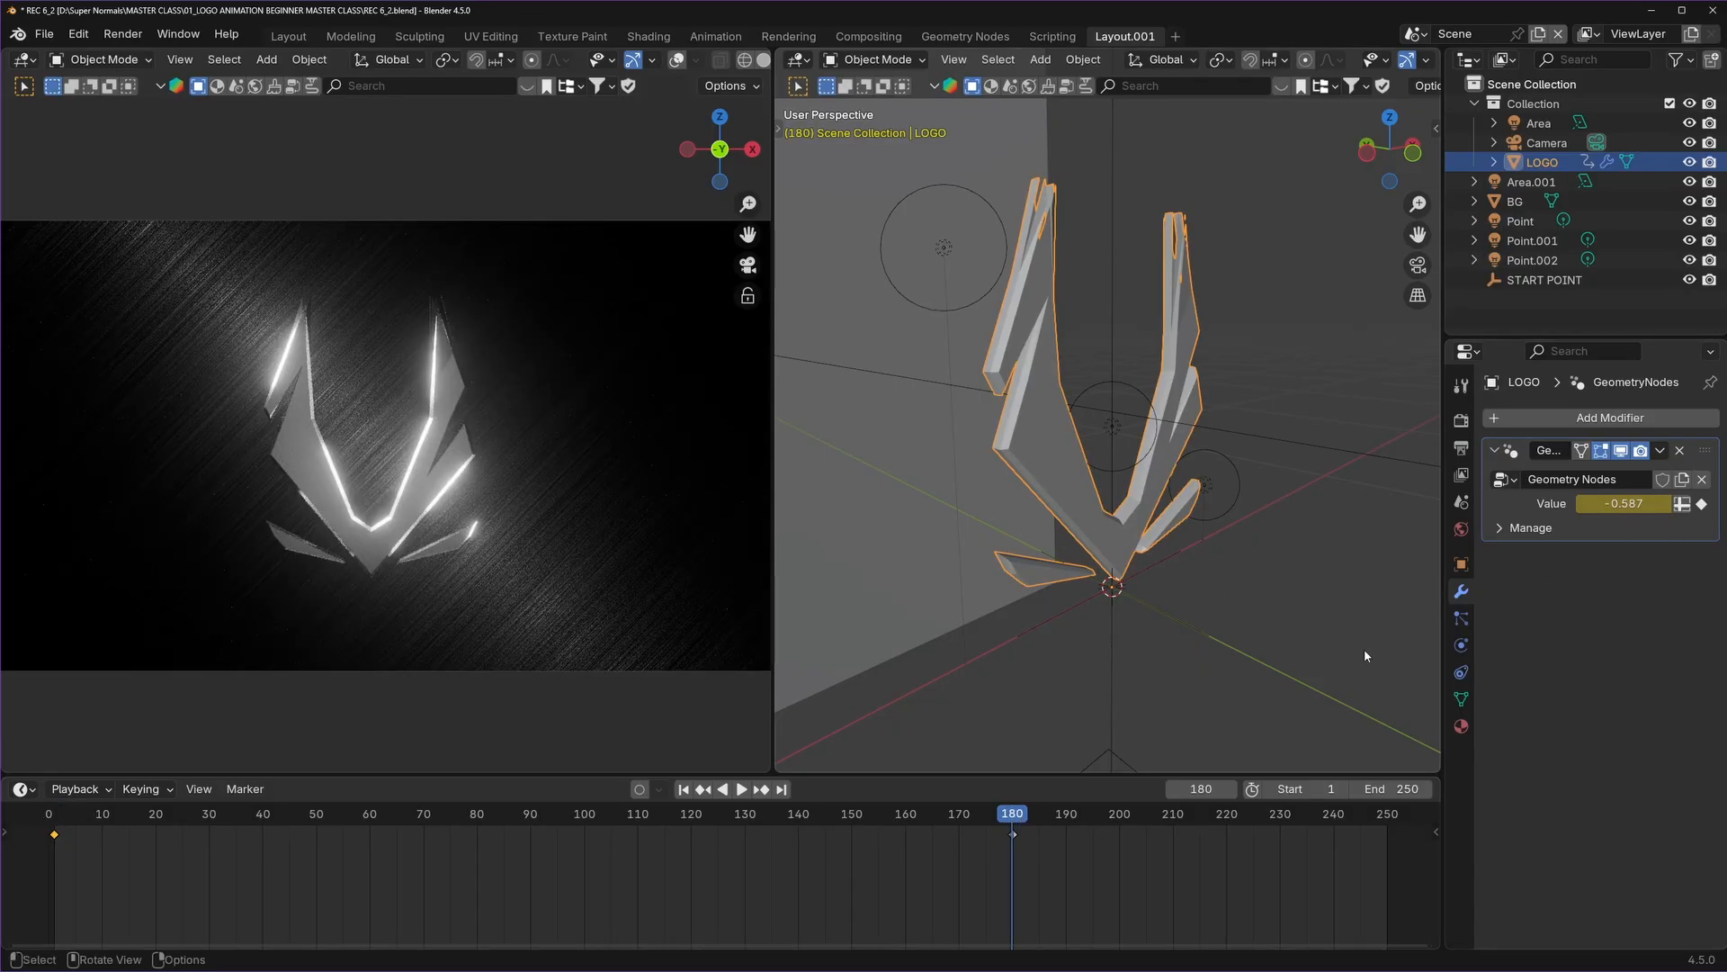
{"action": "key", "text": "Down"}
{"action": "key", "text": "space"}
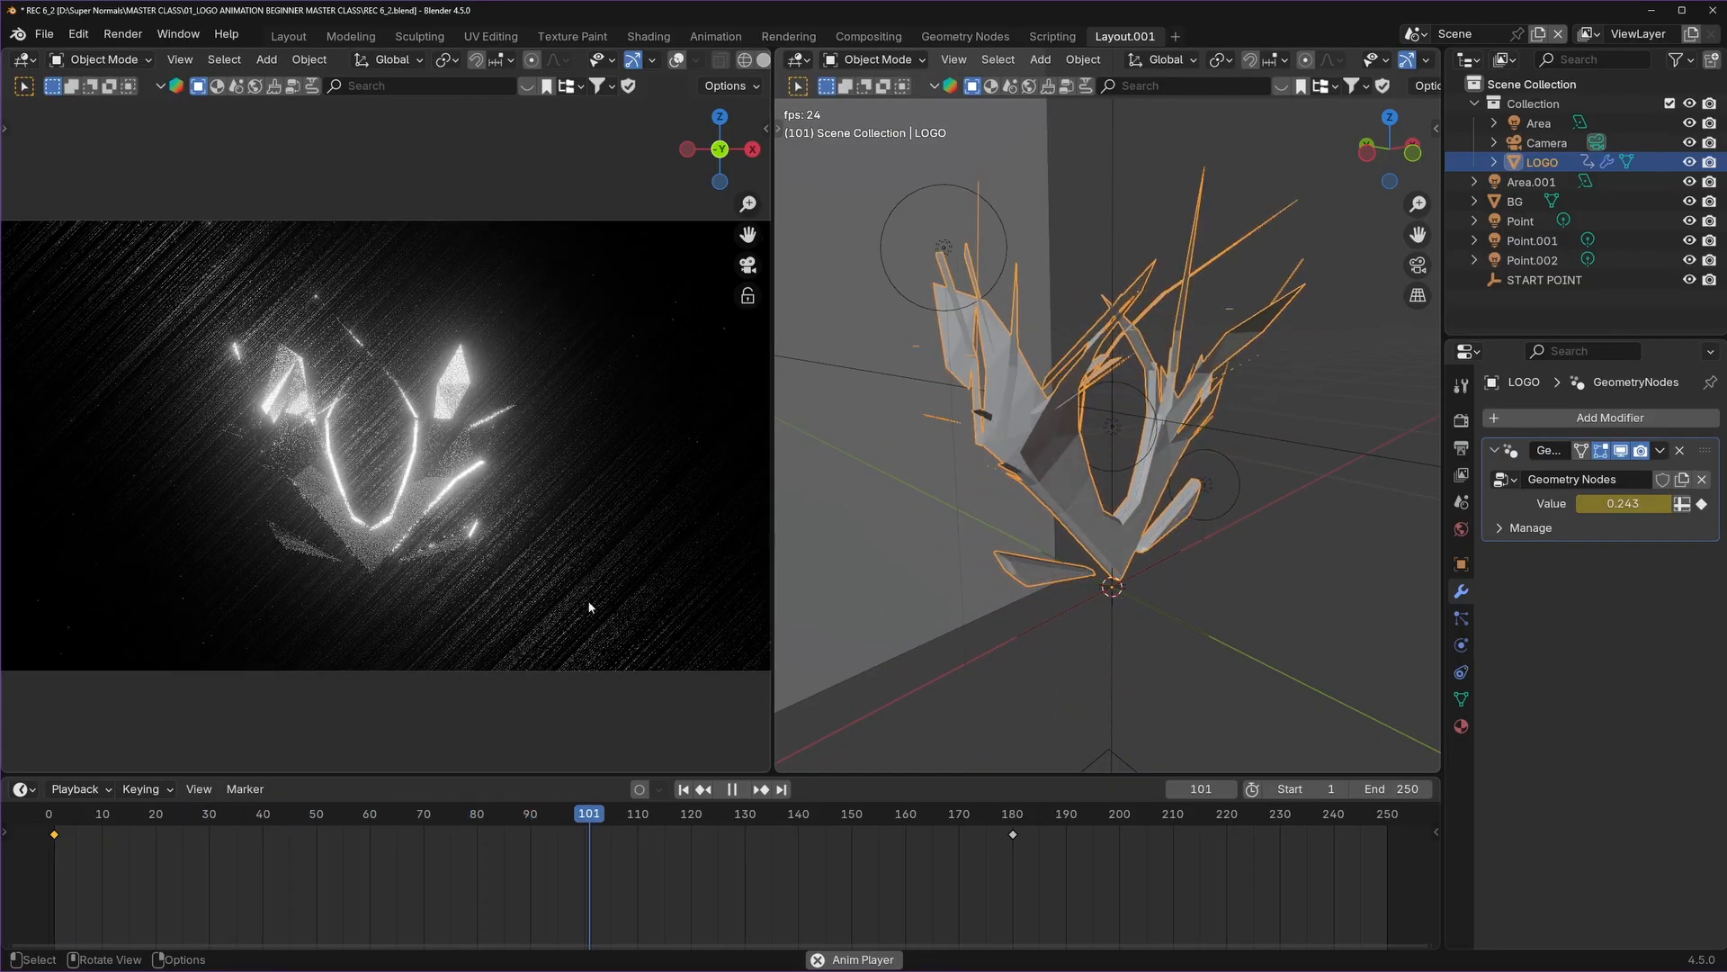
{"action": "left_click", "coordinate": [1012, 819]}
{"action": "key", "text": "space"}
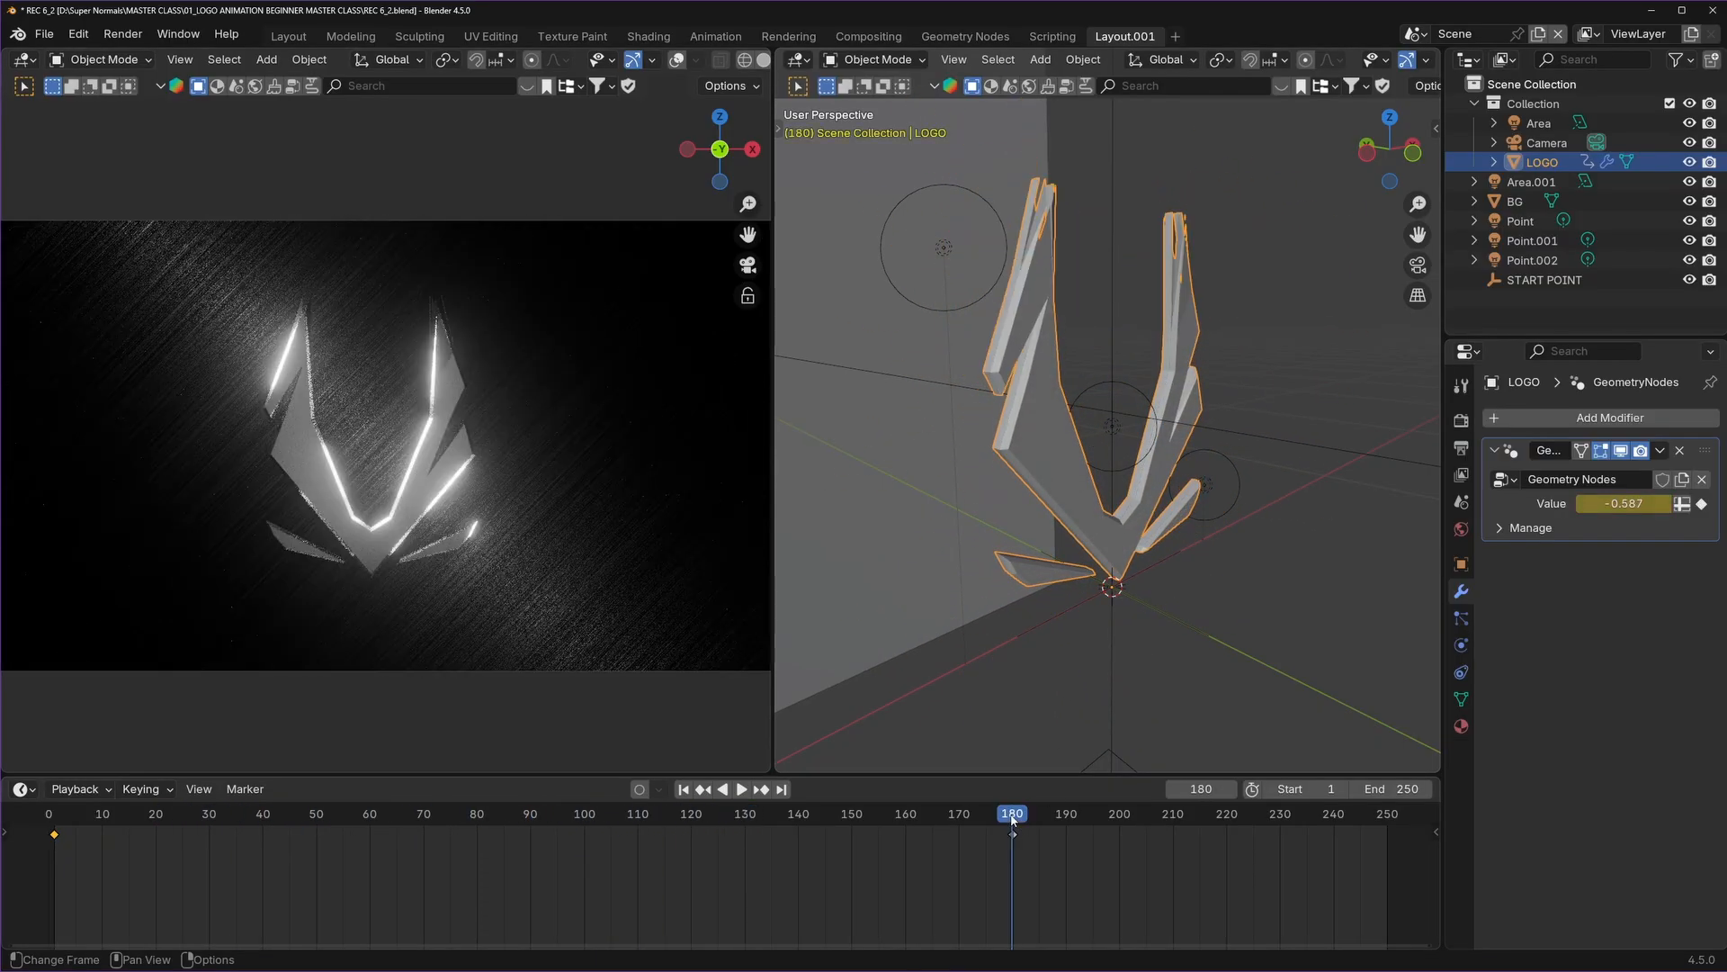
At frame 180, lower the LOGO's Geometry Nodes value to about -0.71 and replace its keyframe.
{"action": "mouse_move", "coordinate": [1012, 819]}
{"action": "left_mouse_down"}
{"action": "mouse_move", "coordinate": [911, 815]}
{"action": "mouse_move", "coordinate": [1012, 816]}
{"action": "left_mouse_up"}
{"action": "left_click_drag", "start_coordinate": [1624, 503], "coordinate": [1583, 503]}
{"action": "key", "text": "i"}
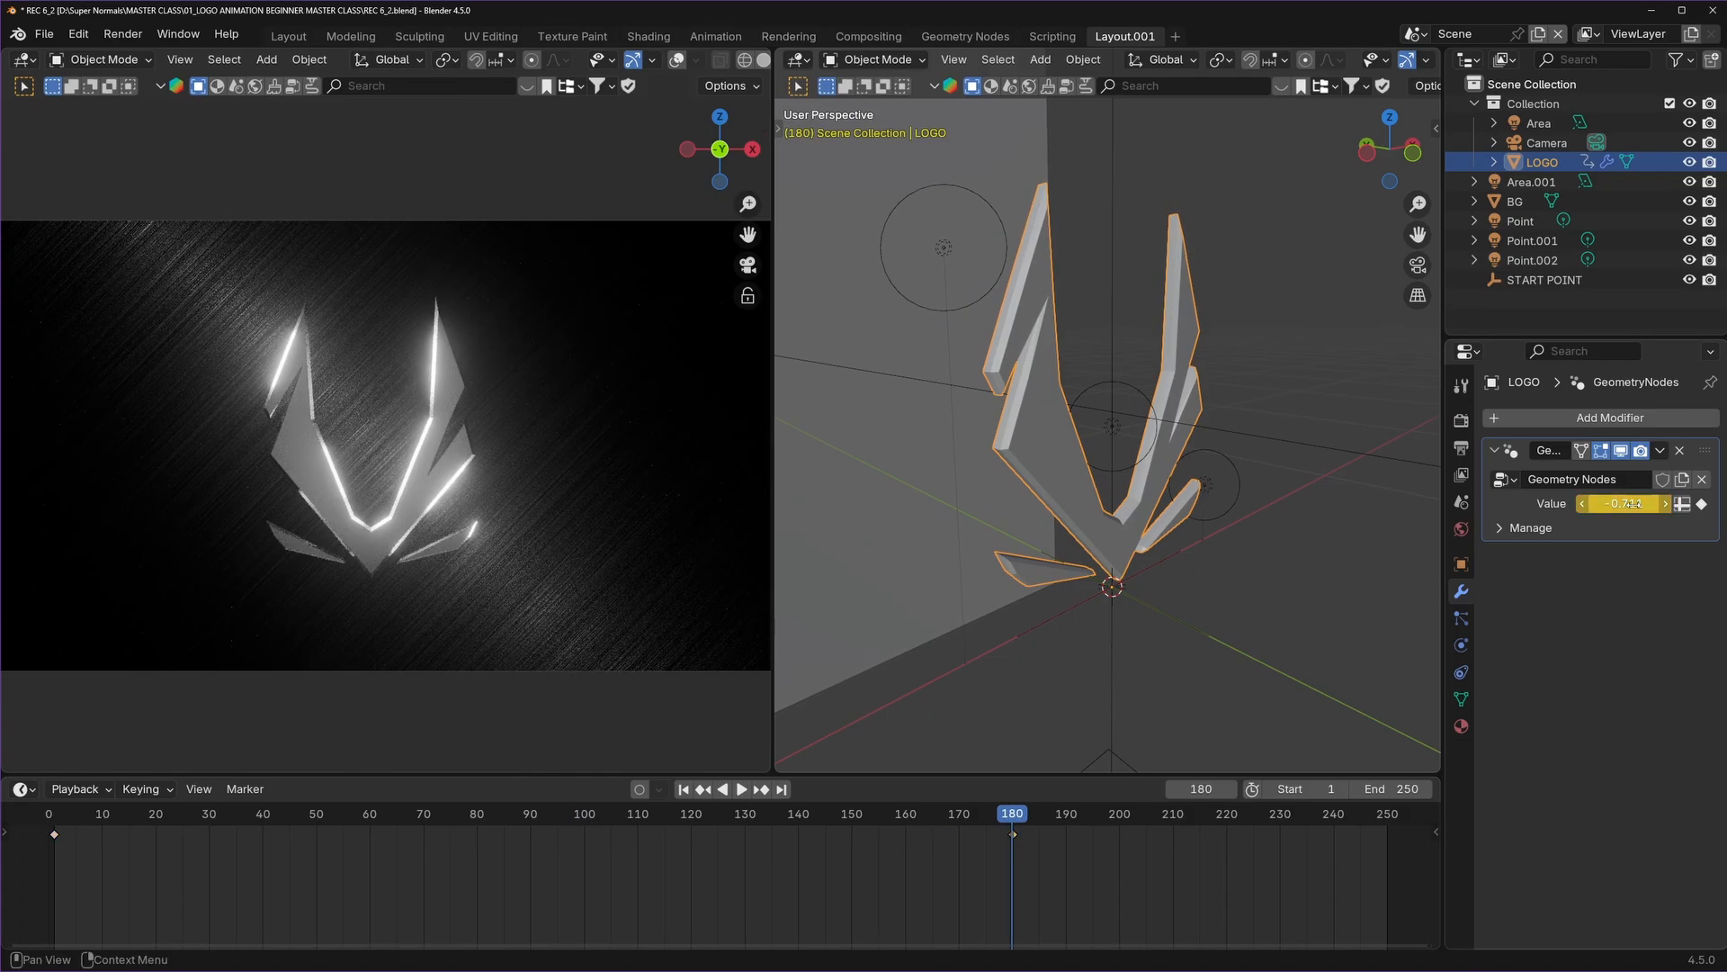
Play the logo animation from frame 1 to review the revised end keyframe.
{"action": "left_click", "coordinate": [56, 820]}
{"action": "key", "text": "space"}
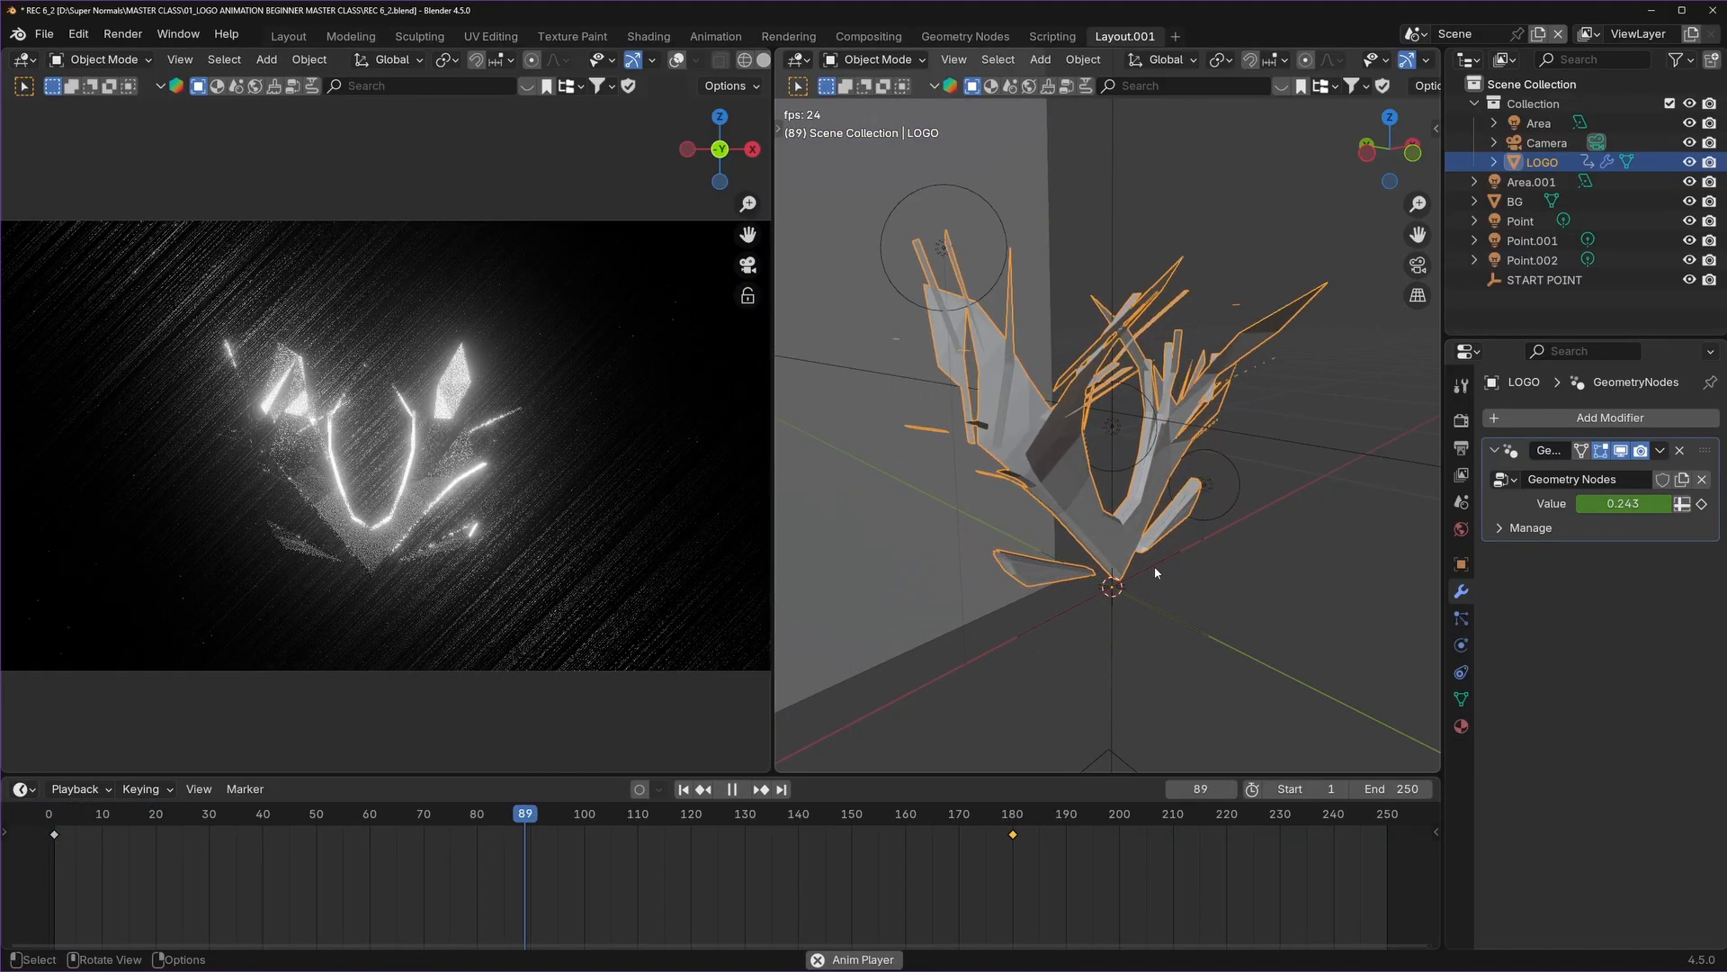
{"action": "key", "text": "space"}
Try raising all three point lights together along the Z axis at frames 103 and 190.
{"action": "left_click", "coordinate": [1118, 424]}
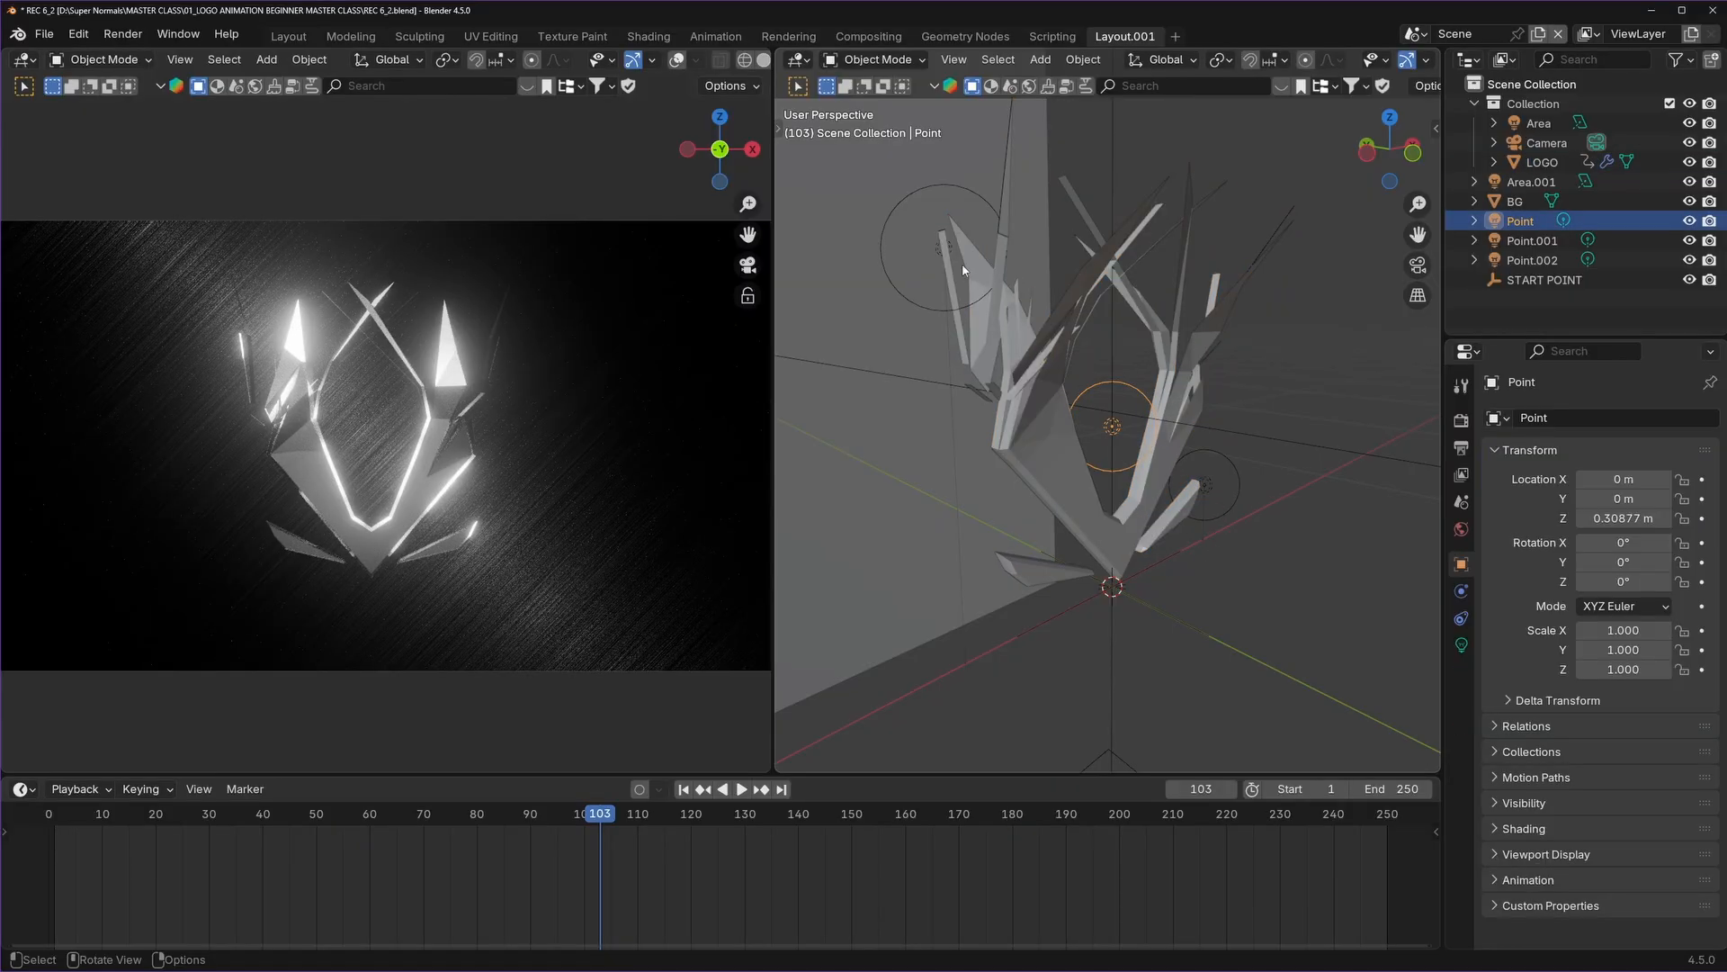
{"action": "left_click", "coordinate": [951, 254]}
{"action": "left_click", "coordinate": [945, 248]}
{"action": "left_click", "coordinate": [1118, 429], "text": "shift"}
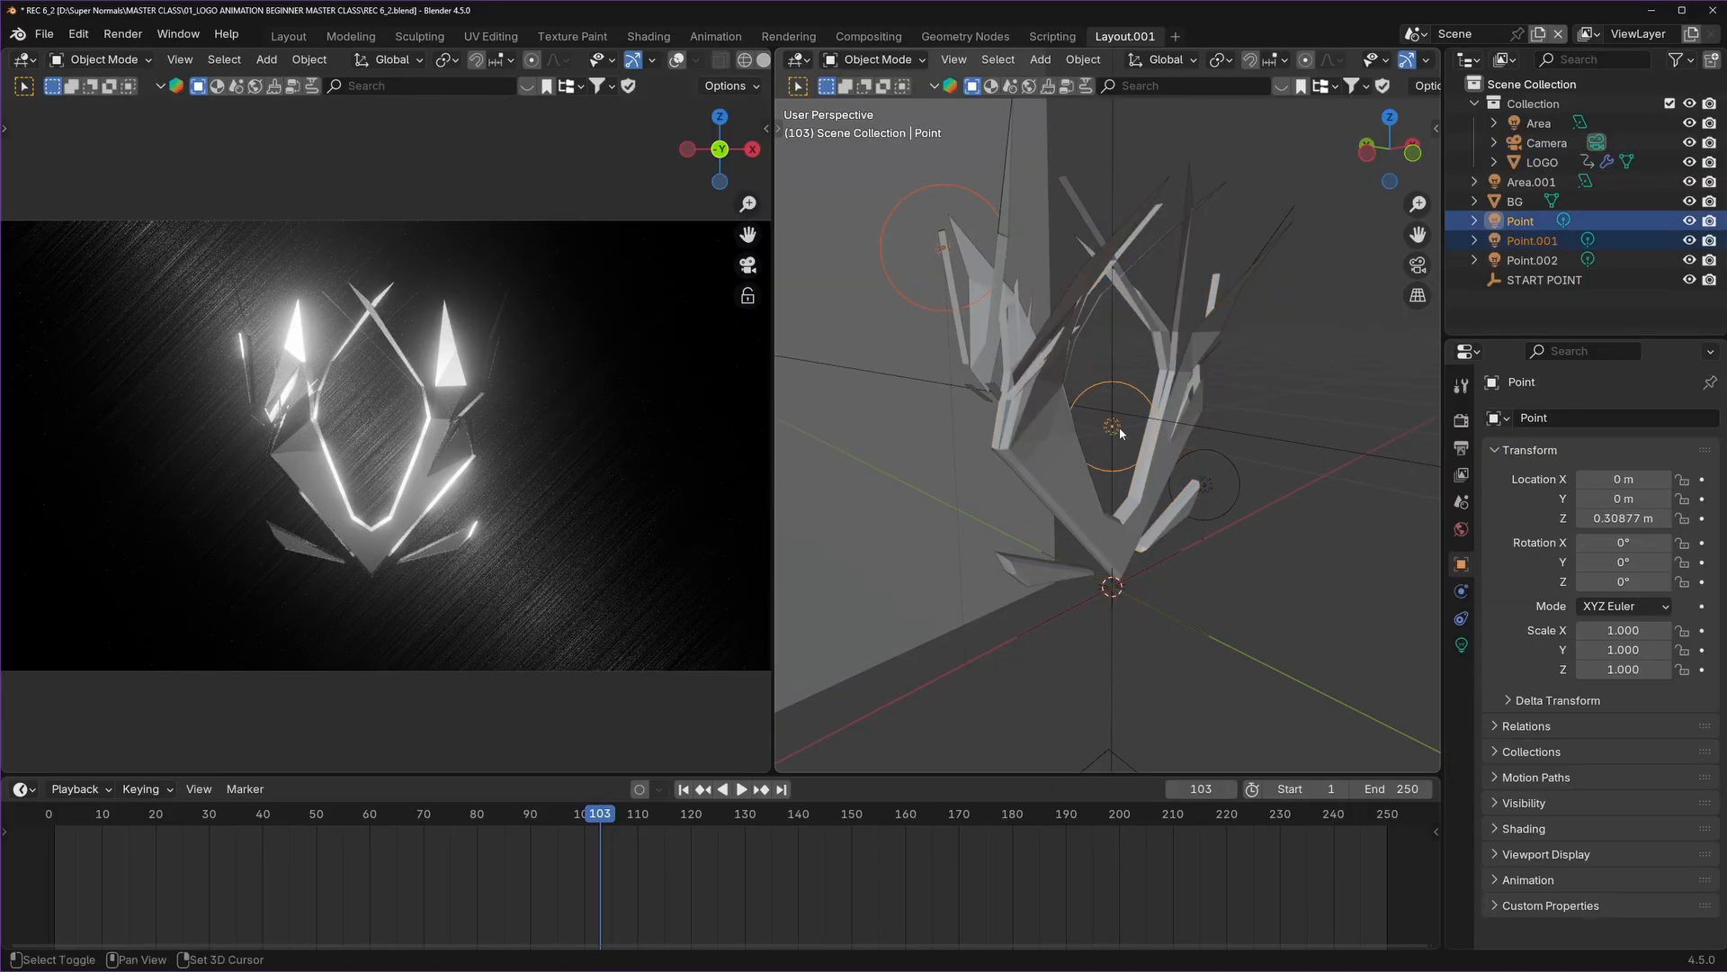
{"action": "left_click", "coordinate": [1211, 484], "text": "shift"}
{"action": "key", "text": "g"}
{"action": "key", "text": "z"}
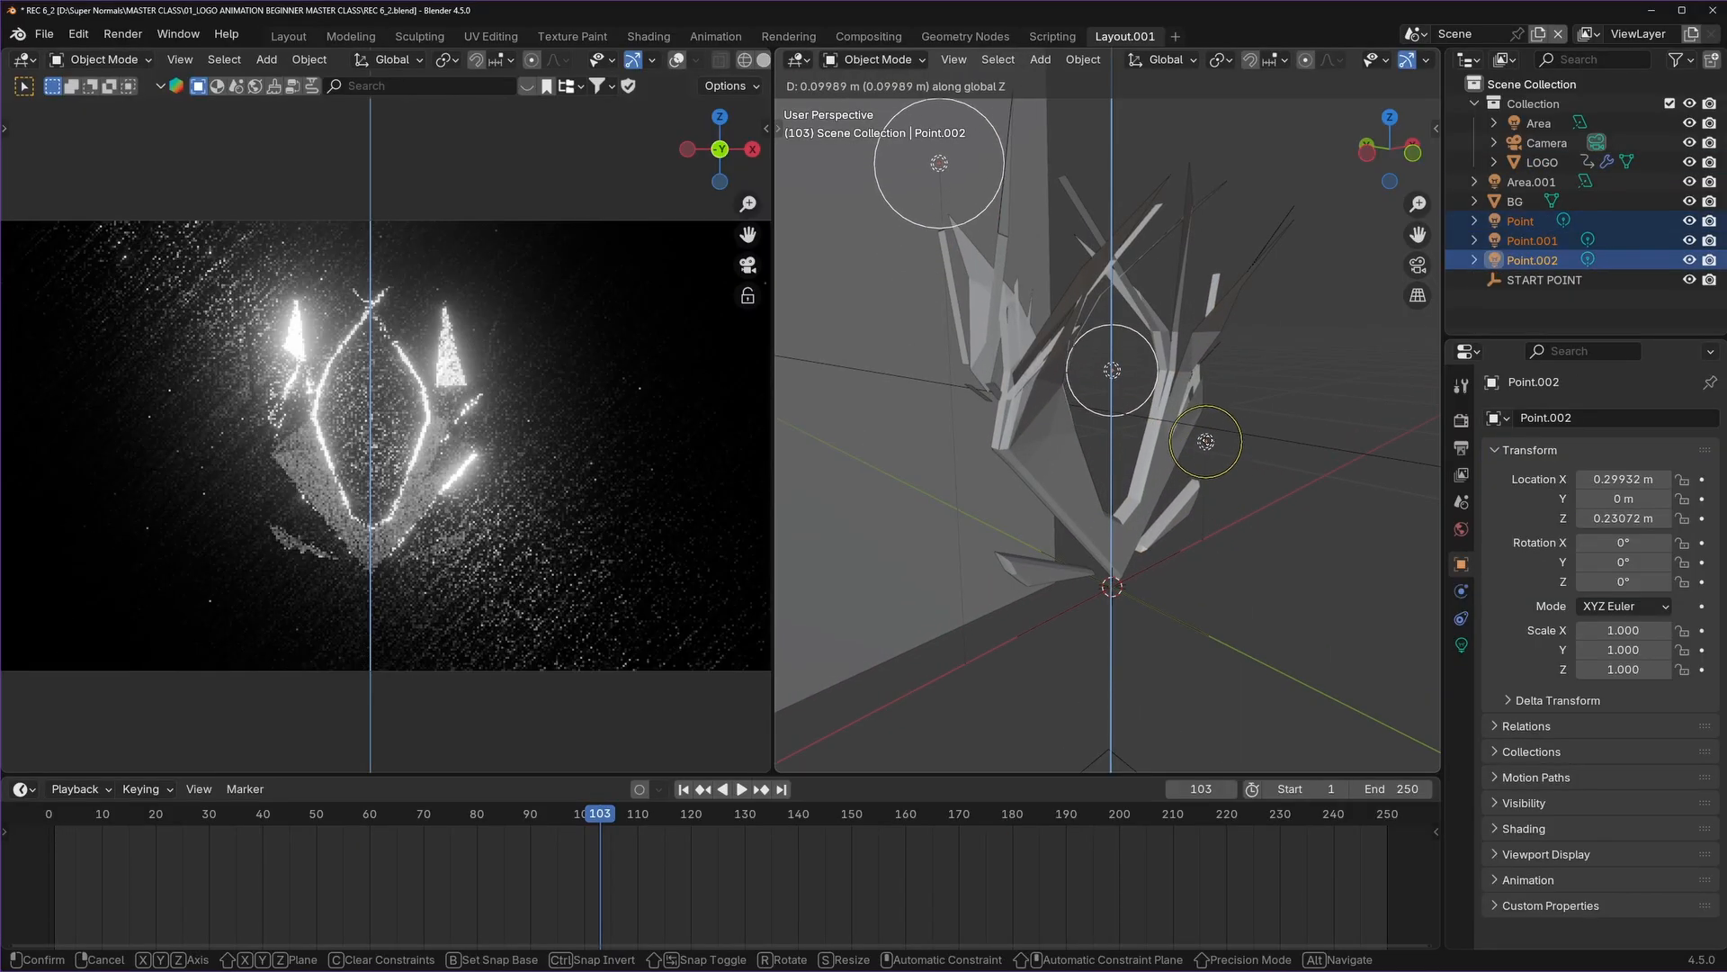
{"action": "right_click", "coordinate": [1206, 396]}
{"action": "left_click", "coordinate": [1066, 824]}
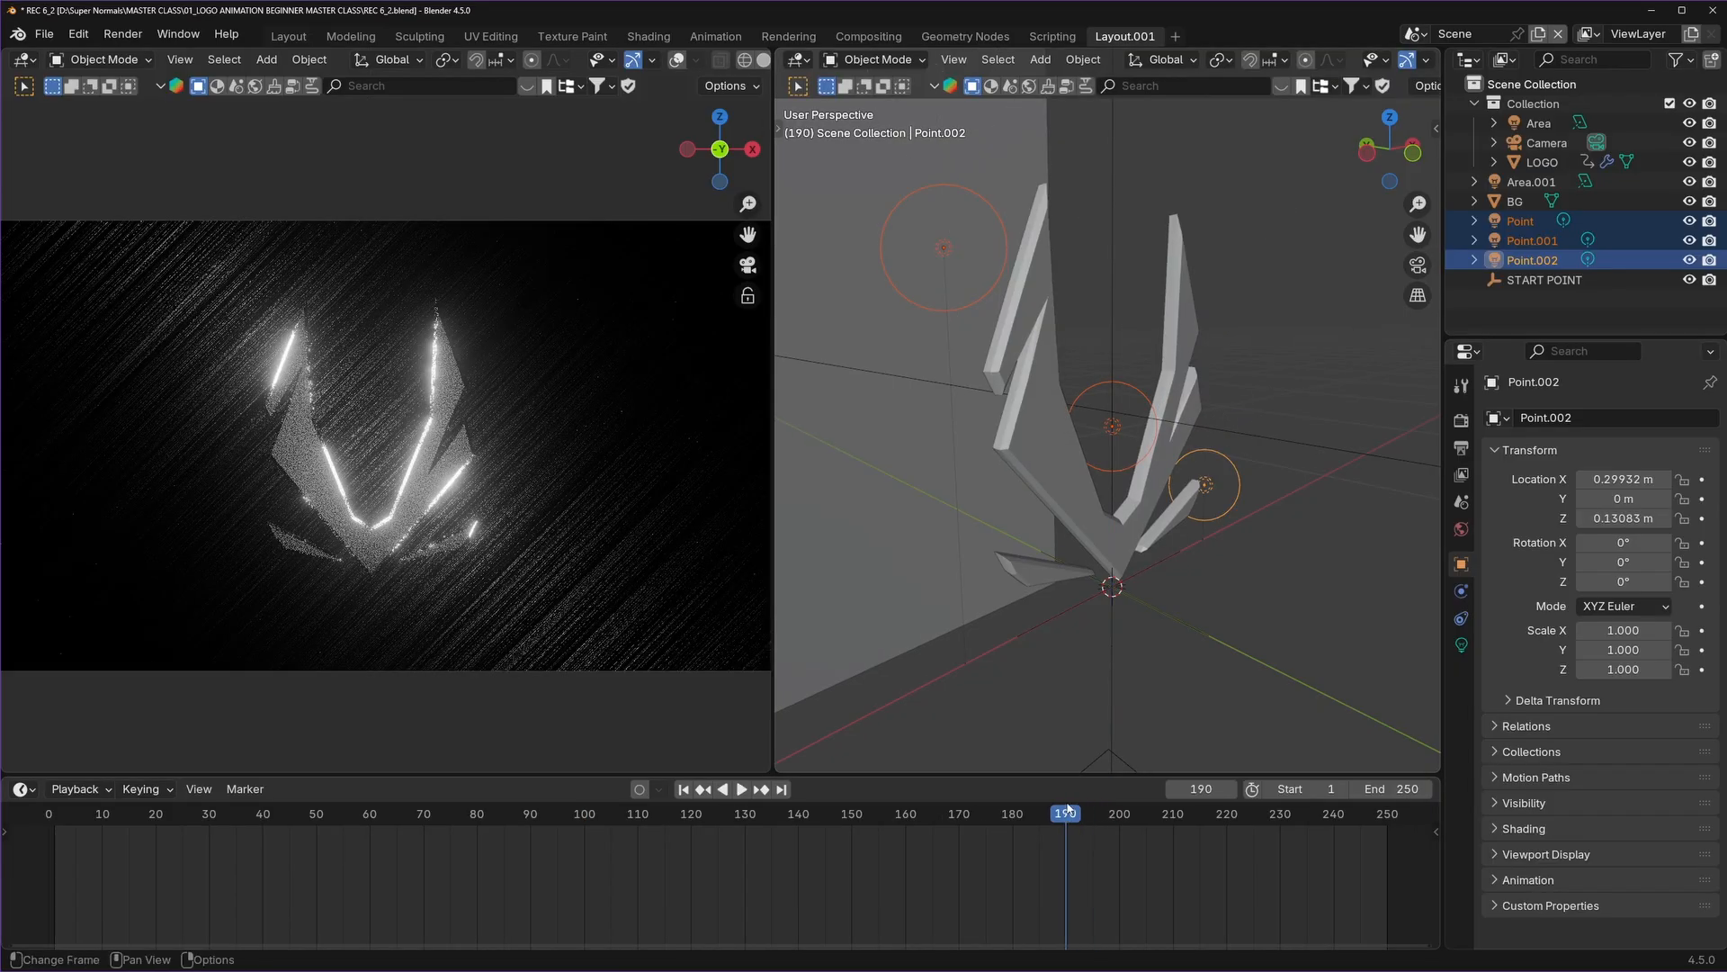
{"action": "key", "text": "g"}
{"action": "key", "text": "z"}
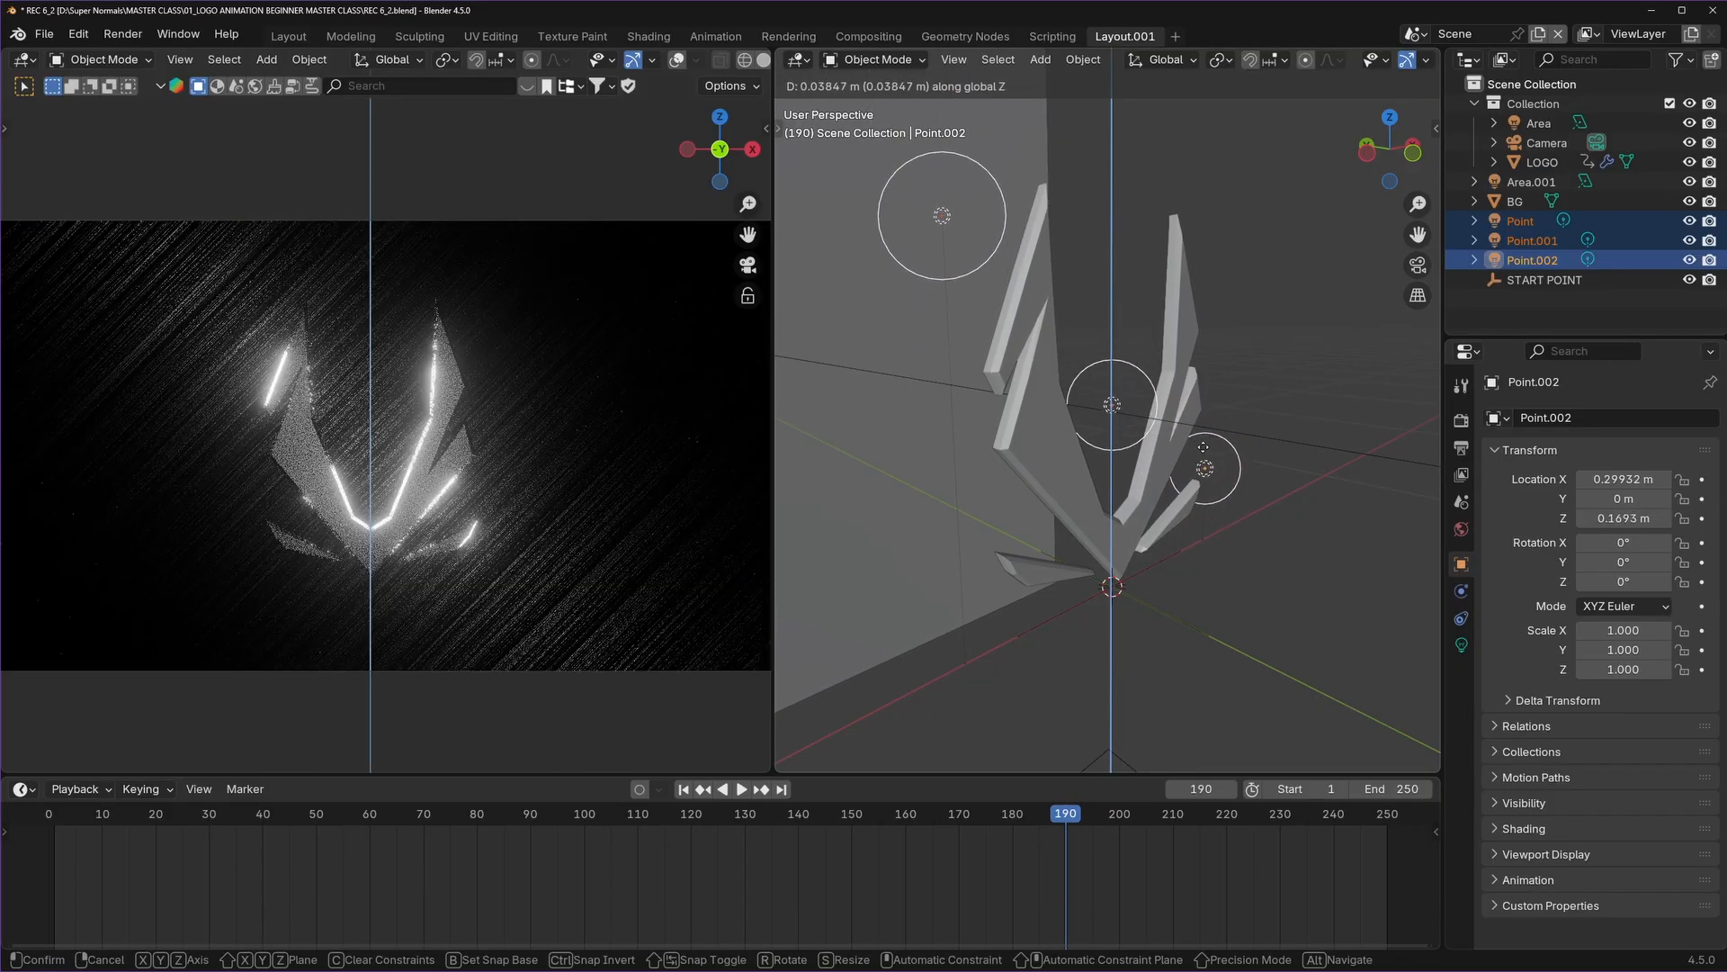
{"action": "right_click", "coordinate": [1205, 454]}
{"action": "left_click", "coordinate": [1238, 543]}
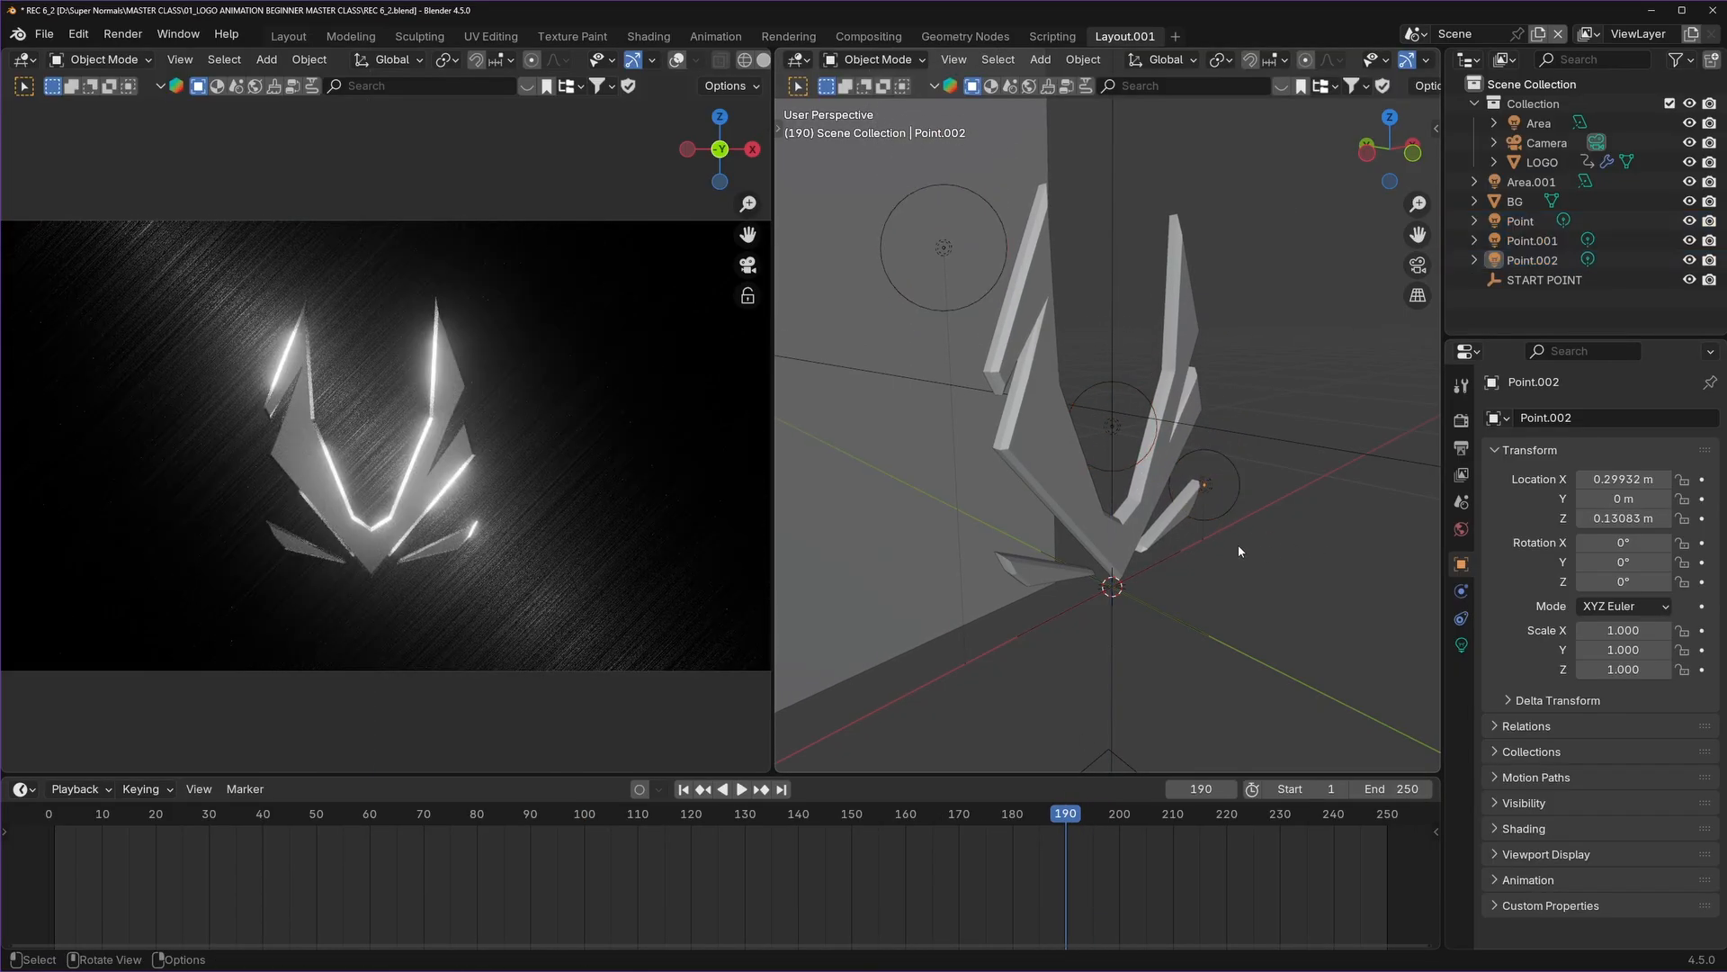
Insert location, rotation and scale keyframes for the central Point light at frame 80.
{"action": "middle_click_drag", "start_coordinate": [1184, 575], "coordinate": [1167, 550]}
{"action": "left_click", "coordinate": [1110, 457]}
{"action": "left_click", "coordinate": [476, 814]}
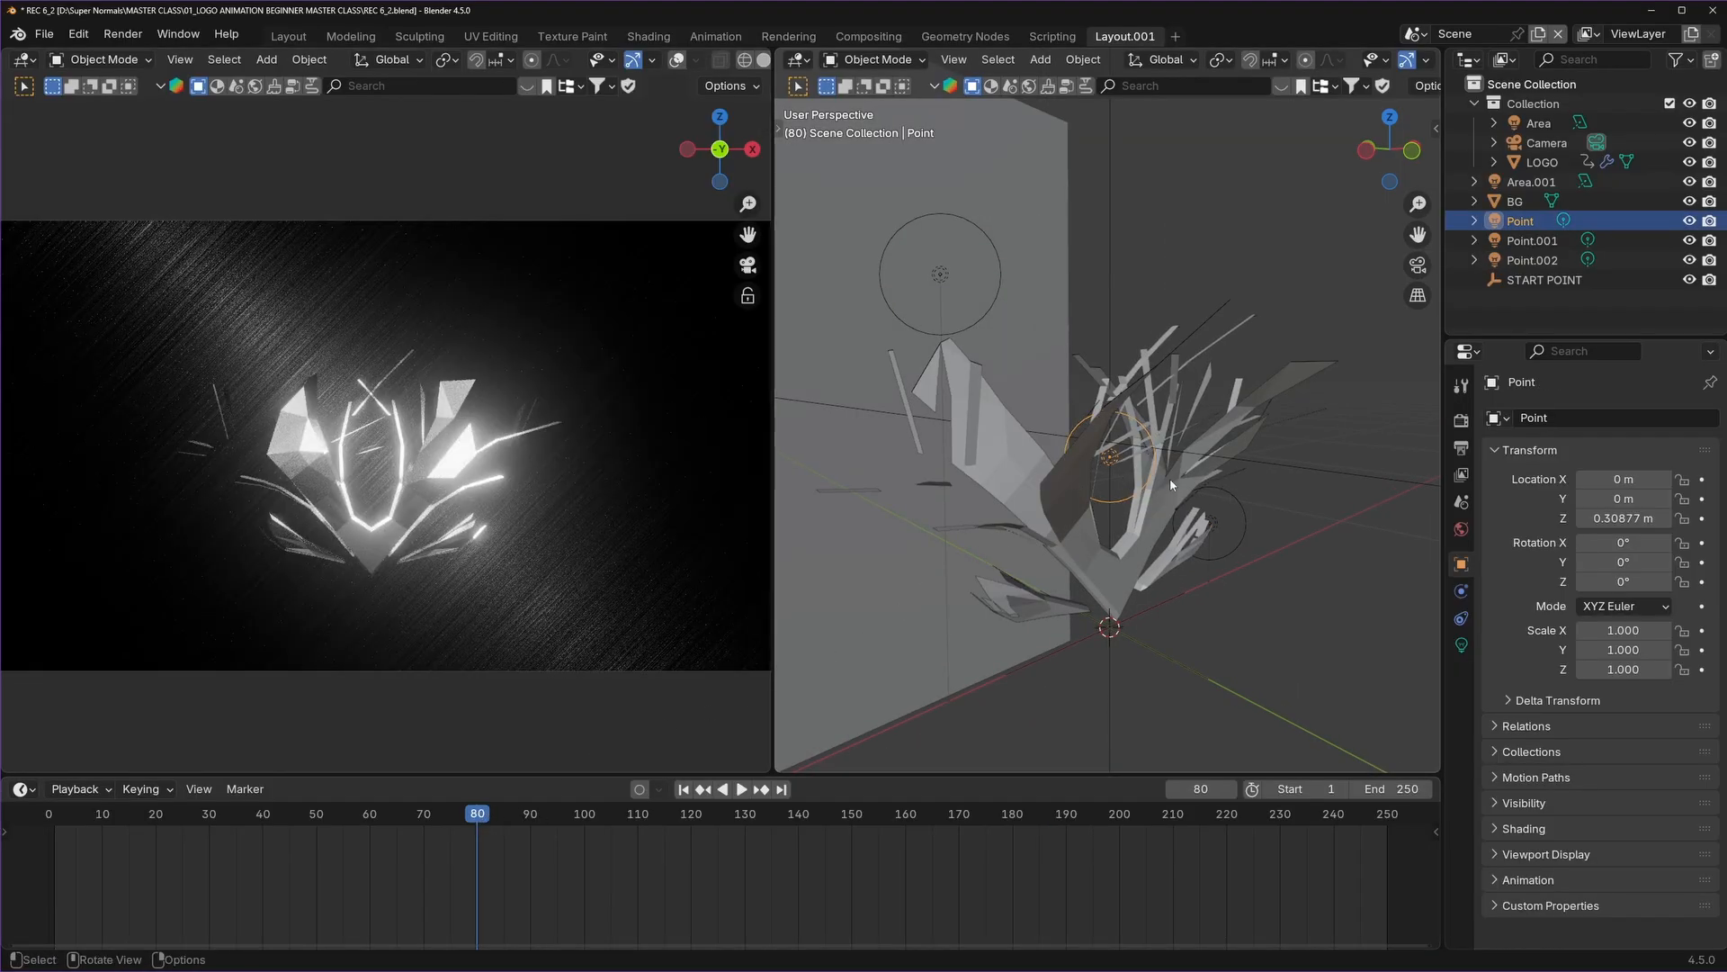
{"action": "key", "text": "i"}
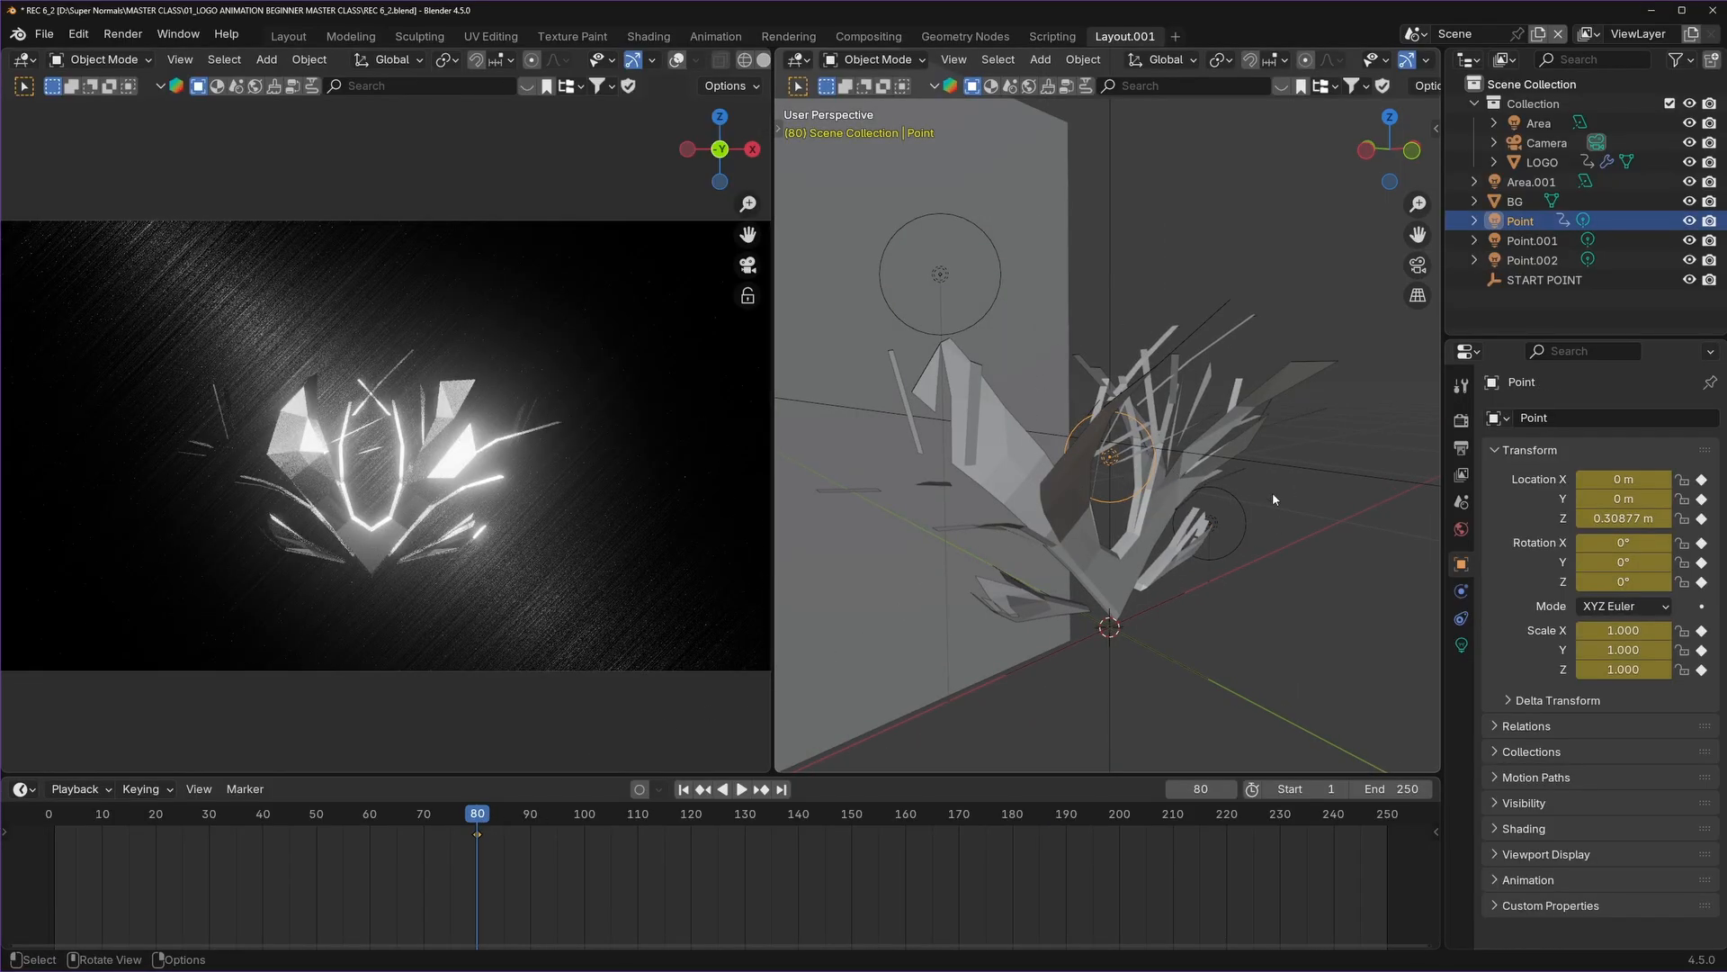
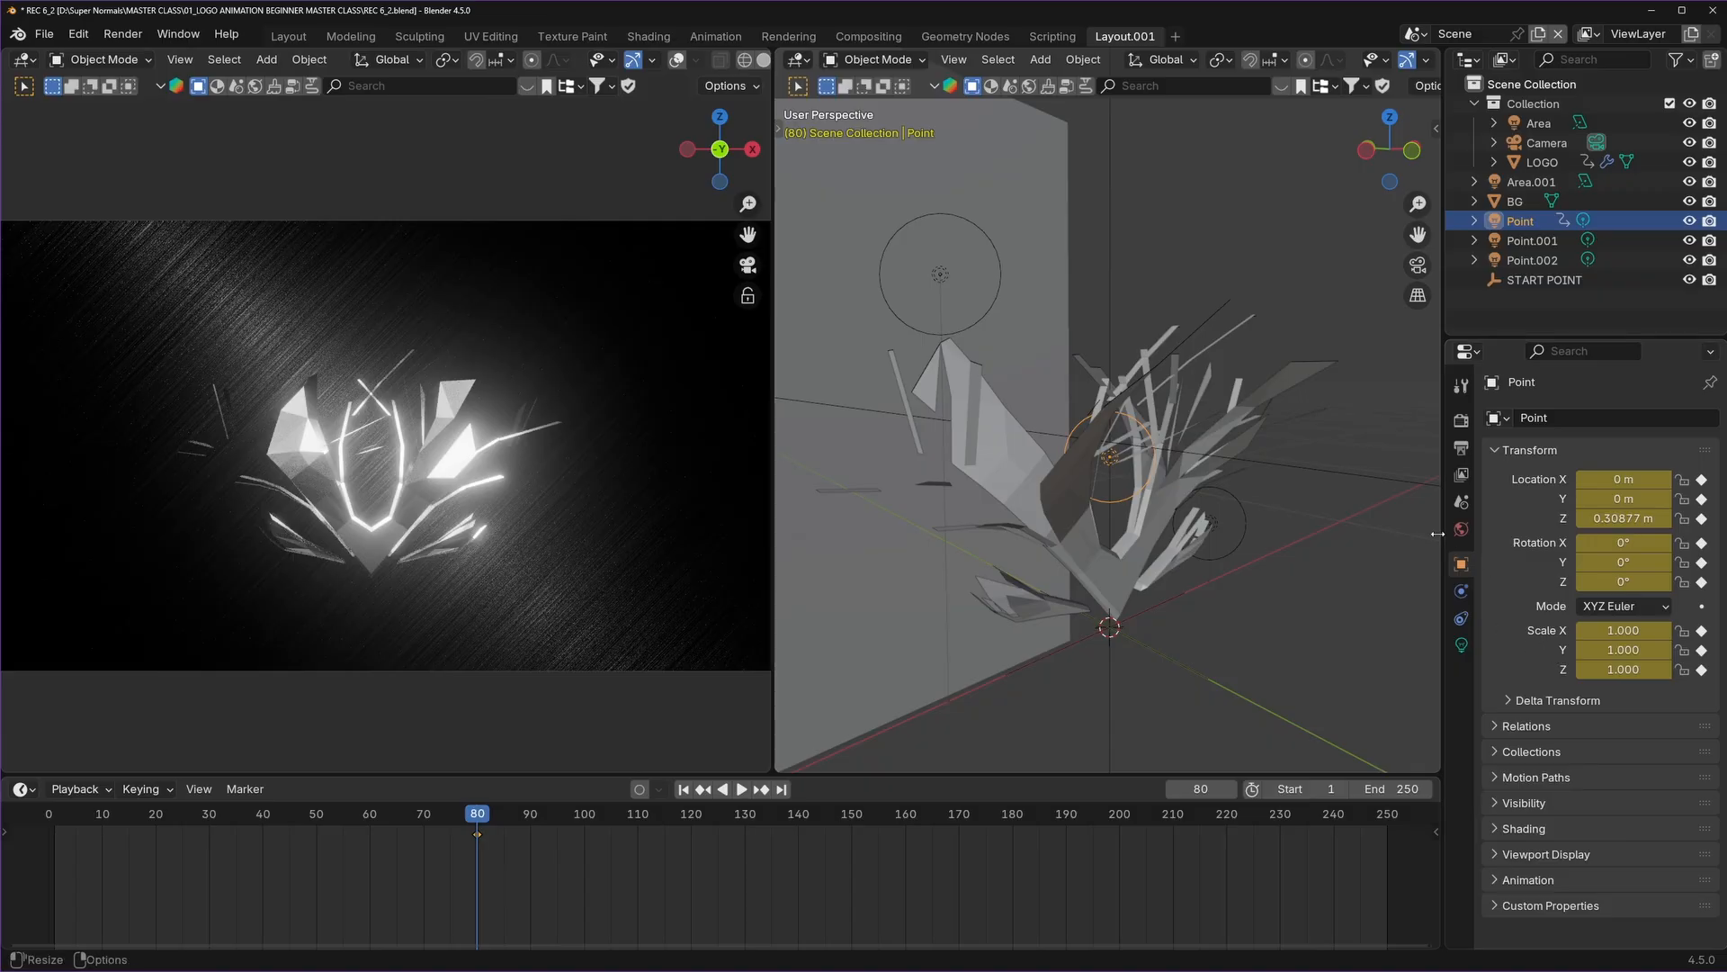
{"action": "mouse_move", "coordinate": [1437, 533]}
{"action": "left_mouse_down"}
{"action": "mouse_move", "coordinate": [1298, 311]}
{"action": "mouse_move", "coordinate": [1162, 291]}
{"action": "left_mouse_up"}
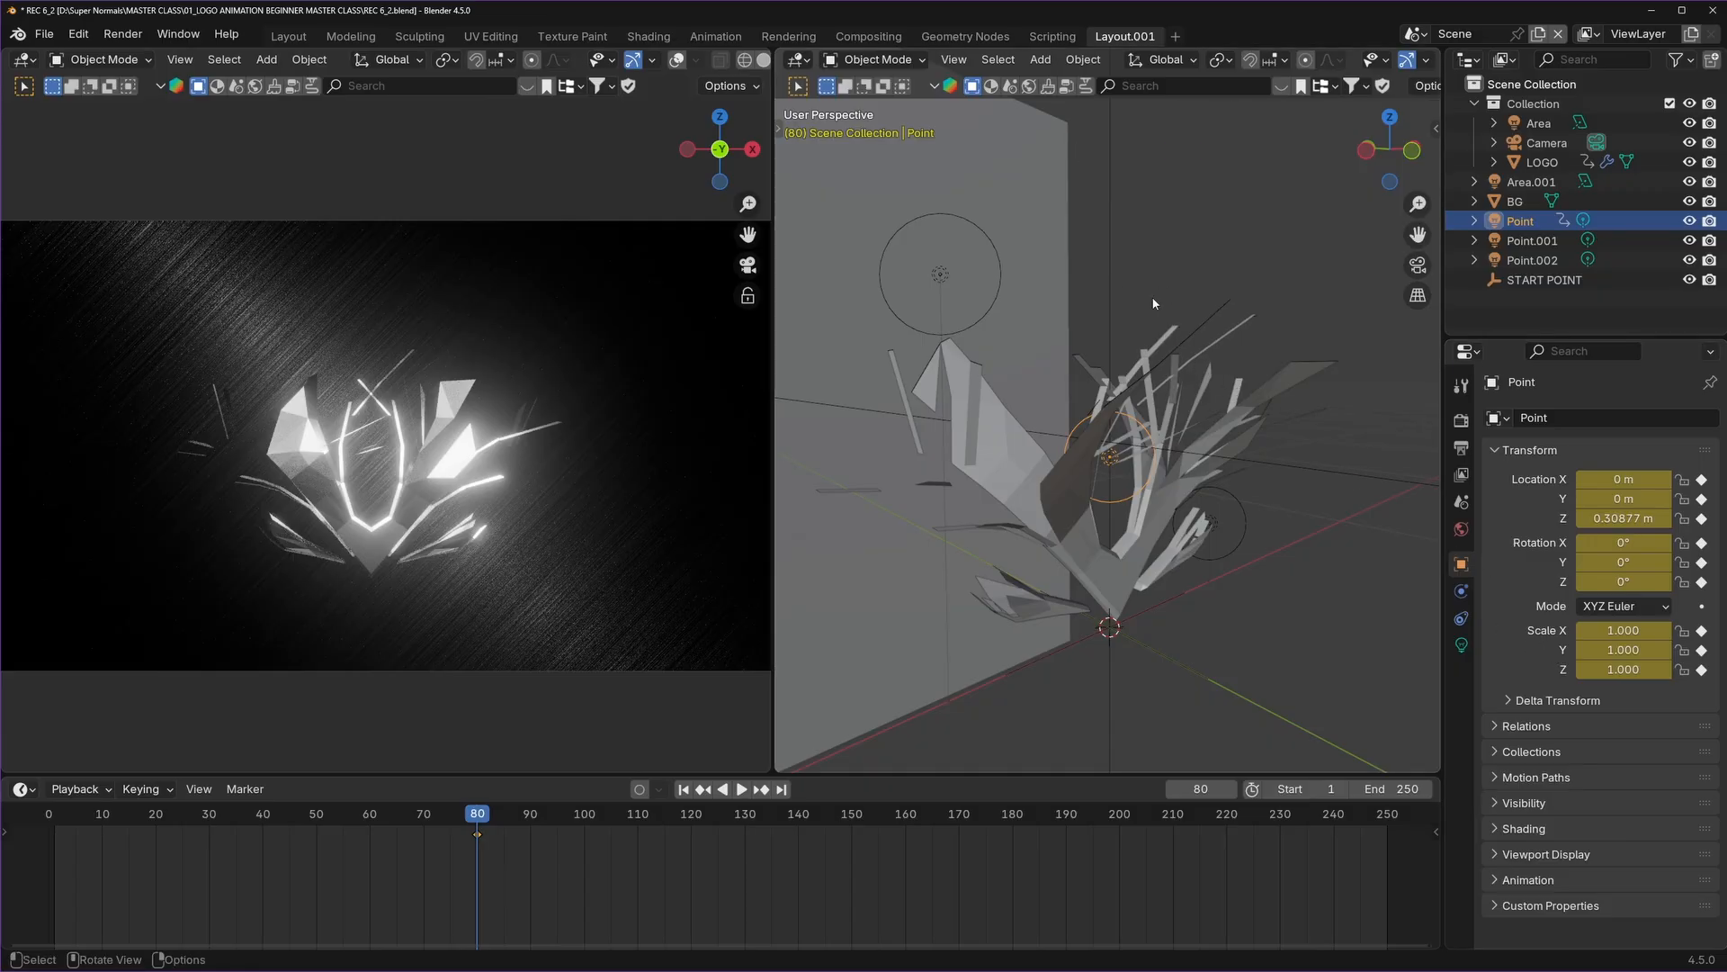
{"action": "left_click", "coordinate": [905, 266]}
{"action": "left_click", "coordinate": [1241, 521]}
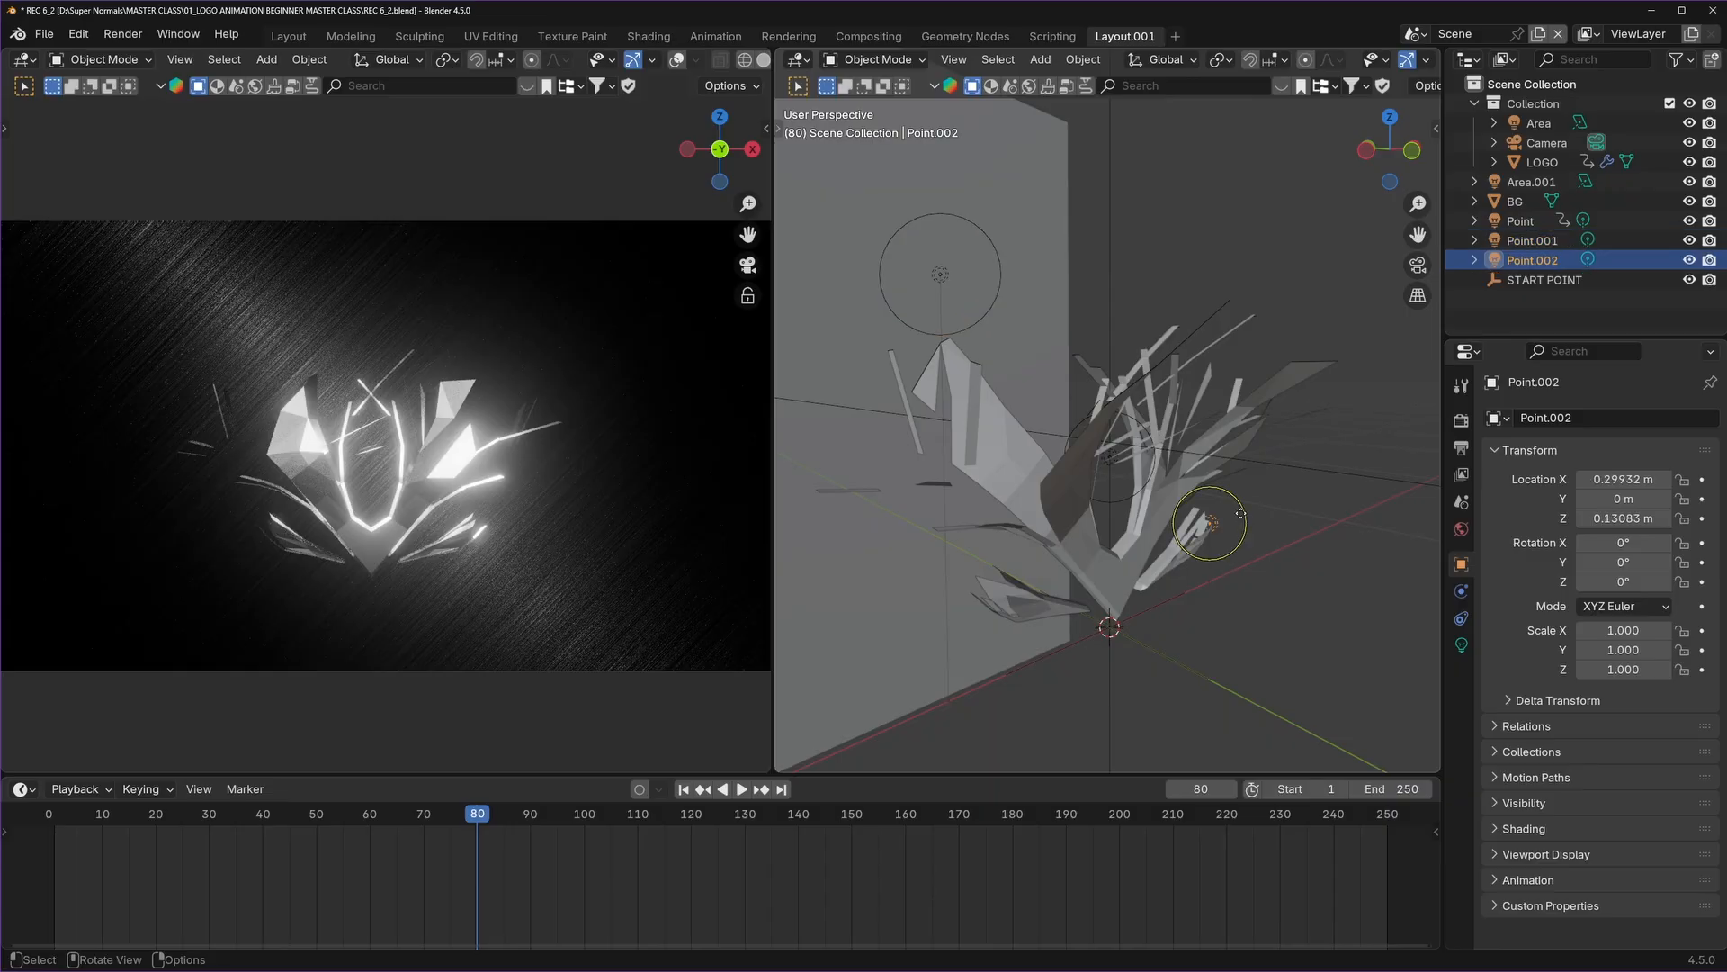
{"action": "left_click", "coordinate": [1109, 462]}
{"action": "left_click", "coordinate": [1291, 549]}
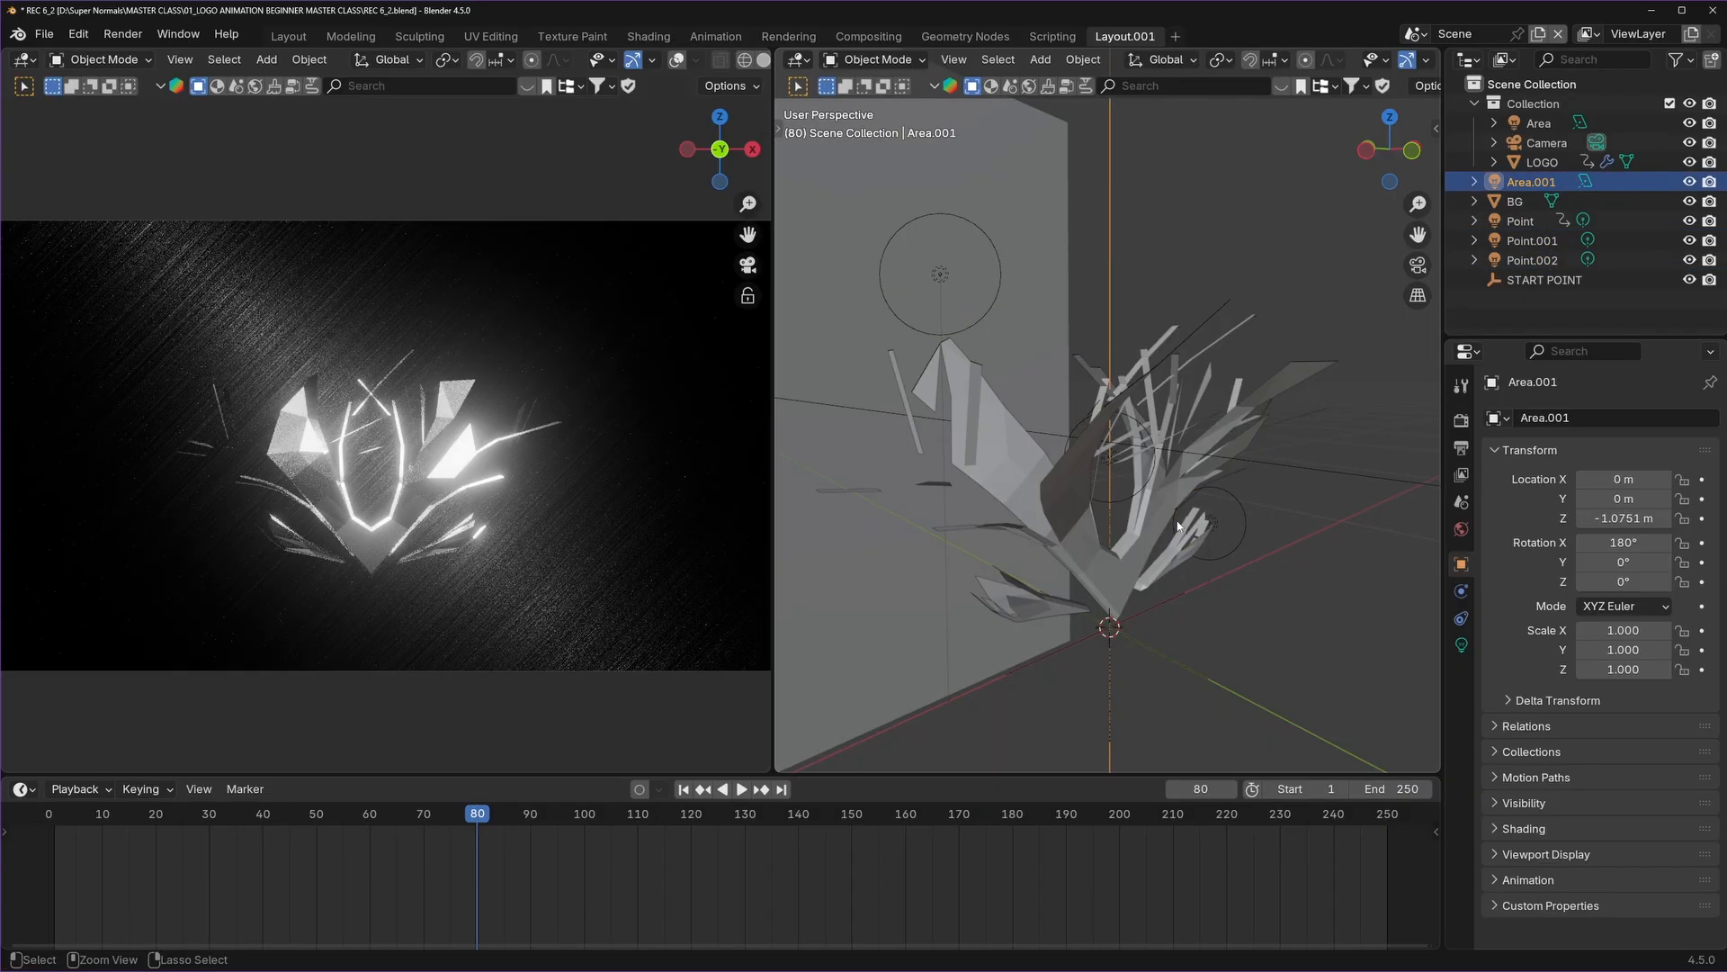
Delete the central Point light's keyframes at frame 80.
{"action": "left_click", "coordinate": [1128, 498]}
{"action": "left_click", "coordinate": [1111, 459]}
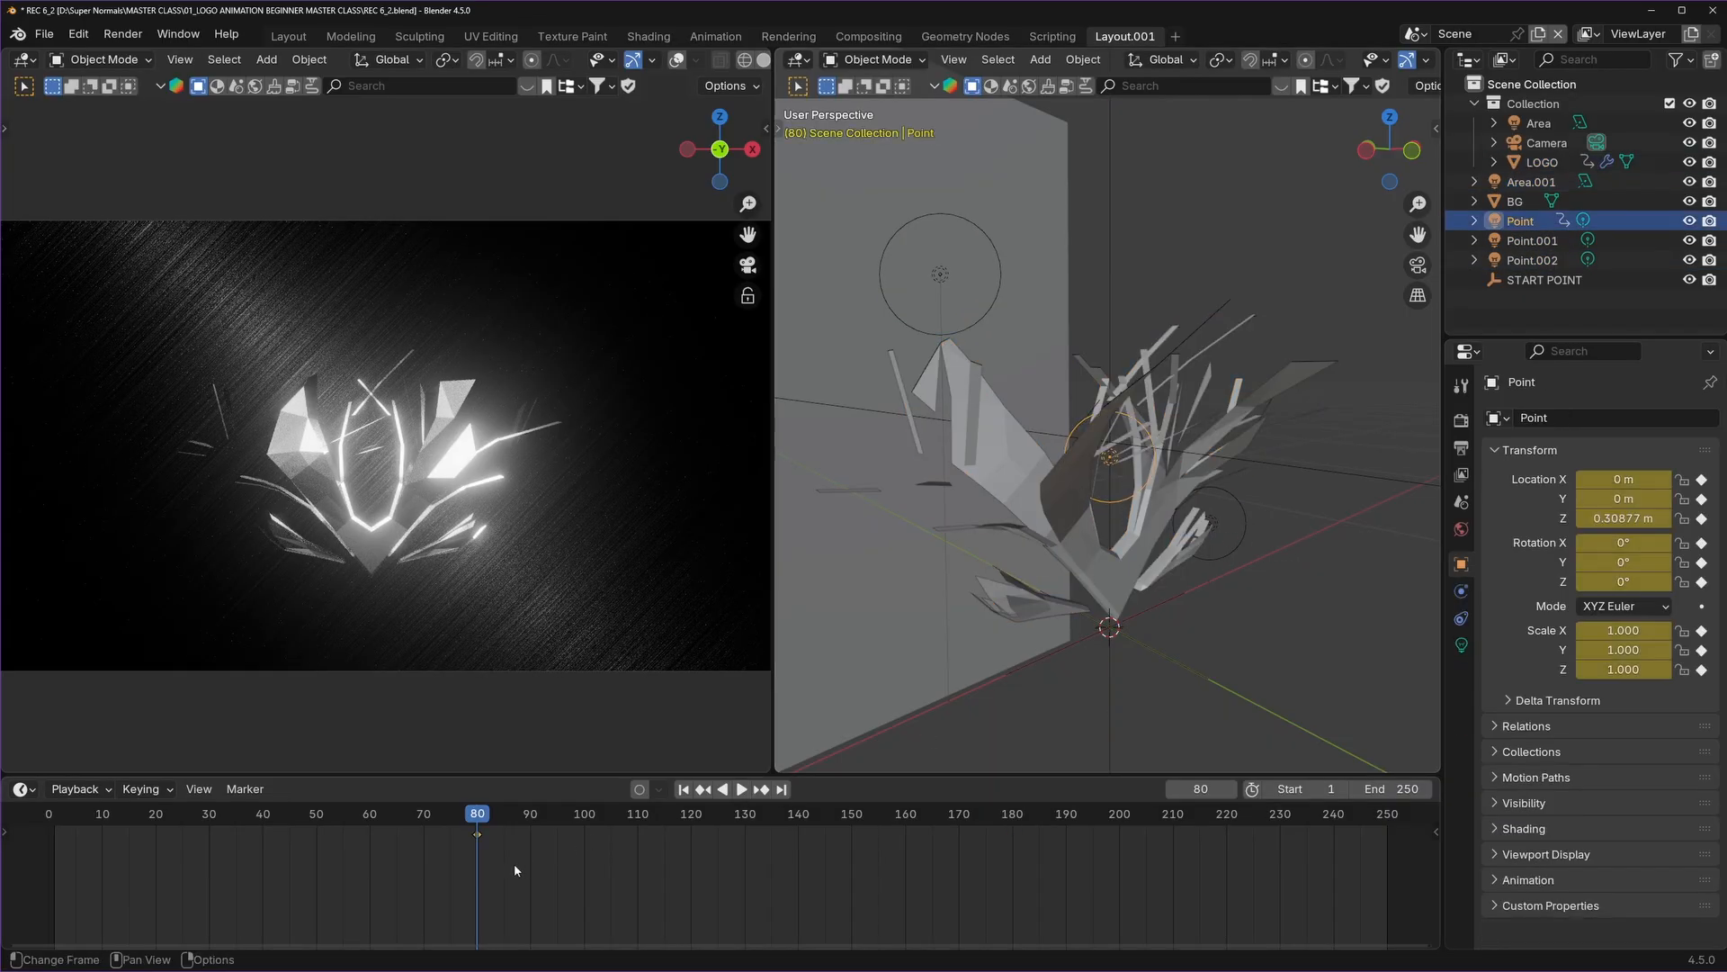
{"action": "right_click", "coordinate": [483, 834]}
Parent the Point.001 and Point.002 lights to the central Point light with the Object option.
{"action": "left_click", "coordinate": [940, 275]}
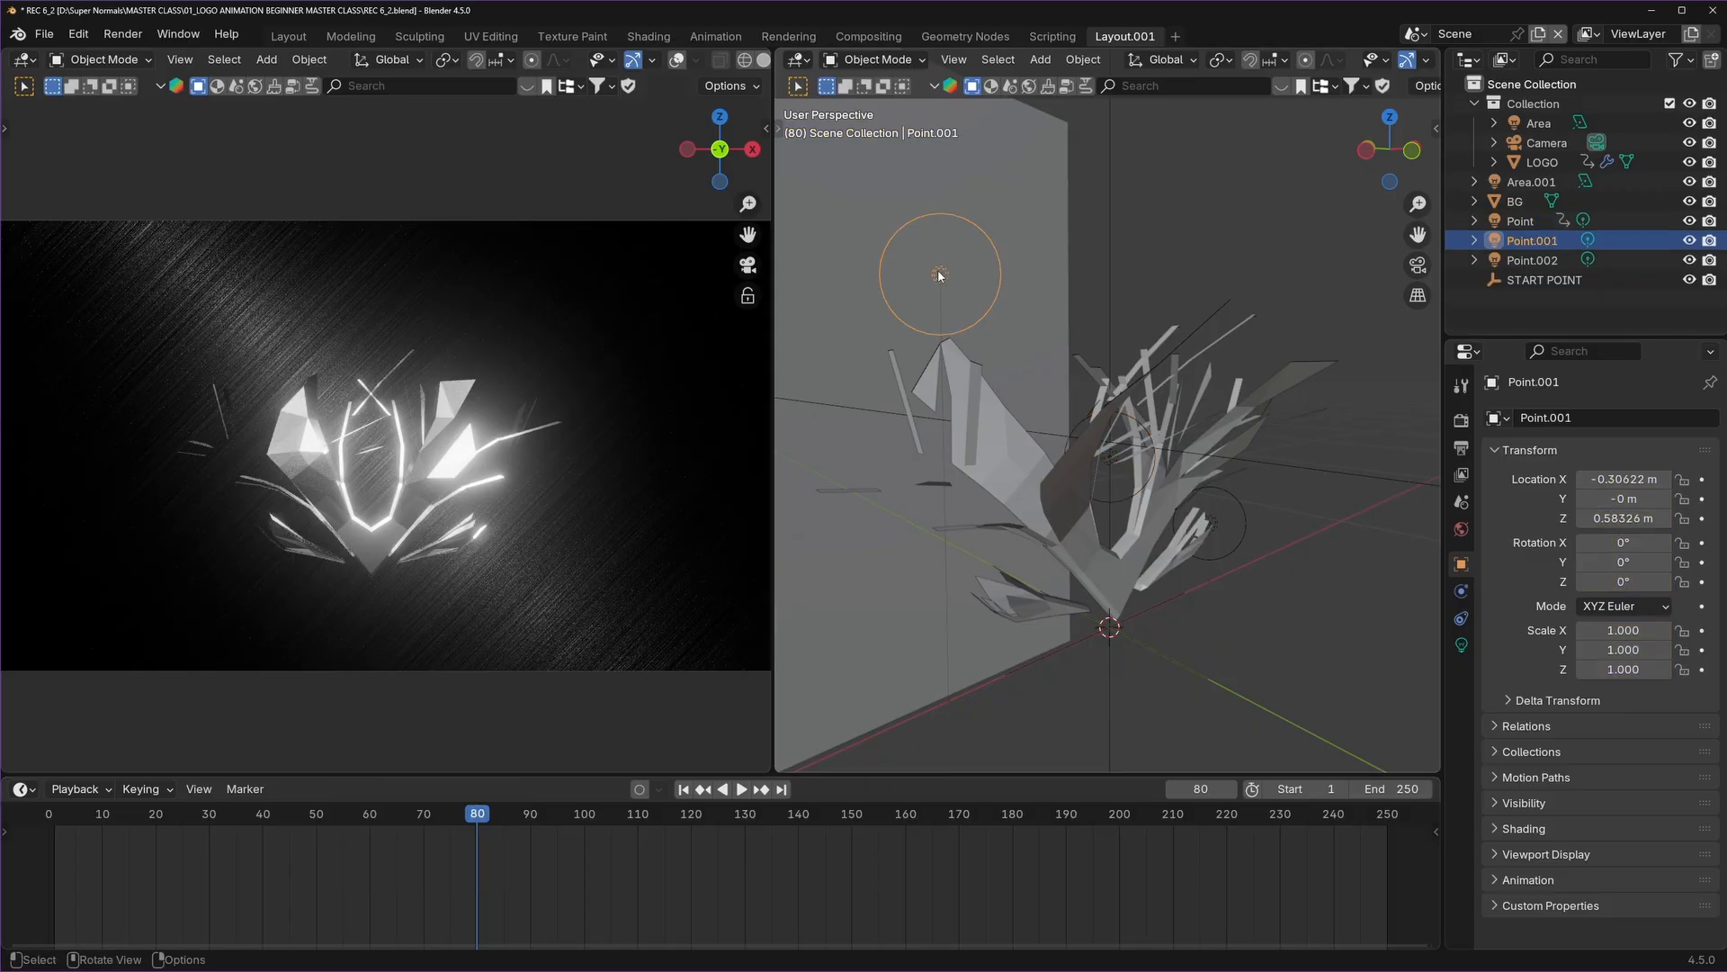
{"action": "left_click", "coordinate": [964, 283]}
{"action": "left_click", "coordinate": [941, 275]}
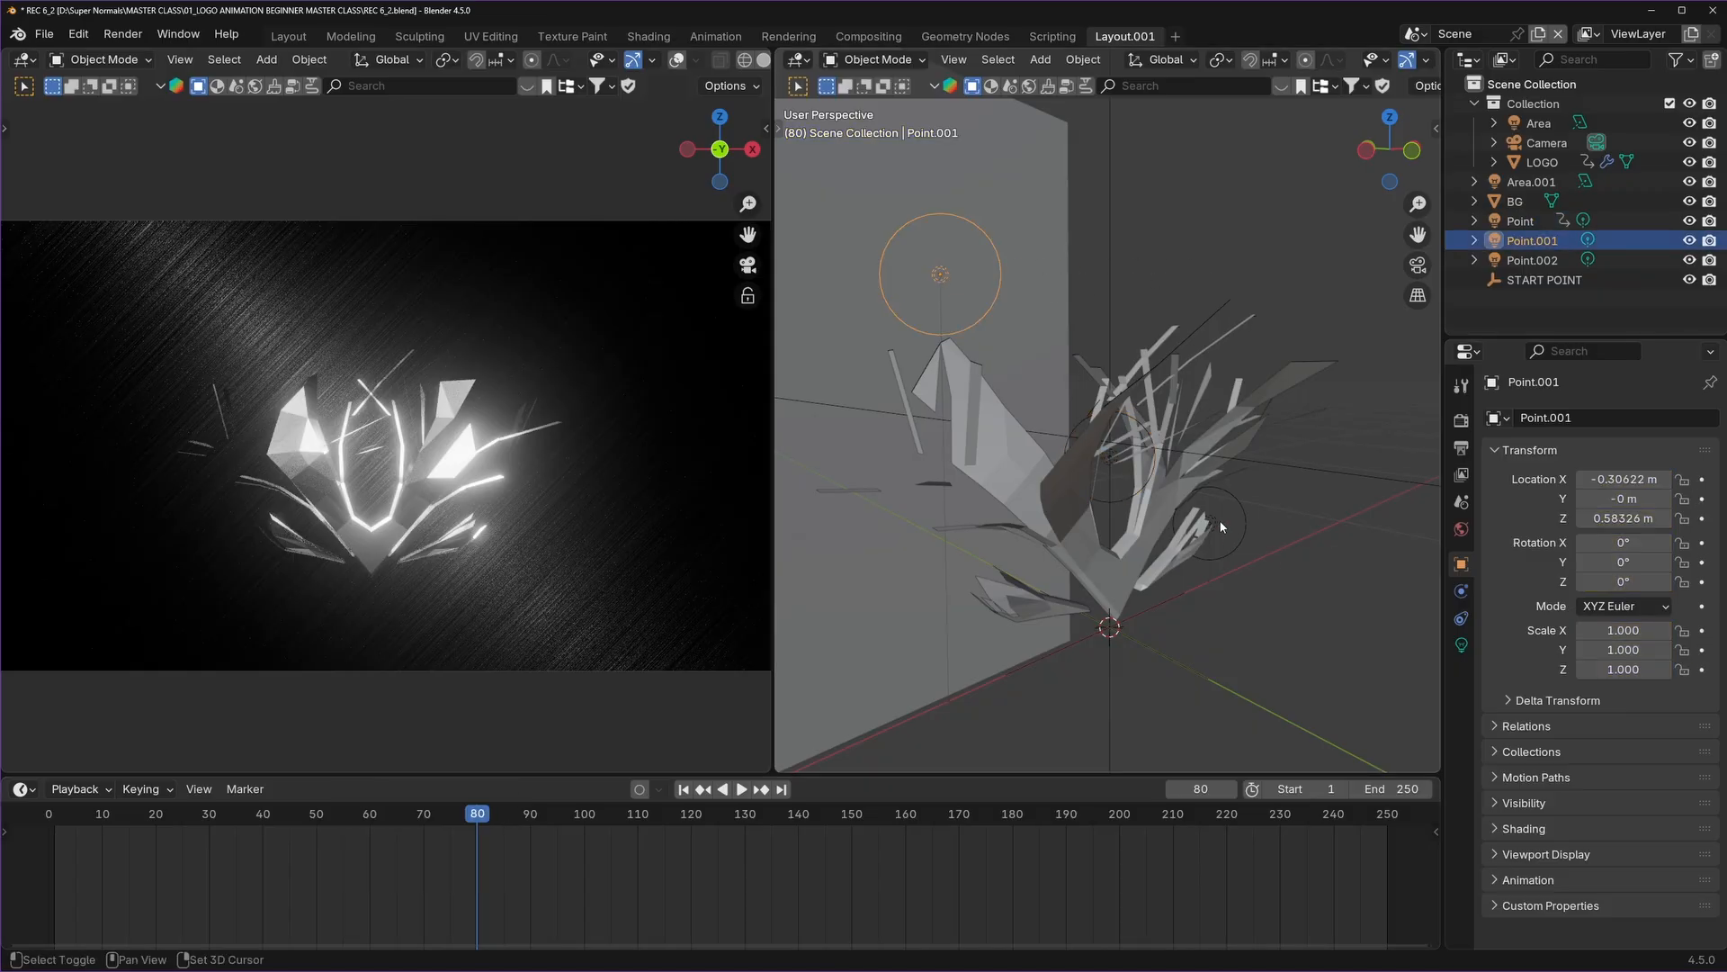
{"action": "left_click", "coordinate": [1211, 522], "text": "shift"}
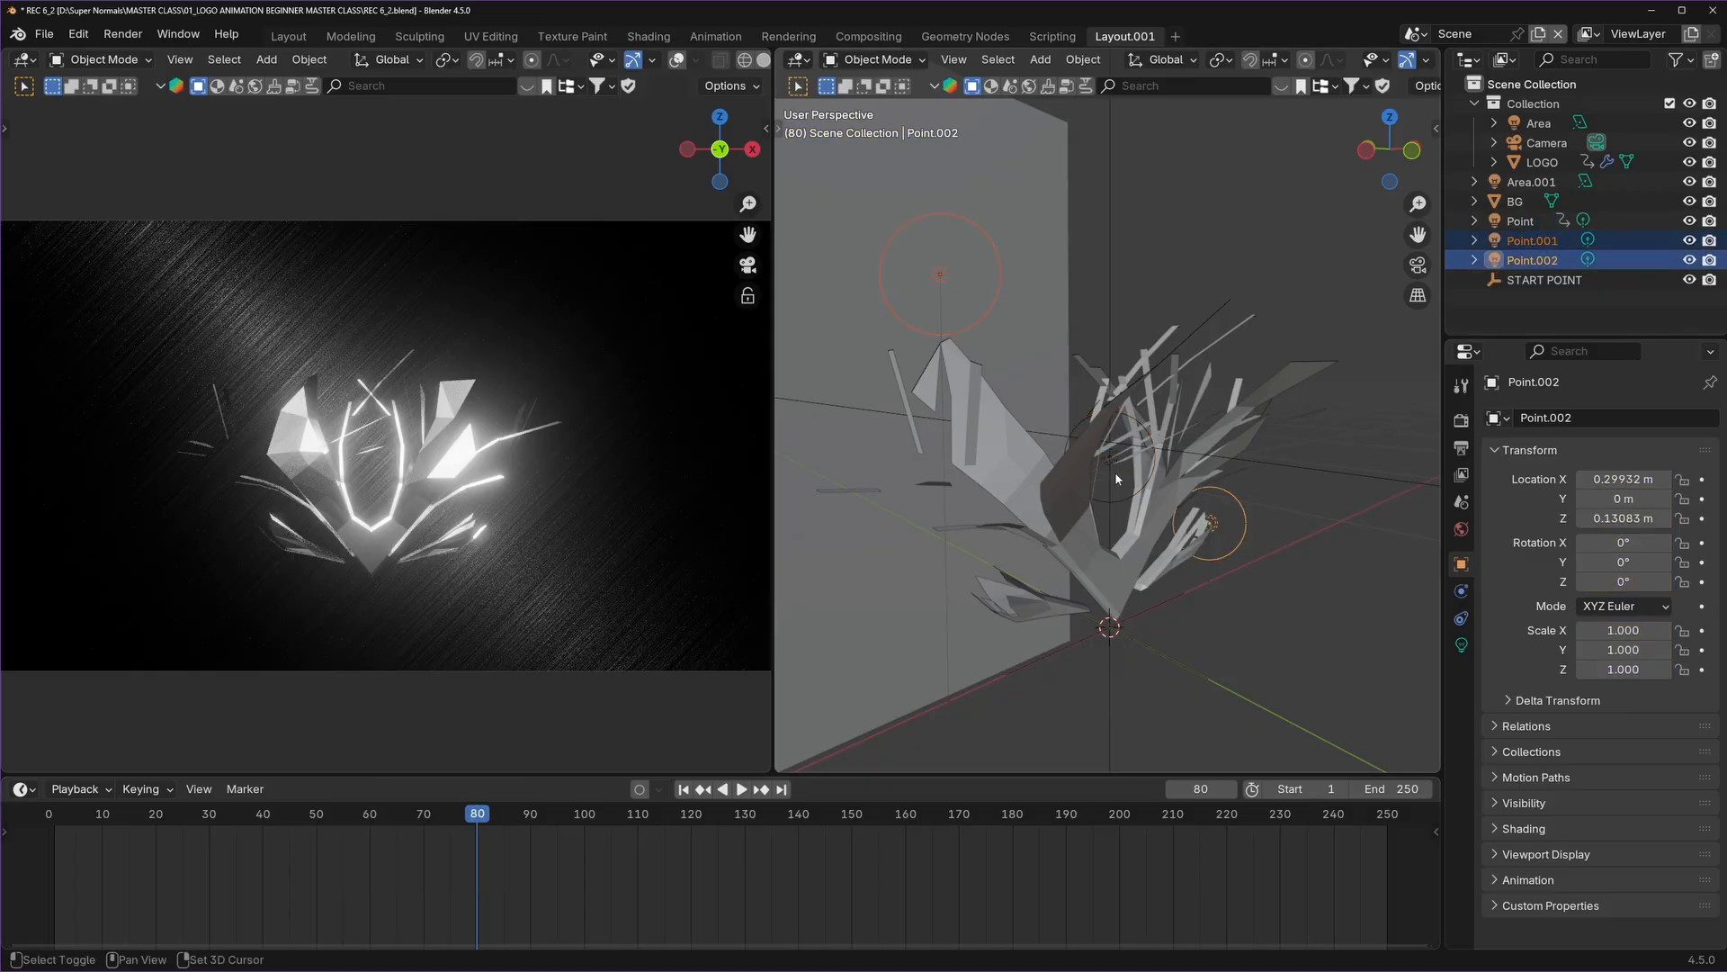
{"action": "left_click", "coordinate": [1120, 500], "text": "shift"}
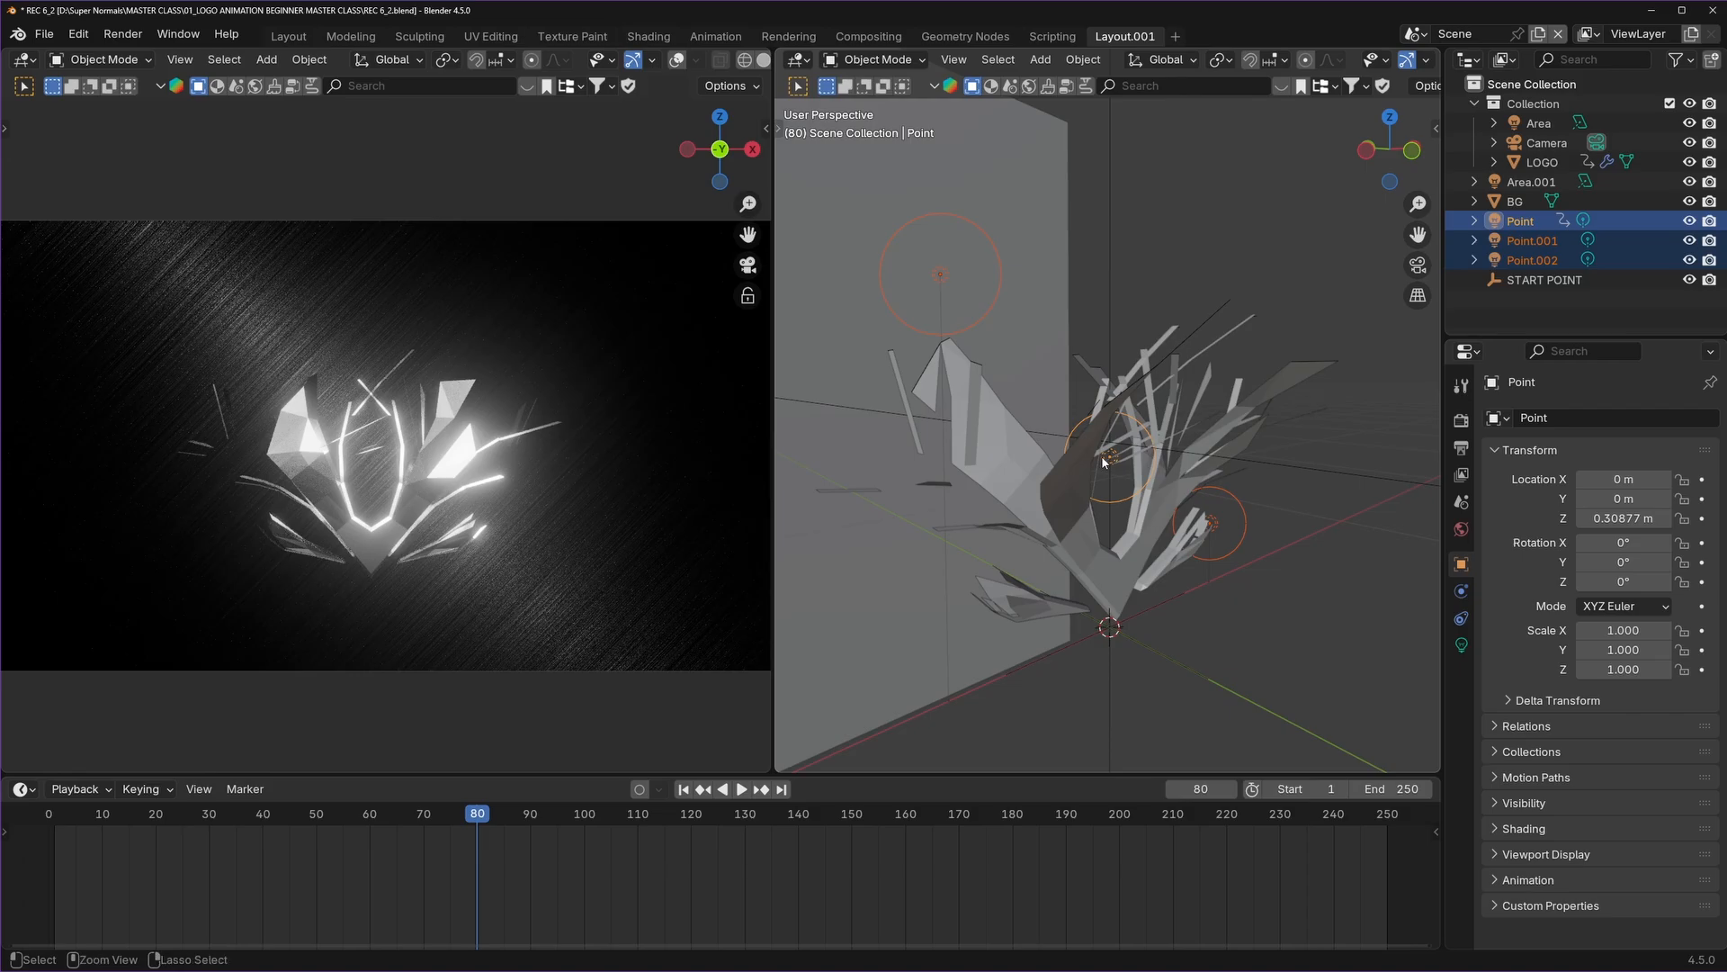
{"action": "key", "text": "ctrl+p"}
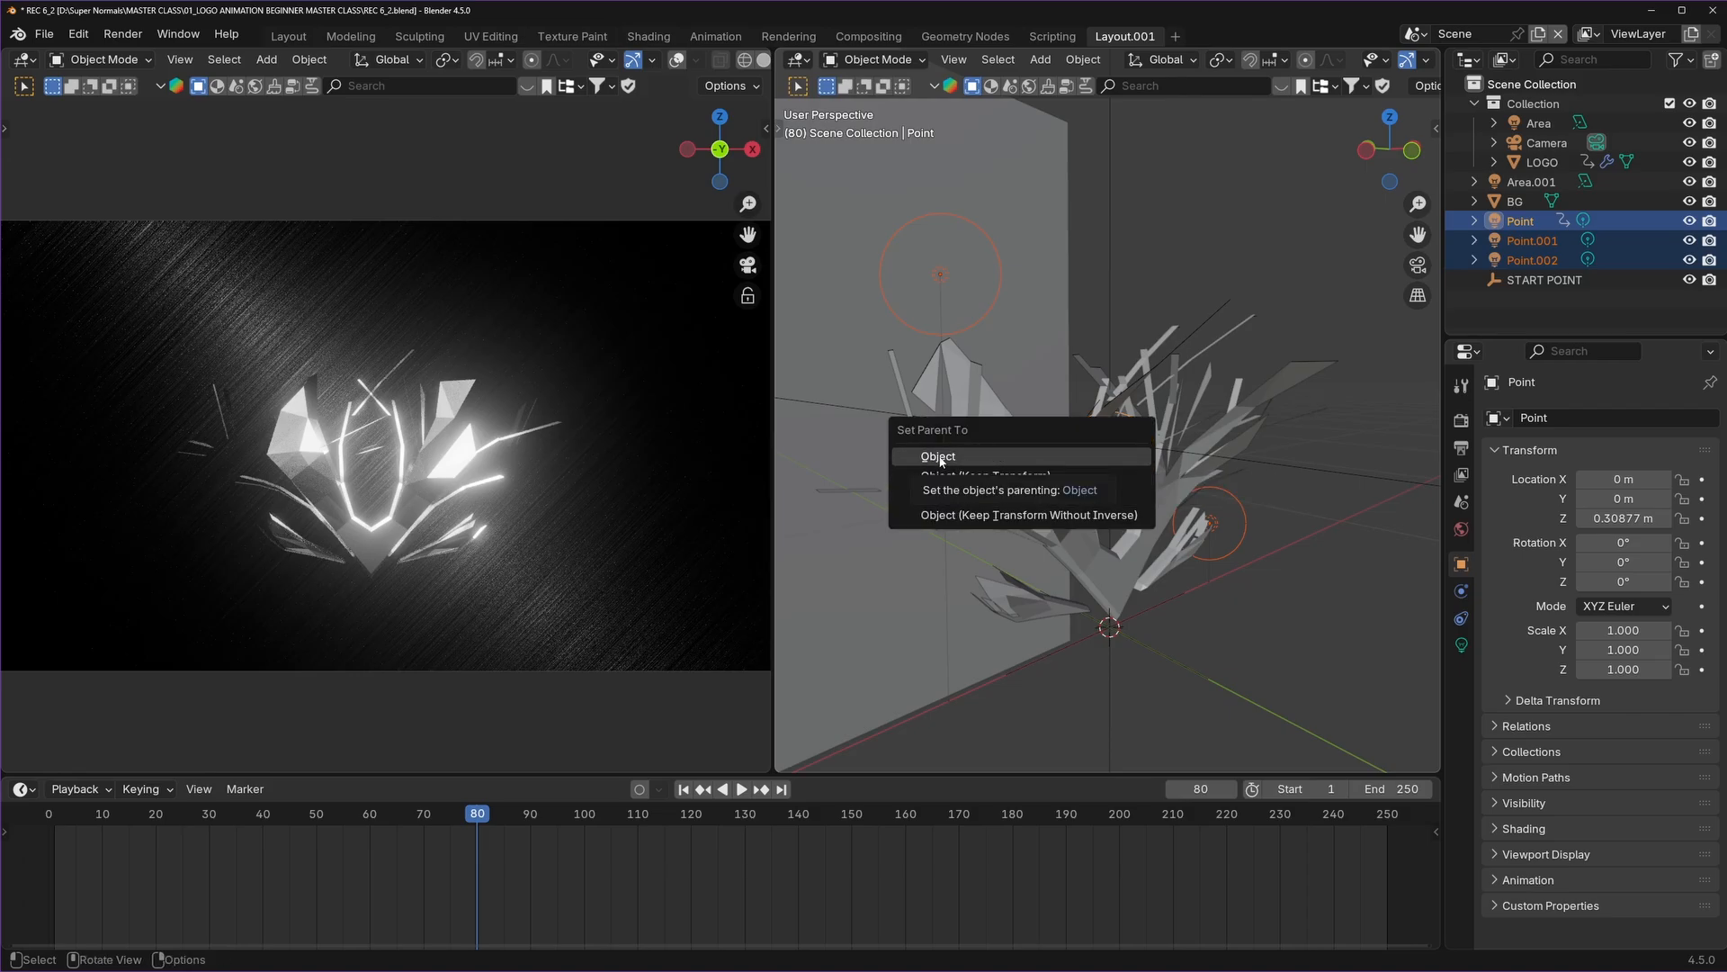
{"action": "left_click", "coordinate": [993, 457]}
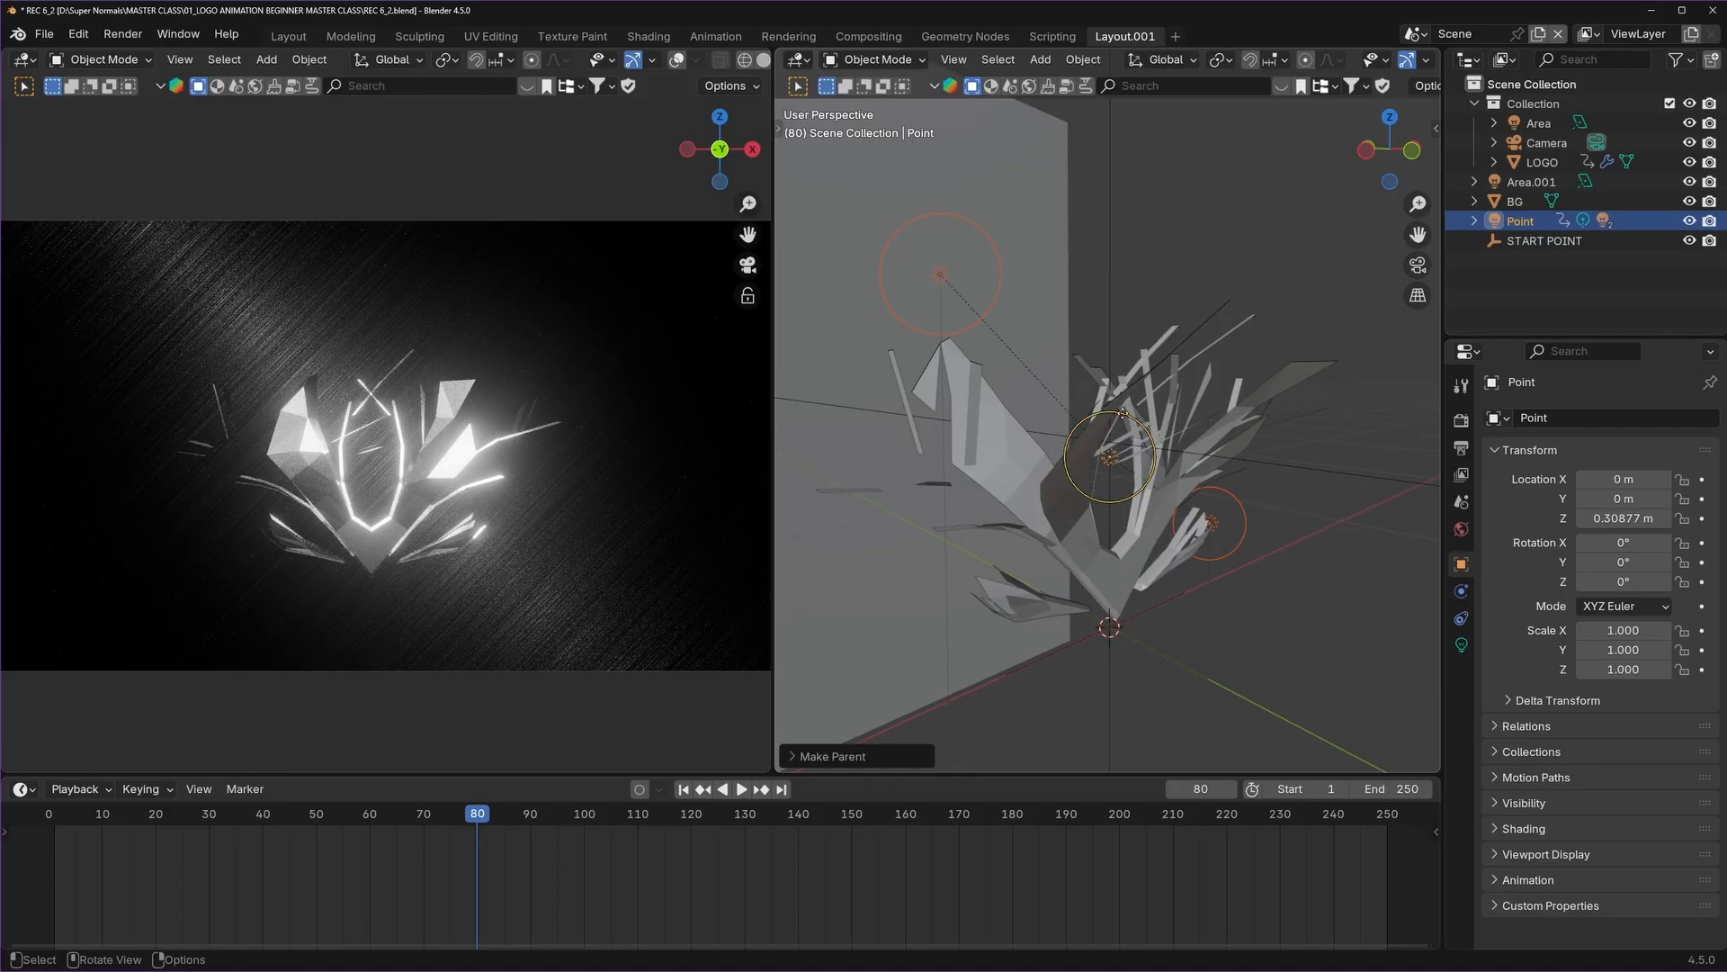
Try moving the parent Point light and its children along the Z axis.
{"action": "left_click", "coordinate": [1364, 277]}
{"action": "left_click", "coordinate": [1079, 419]}
{"action": "key", "text": "g"}
{"action": "key", "text": "z"}
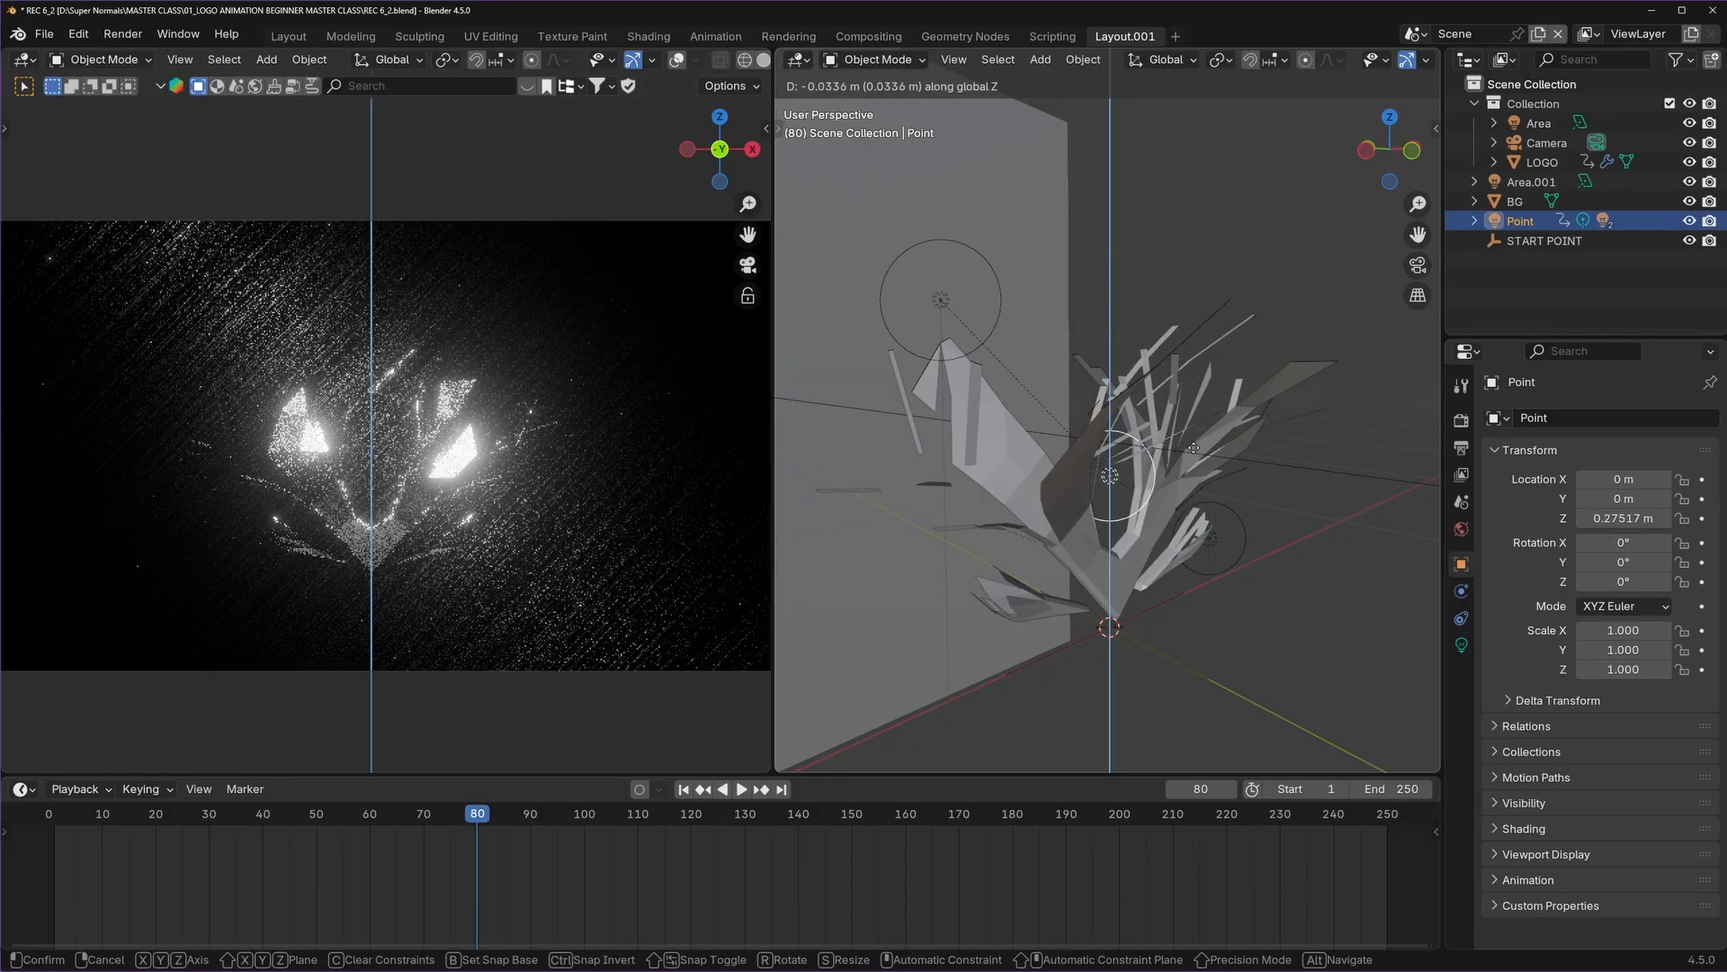
{"action": "left_click", "coordinate": [1226, 441]}
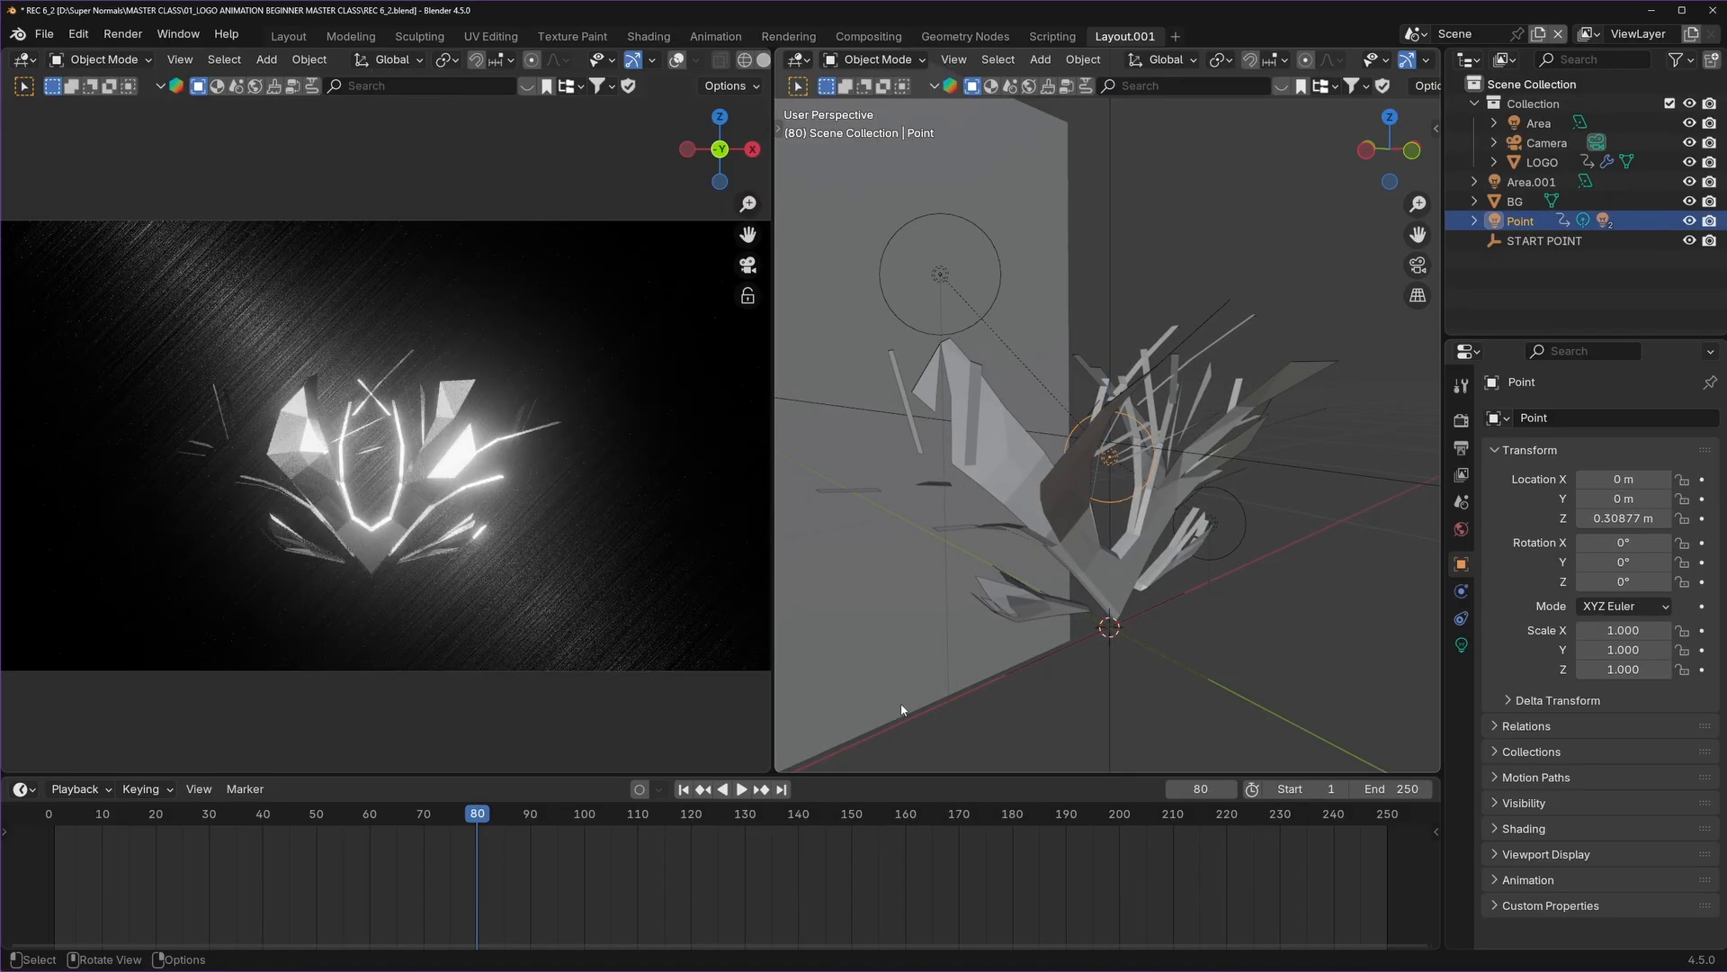
Insert location, rotation and scale keyframes for the parent Point light at frames 80 and 180.
{"action": "key", "text": "i"}
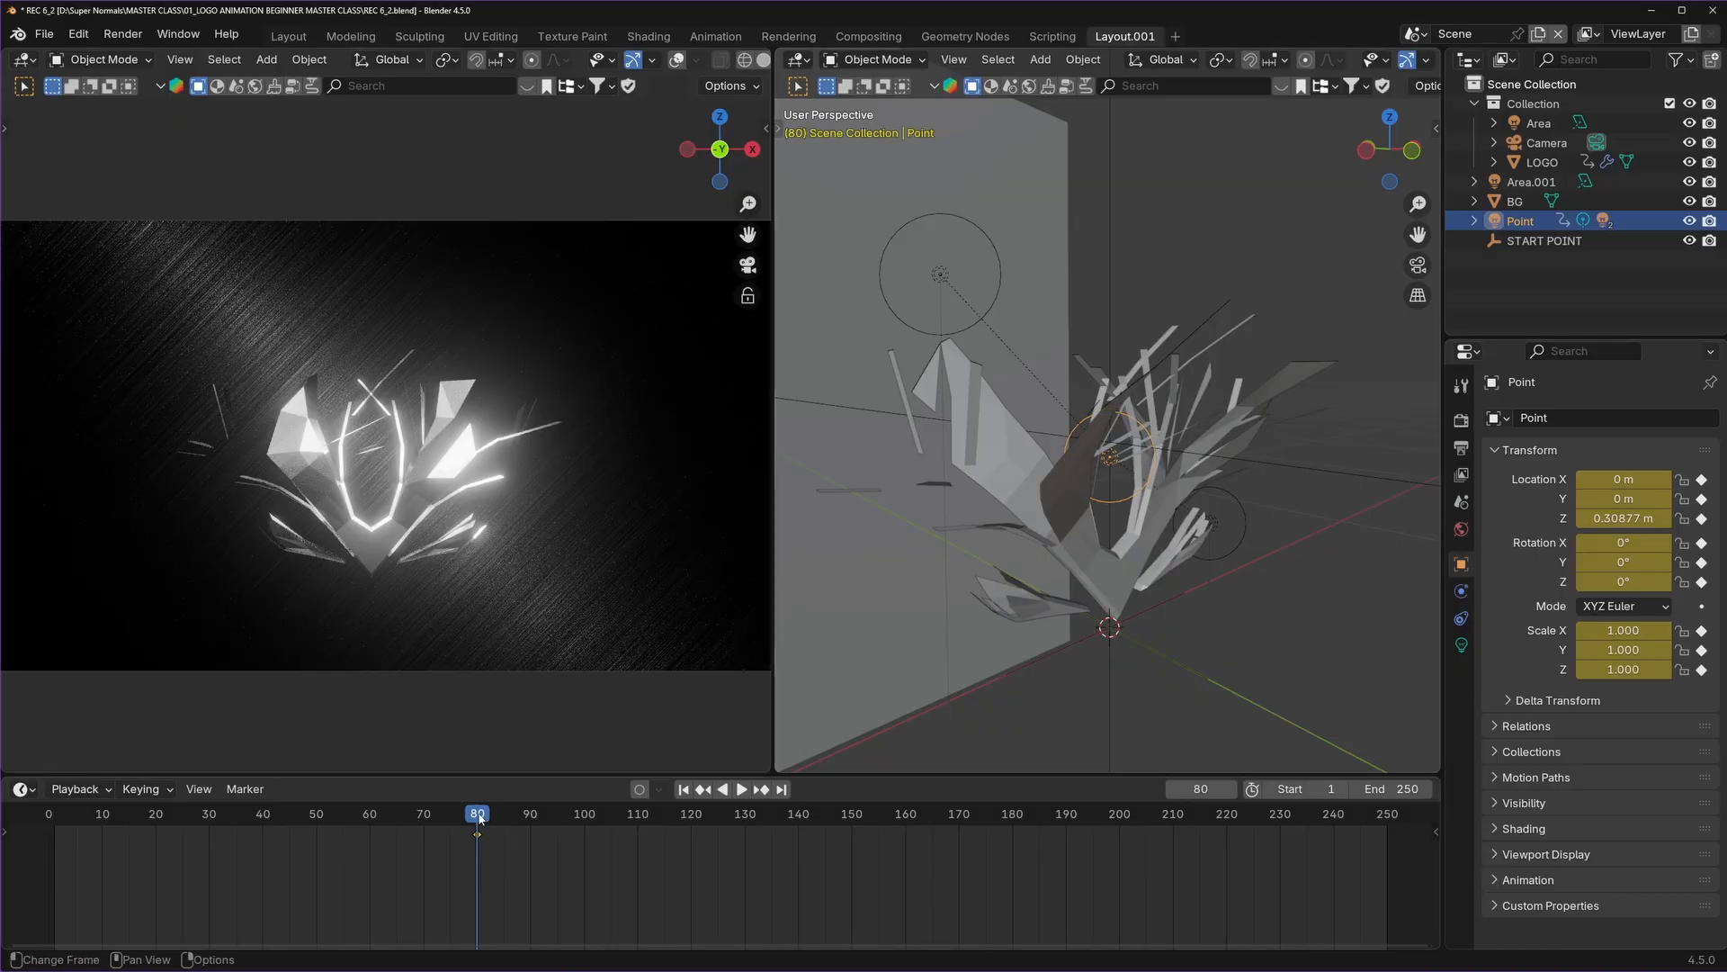
{"action": "left_click_drag", "start_coordinate": [479, 817], "coordinate": [1012, 818]}
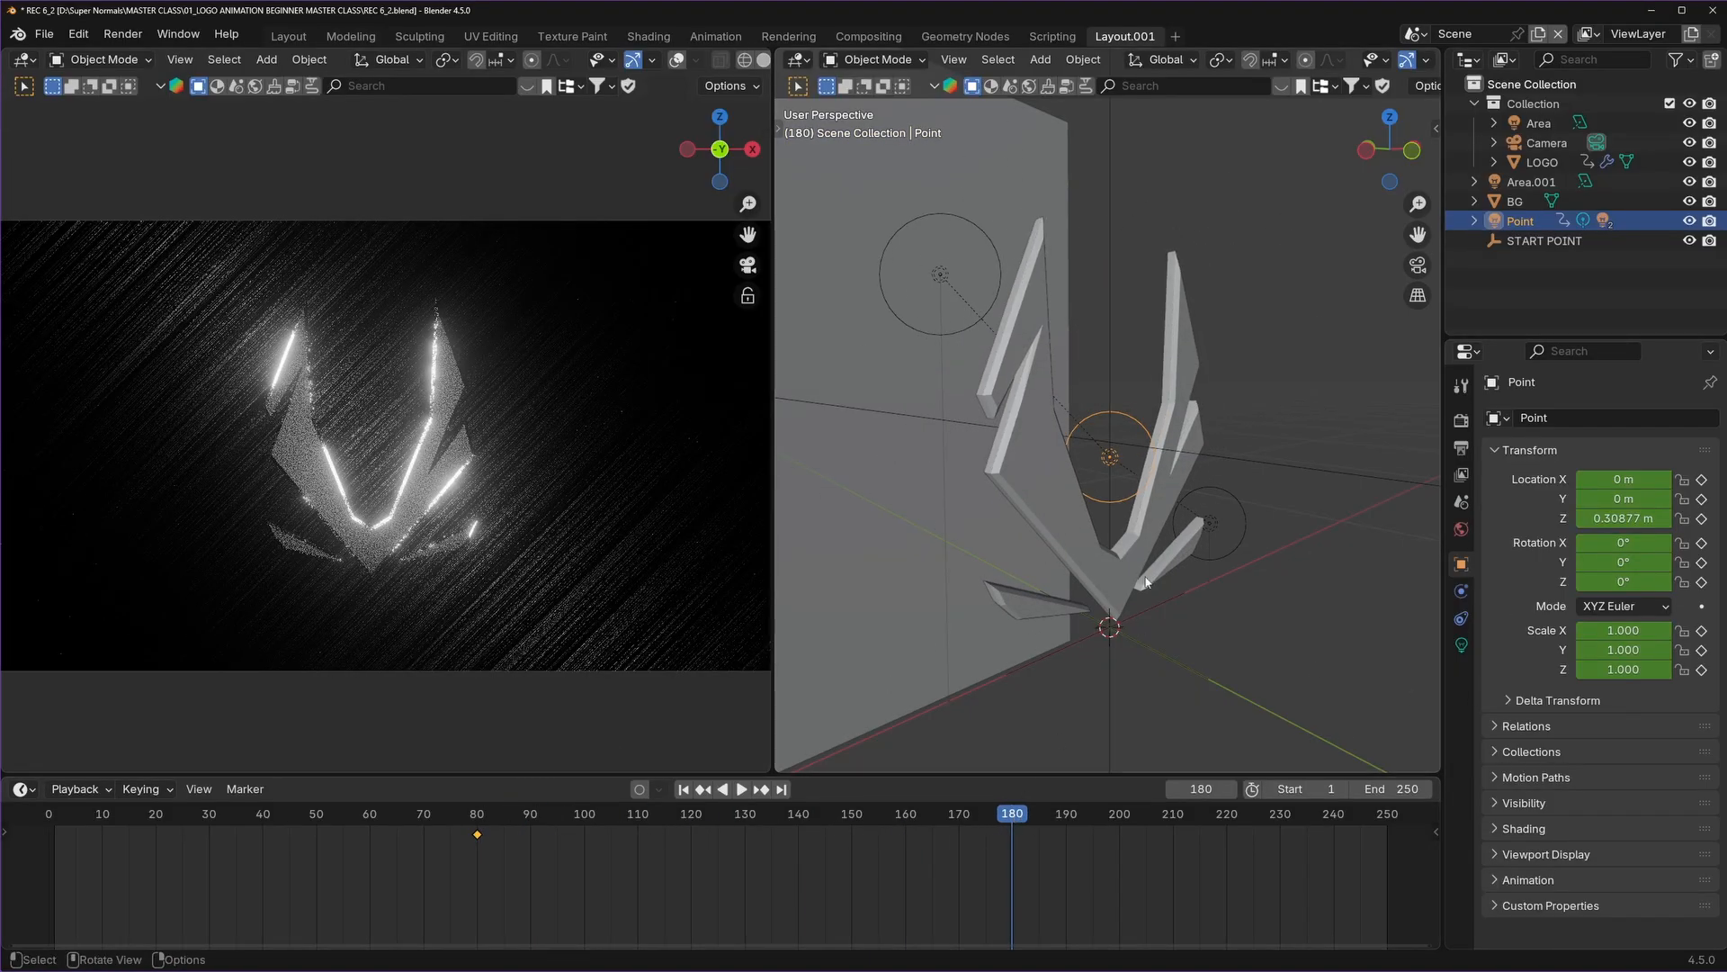
{"action": "key", "text": "i"}
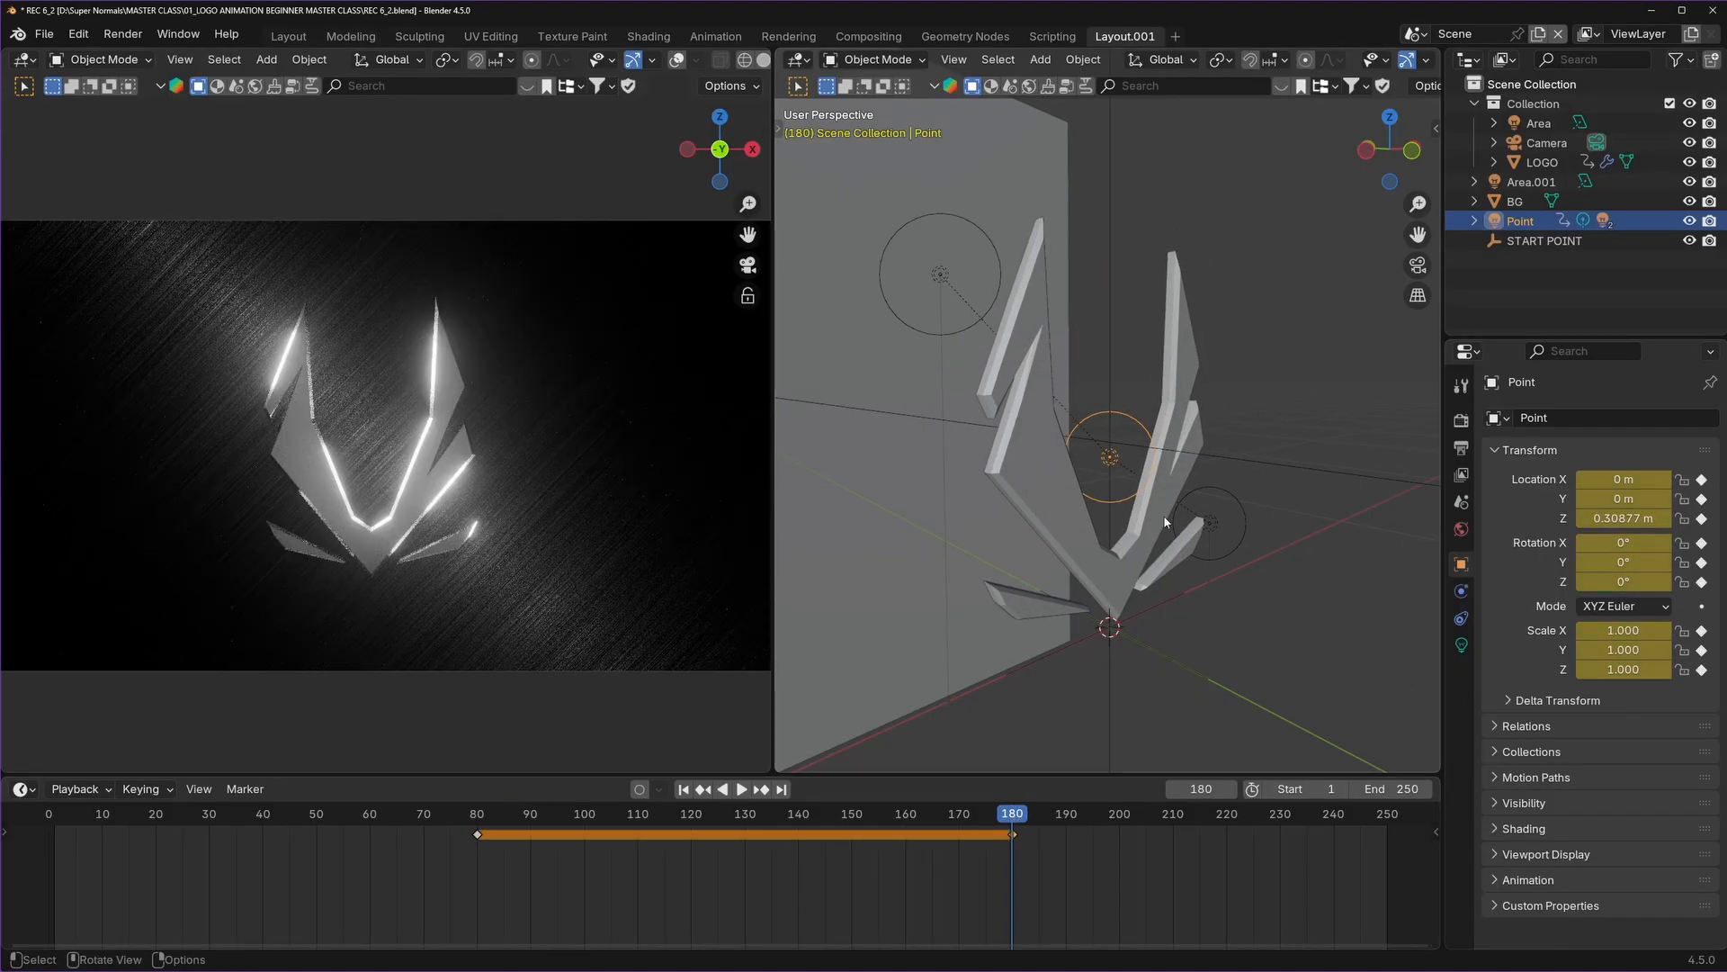
At frame 80, raise the parent Point light along Z to about 0.44 m and replace its keyframe.
{"action": "left_click", "coordinate": [1018, 820]}
{"action": "left_click_drag", "start_coordinate": [1018, 813], "coordinate": [478, 813]}
{"action": "key", "text": "g"}
{"action": "key", "text": "z"}
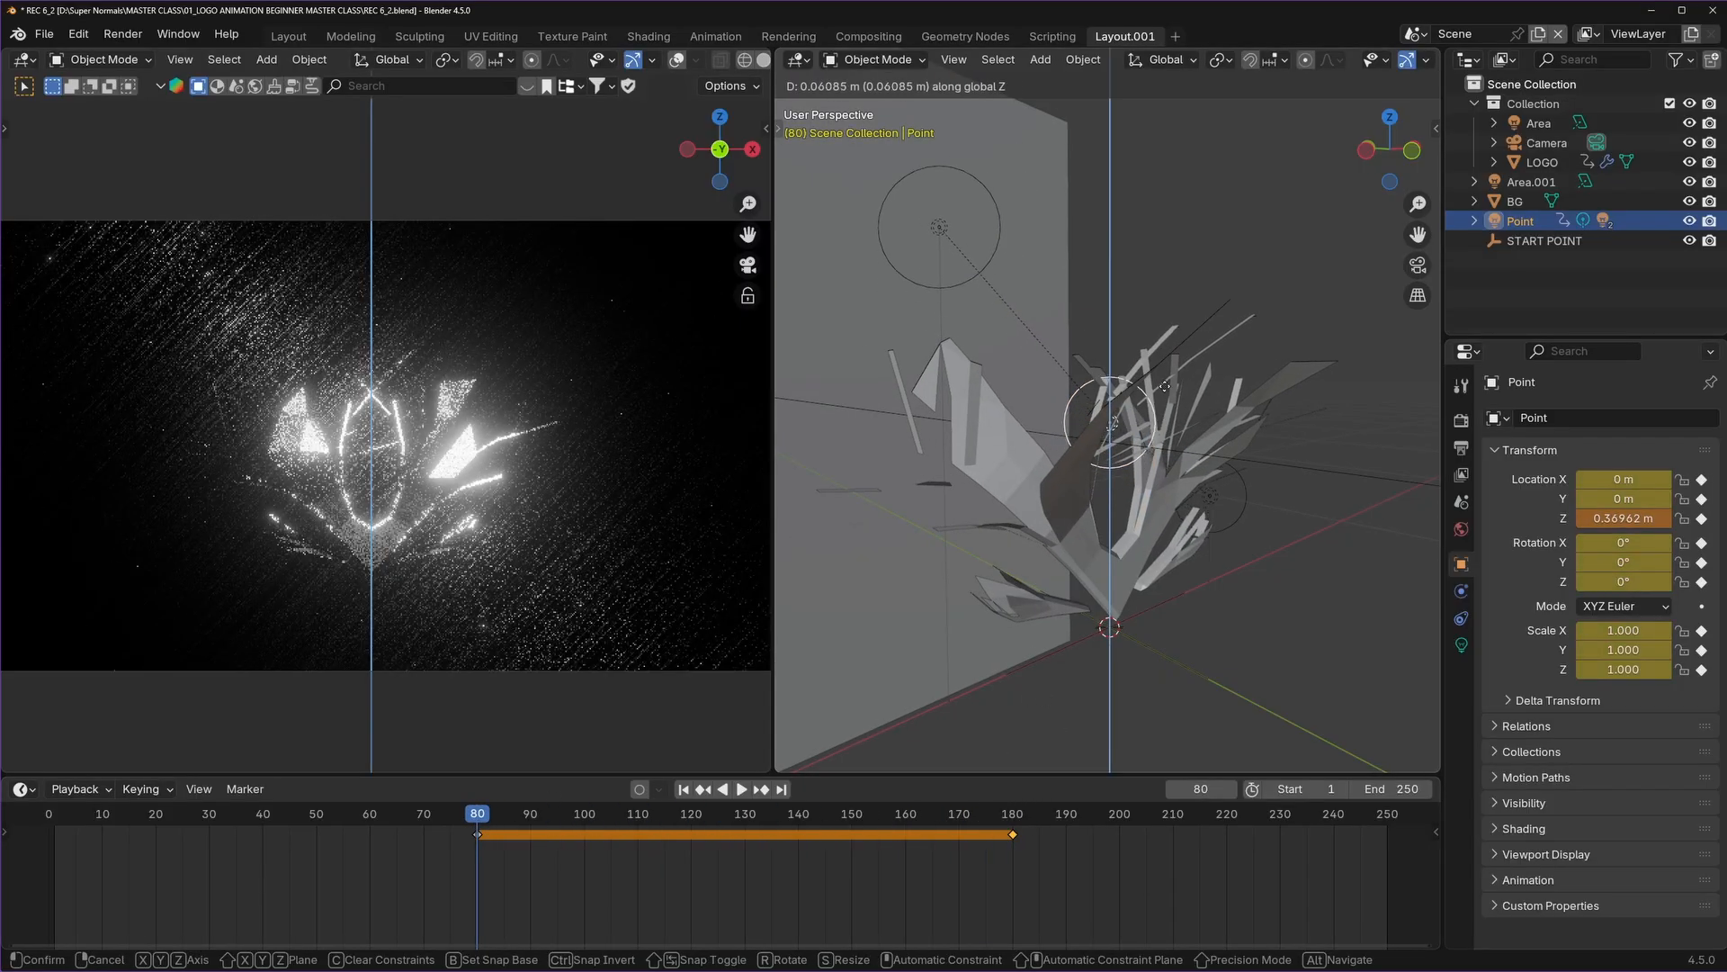
{"action": "left_click", "coordinate": [1145, 372]}
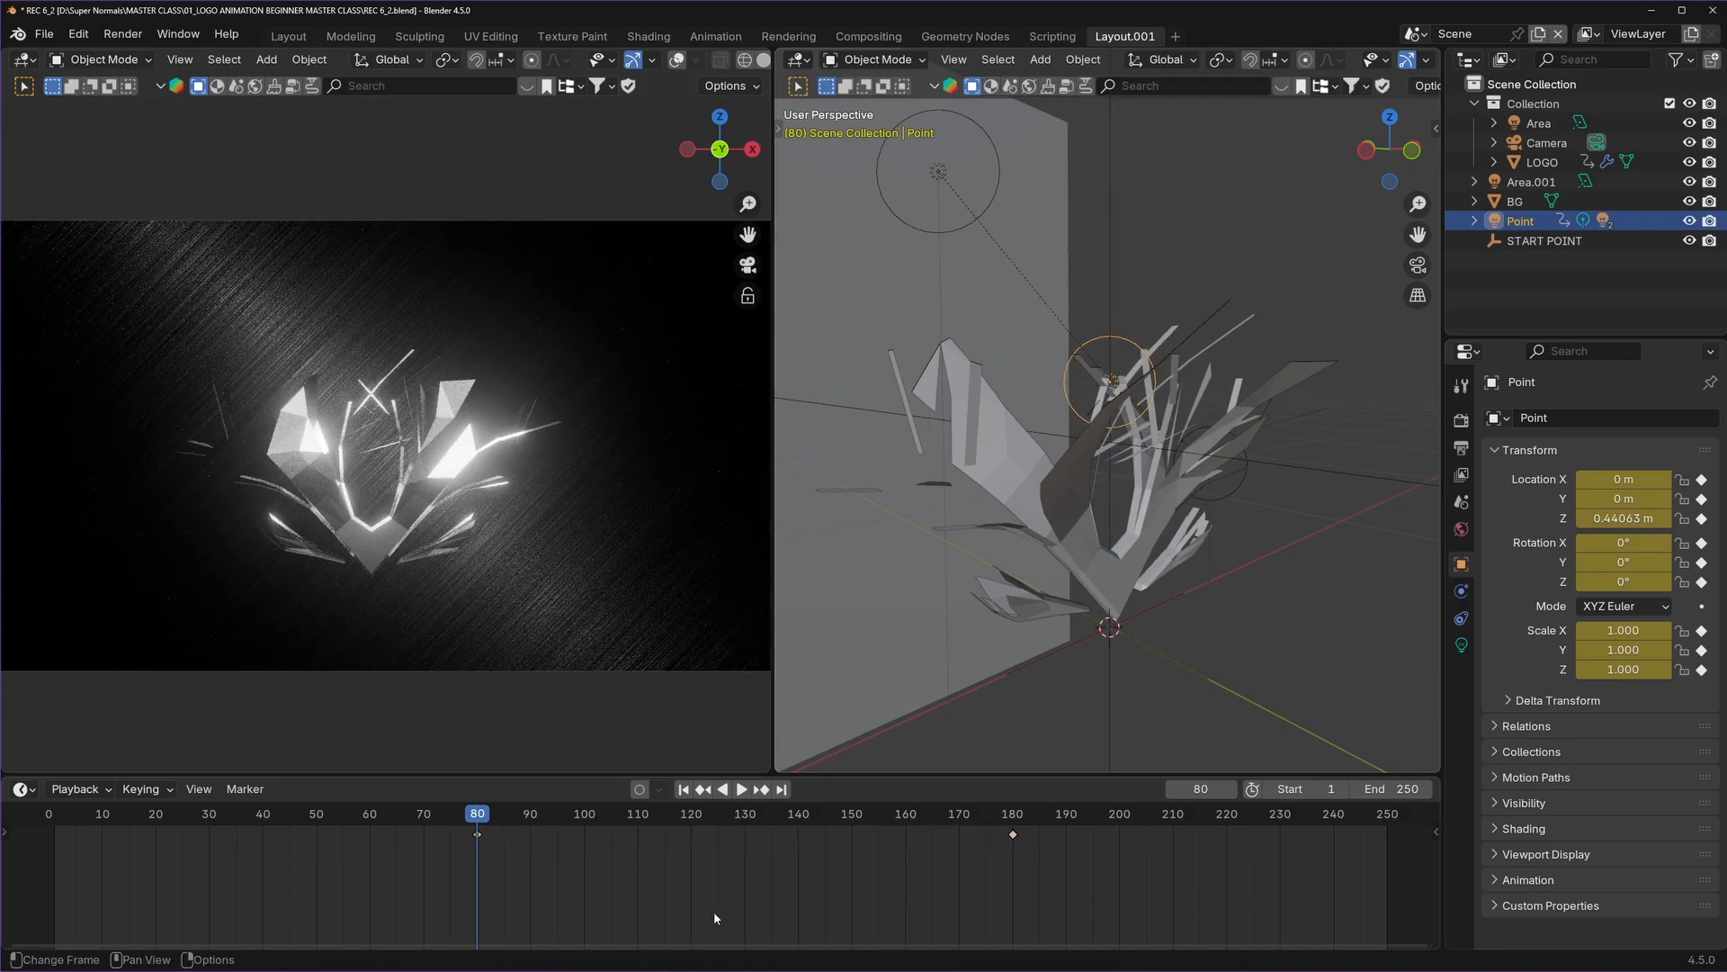
Play the animation from frame 80 to review the lights' movement, and save the file.
{"action": "key", "text": "space"}
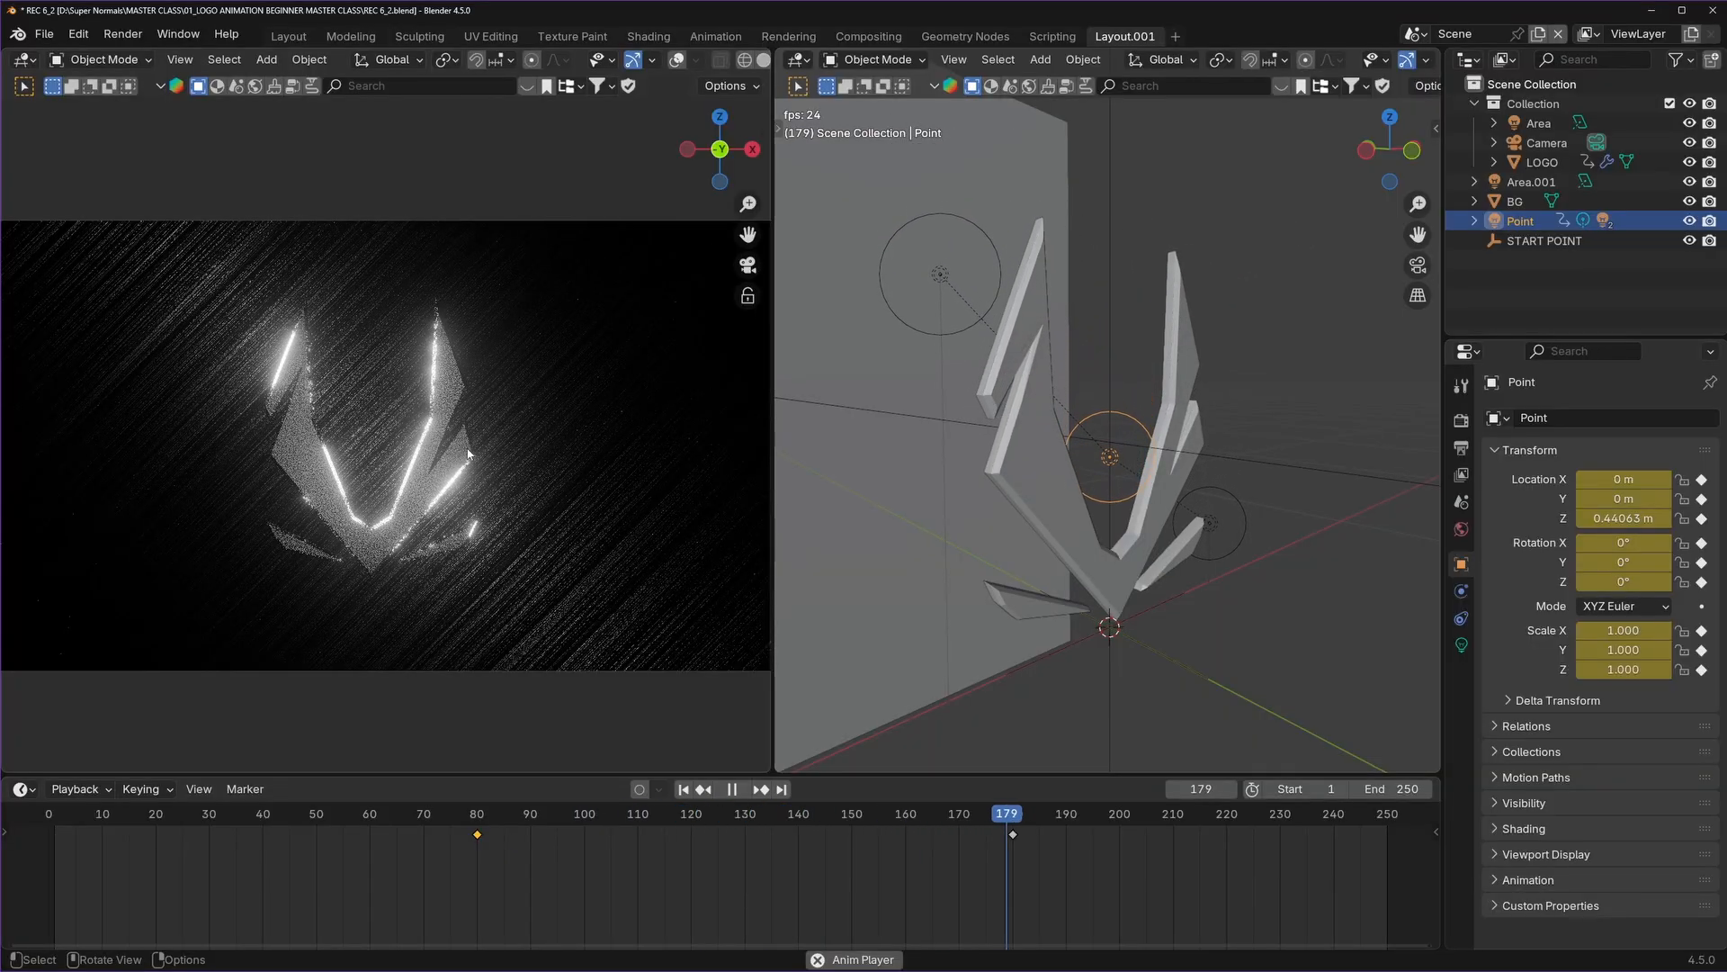
{"action": "key", "text": "space"}
{"action": "key", "text": "ctrl+s"}
{"action": "left_click_drag", "start_coordinate": [1047, 821], "coordinate": [397, 855]}
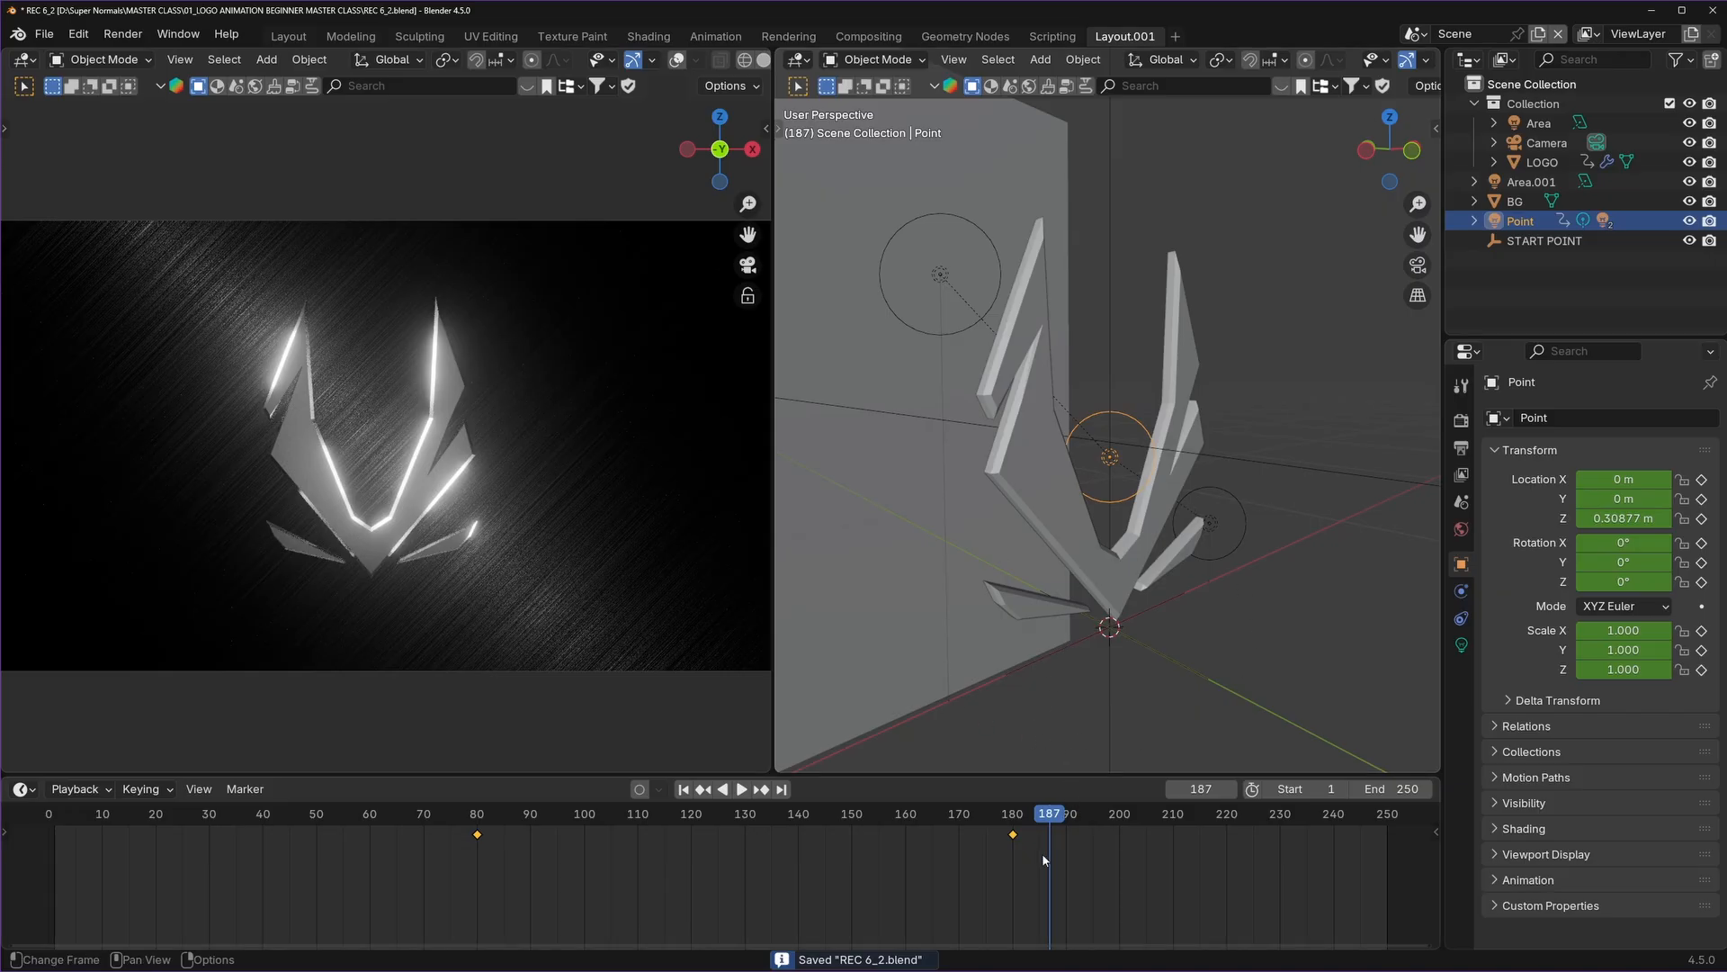
Duplicate the Point light's frame 180 keyframe to about frame 229, and delete the copy.
{"action": "left_click_drag", "start_coordinate": [1005, 836], "coordinate": [1059, 834]}
{"action": "left_click_drag", "start_coordinate": [938, 836], "coordinate": [1013, 839]}
{"action": "key", "text": "shift+d"}
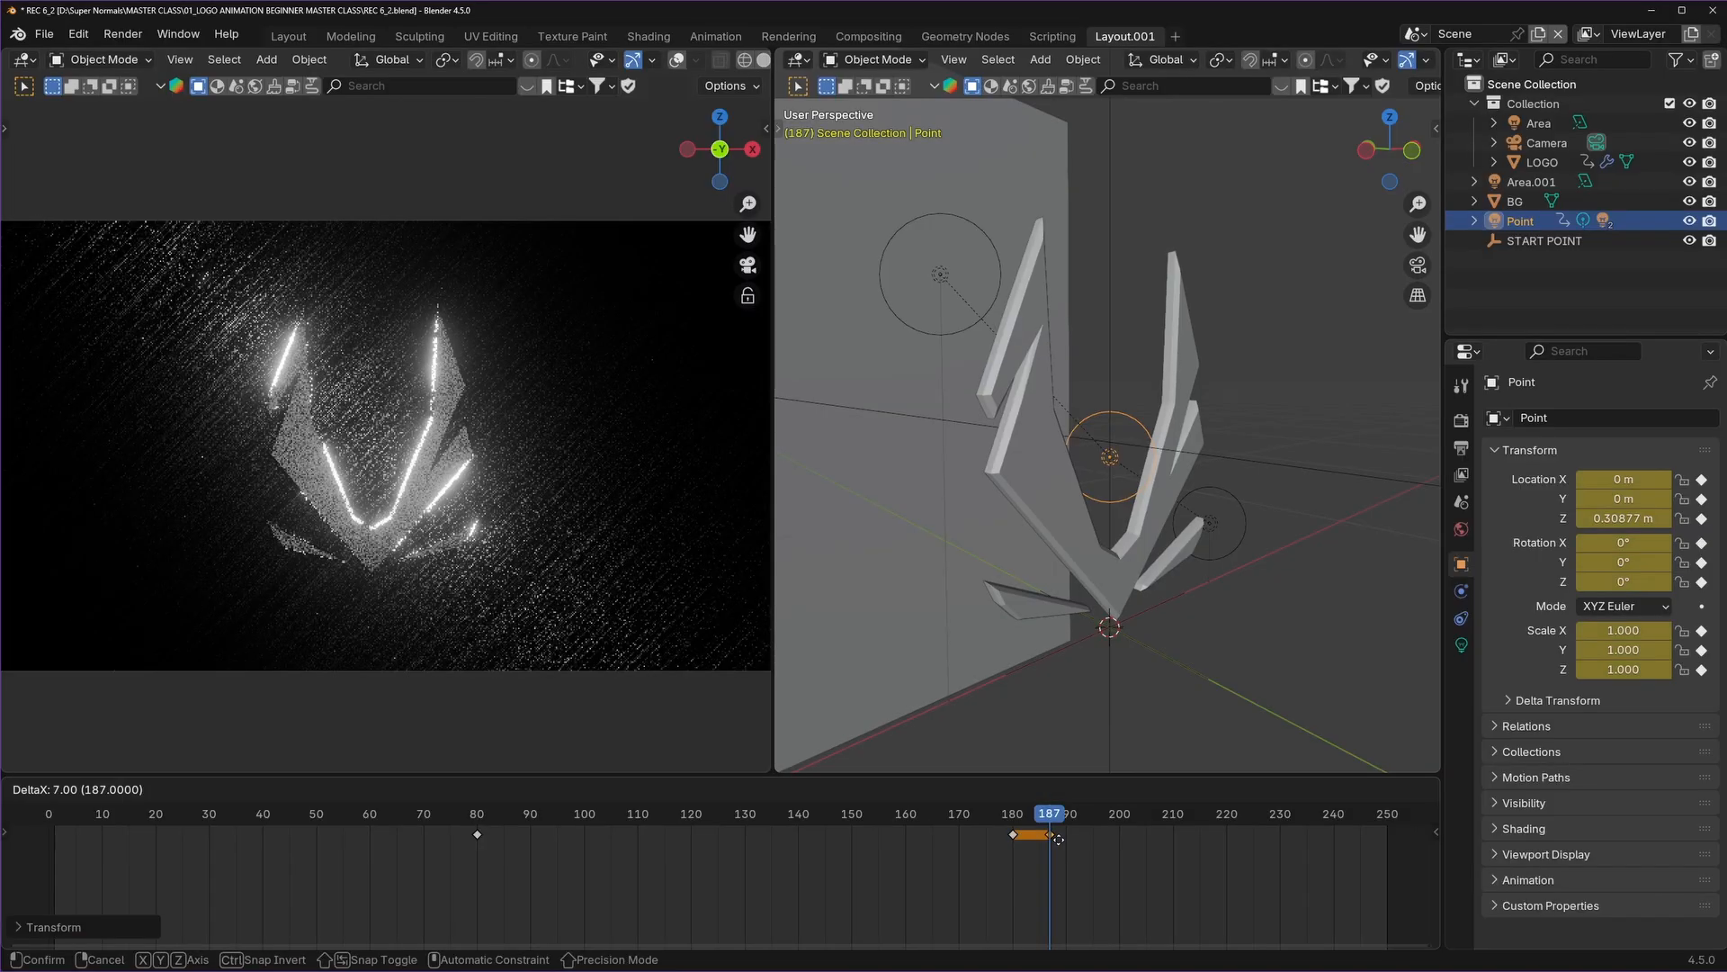
{"action": "left_click", "coordinate": [1278, 838]}
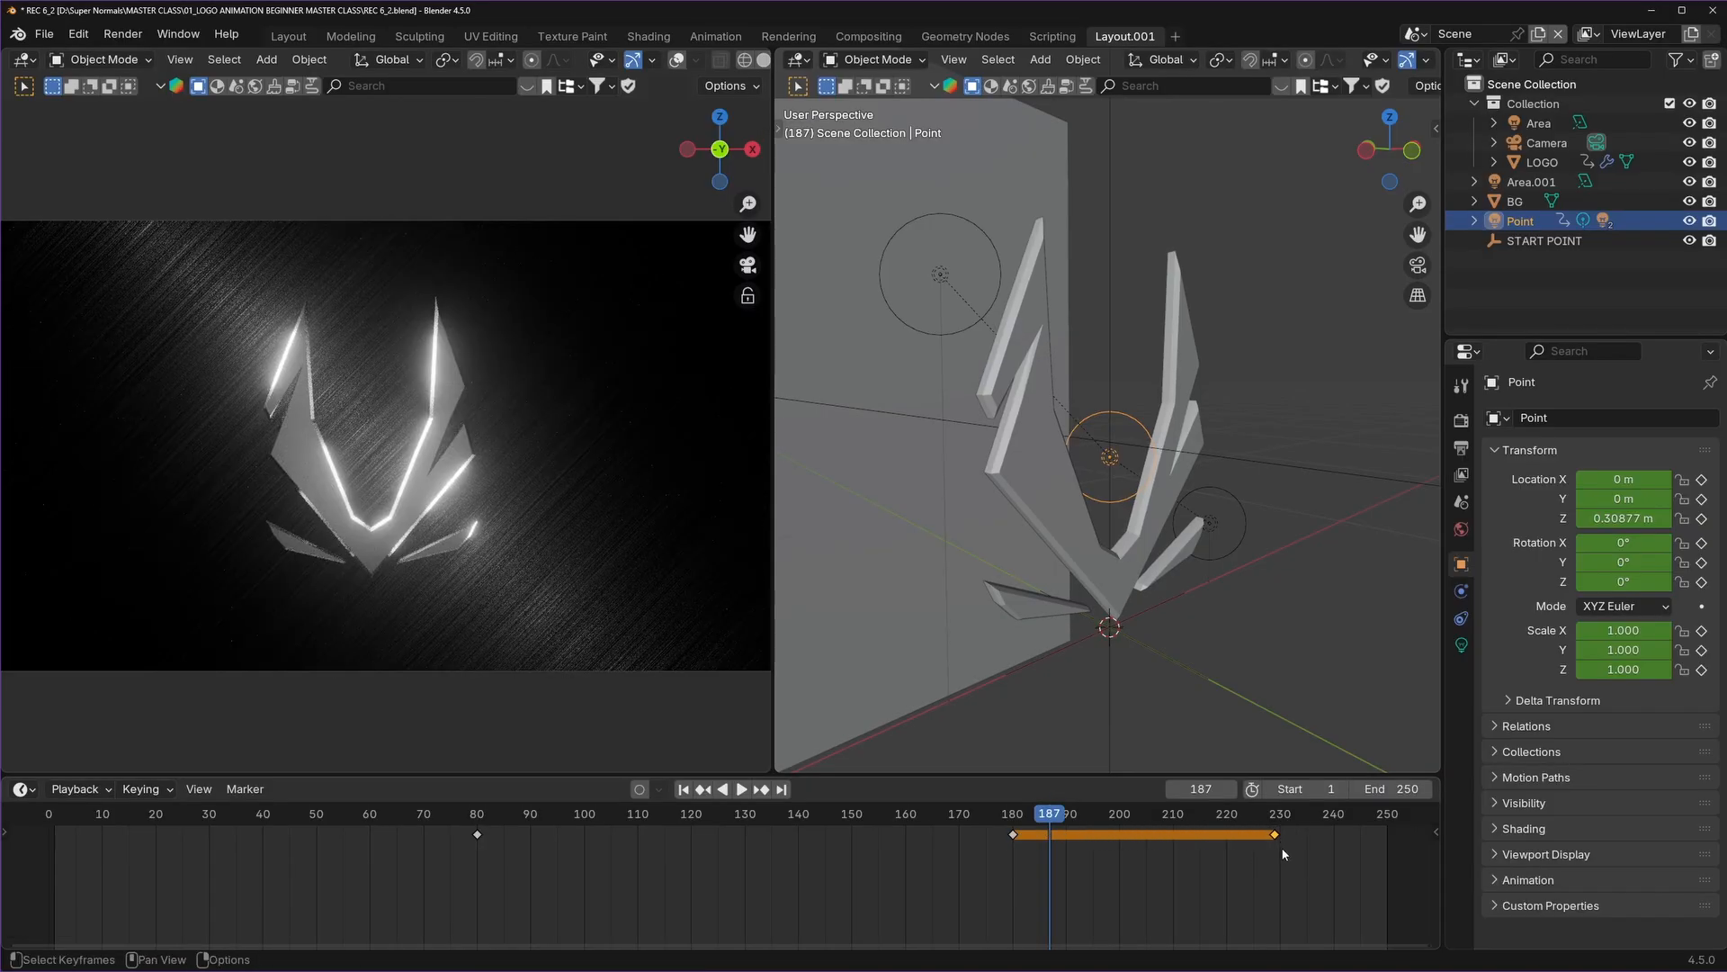
{"action": "key", "text": "x"}
{"action": "left_click", "coordinate": [1238, 843]}
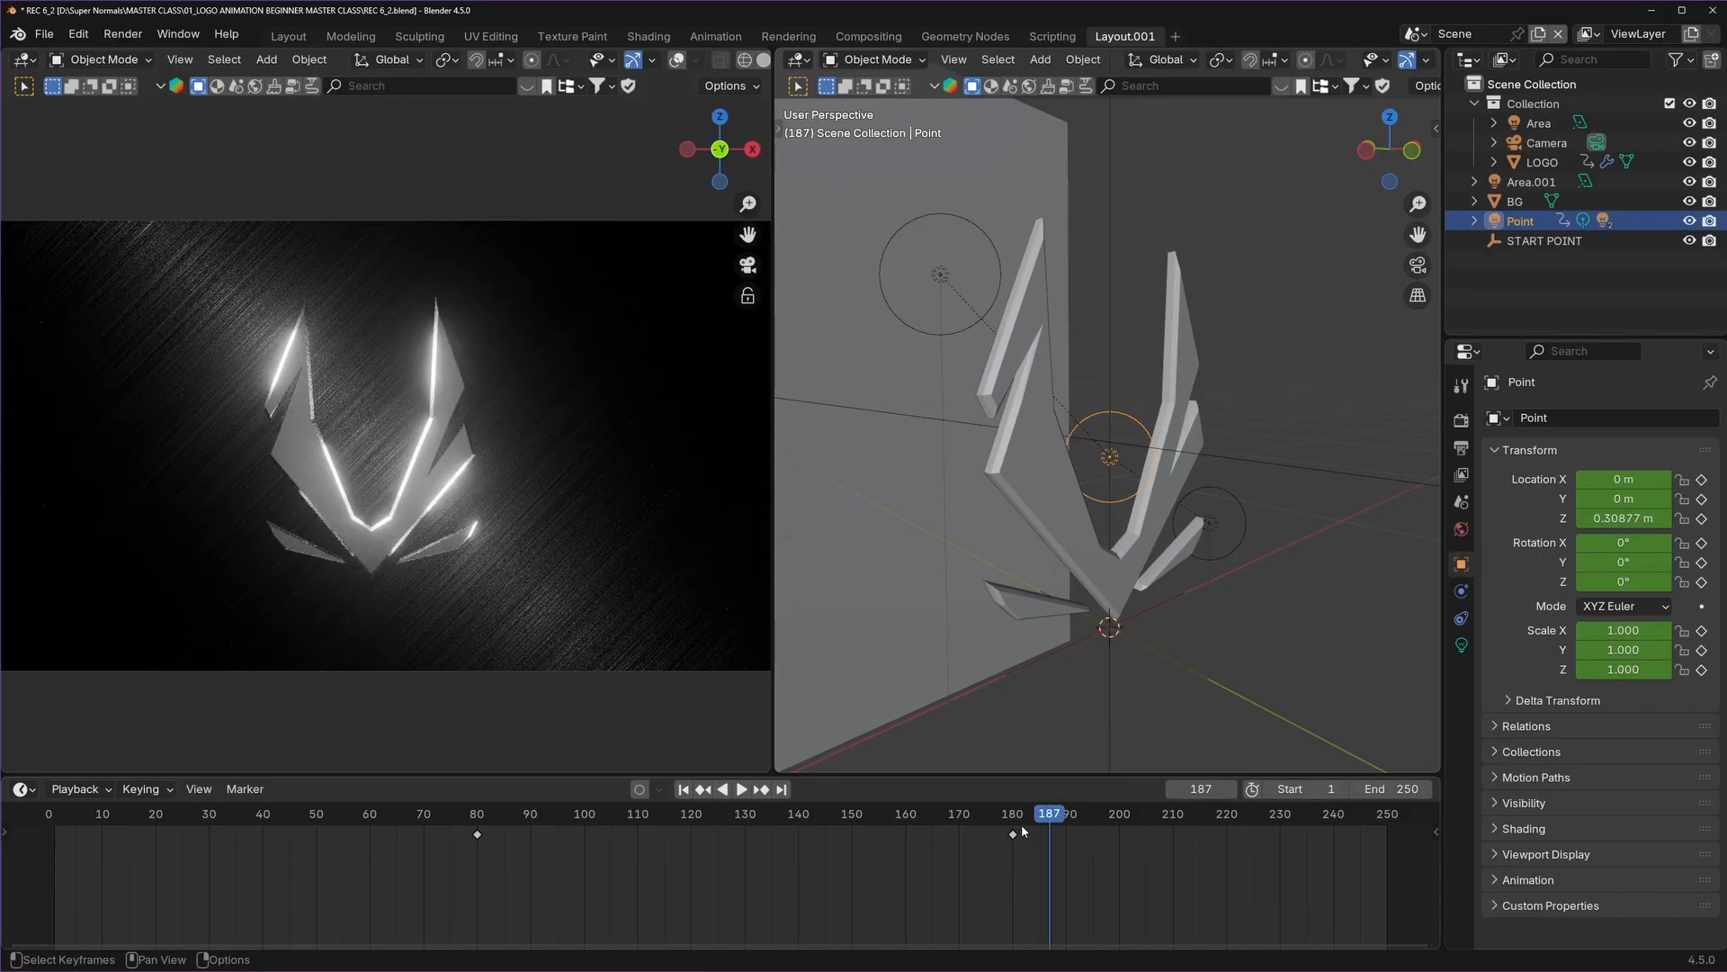
Jump to the Point light's keyframe at frame 180 and save the file.
{"action": "key", "text": "Down"}
{"action": "key", "text": "ctrl+s"}
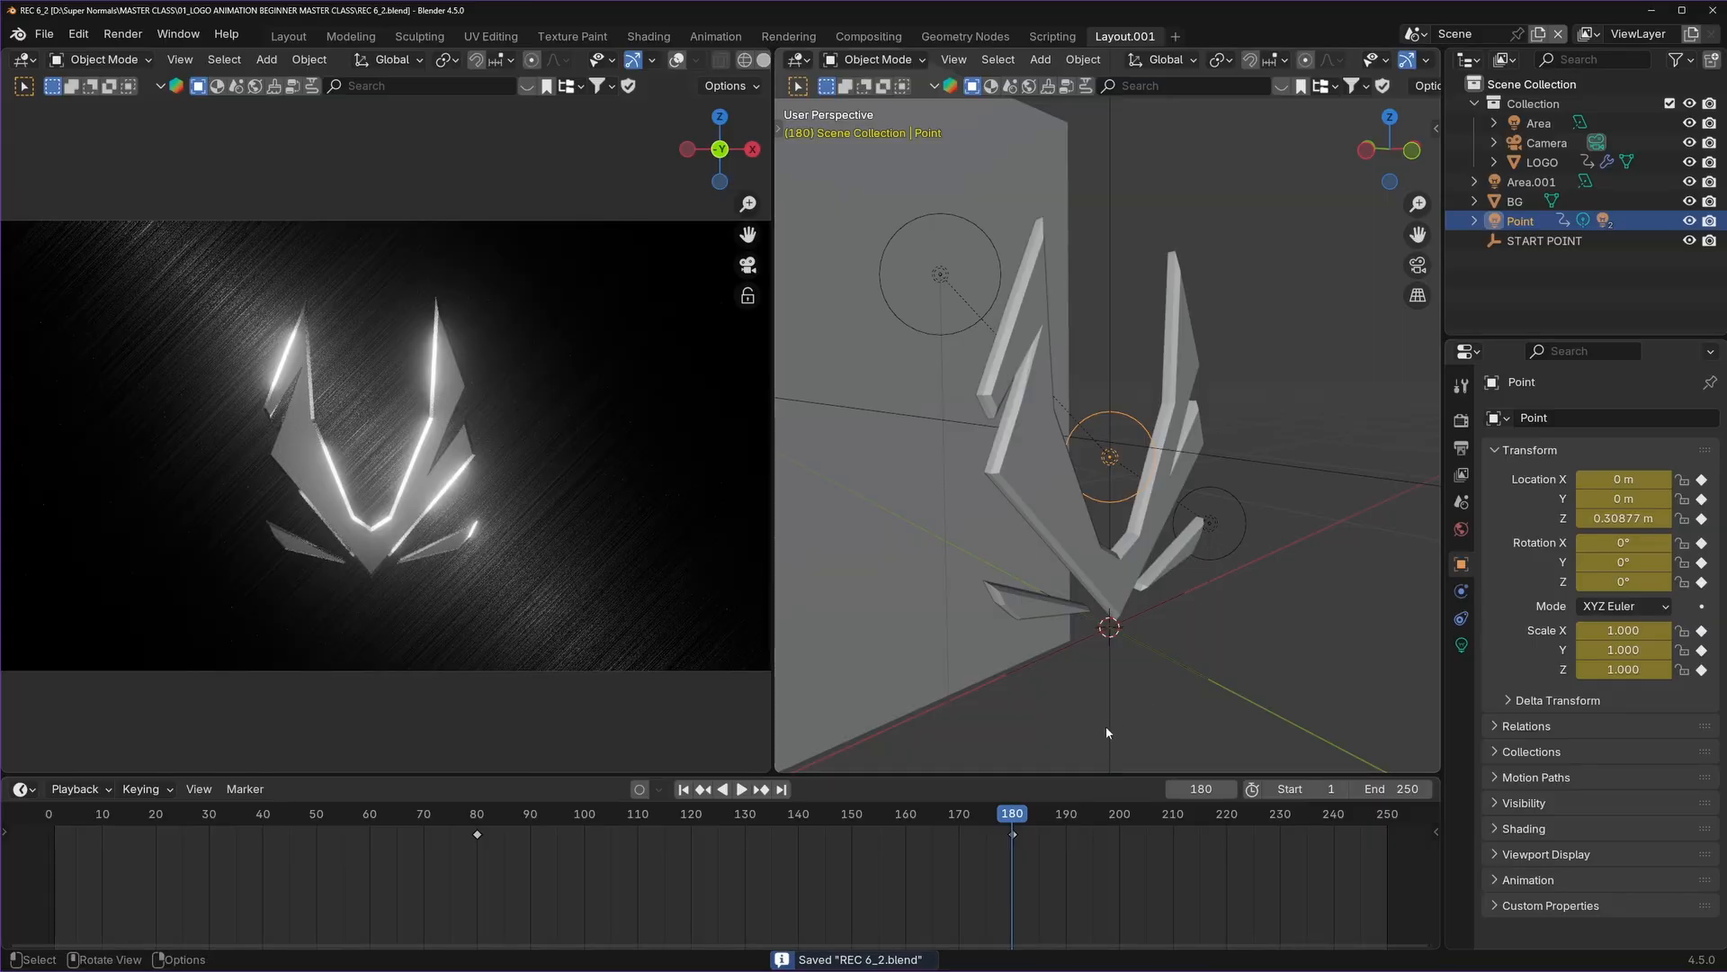
Enable auto keying and, at frame 1, move the parent Point light to about X 0.11, Y -0.07, Z 0.78 m.
{"action": "left_click", "coordinate": [639, 790]}
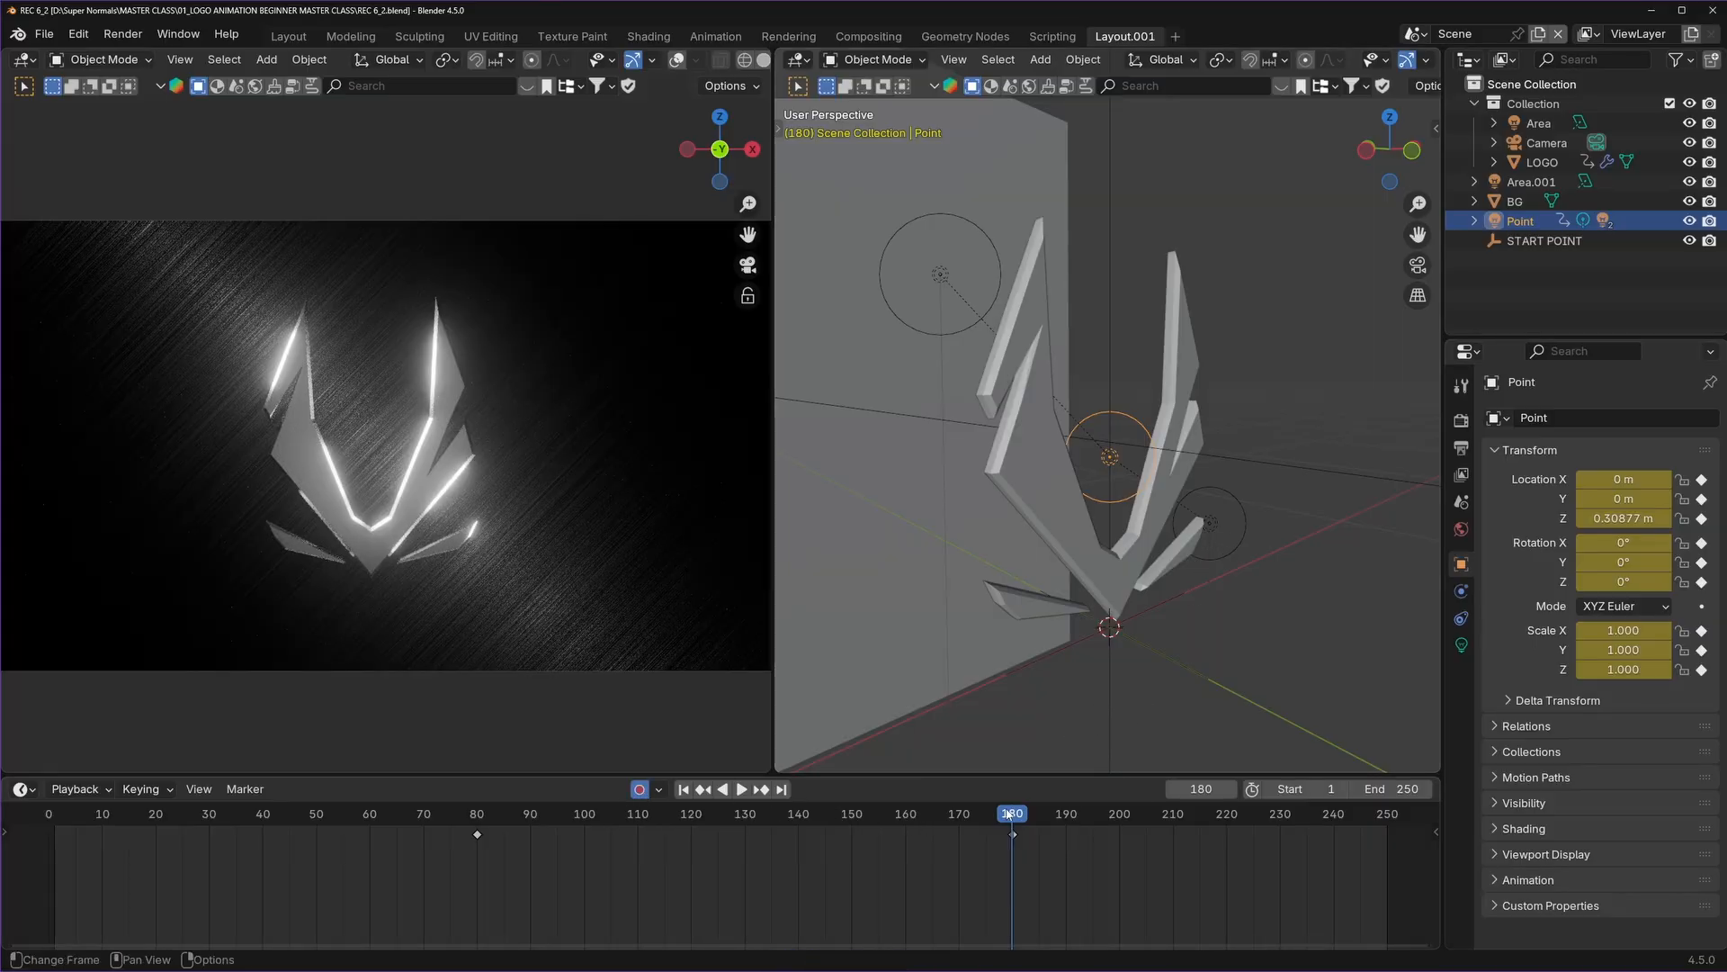
{"action": "left_click_drag", "start_coordinate": [1011, 815], "coordinate": [54, 833]}
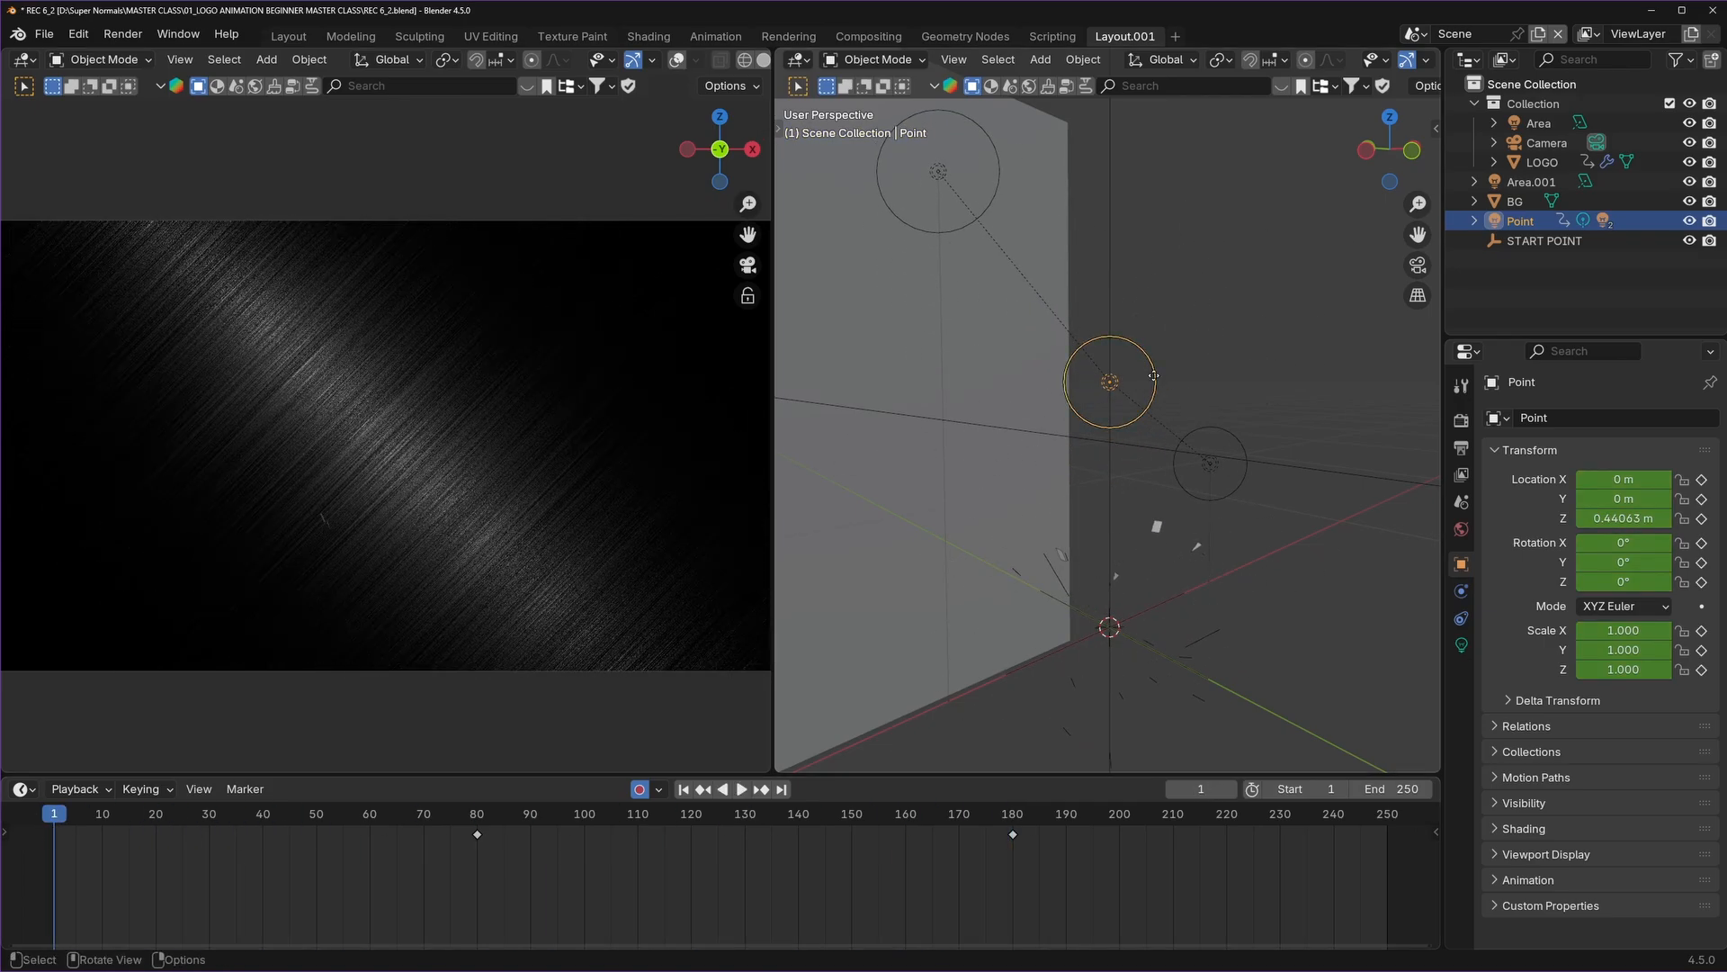
{"action": "key", "text": "g"}
{"action": "left_click", "coordinate": [1225, 178]}
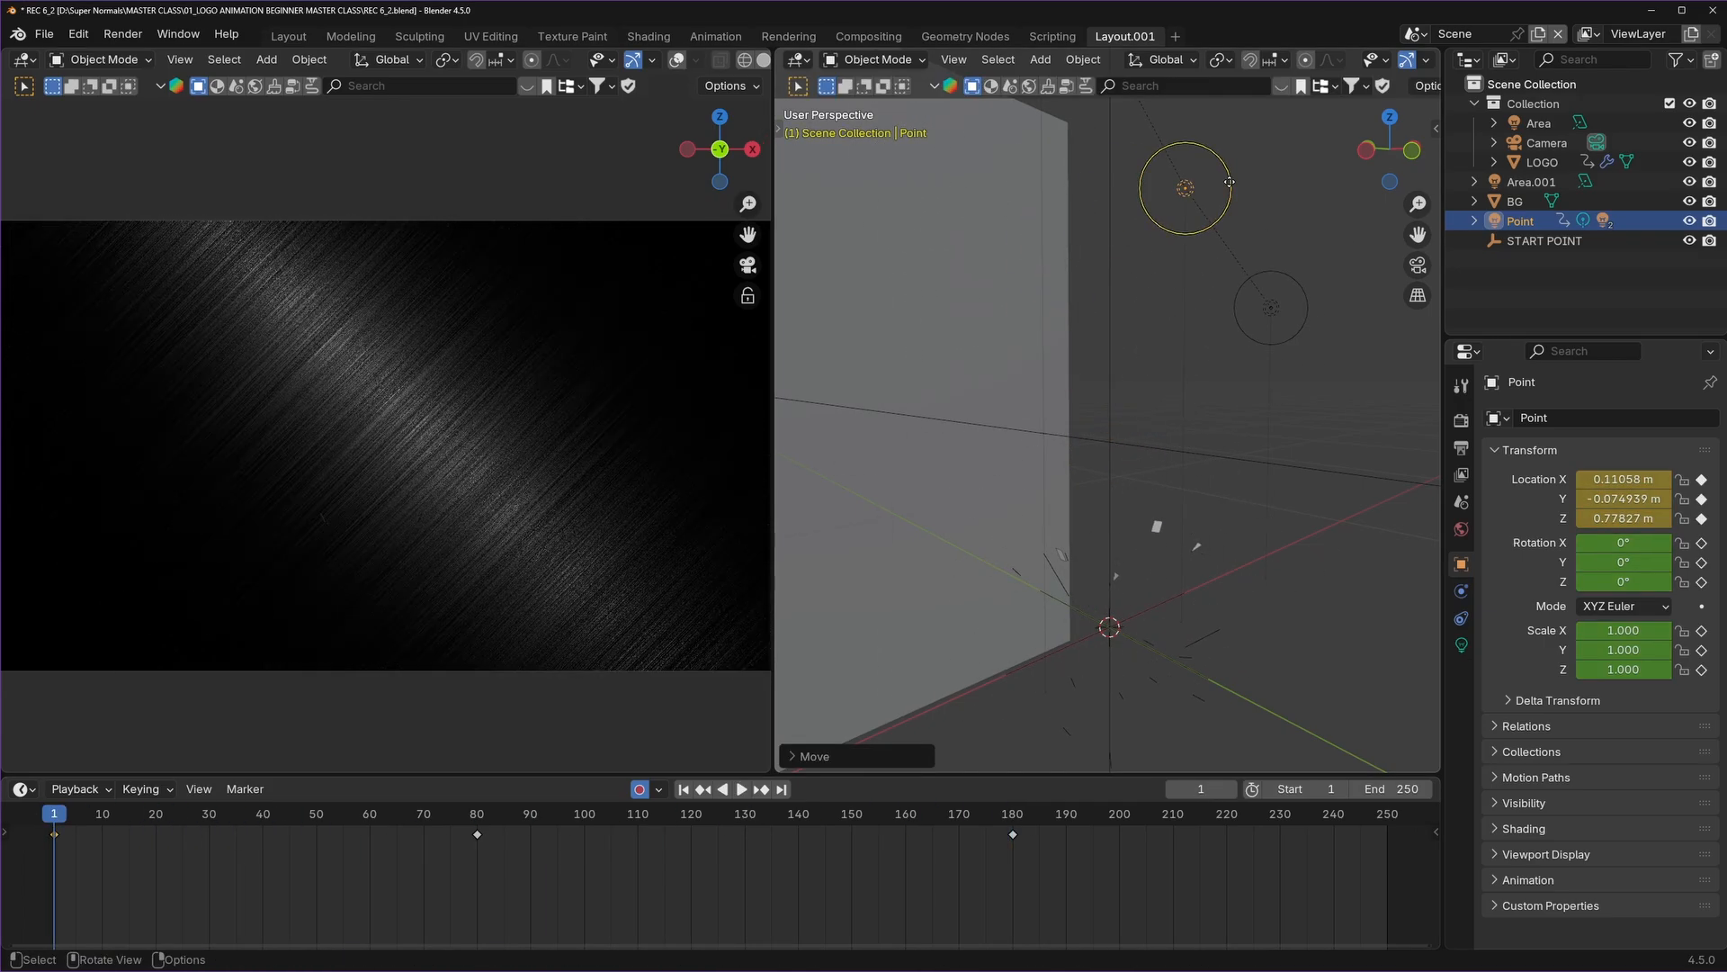
{"action": "left_click", "coordinate": [76, 819]}
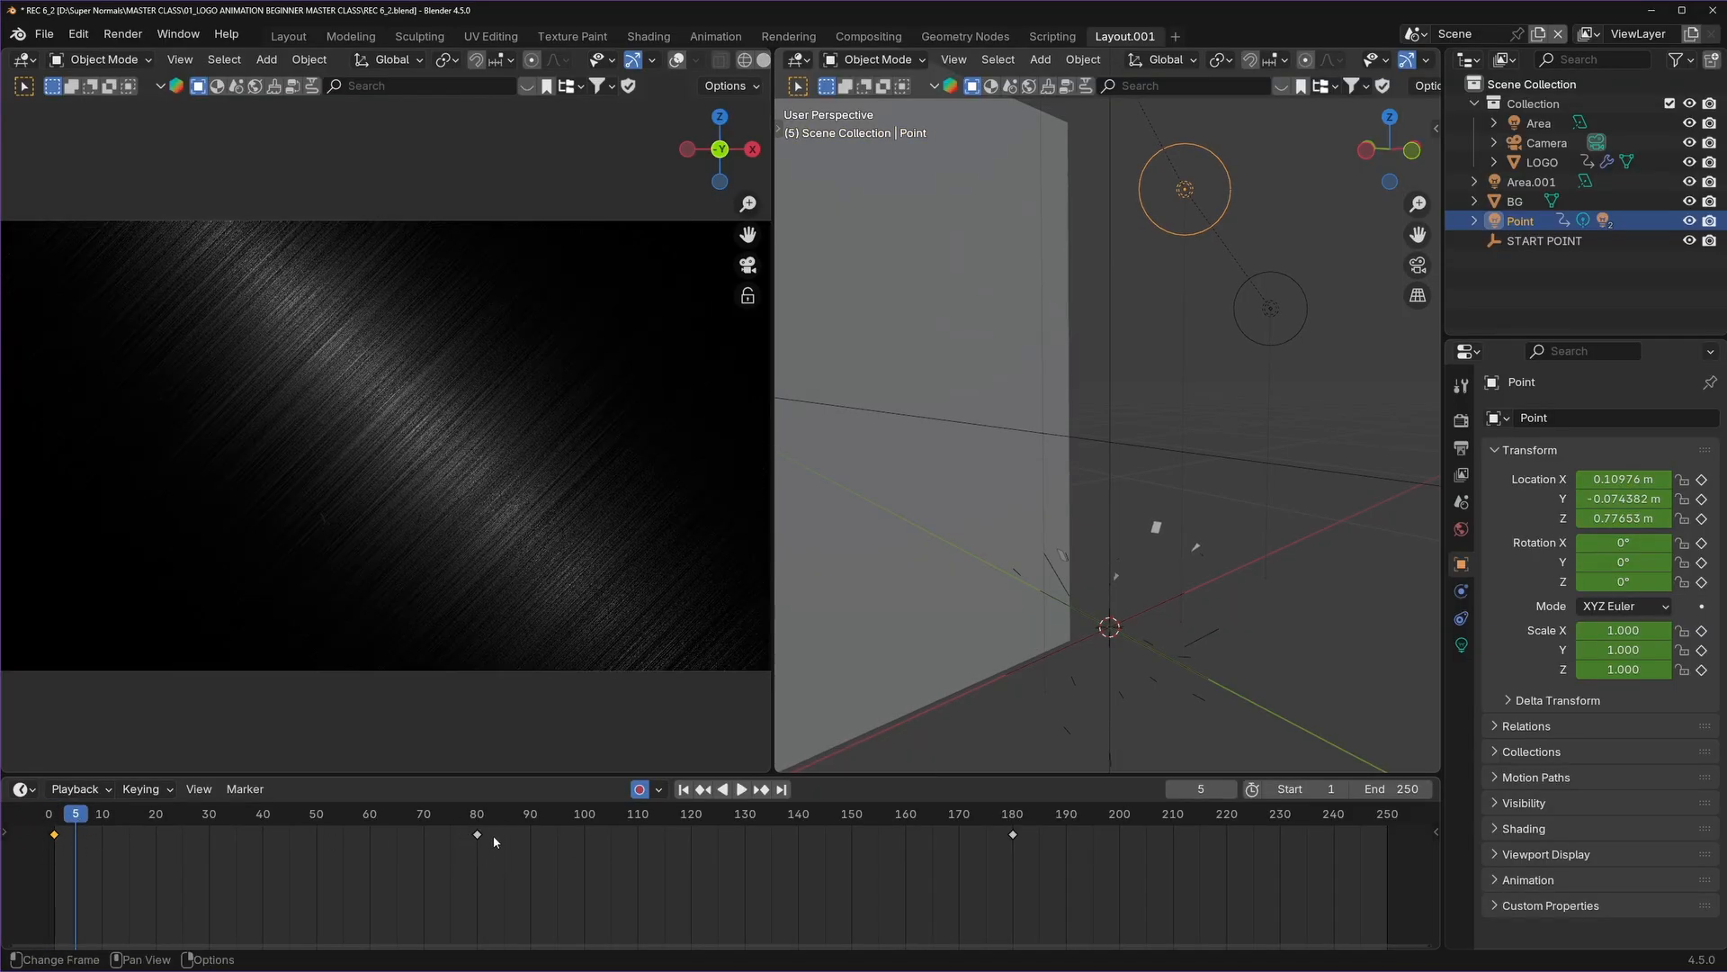
{"action": "key", "text": "shift+Left"}
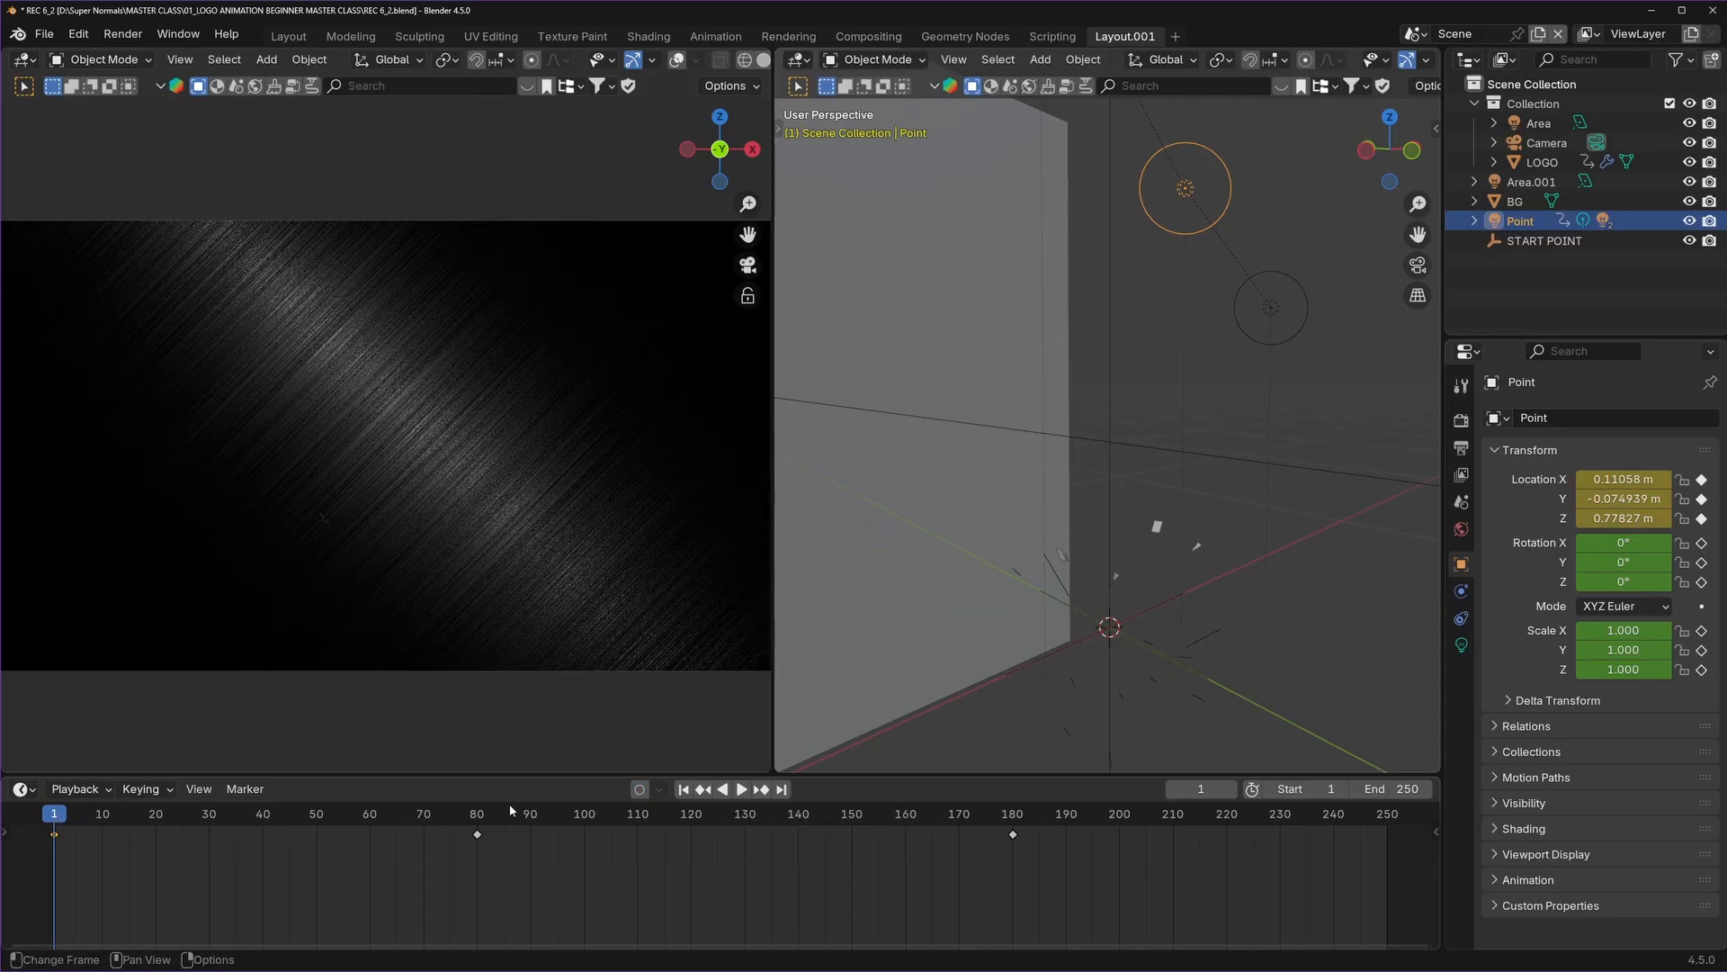
Delete the Point light's keyframe at frame 1 and save the file.
{"action": "key", "text": "x"}
{"action": "left_click", "coordinate": [166, 824]}
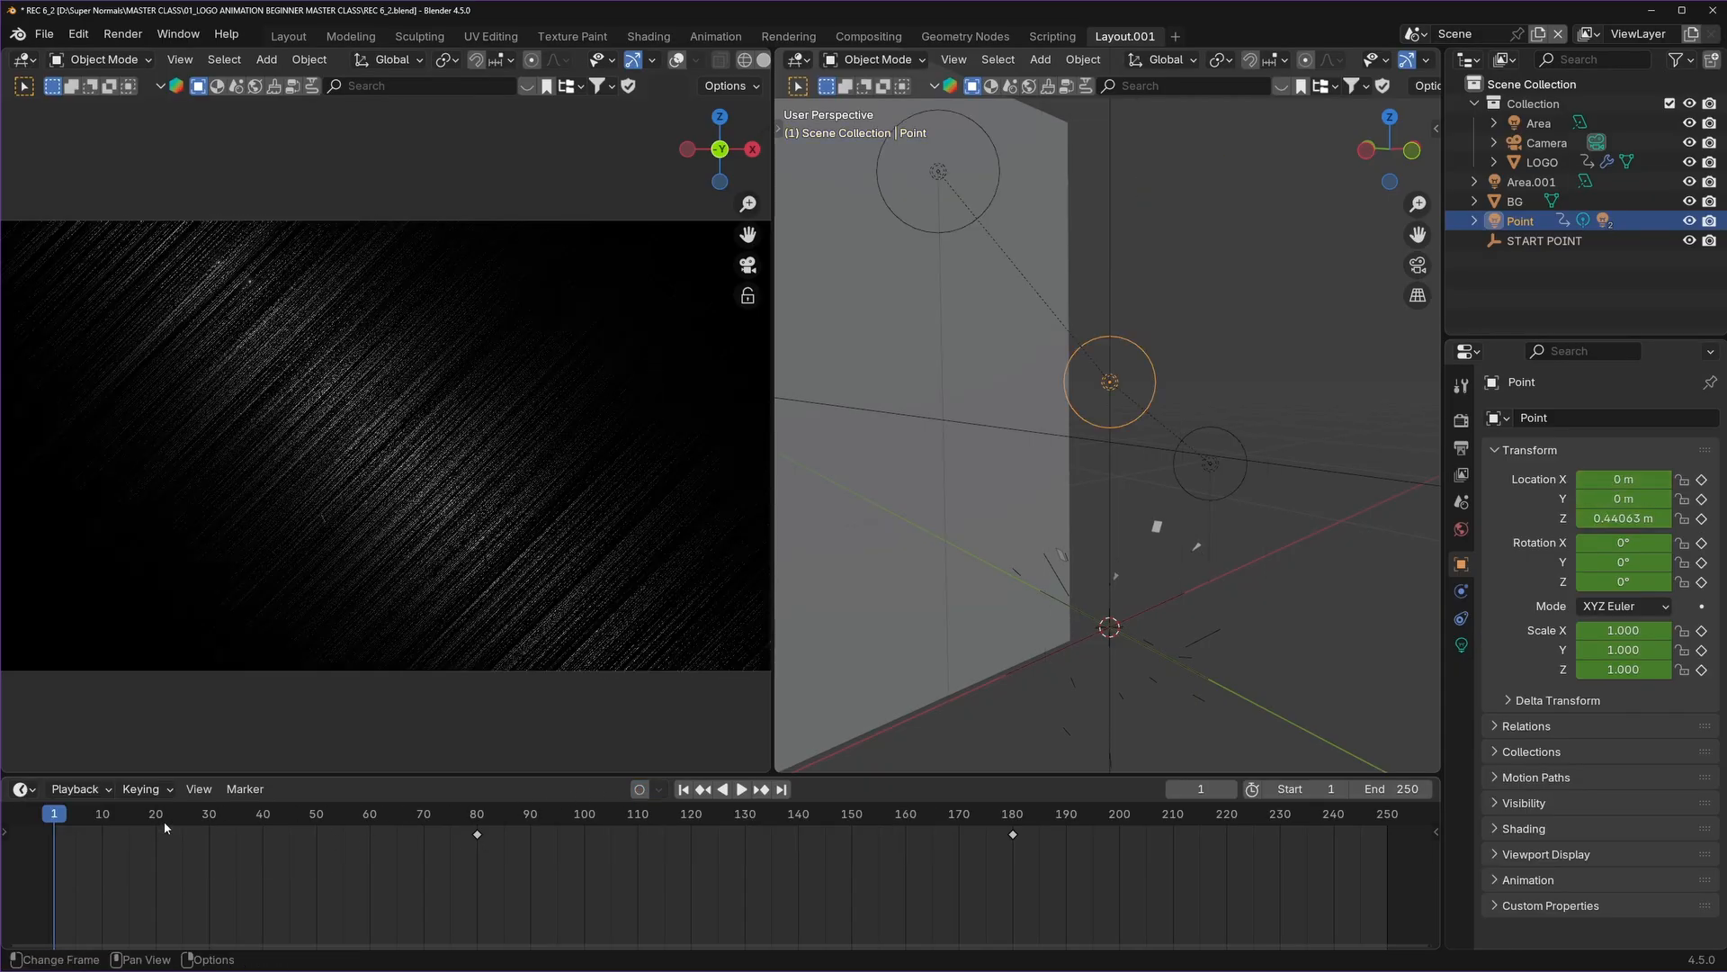
{"action": "key", "text": "ctrl+s"}
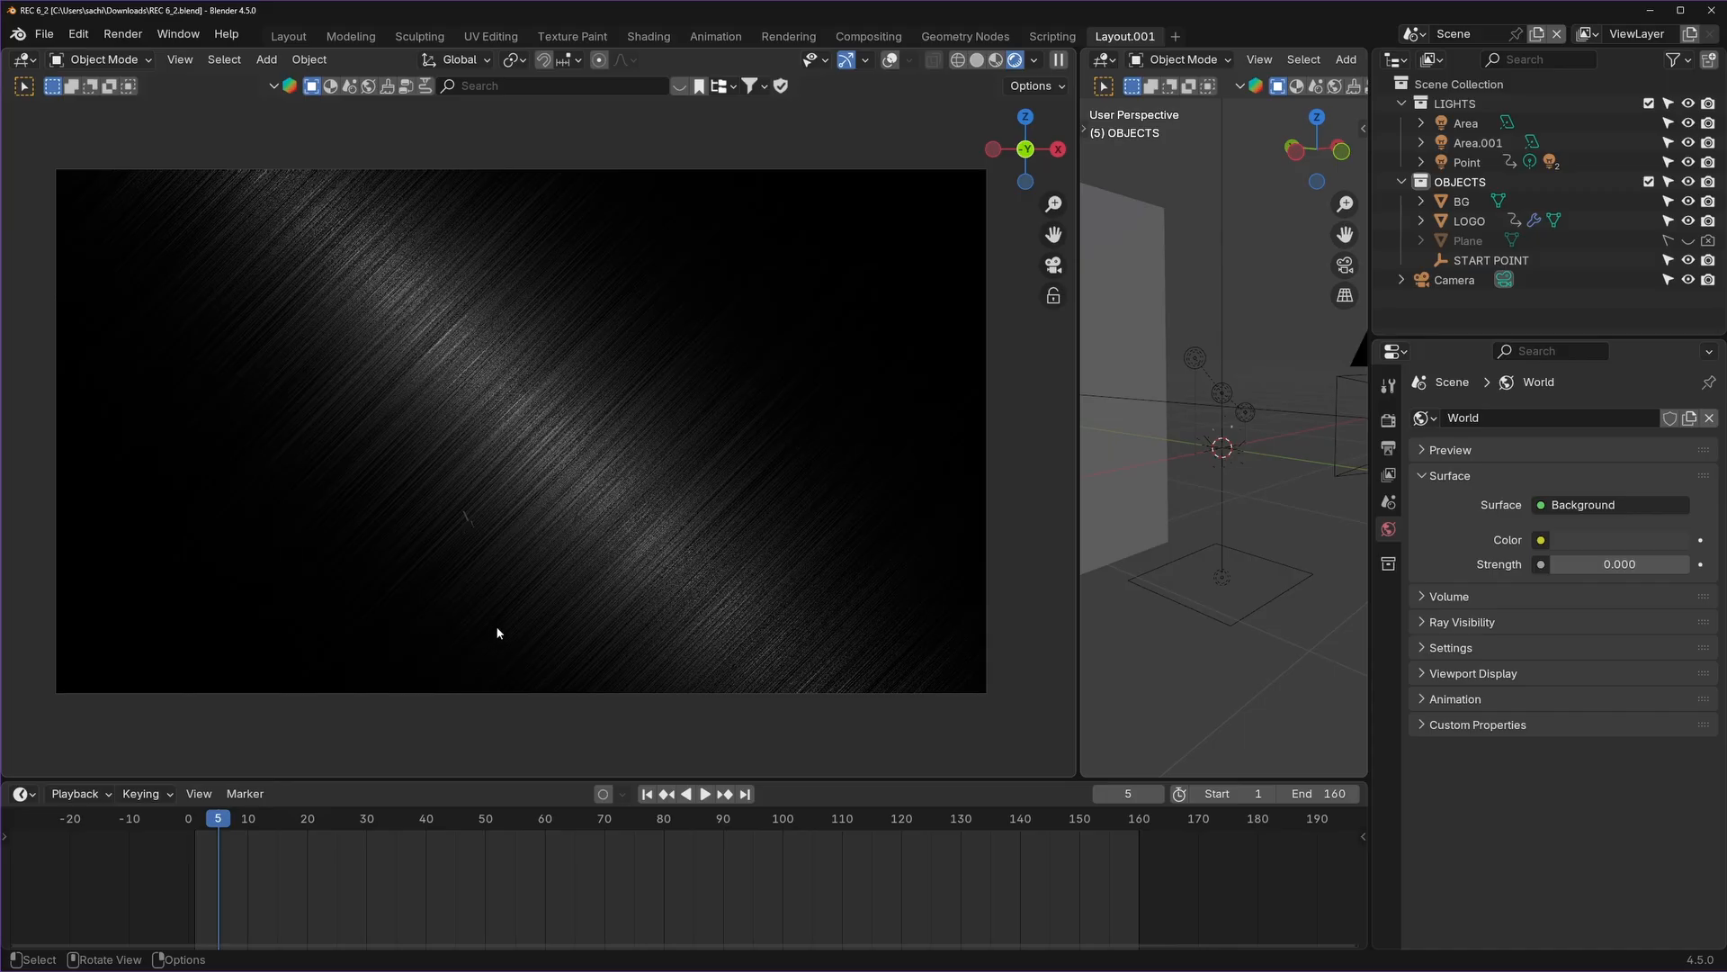
Return to frame 1 and enlarge the perspective viewport, framing the three point lights.
{"action": "left_click_drag", "start_coordinate": [218, 819], "coordinate": [200, 819]}
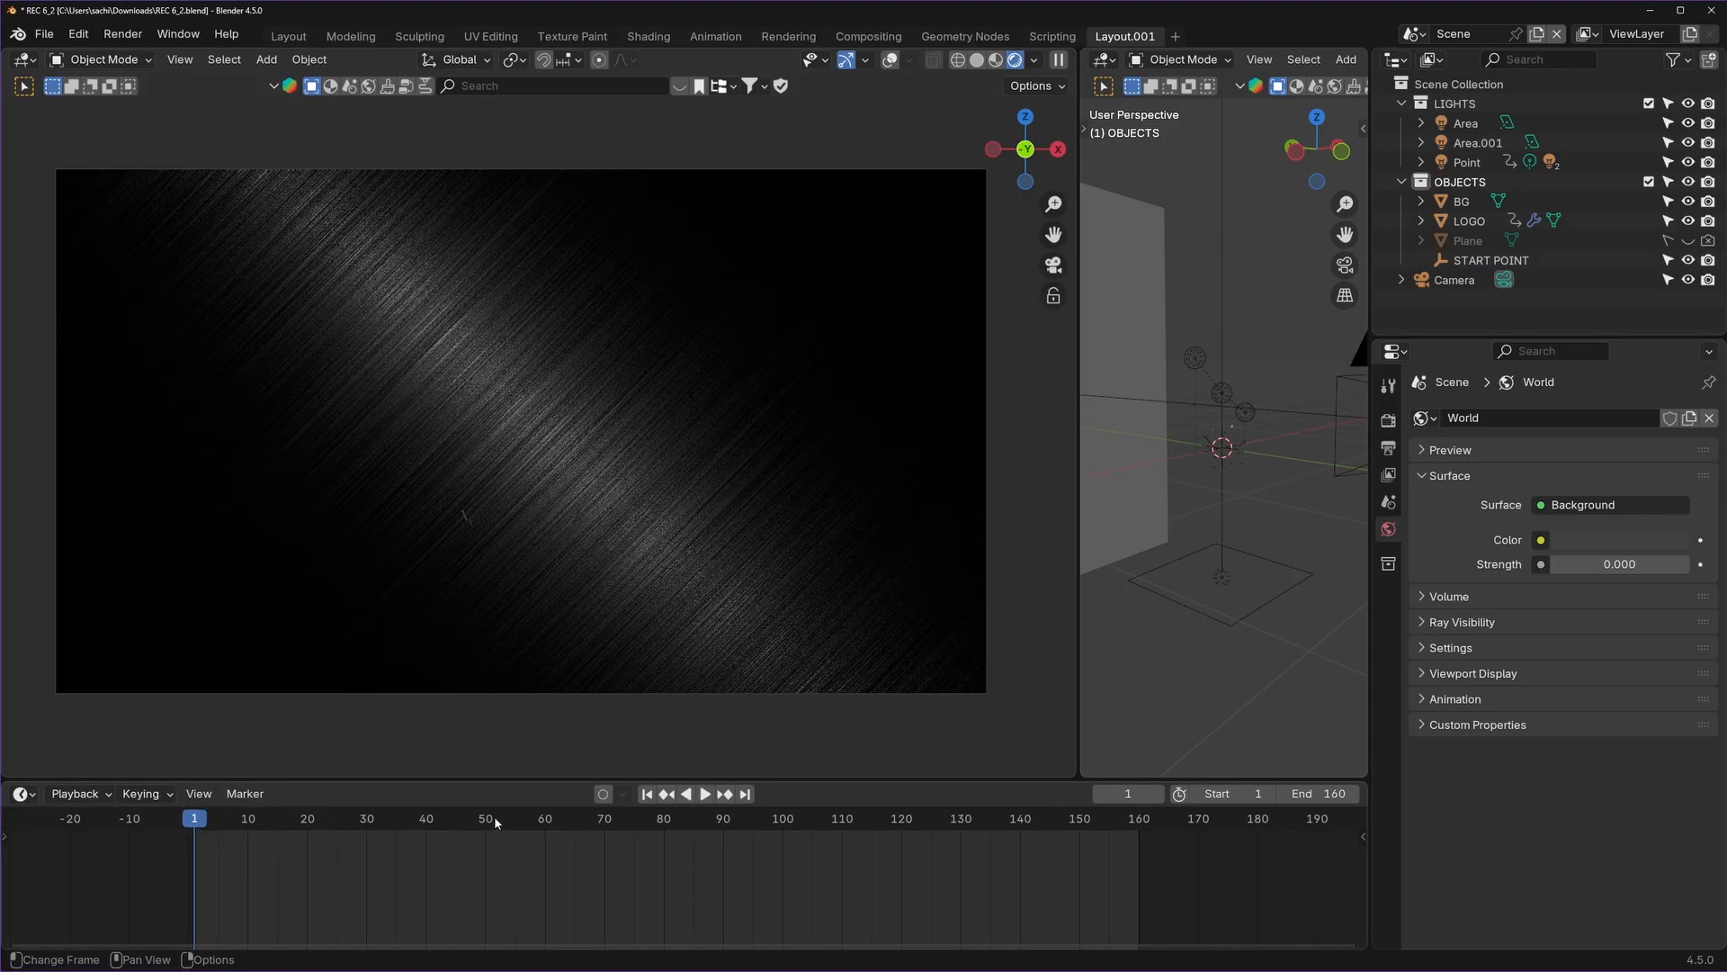
{"action": "left_click", "coordinate": [488, 821]}
{"action": "left_click", "coordinate": [193, 822]}
{"action": "left_click_drag", "start_coordinate": [1078, 415], "coordinate": [586, 415]}
{"action": "scroll", "coordinate": [892, 247], "scroll_direction": "up", "scroll_amount": 5}
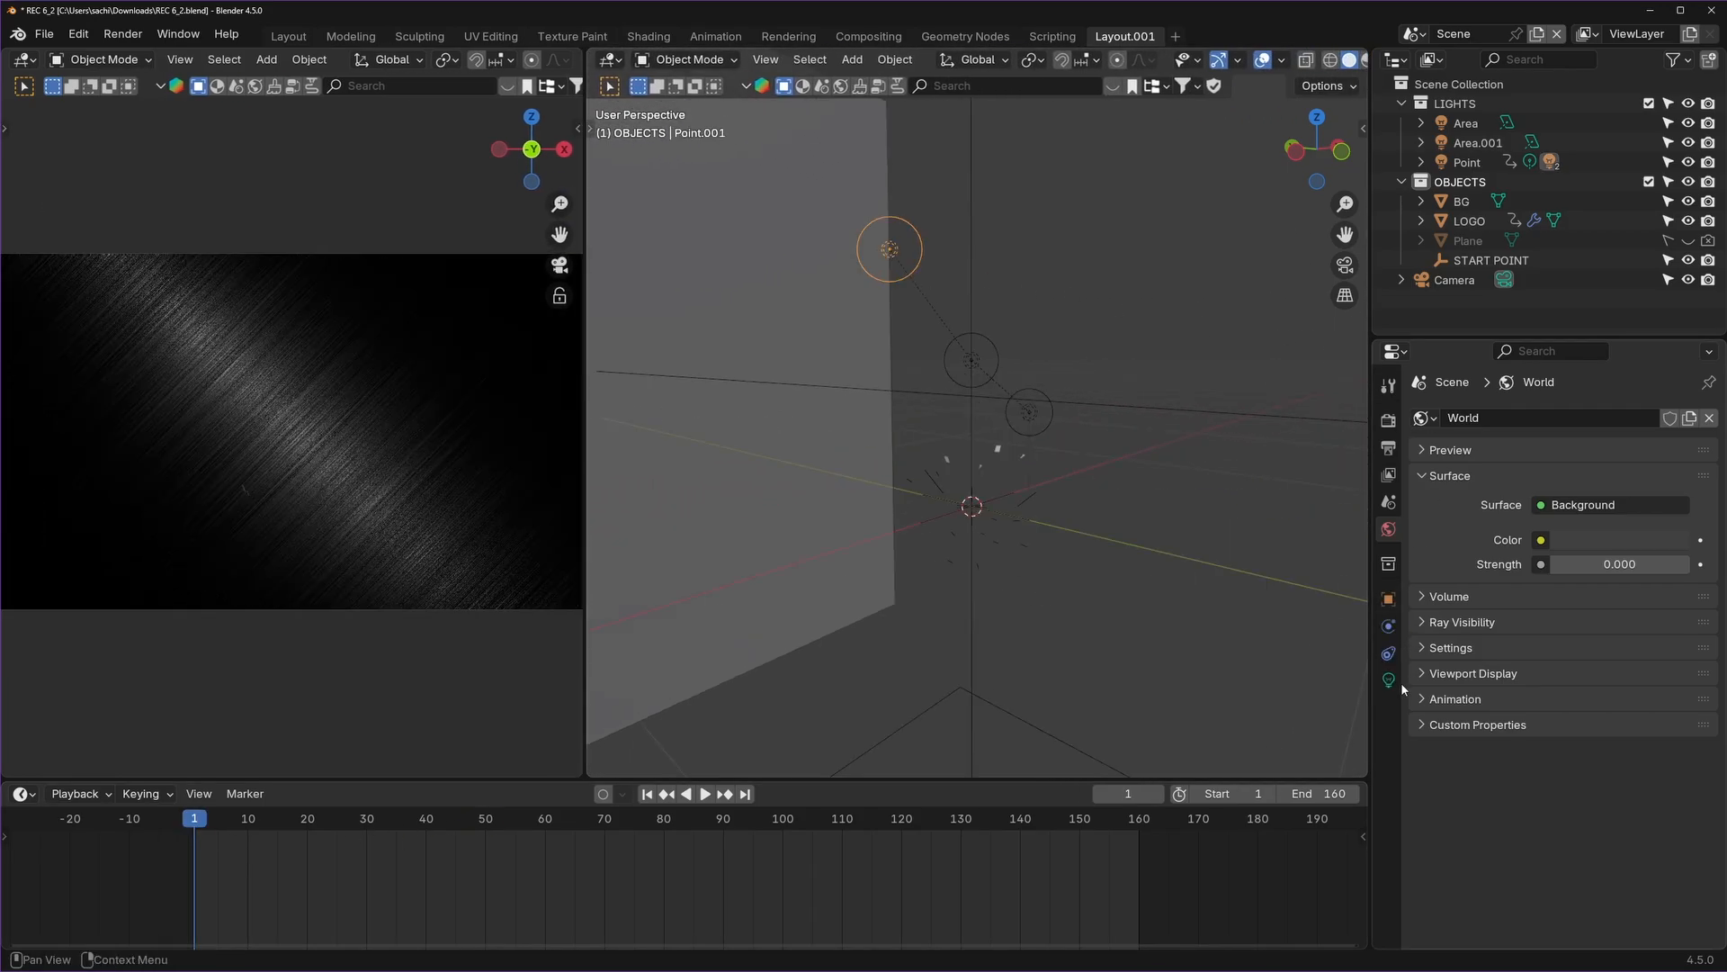
Try keyframing the Power of the Point.001 light at frame 1, and clear that keyframe.
{"action": "left_click", "coordinate": [1390, 681]}
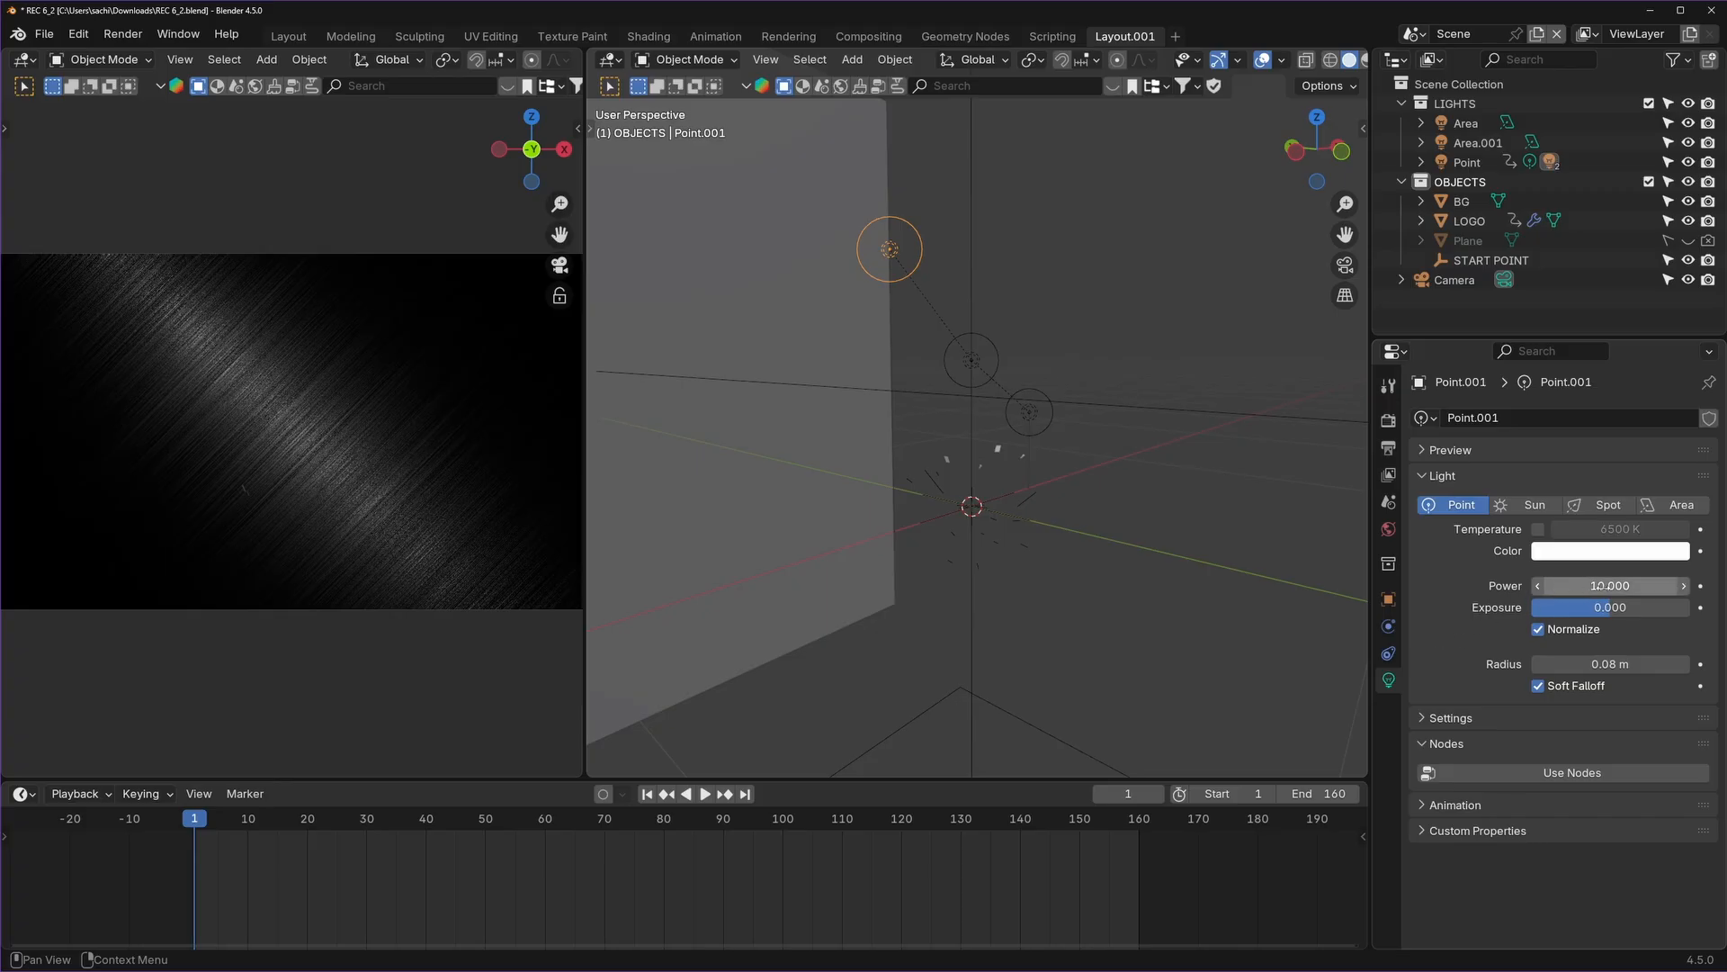
{"action": "key", "text": "i"}
{"action": "key", "text": "alt+i"}
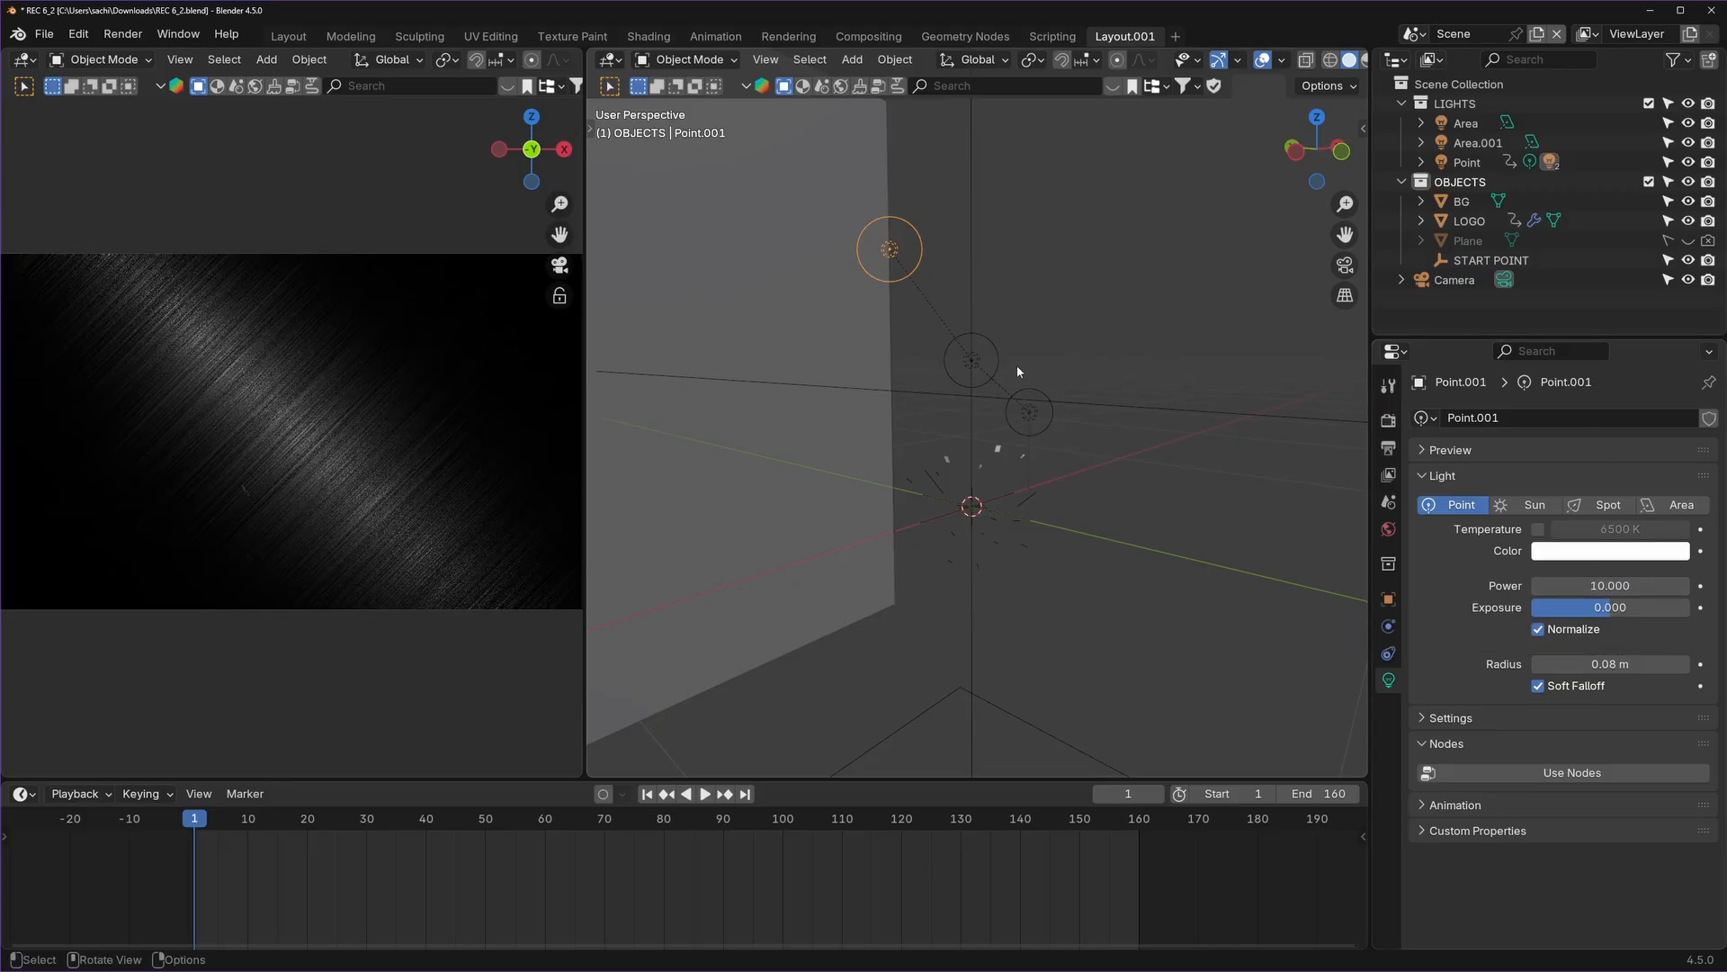
Show the light settings of the Point.002 light.
{"action": "left_click", "coordinate": [995, 344]}
{"action": "left_click", "coordinate": [1043, 397]}
{"action": "left_click", "coordinate": [1044, 396]}
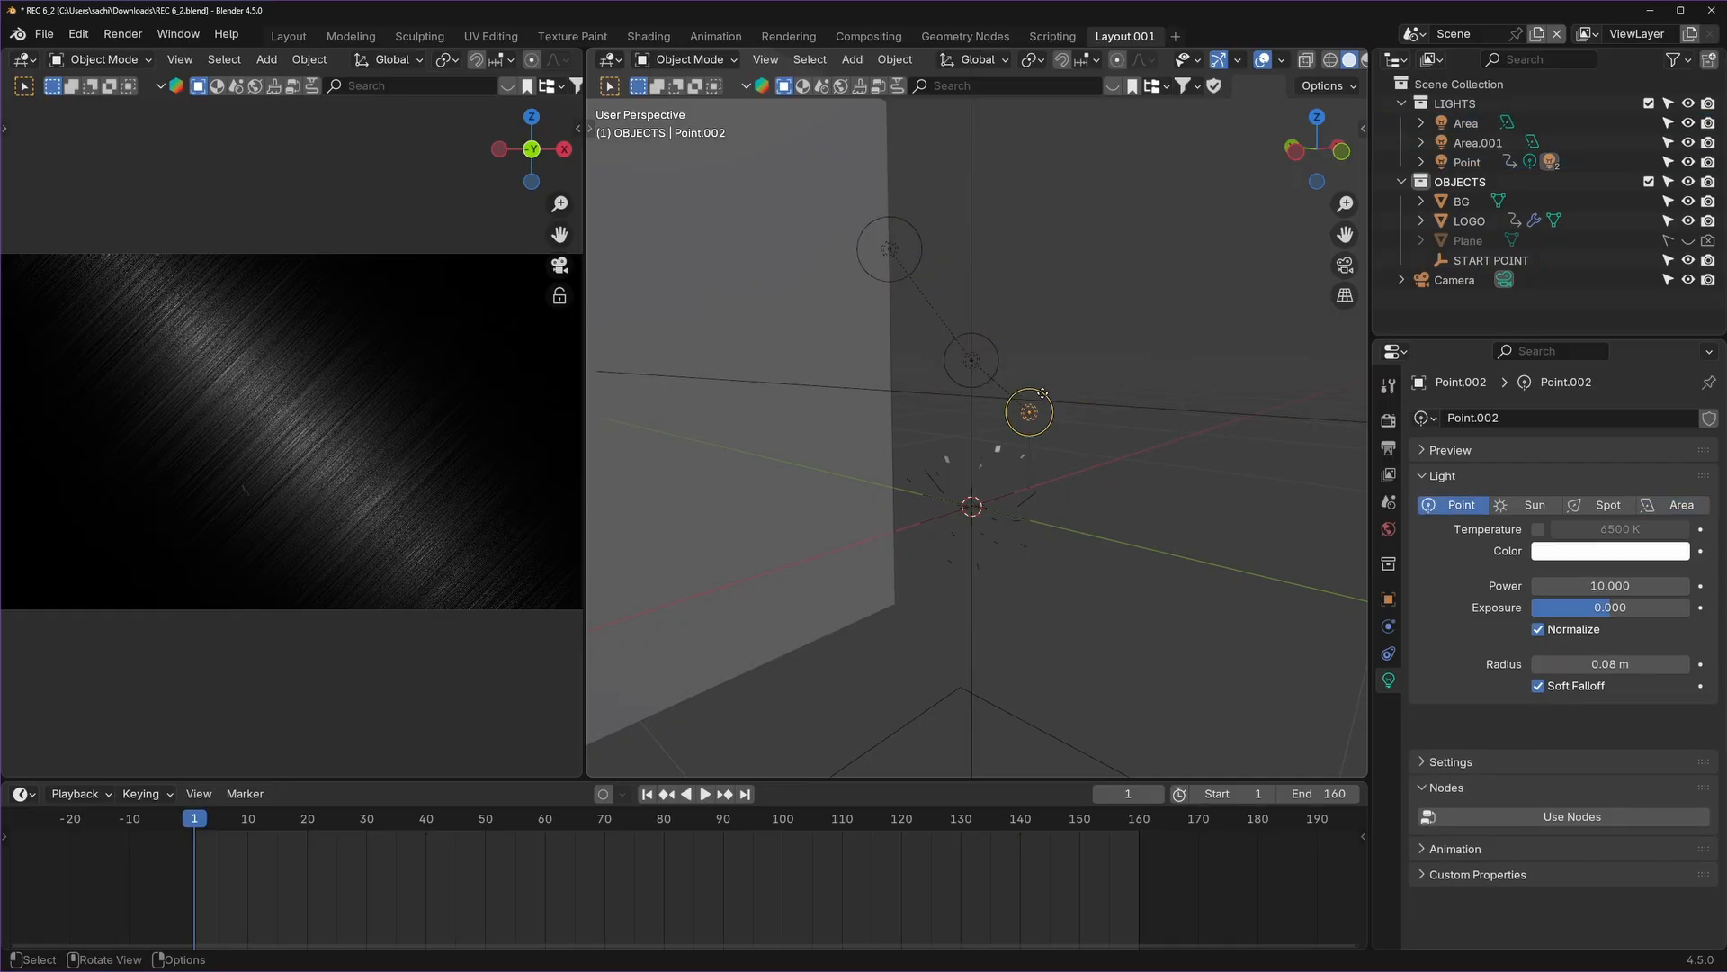
Add a new area light to the OBJECTS collection.
{"action": "scroll", "coordinate": [1128, 572], "scroll_direction": "down", "scroll_amount": 4}
{"action": "left_click", "coordinate": [971, 532]}
{"action": "middle_click_drag", "start_coordinate": [972, 531], "coordinate": [1071, 348]}
{"action": "left_click", "coordinate": [1047, 397]}
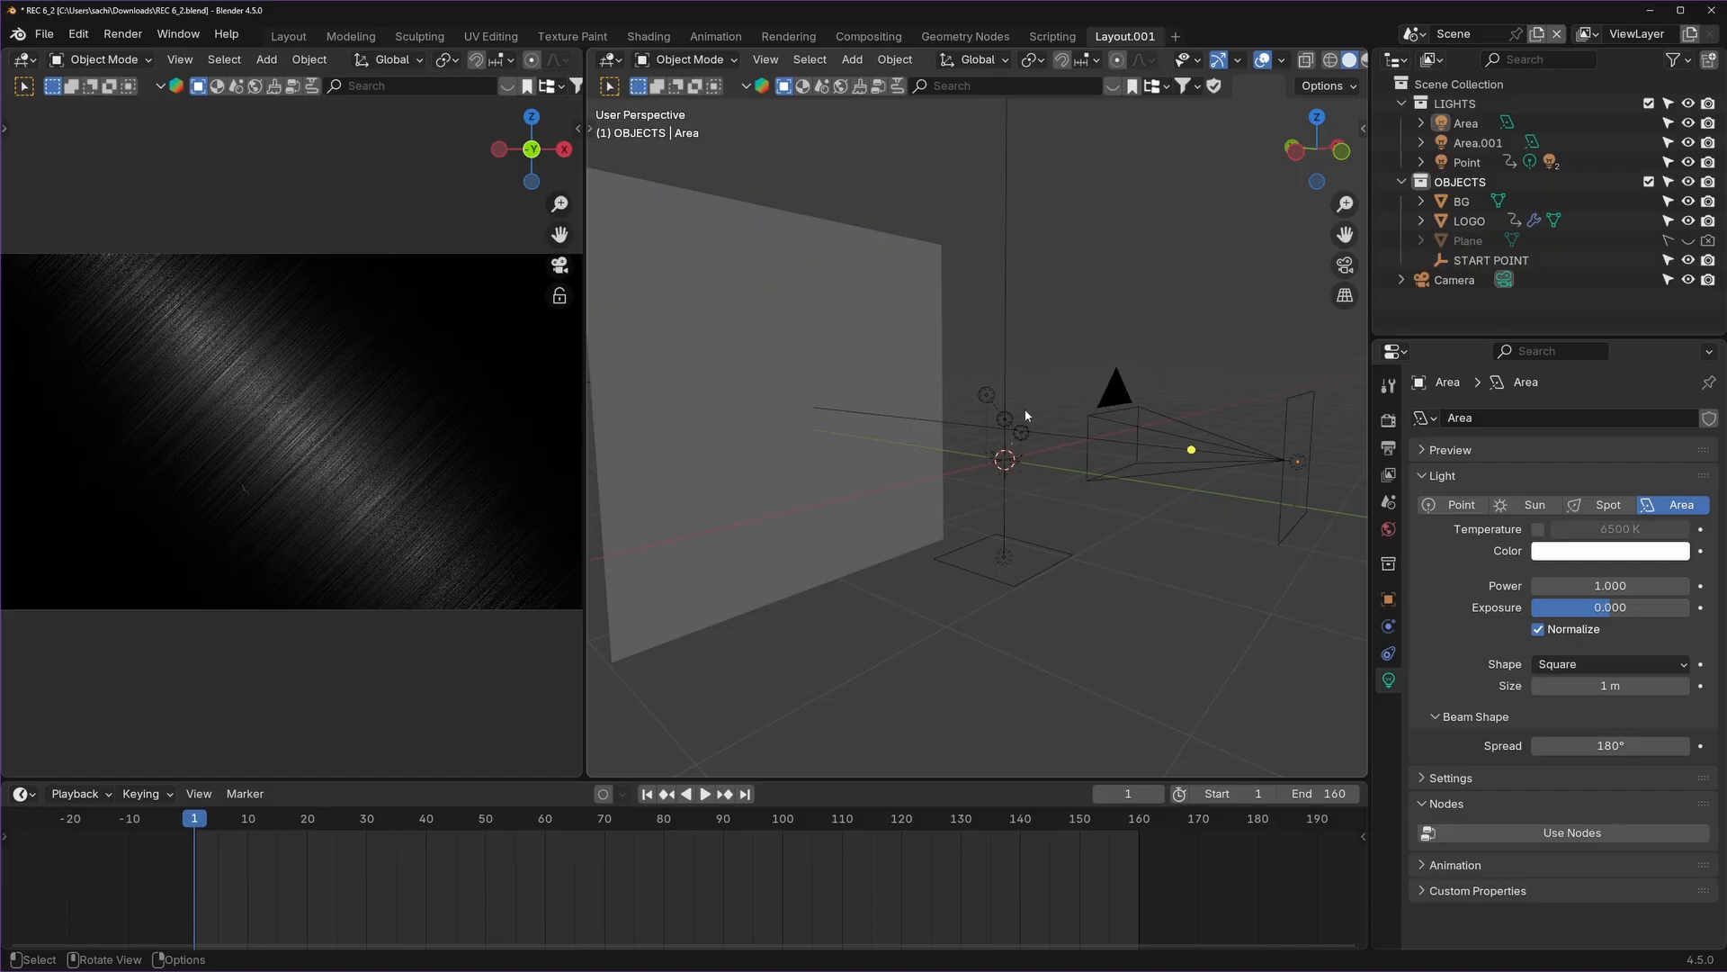
{"action": "key", "text": "shift+a"}
{"action": "mouse_move", "coordinate": [1031, 621]}
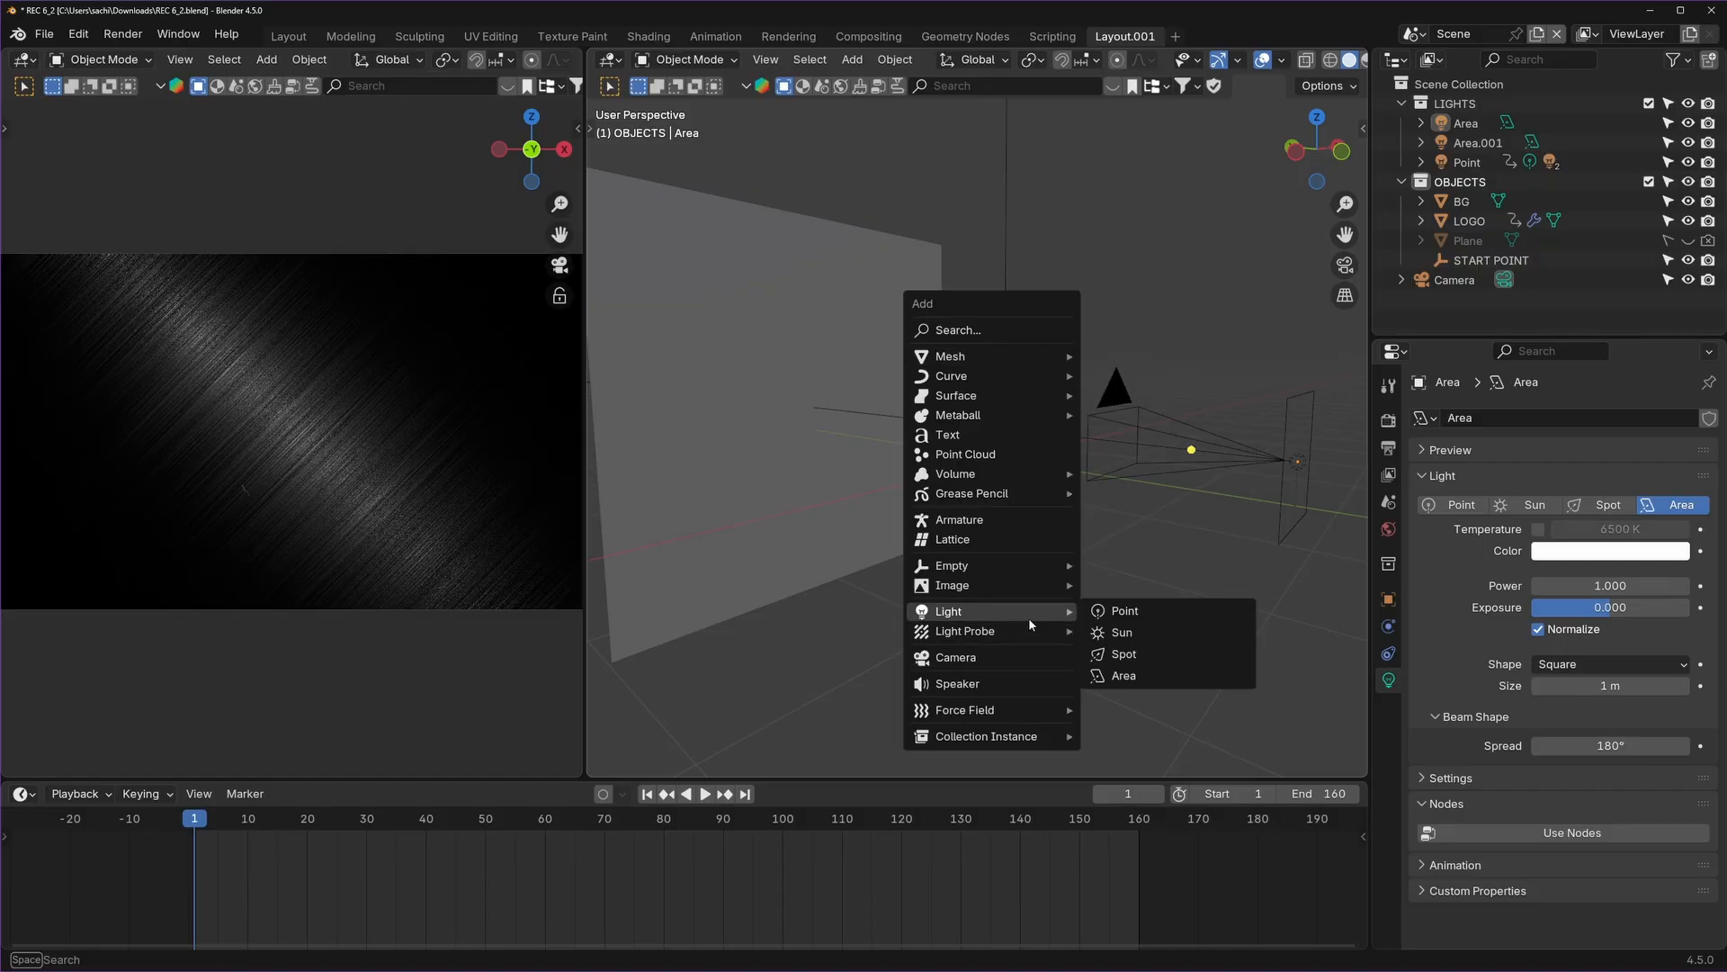
{"action": "left_click", "coordinate": [1139, 675]}
Move the new area light about 3.2 m along Y toward the background and about 1.75 m up along Z.
{"action": "middle_click_drag", "start_coordinate": [1075, 513], "coordinate": [1114, 504]}
{"action": "scroll", "coordinate": [1114, 504], "scroll_direction": "down", "scroll_amount": 3}
{"action": "key", "text": "g"}
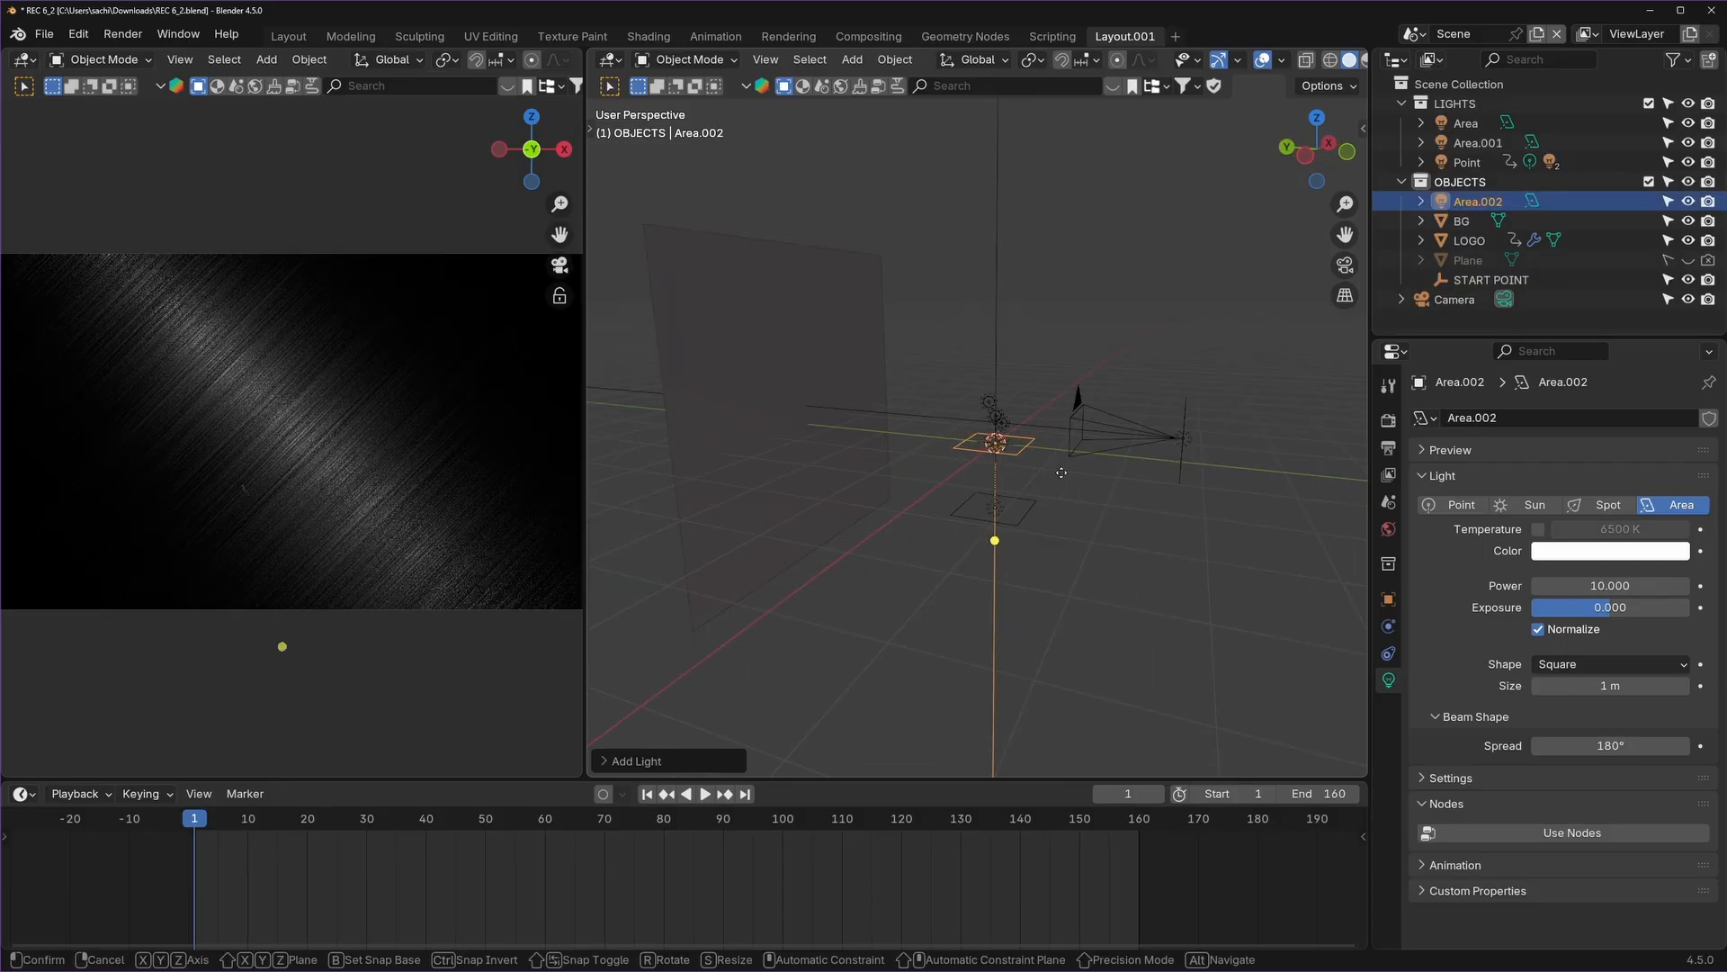
{"action": "key", "text": "y"}
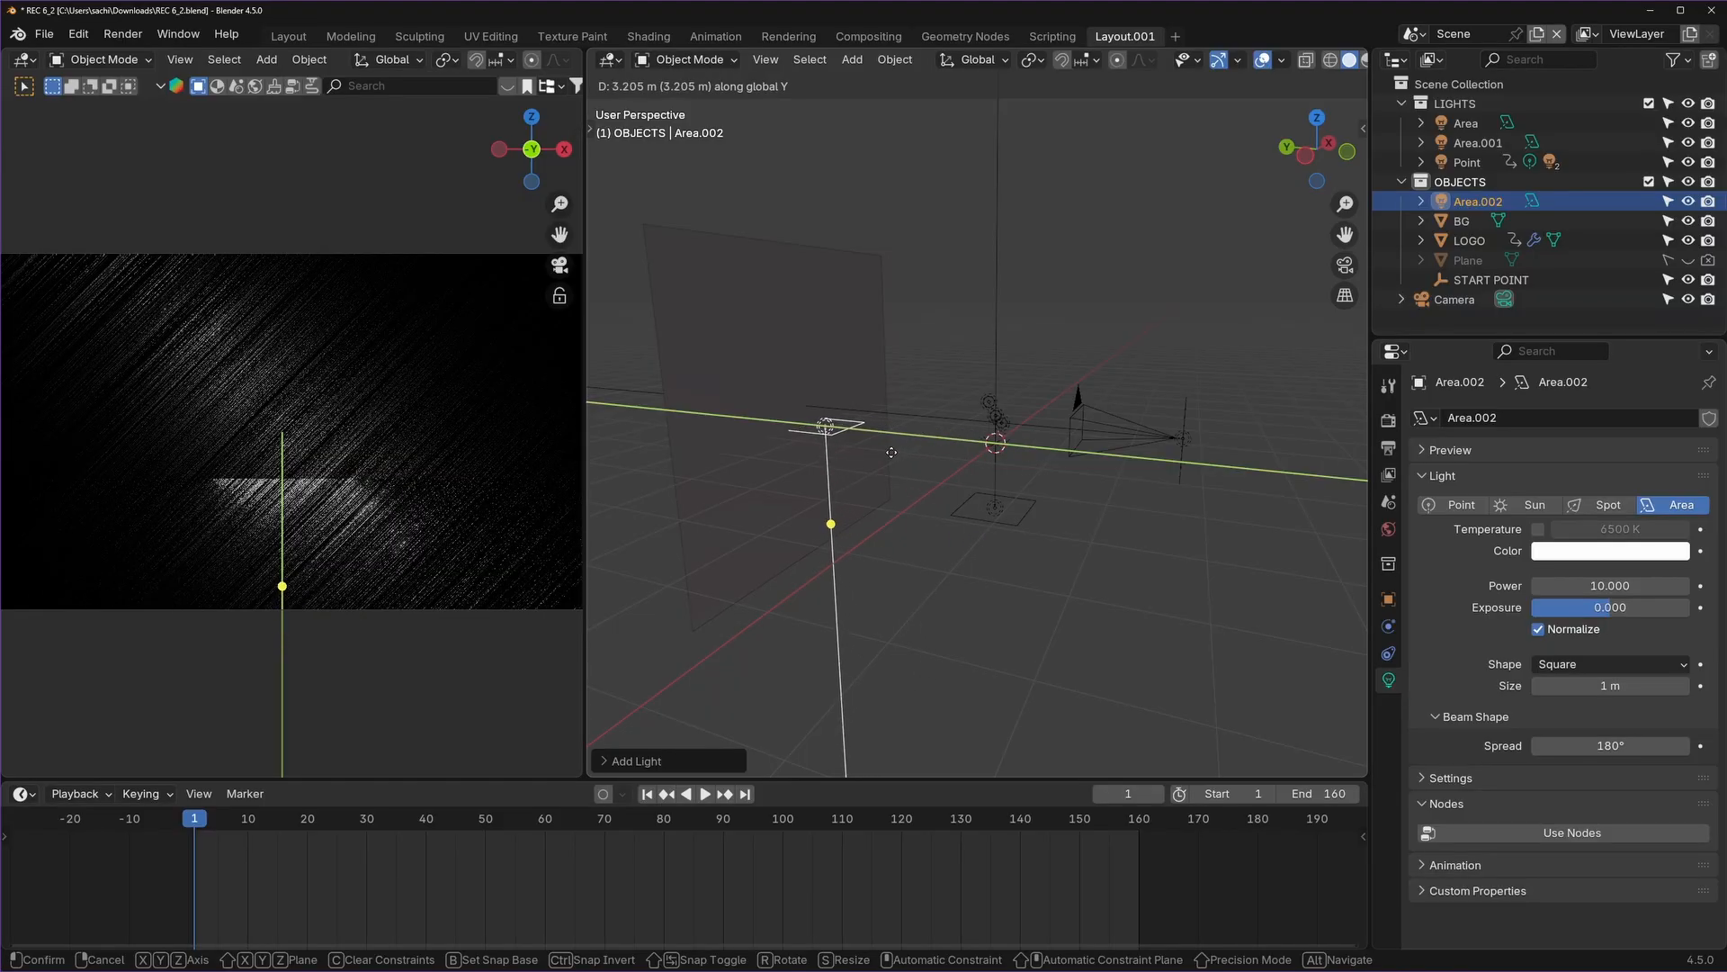
{"action": "key", "text": "z"}
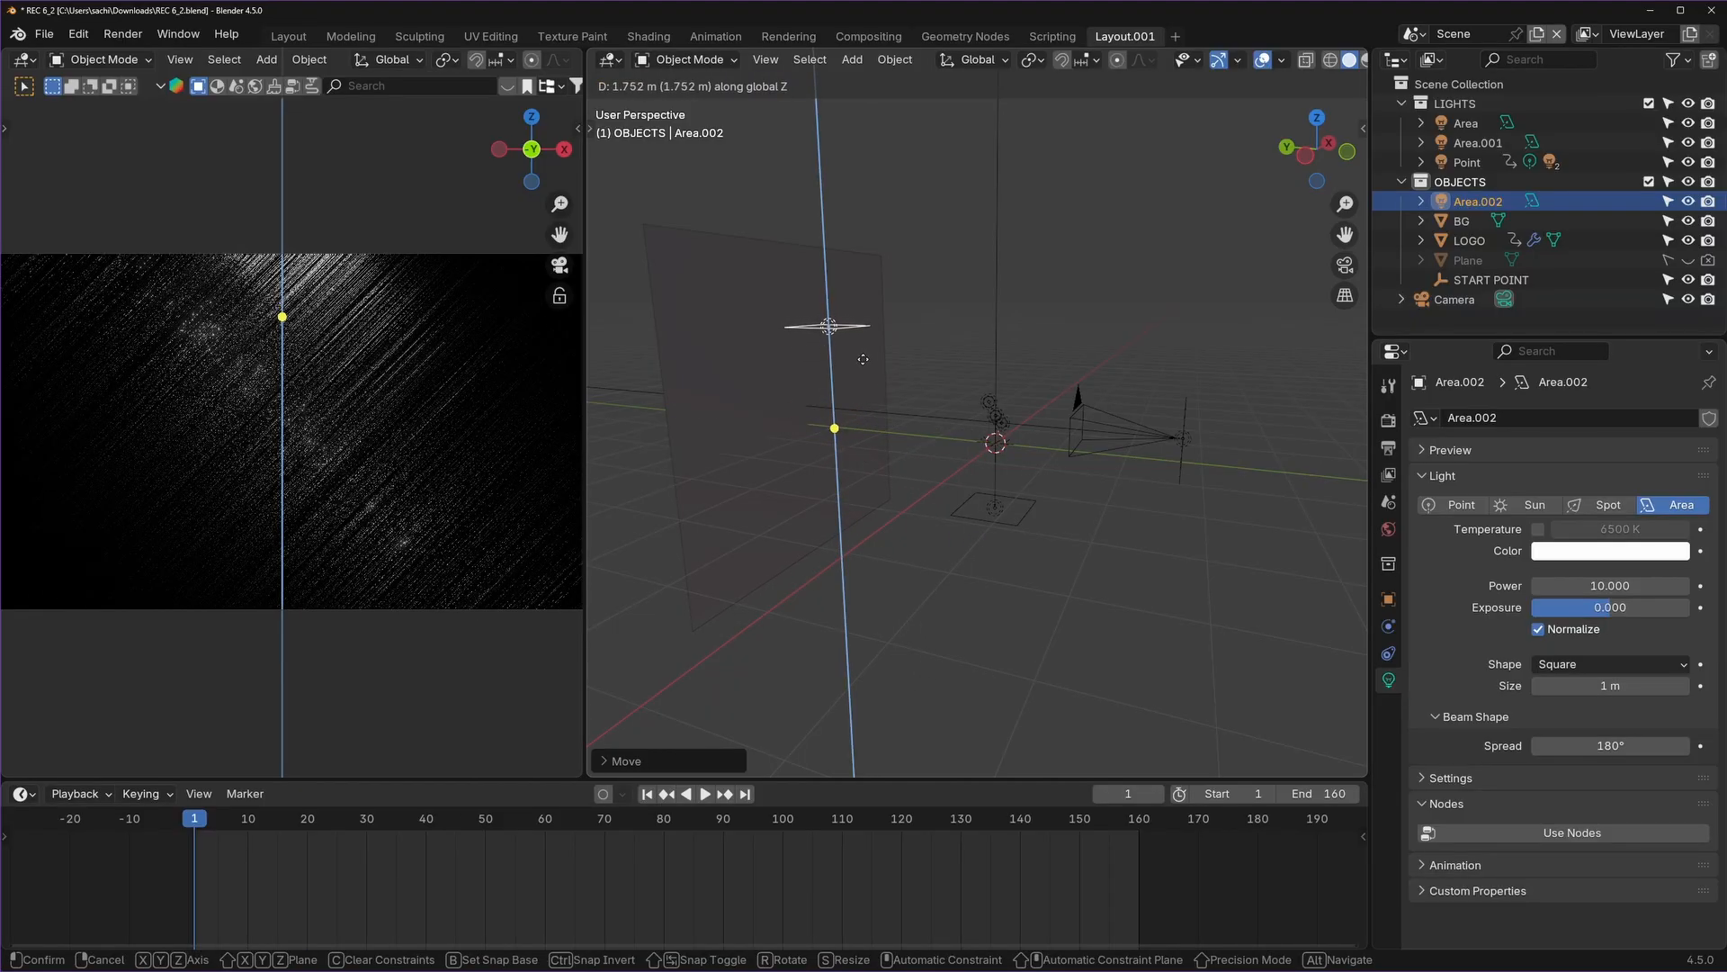
{"action": "left_click", "coordinate": [863, 359]}
Scale the new area light up until it spans most of the background's width, and save the file.
{"action": "key", "text": "s"}
{"action": "left_click", "coordinate": [920, 390]}
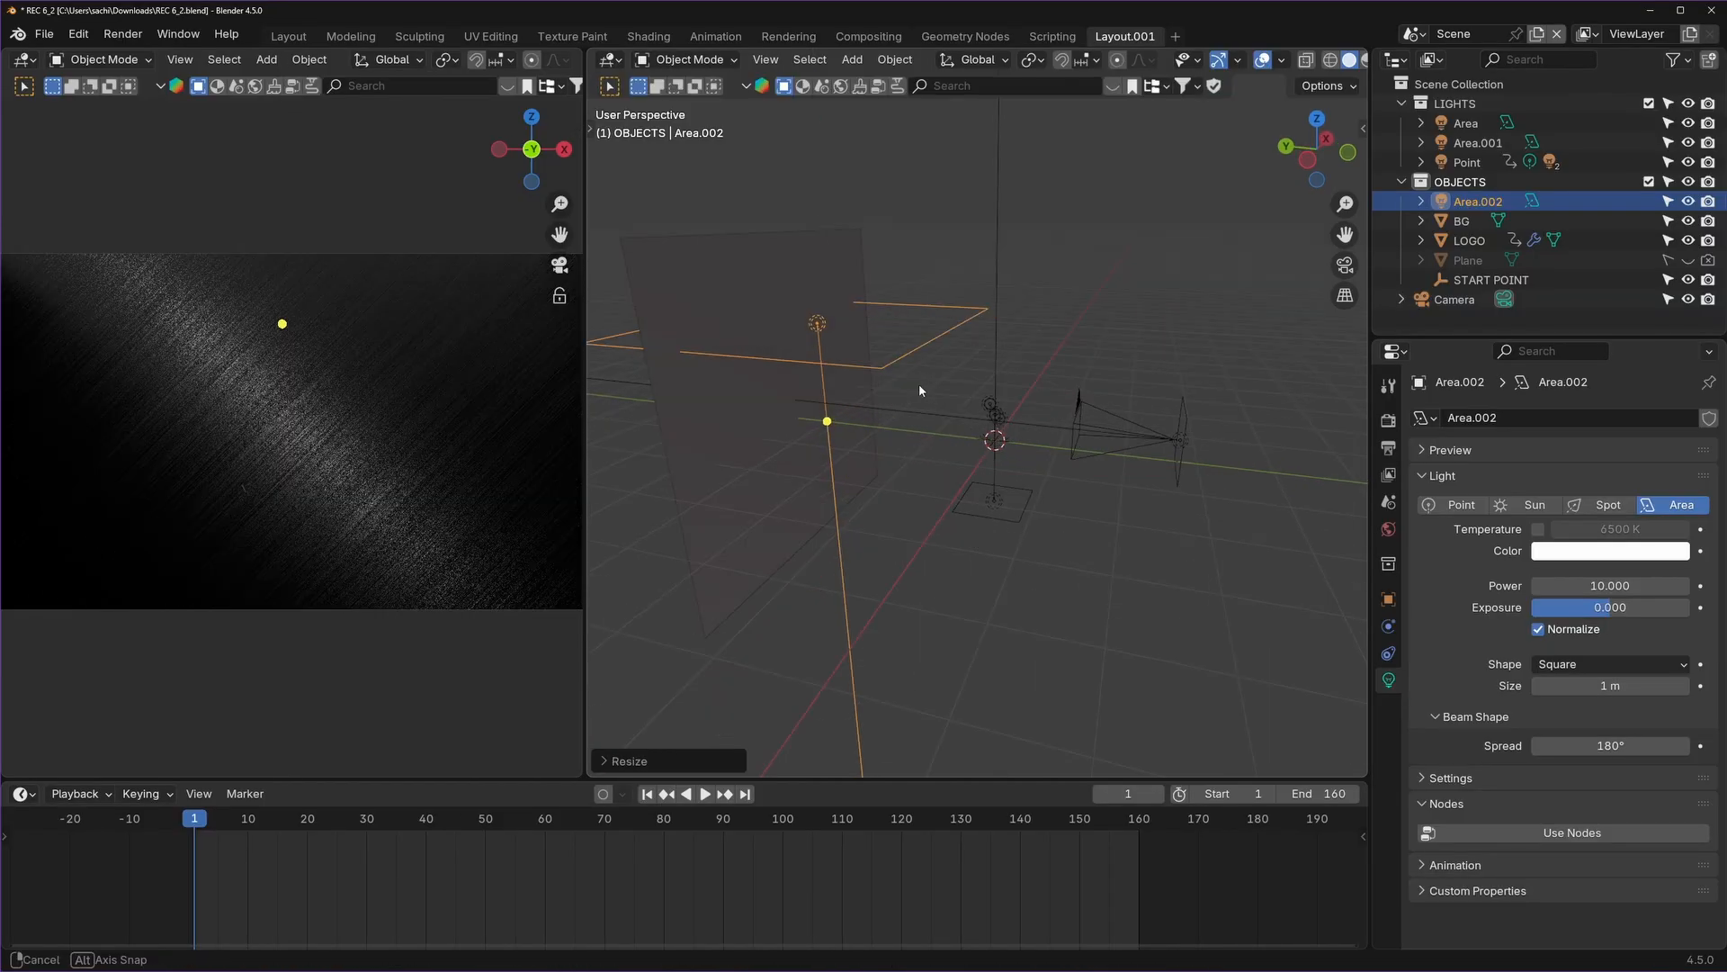
{"action": "middle_click_drag", "start_coordinate": [920, 389], "coordinate": [921, 453]}
{"action": "key", "text": "ctrl+s"}
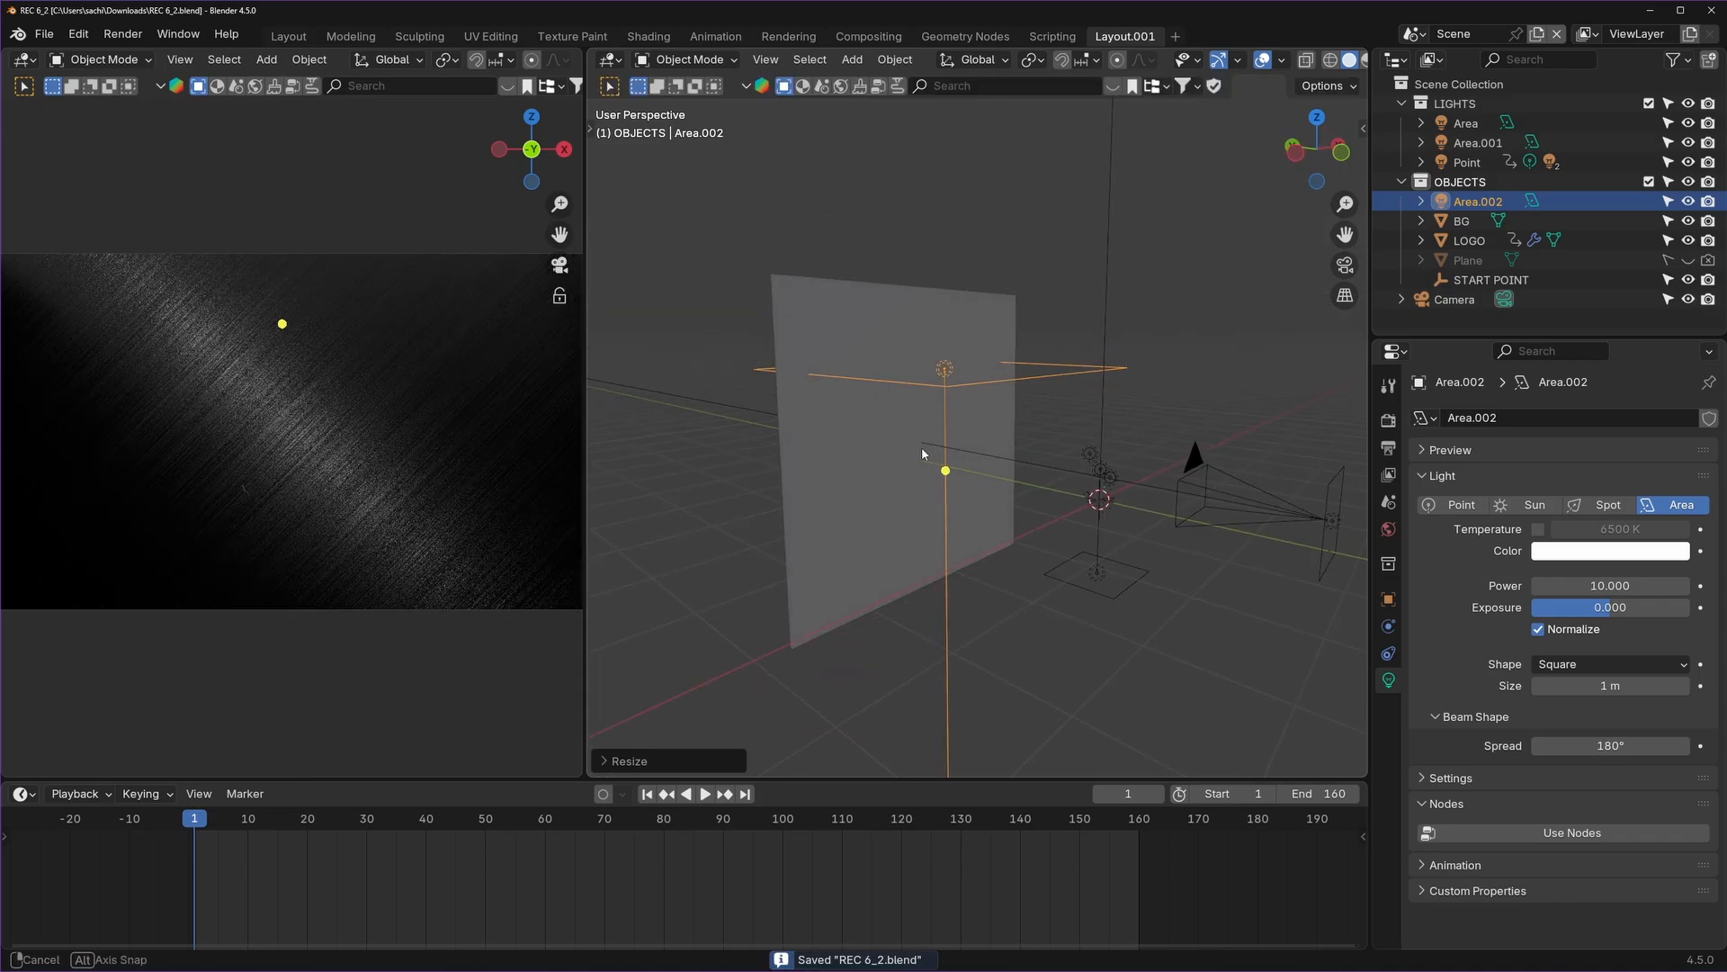
Set the Area.002 light's Power to -10.
{"action": "left_click", "coordinate": [1610, 585]}
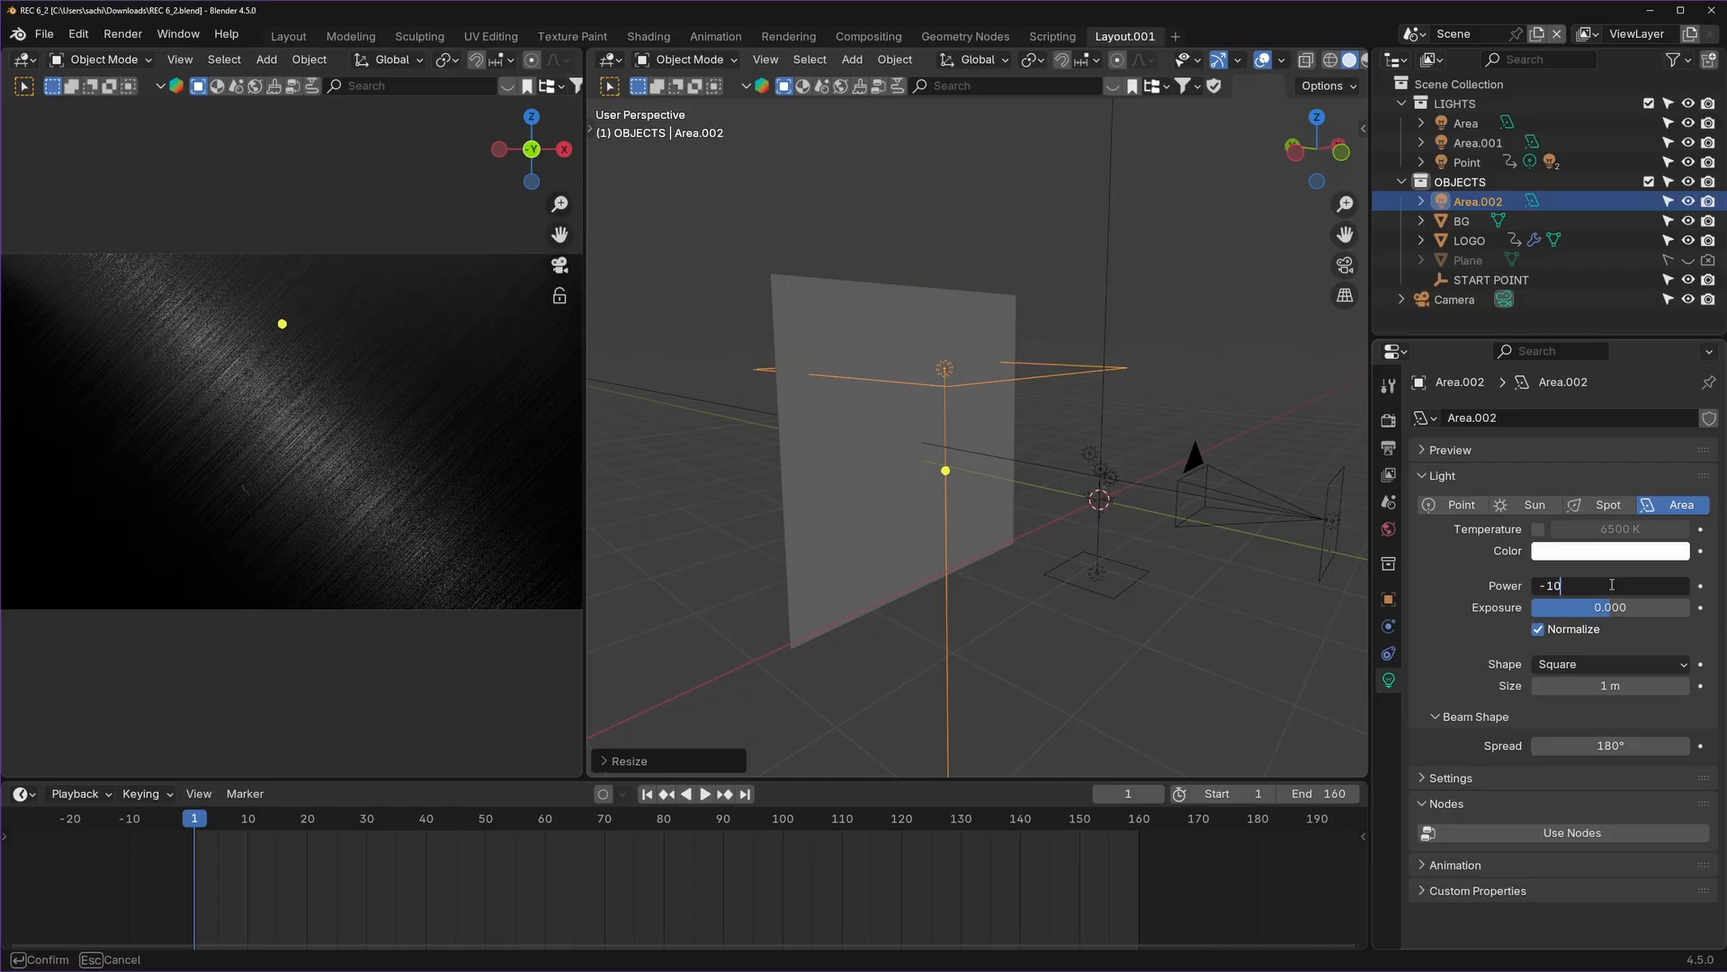
{"action": "type", "text": "-10"}
{"action": "key", "text": "Return"}
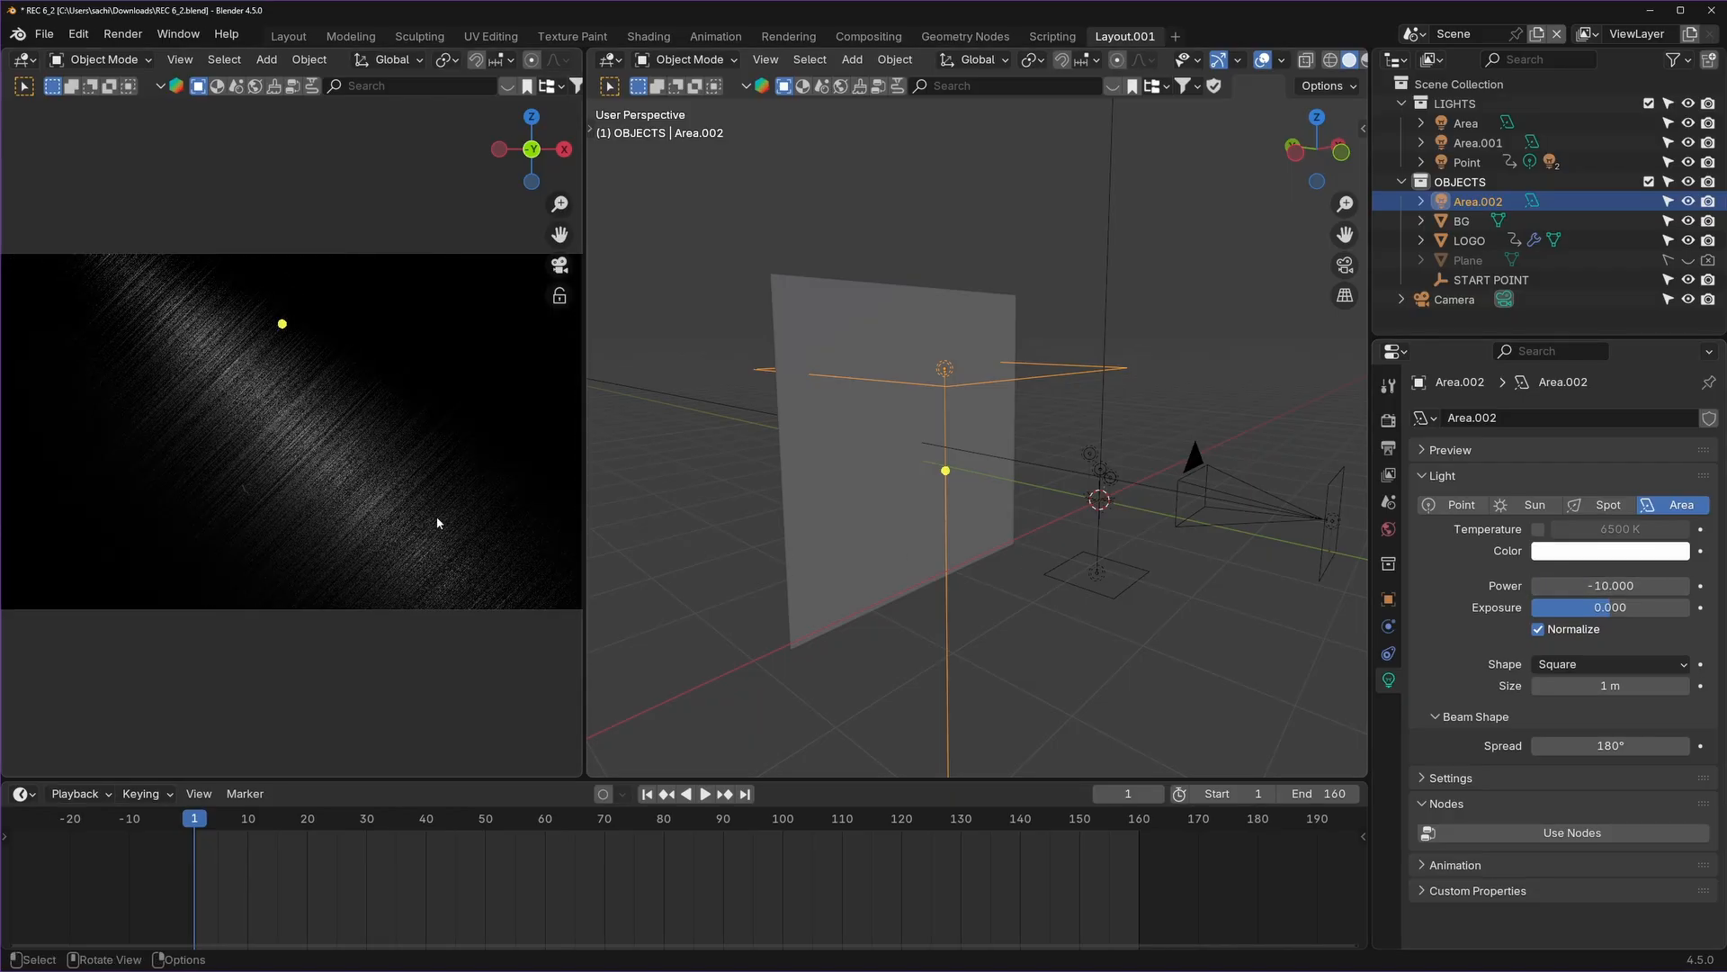
Enlarge the rendered view, turn off Normalize for the Area.002 light and set its Exposure to 2.
{"action": "left_click_drag", "start_coordinate": [578, 374], "coordinate": [999, 374]}
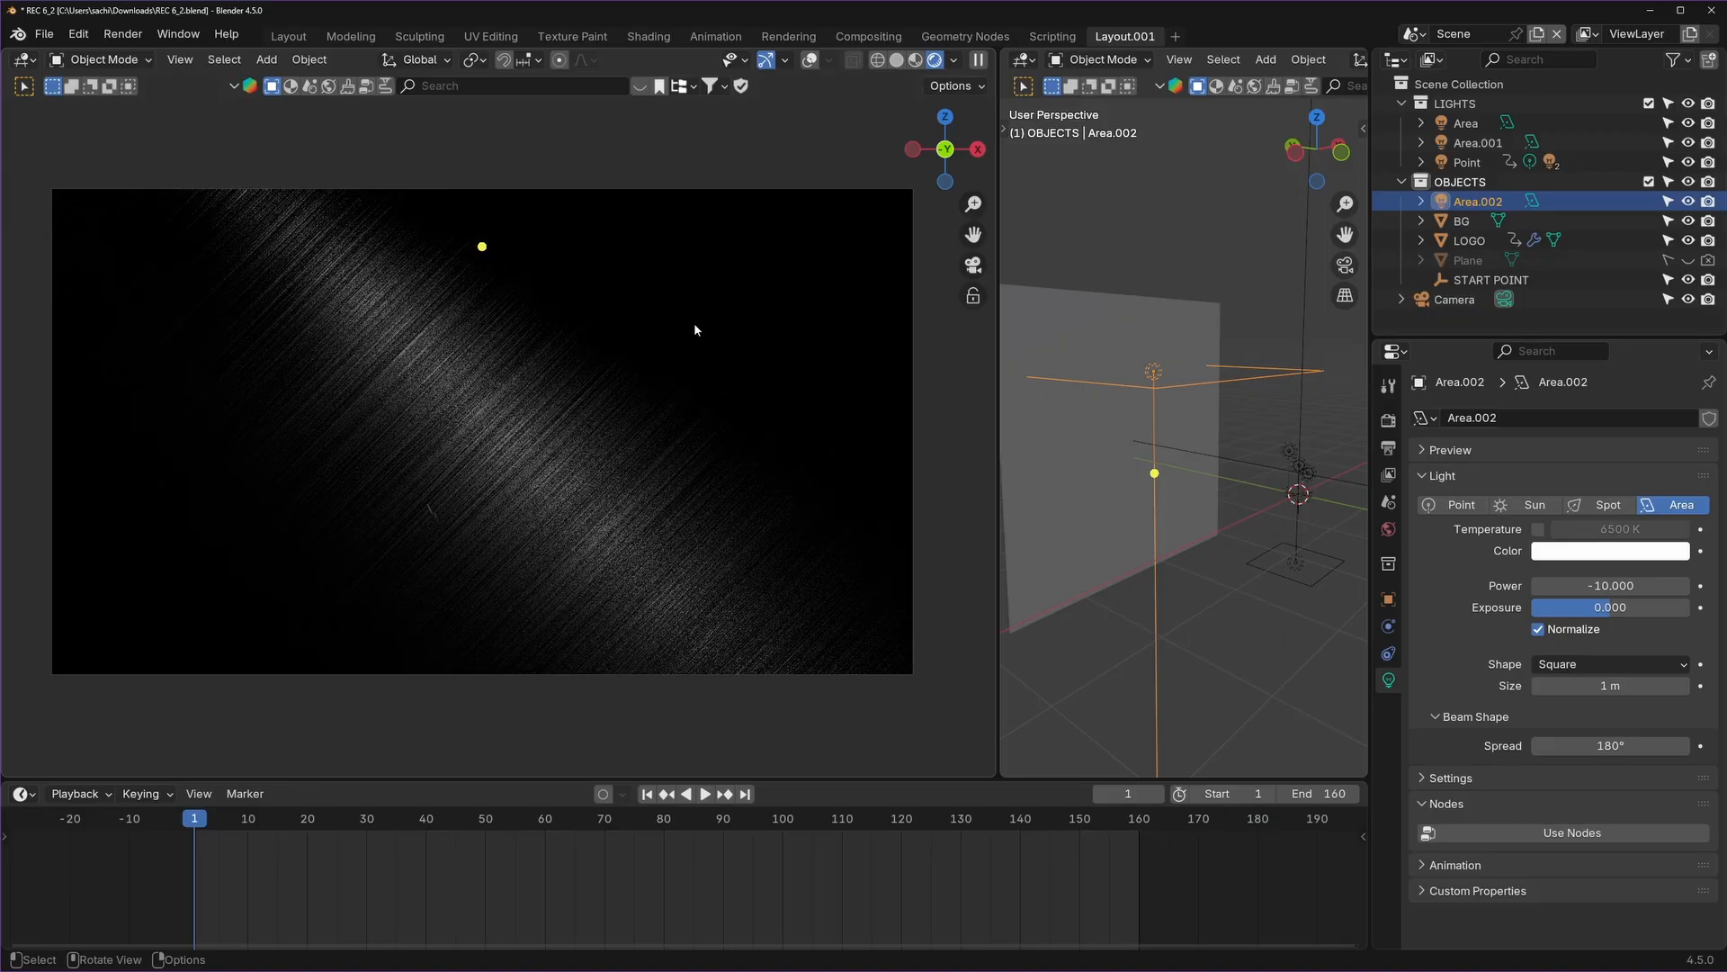
{"action": "left_click", "coordinate": [1539, 629]}
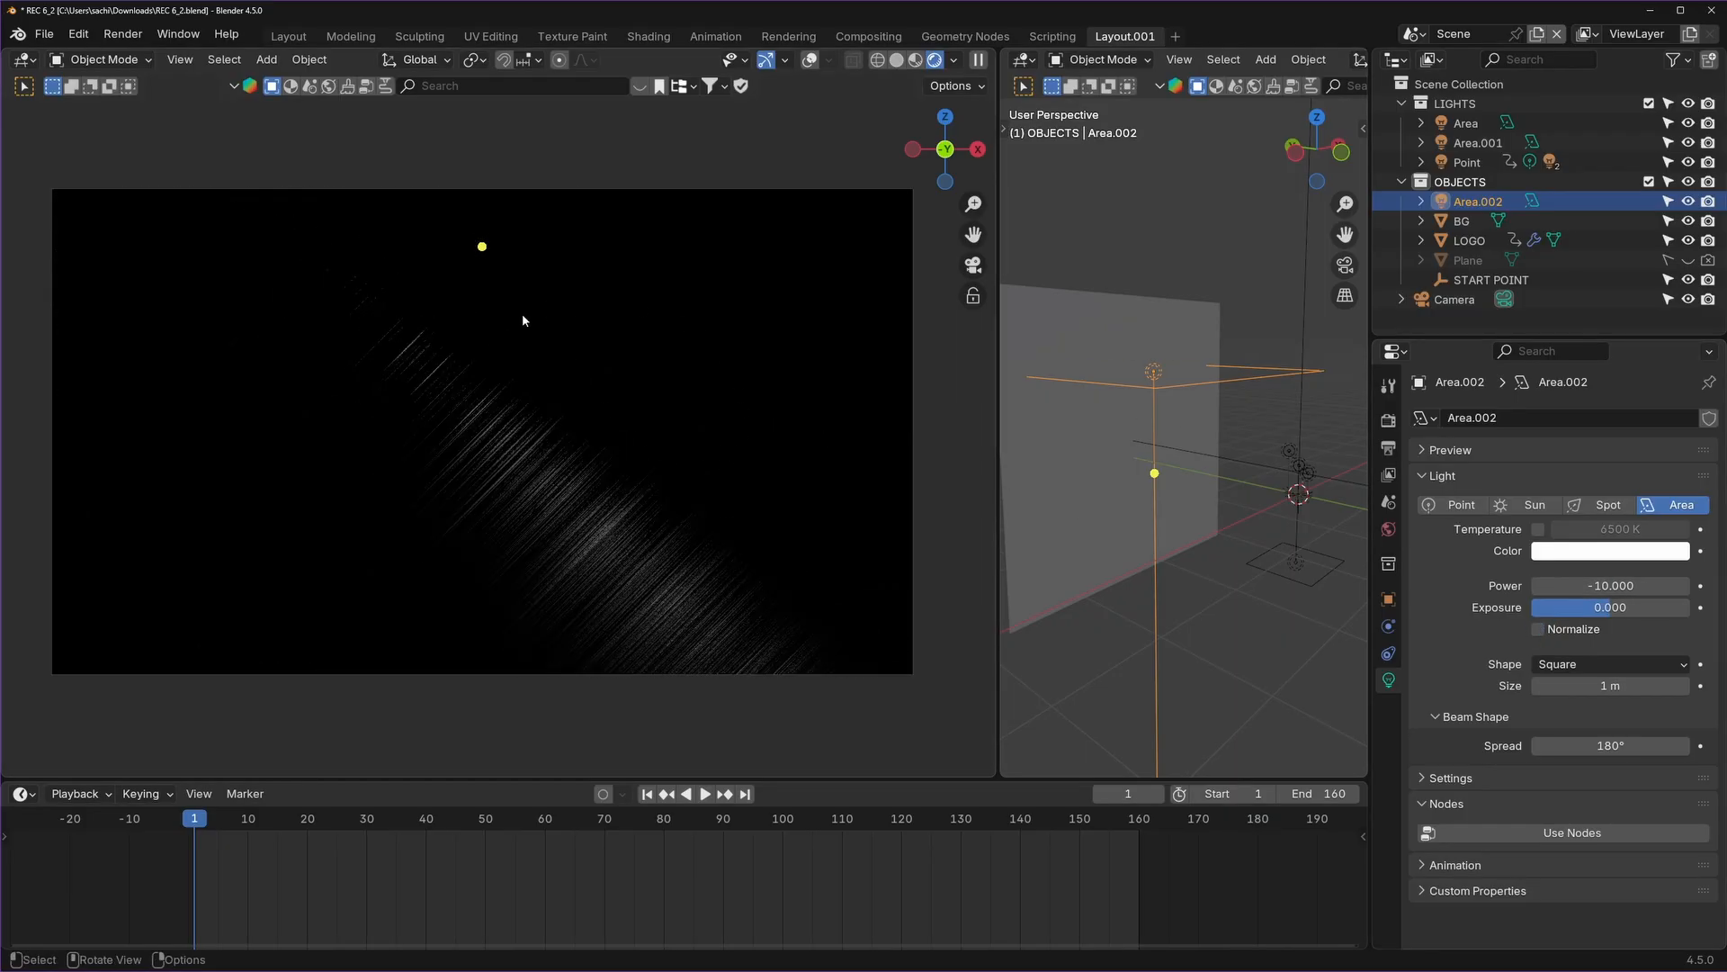
{"action": "left_click", "coordinate": [1613, 609]}
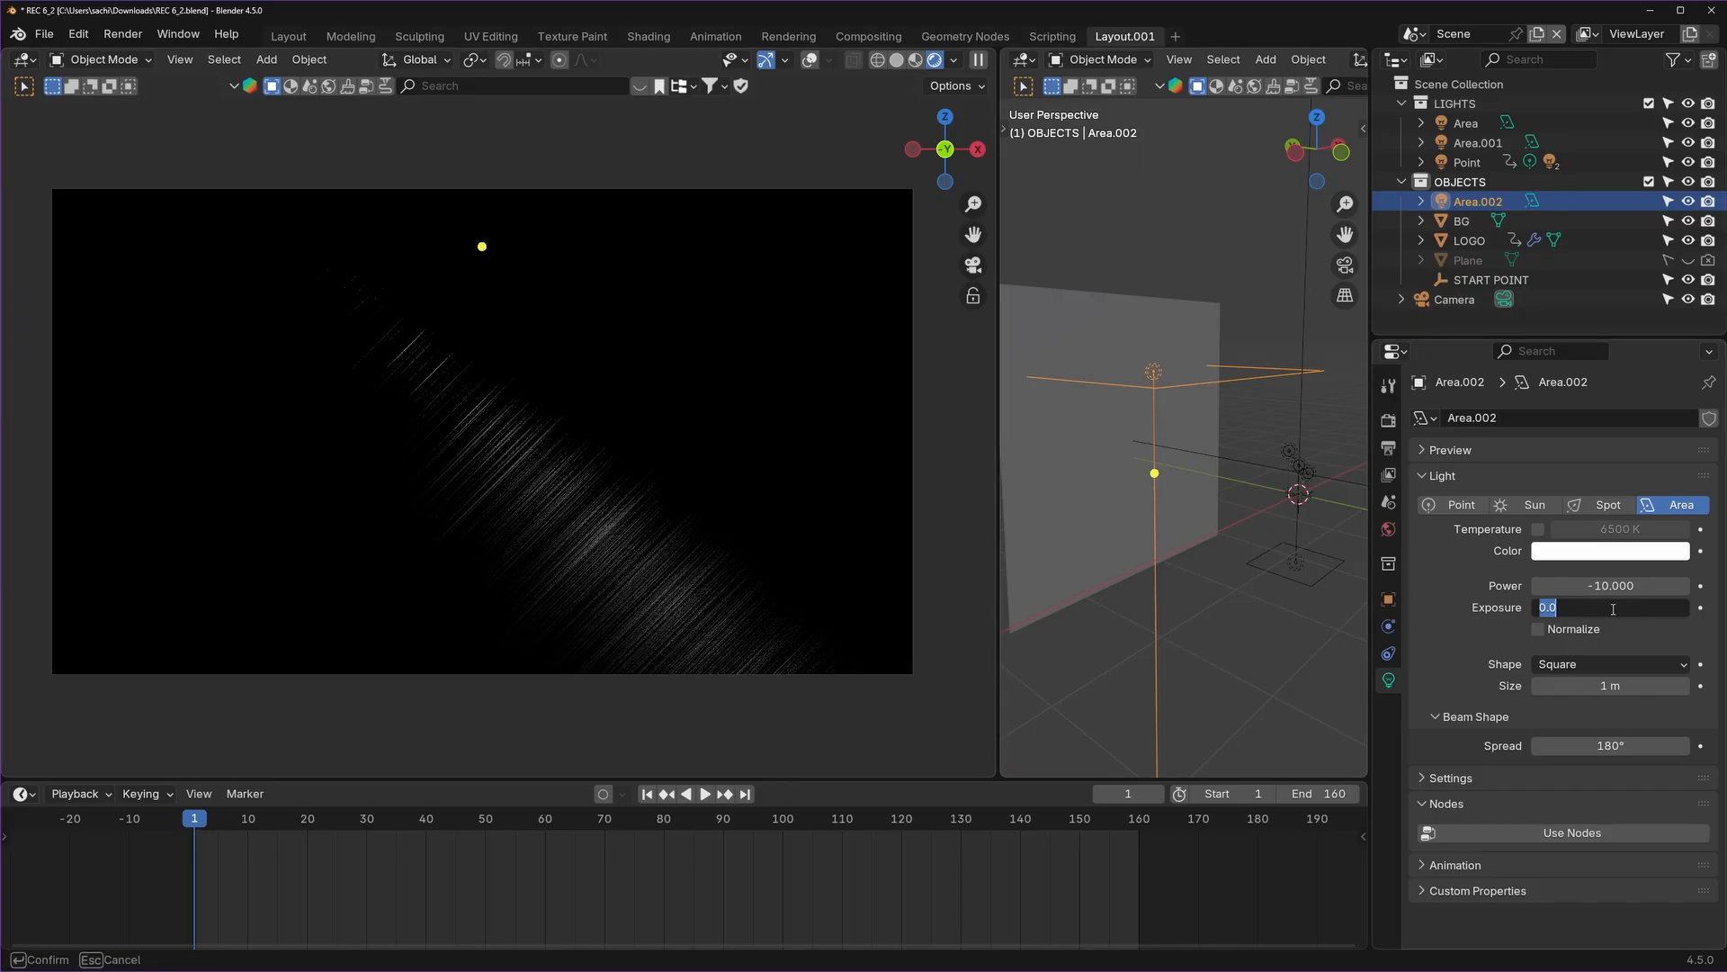
{"action": "type", "text": "2"}
{"action": "key", "text": "Return"}
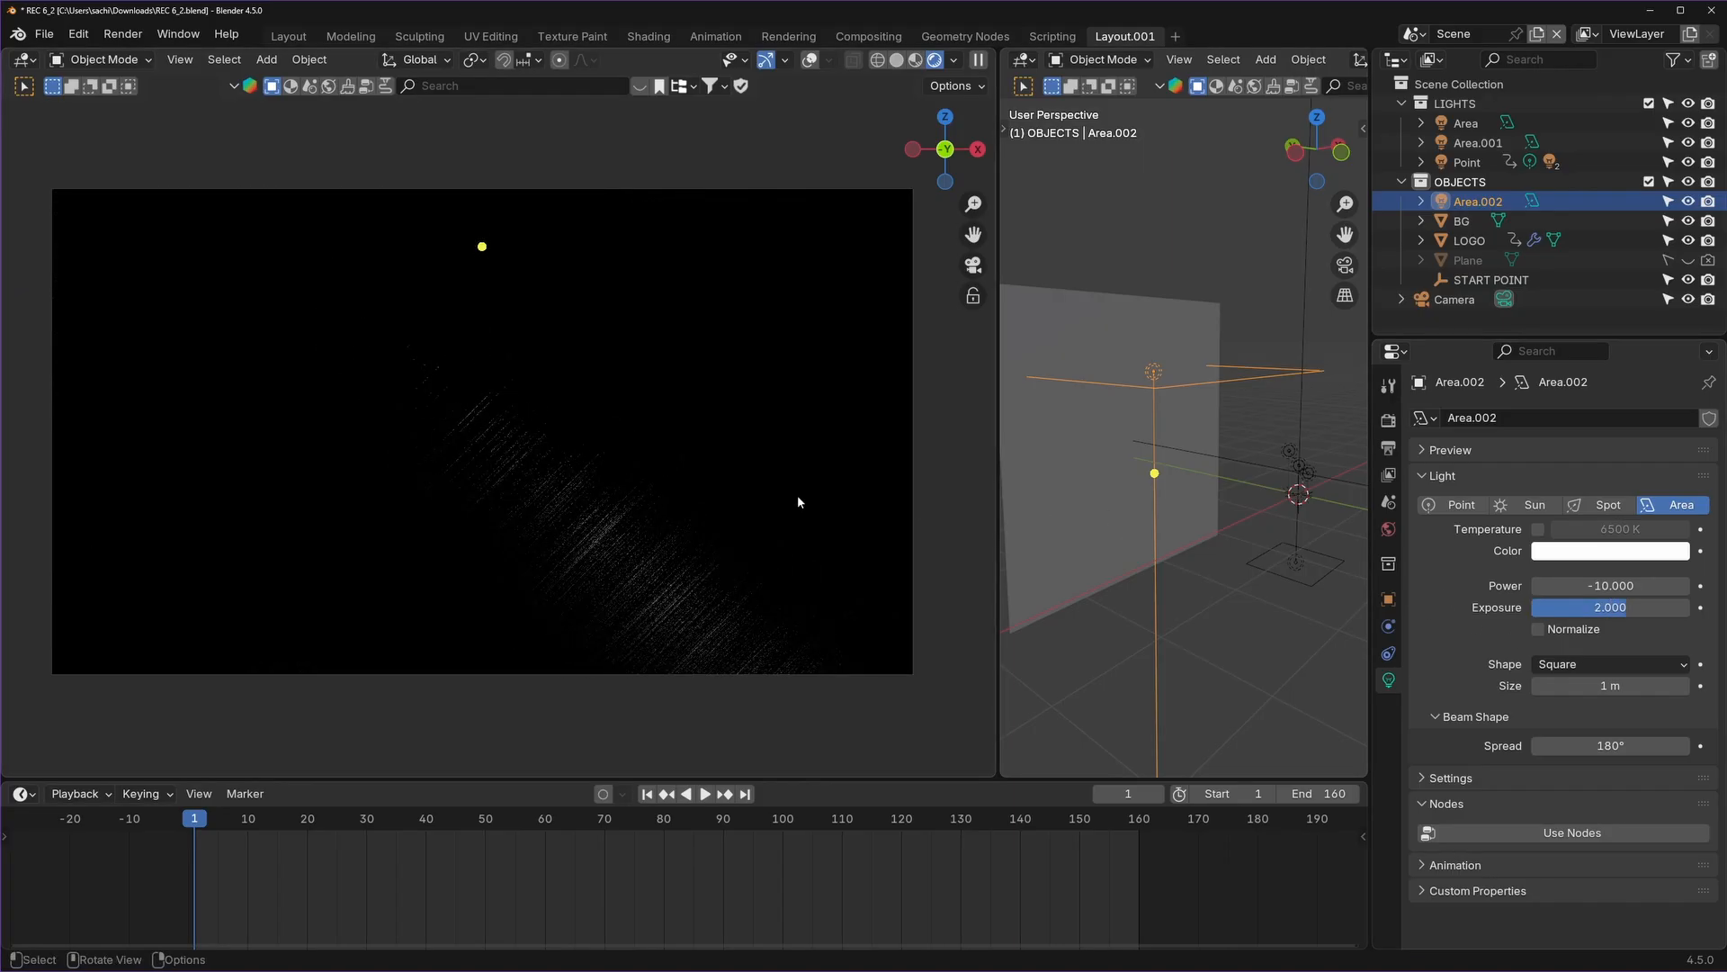
Keyframe the Area.002 light's Power at -10 on frame 1 and at 0 on frame 50.
{"action": "left_click_drag", "start_coordinate": [994, 408], "coordinate": [707, 410]}
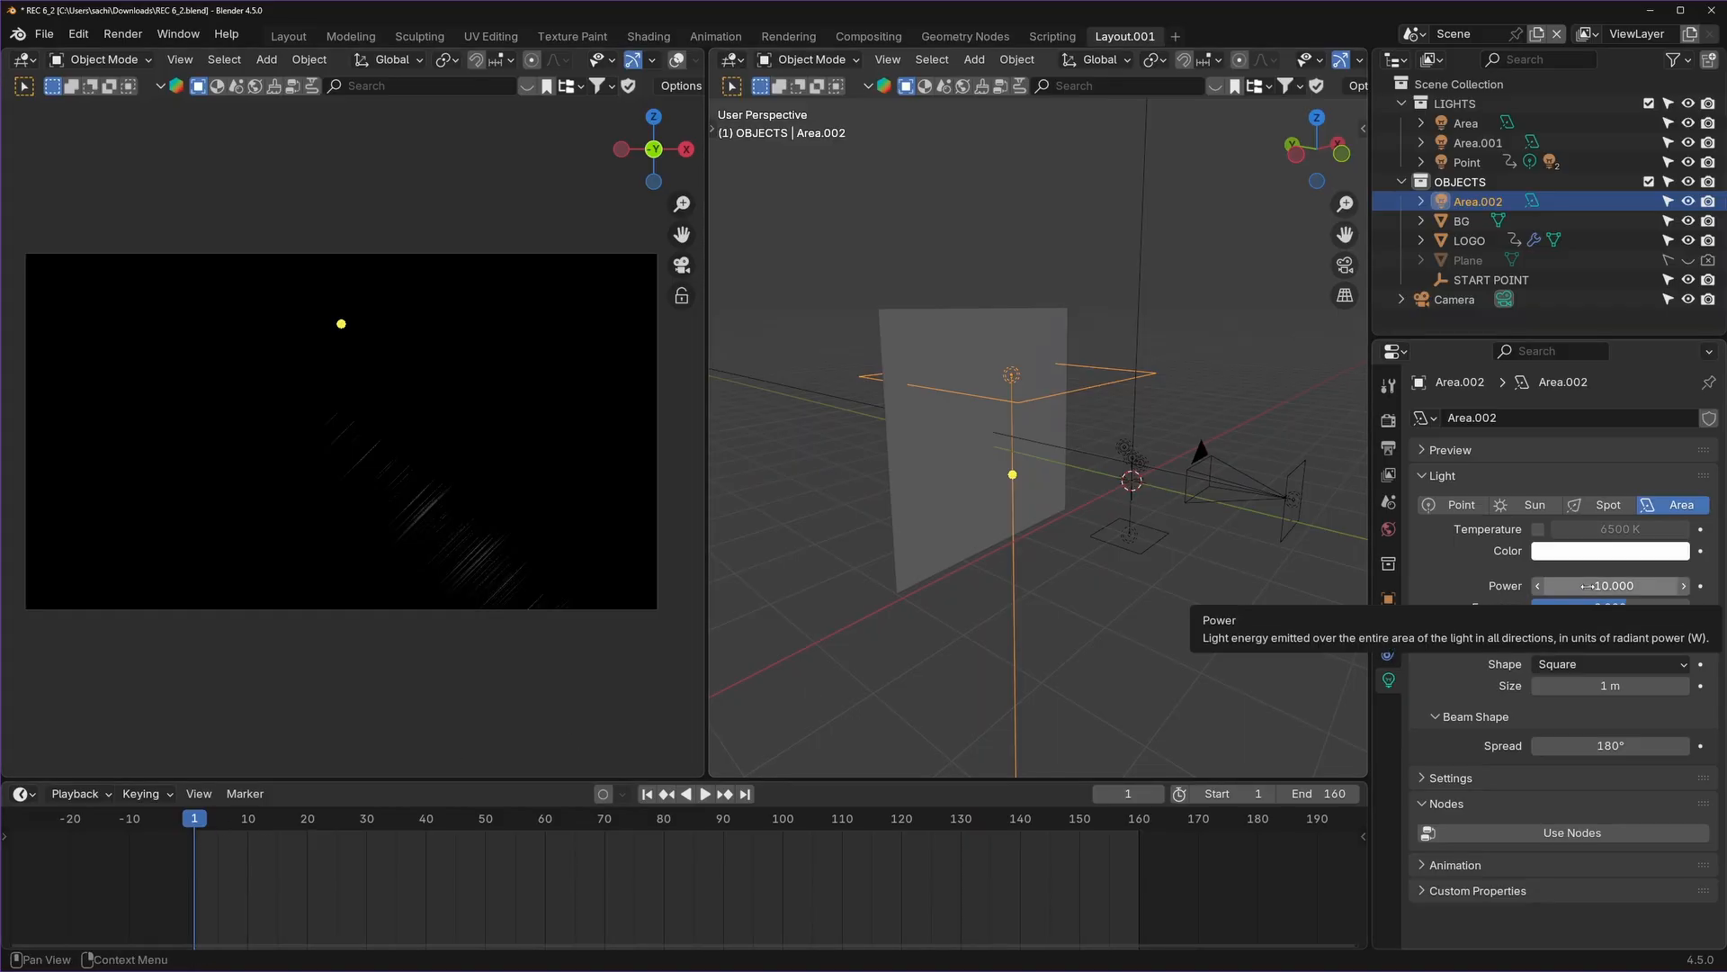
{"action": "key", "text": "i"}
{"action": "left_click_drag", "start_coordinate": [204, 822], "coordinate": [486, 822]}
{"action": "left_click", "coordinate": [1602, 586]}
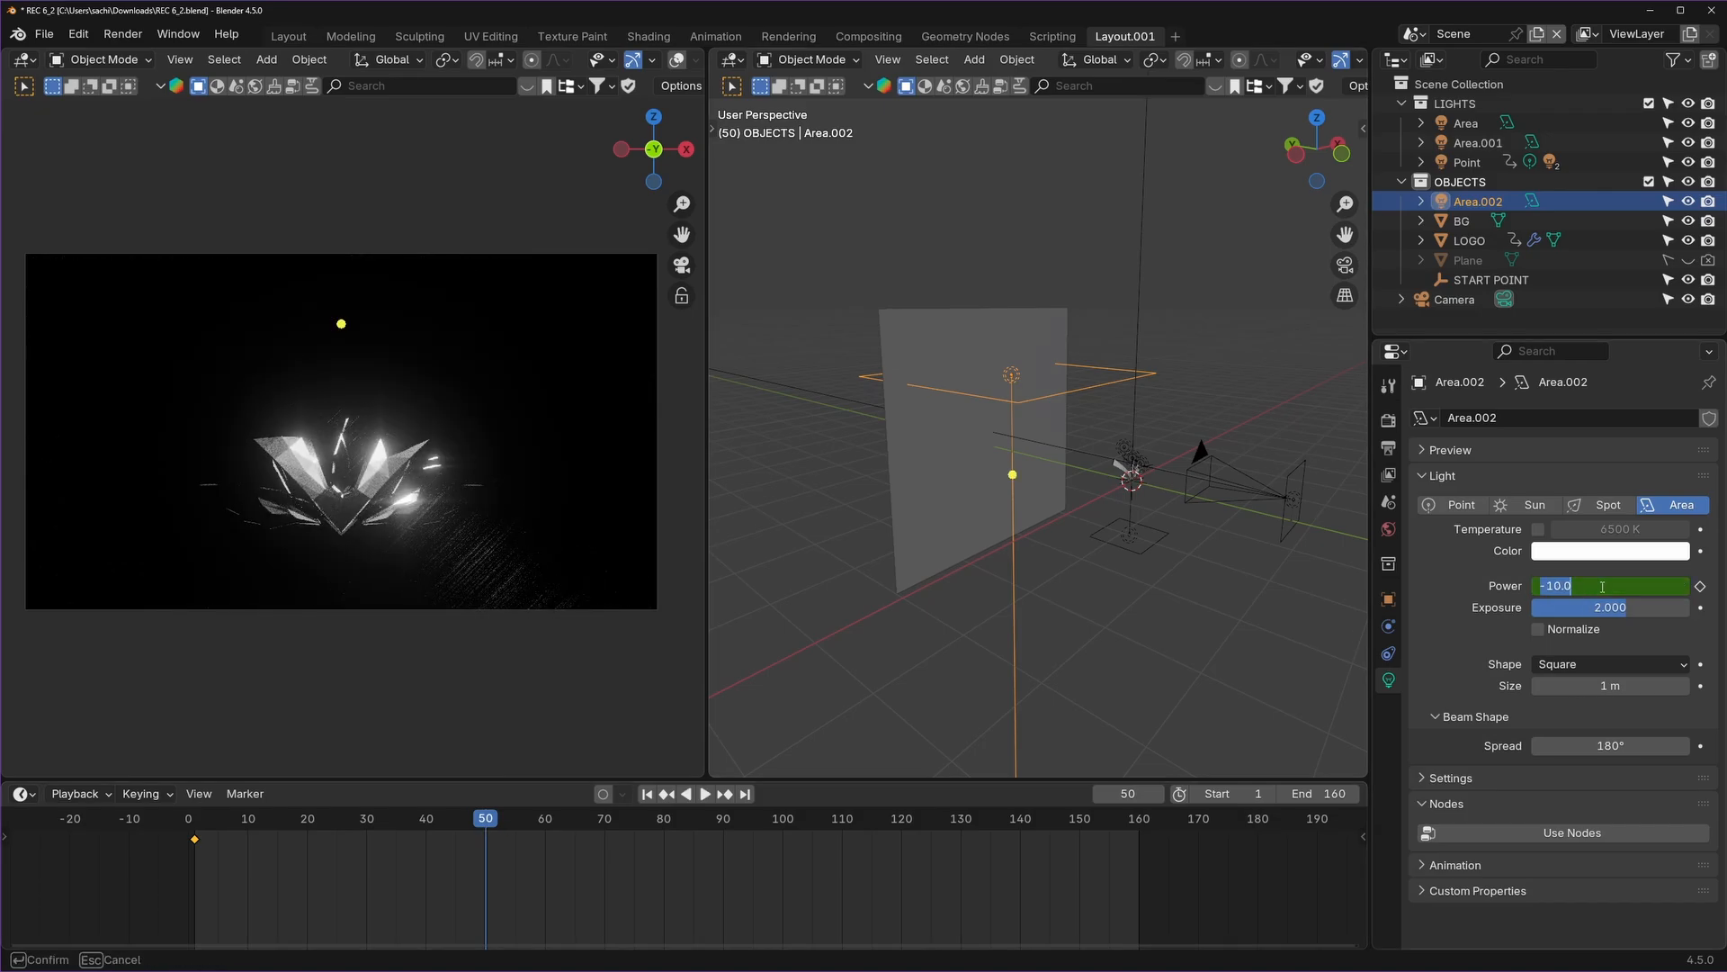
{"action": "type", "text": "0"}
{"action": "key", "text": "Return"}
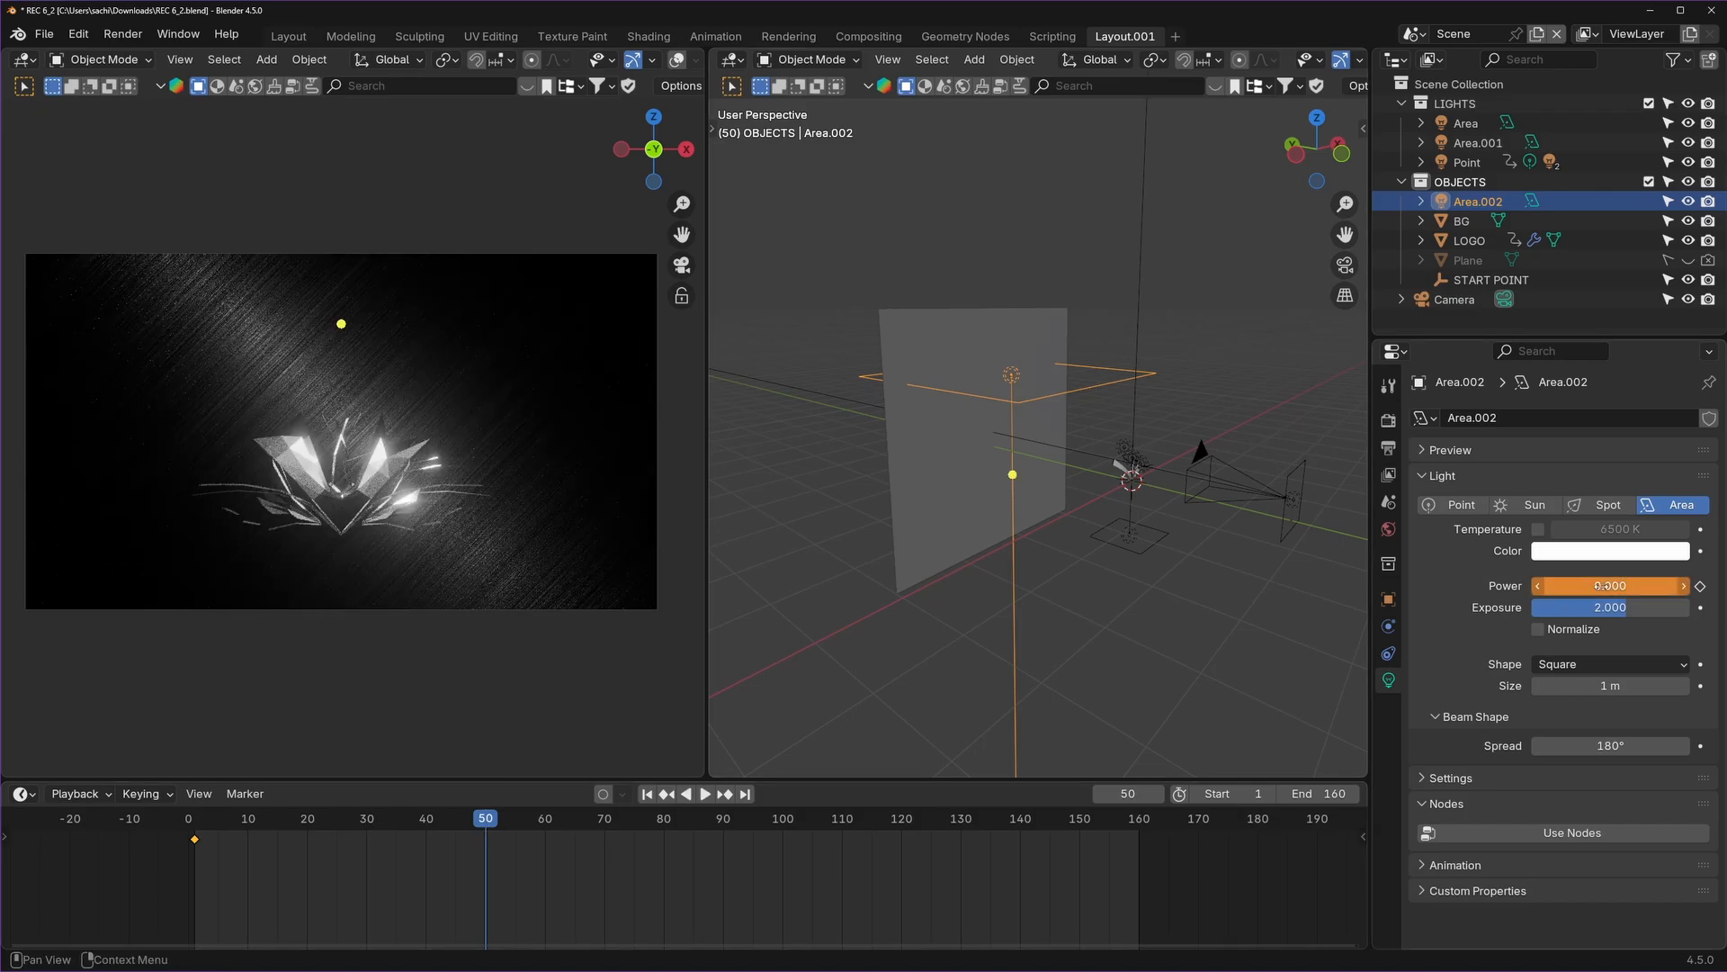
{"action": "key", "text": "i"}
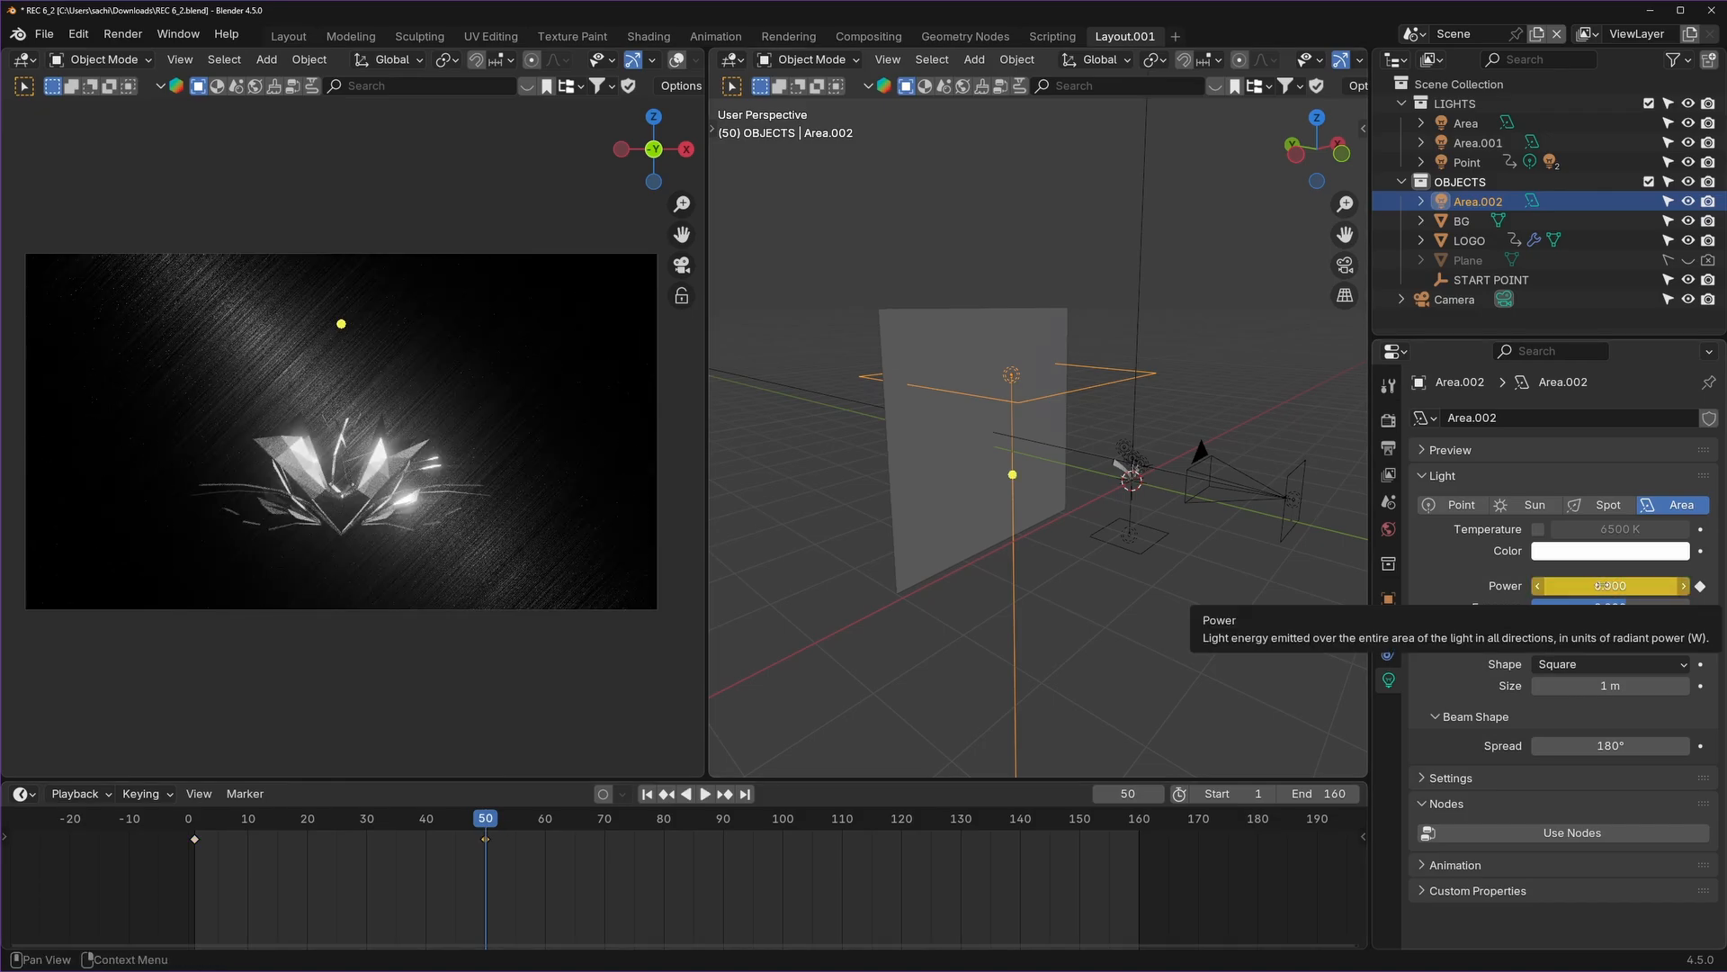
Play the animation from the start and scrub to frame 38 to check the background darkening in the rendered view.
{"action": "key", "text": "shift+Left"}
{"action": "key", "text": "space"}
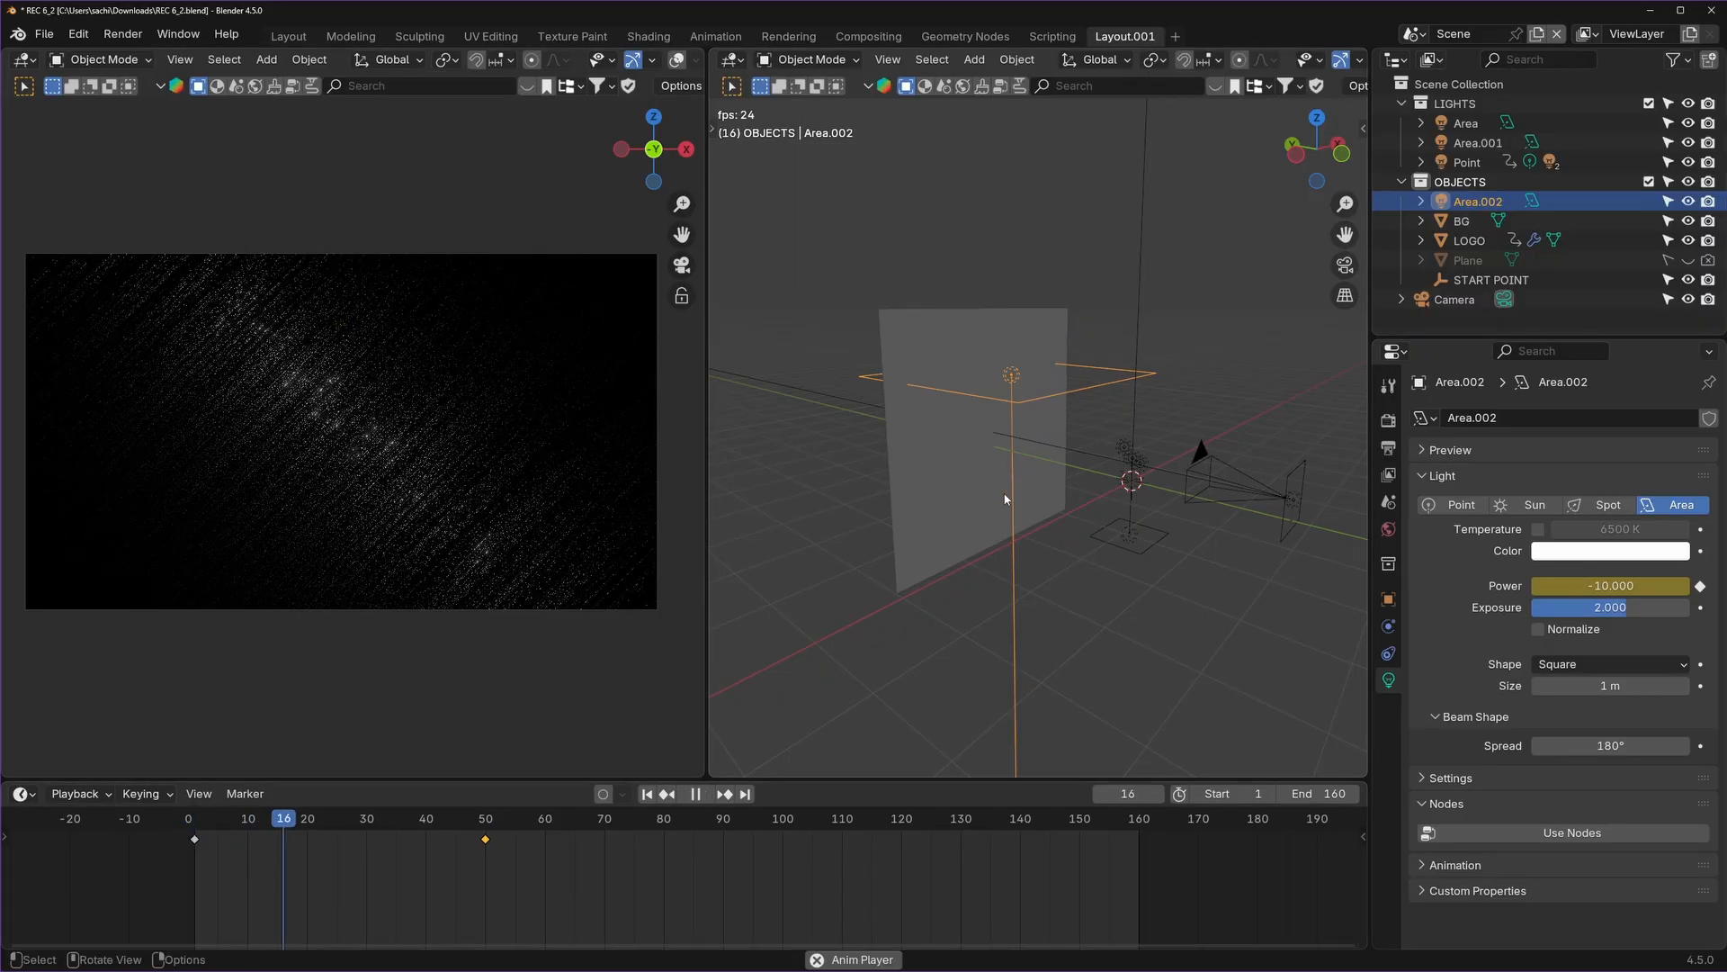
{"action": "key", "text": "space"}
{"action": "left_click_drag", "start_coordinate": [361, 824], "coordinate": [414, 823]}
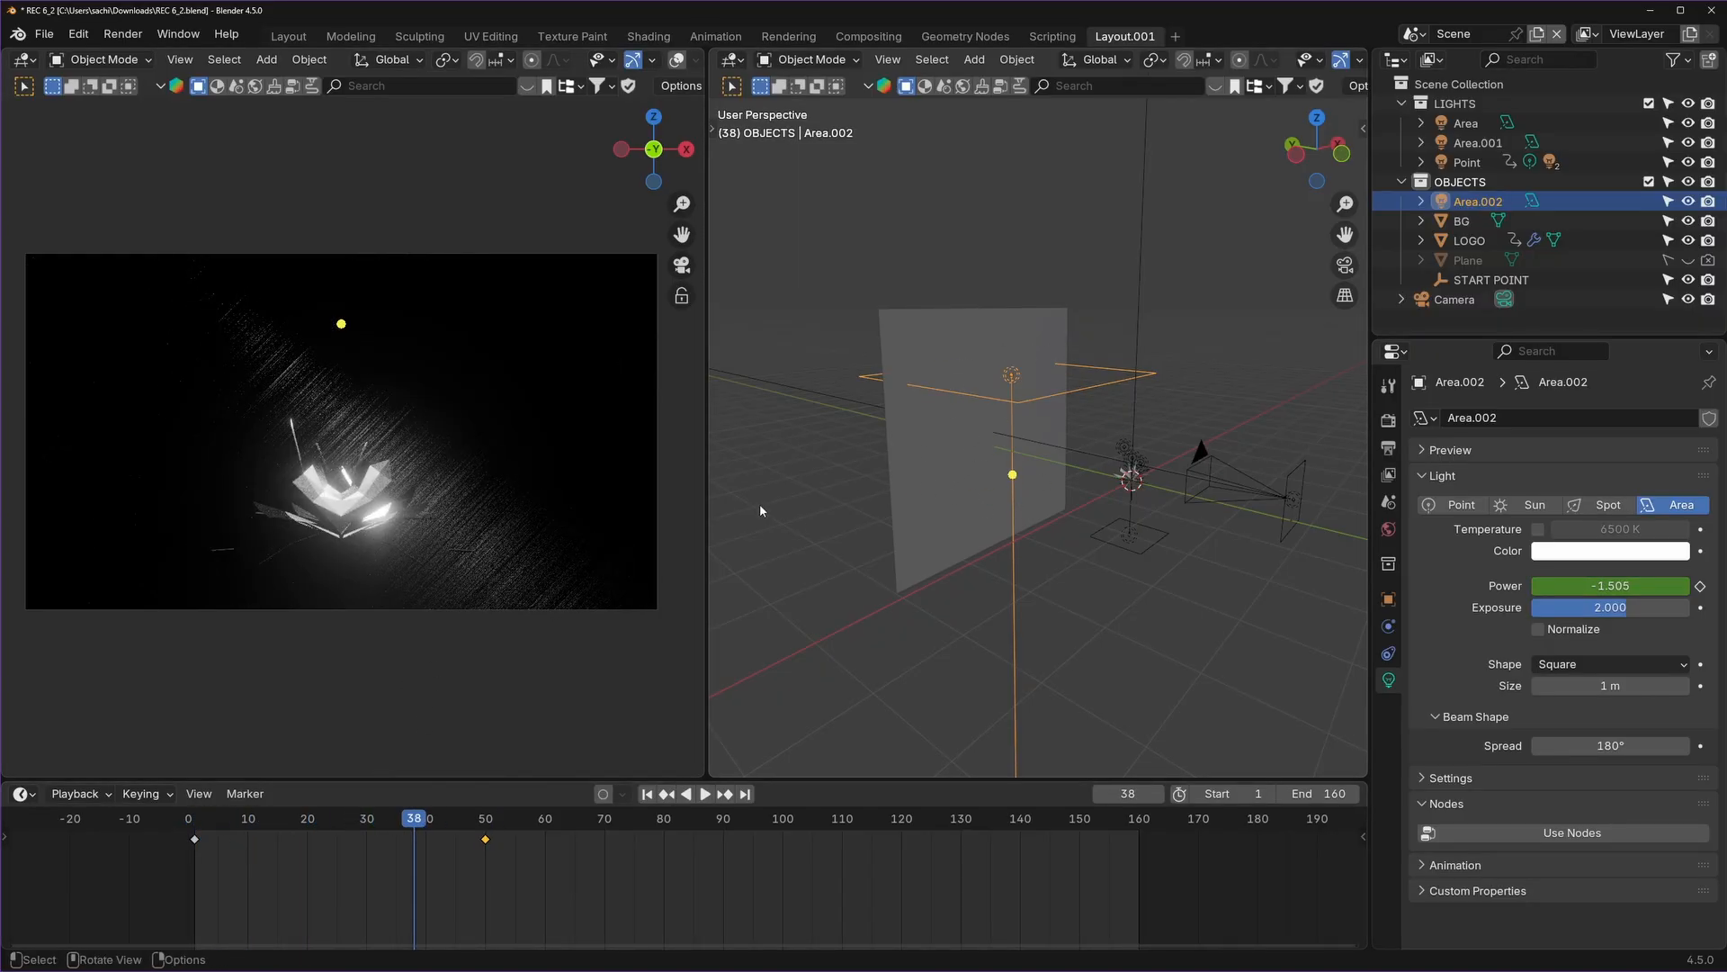
{"action": "left_click_drag", "start_coordinate": [705, 464], "coordinate": [867, 463]}
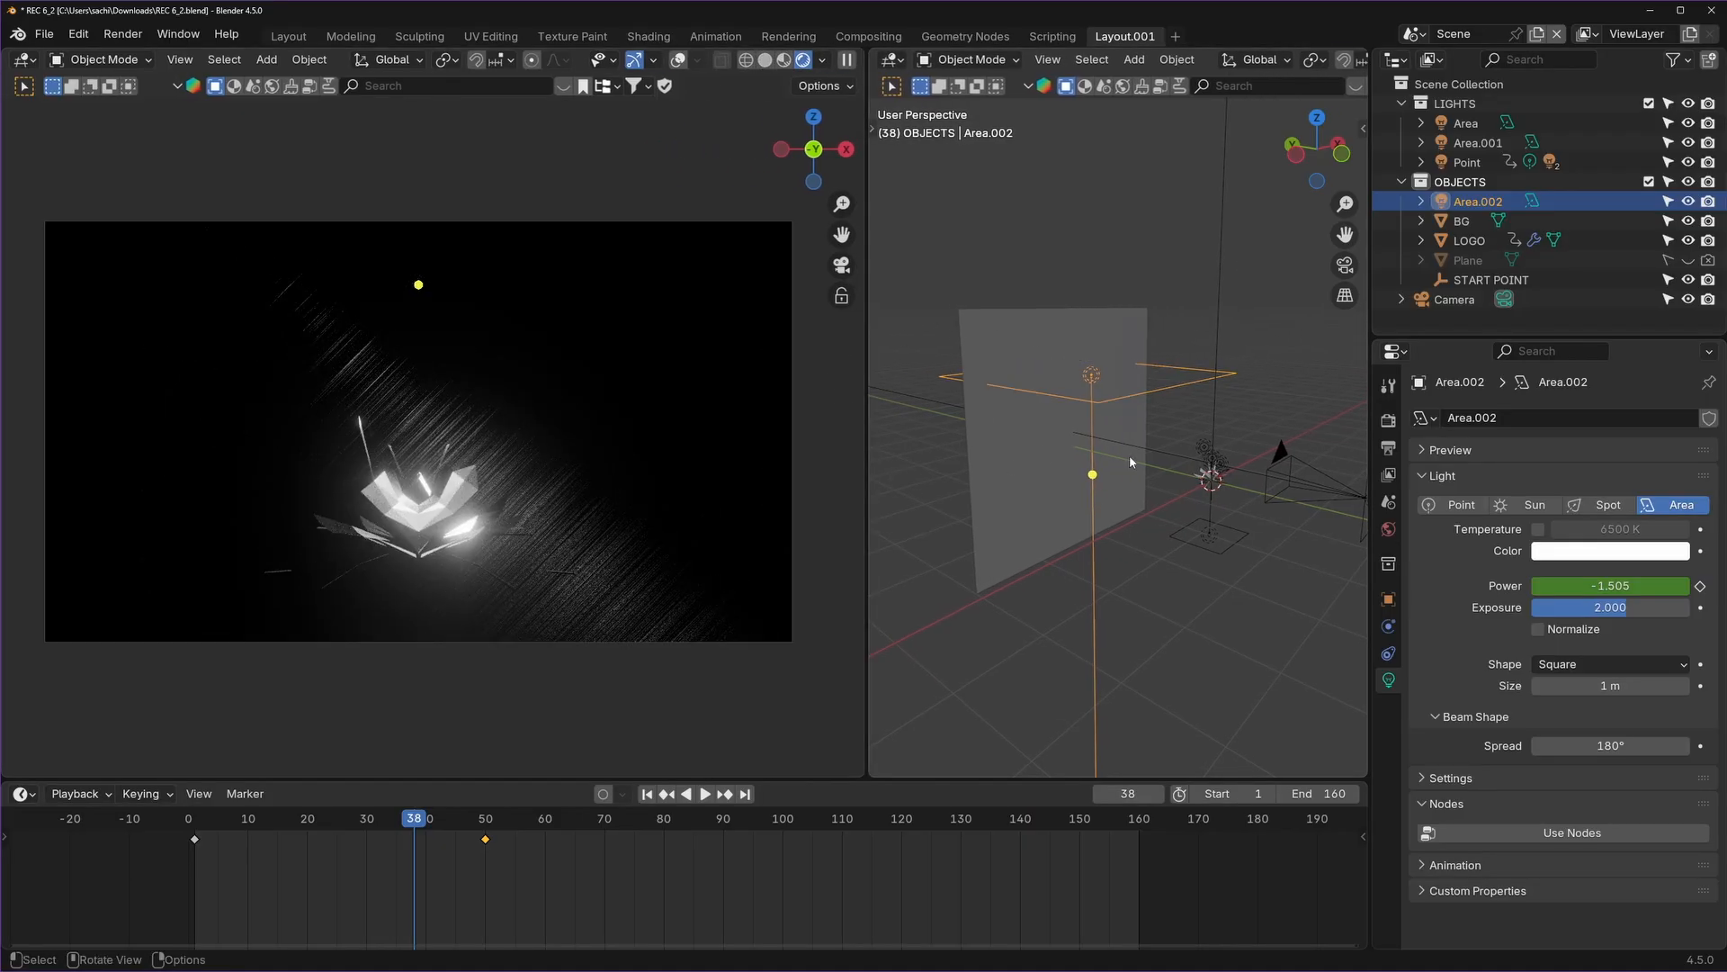
{"action": "left_click_drag", "start_coordinate": [867, 360], "coordinate": [640, 356]}
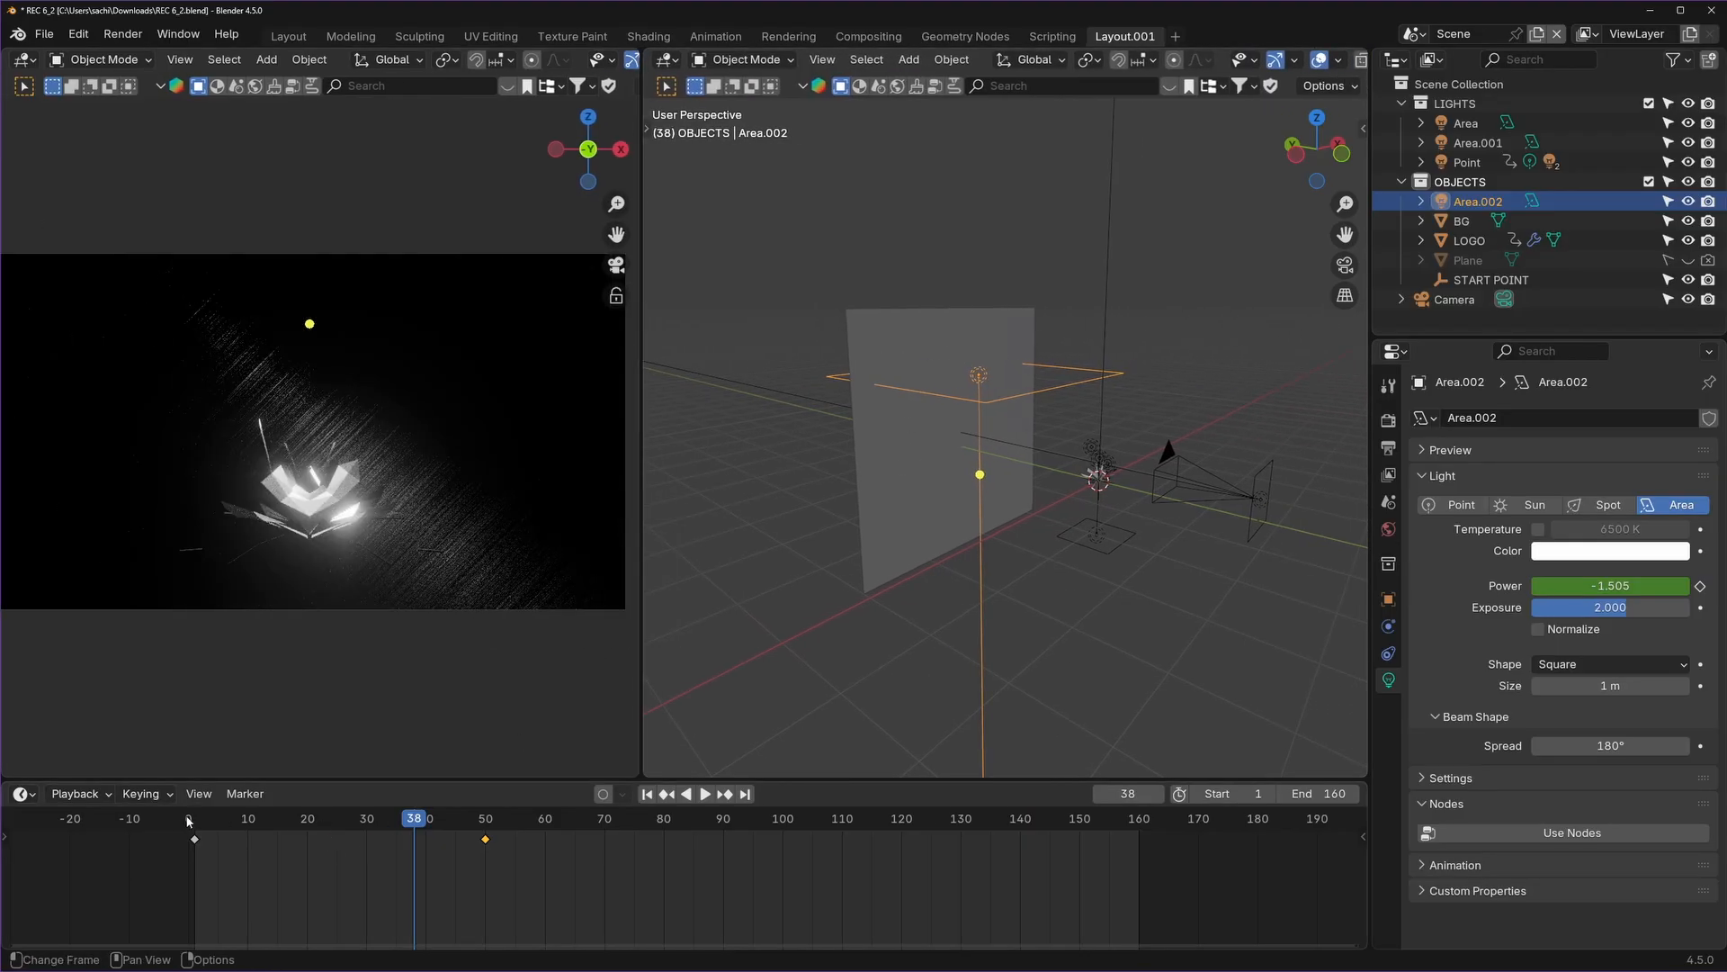
At frame 1 in front view, duplicate the Area.002 light downward along Z and rotate the copy to face upward.
{"action": "left_click", "coordinate": [191, 821]}
{"action": "key", "text": "grave"}
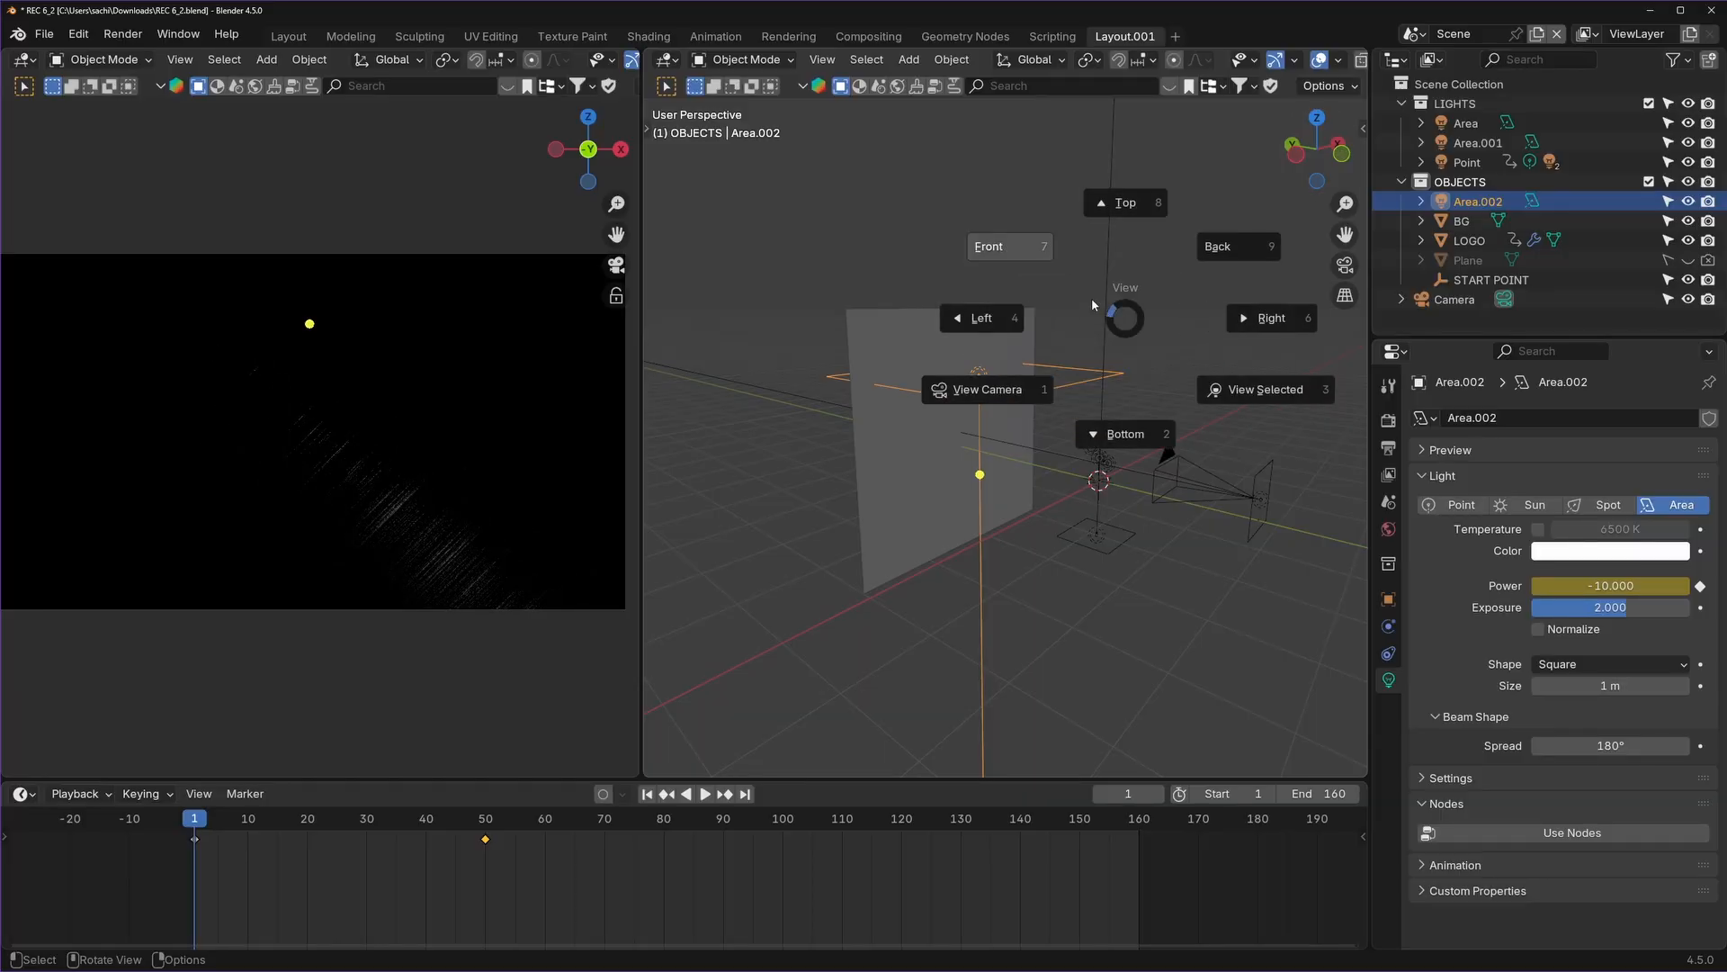
{"action": "left_click", "coordinate": [1011, 248]}
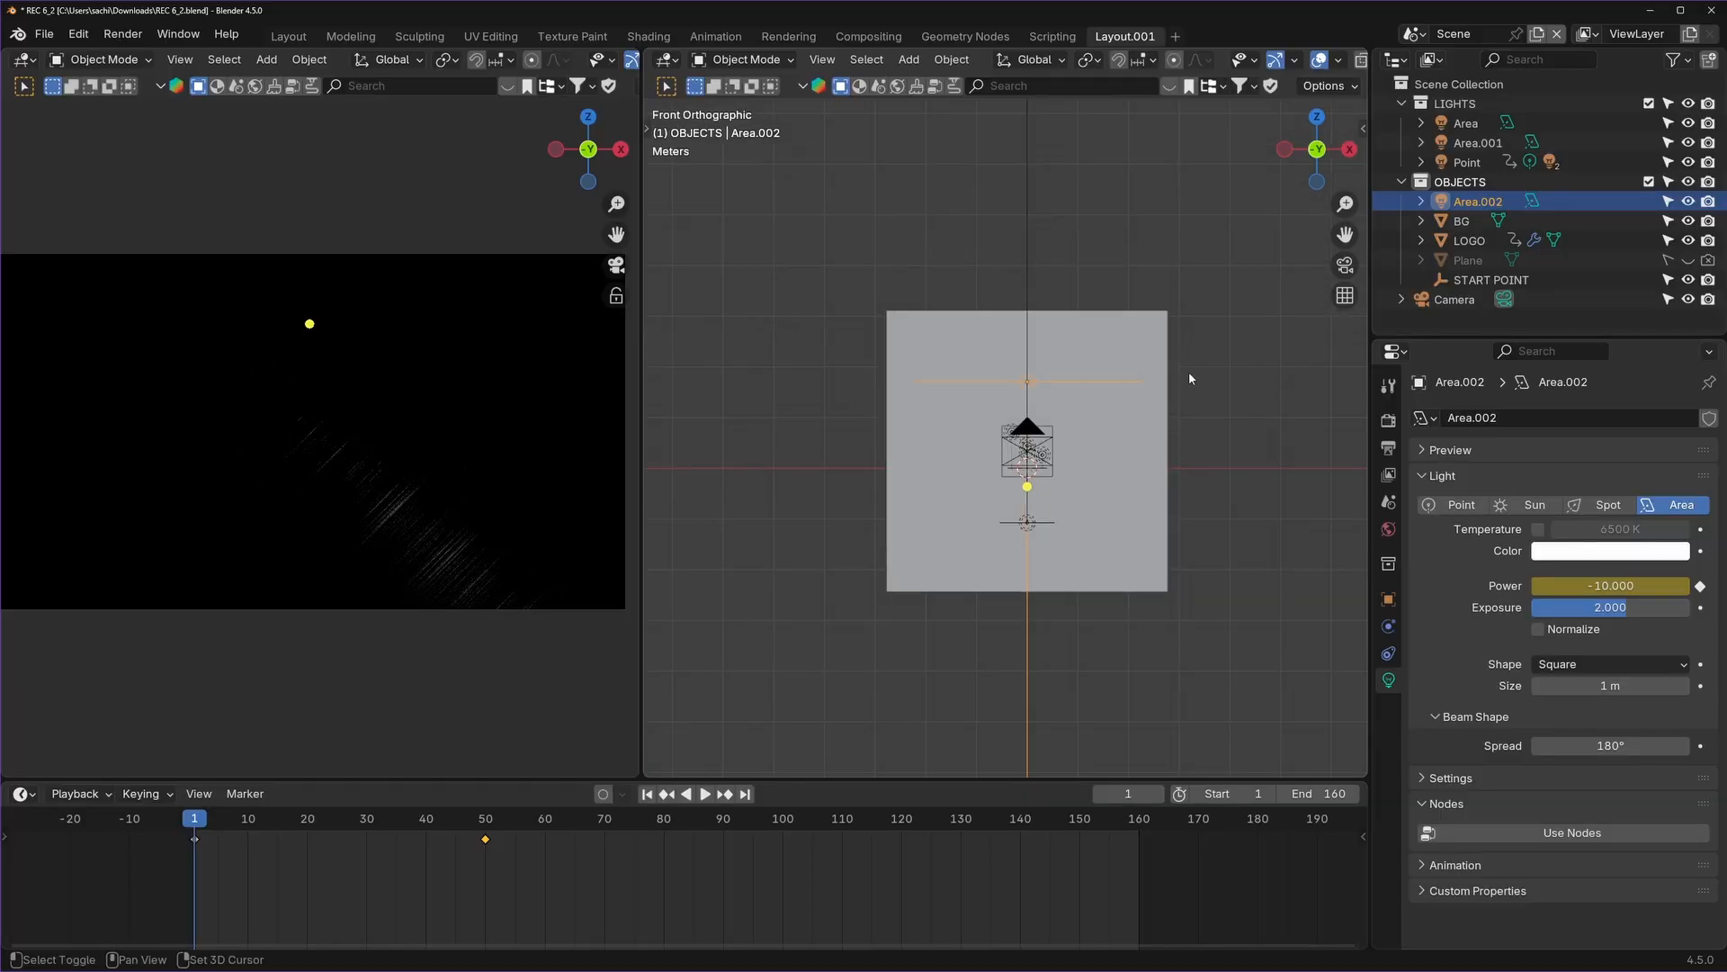
{"action": "key", "text": "shift+d"}
{"action": "key", "text": "z"}
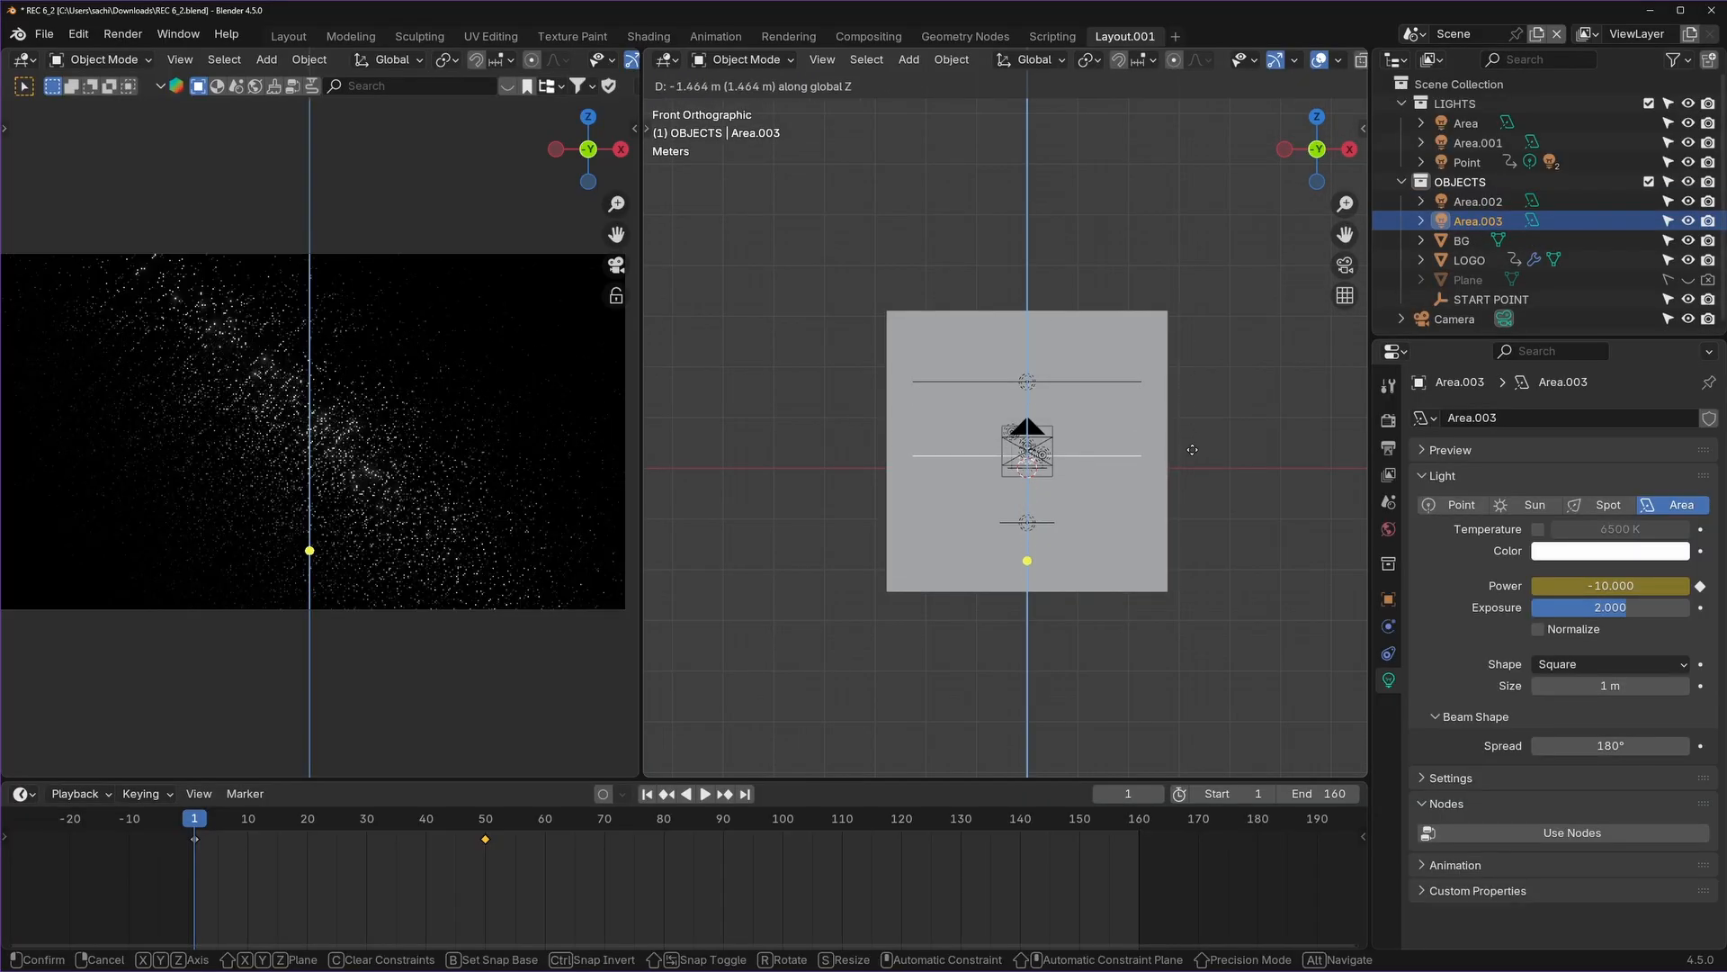
{"action": "left_click", "coordinate": [1194, 501]}
{"action": "key", "text": "r"}
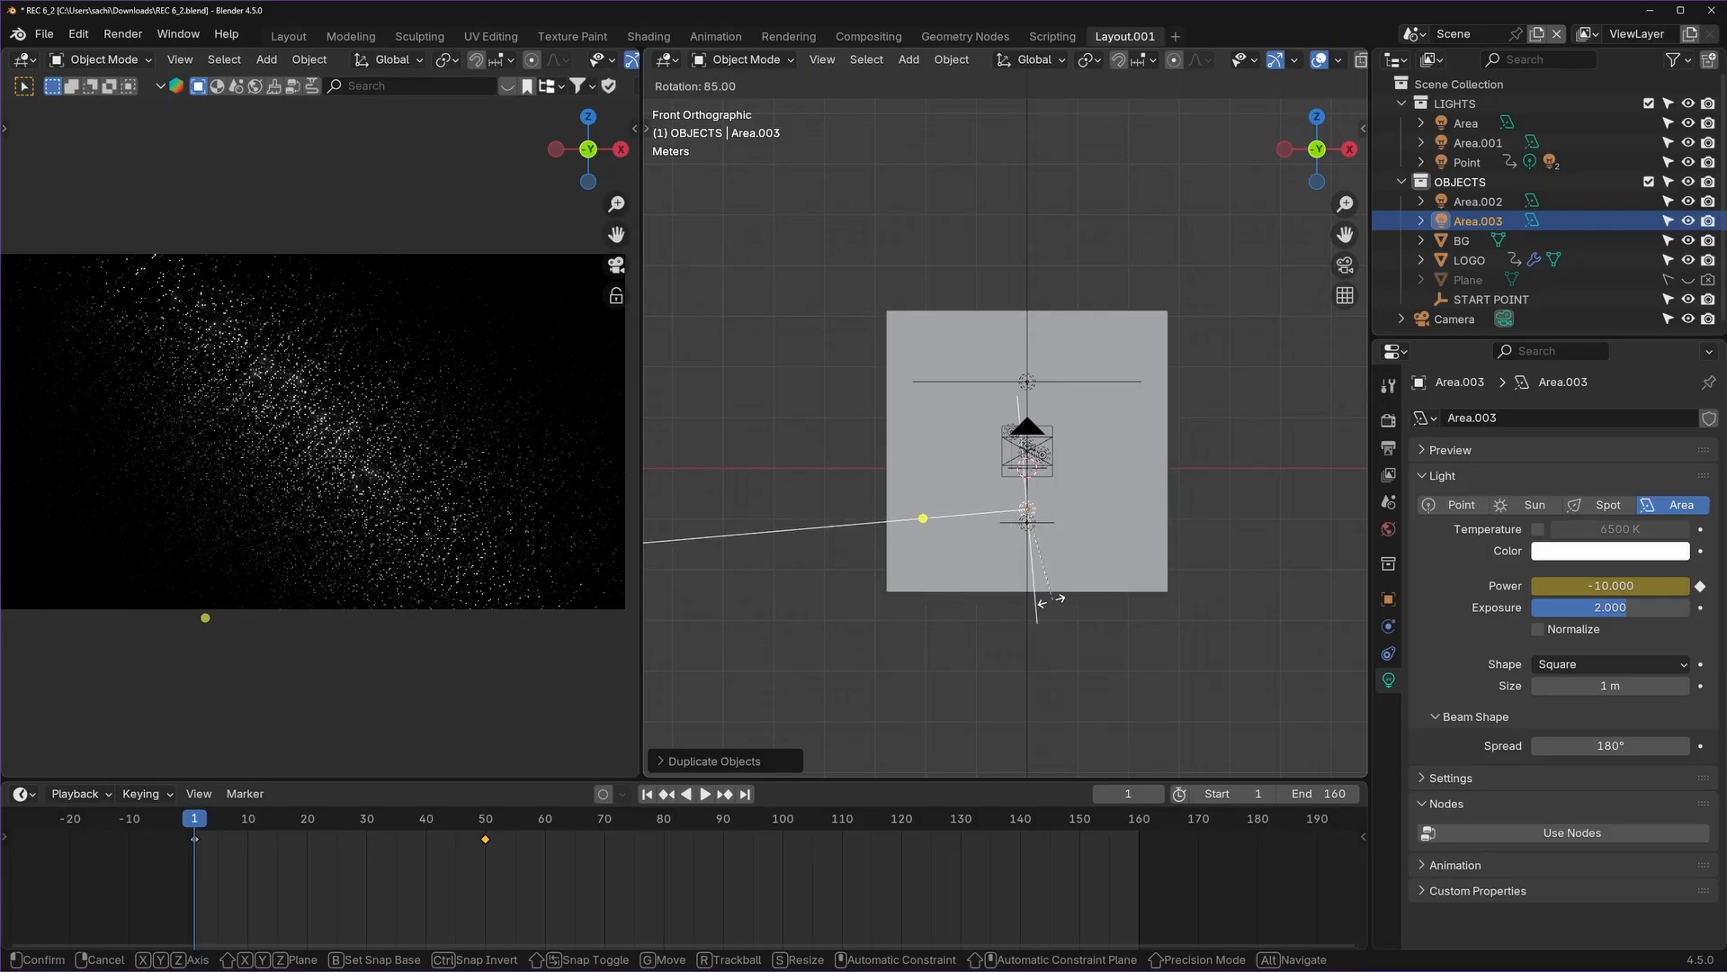
{"action": "left_click", "coordinate": [863, 537]}
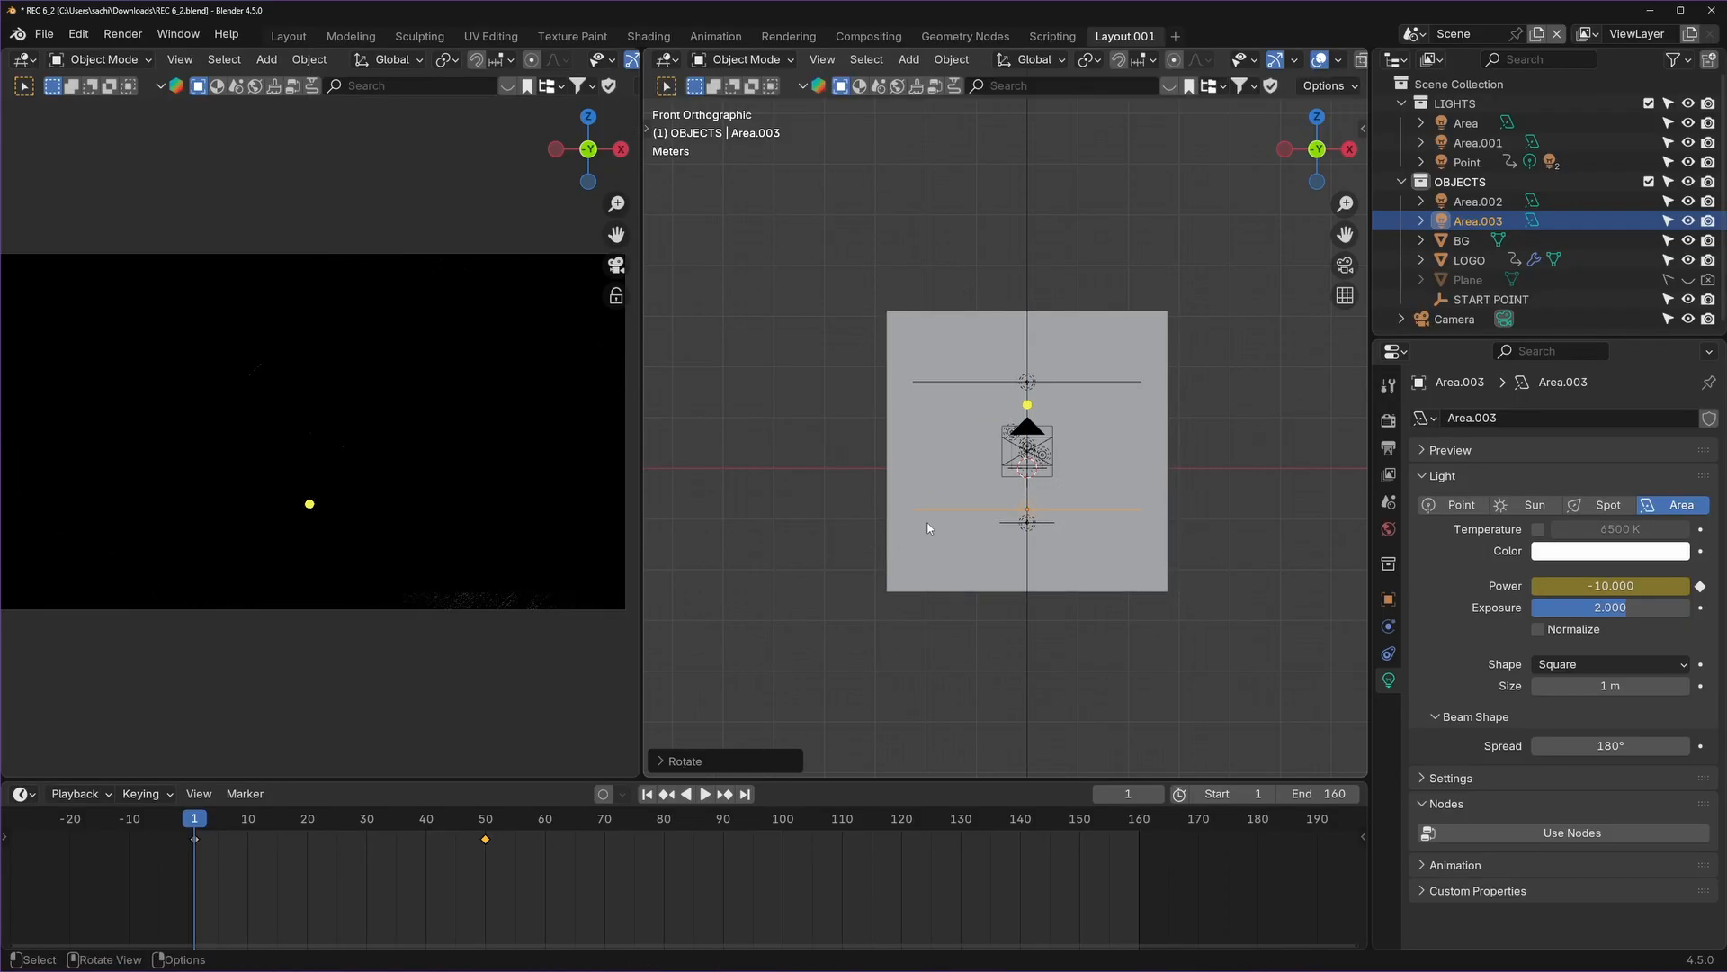
Lower the Area.003 light slightly along Z and select each of the two opposing area lights to check their placement.
{"action": "middle_click_drag", "start_coordinate": [930, 528], "coordinate": [1160, 538]}
{"action": "scroll", "coordinate": [1060, 563], "scroll_direction": "up", "scroll_amount": 3}
{"action": "key", "text": "g"}
{"action": "key", "text": "z"}
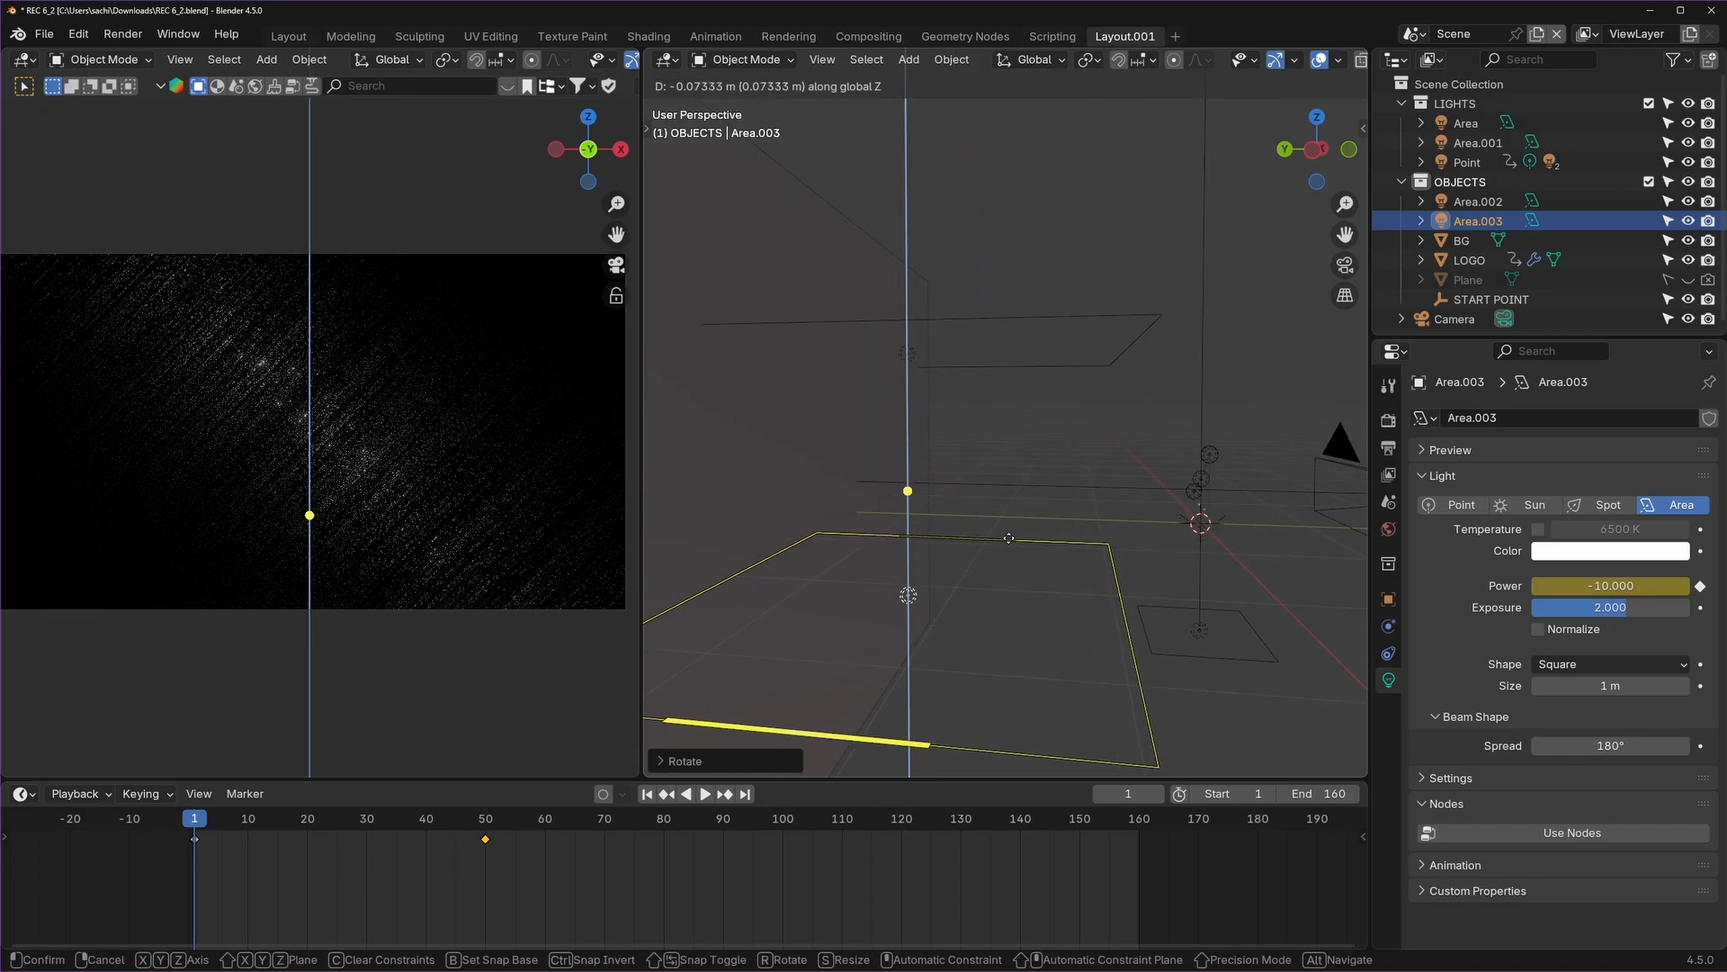
{"action": "left_click", "coordinate": [682, 609]}
{"action": "middle_click_drag", "start_coordinate": [681, 609], "coordinate": [1068, 515]}
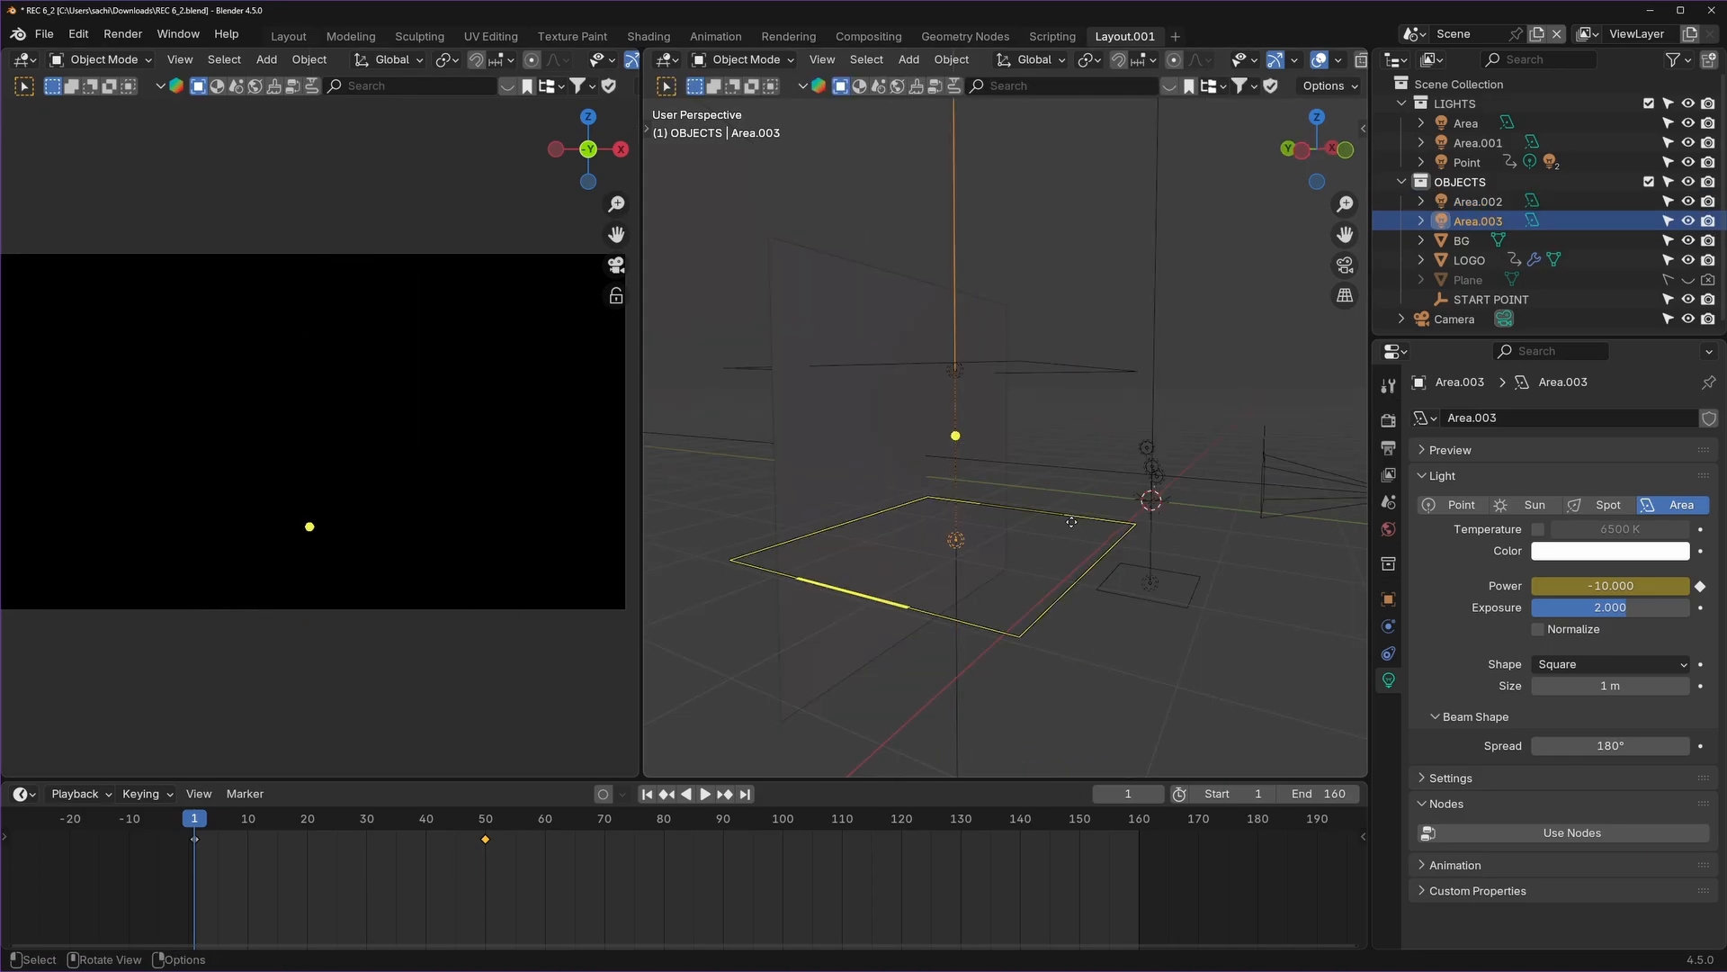
{"action": "left_click", "coordinate": [1059, 372]}
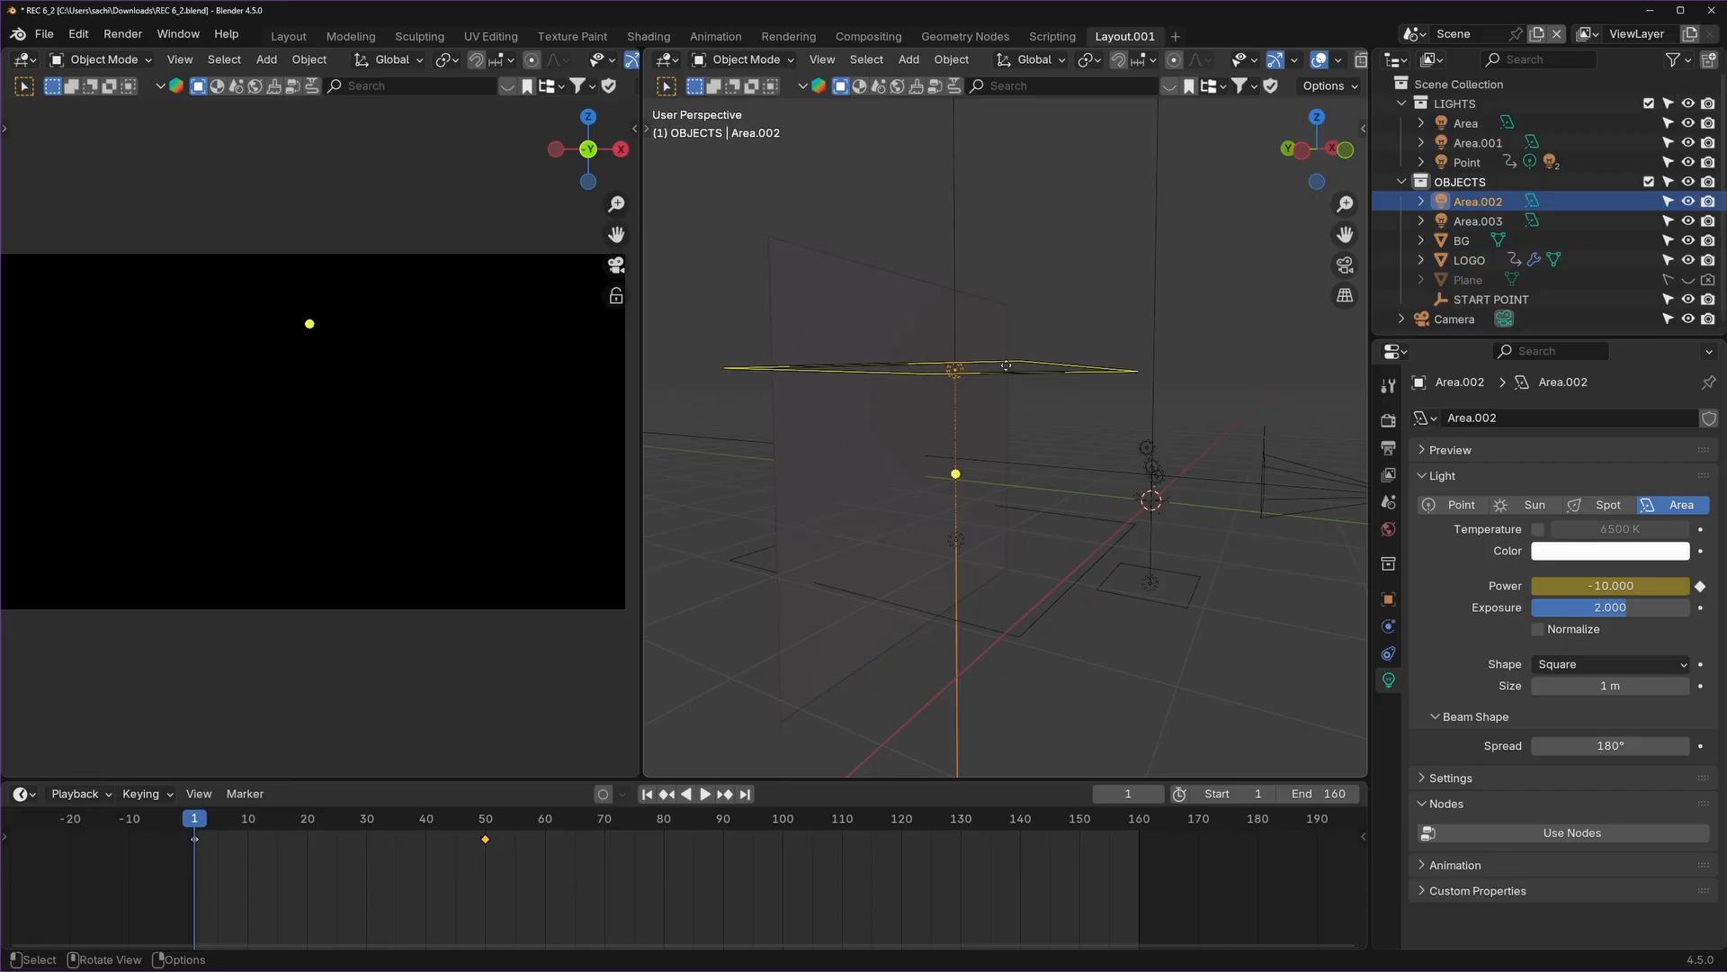
{"action": "left_click", "coordinate": [1060, 601]}
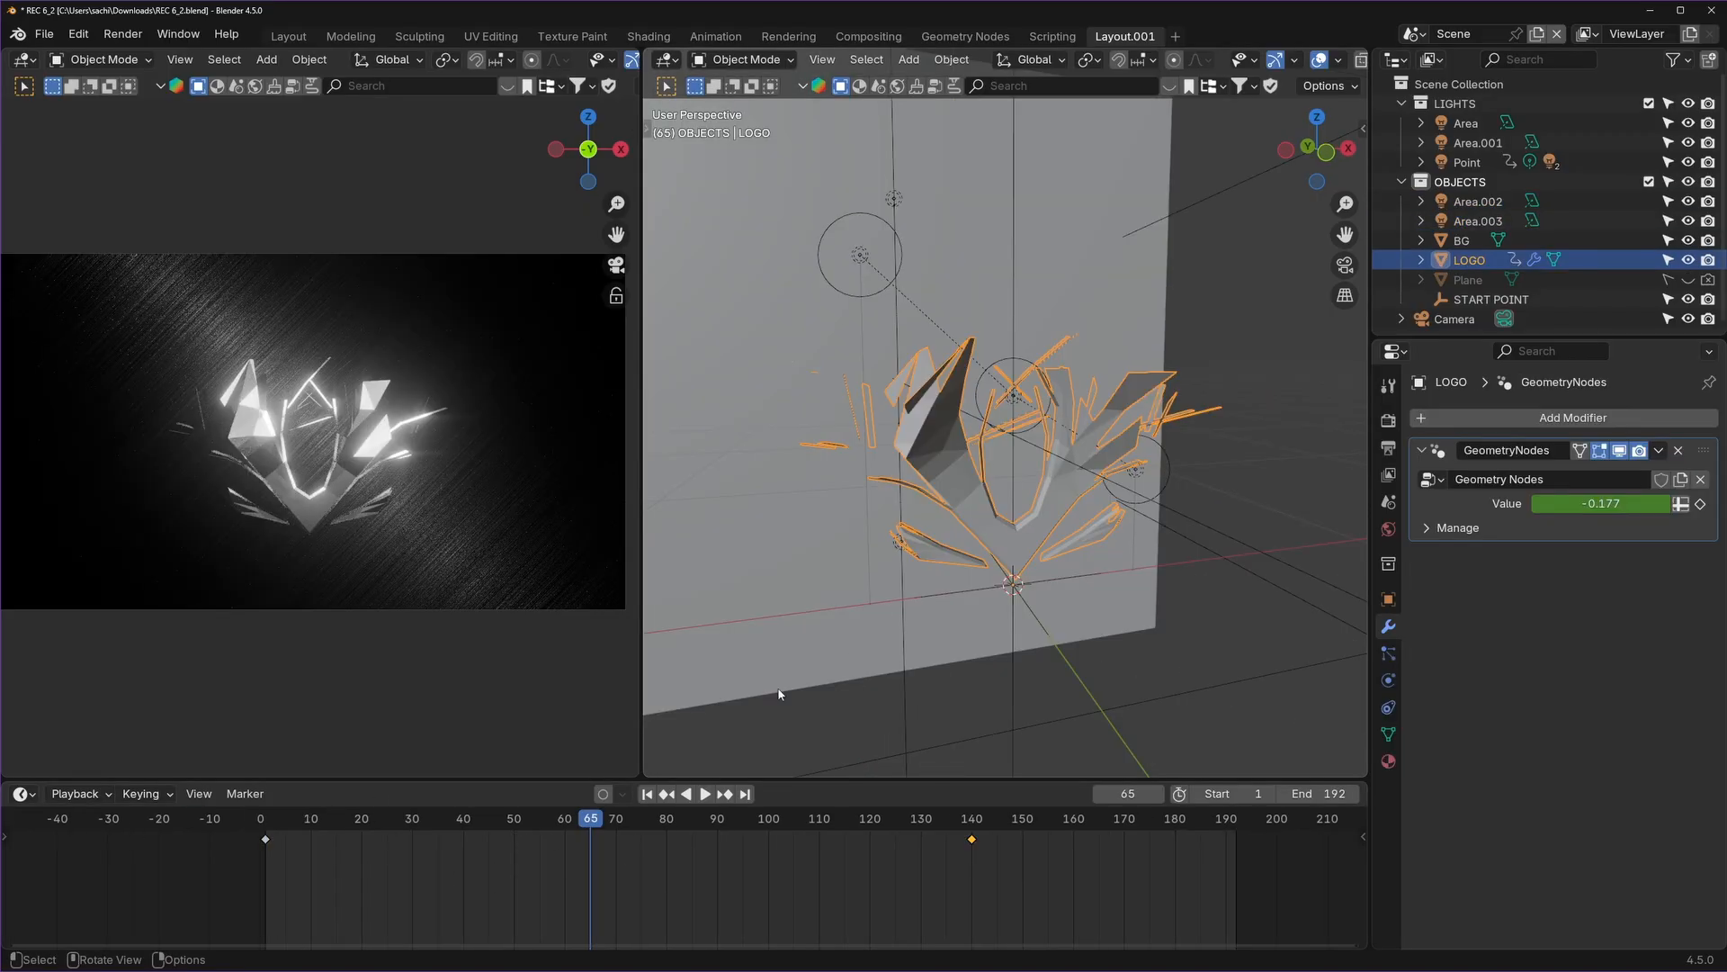
Scrub to frame 85, play the logo assembly to frame 97, and inspect the logo from an angle.
{"action": "left_click_drag", "start_coordinate": [579, 834], "coordinate": [691, 820]}
{"action": "key", "text": "space"}
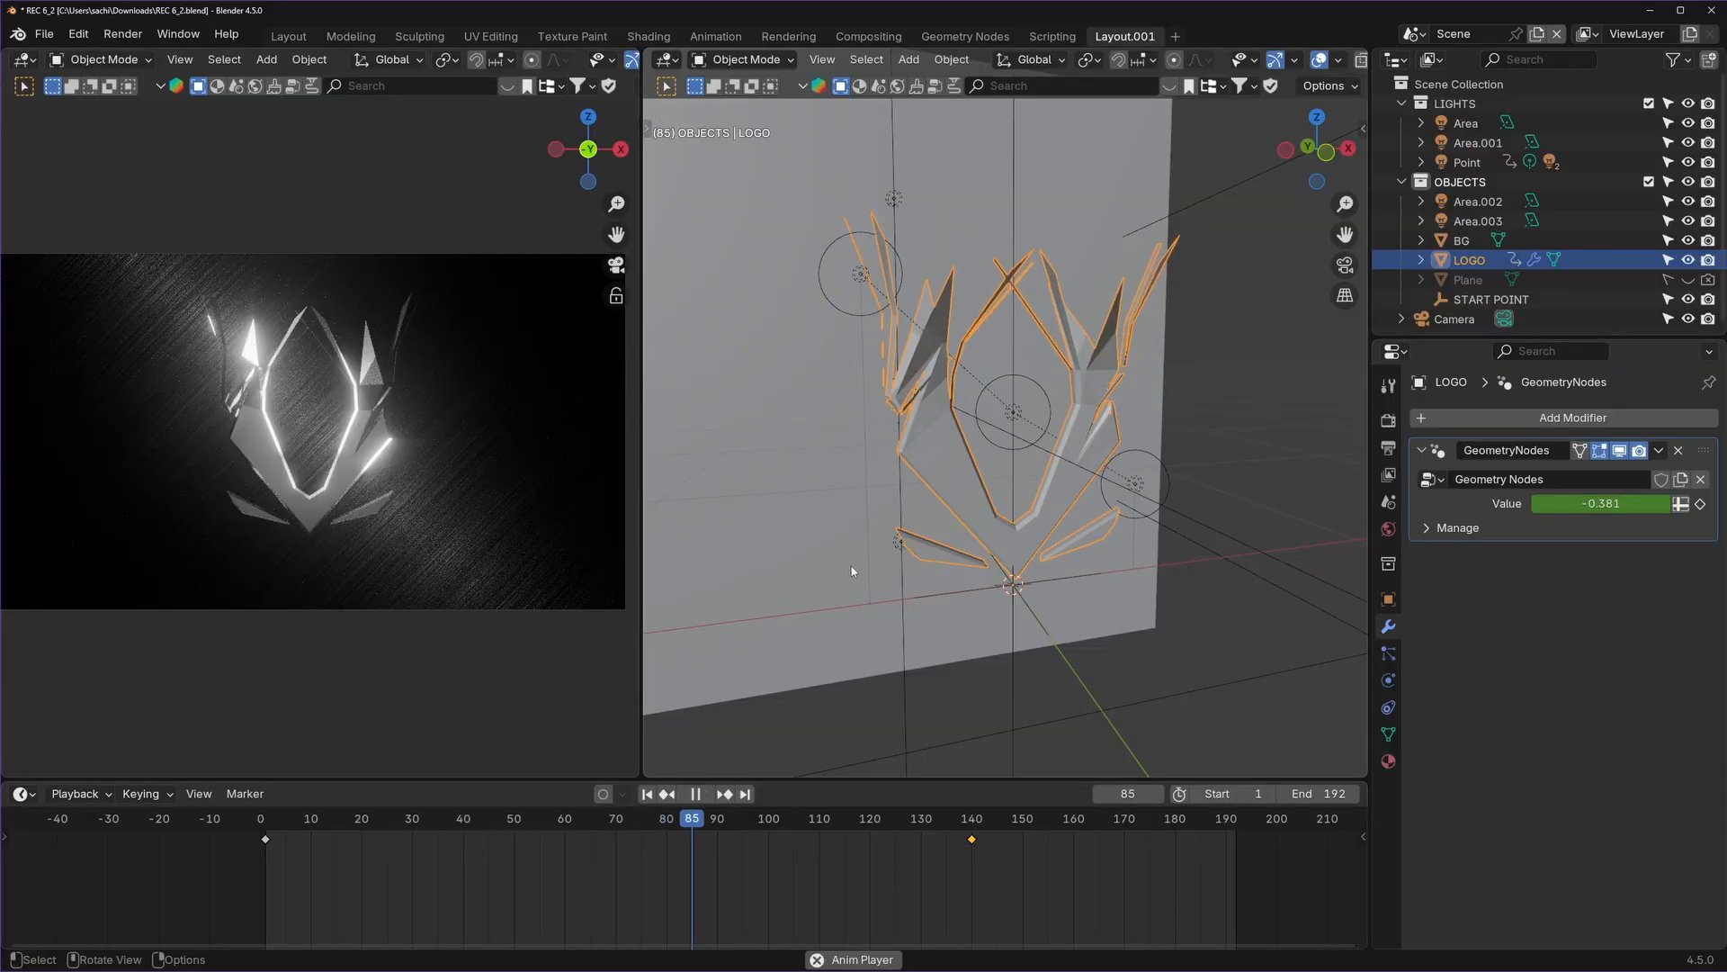
{"action": "key", "text": "space"}
{"action": "middle_click_drag", "start_coordinate": [1002, 506], "coordinate": [1042, 518]}
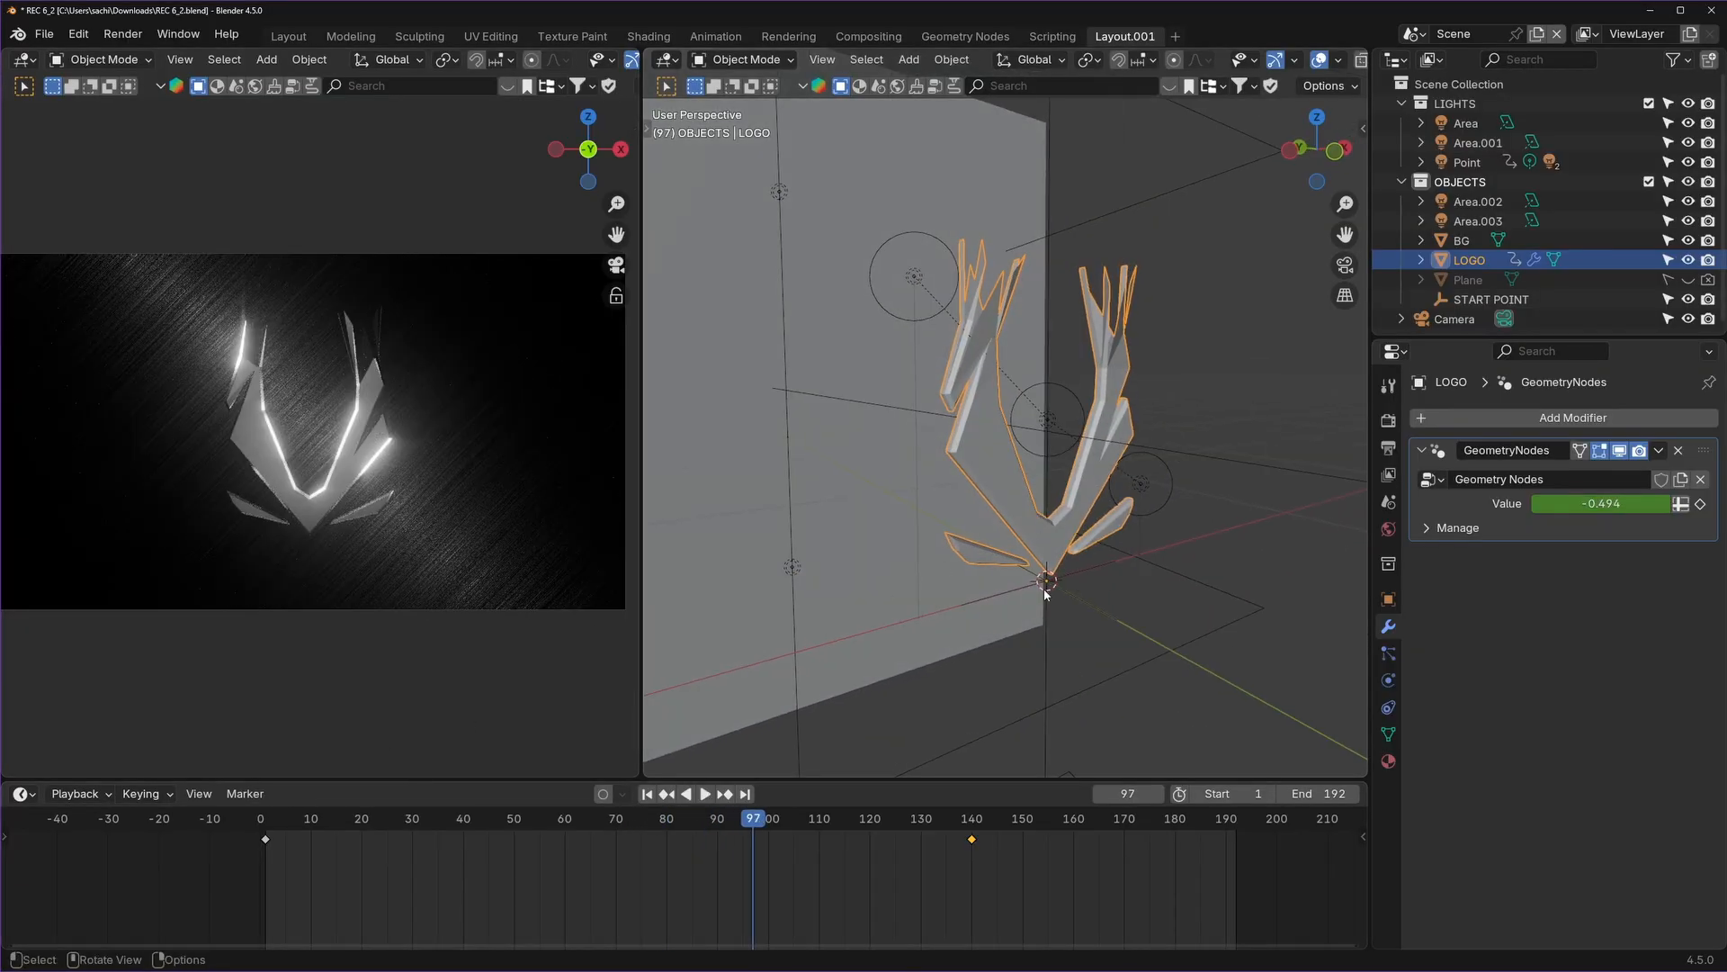
At frame 1, hide the logo's Geometry Nodes modifier in the viewport, then rotate the logo about -29.5° around Z and keyframe its transforms.
{"action": "left_click", "coordinate": [267, 820]}
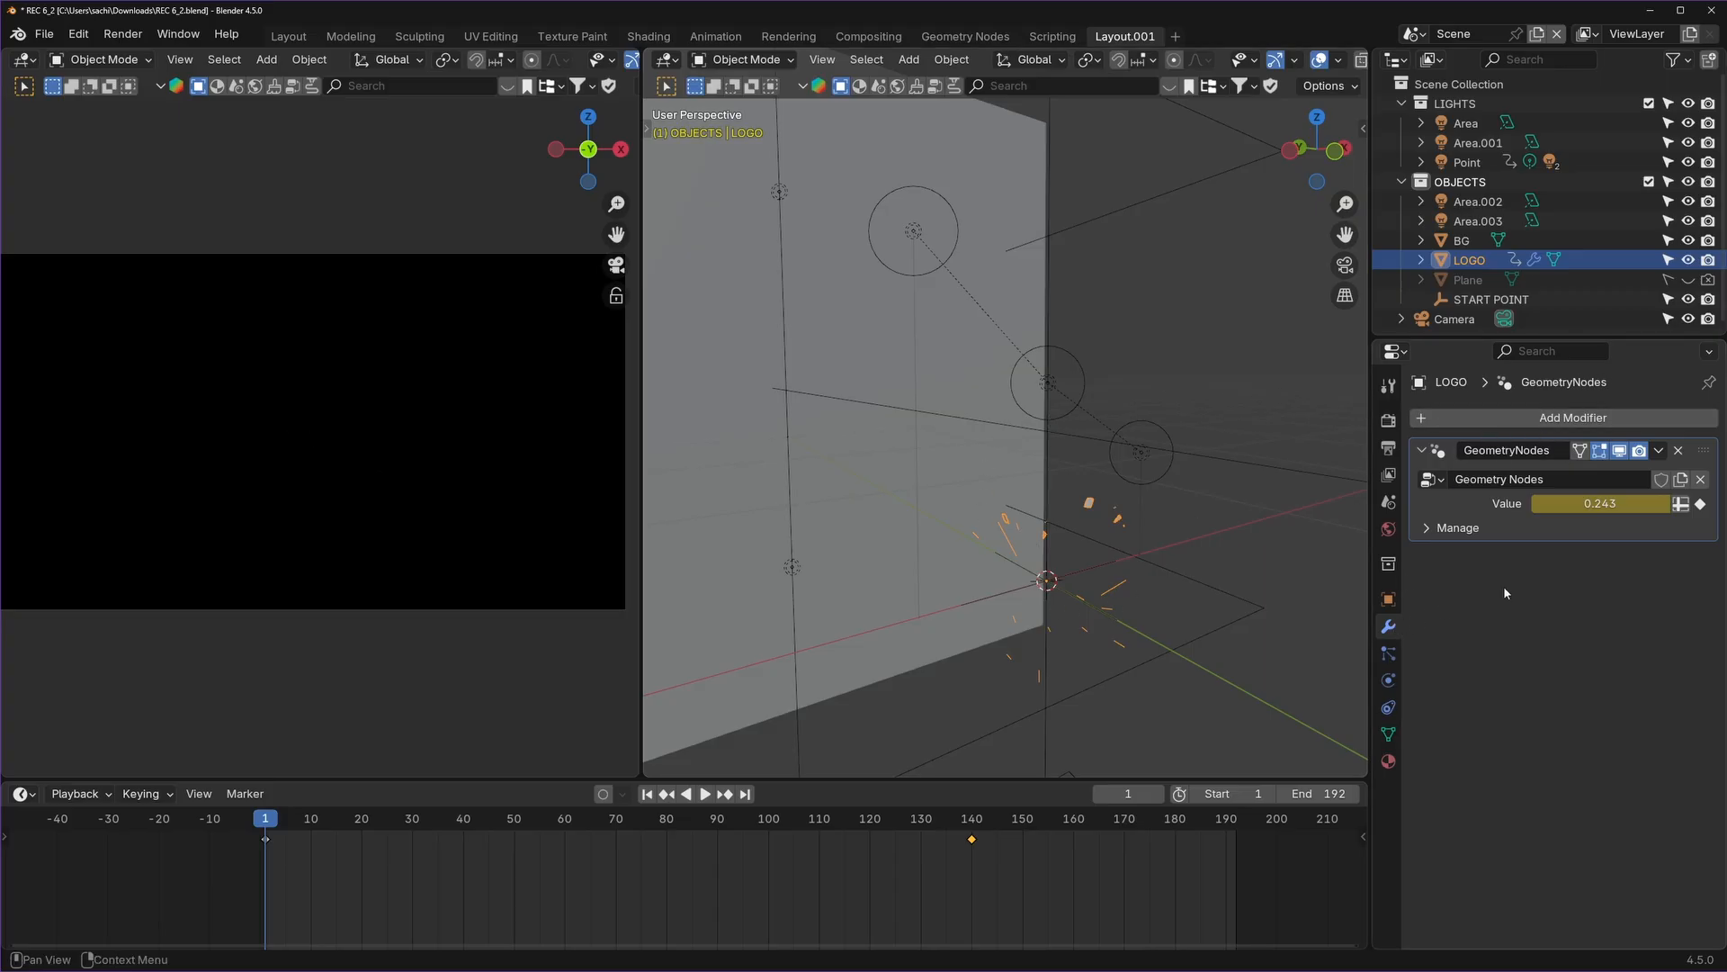
{"action": "left_click", "coordinate": [1619, 450]}
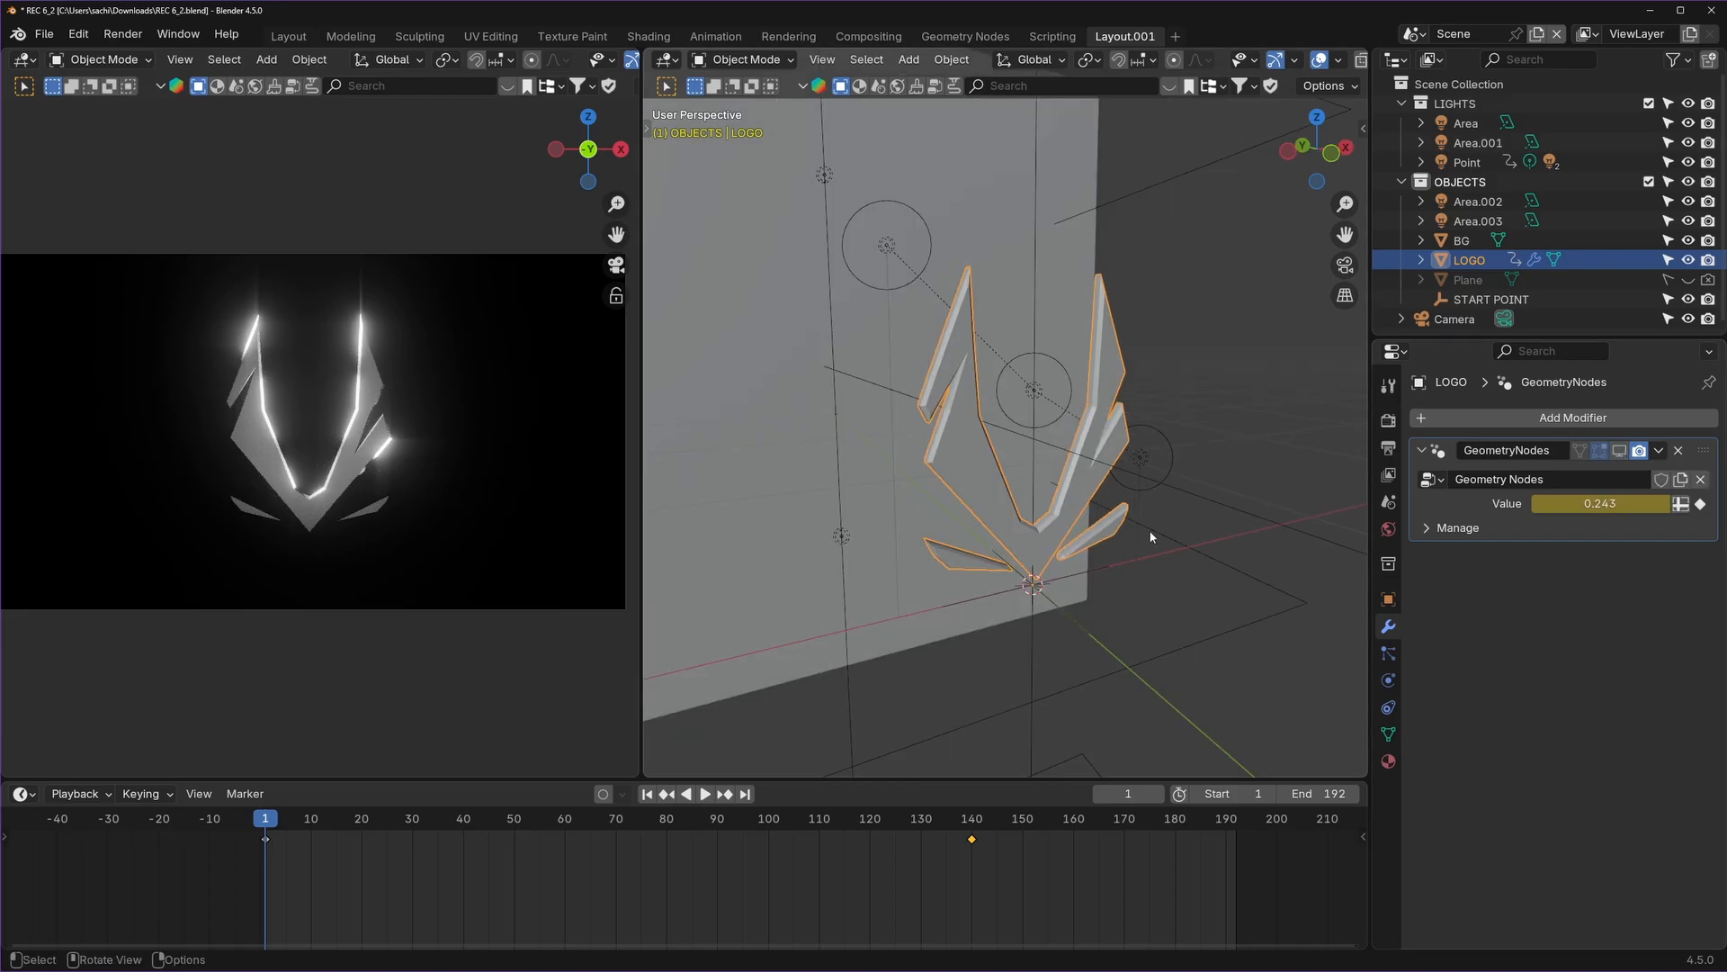
{"action": "middle_click_drag", "start_coordinate": [1150, 537], "coordinate": [1132, 505]}
{"action": "key", "text": "r"}
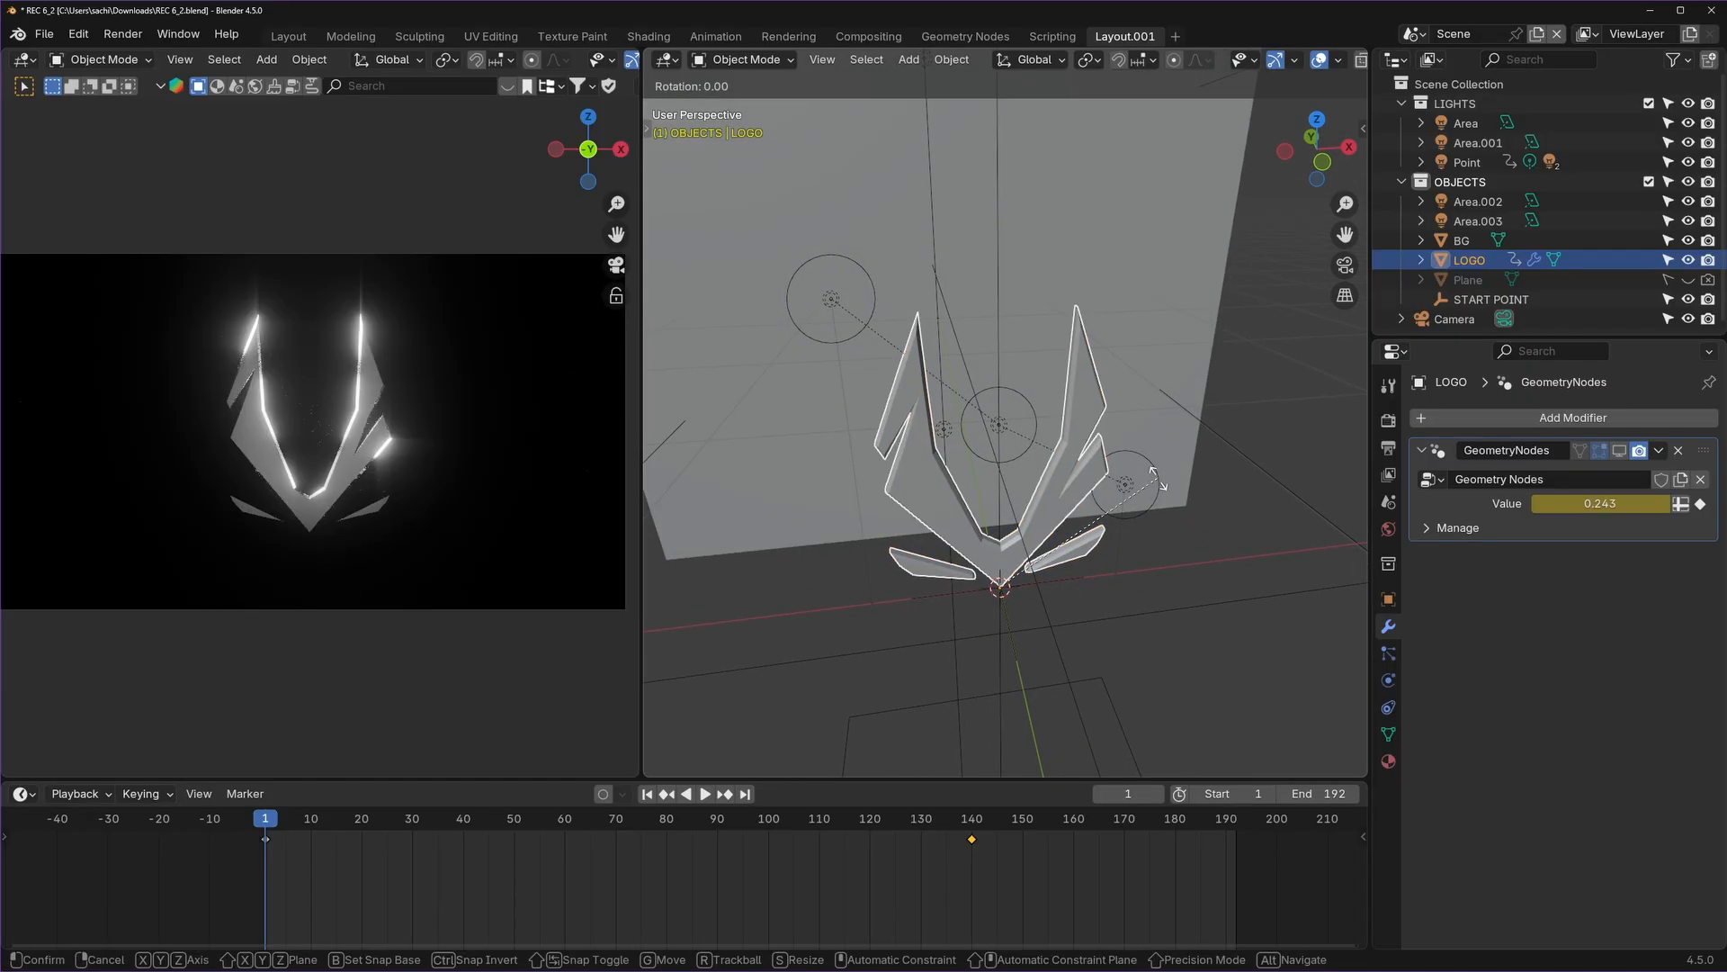
{"action": "key", "text": "z"}
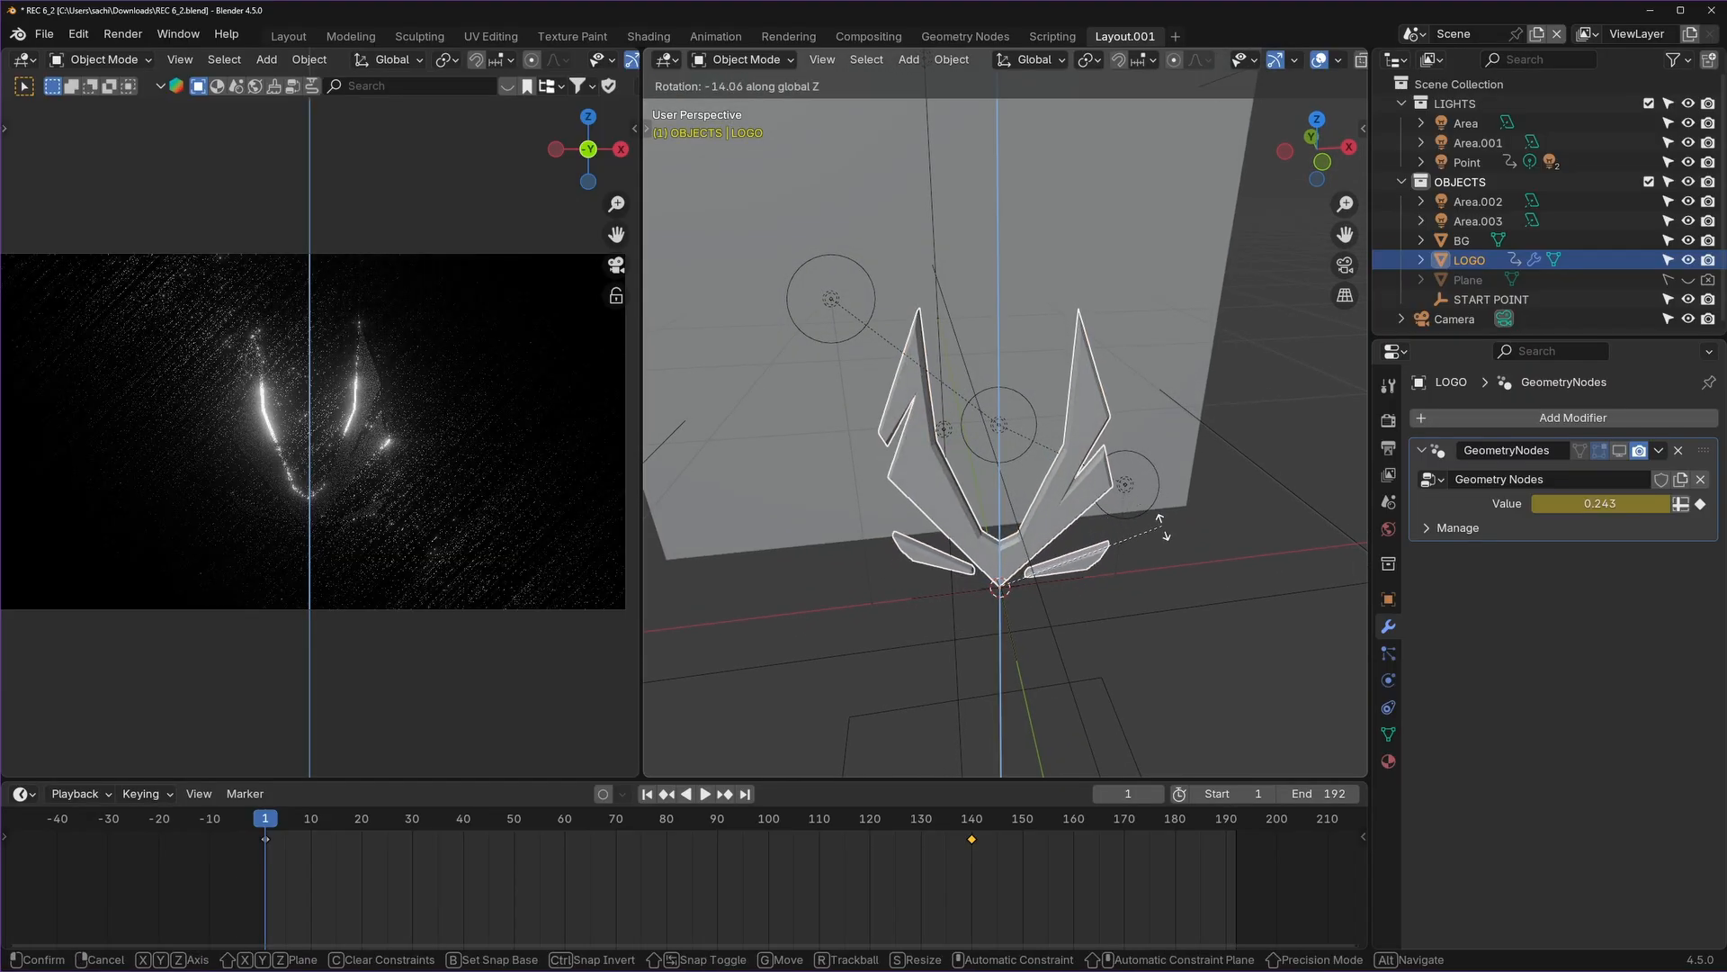
{"action": "left_click", "coordinate": [1137, 571]}
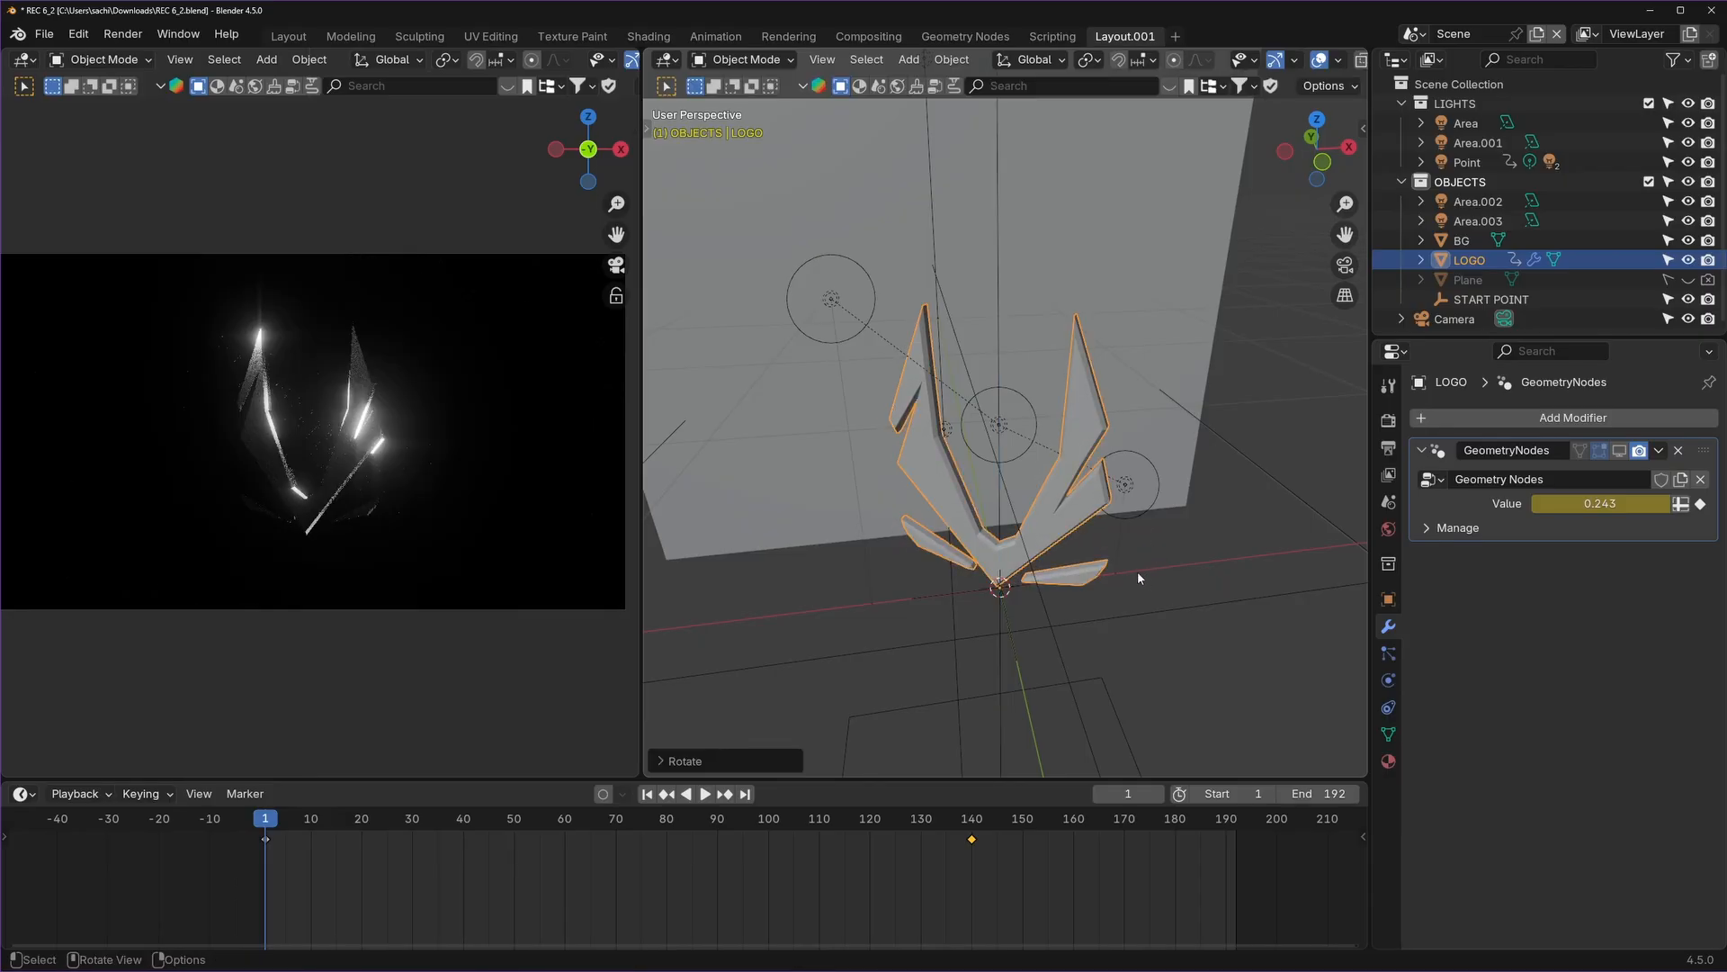
{"action": "middle_click_drag", "start_coordinate": [1064, 561], "coordinate": [1071, 533]}
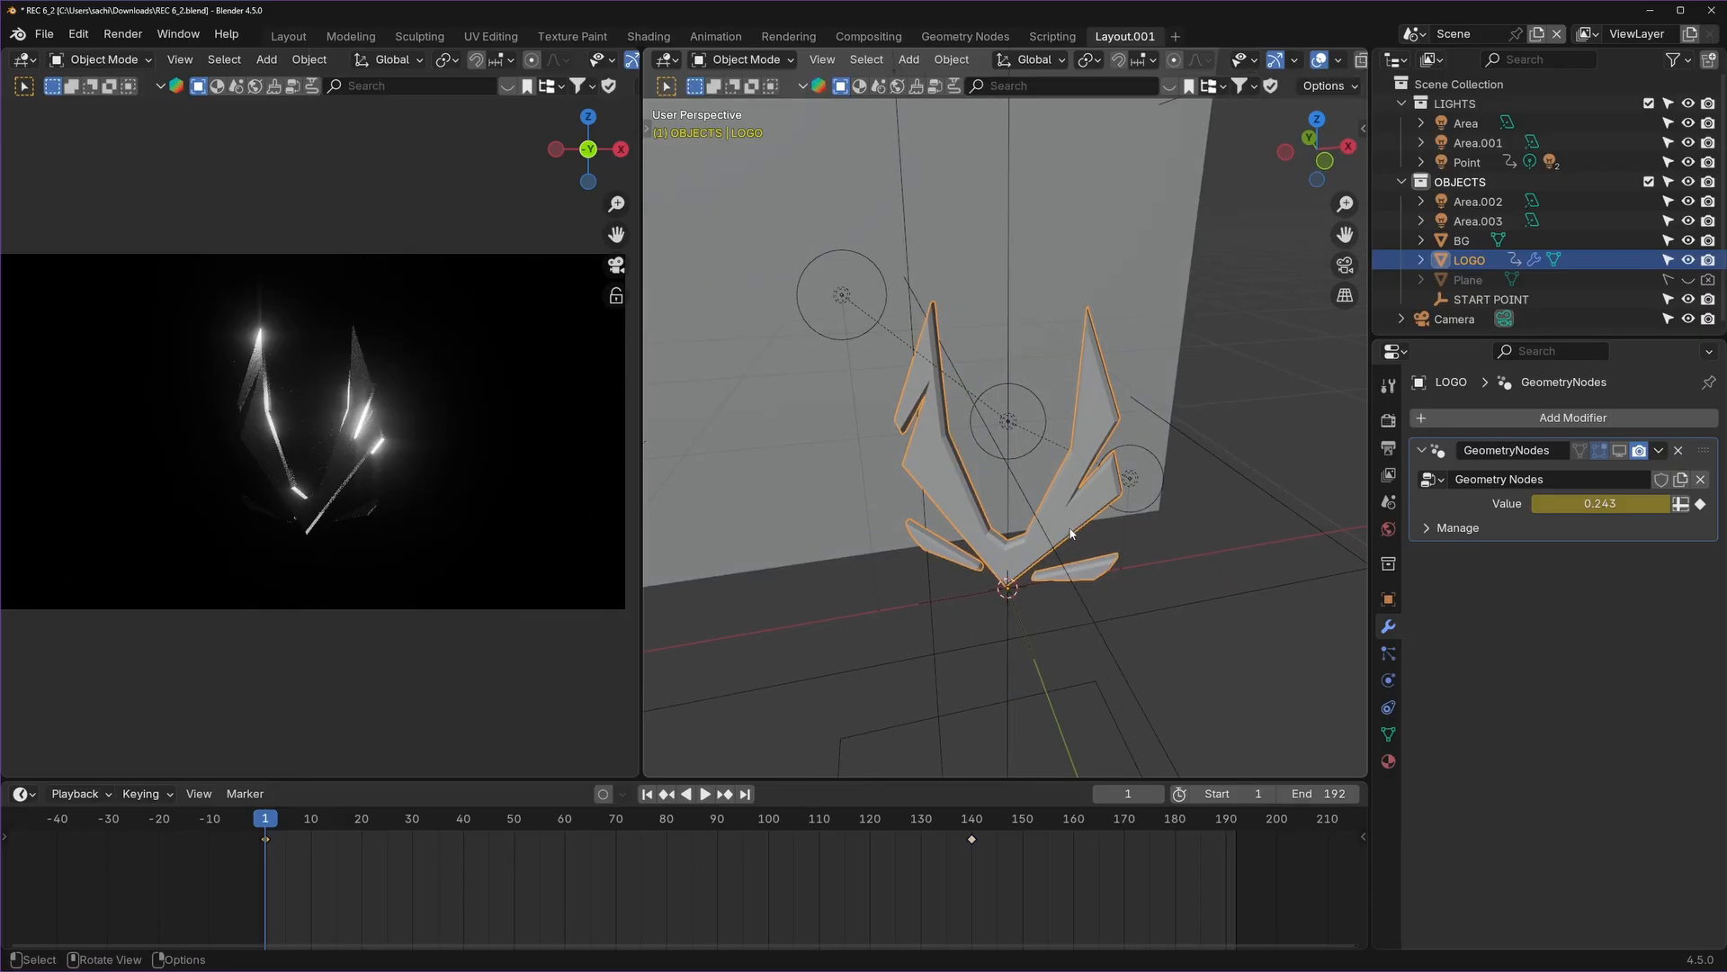
Move the playhead to frame 120 for the logo's second rotation pose.
{"action": "left_click_drag", "start_coordinate": [265, 818], "coordinate": [869, 814]}
{"action": "middle_click_drag", "start_coordinate": [1043, 621], "coordinate": [1091, 597]}
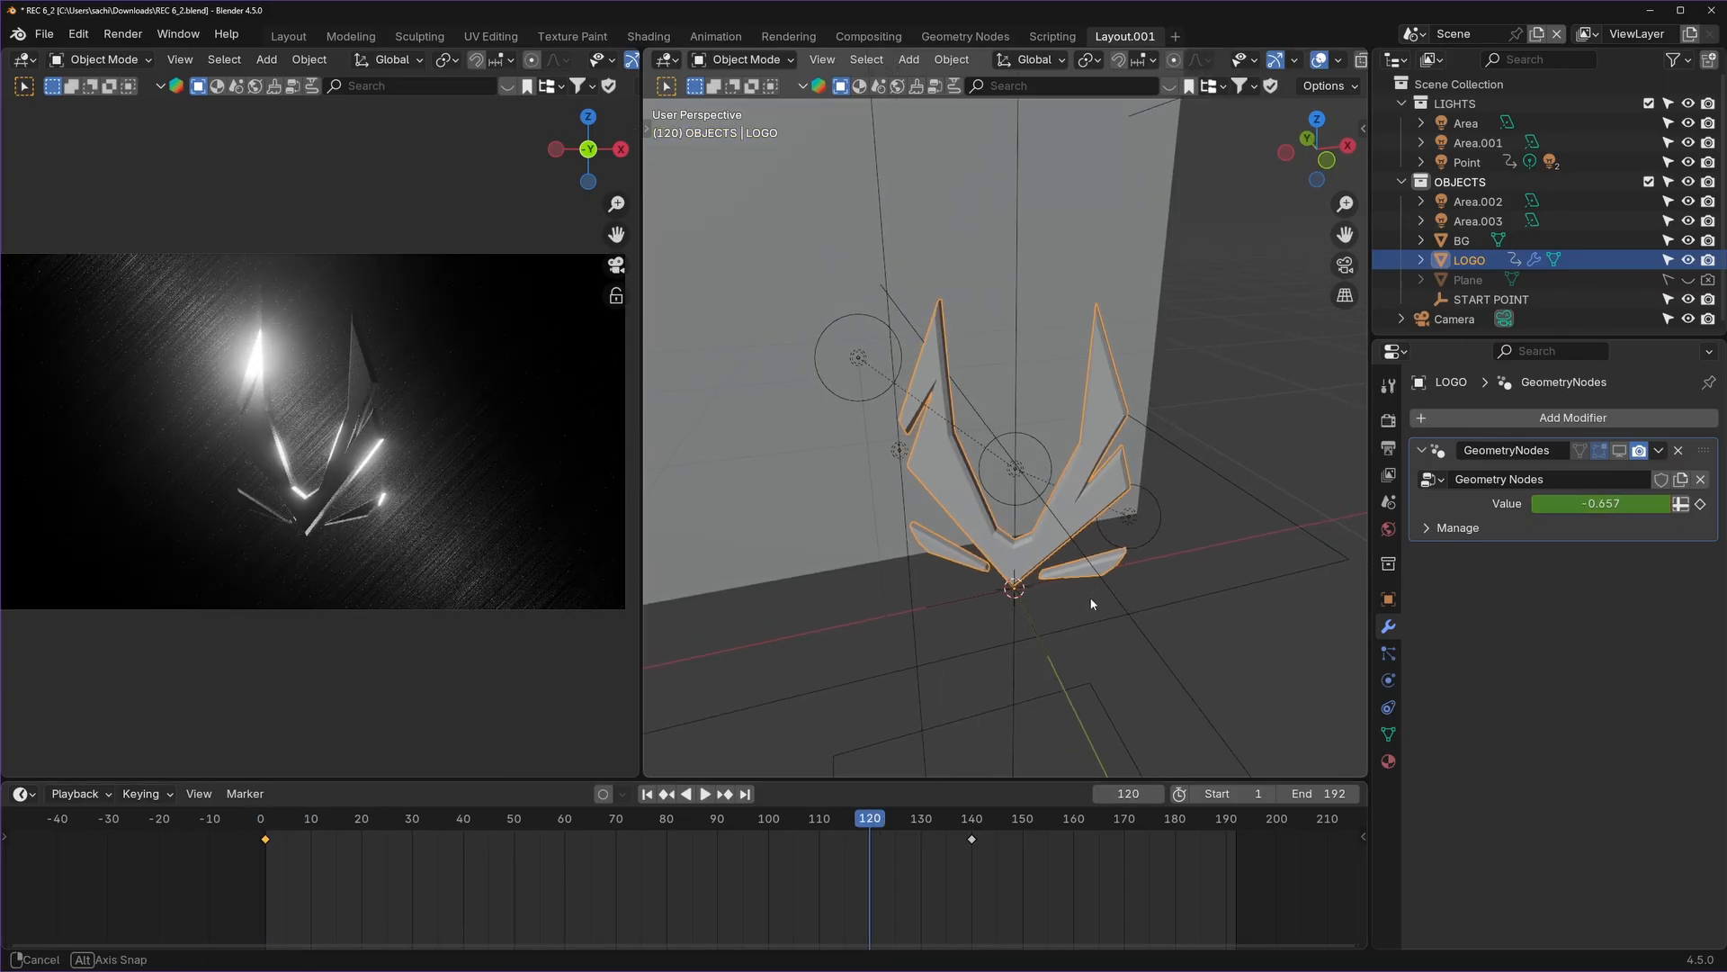
{"action": "key", "text": "r"}
{"action": "key", "text": "z"}
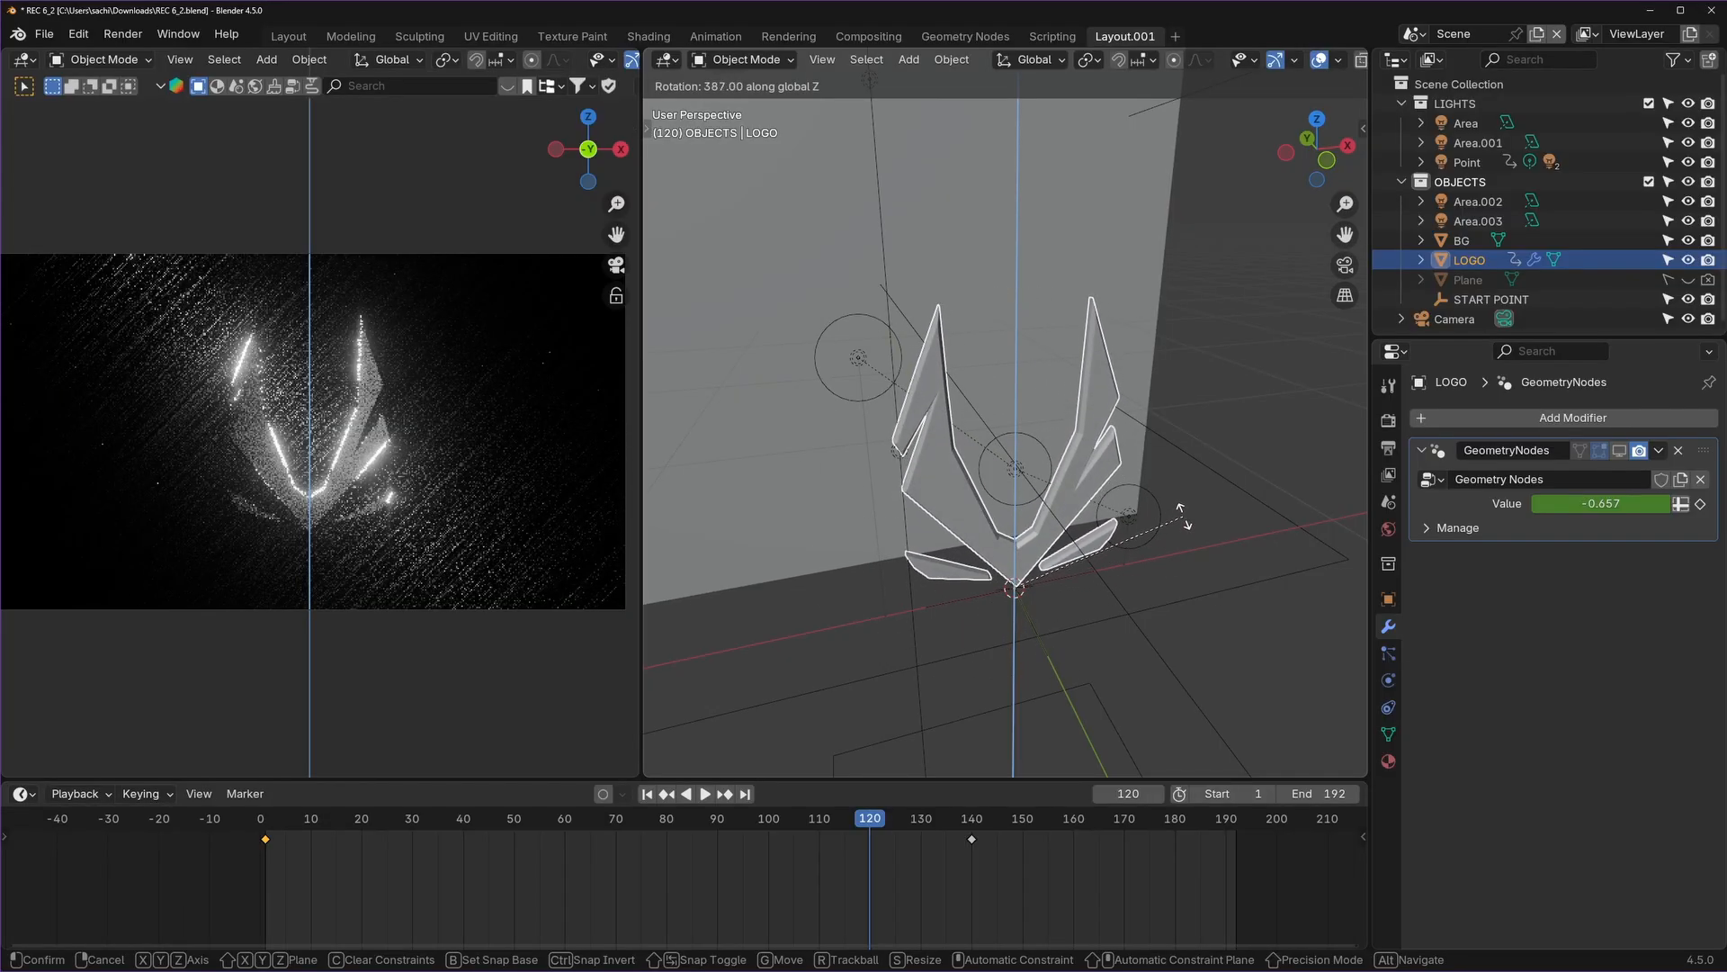
{"action": "left_click", "coordinate": [1185, 531]}
Set the logo's Z rotation to 360° at frame 120 and keyframe its rotation.
{"action": "key", "text": "n"}
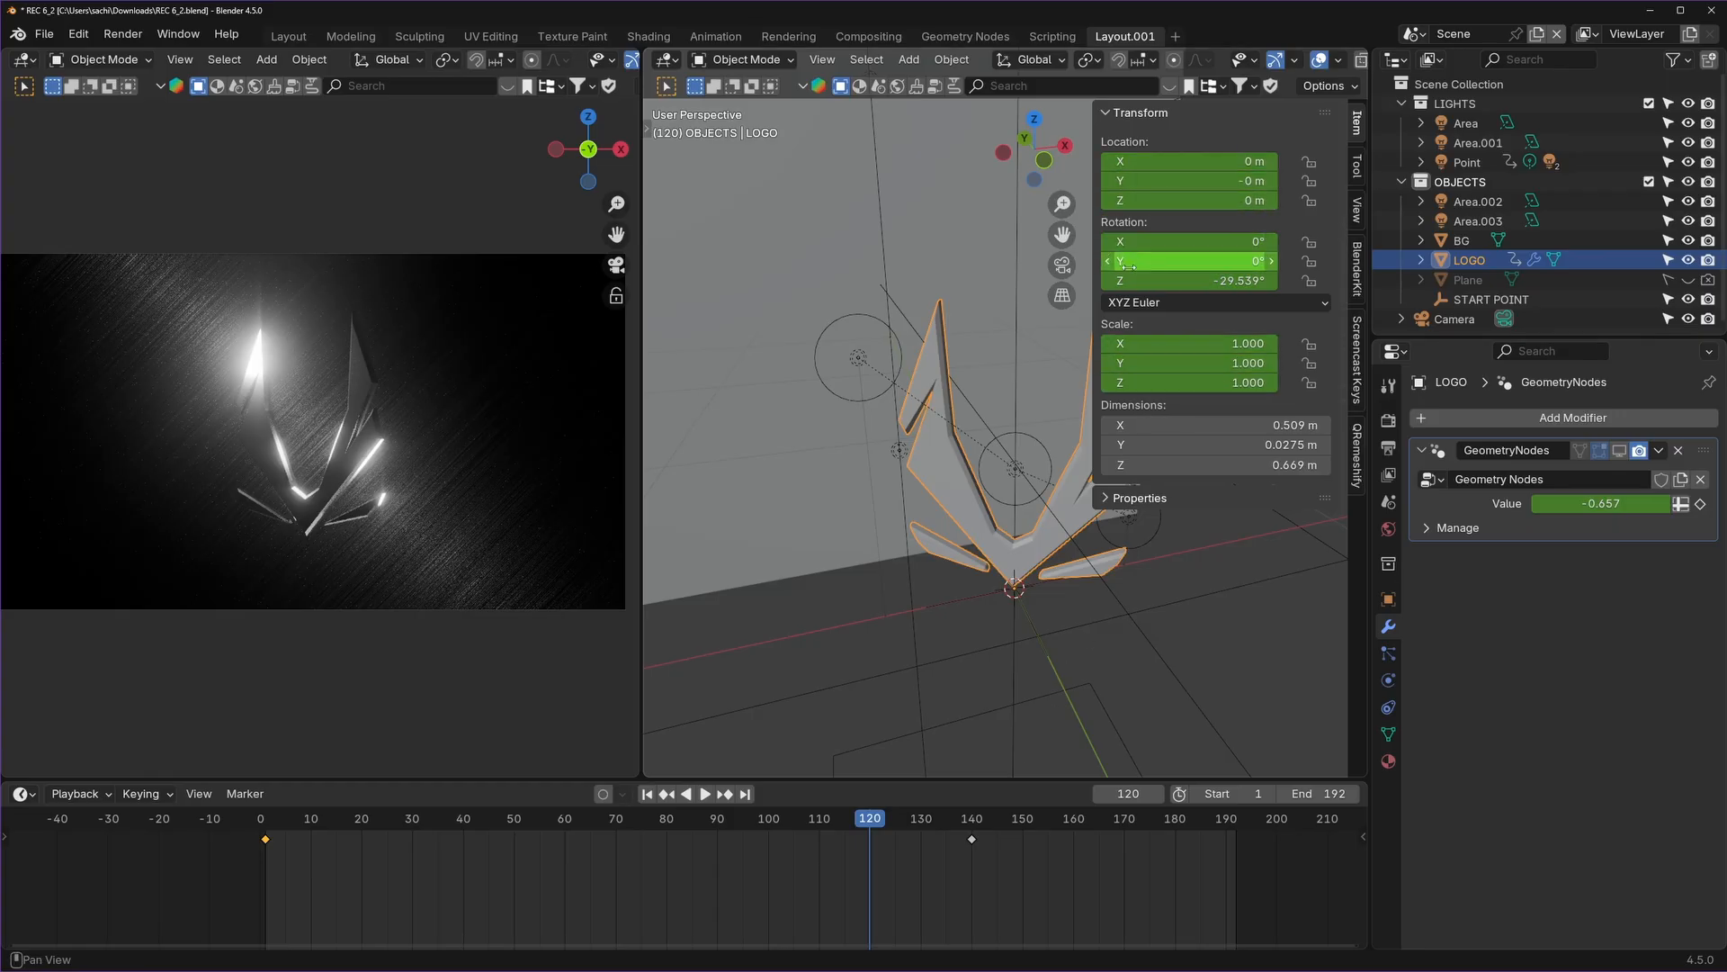
{"action": "left_click", "coordinate": [1194, 282]}
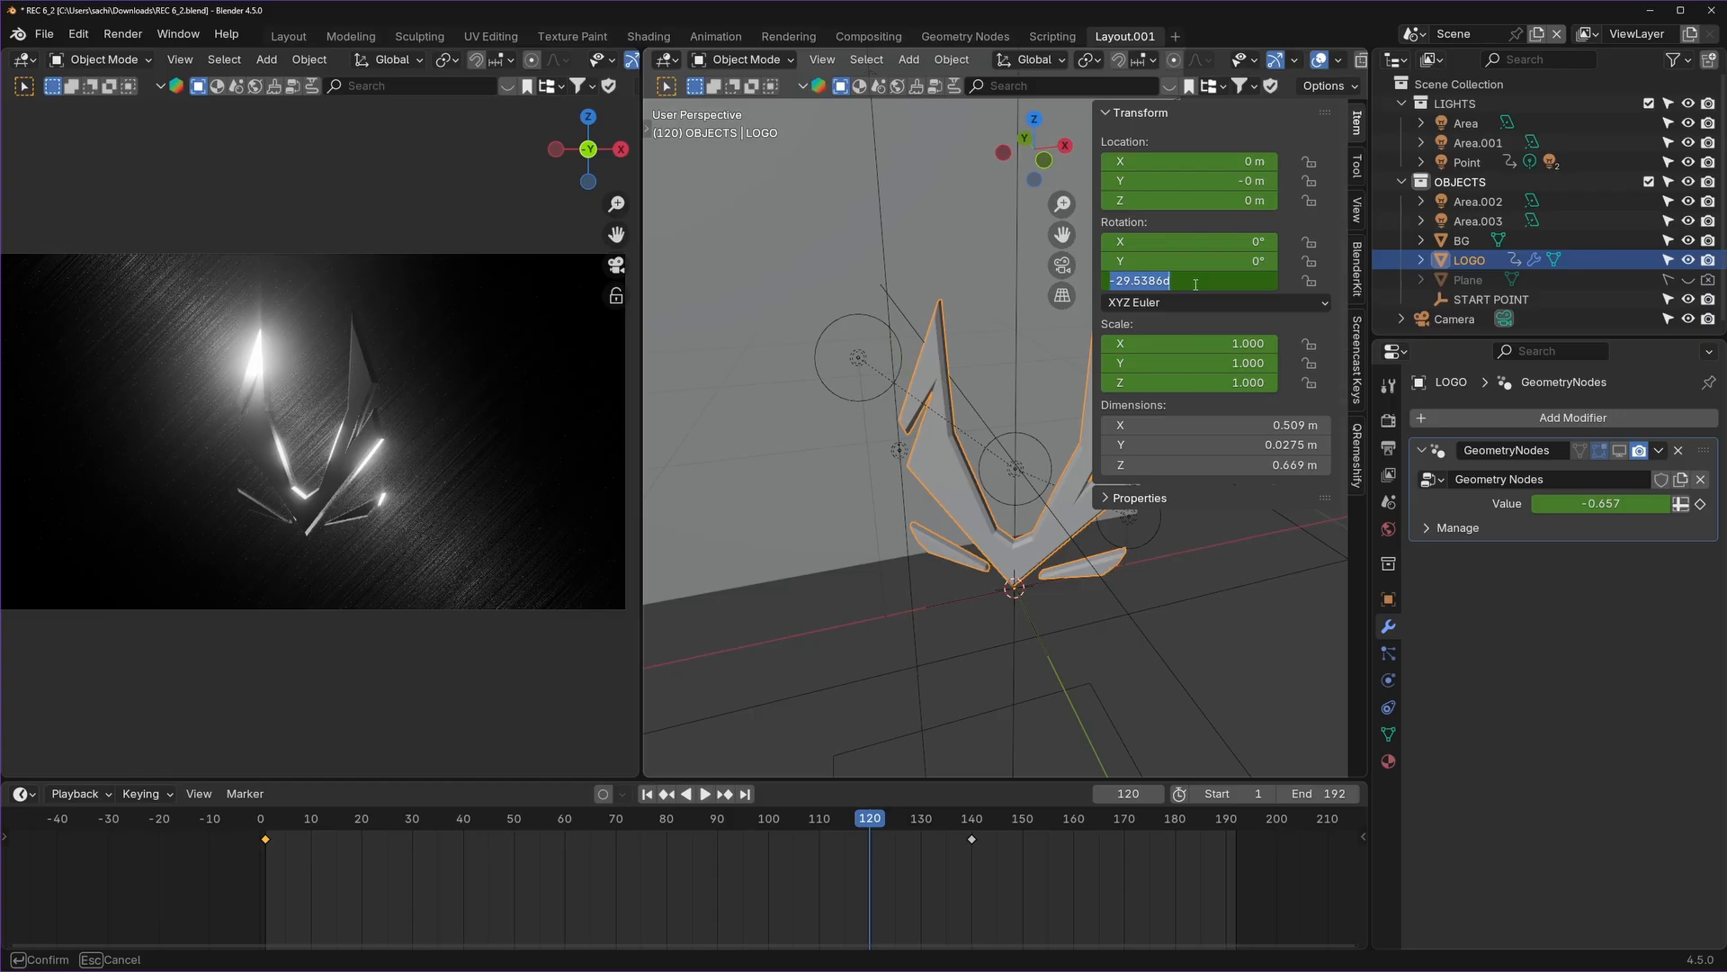
{"action": "type", "text": "360"}
{"action": "key", "text": "Return"}
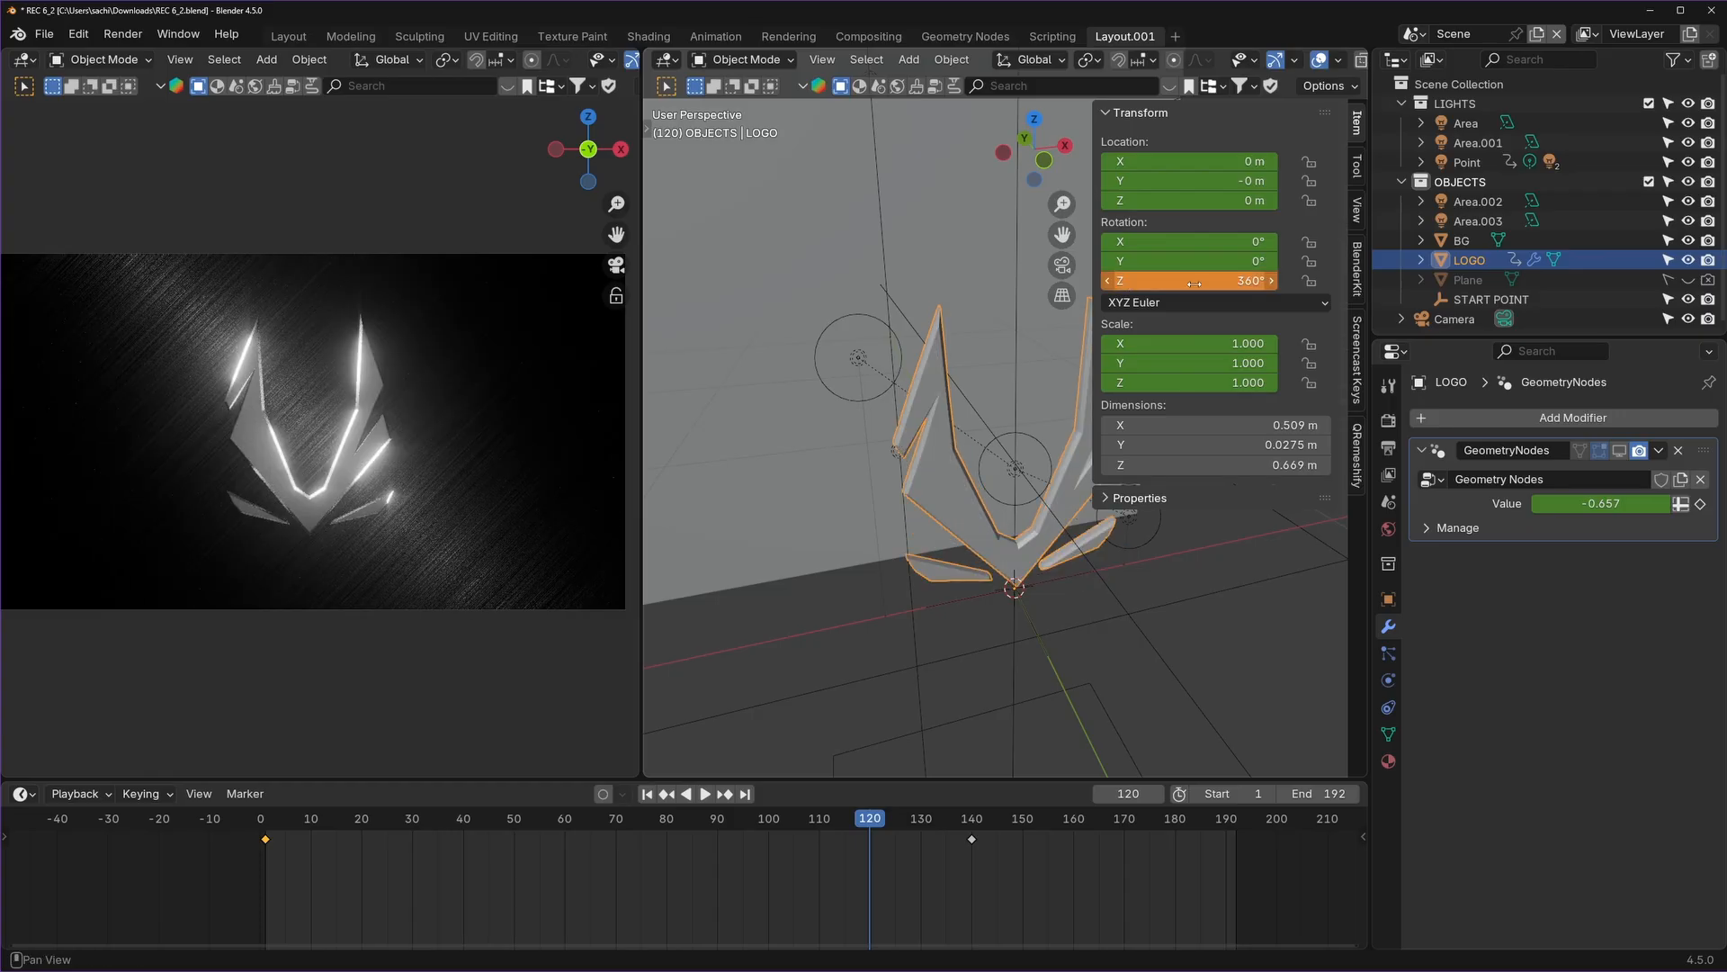
{"action": "key", "text": "i"}
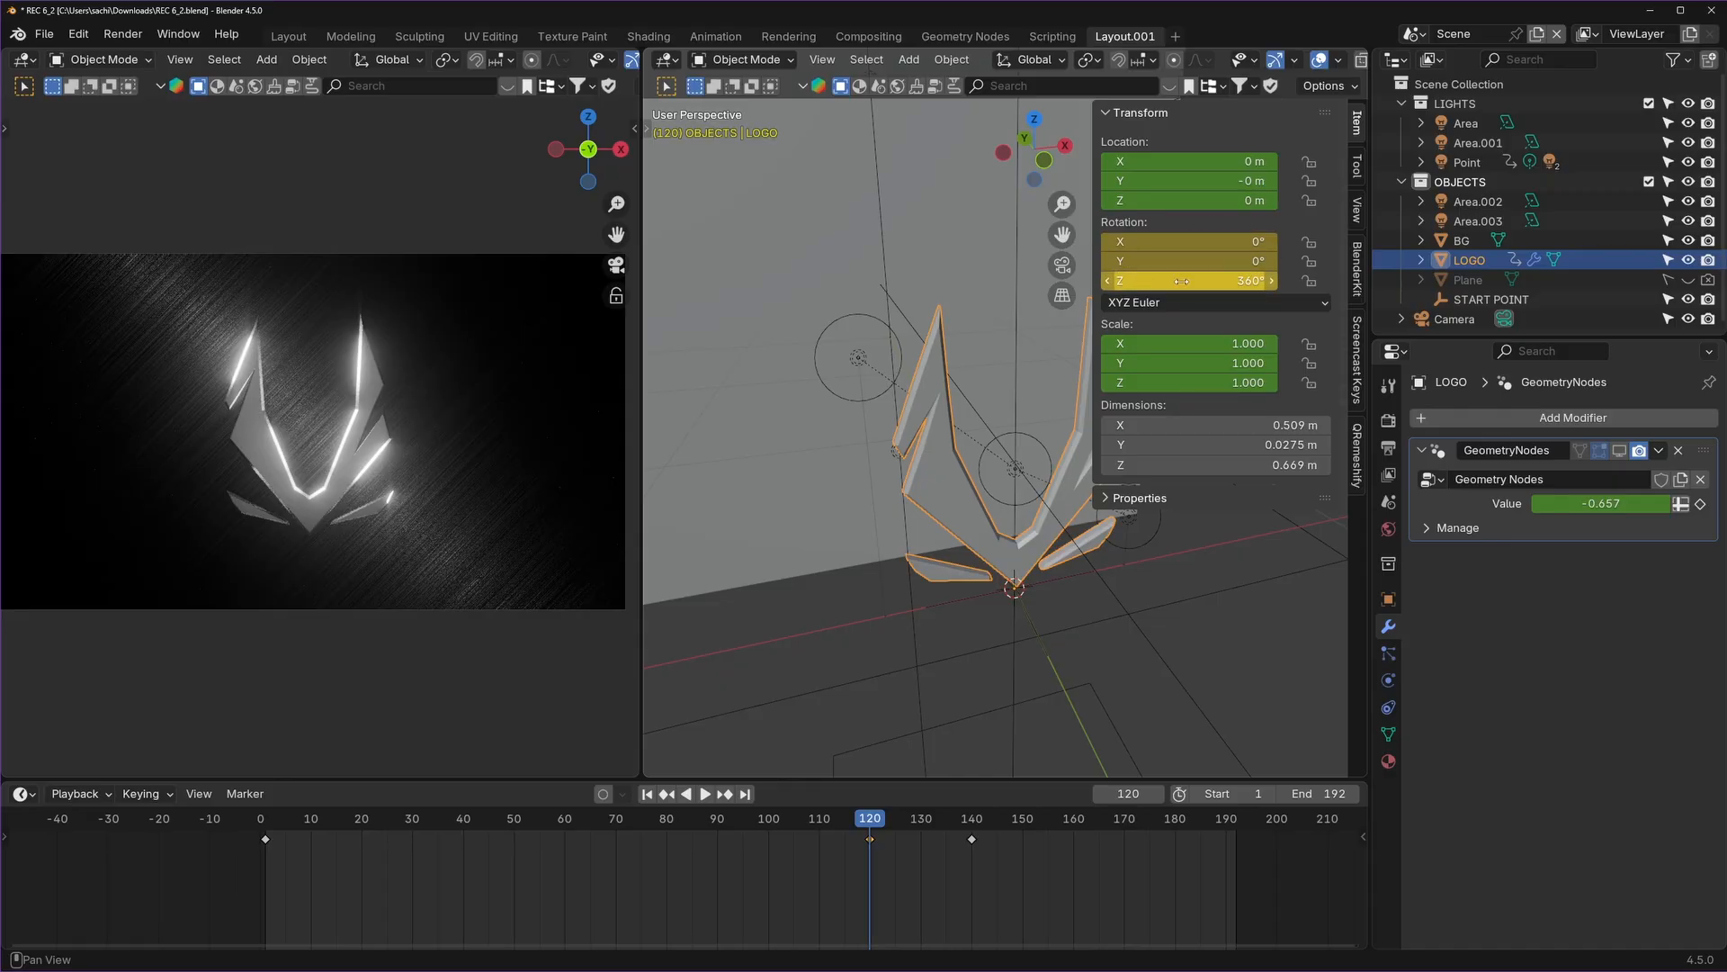
Play the logo's spin from frame 1 to frame 129 with the logo deselected, and save the file.
{"action": "key", "text": "shift+Left"}
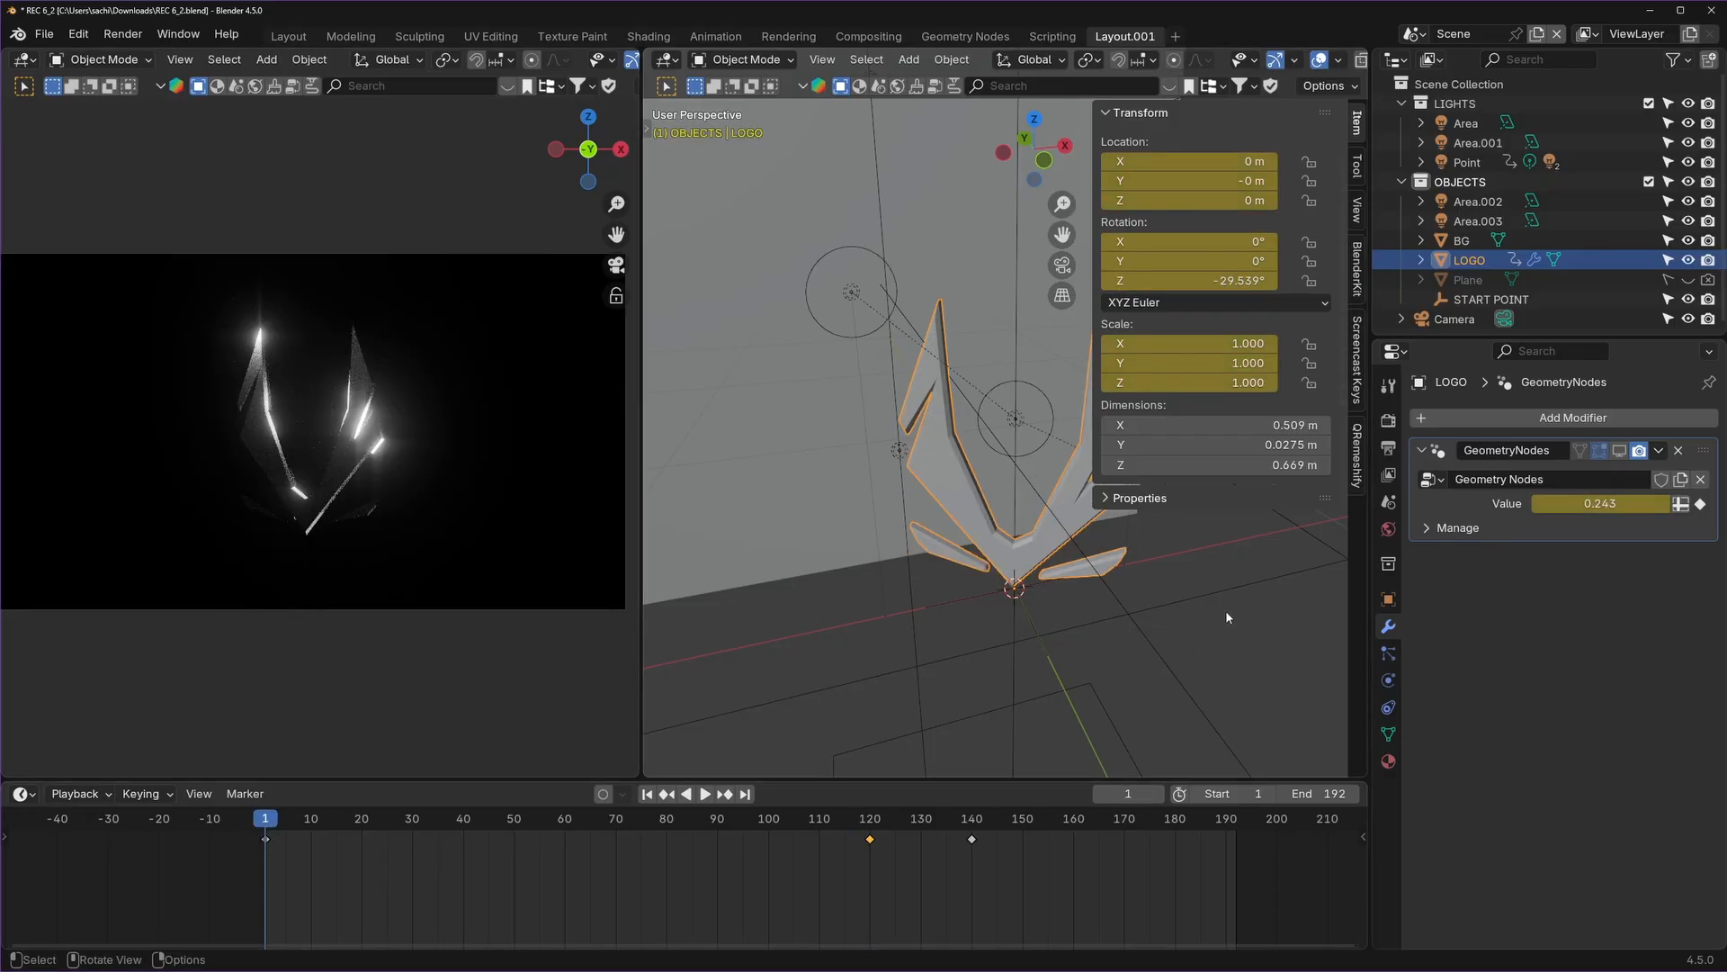
{"action": "left_click", "coordinate": [1225, 610]}
{"action": "key", "text": "n"}
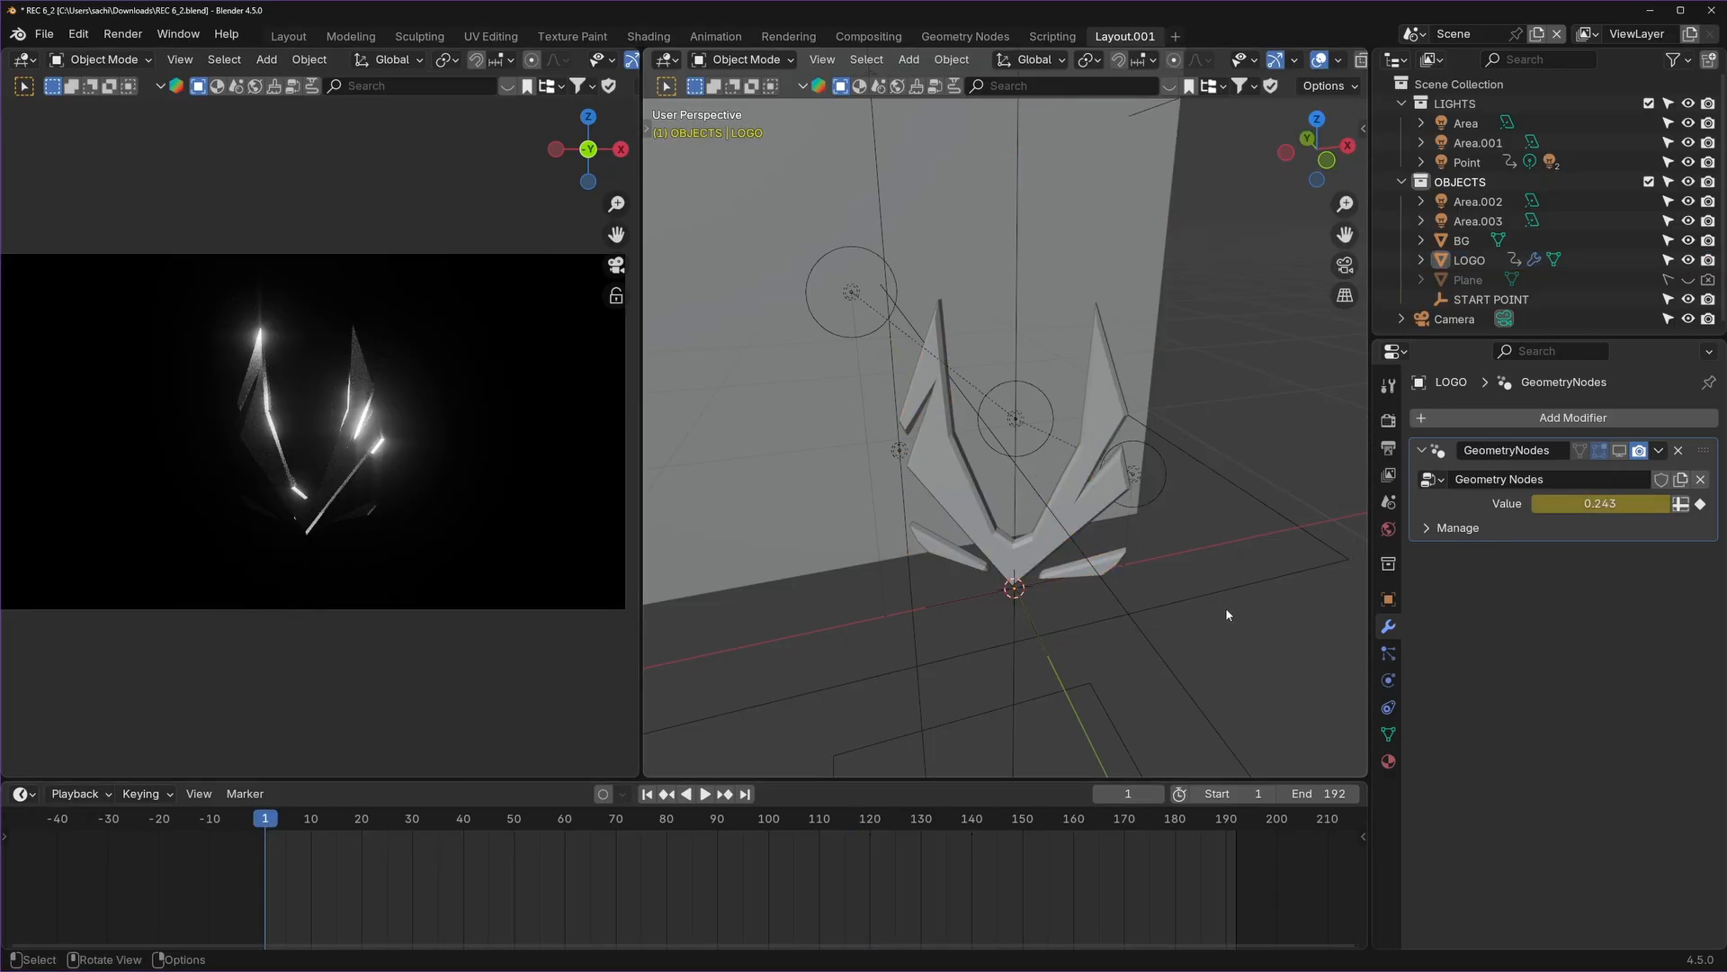
{"action": "key", "text": "space"}
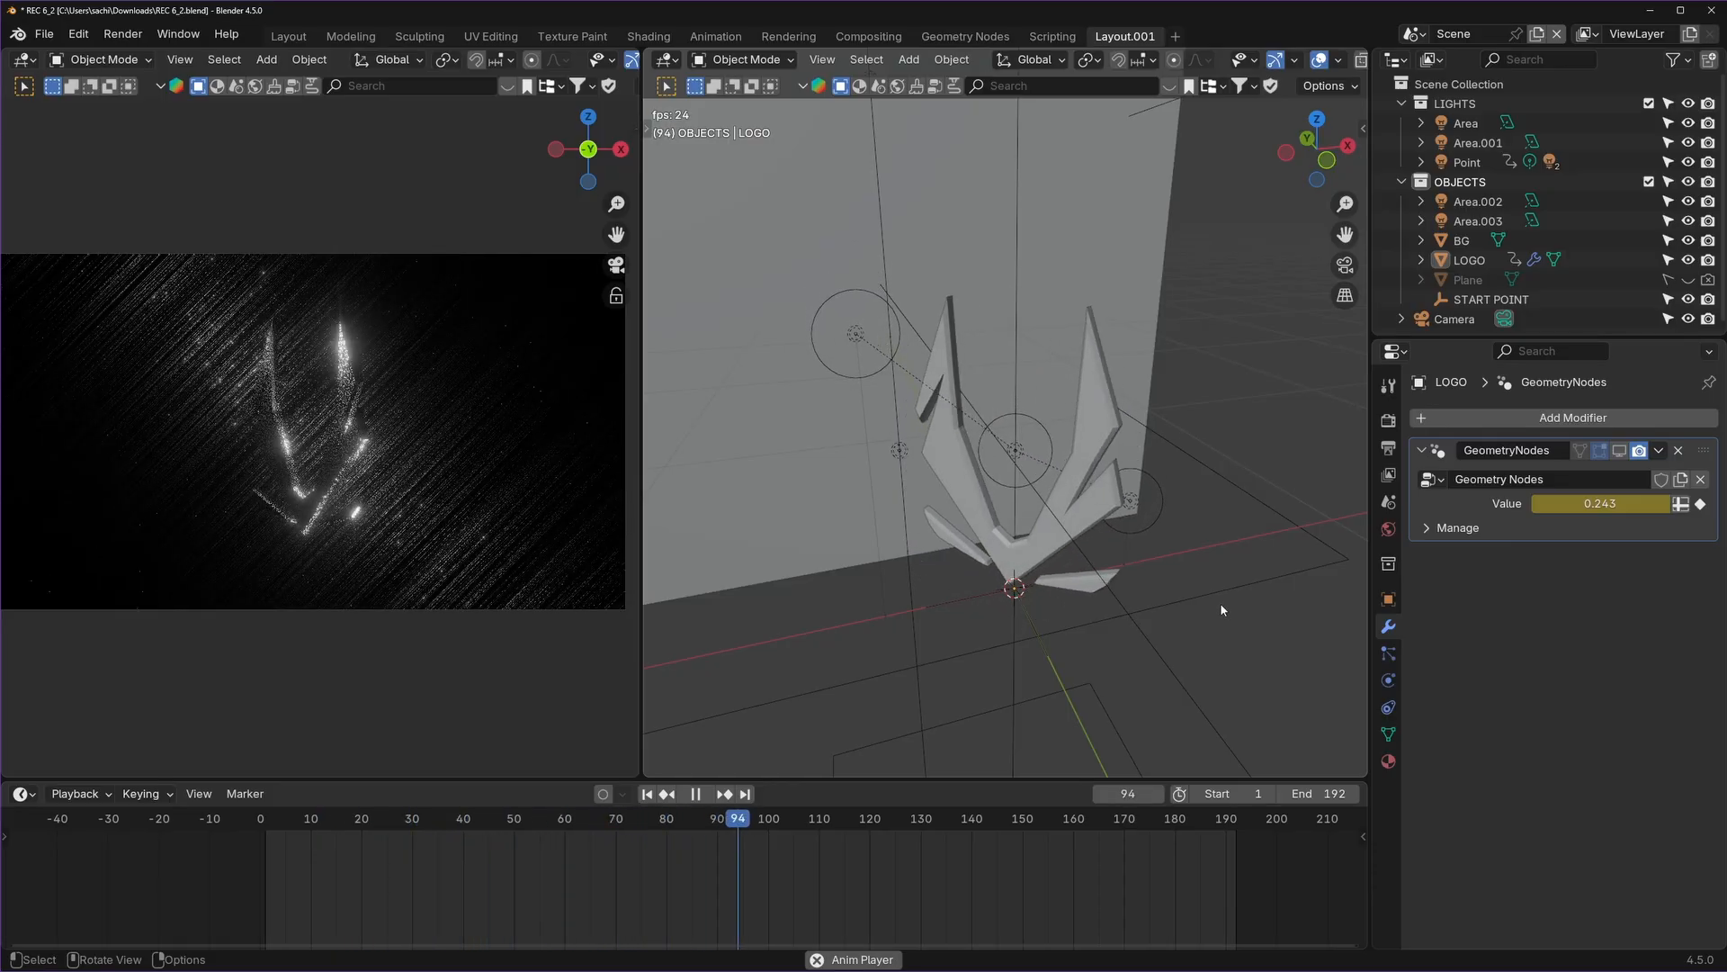
{"action": "key", "text": "space"}
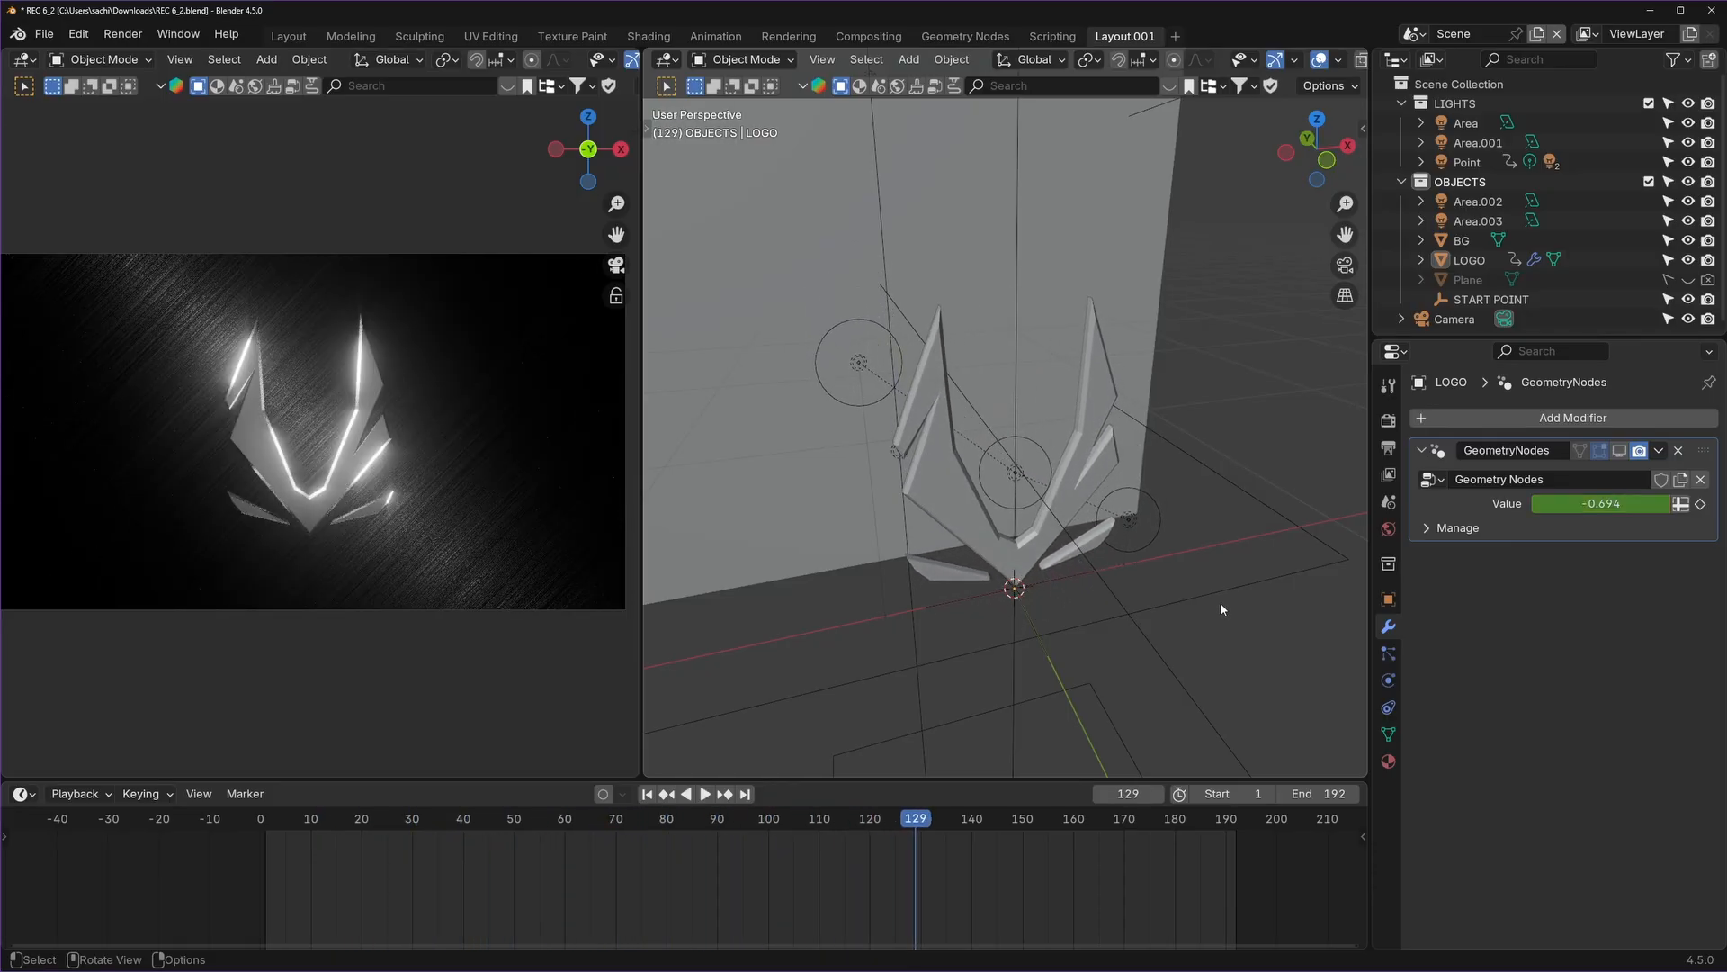
{"action": "key", "text": "ctrl+s"}
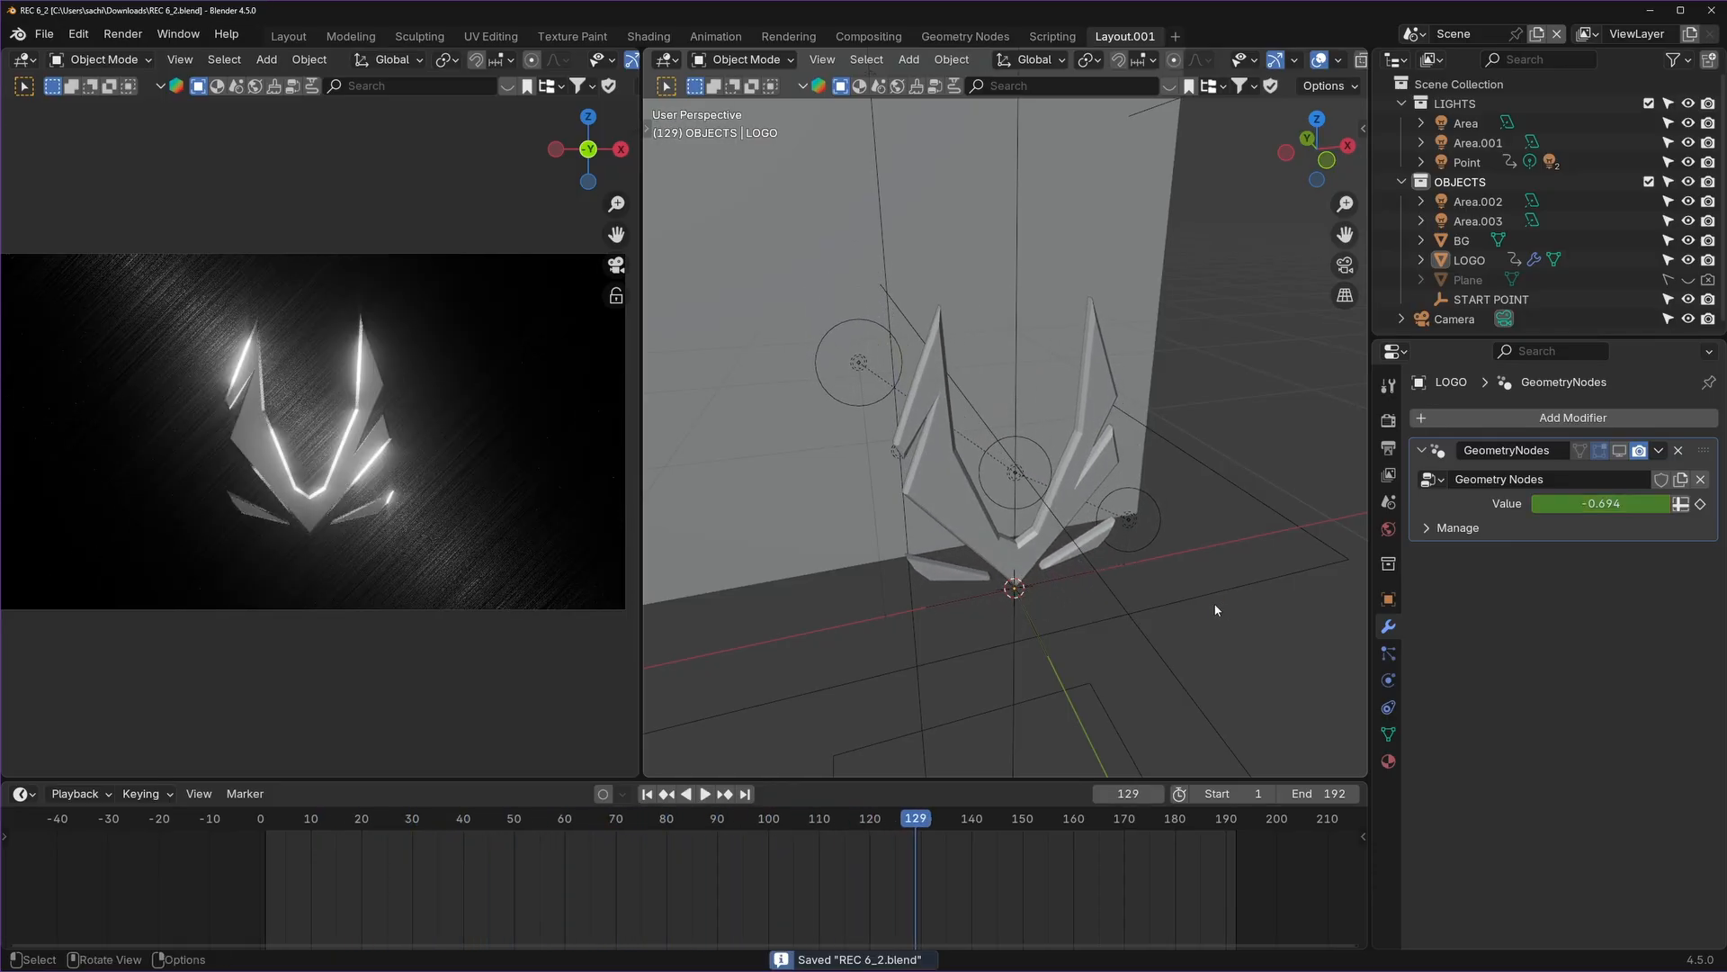
Reselect the logo, scrub and replay its rotation from the start at another angle, and stop at frame 121.
{"action": "left_click", "coordinate": [1618, 451]}
{"action": "middle_click_drag", "start_coordinate": [1066, 576], "coordinate": [1066, 529]}
{"action": "left_click", "coordinate": [1071, 532]}
{"action": "key", "text": "space"}
{"action": "left_click", "coordinate": [263, 820]}
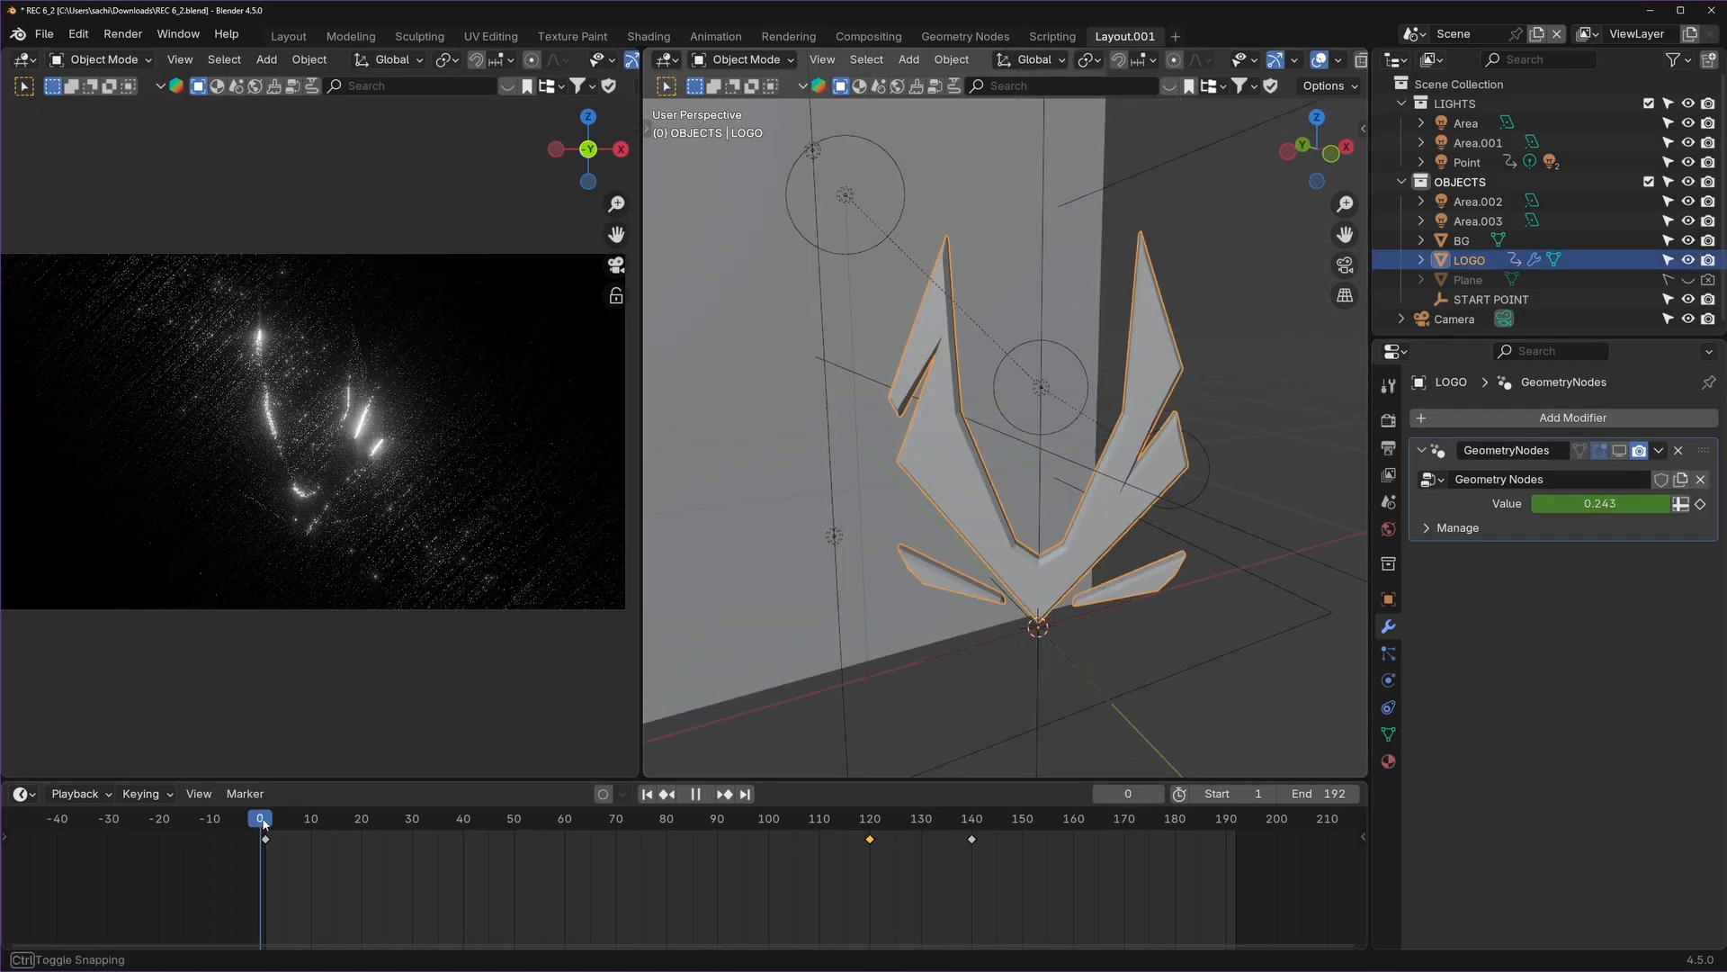
{"action": "left_click_drag", "start_coordinate": [264, 820], "coordinate": [680, 828]}
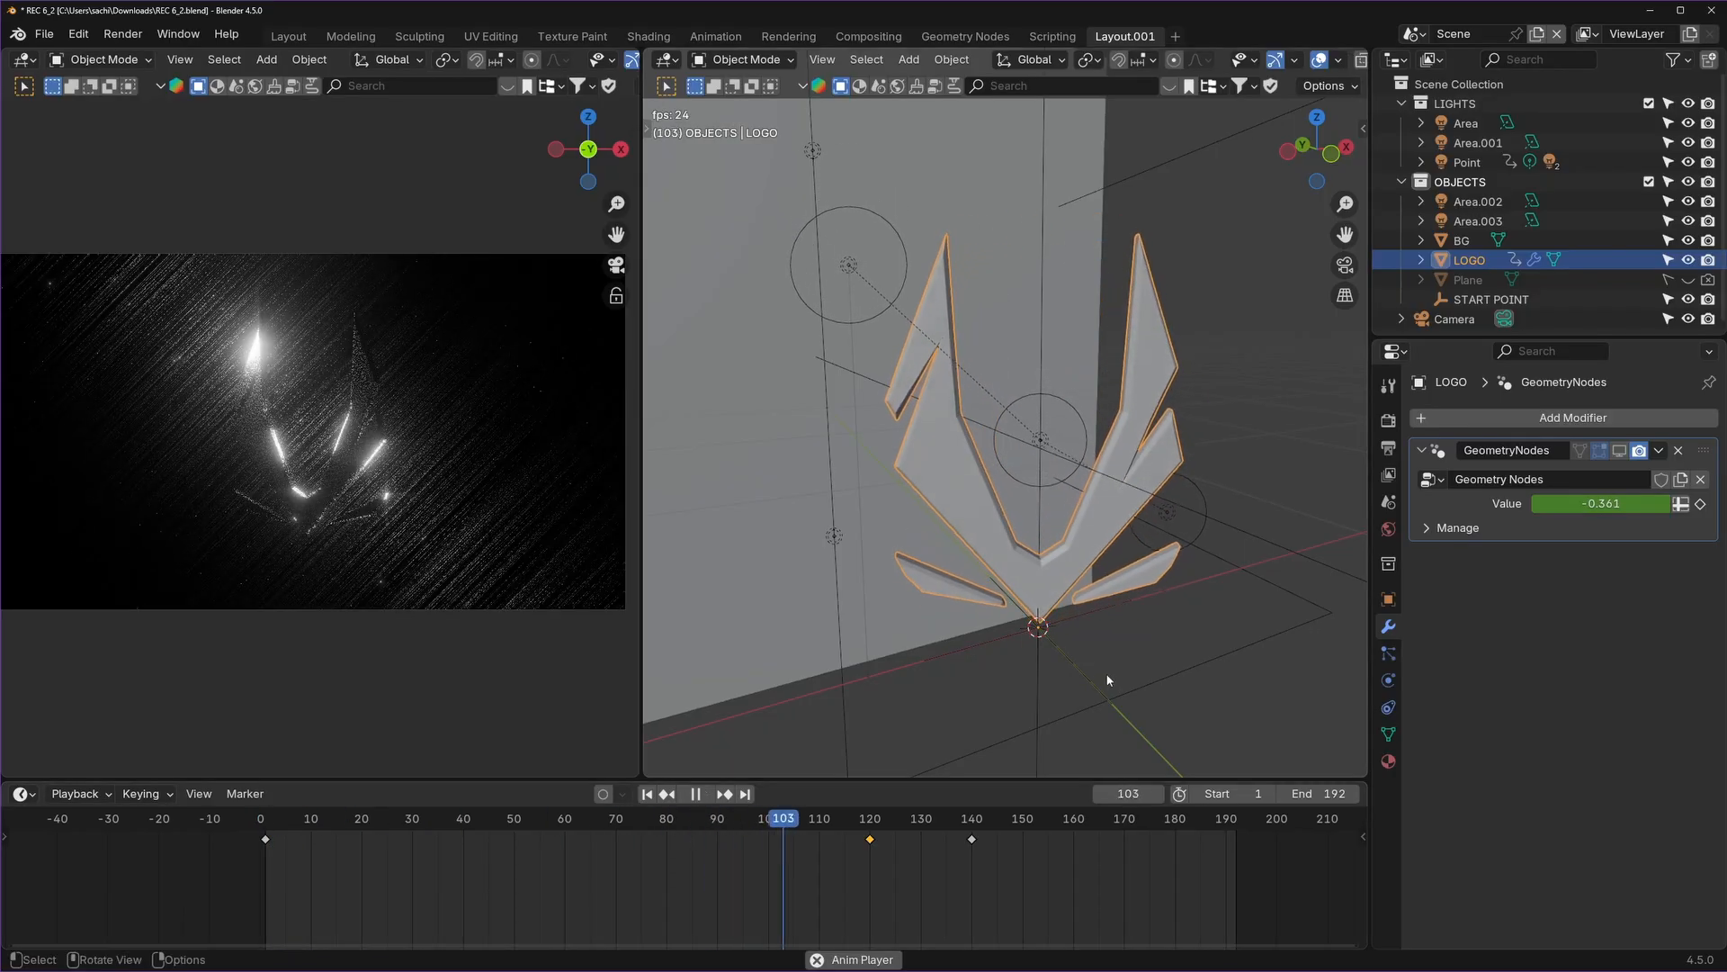
{"action": "key", "text": "space"}
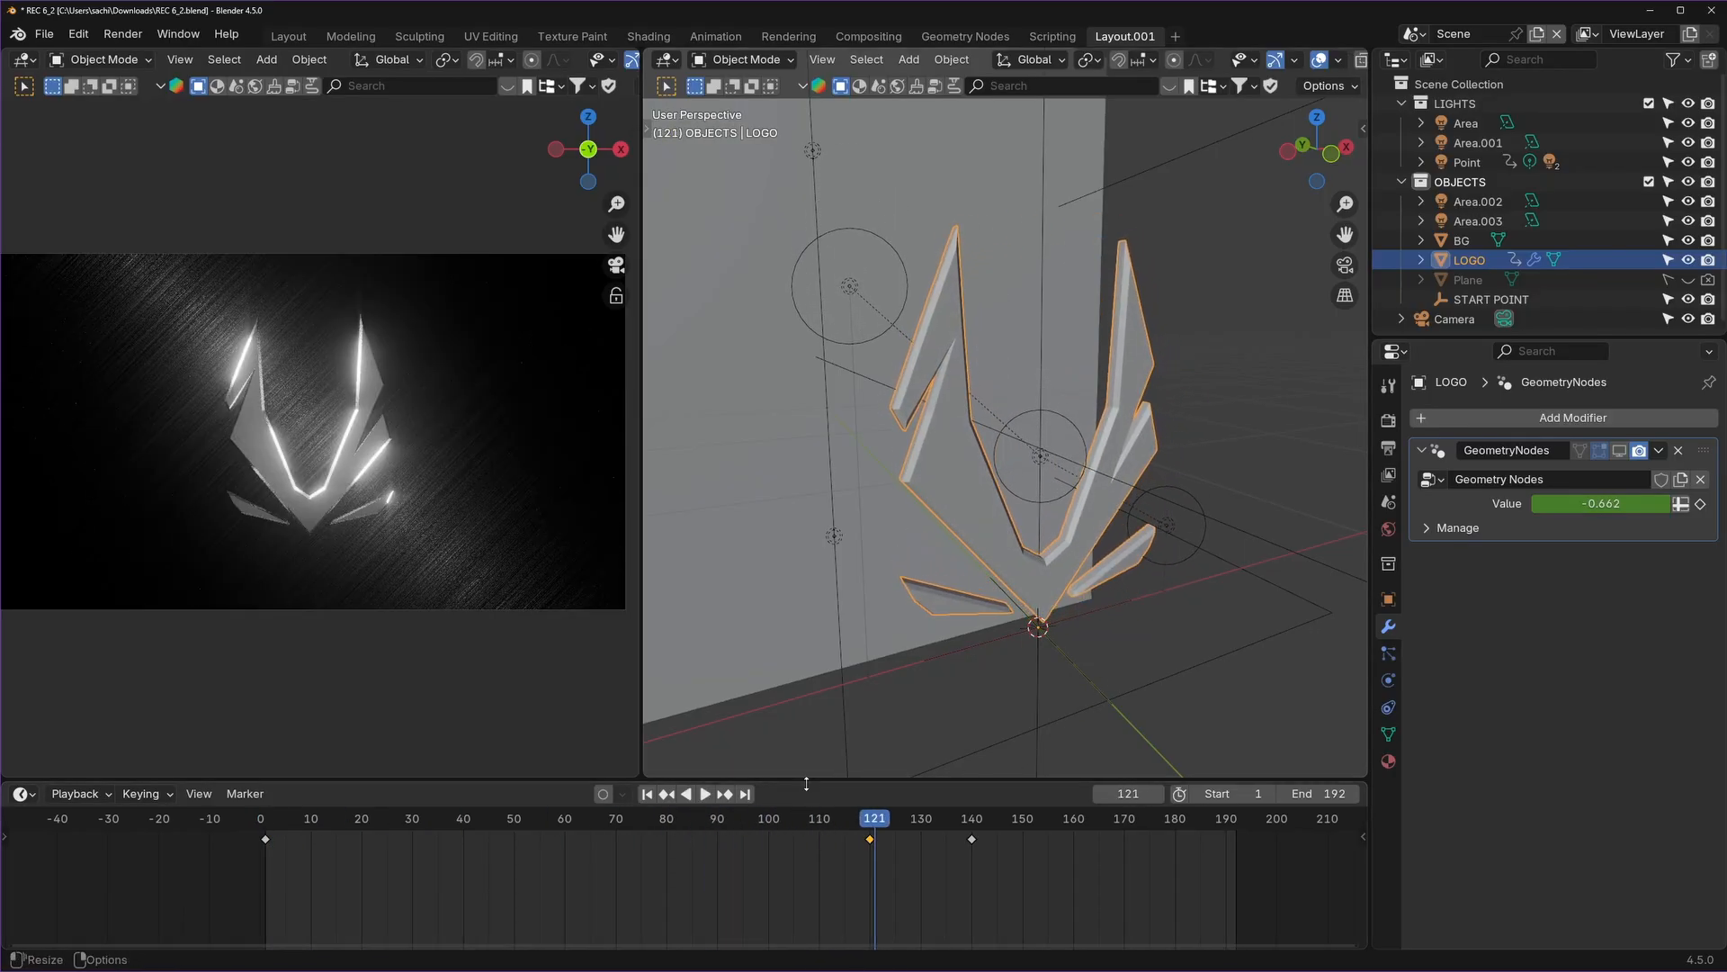
Enlarge the timeline area, switch it to the Graph Editor, and zoom in on the start of the logo's rotation curve.
{"action": "left_click_drag", "start_coordinate": [806, 783], "coordinate": [808, 692]}
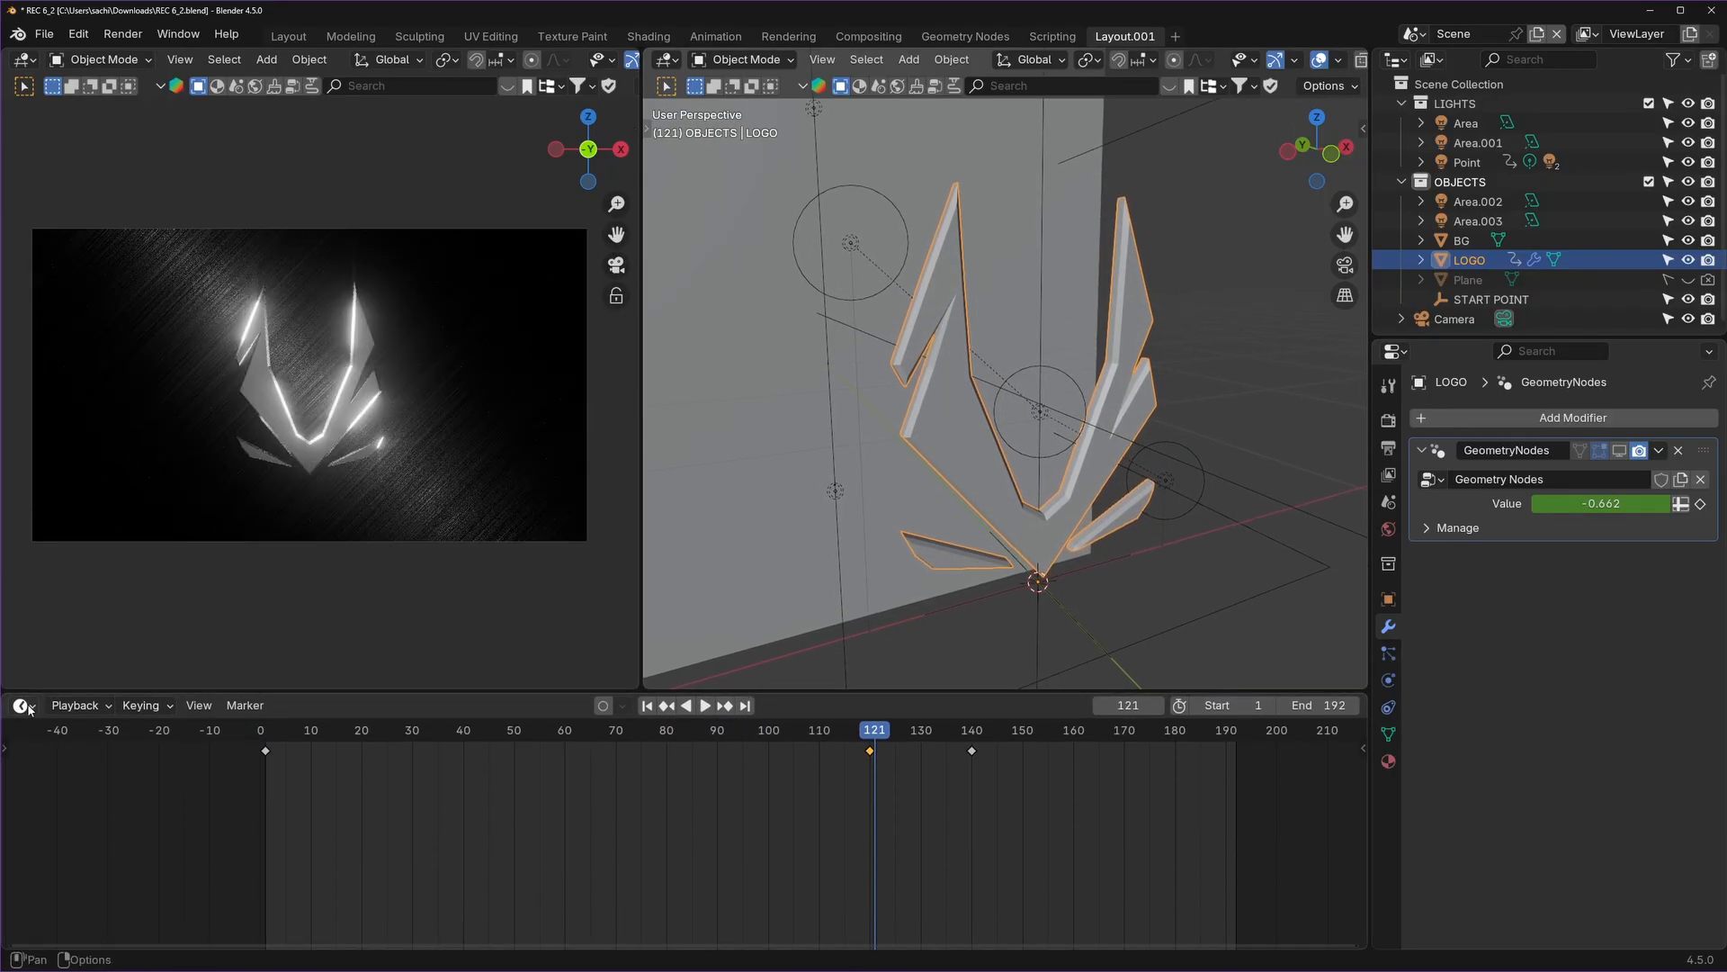
{"action": "left_click", "coordinate": [21, 706]}
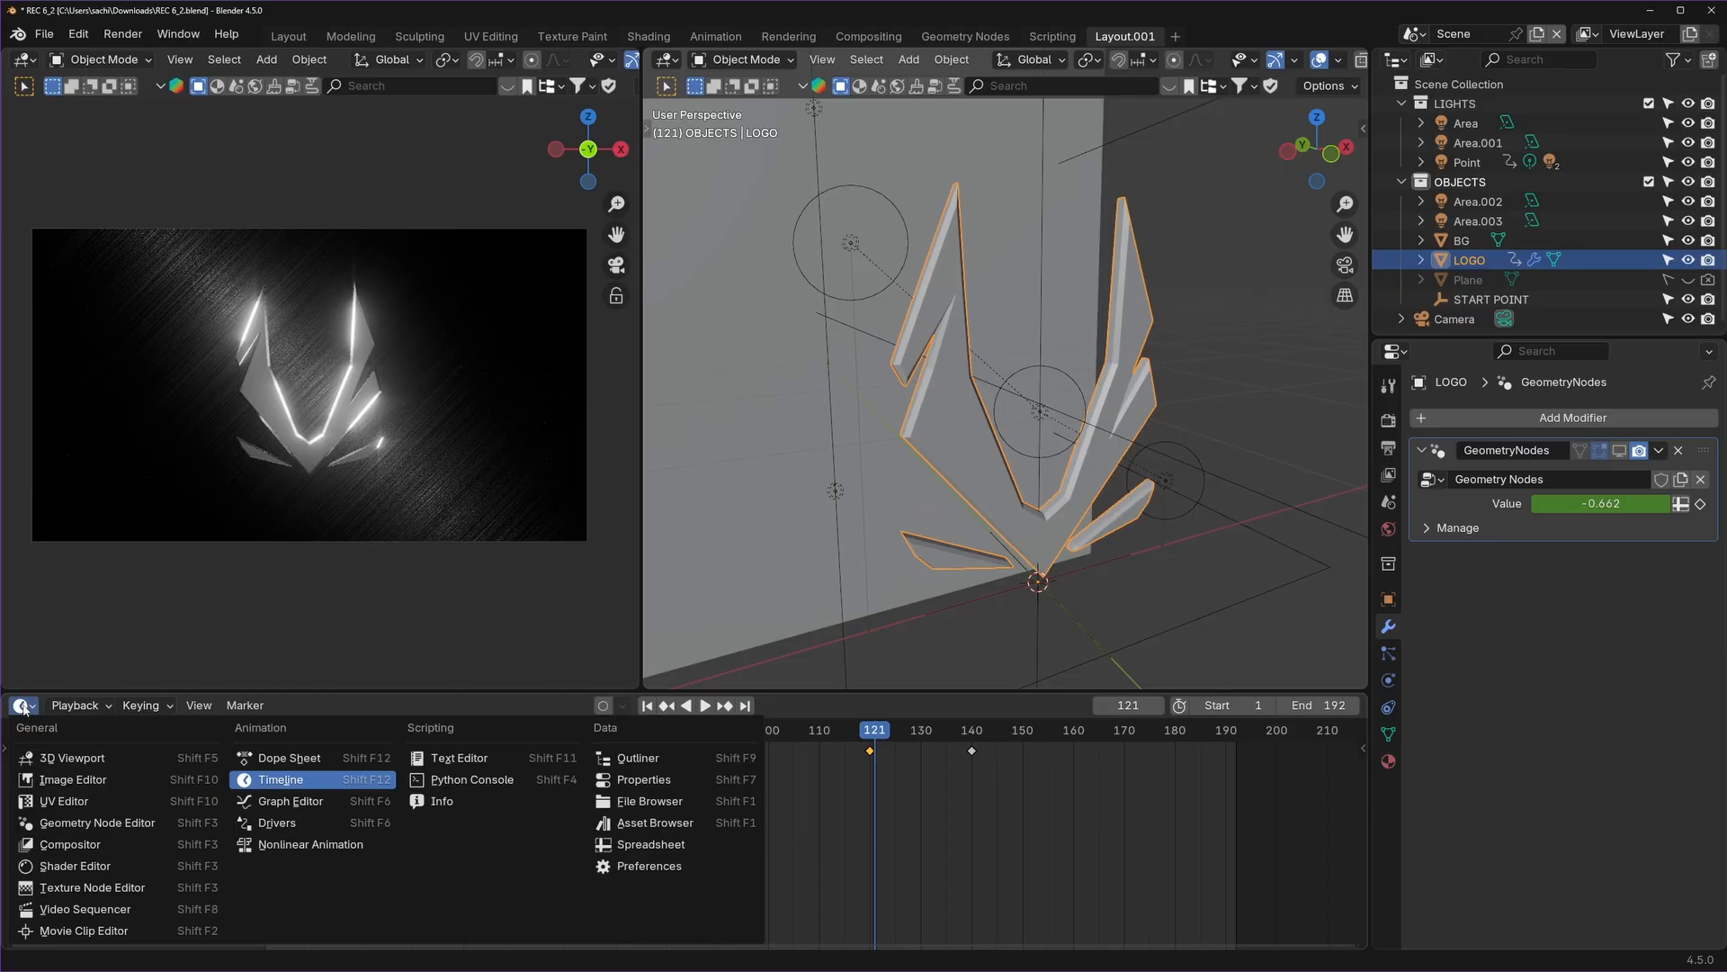
{"action": "left_click", "coordinate": [290, 801]}
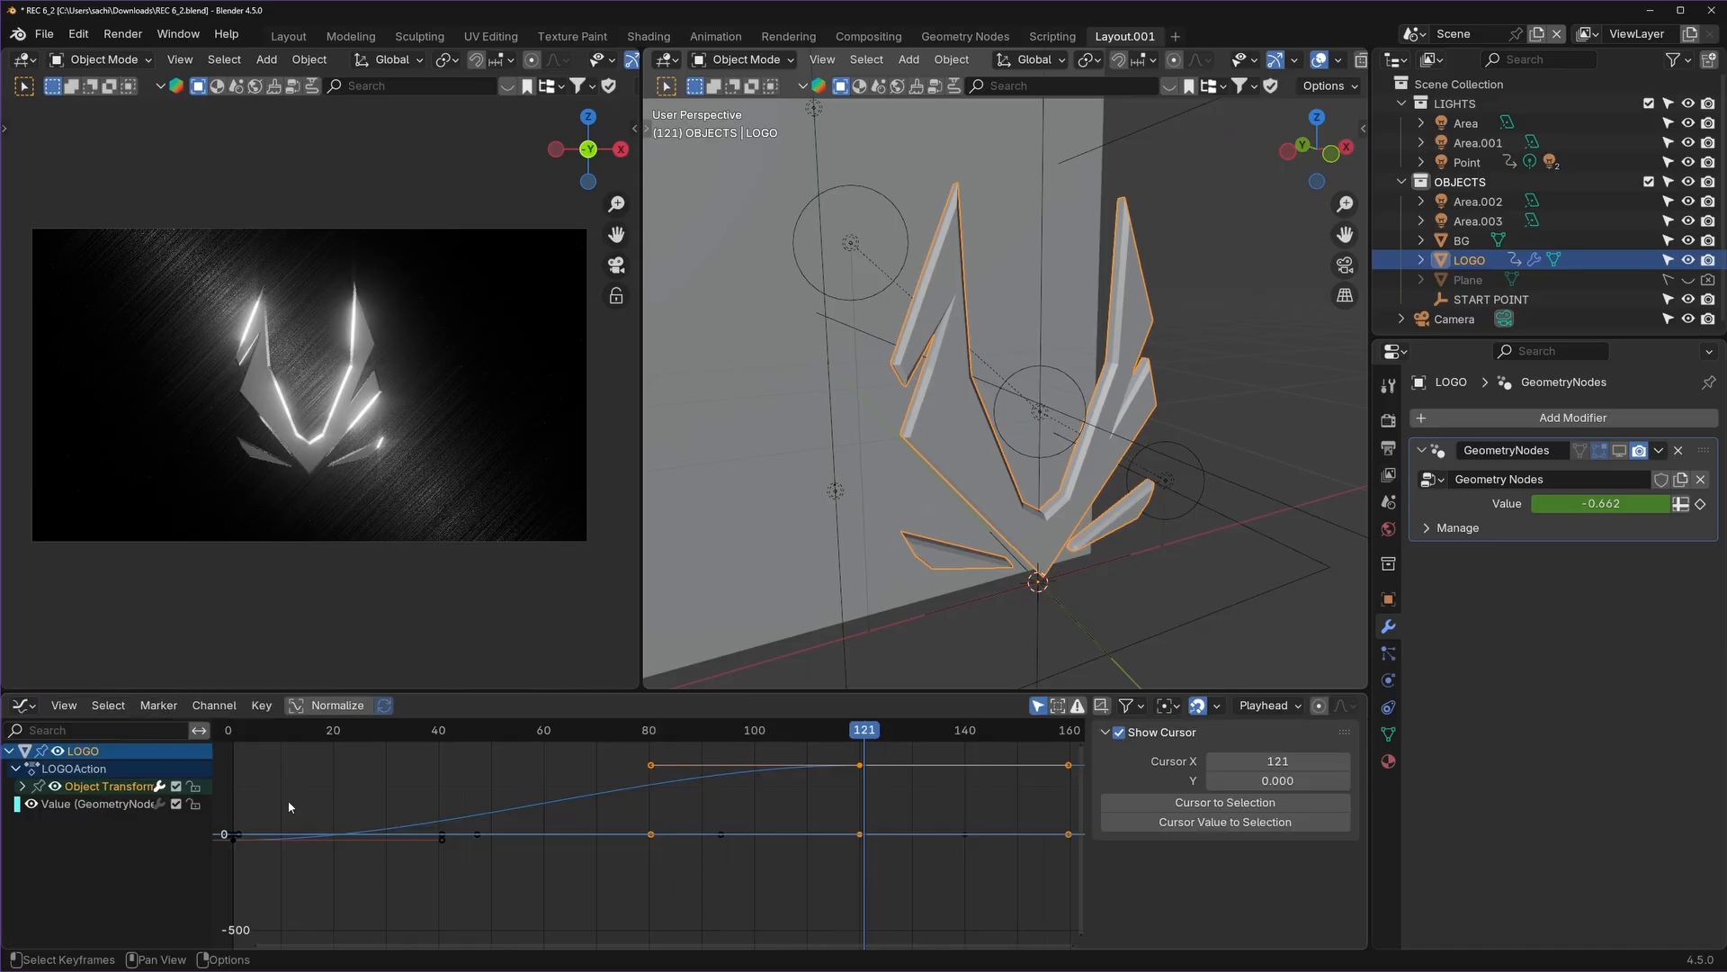
{"action": "left_click", "coordinate": [859, 764]}
{"action": "middle_click_drag", "start_coordinate": [342, 877], "coordinate": [610, 868], "text": "ctrl"}
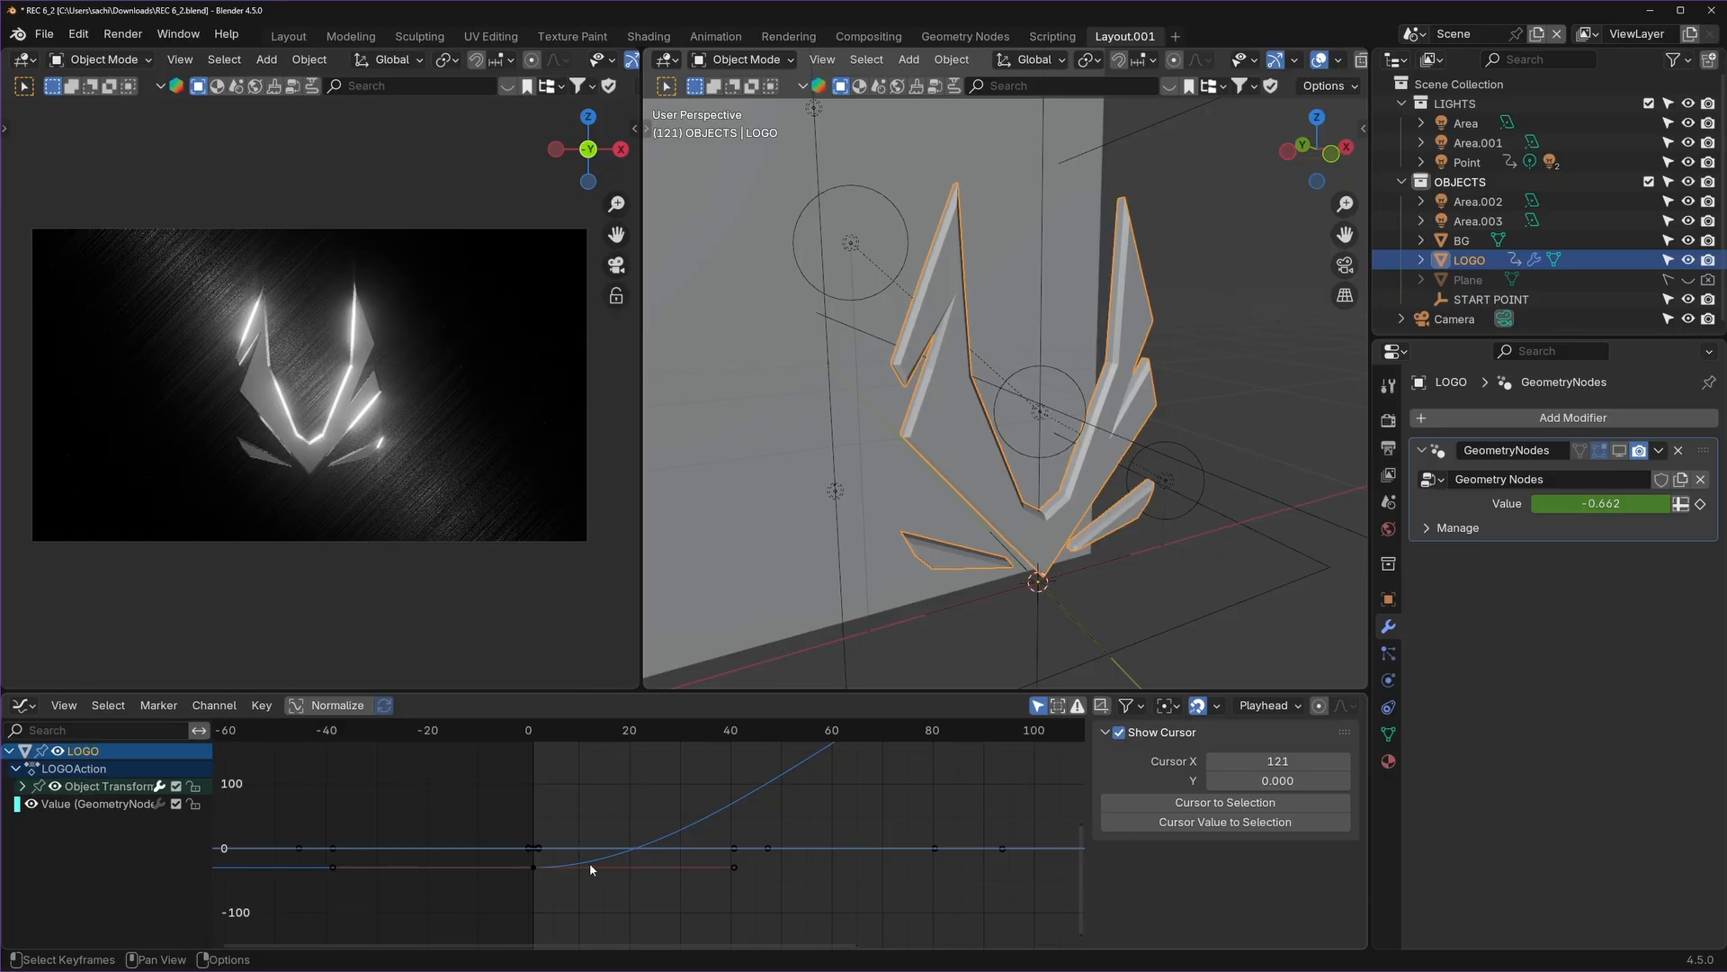
Play the animation from frame 1 in stages to frame 59, comparing the logo's spin with its rotation curve.
{"action": "left_click", "coordinate": [531, 732]}
{"action": "key", "text": "space"}
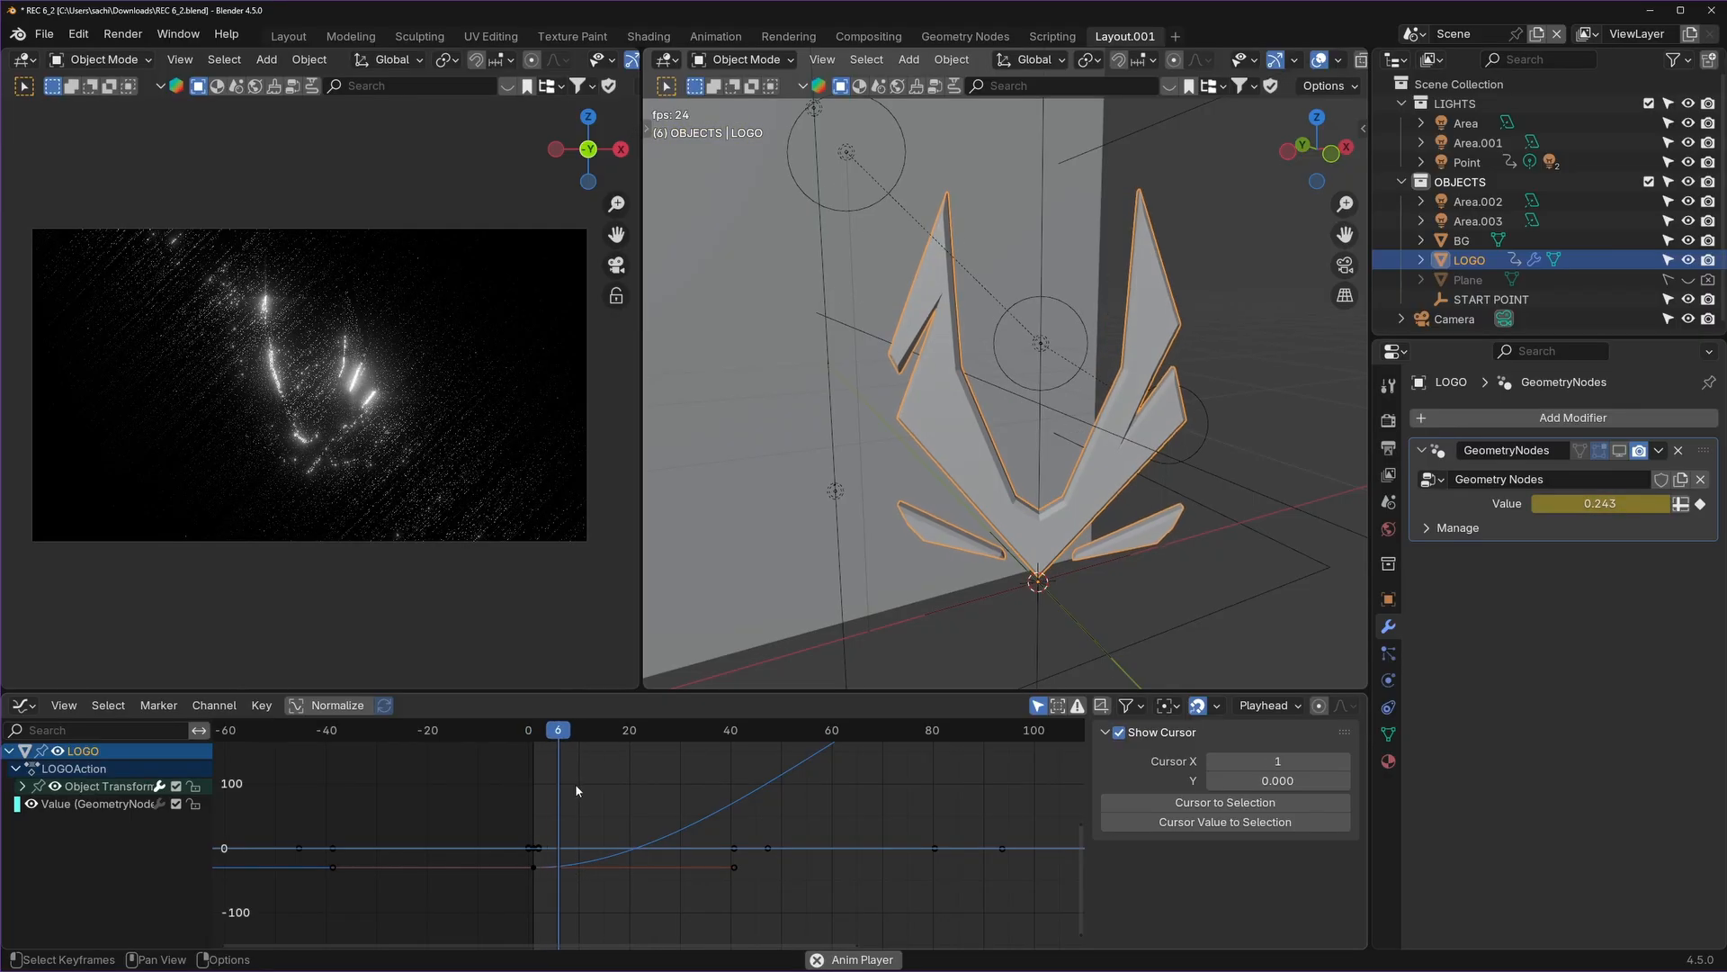
{"action": "key", "text": "space"}
{"action": "middle_click_drag", "start_coordinate": [830, 809], "coordinate": [674, 865]}
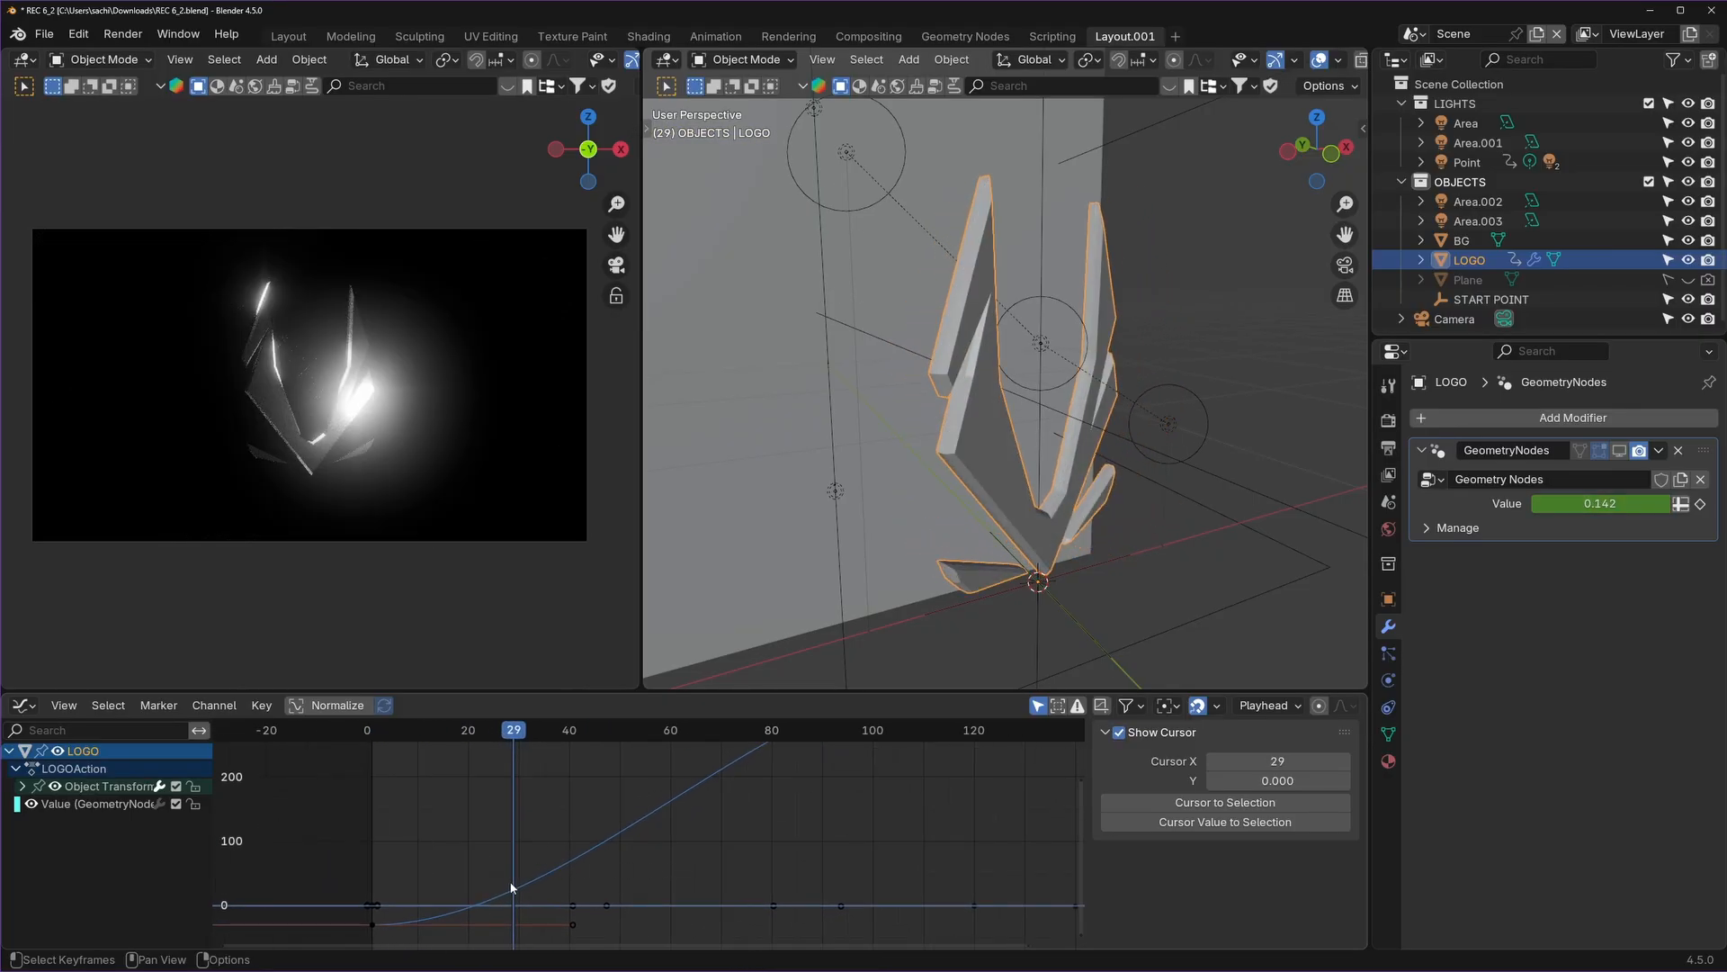
{"action": "key", "text": "space"}
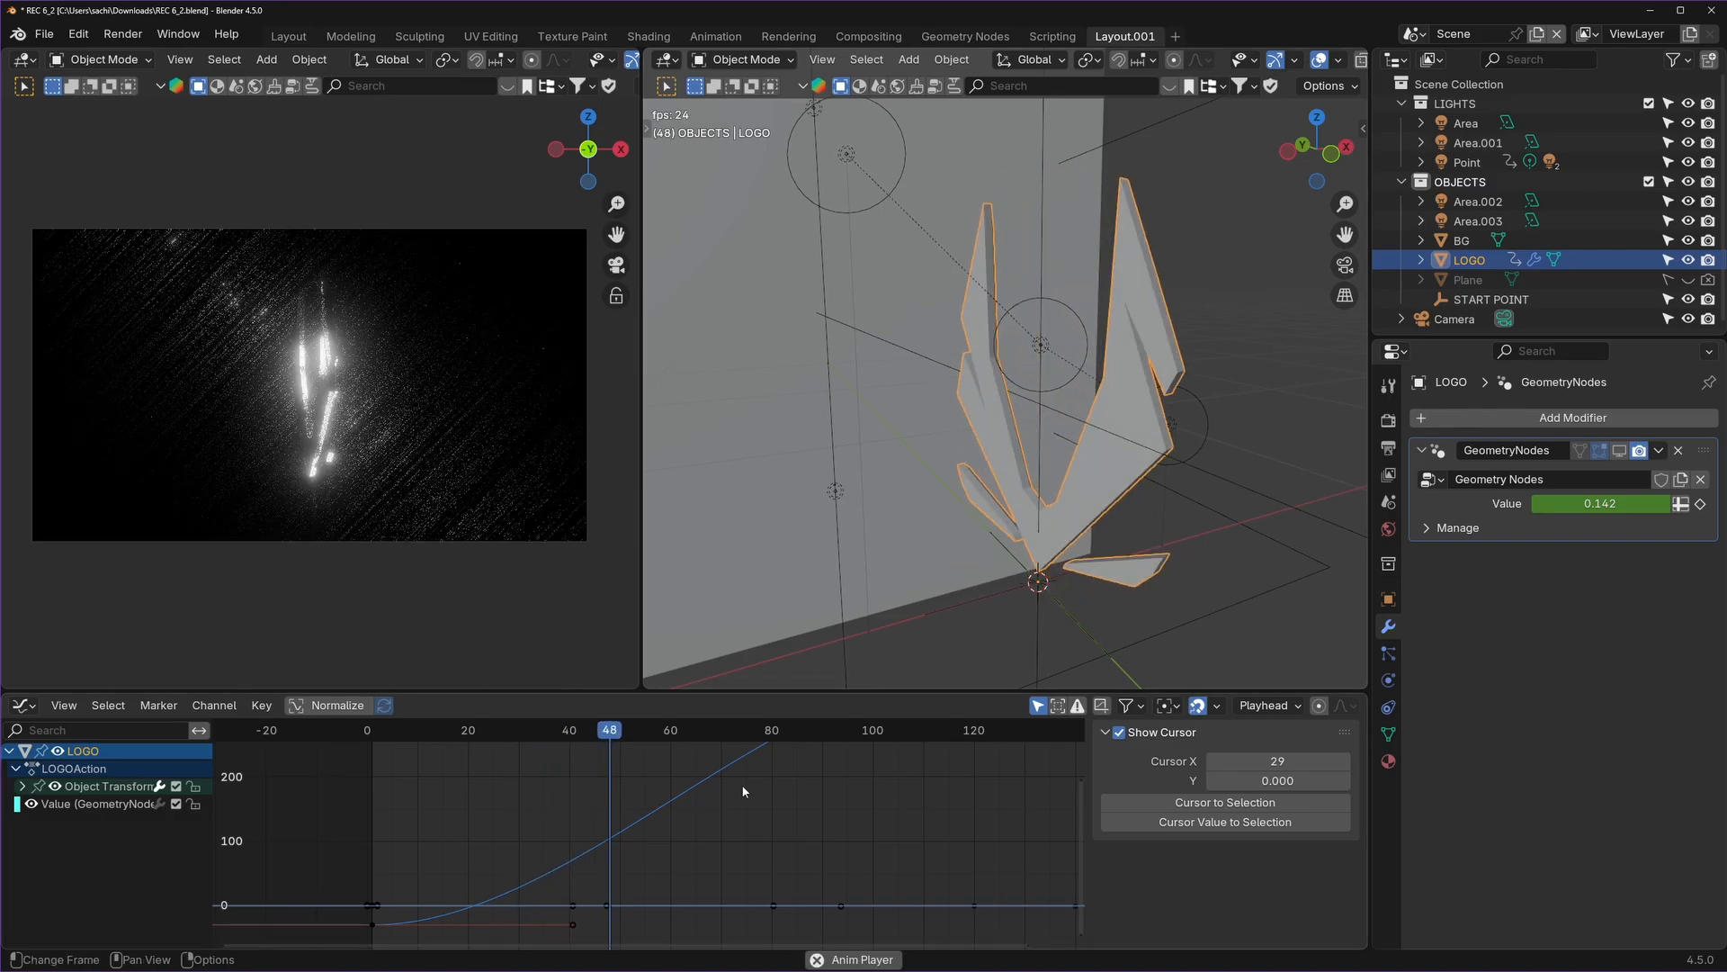
{"action": "key", "text": "space"}
{"action": "middle_click_drag", "start_coordinate": [788, 750], "coordinate": [758, 796], "text": "ctrl"}
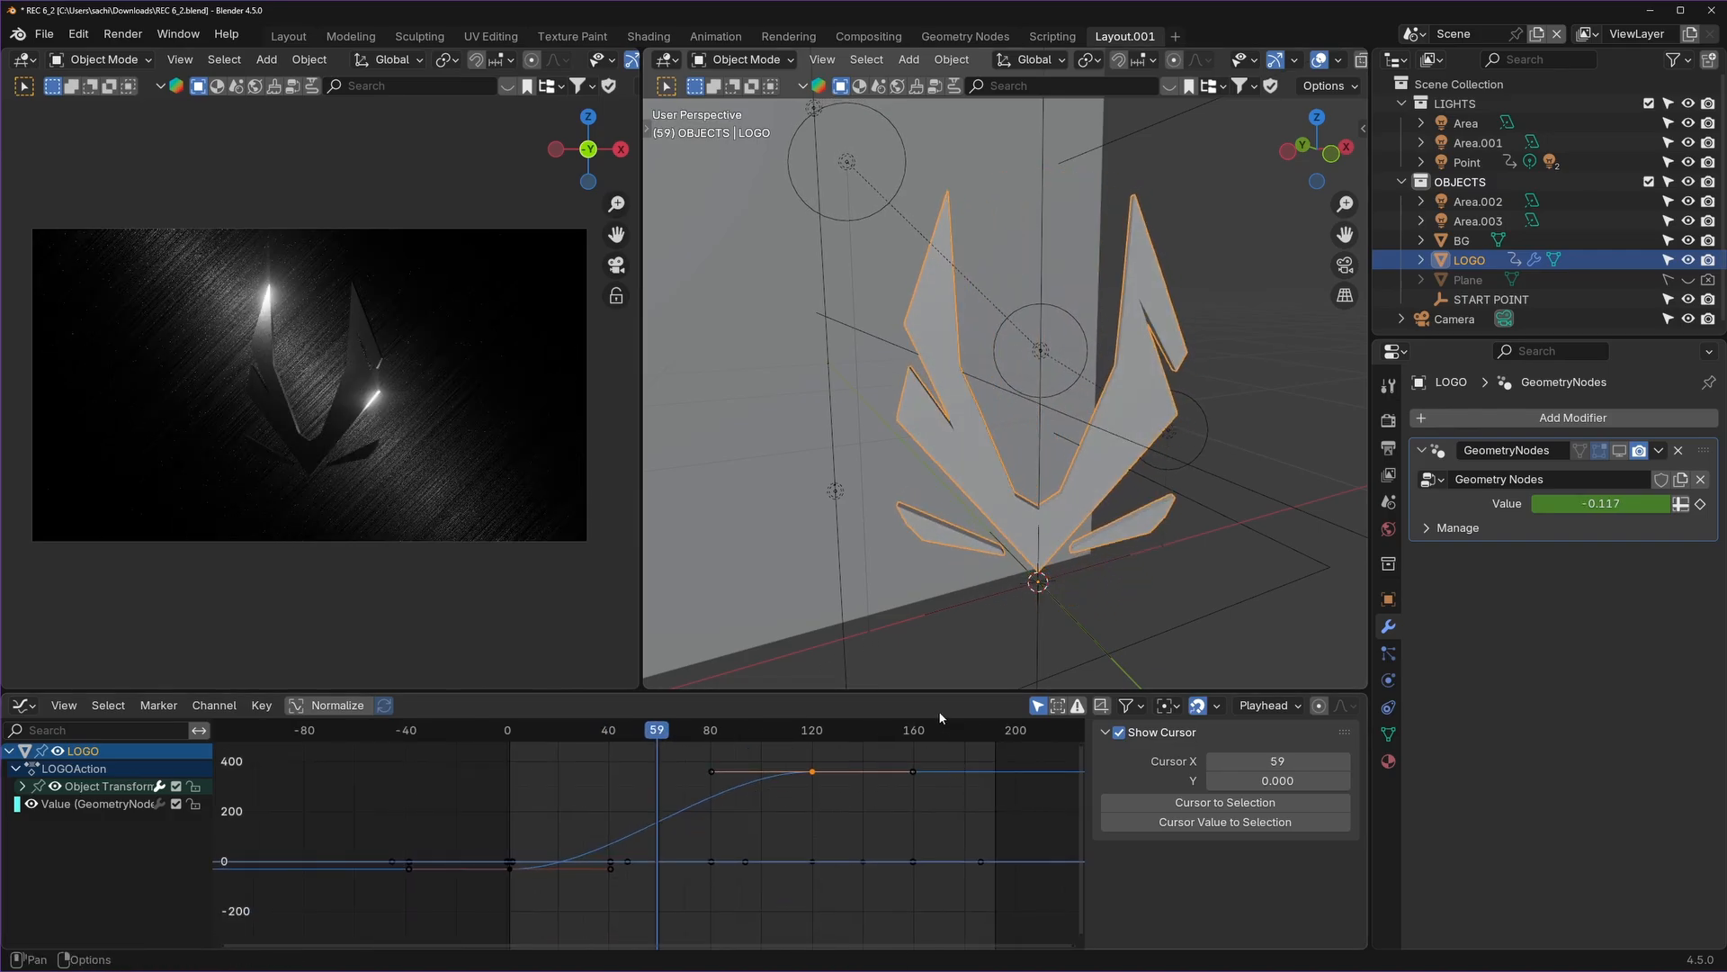
Enlarge the Graph Editor, expand the Object Transforms channels, and select the Z Euler Rotation keyframe at frame 120.
{"action": "left_click", "coordinate": [812, 772]}
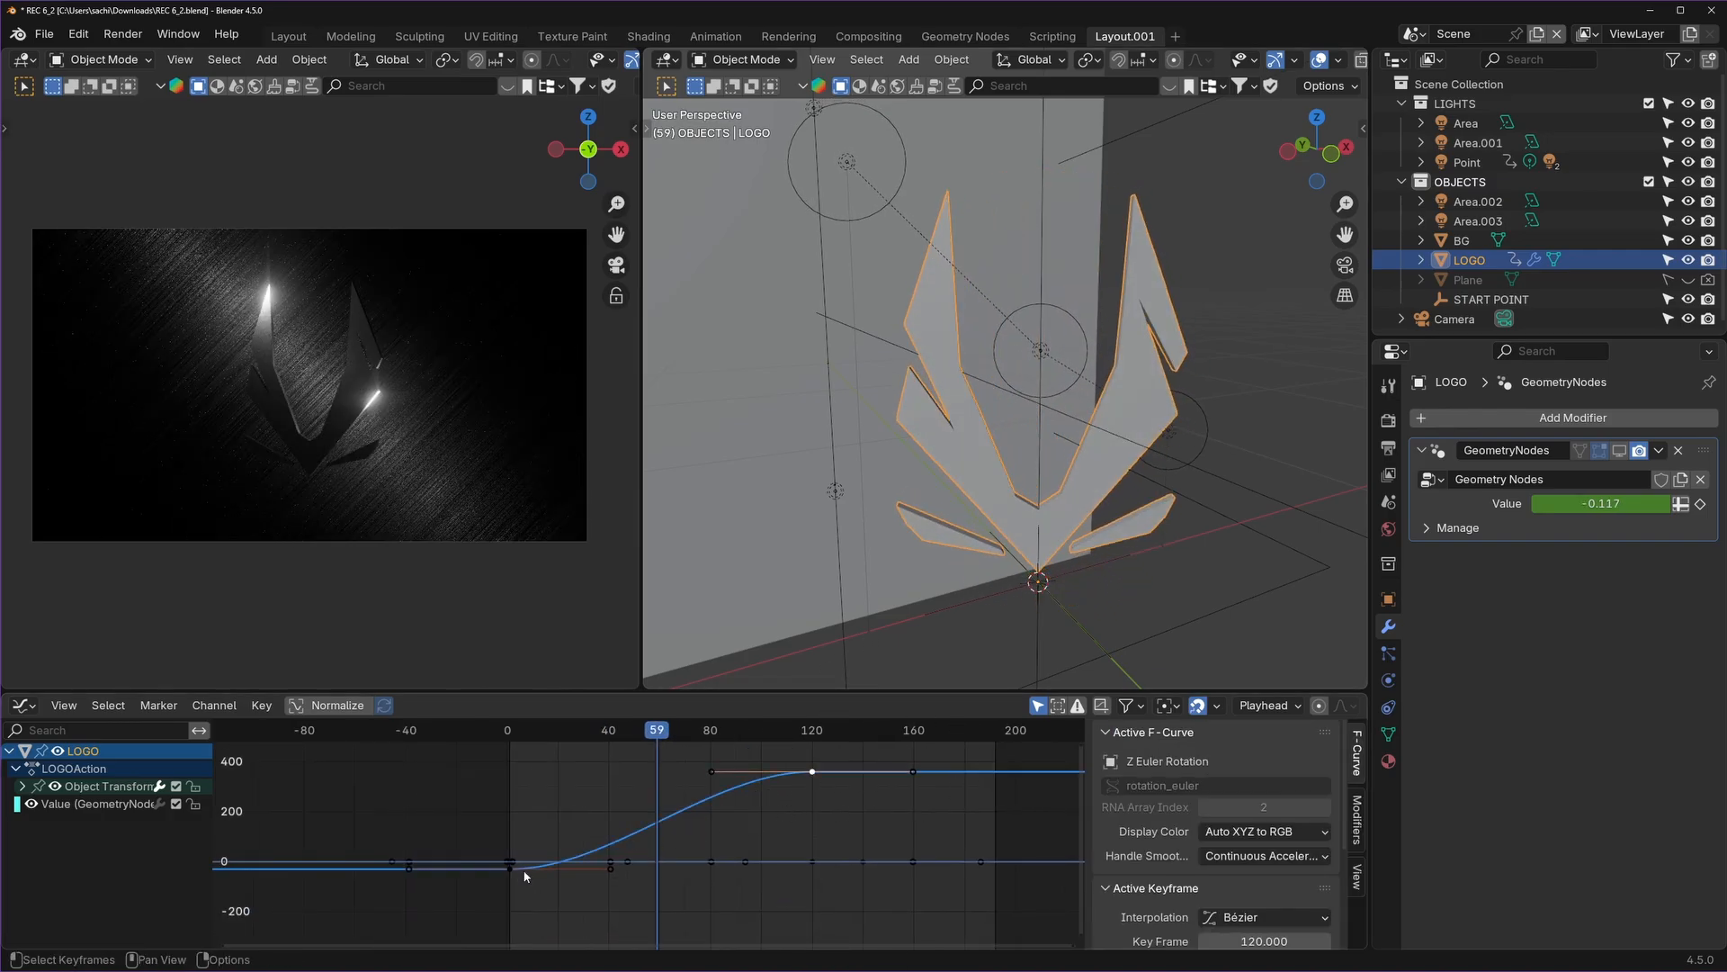
{"action": "left_click", "coordinate": [812, 772]}
{"action": "left_click_drag", "start_coordinate": [402, 692], "coordinate": [135, 552]}
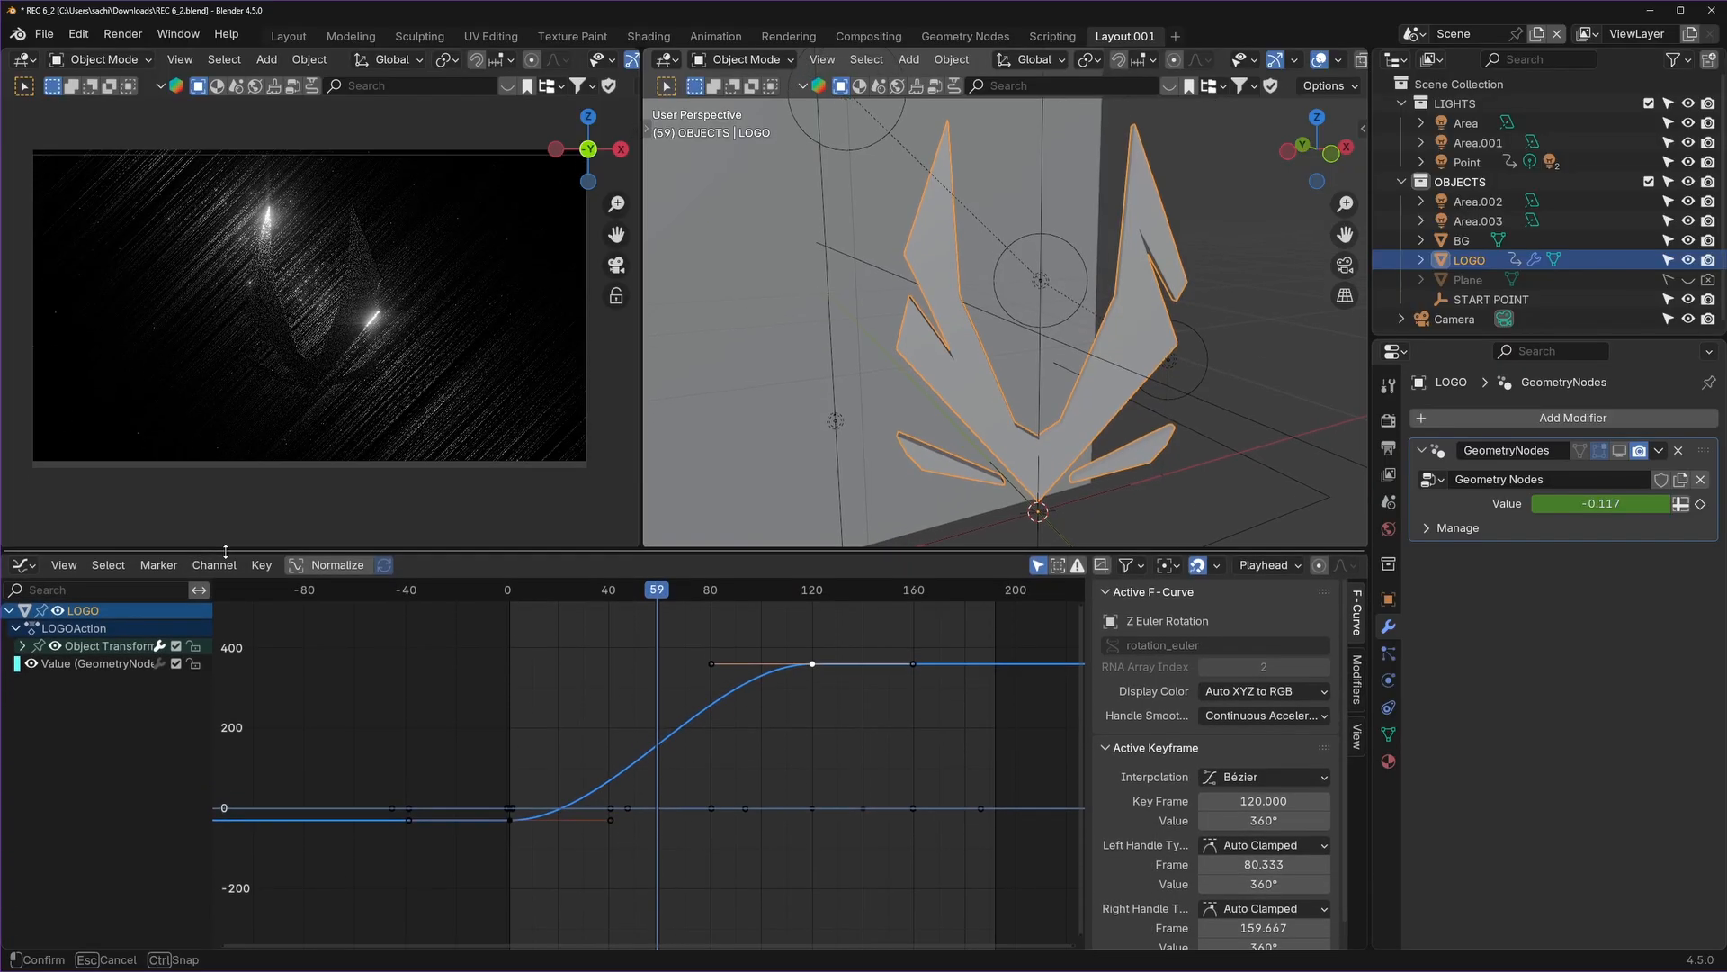
{"action": "left_click", "coordinate": [24, 647]}
{"action": "left_click", "coordinate": [108, 647]}
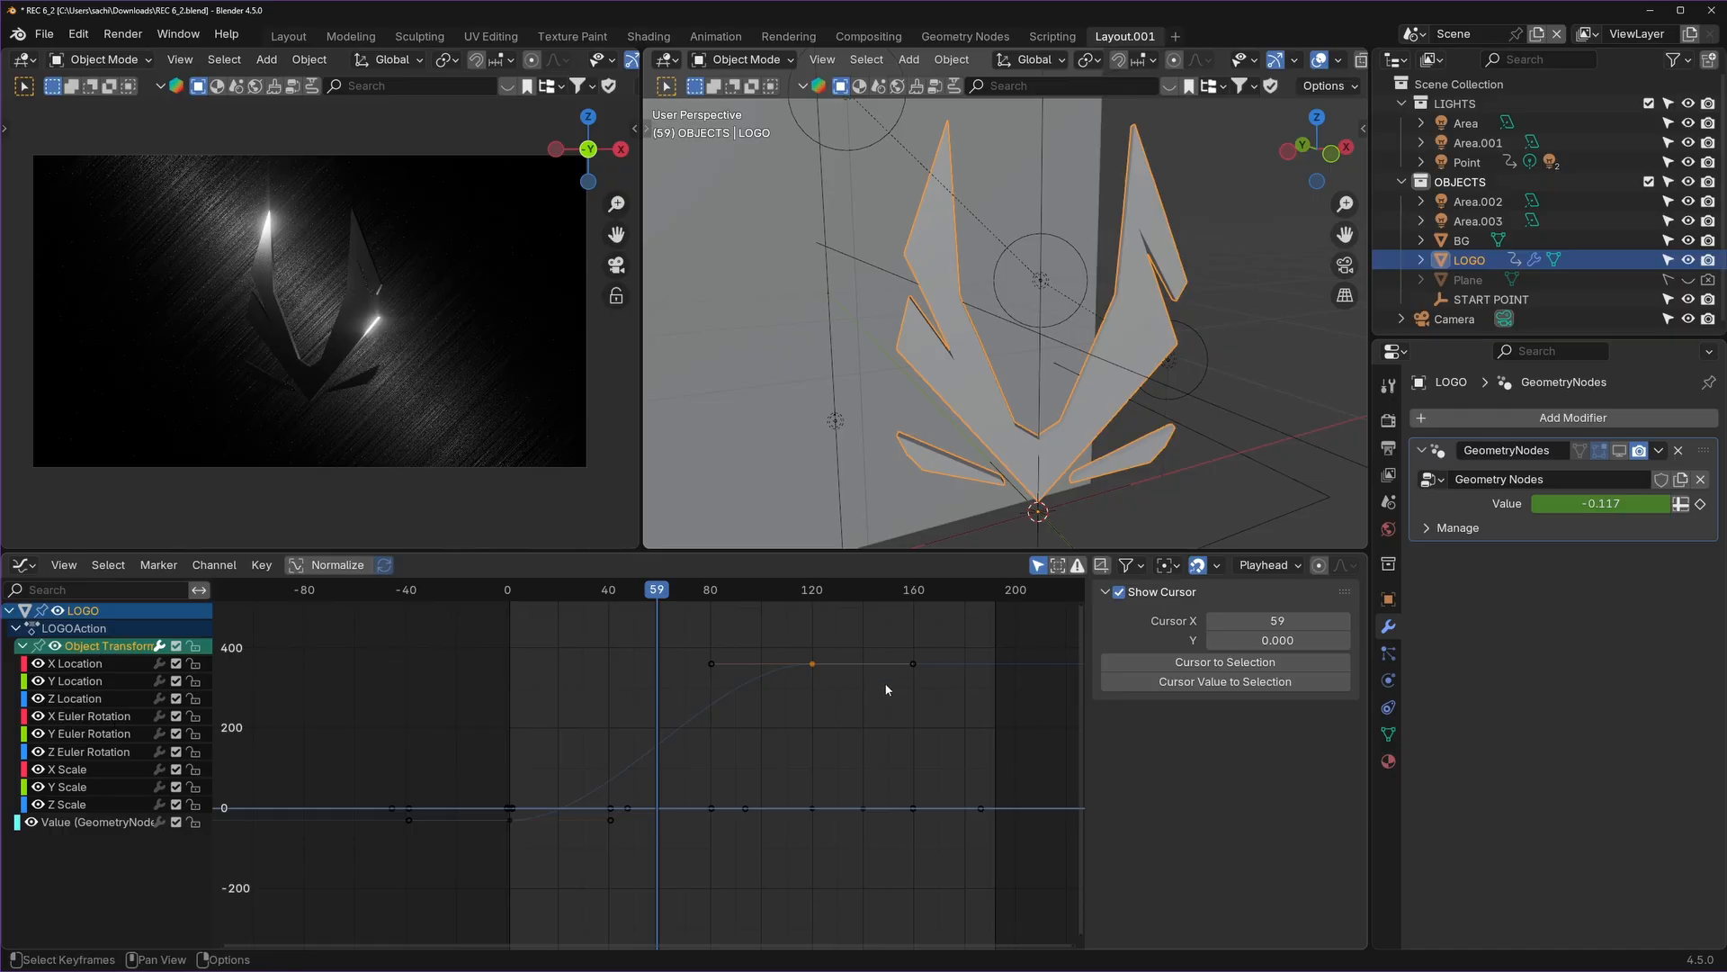
{"action": "left_click", "coordinate": [812, 664]}
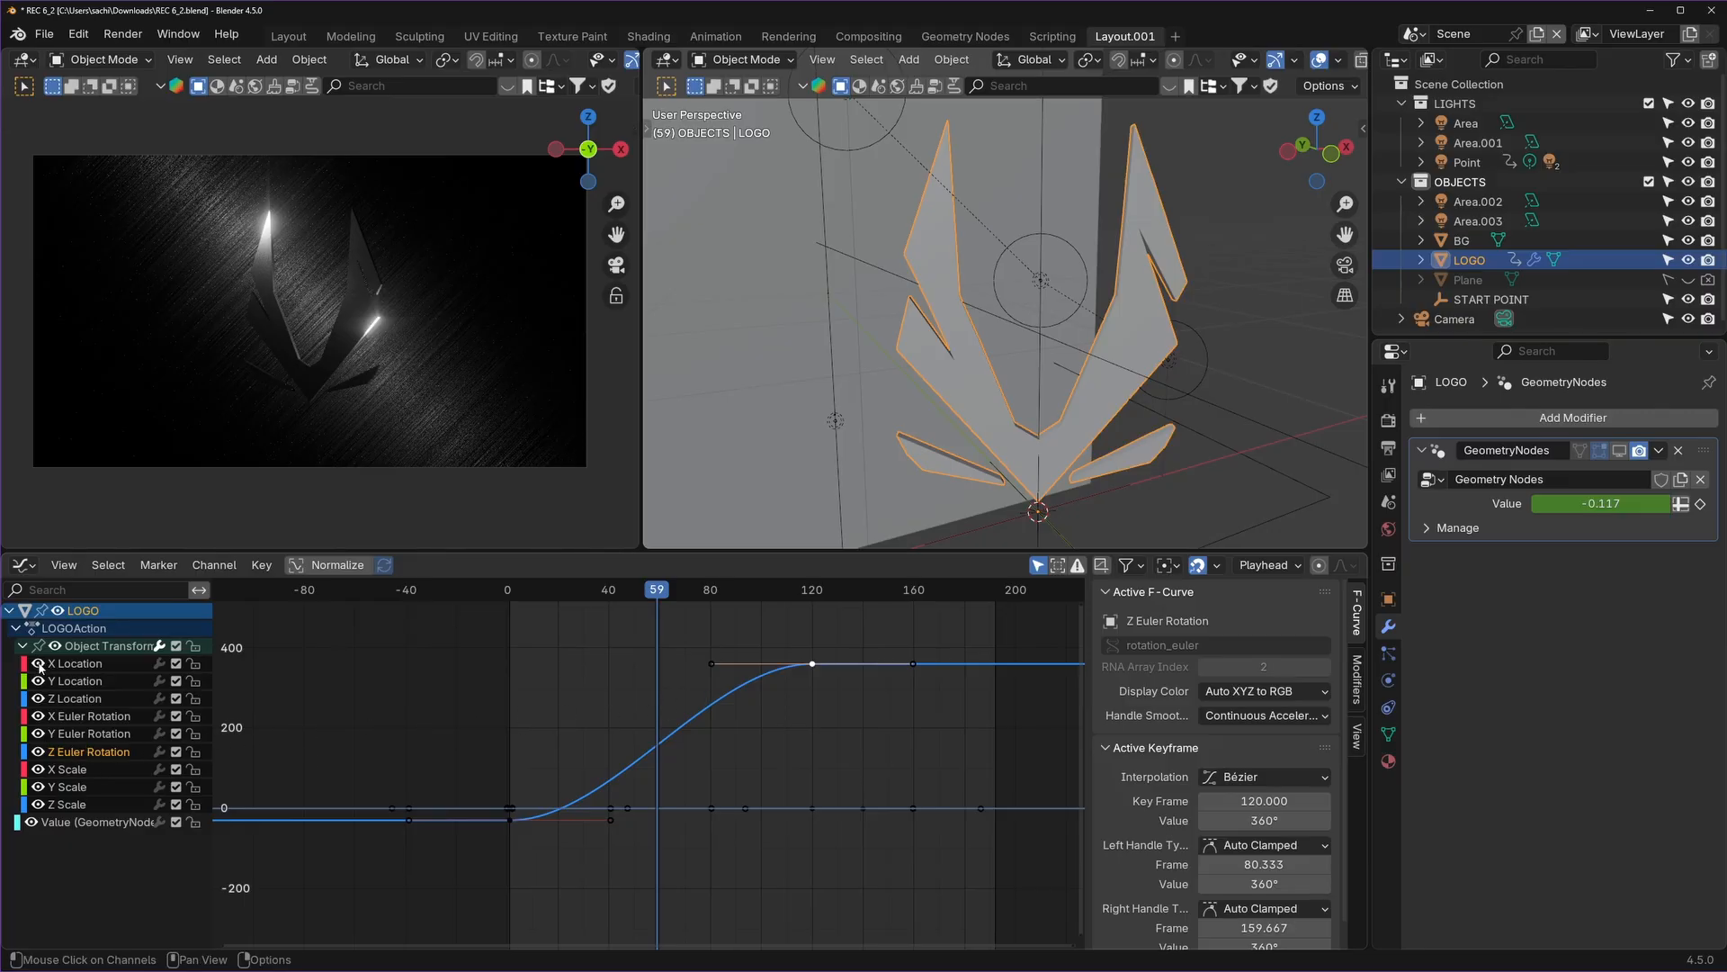
Hide all of the logo's object transform curves except Z Euler Rotation and zoom in on that curve.
{"action": "left_click", "coordinate": [37, 664]}
{"action": "left_click_drag", "start_coordinate": [39, 666], "coordinate": [41, 813]}
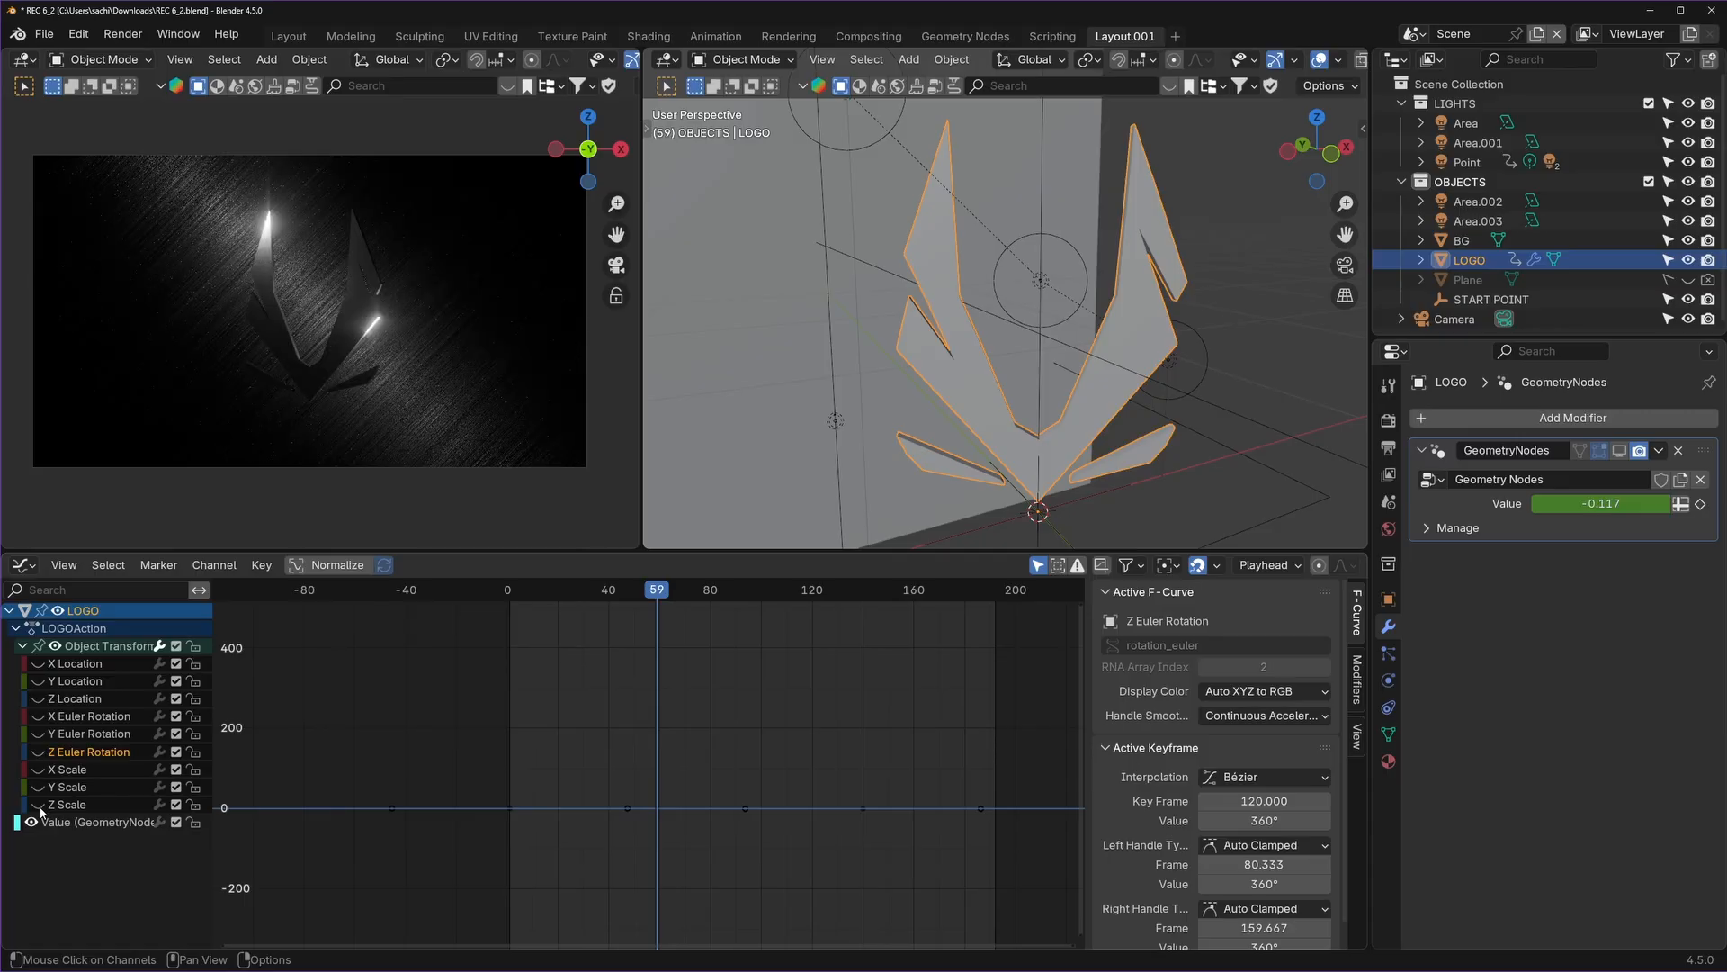
{"action": "left_click", "coordinate": [39, 752]}
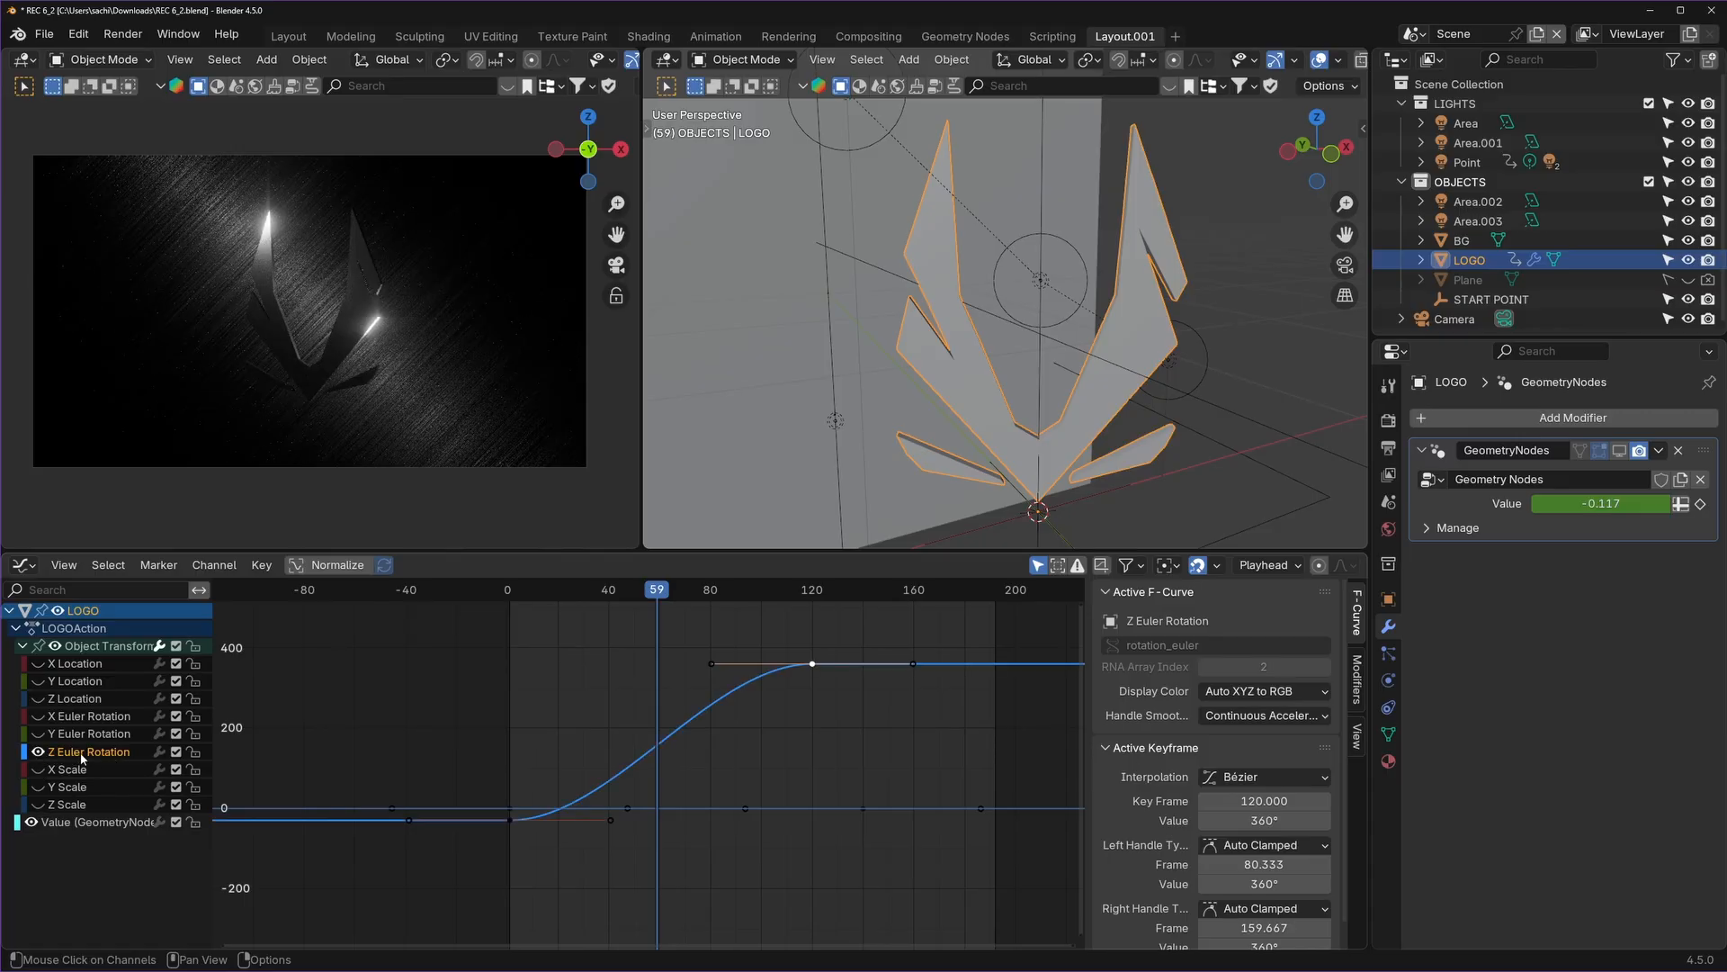
{"action": "scroll", "coordinate": [842, 673], "scroll_direction": "up", "scroll_amount": 1}
{"action": "left_click", "coordinate": [841, 672]}
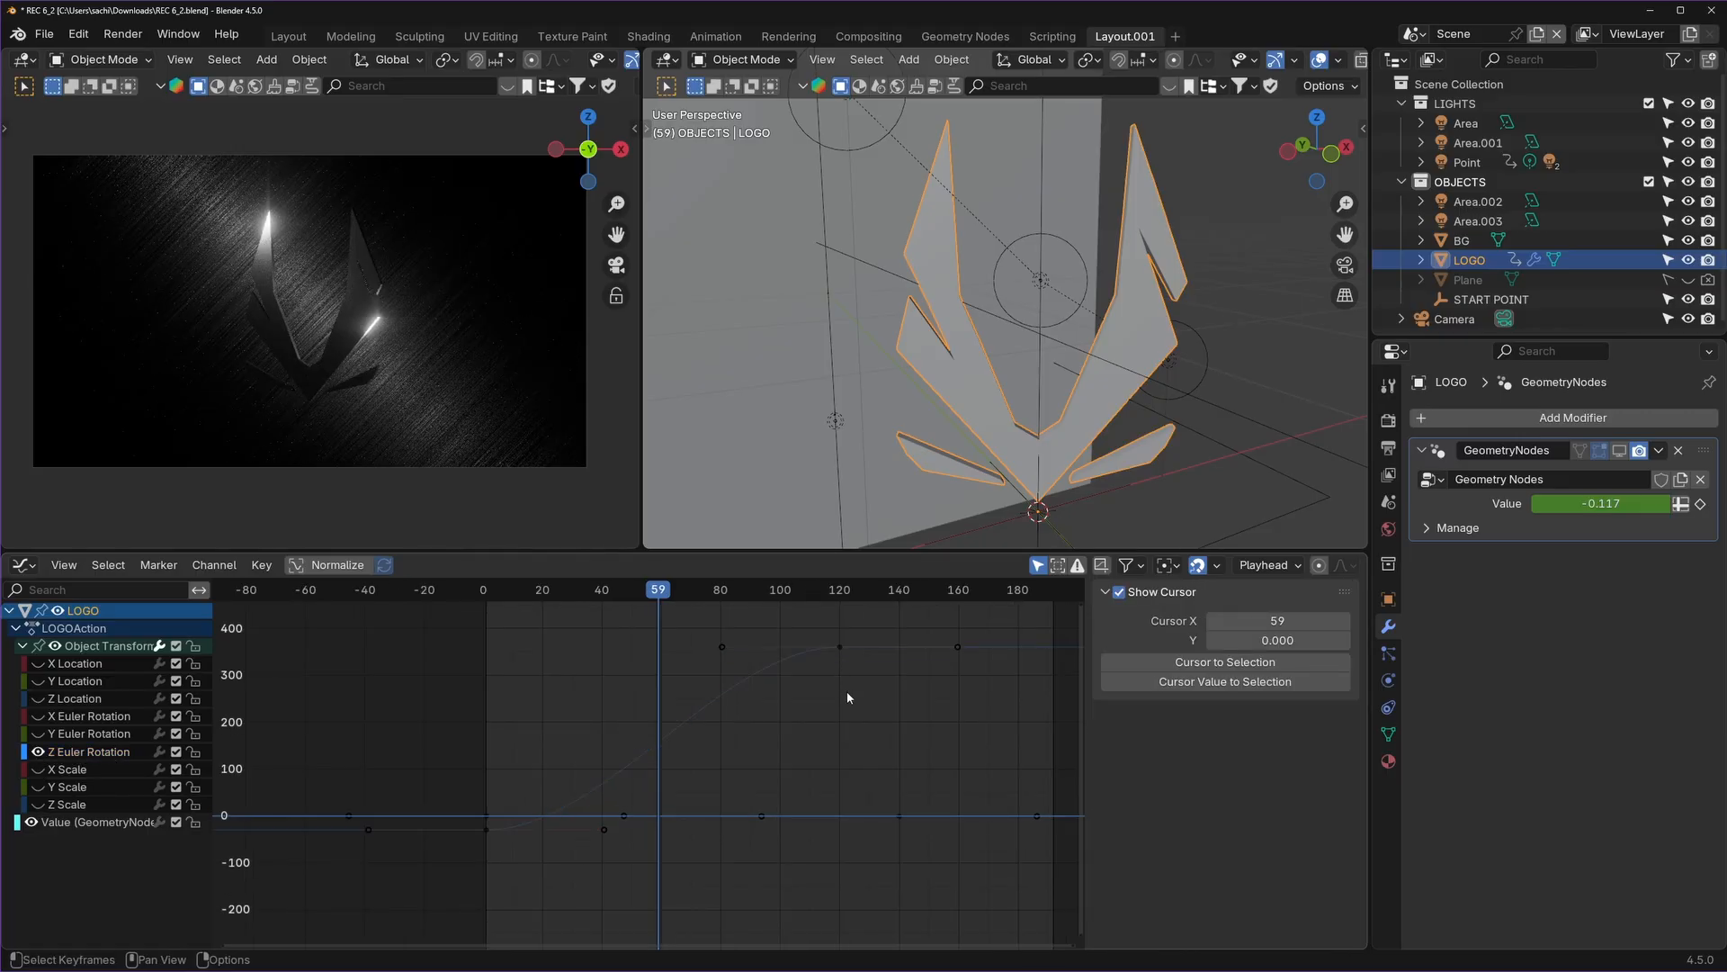
Lengthen the handles of the Z Euler Rotation keyframe at frame 120 until the left handle reaches about frame 44.
{"action": "left_click", "coordinate": [840, 648]}
{"action": "key", "text": "r"}
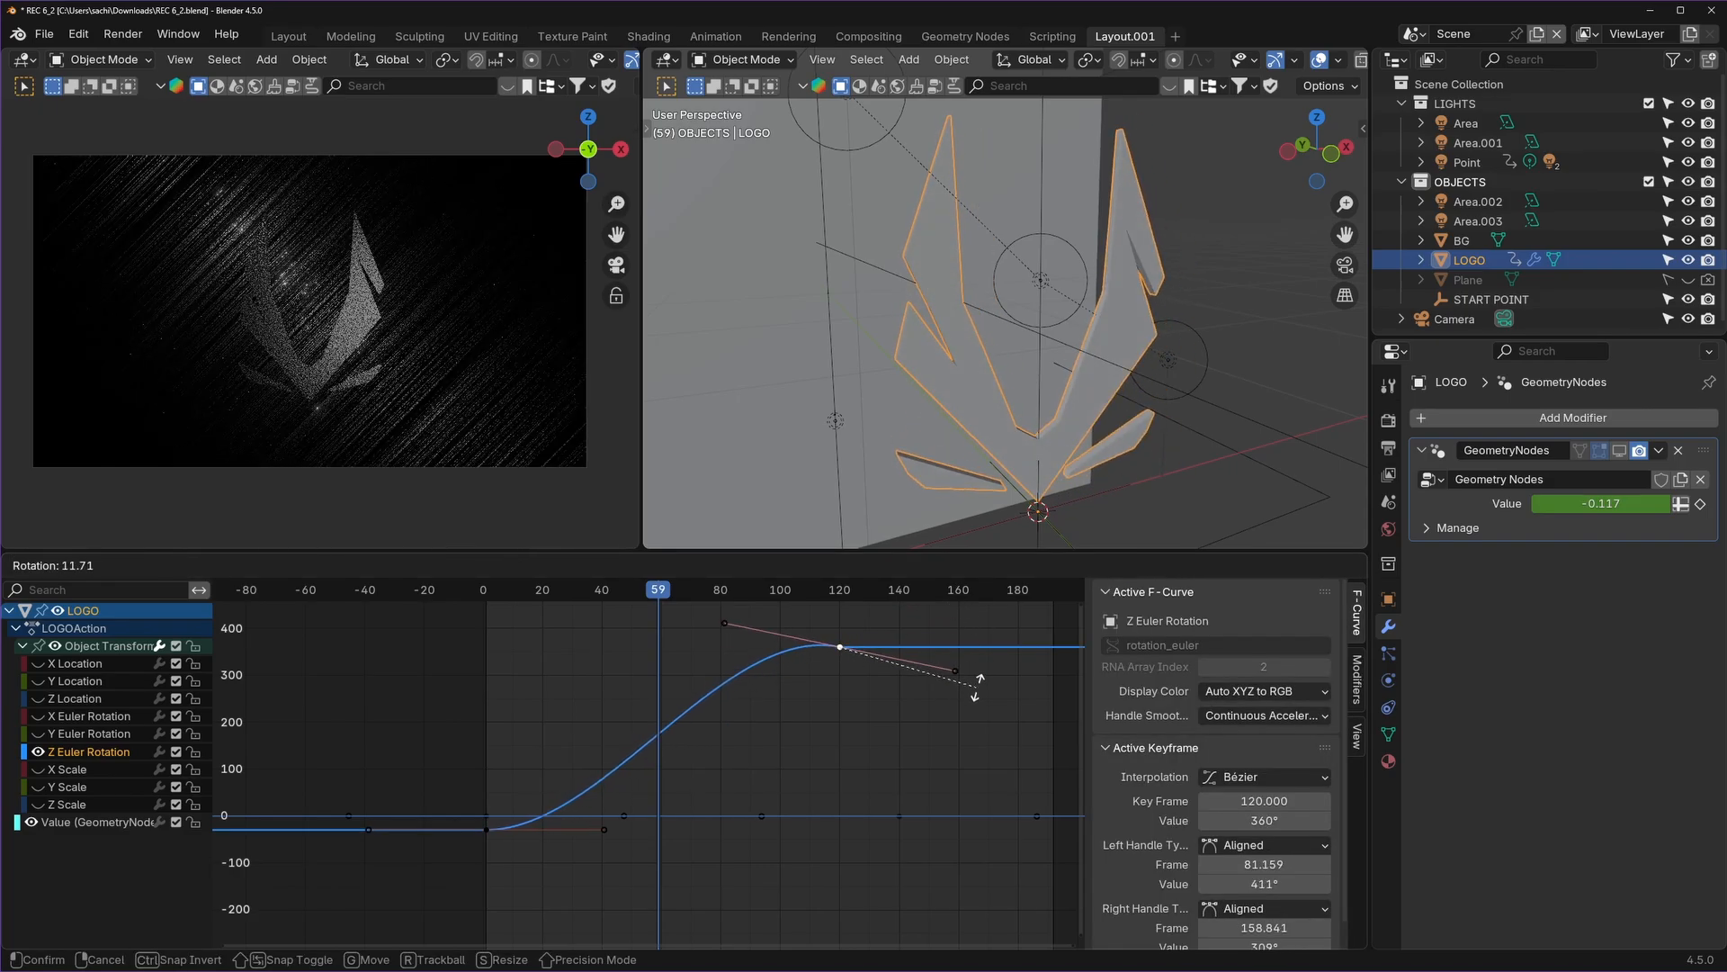
{"action": "key", "text": "s"}
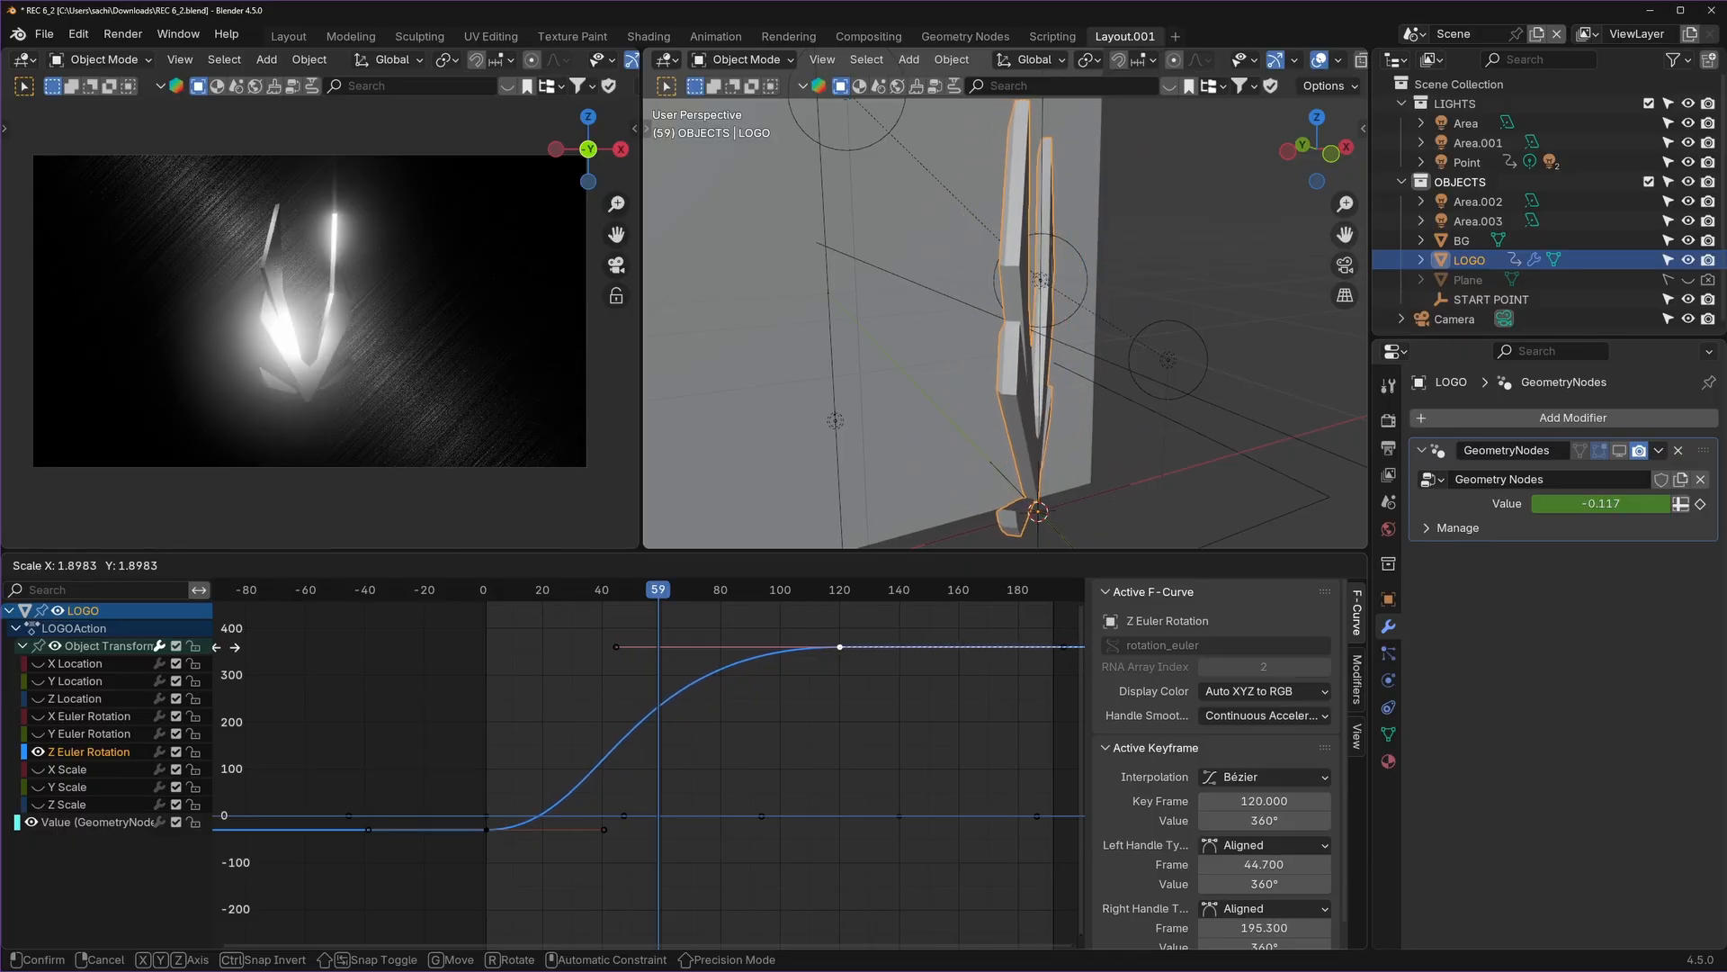
{"action": "left_click", "coordinate": [498, 839]}
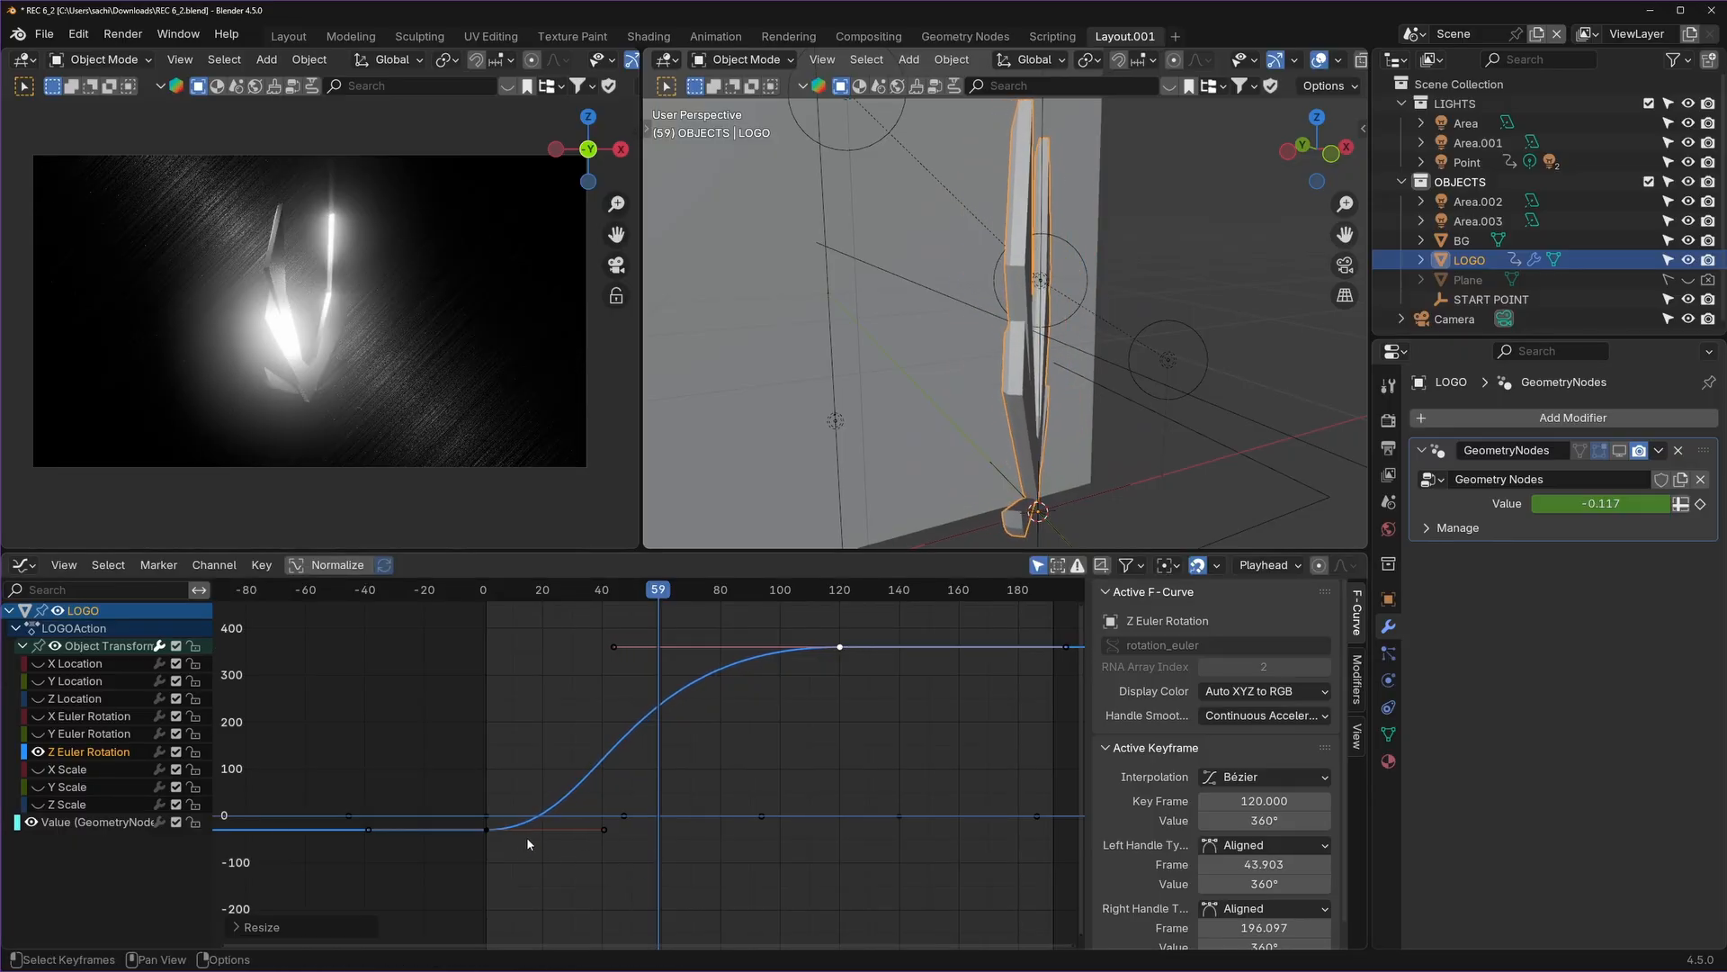
Stretch the handles of the frame 1 rotation keyframe to about frame 92 and those of the frame 120 keyframe to about frame 25.
{"action": "left_click", "coordinate": [487, 828]}
{"action": "left_click", "coordinate": [488, 594]}
{"action": "key", "text": "s"}
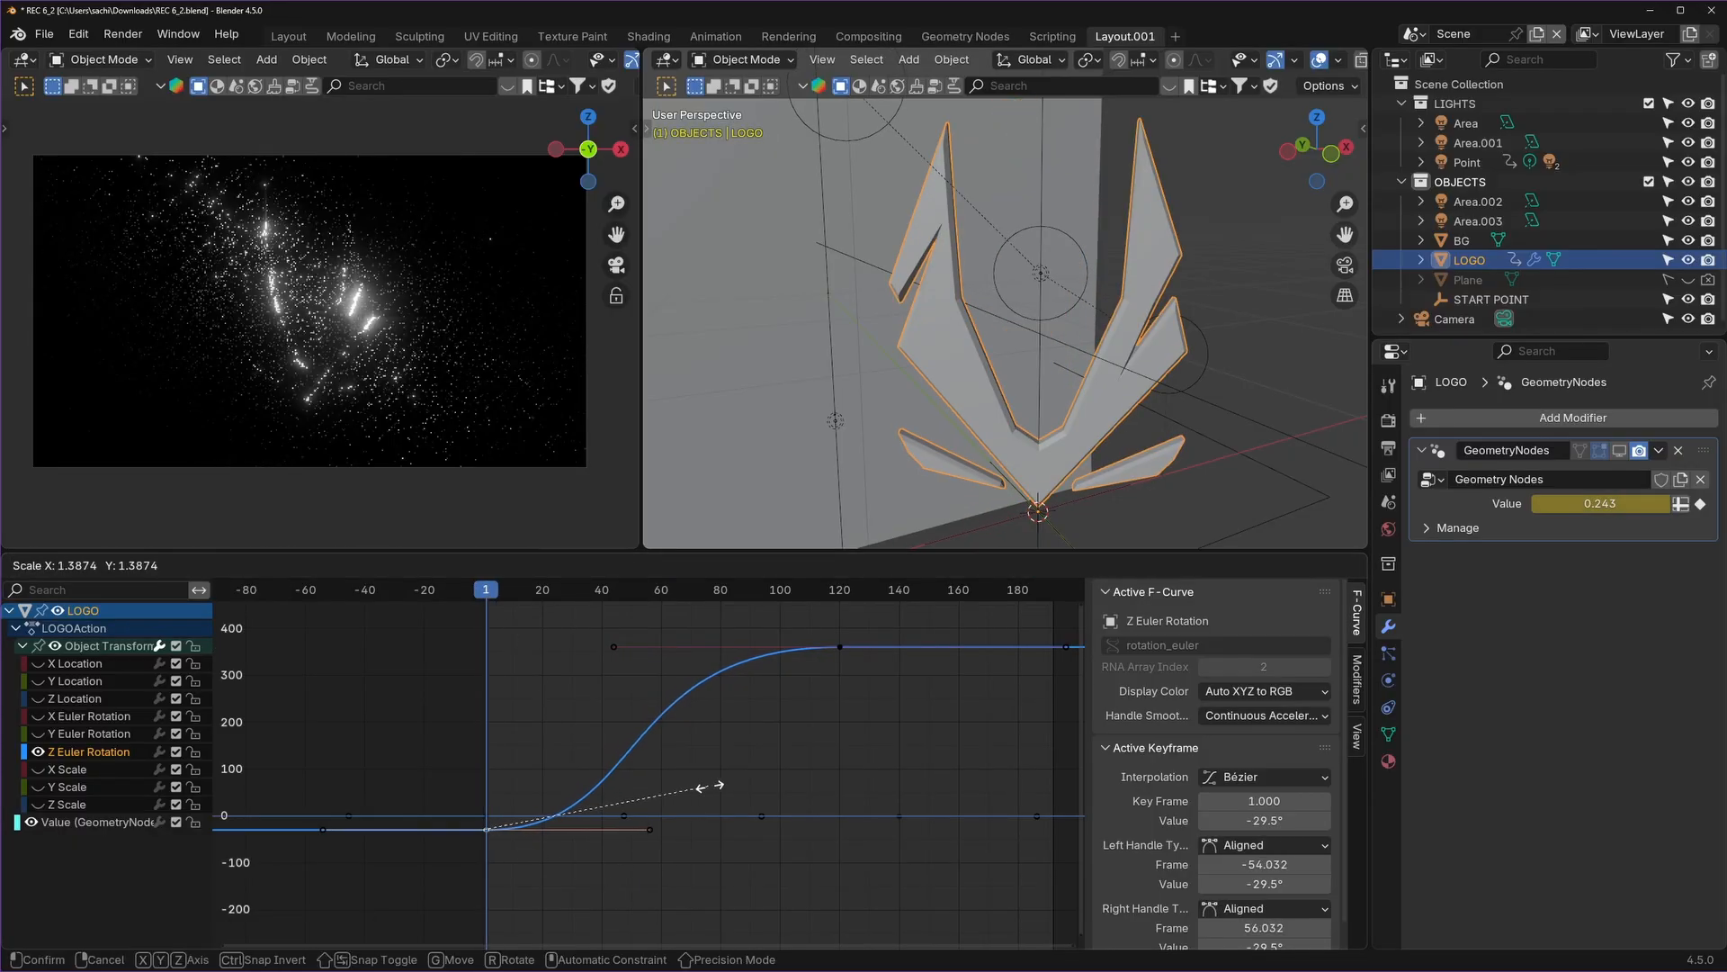
{"action": "left_click", "coordinate": [864, 799]}
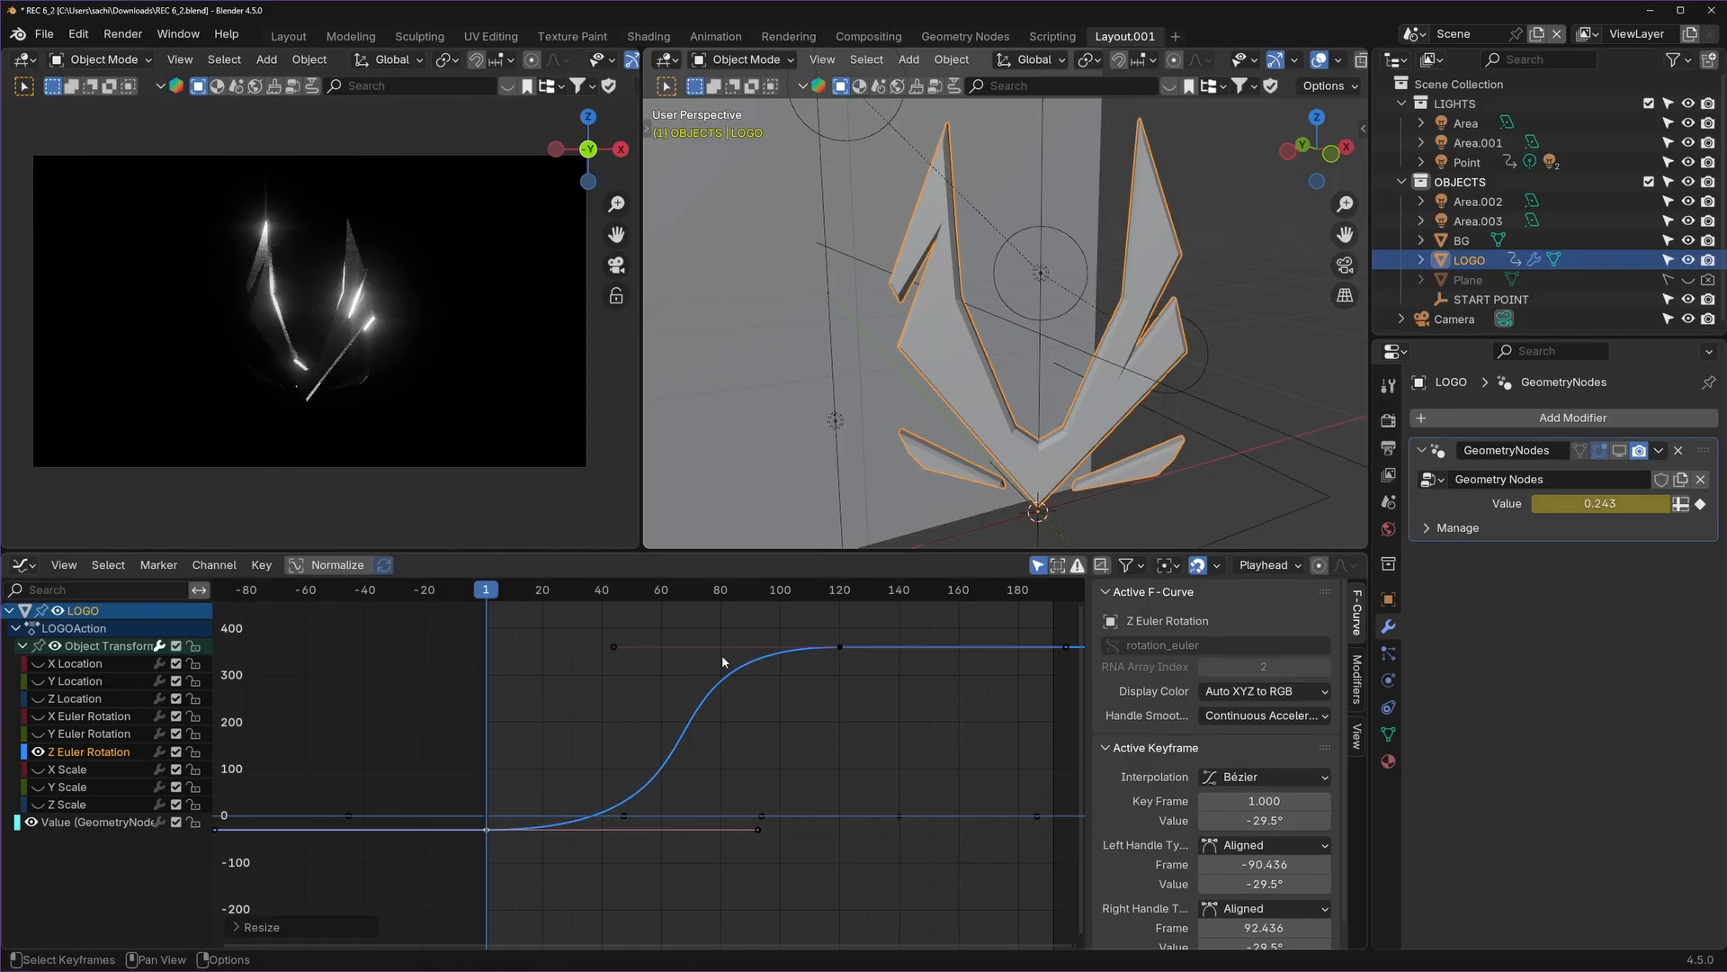
{"action": "left_click", "coordinate": [840, 647]}
{"action": "key", "text": "s"}
{"action": "left_click", "coordinate": [922, 663]}
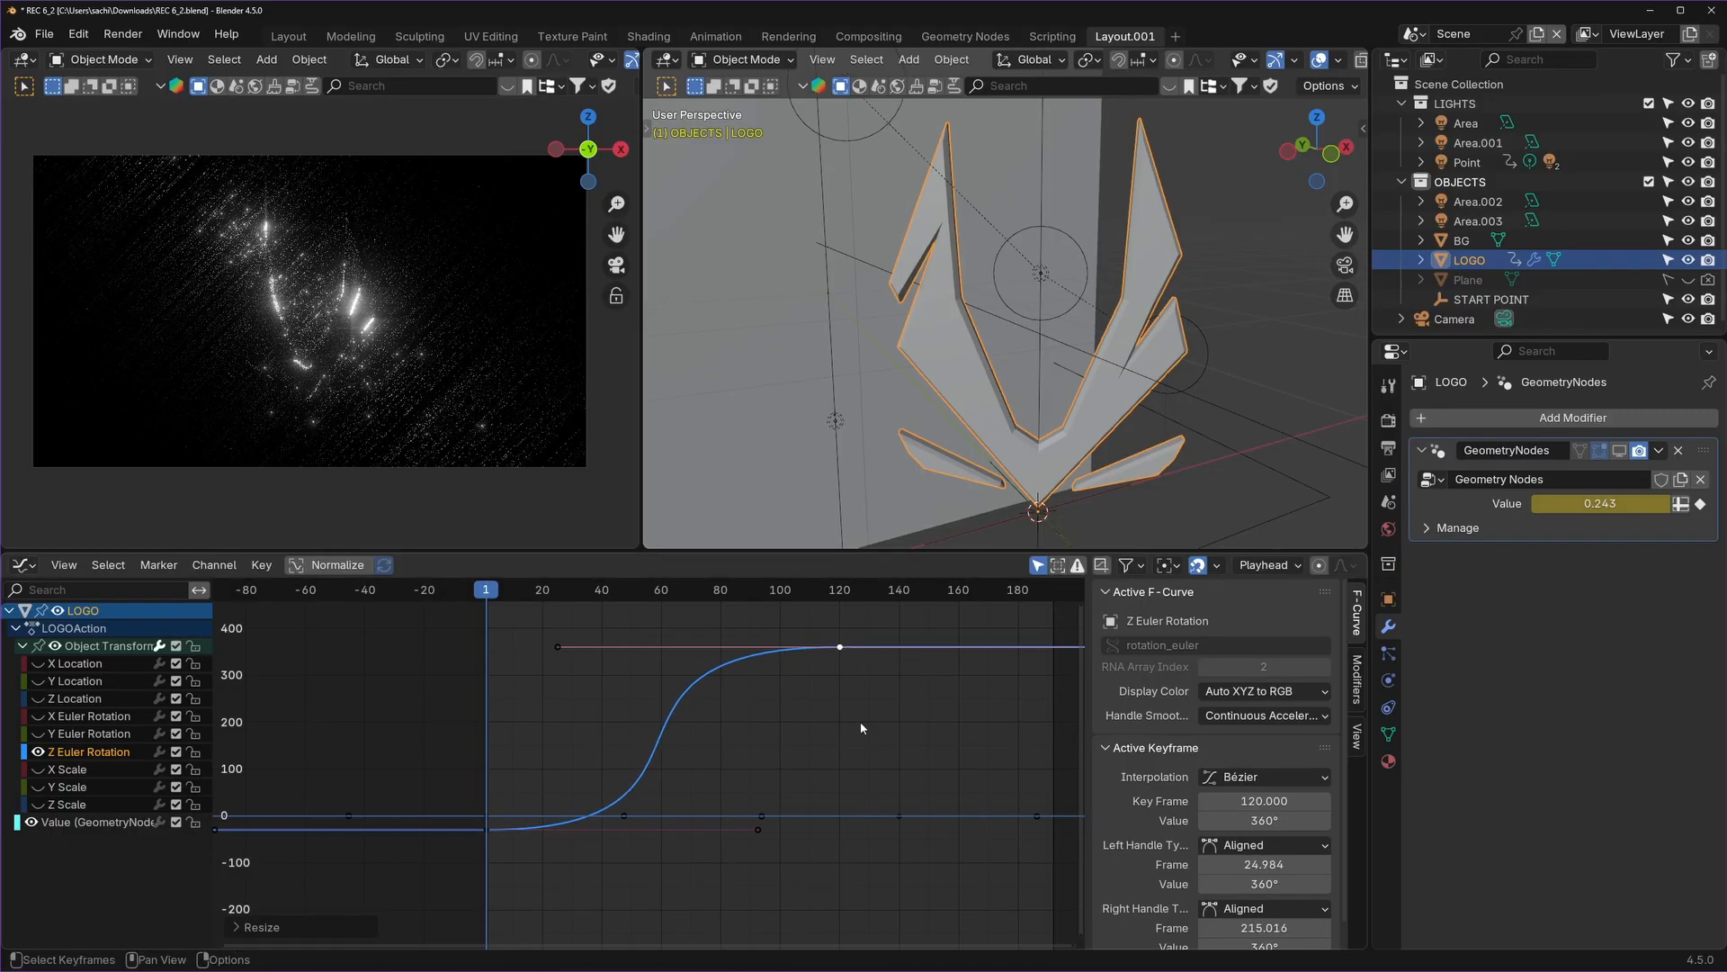
Steepen the rotation curve by extending the frame 120 keyframe's left handle to about frame 5 and the frame 1 keyframe's right handle to about frame 115.
{"action": "left_click", "coordinate": [487, 828]}
{"action": "key", "text": "ctrl+s"}
{"action": "scroll", "coordinate": [993, 382], "scroll_direction": "down", "scroll_amount": 2}
{"action": "key", "text": "space"}
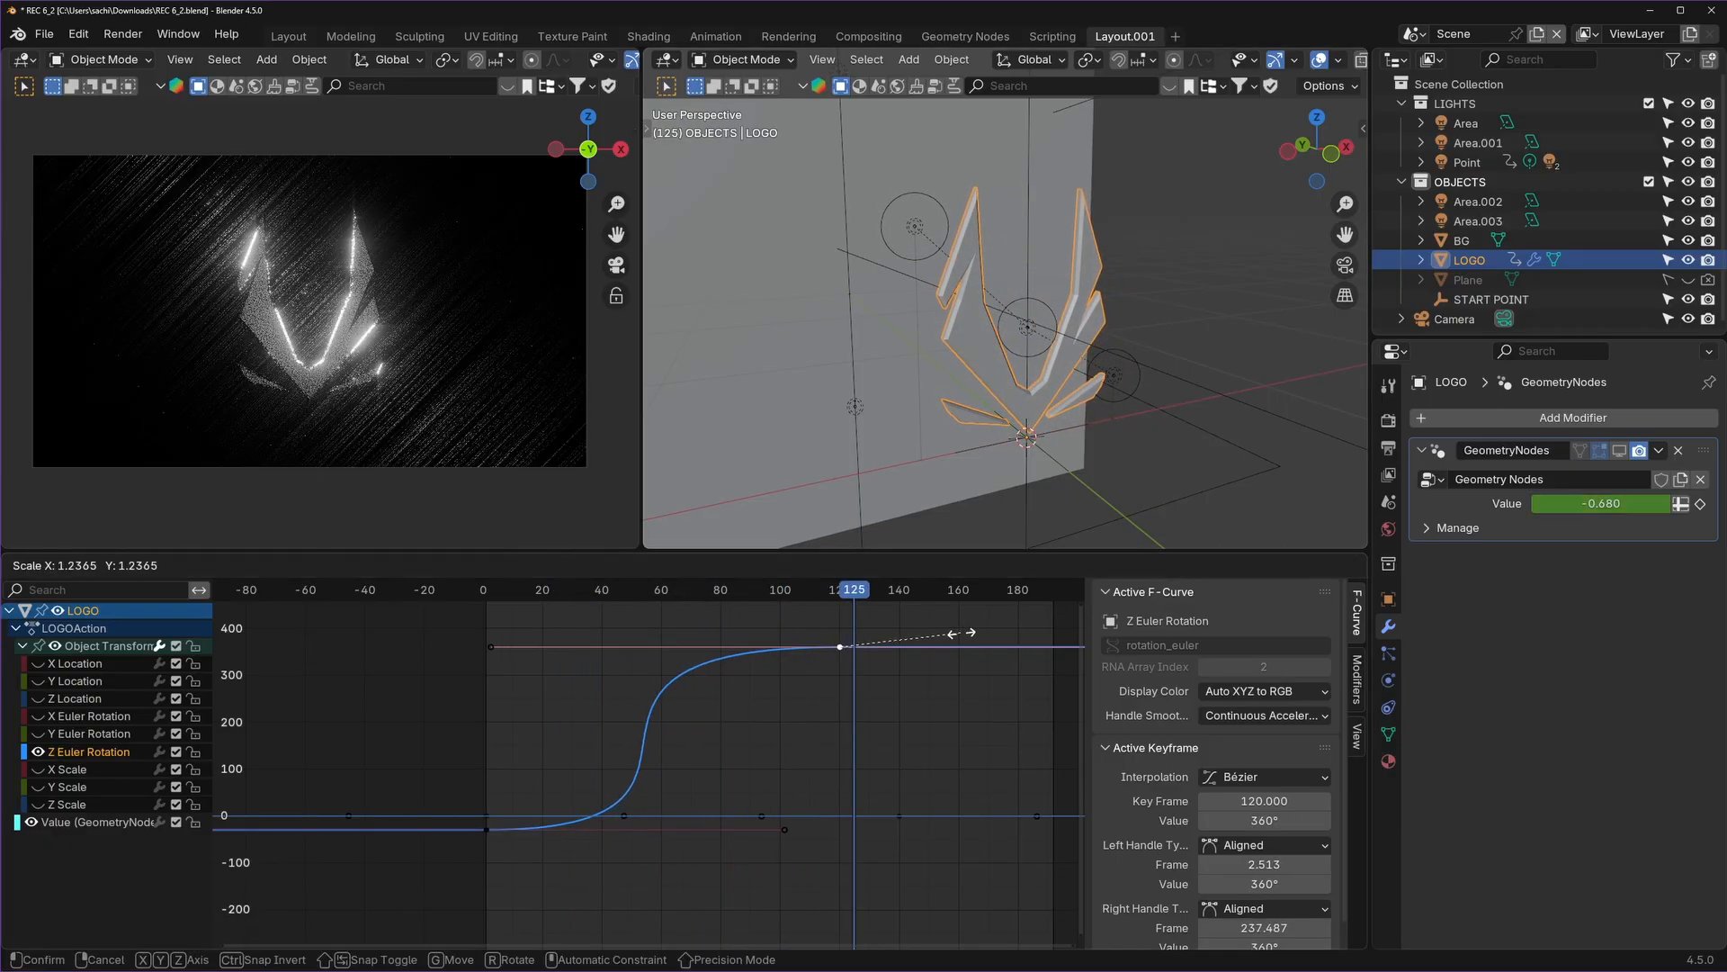
{"action": "left_click", "coordinate": [959, 636]}
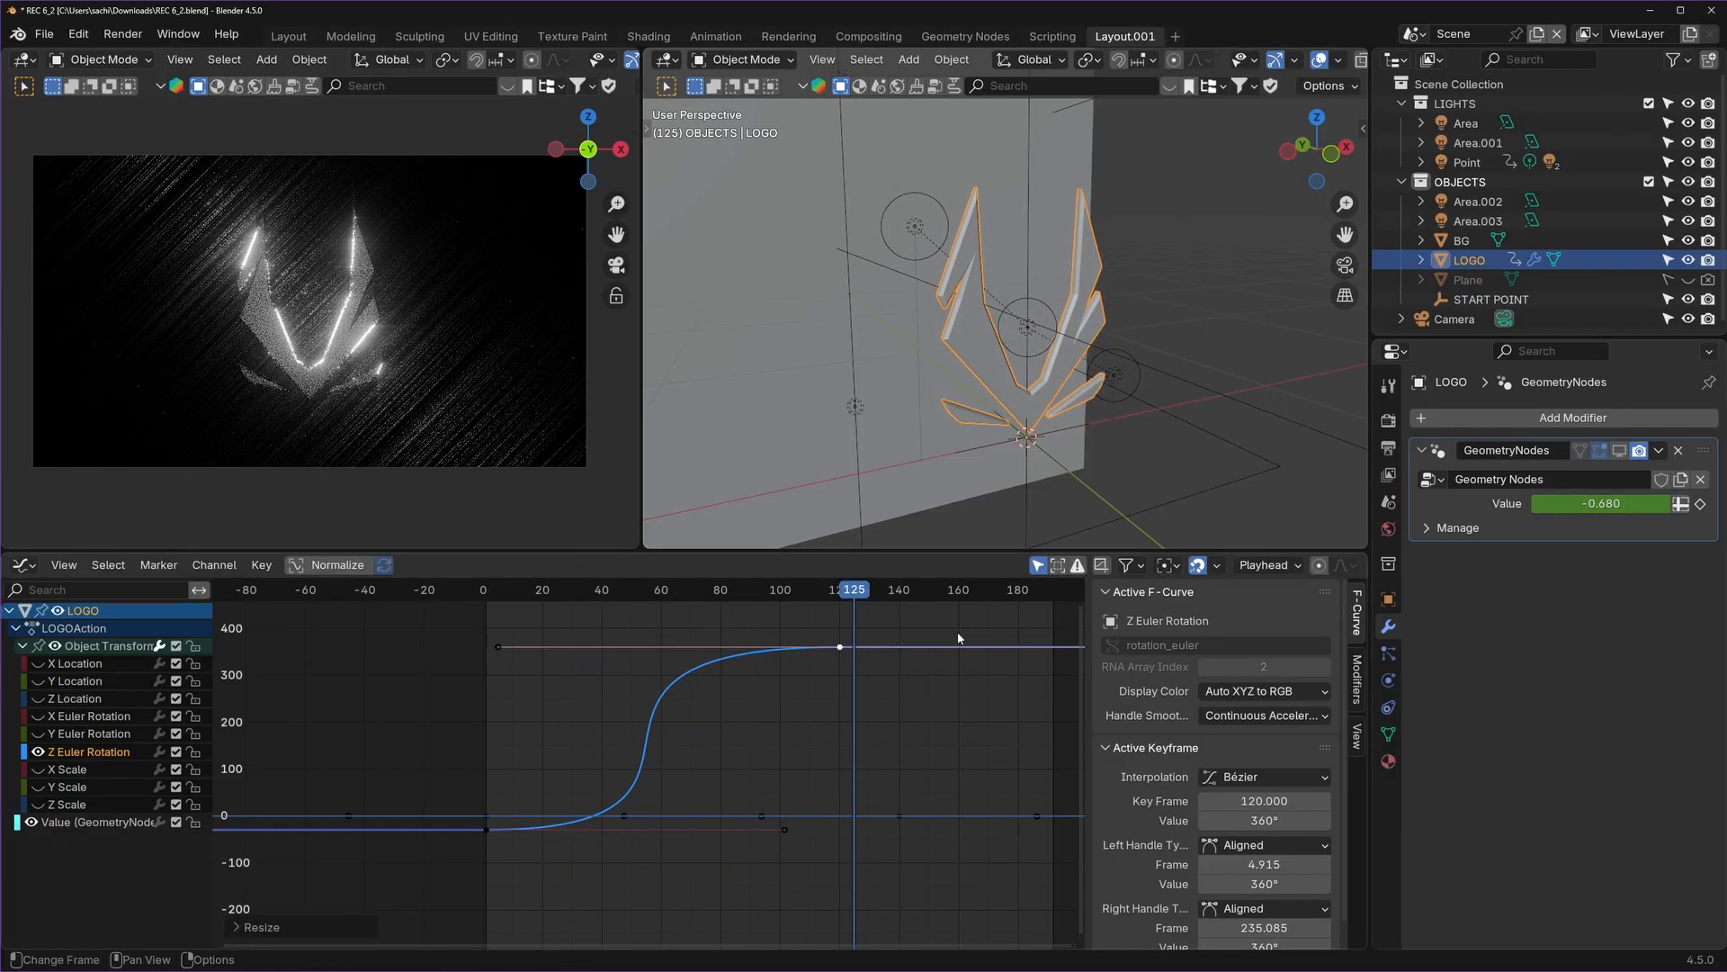
{"action": "left_click", "coordinate": [488, 829]}
{"action": "key", "text": "s"}
{"action": "left_click", "coordinate": [845, 743]}
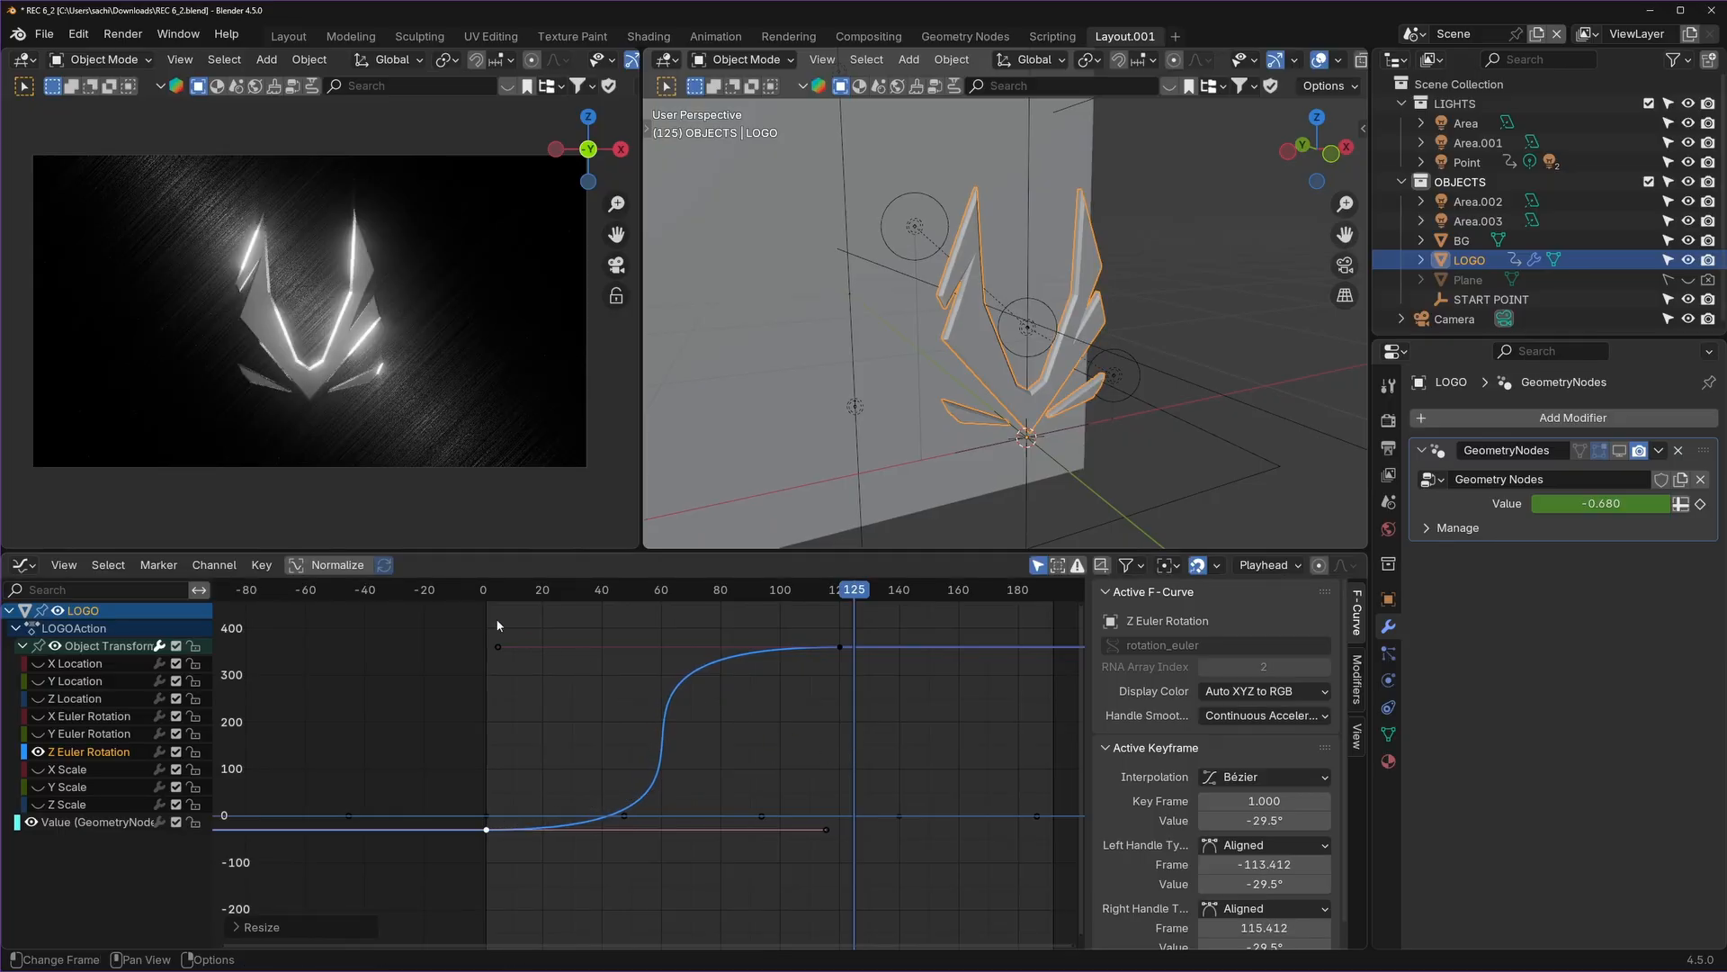
Play the animation to check the logo's spin and save the file.
{"action": "key", "text": "space"}
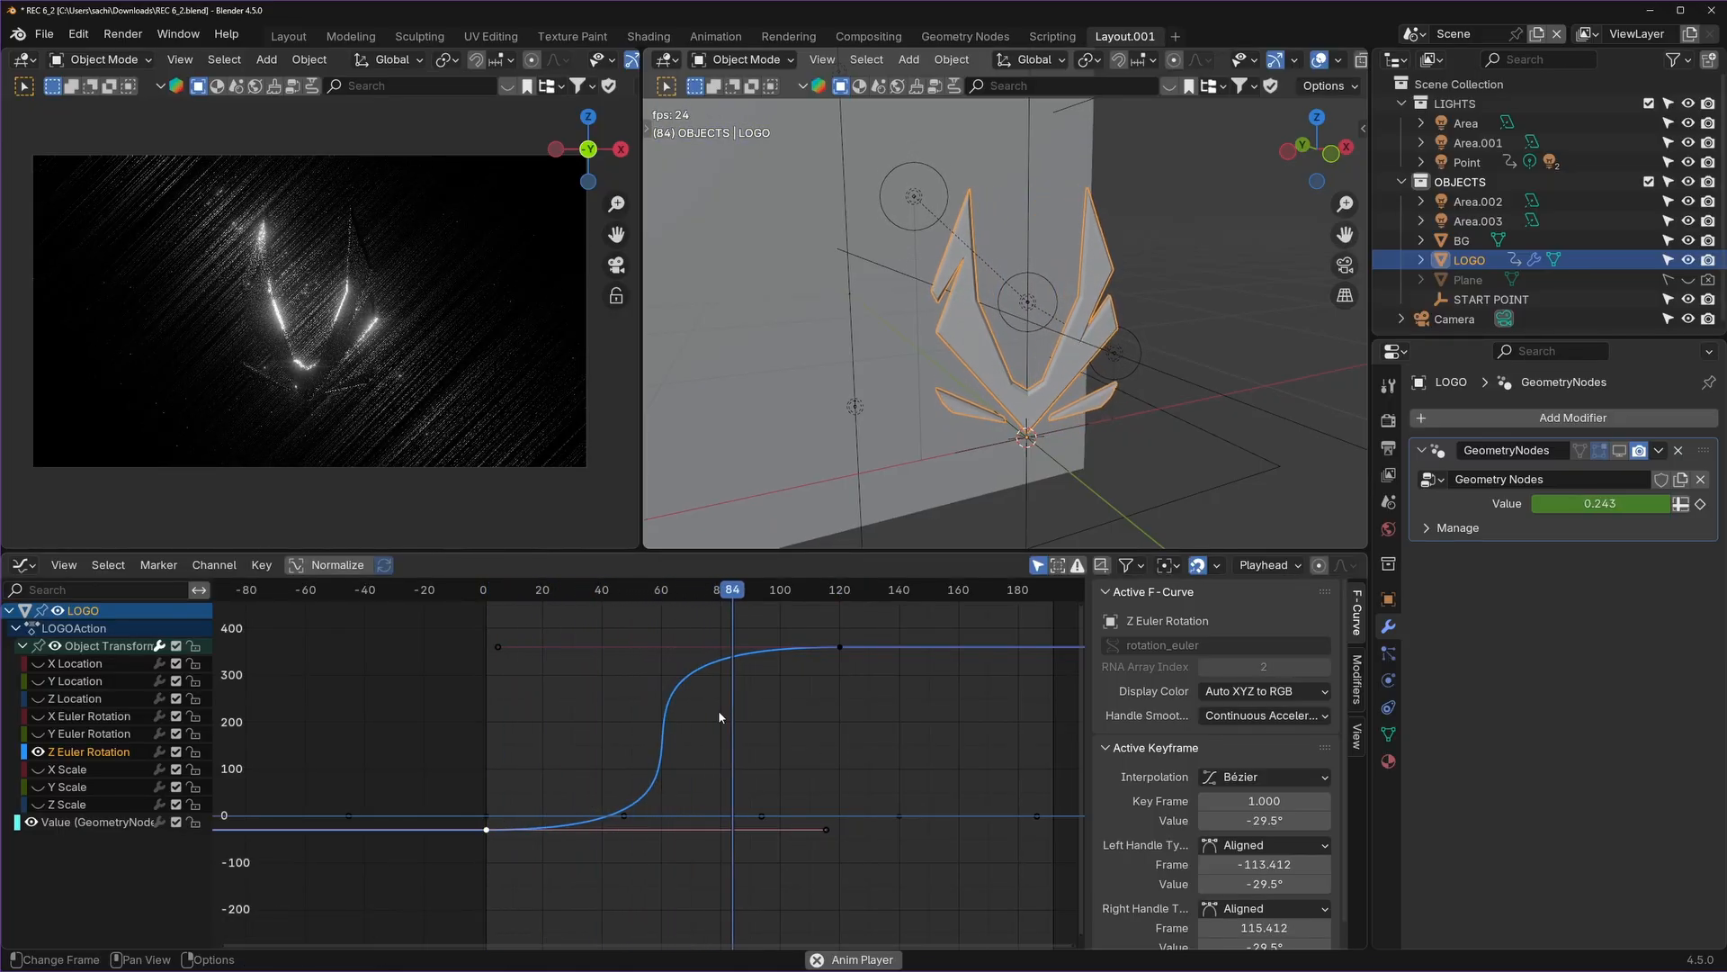
{"action": "key", "text": "space"}
{"action": "key", "text": "ctrl+s"}
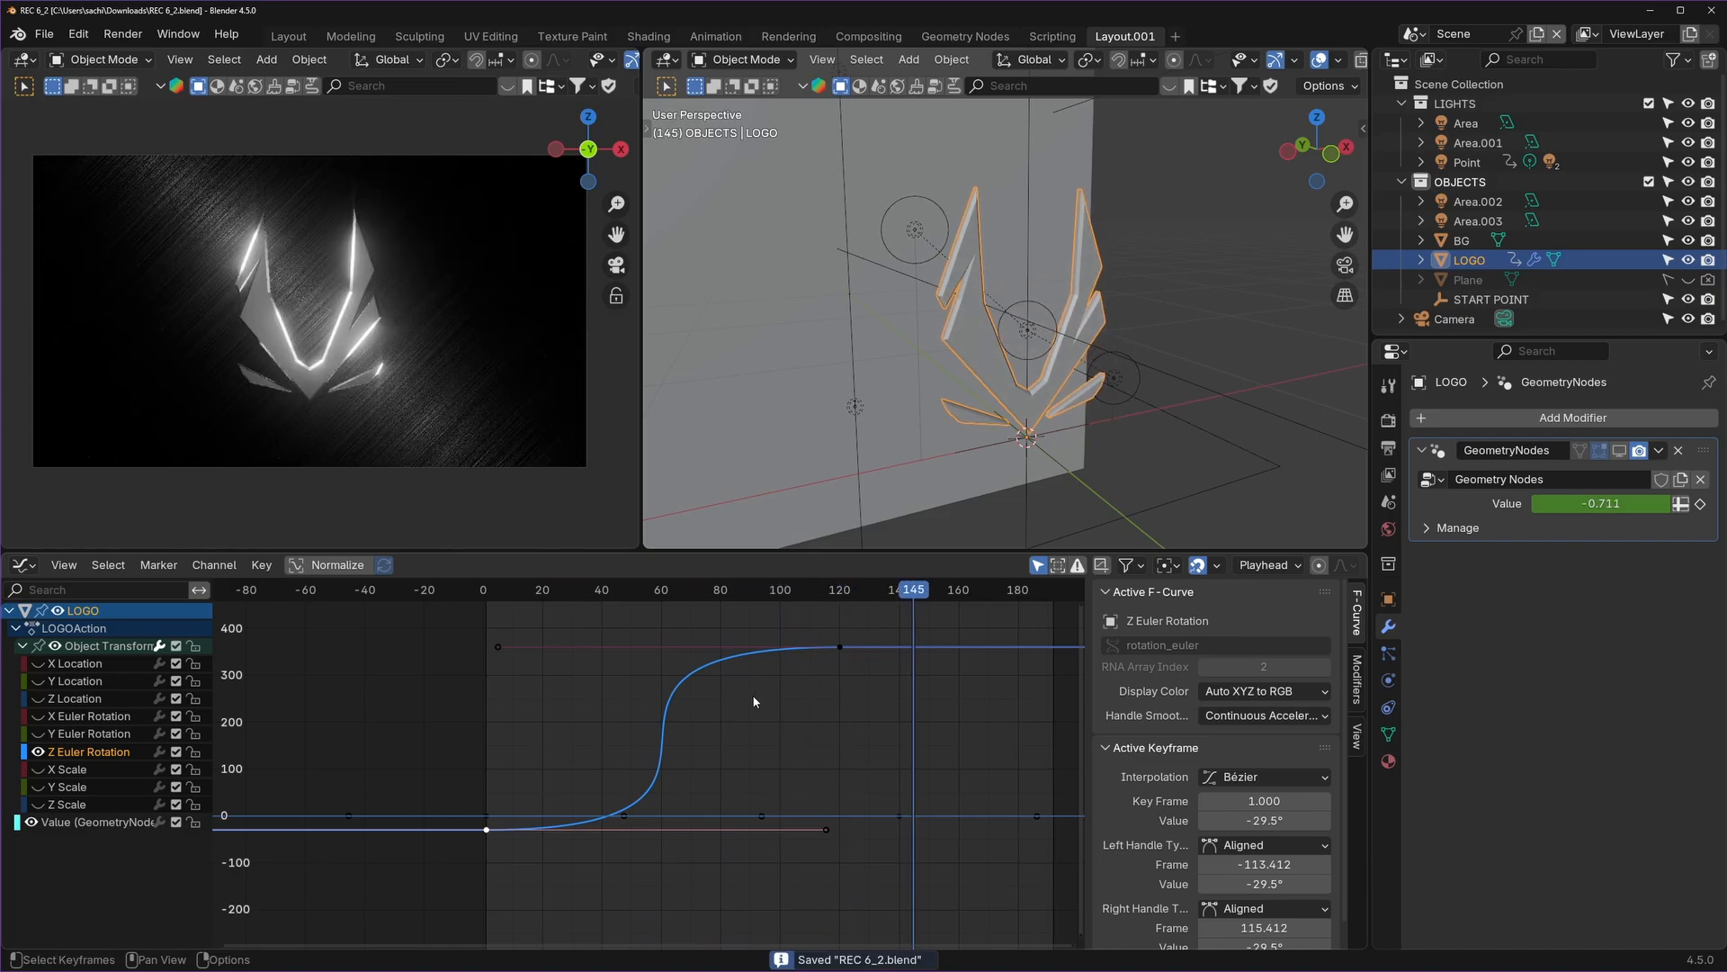
Switch the Graph Editor back to the Timeline and shrink its area to enlarge the viewports.
{"action": "middle_click_drag", "start_coordinate": [678, 779], "coordinate": [774, 733], "text": "ctrl"}
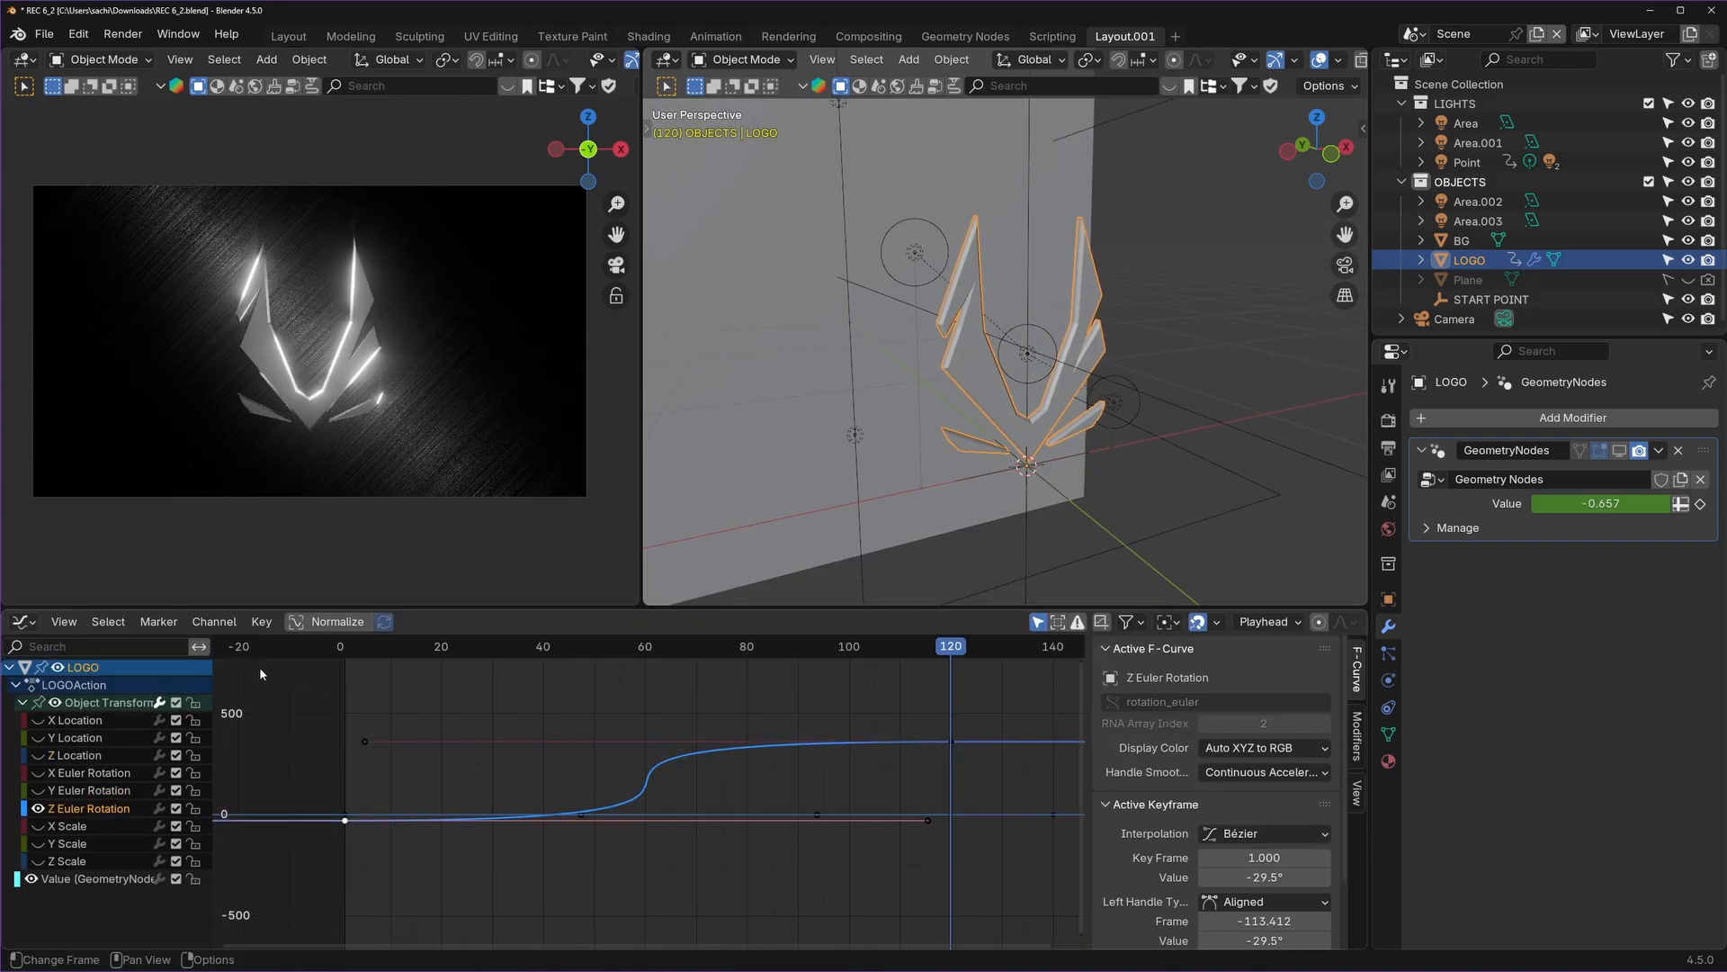
{"action": "left_click", "coordinate": [22, 621]}
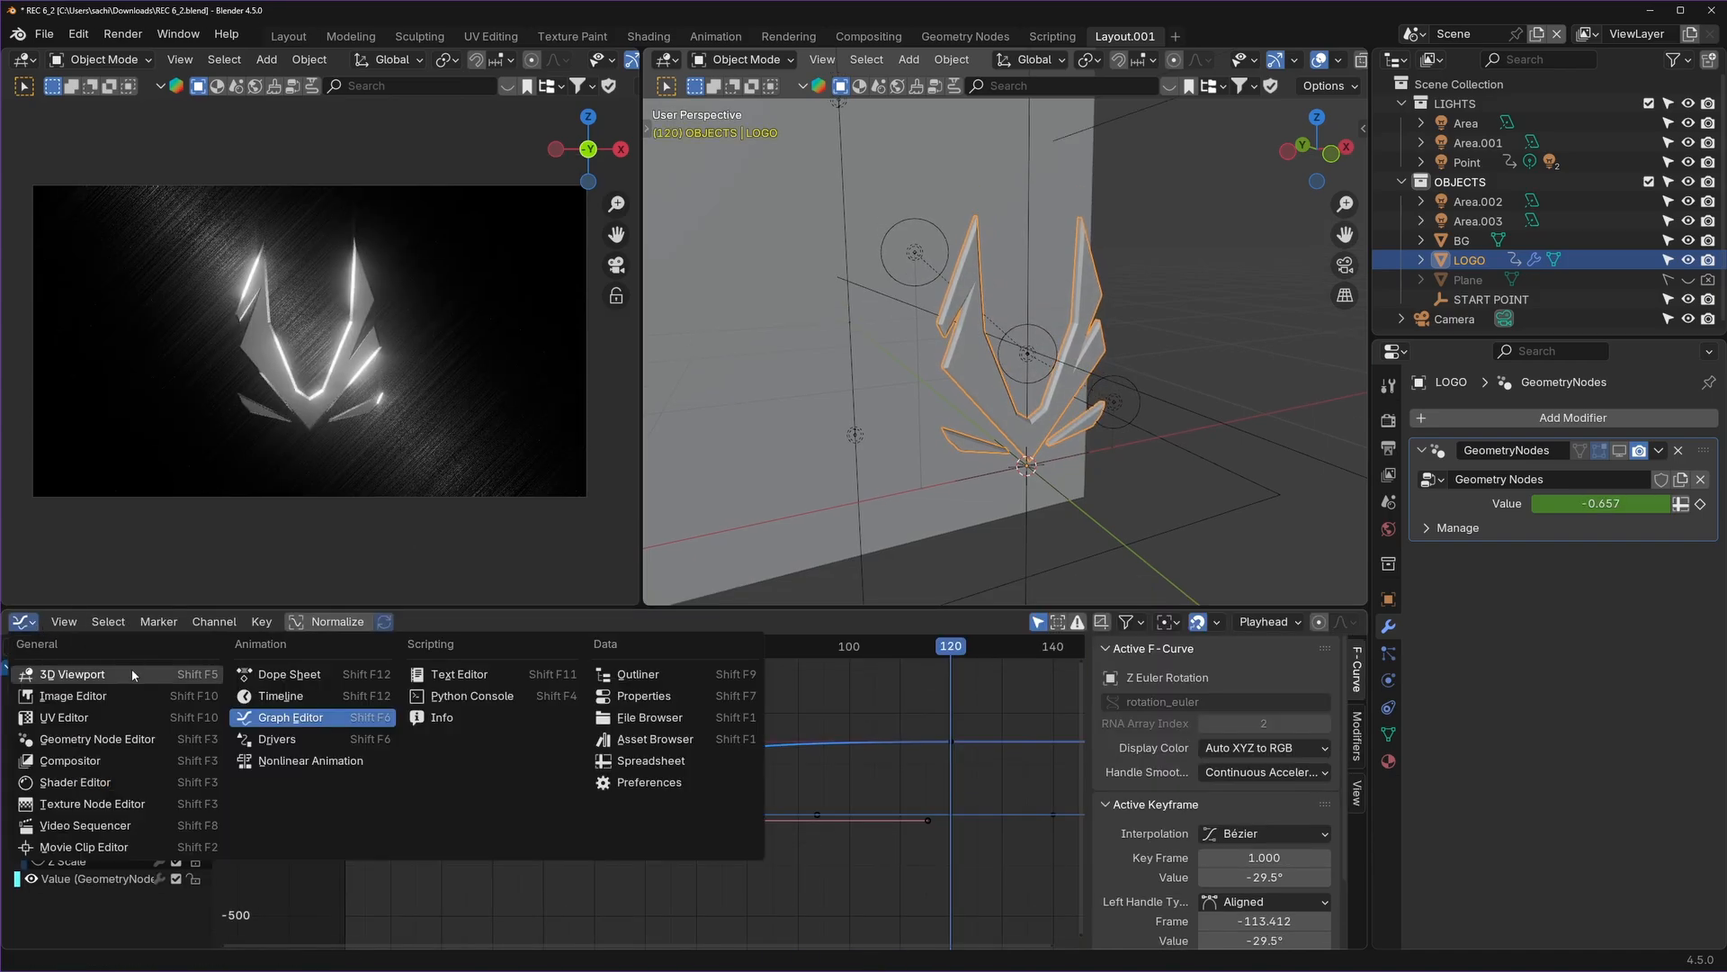
{"action": "left_click", "coordinate": [276, 697]}
{"action": "left_click_drag", "start_coordinate": [776, 612], "coordinate": [782, 826]}
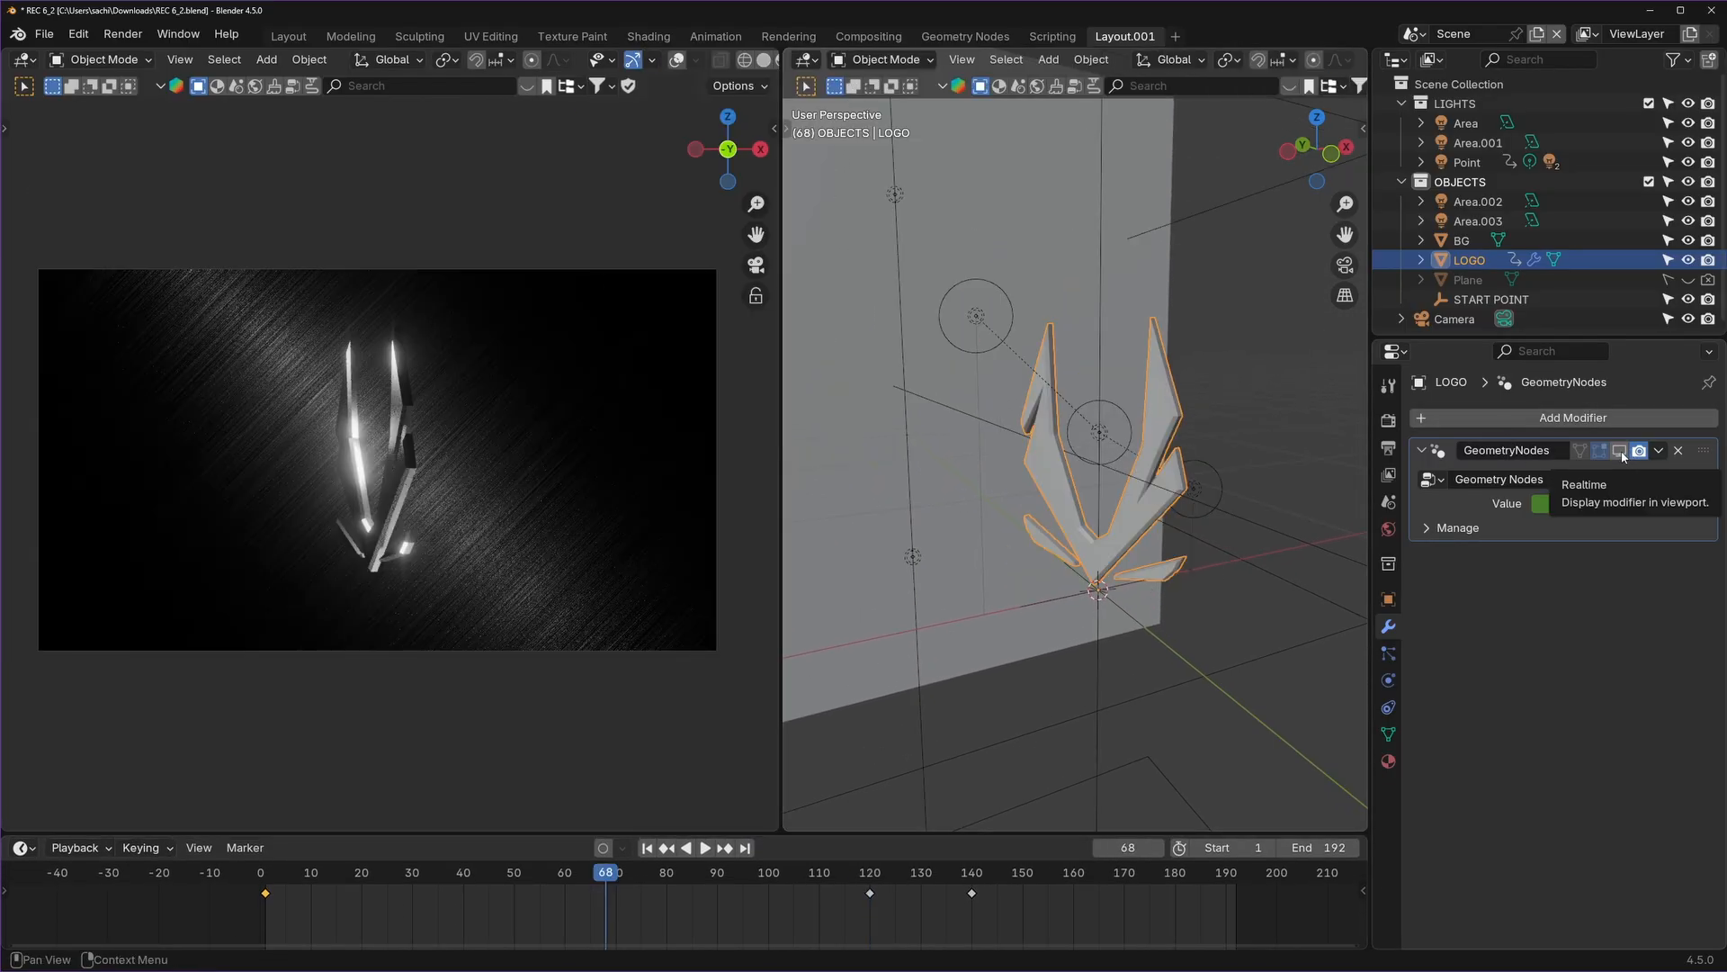
Display the logo's GeometryNodes modifier in the viewport and scrub back to frame 54.
{"action": "left_click", "coordinate": [1619, 451]}
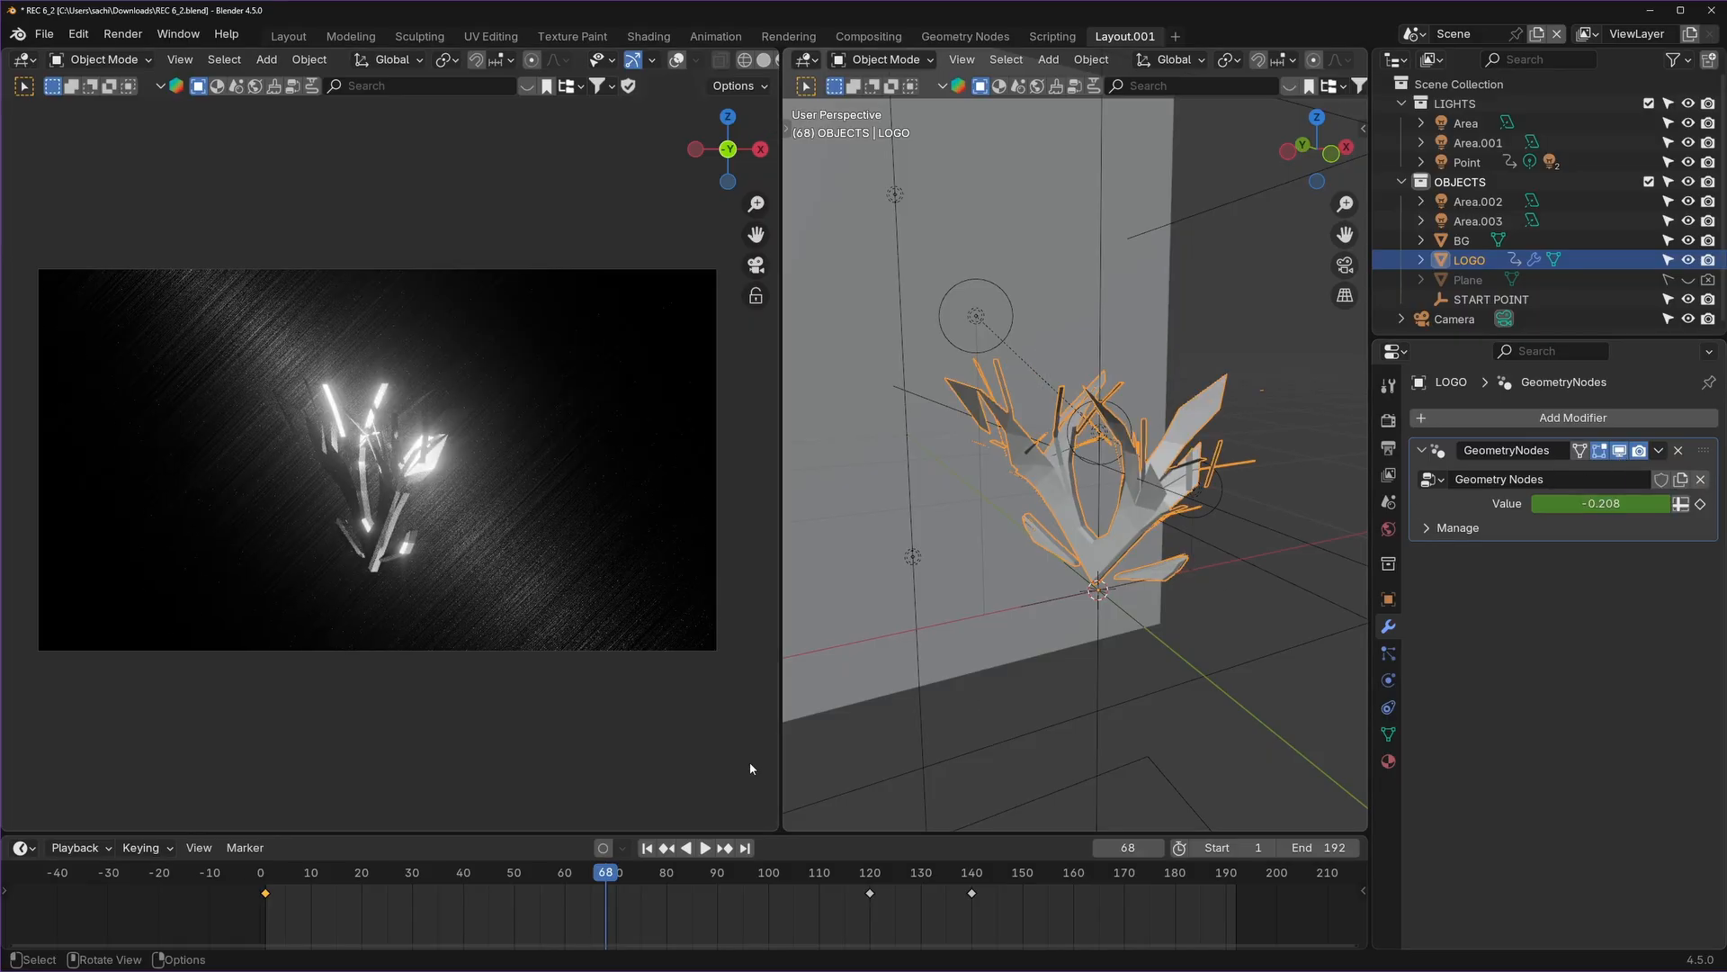
{"action": "left_click_drag", "start_coordinate": [593, 882], "coordinate": [536, 881]}
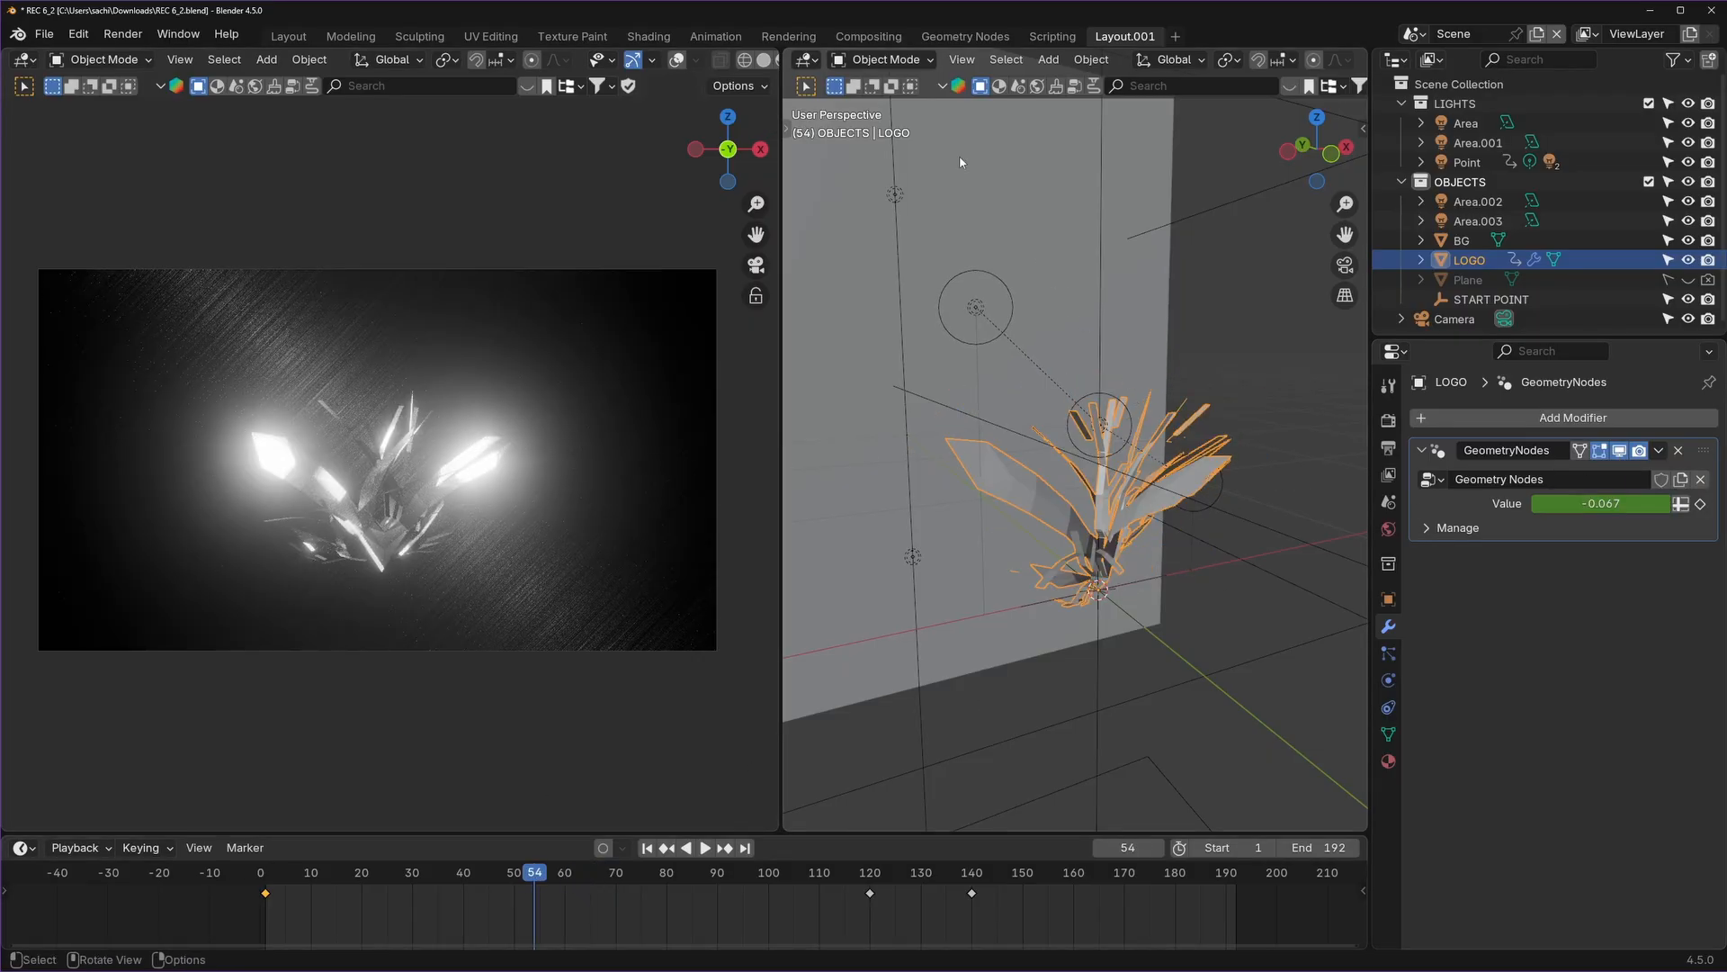
Switch the second 3D viewport to the Compositor and reposition its Glare nodes.
{"action": "left_click", "coordinate": [806, 59]}
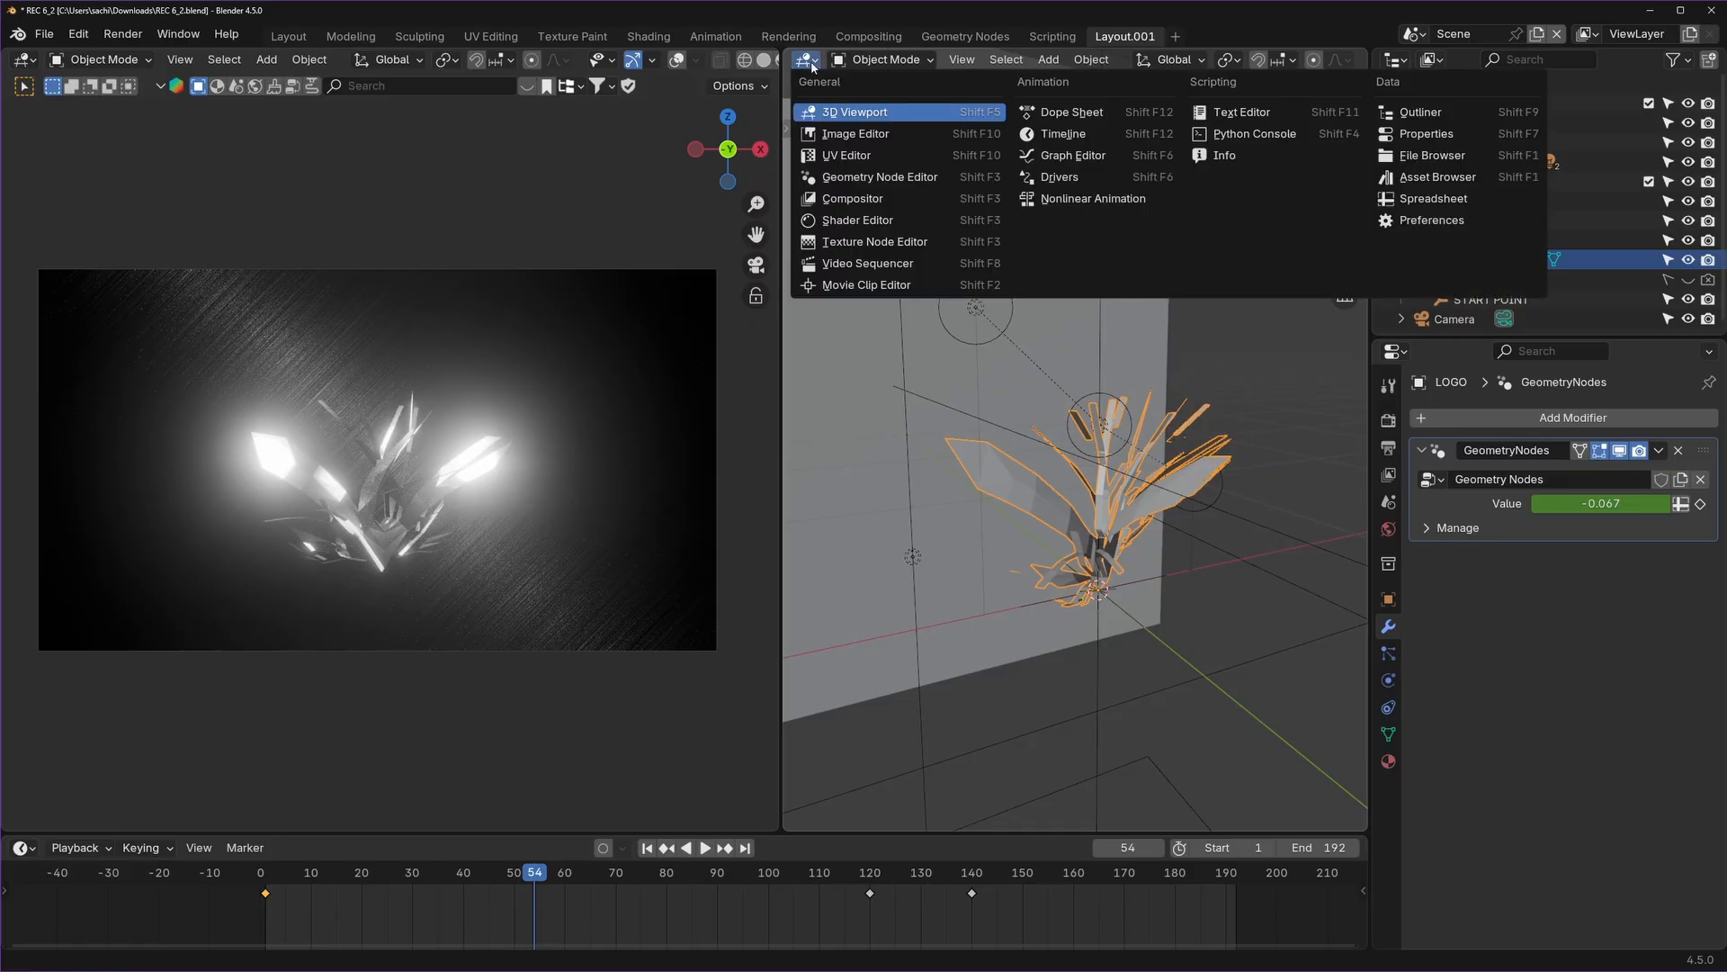
{"action": "left_click", "coordinate": [878, 198]}
{"action": "scroll", "coordinate": [1116, 431], "scroll_direction": "up", "scroll_amount": 4}
{"action": "middle_click_drag", "start_coordinate": [1145, 524], "coordinate": [1203, 498]}
{"action": "mouse_move", "coordinate": [1044, 293]}
{"action": "left_mouse_down"}
{"action": "mouse_move", "coordinate": [1074, 300]}
{"action": "mouse_move", "coordinate": [1031, 295]}
{"action": "left_mouse_up"}
{"action": "scroll", "coordinate": [1044, 348], "scroll_direction": "down", "scroll_amount": 3}
{"action": "middle_click_drag", "start_coordinate": [1049, 353], "coordinate": [1159, 330]}
{"action": "mouse_move", "coordinate": [965, 315]}
{"action": "left_mouse_down"}
{"action": "mouse_move", "coordinate": [945, 328]}
{"action": "mouse_move", "coordinate": [958, 303]}
{"action": "left_mouse_up"}
{"action": "middle_click_drag", "start_coordinate": [969, 373], "coordinate": [849, 353]}
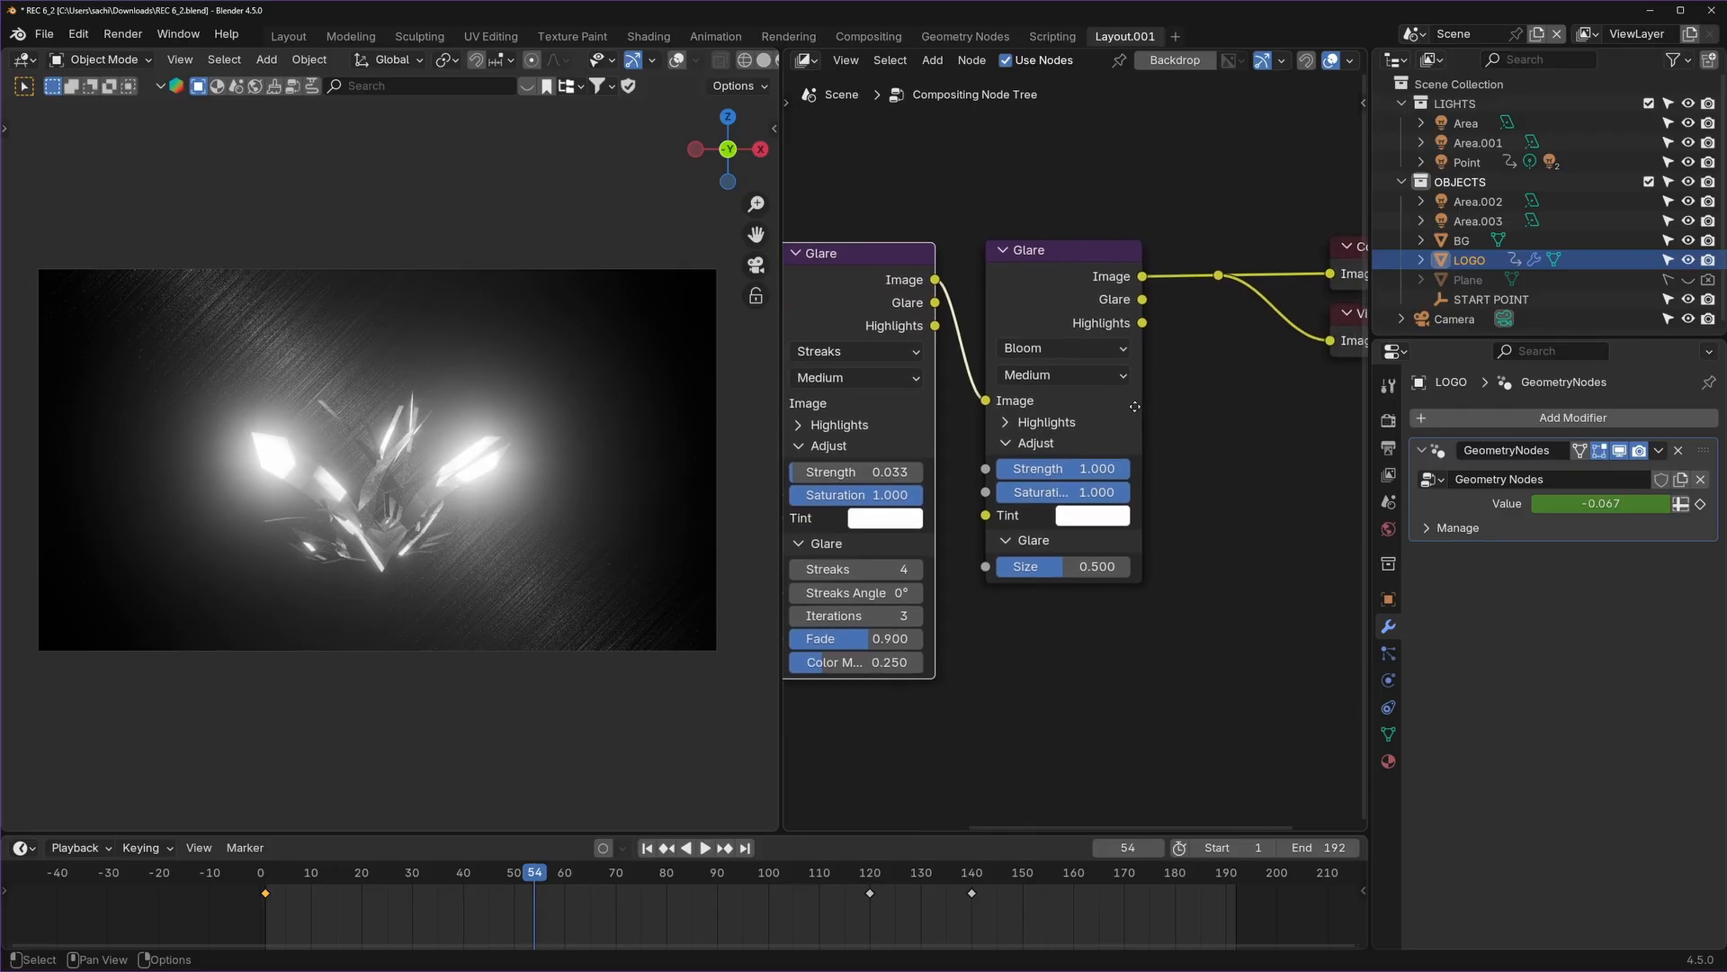
Reduce the Bloom Glare node's Strength to 0.243 and scrub the animation around frame 50 to check the glow.
{"action": "scroll", "coordinate": [1037, 227], "scroll_direction": "up", "scroll_amount": 4}
{"action": "left_click_drag", "start_coordinate": [1037, 227], "coordinate": [1039, 244]}
{"action": "left_click_drag", "start_coordinate": [1123, 496], "coordinate": [968, 495]}
{"action": "left_click_drag", "start_coordinate": [539, 877], "coordinate": [654, 879]}
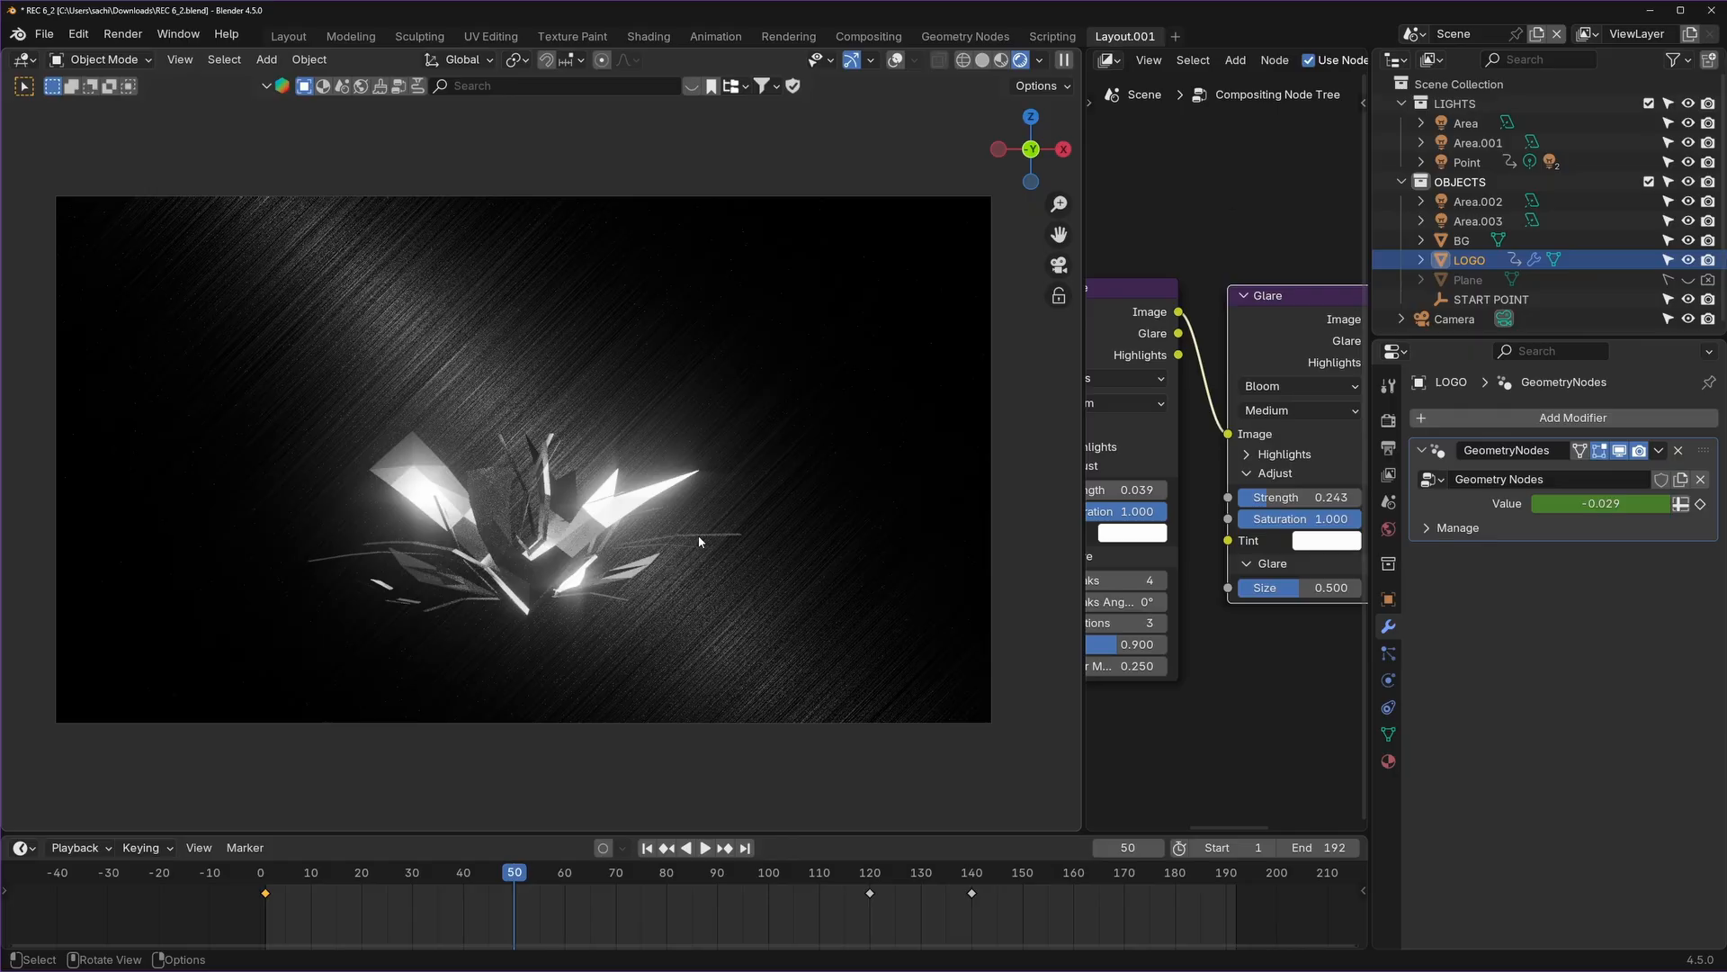
{"action": "left_click_drag", "start_coordinate": [529, 877], "coordinate": [737, 876]}
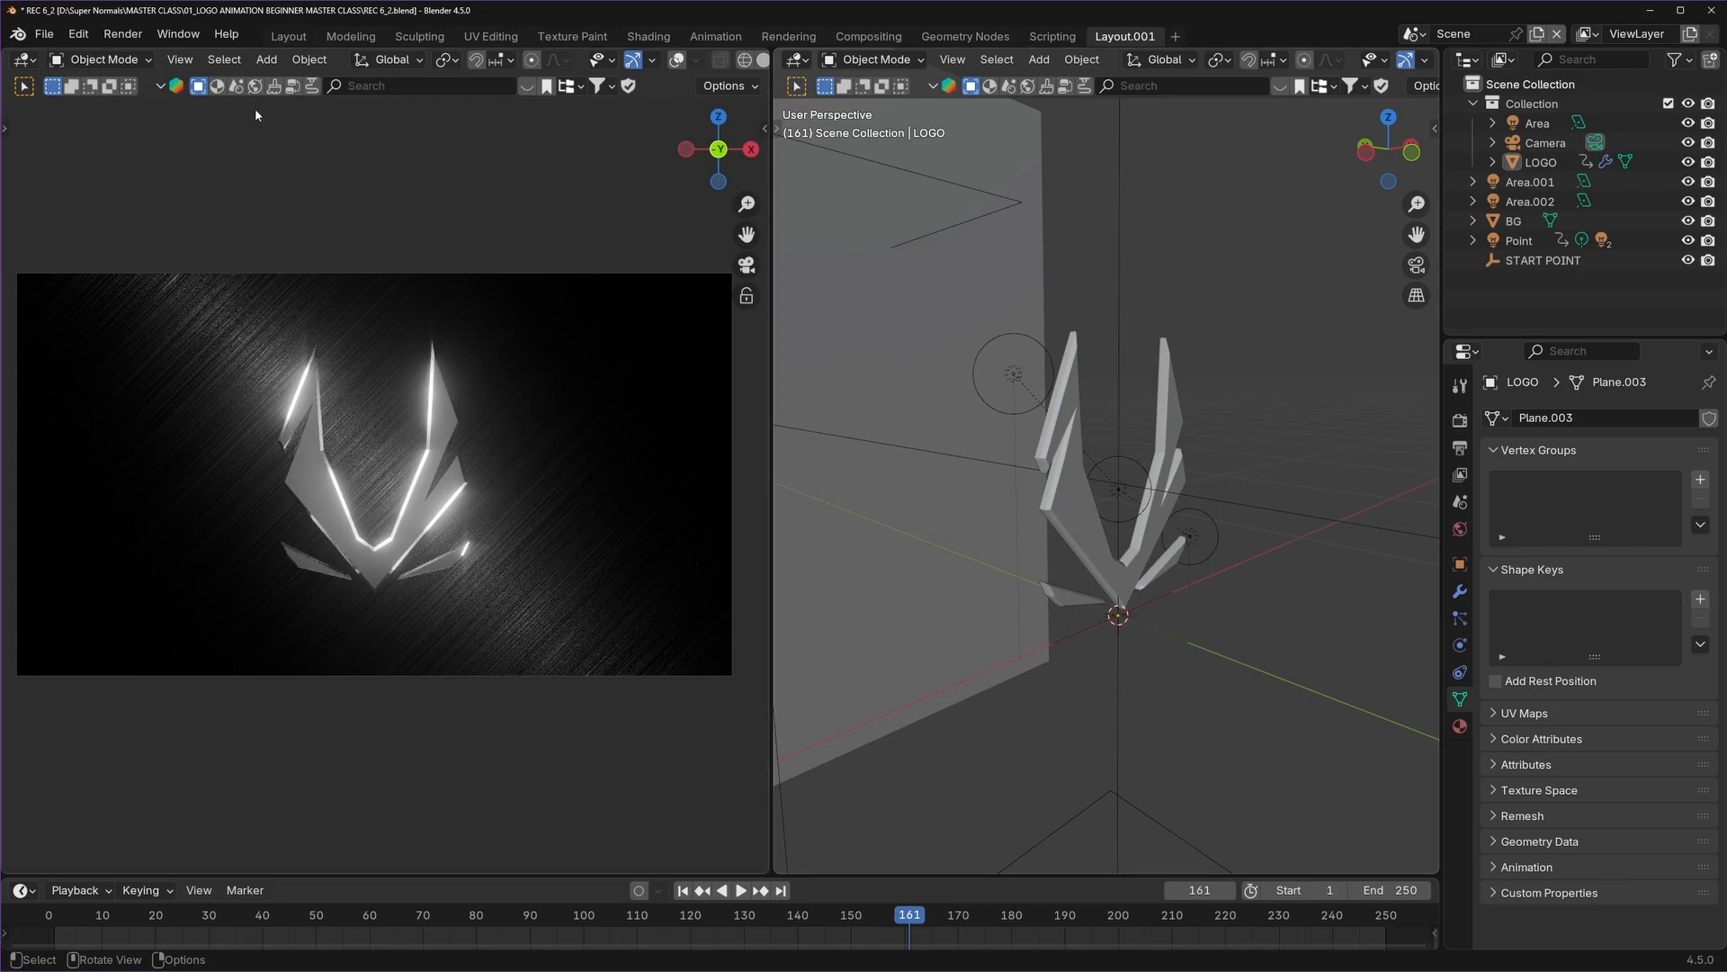
Show the scene's render properties, pick Cycles as the render engine, and bring the sampling settings into view.
{"action": "left_click", "coordinate": [124, 34]}
{"action": "left_click", "coordinate": [172, 56]}
{"action": "left_click", "coordinate": [1460, 422]}
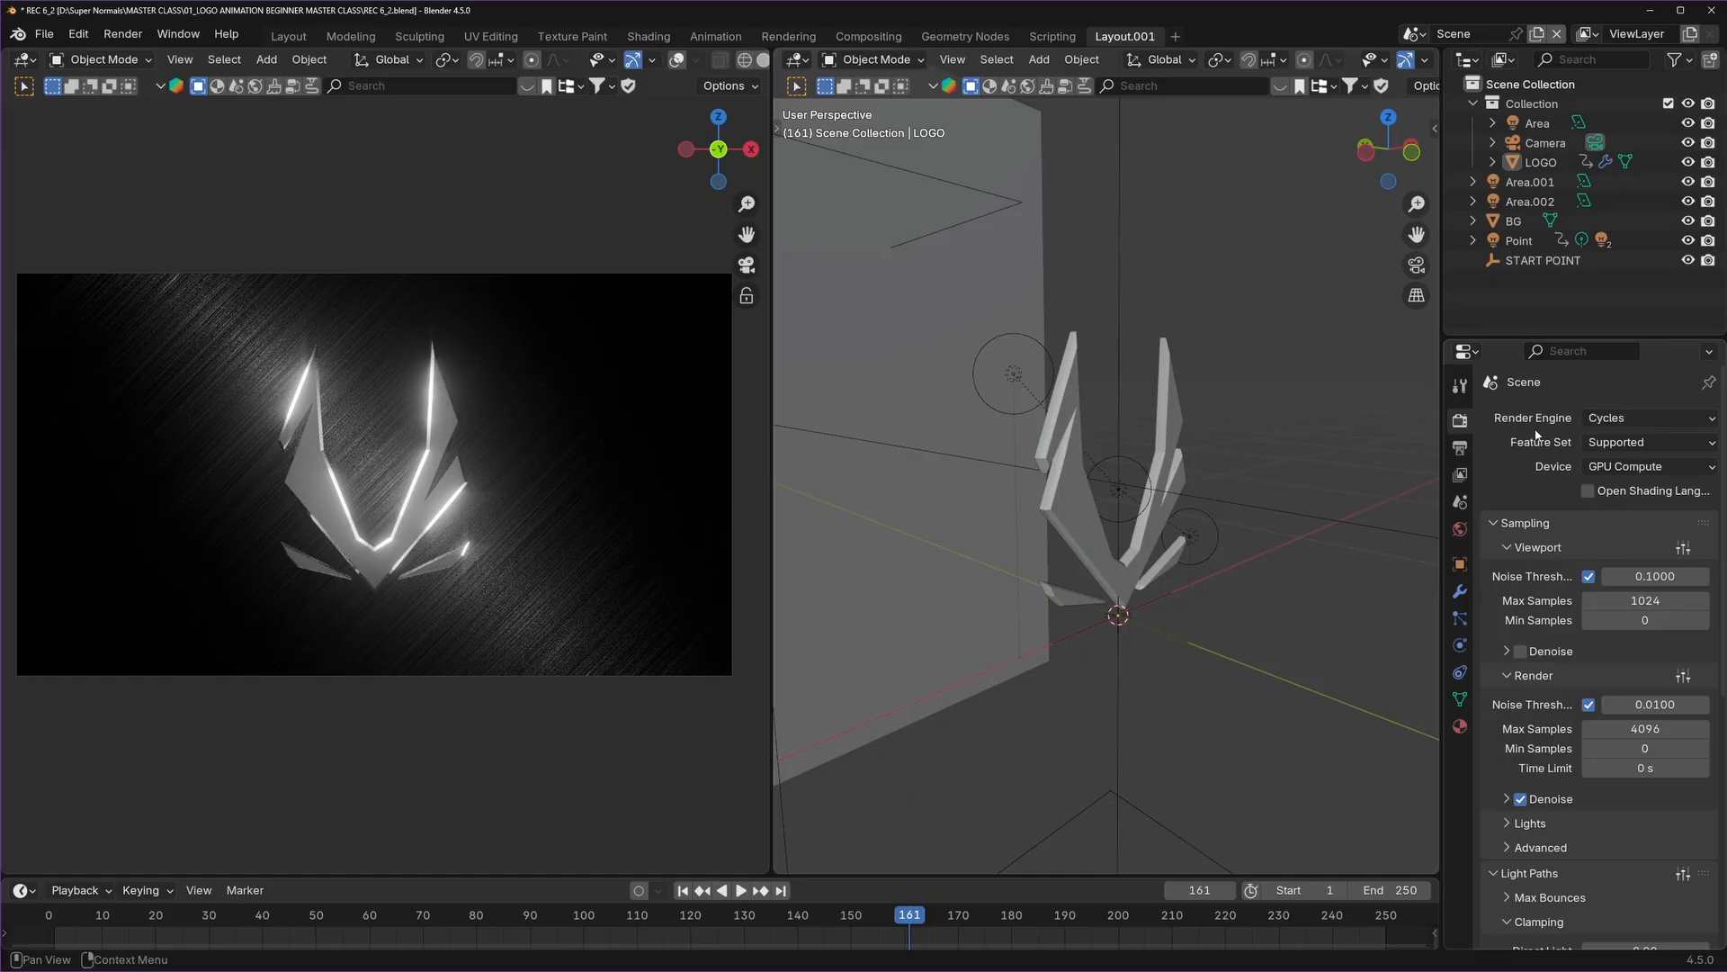
{"action": "left_click", "coordinate": [1636, 429]}
{"action": "left_click", "coordinate": [1624, 483]}
{"action": "scroll", "coordinate": [1545, 489], "scroll_direction": "down", "scroll_amount": 2}
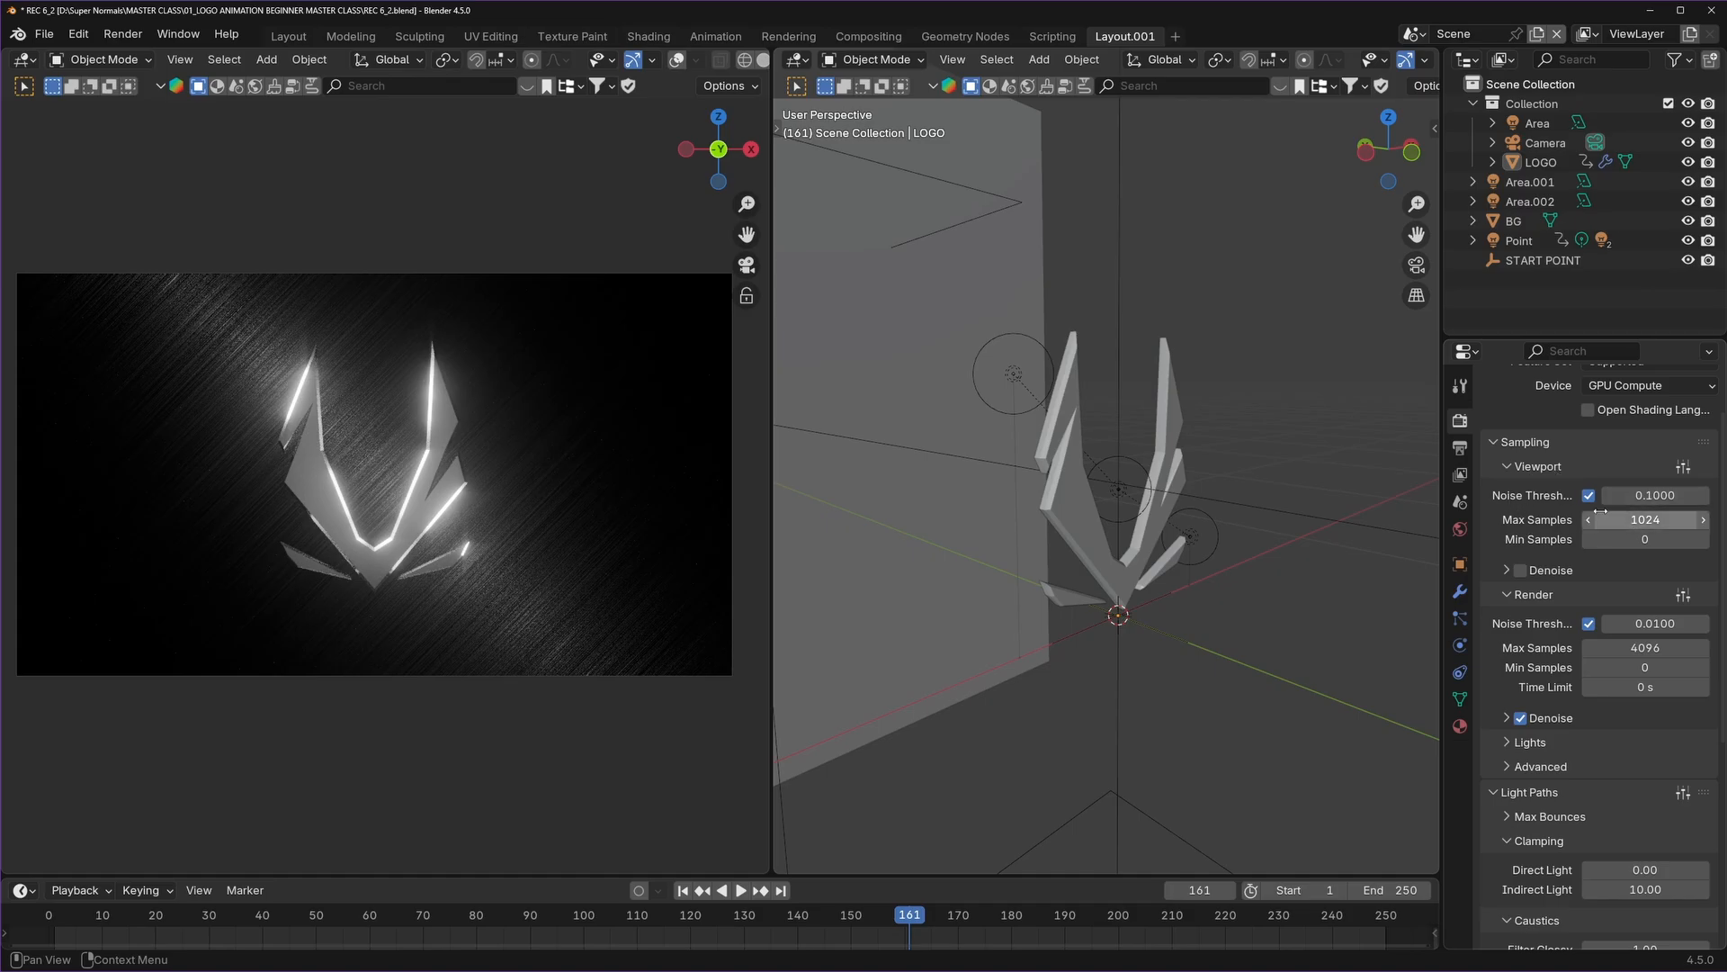
Preview the logo with viewport denoising on, and turn Denoise off for both the viewport and the final render.
{"action": "key", "text": "Home"}
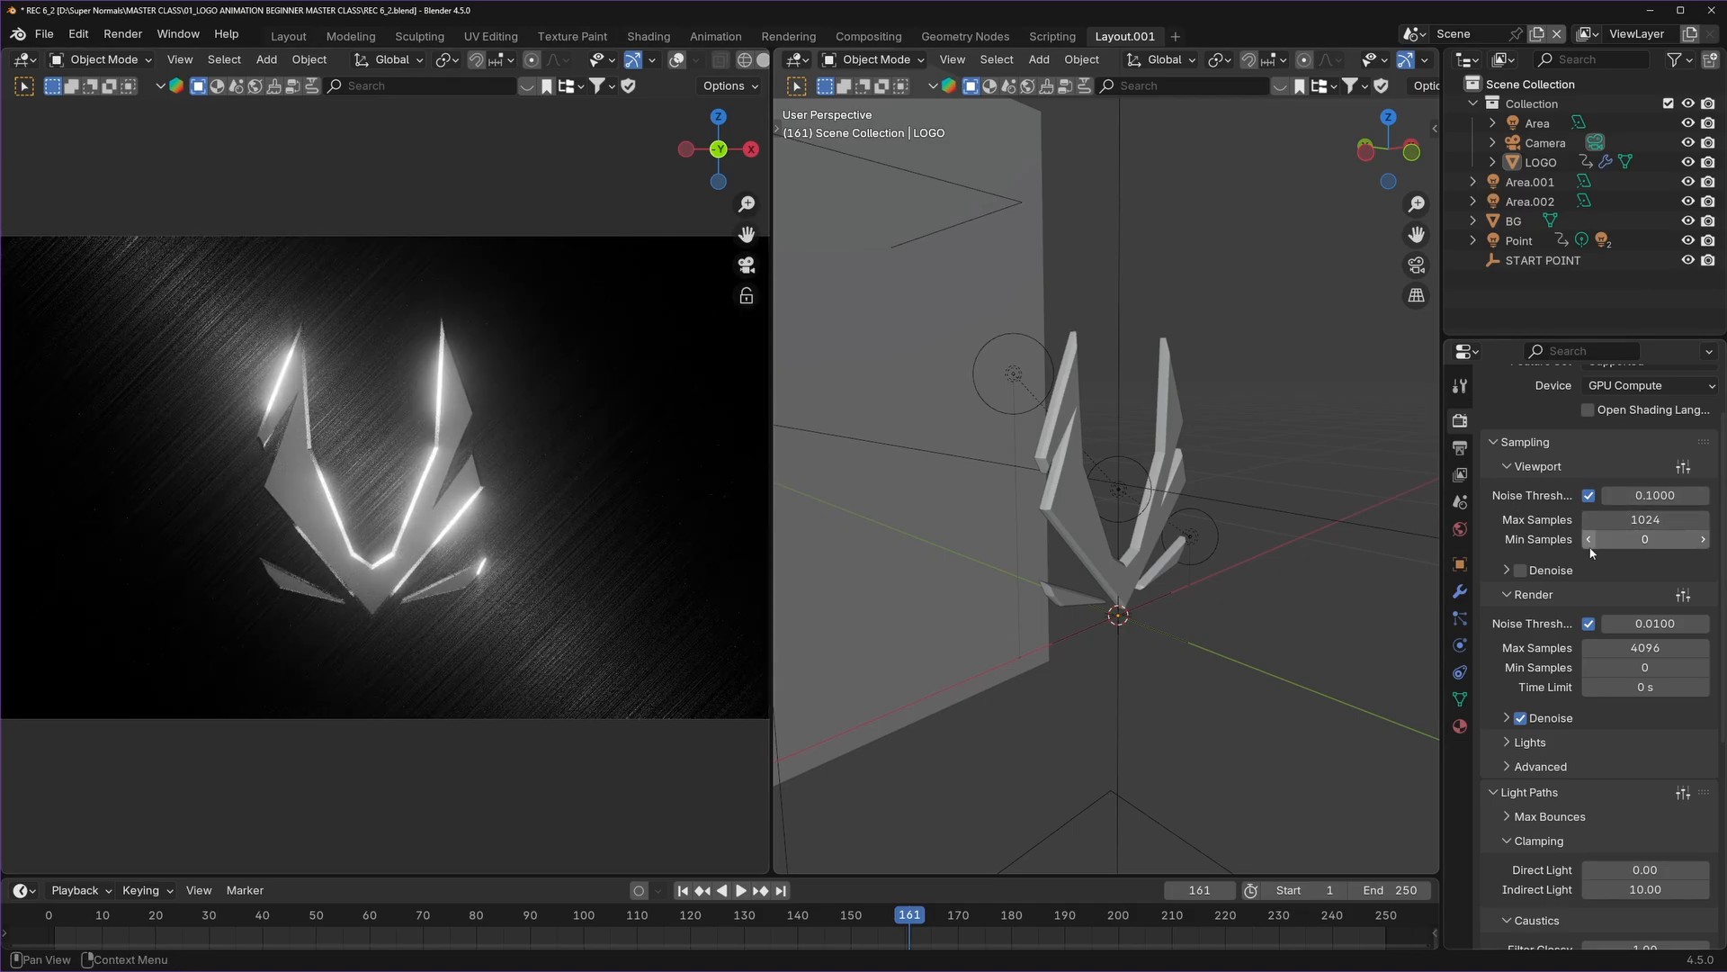
{"action": "left_click", "coordinate": [1521, 569]}
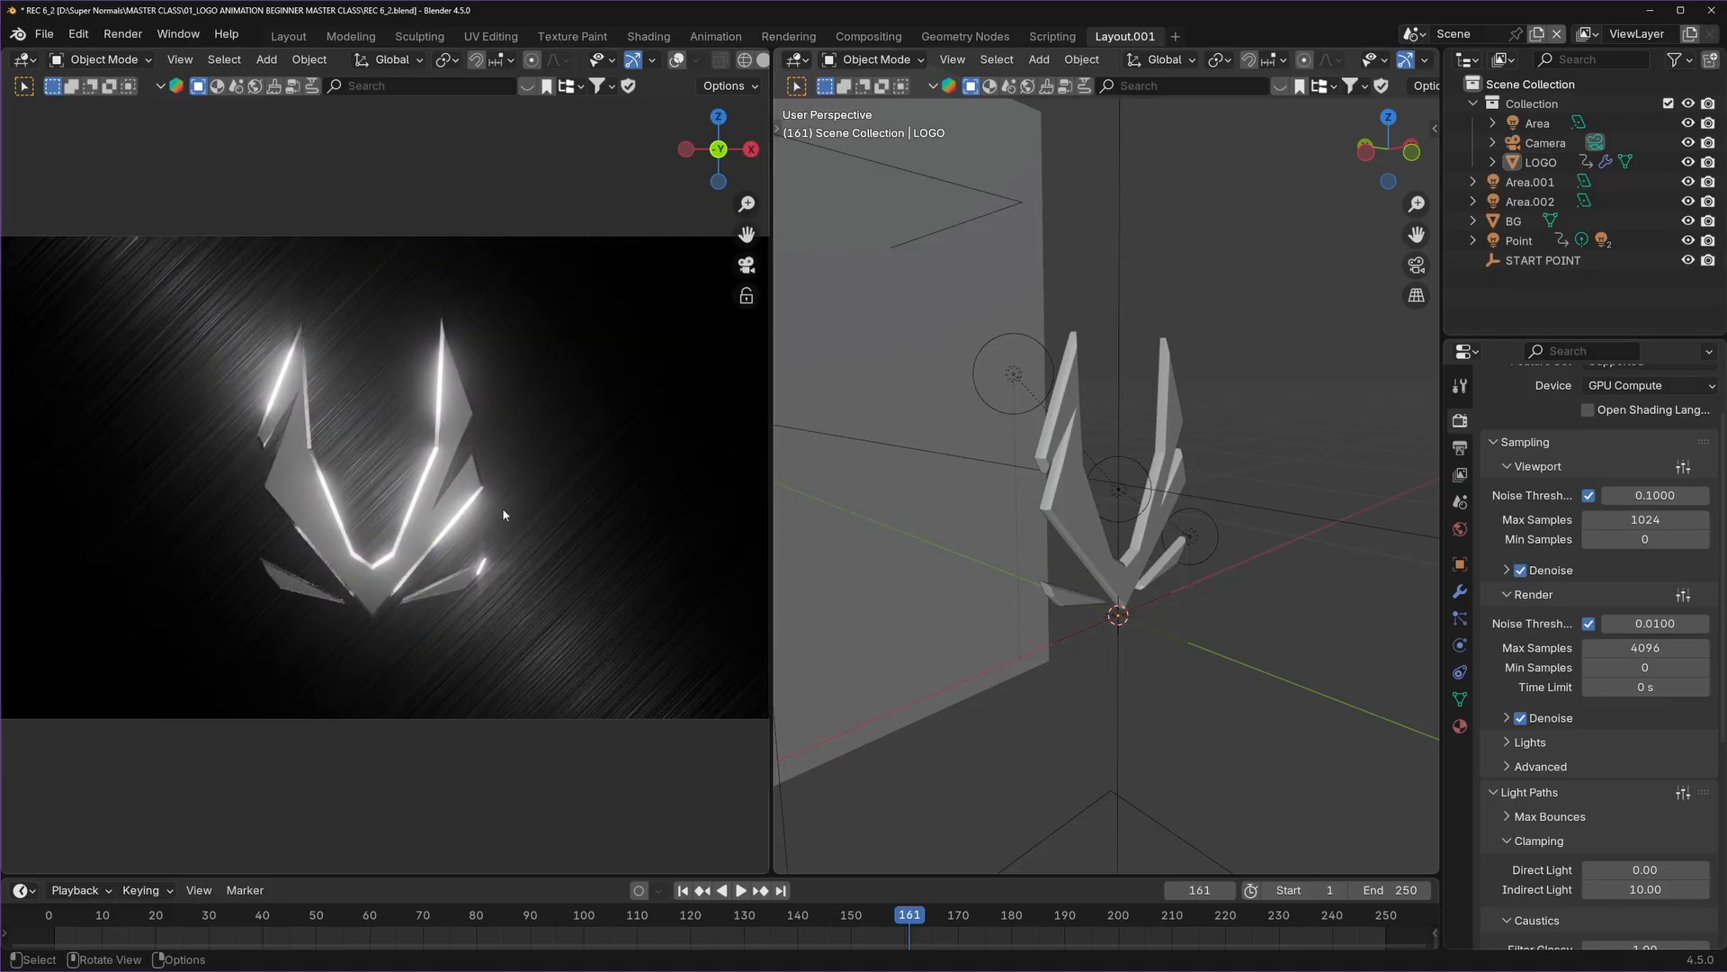
{"action": "left_click", "coordinate": [1520, 569]}
Switch the second viewport to the Compositor and move the Composite and Viewer nodes away from the Glare node to make room.
{"action": "left_click", "coordinate": [800, 60]}
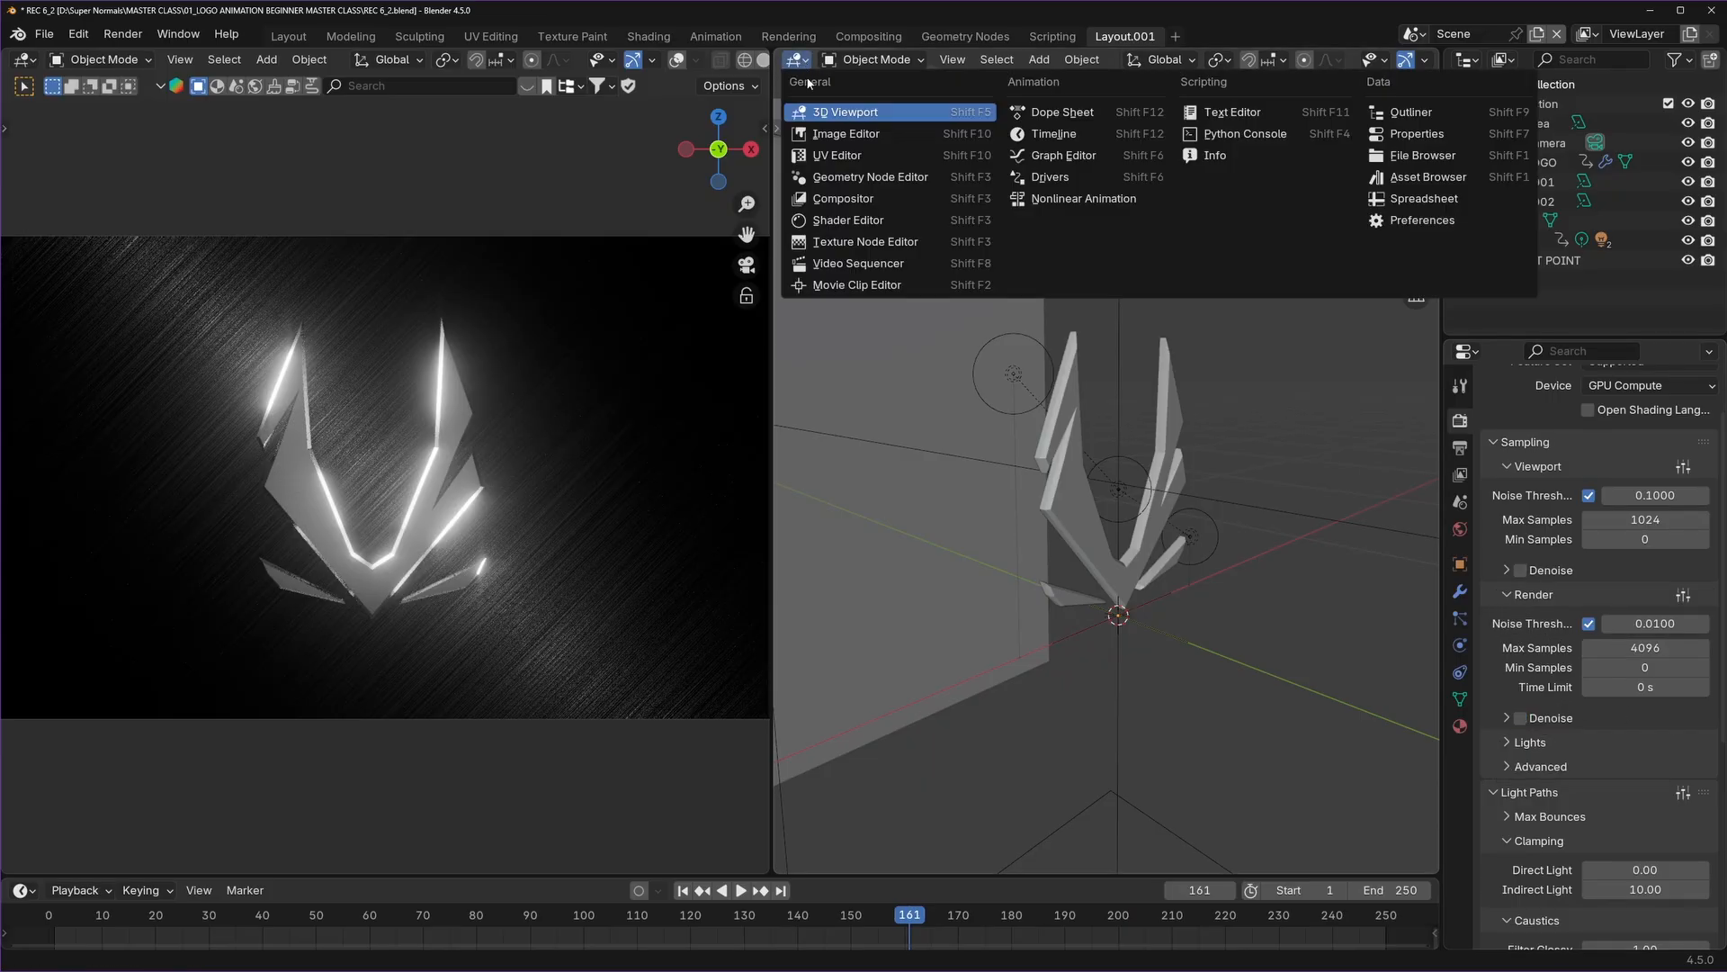
{"action": "left_click", "coordinate": [843, 198]}
{"action": "scroll", "coordinate": [1276, 441], "scroll_direction": "up", "scroll_amount": 3}
{"action": "left_click_drag", "start_coordinate": [1264, 312], "coordinate": [1026, 521]}
{"action": "key", "text": "g"}
{"action": "left_click", "coordinate": [1211, 450]}
Insert a Denoise node between the Bloom Glare node and the outputs, and return the editor to the 3D viewport.
{"action": "scroll", "coordinate": [1211, 450], "scroll_direction": "up", "scroll_amount": 2}
{"action": "key", "text": "shift+a"}
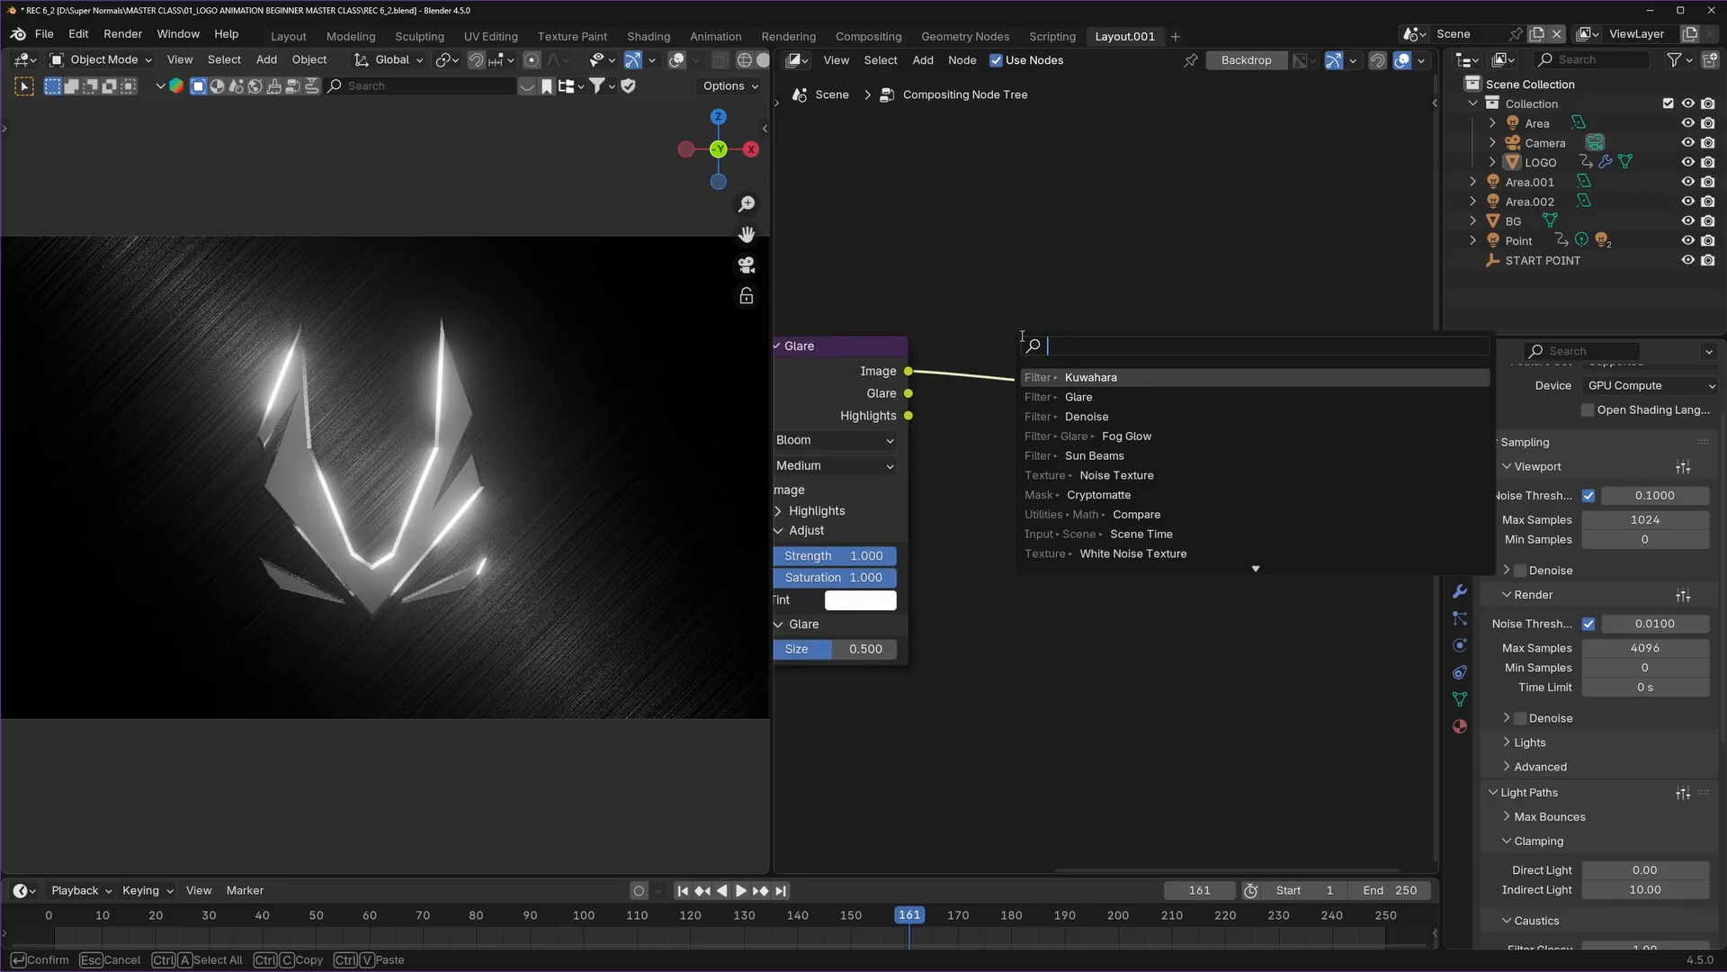
{"action": "type", "text": "deno"}
{"action": "key", "text": "Return"}
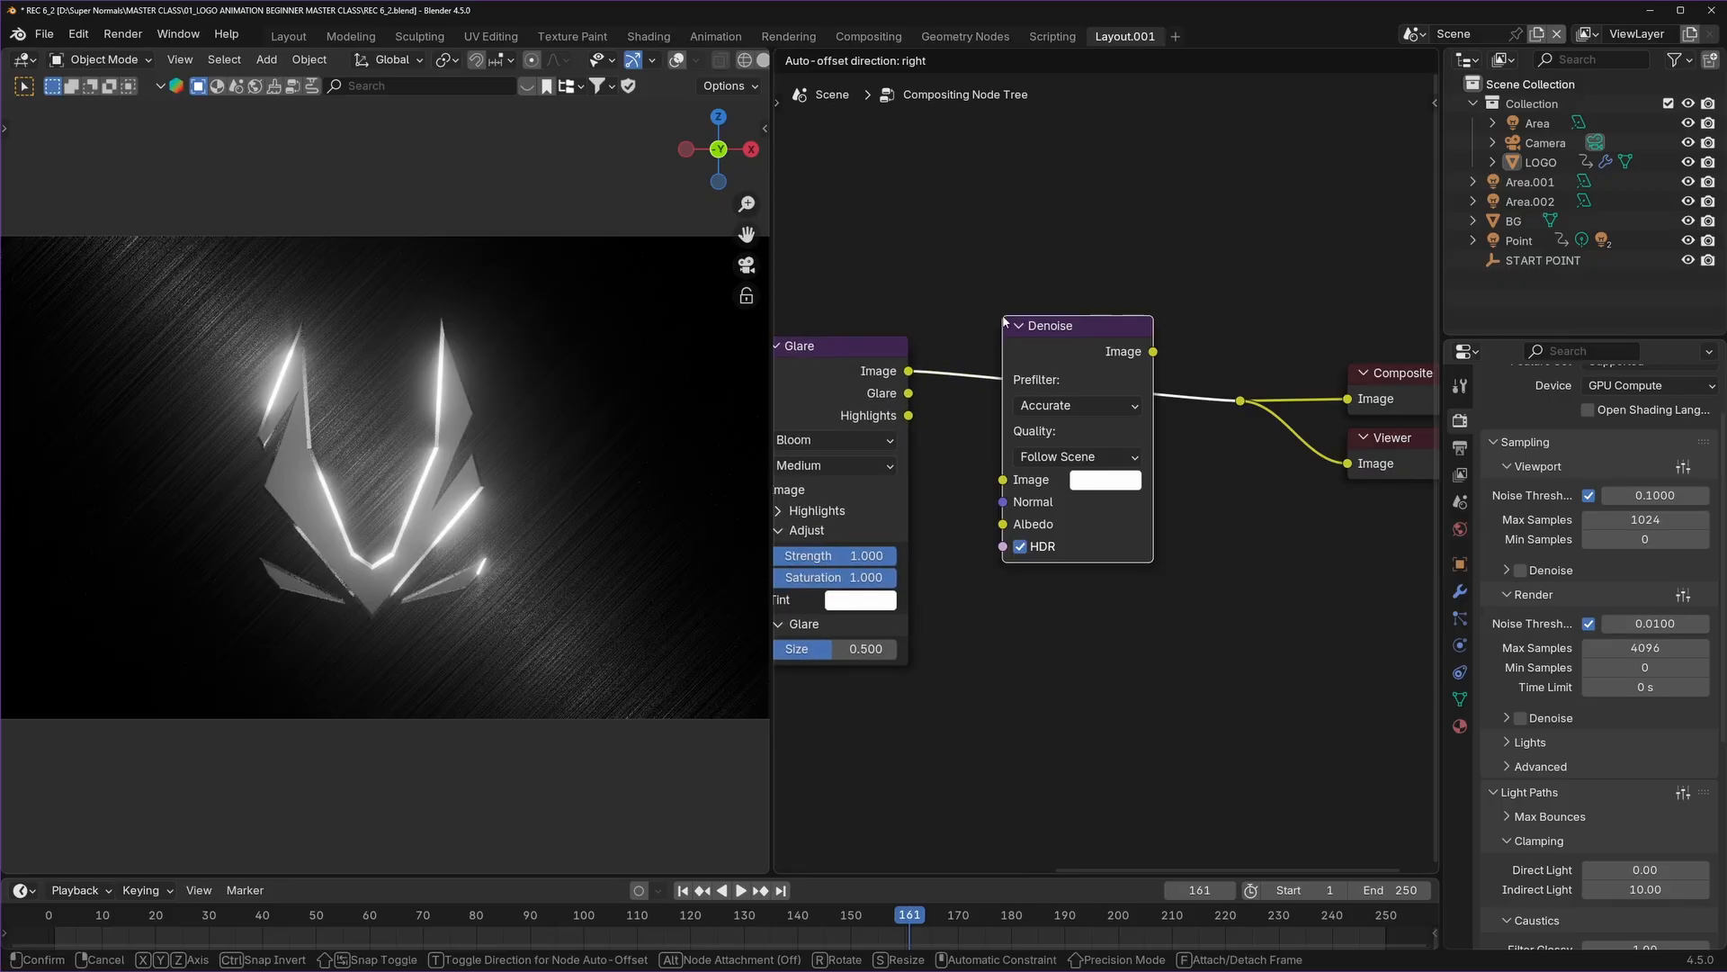
{"action": "left_click", "coordinate": [1023, 359]}
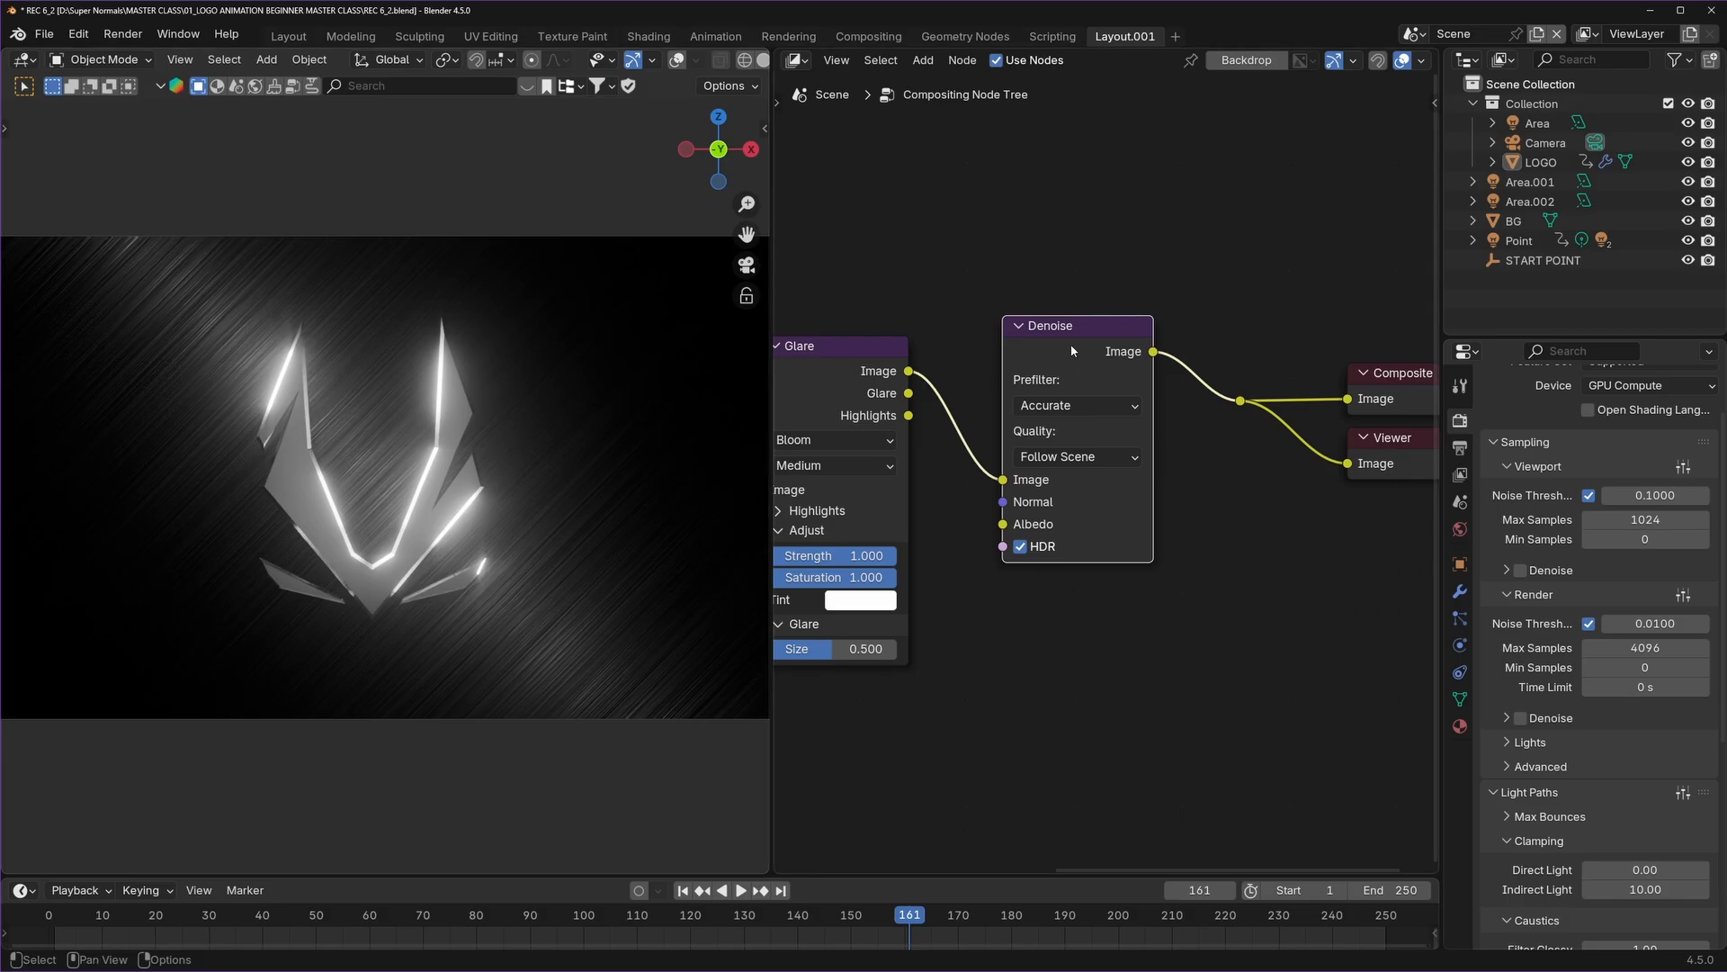
{"action": "key", "text": "shift+F5"}
Set the final render's Max Samples to 256 and its Noise Threshold to 0.001.
{"action": "scroll", "coordinate": [1620, 611], "scroll_direction": "down", "scroll_amount": 1}
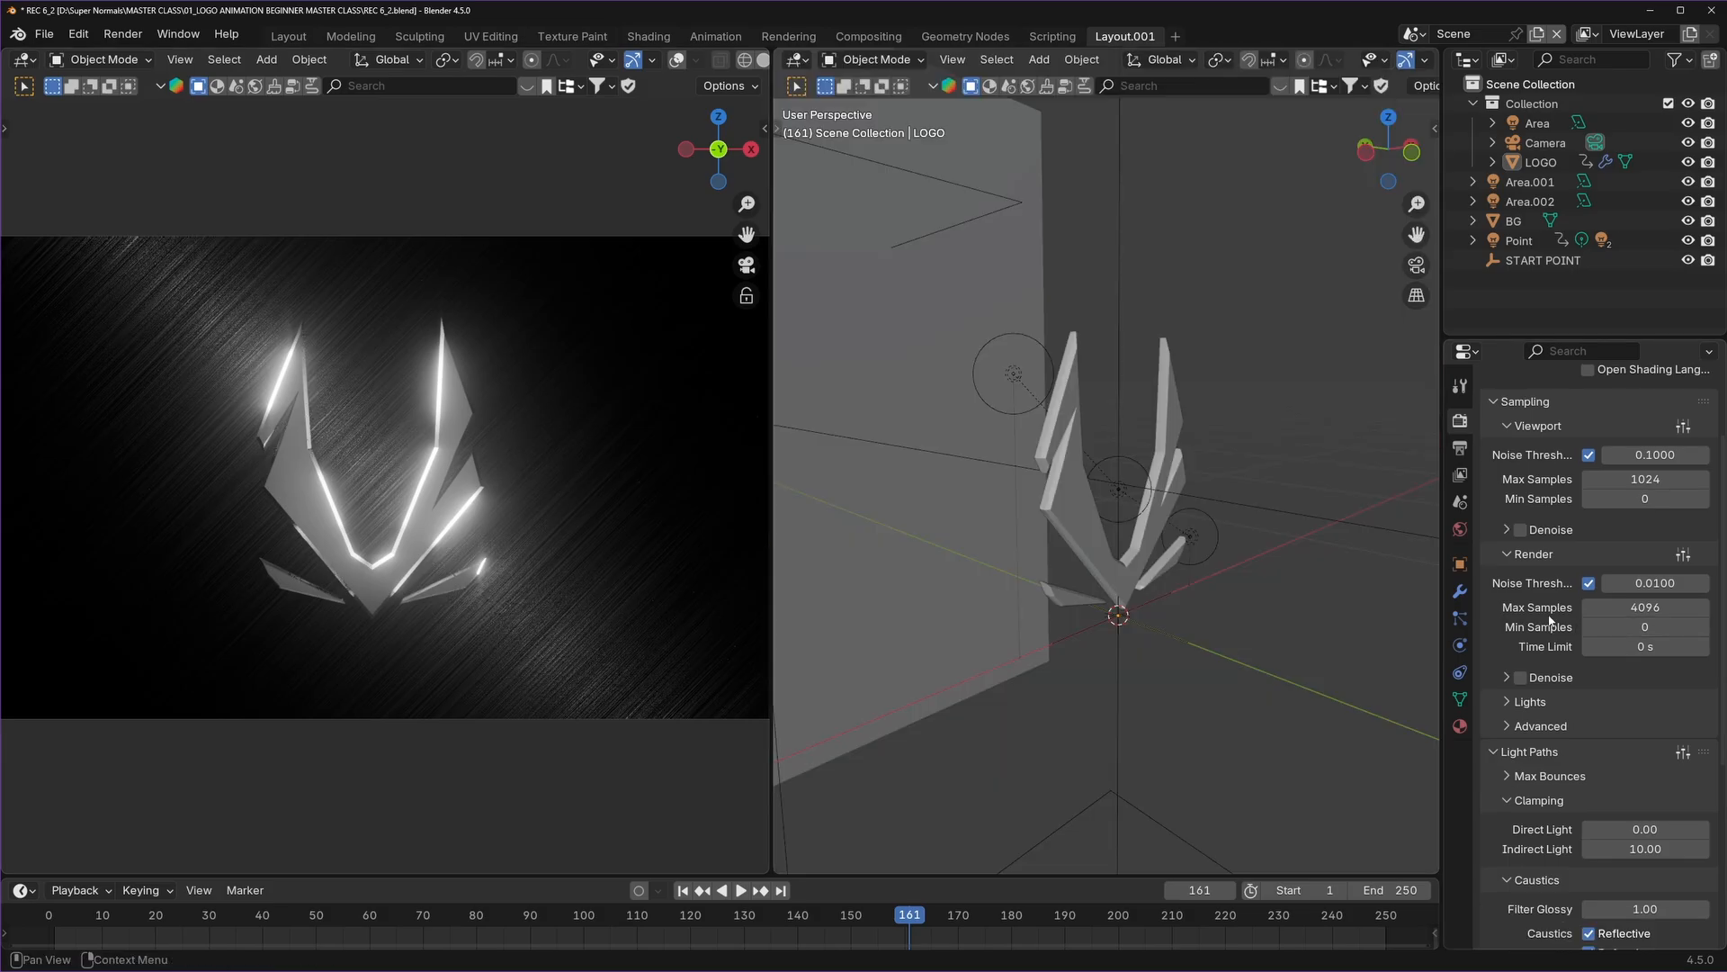
{"action": "left_click", "coordinate": [1651, 608]}
{"action": "type", "text": "256"}
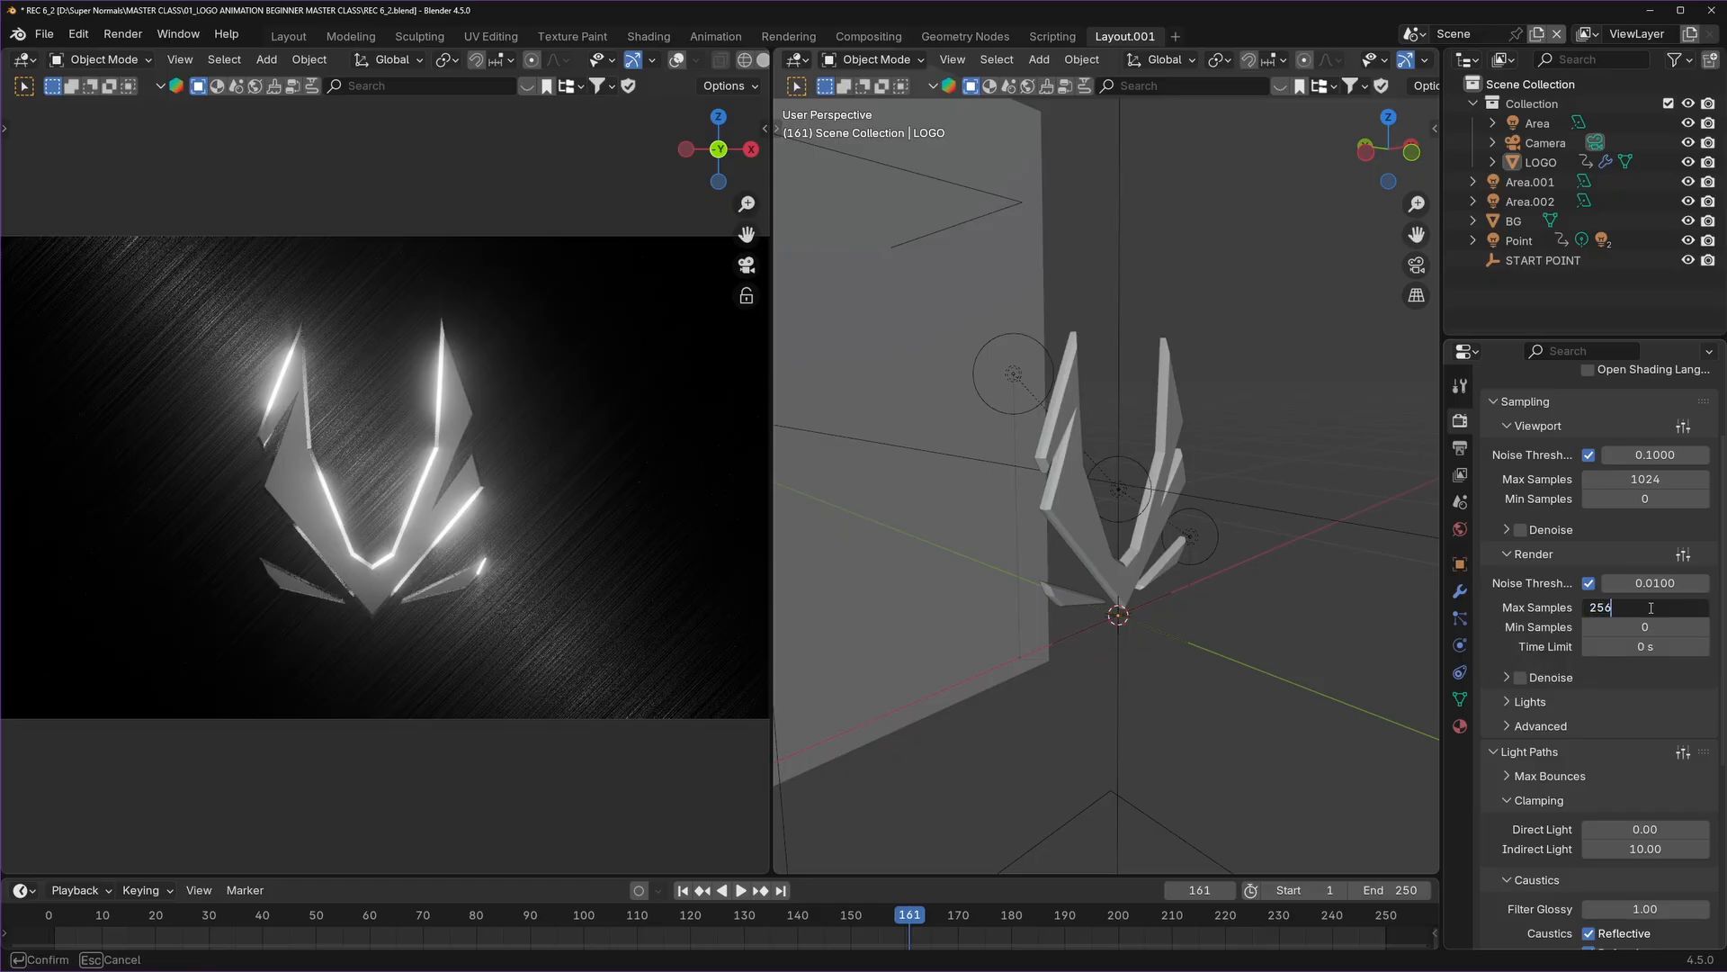
{"action": "key", "text": "Return"}
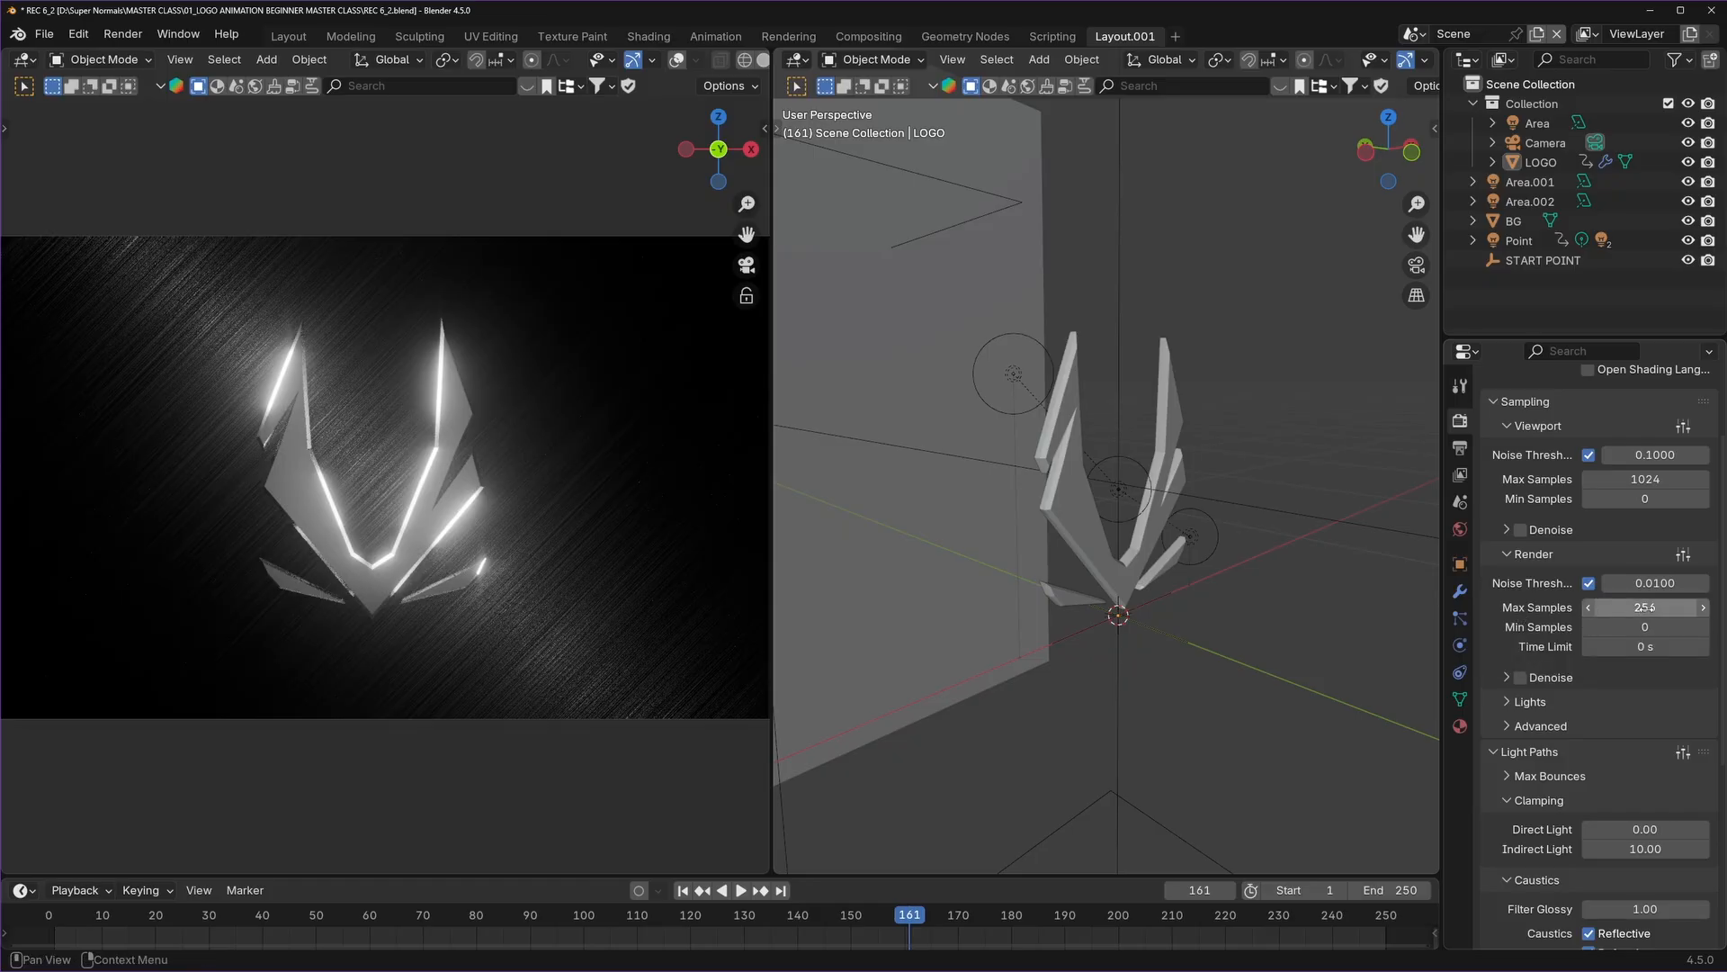
{"action": "left_click", "coordinate": [1625, 583]}
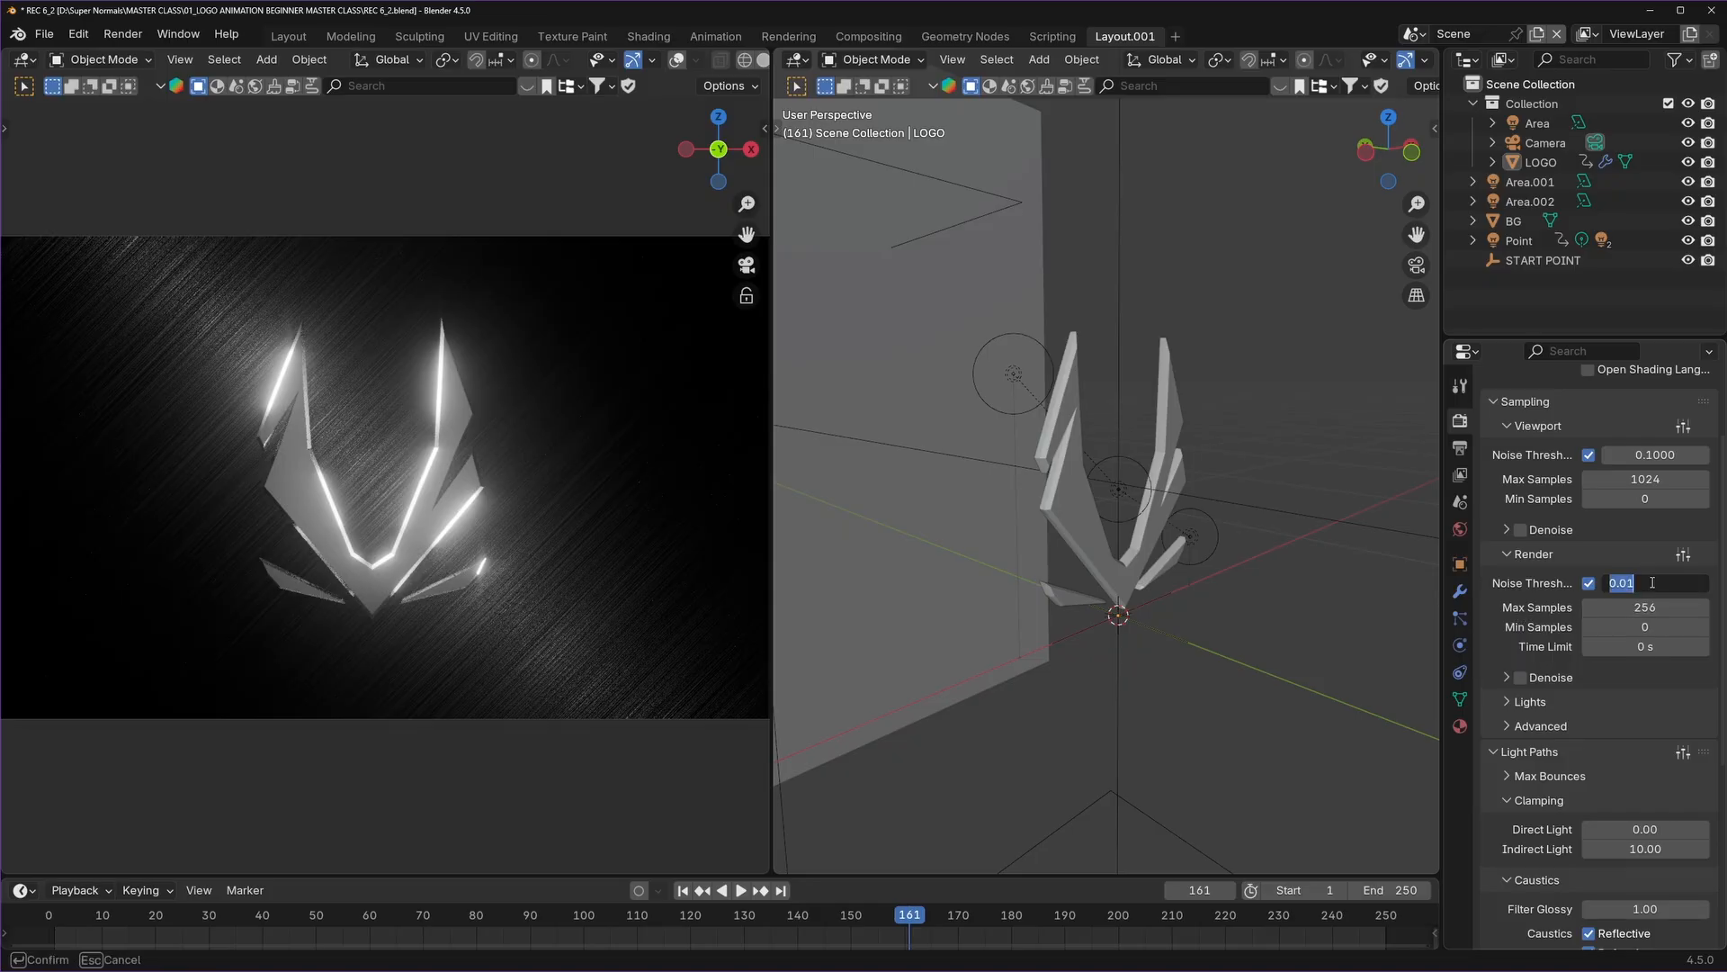
{"action": "type", "text": "0.001"}
{"action": "key", "text": "Return"}
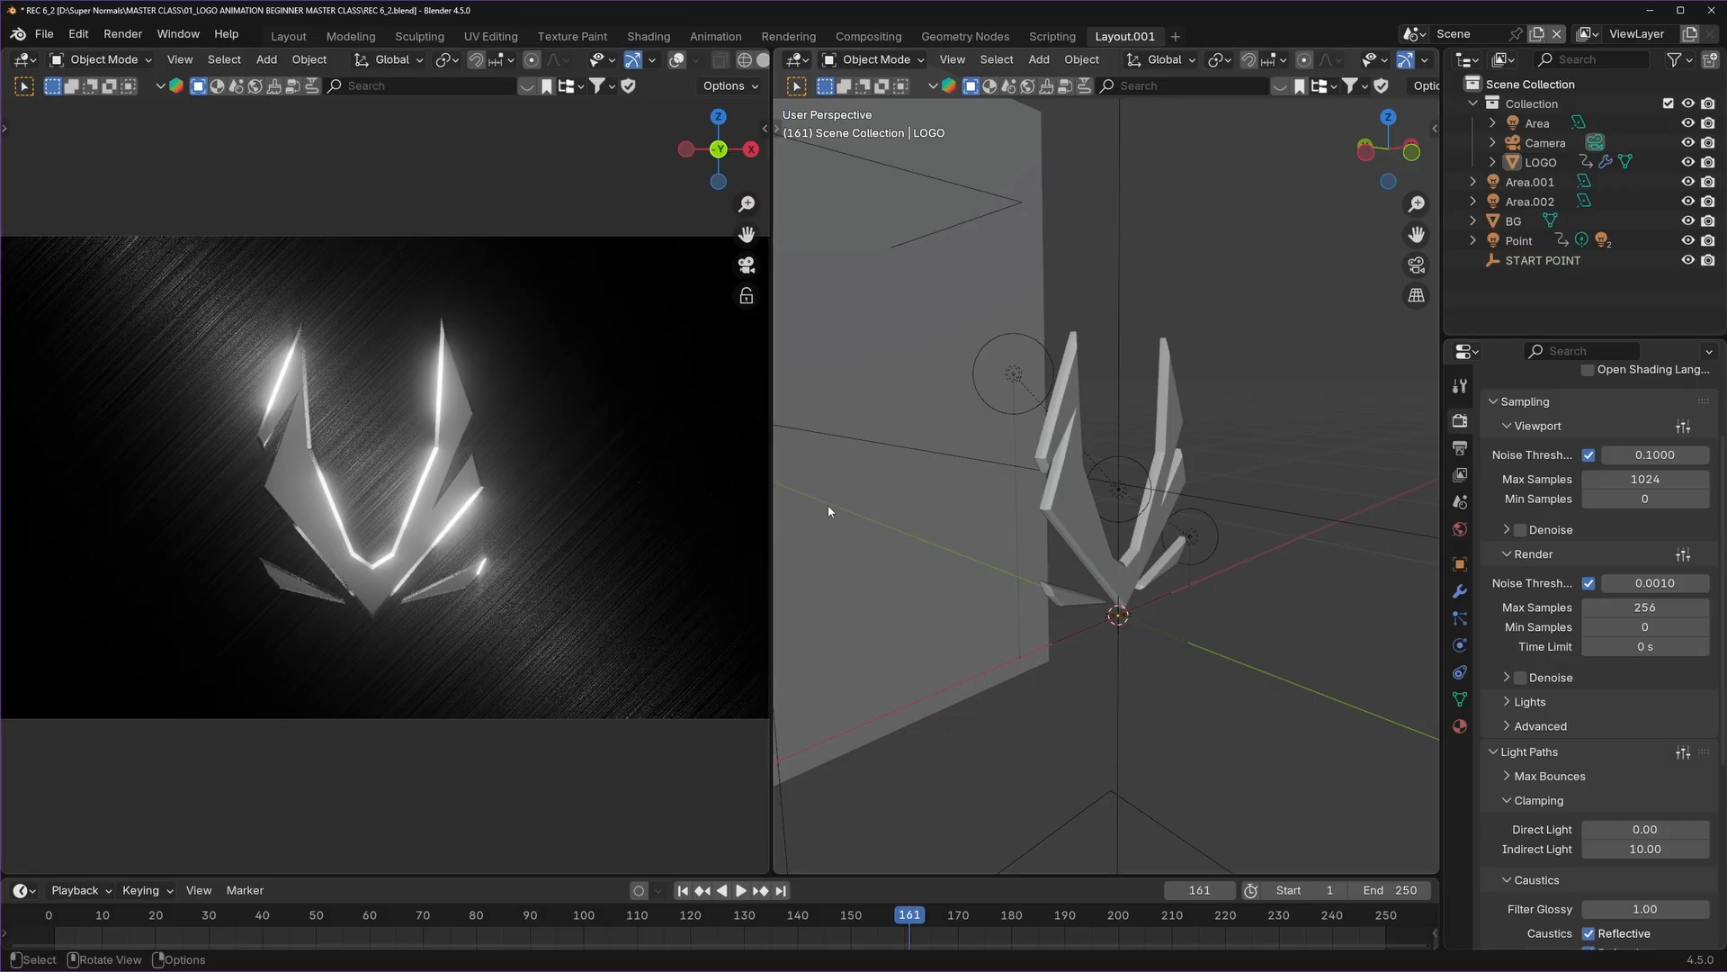
Reduce the maximum transparent light bounces to 2 in the render's Light Paths settings.
{"action": "scroll", "coordinate": [1494, 627], "scroll_direction": "down", "scroll_amount": 5}
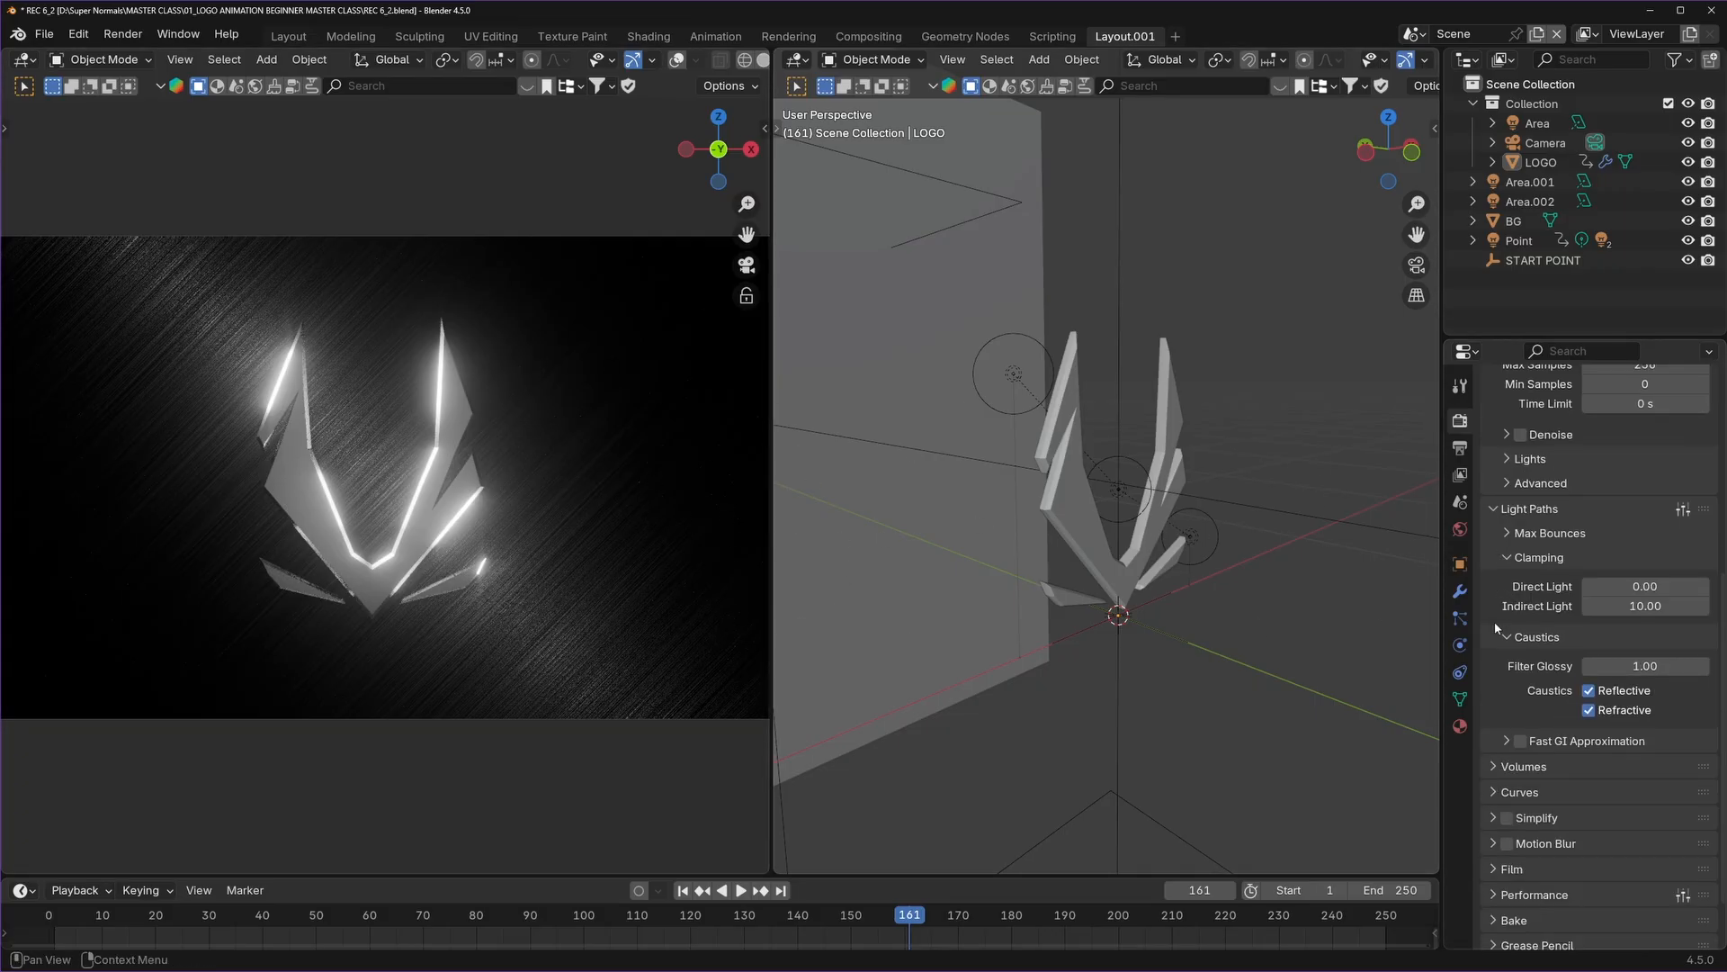
{"action": "scroll", "coordinate": [1497, 617], "scroll_direction": "down", "scroll_amount": 2}
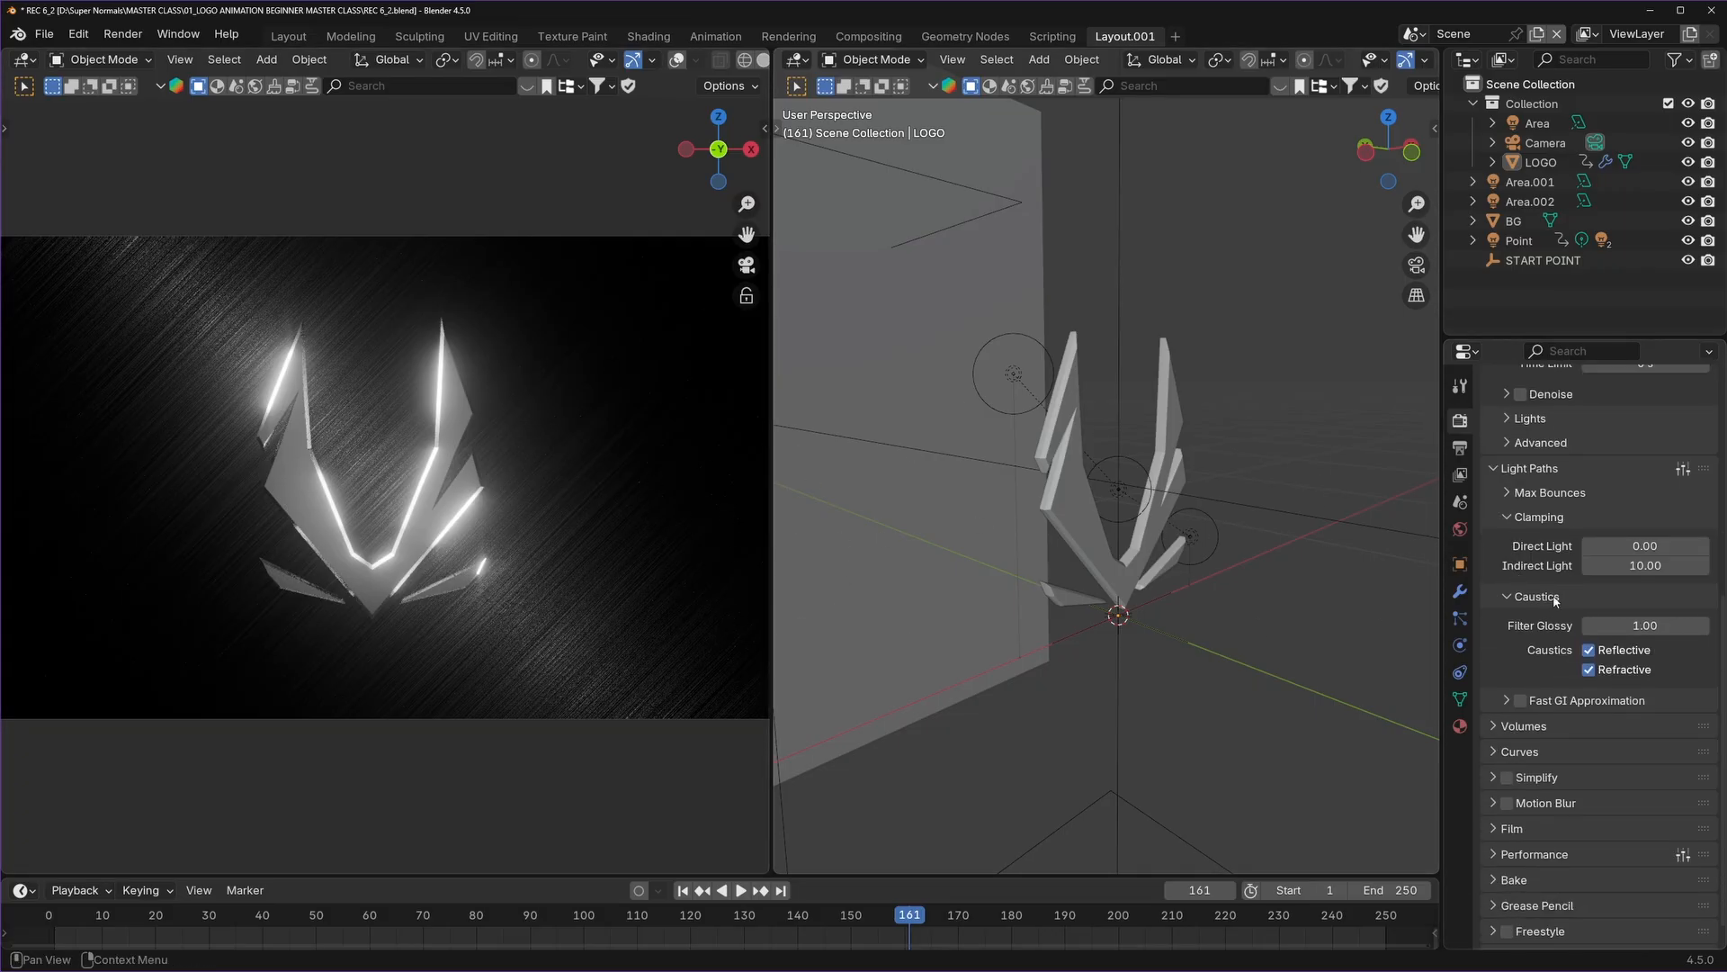
{"action": "left_click", "coordinate": [1511, 494]}
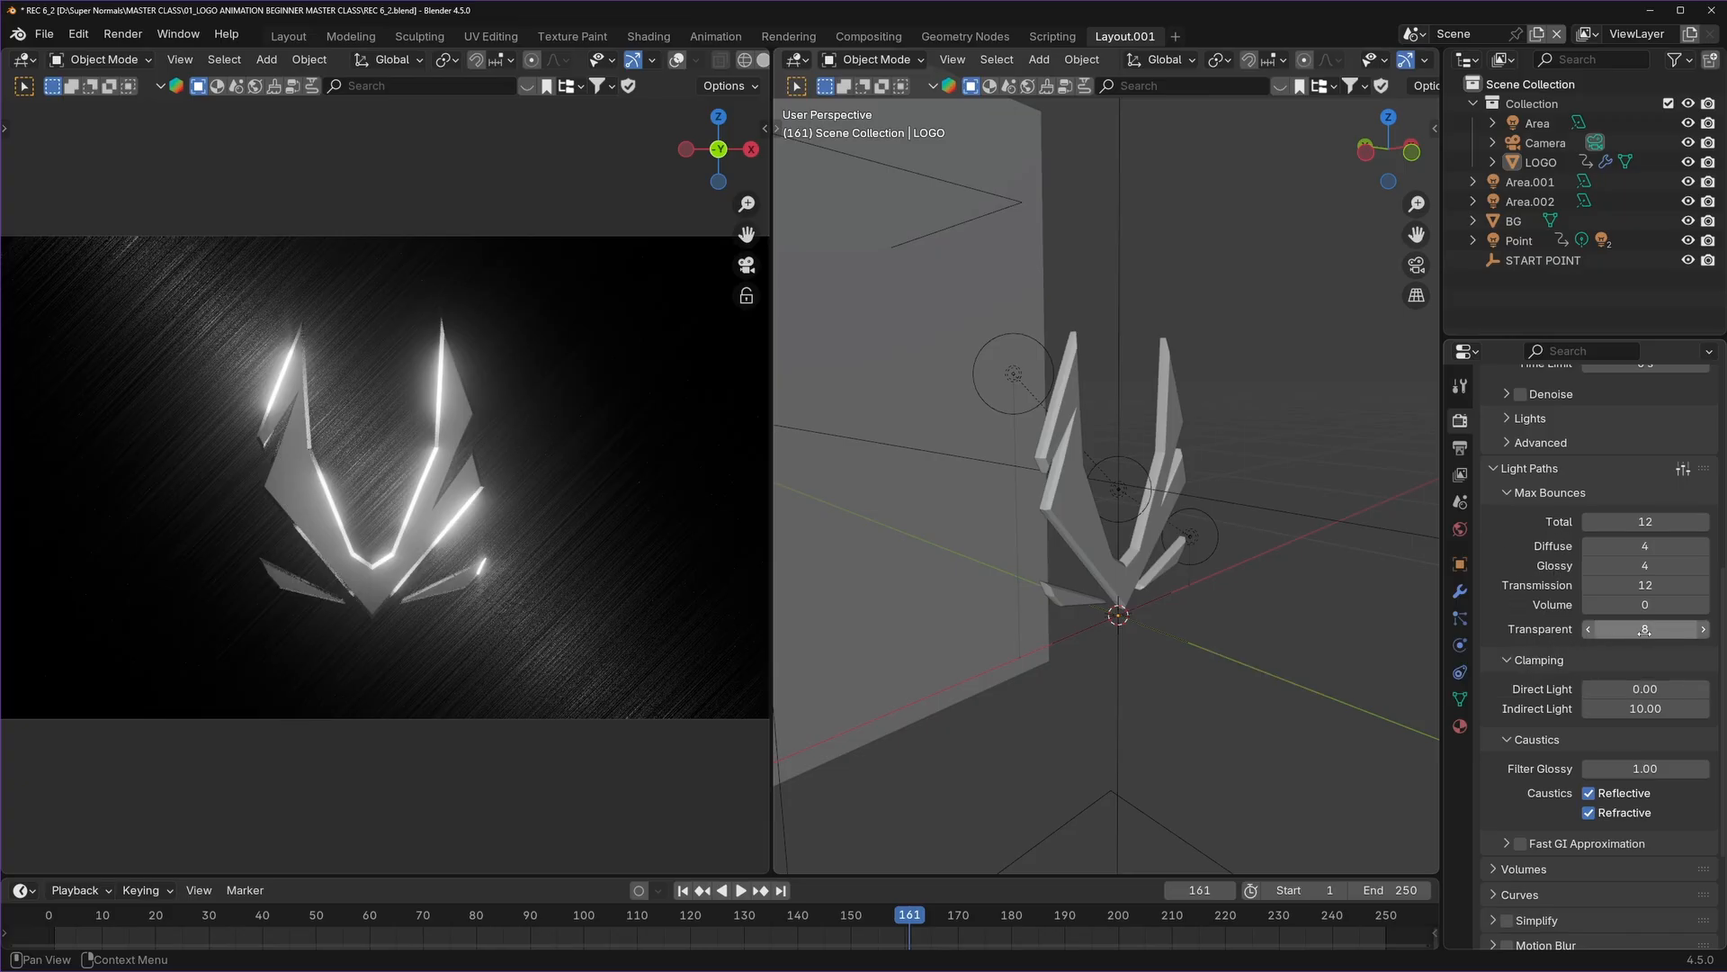
{"action": "left_click_drag", "start_coordinate": [1647, 629], "coordinate": [1525, 601]}
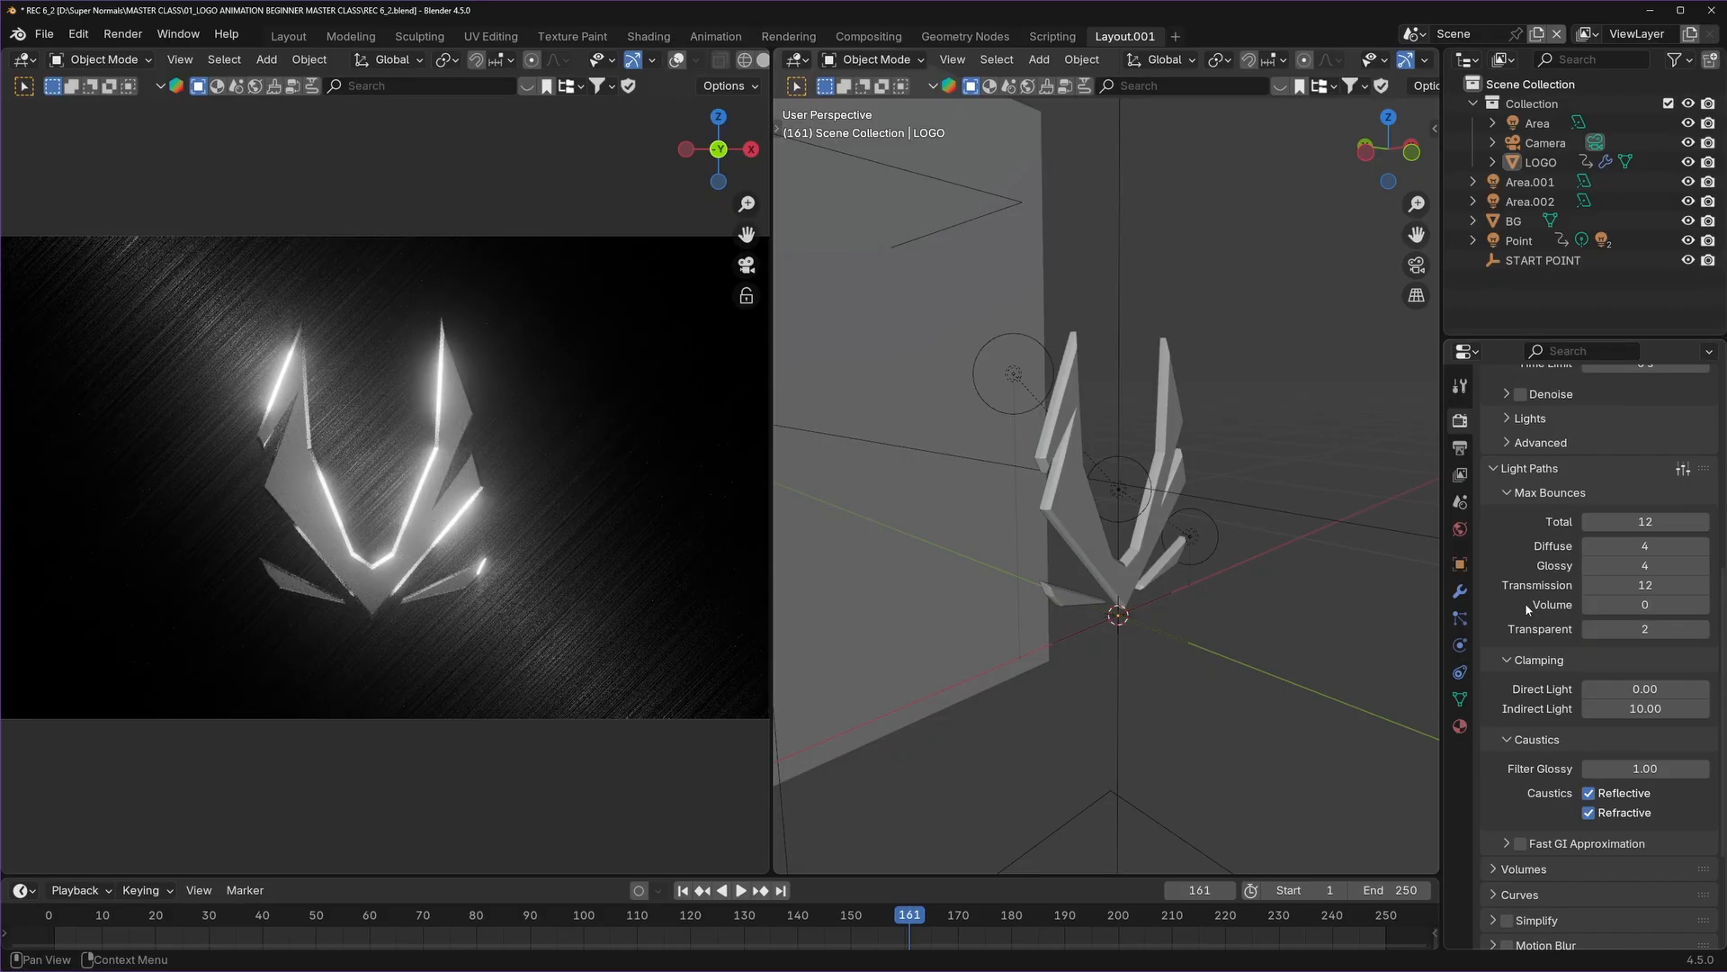
Set the maximum glossy light bounces to 2 and save the file.
{"action": "scroll", "coordinate": [1083, 439], "scroll_direction": "up", "scroll_amount": 5}
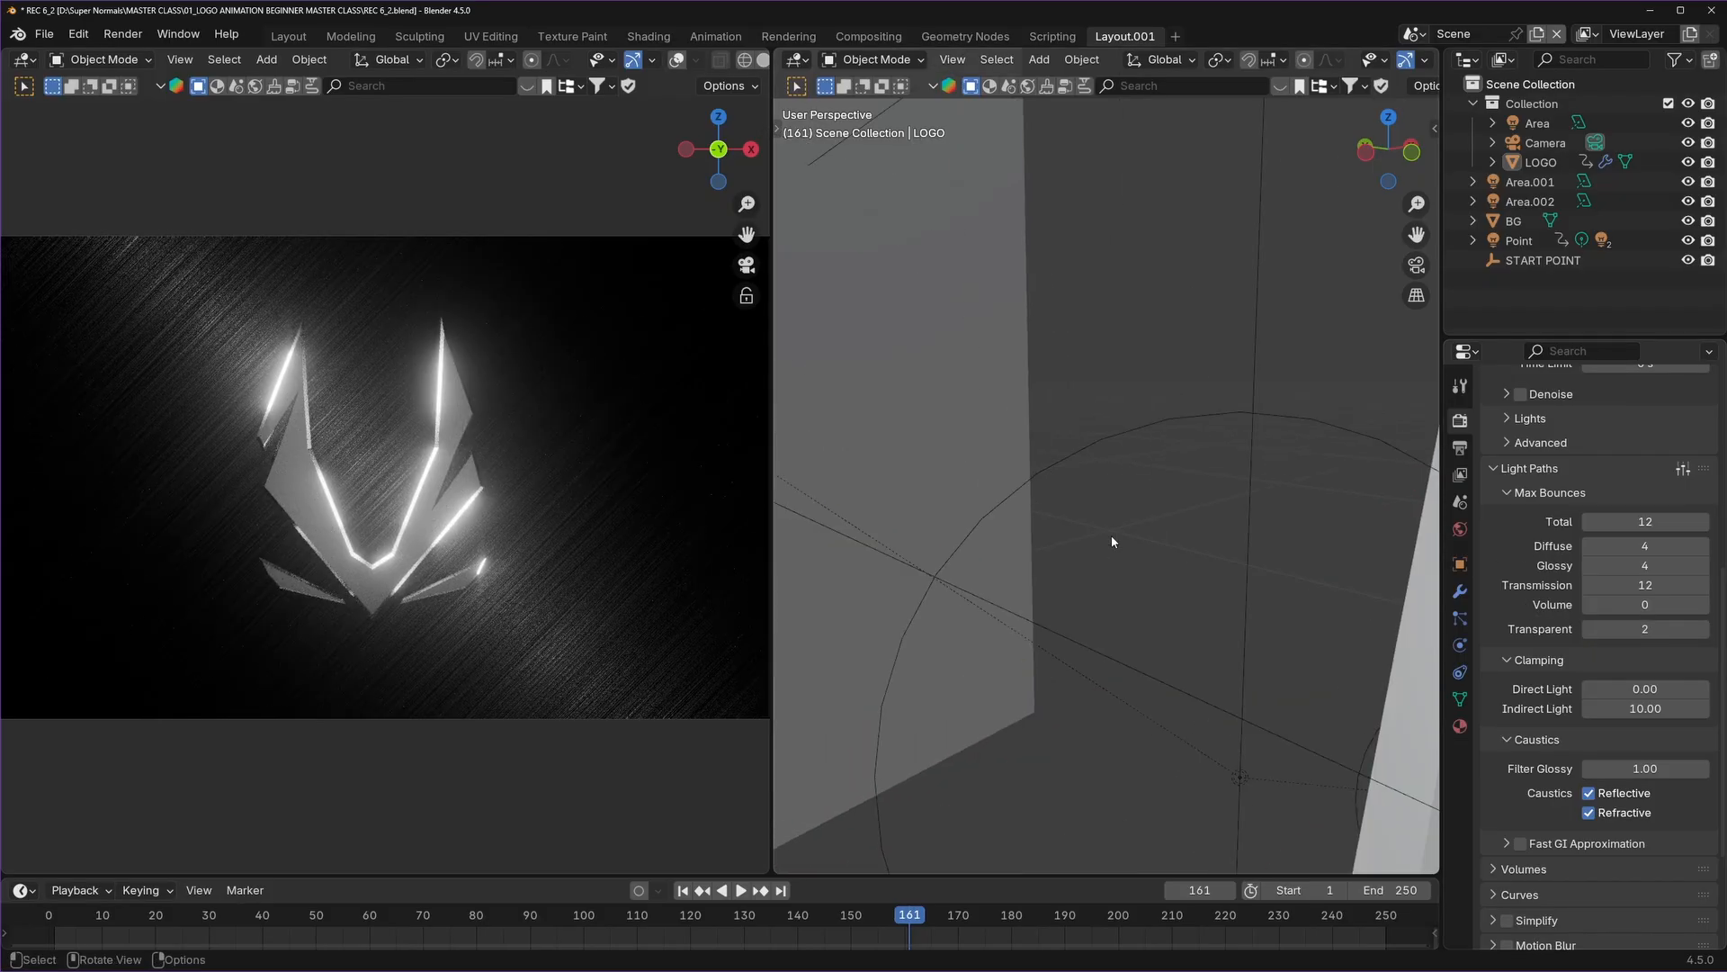
{"action": "scroll", "coordinate": [1115, 540], "scroll_direction": "down", "scroll_amount": 2}
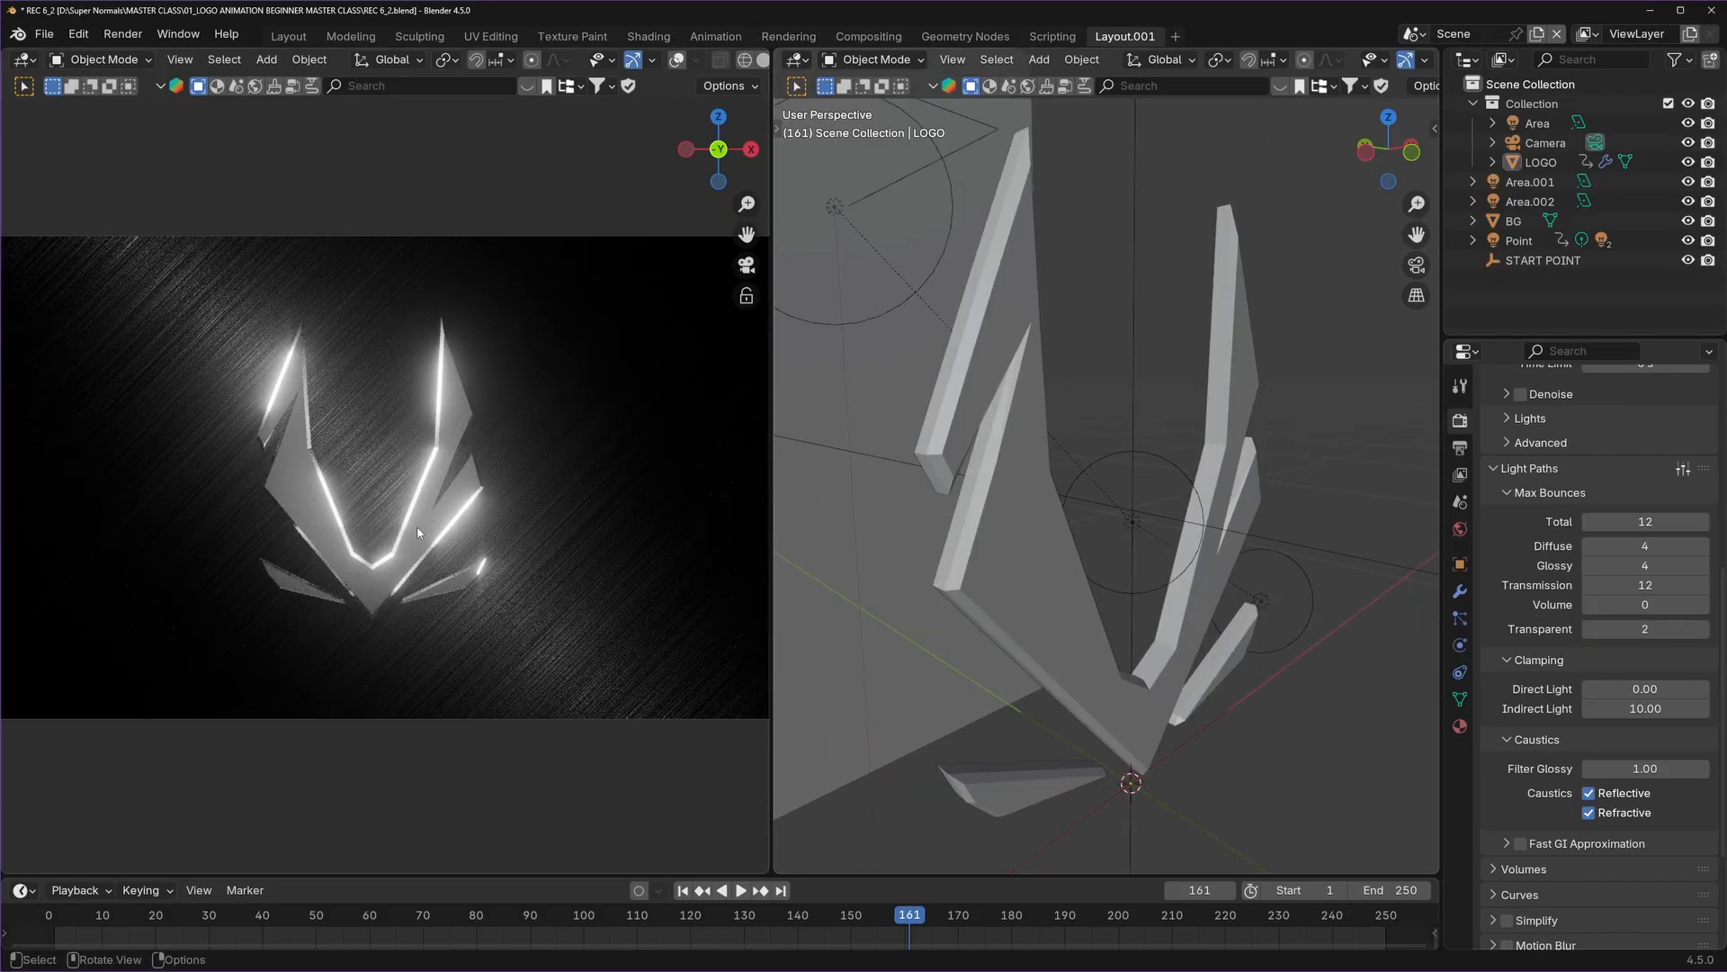
{"action": "left_click", "coordinate": [1642, 566]}
{"action": "type", "text": "2"}
{"action": "key", "text": "Return"}
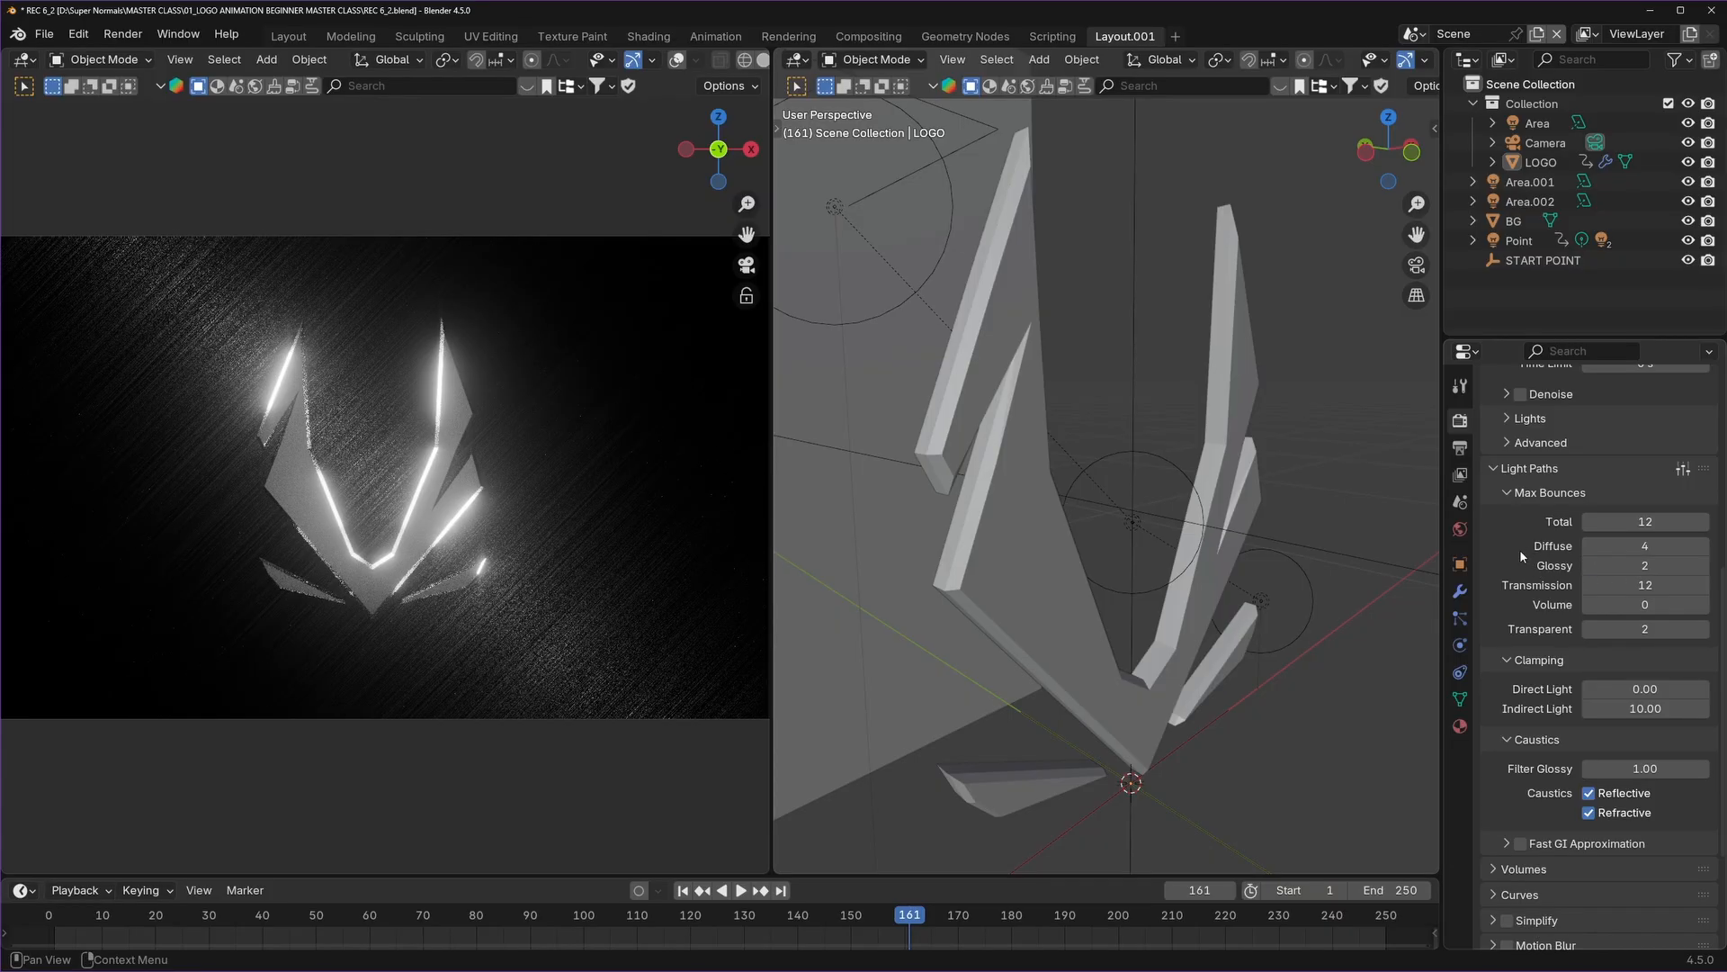
{"action": "key", "text": "ctrl+s"}
Enable Fast GI Approximation for the Cycles render.
{"action": "scroll", "coordinate": [1520, 548], "scroll_direction": "up", "scroll_amount": 1}
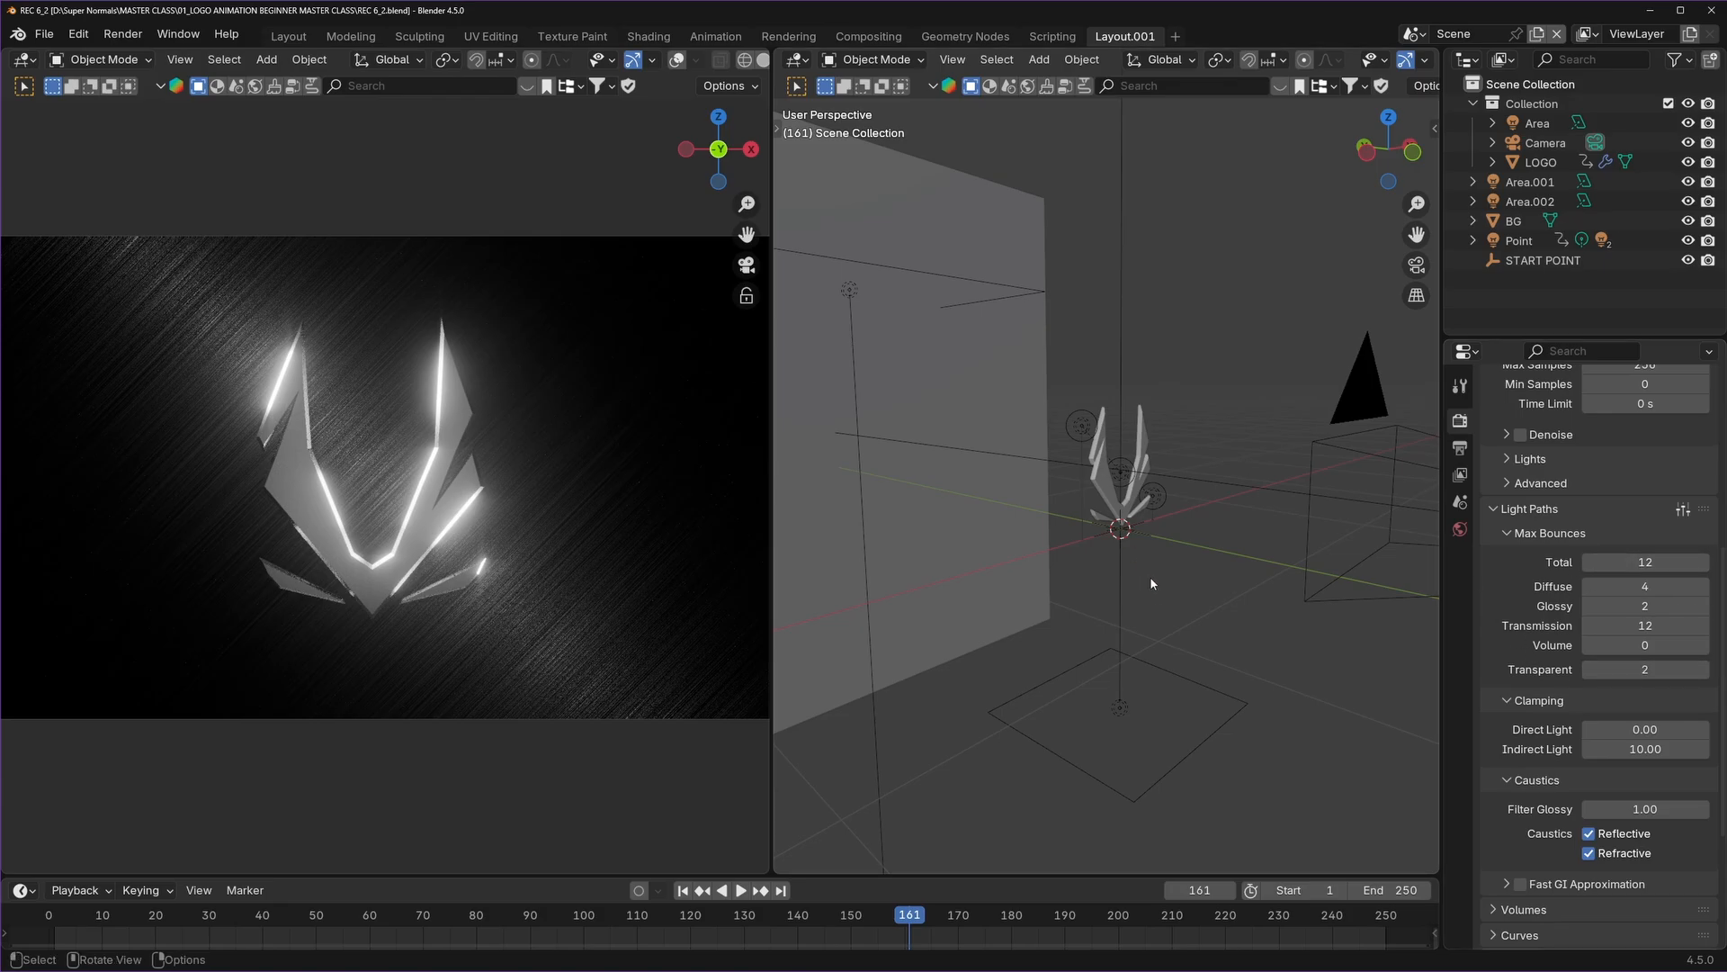
{"action": "scroll", "coordinate": [1152, 586], "scroll_direction": "up", "scroll_amount": 4}
{"action": "scroll", "coordinate": [1526, 623], "scroll_direction": "down", "scroll_amount": 5}
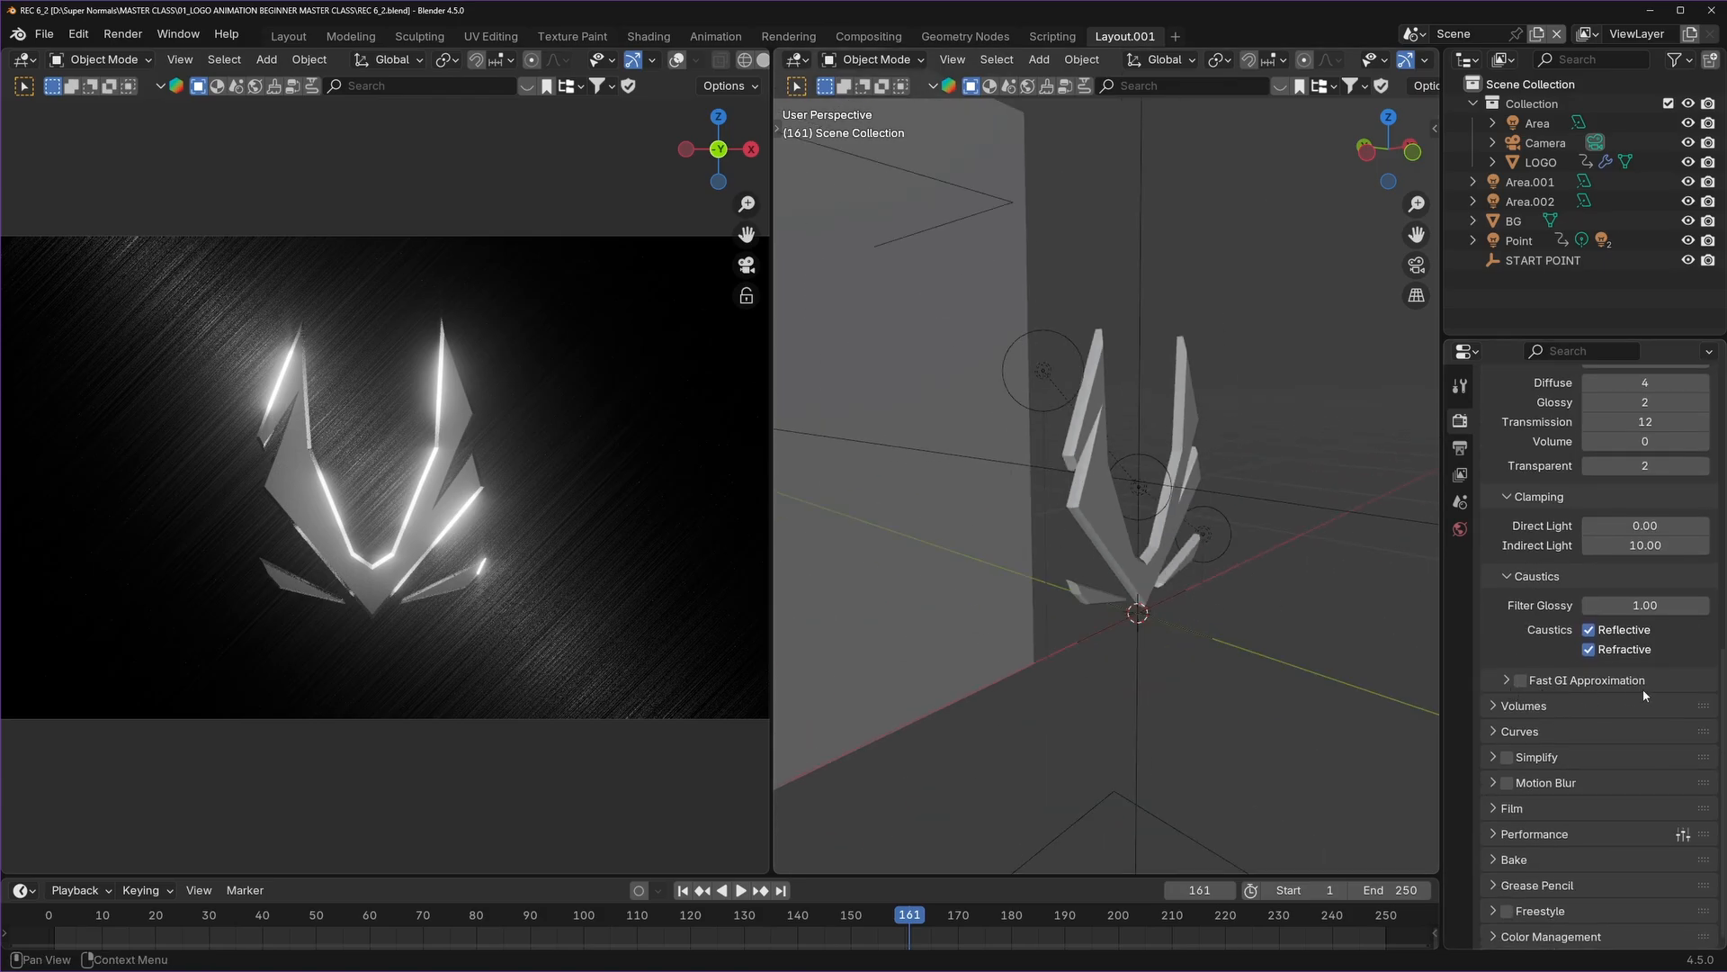
{"action": "left_click", "coordinate": [1520, 681]}
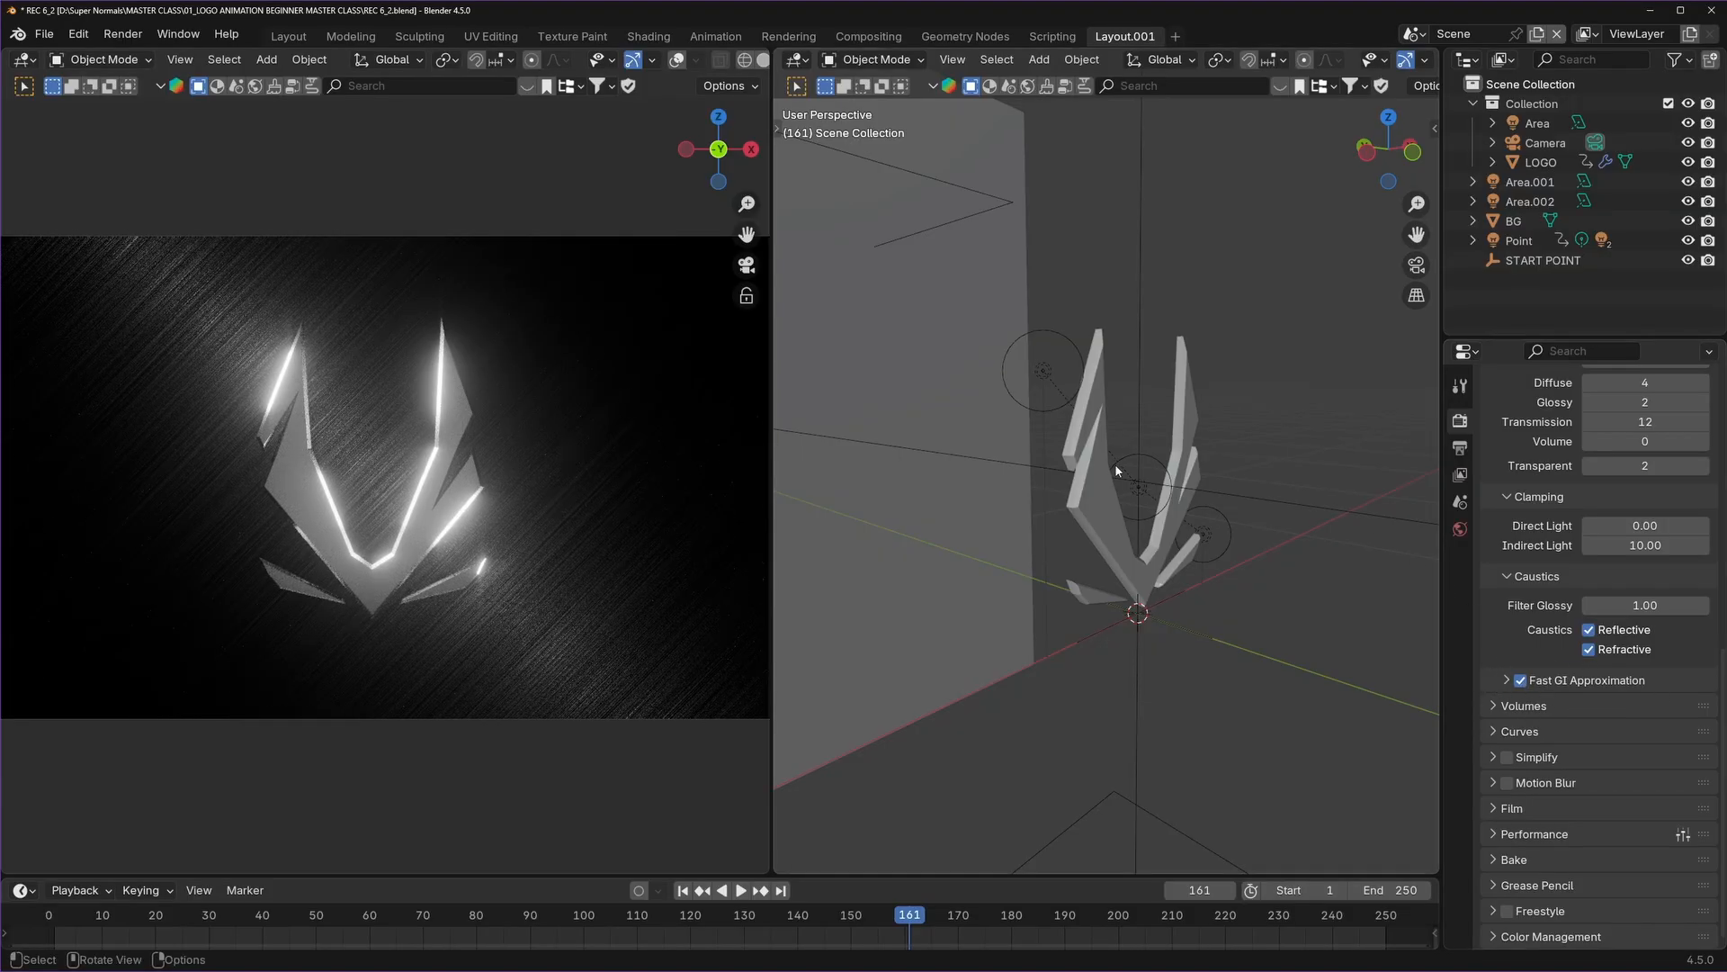
Enable Persistent Data for the final render in the Performance settings.
{"action": "left_click", "coordinate": [1491, 833]}
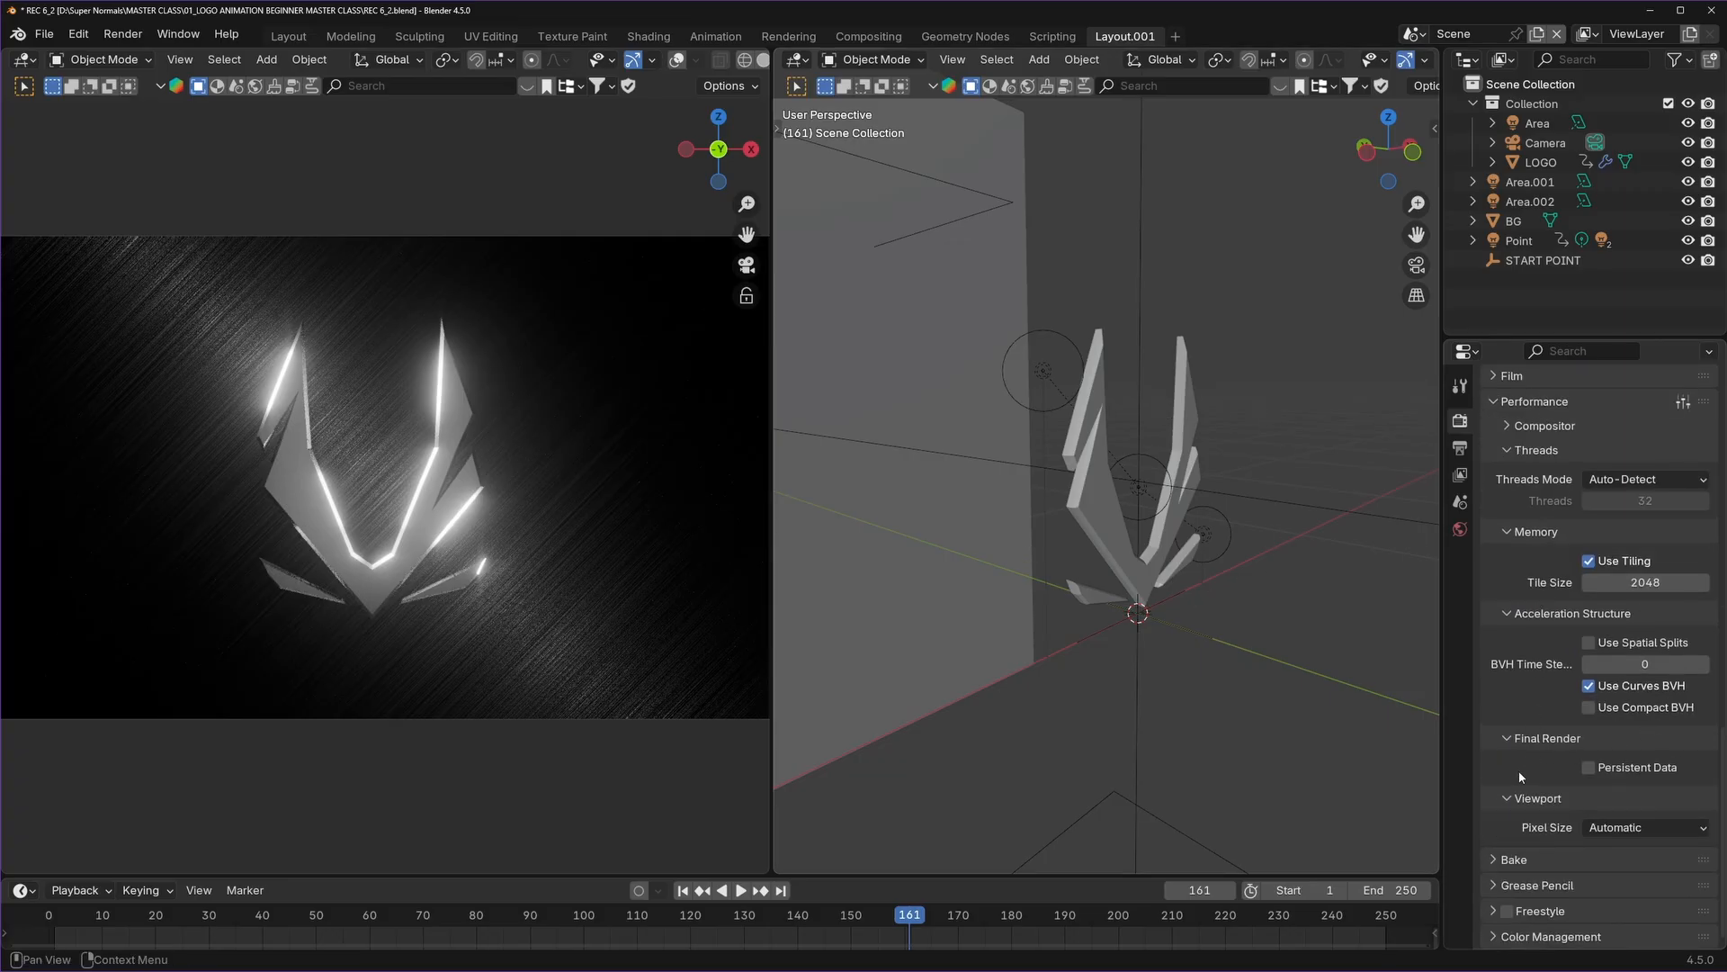
{"action": "left_click", "coordinate": [1589, 770]}
{"action": "scroll", "coordinate": [1147, 504], "scroll_direction": "up", "scroll_amount": 5}
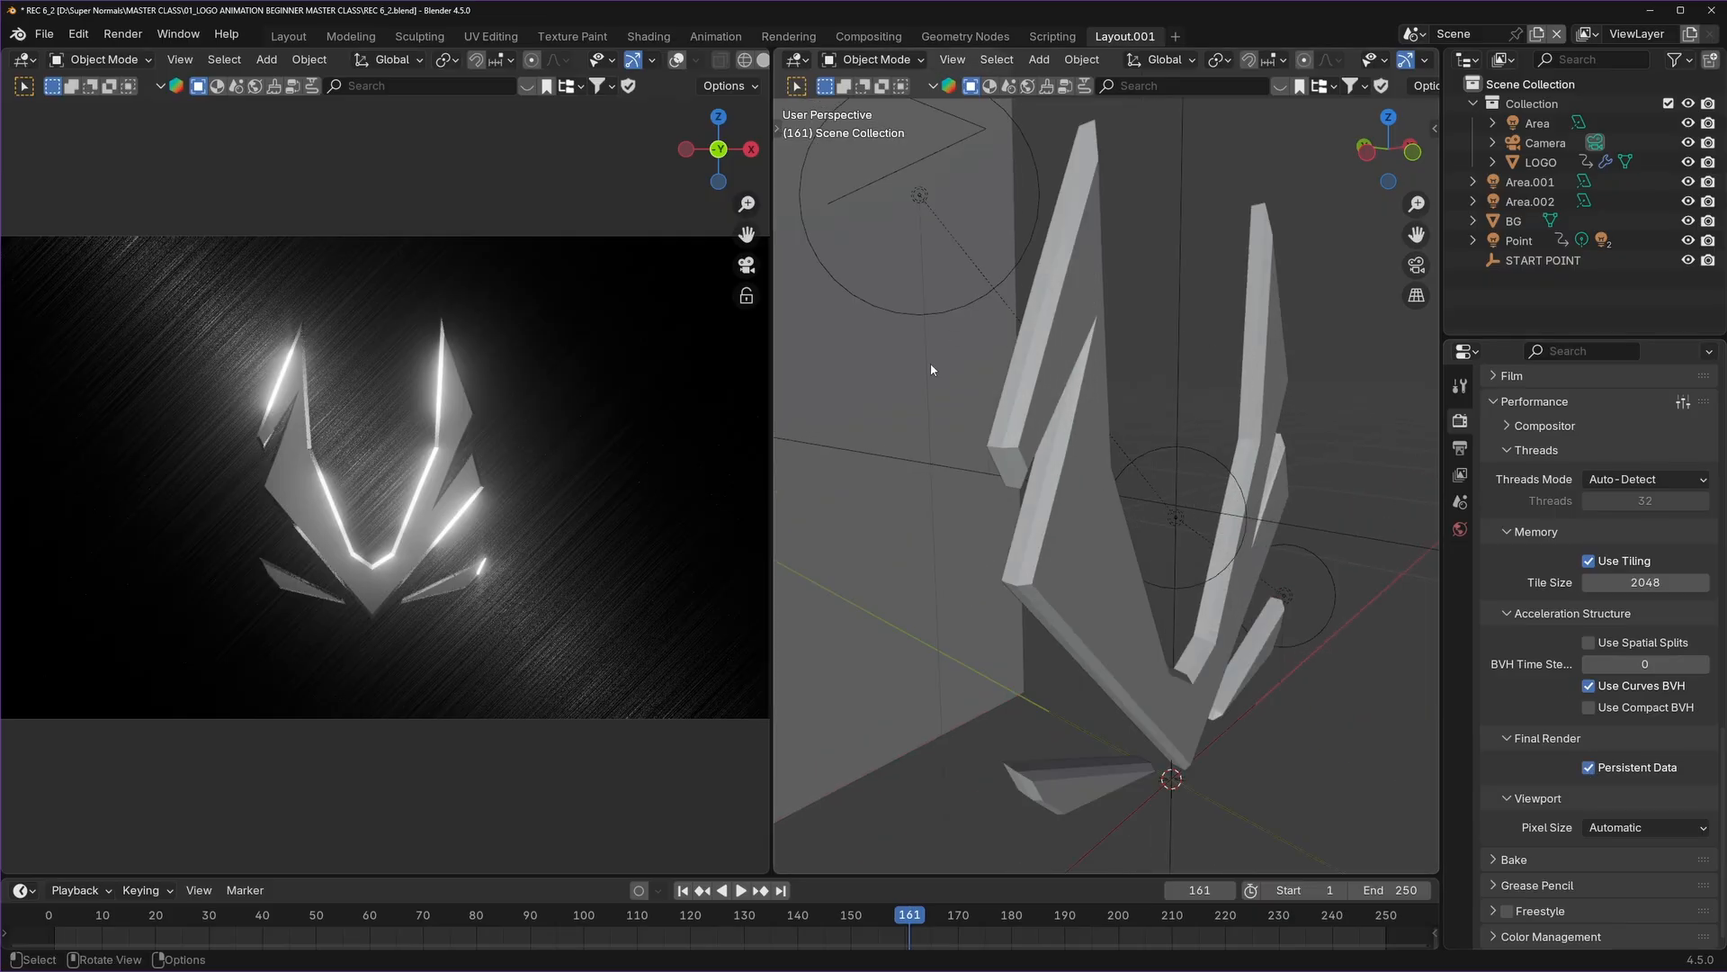
{"action": "scroll", "coordinate": [1033, 505], "scroll_direction": "down", "scroll_amount": 3}
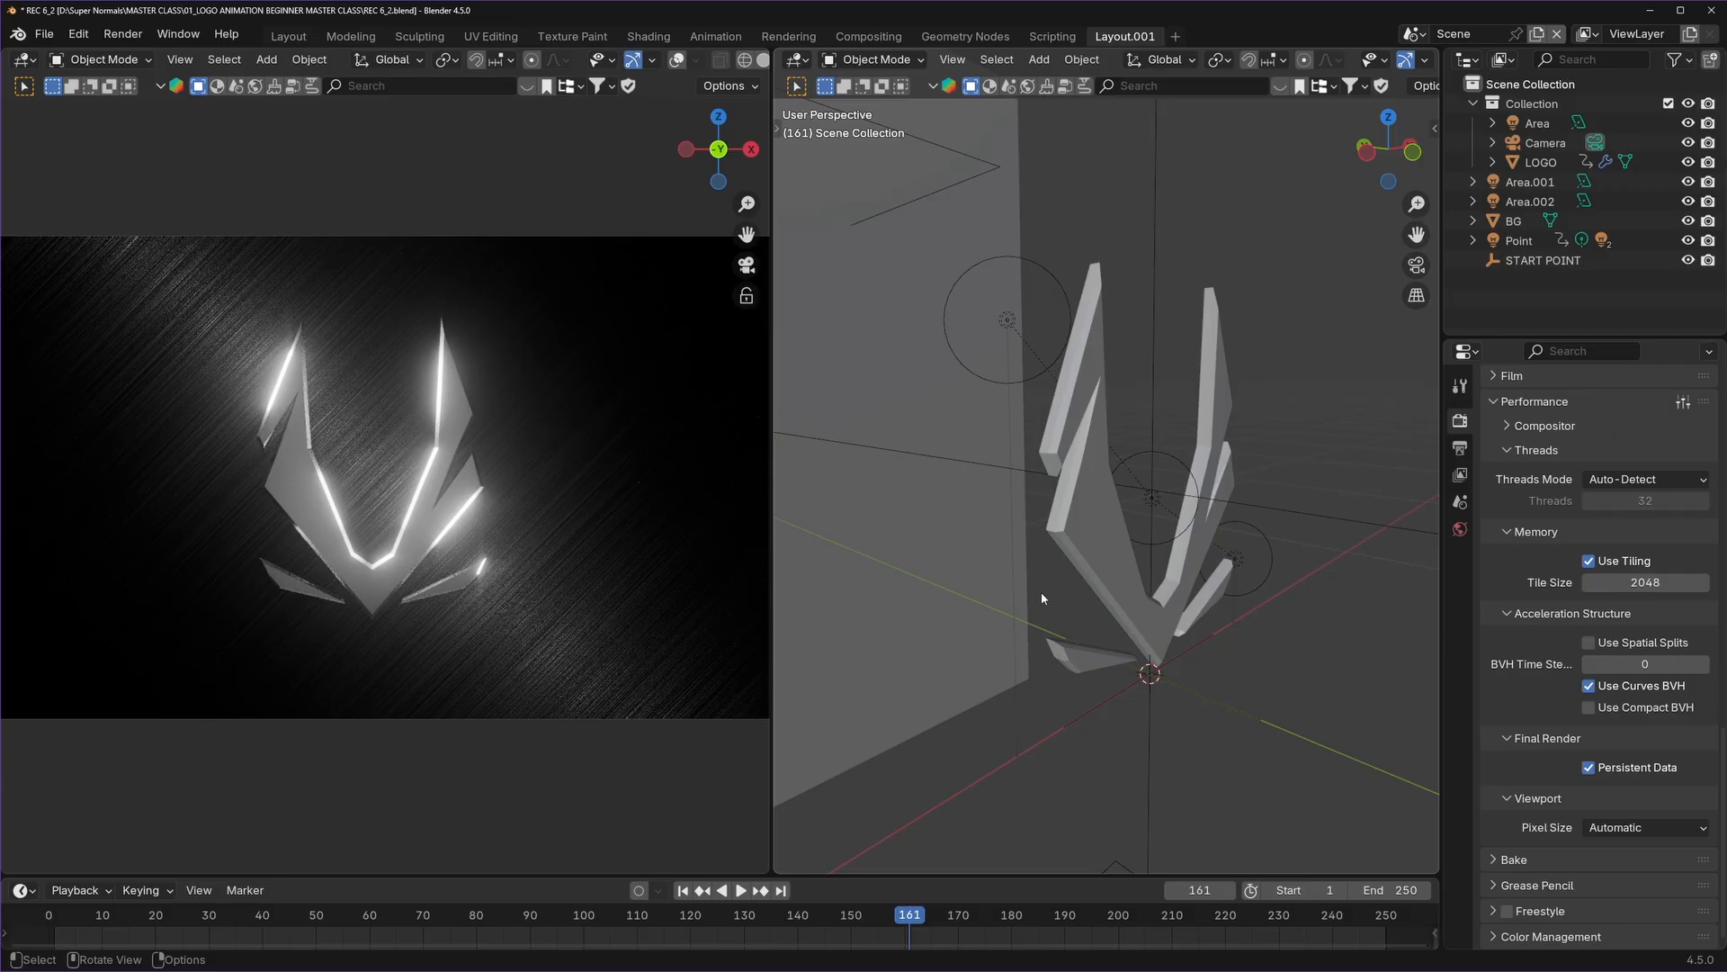
{"action": "scroll", "coordinate": [646, 554], "scroll_direction": "down", "scroll_amount": 1}
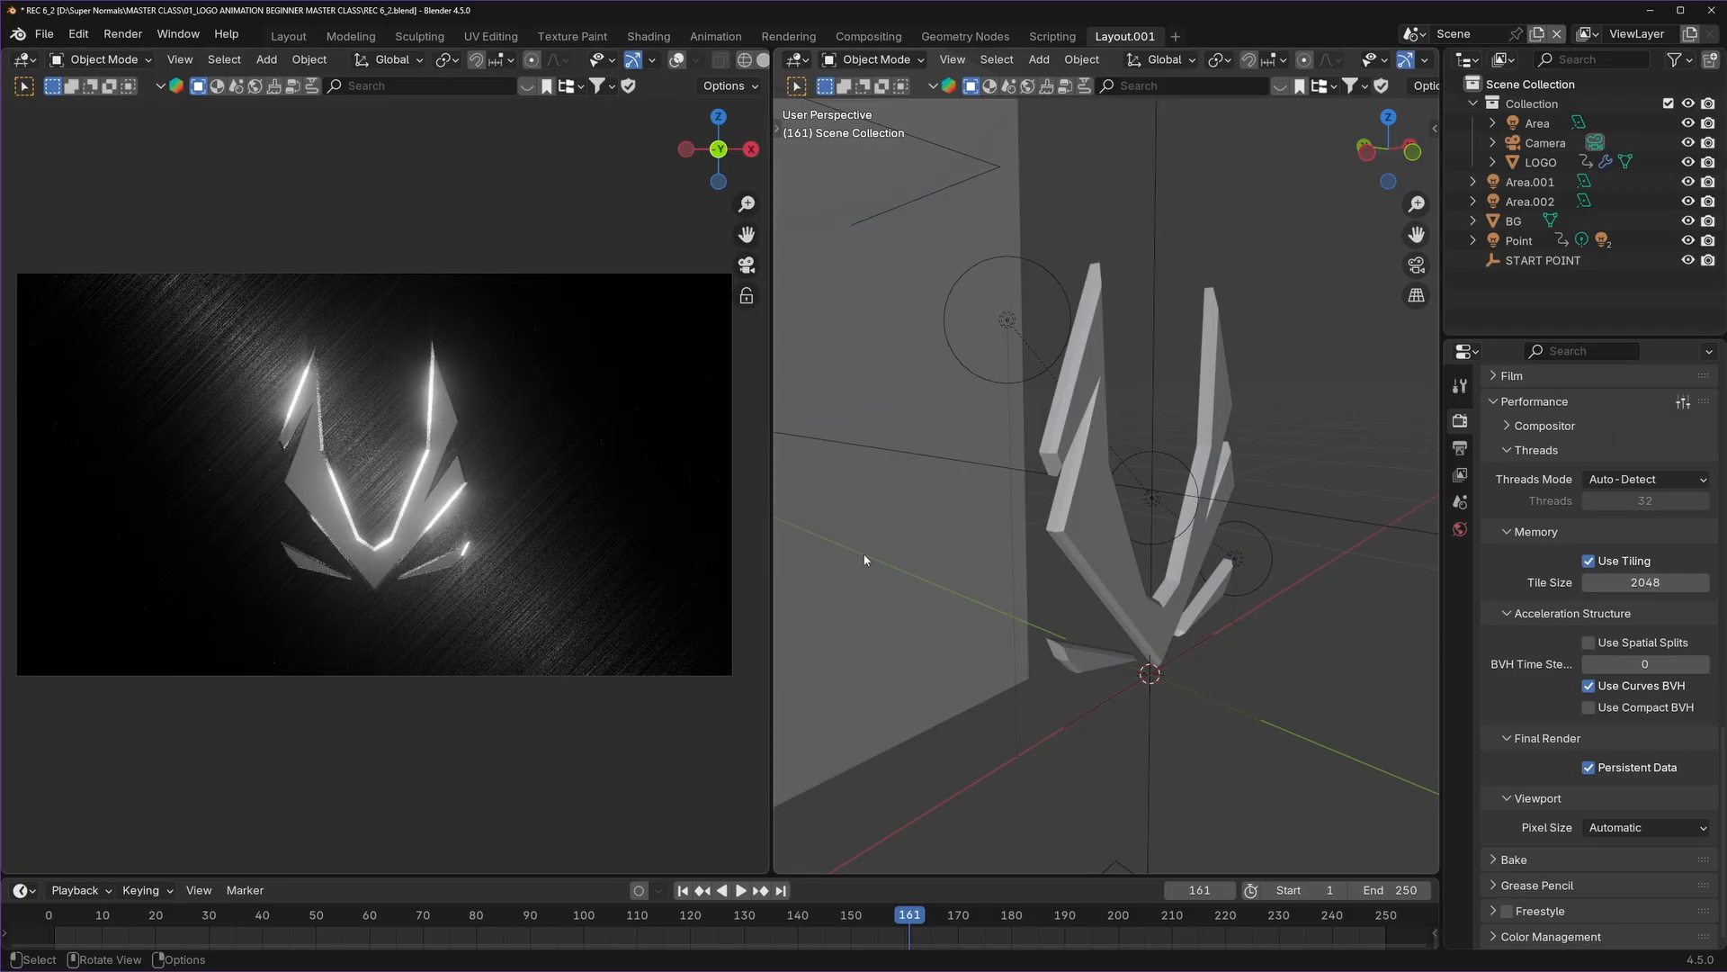
Open the output properties and compare the camera view with Render Region off and back on.
{"action": "scroll", "coordinate": [1514, 738], "scroll_direction": "up", "scroll_amount": 15}
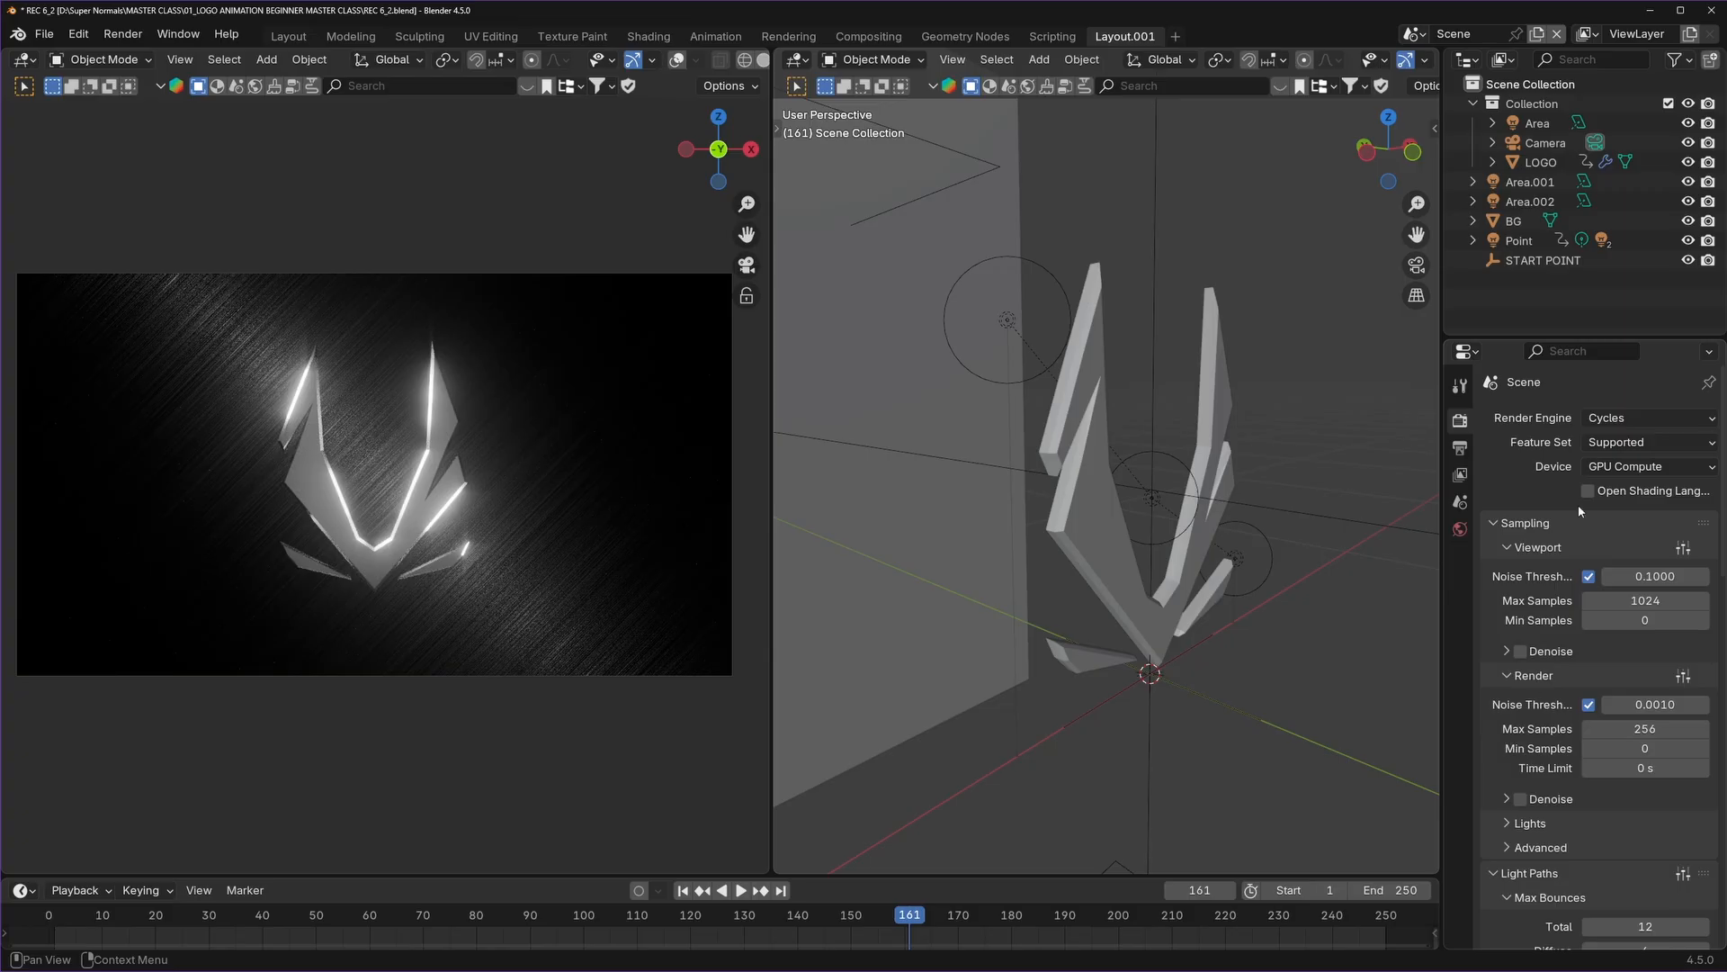
{"action": "left_click", "coordinate": [1461, 448]}
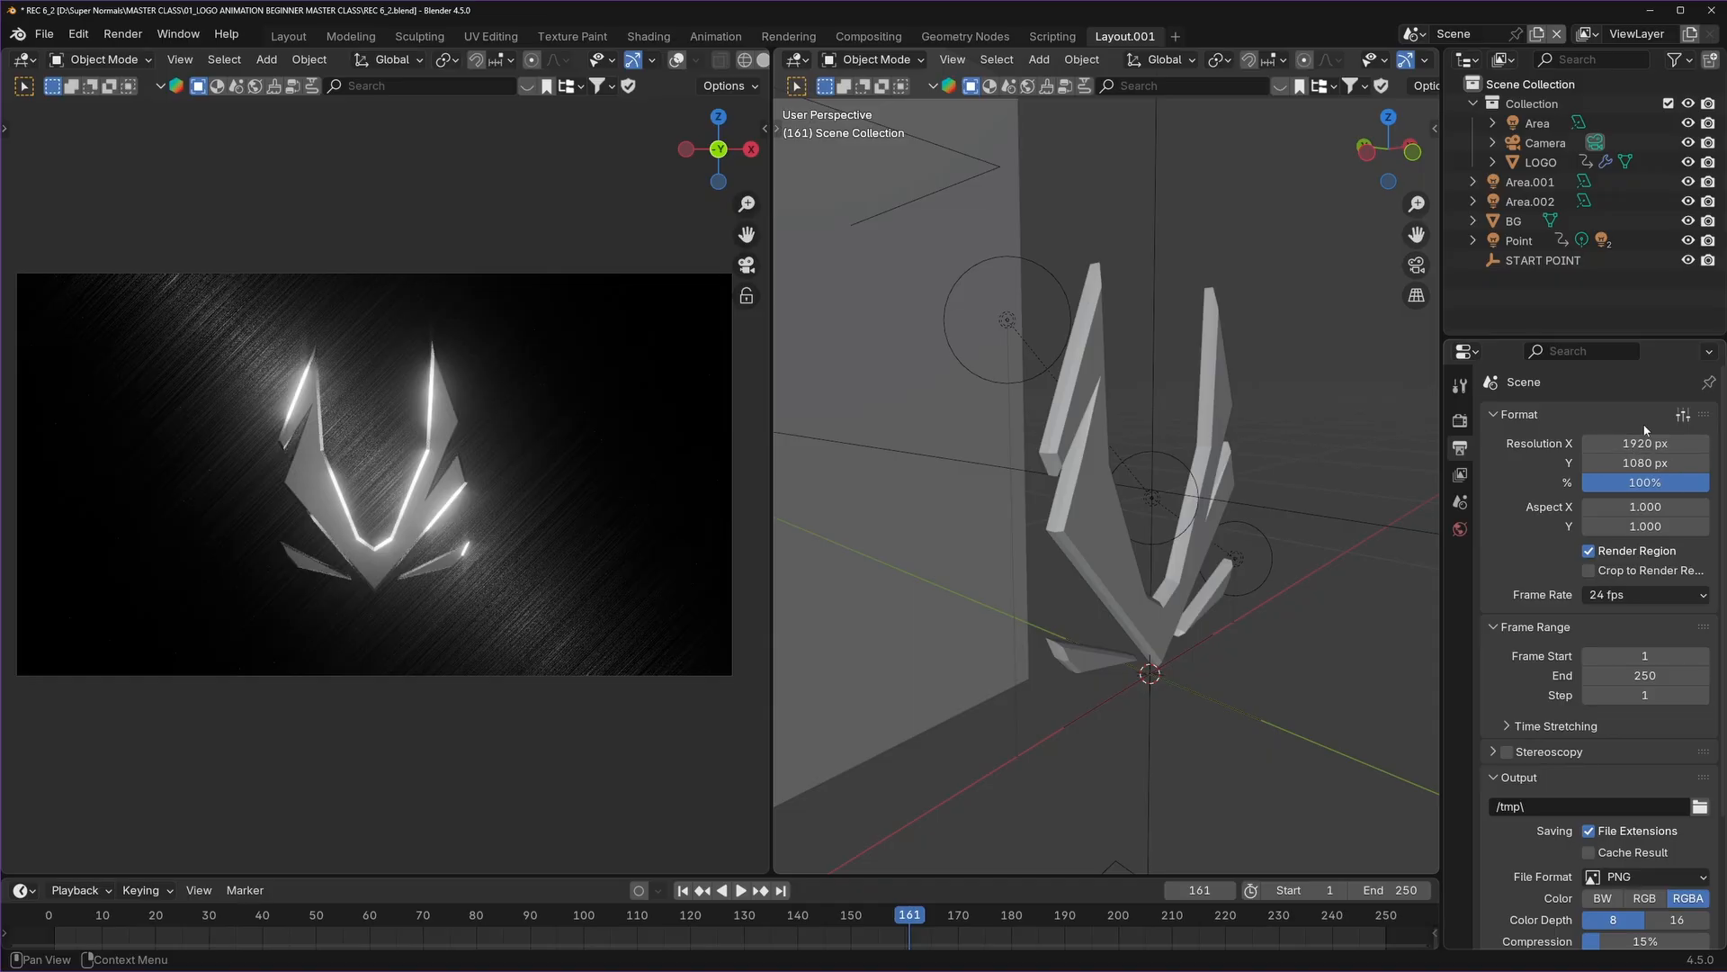
{"action": "left_click", "coordinate": [1586, 554]}
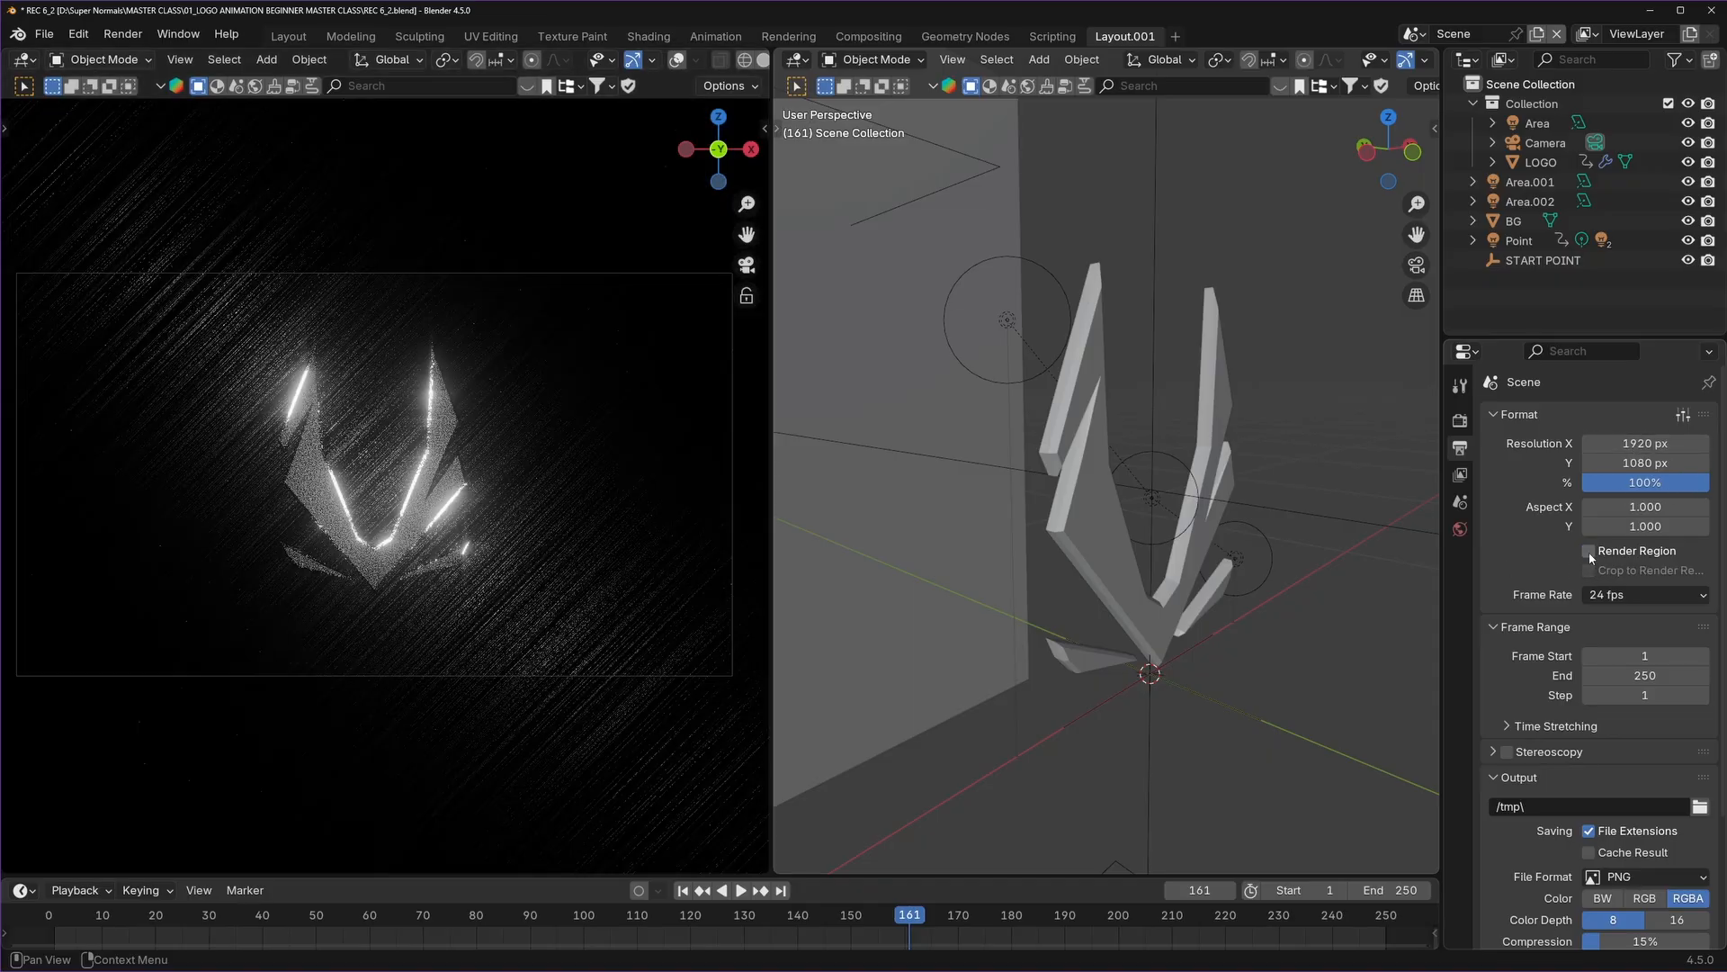
{"action": "left_click", "coordinate": [1587, 555]}
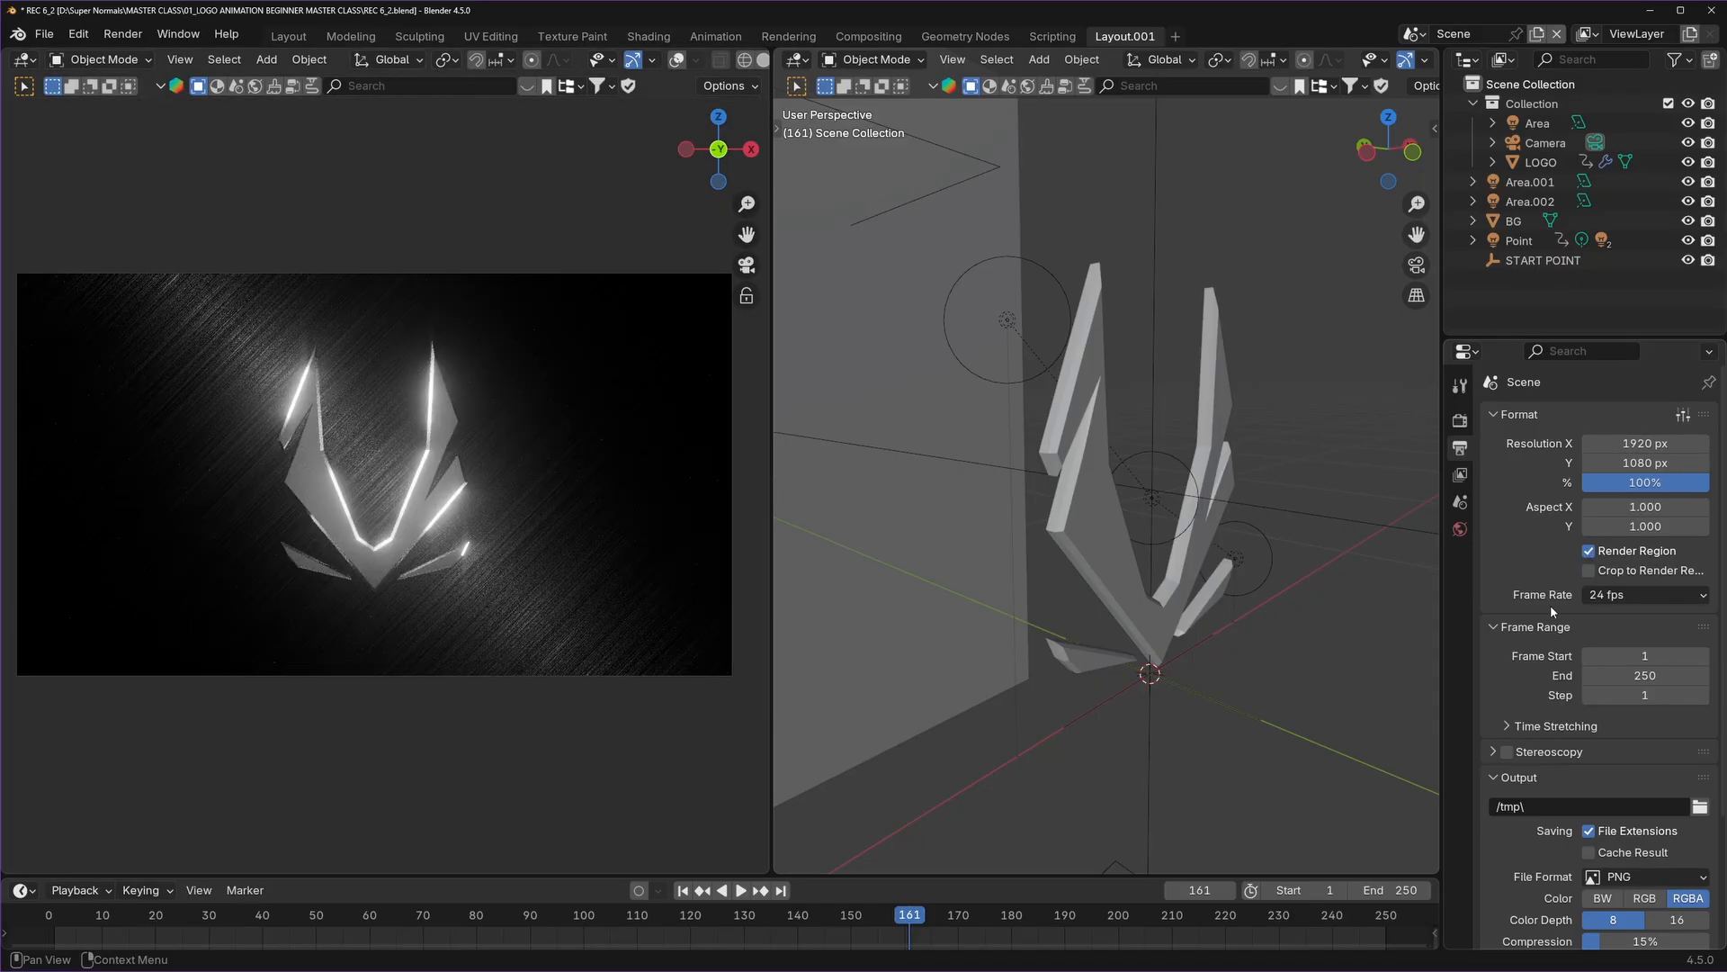
Try a custom frame rate and return to the 24 fps preset.
{"action": "left_click", "coordinate": [1601, 595]}
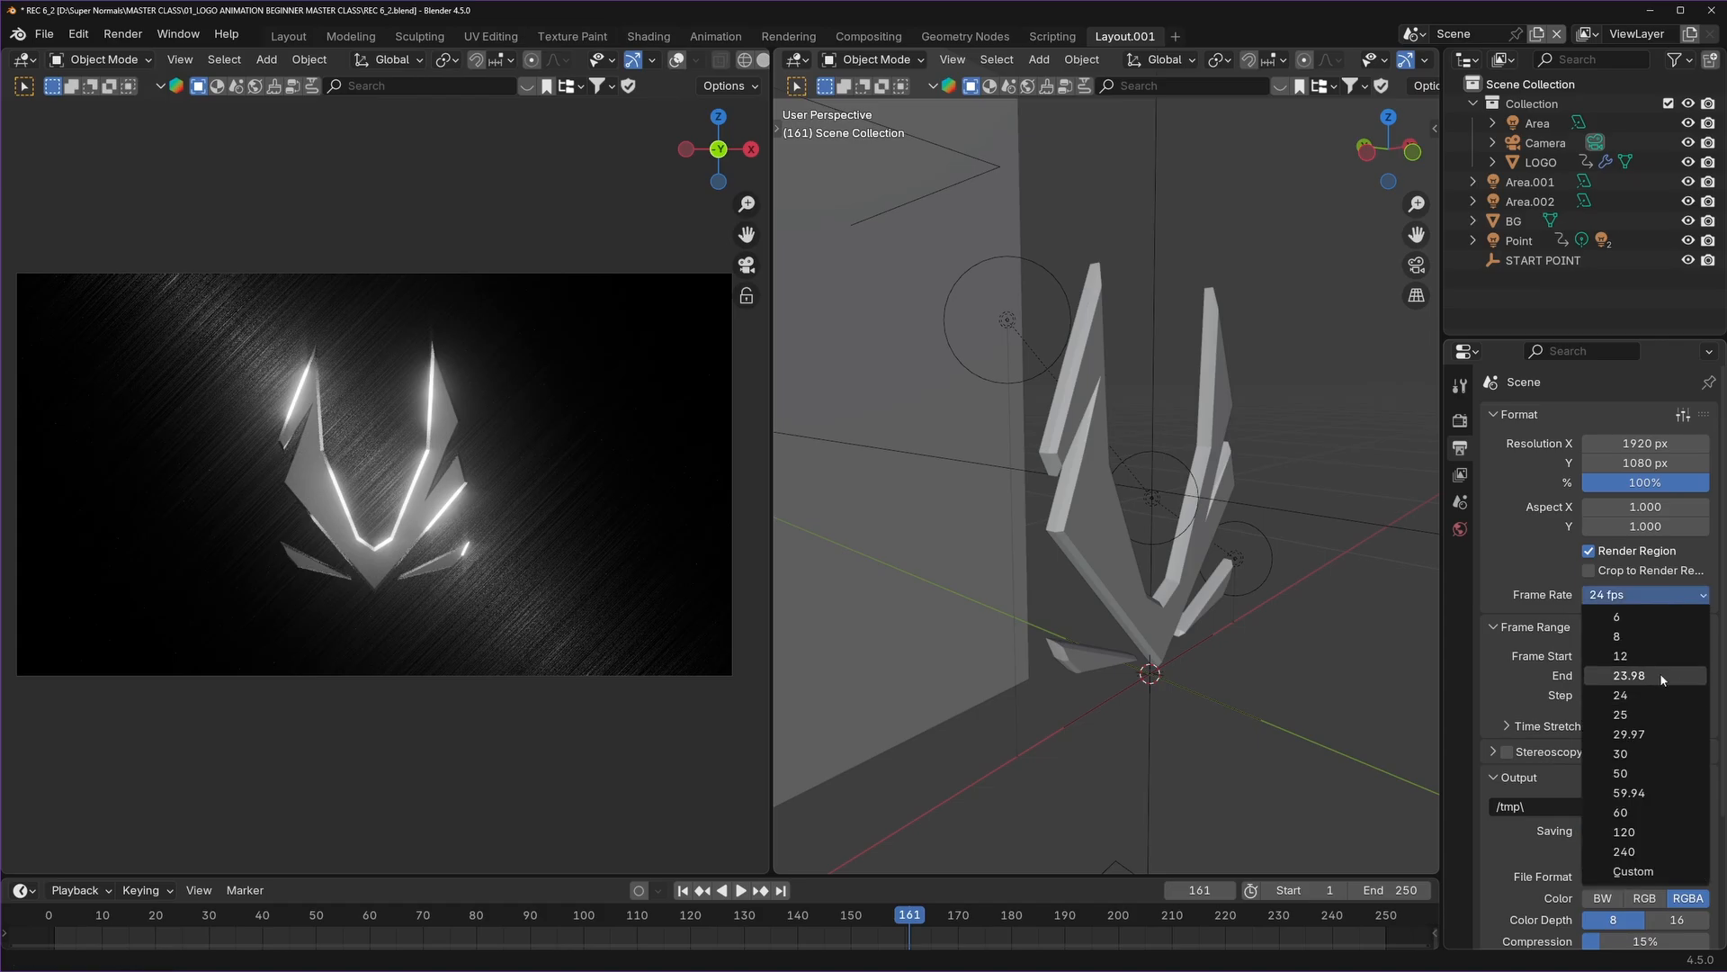
{"action": "left_click", "coordinate": [1632, 871]}
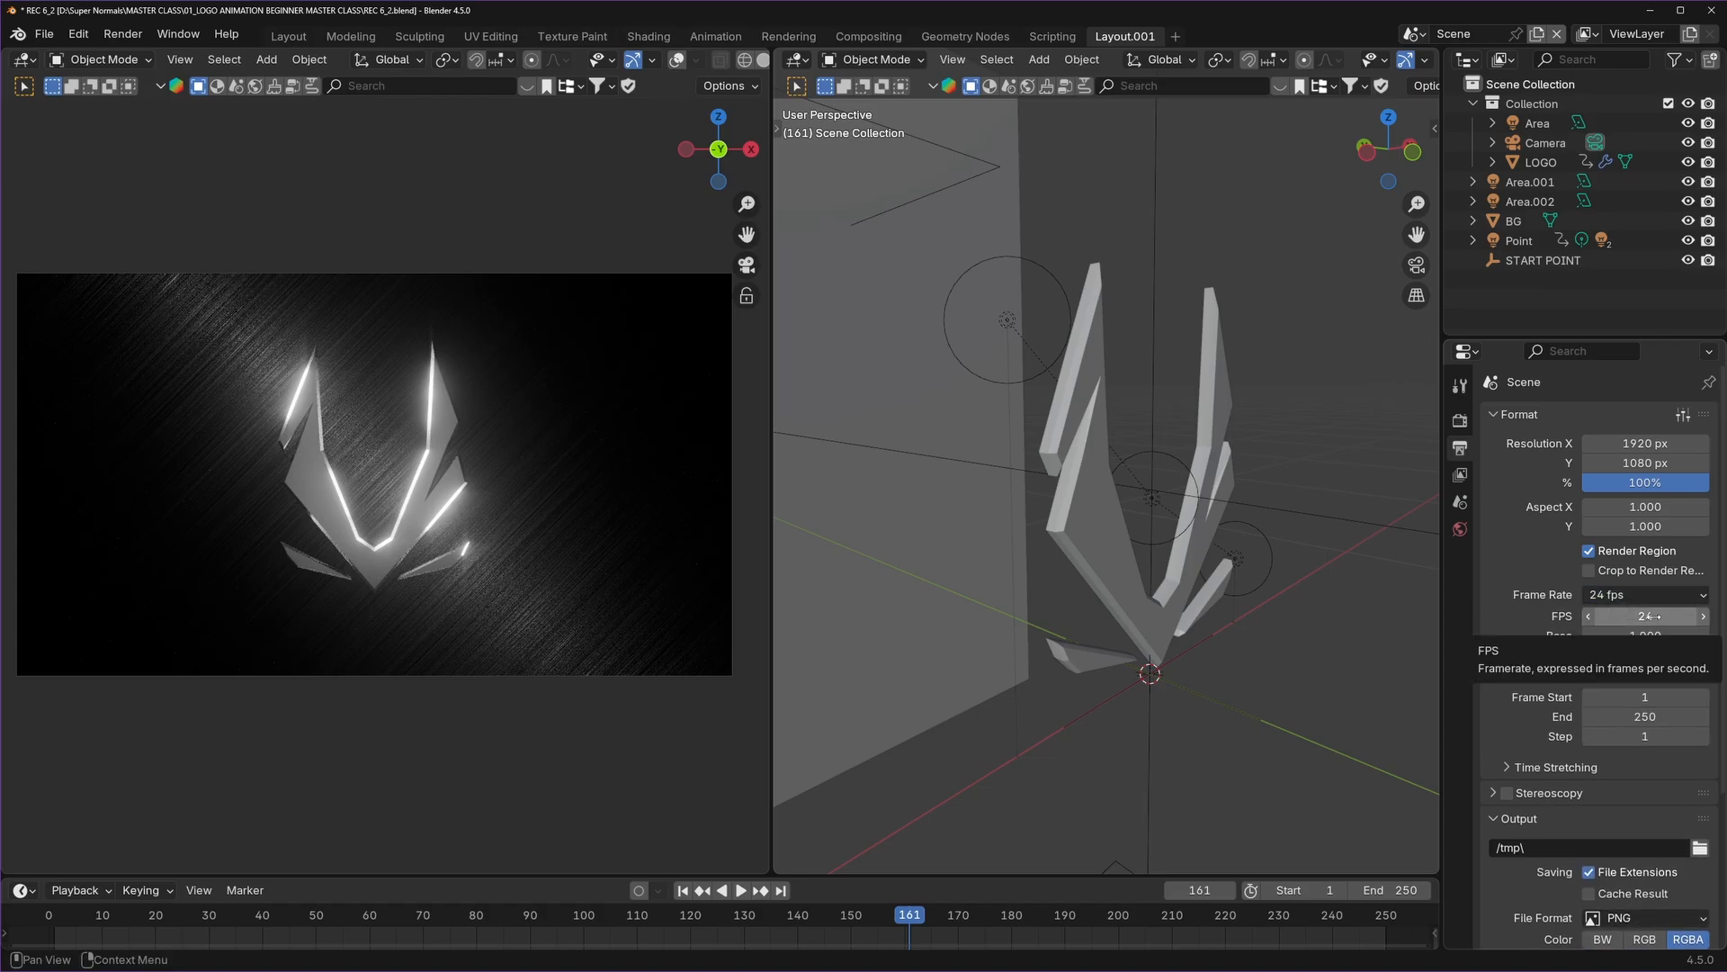
{"action": "left_click", "coordinate": [1628, 596]}
{"action": "left_click", "coordinate": [1646, 683]}
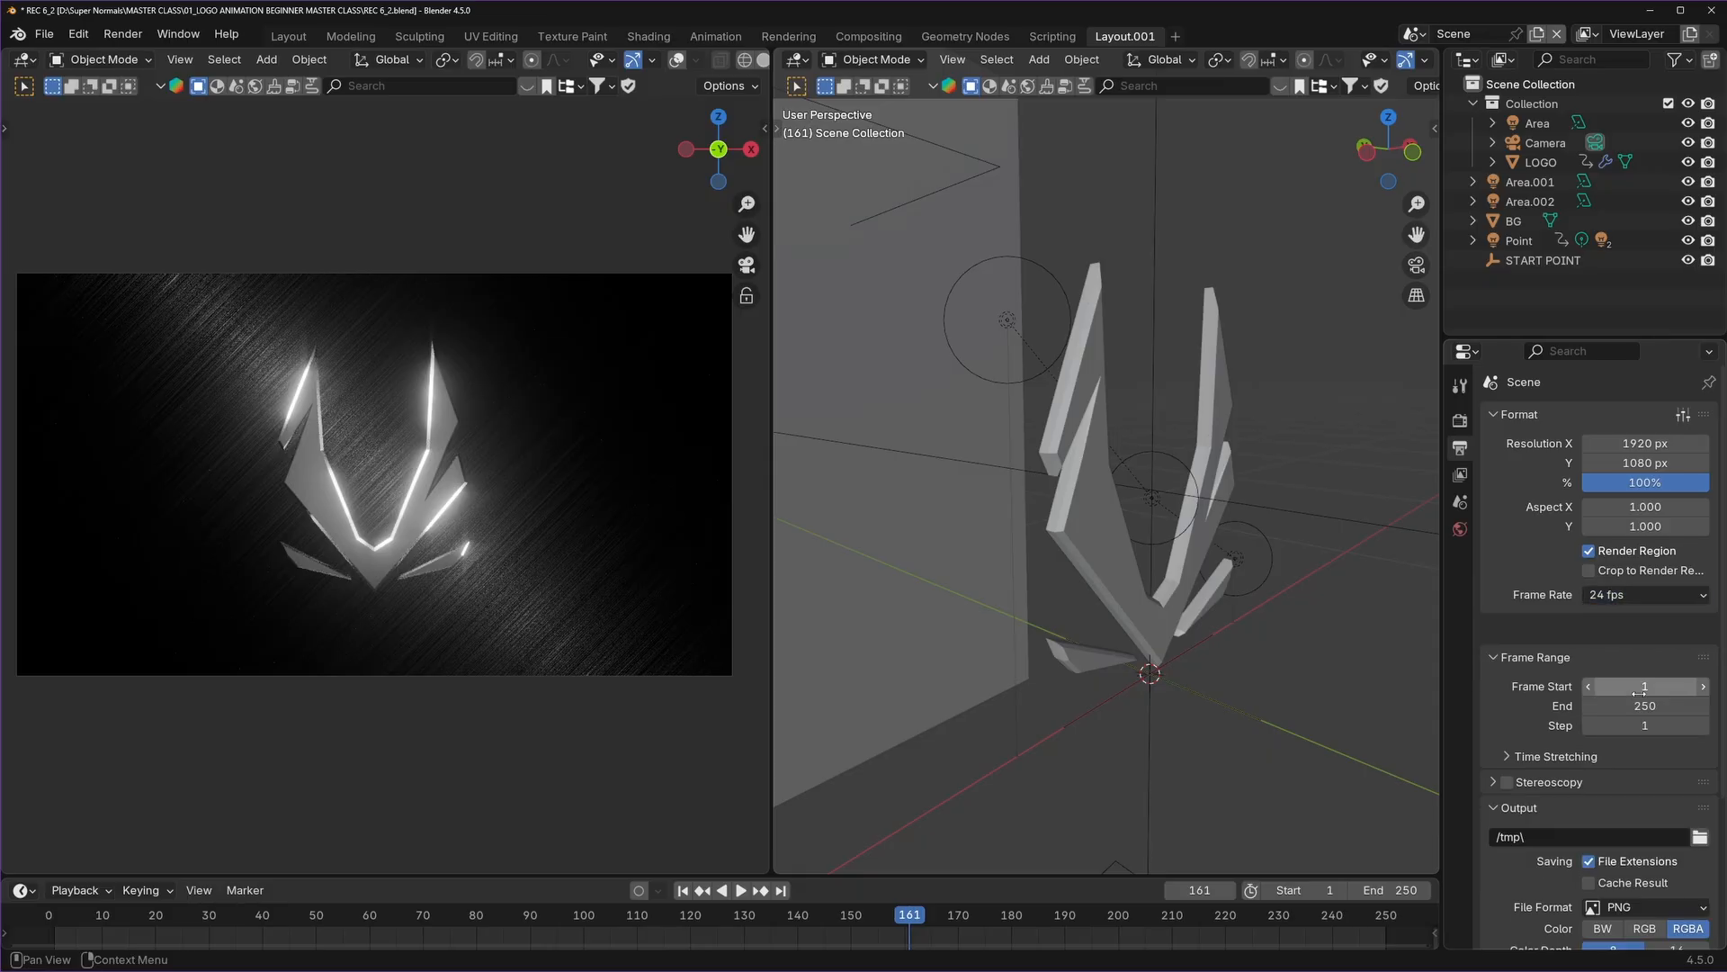
Enlarge the timeline area and set the animation's end frame to 200.
{"action": "scroll", "coordinate": [1569, 627], "scroll_direction": "down", "scroll_amount": 3}
{"action": "left_click_drag", "start_coordinate": [1404, 875], "coordinate": [1403, 778]}
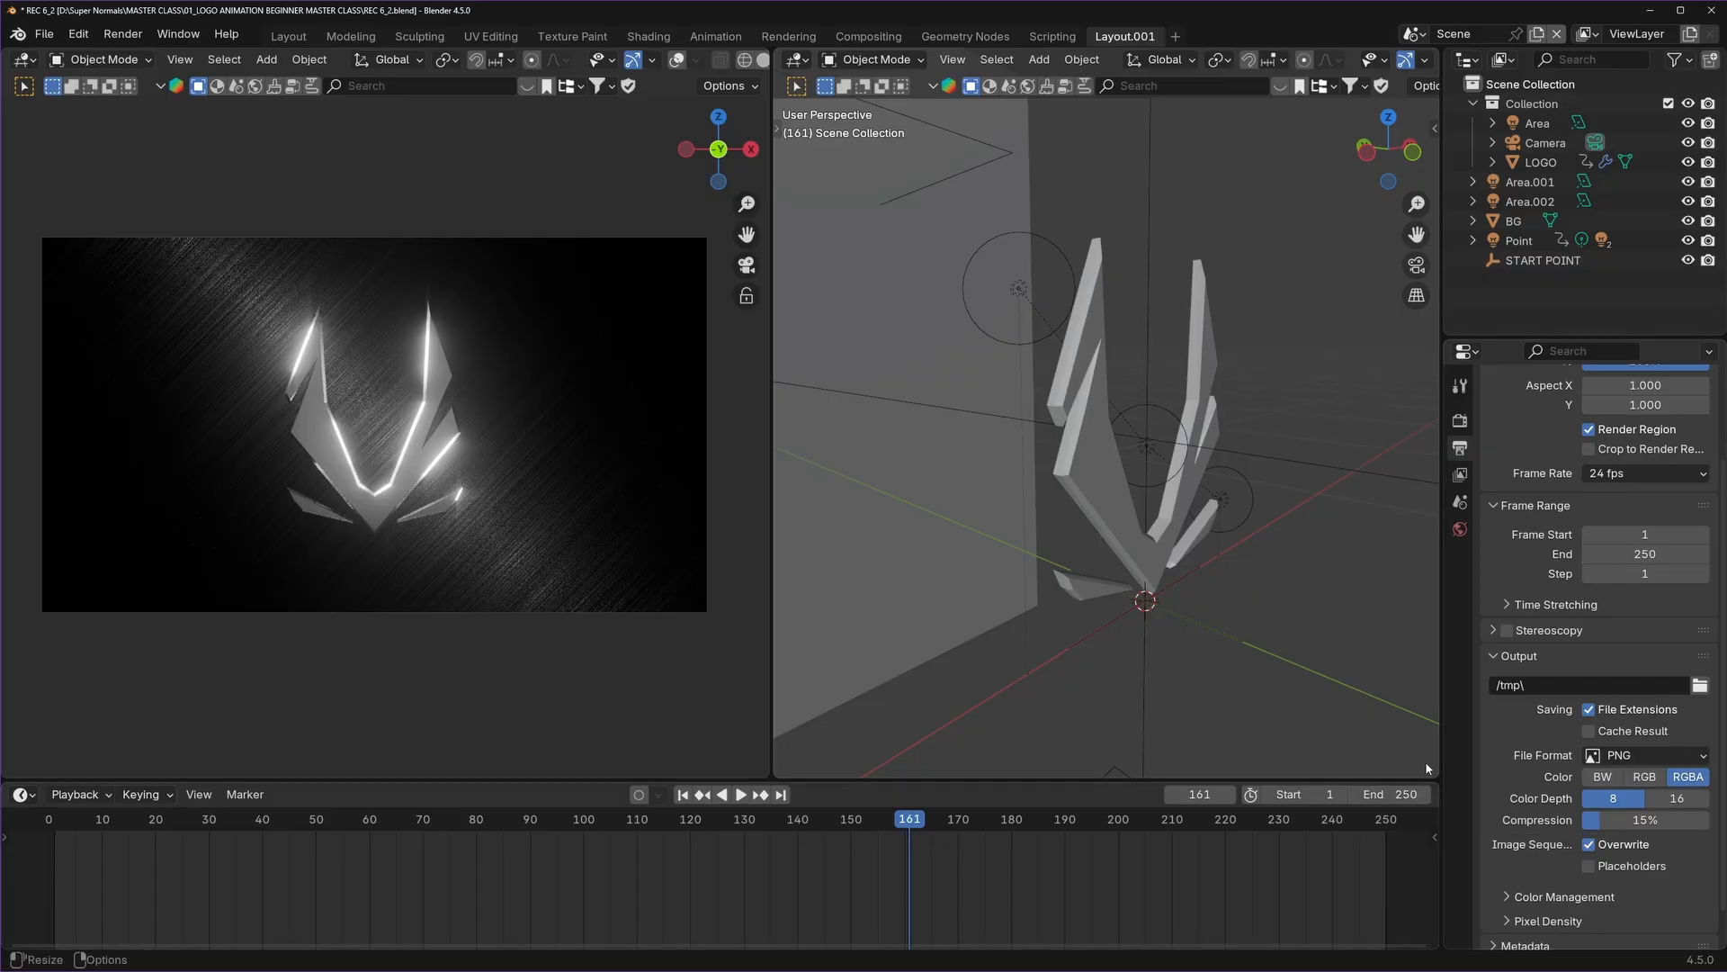
{"action": "left_click_drag", "start_coordinate": [1645, 553], "coordinate": [1551, 554]}
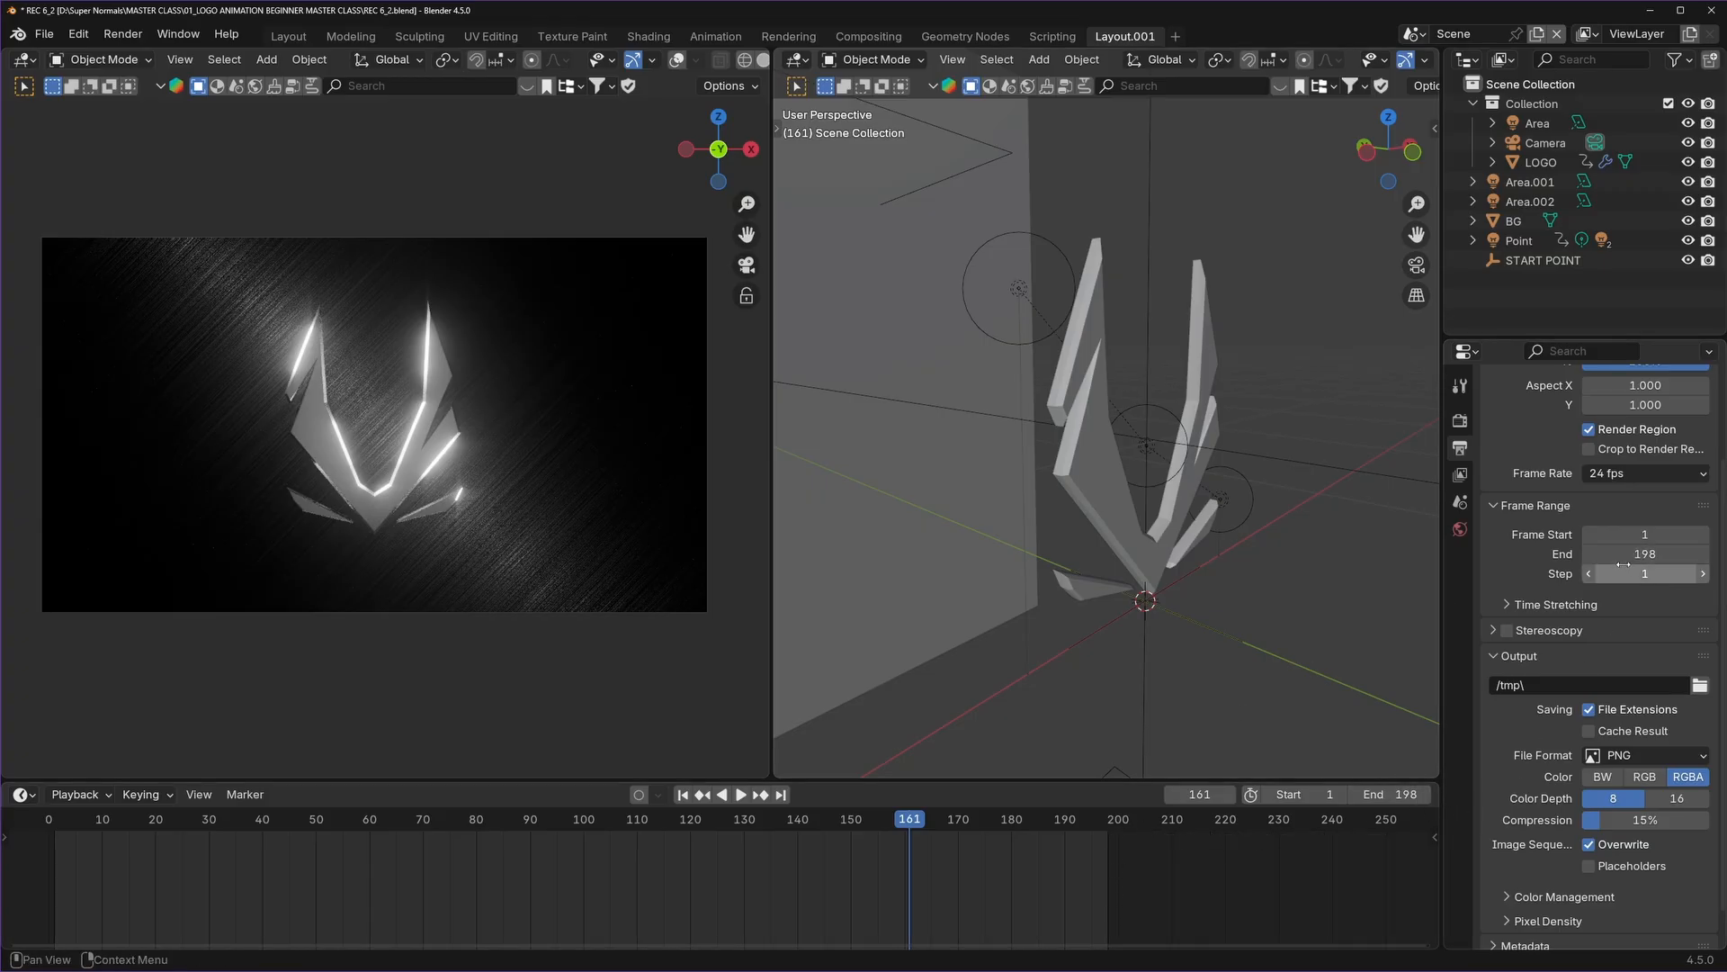
{"action": "left_click", "coordinate": [1591, 553]}
{"action": "left_click", "coordinate": [1394, 795]}
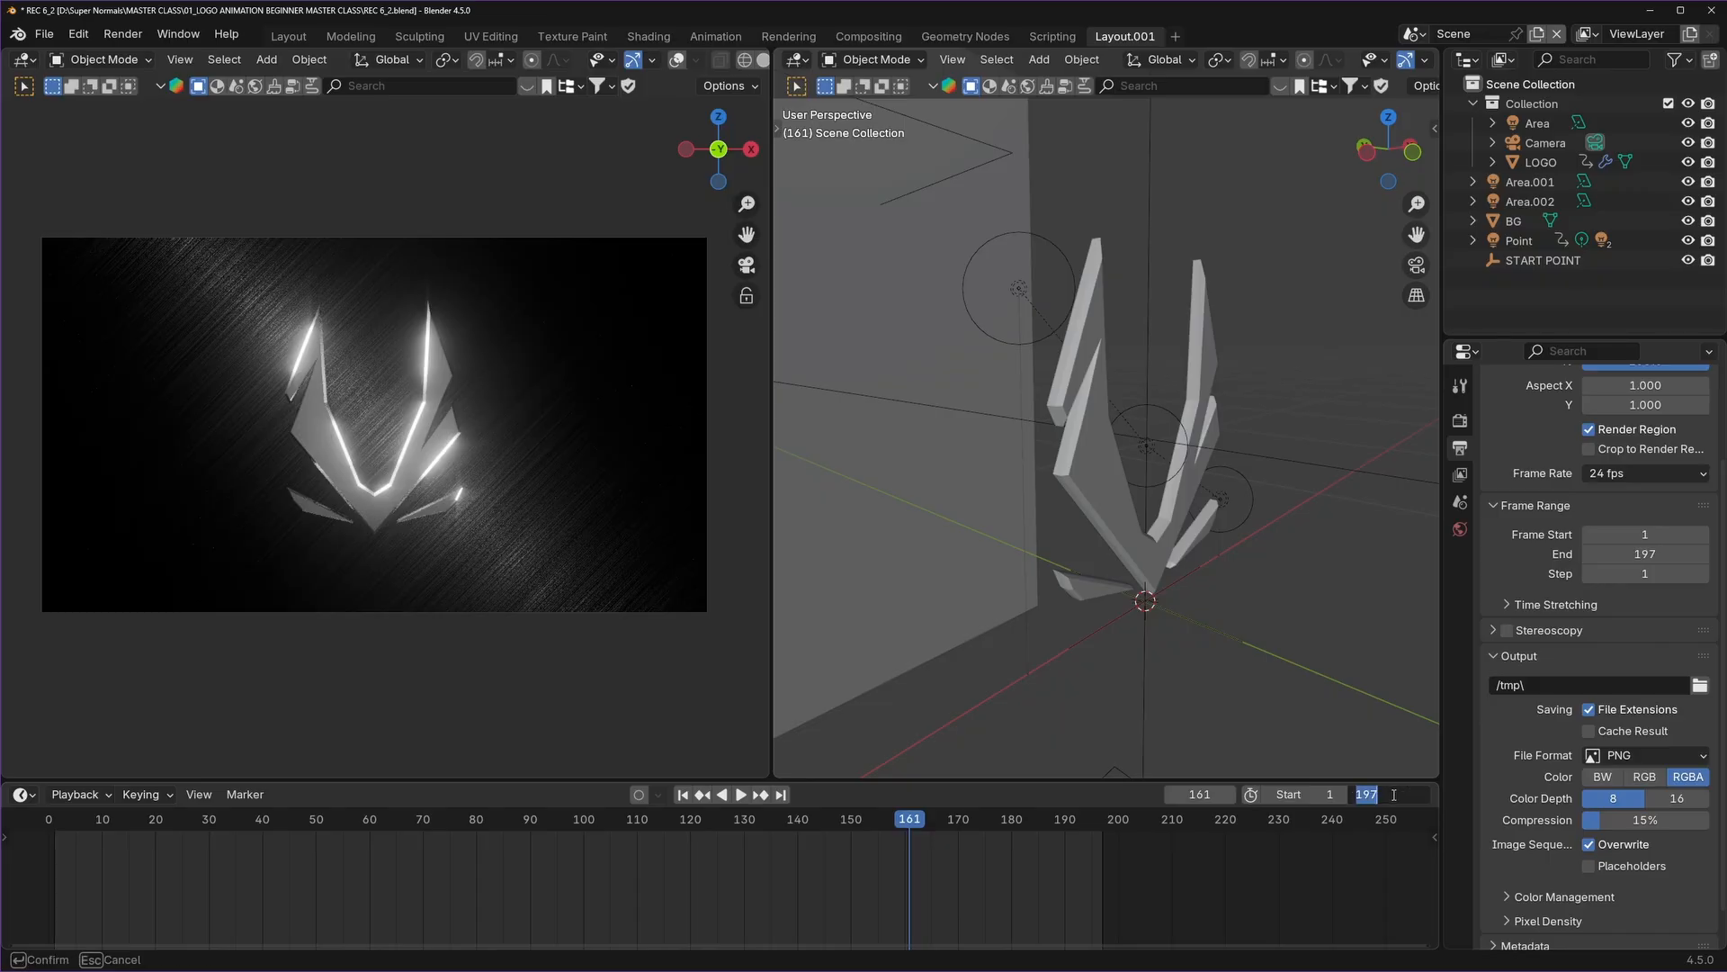
{"action": "type", "text": "200"}
{"action": "key", "text": "Return"}
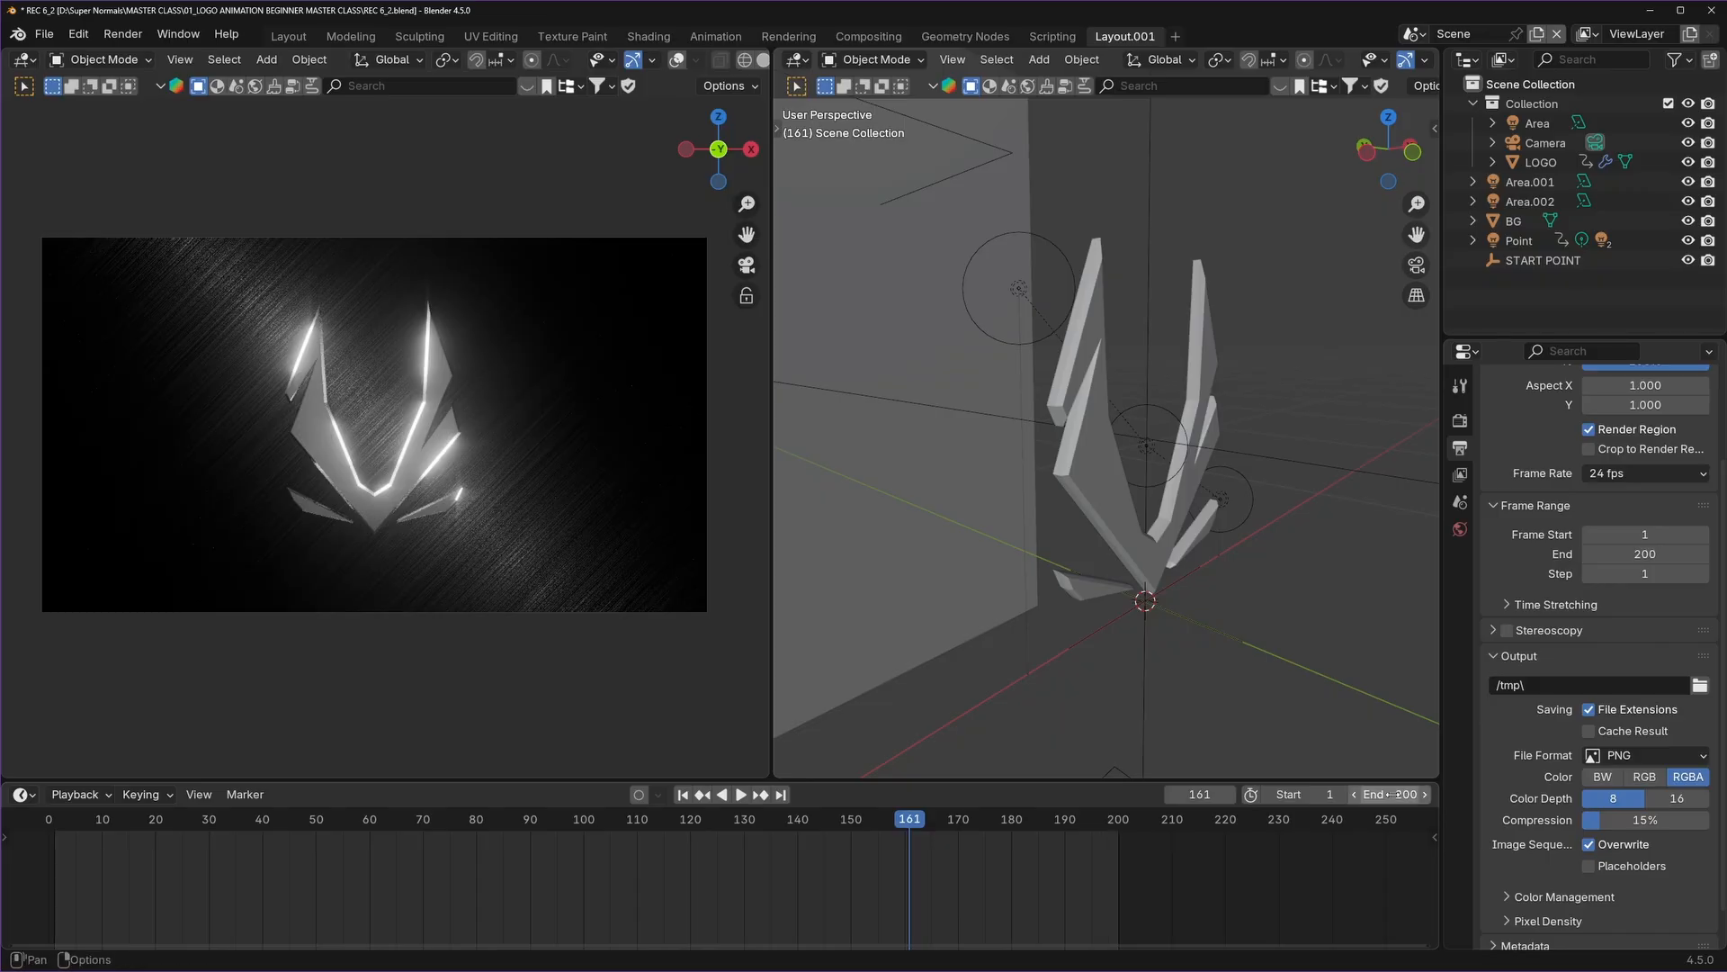
{"action": "scroll", "coordinate": [1504, 701], "scroll_direction": "down", "scroll_amount": 1}
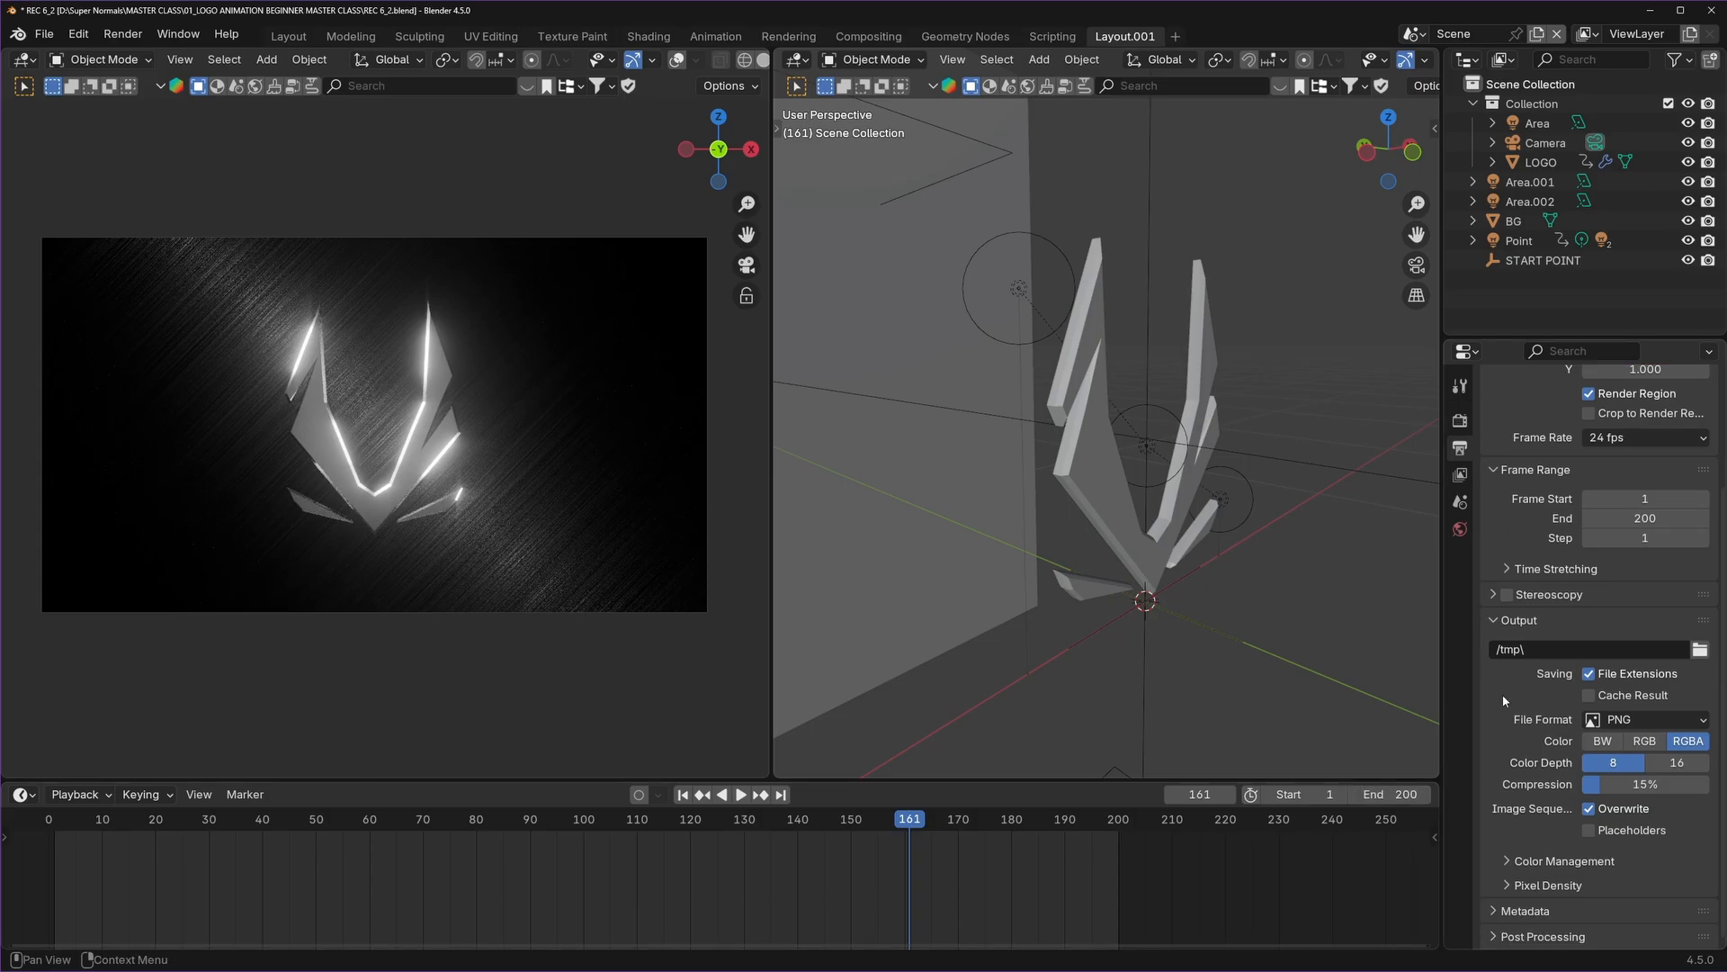
{"action": "left_click", "coordinate": [1700, 649]}
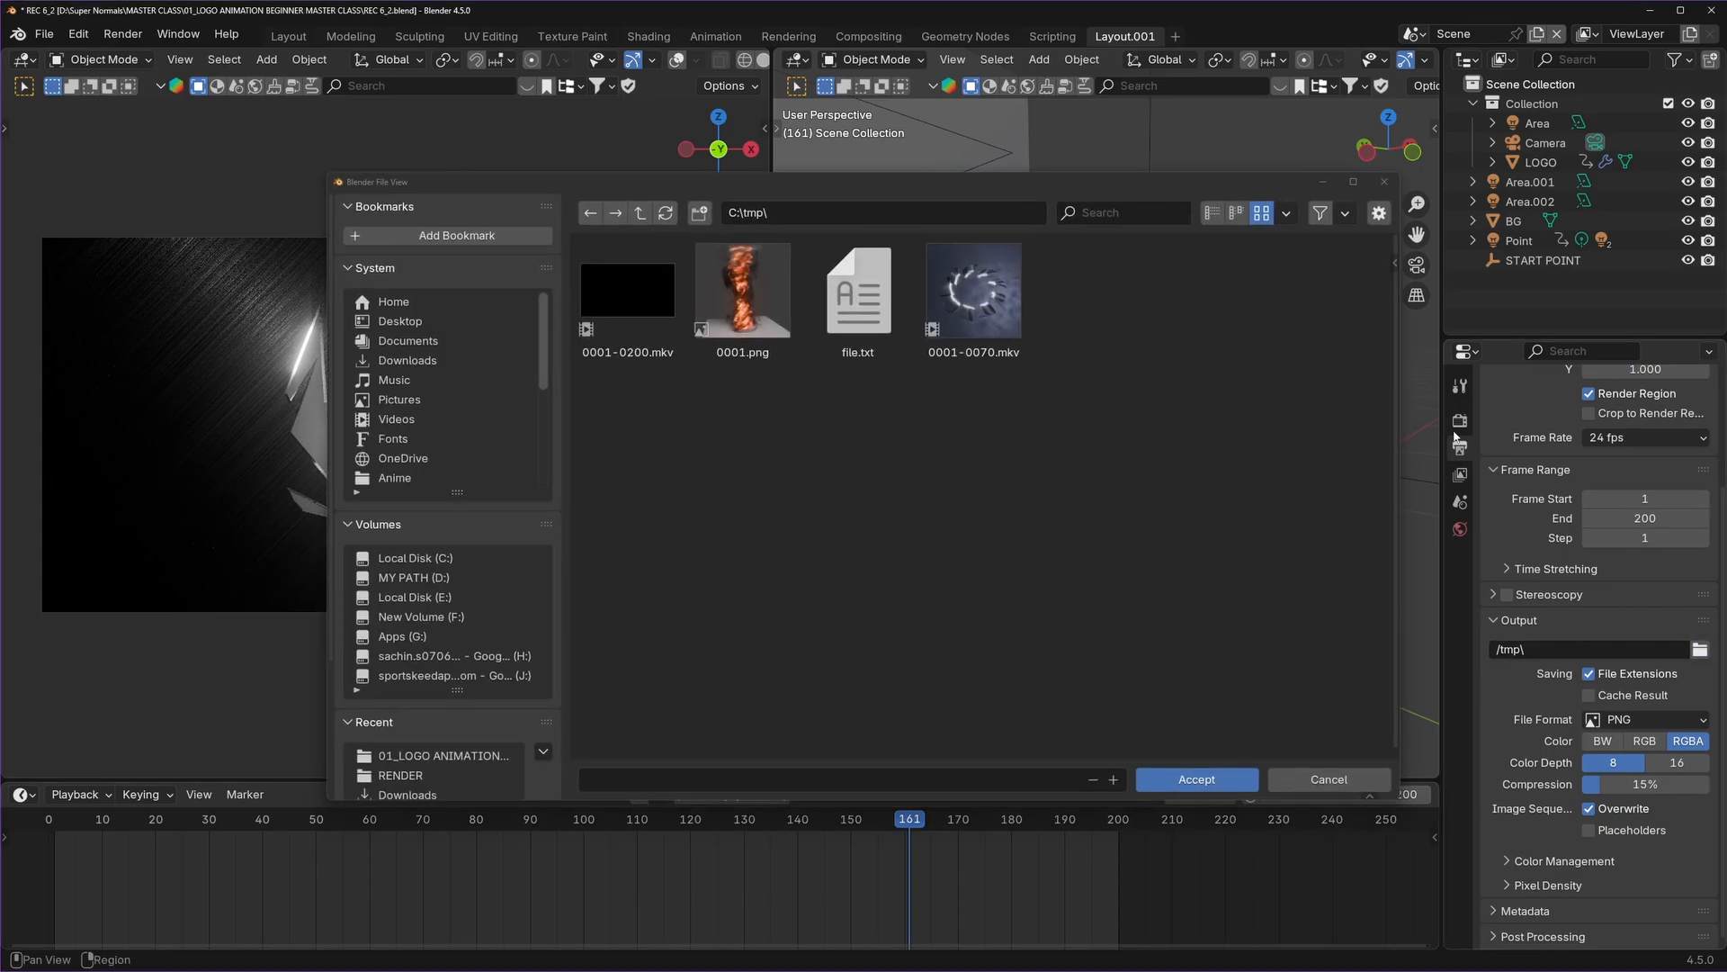
{"action": "left_click", "coordinate": [1354, 779]}
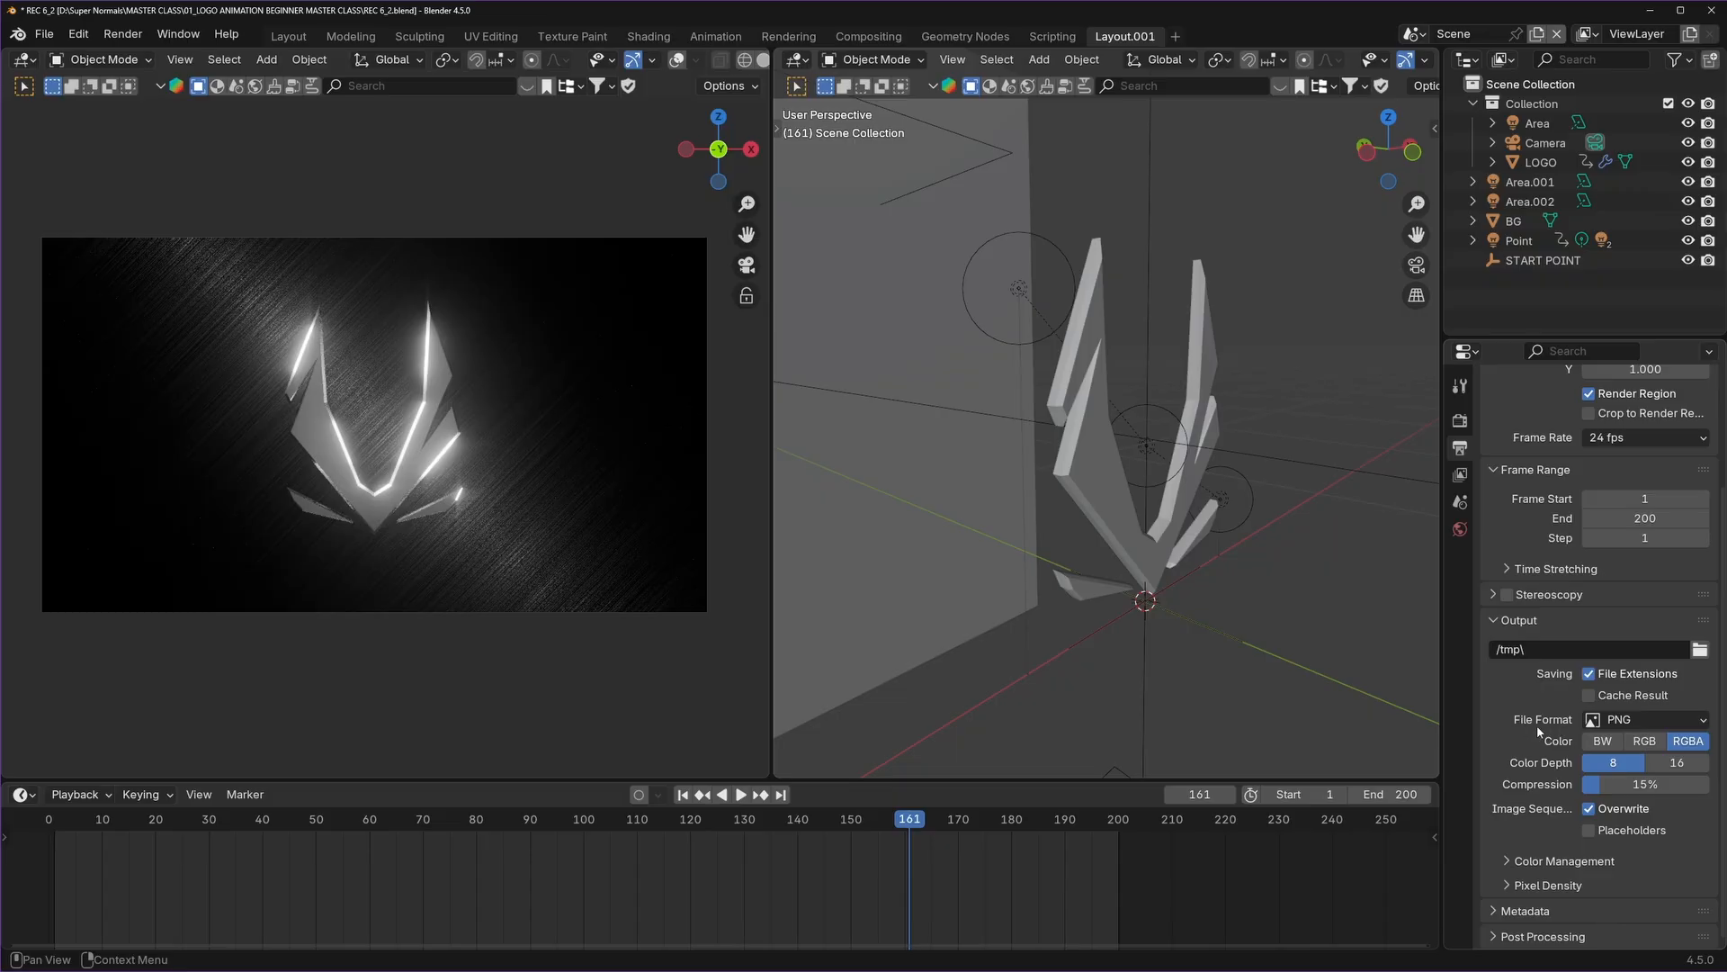
{"action": "left_click", "coordinate": [1659, 718]}
Review the shard animation from frame 1, scrubbing ahead to frame 101.
{"action": "key", "text": "space"}
{"action": "left_click", "coordinate": [54, 819]}
{"action": "key", "text": "space"}
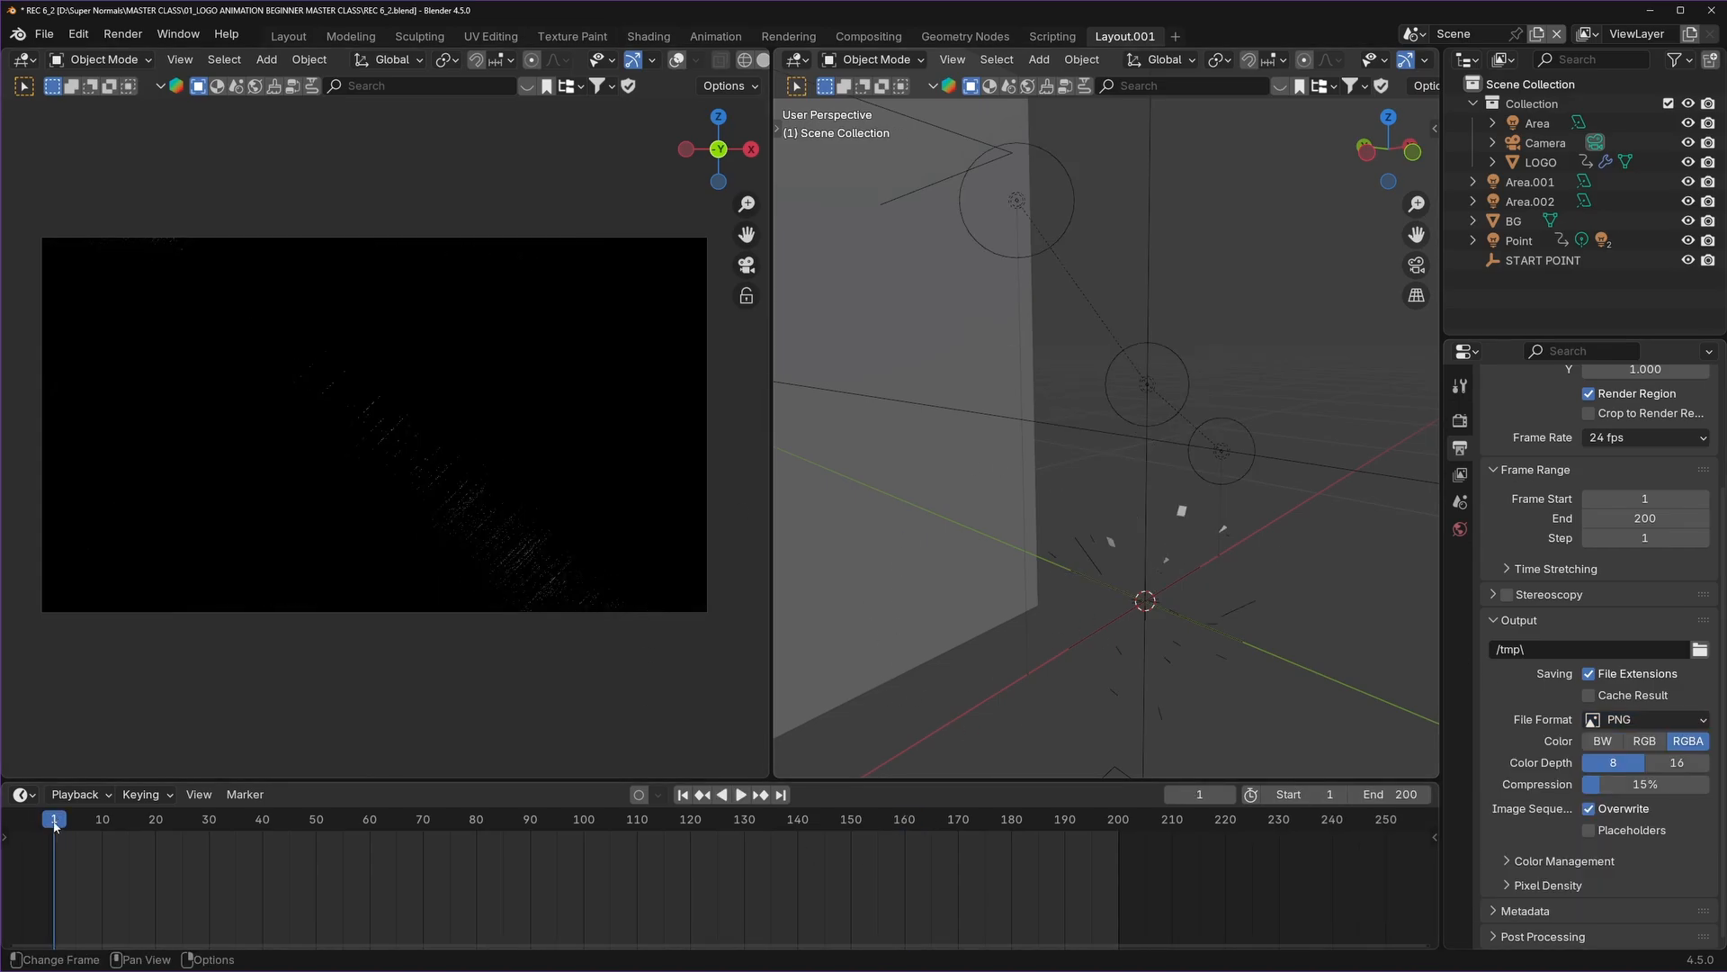
{"action": "left_click_drag", "start_coordinate": [54, 826], "coordinate": [581, 840]}
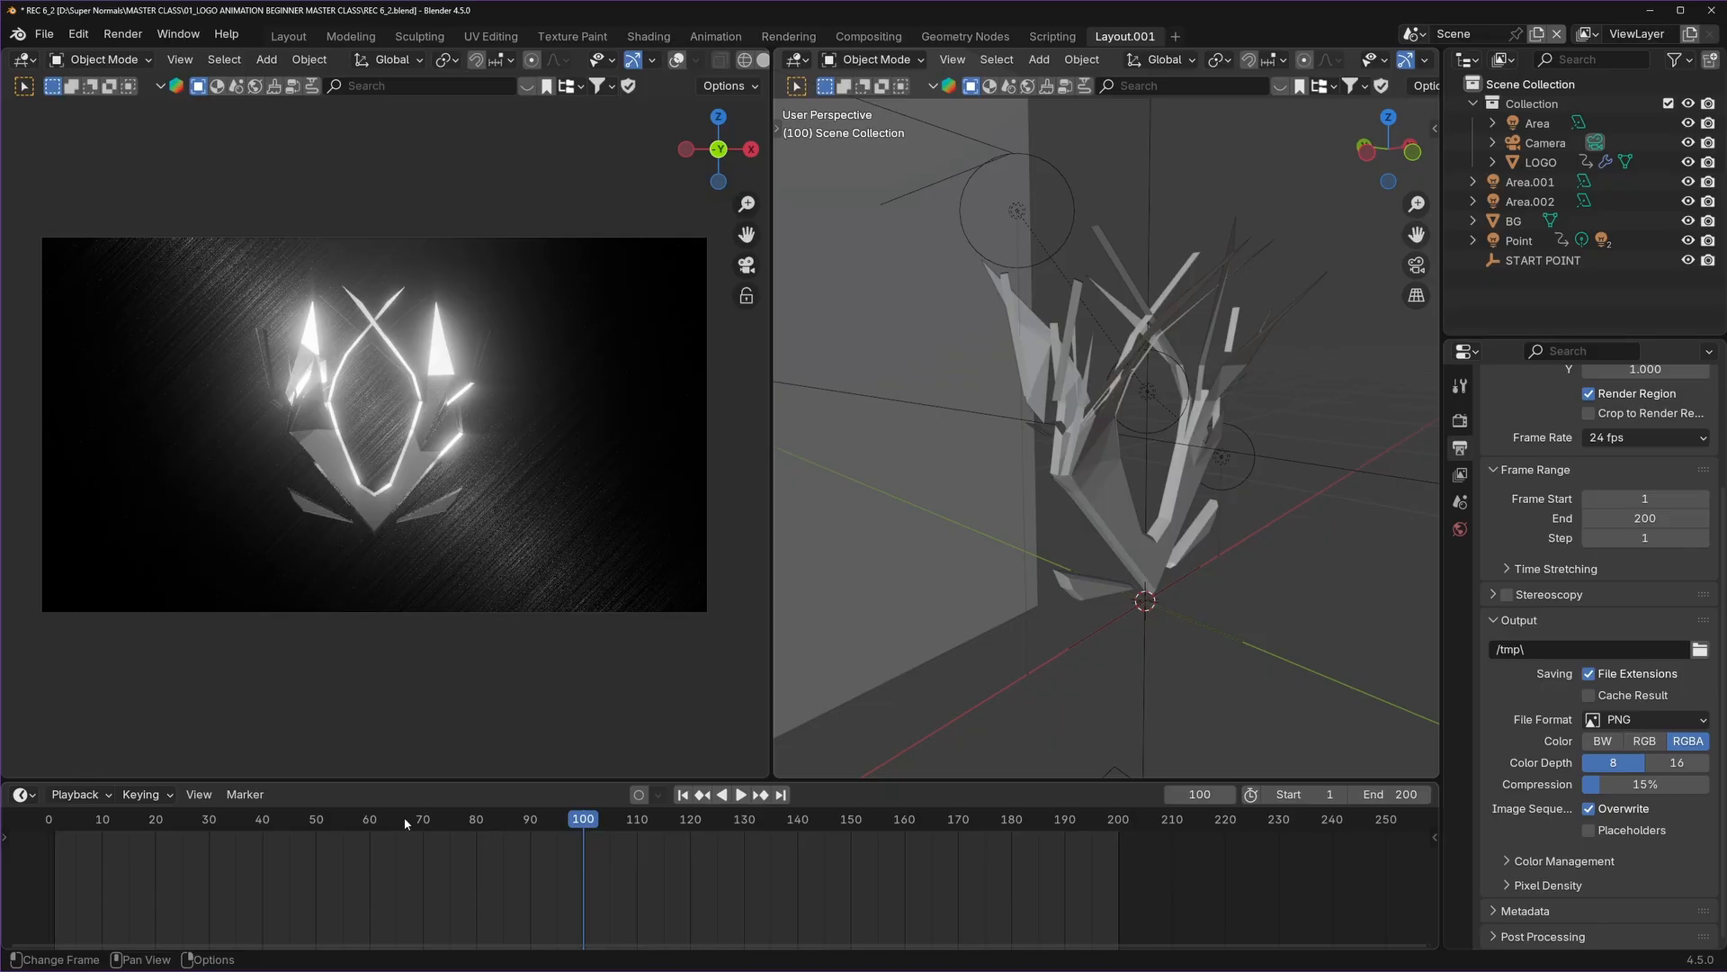
{"action": "left_click", "coordinate": [589, 828]}
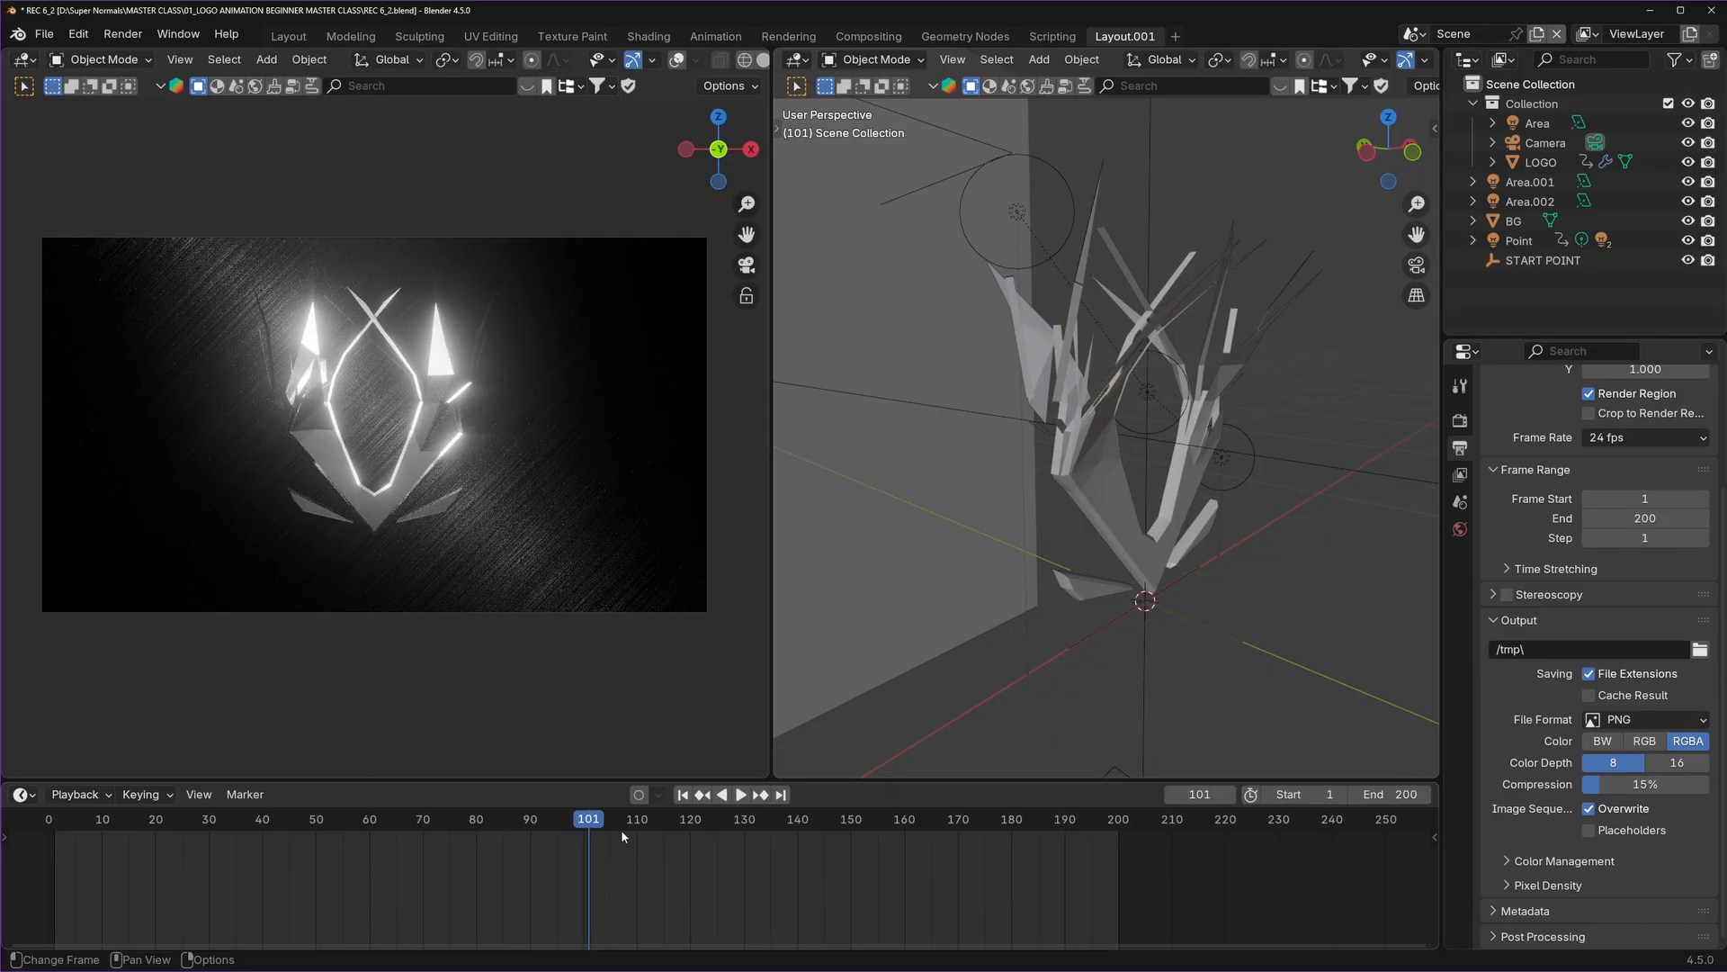
Turn off Overwrite for the output image sequence, and briefly play the animation from frame 100.
{"action": "left_click", "coordinate": [1589, 808]}
{"action": "left_click", "coordinate": [57, 821]}
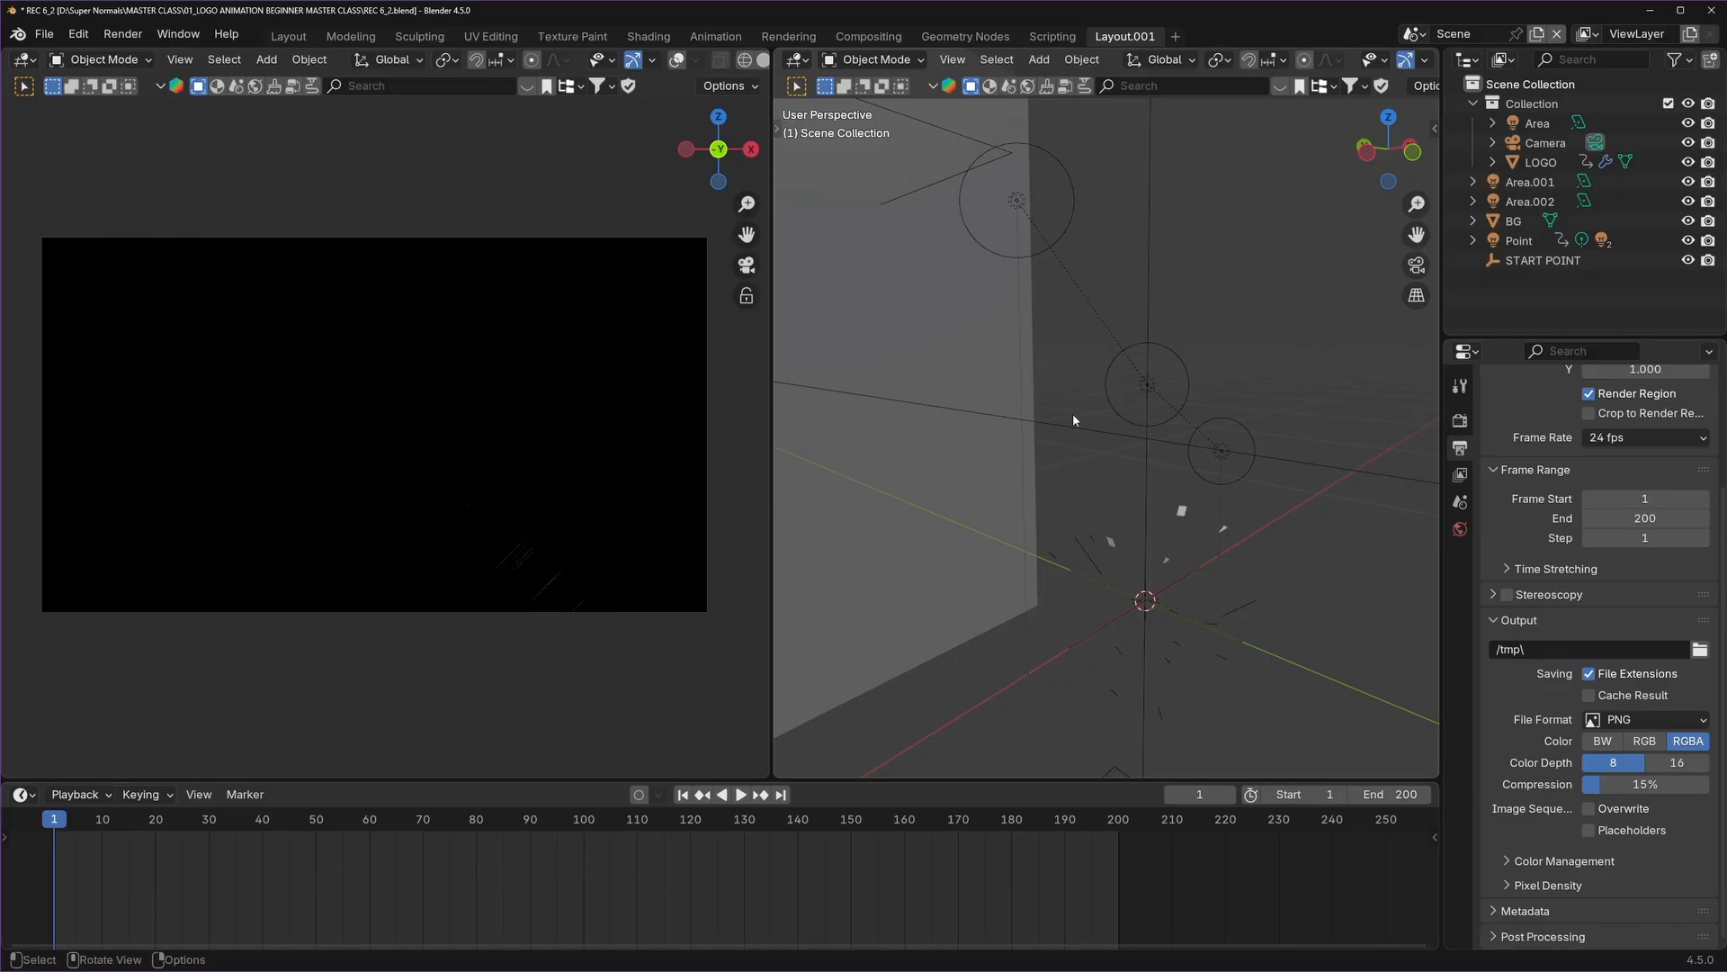
{"action": "left_click", "coordinate": [583, 820]}
{"action": "key", "text": "space"}
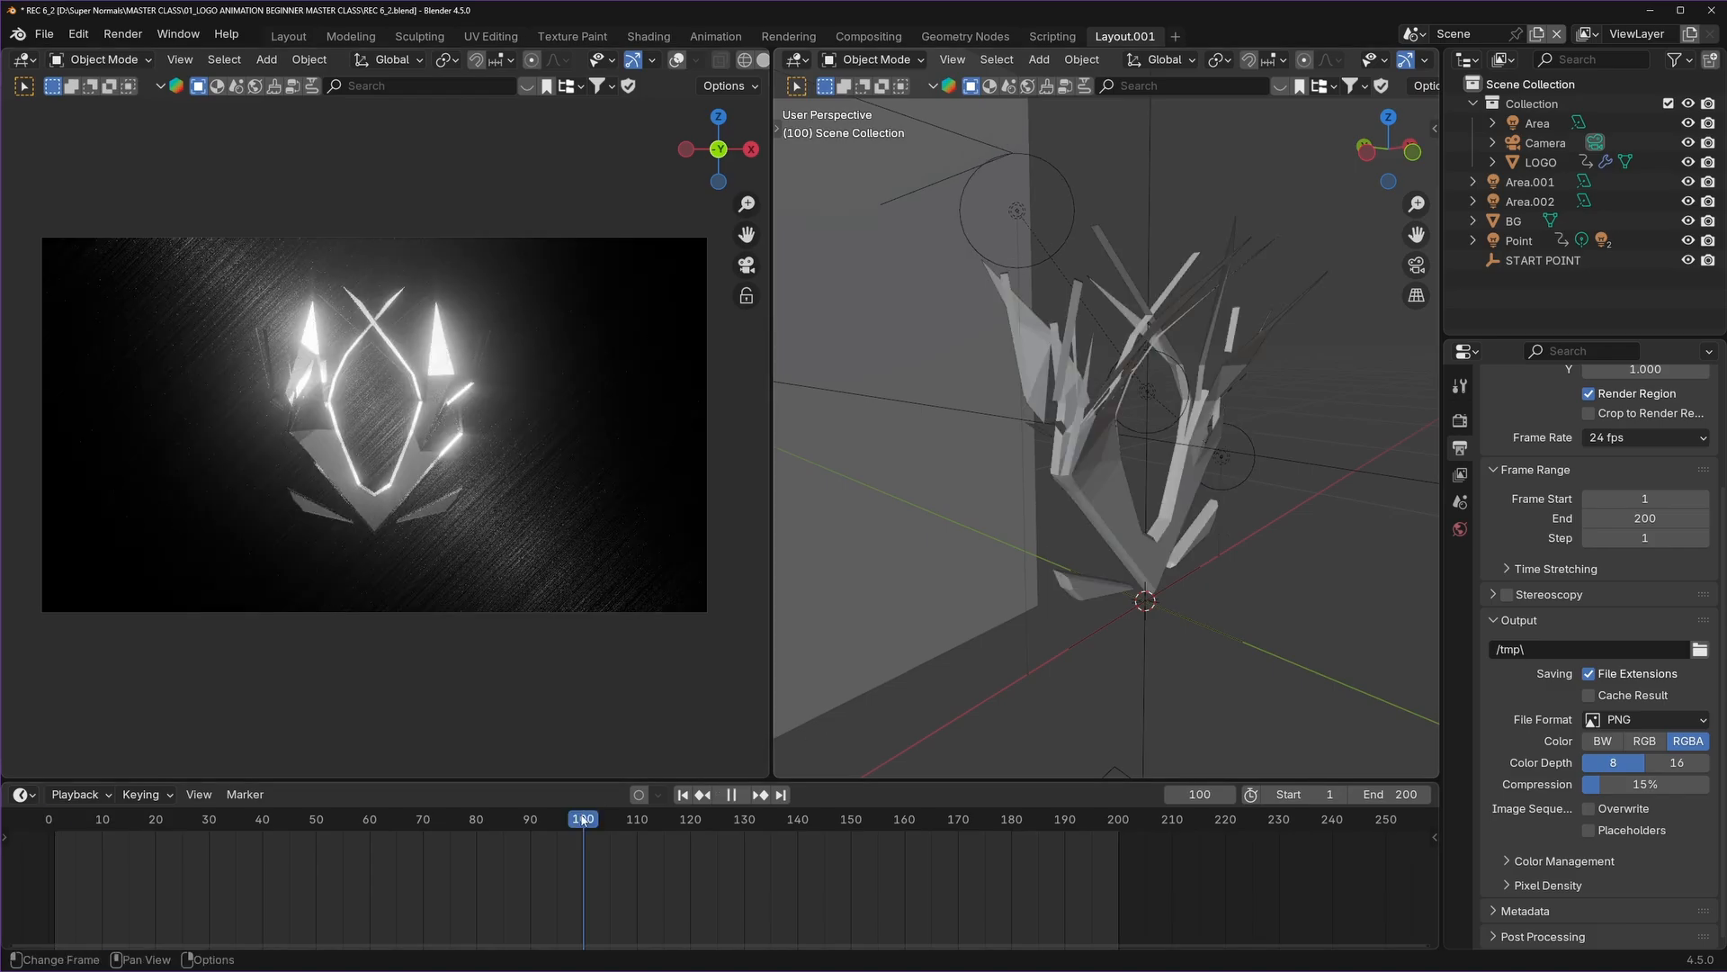
{"action": "key", "text": "space"}
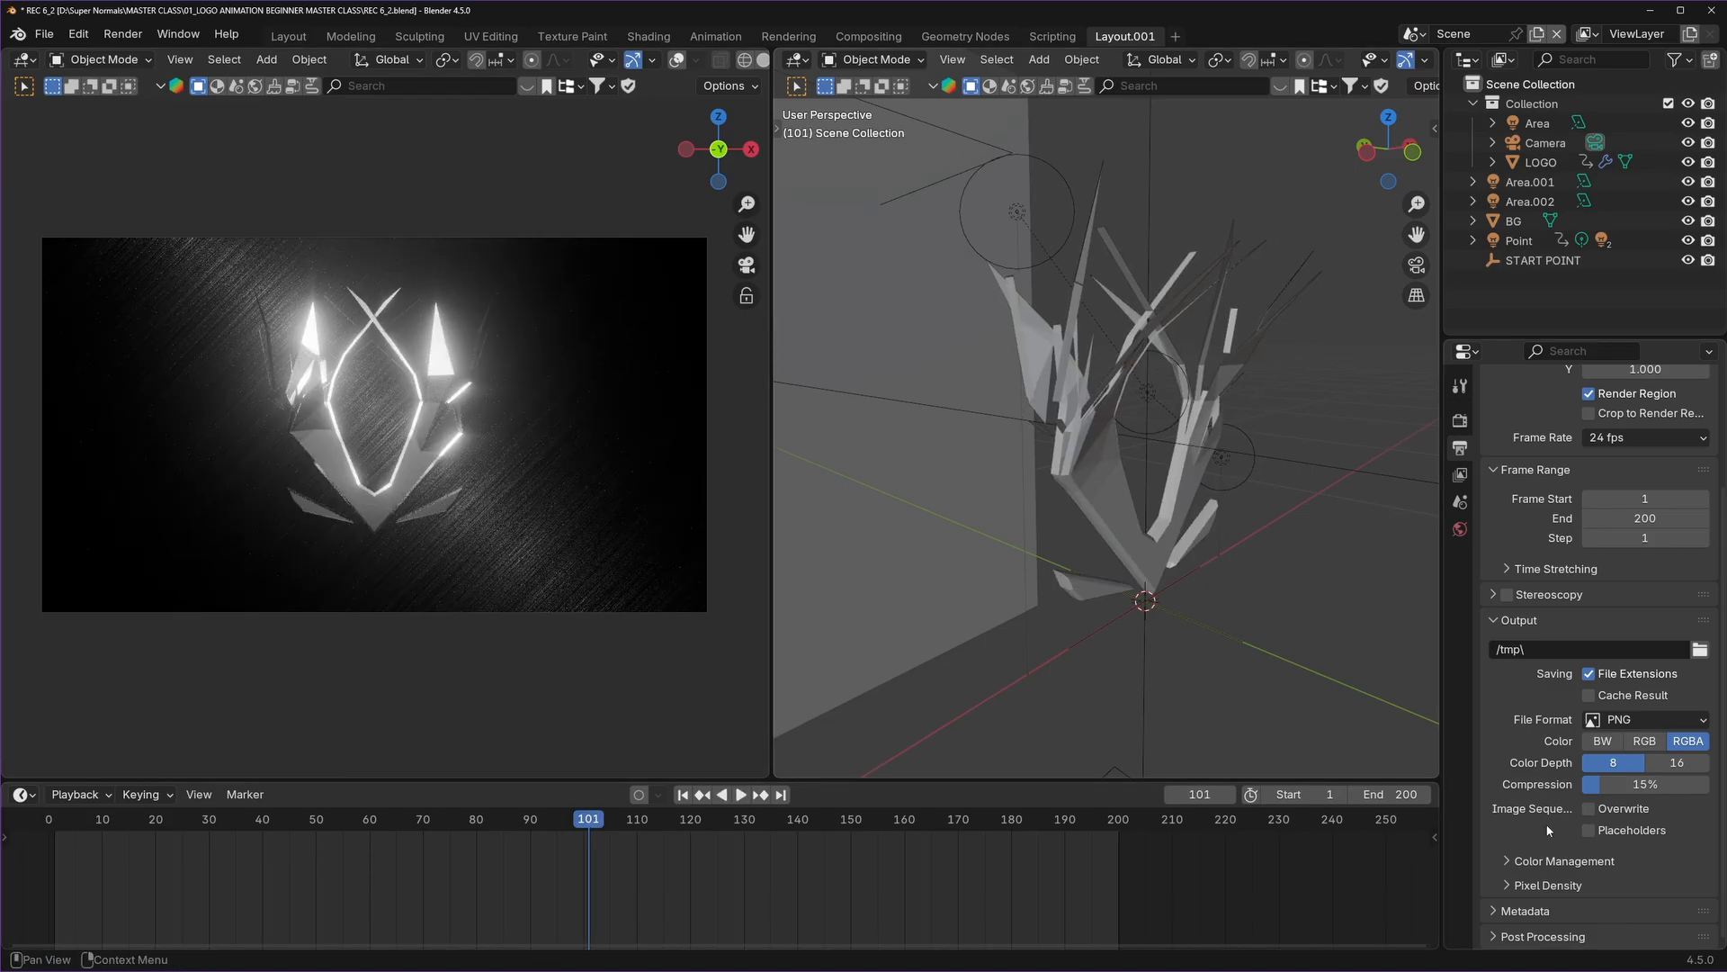
{"action": "scroll", "coordinate": [1547, 830], "scroll_direction": "up", "scroll_amount": 3}
{"action": "scroll", "coordinate": [1546, 830], "scroll_direction": "up", "scroll_amount": 1}
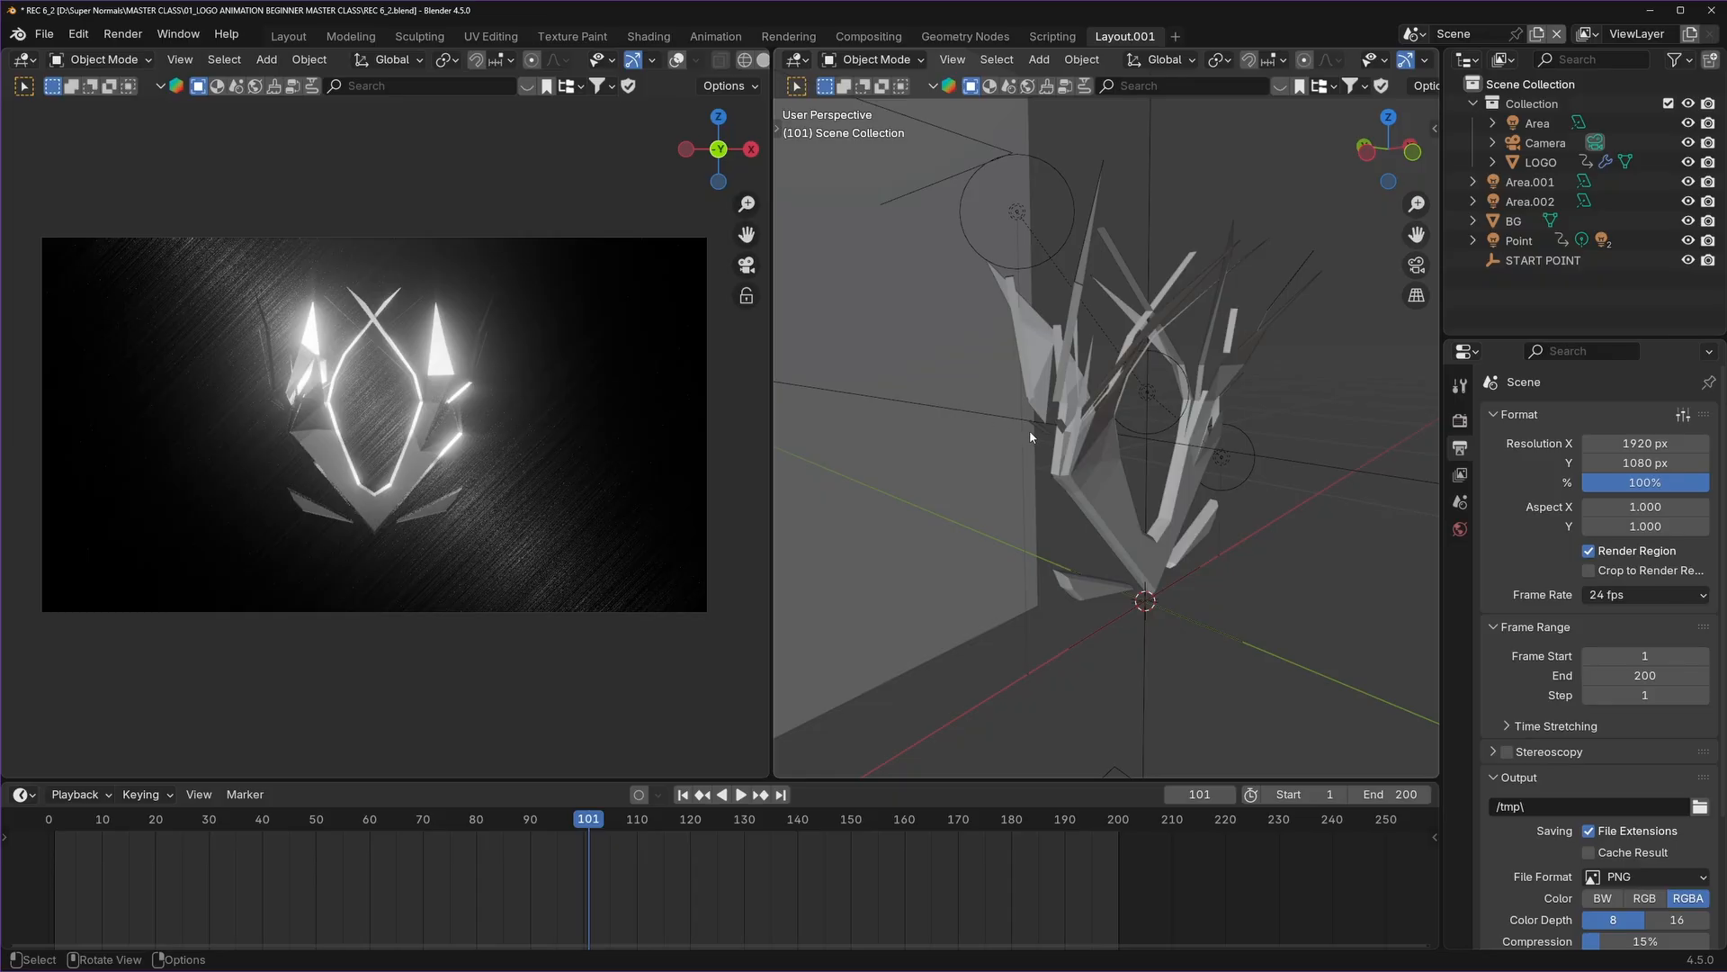
Add a plane mesh at the logo's base and scale it up into a wide floor beneath the logo.
{"action": "scroll", "coordinate": [975, 471], "scroll_direction": "down", "scroll_amount": 2}
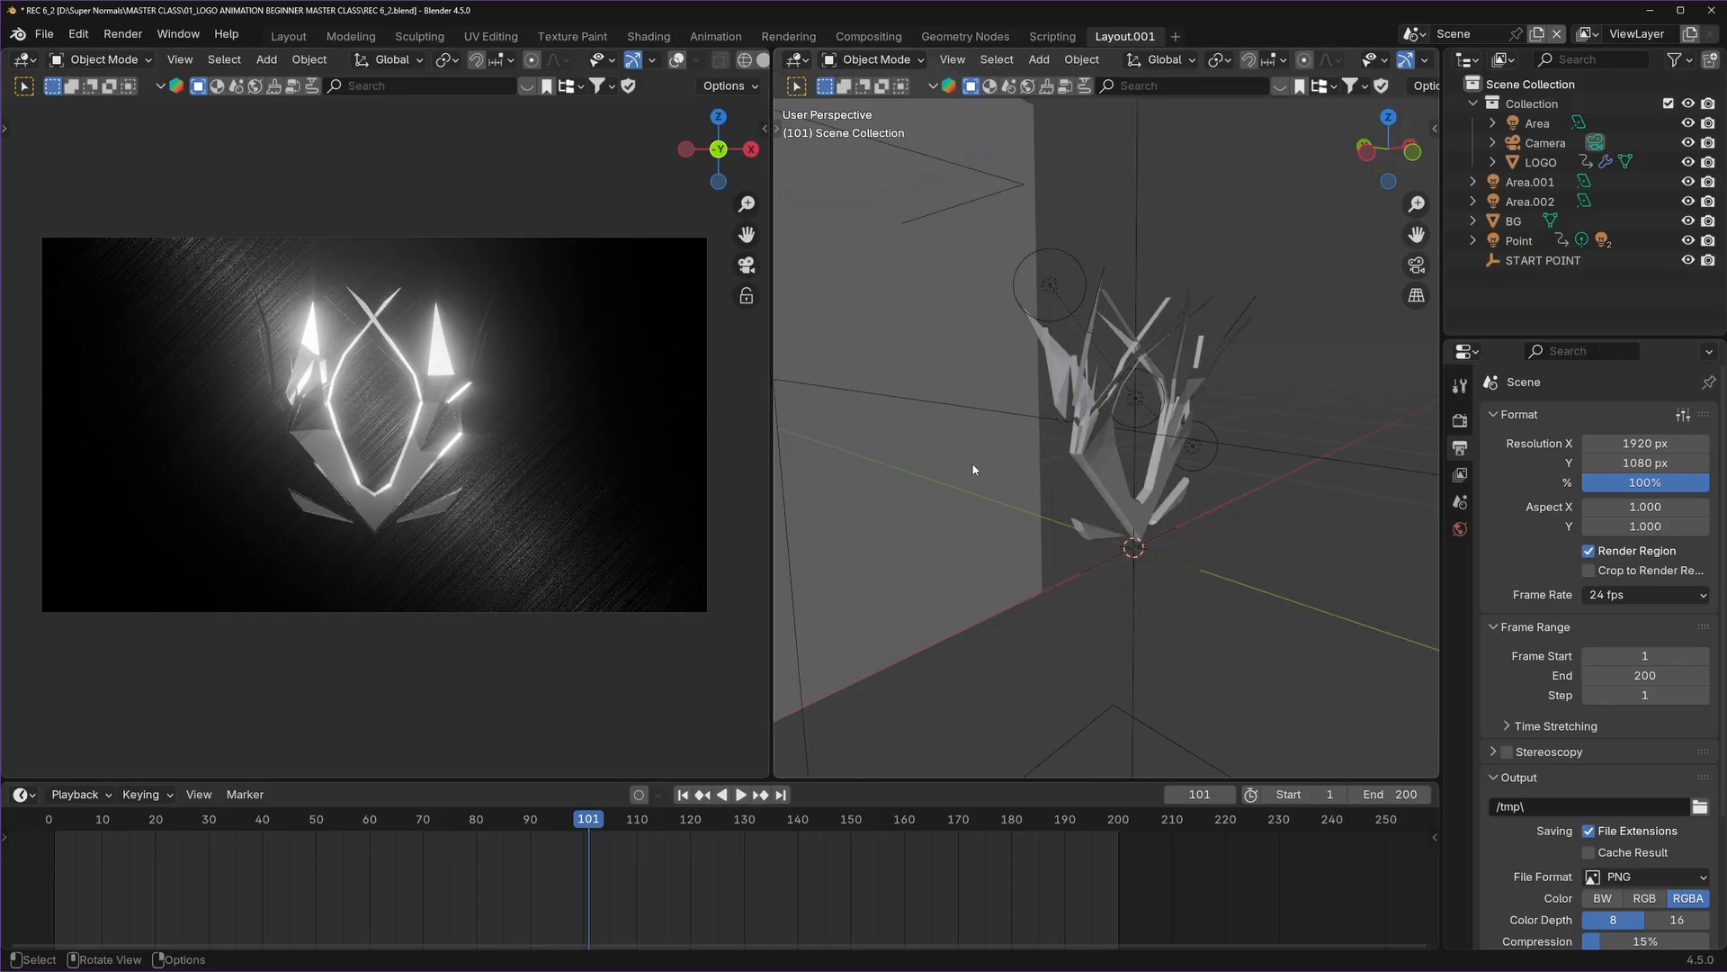
{"action": "scroll", "coordinate": [1022, 510], "scroll_direction": "up", "scroll_amount": 8}
{"action": "scroll", "coordinate": [1022, 509], "scroll_direction": "down", "scroll_amount": 10}
{"action": "scroll", "coordinate": [1022, 510], "scroll_direction": "up", "scroll_amount": 4}
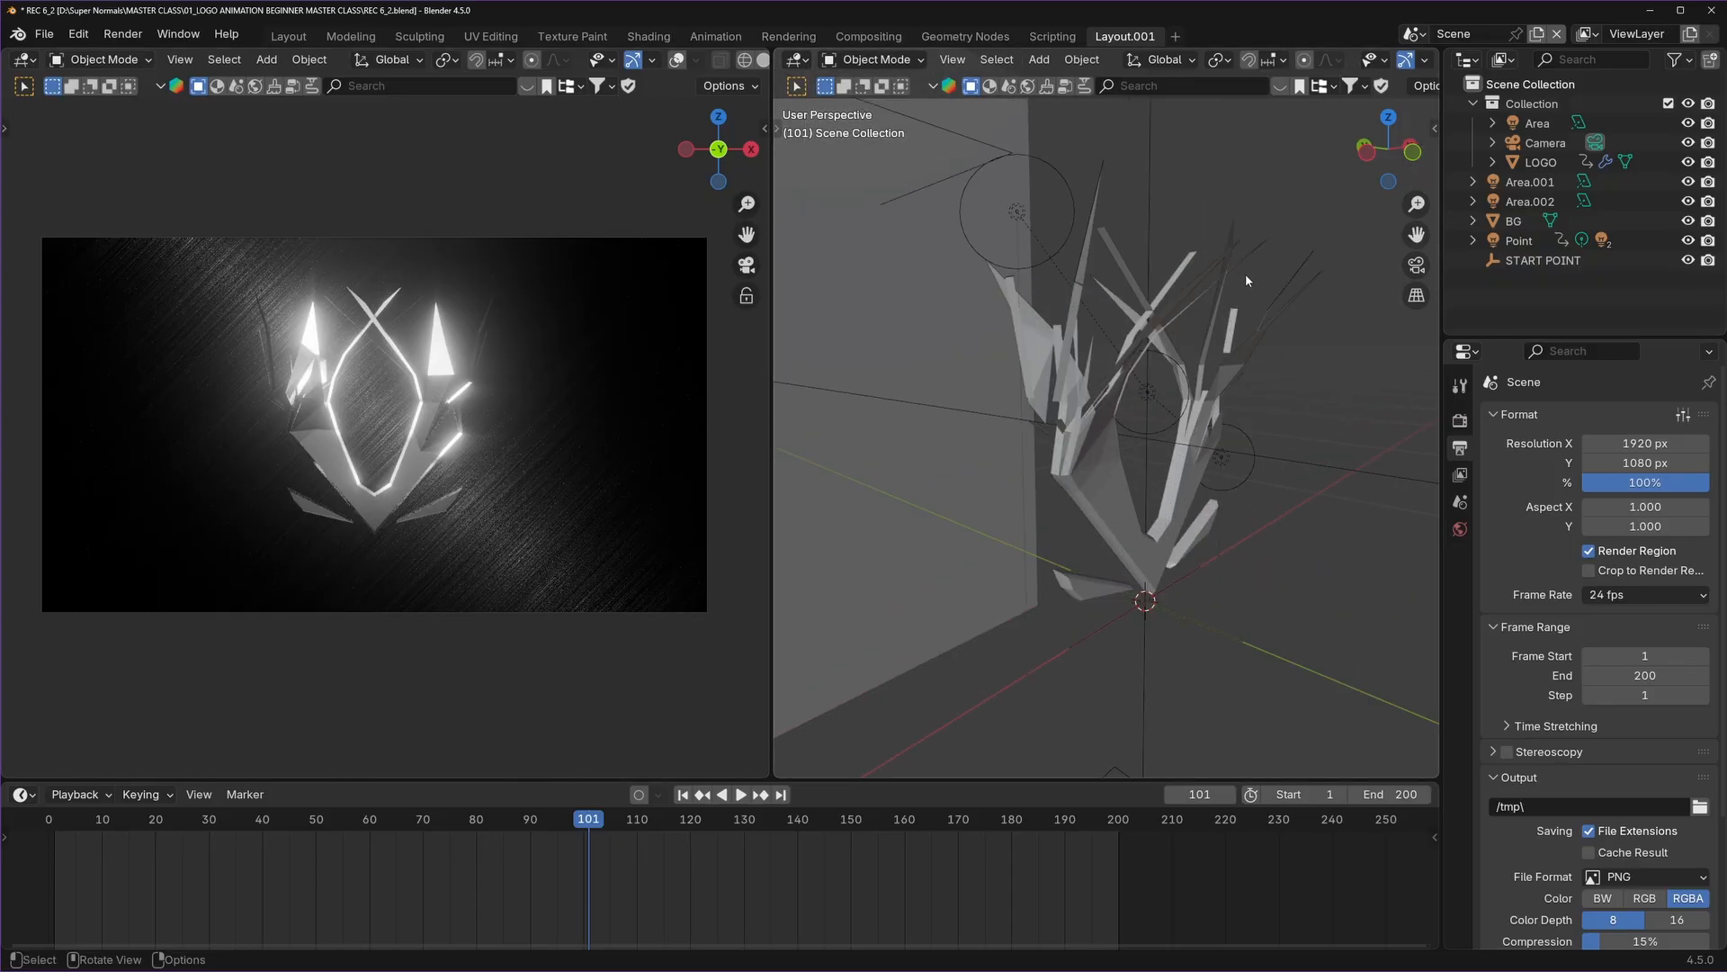
{"action": "scroll", "coordinate": [1232, 324], "scroll_direction": "down", "scroll_amount": 4}
{"action": "scroll", "coordinate": [1246, 424], "scroll_direction": "up", "scroll_amount": 3}
{"action": "key", "text": "shift+a"}
{"action": "mouse_move", "coordinate": [1243, 393]}
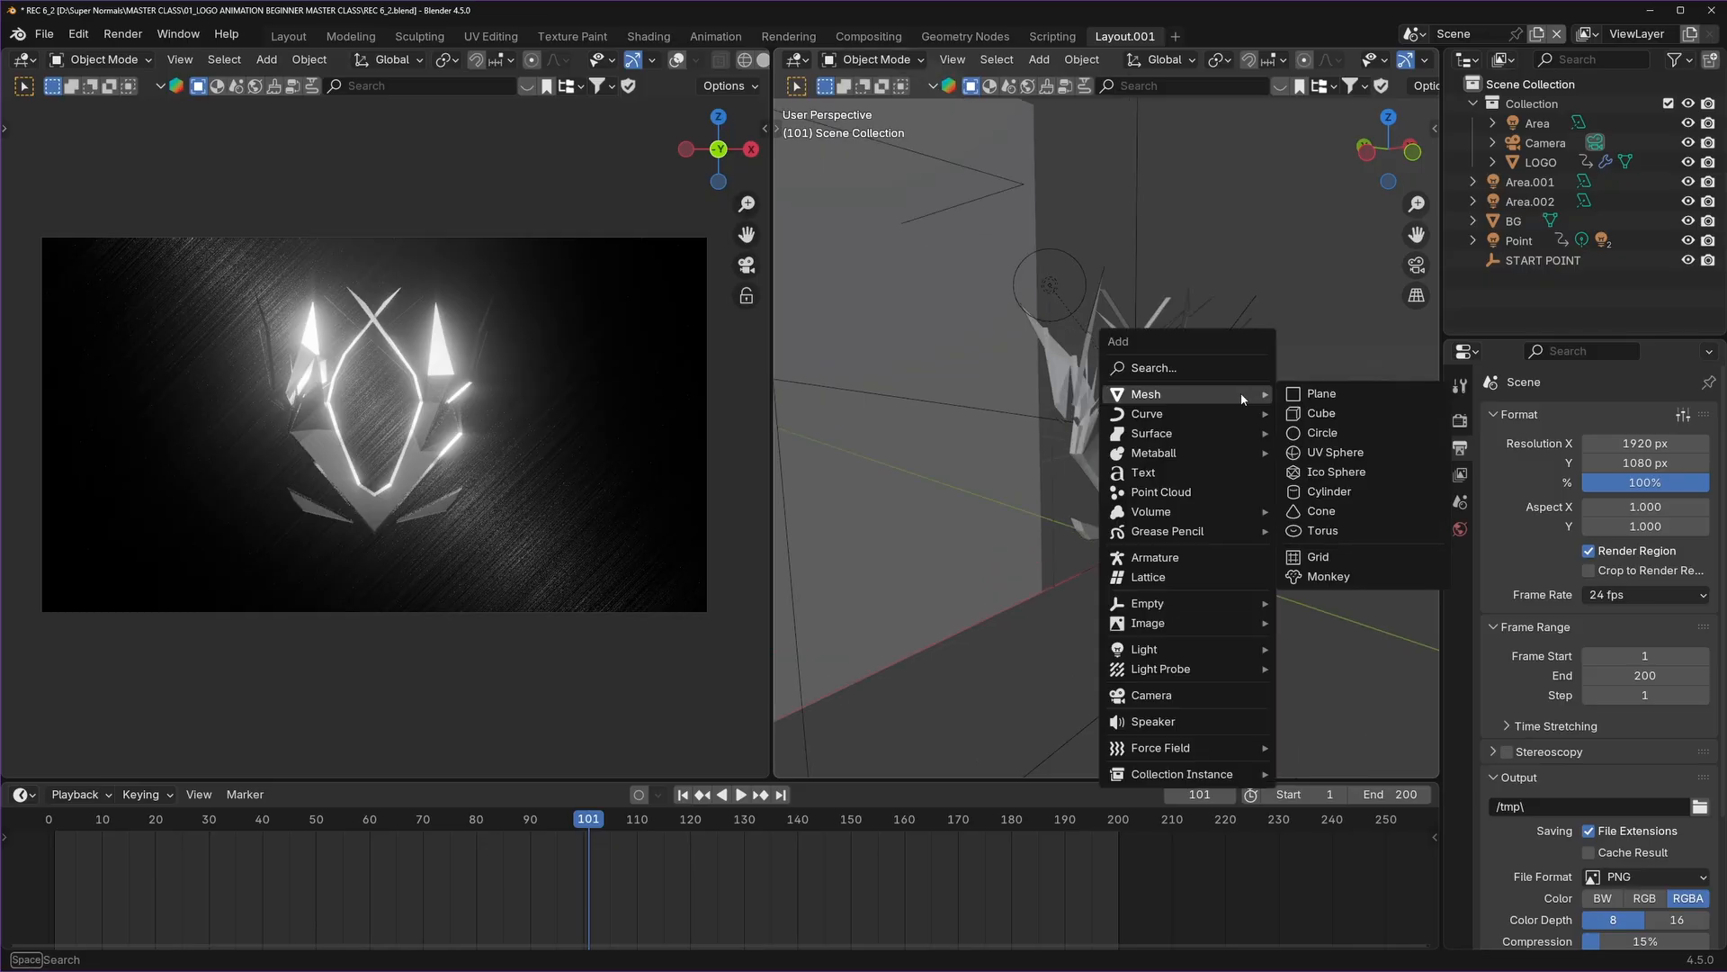
{"action": "left_click", "coordinate": [1320, 391]}
{"action": "scroll", "coordinate": [1196, 528], "scroll_direction": "down", "scroll_amount": 2}
{"action": "key", "text": "s"}
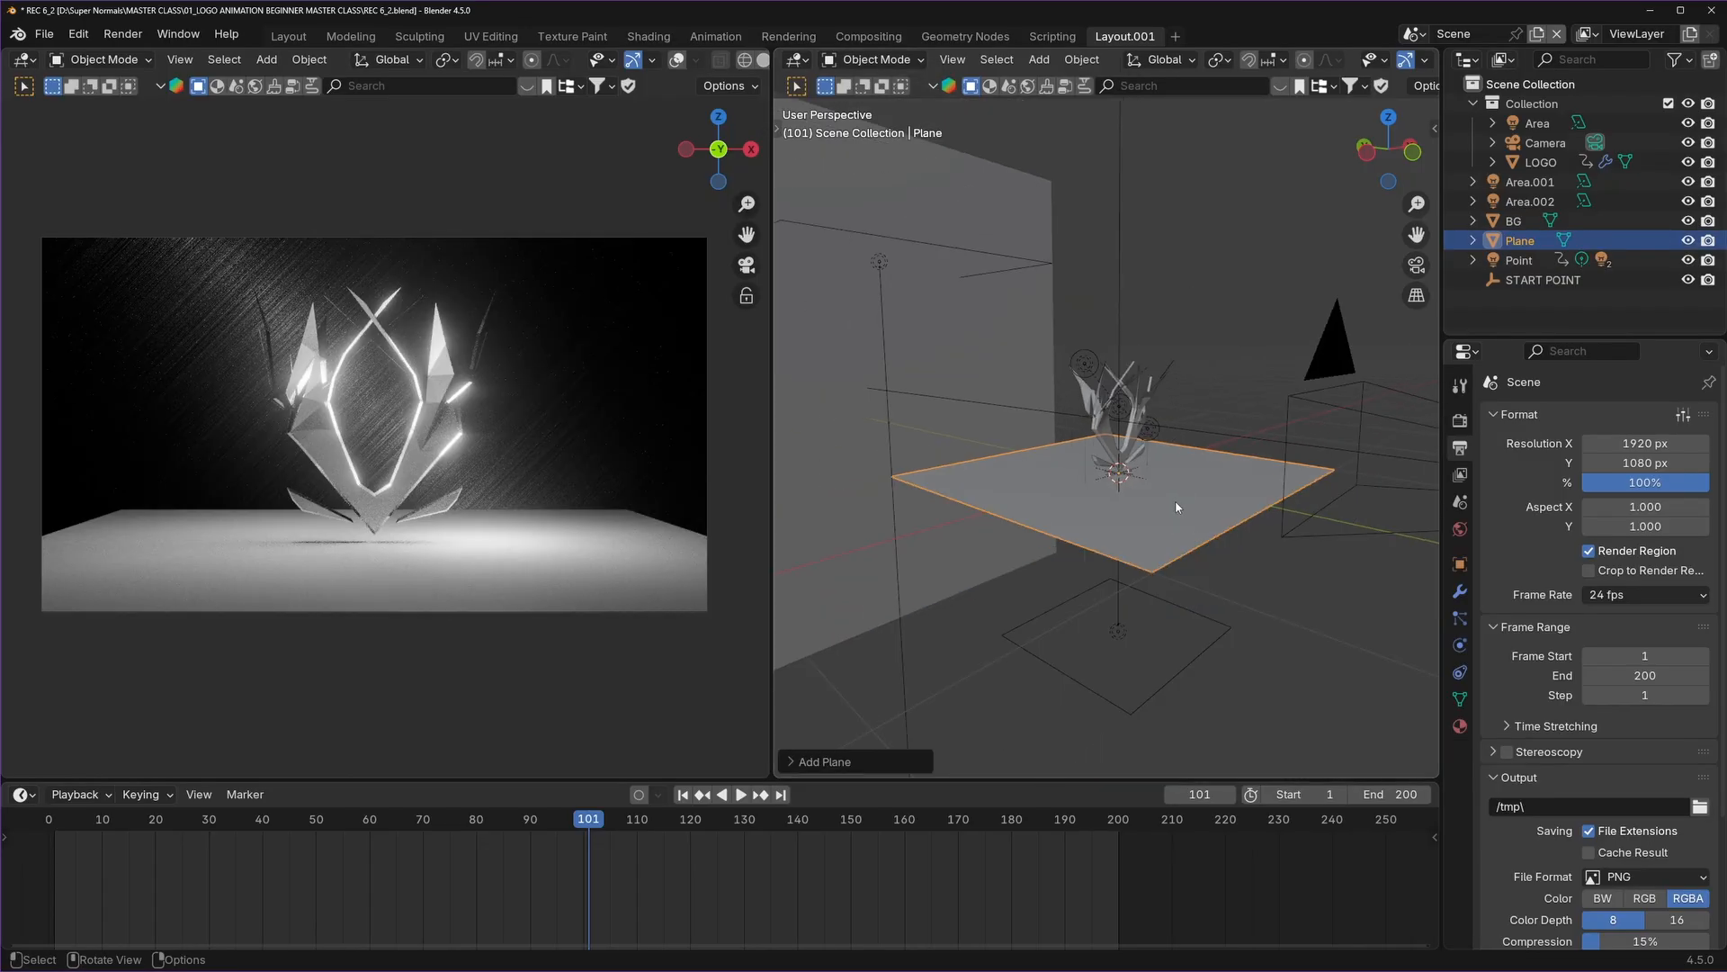
{"action": "left_click", "coordinate": [1327, 377]}
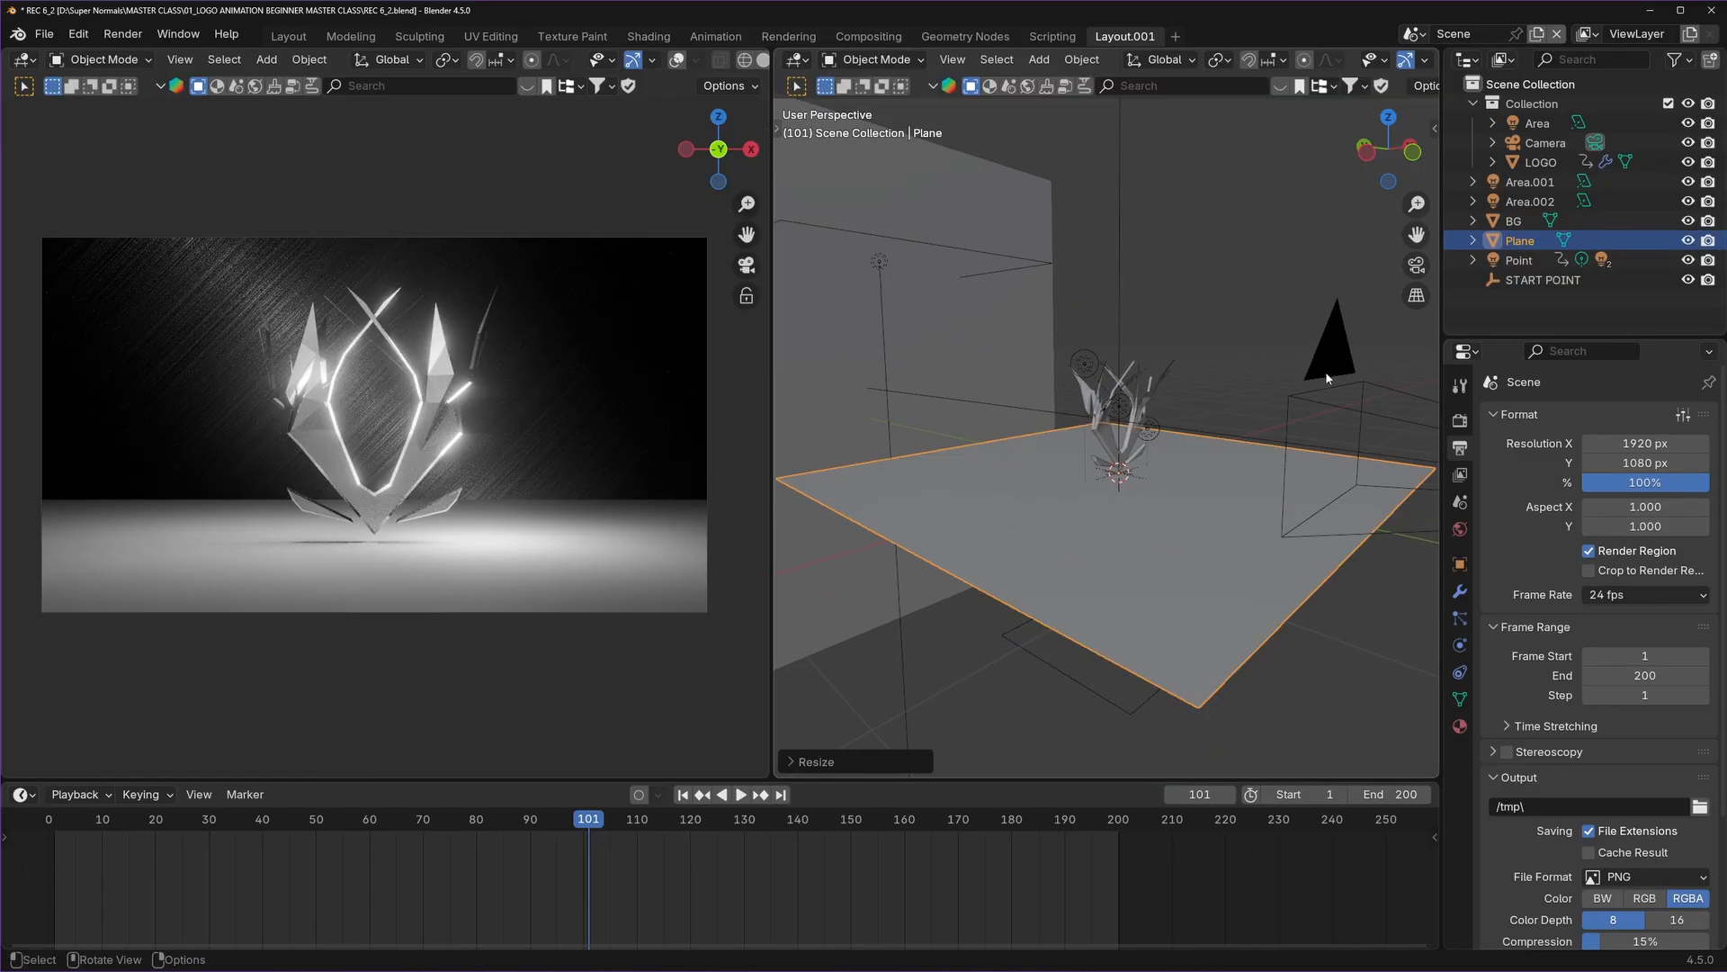
Start a test render of frame 101 with the plane in view and stop it partway.
{"action": "left_click", "coordinate": [123, 33]}
{"action": "left_click", "coordinate": [165, 57]}
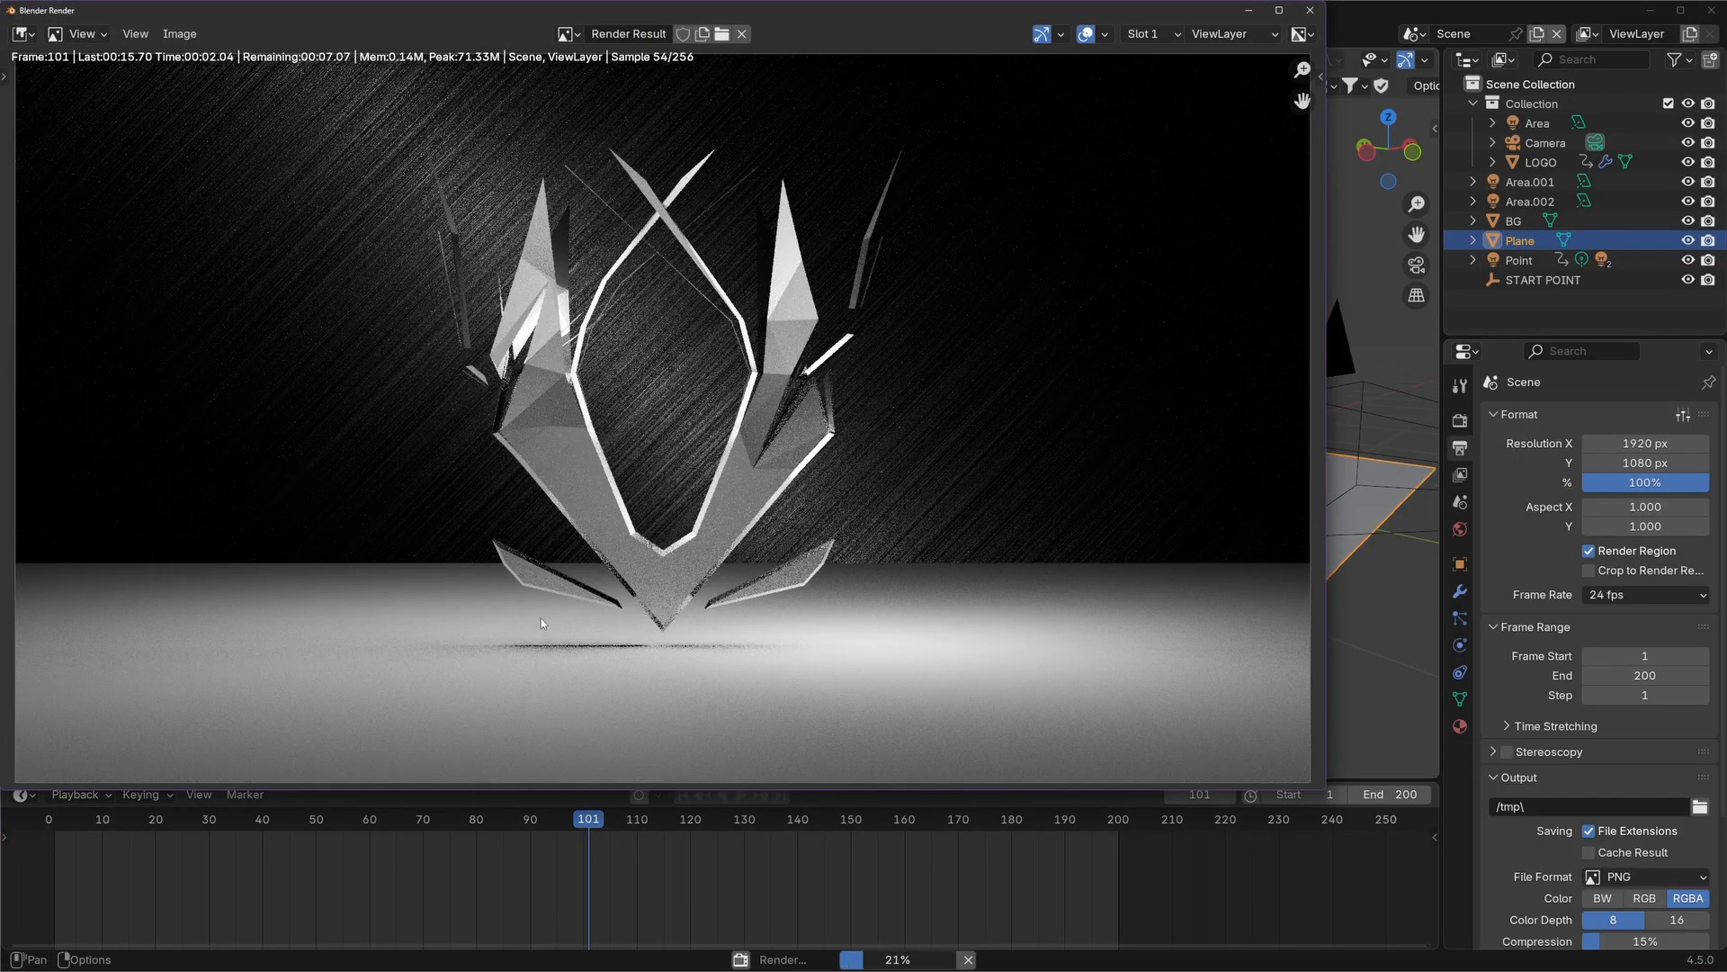
{"action": "key", "text": "Escape"}
Test-render the frame with the plane hidden in the viewport, and toggle the plane's viewport visibility back on.
{"action": "key", "text": "h"}
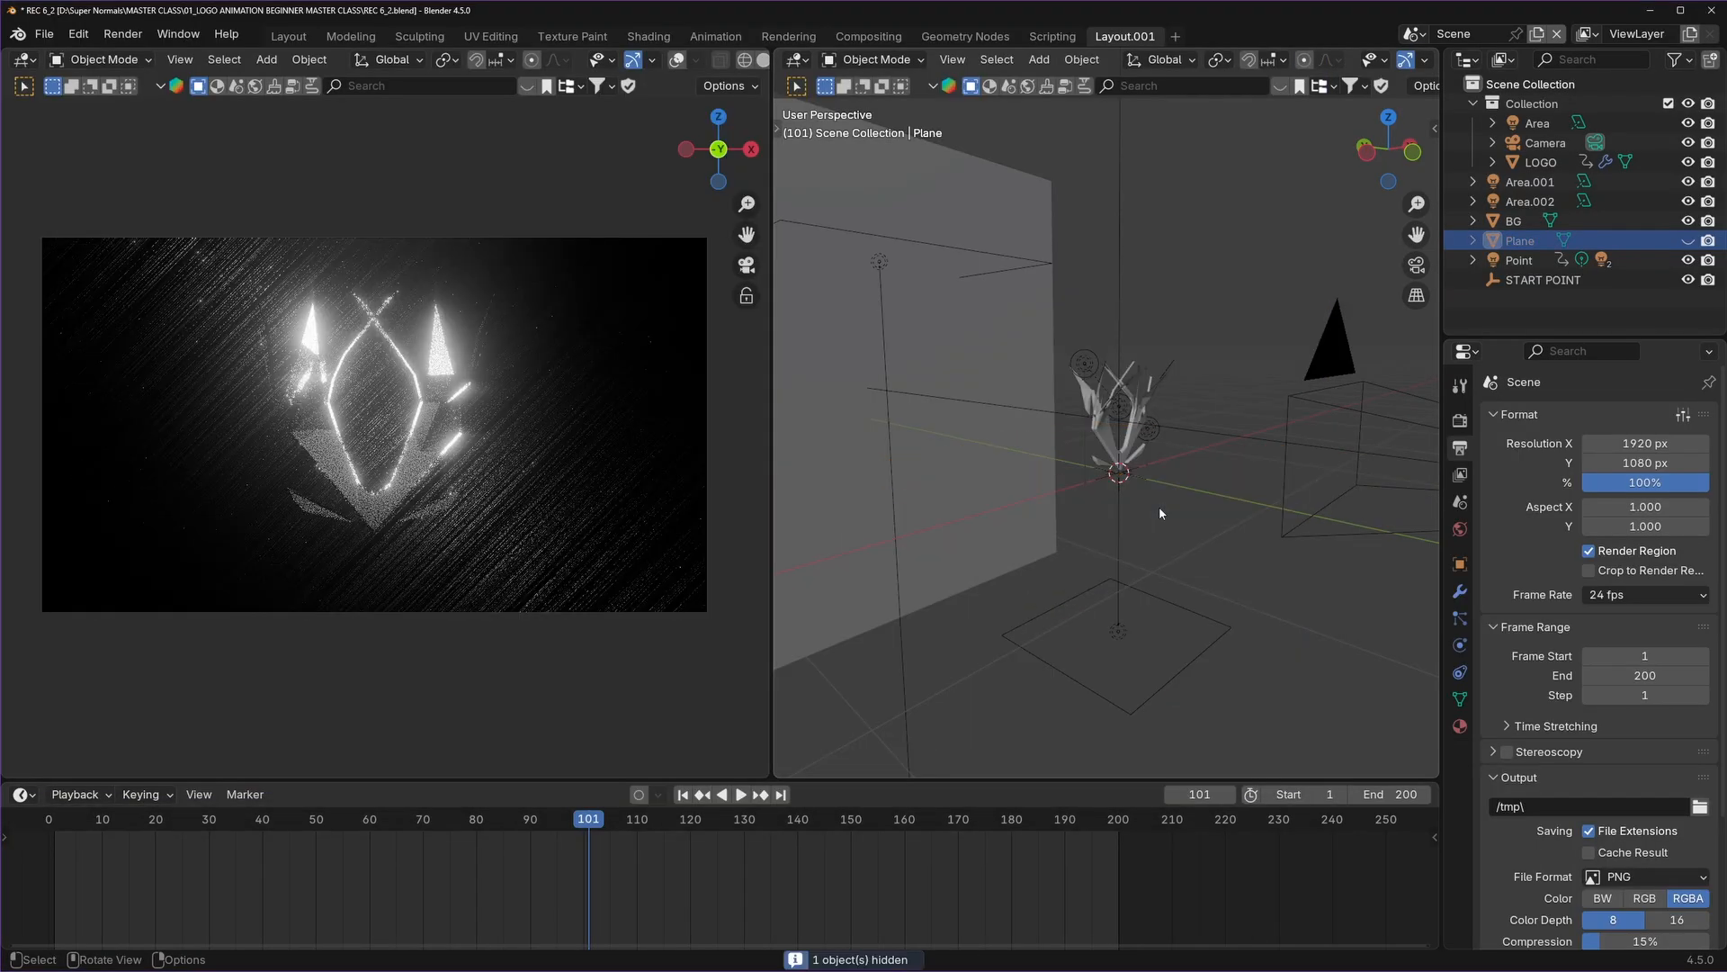
{"action": "left_click", "coordinate": [125, 33]}
{"action": "left_click", "coordinate": [165, 56]}
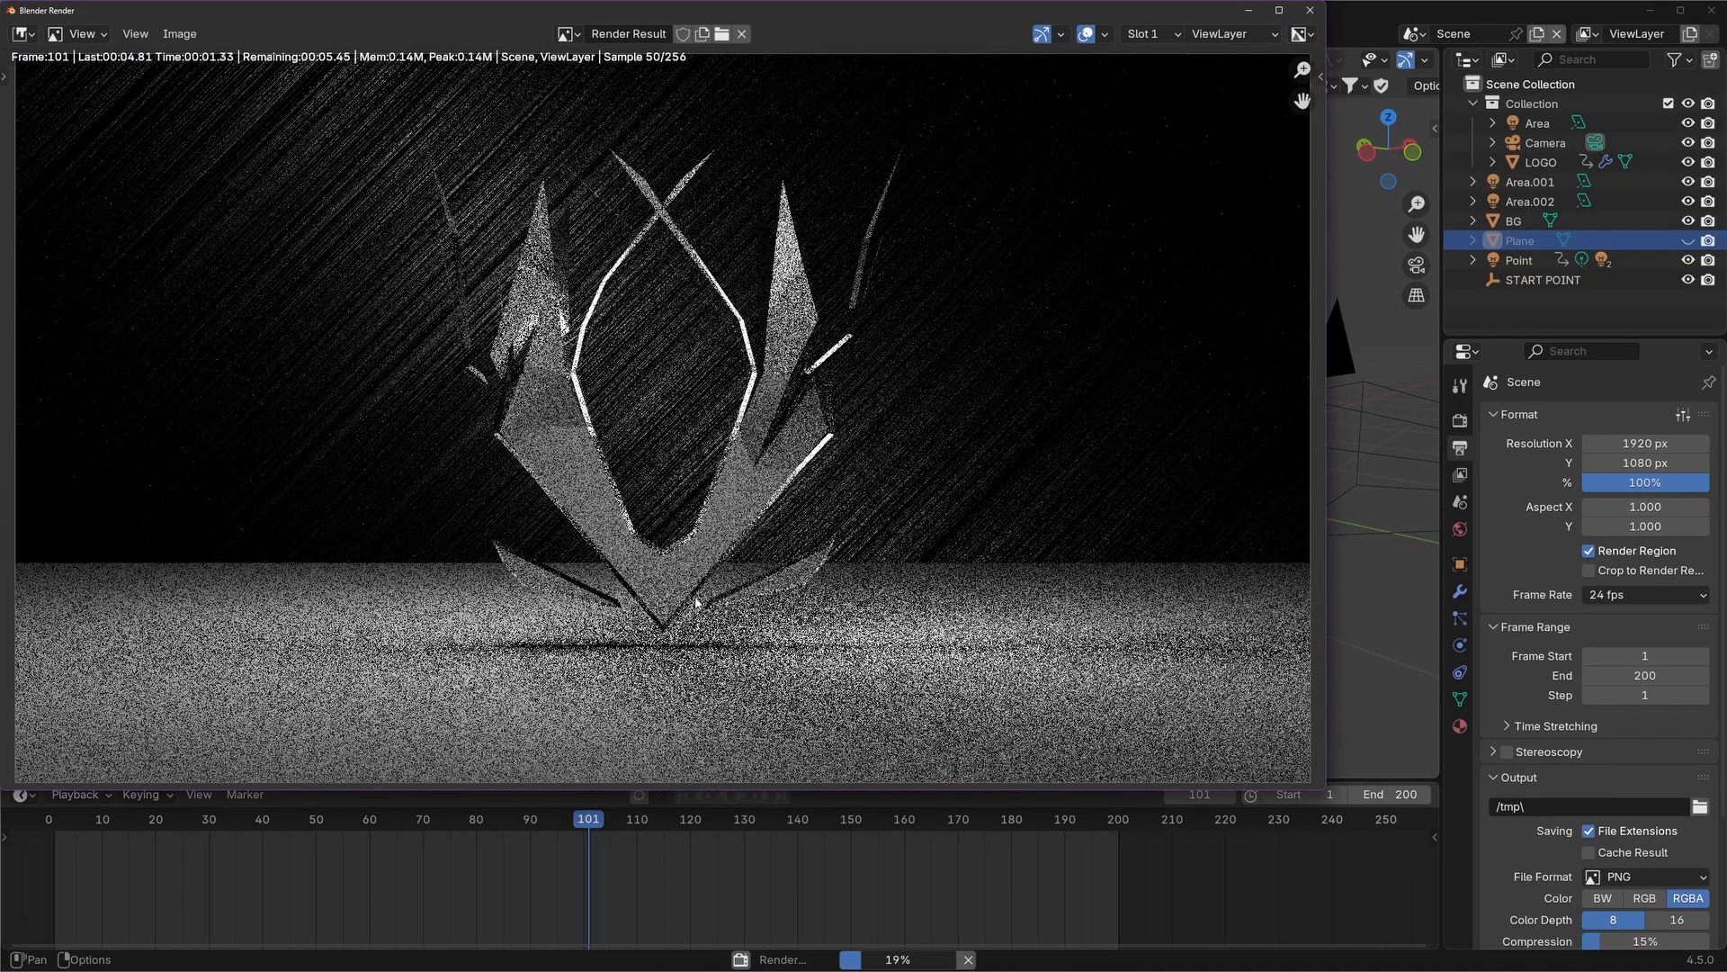
{"action": "key", "text": "Escape"}
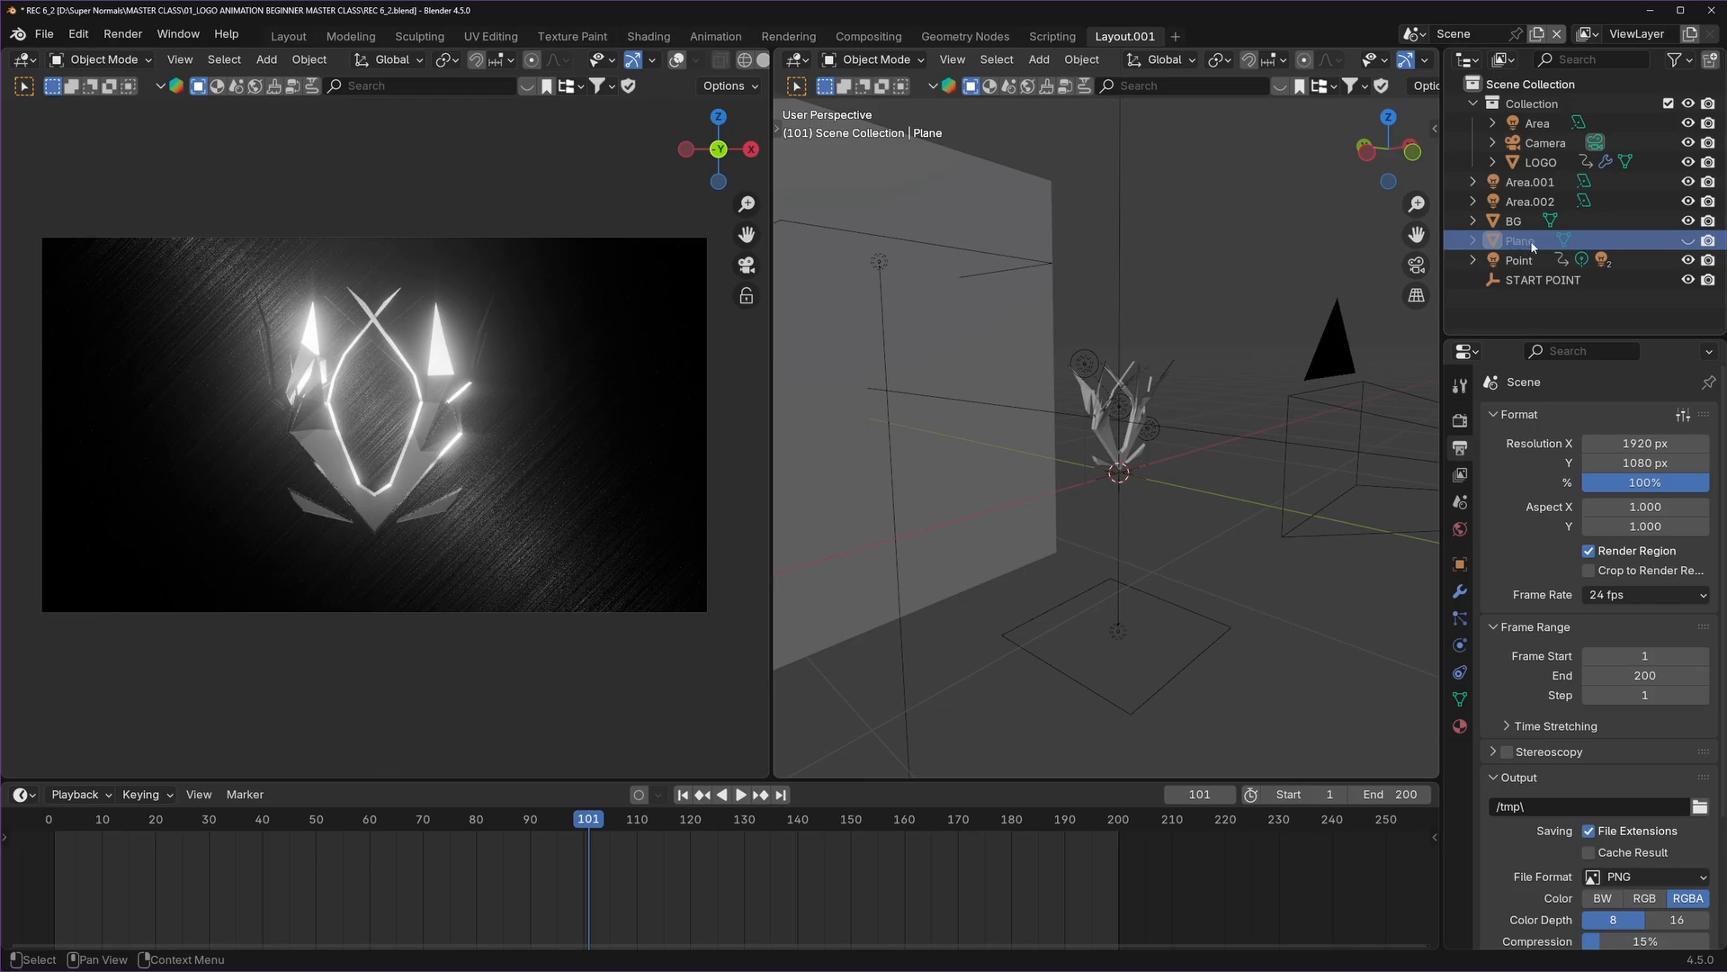
{"action": "left_click", "coordinate": [1688, 241]}
{"action": "left_click", "coordinate": [1689, 241]}
{"action": "left_click", "coordinate": [1688, 241]}
{"action": "left_click", "coordinate": [1689, 241]}
{"action": "left_click", "coordinate": [1687, 241]}
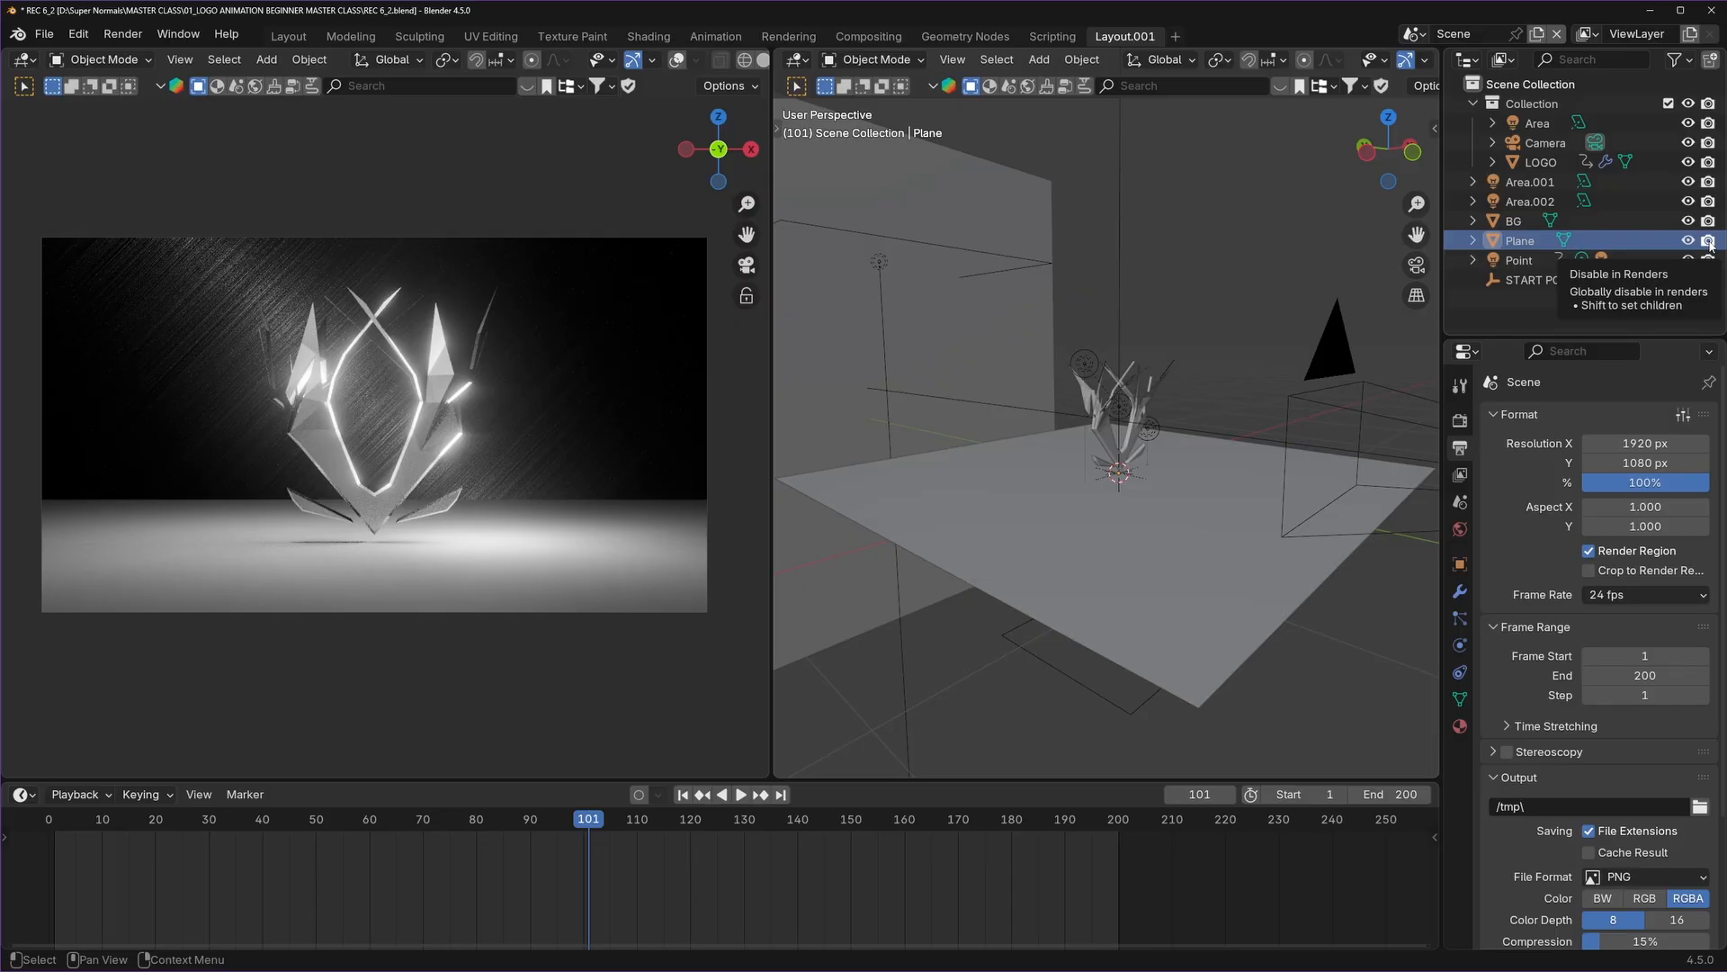
Disable the plane in renders and run a short test render of the current frame to check it.
{"action": "left_click", "coordinate": [1709, 241]}
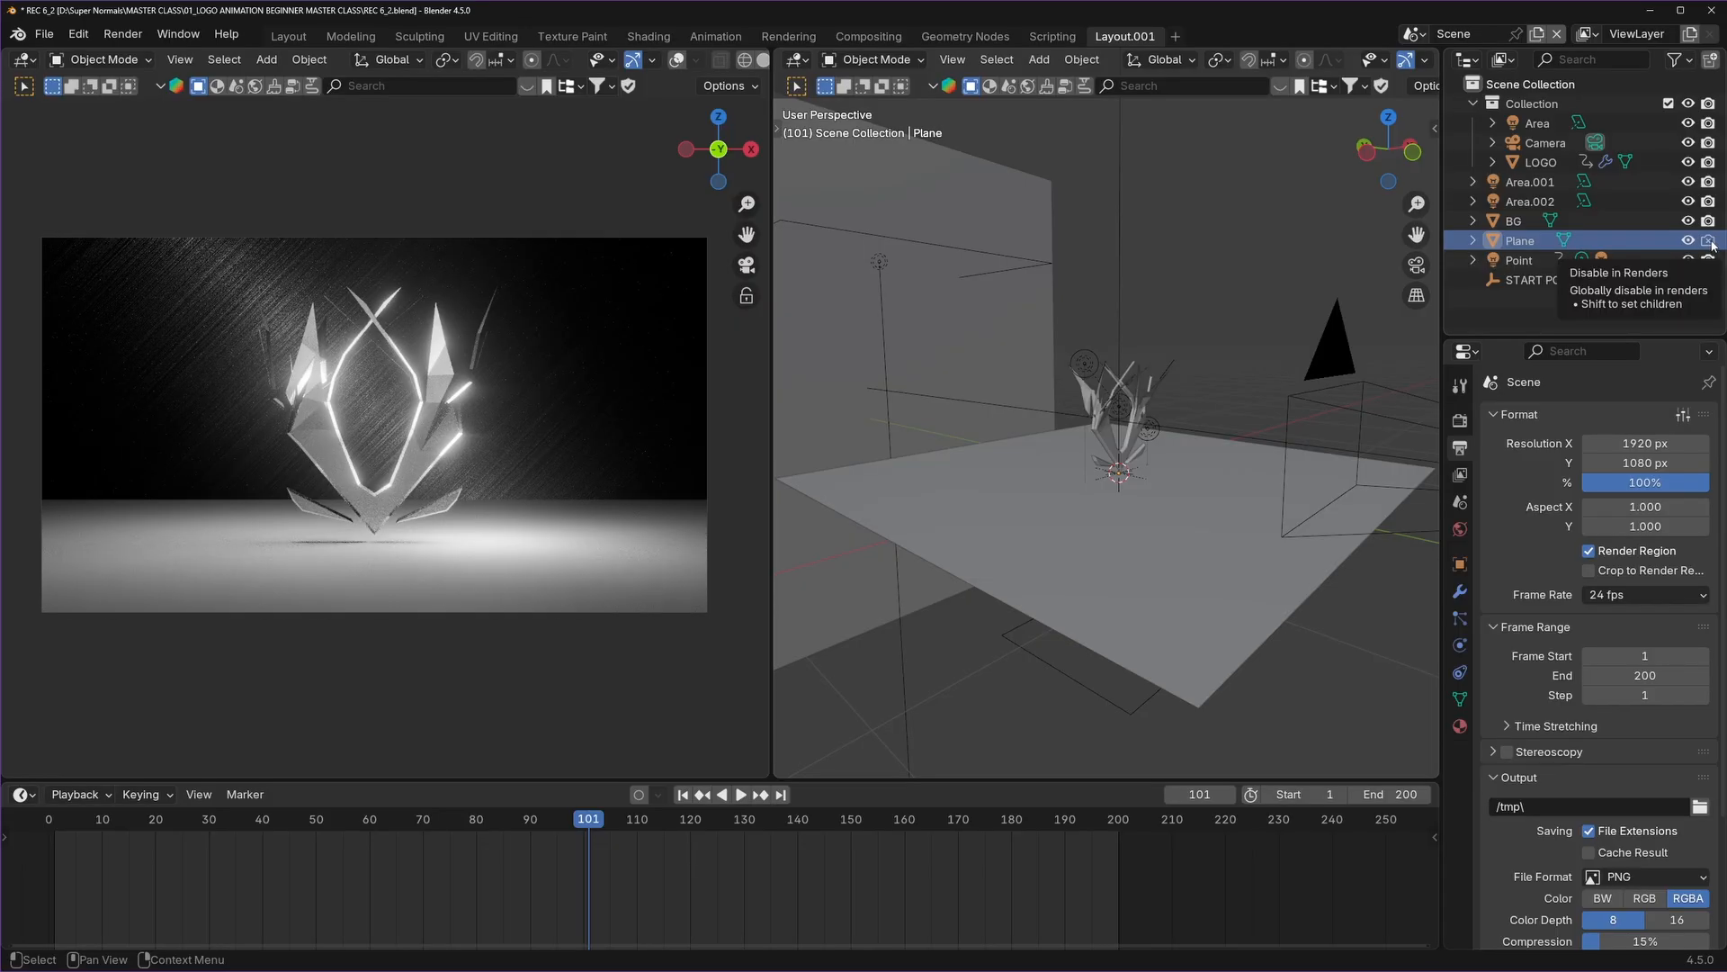
{"action": "left_click", "coordinate": [1041, 531]}
{"action": "left_click", "coordinate": [123, 34]}
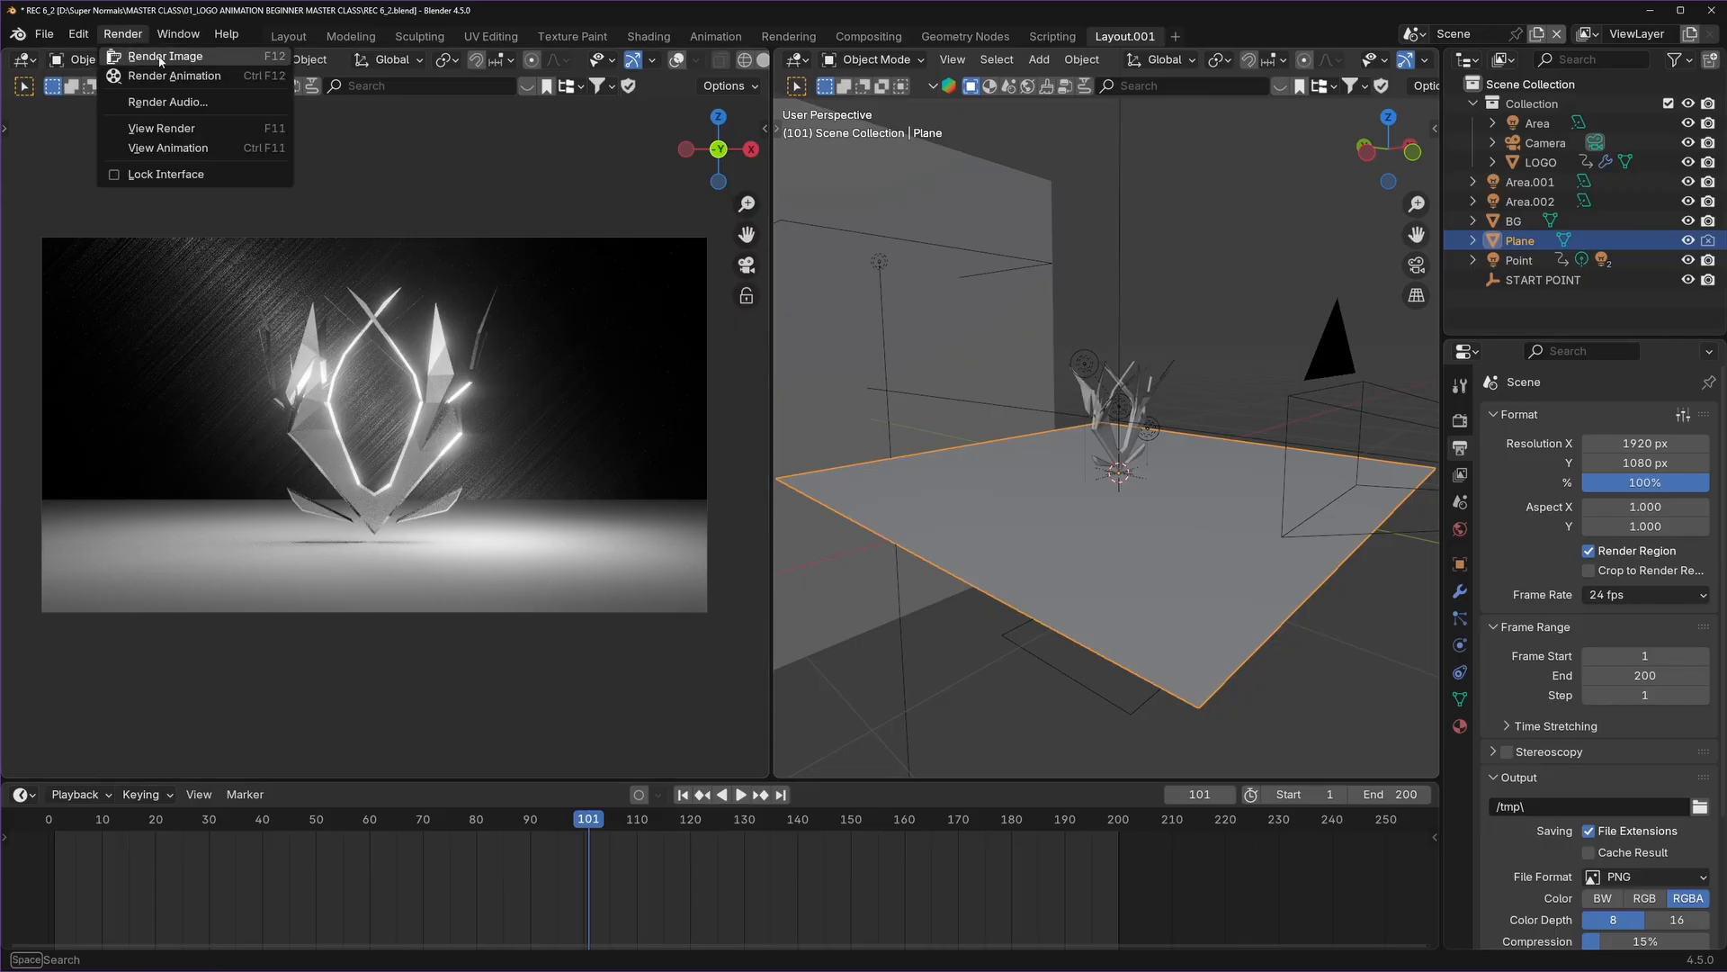
{"action": "left_click", "coordinate": [157, 57]}
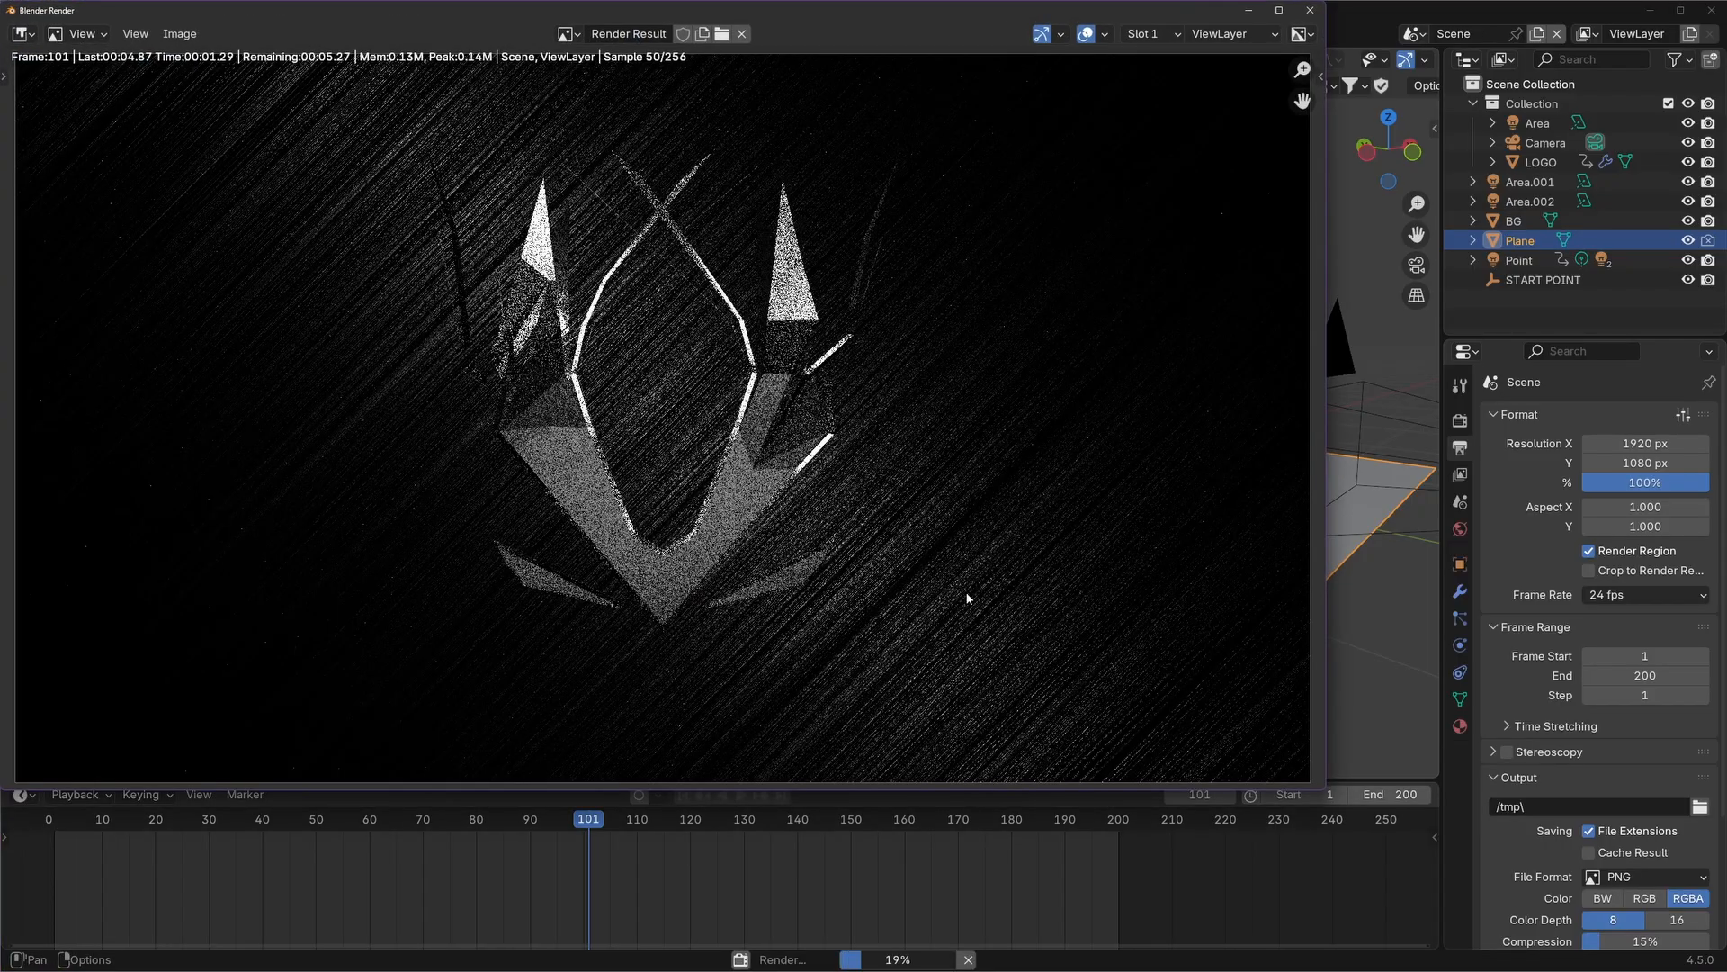
{"action": "key", "text": "Escape"}
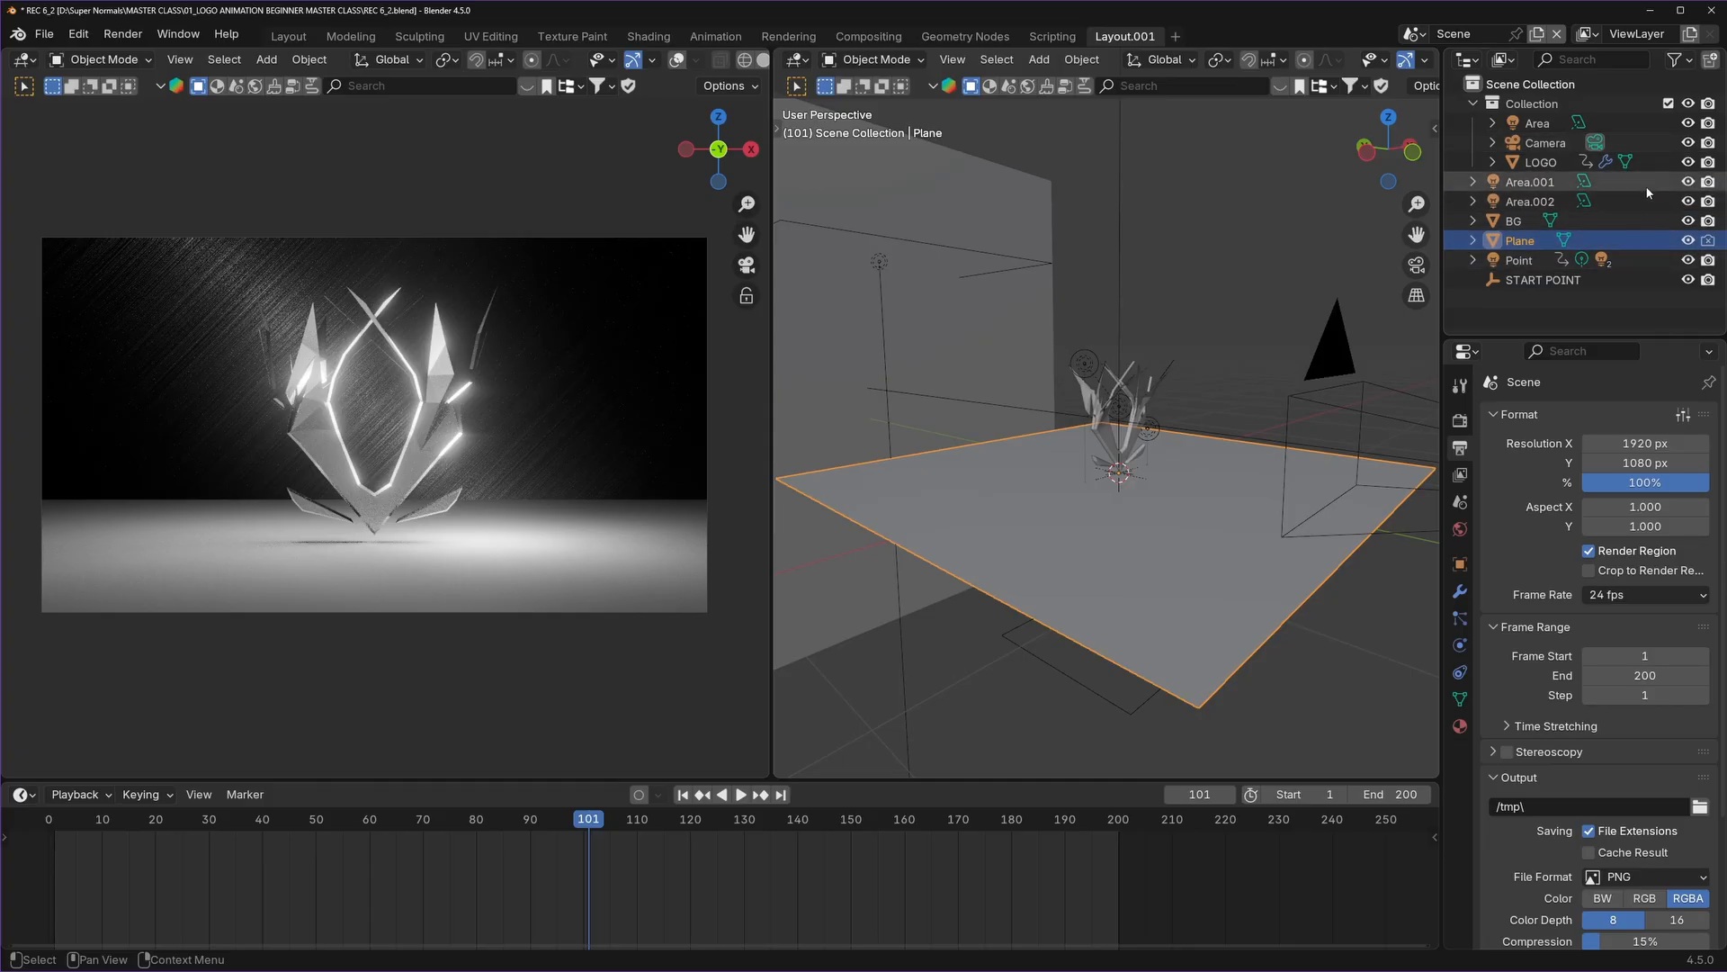
Show the selectability restriction toggles in the Outliner and disable viewport selection for the plane.
{"action": "left_click", "coordinate": [1675, 60]}
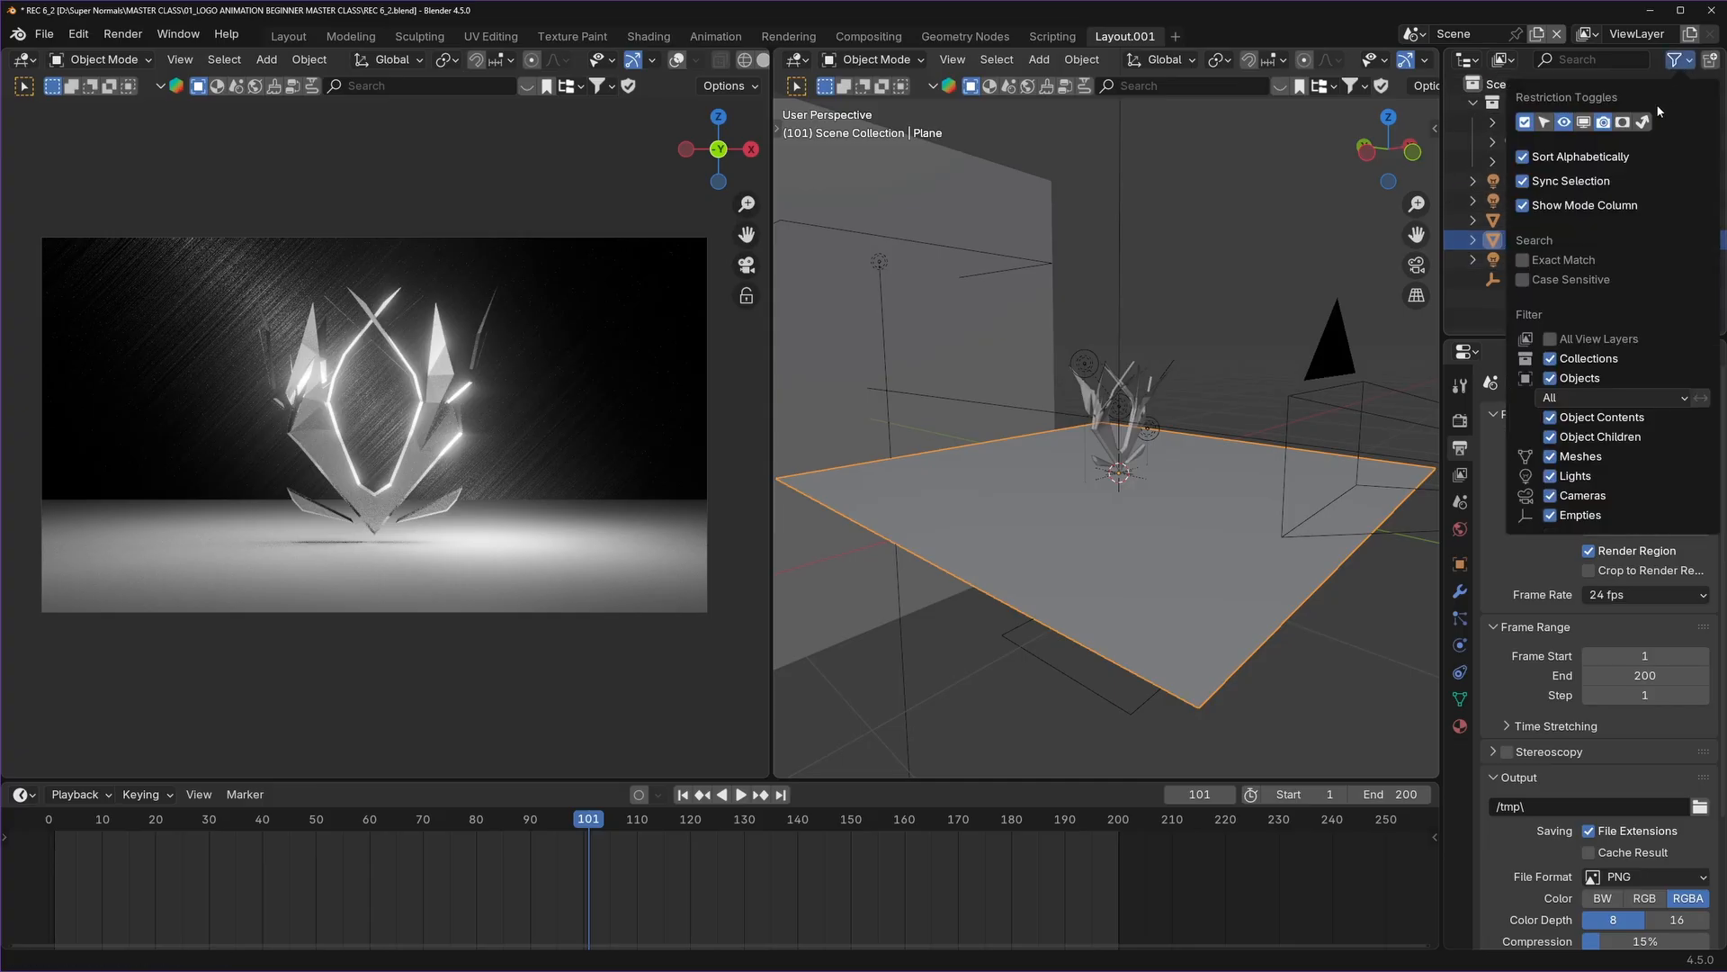
{"action": "left_click", "coordinate": [1544, 123]}
{"action": "left_click", "coordinate": [1584, 123]}
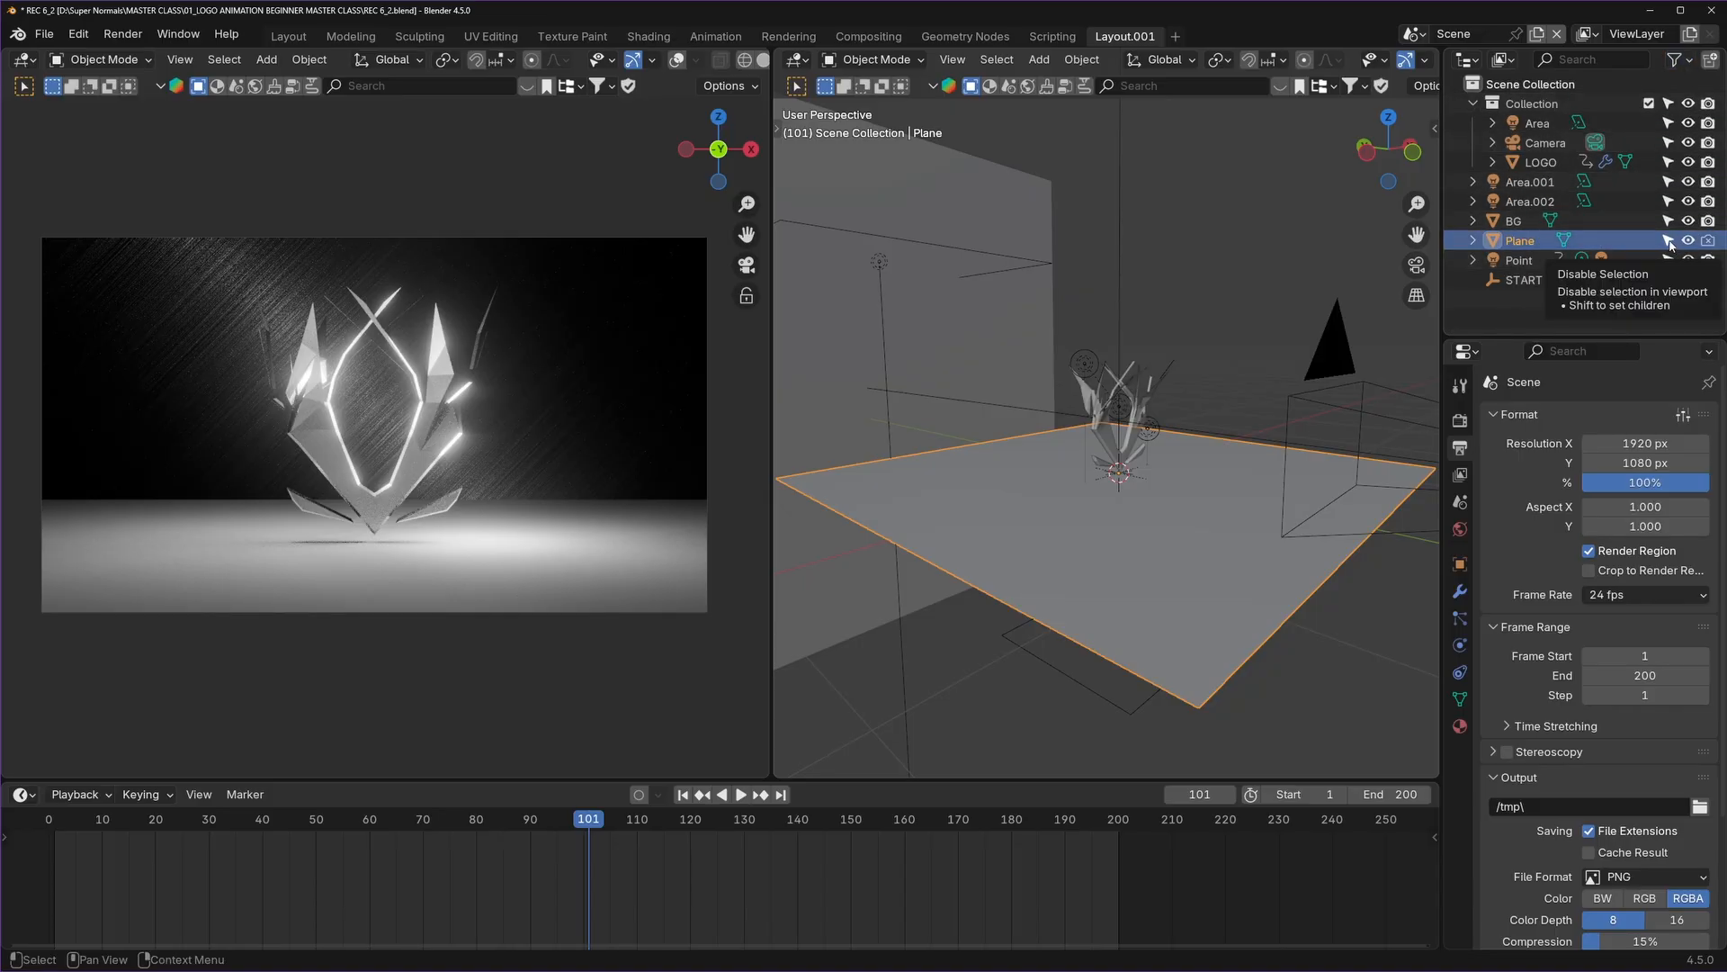
{"action": "left_click", "coordinate": [1669, 243]}
Test the plane's disabled selection by picking and box-selecting across the scene, and try moving the selected objects along X.
{"action": "scroll", "coordinate": [1115, 537], "scroll_direction": "down", "scroll_amount": 3}
{"action": "scroll", "coordinate": [1126, 558], "scroll_direction": "up", "scroll_amount": 2}
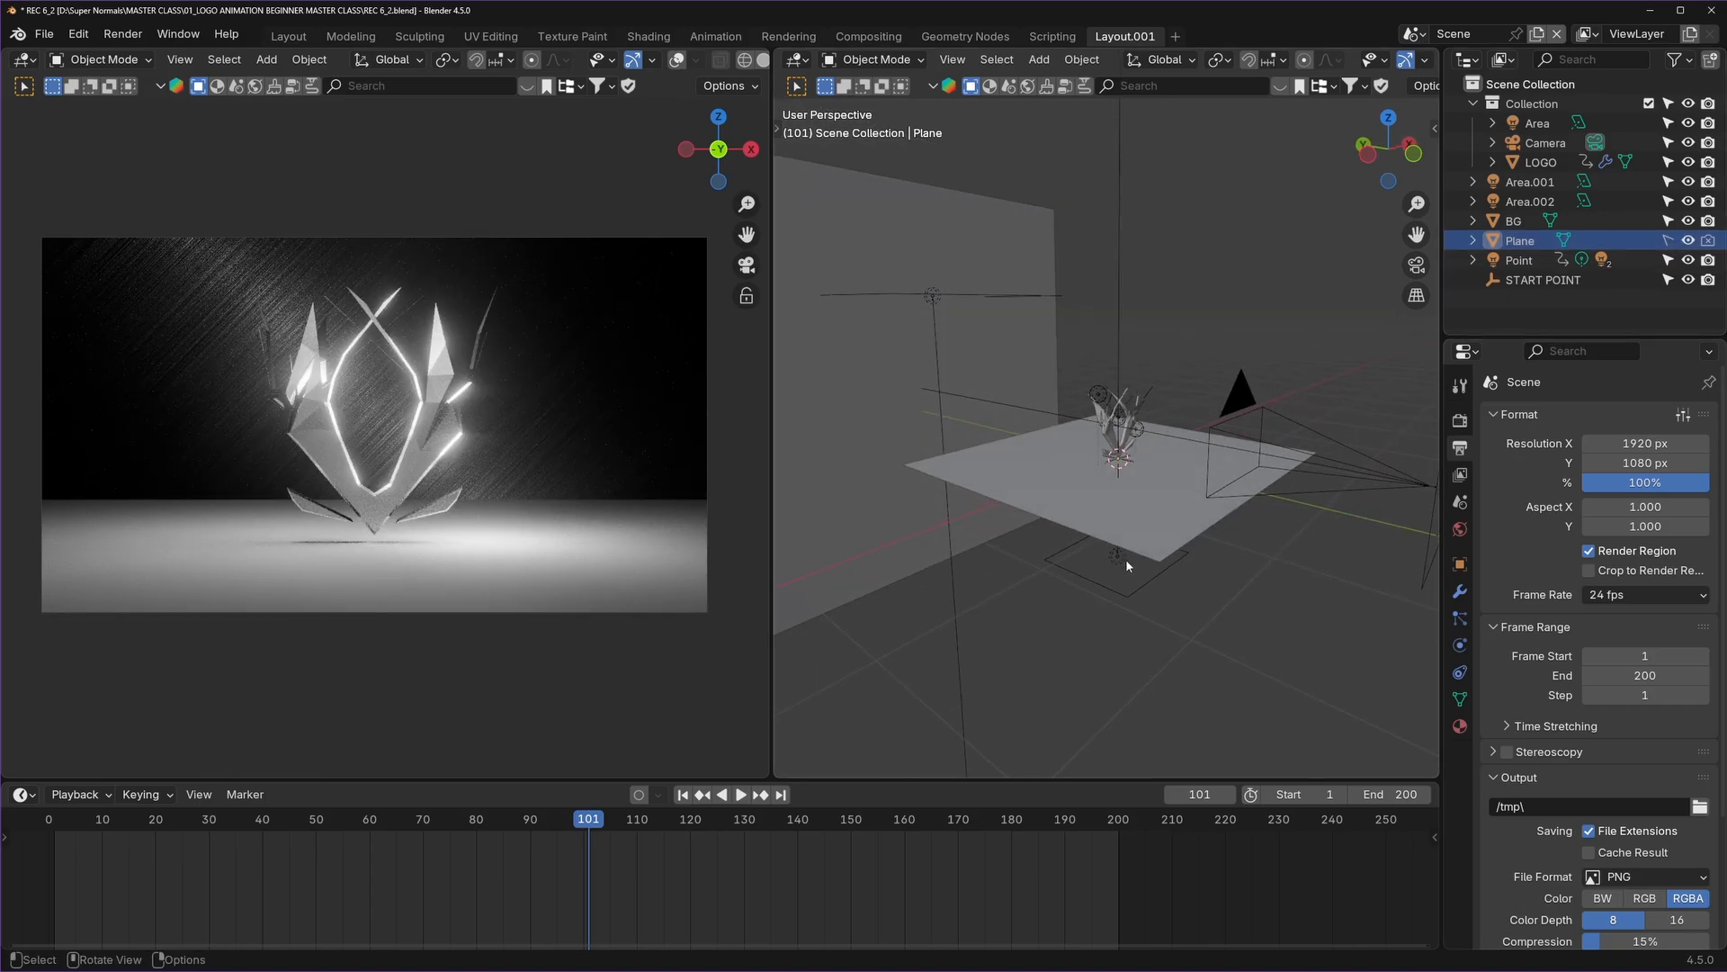
{"action": "left_click", "coordinate": [1211, 558]}
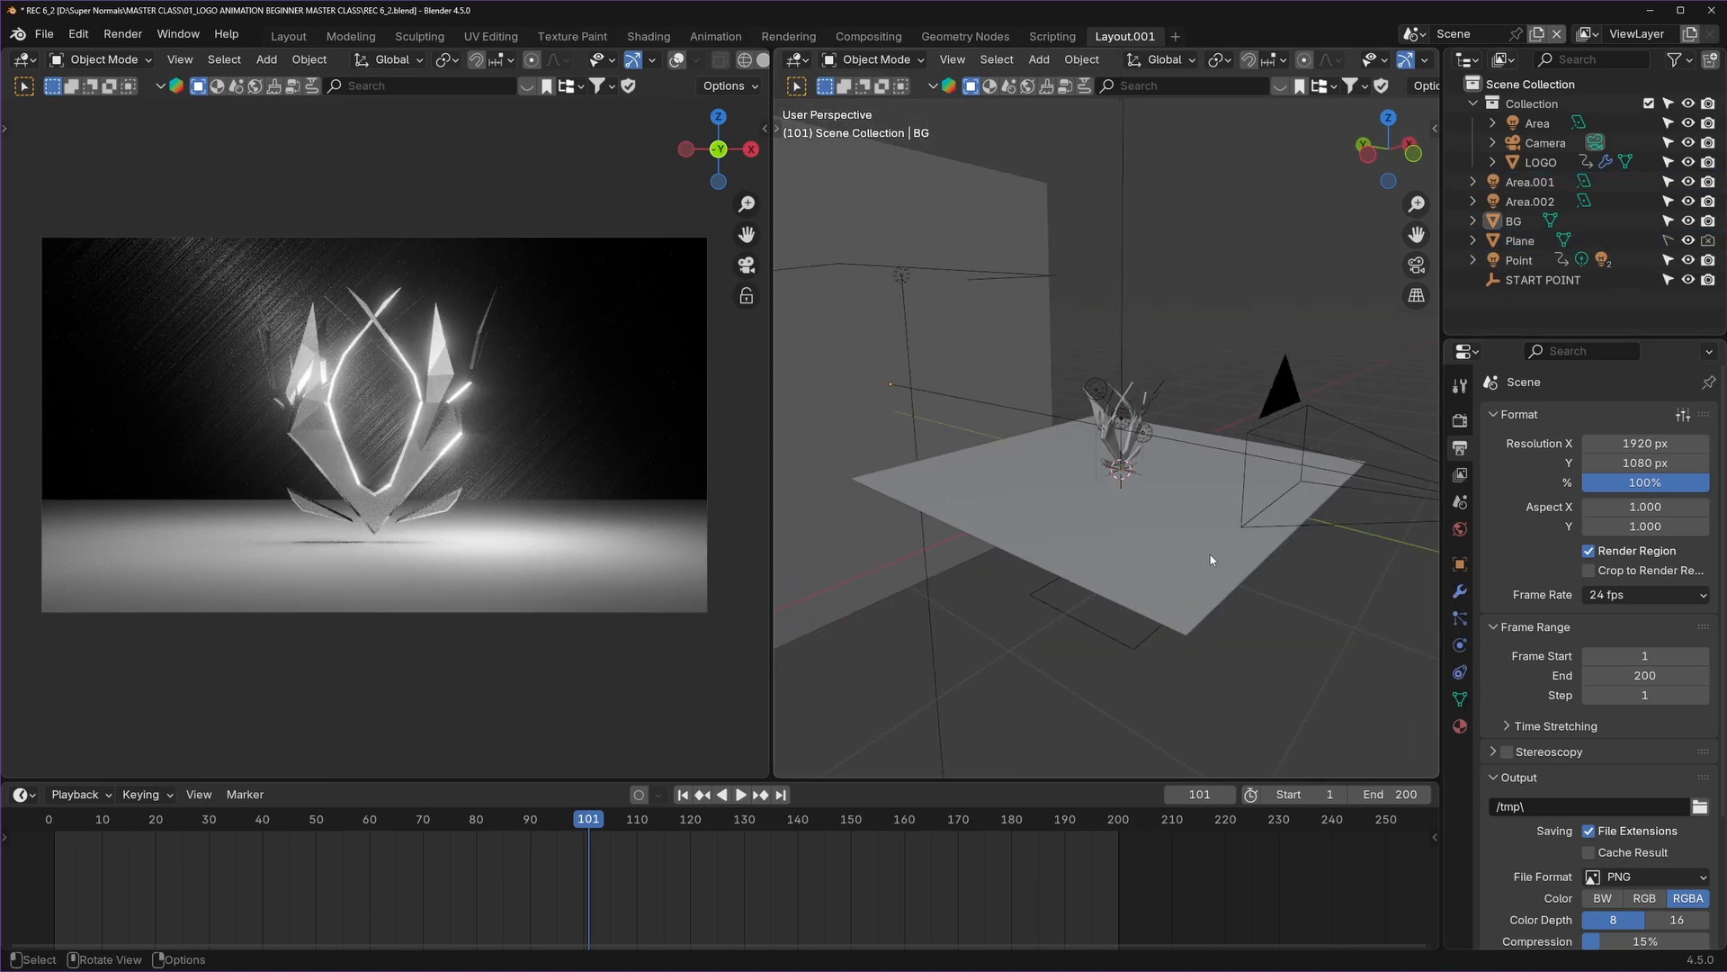
{"action": "scroll", "coordinate": [1198, 521], "scroll_direction": "down", "scroll_amount": 5}
{"action": "left_click_drag", "start_coordinate": [1342, 221], "coordinate": [853, 585]}
{"action": "left_click", "coordinate": [1239, 370]}
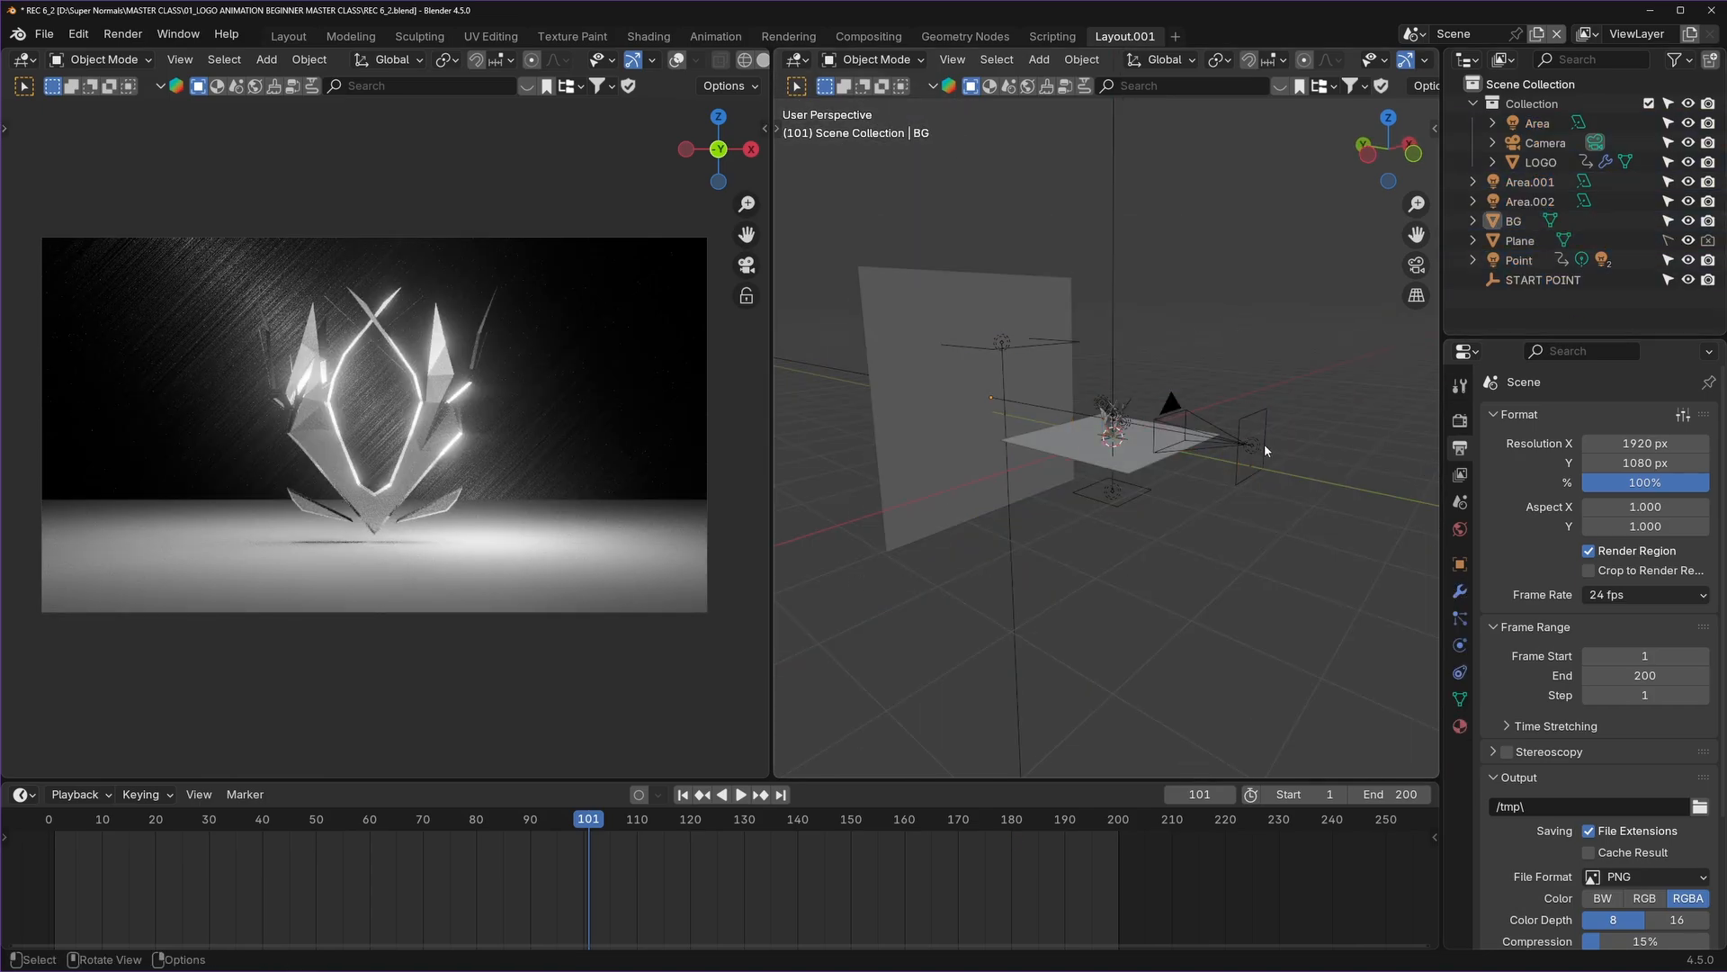
{"action": "left_click", "coordinate": [1119, 458]}
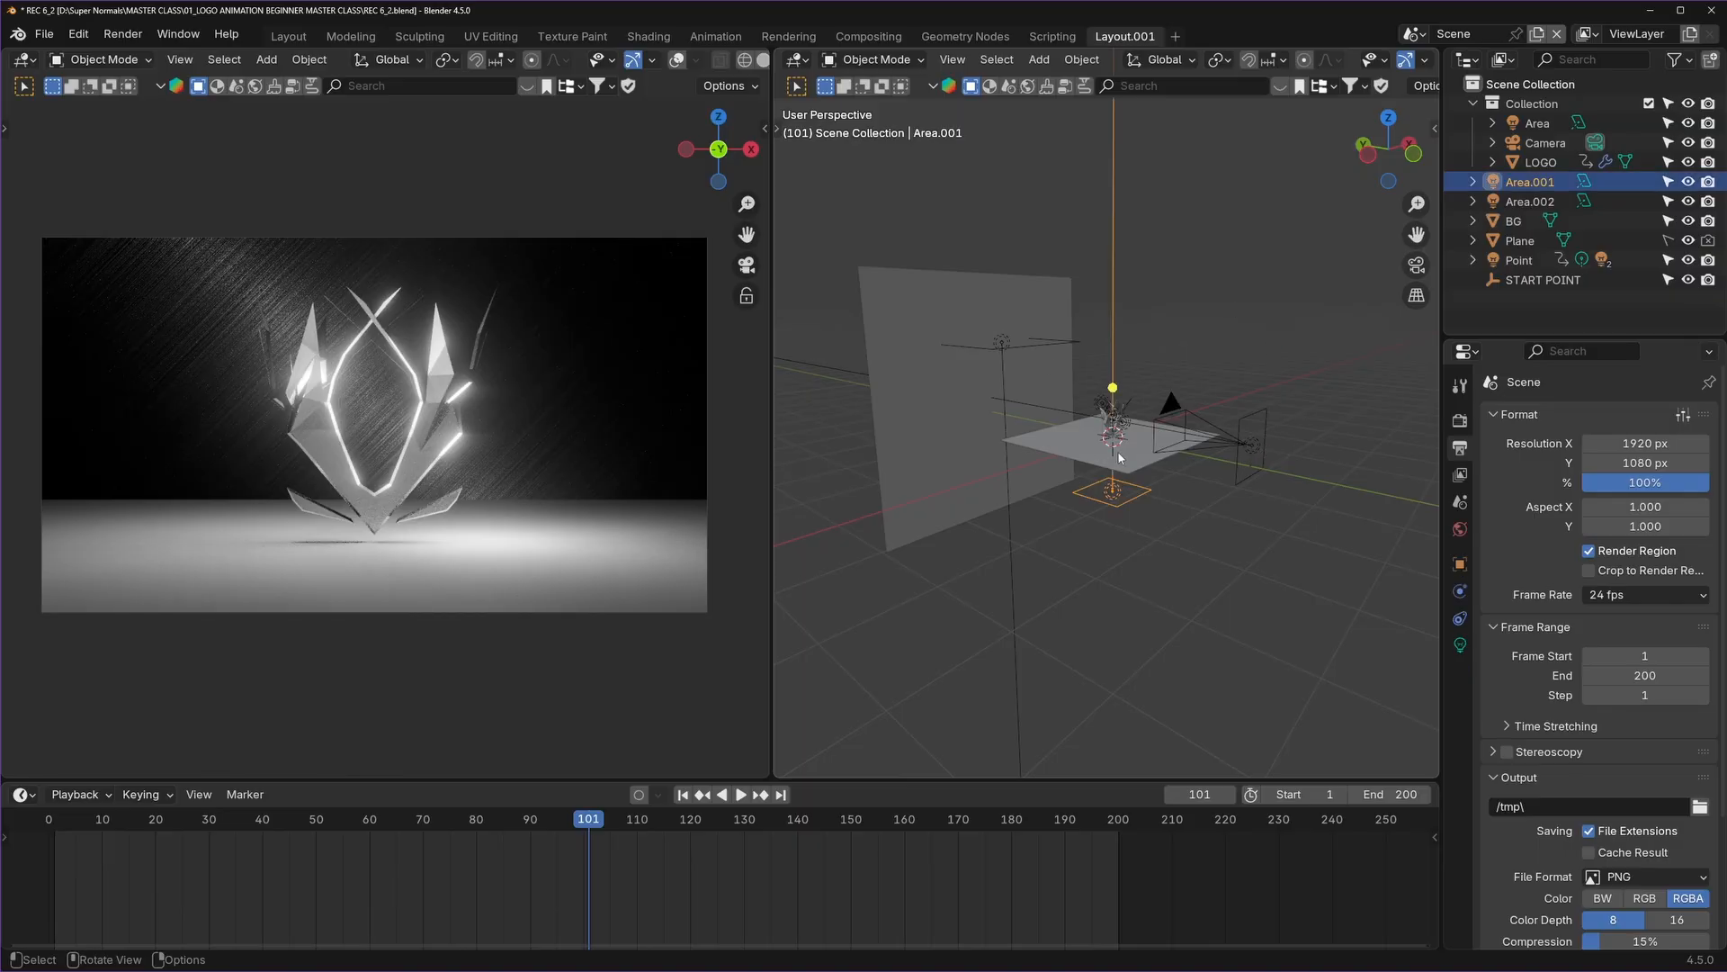
{"action": "left_click_drag", "start_coordinate": [1339, 236], "coordinate": [940, 562]}
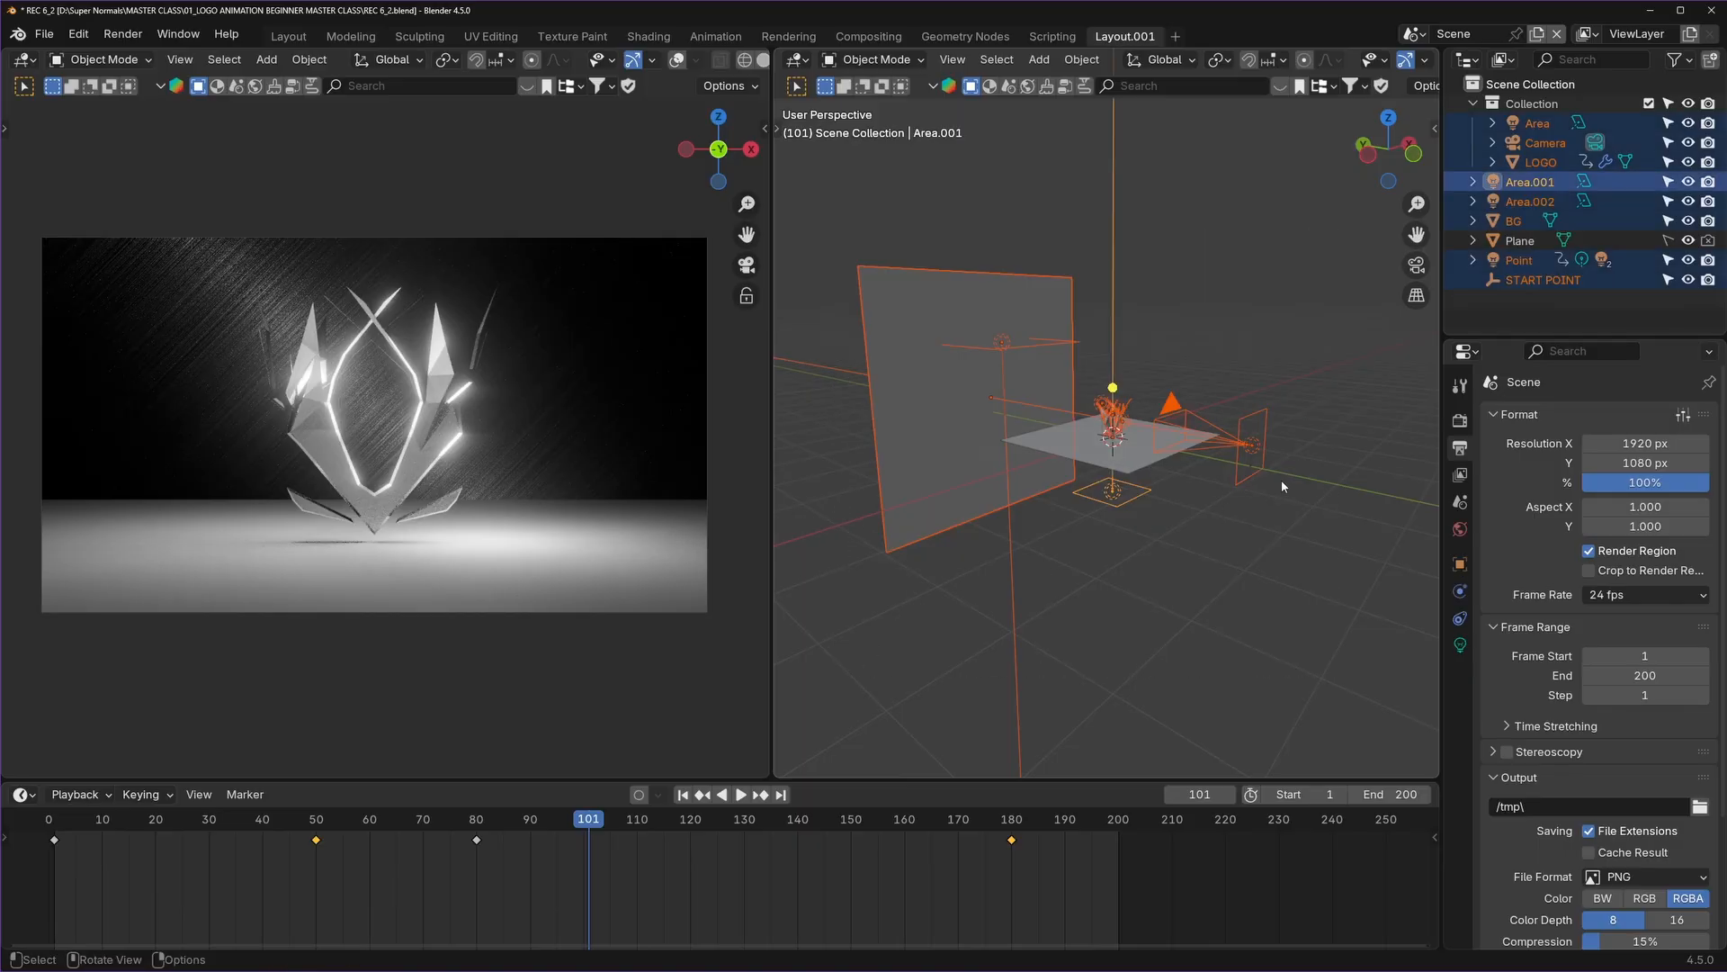
{"action": "middle_click_drag", "start_coordinate": [1281, 479], "coordinate": [1172, 451]}
{"action": "key", "text": "g"}
{"action": "key", "text": "x"}
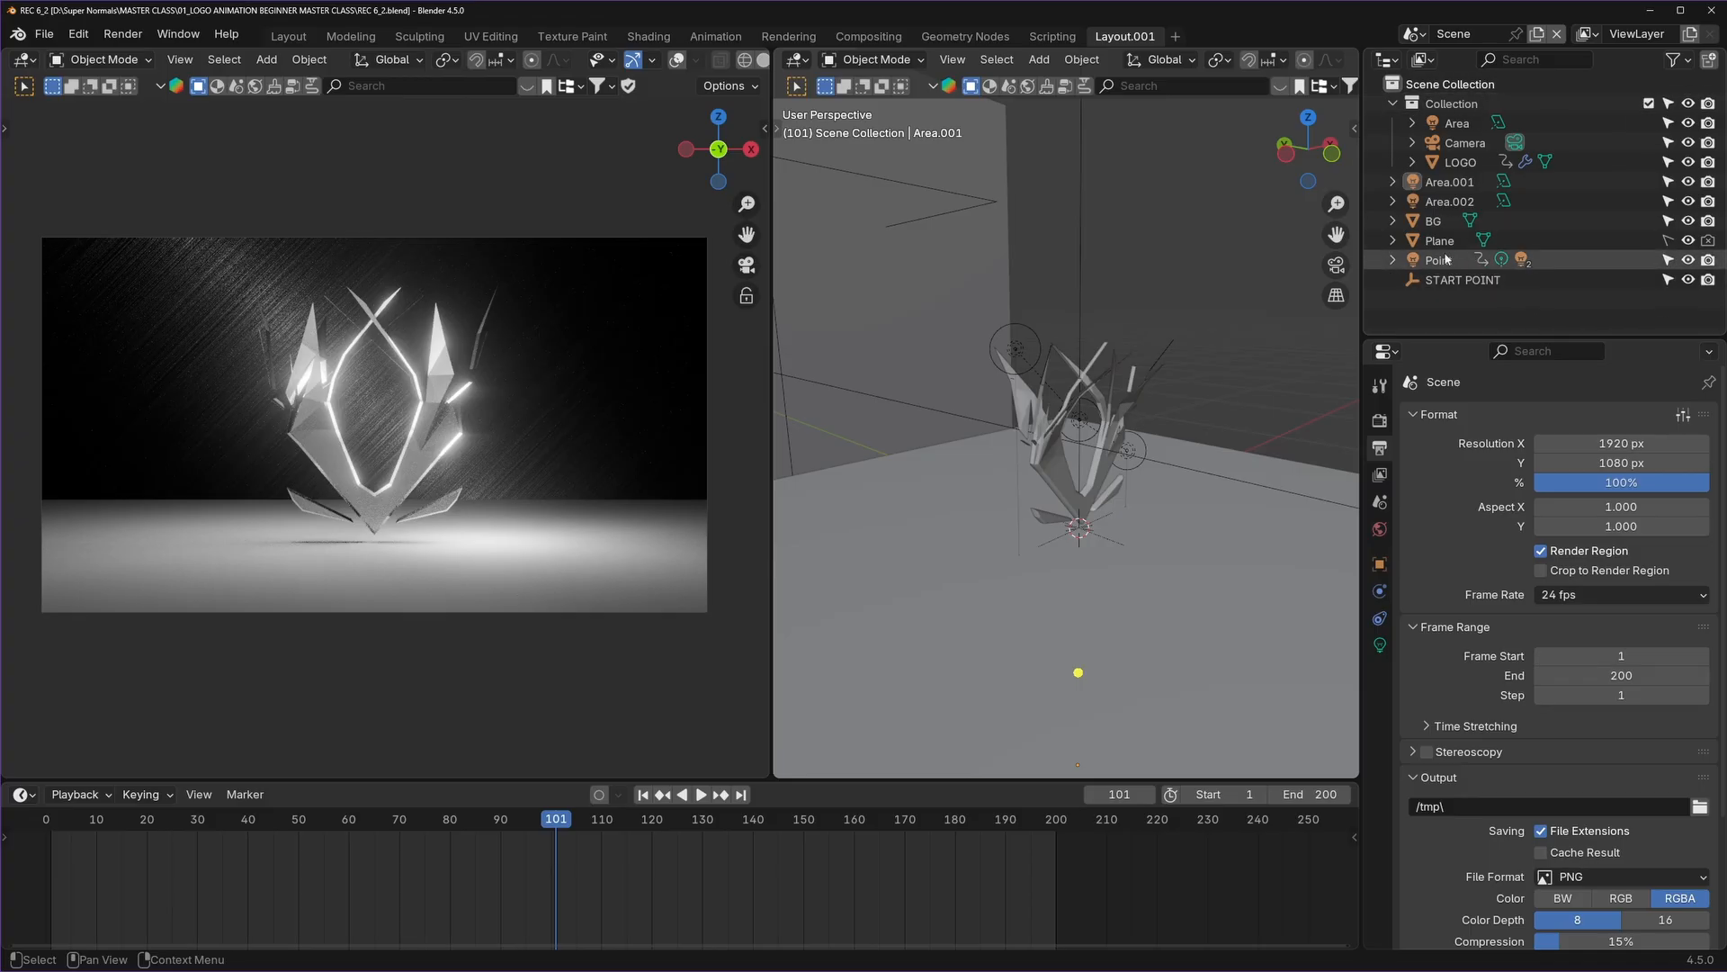
Rename the existing collection as LIGHTS and move Area.001, Area.002 and the Point light into it.
{"action": "left_click", "coordinate": [1393, 104]}
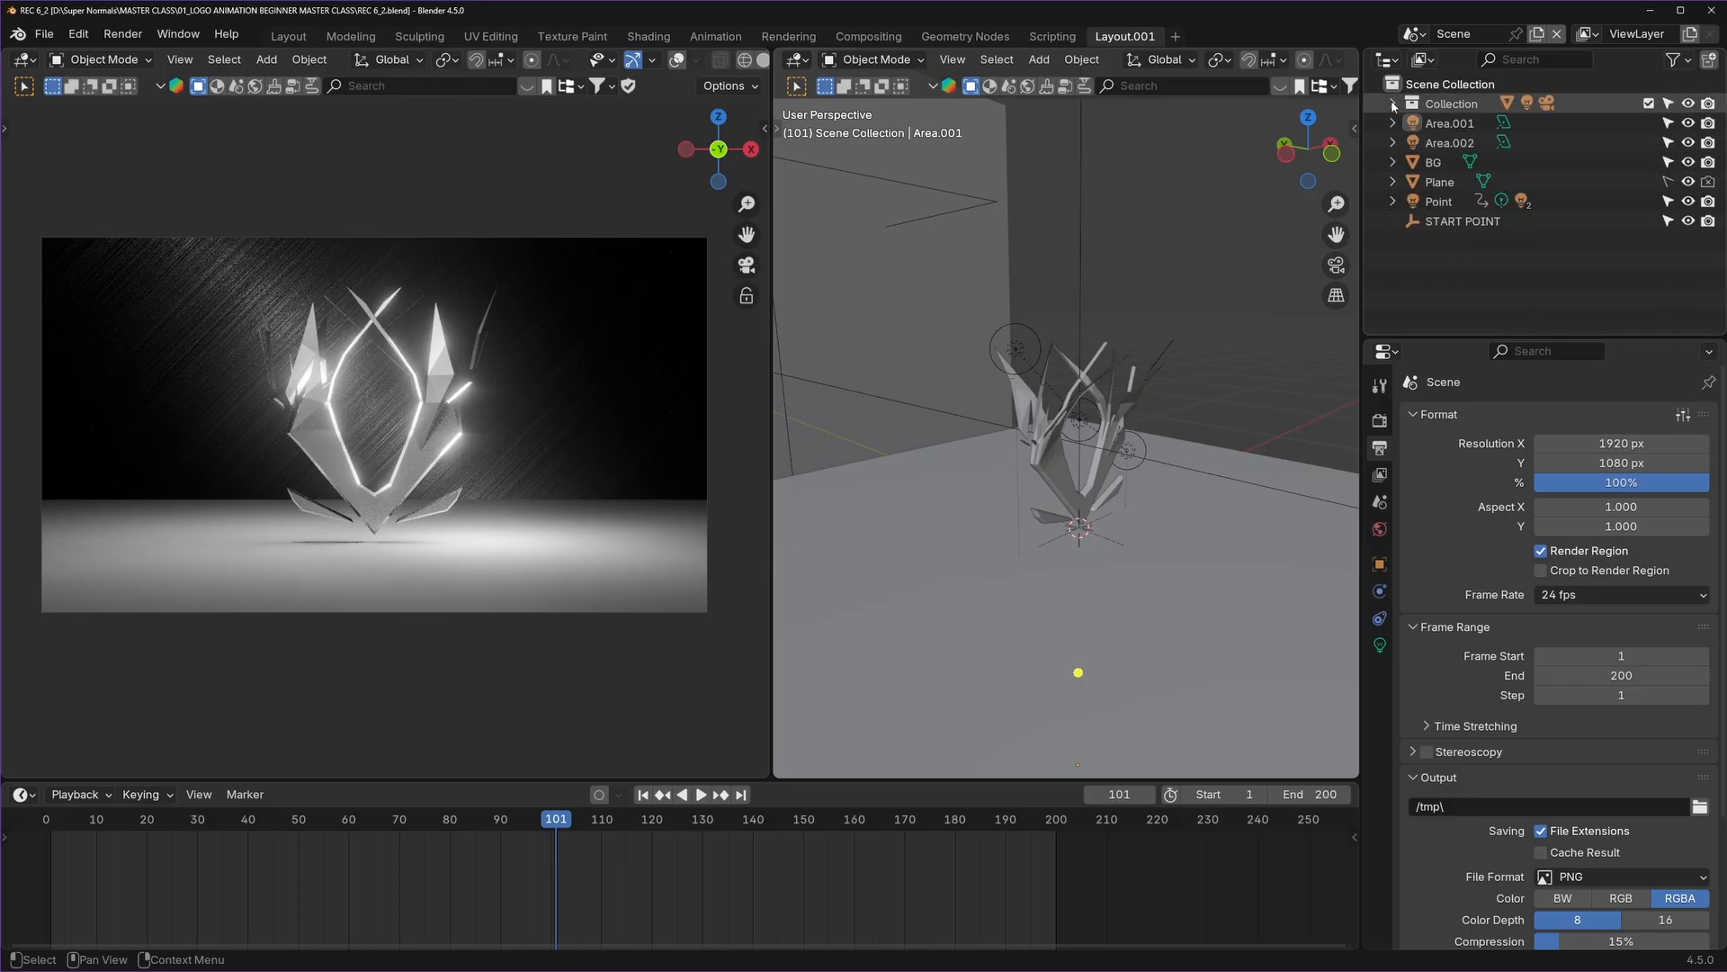
{"action": "left_click", "coordinate": [1394, 105]}
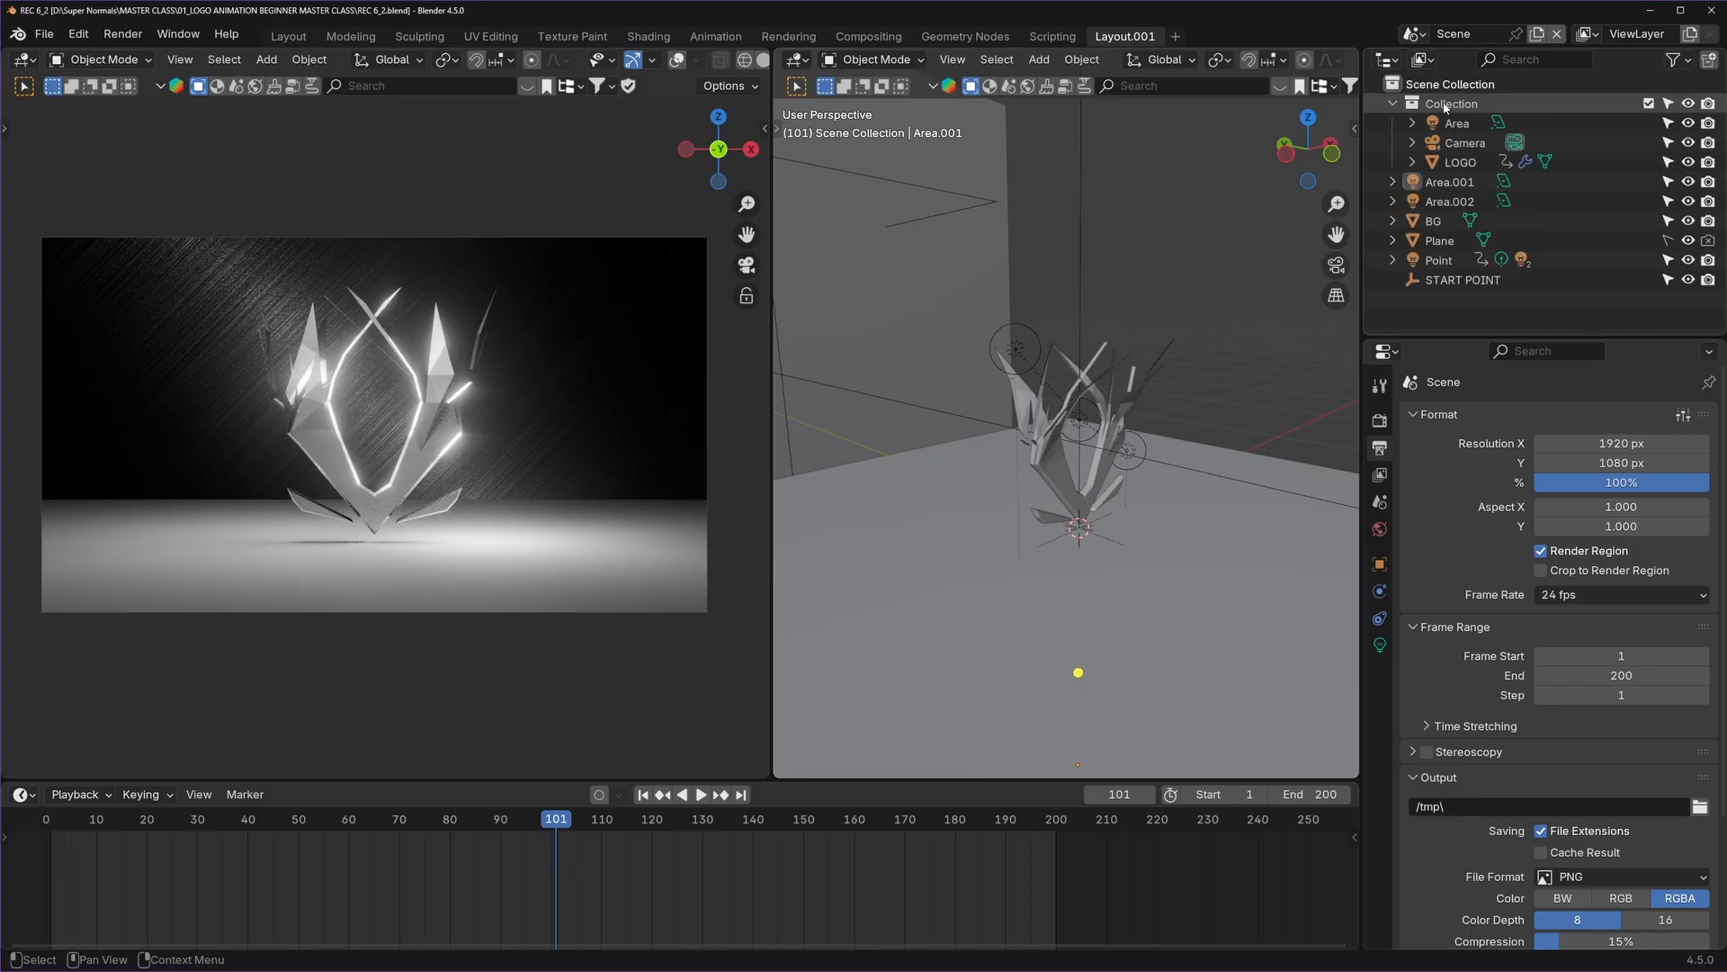
{"action": "left_click", "coordinate": [1424, 86]}
{"action": "left_click", "coordinate": [1434, 106]}
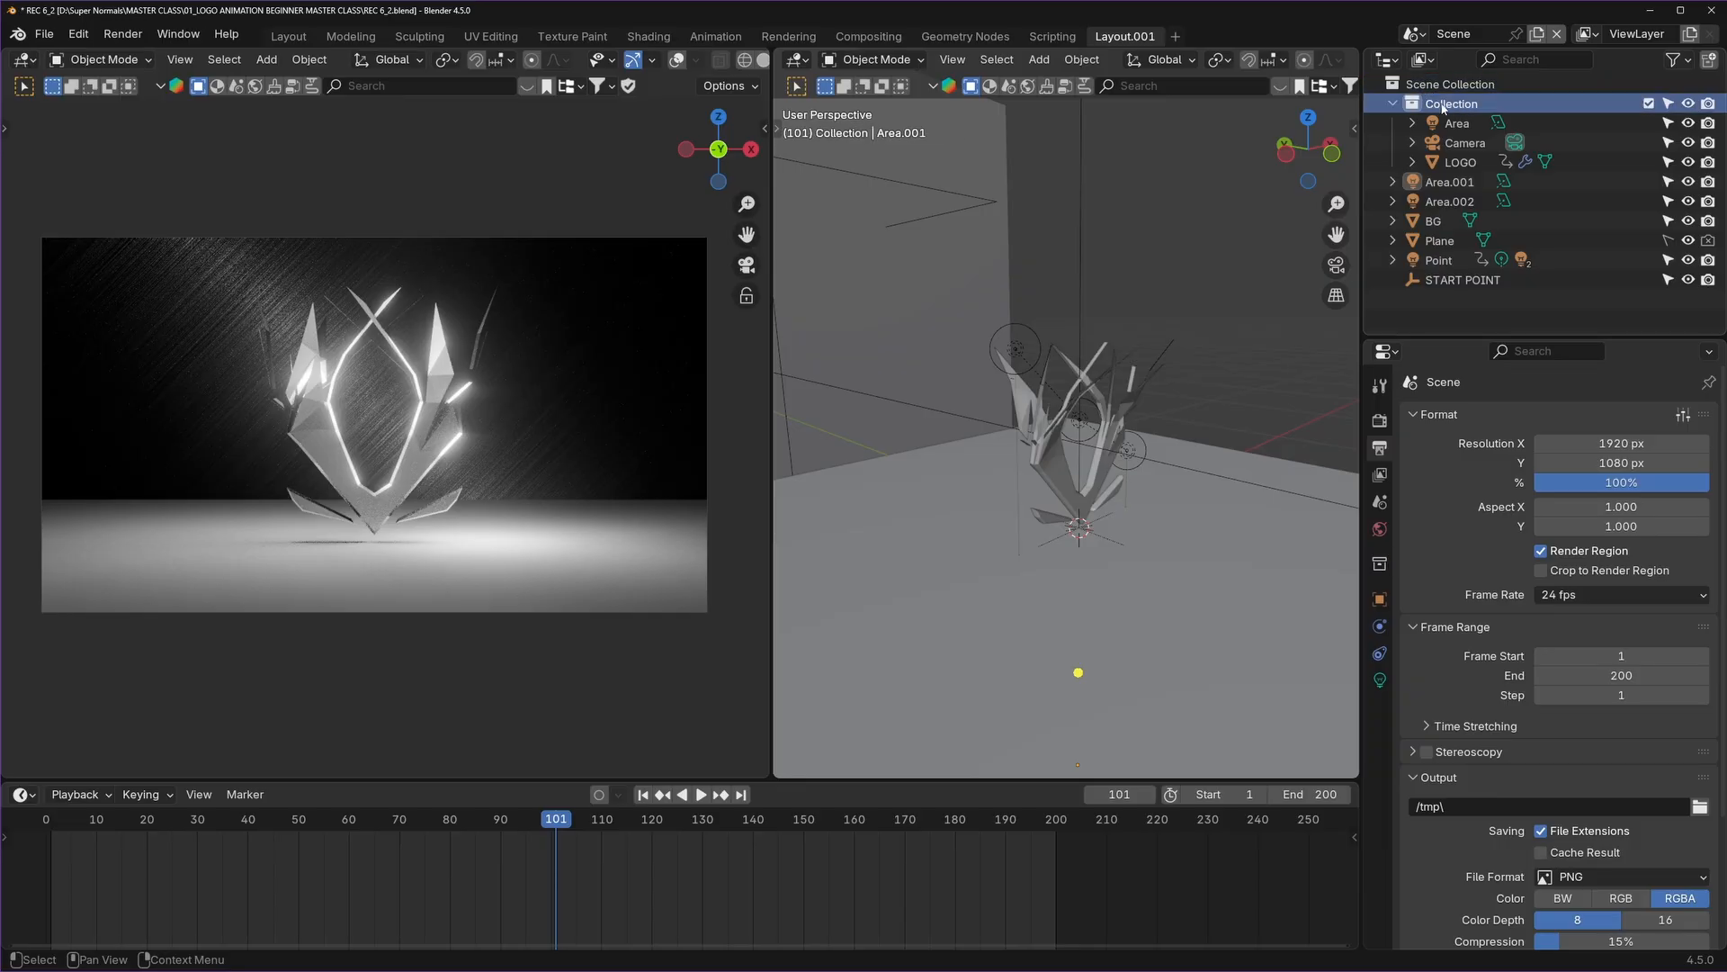
{"action": "double_click", "coordinate": [1443, 106]}
{"action": "left_click", "coordinate": [1491, 292]}
{"action": "double_click", "coordinate": [1455, 105]}
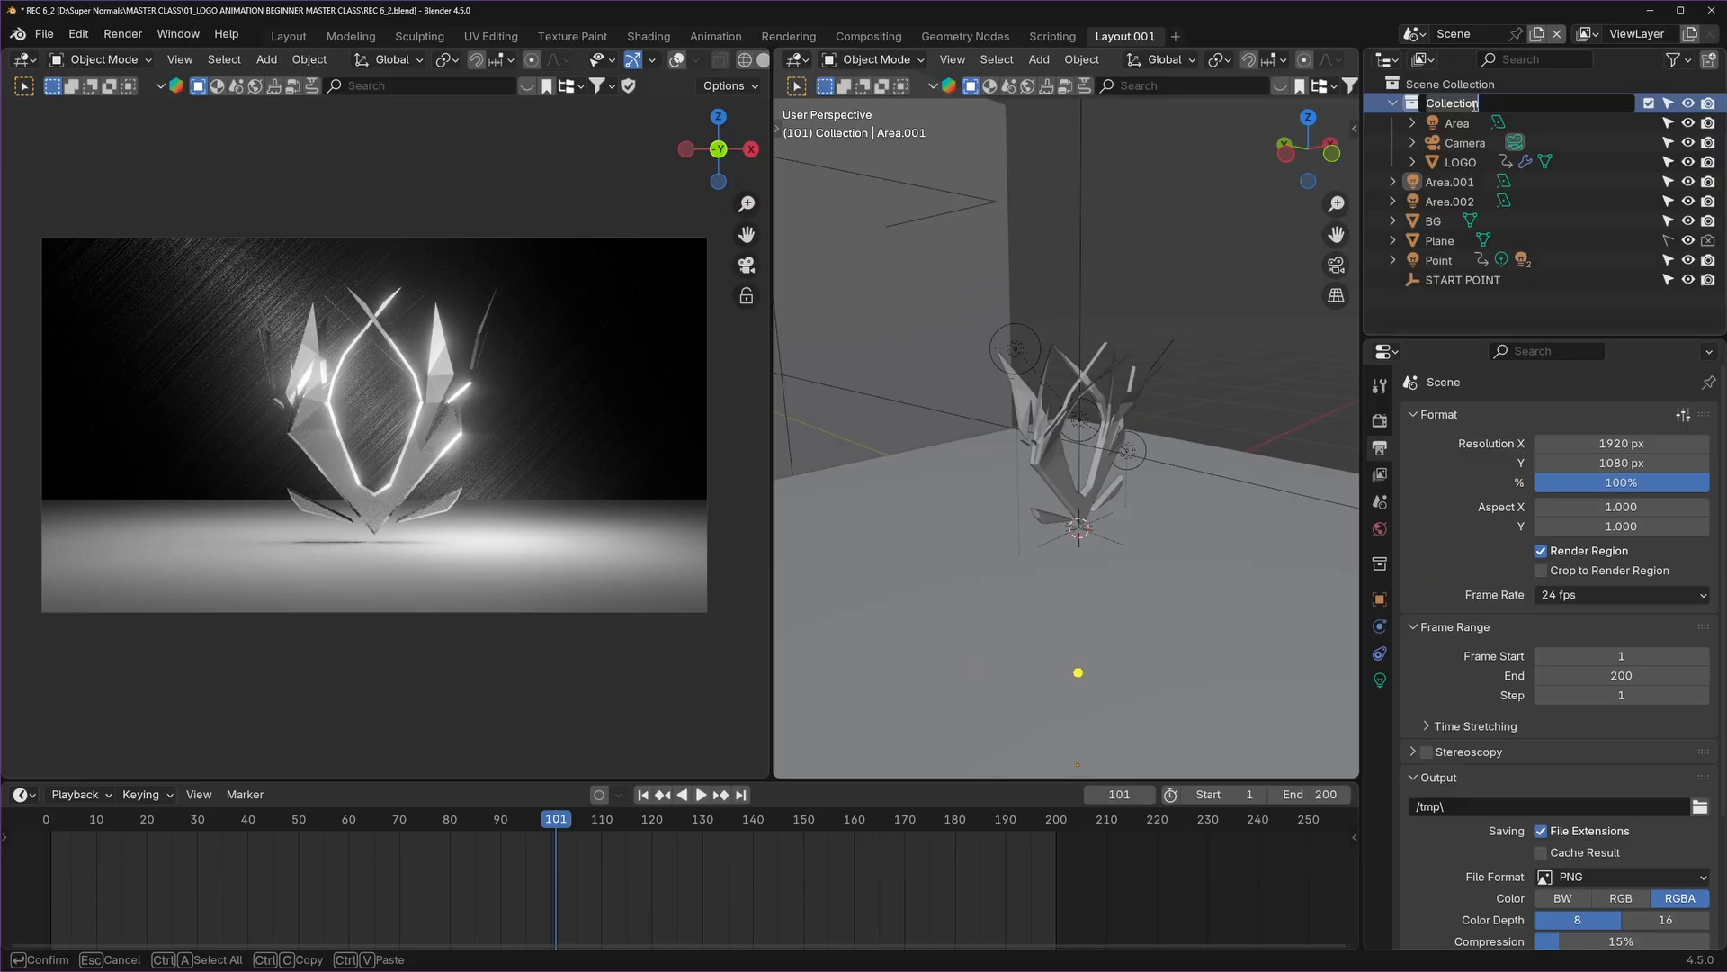
{"action": "type", "text": "LIGHTS"}
{"action": "key", "text": "Return"}
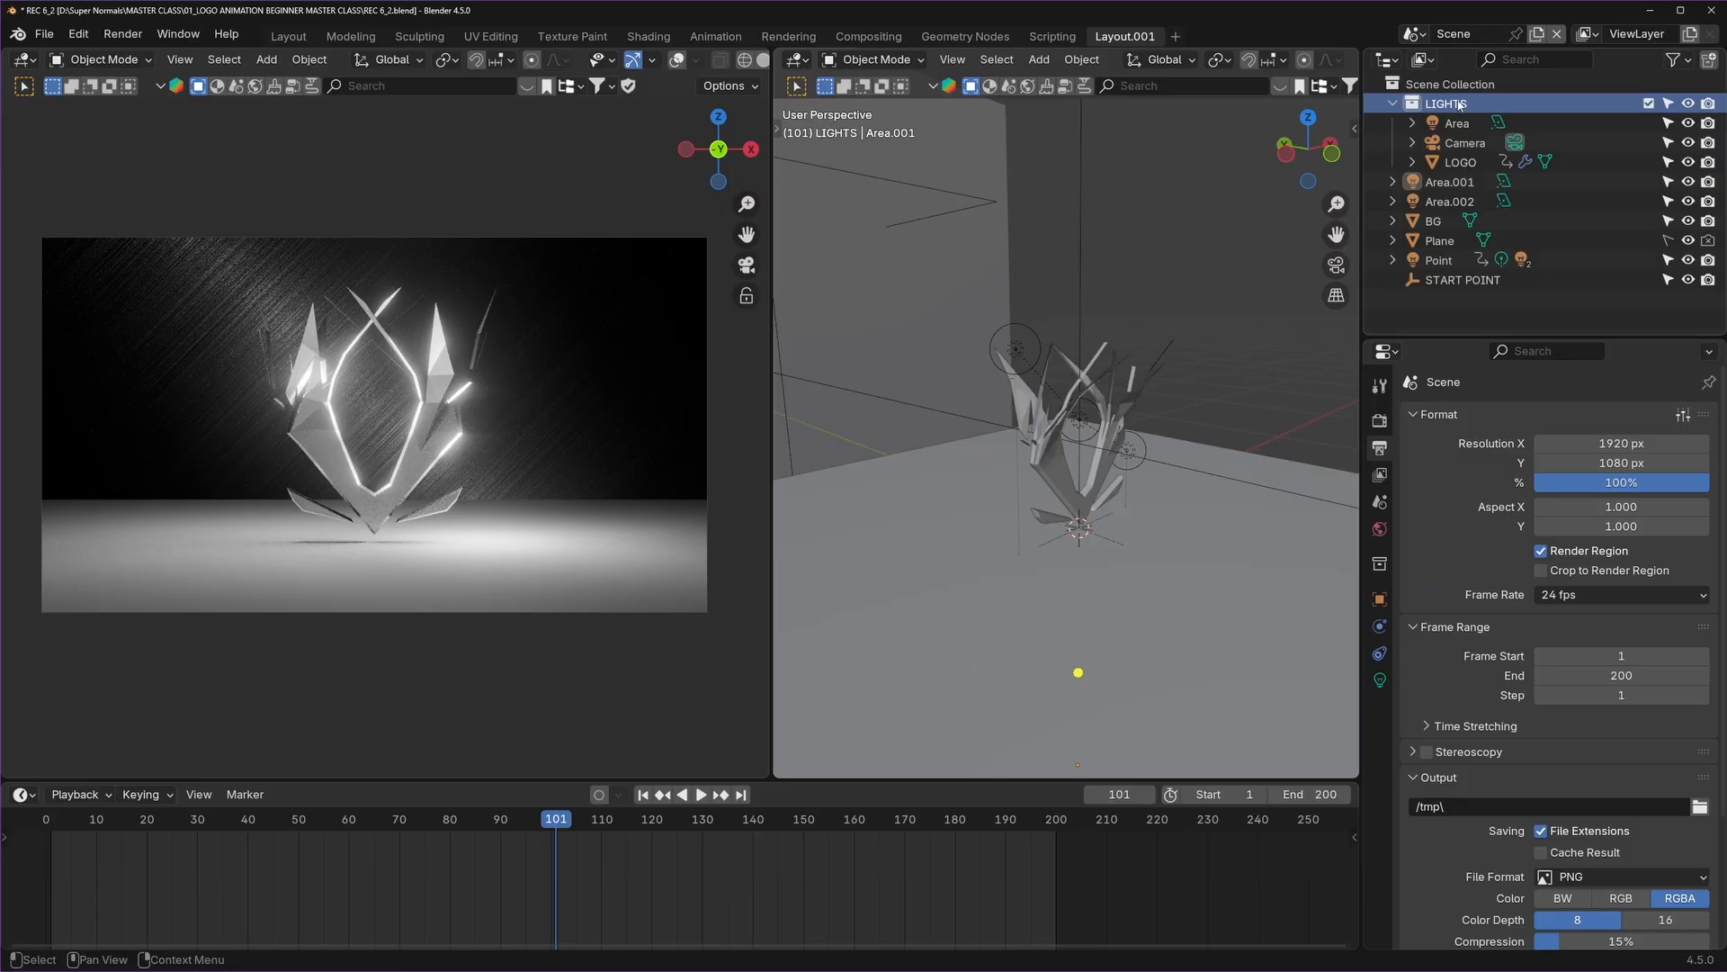
{"action": "left_click", "coordinate": [1459, 182]}
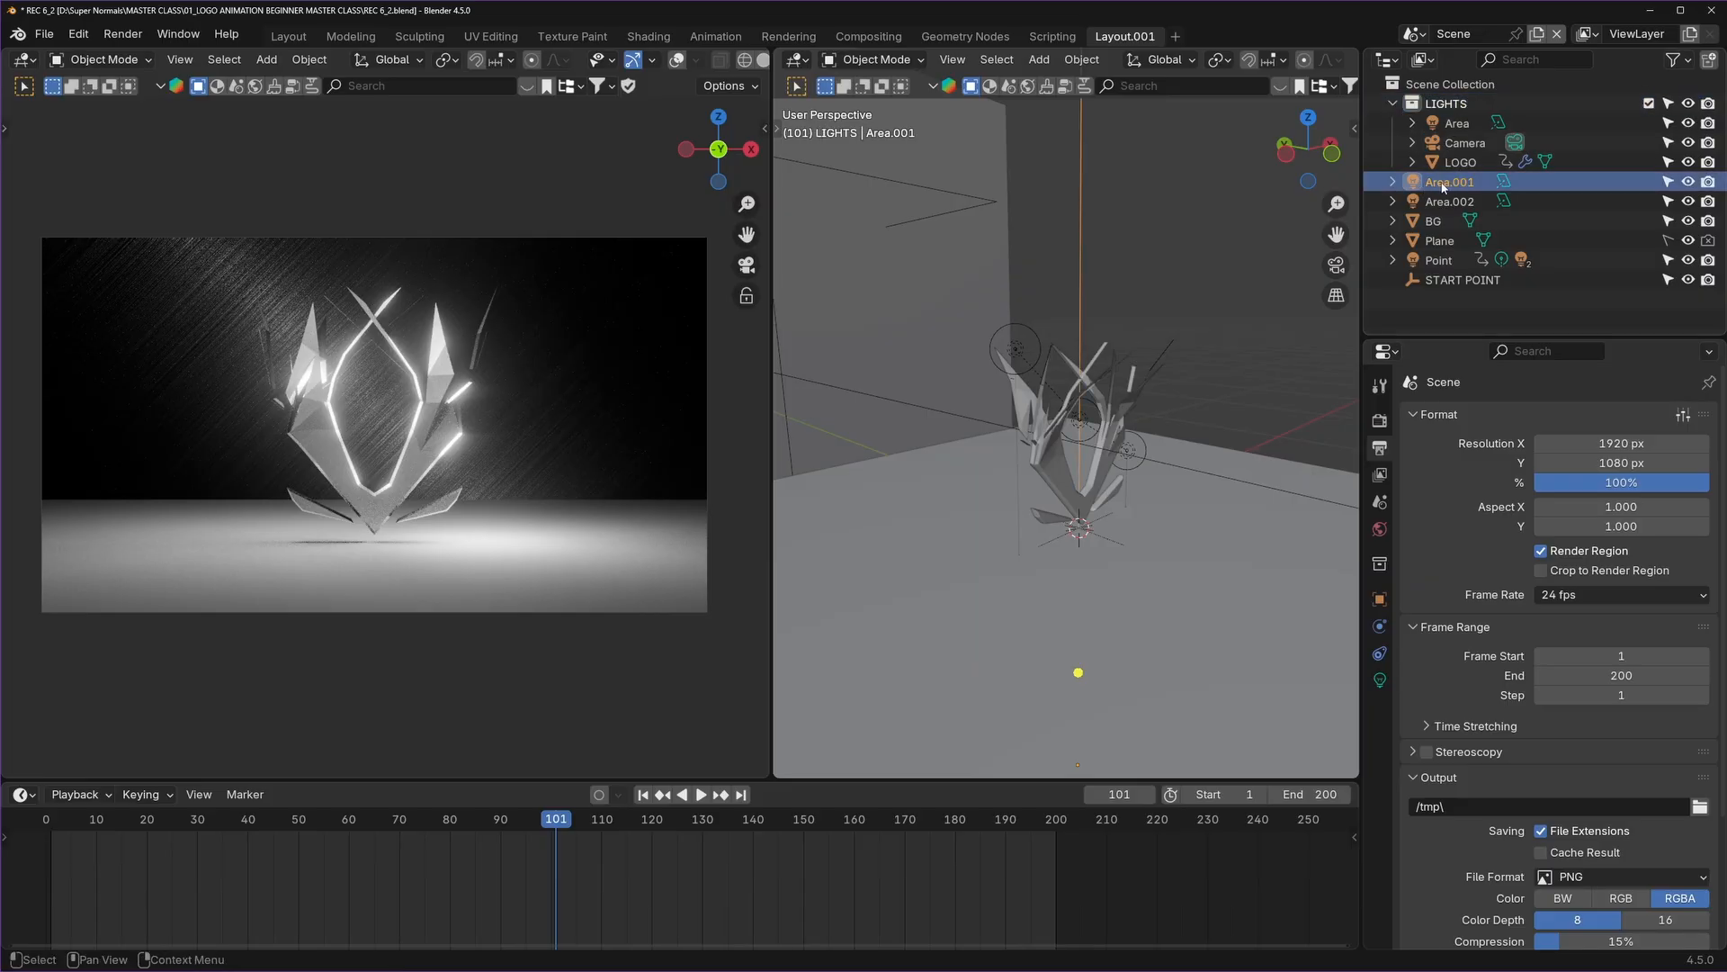
{"action": "left_click_drag", "start_coordinate": [1445, 186], "coordinate": [1453, 114]}
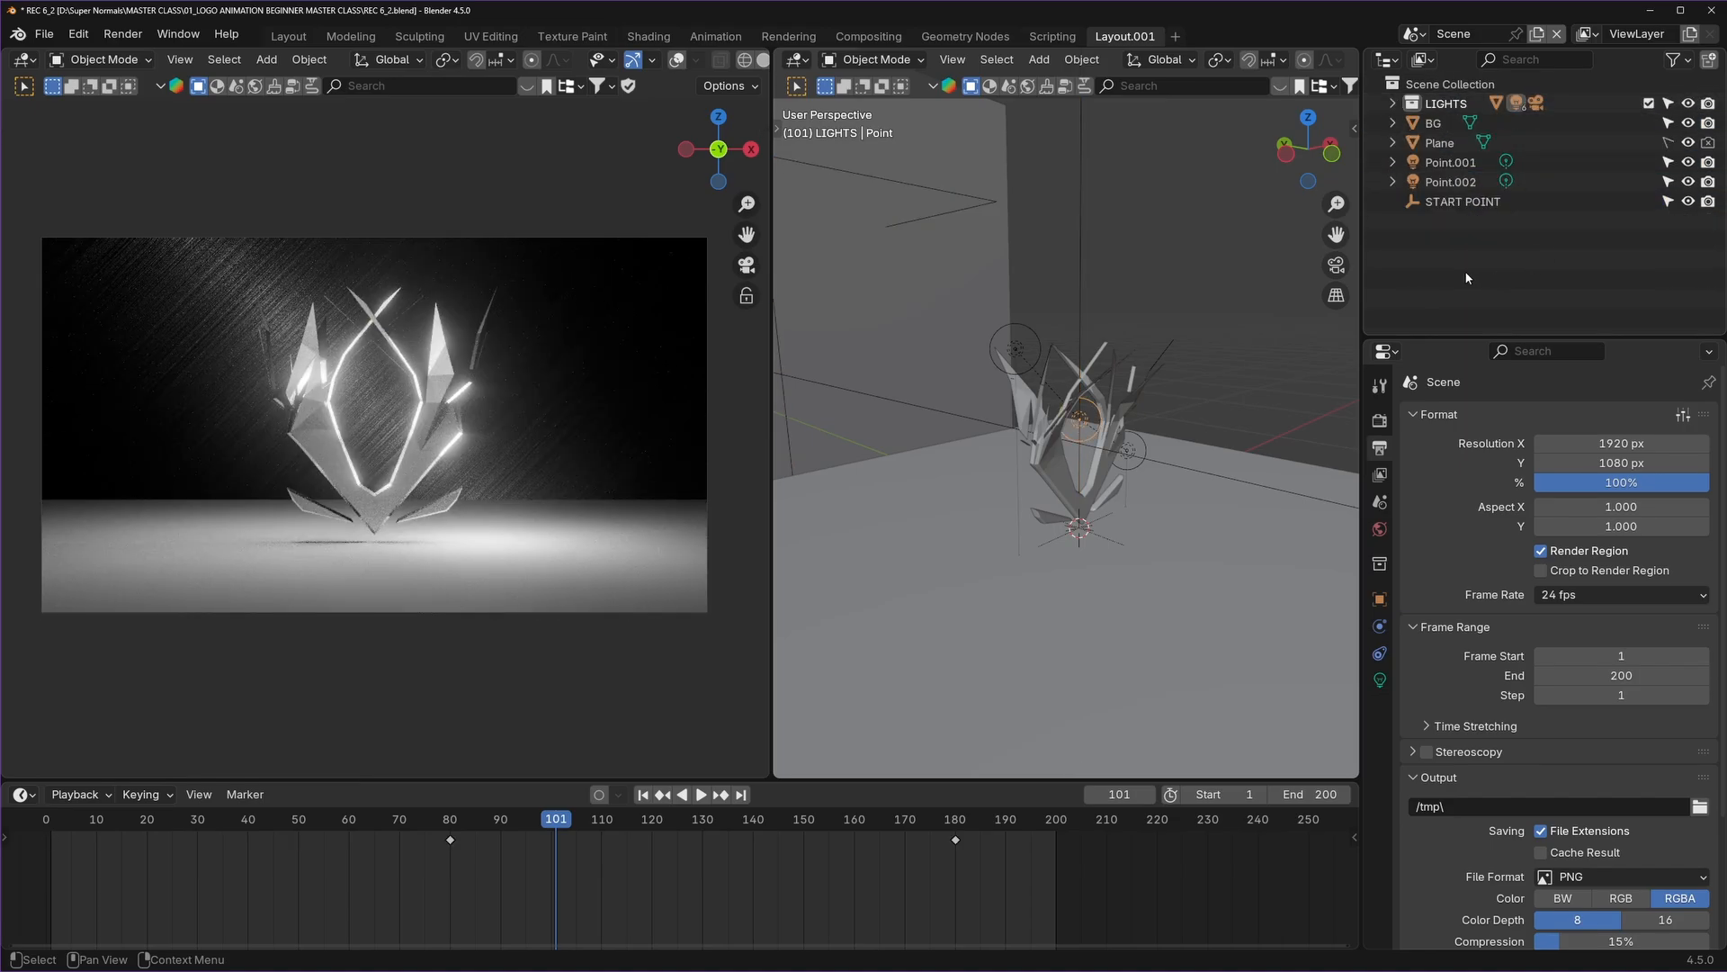
Create a new collection in the Outliner and name it OBJECTS.
{"action": "left_click", "coordinate": [1449, 228]}
{"action": "right_click", "coordinate": [1449, 225]}
{"action": "left_click", "coordinate": [1449, 224]}
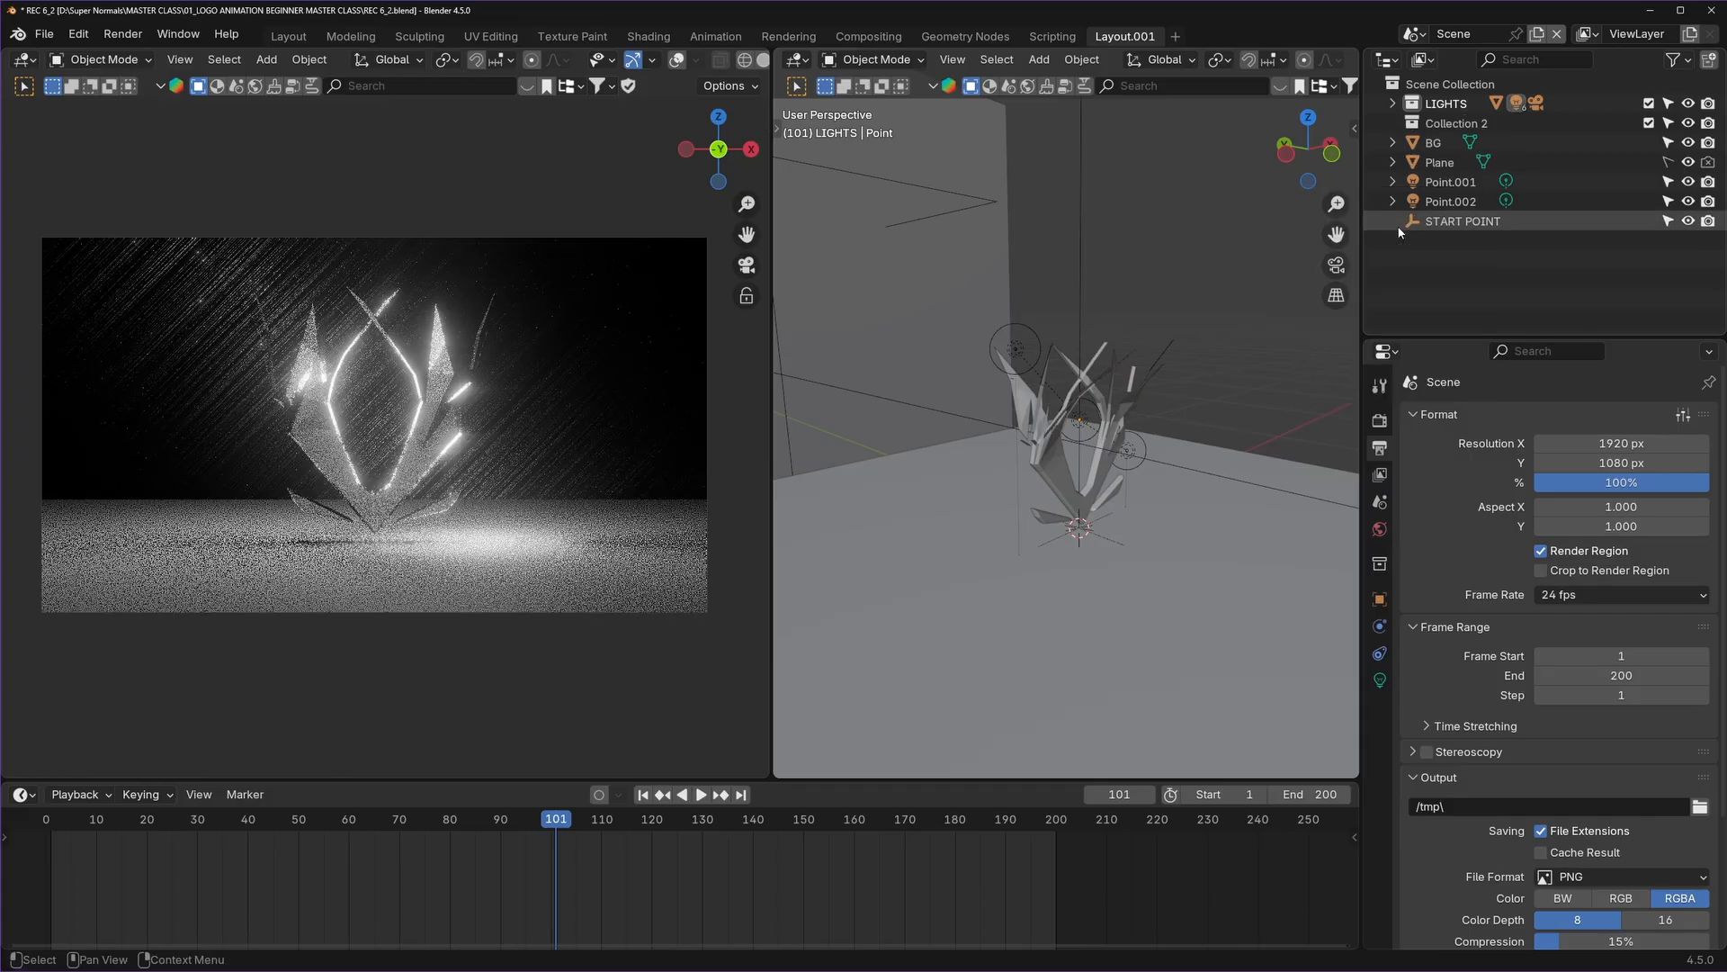
{"action": "double_click", "coordinate": [1454, 122]}
{"action": "type", "text": "OBJECTS"}
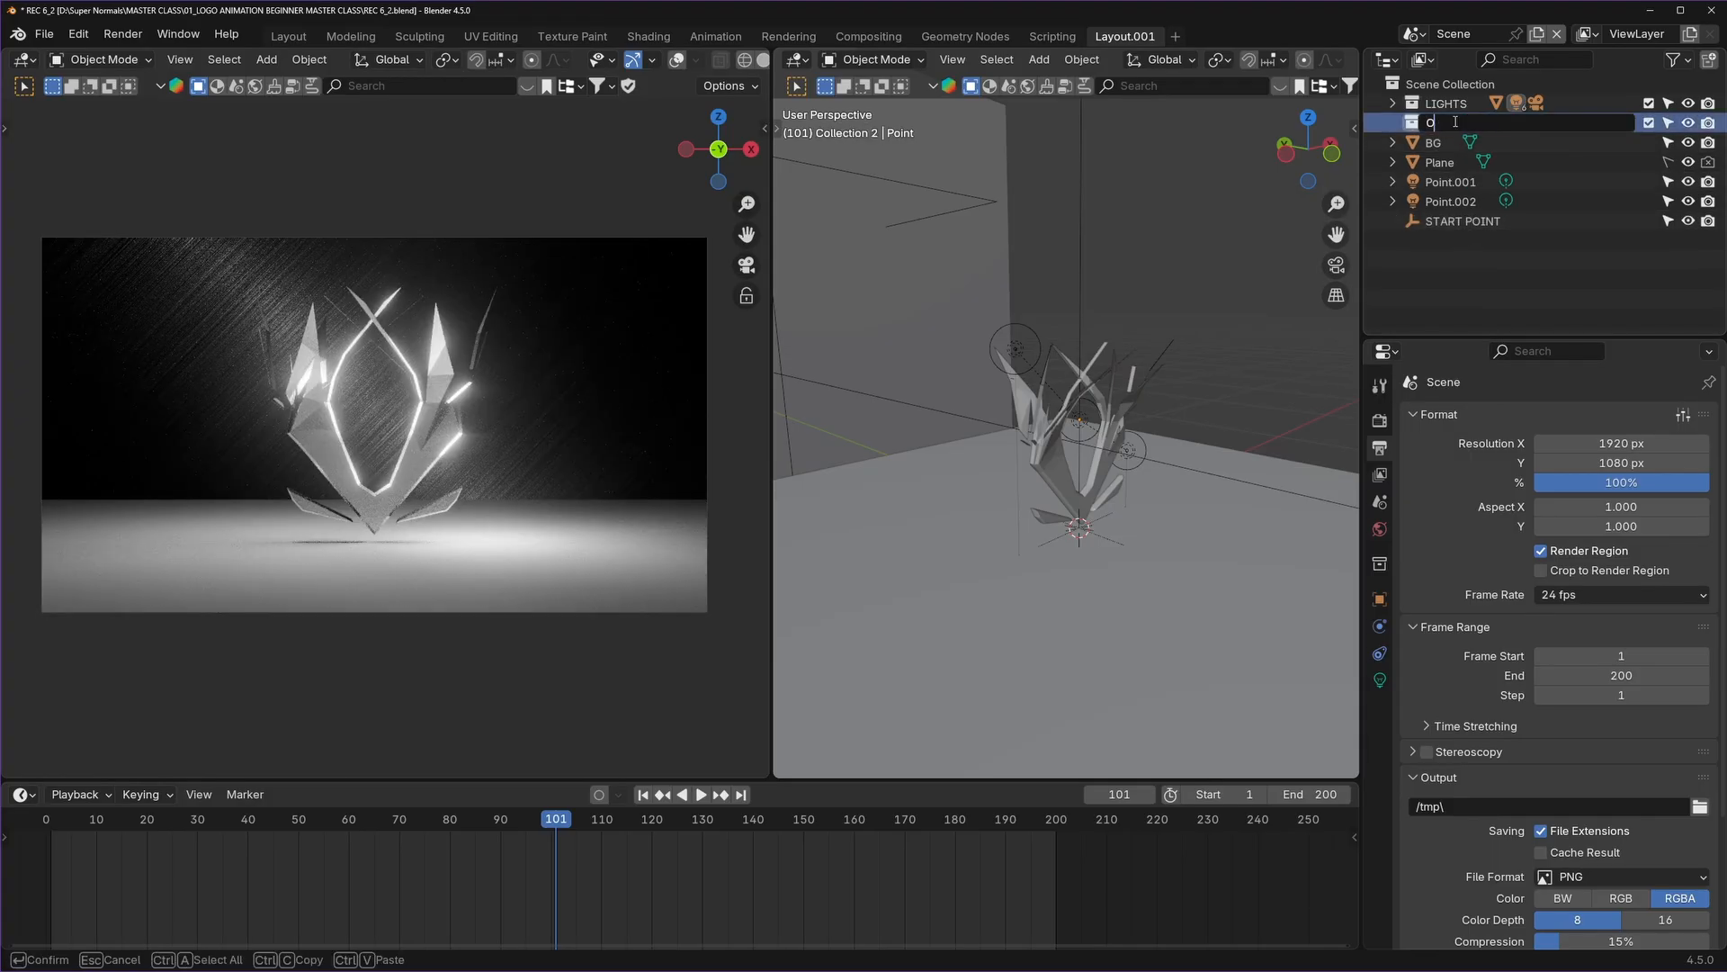
{"action": "key", "text": "Return"}
Move BG, Plane and START POINT into the OBJECTS collection, and Point.001 and Point.002 into LIGHTS.
{"action": "left_click", "coordinate": [1439, 144]}
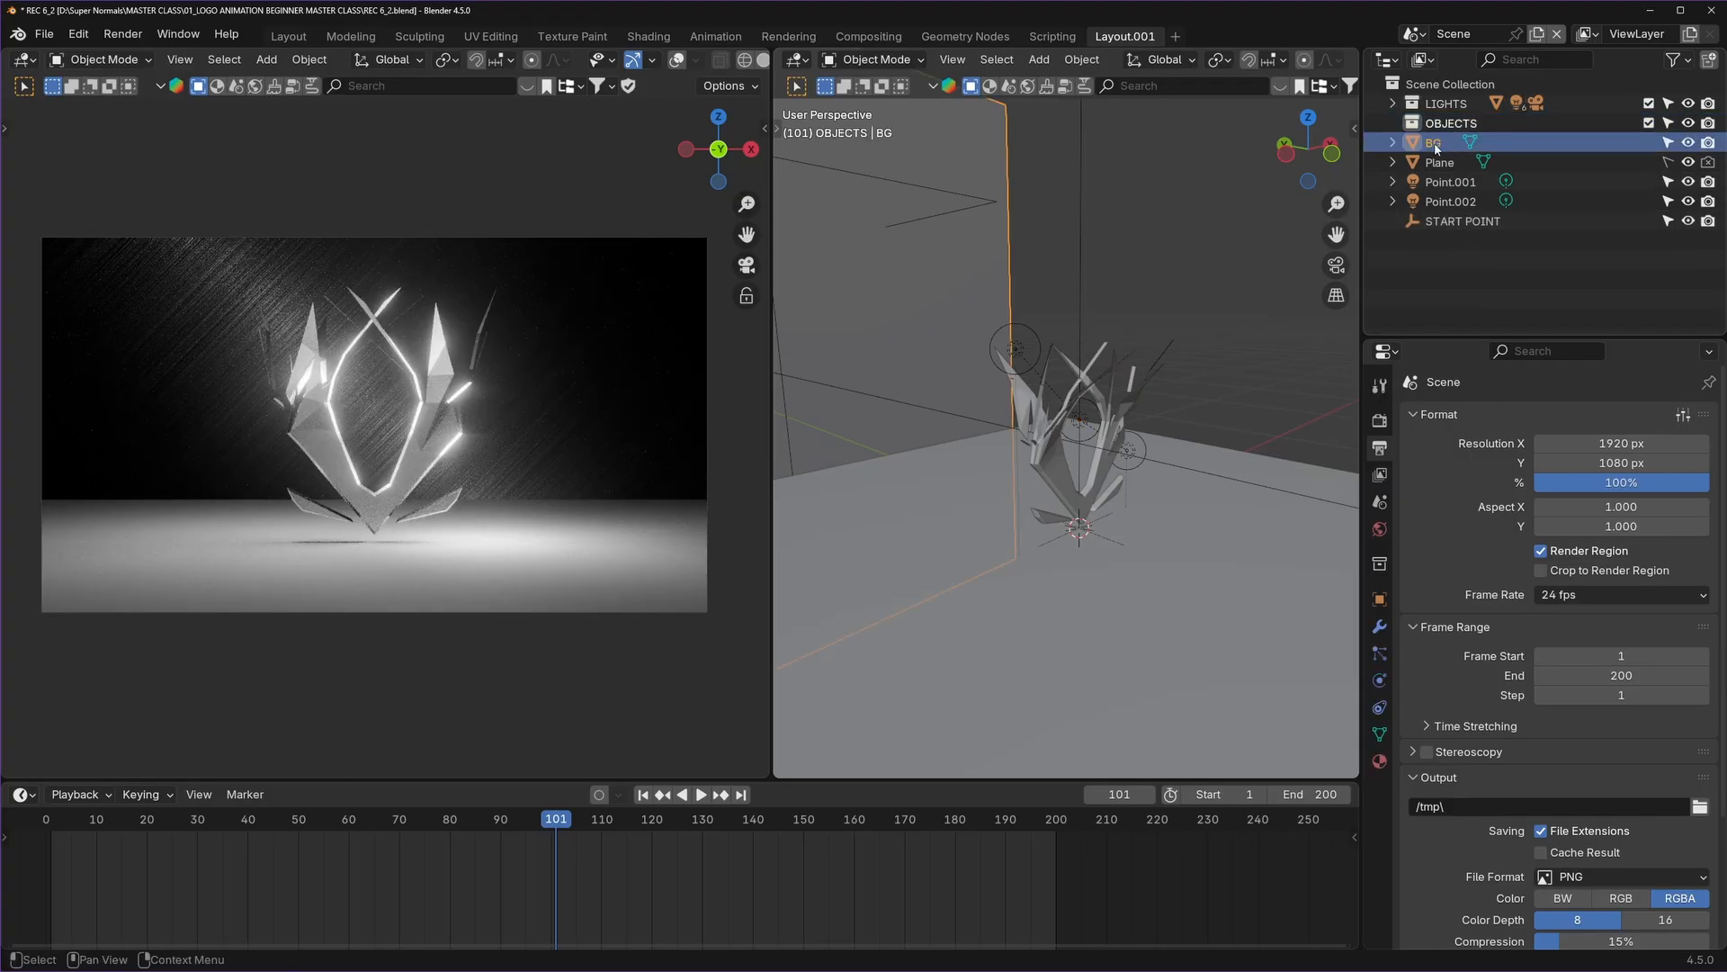
{"action": "left_click_drag", "start_coordinate": [1434, 148], "coordinate": [1451, 126]}
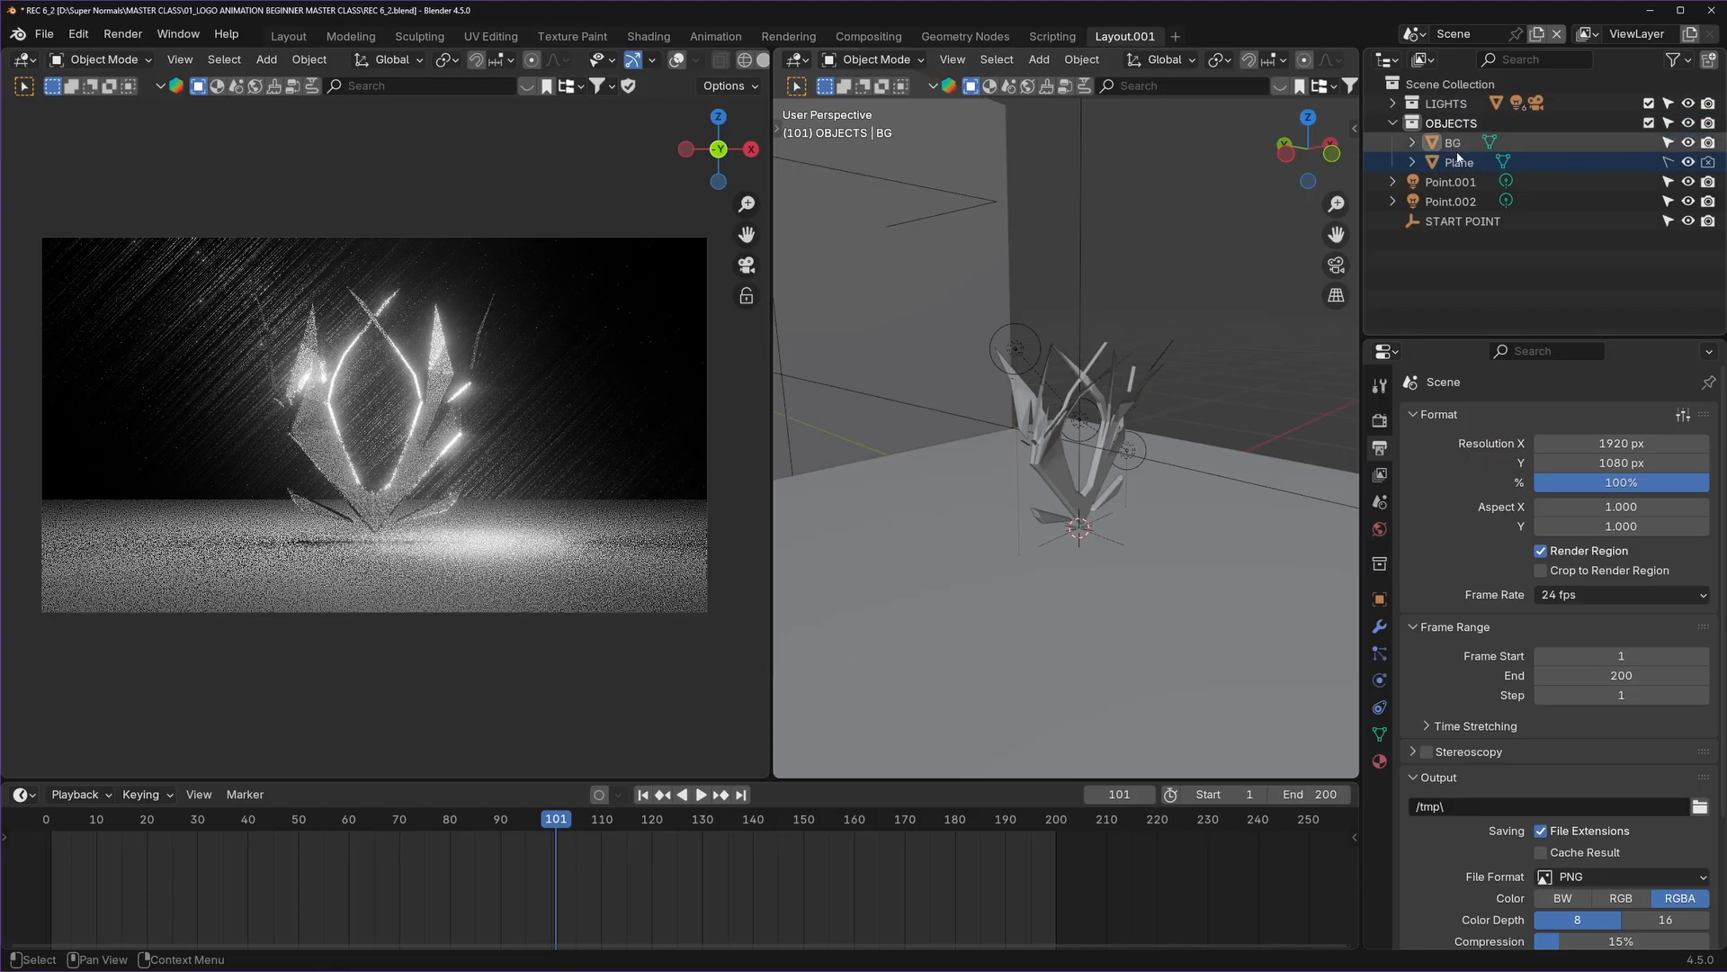
{"action": "left_click", "coordinate": [1450, 222]}
{"action": "left_click_drag", "start_coordinate": [1461, 224], "coordinate": [1459, 126]}
{"action": "left_click_drag", "start_coordinate": [1450, 202], "coordinate": [1455, 105]}
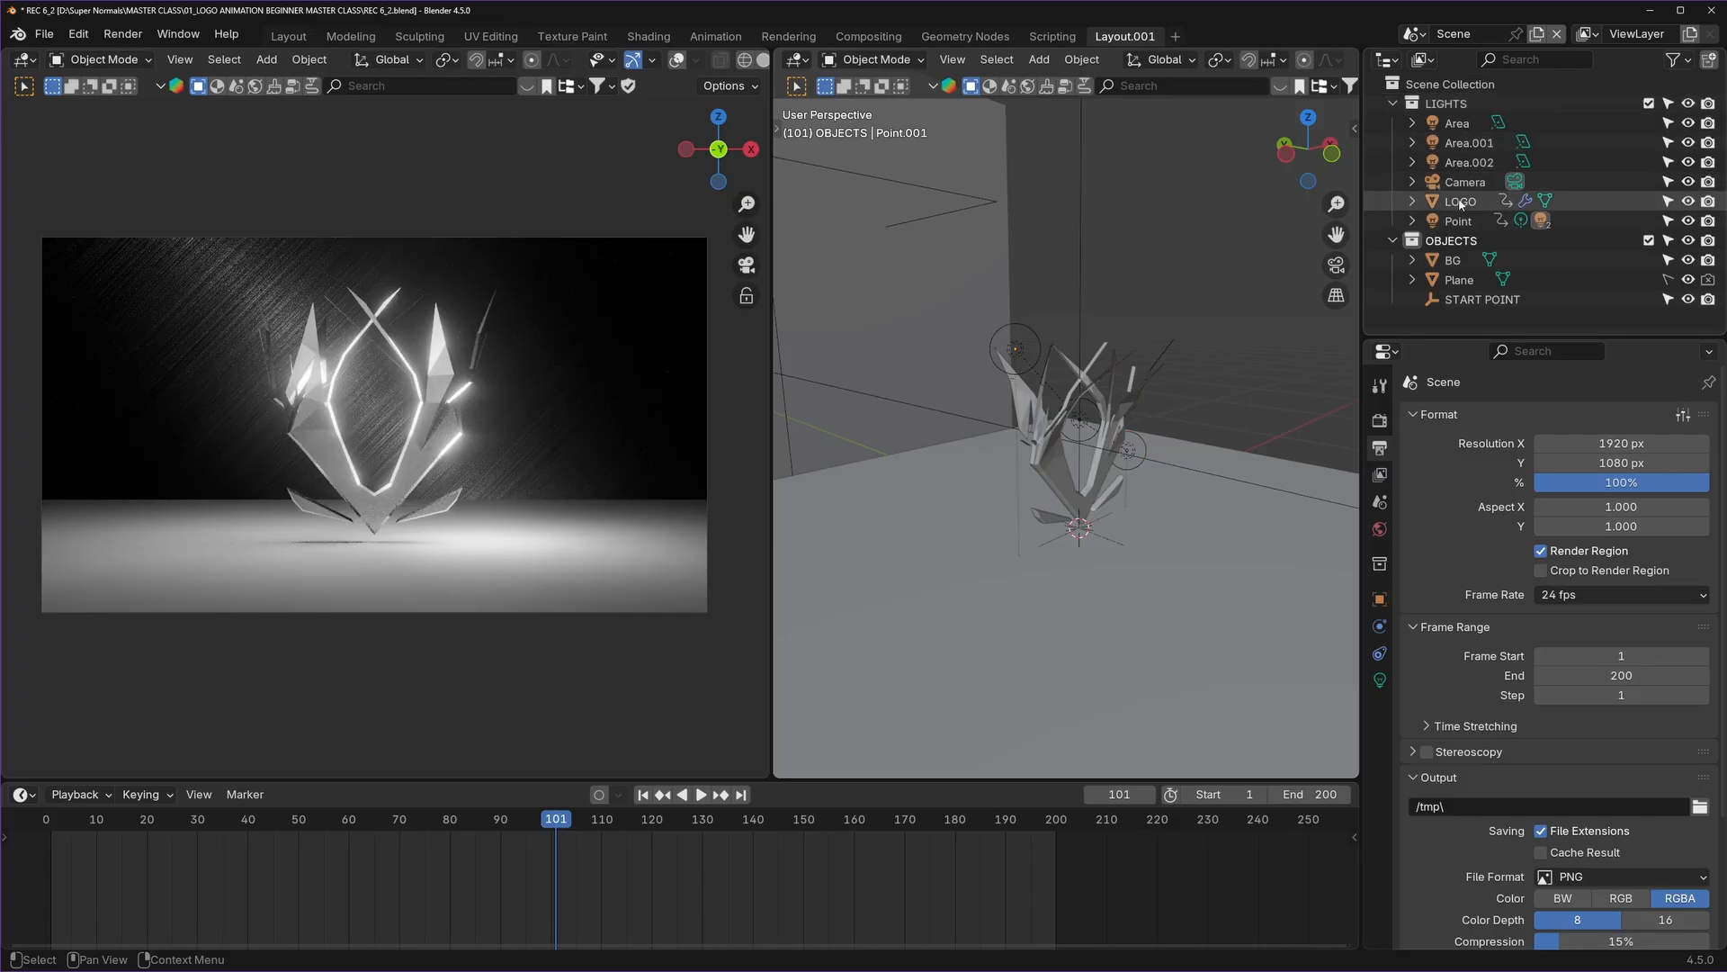
Move LOGO from the LIGHTS collection into OBJECTS and collapse both collections.
{"action": "left_click", "coordinate": [1461, 207]}
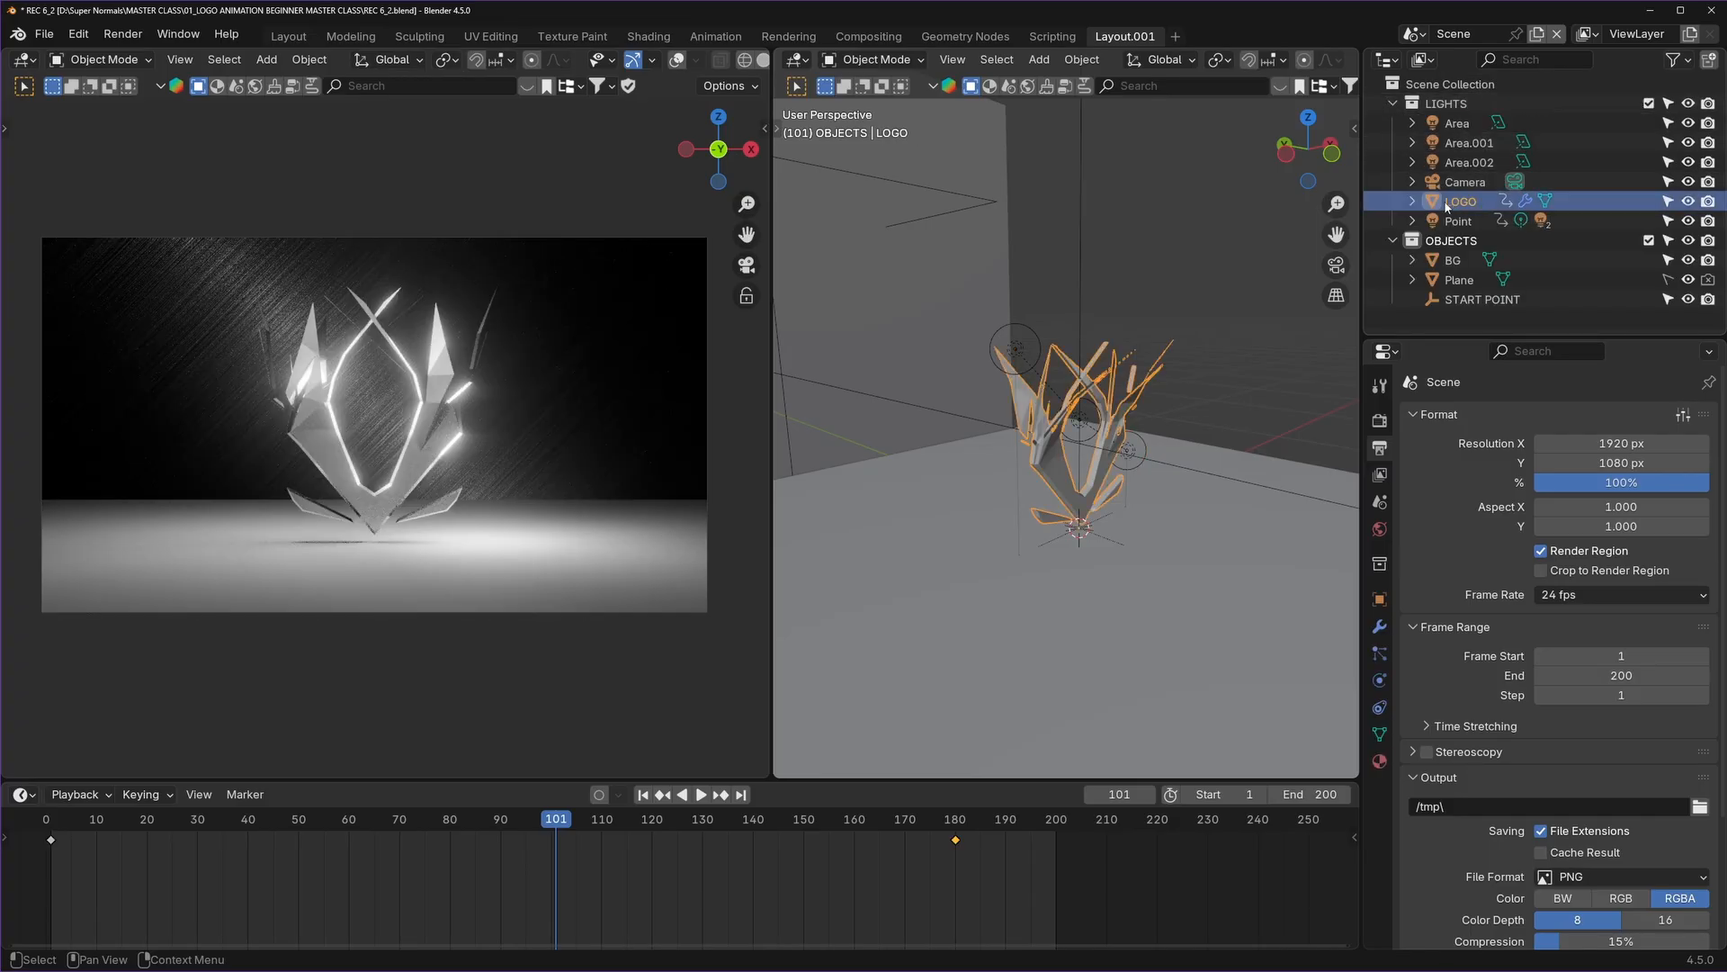
{"action": "left_click_drag", "start_coordinate": [1442, 206], "coordinate": [1448, 243]}
{"action": "left_click", "coordinate": [1393, 221]}
{"action": "left_click", "coordinate": [1506, 302]}
{"action": "left_click", "coordinate": [1393, 104]}
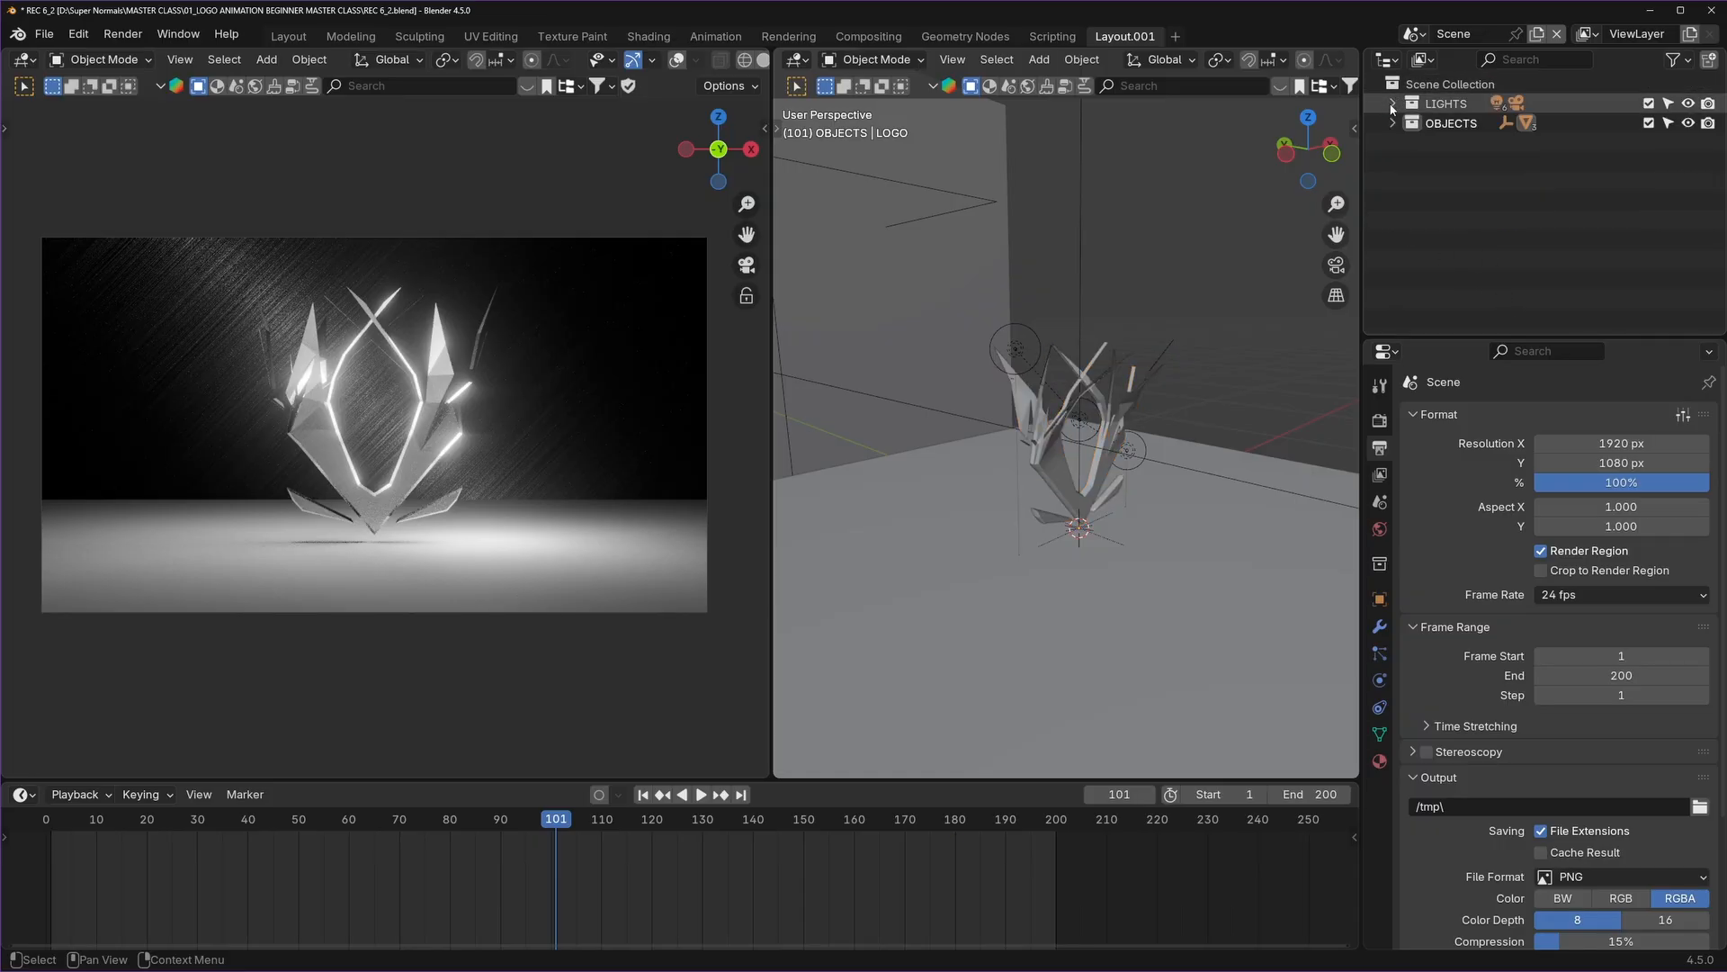
Move Camera out of LIGHTS directly into the Scene Collection, collapse LIGHTS and clear the selection.
{"action": "left_click", "coordinate": [1392, 104]}
{"action": "left_click", "coordinate": [1457, 183]}
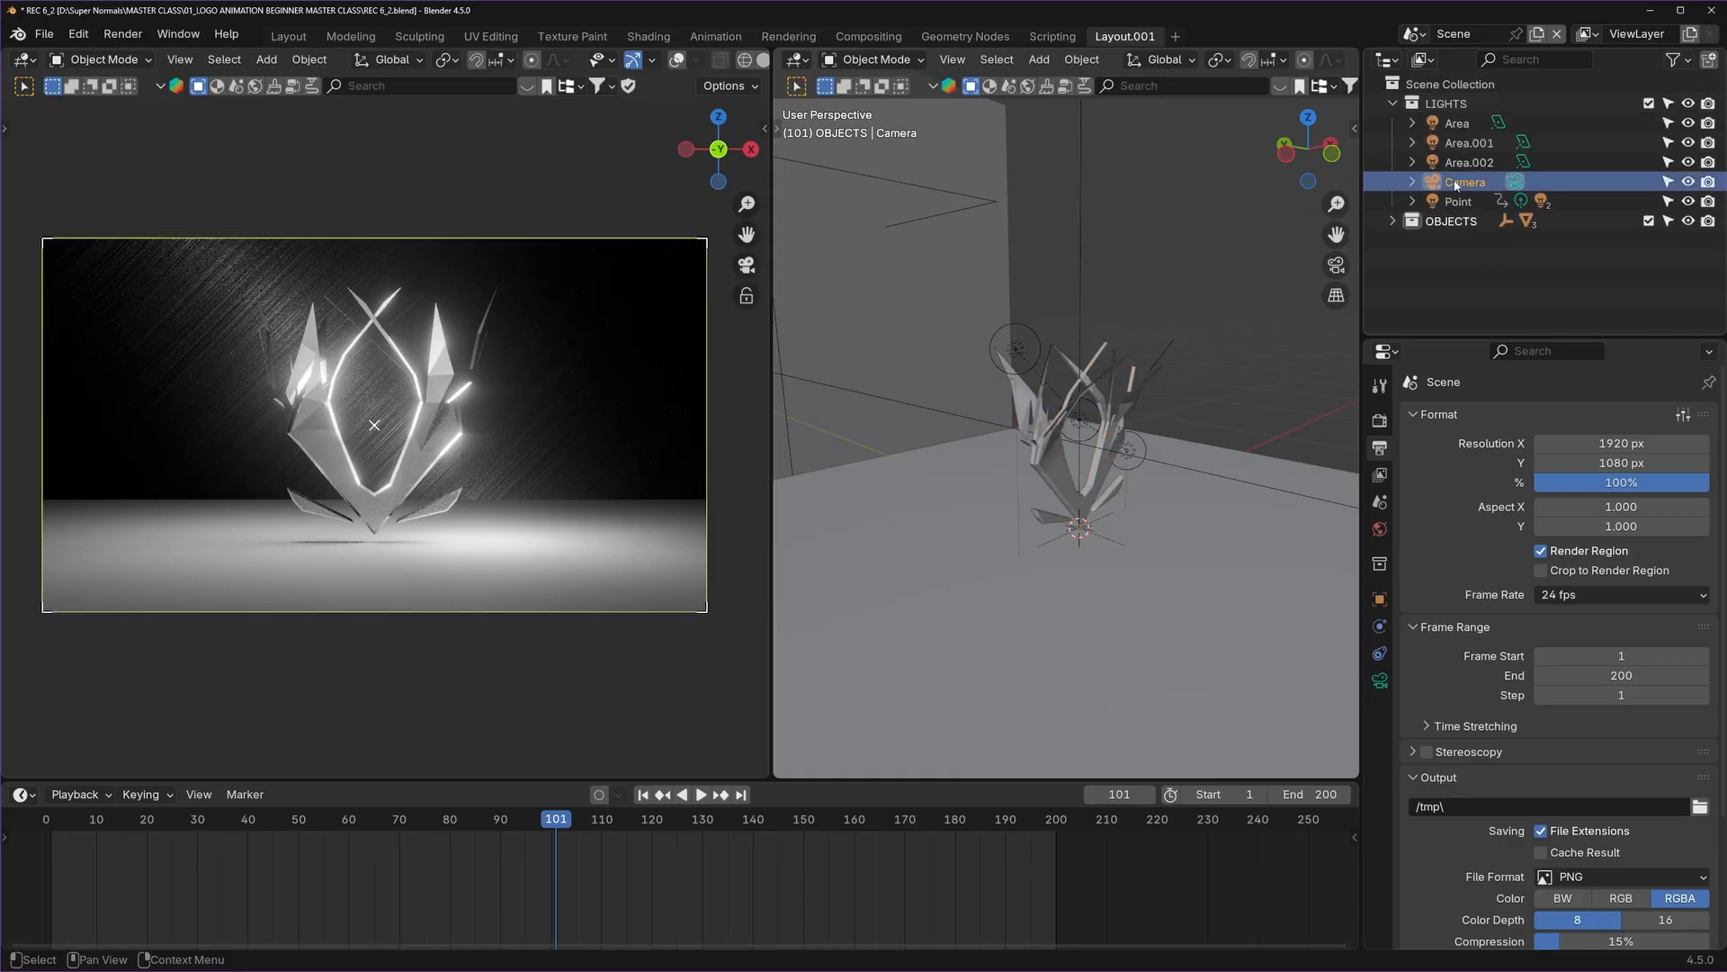
{"action": "left_click_drag", "start_coordinate": [1457, 185], "coordinate": [1418, 83]}
{"action": "left_click", "coordinate": [1393, 103]}
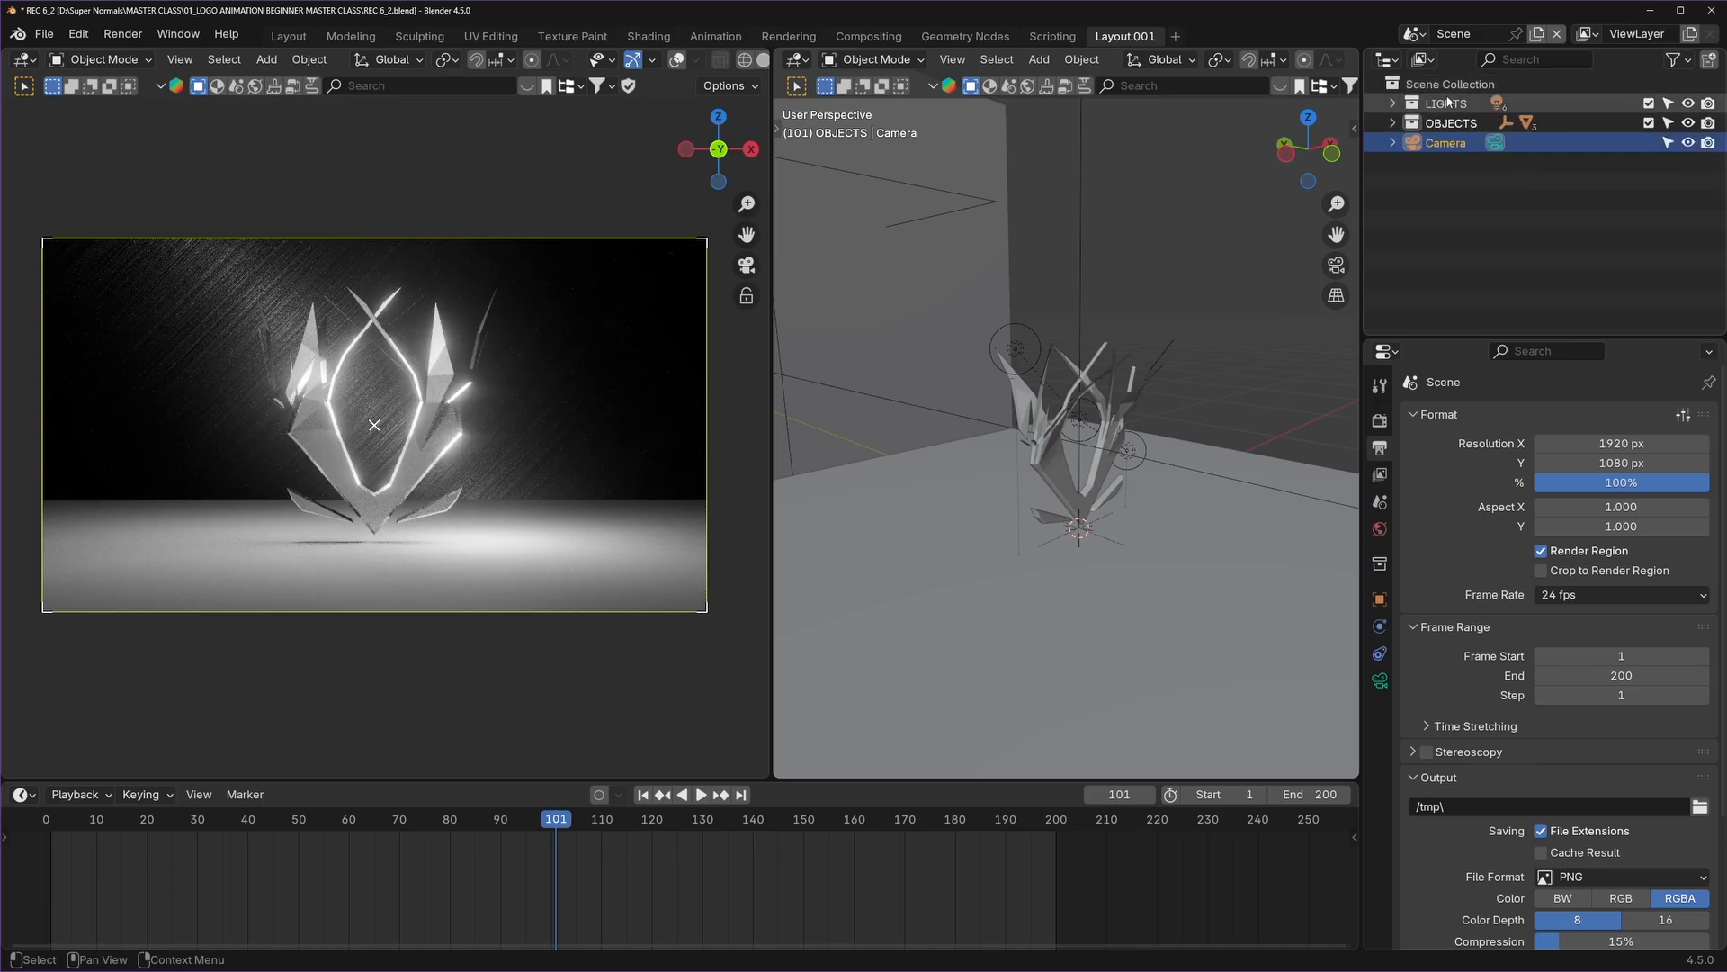
{"action": "left_click", "coordinate": [1458, 208]}
Start rendering the scene's full animation.
{"action": "middle_click_drag", "start_coordinate": [1196, 474], "coordinate": [1173, 455]}
{"action": "scroll", "coordinate": [1190, 465], "scroll_direction": "up", "scroll_amount": 5}
{"action": "scroll", "coordinate": [1190, 464], "scroll_direction": "down", "scroll_amount": 2}
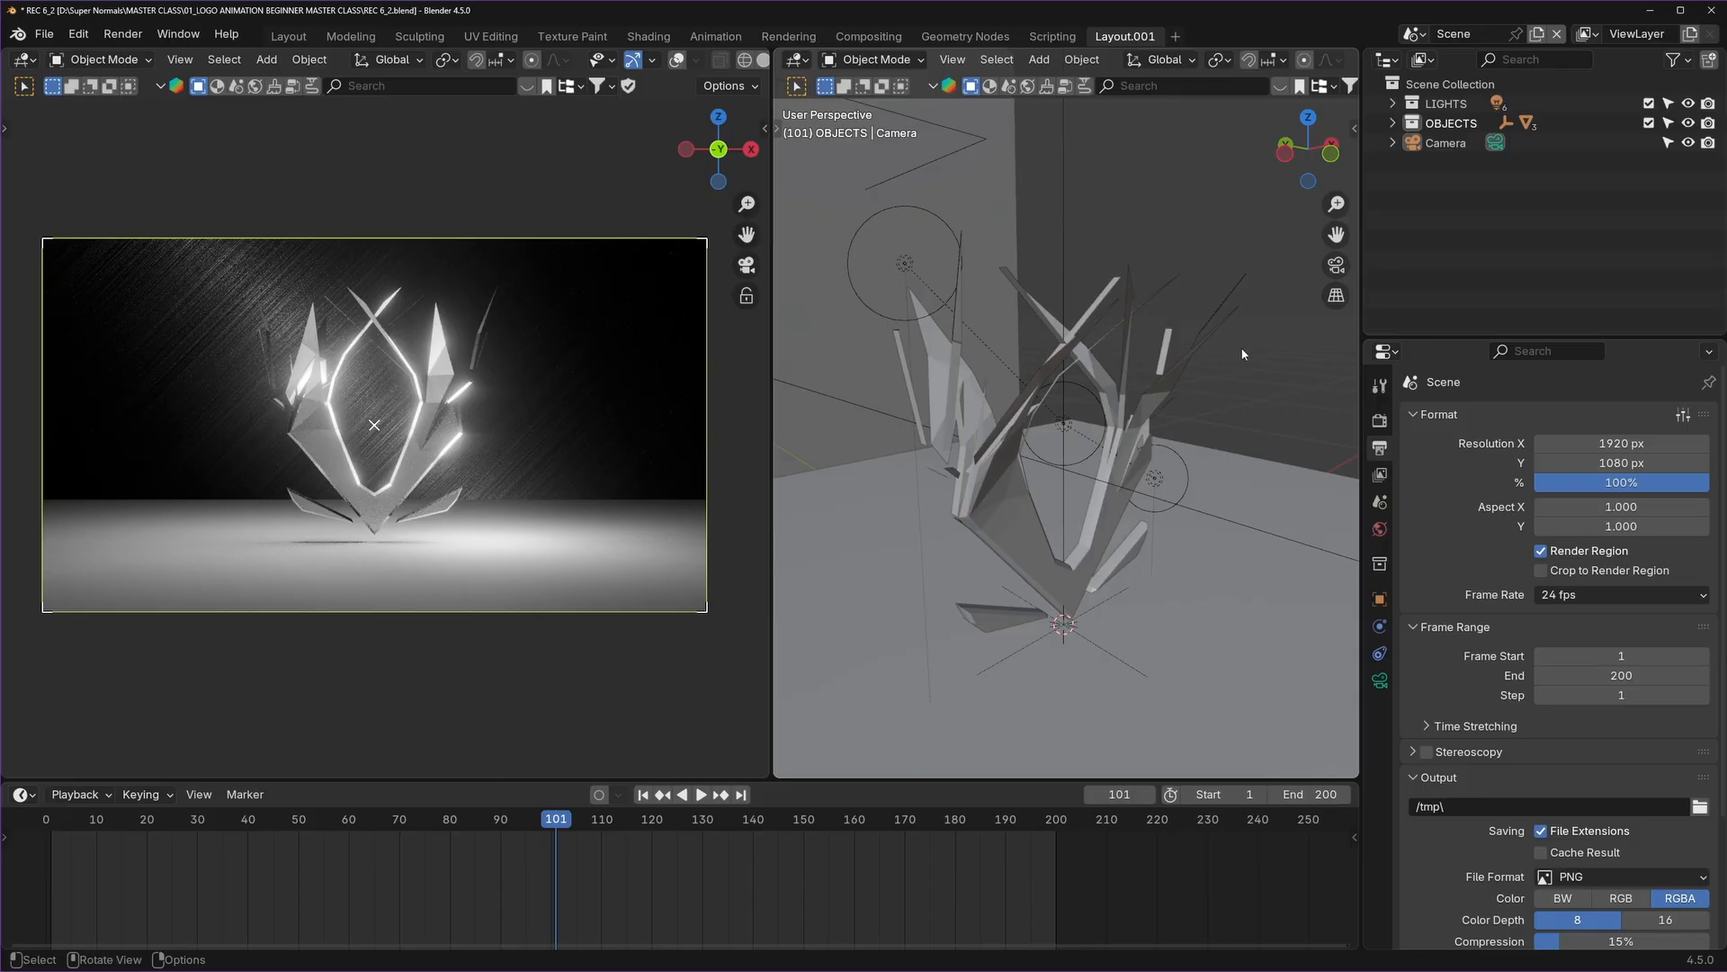
{"action": "left_click", "coordinate": [126, 35]}
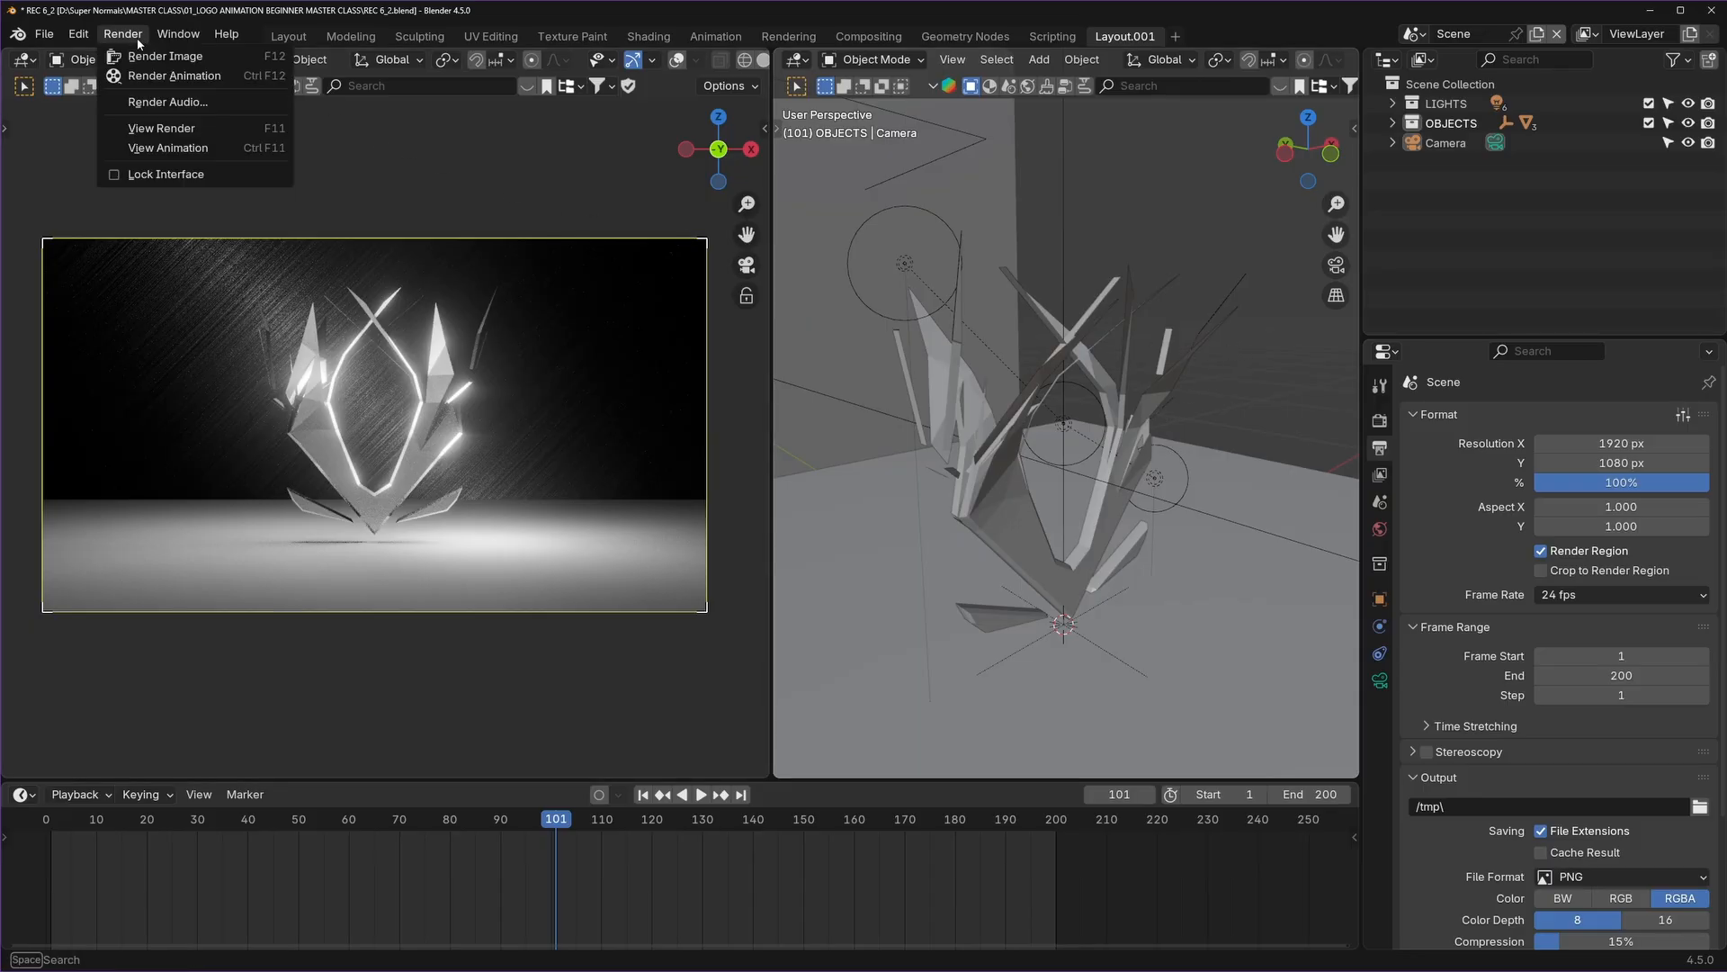
{"action": "left_click", "coordinate": [190, 79]}
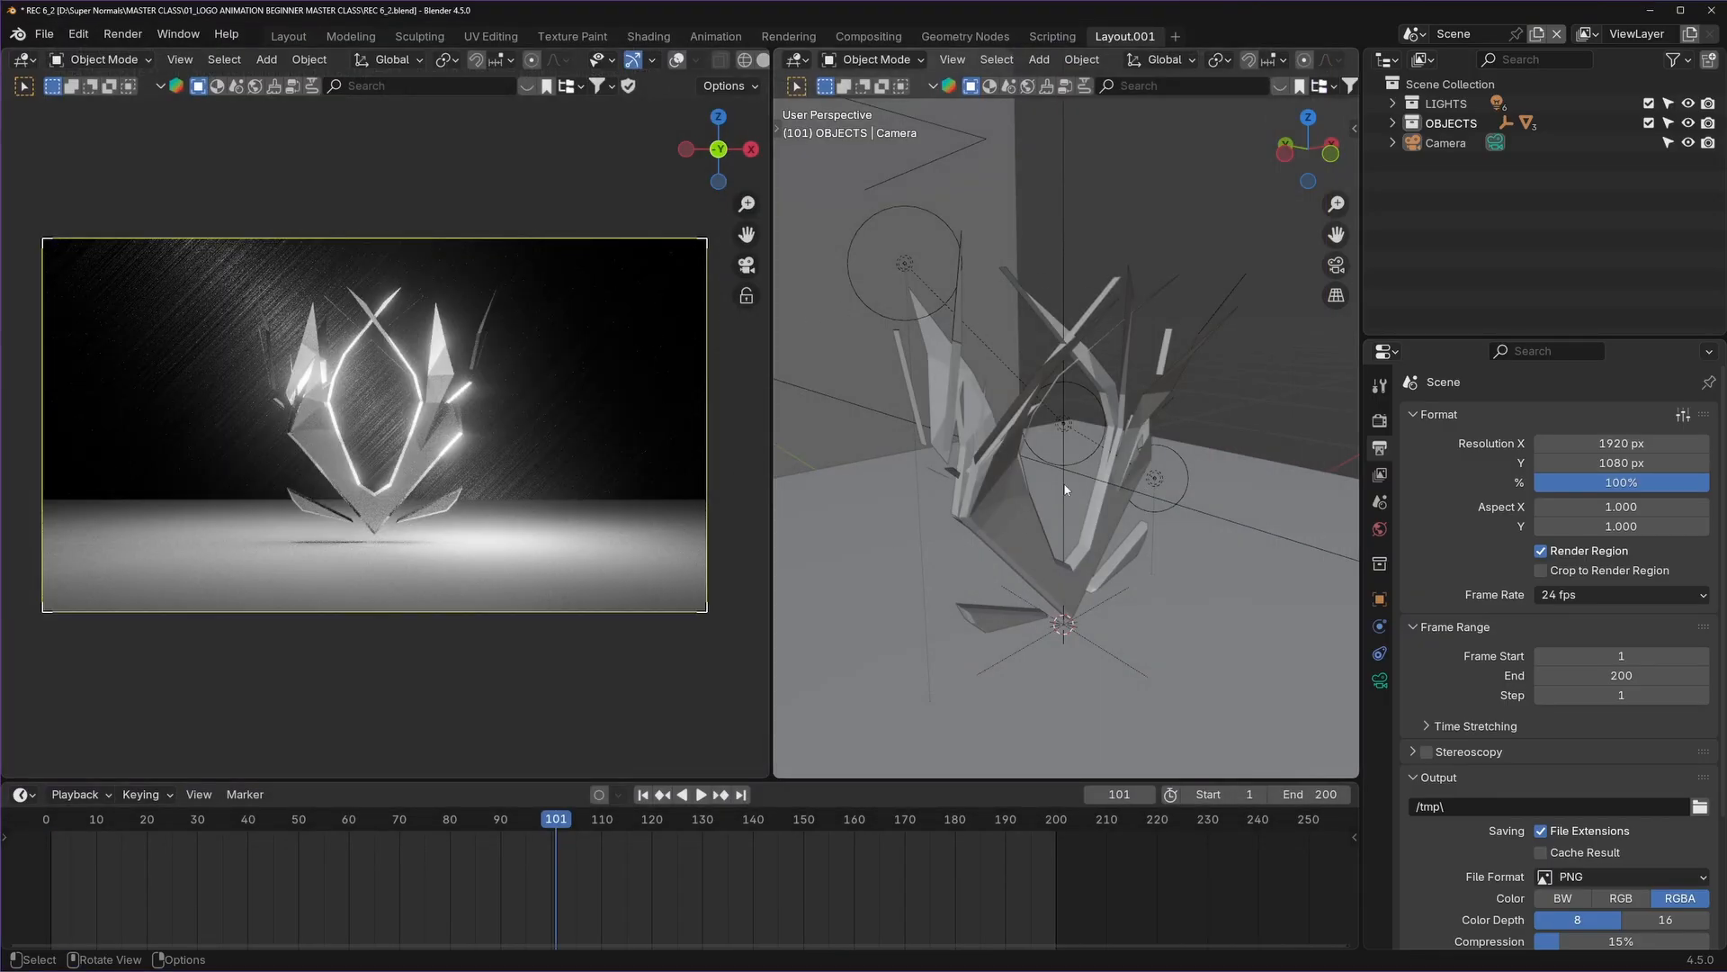
{"action": "scroll", "coordinate": [1034, 487], "scroll_direction": "down", "scroll_amount": 6}
{"action": "scroll", "coordinate": [1033, 486], "scroll_direction": "up", "scroll_amount": 6}
{"action": "middle_click_drag", "start_coordinate": [1034, 492], "coordinate": [1034, 488]}
{"action": "scroll", "coordinate": [792, 396], "scroll_direction": "down", "scroll_amount": 2}
{"action": "scroll", "coordinate": [1071, 452], "scroll_direction": "up", "scroll_amount": 2}
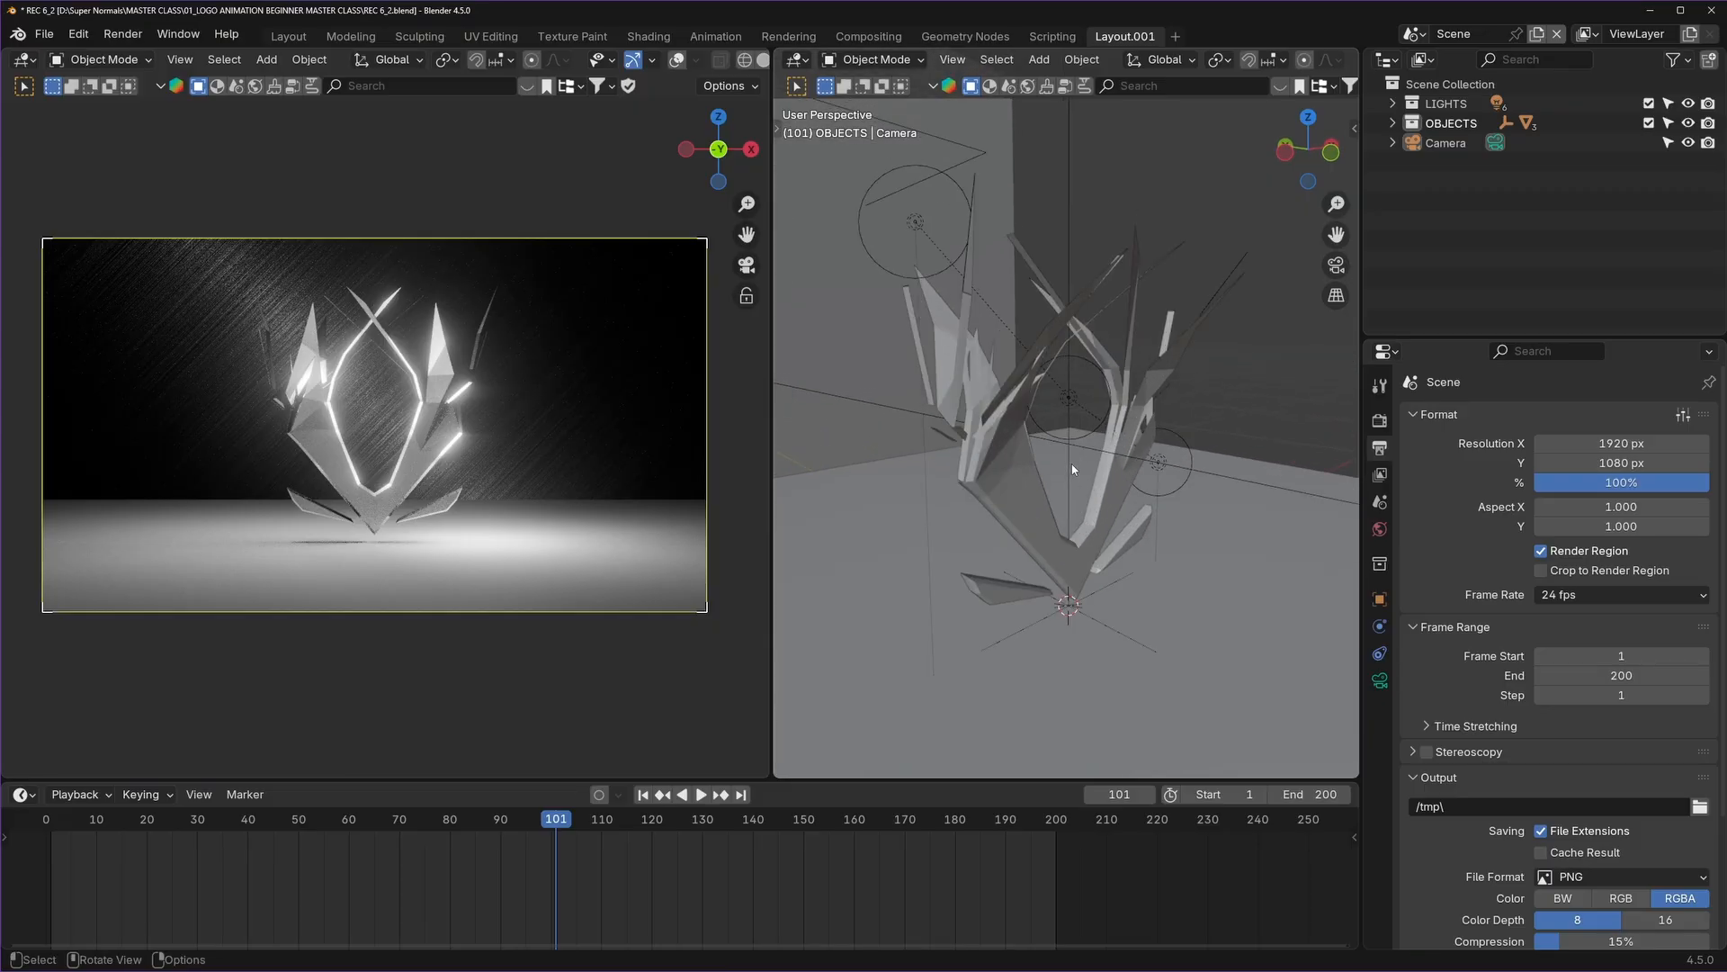
{"action": "scroll", "coordinate": [1068, 460], "scroll_direction": "down", "scroll_amount": 3}
{"action": "scroll", "coordinate": [1222, 463], "scroll_direction": "up", "scroll_amount": 5}
{"action": "scroll", "coordinate": [1245, 424], "scroll_direction": "down", "scroll_amount": 4}
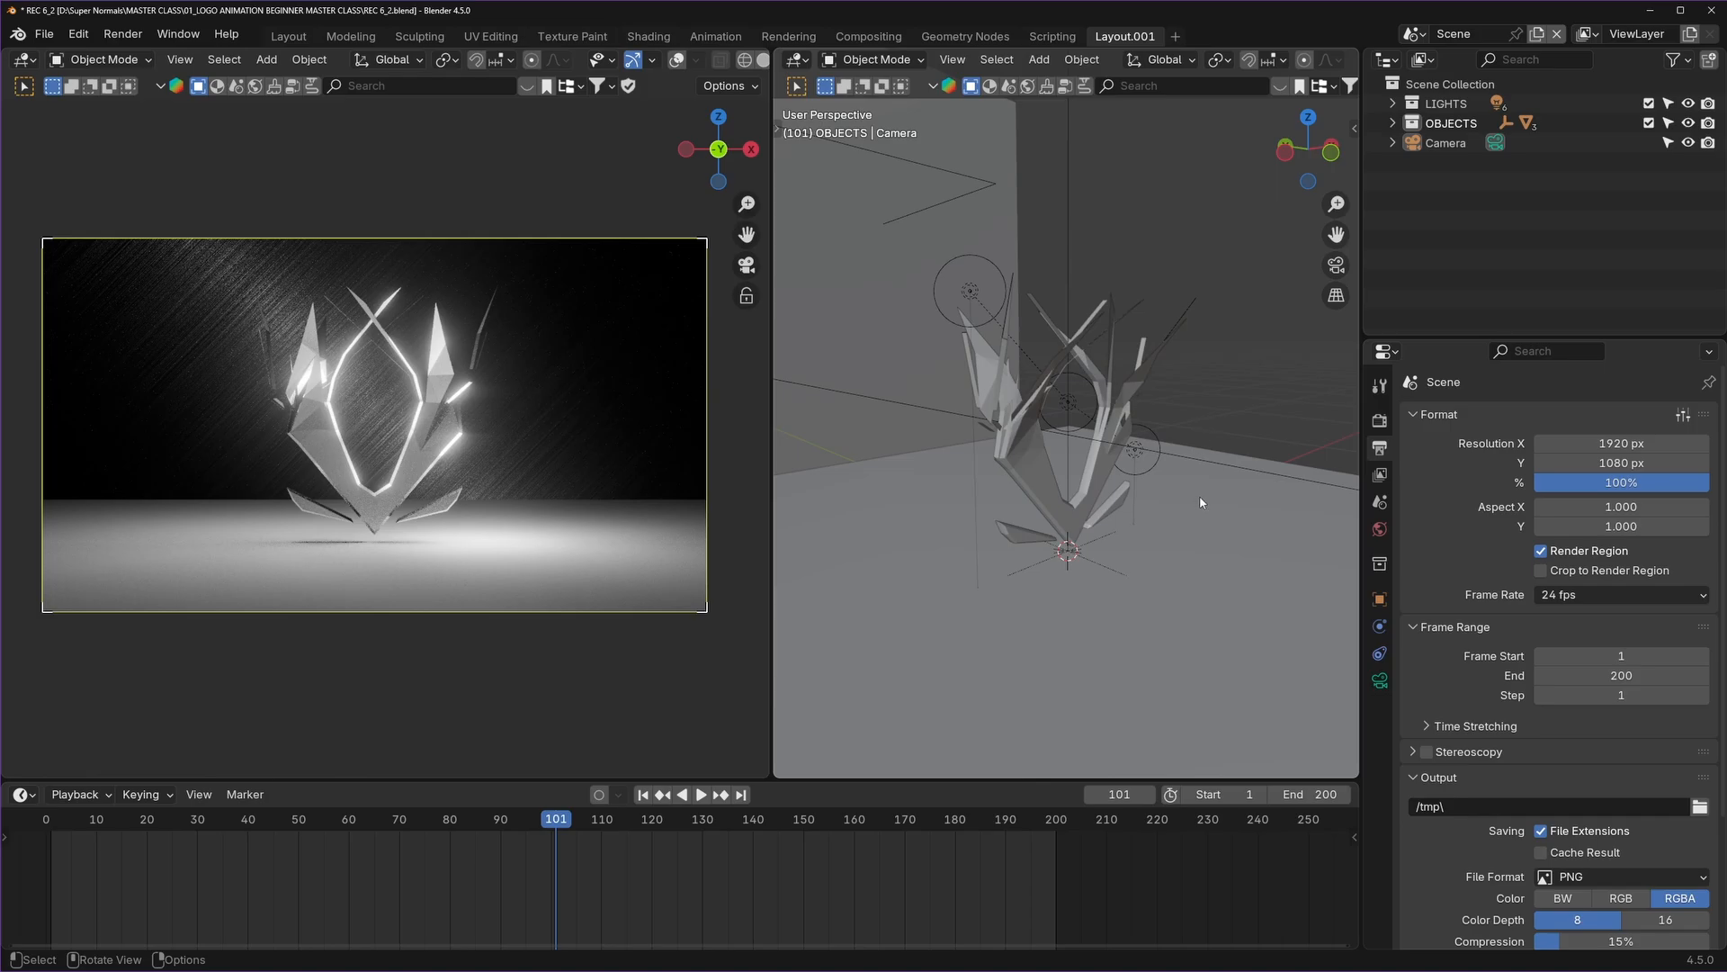
{"action": "scroll", "coordinate": [1098, 535], "scroll_direction": "up", "scroll_amount": 5}
{"action": "scroll", "coordinate": [1094, 537], "scroll_direction": "down", "scroll_amount": 5}
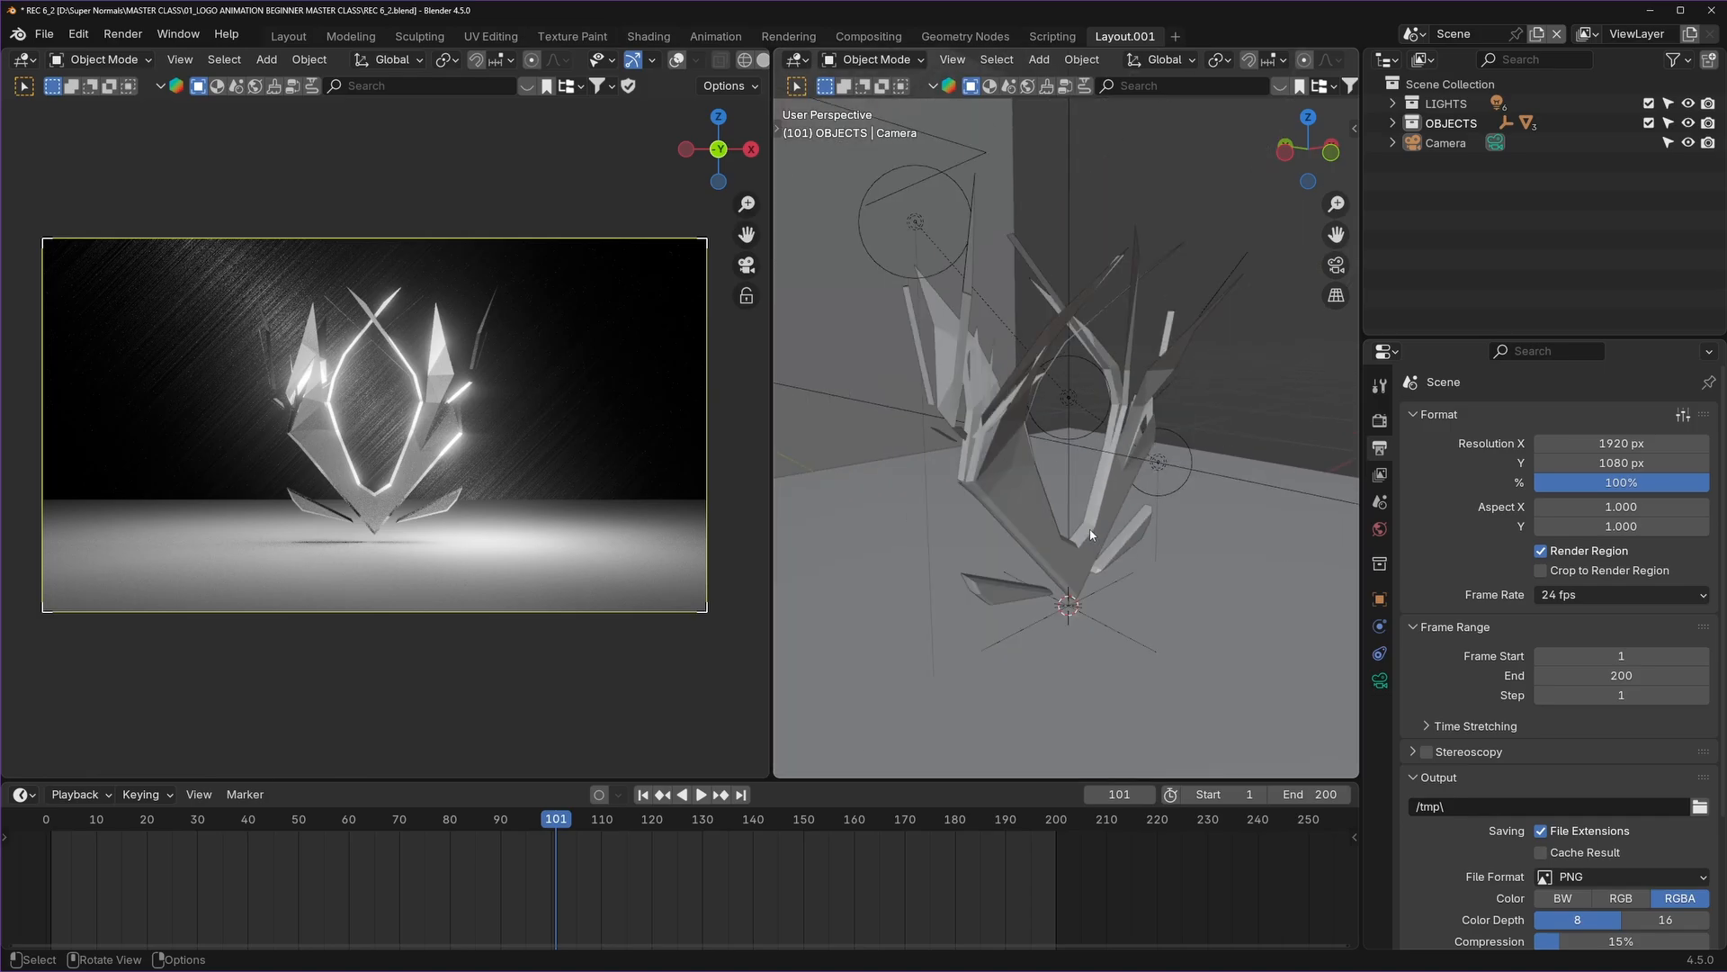